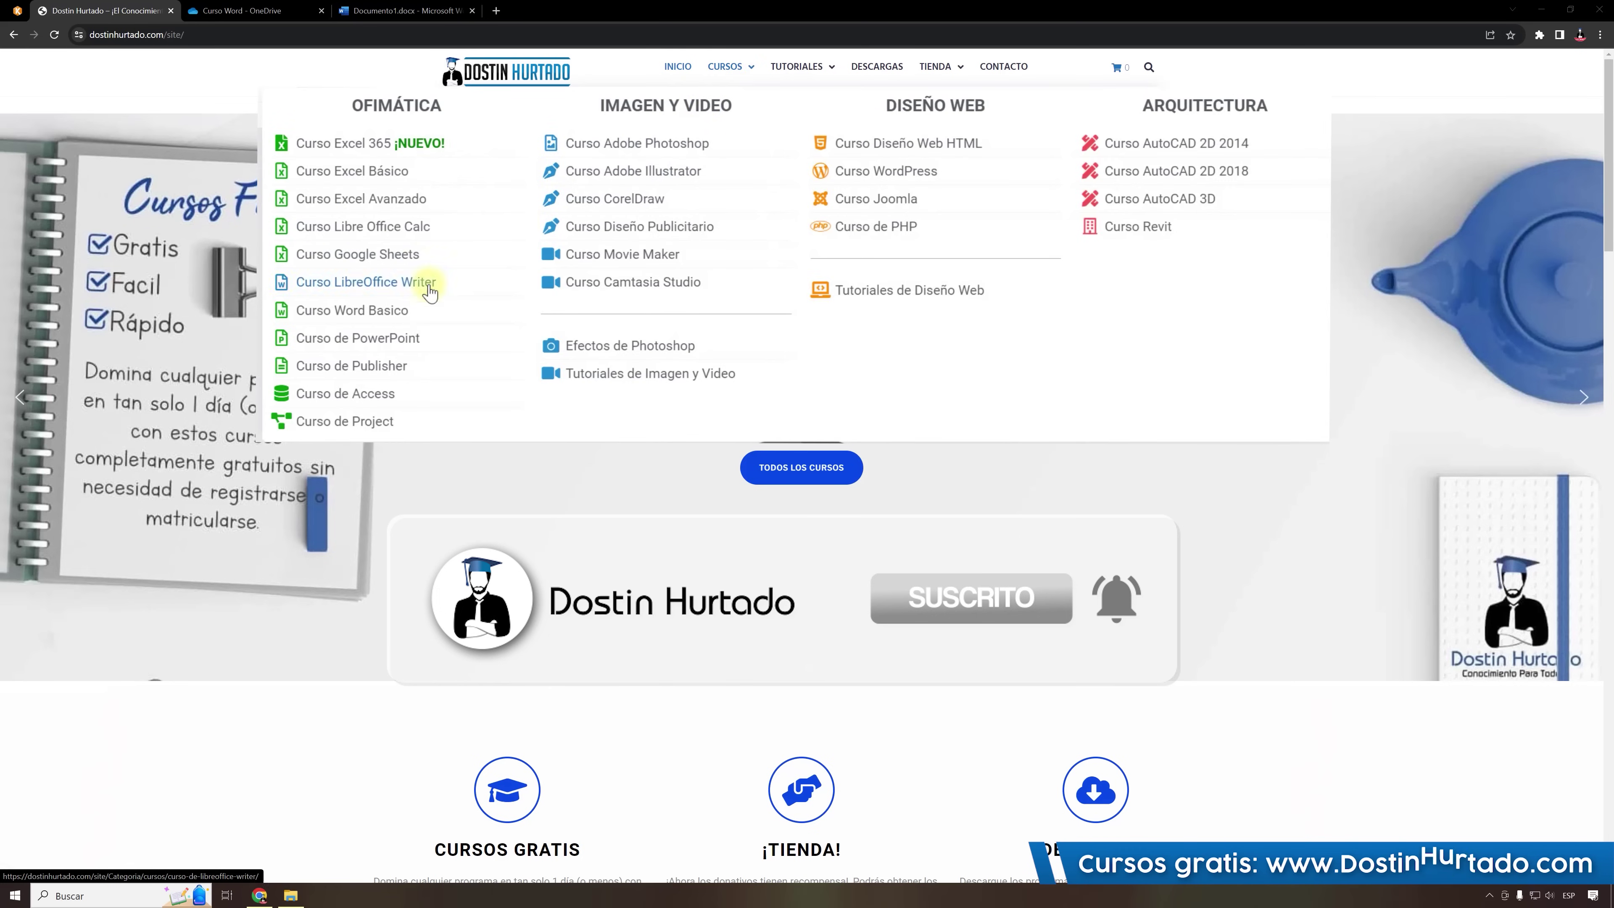
Browse the Curso de Word Basico category page, then return to the website's home page.
{"action": "left_click", "coordinate": [350, 310]}
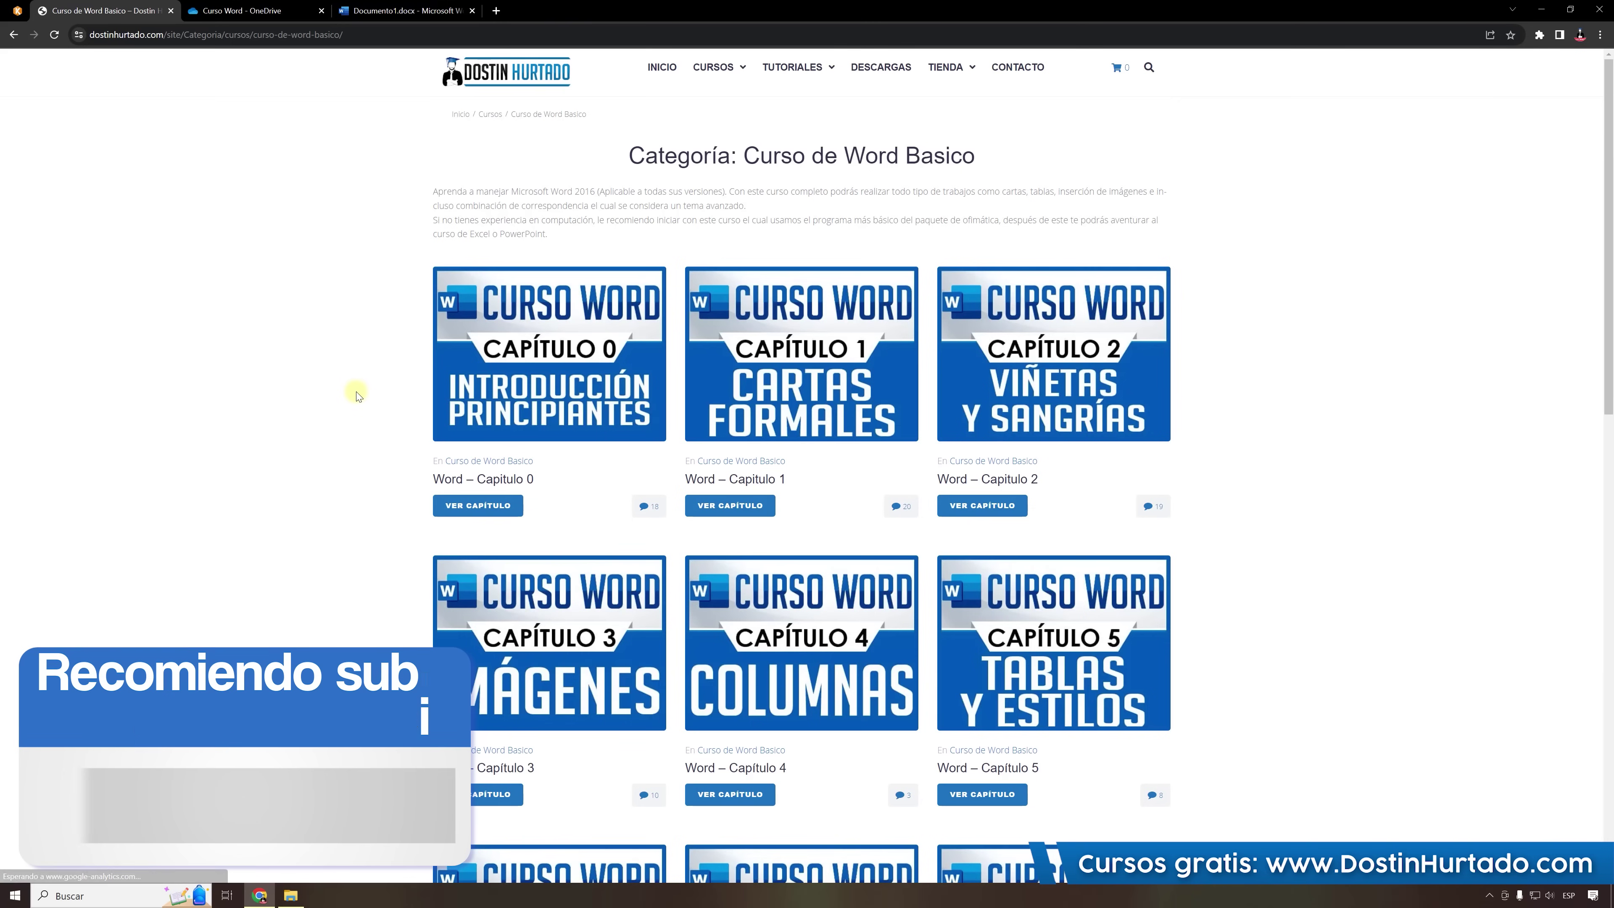
{"action": "scroll", "coordinate": [1178, 404], "scroll_direction": "down", "scroll_amount": 4}
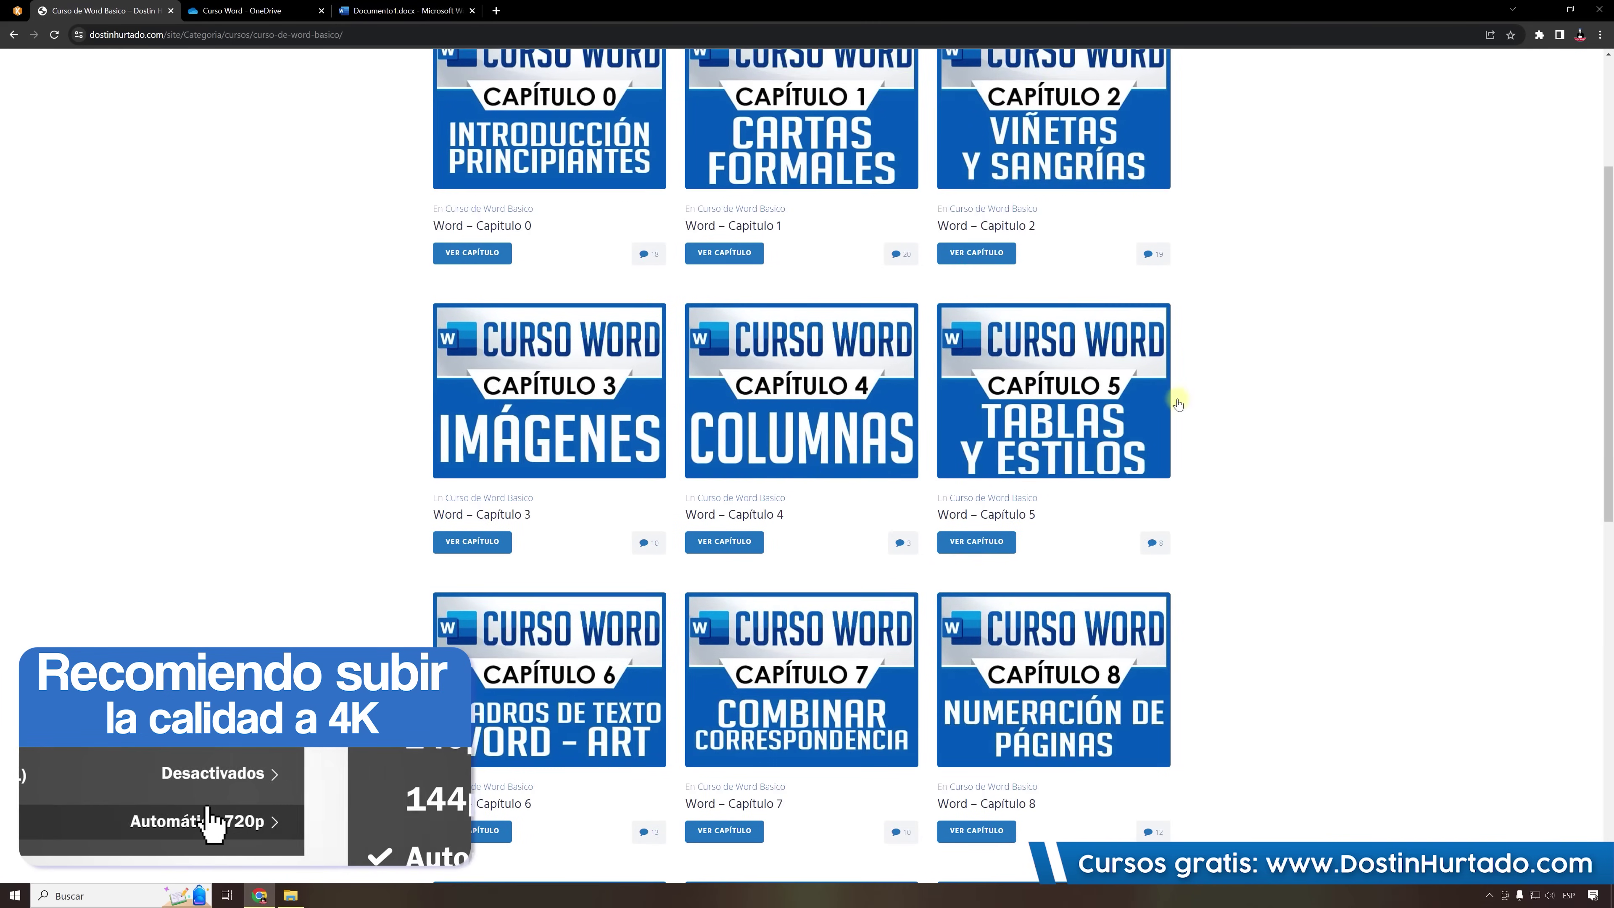
{"action": "scroll", "coordinate": [1177, 404], "scroll_direction": "down", "scroll_amount": 4}
{"action": "scroll", "coordinate": [1139, 563], "scroll_direction": "up", "scroll_amount": 5}
{"action": "scroll", "coordinate": [1143, 521], "scroll_direction": "up", "scroll_amount": 3}
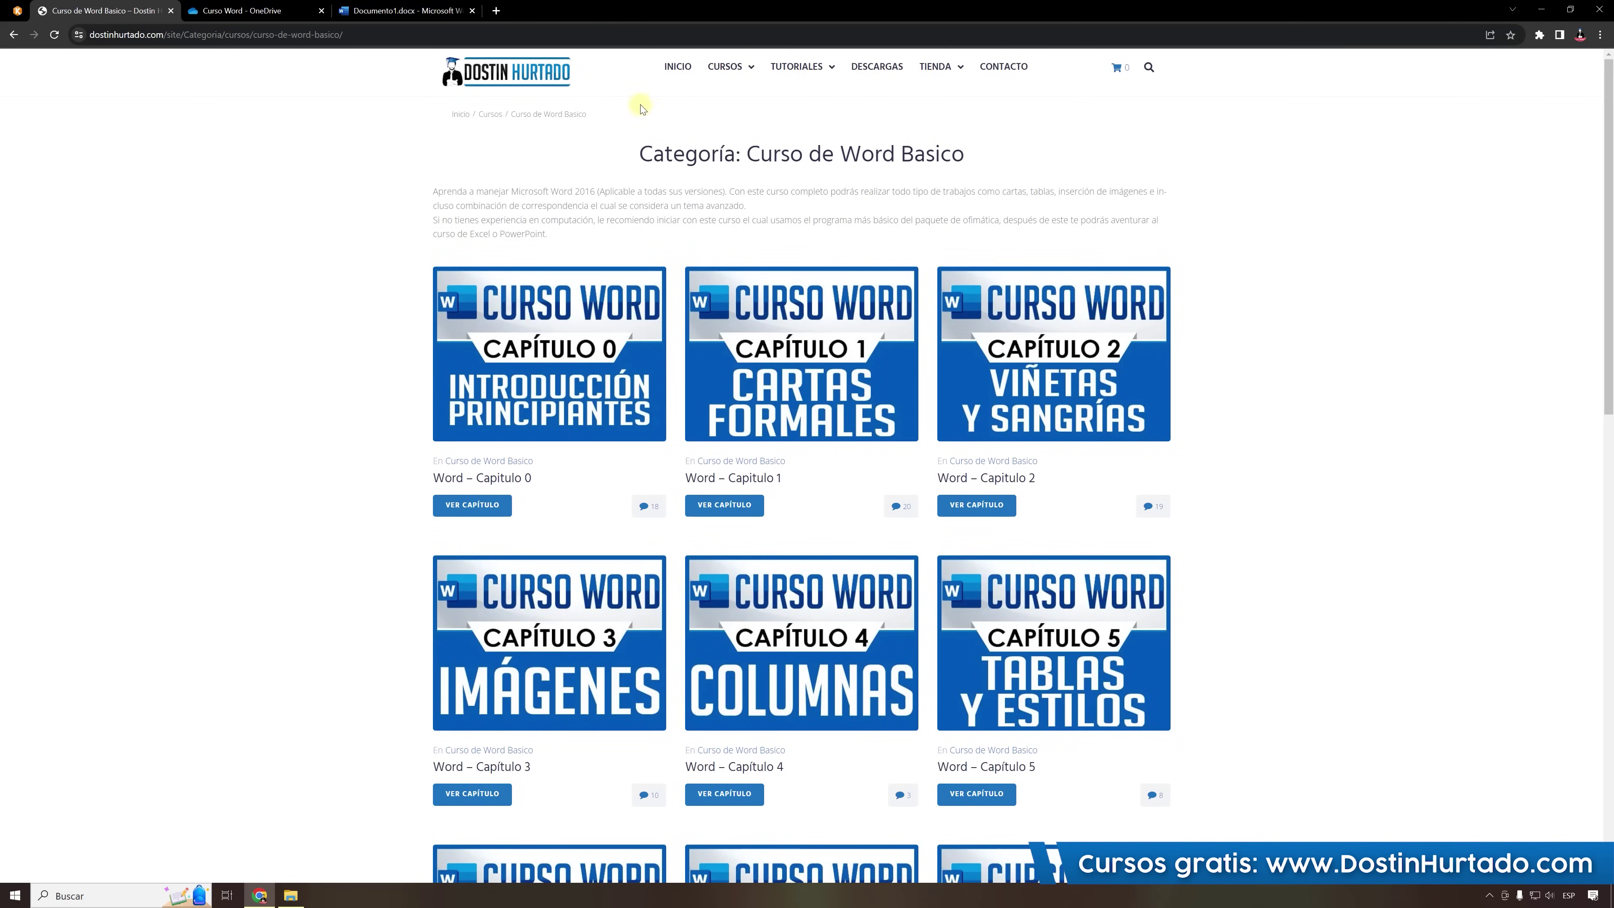
{"action": "left_click", "coordinate": [563, 81]}
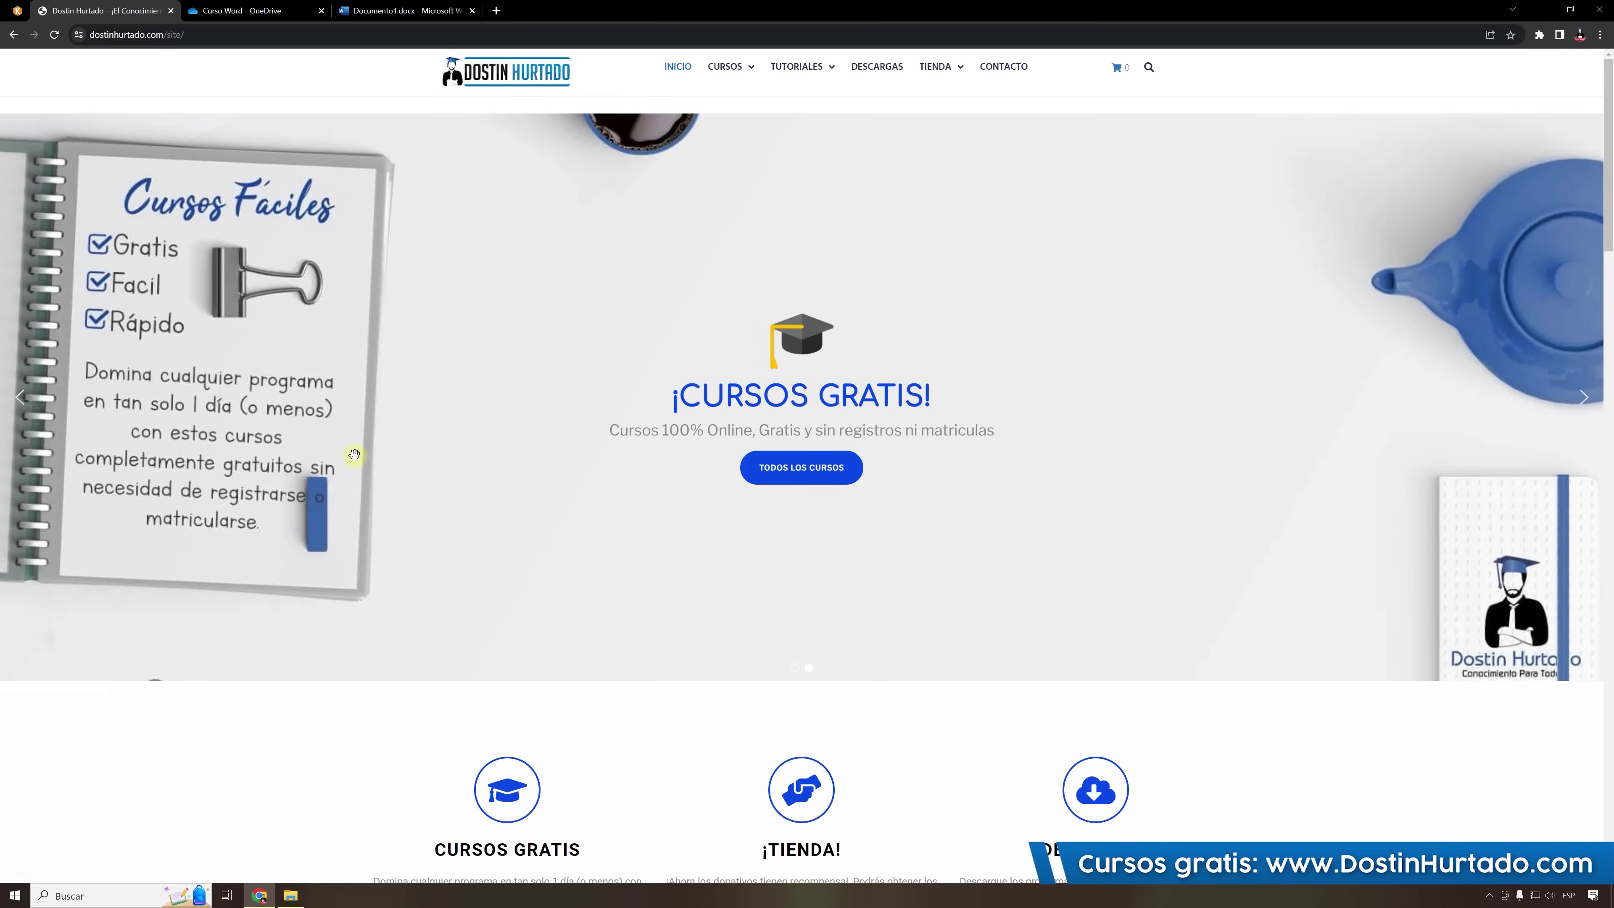
Open and close the Start menu, then switch to the OneDrive Curso Word folder tab.
{"action": "left_click", "coordinate": [16, 897]}
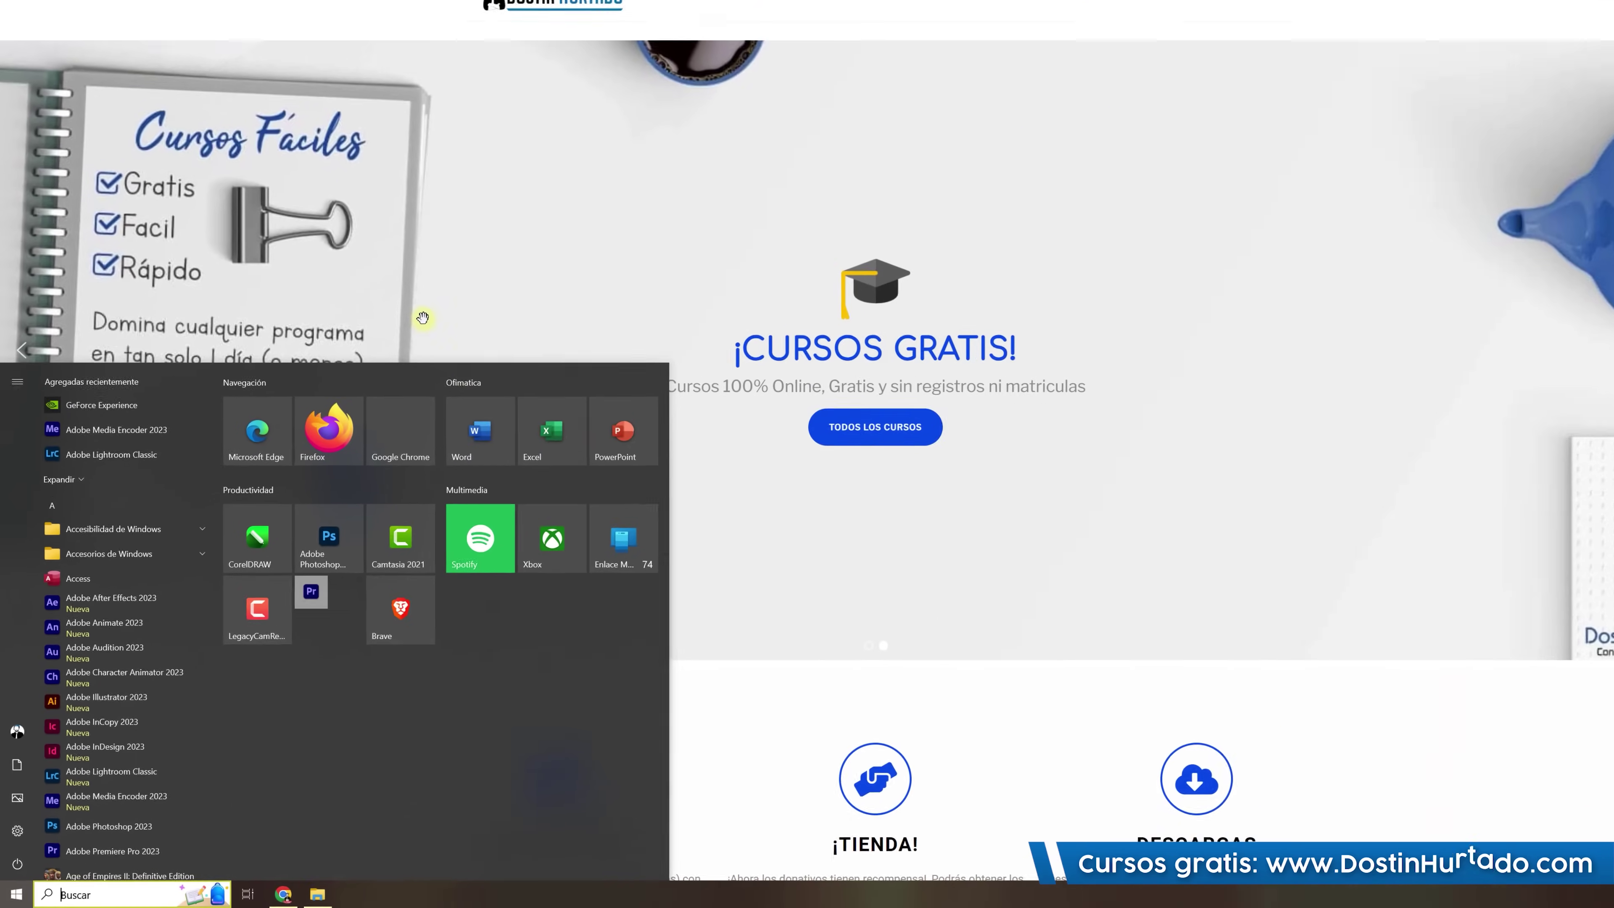
{"action": "left_click", "coordinate": [423, 318]}
{"action": "left_click", "coordinate": [233, 10]}
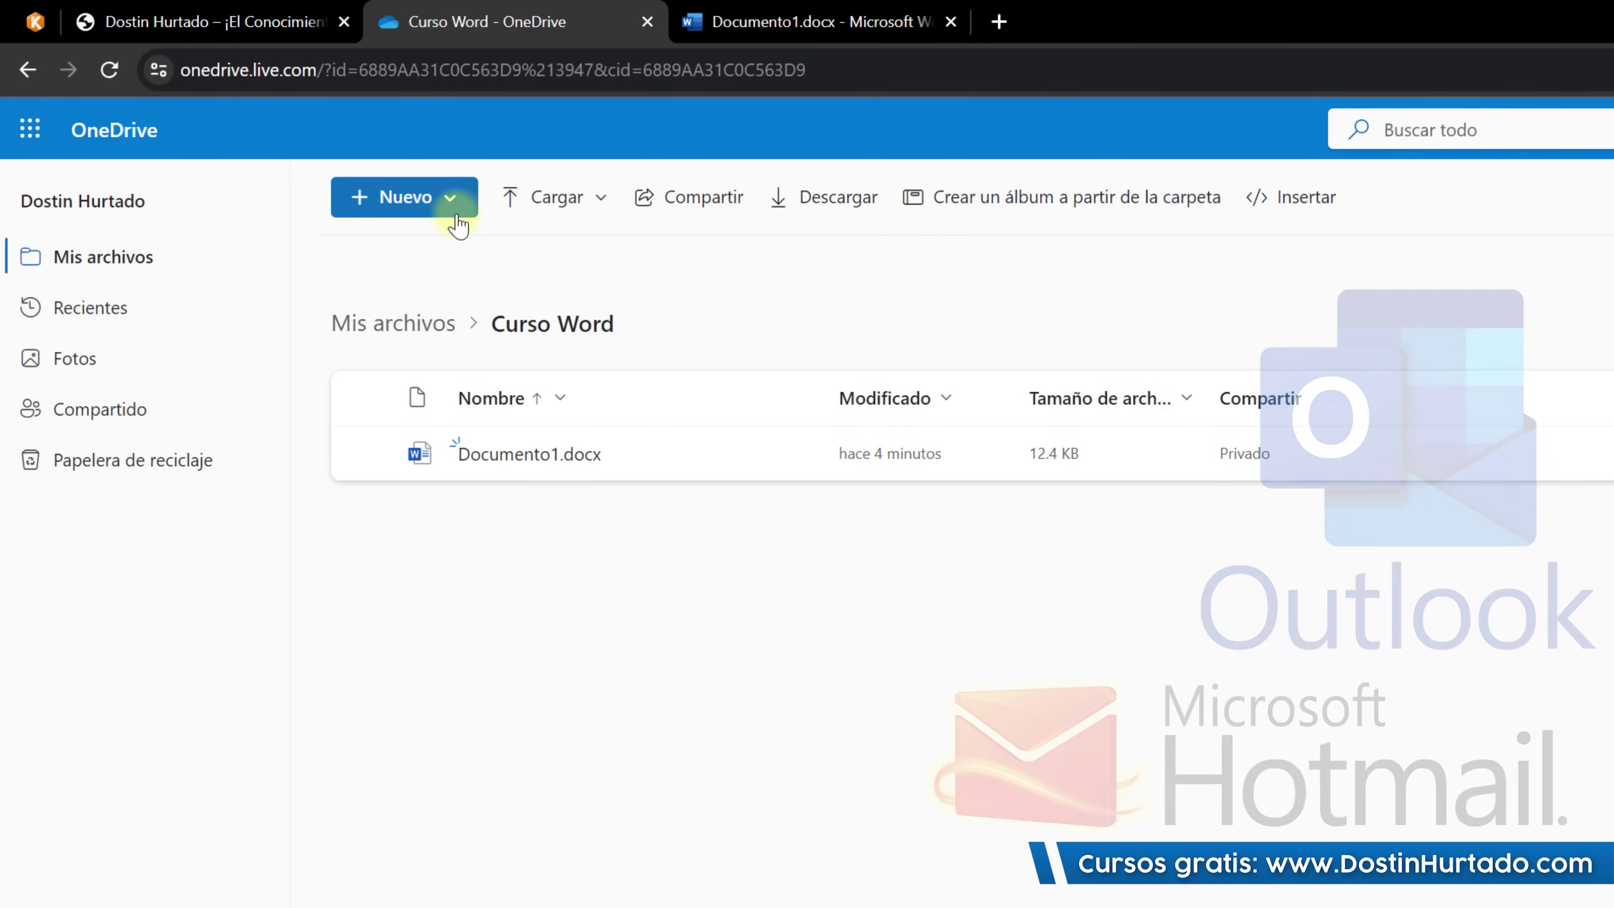
View the blank Documento1 in Word for the web, then return to the course website tab.
{"action": "left_click", "coordinate": [449, 199]}
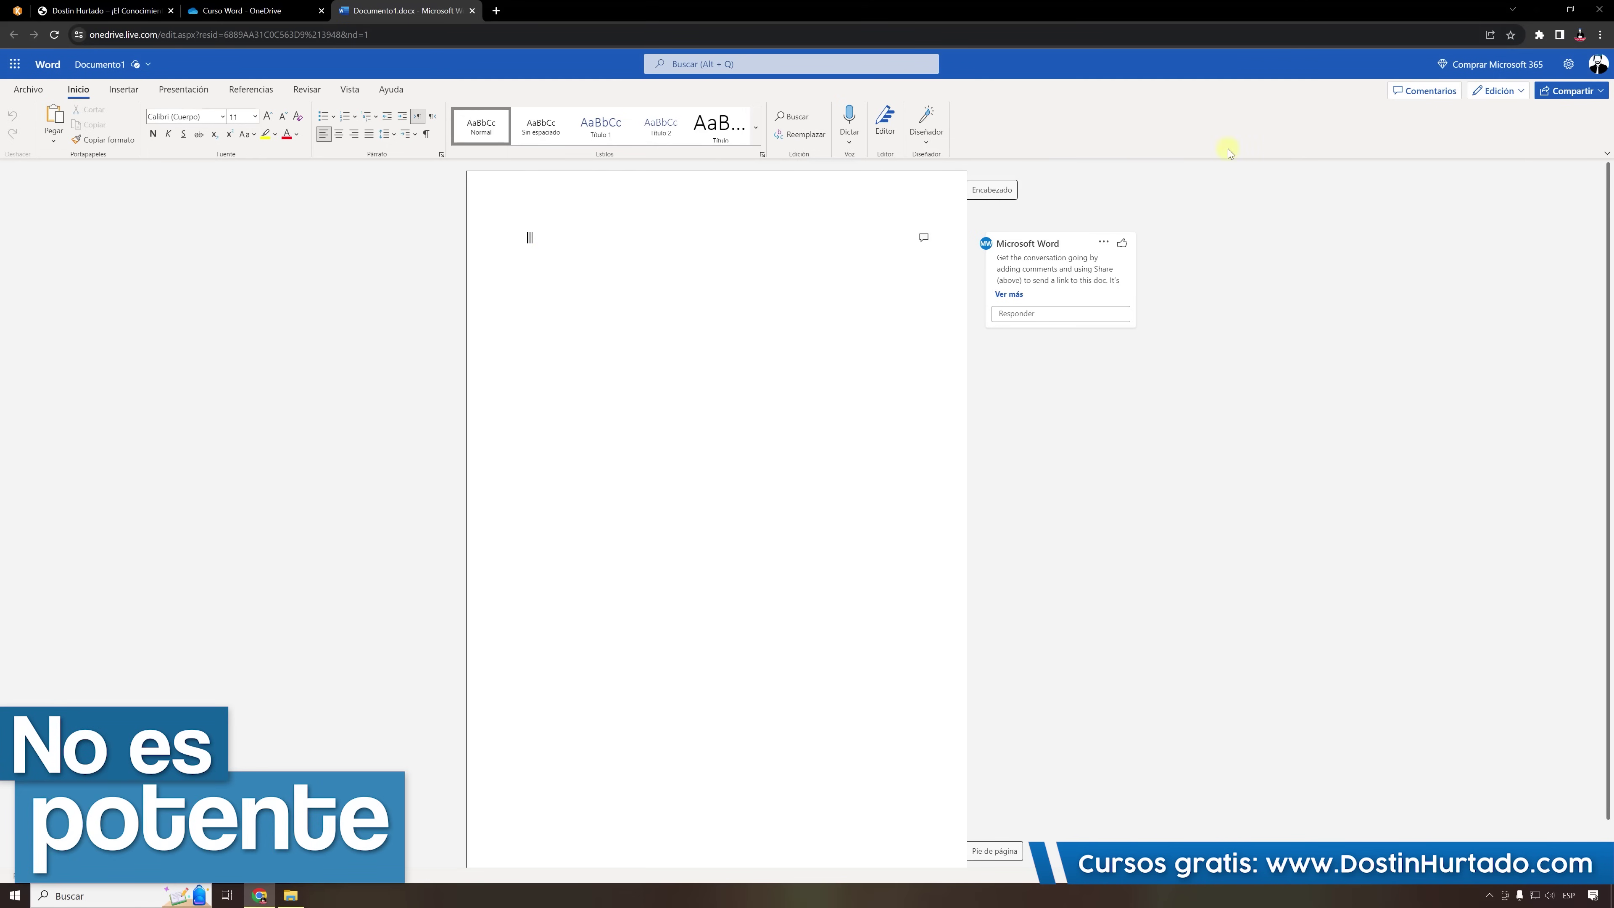
{"action": "left_click", "coordinate": [1606, 152]}
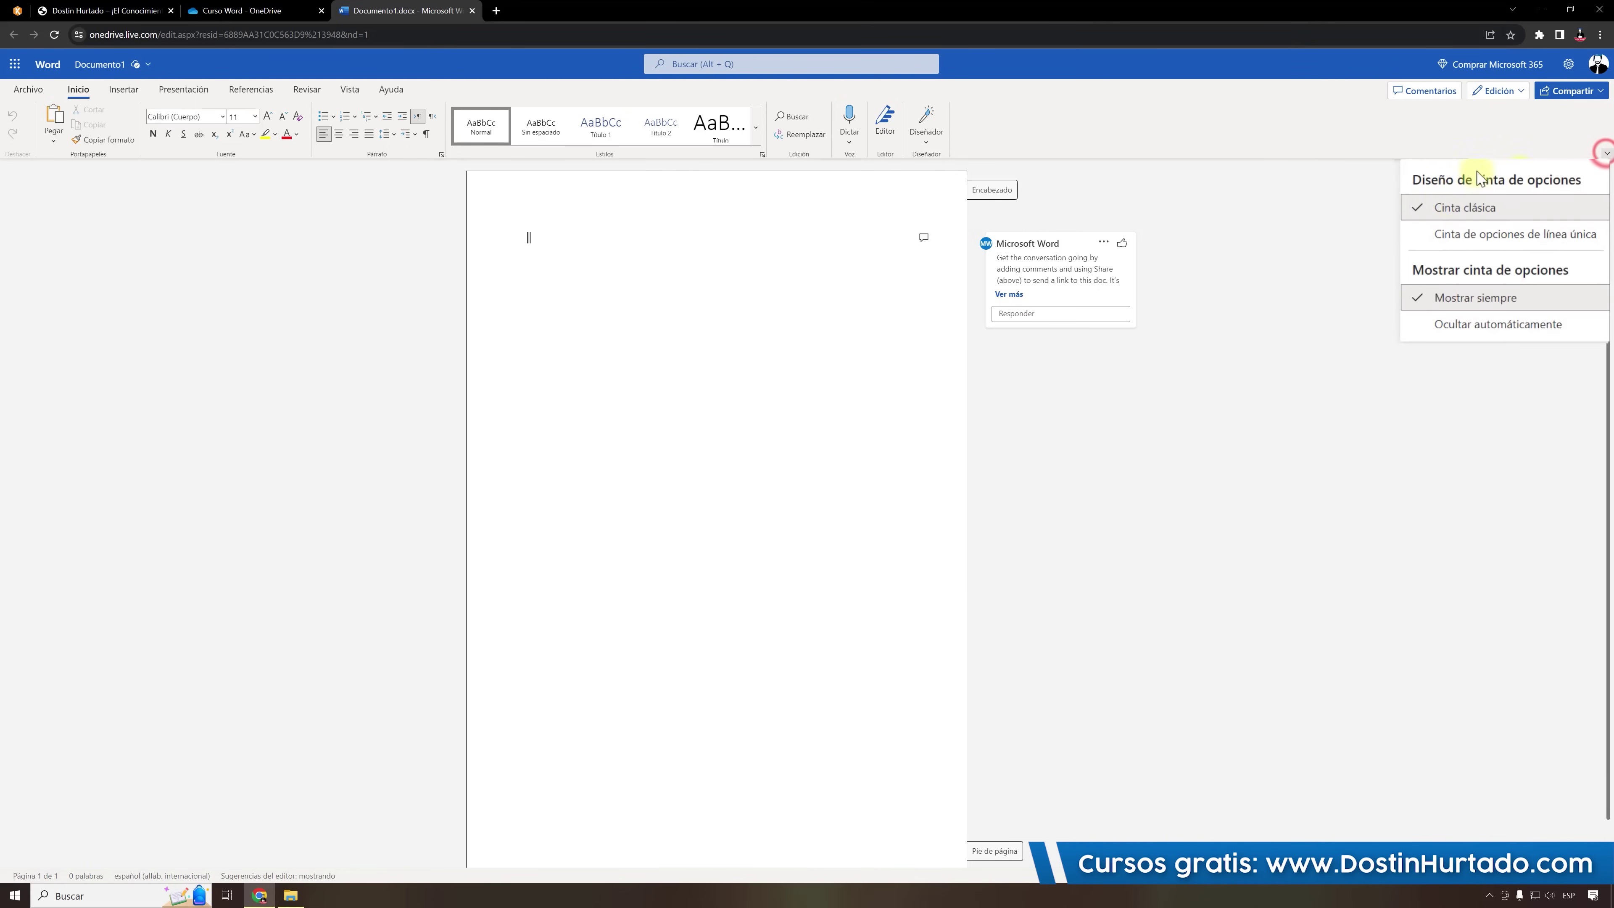
{"action": "left_click", "coordinate": [652, 244]}
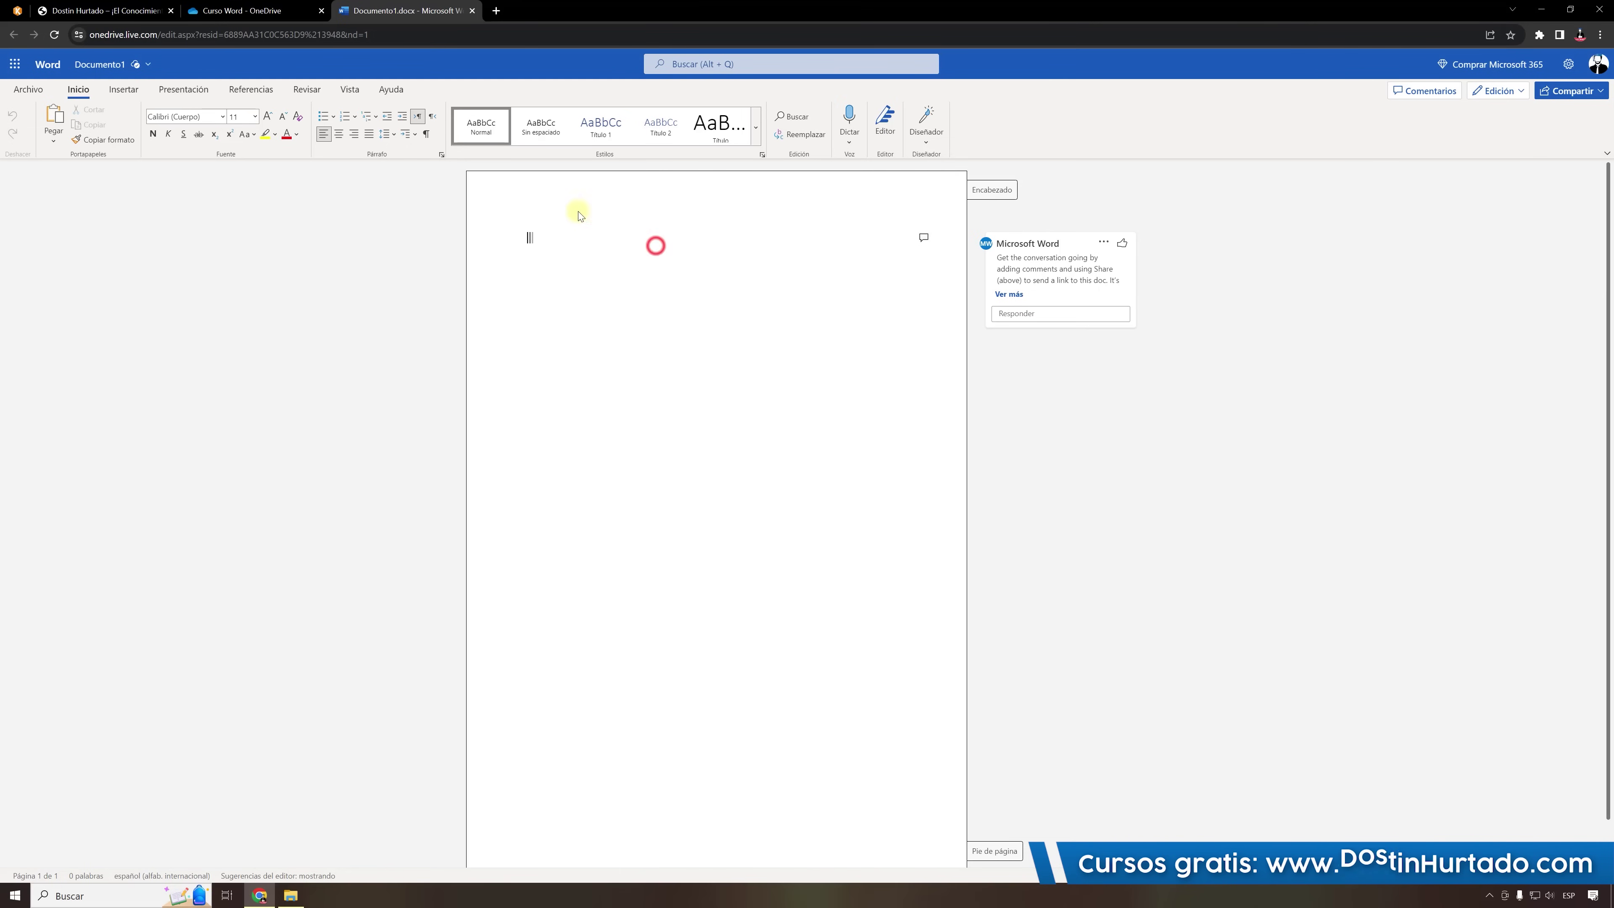
{"action": "left_click", "coordinate": [148, 6]}
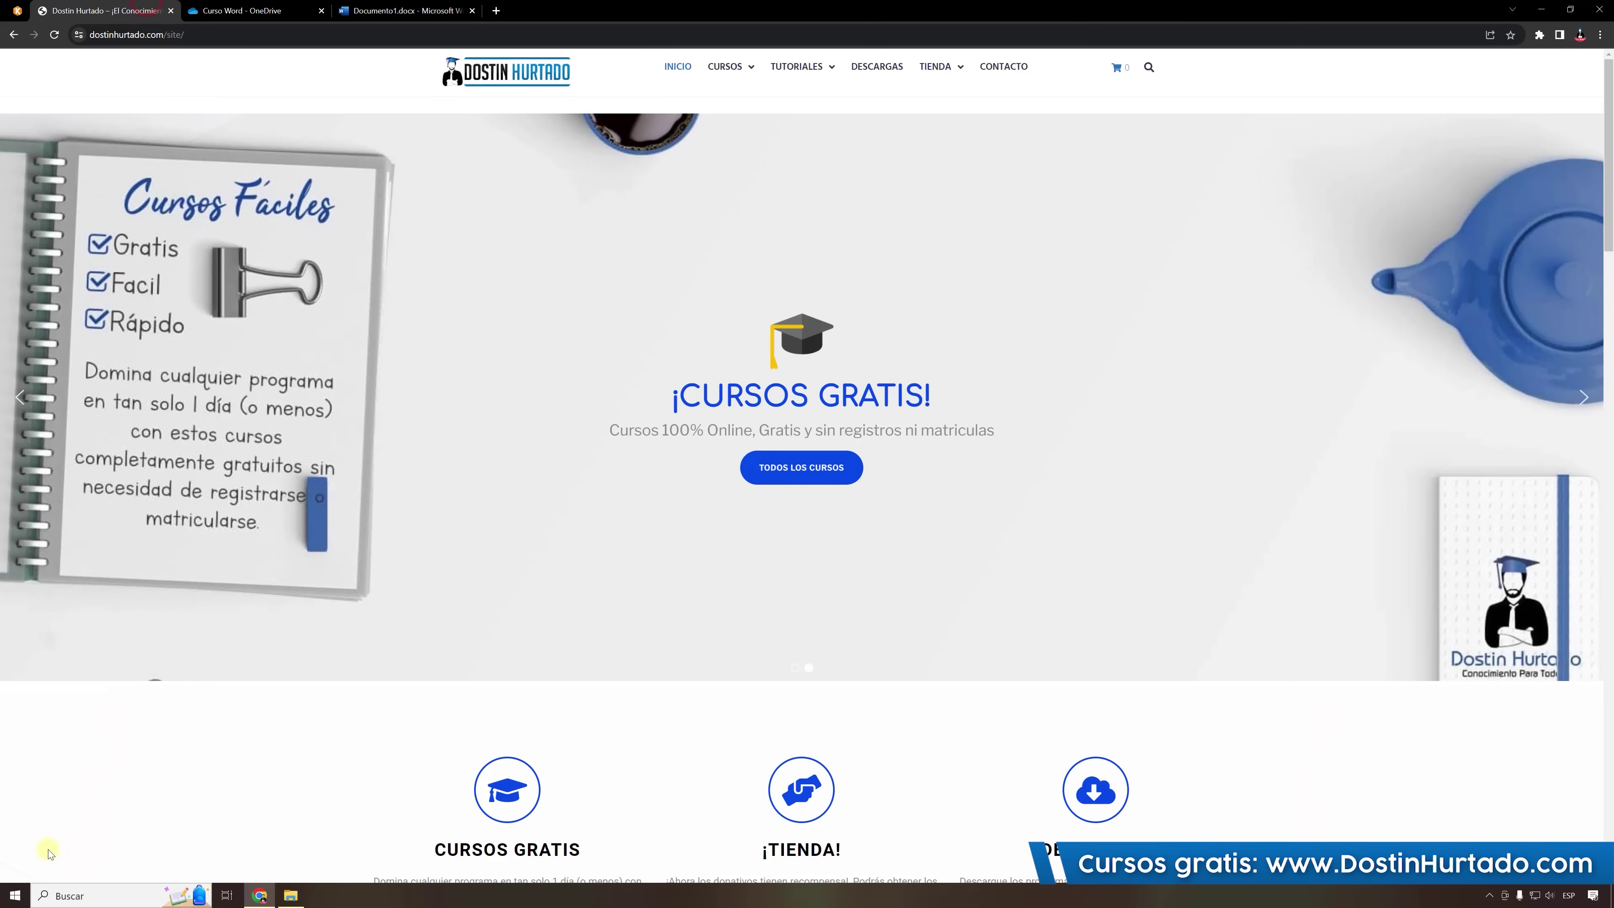
Launch desktop Word from the Start menu, maximize it, close it, and reopen the Start menu.
{"action": "left_click", "coordinate": [11, 897]}
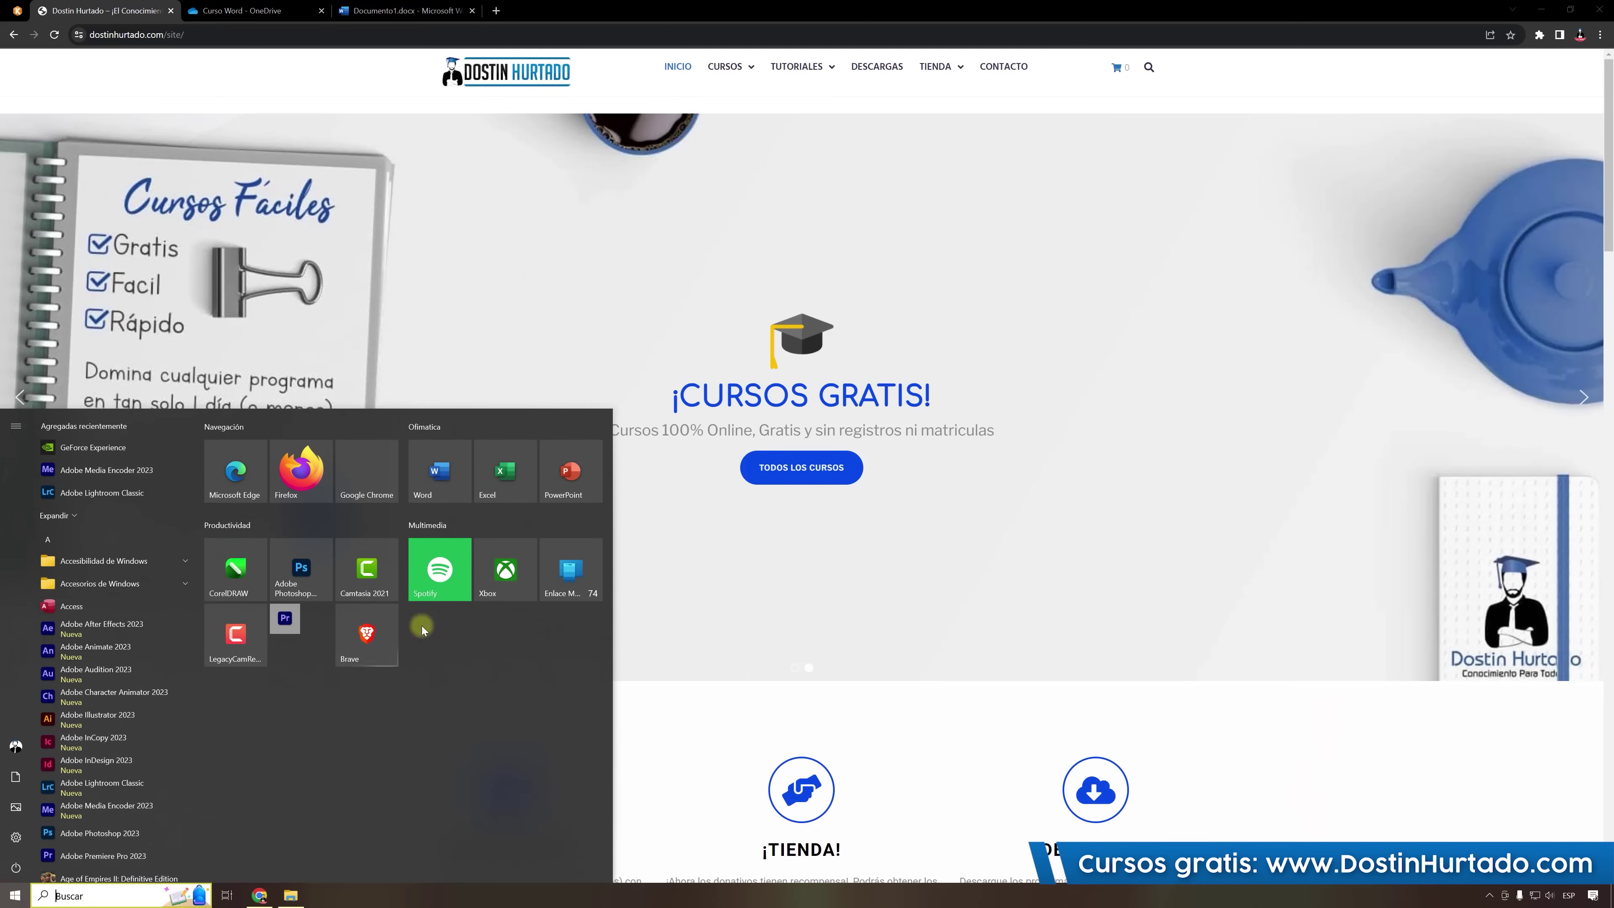
{"action": "left_click", "coordinate": [443, 486]}
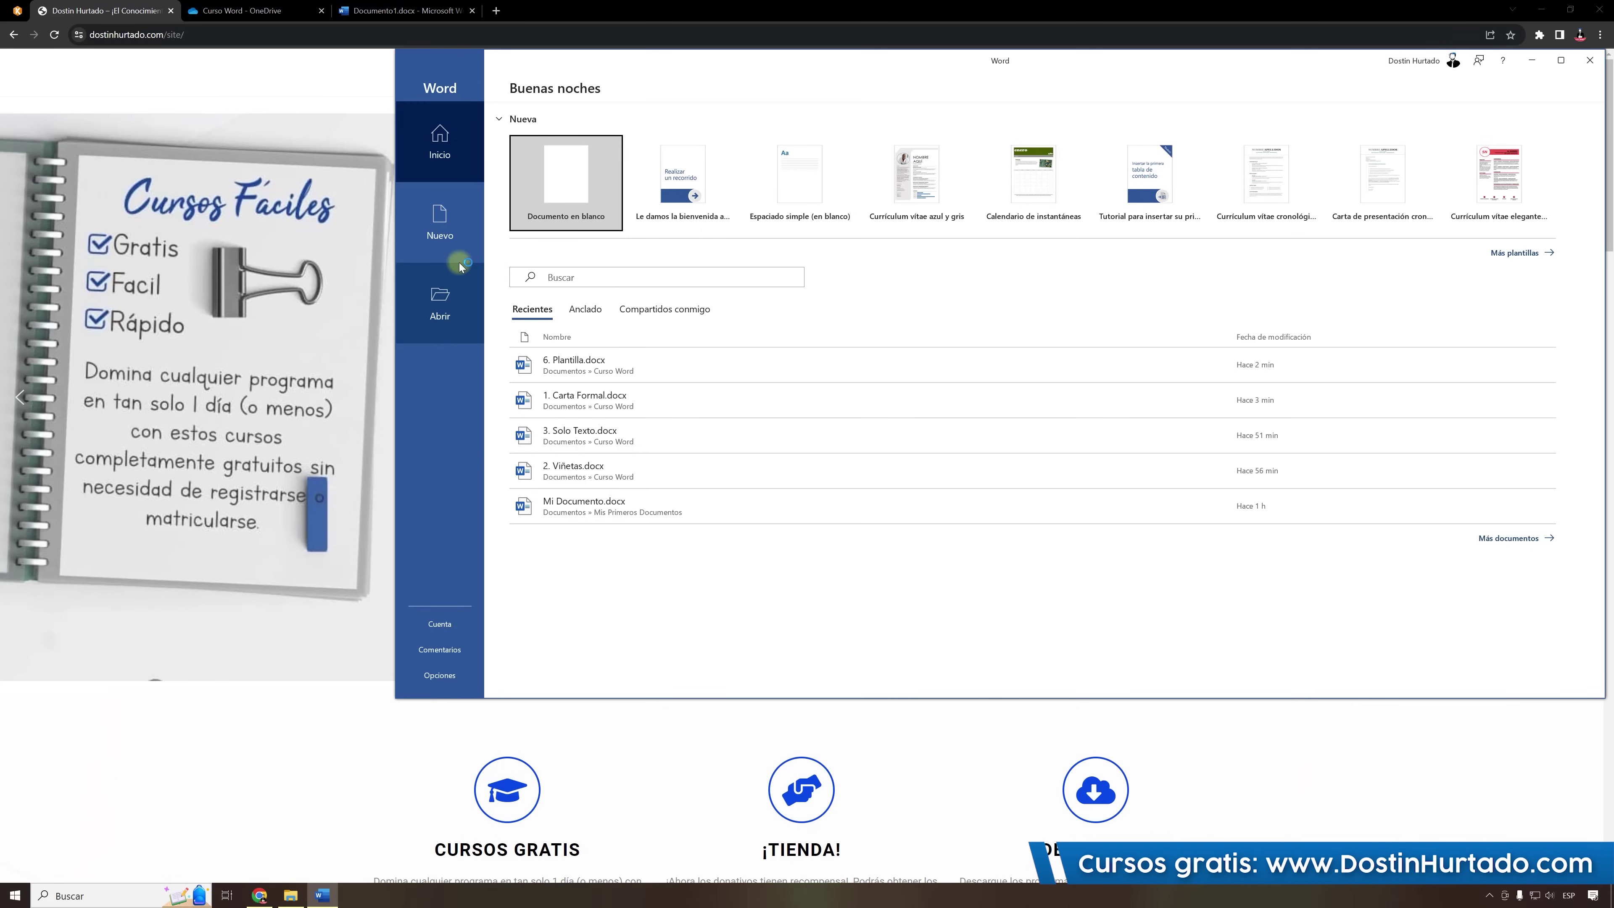
{"action": "left_click", "coordinate": [785, 62]}
{"action": "double_click", "coordinate": [786, 62]}
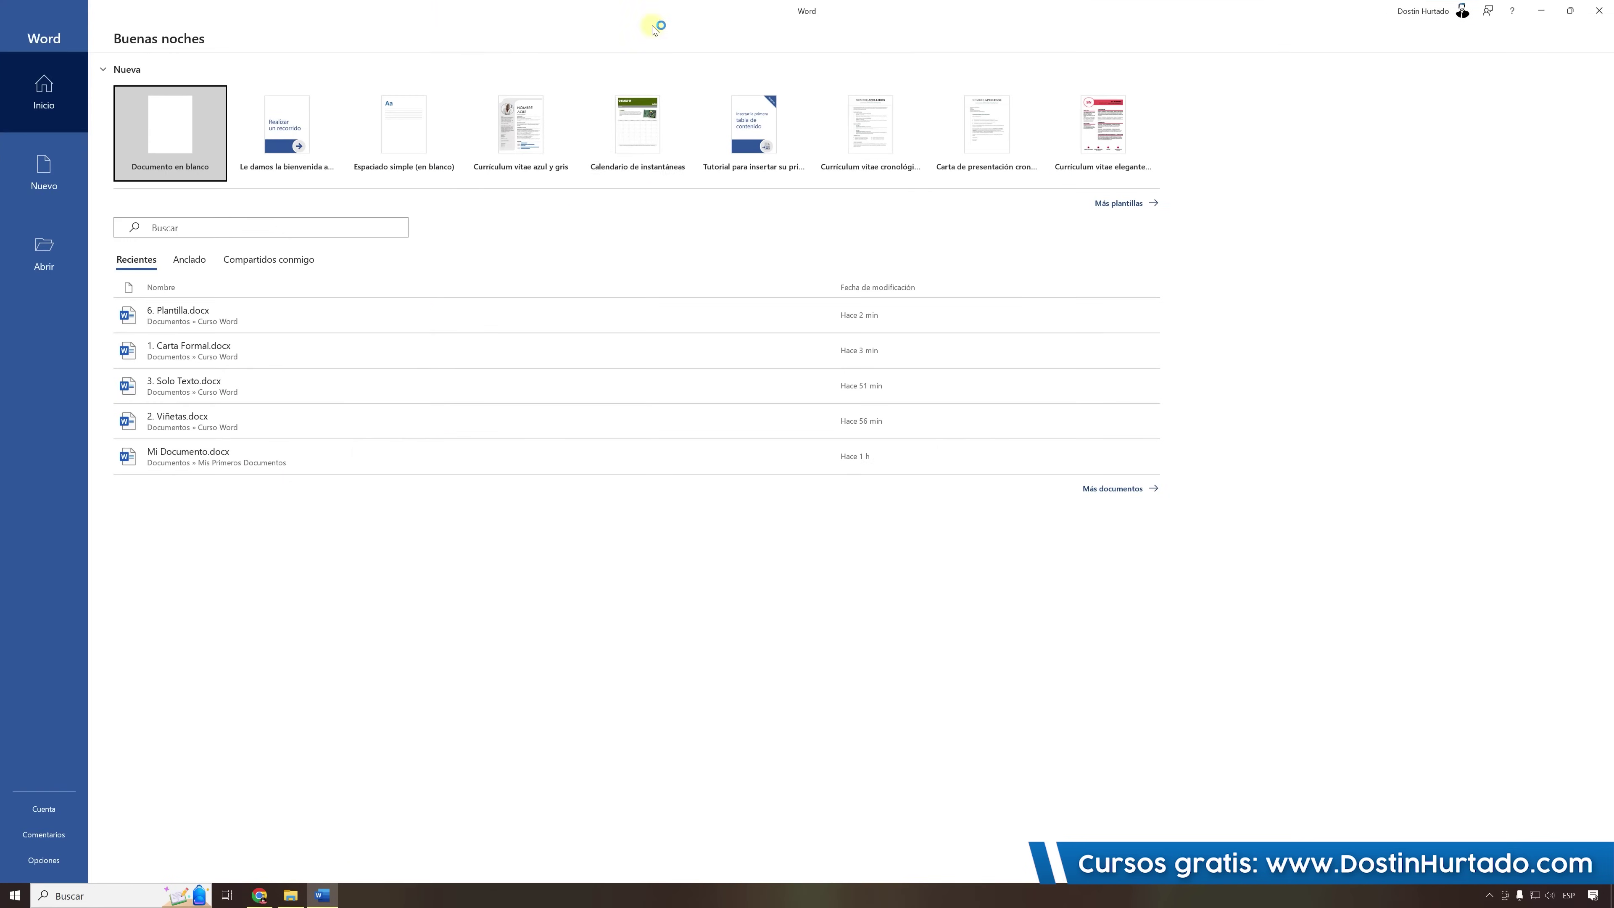
{"action": "left_click", "coordinate": [1598, 12]}
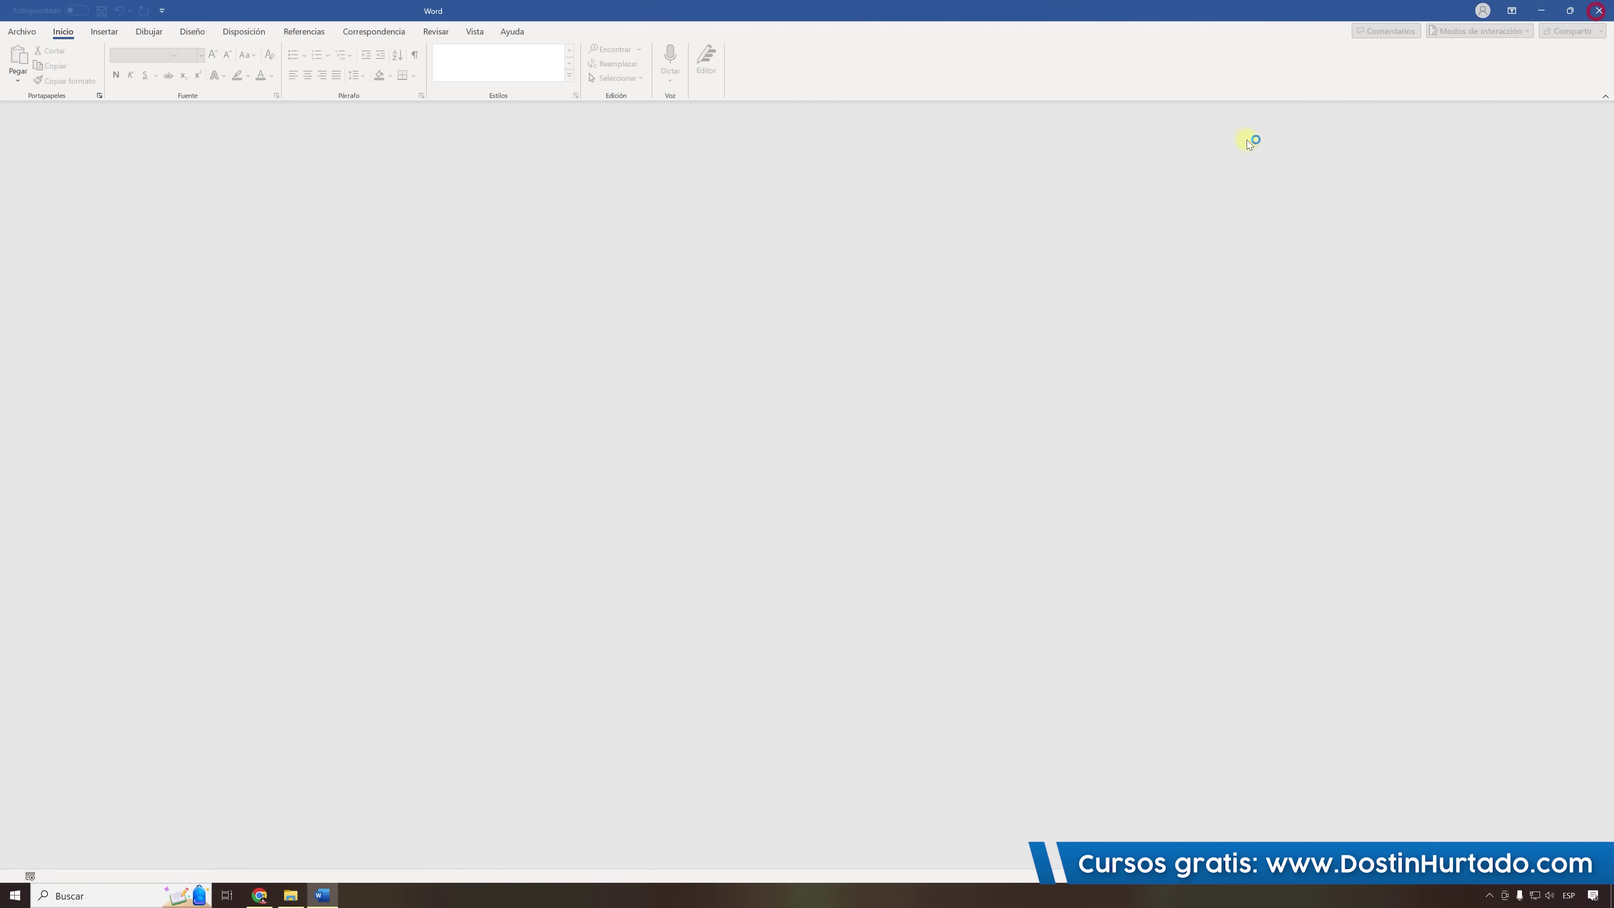
{"action": "left_click", "coordinate": [16, 897]}
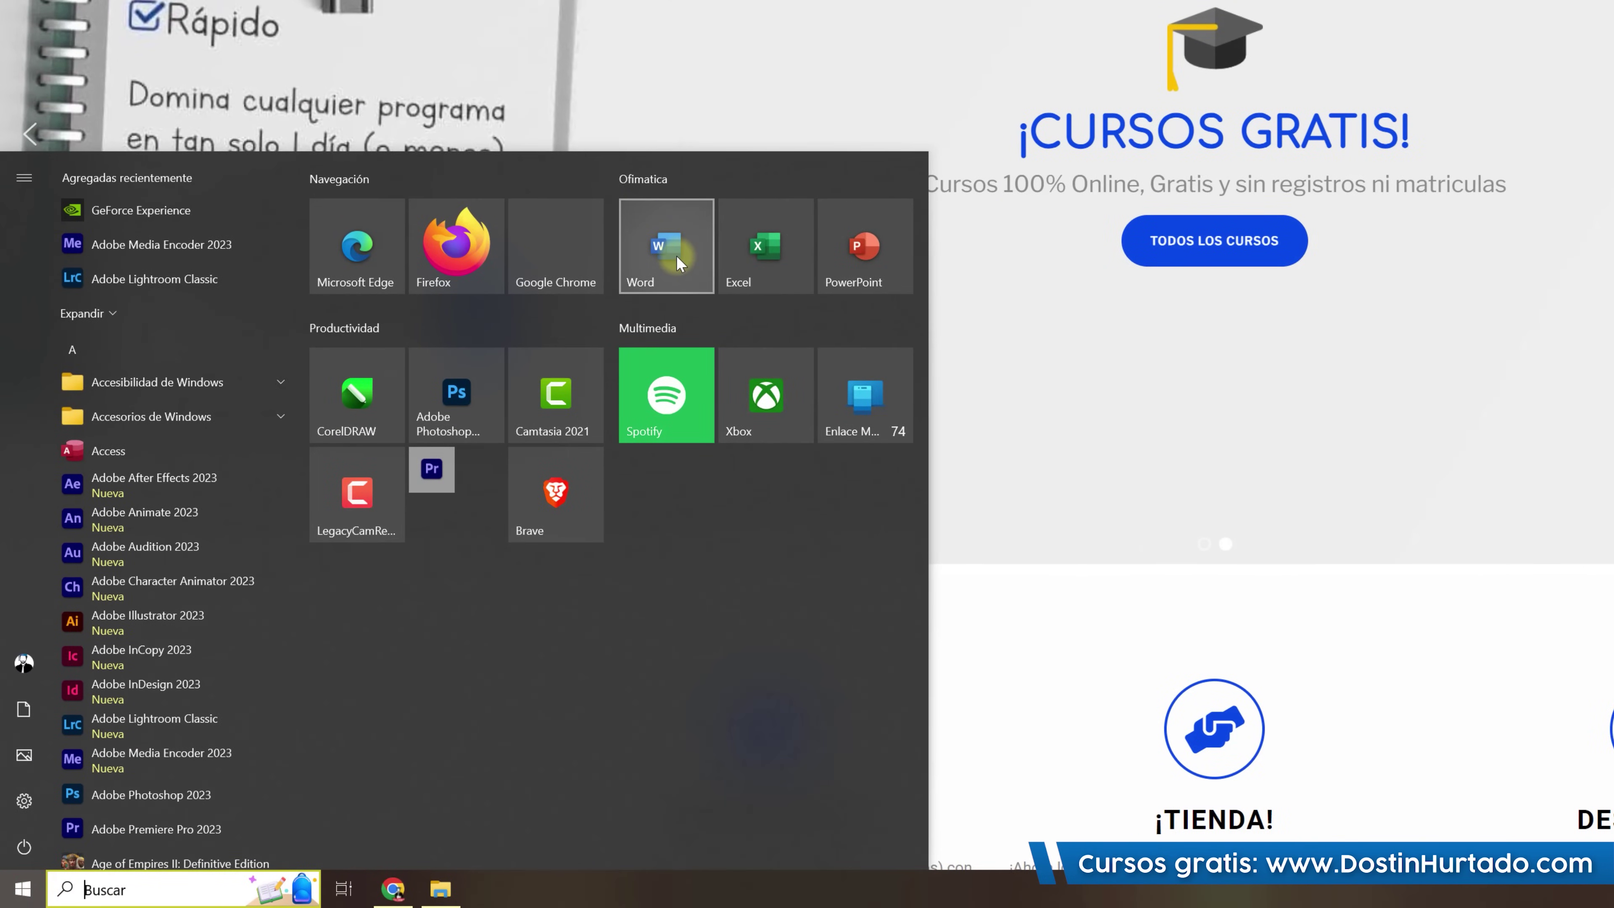
Close the Start menu and launch desktop Word by running WINWORD from the Run dialog.
{"action": "scroll", "coordinate": [138, 542], "scroll_direction": "down", "scroll_amount": 5}
{"action": "scroll", "coordinate": [139, 542], "scroll_direction": "down", "scroll_amount": 5}
{"action": "scroll", "coordinate": [139, 542], "scroll_direction": "down", "scroll_amount": 5}
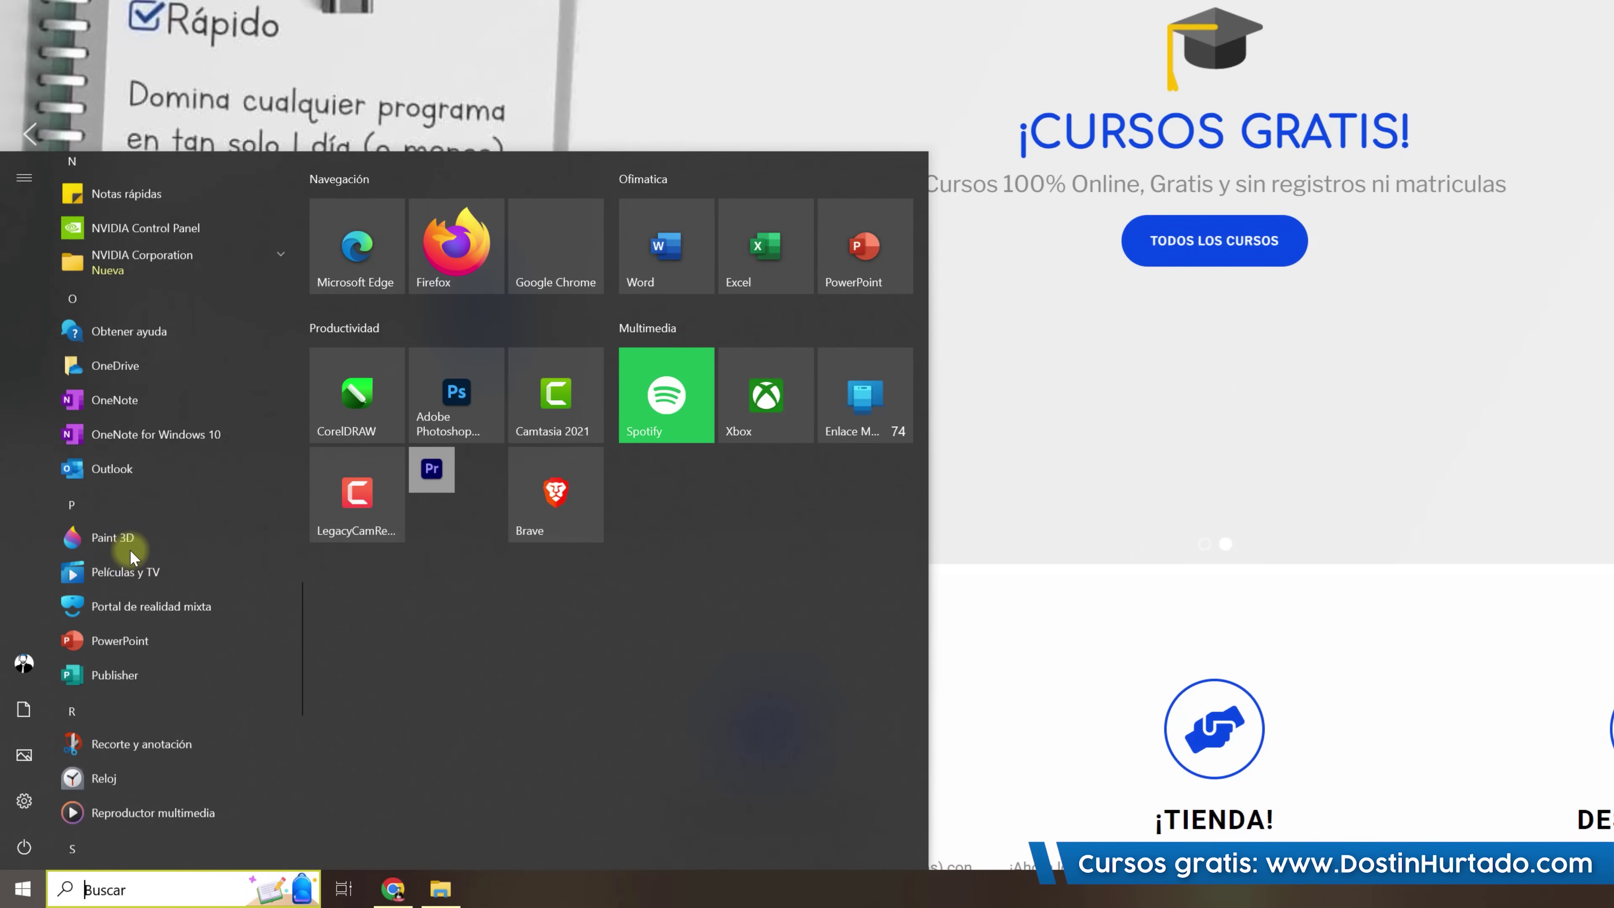
{"action": "scroll", "coordinate": [139, 542], "scroll_direction": "down", "scroll_amount": 5}
{"action": "scroll", "coordinate": [139, 543], "scroll_direction": "down", "scroll_amount": 3}
{"action": "left_click", "coordinate": [672, 38]}
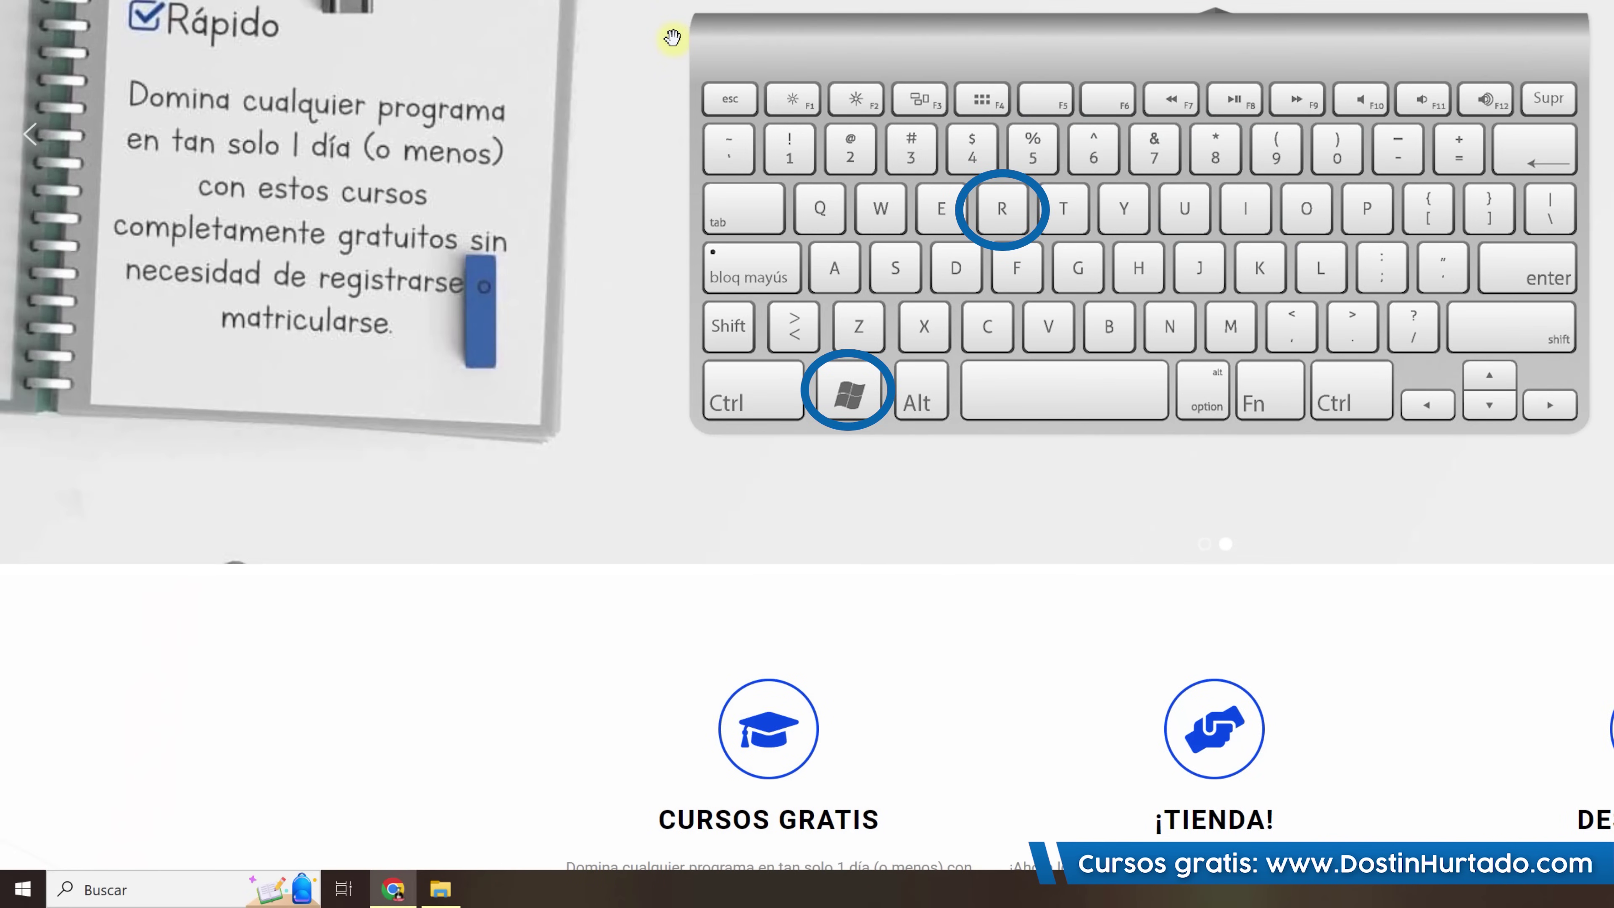
{"action": "key", "text": "super+r"}
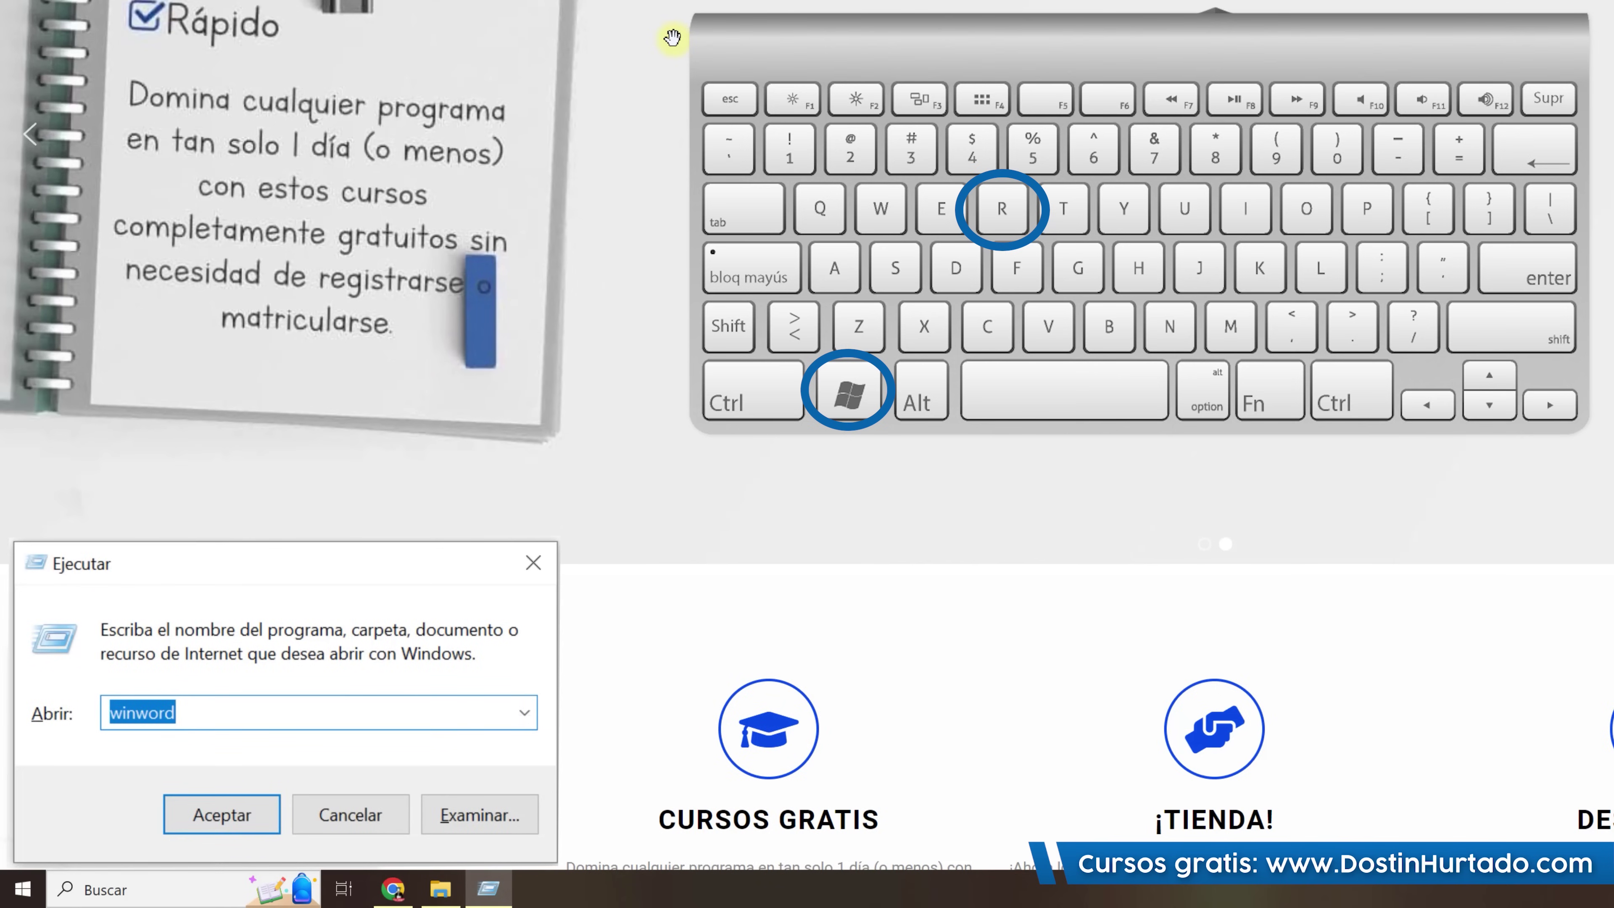
{"action": "type", "text": "WINWO"}
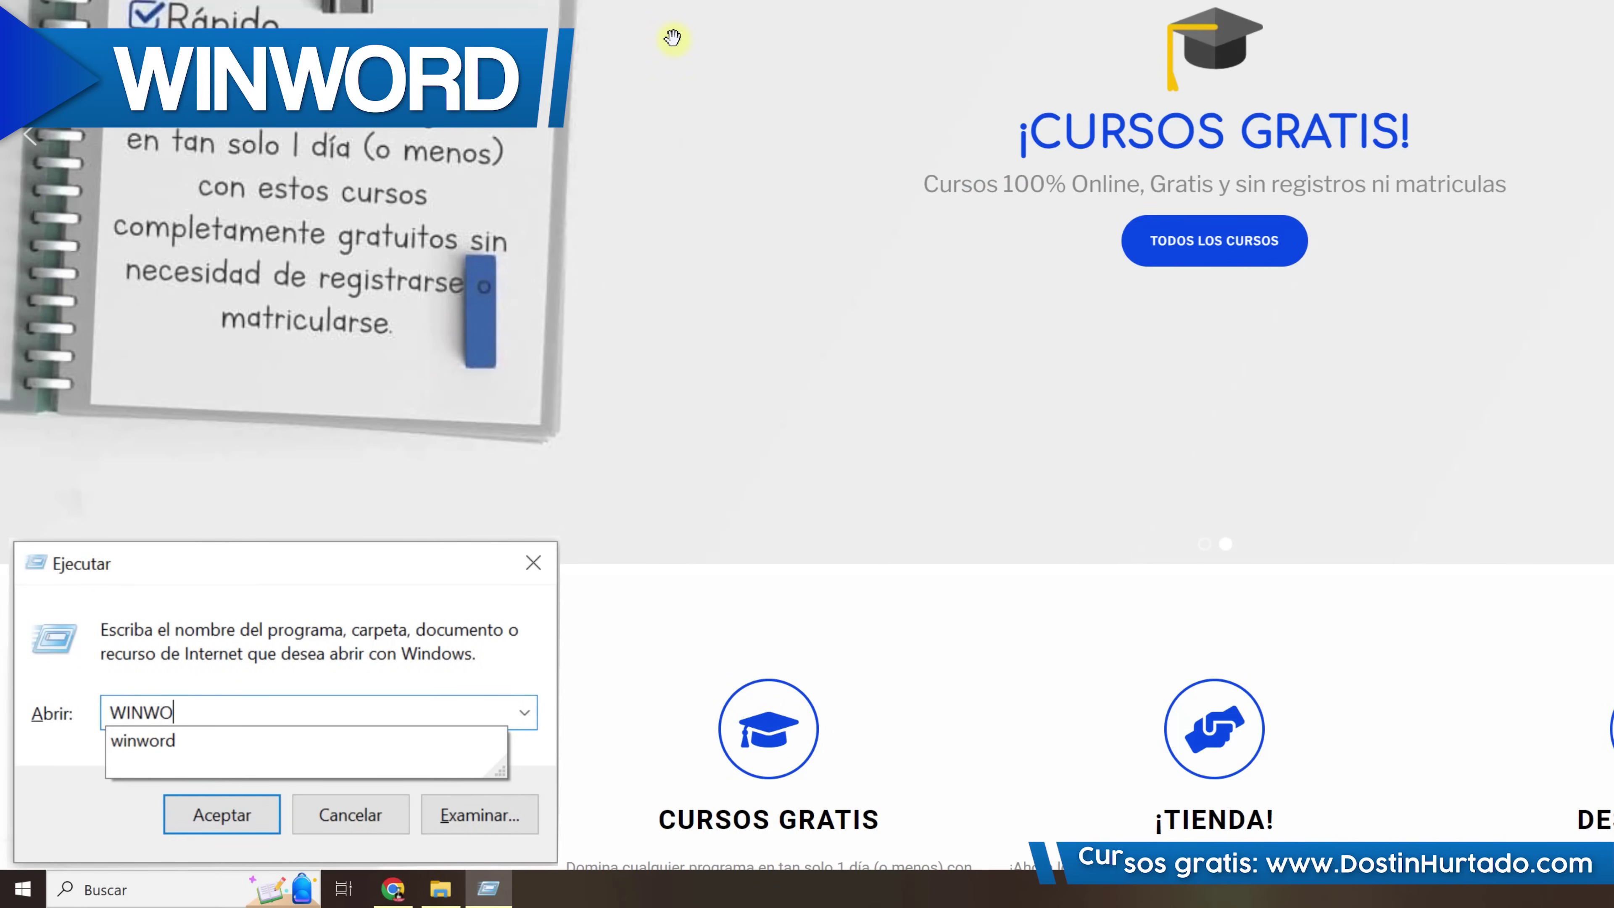
{"action": "type", "text": "RD"}
{"action": "key", "text": "Return"}
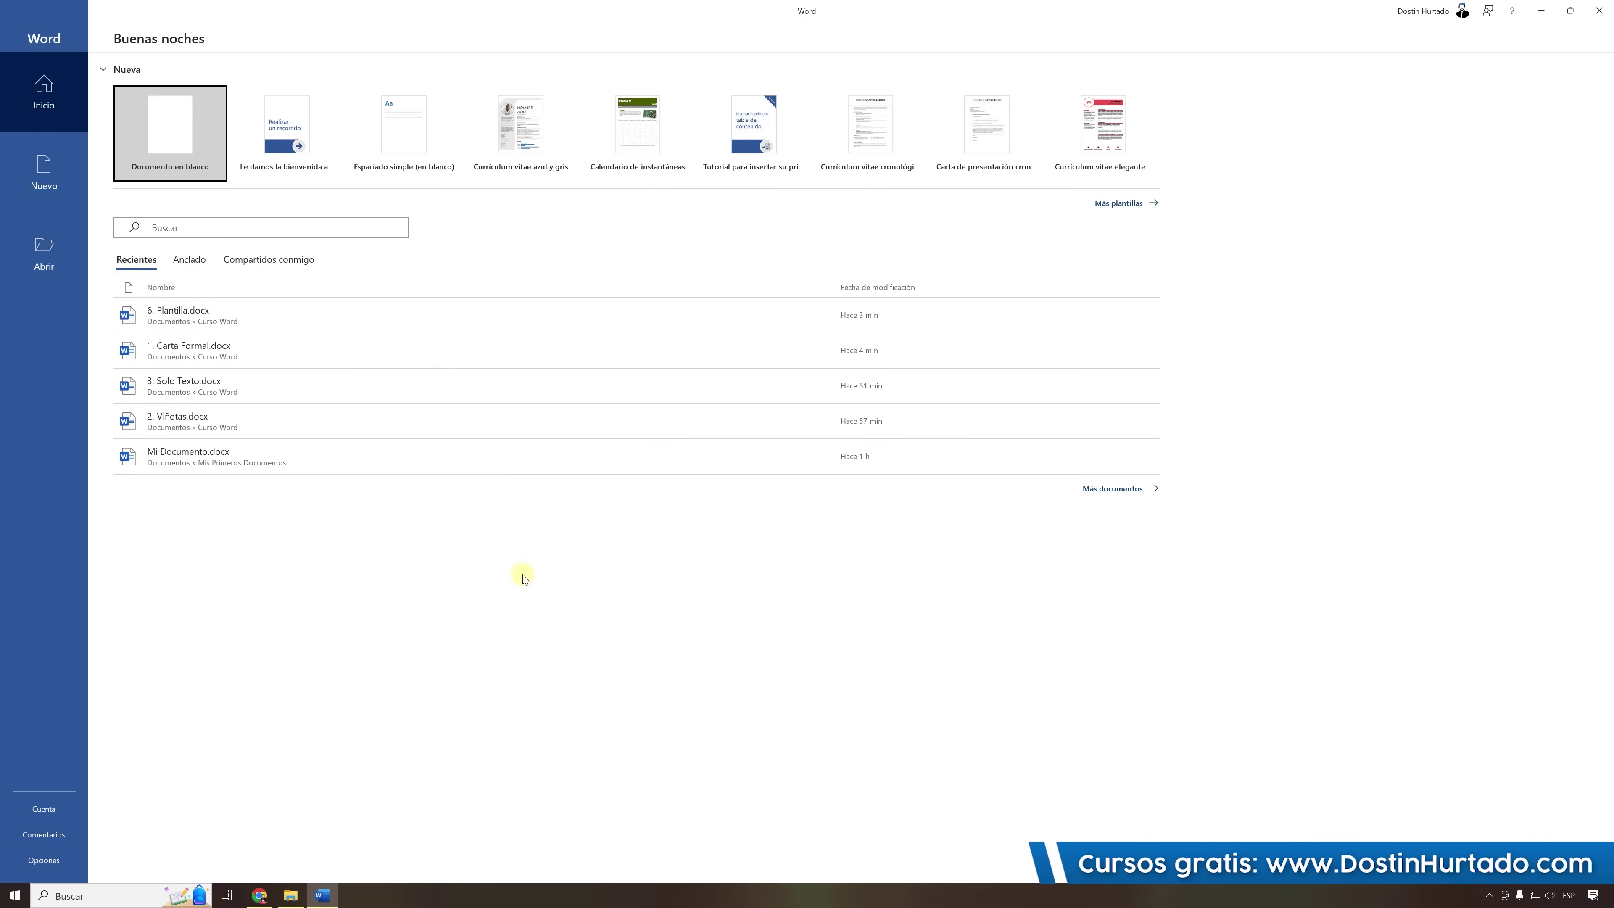
Close Word, relaunch it with the remembered winword command in Run, then open the Start menu.
{"action": "left_click", "coordinate": [1595, 10]}
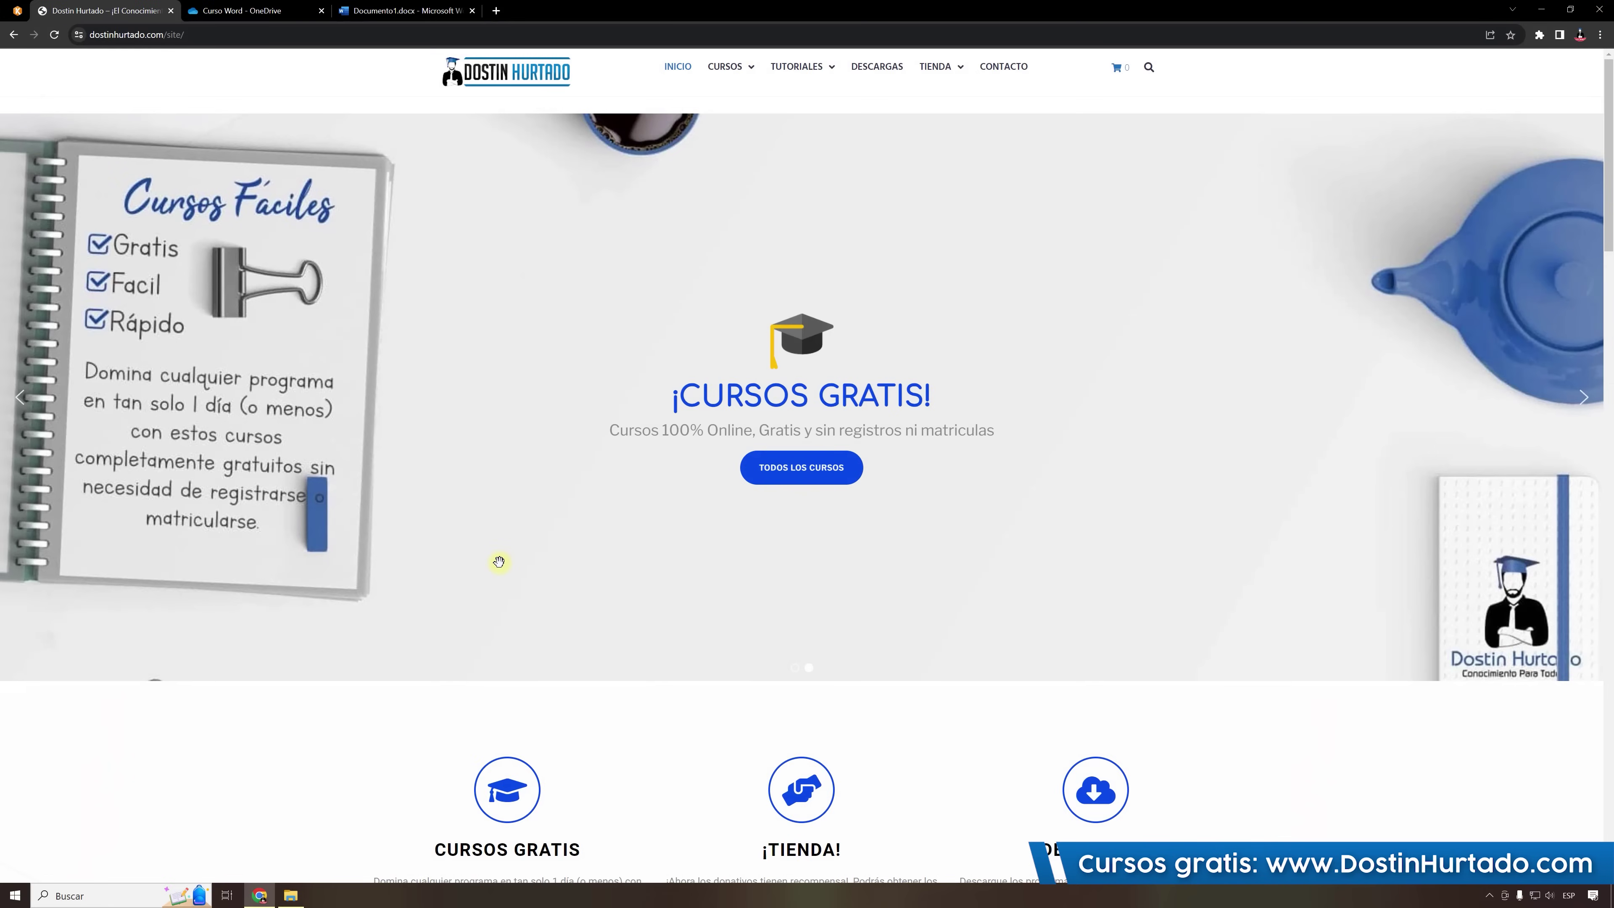
{"action": "key", "text": "super+r"}
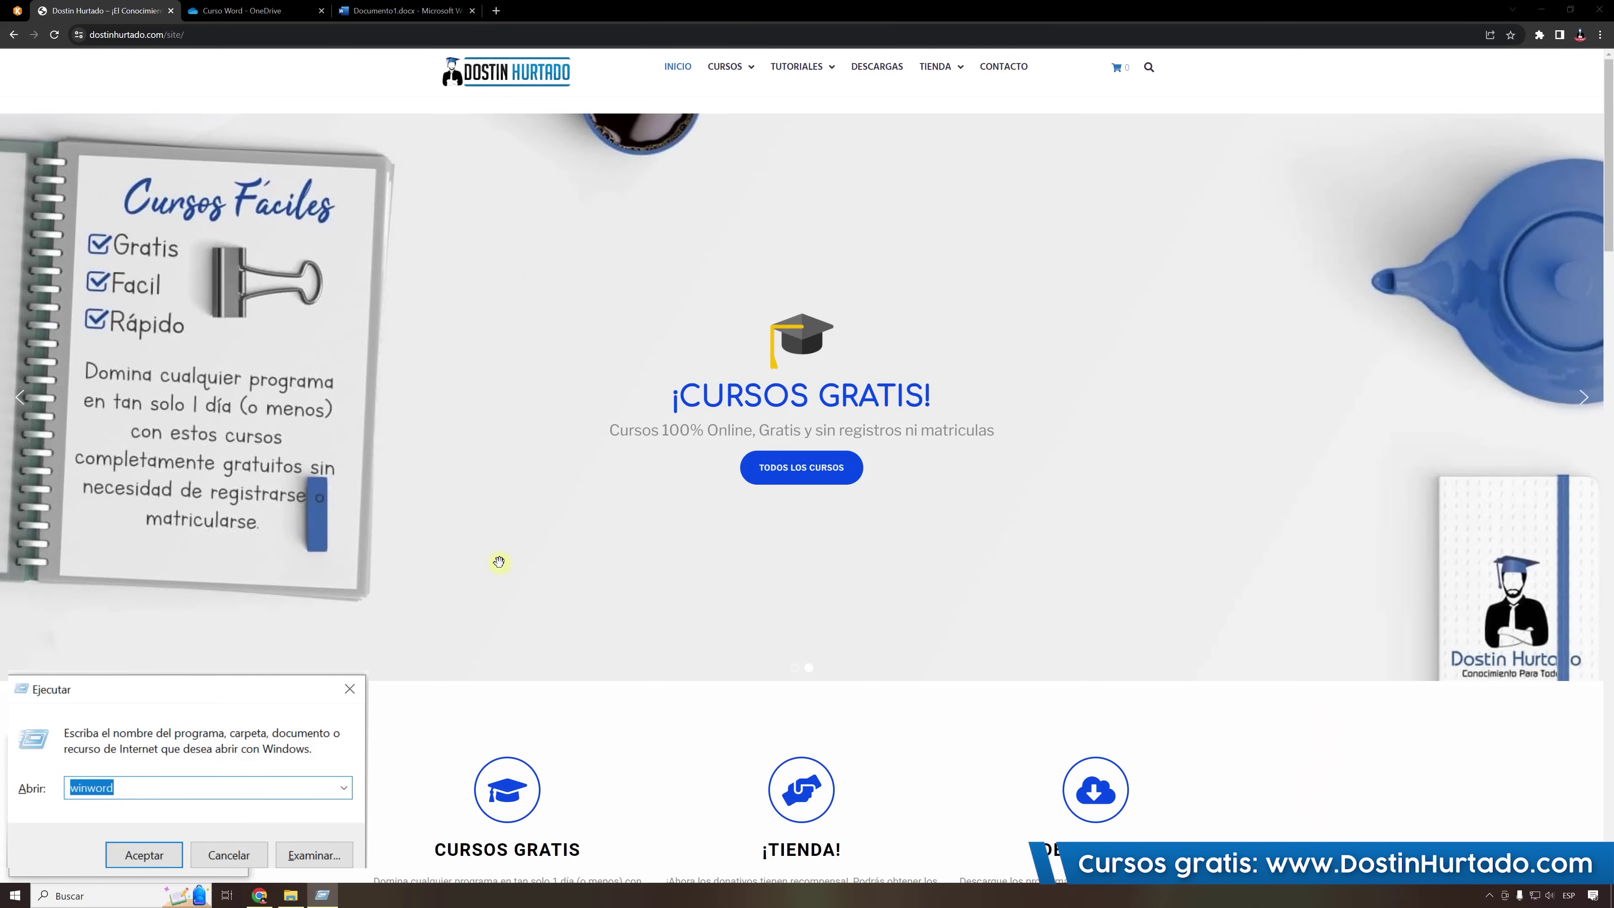
{"action": "key", "text": "Return"}
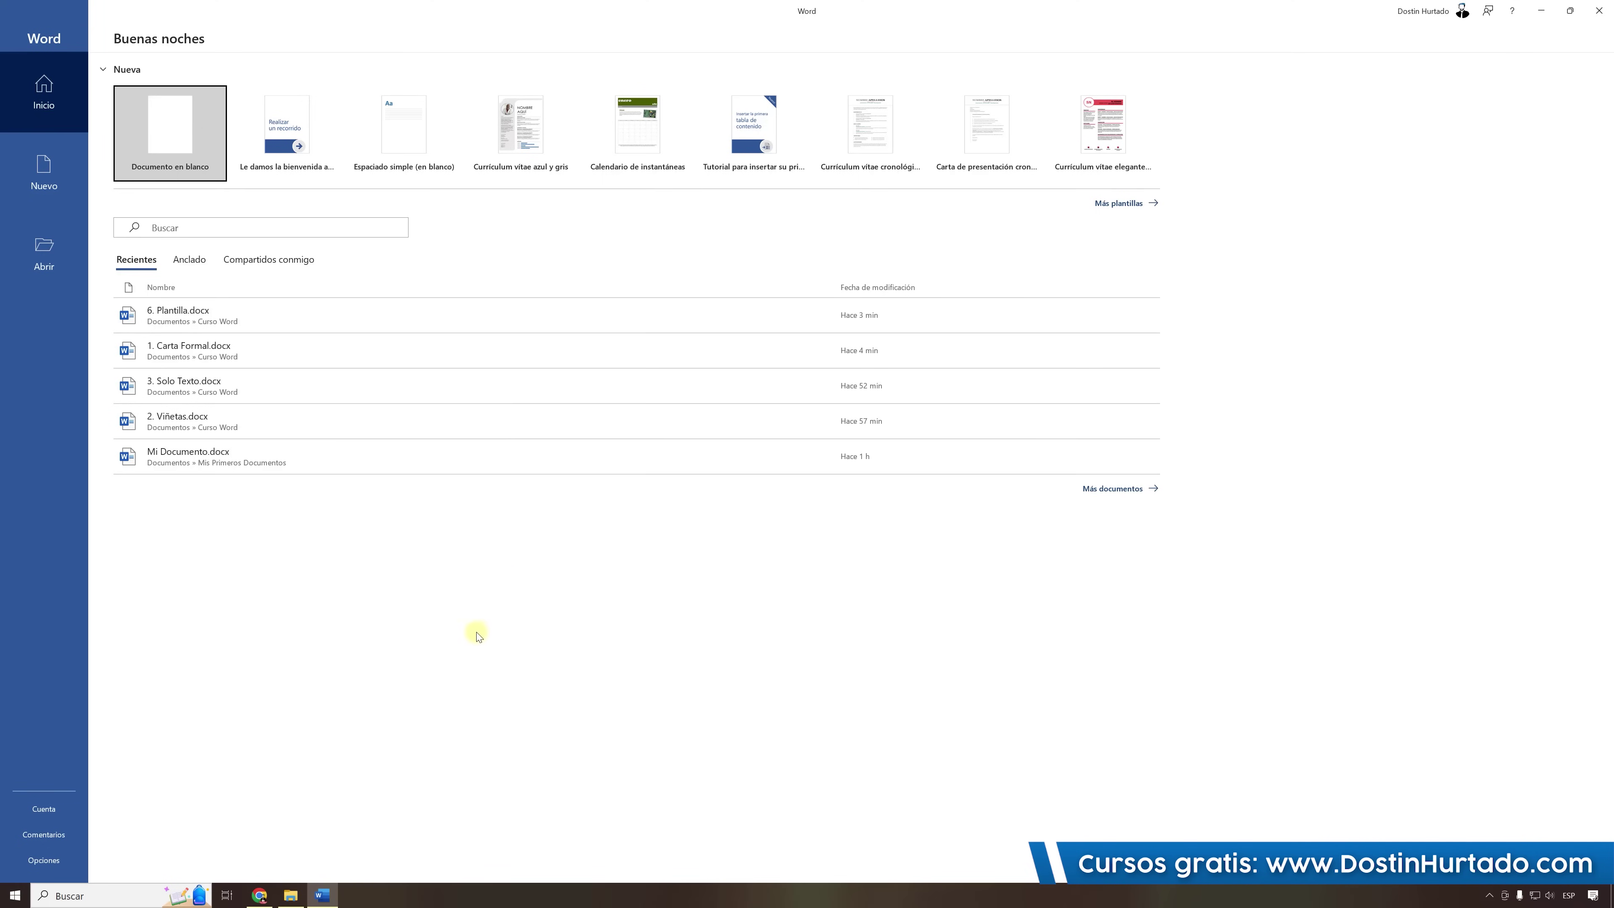
{"action": "left_click", "coordinate": [15, 896]}
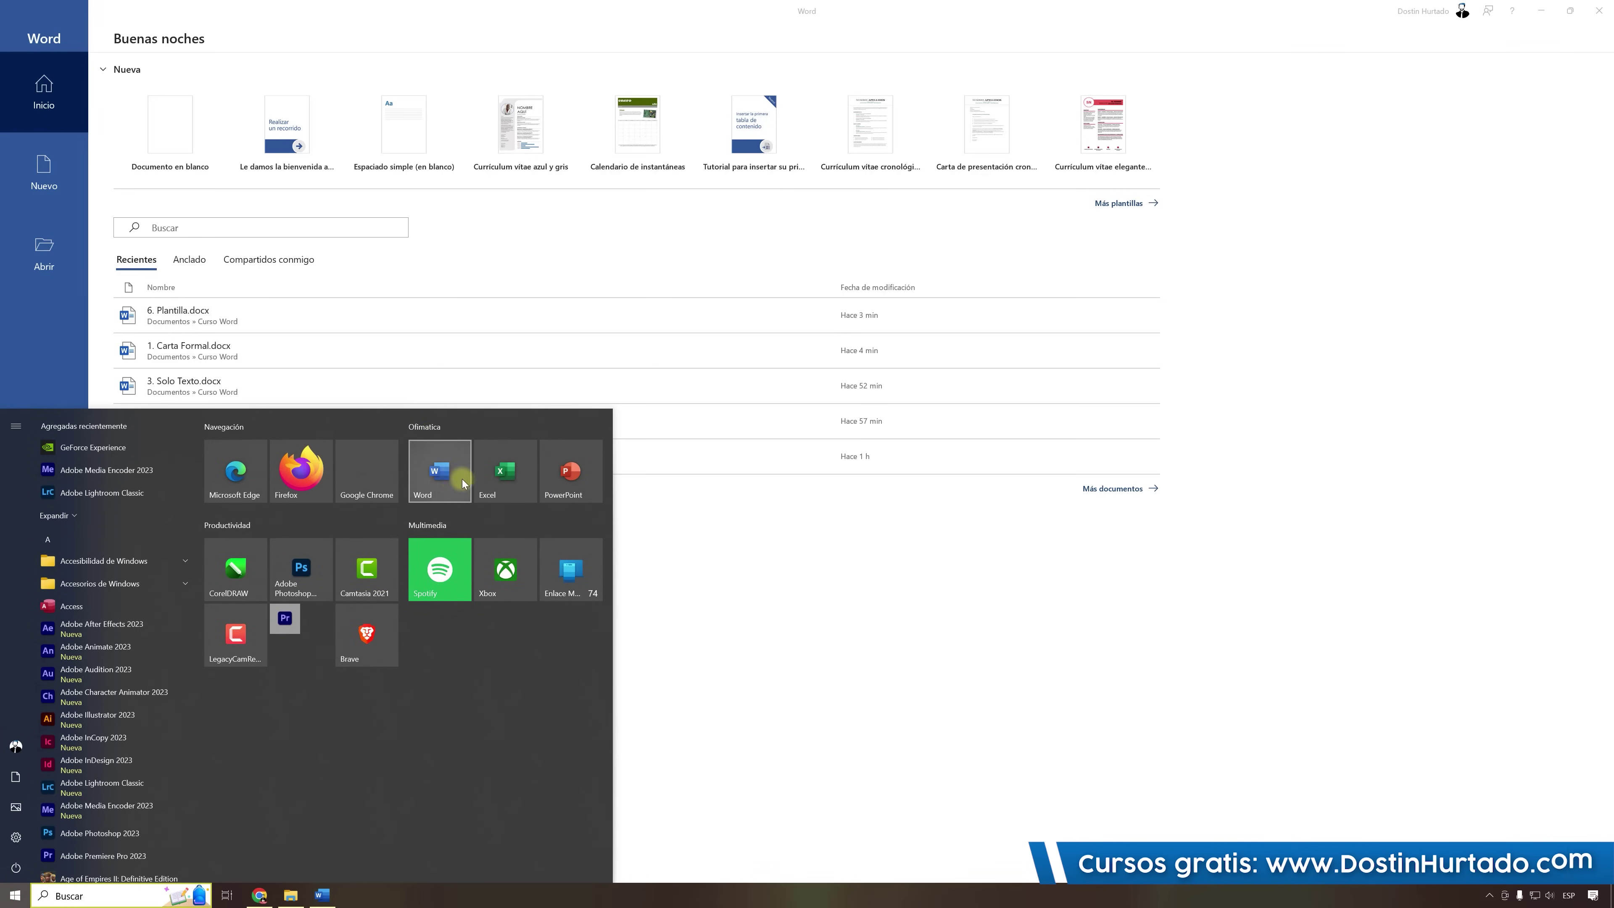
Scroll through the keysfan software-key store page in Chrome, then return to the Dostin Hurtado home page.
{"action": "left_click", "coordinate": [660, 564]}
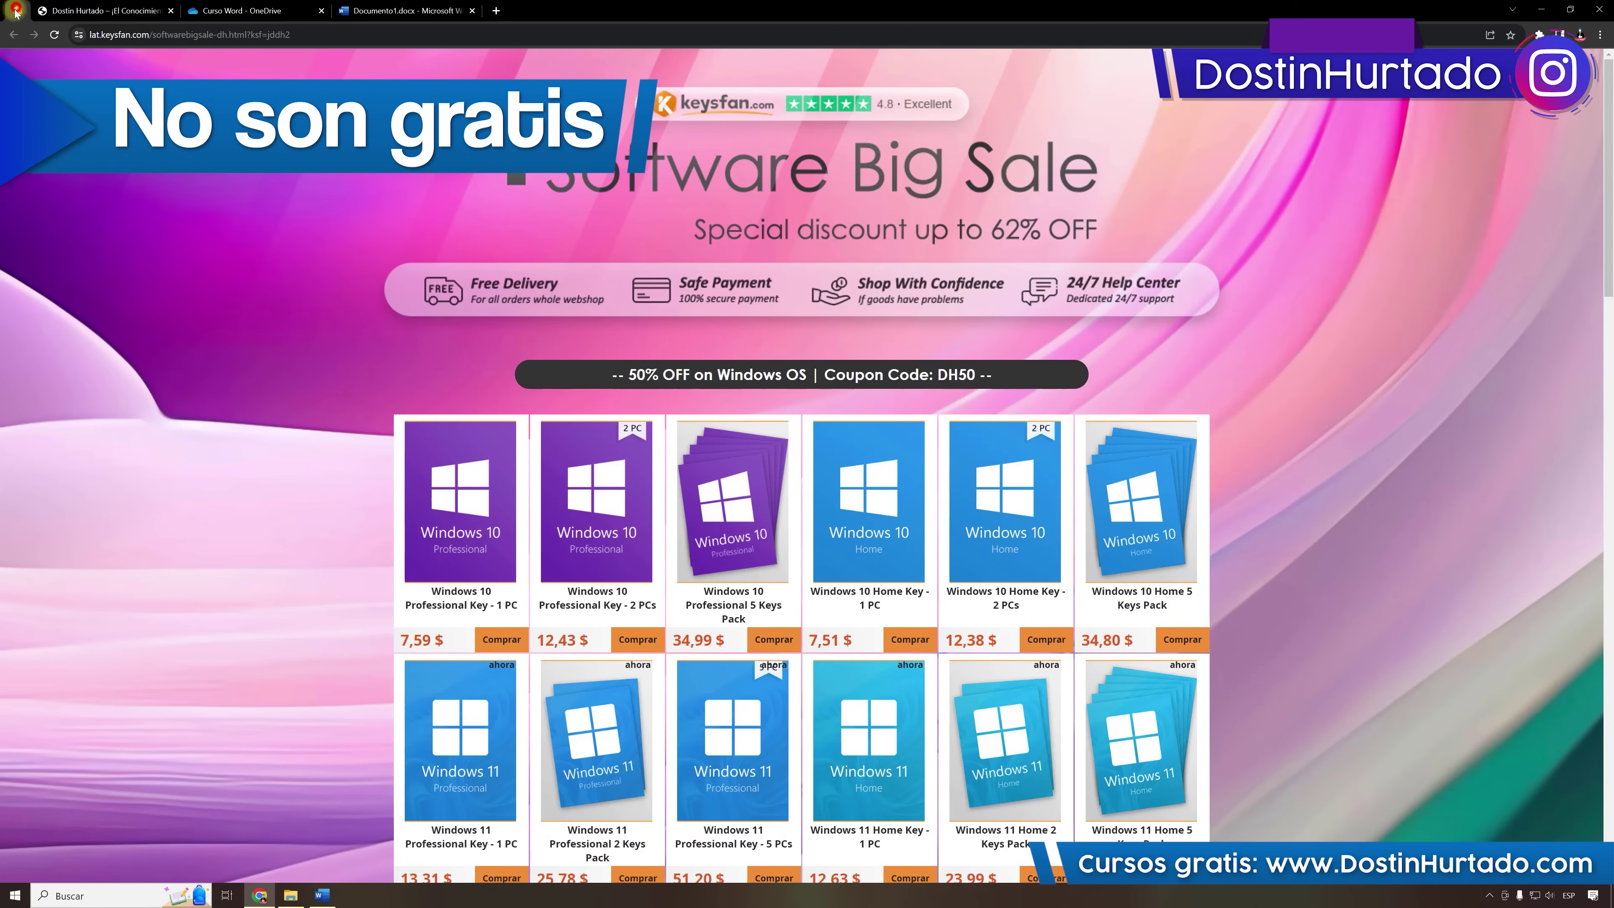
{"action": "scroll", "coordinate": [516, 448], "scroll_direction": "down", "scroll_amount": 5}
{"action": "scroll", "coordinate": [1308, 413], "scroll_direction": "down", "scroll_amount": 5}
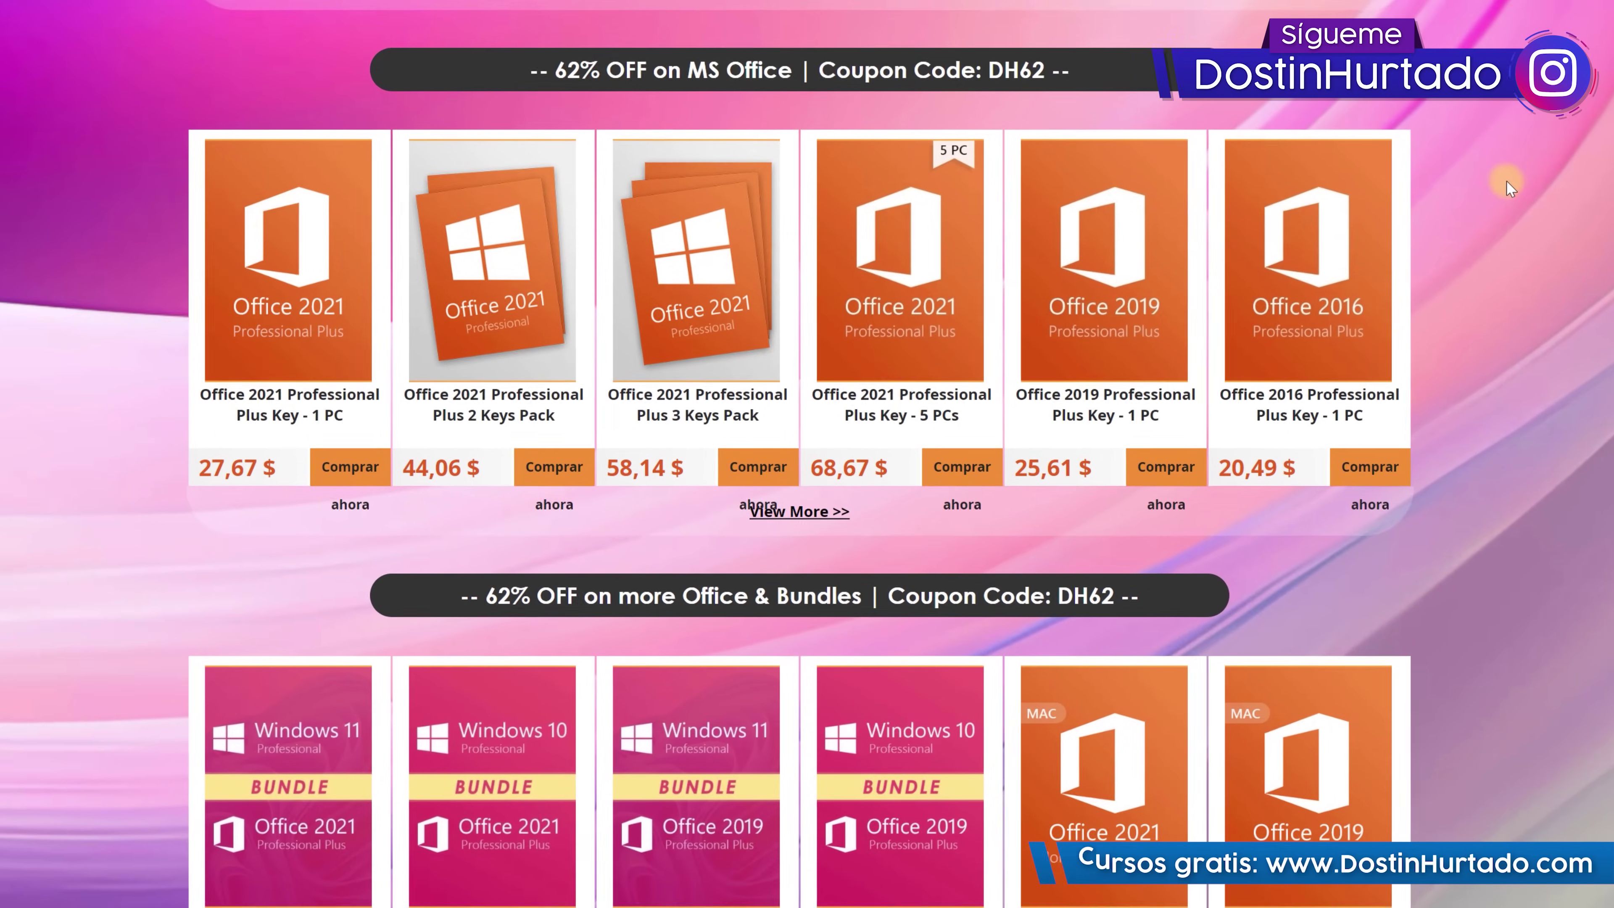
{"action": "scroll", "coordinate": [396, 336], "scroll_direction": "down", "scroll_amount": 1}
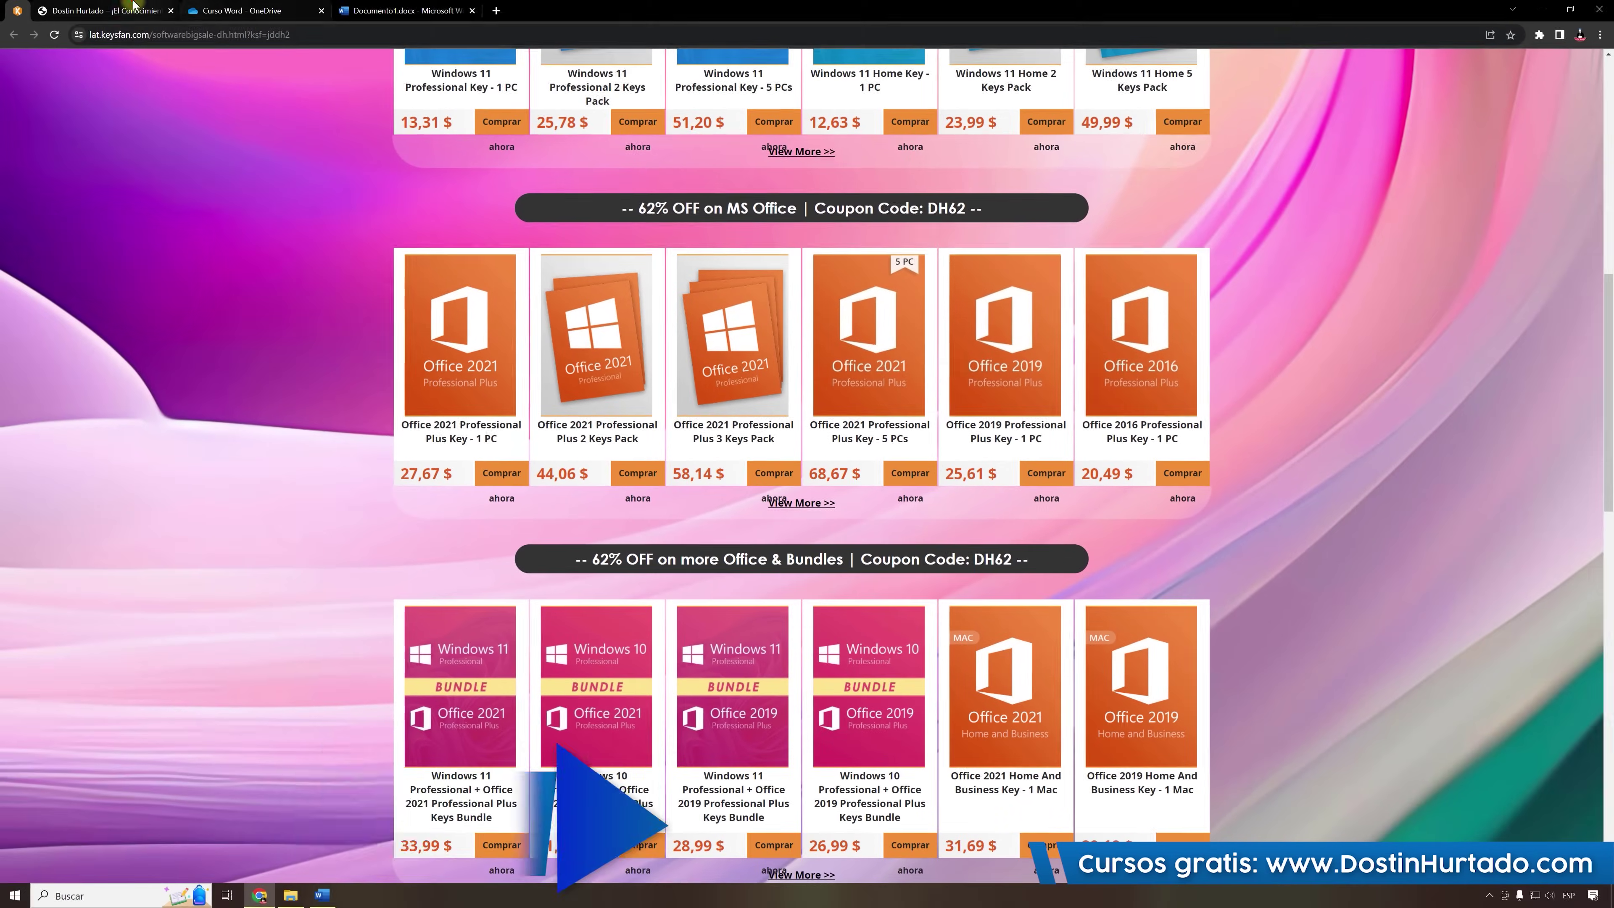
{"action": "left_click", "coordinate": [133, 7]}
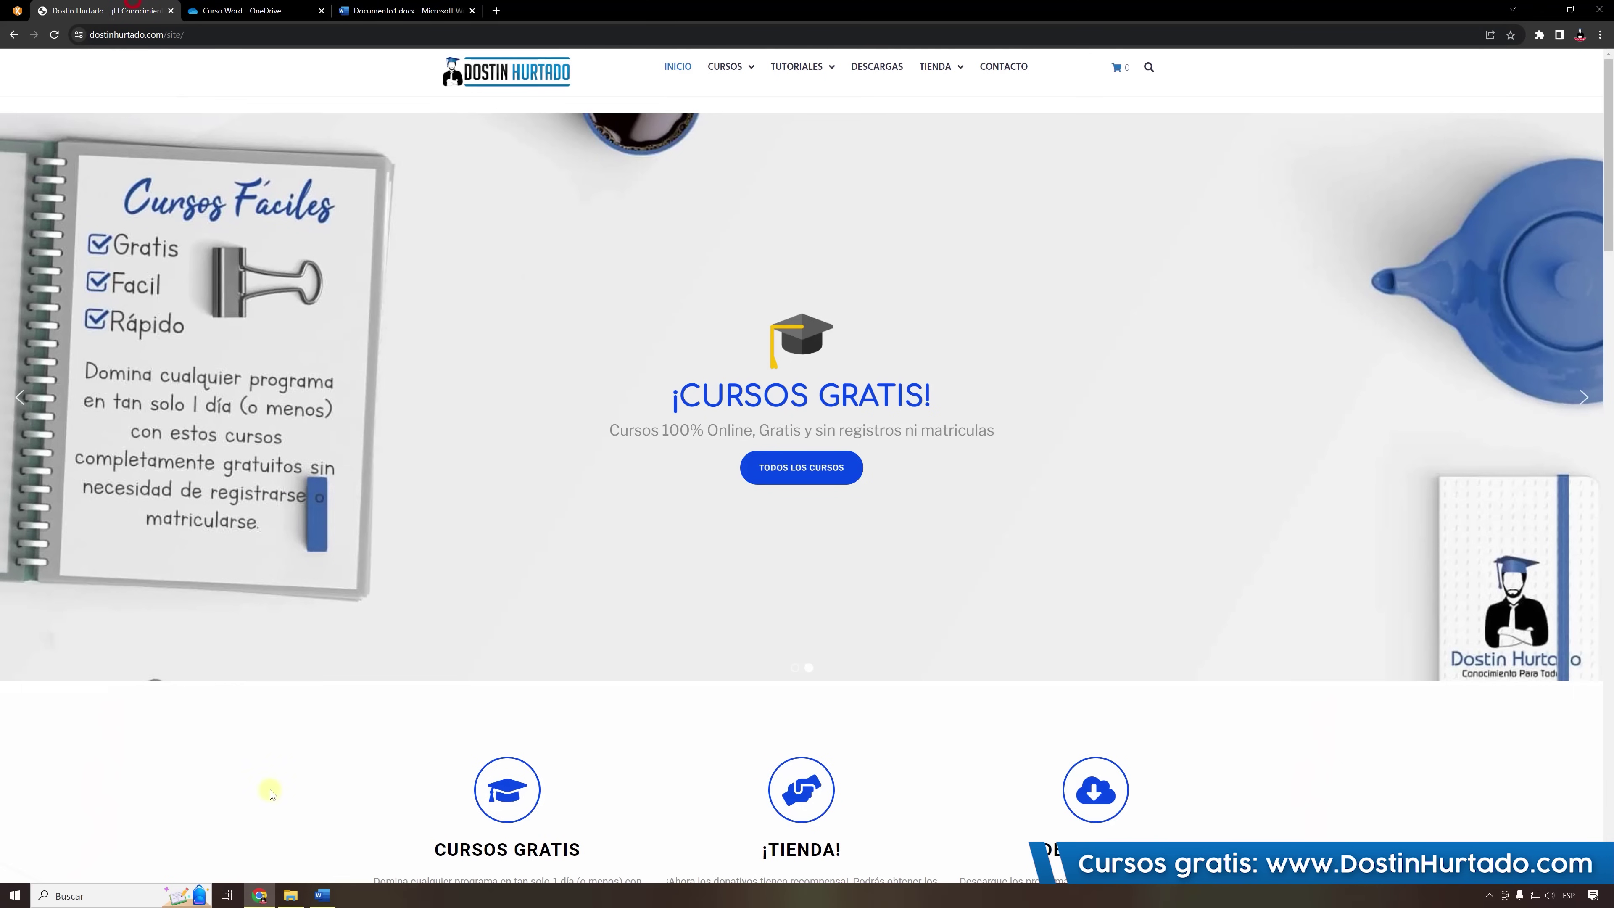
{"action": "left_click", "coordinate": [322, 895]}
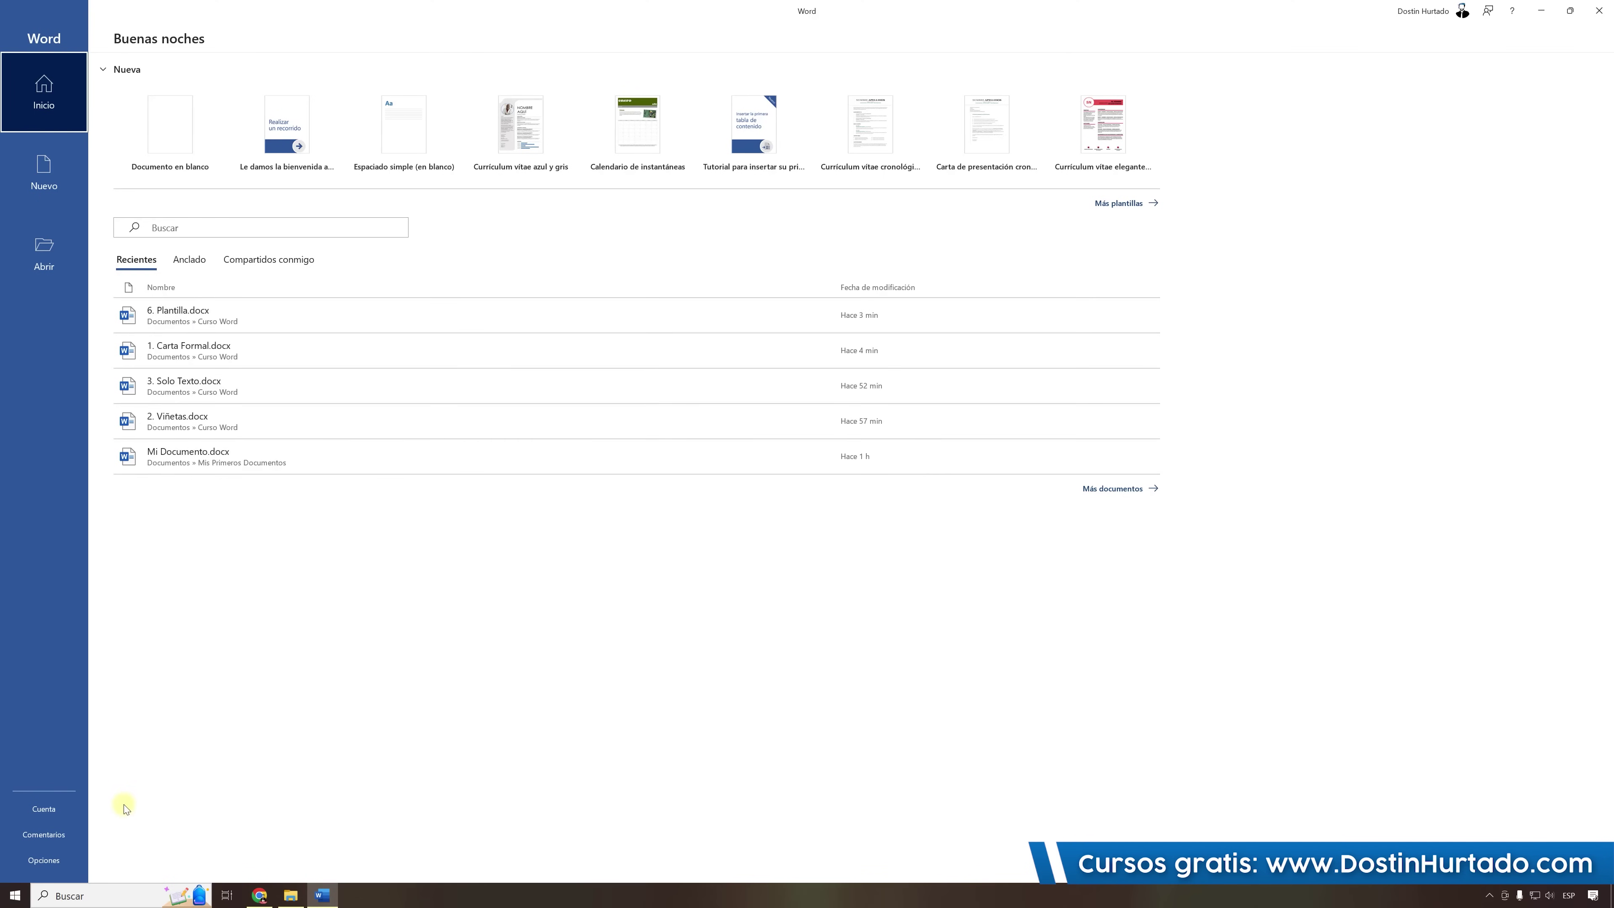
{"action": "left_click", "coordinate": [43, 808]}
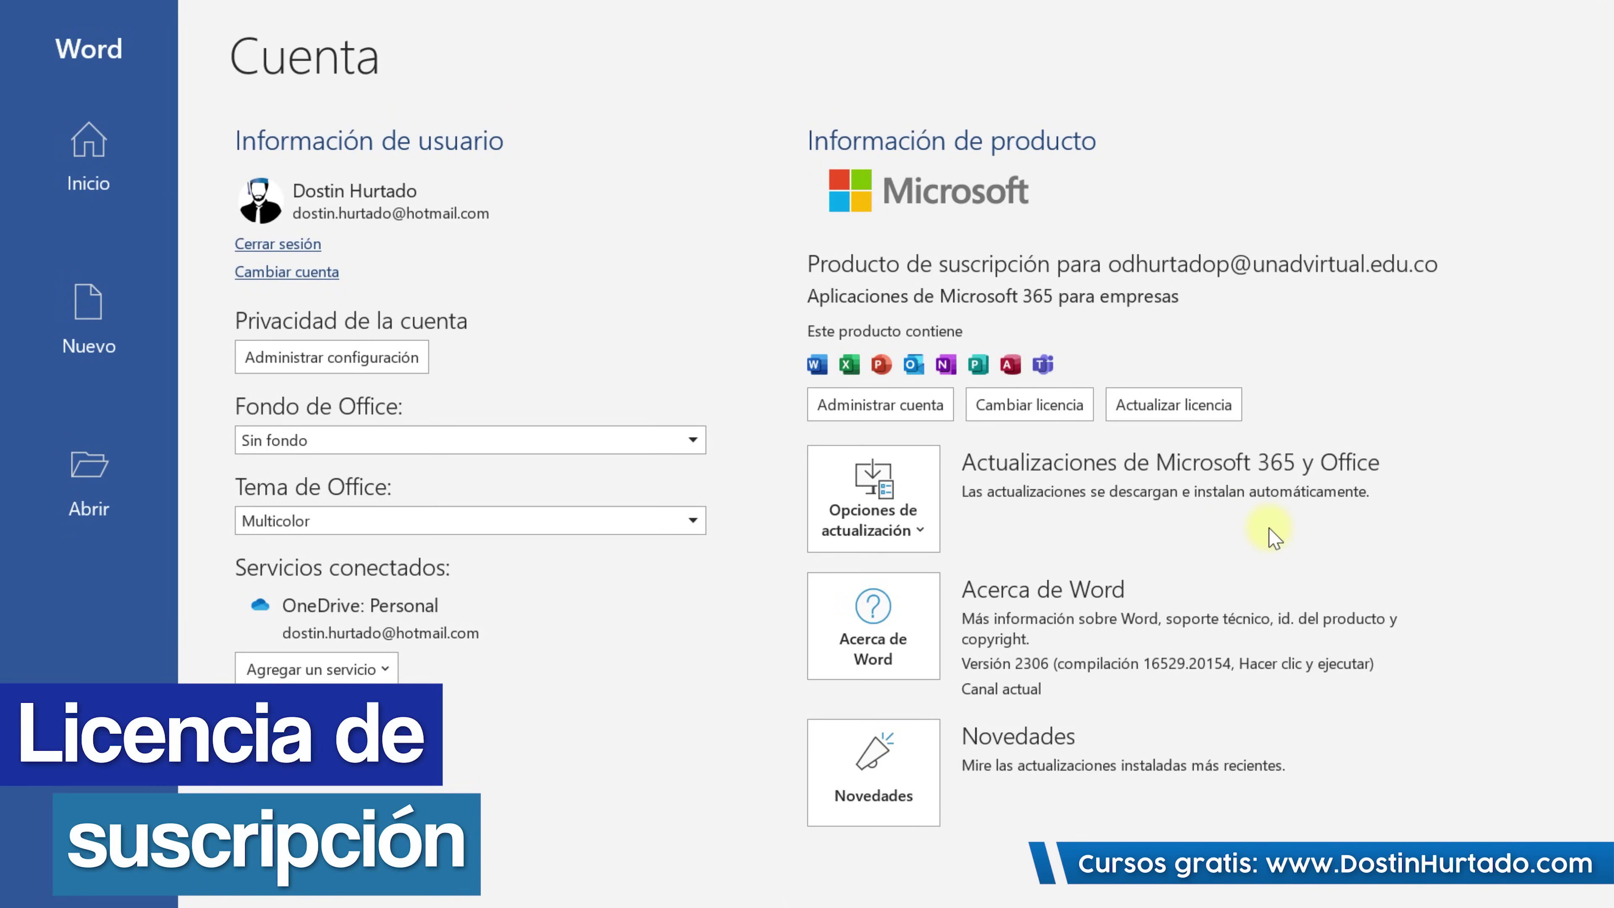
{"action": "left_click", "coordinate": [43, 86]}
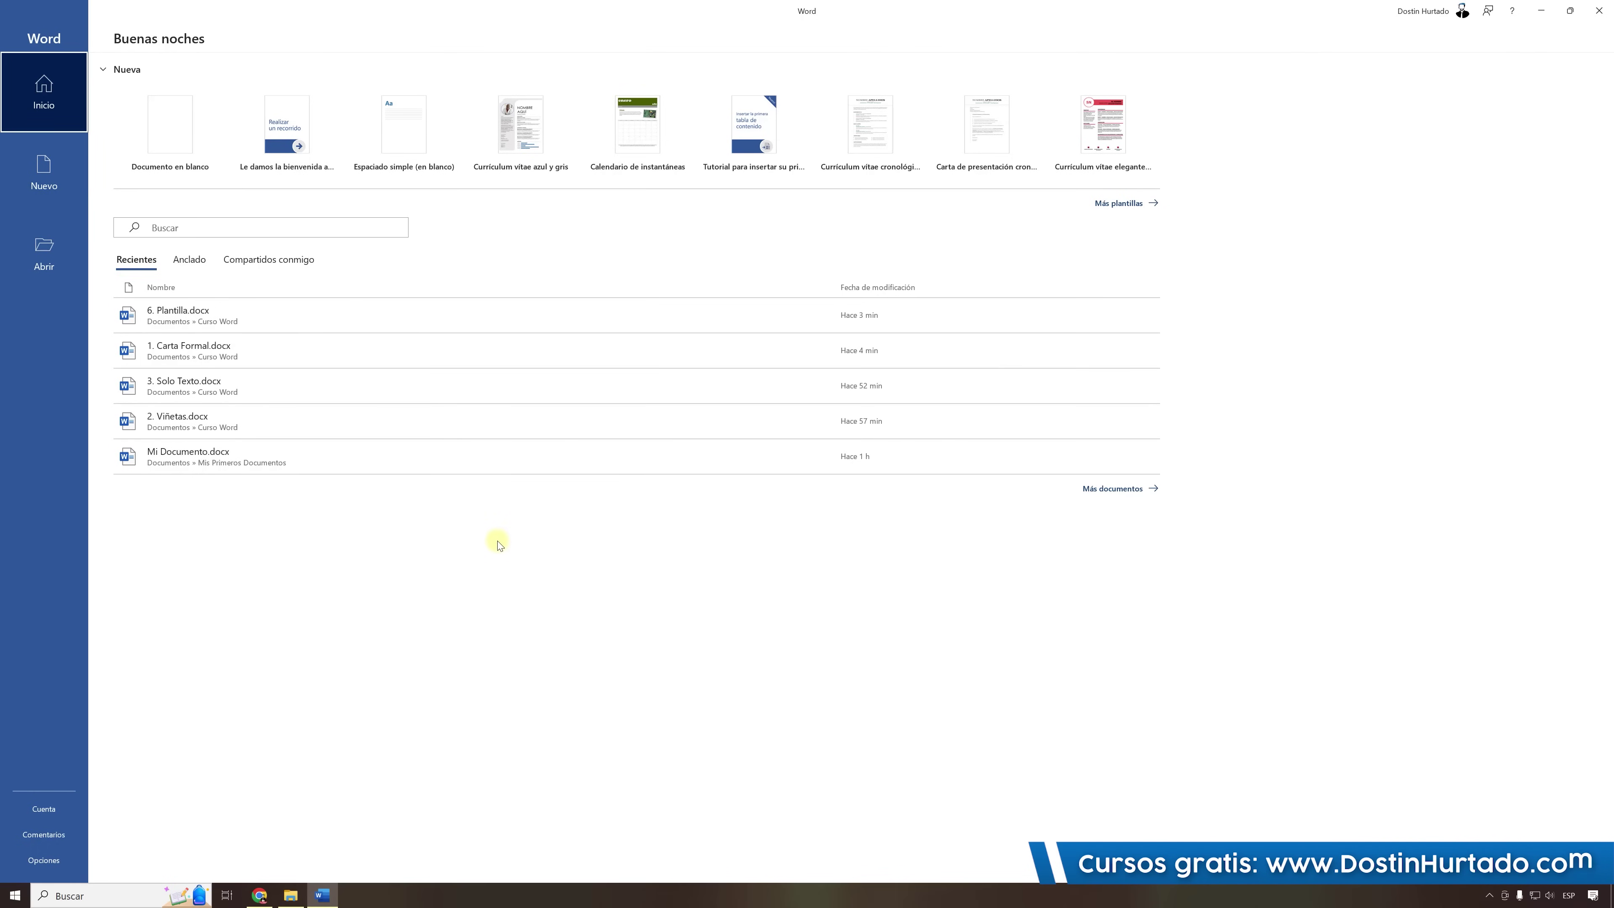
{"action": "left_click", "coordinate": [39, 88]}
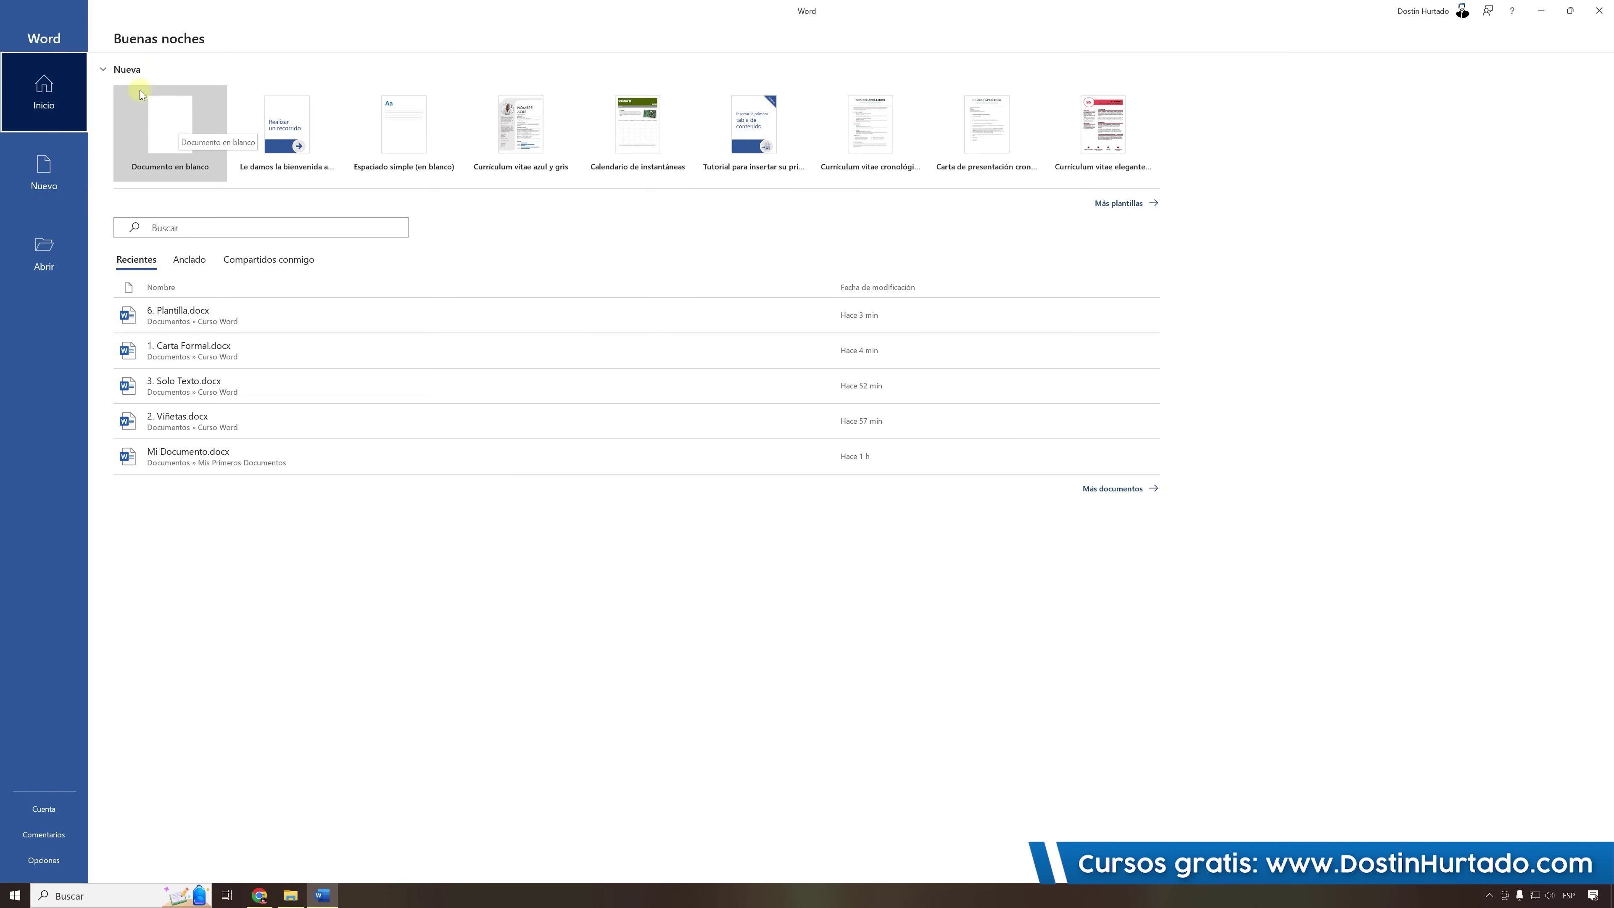
Search the new-document templates for CALENDARIO, go back, and create a blank document.
{"action": "left_click", "coordinate": [41, 178]}
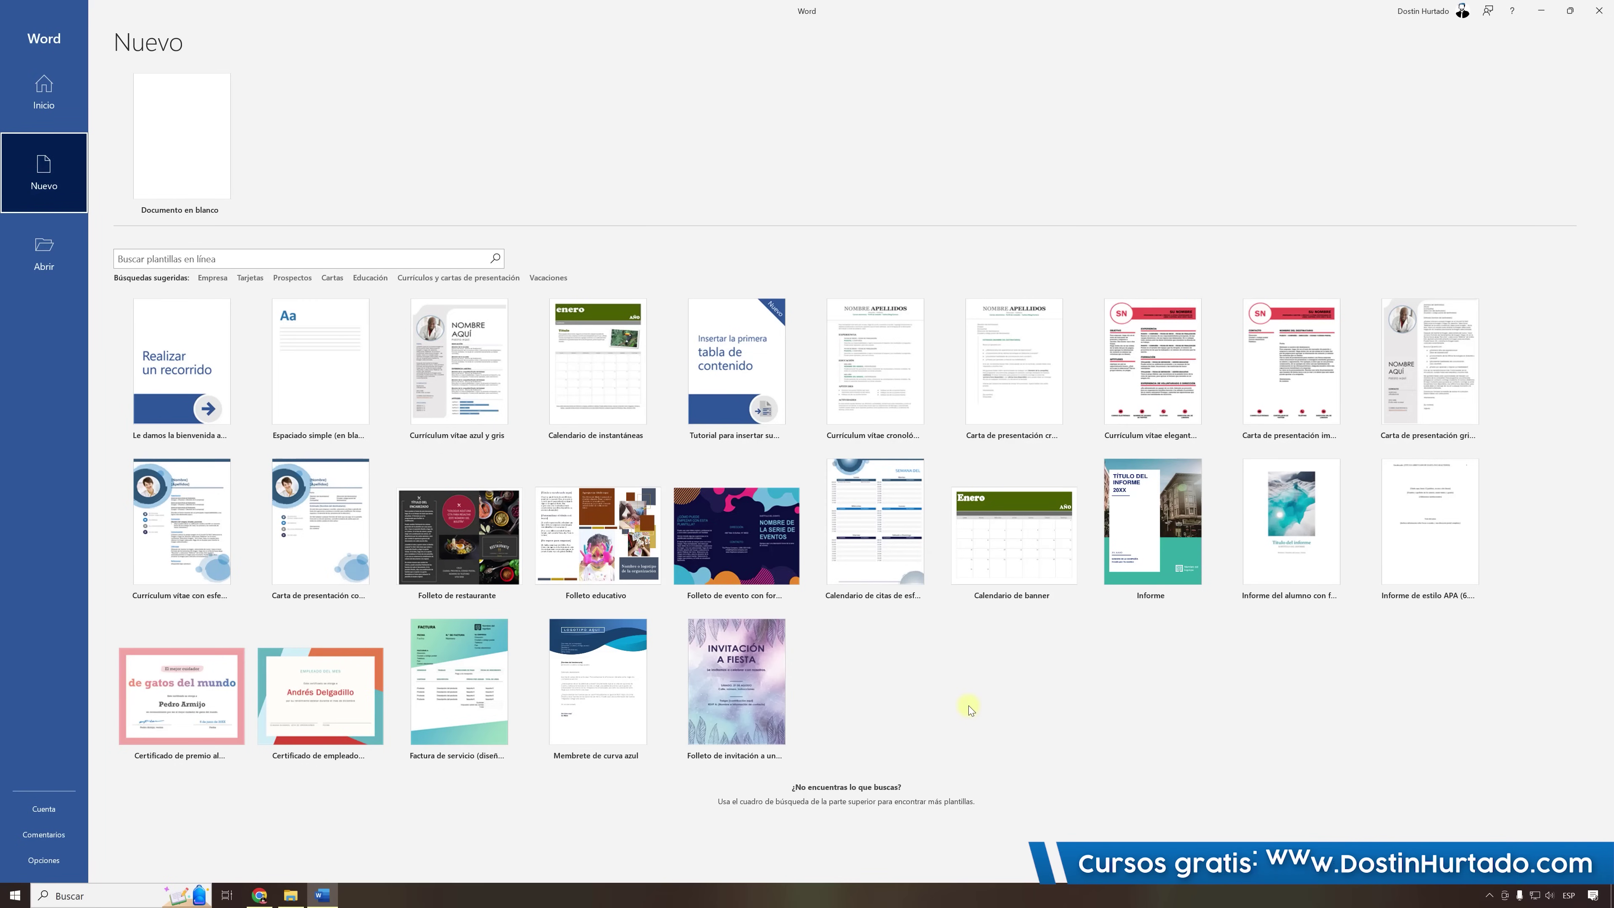
{"action": "mouse_move", "coordinate": [597, 369]}
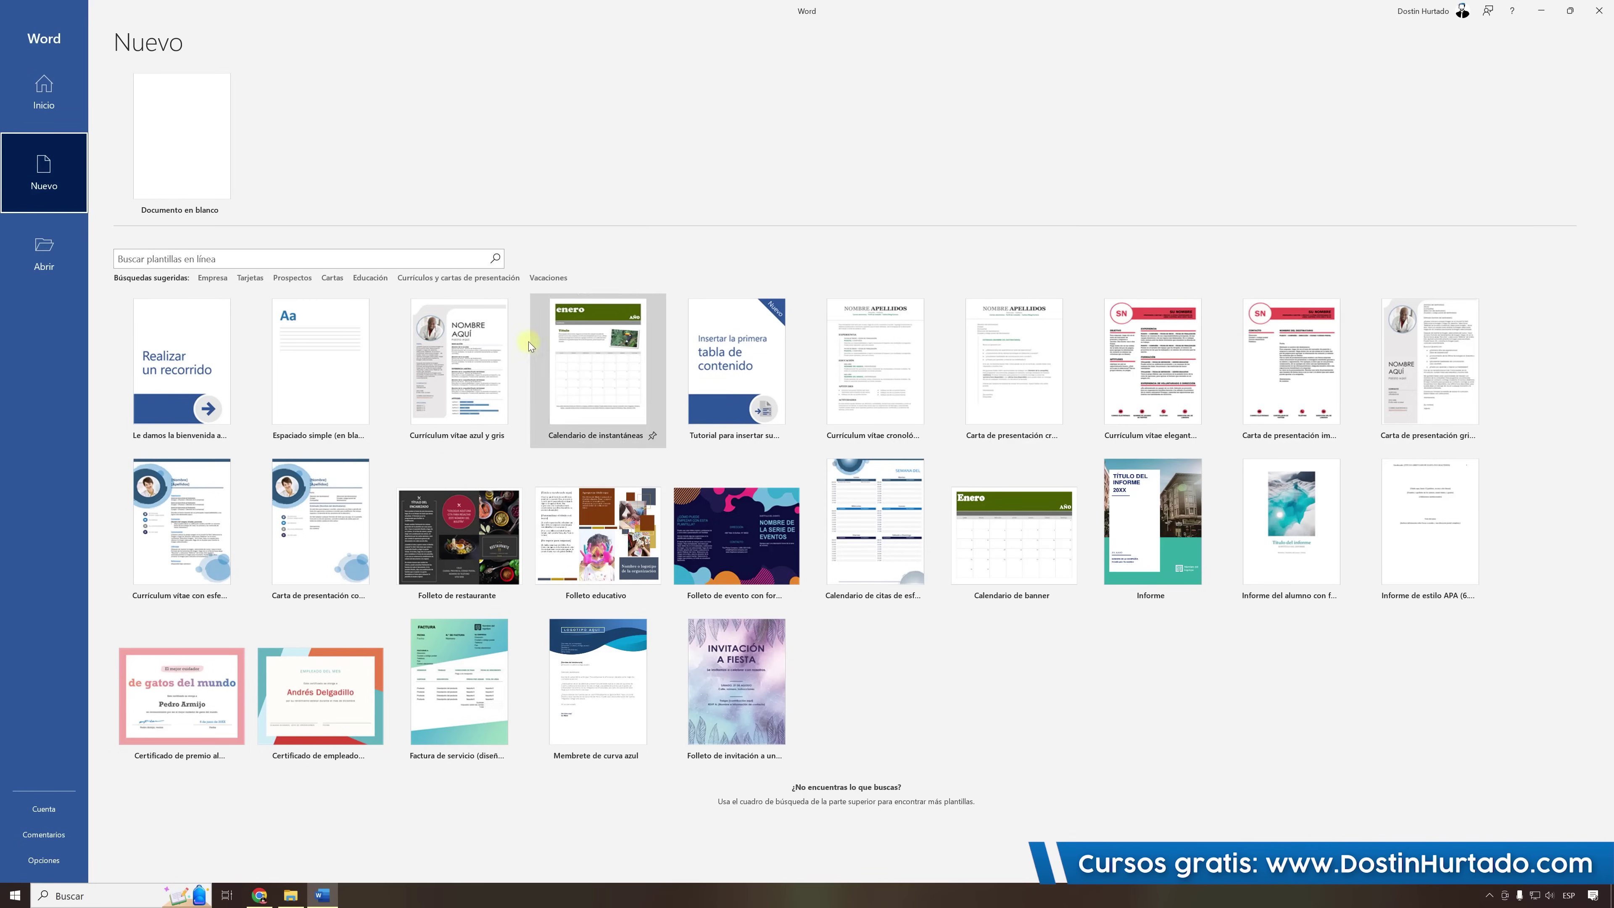
{"action": "left_click", "coordinate": [347, 254]}
{"action": "type", "text": "c"}
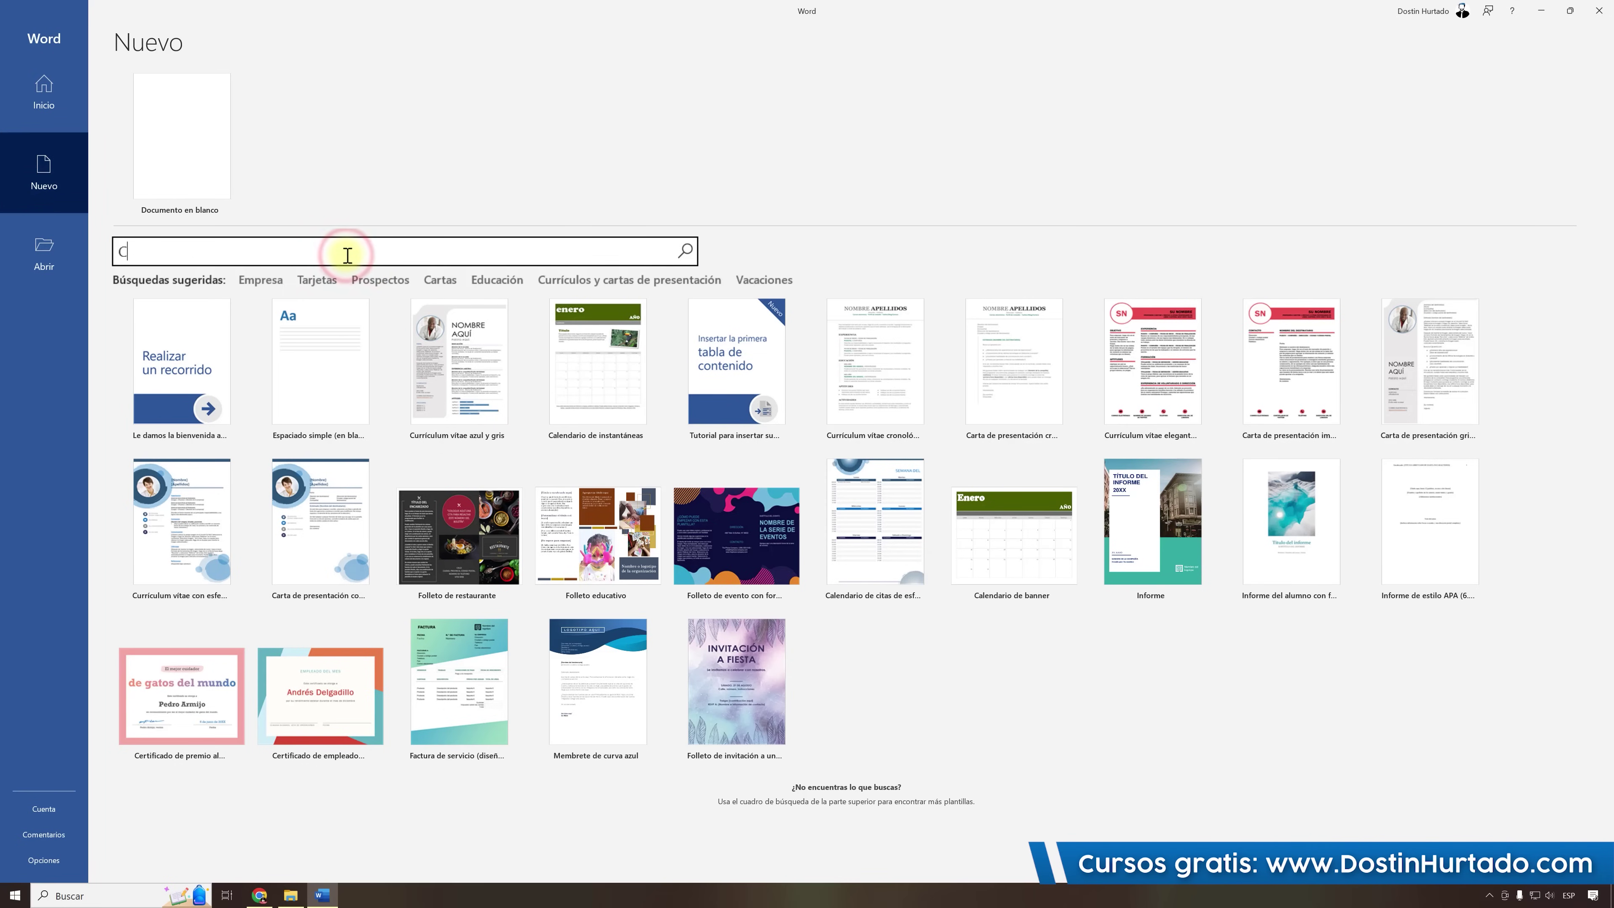
{"action": "type", "text": "ALENDARIO"}
{"action": "key", "text": "Return"}
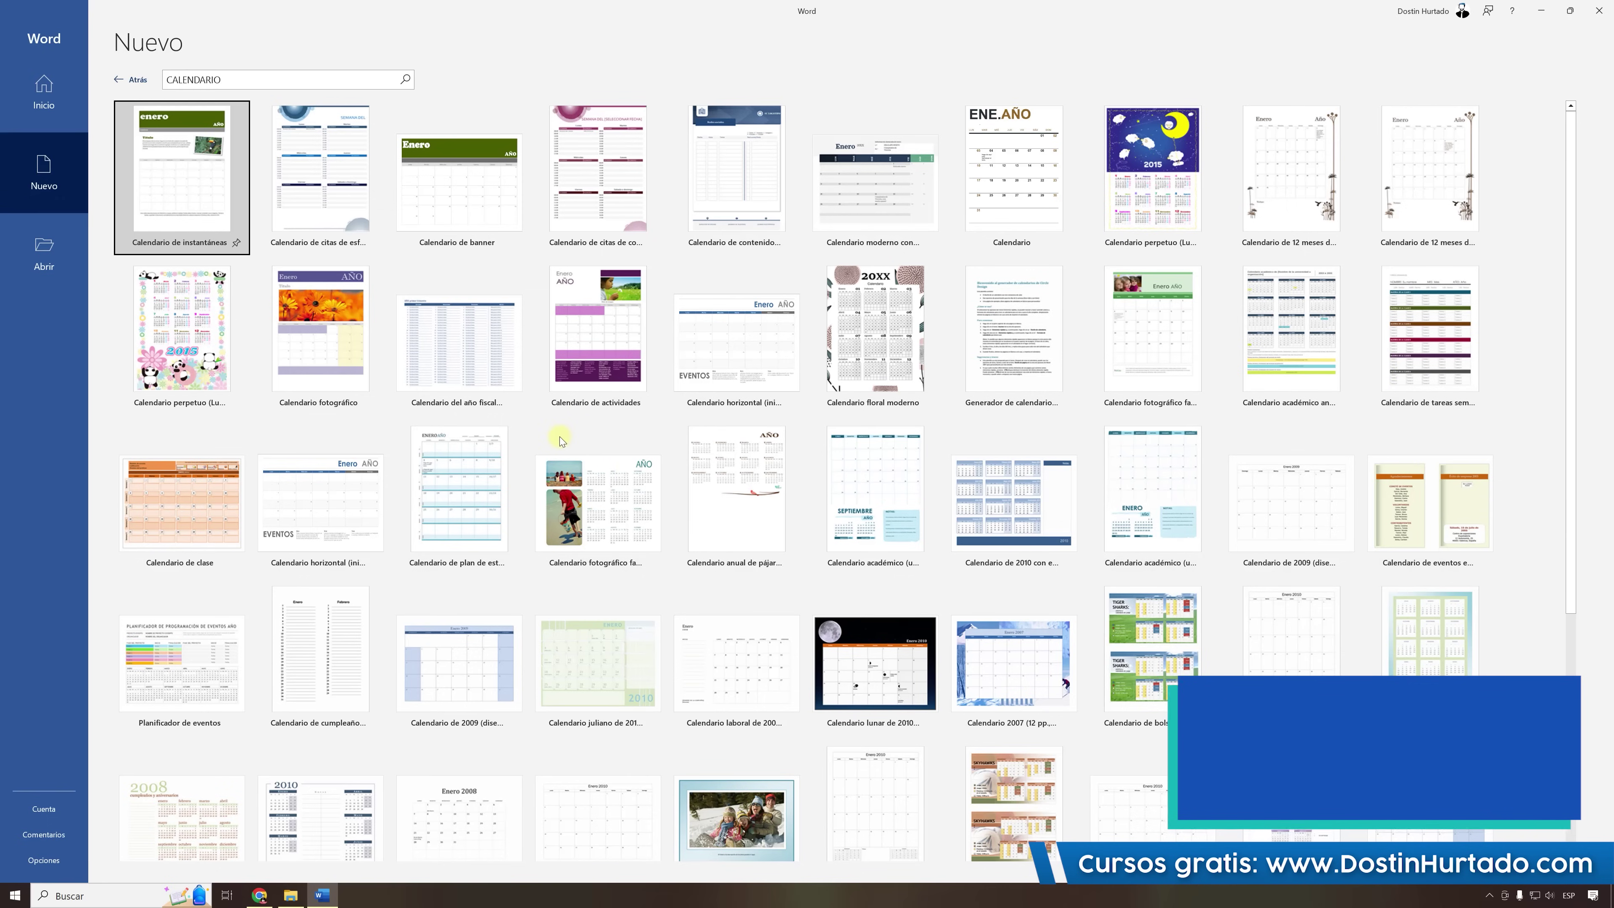
{"action": "left_click", "coordinate": [113, 81]}
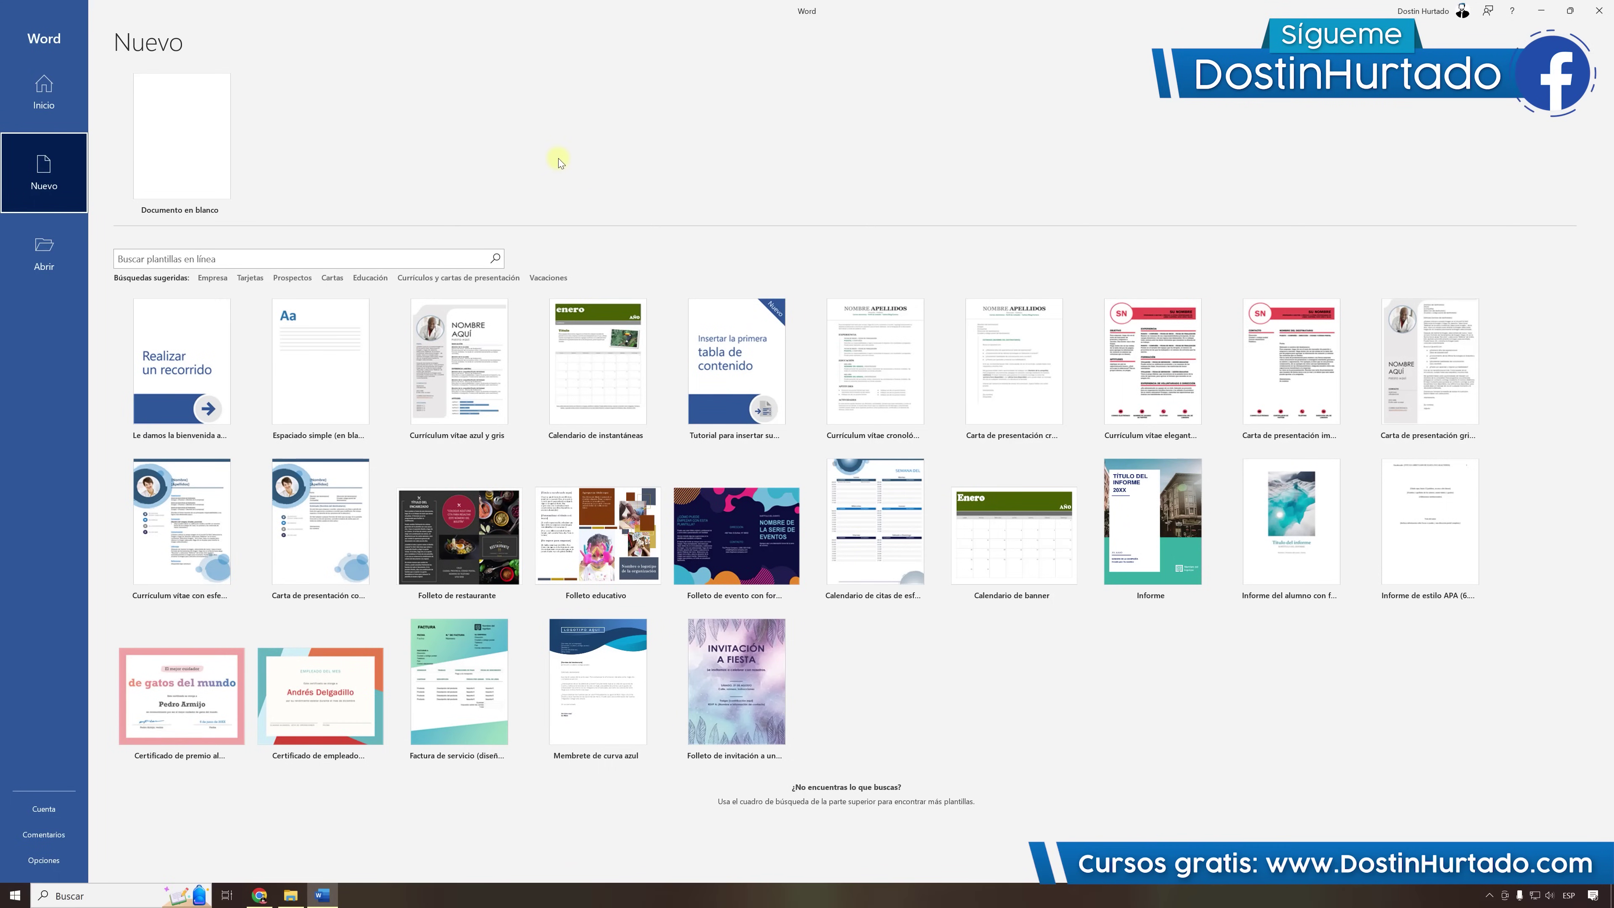
{"action": "left_click", "coordinate": [203, 137]}
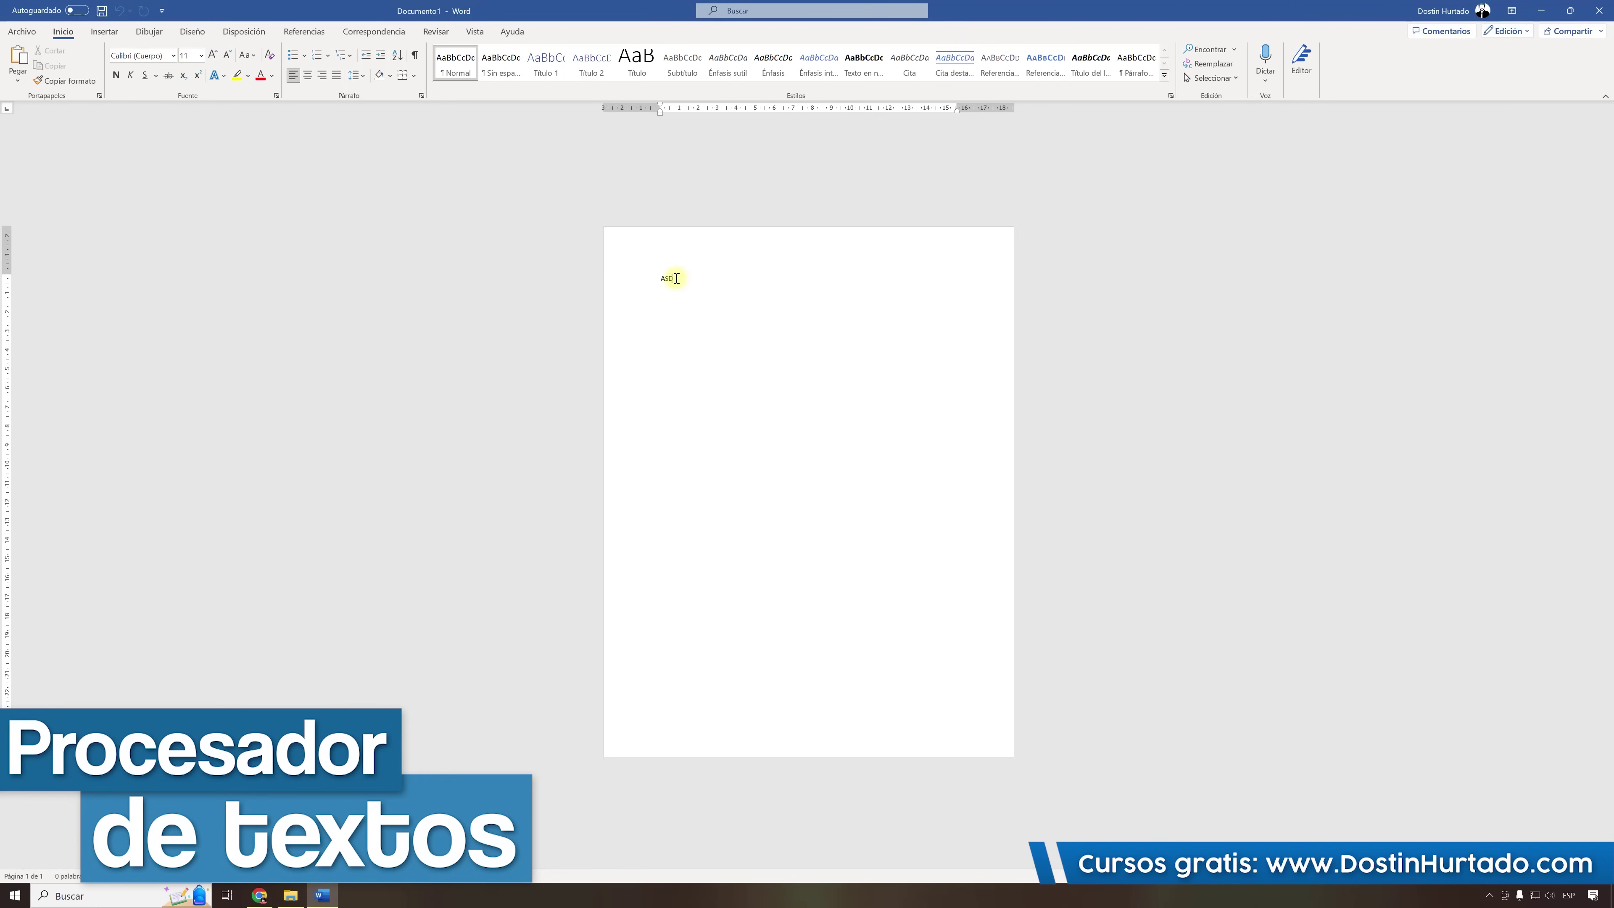
{"action": "double_click", "coordinate": [677, 278]}
{"action": "key", "text": "Delete"}
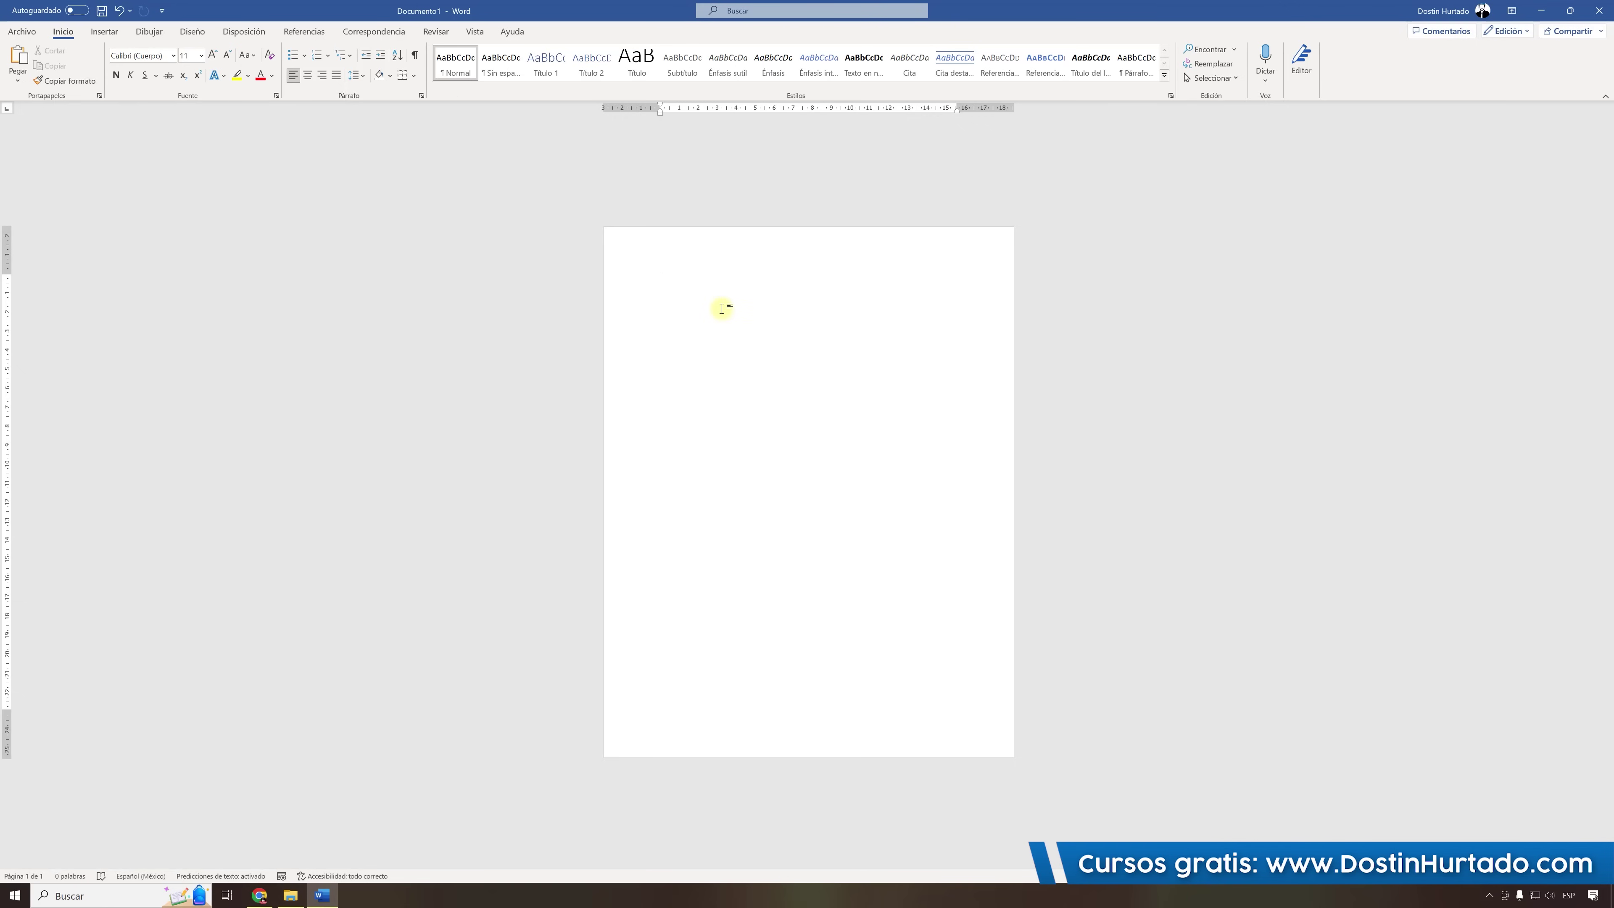
{"action": "scroll", "coordinate": [722, 308], "scroll_direction": "up", "scroll_amount": 2, "text": "ctrl"}
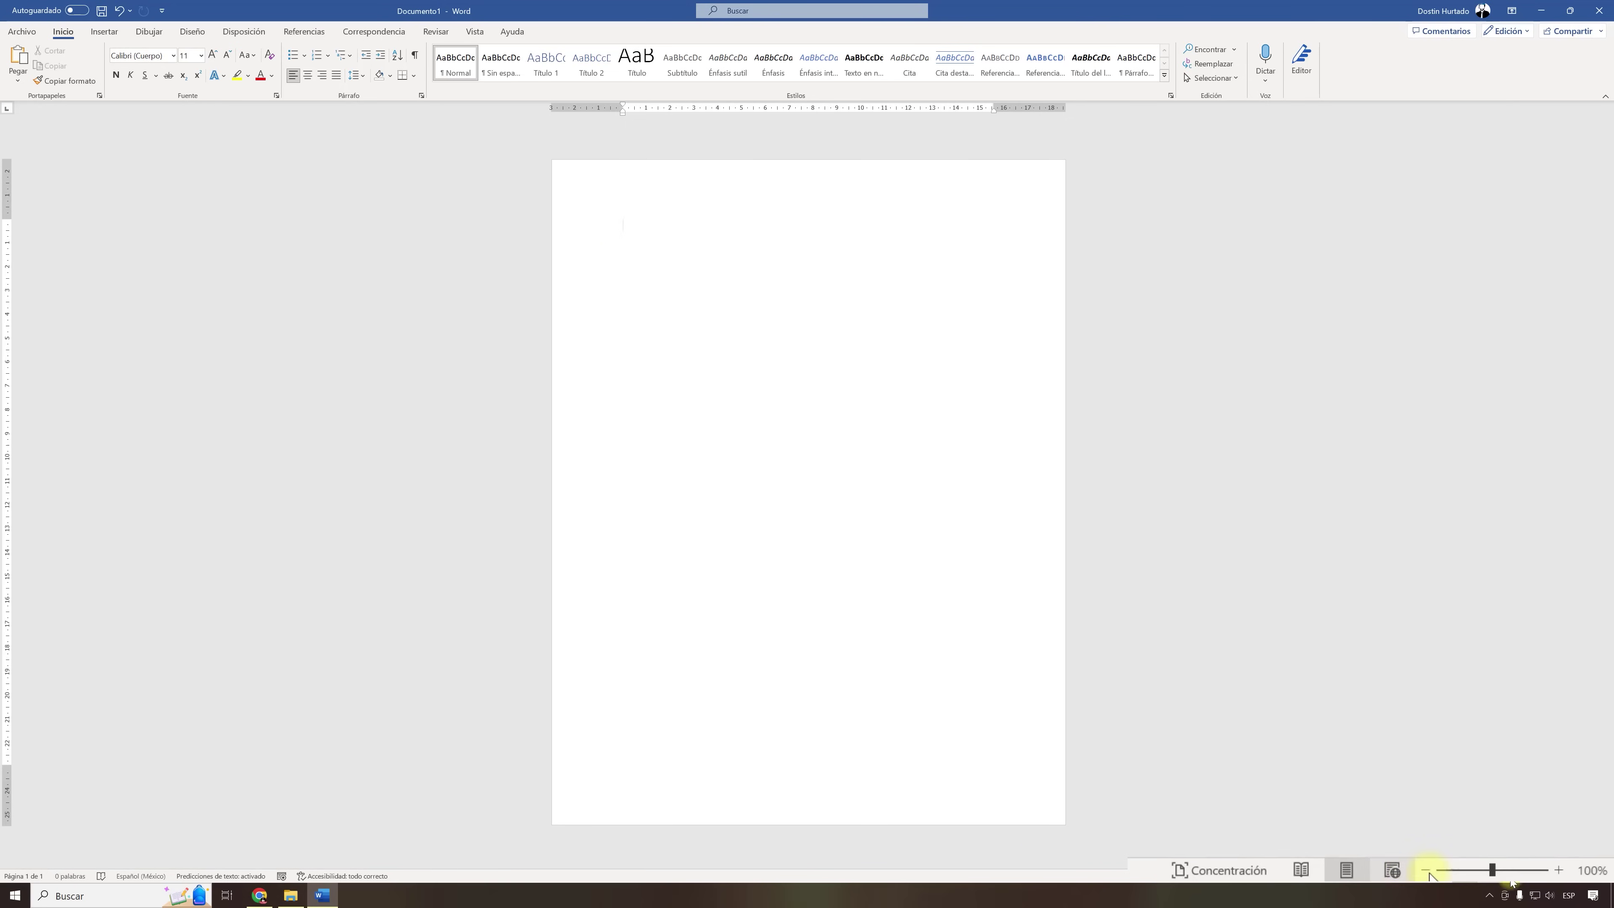
Zoom in on Documento1's blank page with the status-bar slider and Ctrl+scroll.
{"action": "left_click_drag", "start_coordinate": [1492, 872], "coordinate": [1493, 872]}
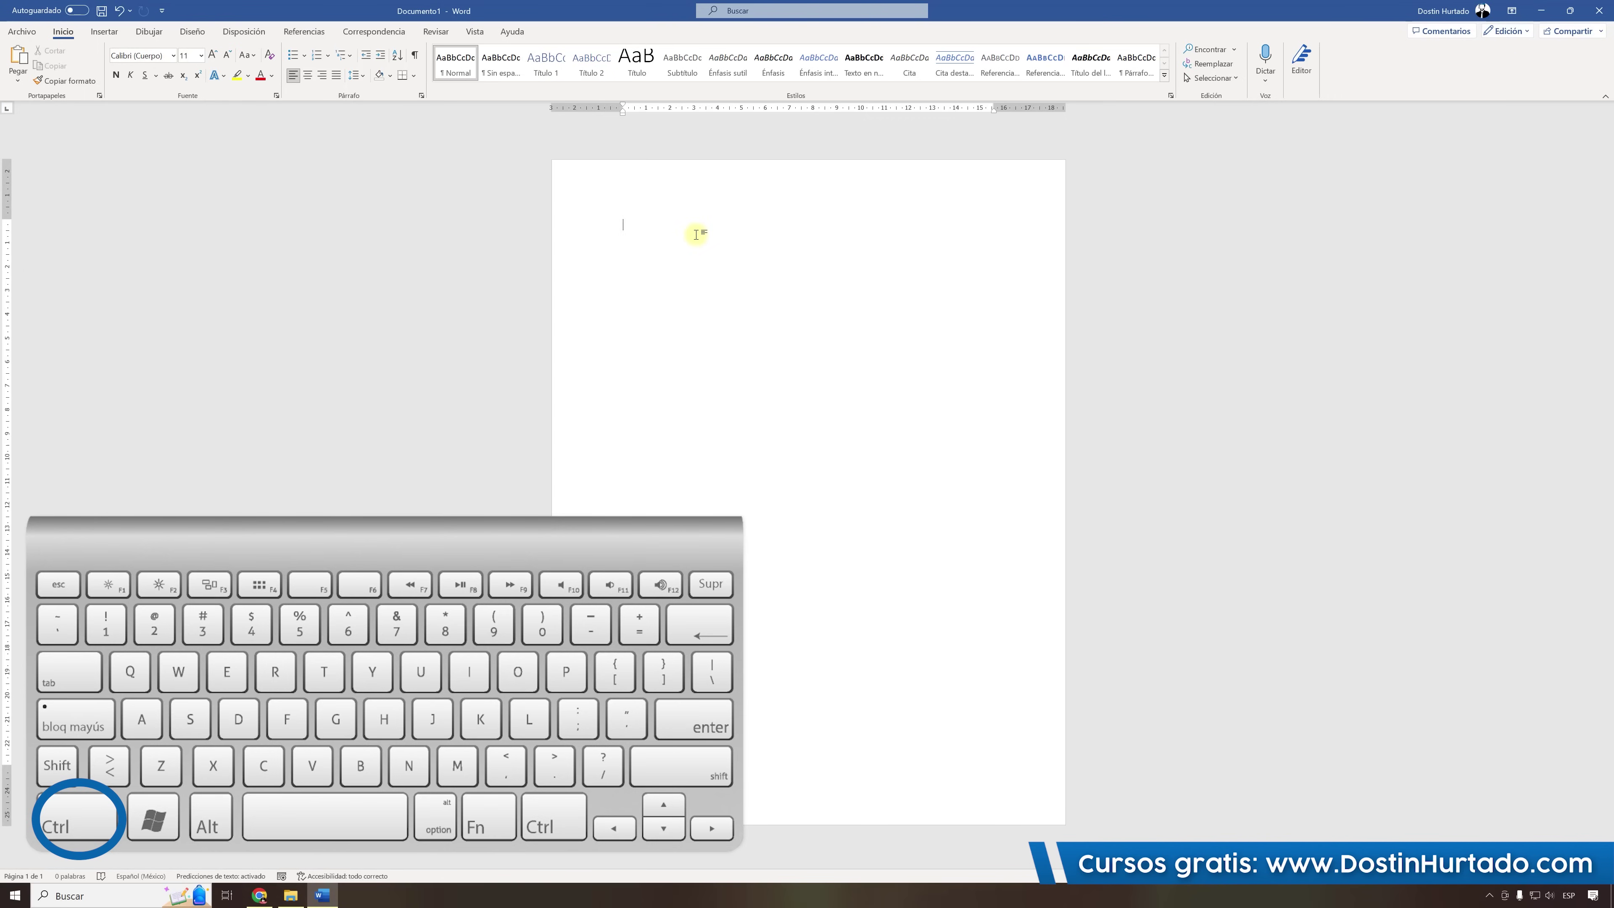
{"action": "scroll", "coordinate": [696, 235], "scroll_direction": "up", "scroll_amount": 1}
{"action": "scroll", "coordinate": [695, 235], "scroll_direction": "up", "scroll_amount": 1}
{"action": "scroll", "coordinate": [696, 234], "scroll_direction": "up", "scroll_amount": 2}
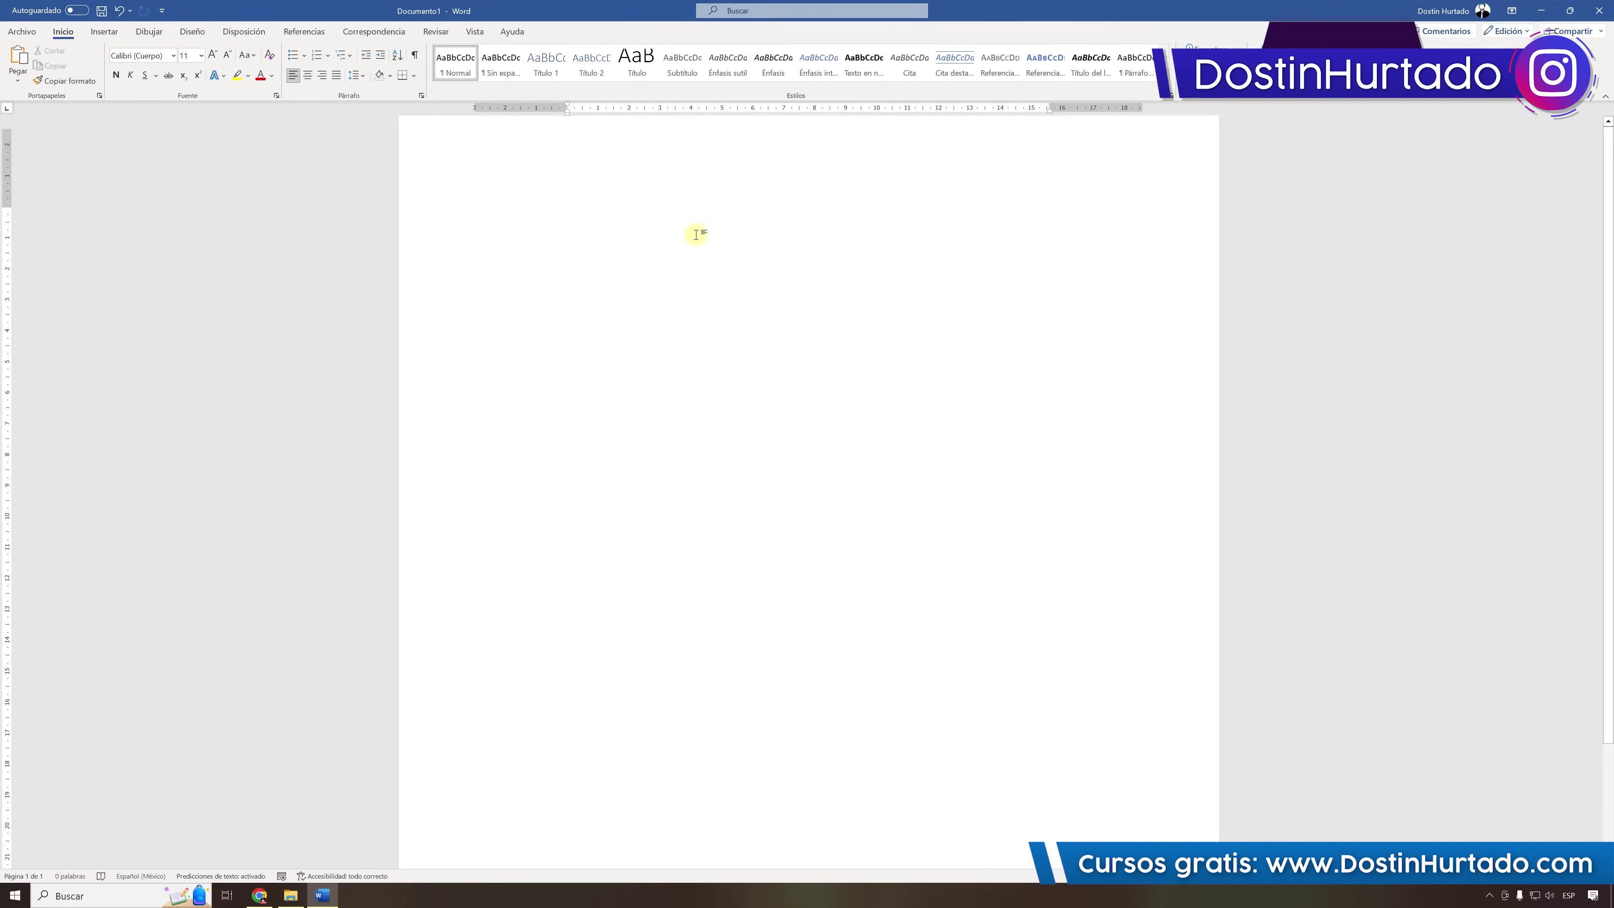
{"action": "scroll", "coordinate": [695, 234], "scroll_direction": "up", "scroll_amount": 2}
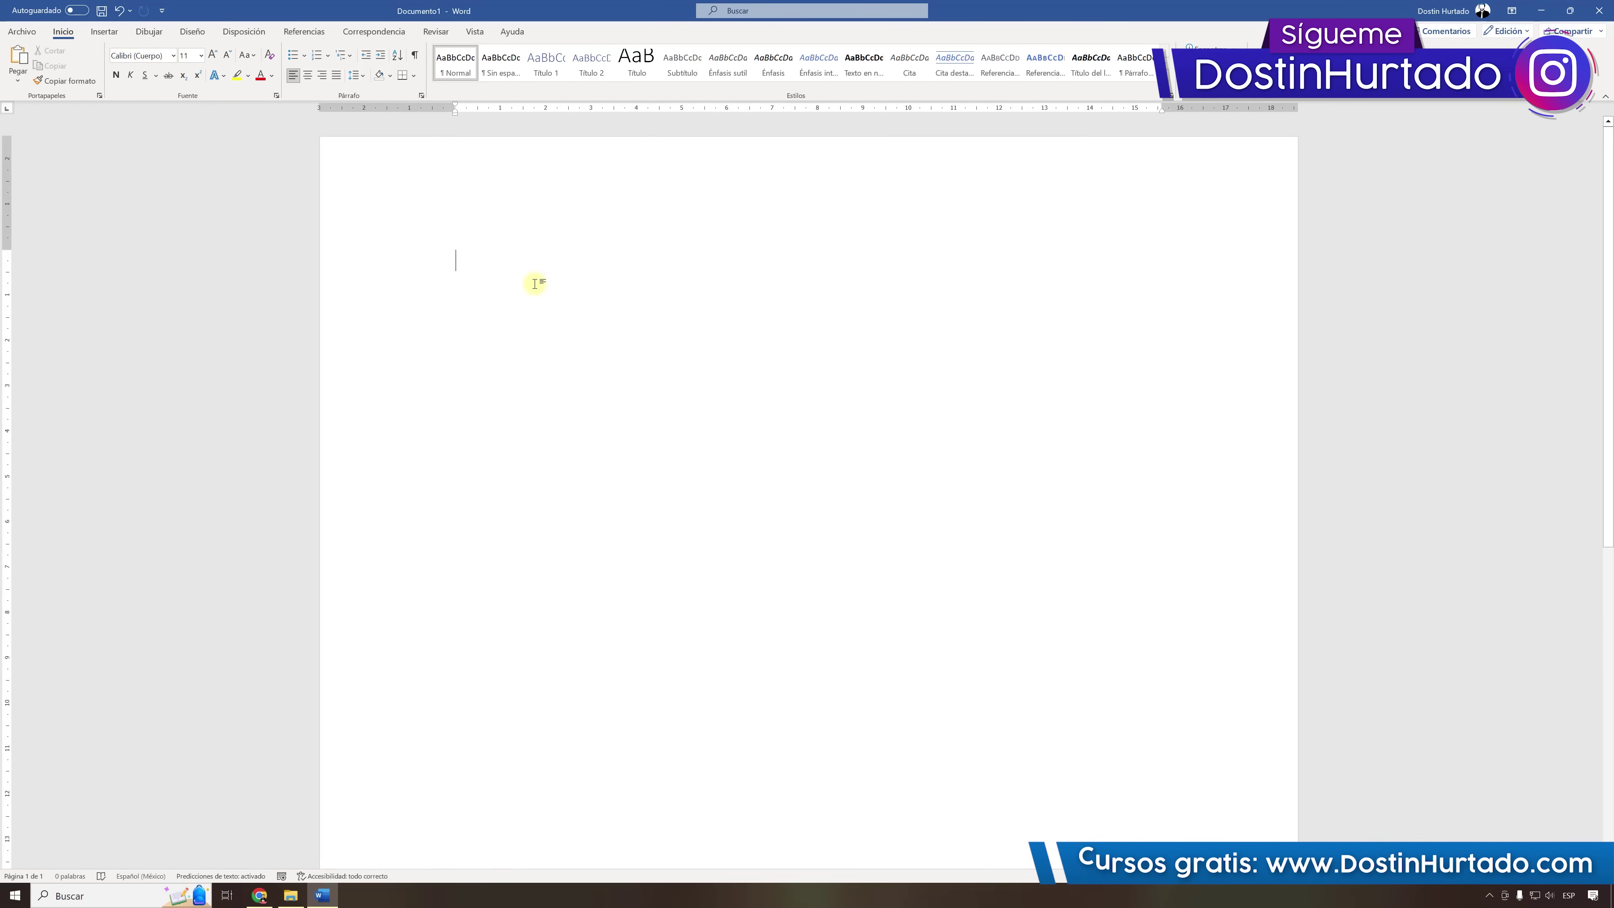
Type ADSDASD on the page and zoom the view back out.
{"action": "type", "text": "ADSDASD"}
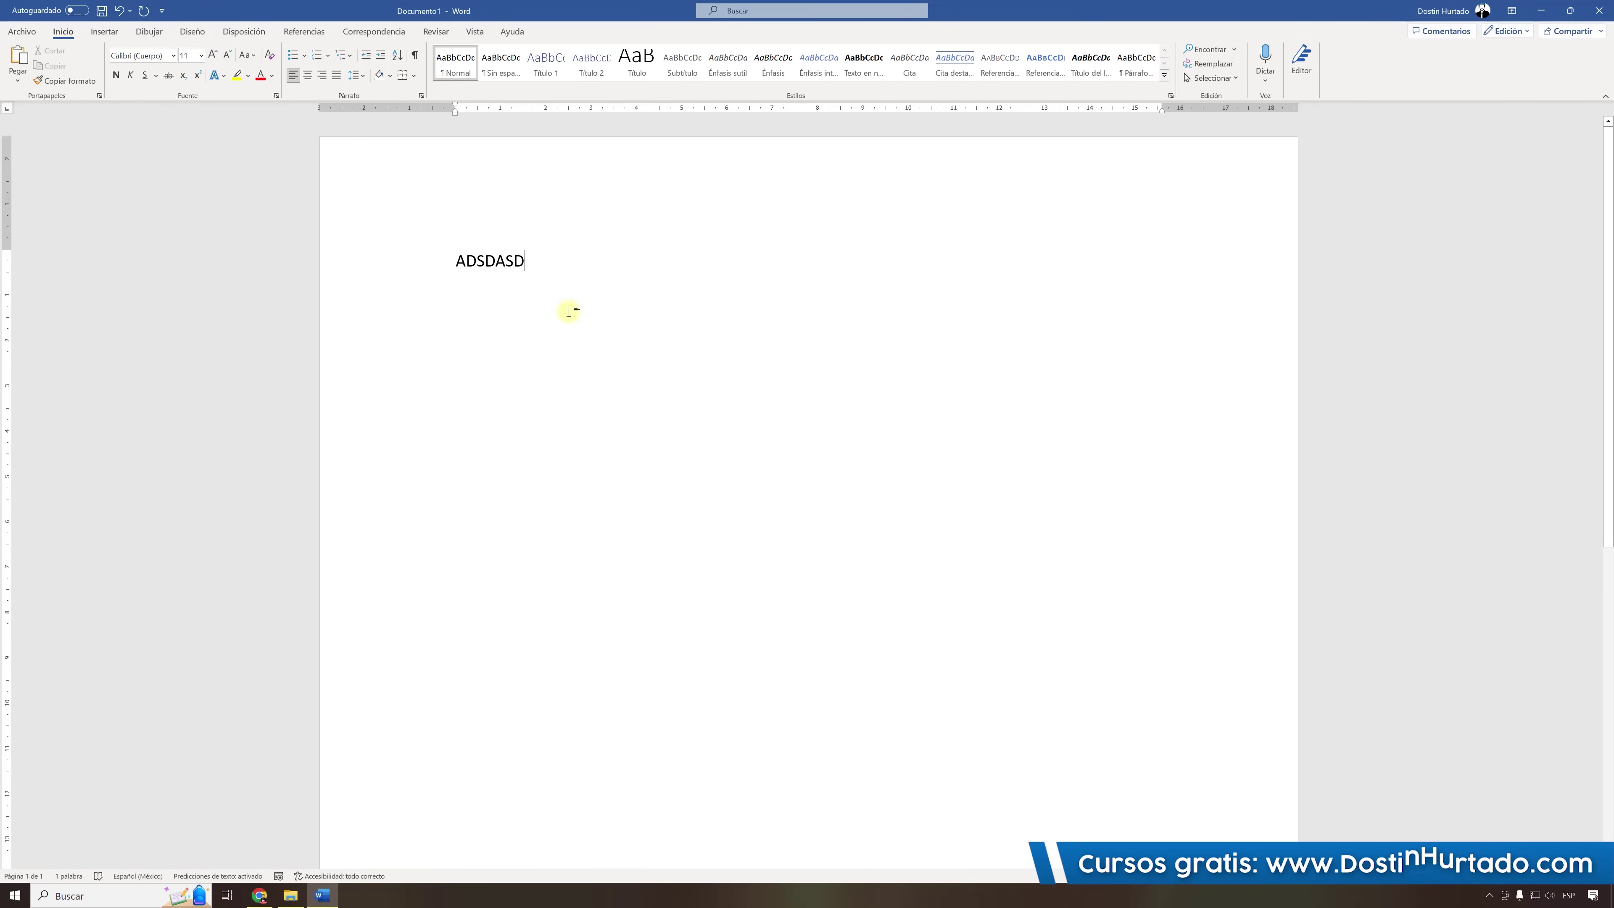
{"action": "scroll", "coordinate": [568, 311], "scroll_direction": "down", "scroll_amount": 1, "text": "ctrl"}
{"action": "scroll", "coordinate": [573, 308], "scroll_direction": "down", "scroll_amount": 2, "text": "ctrl"}
{"action": "scroll", "coordinate": [635, 328], "scroll_direction": "down", "scroll_amount": 2, "text": "ctrl"}
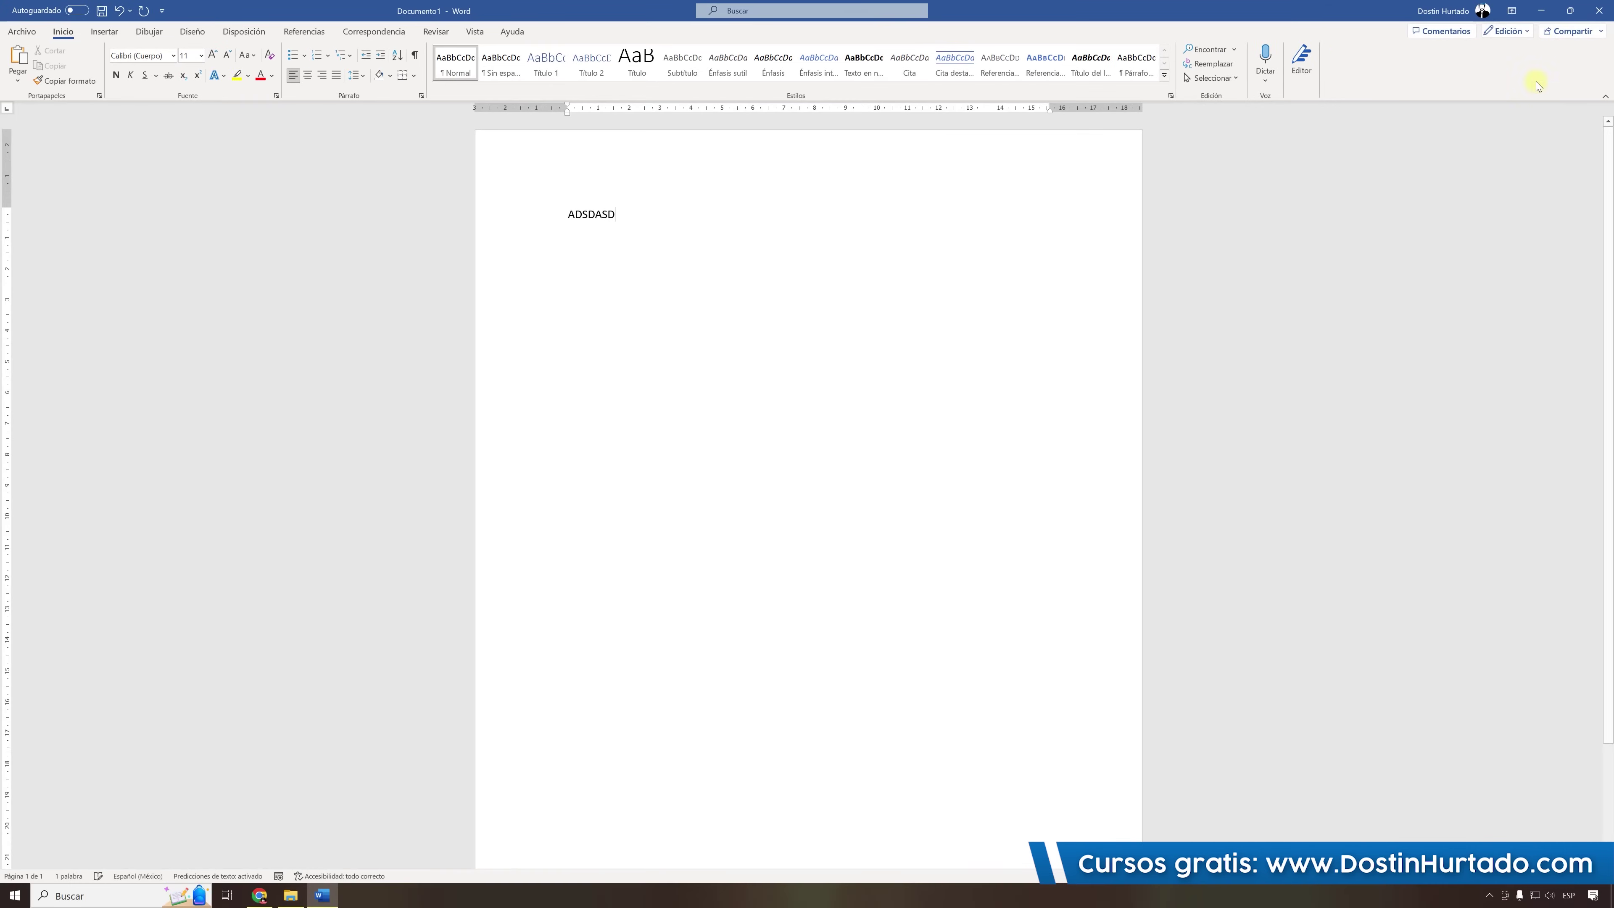
Try closing Word, then dismiss the save-changes prompt so the document stays open unsaved.
{"action": "left_click", "coordinate": [1599, 10]}
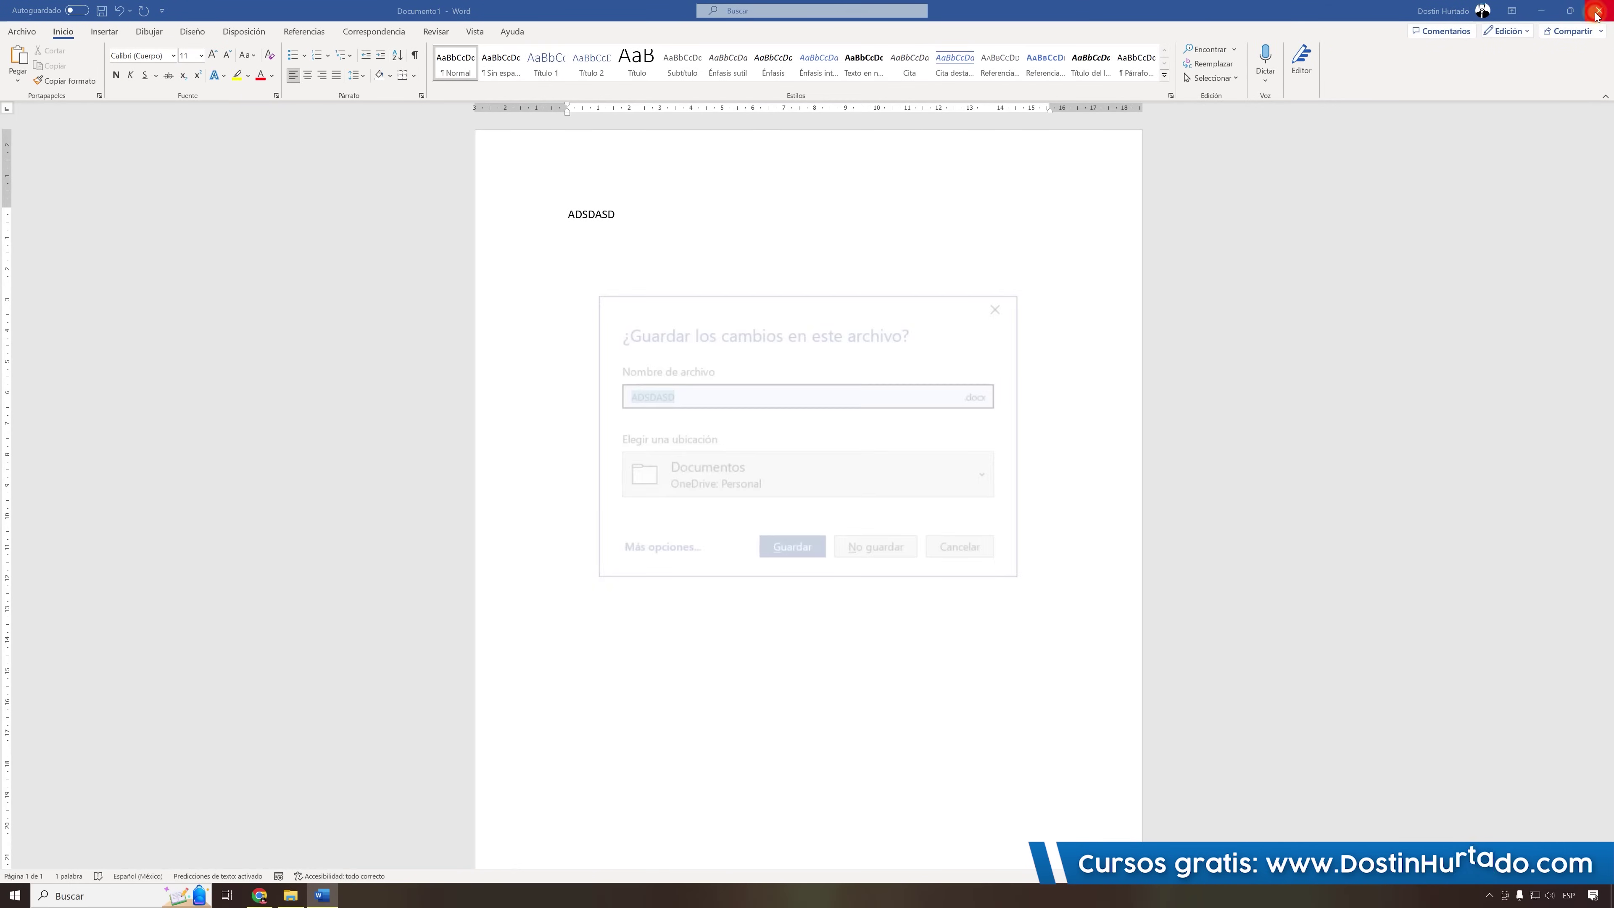
{"action": "left_click_drag", "start_coordinate": [855, 317], "coordinate": [774, 267]}
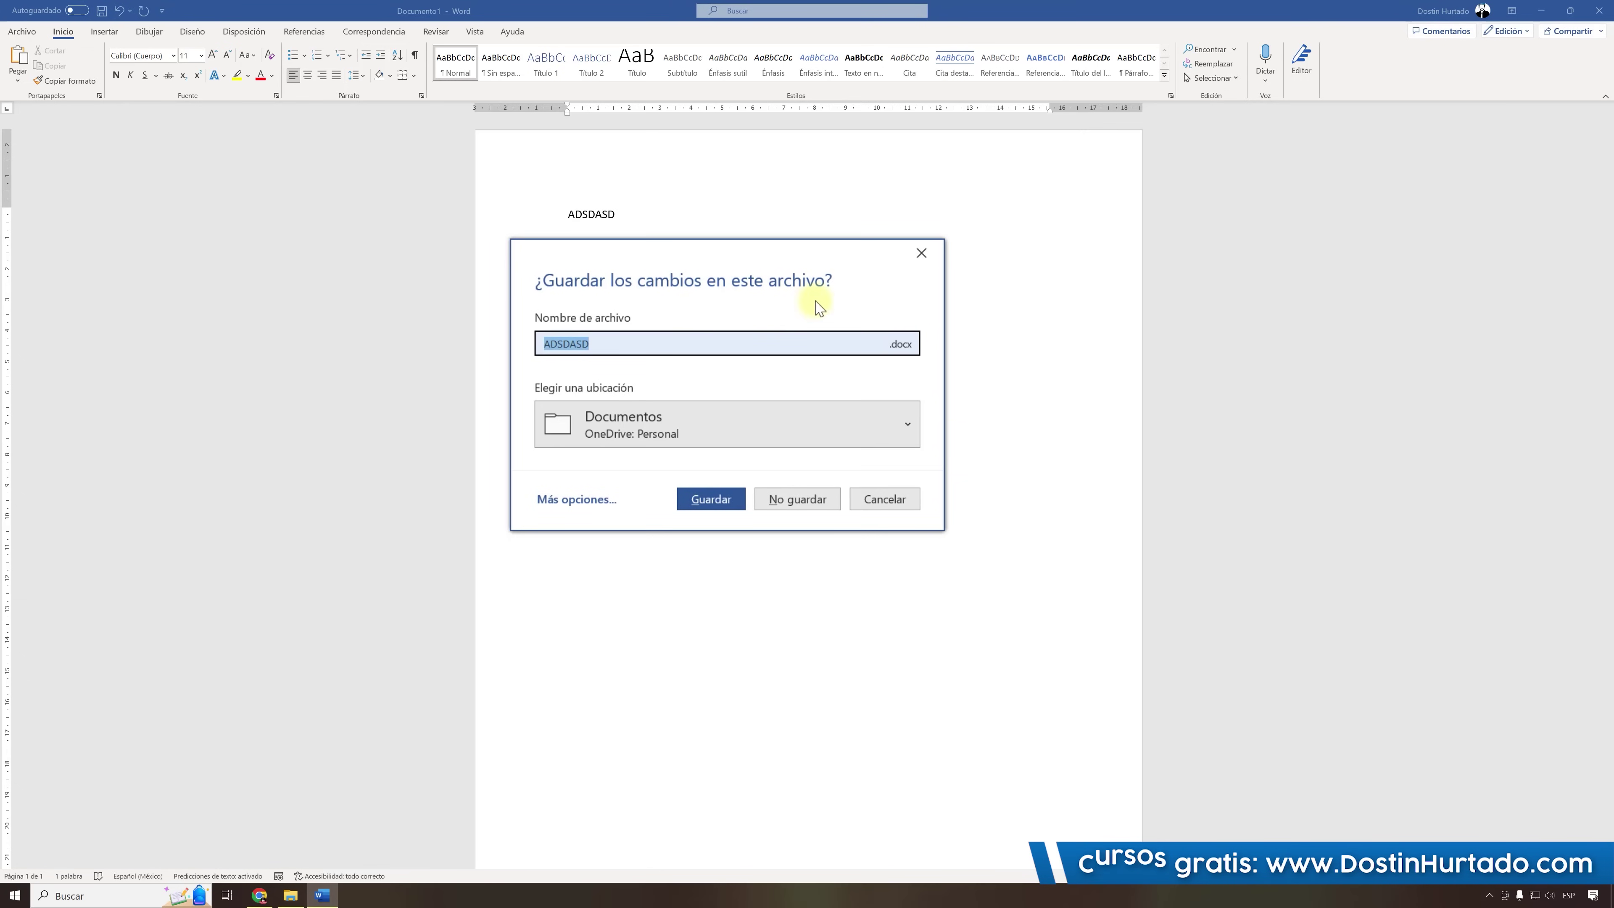
{"action": "left_click", "coordinate": [921, 253]}
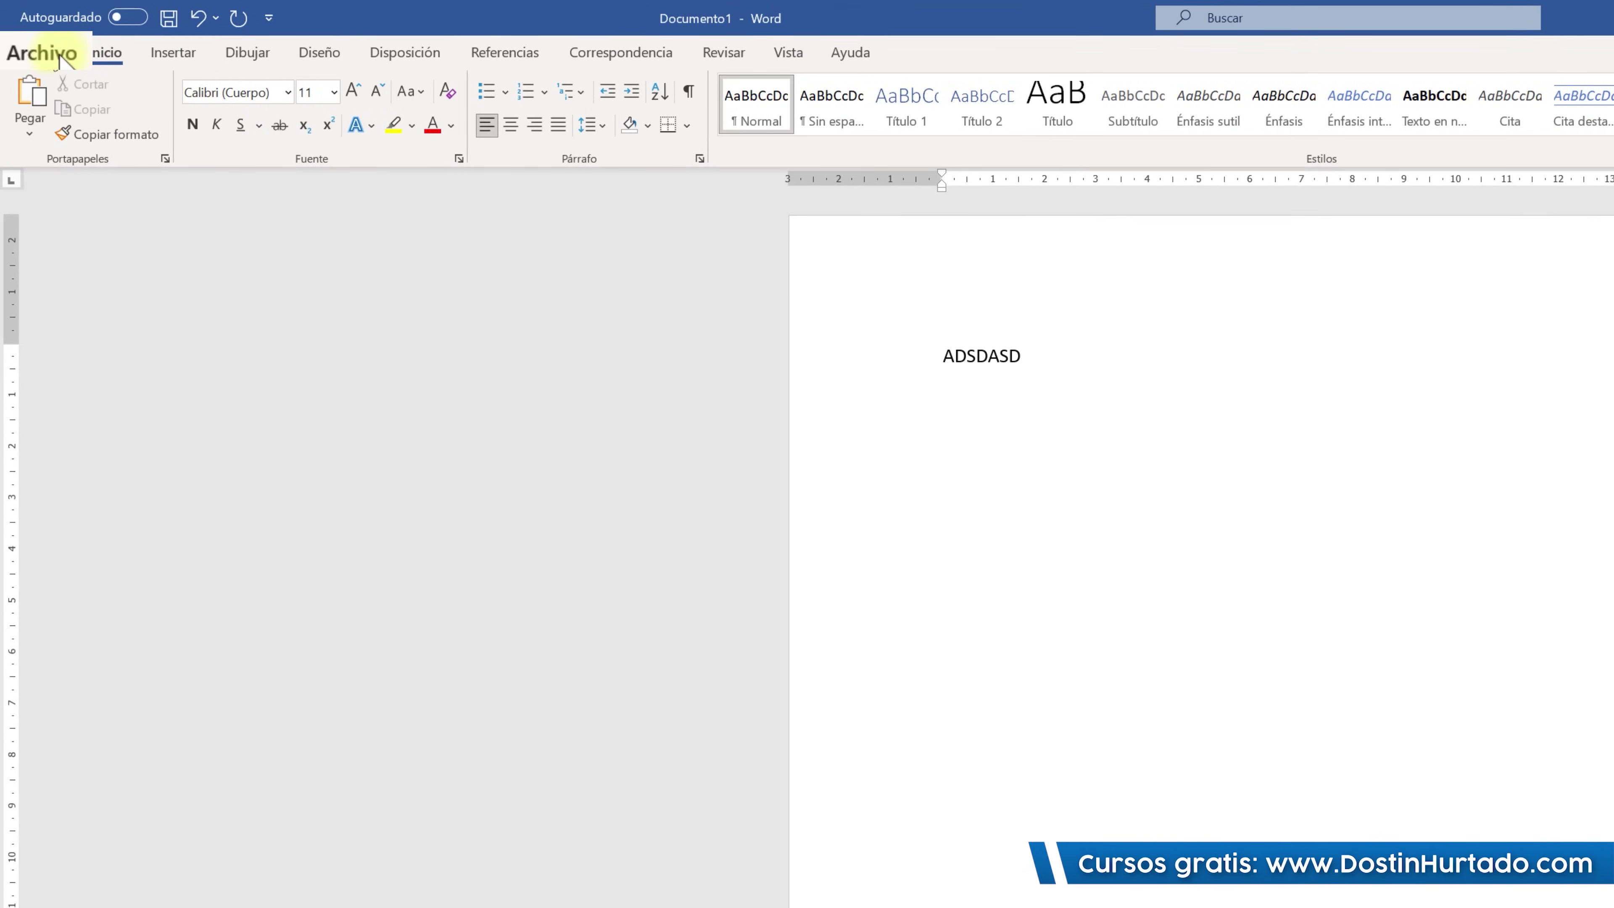
Compare Guardar and Guardar como in the Archivo backstage, then choose Examinar to browse for a folder.
{"action": "left_click", "coordinate": [59, 55]}
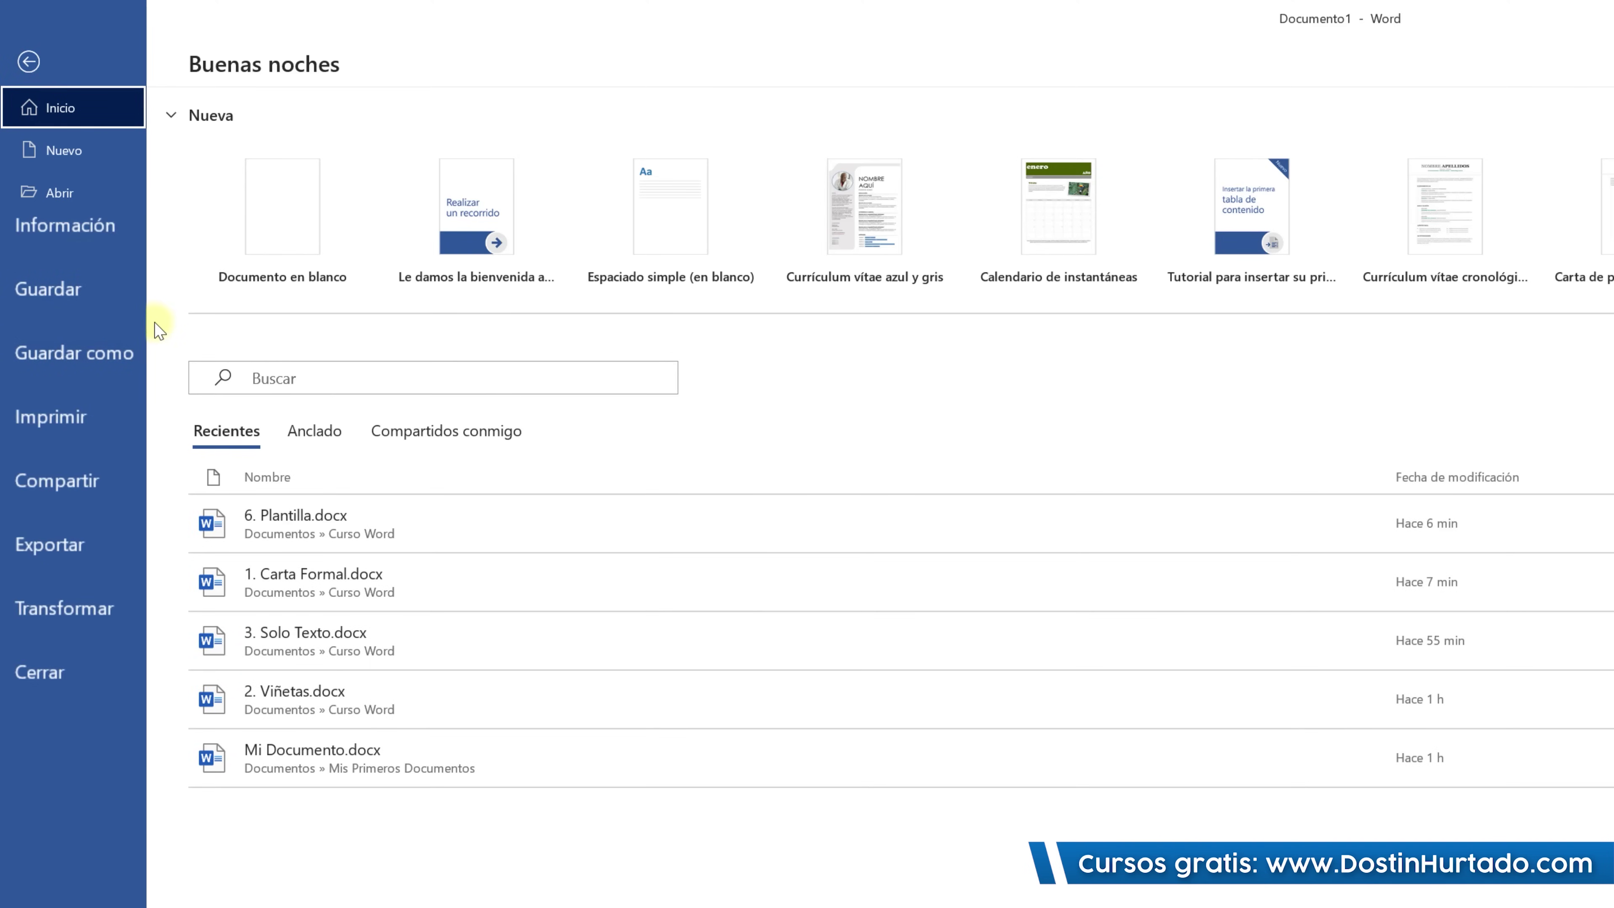
{"action": "left_click", "coordinate": [107, 287]}
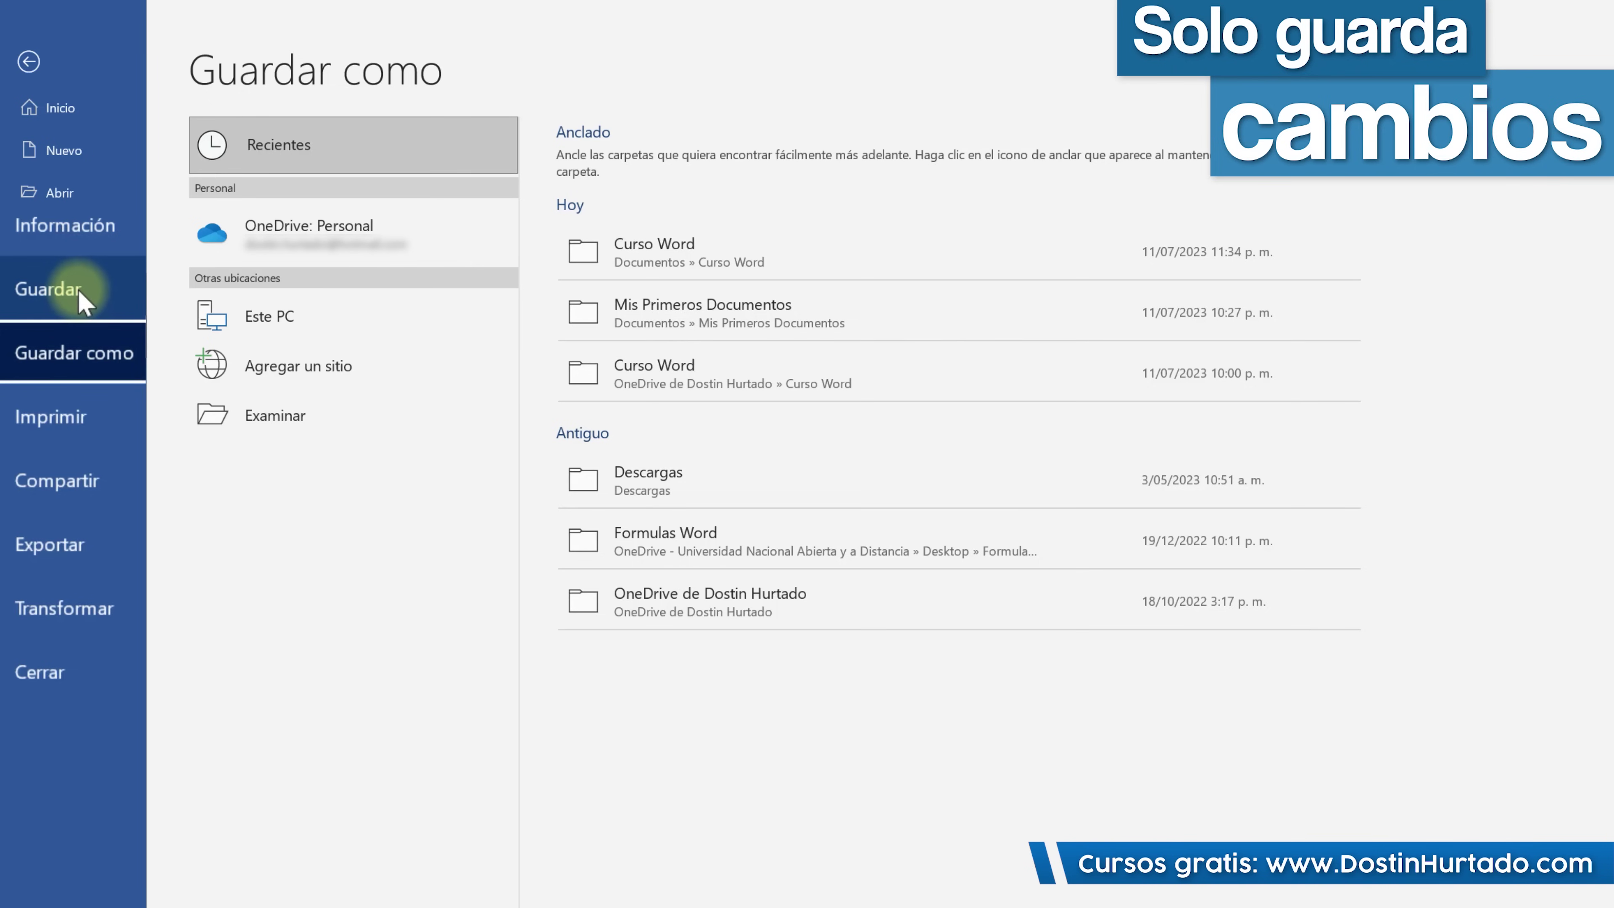
{"action": "left_click", "coordinate": [135, 375]}
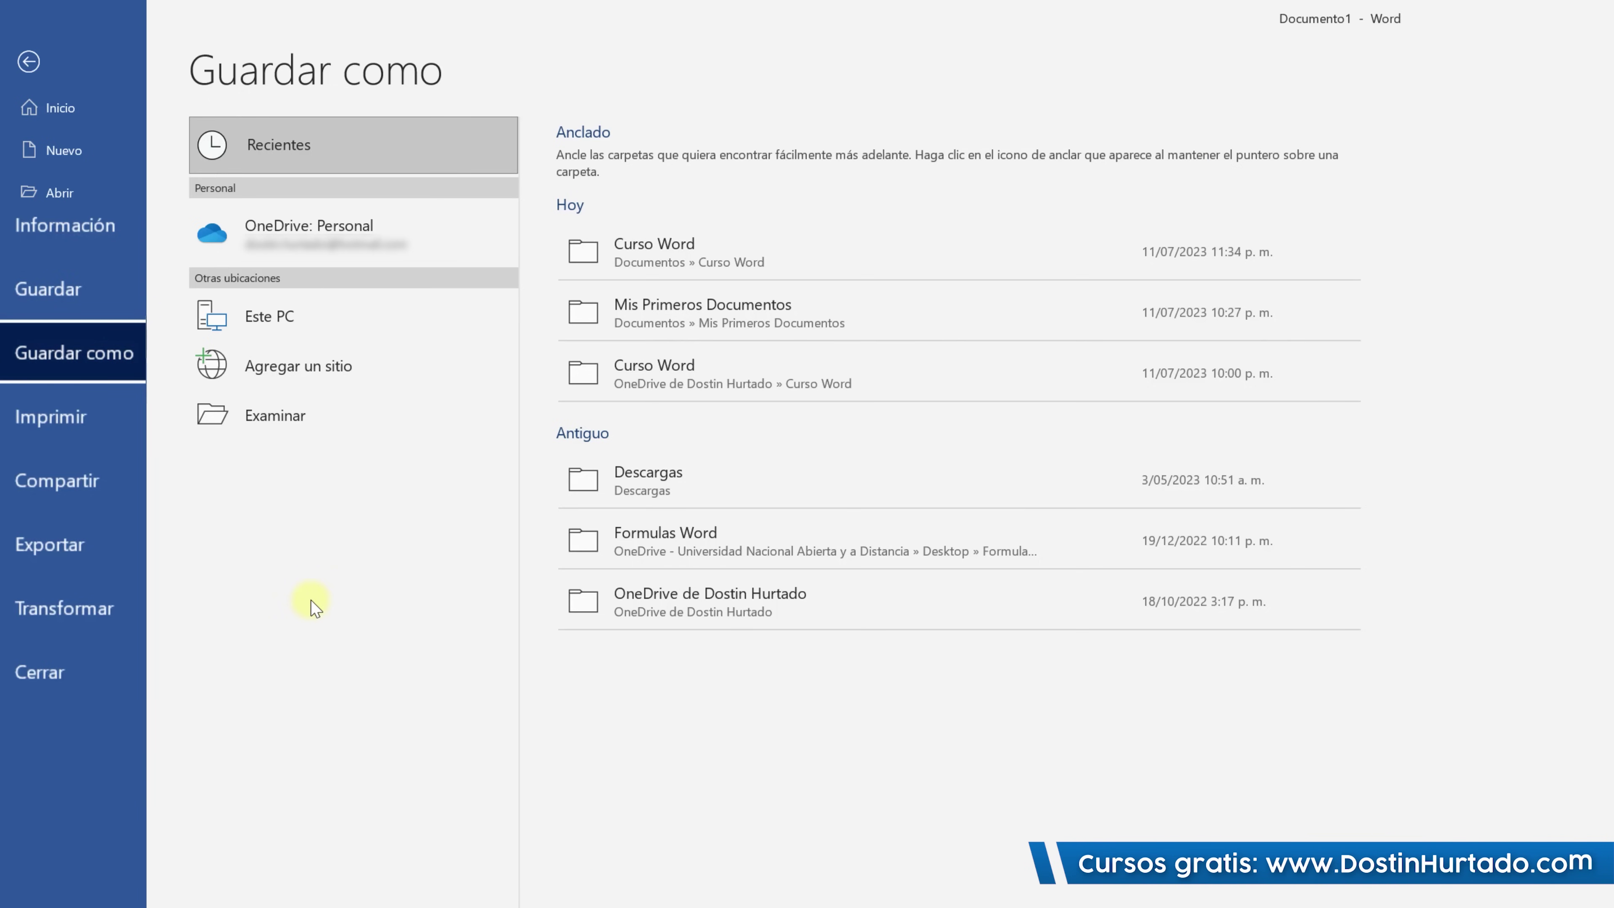
{"action": "left_click", "coordinate": [110, 353]}
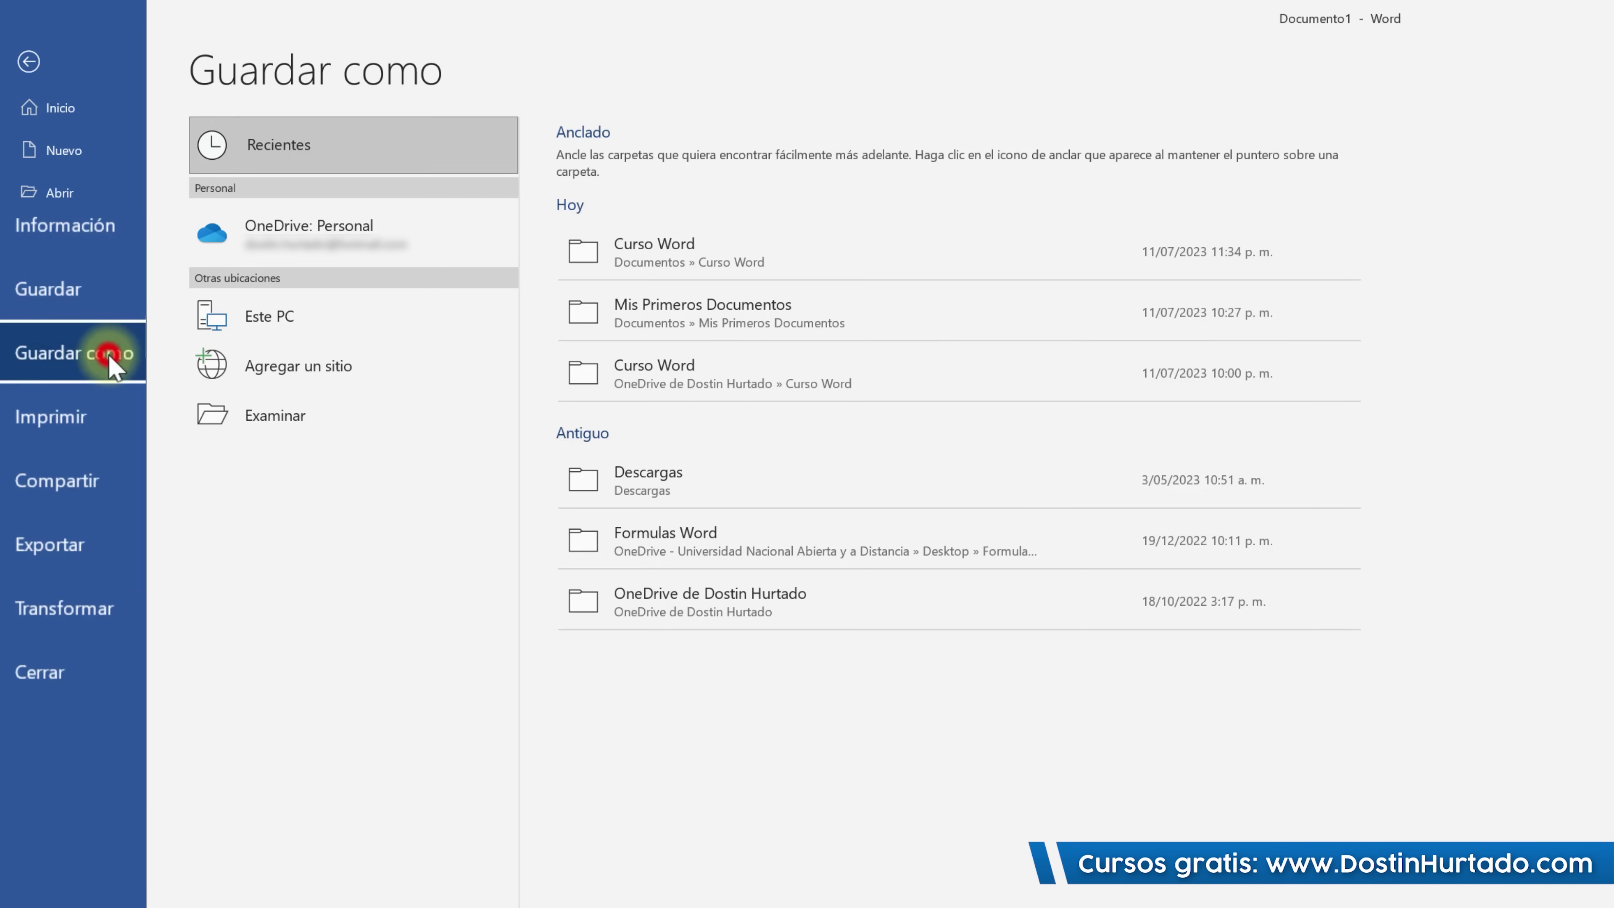
{"action": "left_click", "coordinate": [42, 294]}
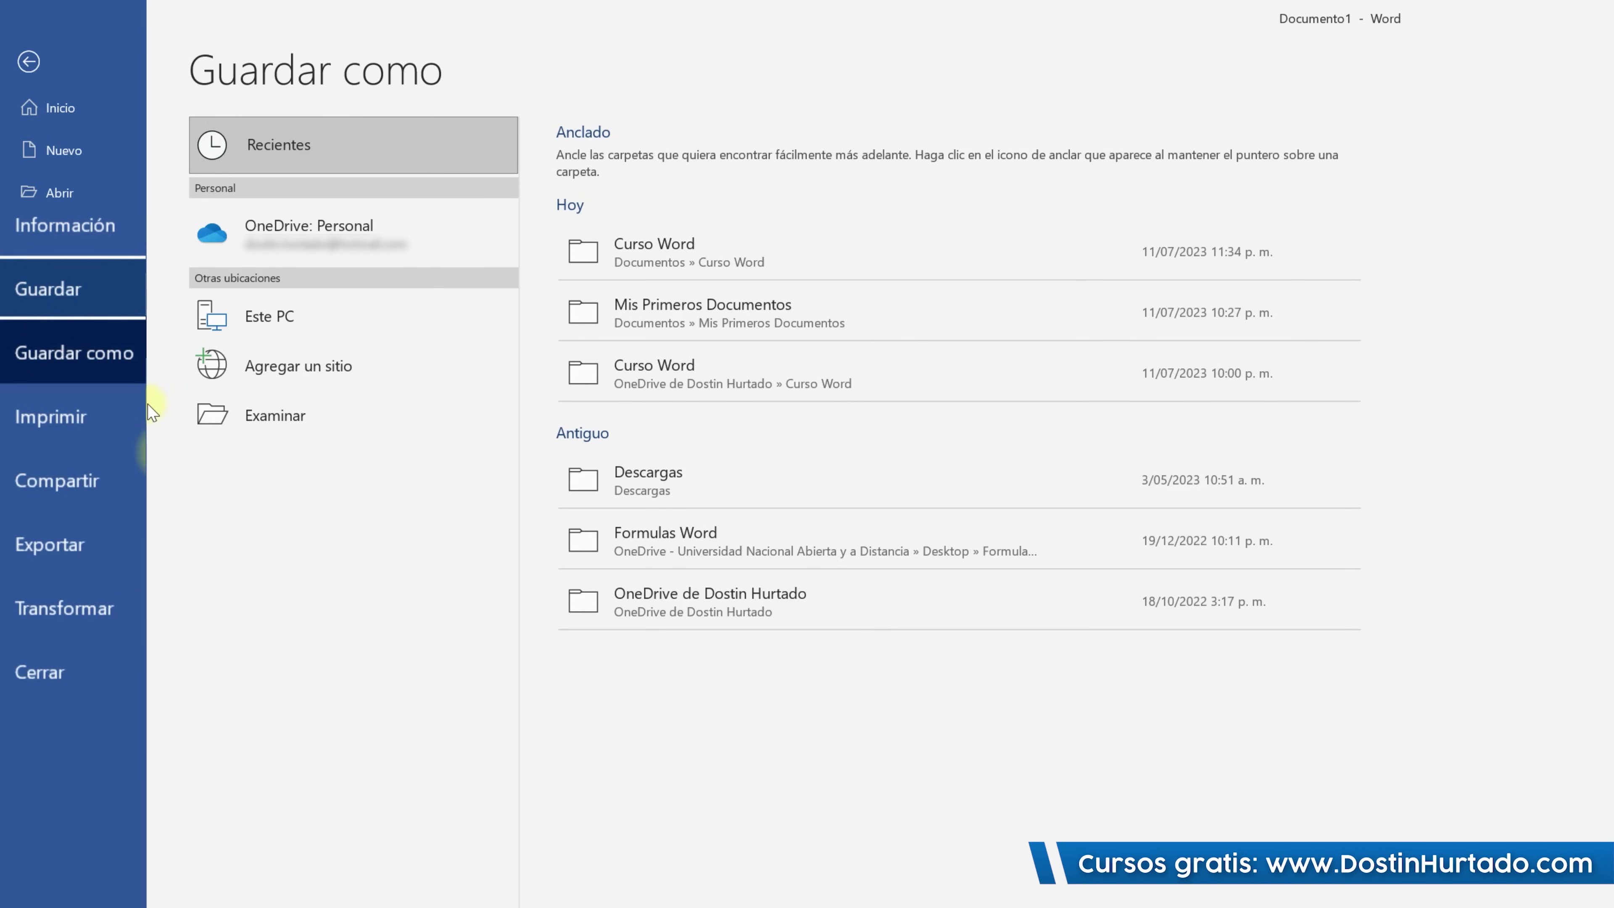
{"action": "left_click", "coordinate": [28, 353]}
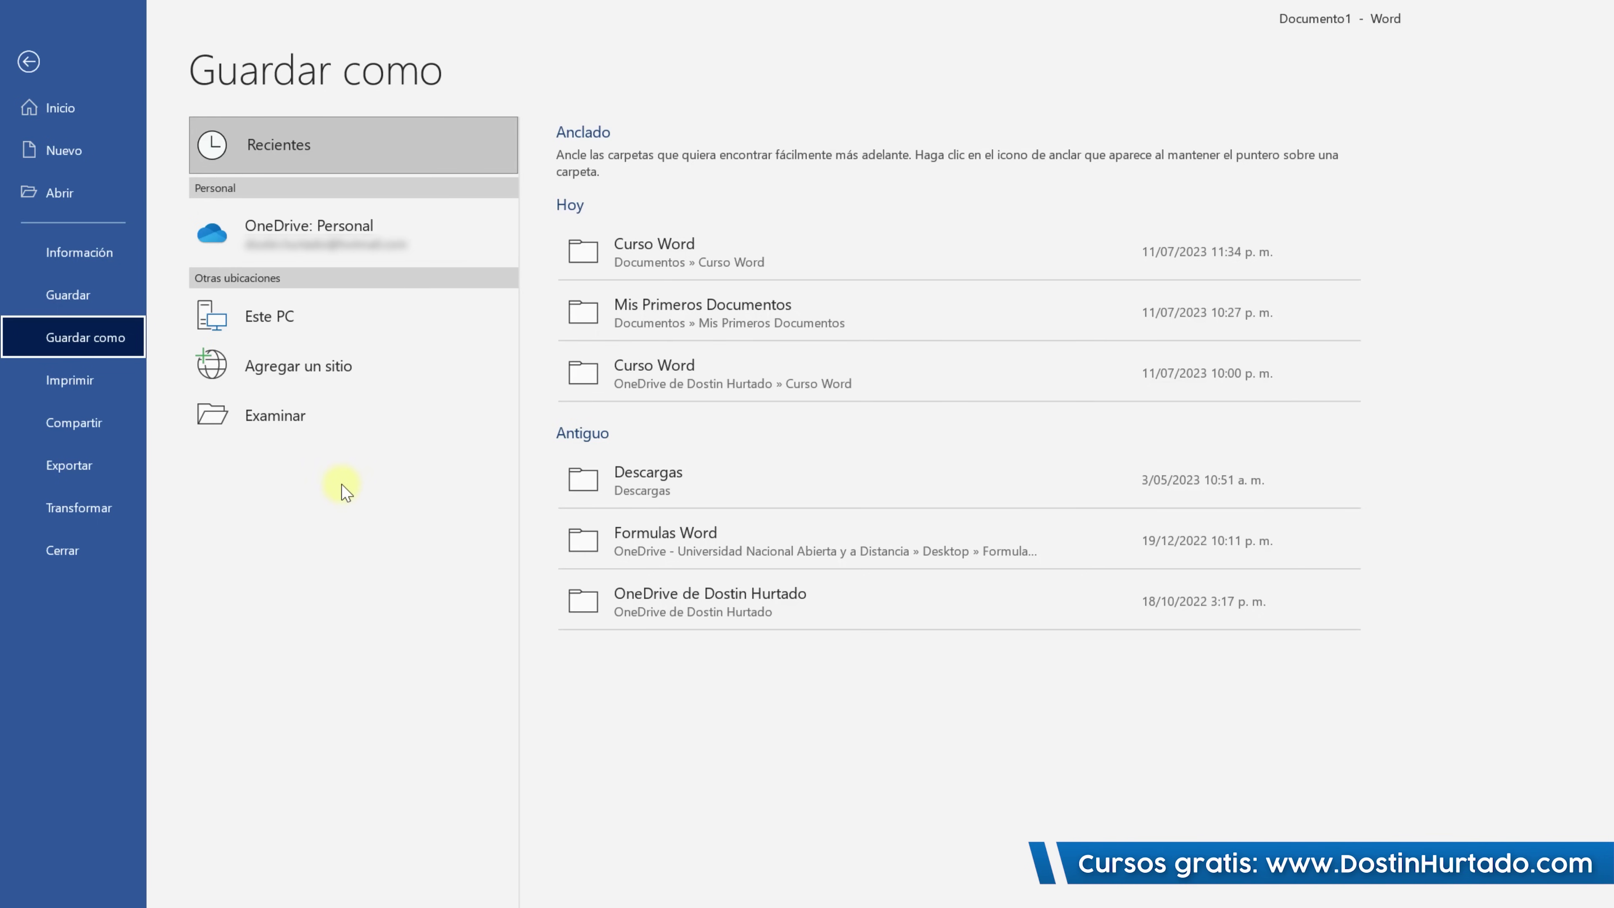
{"action": "left_click", "coordinate": [261, 427]}
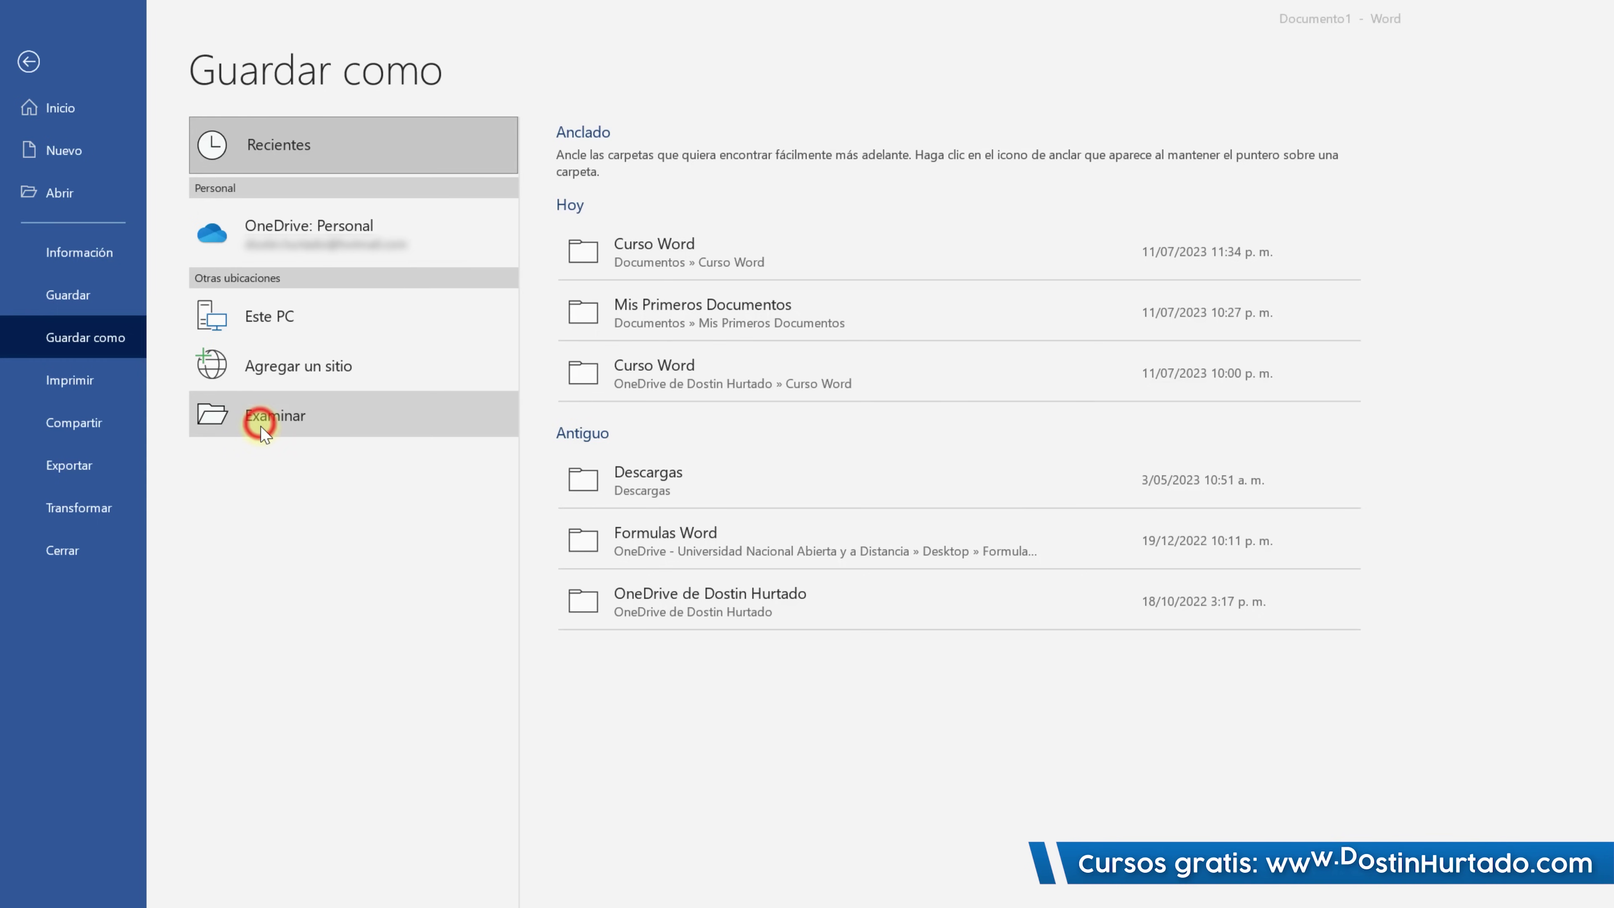
In the save dialog, open the Mis Primeros Documentos folder and name the file 'Mi primer Documento'.
{"action": "left_click", "coordinate": [391, 95]}
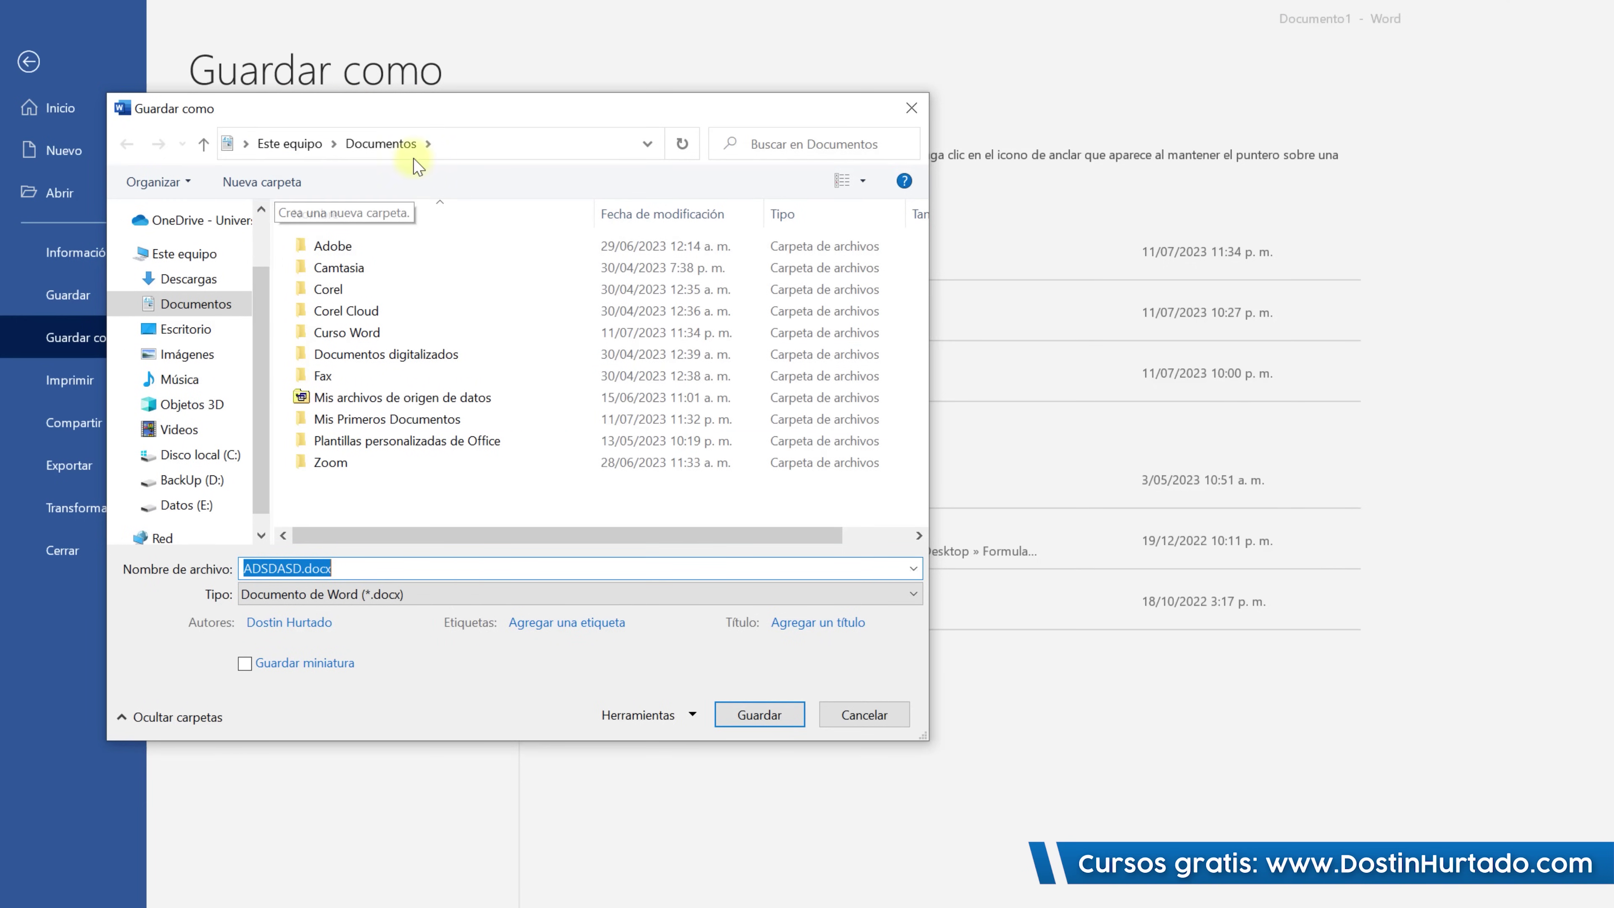
{"action": "mouse_move", "coordinate": [389, 419]}
{"action": "left_click", "coordinate": [335, 421]}
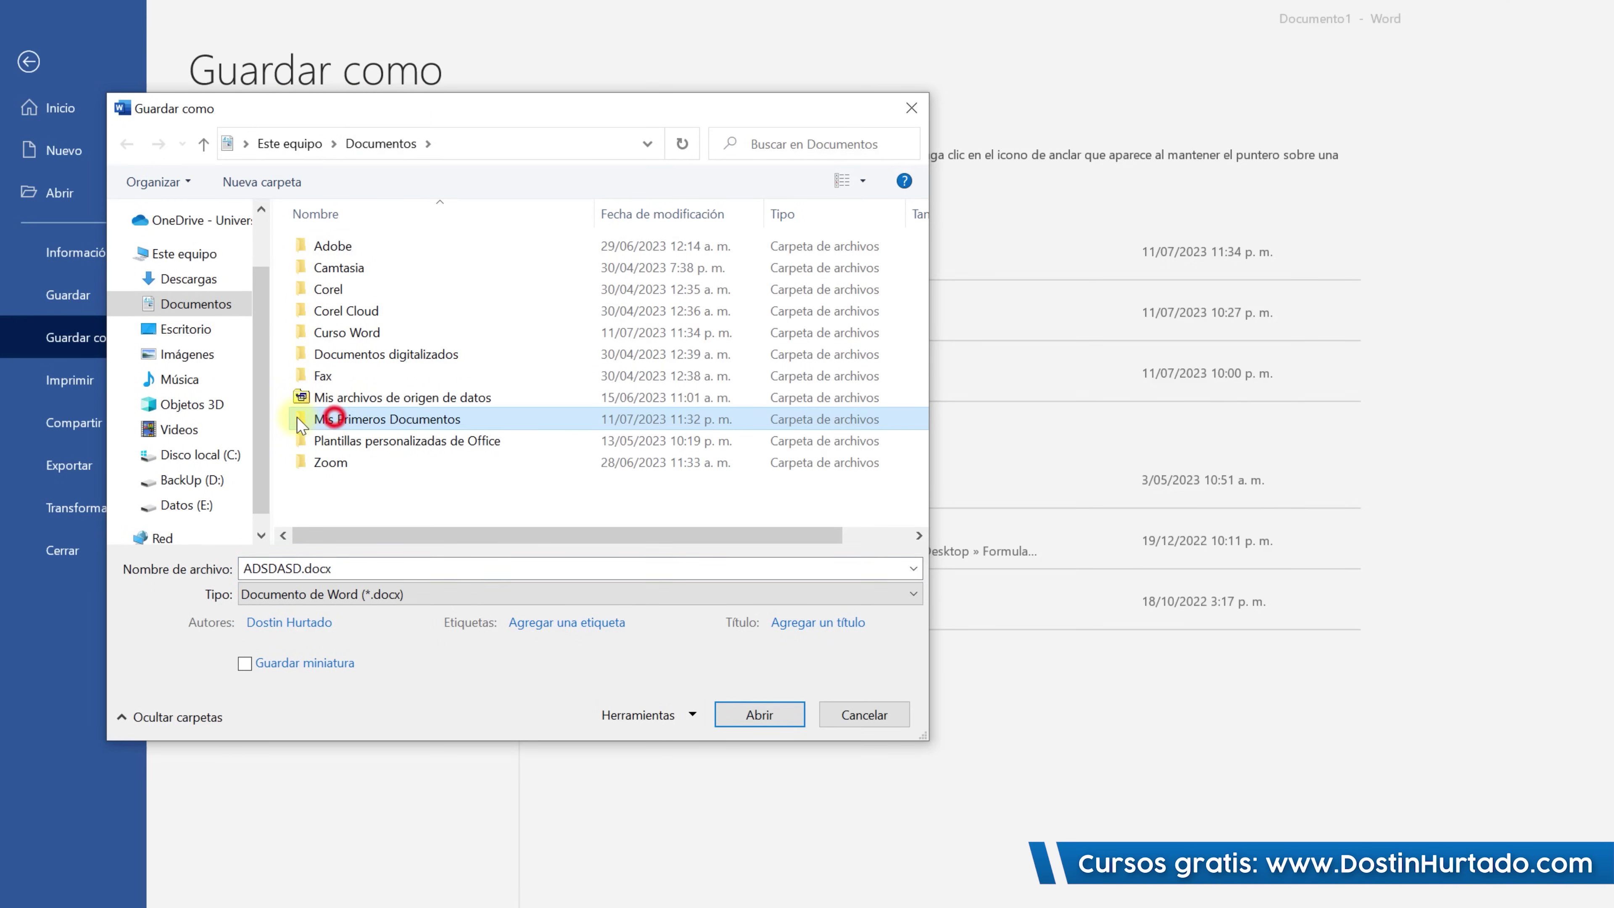
{"action": "double_click", "coordinate": [466, 424]}
{"action": "left_click", "coordinate": [379, 568]}
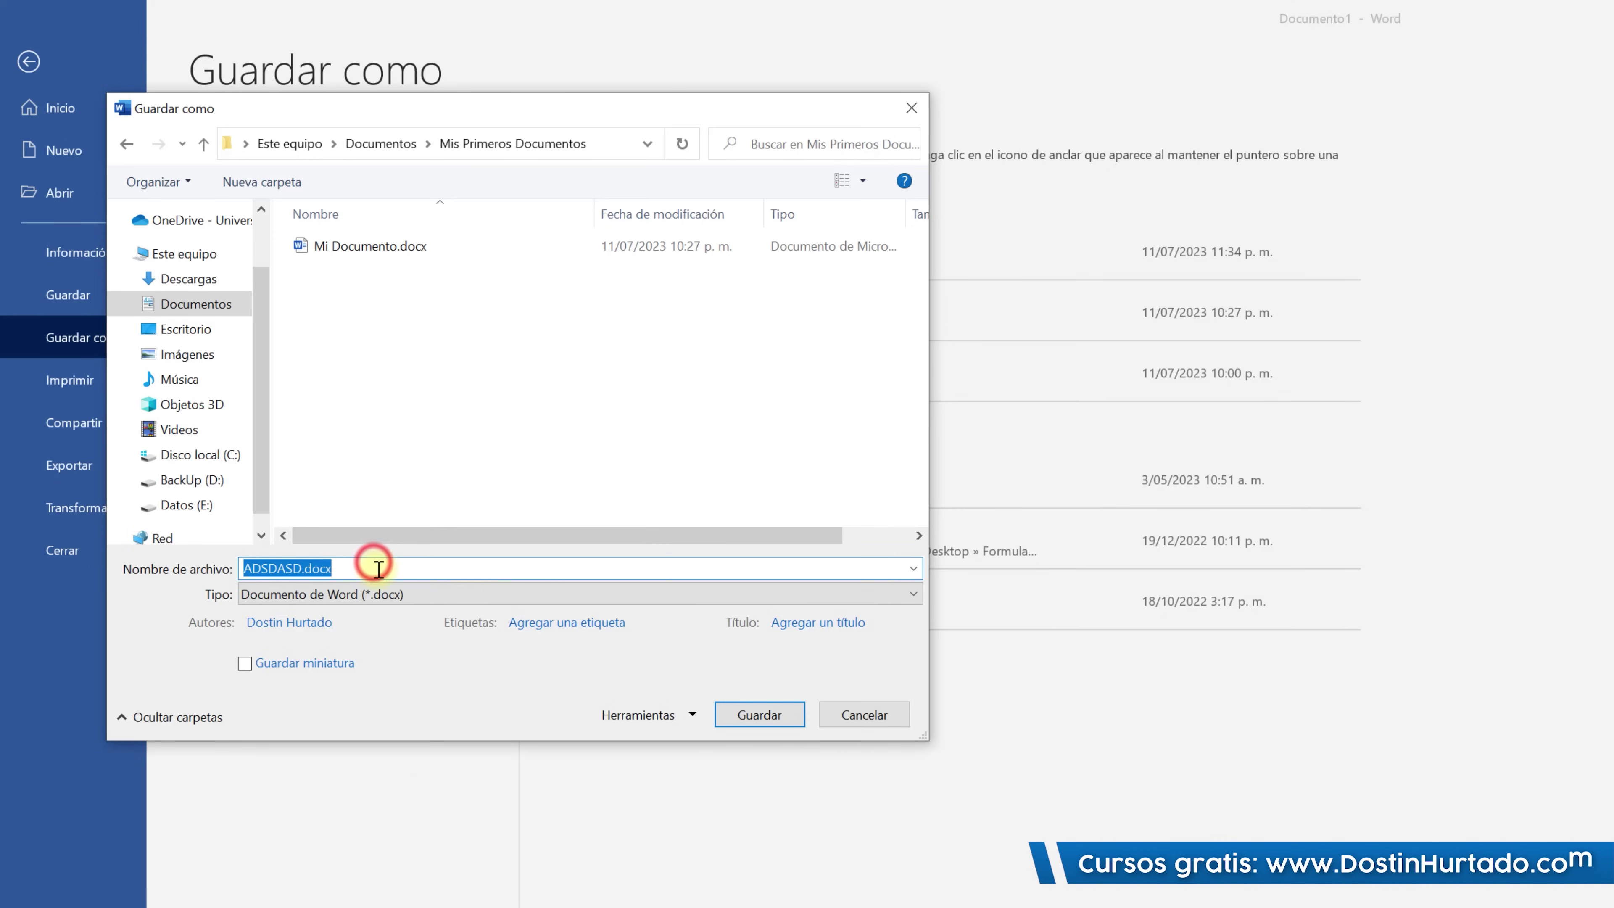
{"action": "type", "text": "Mi primer Documento"}
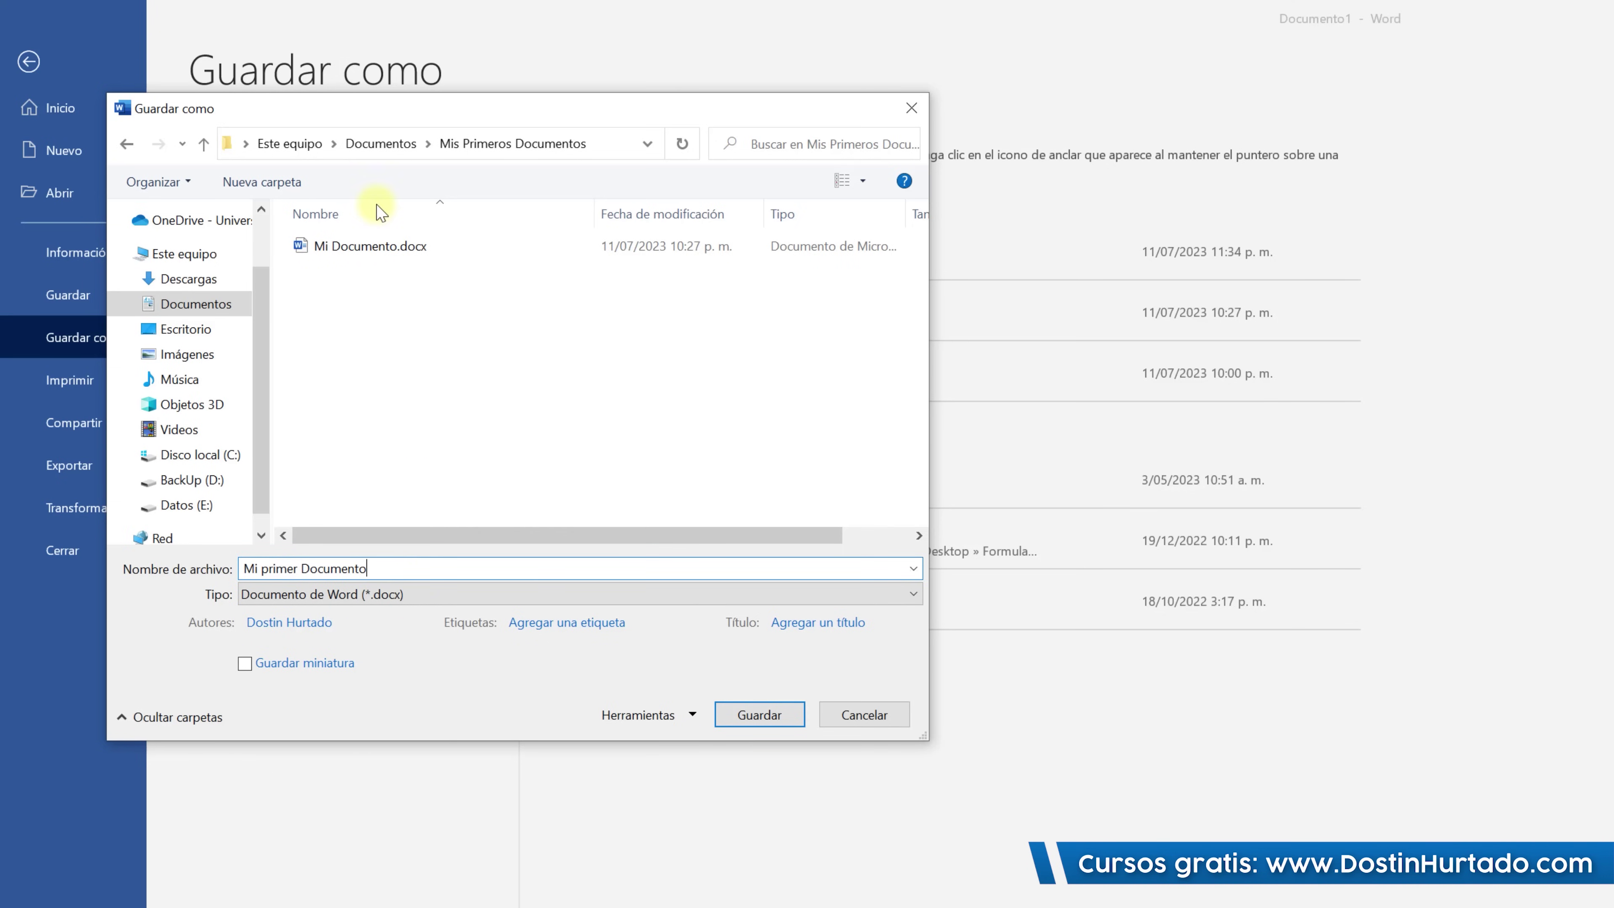
{"action": "left_click_drag", "start_coordinate": [406, 120], "coordinate": [476, 125]}
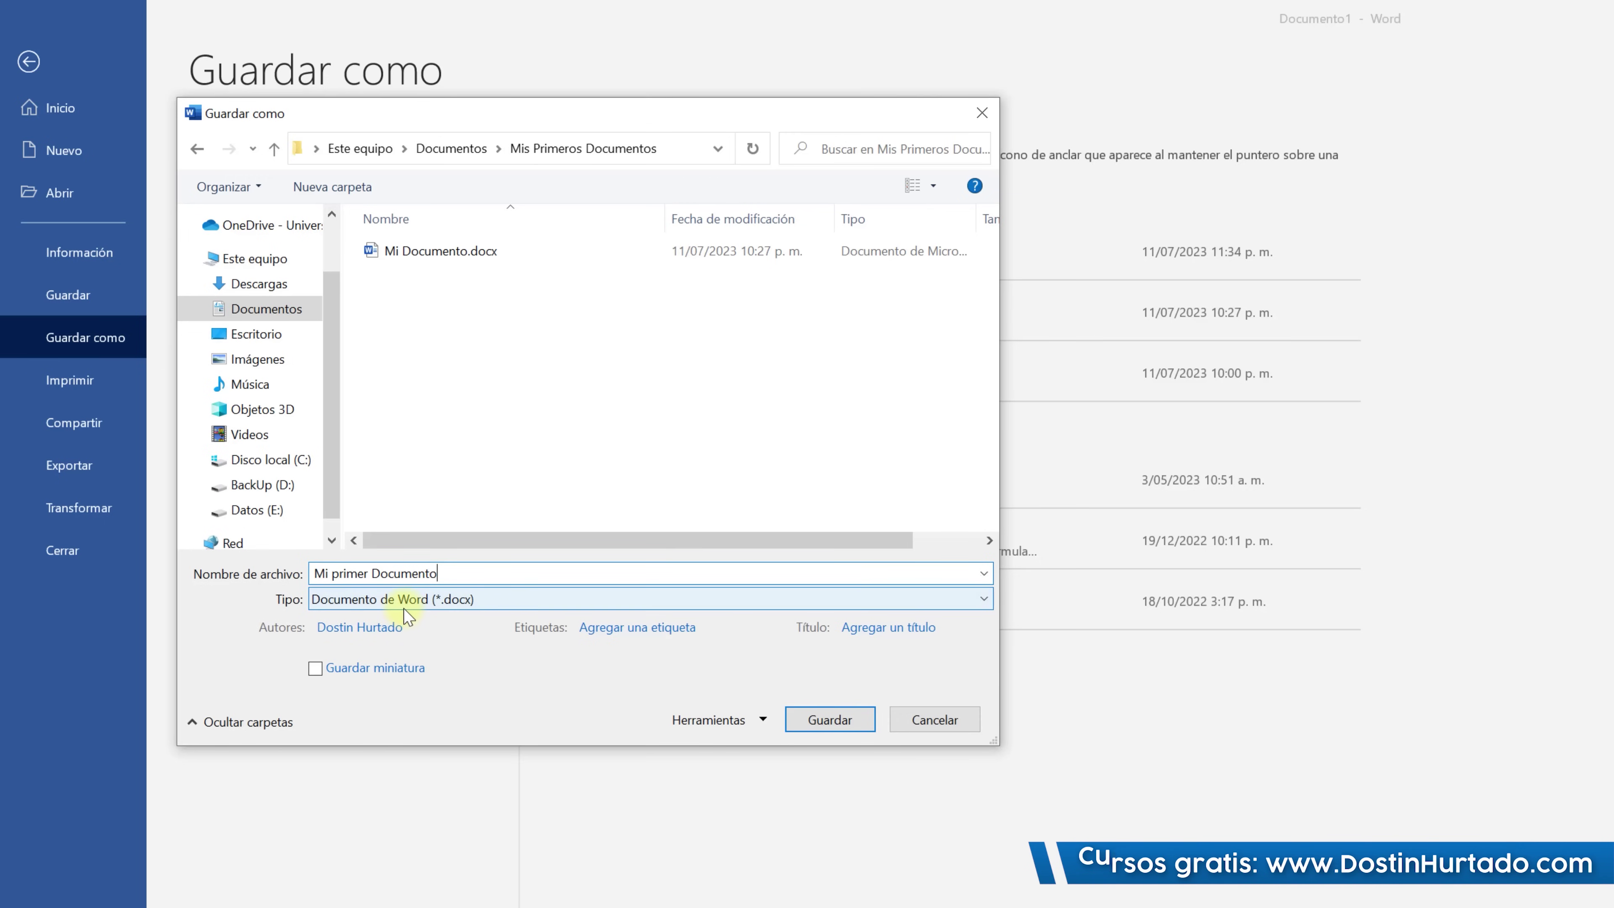
Try PDF as the file type, switch back to Documento de Word (*.docx), and save.
{"action": "left_click", "coordinate": [423, 602]}
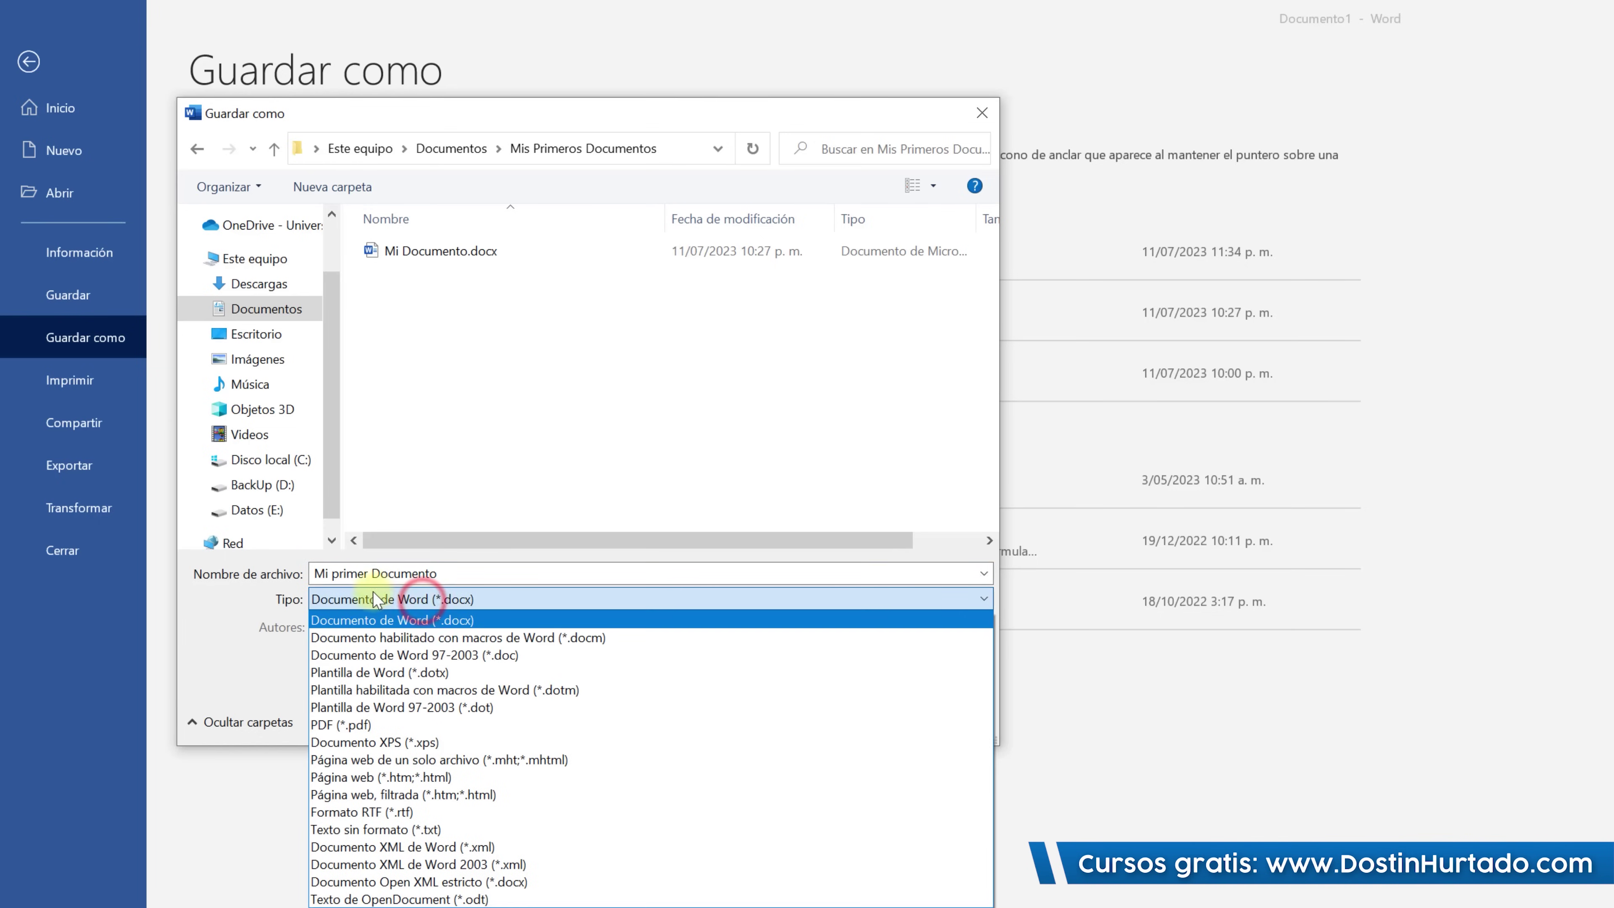
{"action": "left_click", "coordinate": [332, 724]}
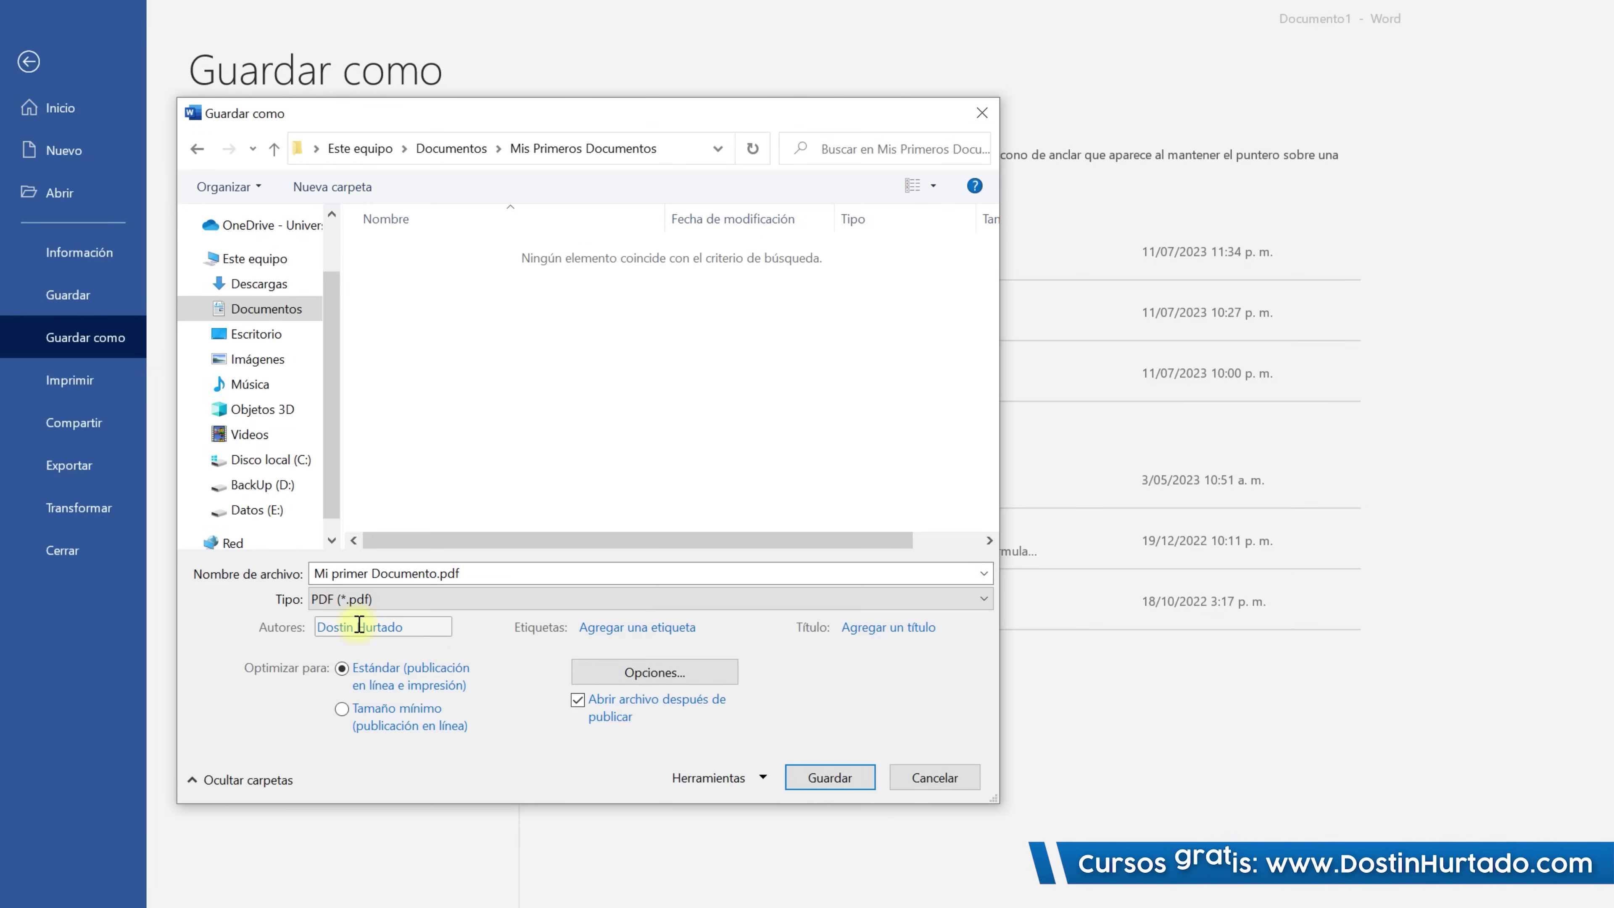
{"action": "left_click", "coordinate": [381, 599]}
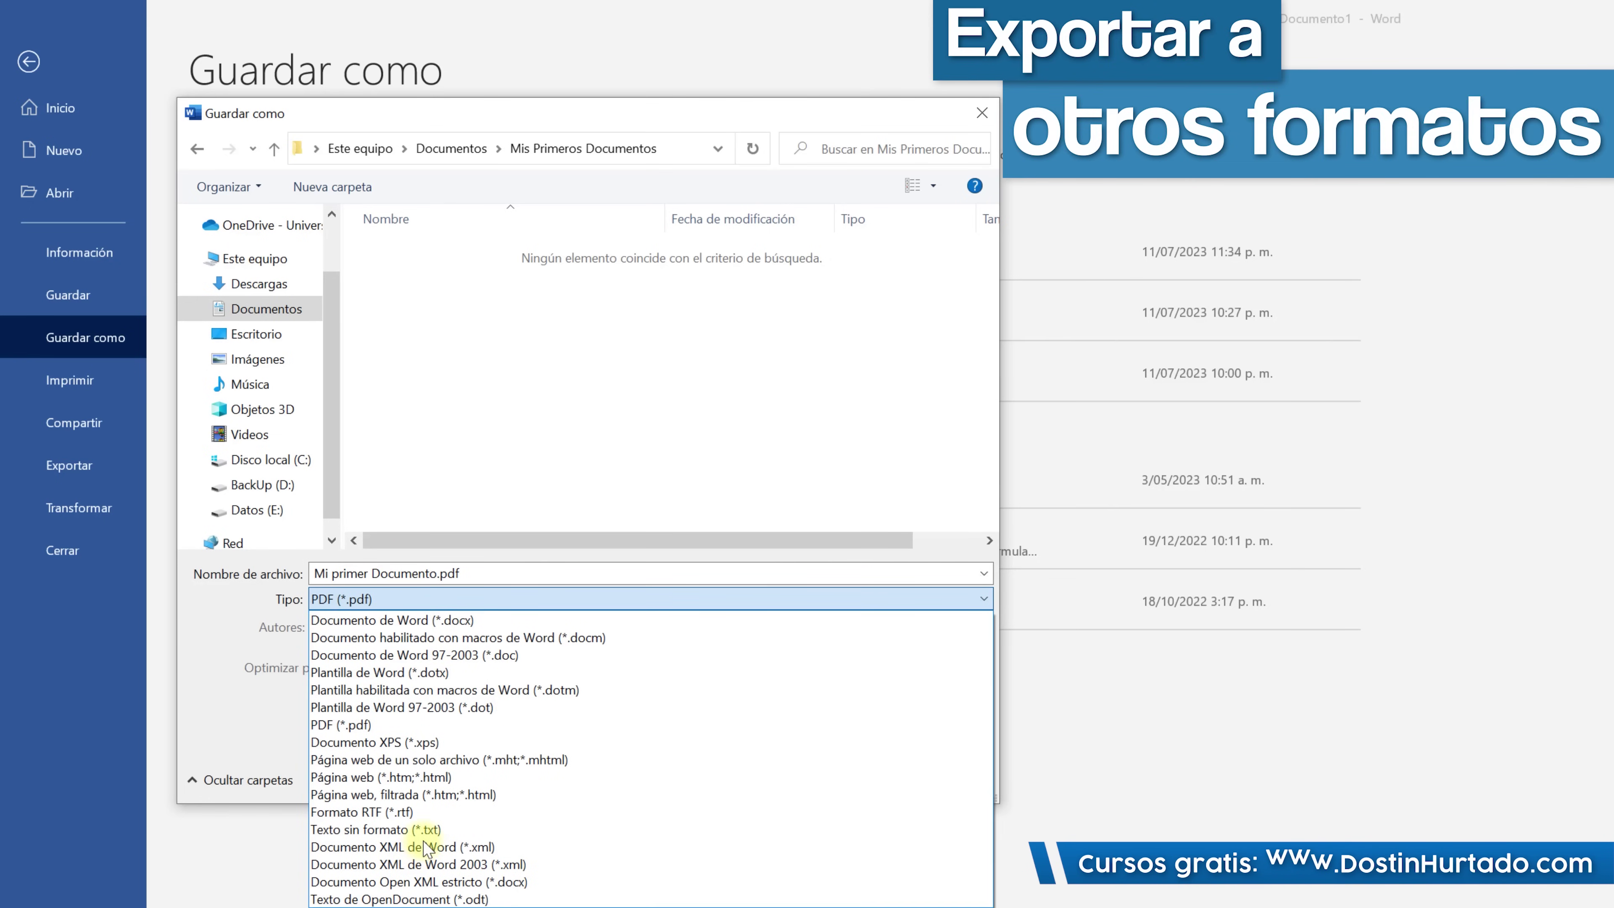
{"action": "left_click", "coordinate": [386, 621]}
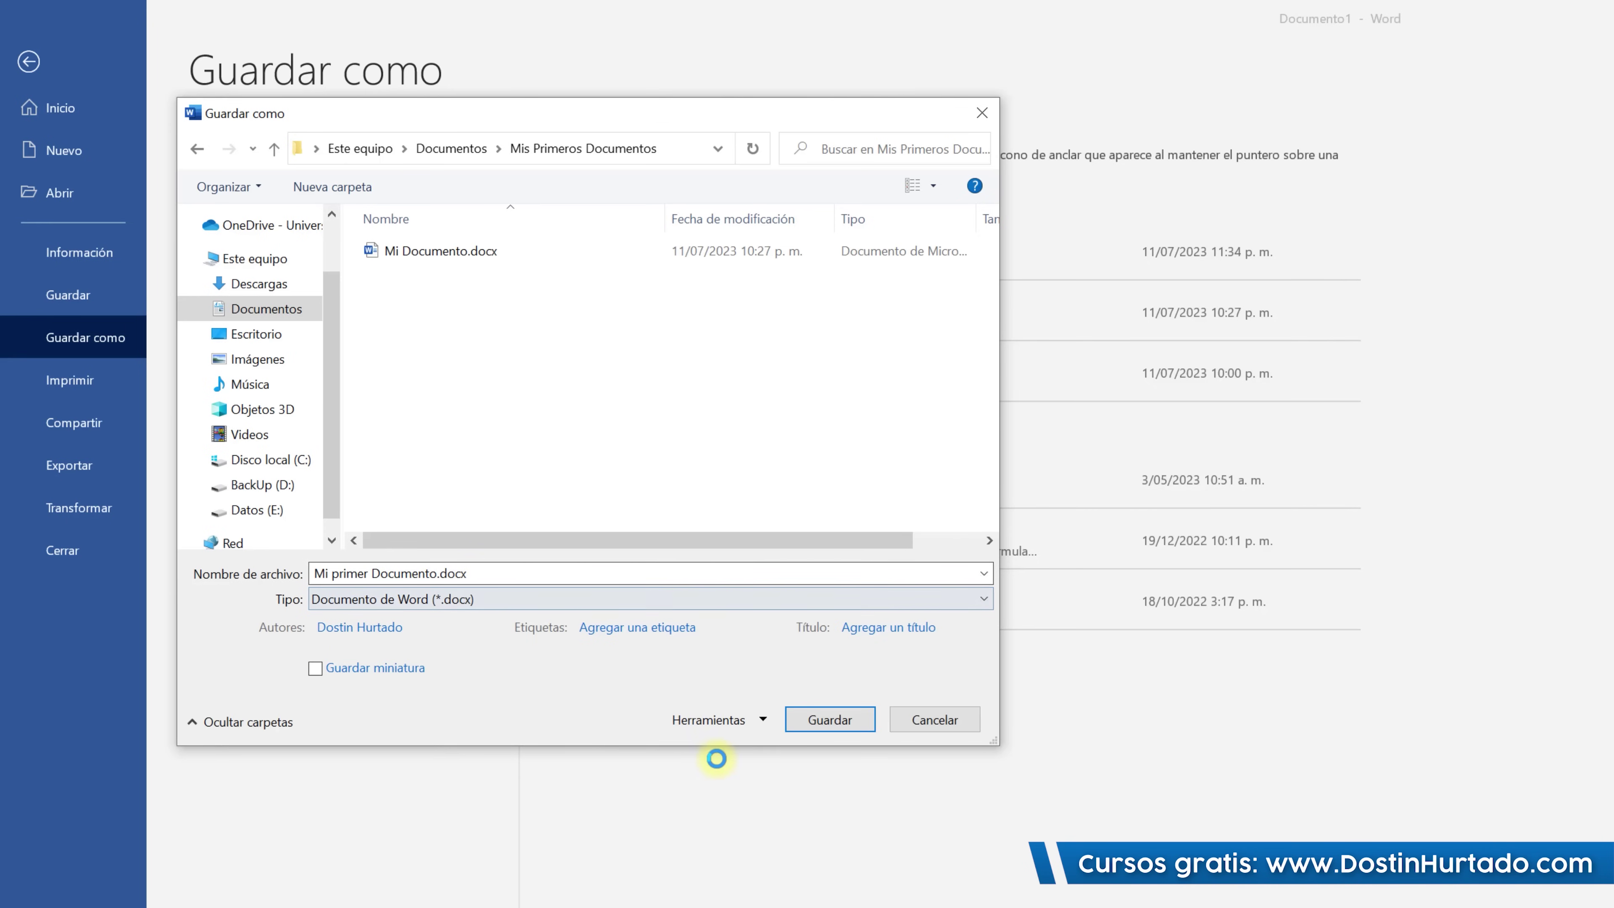
{"action": "left_click", "coordinate": [830, 720]}
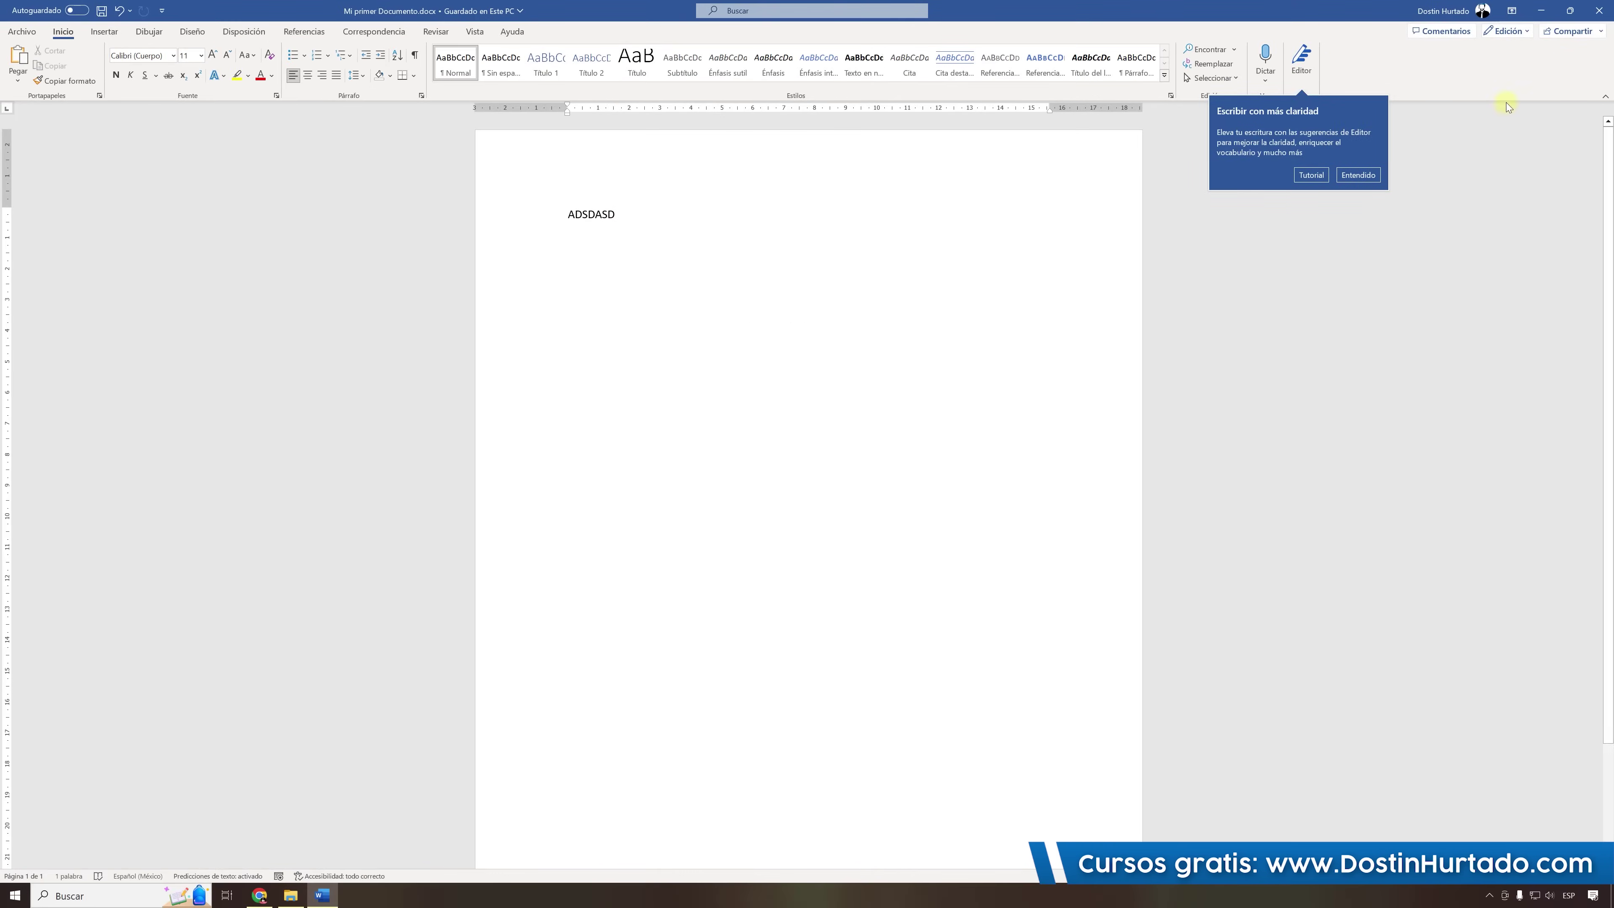
Close Word and go to Documentos > Mis Primeros Documentos in File Explorer.
{"action": "left_click", "coordinate": [1595, 12]}
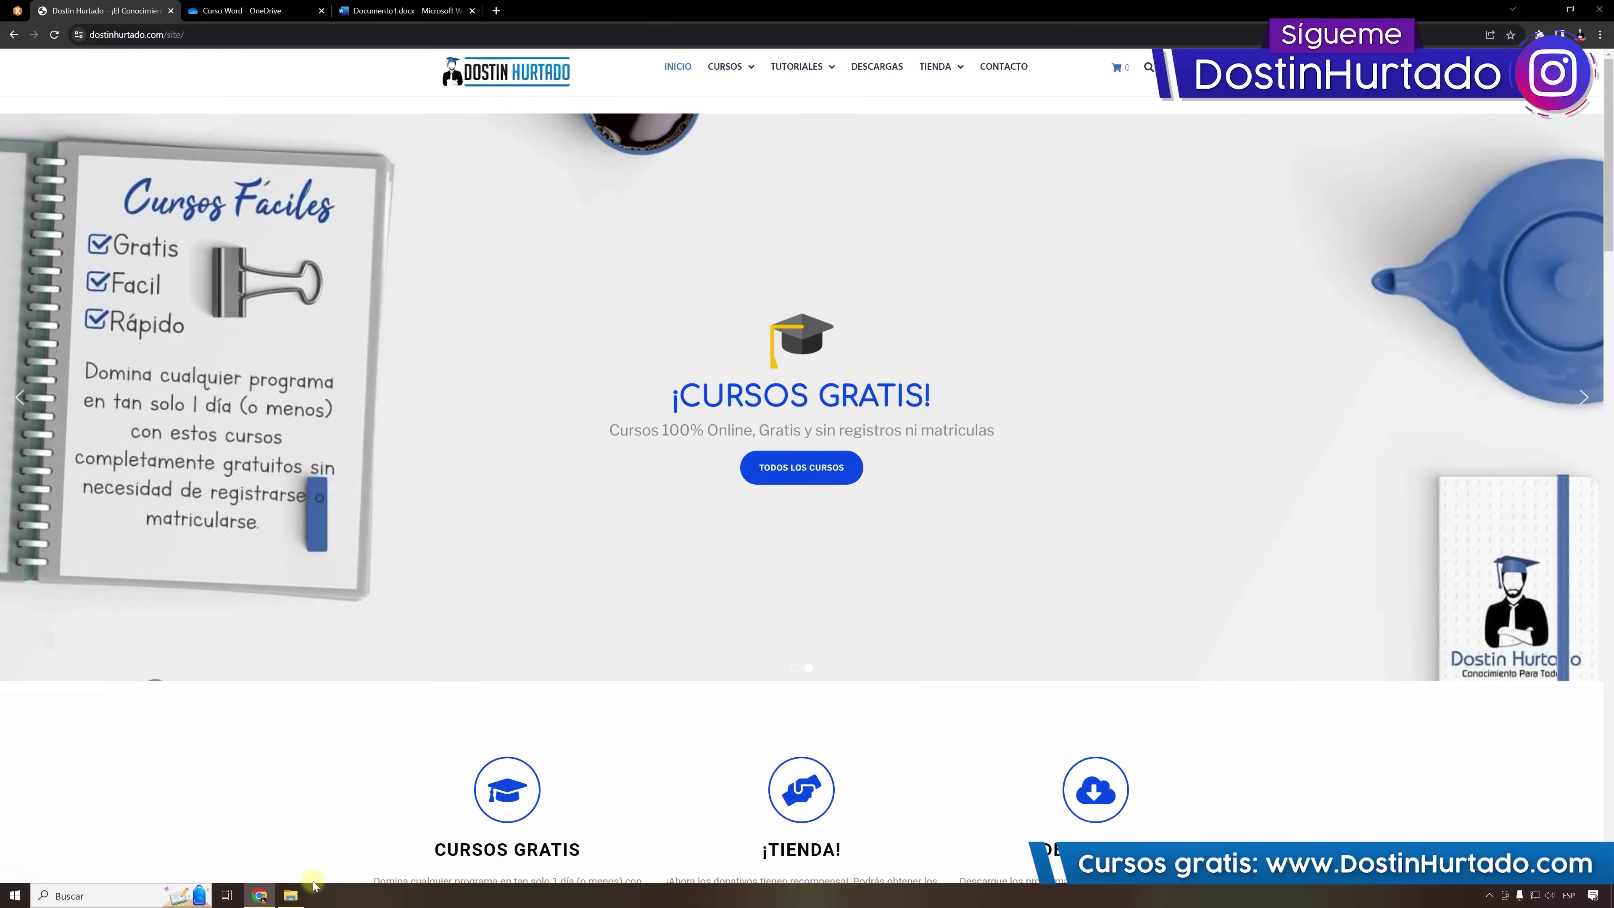
{"action": "left_click", "coordinate": [296, 893]}
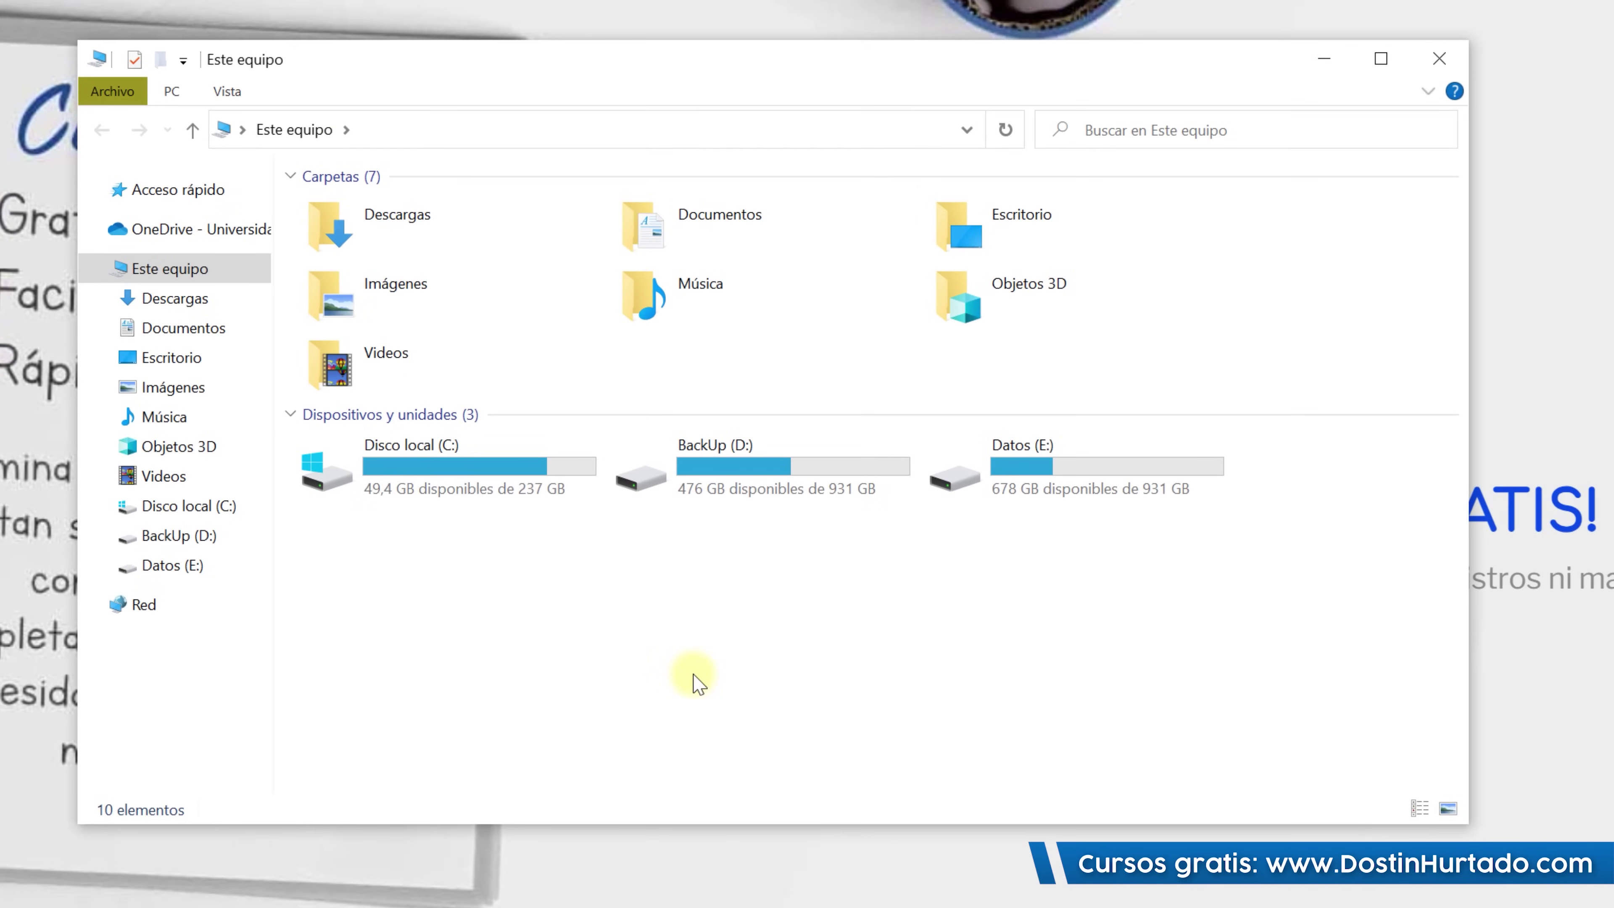
{"action": "left_click", "coordinate": [184, 328]}
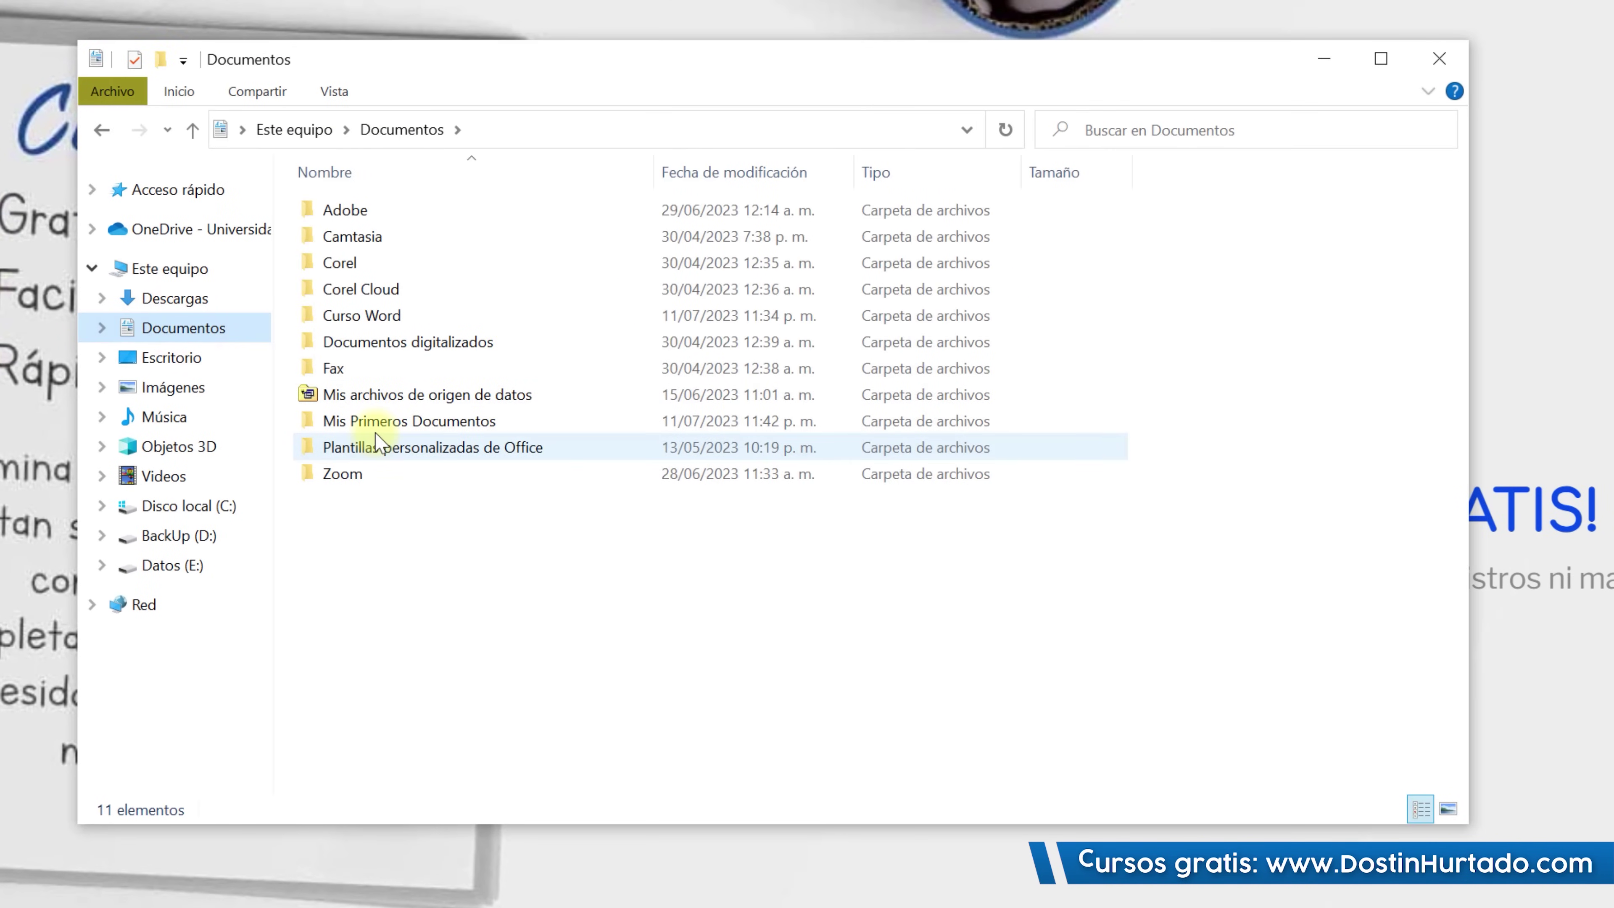
{"action": "left_click", "coordinate": [386, 422]}
{"action": "double_click", "coordinate": [386, 422]}
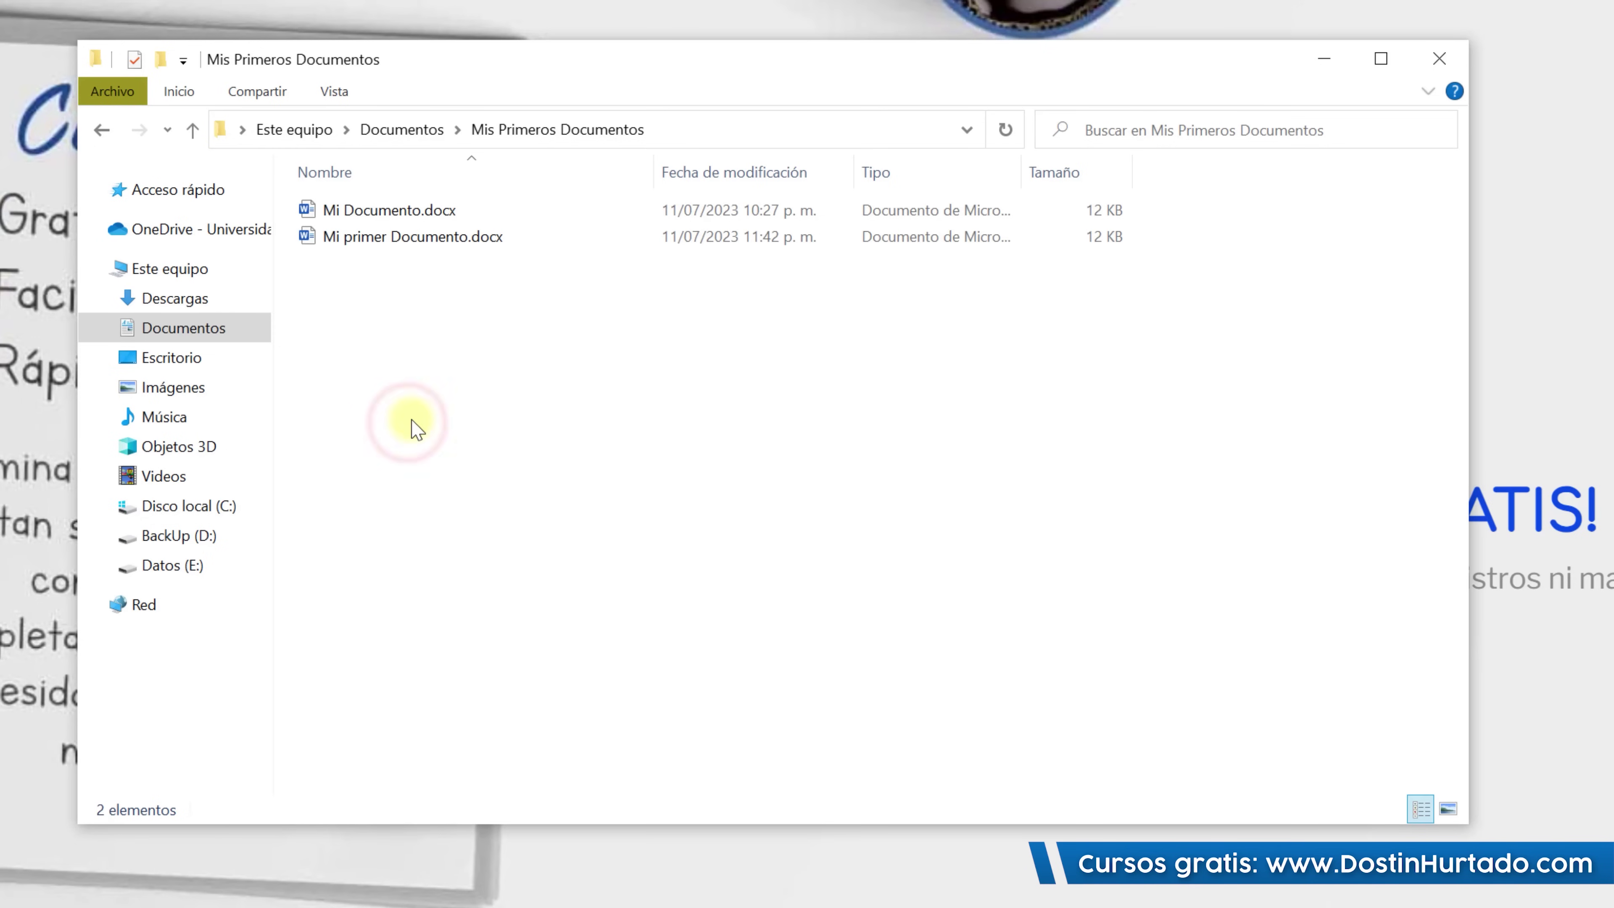
Delete Mi Documento.docx and open Mi primer Documento.docx in Word.
{"action": "left_click", "coordinate": [382, 236]}
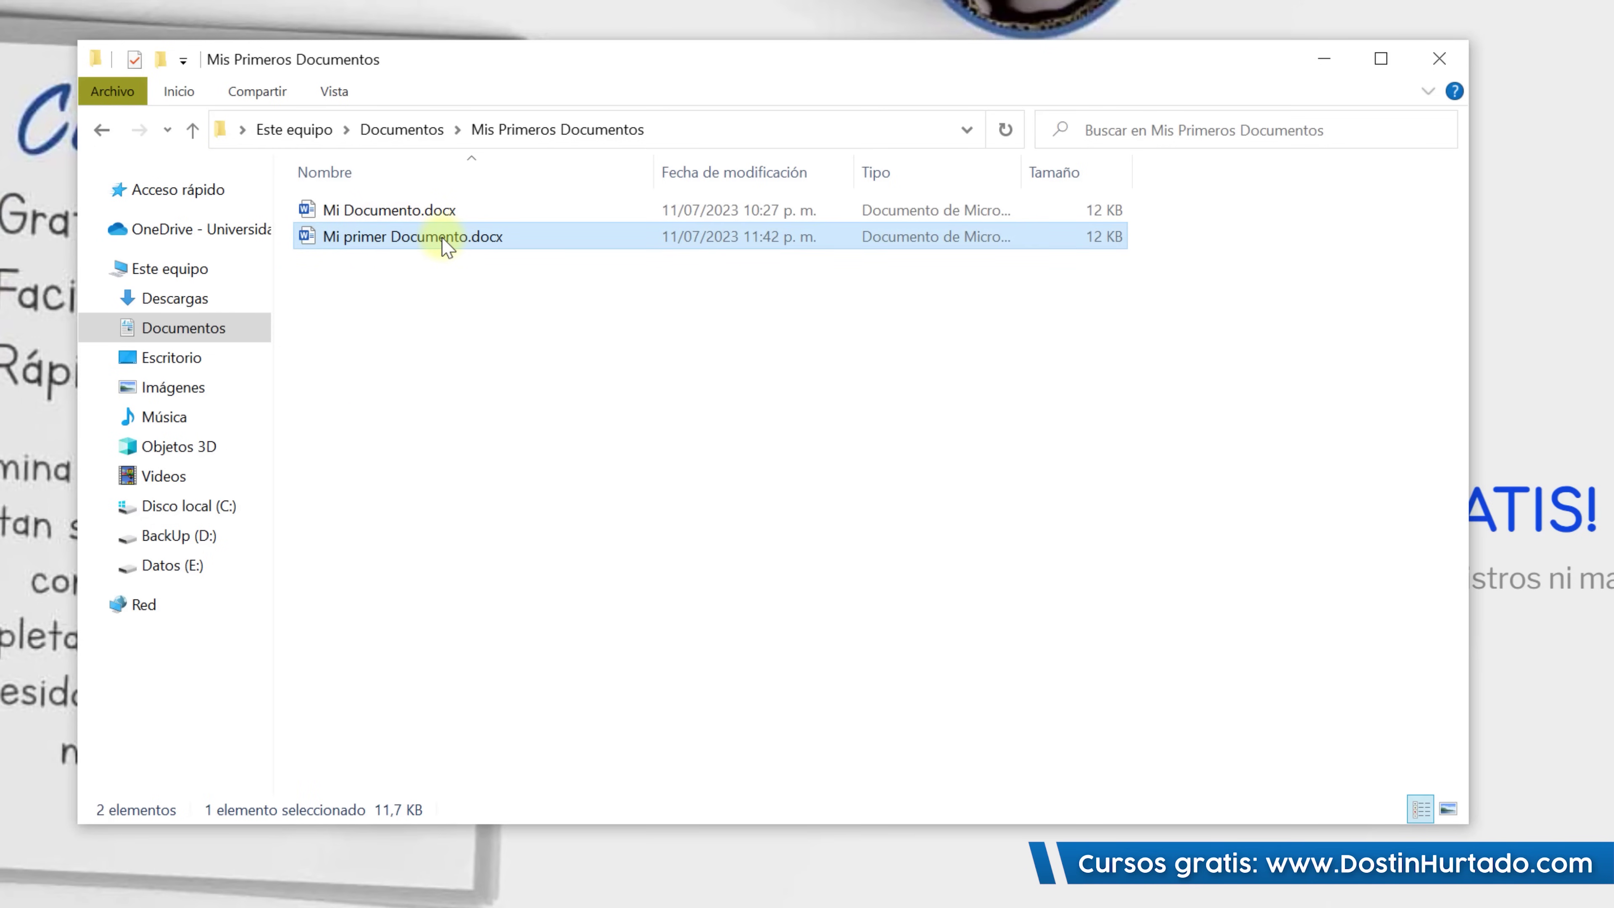
{"action": "left_click", "coordinate": [435, 211]}
{"action": "key", "text": "Delete"}
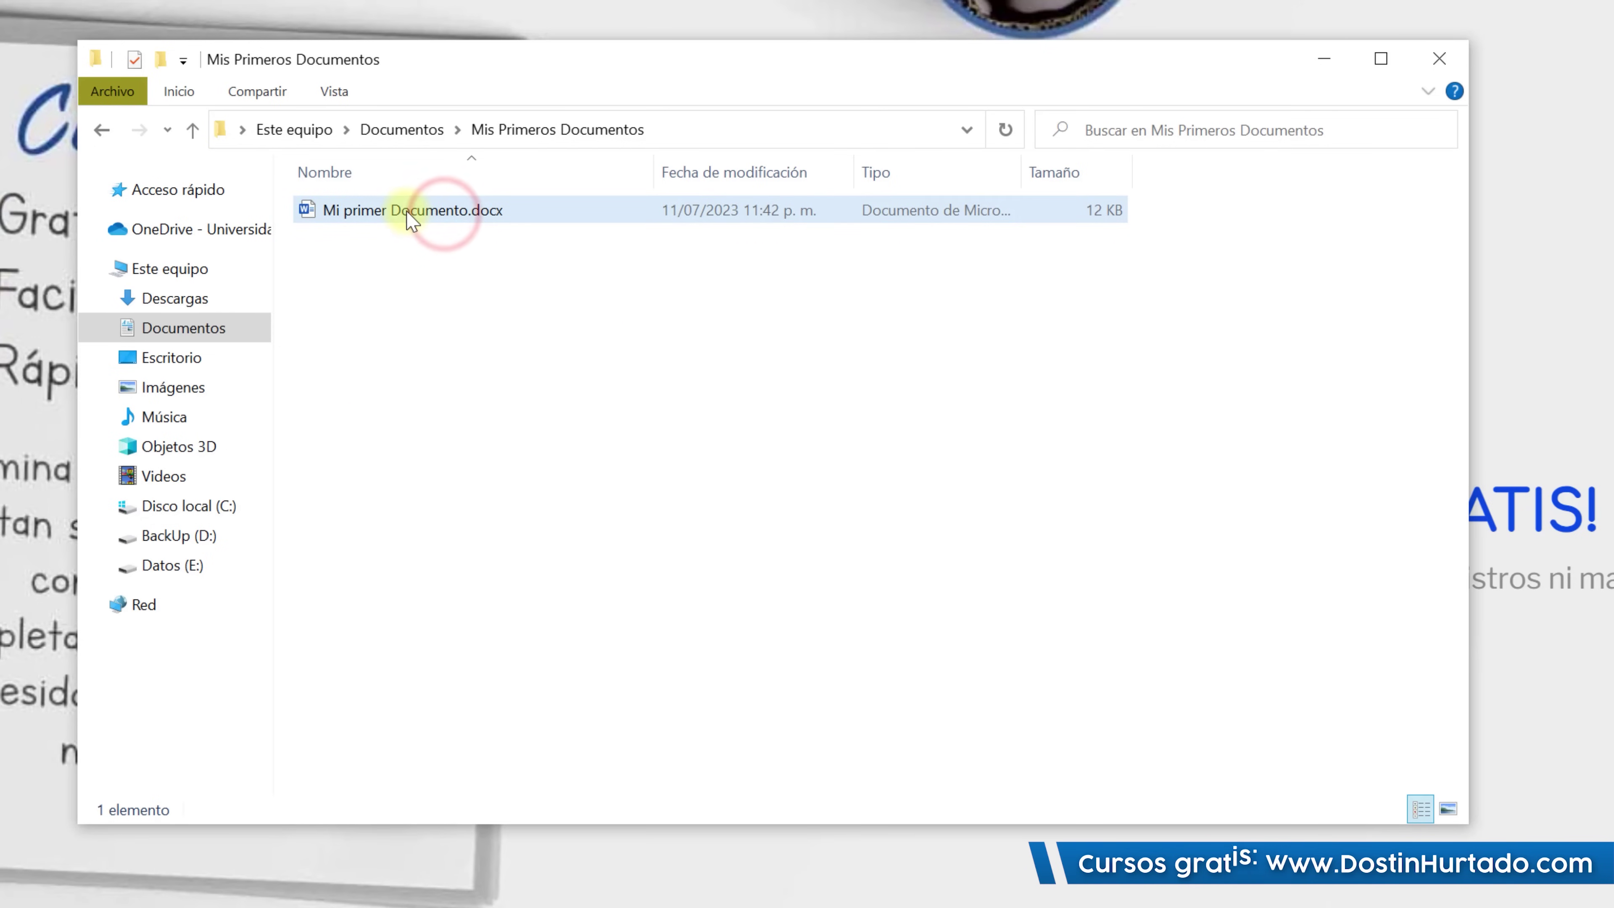
{"action": "left_click", "coordinate": [407, 212]}
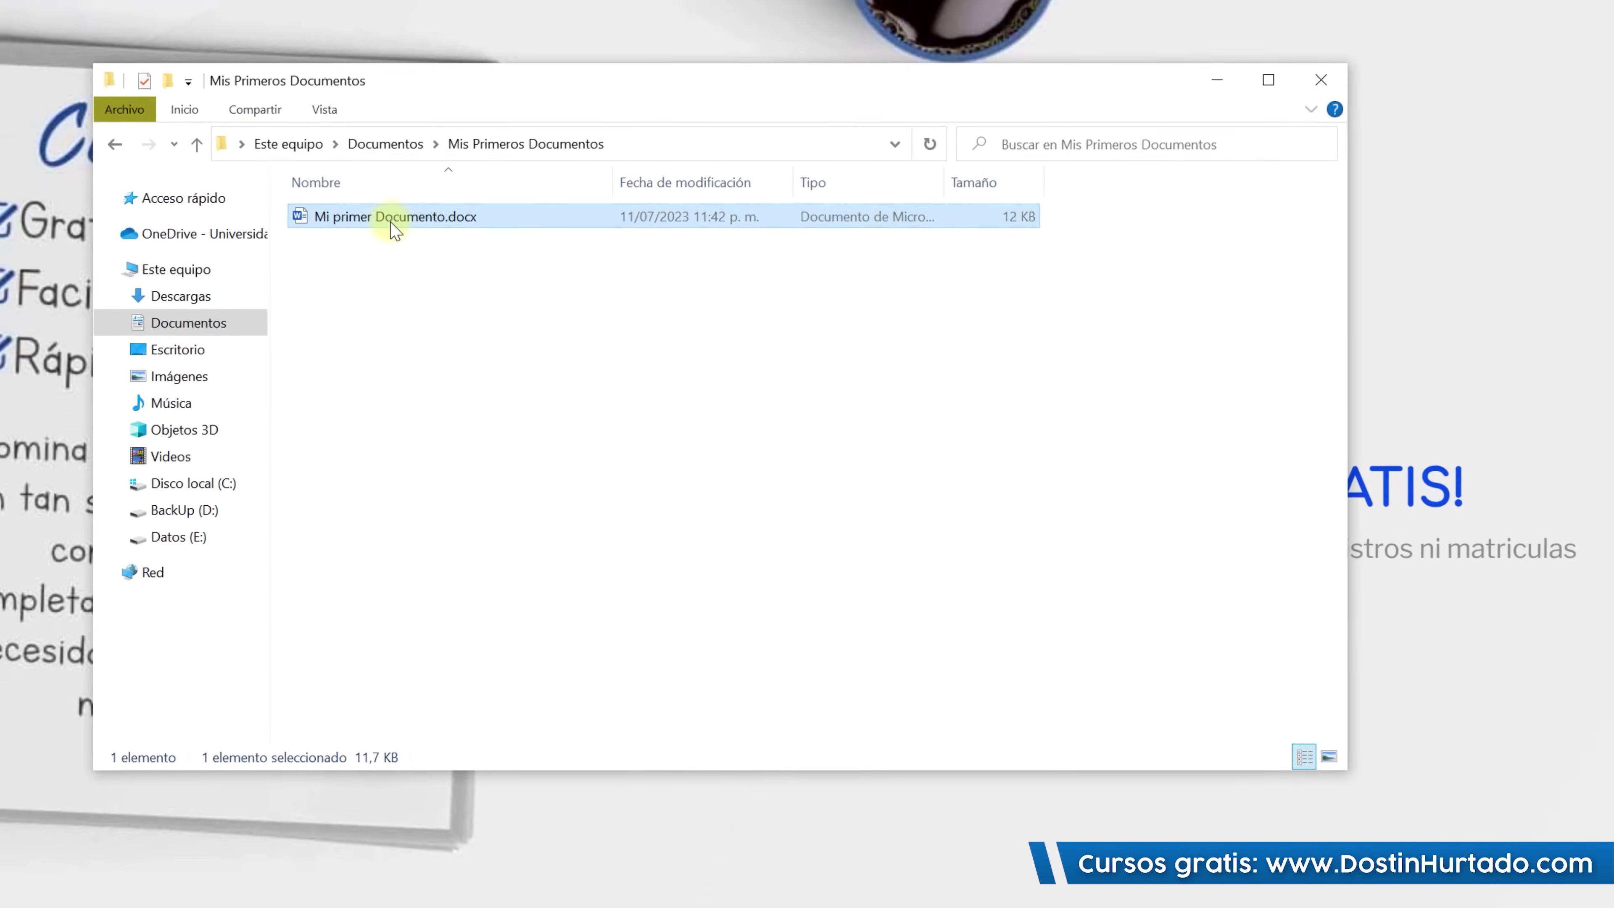
{"action": "double_click", "coordinate": [392, 220]}
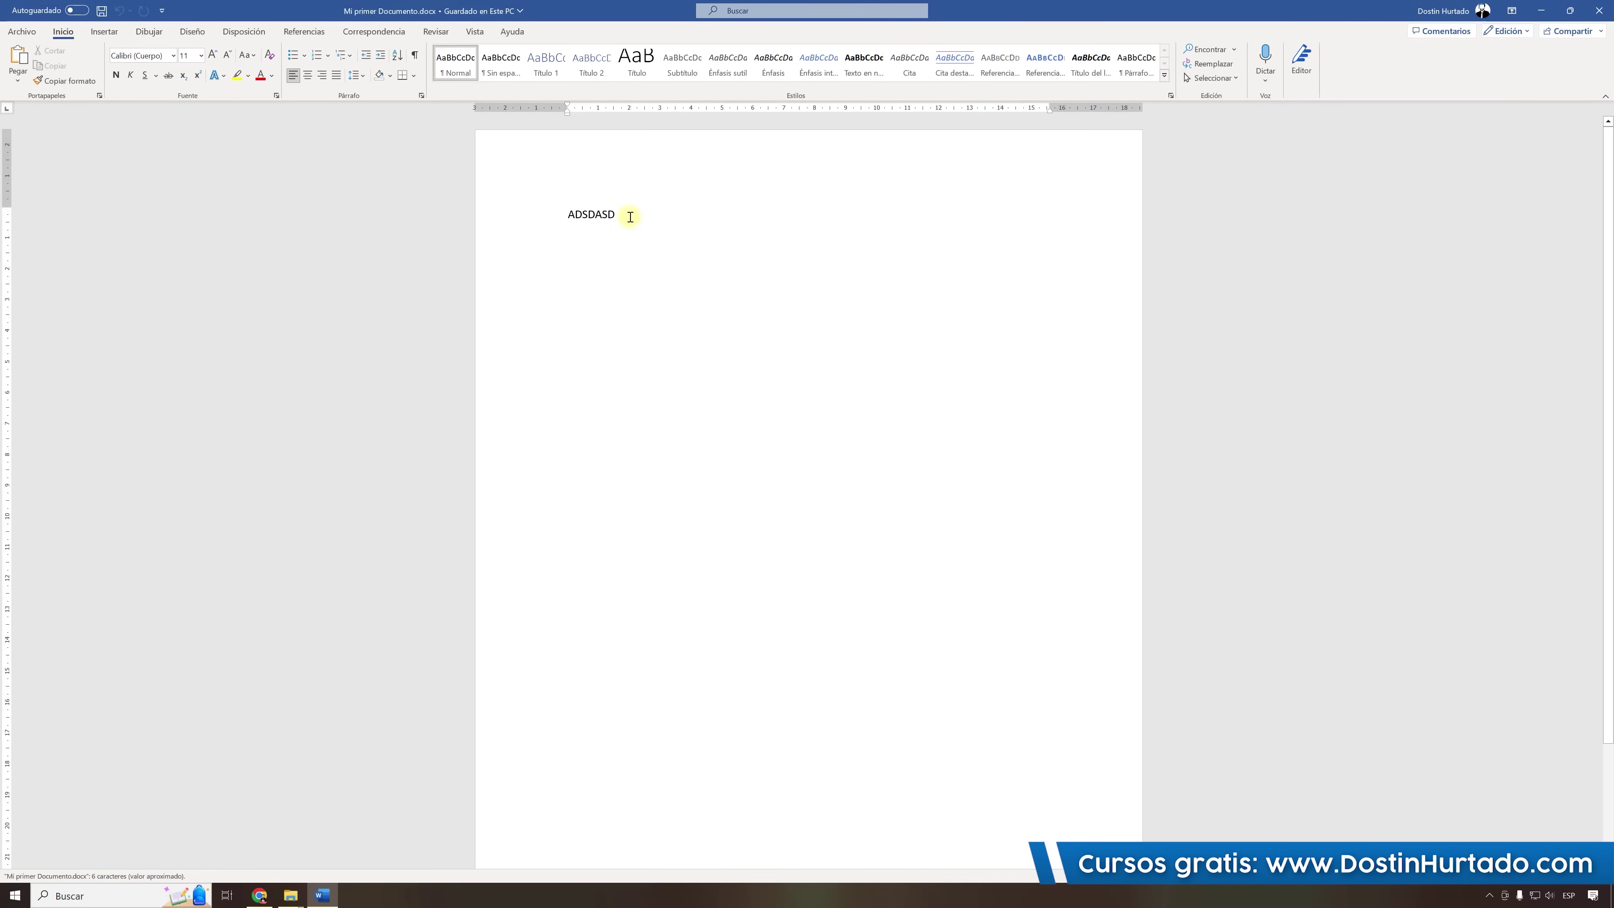
Type the person's full name in place of ADSDASD and save the document via Archivo.
{"action": "left_click", "coordinate": [629, 216]}
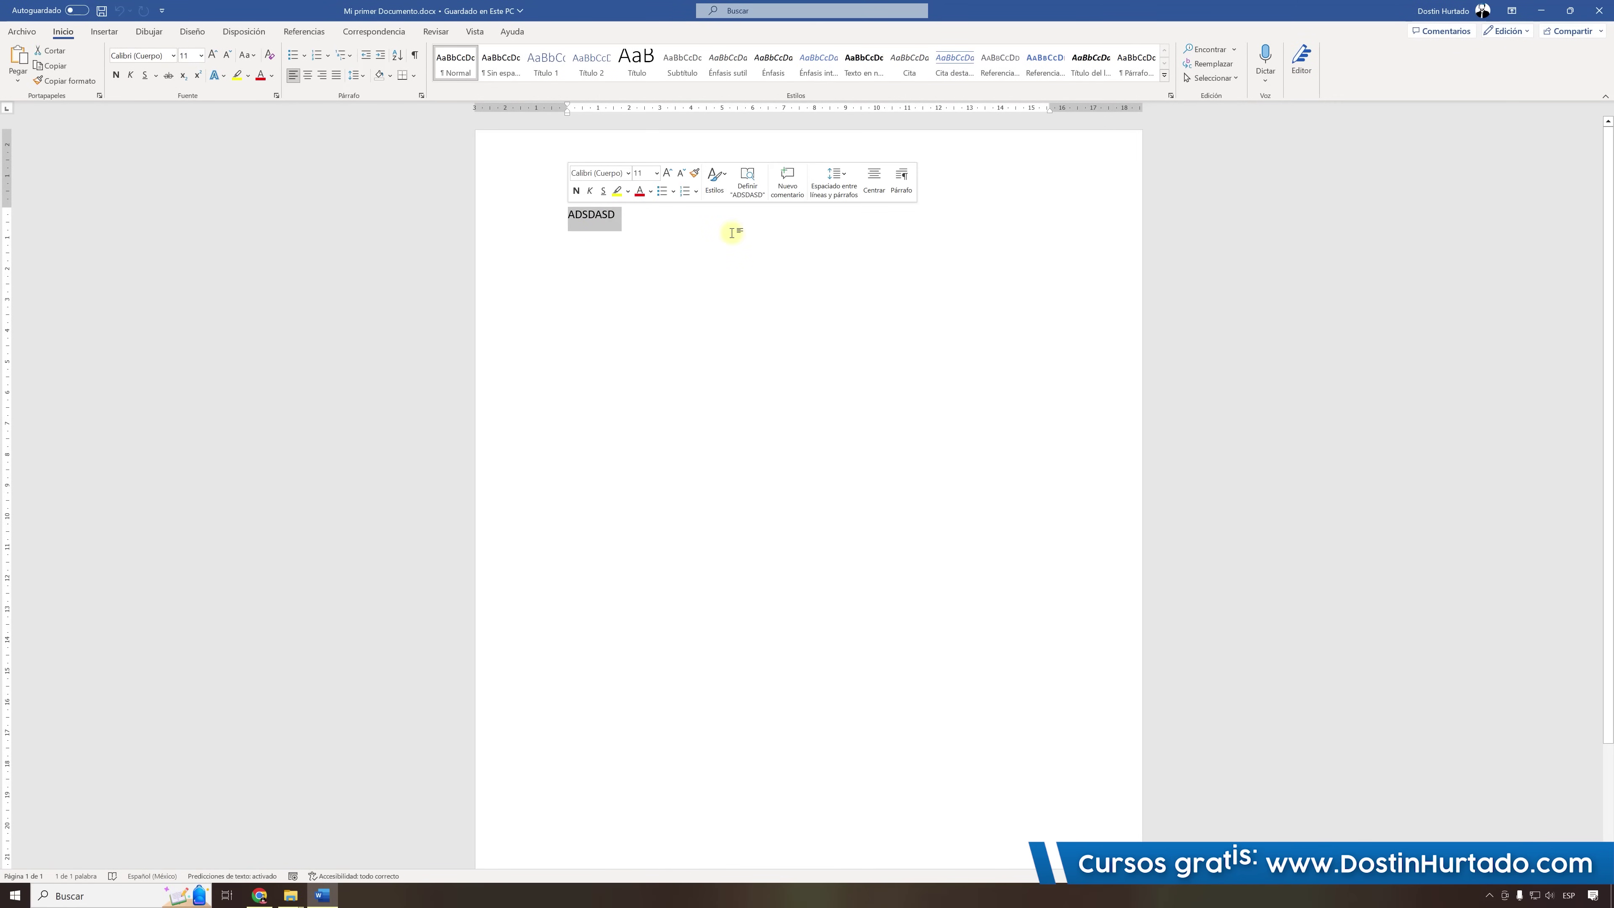
{"action": "type", "text": "Dostin Hurtado"}
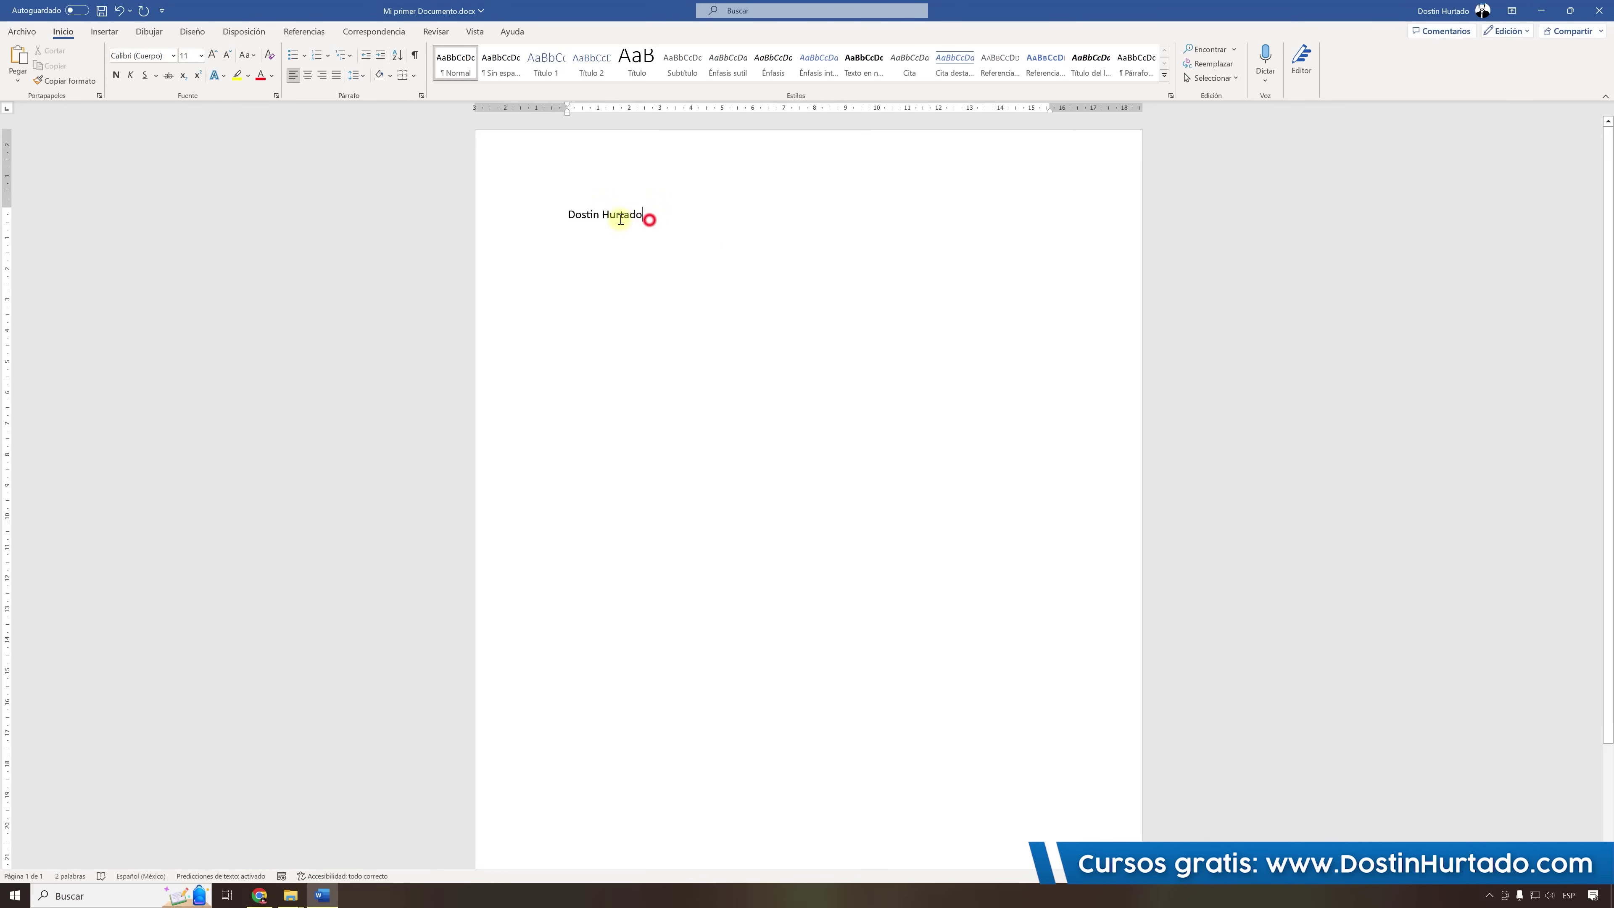
{"action": "triple_click", "coordinate": [649, 219]}
{"action": "left_click", "coordinate": [648, 217]}
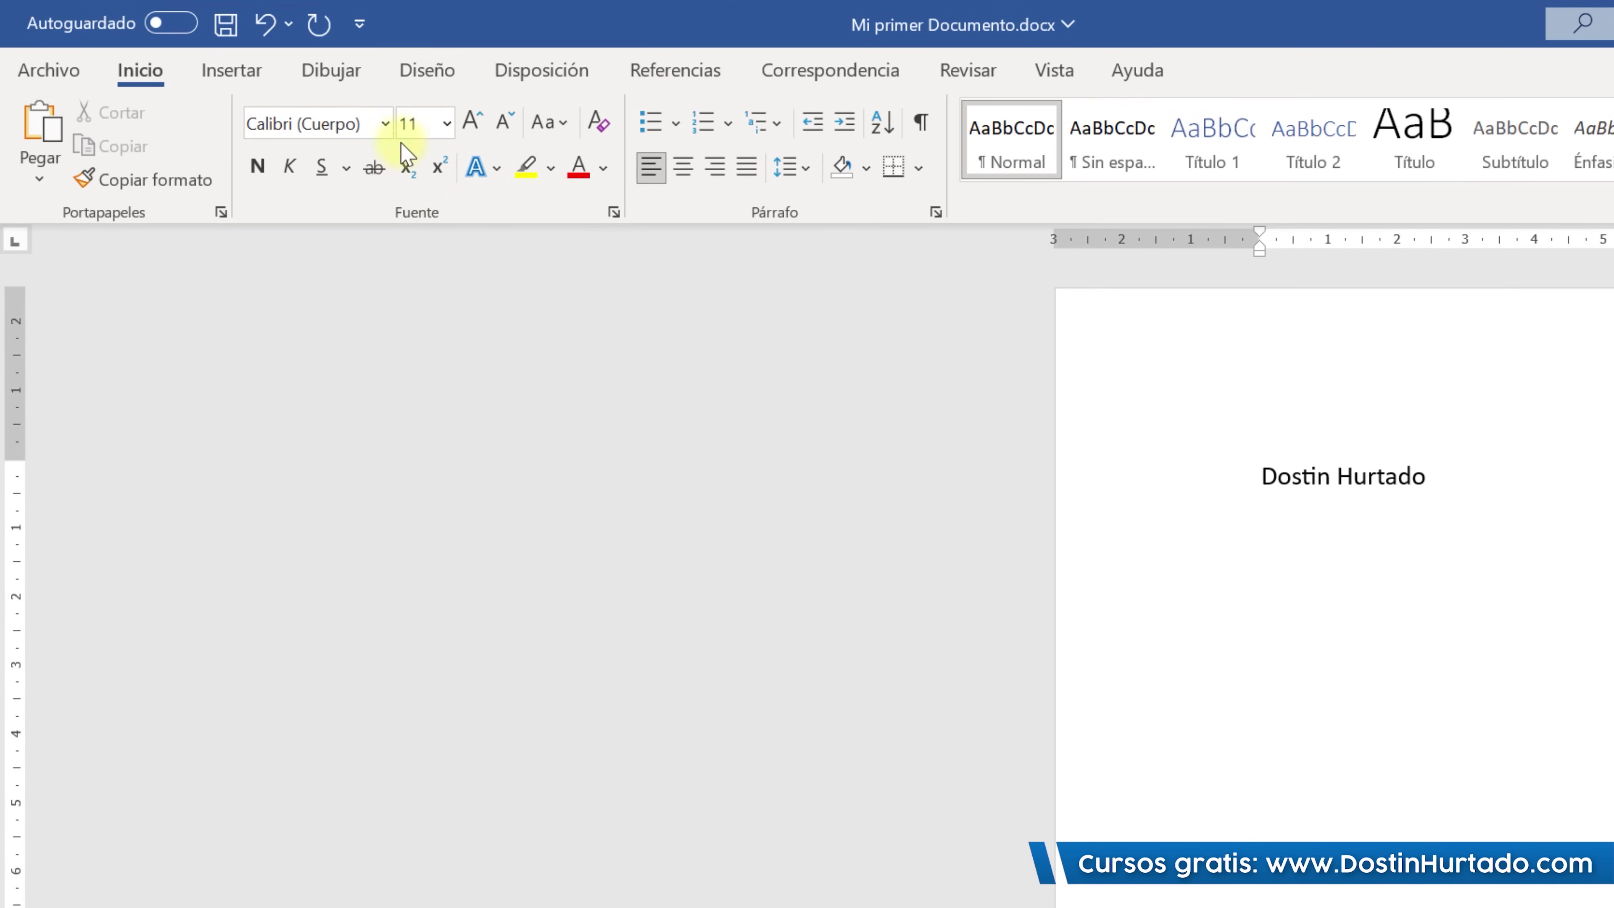
{"action": "left_click", "coordinate": [68, 82]}
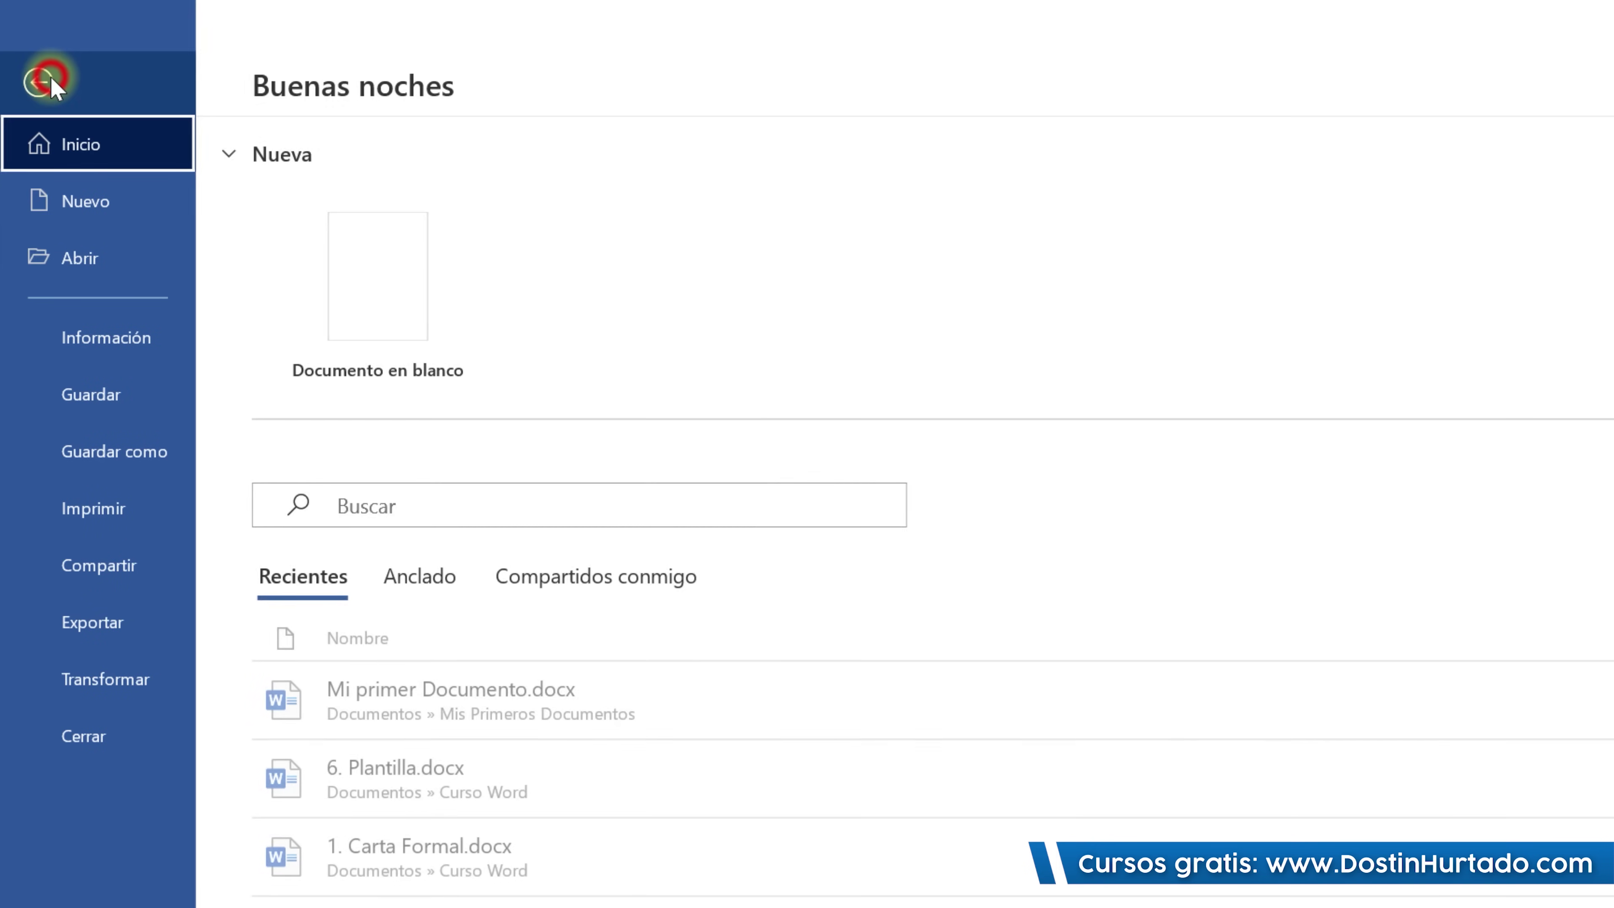
{"action": "left_click", "coordinate": [95, 396]}
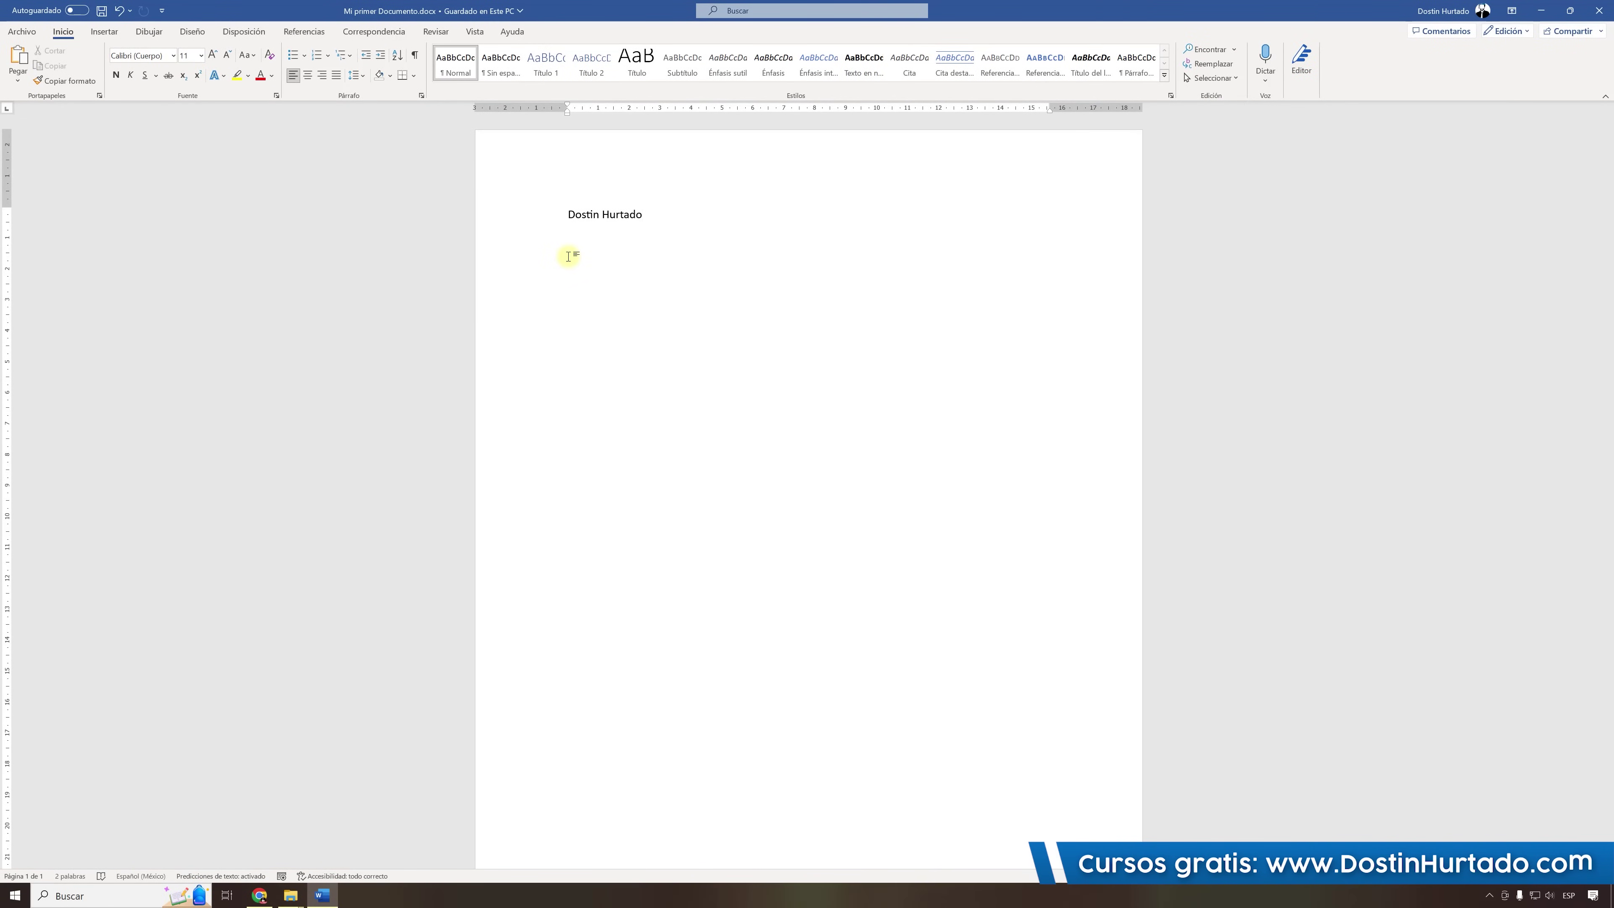
Save the document, add a new line below the name, and cancel the close prompt.
{"action": "left_click", "coordinate": [653, 213]}
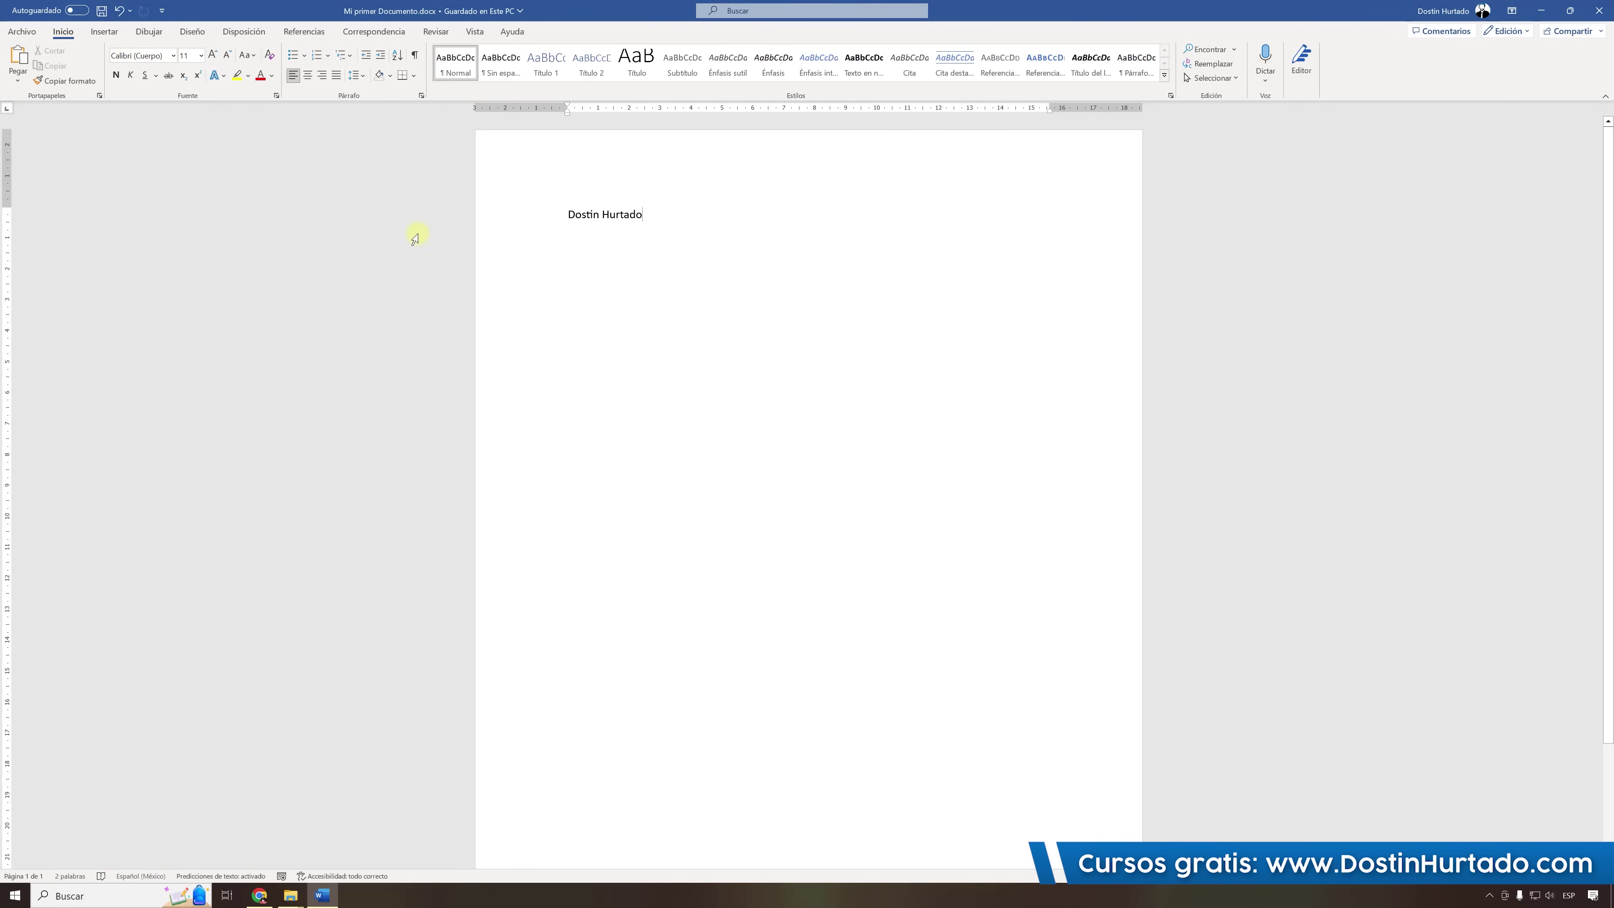
{"action": "left_click", "coordinate": [101, 11]}
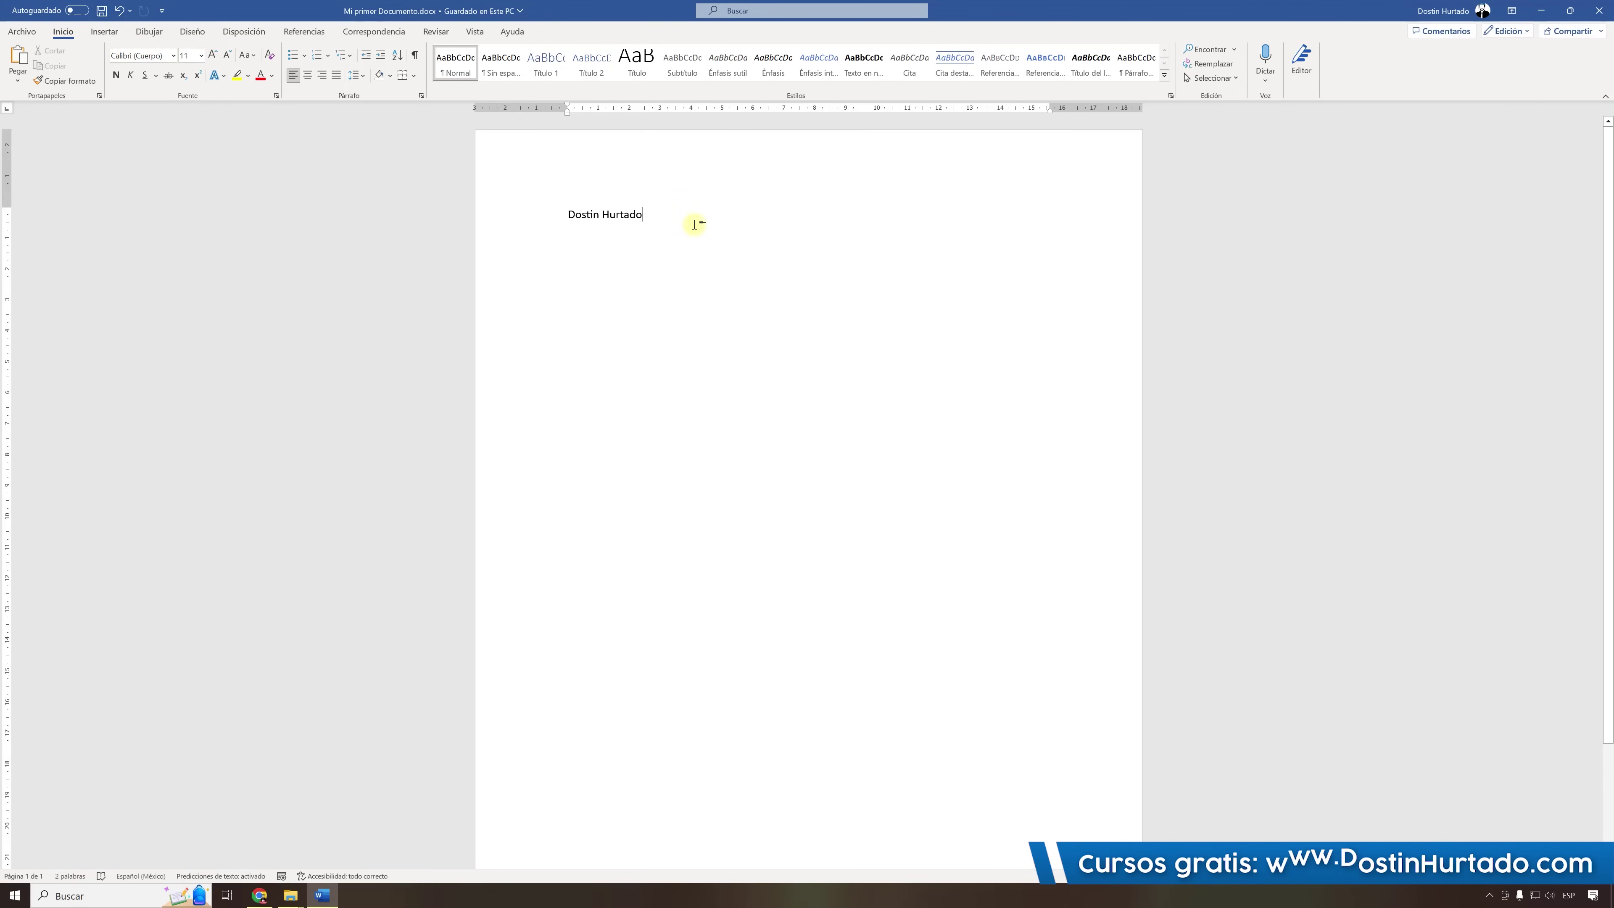
{"action": "left_click", "coordinate": [695, 219]}
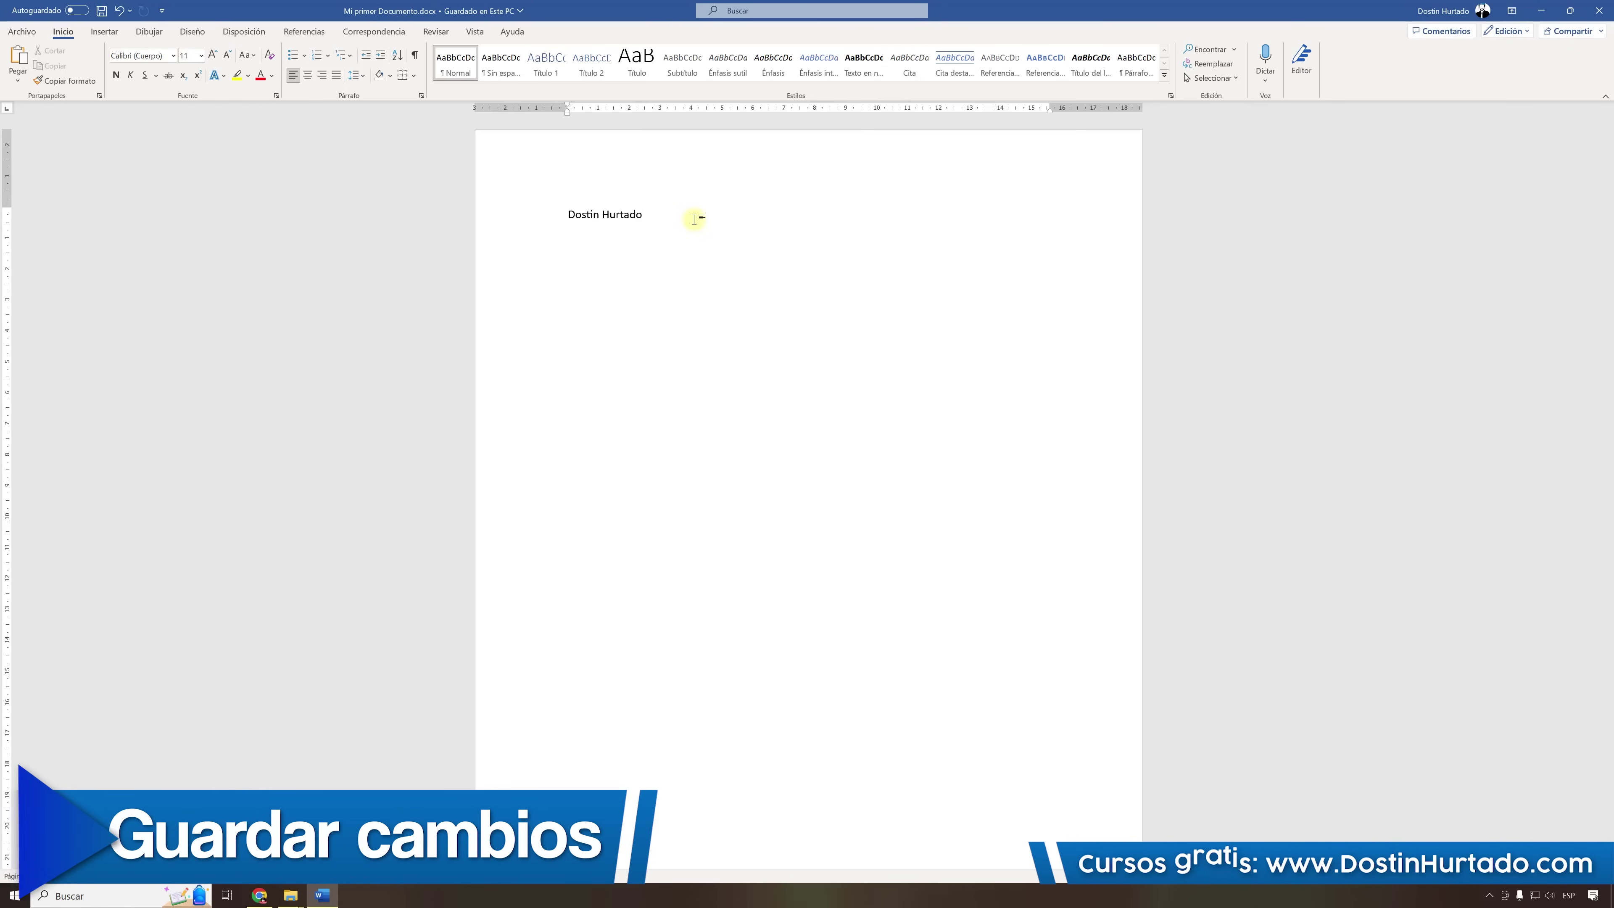
{"action": "key", "text": "Return"}
{"action": "type", "text": "Oscar"}
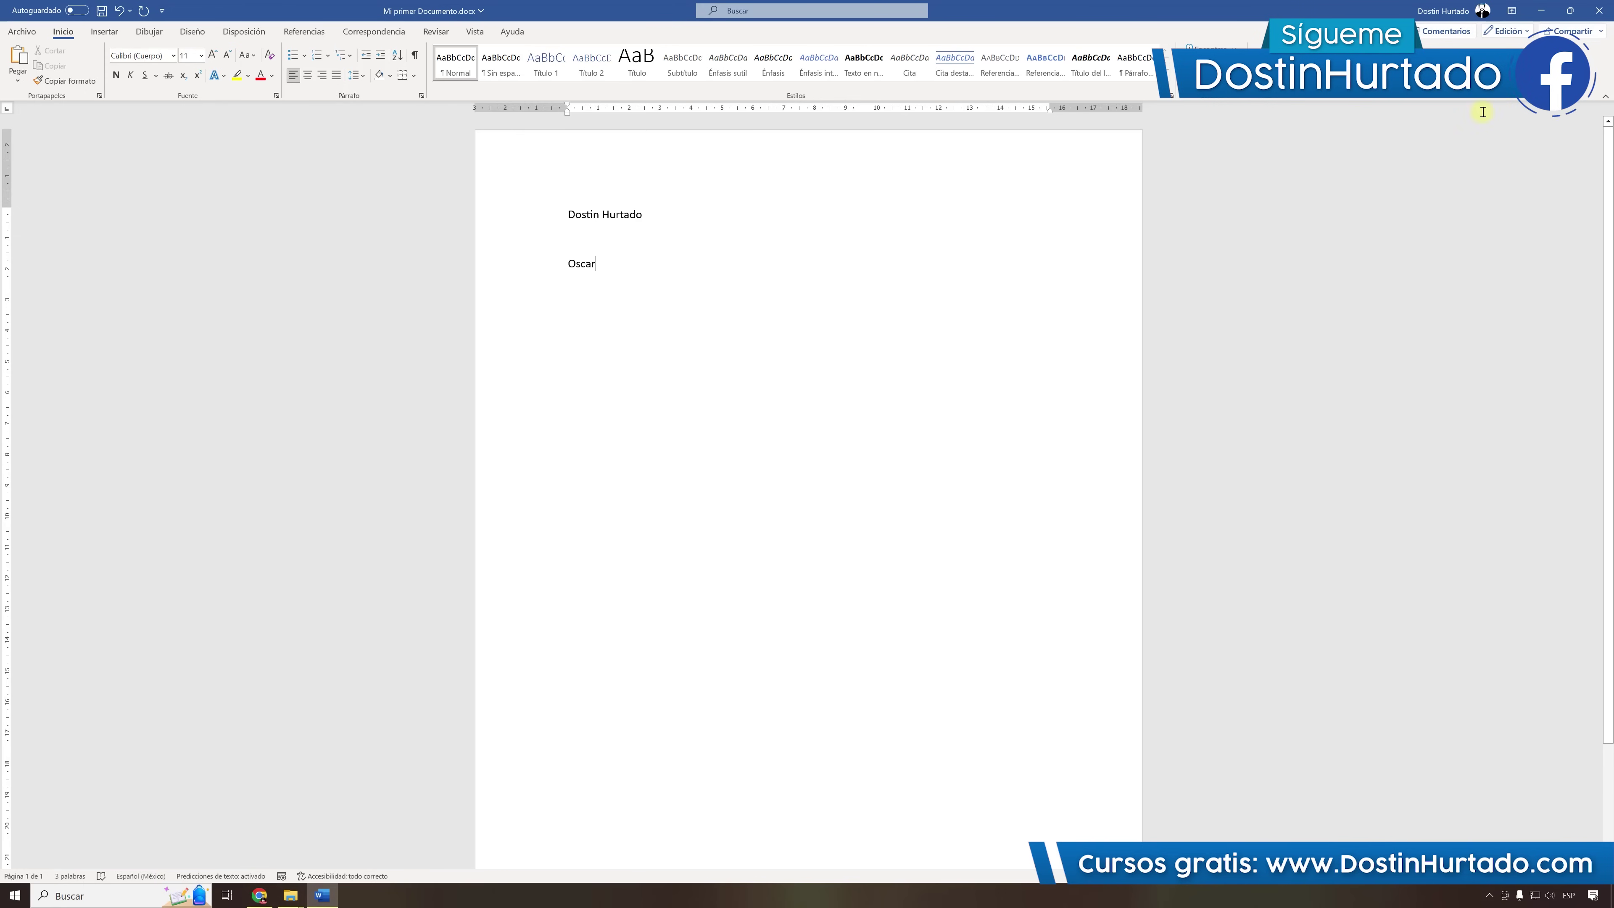
{"action": "left_click", "coordinate": [1603, 12]}
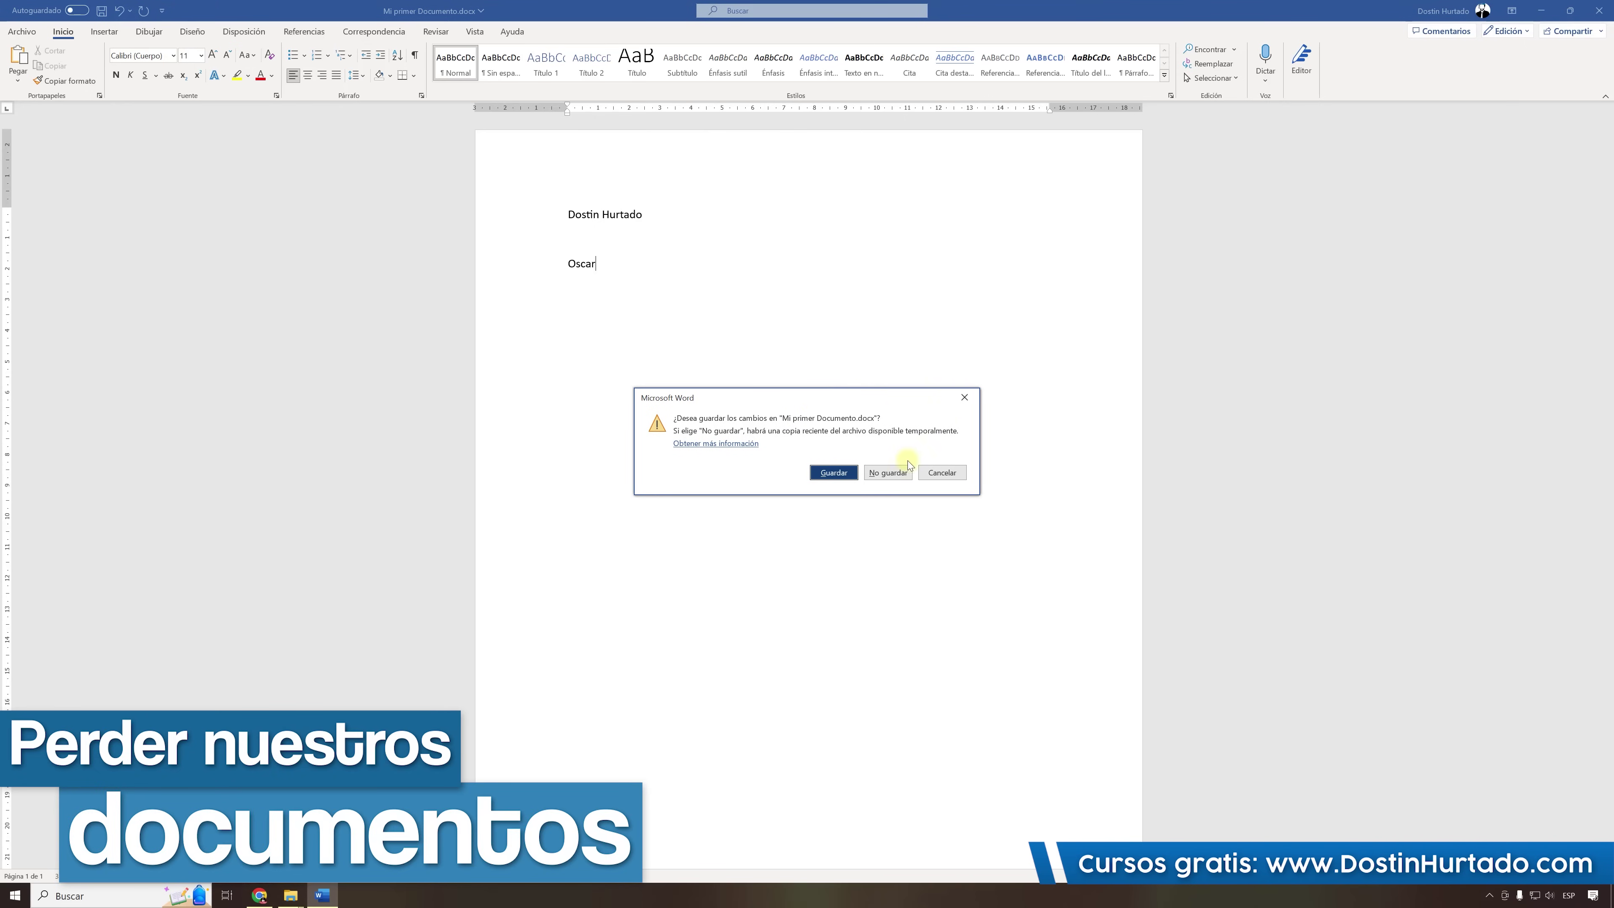
{"action": "left_click", "coordinate": [942, 473]}
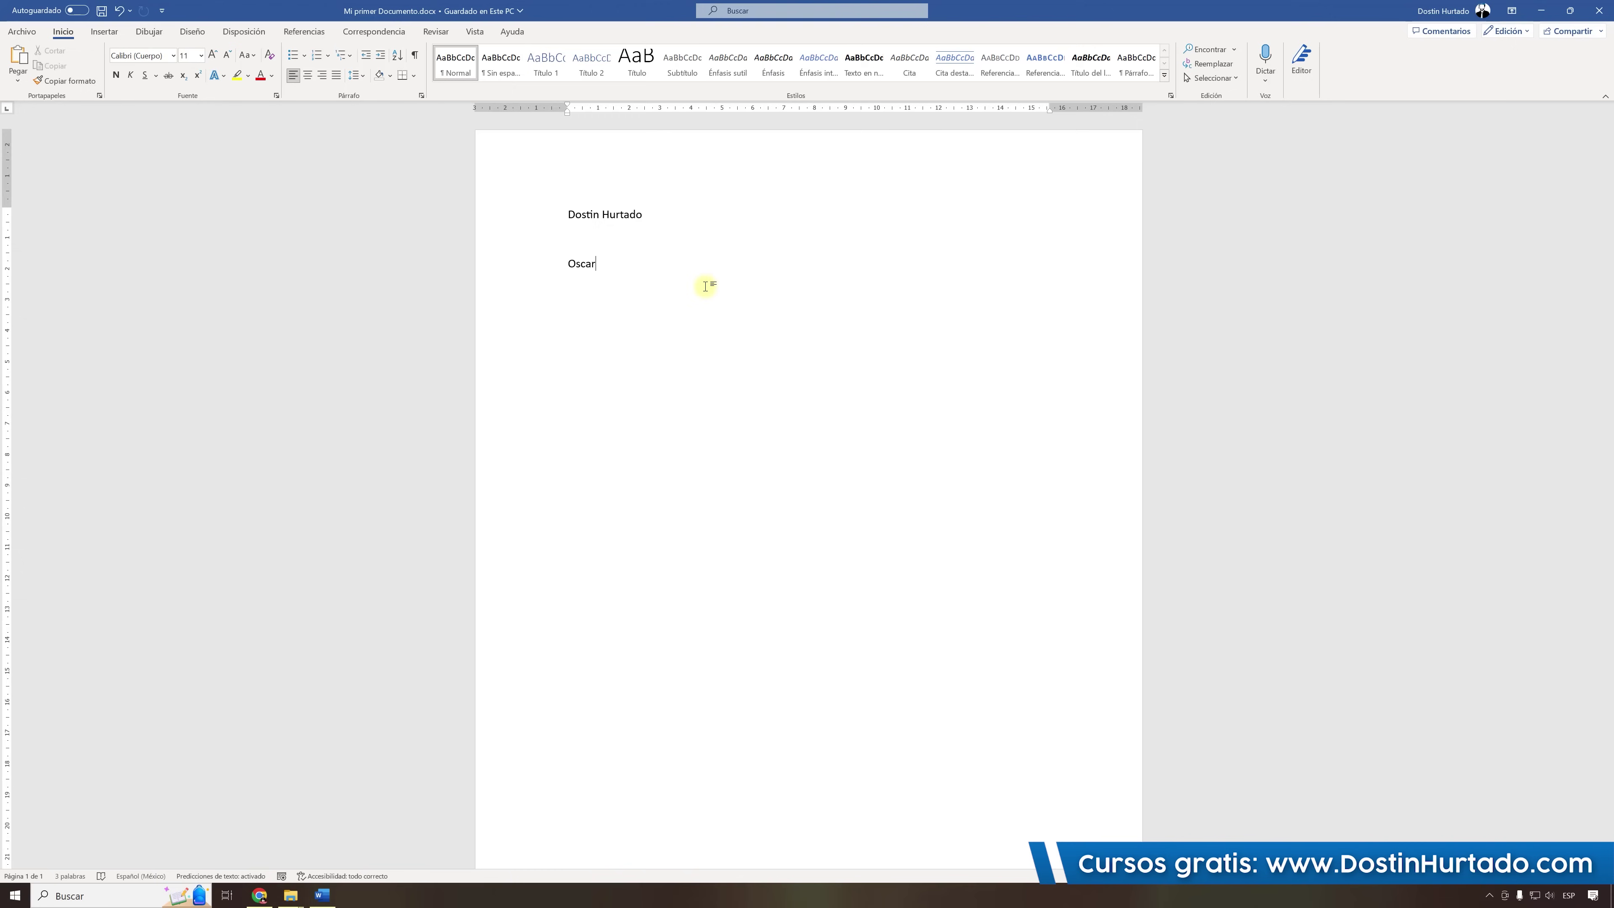
Delete both lines of text and bring up the Curso Word folder window.
{"action": "left_click_drag", "start_coordinate": [639, 287], "coordinate": [568, 214]}
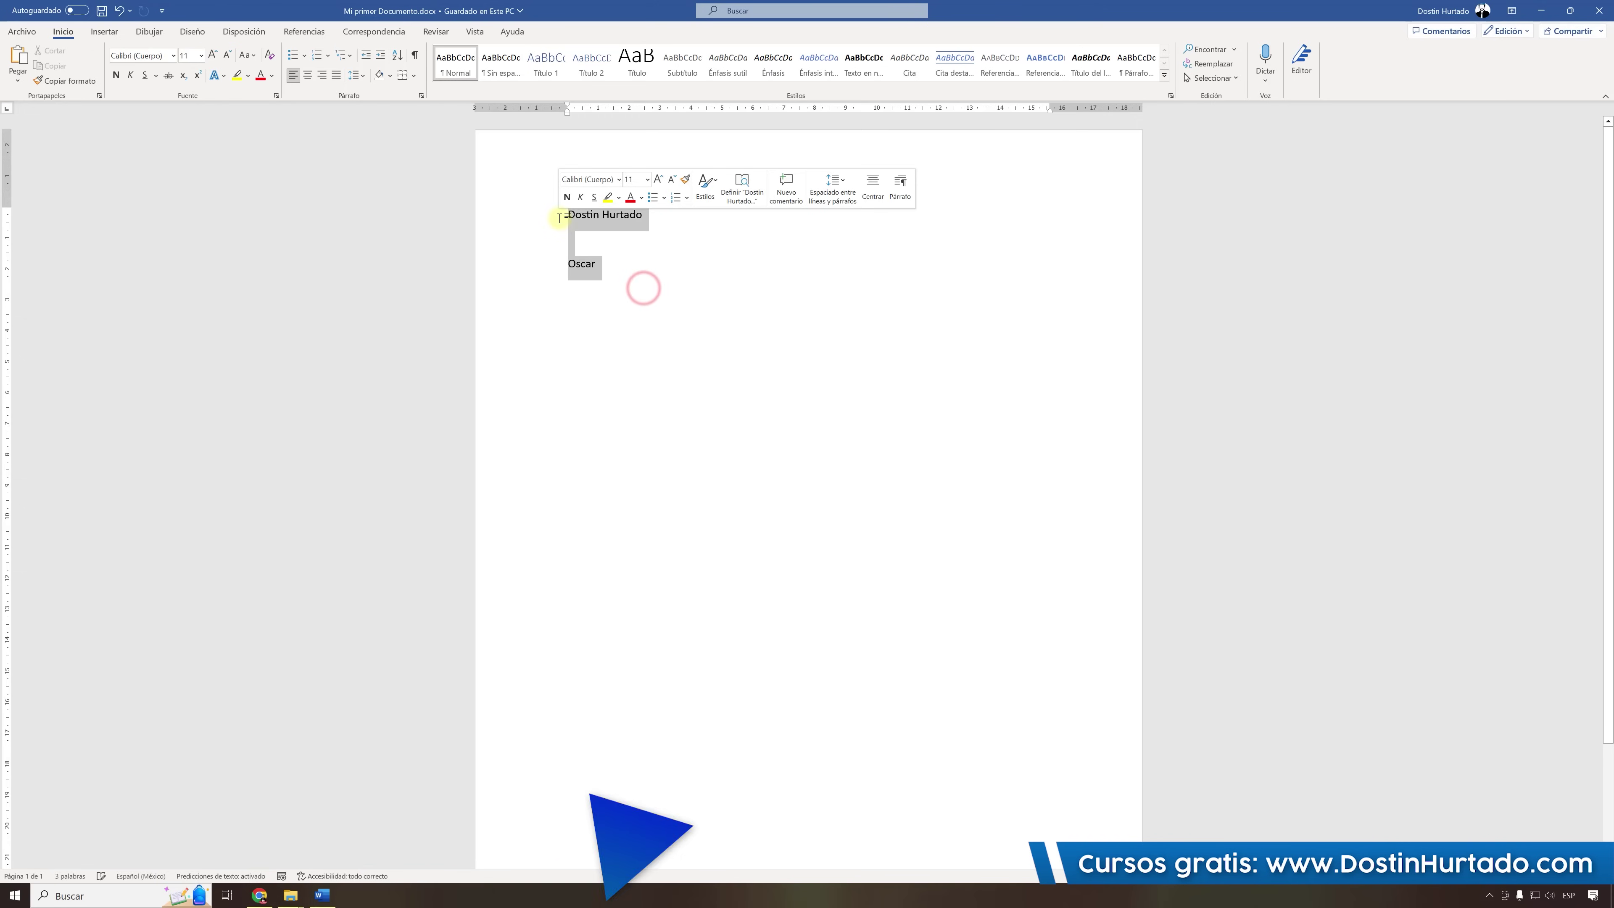
{"action": "key", "text": "Delete"}
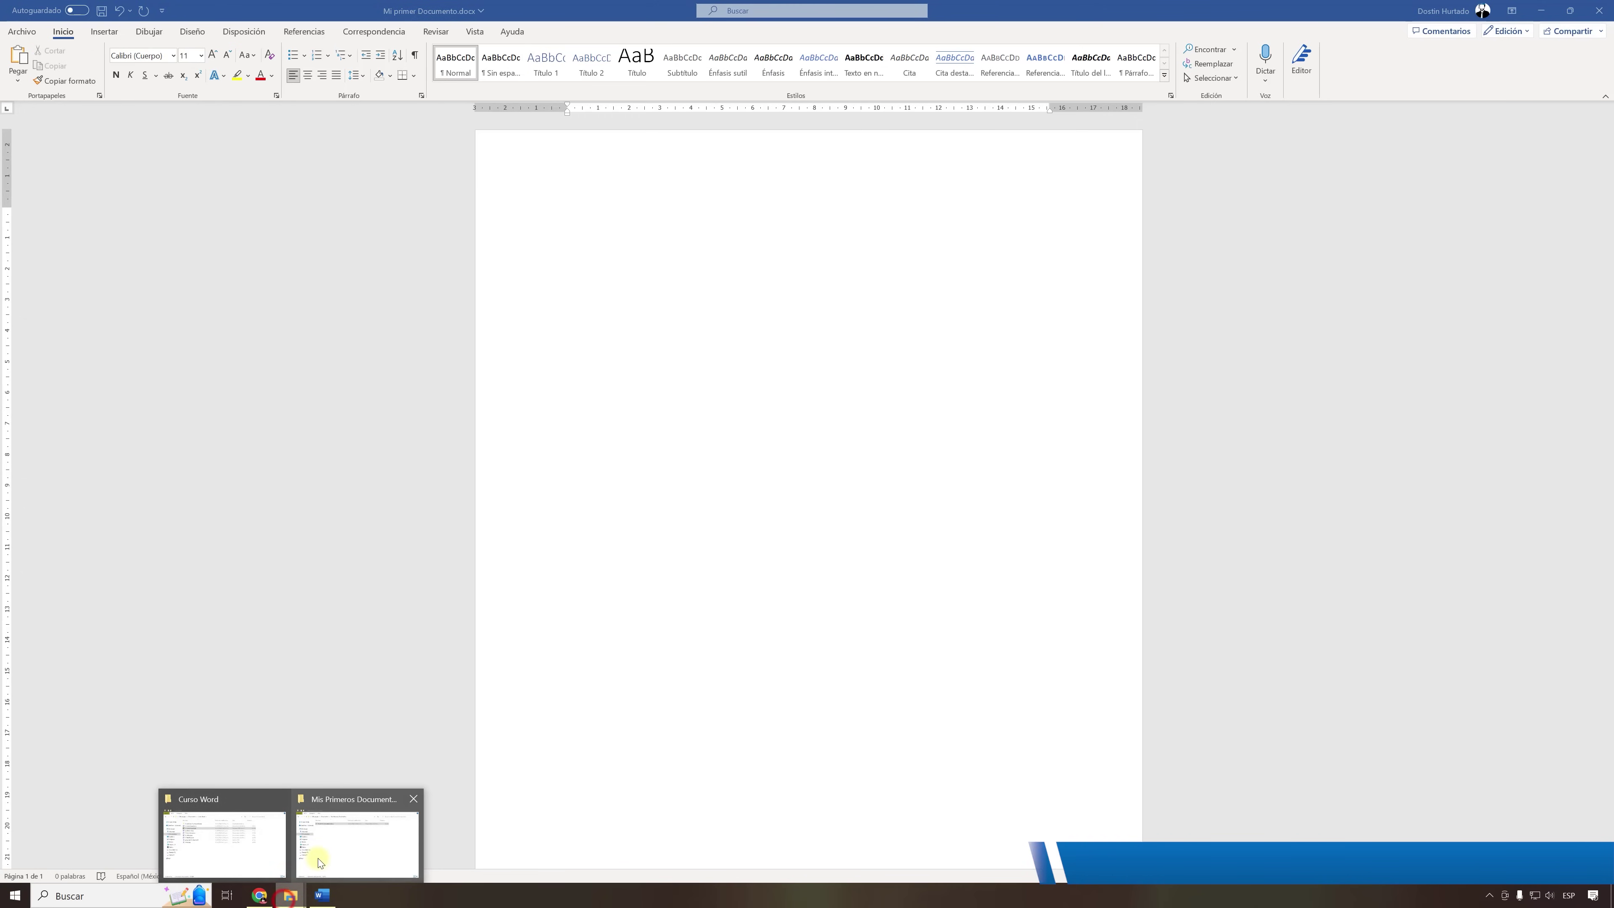
{"action": "left_click", "coordinate": [203, 833]}
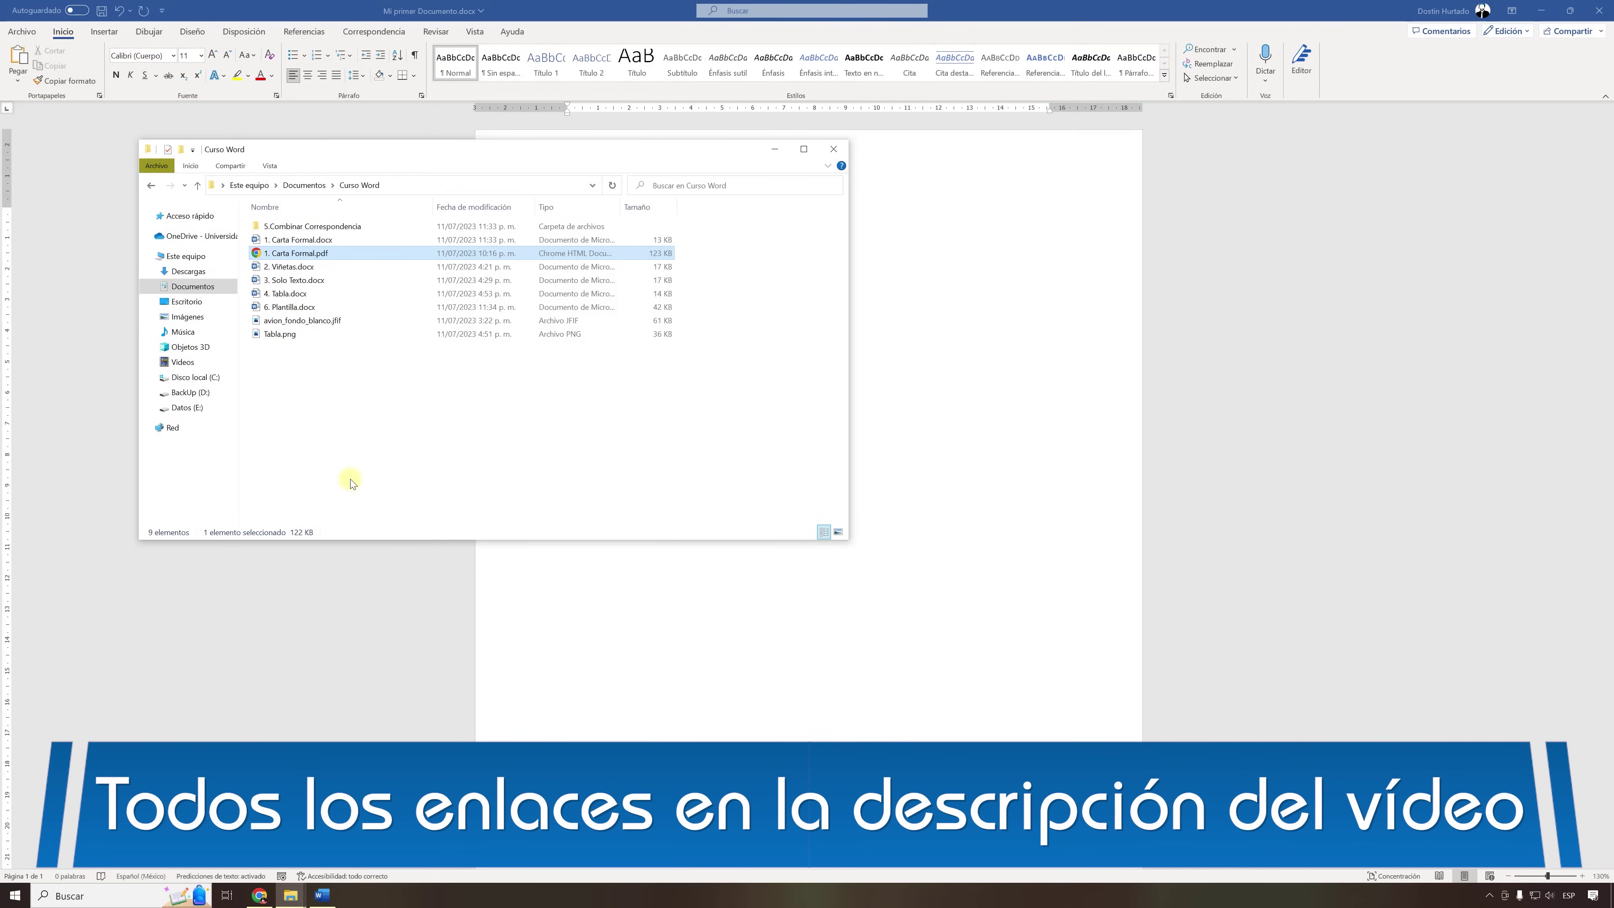
Open 1. Carta Formal.pdf and snap its Chrome window to the right half of the screen.
{"action": "double_click", "coordinate": [284, 253]}
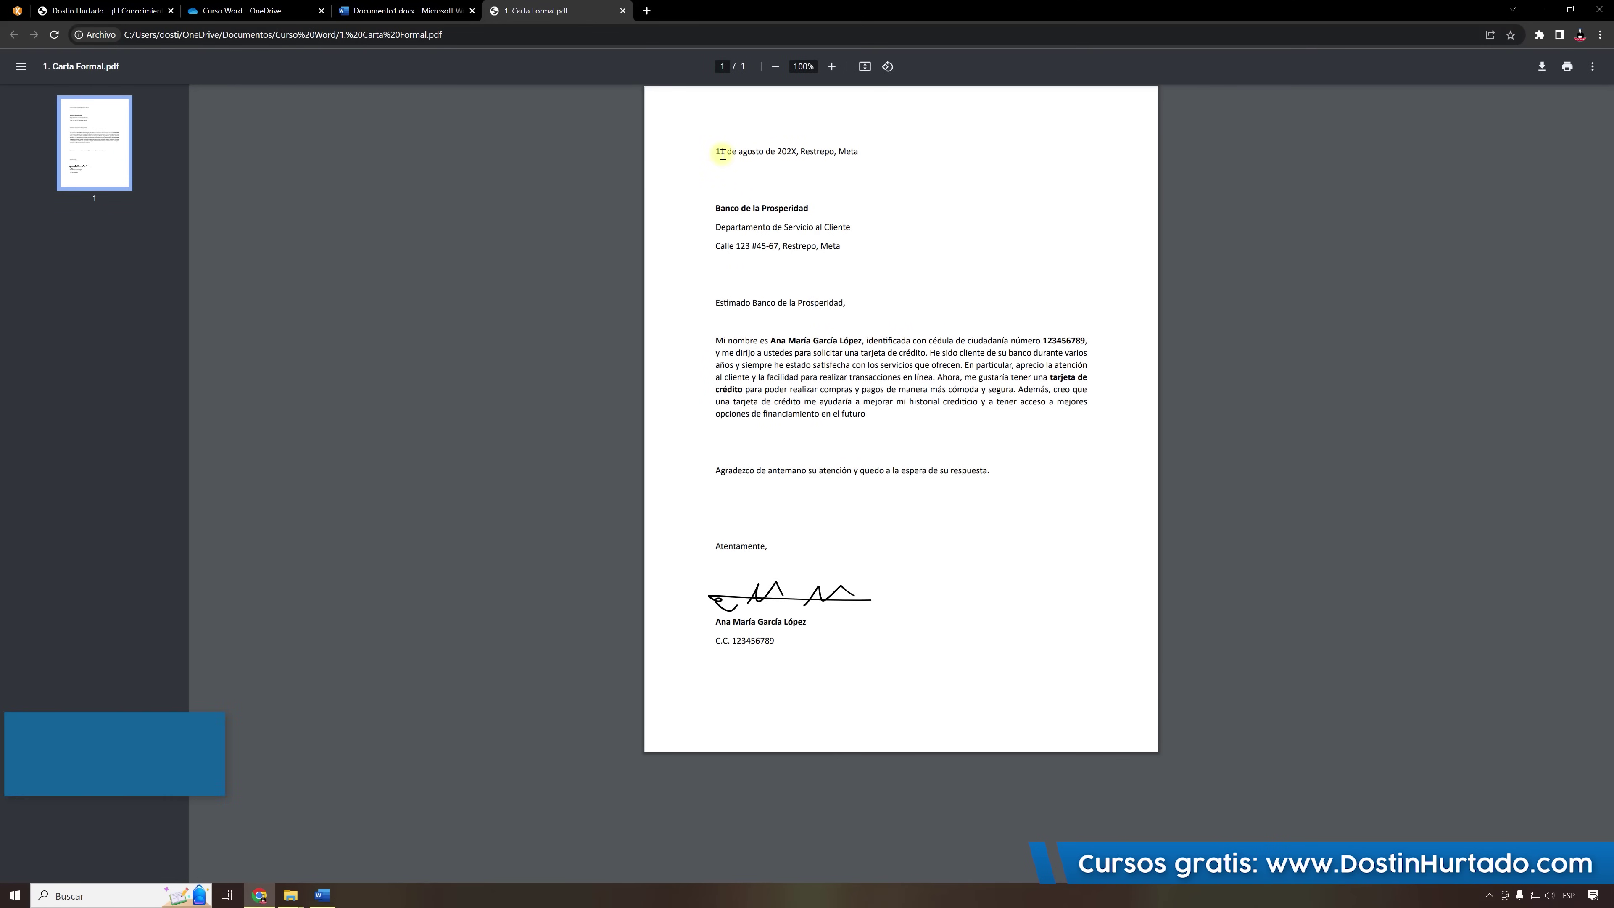
{"action": "left_click_drag", "start_coordinate": [717, 152], "coordinate": [872, 566]}
{"action": "left_click", "coordinate": [949, 524]}
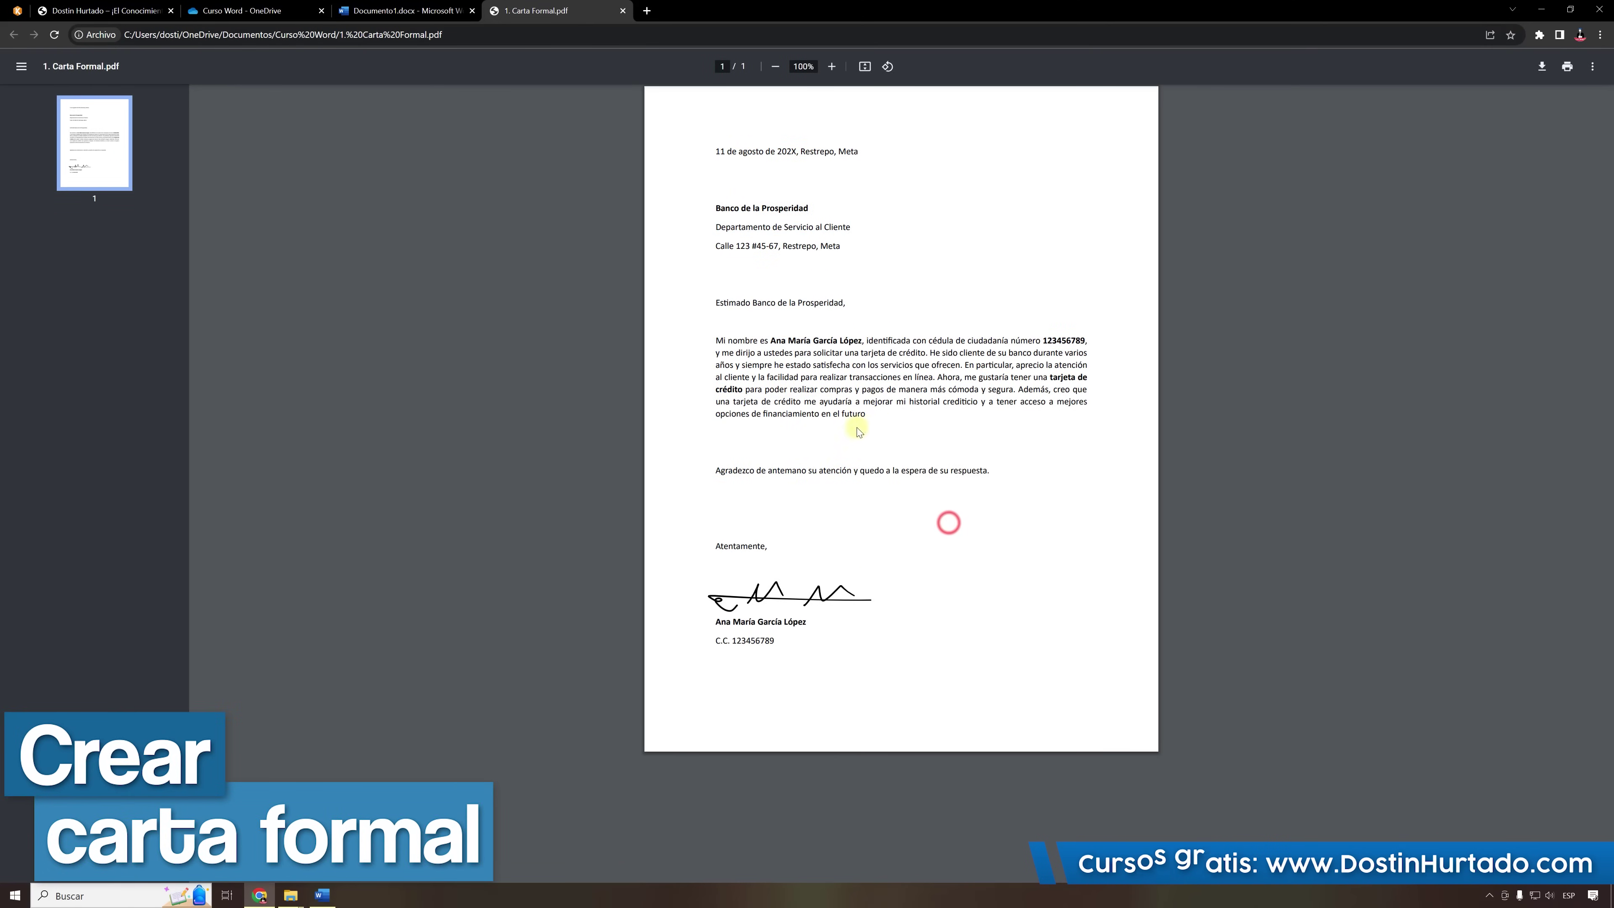
{"action": "left_click_drag", "start_coordinate": [693, 15], "coordinate": [1613, 335]}
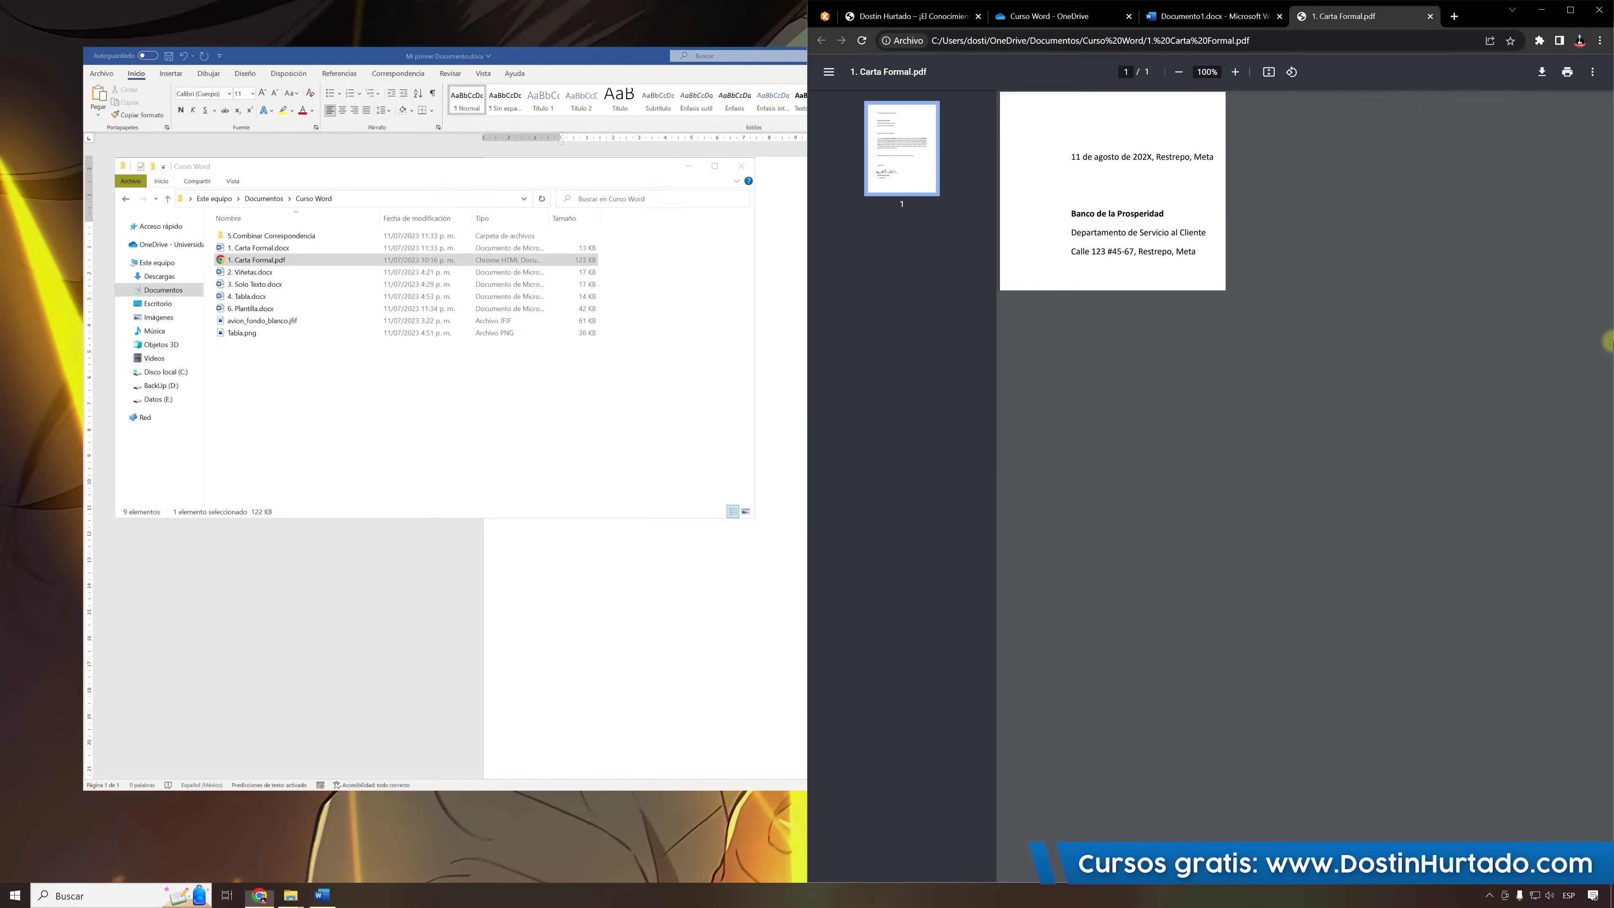
Place the blank Word document on the left half and type '11 de agosto' and 'Banco de la pro'.
{"action": "left_click", "coordinate": [649, 280]}
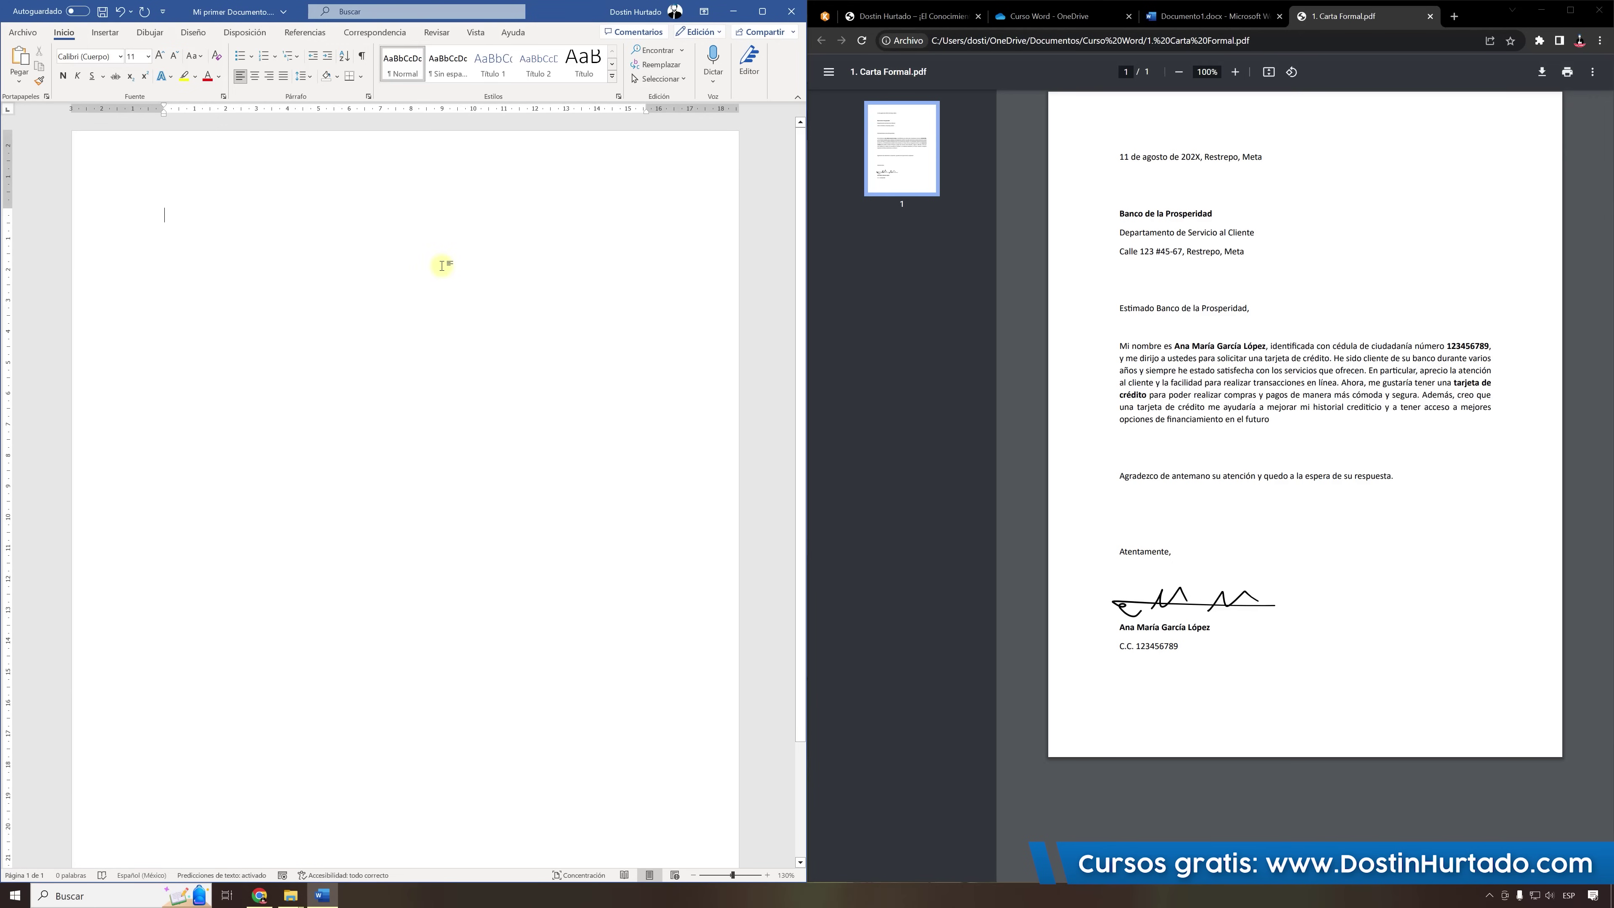
{"action": "left_click", "coordinate": [254, 245]}
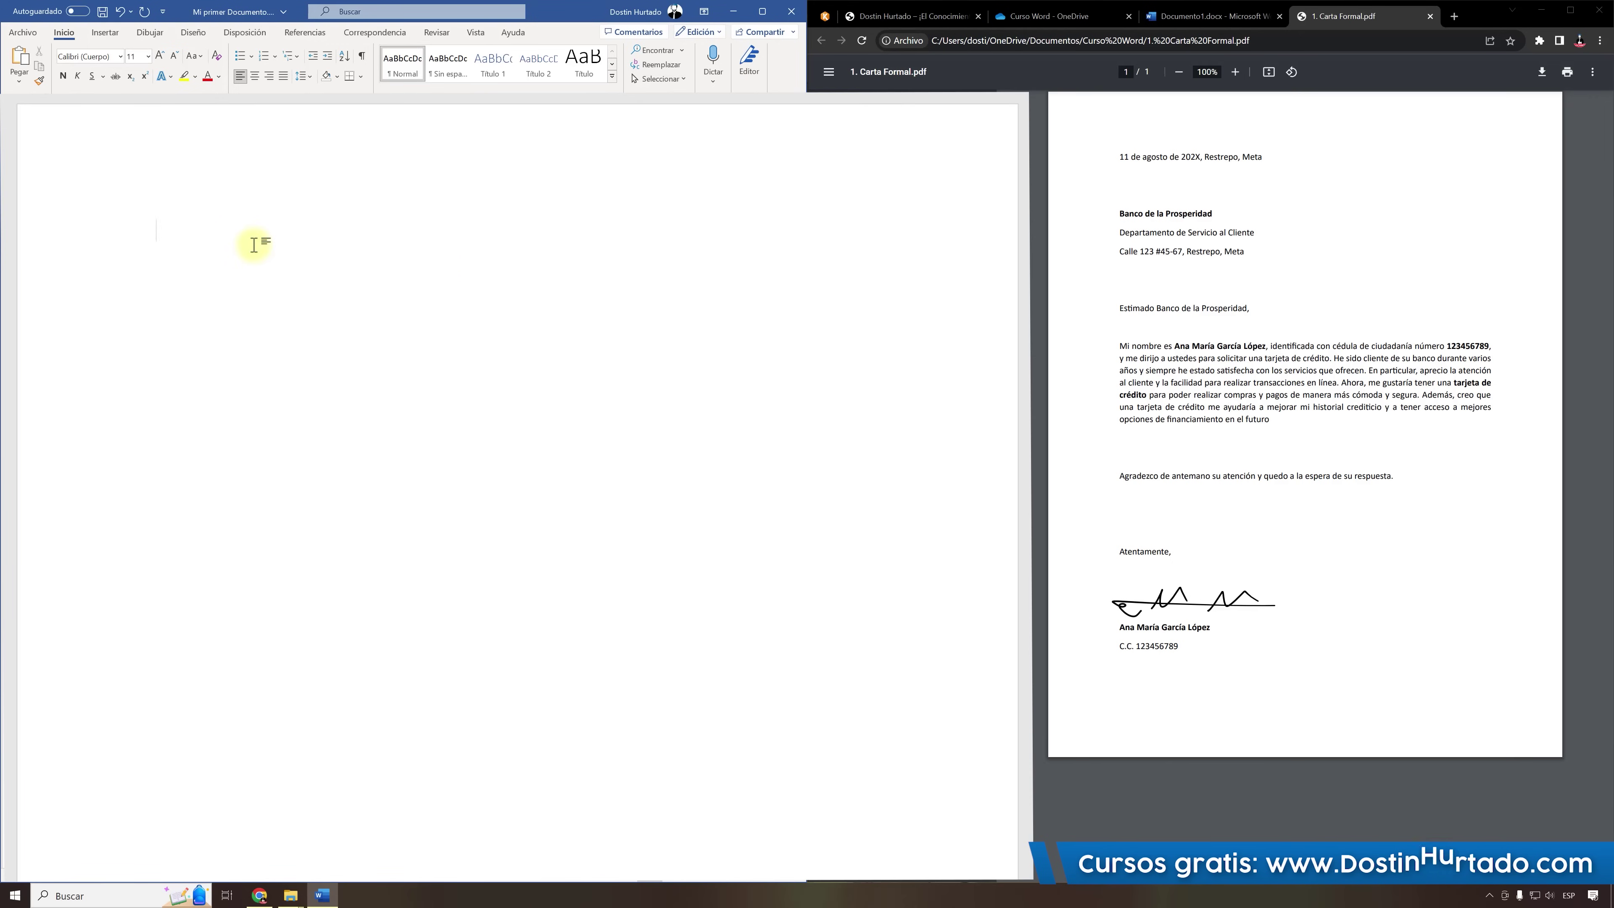
{"action": "type", "text": "11 de agosto"}
{"action": "type", "text": "Banco de la"}
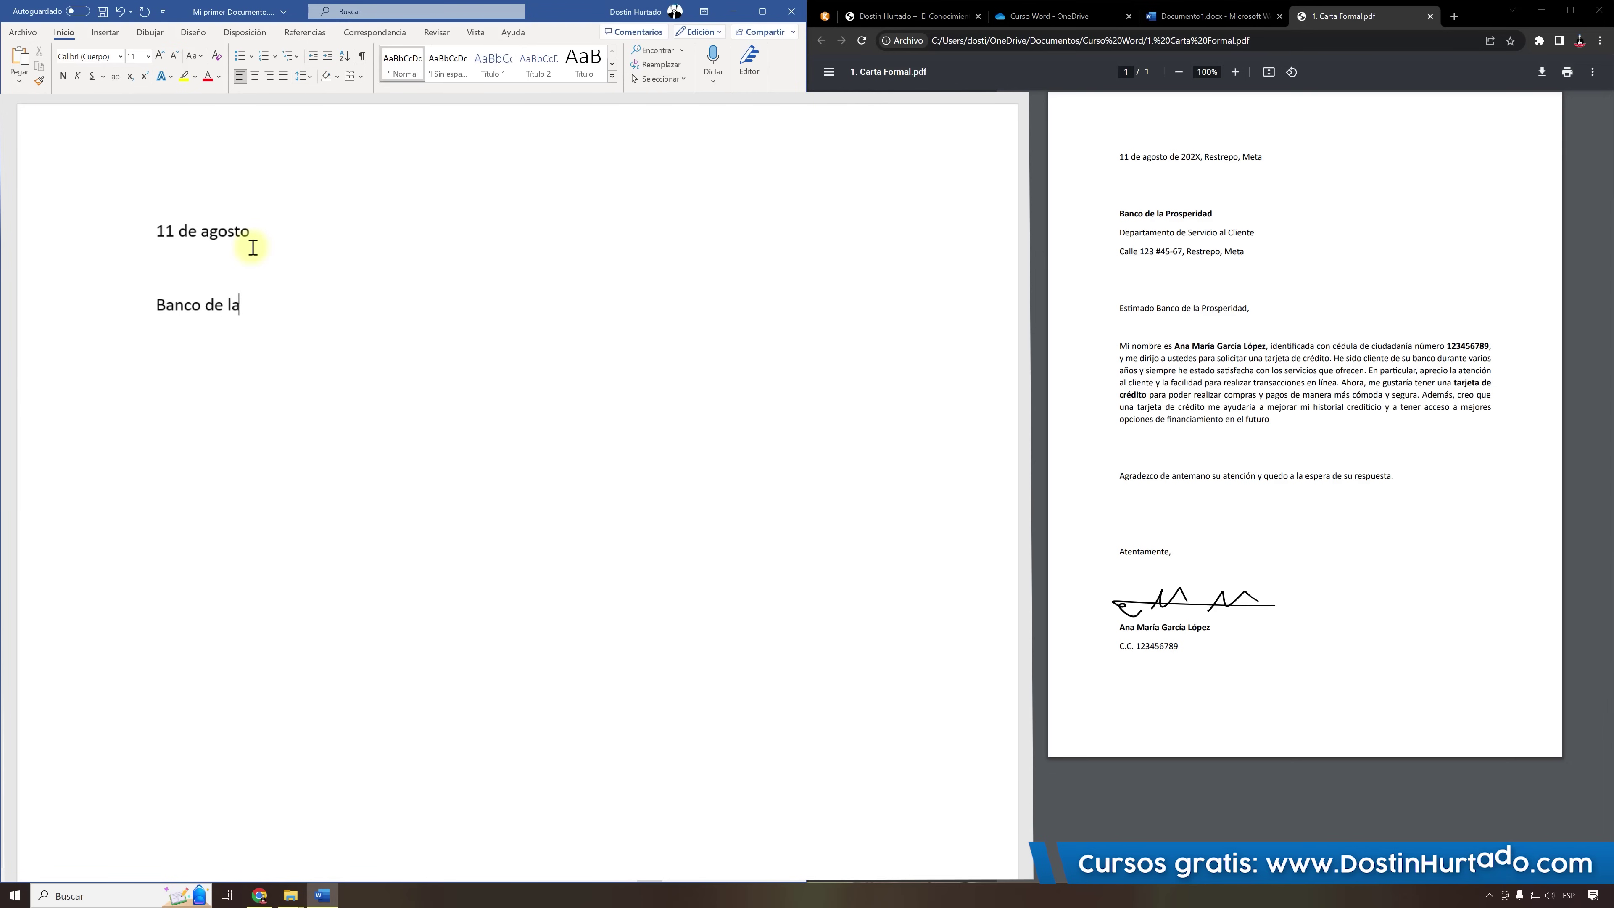
{"action": "type", "text": "pro"}
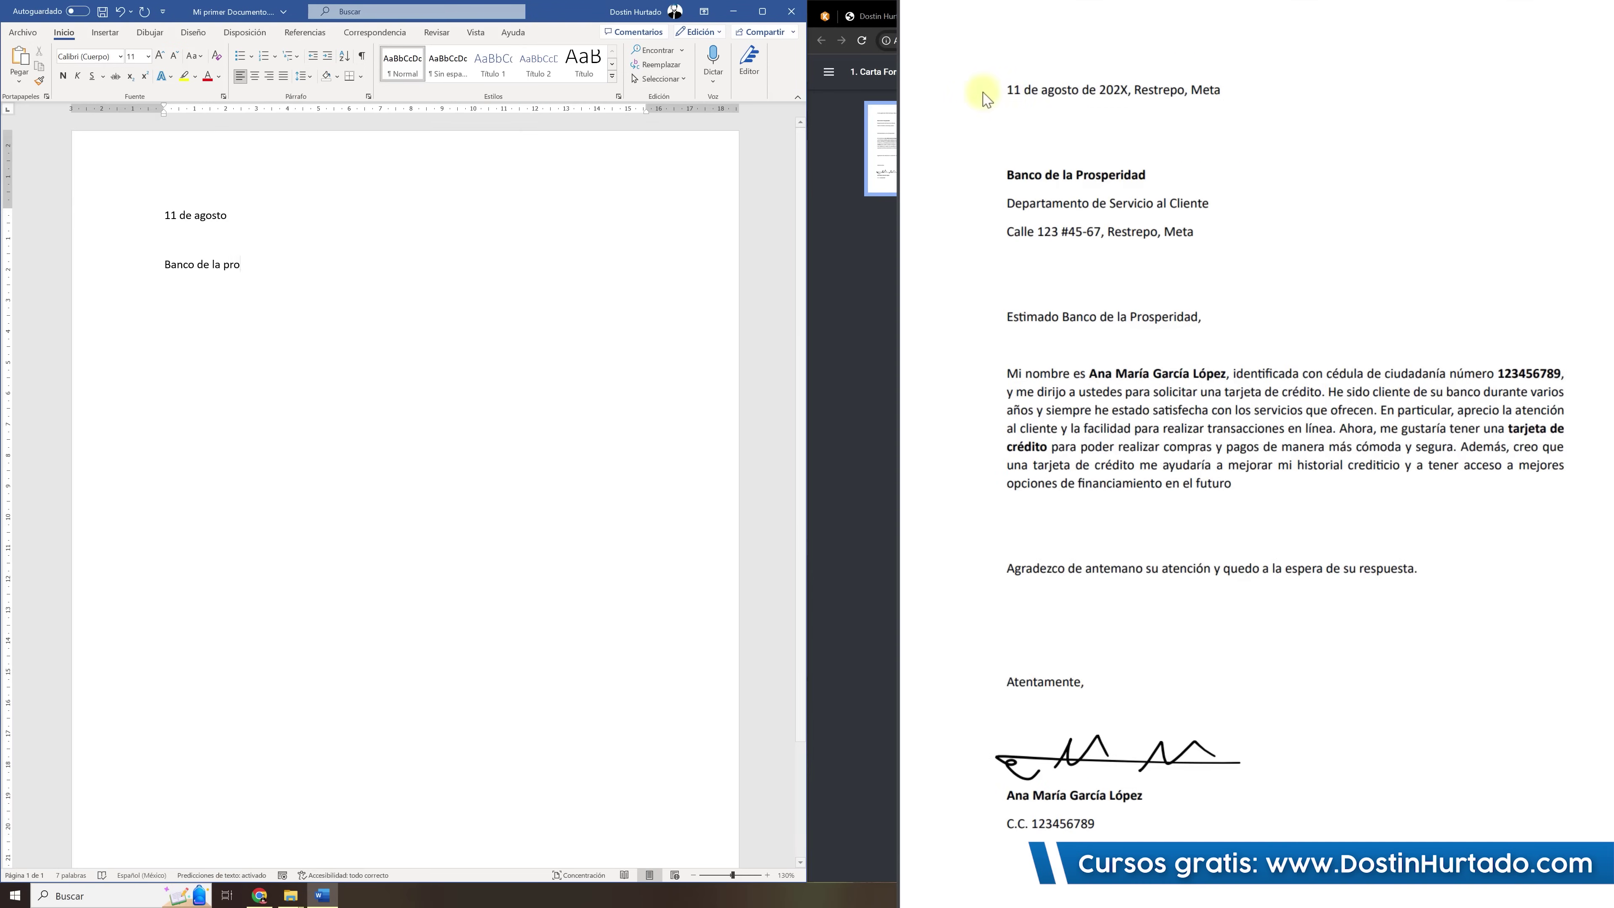
Compare the bank name, address lines and first paragraph in the reference PDF against the Word text.
{"action": "left_click_drag", "start_coordinate": [1011, 170], "coordinate": [1147, 175]}
{"action": "left_click", "coordinate": [1119, 175]}
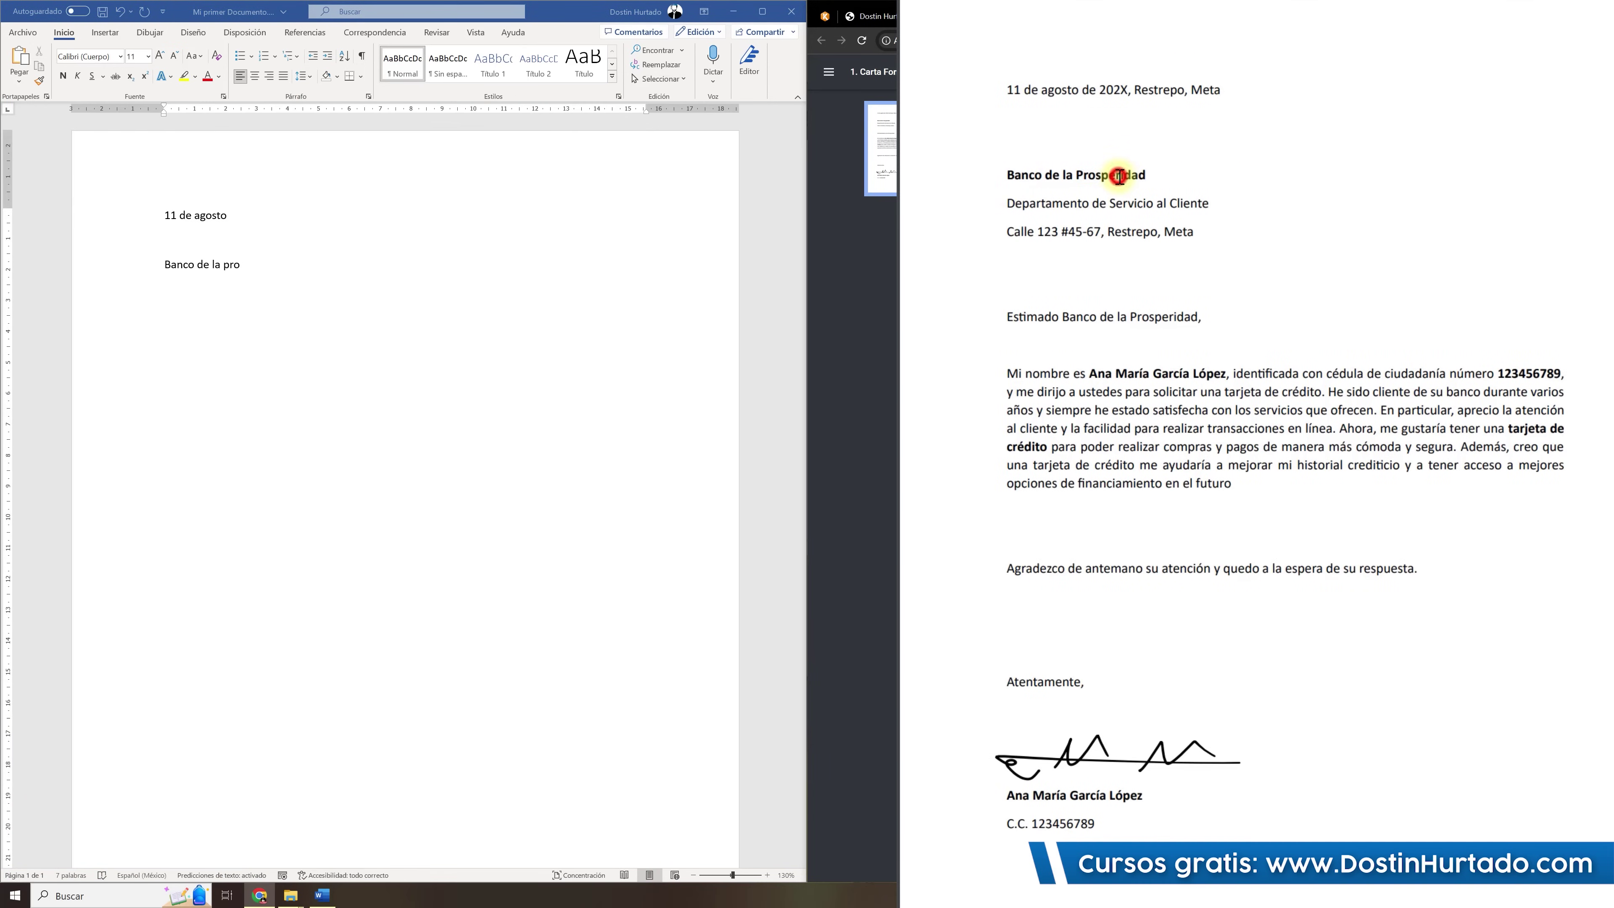
{"action": "left_click", "coordinate": [384, 263]}
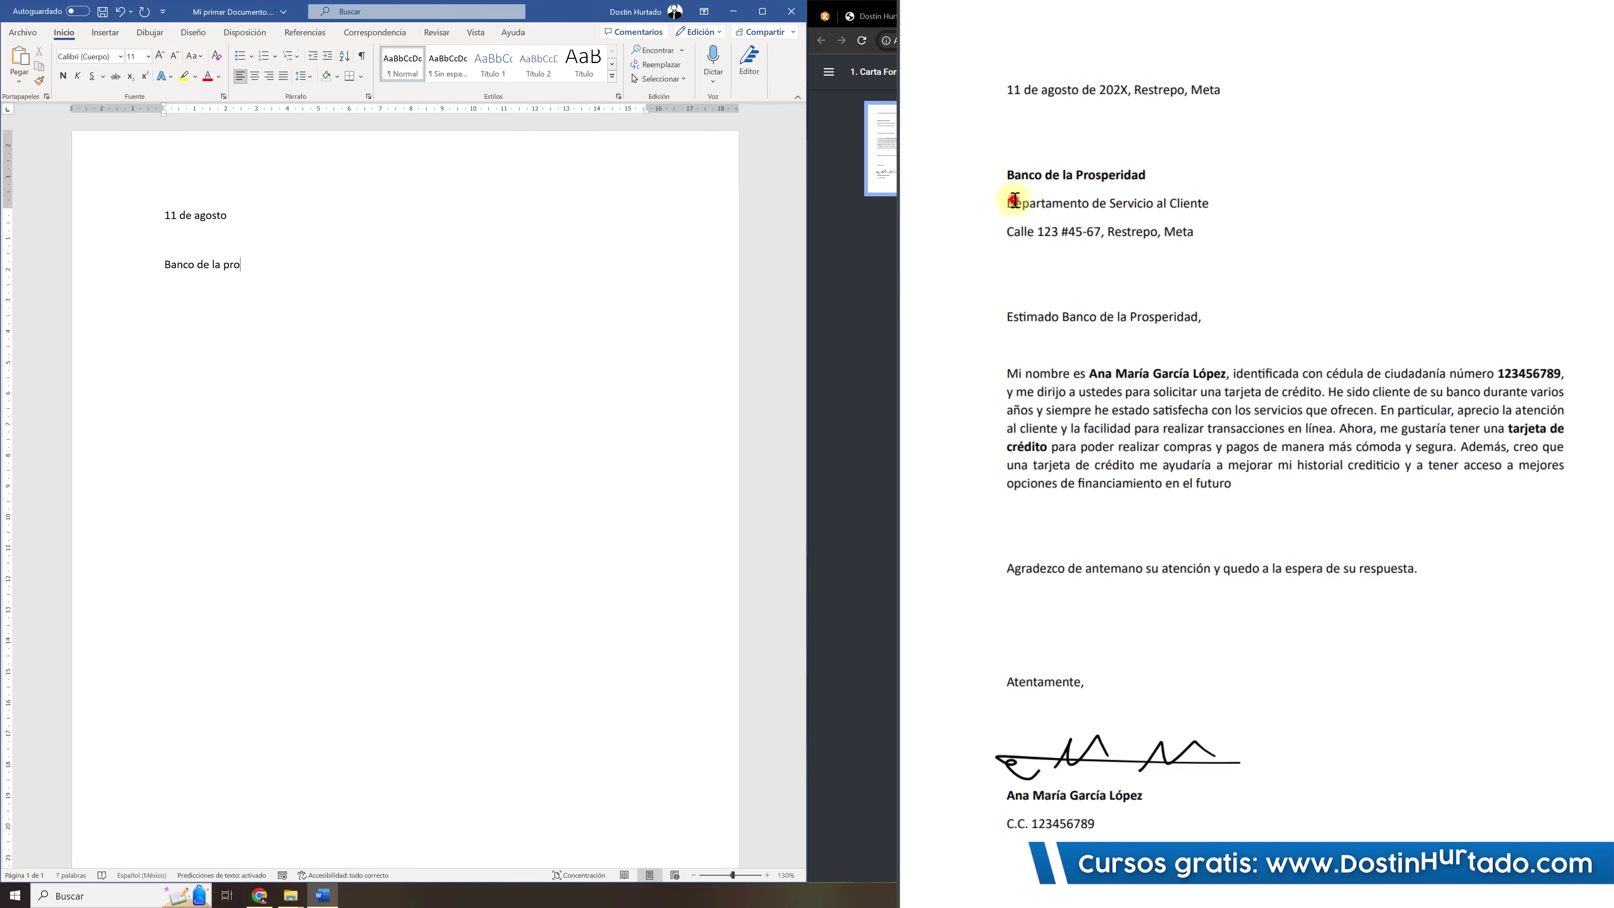
{"action": "mouse_move", "coordinate": [1010, 202]}
{"action": "left_mouse_down"}
{"action": "mouse_move", "coordinate": [1102, 435]}
{"action": "mouse_move", "coordinate": [1131, 757]}
{"action": "left_mouse_up"}
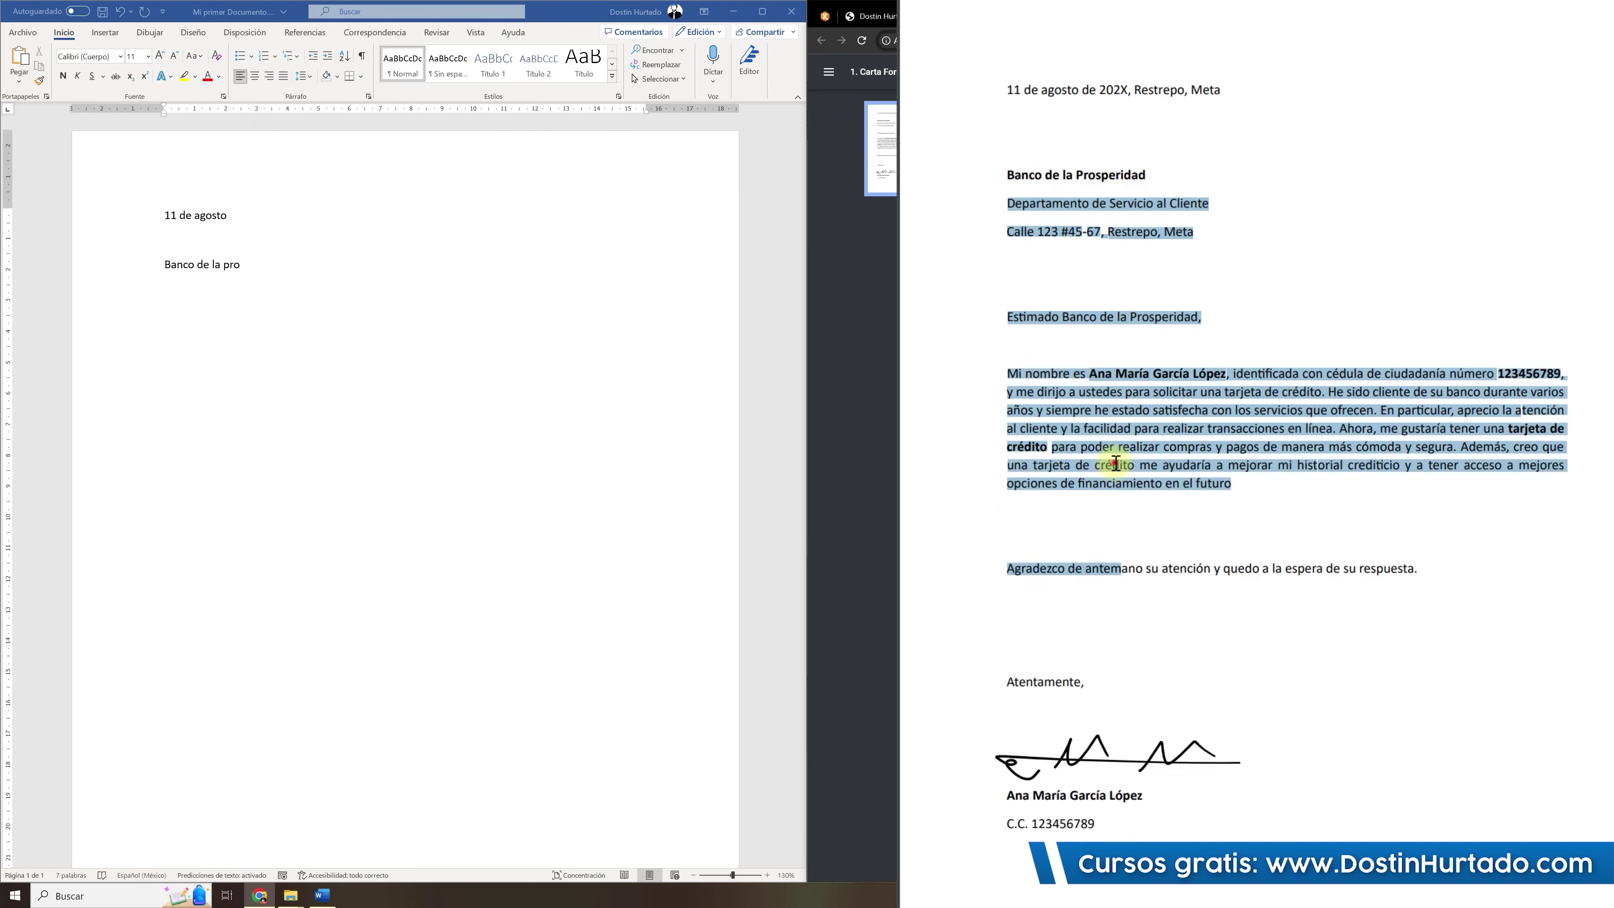
{"action": "left_click_drag", "start_coordinate": [1020, 373], "coordinate": [1556, 373]}
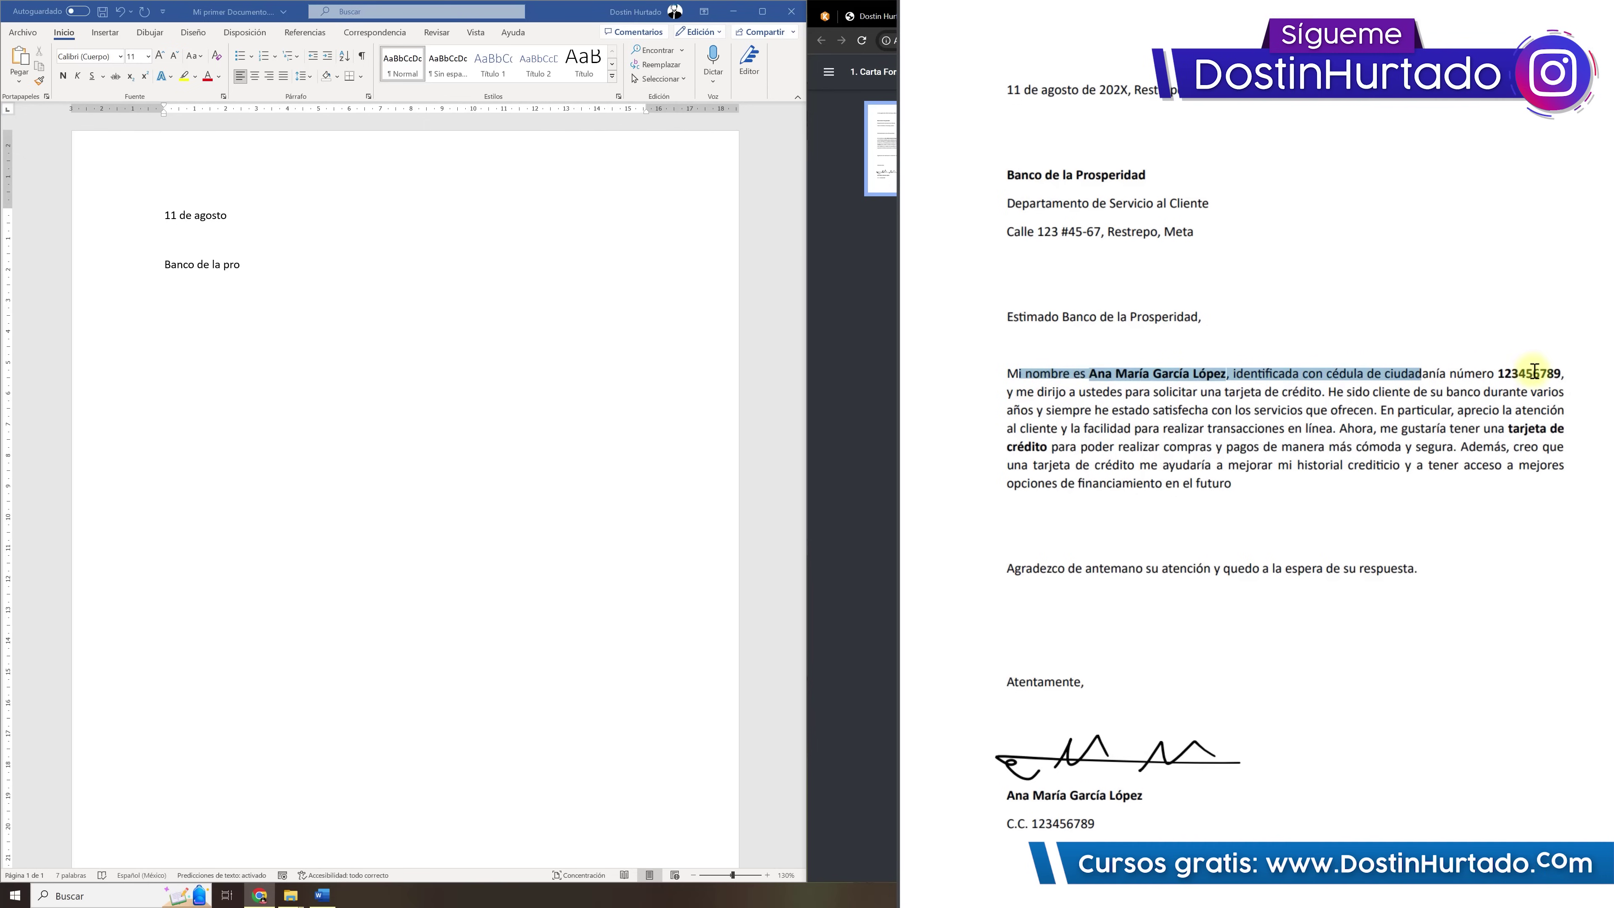
{"action": "left_click", "coordinate": [1556, 373]}
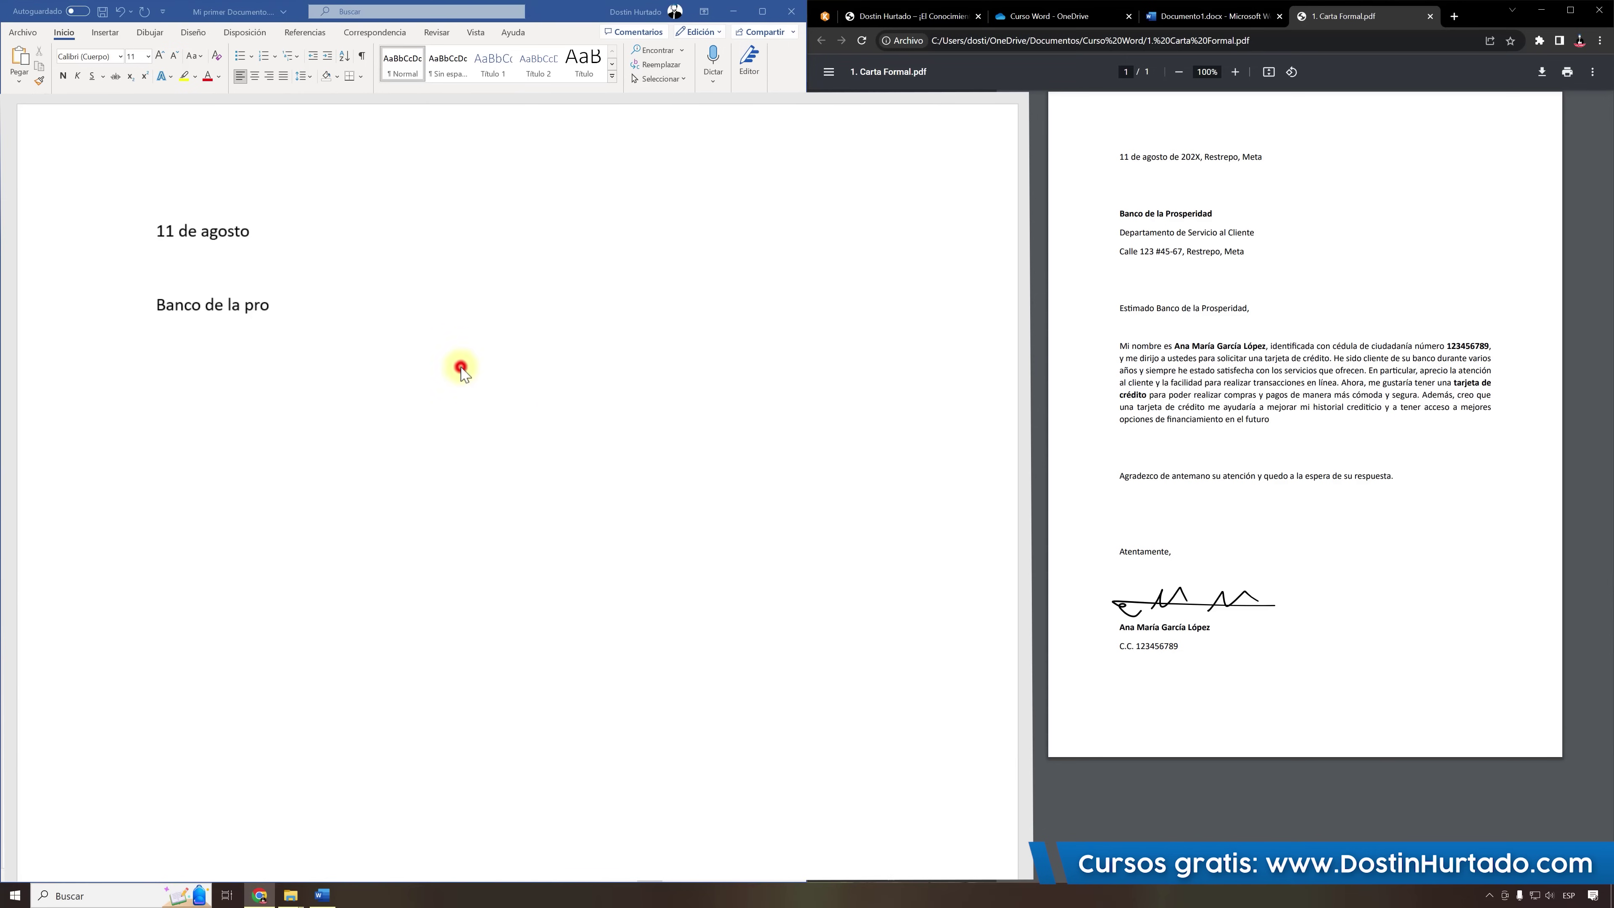
{"action": "left_click", "coordinate": [460, 367]}
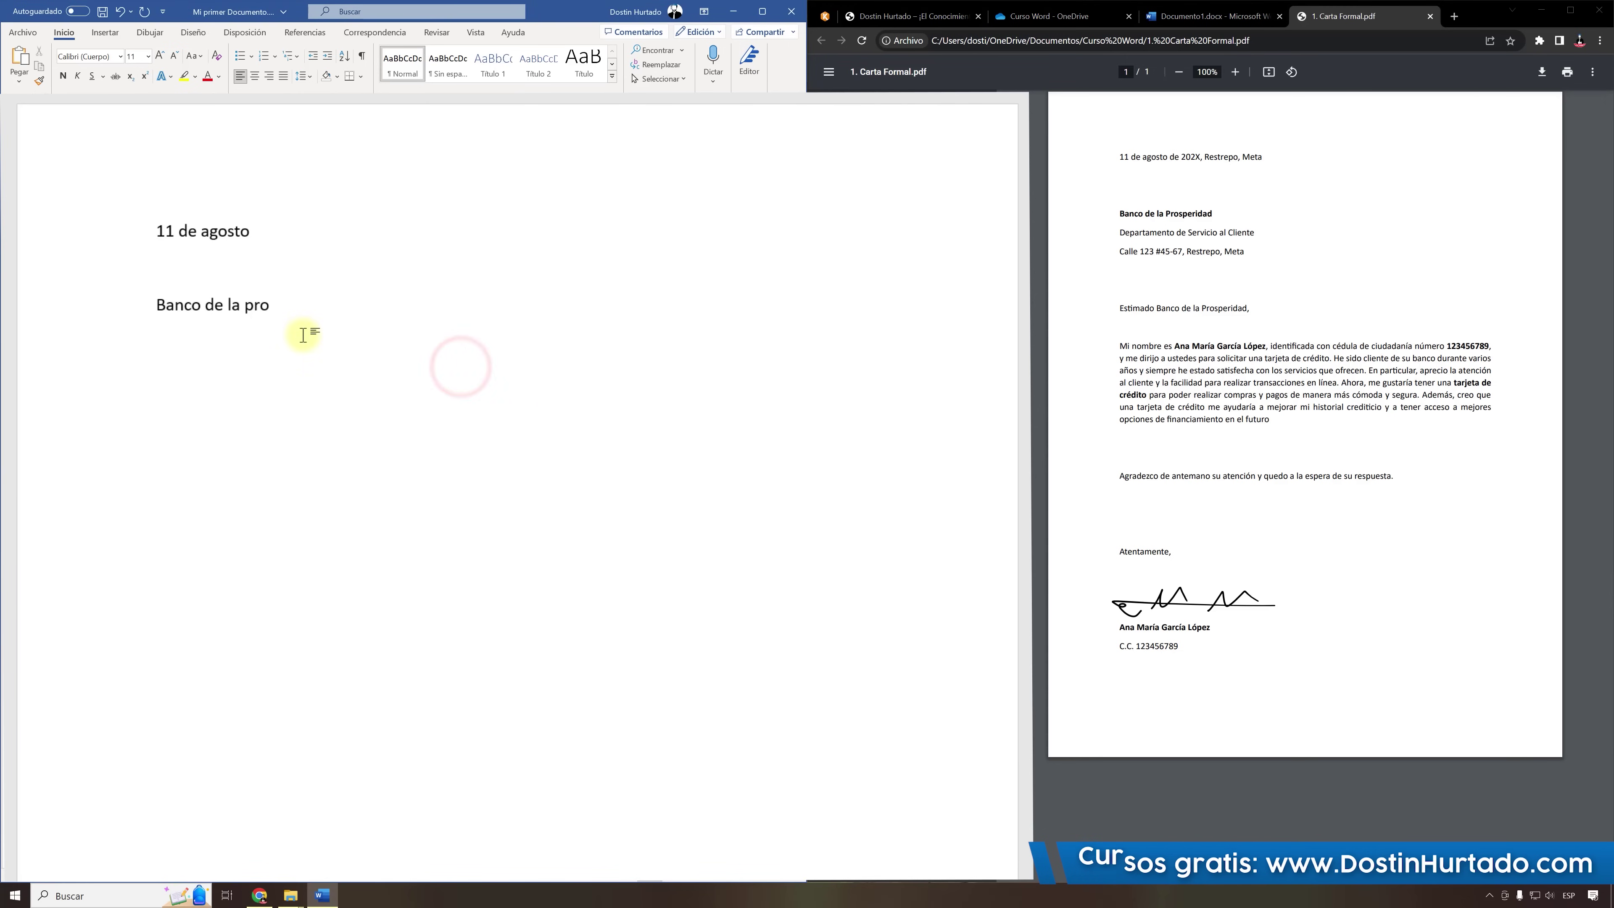
Type random filler after 'Banco de la pro' until it wraps, comparing with highlighted PDF paragraphs.
{"action": "type", "text": "alskdjalksjdkal jlkasdlk jalksdj lkajslkdj alksjd lkajsdkl jaskldj lkasjd lkajsjalskdj"}
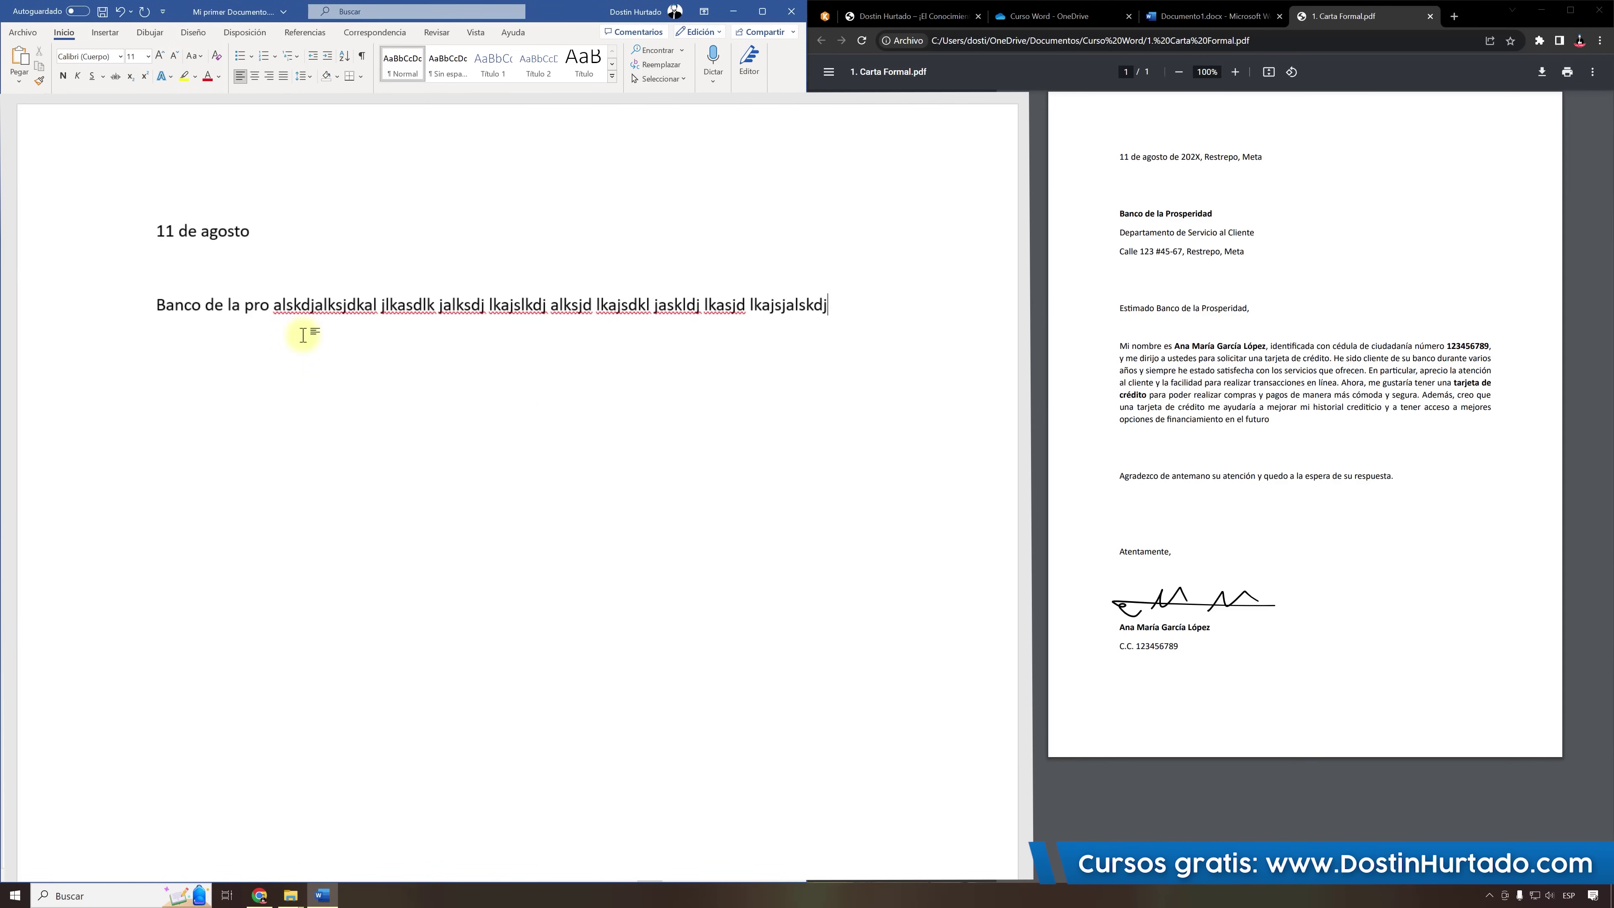
{"action": "type", "text": "aslkdjalskdjalksdjalkd"}
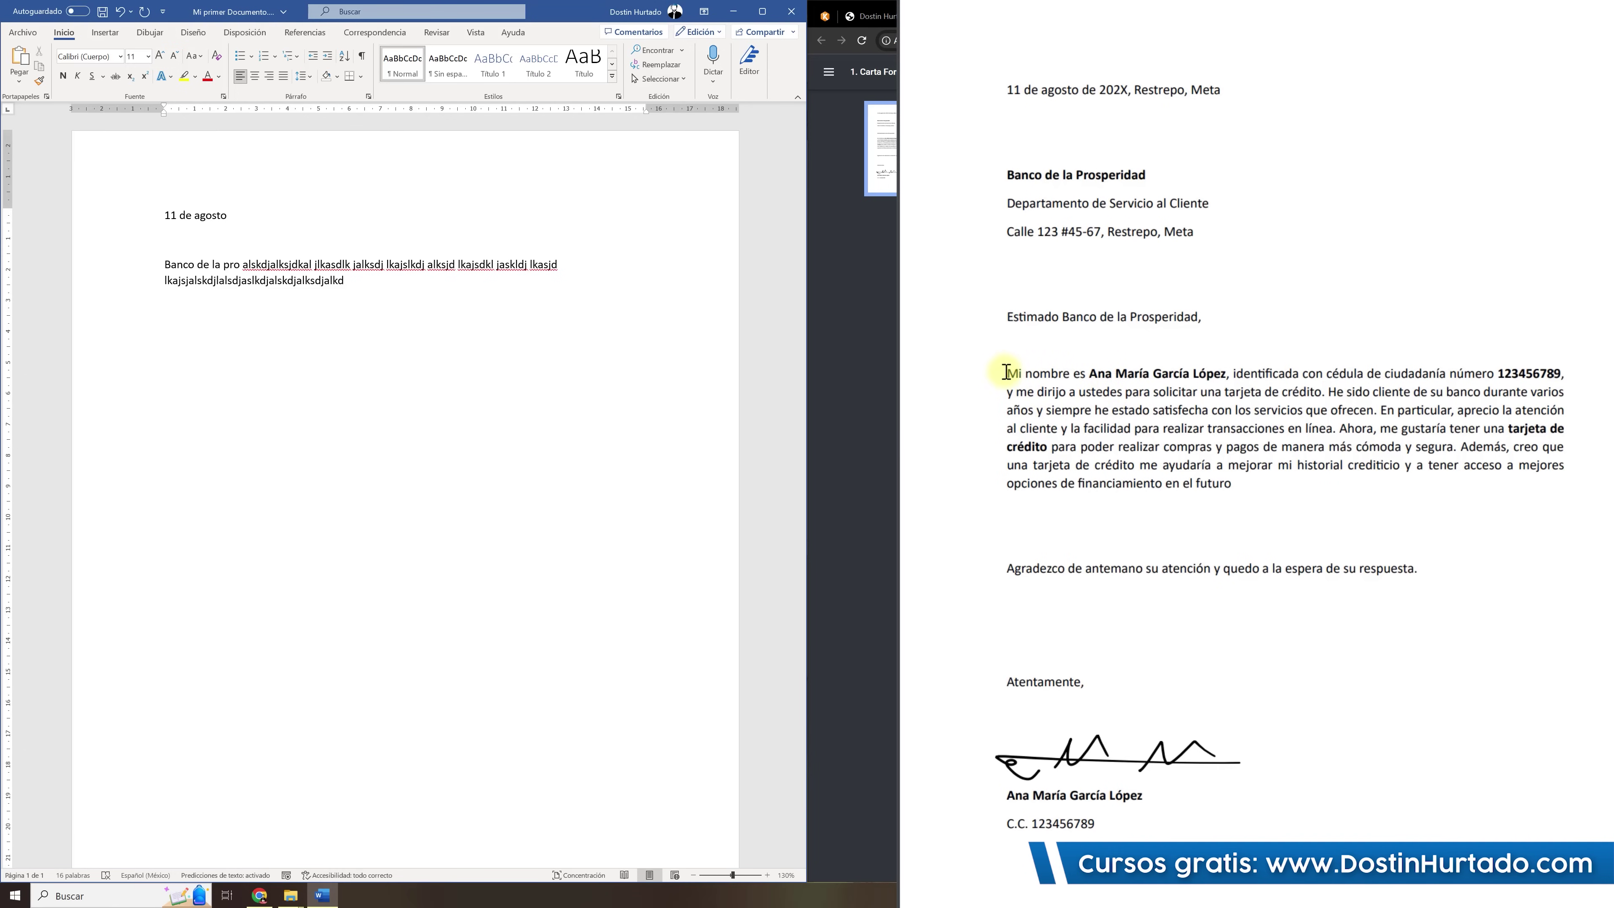
{"action": "left_click_drag", "start_coordinate": [1007, 372], "coordinate": [1240, 481]}
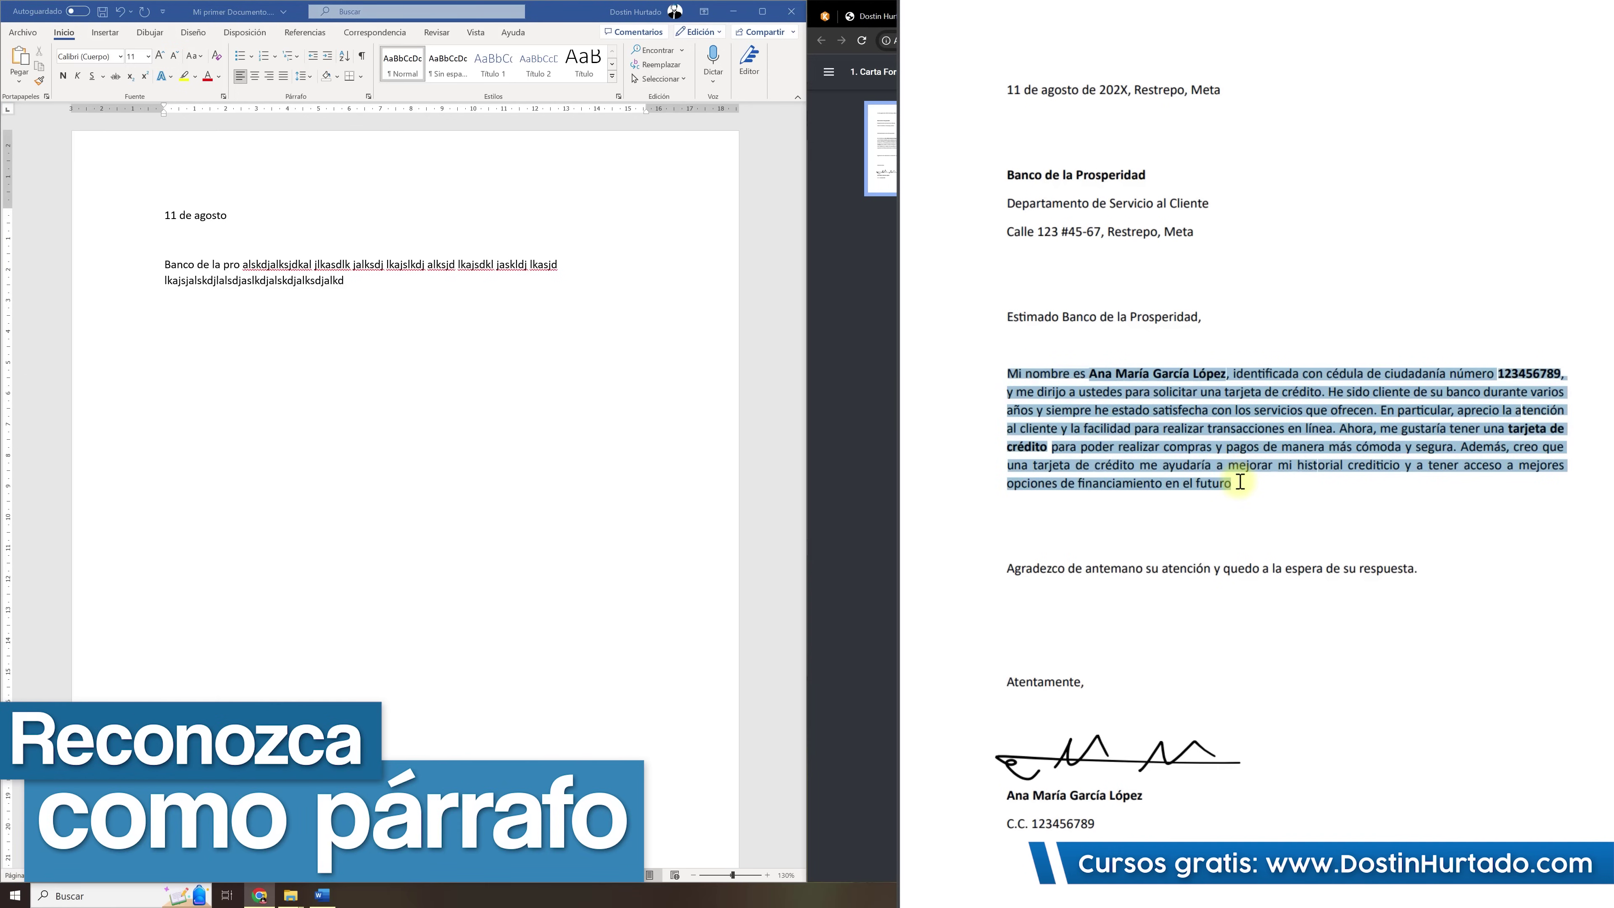
{"action": "left_click", "coordinate": [1251, 423]}
{"action": "left_click_drag", "start_coordinate": [1262, 393], "coordinate": [1215, 393]}
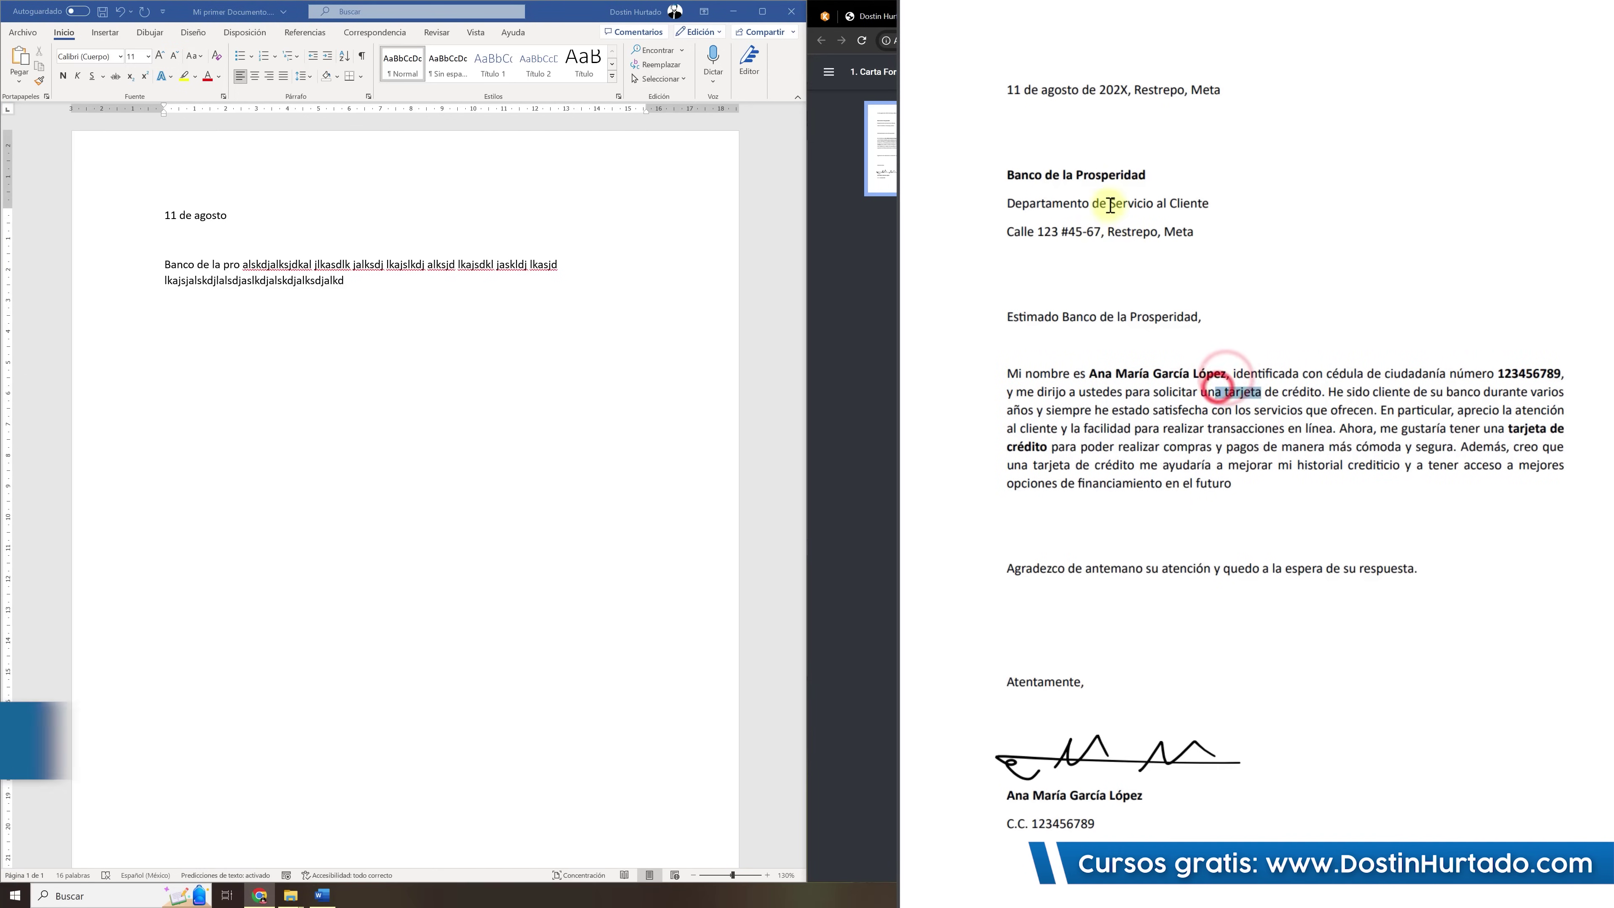
{"action": "left_click_drag", "start_coordinate": [1068, 178], "coordinate": [1048, 238]}
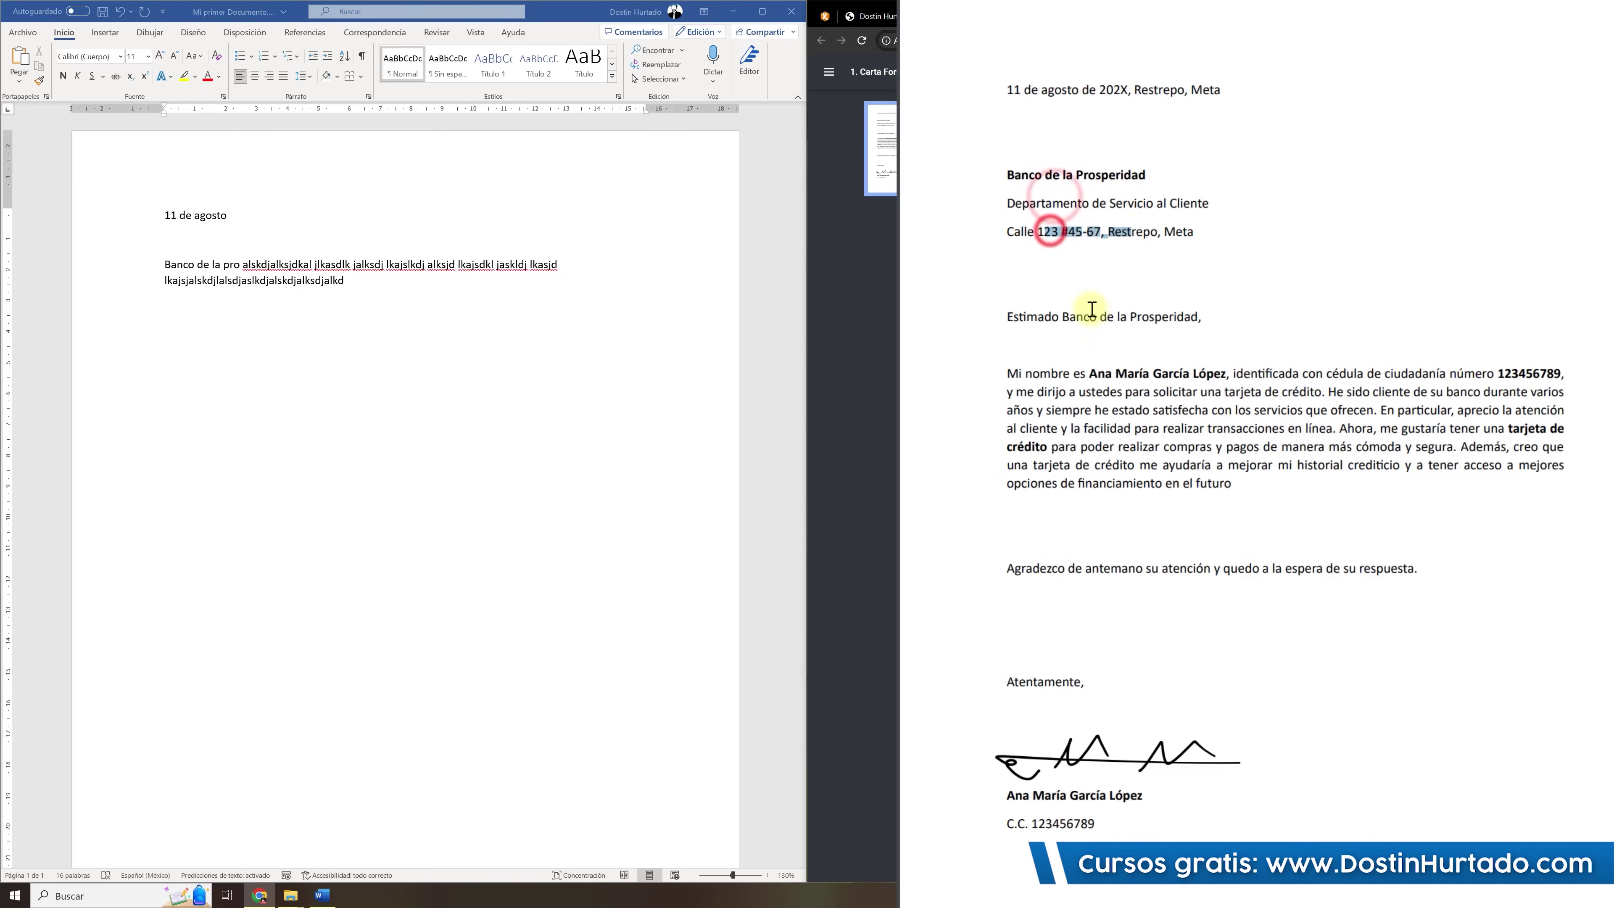
{"action": "left_click_drag", "start_coordinate": [1091, 316], "coordinate": [1180, 318]}
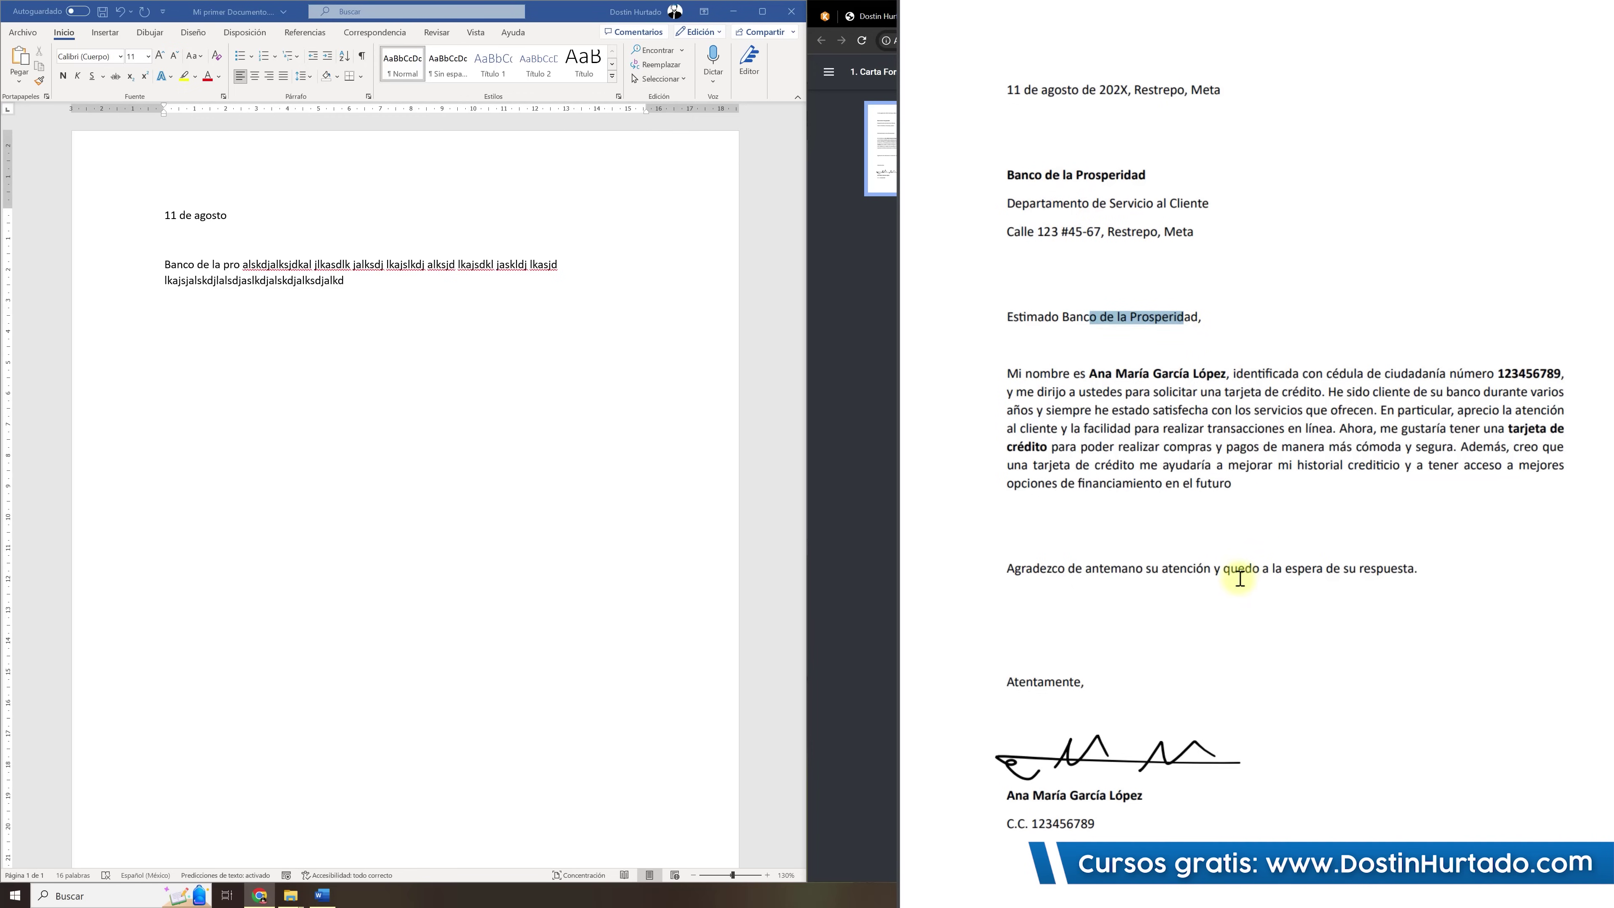
{"action": "left_click", "coordinate": [1206, 591]}
Close the practice document without saving and open 1. Carta Formal.docx from Curso Word.
{"action": "left_click", "coordinate": [639, 346]}
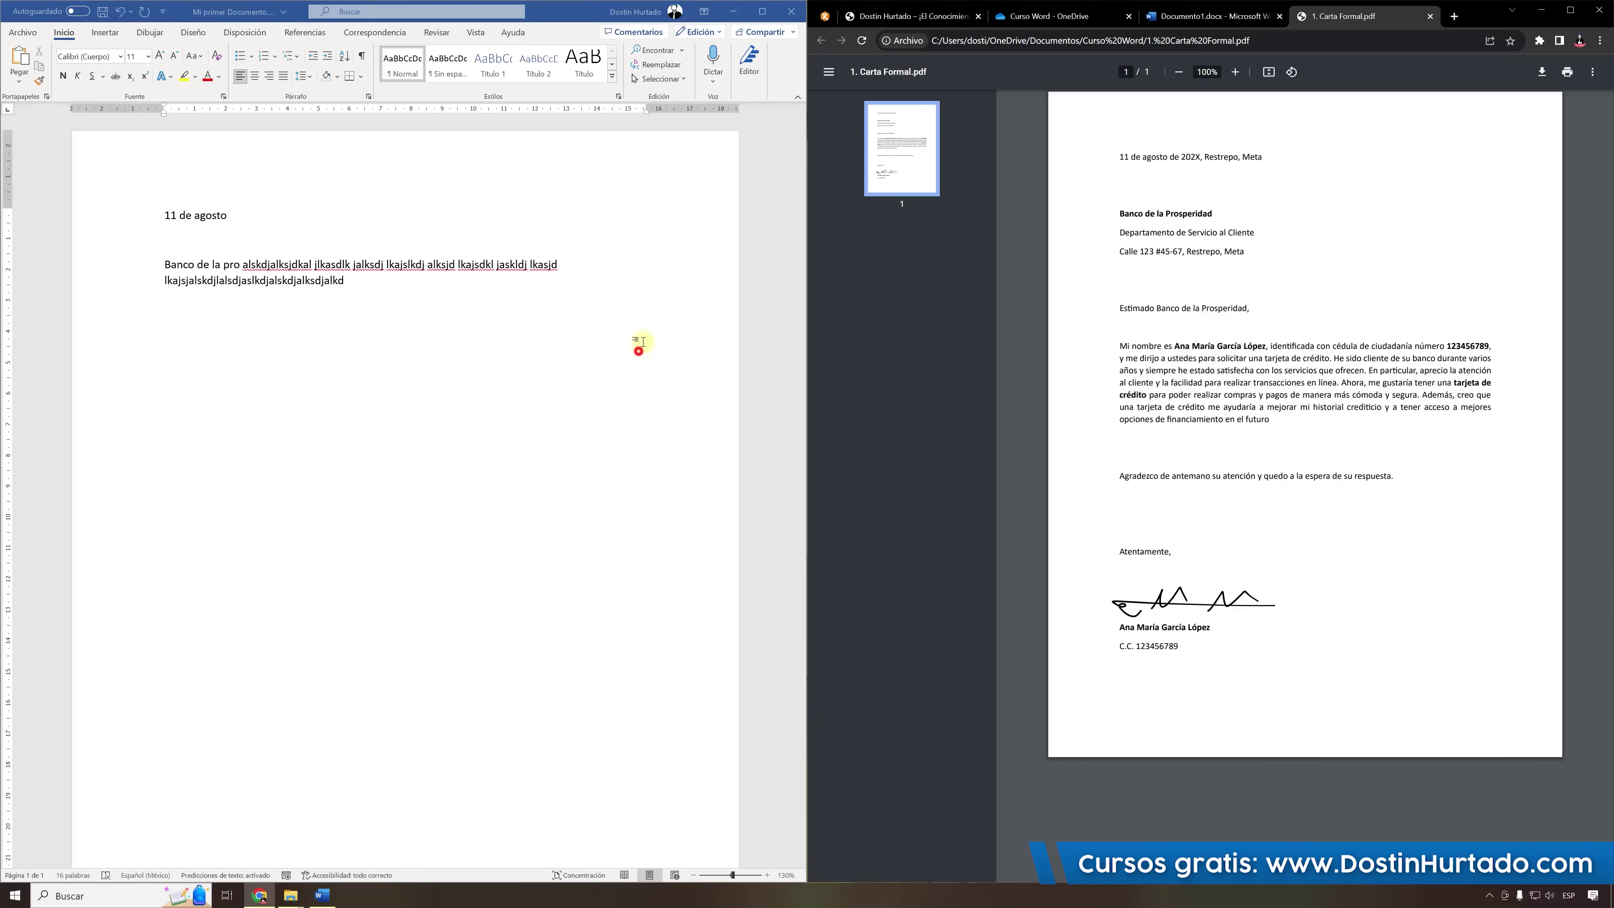
{"action": "left_click", "coordinate": [791, 11]}
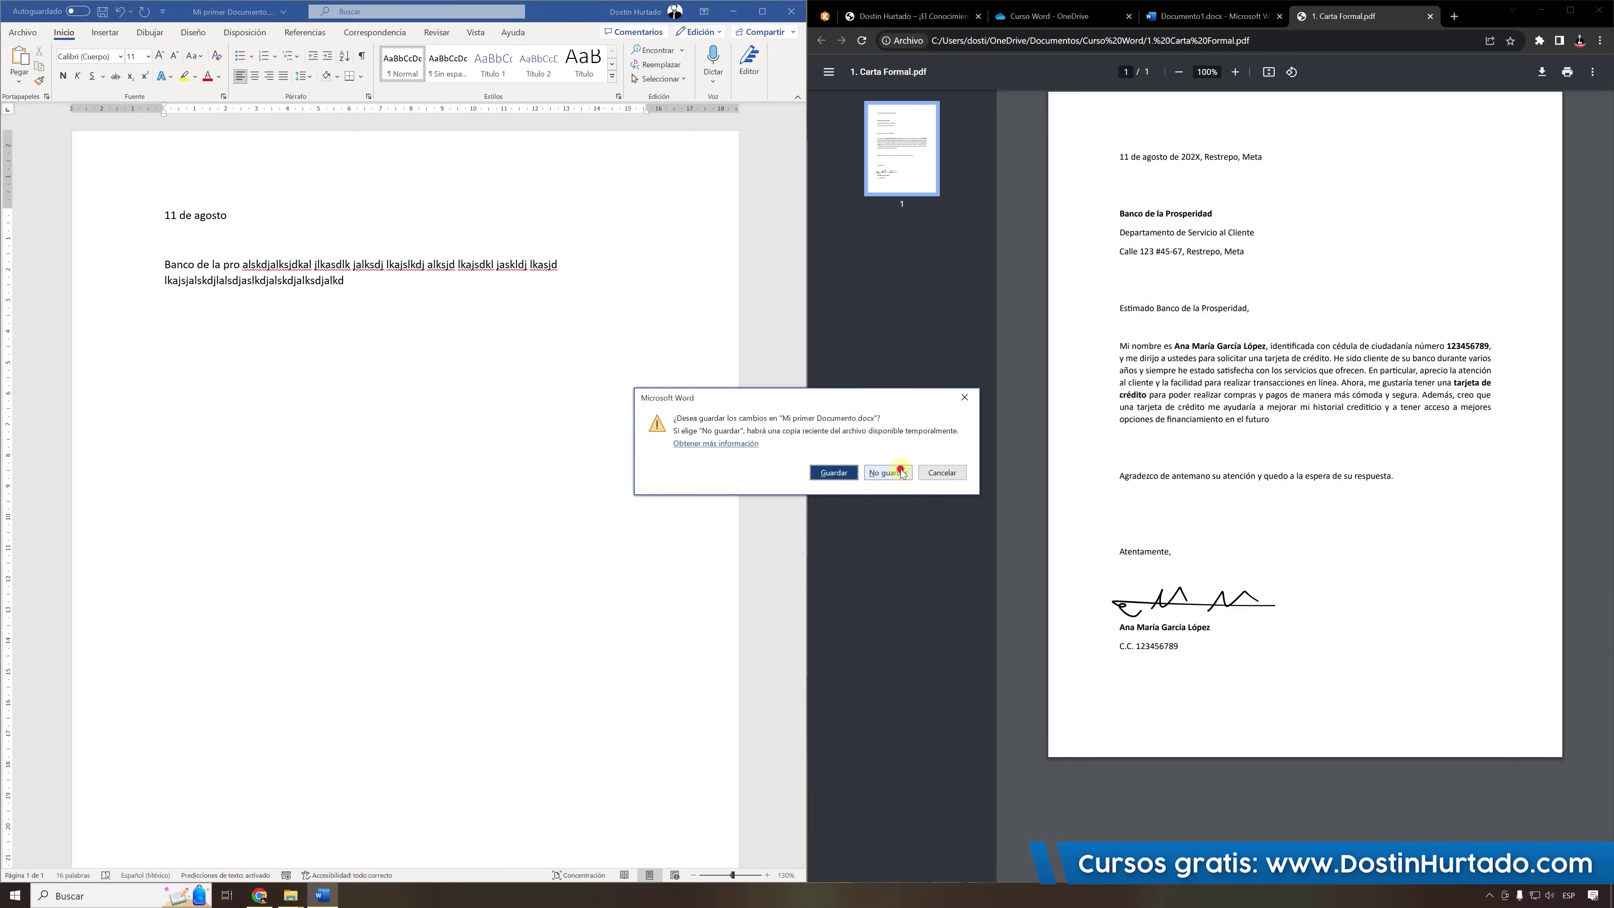
{"action": "left_click", "coordinate": [902, 472]}
{"action": "left_click", "coordinate": [323, 412]}
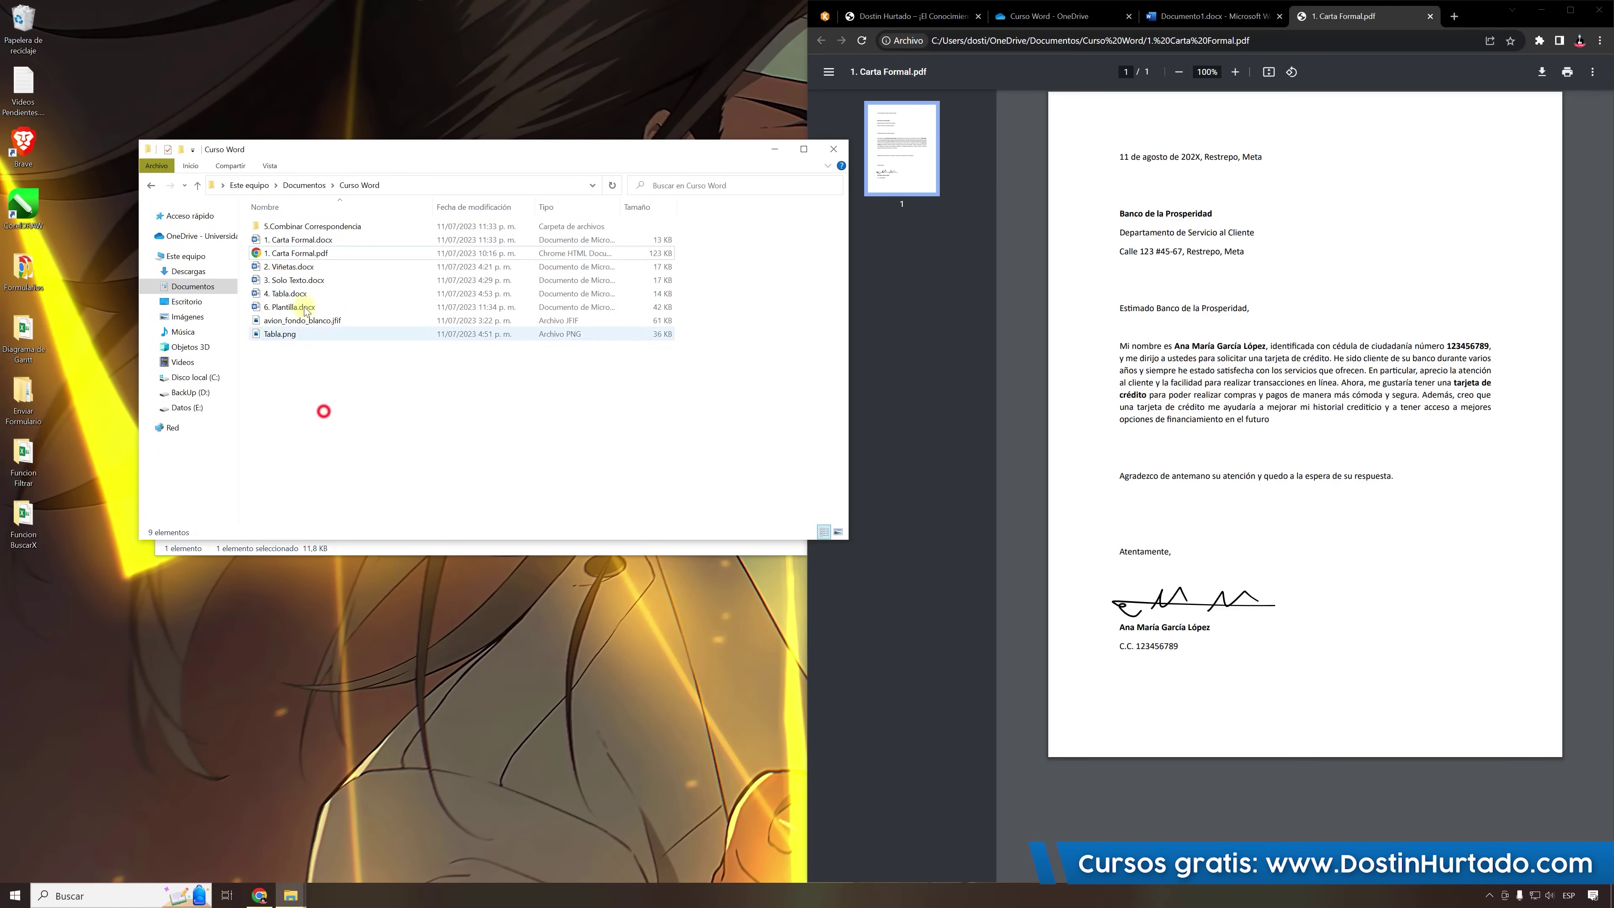
{"action": "double_click", "coordinate": [310, 240]}
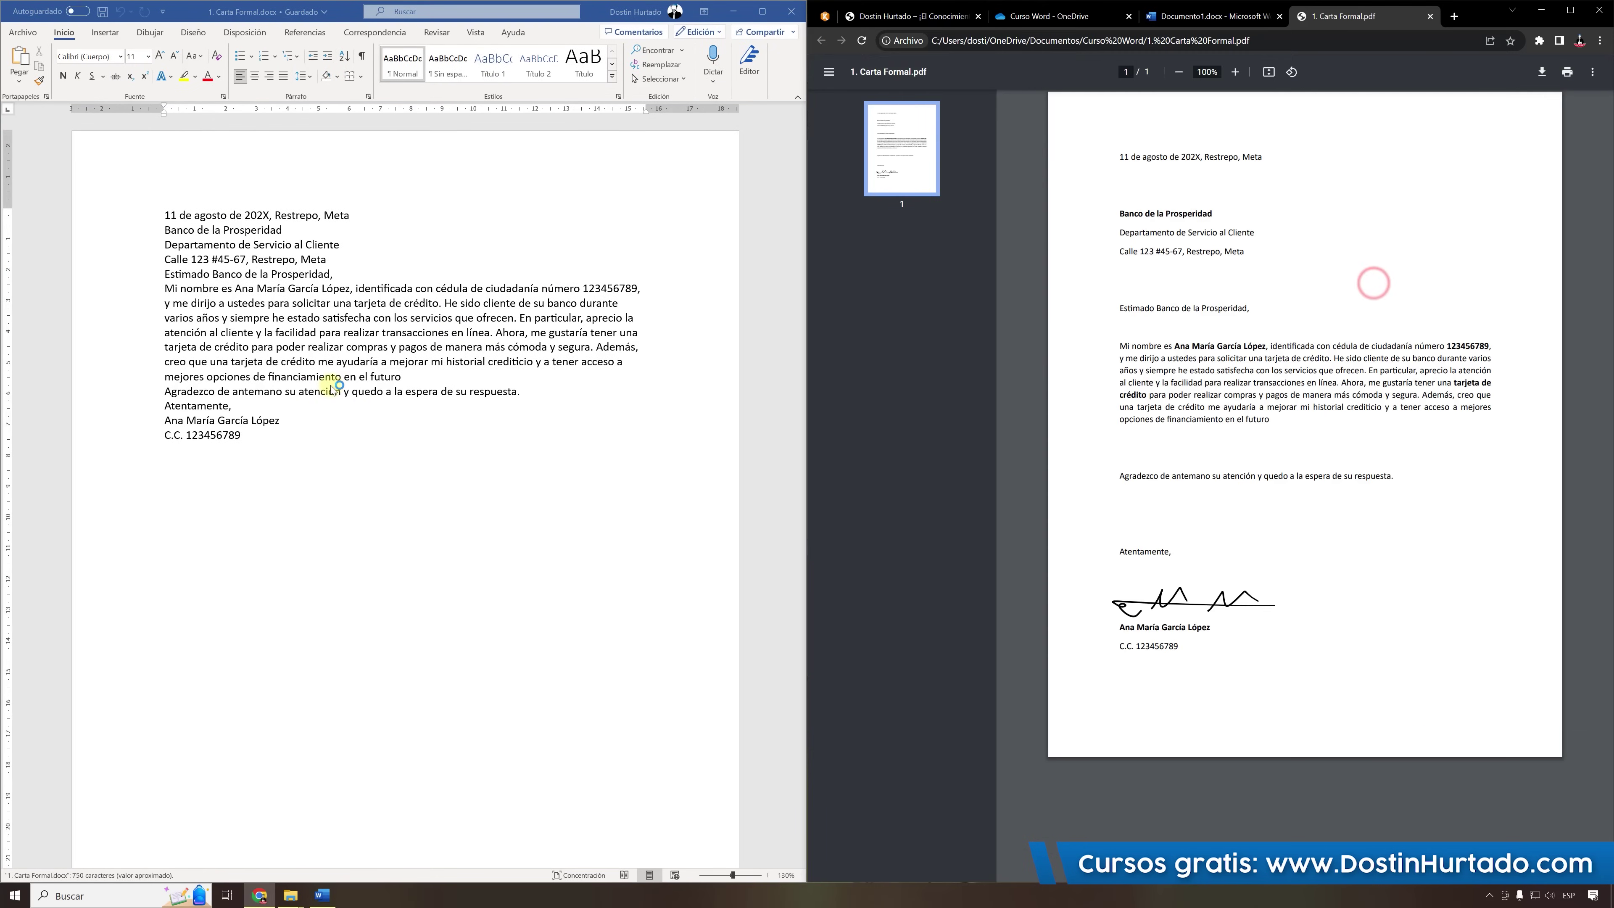
Add two blank lines after the date line of the letter.
{"action": "left_click", "coordinate": [331, 385]}
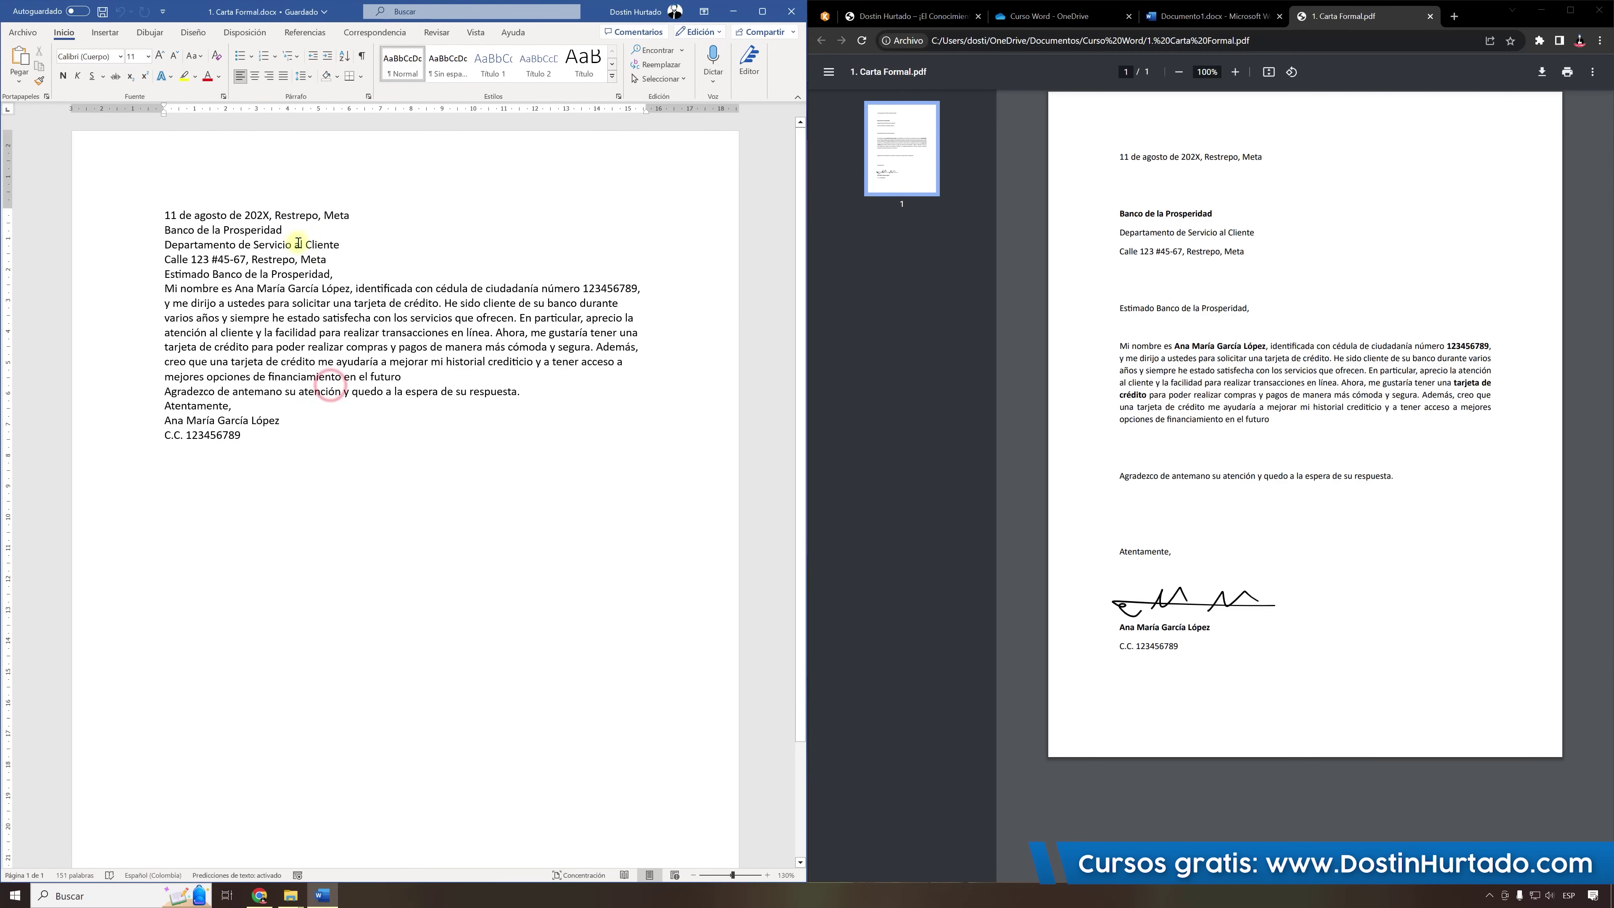
{"action": "left_click", "coordinate": [268, 288]}
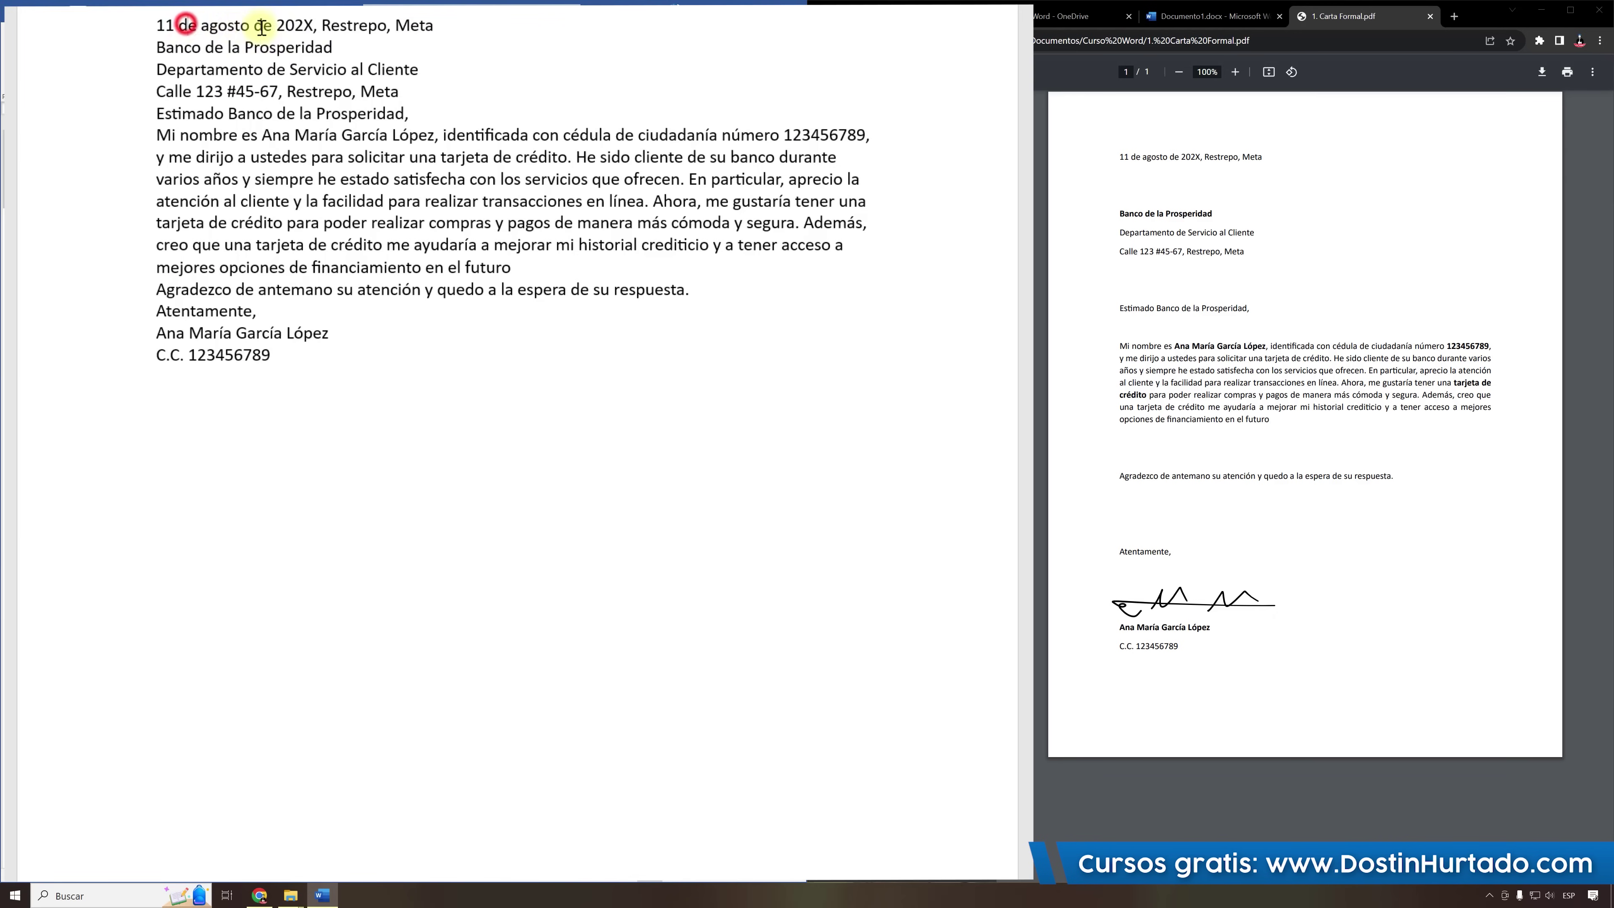
{"action": "left_click_drag", "start_coordinate": [261, 28], "coordinate": [445, 27]}
{"action": "left_click", "coordinate": [449, 28]}
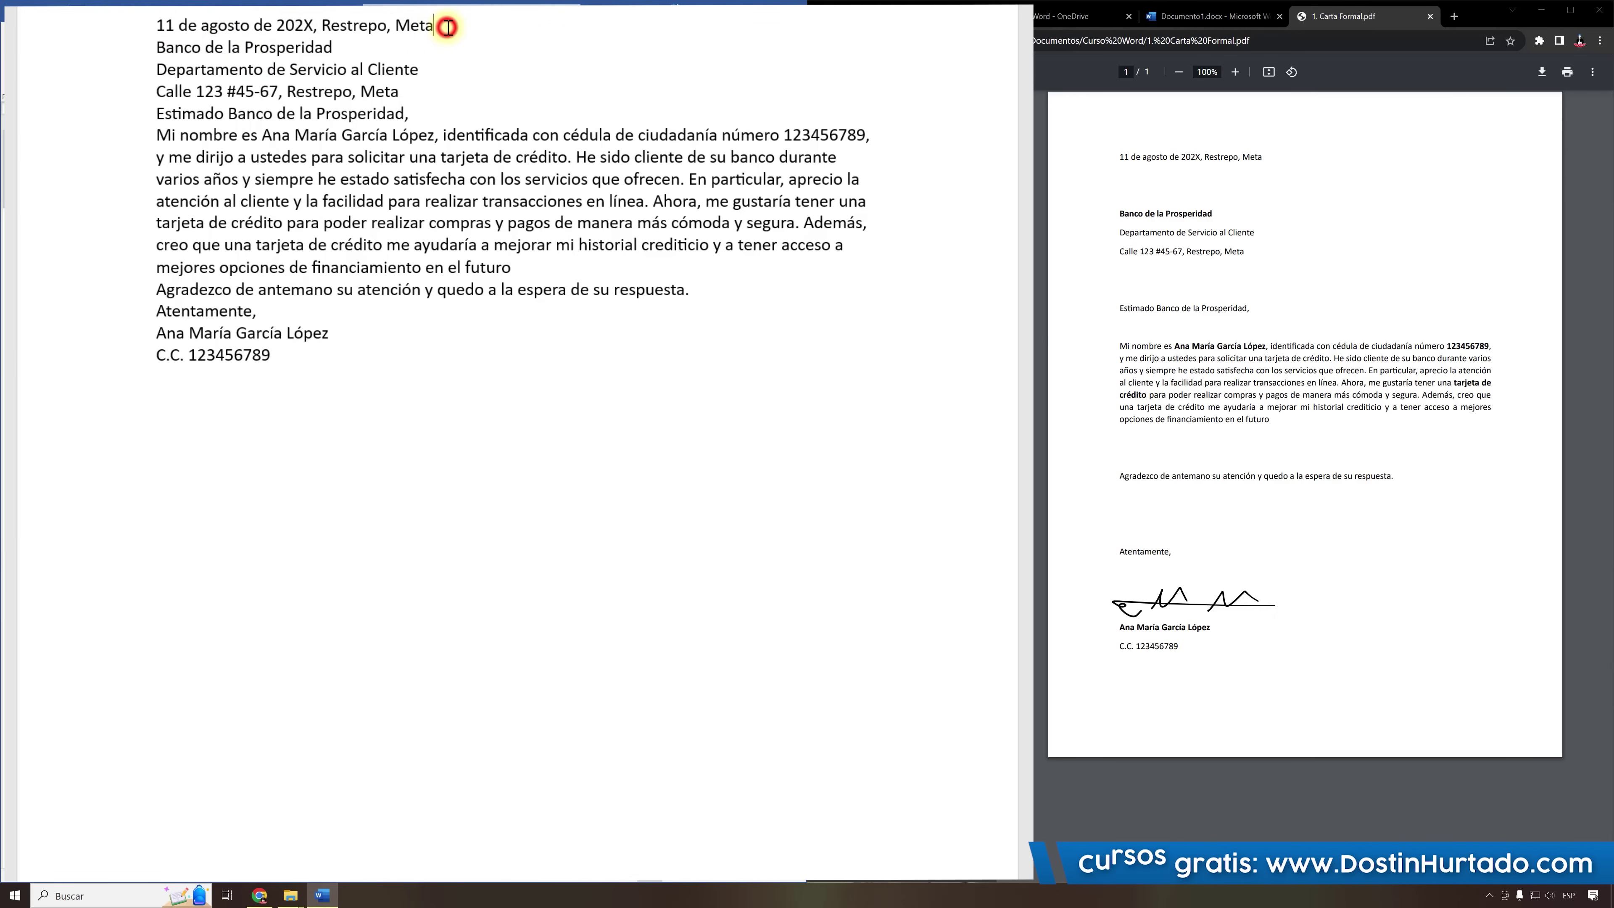
{"action": "key", "text": "Return"}
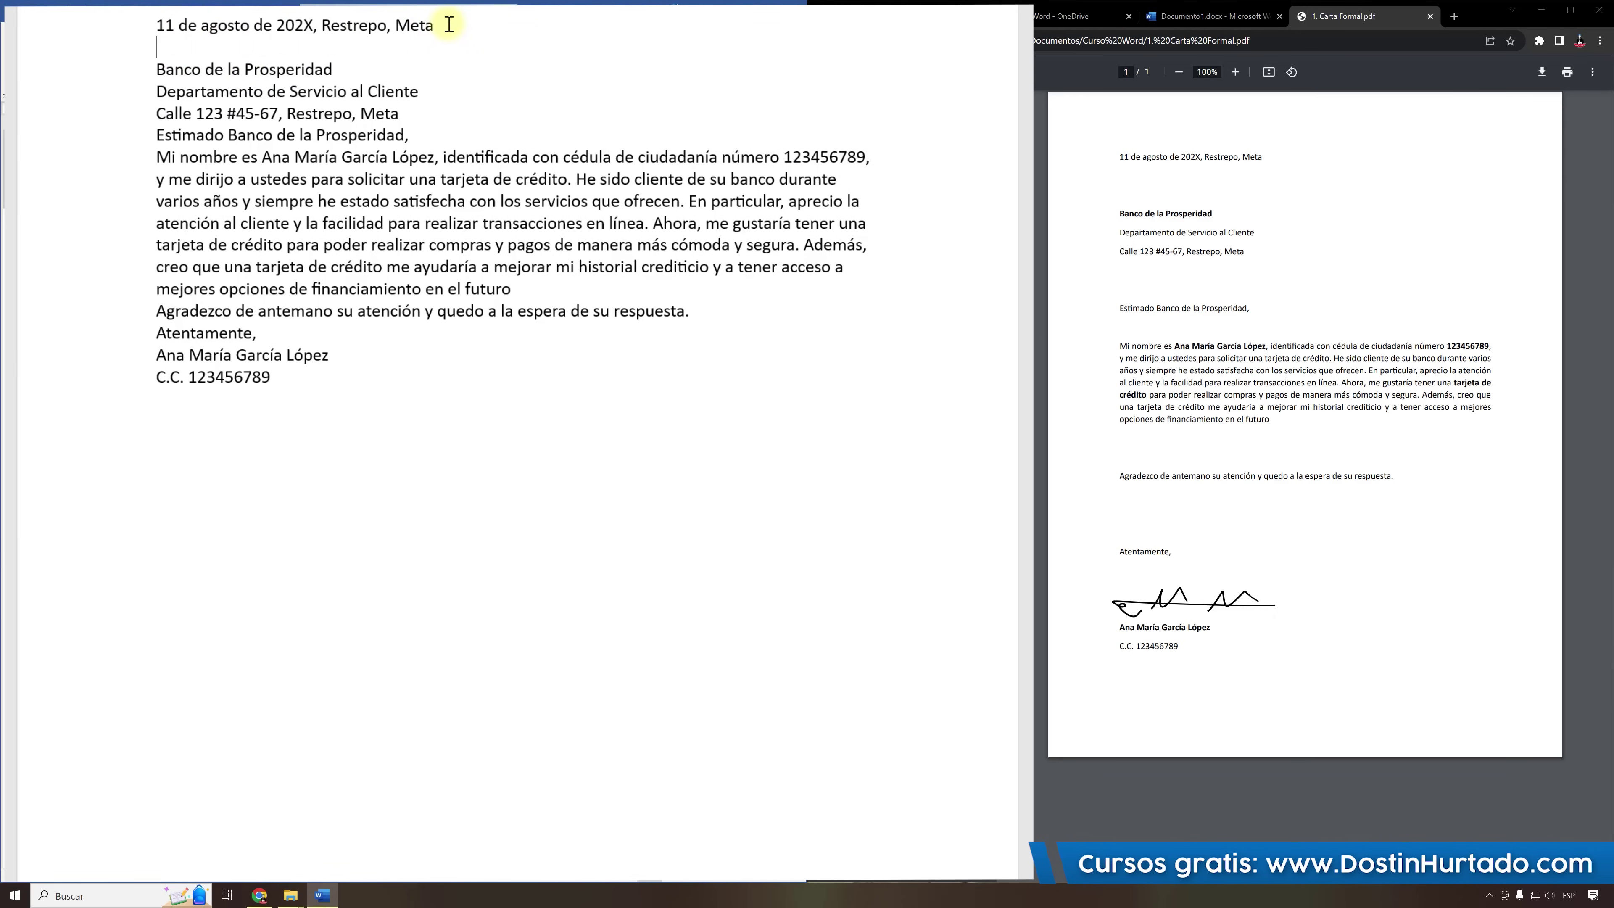
{"action": "key", "text": "Return"}
{"action": "key", "text": "Return"}
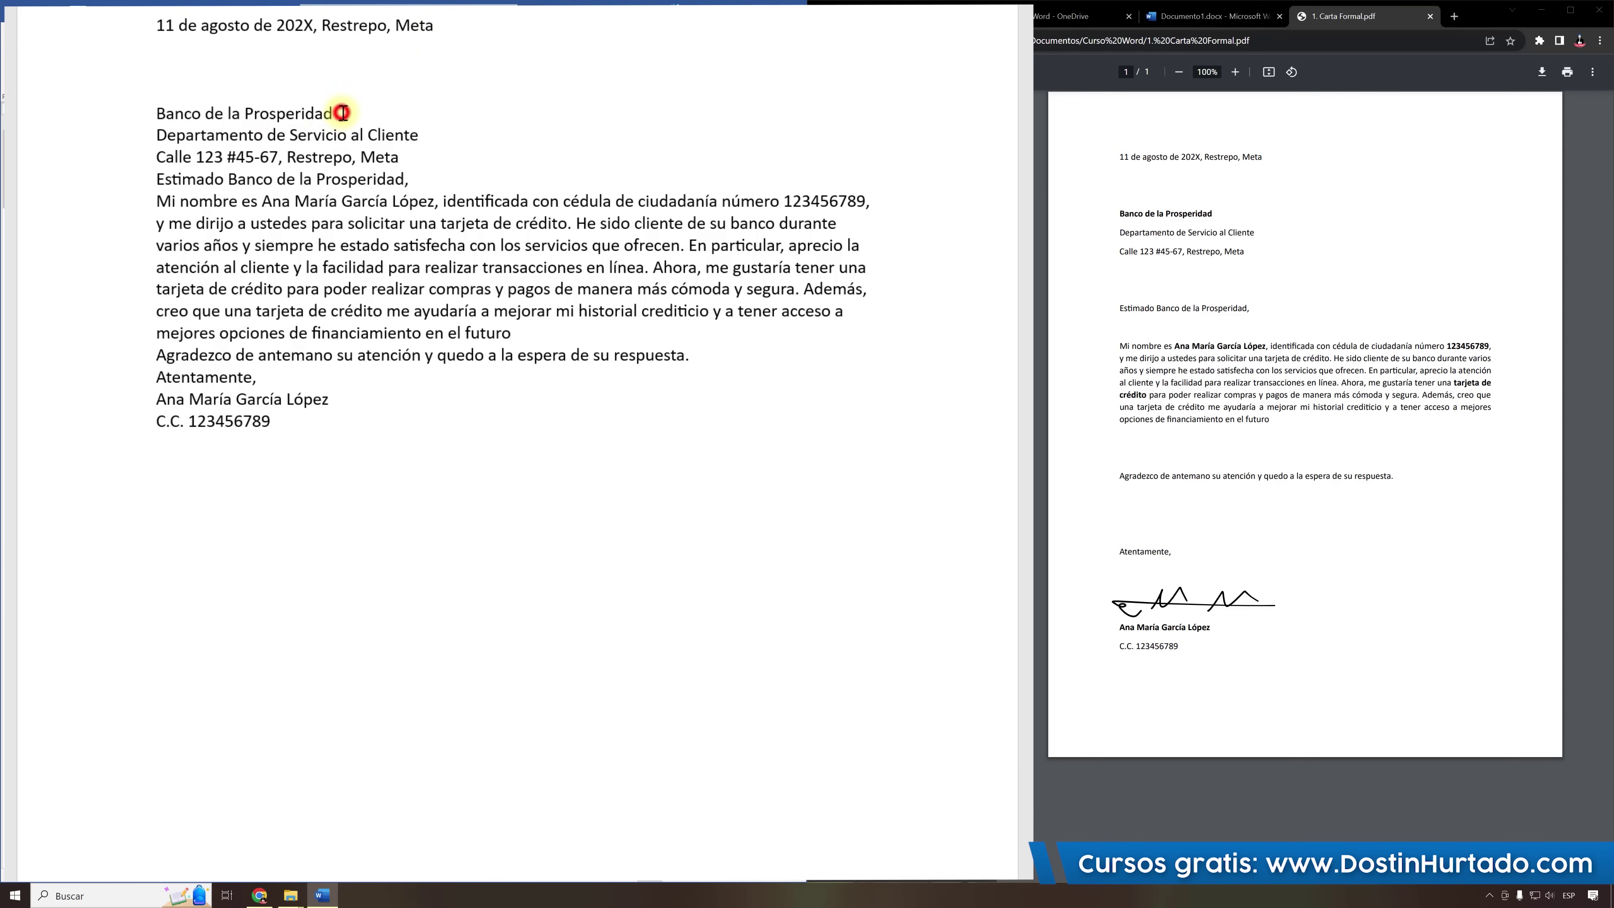
Add two blank lines after the street address, before the greeting.
{"action": "left_click_drag", "start_coordinate": [343, 113], "coordinate": [350, 135]}
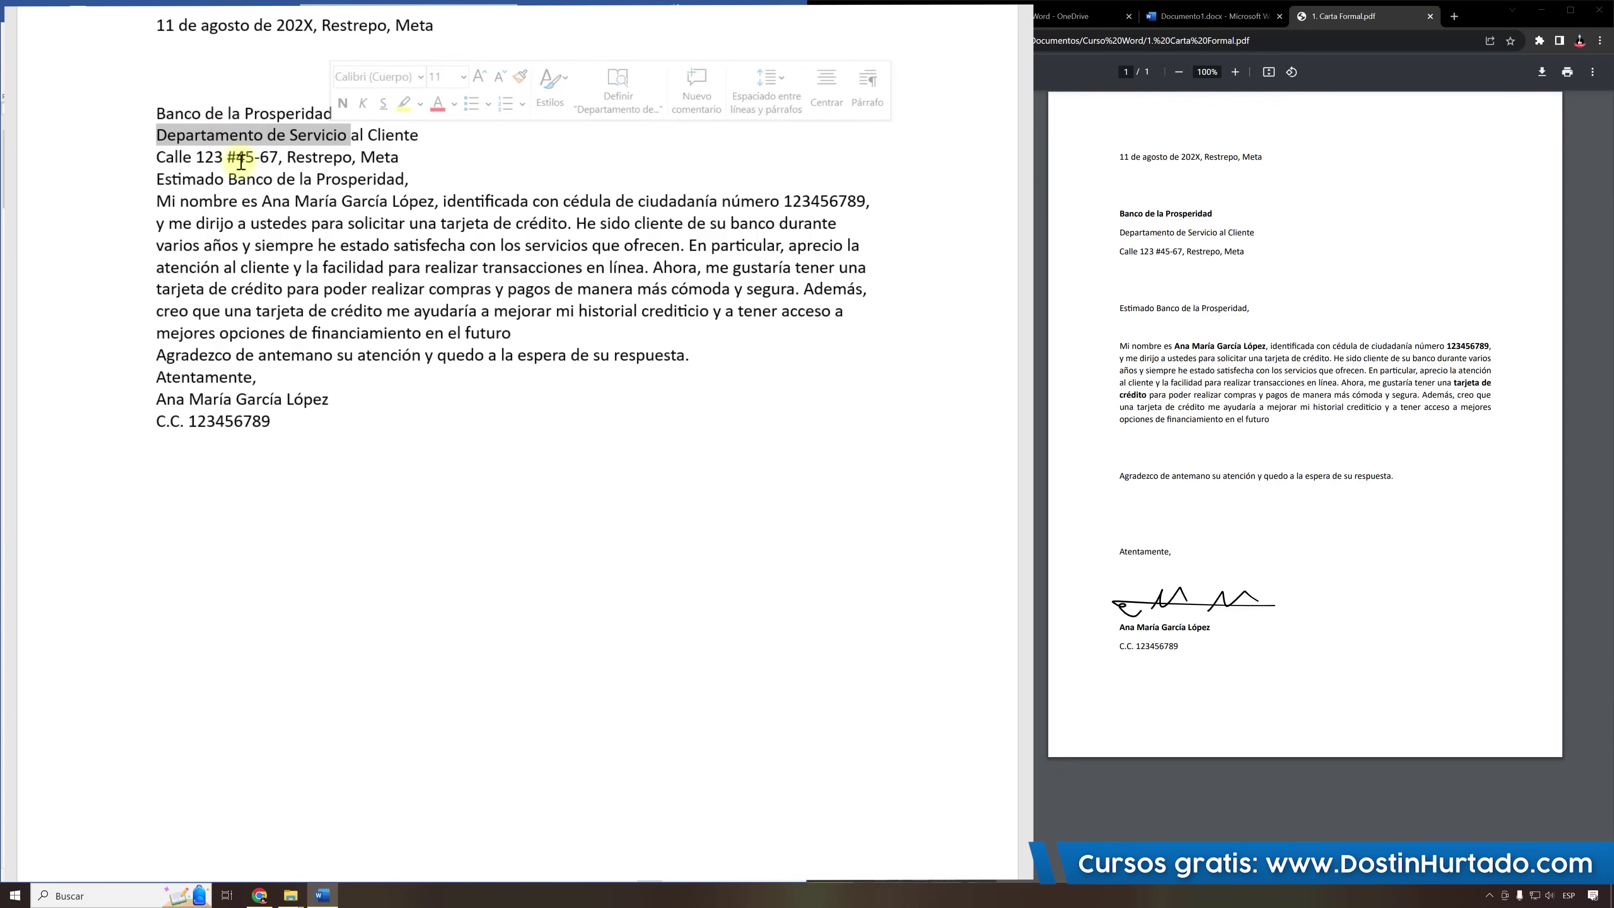
{"action": "left_click_drag", "start_coordinate": [196, 157], "coordinate": [420, 158]}
{"action": "left_click", "coordinate": [418, 158]}
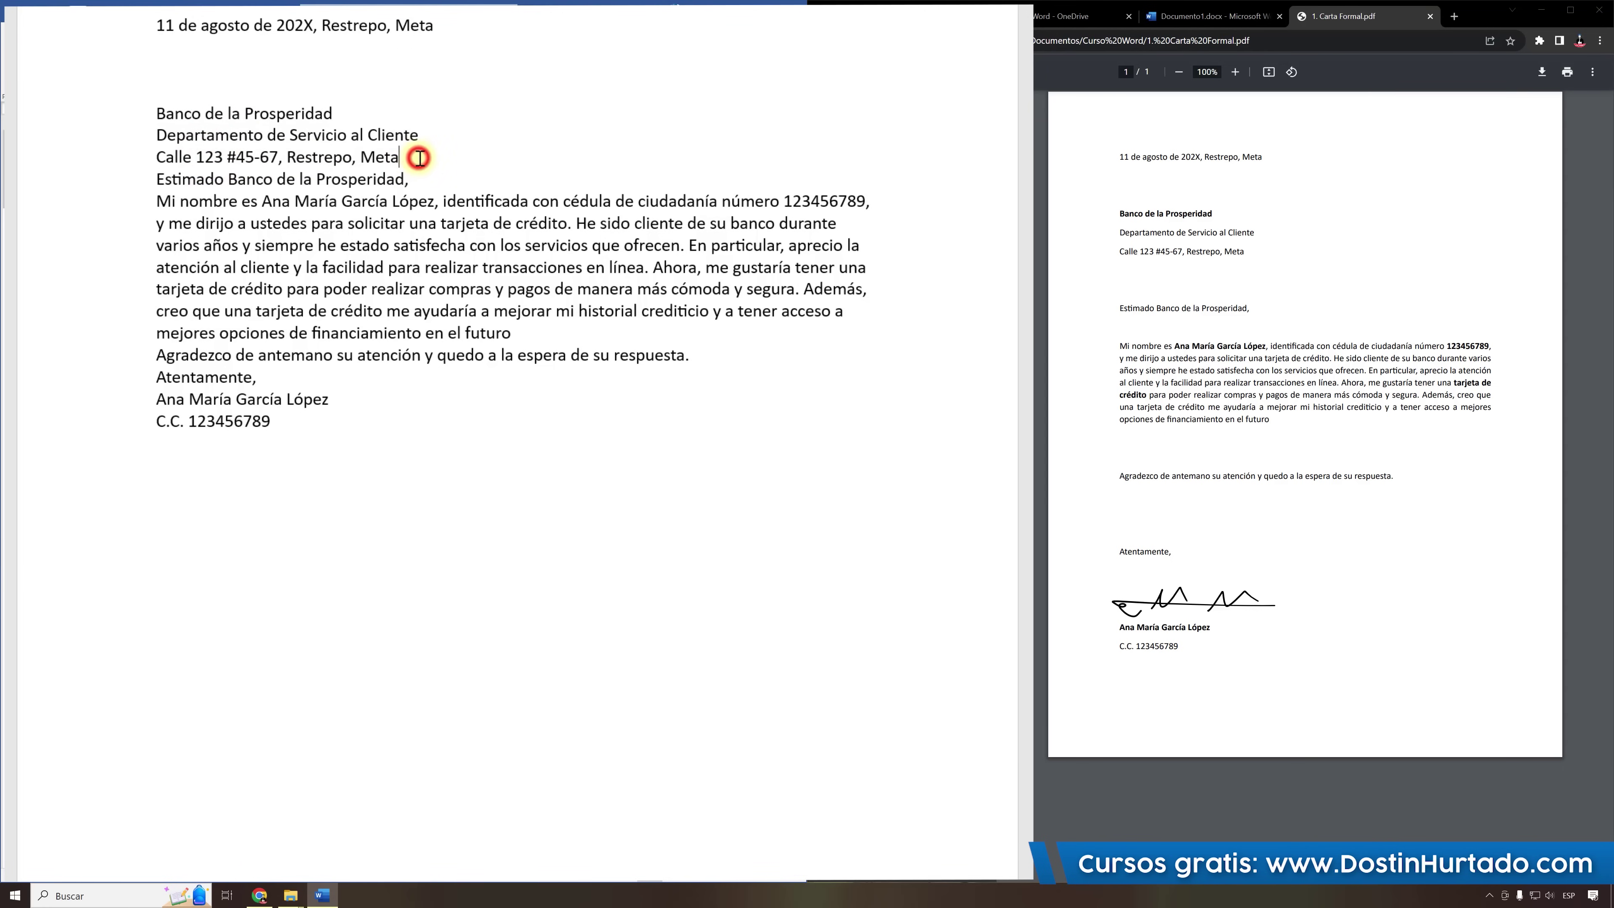
{"action": "key", "text": "Return"}
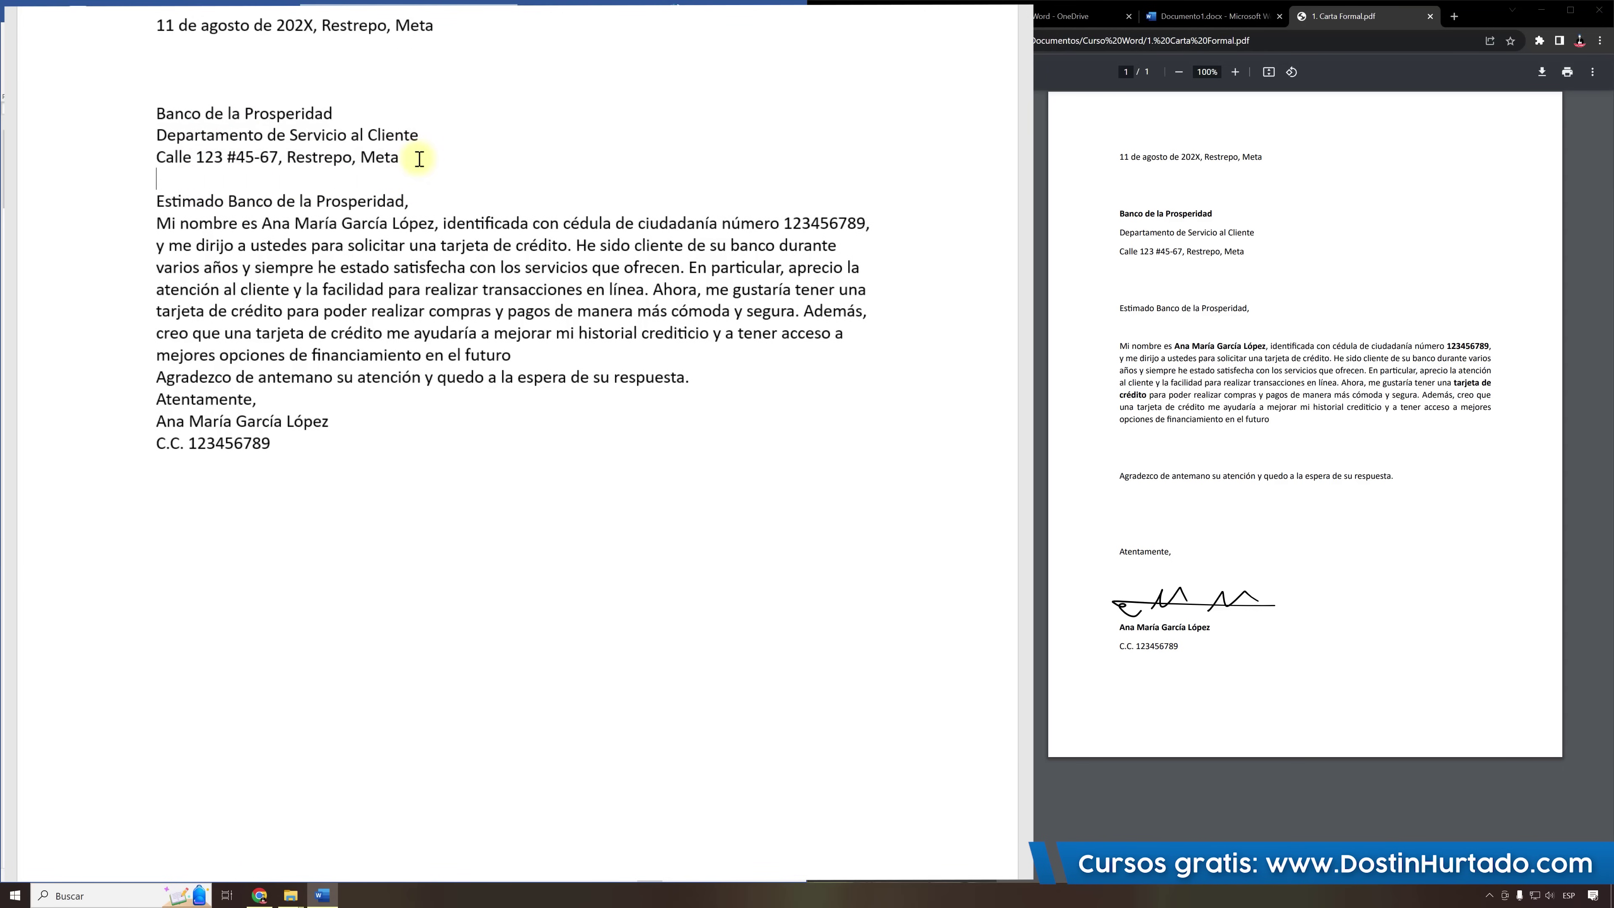
{"action": "key", "text": "Return"}
{"action": "key", "text": "Return"}
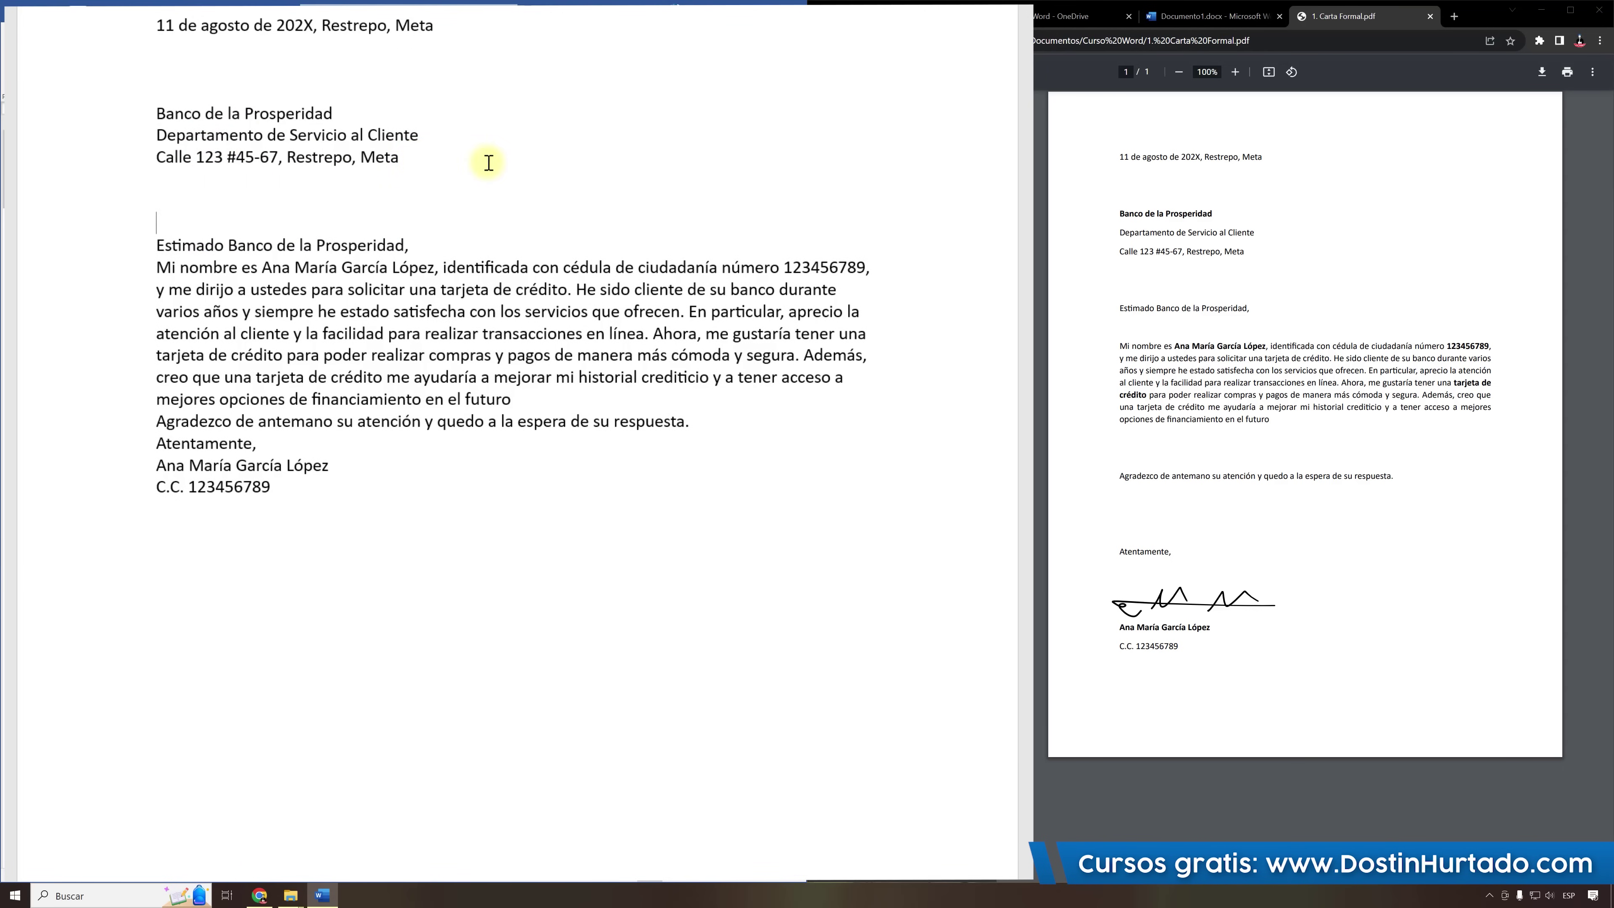
Add two blank lines after 'Estimado Banco de la Prosperidad,' before the body paragraph.
{"action": "left_click_drag", "start_coordinate": [1095, 311], "coordinate": [1251, 309]}
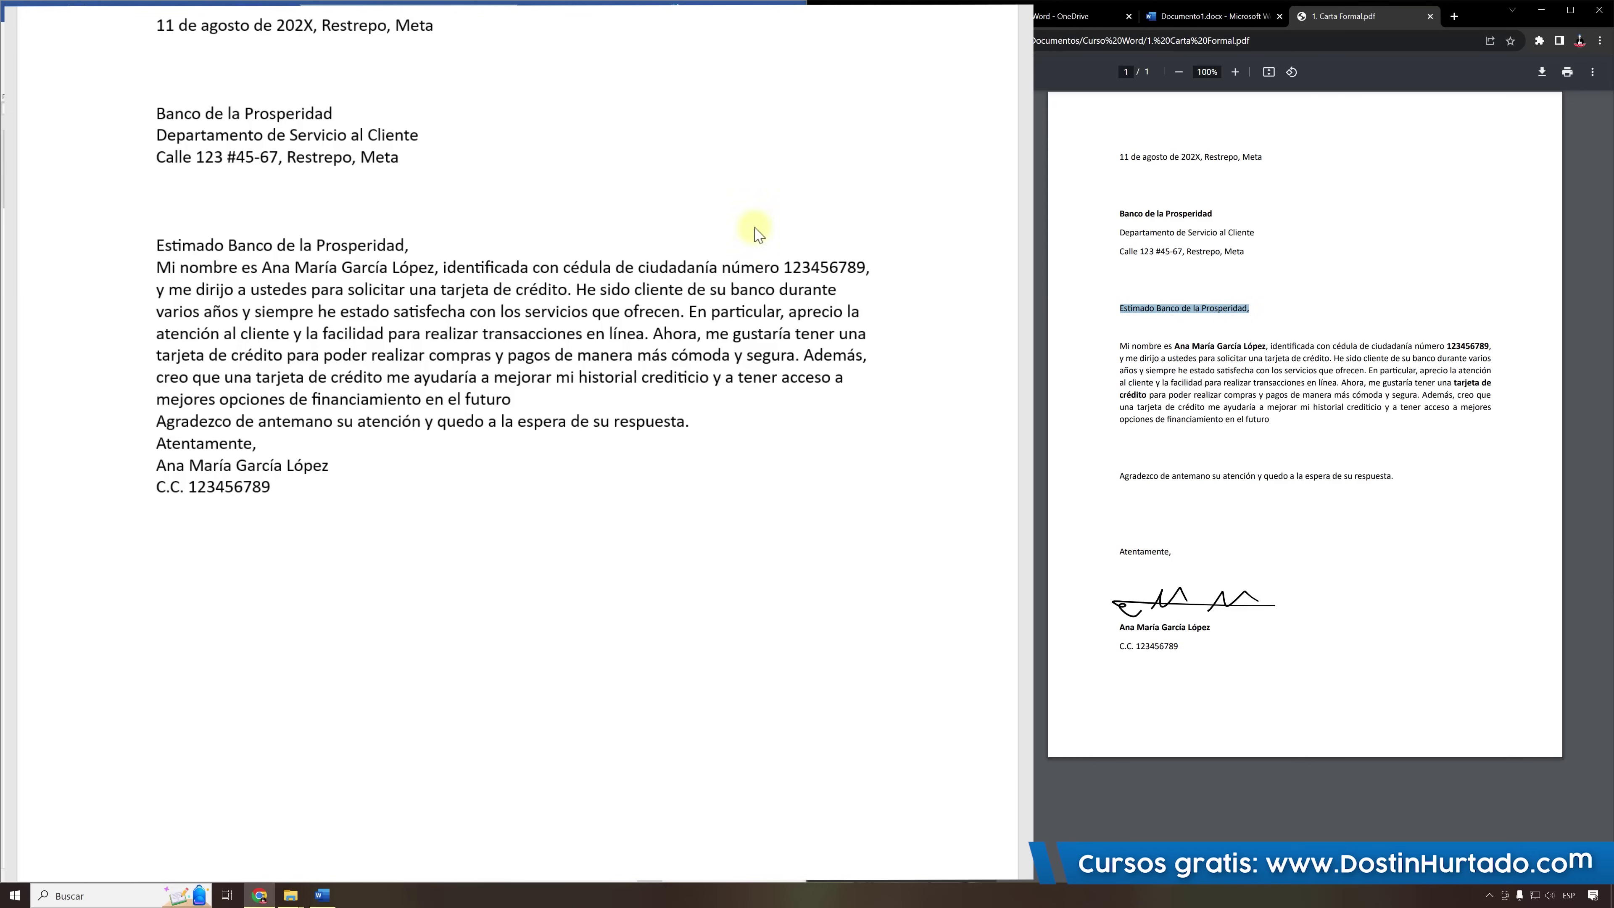
{"action": "left_click", "coordinate": [1241, 306]}
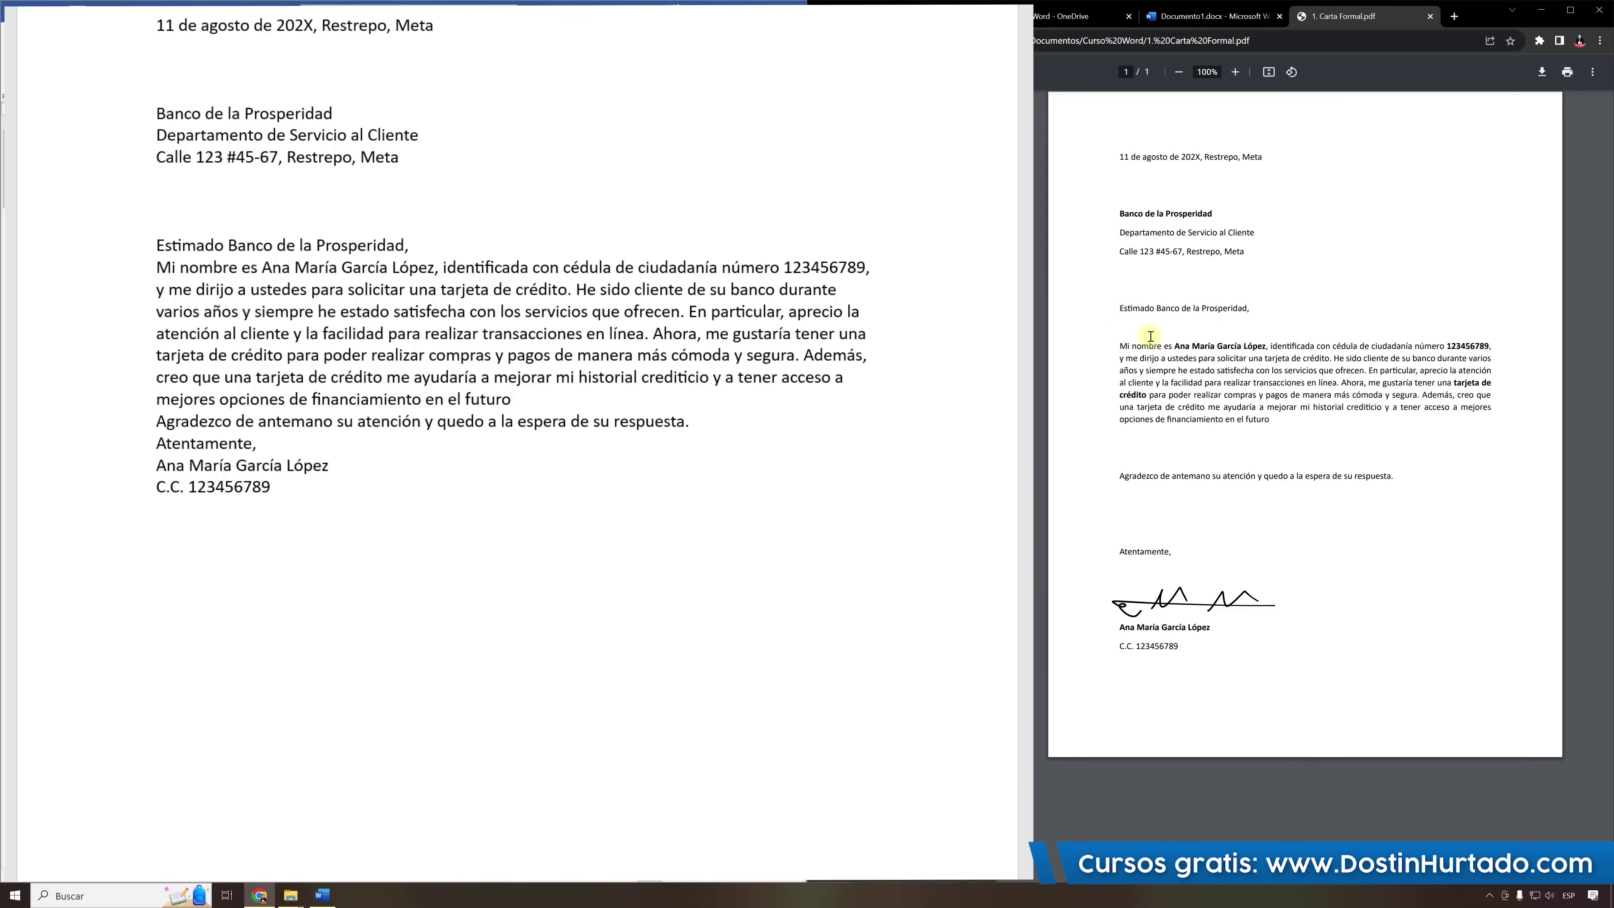
{"action": "left_click", "coordinate": [418, 247]}
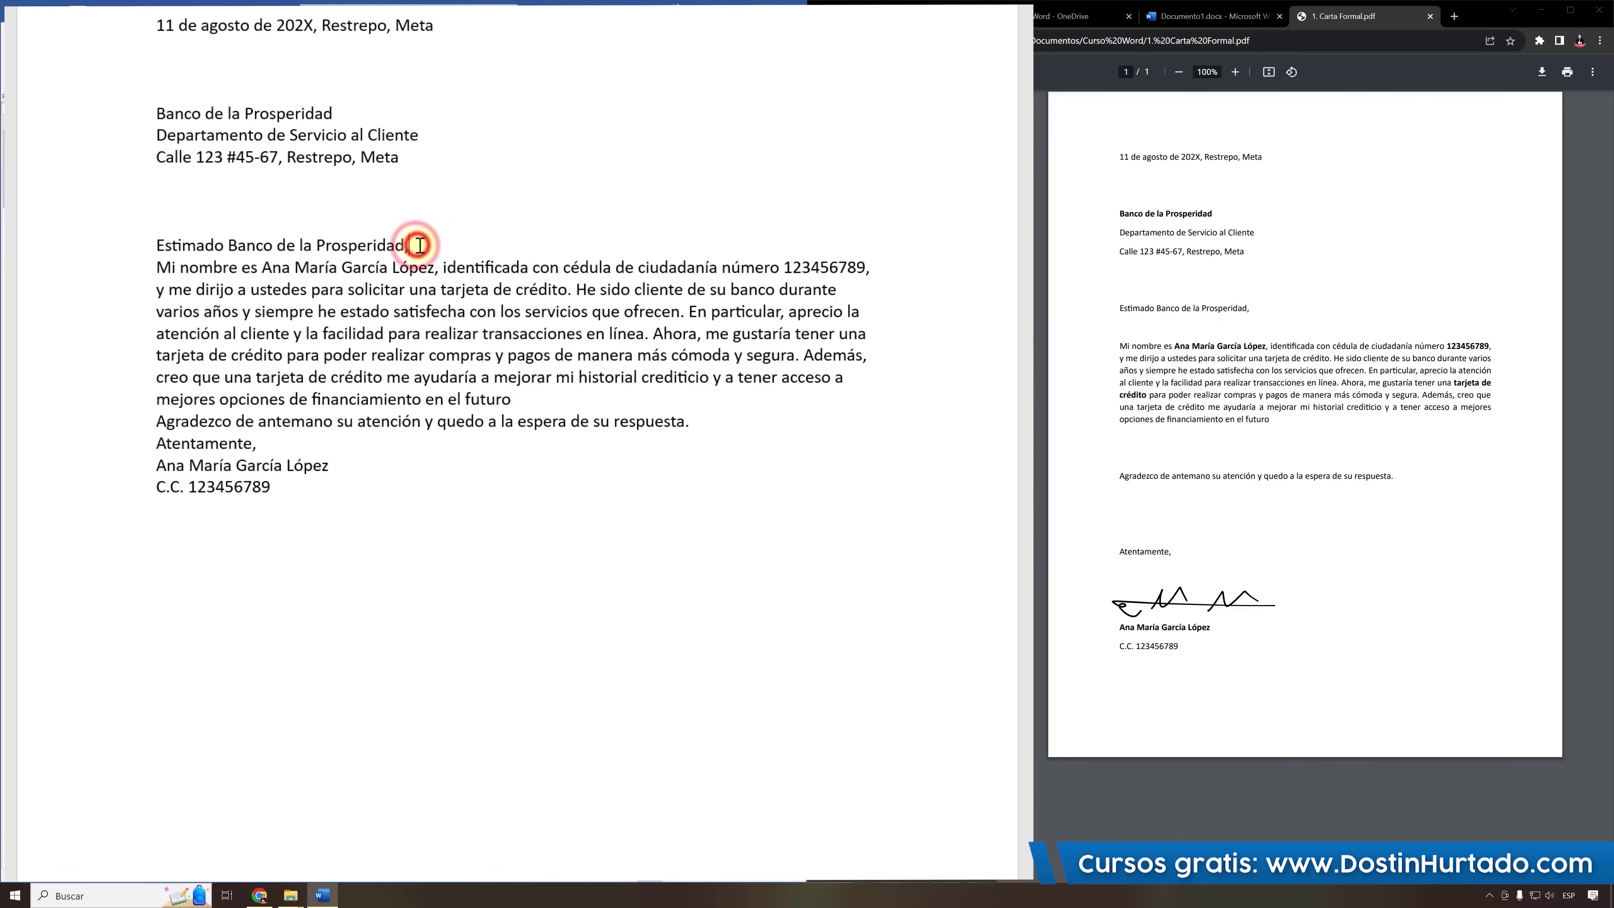
{"action": "key", "text": "Return"}
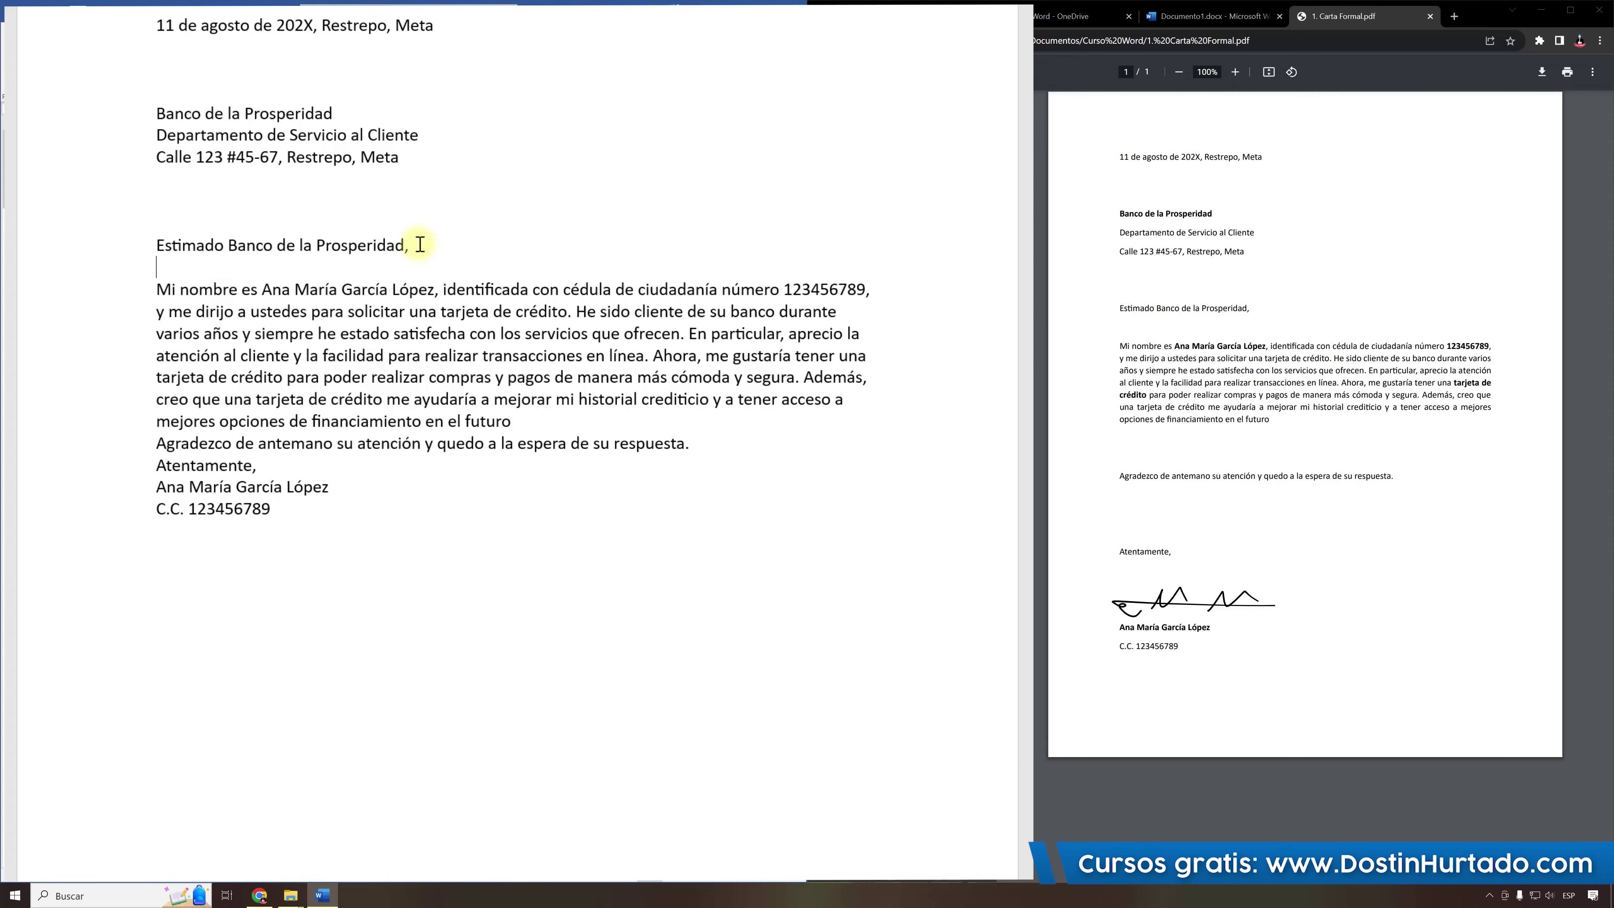
{"action": "key", "text": "Return"}
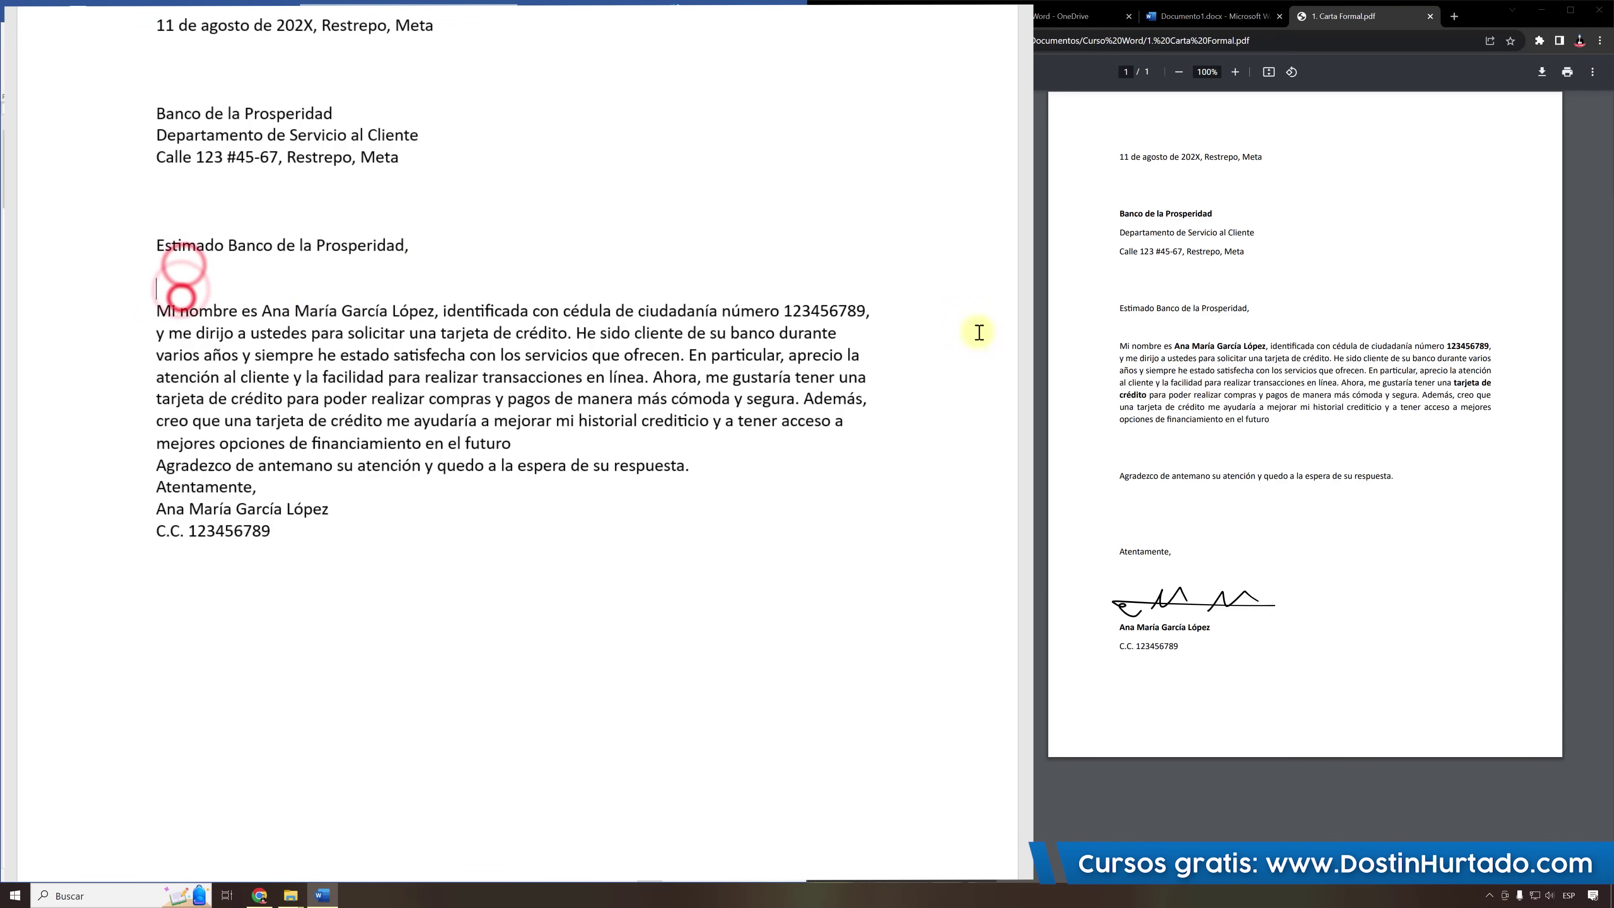
Add a blank line after the body paragraph ending in 'futuro'.
{"action": "left_click_drag", "start_coordinate": [1130, 347], "coordinate": [1270, 347]}
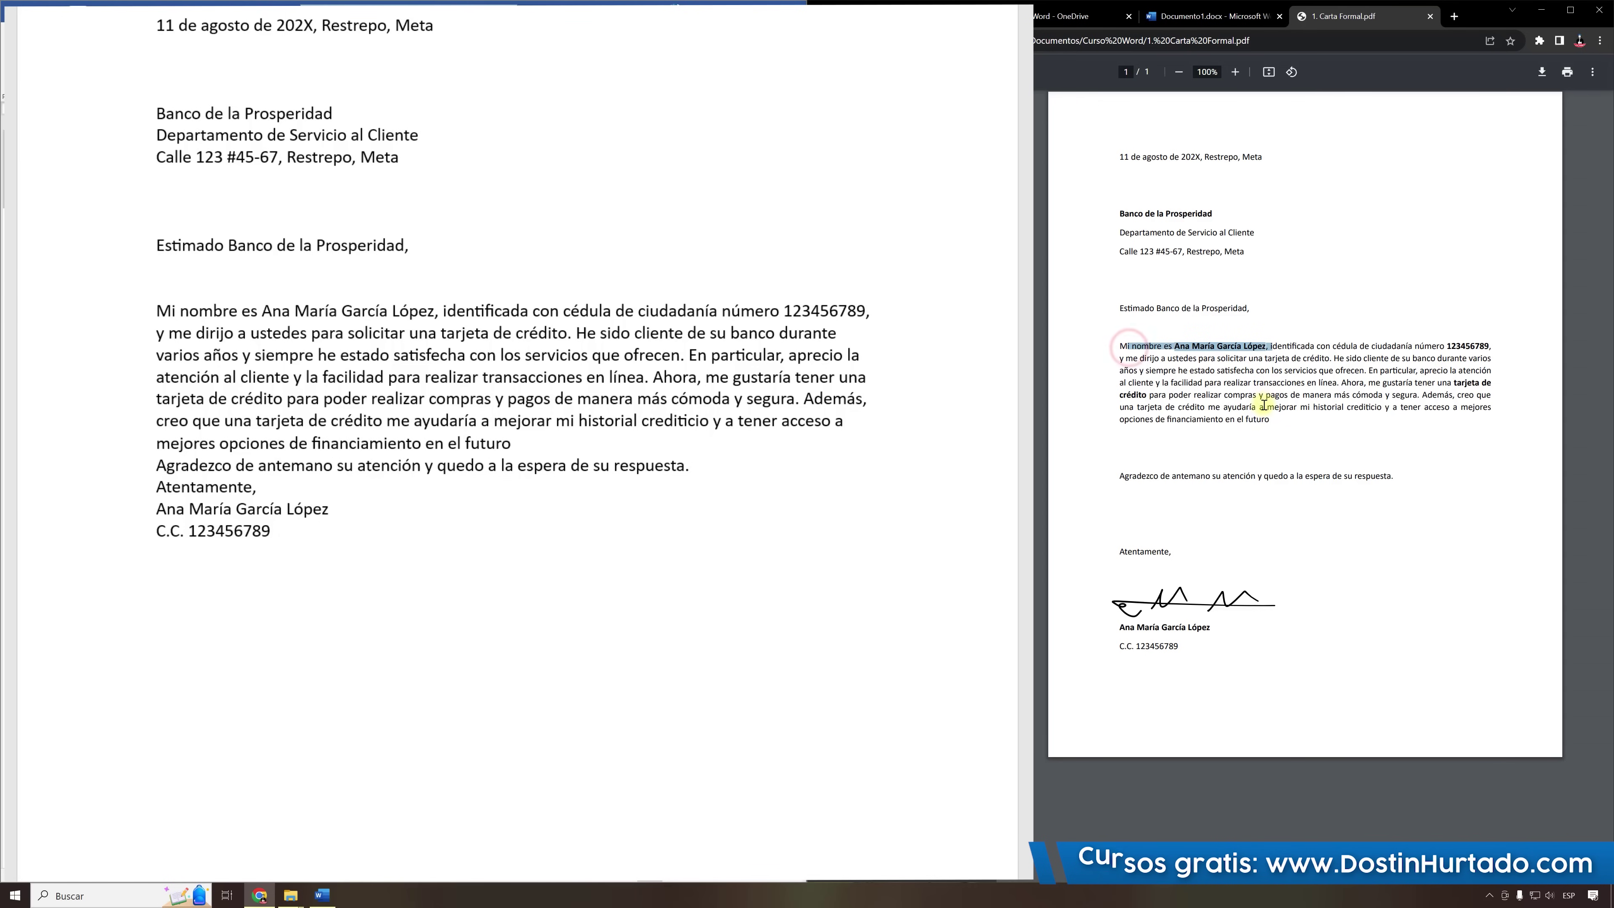
{"action": "left_click", "coordinate": [1248, 420]}
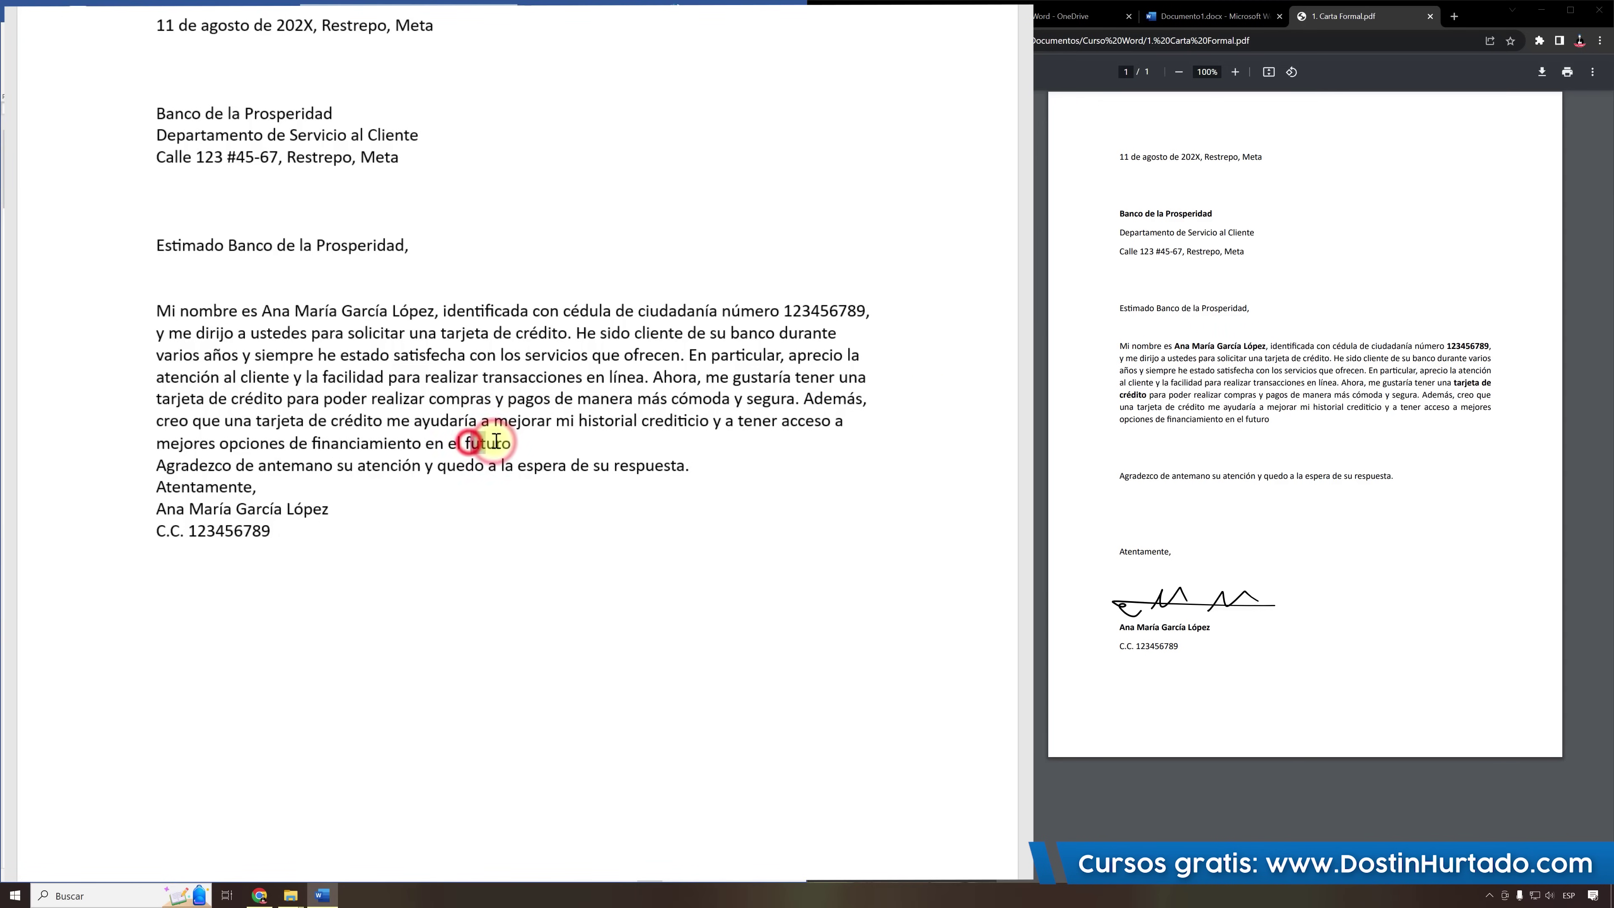
{"action": "left_click_drag", "start_coordinate": [469, 440], "coordinate": [502, 441]}
{"action": "left_click", "coordinate": [522, 441]}
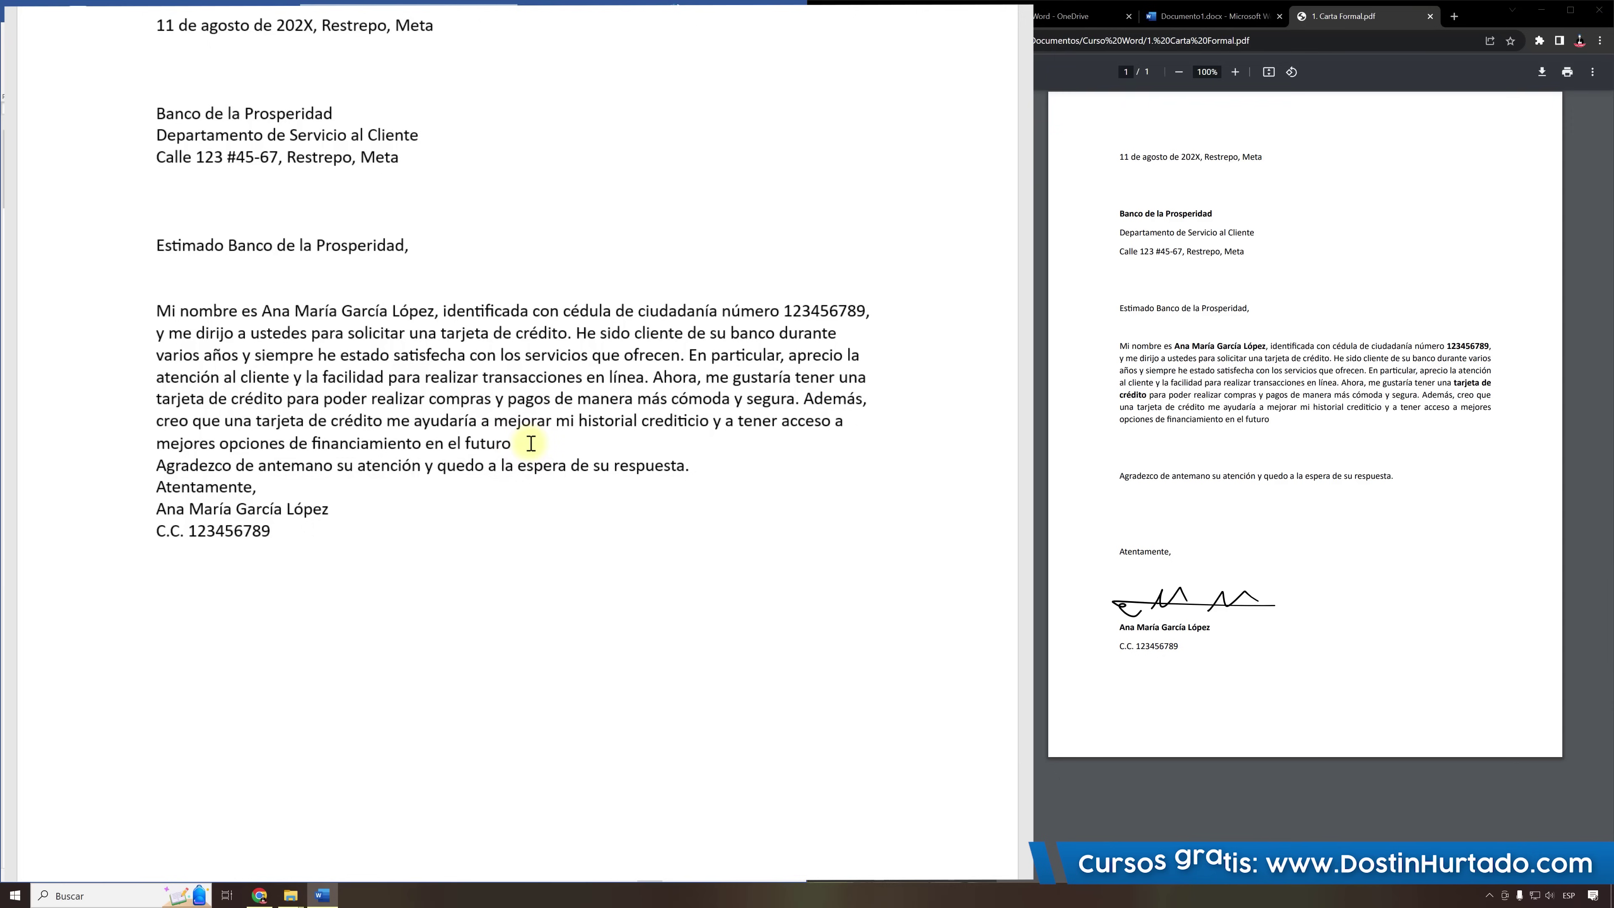
{"action": "key", "text": "Return"}
{"action": "key", "text": "Return"}
{"action": "key", "text": "Return"}
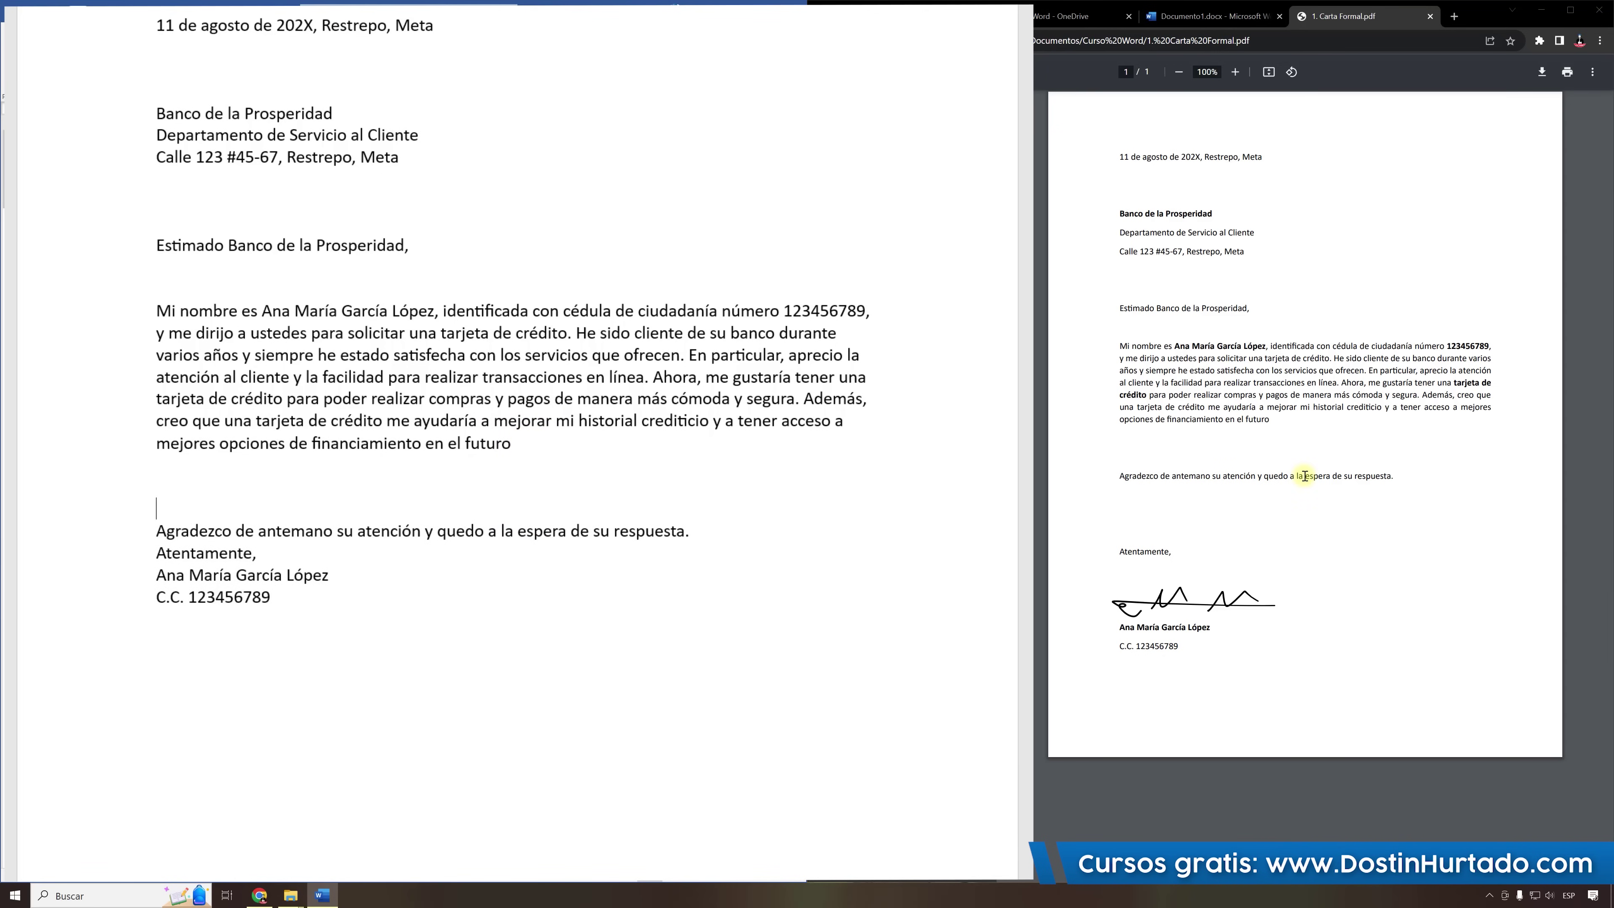
Add three blank lines after the thanks line, before 'Atentamente,'.
{"action": "left_click_drag", "start_coordinate": [1346, 476], "coordinate": [1396, 478]}
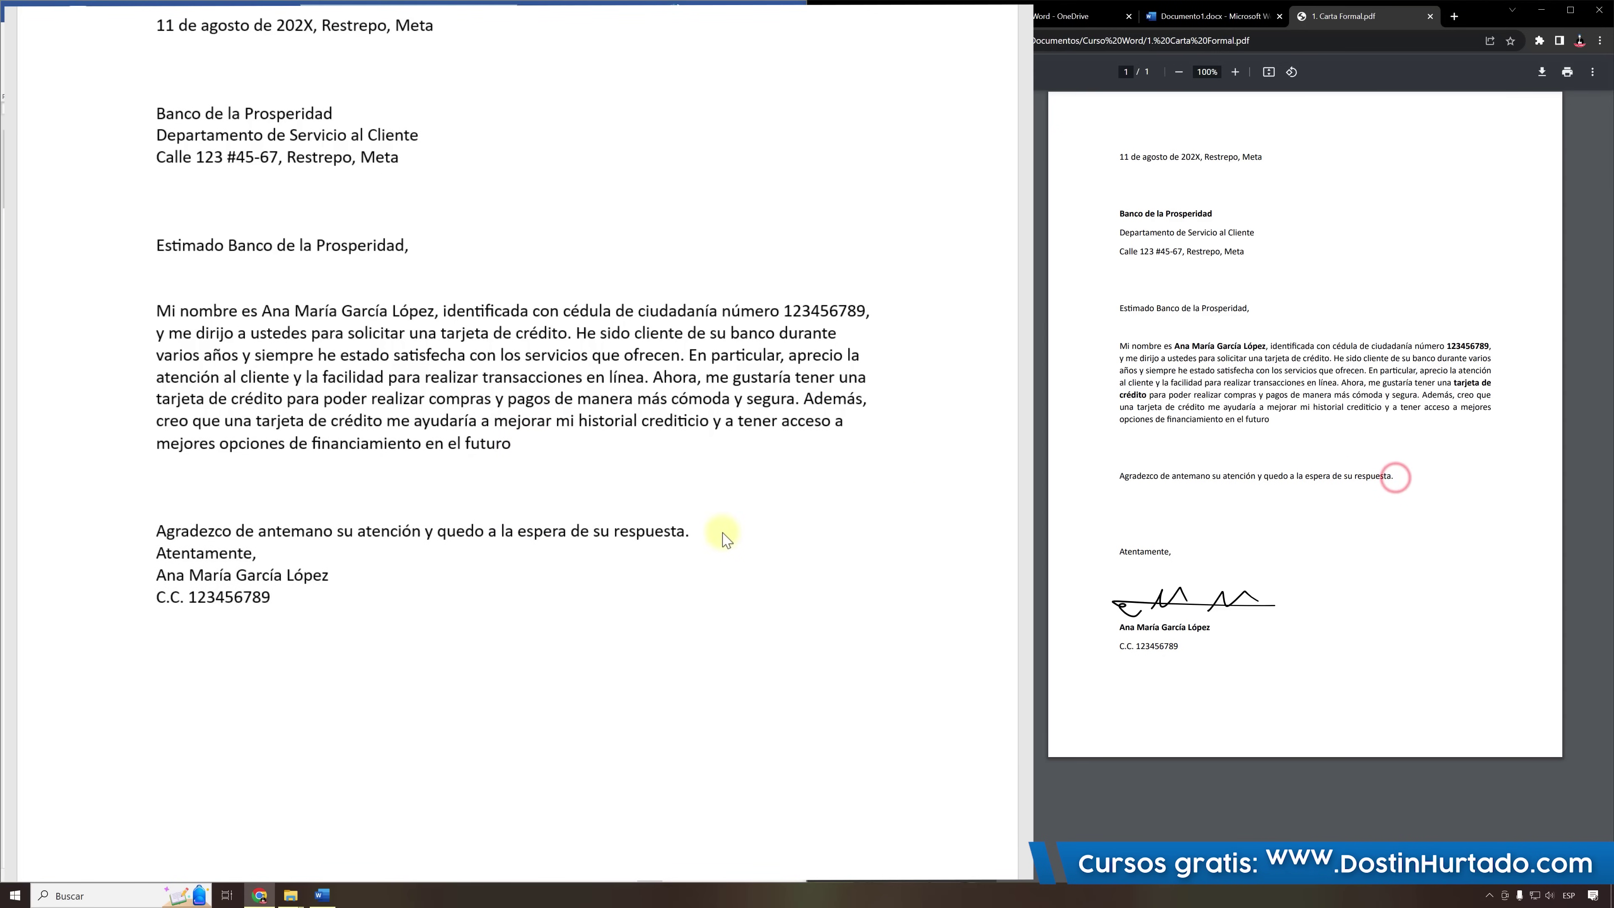
{"action": "left_click", "coordinate": [697, 533]}
{"action": "key", "text": "Return"}
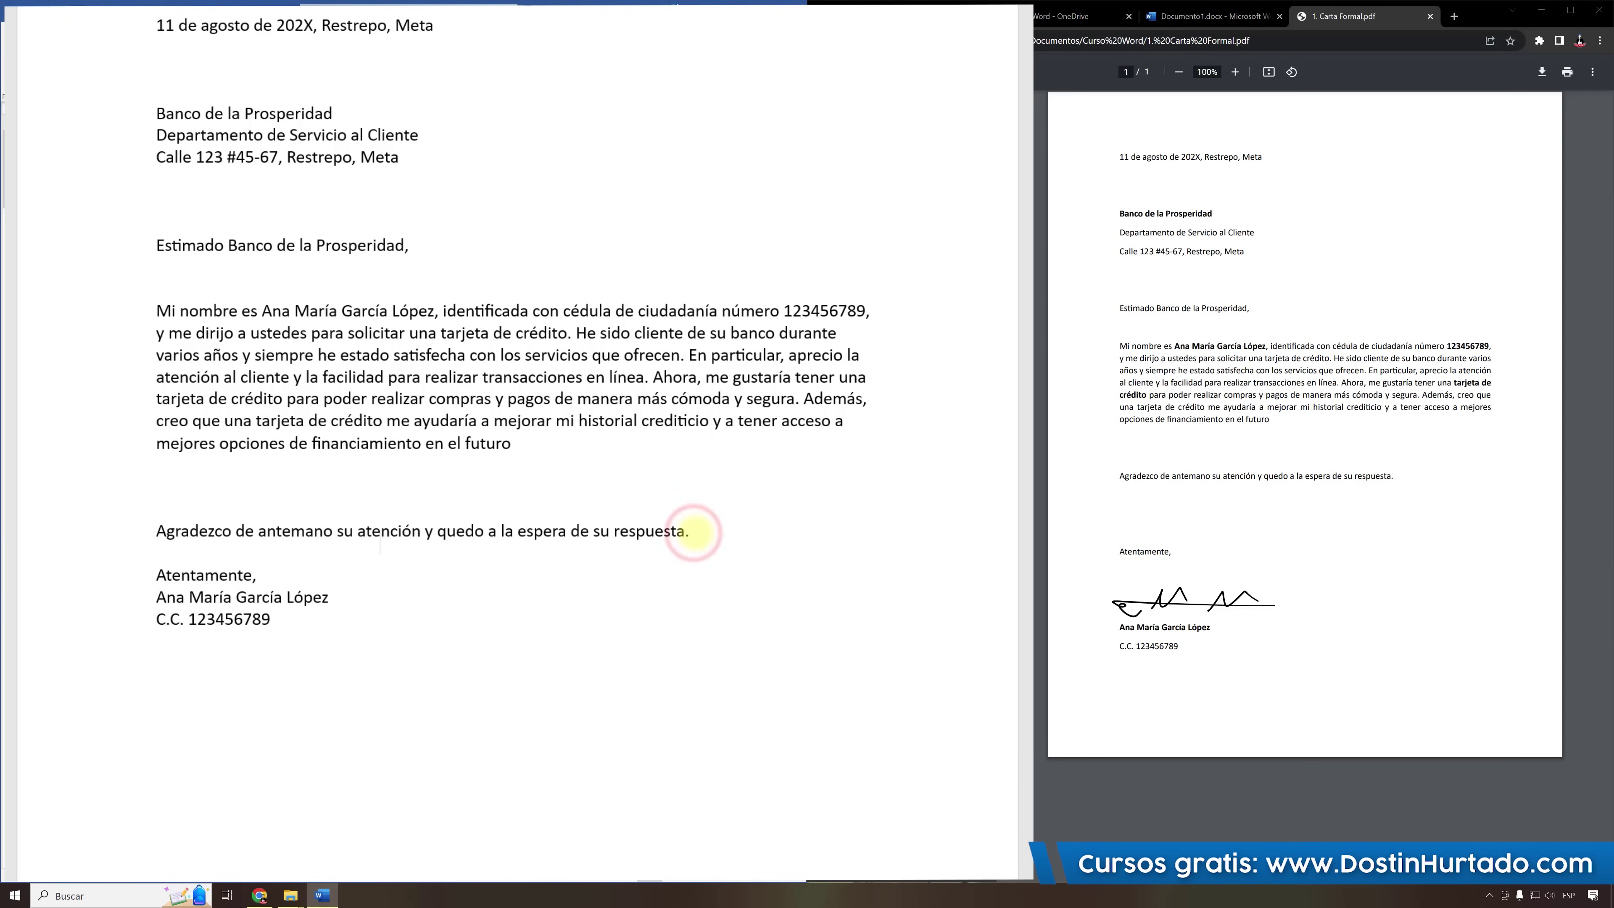
{"action": "key", "text": "Return"}
{"action": "key", "text": "Return"}
{"action": "key", "text": "Return"}
{"action": "key", "text": "Return"}
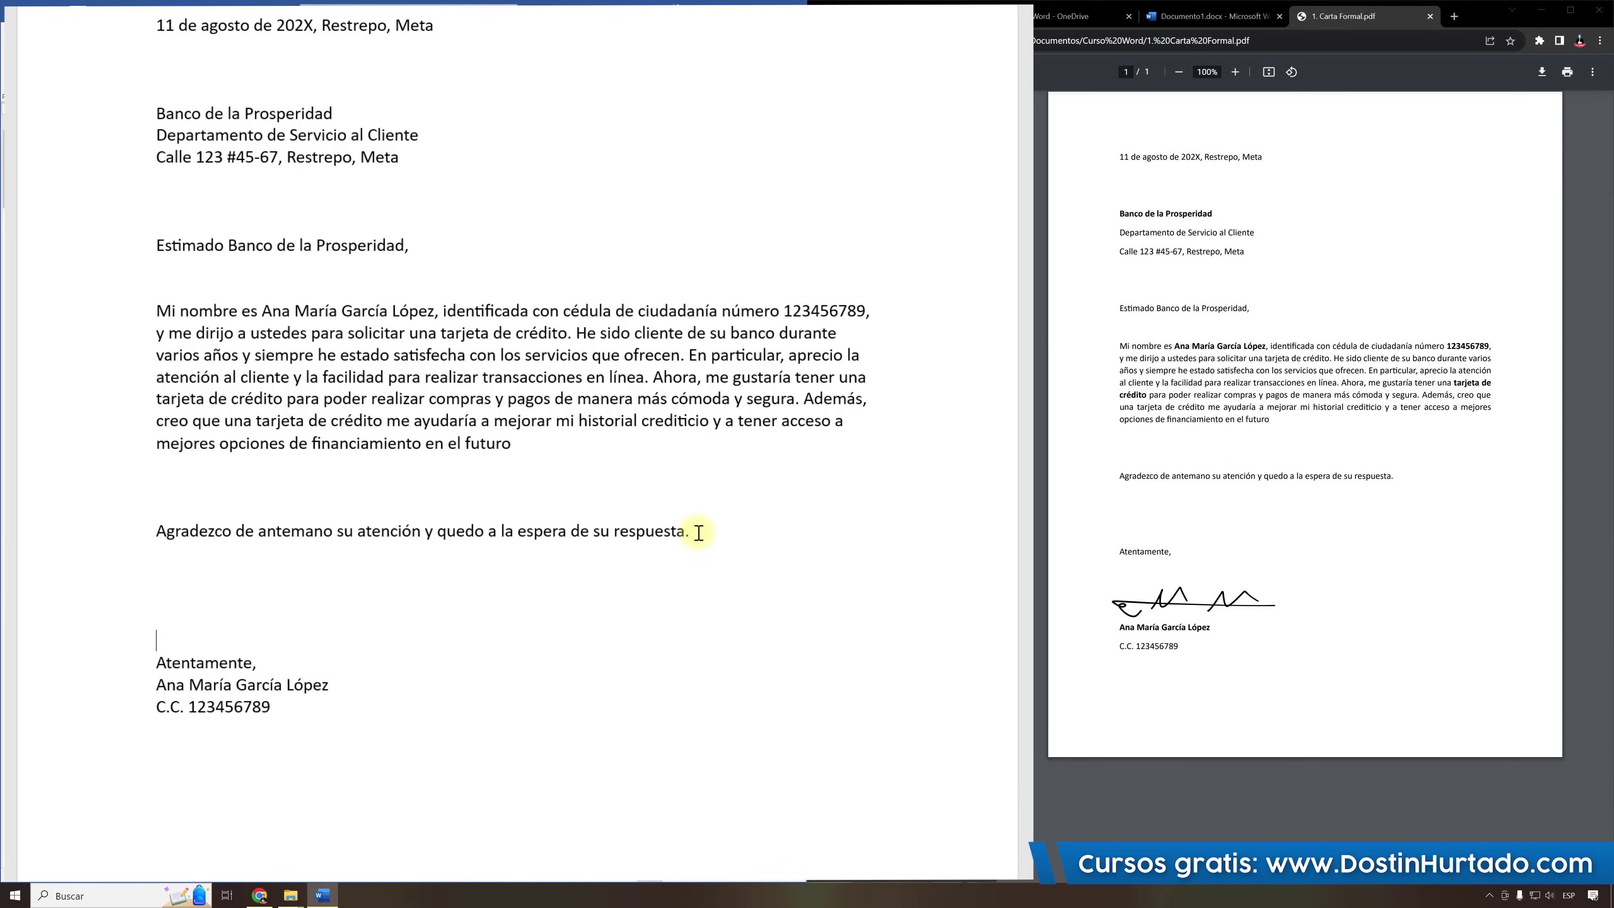
{"action": "key", "text": "Return"}
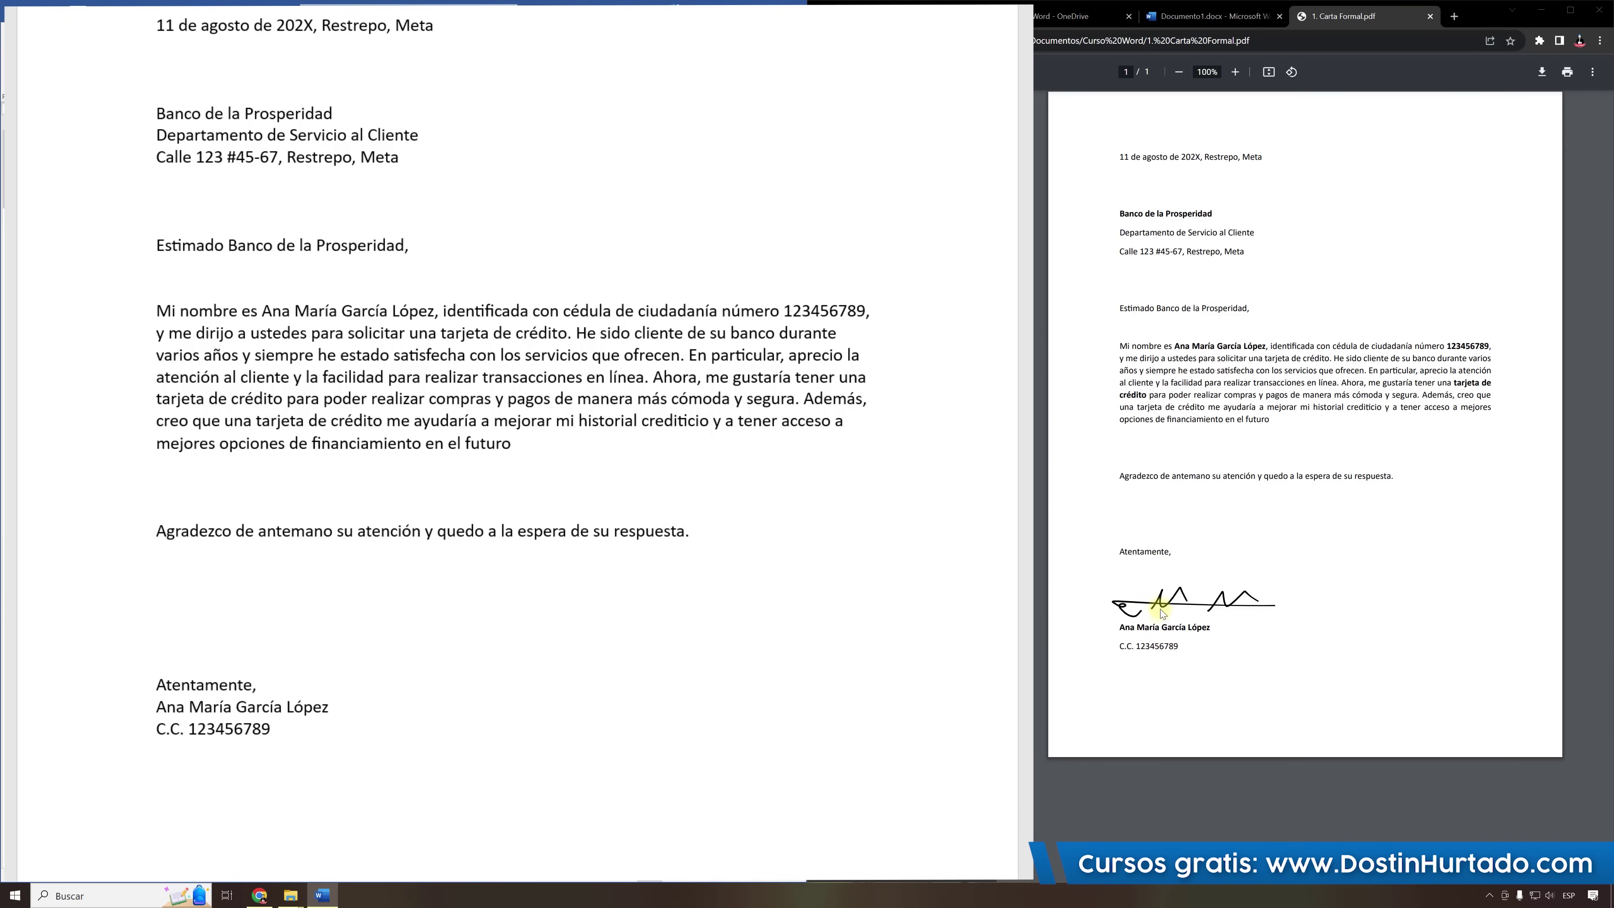
Add blank lines after 'Atentamente,' to leave room for the signature, then review the spacing.
{"action": "left_click_drag", "start_coordinate": [1121, 552], "coordinate": [1169, 551]}
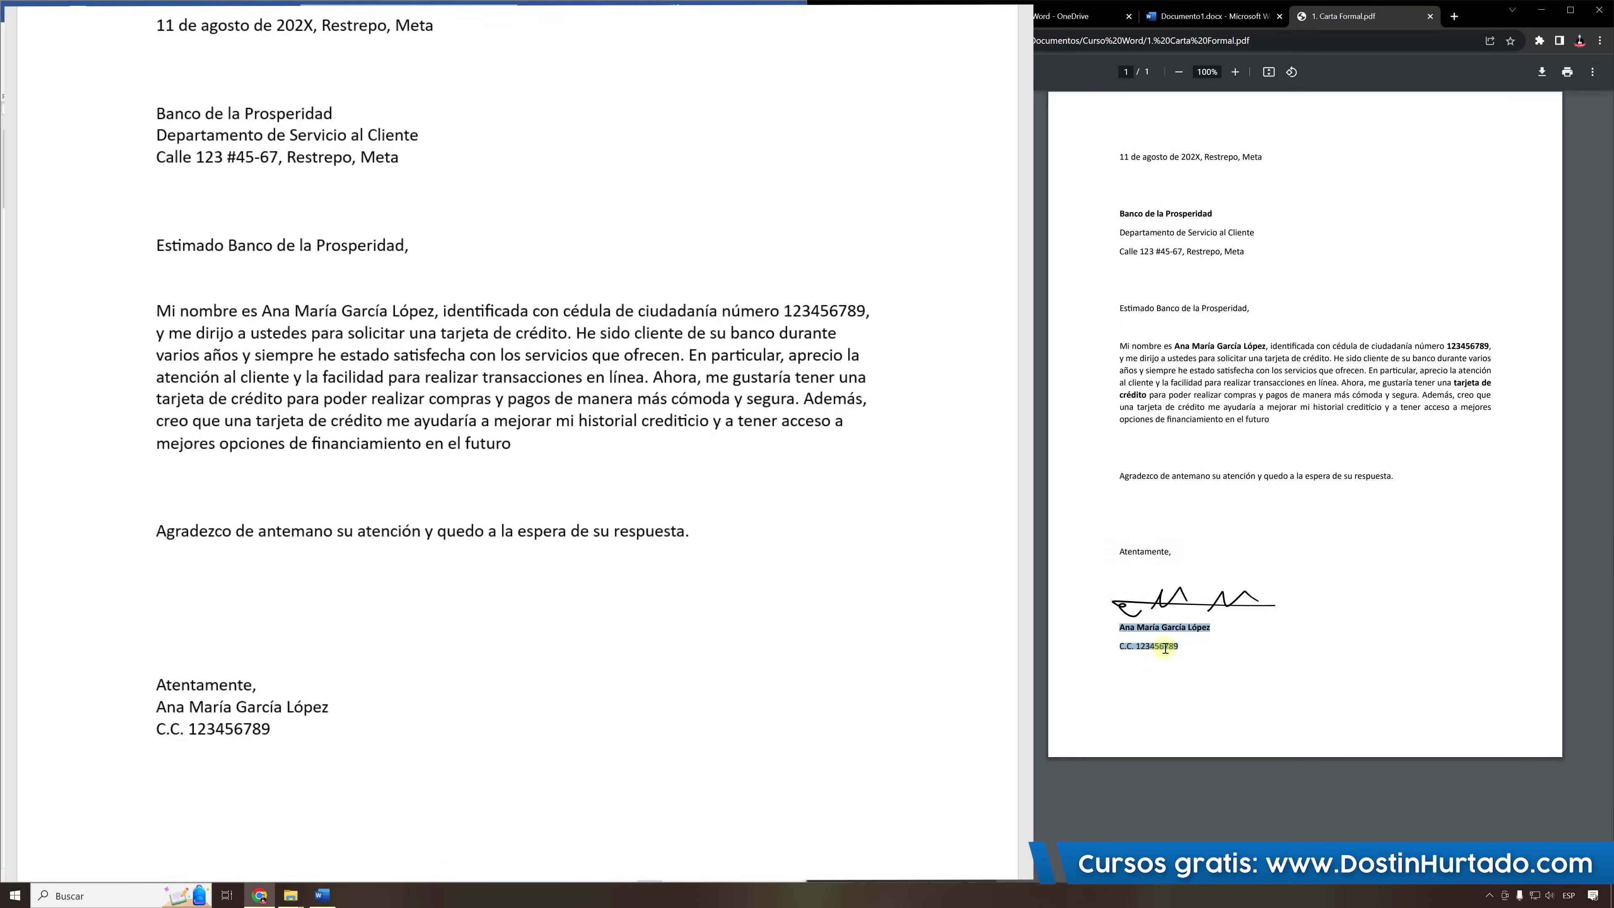
{"action": "left_click", "coordinate": [265, 690]}
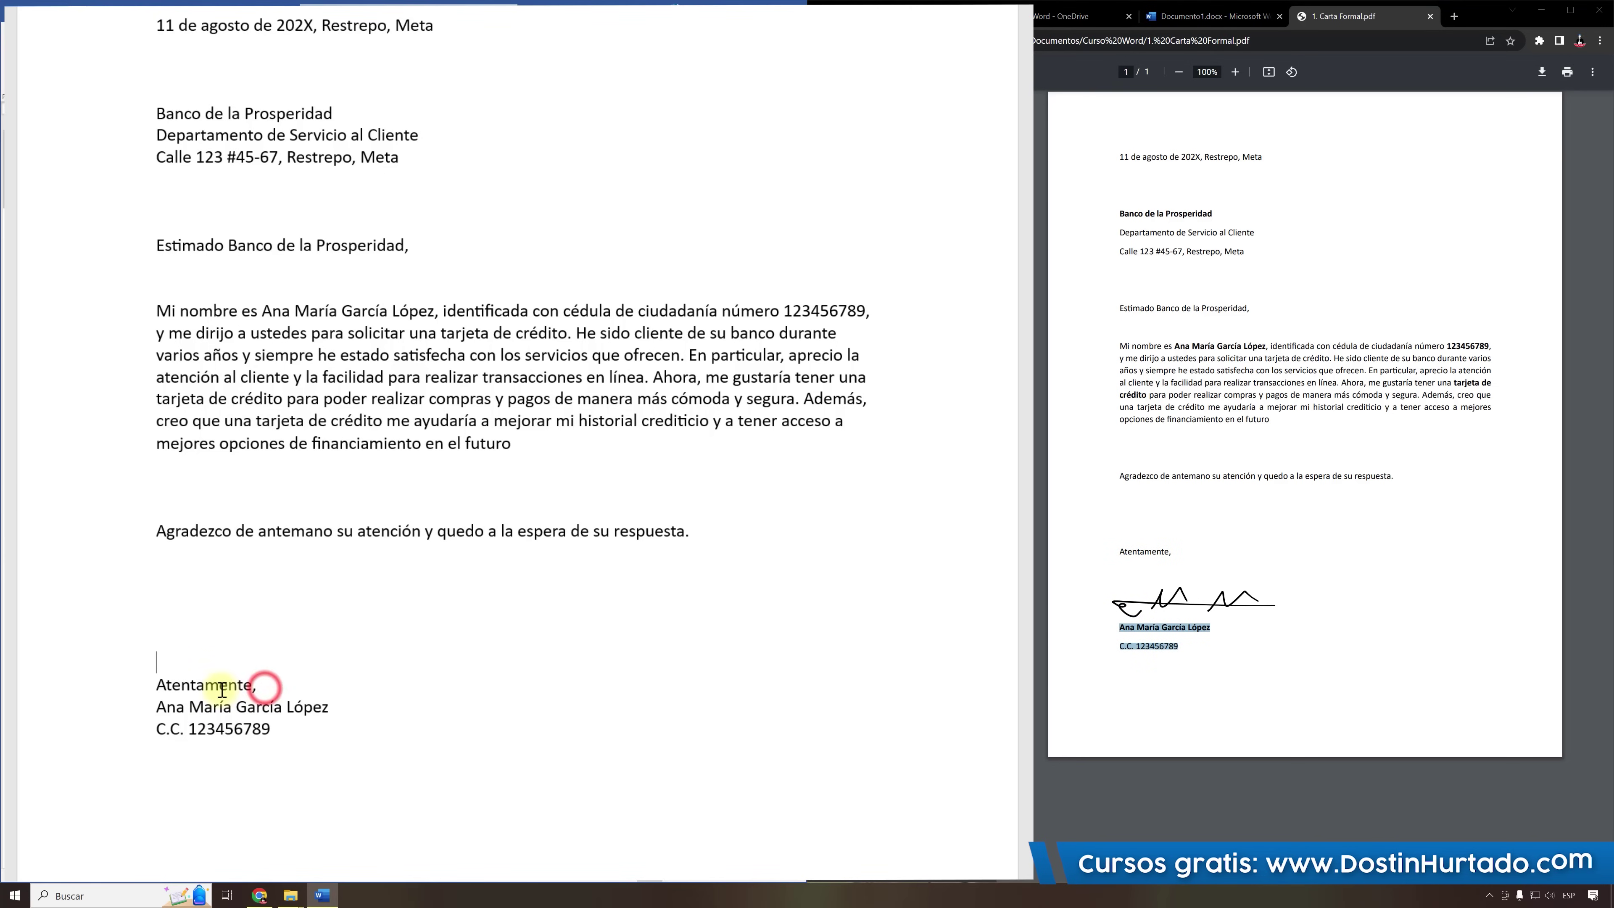
{"action": "key", "text": "Return"}
{"action": "key", "text": "Return"}
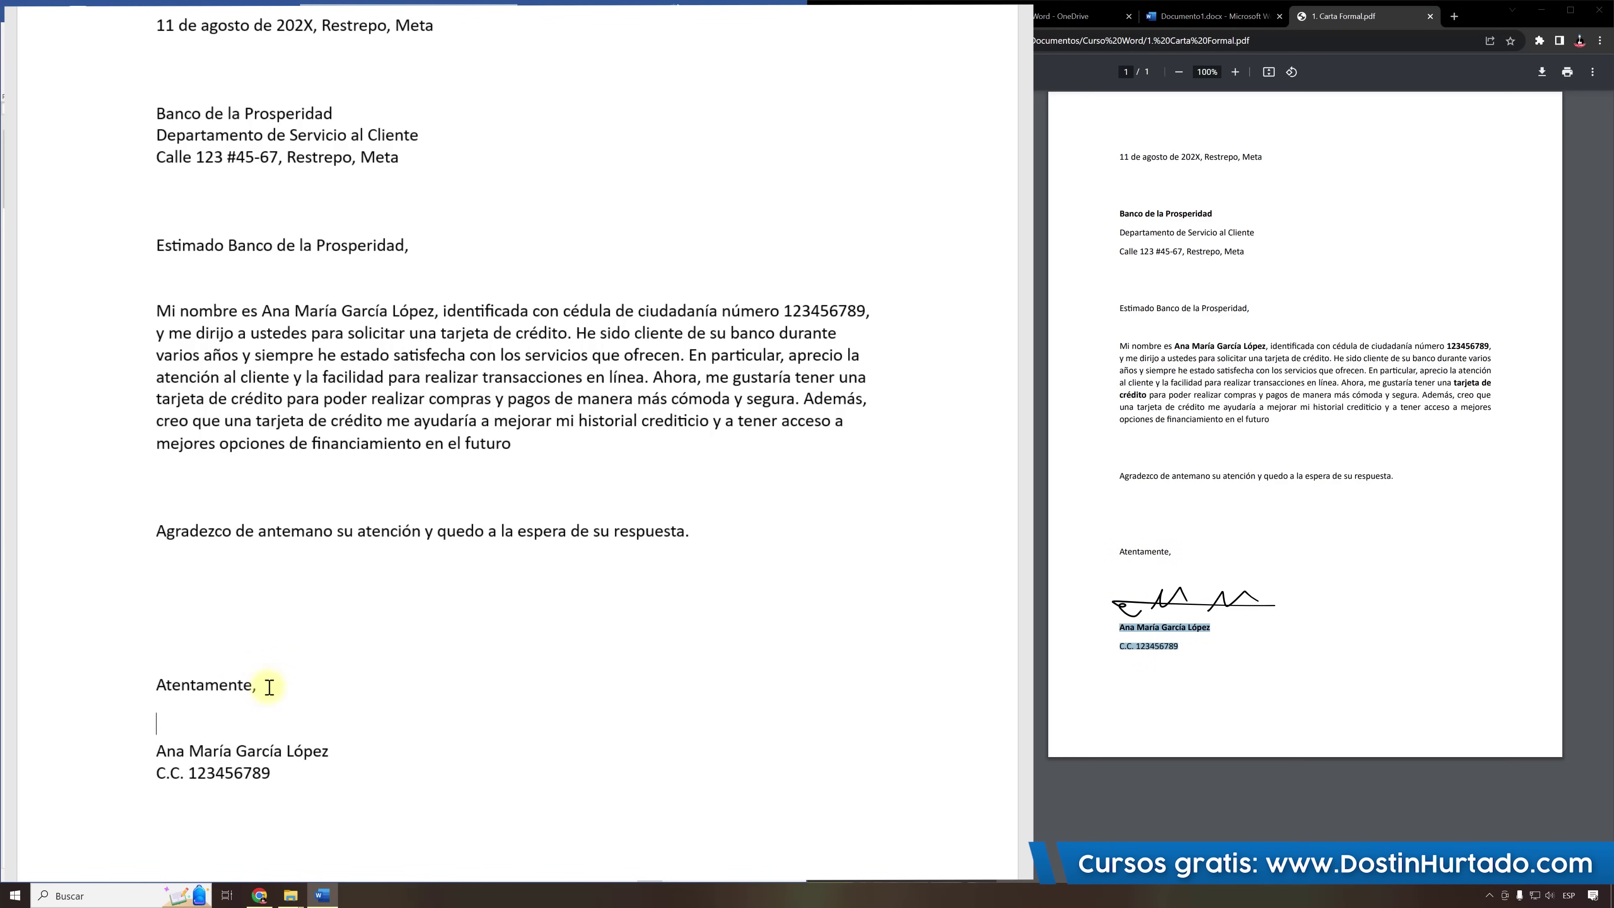
{"action": "key", "text": "Return"}
{"action": "key", "text": "Return"}
{"action": "key", "text": "Return"}
{"action": "key", "text": "Return"}
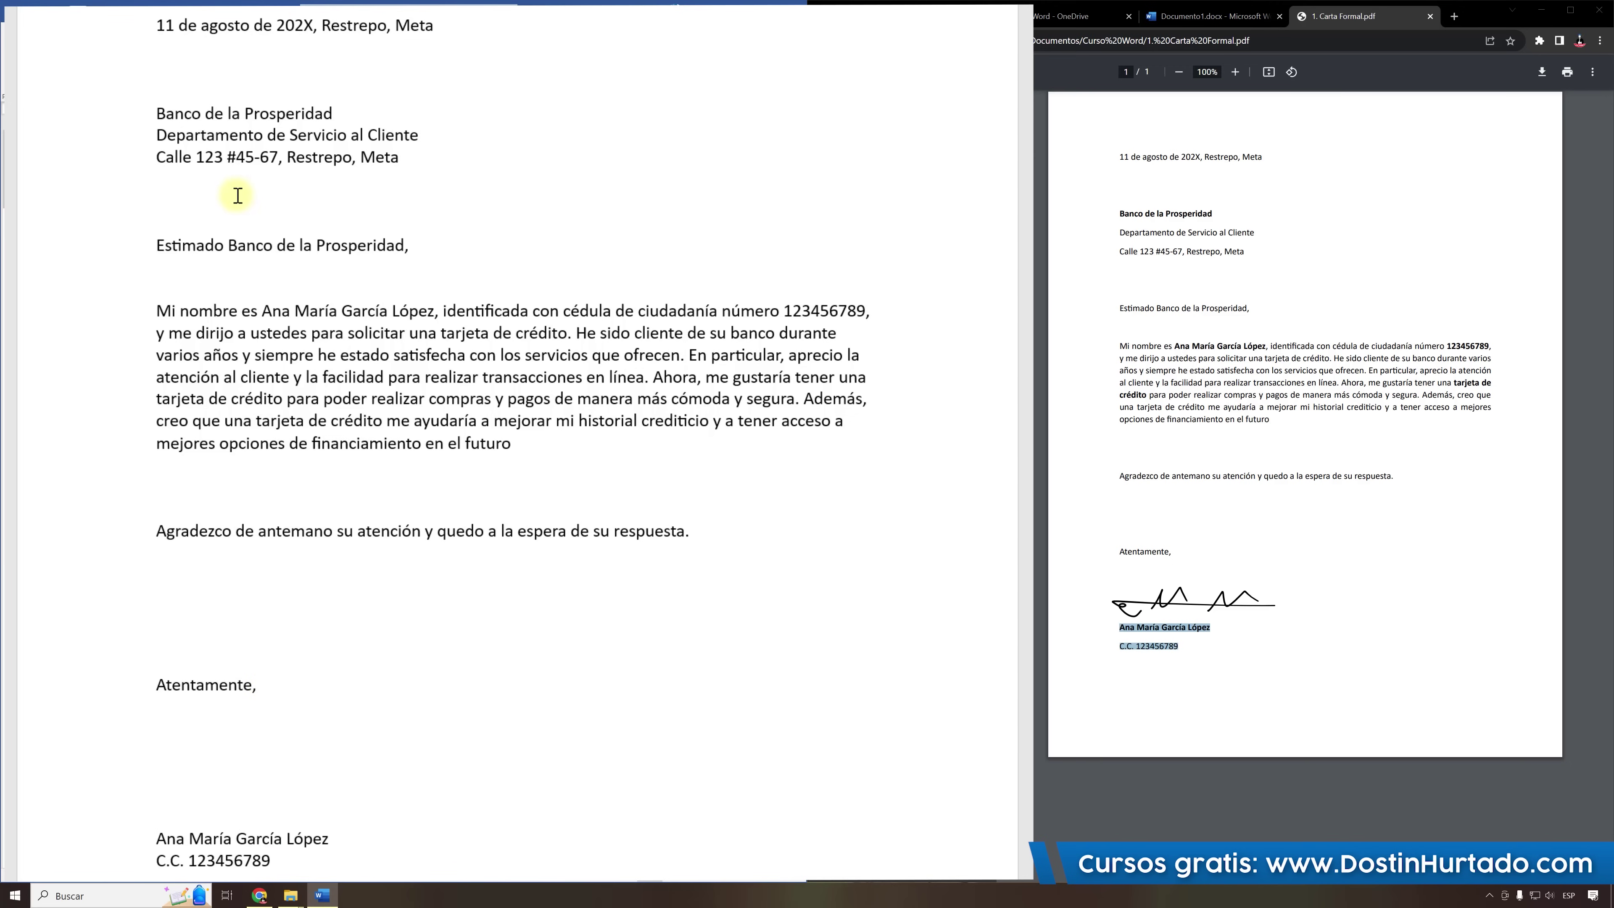
{"action": "left_click_drag", "start_coordinate": [193, 34], "coordinate": [272, 712]}
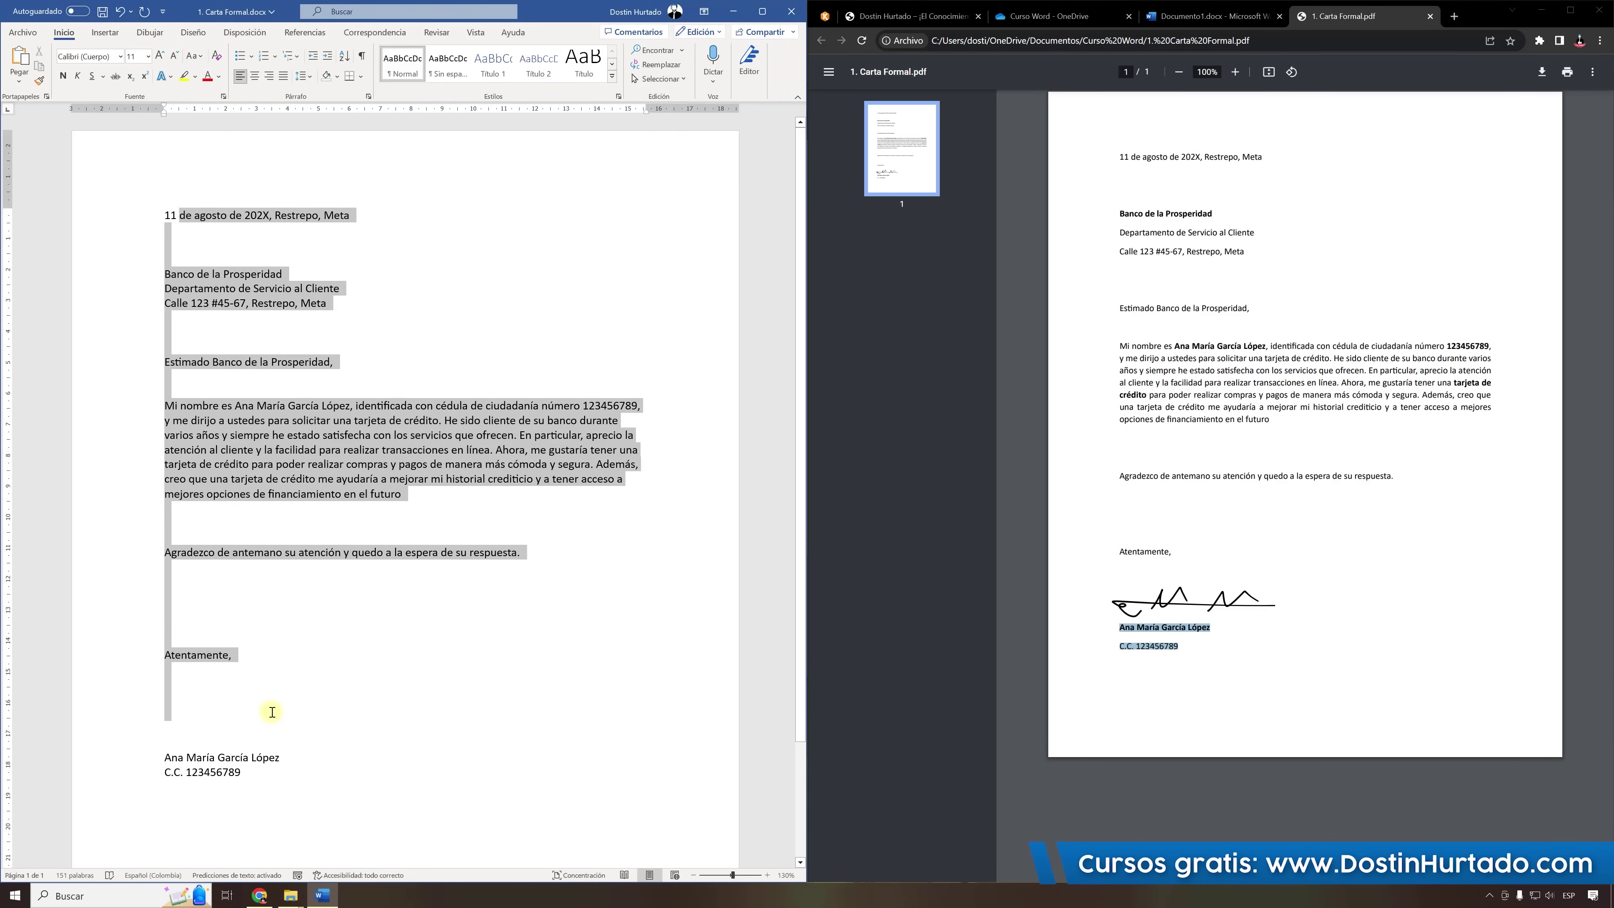
{"action": "left_click_drag", "start_coordinate": [274, 741], "coordinate": [274, 715]}
{"action": "left_click", "coordinate": [260, 623]}
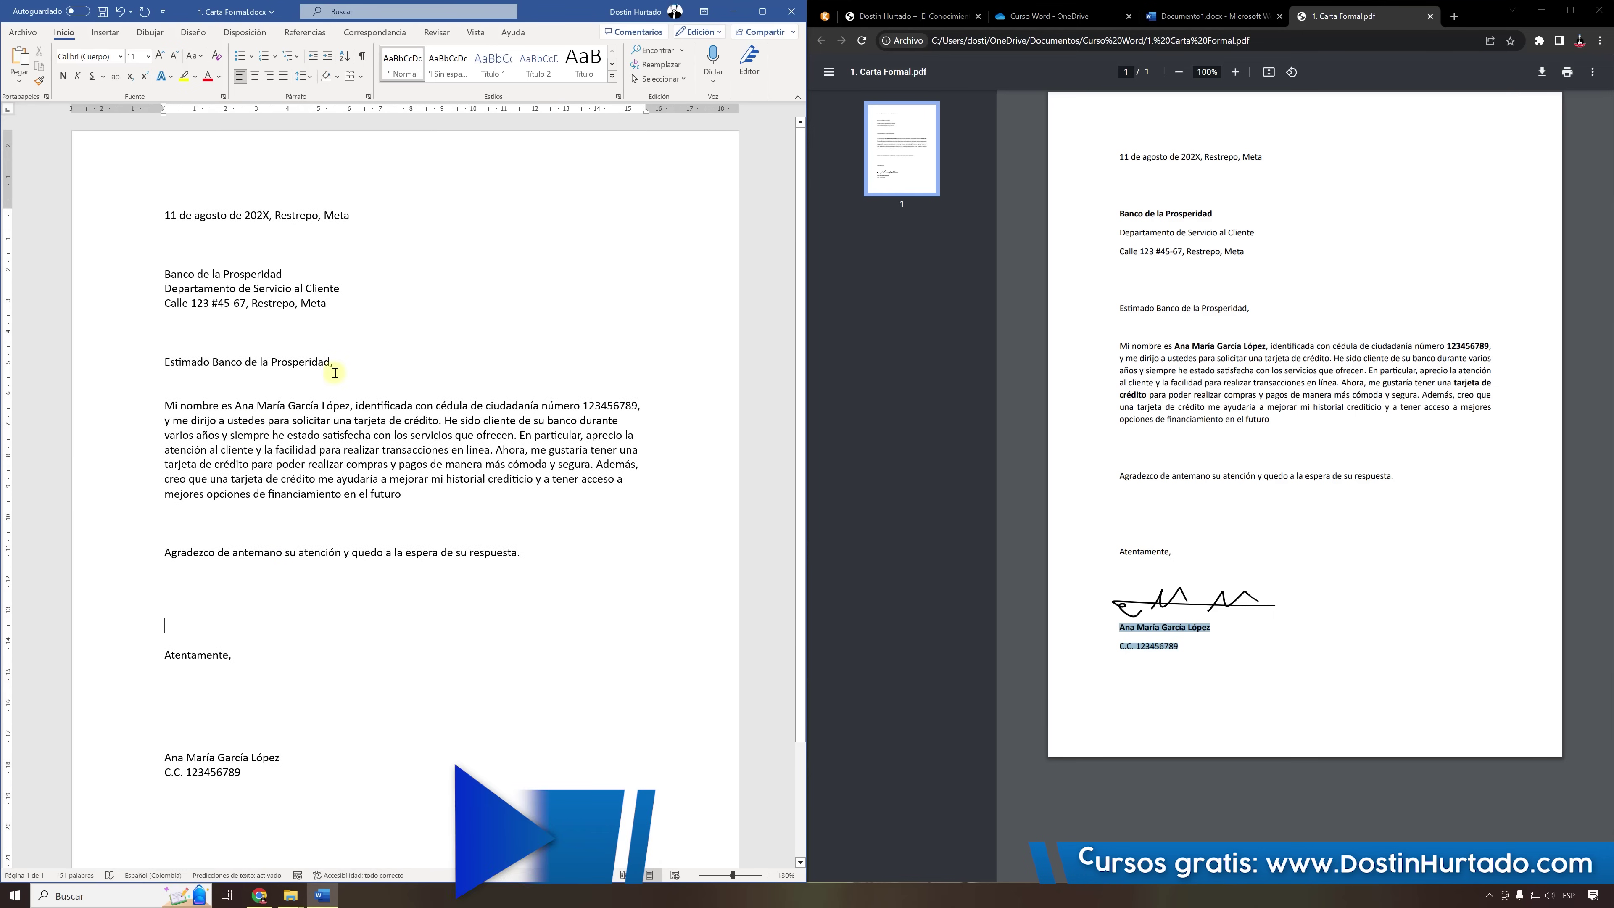
{"action": "mouse_move", "coordinate": [1121, 213]}
{"action": "left_mouse_down"}
{"action": "mouse_move", "coordinate": [1221, 214]}
{"action": "mouse_move", "coordinate": [1046, 176]}
{"action": "left_mouse_up"}
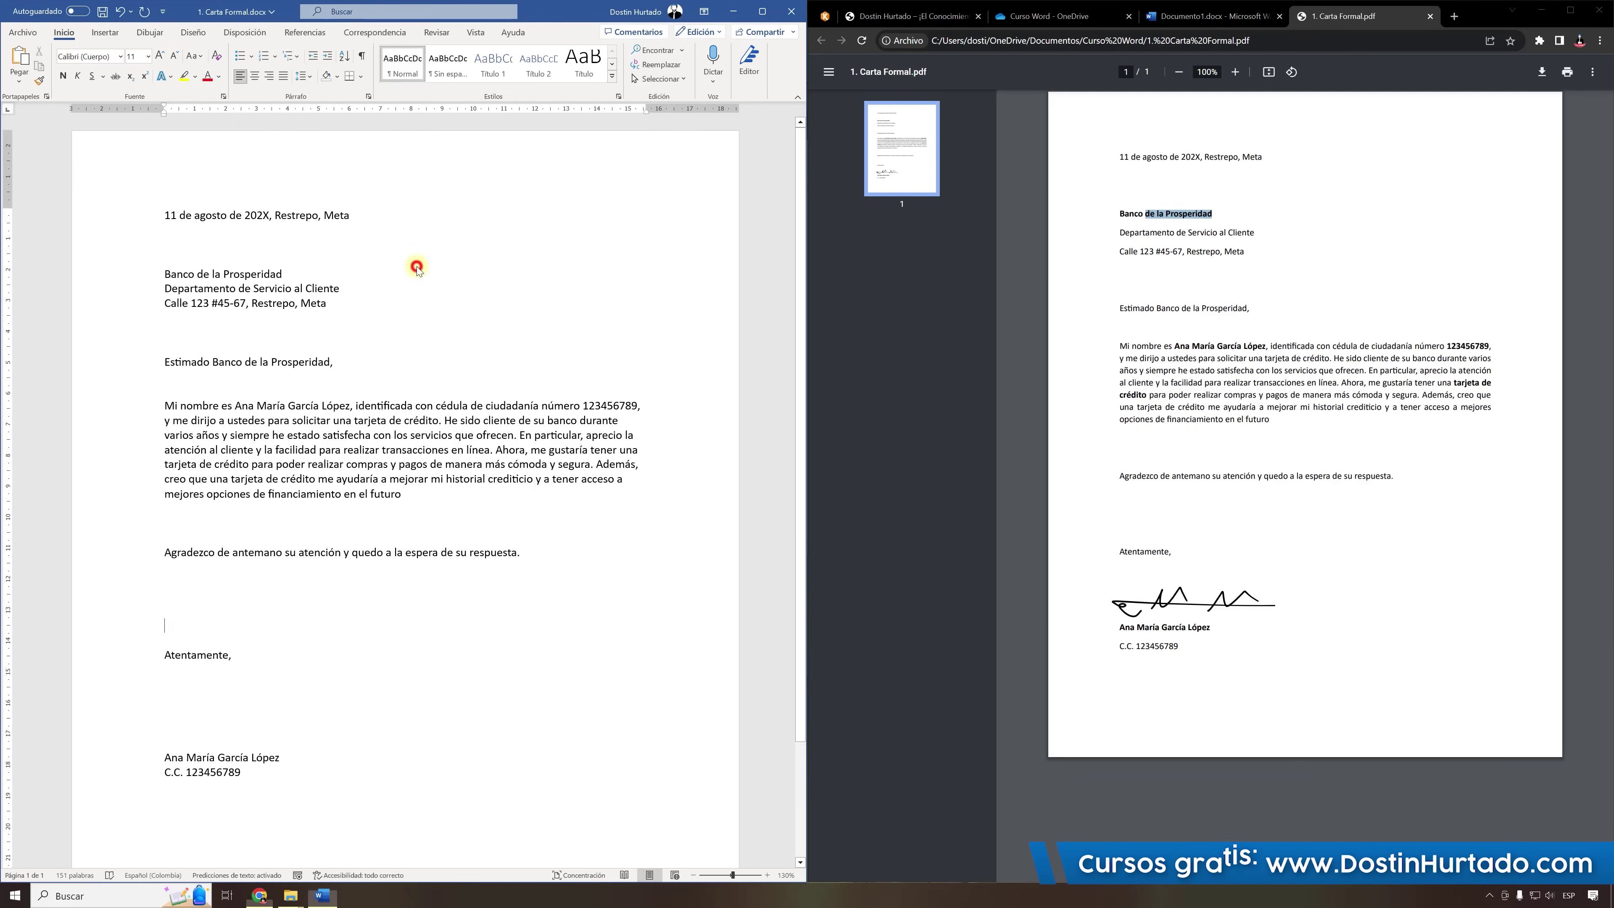
{"action": "left_click", "coordinate": [416, 278]}
{"action": "left_click", "coordinate": [166, 275]}
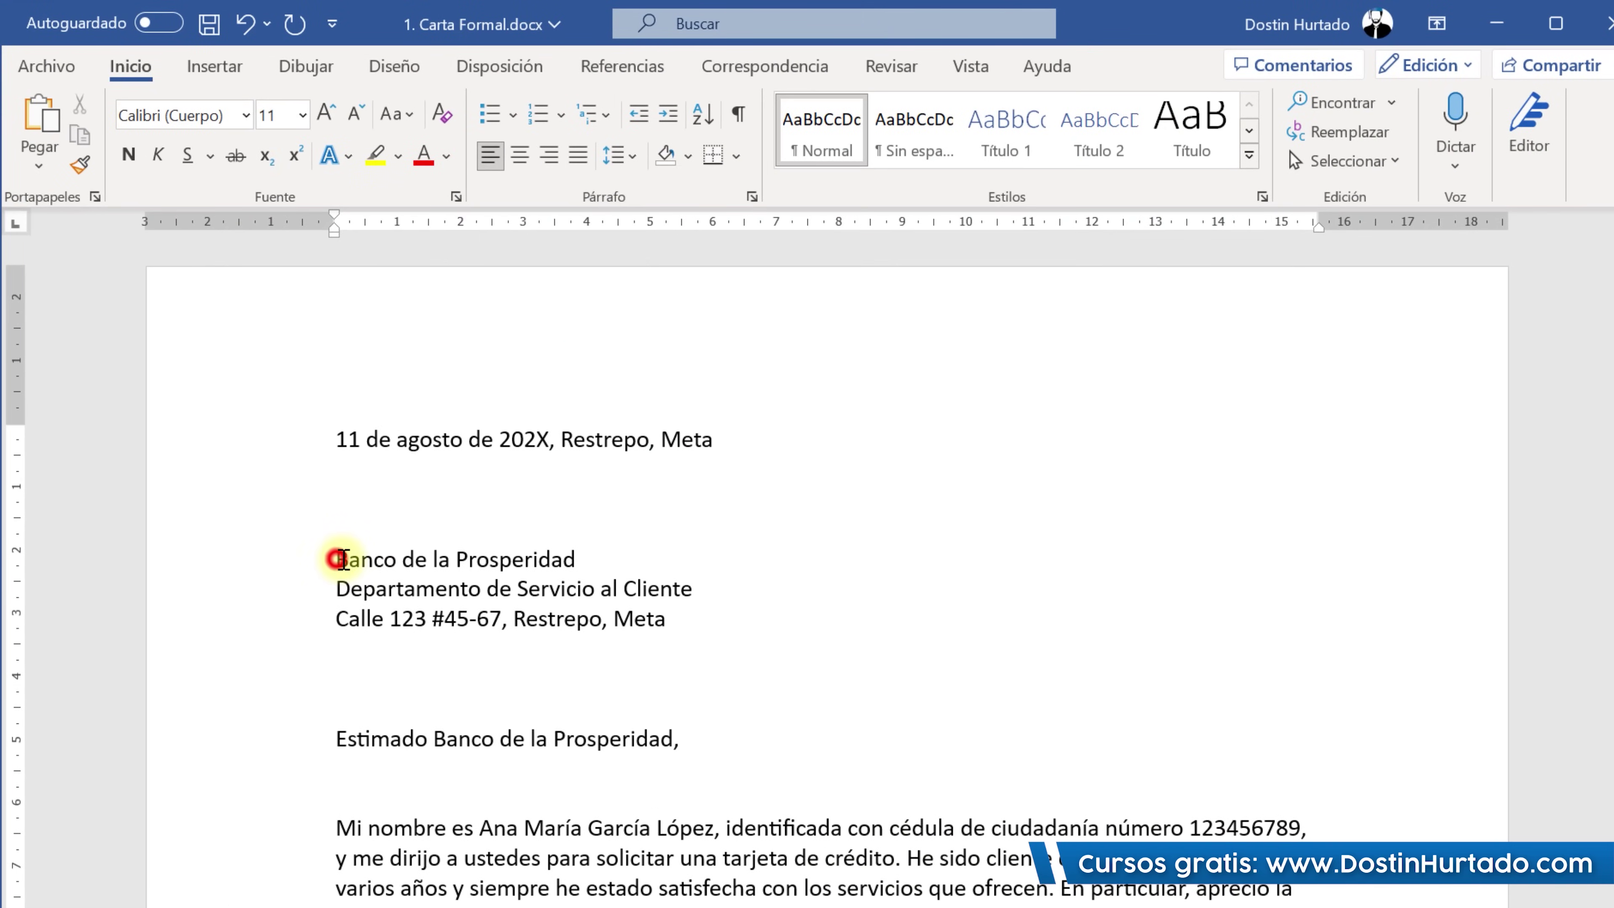
Bold the 'Banco de la Prosperidad' line and the signer's name line at the bottom of the letter.
{"action": "left_click_drag", "start_coordinate": [343, 560], "coordinate": [575, 551]}
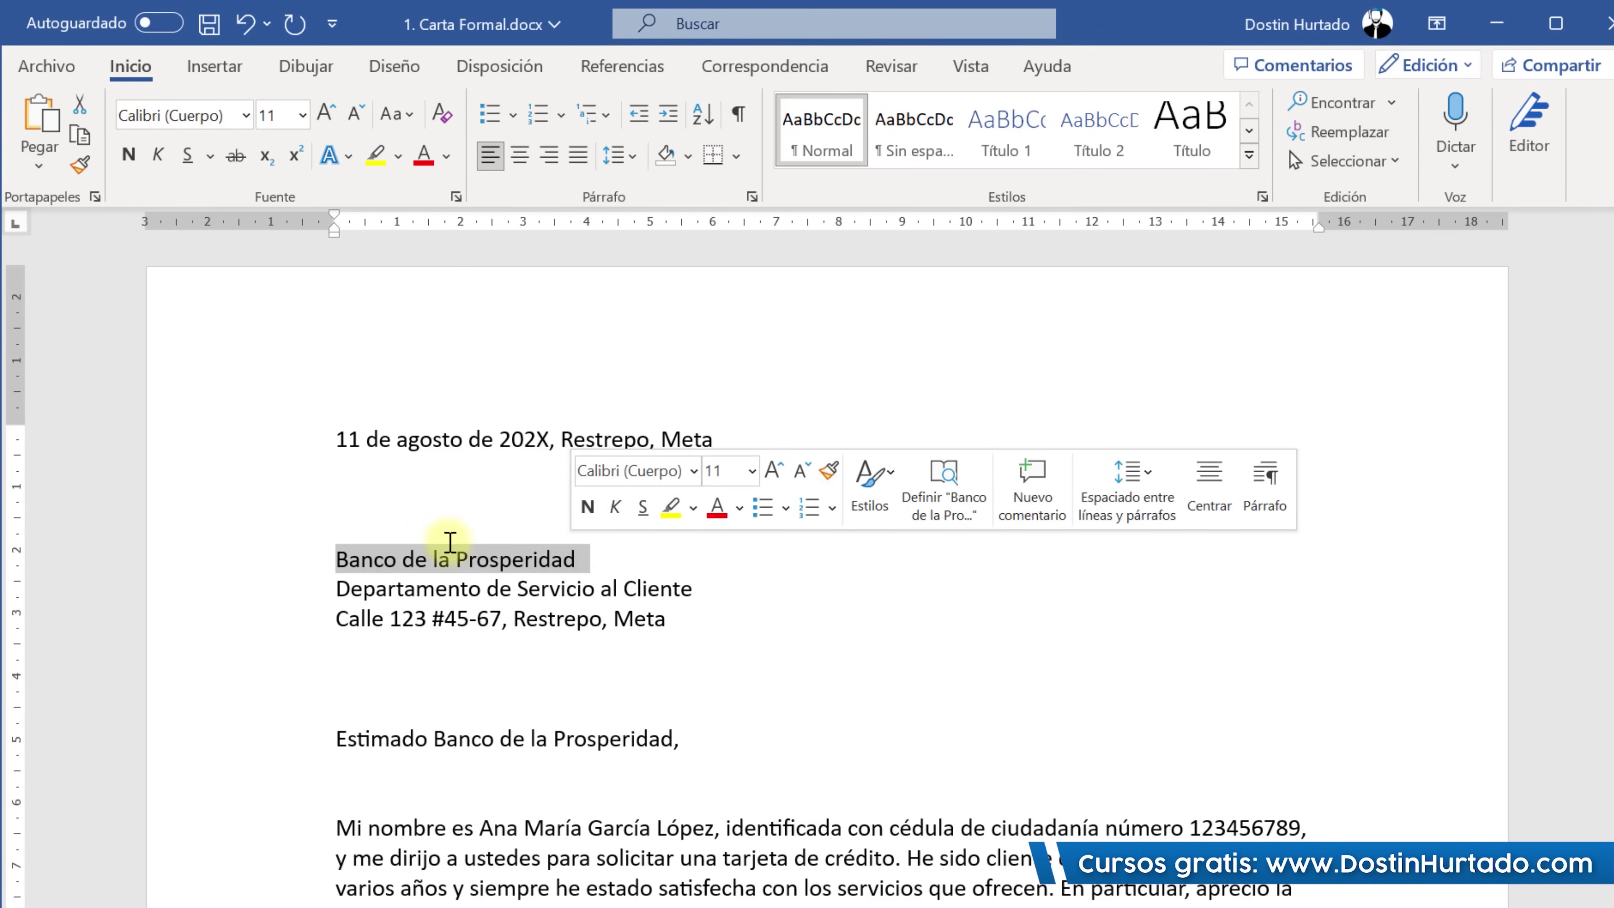
{"action": "left_click", "coordinate": [131, 155]}
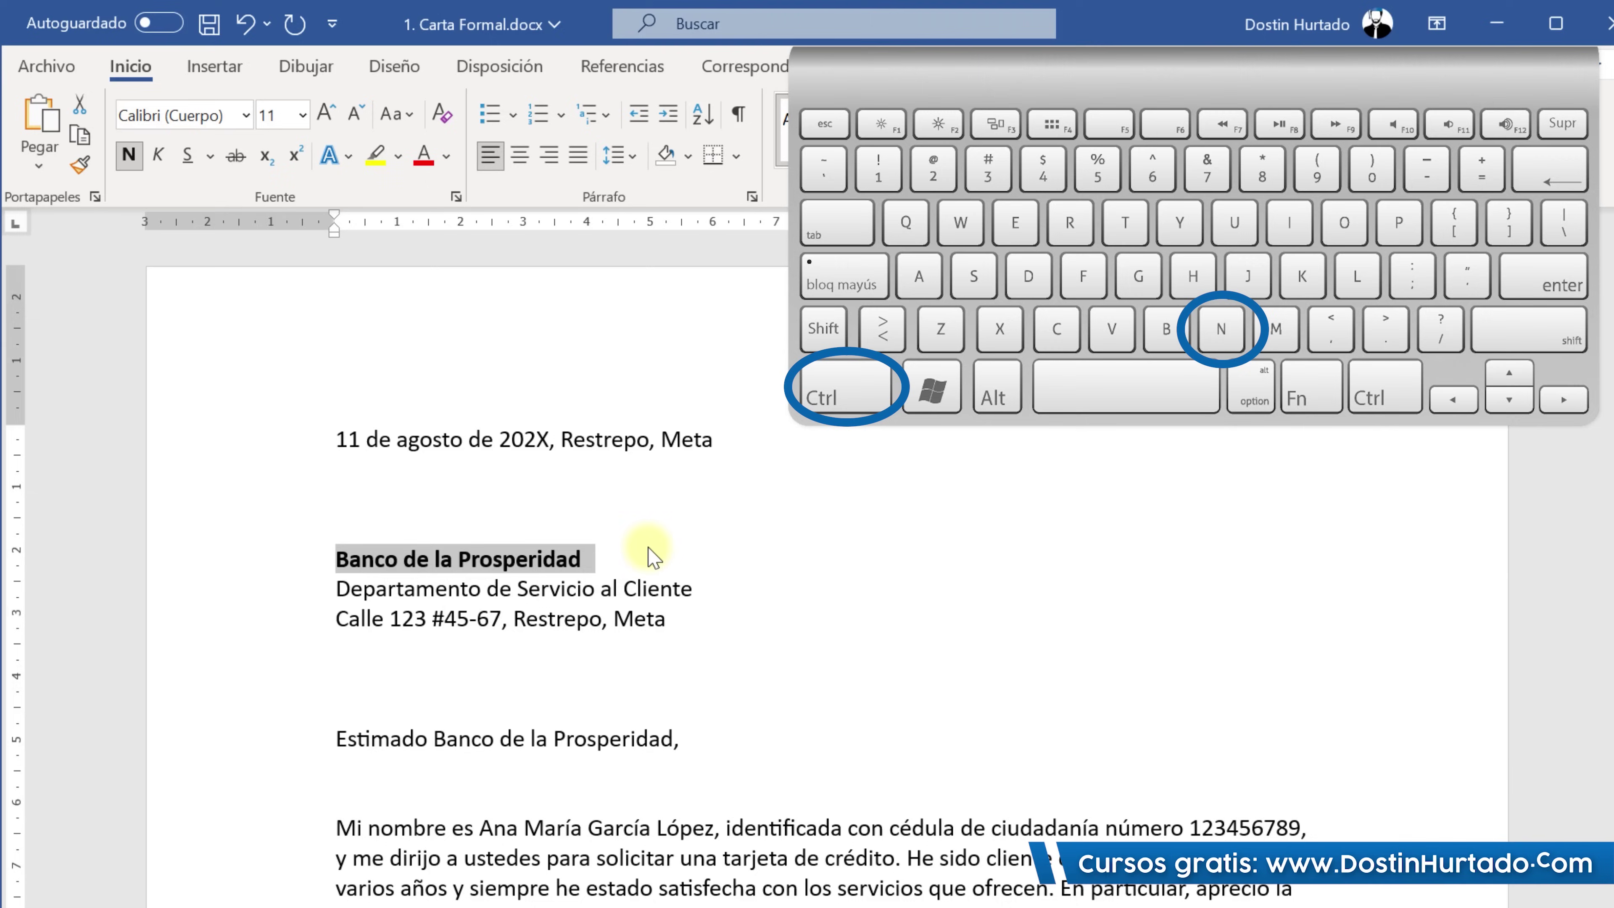
{"action": "scroll", "coordinate": [418, 501], "scroll_direction": "down", "scroll_amount": 10}
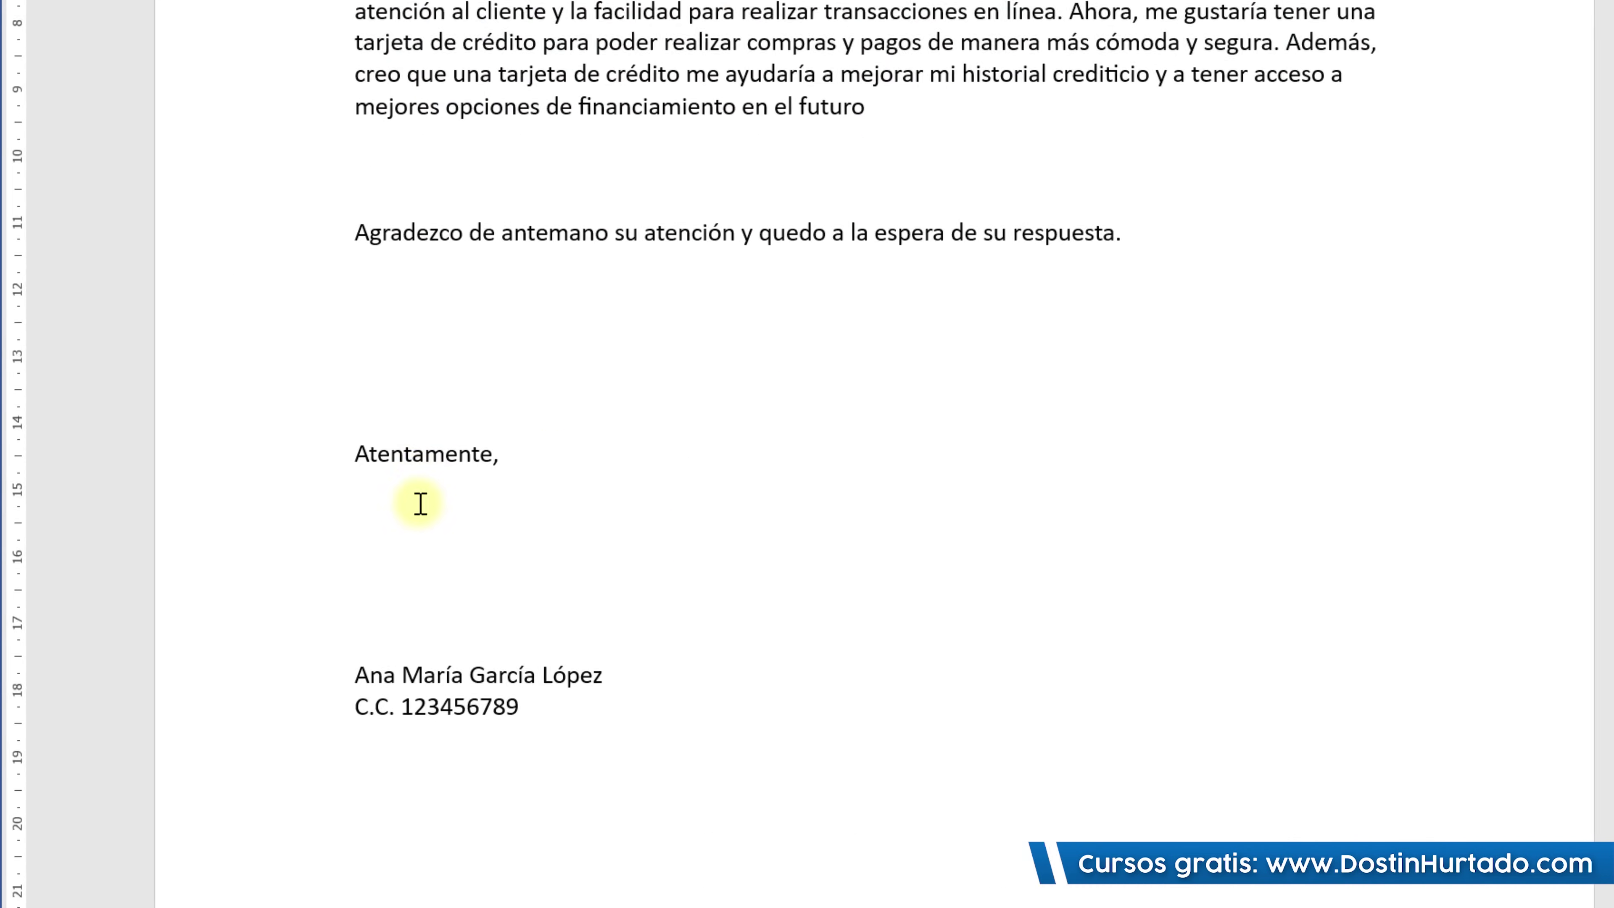
{"action": "left_click_drag", "start_coordinate": [352, 572], "coordinate": [604, 579]}
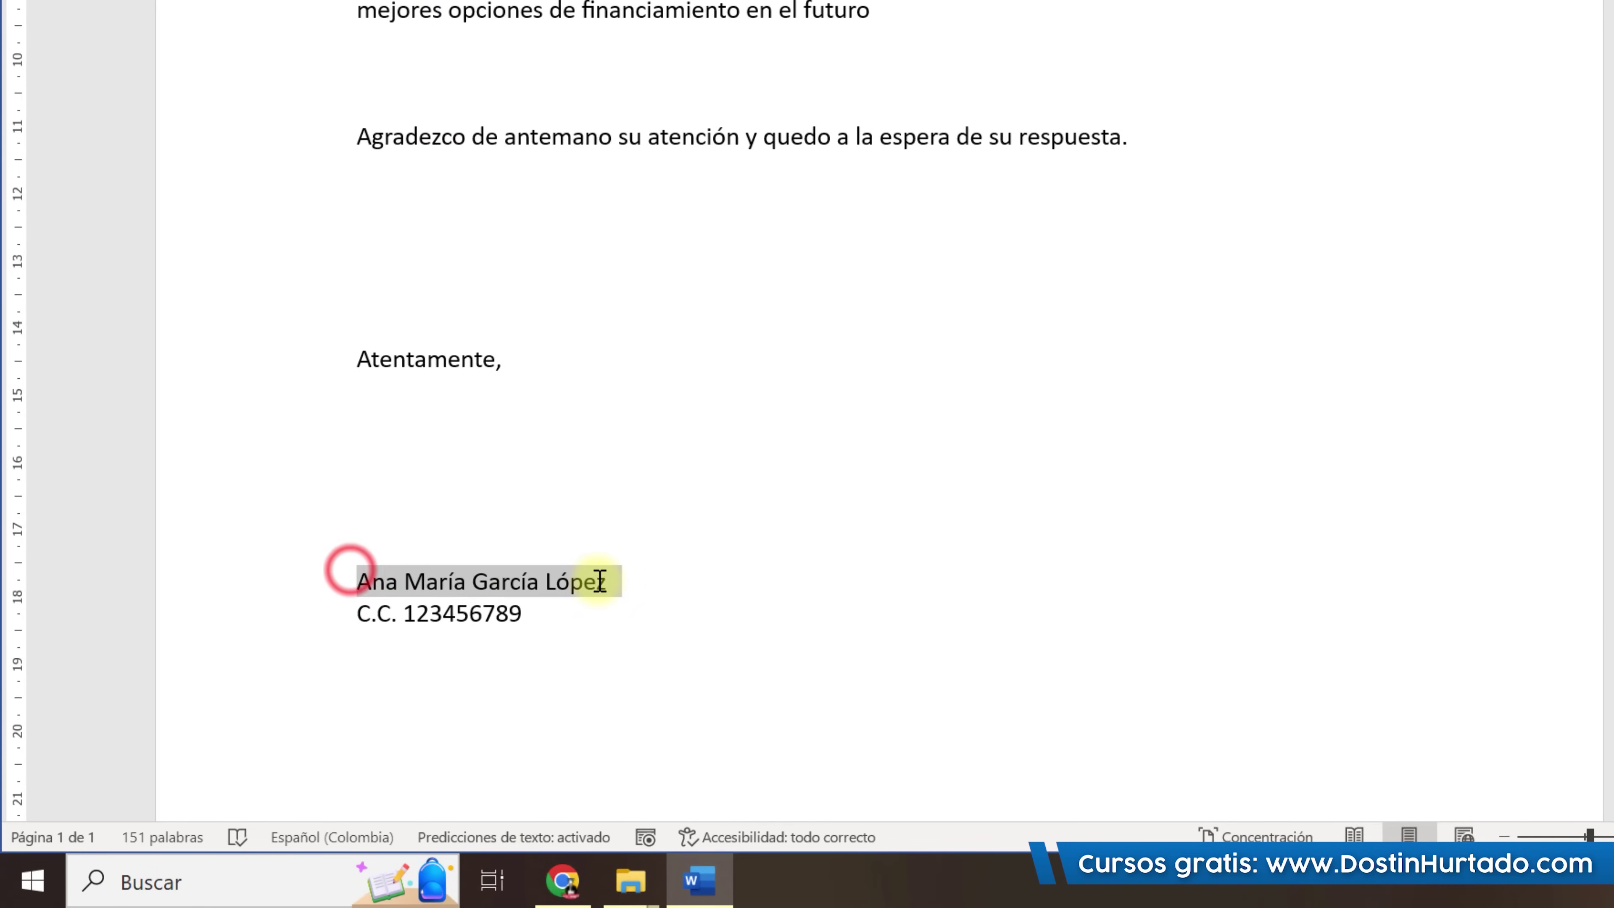
{"action": "left_click", "coordinate": [553, 581]}
{"action": "left_click_drag", "start_coordinate": [364, 583], "coordinate": [604, 581]}
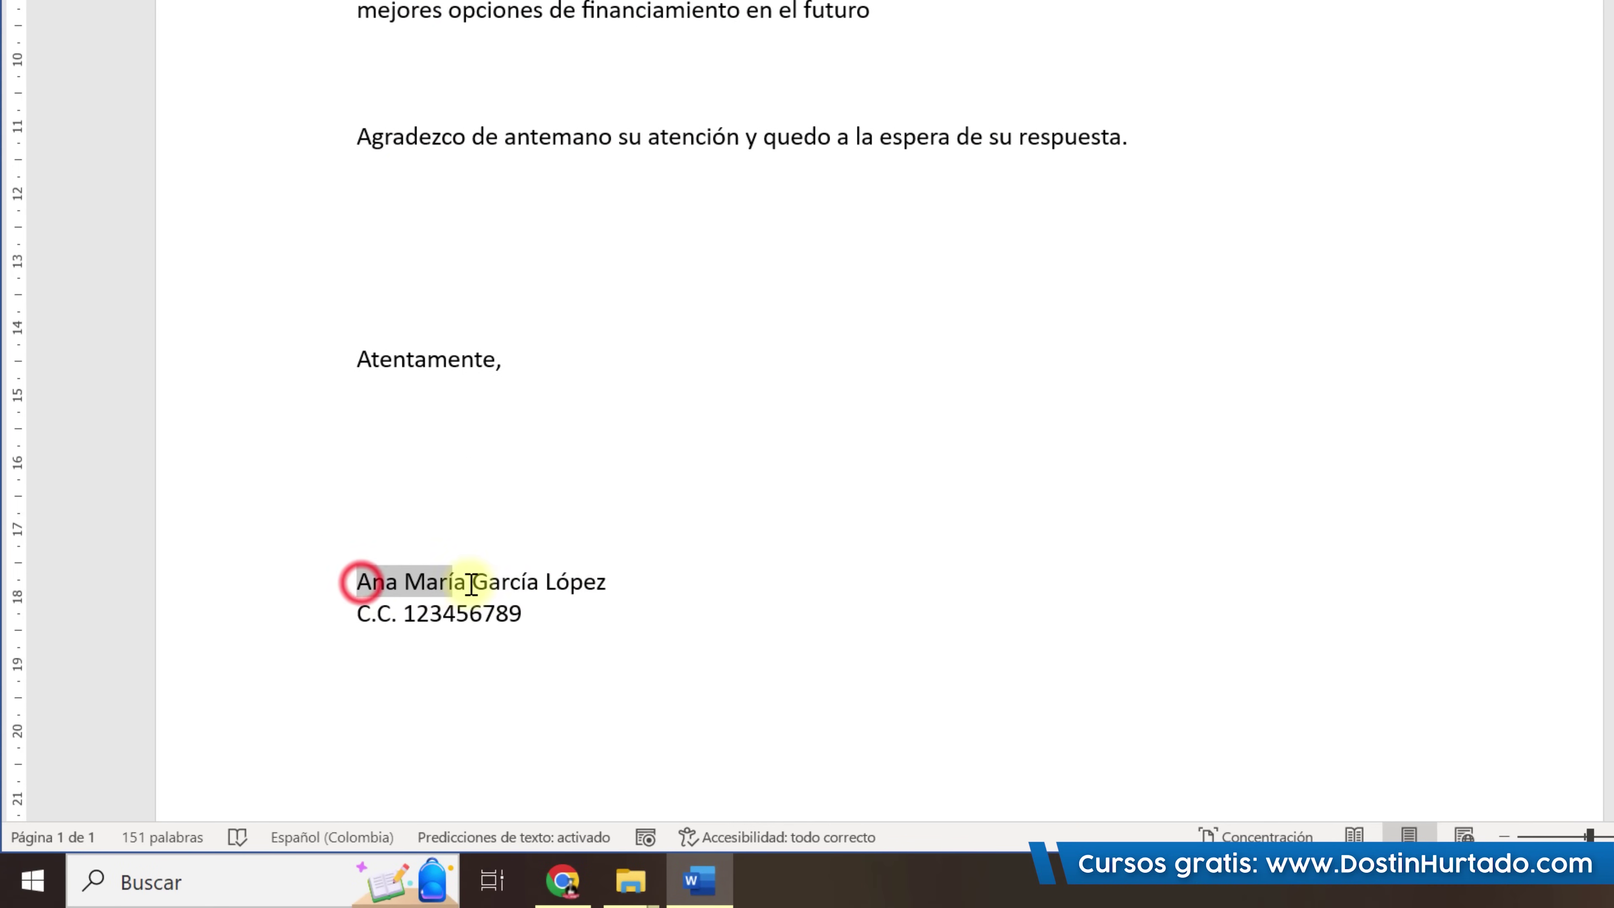
{"action": "left_click", "coordinate": [518, 572]}
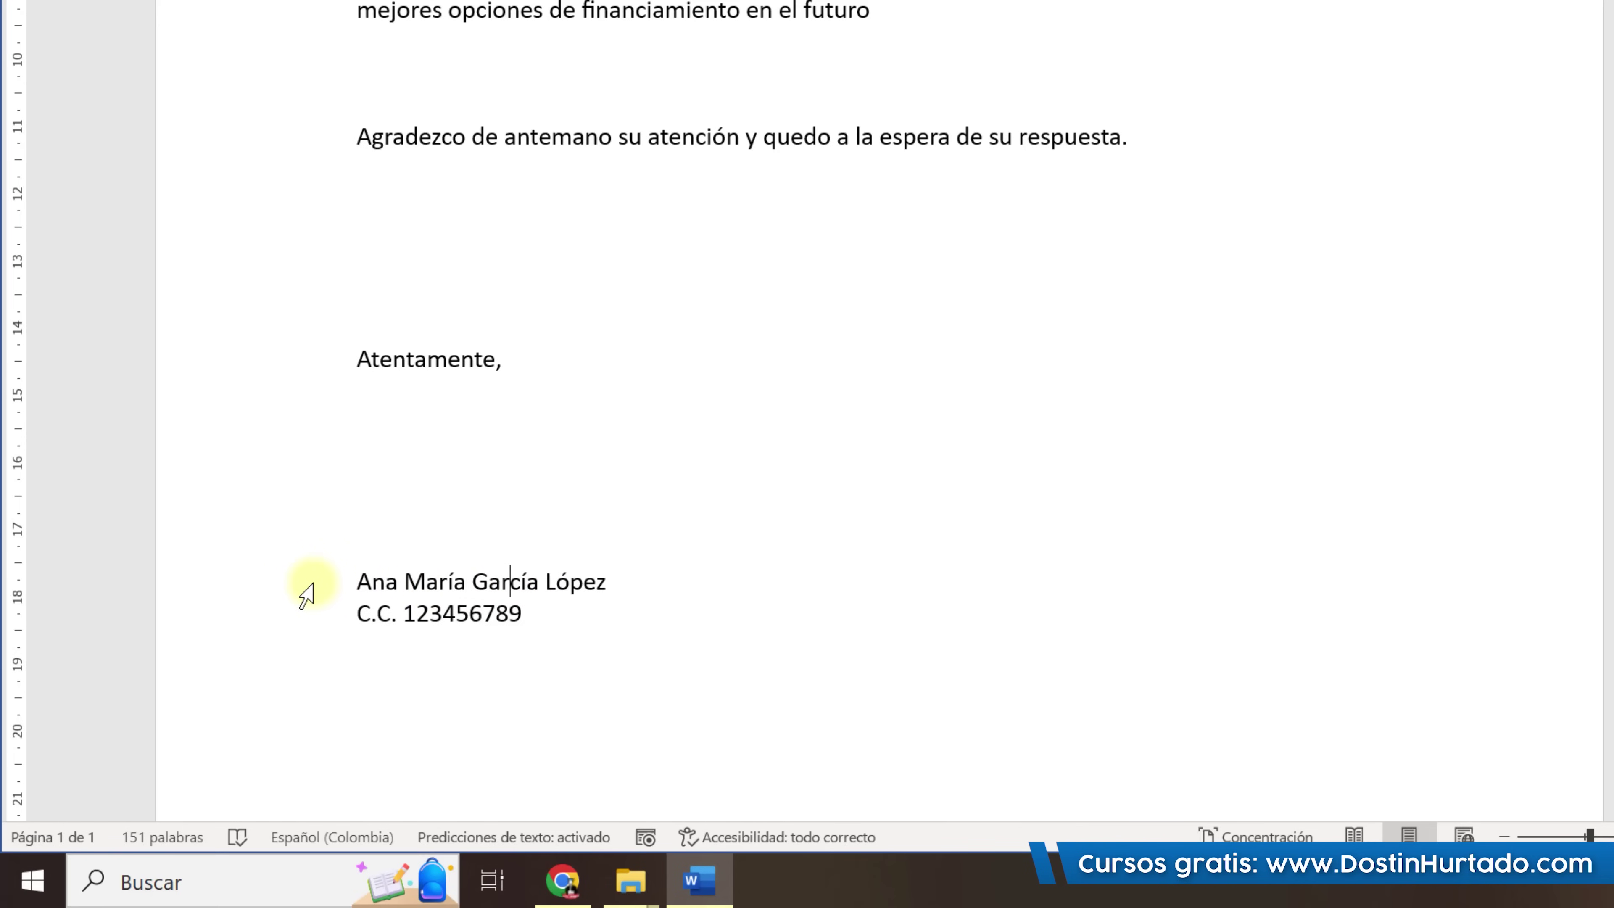
{"action": "left_click", "coordinate": [306, 592]}
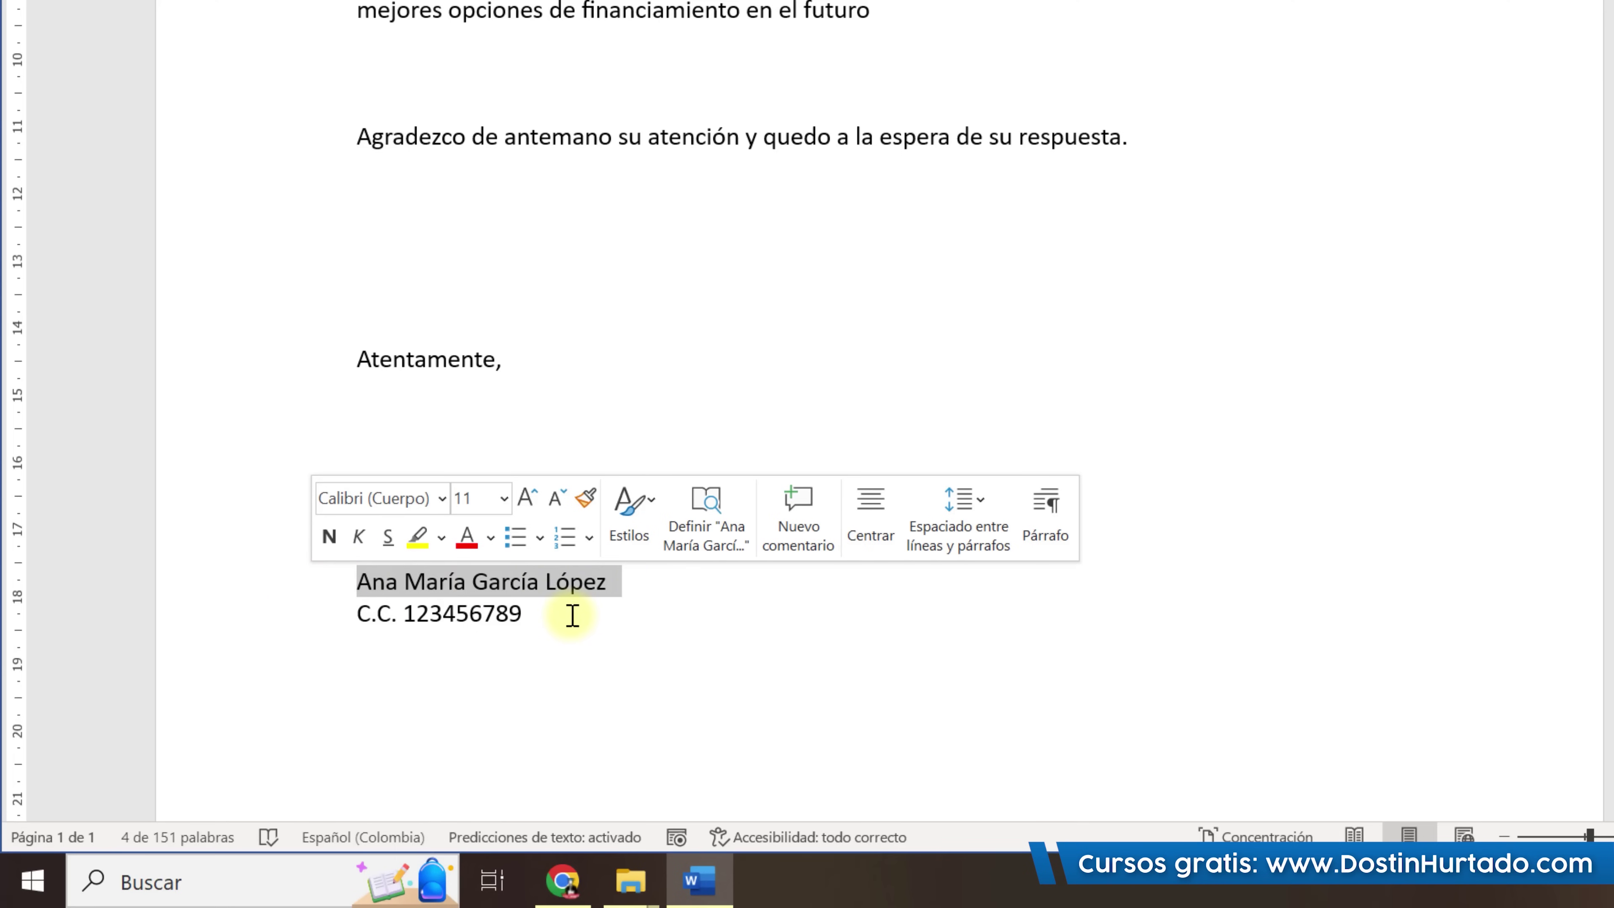
{"action": "left_click", "coordinate": [329, 538]}
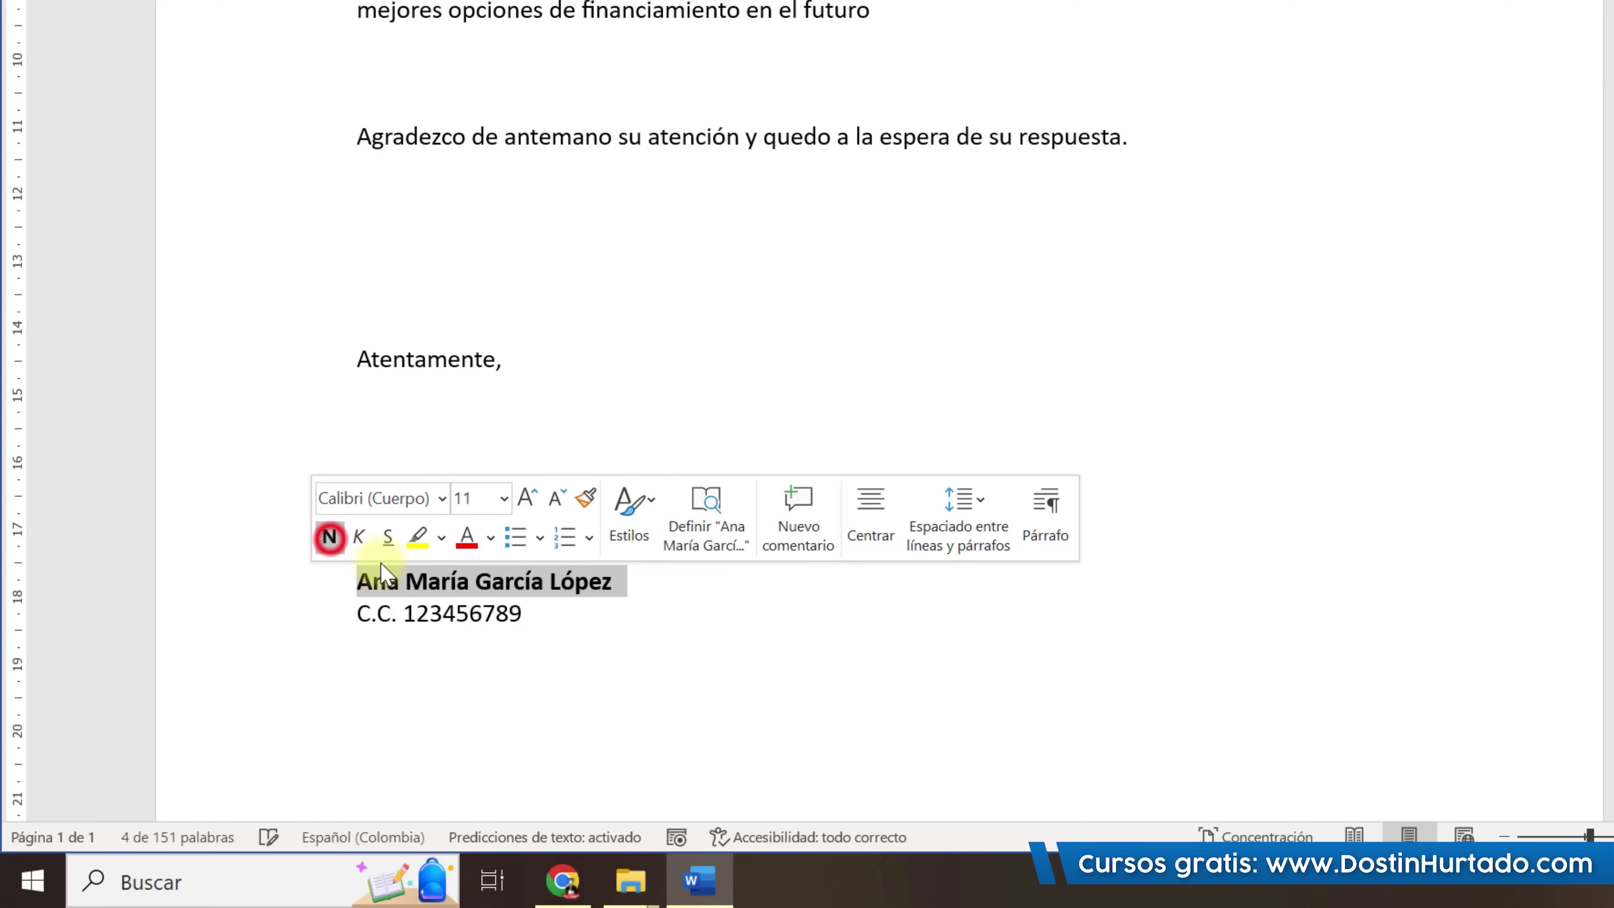
{"action": "left_click", "coordinate": [588, 604]}
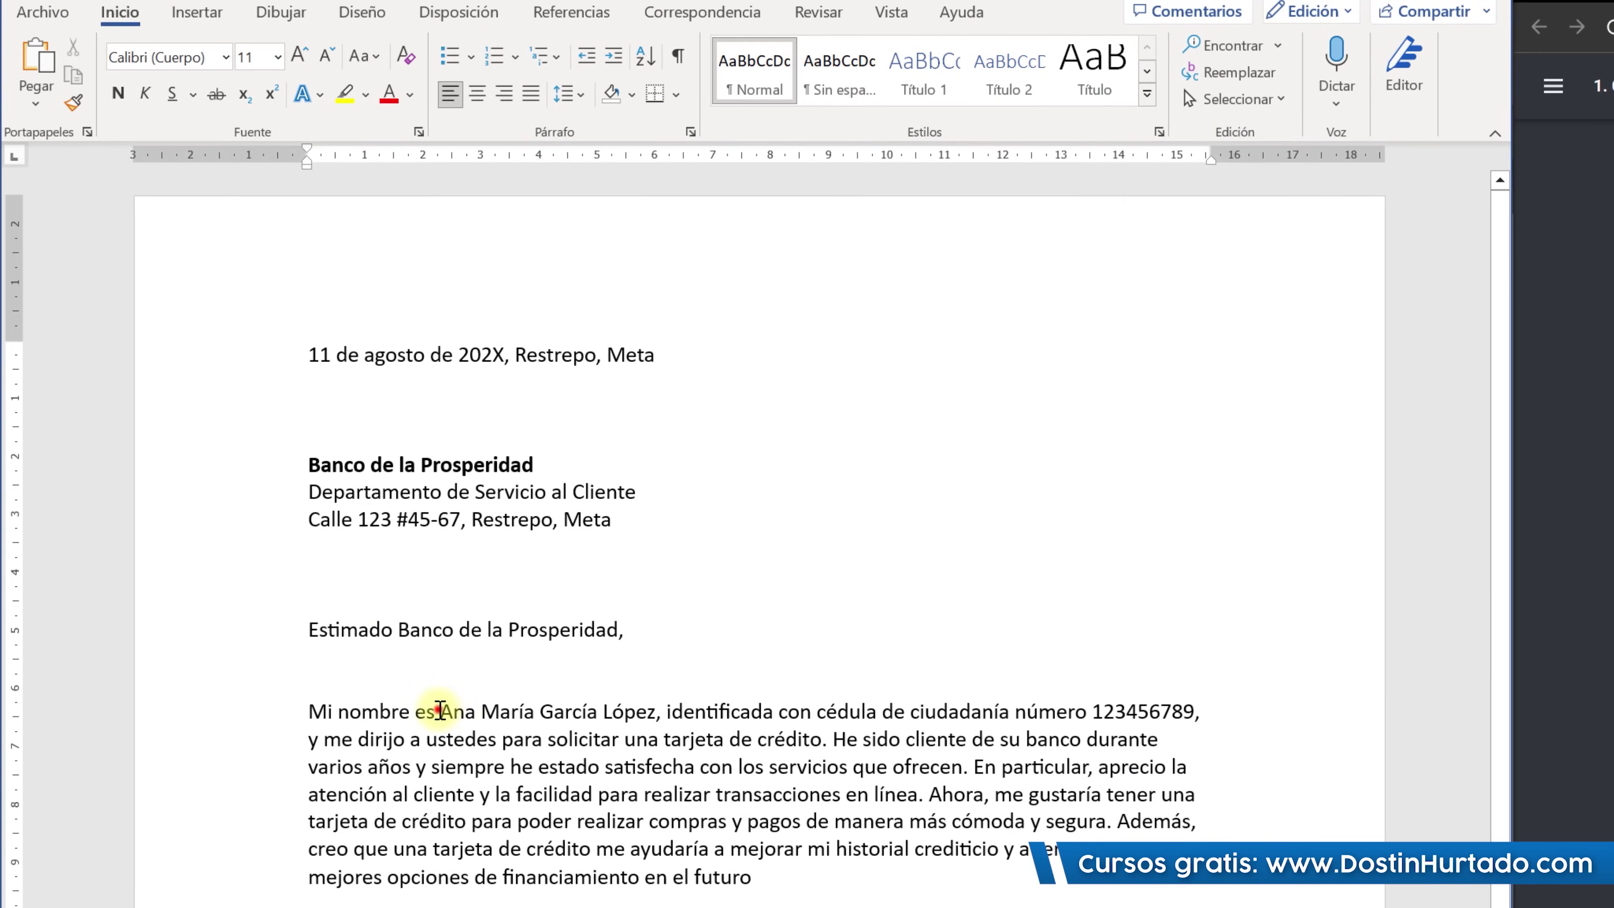
Bold the sender's full name in the first body paragraph, leaving the trailing comma plain.
{"action": "left_click_drag", "start_coordinate": [233, 405], "coordinate": [258, 405]}
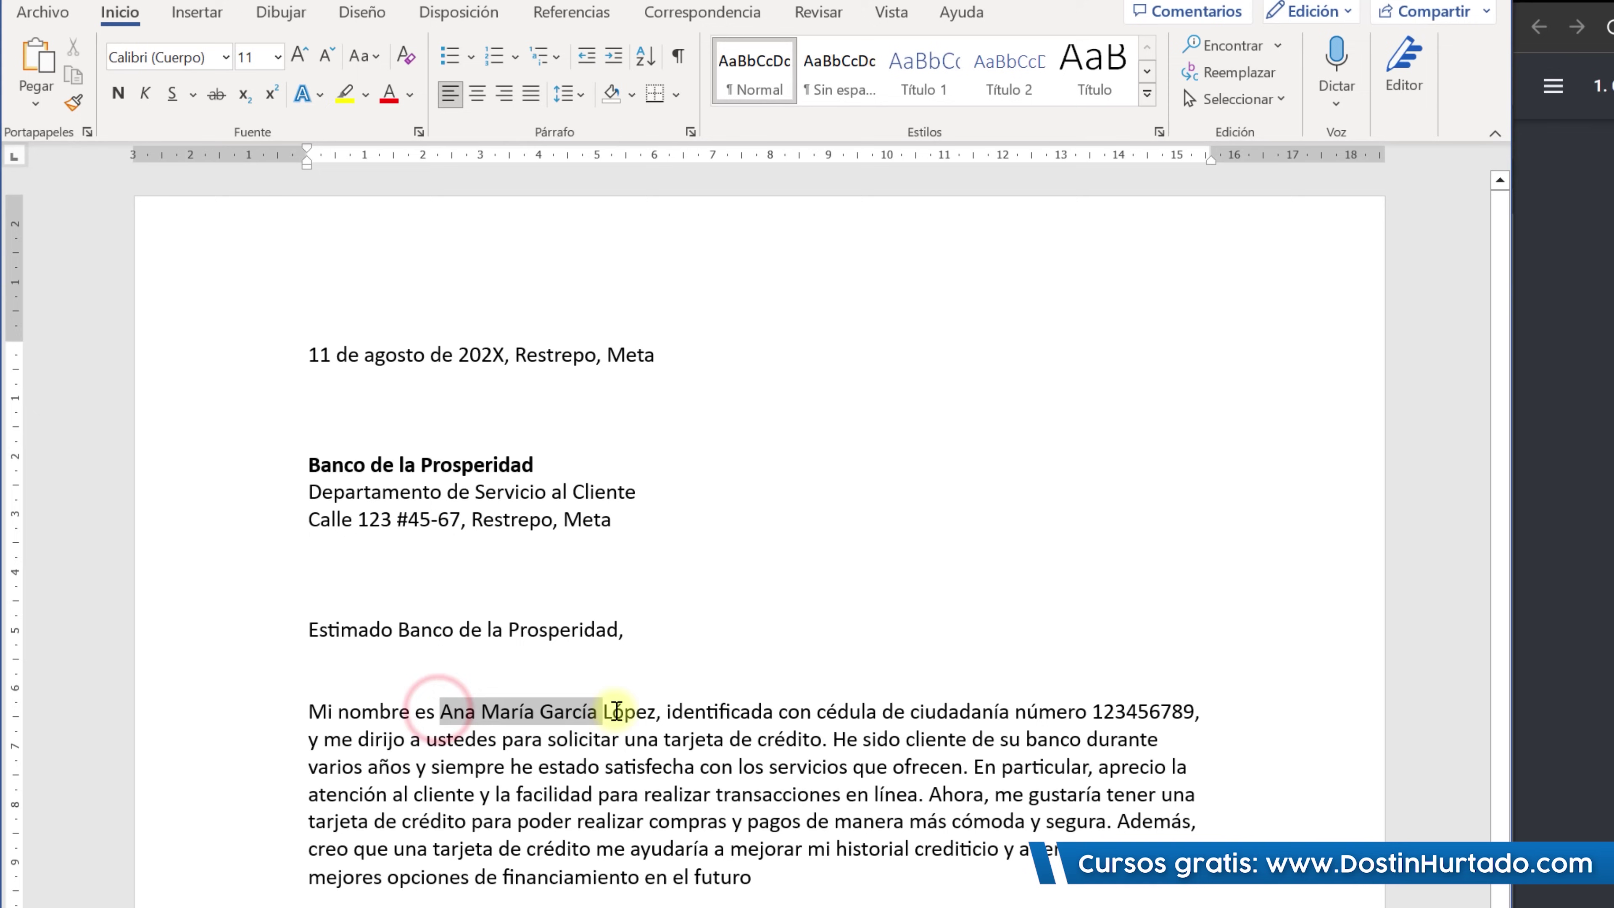
{"action": "left_click_drag", "start_coordinate": [483, 711], "coordinate": [655, 711]}
{"action": "left_click", "coordinate": [615, 739]}
{"action": "left_click", "coordinate": [442, 711]}
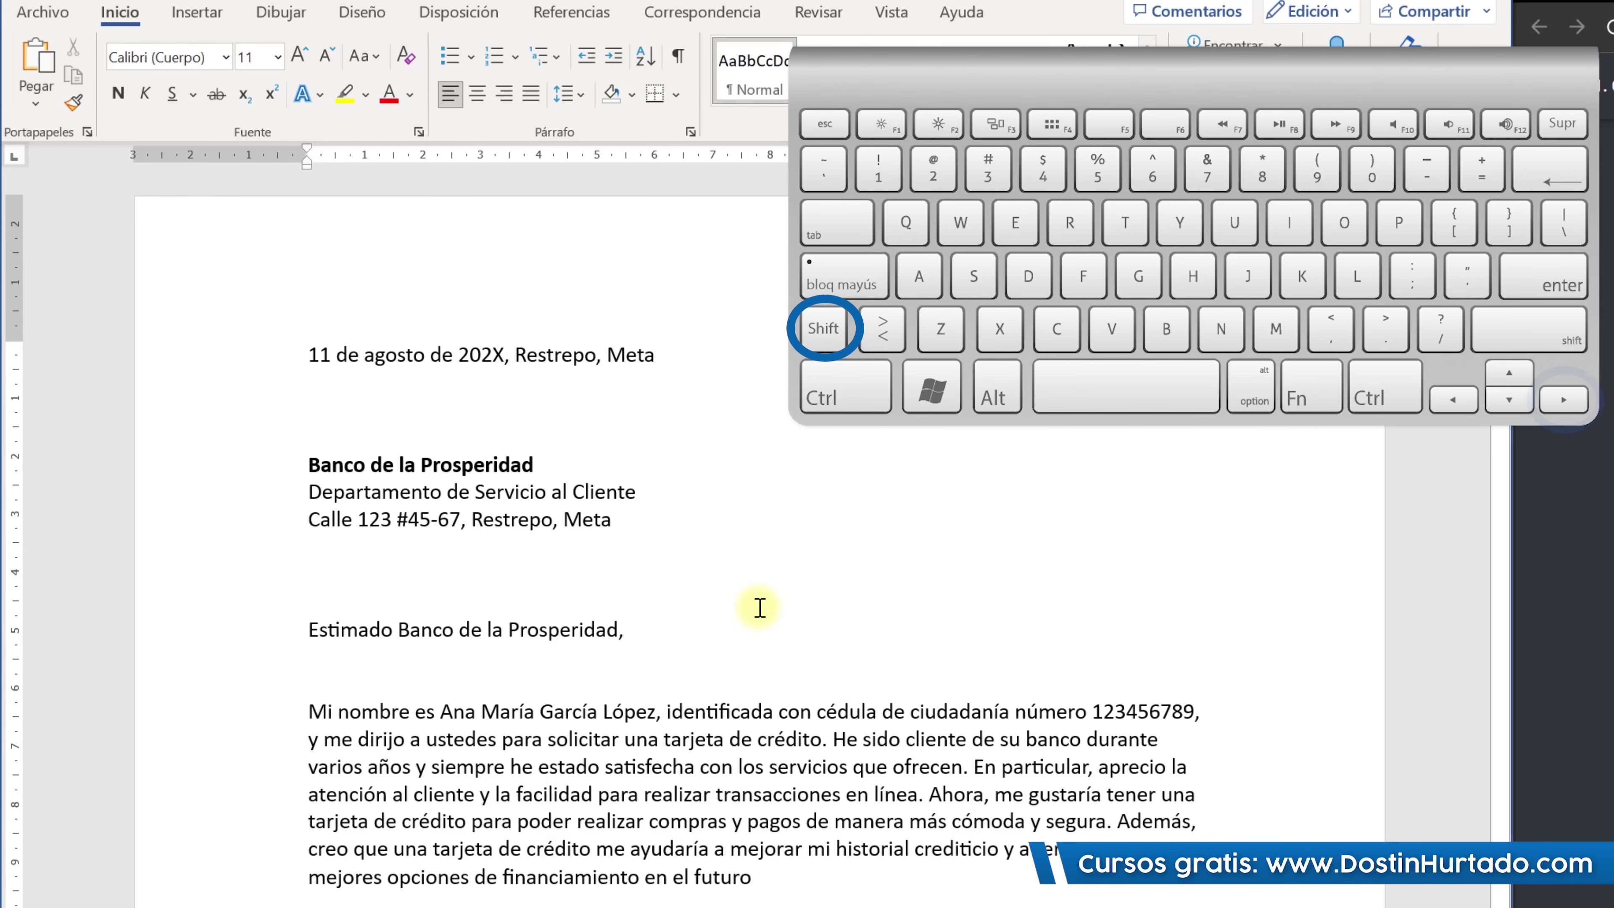
{"action": "key", "text": "shift+Right"}
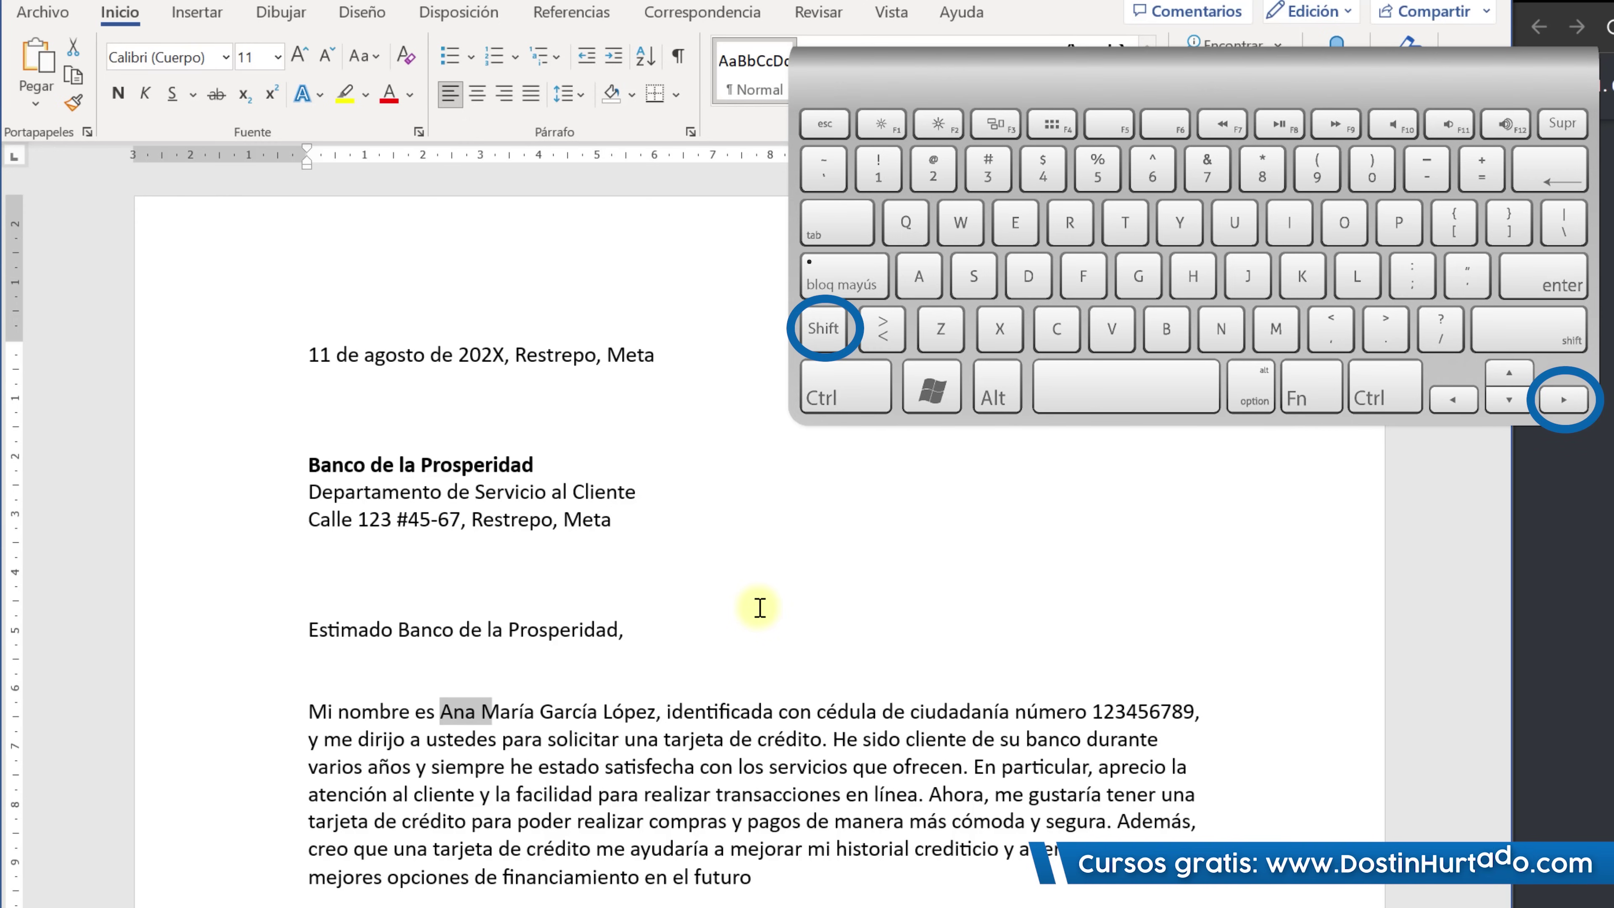
{"action": "key", "text": "shift+Right"}
{"action": "key", "text": "shift+Right"}
{"action": "key", "text": "shift+Right"}
{"action": "key", "text": "shift+Right"}
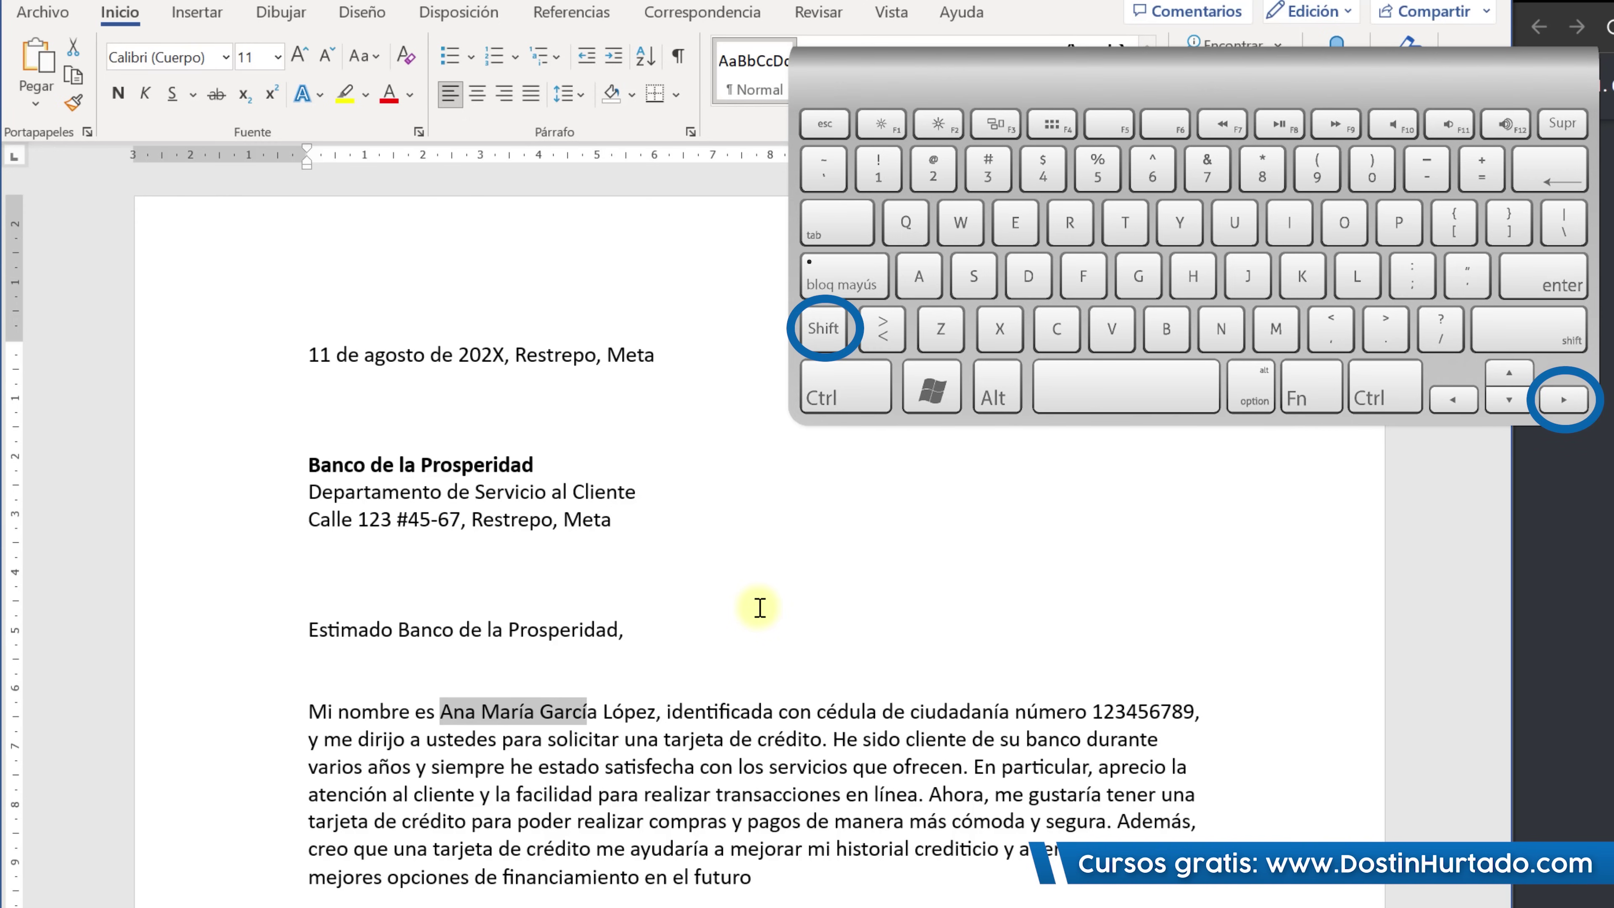
{"action": "key", "text": "shift+Left"}
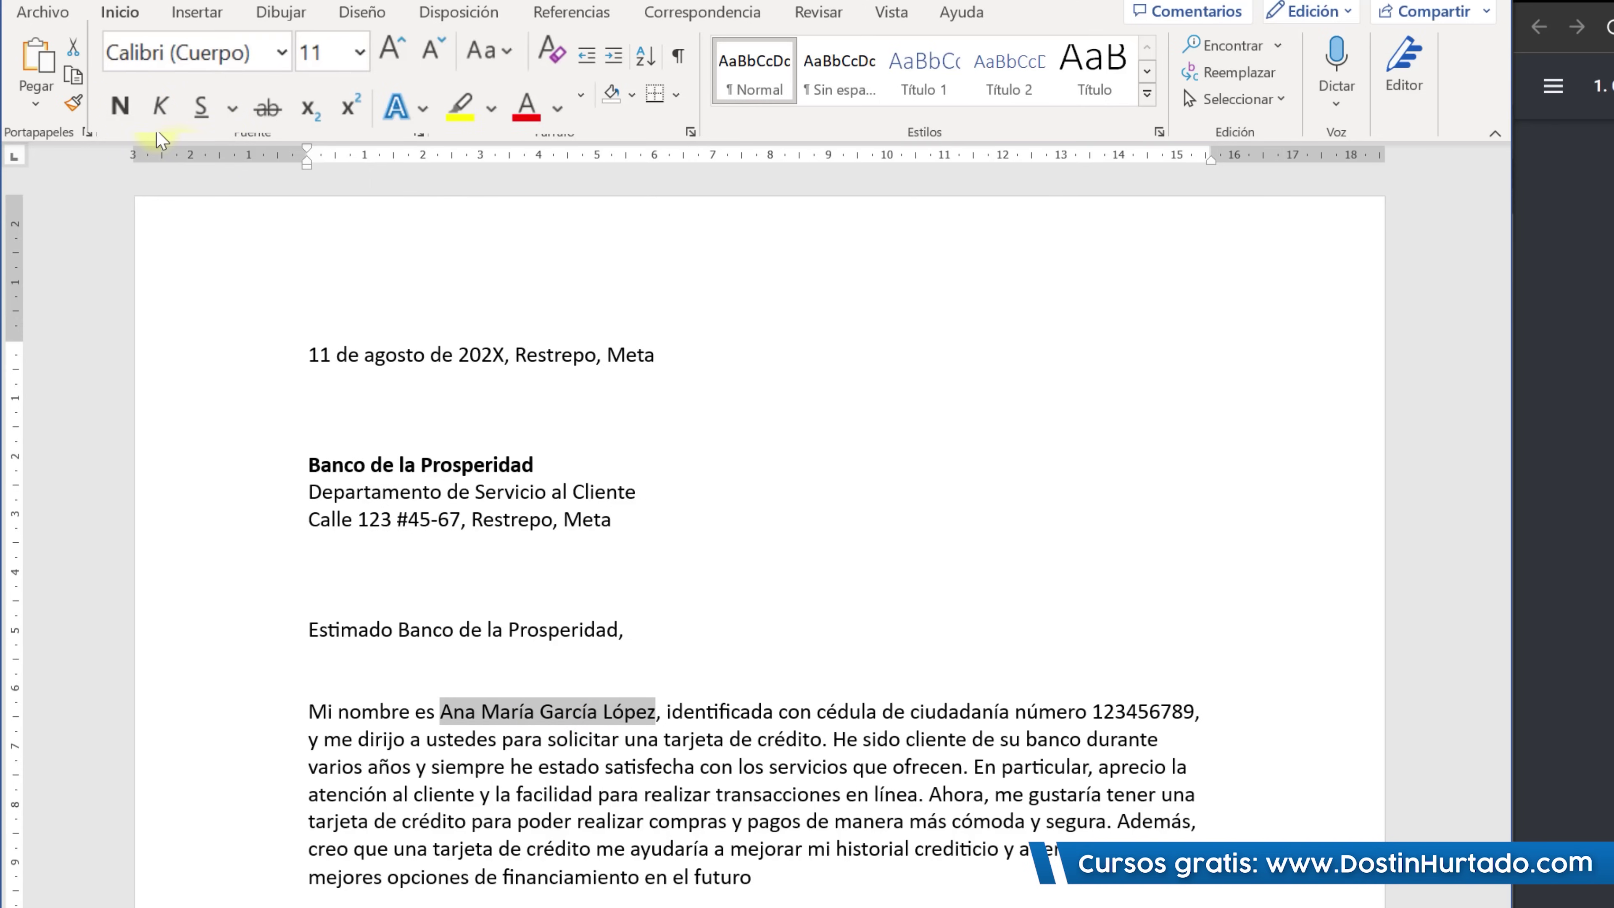
{"action": "key", "text": "ctrl+n"}
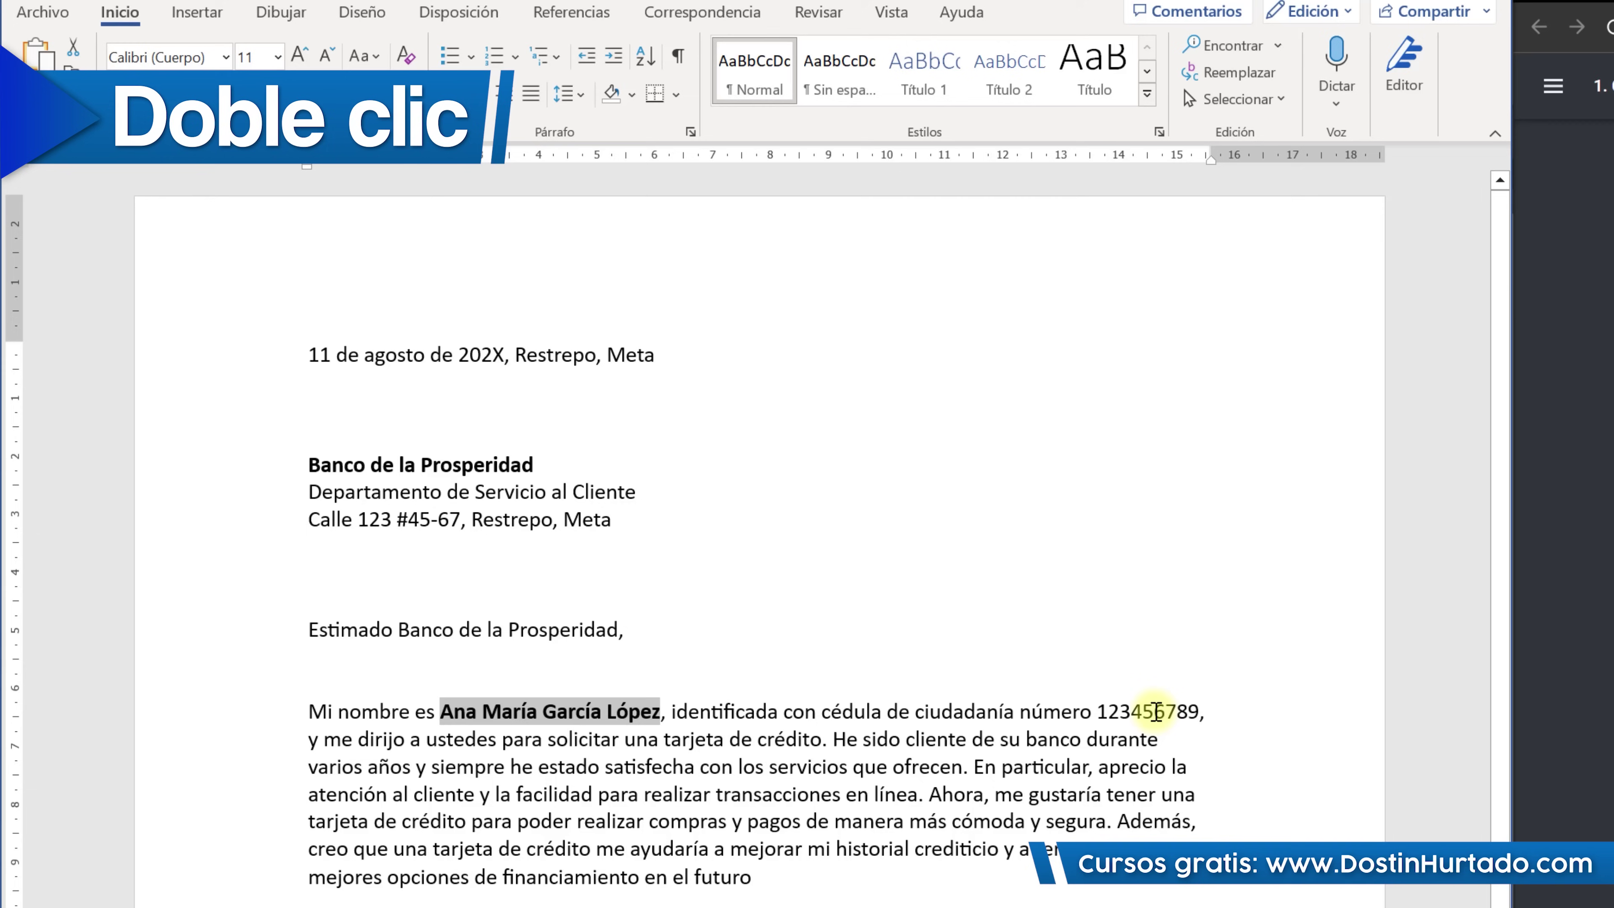
Bold the citizenship ID number in the same paragraph.
{"action": "double_click", "coordinate": [1156, 711]}
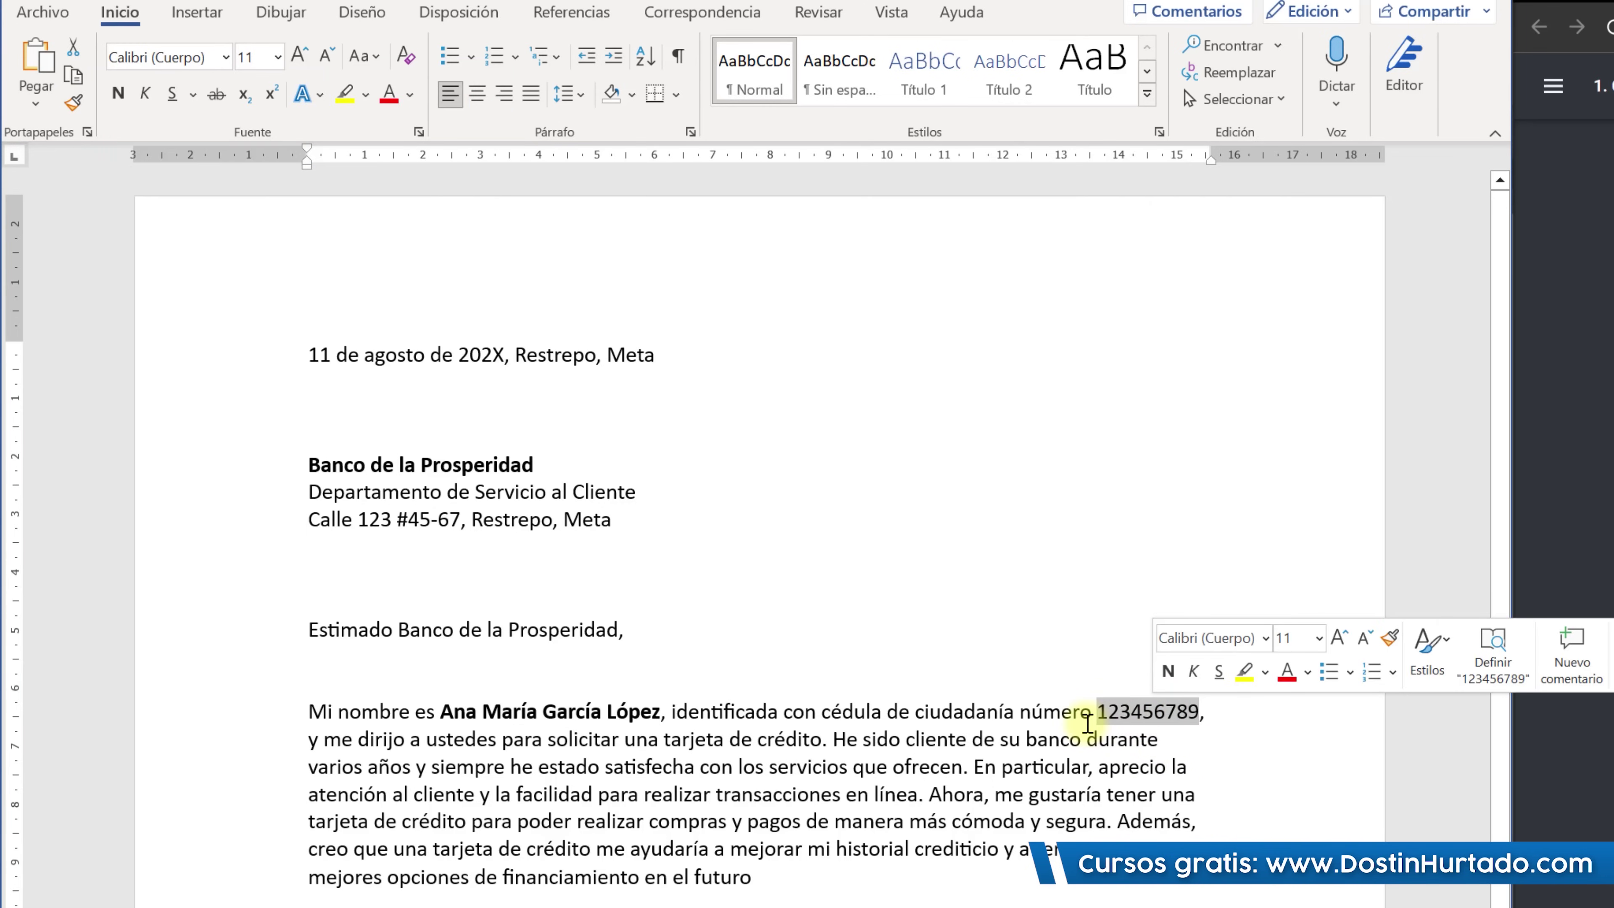
{"action": "double_click", "coordinate": [1052, 712]}
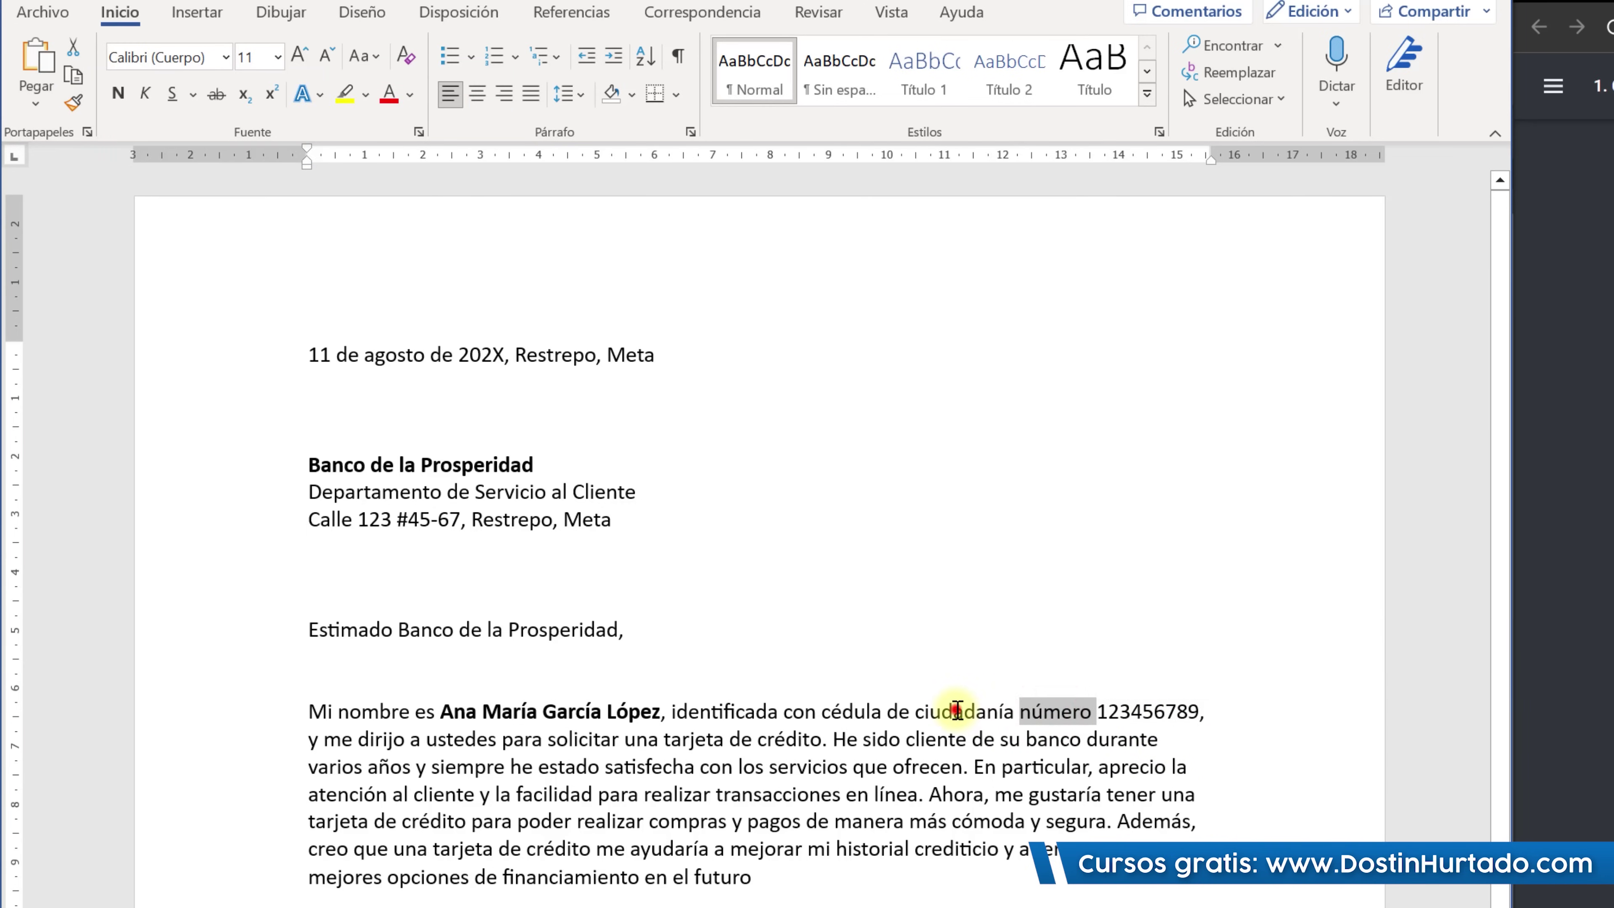
{"action": "double_click", "coordinate": [957, 711]}
{"action": "double_click", "coordinate": [1137, 712]}
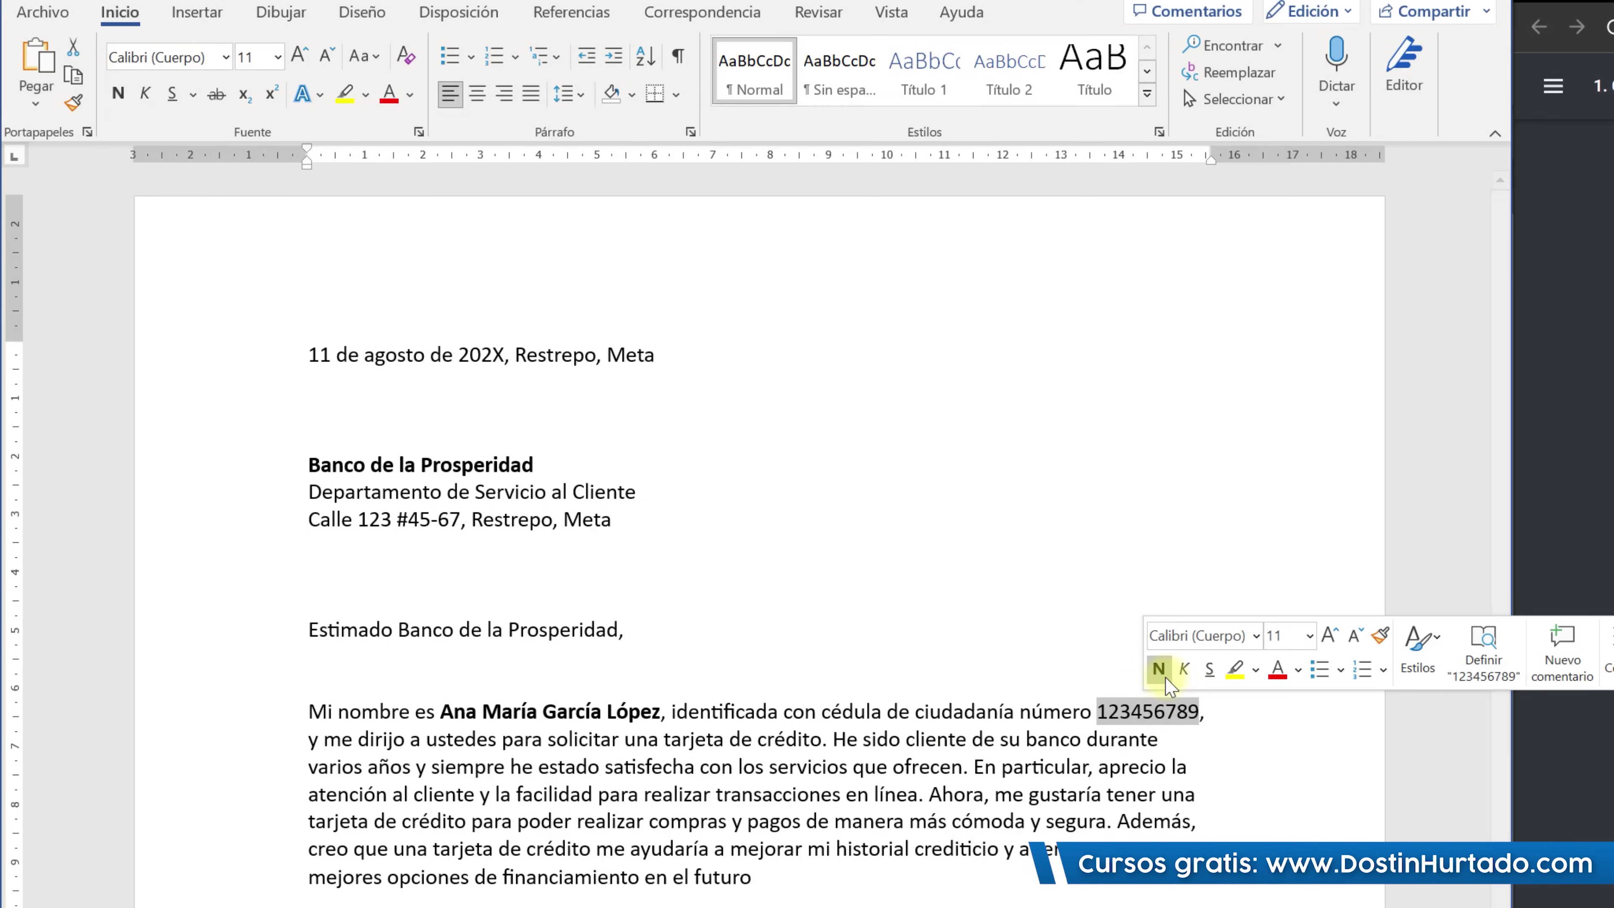
{"action": "left_click", "coordinate": [1153, 669]}
{"action": "left_click", "coordinate": [1129, 767]}
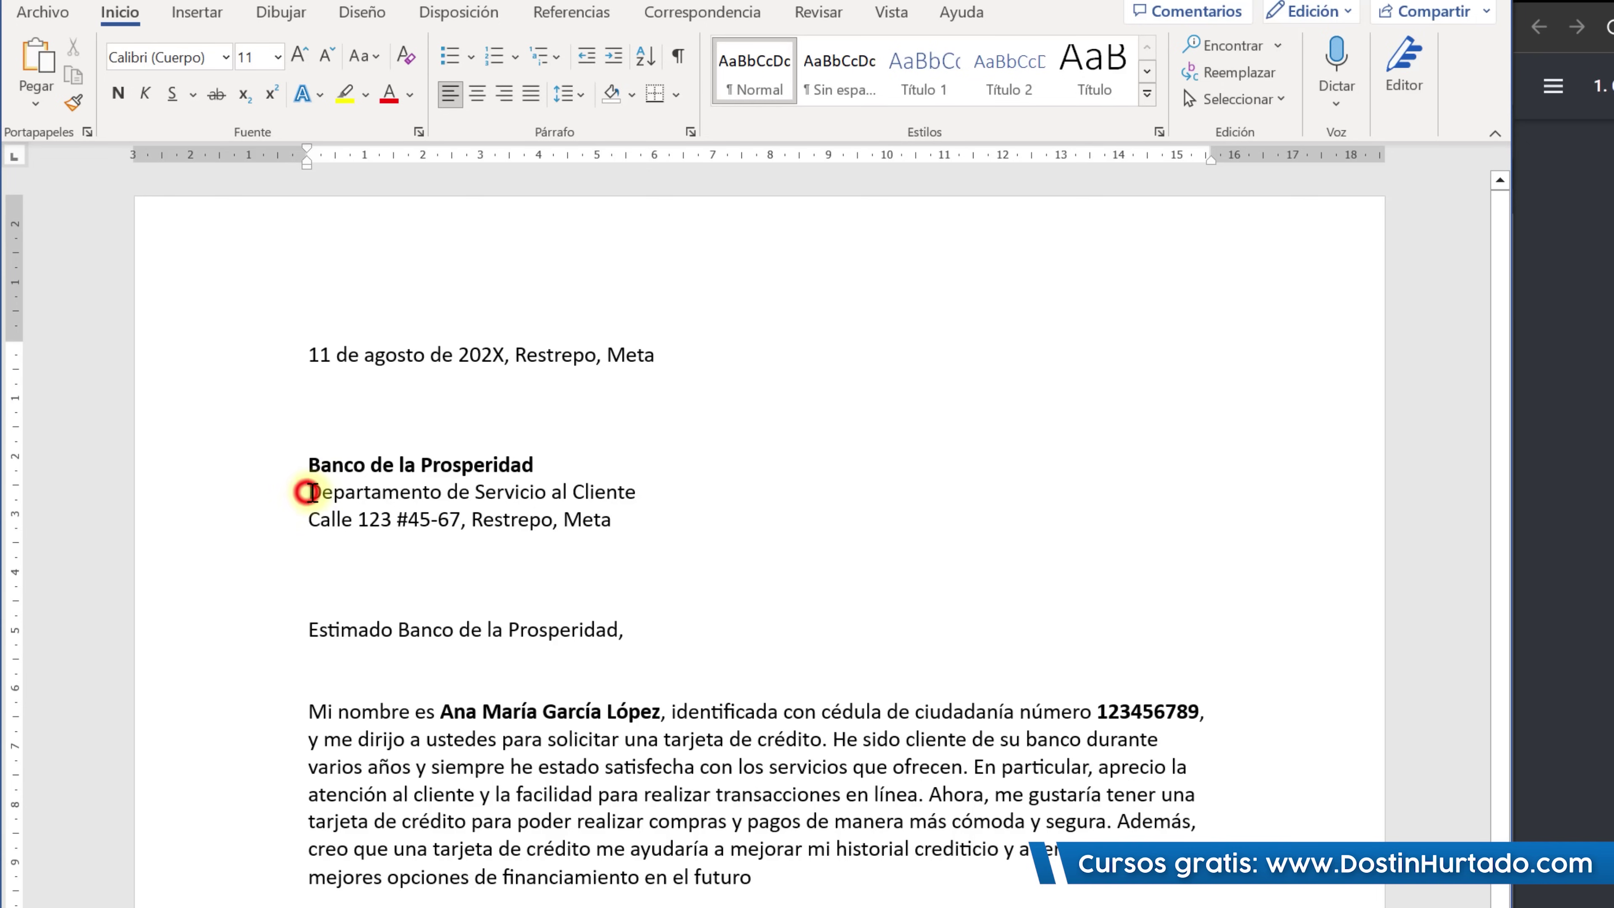
Justify the 'Mi nombre es' body paragraph after comparing center, left and right alignment.
{"action": "left_click_drag", "start_coordinate": [310, 492], "coordinate": [645, 491]}
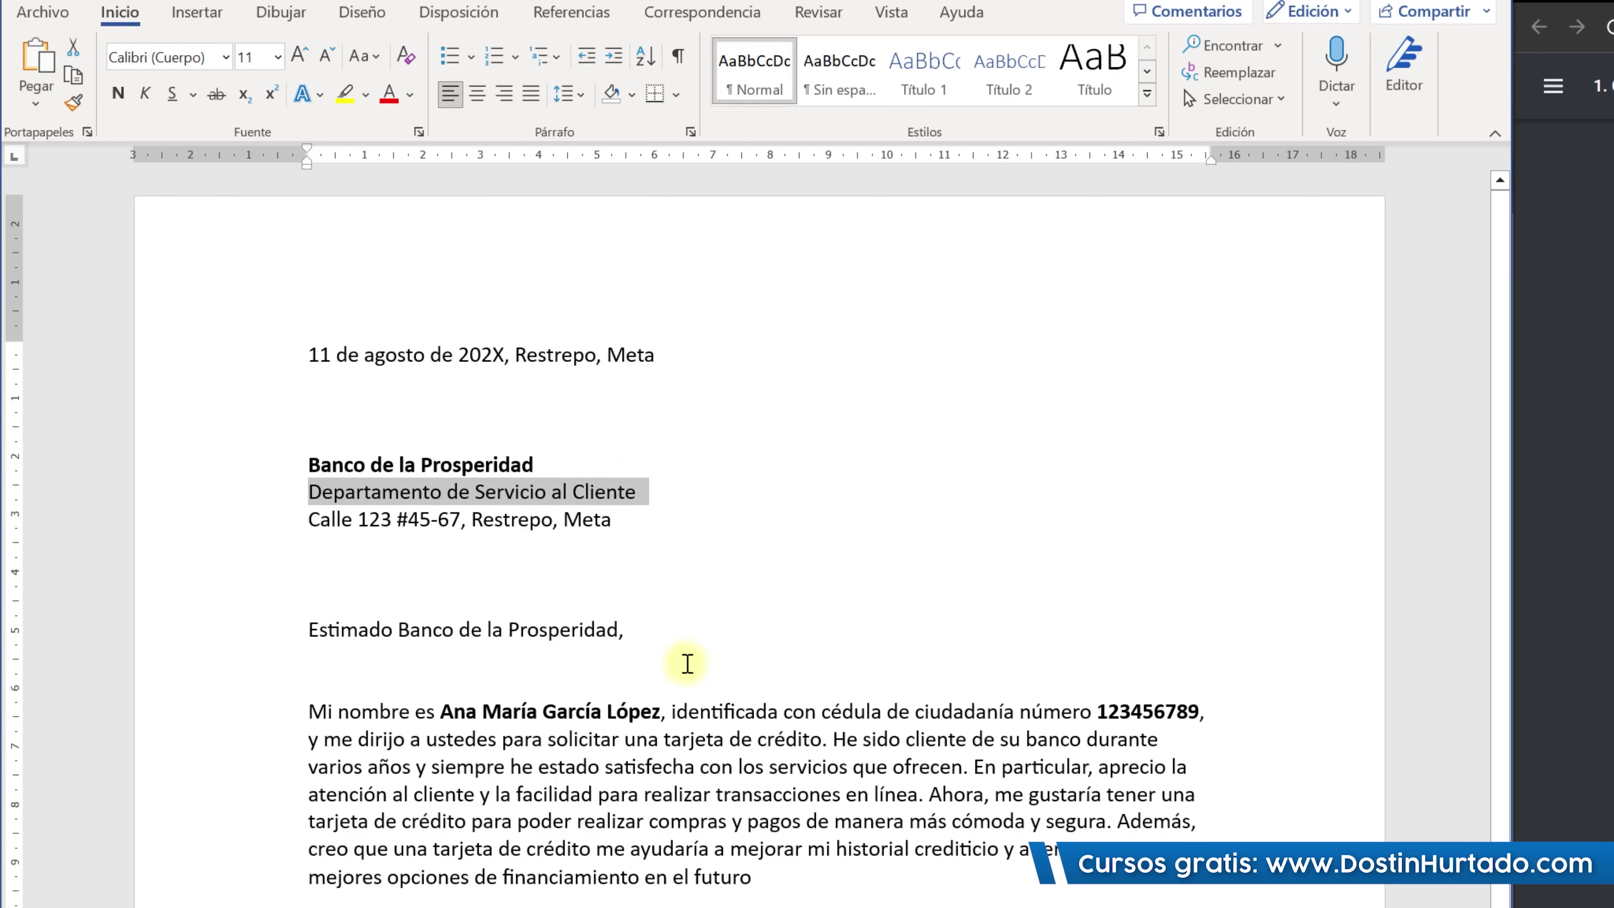
{"action": "left_click", "coordinate": [706, 639]}
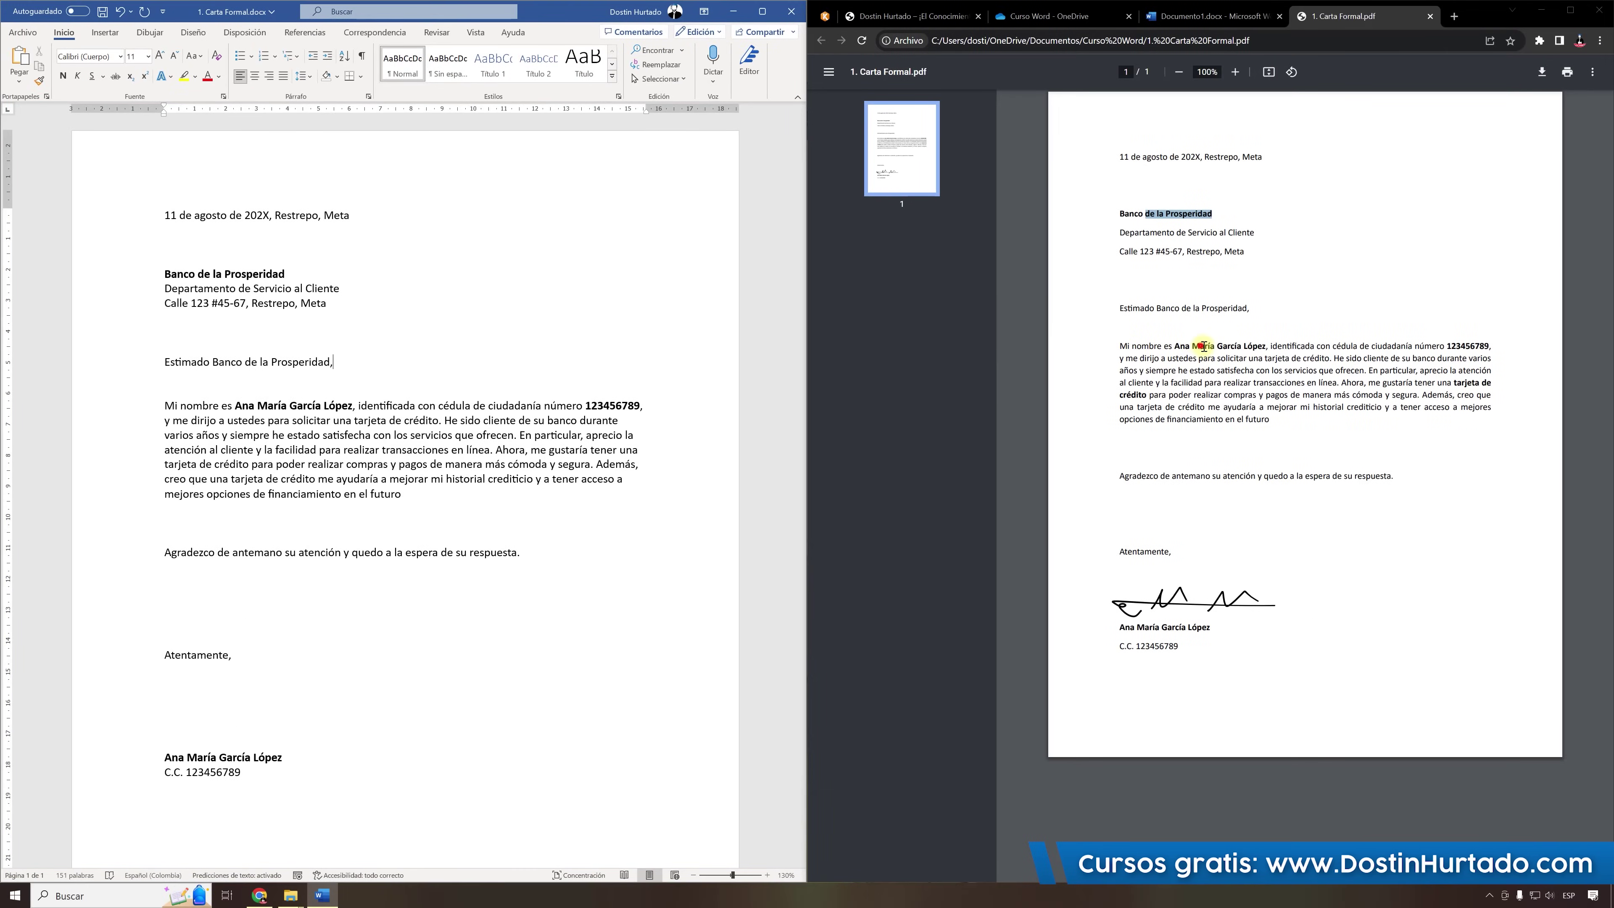
{"action": "left_click_drag", "start_coordinate": [1138, 344], "coordinate": [1438, 382]}
{"action": "left_click", "coordinate": [1438, 405]}
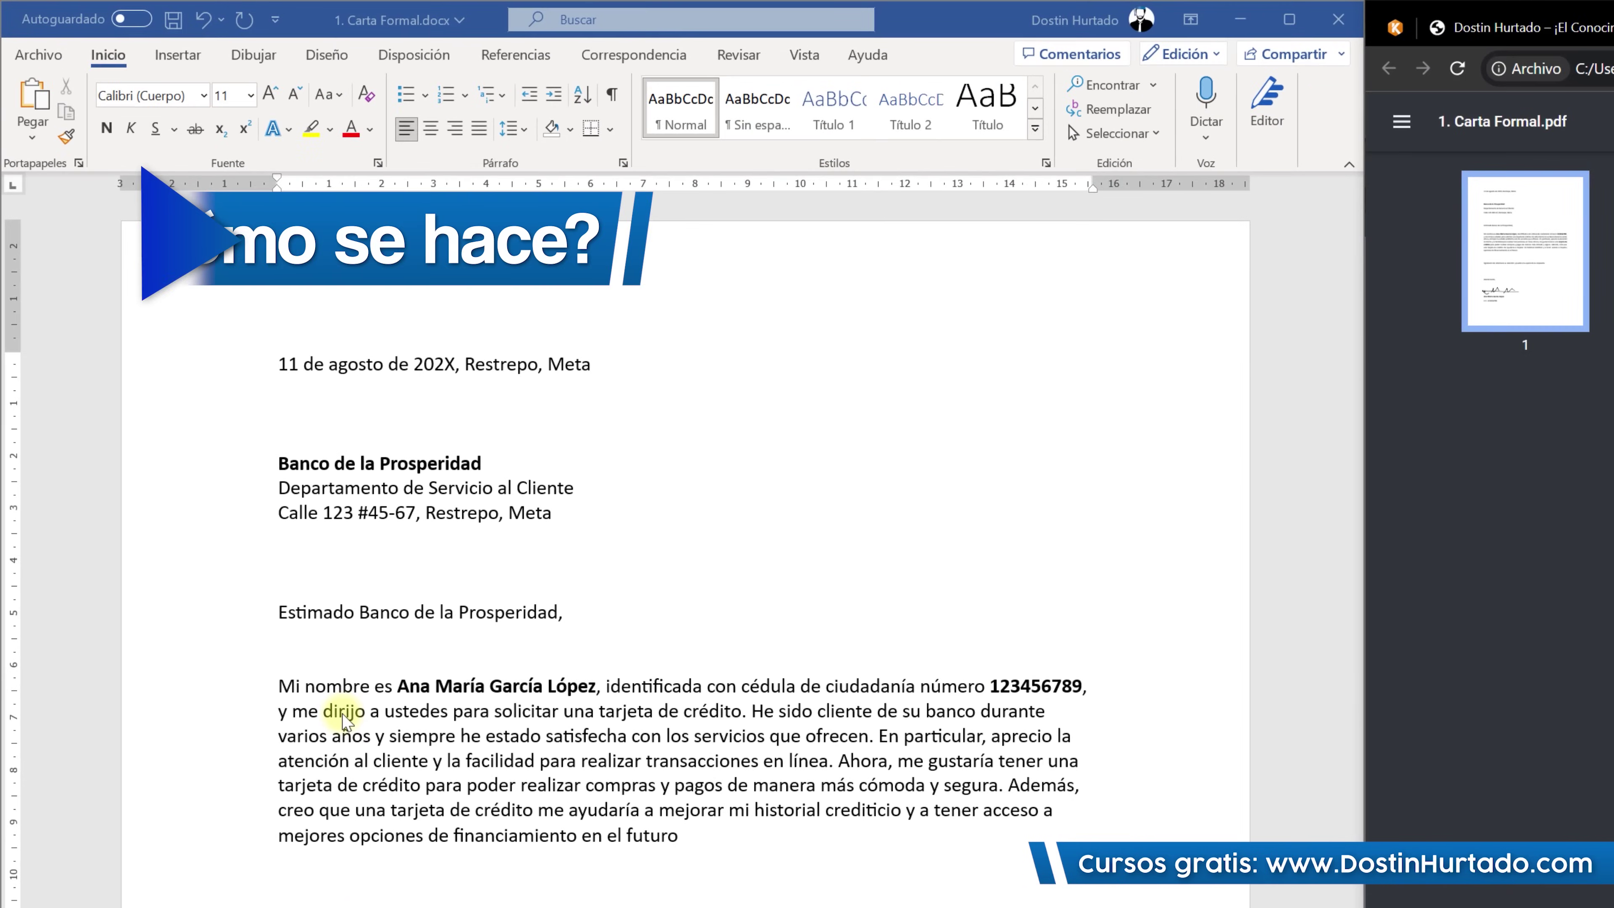
{"action": "left_click_drag", "start_coordinate": [202, 690], "coordinate": [238, 846]}
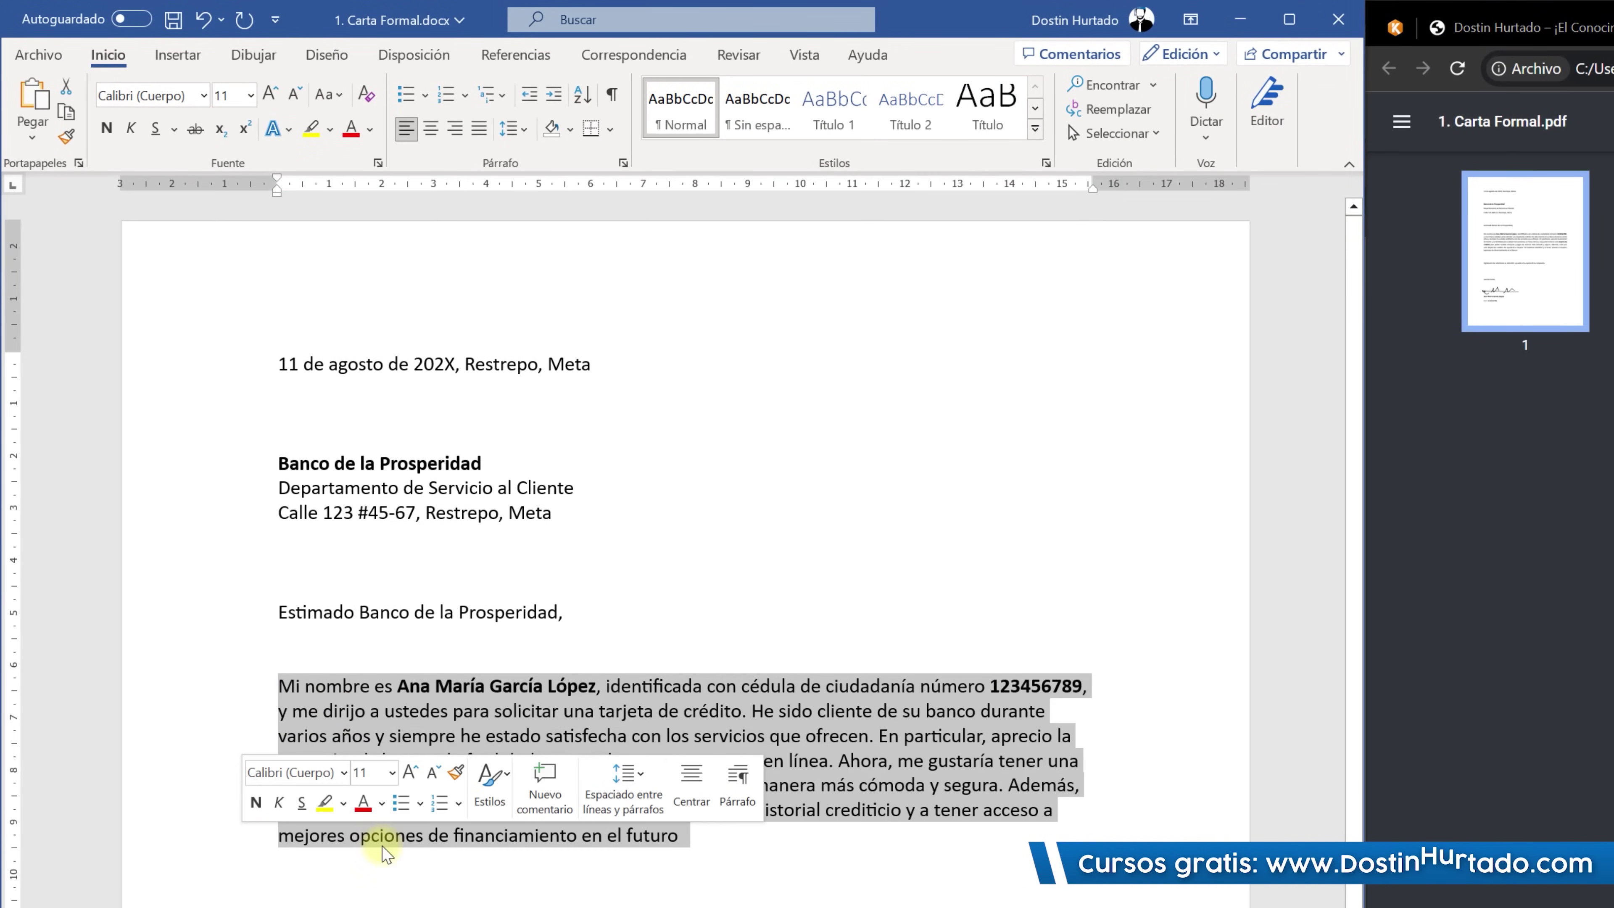
{"action": "left_click", "coordinate": [840, 738]}
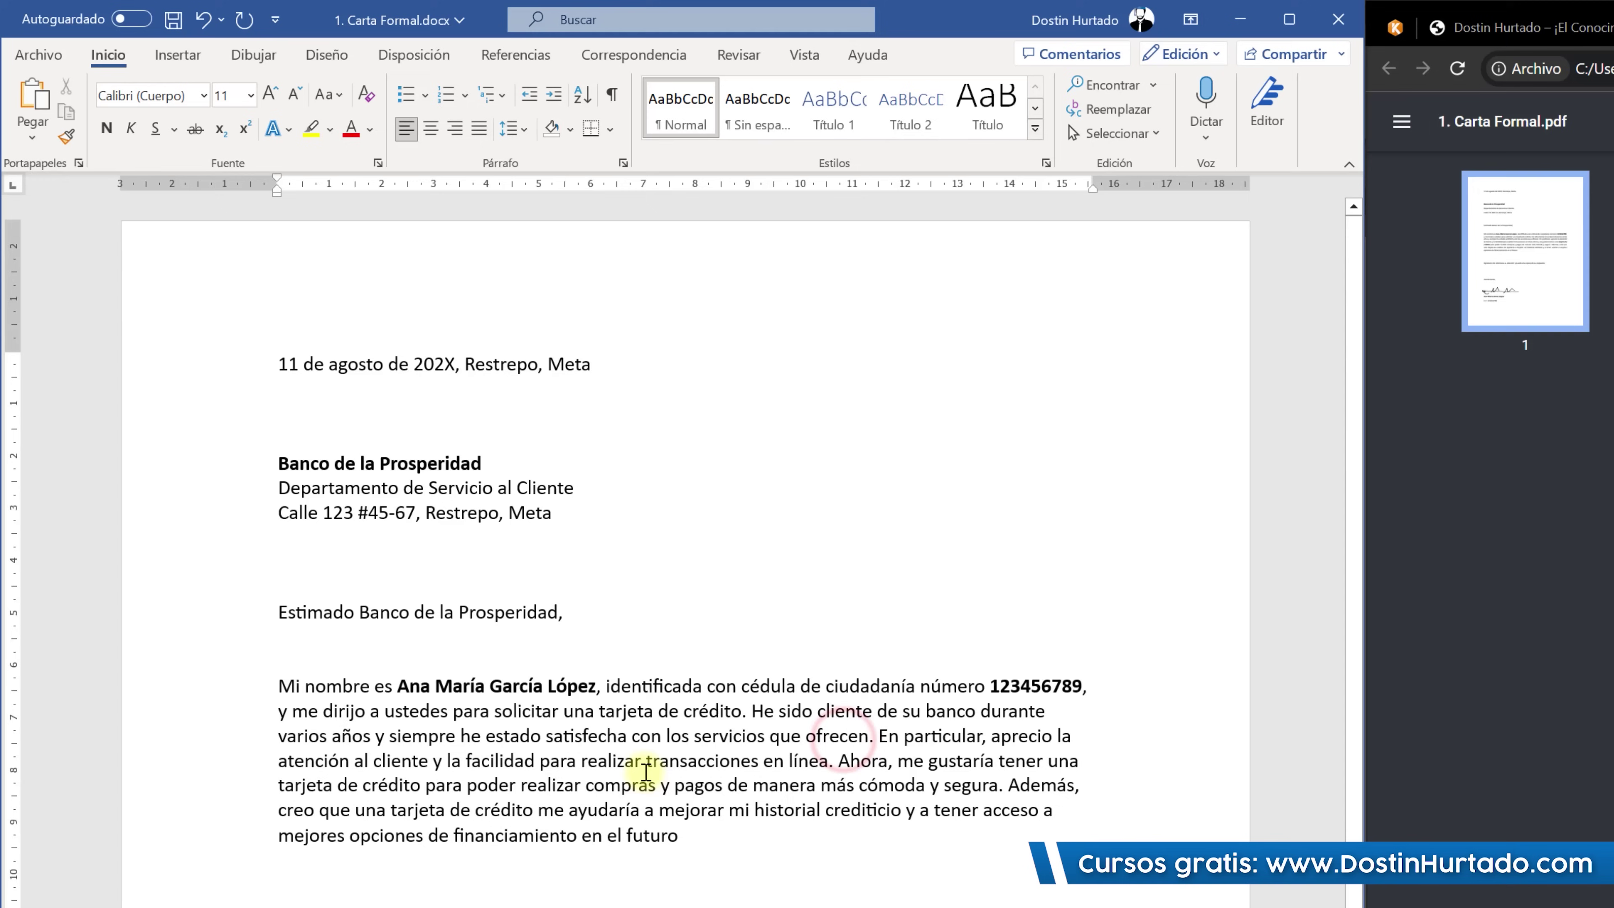
{"action": "left_click", "coordinate": [641, 760]}
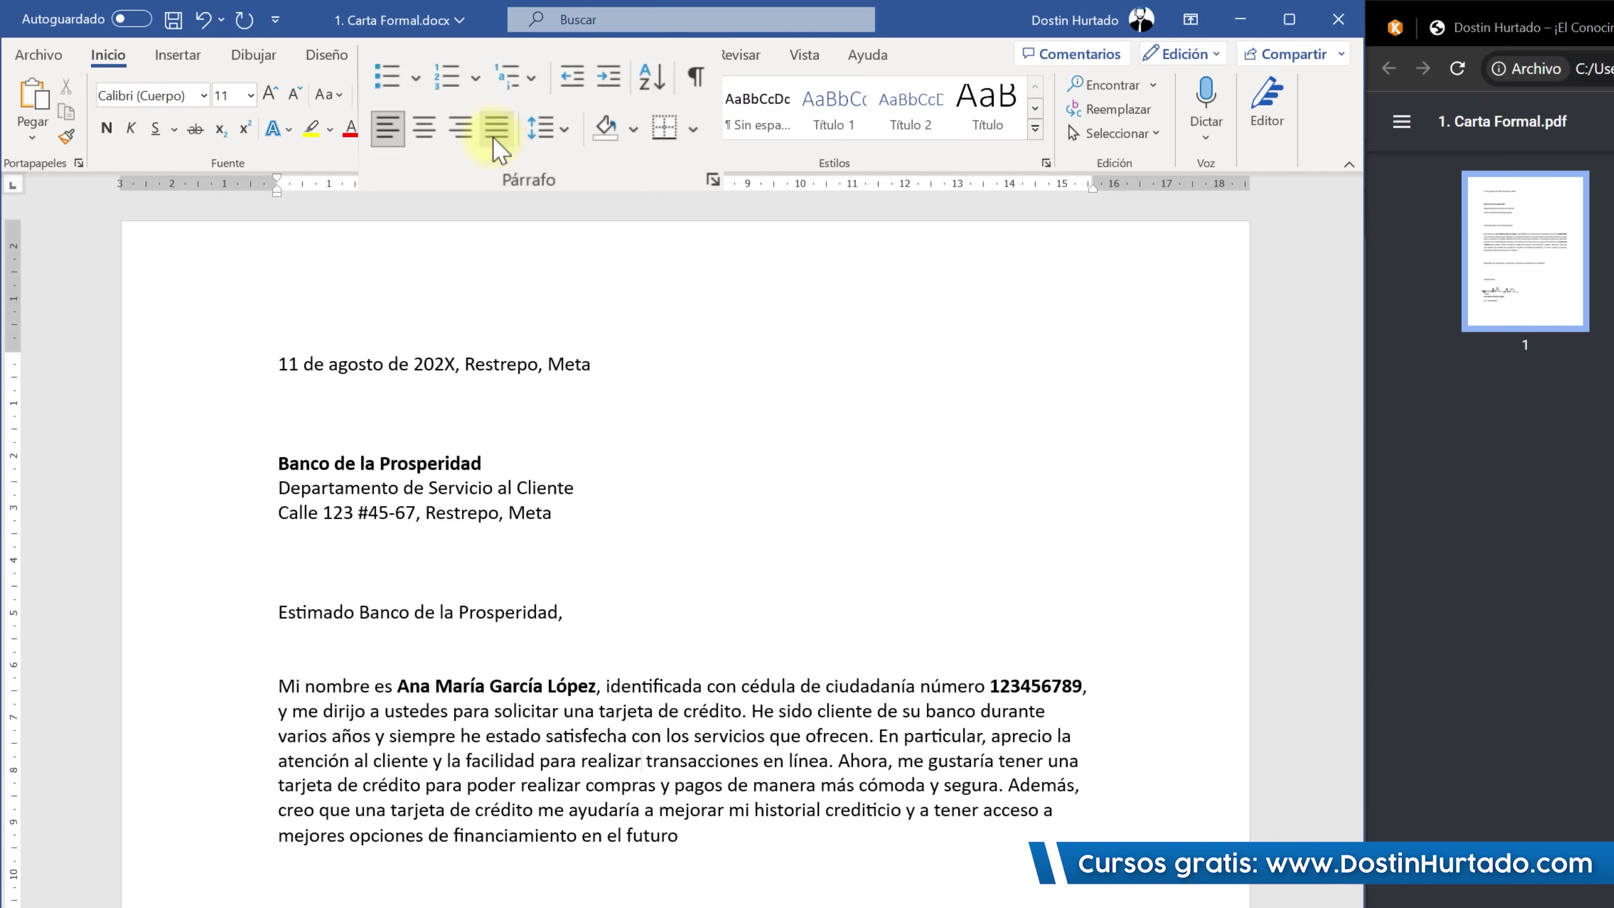
{"action": "left_click", "coordinate": [494, 131]}
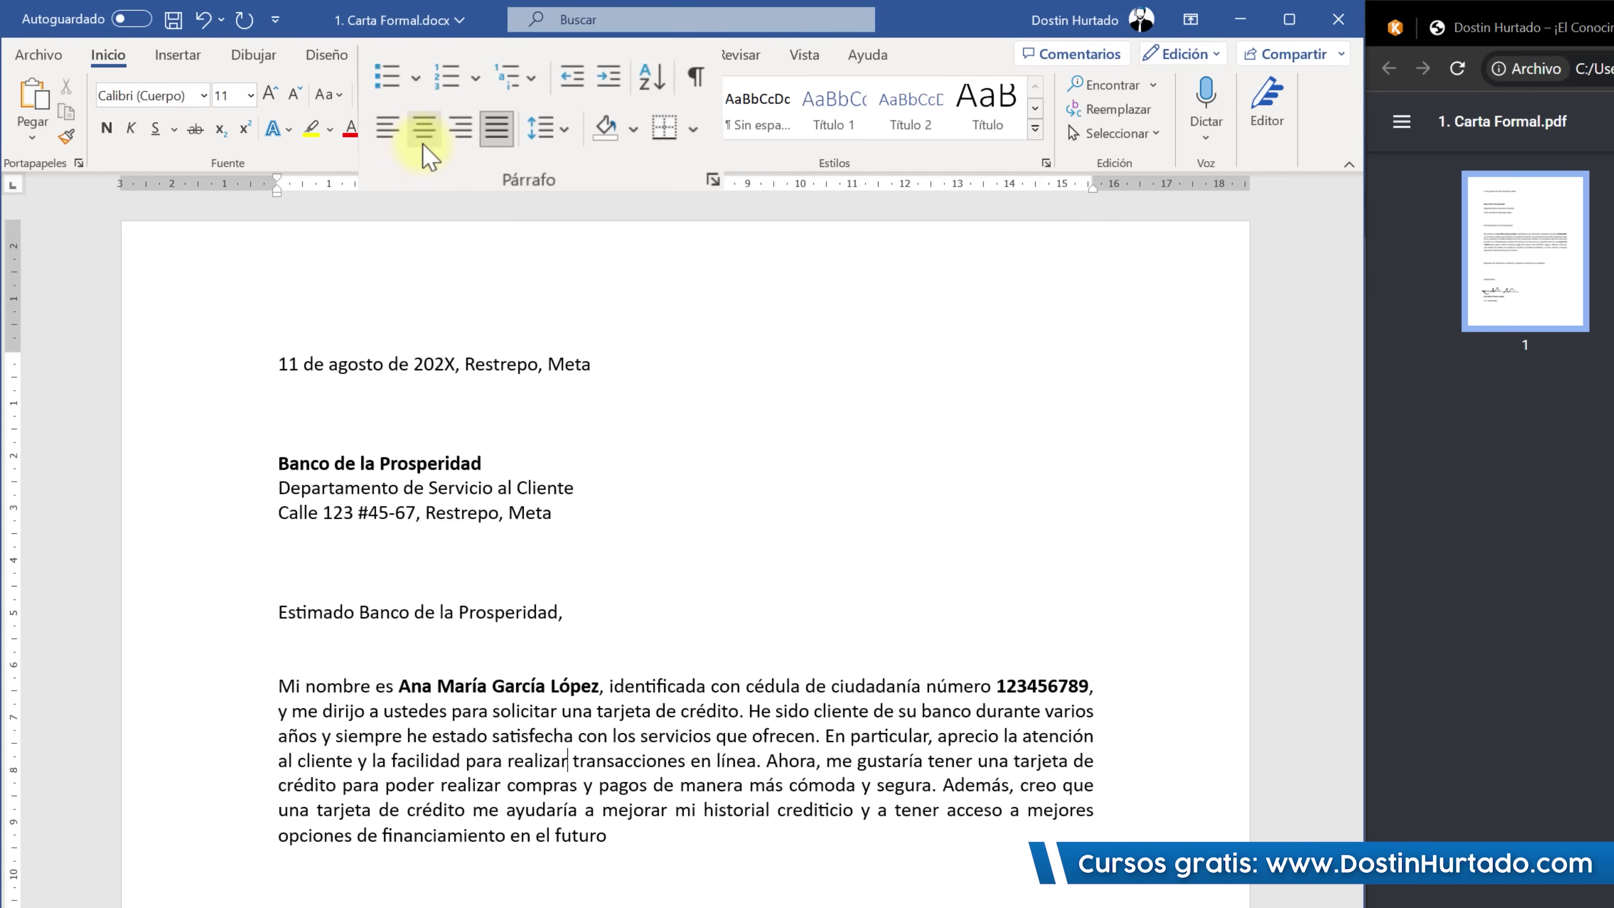
{"action": "left_click", "coordinate": [424, 135]}
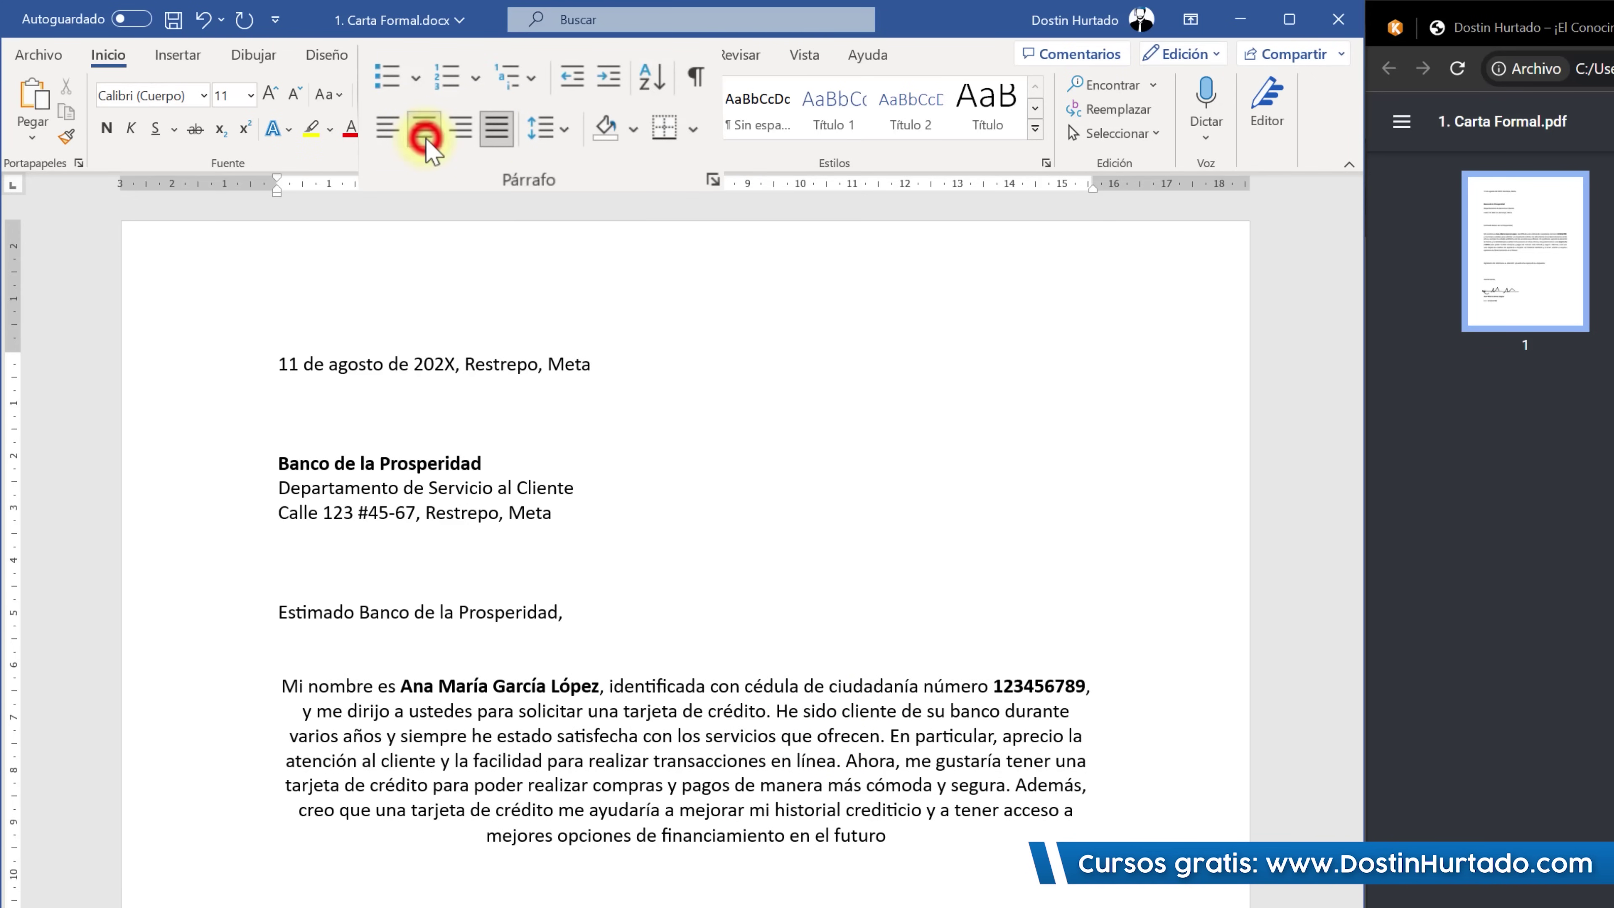
{"action": "left_click", "coordinate": [387, 130]}
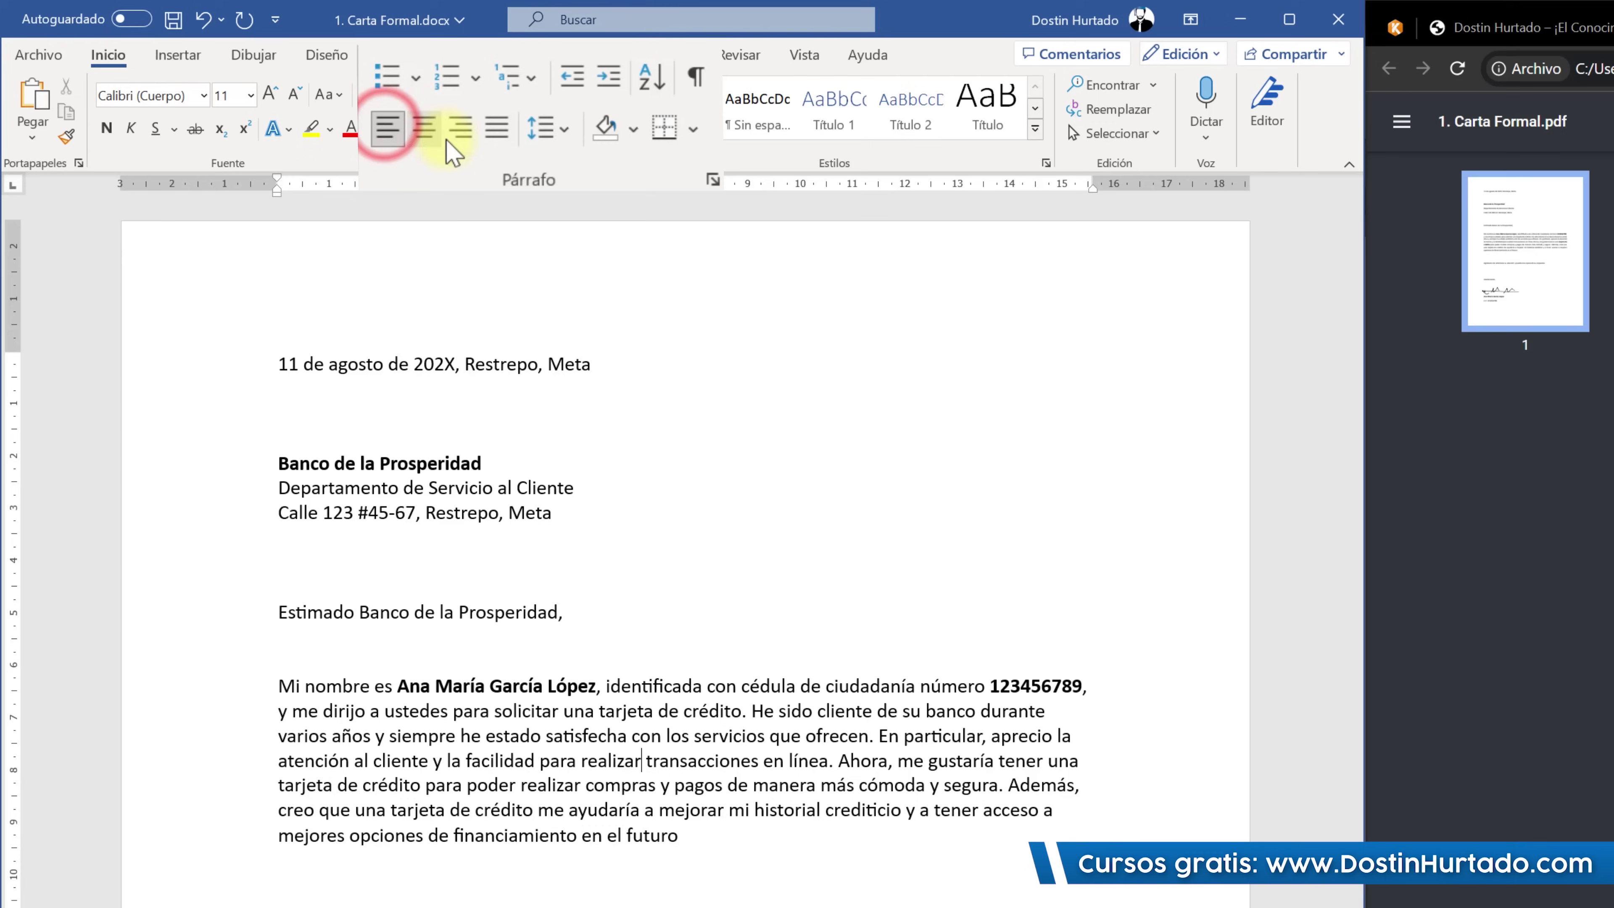
{"action": "left_click", "coordinate": [461, 127]}
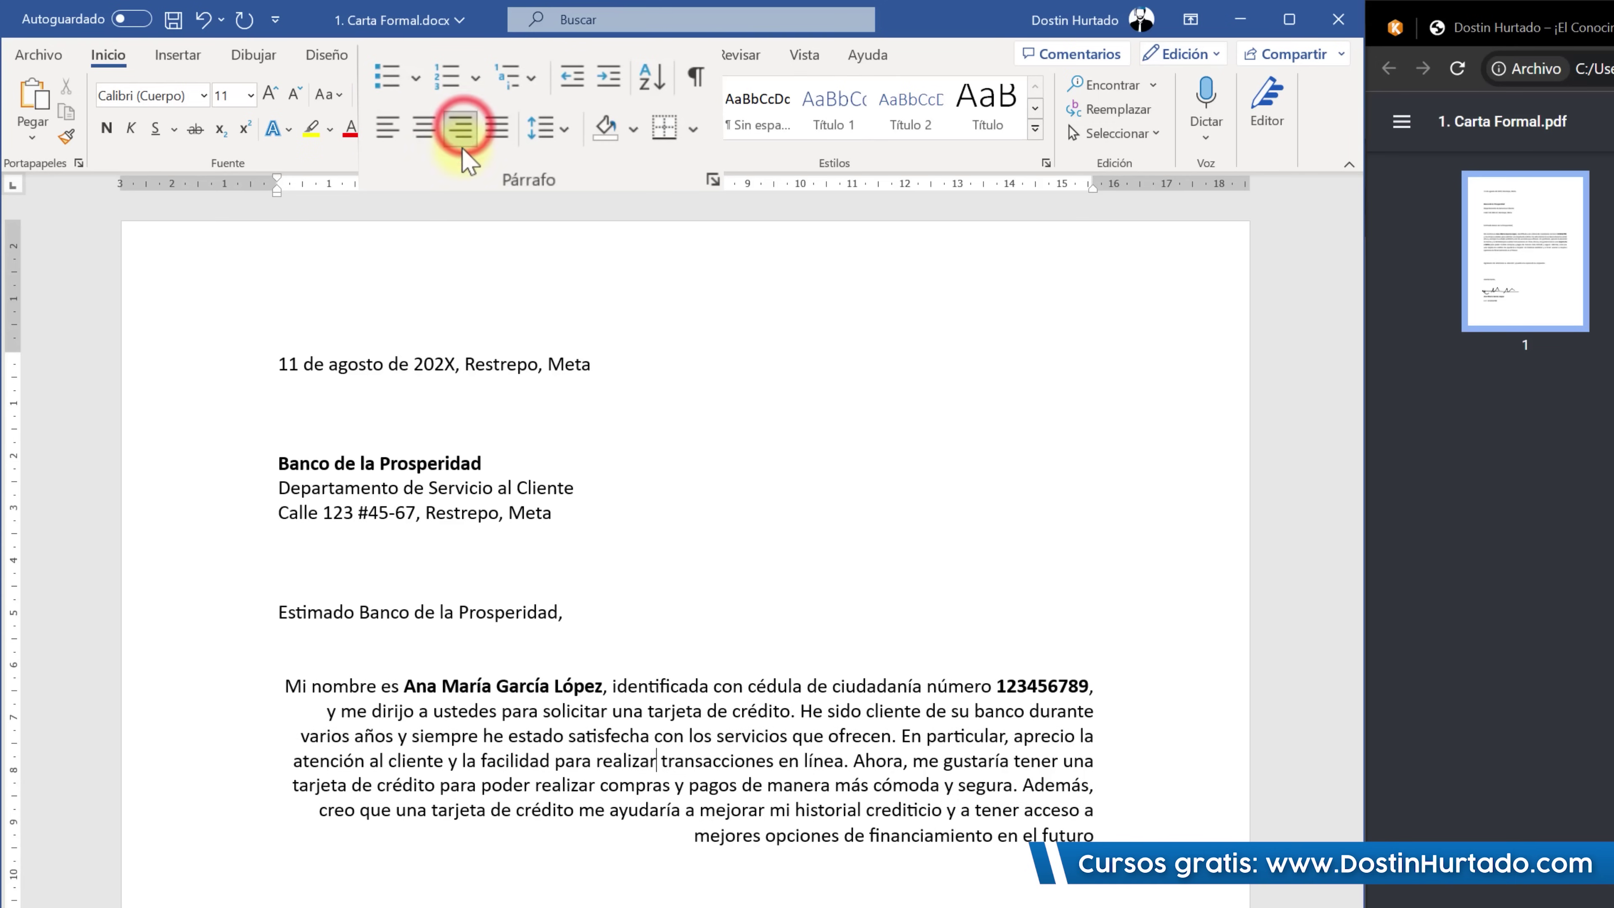
{"action": "left_click", "coordinate": [497, 128]}
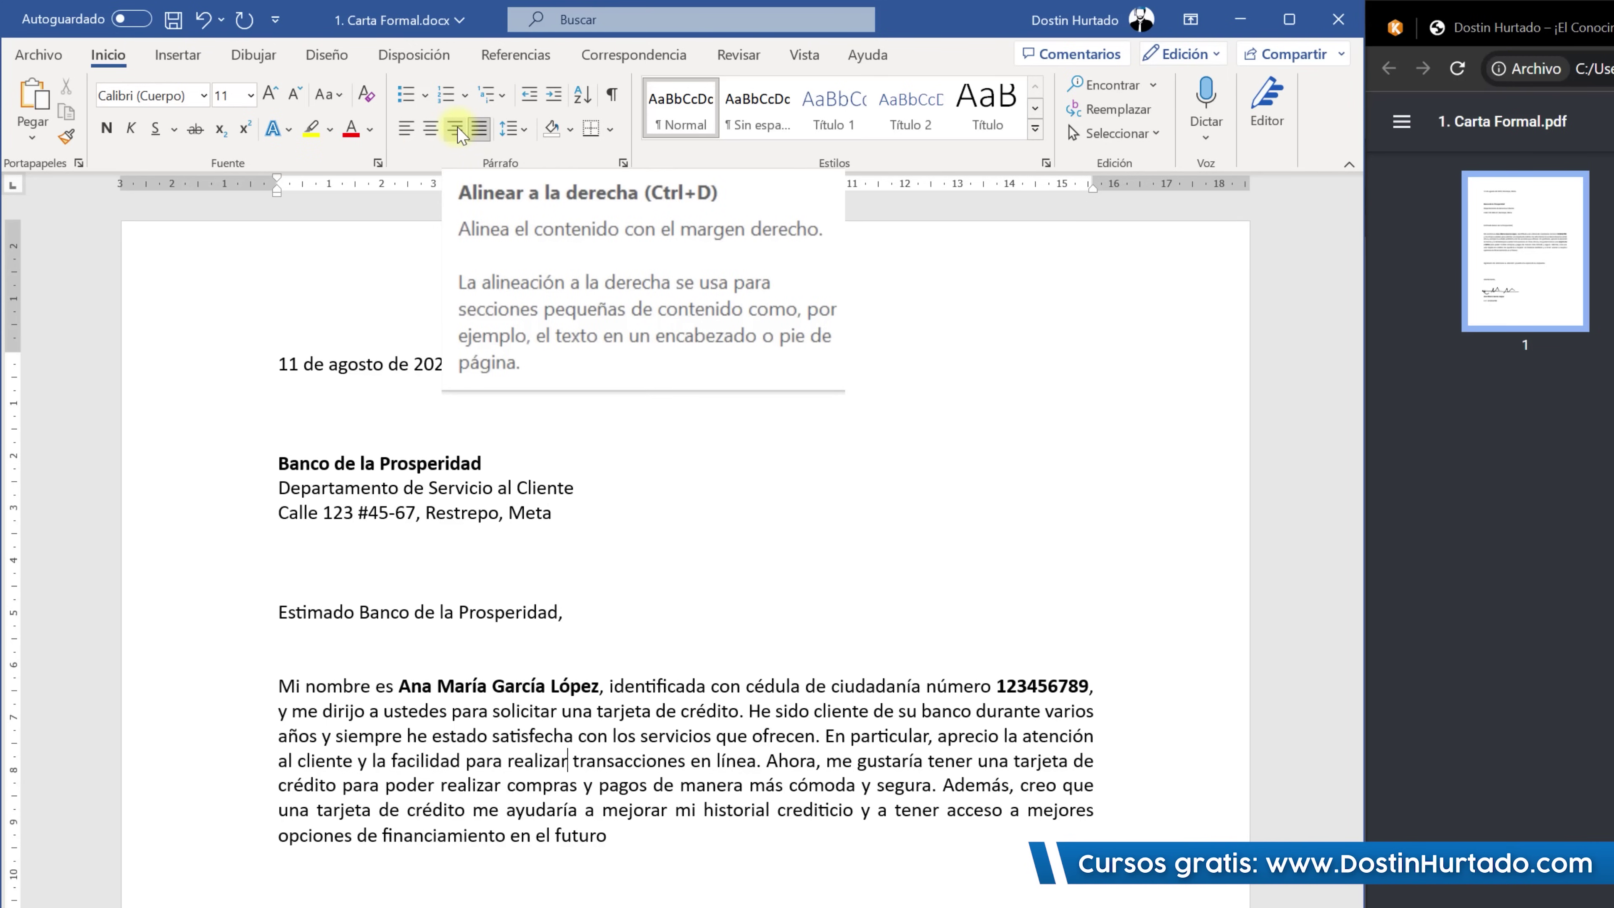
{"action": "left_click", "coordinate": [684, 761]}
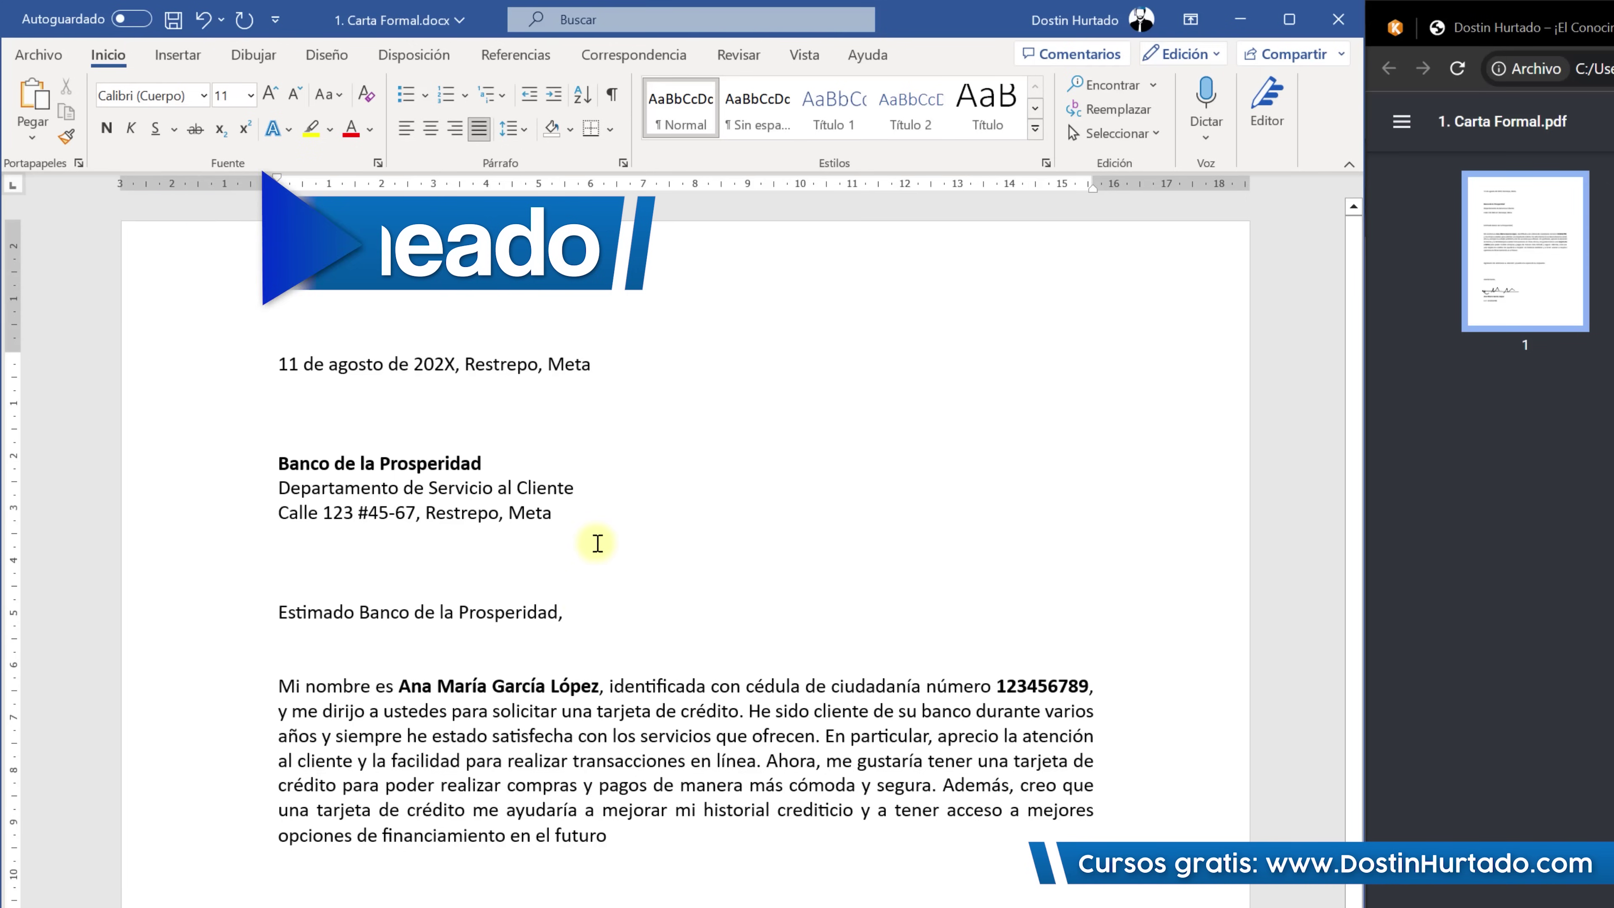
{"action": "mouse_move", "coordinate": [273, 464]}
{"action": "left_mouse_down"}
{"action": "mouse_move", "coordinate": [453, 489]}
{"action": "mouse_move", "coordinate": [359, 513]}
{"action": "left_mouse_up"}
{"action": "left_click", "coordinate": [357, 512]}
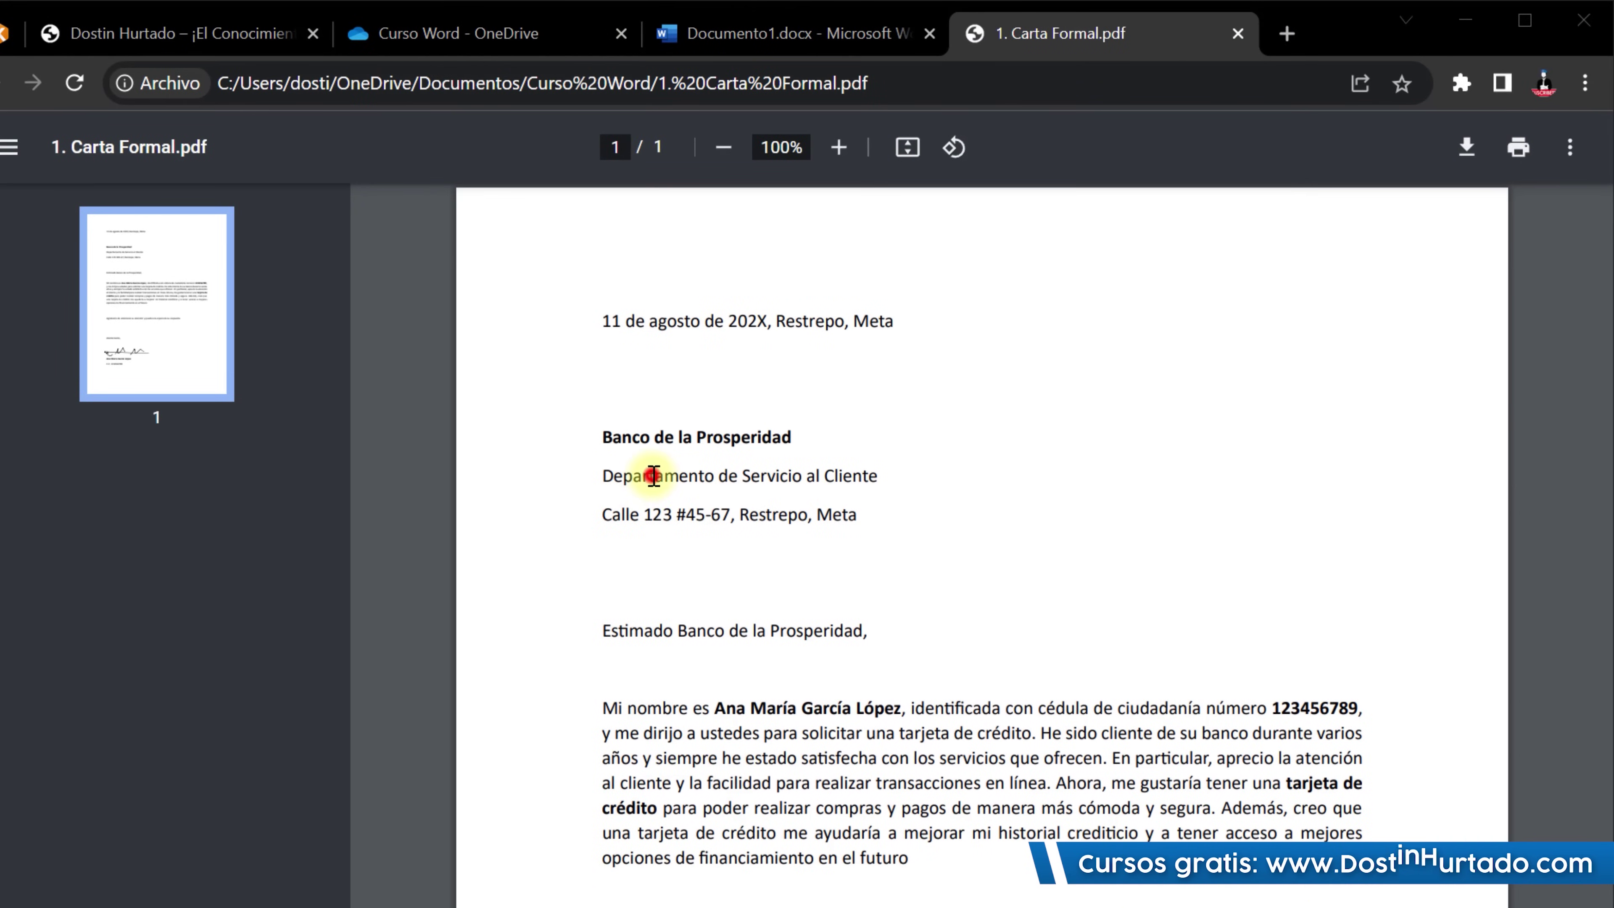
{"action": "left_click", "coordinate": [602, 455]}
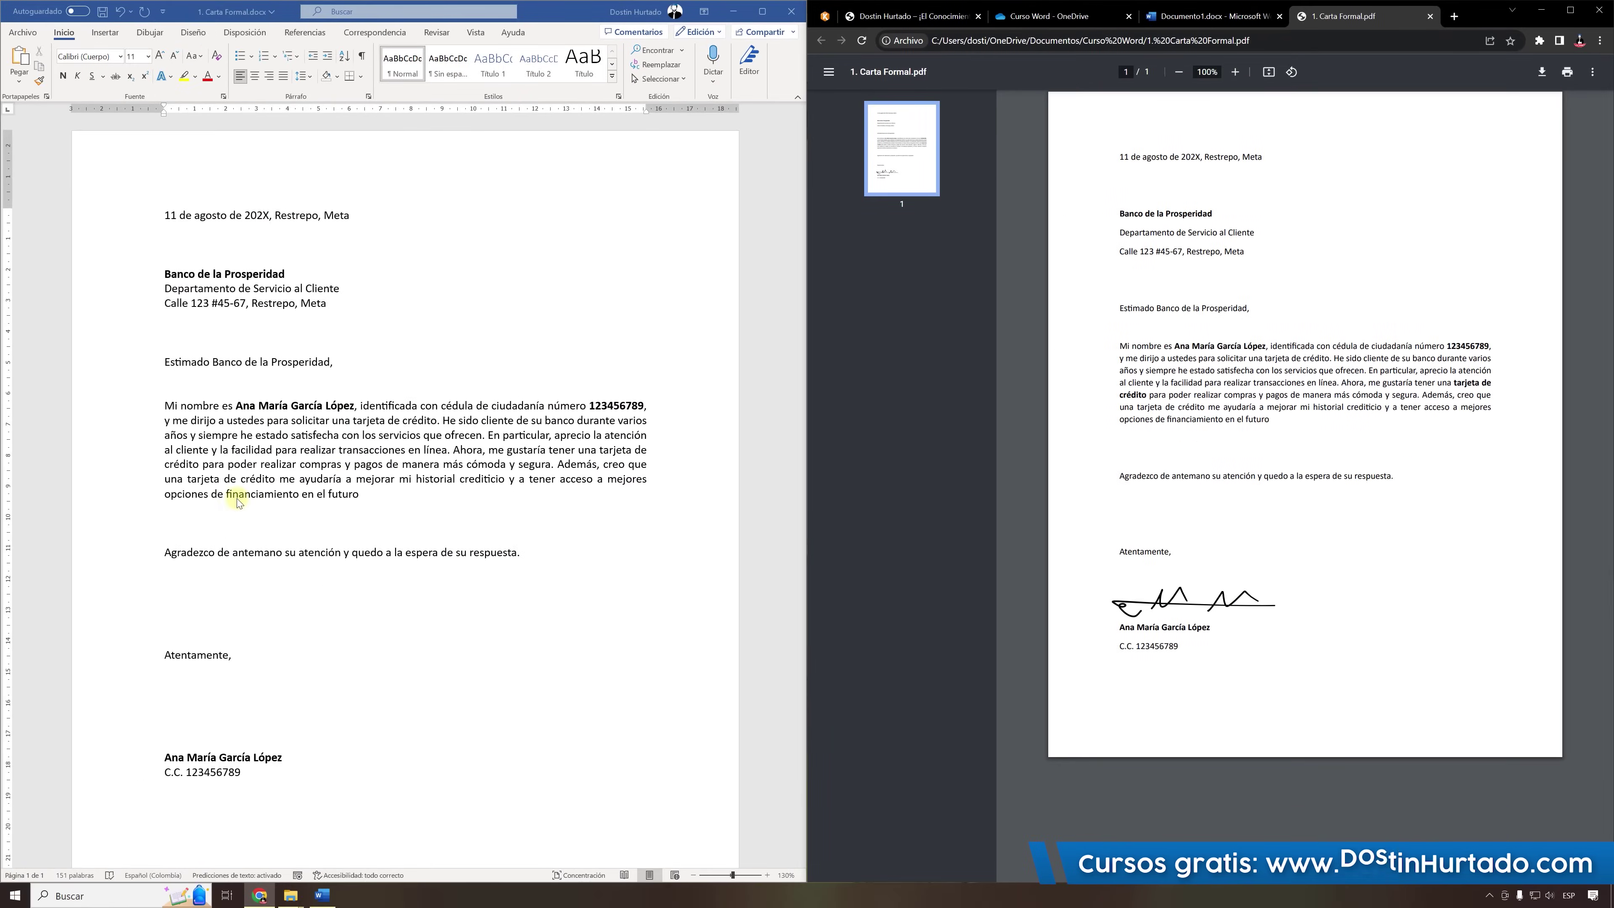
{"action": "left_click", "coordinate": [374, 676]}
{"action": "left_click_drag", "start_coordinate": [159, 211], "coordinate": [251, 710]}
{"action": "left_click", "coordinate": [311, 356]}
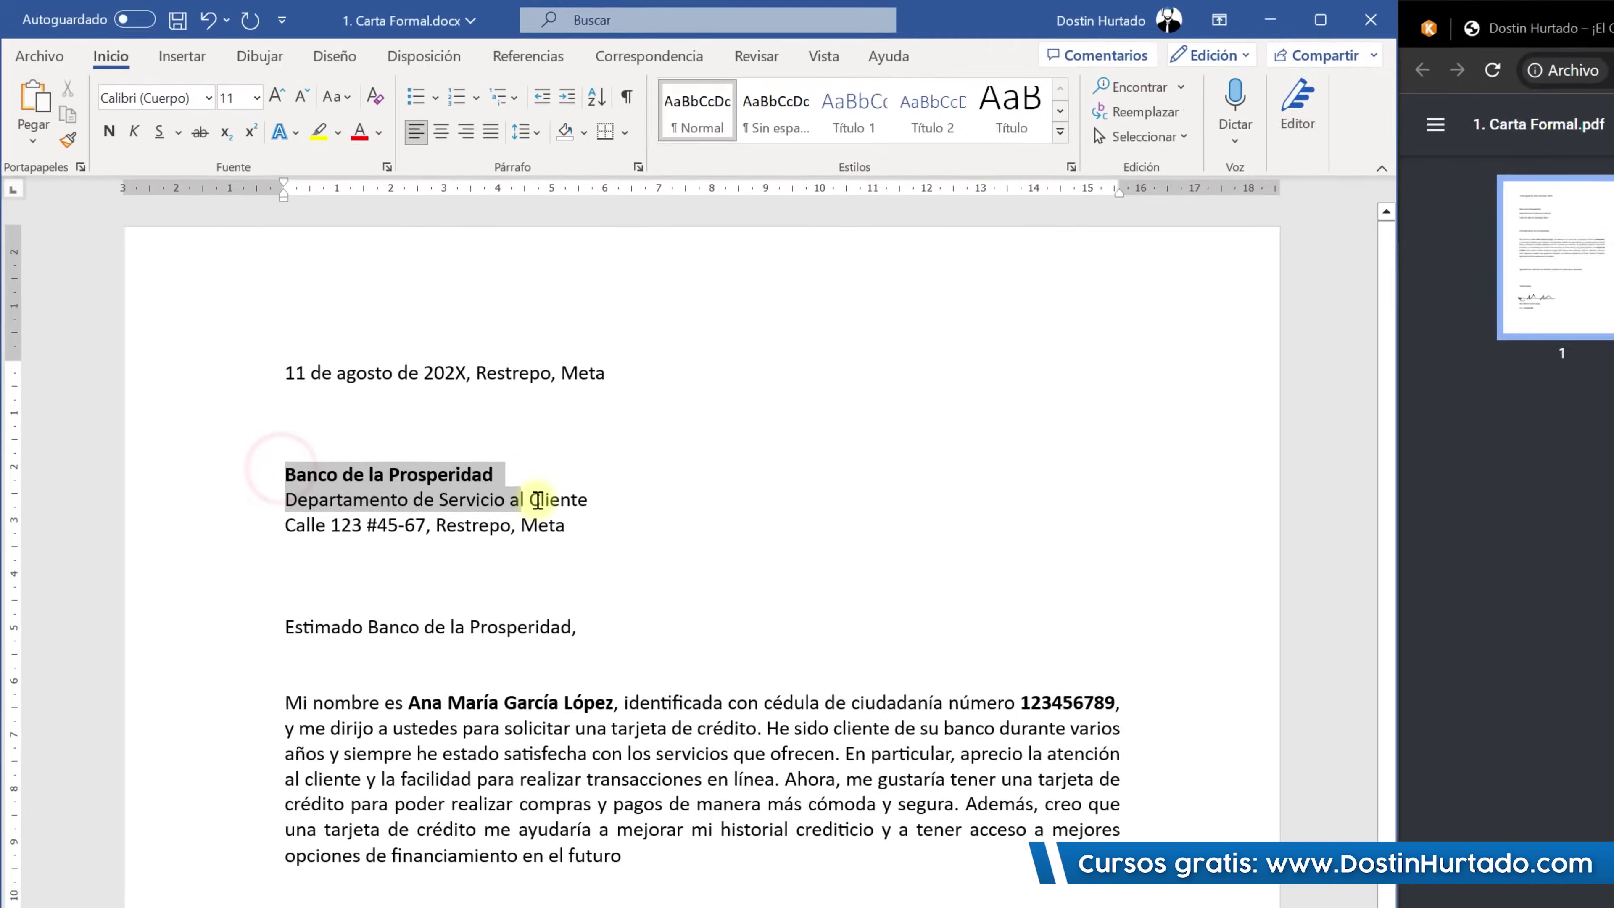
Set the three recipient address lines to single (1,0) line spacing.
{"action": "left_click_drag", "start_coordinate": [163, 271], "coordinate": [328, 303]}
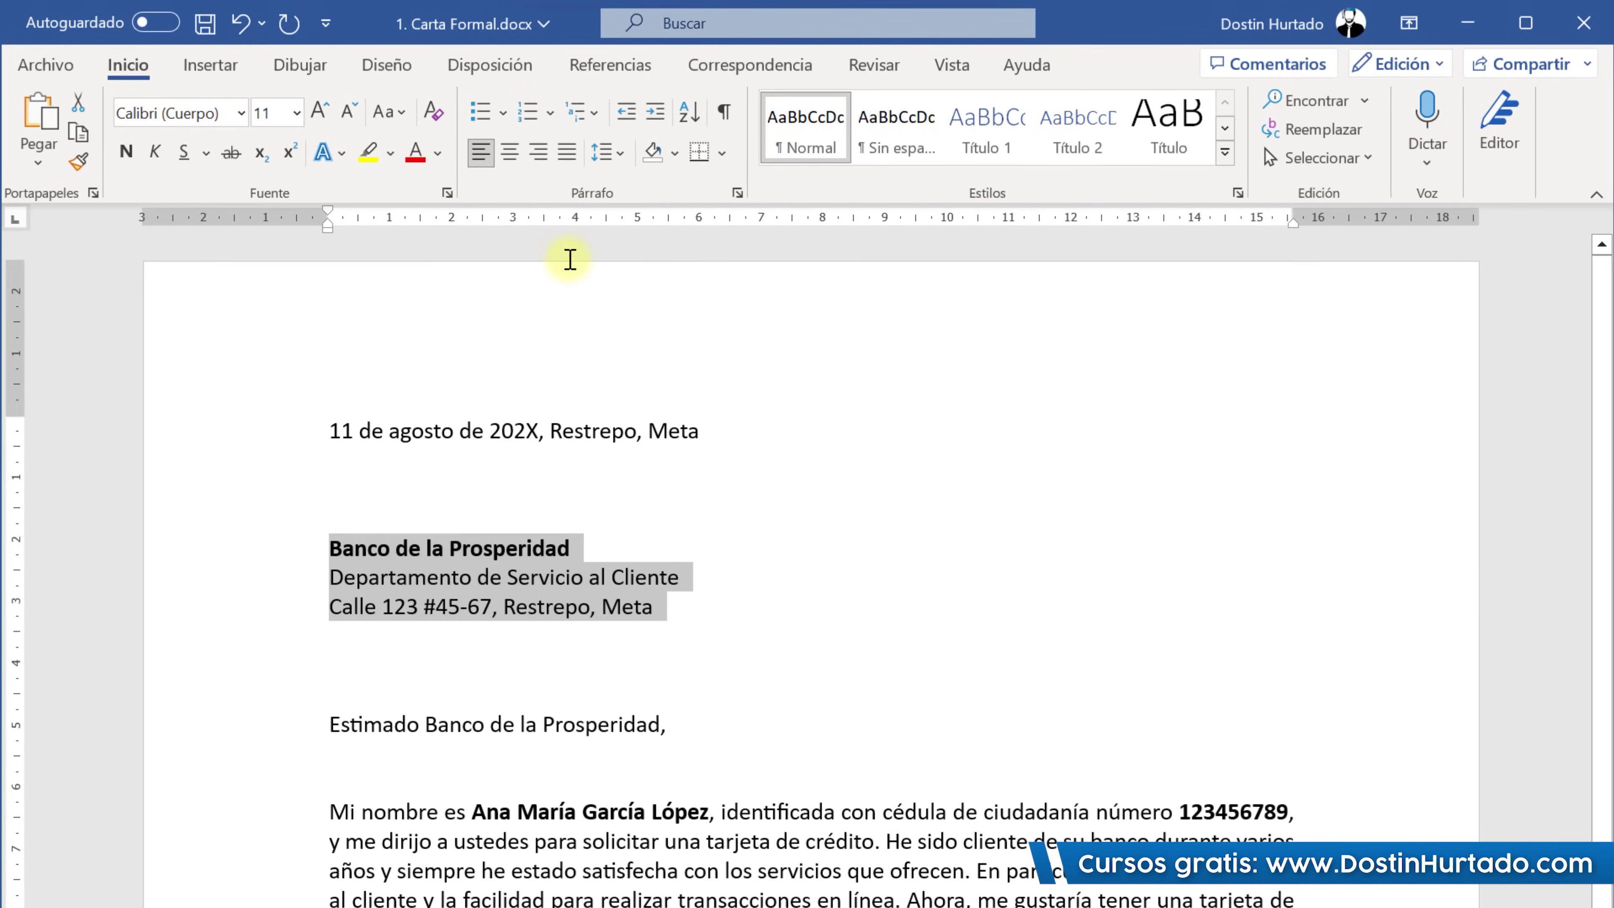
{"action": "left_click", "coordinate": [624, 153]}
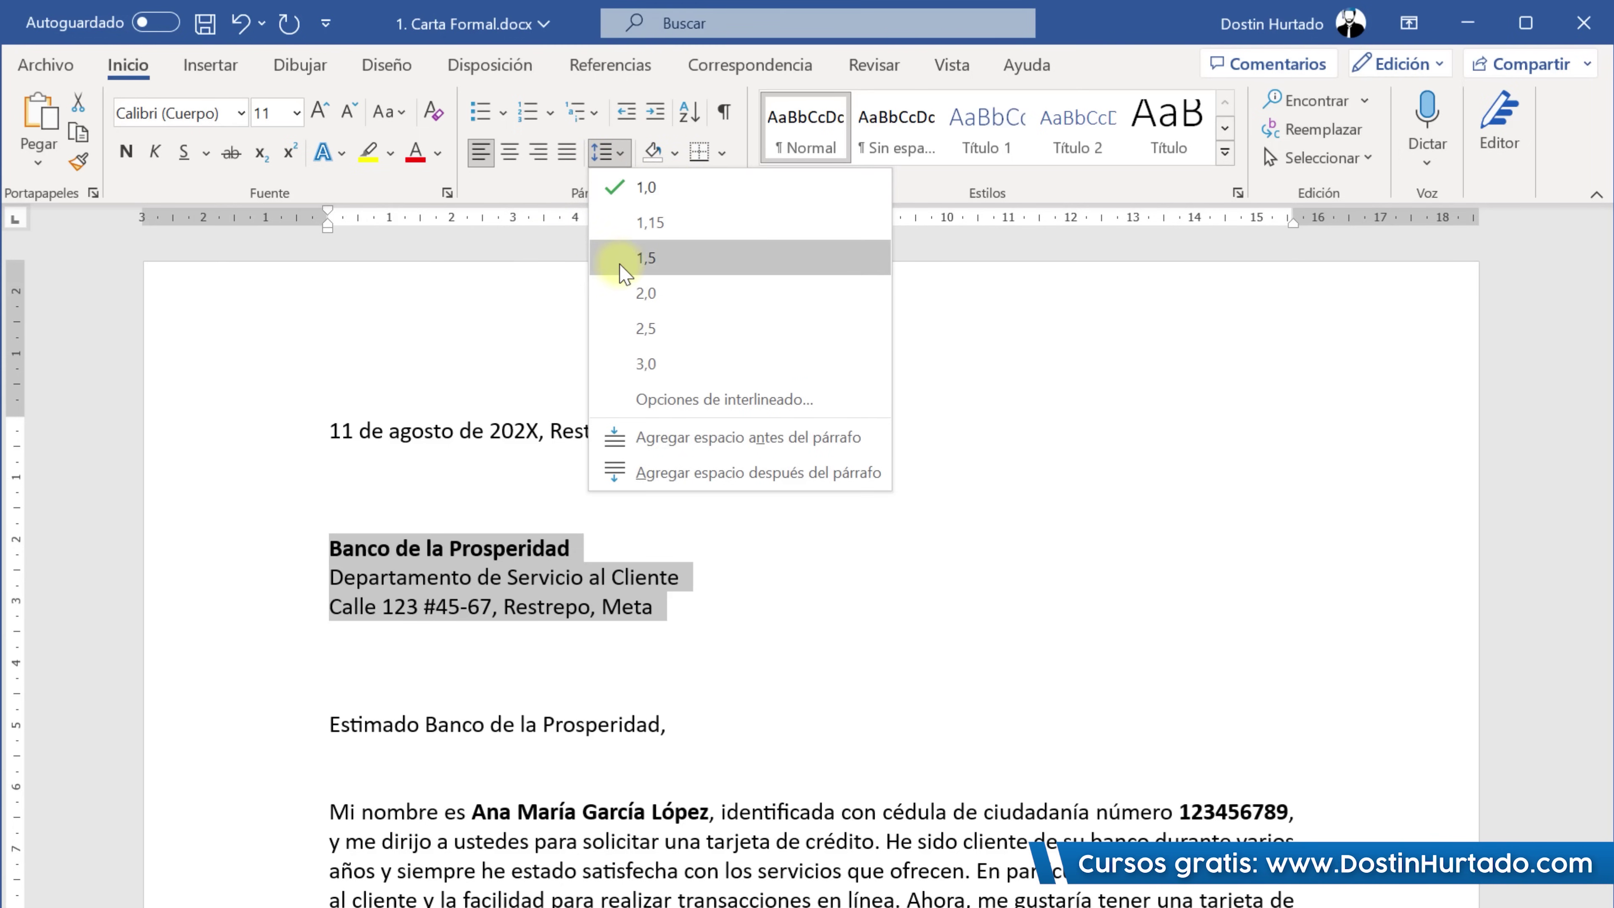
{"action": "left_click", "coordinate": [646, 259]}
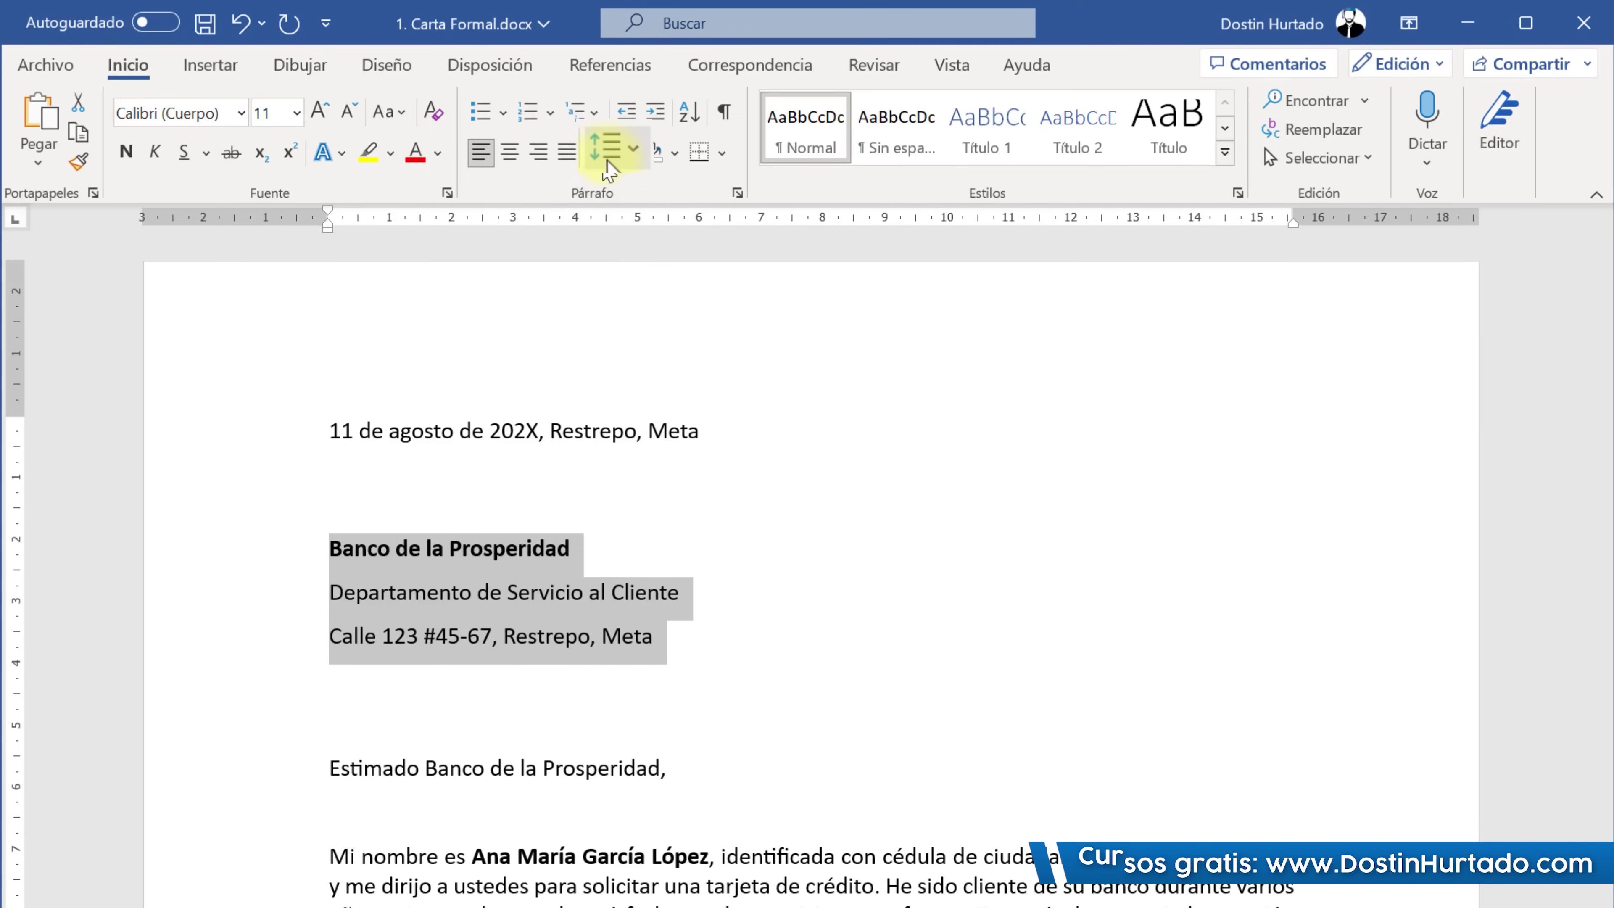
{"action": "left_click", "coordinate": [607, 152]}
{"action": "left_click", "coordinate": [620, 217]}
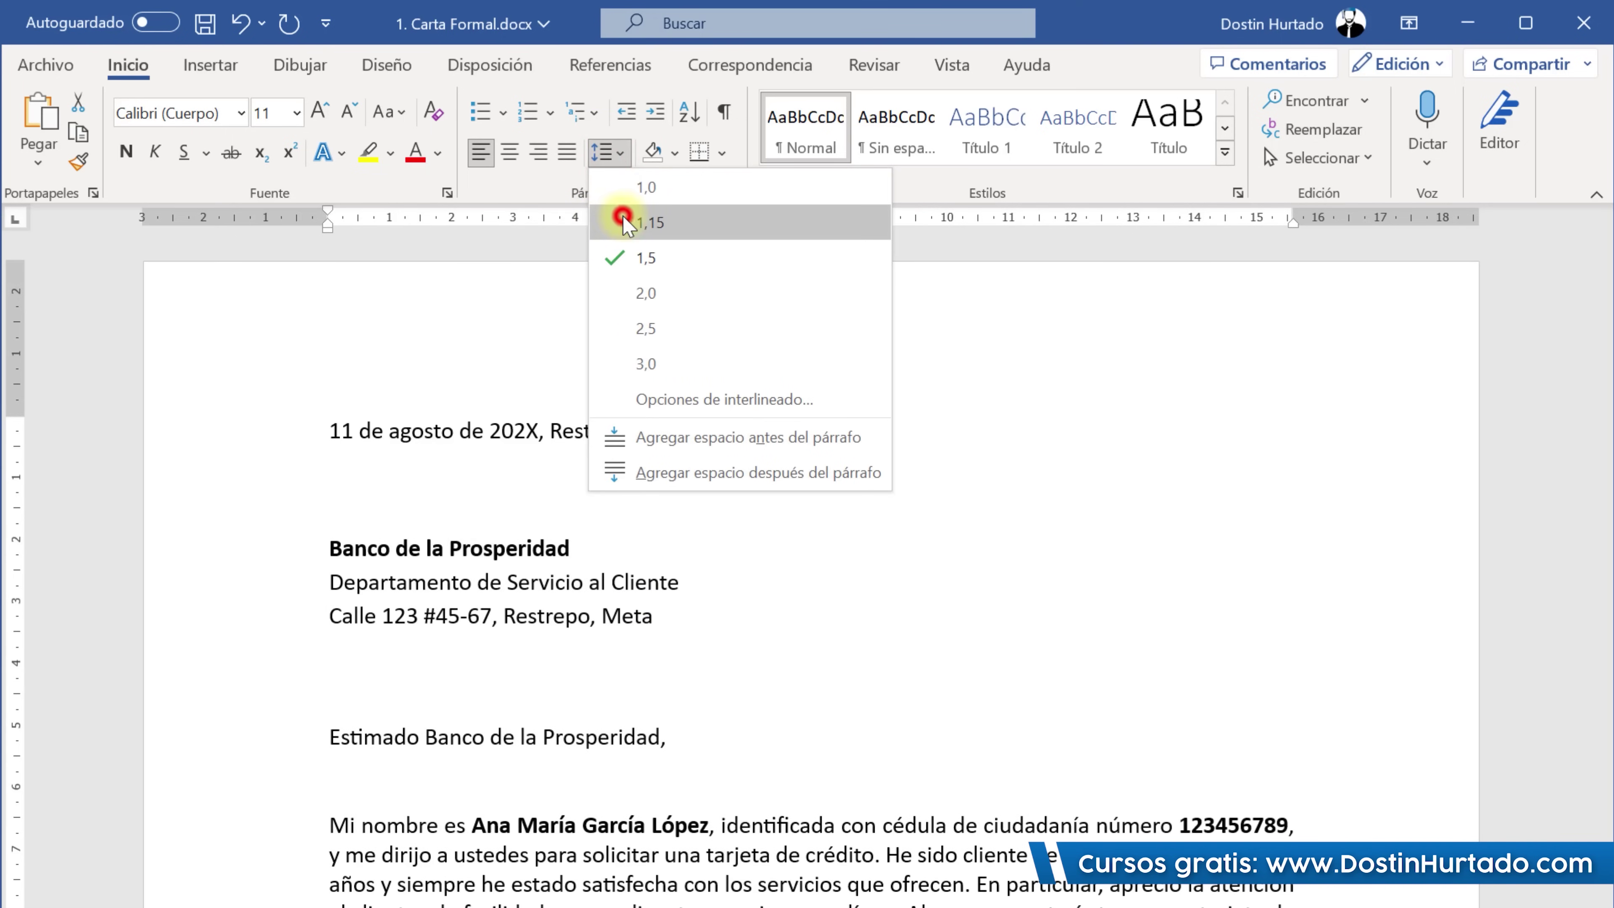
{"action": "left_click", "coordinate": [785, 709]}
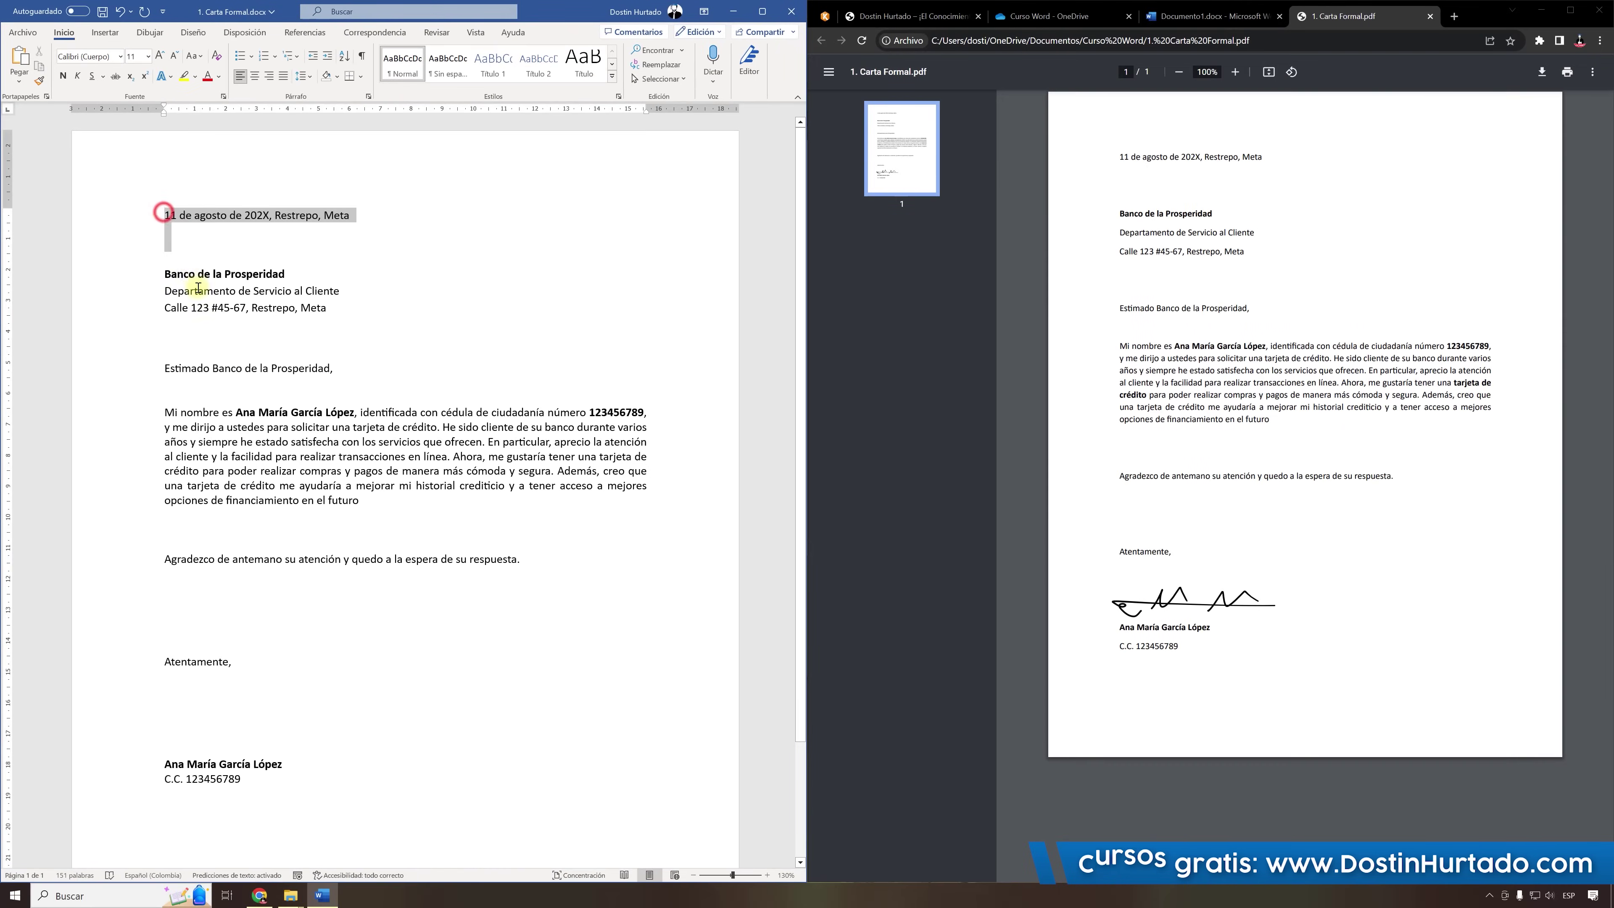
Apply 1,5 line spacing to the letter from the date through Atentamente.
{"action": "mouse_move", "coordinate": [165, 214]}
{"action": "left_mouse_down"}
{"action": "mouse_move", "coordinate": [287, 694]}
{"action": "mouse_move", "coordinate": [289, 780]}
{"action": "left_mouse_up"}
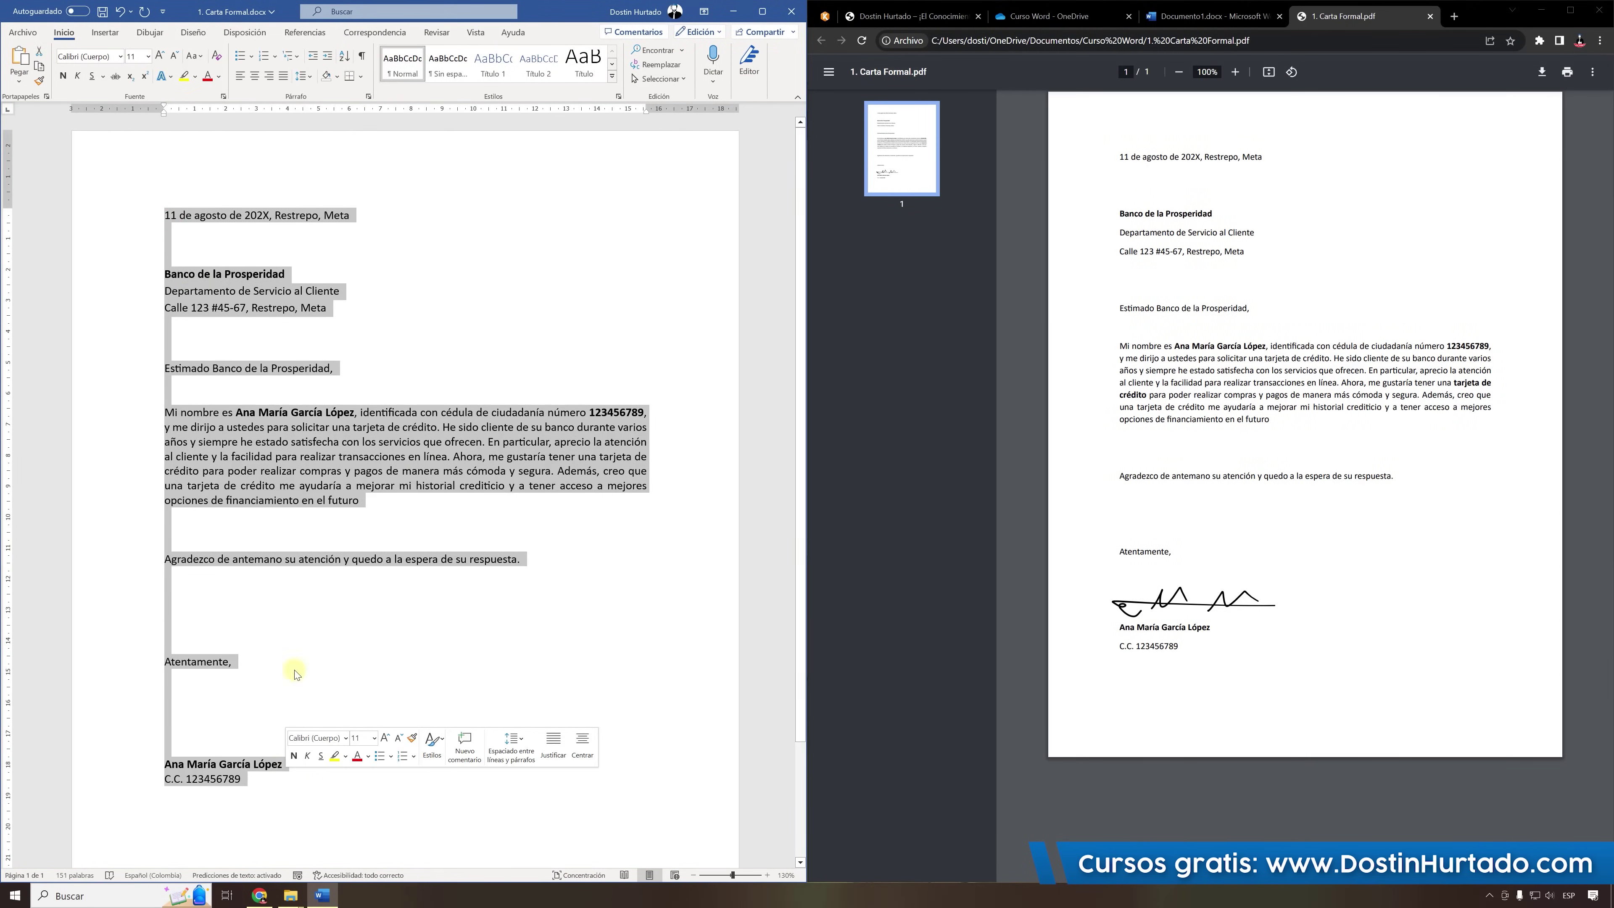
{"action": "left_click", "coordinate": [309, 77]}
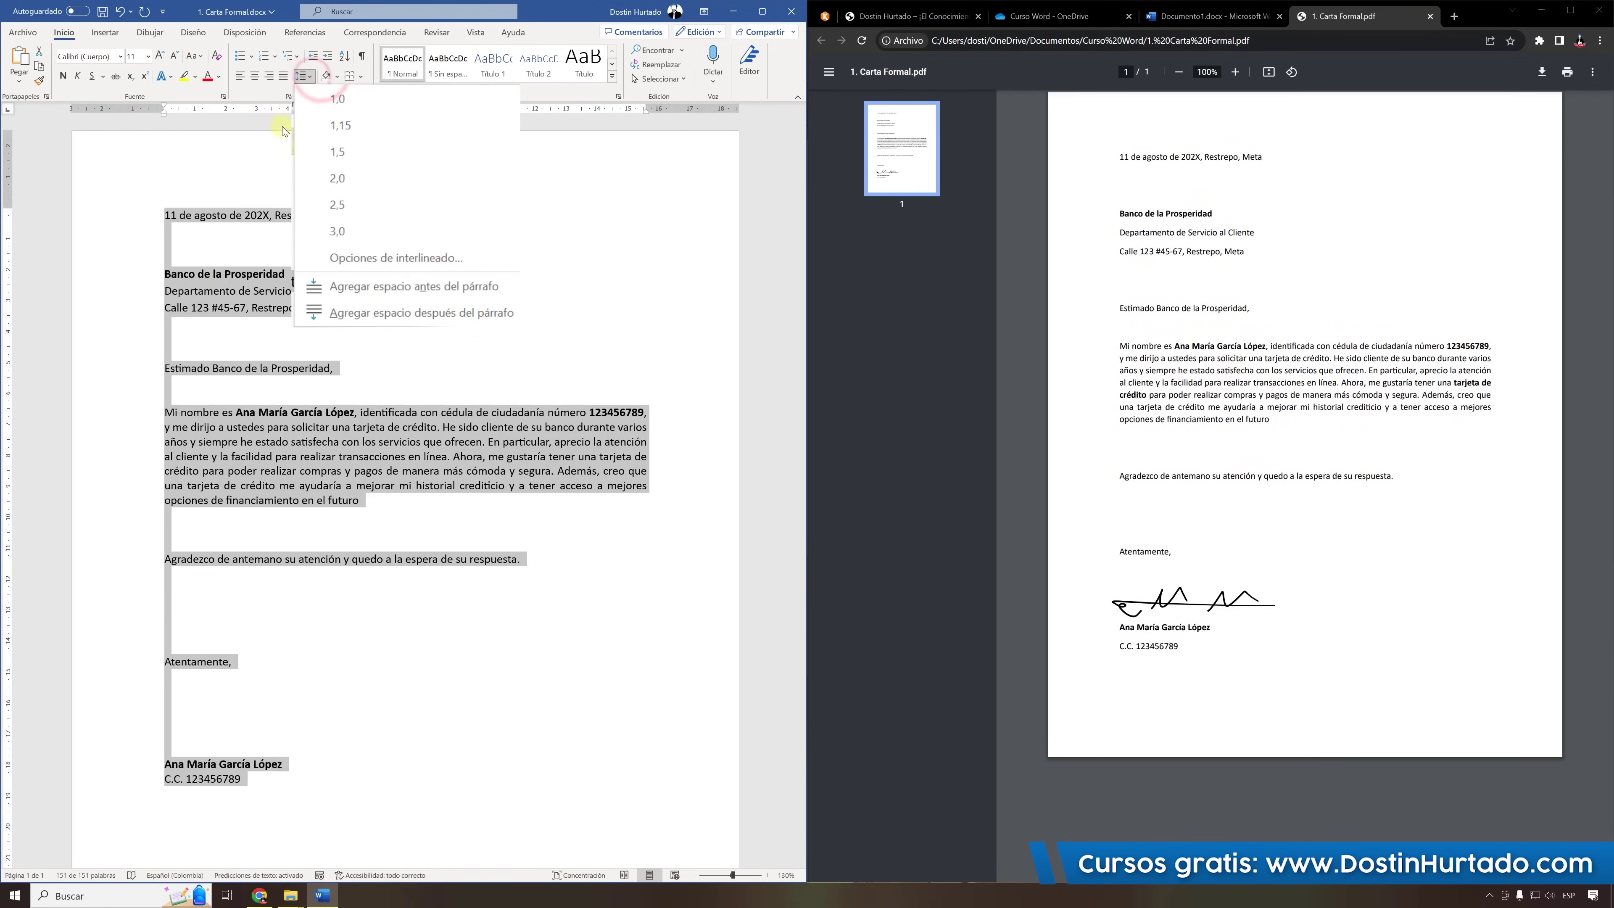
{"action": "left_click", "coordinate": [370, 152]}
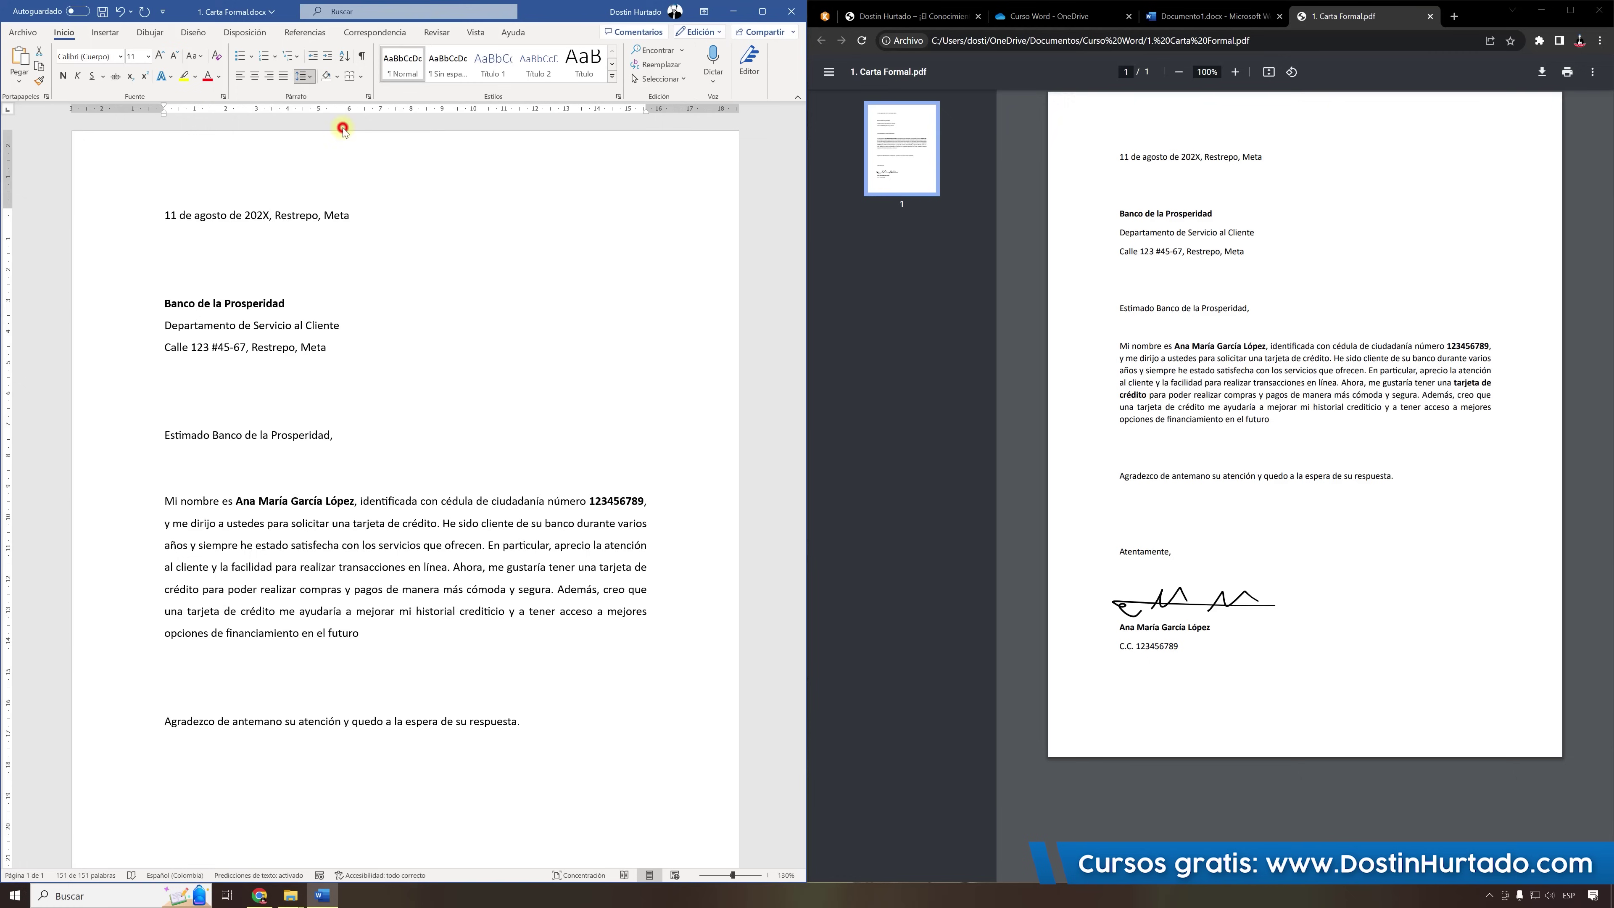
{"action": "scroll", "coordinate": [409, 435], "scroll_direction": "down", "scroll_amount": 4}
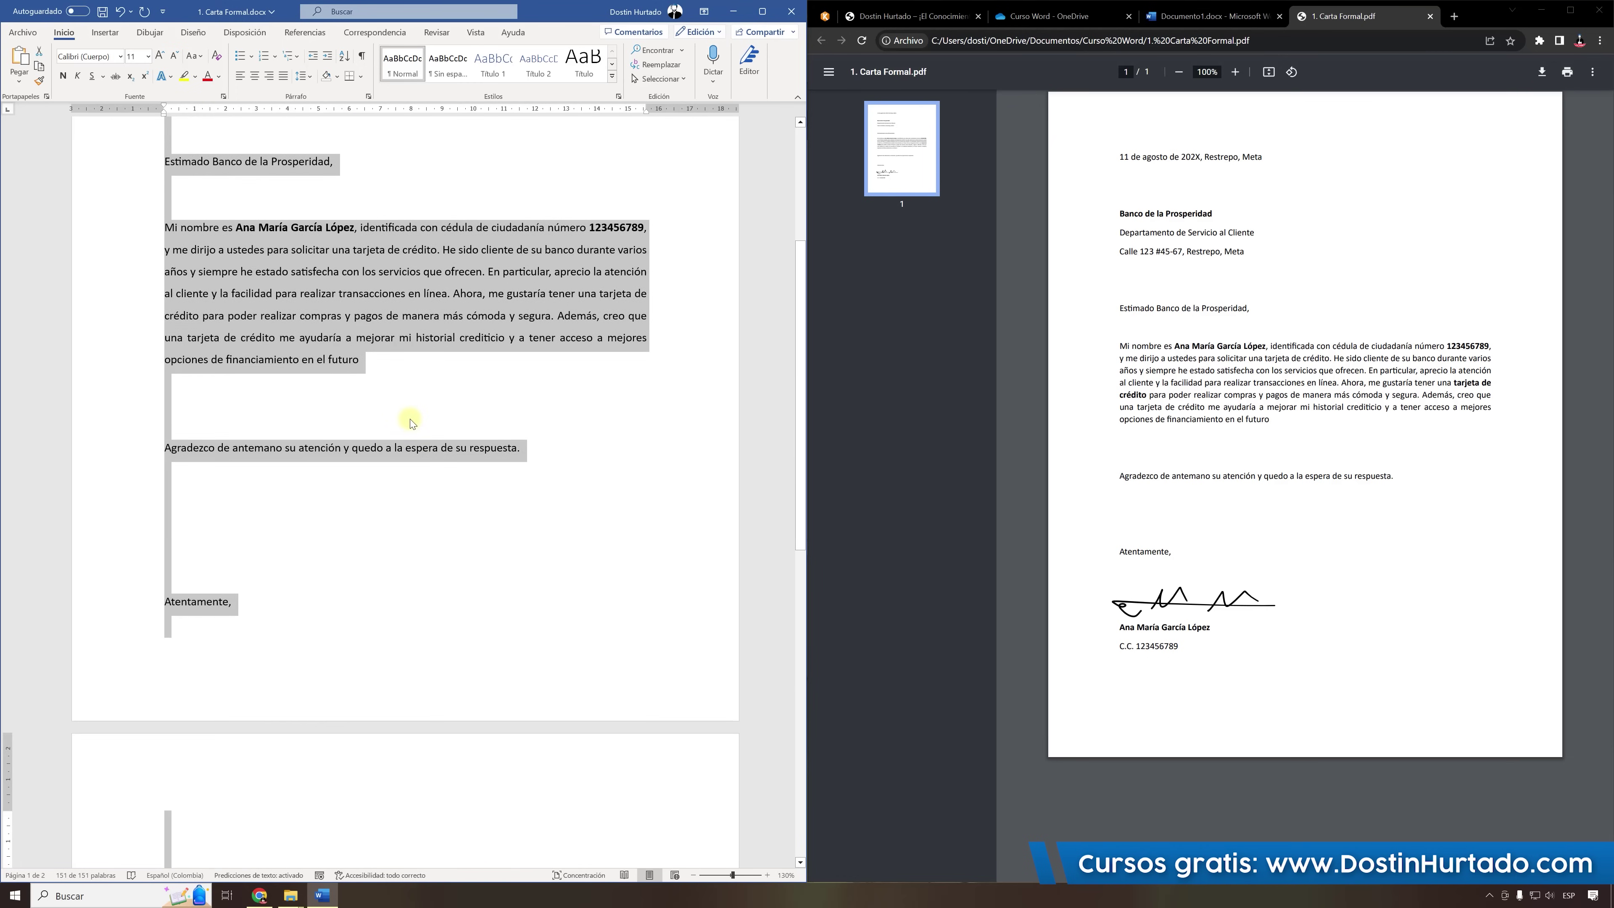
{"action": "scroll", "coordinate": [371, 538], "scroll_direction": "down", "scroll_amount": 3}
{"action": "left_click", "coordinate": [247, 570]}
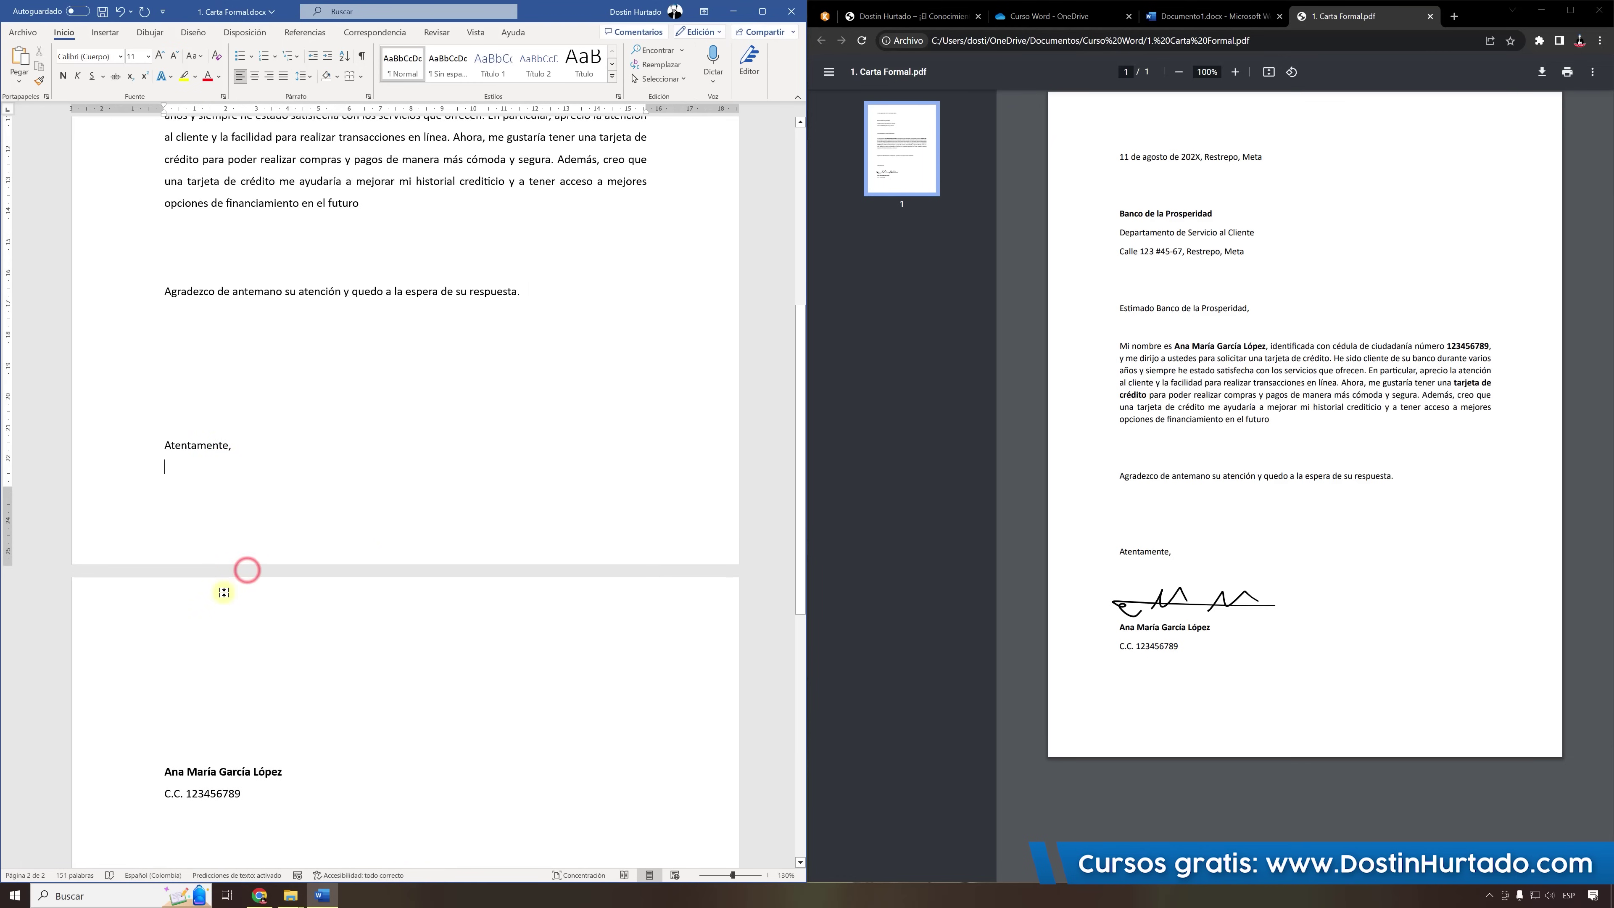
{"action": "scroll", "coordinate": [235, 490], "scroll_direction": "up", "scroll_amount": 2}
{"action": "scroll", "coordinate": [210, 453], "scroll_direction": "up", "scroll_amount": 2}
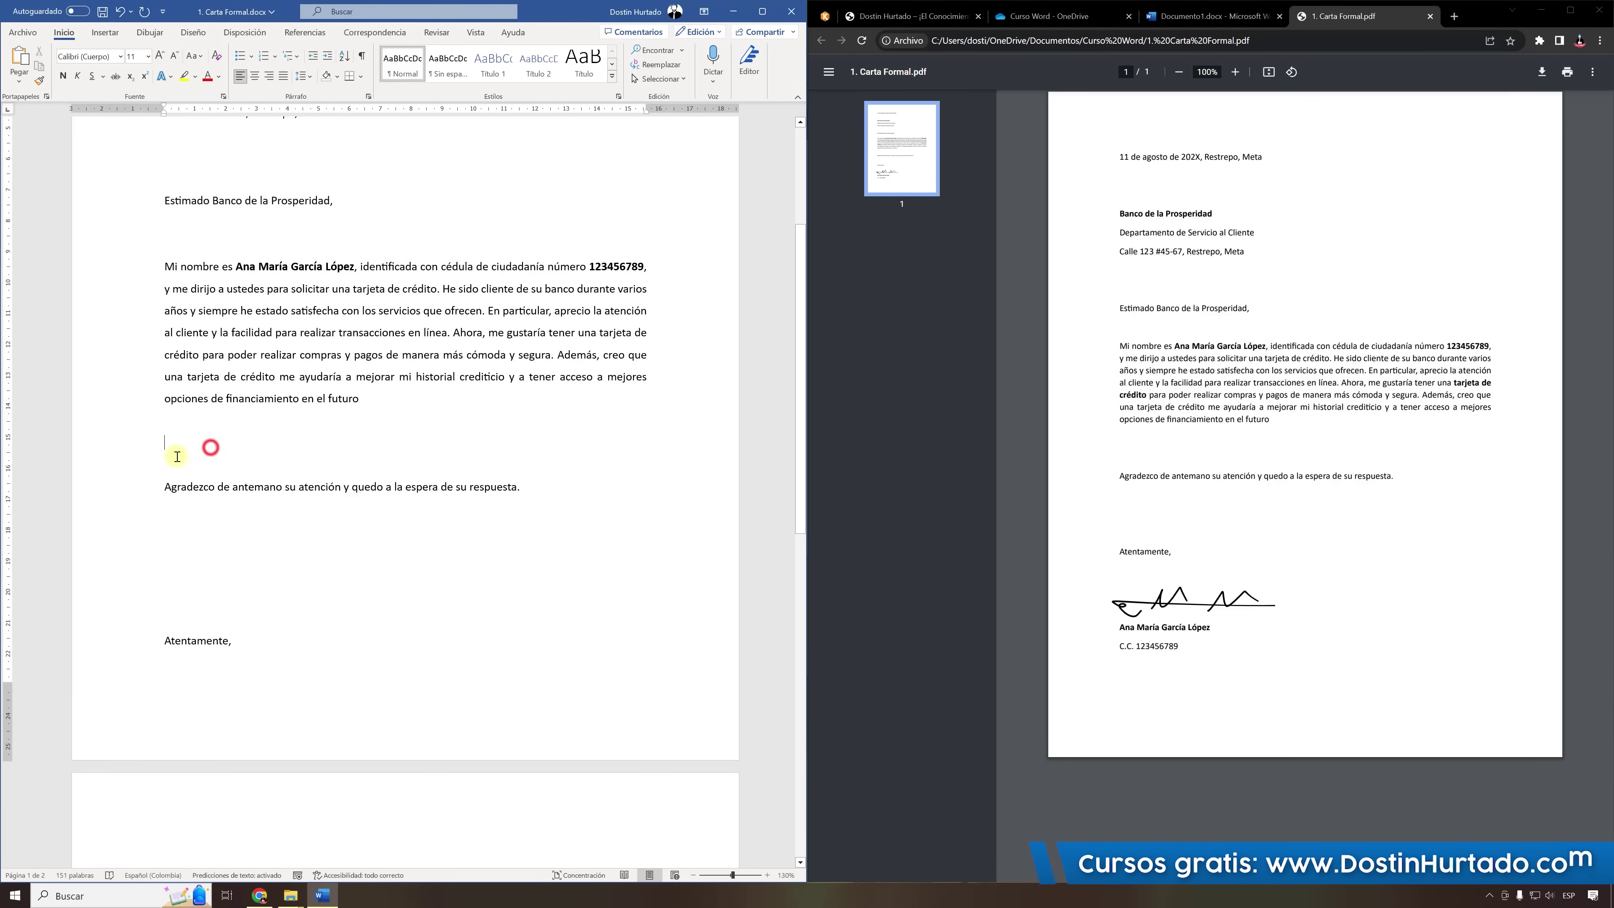
Delete the extra blank lines around the thanks paragraph and before Atentamente.
{"action": "key", "text": "BackSpace"}
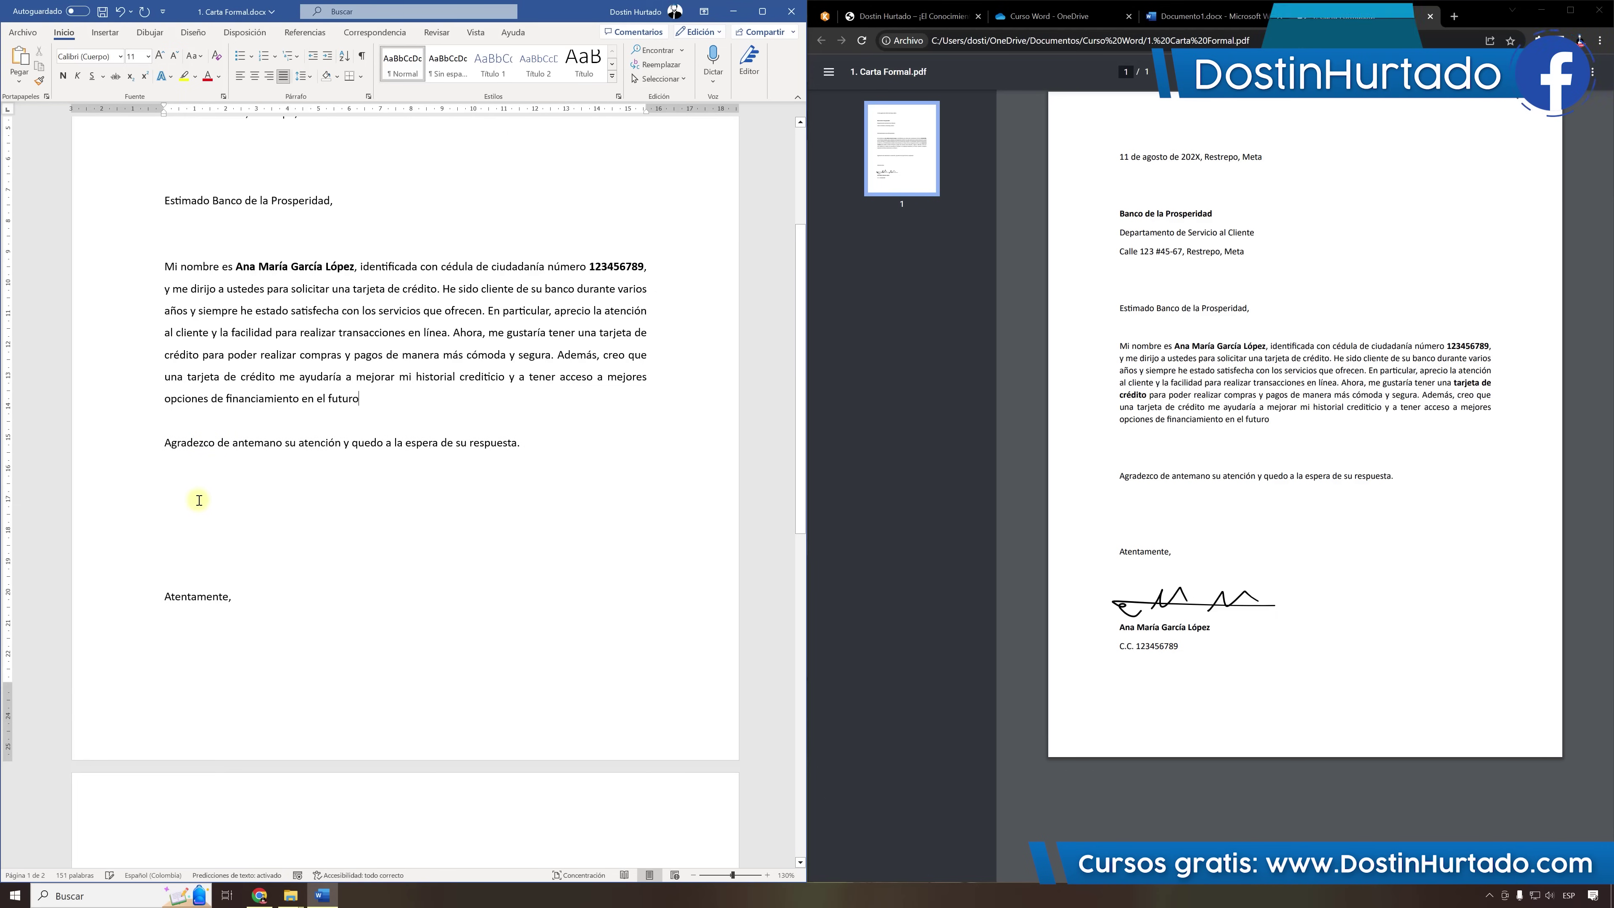
{"action": "left_click", "coordinate": [205, 533]}
{"action": "key", "text": "BackSpace"}
{"action": "key", "text": "BackSpace"}
{"action": "key", "text": "BackSpace"}
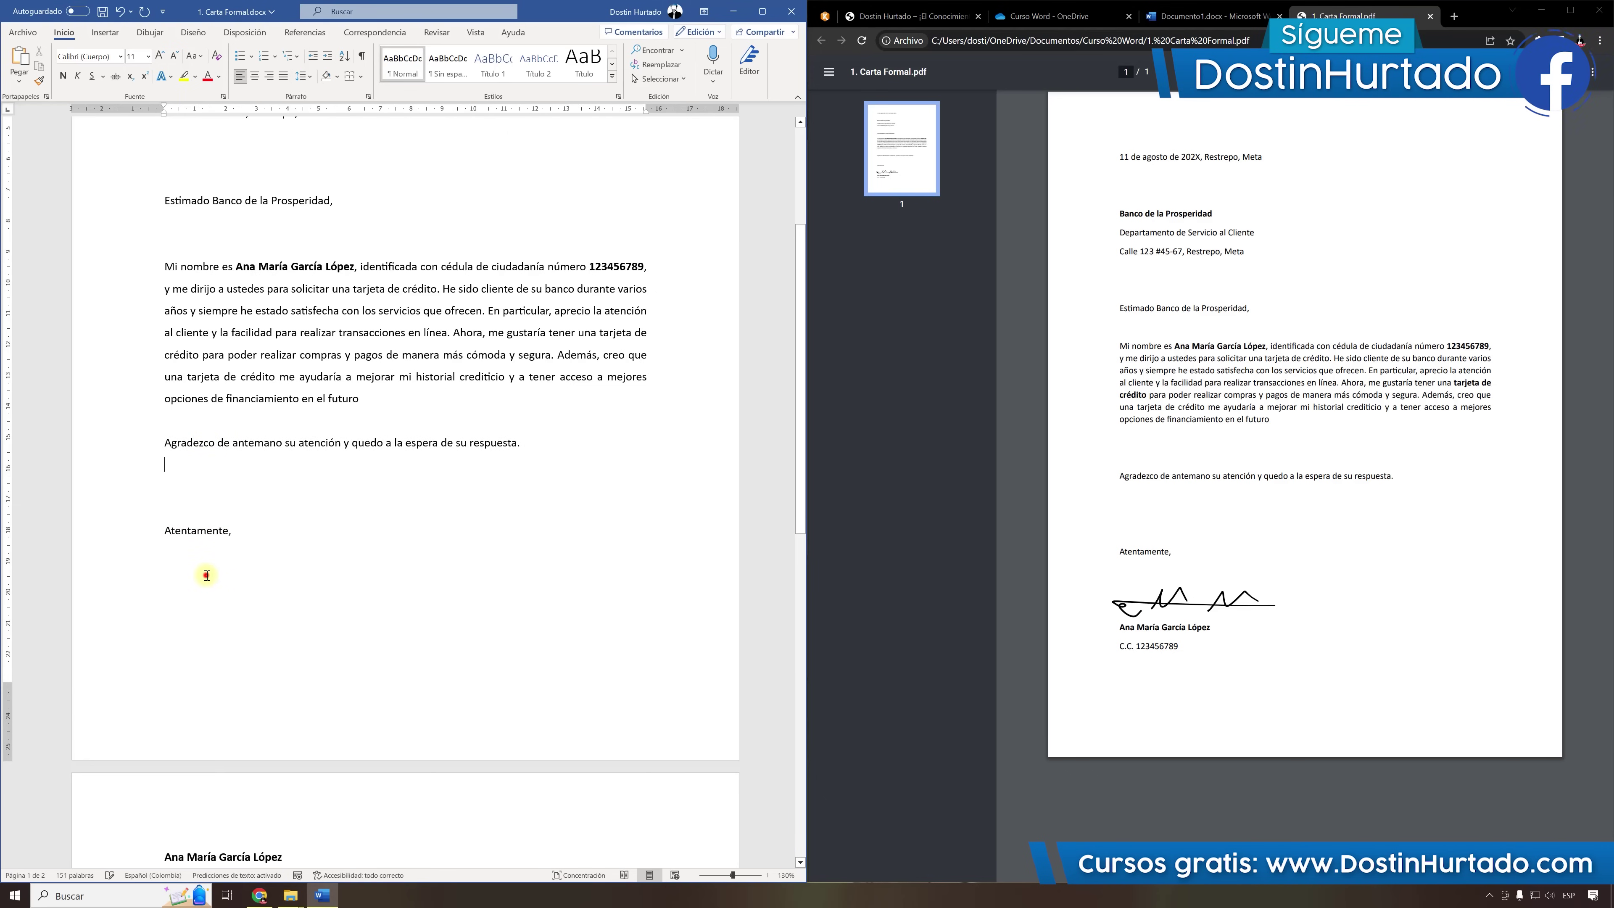
{"action": "left_click", "coordinate": [206, 575]}
{"action": "key", "text": "BackSpace"}
{"action": "scroll", "coordinate": [209, 576], "scroll_direction": "up", "scroll_amount": 1}
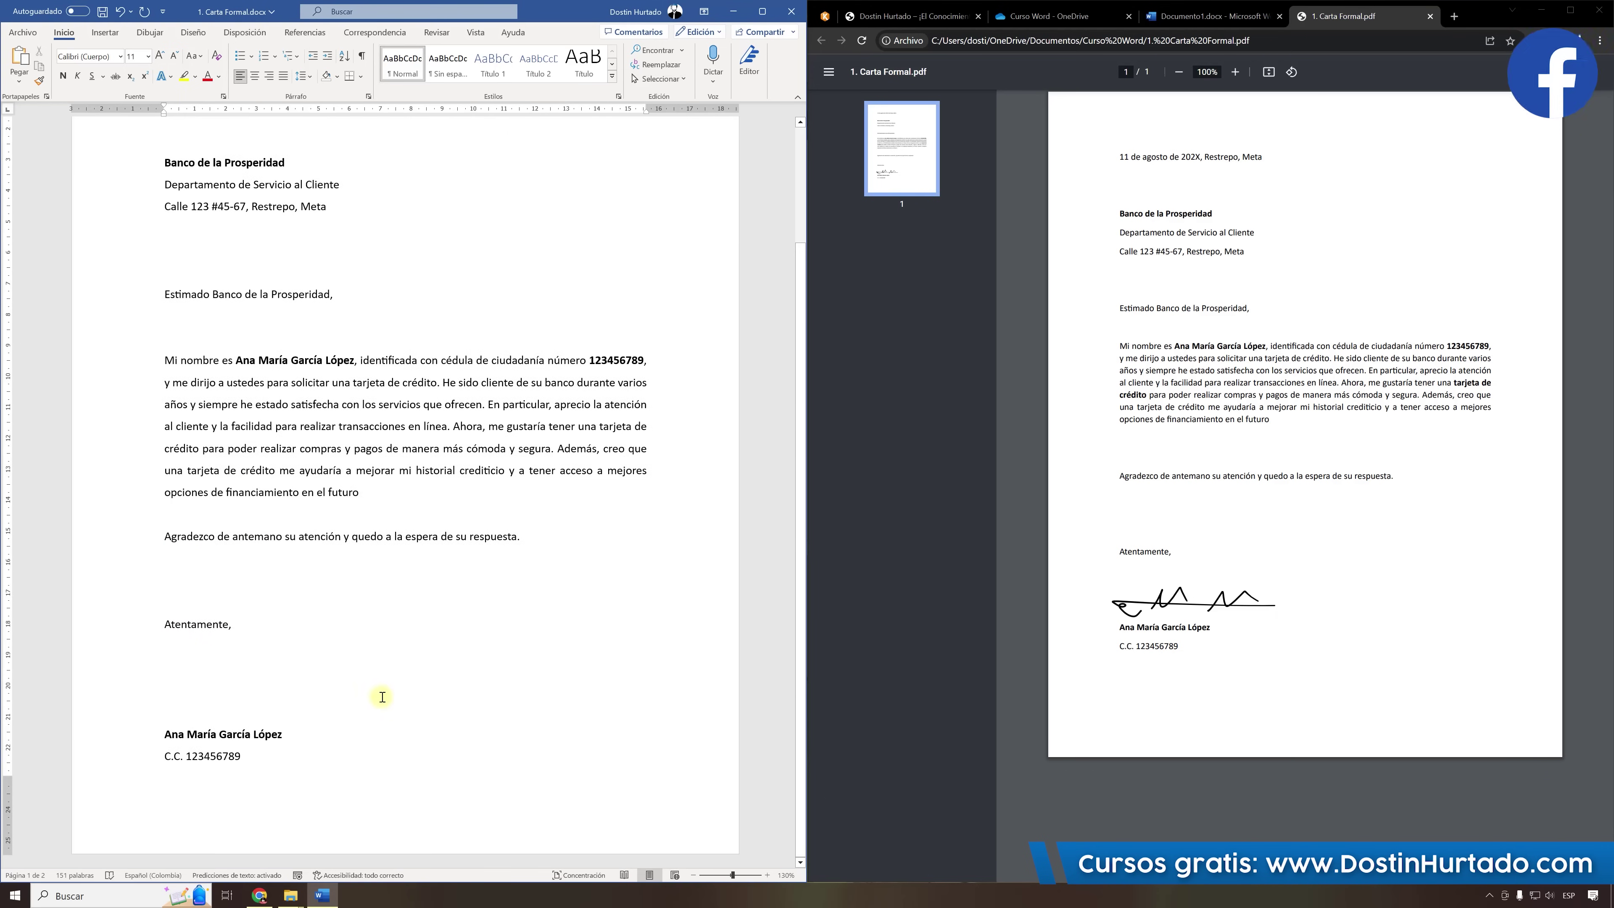
Maximize Word so the whole one-page letter, signature line included, is visible.
{"action": "scroll", "coordinate": [382, 693], "scroll_direction": "up", "scroll_amount": 2}
{"action": "scroll", "coordinate": [534, 623], "scroll_direction": "down", "scroll_amount": 1}
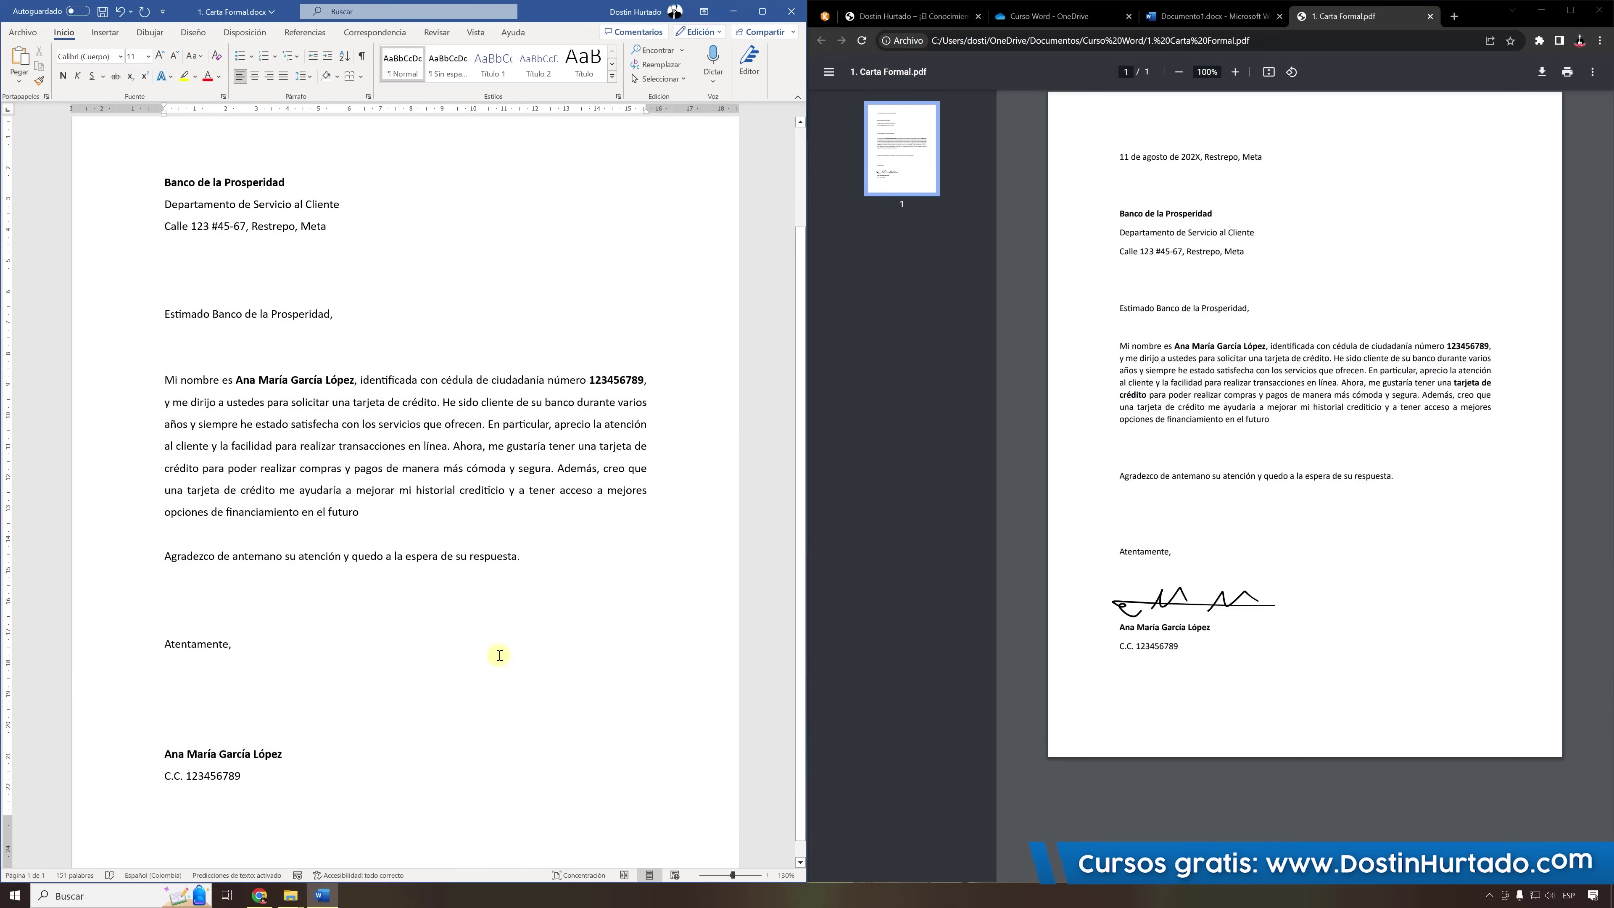
{"action": "scroll", "coordinate": [499, 656], "scroll_direction": "up", "scroll_amount": 2}
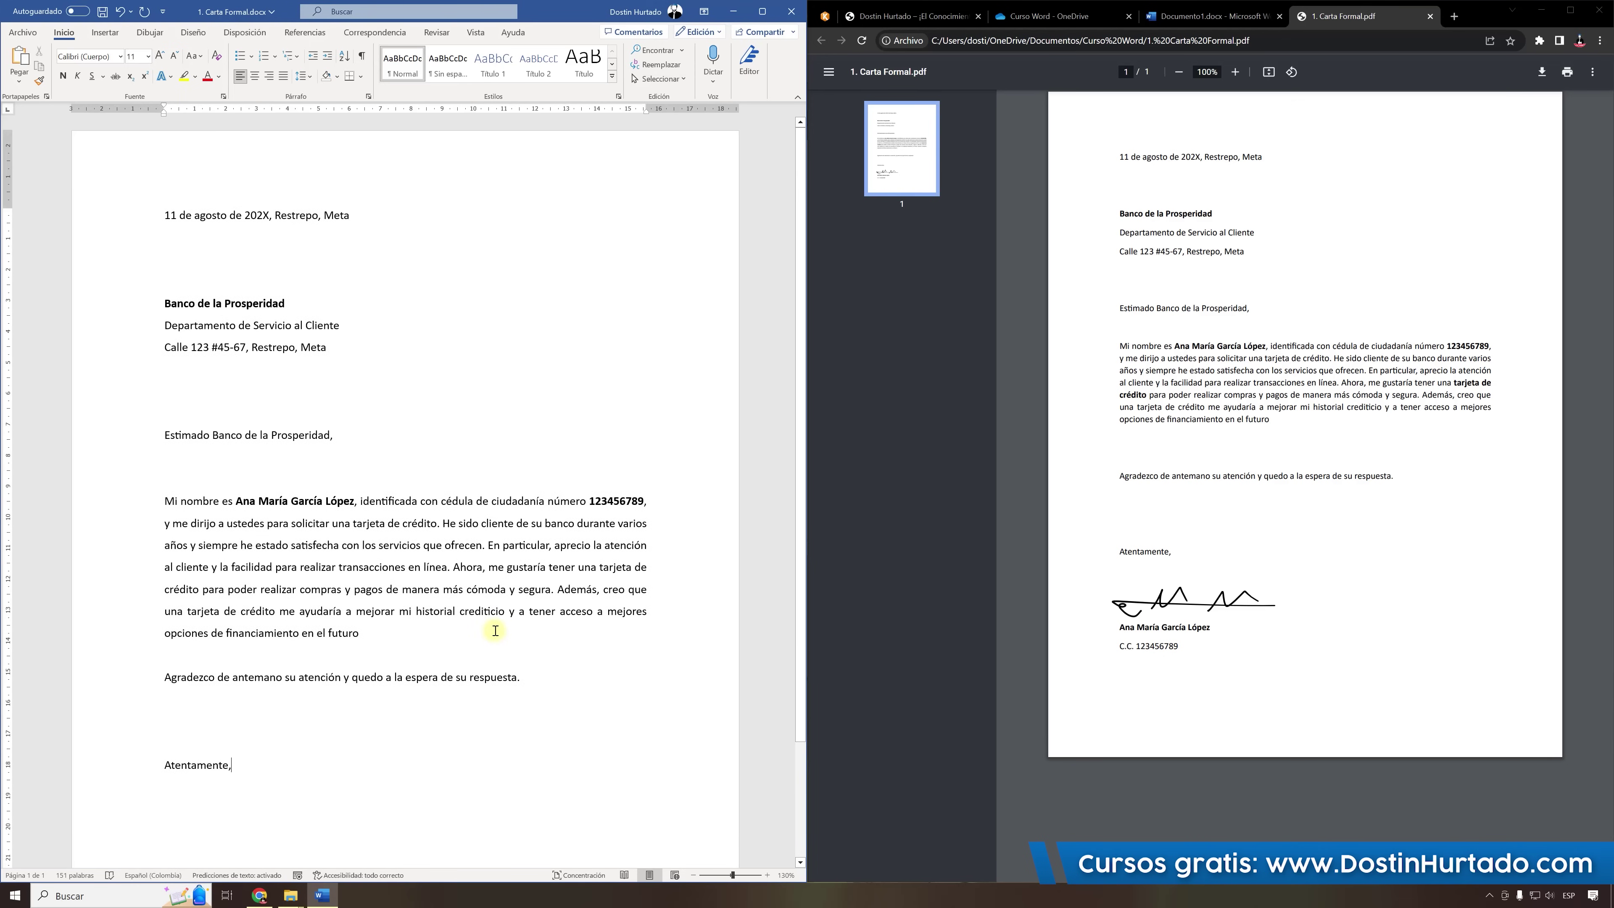
{"action": "left_click", "coordinate": [762, 11]}
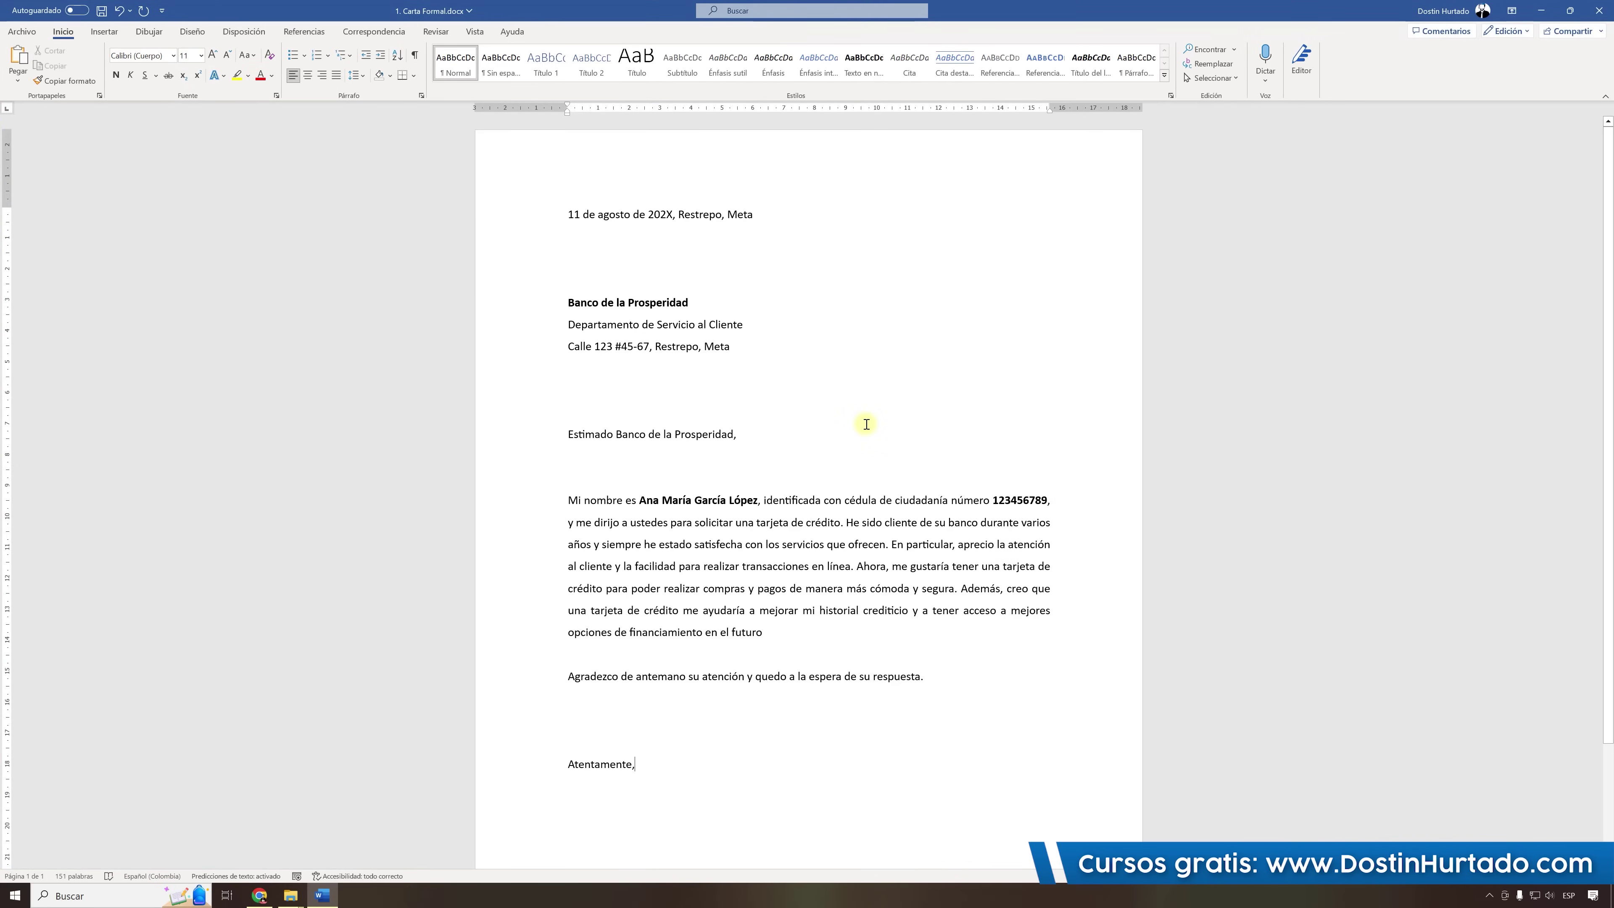
{"action": "scroll", "coordinate": [864, 424], "scroll_direction": "down", "scroll_amount": 2, "text": "ctrl"}
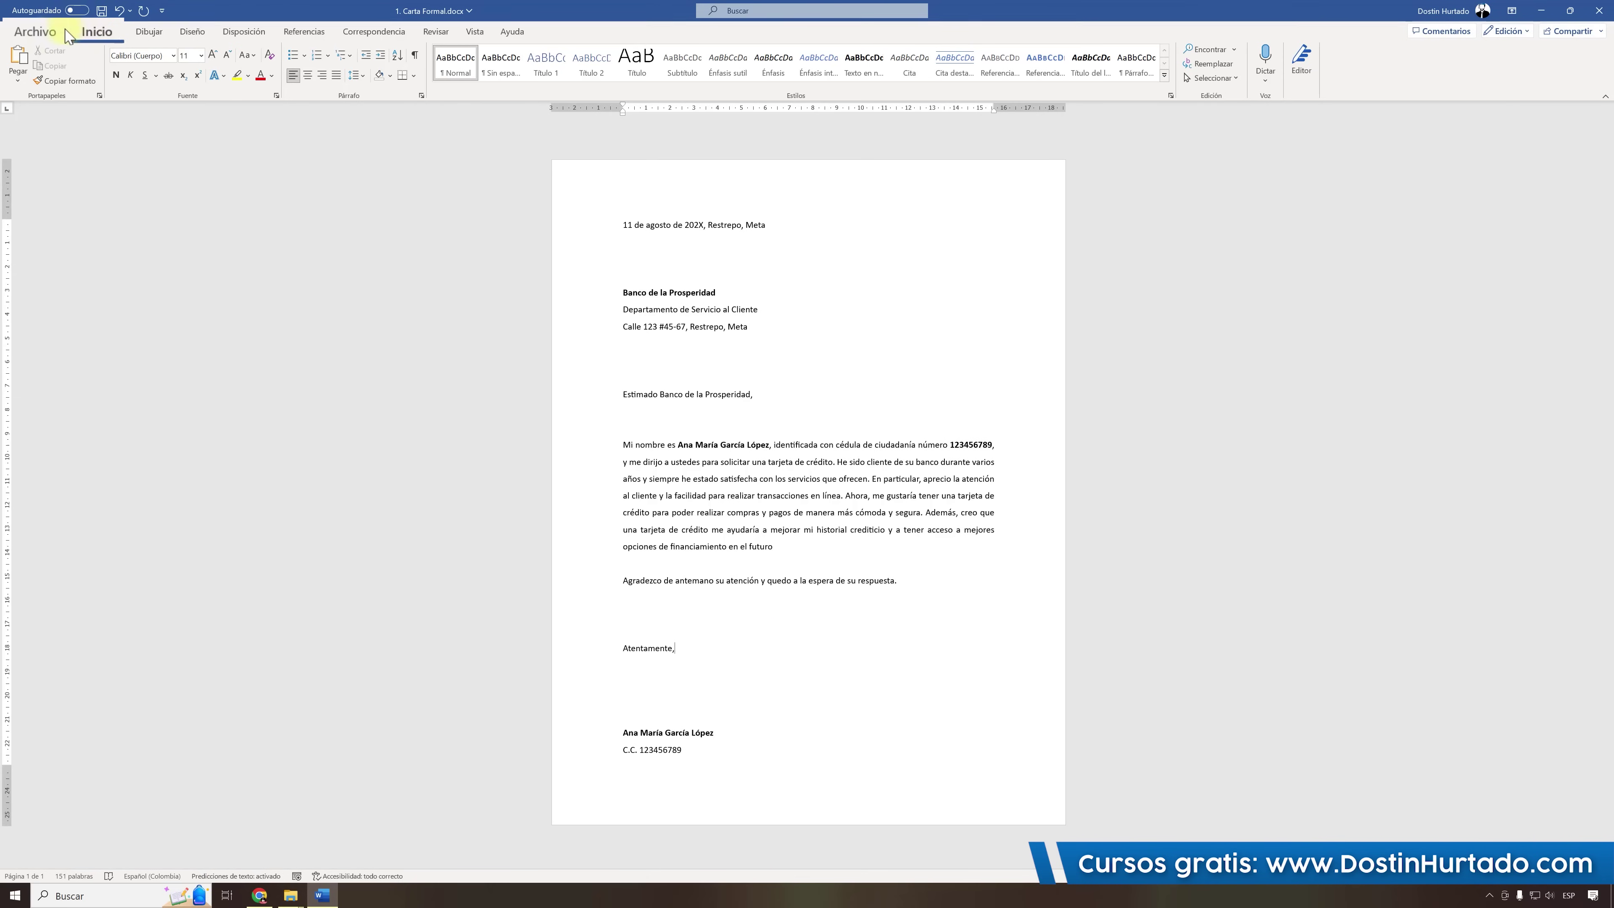
{"action": "left_click", "coordinate": [22, 31]}
{"action": "left_click", "coordinate": [79, 229]}
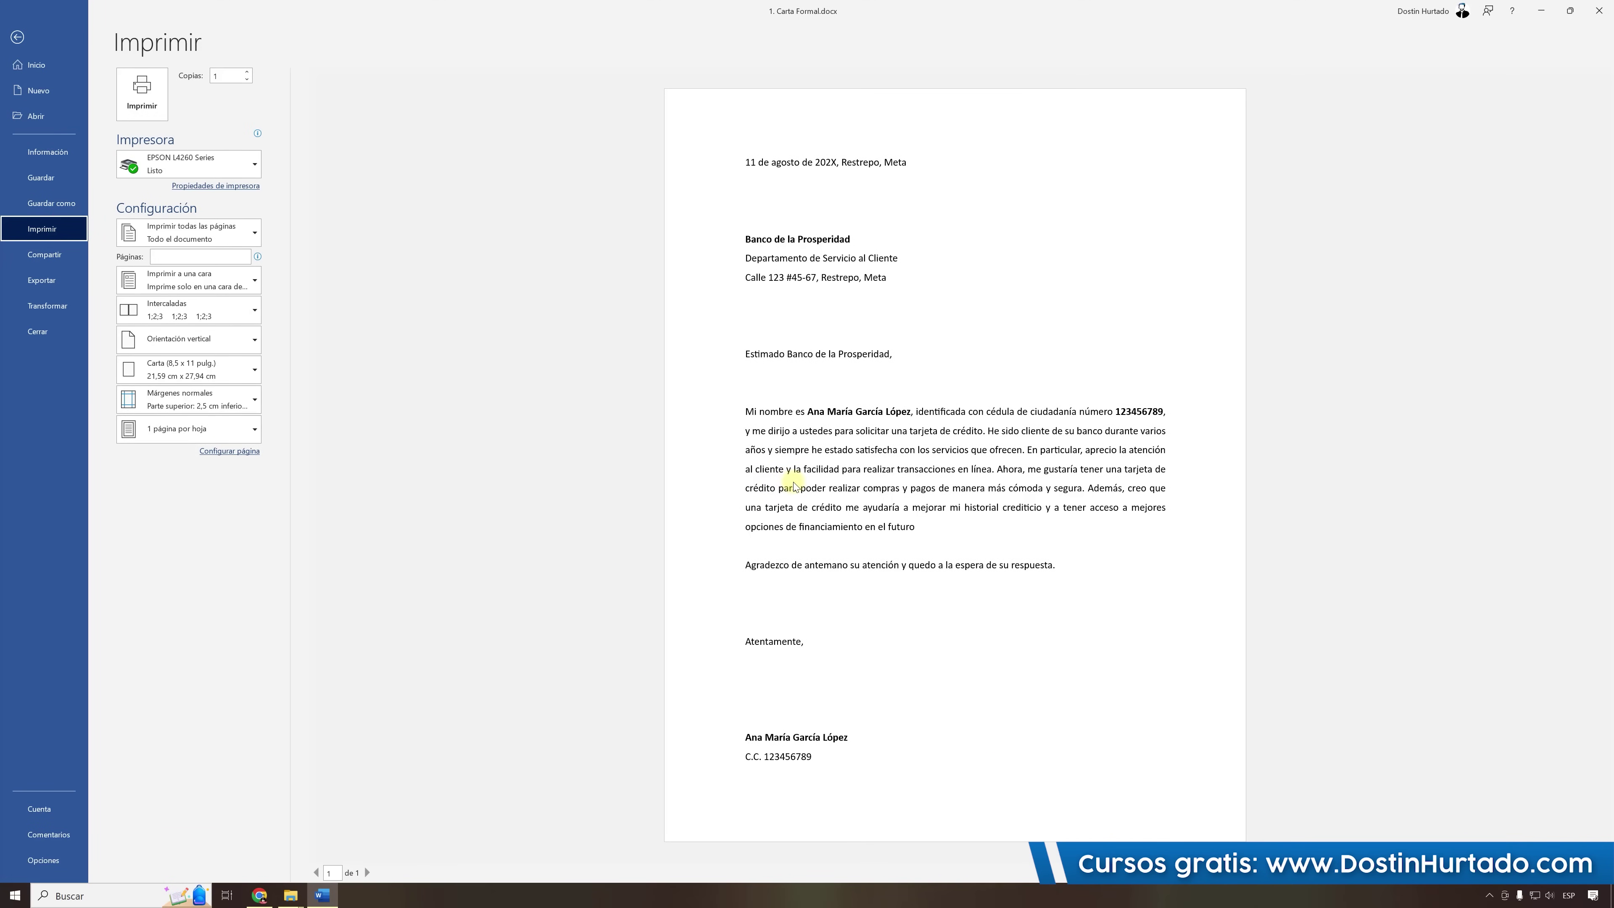
{"action": "key", "text": "Escape"}
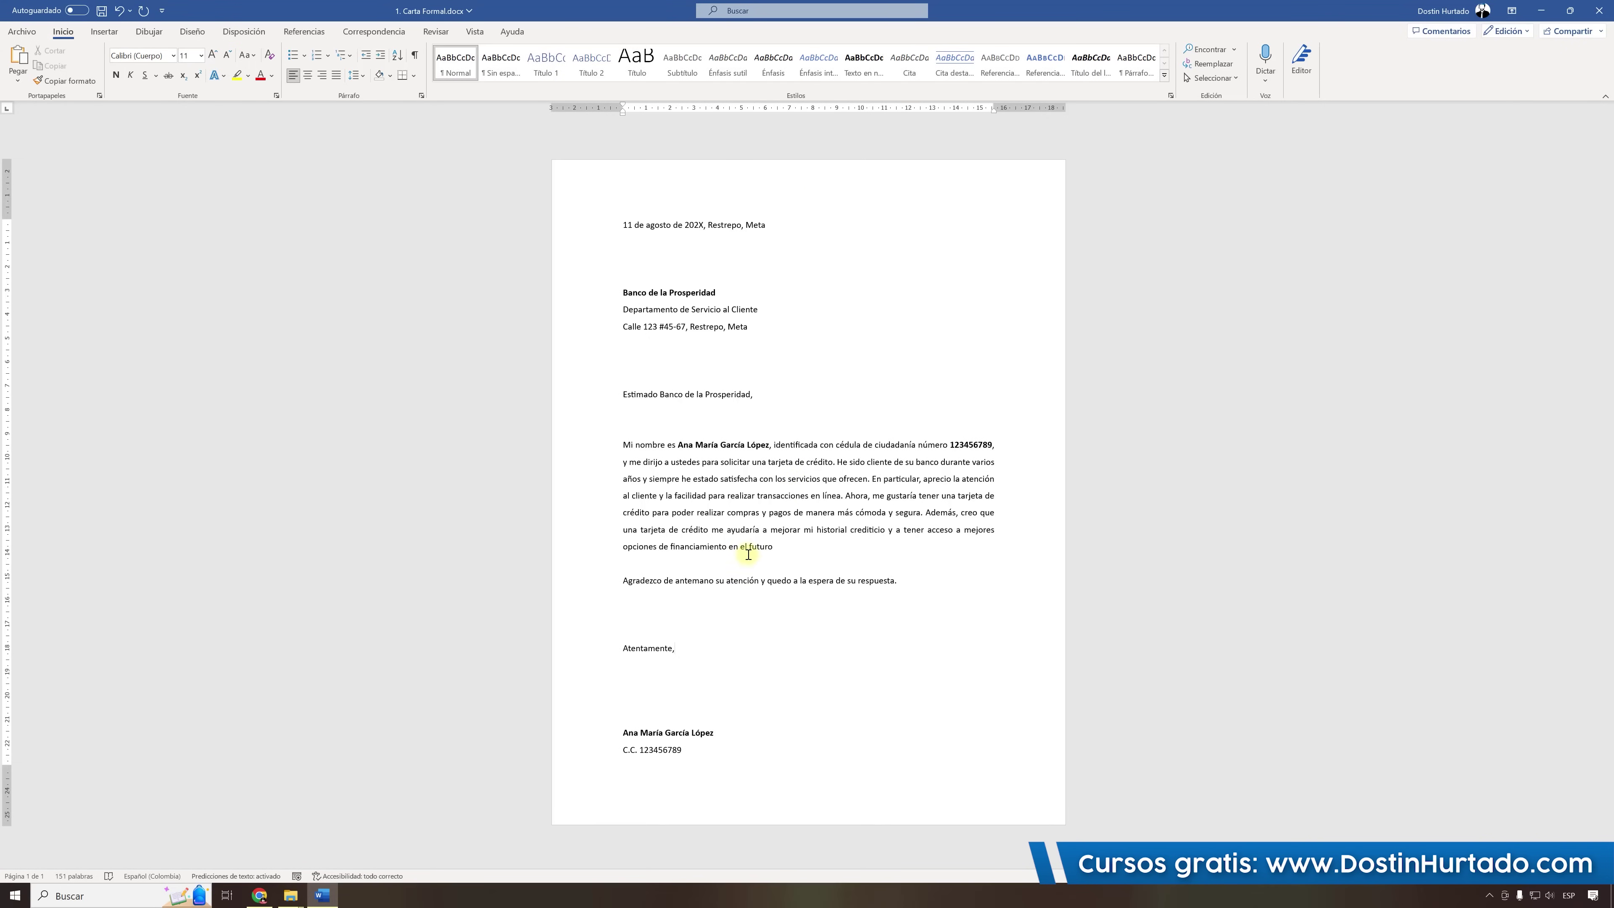
{"action": "left_click", "coordinate": [260, 897]}
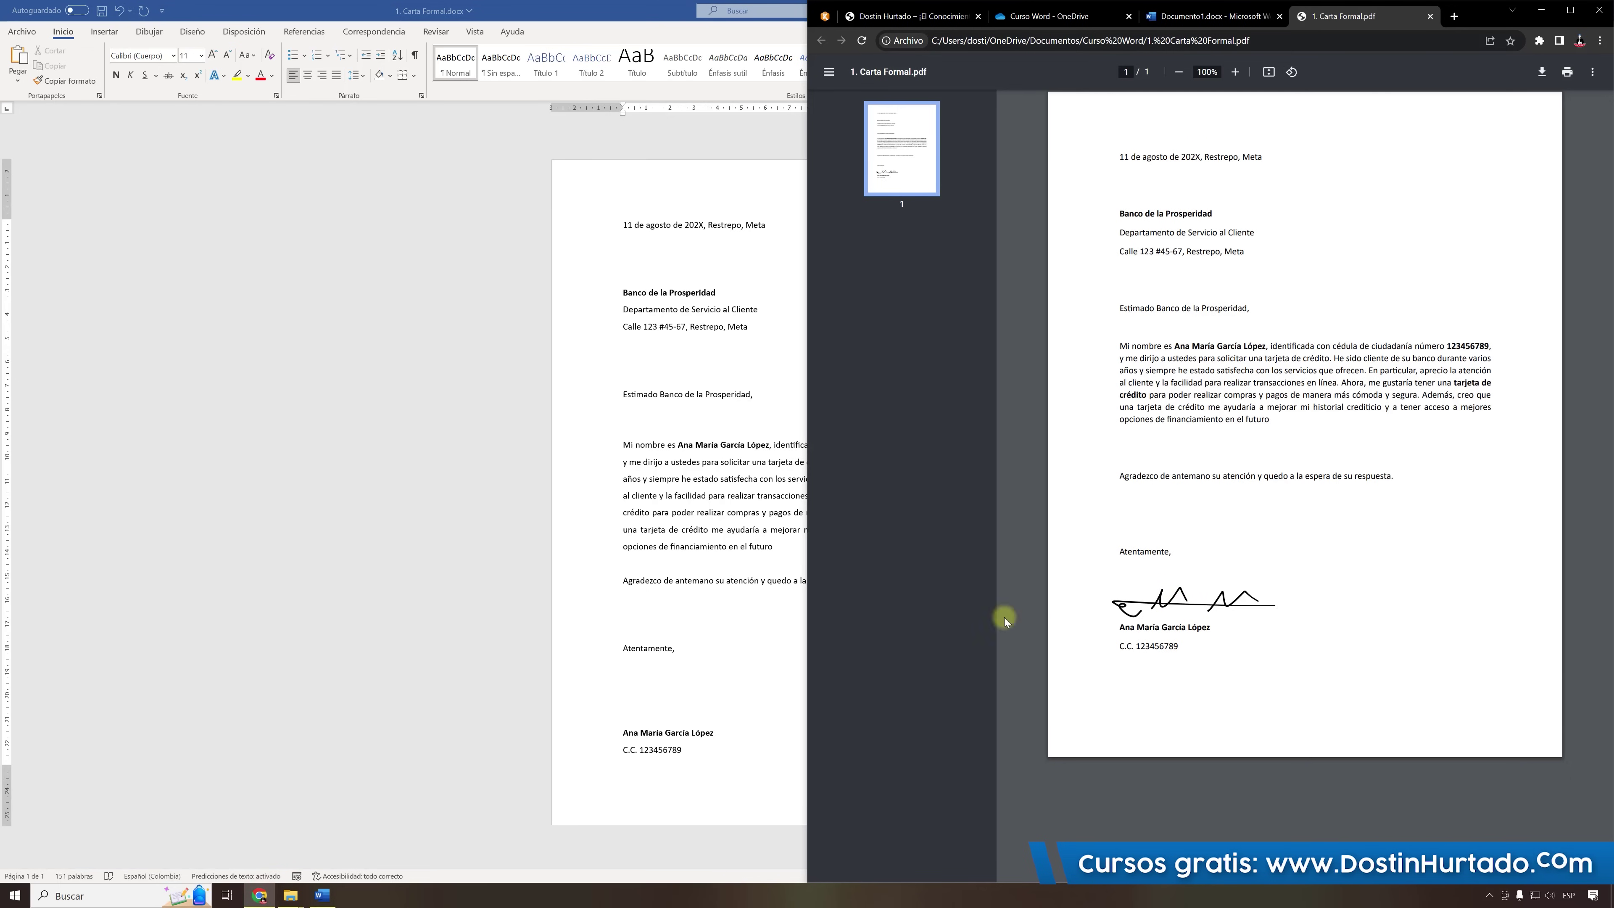
{"action": "left_click", "coordinate": [666, 691]}
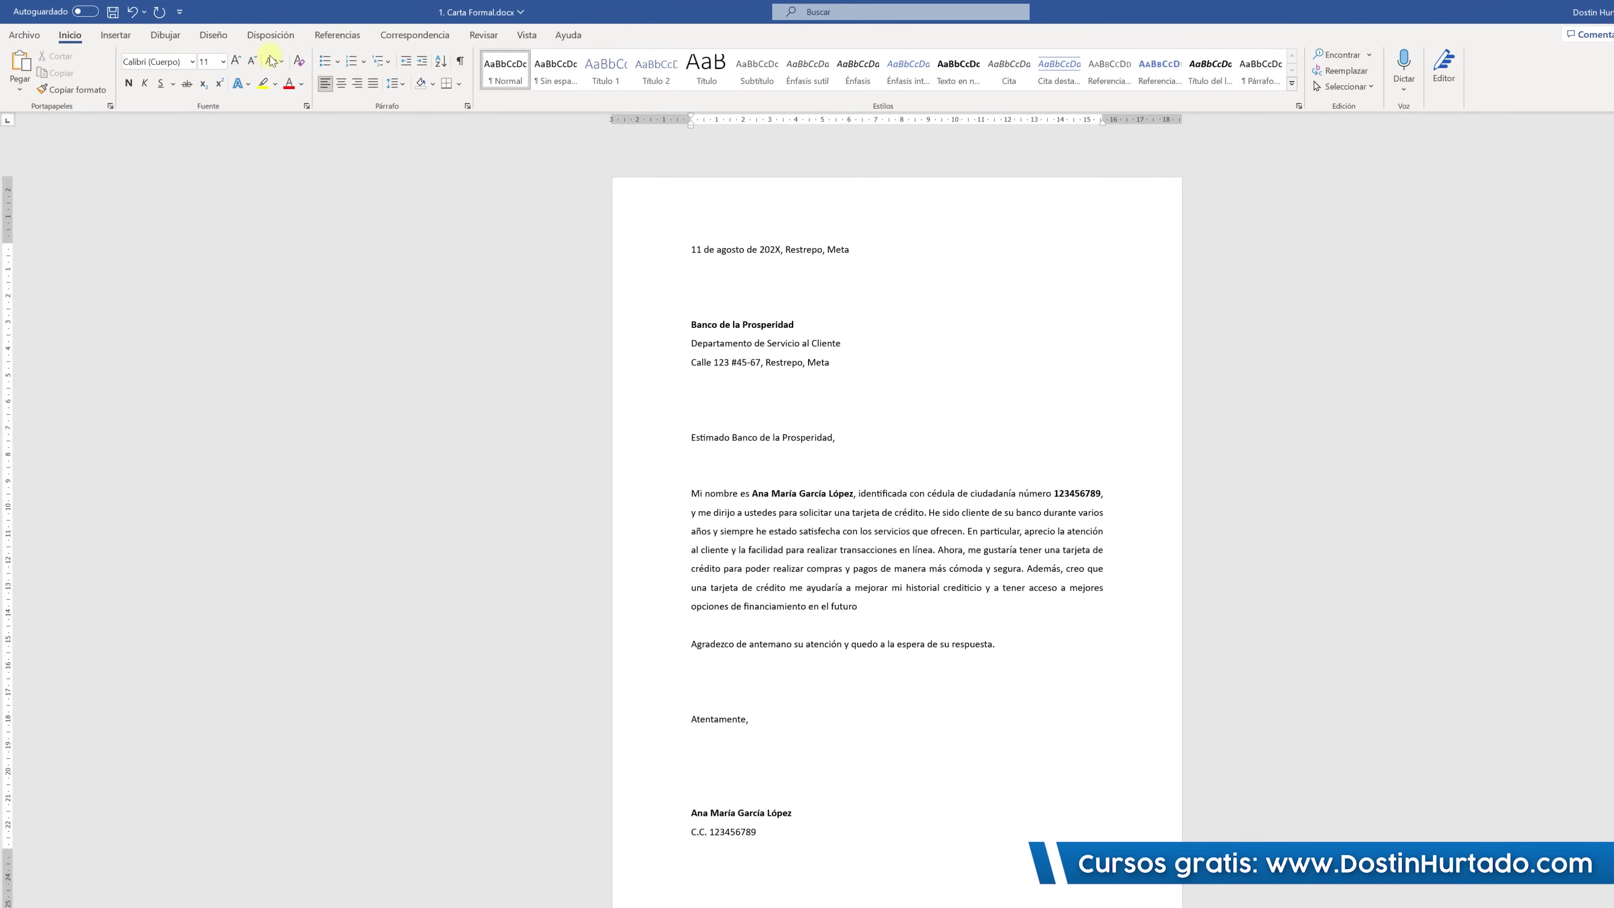
{"action": "left_click", "coordinate": [184, 39]}
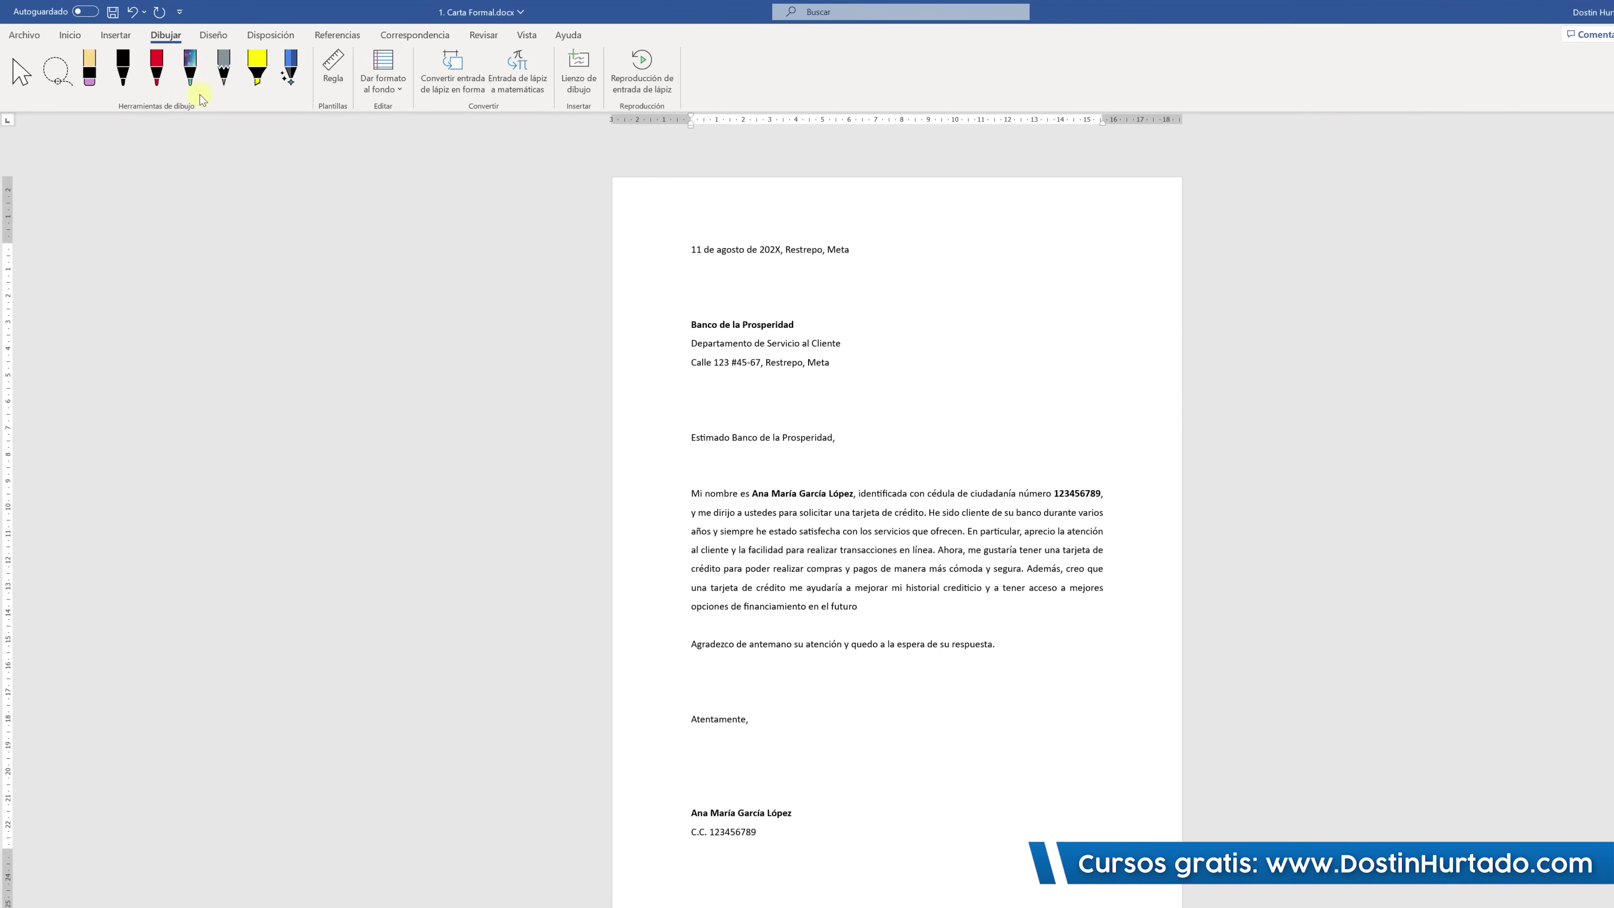
{"action": "left_click", "coordinate": [127, 78]}
{"action": "left_click", "coordinate": [70, 34]}
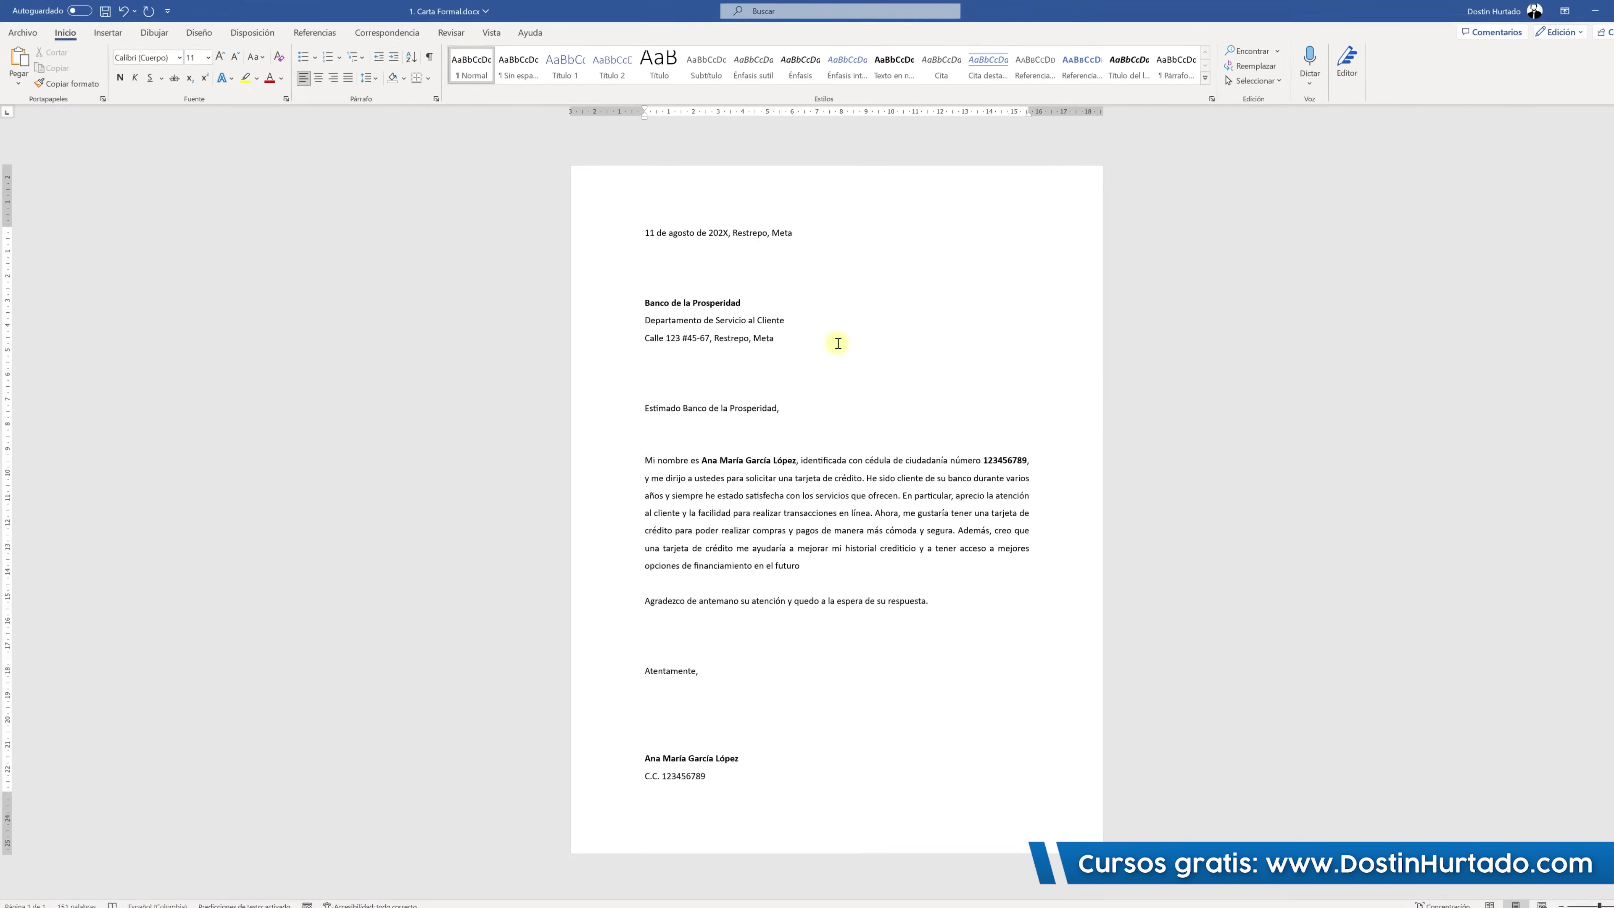
Create a new blank document, Documento1, with Ctrl+U and switch to it.
{"action": "key", "text": "ctrl+u"}
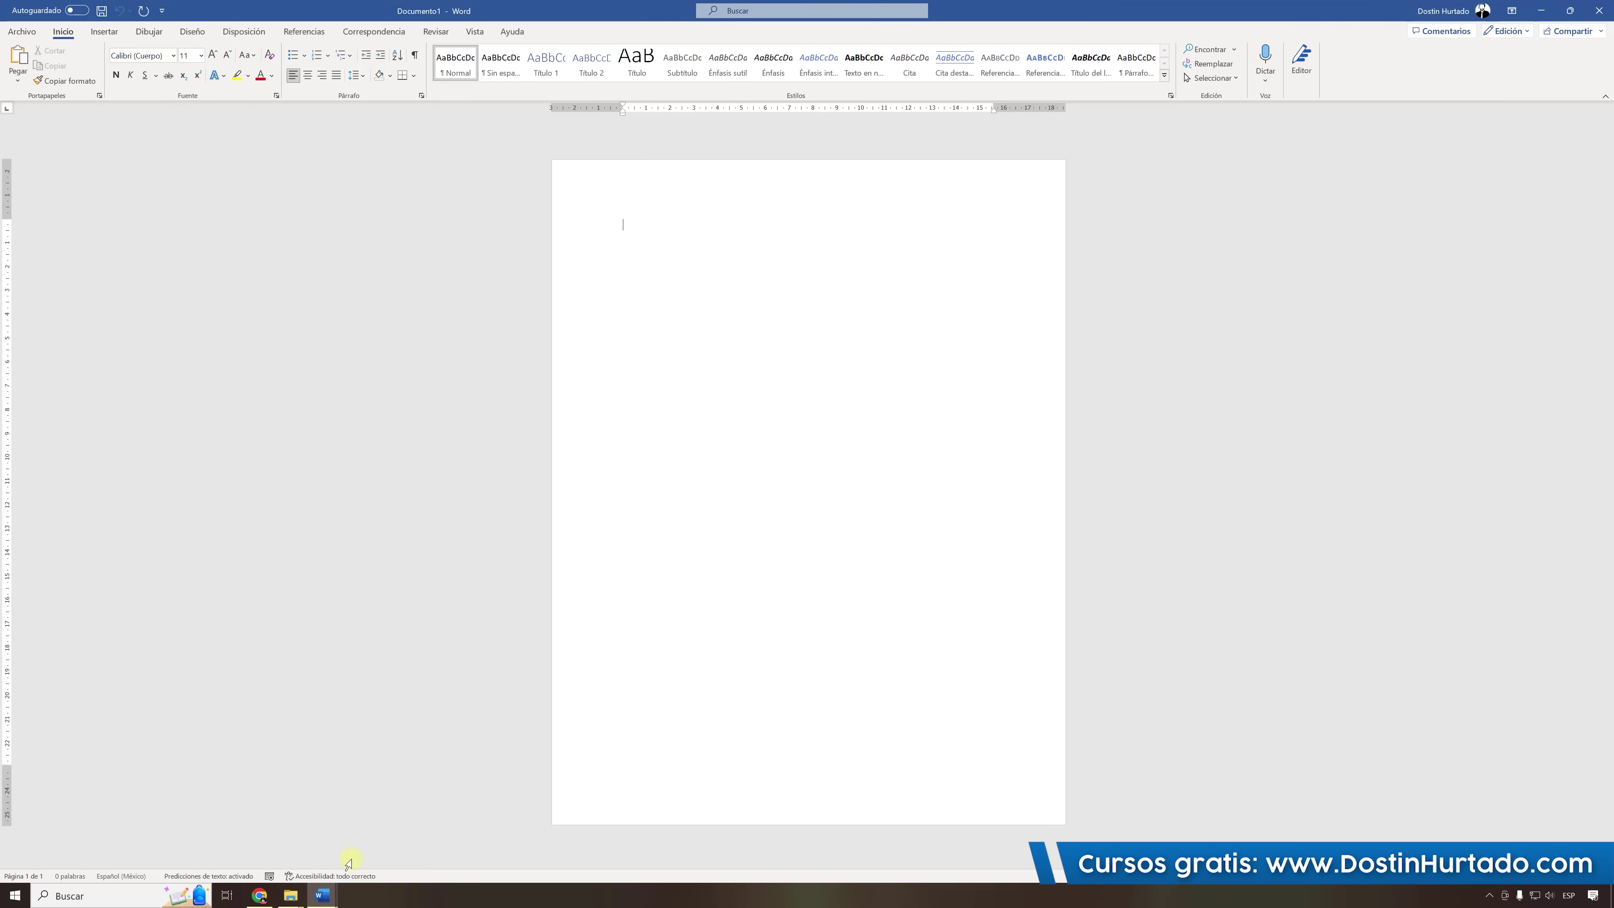
{"action": "left_click", "coordinate": [297, 851]}
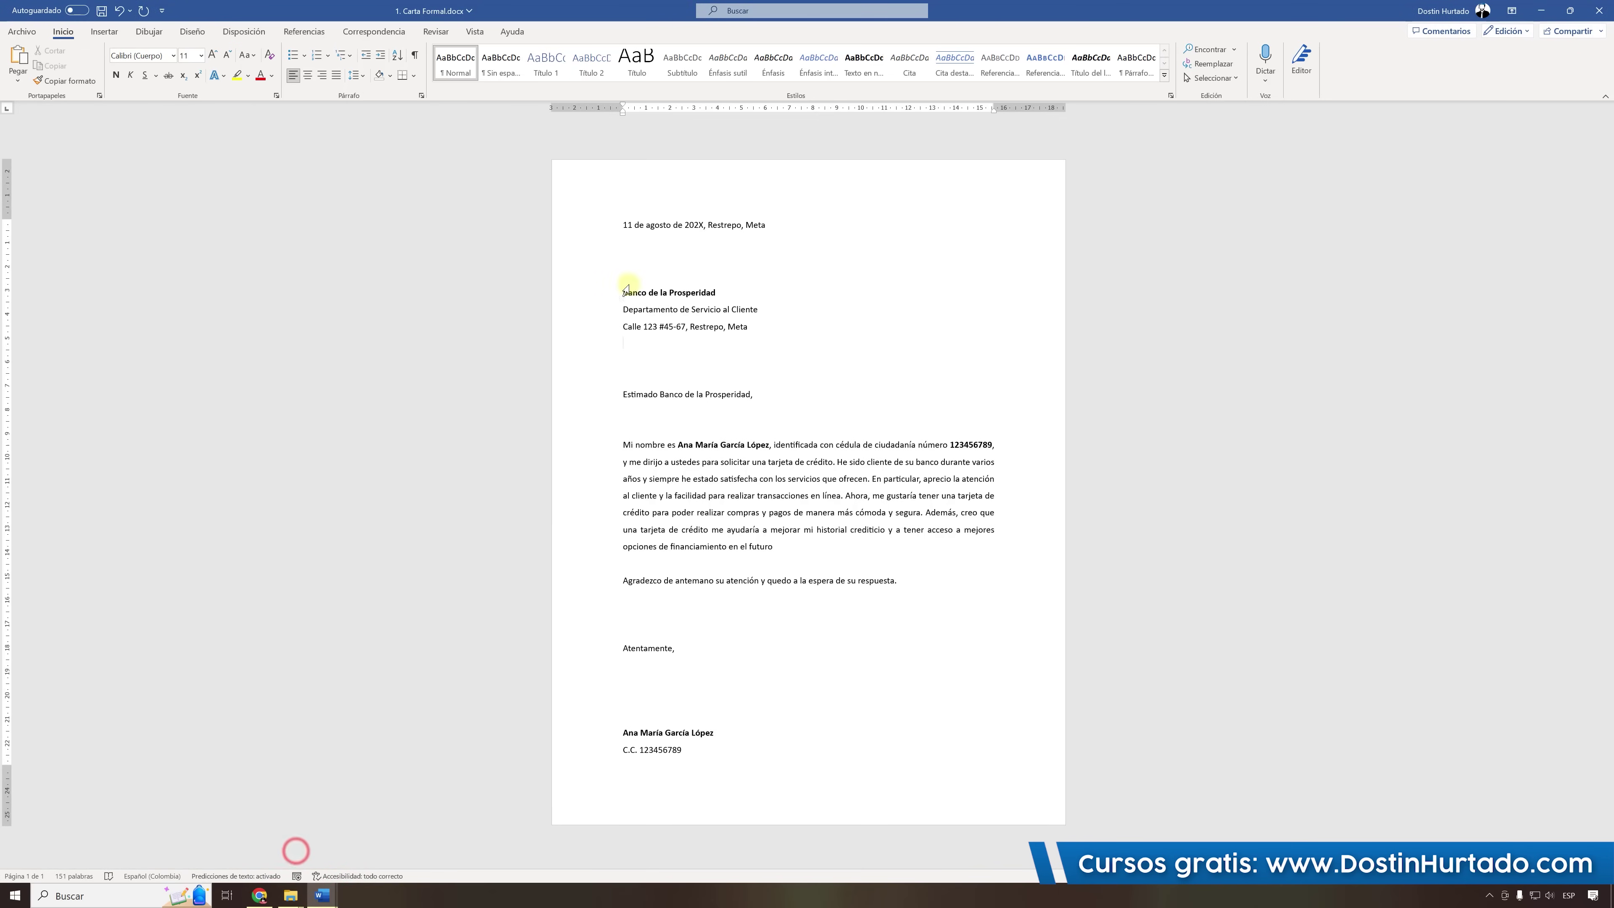
{"action": "mouse_move", "coordinate": [323, 895]}
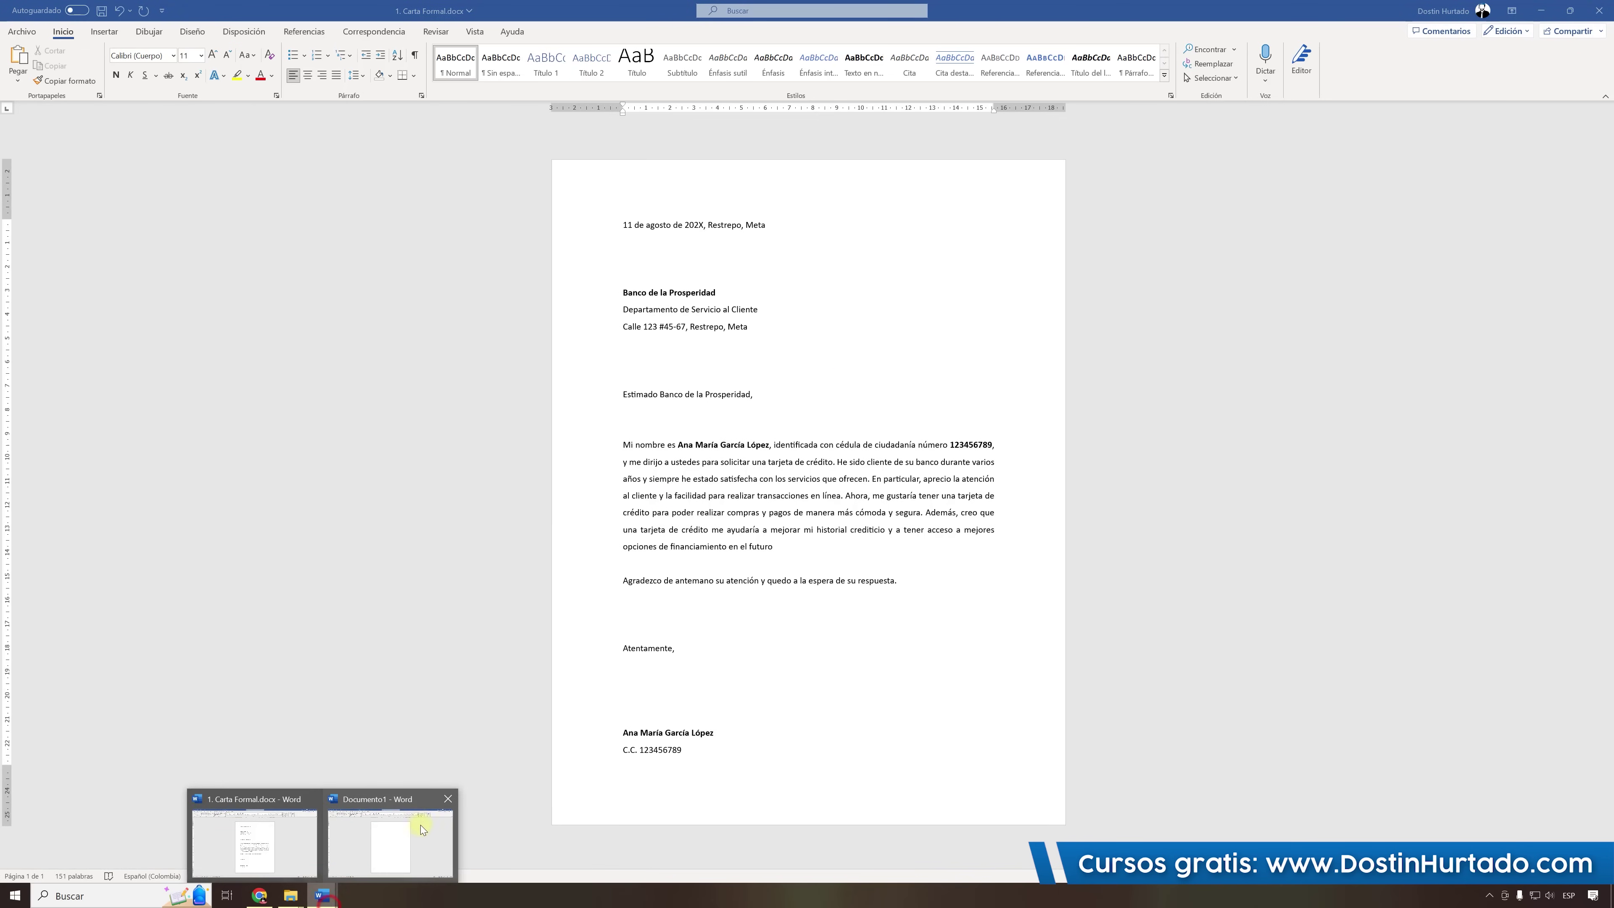
{"action": "left_click", "coordinate": [416, 830]}
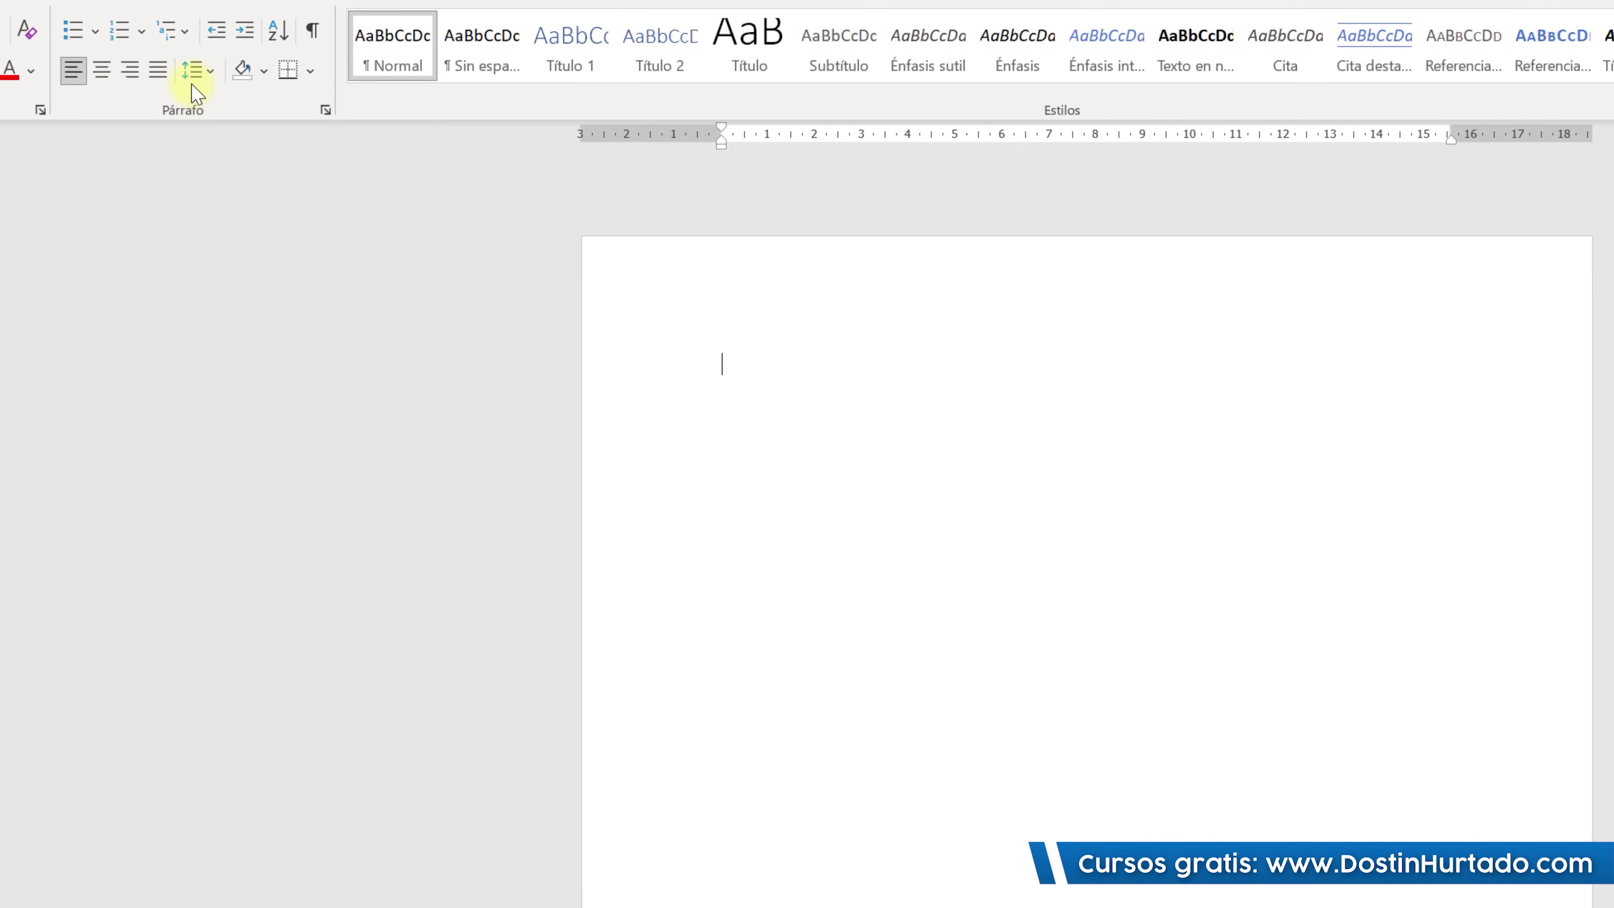
Make a round-bullet list of Papa, Yuca and Ñame, with a new line after Ñame.
{"action": "left_click", "coordinate": [95, 31]}
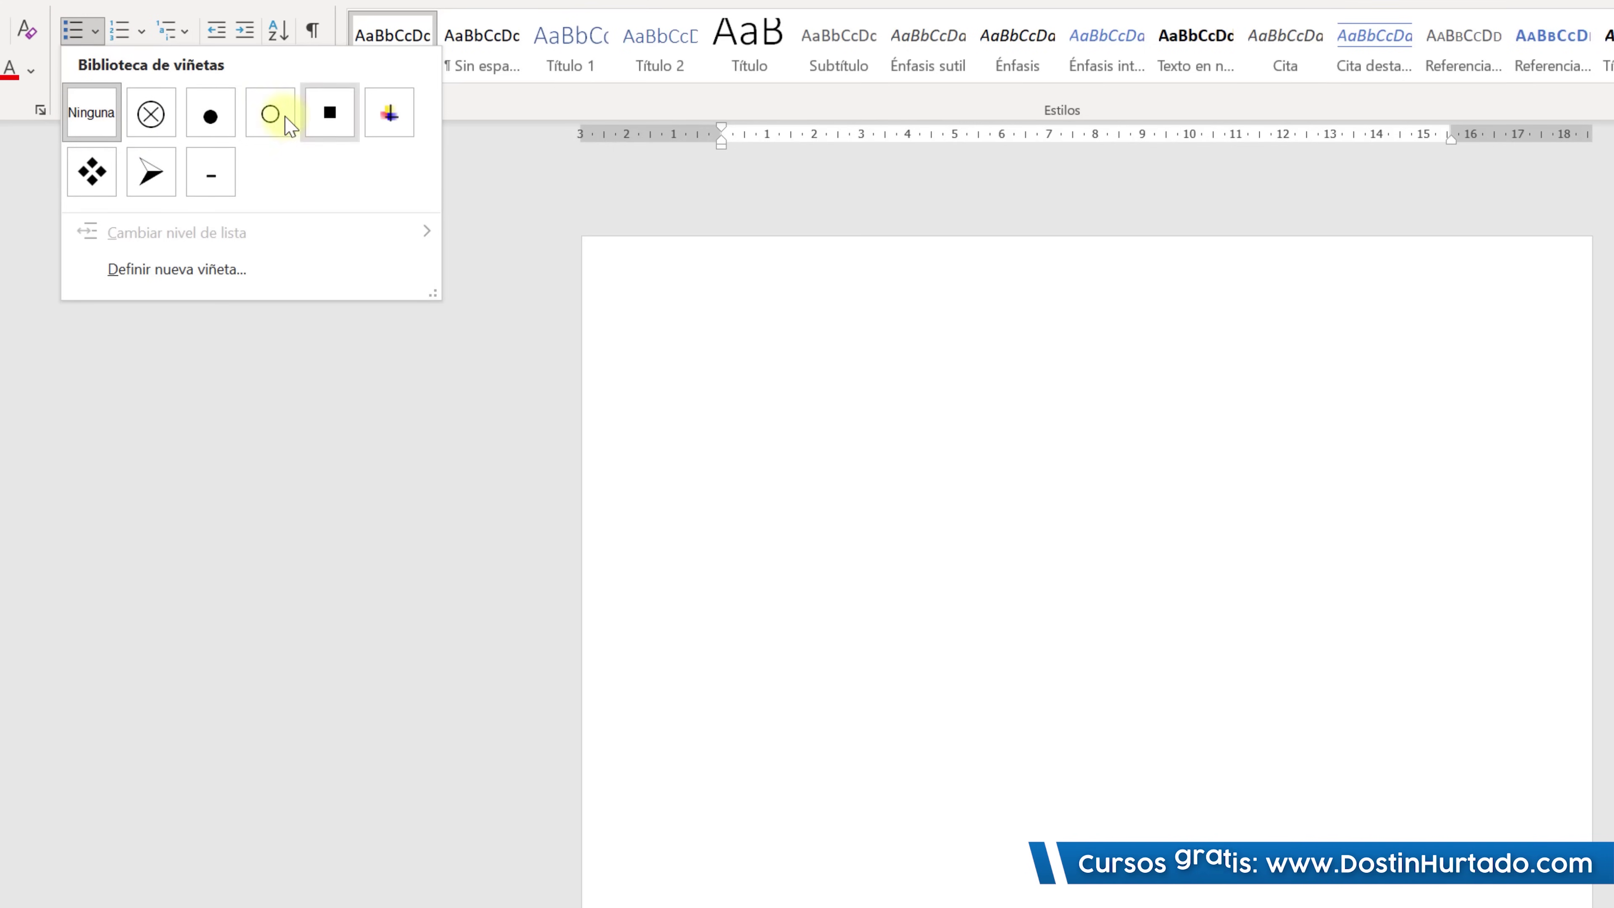
{"action": "left_click", "coordinate": [141, 32]}
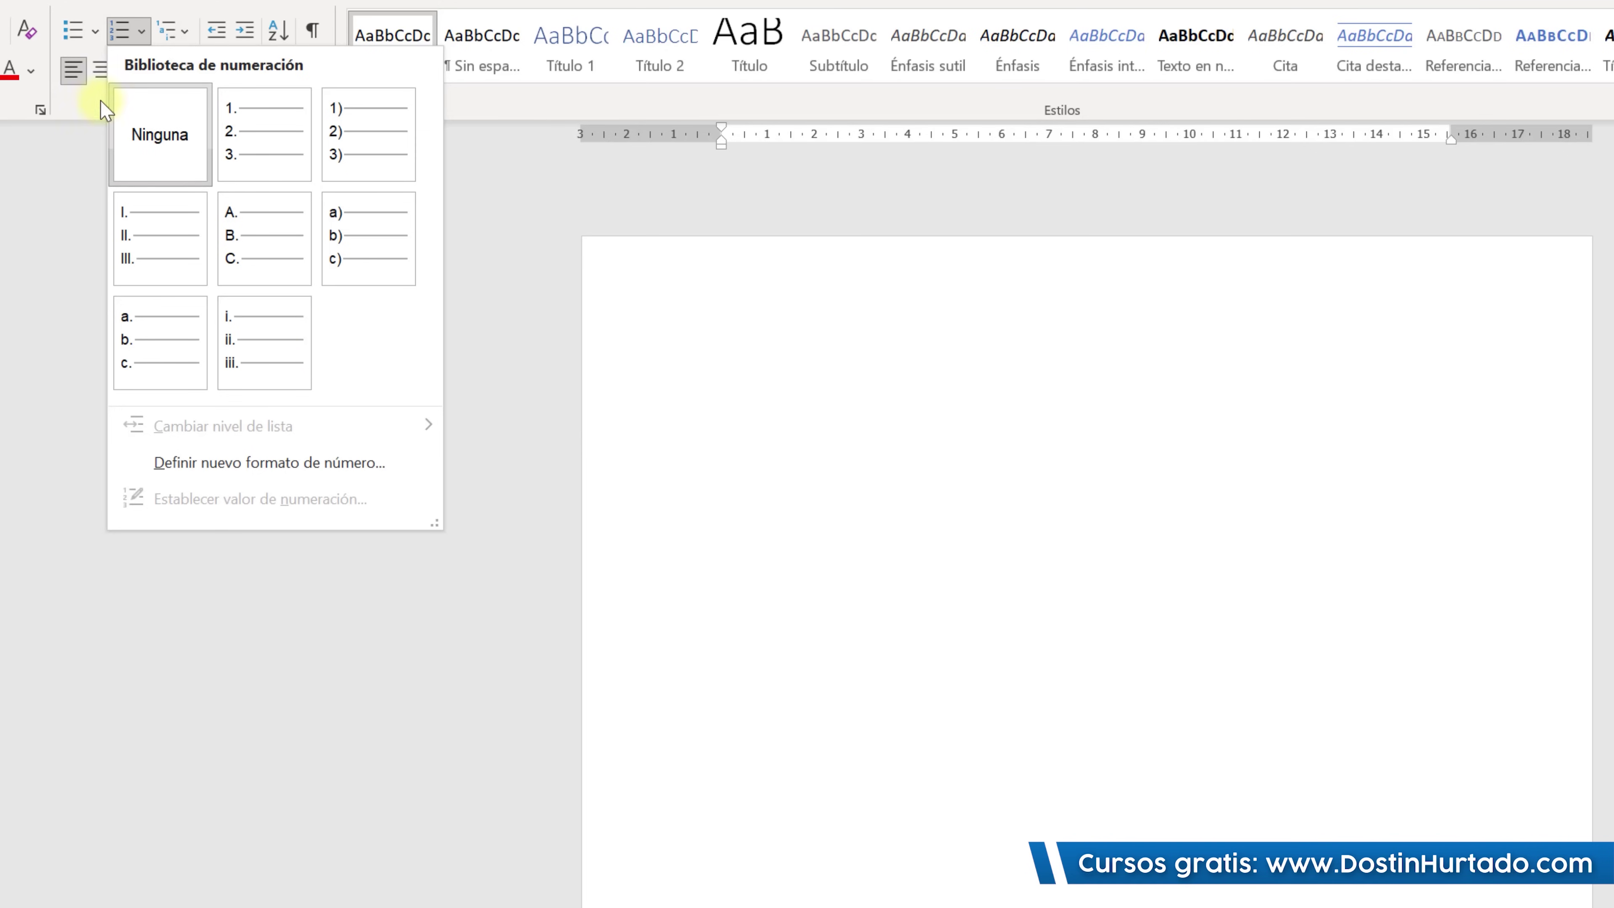
{"action": "left_click", "coordinate": [83, 33]}
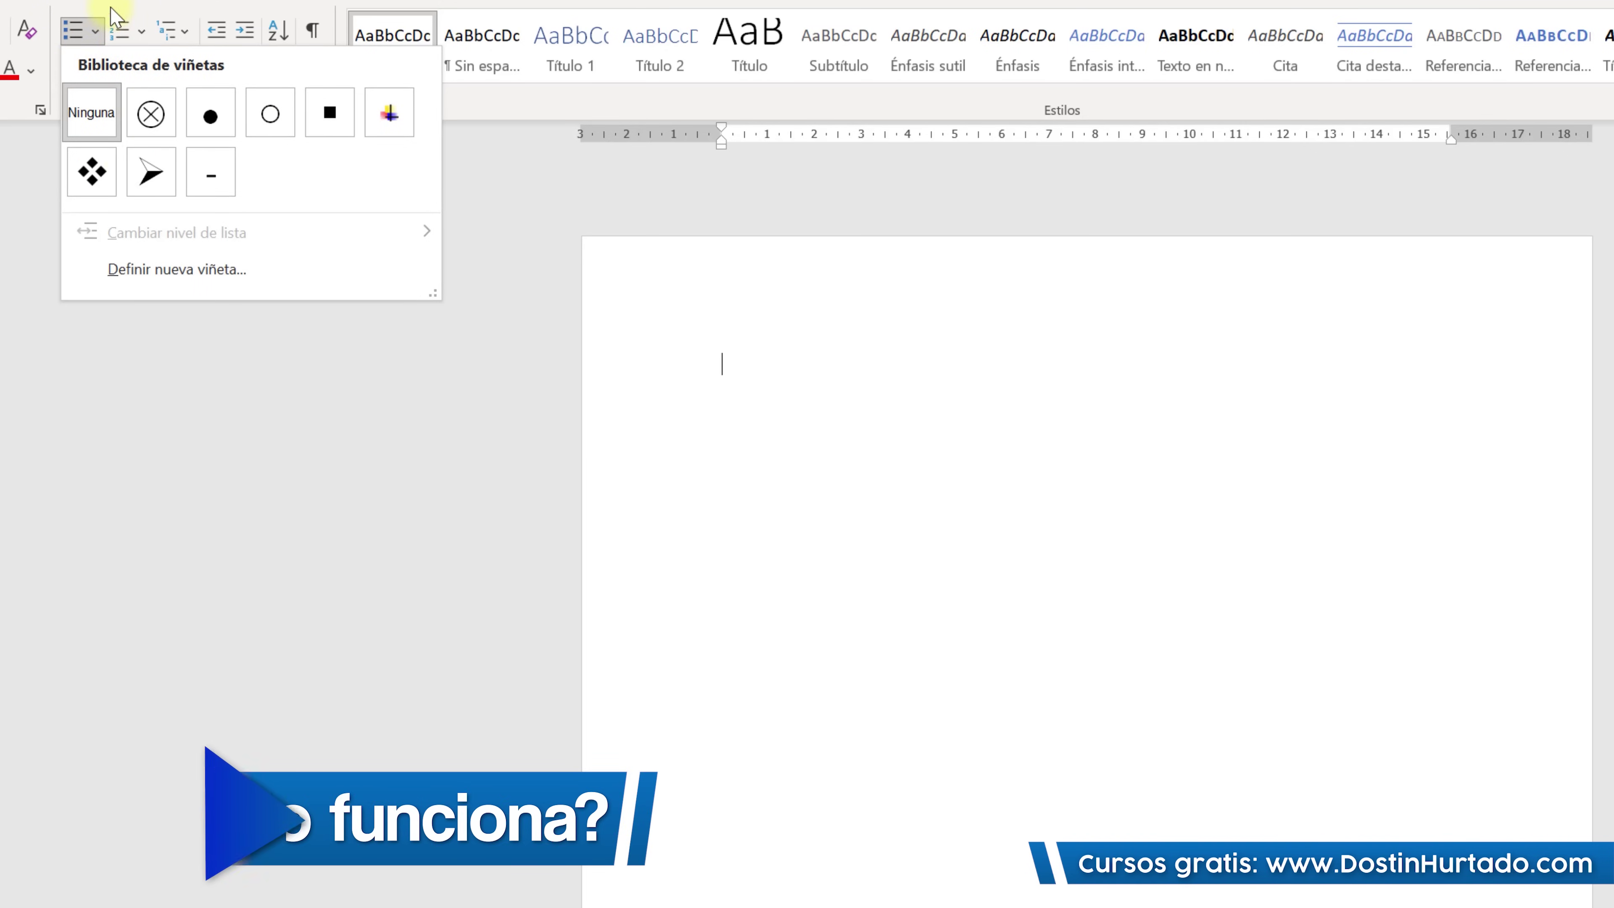
{"action": "left_click", "coordinate": [75, 31]}
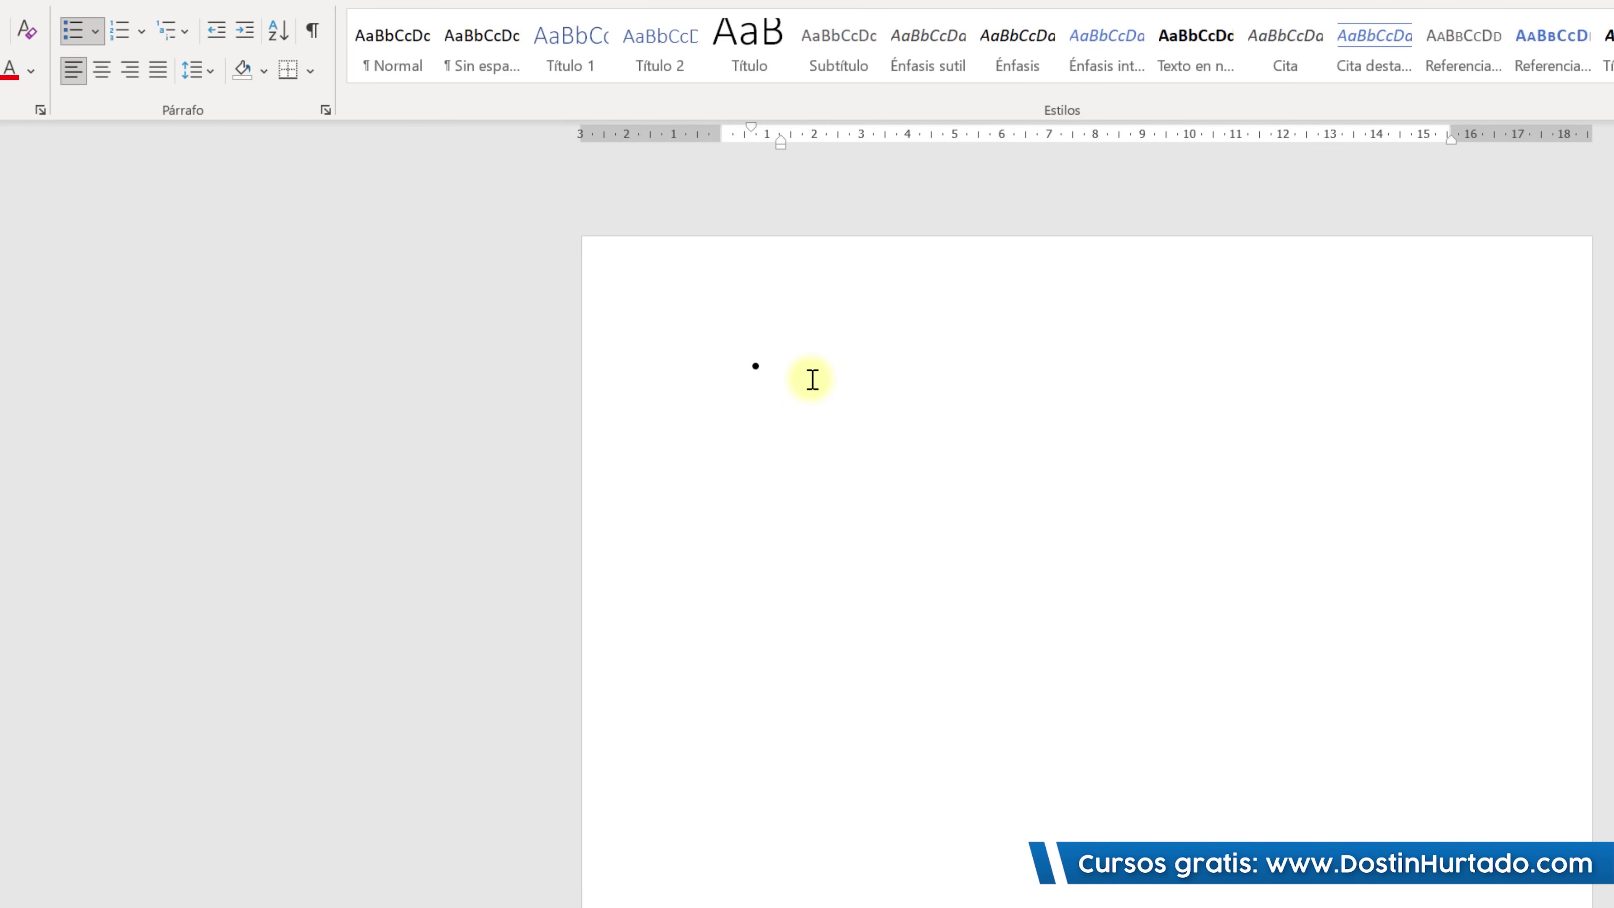
{"action": "type", "text": "Papa"}
{"action": "key", "text": "Return"}
{"action": "type", "text": "Yuc"}
{"action": "type", "text": "a Ñame"}
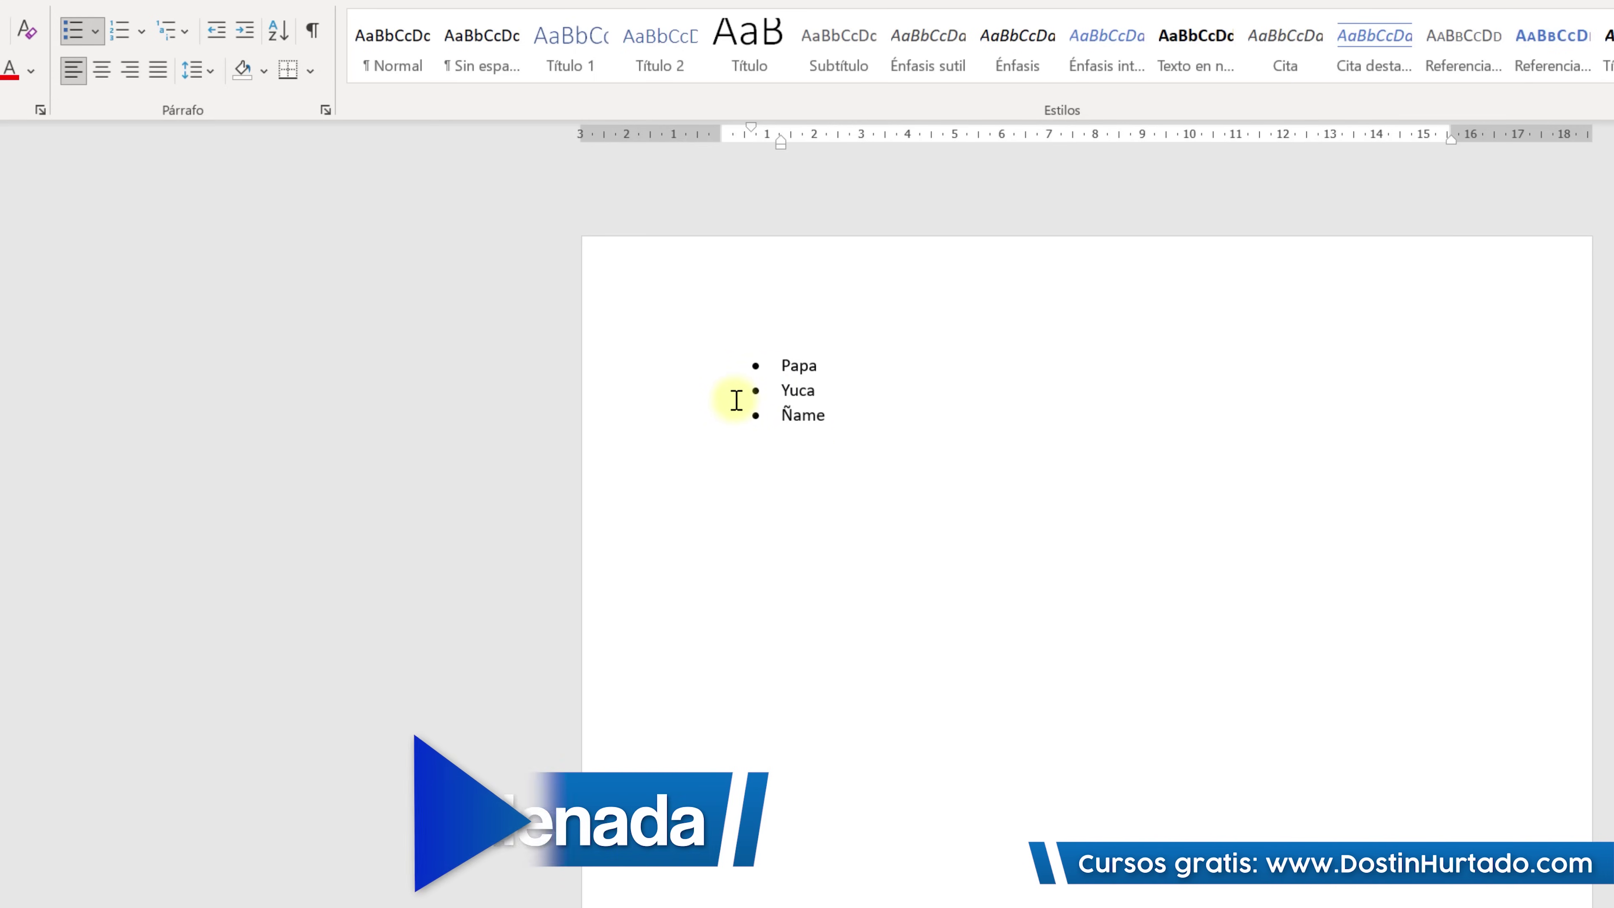
{"action": "left_click_drag", "start_coordinate": [837, 418], "coordinate": [818, 419]}
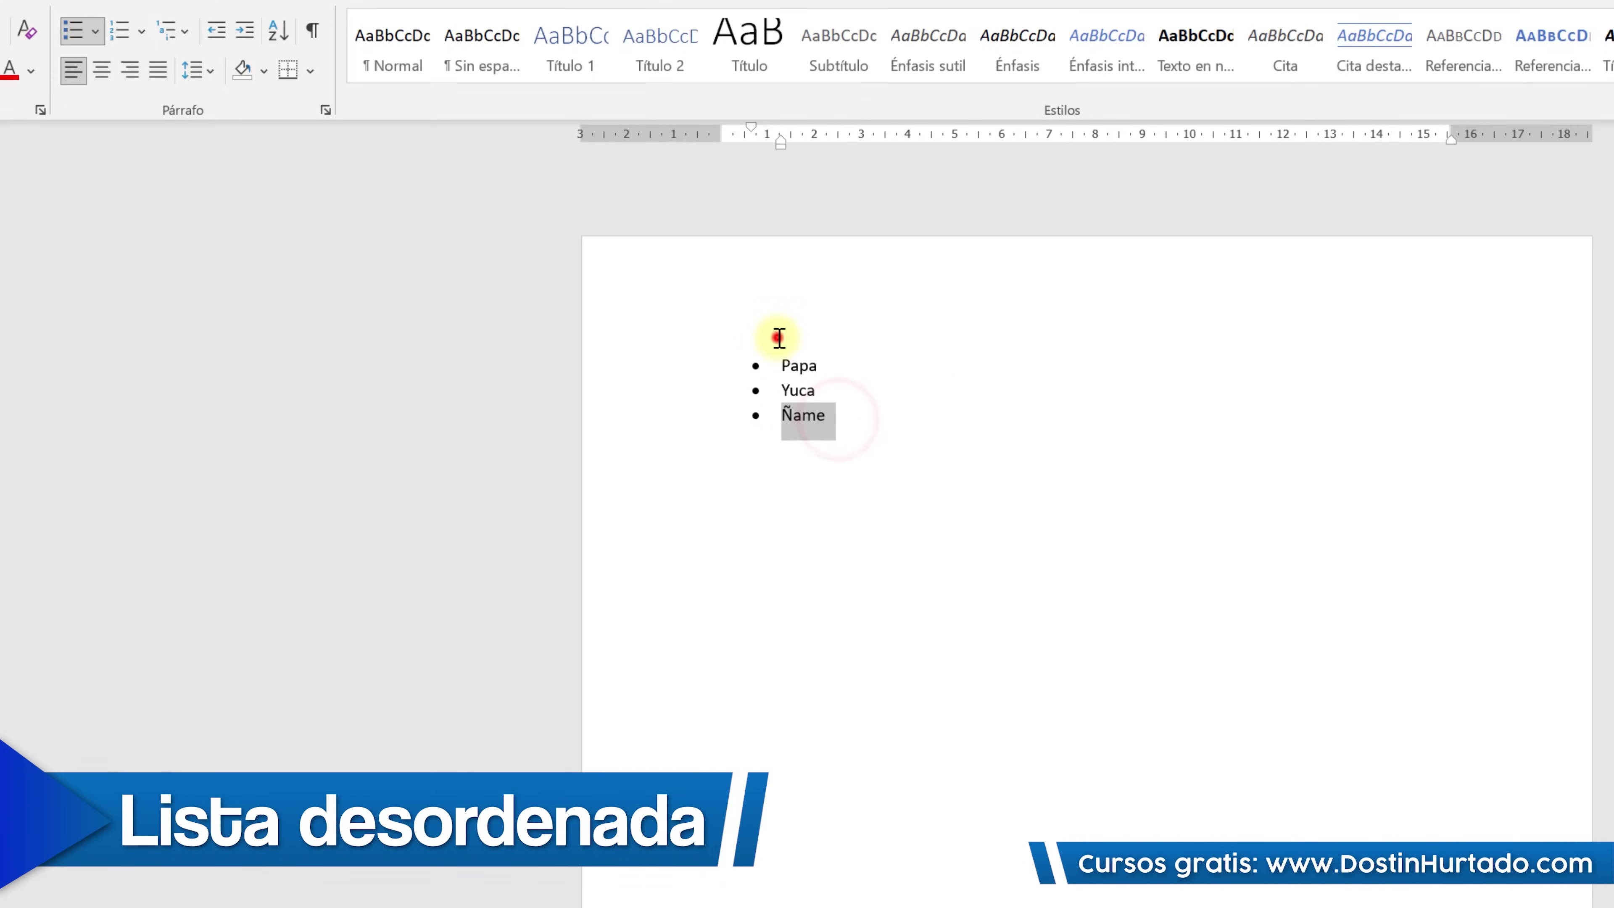
{"action": "left_click", "coordinate": [790, 363]}
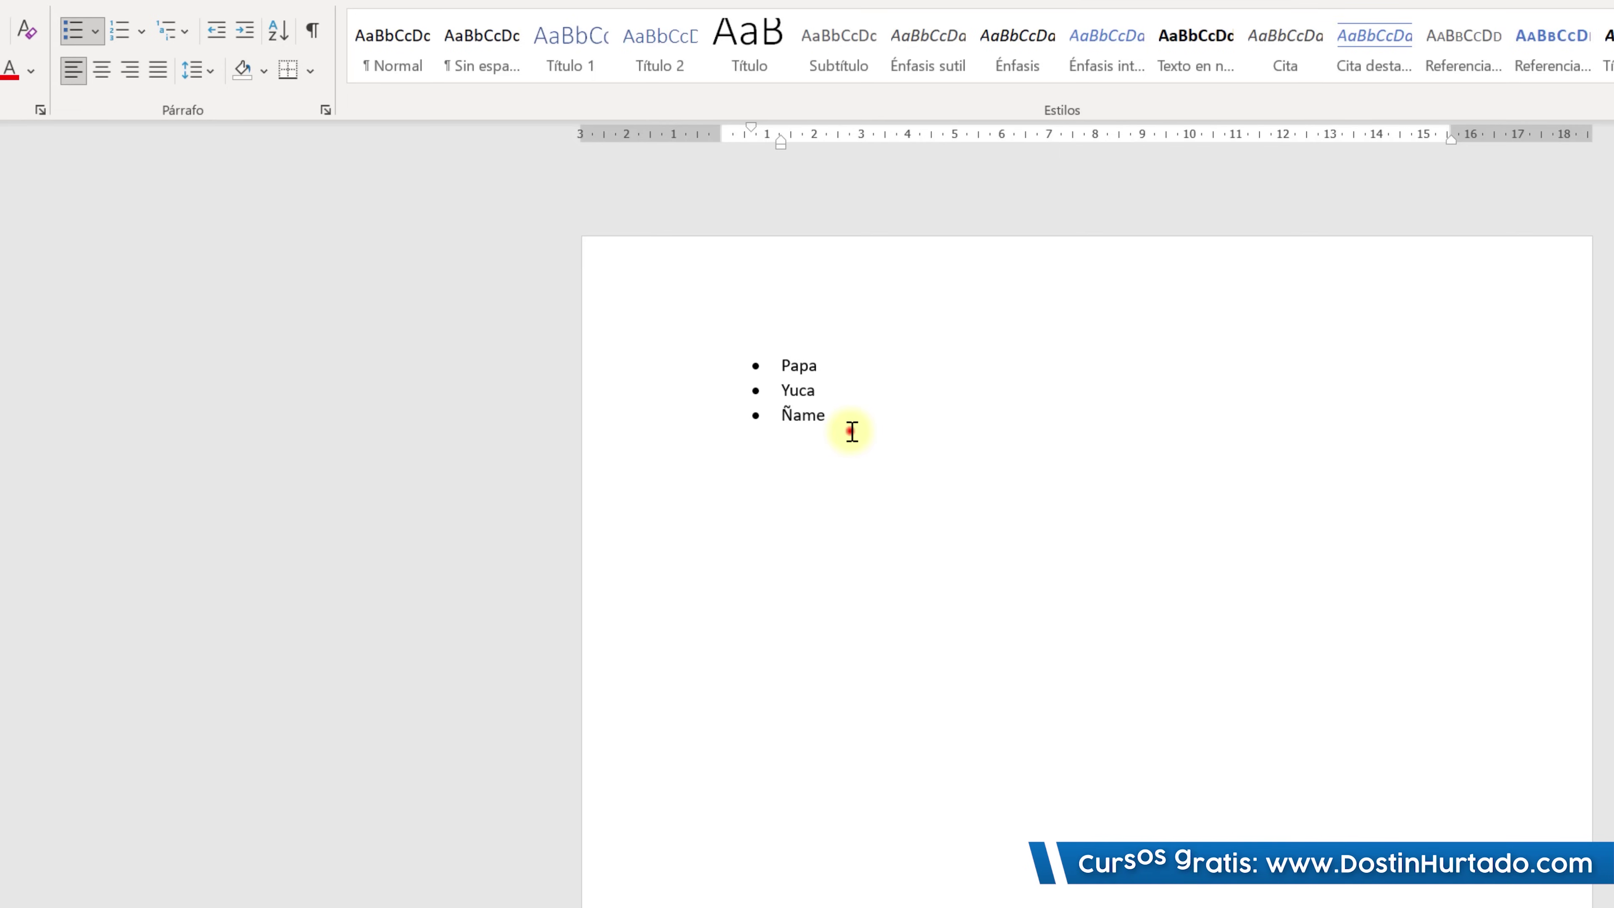
{"action": "left_click", "coordinate": [853, 432]}
{"action": "key", "text": "Return"}
{"action": "key", "text": "Return"}
{"action": "key", "text": "Return"}
{"action": "key", "text": "Return"}
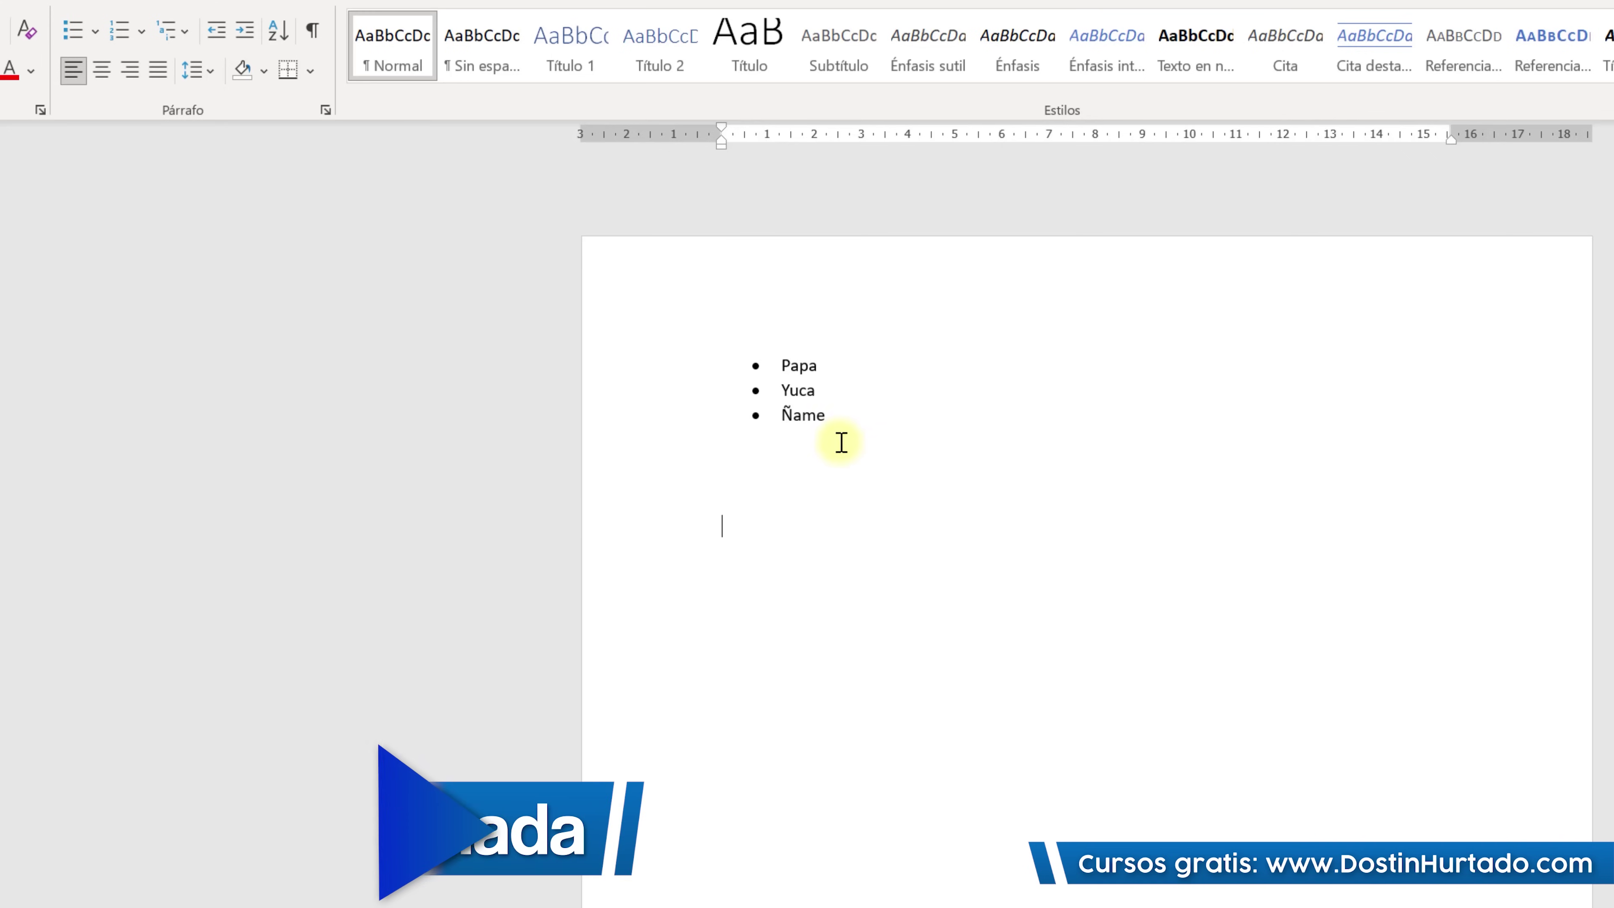
Start a numbered list below the bullets for Prendo el PC, Inicio sesión and Abro Word.
{"action": "left_click", "coordinate": [140, 30]}
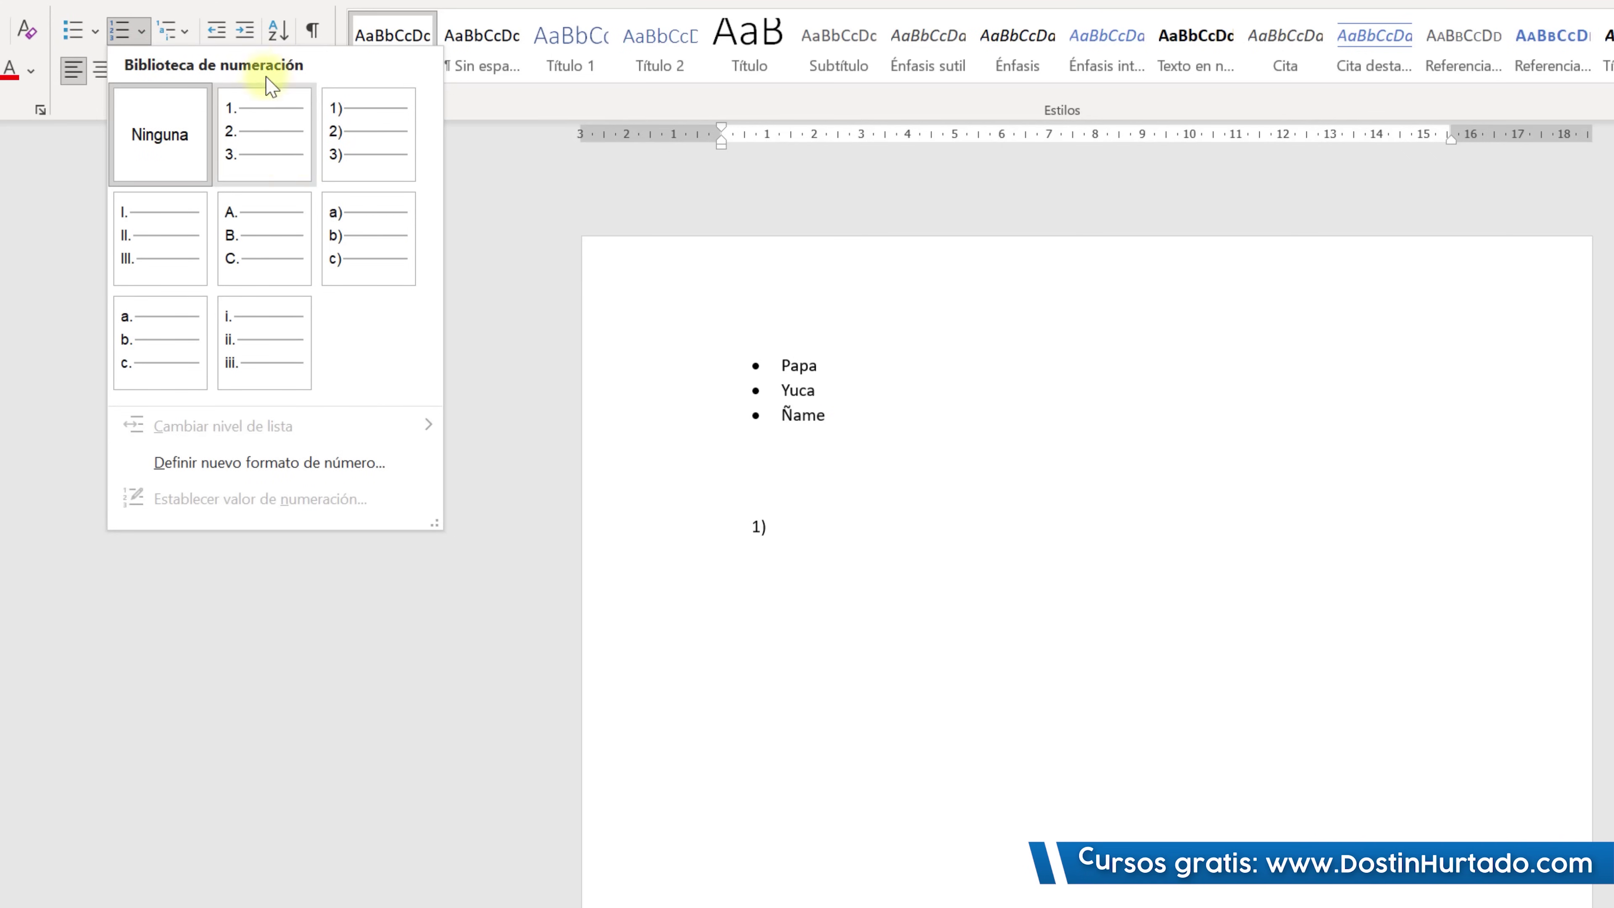
{"action": "left_click", "coordinate": [130, 29]}
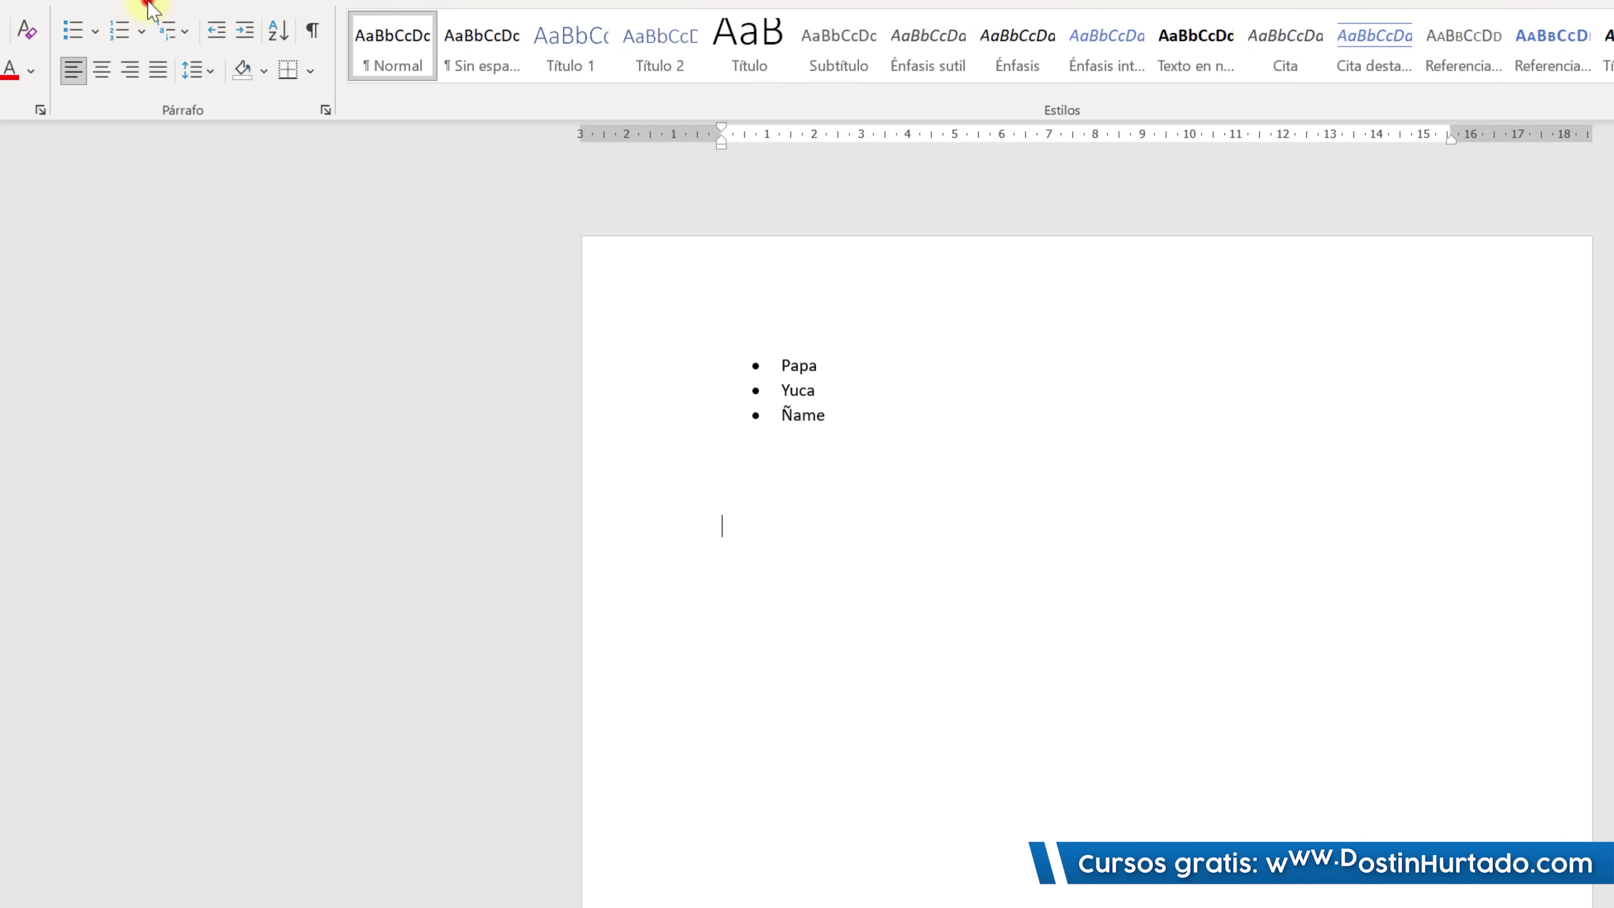
{"action": "left_click", "coordinate": [122, 36]}
{"action": "type", "text": "Prendo el PC"}
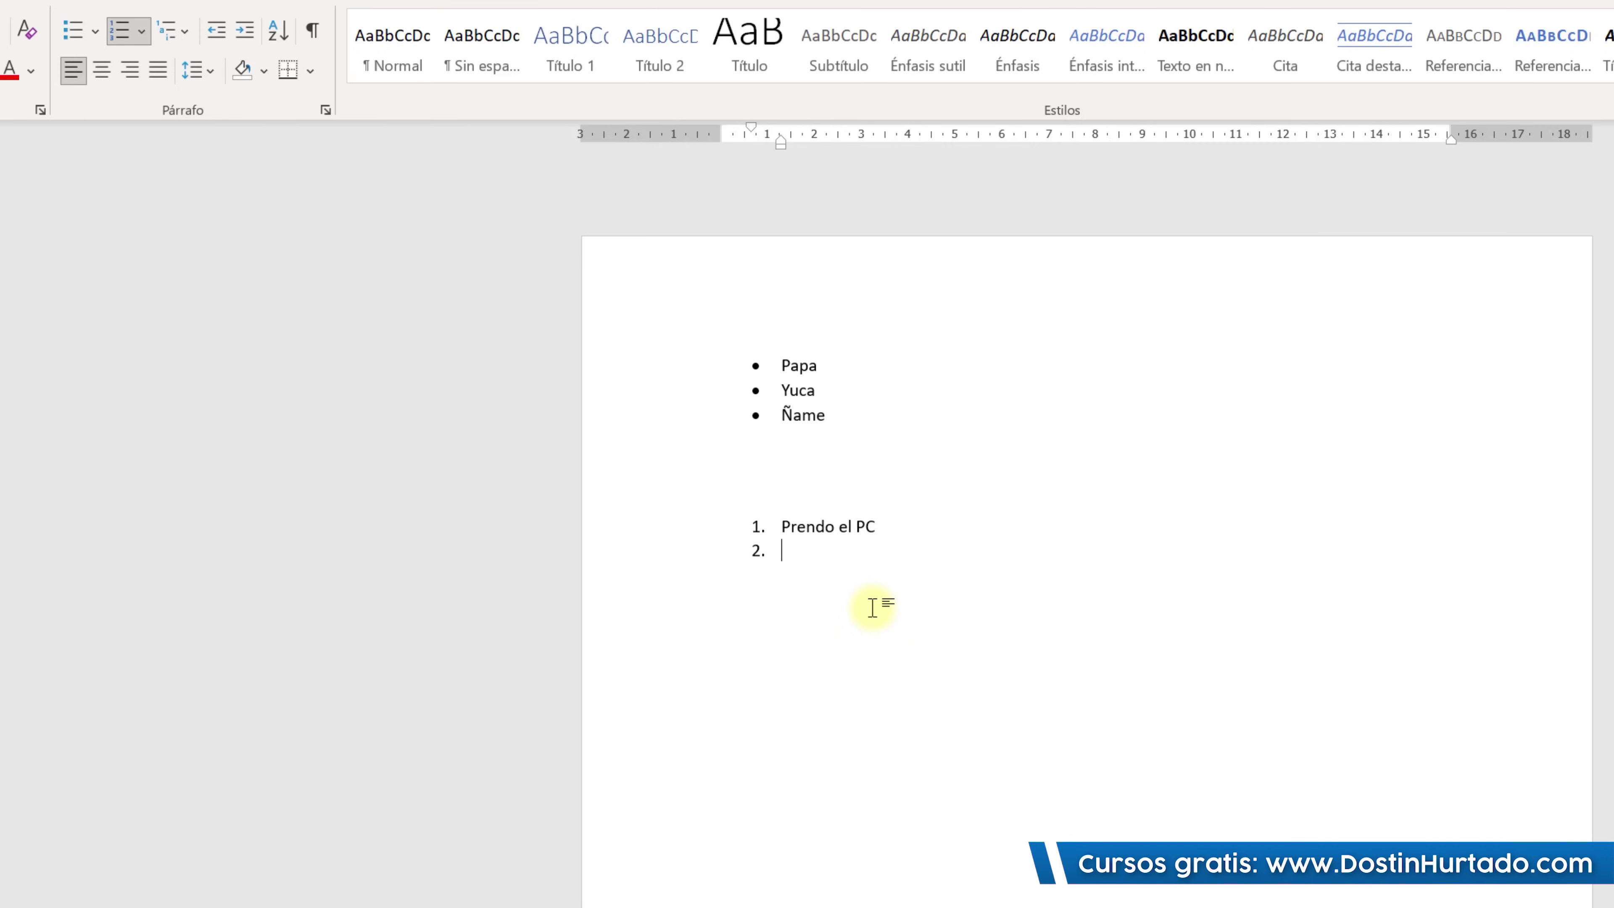
{"action": "type", "text": "Inicio sesión"}
{"action": "type", "text": "Abro Word"}
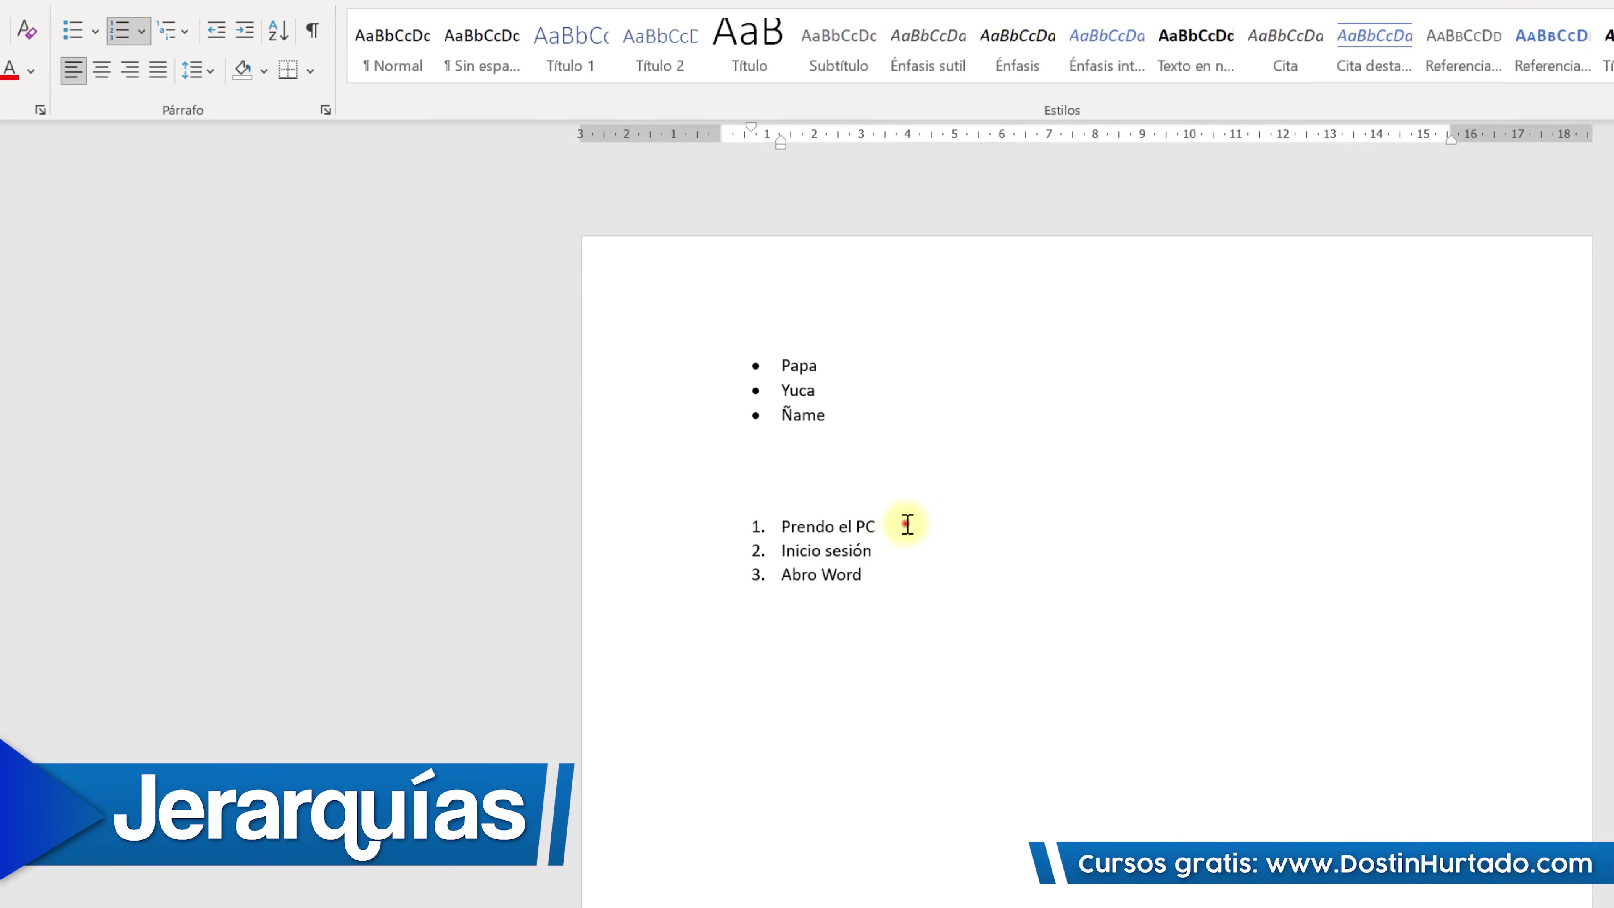
Nest sub-items a. Encender el estabilizador and b. Encender el monitor under Prendo el PC, plus an empty i. level.
{"action": "left_click_drag", "start_coordinate": [903, 524], "coordinate": [783, 525]}
{"action": "left_click", "coordinate": [874, 528]}
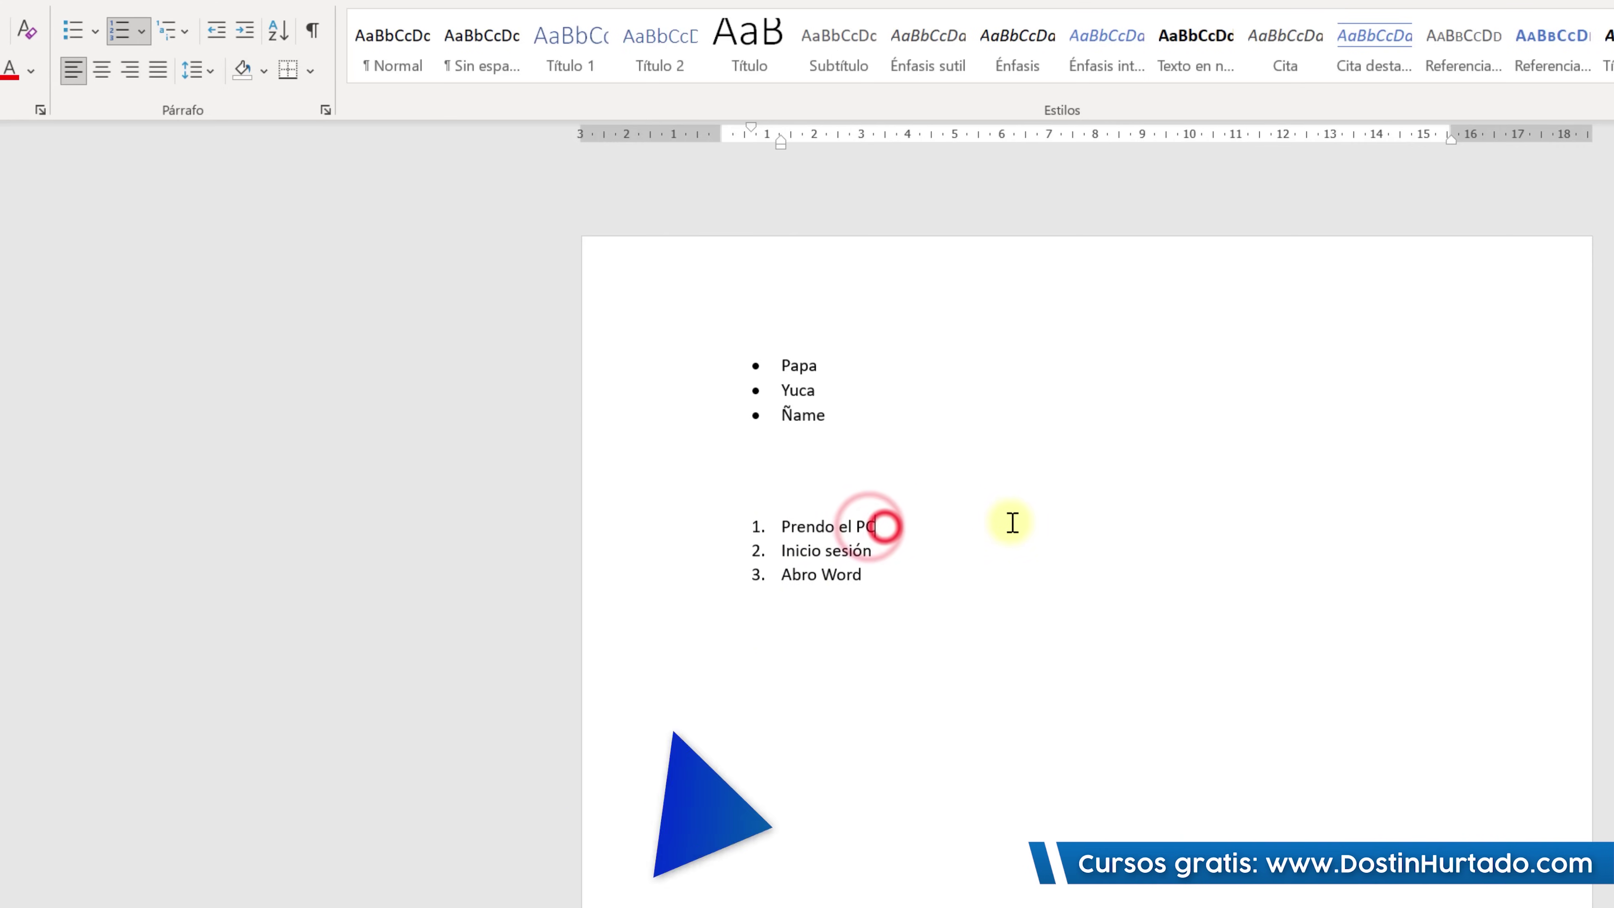
{"action": "key", "text": "Return"}
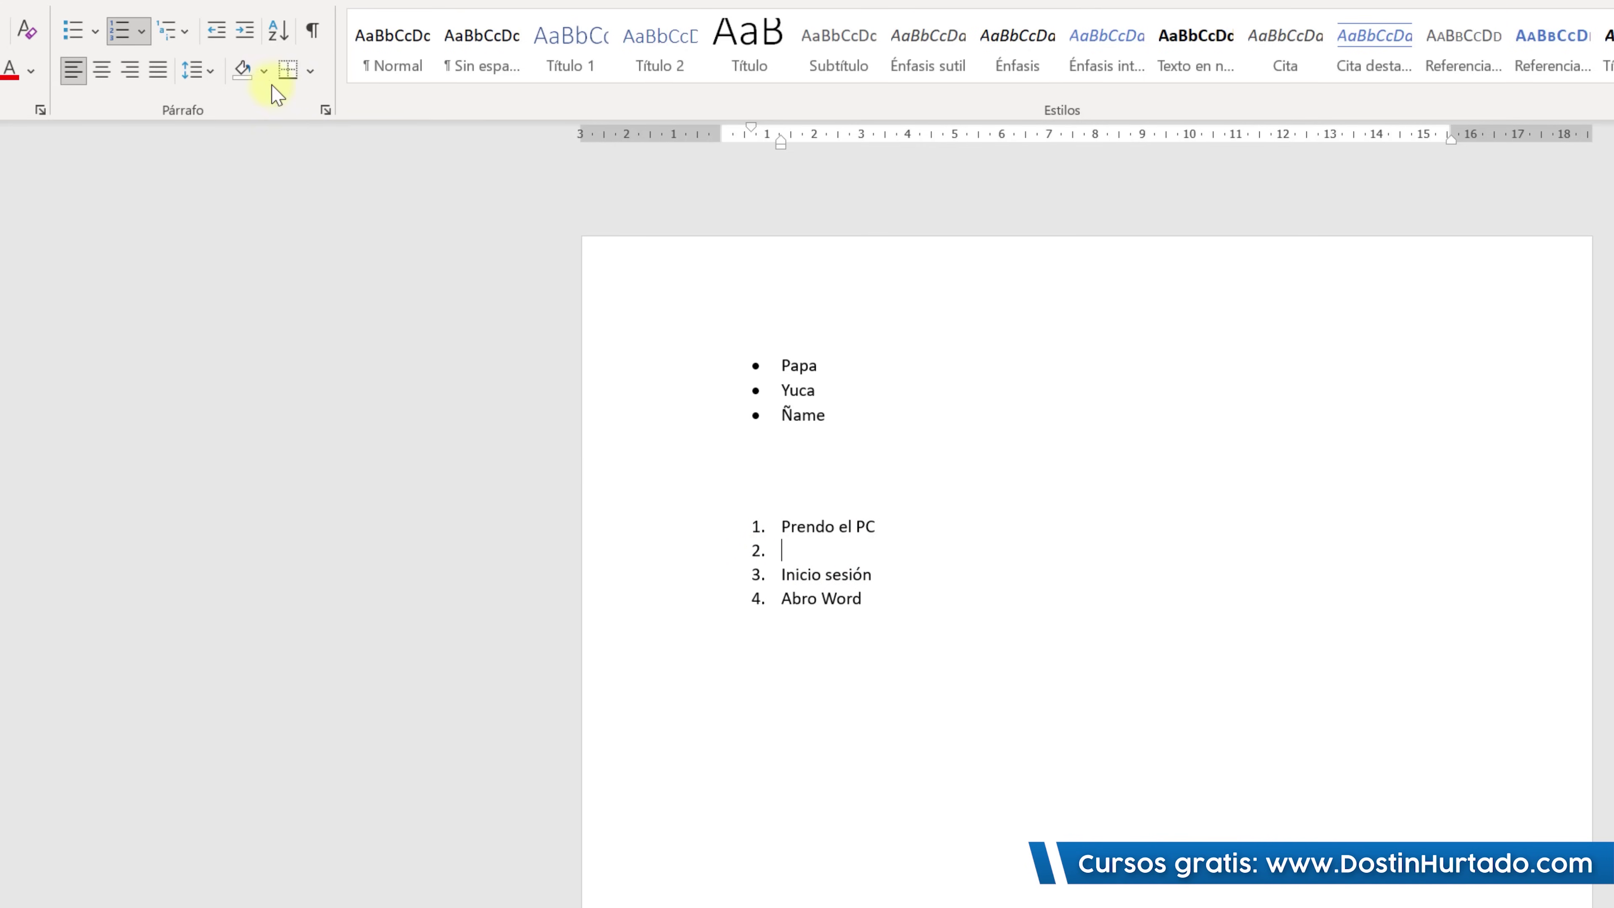
{"action": "left_click", "coordinate": [245, 32]}
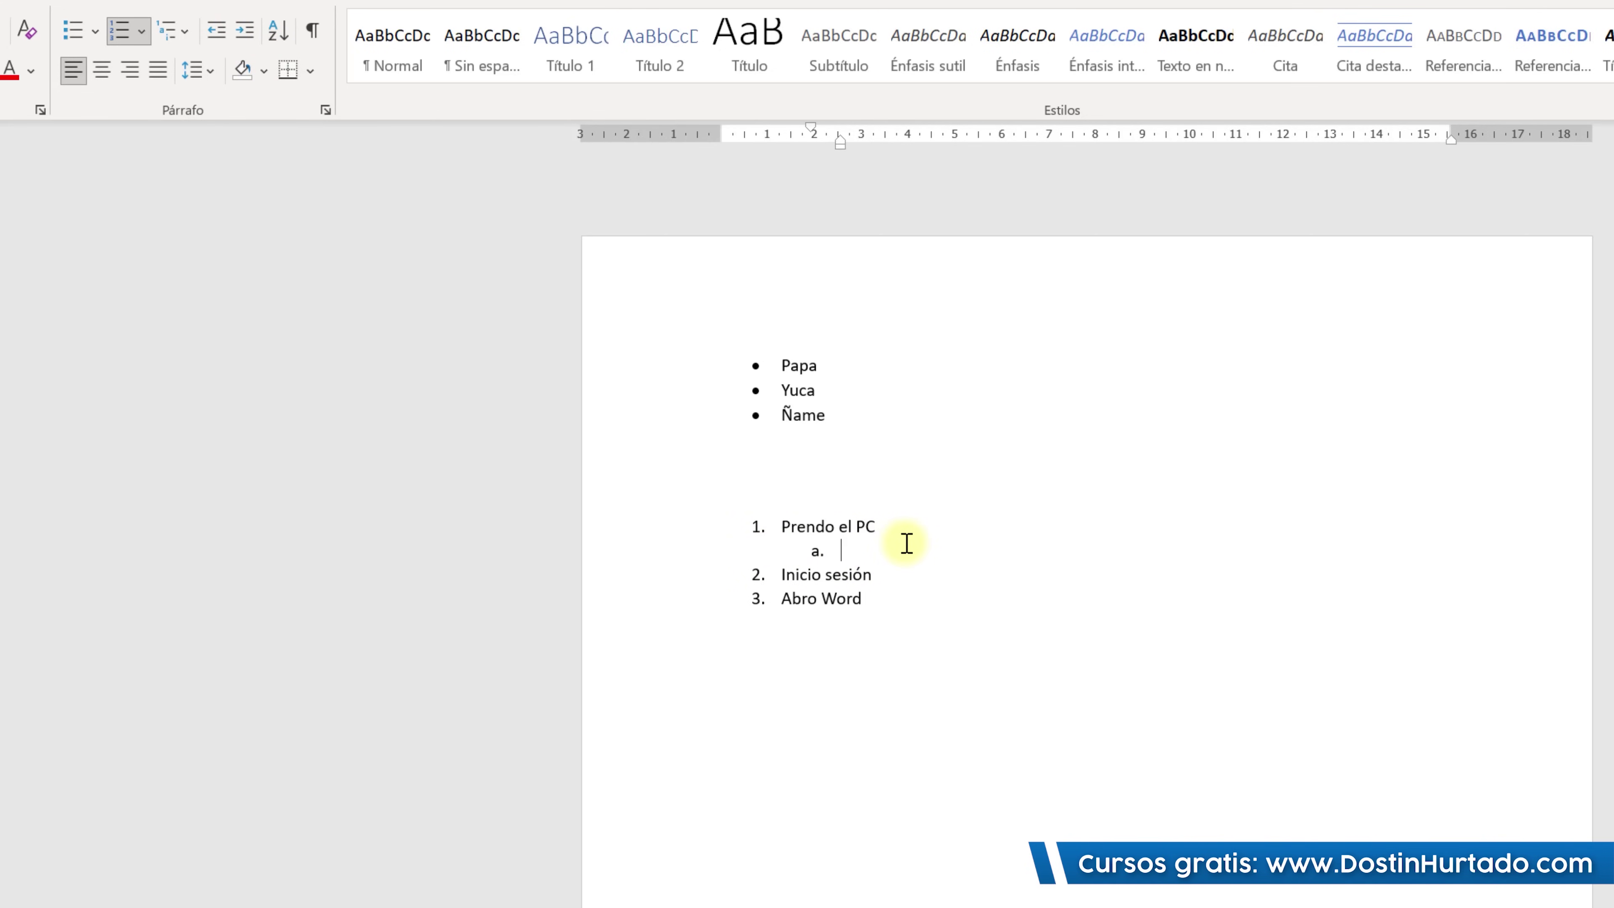
{"action": "type", "text": "En"}
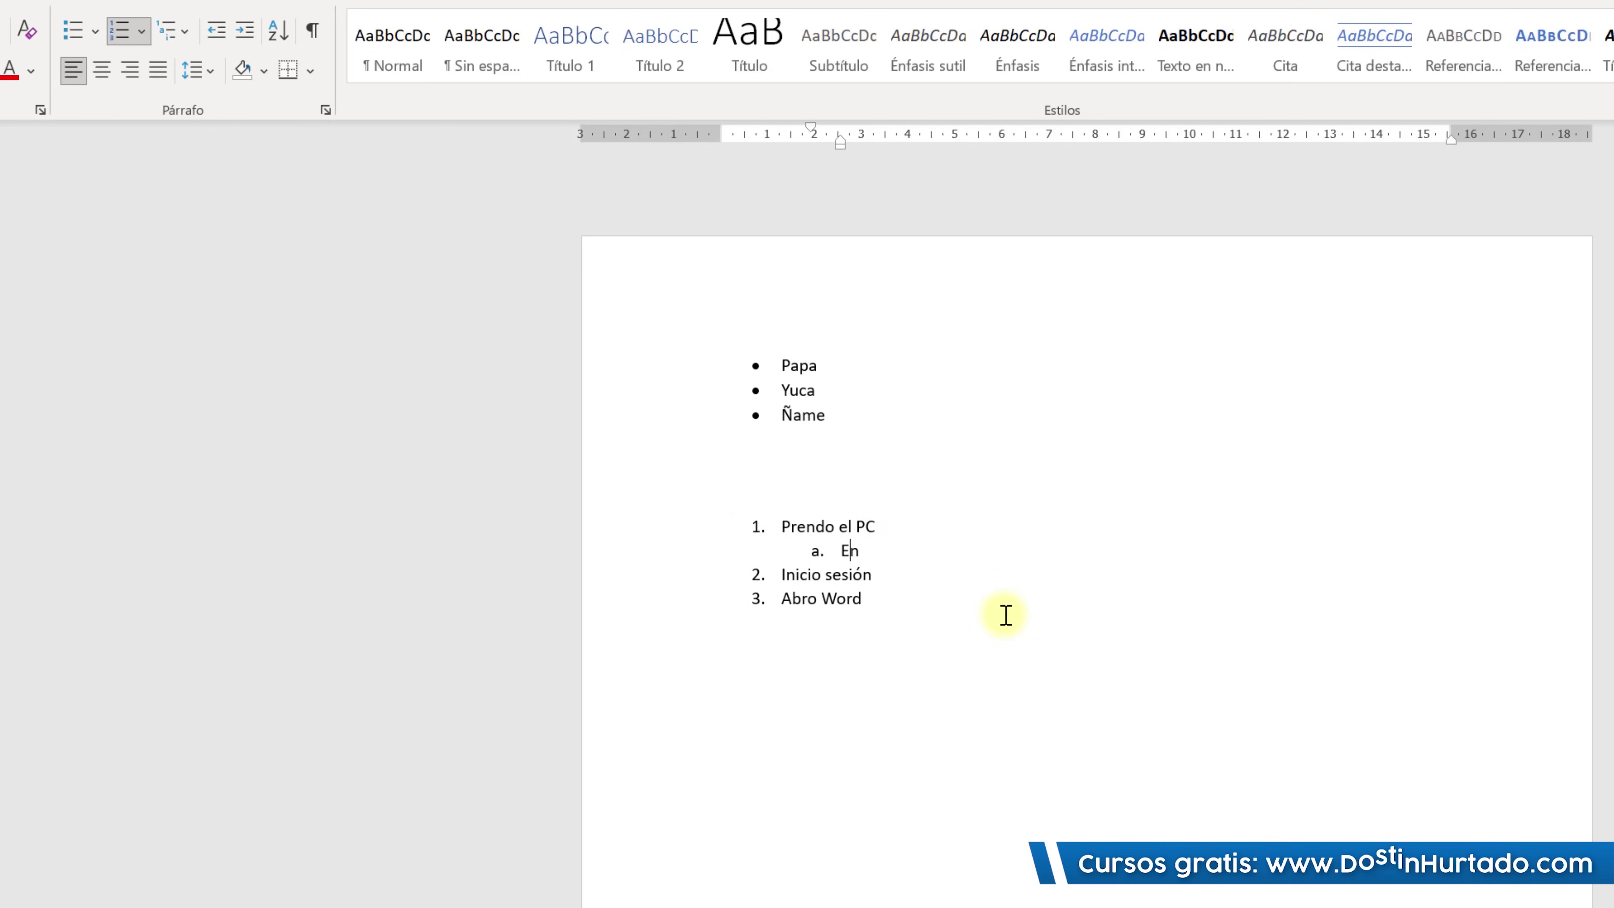
{"action": "type", "text": "cender el estabilizador"}
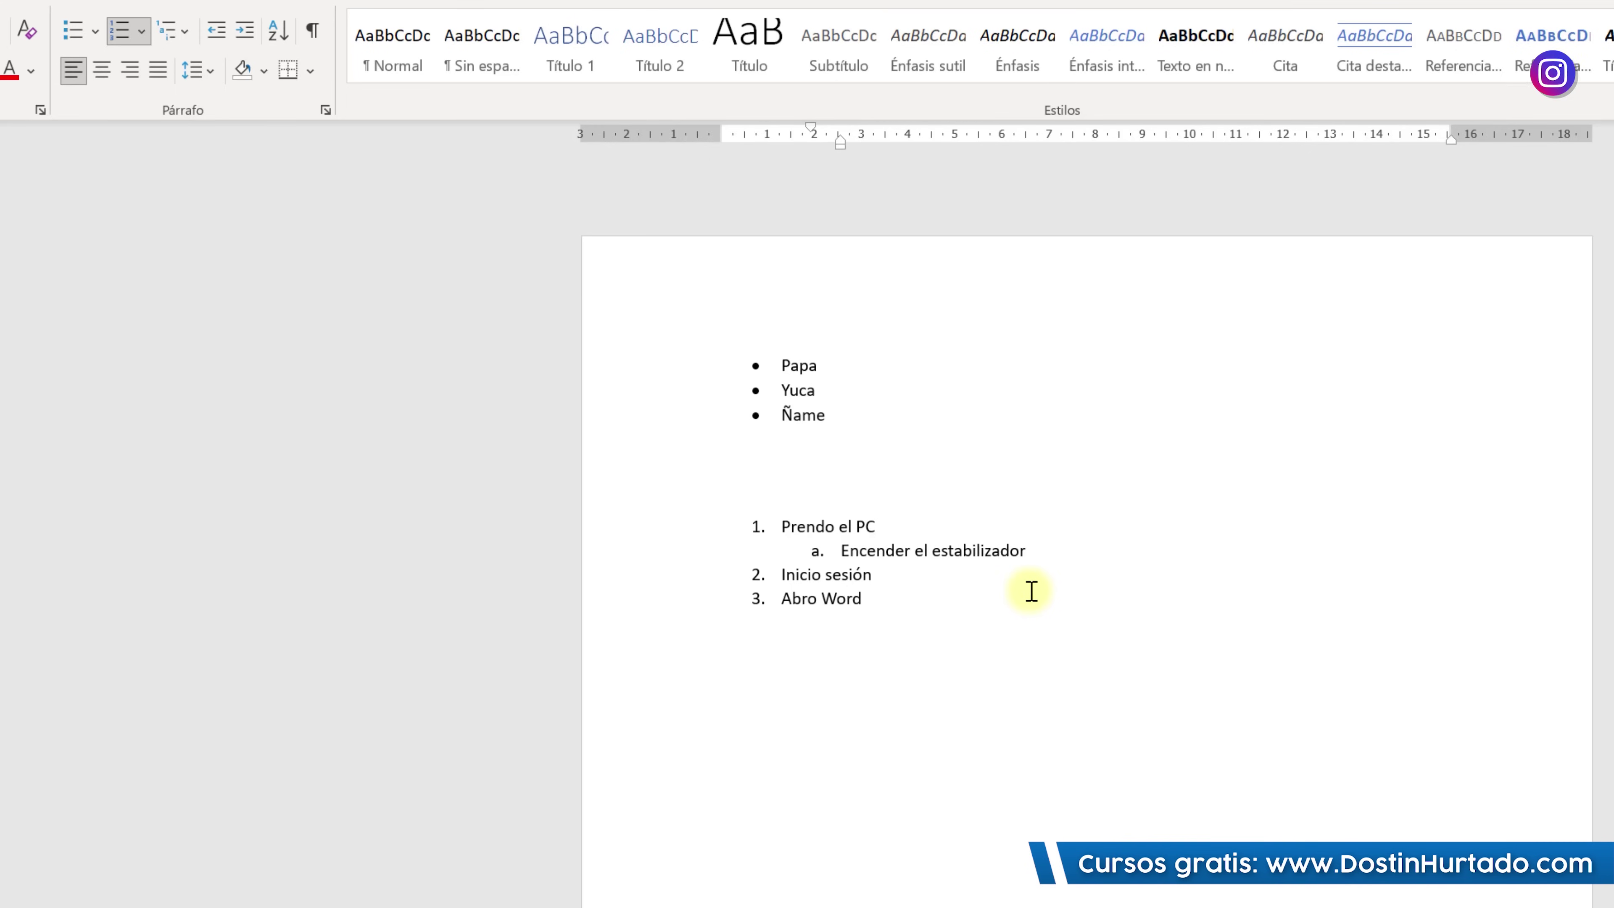
{"action": "key", "text": "Return"}
{"action": "type", "text": "Ence"}
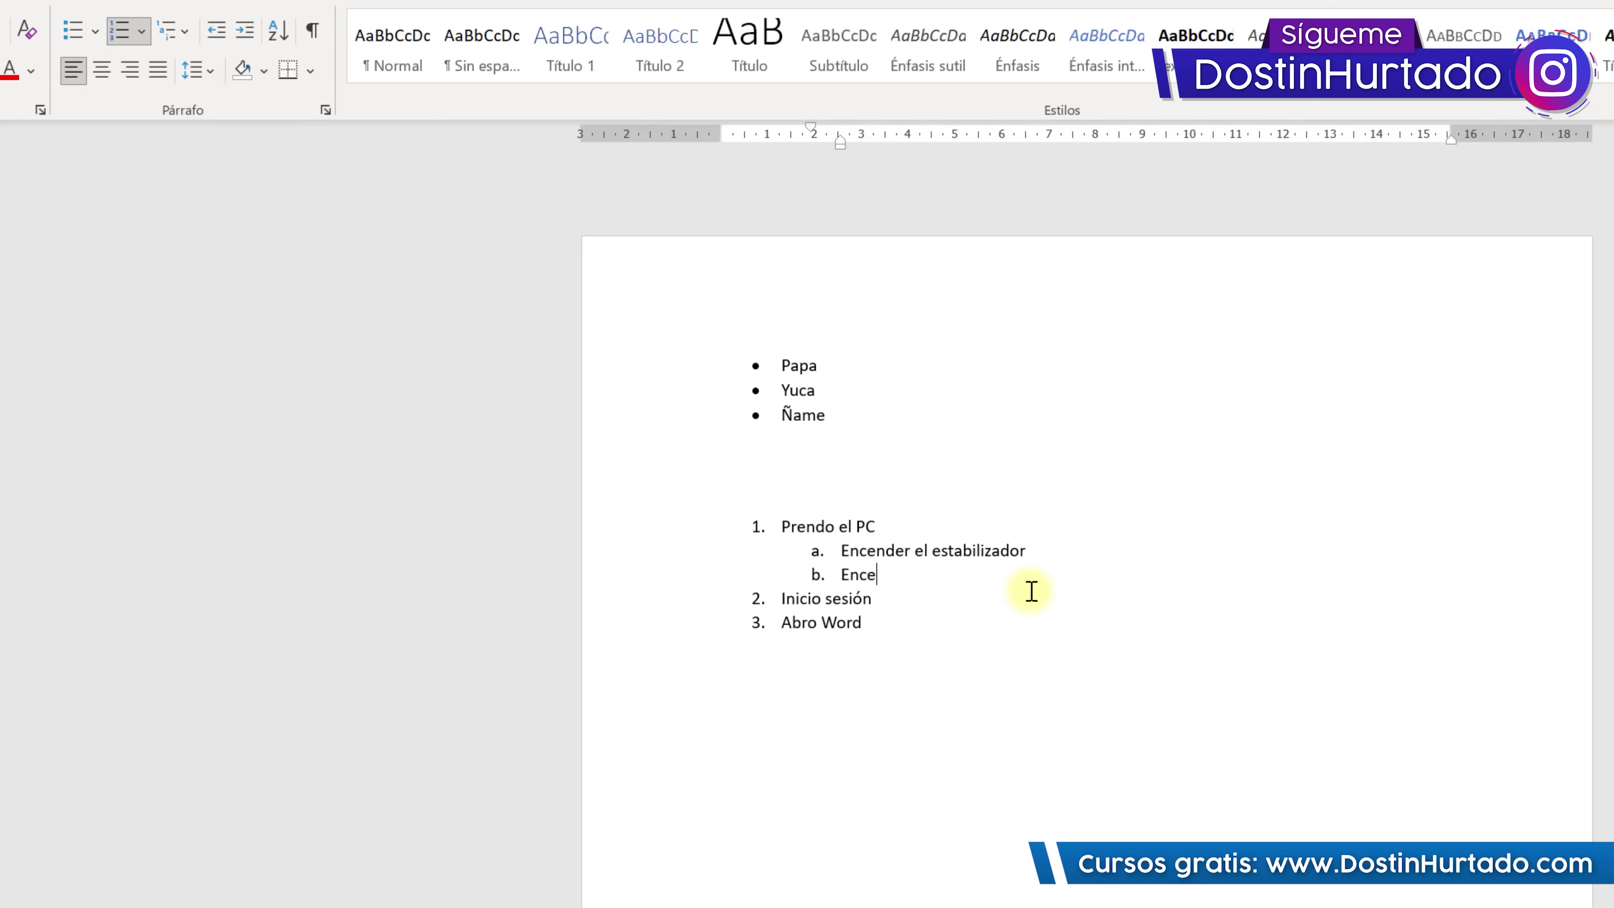
{"action": "type", "text": "nder el monit"}
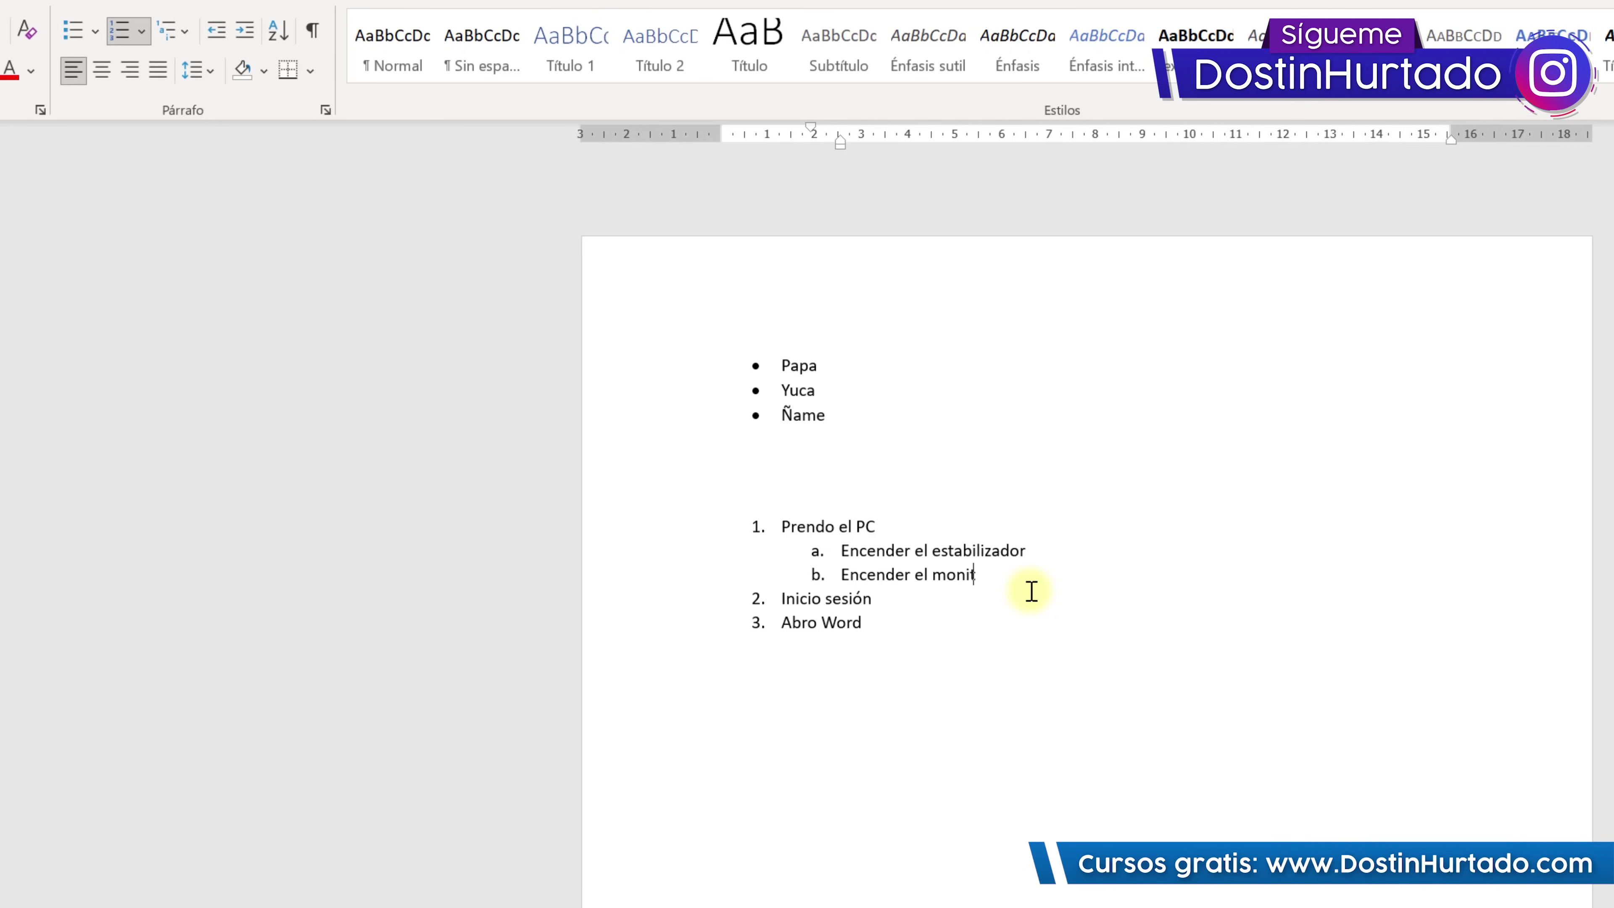
{"action": "type", "text": "or"}
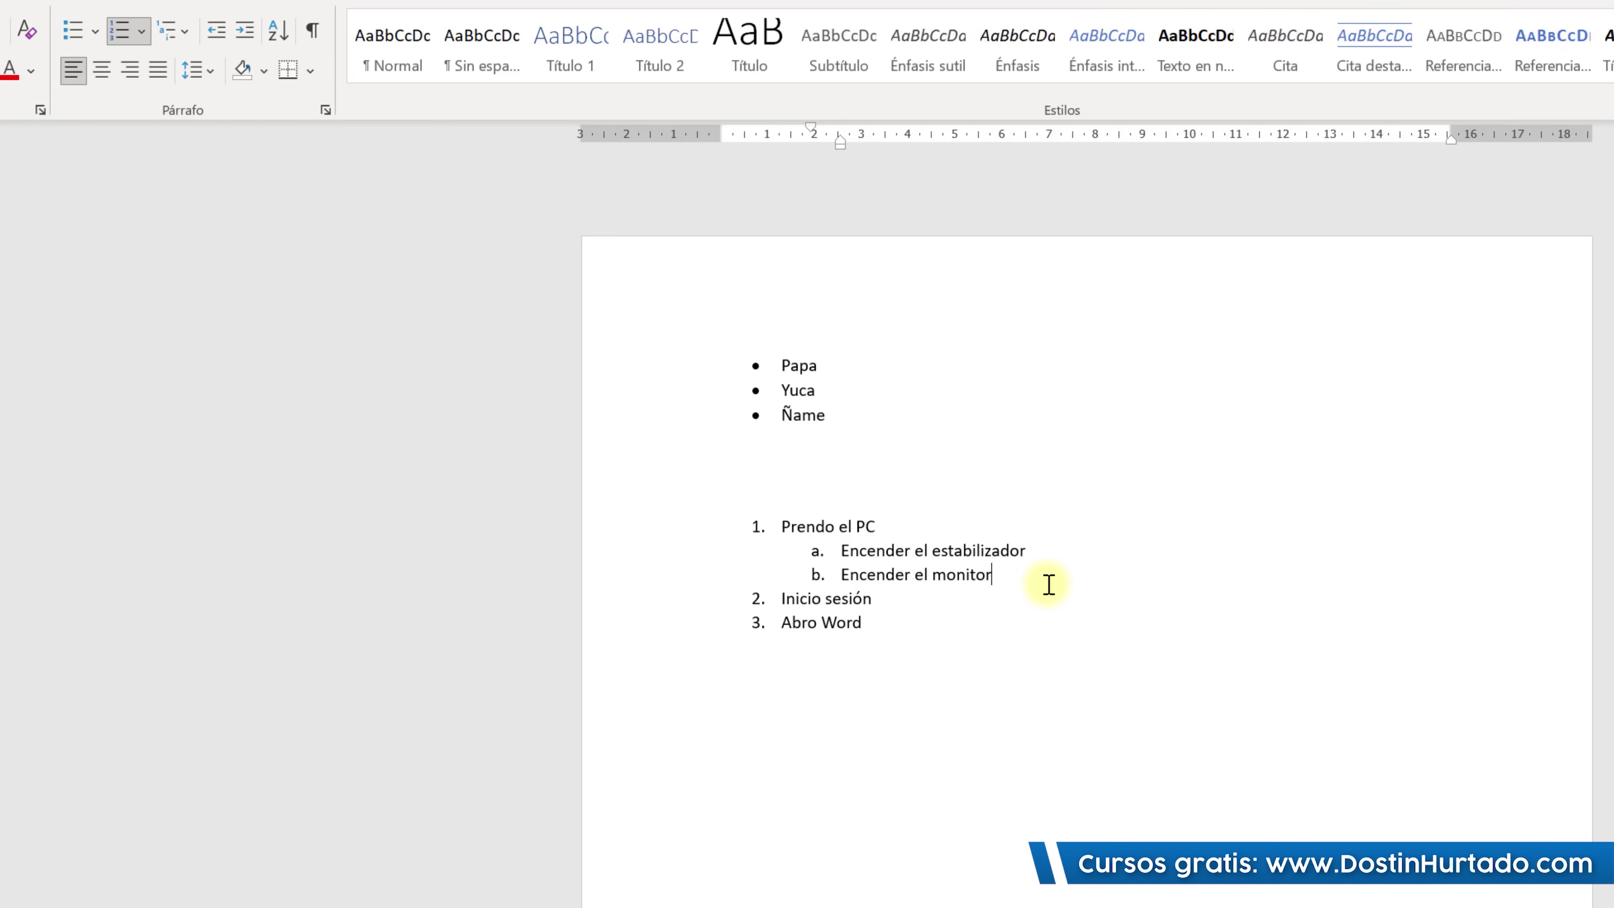
{"action": "key", "text": "Return"}
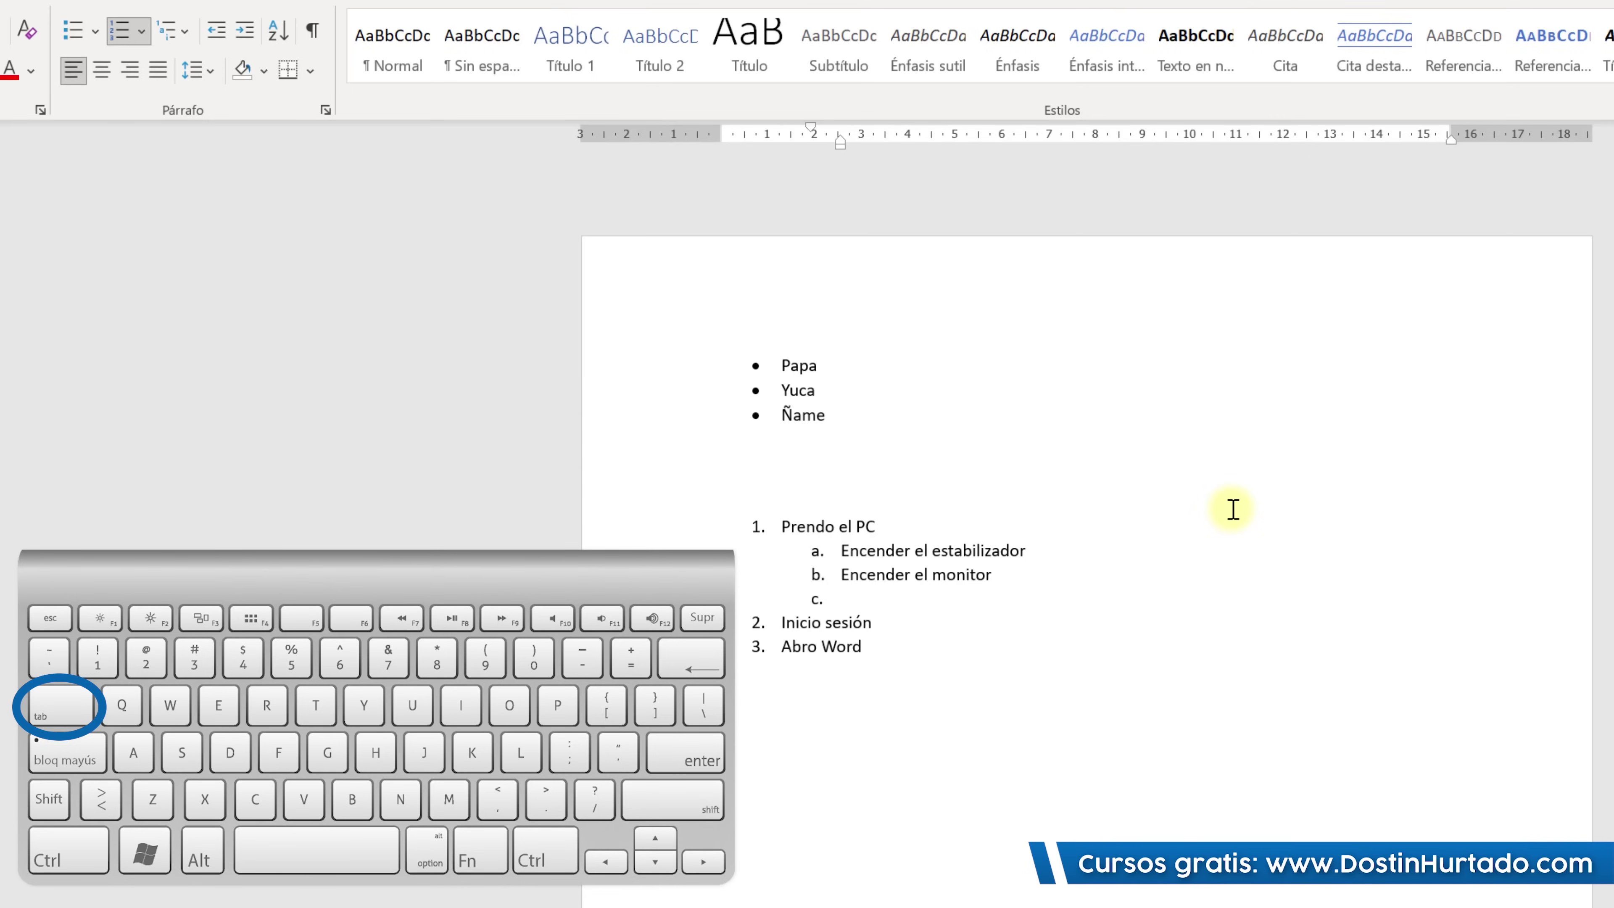
{"action": "key", "text": "Tab"}
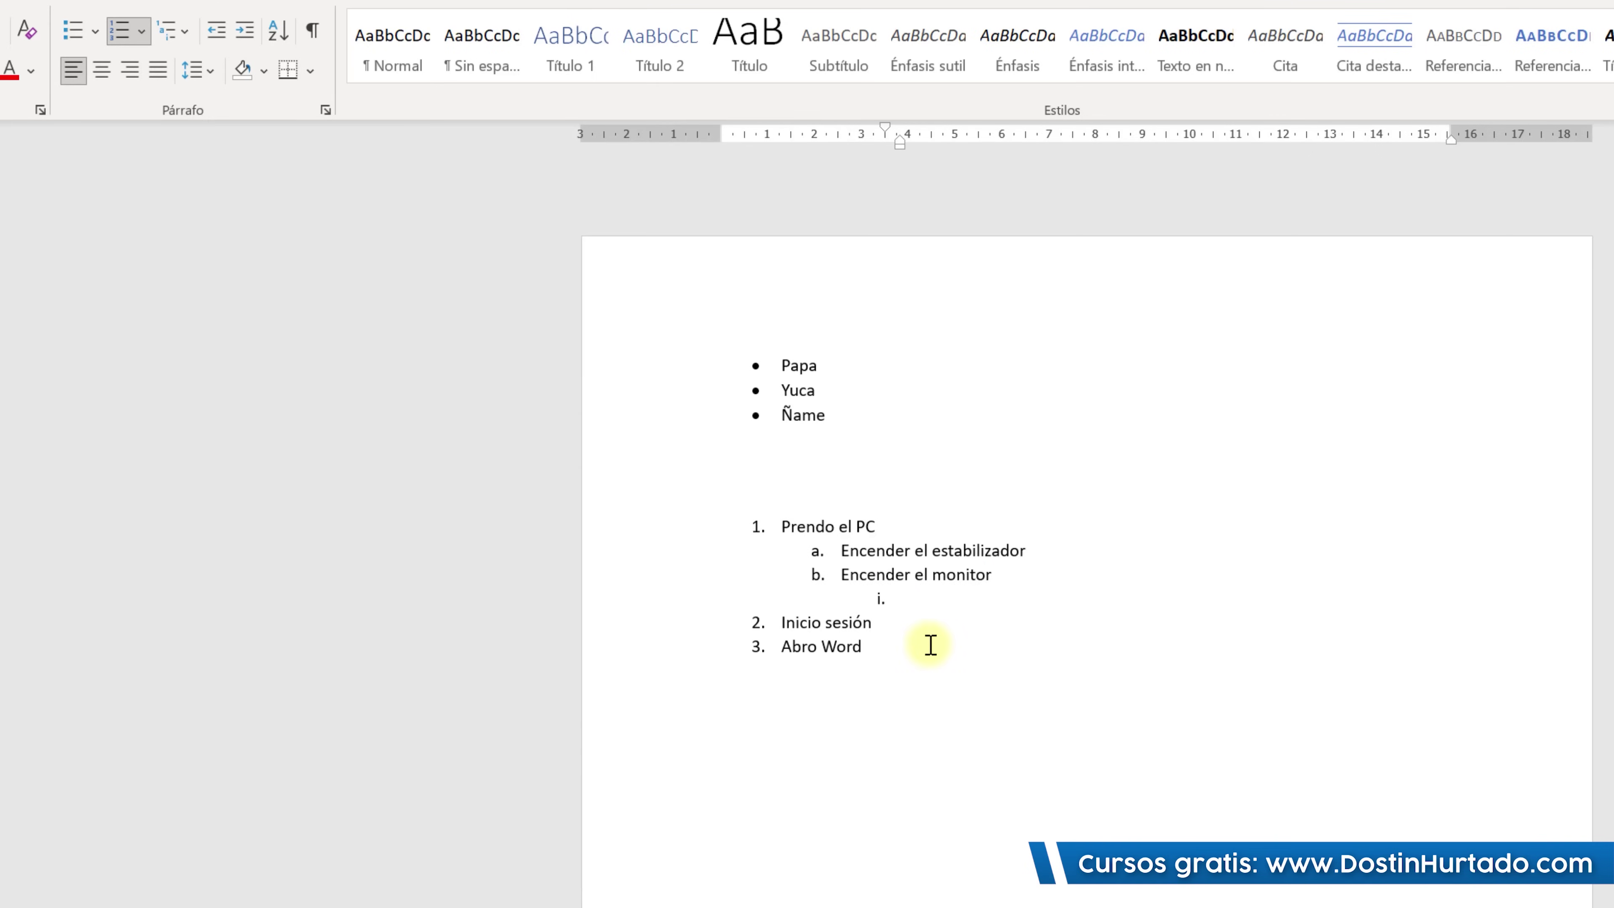
{"action": "left_click", "coordinate": [836, 368]}
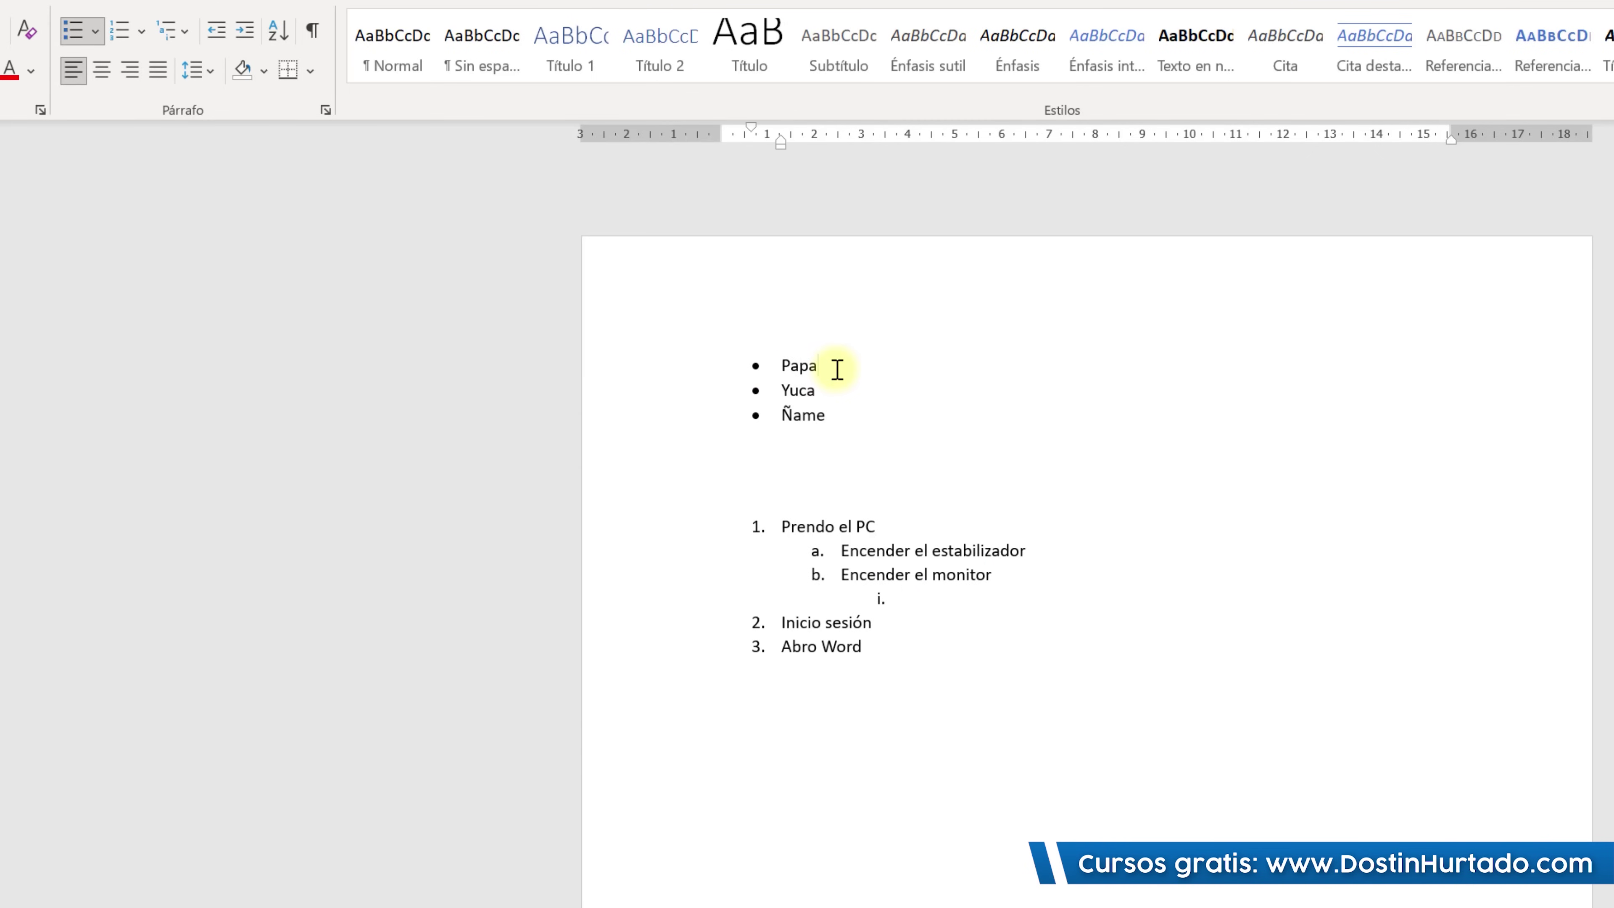
Nest sub-bullets 'Papa Pastusa' and 'Papa Limpia' under Papa, and begin a third sub-bullet.
{"action": "key", "text": "Return"}
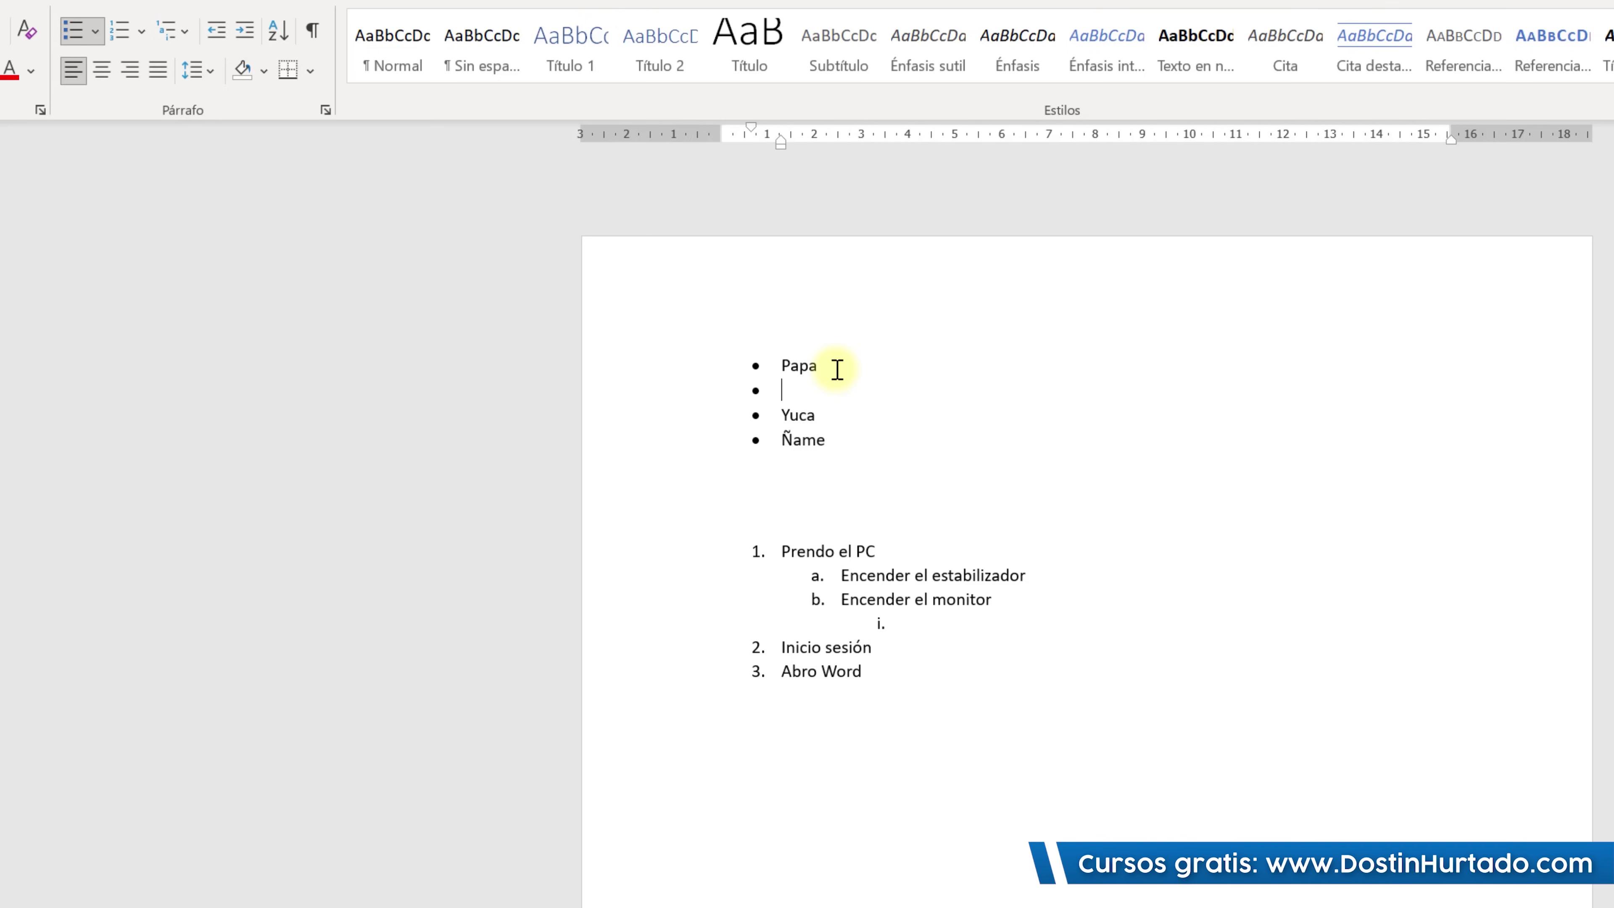
{"action": "key", "text": "Tab"}
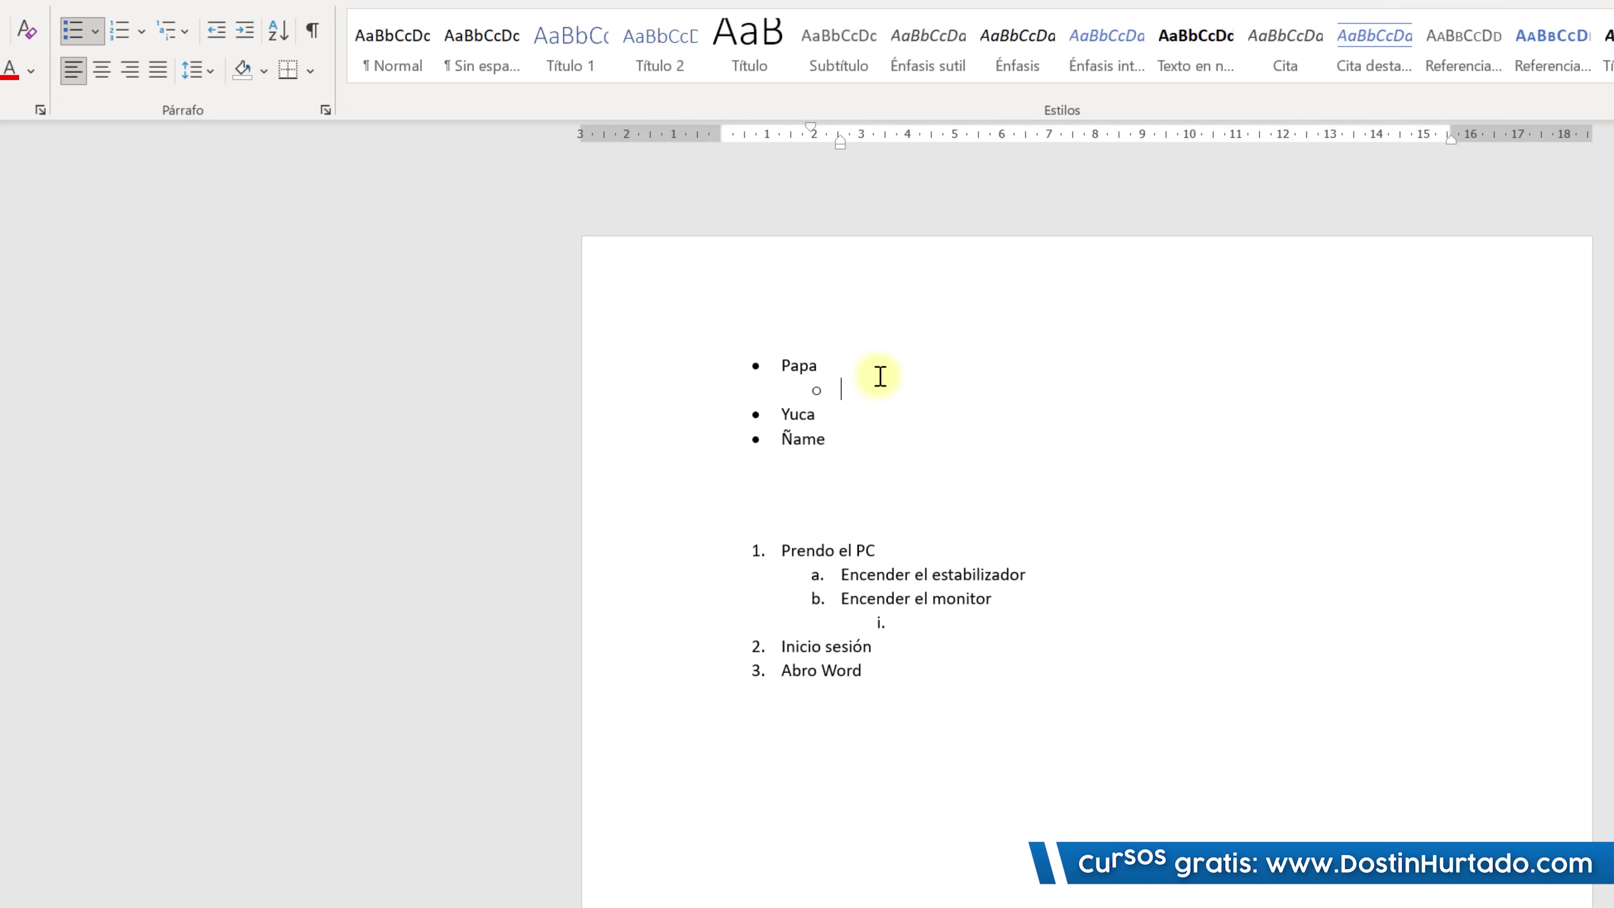
{"action": "type", "text": "Papa Pastusa"}
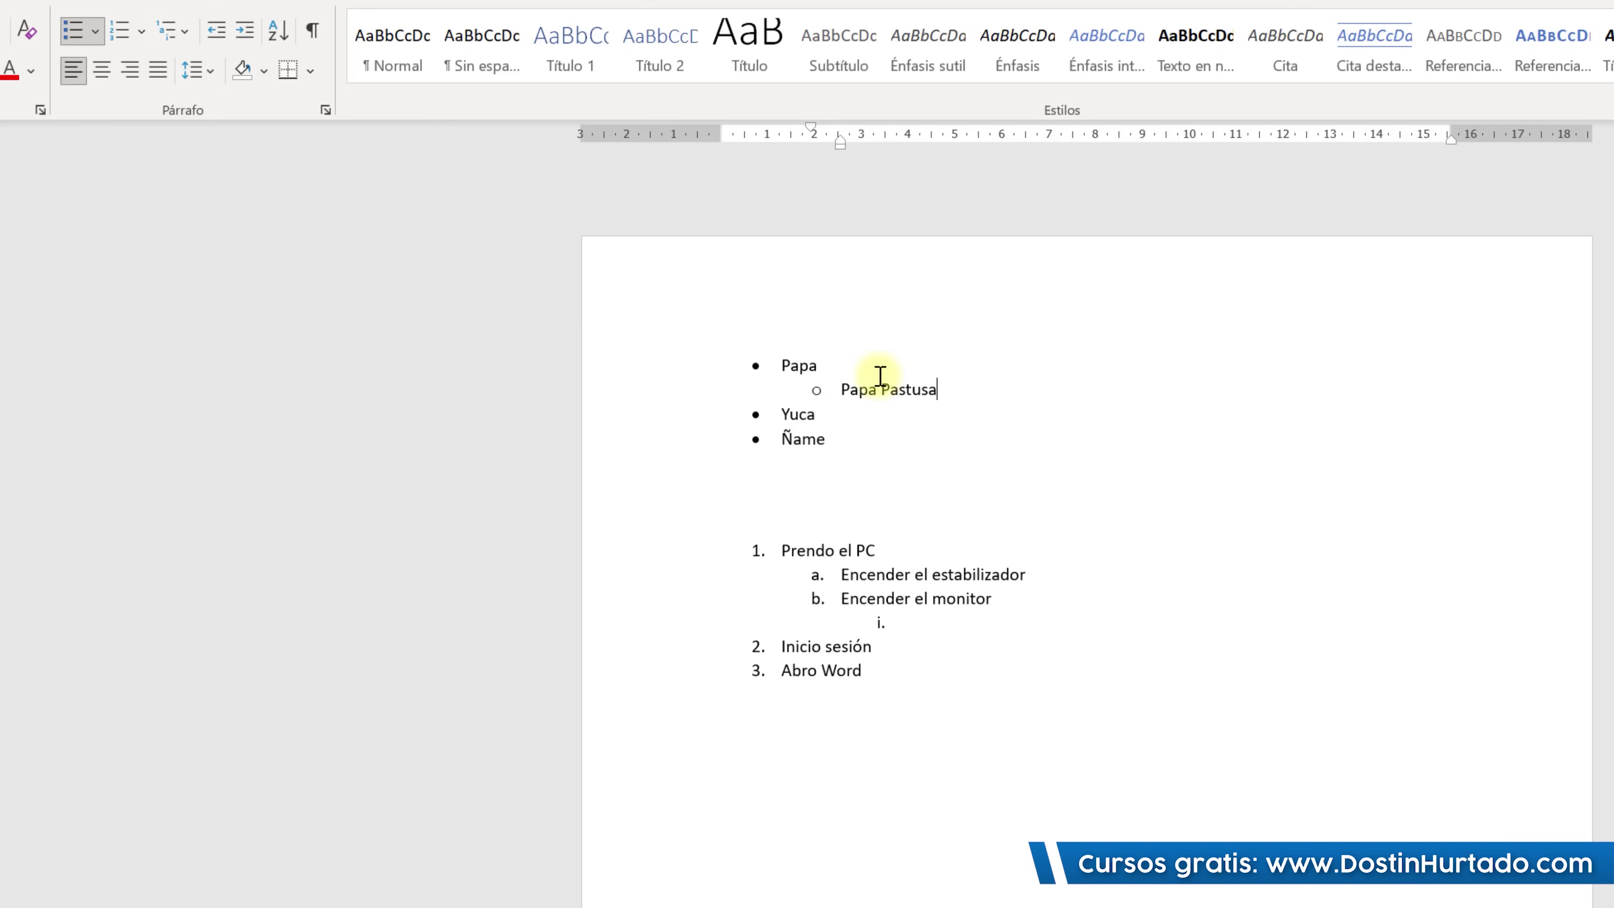
{"action": "key", "text": "Return"}
{"action": "type", "text": "apa L"}
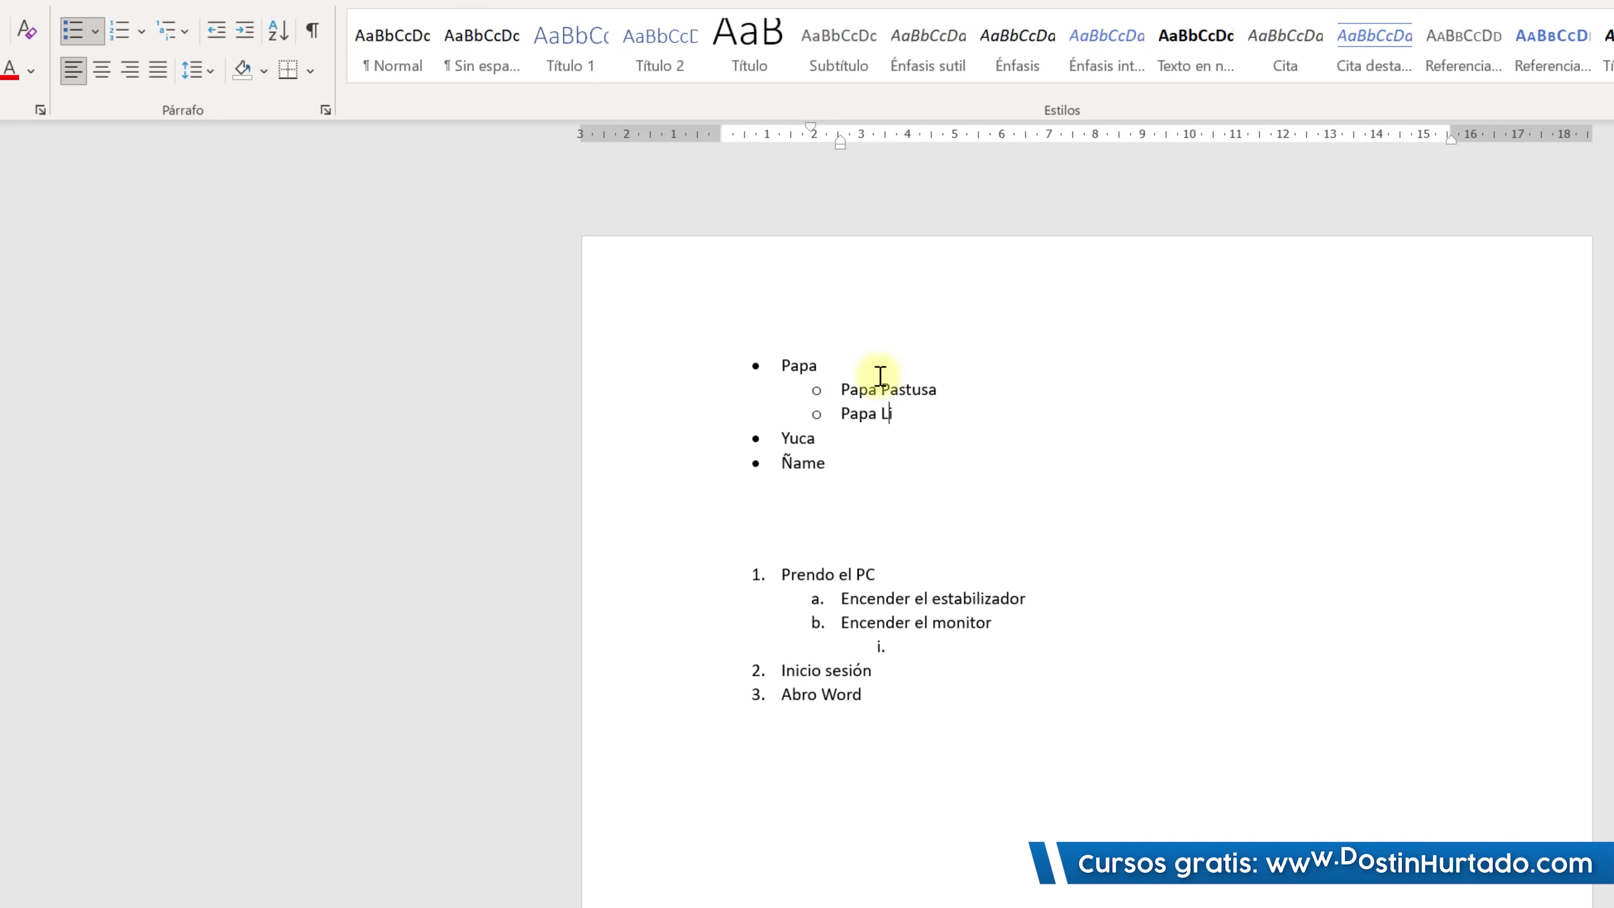
{"action": "type", "text": "impia"}
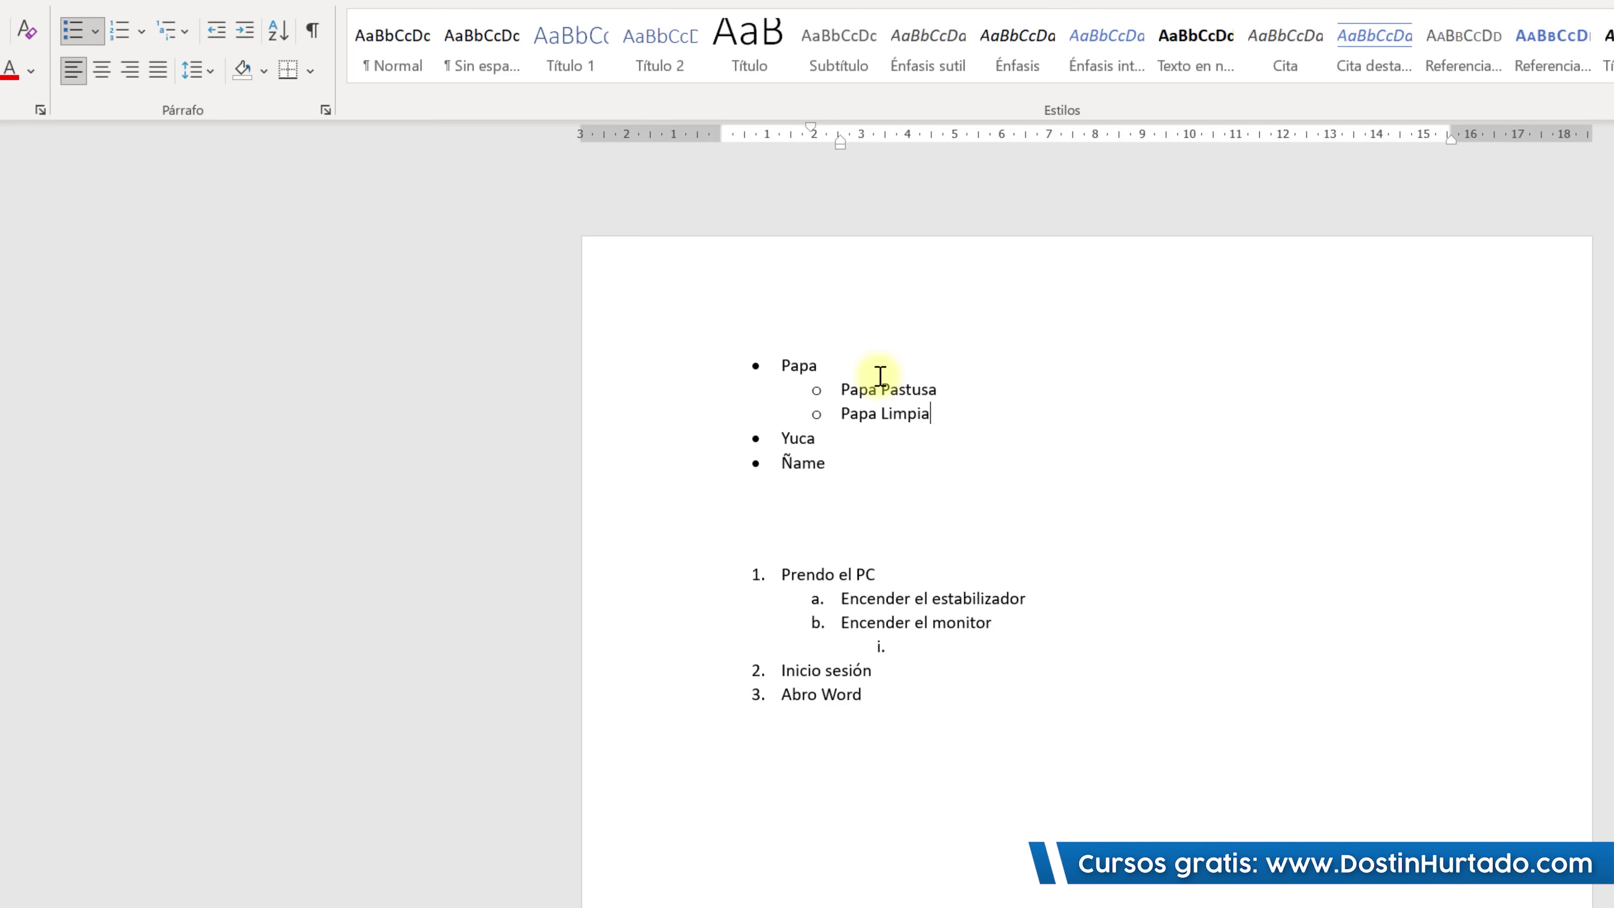
{"action": "key", "text": "Return"}
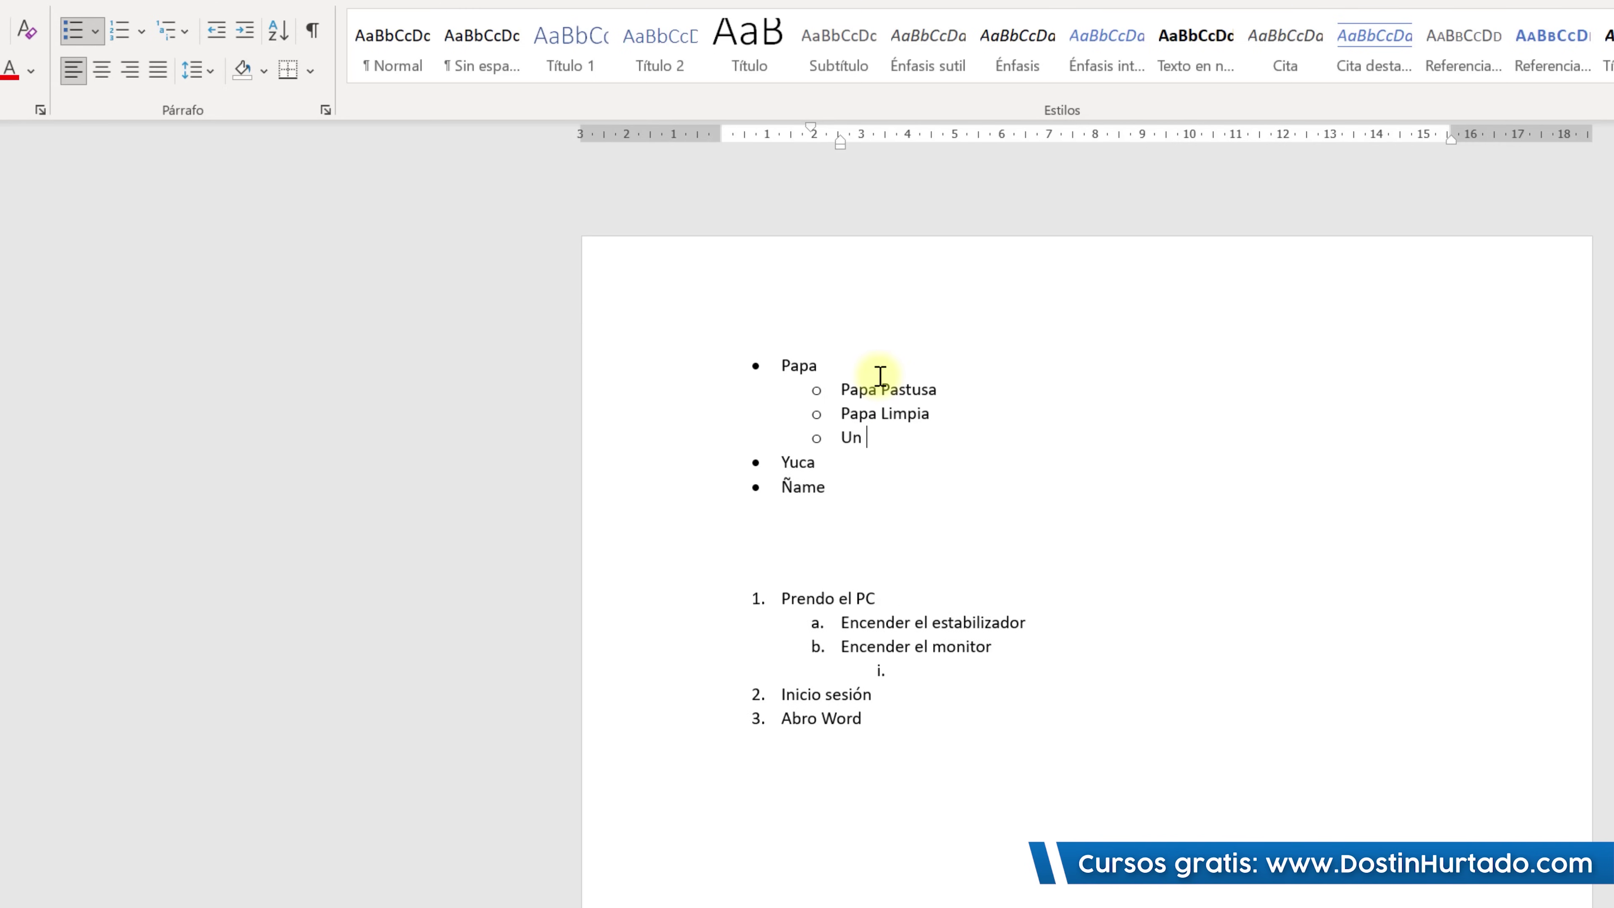
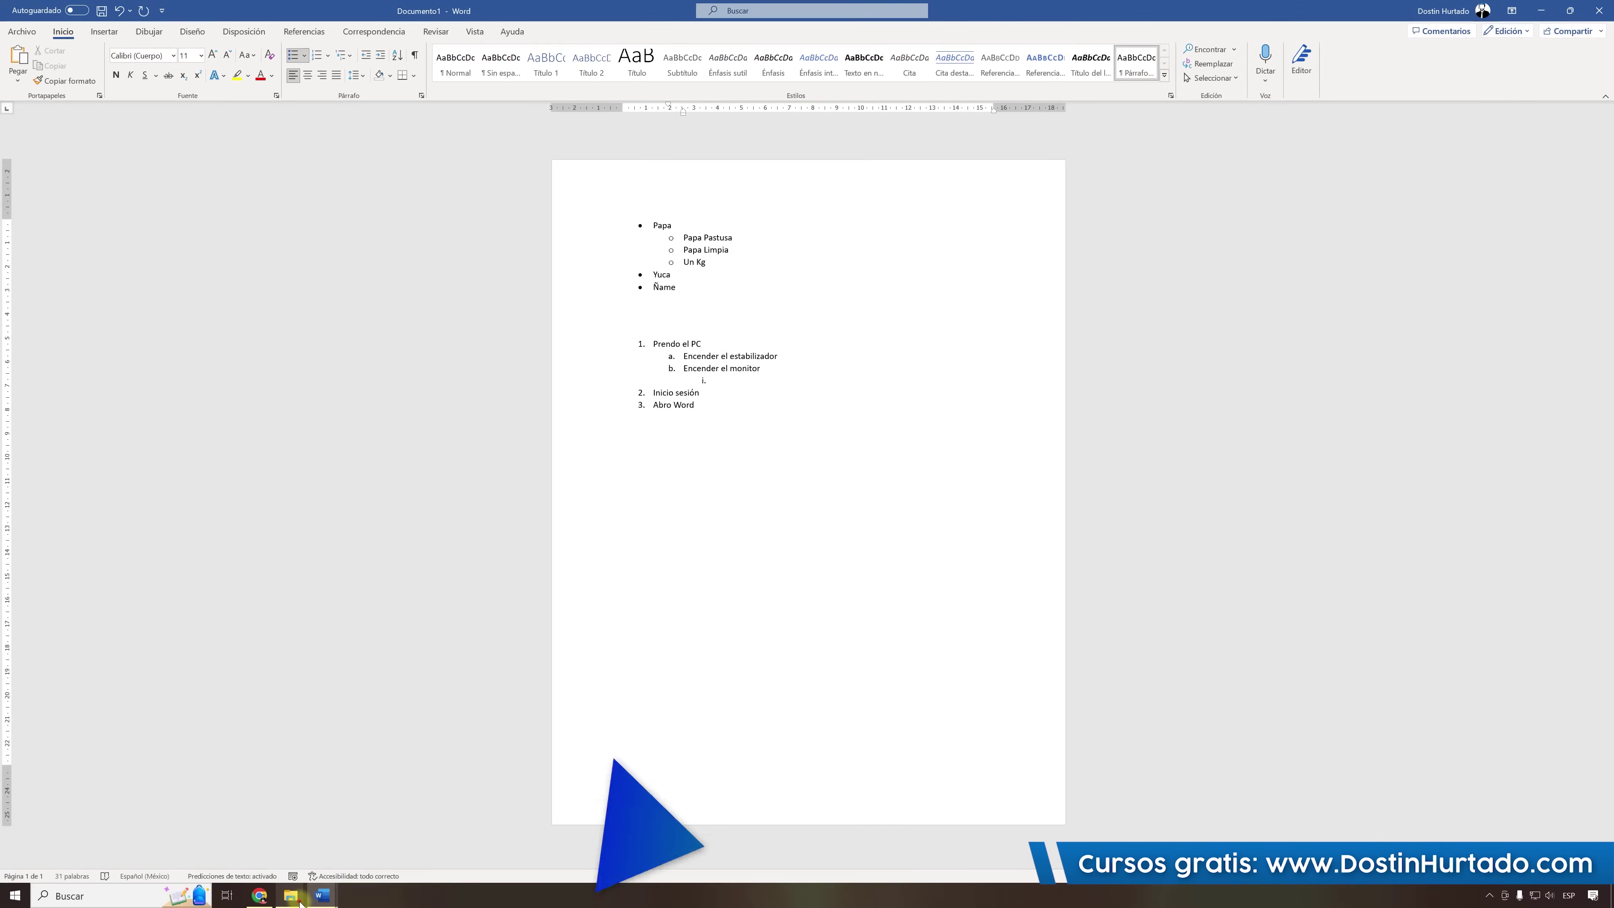
Open 2. Viñetas.docx from the Curso Word folder in Word.
{"action": "left_click", "coordinate": [224, 839]}
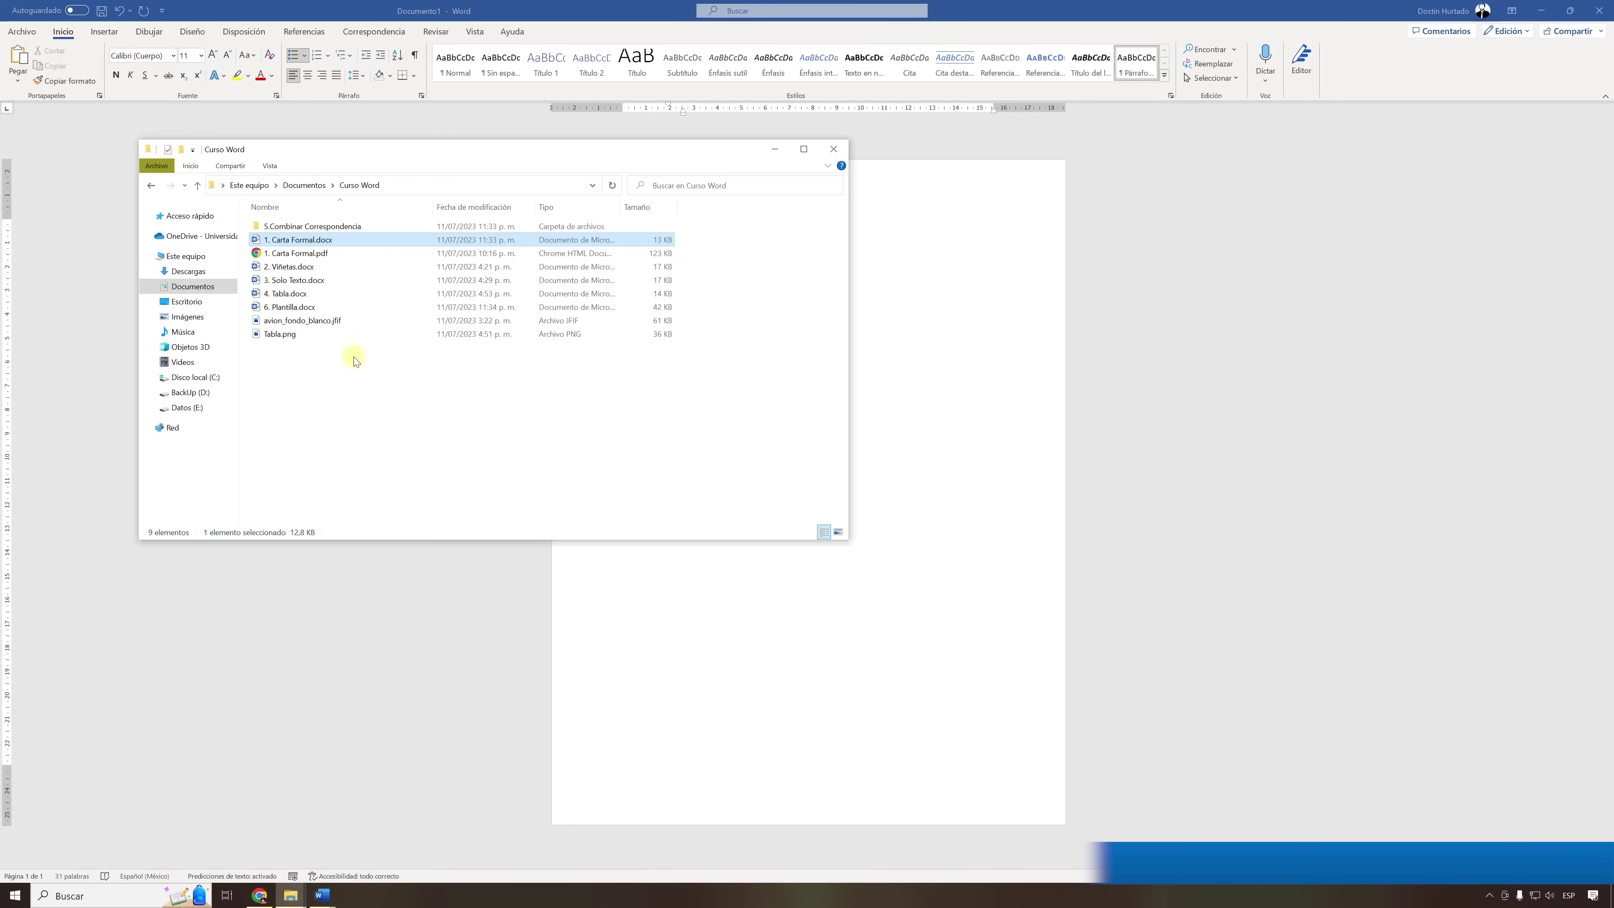
{"action": "left_click", "coordinate": [285, 266]}
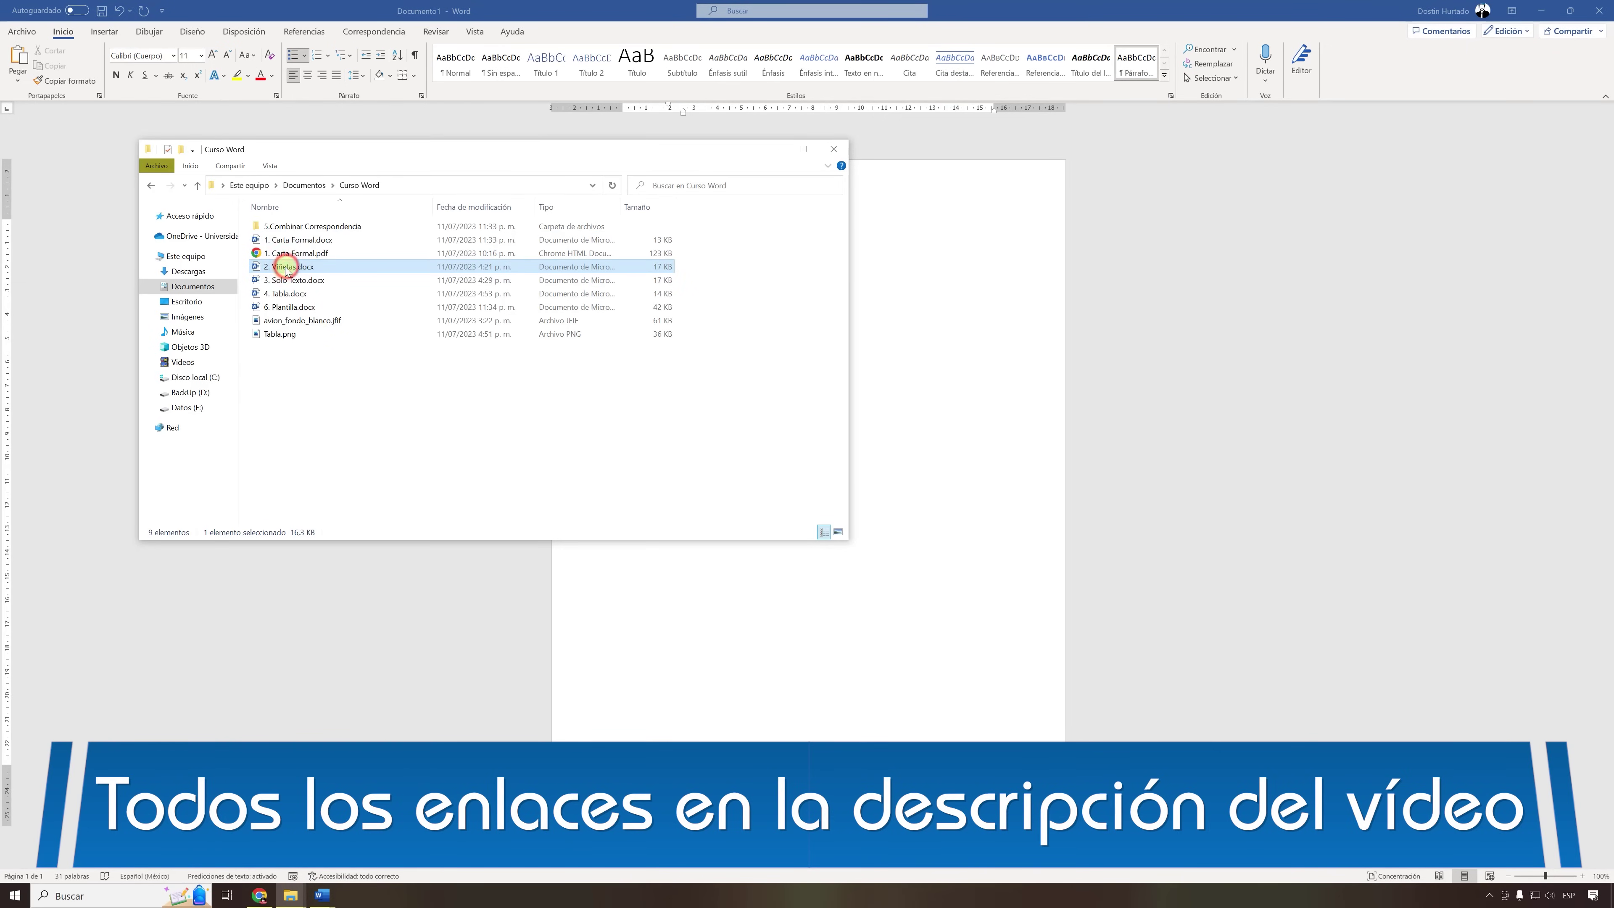
{"action": "double_click", "coordinate": [285, 267]}
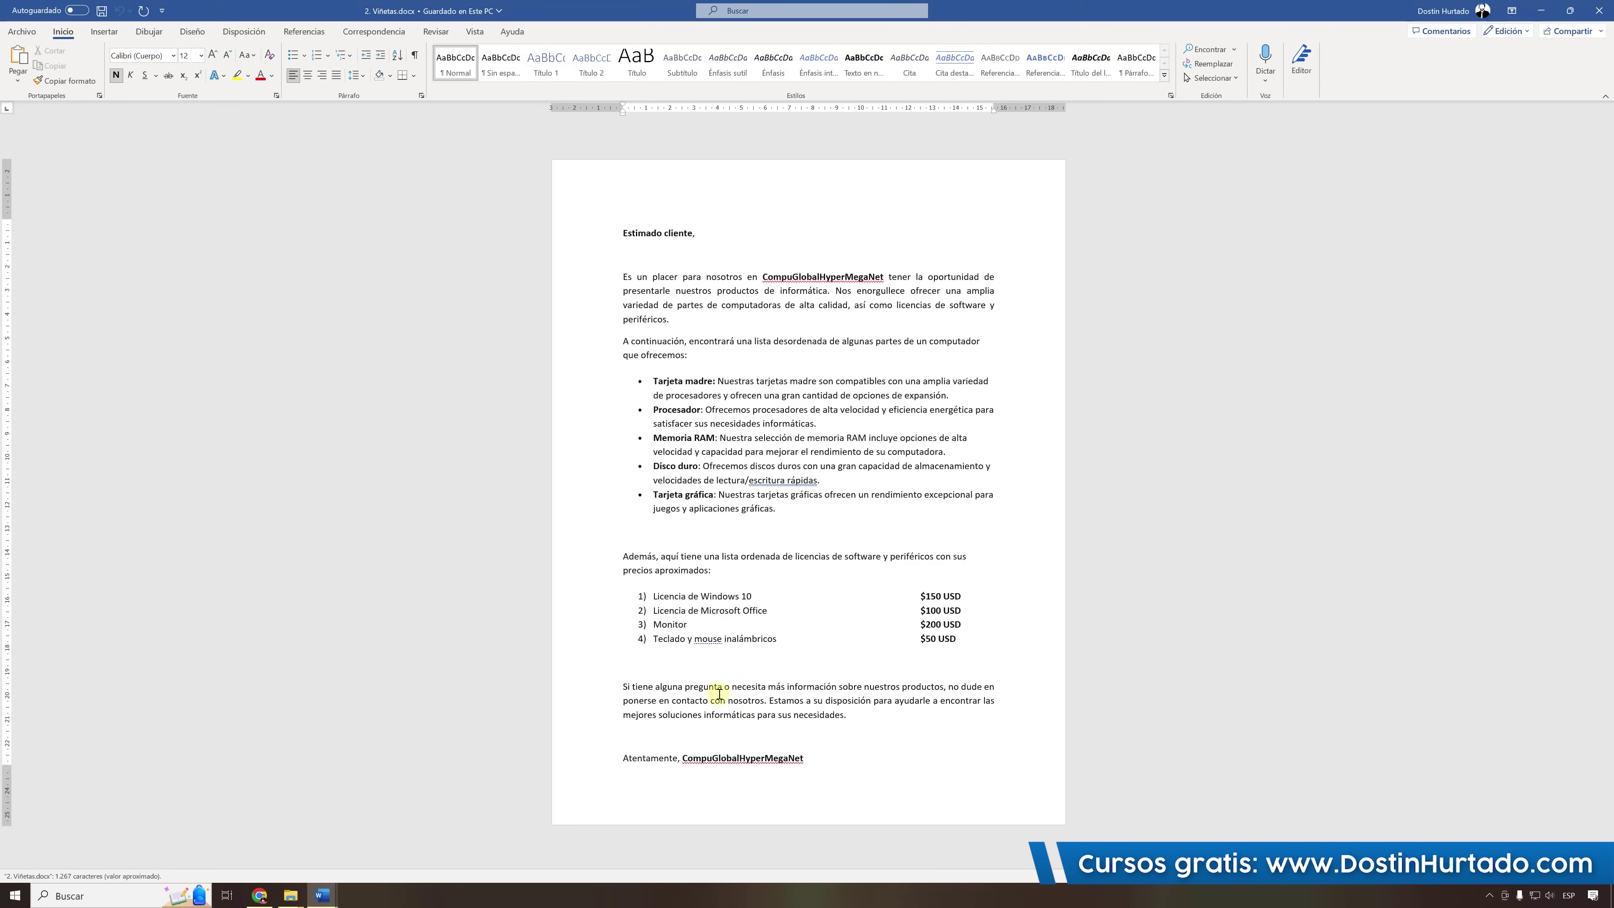
{"action": "left_click", "coordinate": [661, 423]}
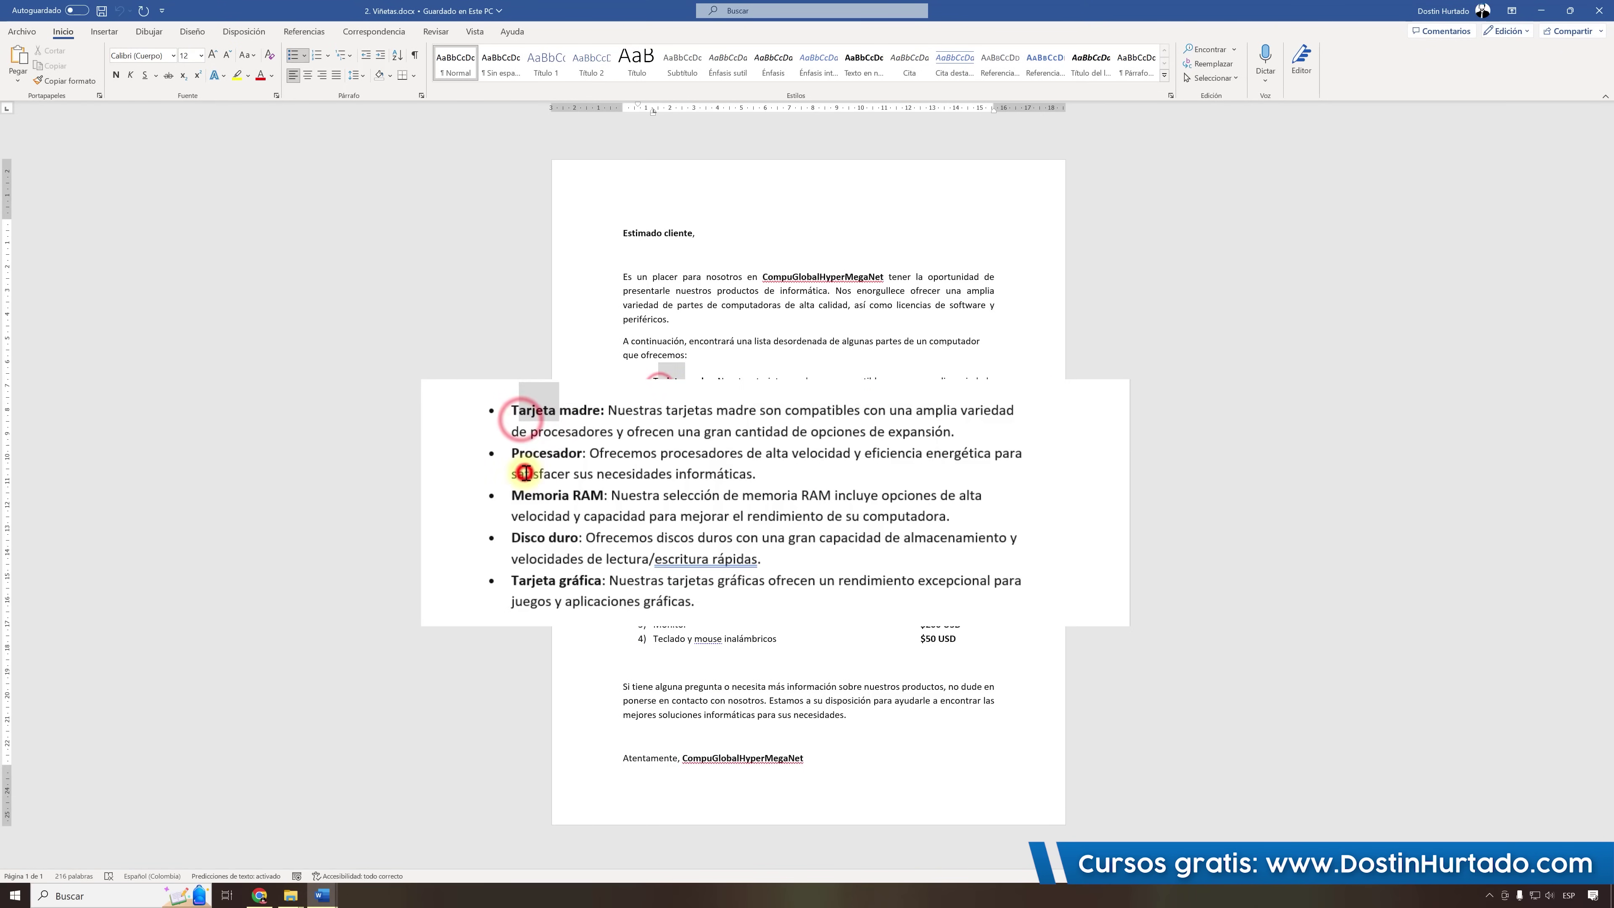
{"action": "left_click_drag", "start_coordinate": [522, 583], "coordinate": [600, 581]}
{"action": "left_click", "coordinate": [563, 450]}
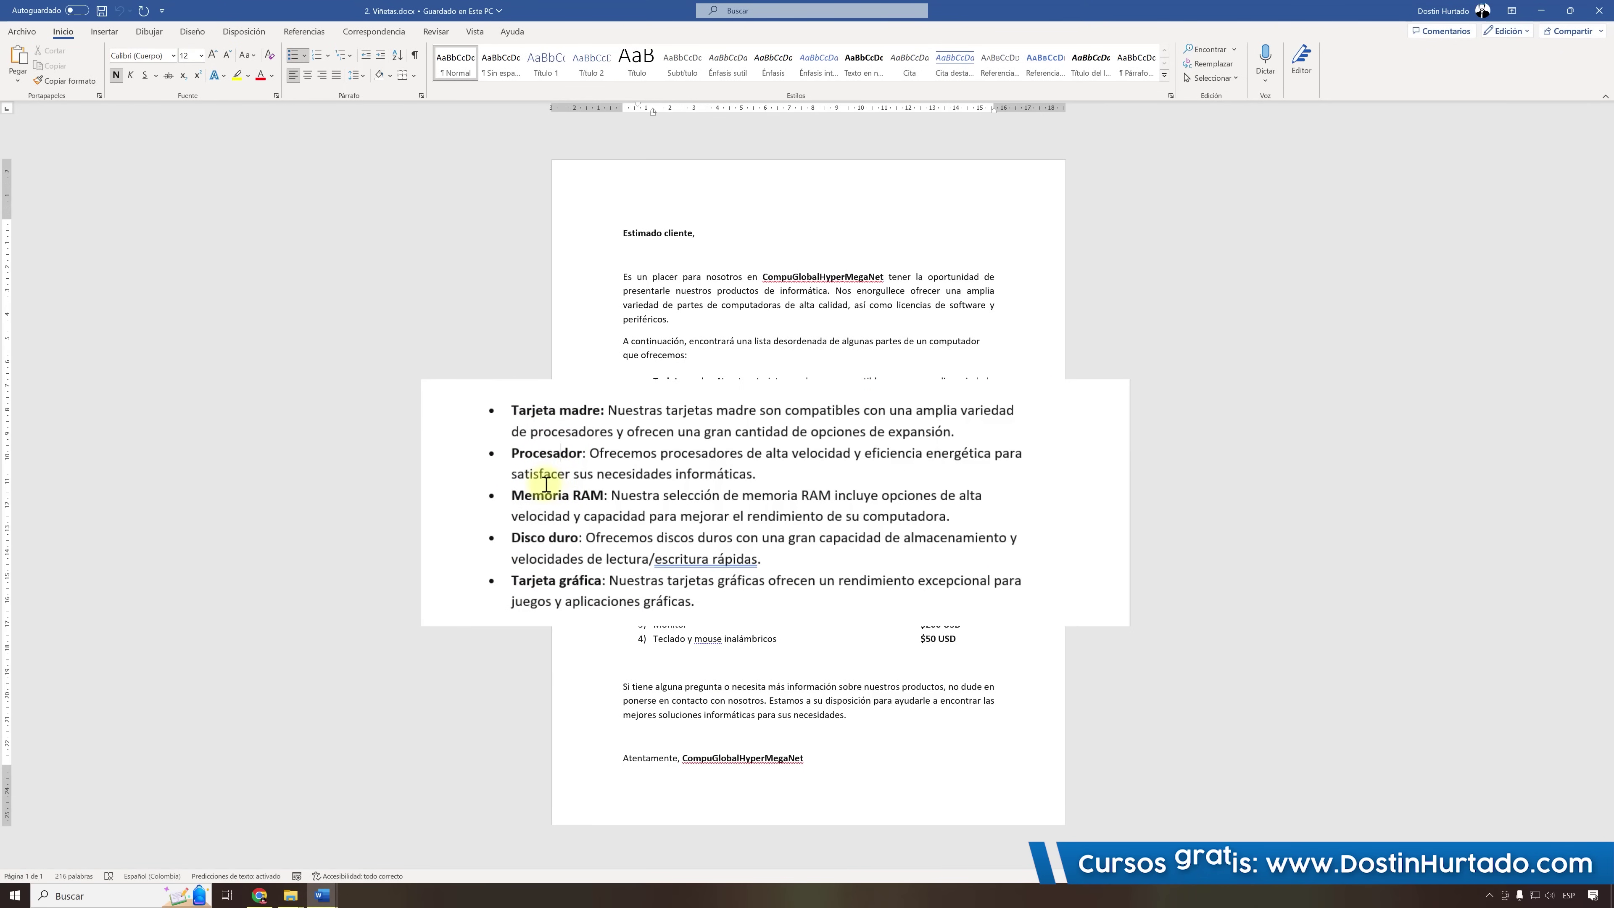
{"action": "left_click", "coordinate": [568, 609]}
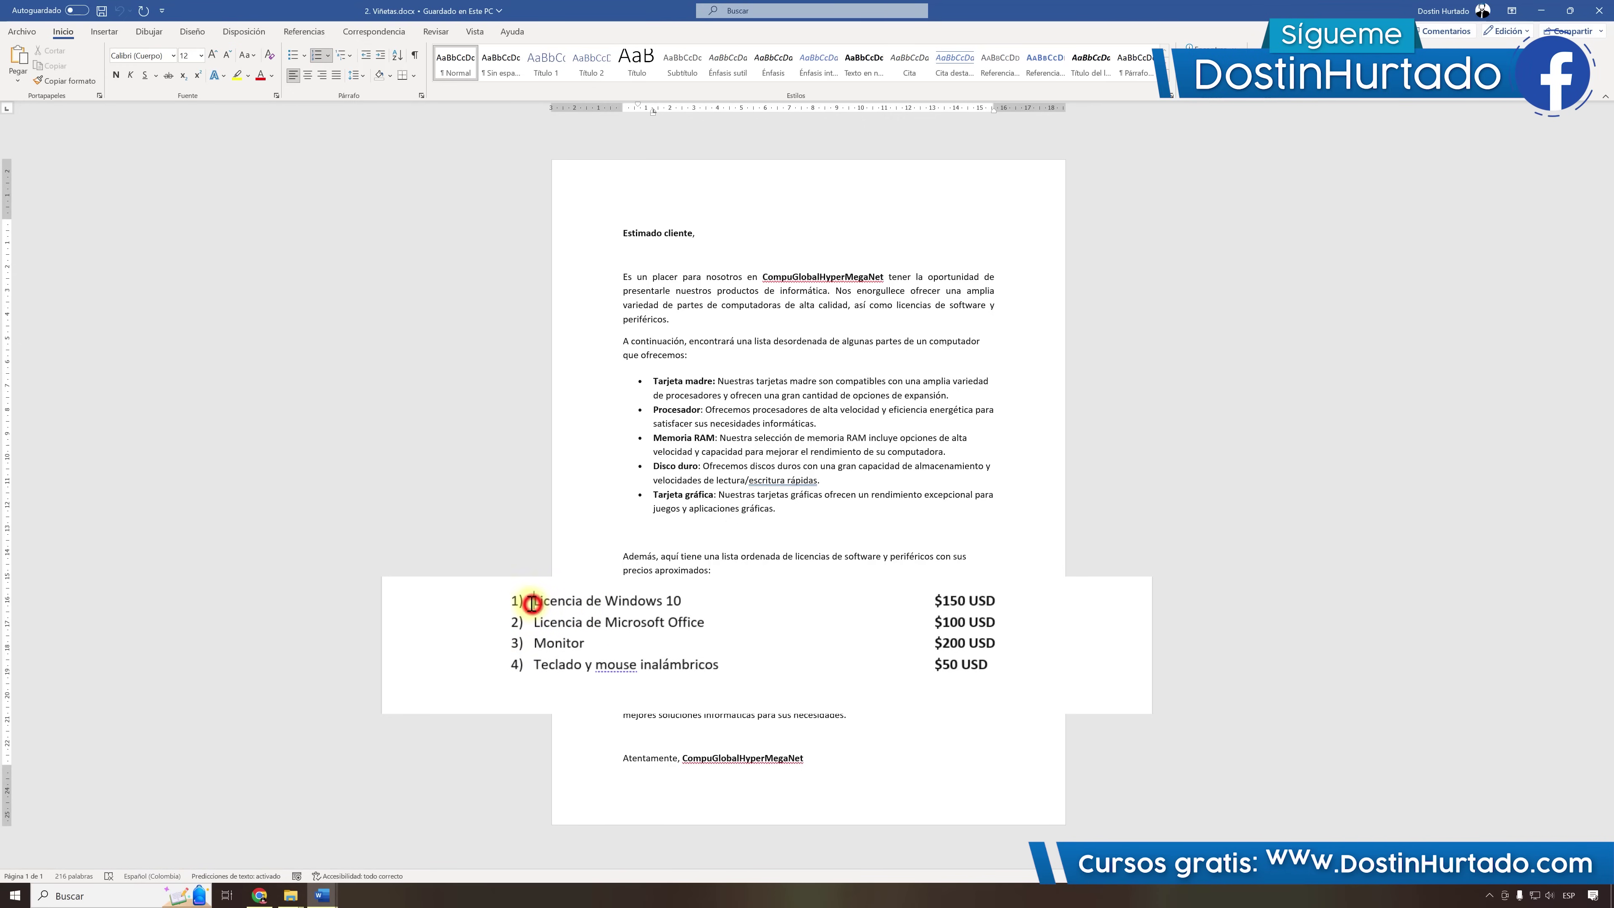
{"action": "left_click", "coordinate": [534, 602]}
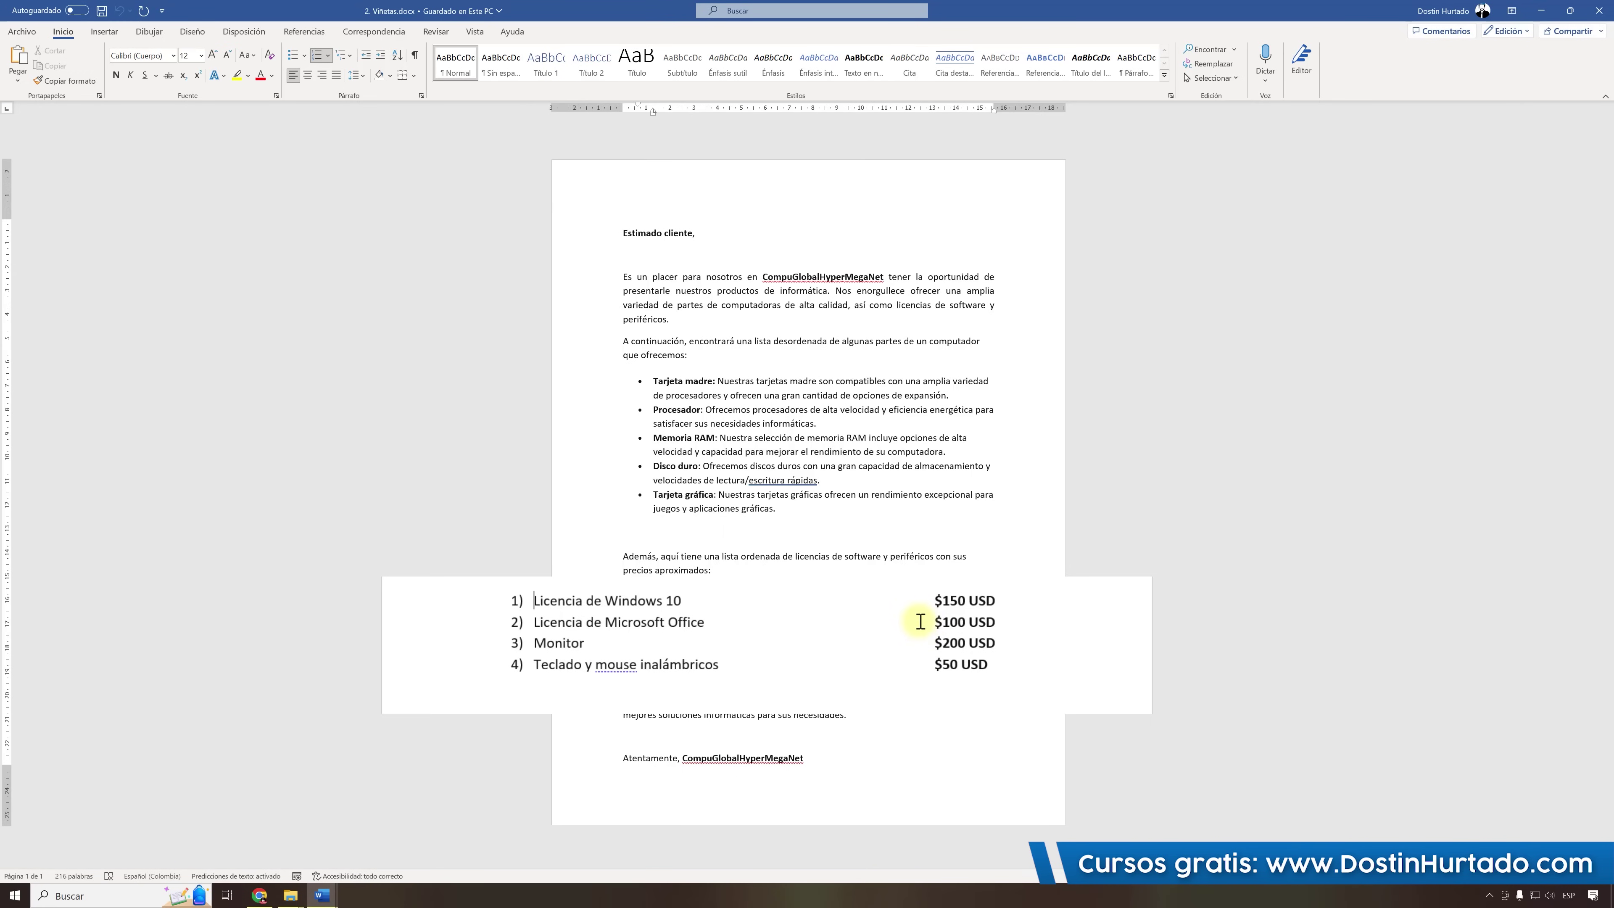
Realign the $150 USD price with tabs and make a first attempt at adding text after Windows 10.
{"action": "left_click_drag", "start_coordinate": [935, 600], "coordinate": [694, 598]}
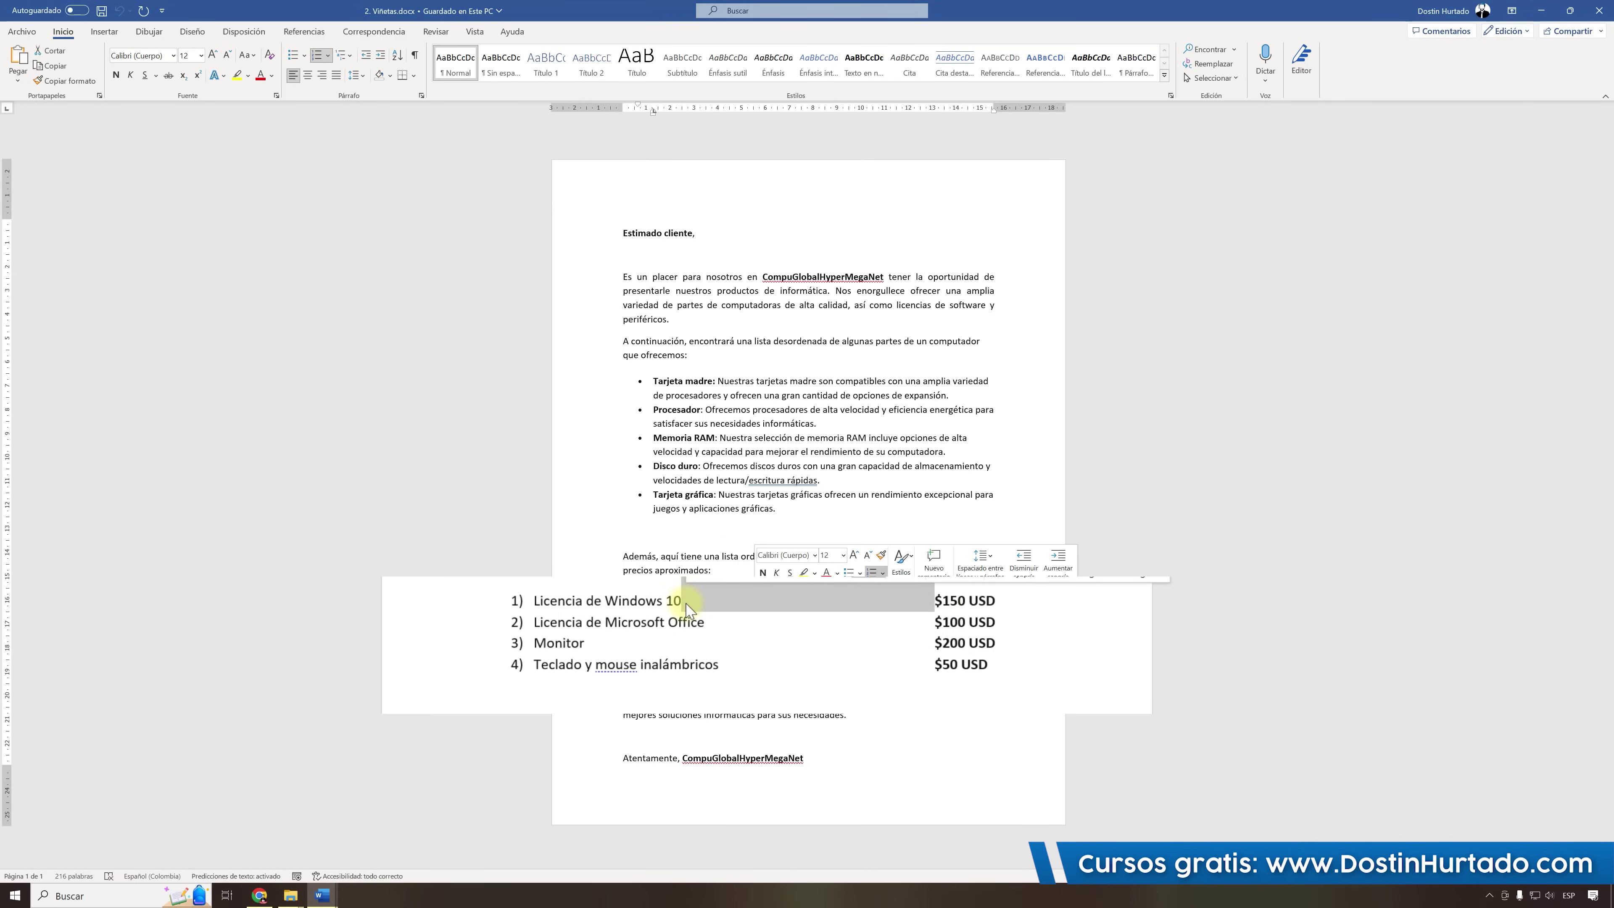
{"action": "key", "text": "Delete"}
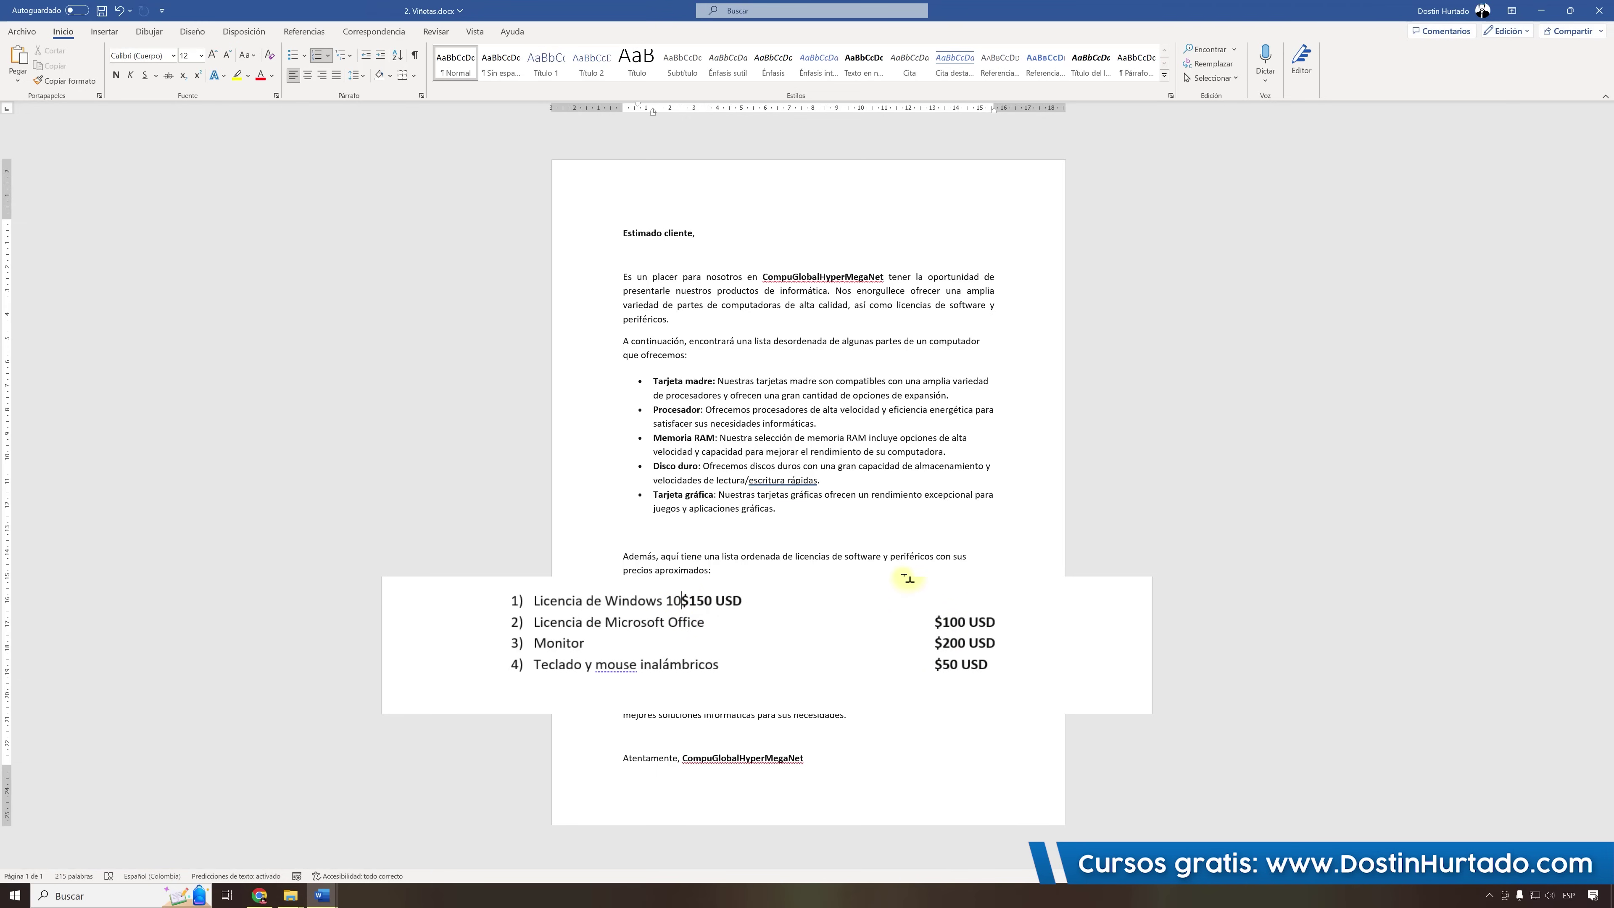
{"action": "key", "text": "Tab"}
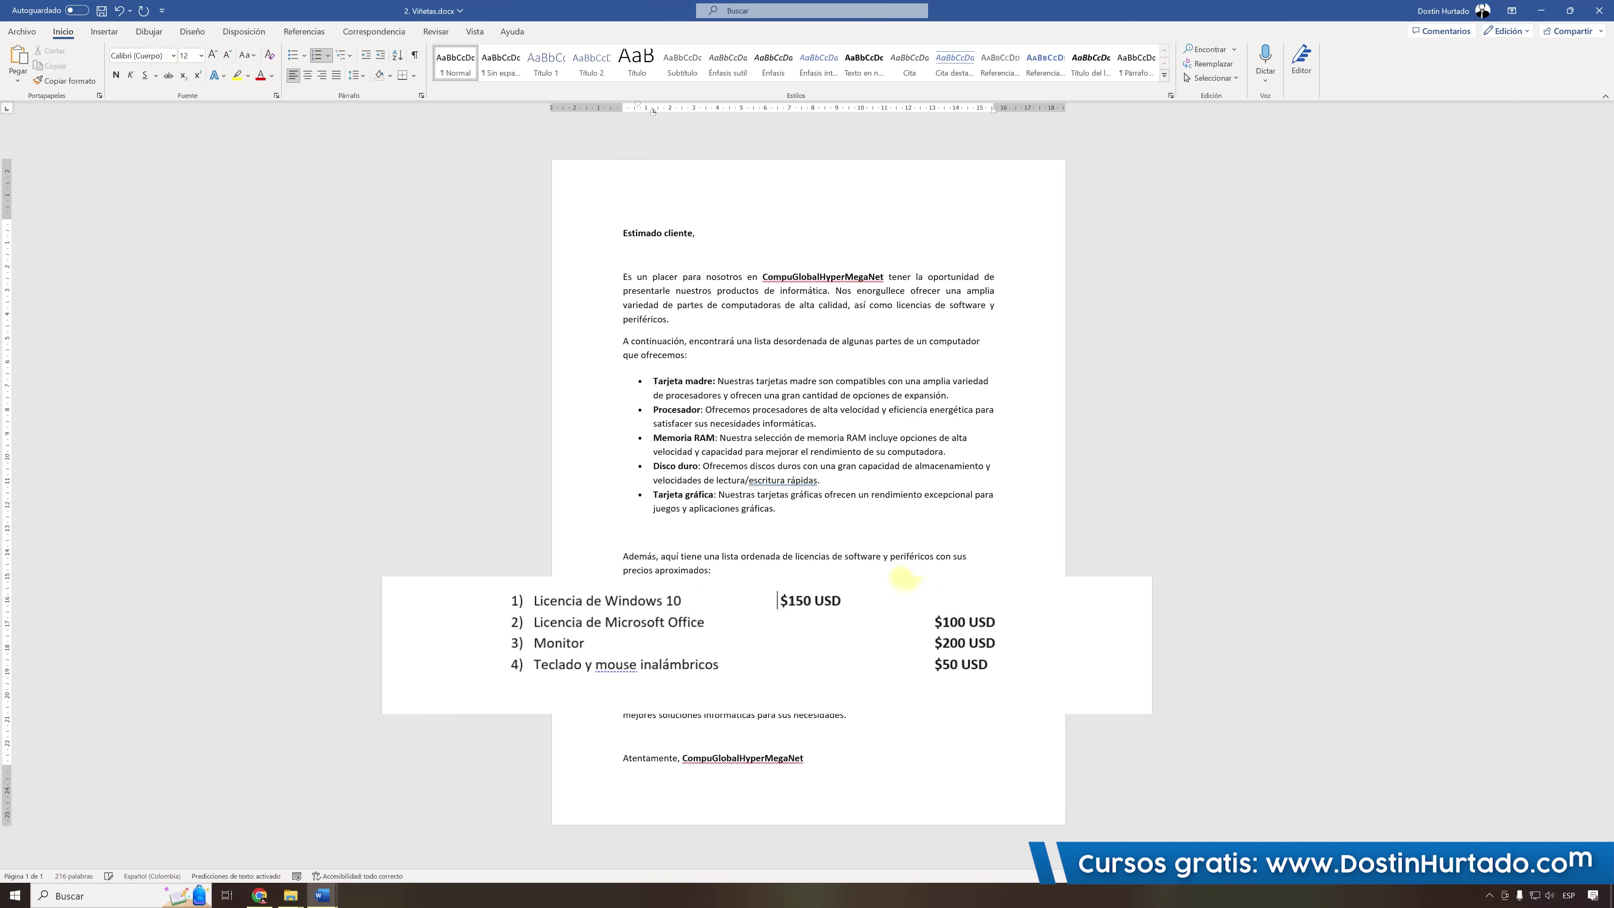
{"action": "key", "text": "Tab"}
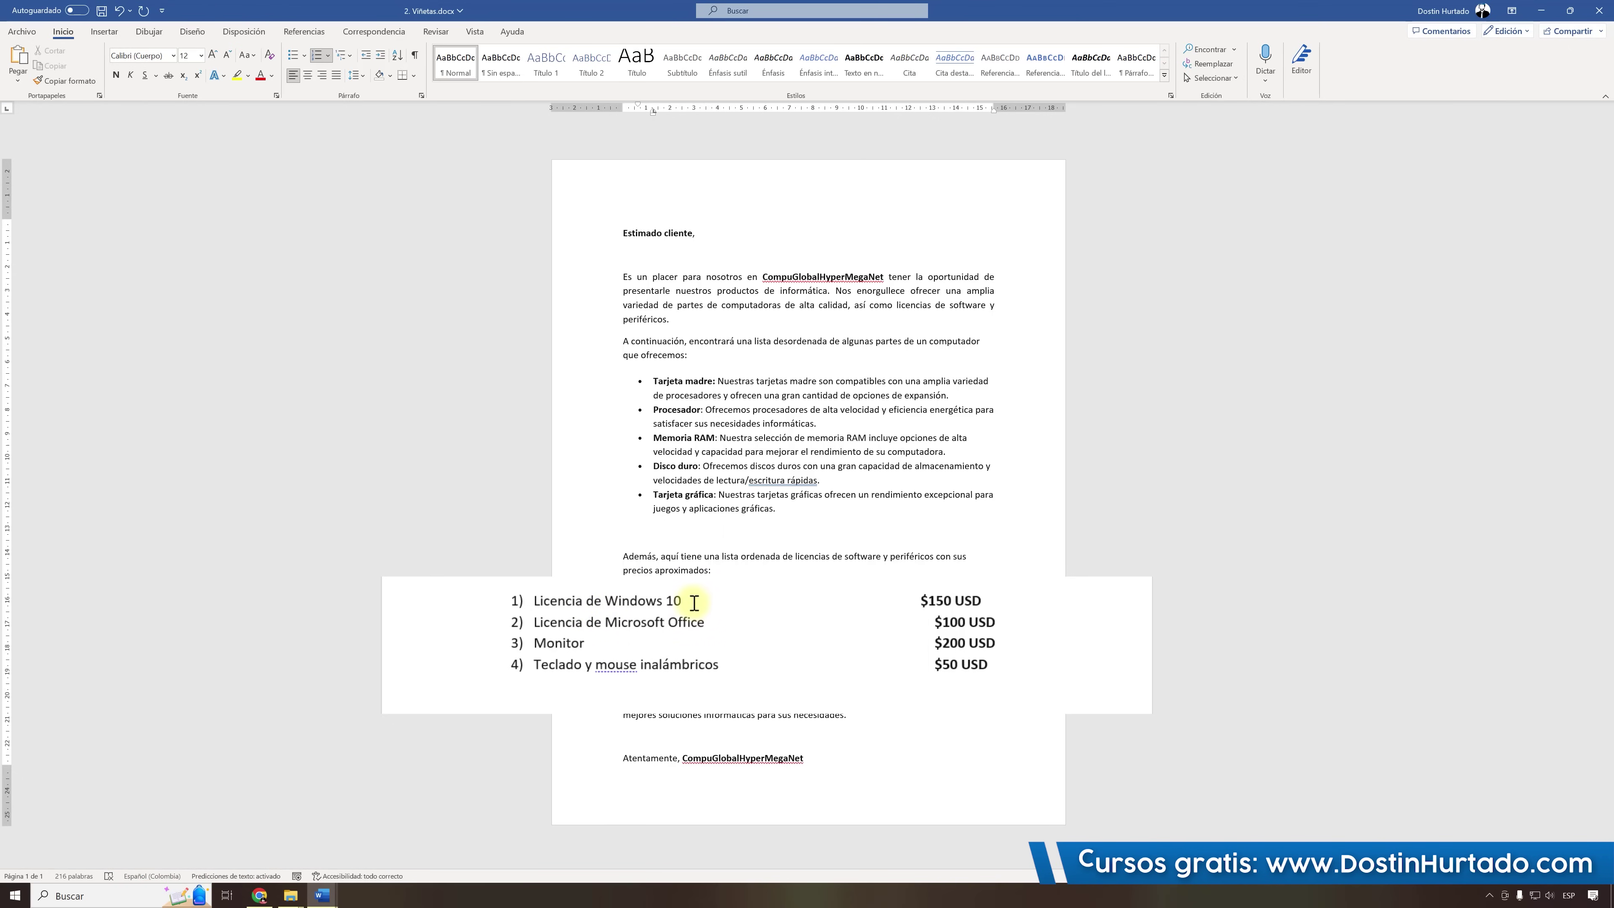
{"action": "left_click", "coordinate": [682, 601]}
{"action": "type", "text": "OEM"}
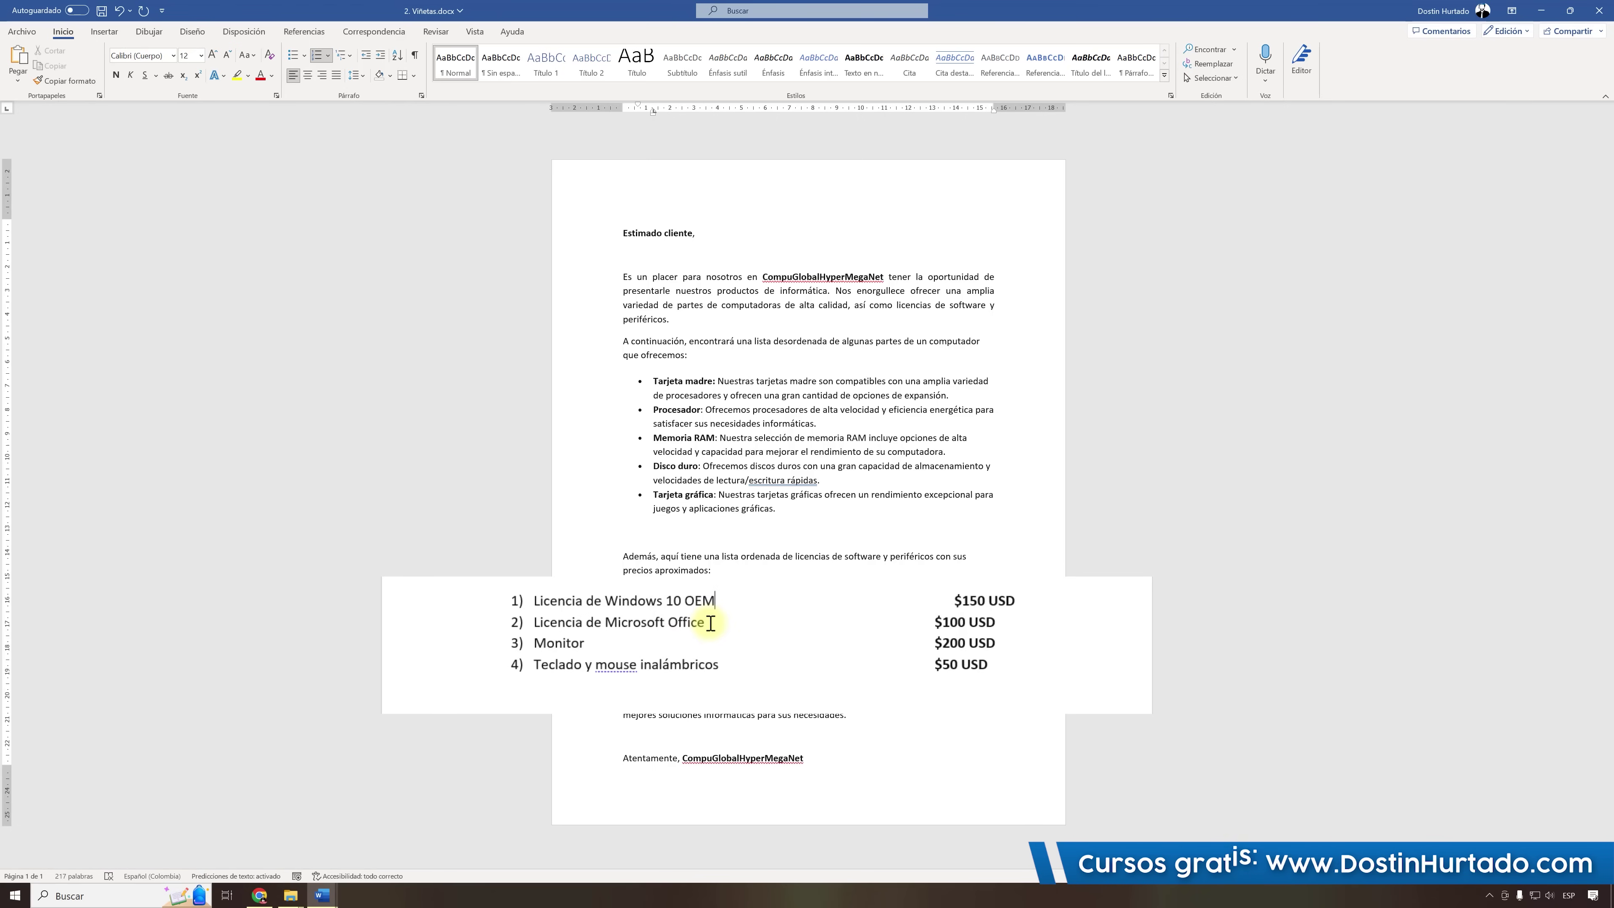
{"action": "type", "text": "Original"}
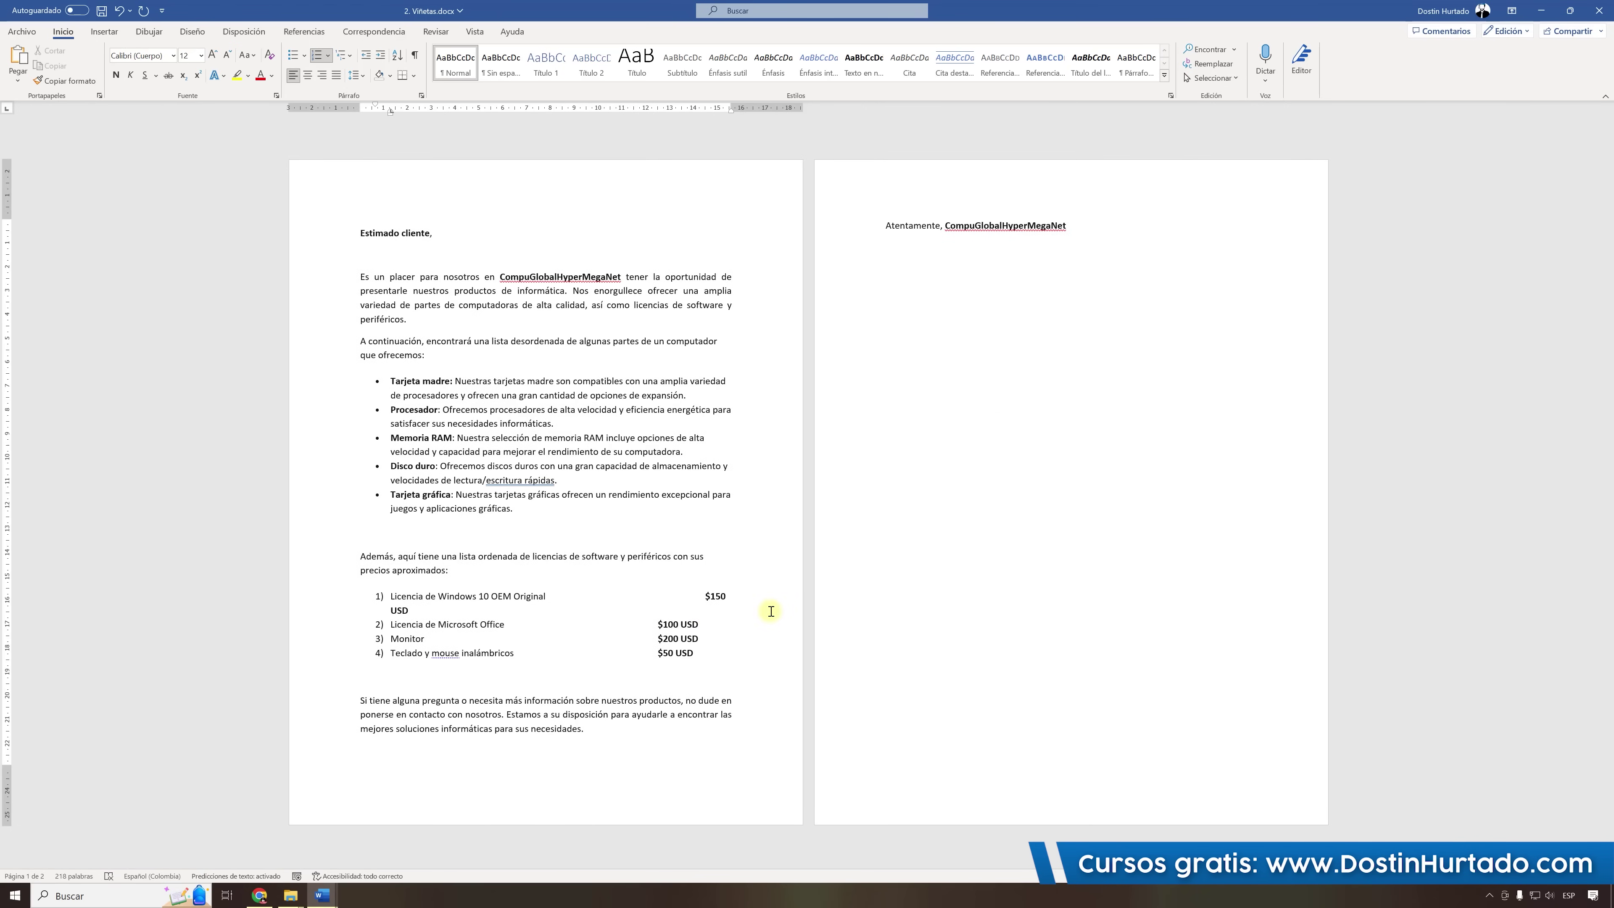
{"action": "key", "text": "BackSpace"}
{"action": "key", "text": "BackSpace"}
{"action": "key", "text": "BackSpace"}
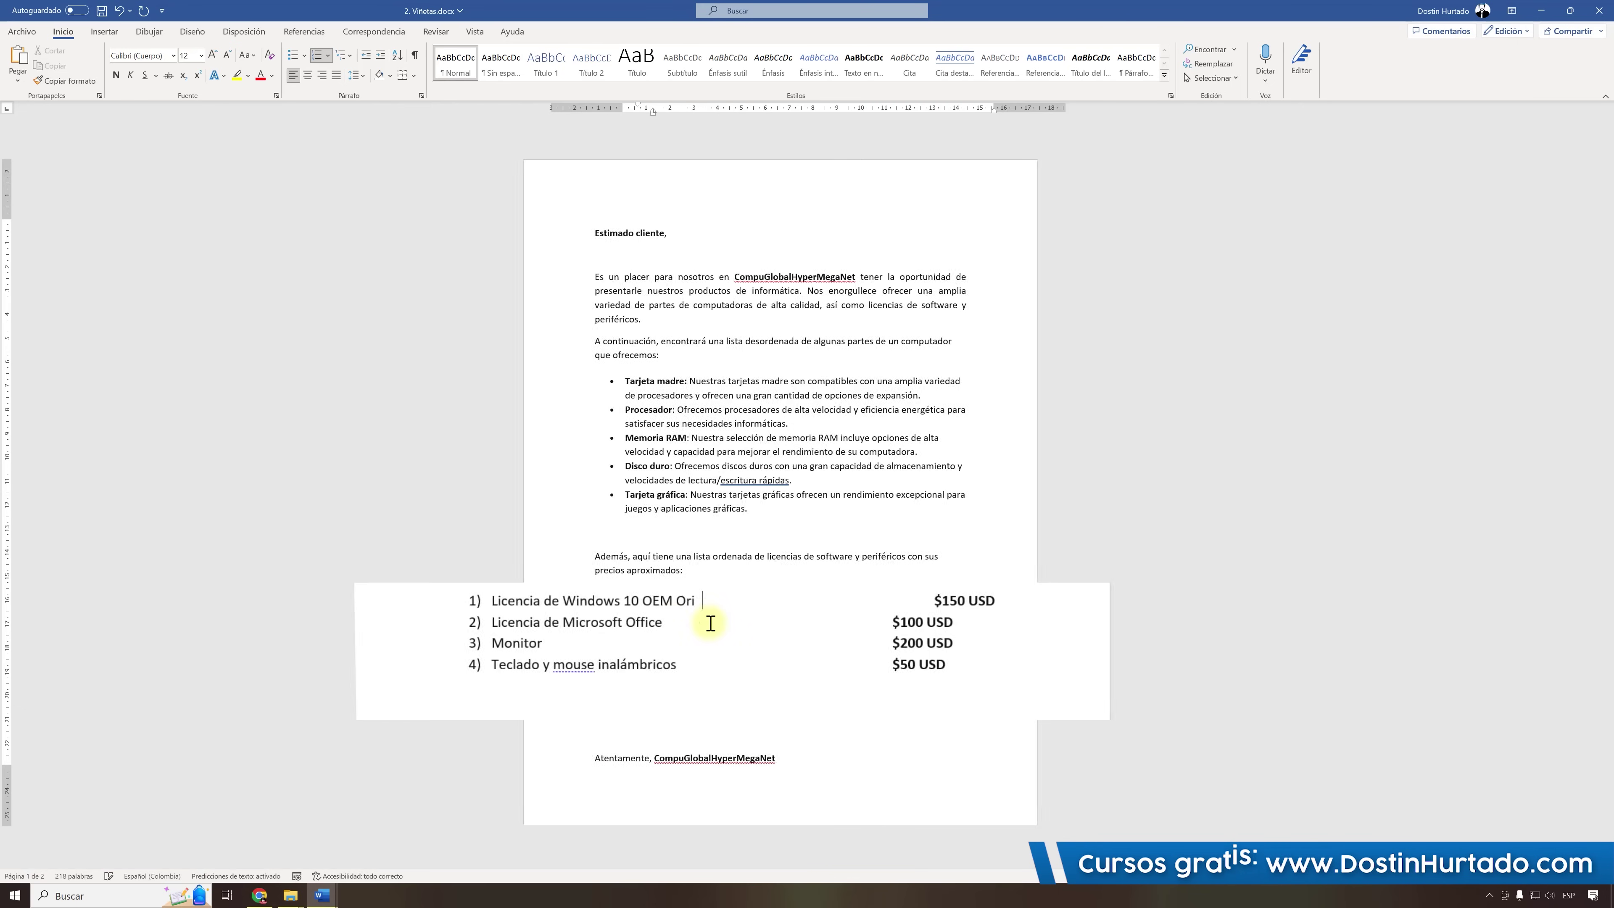
{"action": "key", "text": "BackSpace"}
{"action": "key", "text": "BackSpace"}
{"action": "key", "text": "BackSpace"}
{"action": "key", "text": "BackSpace"}
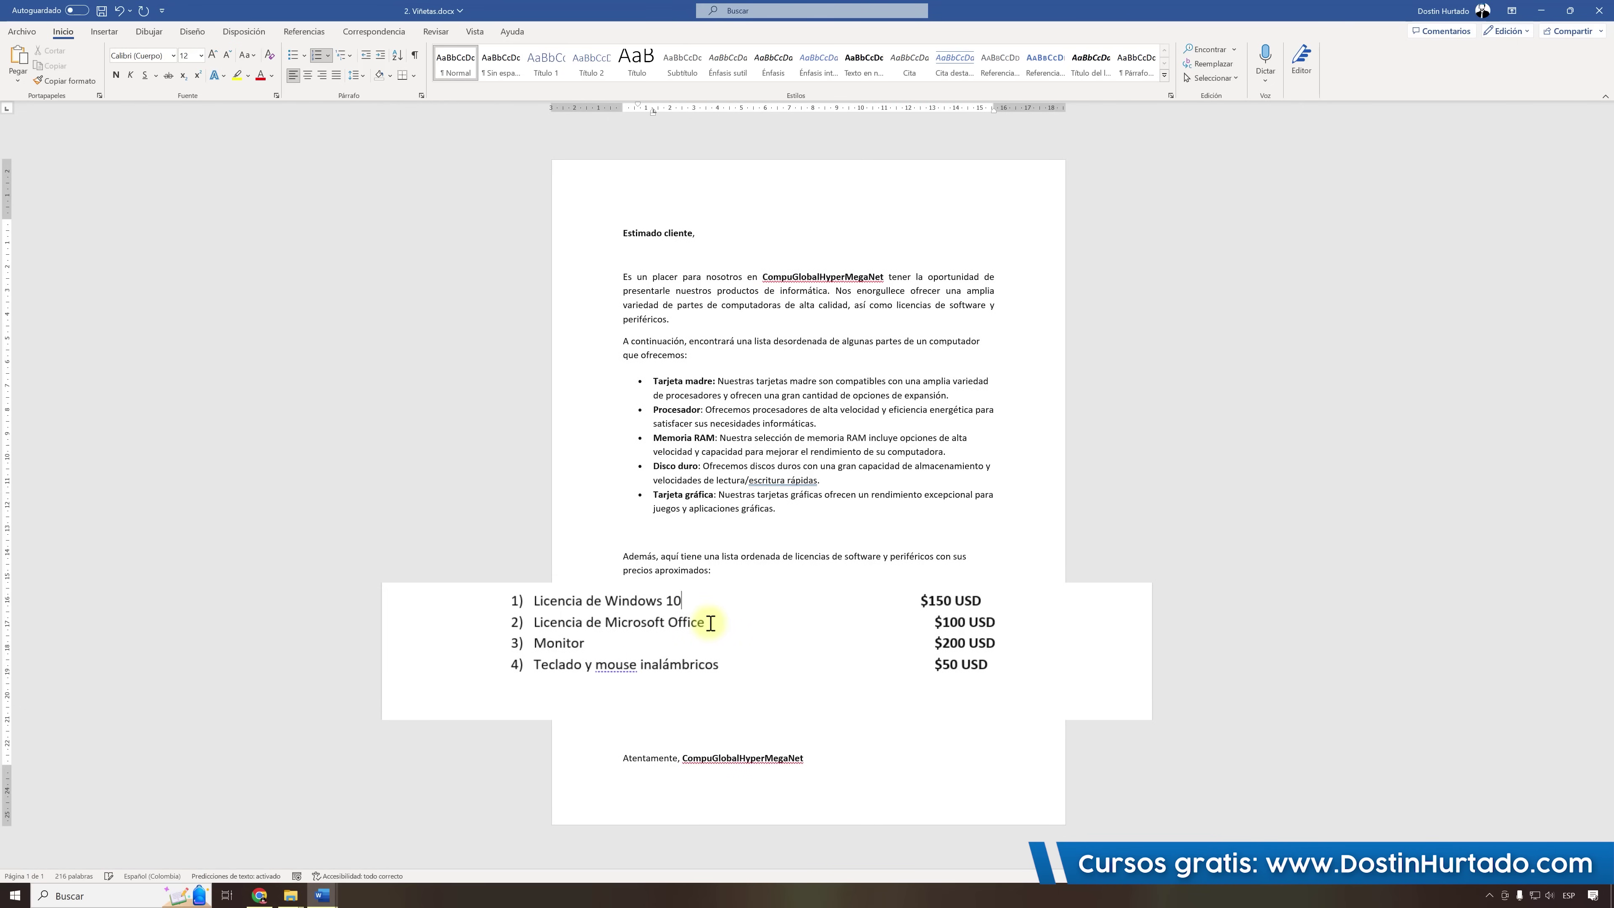
Add 'OEM Original' after Windows 10, keeping $150 USD aligned with the other prices.
{"action": "left_click_drag", "start_coordinate": [921, 600], "coordinate": [691, 601]}
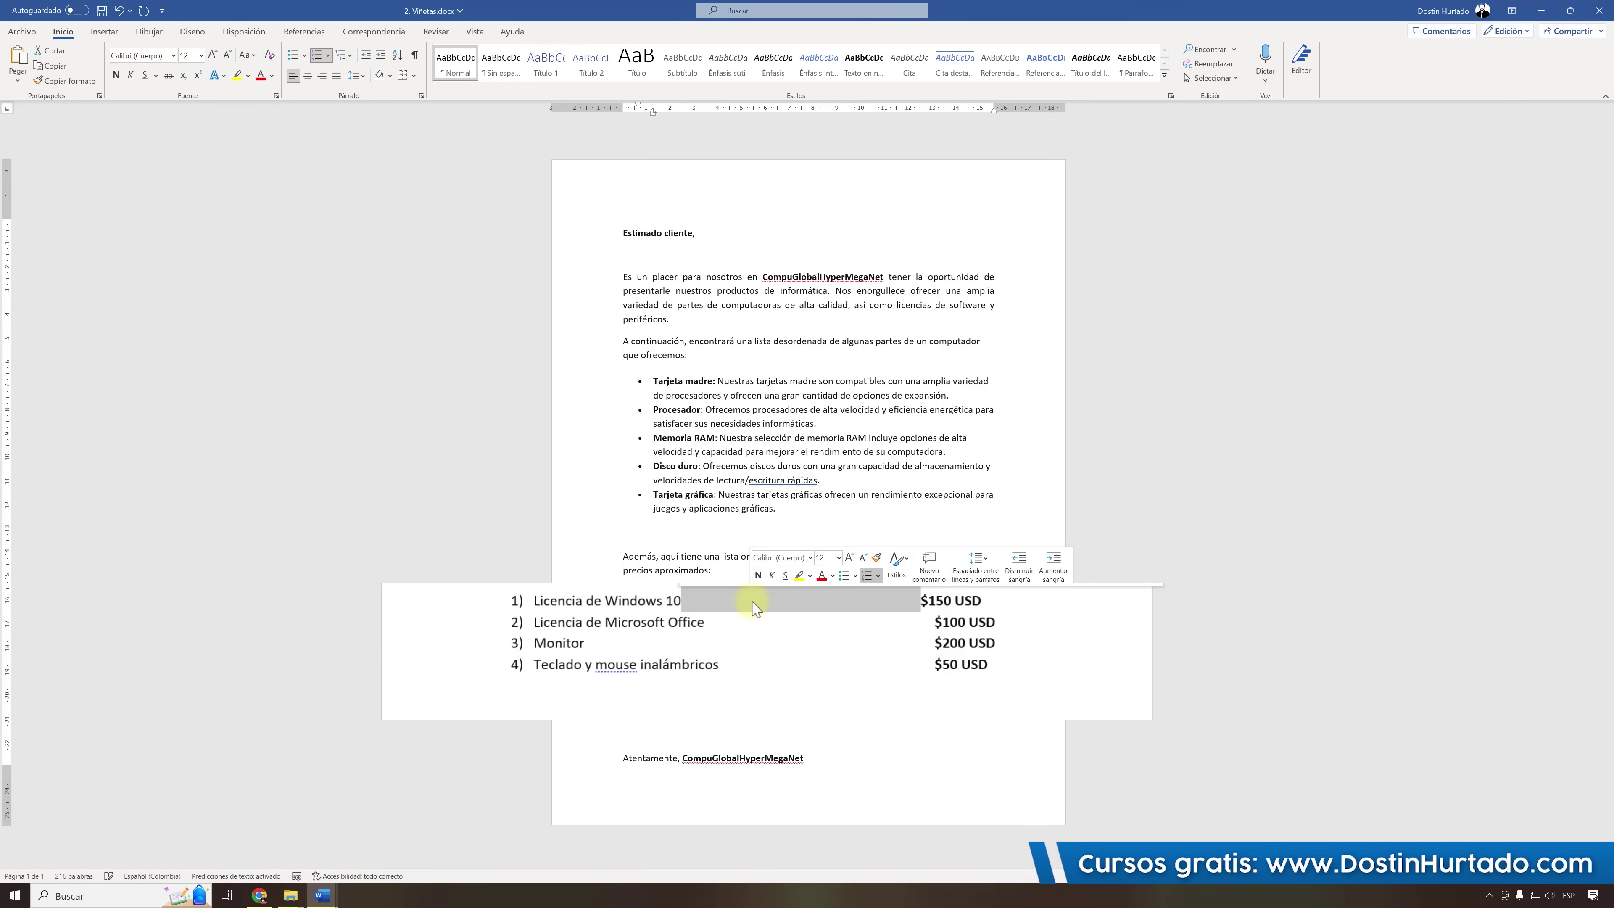
{"action": "key", "text": "BackSpace"}
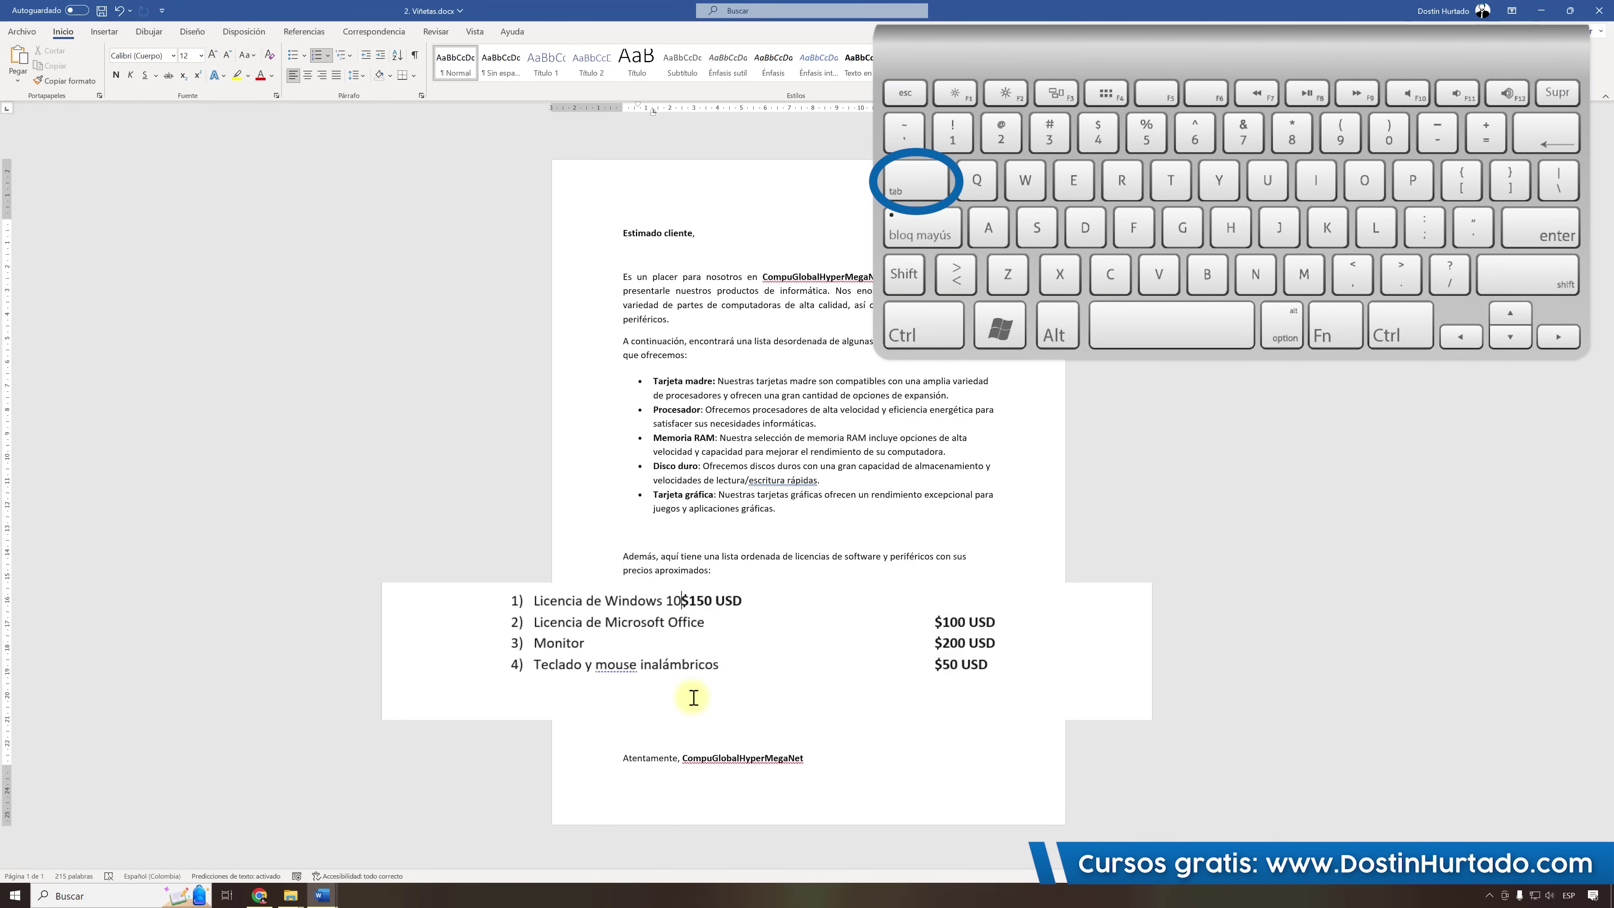
{"action": "key", "text": "Tab"}
{"action": "key", "text": "Tab"}
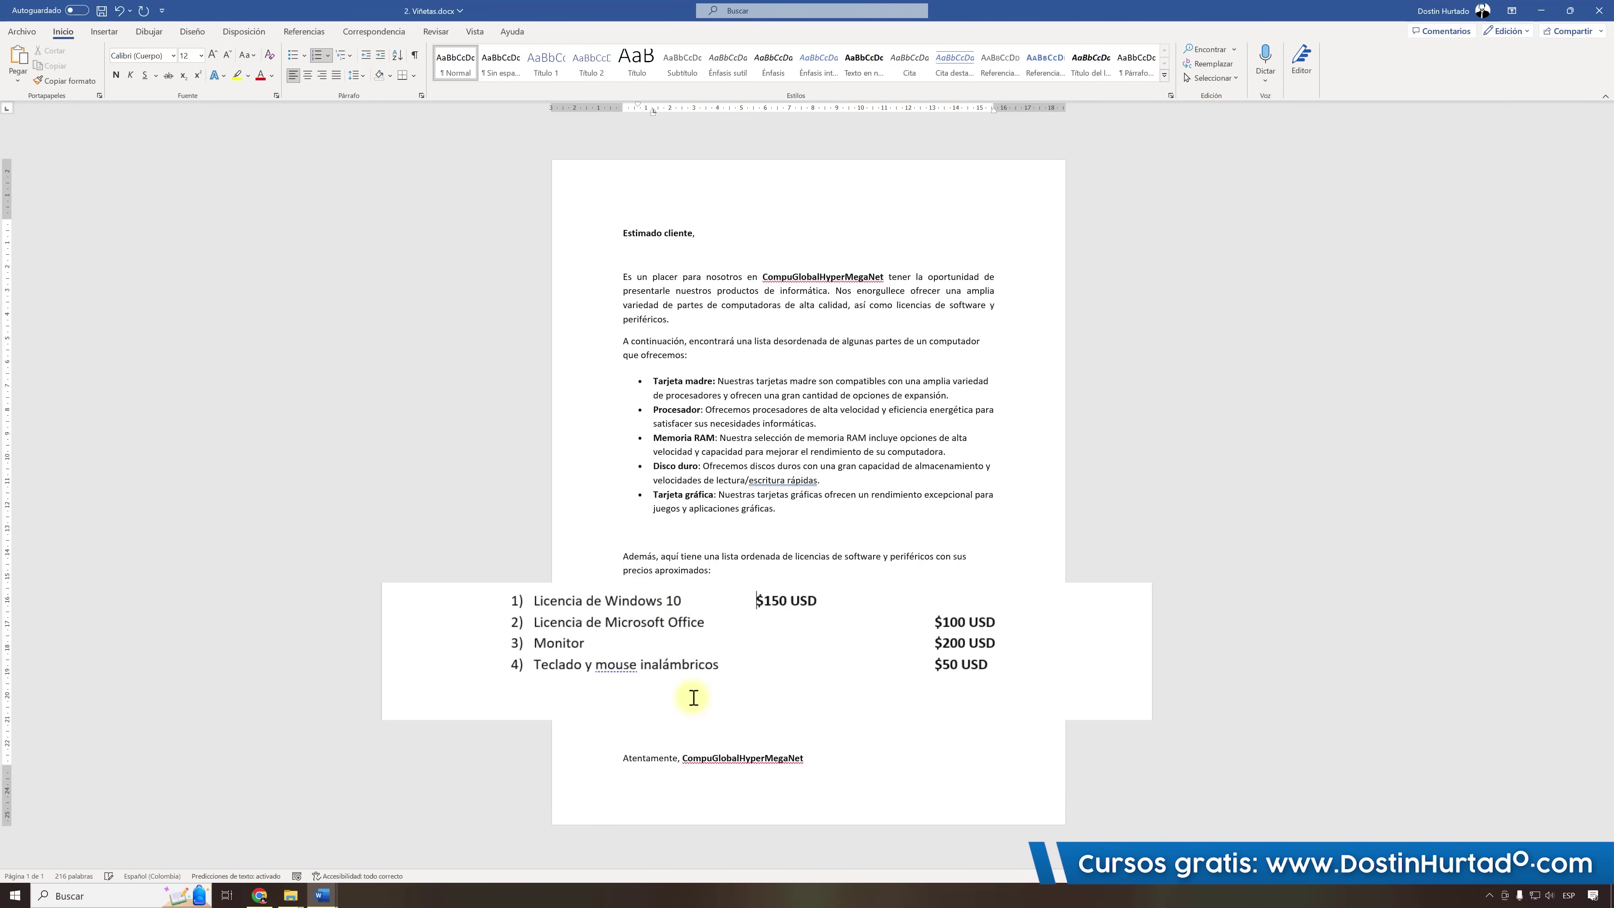
{"action": "key", "text": "Tab"}
{"action": "key", "text": "Tab"}
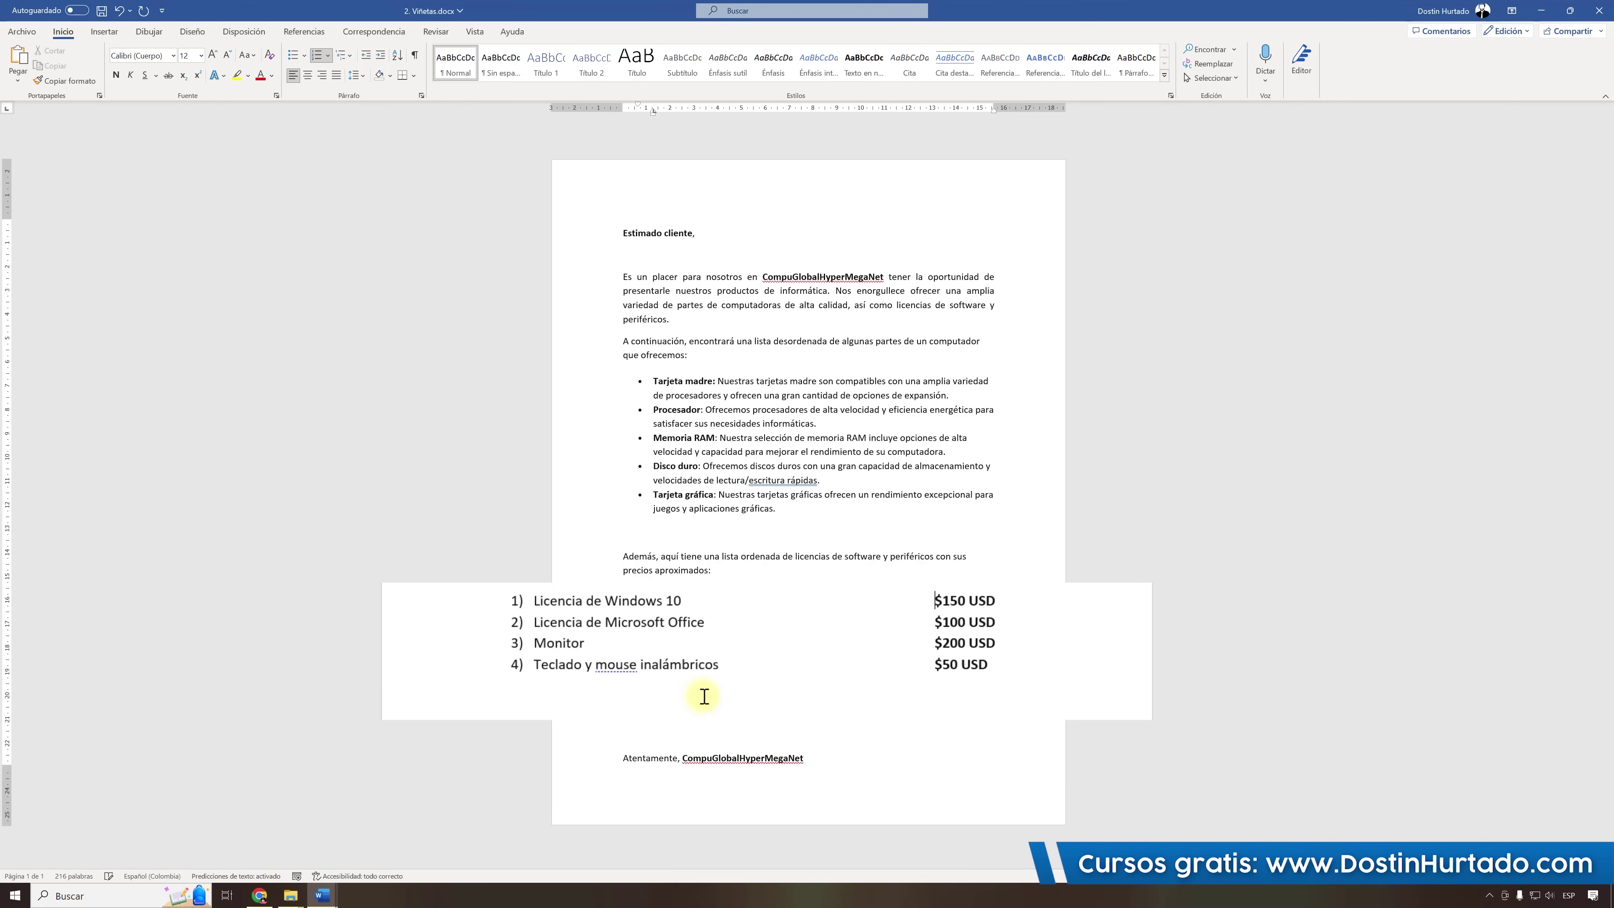
{"action": "left_click", "coordinate": [686, 601]}
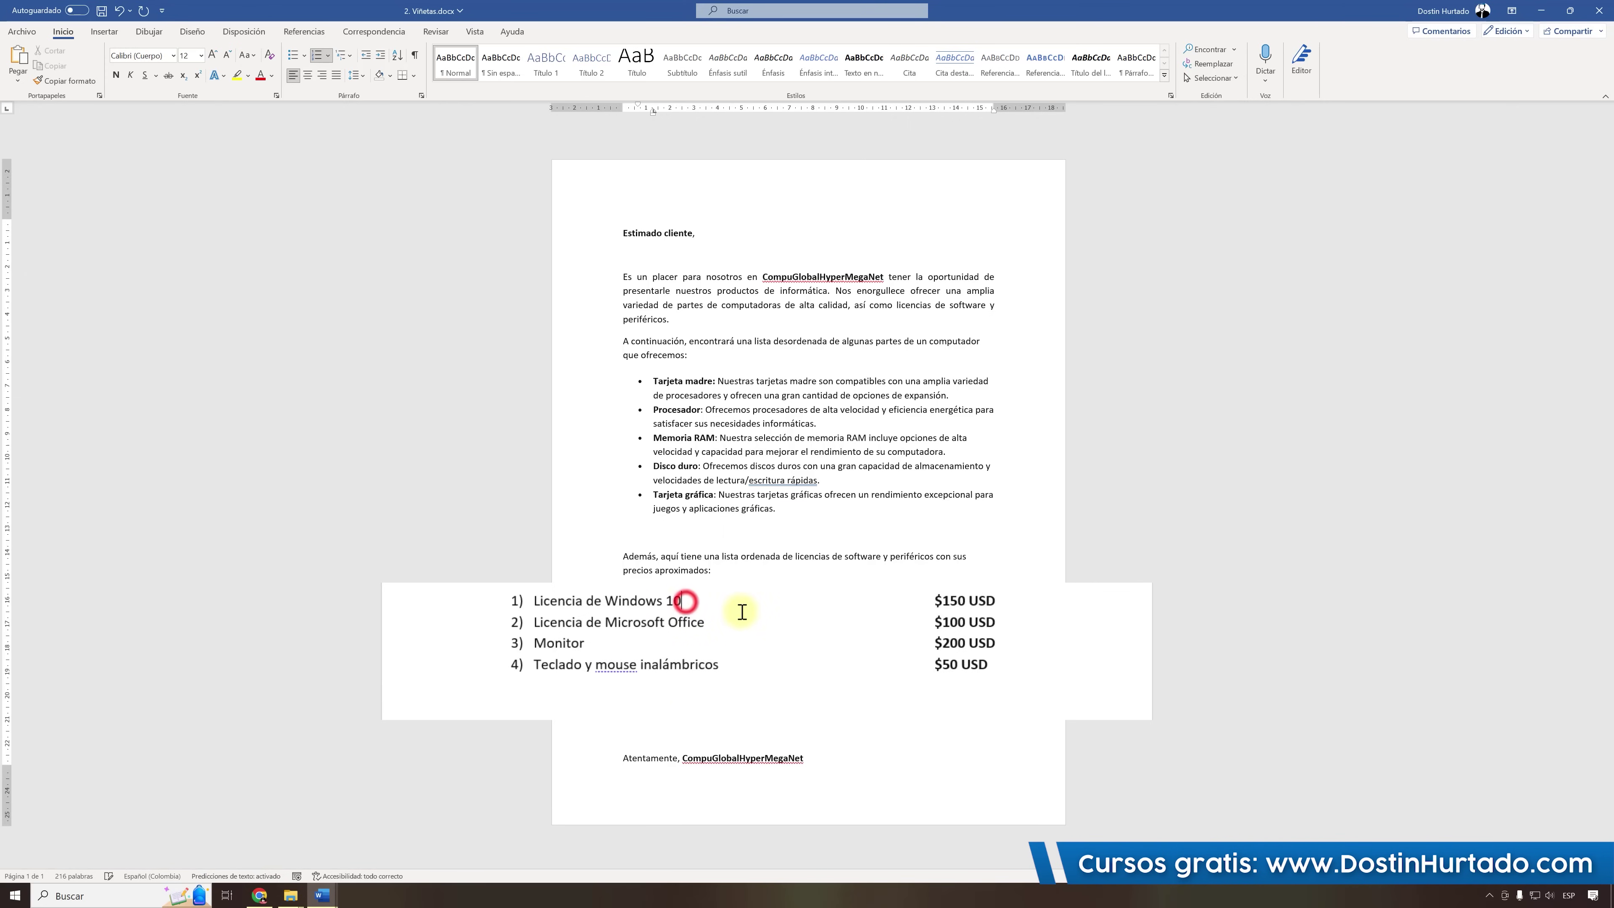
{"action": "type", "text": "OEM Org"}
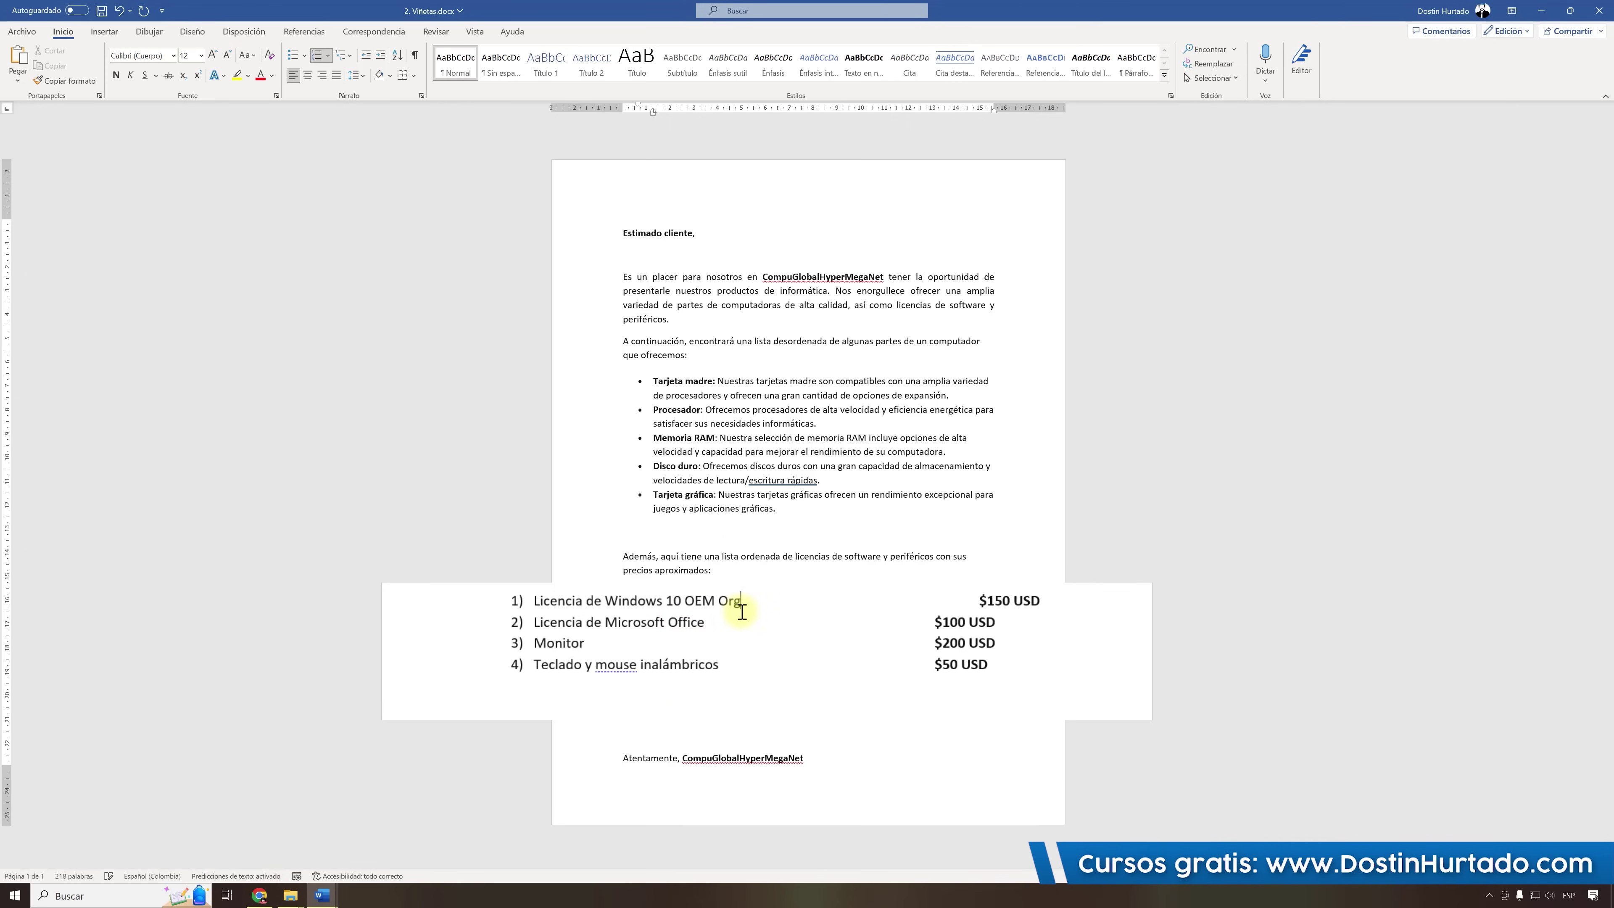
{"action": "key", "text": "BackSpace"}
{"action": "type", "text": "nal"}
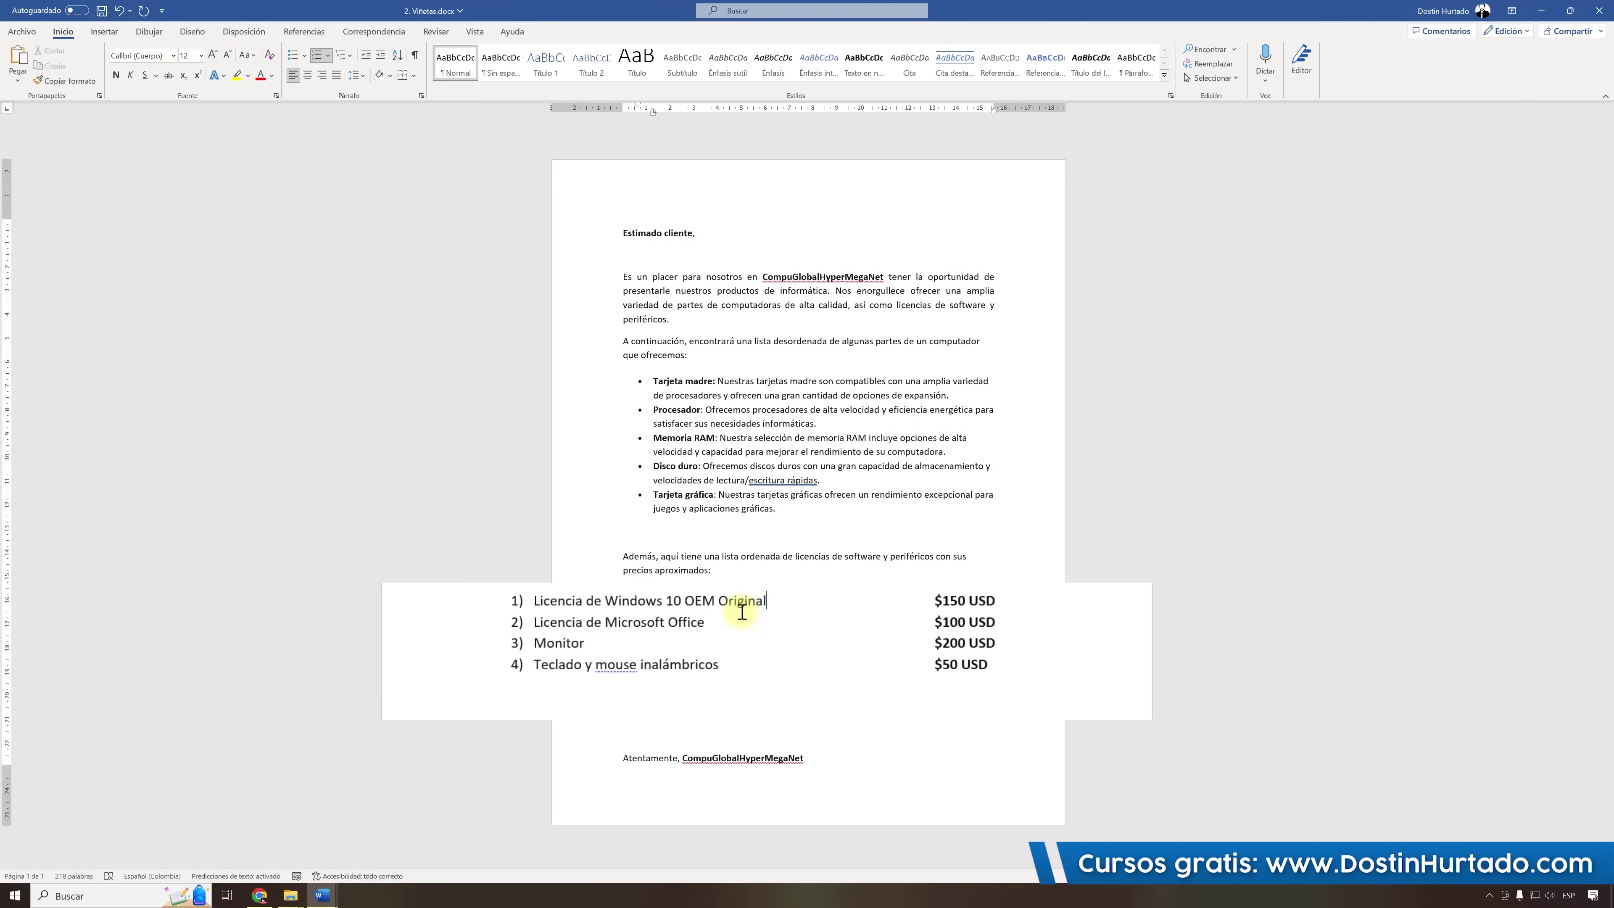
{"action": "key", "text": "Delete"}
Add 2021 after Microsoft Office and realign its $100 USD price with two tabs.
{"action": "left_click_drag", "start_coordinate": [932, 623], "coordinate": [706, 623]}
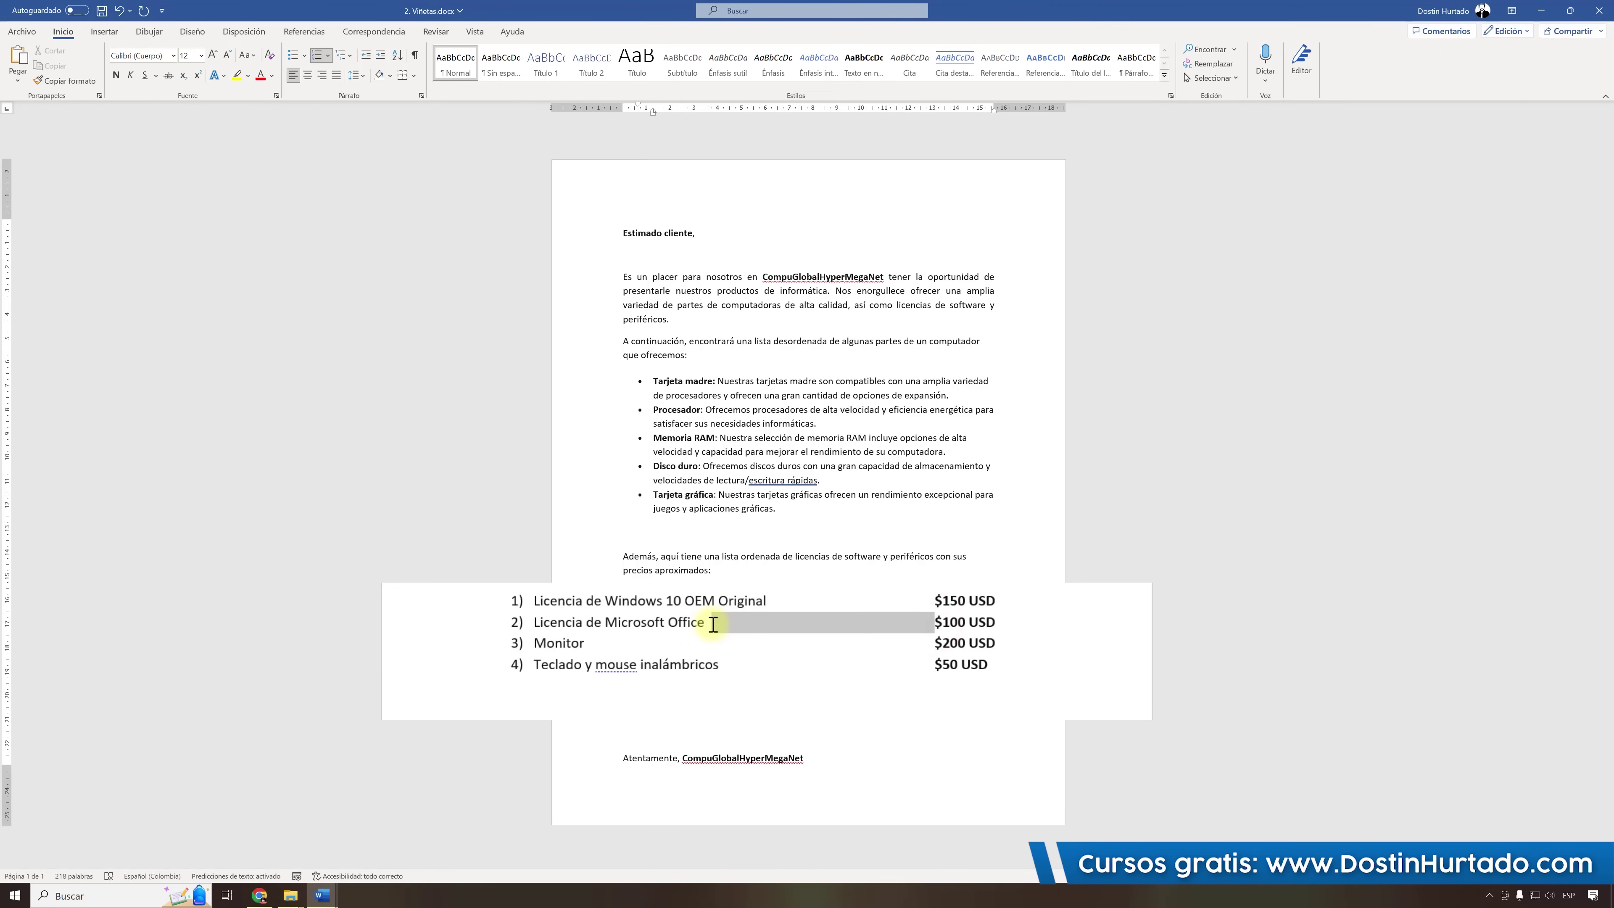
{"action": "key", "text": "Delete"}
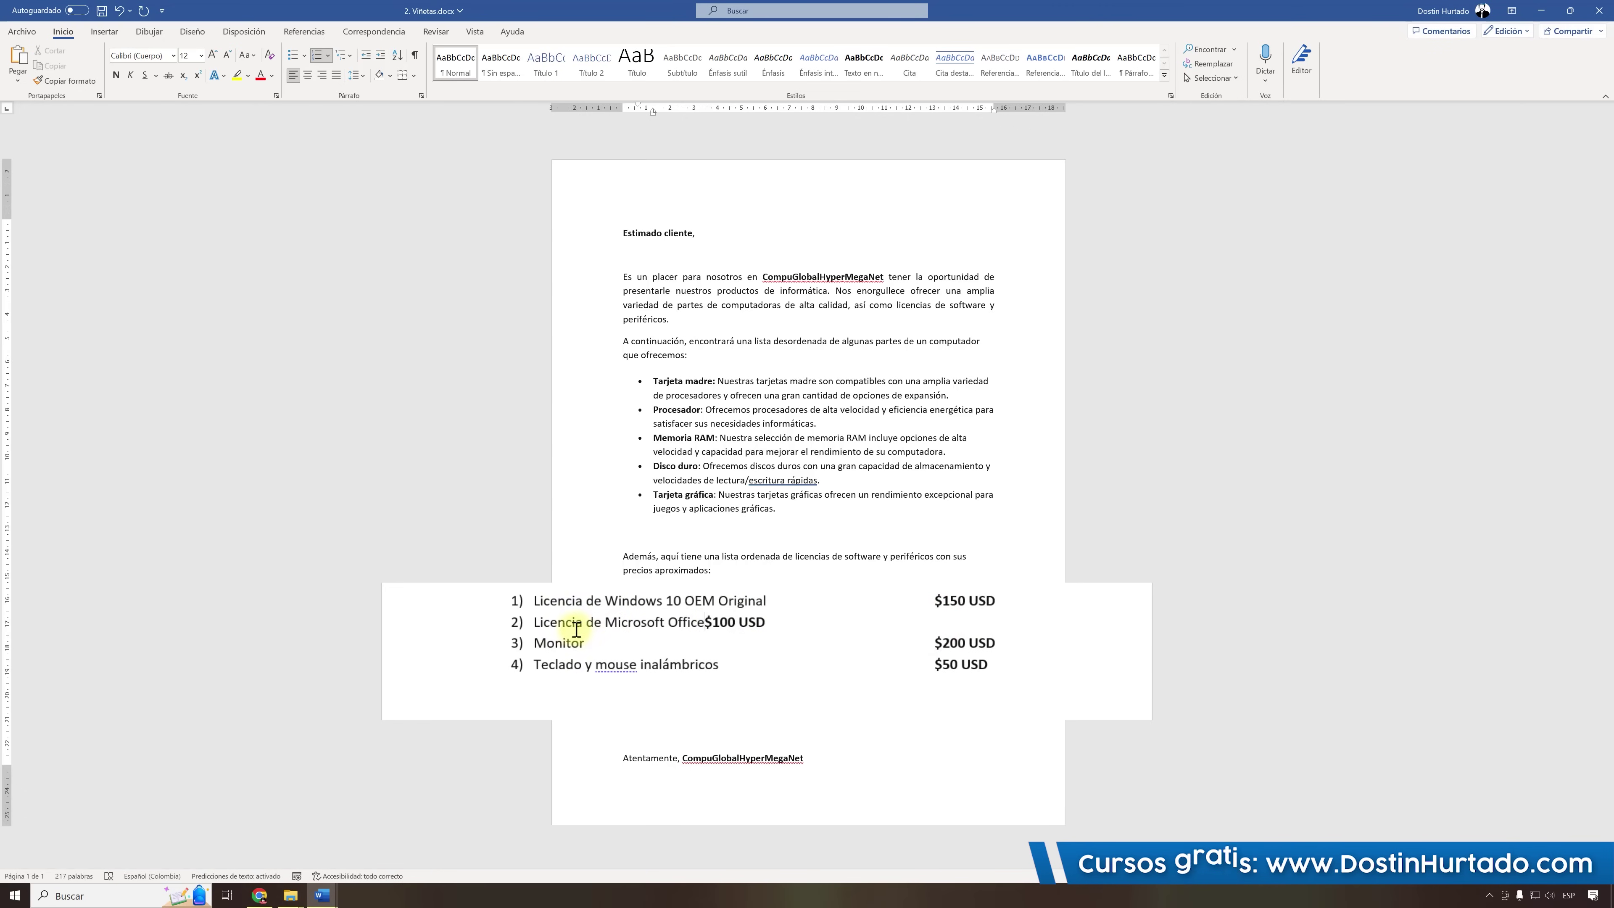
{"action": "type", "text": "2021"}
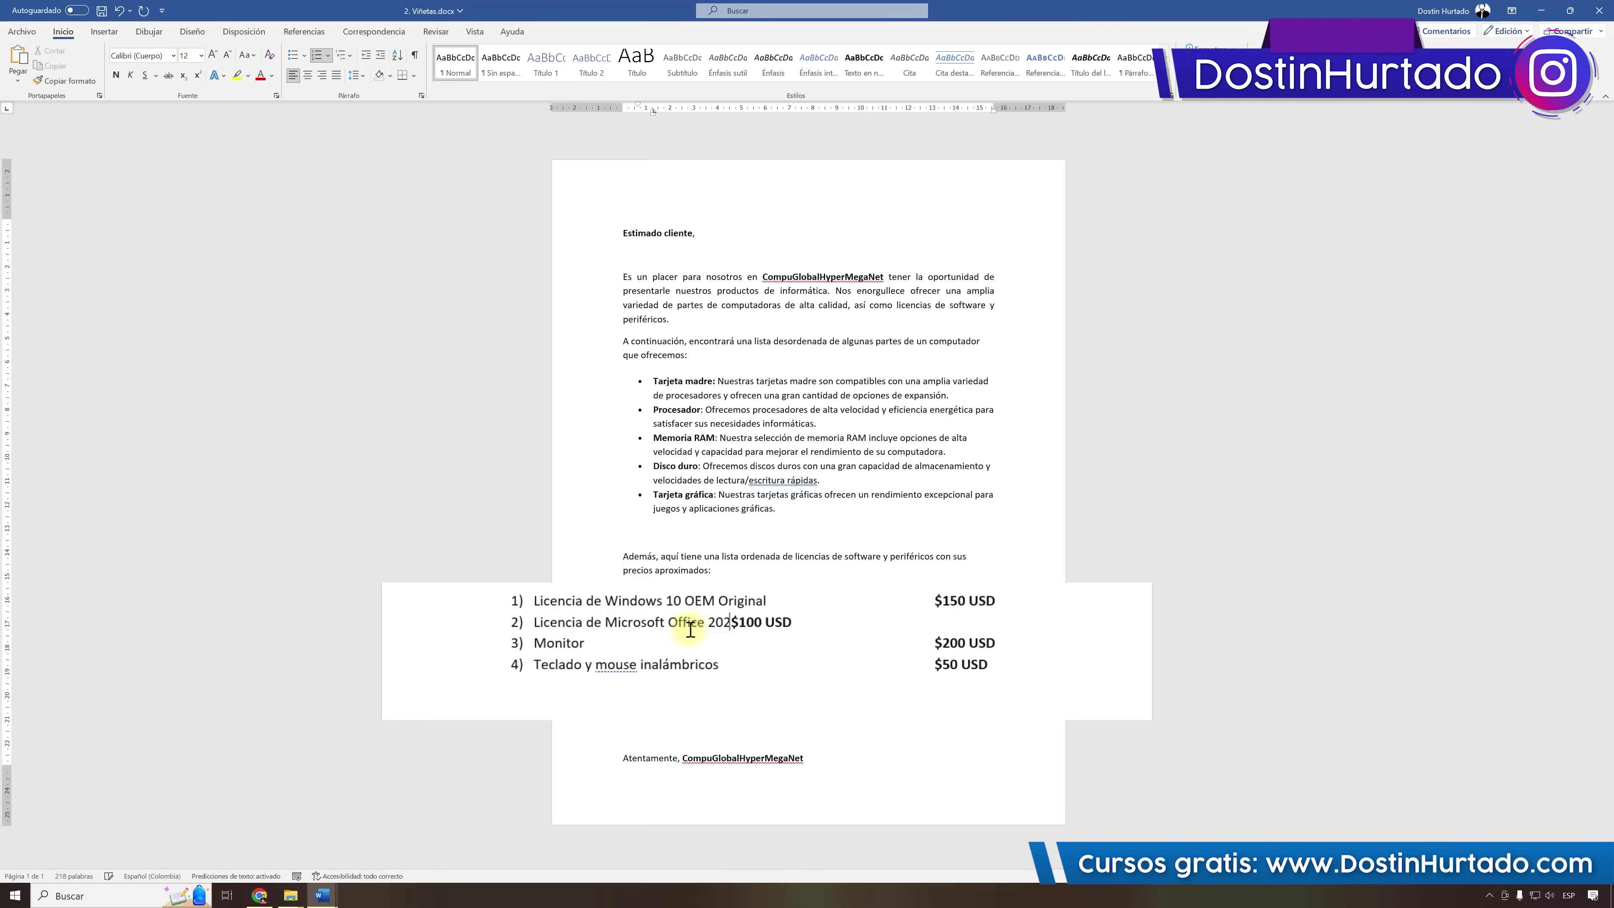
{"action": "key", "text": "Tab"}
{"action": "key", "text": "Tab"}
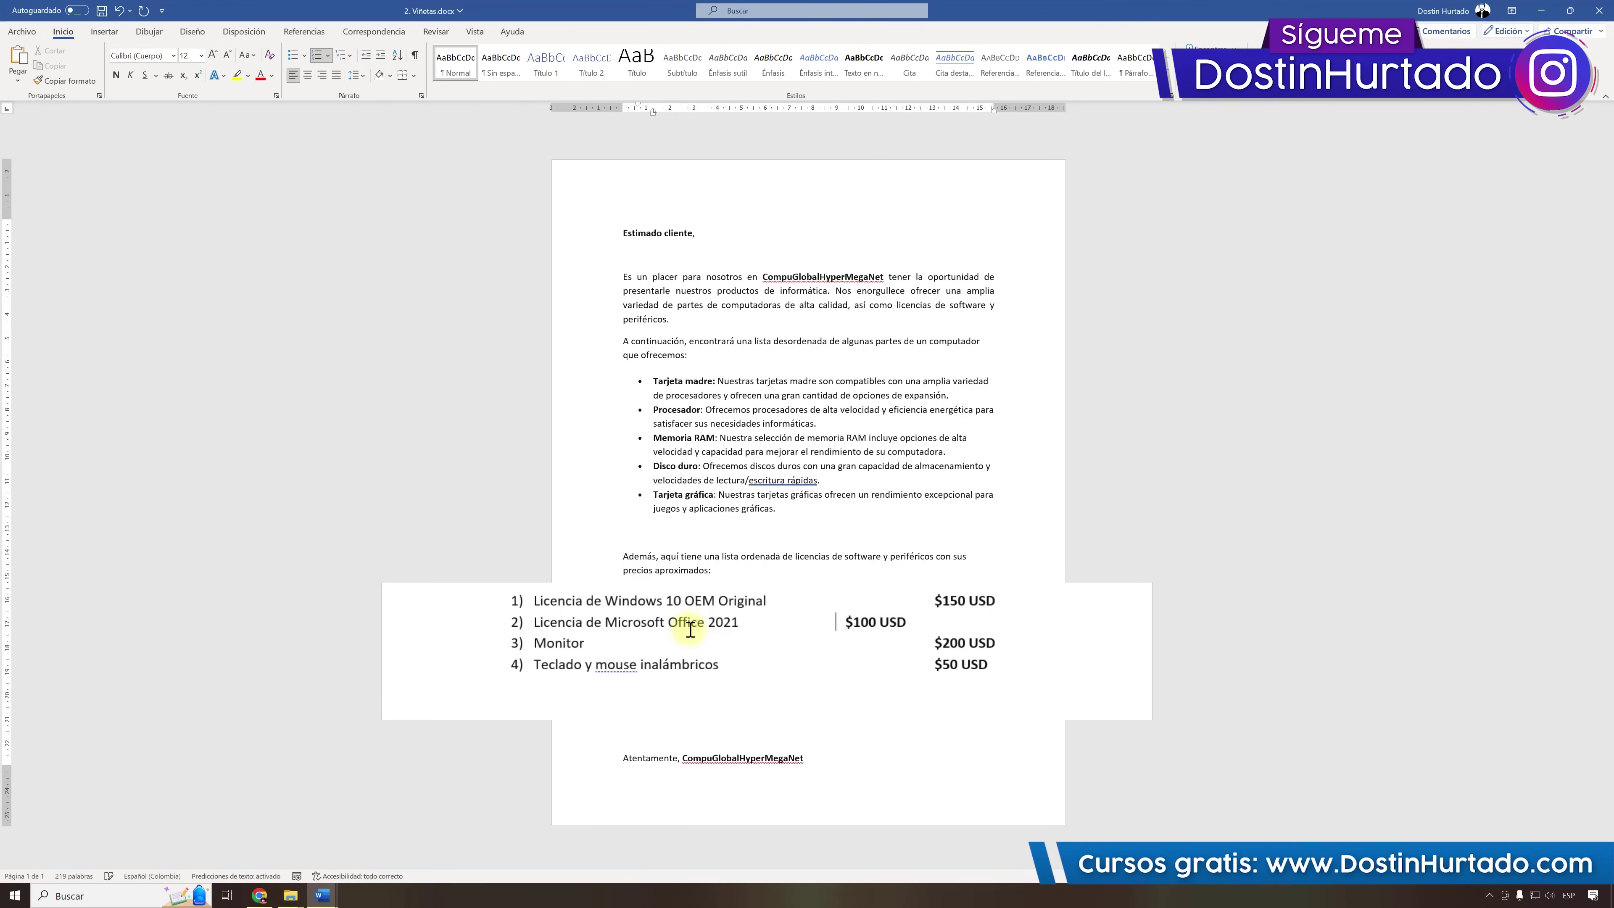
{"action": "key", "text": "Tab"}
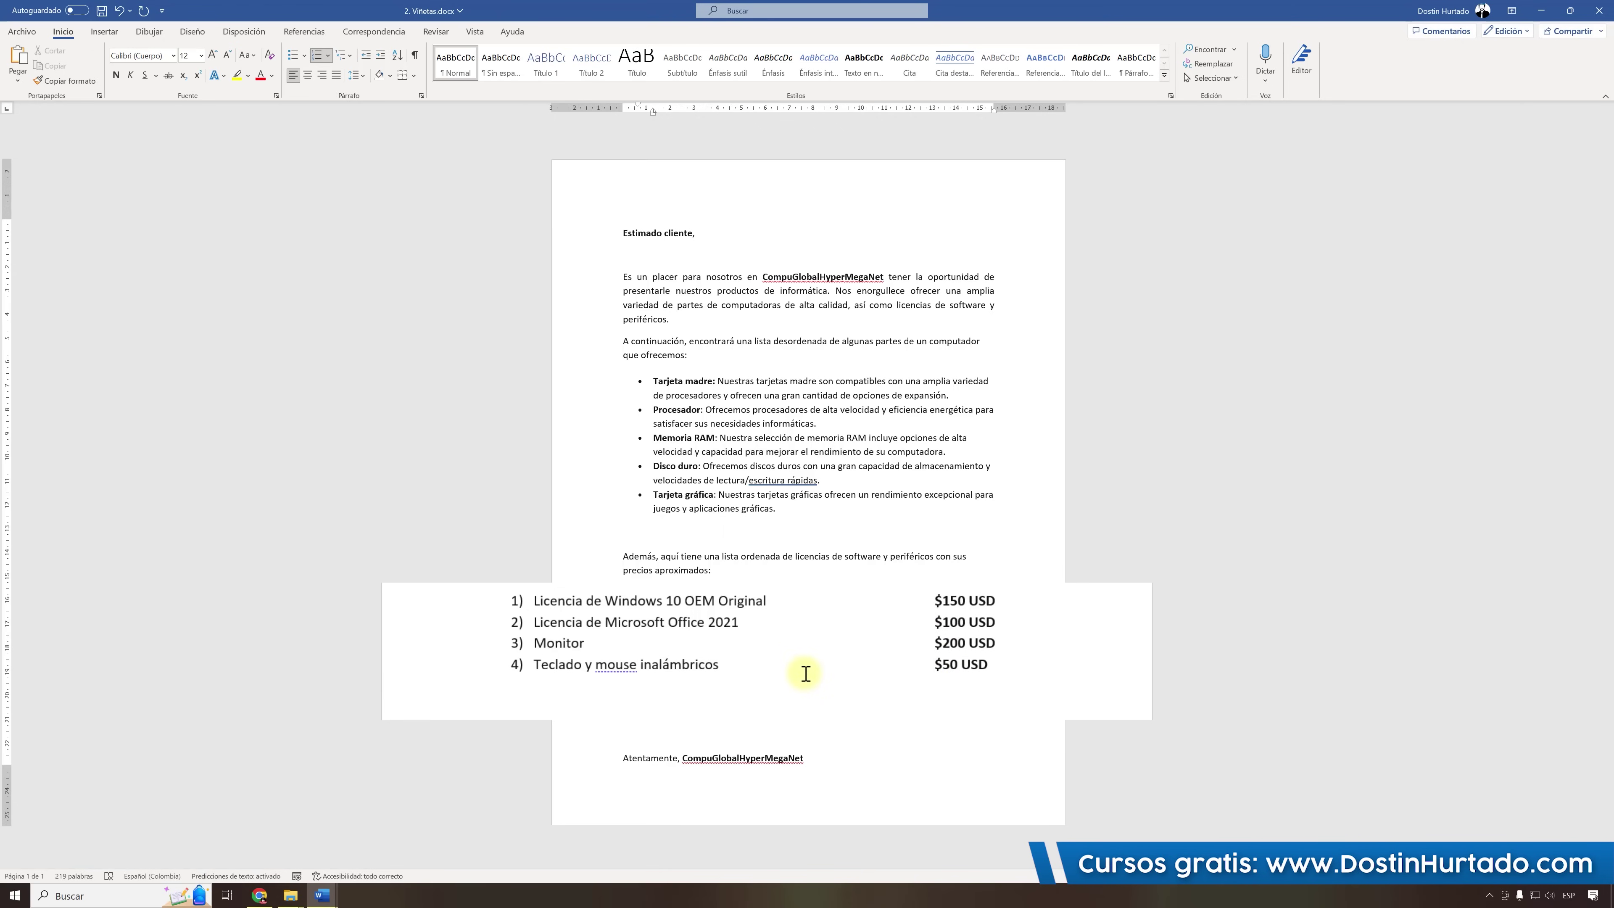
Define a custom heart-symbol bullet (code 169) for the five computer-parts items.
{"action": "left_click", "coordinate": [640, 381]}
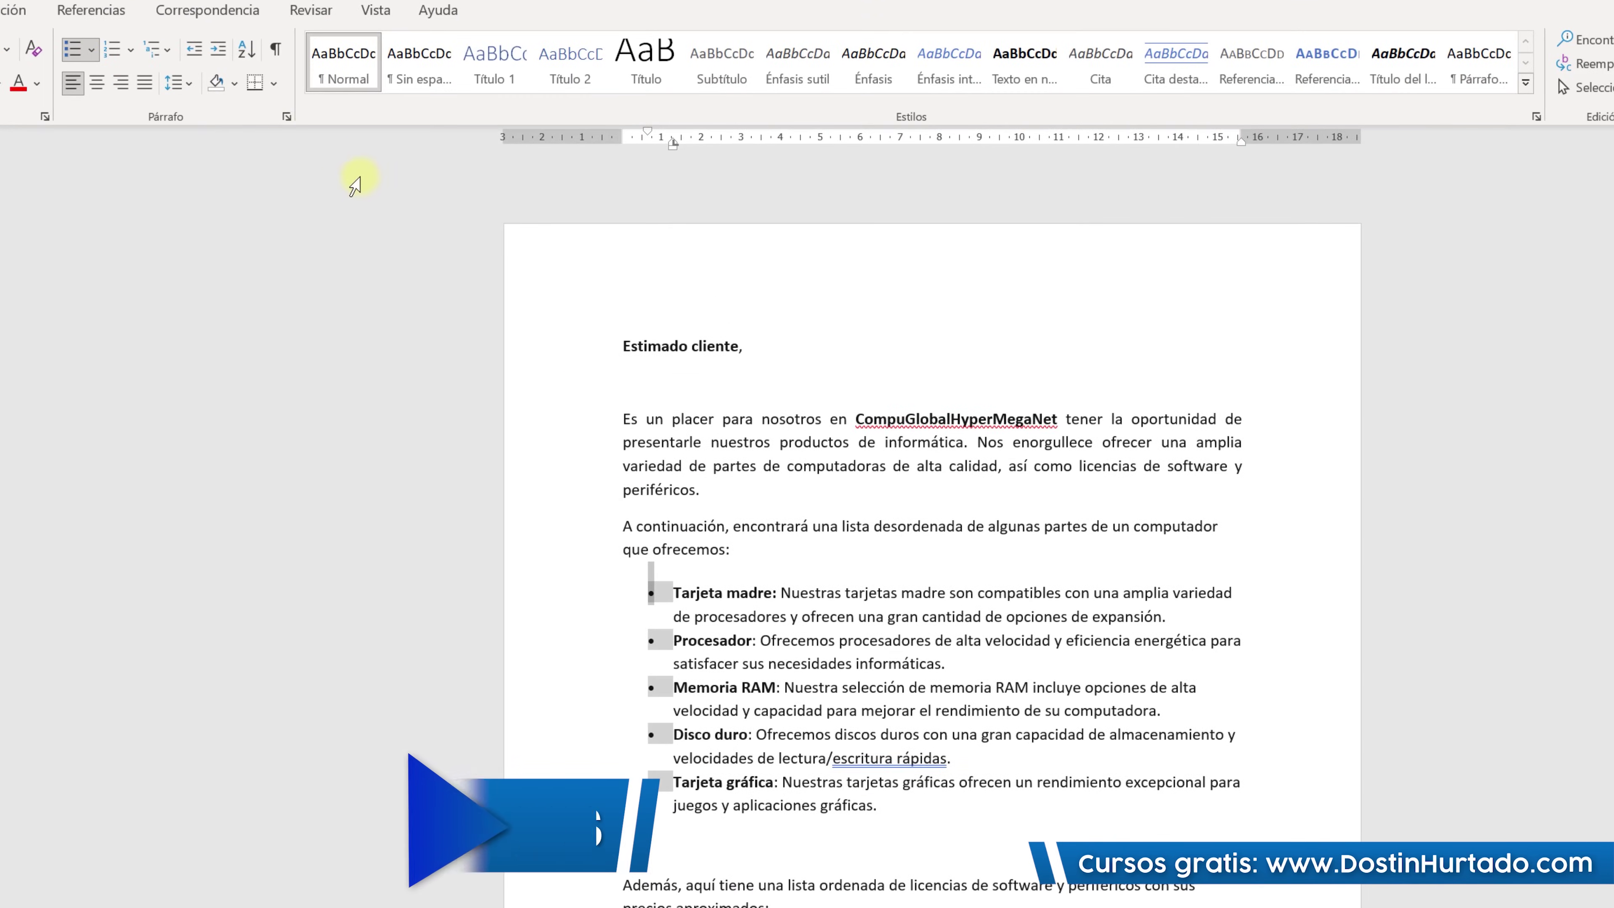
{"action": "left_click", "coordinate": [93, 51]}
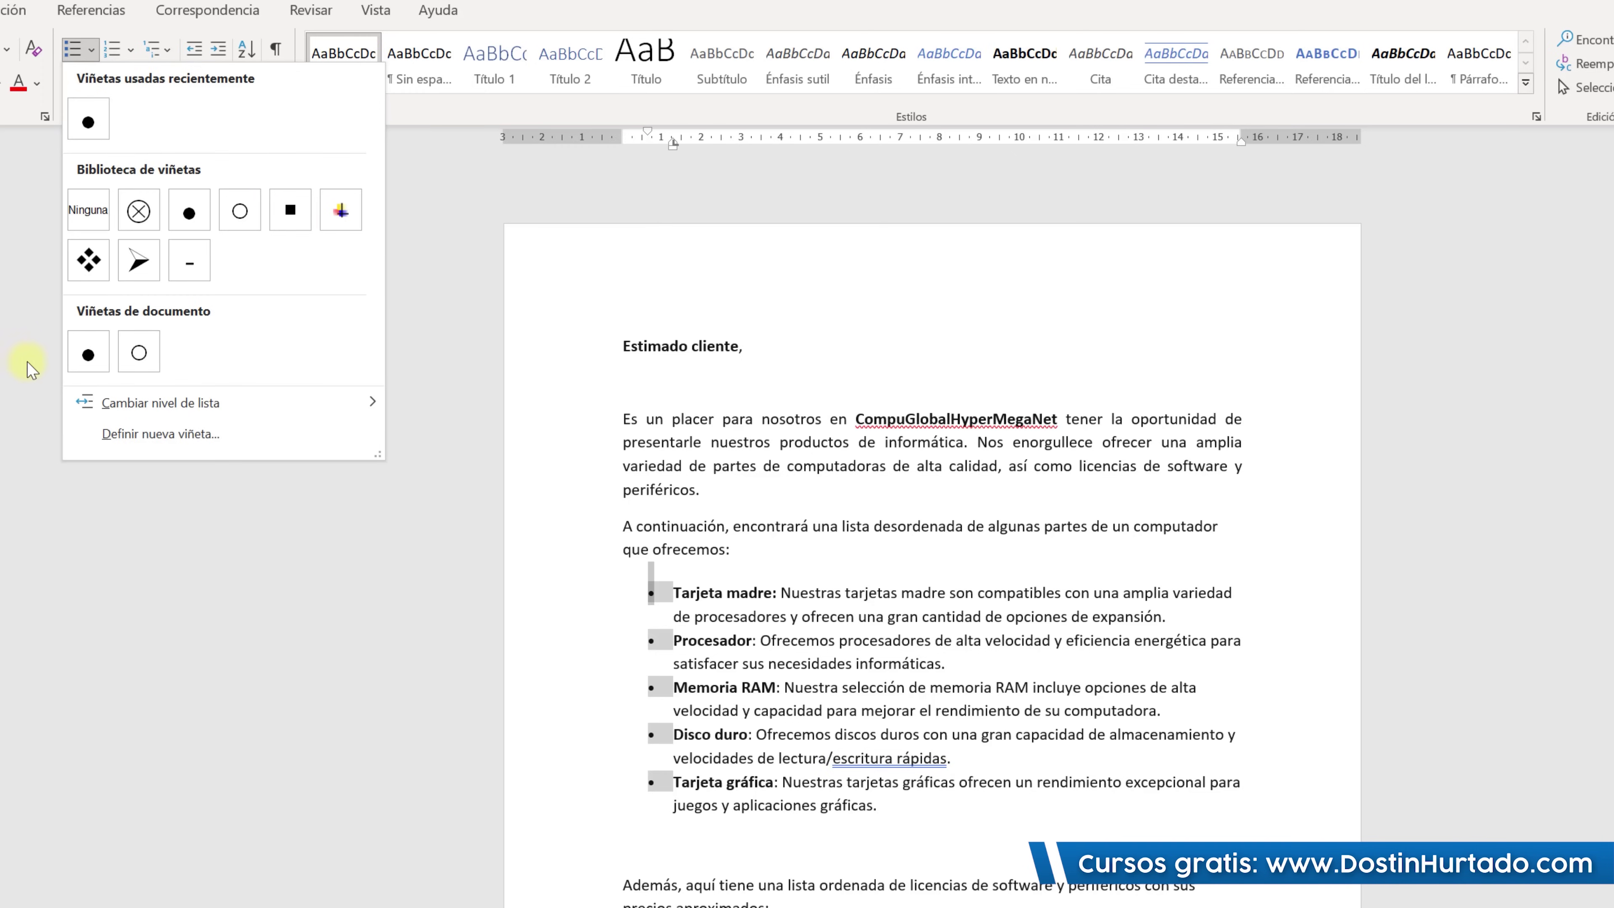
{"action": "left_click", "coordinate": [167, 435]}
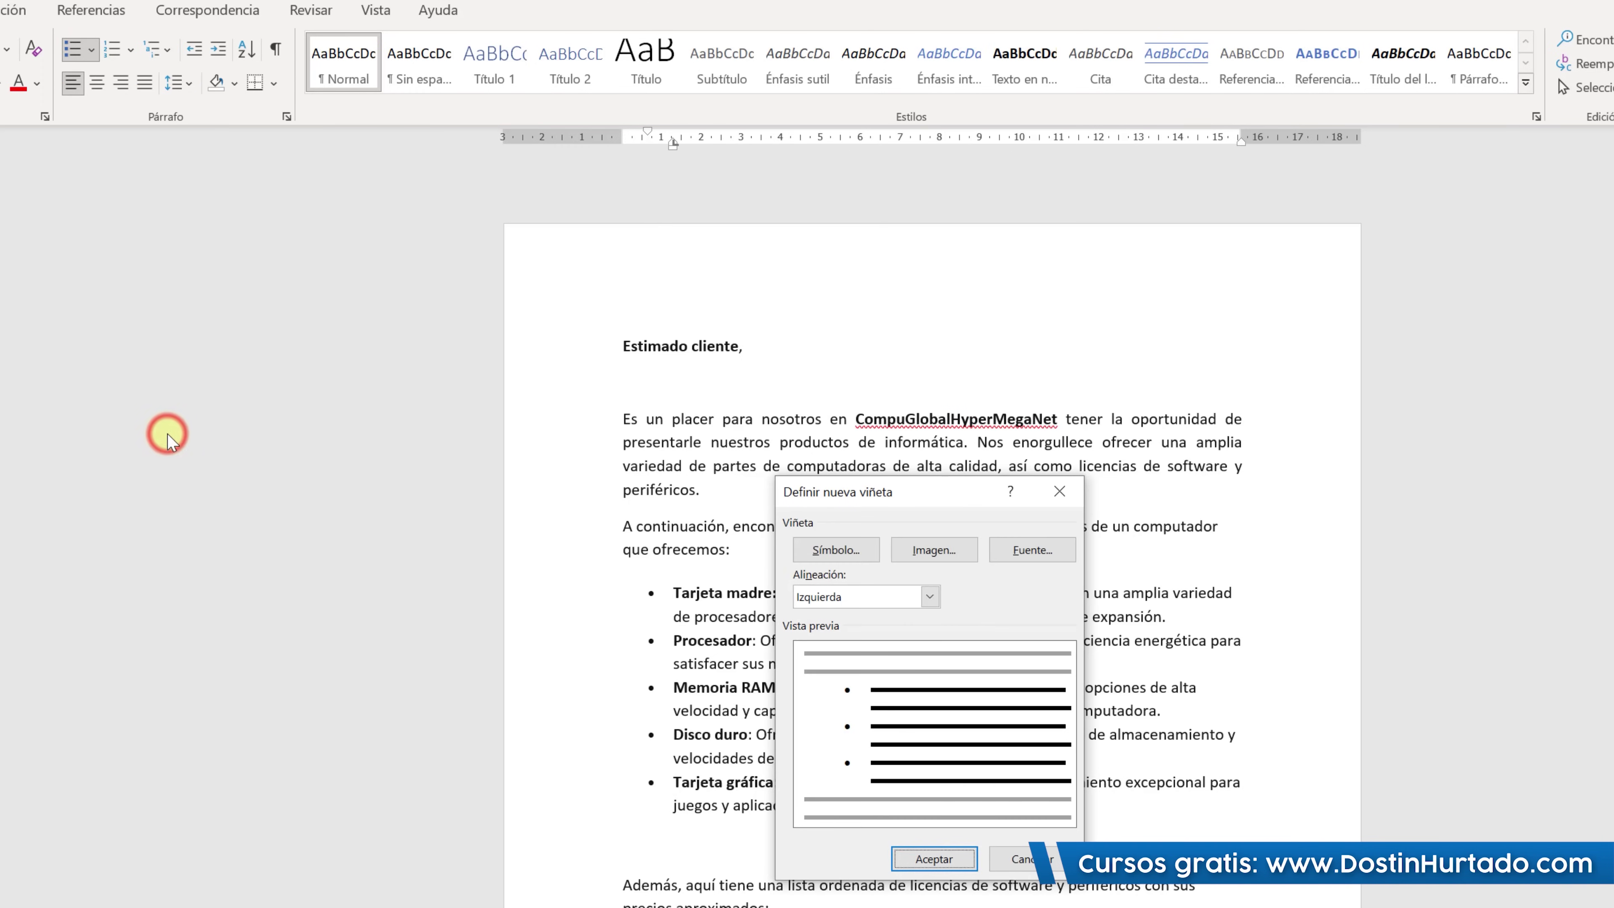
{"action": "left_click", "coordinate": [809, 546]}
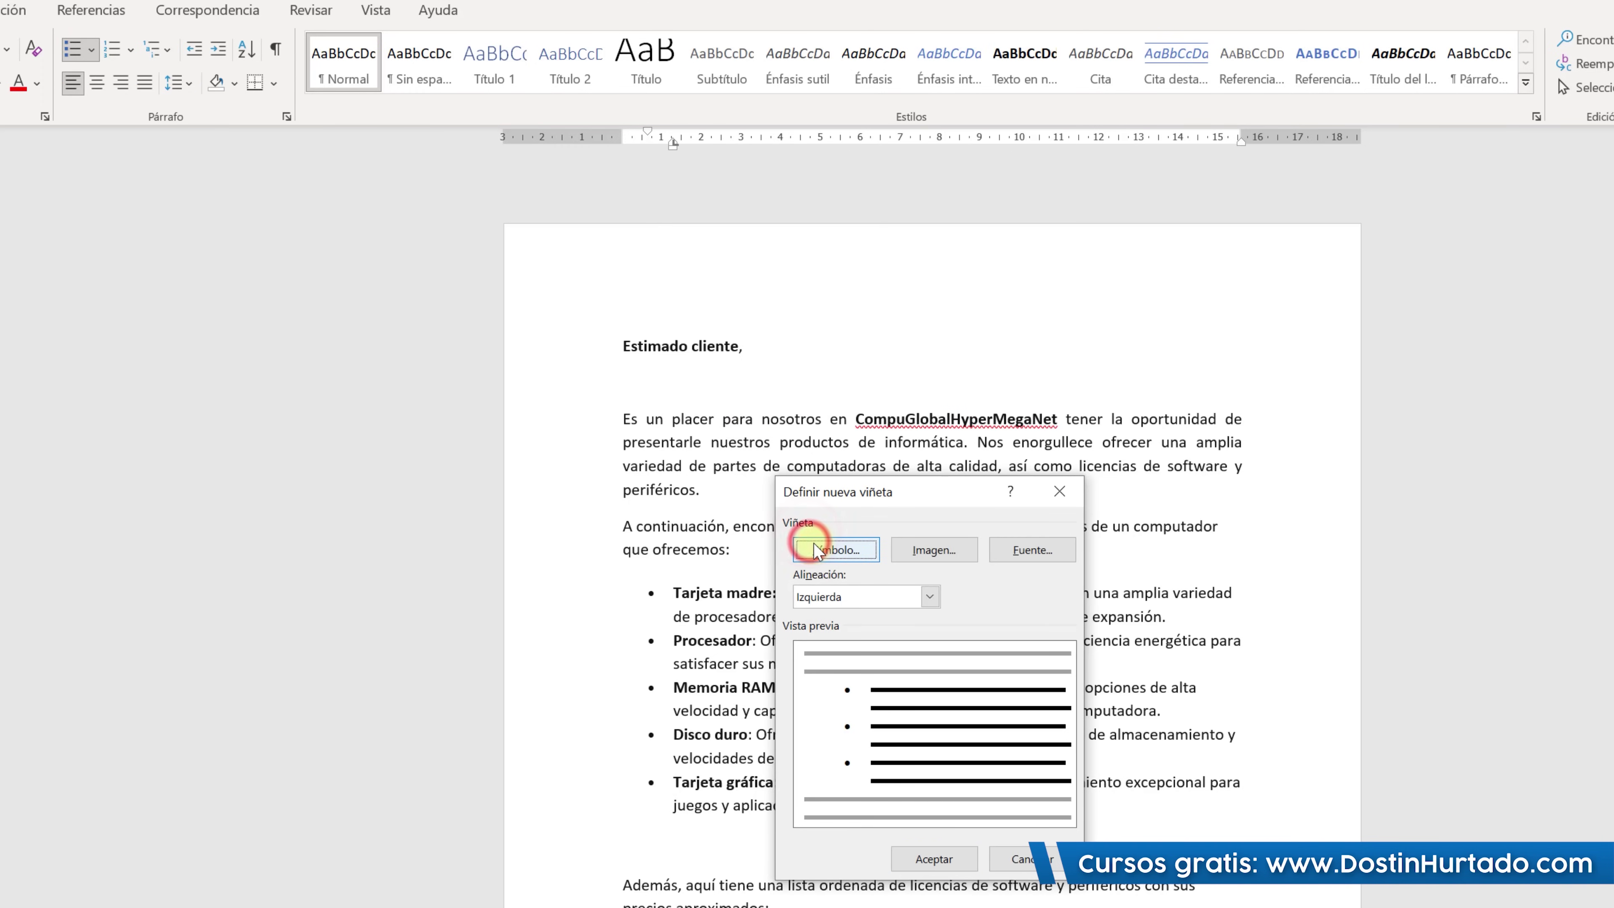
{"action": "left_click_drag", "start_coordinate": [1151, 672], "coordinate": [1151, 662]}
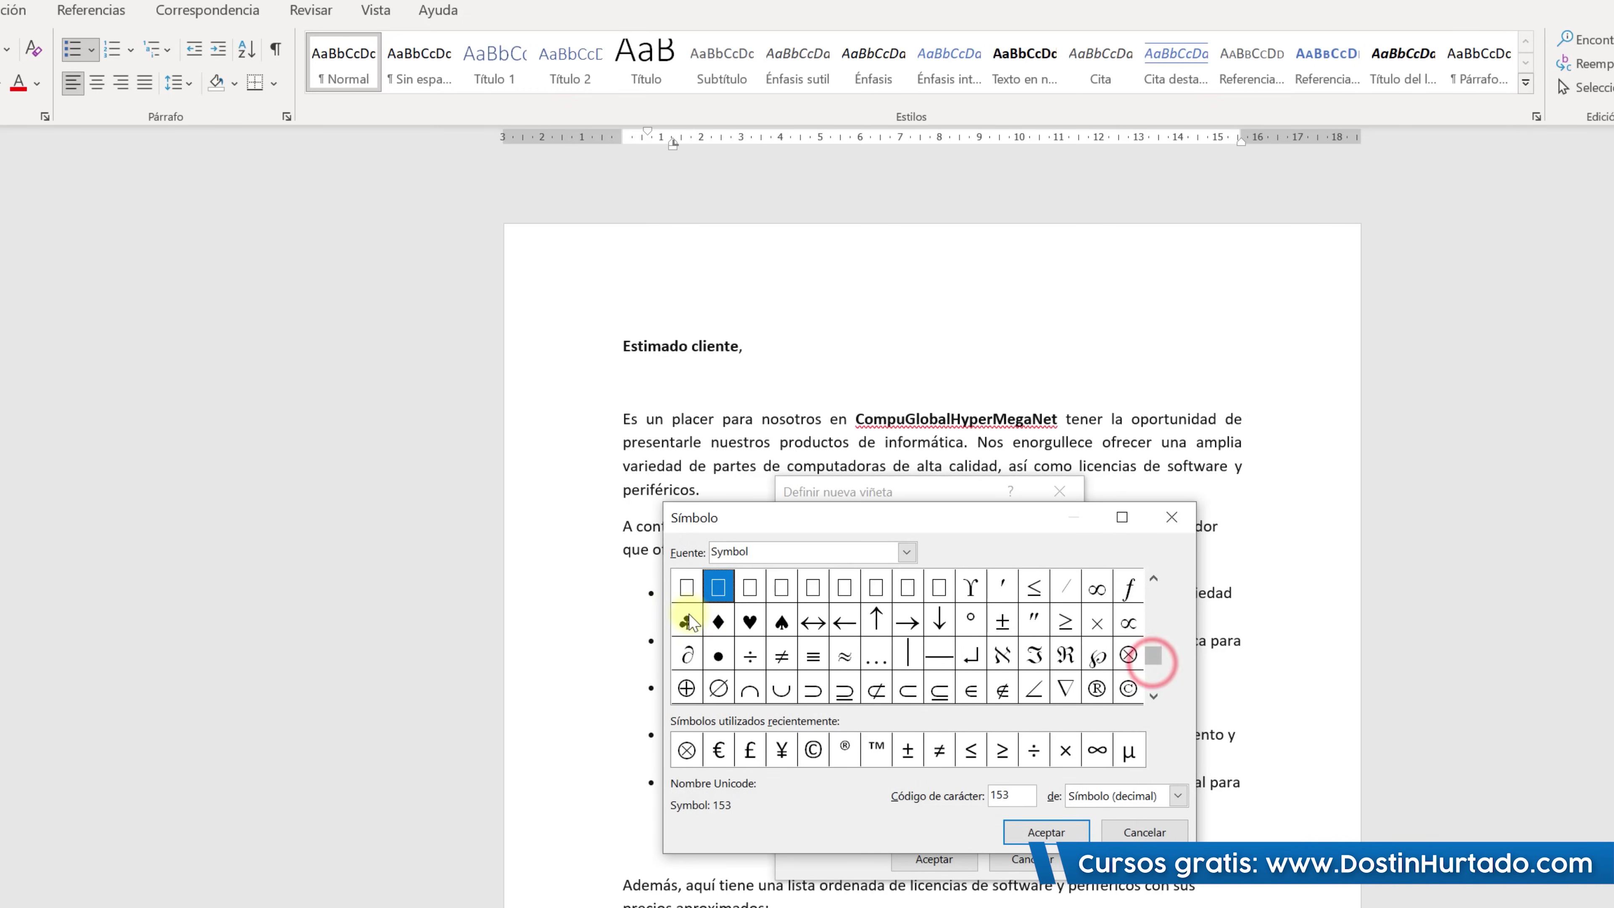
{"action": "left_click", "coordinate": [750, 622]}
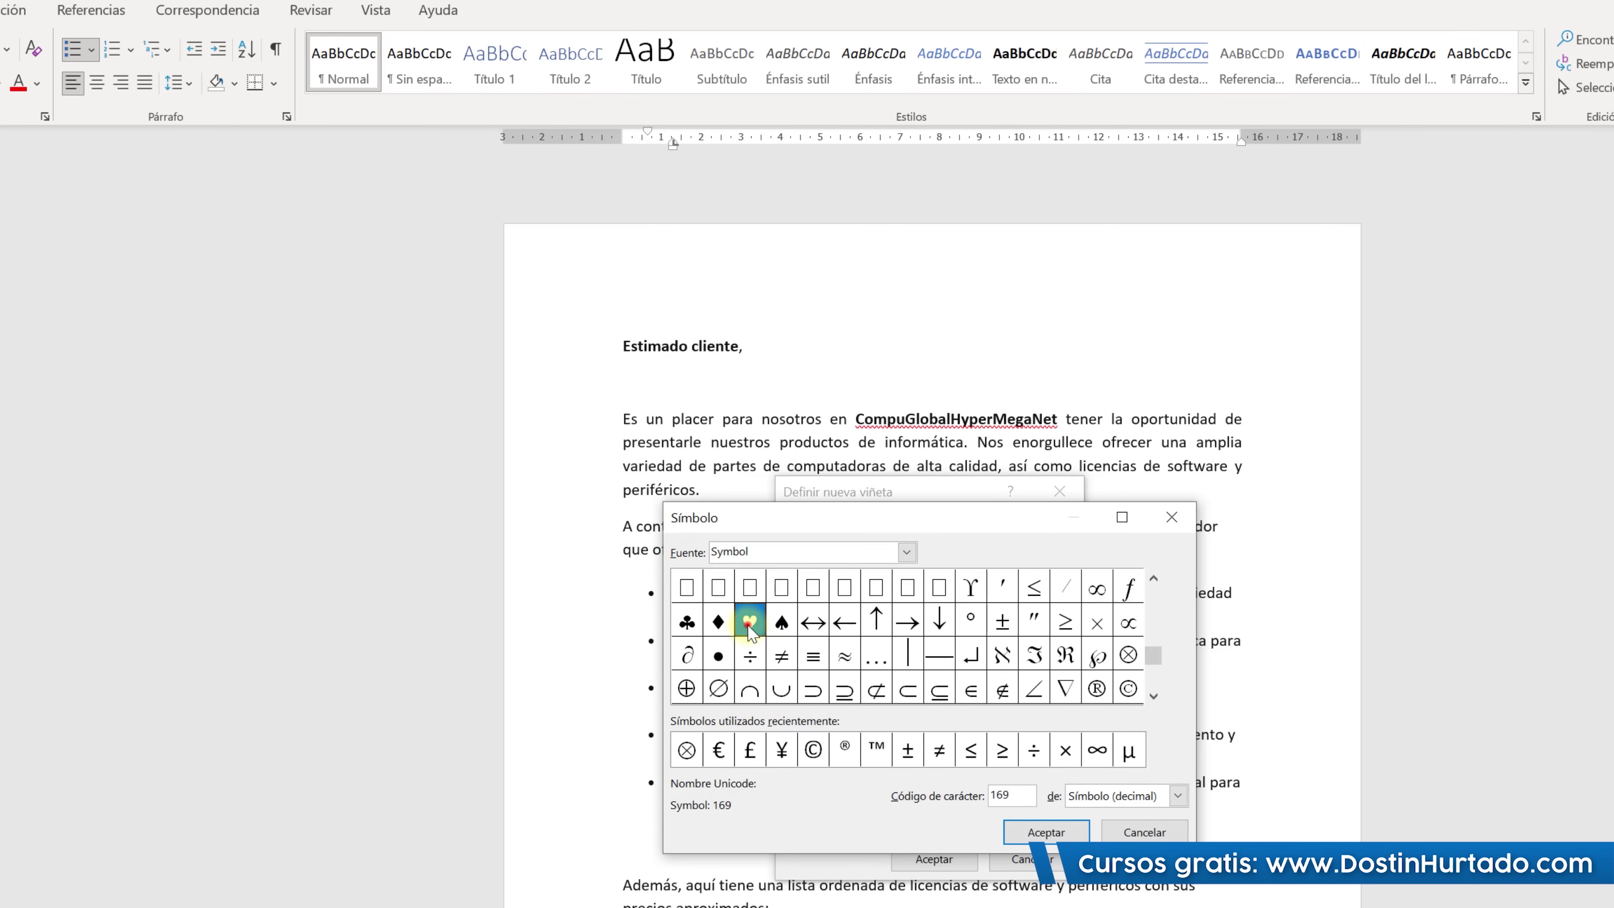
{"action": "left_click", "coordinate": [1046, 833]}
{"action": "left_click", "coordinate": [934, 860]}
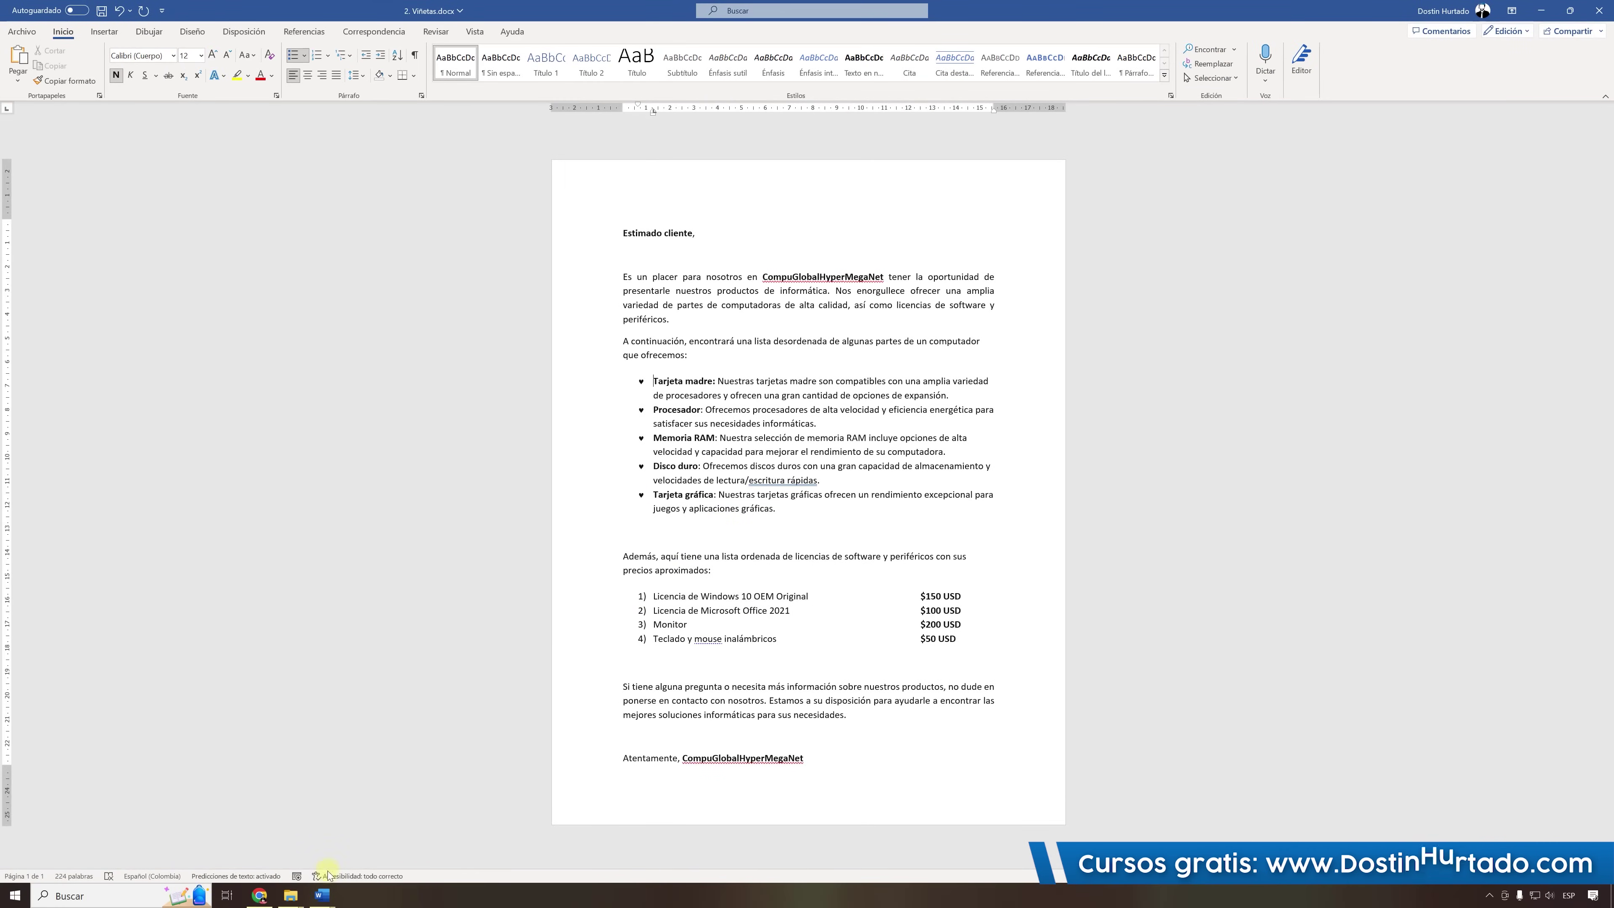
Open 3. Solo Texto.docx from the Curso Word folder.
{"action": "mouse_move", "coordinate": [290, 896]}
{"action": "left_click", "coordinate": [223, 834]}
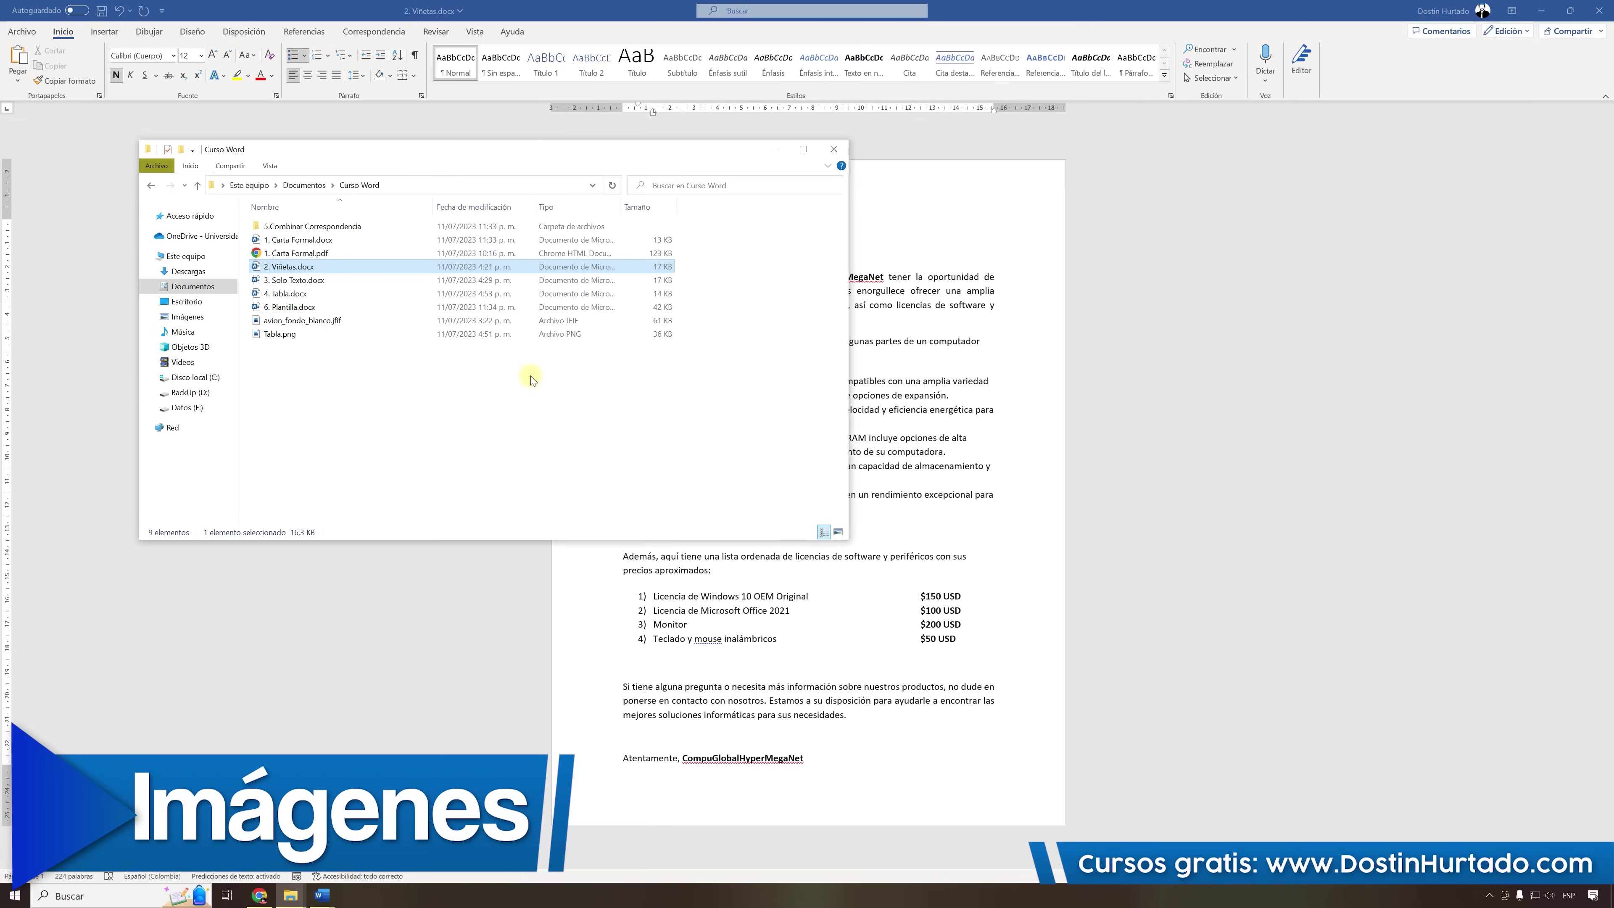
{"action": "double_click", "coordinate": [316, 280]}
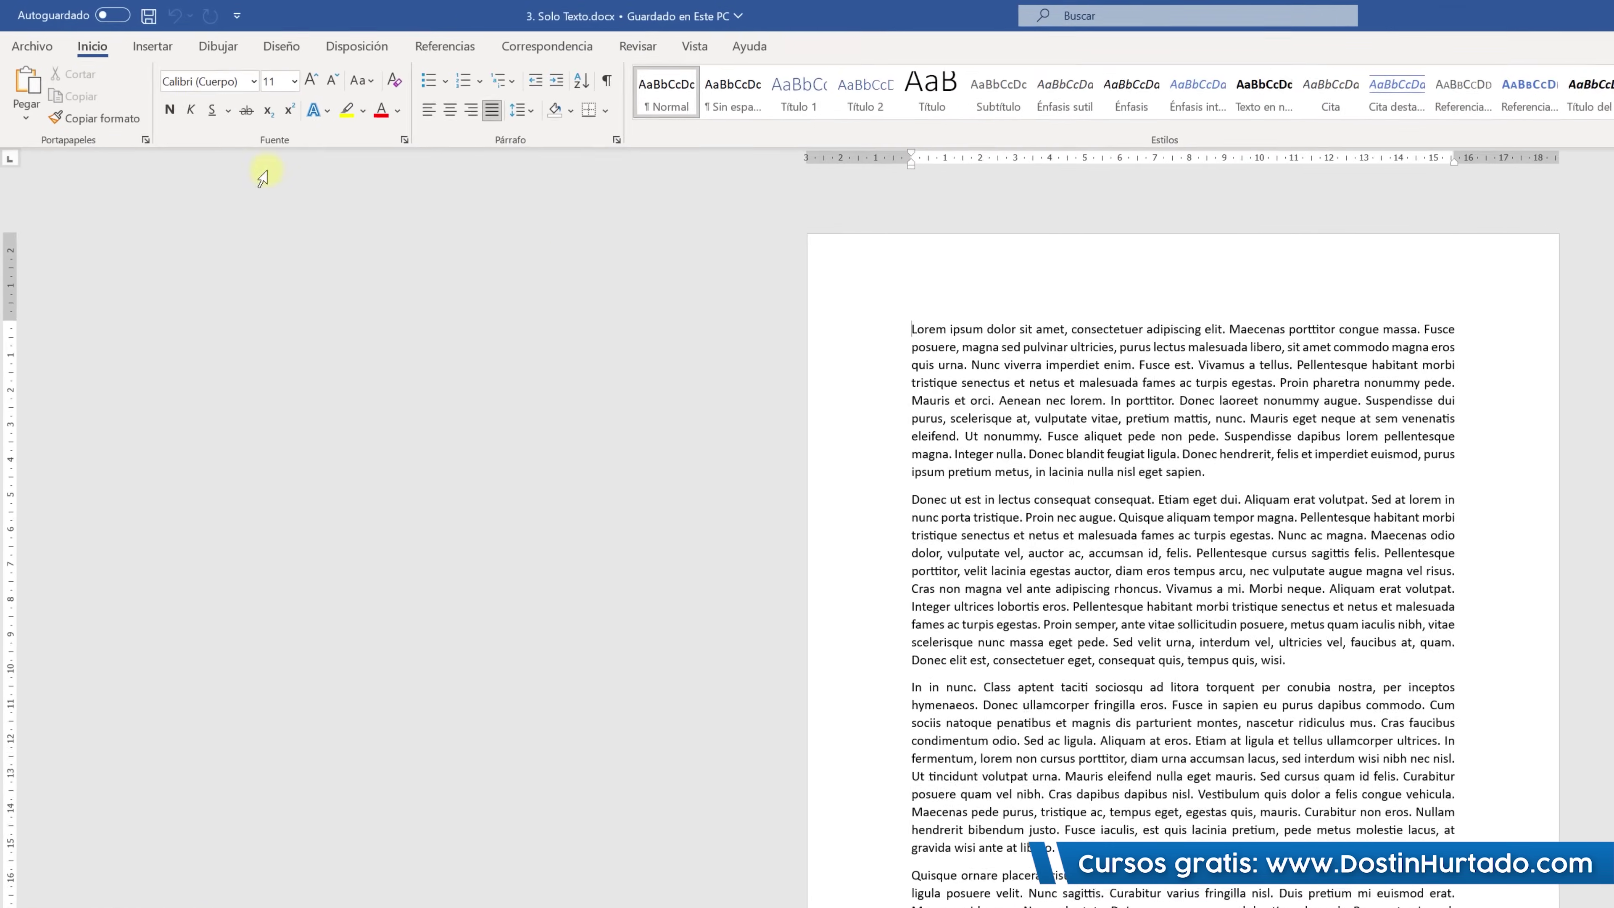
Insert the first online Avión photo at the top of the document and shrink it to a thumbnail.
{"action": "left_click", "coordinate": [159, 50]}
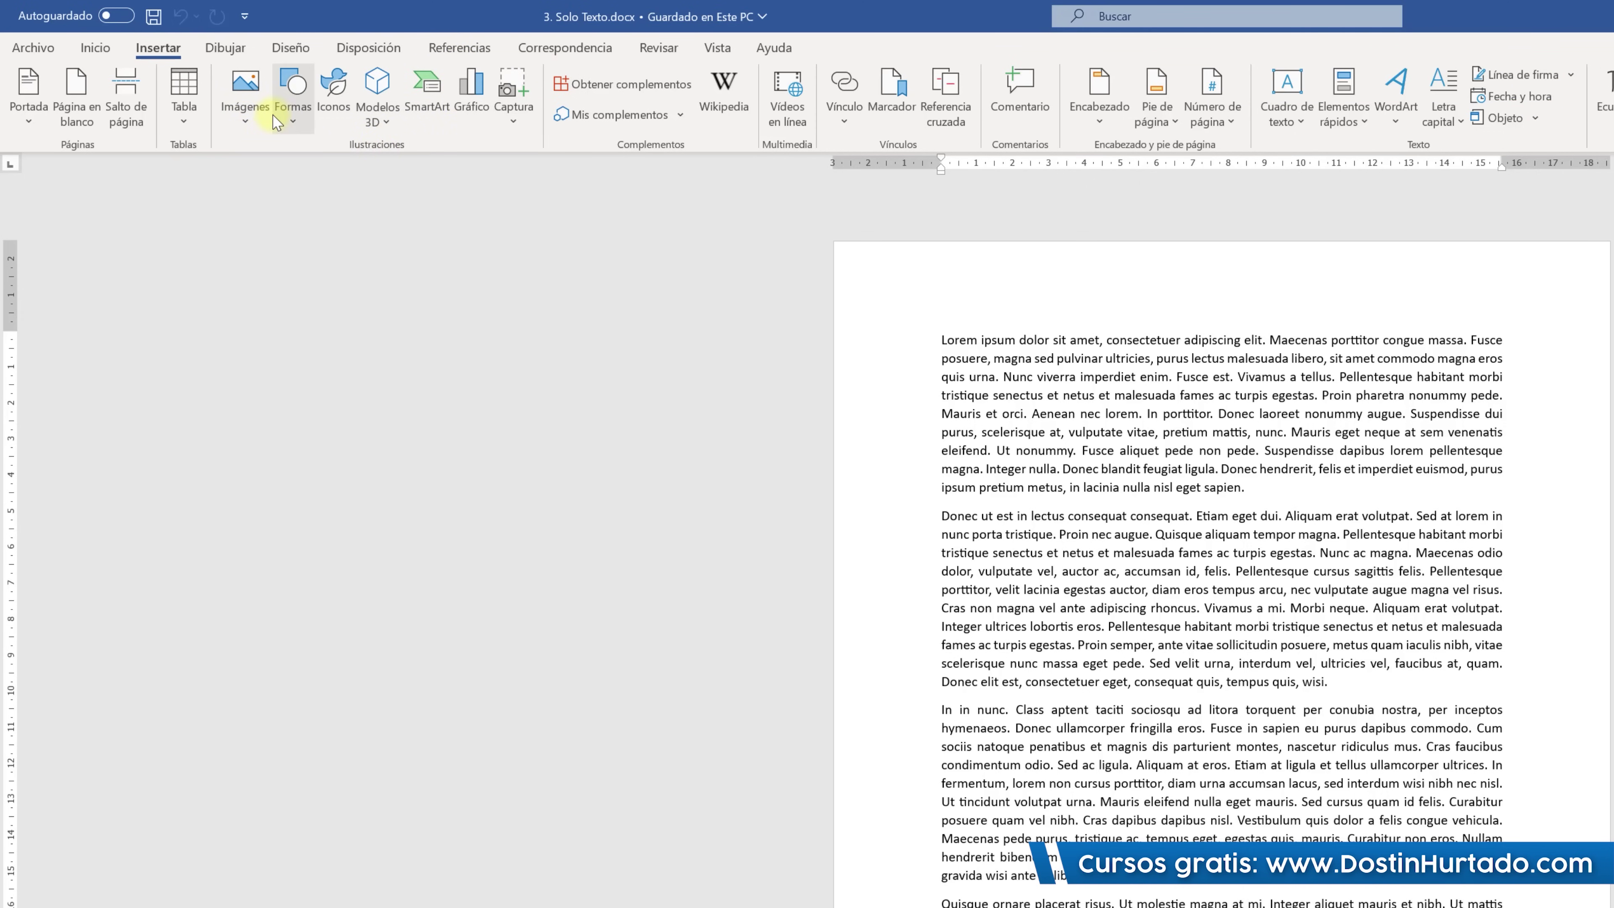
{"action": "left_click", "coordinate": [247, 124]}
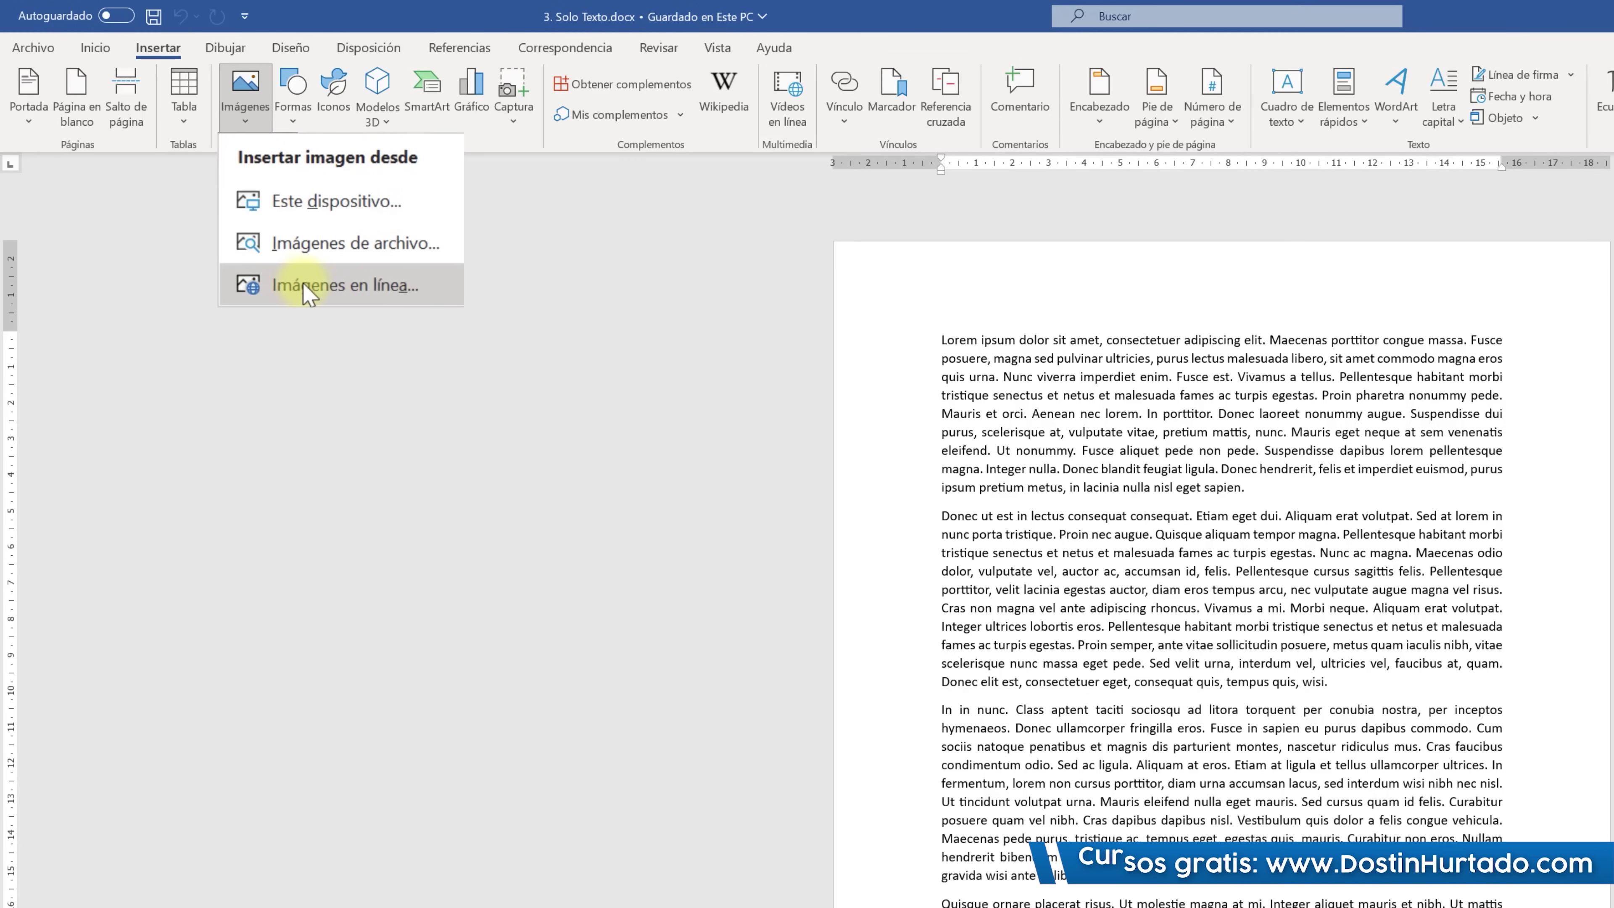
{"action": "left_click", "coordinate": [321, 287]}
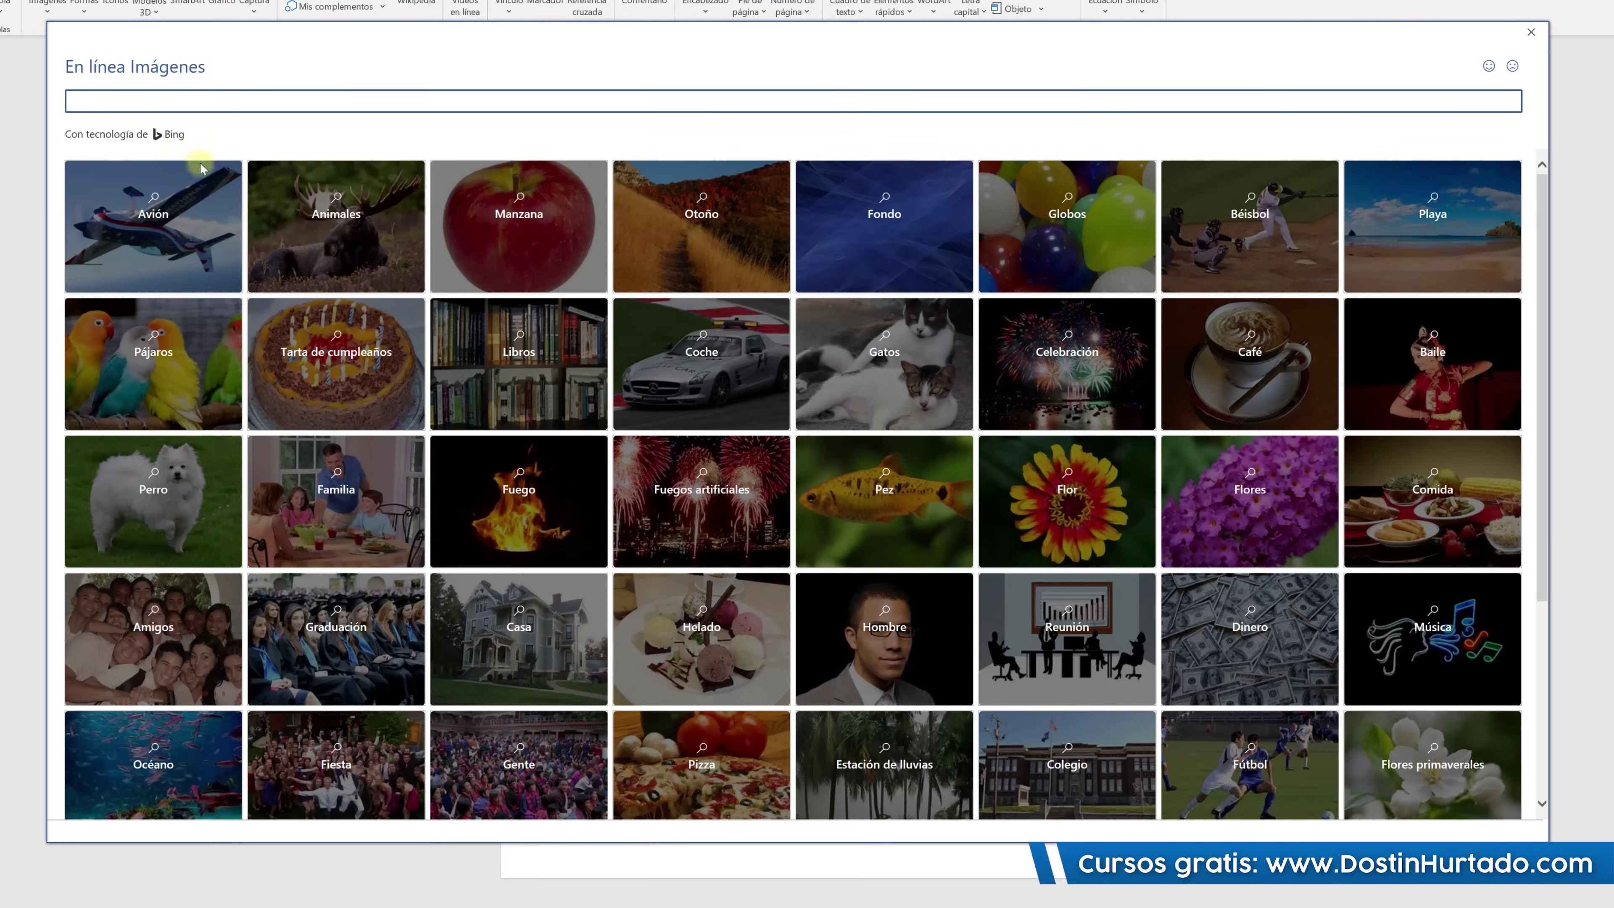
{"action": "left_click", "coordinate": [214, 220]}
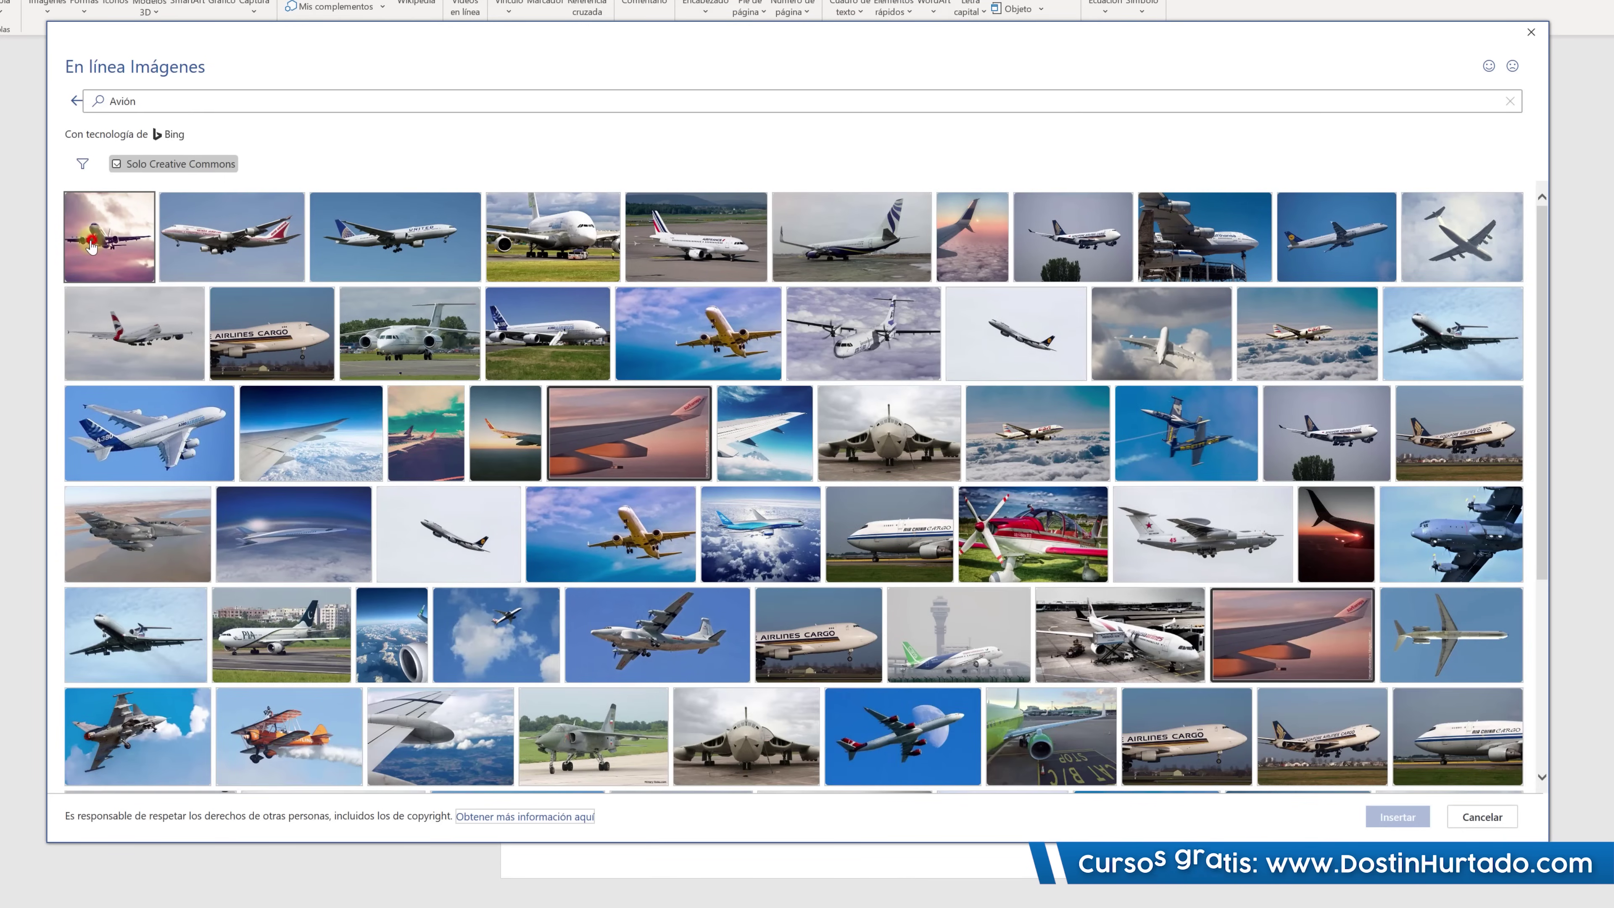
{"action": "left_click", "coordinate": [121, 253]}
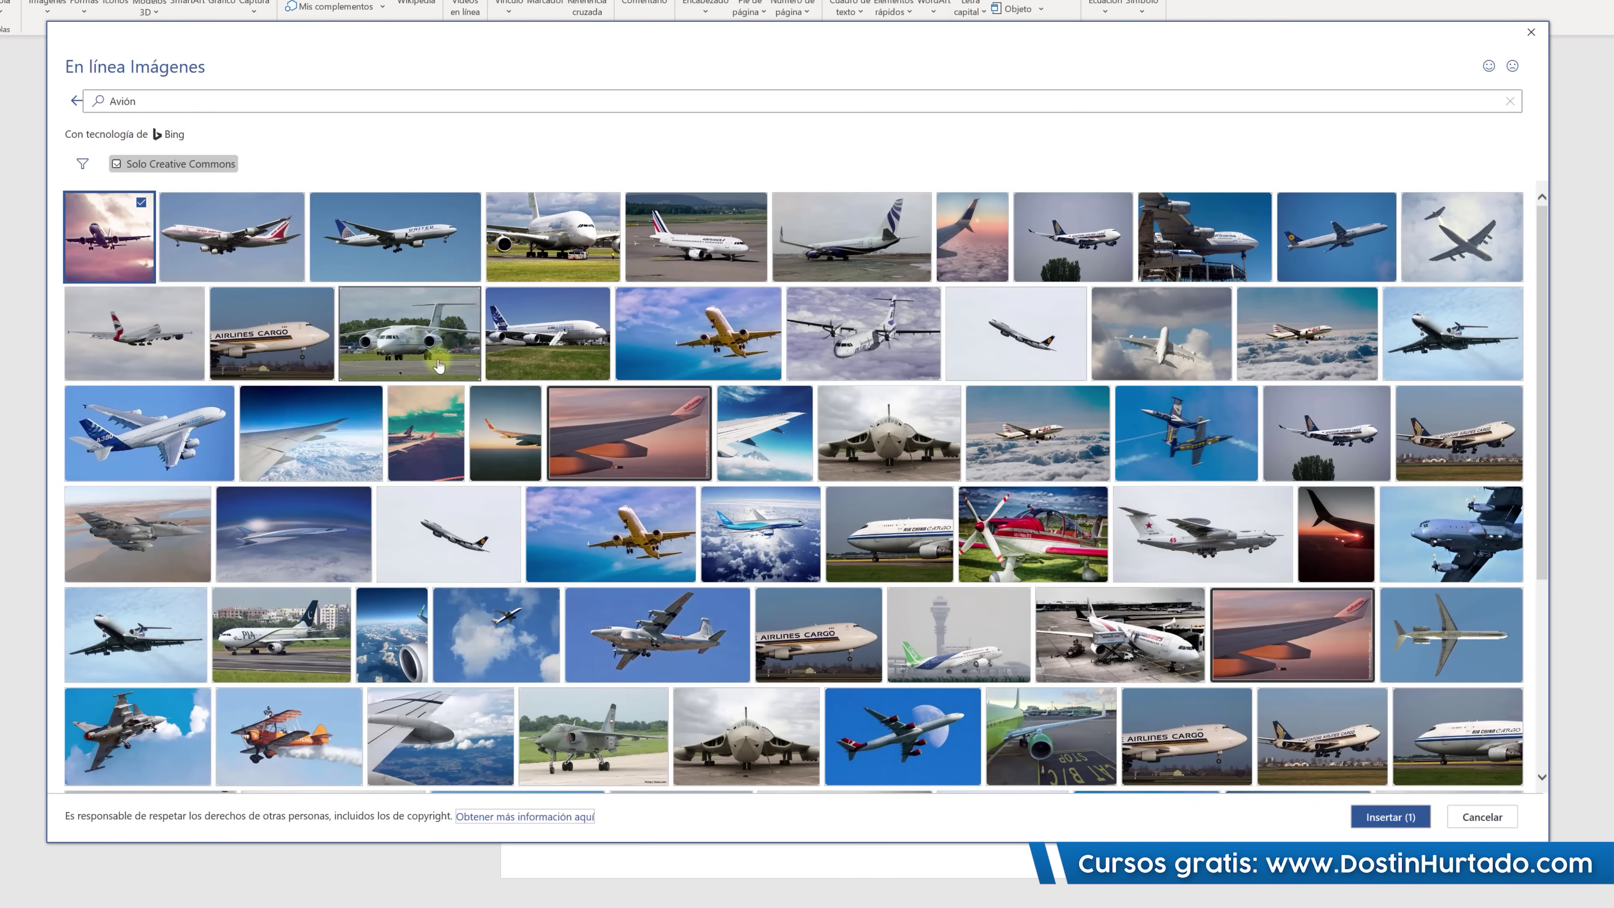
{"action": "left_click", "coordinate": [1381, 822]}
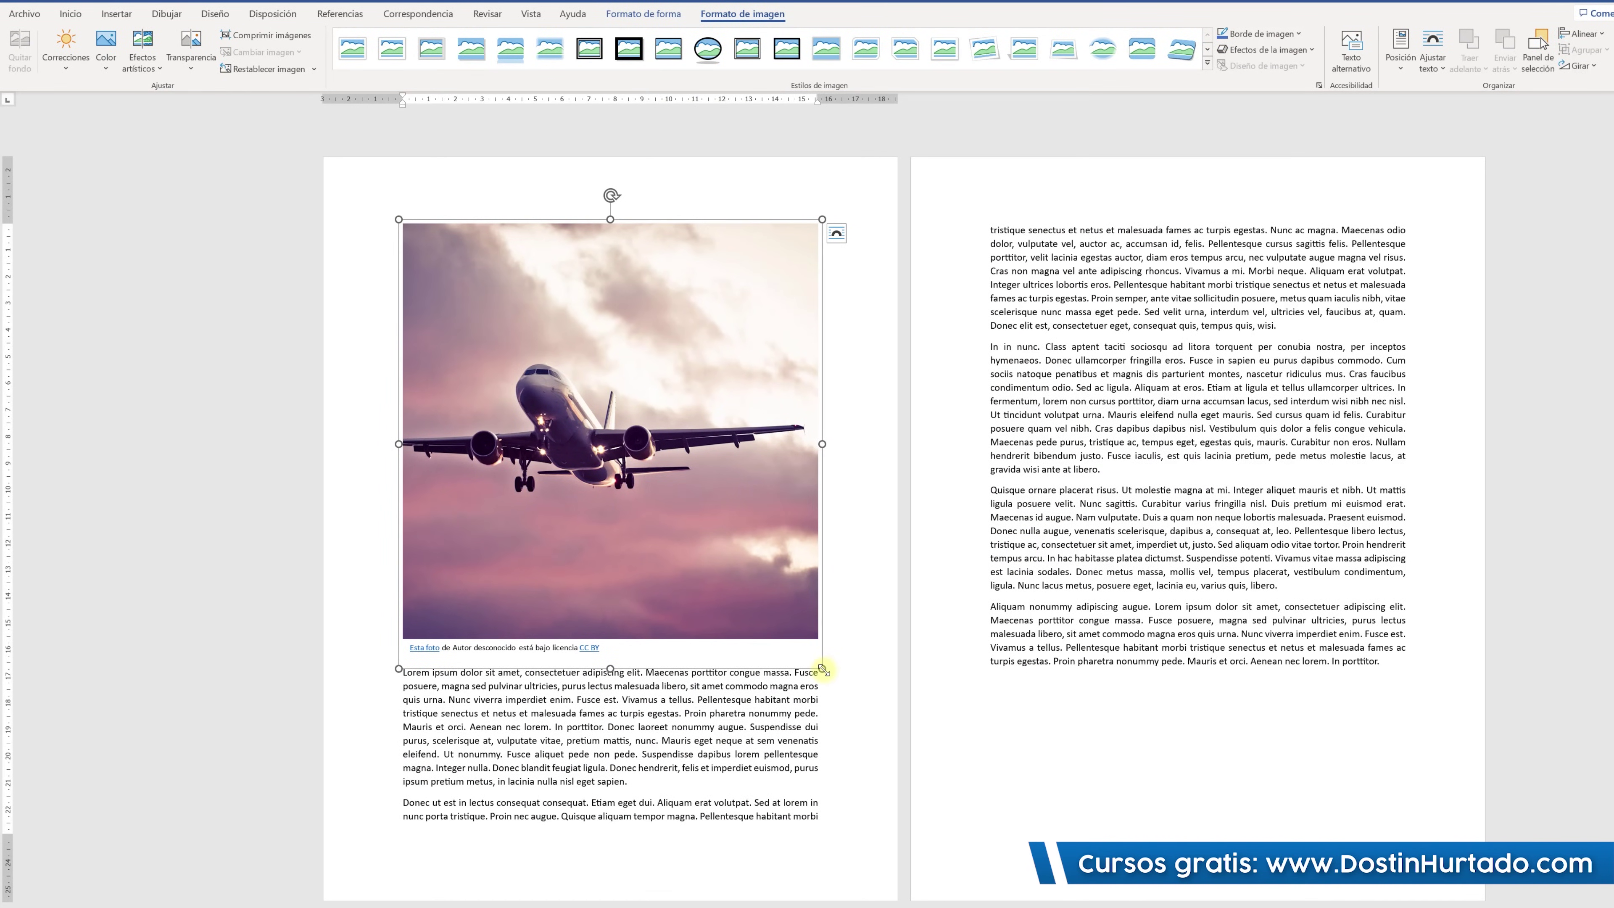
{"action": "mouse_move", "coordinate": [822, 669]}
{"action": "left_mouse_down"}
{"action": "mouse_move", "coordinate": [525, 351]}
{"action": "mouse_move", "coordinate": [551, 374]}
{"action": "left_mouse_up"}
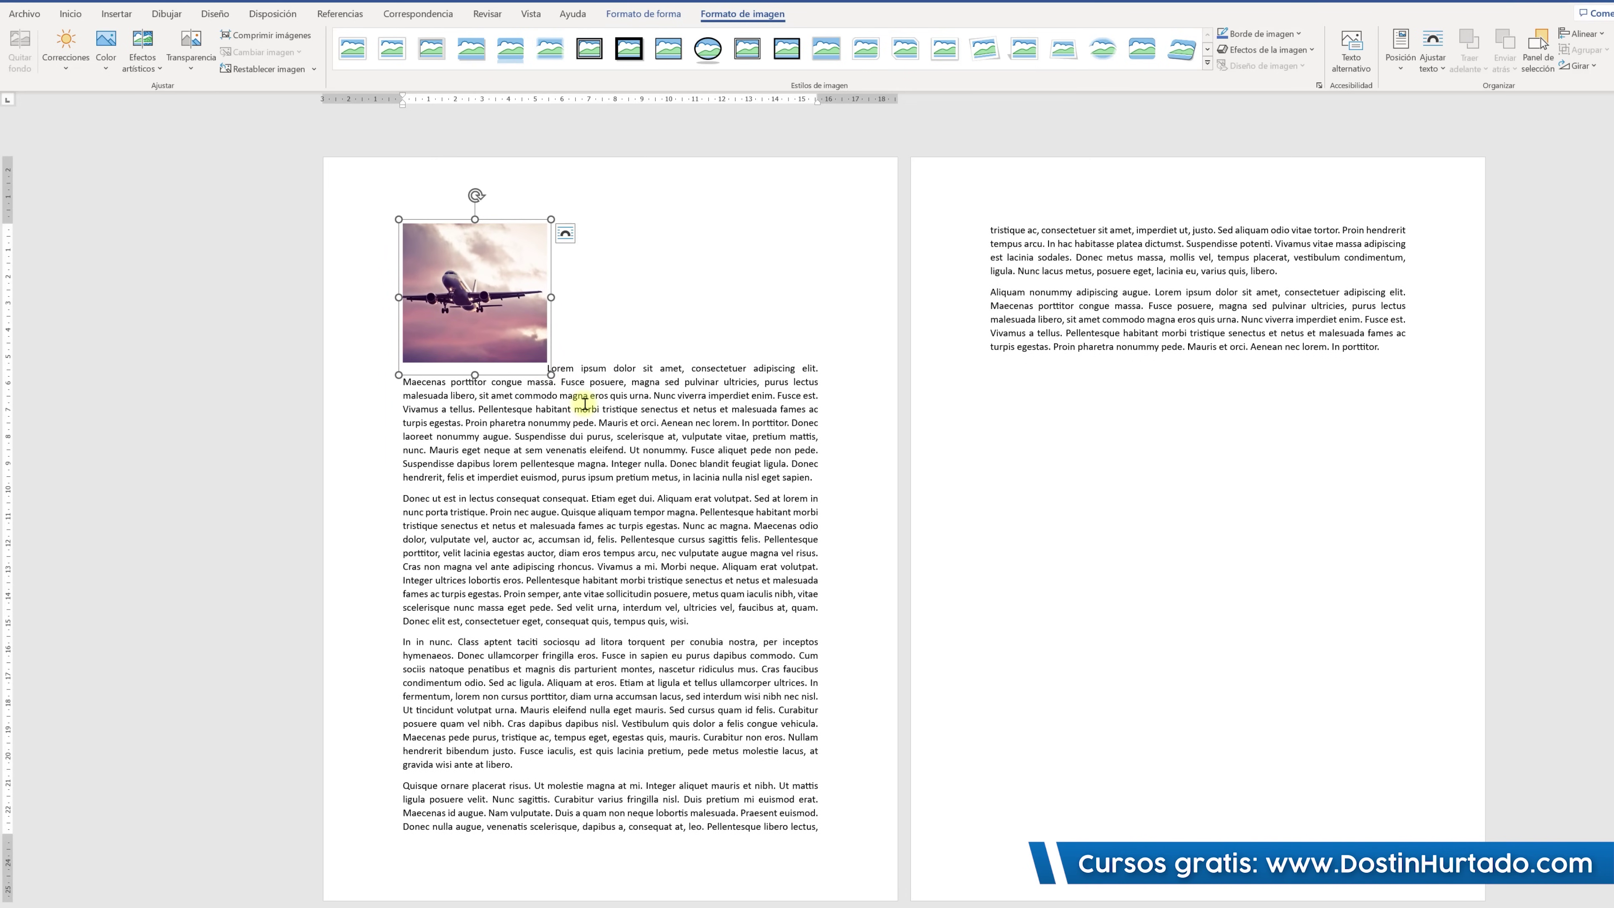
{"action": "left_click", "coordinate": [583, 404]}
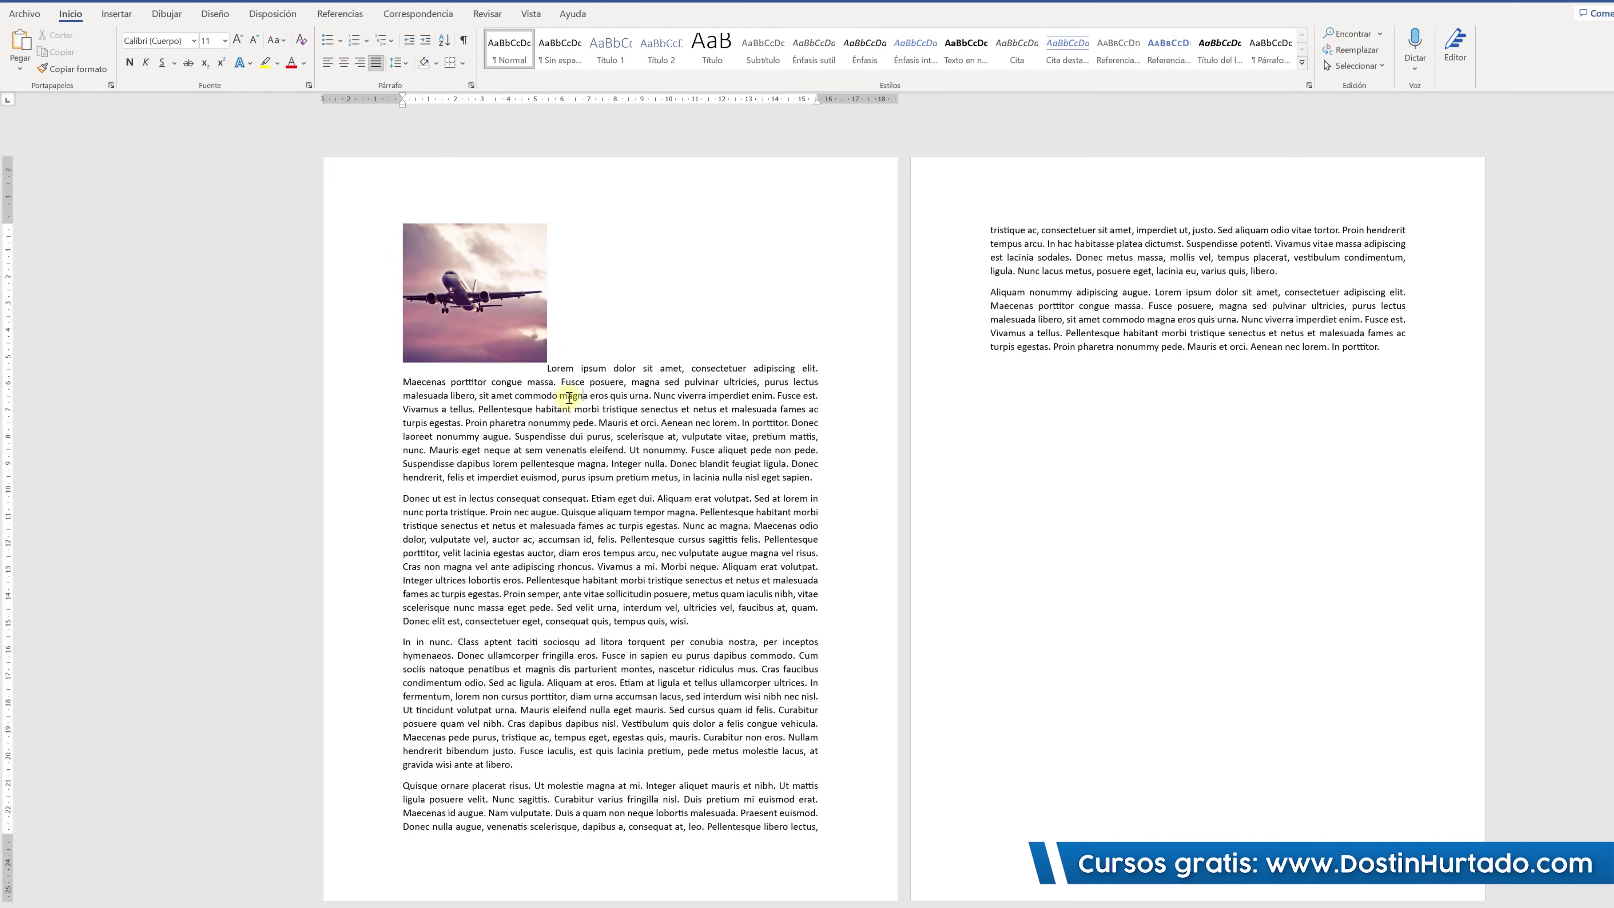
{"action": "left_click", "coordinate": [485, 289]}
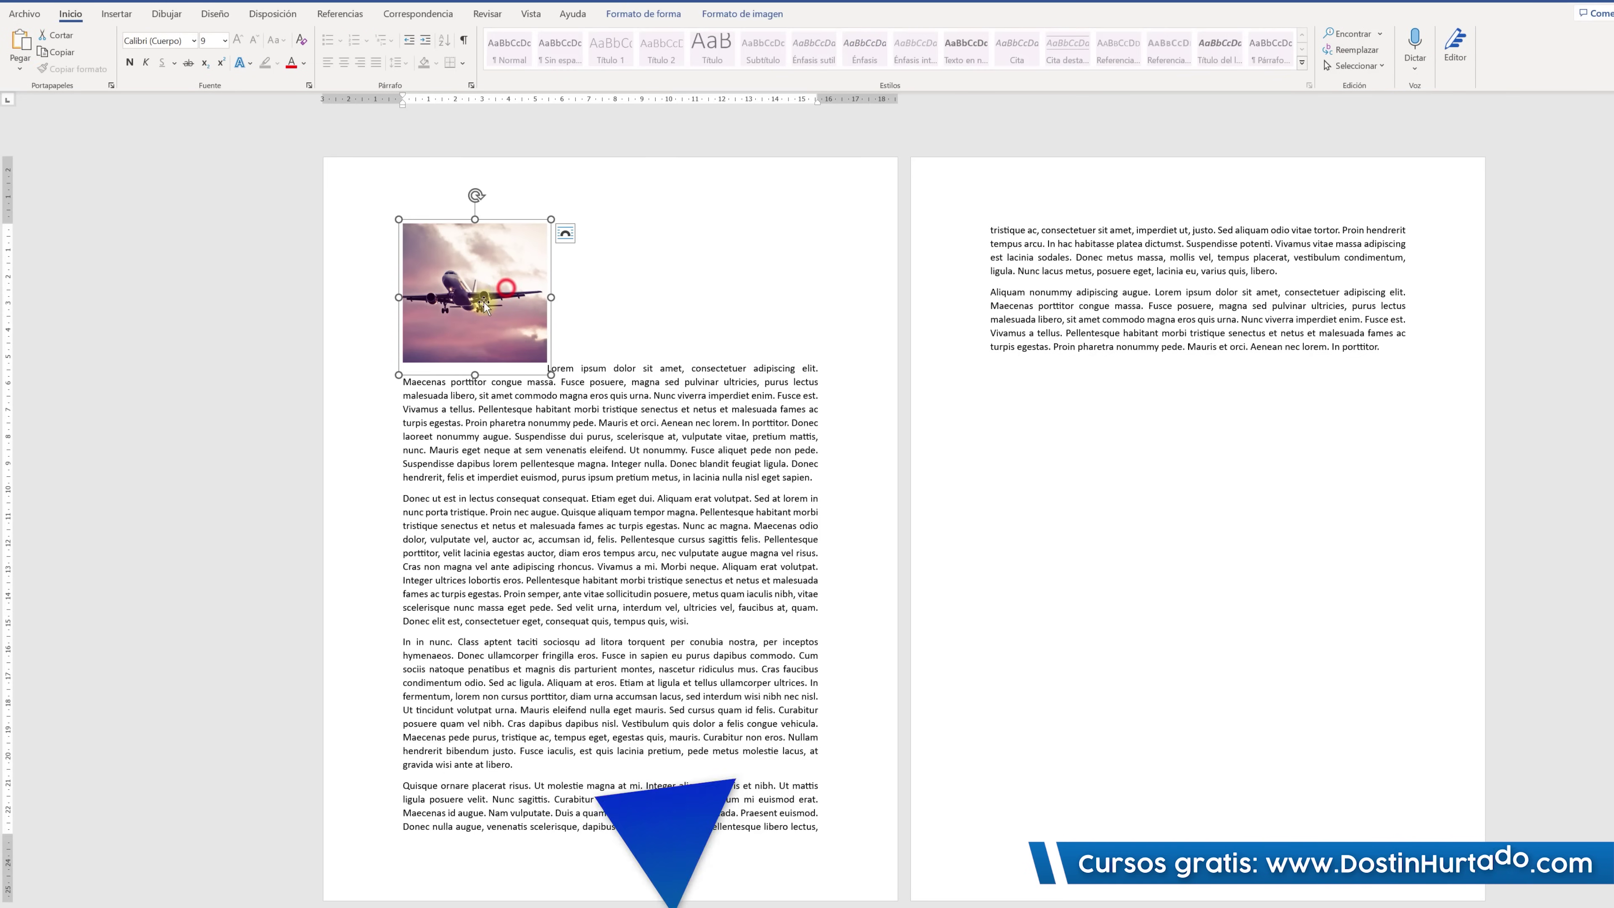
{"action": "left_click_drag", "start_coordinate": [484, 289], "coordinate": [638, 510]}
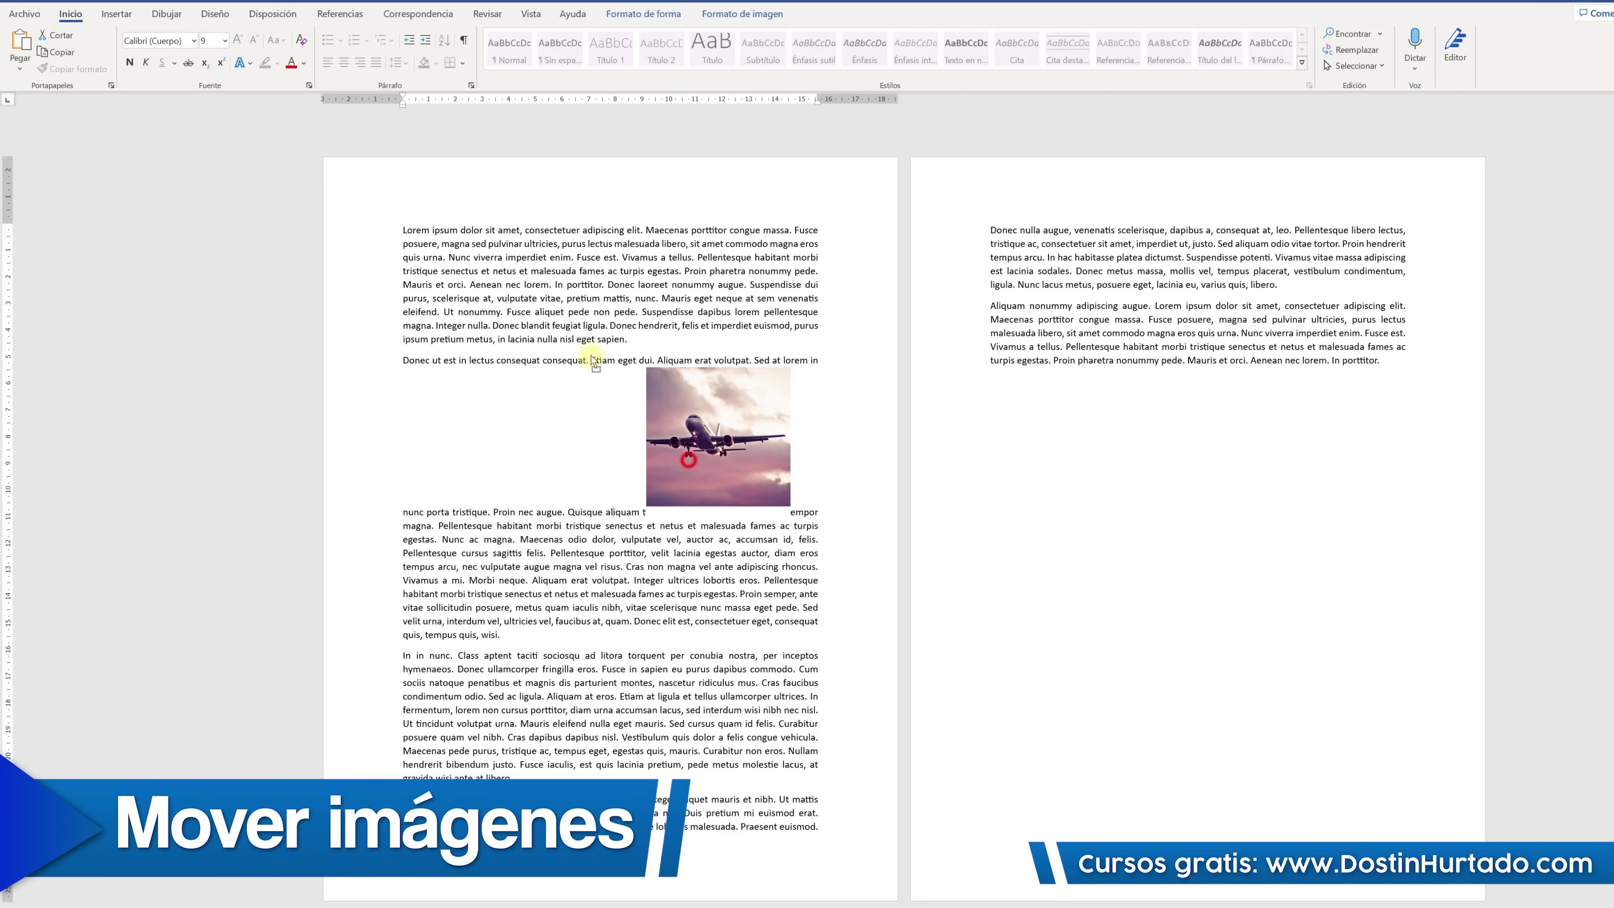
{"action": "left_click_drag", "start_coordinate": [724, 426], "coordinate": [618, 363]}
{"action": "left_click_drag", "start_coordinate": [1073, 337], "coordinate": [1203, 320]}
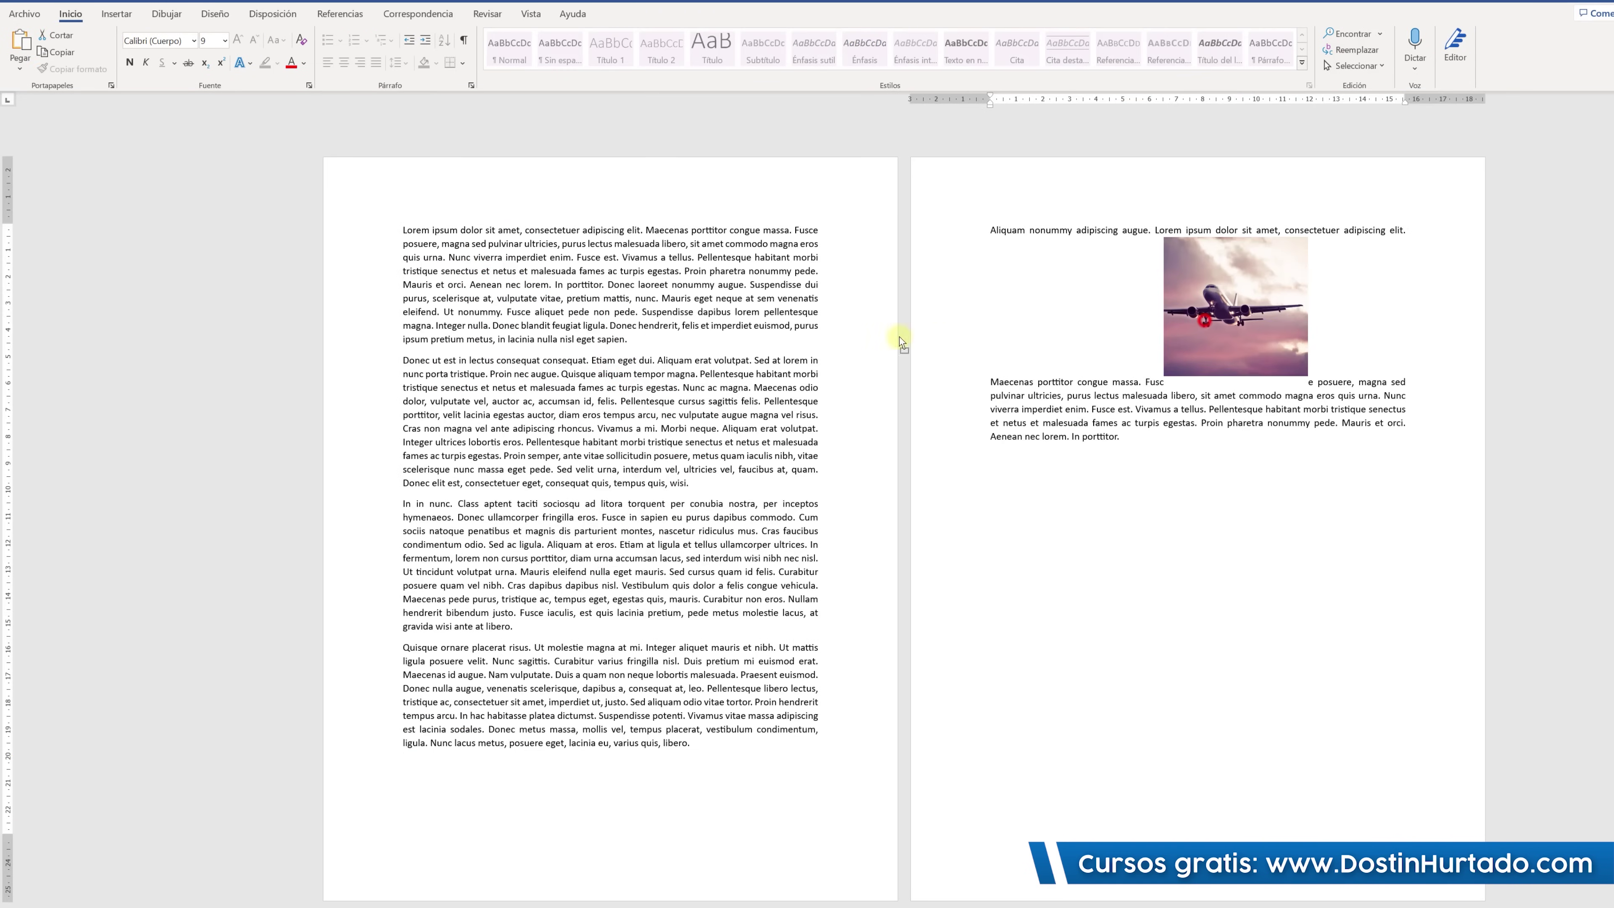
{"action": "left_click_drag", "start_coordinate": [372, 244], "coordinate": [385, 229]}
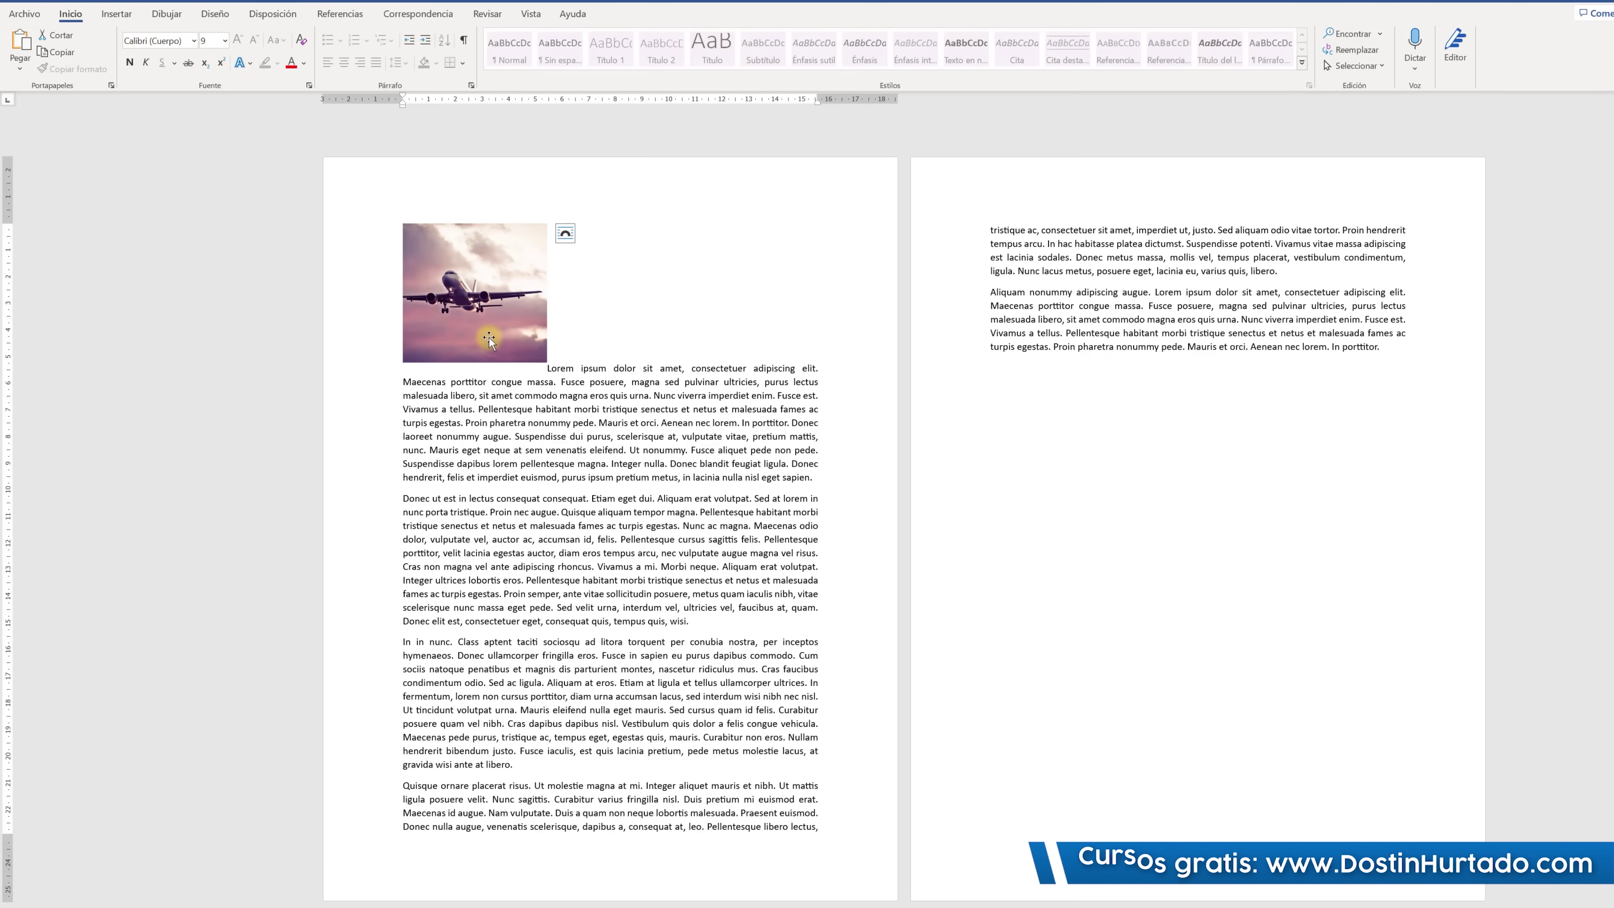
{"action": "left_click", "coordinate": [499, 313]}
{"action": "left_click", "coordinate": [117, 13]}
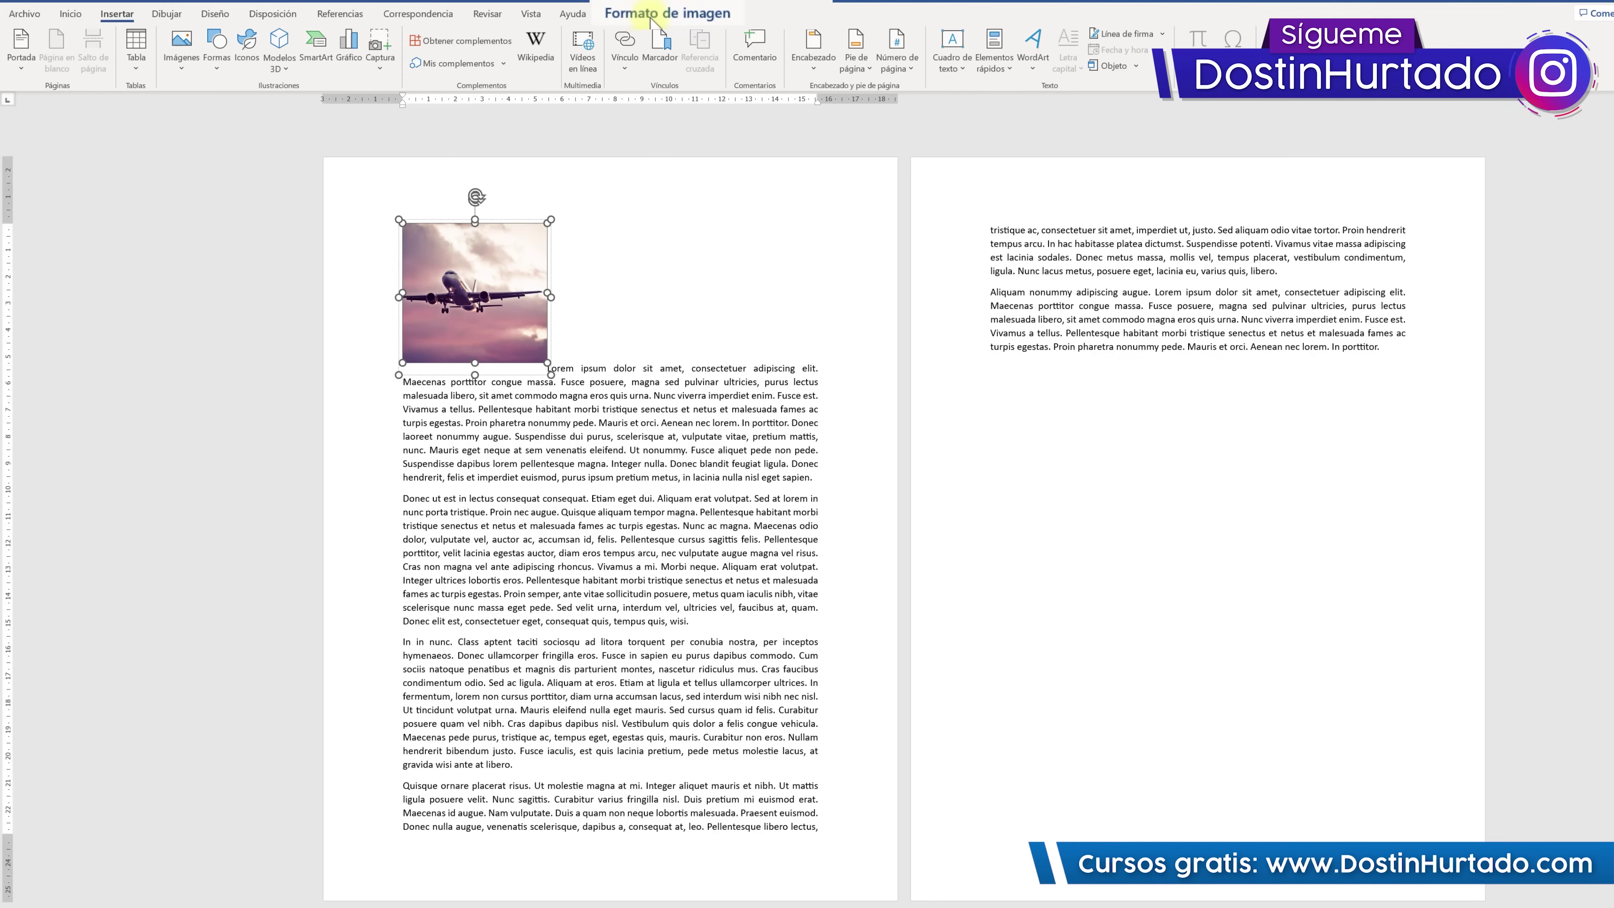
Check the text wrapping options and drag the airplane photo larger to span the text width.
{"action": "left_click", "coordinate": [650, 17]}
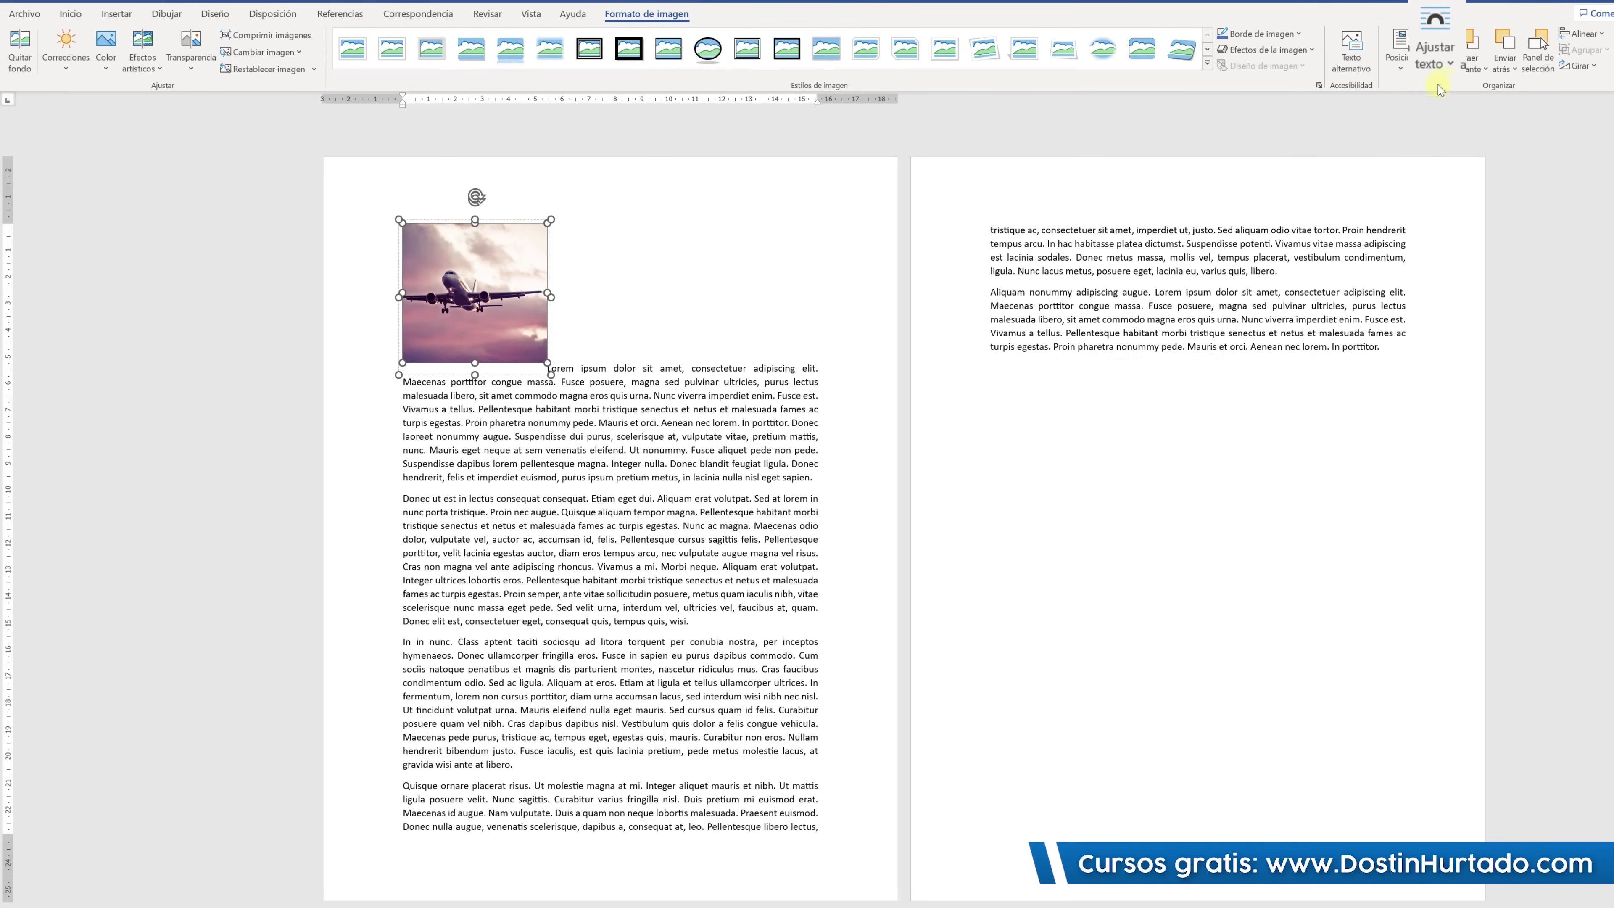
{"action": "left_click", "coordinate": [1438, 60]}
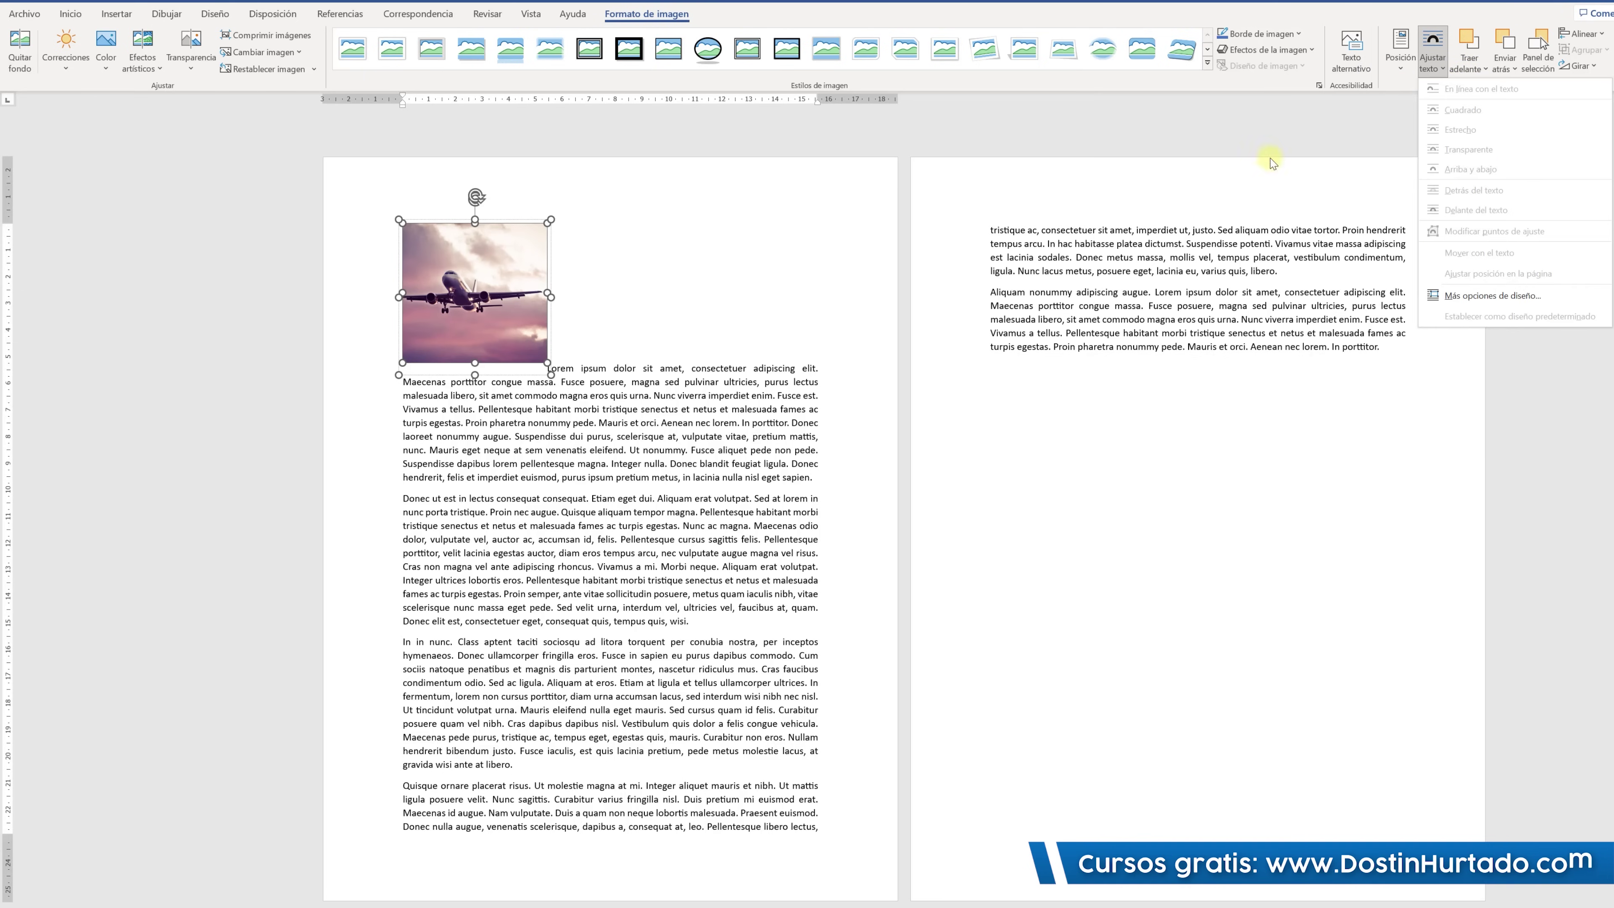
{"action": "left_click_drag", "start_coordinate": [550, 375], "coordinate": [776, 555]}
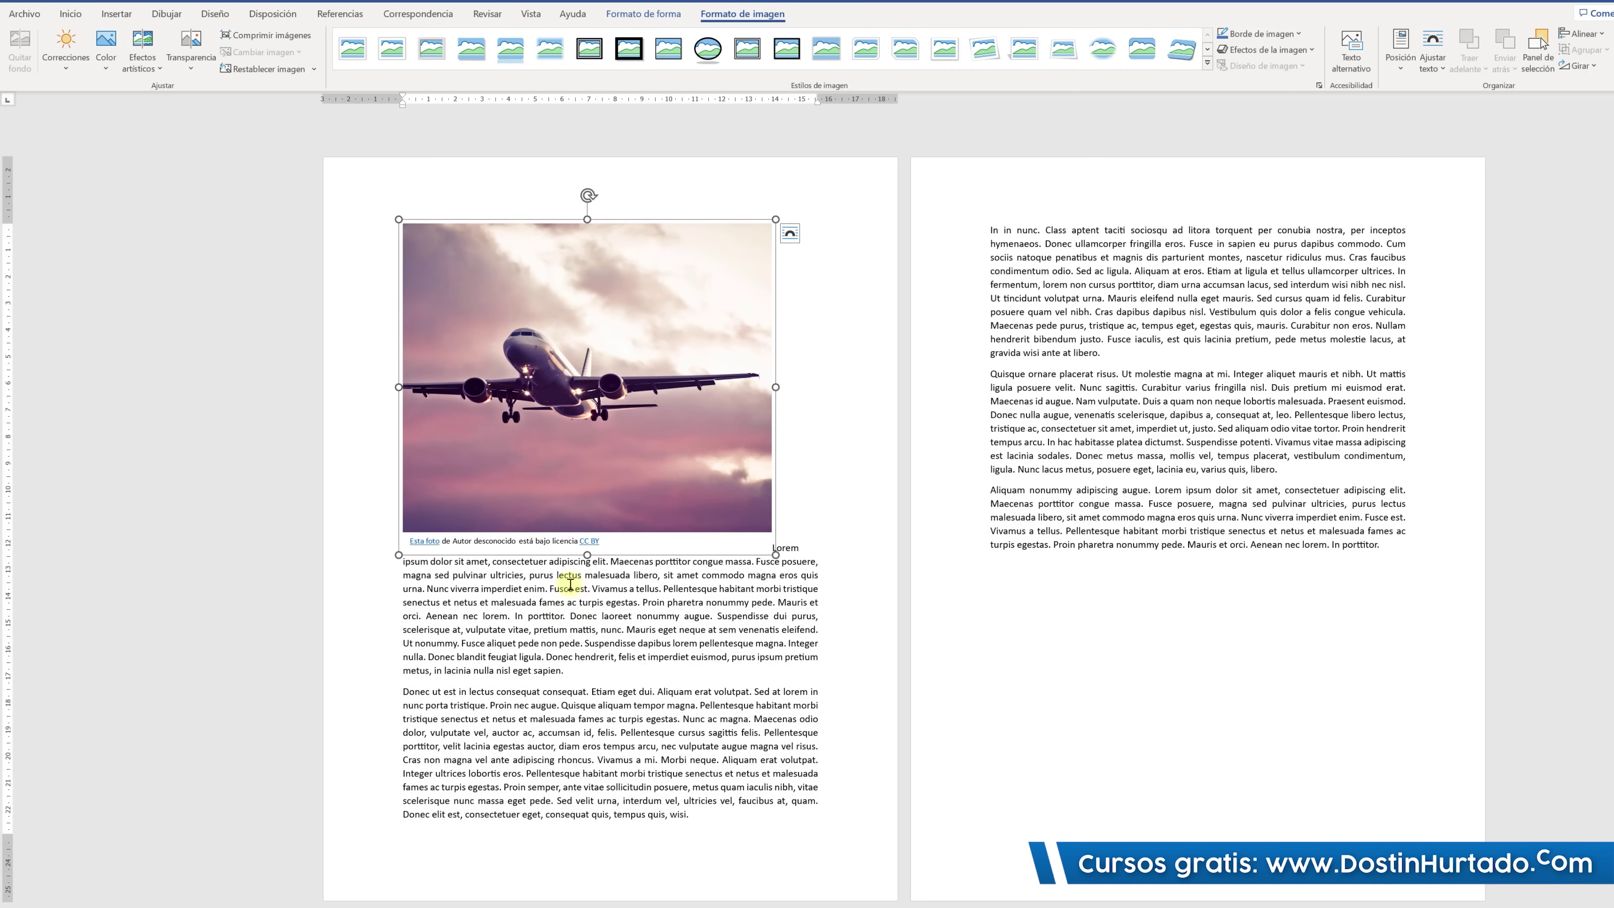
Delete the photo's CC BY credit caption and shrink the airplane picture again.
{"action": "left_click_drag", "start_coordinate": [486, 548], "coordinate": [332, 547]}
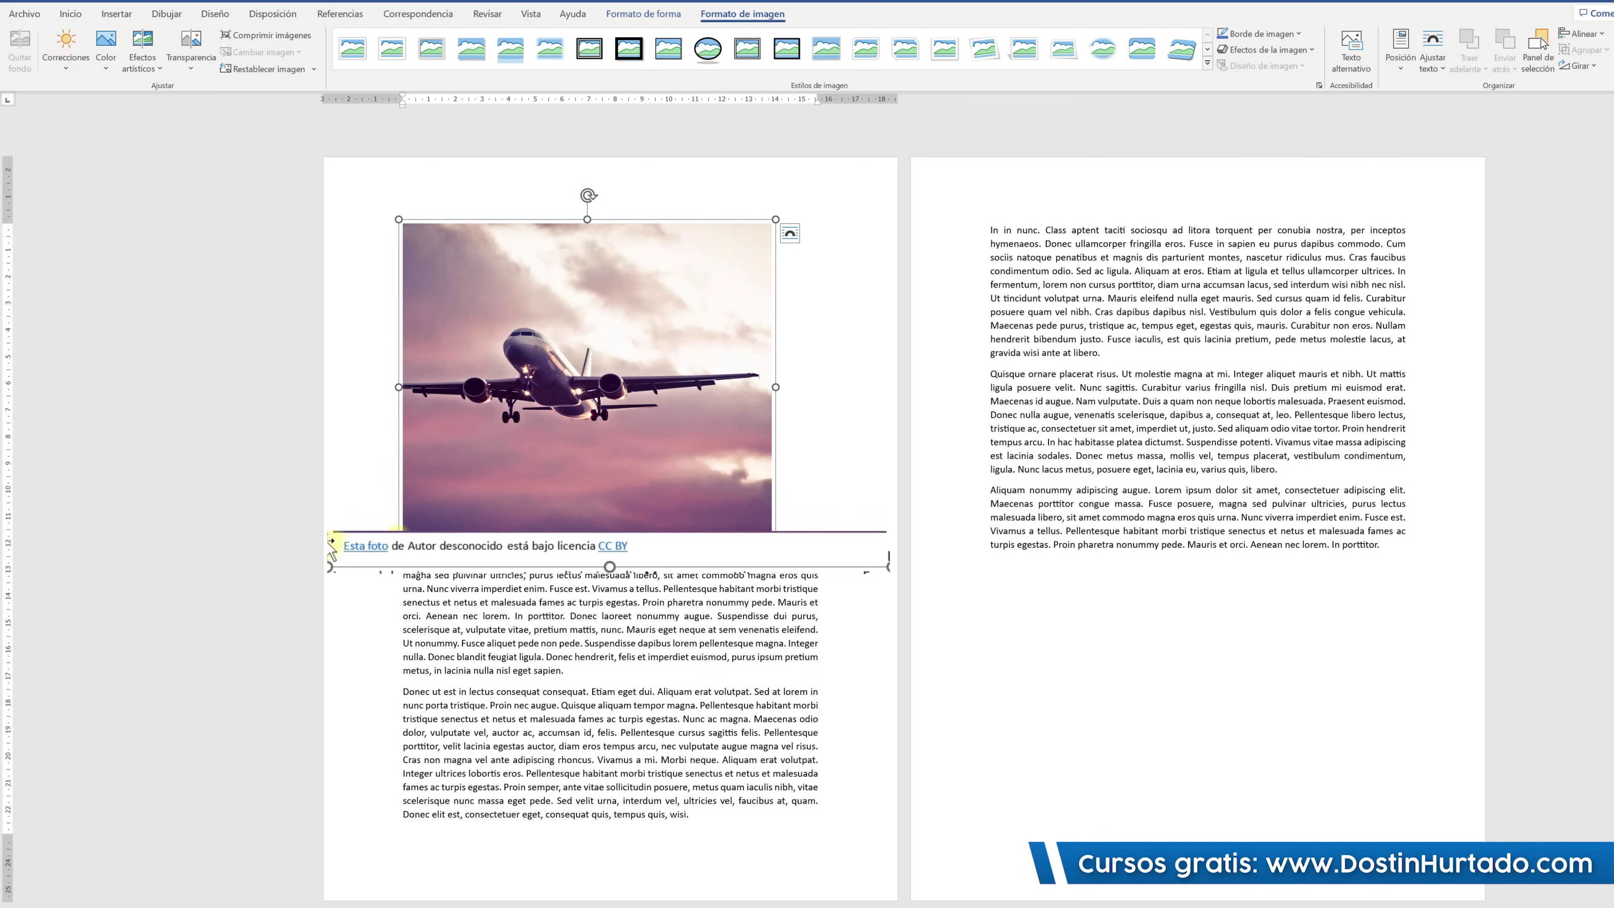
{"action": "left_click", "coordinate": [416, 543]}
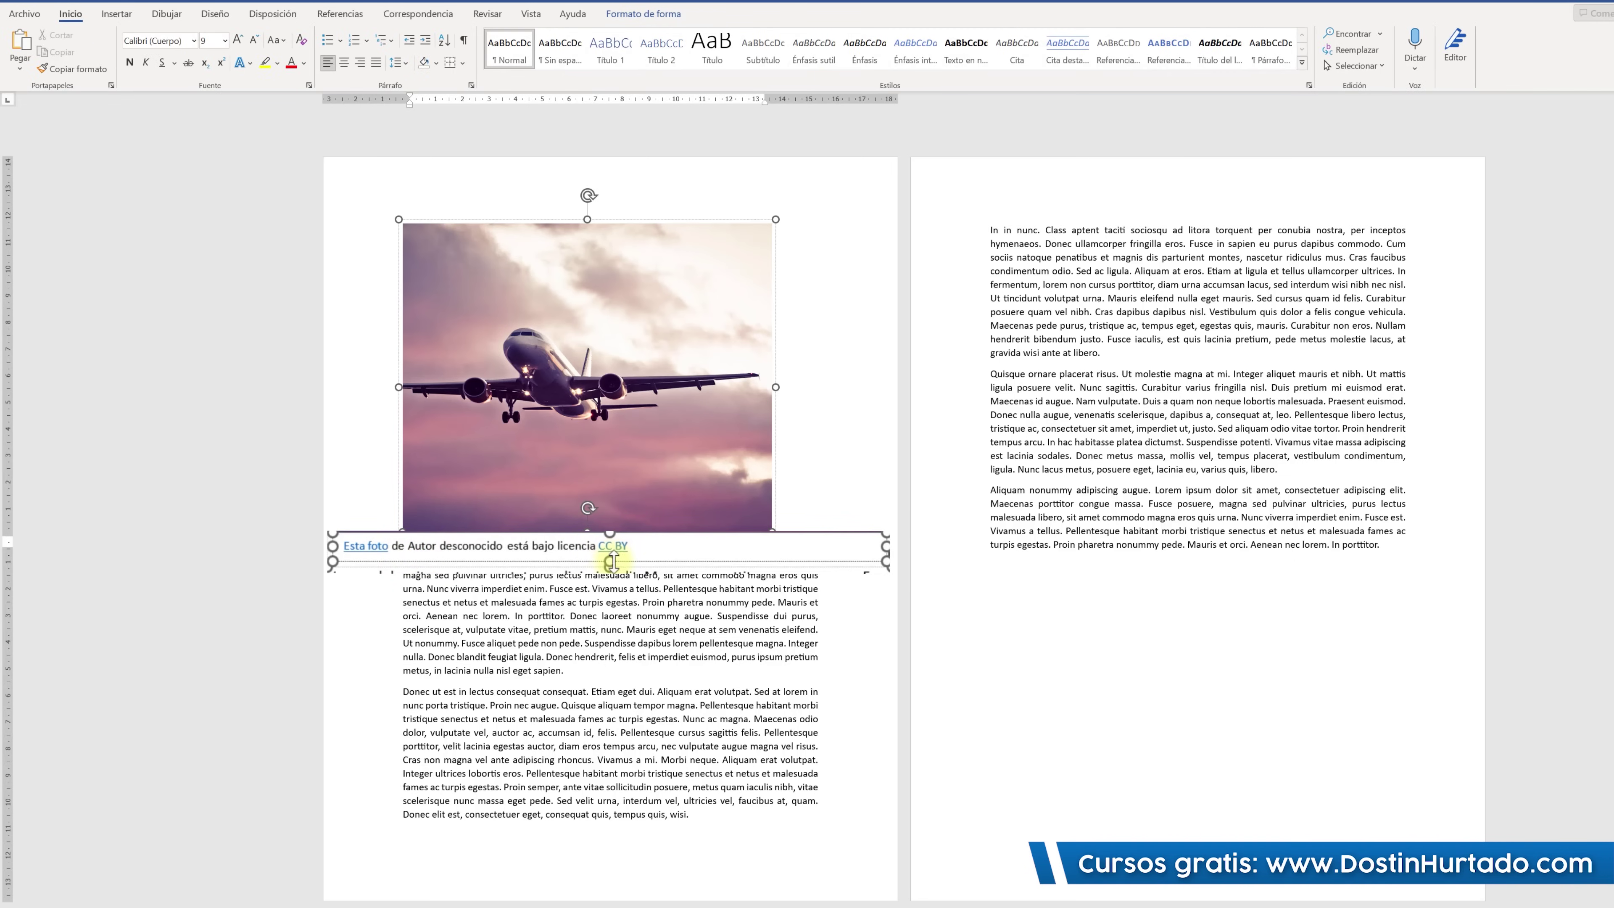
{"action": "left_click", "coordinate": [436, 560]}
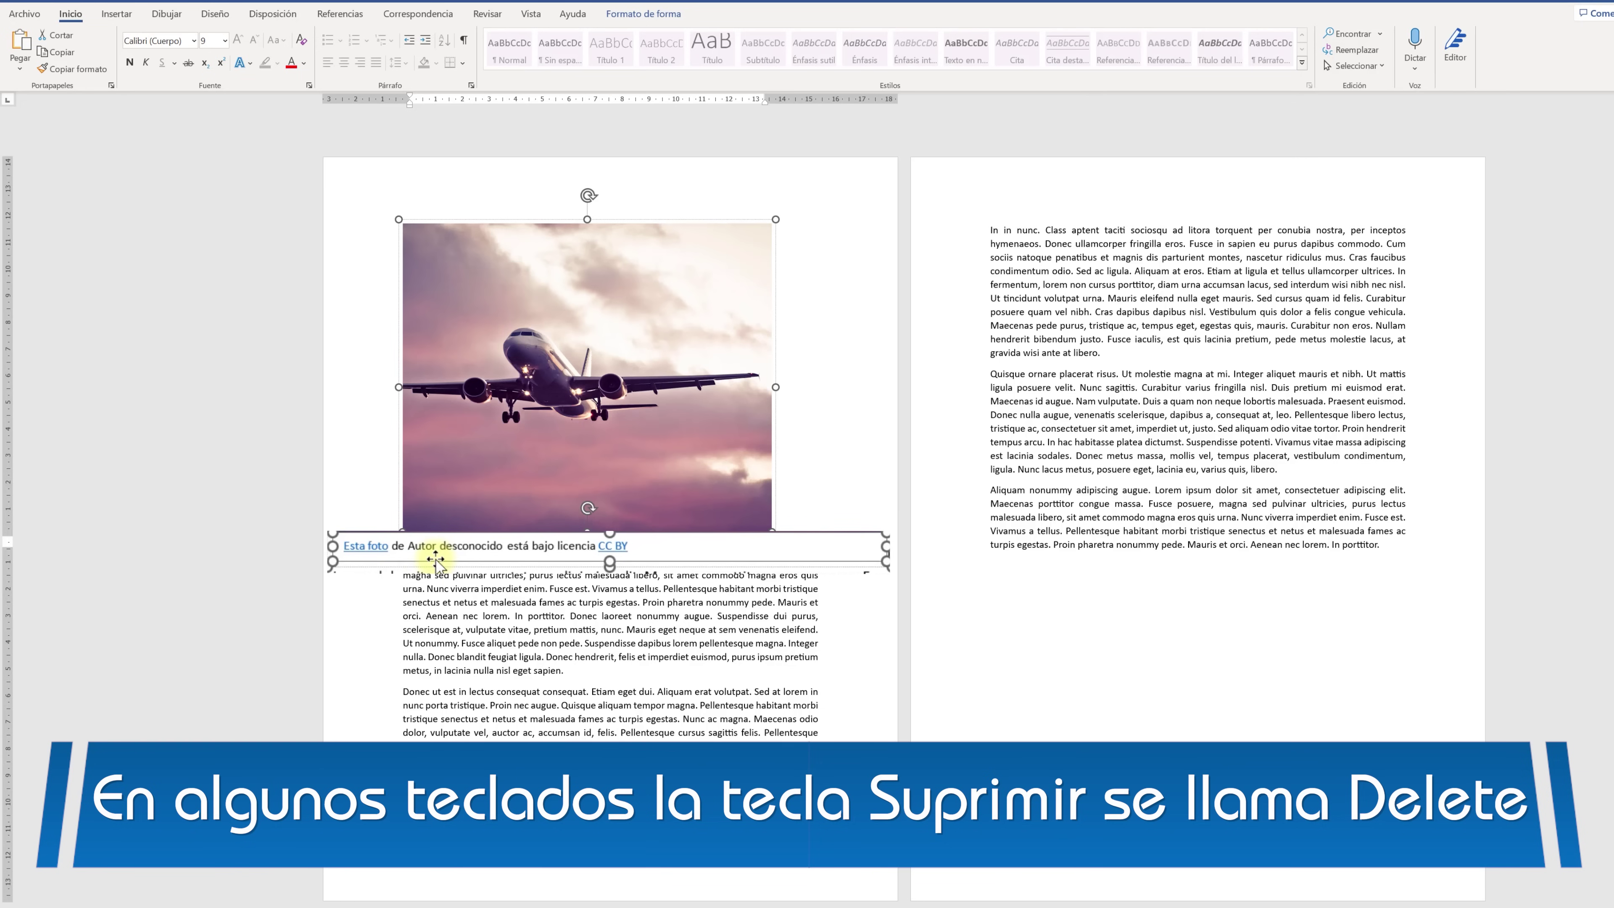
{"action": "key", "text": "Delete"}
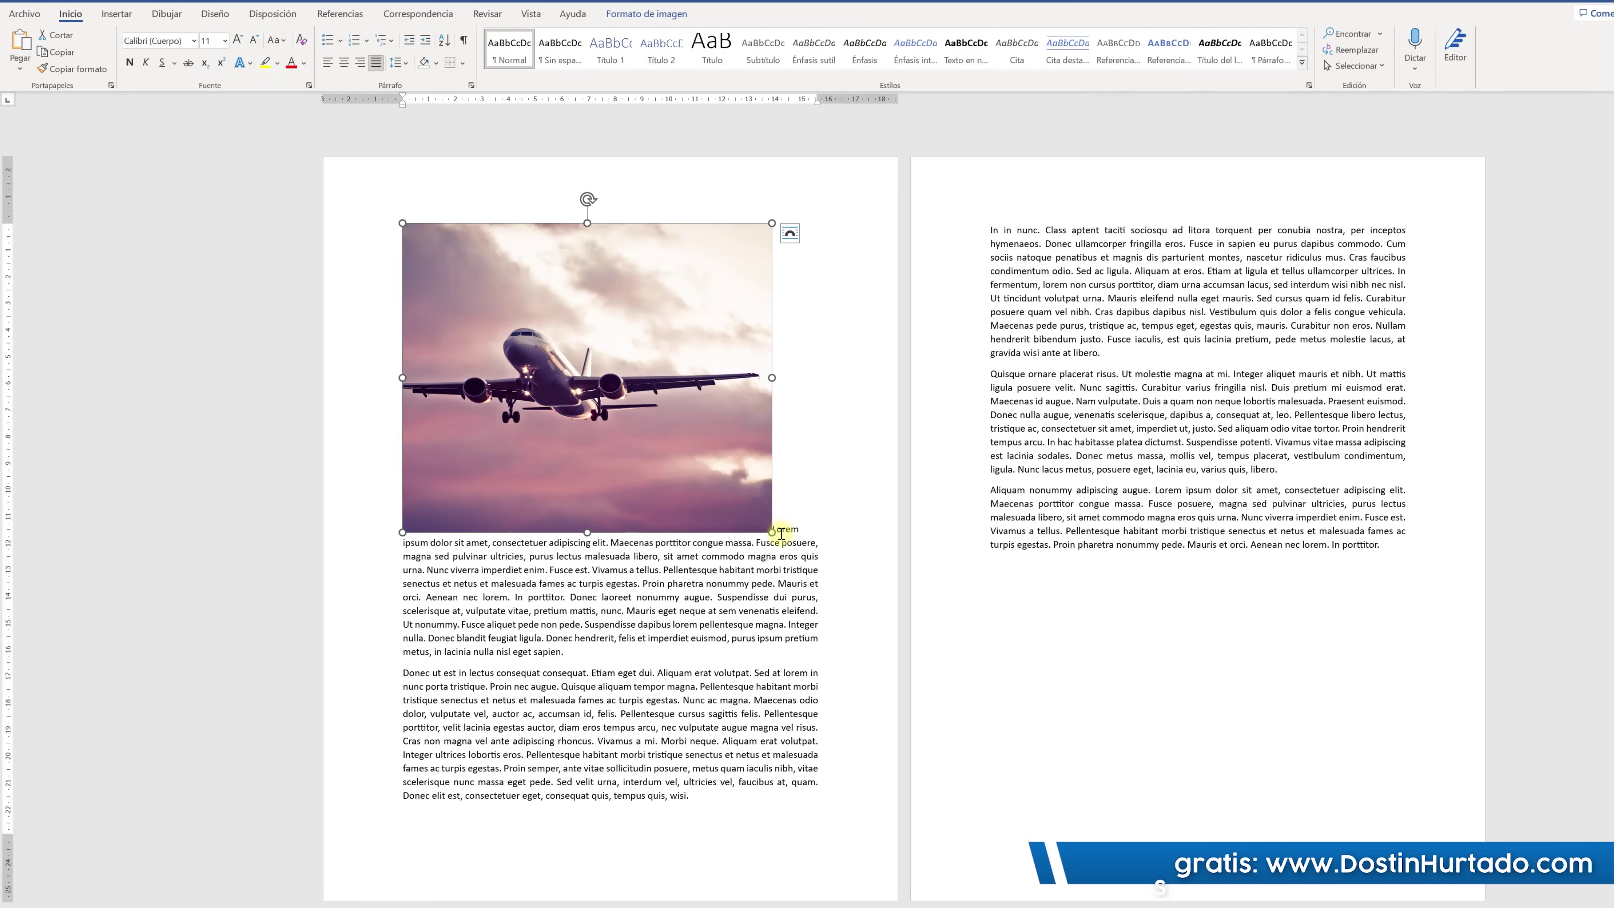
{"action": "left_click_drag", "start_coordinate": [772, 532], "coordinate": [567, 385]}
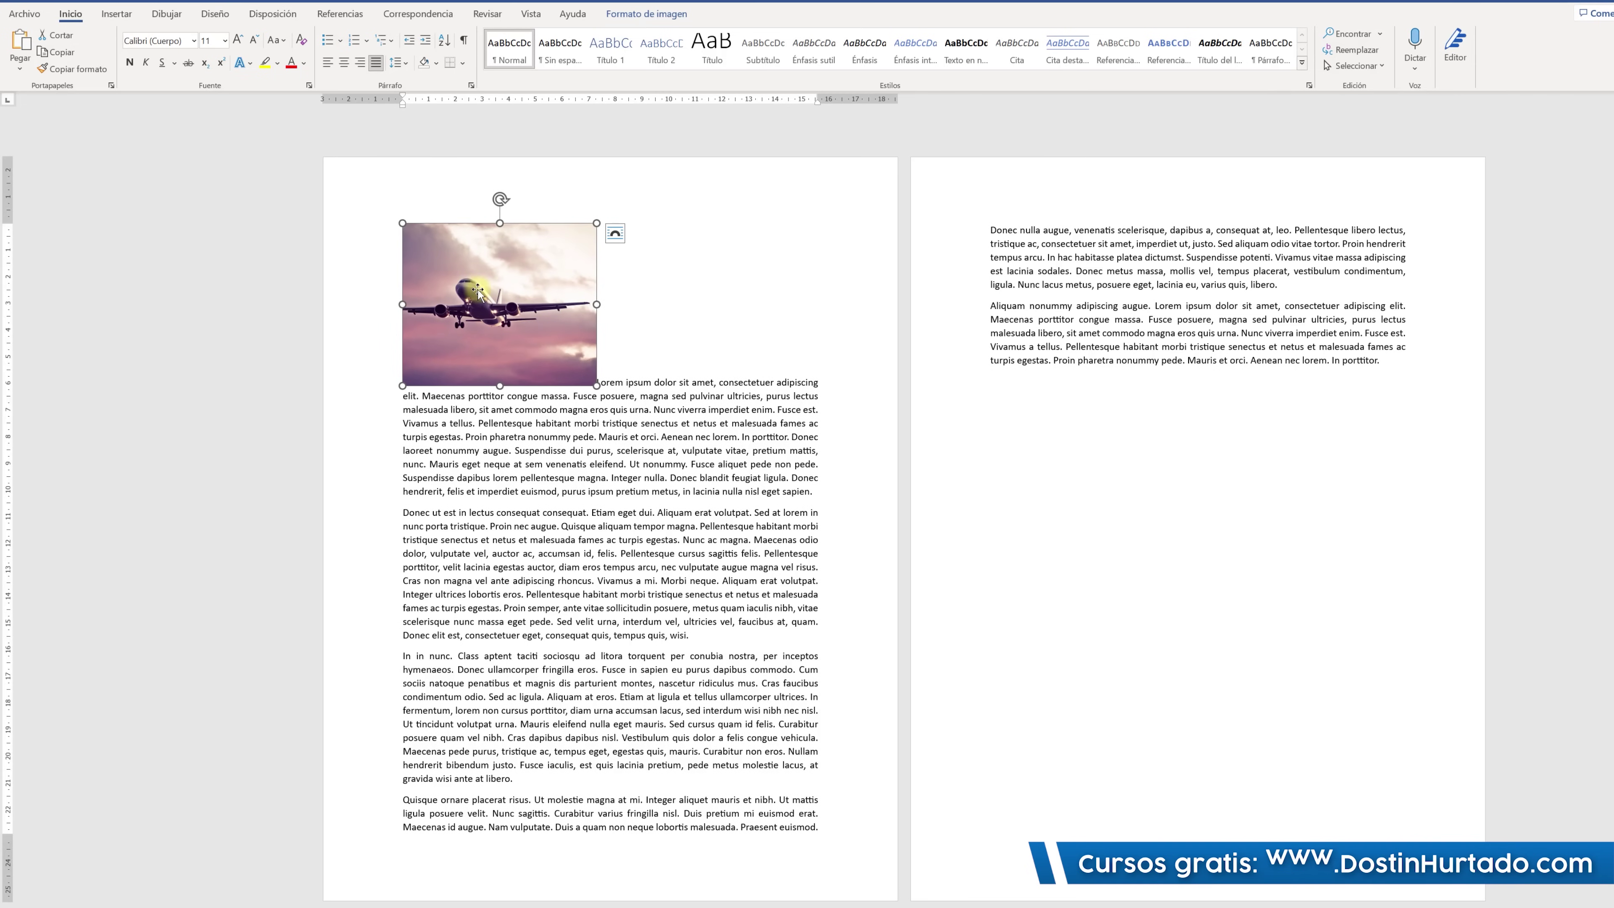
Set the airplane photo to Square wrapping so the first paragraph flows along its right side.
{"action": "left_click", "coordinate": [677, 9]}
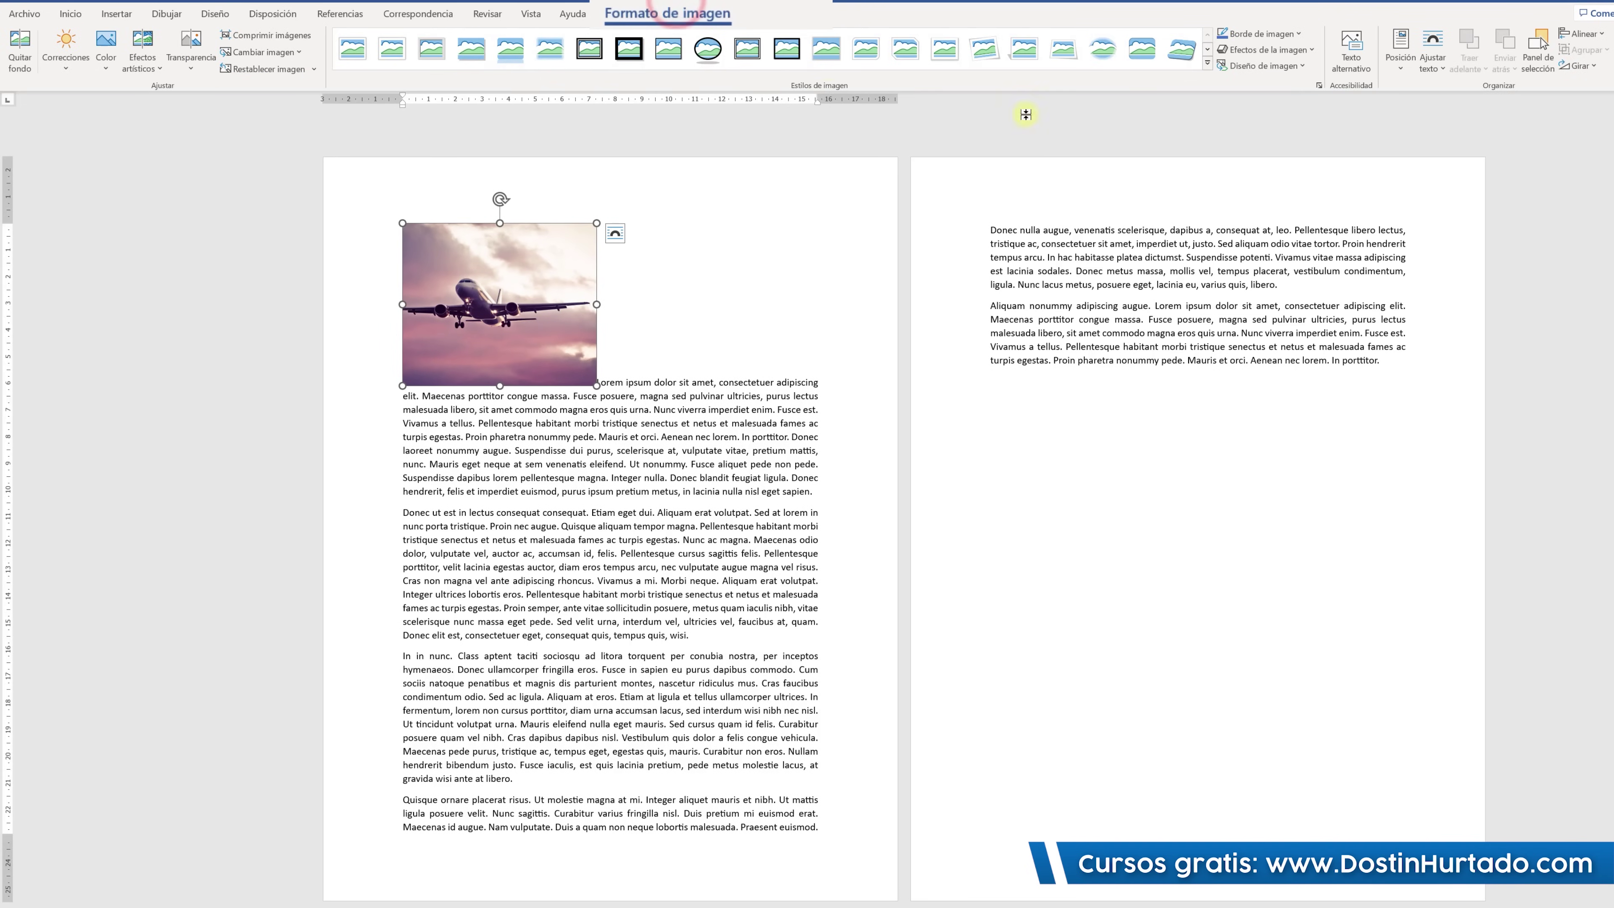
{"action": "left_click", "coordinate": [1433, 51]}
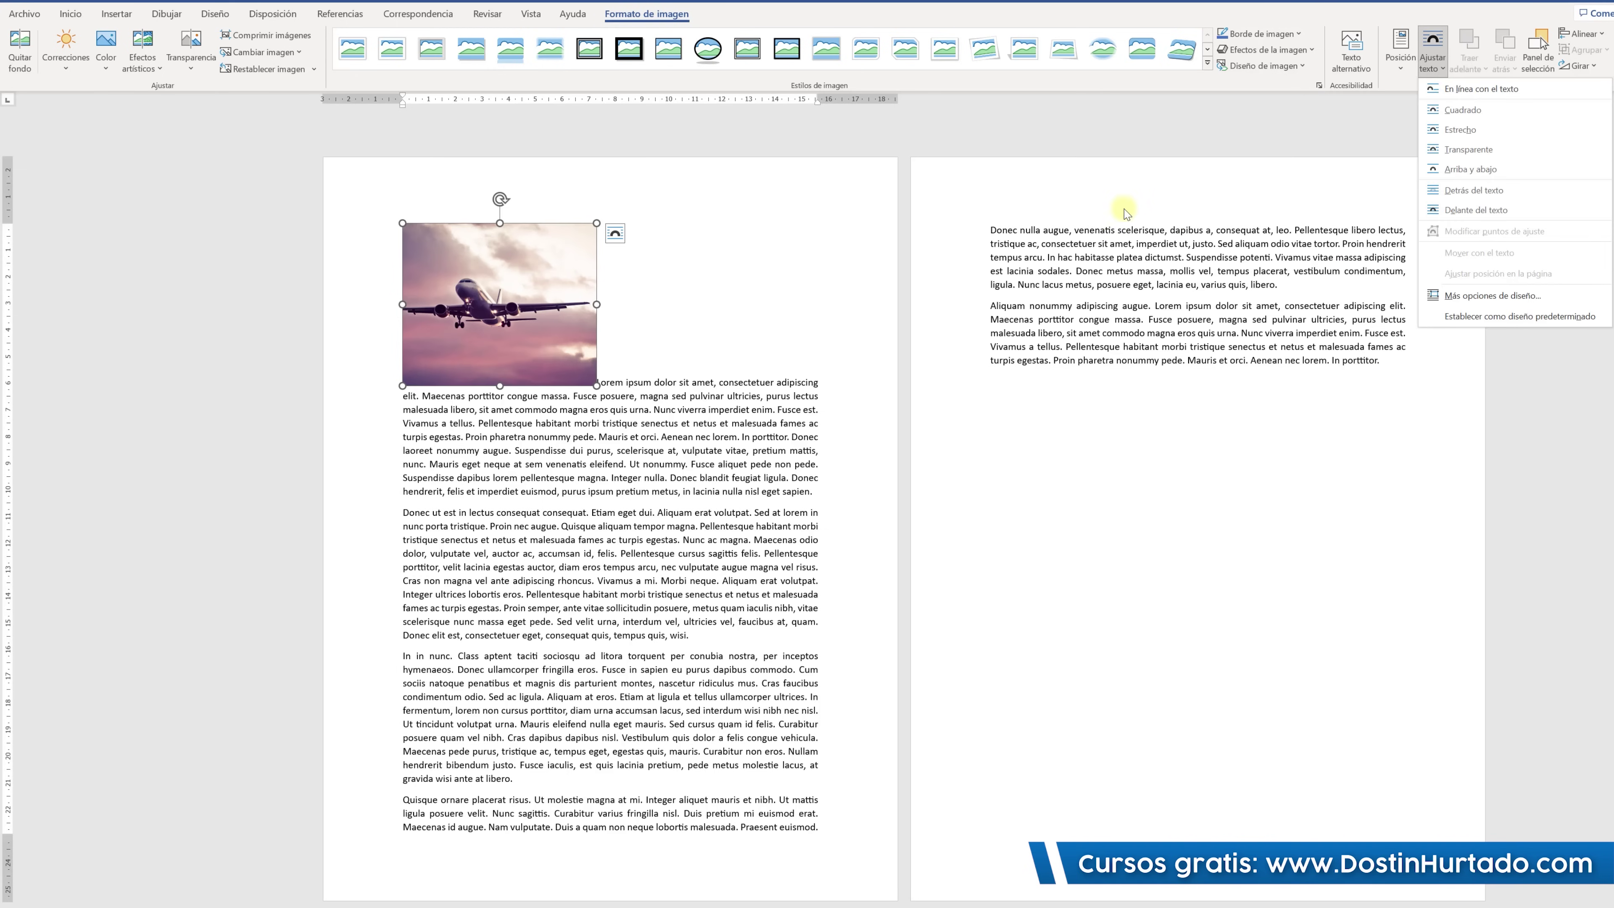
{"action": "left_click", "coordinate": [522, 259]}
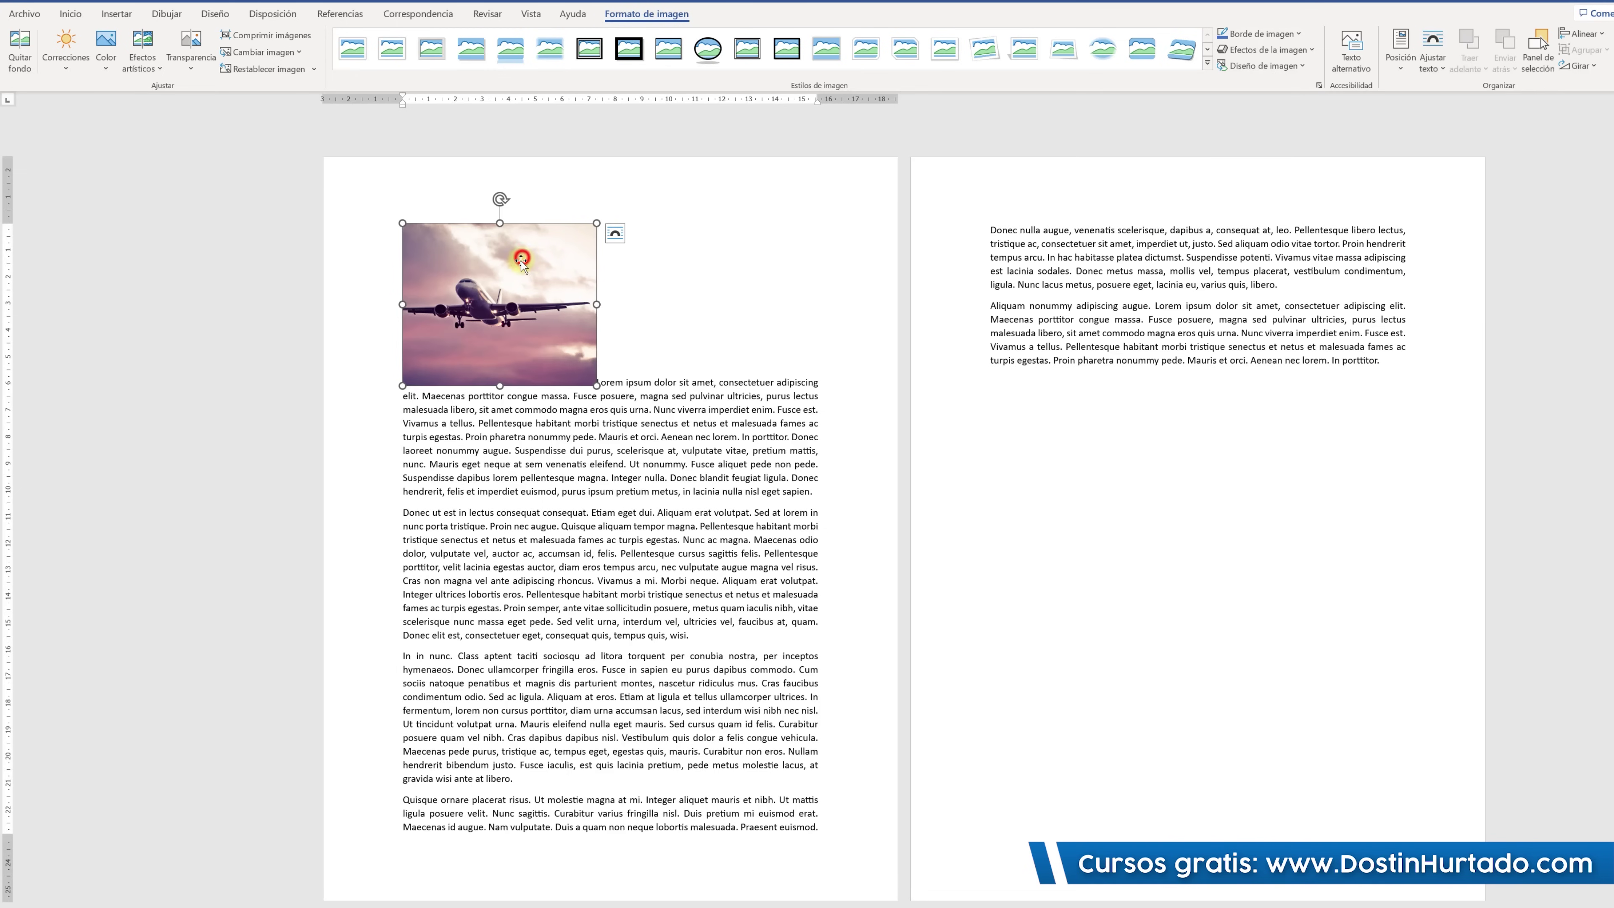
{"action": "left_click", "coordinate": [621, 240]}
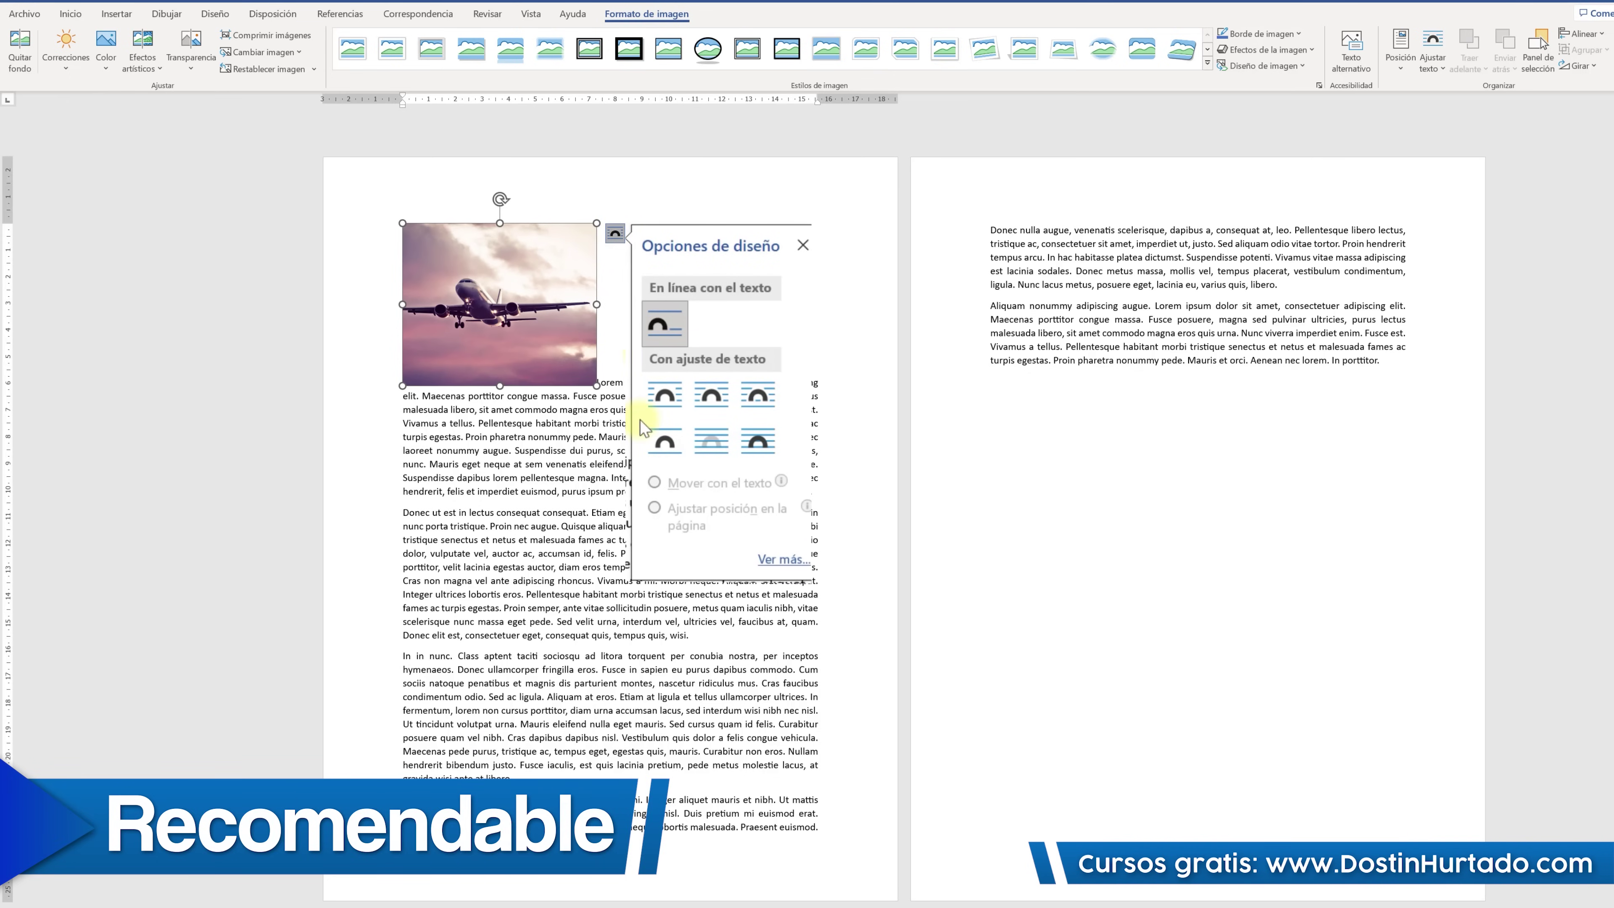
{"action": "left_click", "coordinate": [664, 395]}
{"action": "left_click", "coordinate": [612, 311]}
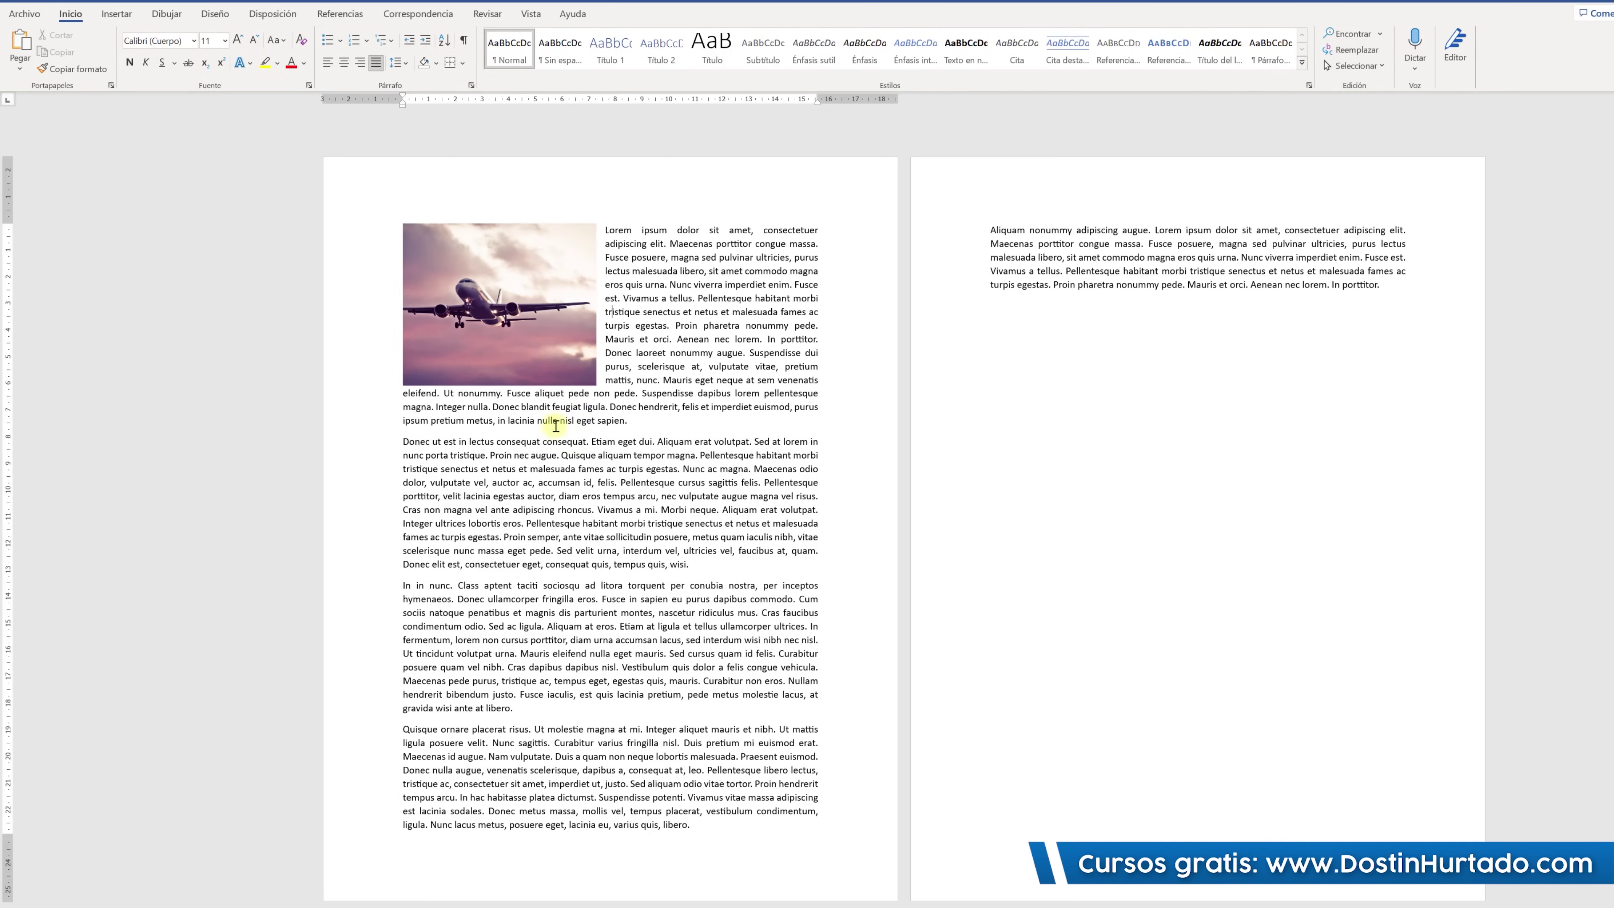
{"action": "left_click", "coordinate": [404, 441]}
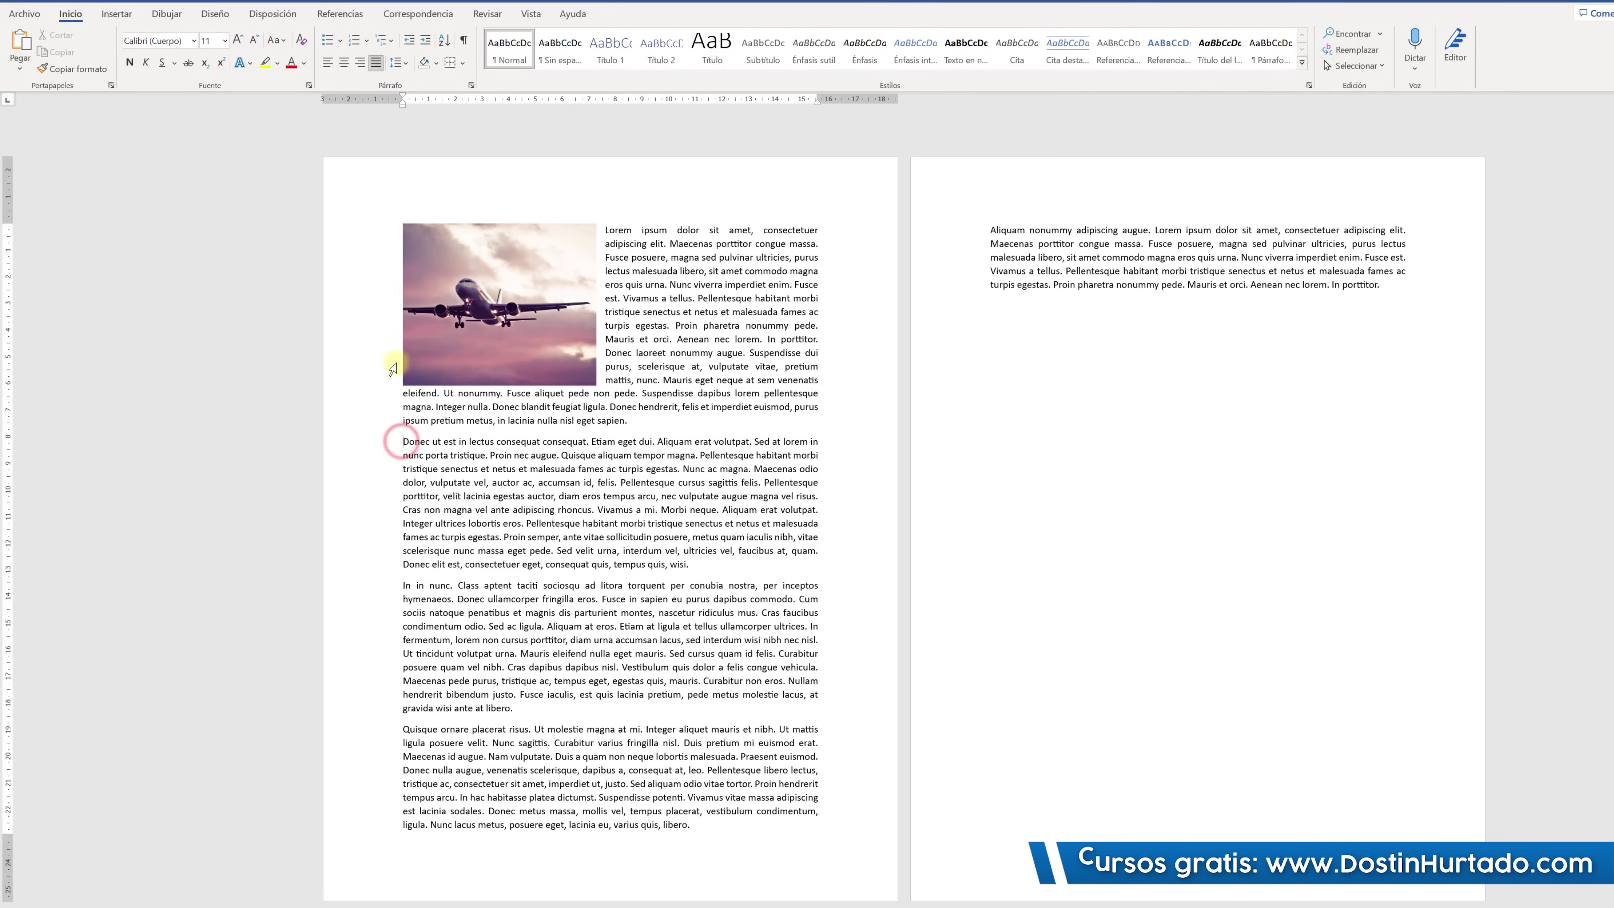
Draw a blue five-point star over the second paragraph with Square text wrapping.
{"action": "left_click", "coordinate": [127, 16]}
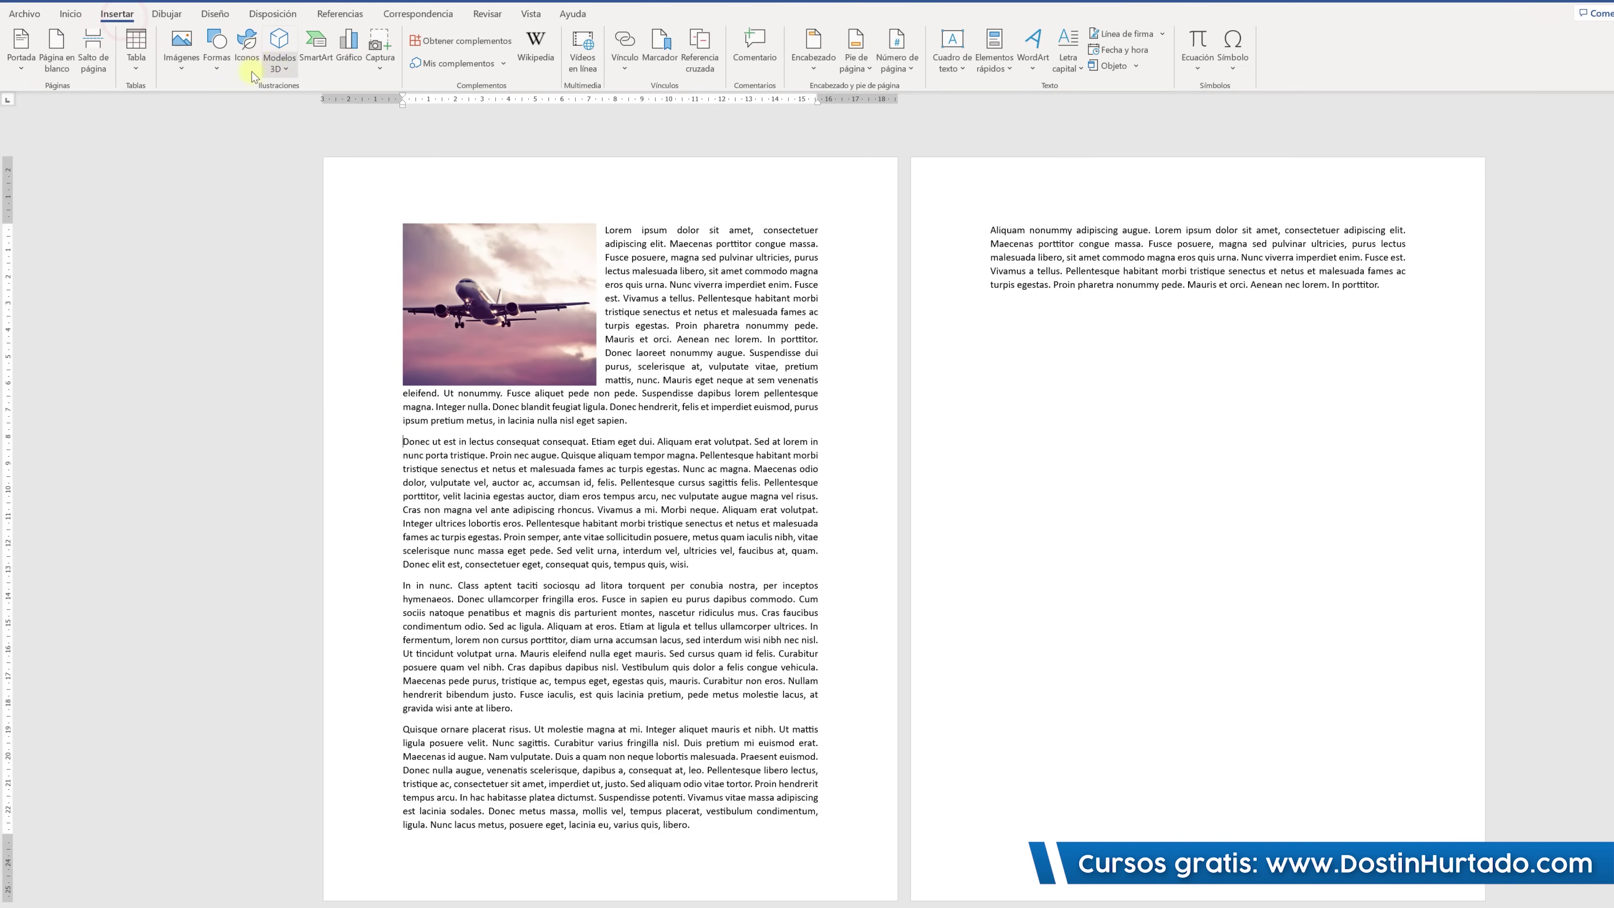
{"action": "left_click", "coordinate": [216, 45]}
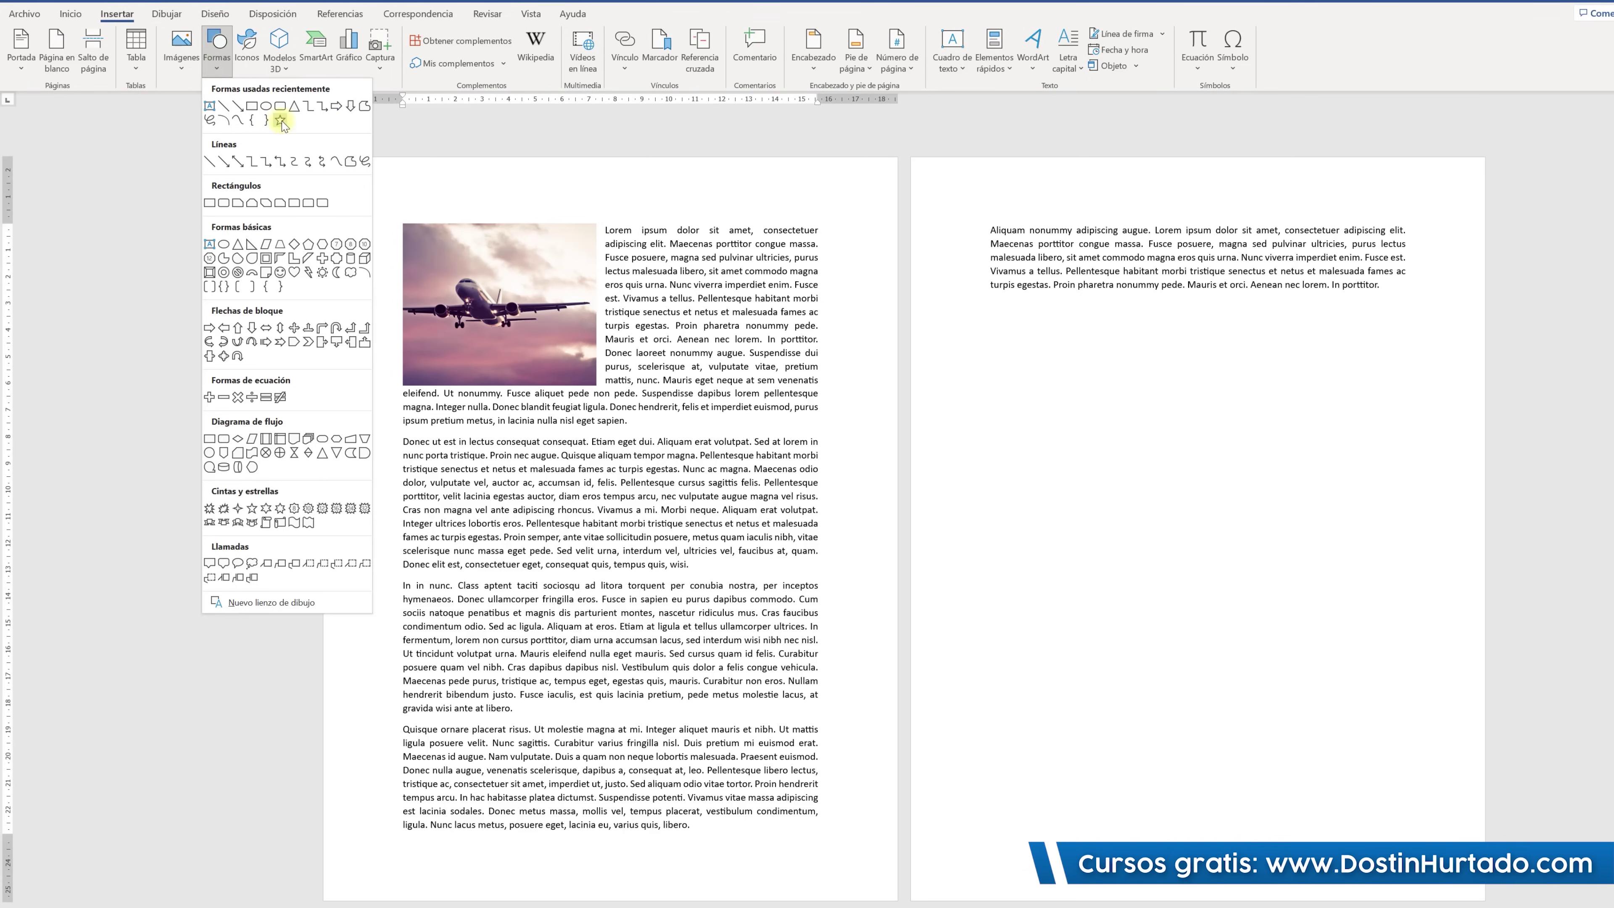
{"action": "left_click", "coordinate": [280, 121]}
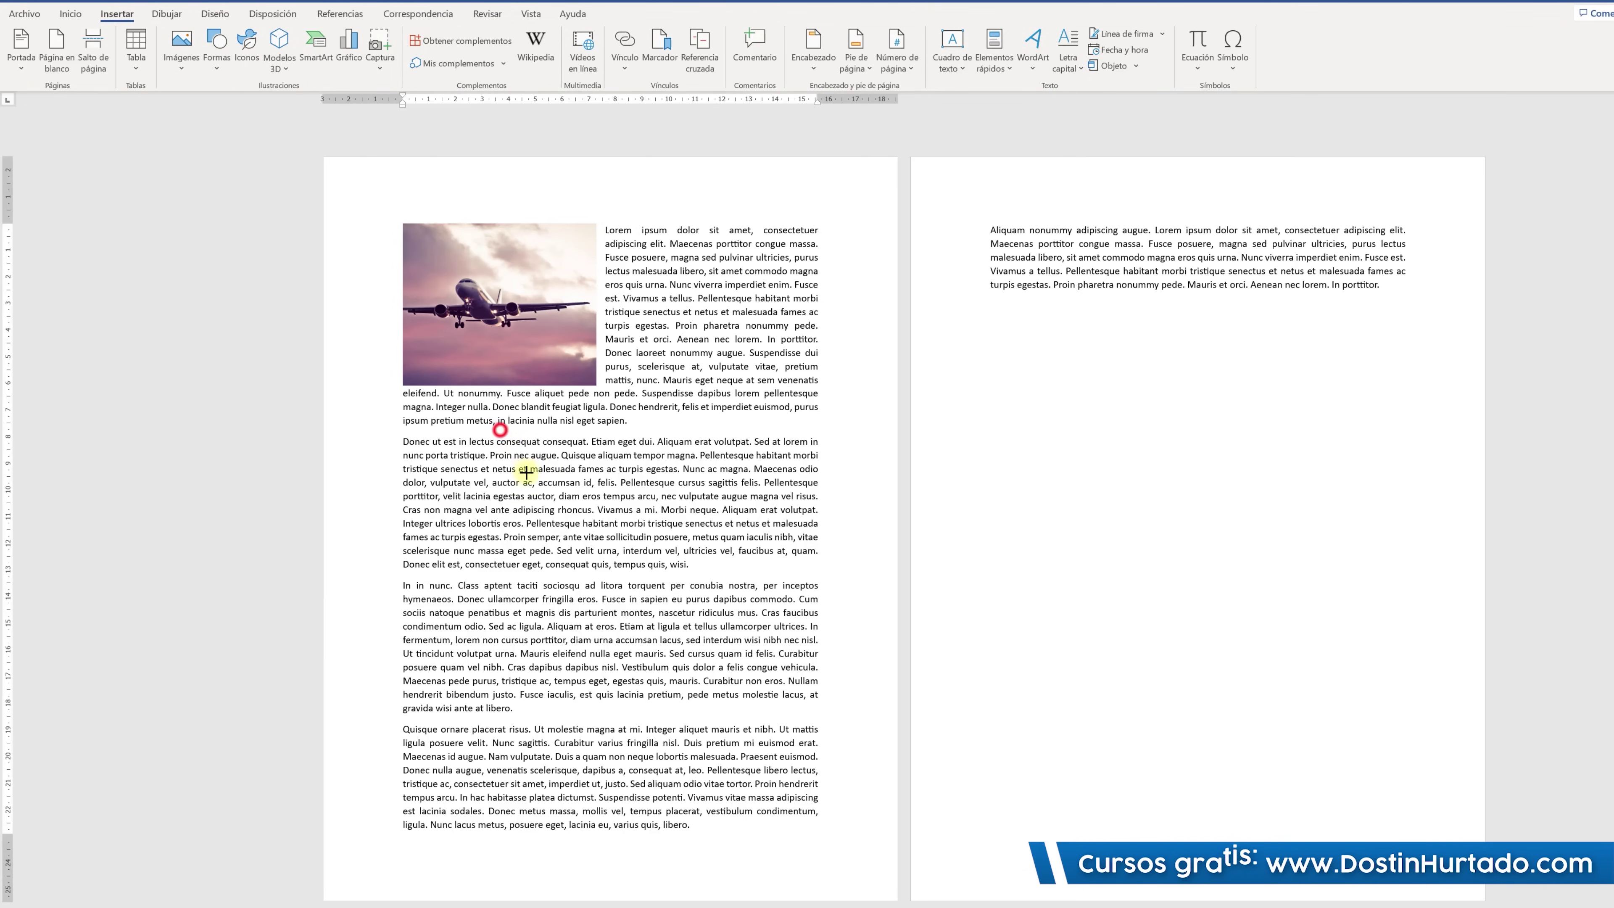
{"action": "left_click_drag", "start_coordinate": [500, 429], "coordinate": [702, 637]}
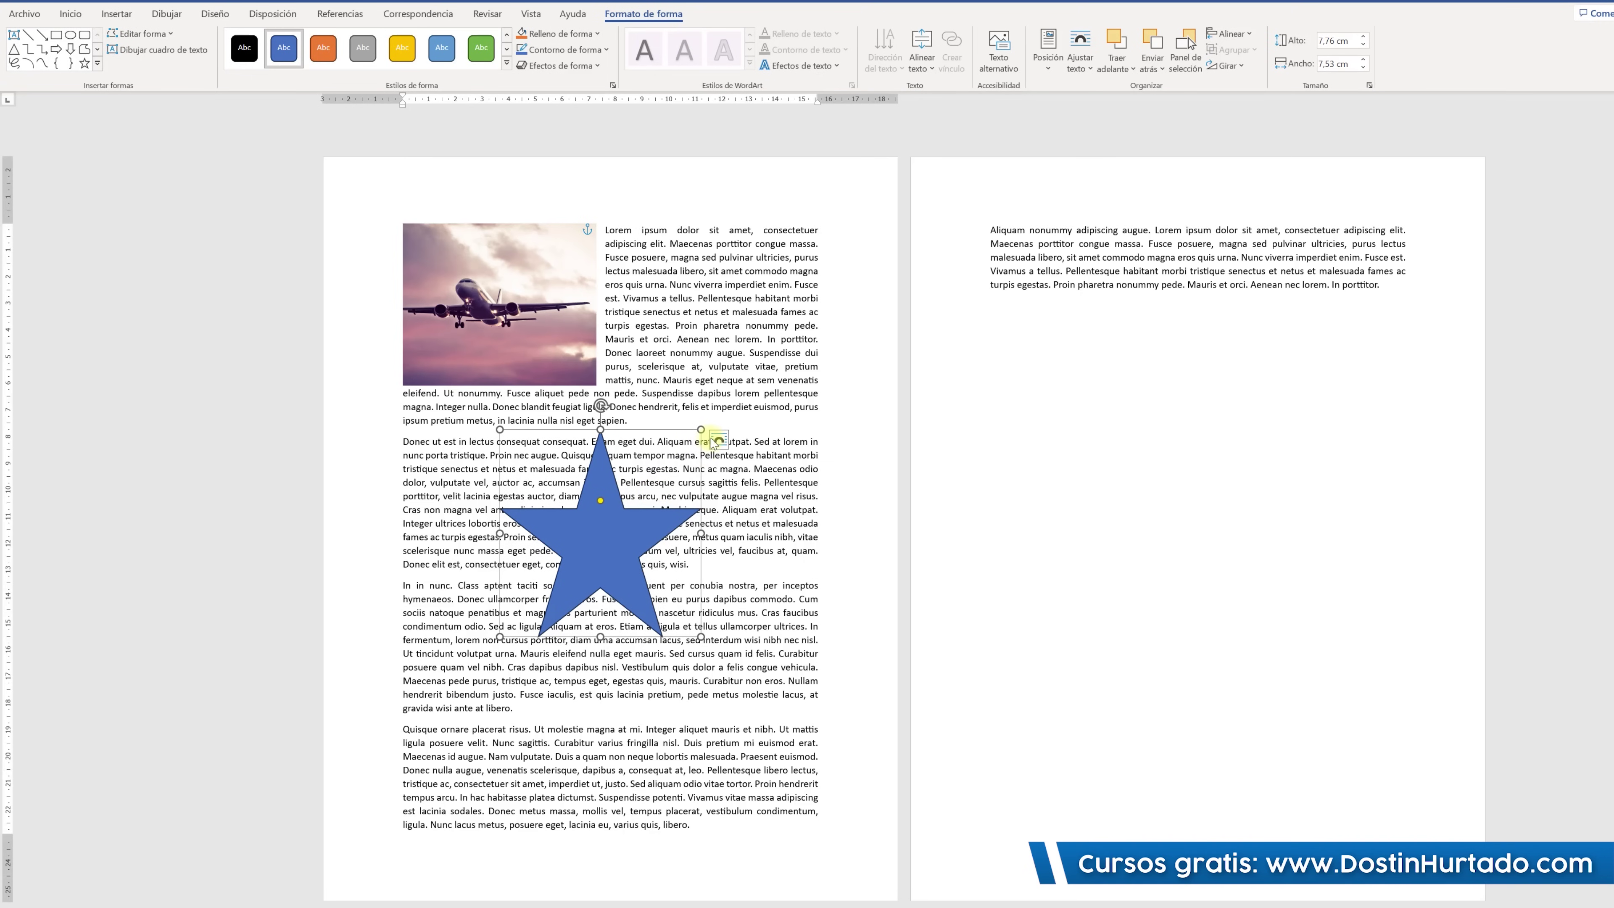
{"action": "left_click", "coordinate": [720, 440]}
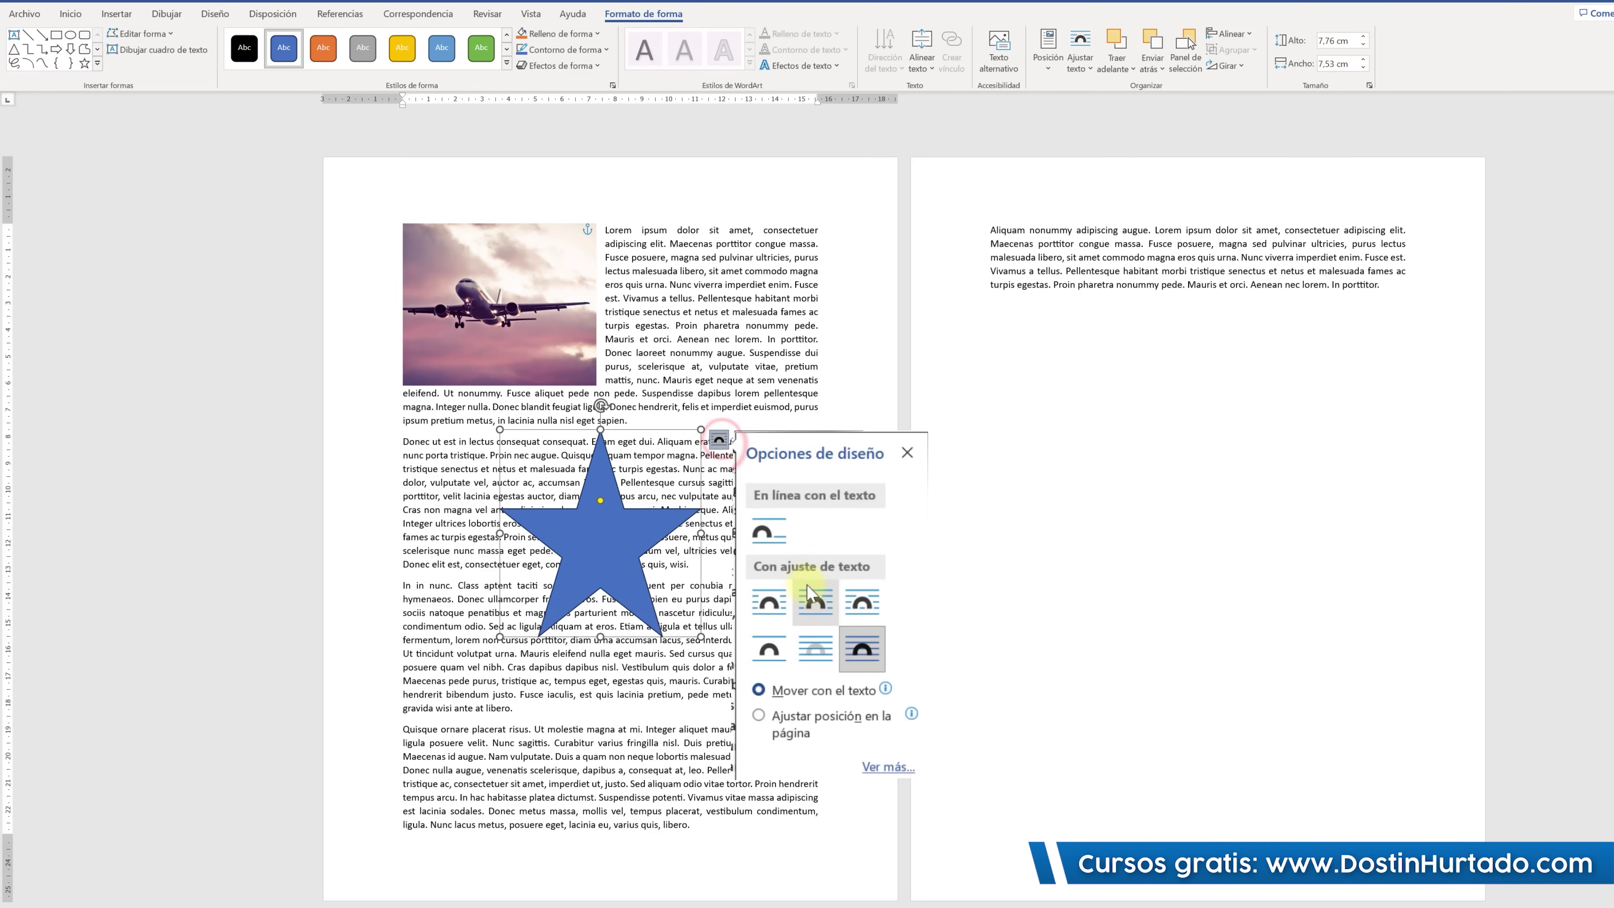
{"action": "left_click", "coordinate": [815, 601]}
{"action": "left_click", "coordinate": [629, 674]}
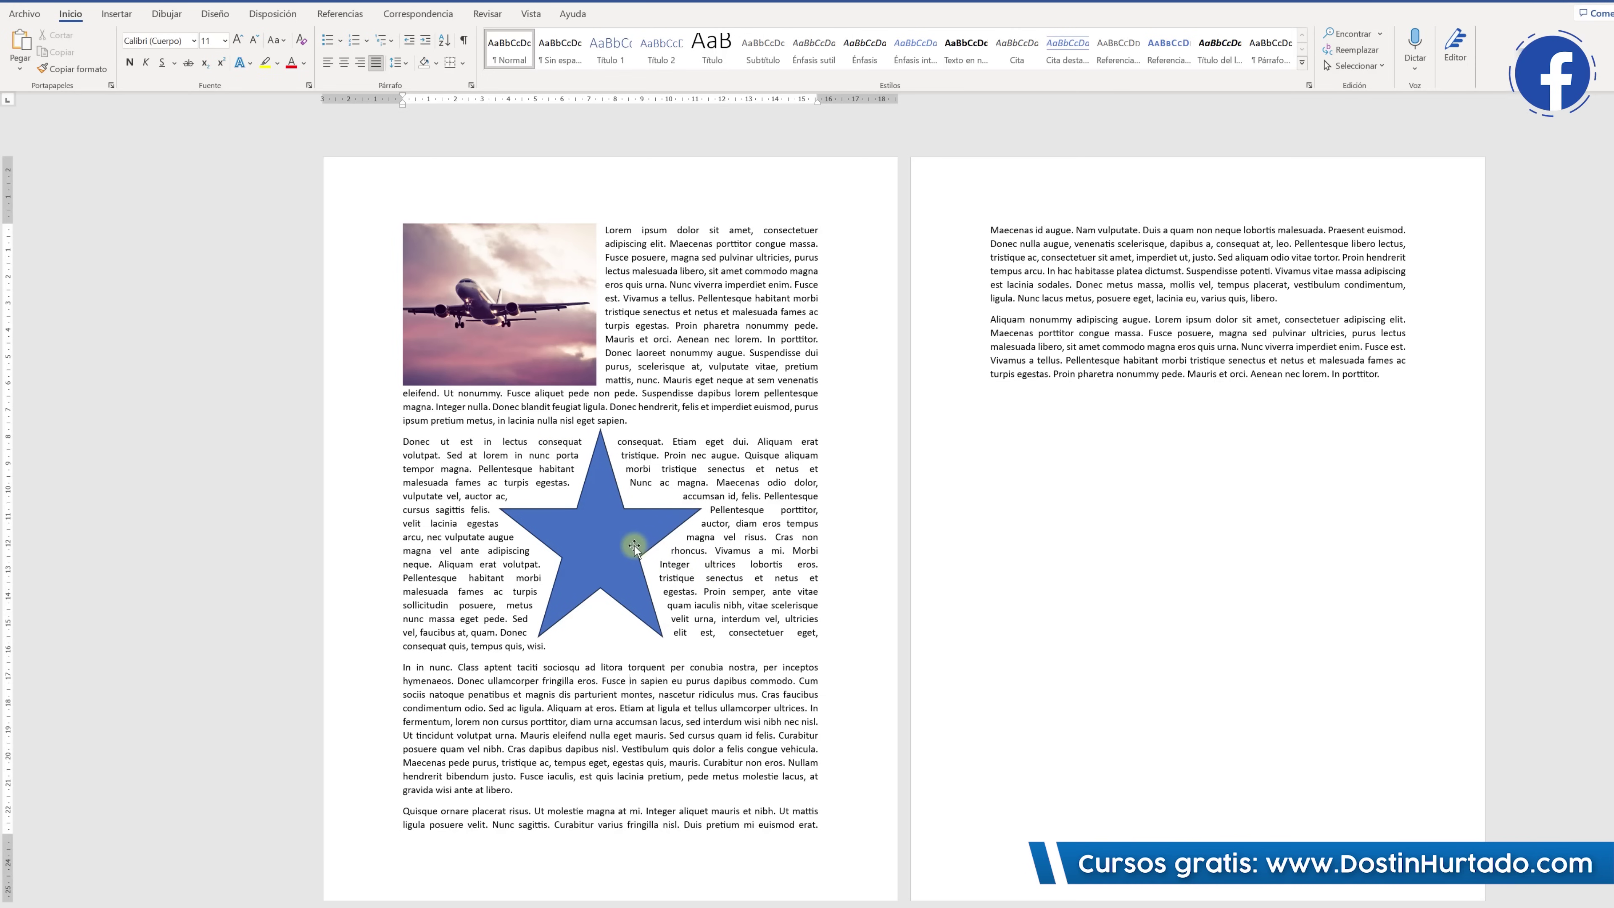
{"action": "mouse_move", "coordinate": [596, 558]}
{"action": "left_mouse_down"}
{"action": "mouse_move", "coordinate": [564, 553]}
{"action": "mouse_move", "coordinate": [603, 555]}
{"action": "left_mouse_up"}
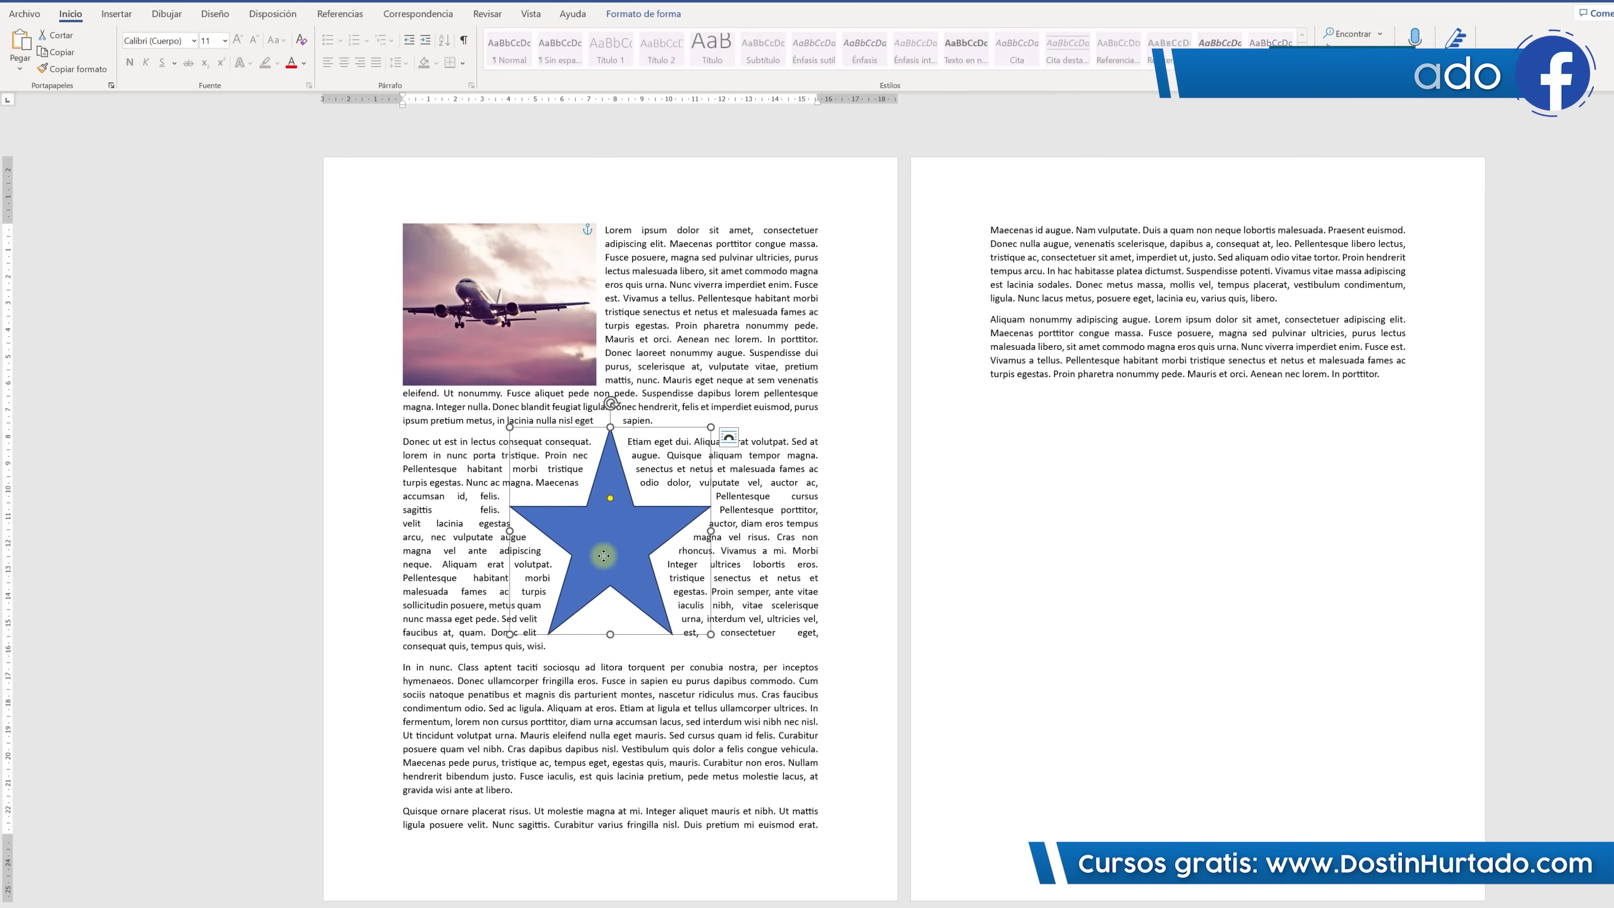
Delete the star shape and the airplane photo.
{"action": "key", "text": "Delete"}
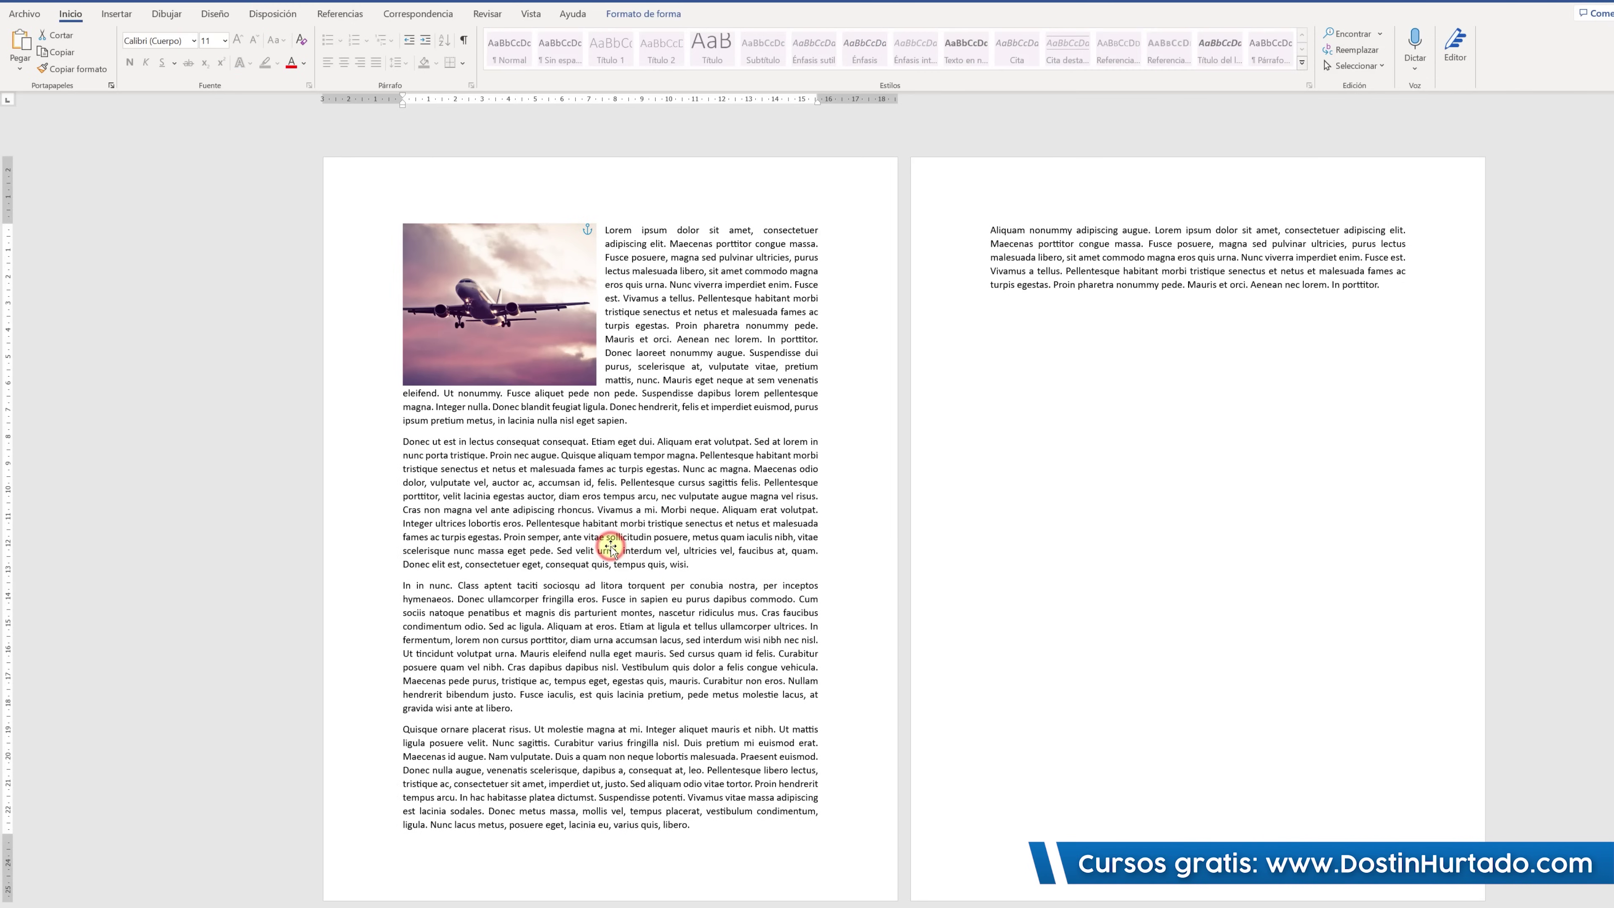
{"action": "left_click", "coordinate": [539, 330]}
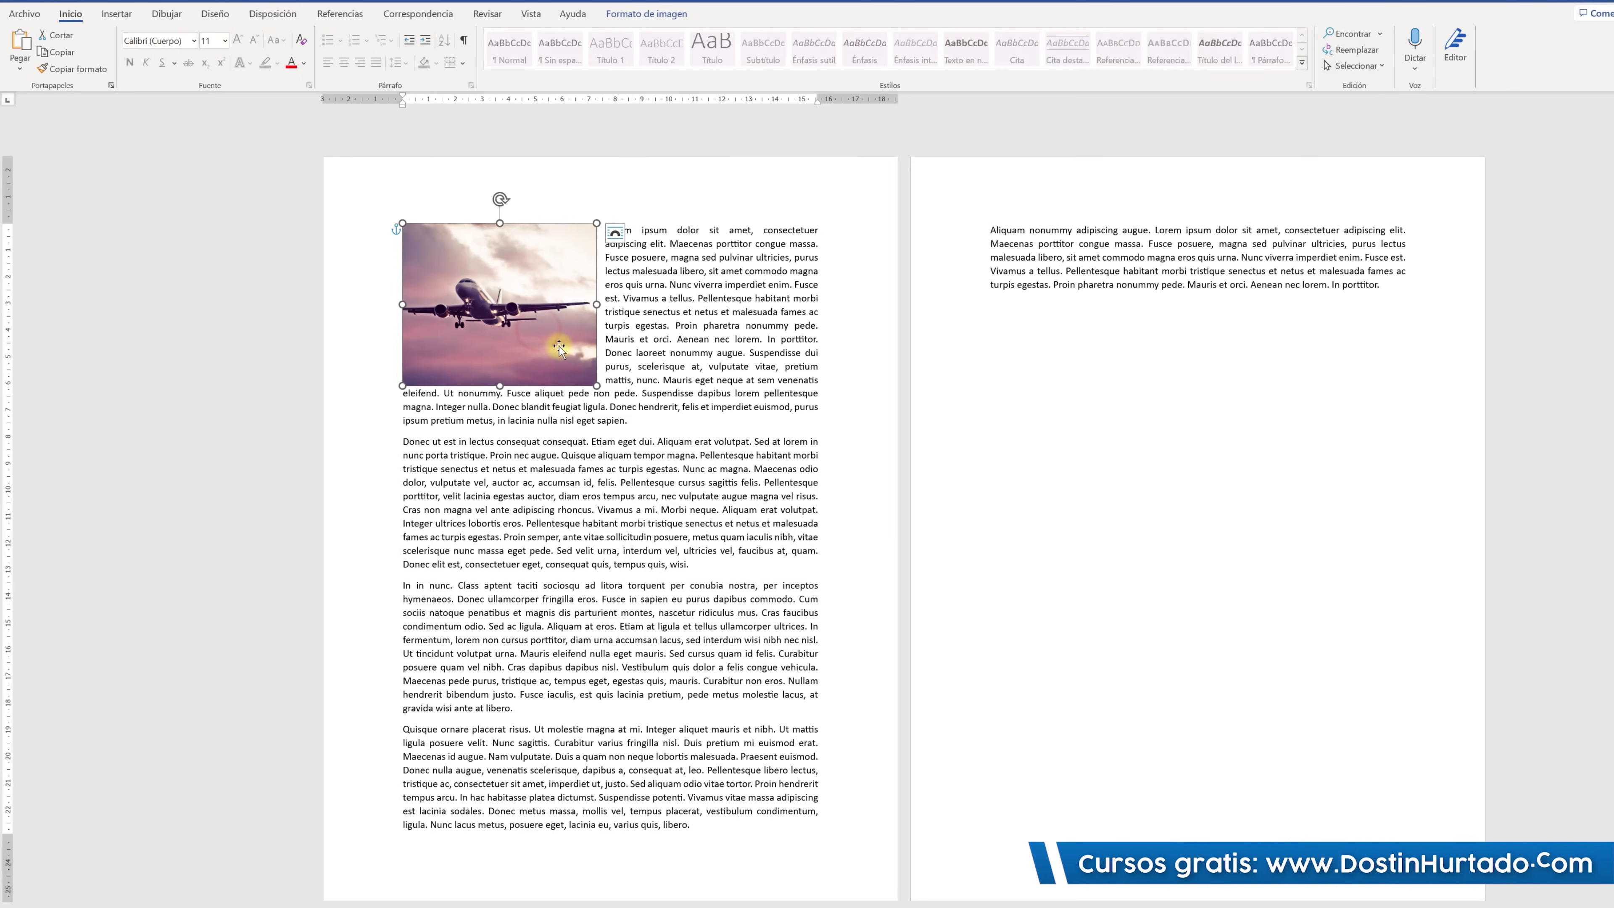
{"action": "key", "text": "Delete"}
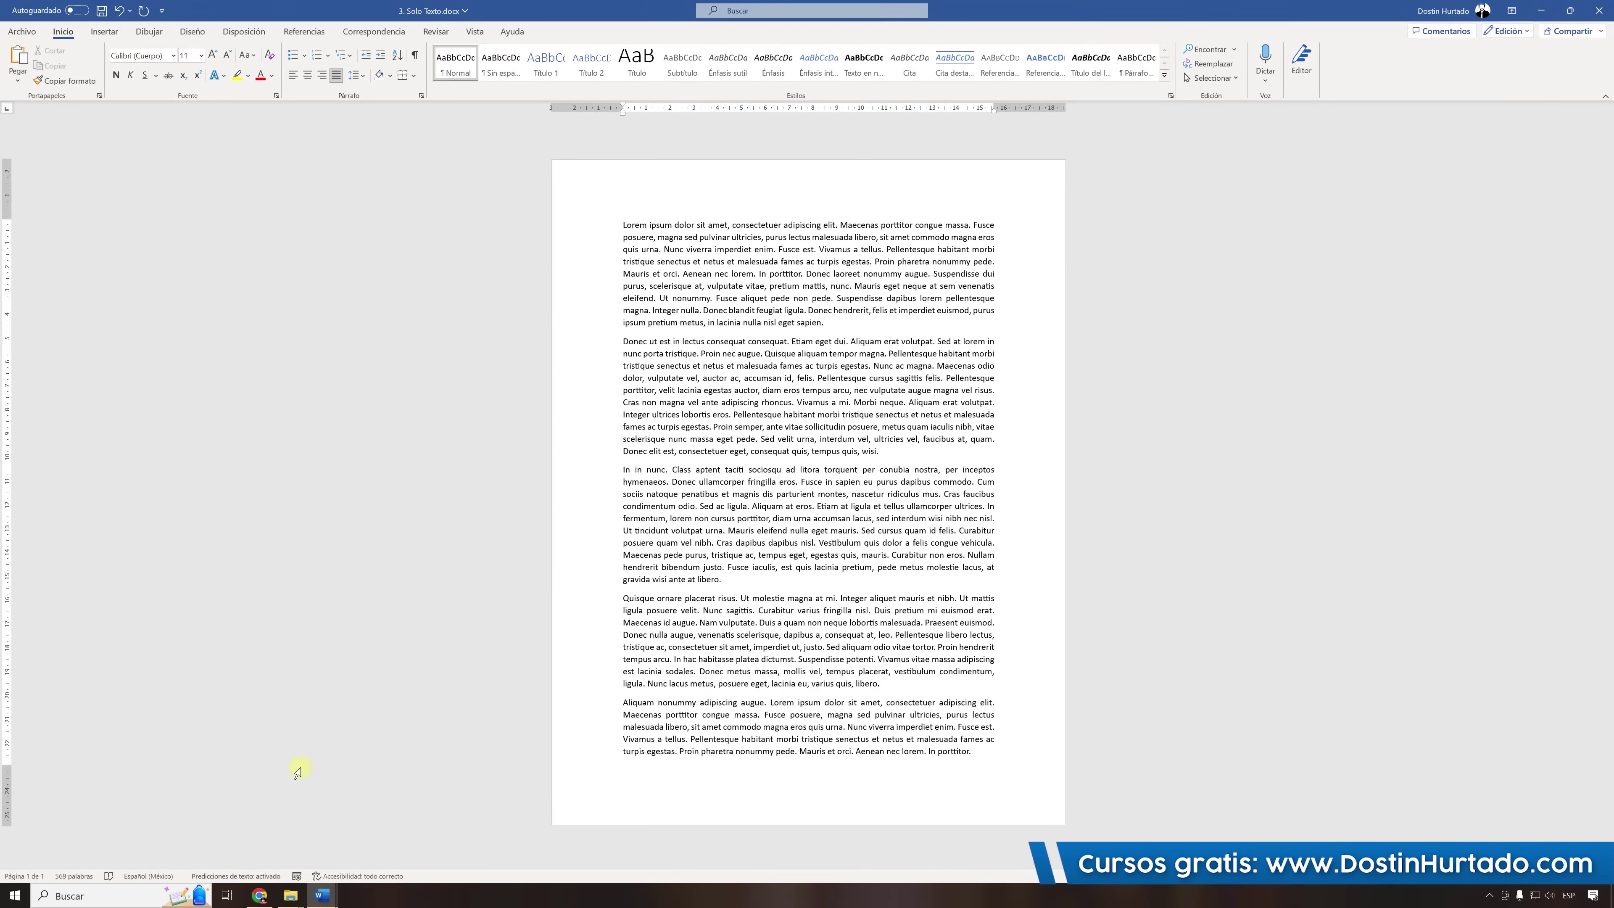
In a new Chrome tab, search Google Images for 'aviones'.
{"action": "left_click", "coordinate": [261, 898]}
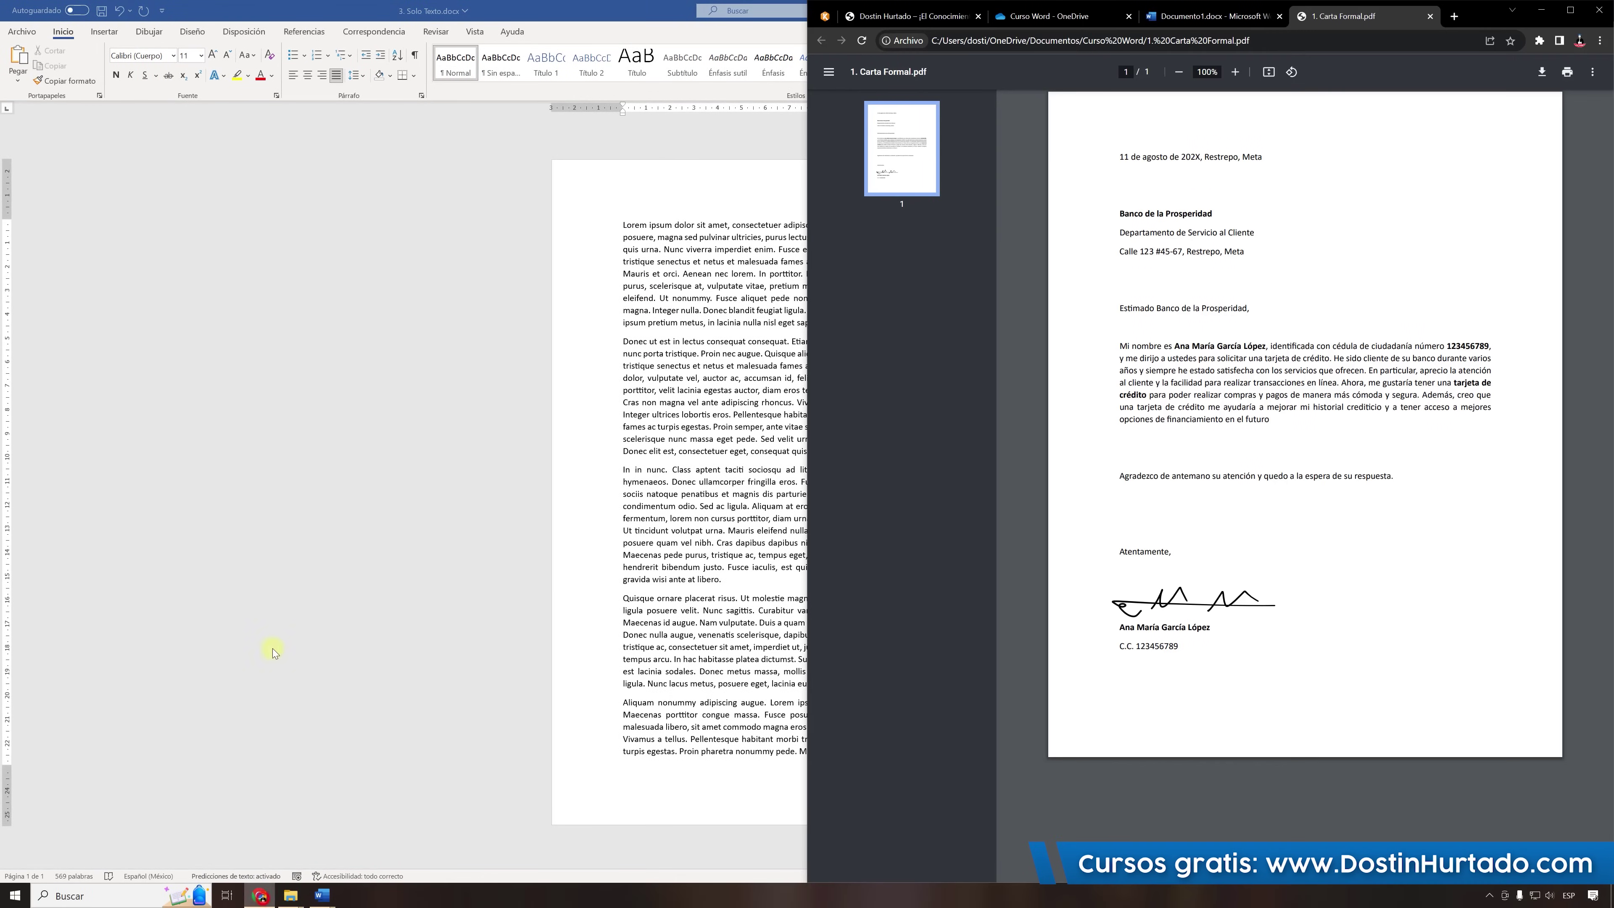
{"action": "left_click", "coordinate": [1570, 11]}
{"action": "left_click", "coordinate": [651, 11]}
{"action": "type", "text": "a"}
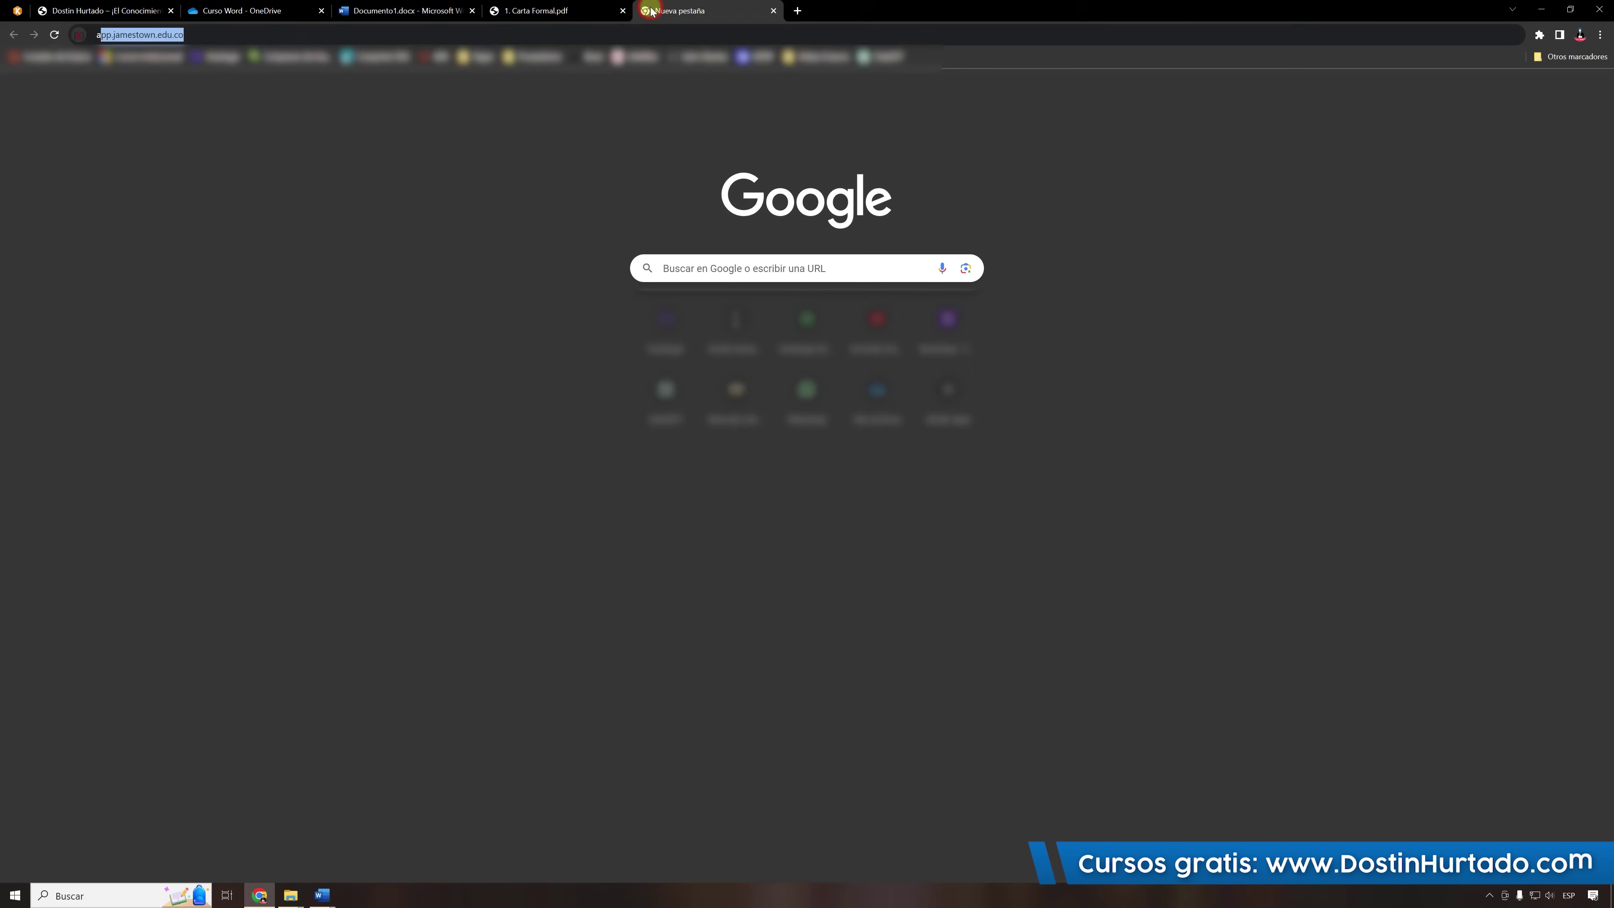
{"action": "type", "text": "viones"}
{"action": "key", "text": "Return"}
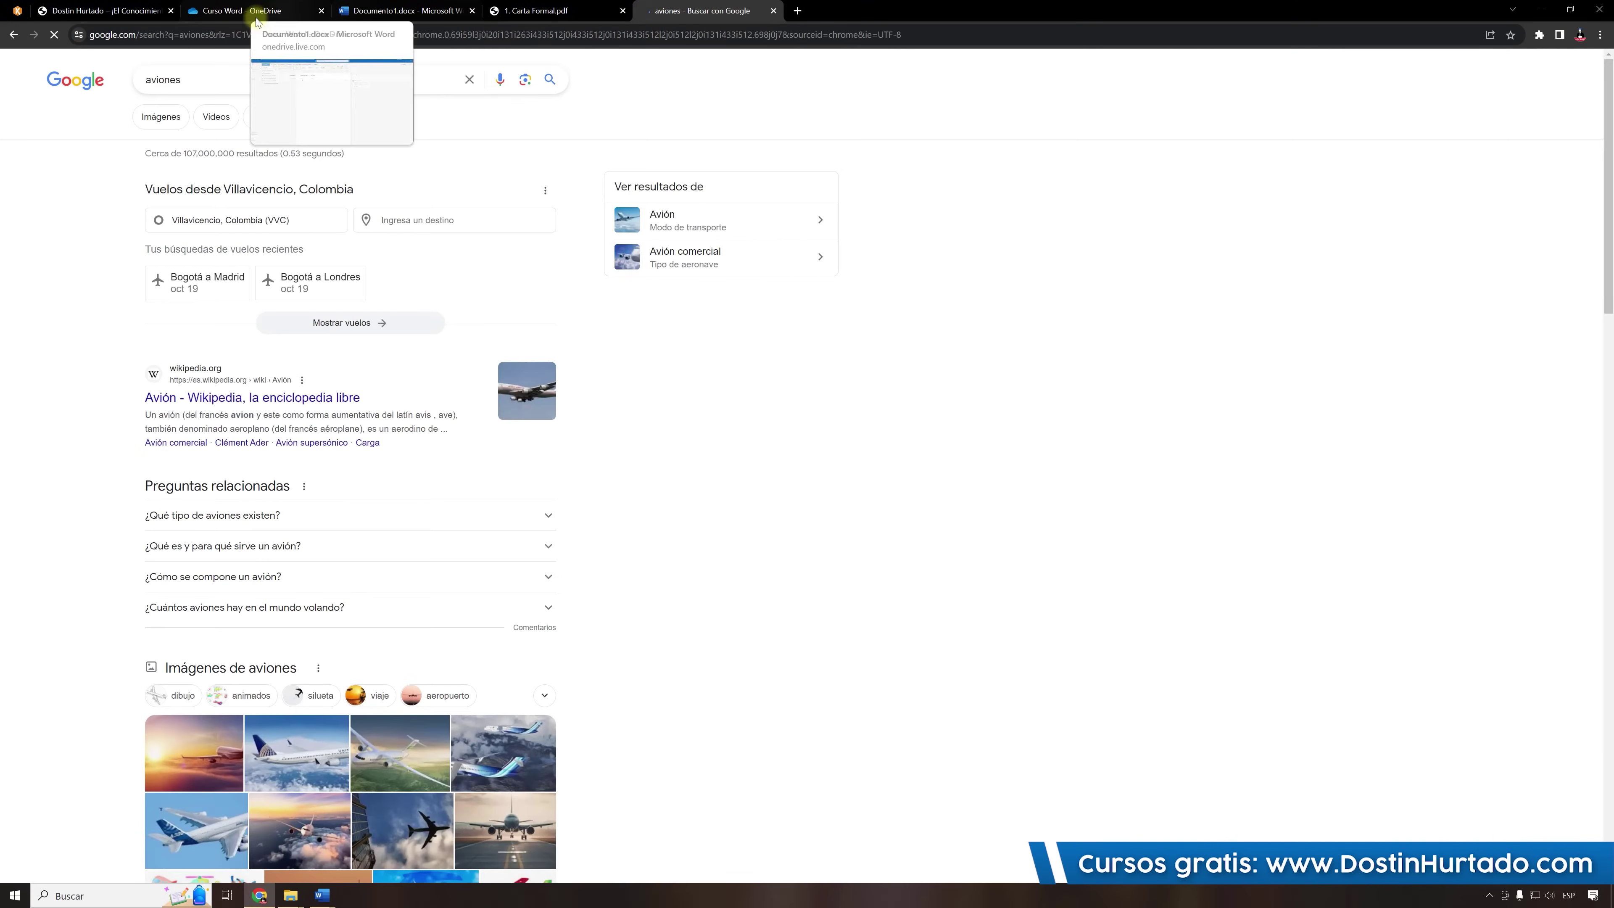
{"action": "left_click", "coordinate": [160, 116]}
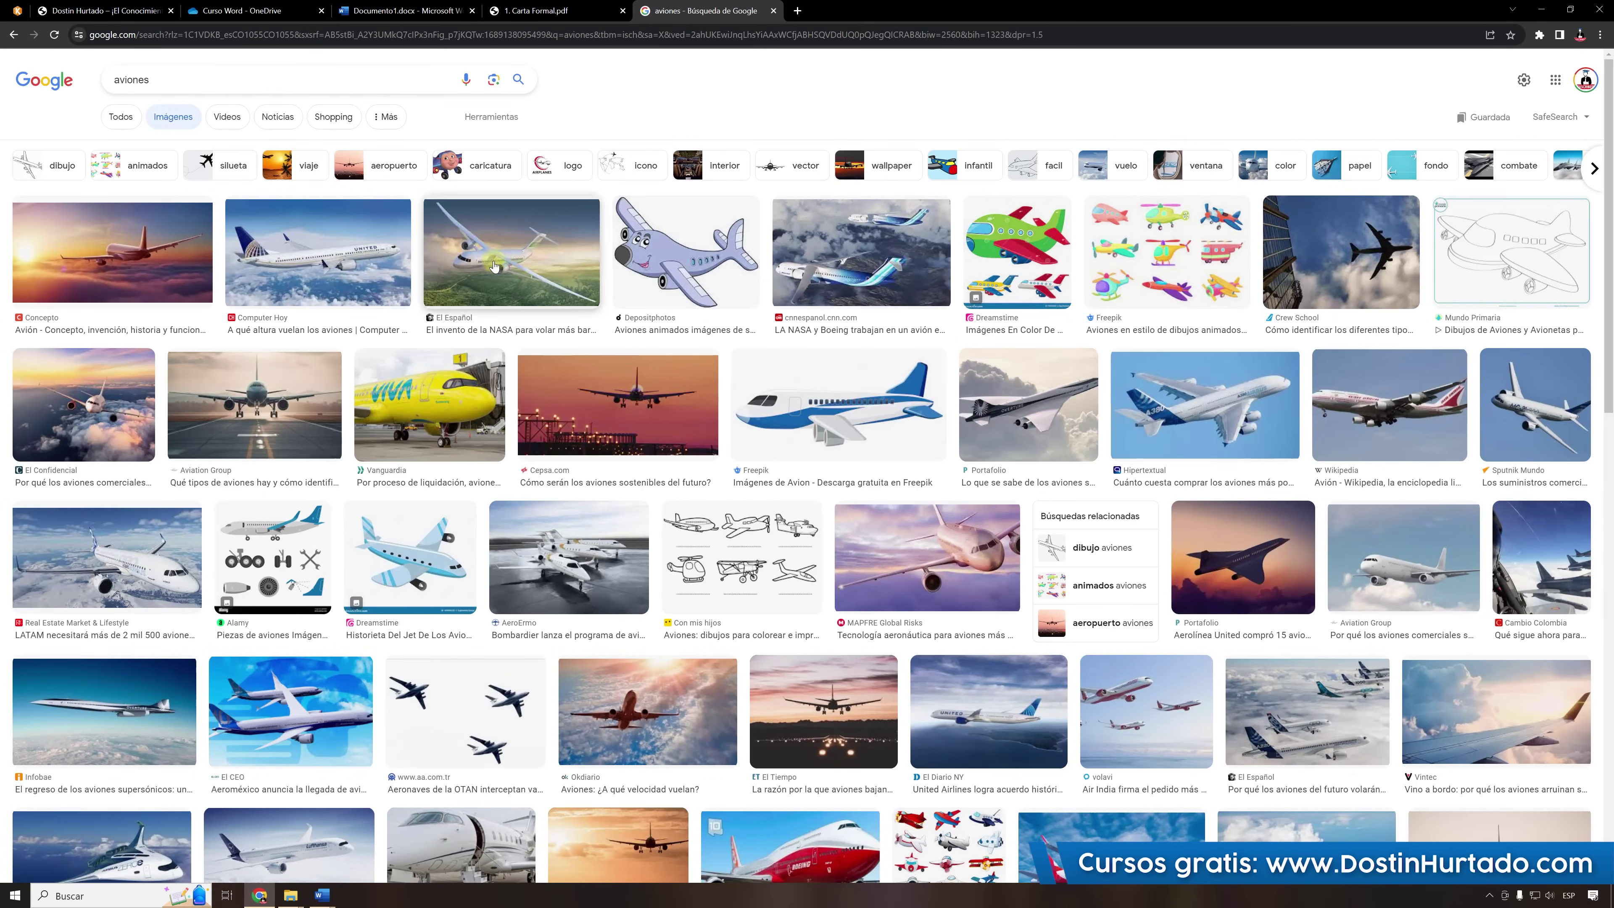
Copy the smiling purple cartoon plane image from the results.
{"action": "left_click", "coordinate": [685, 254]}
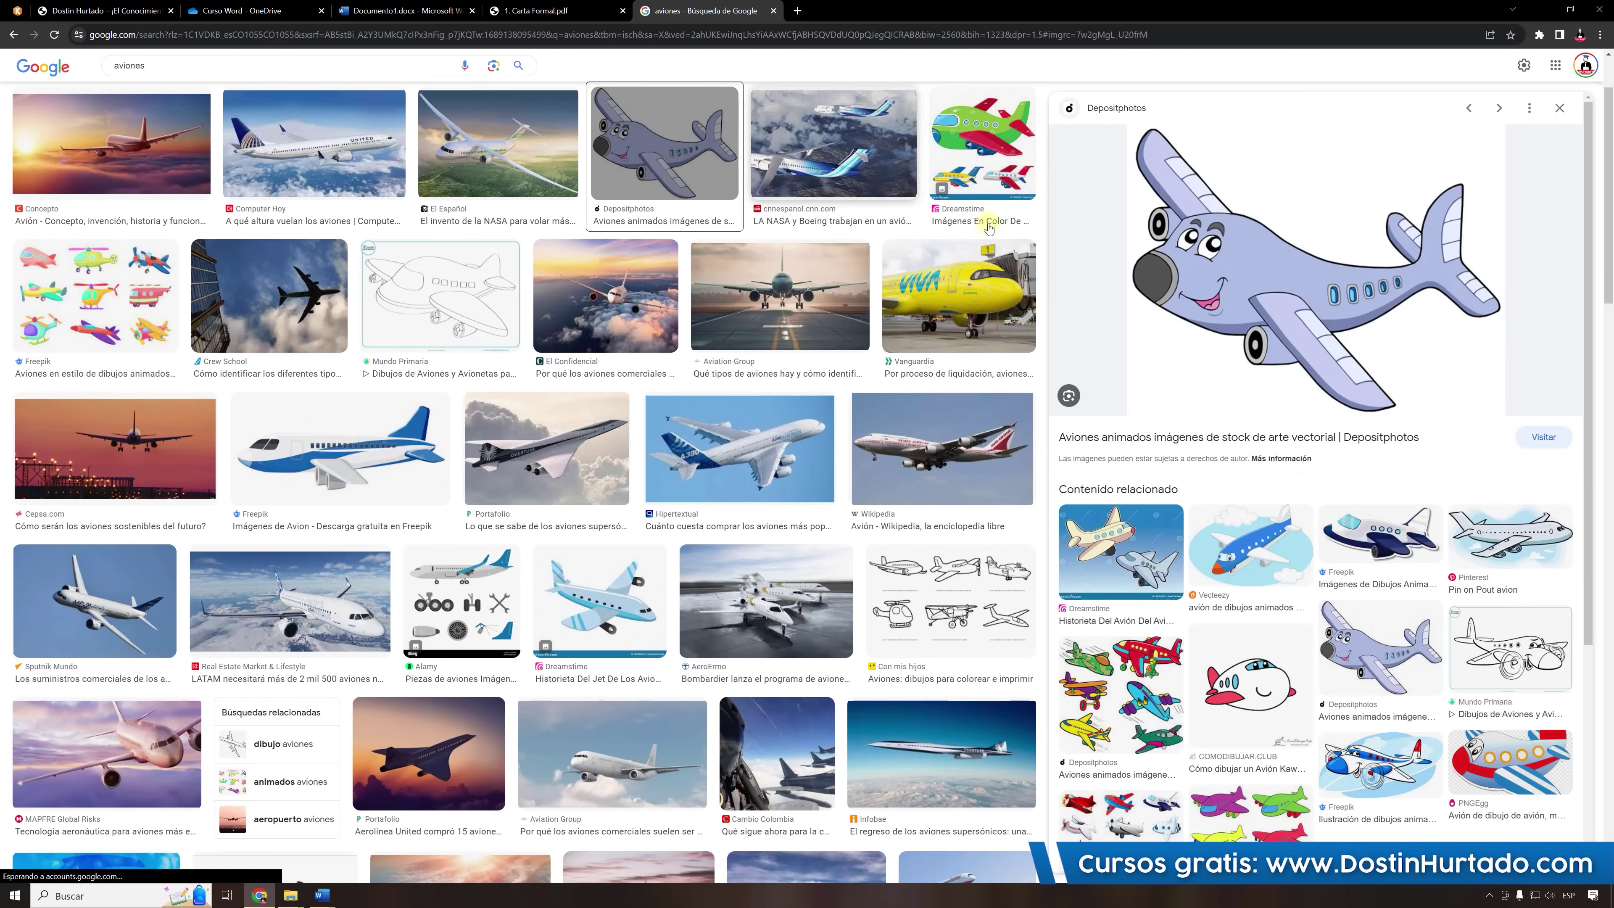
{"action": "right_click", "coordinate": [1228, 260]}
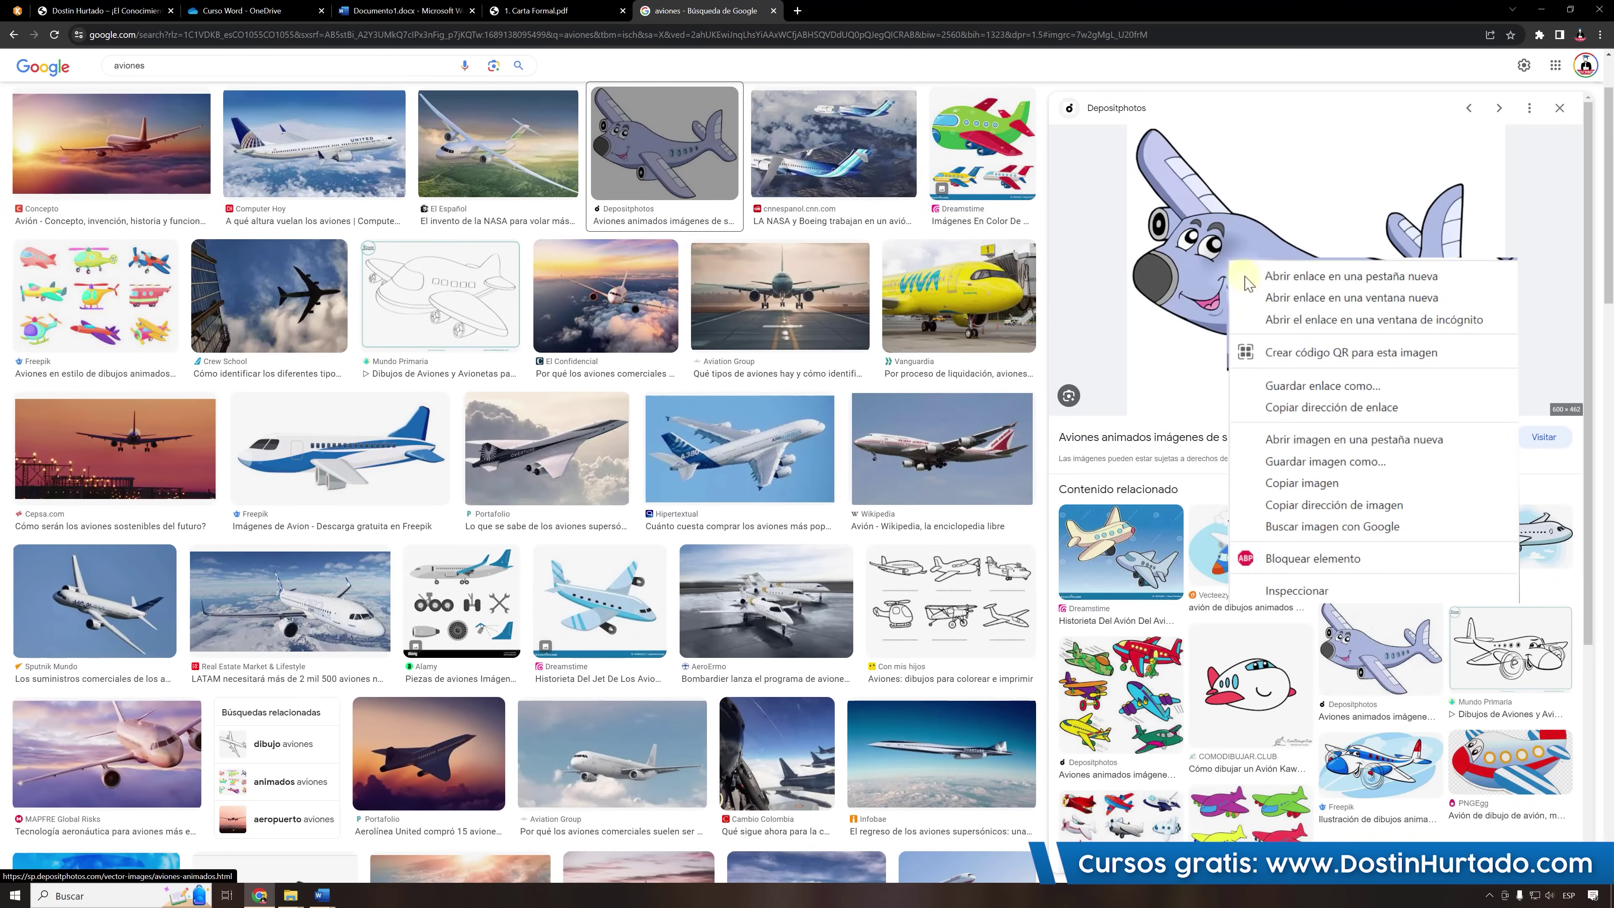
{"action": "left_click", "coordinate": [1301, 484]}
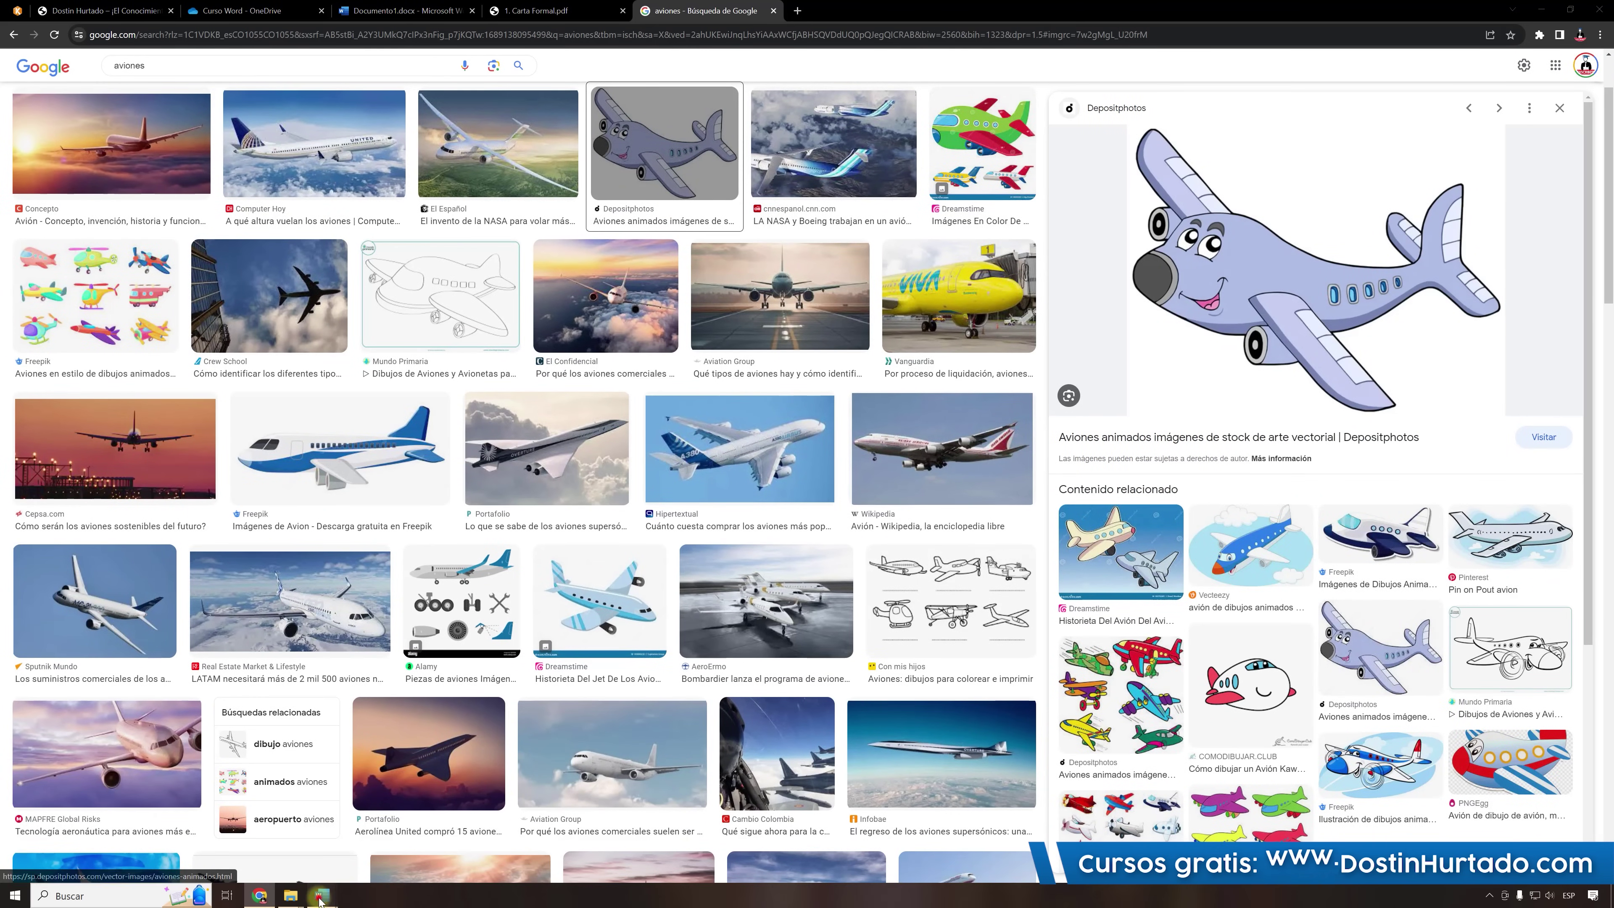
Paste the cartoon airplane as a picture at the first paragraph and shrink it.
{"action": "mouse_move", "coordinate": [322, 896]}
{"action": "left_click", "coordinate": [515, 842]}
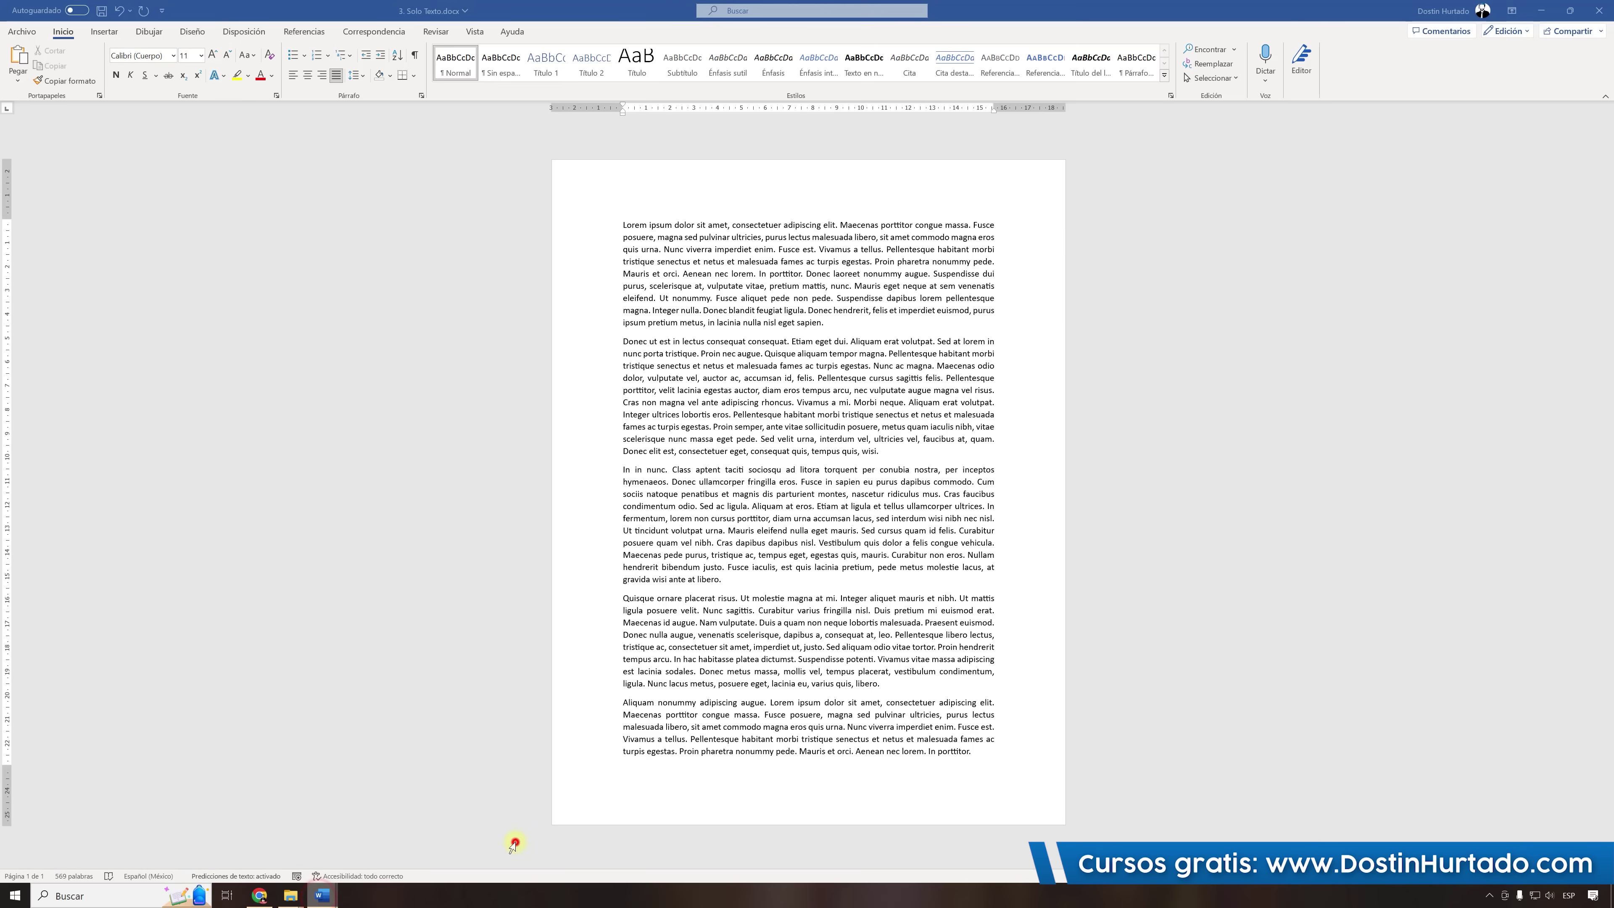
{"action": "right_click", "coordinate": [618, 224]}
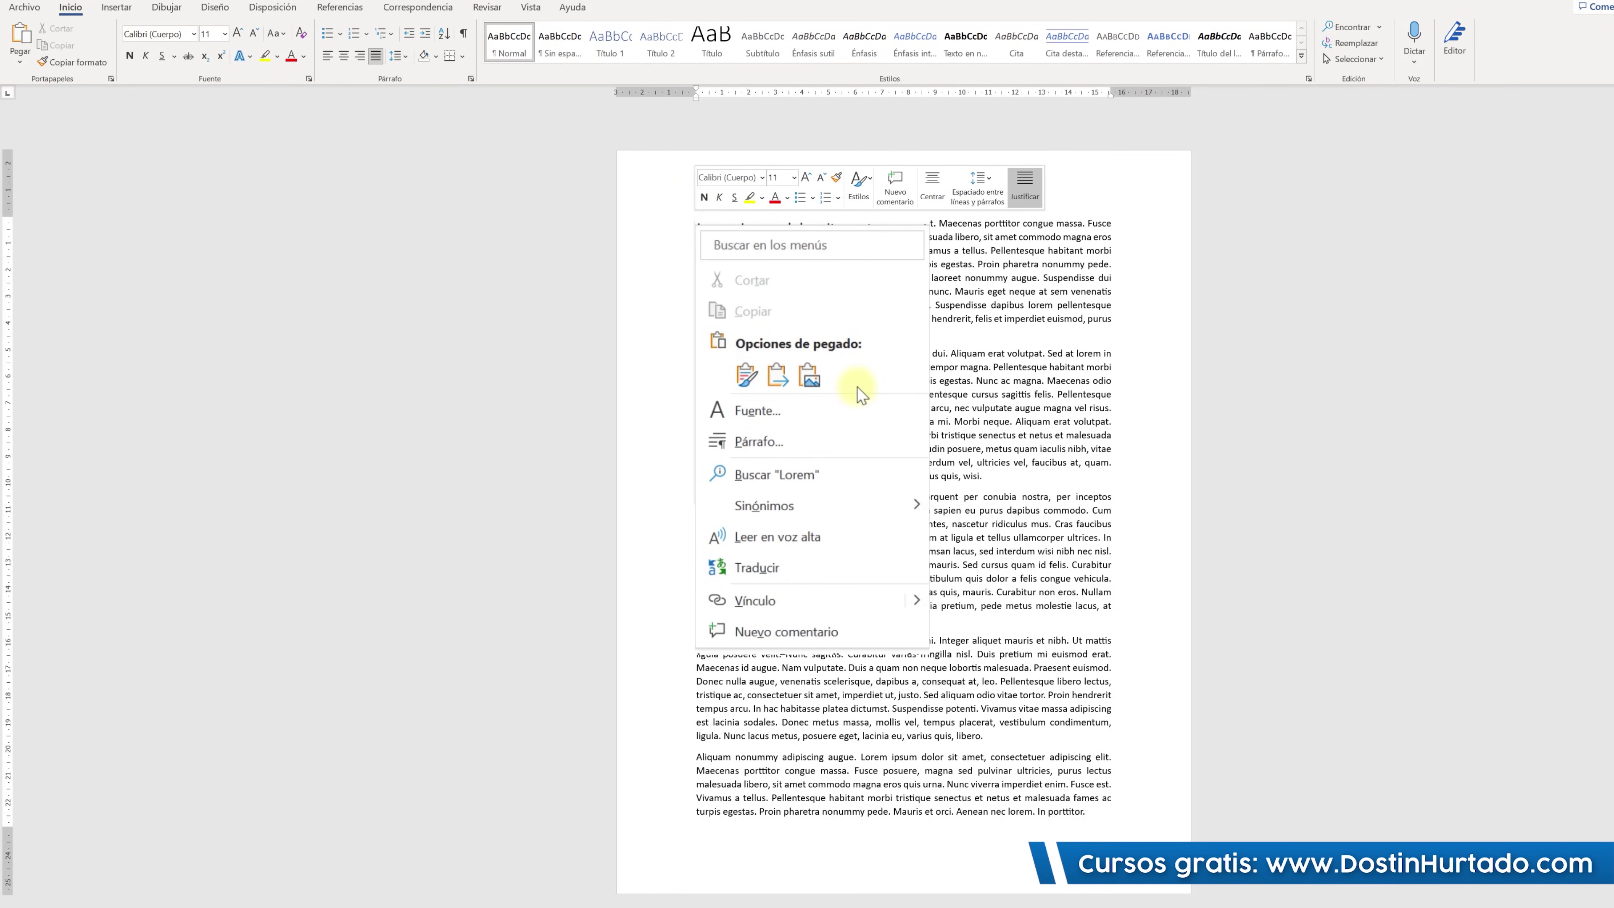
{"action": "left_click", "coordinate": [809, 376]}
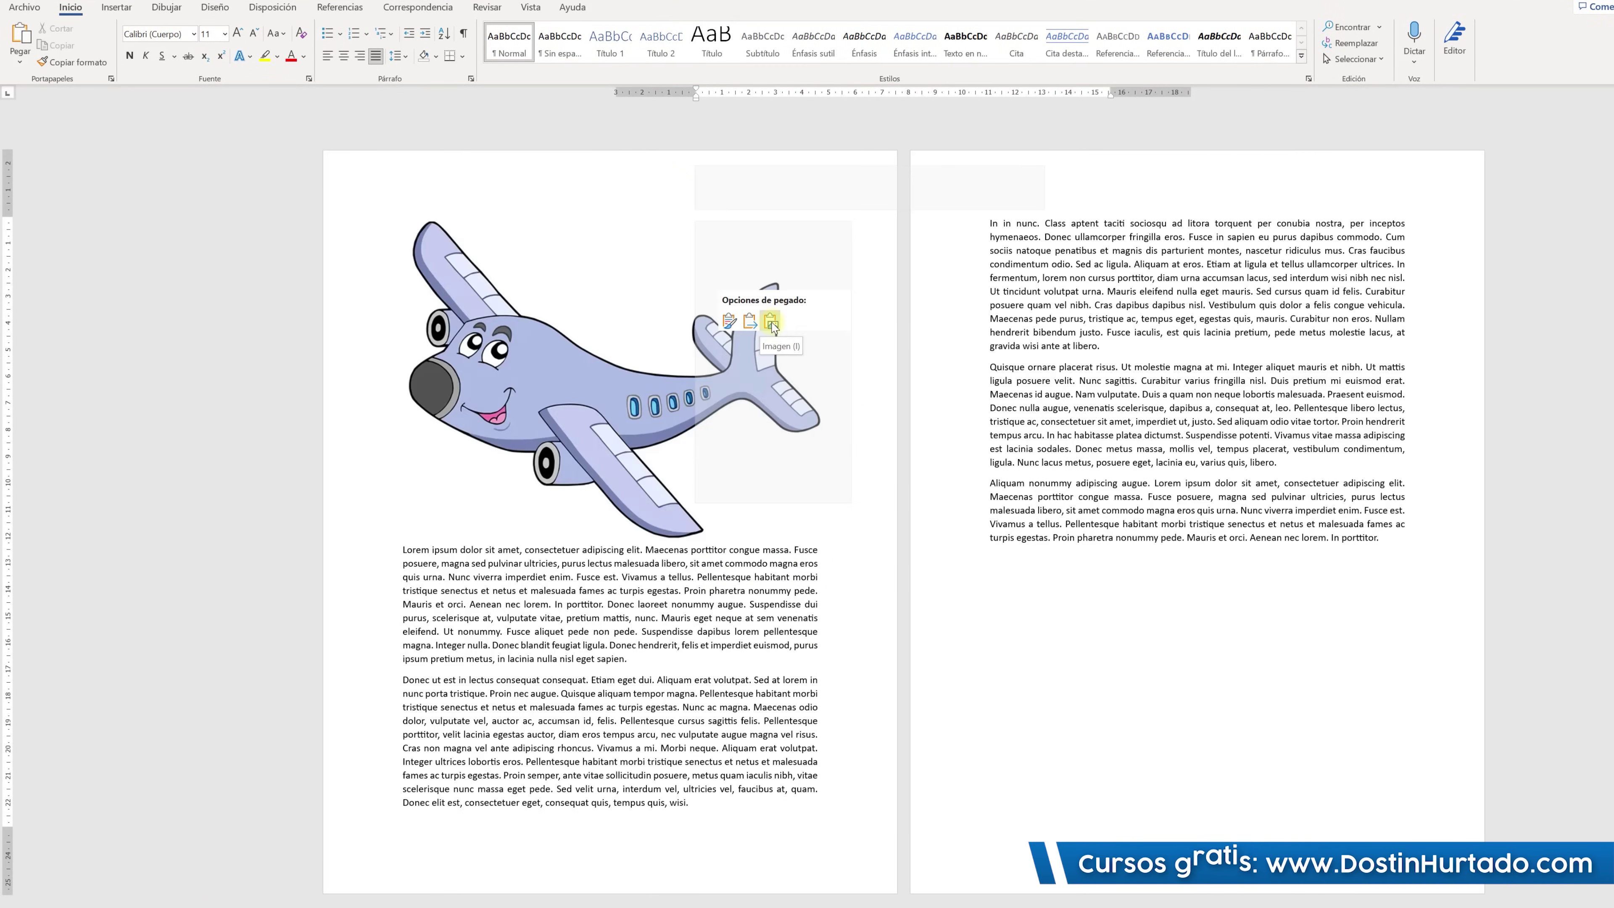
{"action": "left_click", "coordinate": [590, 402]}
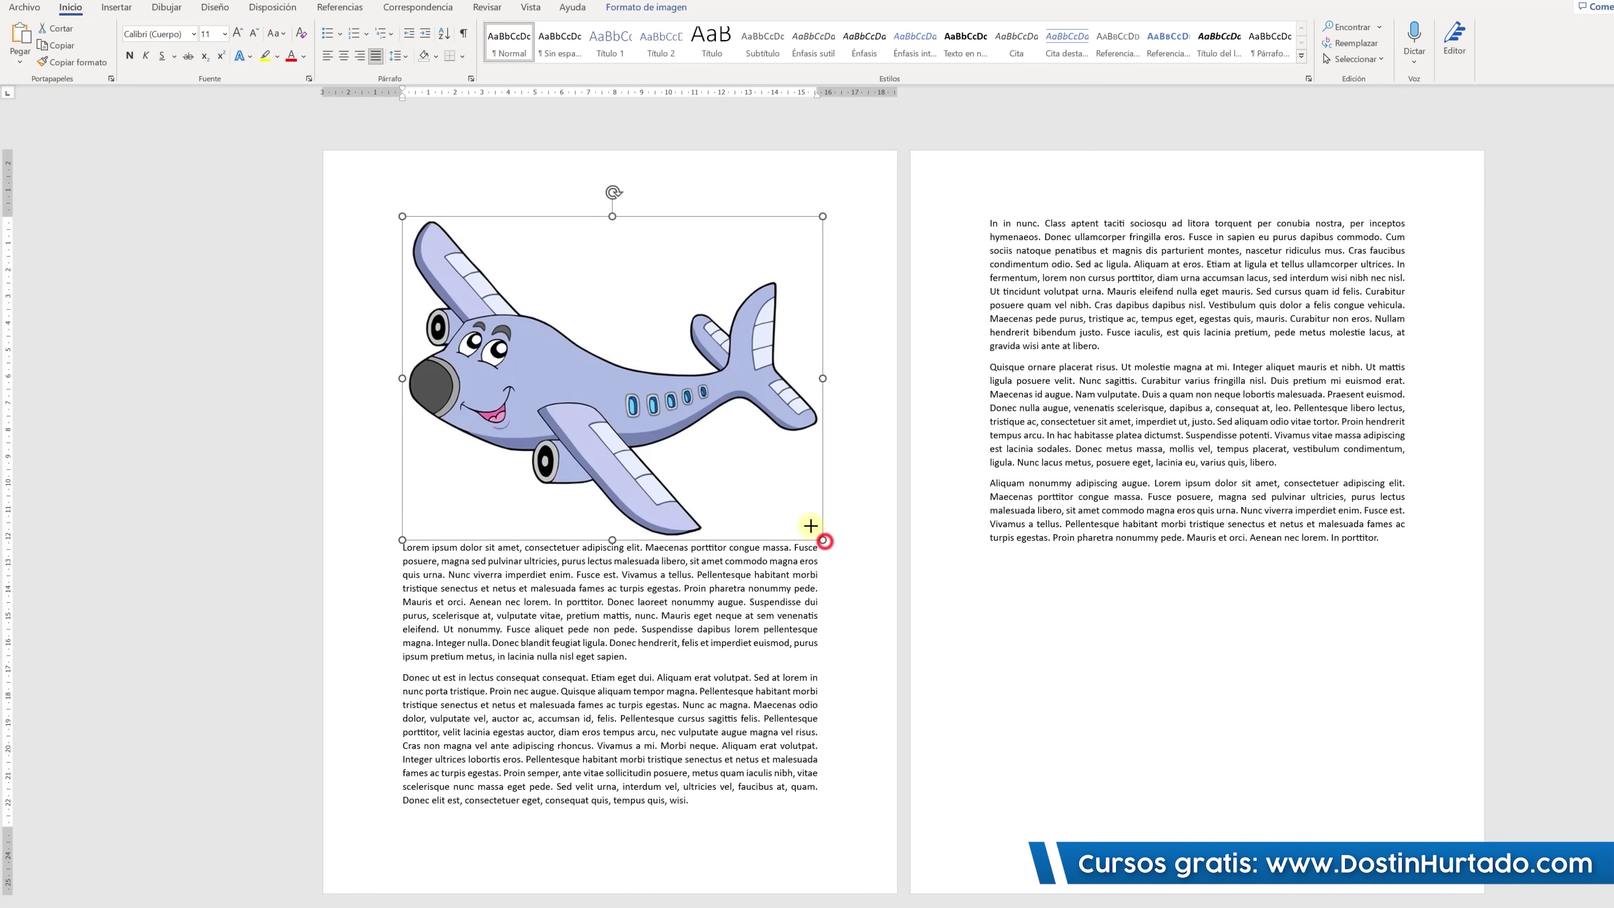
{"action": "left_click_drag", "start_coordinate": [824, 541], "coordinate": [668, 420]}
Set the airplane to Cuadrado (square) wrapping and nudge it slightly left and down.
{"action": "left_click", "coordinate": [686, 230]}
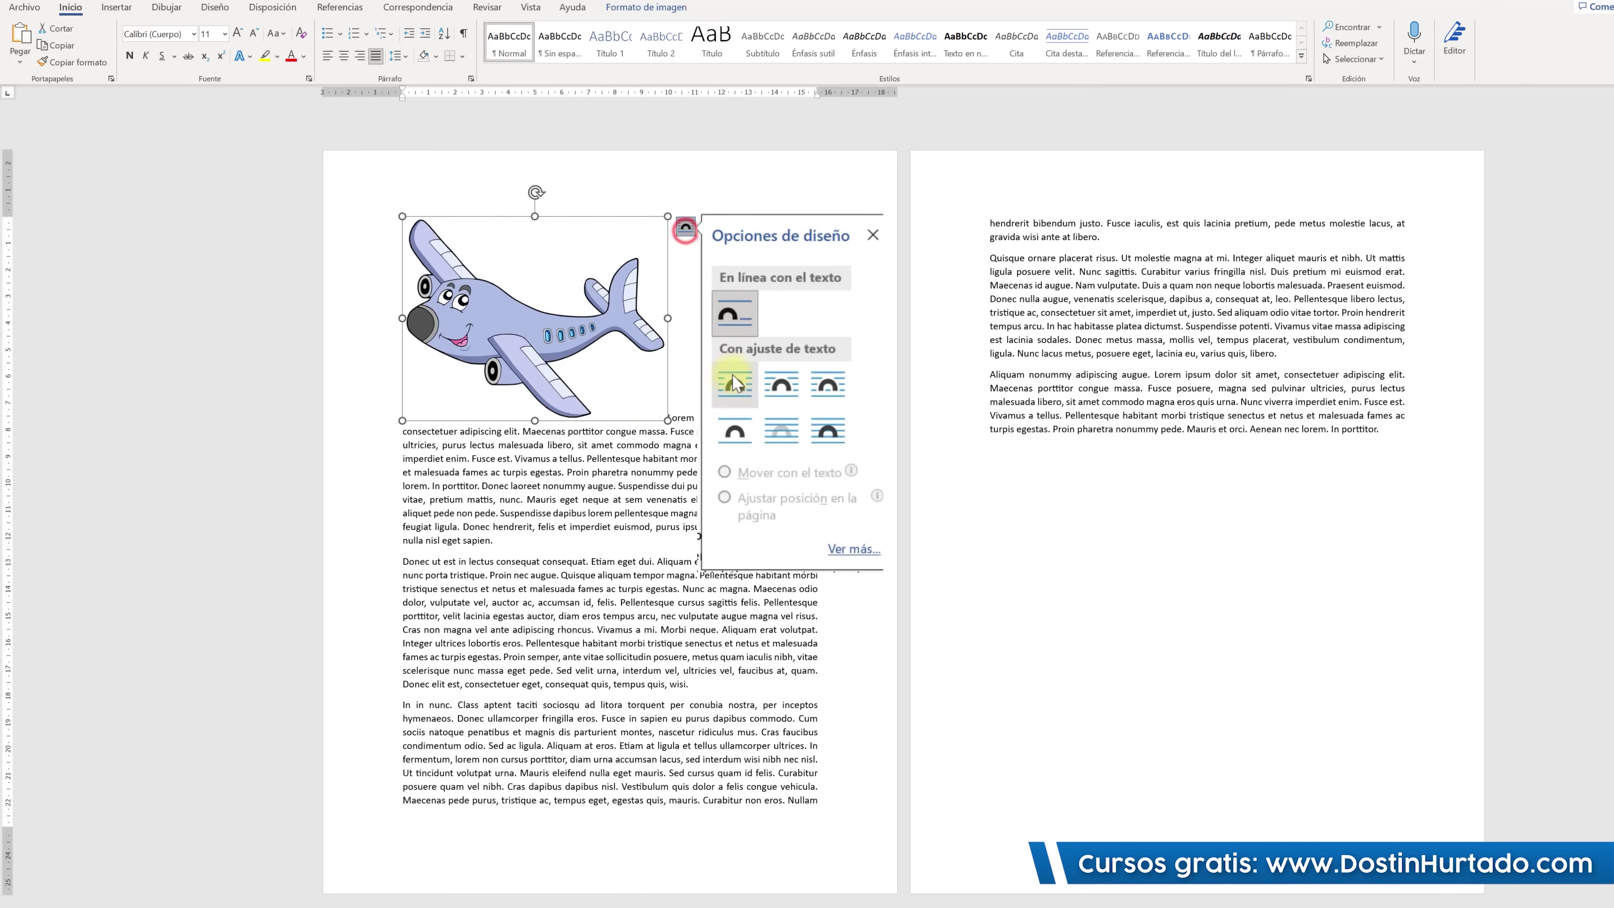
{"action": "left_click", "coordinate": [733, 384]}
{"action": "left_click", "coordinate": [554, 324]}
{"action": "left_click_drag", "start_coordinate": [556, 350], "coordinate": [550, 359]}
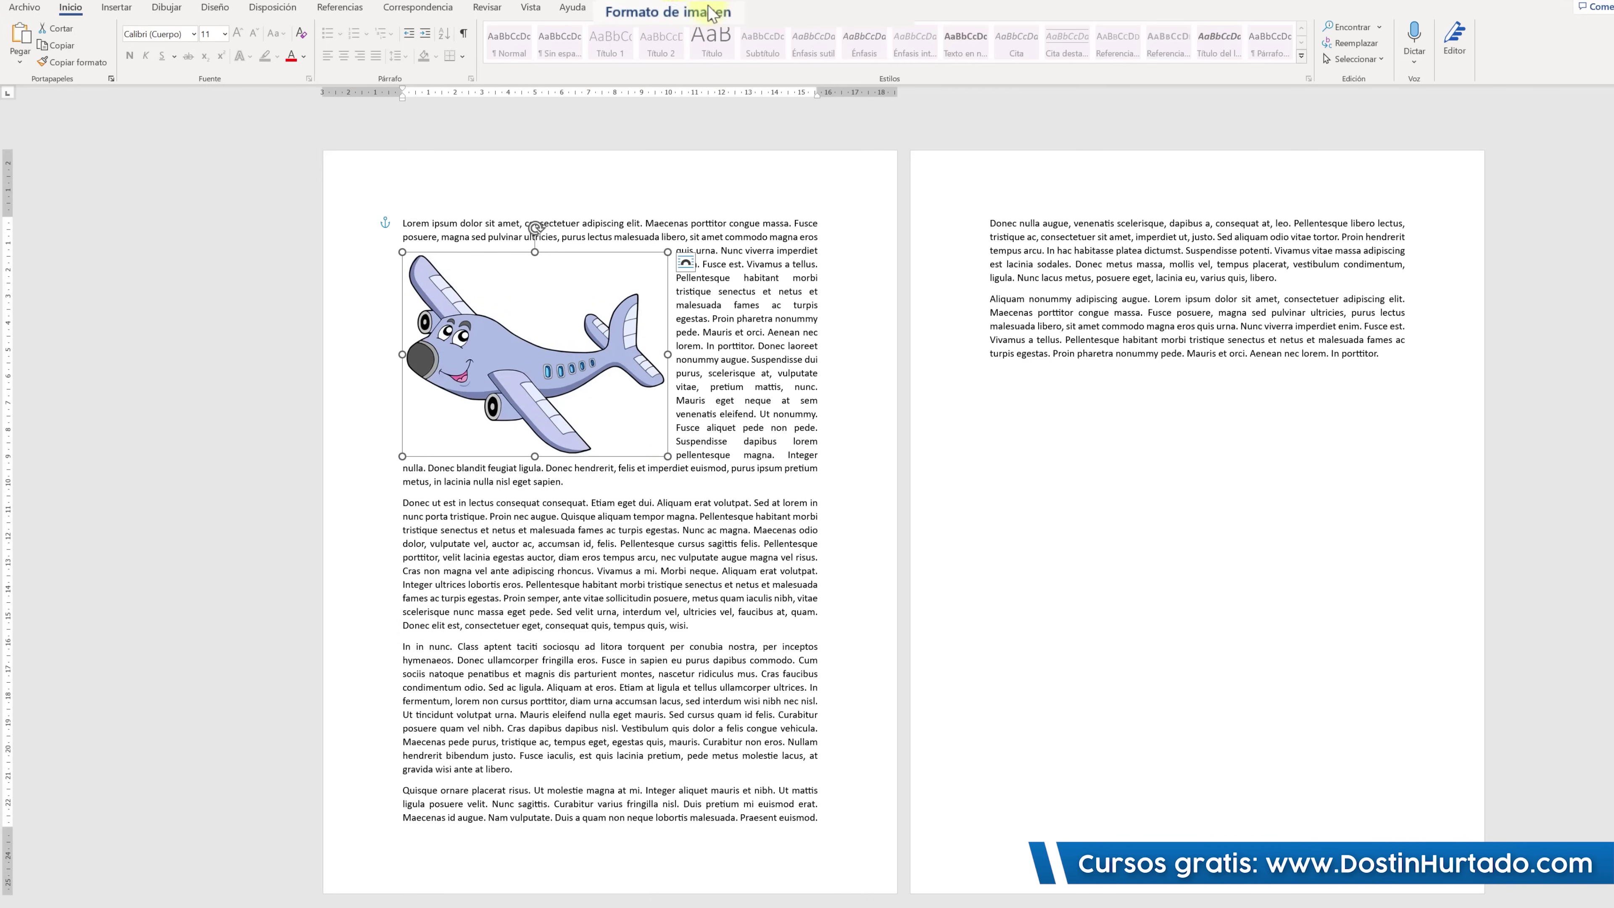
{"action": "left_click", "coordinate": [709, 7]}
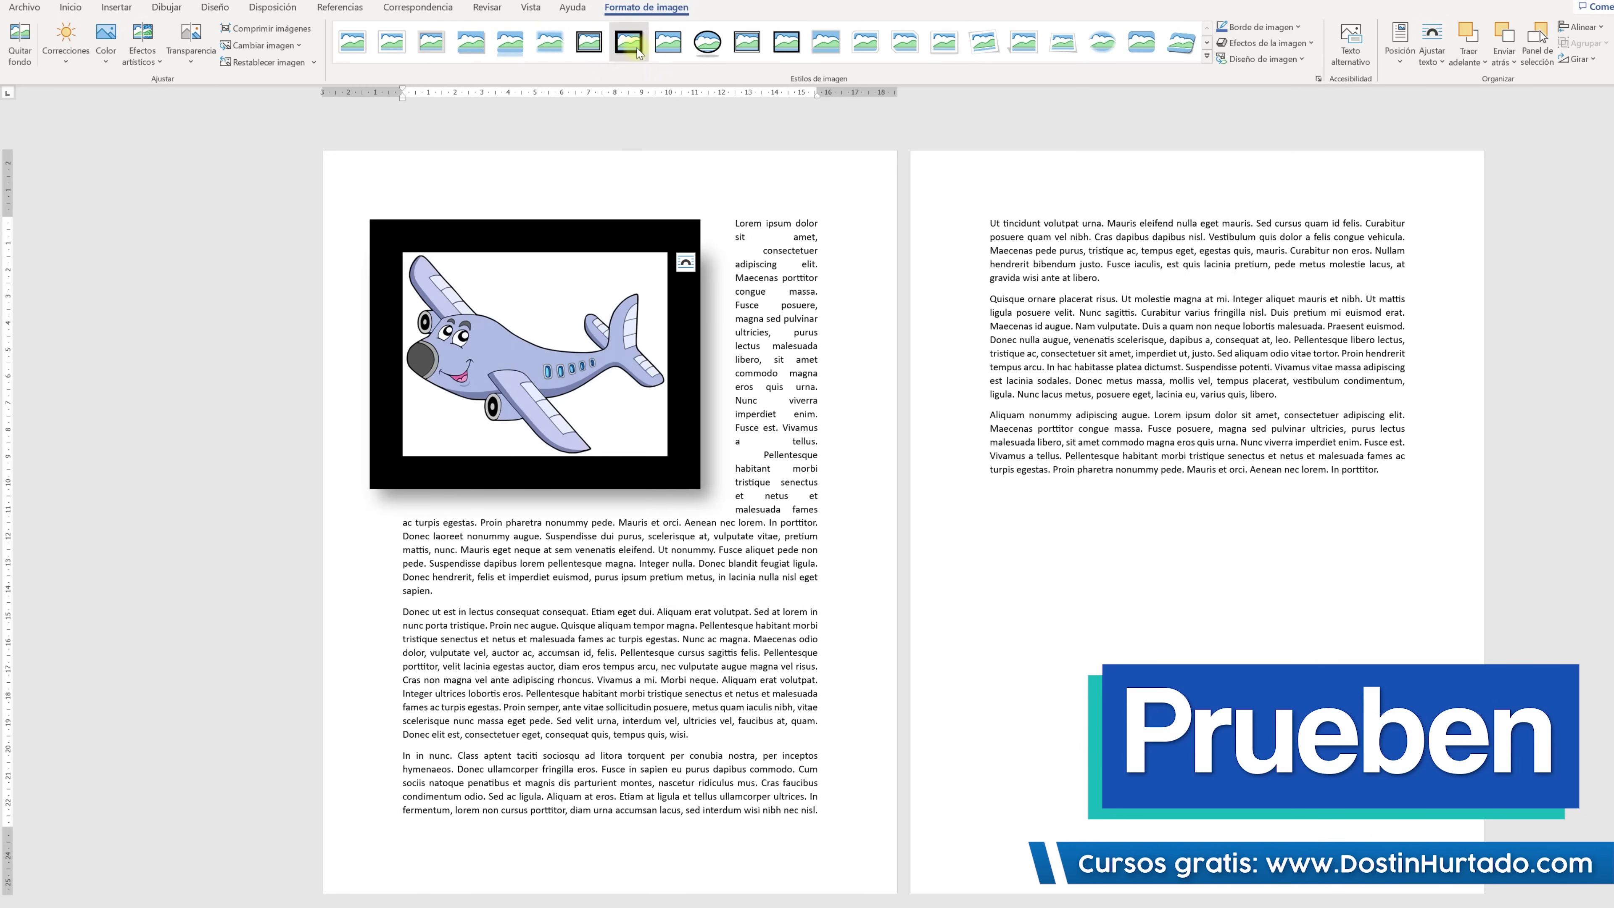
{"action": "left_click", "coordinate": [909, 42]}
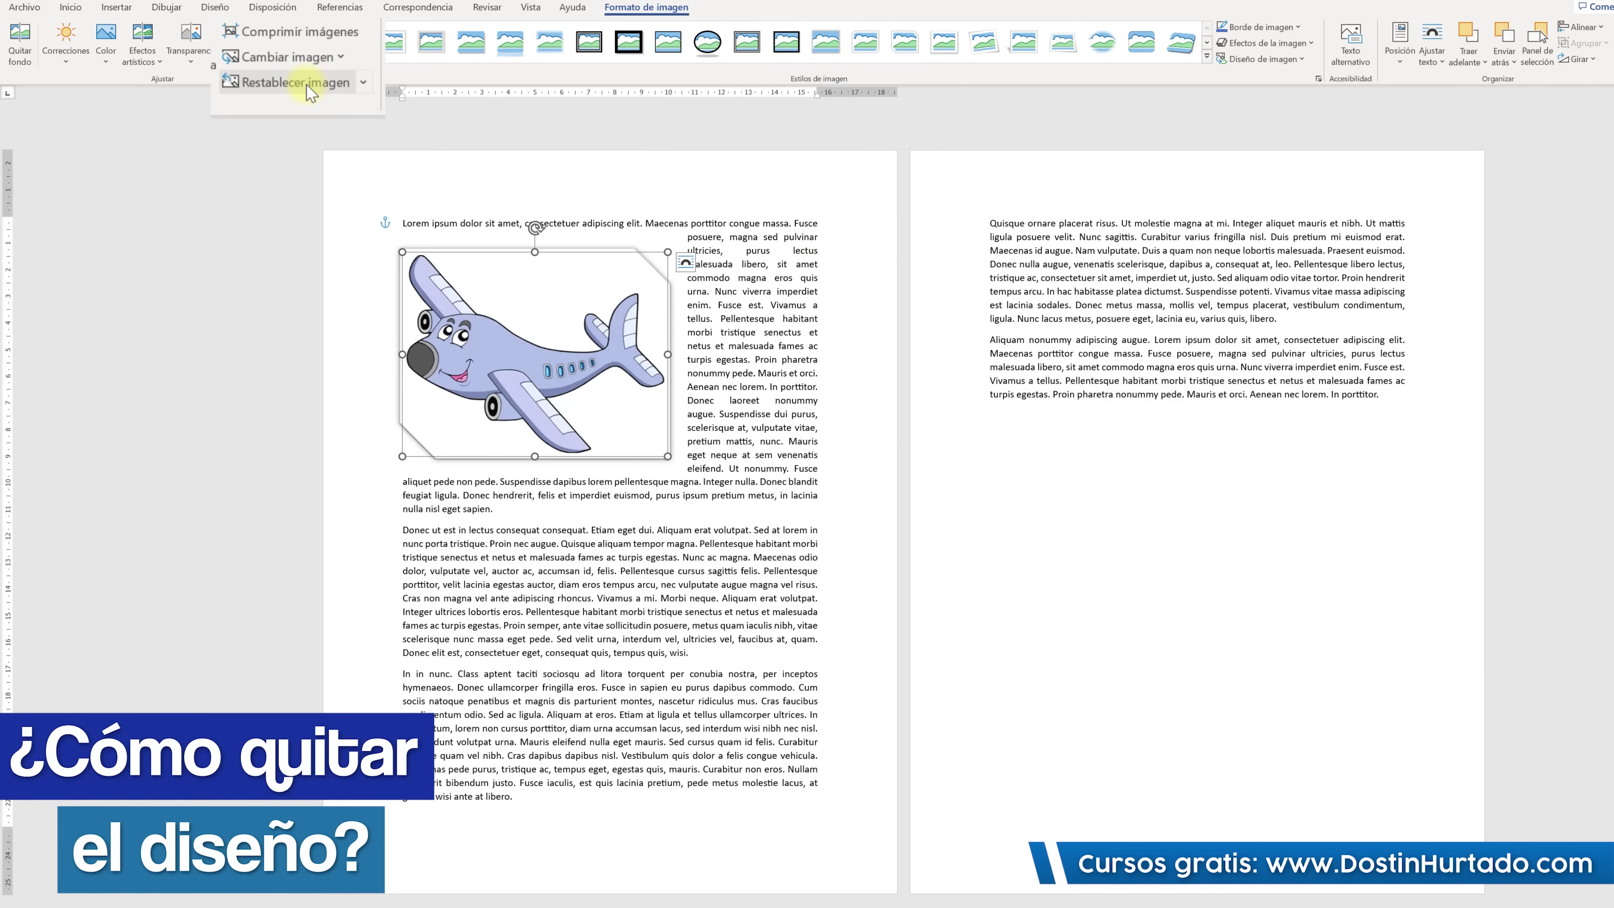
{"action": "left_click", "coordinate": [274, 62]}
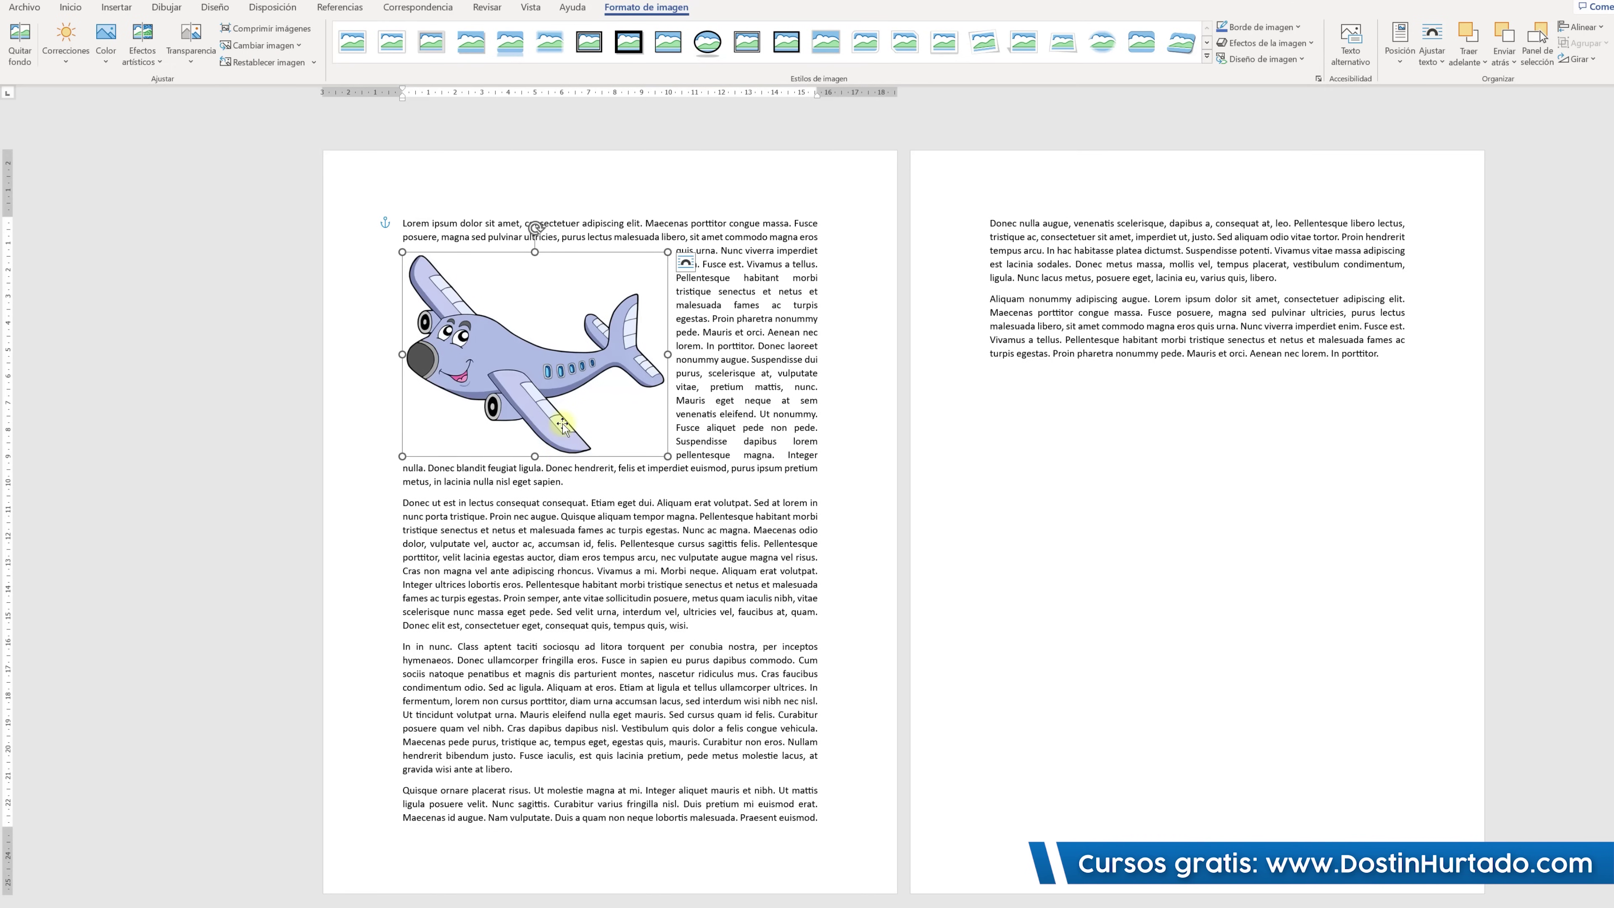
Move the square-wrapped cartoon plane into the middle of the first paragraph.
{"action": "left_click", "coordinate": [559, 372]}
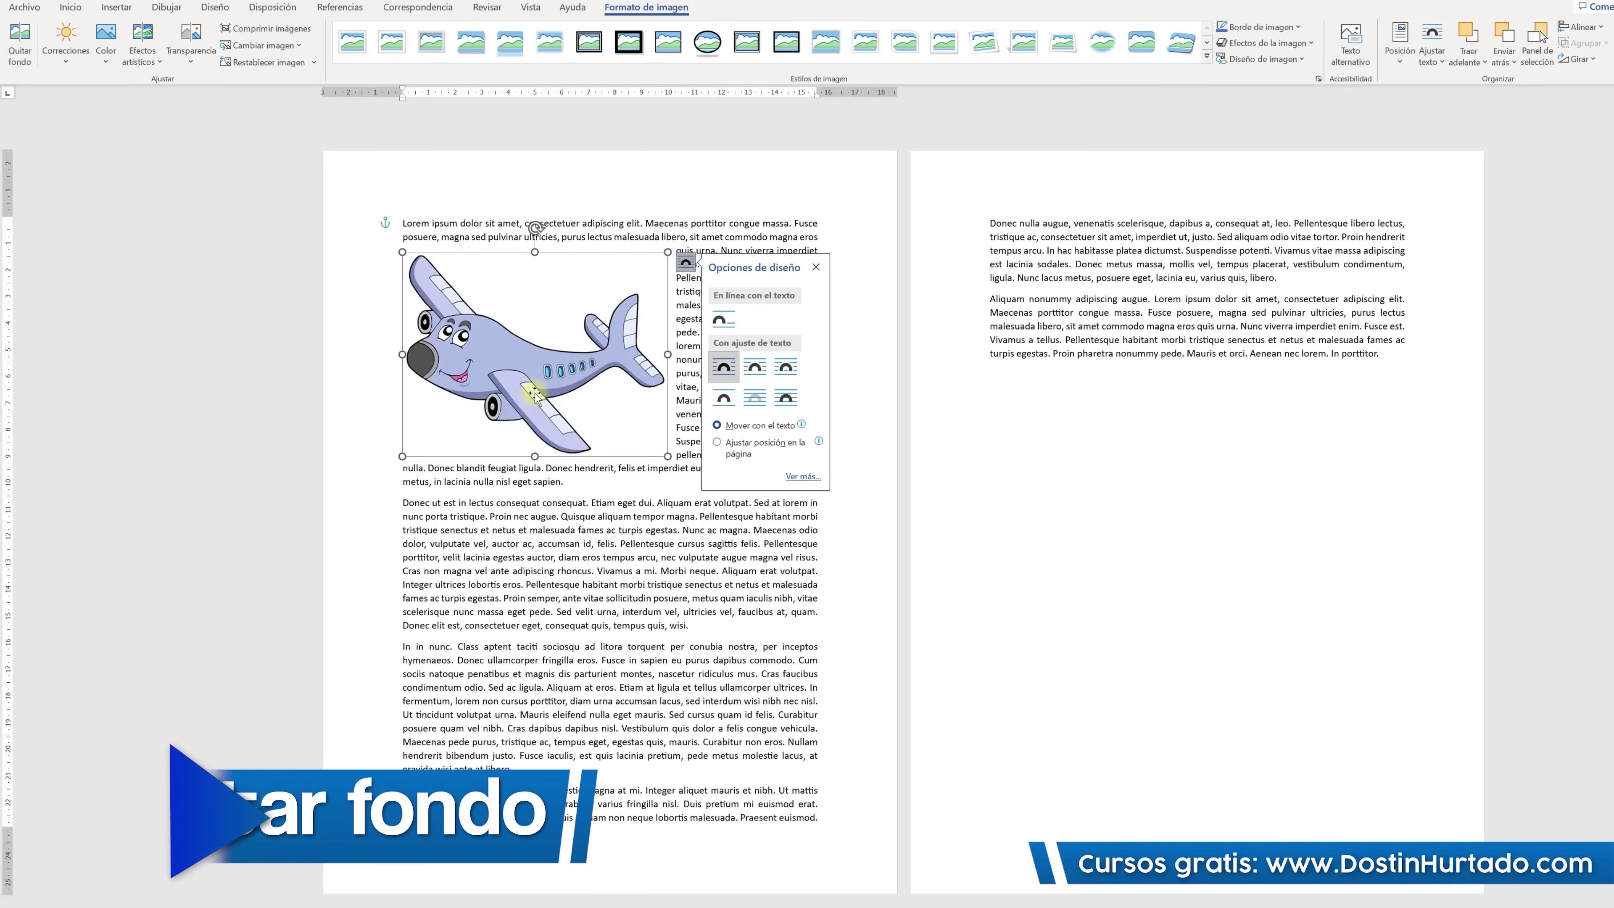
{"action": "left_click", "coordinate": [533, 362]}
{"action": "mouse_move", "coordinate": [501, 298]}
{"action": "left_mouse_down"}
{"action": "mouse_move", "coordinate": [561, 345]}
{"action": "mouse_move", "coordinate": [566, 327]}
{"action": "left_mouse_up"}
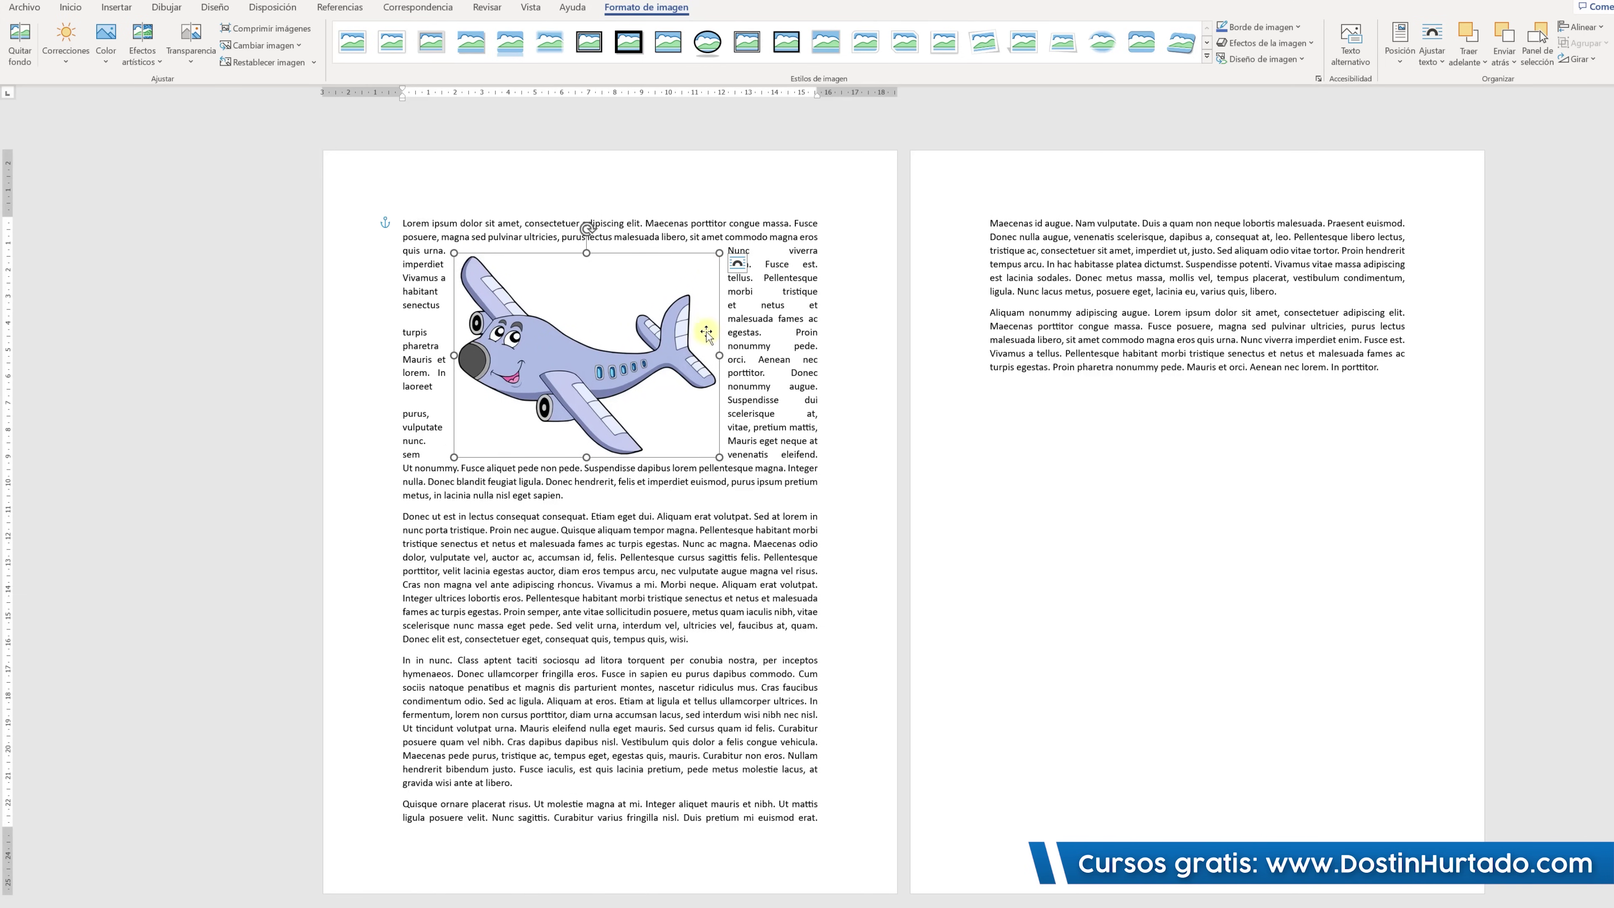
{"action": "left_click", "coordinate": [743, 449]}
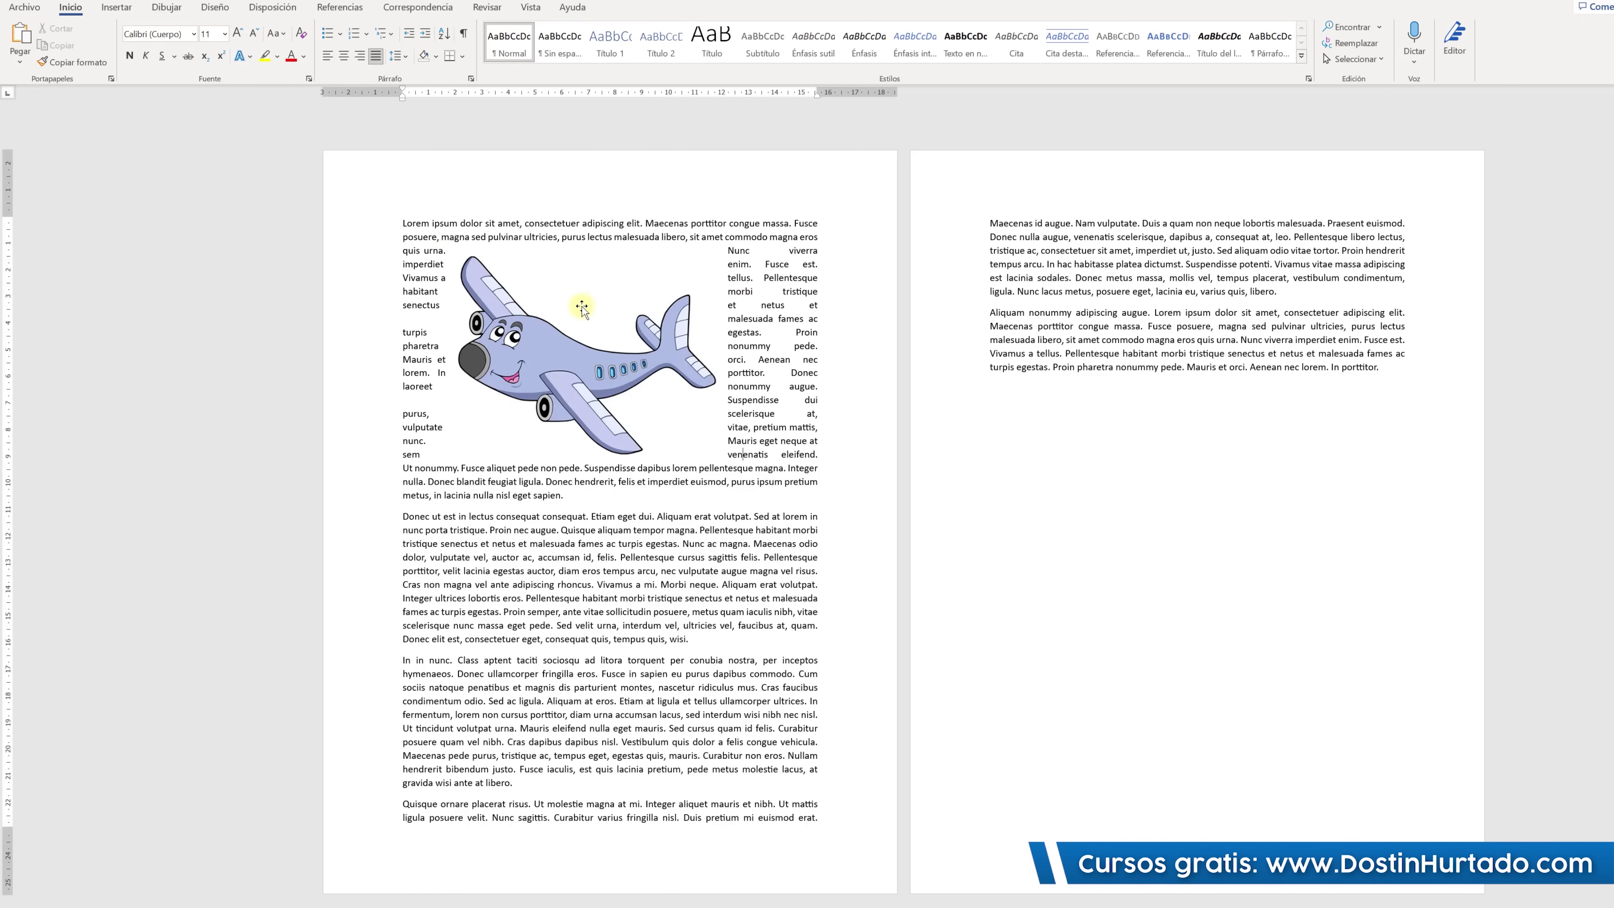
Make the cartoon plane's white background transparent with Set Transparent Color, then reposition it.
{"action": "left_click", "coordinate": [560, 303]}
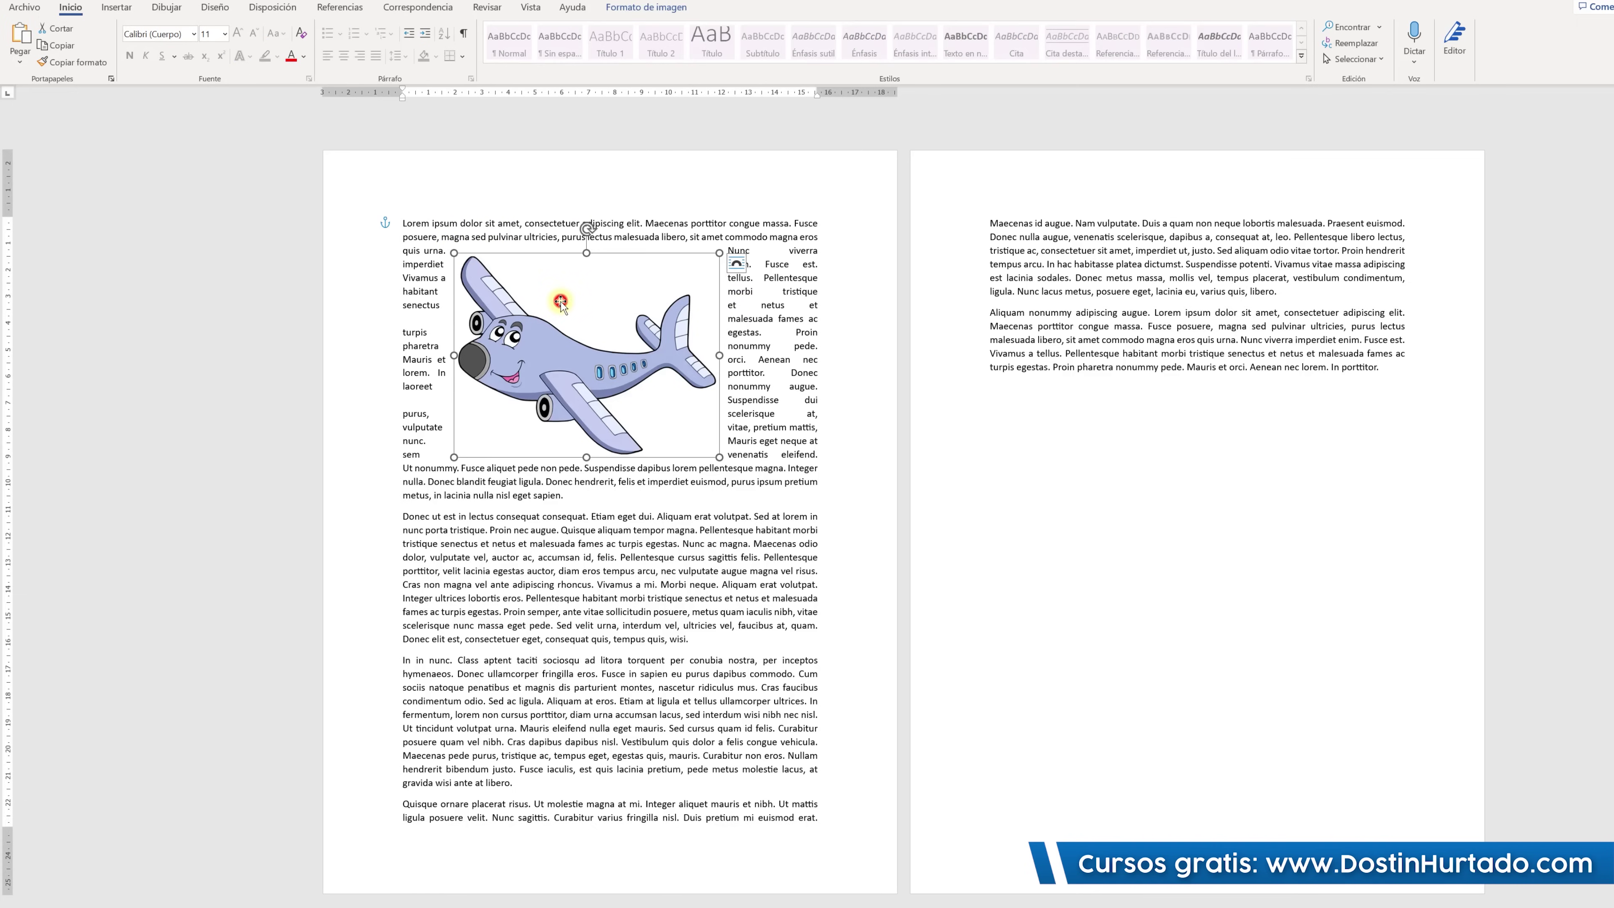
{"action": "left_click", "coordinate": [663, 11]}
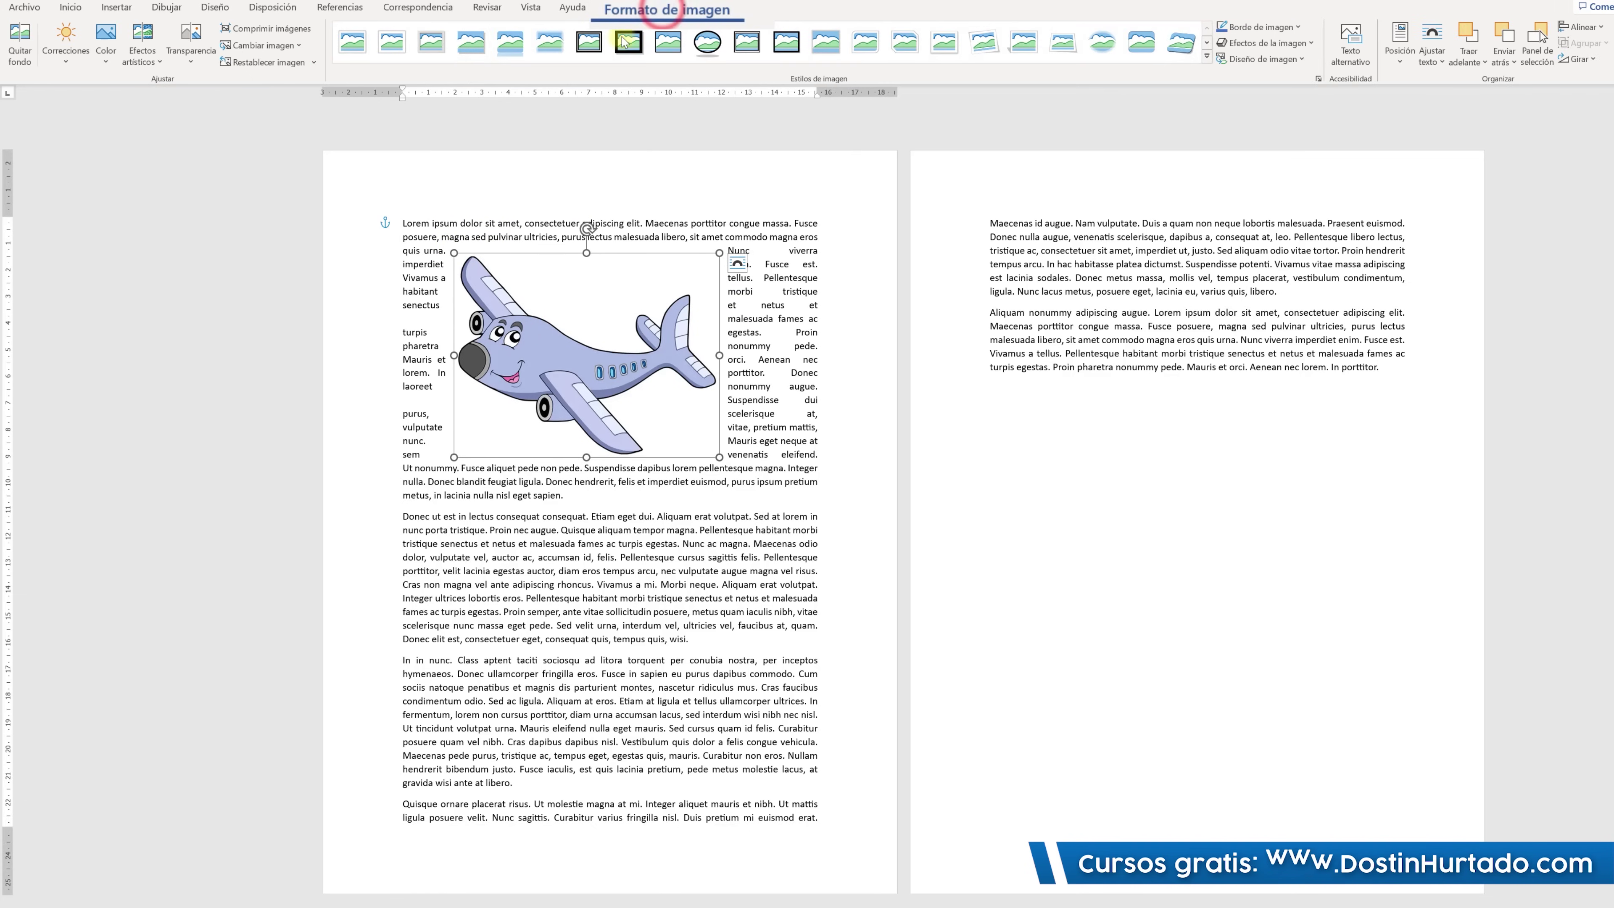
{"action": "left_click", "coordinate": [104, 58]}
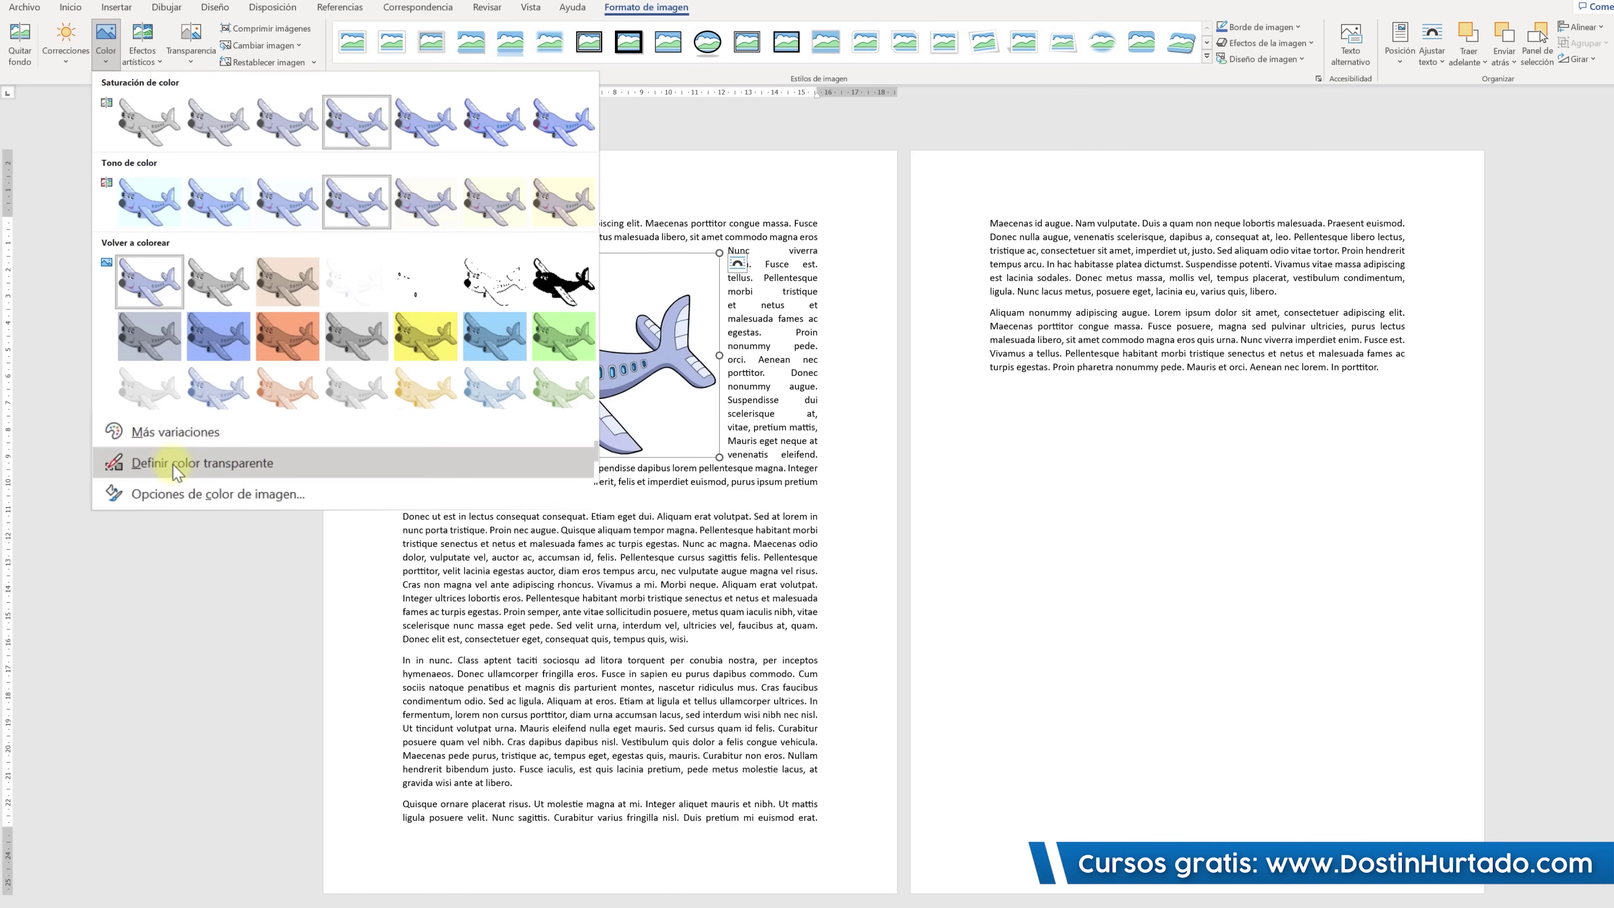
{"action": "left_click", "coordinate": [180, 452]}
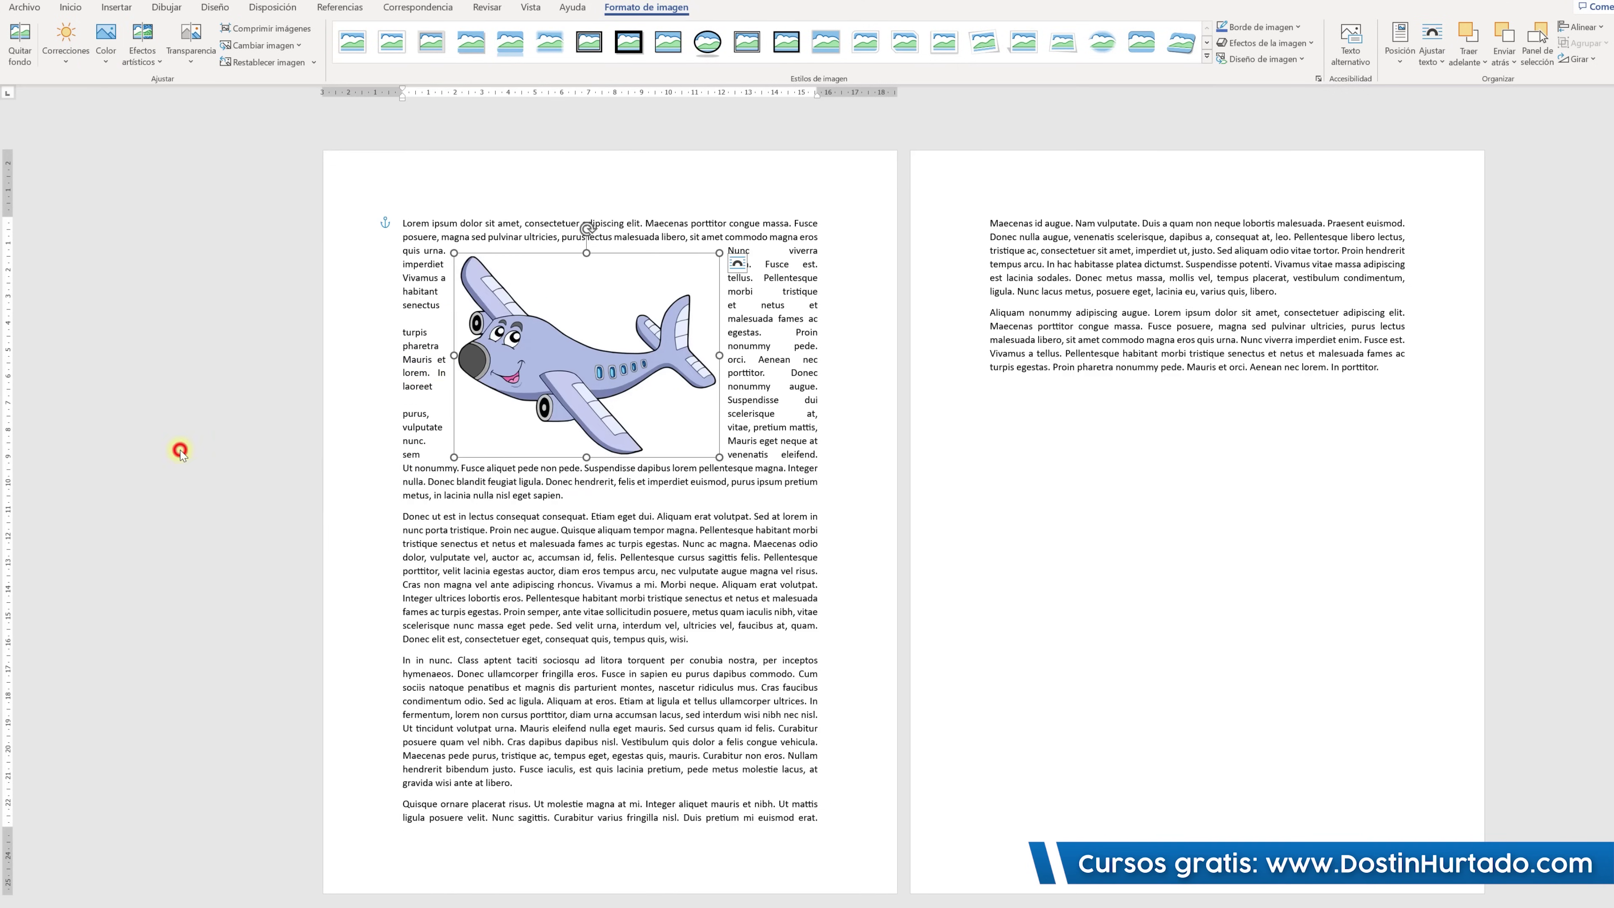
{"action": "left_click", "coordinate": [582, 291]}
{"action": "left_click_drag", "start_coordinate": [514, 377], "coordinate": [526, 412]}
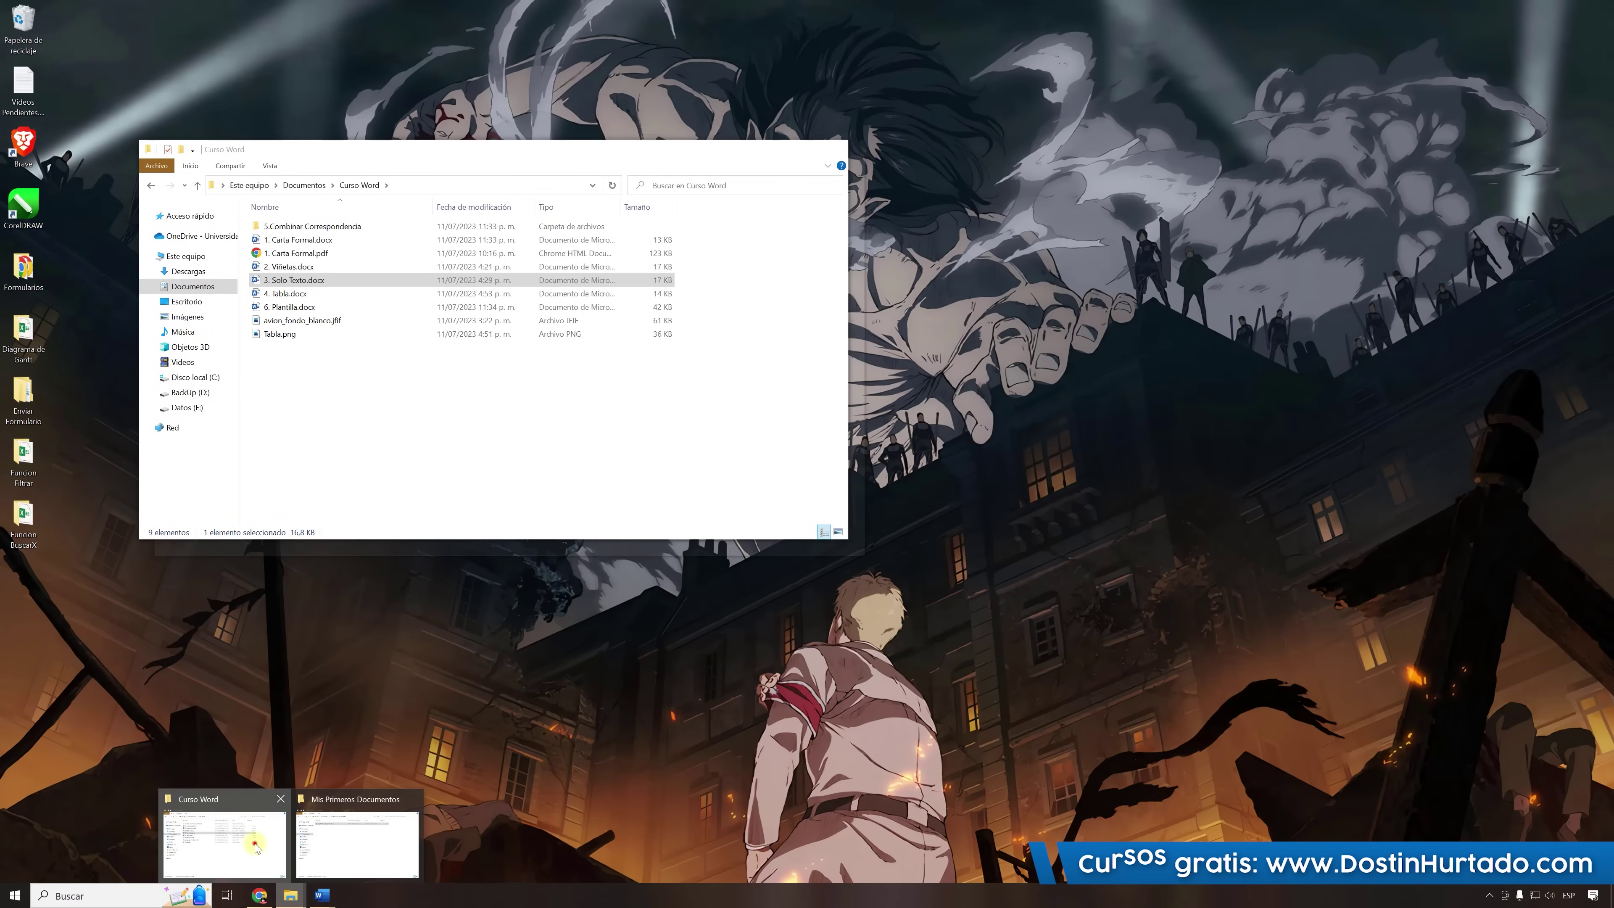
Drag avion_fondo_blanco.jfif from the Curso Word folder into the document.
{"action": "left_click", "coordinate": [255, 842]}
{"action": "left_click", "coordinate": [310, 320]}
{"action": "mouse_move", "coordinate": [309, 320]}
{"action": "left_mouse_down"}
{"action": "mouse_move", "coordinate": [412, 598]}
{"action": "mouse_move", "coordinate": [375, 609]}
{"action": "left_mouse_up"}
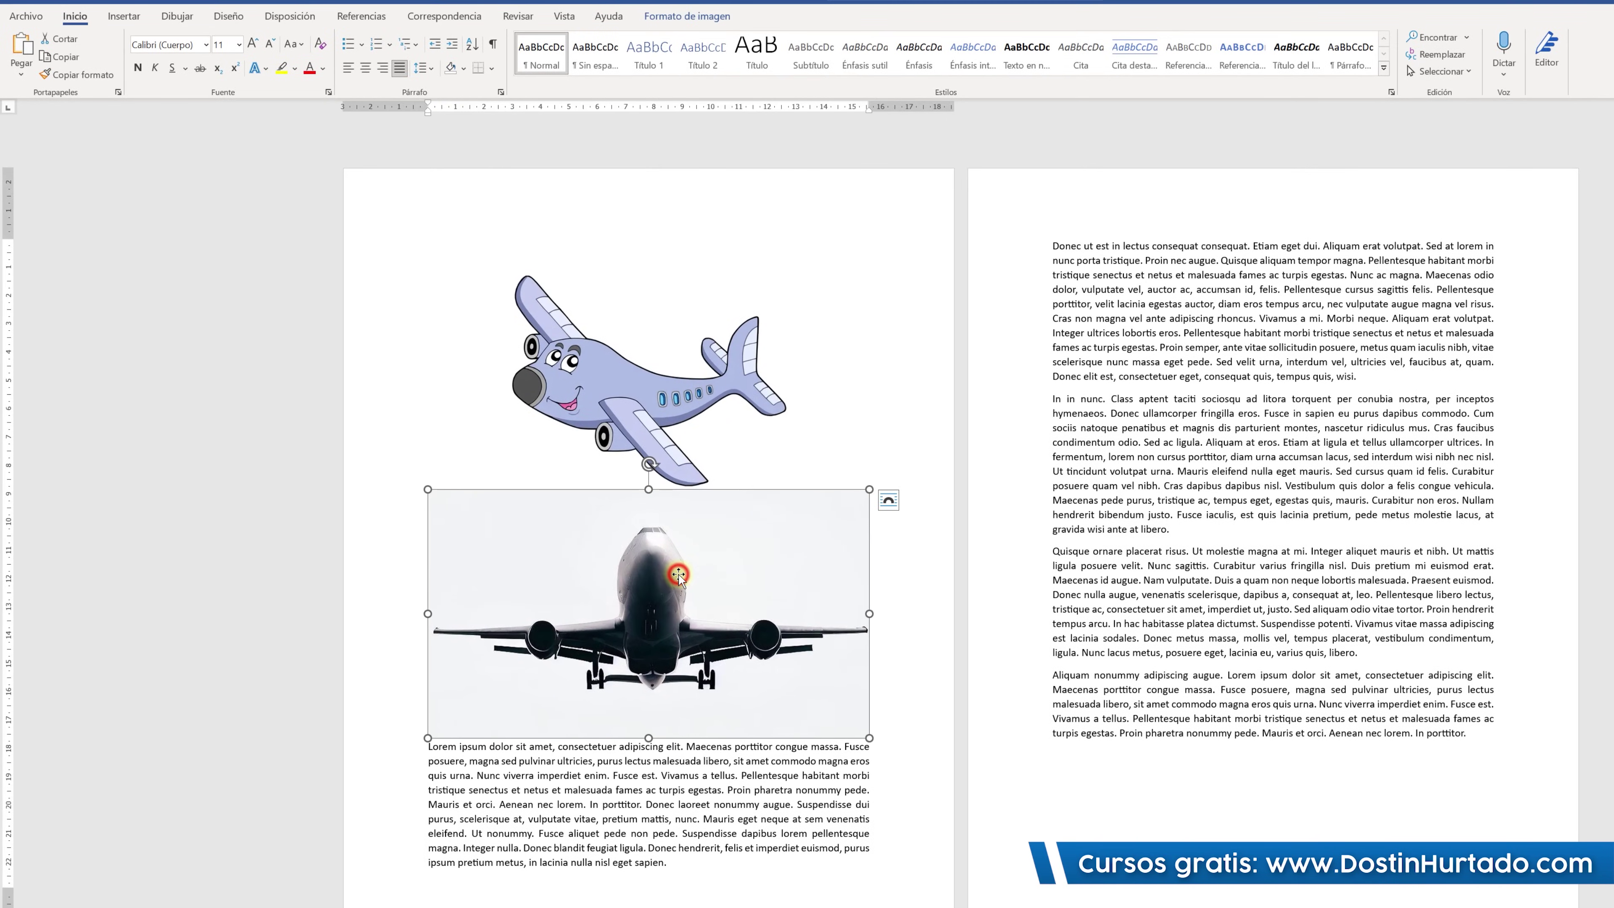
Give the airliner photo square wrapping and move it below the first paragraph.
{"action": "left_click", "coordinate": [889, 502]}
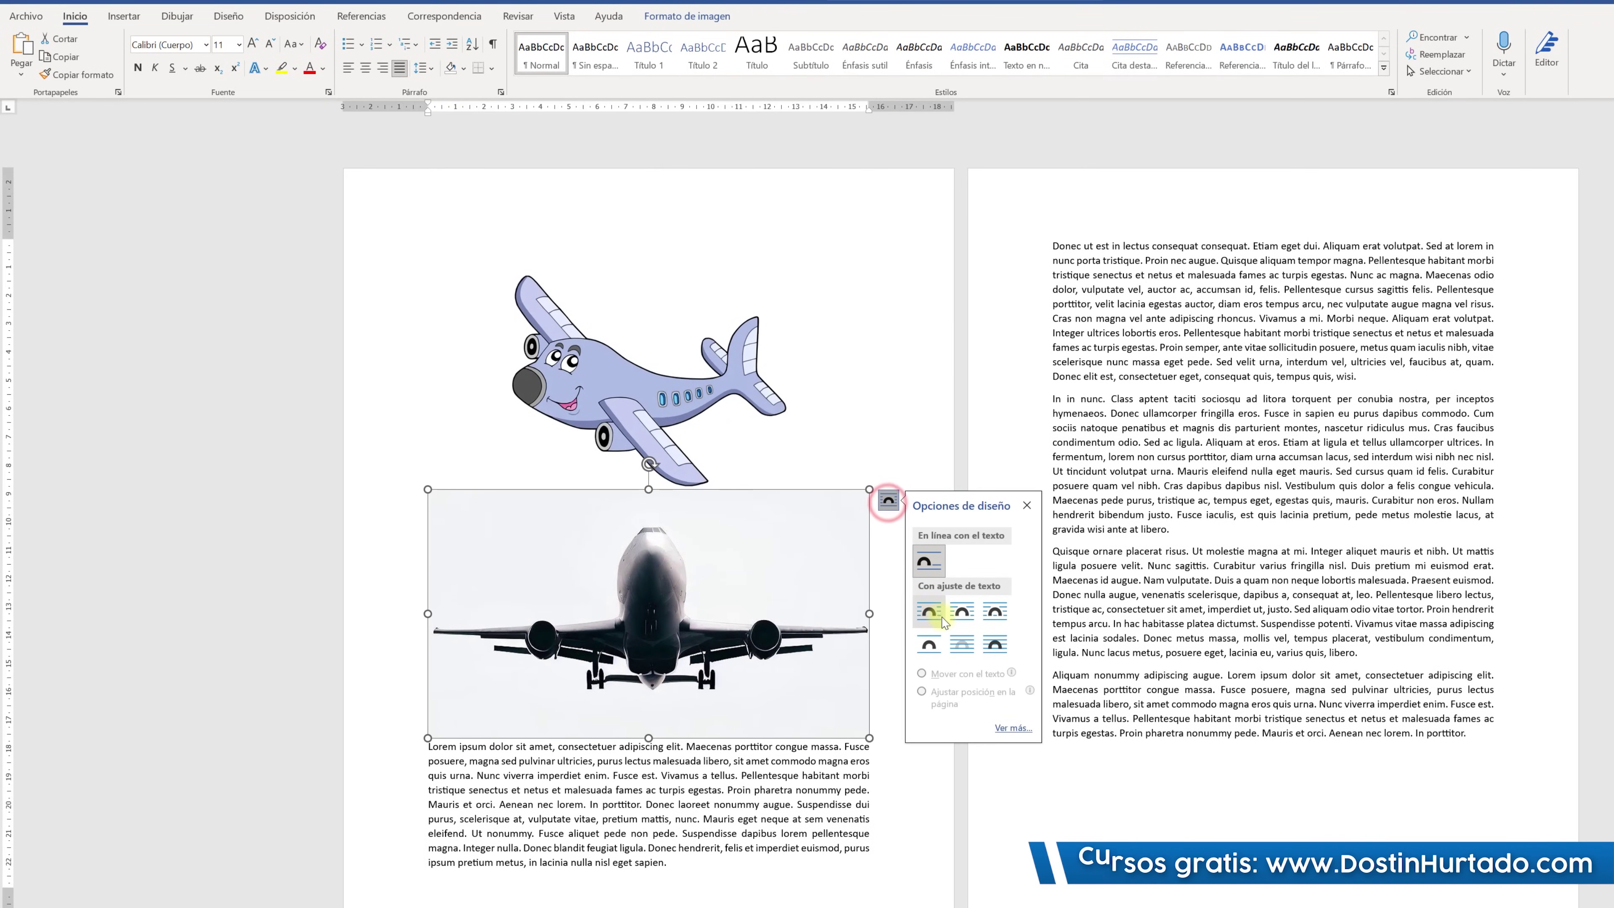
{"action": "left_click", "coordinate": [928, 612]}
{"action": "left_click_drag", "start_coordinate": [626, 575], "coordinate": [624, 623]}
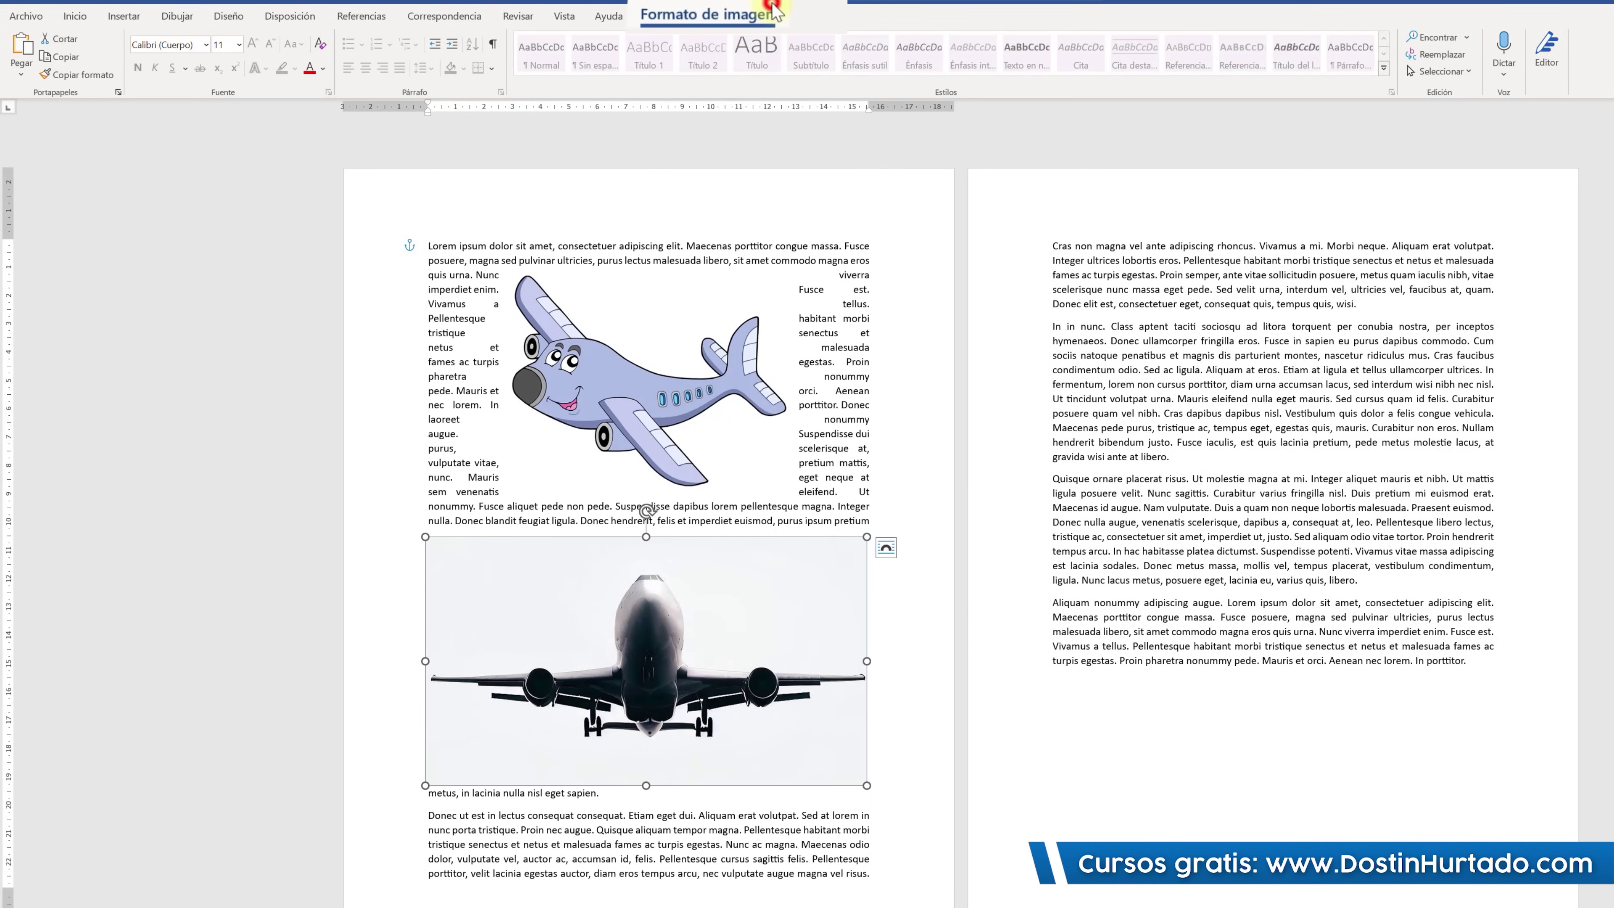
Make the airliner photo's light grey background transparent with Set Transparent Color.
{"action": "left_click", "coordinate": [687, 16]}
{"action": "left_click", "coordinate": [118, 71]}
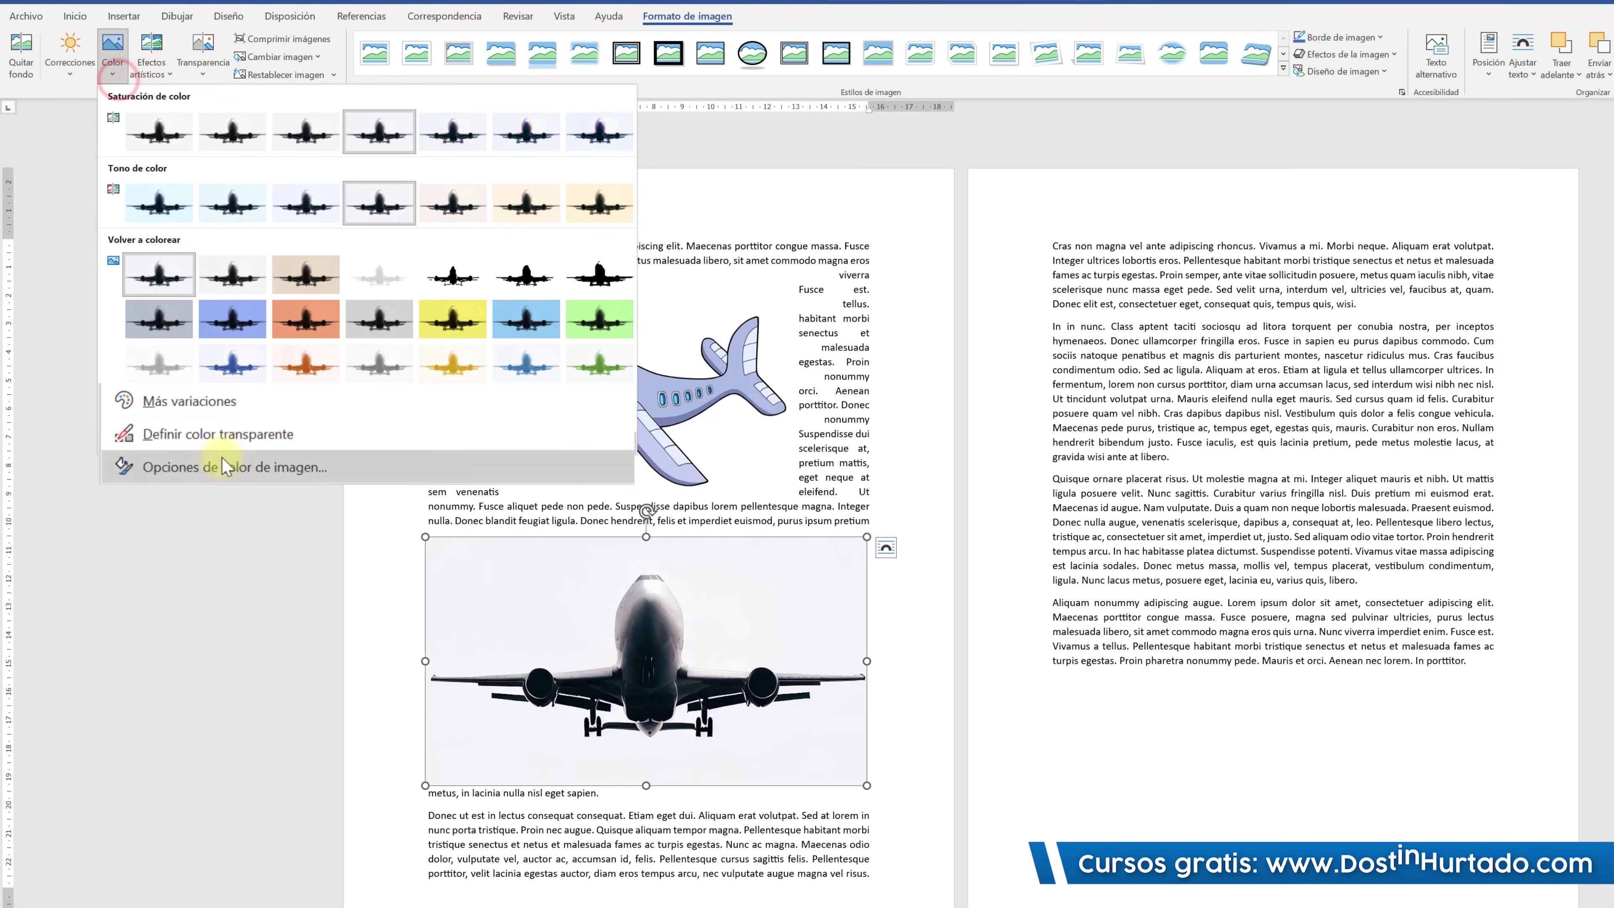
{"action": "left_click", "coordinate": [190, 421]}
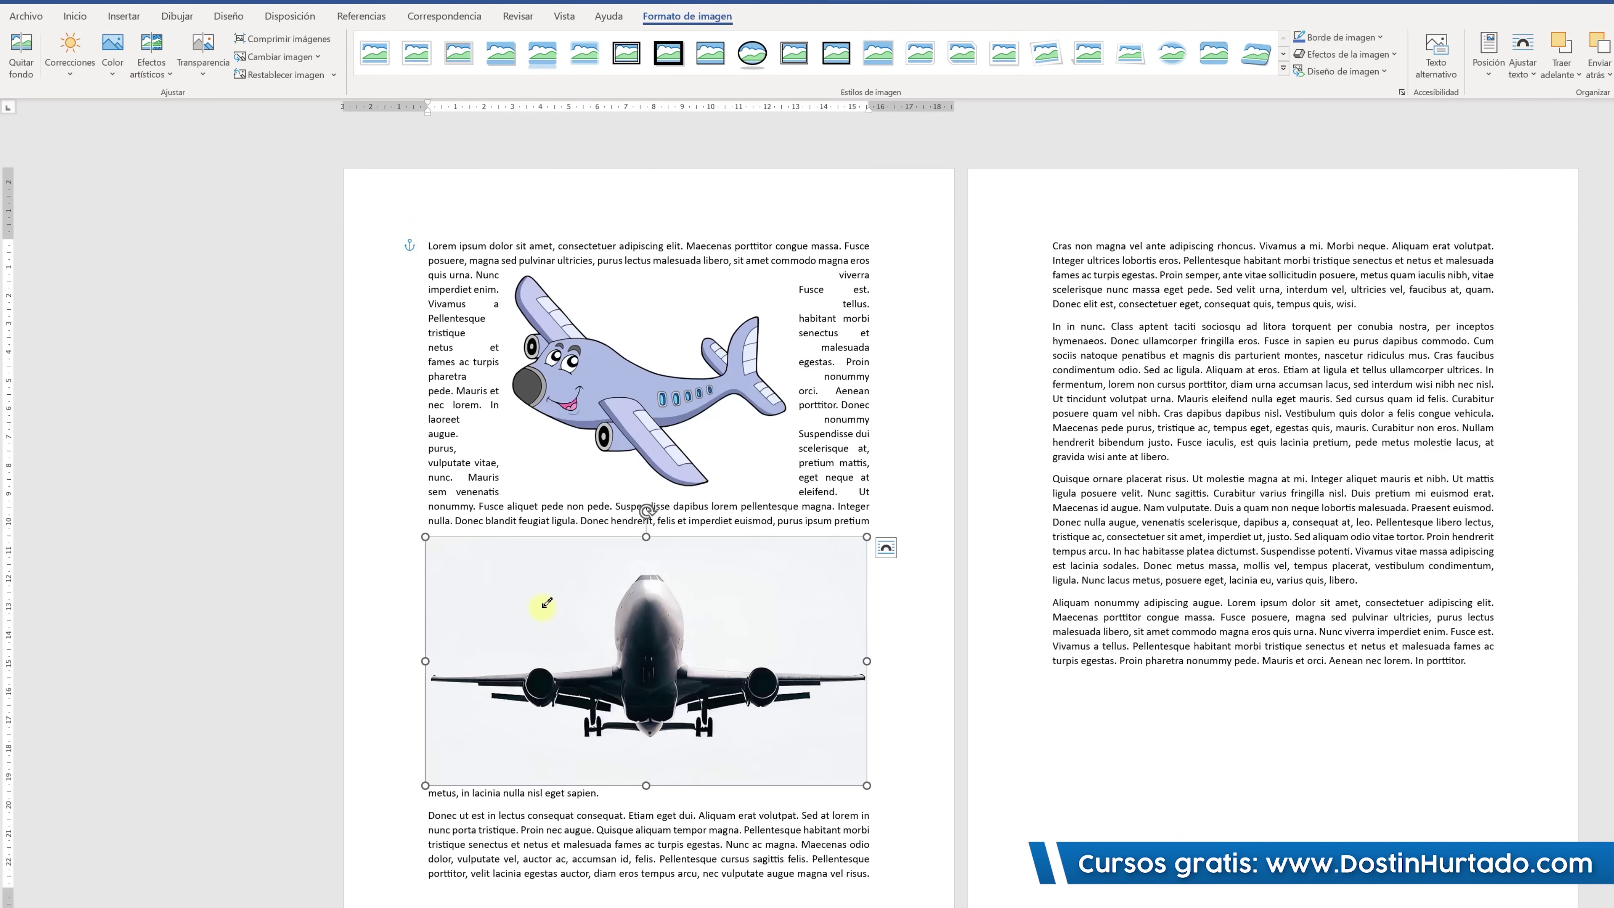
{"action": "left_click", "coordinate": [543, 606]}
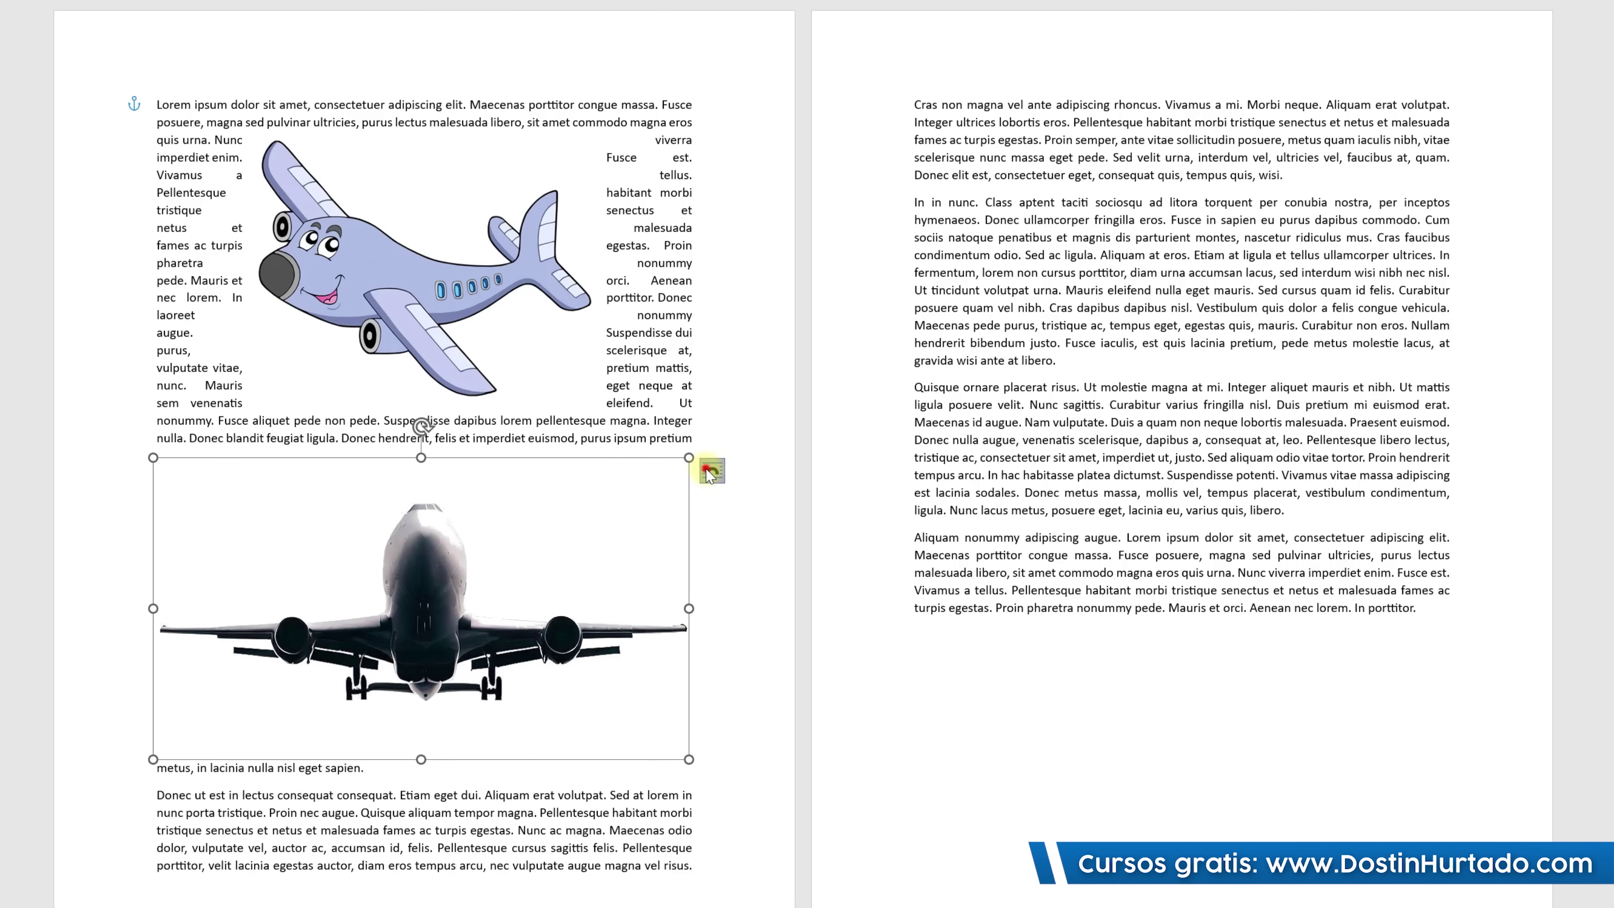
{"action": "left_click", "coordinate": [710, 471]}
{"action": "left_click", "coordinate": [795, 608]}
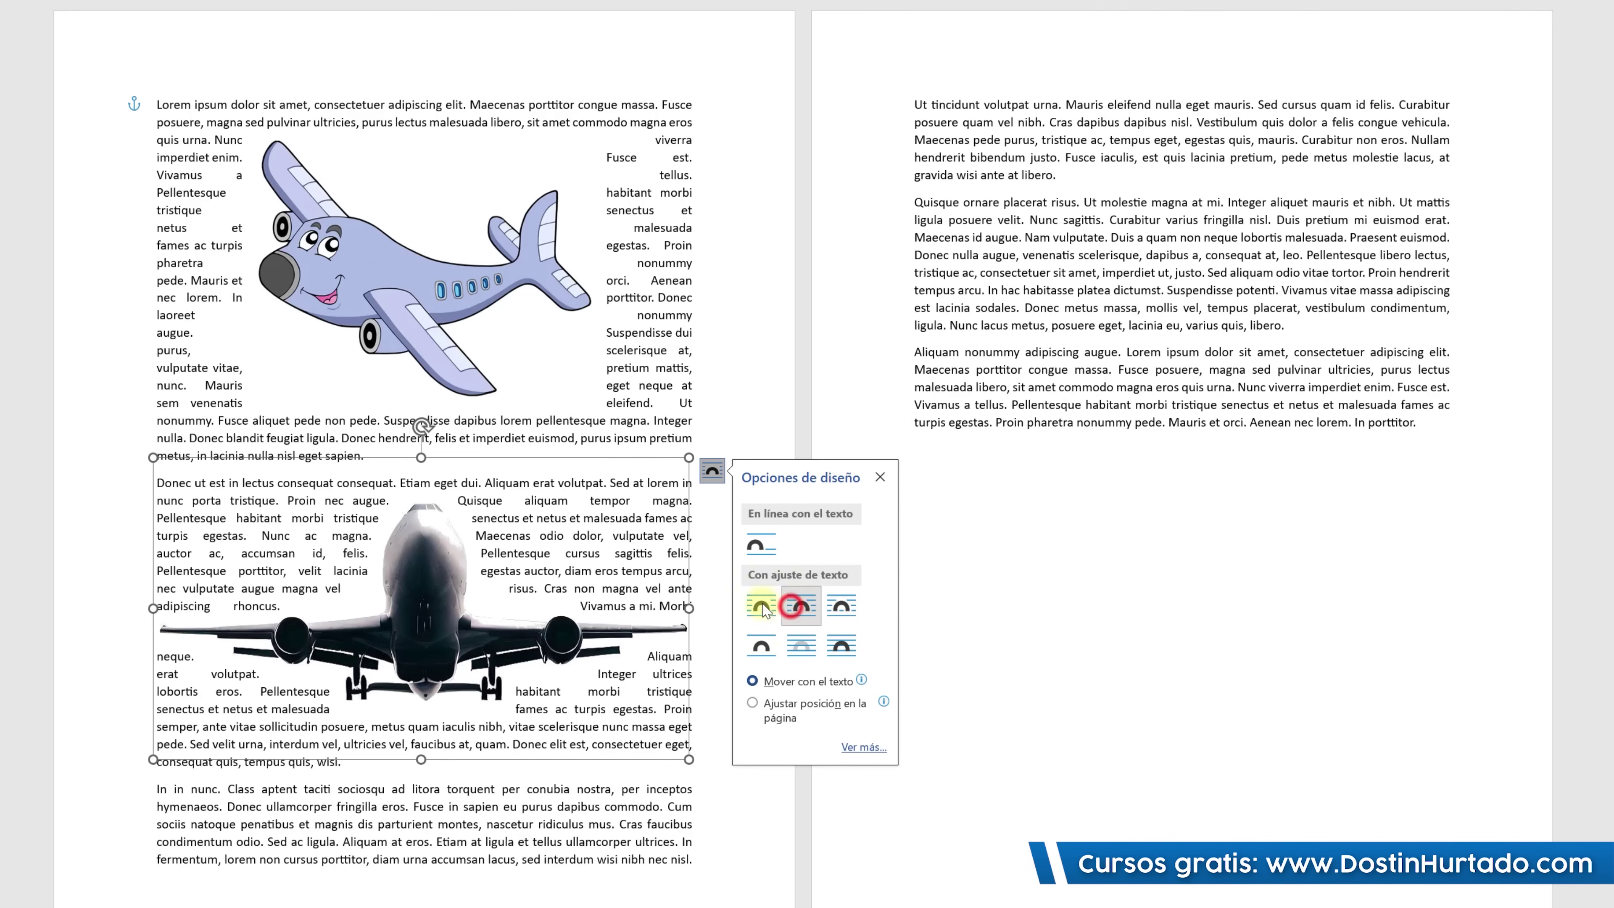
{"action": "left_click_drag", "start_coordinate": [382, 595], "coordinate": [384, 611]}
{"action": "left_click", "coordinate": [405, 286]}
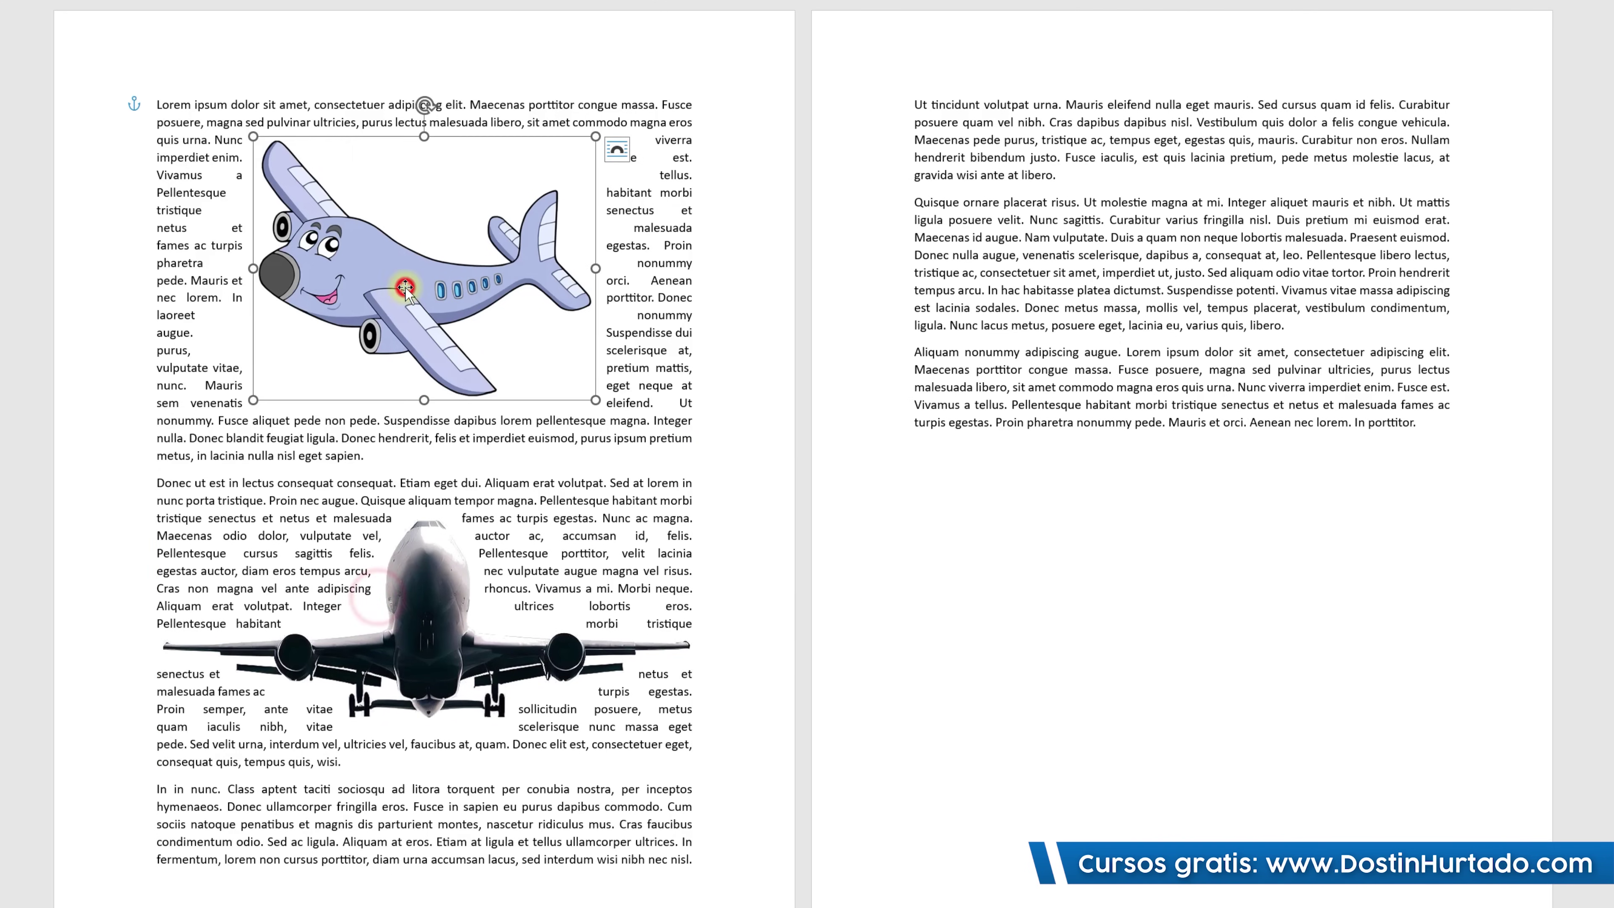
{"action": "left_click", "coordinate": [620, 150]}
{"action": "left_click", "coordinate": [708, 284]}
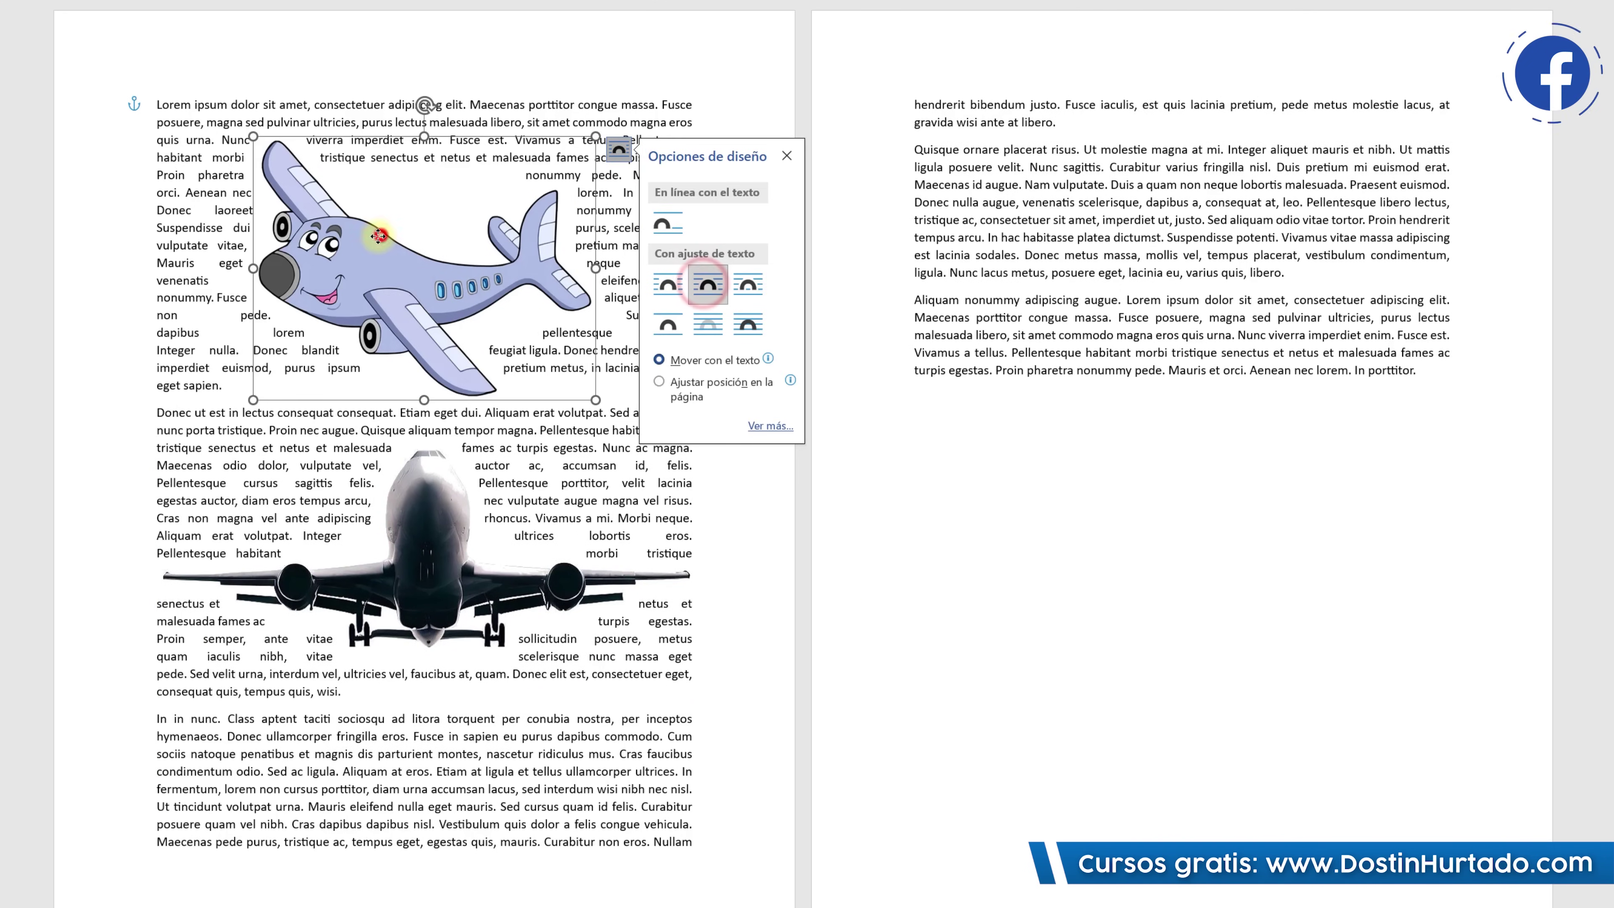
{"action": "left_click_drag", "start_coordinate": [379, 236], "coordinate": [379, 210]}
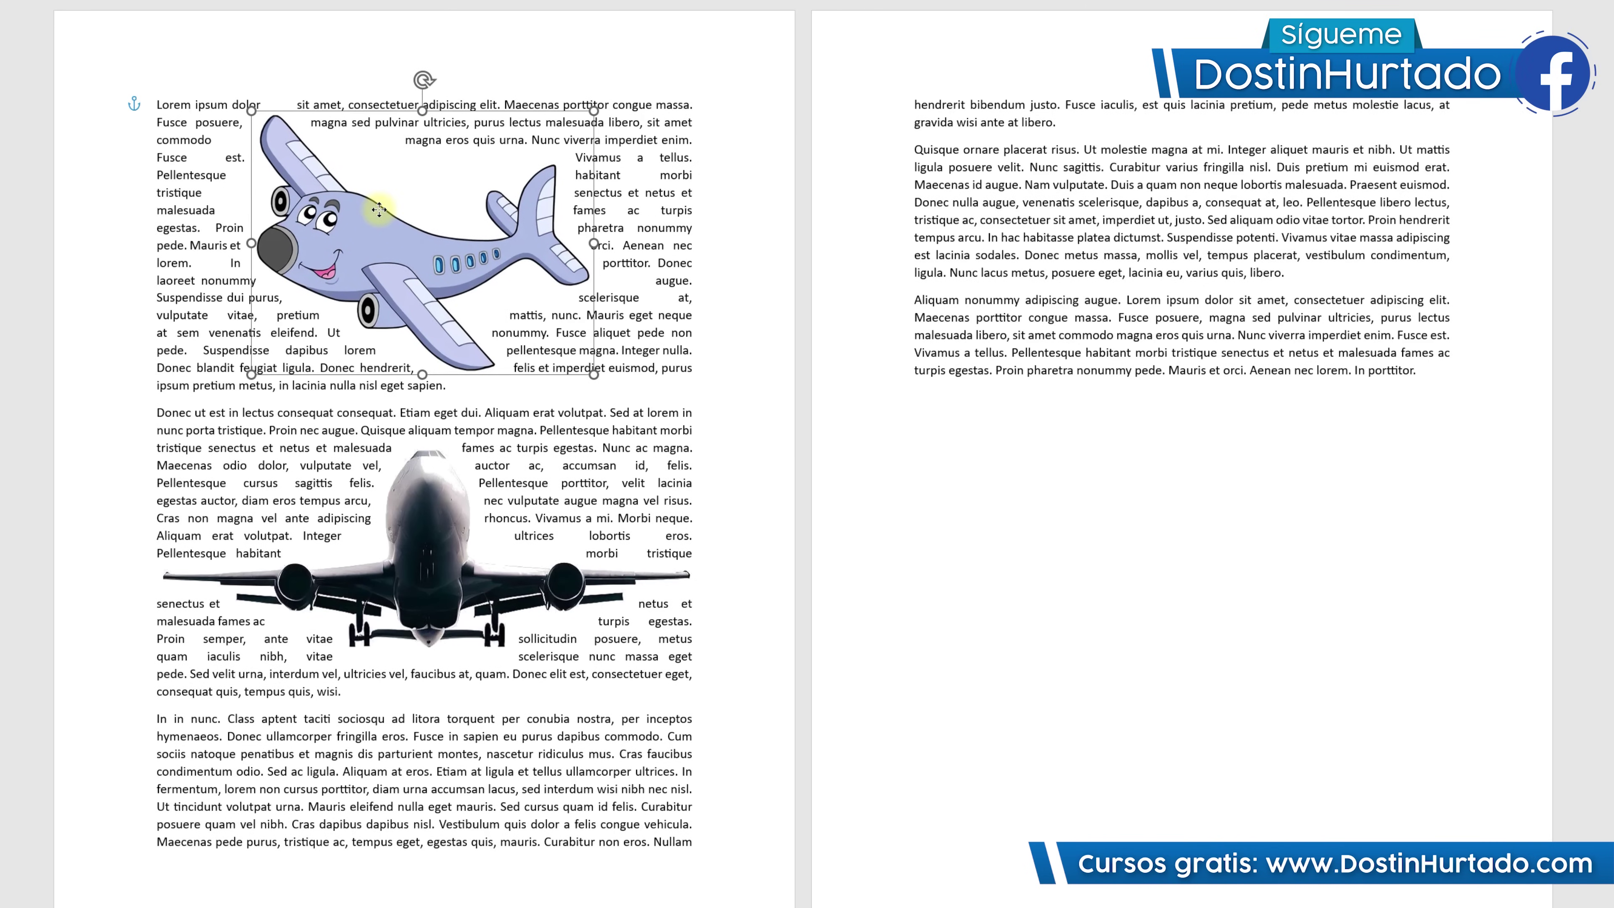
{"action": "left_click", "coordinate": [614, 130]}
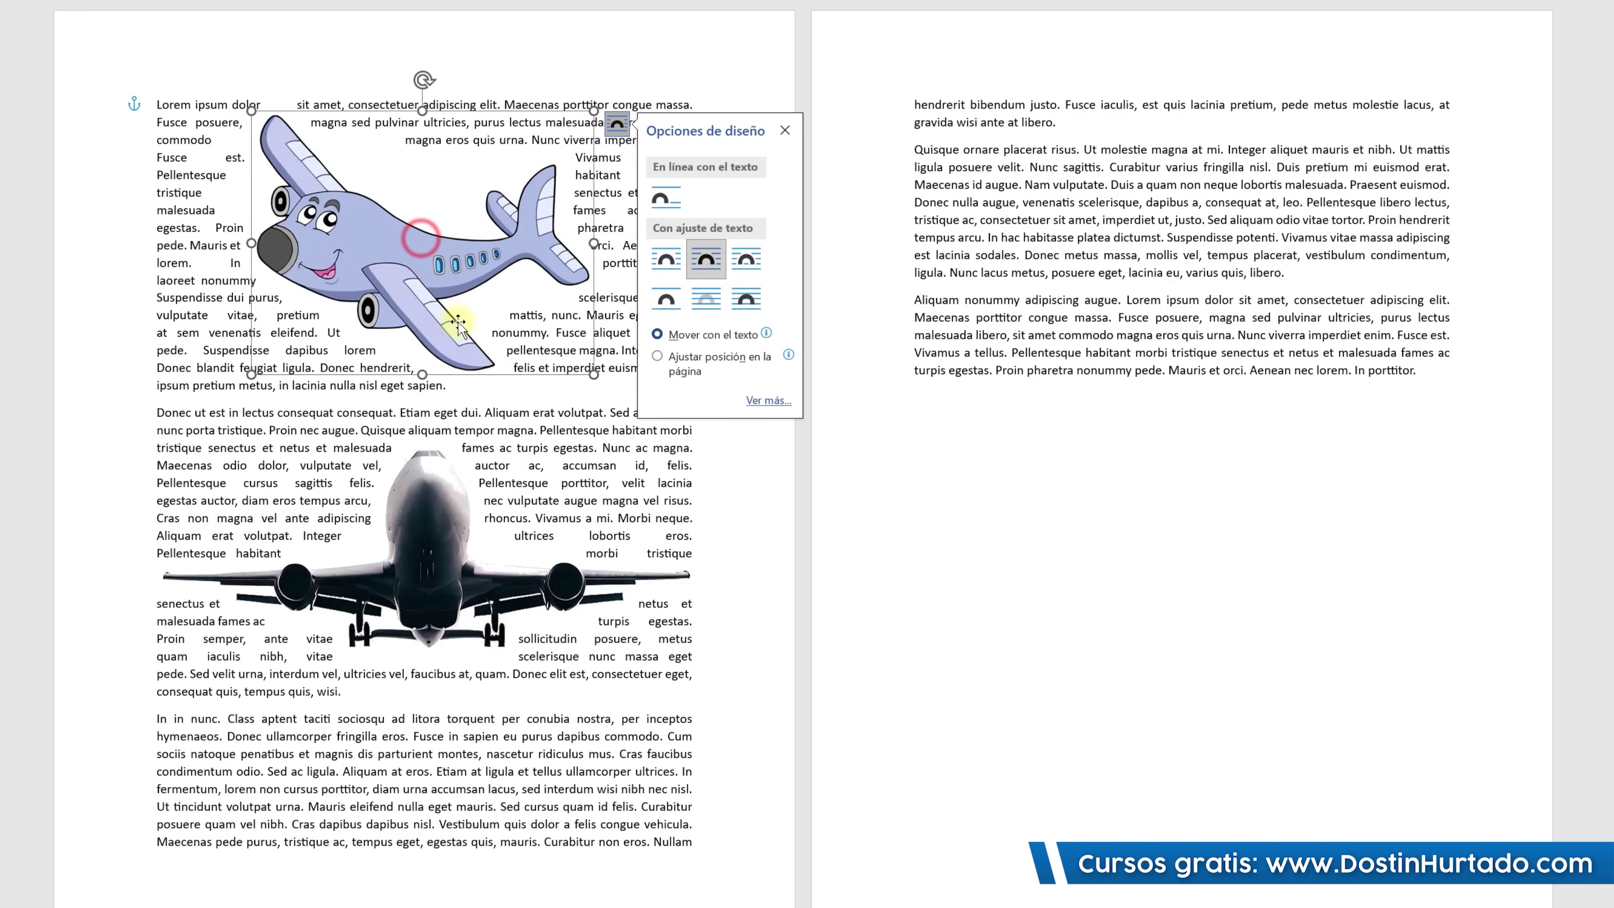
{"action": "left_click_drag", "start_coordinate": [457, 323], "coordinate": [489, 413]}
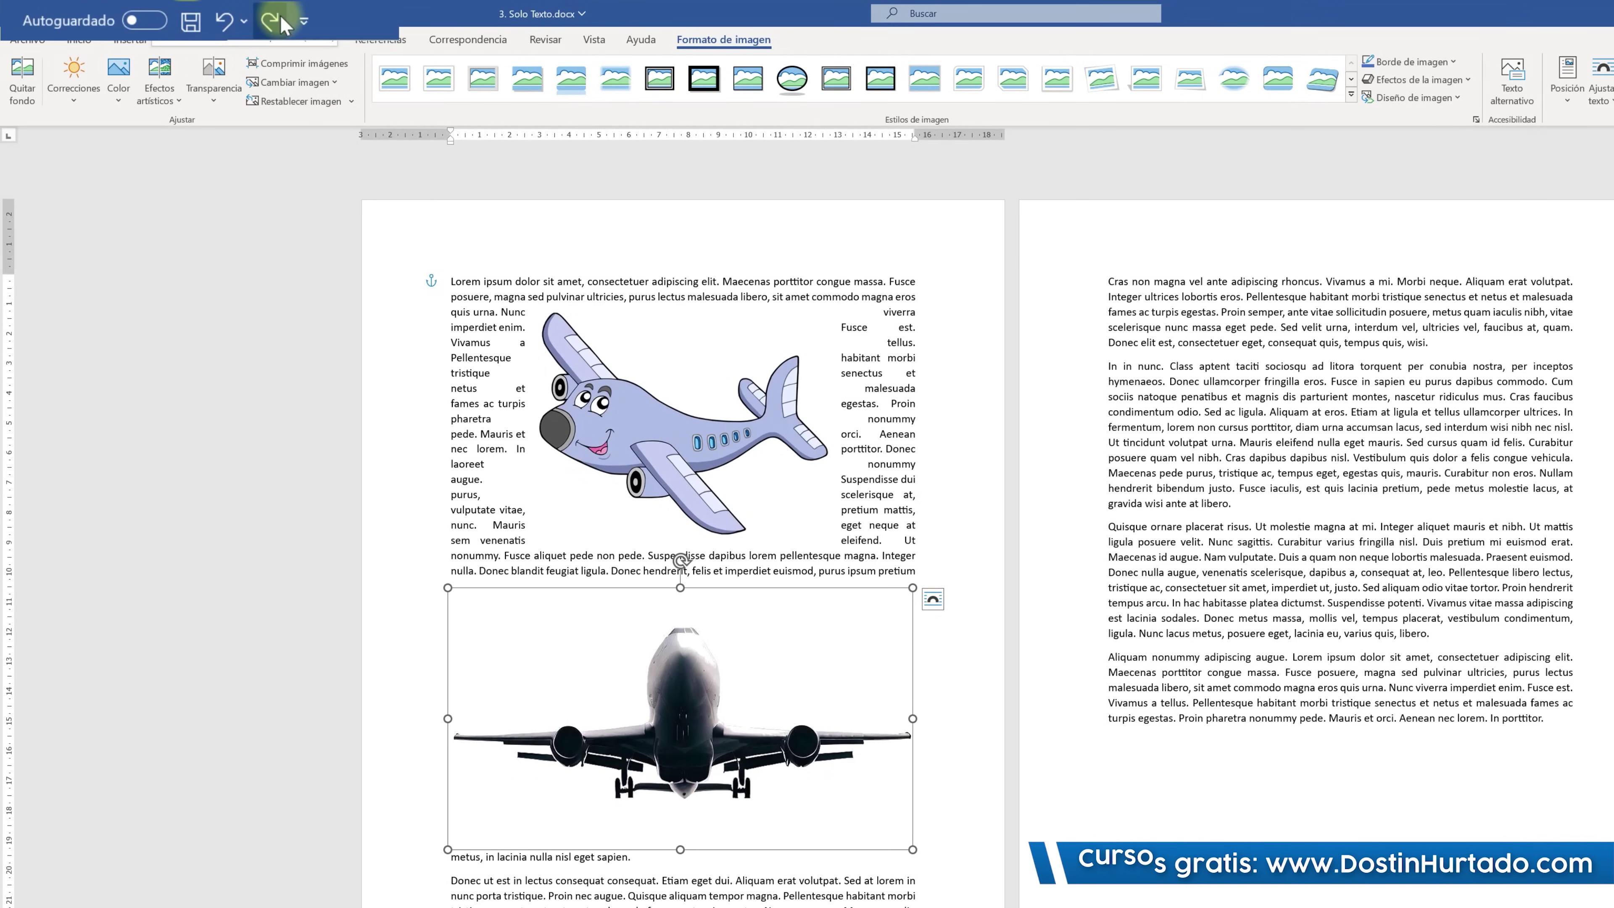
Redo once and undo twice to remove the wrapping and transparent colour from the airliner photo.
{"action": "left_click", "coordinate": [272, 21]}
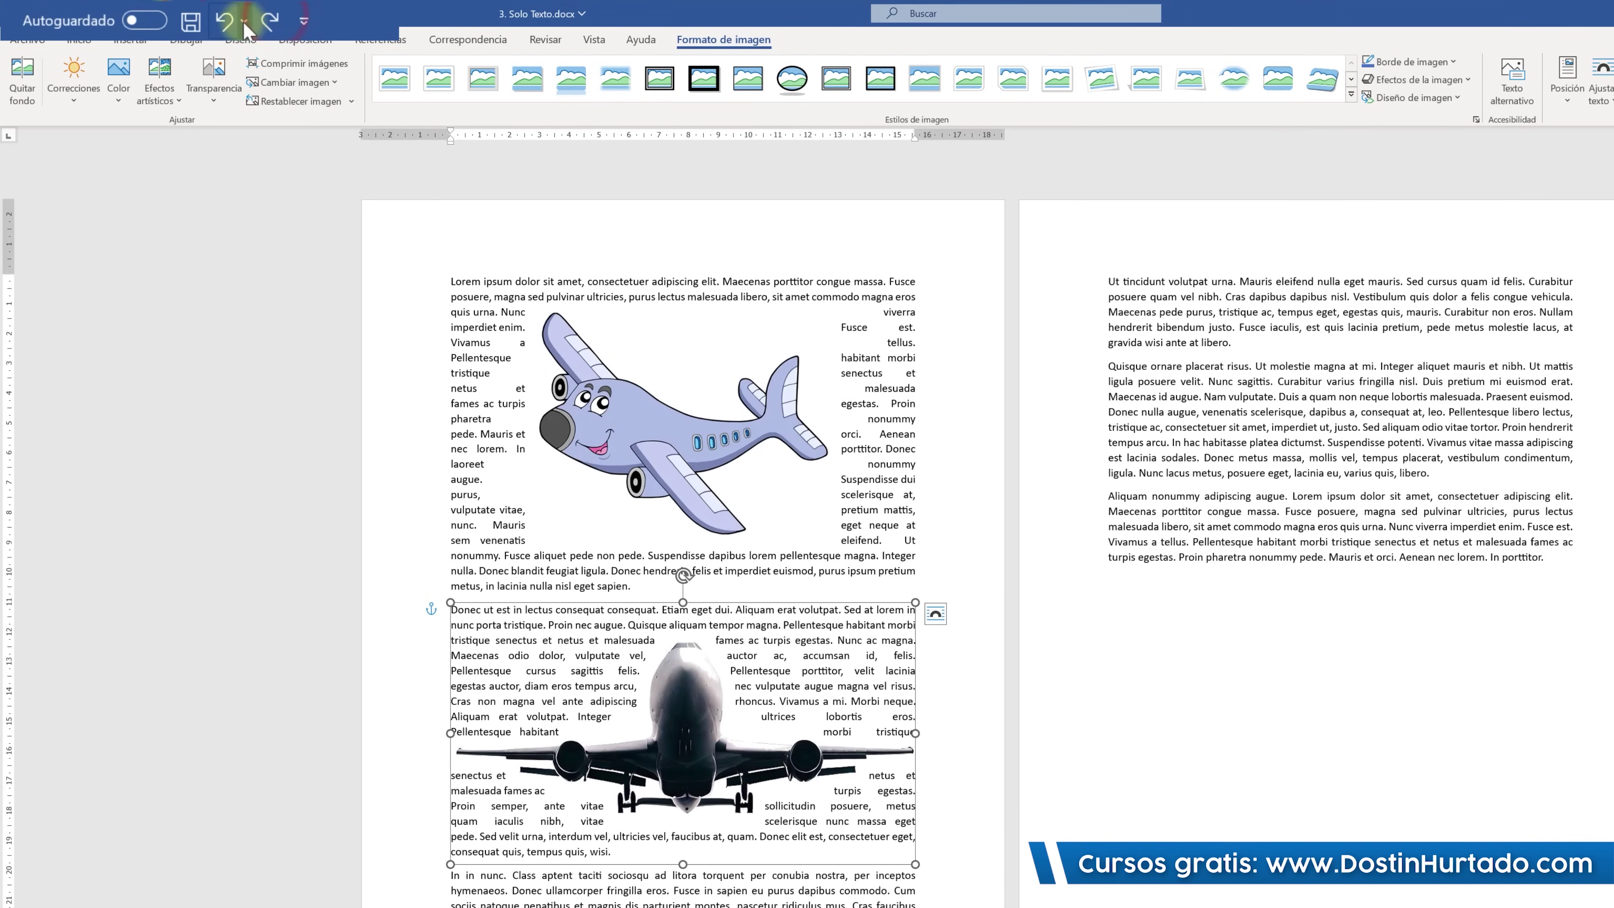
{"action": "left_click", "coordinate": [227, 23]}
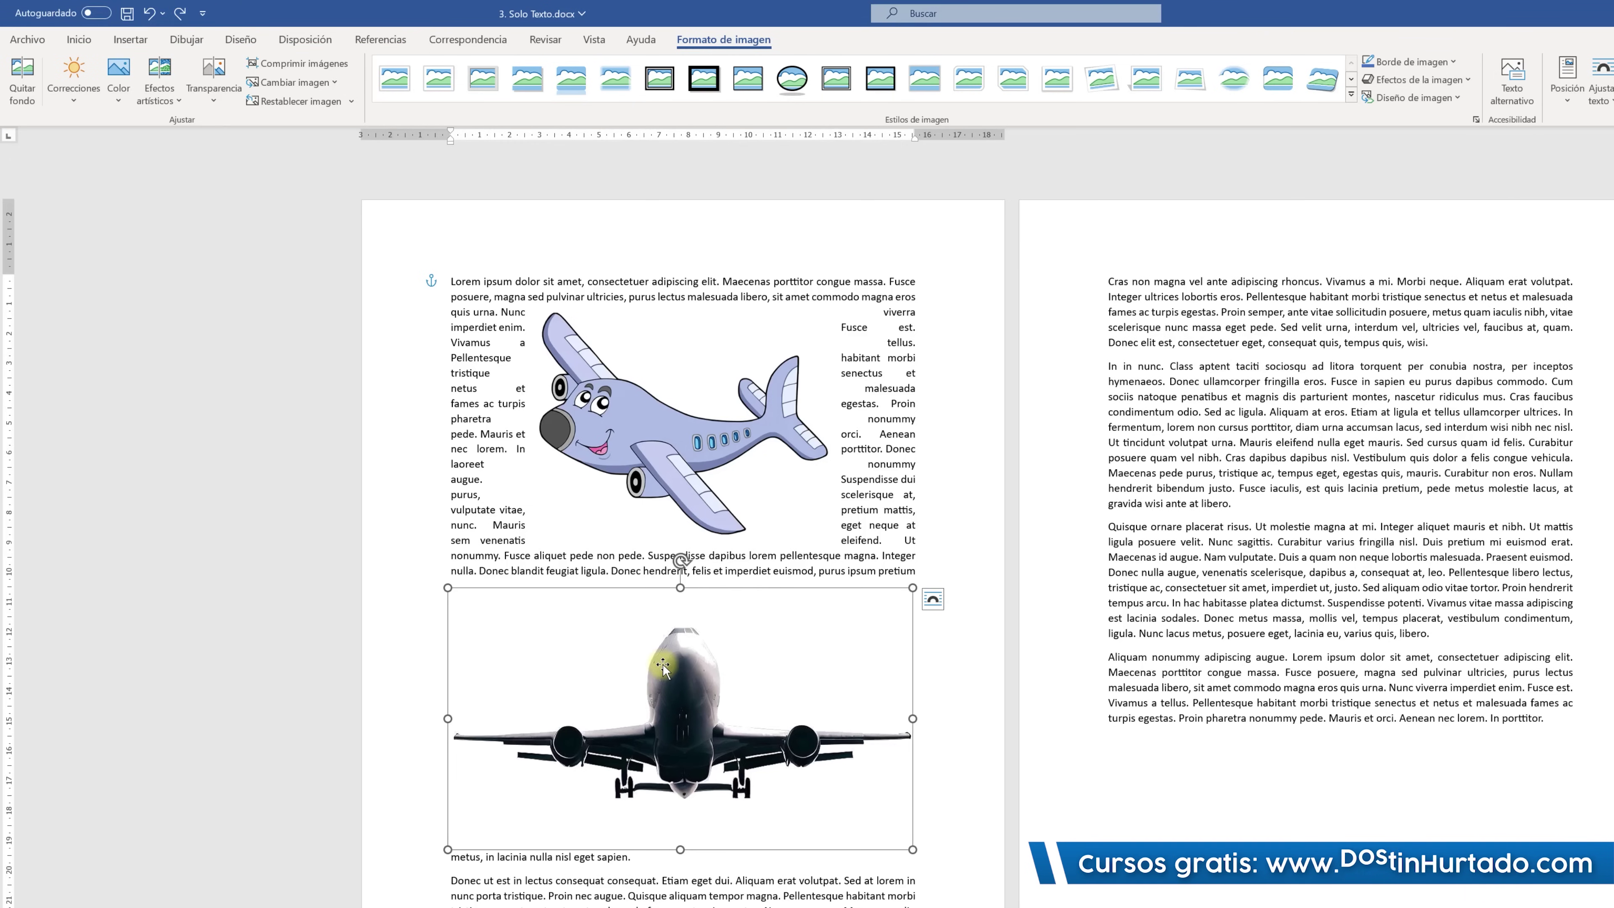
{"action": "left_click", "coordinate": [150, 14]}
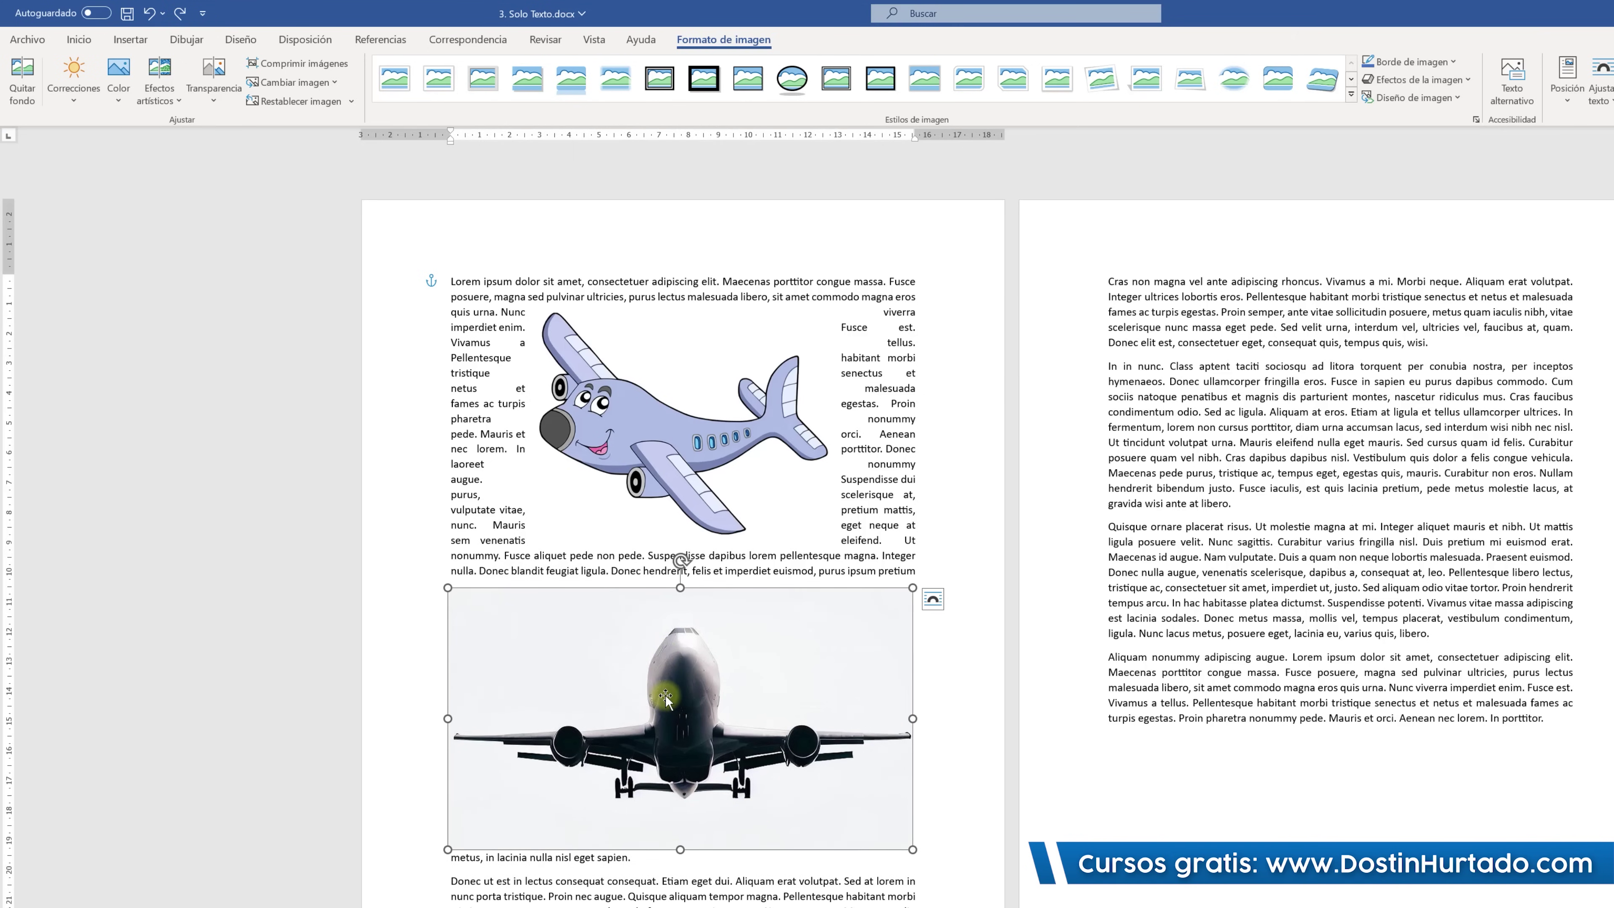
Try automatic background removal on the airliner photo, then revert it when the nose is clipped.
{"action": "left_click", "coordinate": [22, 80]}
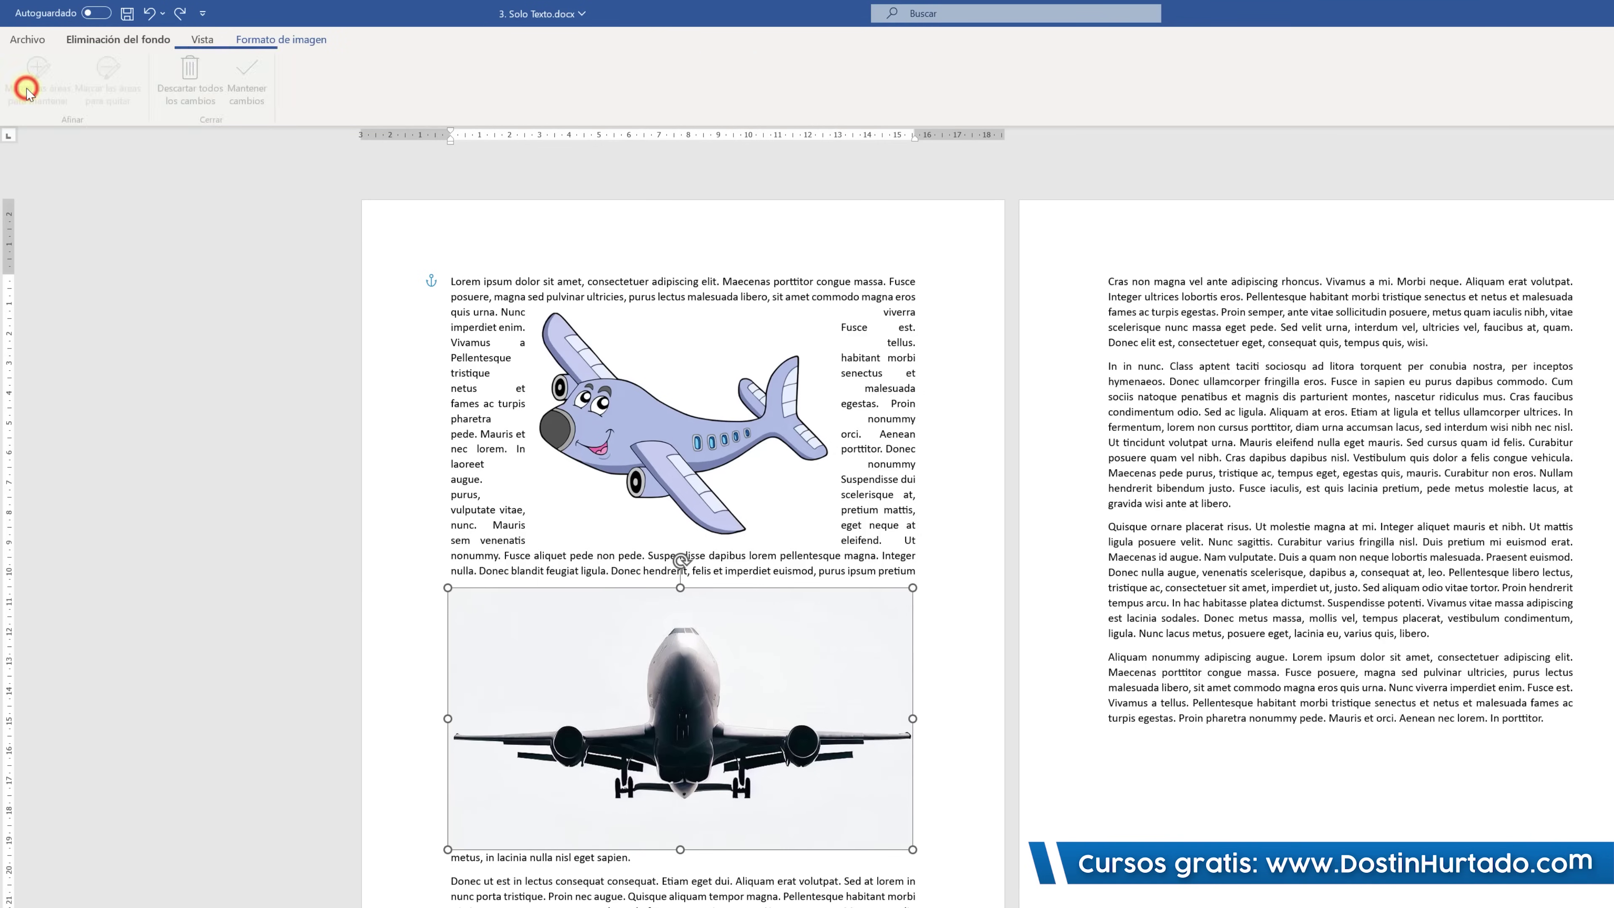
{"action": "left_click", "coordinate": [249, 79]}
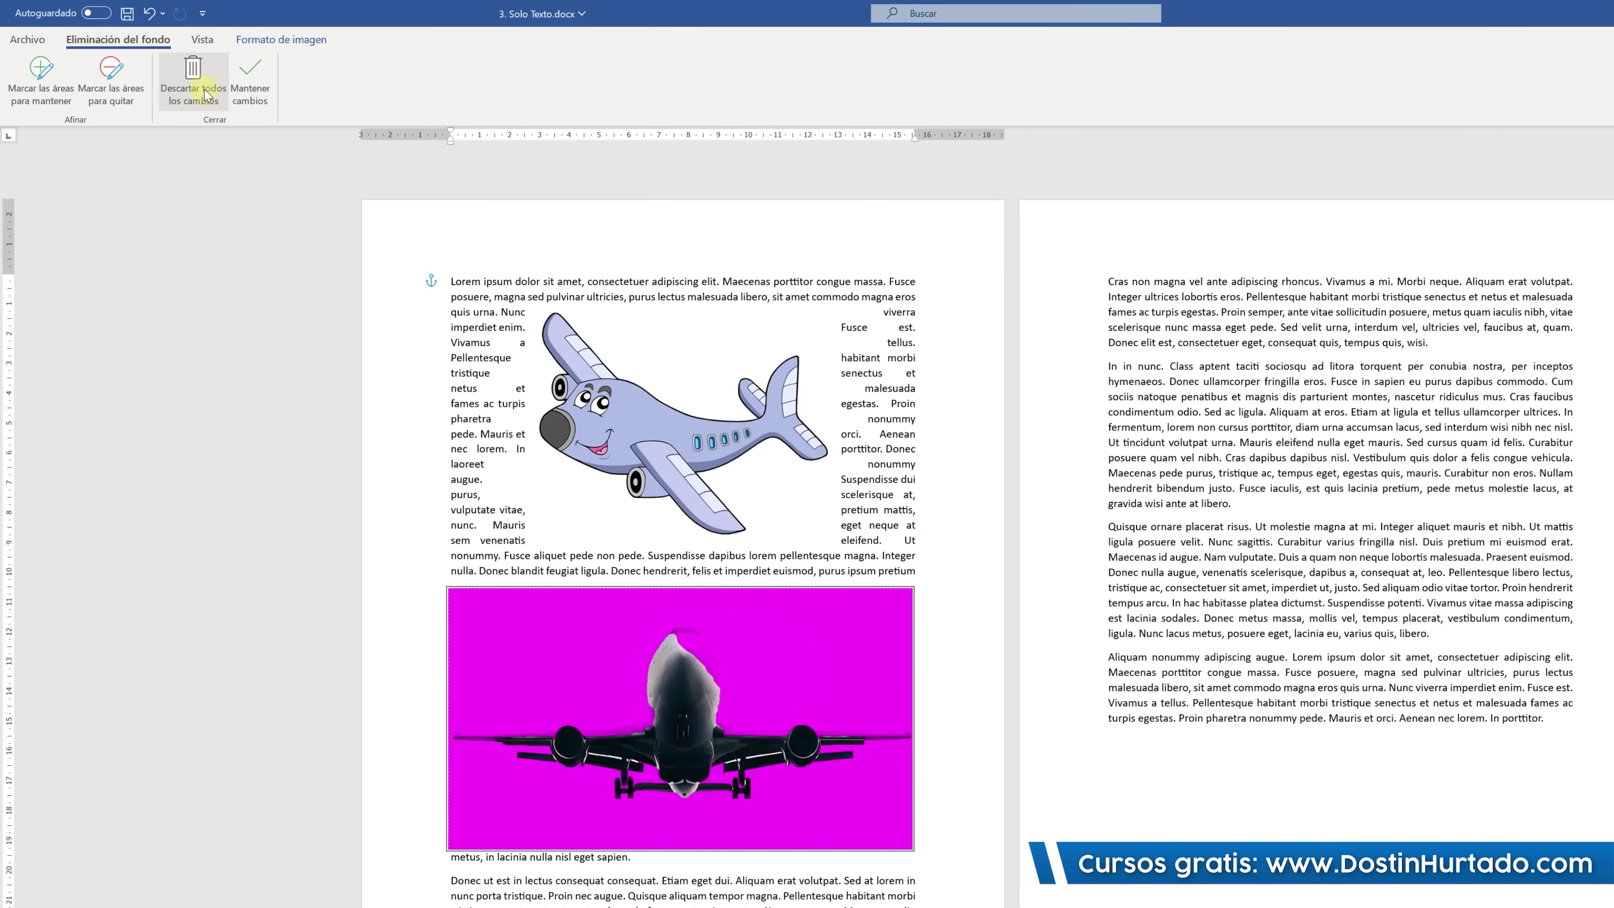
{"action": "left_click", "coordinate": [694, 785]}
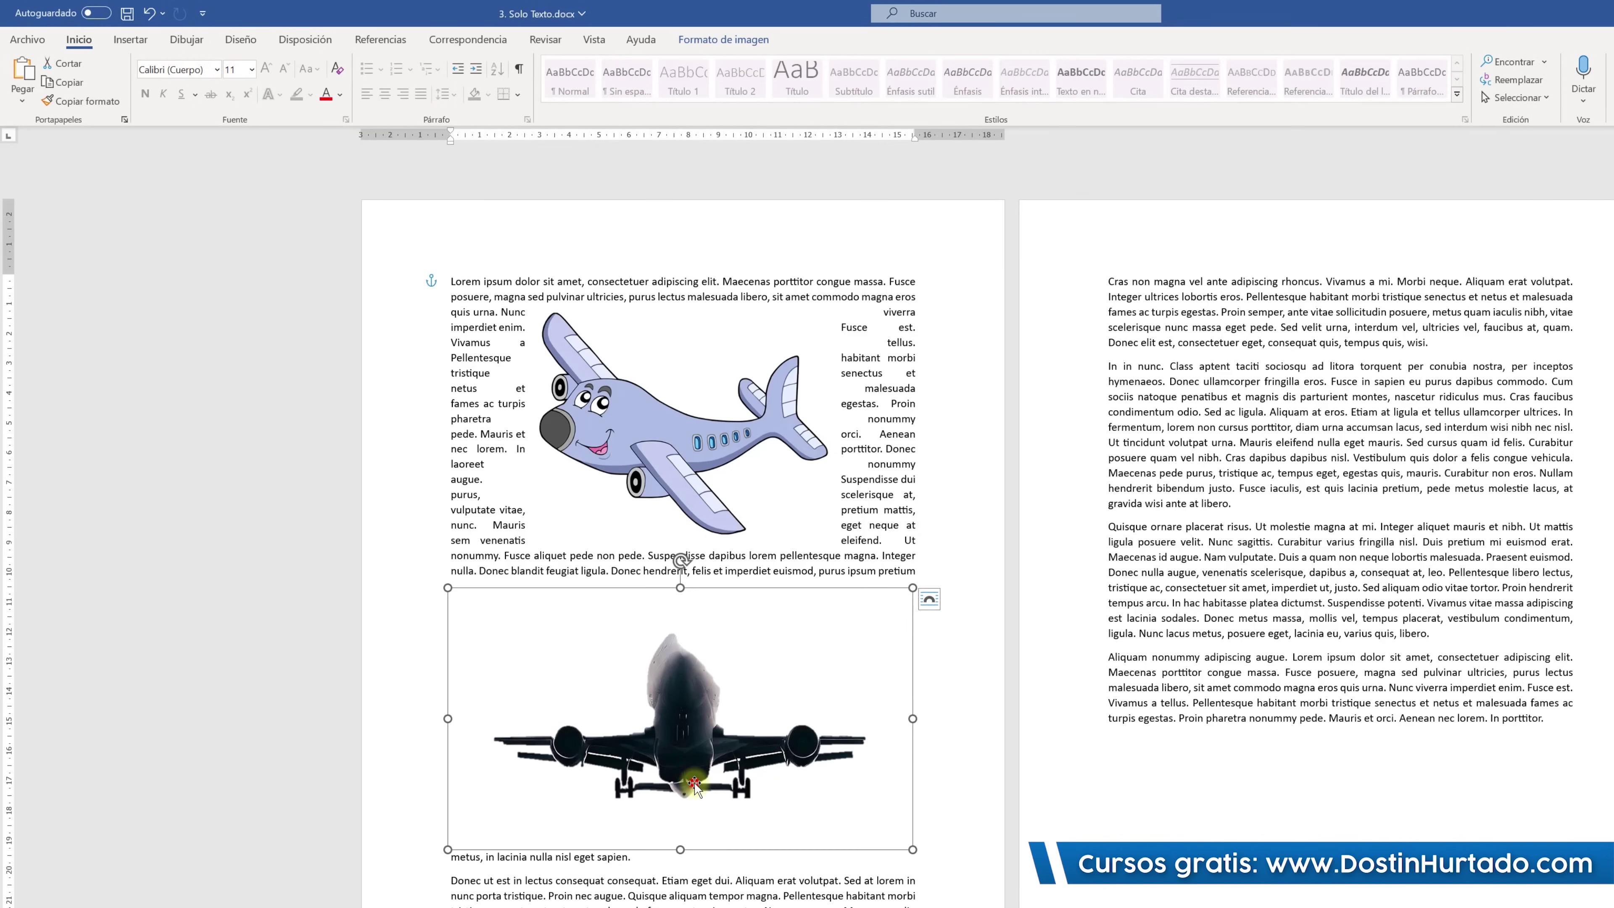
{"action": "key", "text": "ctrl+z"}
{"action": "left_click", "coordinate": [734, 41]}
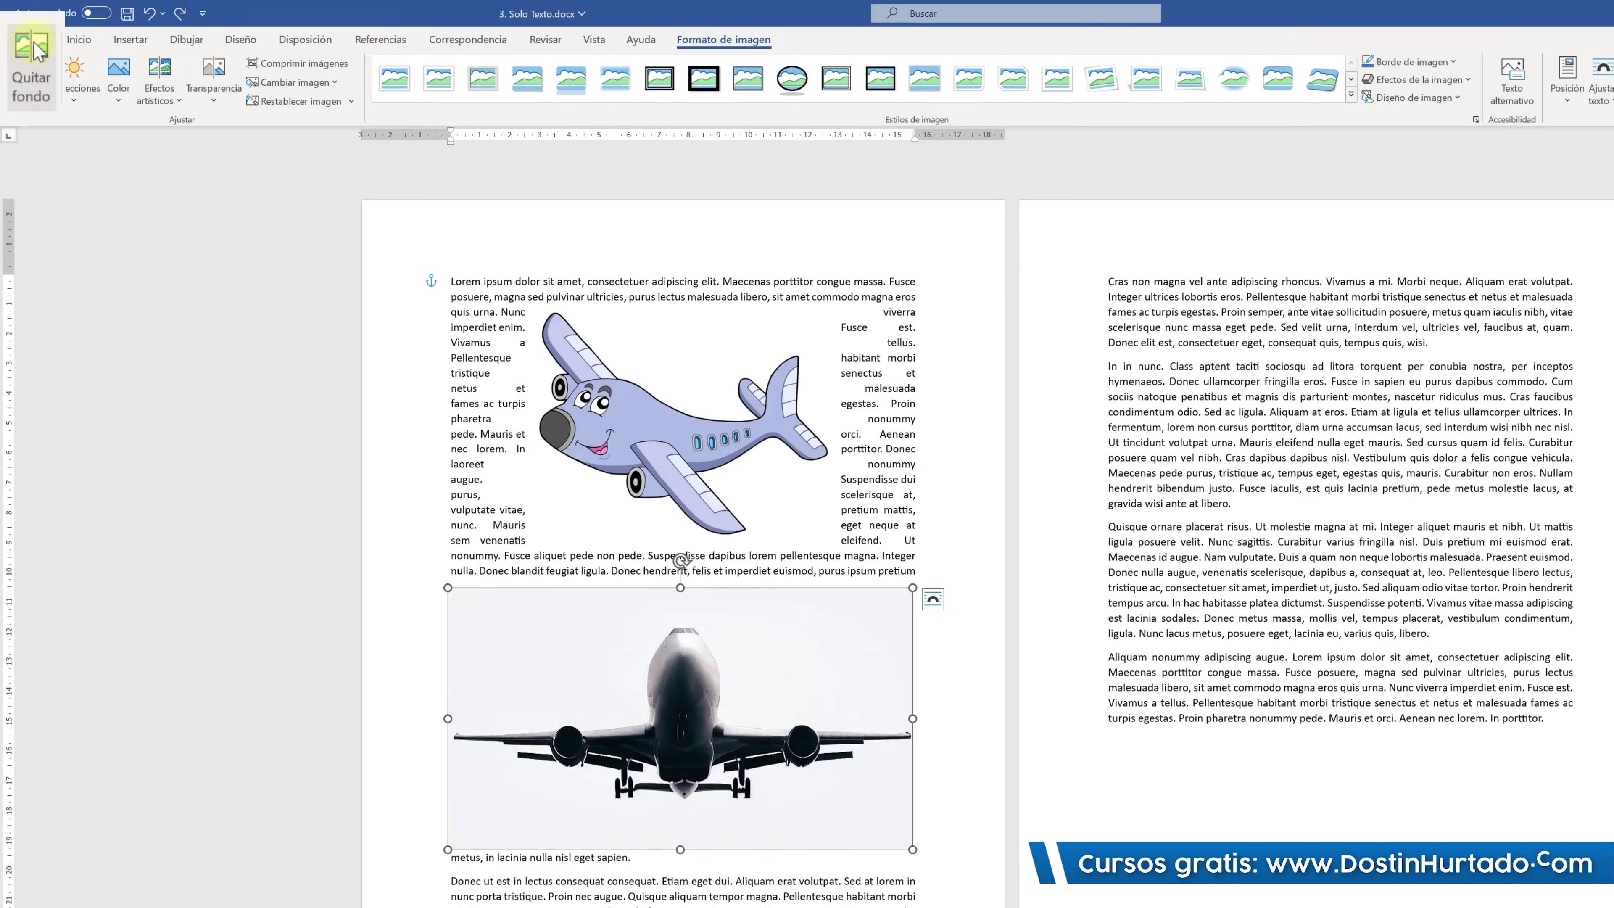
Remove the photo's background again, marking the plane's nose as an area to keep.
{"action": "left_click", "coordinate": [28, 80]}
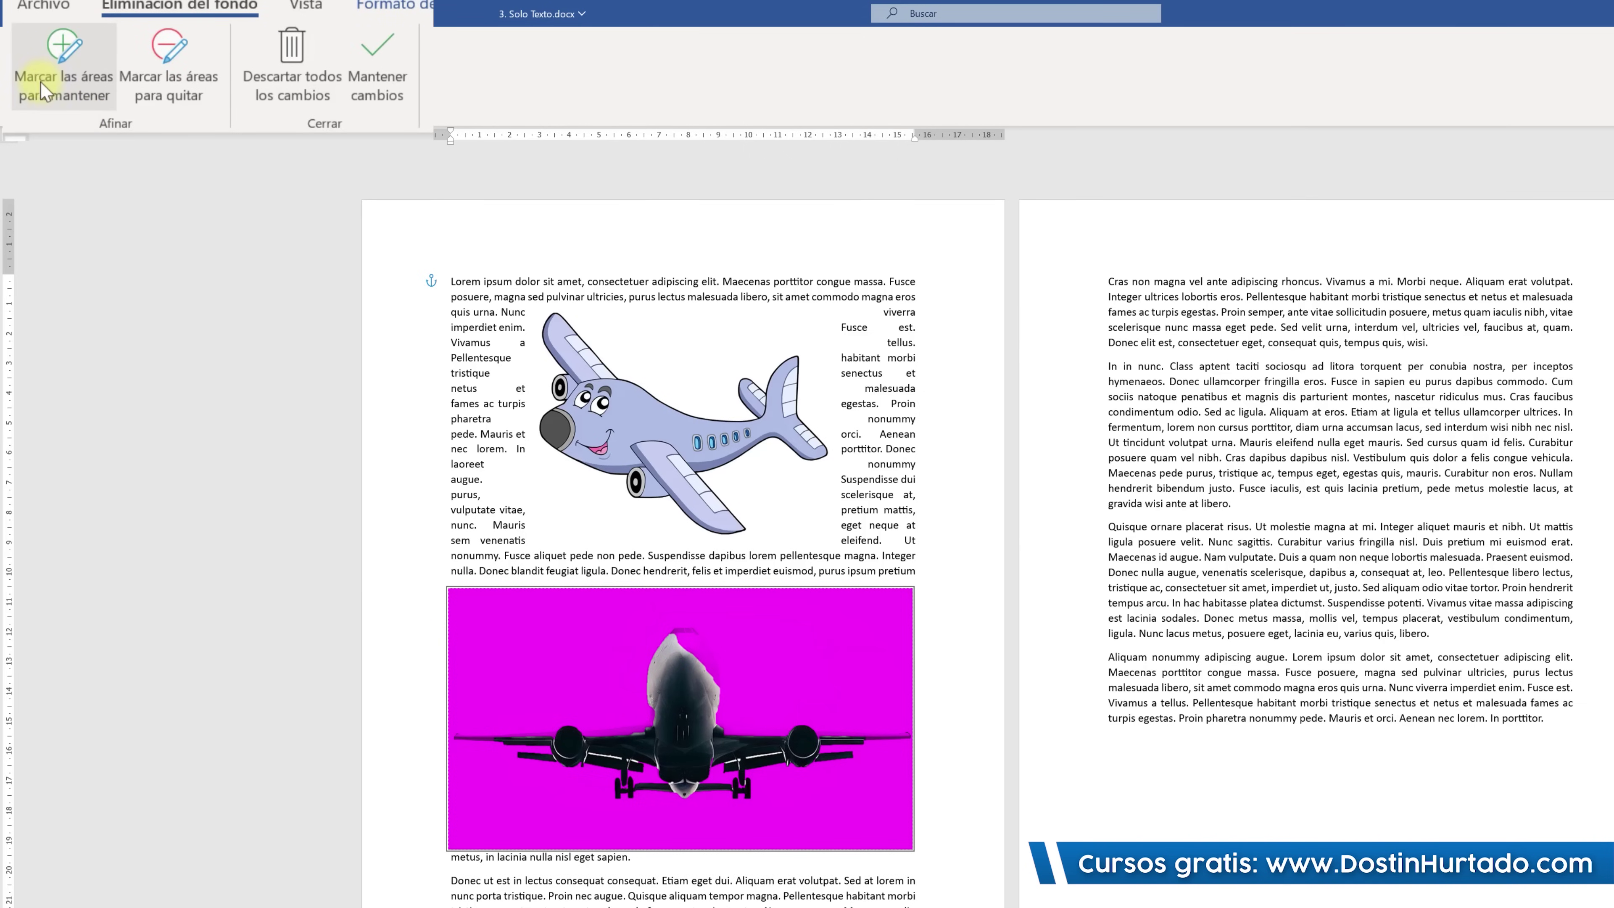
{"action": "left_click", "coordinate": [44, 90]}
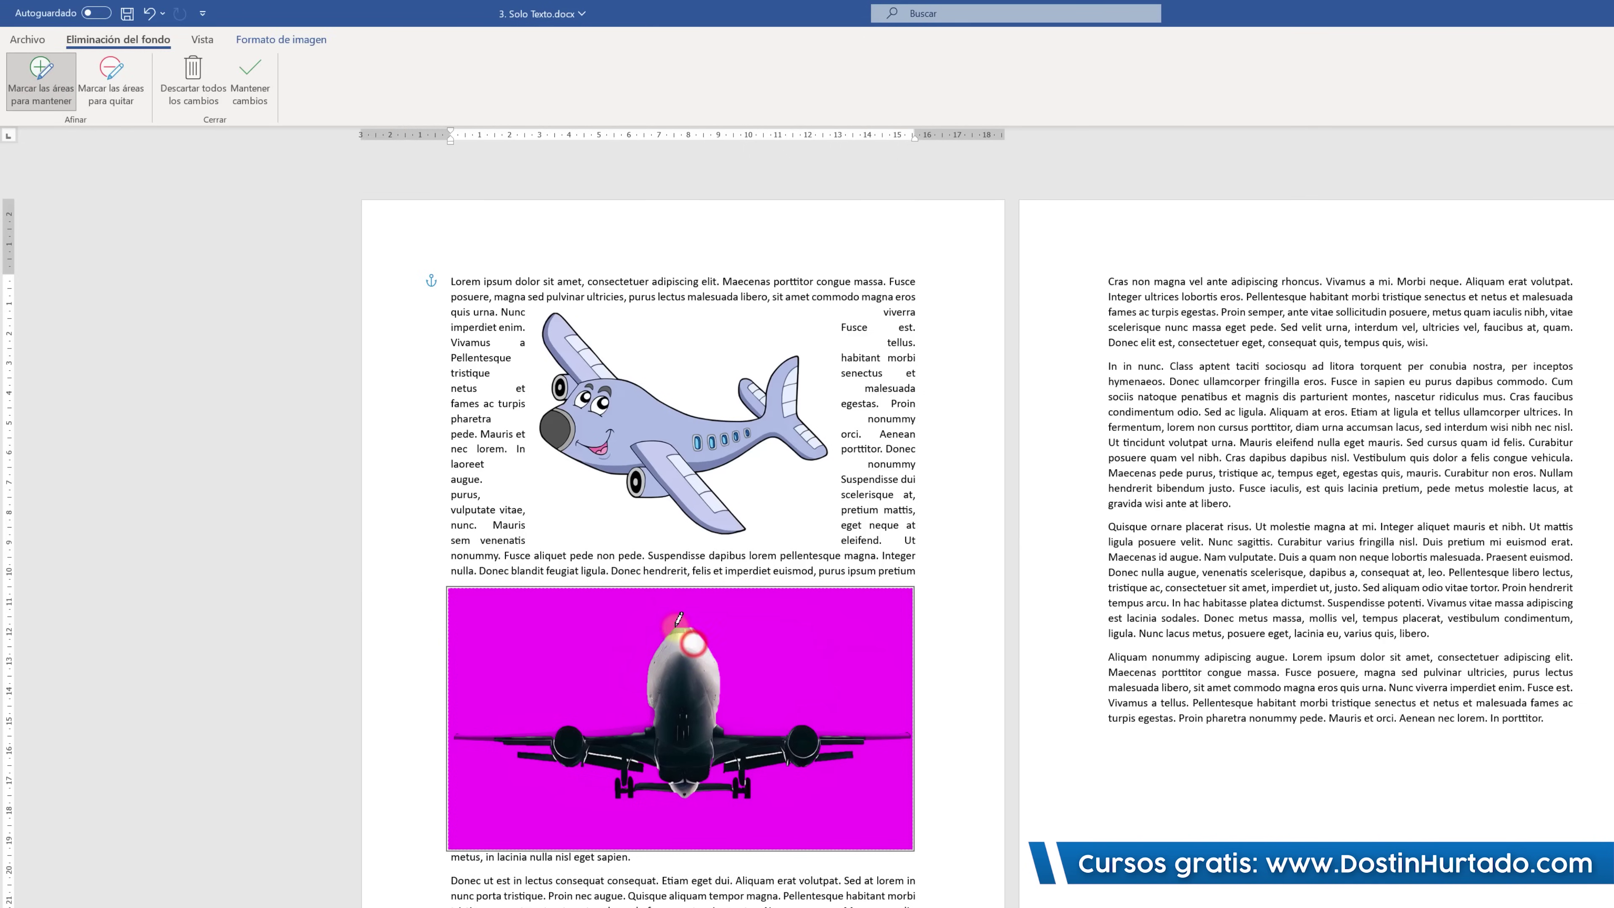
{"action": "left_click", "coordinate": [250, 74]}
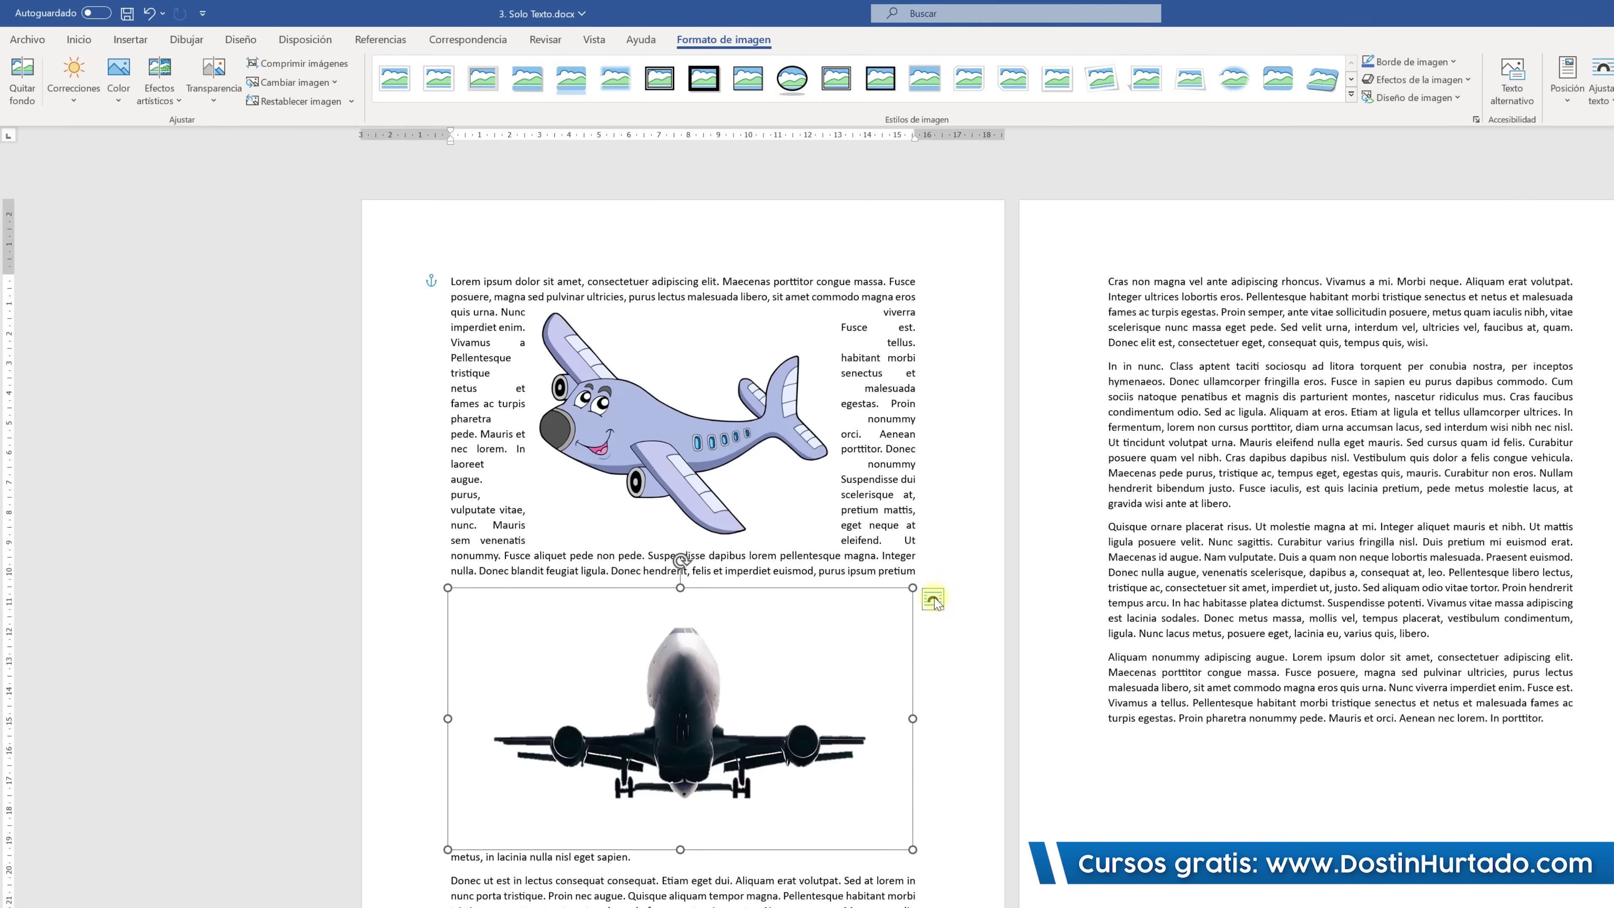
Set the airliner photo to tight wrapping and move it slightly left and down.
{"action": "left_click", "coordinate": [933, 599]}
{"action": "left_click", "coordinate": [1009, 716]}
{"action": "left_click_drag", "start_coordinate": [679, 707], "coordinate": [648, 730]}
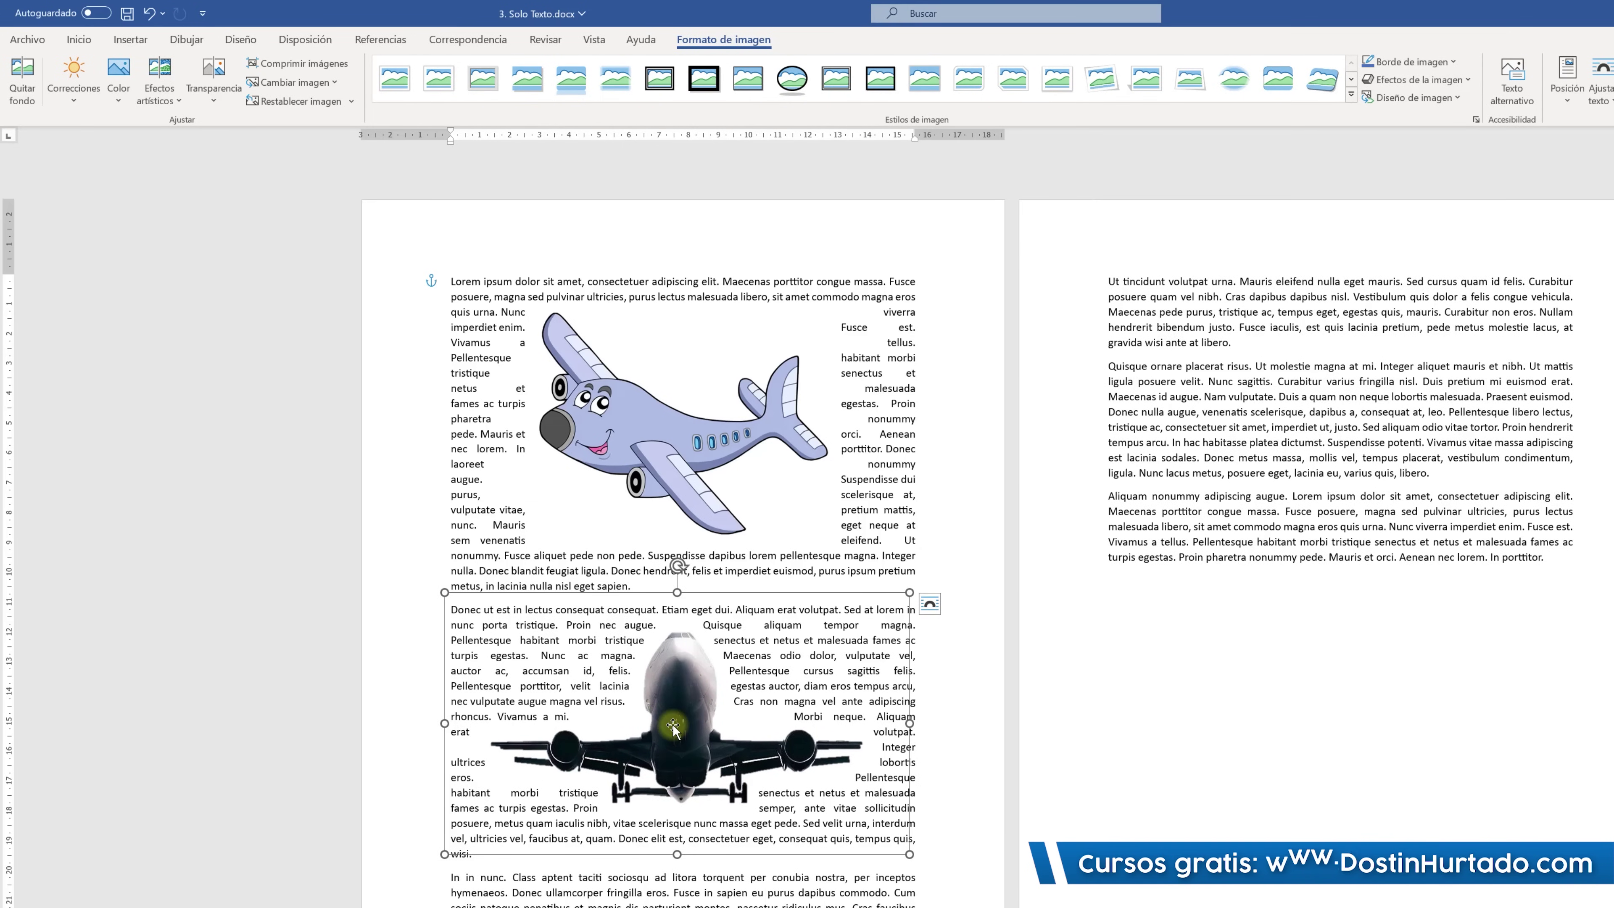
Undo both airplane pictures and return to the aviones image search in Chrome.
{"action": "key", "text": "ctrl+z"}
{"action": "key", "text": "ctrl+z"}
{"action": "key", "text": "ctrl+z"}
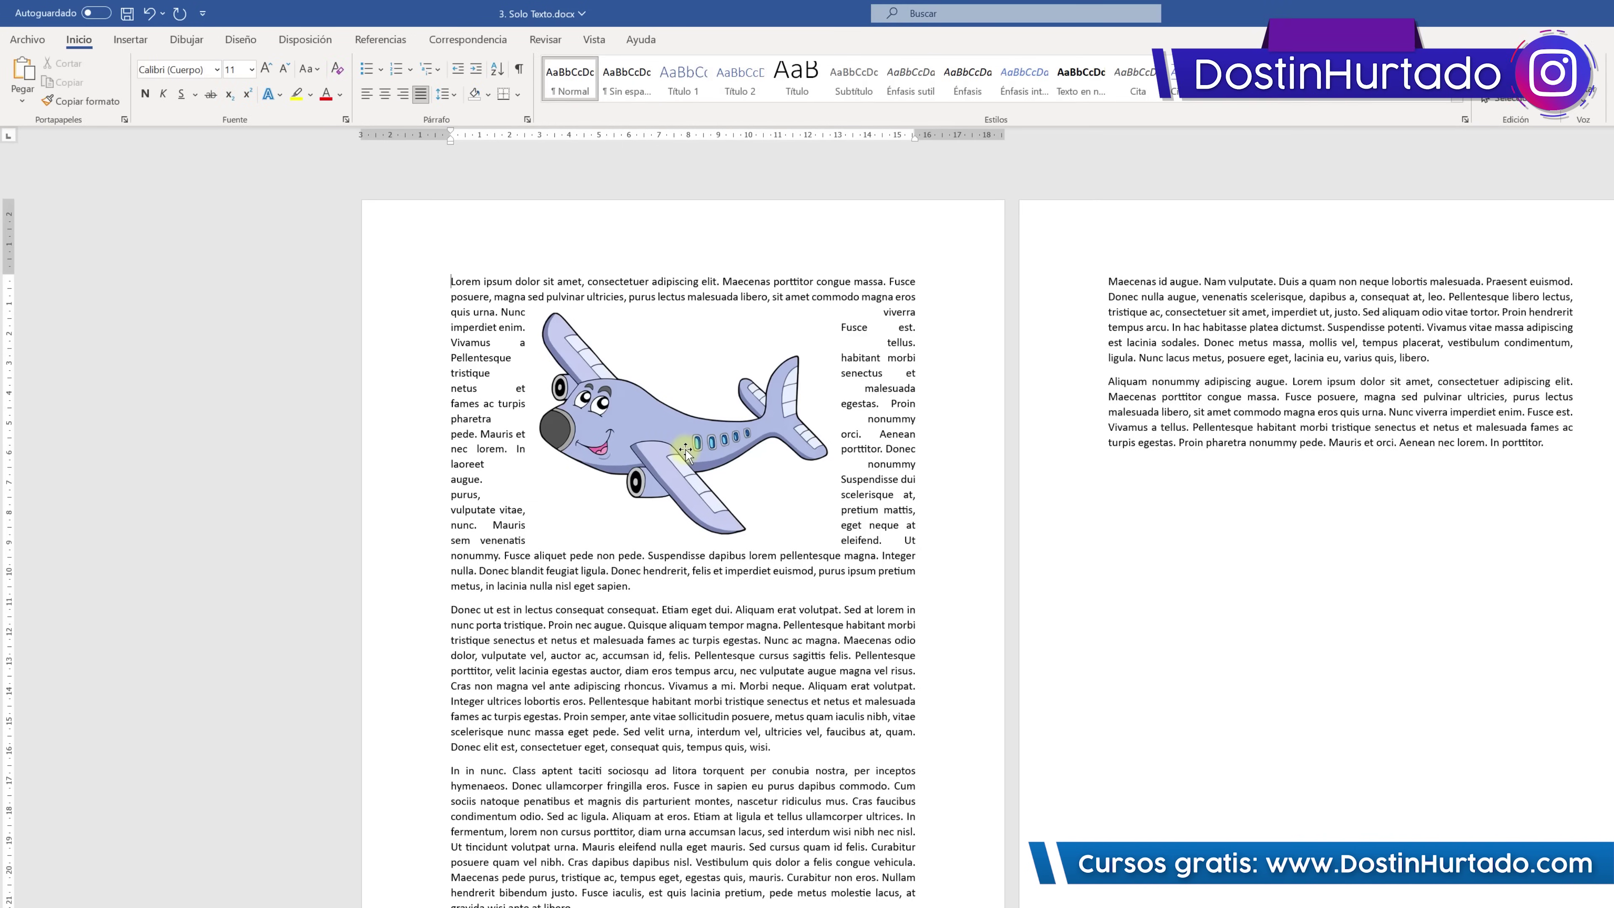
{"action": "key", "text": "ctrl+z"}
{"action": "key", "text": "ctrl+z"}
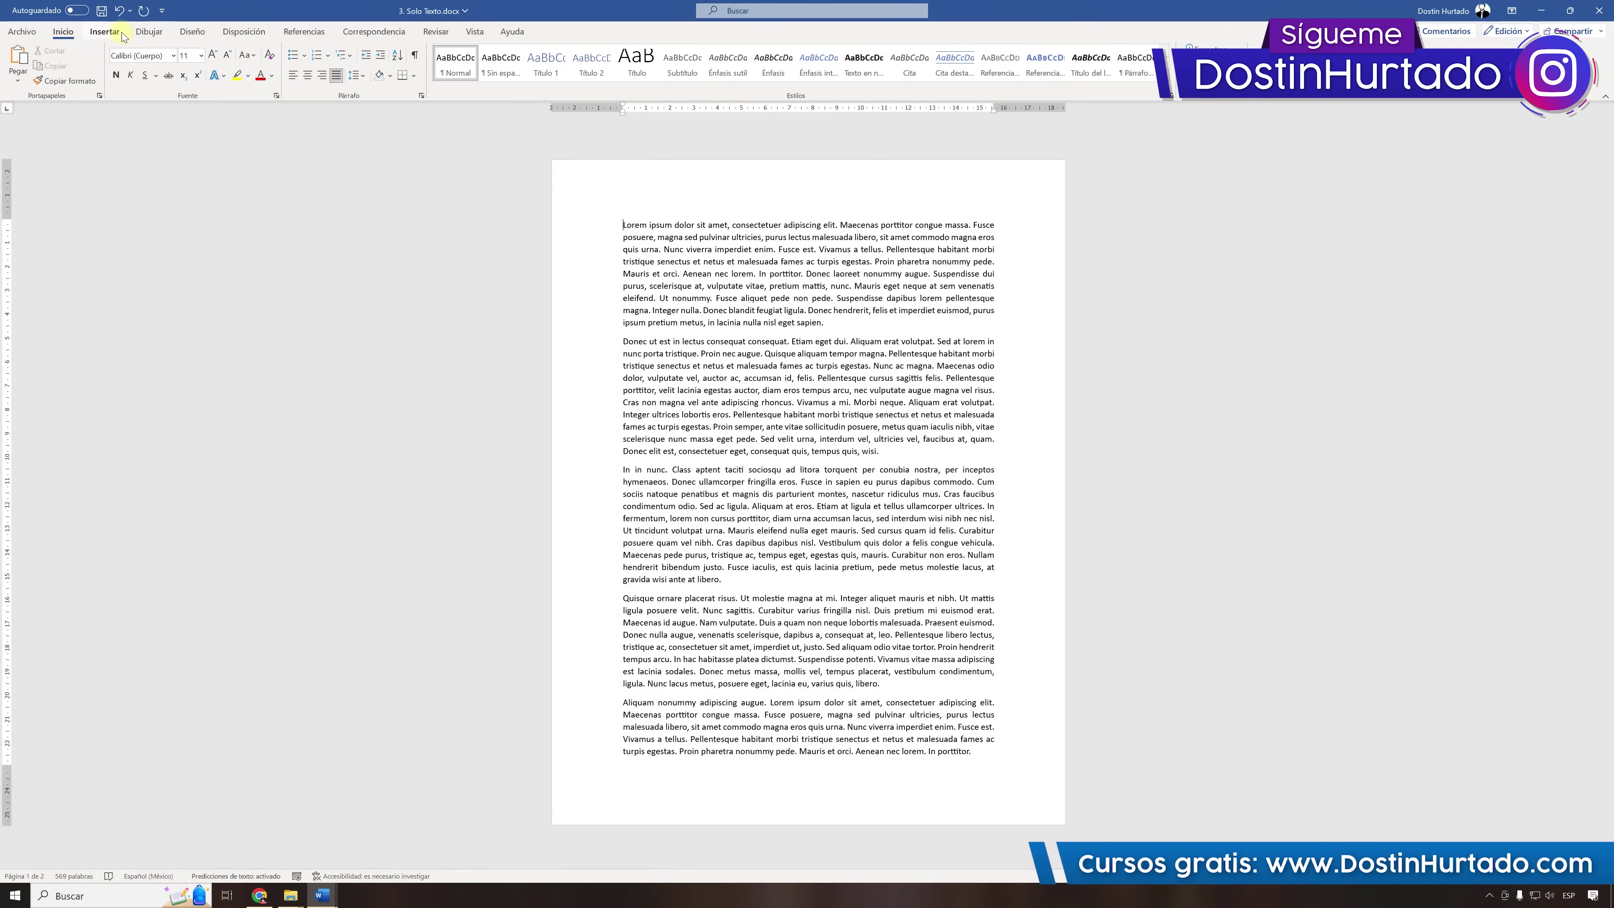
{"action": "left_click", "coordinate": [260, 896]}
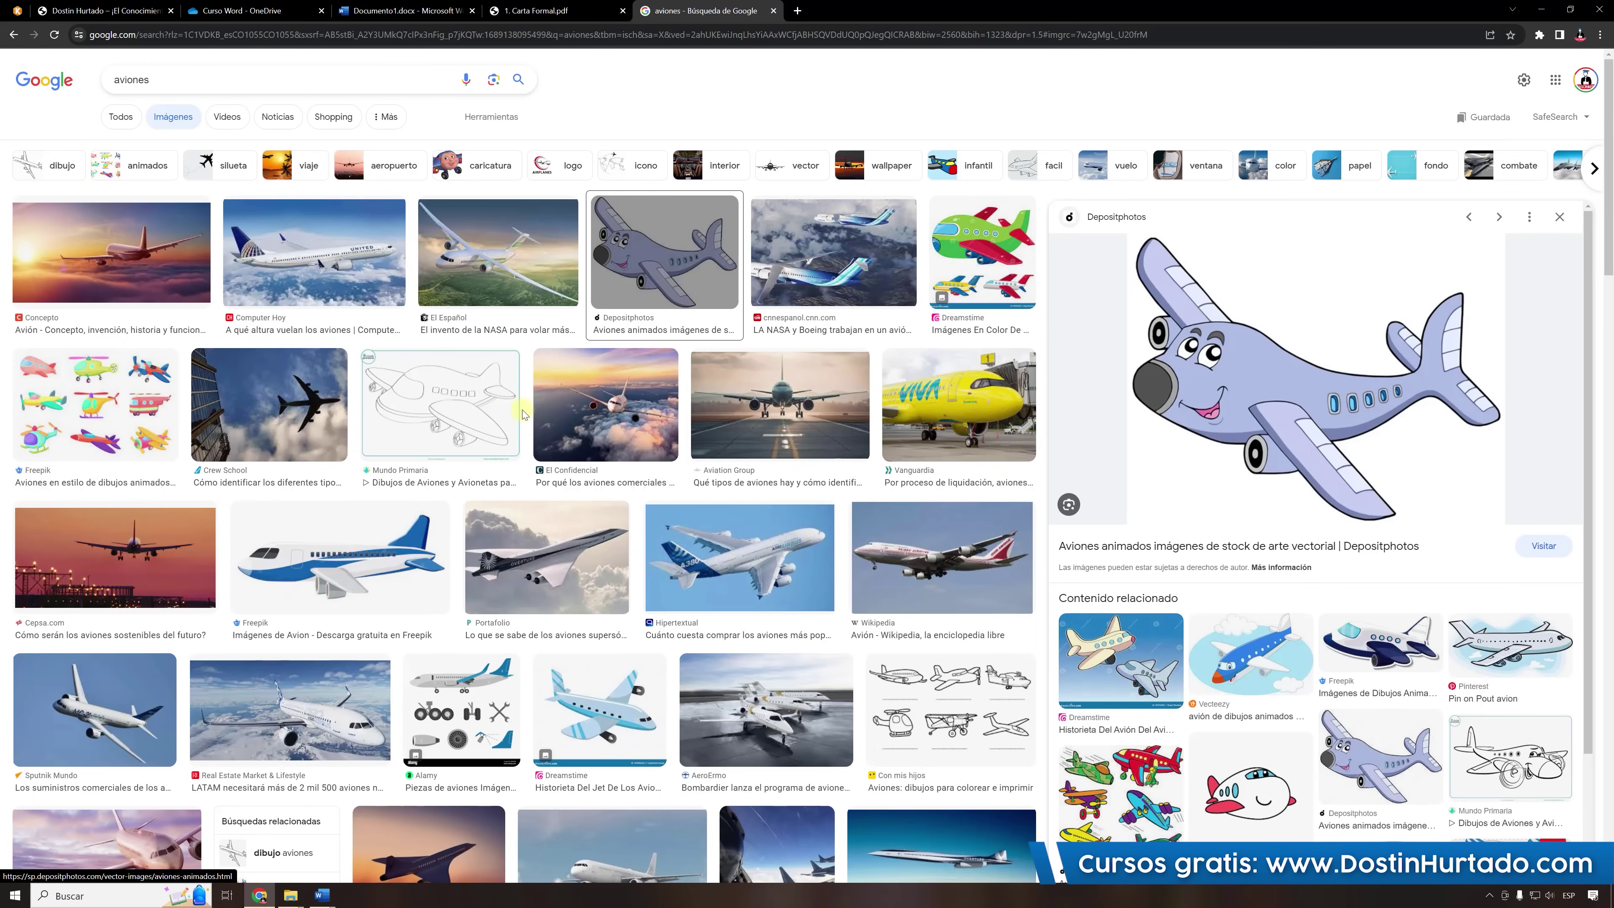
Close the Depositphotos preview and open a new browser tab.
{"action": "left_click", "coordinate": [692, 310]}
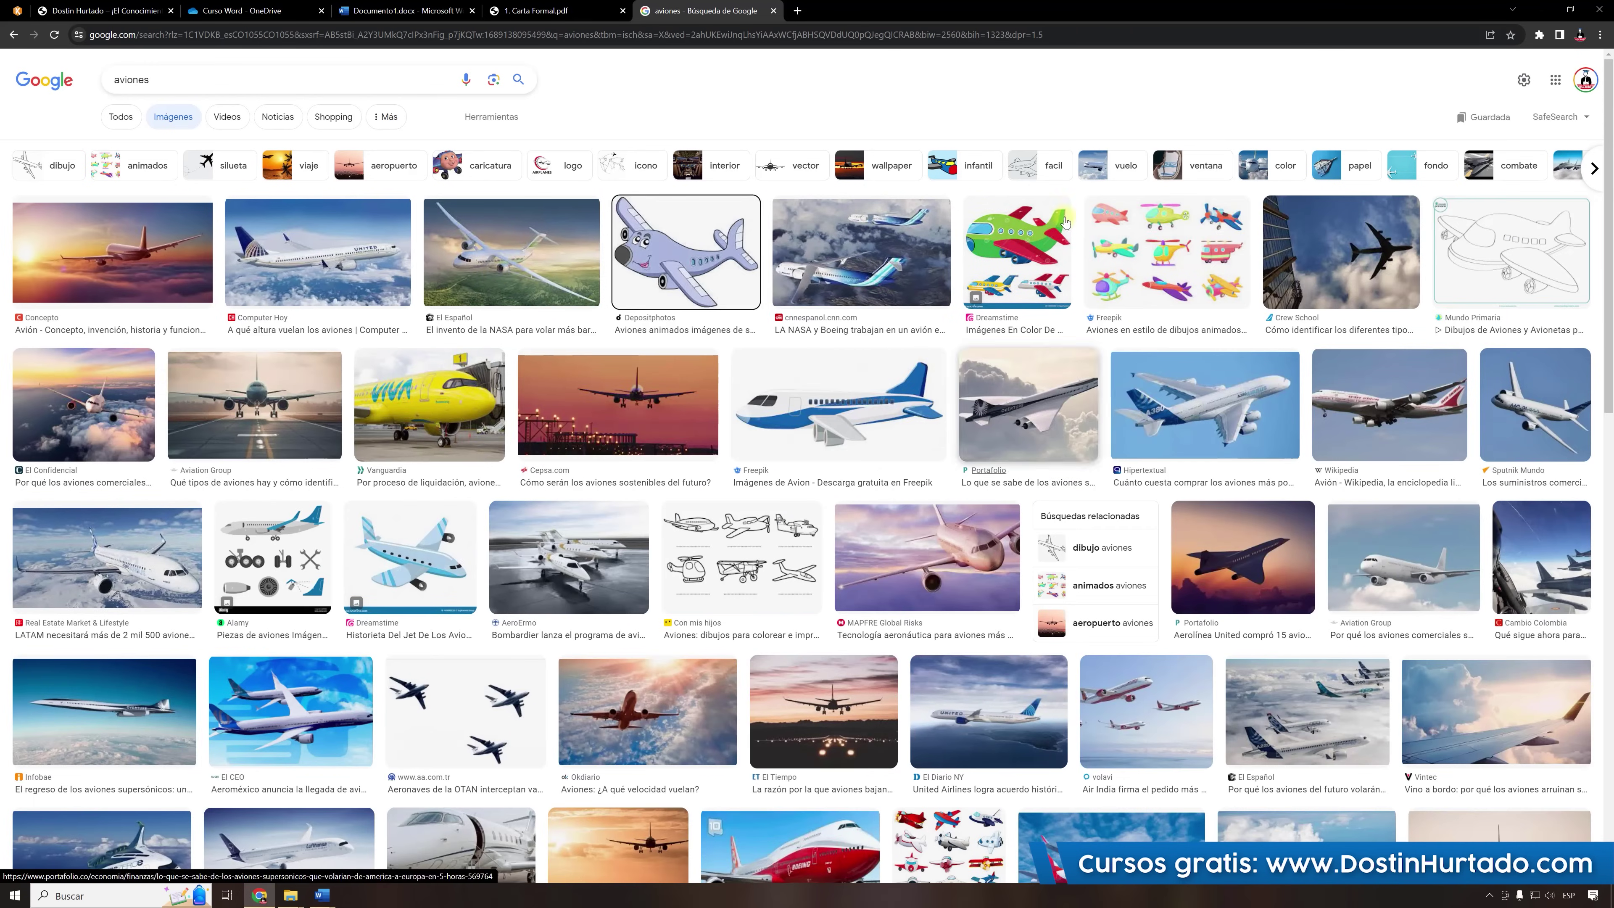
{"action": "left_click", "coordinate": [797, 10]}
Go to Pexels and search for 'avion' photos.
{"action": "type", "text": "pexels.com/es-es/"}
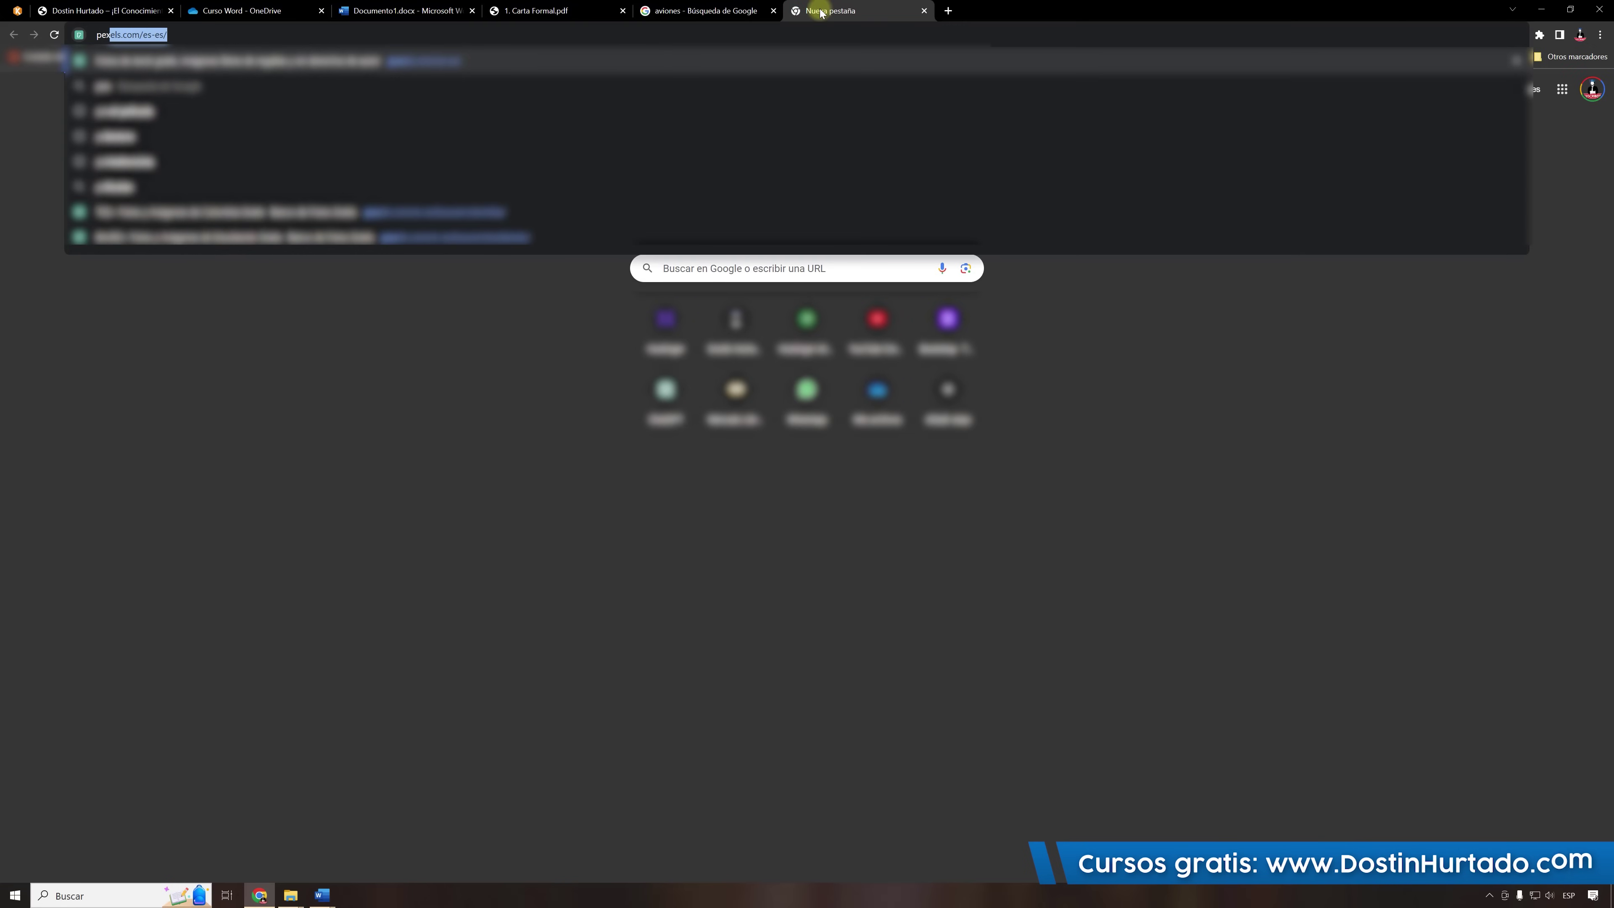
{"action": "key", "text": "Return"}
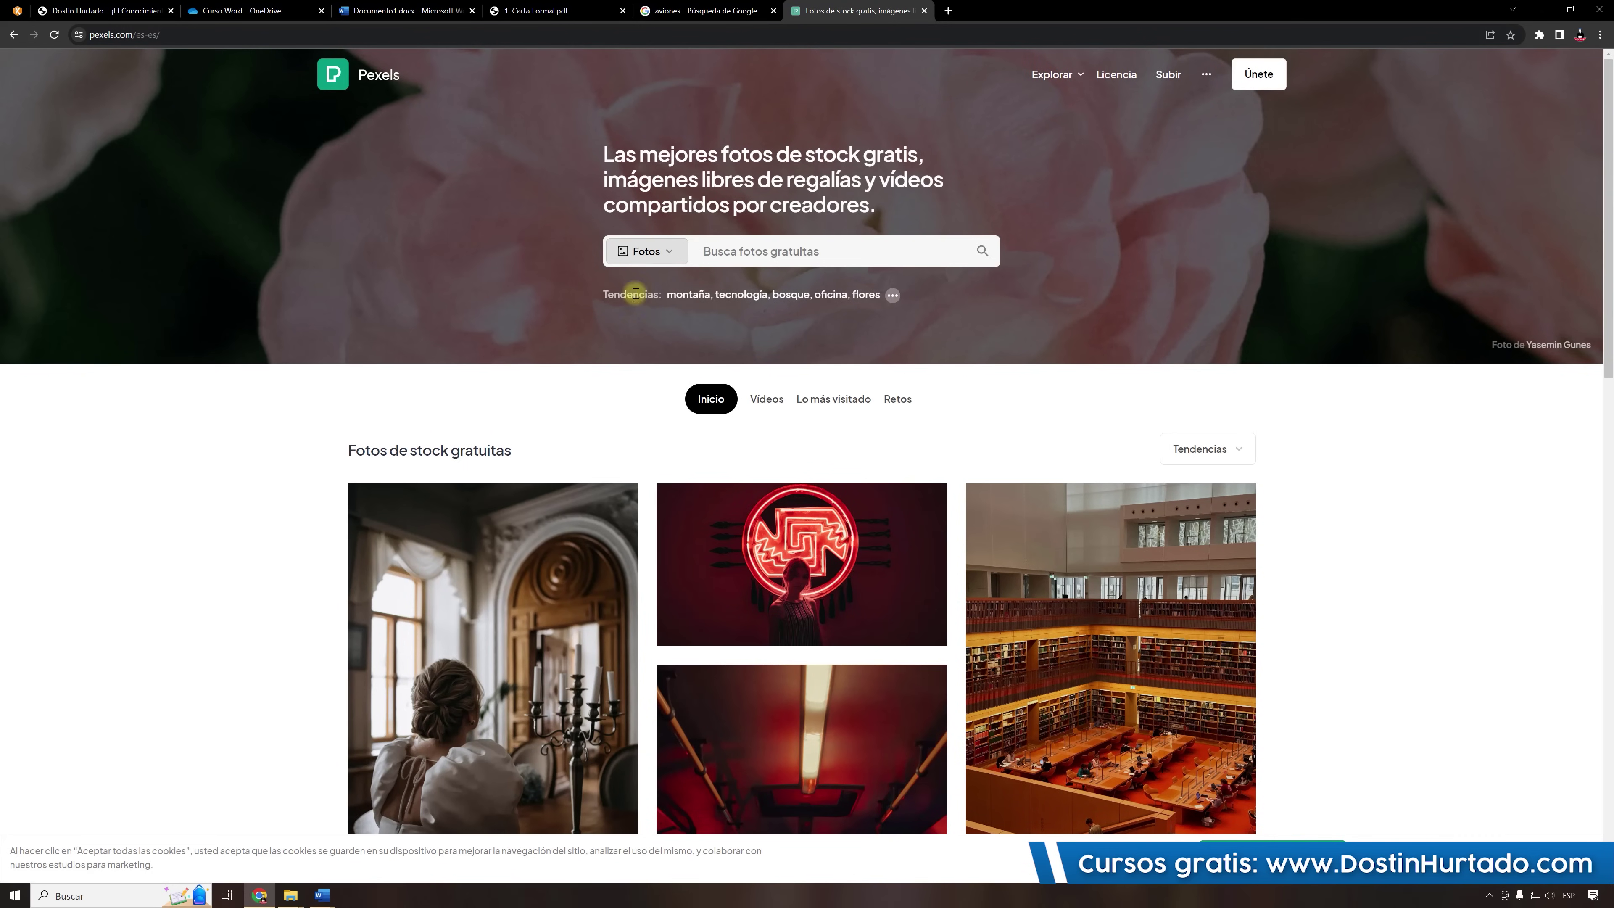
{"action": "left_click", "coordinate": [749, 253]}
{"action": "type", "text": "avion"}
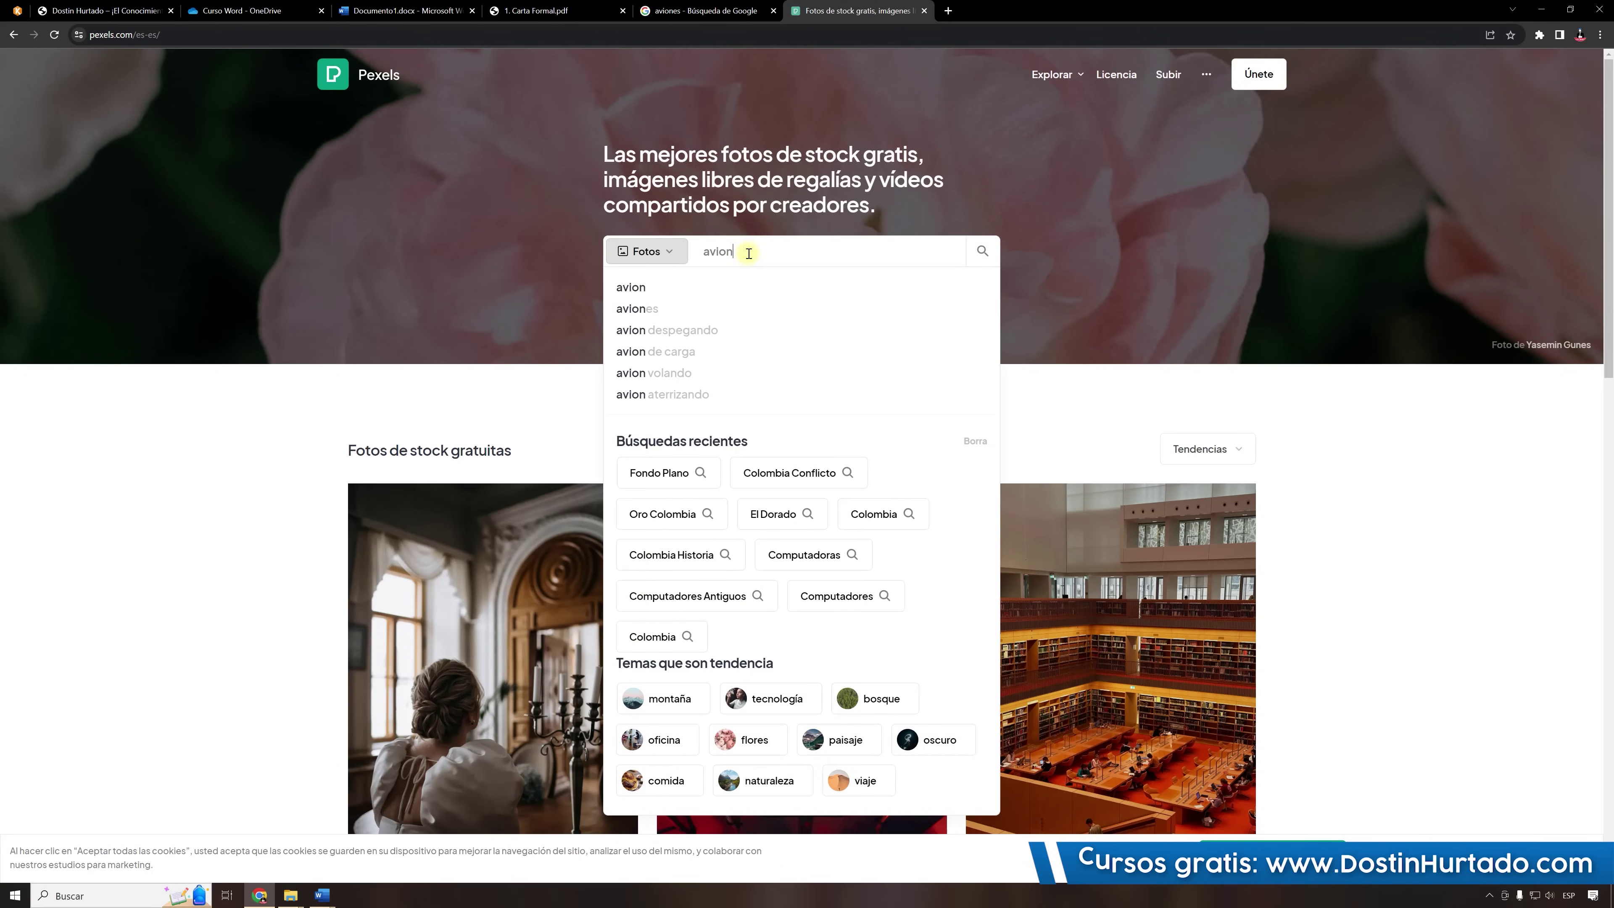
{"action": "key", "text": "Return"}
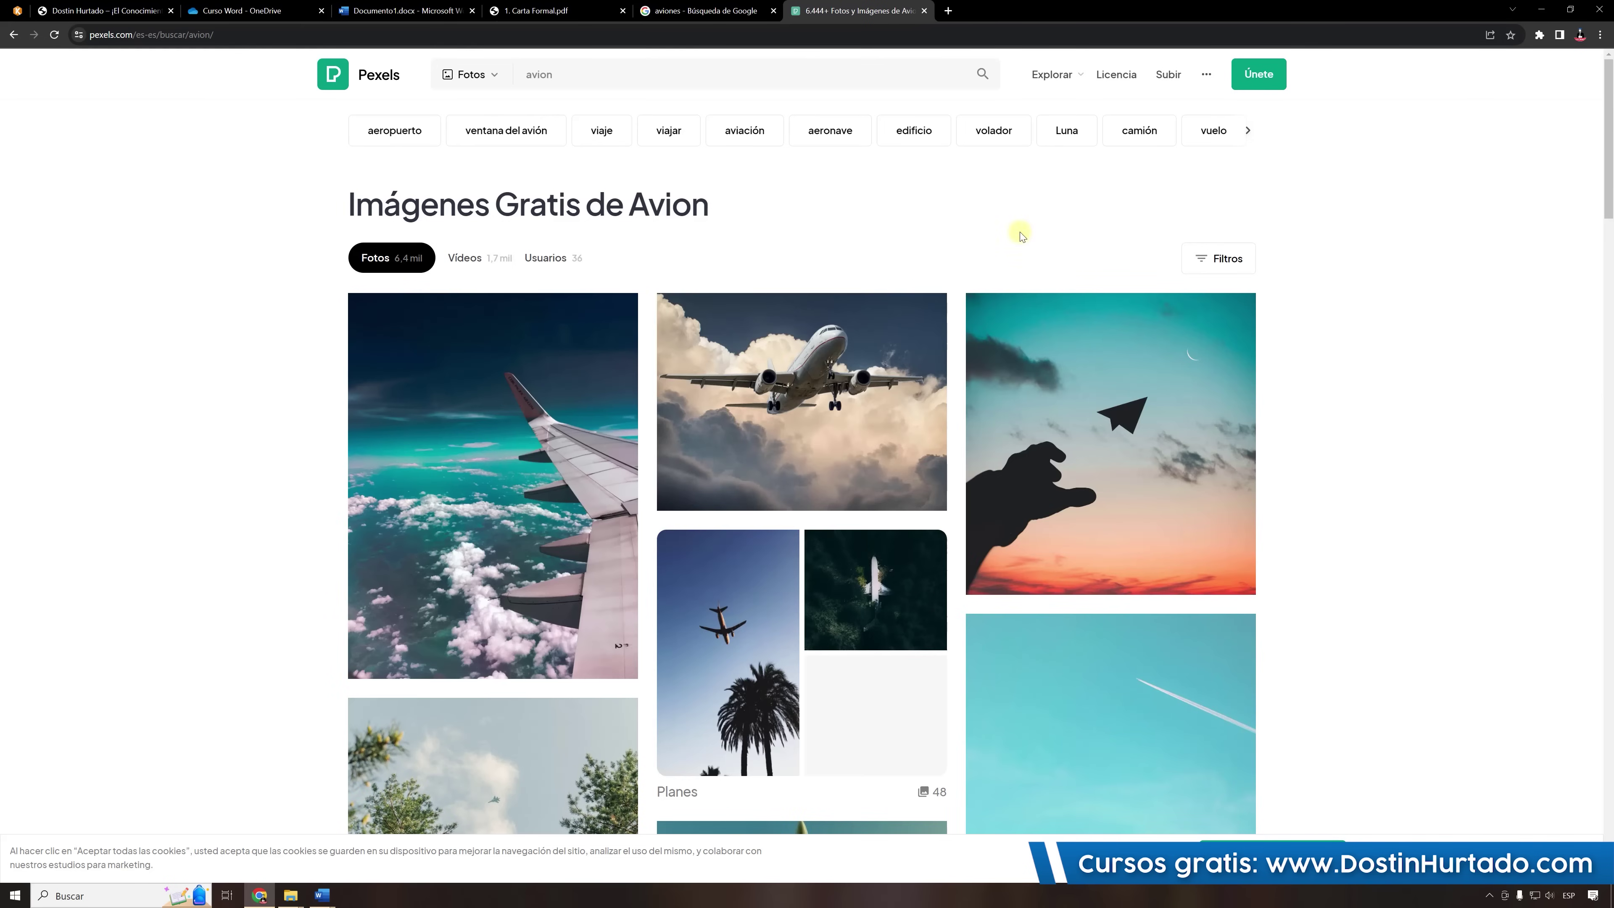
Copy the airplane-in-clouds photo and return to the Word document.
{"action": "left_click", "coordinate": [830, 382]}
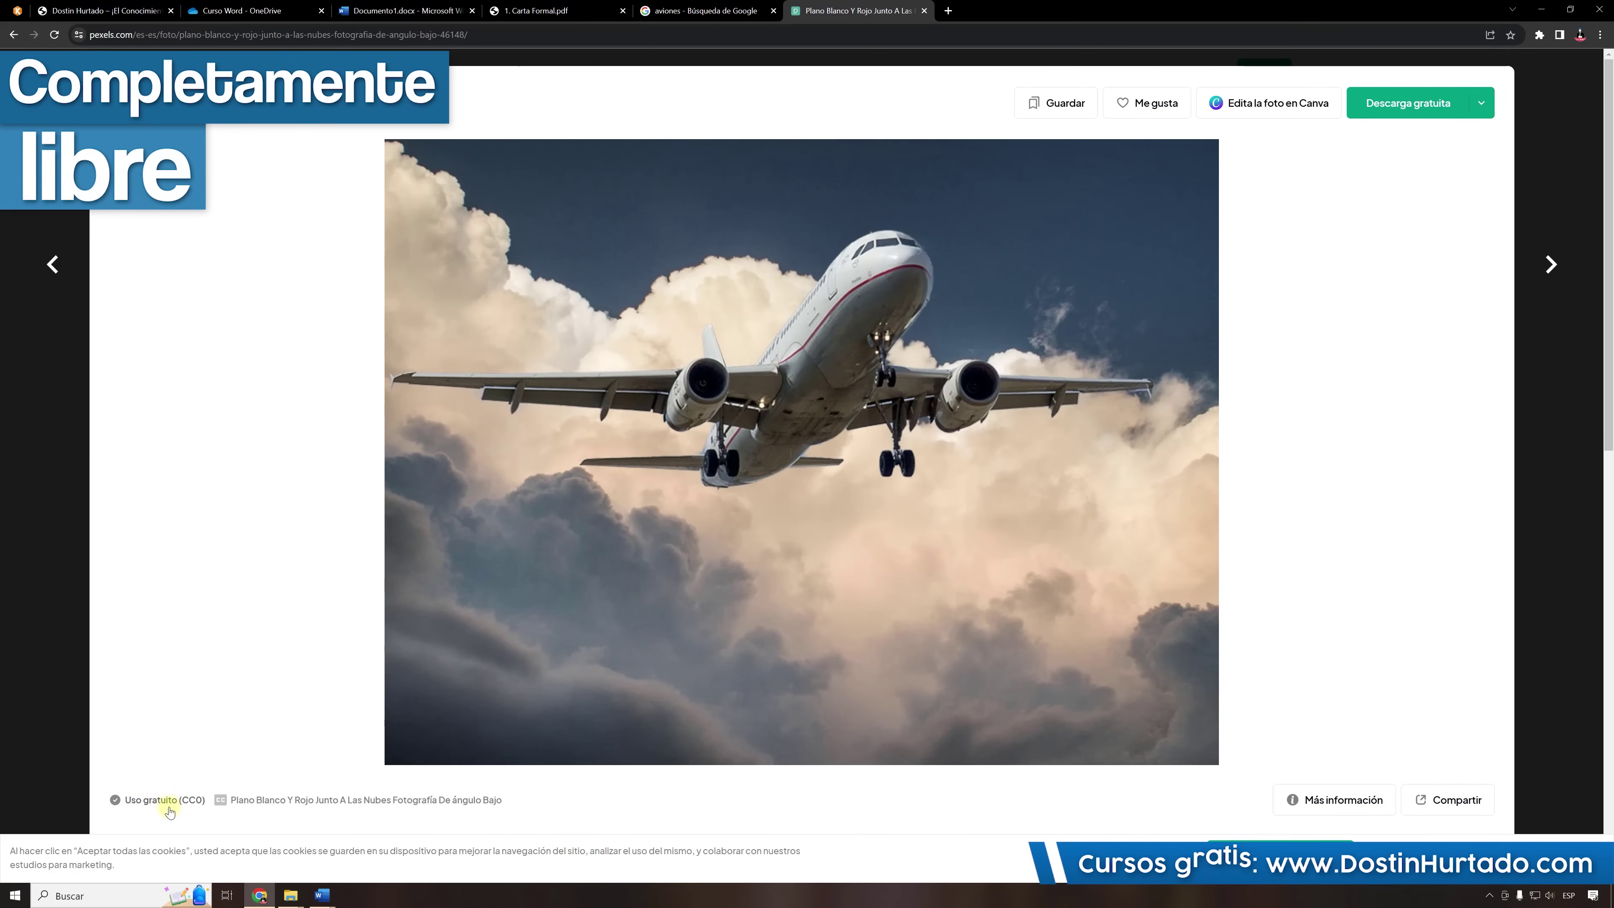
{"action": "left_click", "coordinate": [1481, 102]}
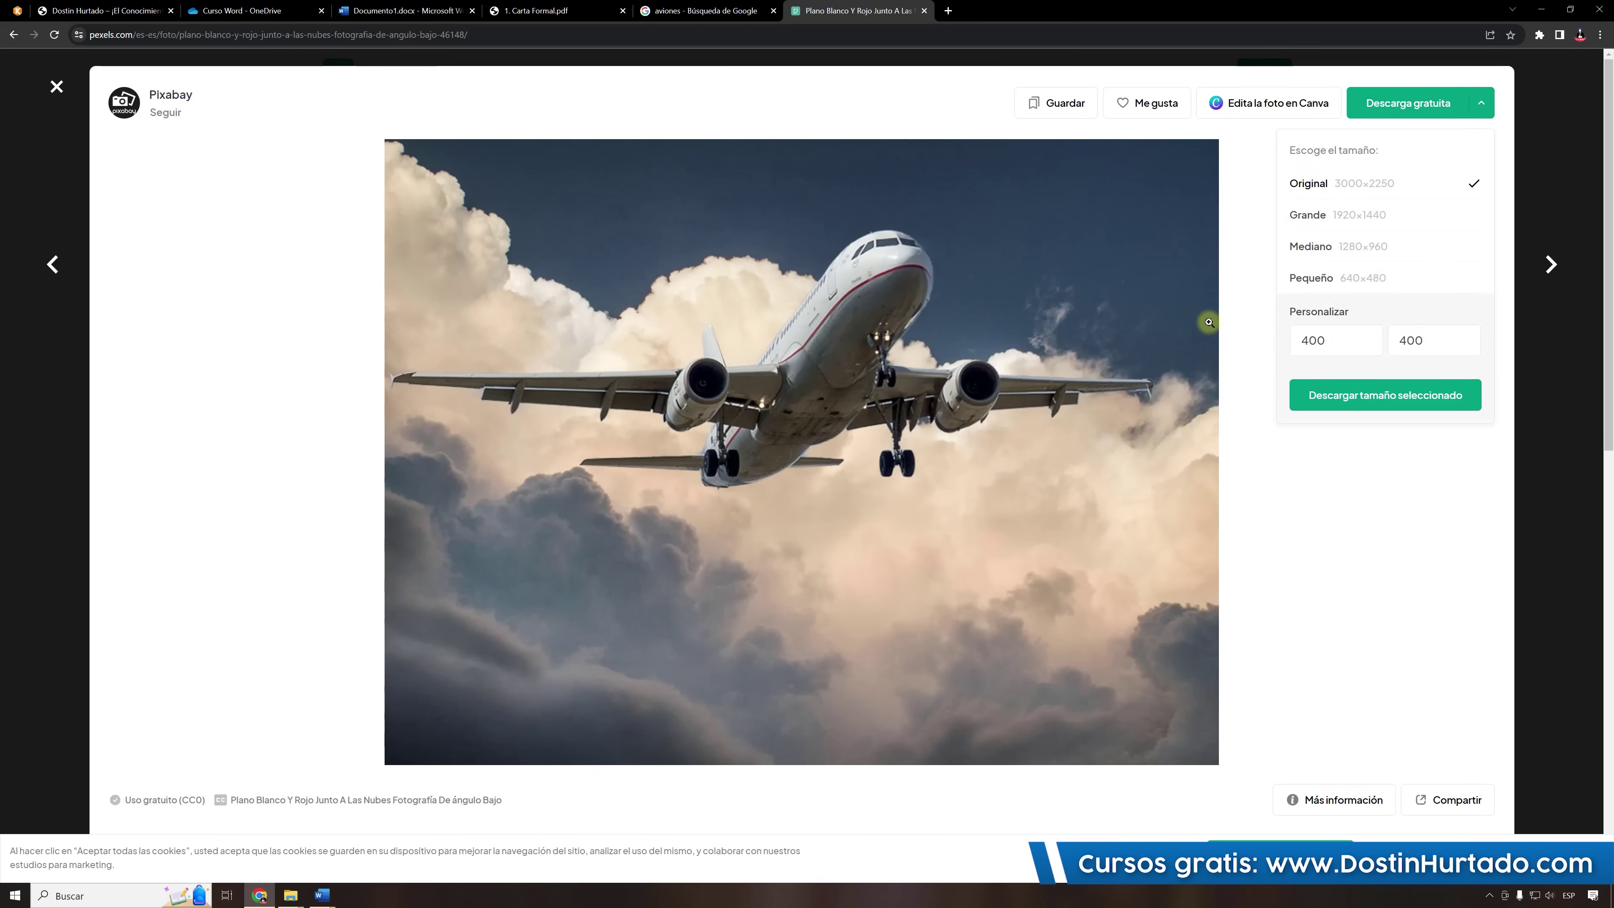
{"action": "left_click", "coordinate": [737, 348]}
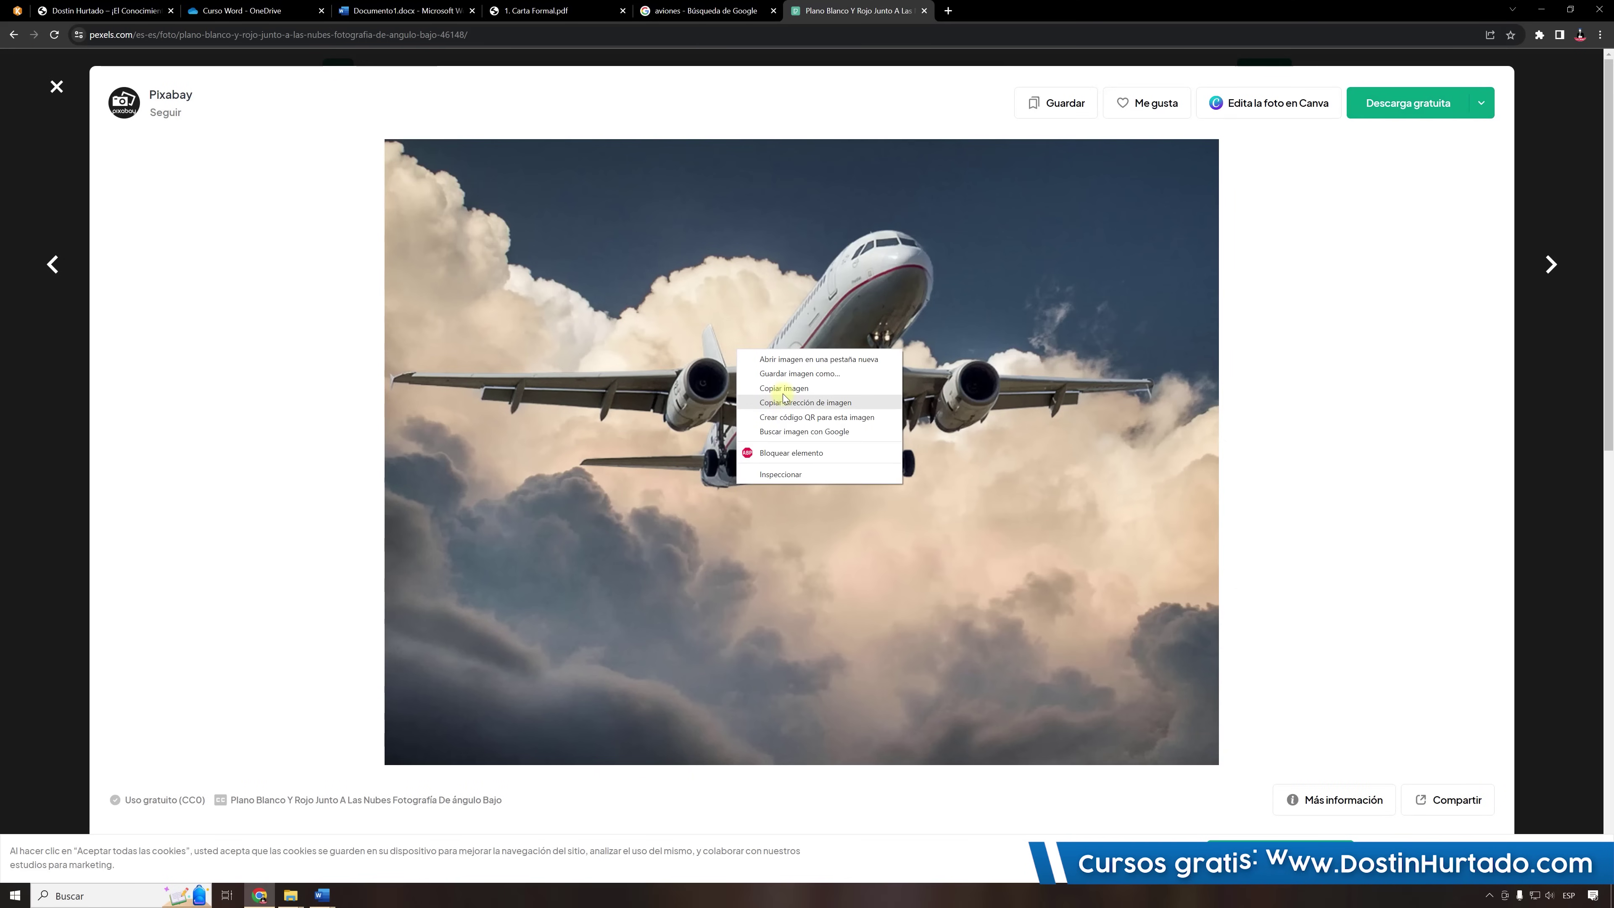
{"action": "left_click", "coordinate": [784, 390]}
{"action": "mouse_move", "coordinate": [323, 895]}
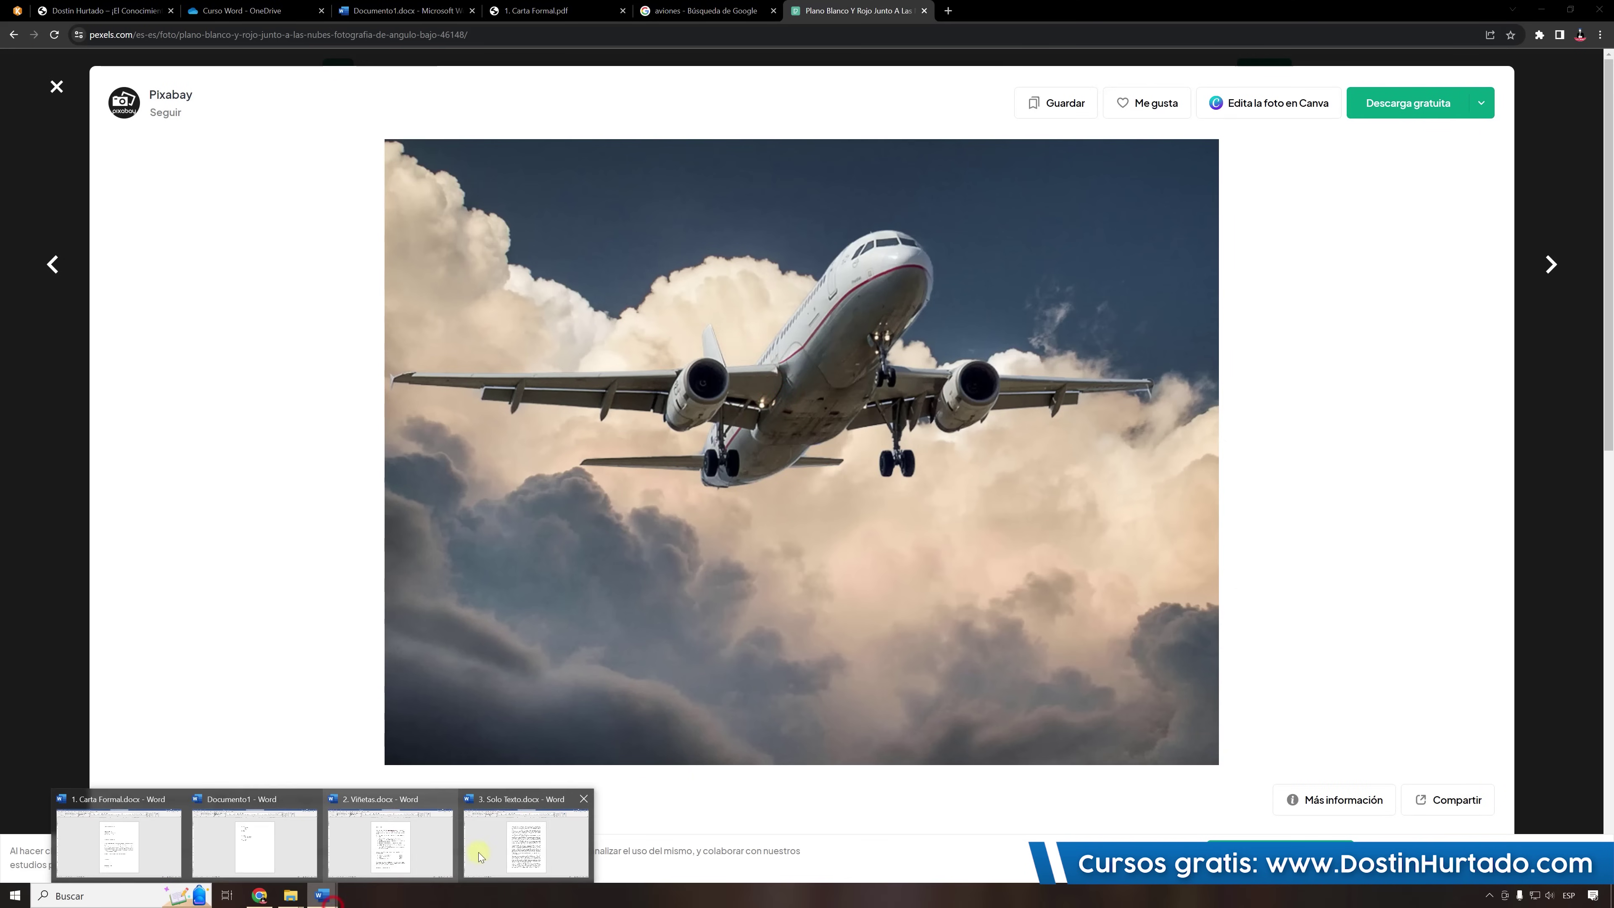
{"action": "left_click", "coordinate": [507, 848]}
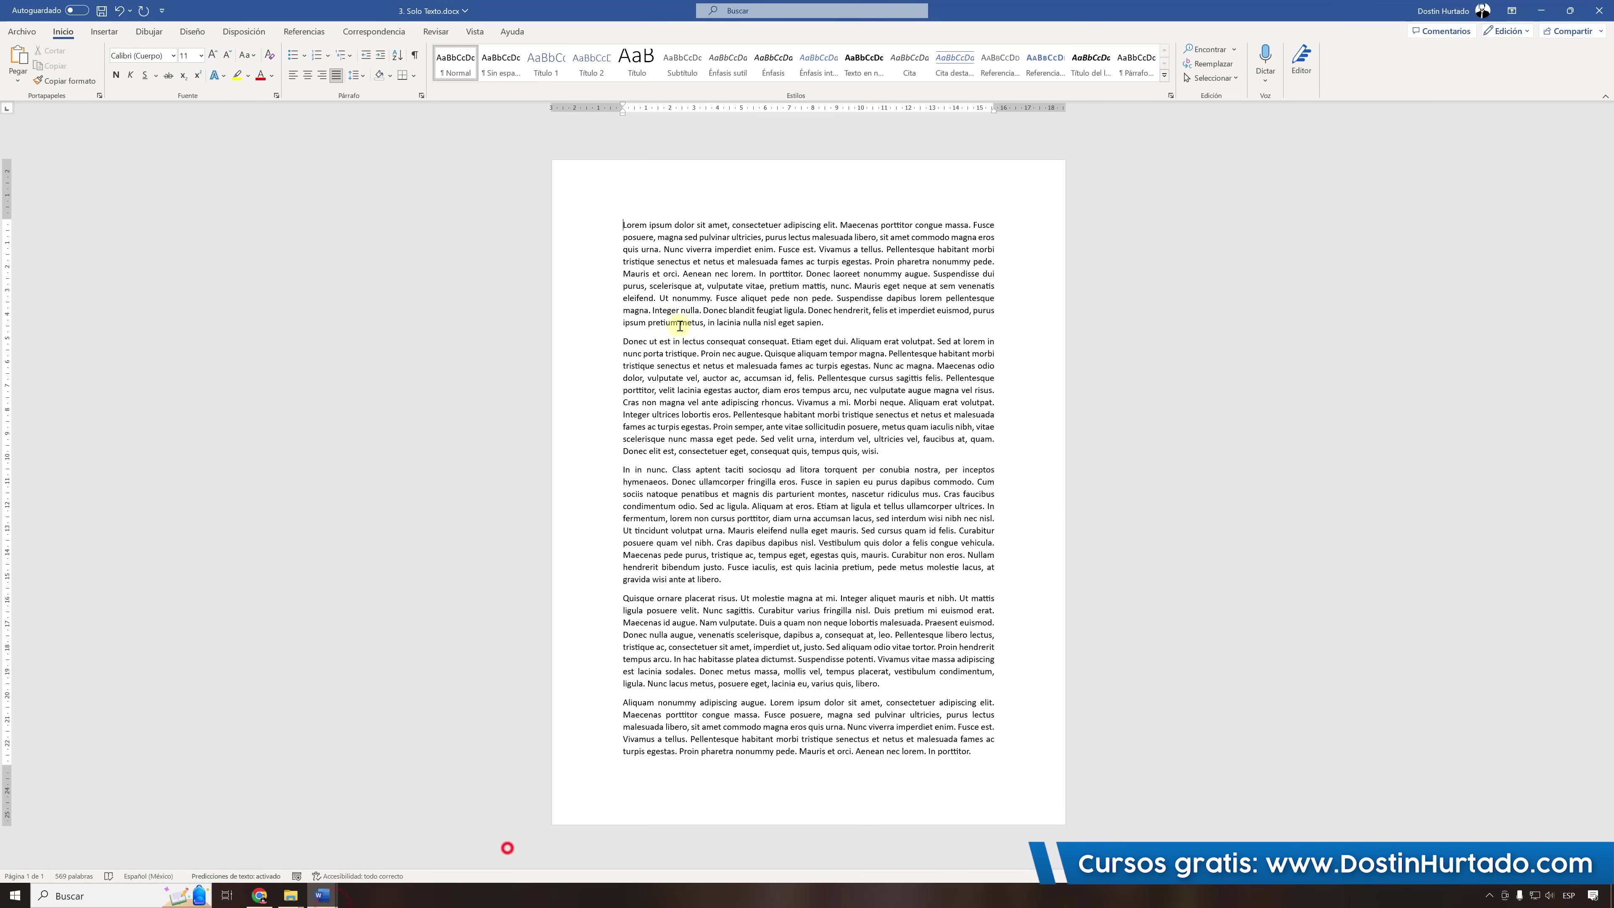
Paste the airplane photo as a picture at the top of the text and shrink it to about half size.
{"action": "right_click", "coordinate": [625, 223]}
{"action": "left_click", "coordinate": [693, 311]}
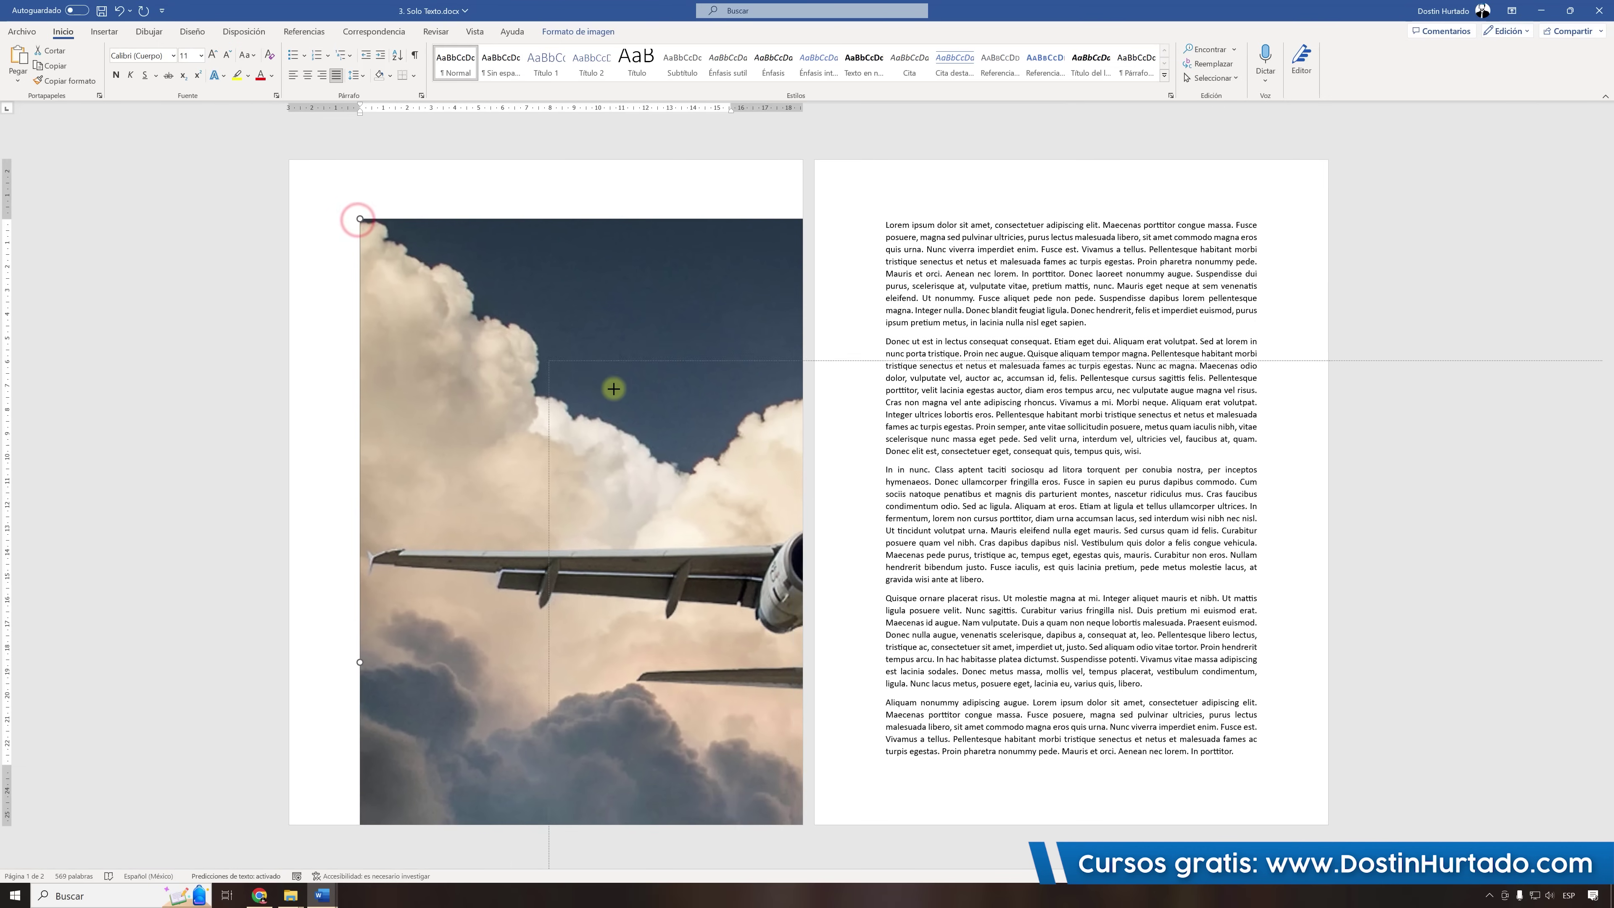
{"action": "left_click_drag", "start_coordinate": [358, 220], "coordinate": [614, 382]}
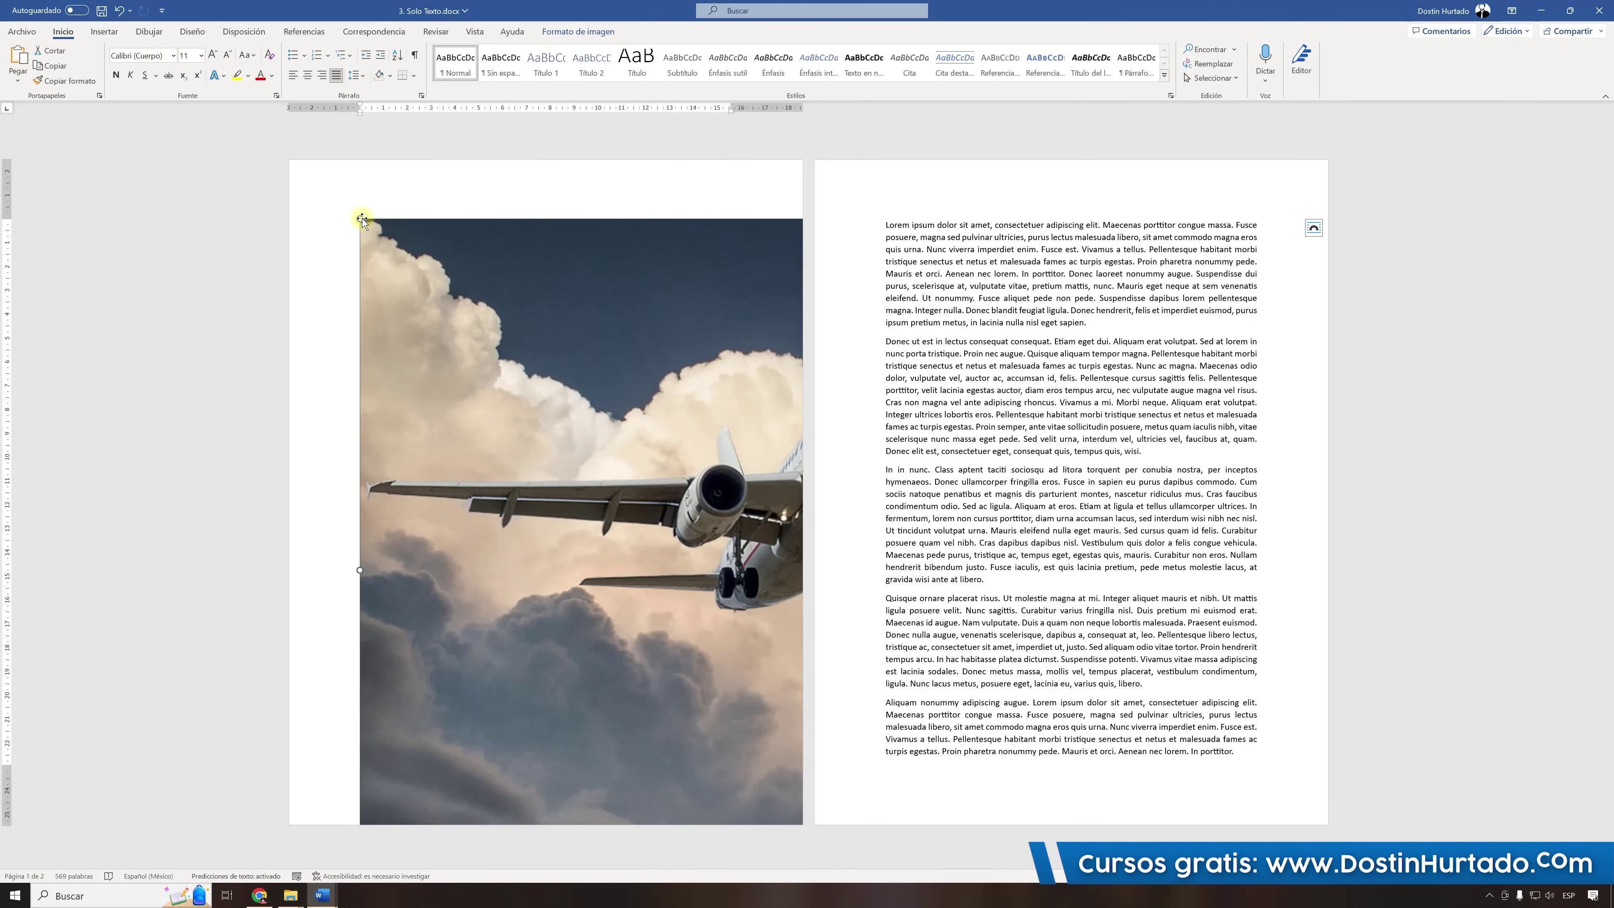
{"action": "mouse_move", "coordinate": [362, 219]}
{"action": "left_mouse_down"}
{"action": "mouse_move", "coordinate": [462, 296]}
{"action": "mouse_move", "coordinate": [452, 270]}
{"action": "left_mouse_up"}
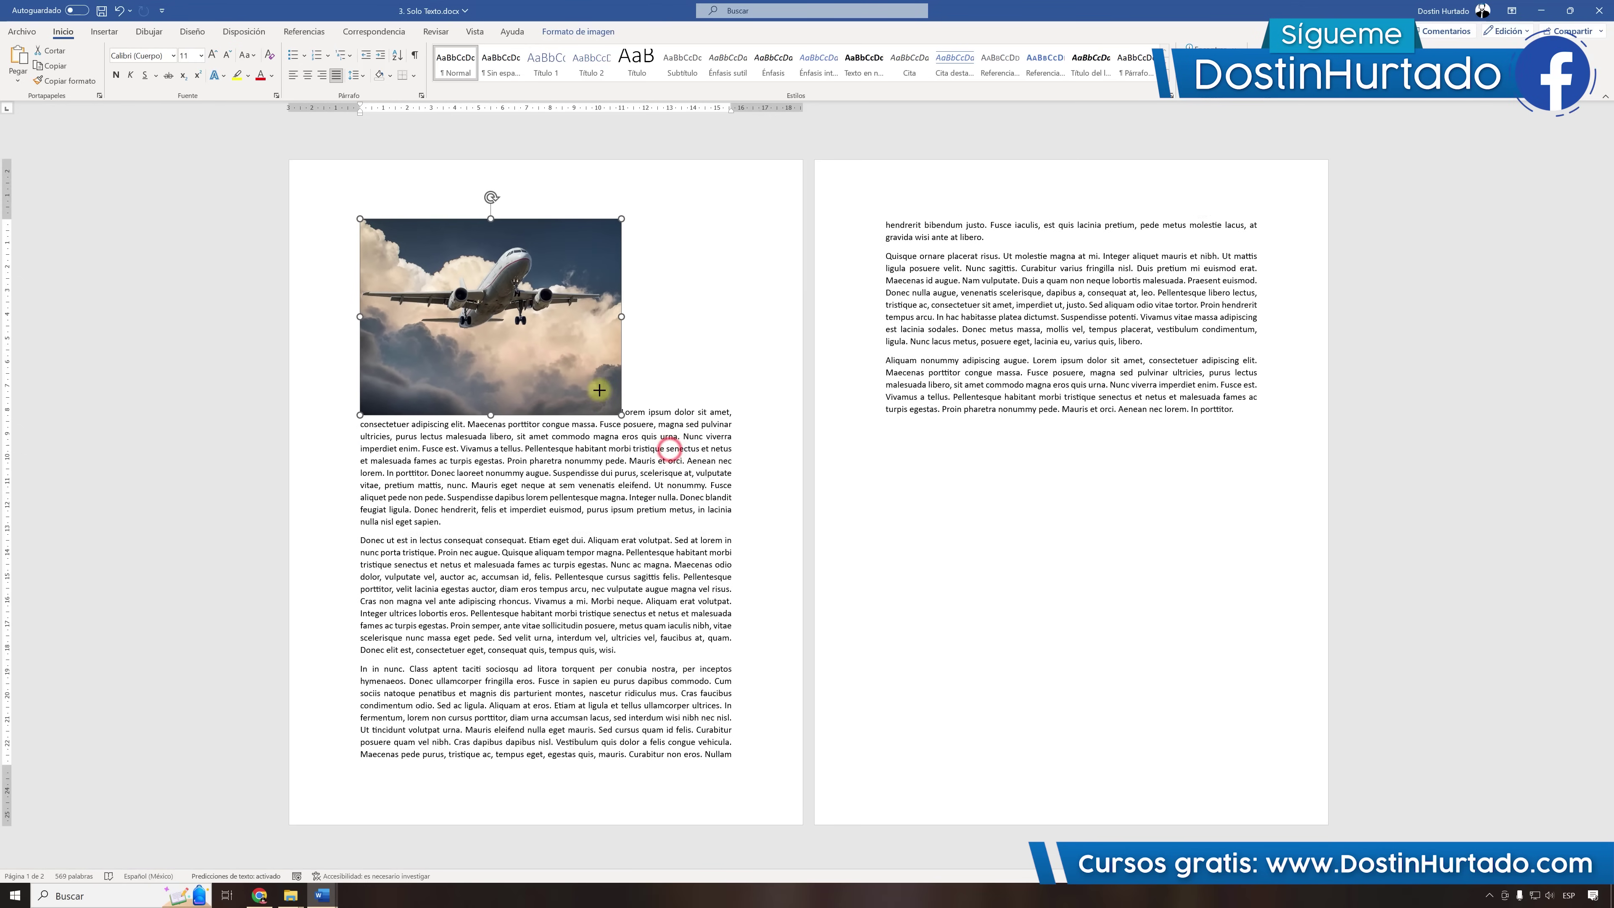
{"action": "mouse_move", "coordinate": [668, 449]}
{"action": "left_mouse_down"}
{"action": "mouse_move", "coordinate": [540, 352]}
{"action": "mouse_move", "coordinate": [648, 428]}
{"action": "left_mouse_up"}
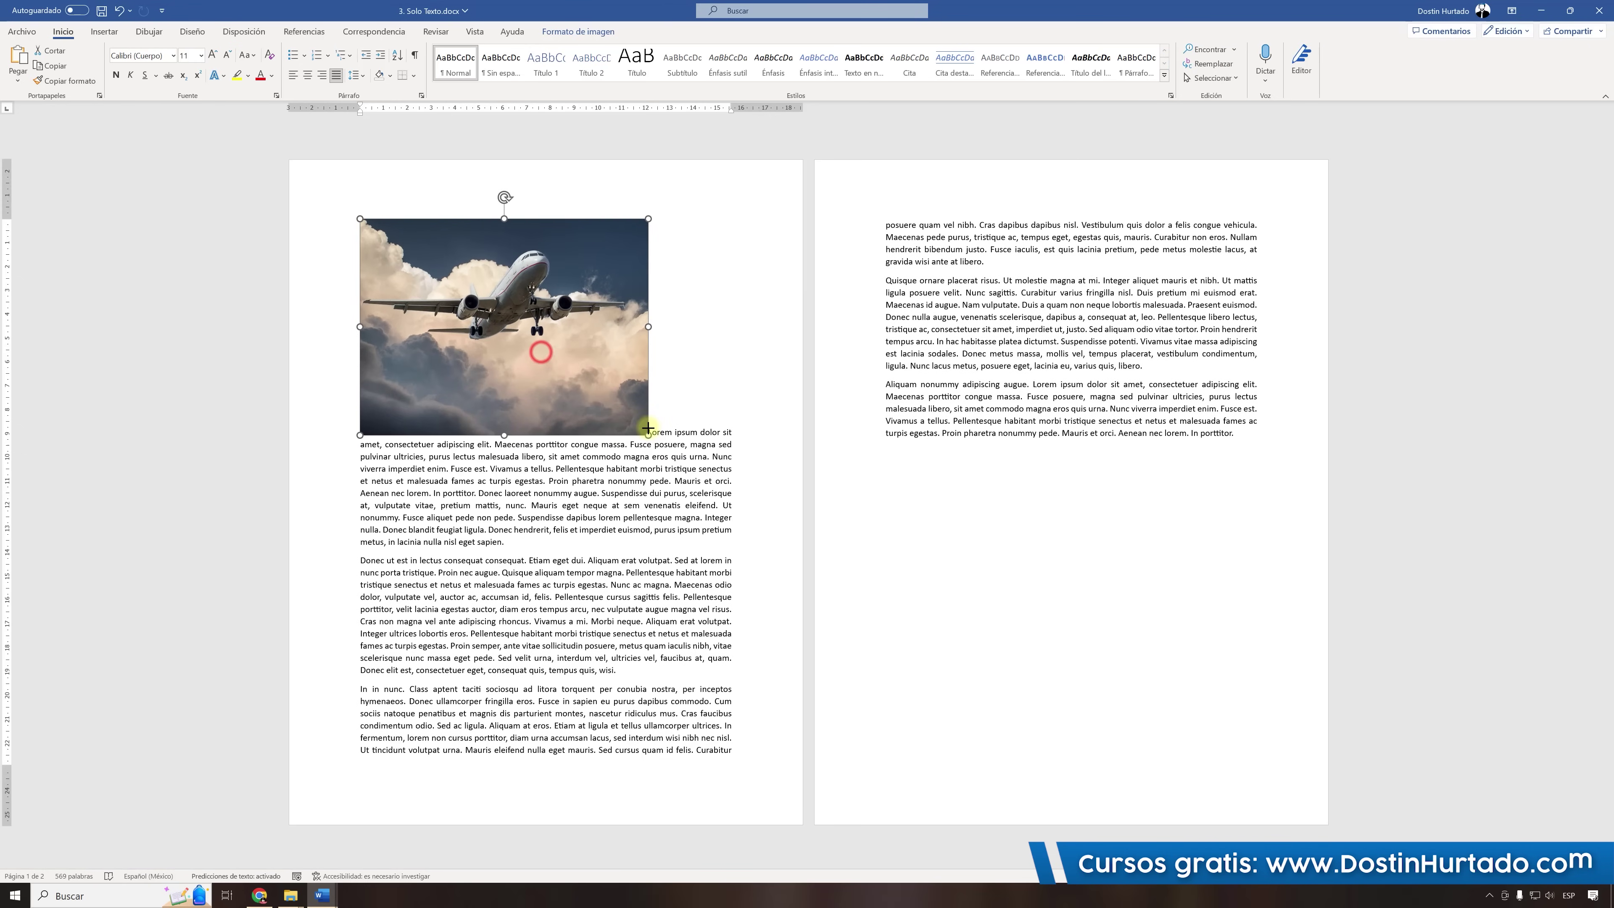
Set the photo to Square wrapping and move it down within the first paragraph.
{"action": "left_click", "coordinate": [669, 229]}
{"action": "left_click", "coordinate": [706, 372]}
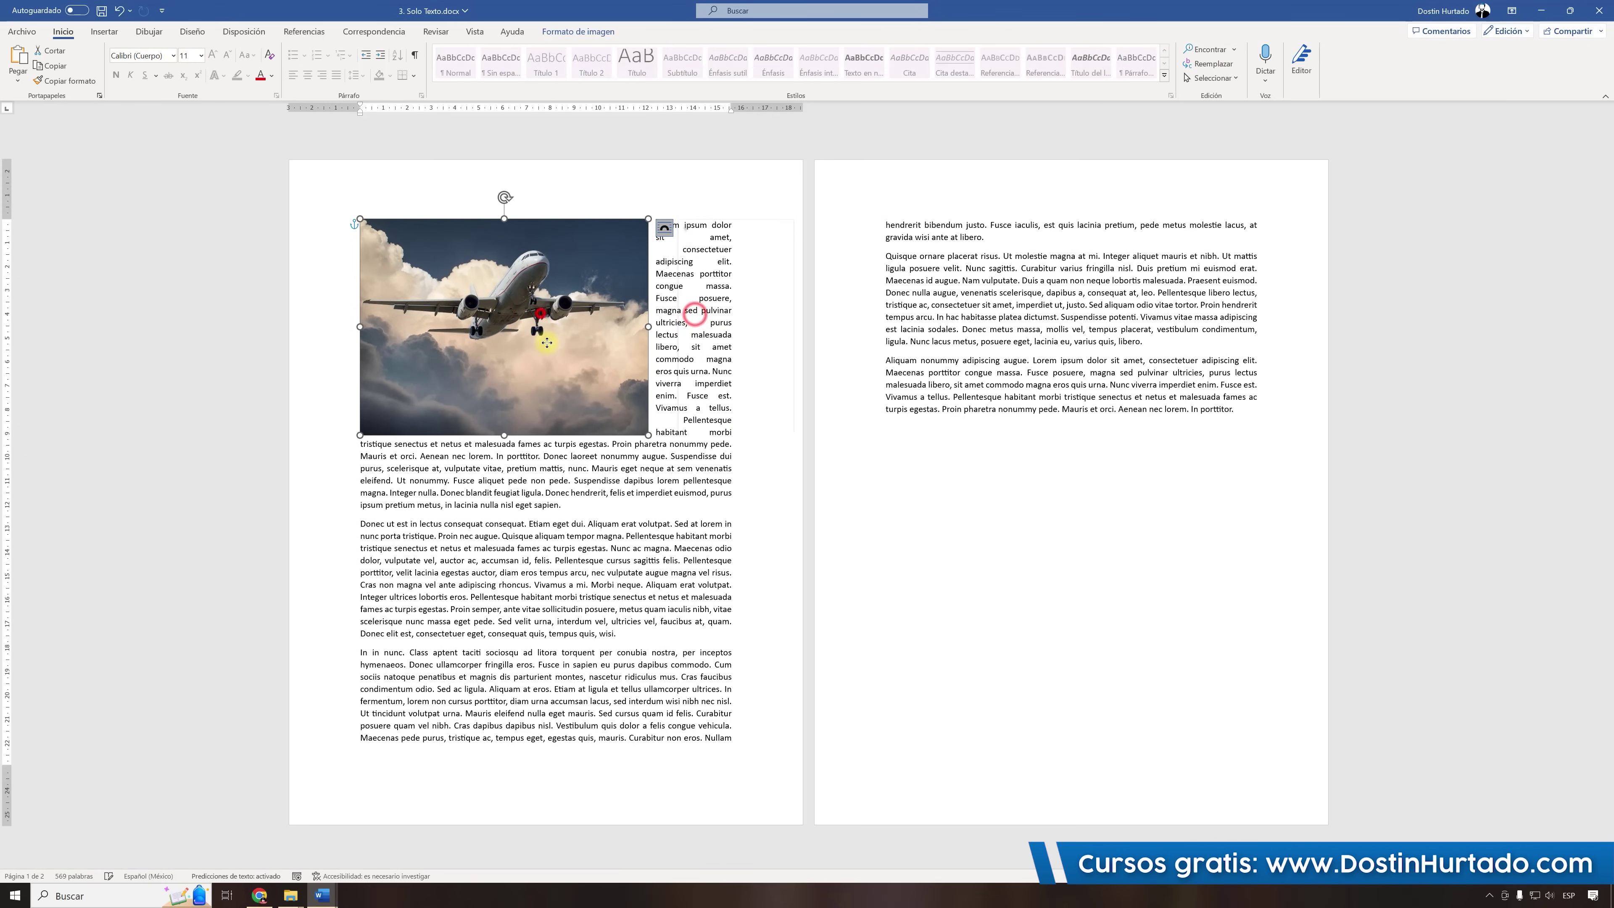
{"action": "left_click_drag", "start_coordinate": [509, 318], "coordinate": [523, 359]}
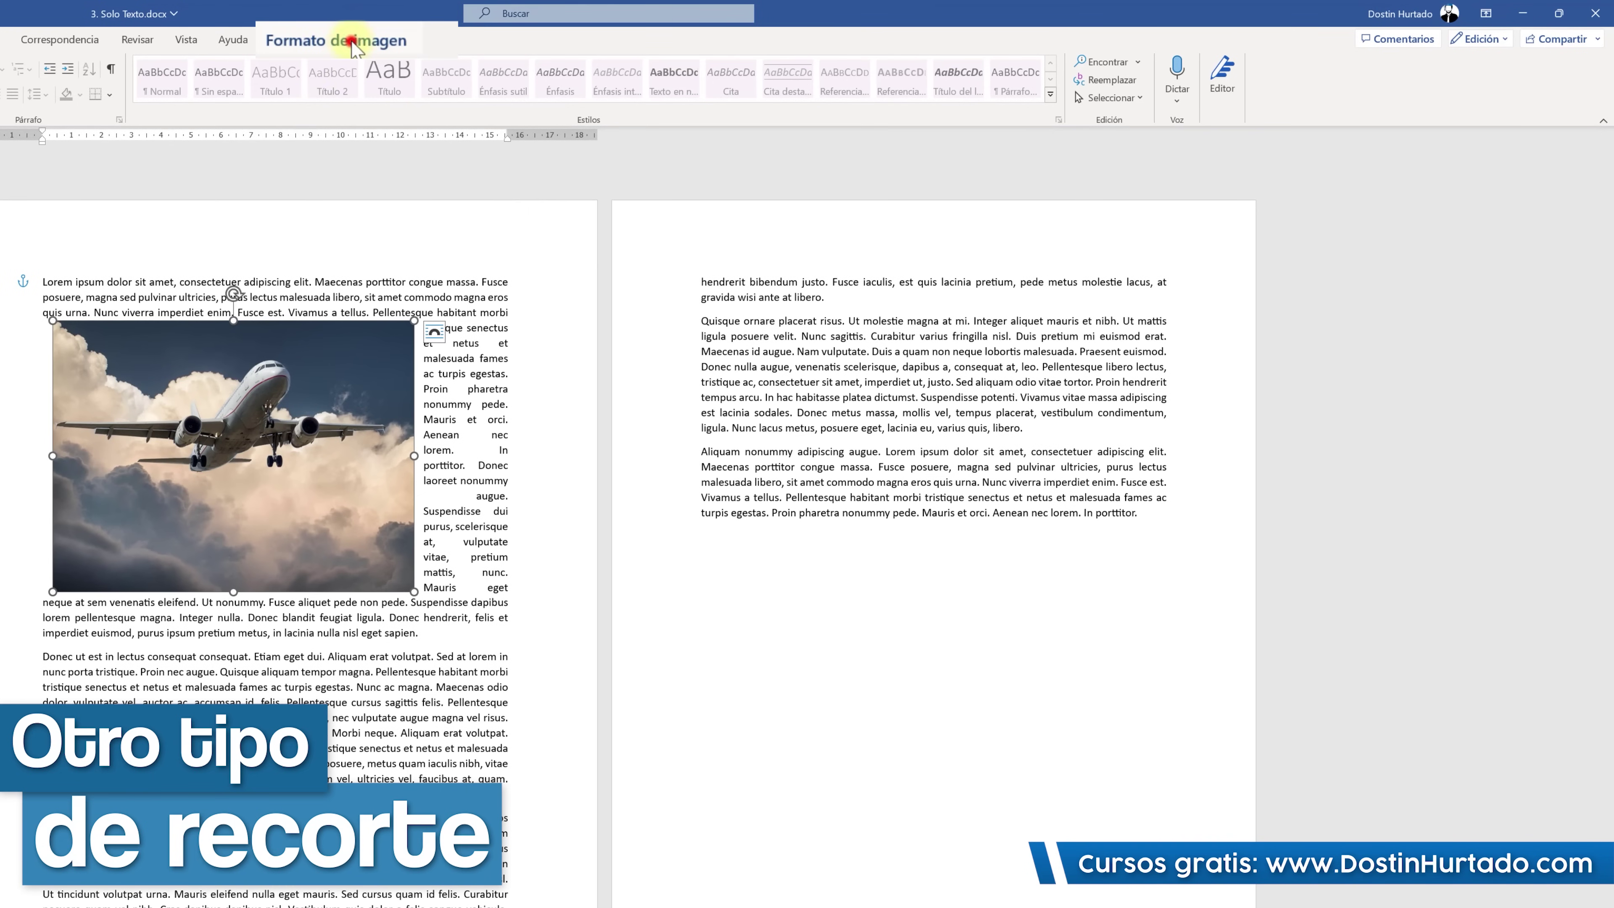
Crop the bottom and top-left edges of the airplane photo with Recortar.
{"action": "left_click", "coordinate": [565, 33]}
{"action": "left_click", "coordinate": [1438, 96]}
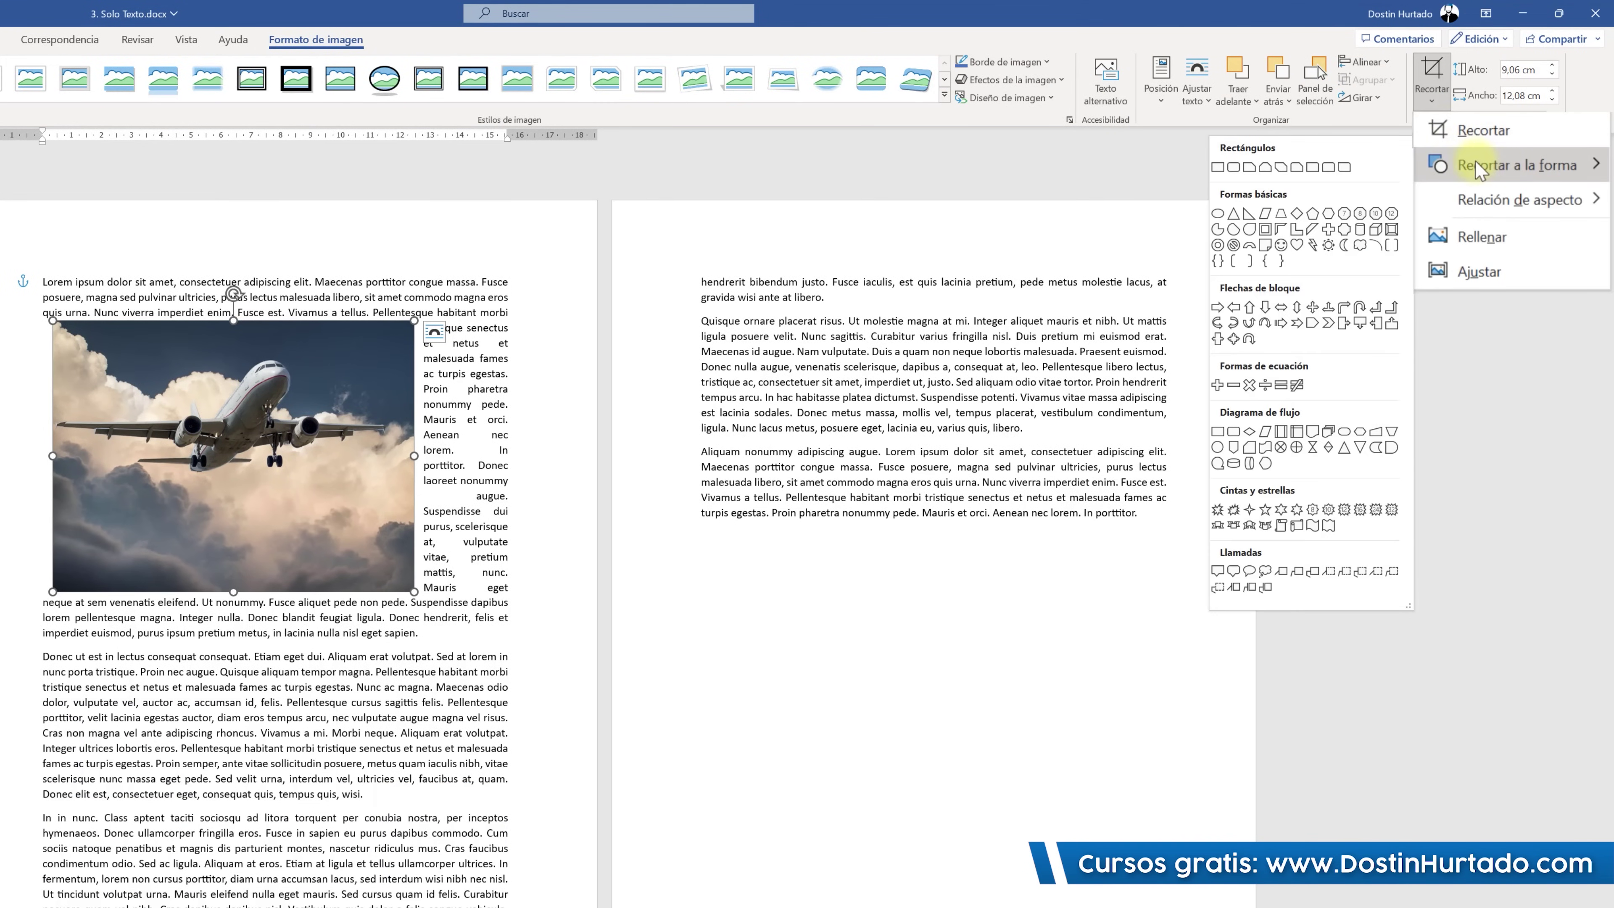
{"action": "left_click", "coordinate": [1482, 131]}
{"action": "left_click_drag", "start_coordinate": [407, 584], "coordinate": [400, 487]}
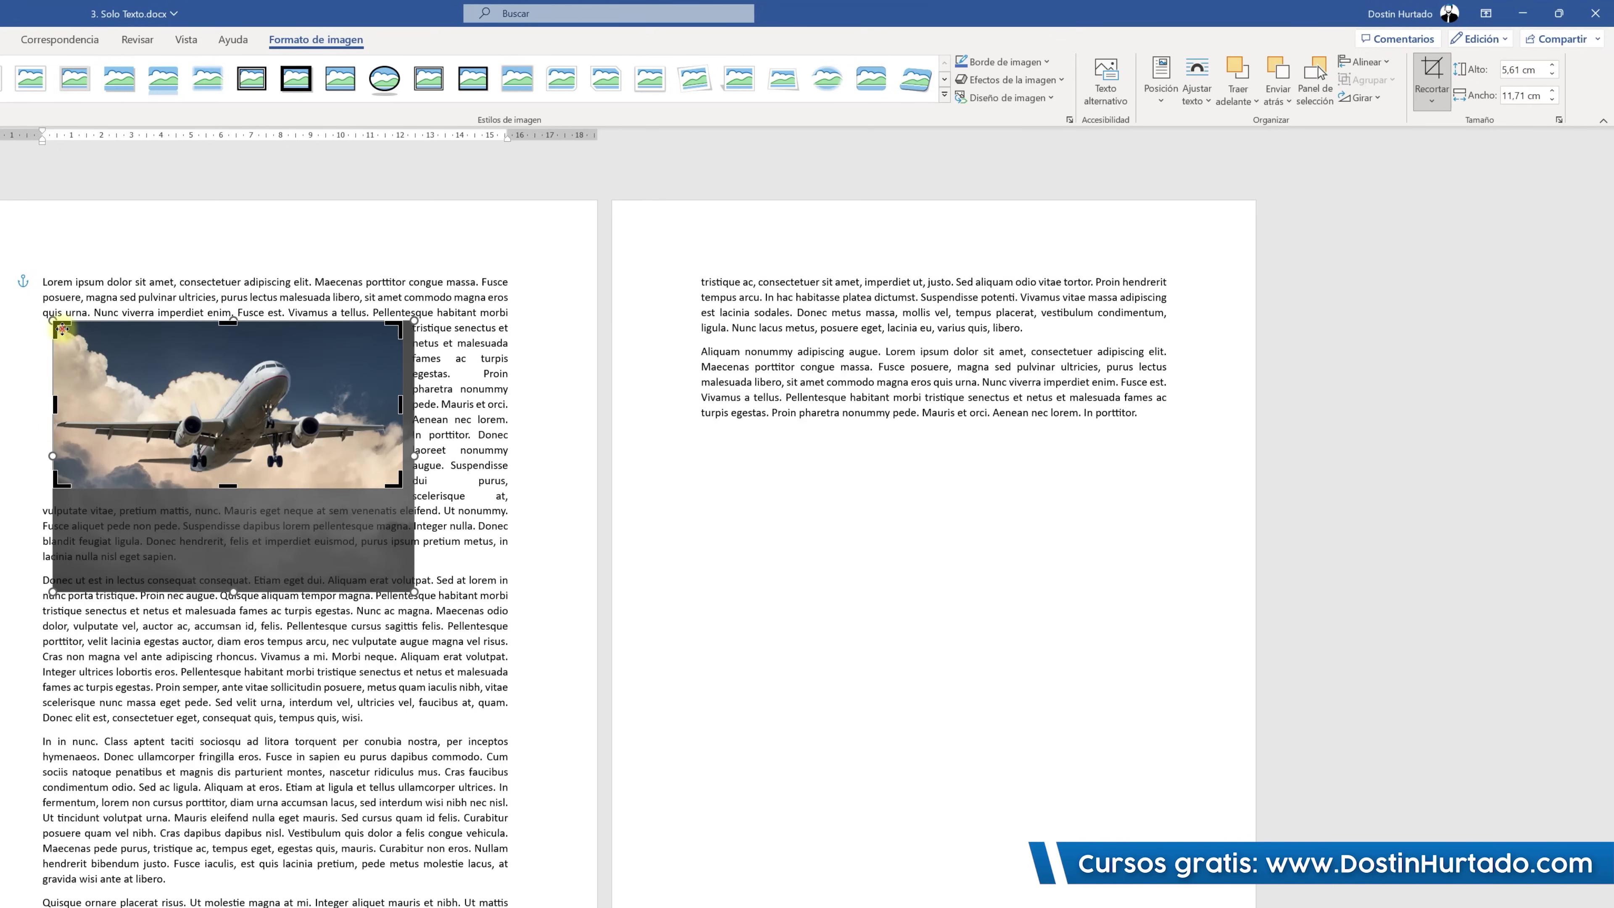
{"action": "left_click_drag", "start_coordinate": [62, 329], "coordinate": [67, 338]}
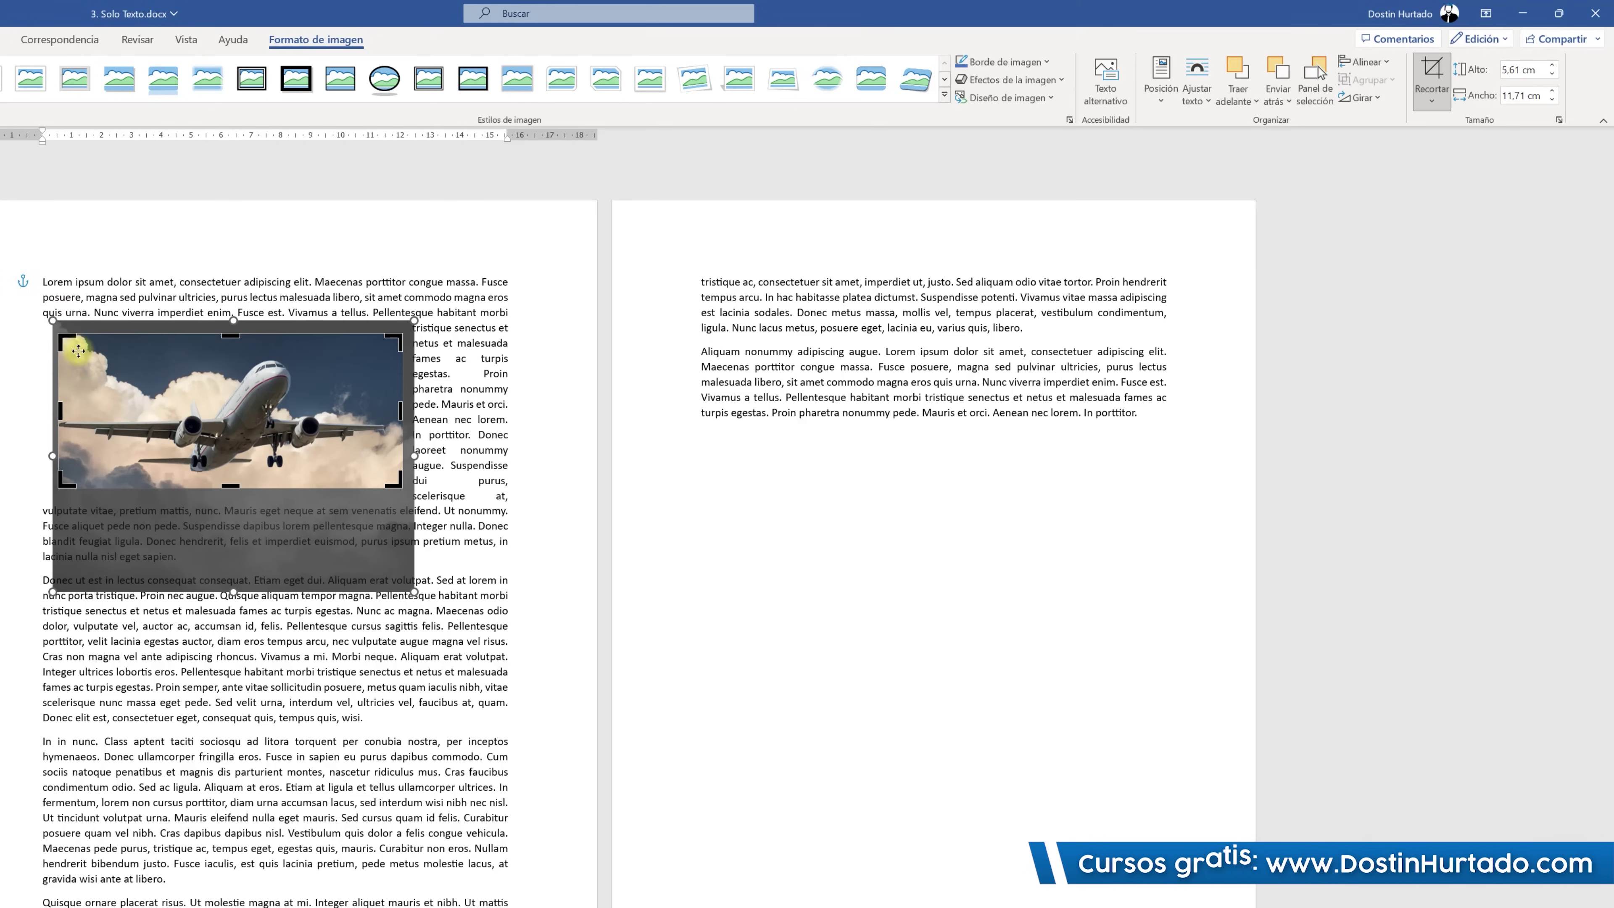
{"action": "left_click", "coordinate": [489, 442]}
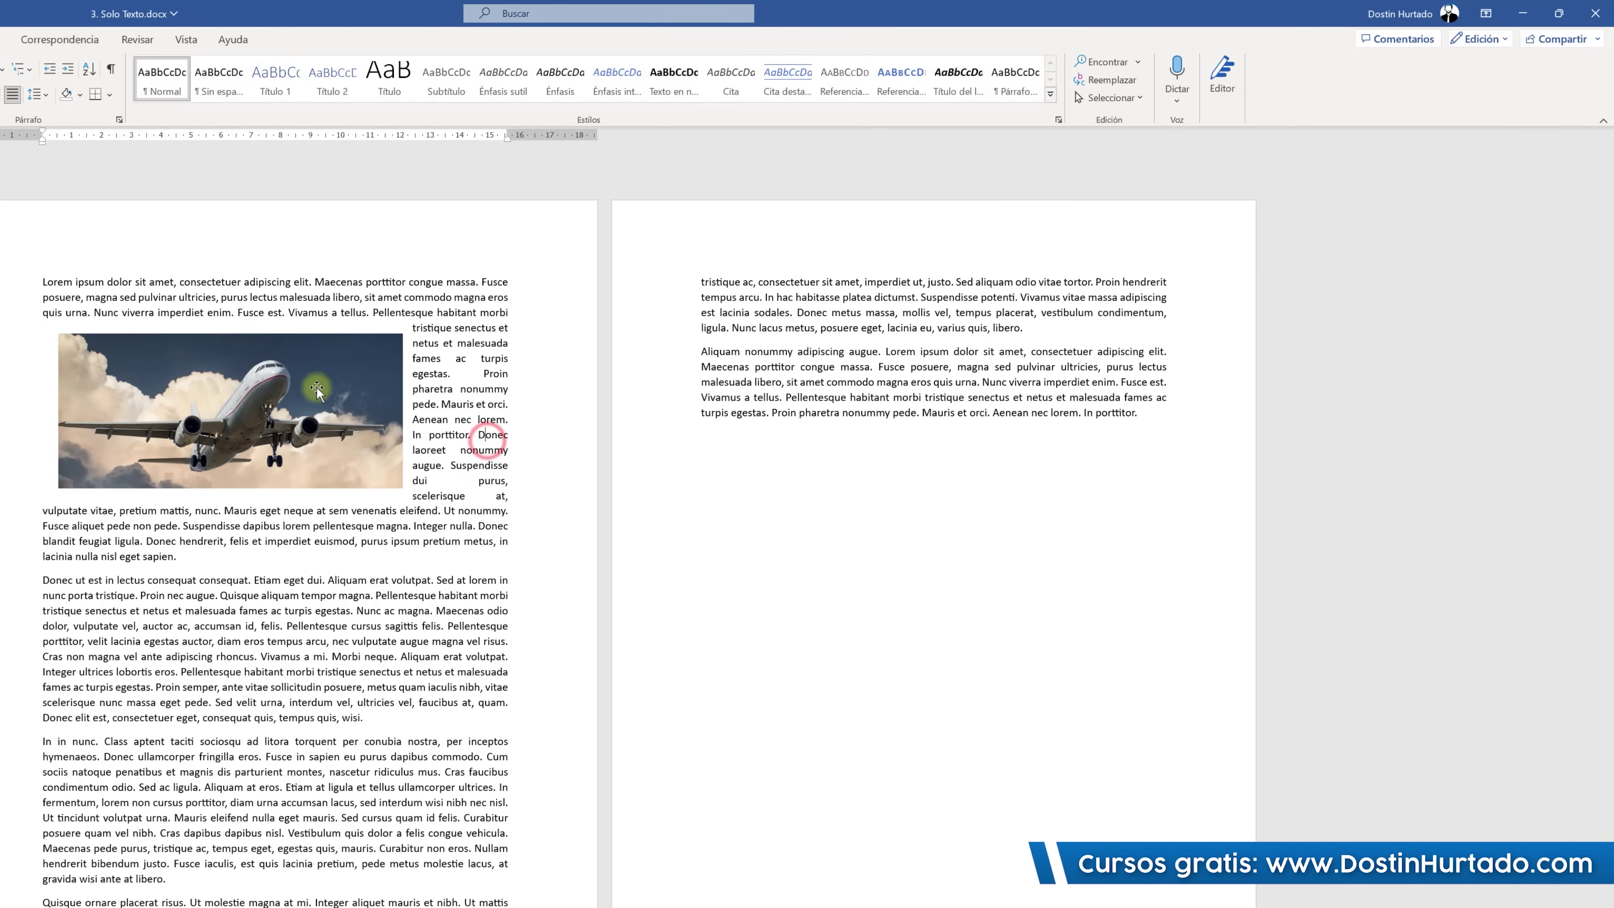
Restore the photo with Restablecer imagen y tamaño, back to 9.06 × 12.08 cm.
{"action": "left_click", "coordinate": [225, 433]}
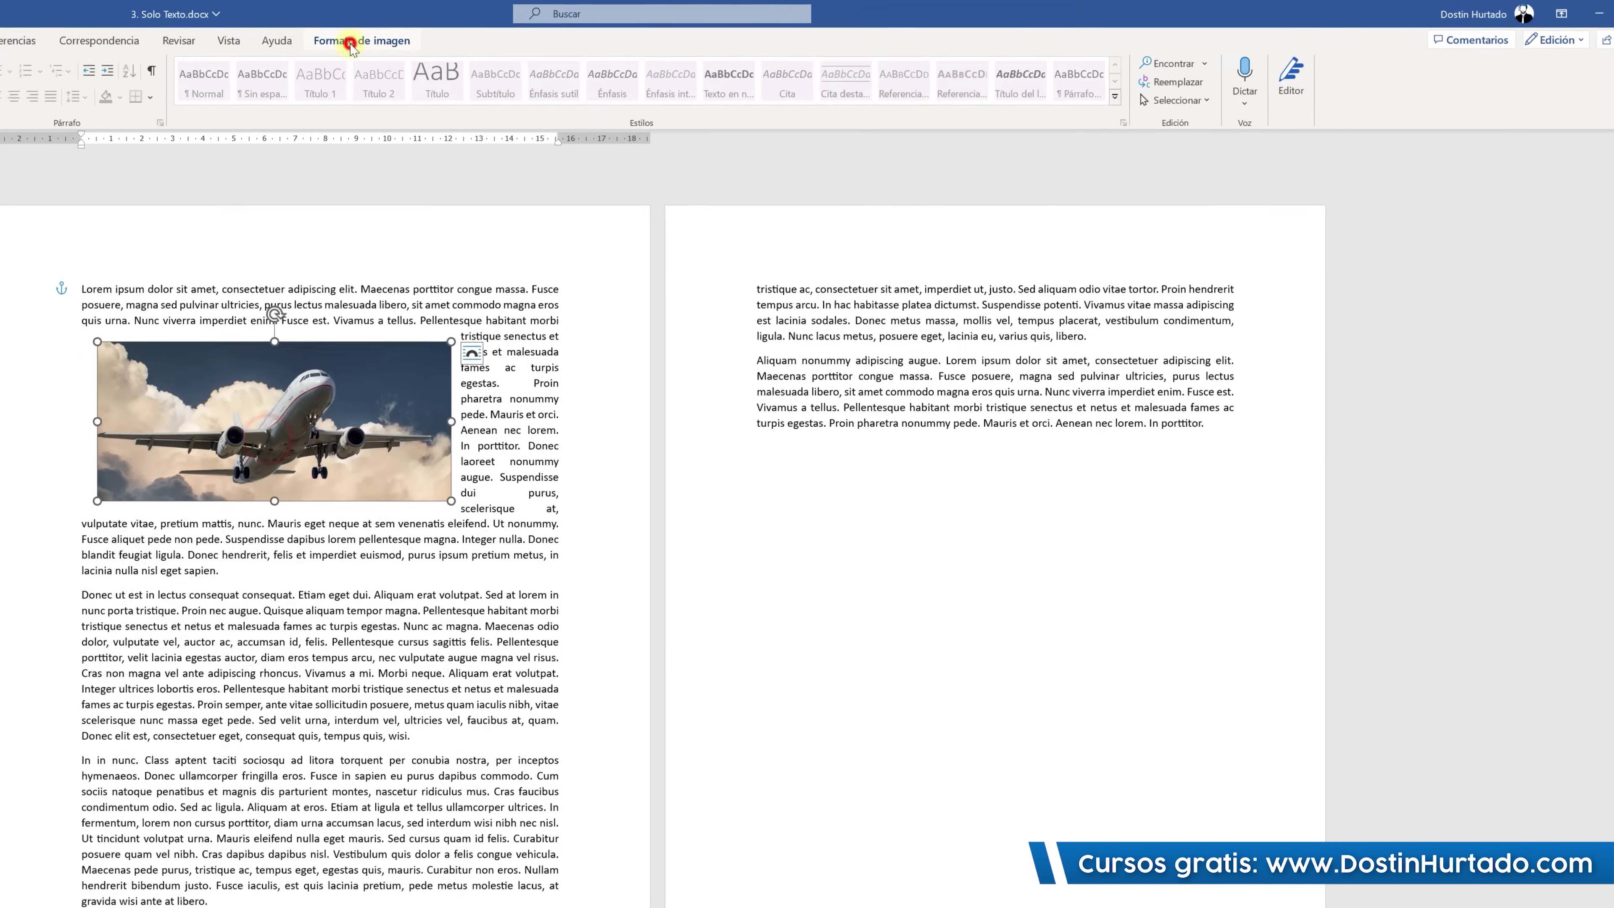
{"action": "left_click", "coordinate": [299, 39]}
{"action": "left_click", "coordinate": [484, 139]}
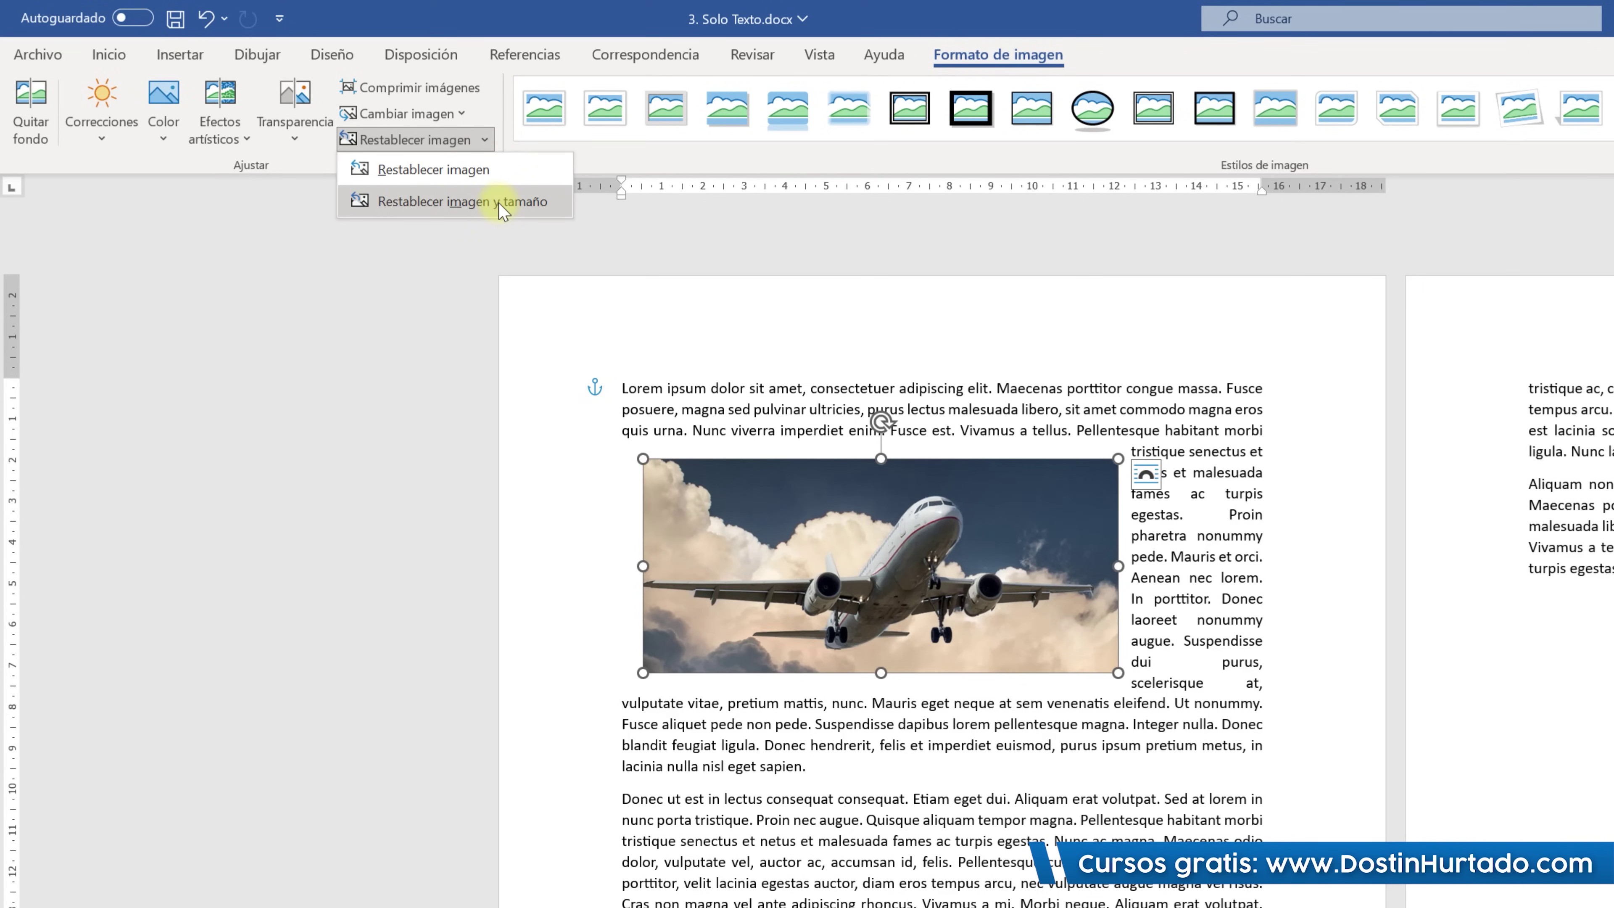
{"action": "left_click", "coordinate": [1117, 58]}
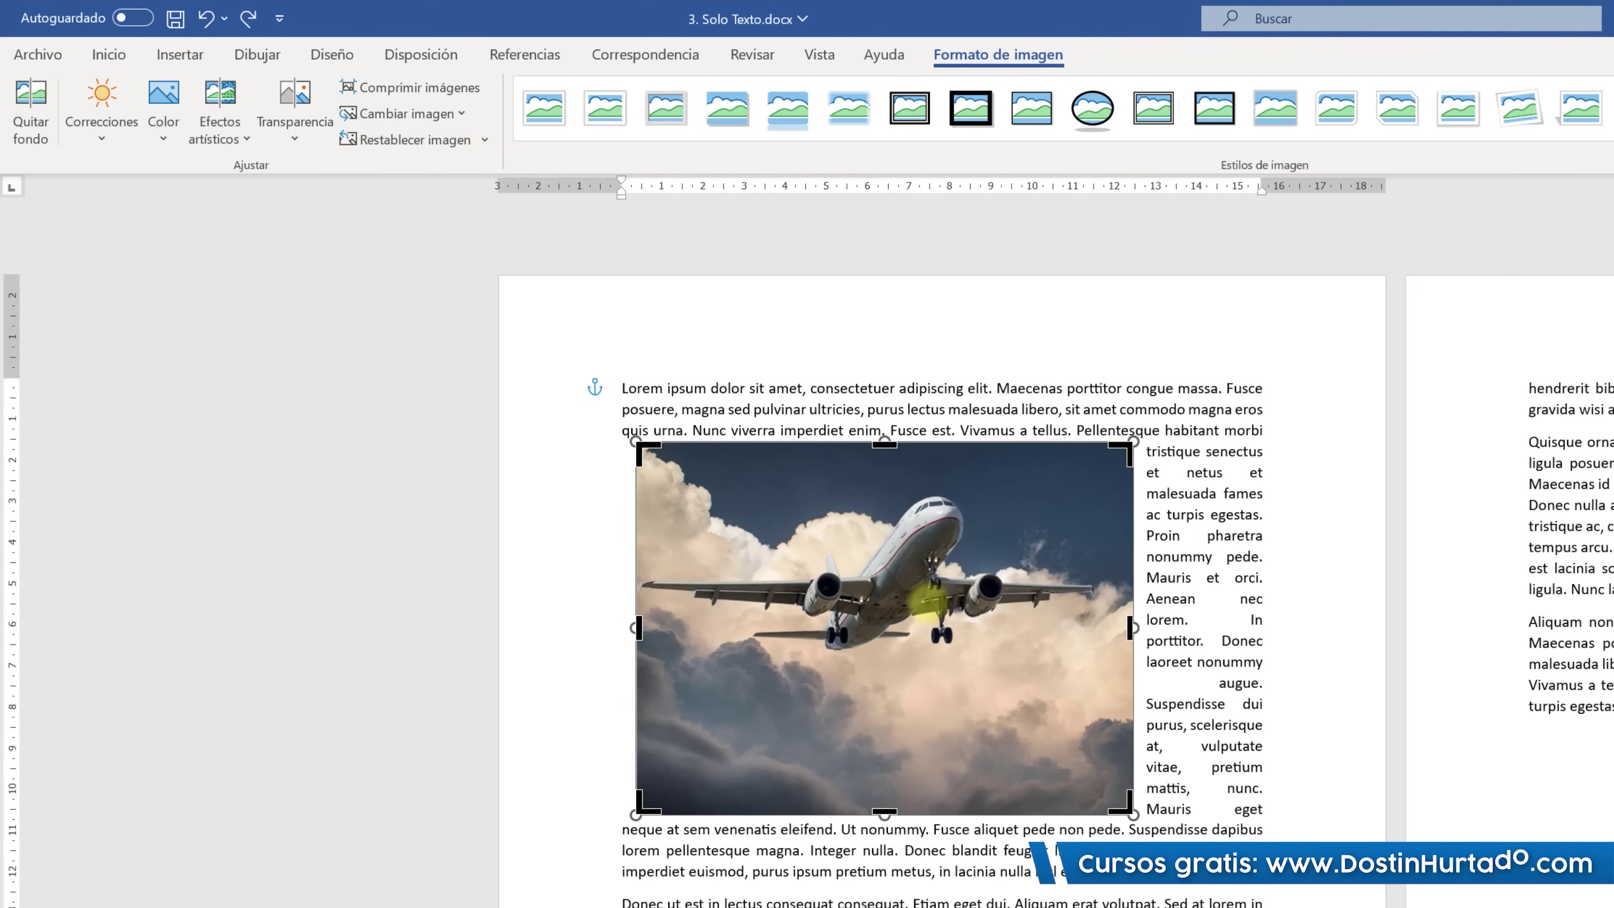
Bring up the Recortar a la forma shape list for the photo.
{"action": "left_click", "coordinate": [1149, 583]}
{"action": "left_click", "coordinate": [1041, 584]}
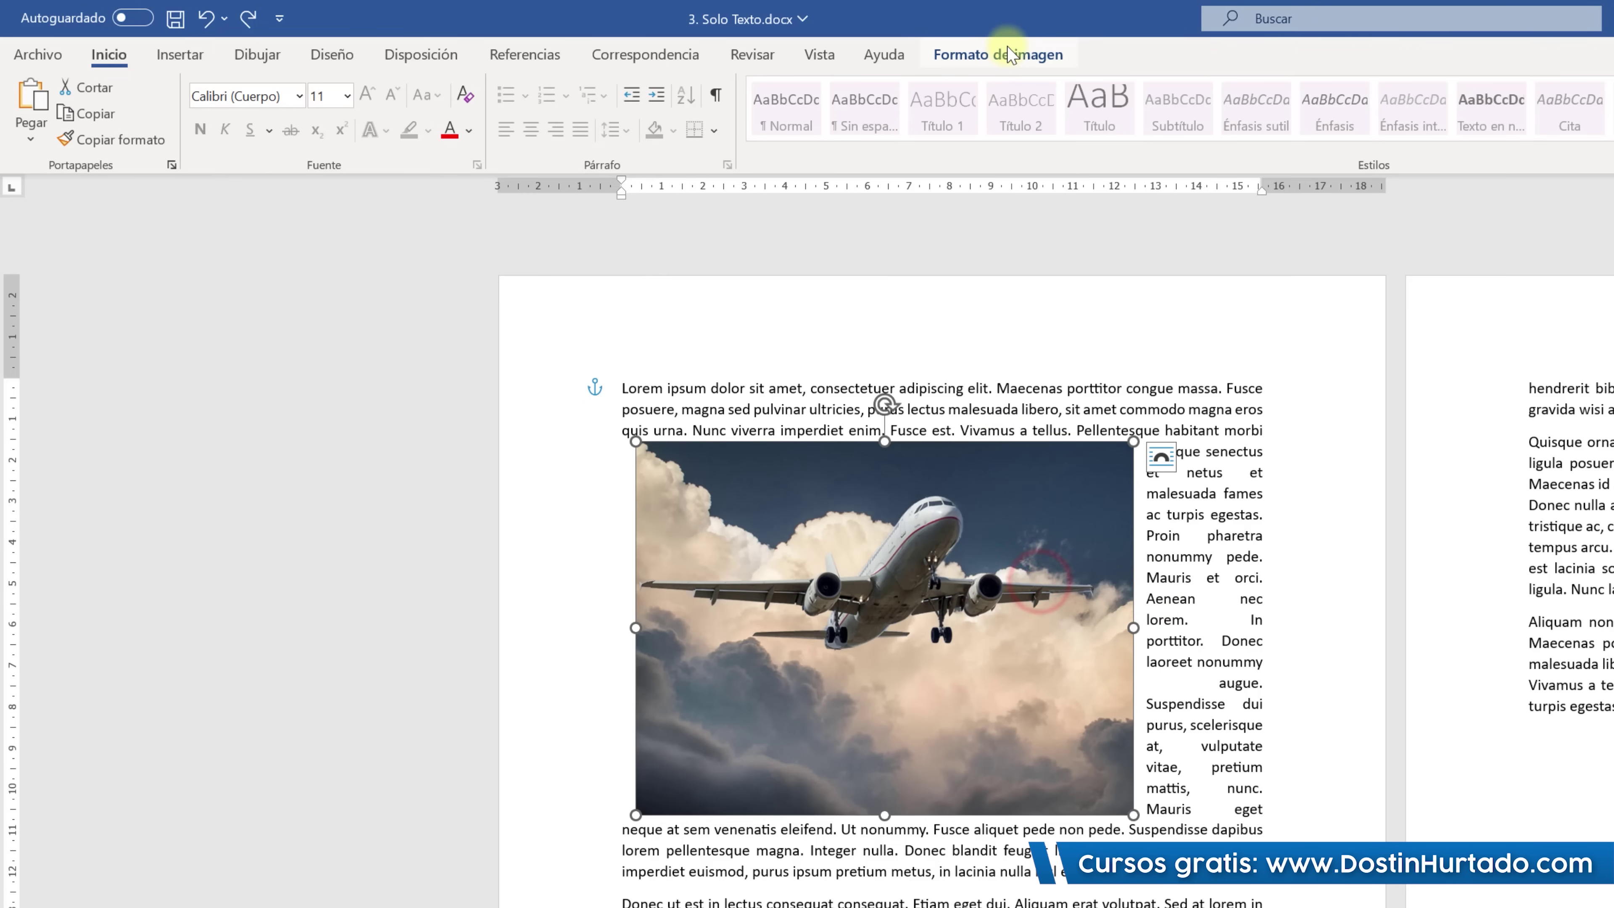
{"action": "left_click", "coordinate": [1030, 55]}
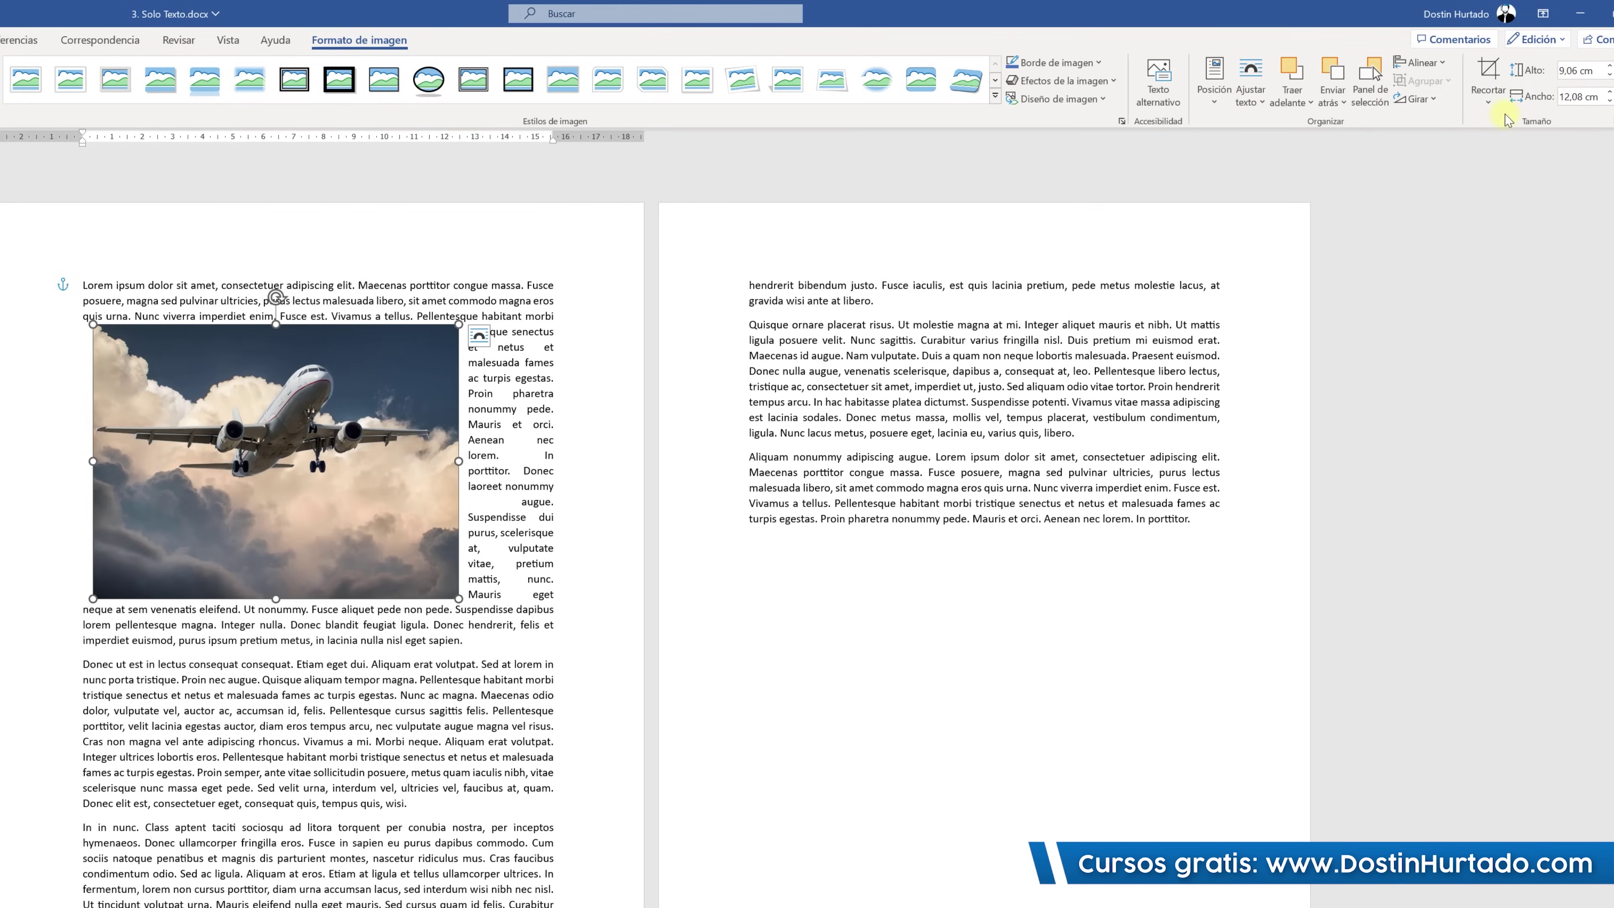
{"action": "left_click", "coordinate": [1488, 96]}
{"action": "mouse_move", "coordinate": [1539, 149]}
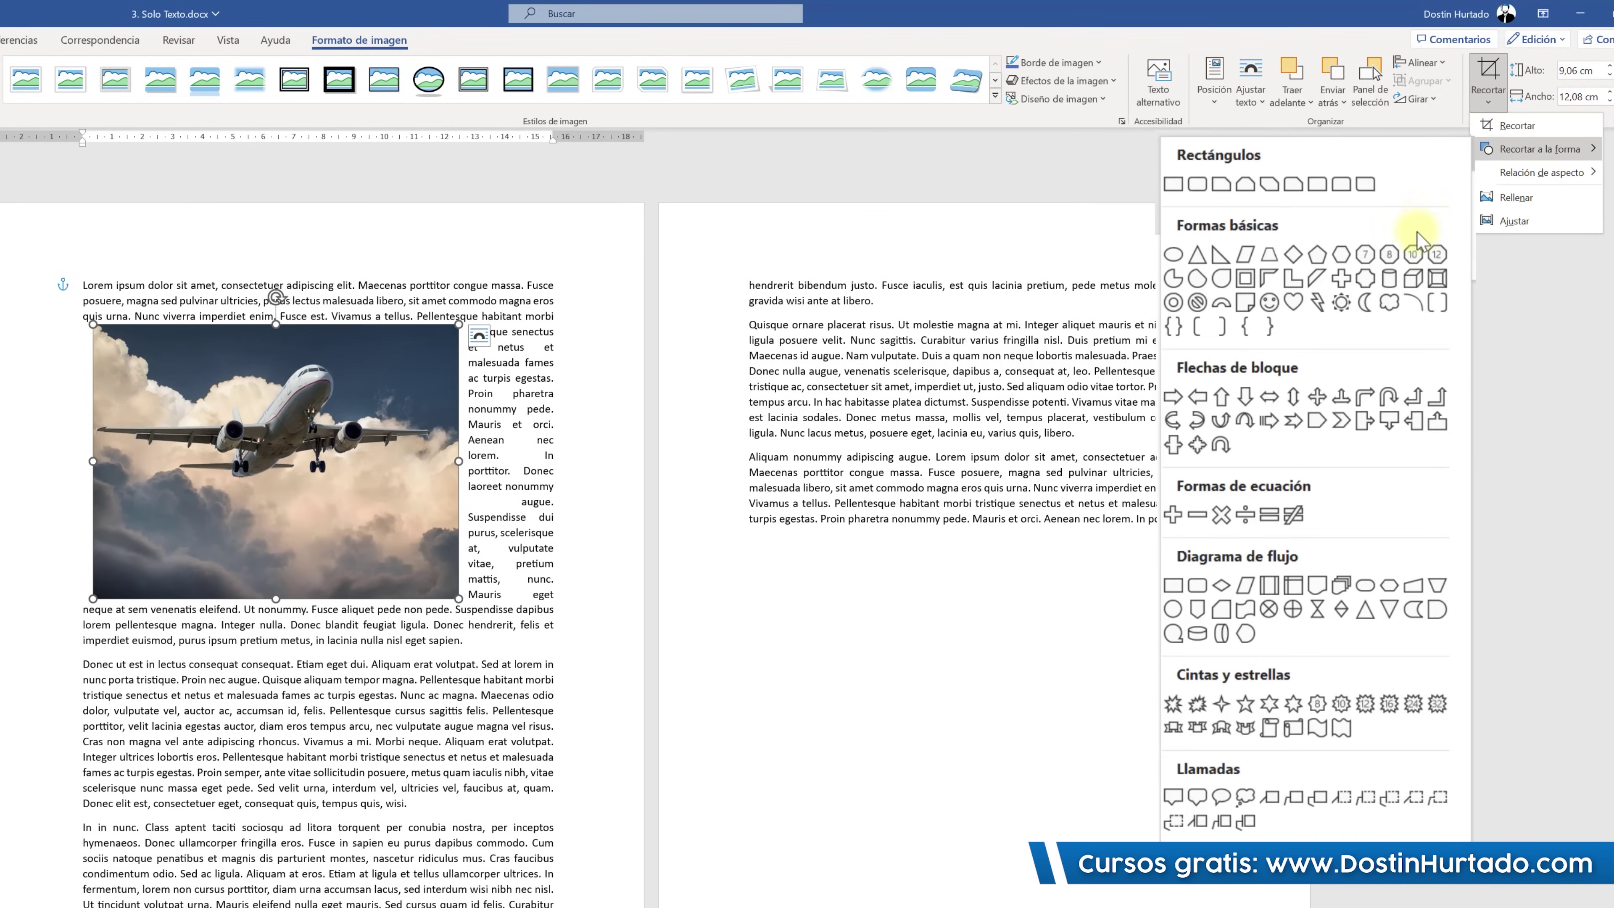
Crop the photo into a heart shape, give it Tight wrapping, and nudge it up and right.
{"action": "left_click", "coordinate": [1297, 304]}
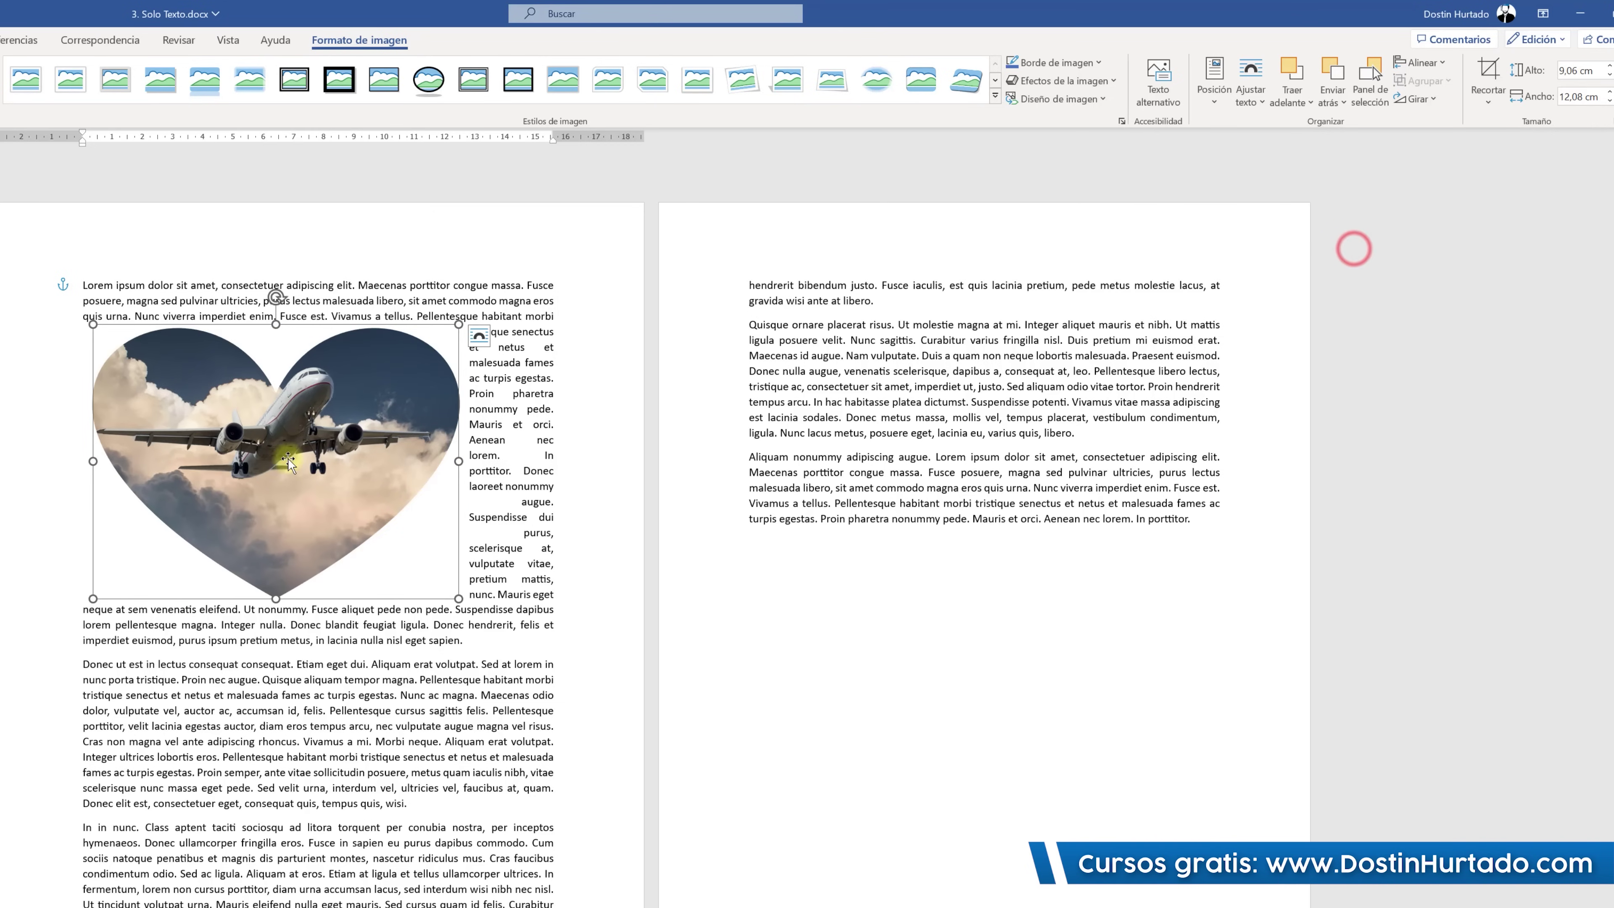
{"action": "left_click", "coordinate": [498, 486]}
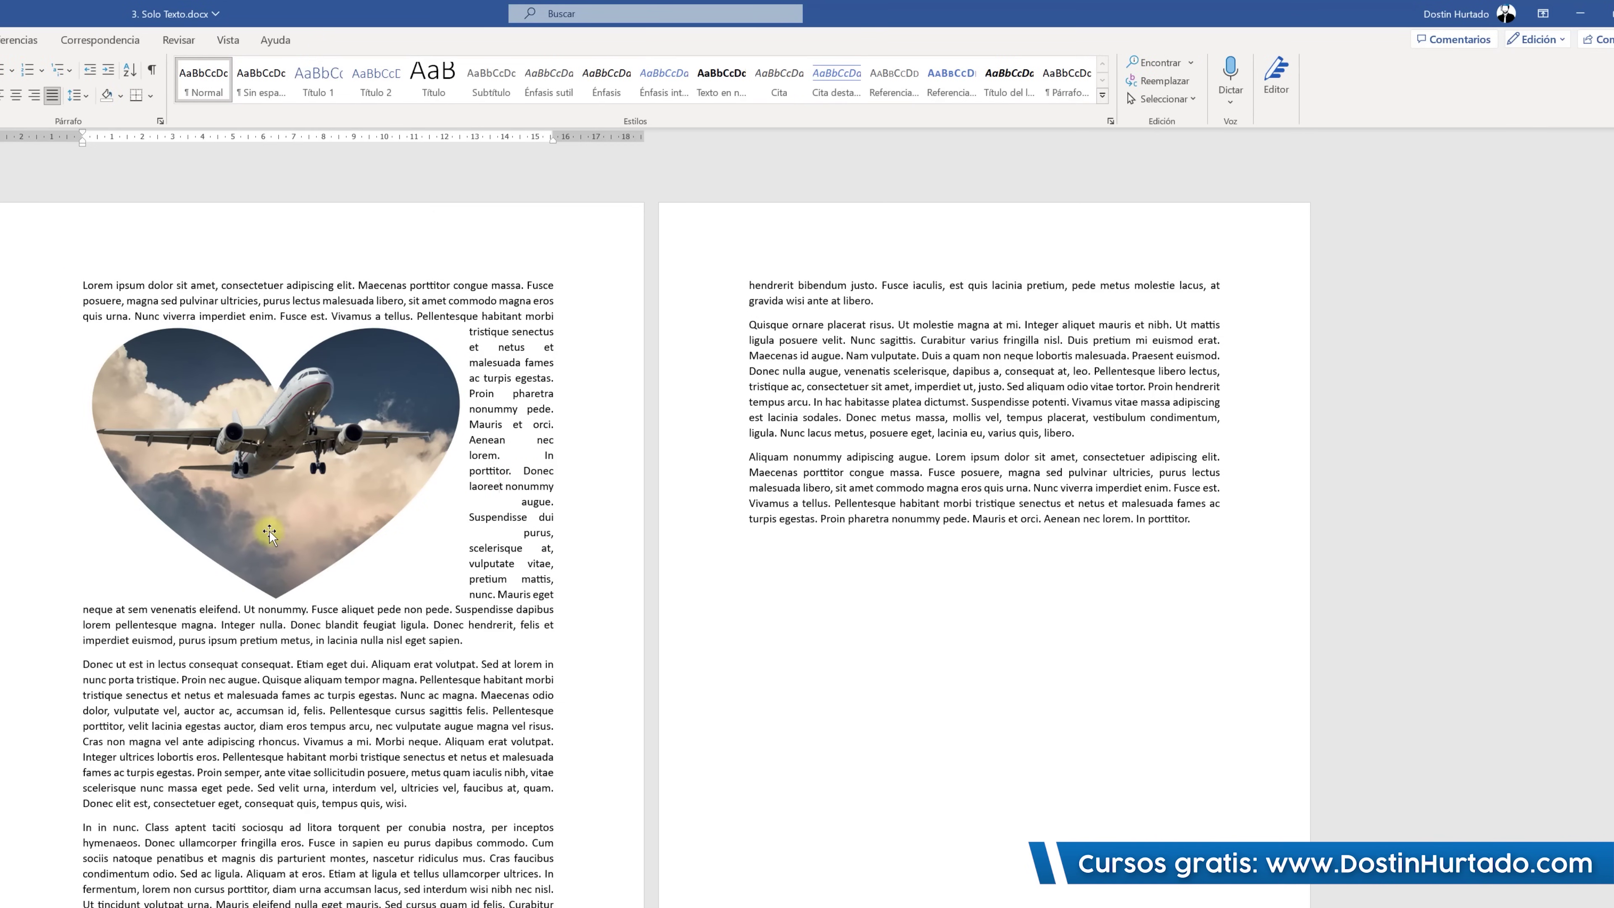
{"action": "left_click", "coordinate": [298, 477]}
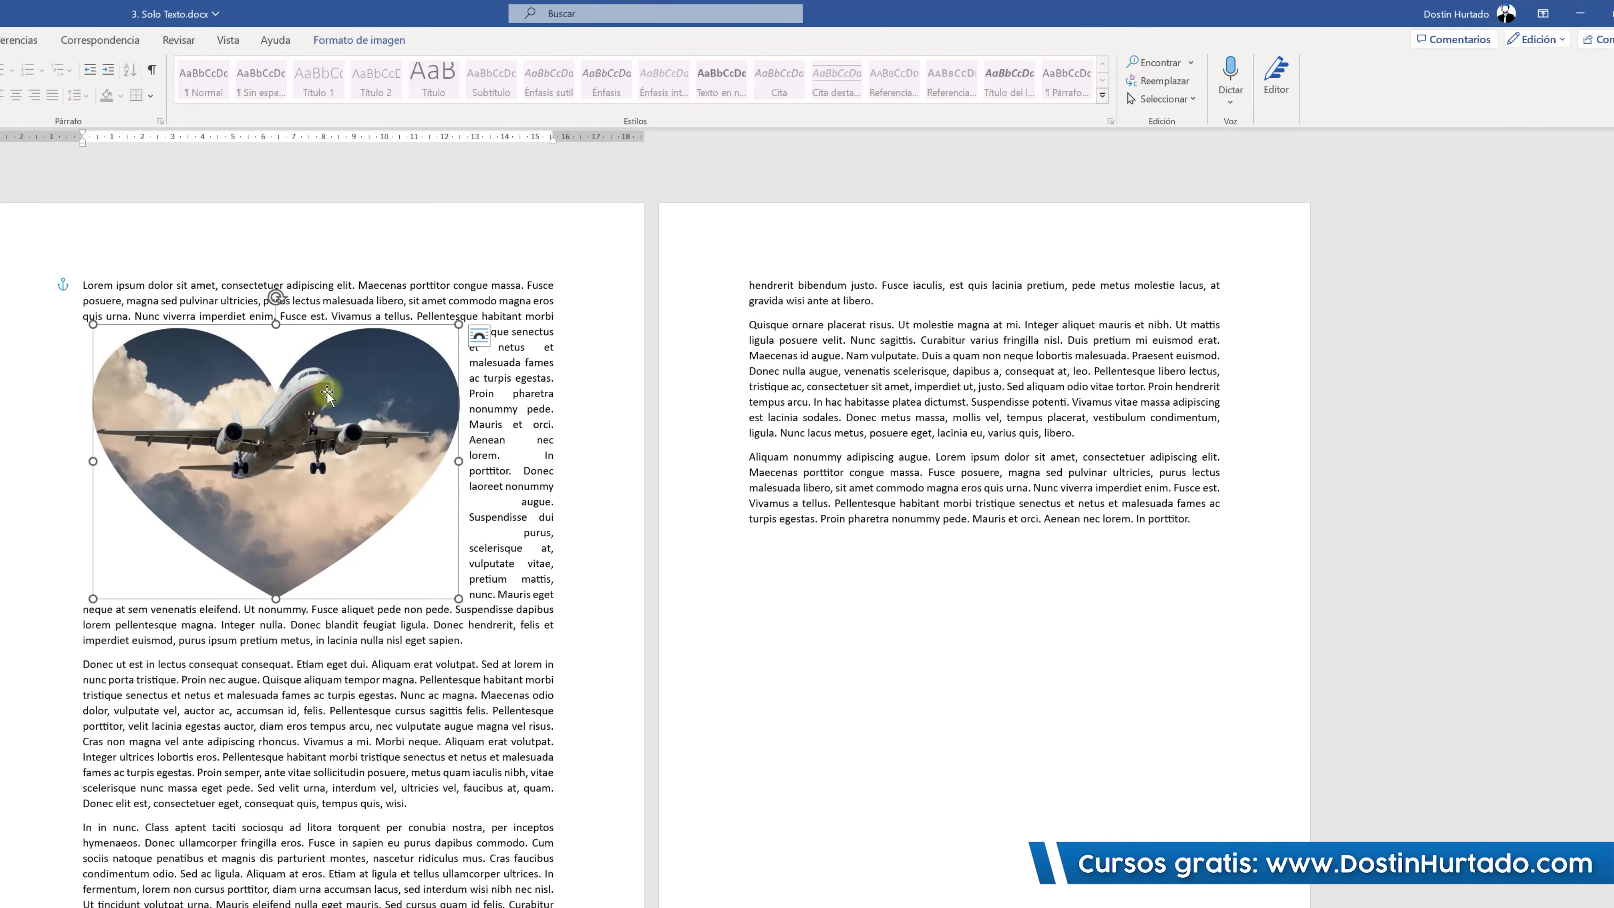
{"action": "left_click", "coordinate": [479, 338]}
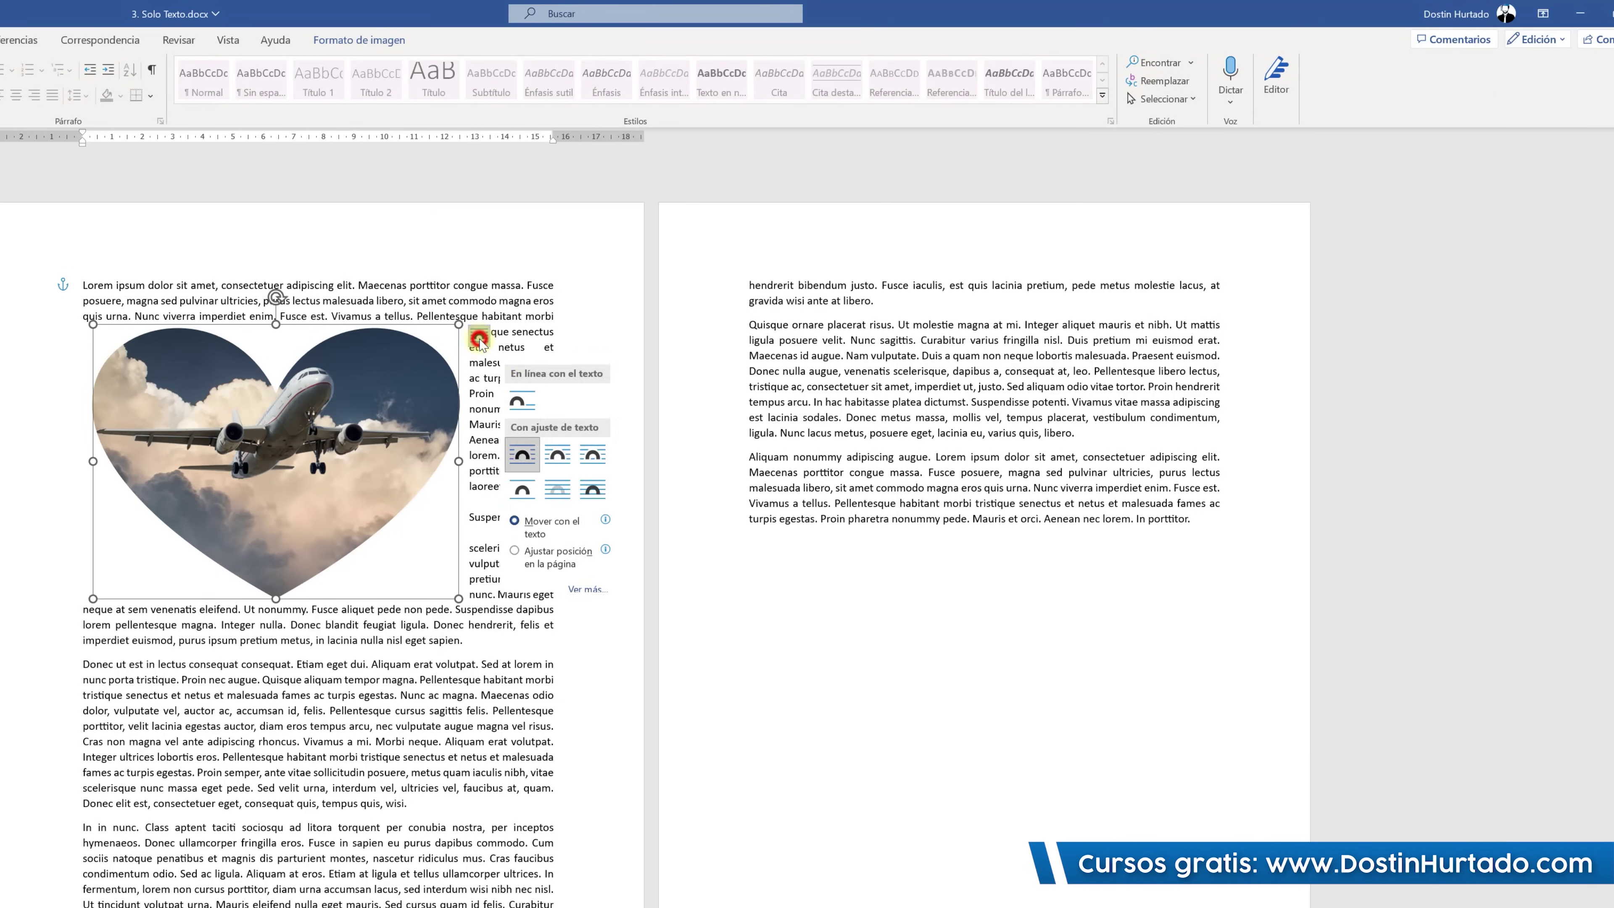
{"action": "left_click", "coordinate": [558, 454]}
{"action": "left_click", "coordinate": [418, 623]}
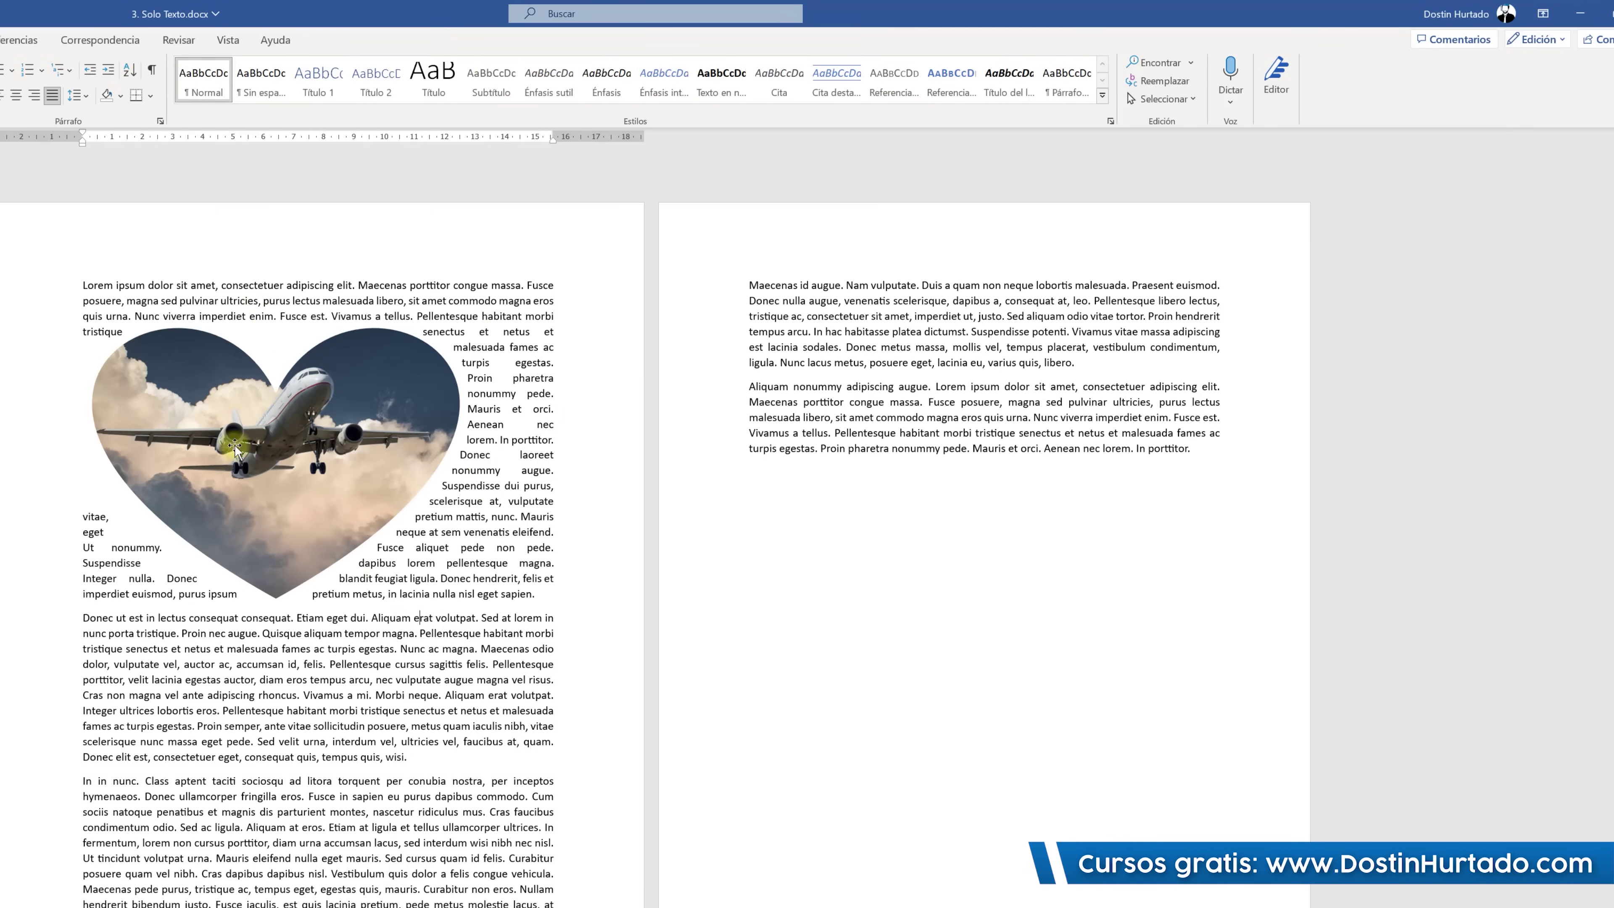
{"action": "left_click_drag", "start_coordinate": [359, 506], "coordinate": [341, 520]}
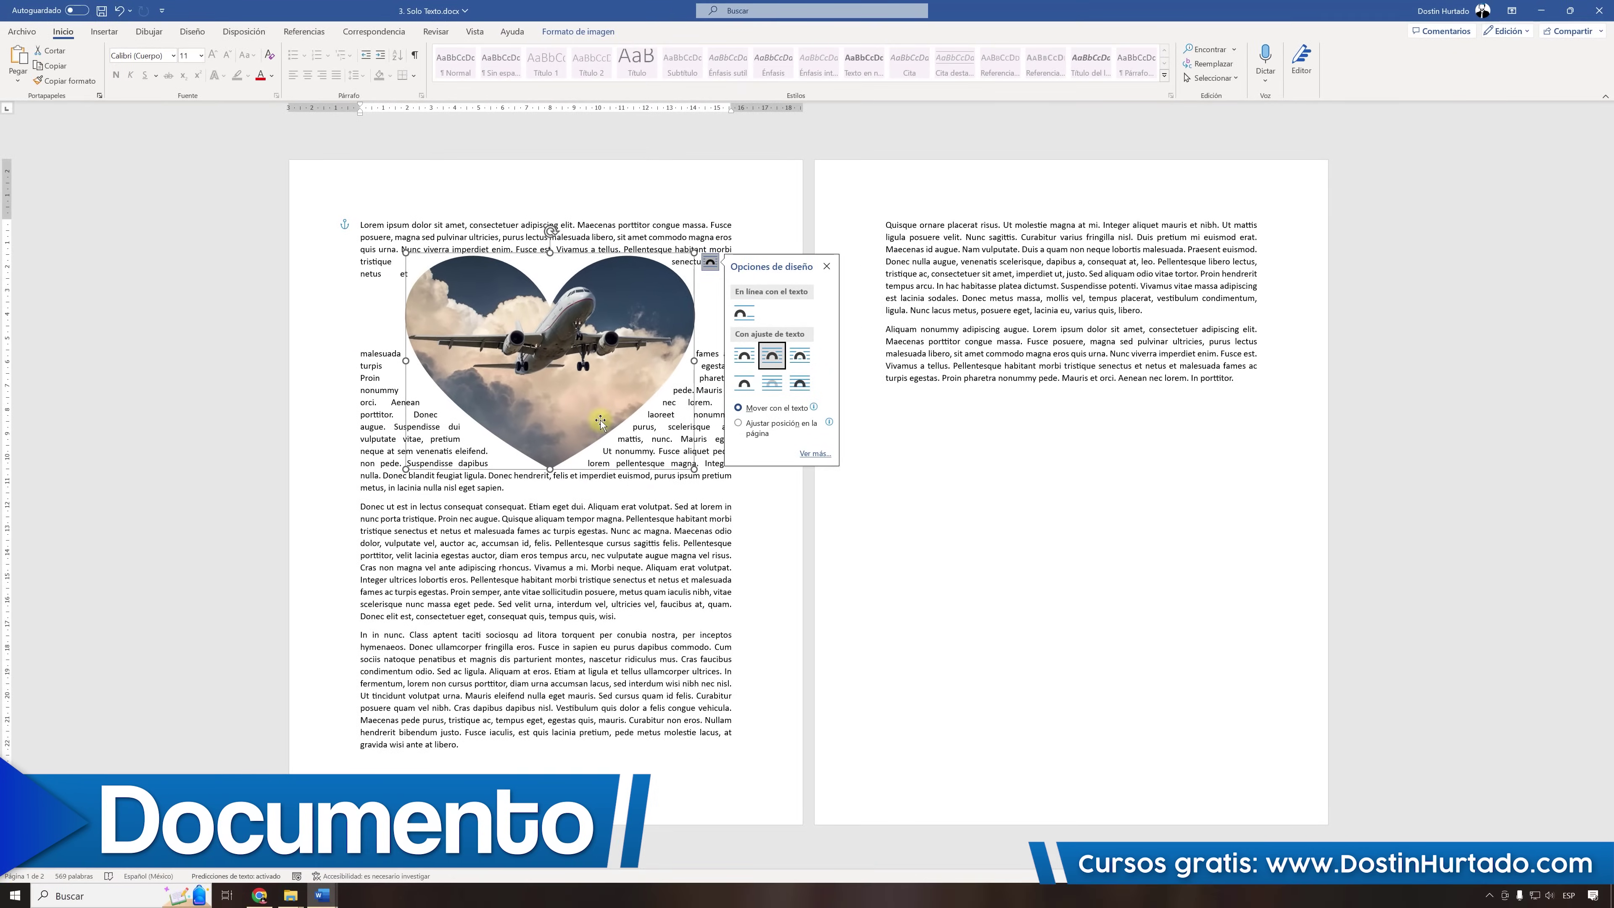
Delete the heart-shaped picture from the document.
{"action": "left_click", "coordinate": [574, 405]}
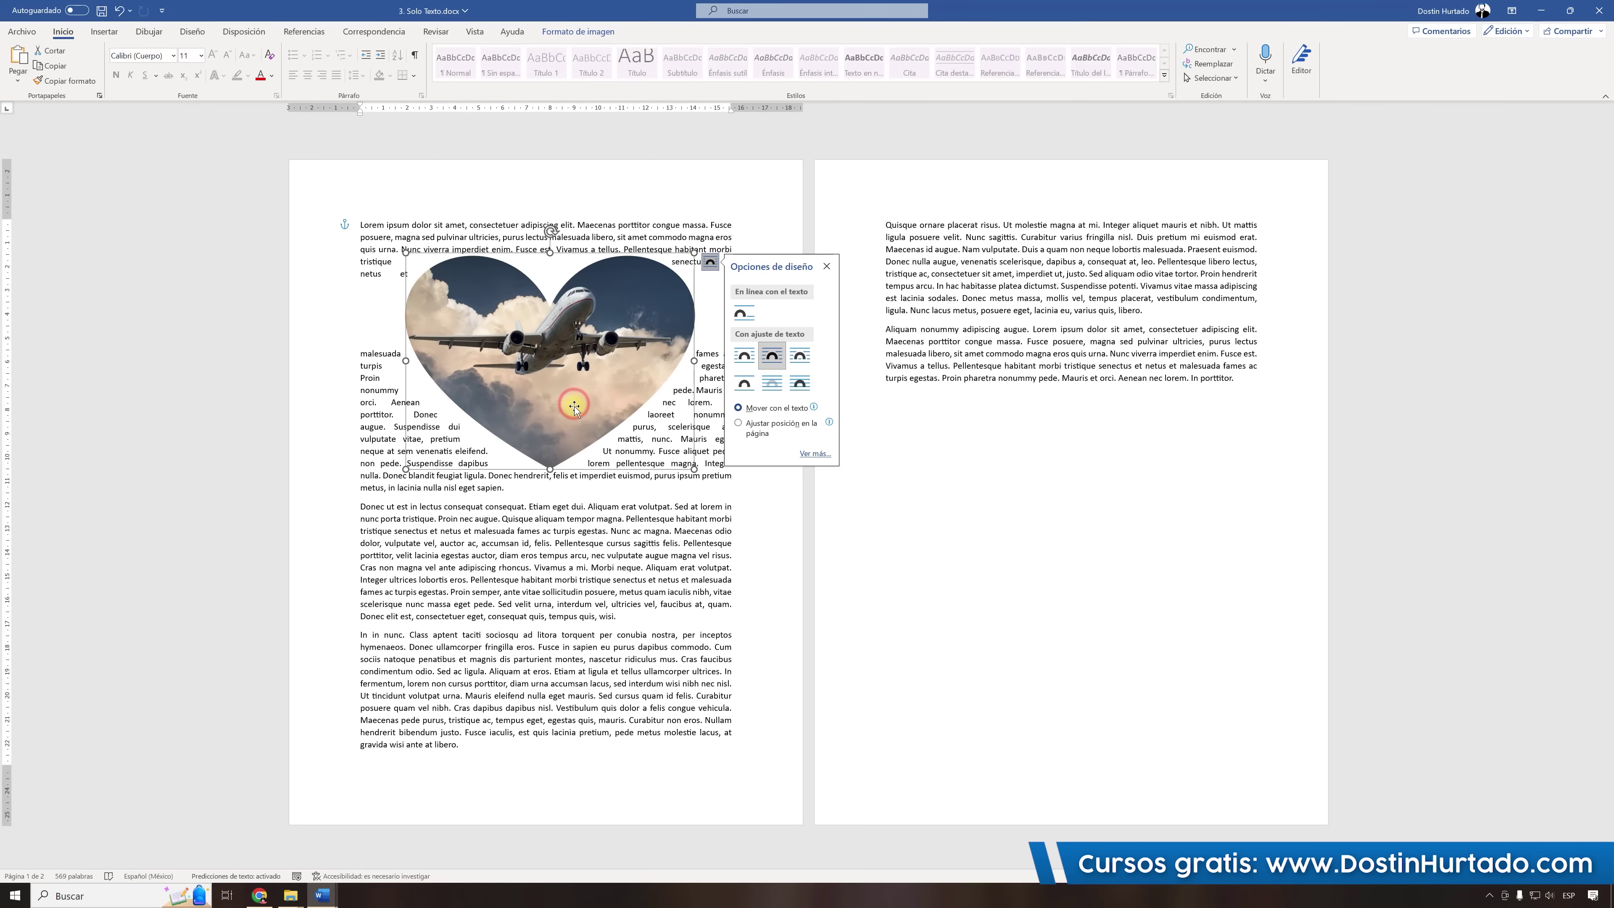
{"action": "key", "text": "Delete"}
{"action": "left_click", "coordinate": [104, 32]}
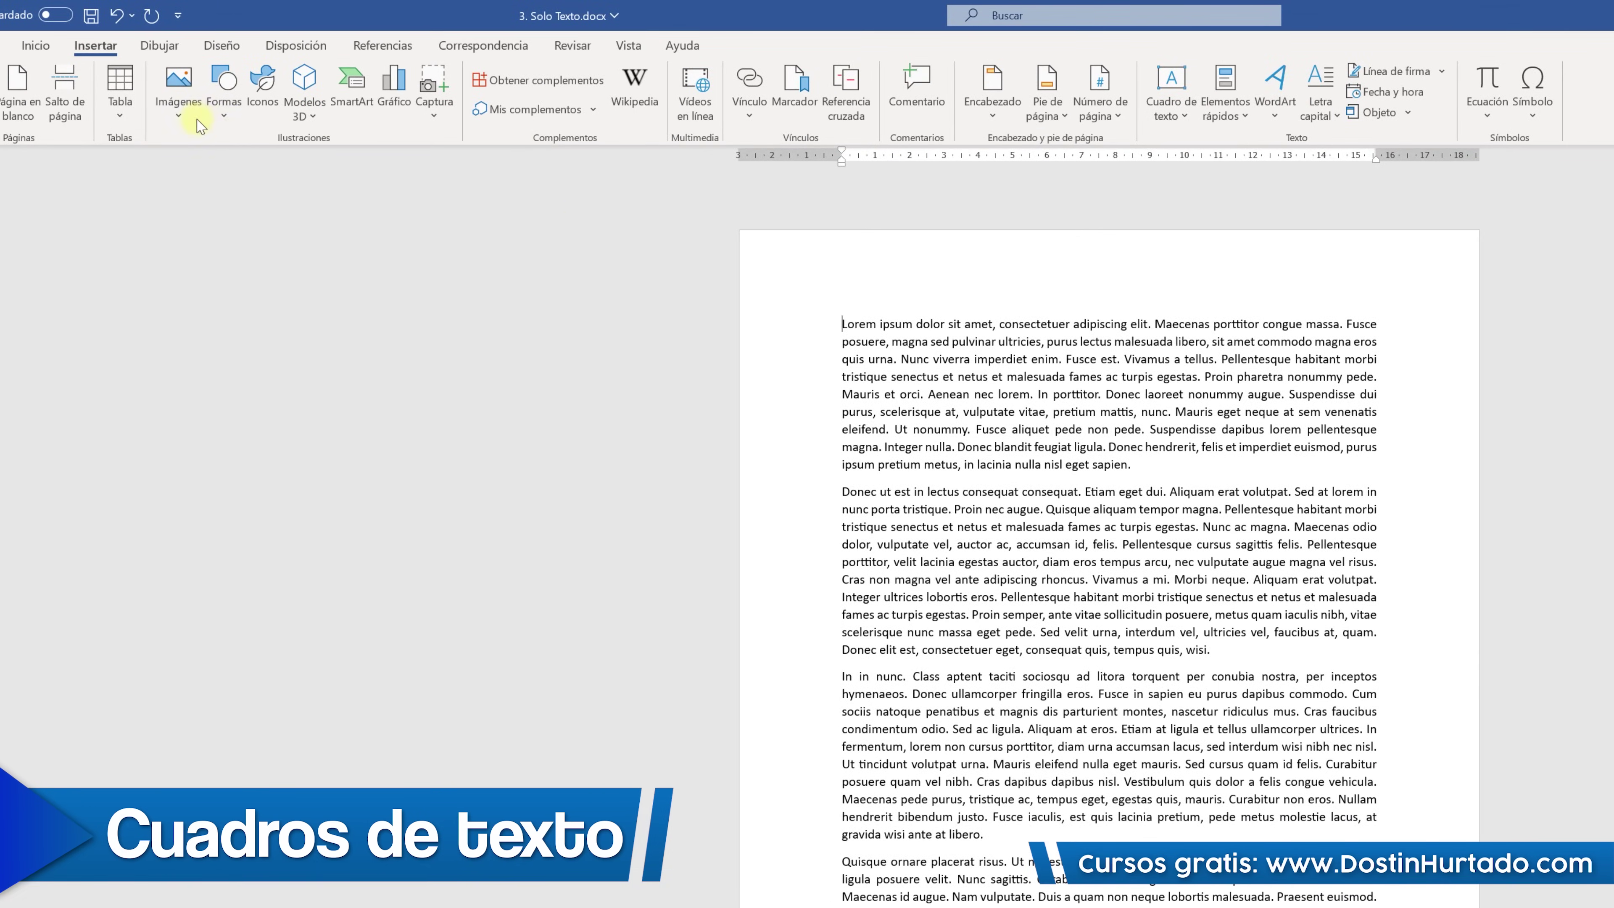
Open the Cuadro de texto gallery and scroll down to Dibujar cuadro de texto.
{"action": "left_click", "coordinate": [190, 83]}
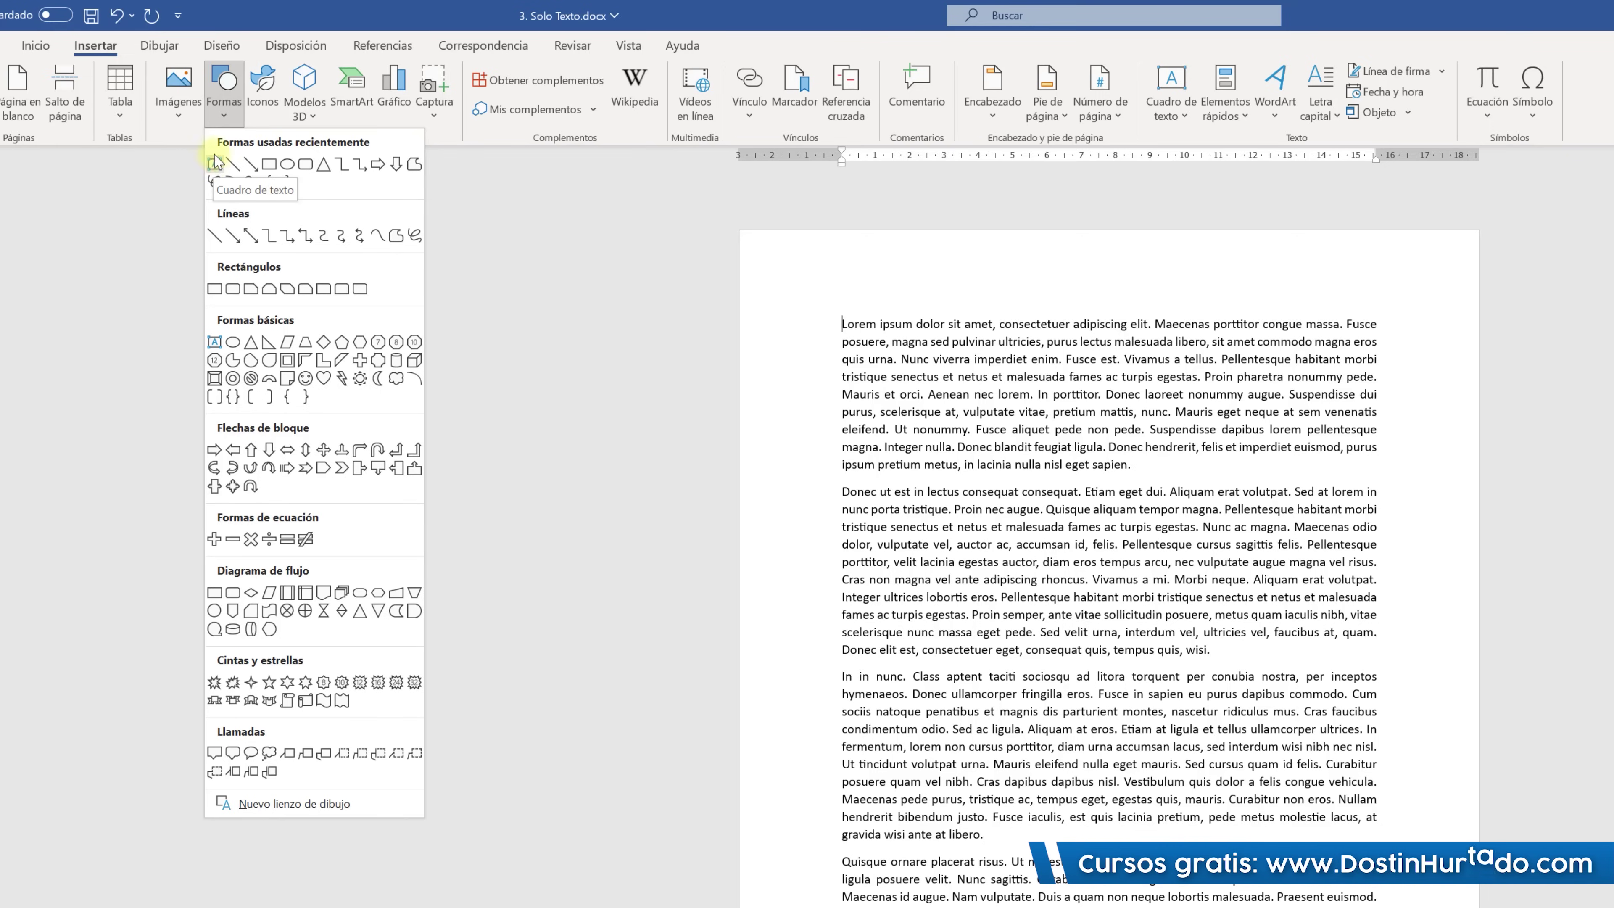
{"action": "left_click", "coordinate": [225, 114]}
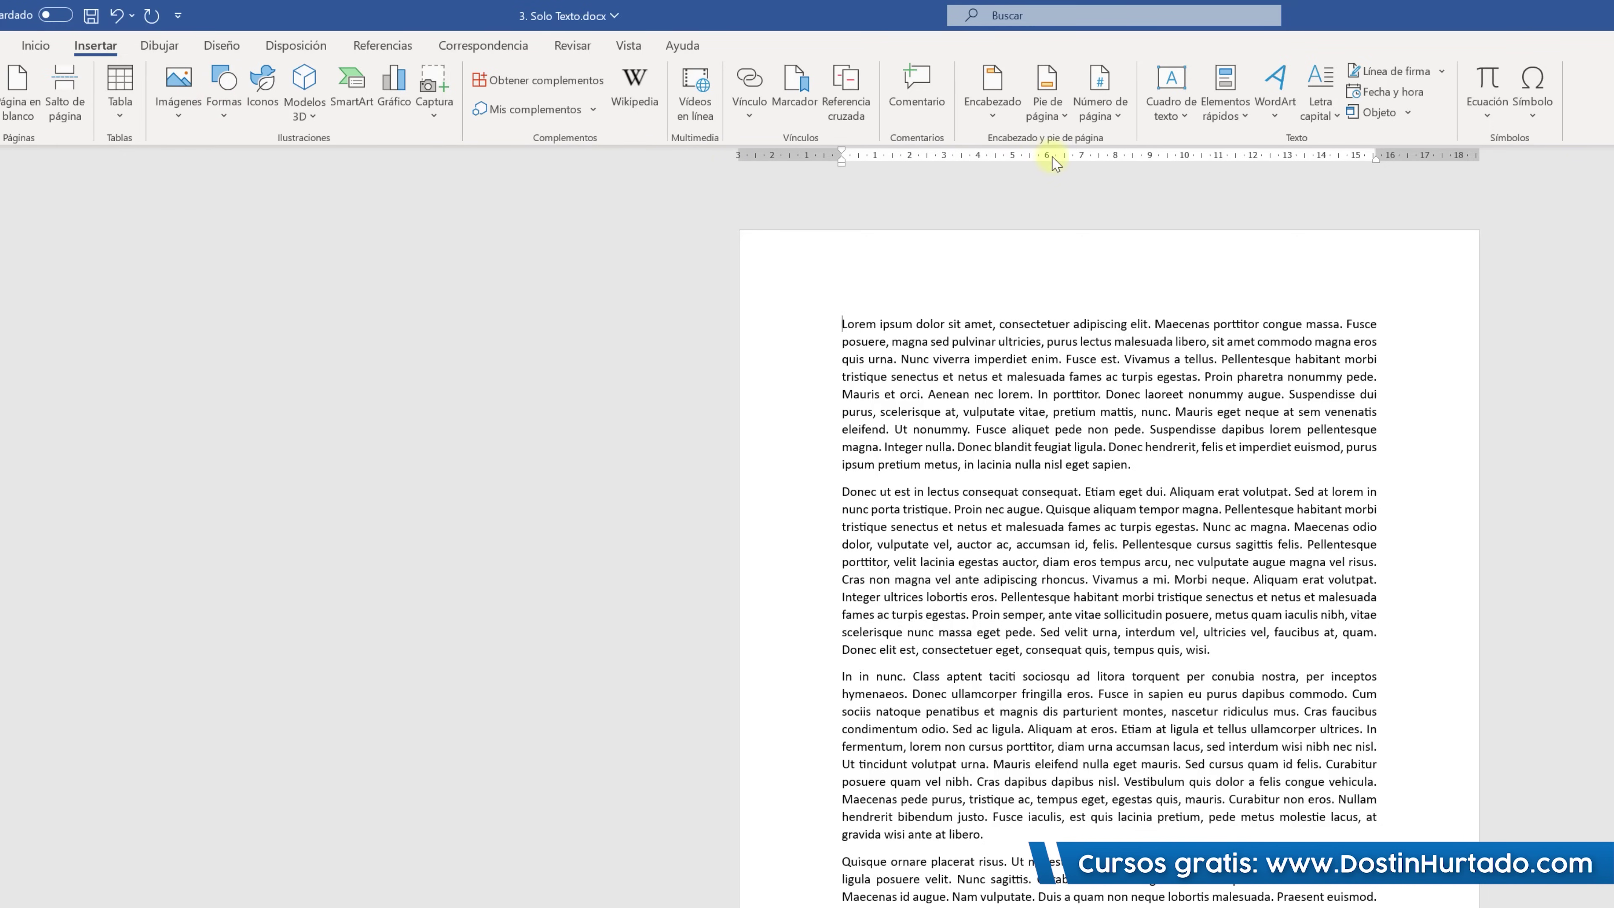
{"action": "left_click", "coordinate": [1183, 110]}
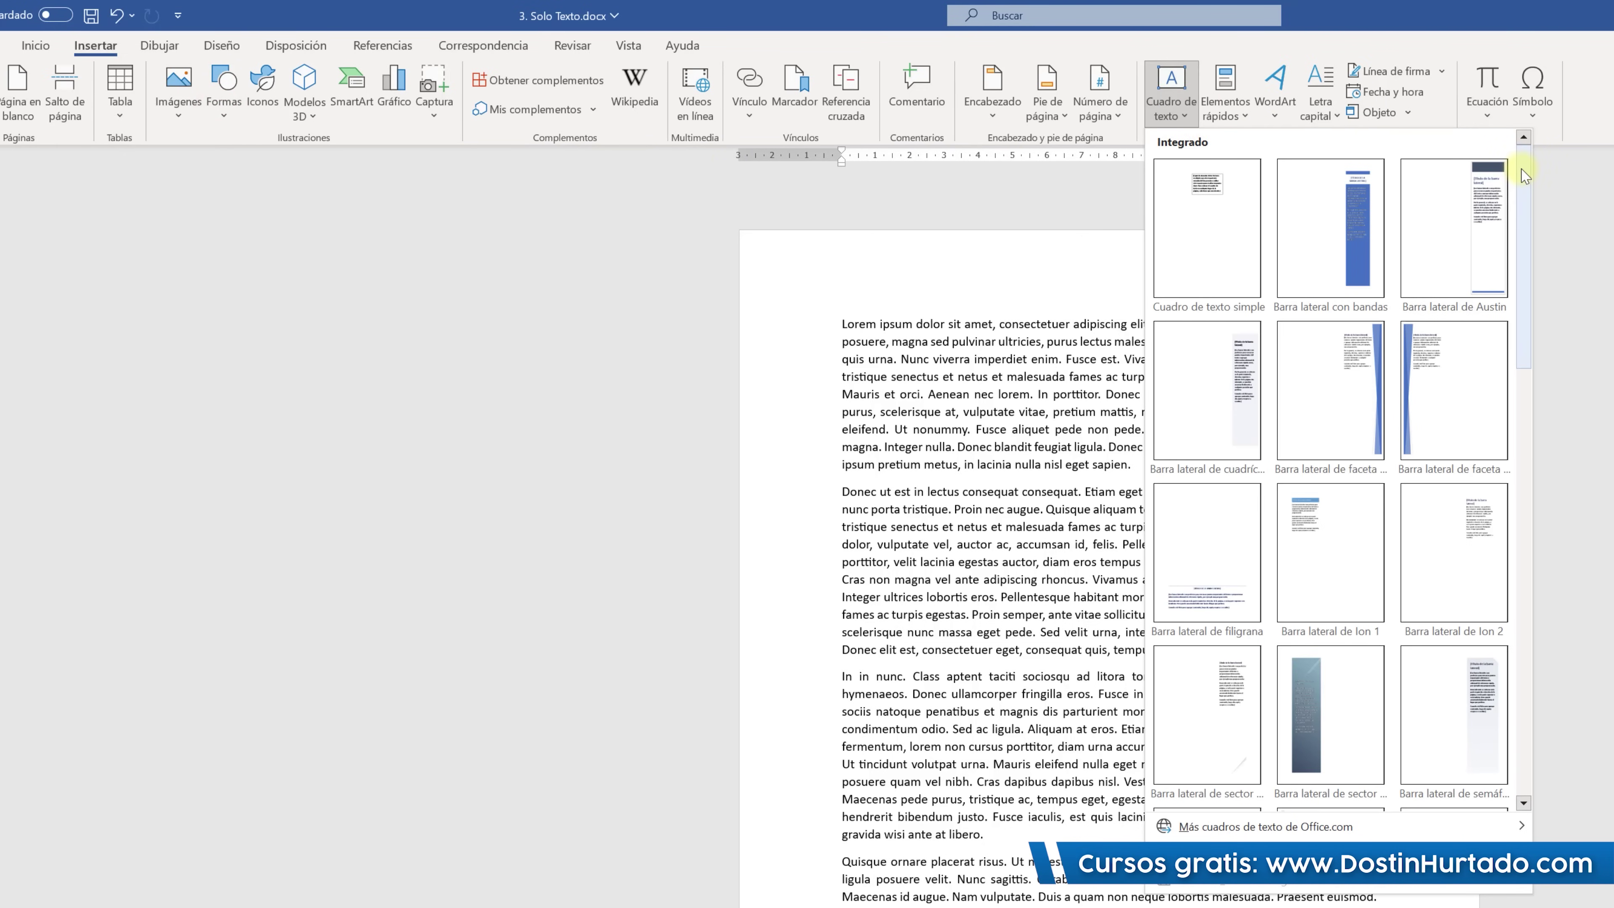
{"action": "left_click_drag", "start_coordinate": [1523, 169], "coordinate": [1531, 474]}
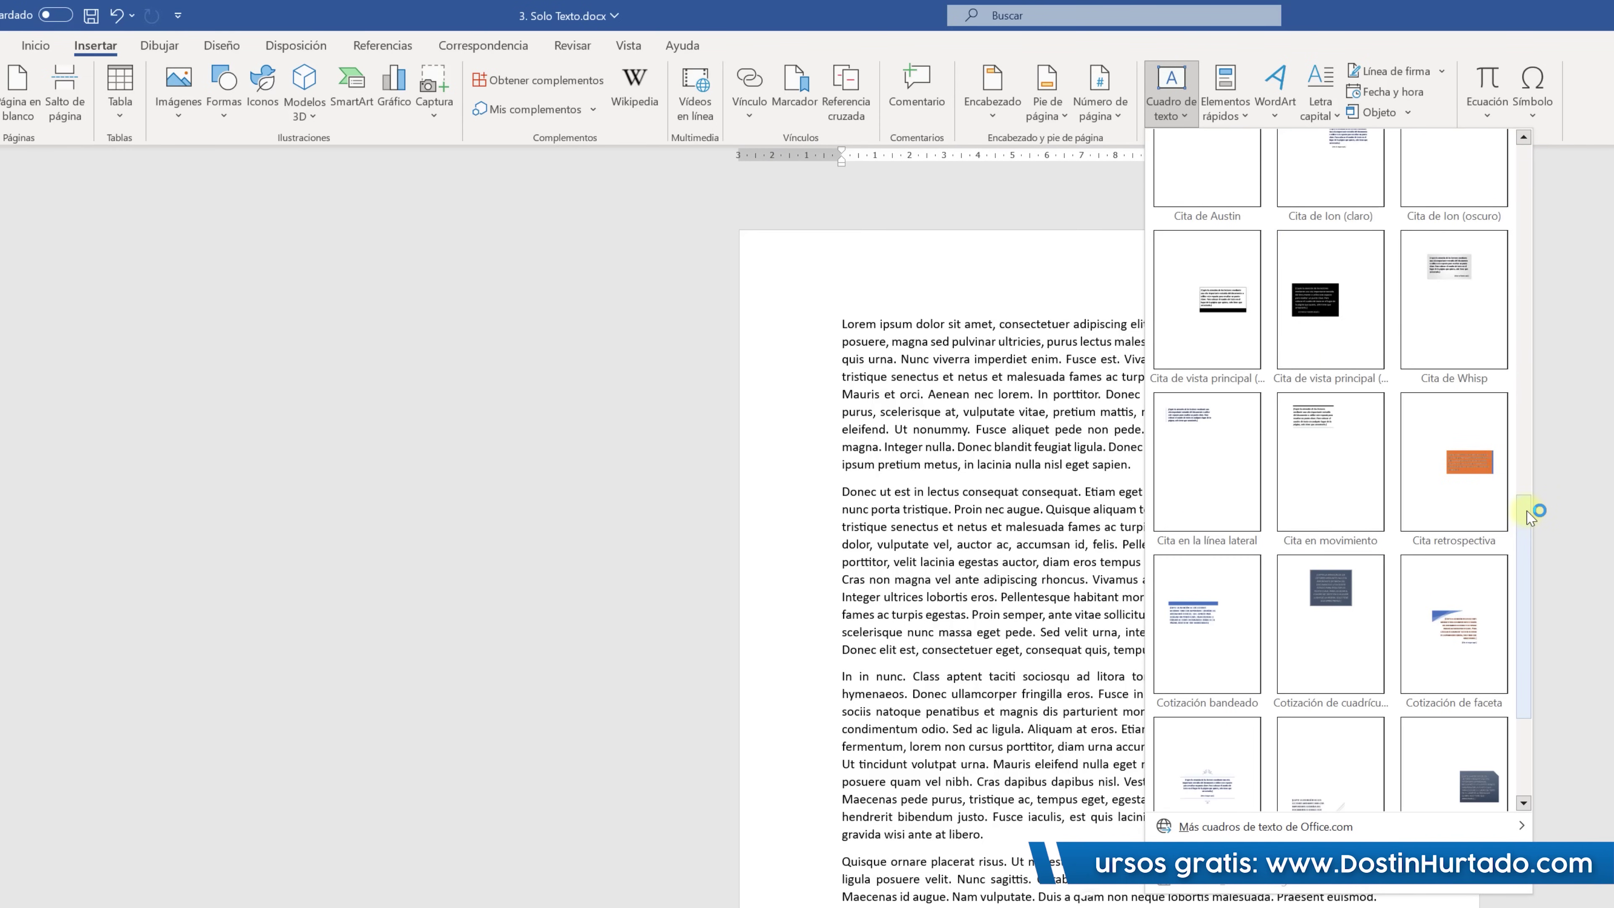
{"action": "left_click_drag", "start_coordinate": [1531, 525], "coordinate": [1528, 584]}
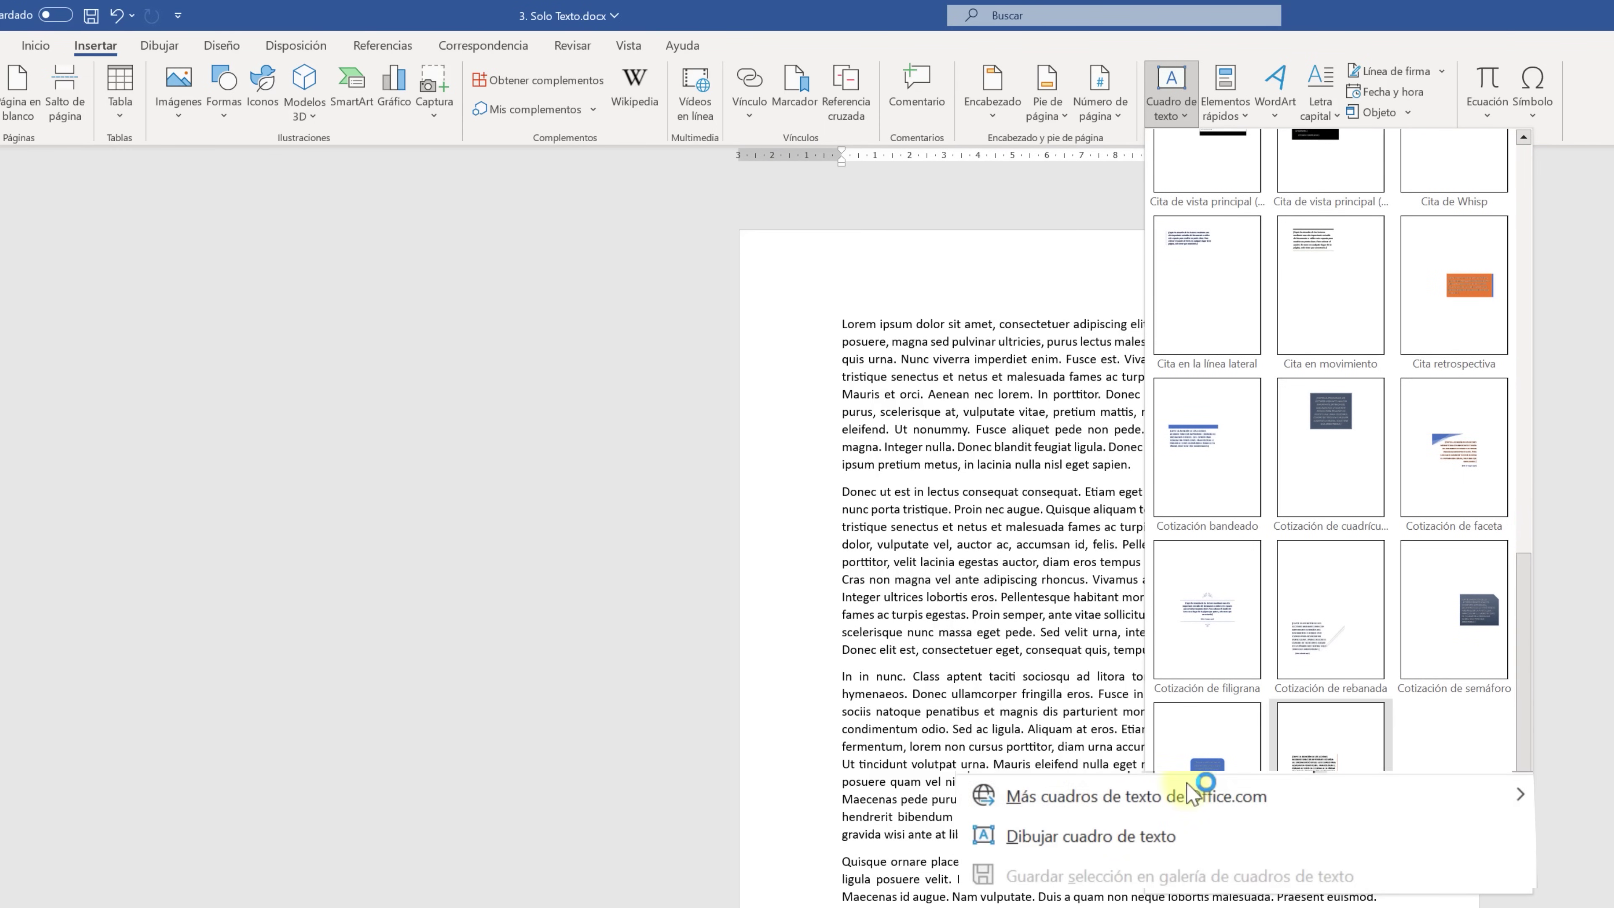
{"action": "left_click", "coordinate": [1045, 839]}
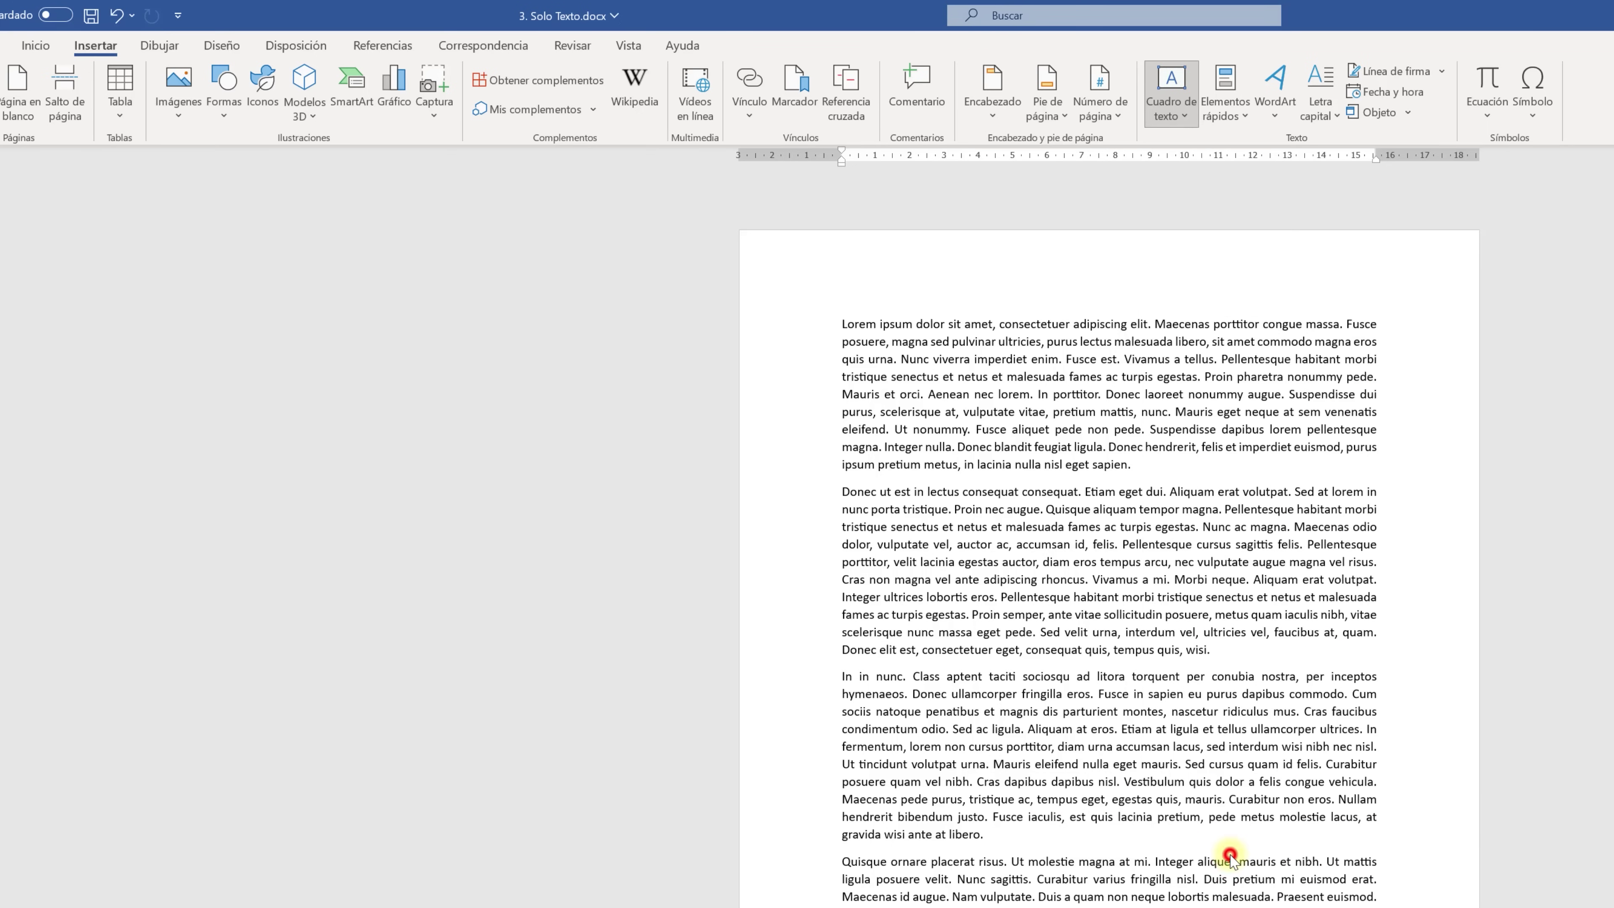
{"action": "left_click_drag", "start_coordinate": [838, 269], "coordinate": [1220, 308]}
{"action": "type", "text": "Dos"}
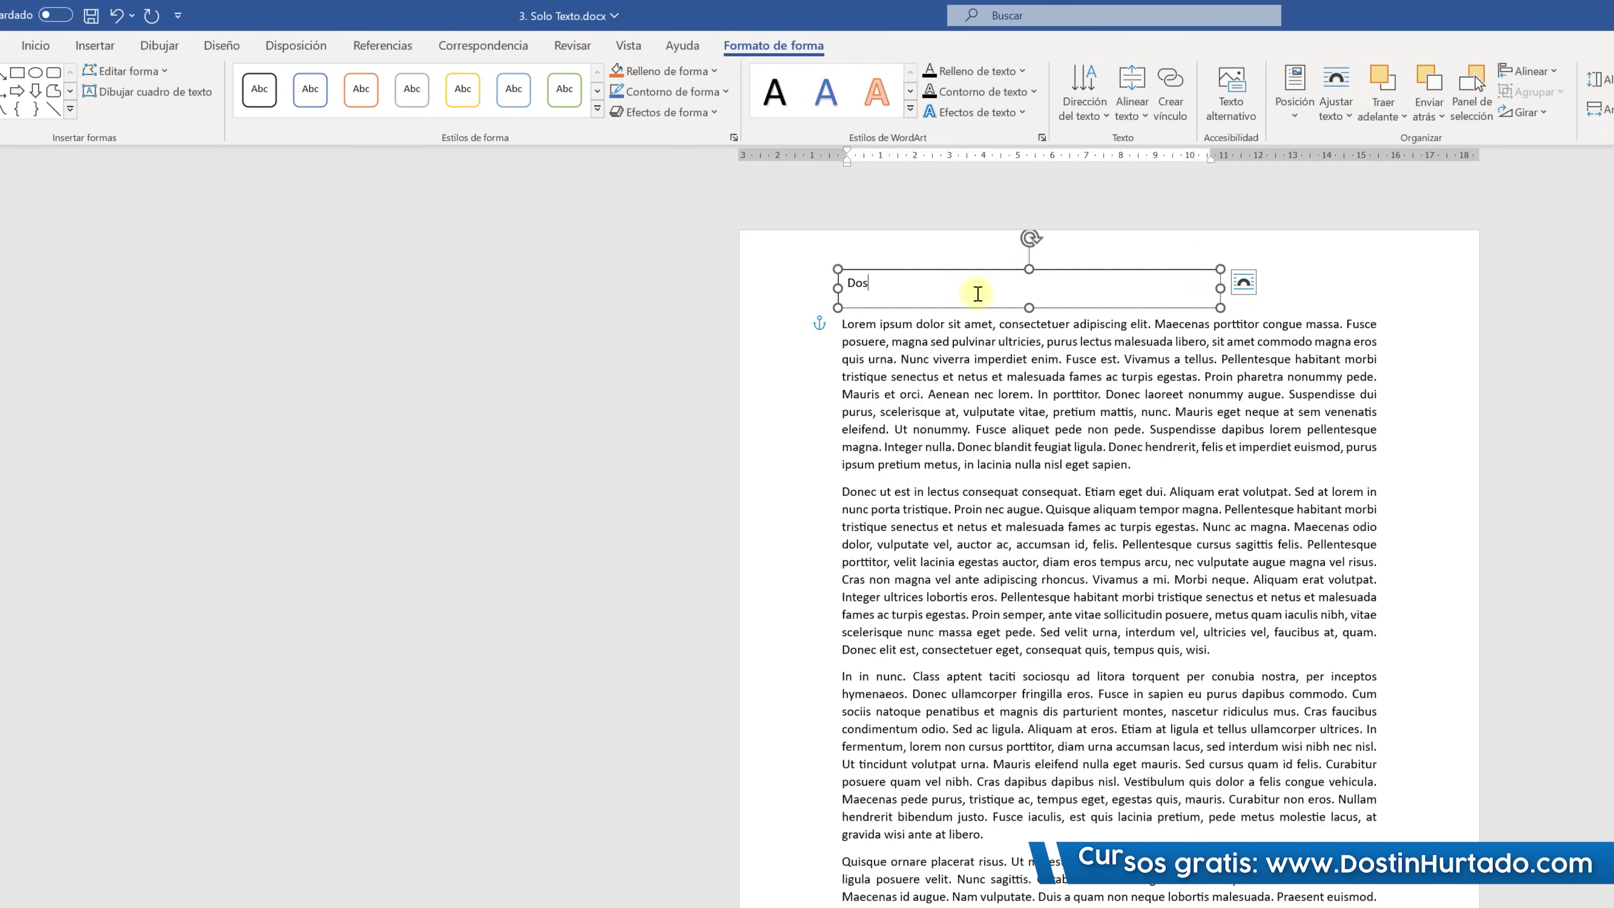
{"action": "type", "text": "tin Hurtado"}
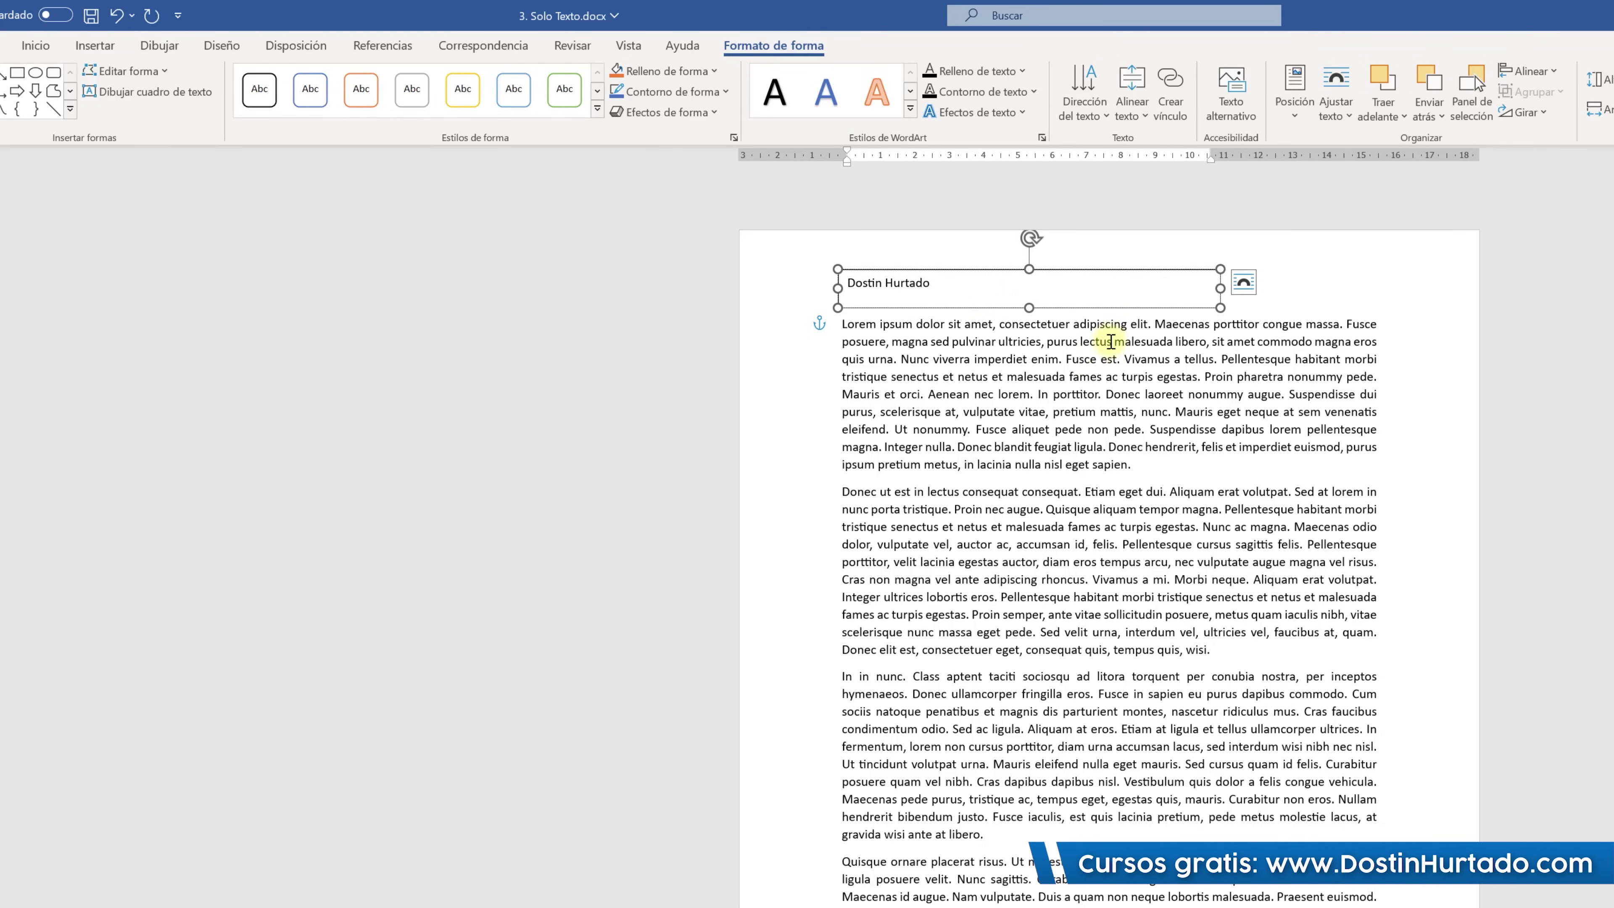
{"action": "left_click", "coordinate": [1244, 283]}
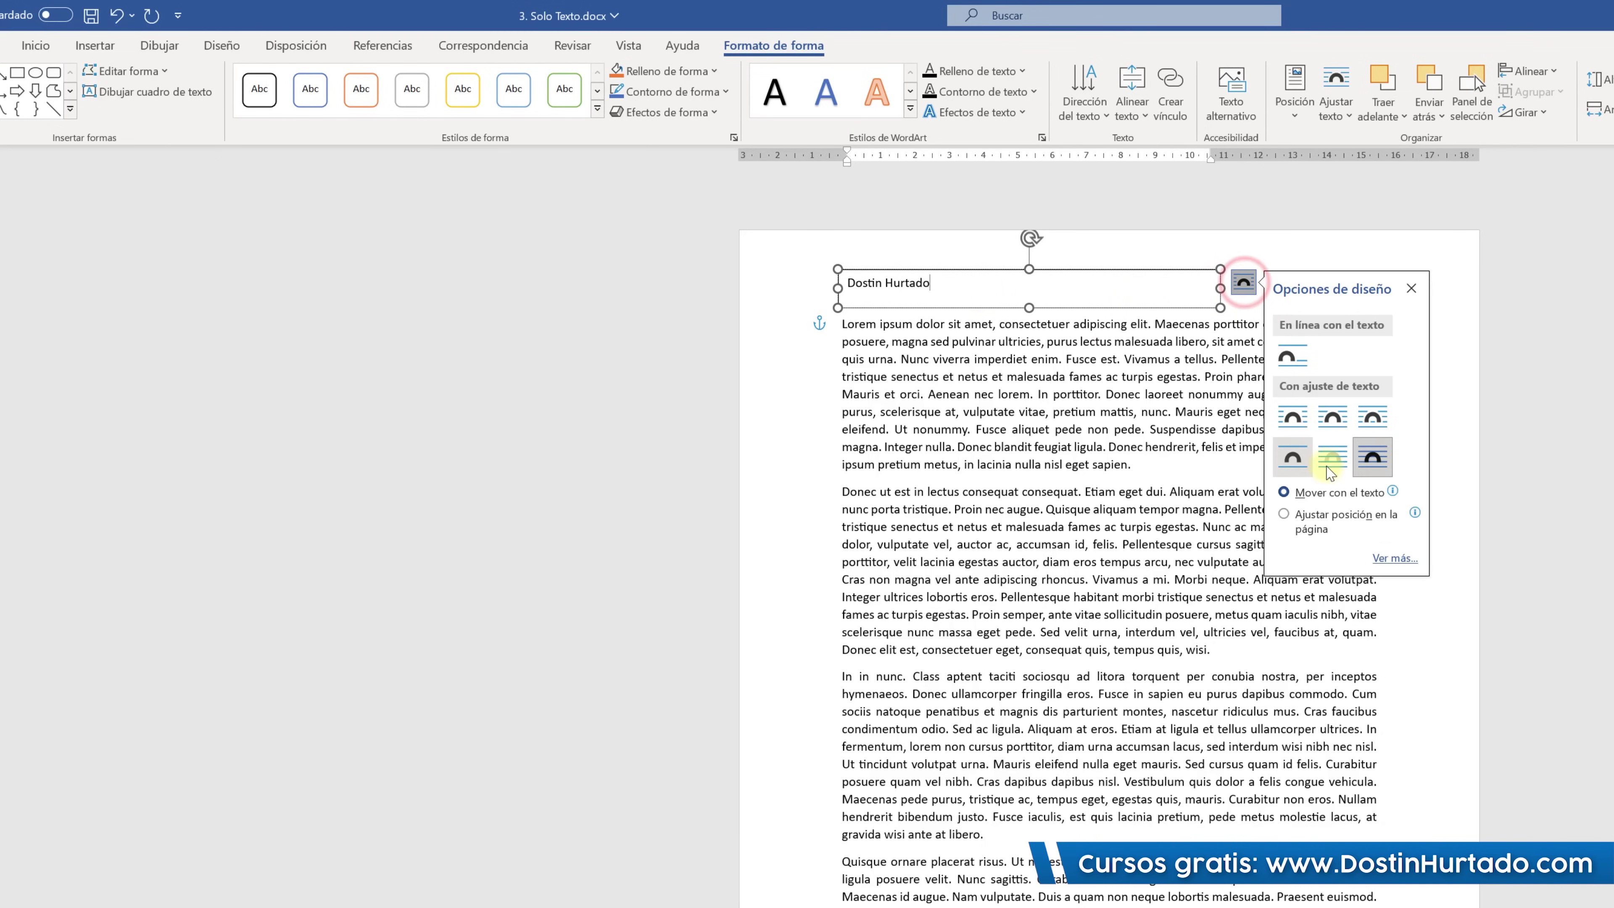
{"action": "left_click", "coordinate": [1208, 417]}
{"action": "left_click_drag", "start_coordinate": [1185, 272], "coordinate": [1096, 246]}
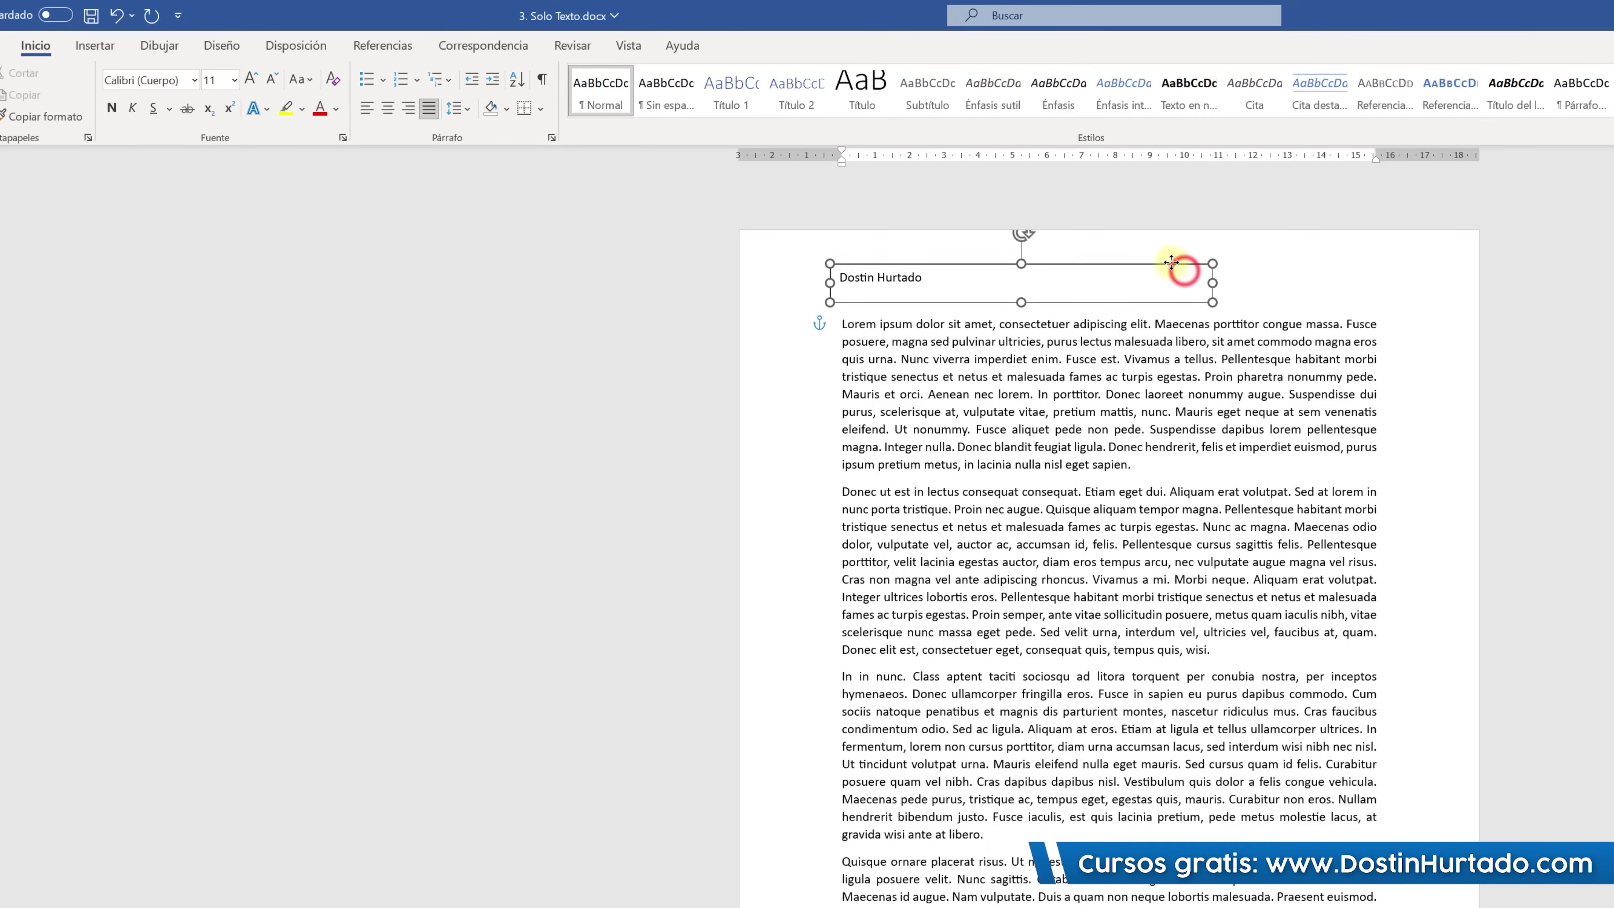
{"action": "left_click", "coordinate": [1057, 382]}
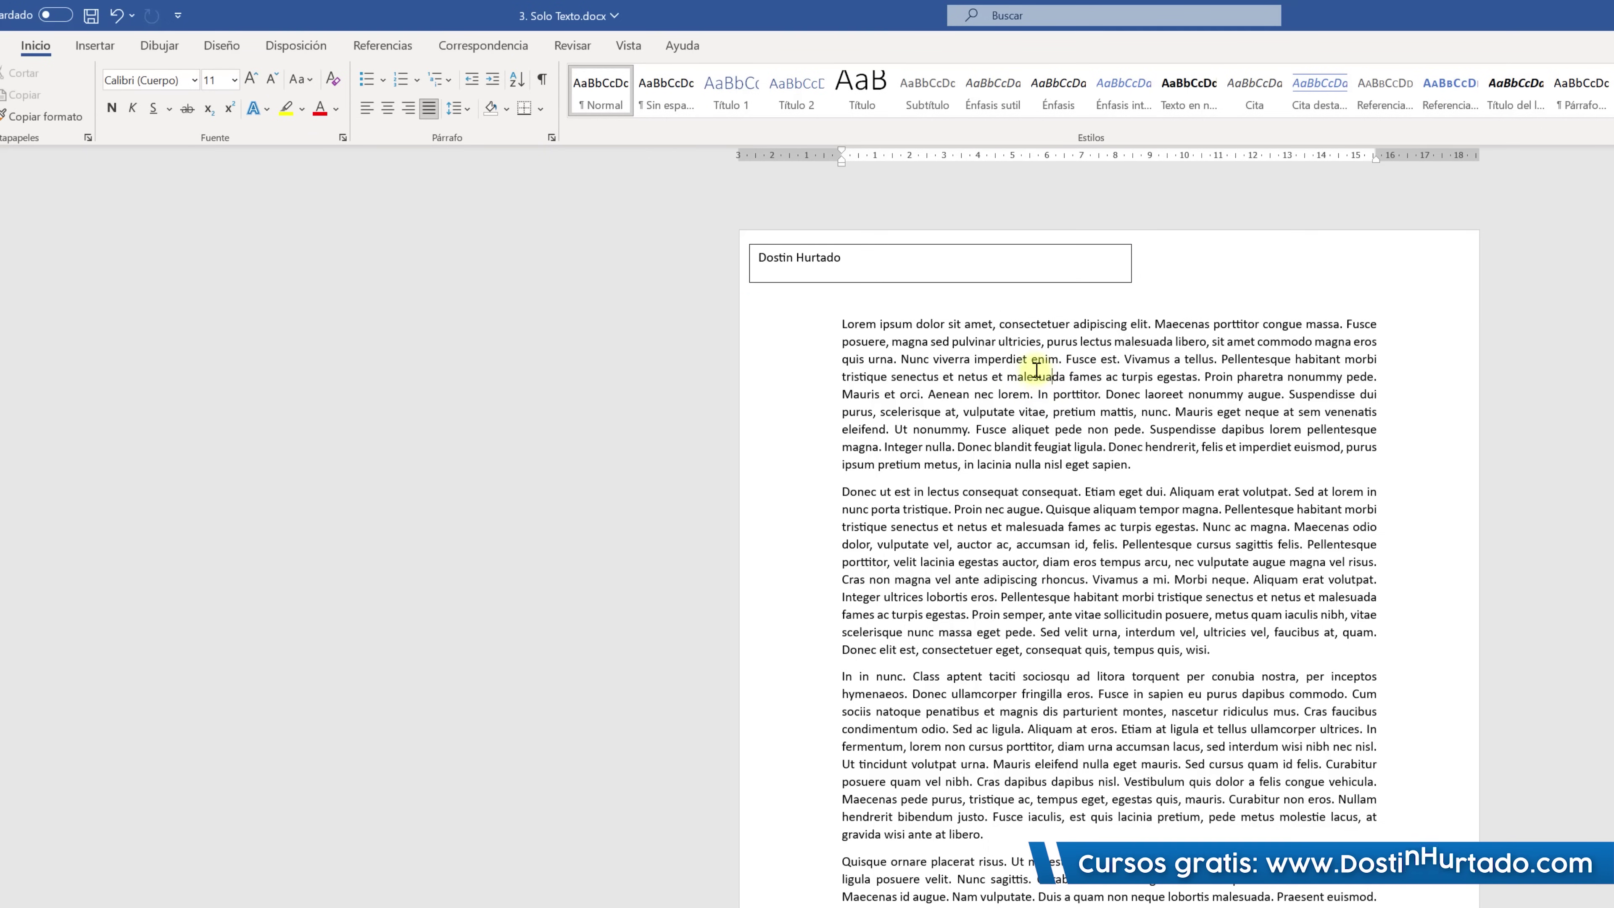
{"action": "left_click", "coordinate": [992, 244]}
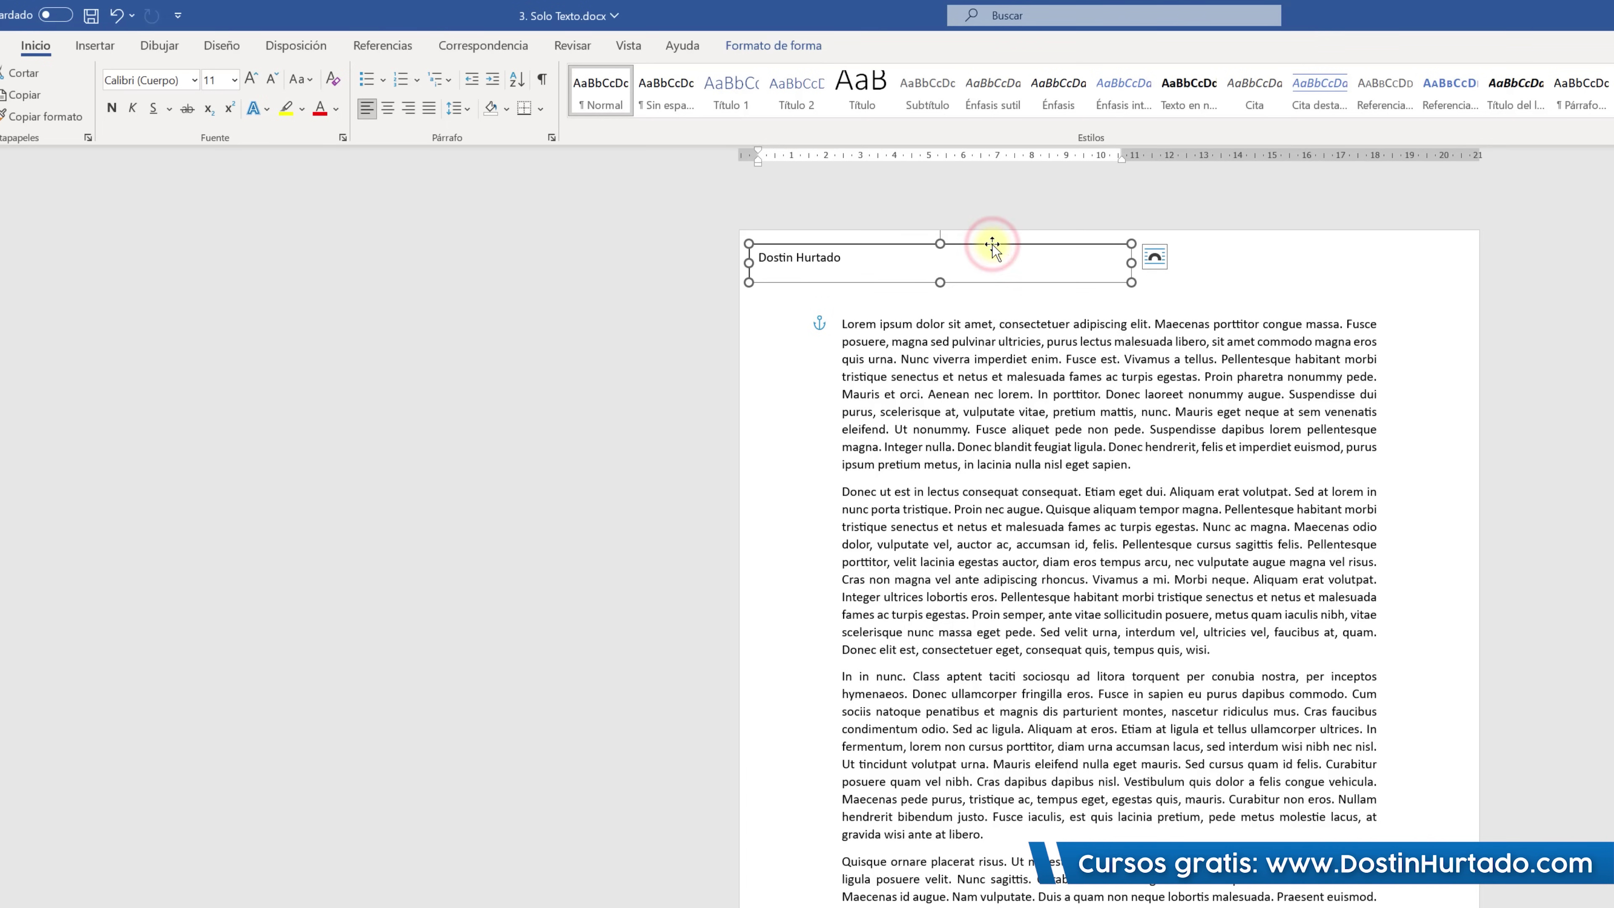
{"action": "left_click", "coordinate": [813, 47]}
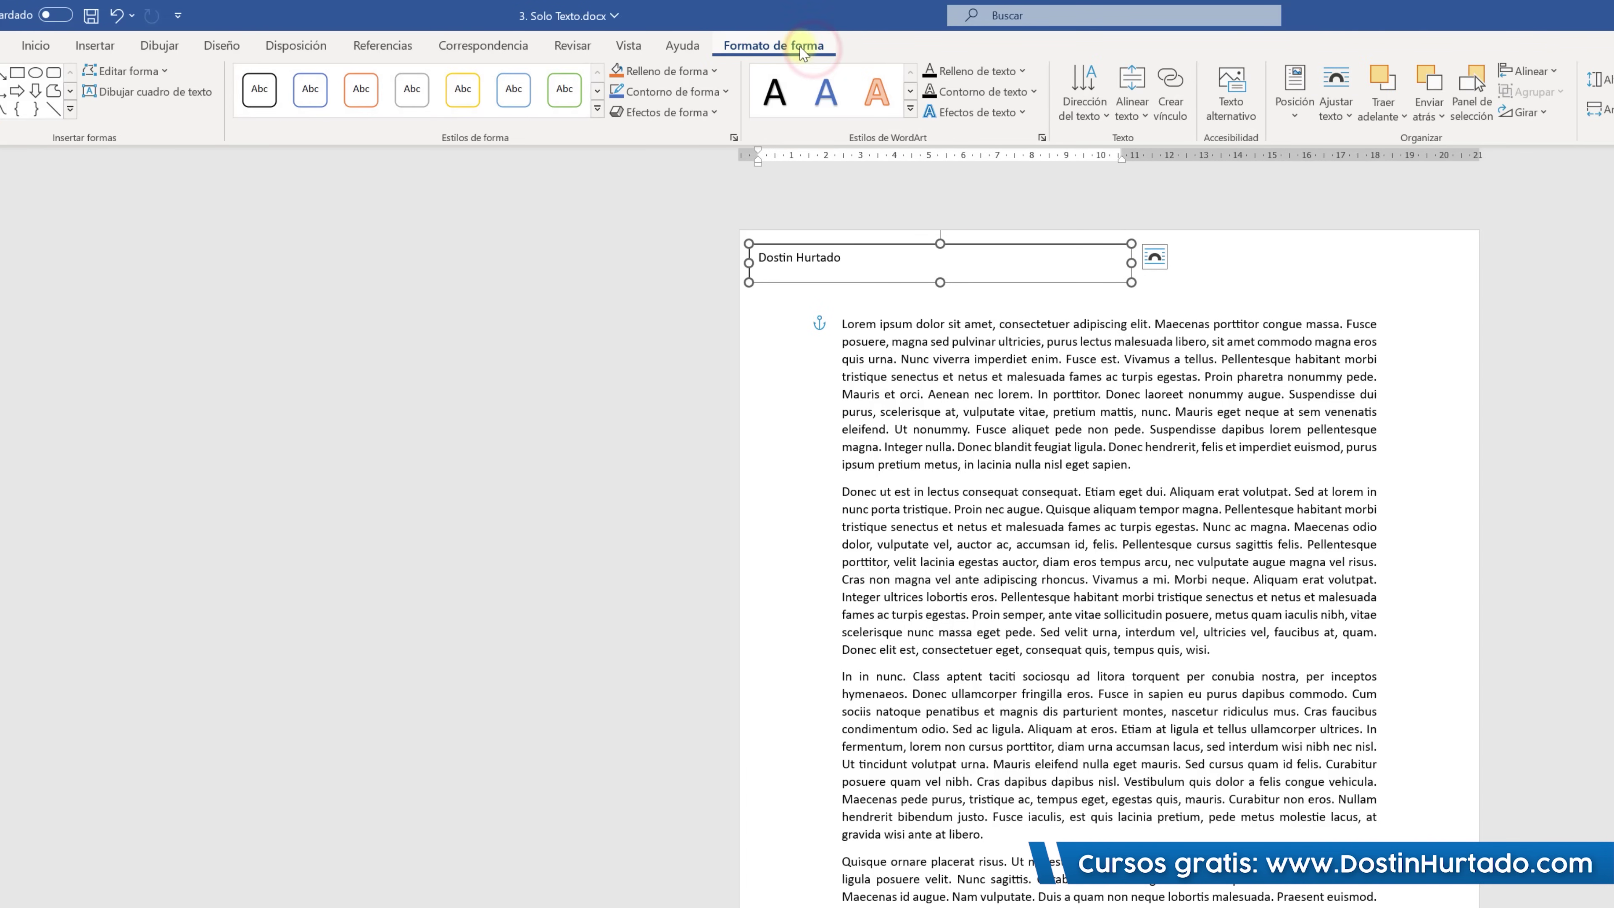
{"action": "left_click", "coordinate": [724, 92]}
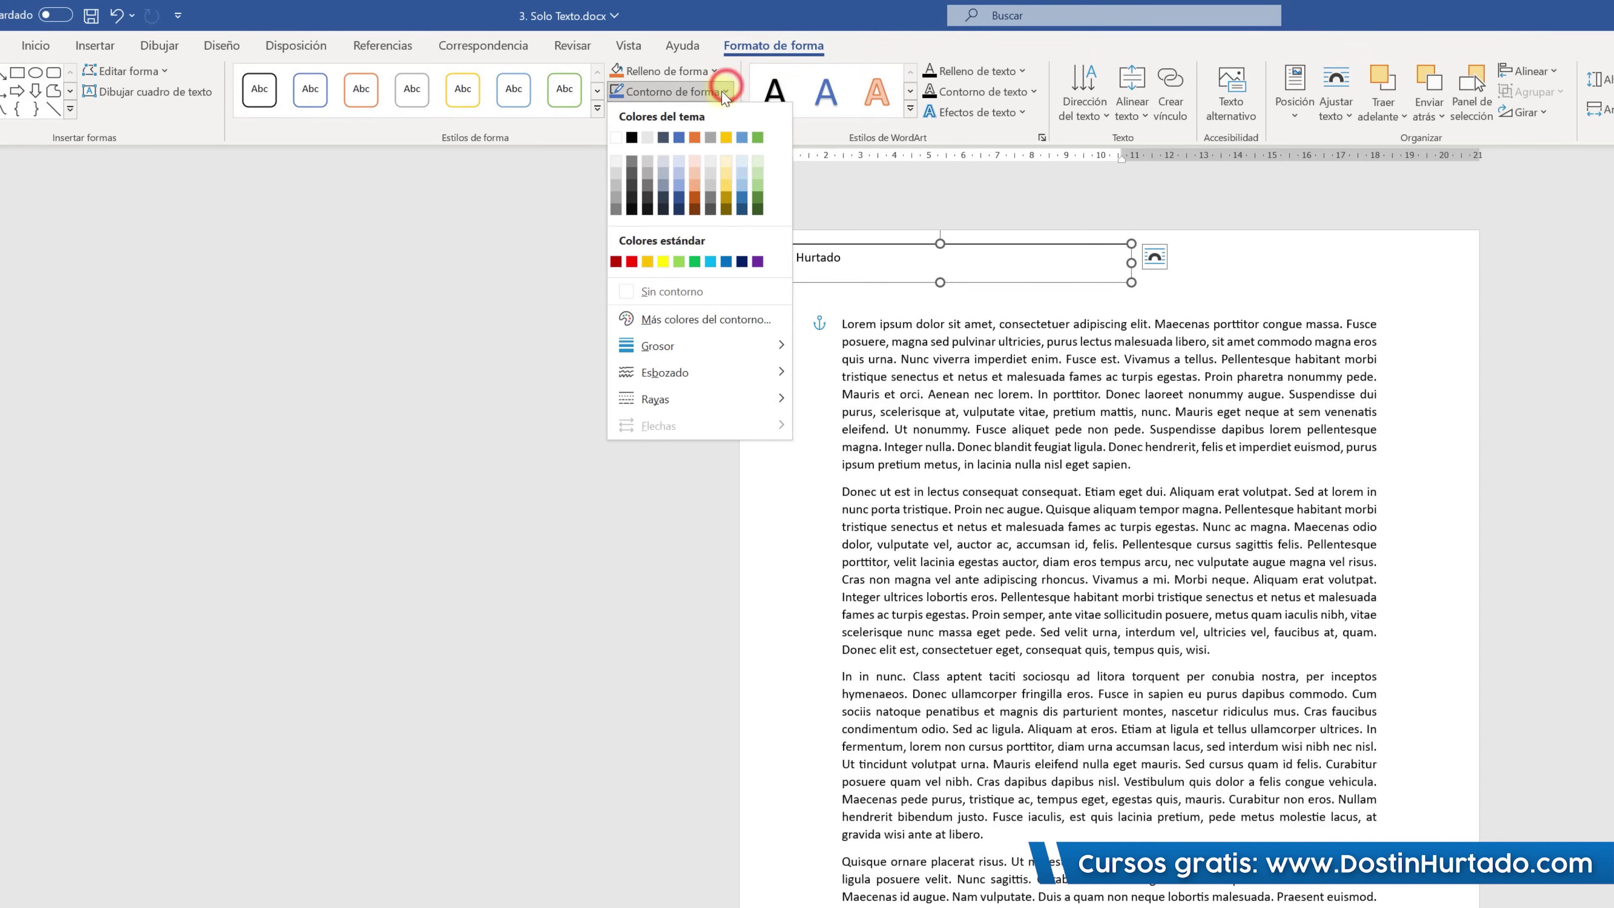
{"action": "left_click", "coordinate": [674, 292]}
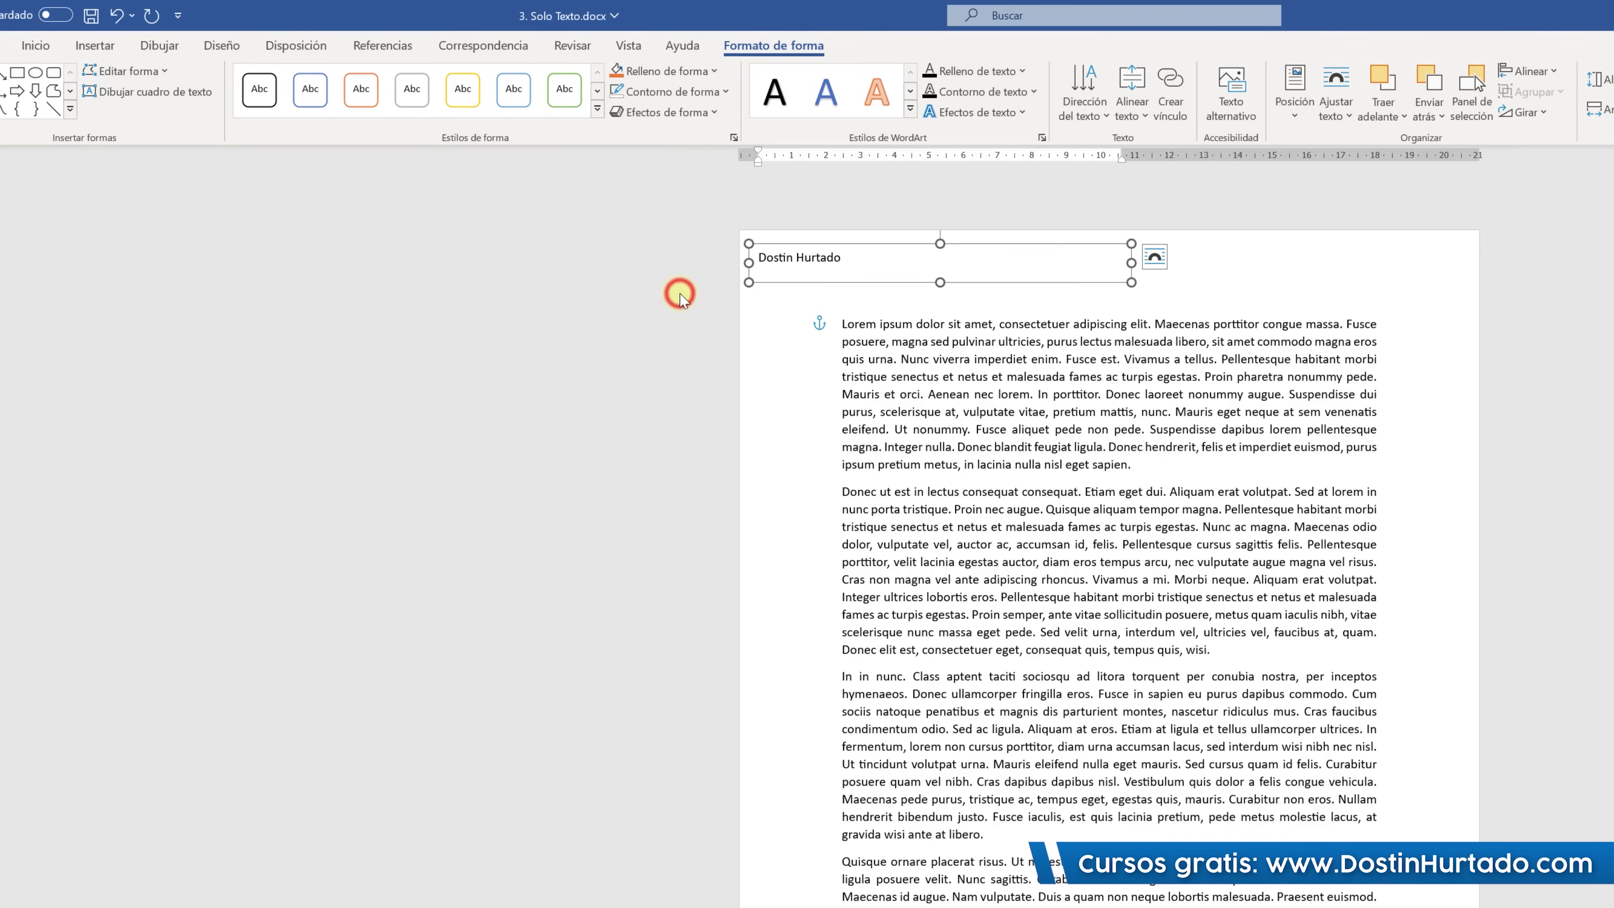
{"action": "left_click", "coordinate": [979, 331]}
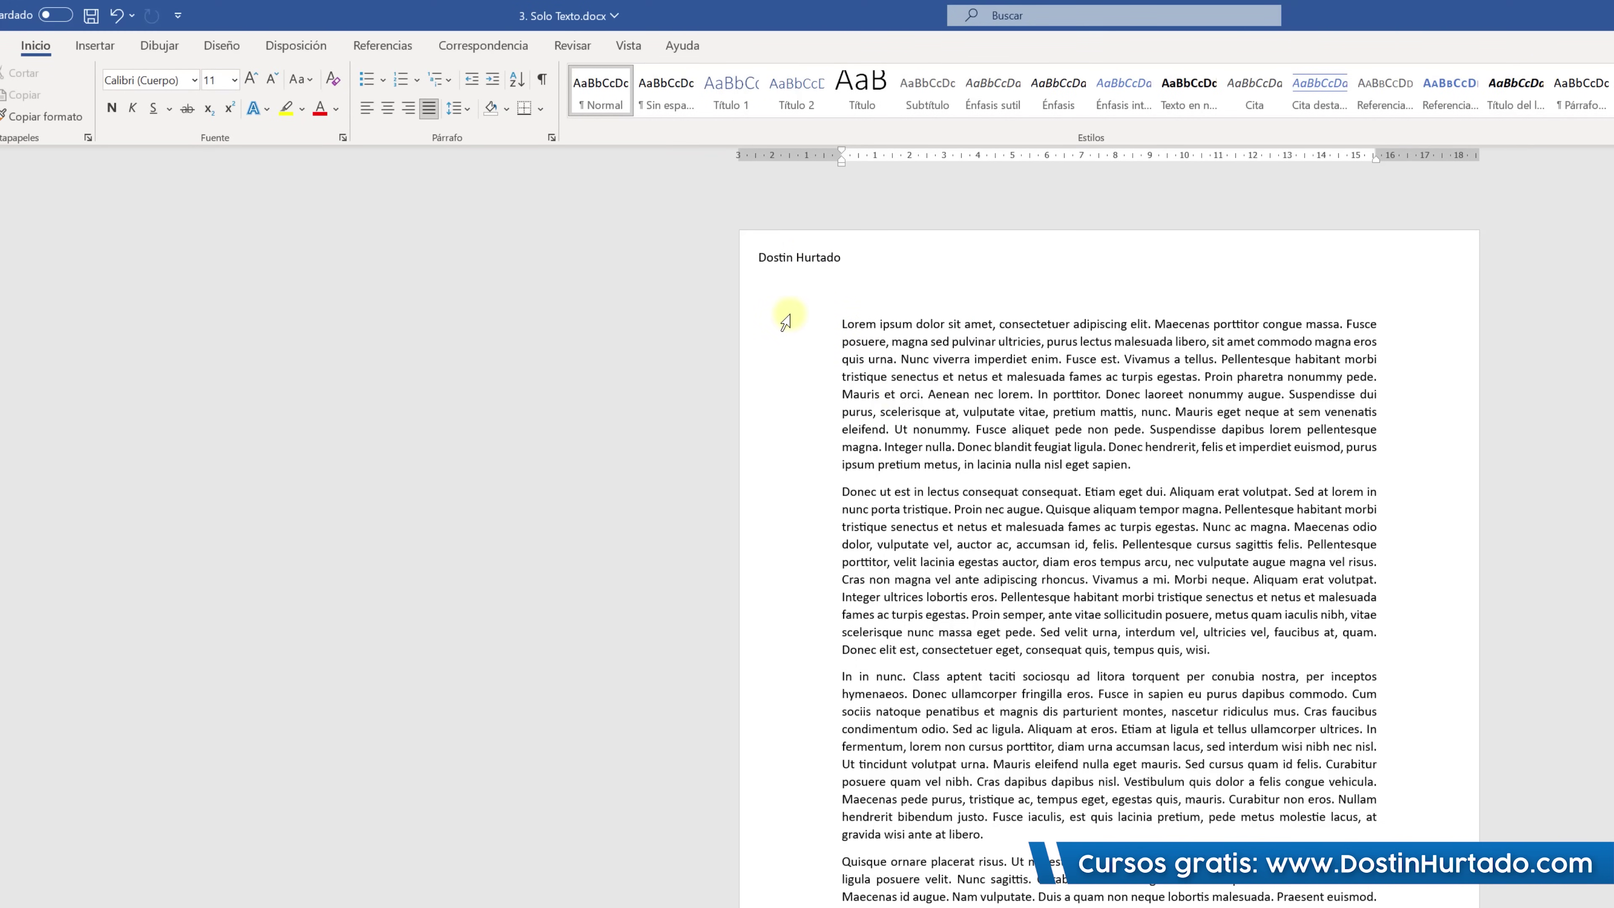
{"action": "left_click", "coordinate": [818, 263]}
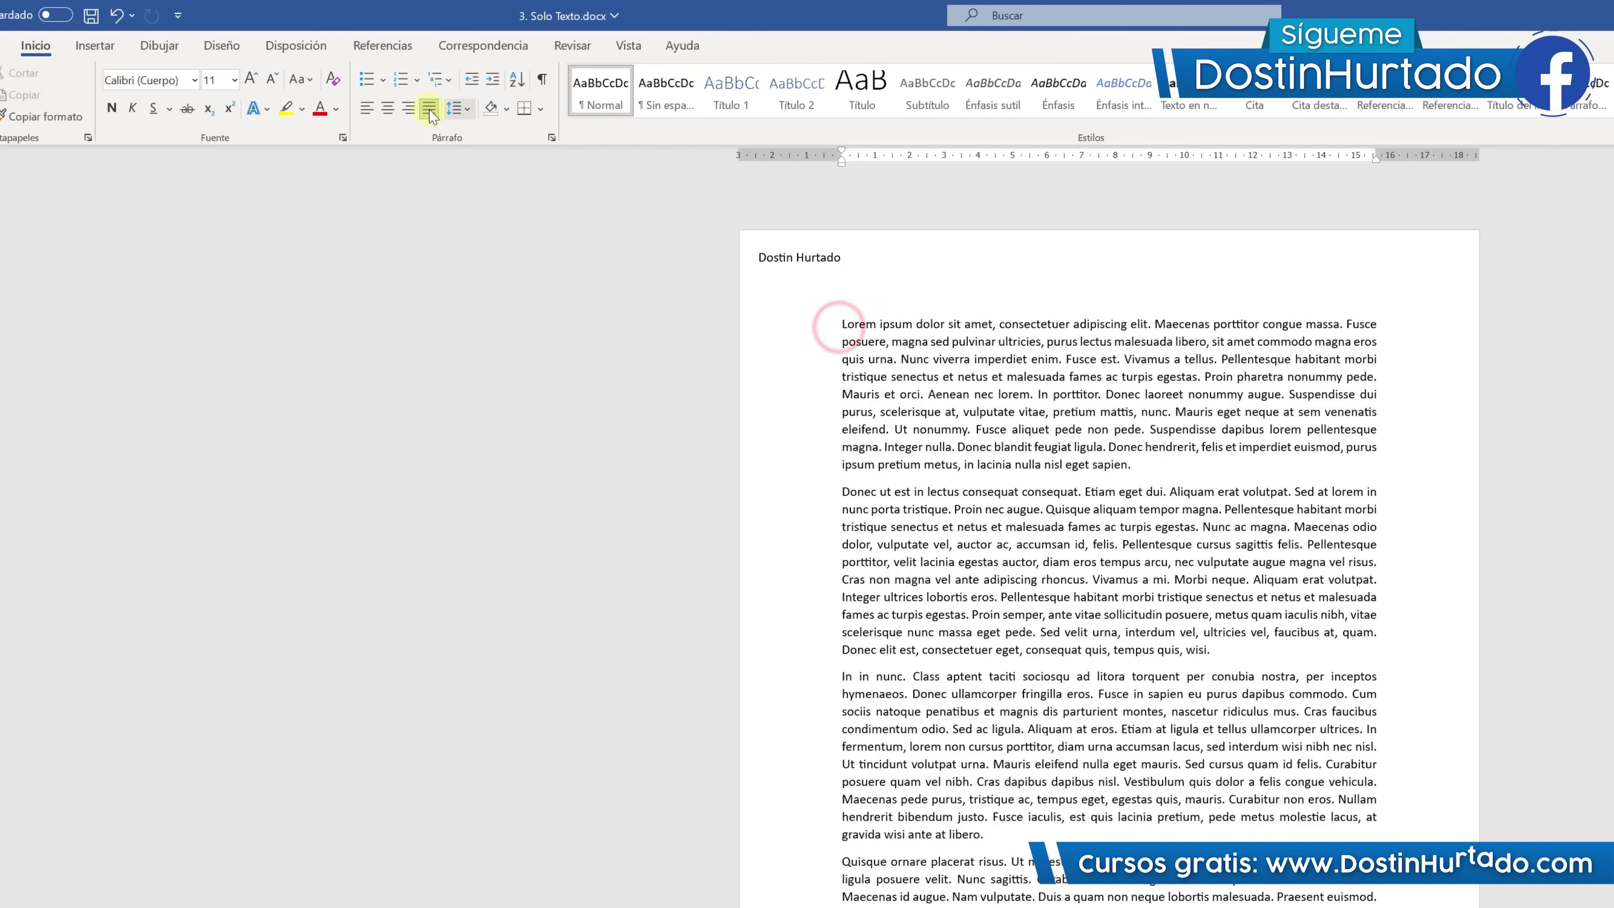
{"action": "left_click", "coordinate": [845, 256]}
{"action": "mouse_move", "coordinate": [1022, 256]}
{"action": "left_mouse_down"}
{"action": "mouse_move", "coordinate": [849, 257]}
{"action": "mouse_move", "coordinate": [883, 259]}
{"action": "mouse_move", "coordinate": [939, 317]}
{"action": "mouse_move", "coordinate": [1096, 373]}
{"action": "left_mouse_up"}
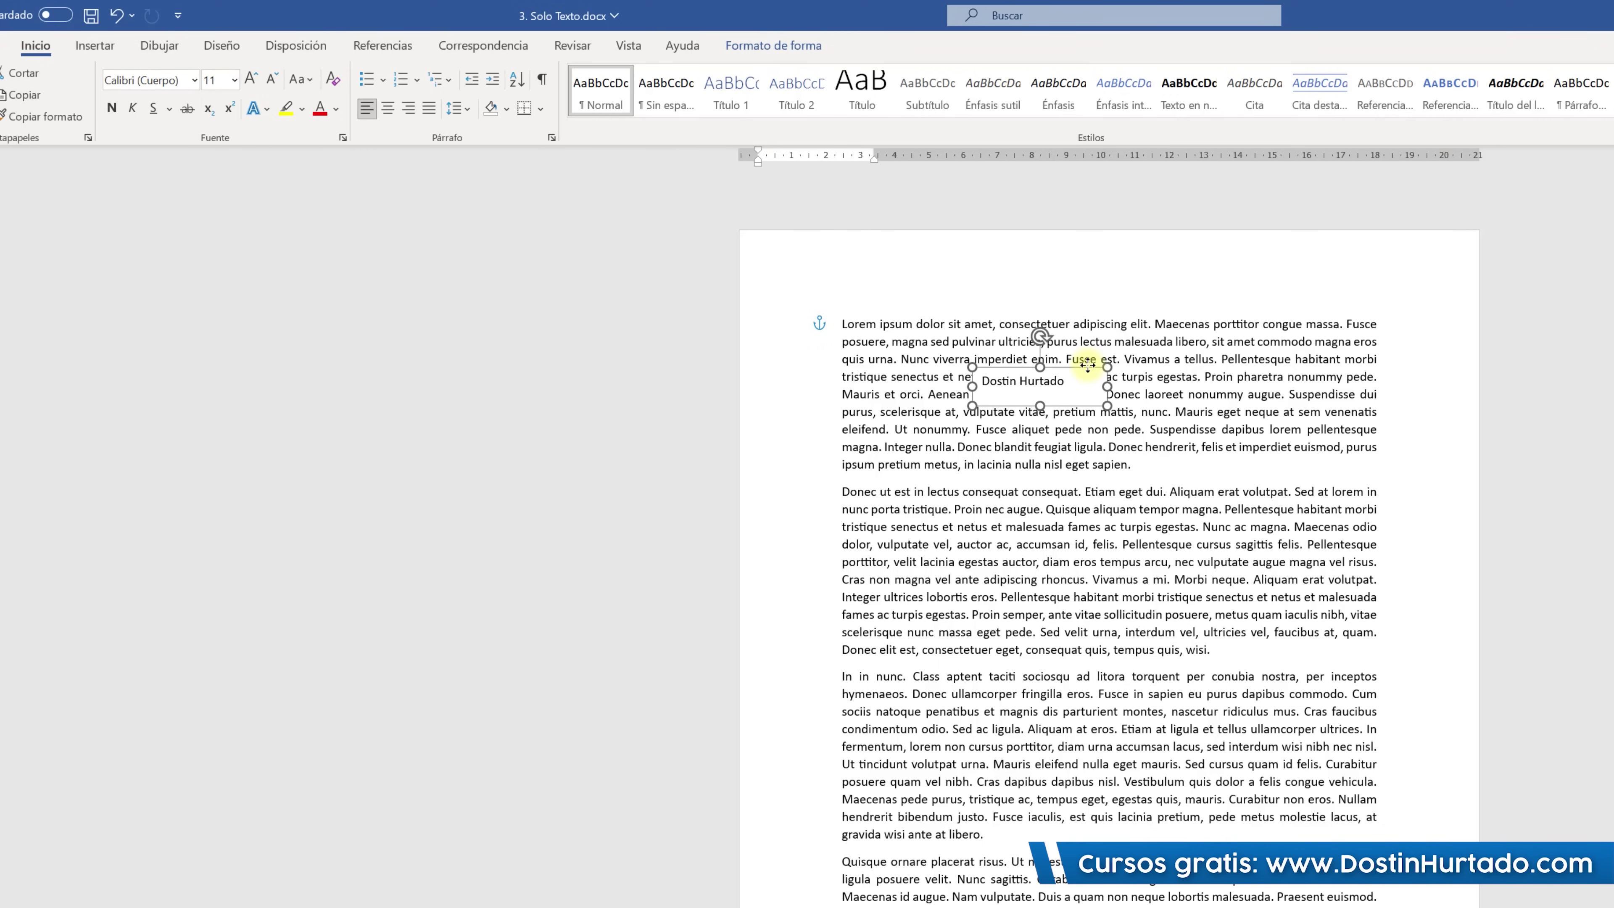
{"action": "left_click", "coordinate": [1181, 396]}
{"action": "left_click", "coordinate": [1042, 383]}
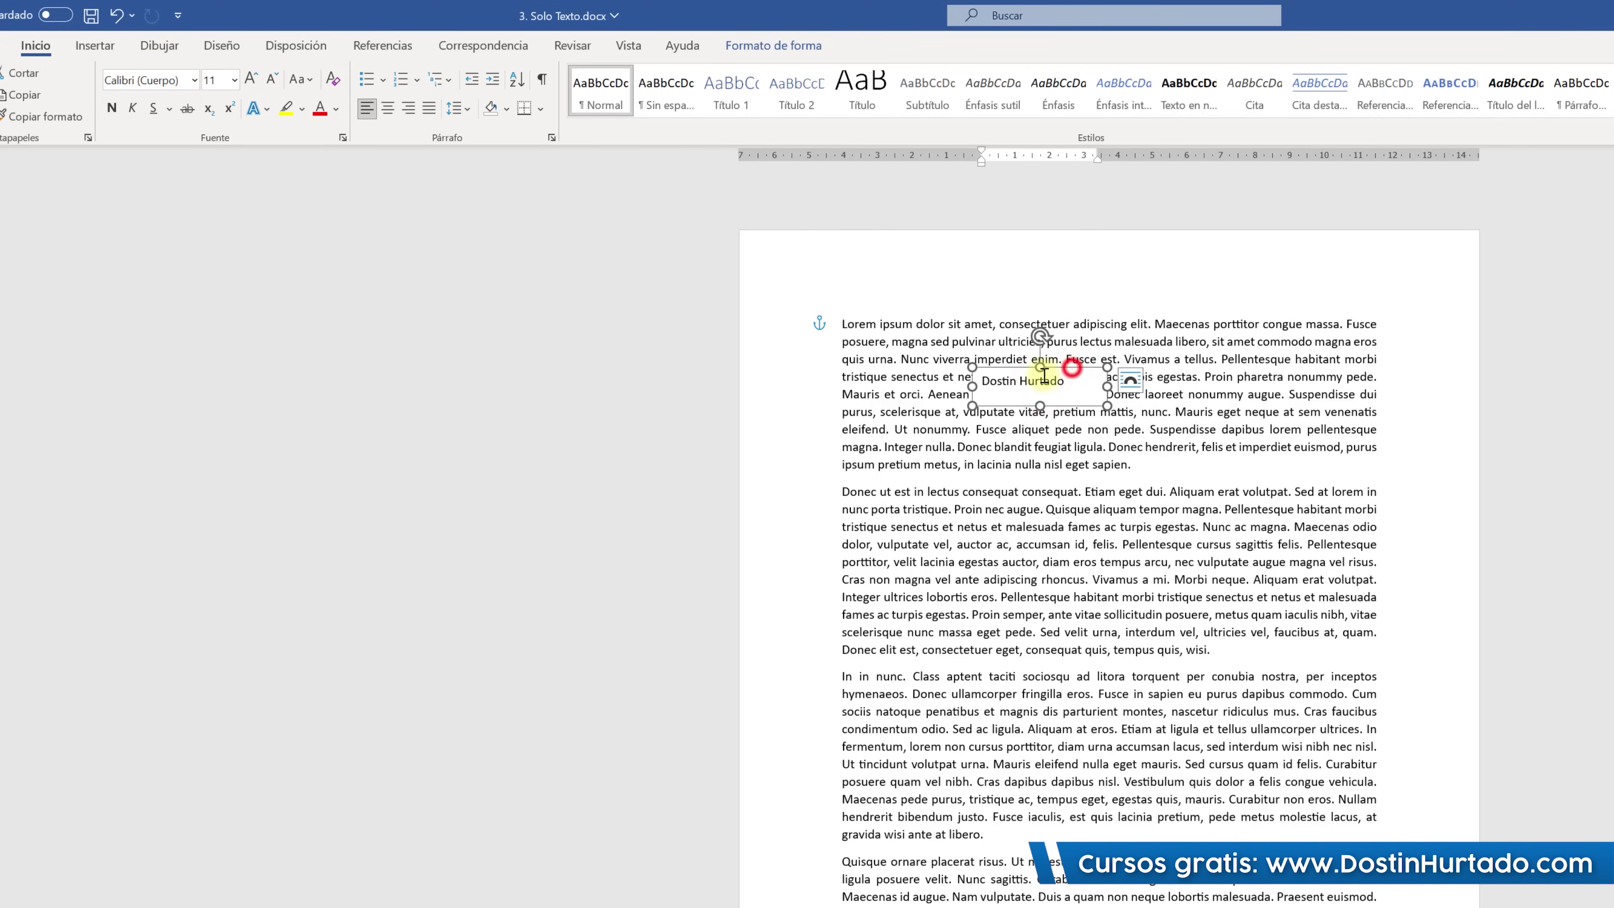
{"action": "left_click", "coordinate": [797, 45]}
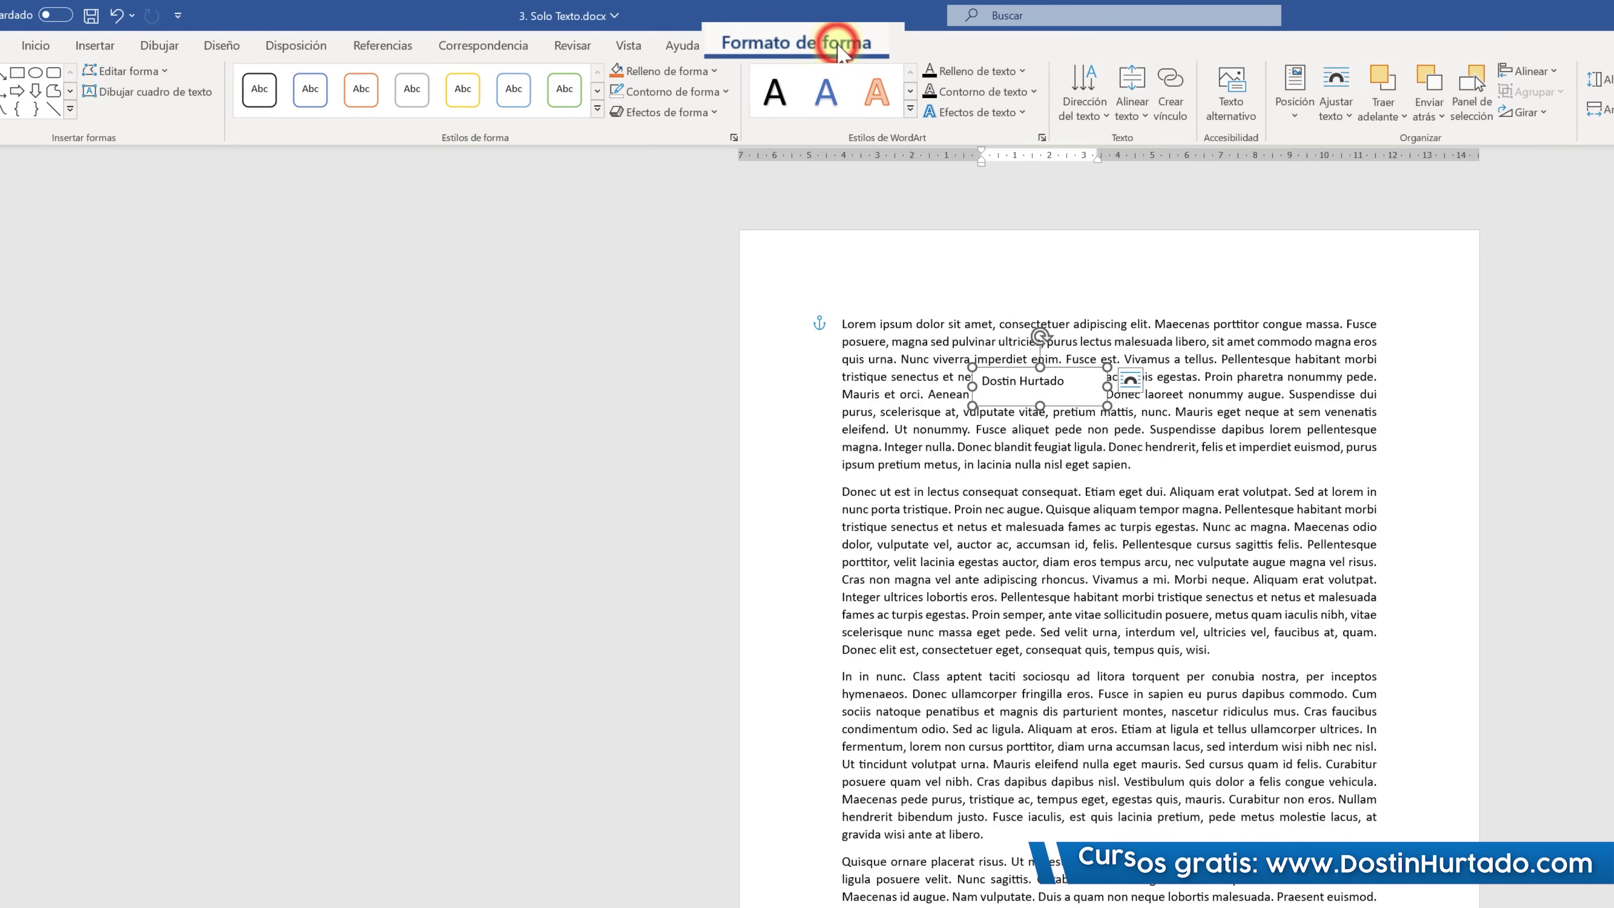
{"action": "left_click", "coordinate": [714, 71]}
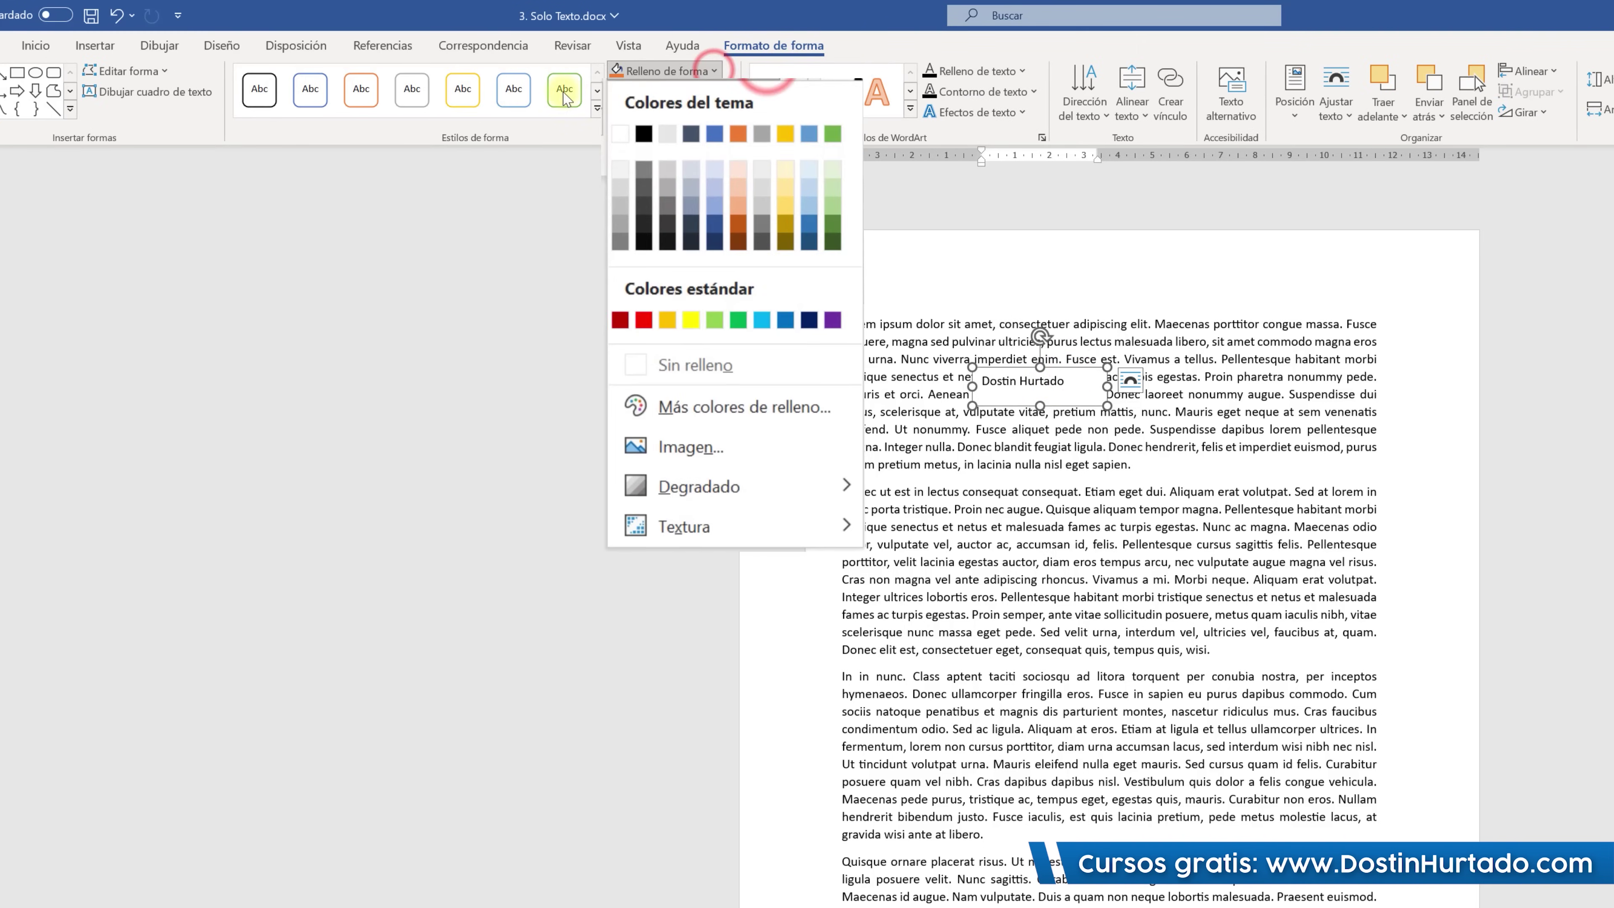
{"action": "left_click", "coordinate": [658, 364]}
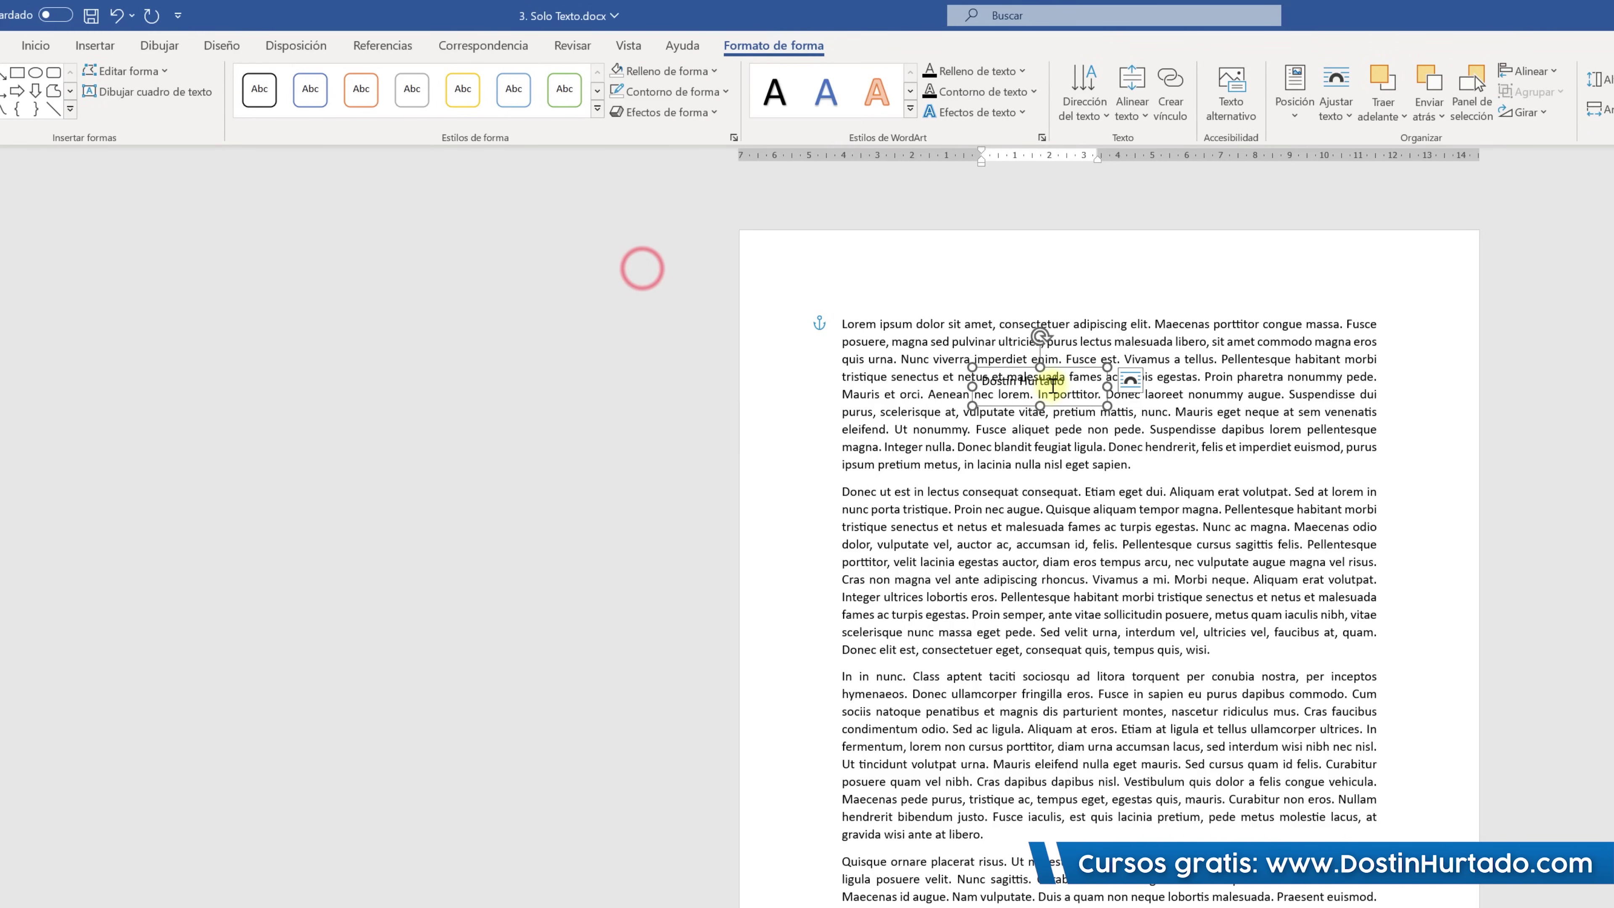
{"action": "left_click_drag", "start_coordinate": [1076, 366], "coordinate": [863, 389]}
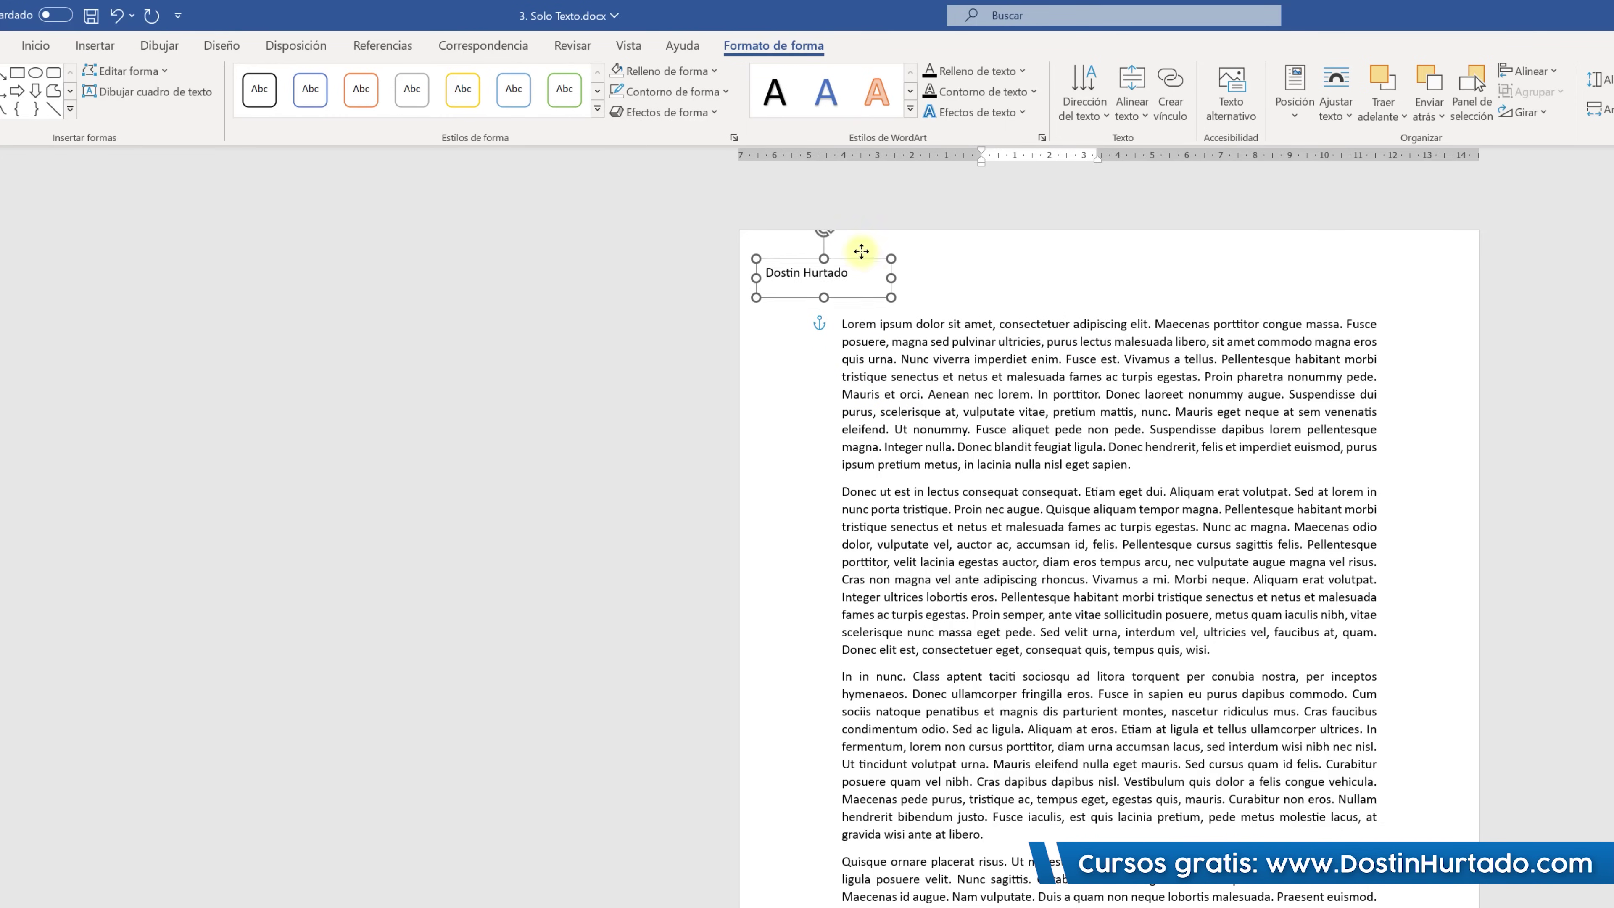
{"action": "left_click_drag", "start_coordinate": [863, 389], "coordinate": [1052, 264]}
{"action": "left_click", "coordinate": [1205, 323]}
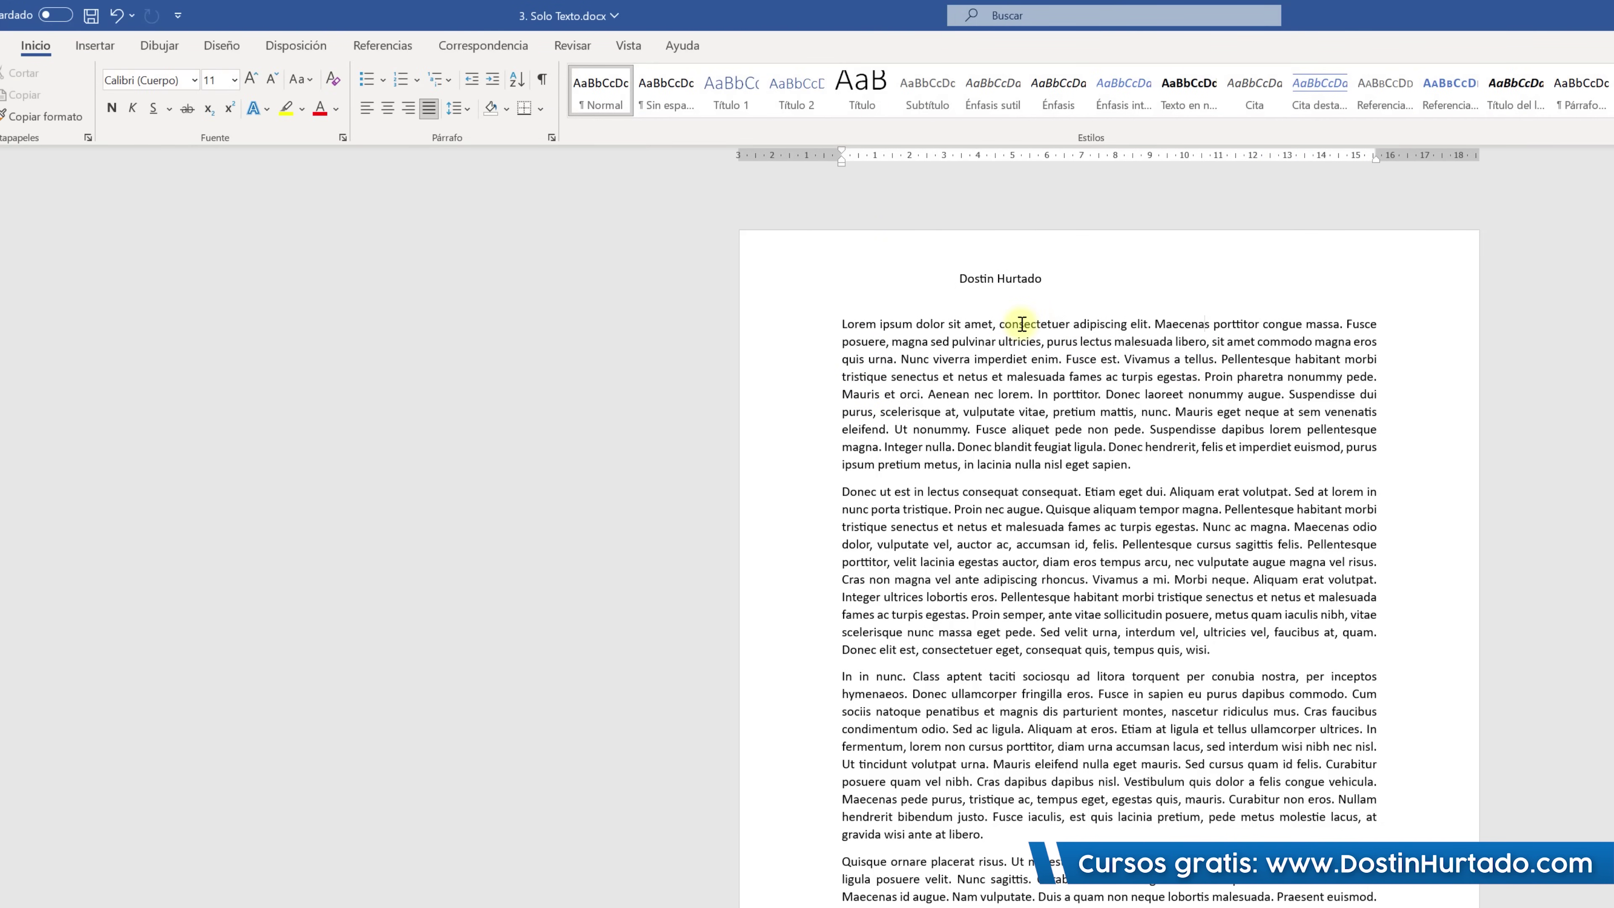
{"action": "left_click", "coordinate": [94, 45]}
{"action": "left_click", "coordinate": [125, 89]}
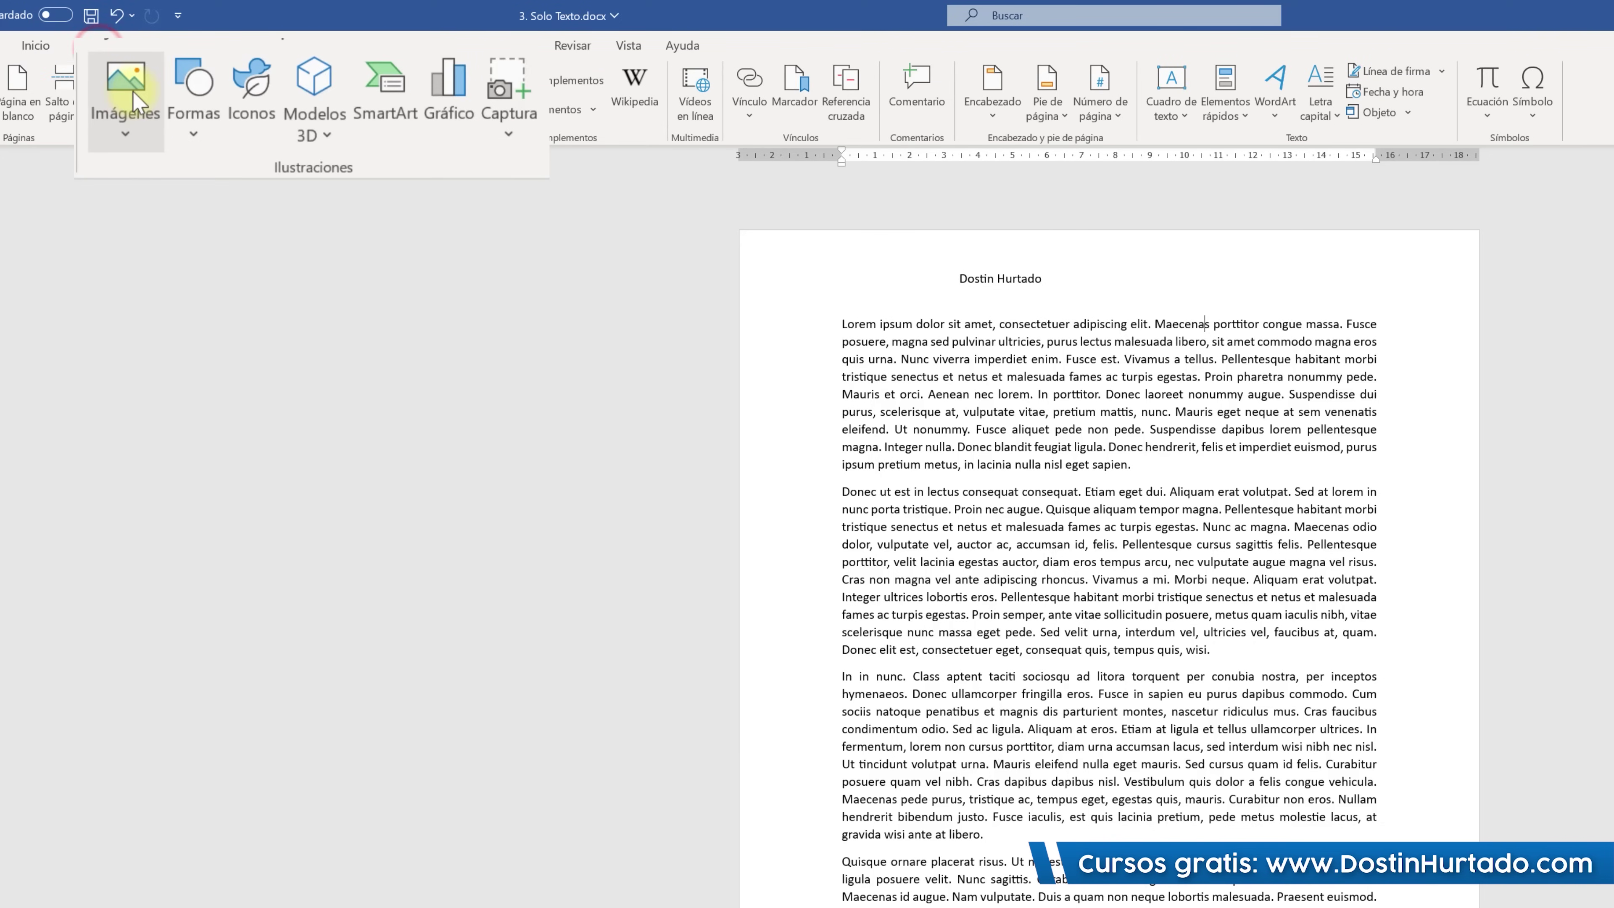
{"action": "left_click", "coordinate": [984, 267]}
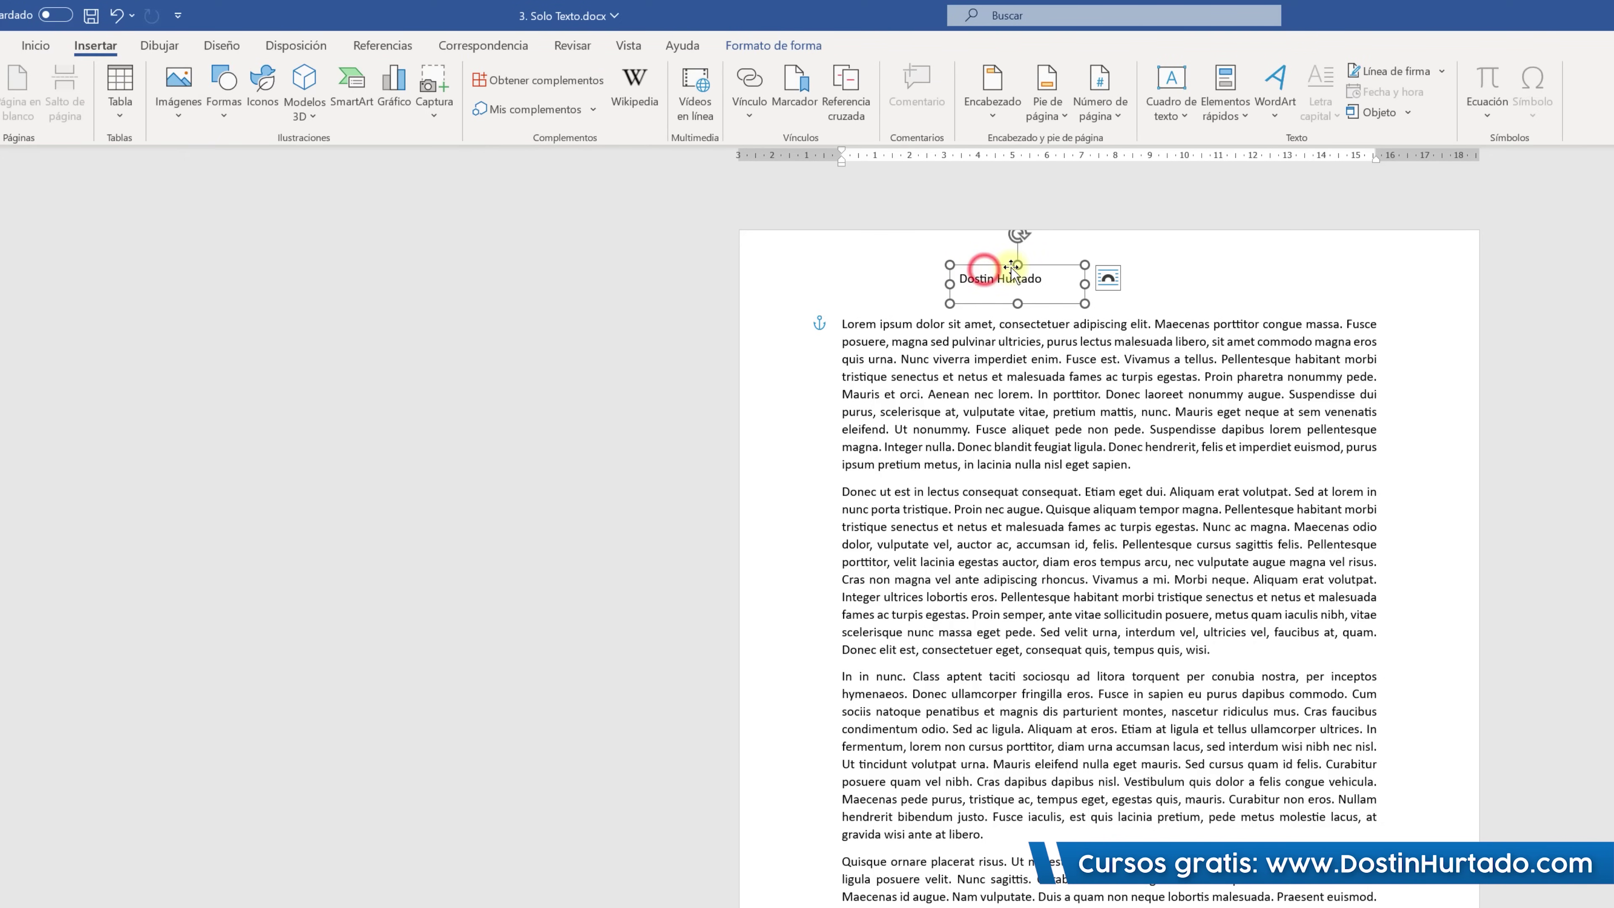
{"action": "left_click_drag", "start_coordinate": [1007, 266], "coordinate": [1002, 266]}
{"action": "left_click", "coordinate": [1101, 278]}
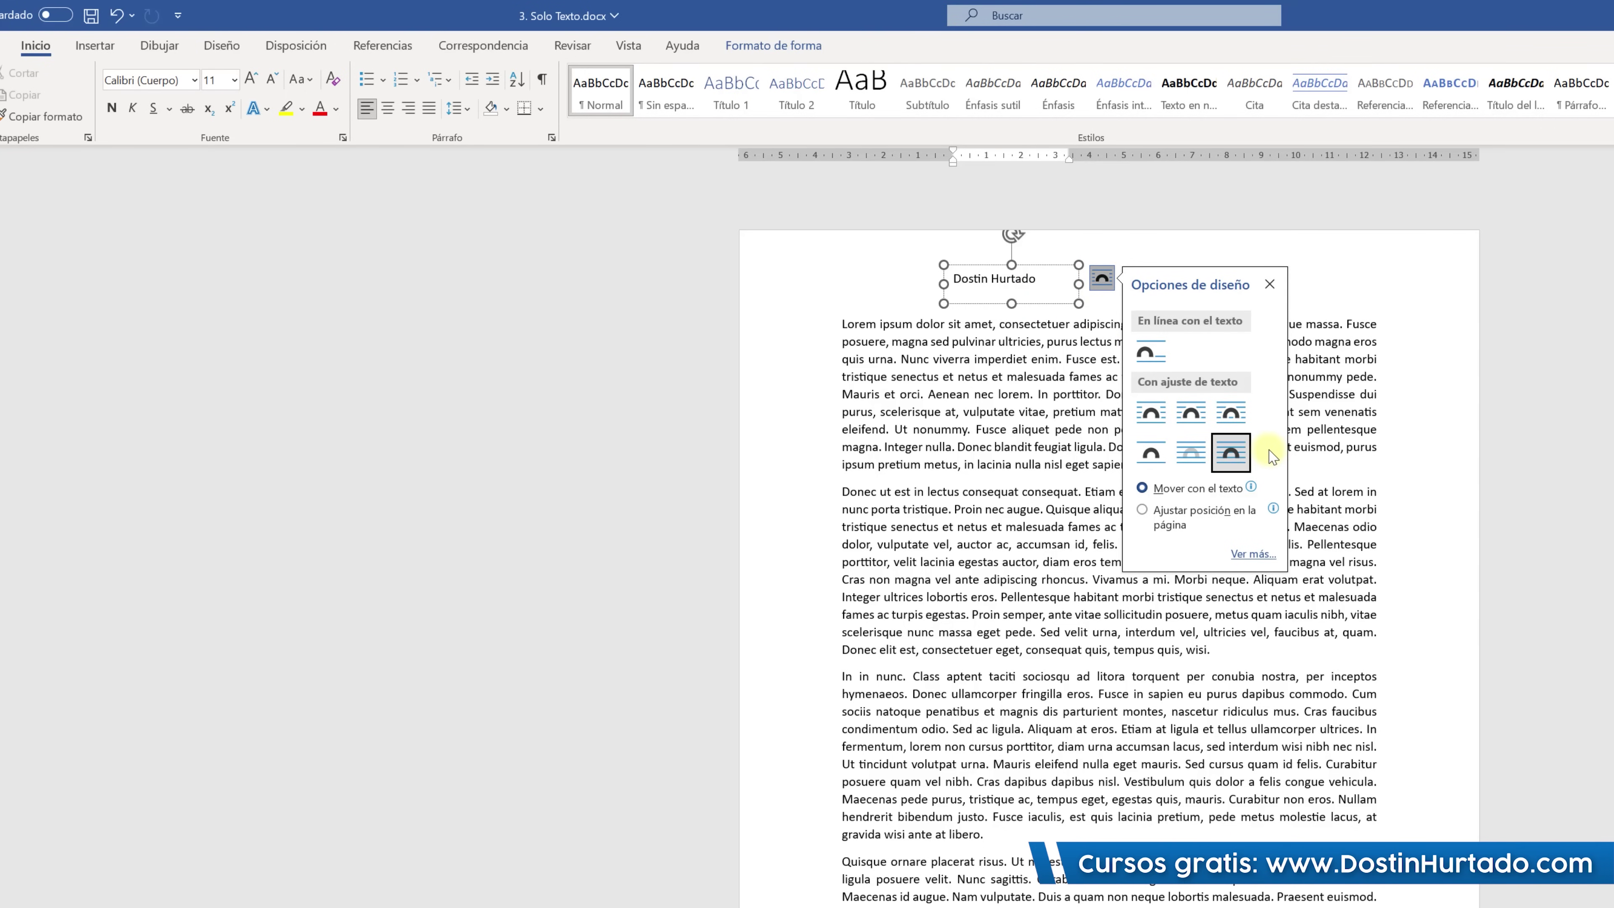
{"action": "left_click", "coordinate": [1070, 361]}
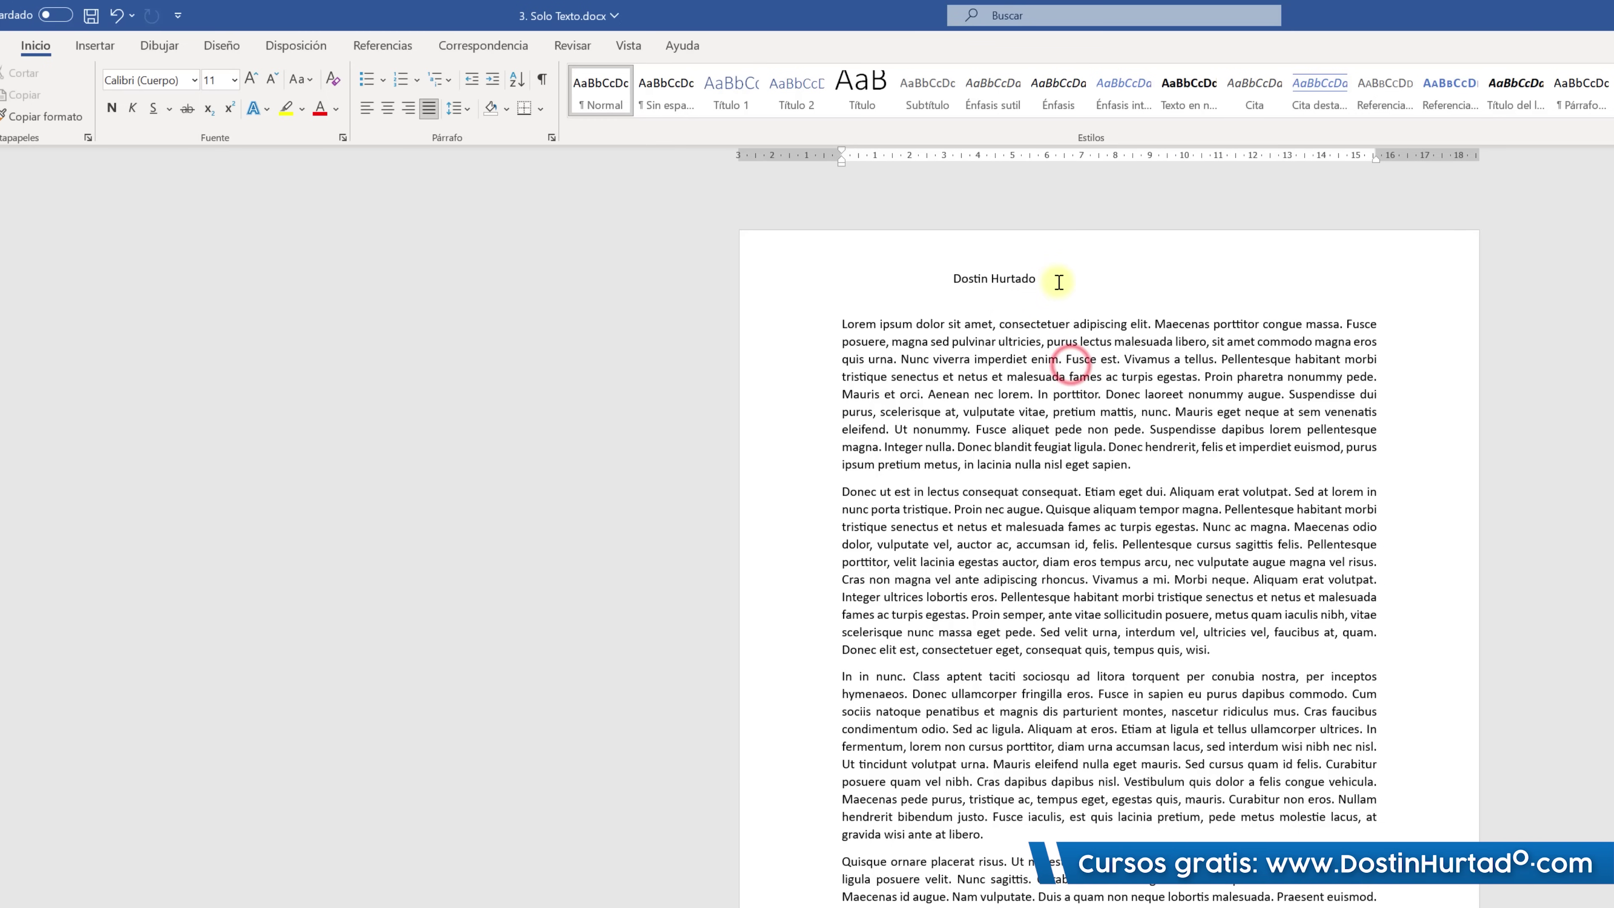
{"action": "left_click", "coordinate": [1071, 283]}
{"action": "left_click", "coordinate": [1163, 288]}
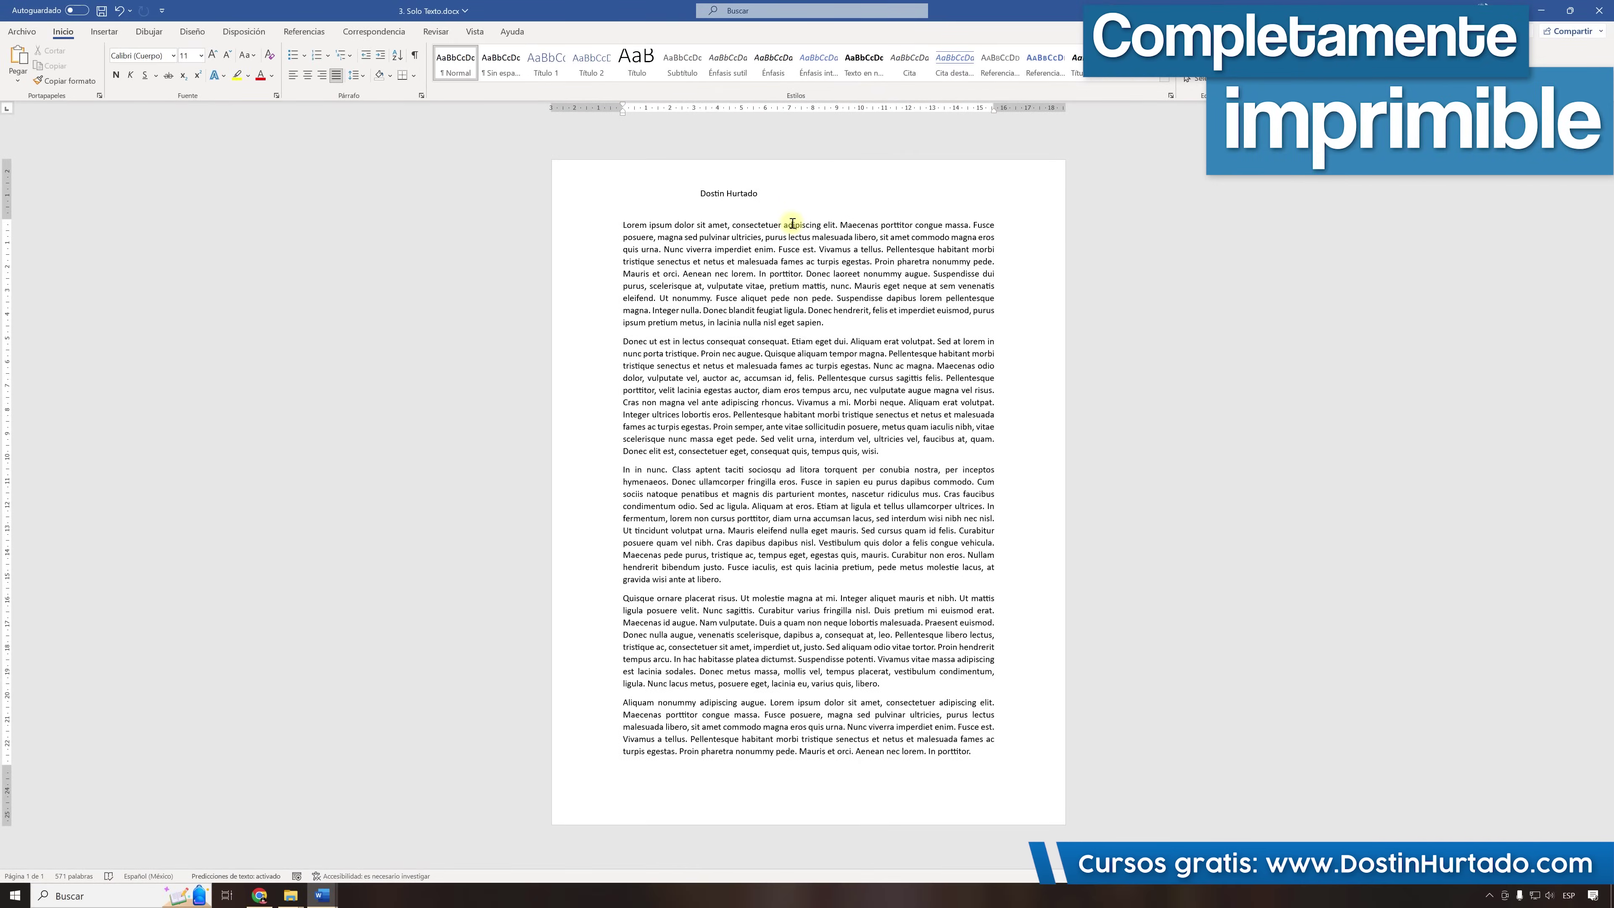
Check the print preview, then select the name text box by its border and delete it.
{"action": "key", "text": "ctrl+p"}
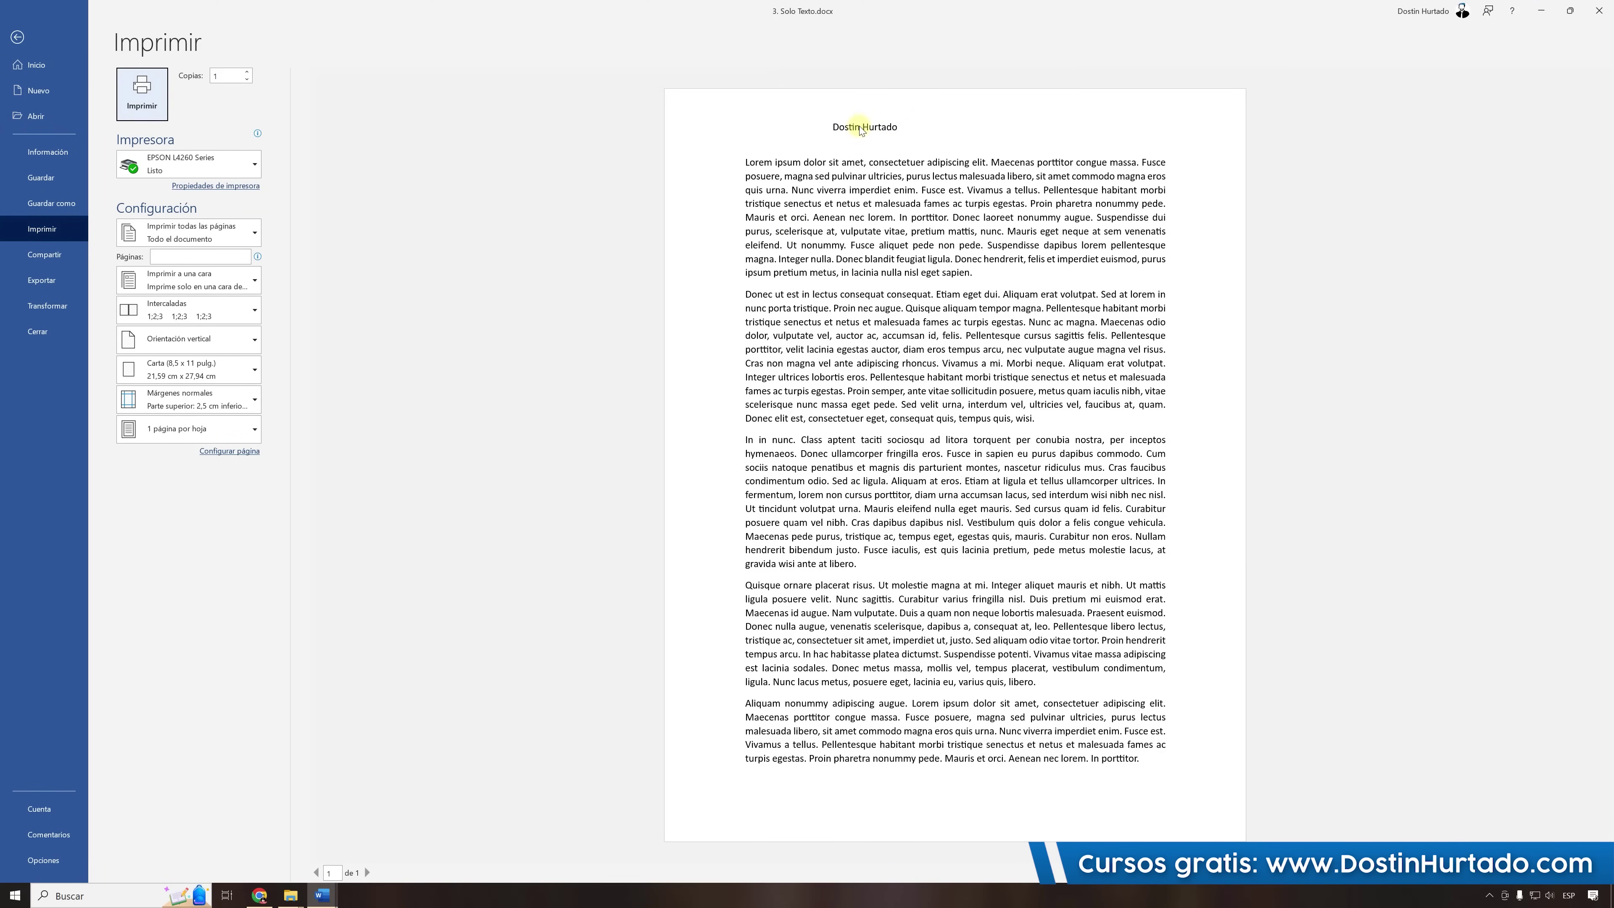
{"action": "key", "text": "Escape"}
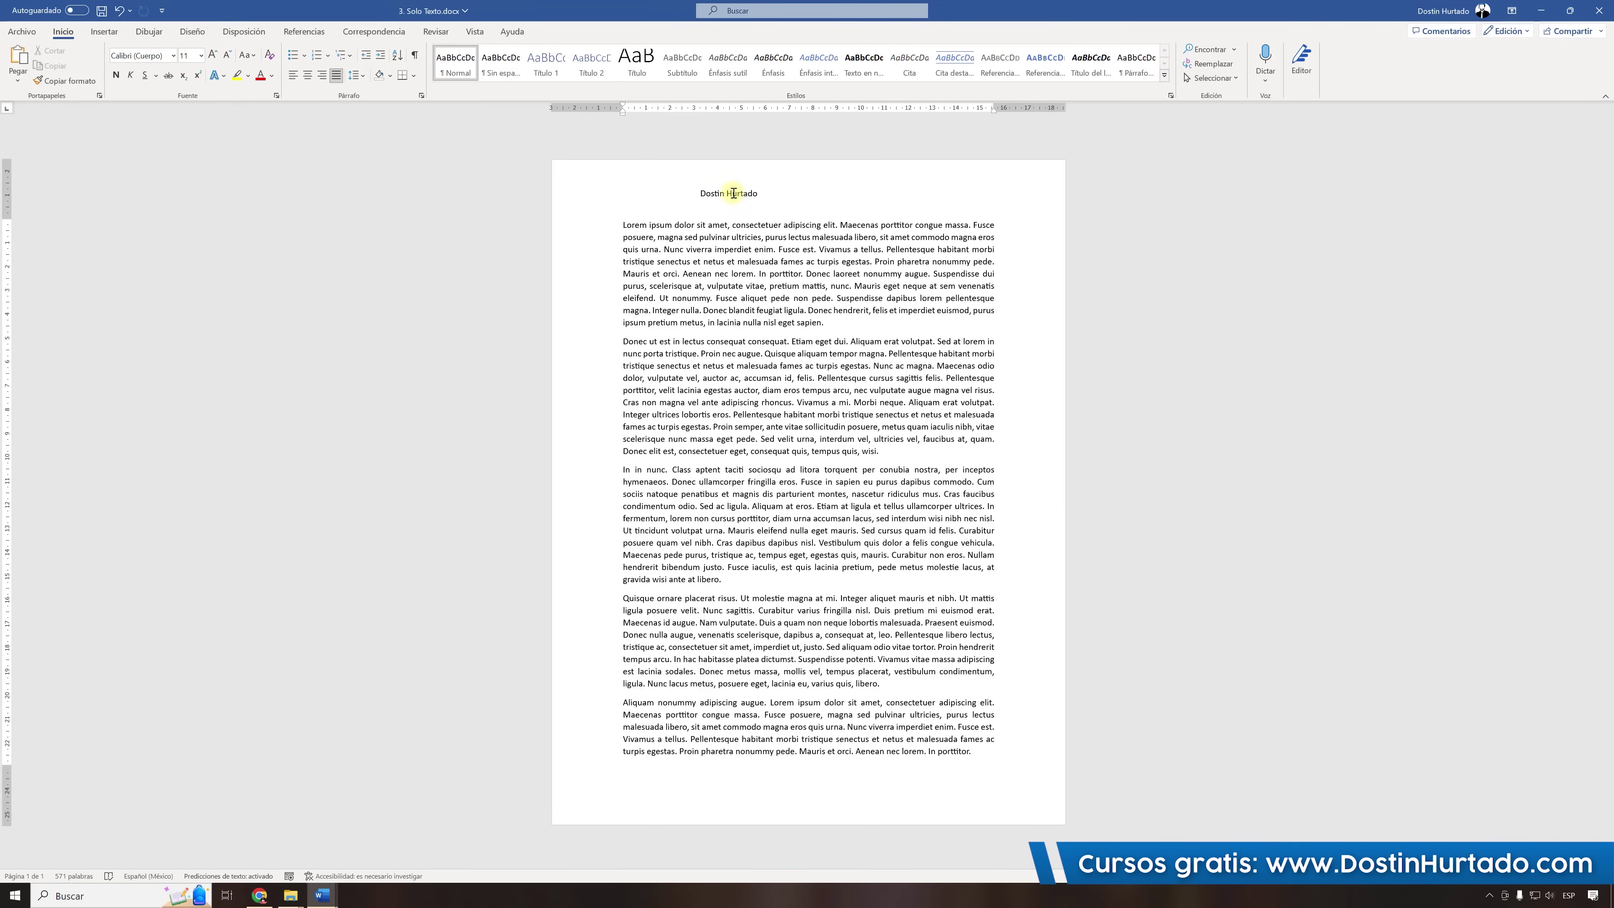
{"action": "left_click", "coordinate": [734, 193]}
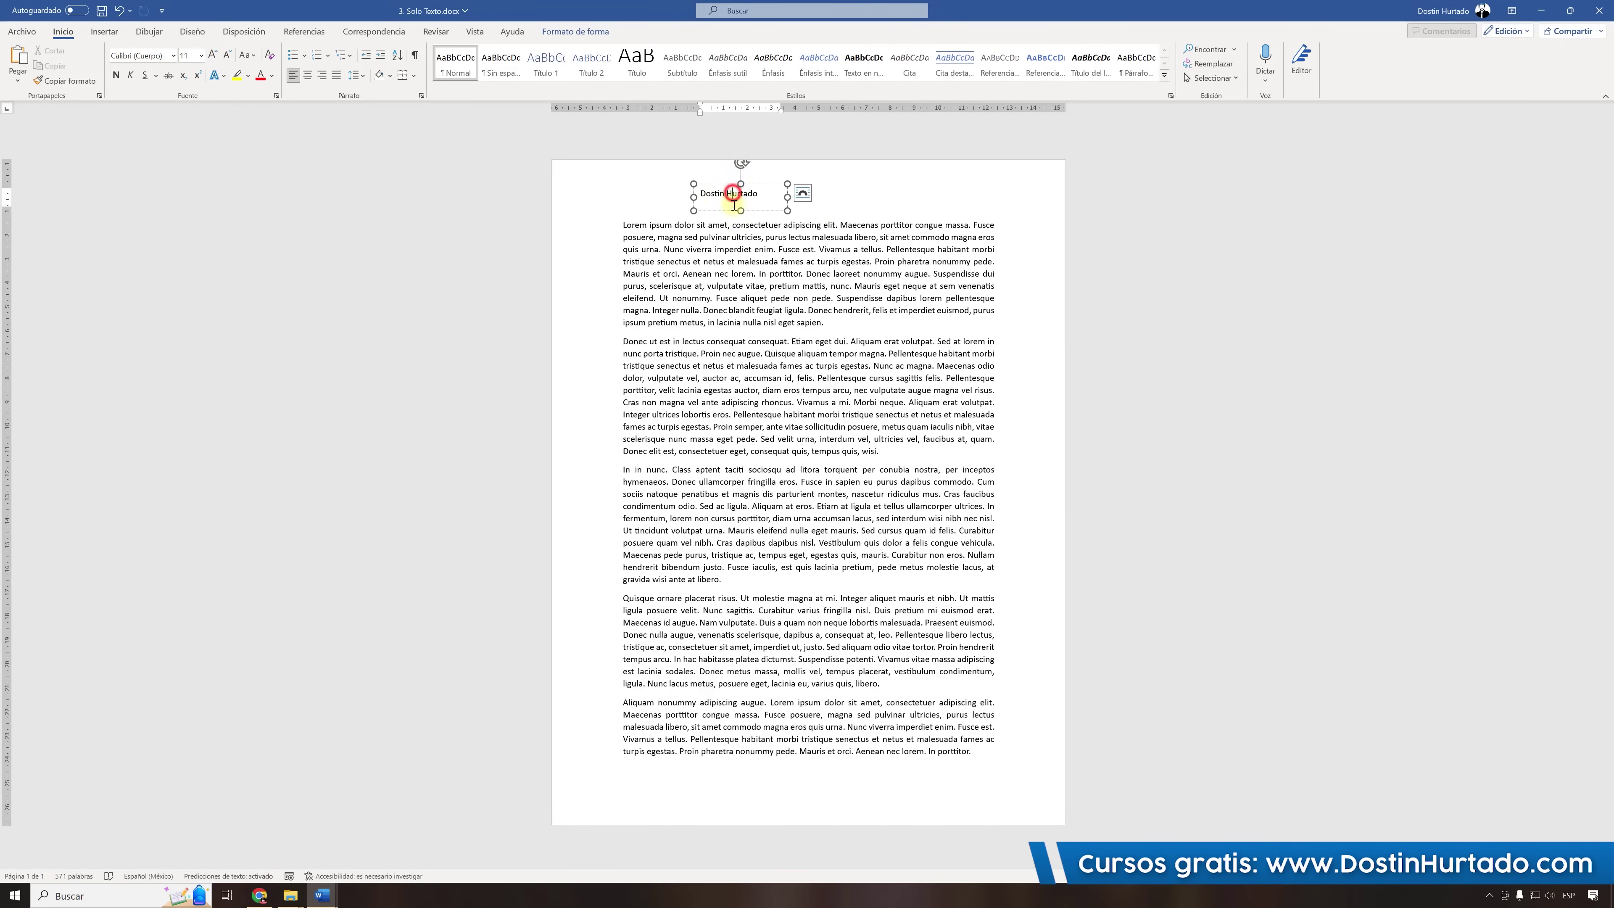
{"action": "left_click", "coordinate": [773, 184]}
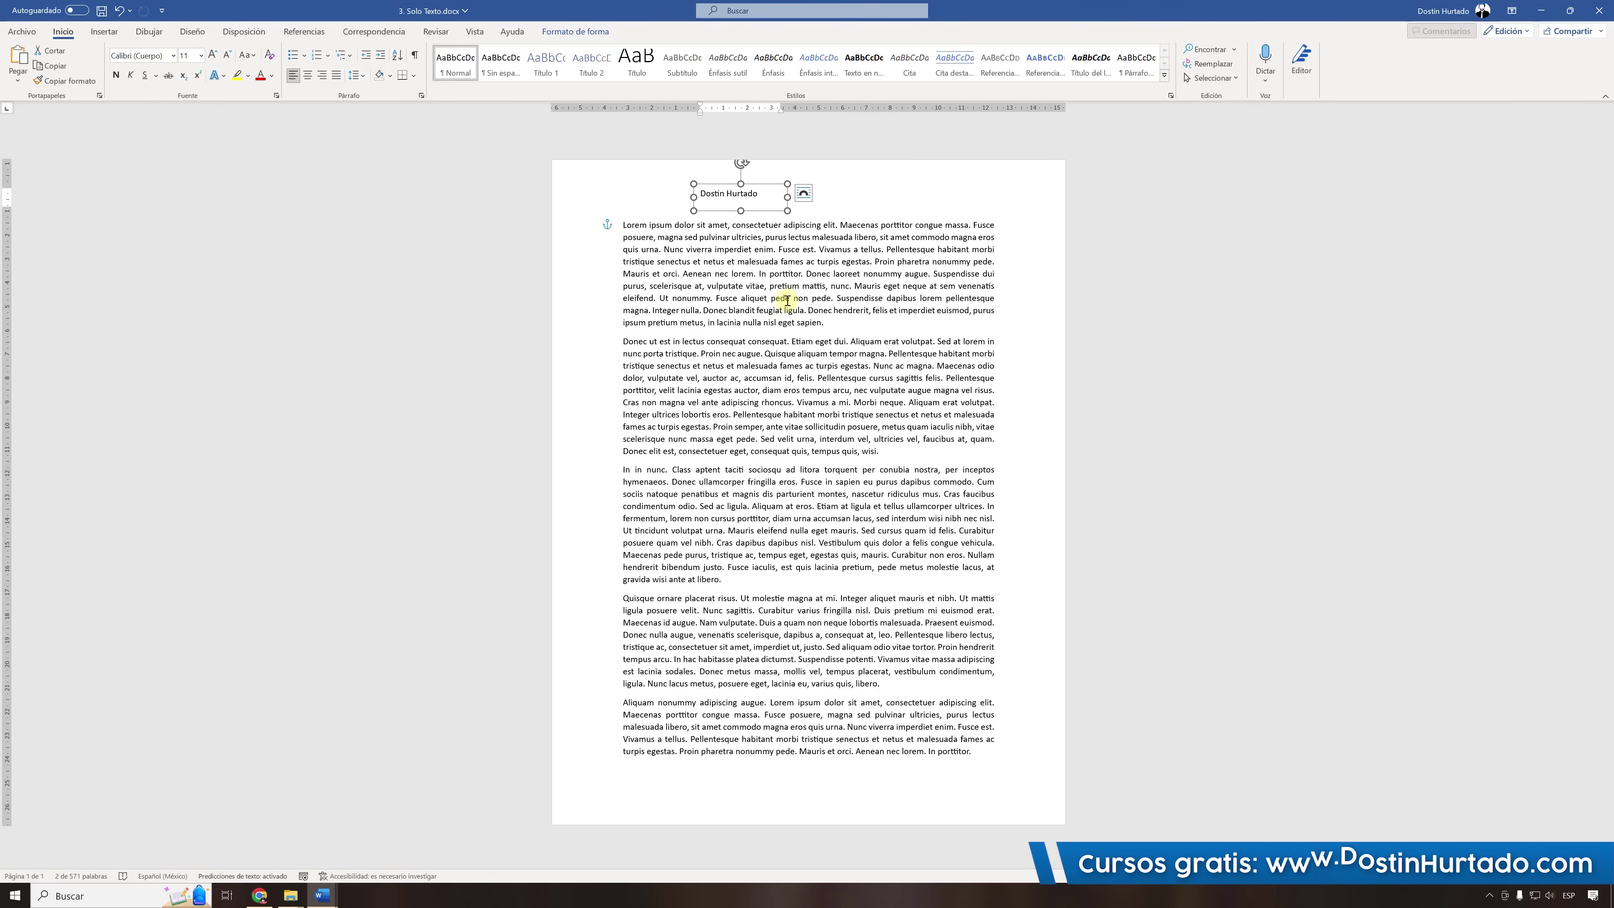
{"action": "key", "text": "Delete"}
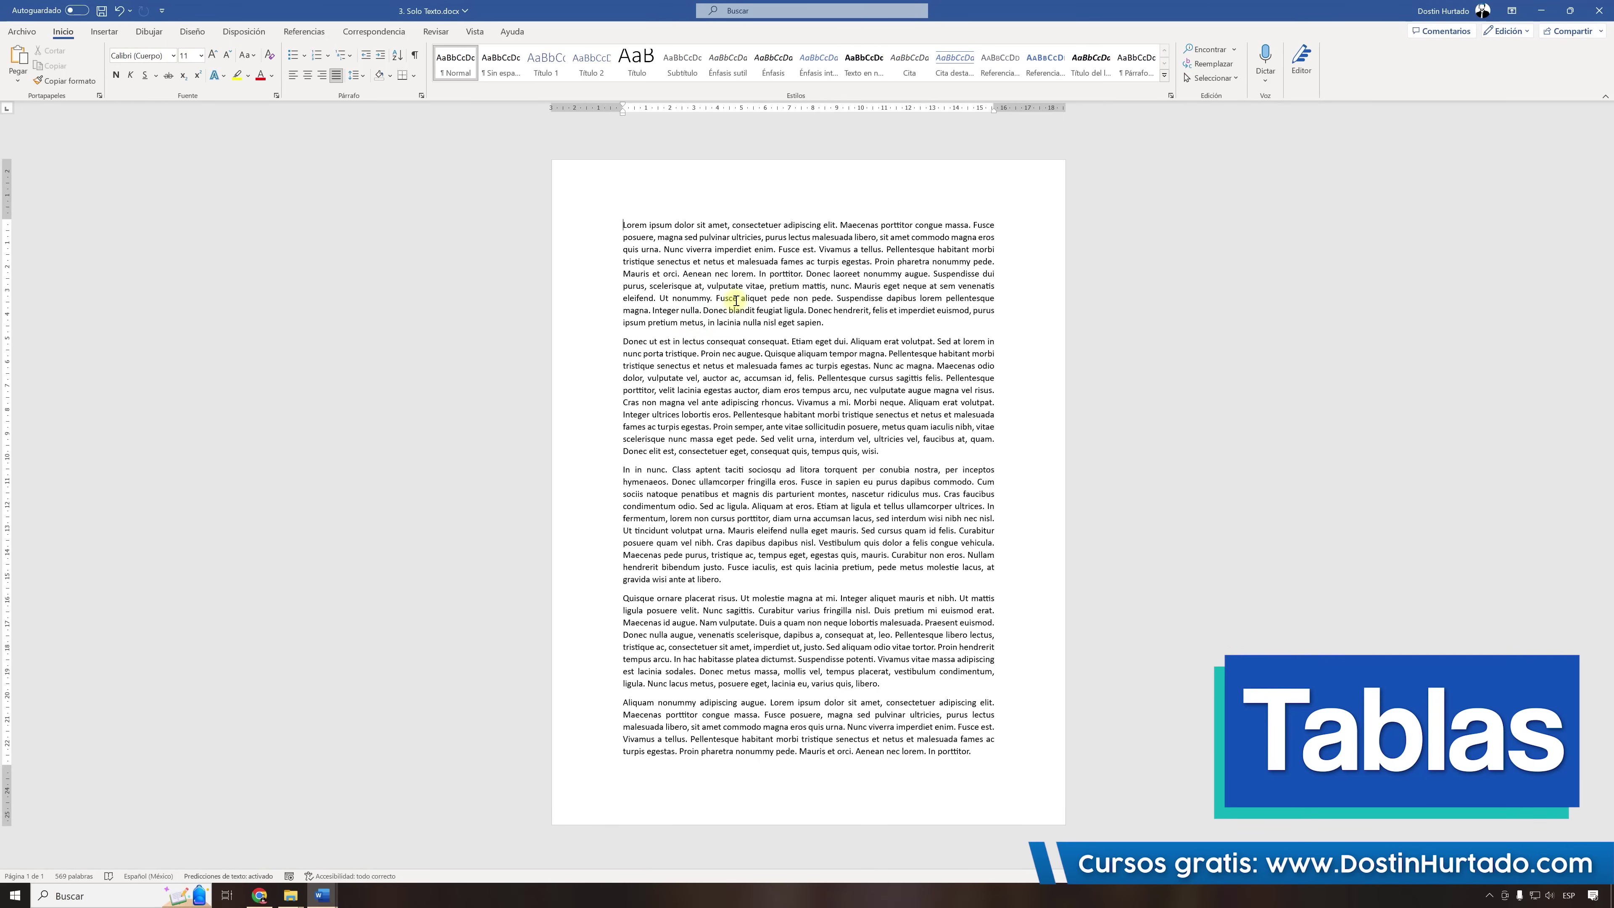
Create a new document and insert a 5-column, 2-row table via Insertar tabla.
{"action": "key", "text": "ctrl+n"}
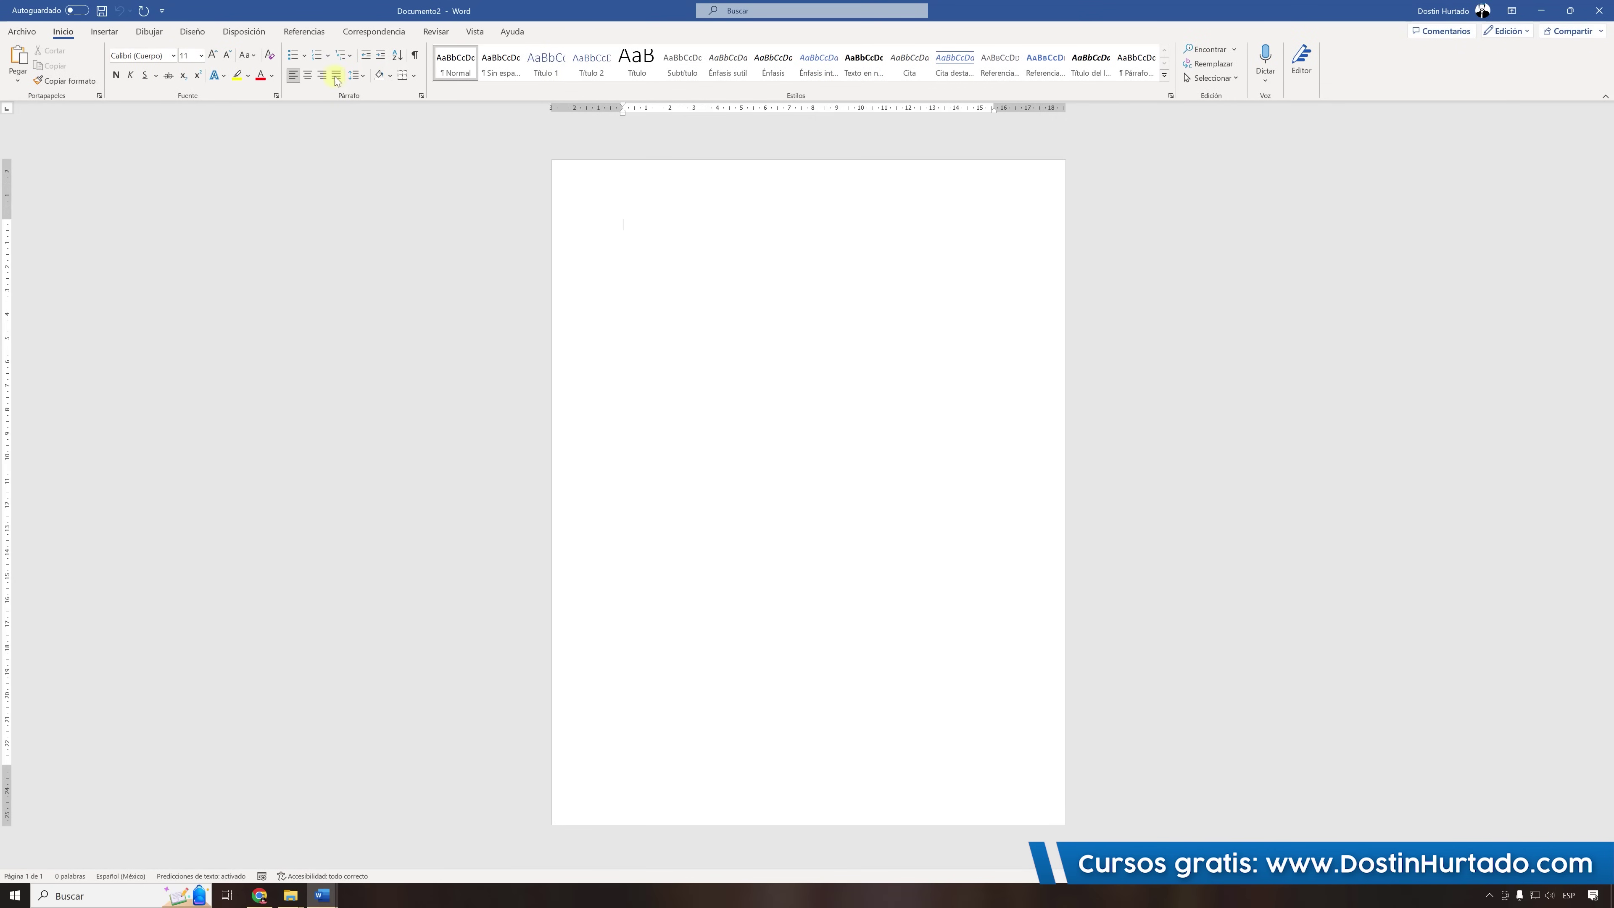
{"action": "left_click", "coordinate": [104, 31]}
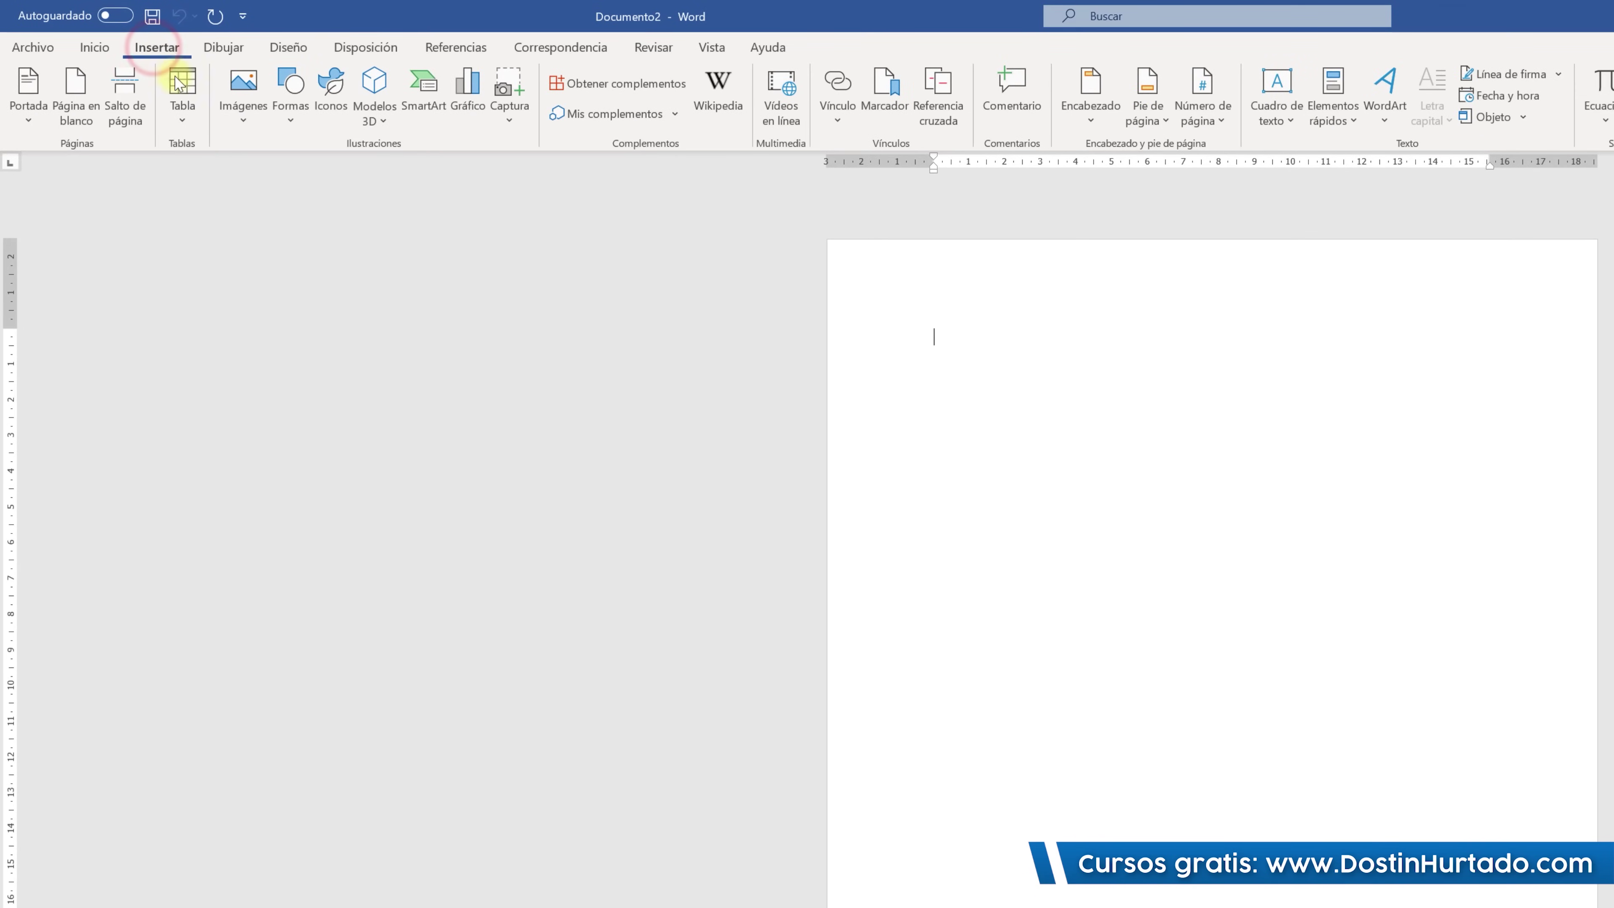
{"action": "left_click", "coordinate": [122, 64]}
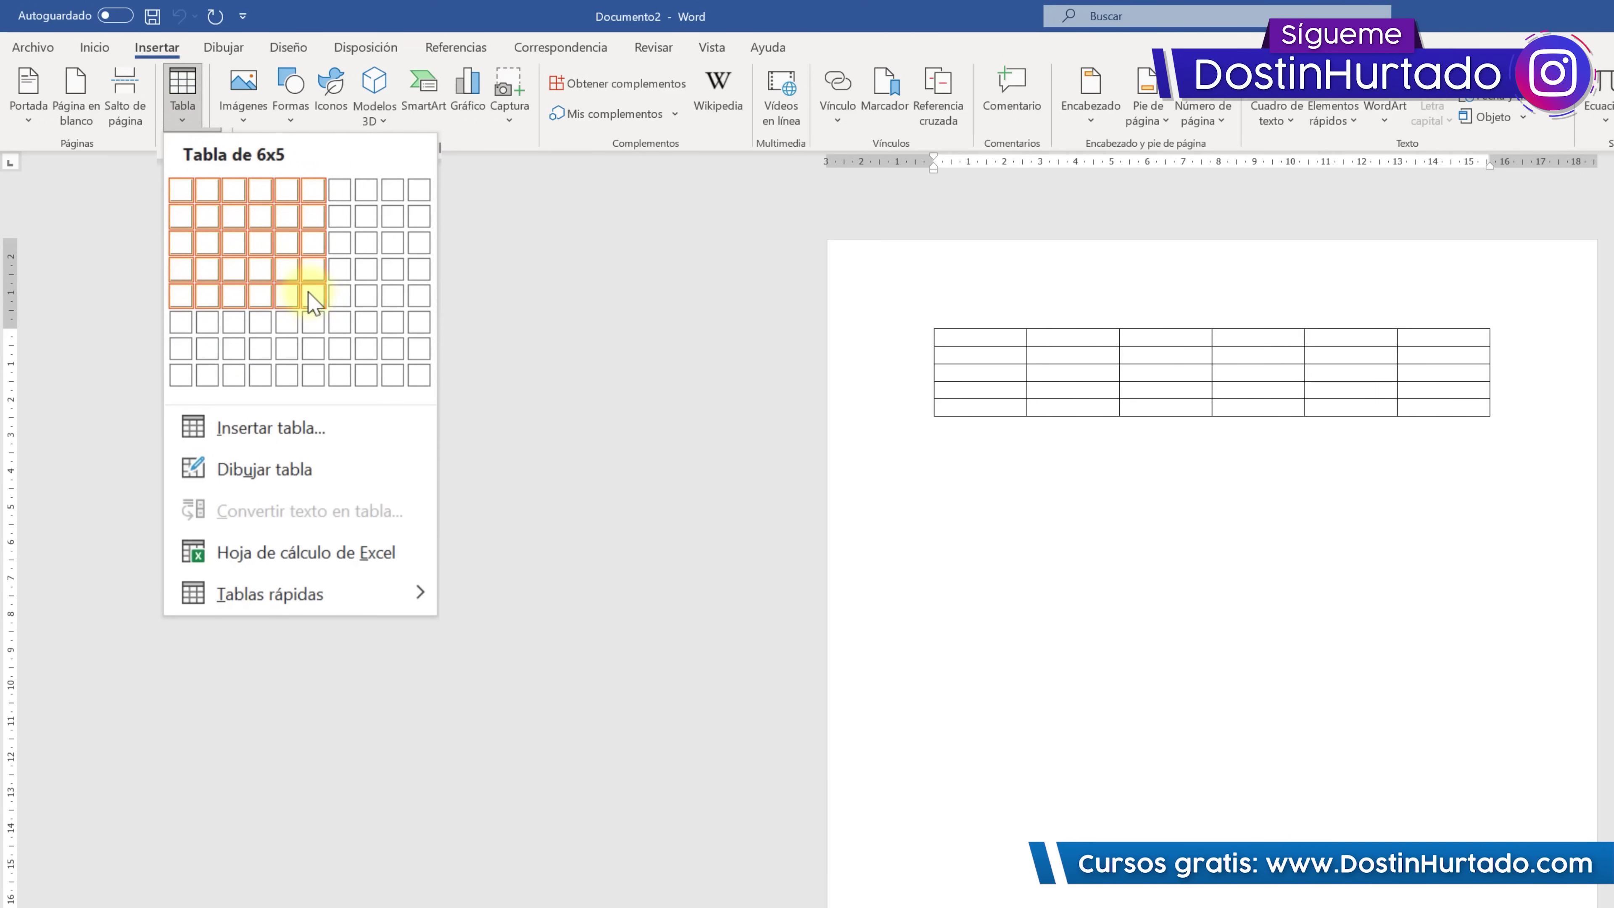
{"action": "left_click", "coordinate": [262, 430]}
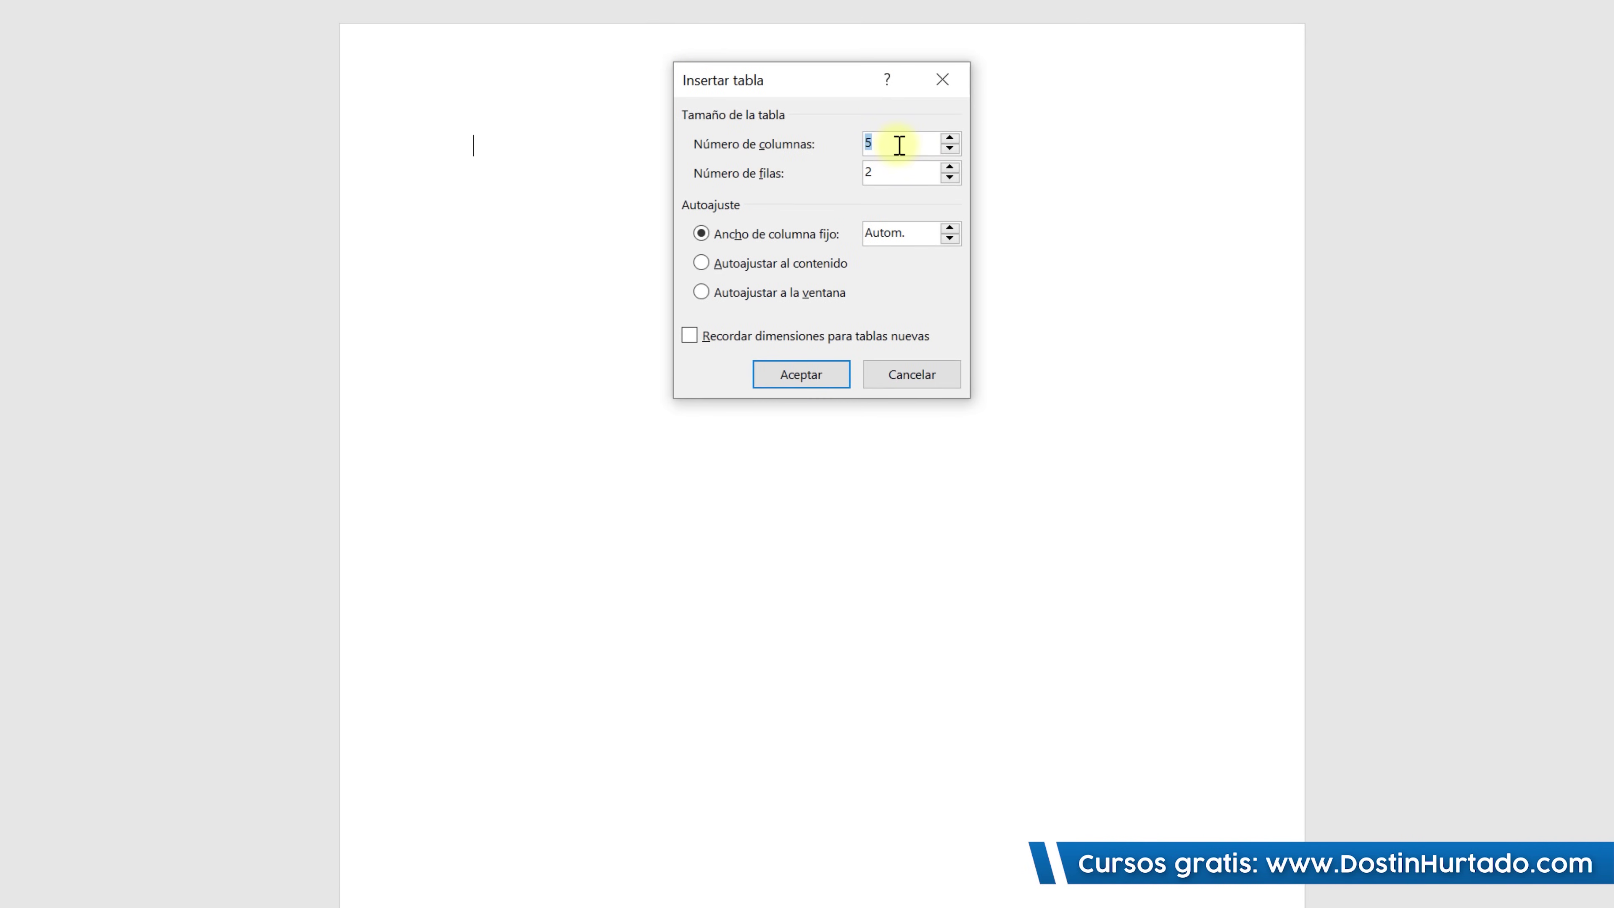
{"action": "left_click", "coordinate": [800, 373]}
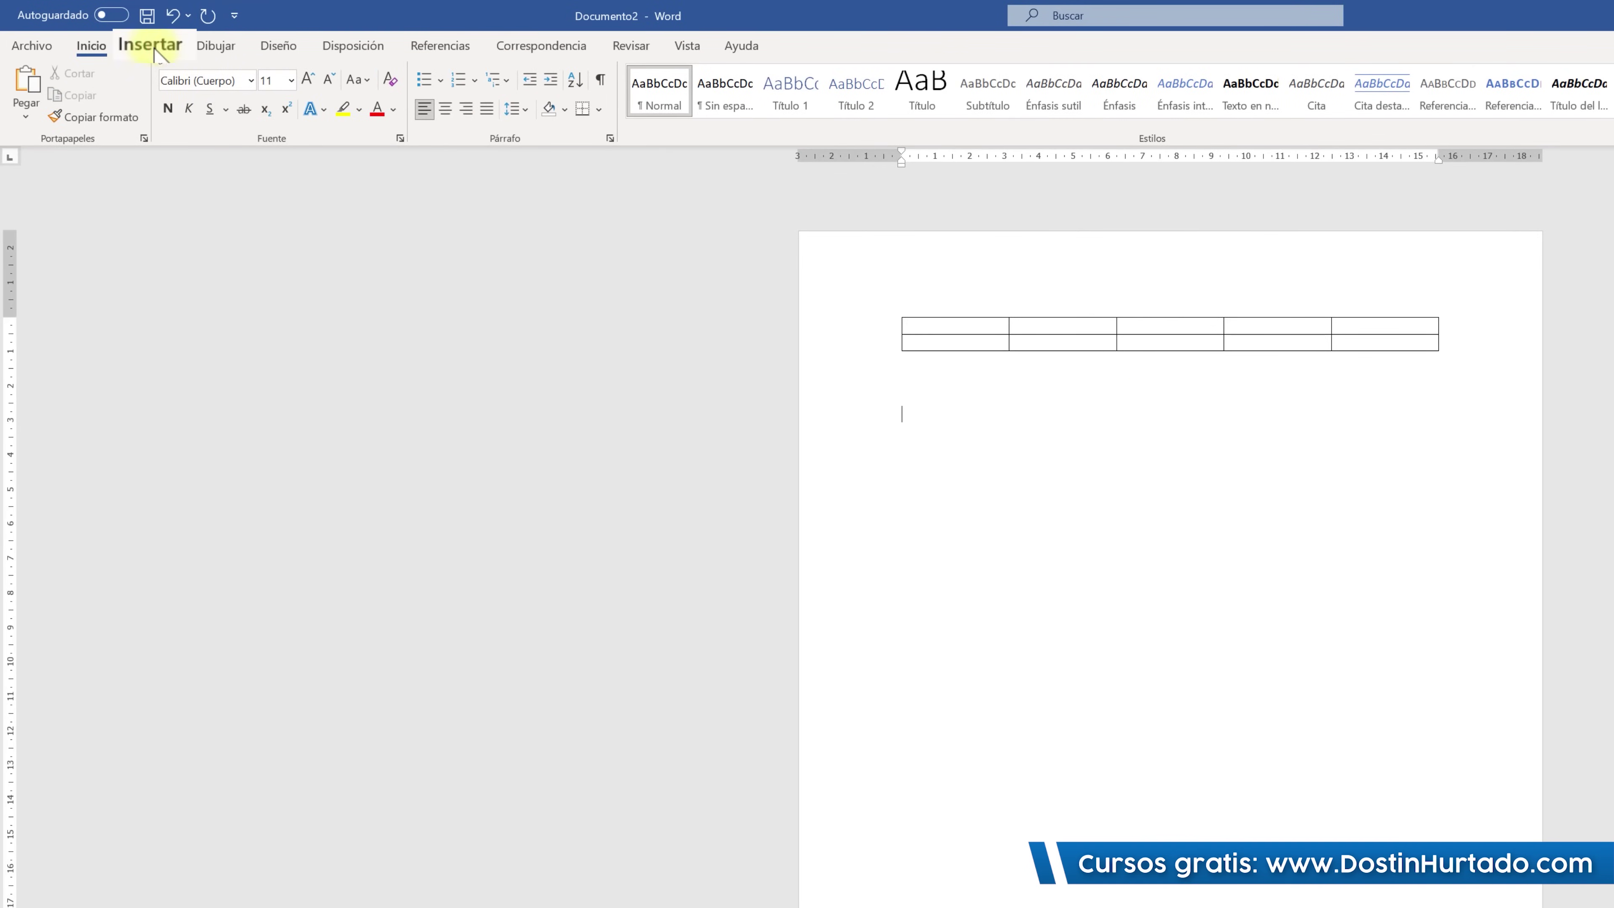
{"action": "left_click", "coordinate": [150, 45]}
{"action": "left_click", "coordinate": [175, 105]}
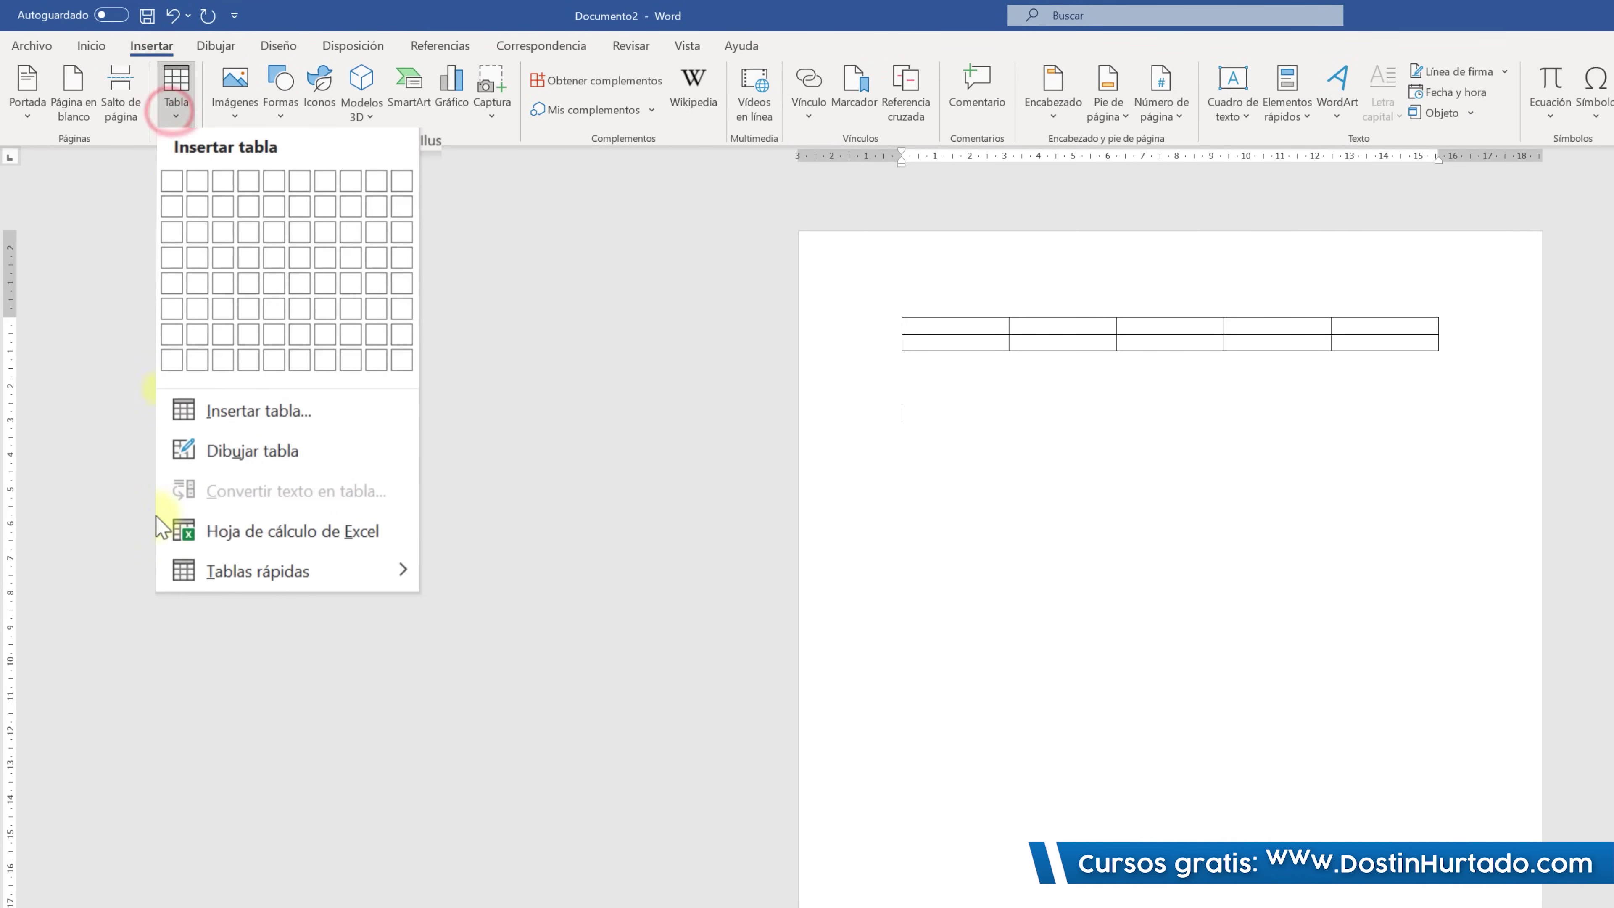
{"action": "left_click", "coordinate": [313, 541]}
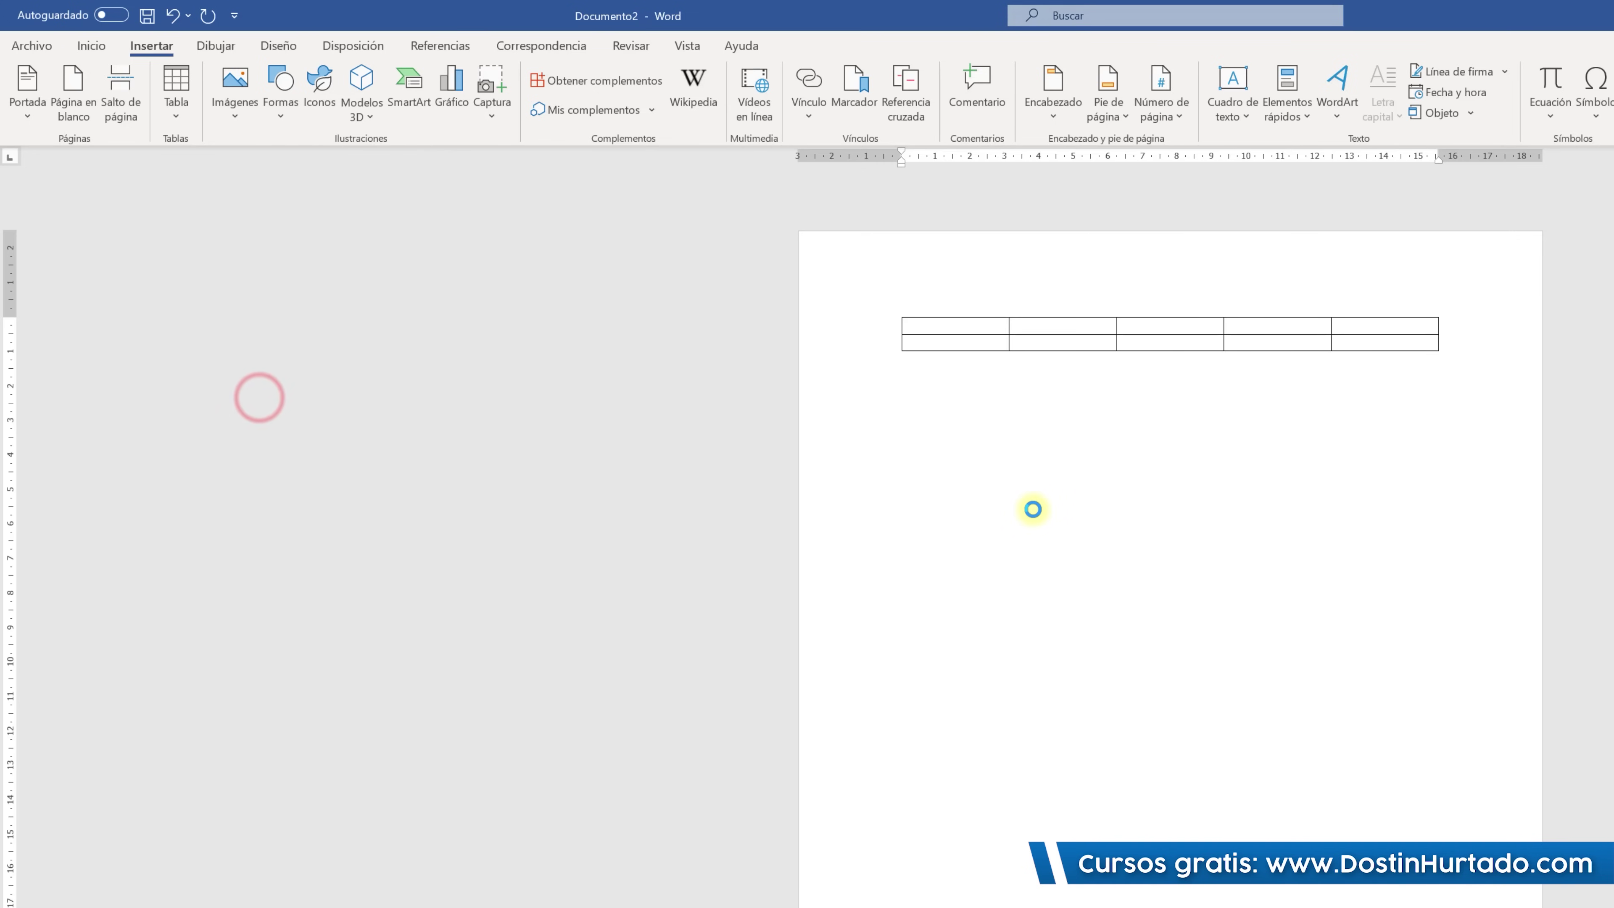
{"action": "left_click", "coordinate": [970, 506]}
{"action": "left_click", "coordinate": [1057, 507]}
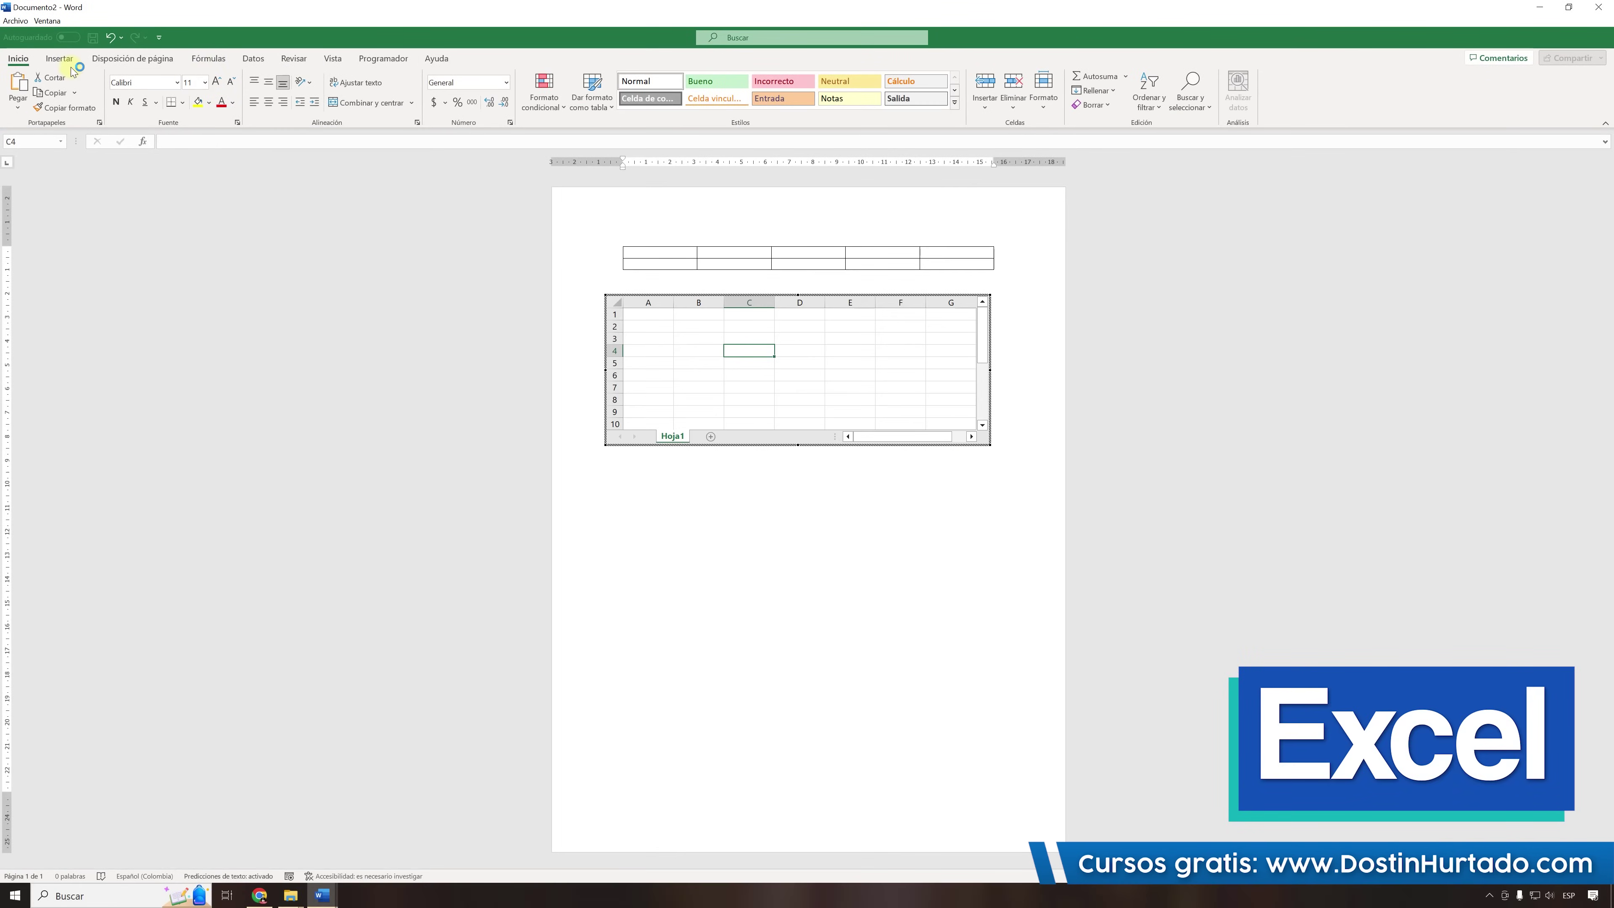
{"action": "left_click", "coordinate": [63, 61]}
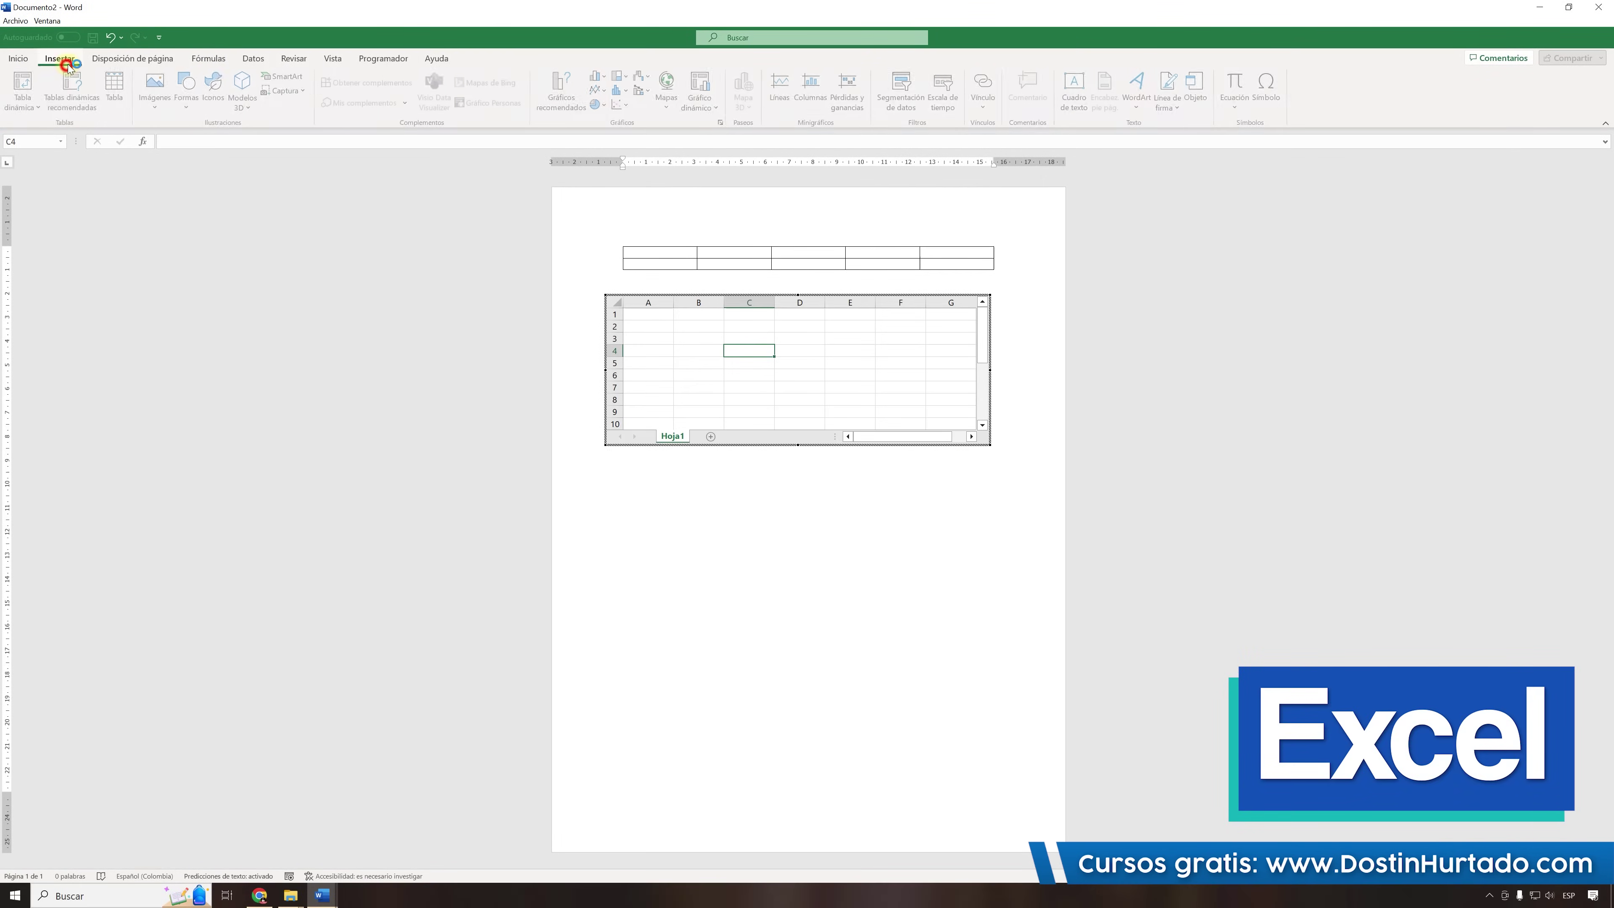
{"action": "left_click", "coordinate": [124, 59]}
{"action": "left_click", "coordinate": [21, 57]}
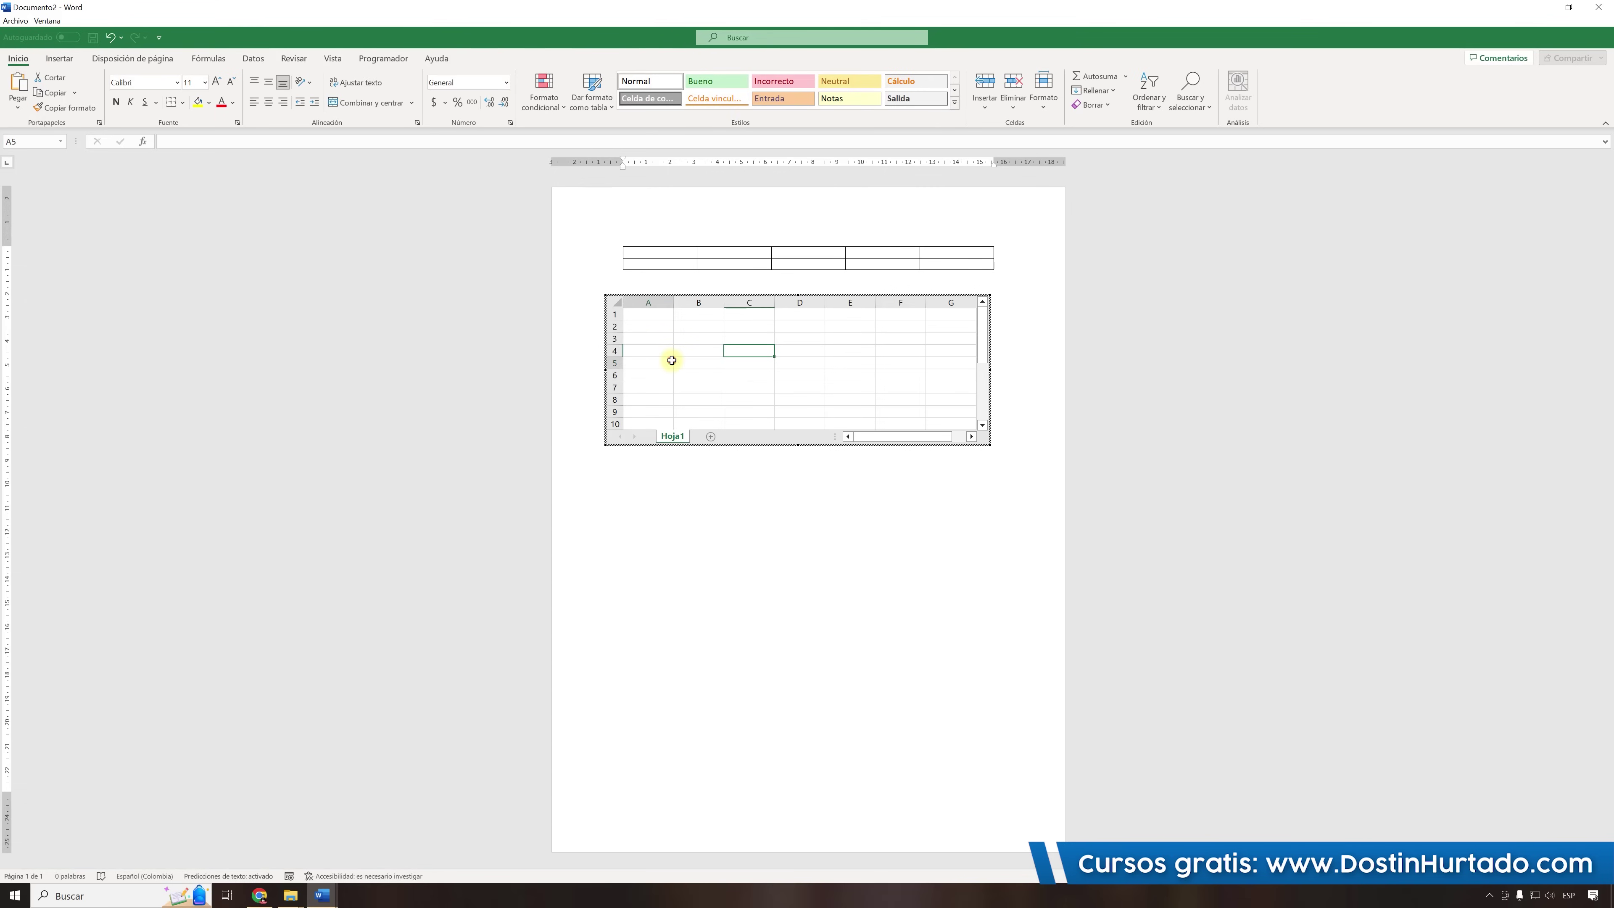
{"action": "left_click", "coordinate": [660, 324]}
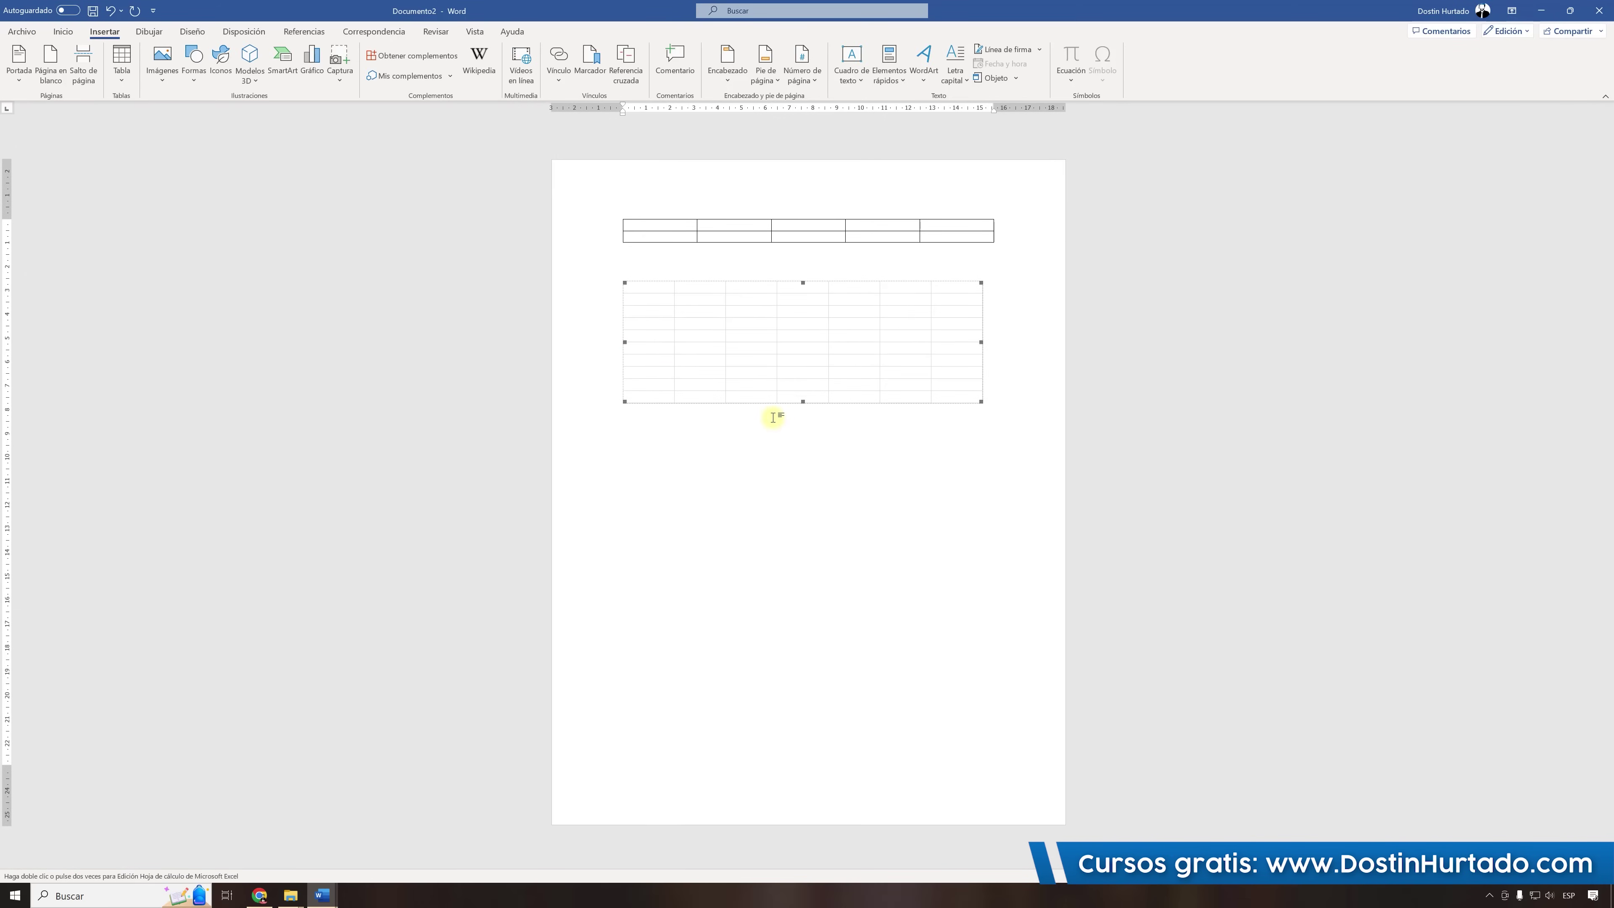
{"action": "left_click", "coordinate": [776, 399]}
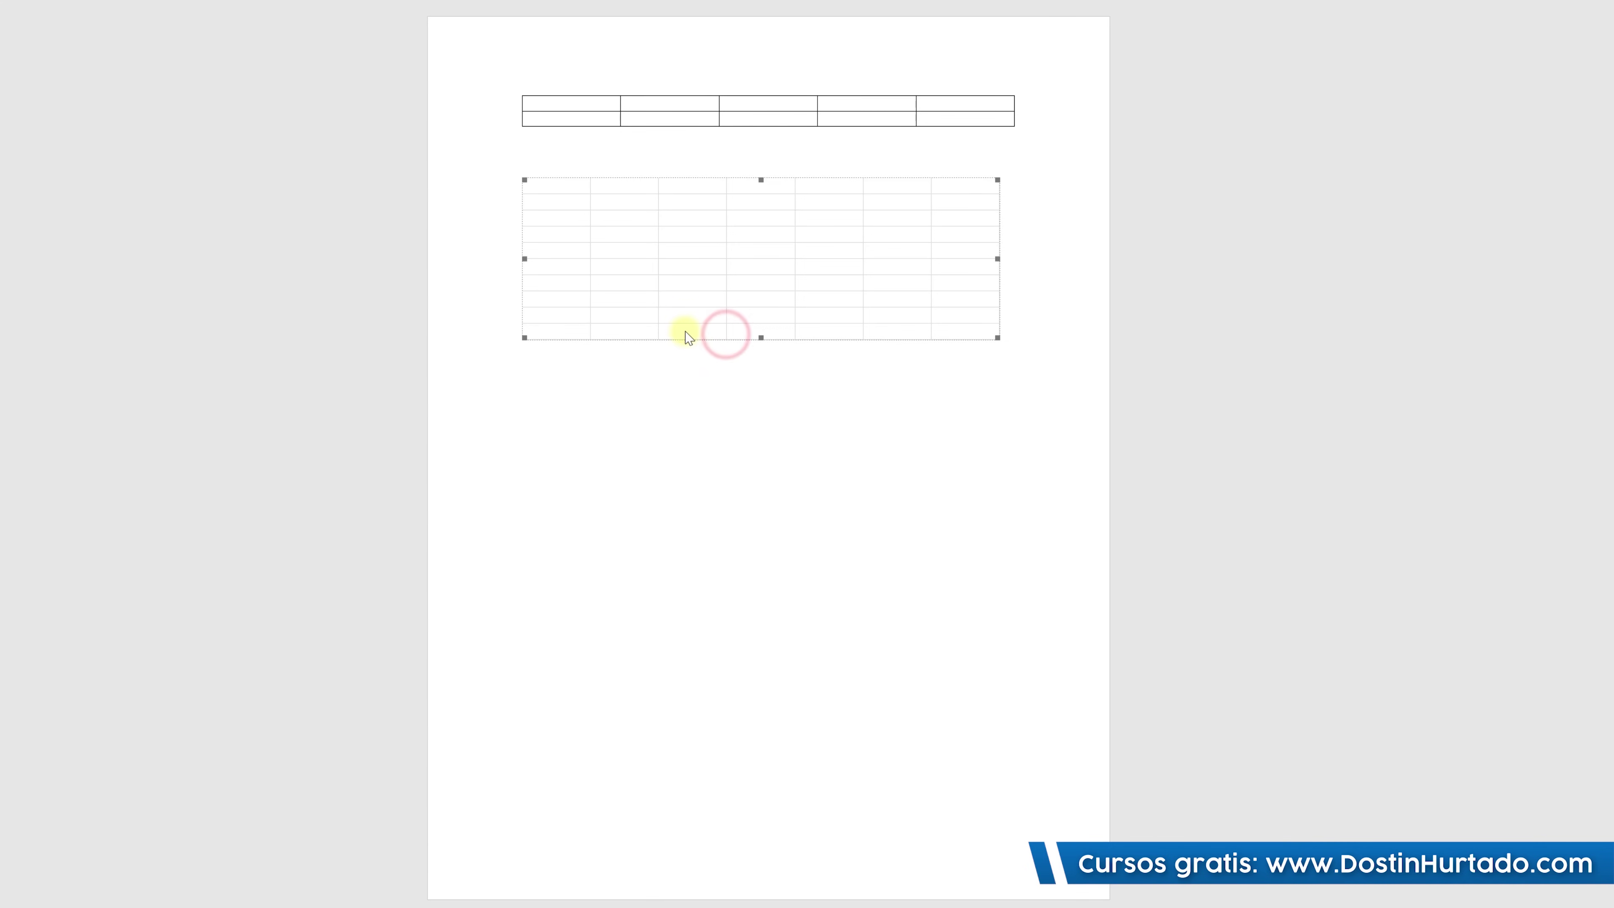
{"action": "key", "text": "Delete"}
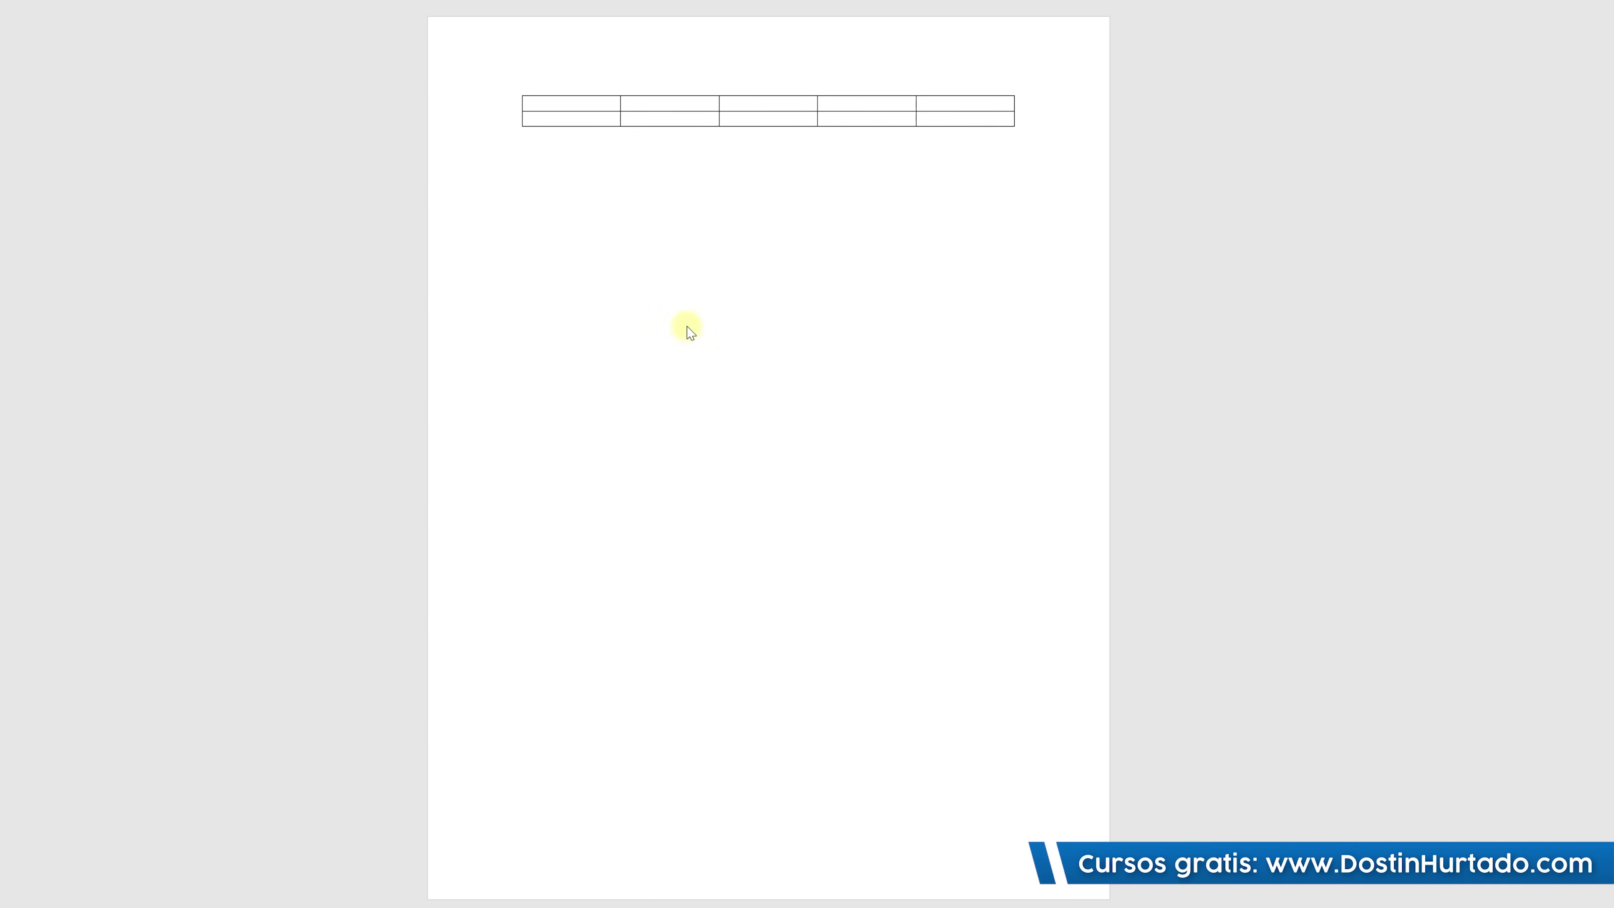
Type sample text 'sd' and 'asd' into several table cells.
{"action": "left_click", "coordinate": [582, 102]}
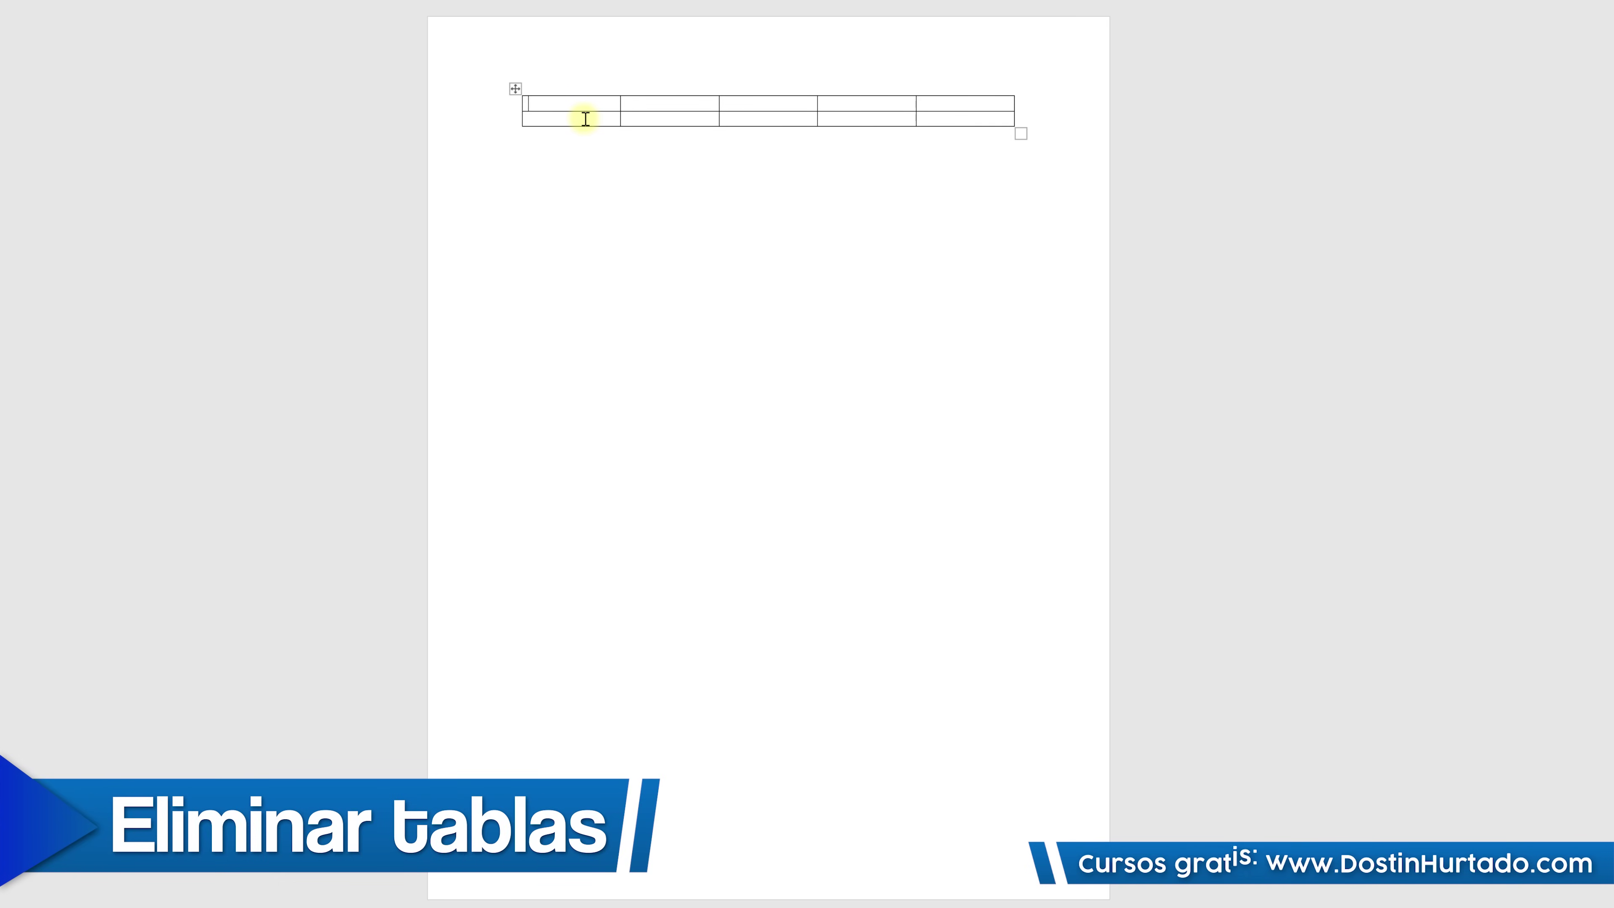
{"action": "type", "text": "asd"}
{"action": "left_click", "coordinate": [642, 118]}
{"action": "type", "text": "asd"}
{"action": "left_click", "coordinate": [774, 119]}
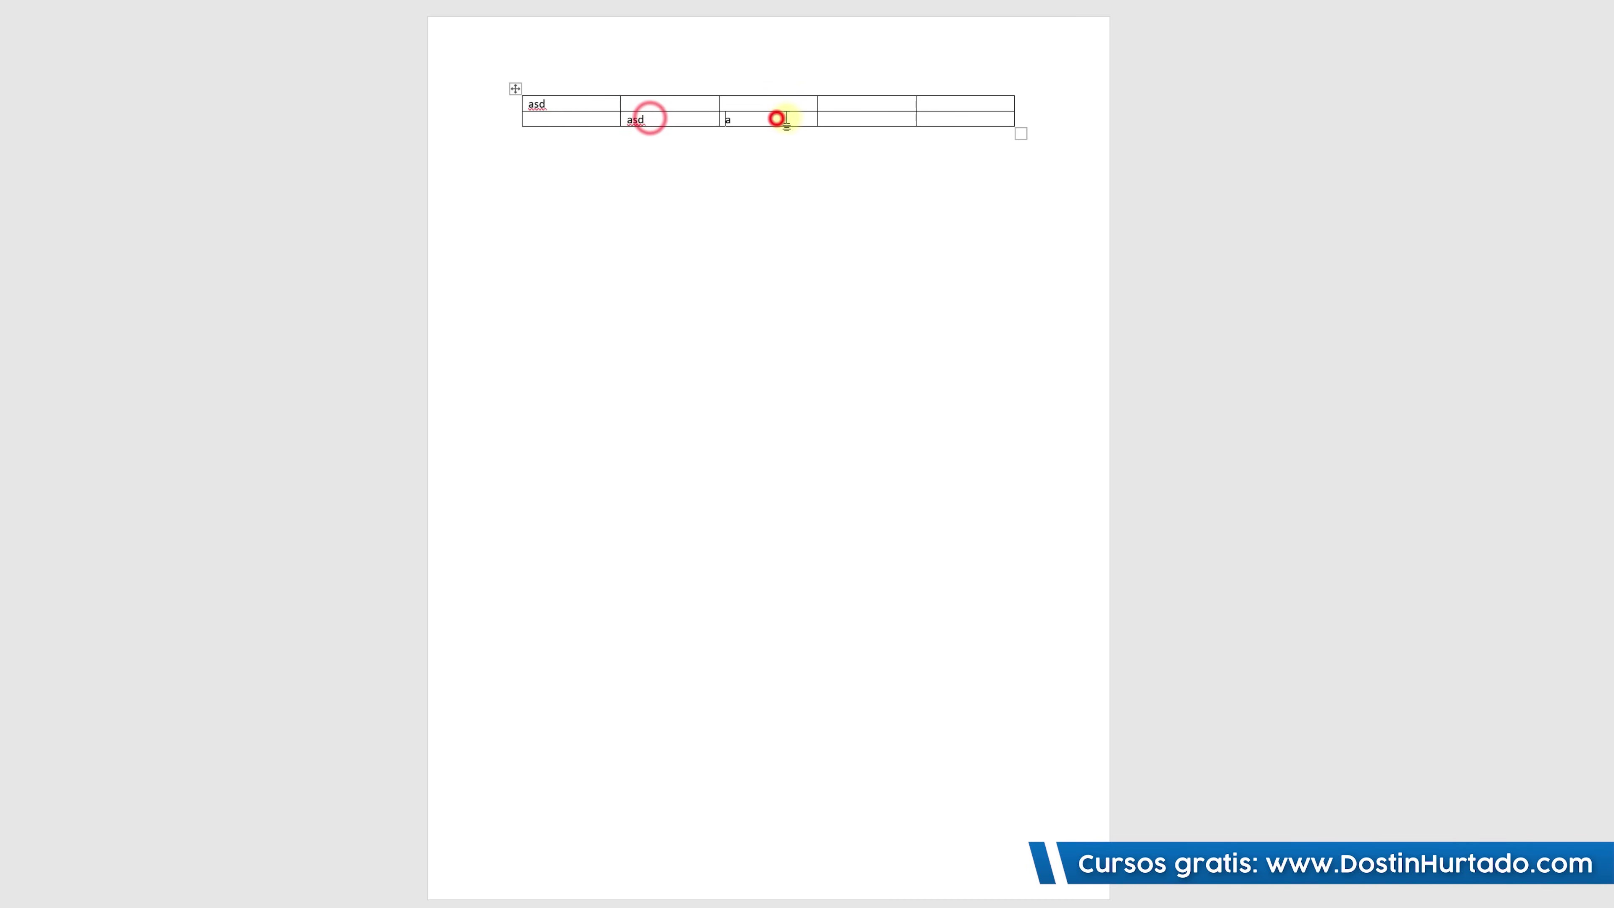
{"action": "type", "text": "asd"}
{"action": "left_click", "coordinate": [868, 108]}
Select the whole table and clear all its cell text with Delete.
{"action": "left_click_drag", "start_coordinate": [944, 119], "coordinate": [533, 101]}
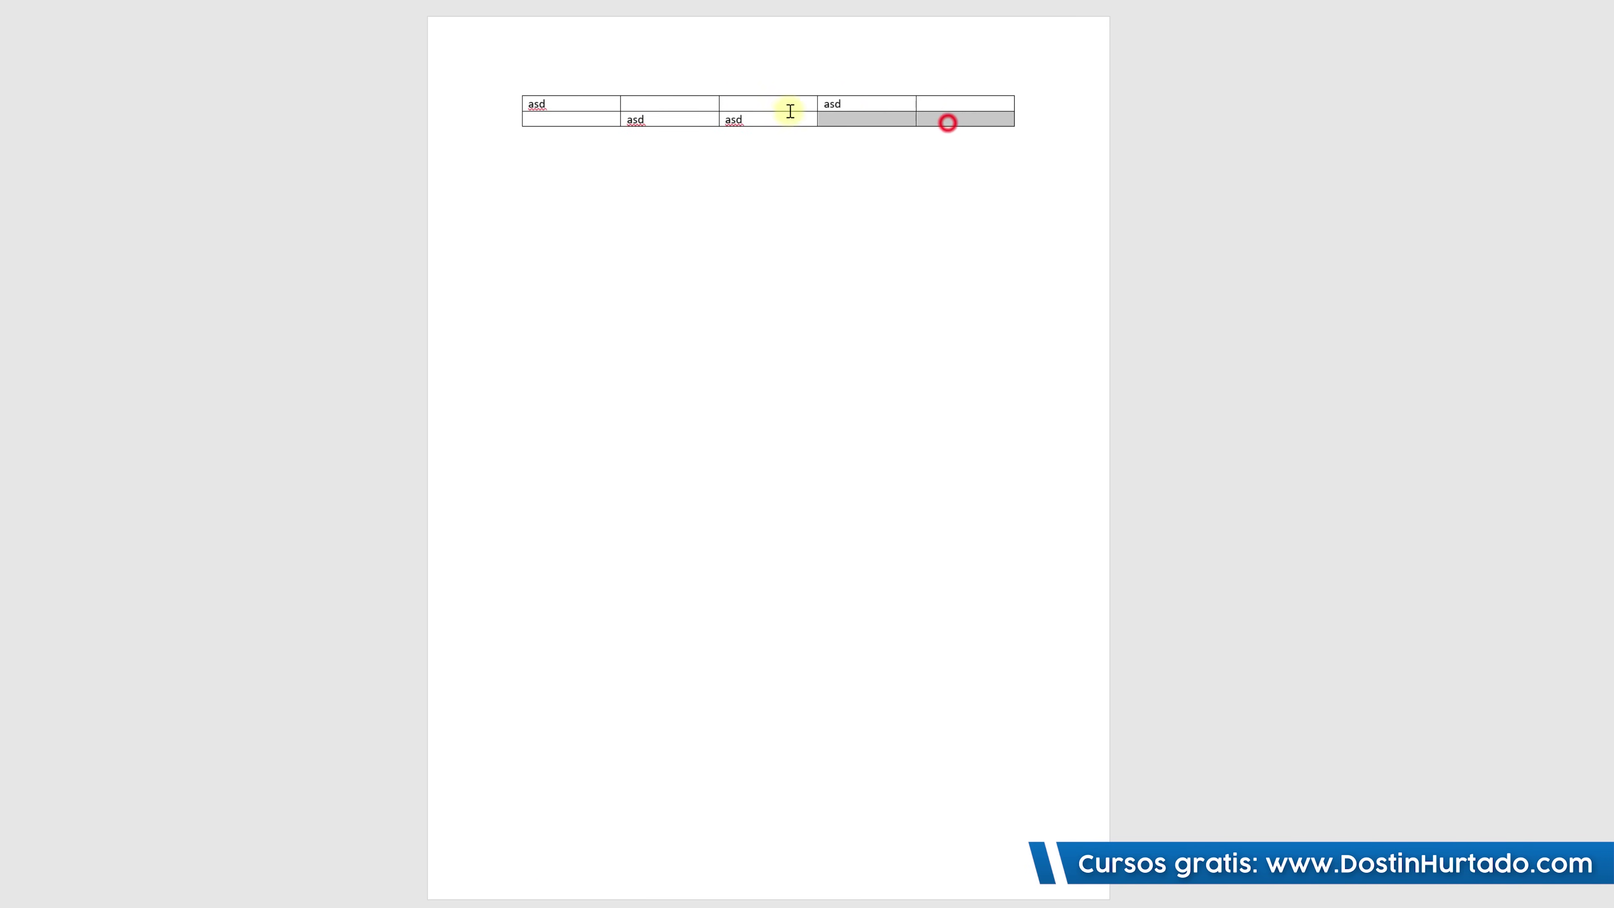
{"action": "left_click", "coordinate": [721, 216]}
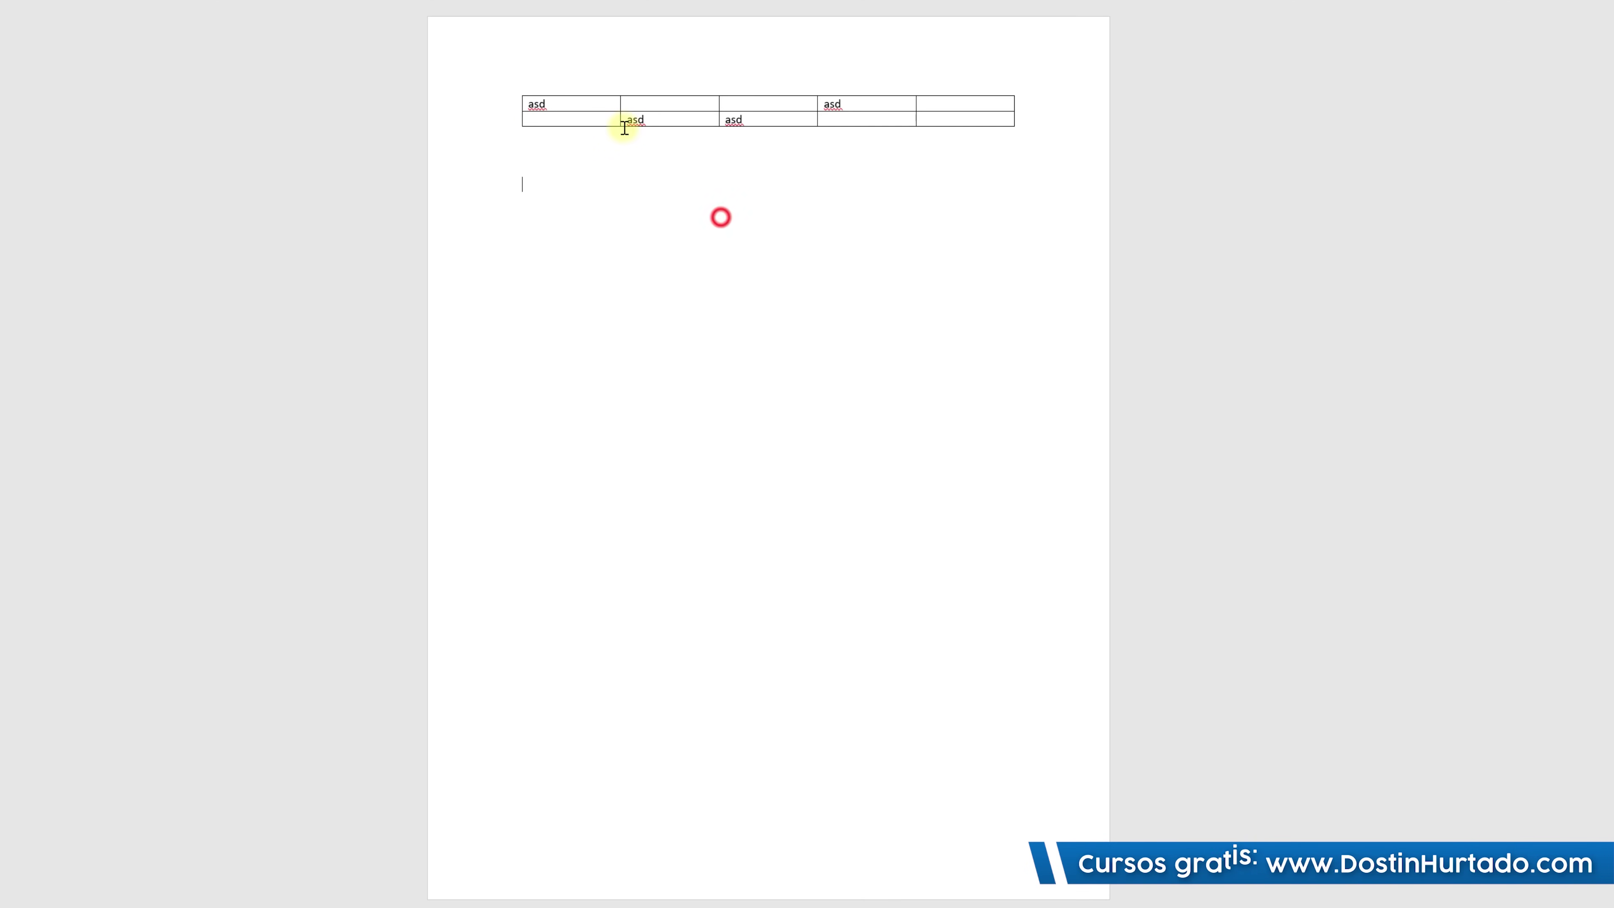
{"action": "left_click", "coordinate": [620, 119]}
{"action": "left_click", "coordinate": [517, 89]}
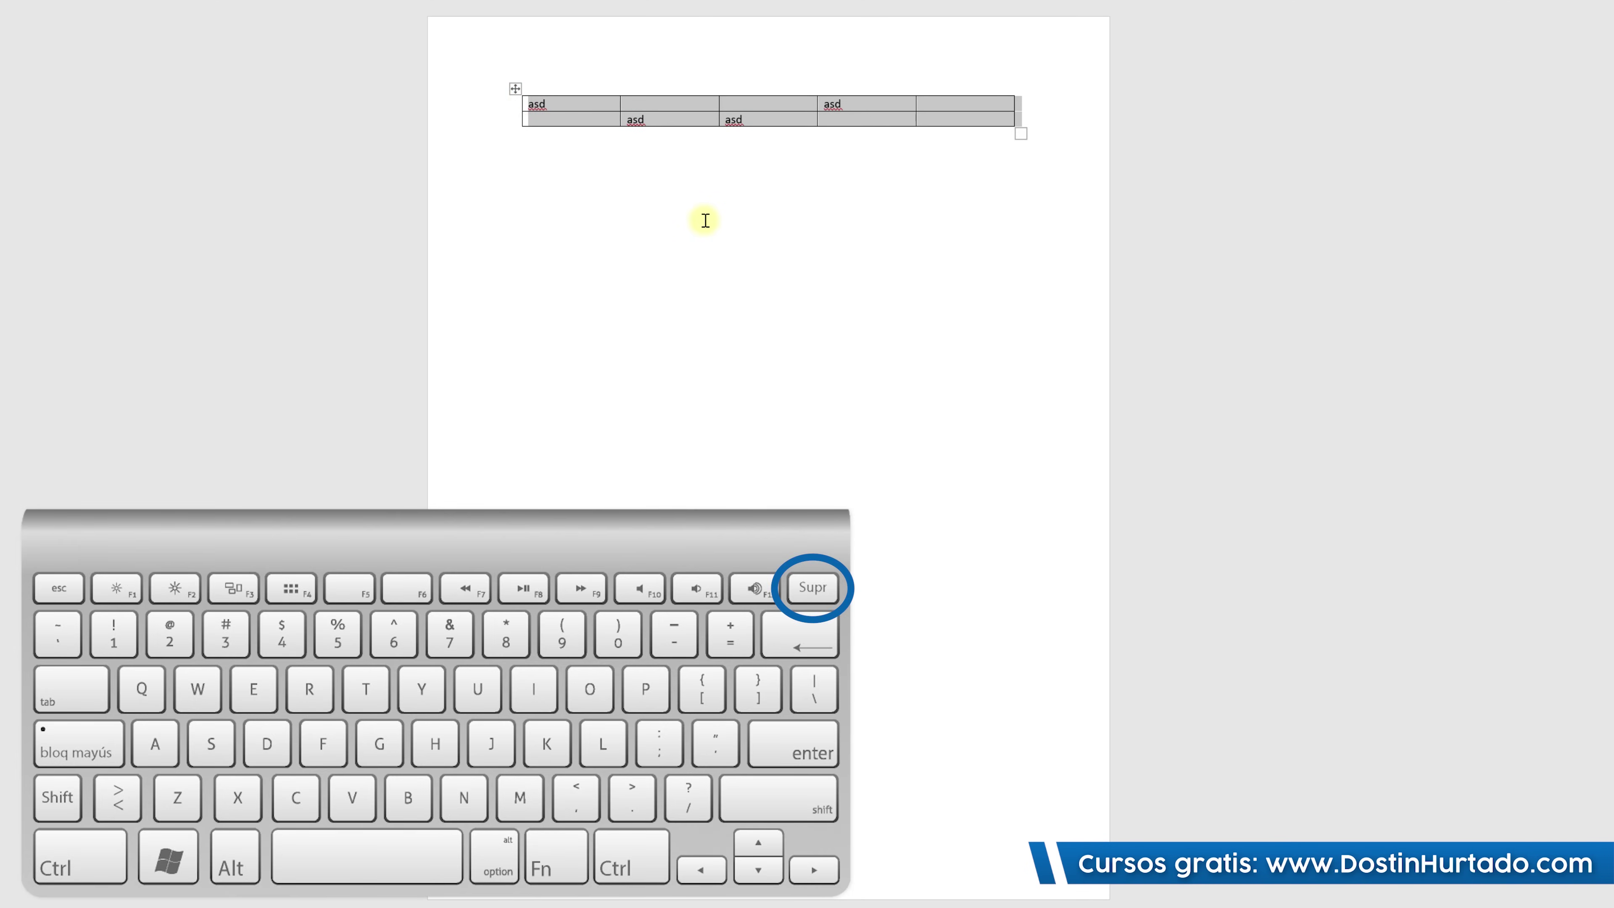
{"action": "key", "text": "Delete"}
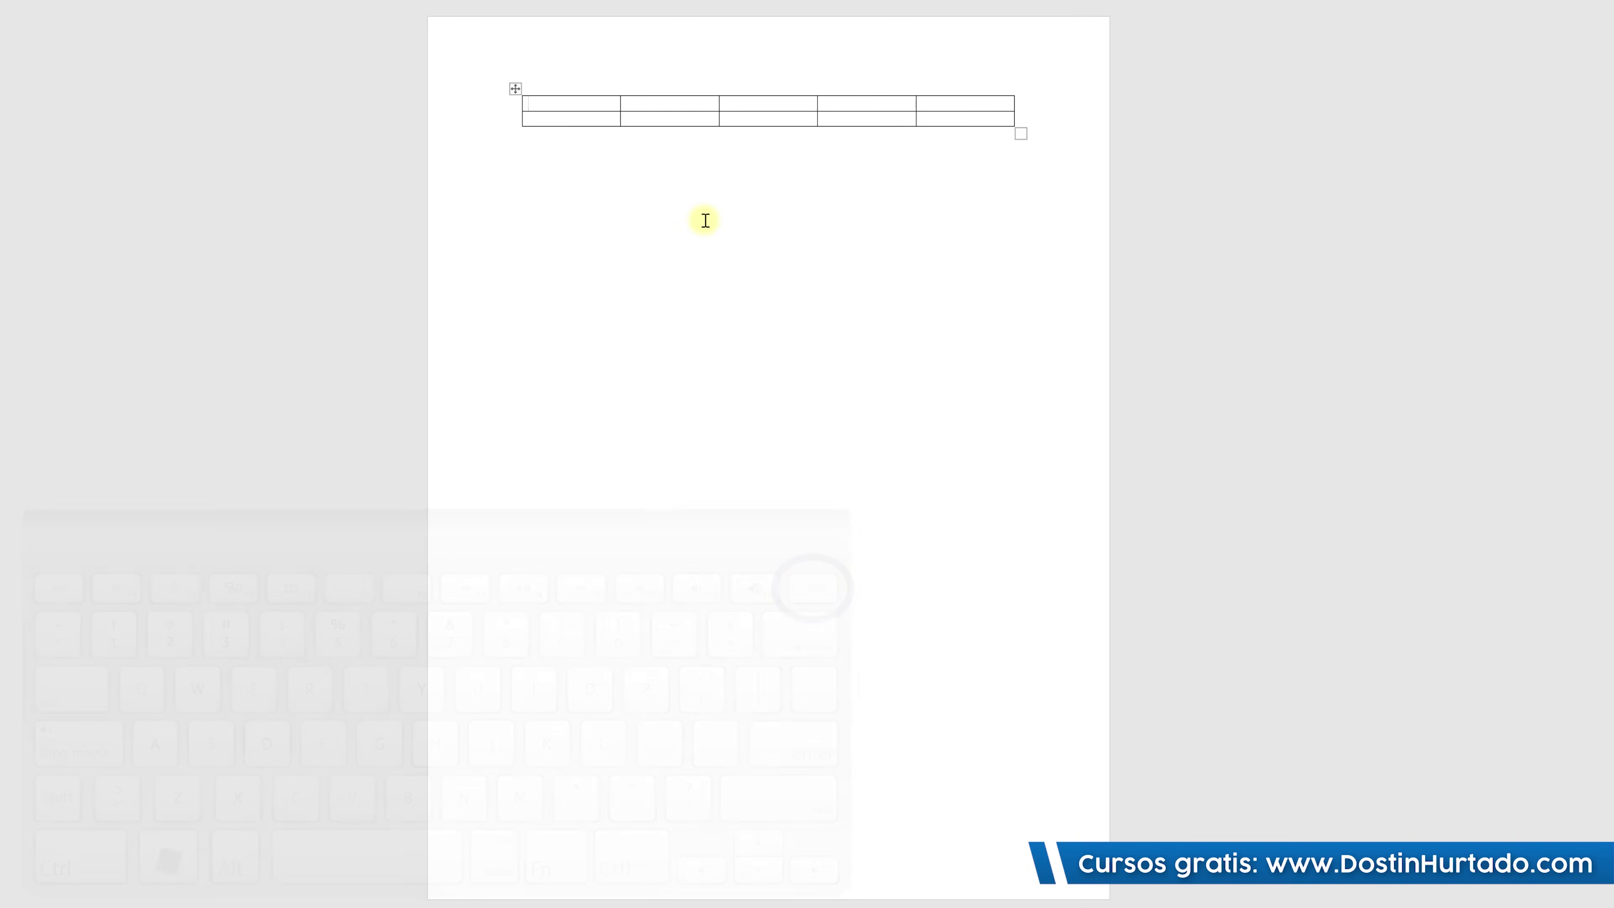
Delete the entire table with Backspace, then undo to restore it.
{"action": "left_click", "coordinate": [517, 90]}
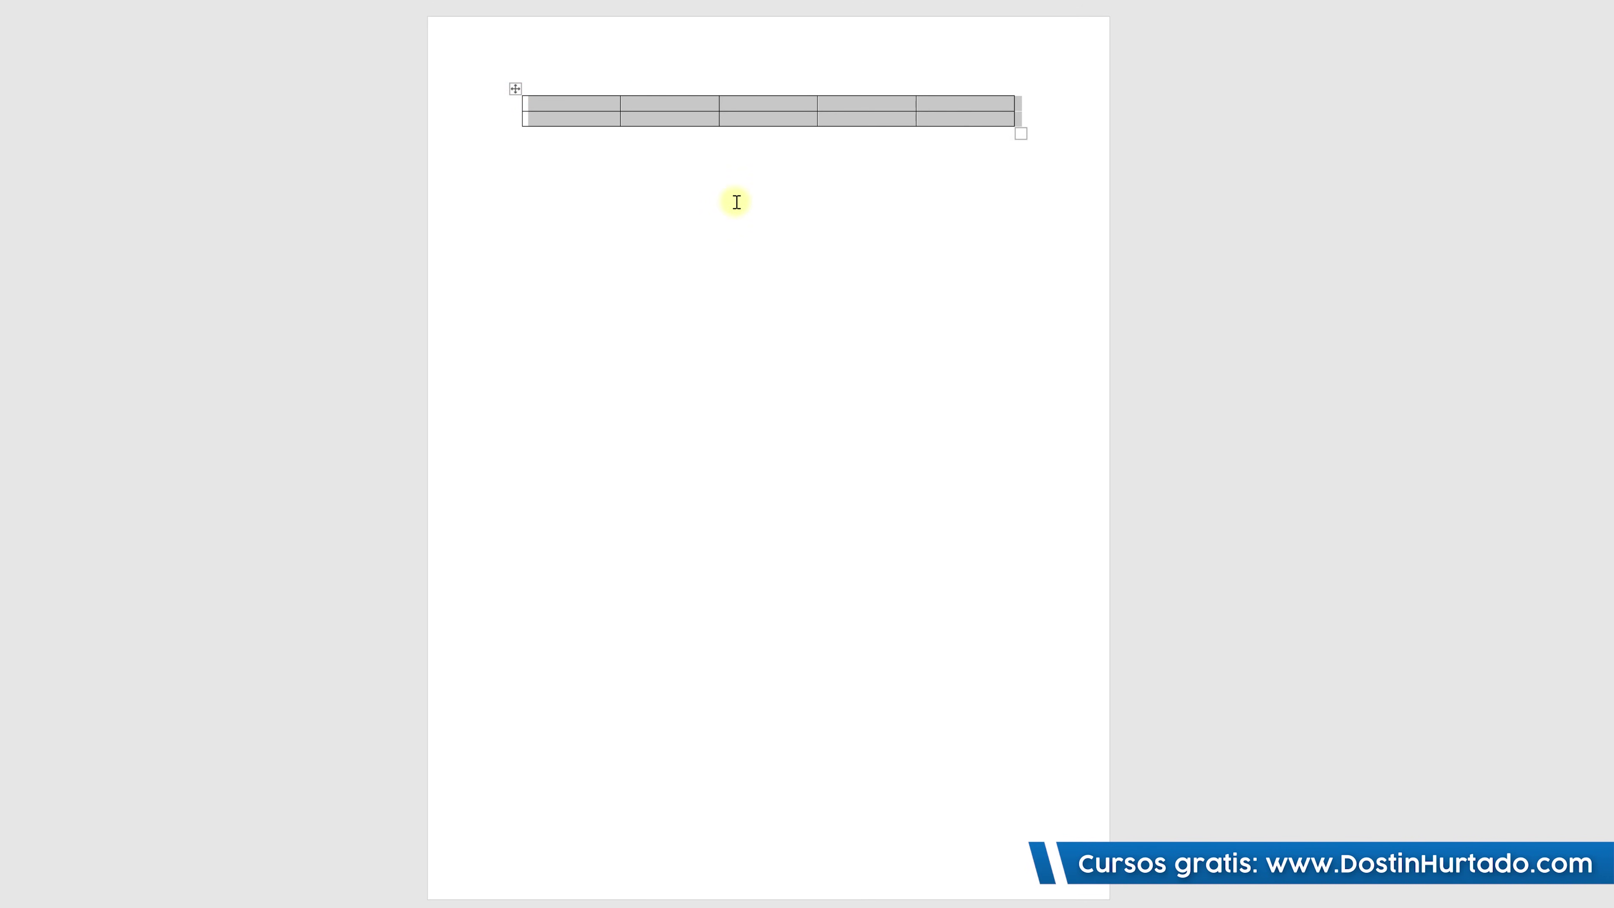
{"action": "key", "text": "BackSpace"}
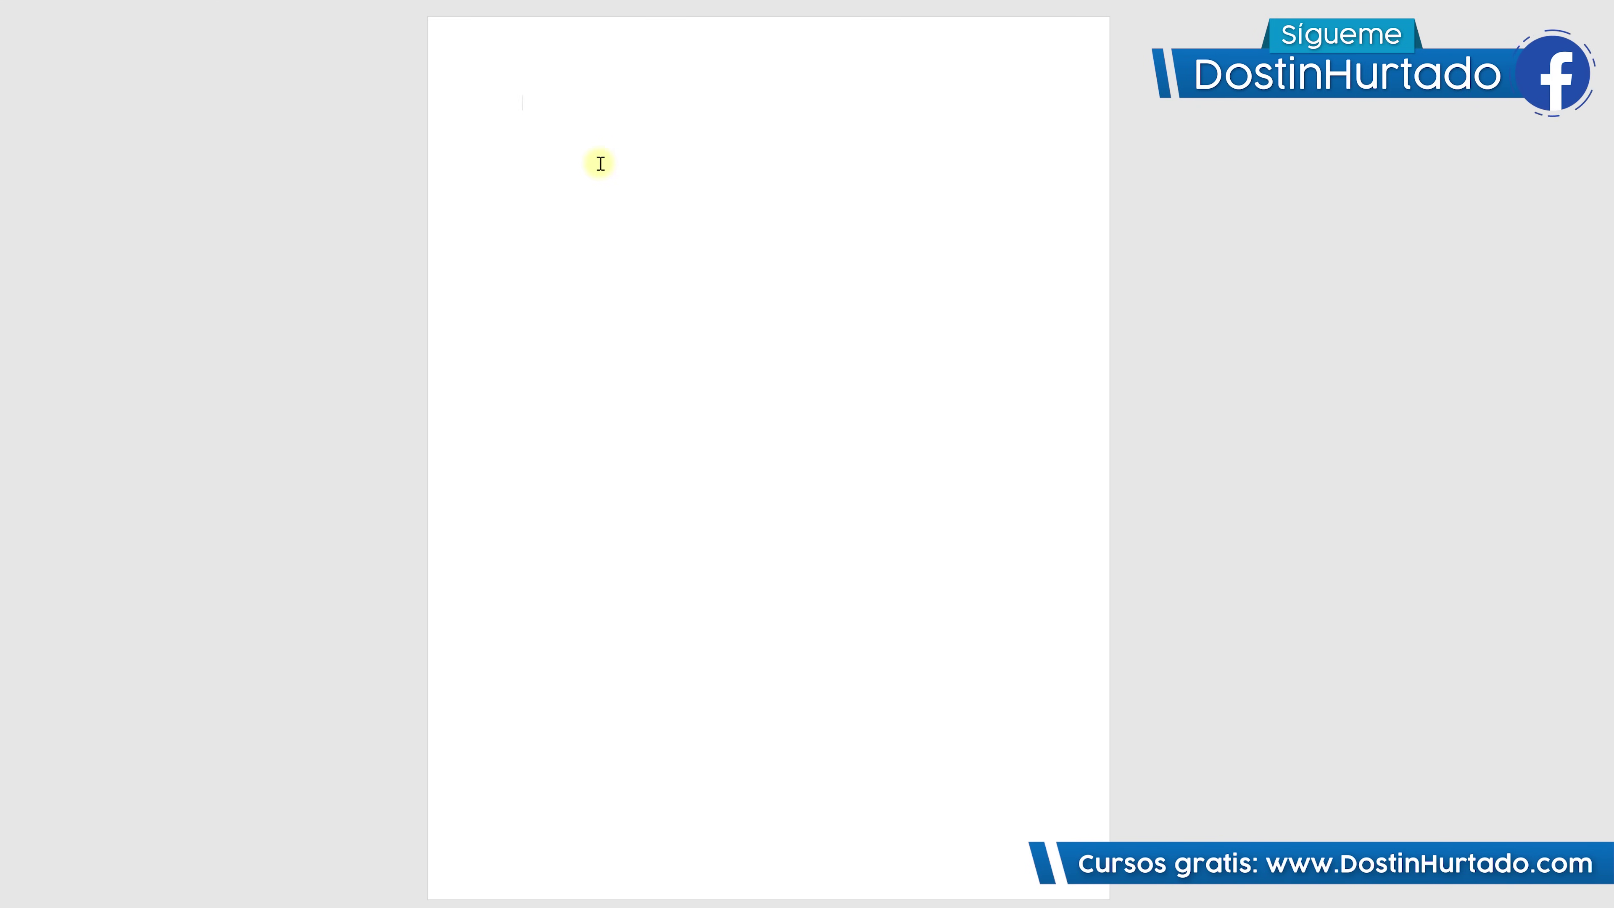
{"action": "key", "text": "ctrl+z"}
{"action": "left_click", "coordinate": [609, 112]}
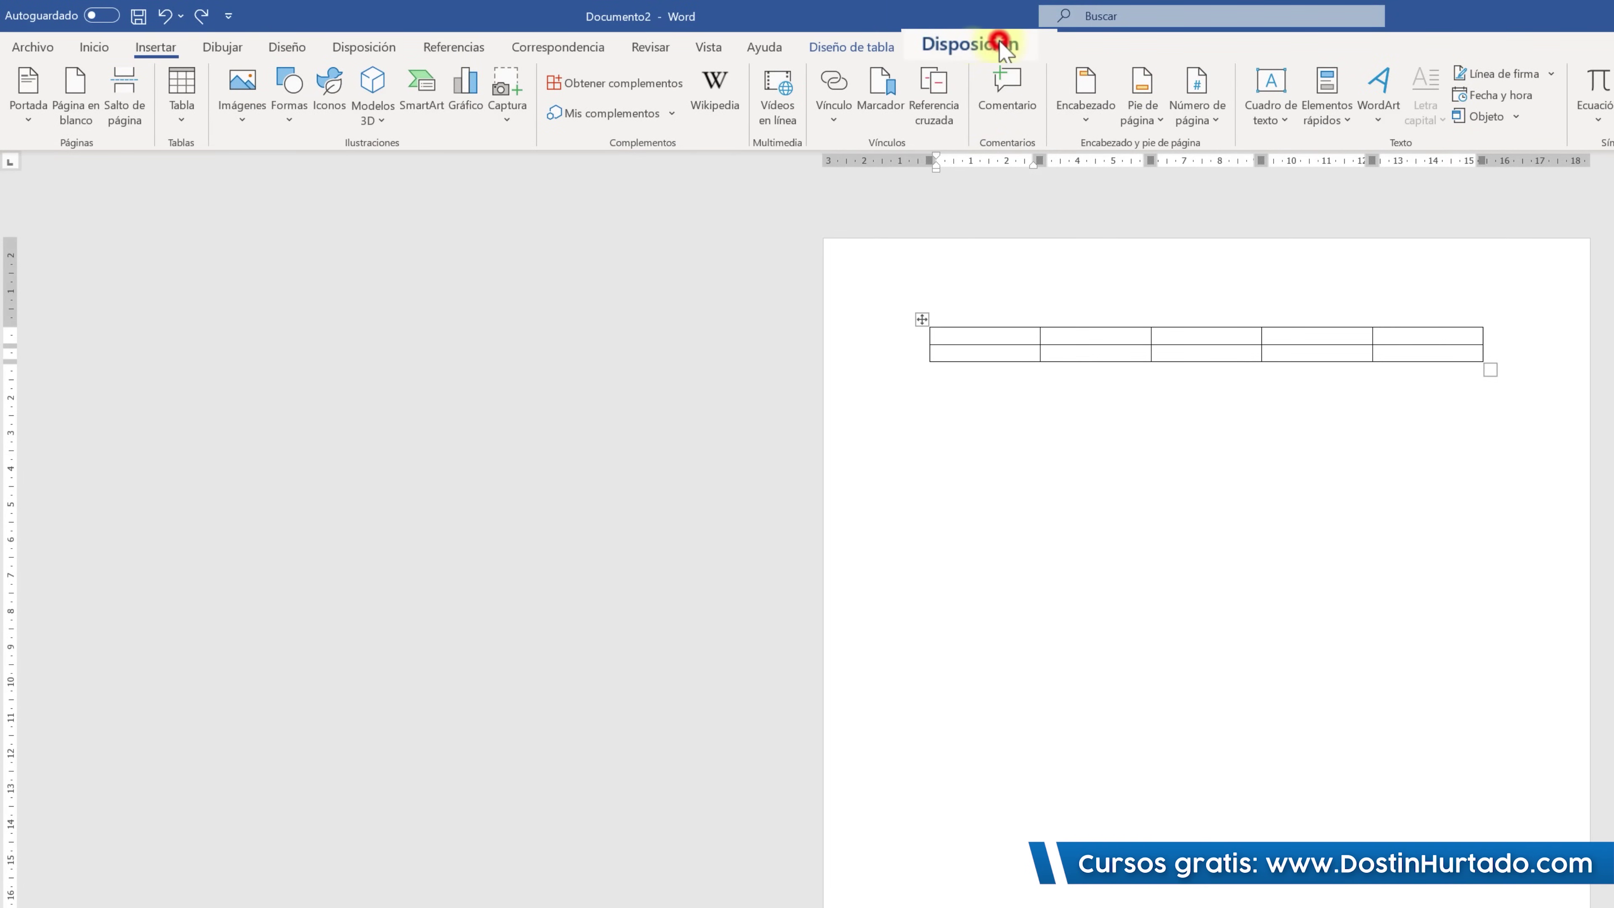
{"action": "left_click", "coordinate": [1001, 44]}
{"action": "left_click", "coordinate": [335, 115]}
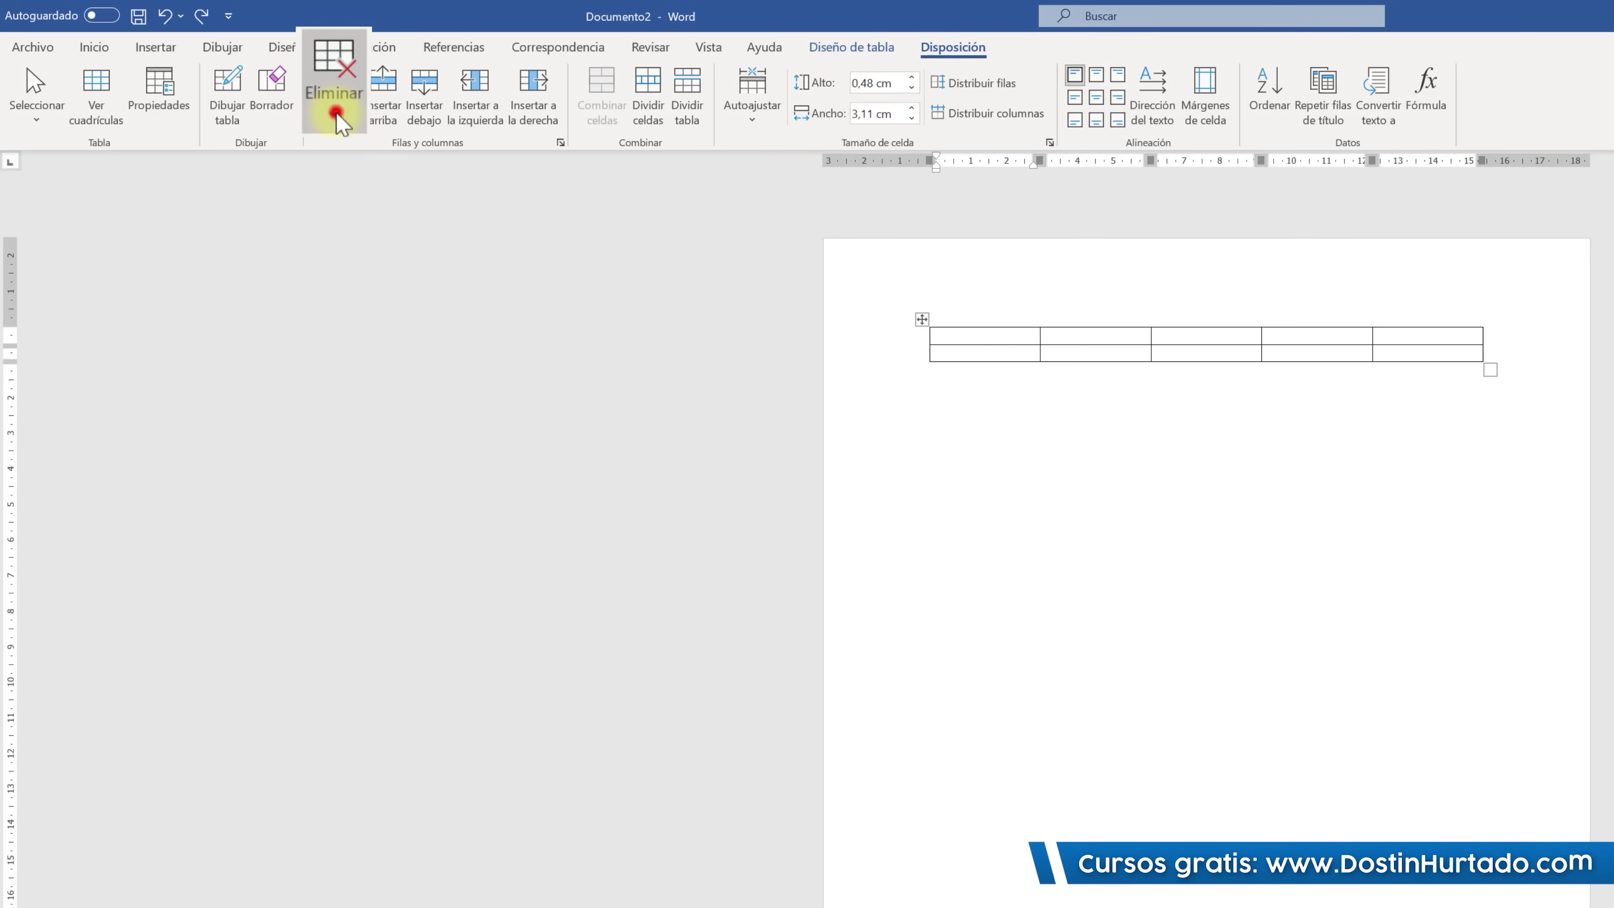
{"action": "left_click", "coordinate": [340, 278]}
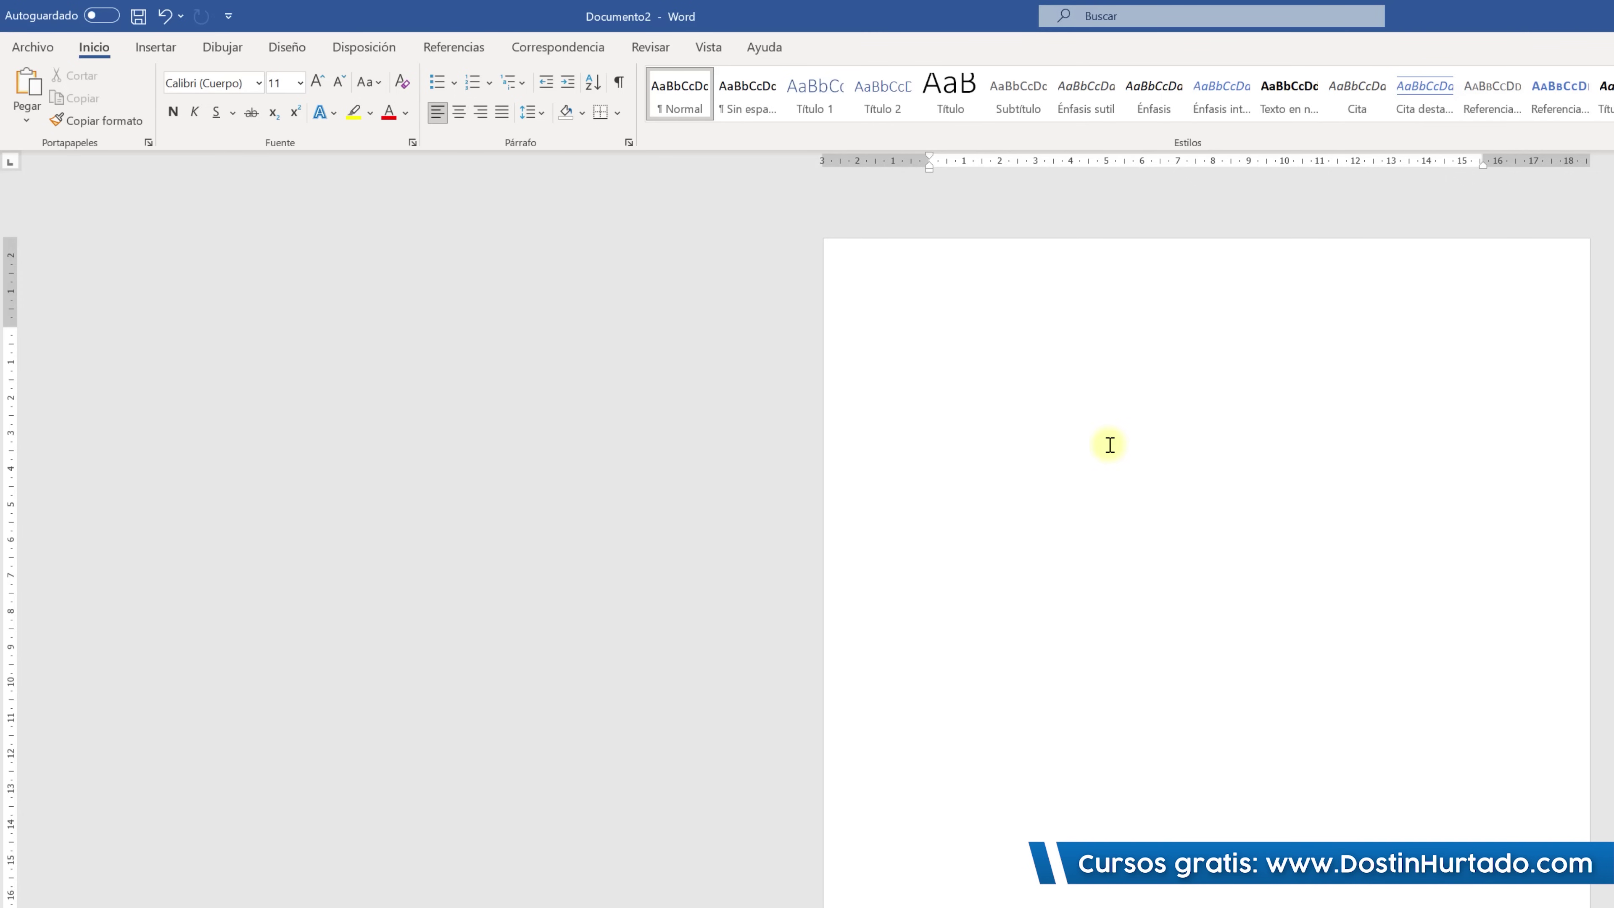
{"action": "key", "text": "ctrl+z"}
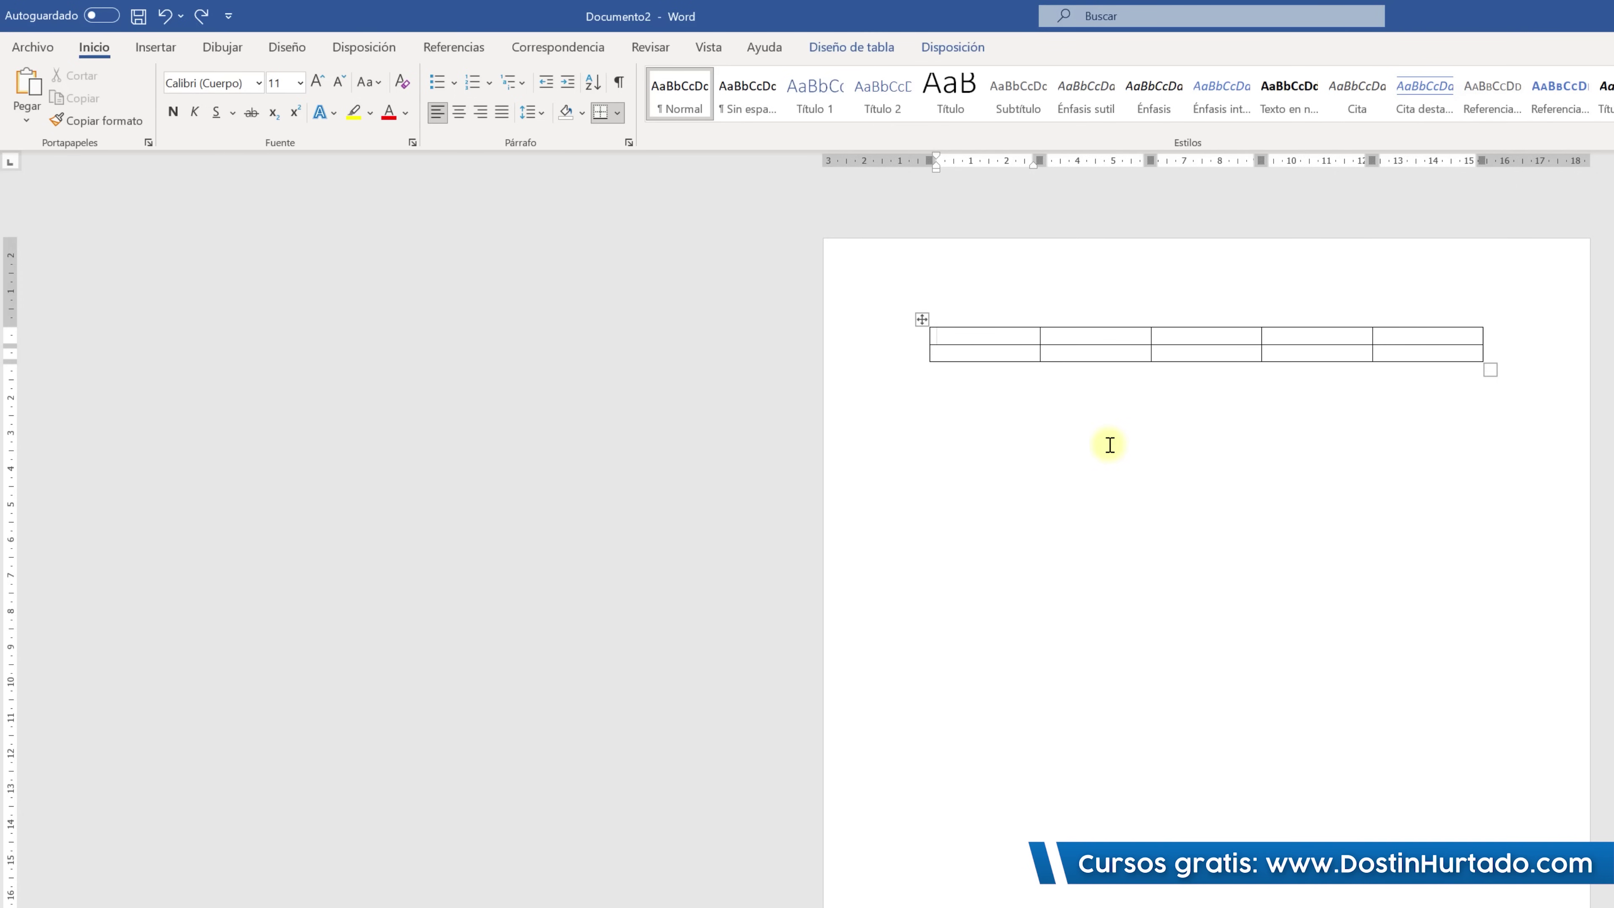
Browse the full Diseño de tabla styles gallery without applying one, then show Disposición.
{"action": "left_click", "coordinate": [1068, 351]}
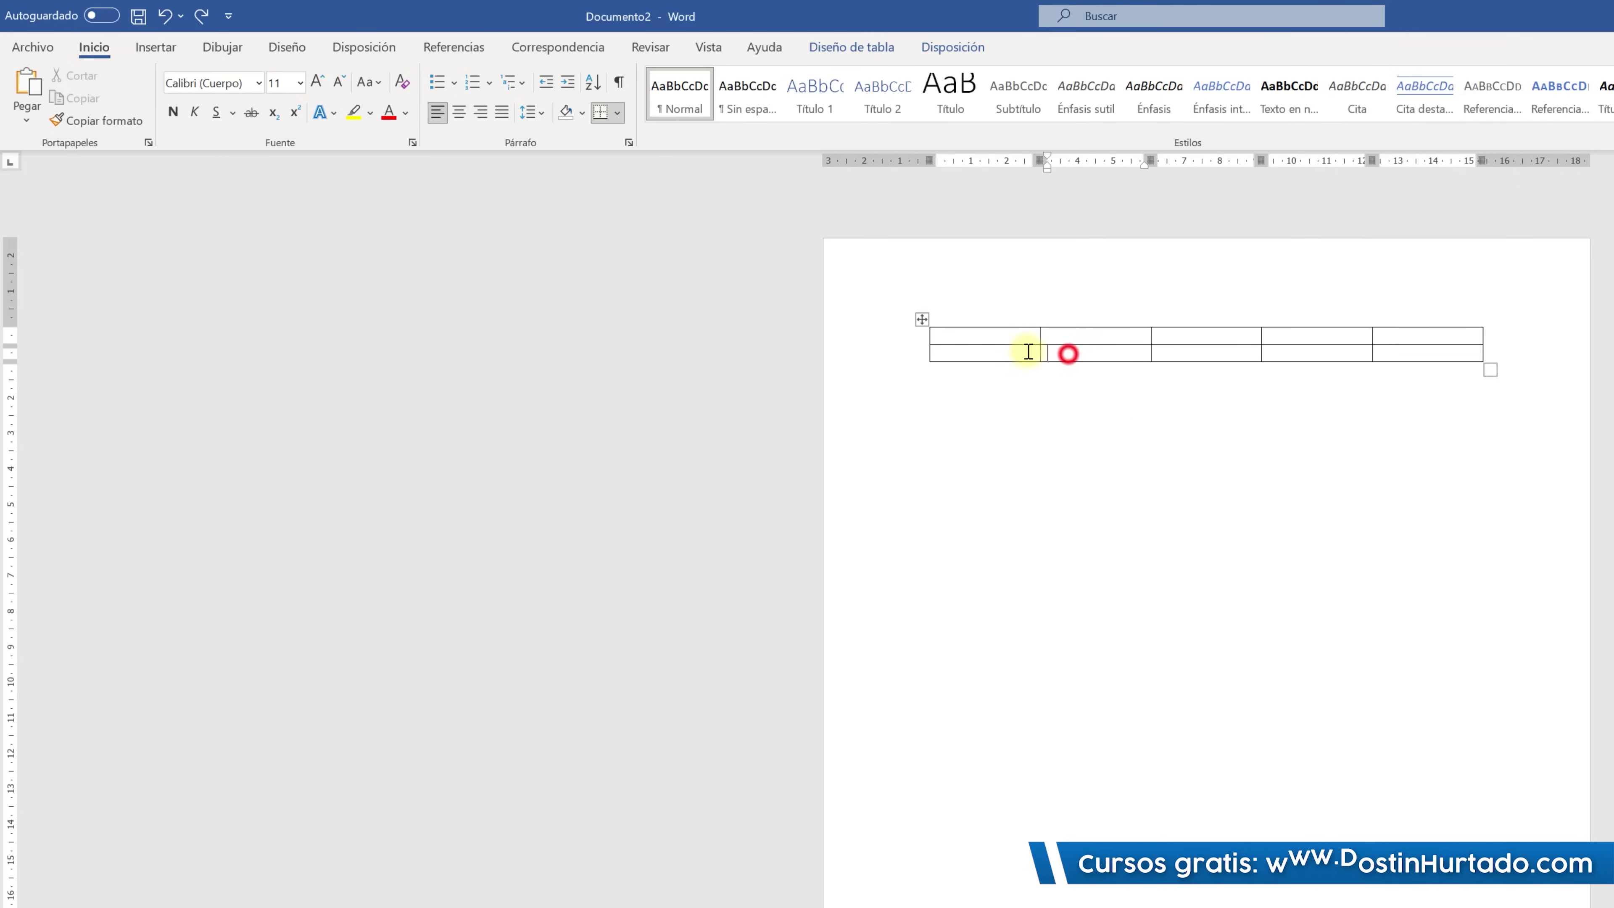
{"action": "left_click", "coordinate": [1002, 335]}
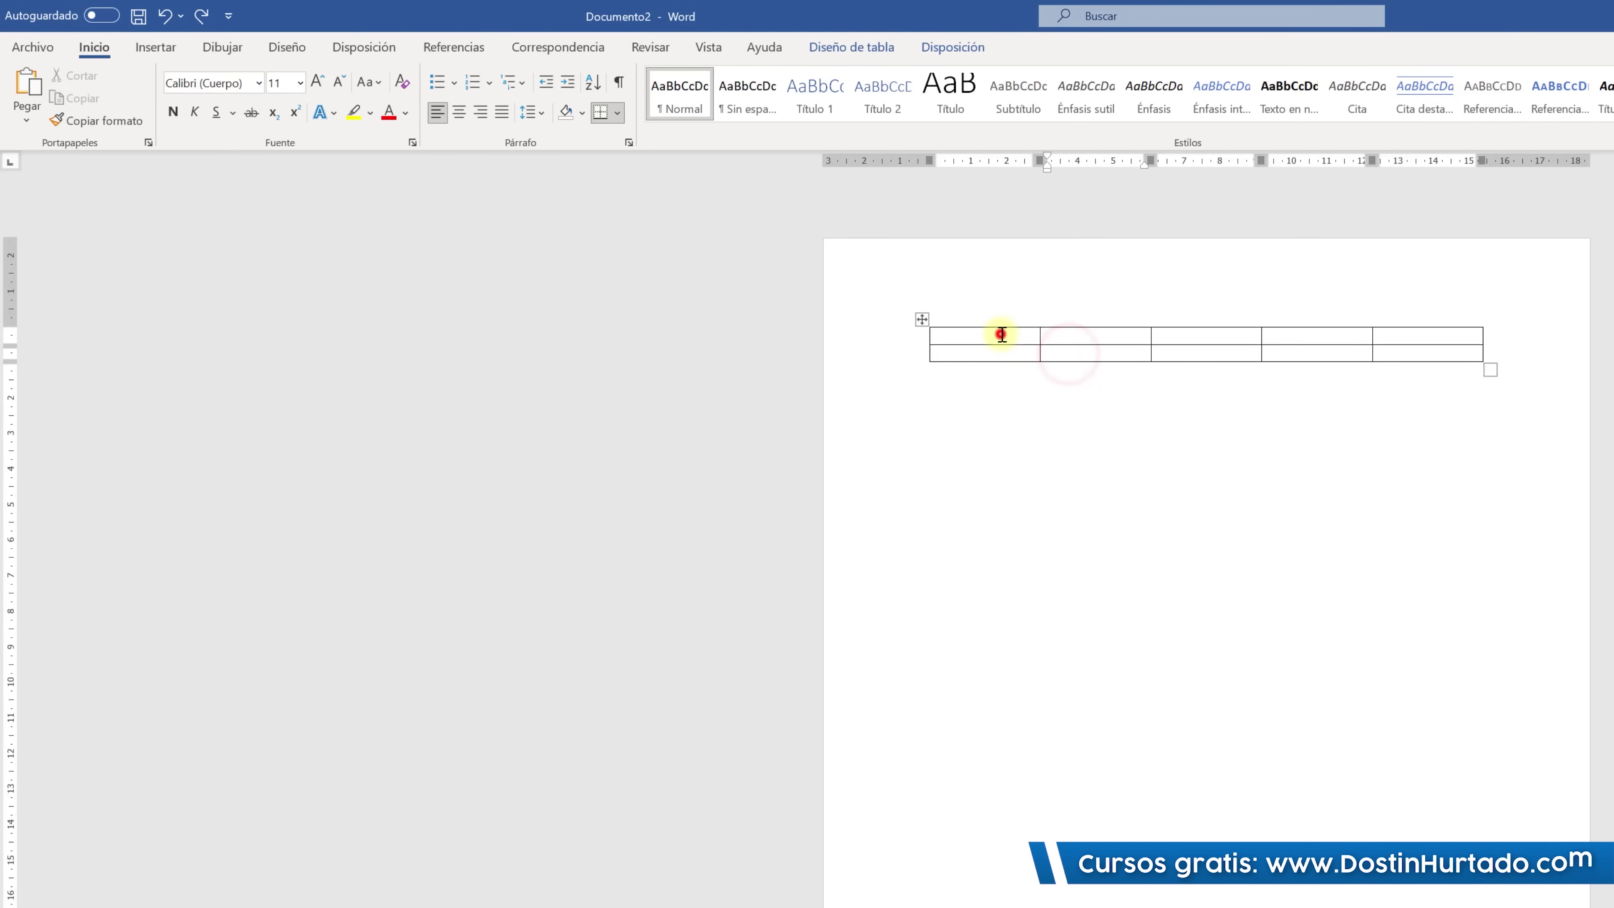
{"action": "left_click", "coordinate": [850, 47]}
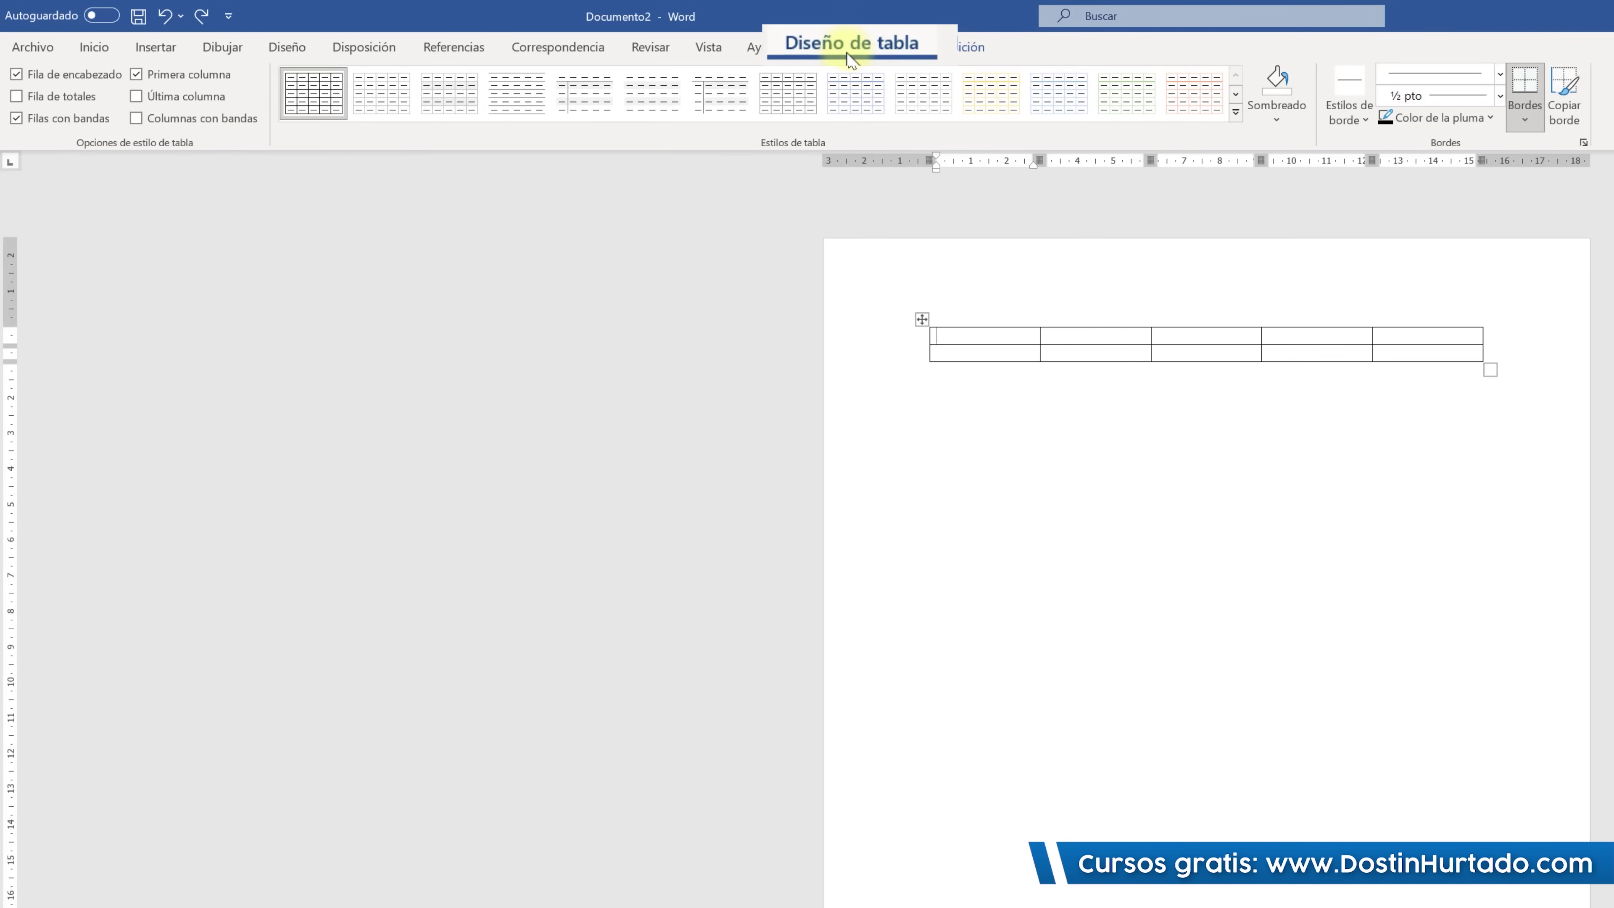
{"action": "left_click", "coordinate": [1235, 112]}
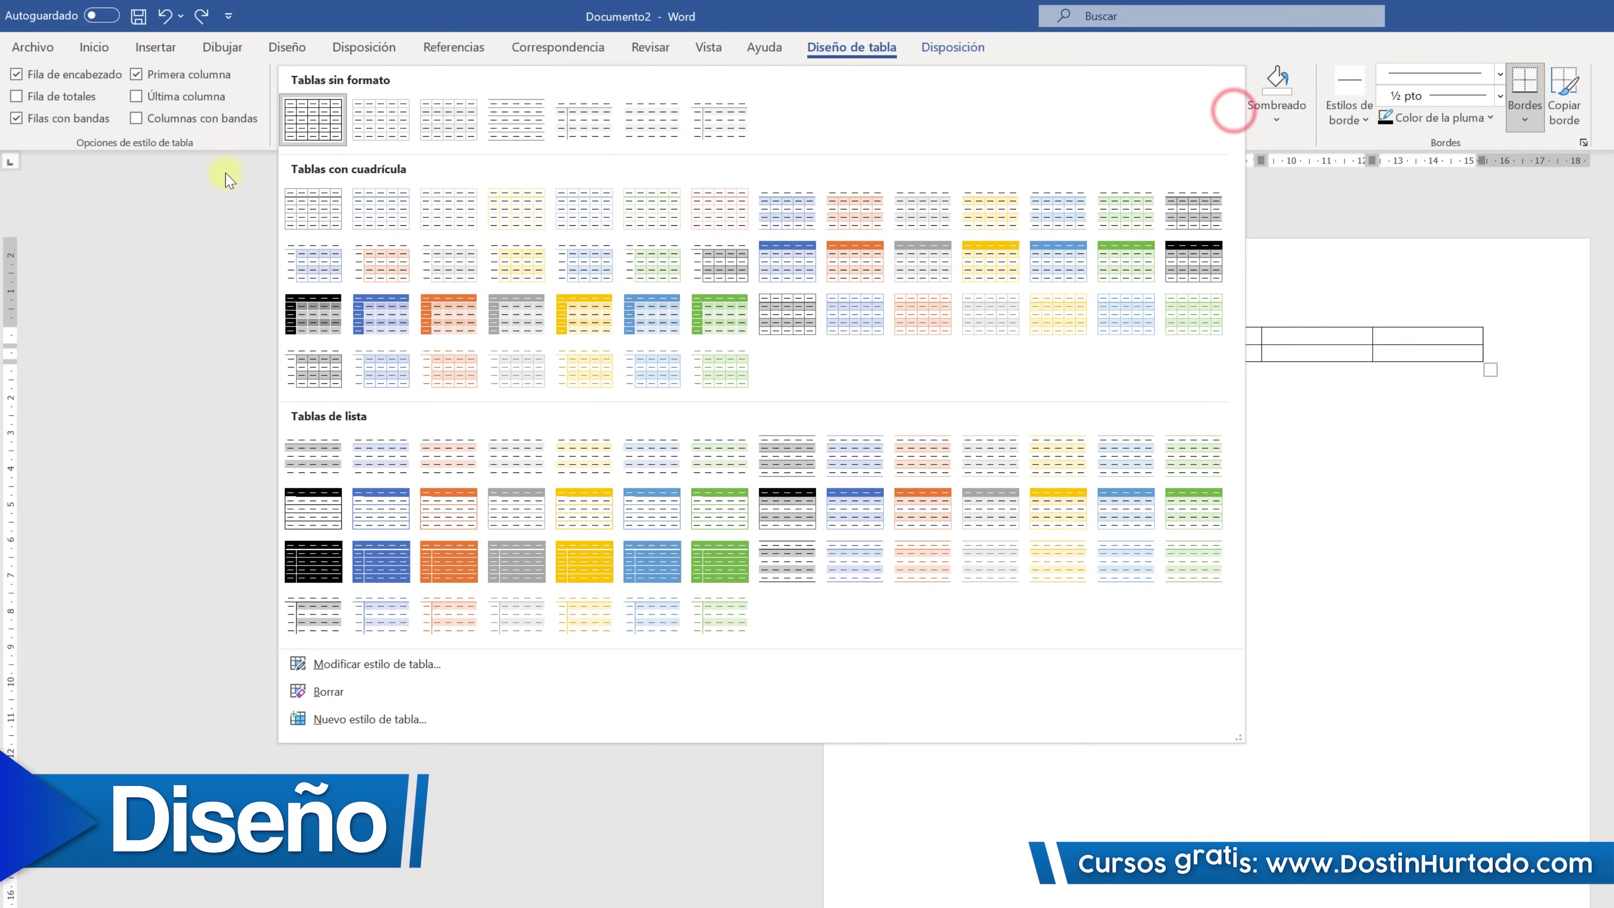
{"action": "left_click", "coordinate": [969, 47]}
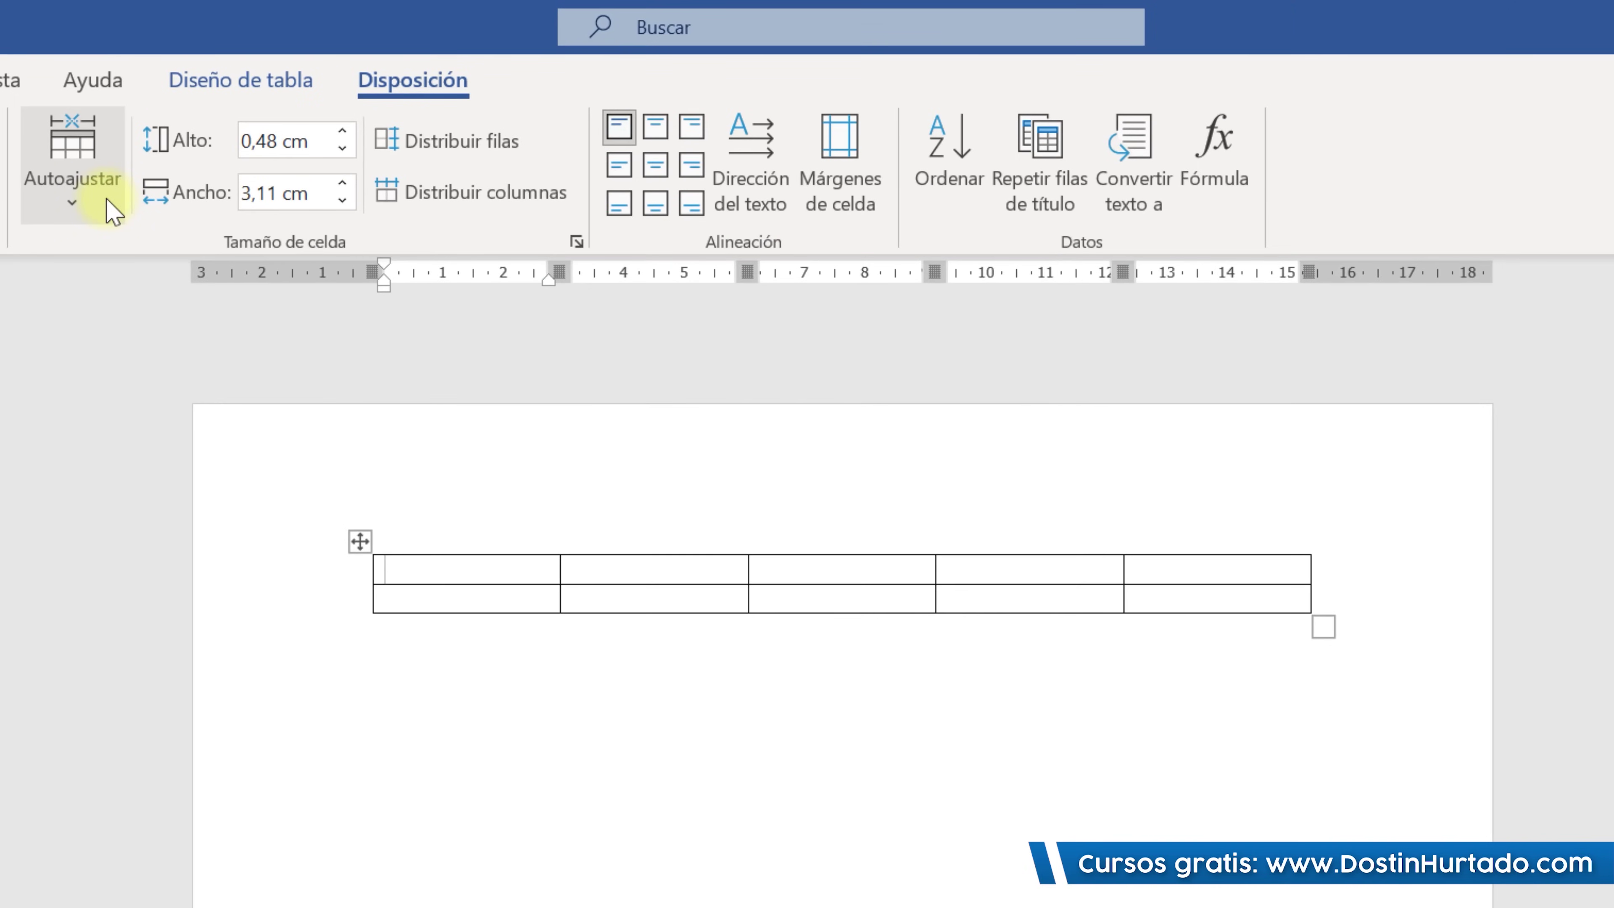
Type 'asd' into each of the five first-row cells.
{"action": "left_click", "coordinate": [771, 115]}
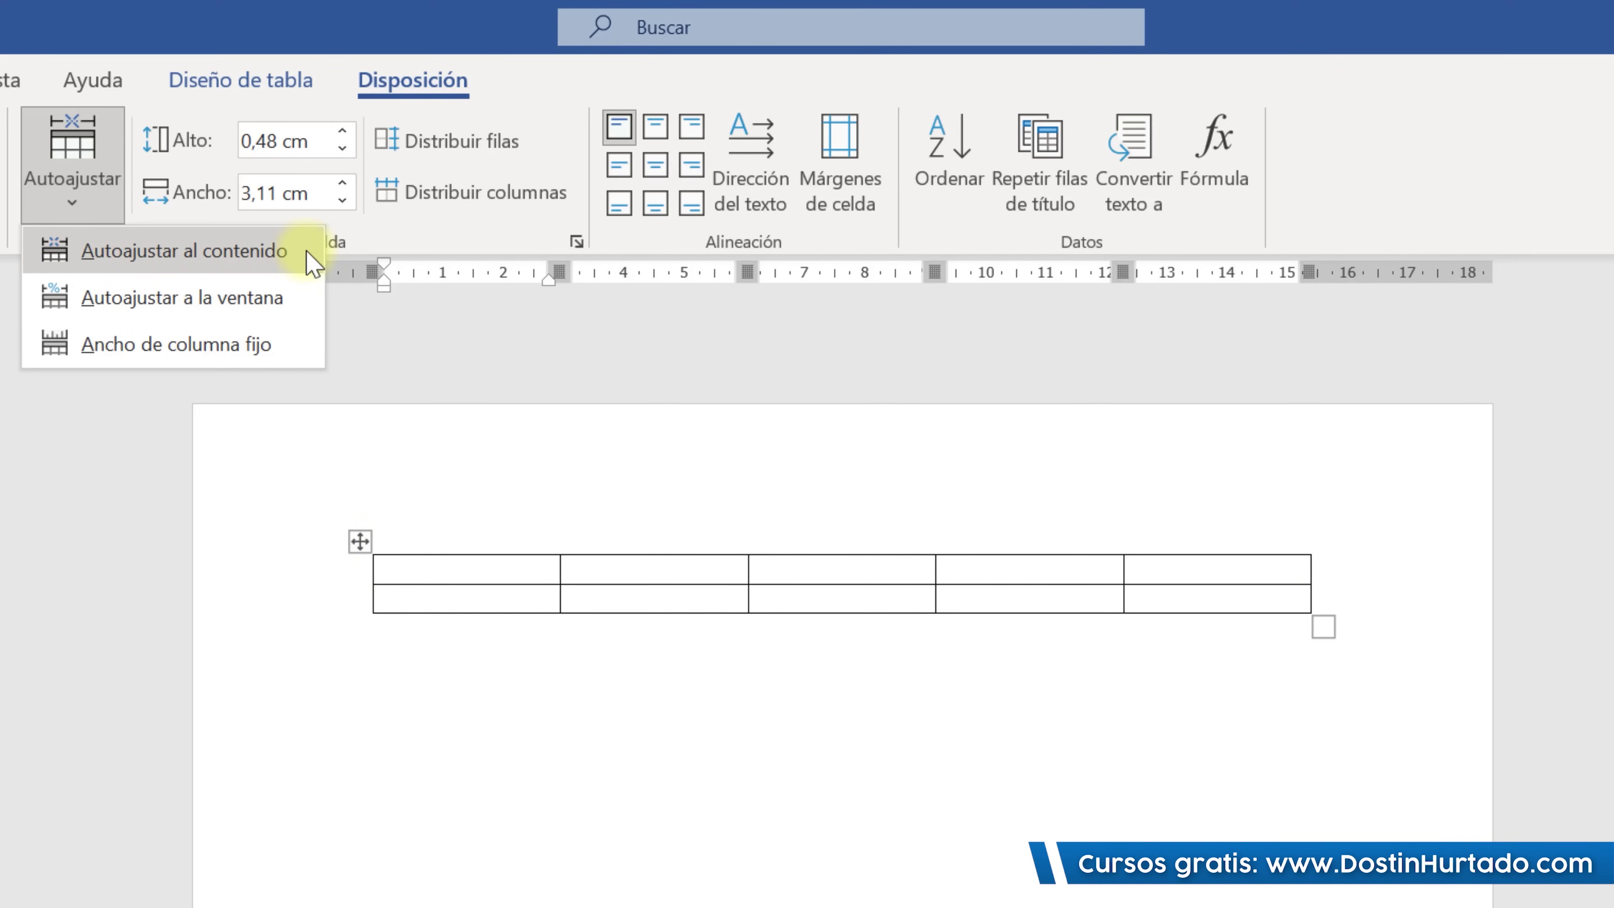
{"action": "left_click", "coordinate": [451, 576]}
{"action": "type", "text": "asd"}
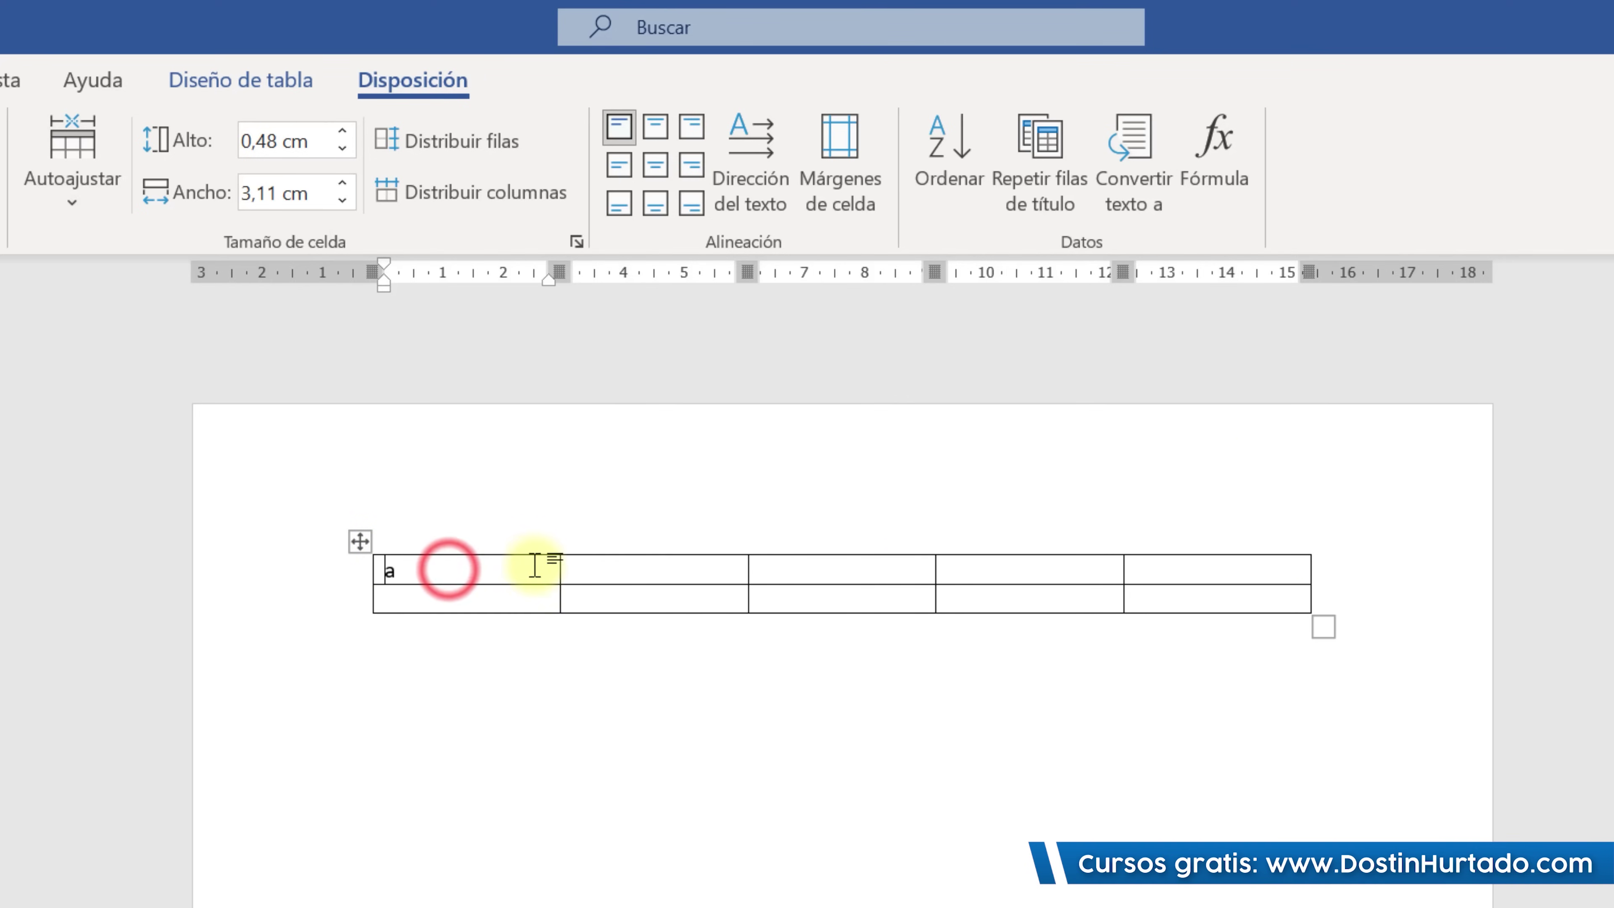
{"action": "left_click", "coordinate": [609, 570]}
{"action": "type", "text": "a"}
{"action": "left_click", "coordinate": [829, 566]}
{"action": "type", "text": "asd"}
{"action": "left_click", "coordinate": [1063, 569]}
{"action": "type", "text": "asd"}
{"action": "left_click", "coordinate": [1190, 563]}
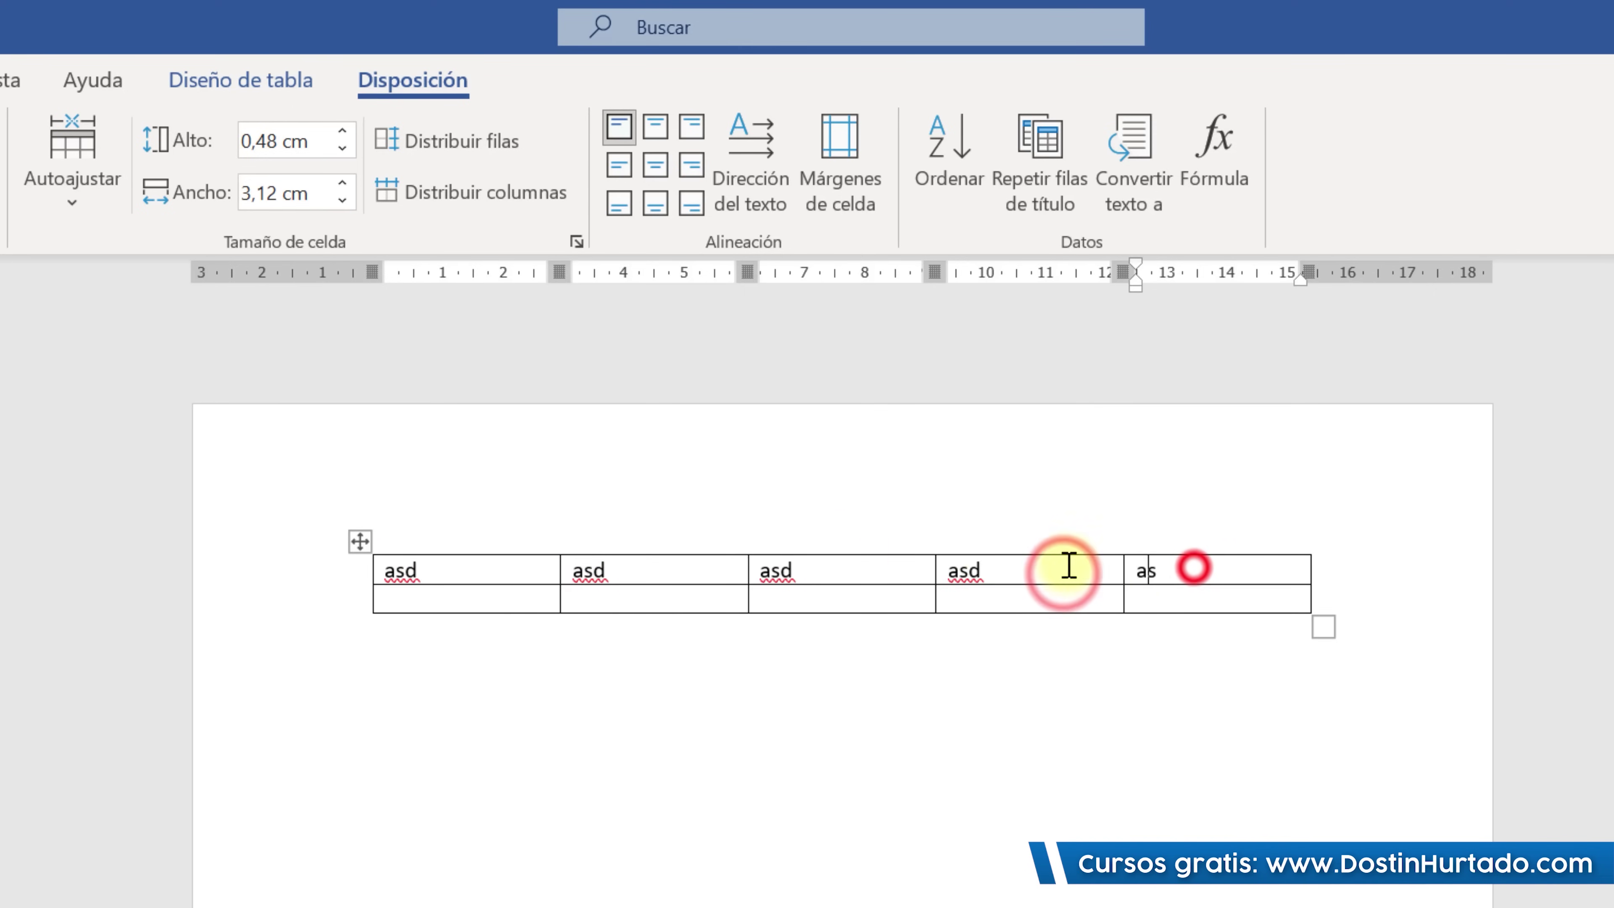
{"action": "type", "text": "asd"}
Try Autoajustar al contenido and moving the table, then apply Ancho de columna fijo for full width.
{"action": "left_click", "coordinate": [64, 200]}
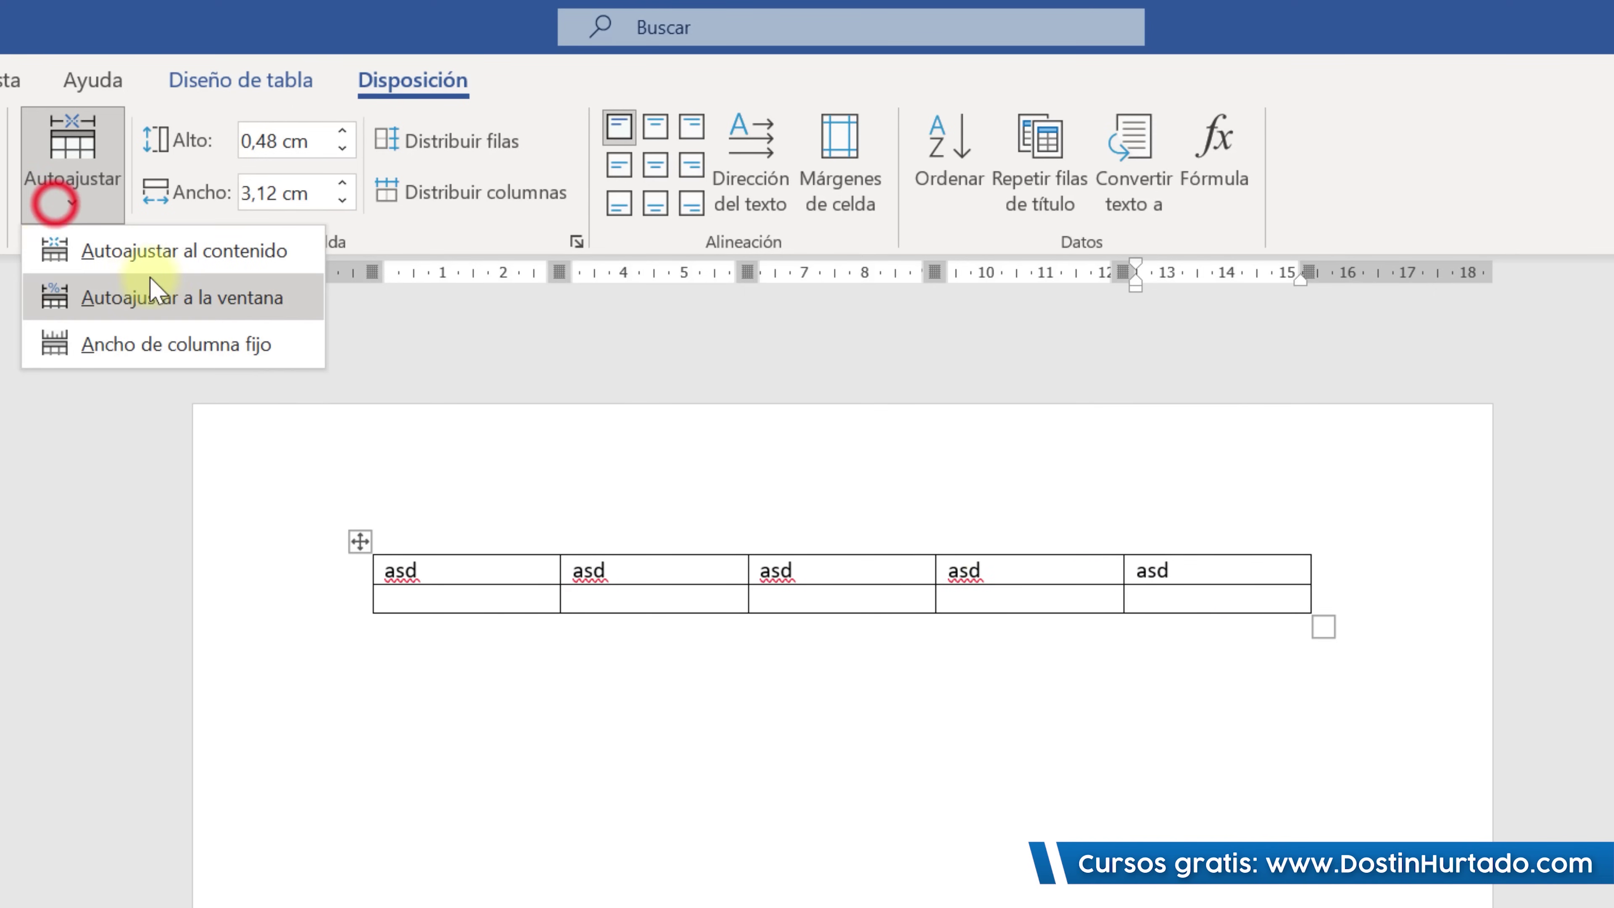
{"action": "left_click", "coordinate": [173, 259]}
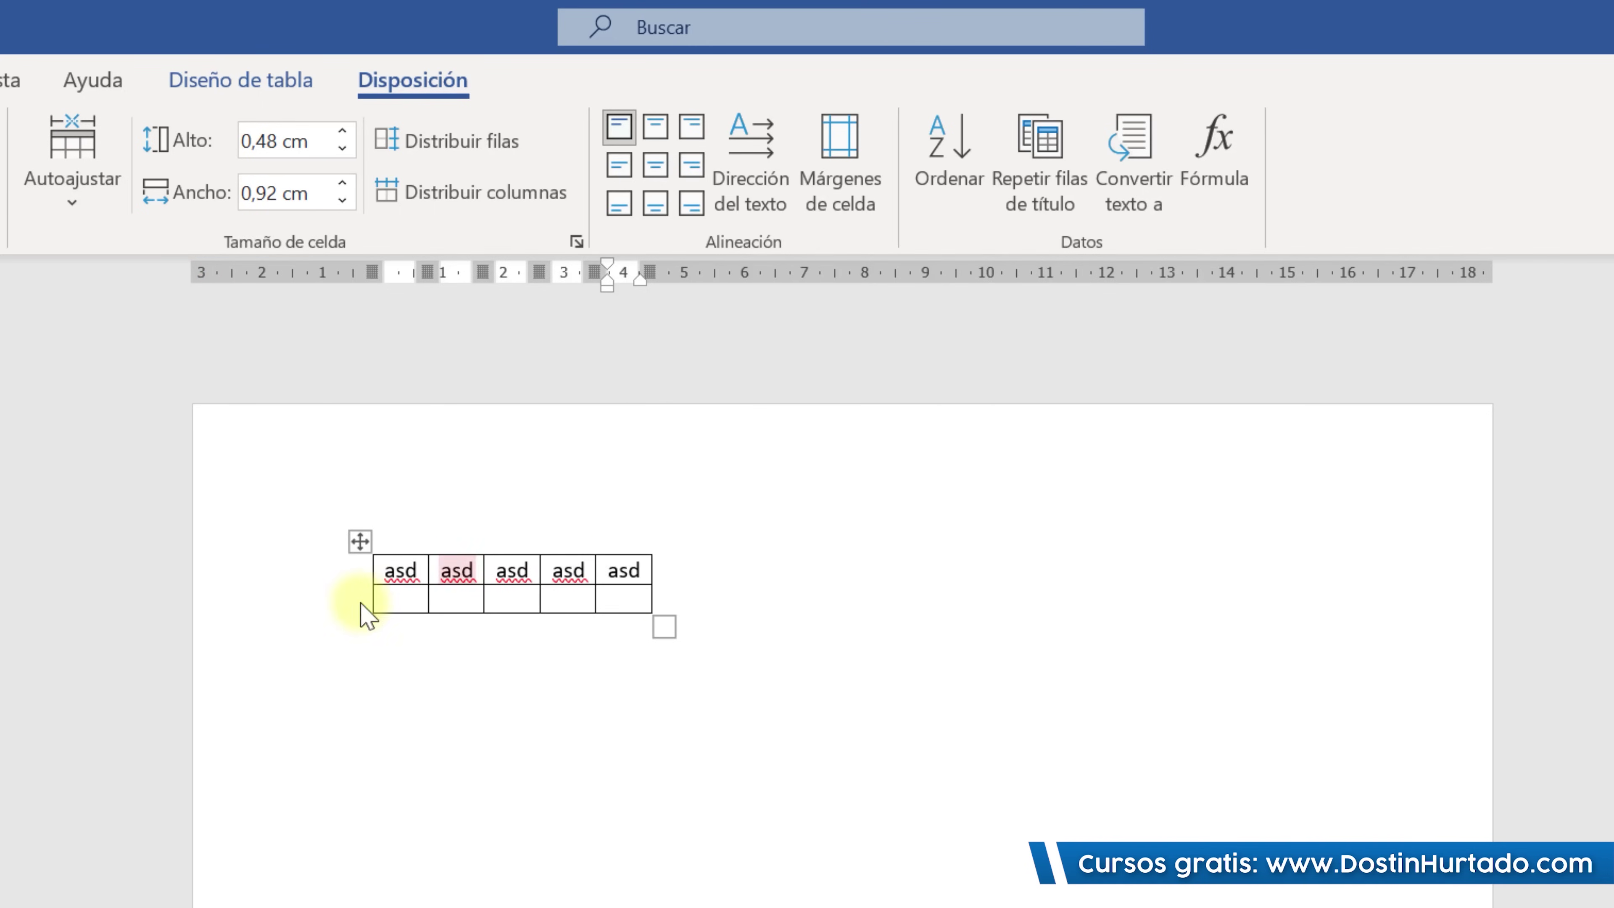
{"action": "left_click", "coordinate": [360, 542]}
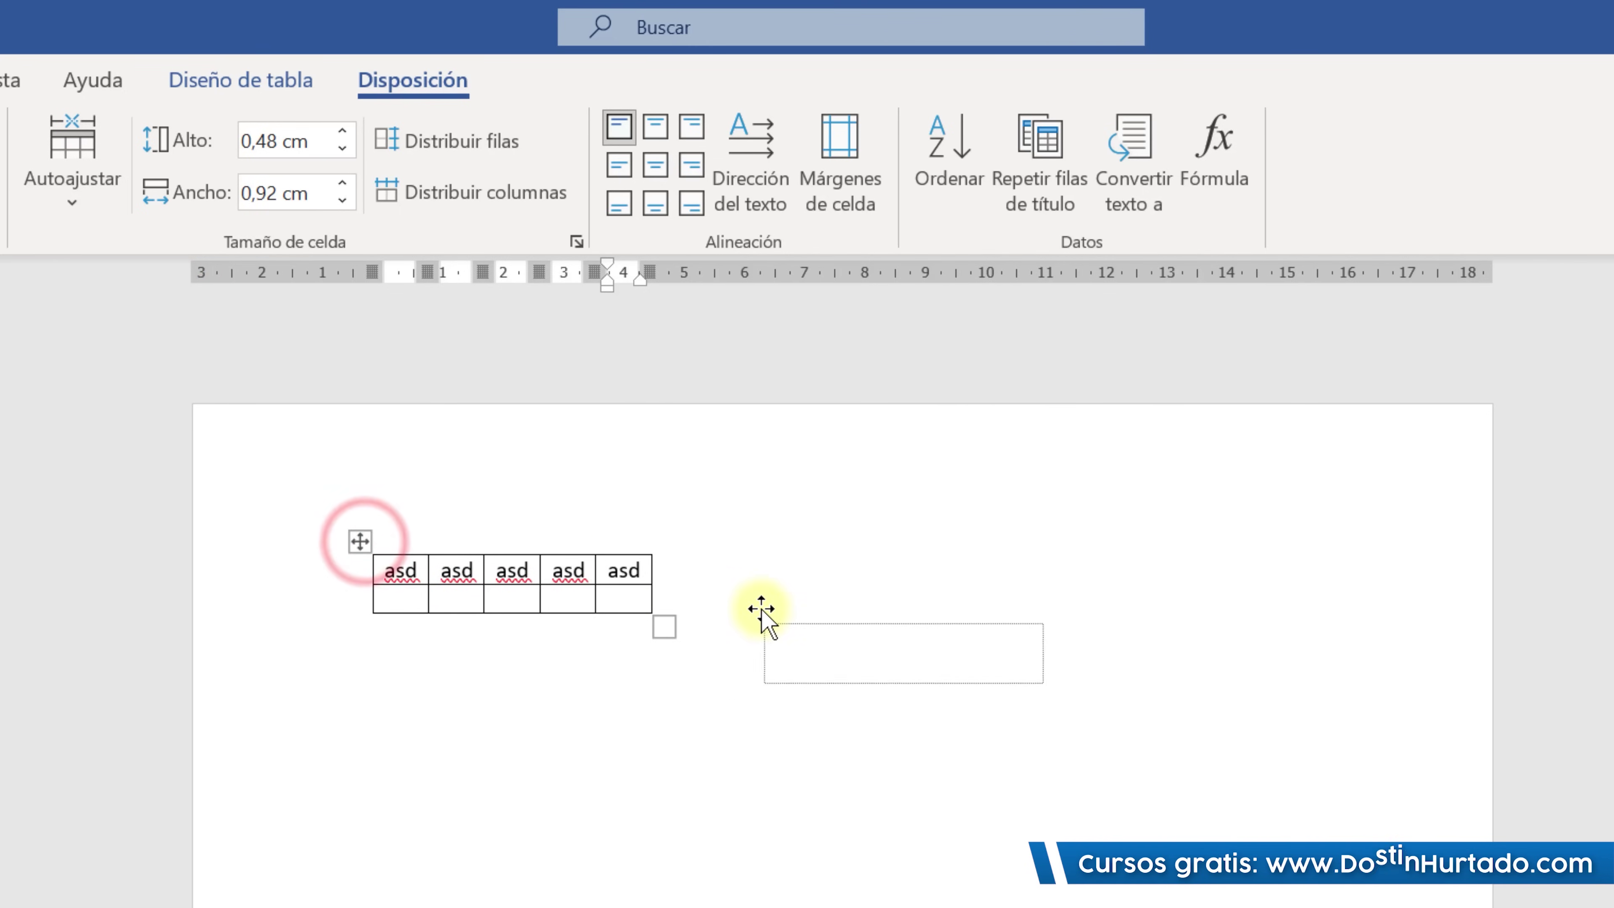
{"action": "left_click_drag", "start_coordinate": [496, 536], "coordinate": [760, 613]}
{"action": "key", "text": "ctrl+z"}
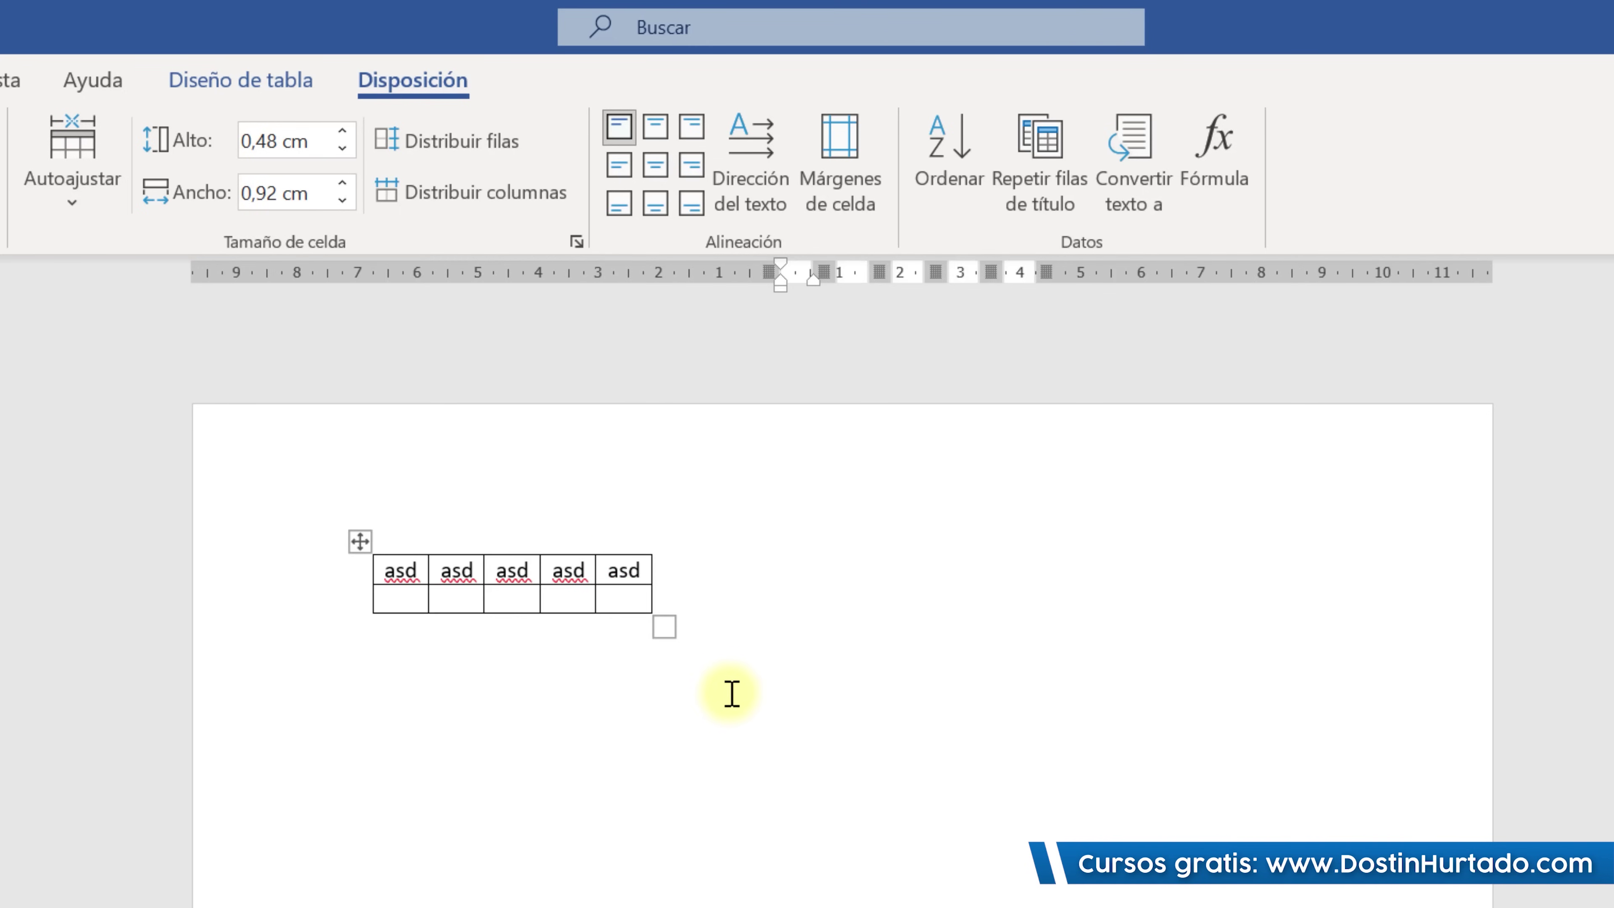
{"action": "left_click", "coordinate": [50, 200]}
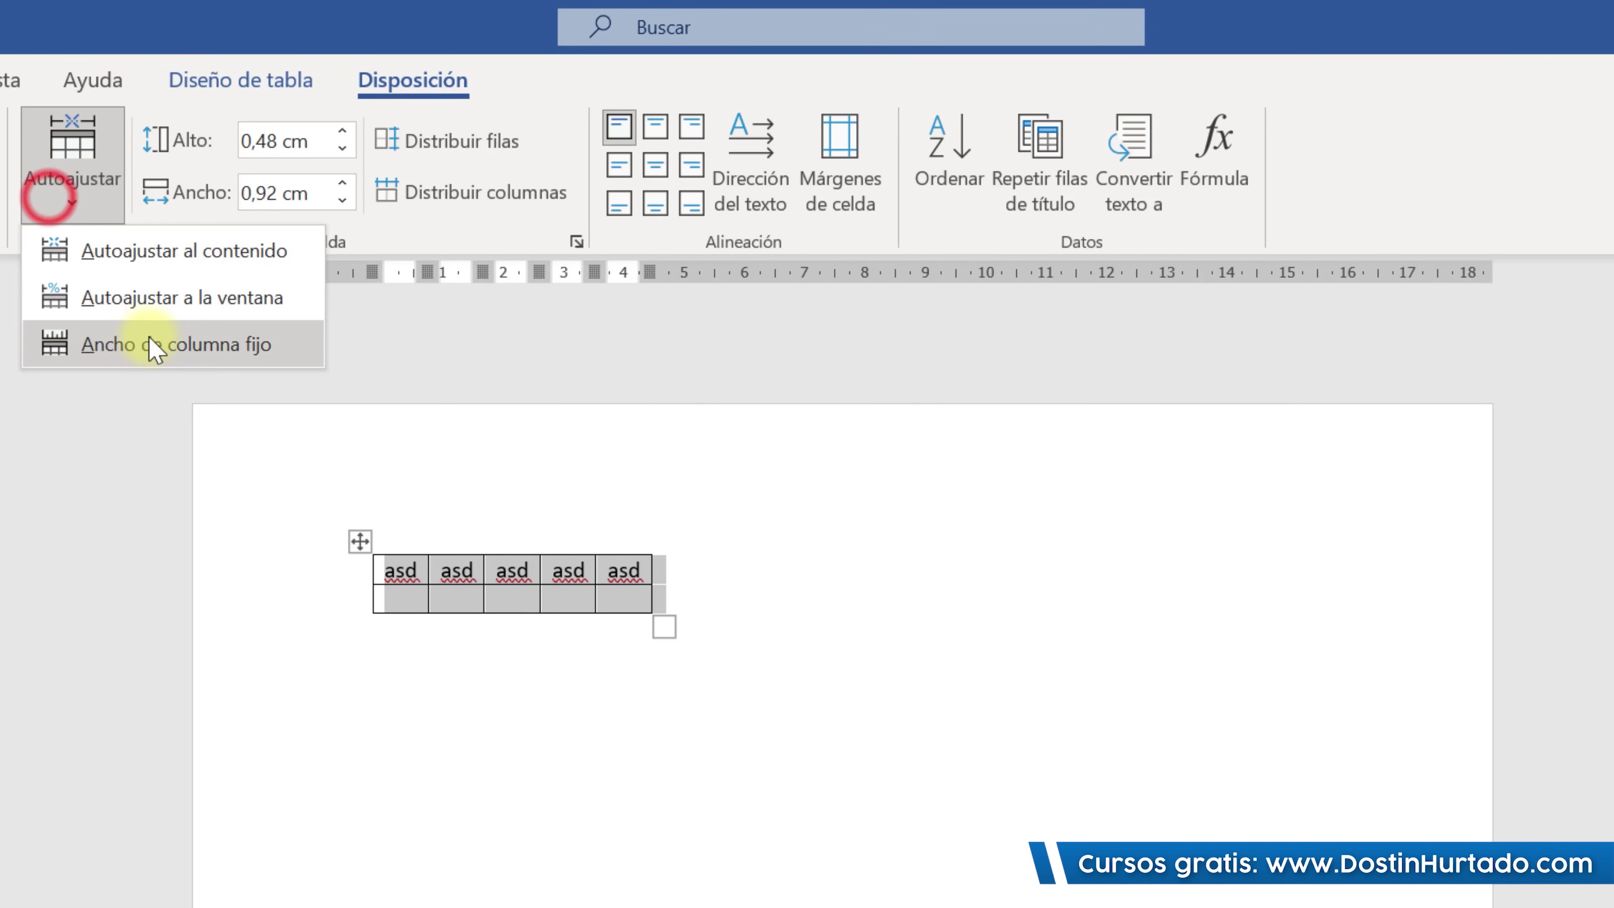
{"action": "left_click", "coordinate": [215, 306]}
{"action": "left_click", "coordinate": [518, 610]}
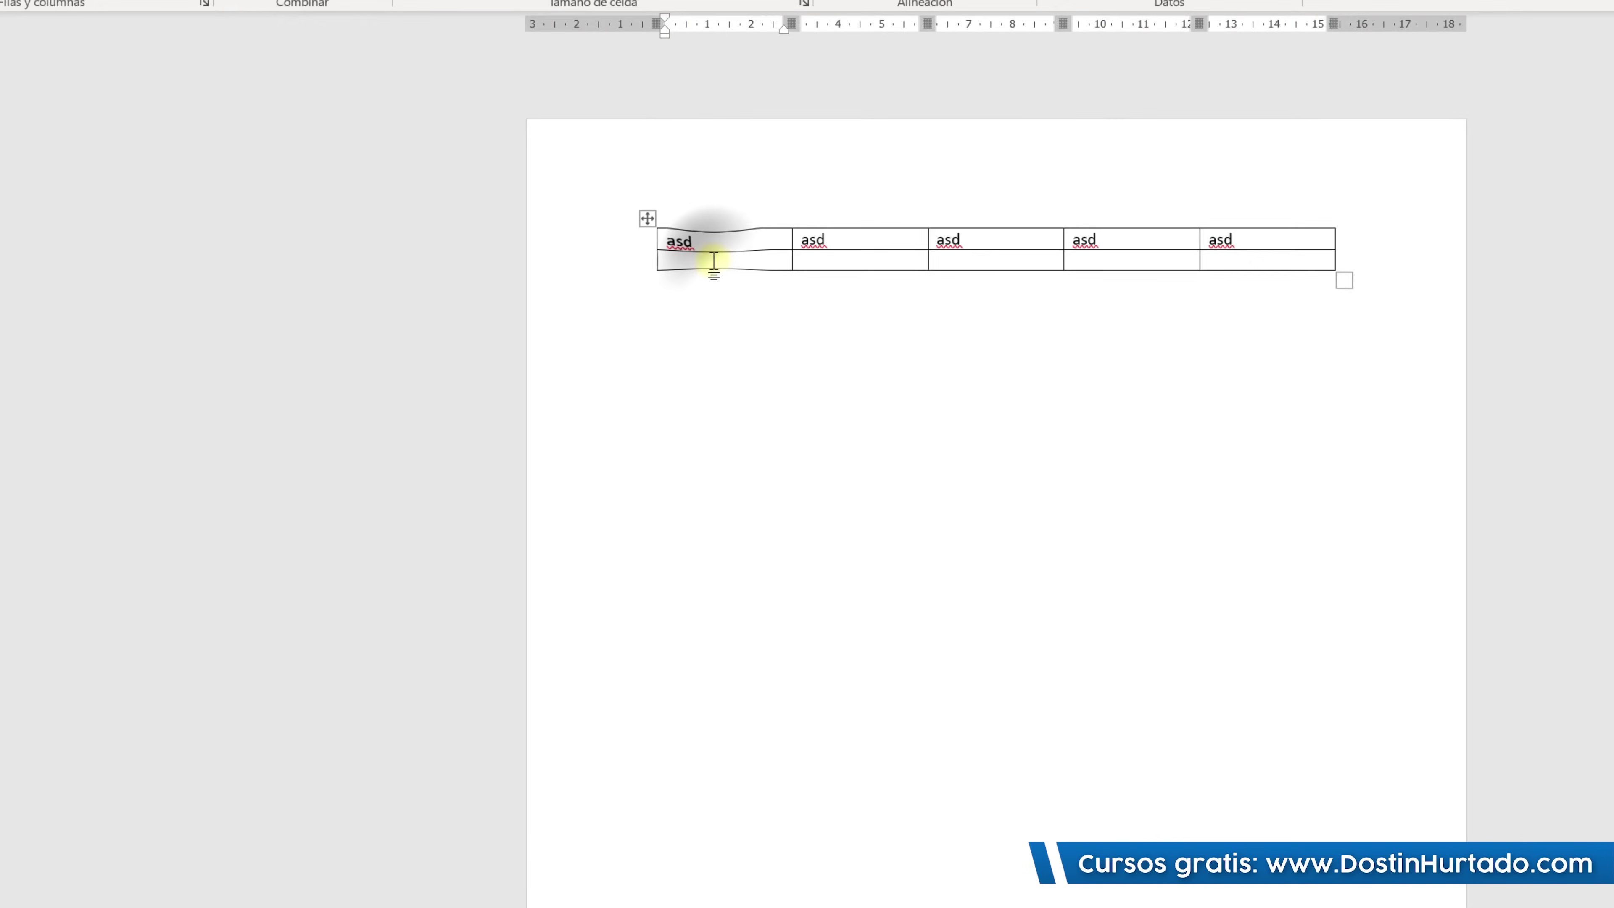
Split row two's first cell into two columns, then merge the halves back.
{"action": "right_click", "coordinate": [984, 358]}
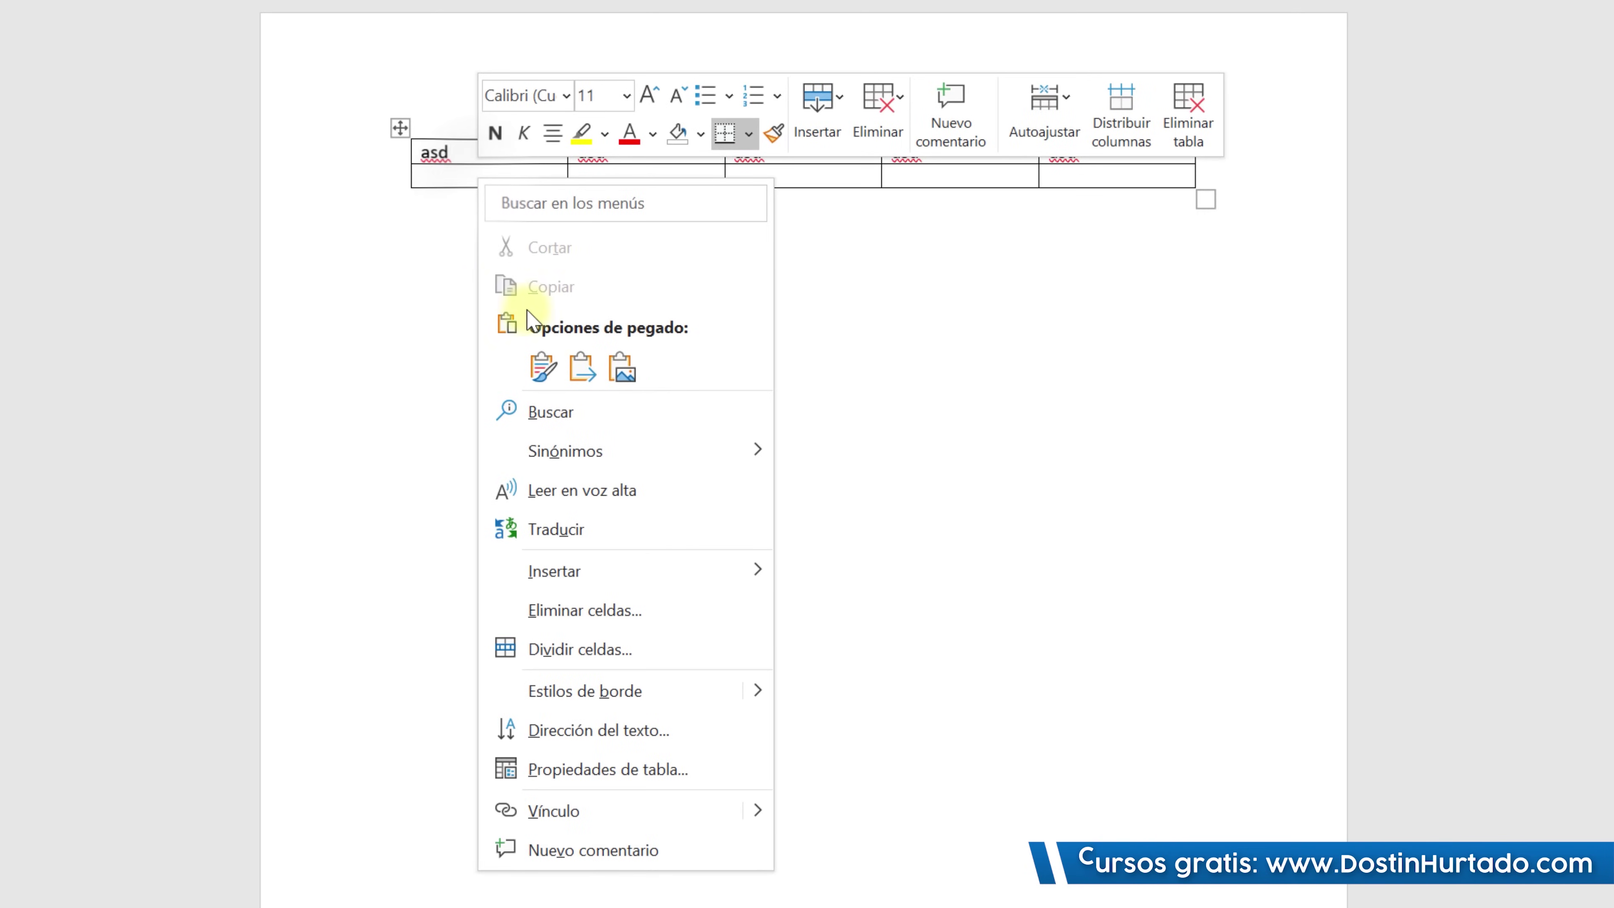
{"action": "left_click", "coordinate": [639, 649]}
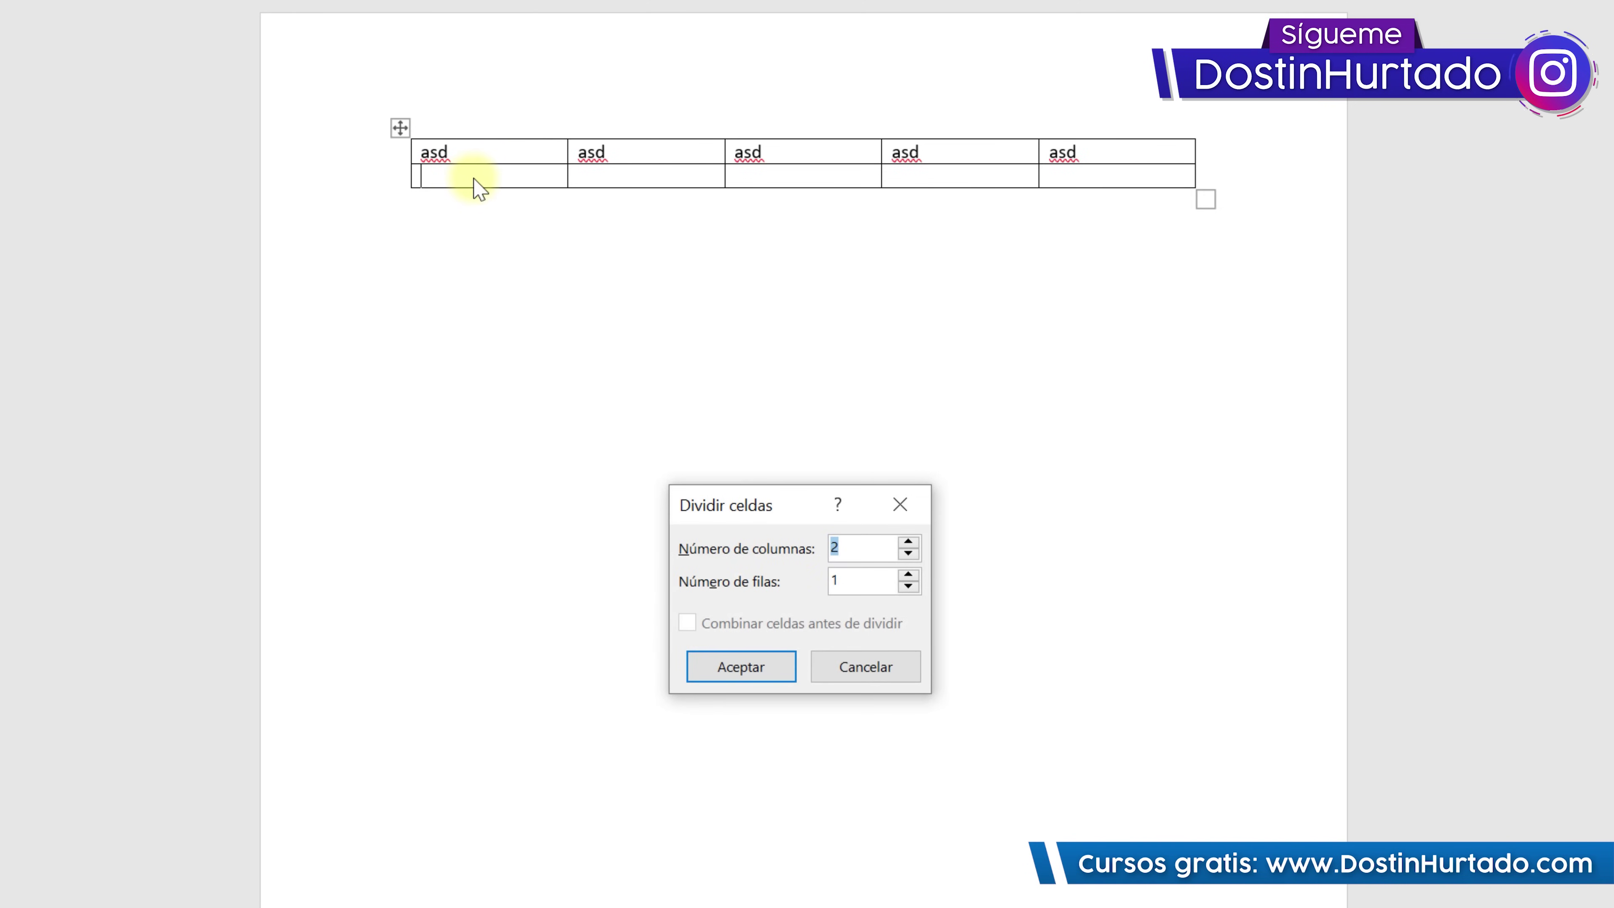
{"action": "left_click", "coordinate": [740, 667]}
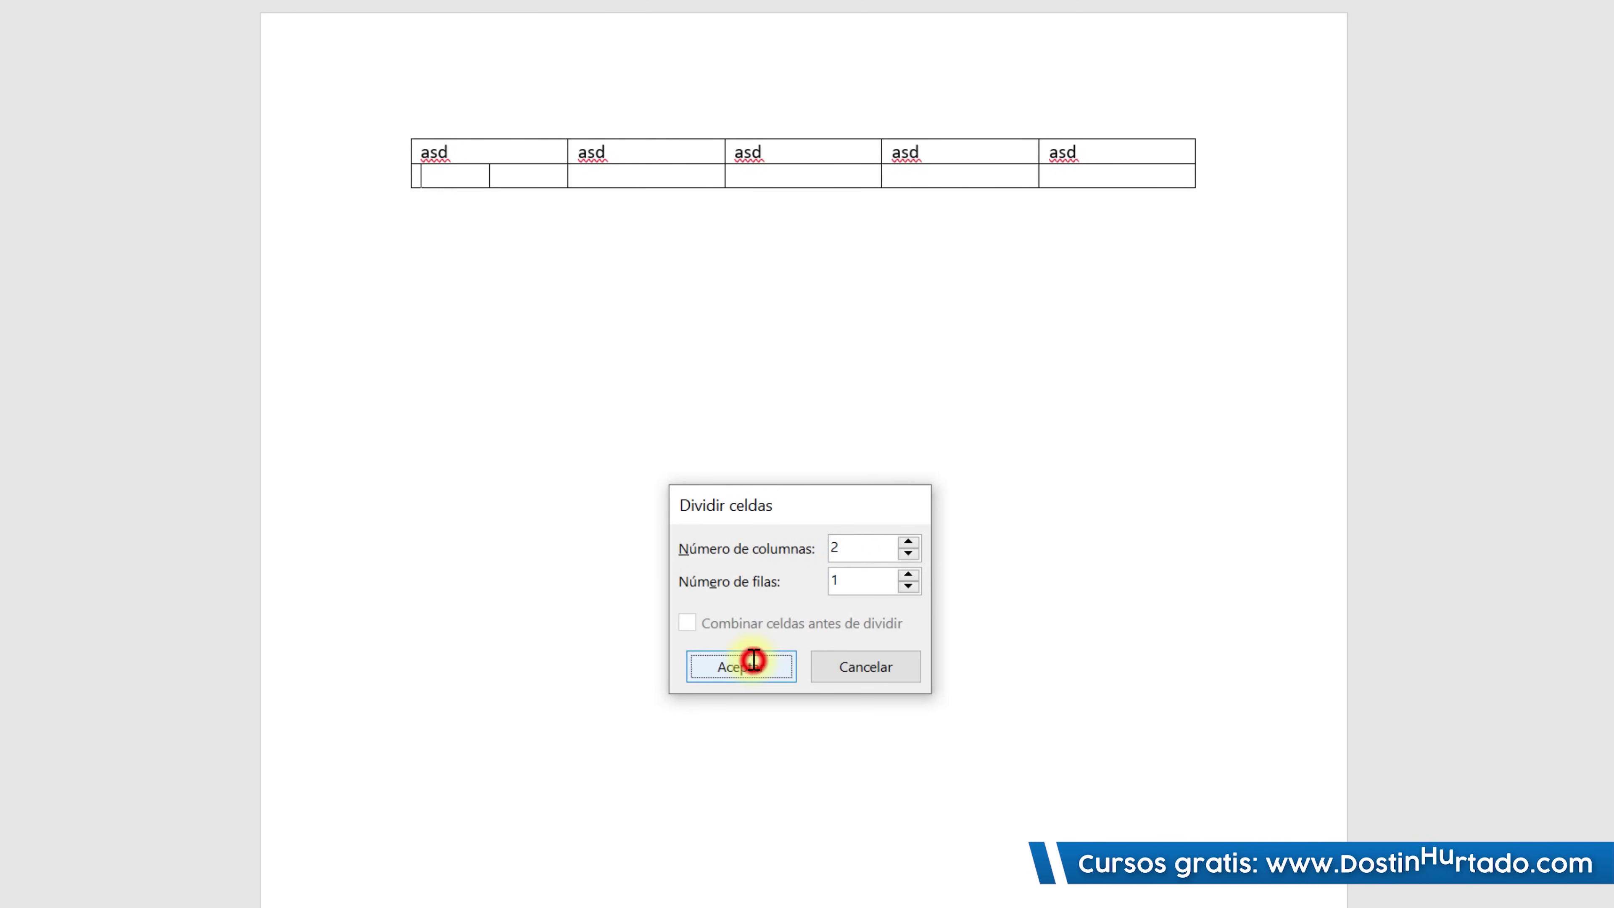
{"action": "left_click", "coordinate": [512, 176]}
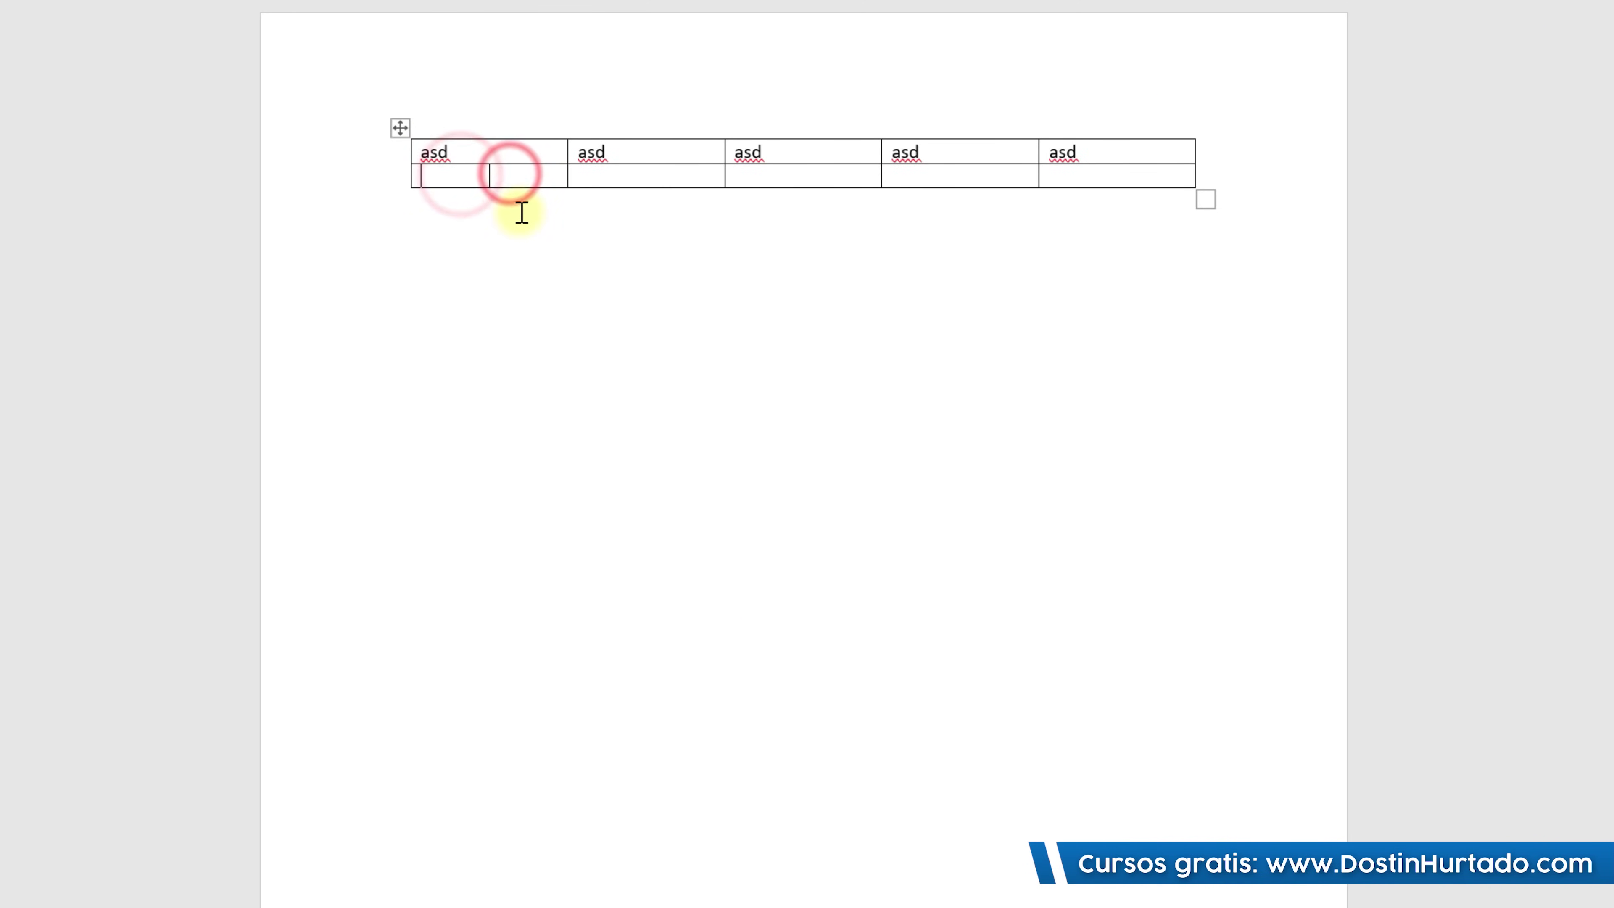
{"action": "left_click_drag", "start_coordinate": [515, 174], "coordinate": [454, 177]}
{"action": "right_click", "coordinate": [467, 183]}
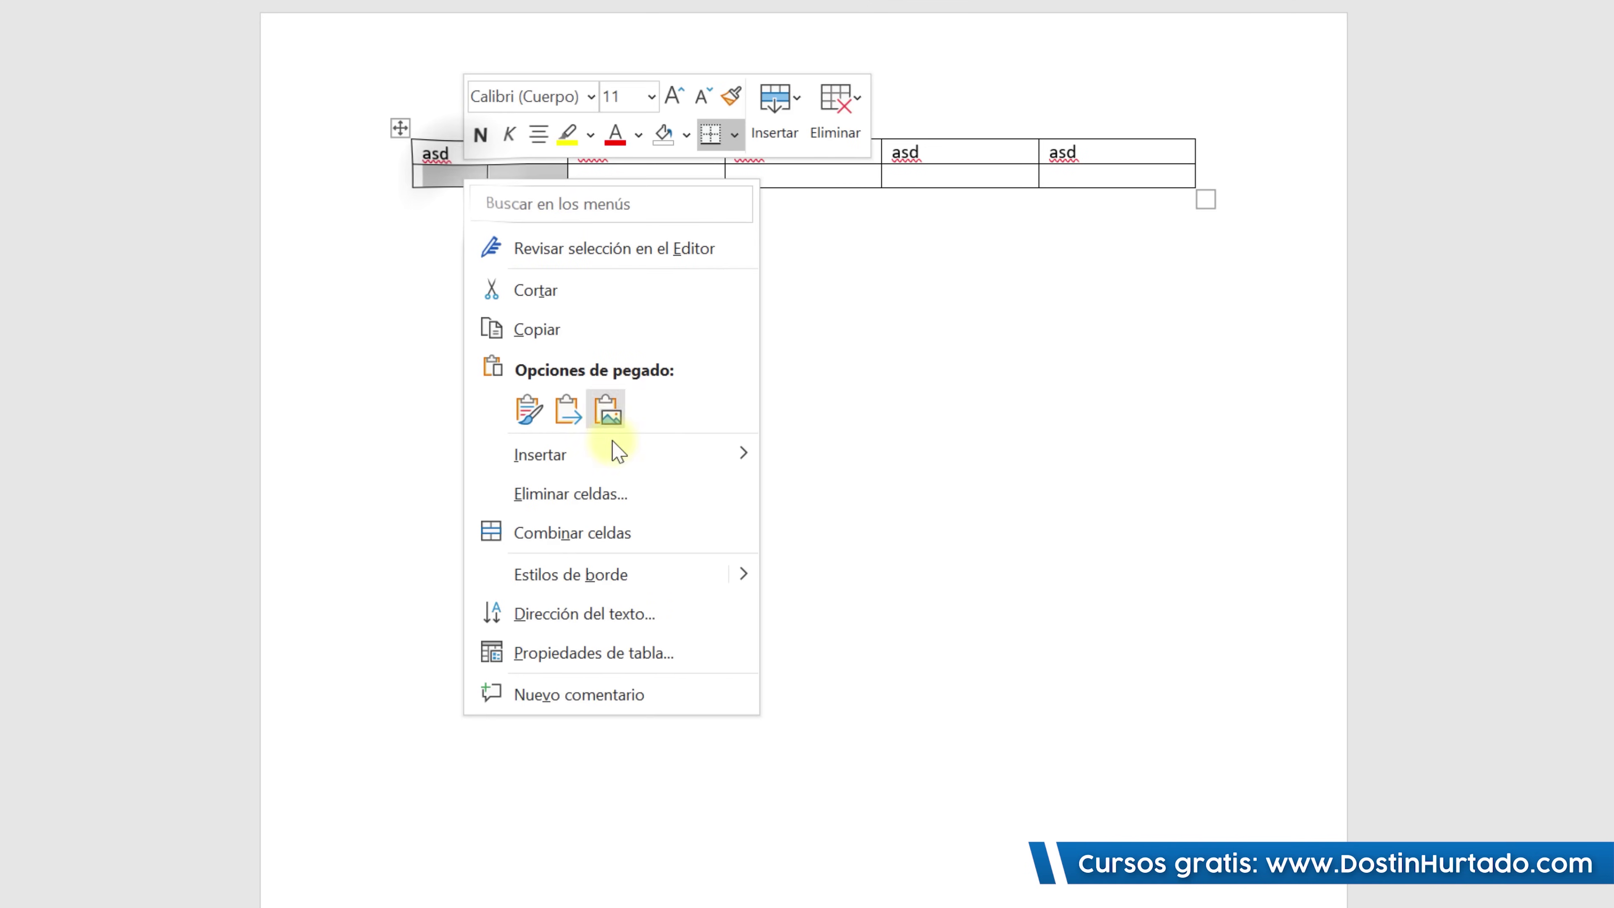
{"action": "left_click", "coordinate": [618, 533]}
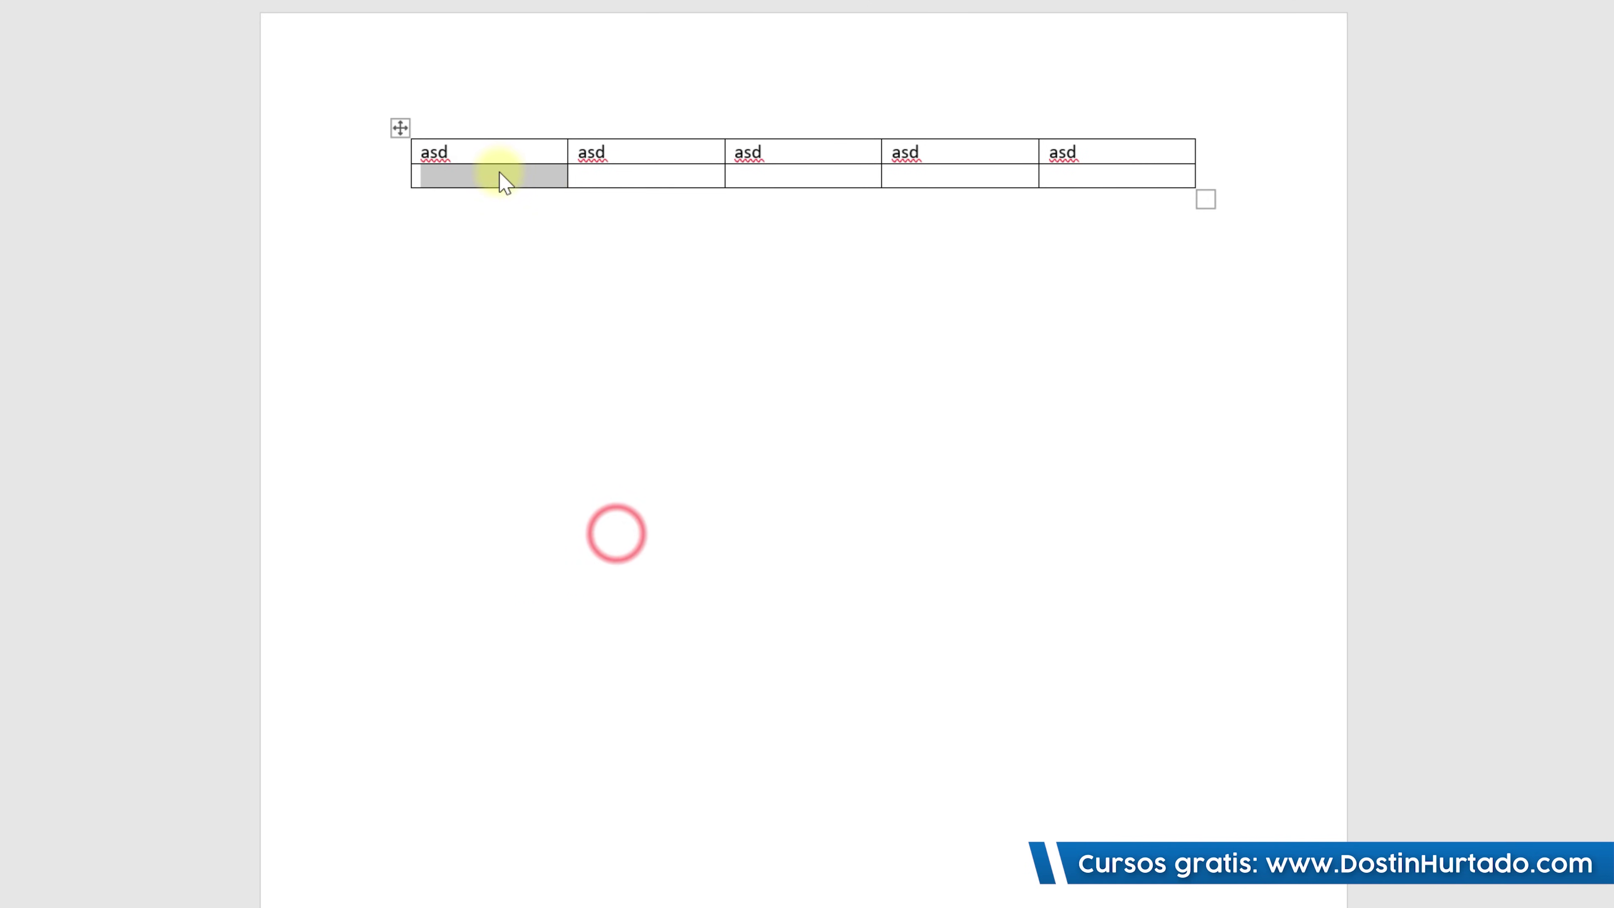
Split the same cell into two rows instead.
{"action": "right_click", "coordinate": [500, 178]}
{"action": "left_click", "coordinate": [611, 526]}
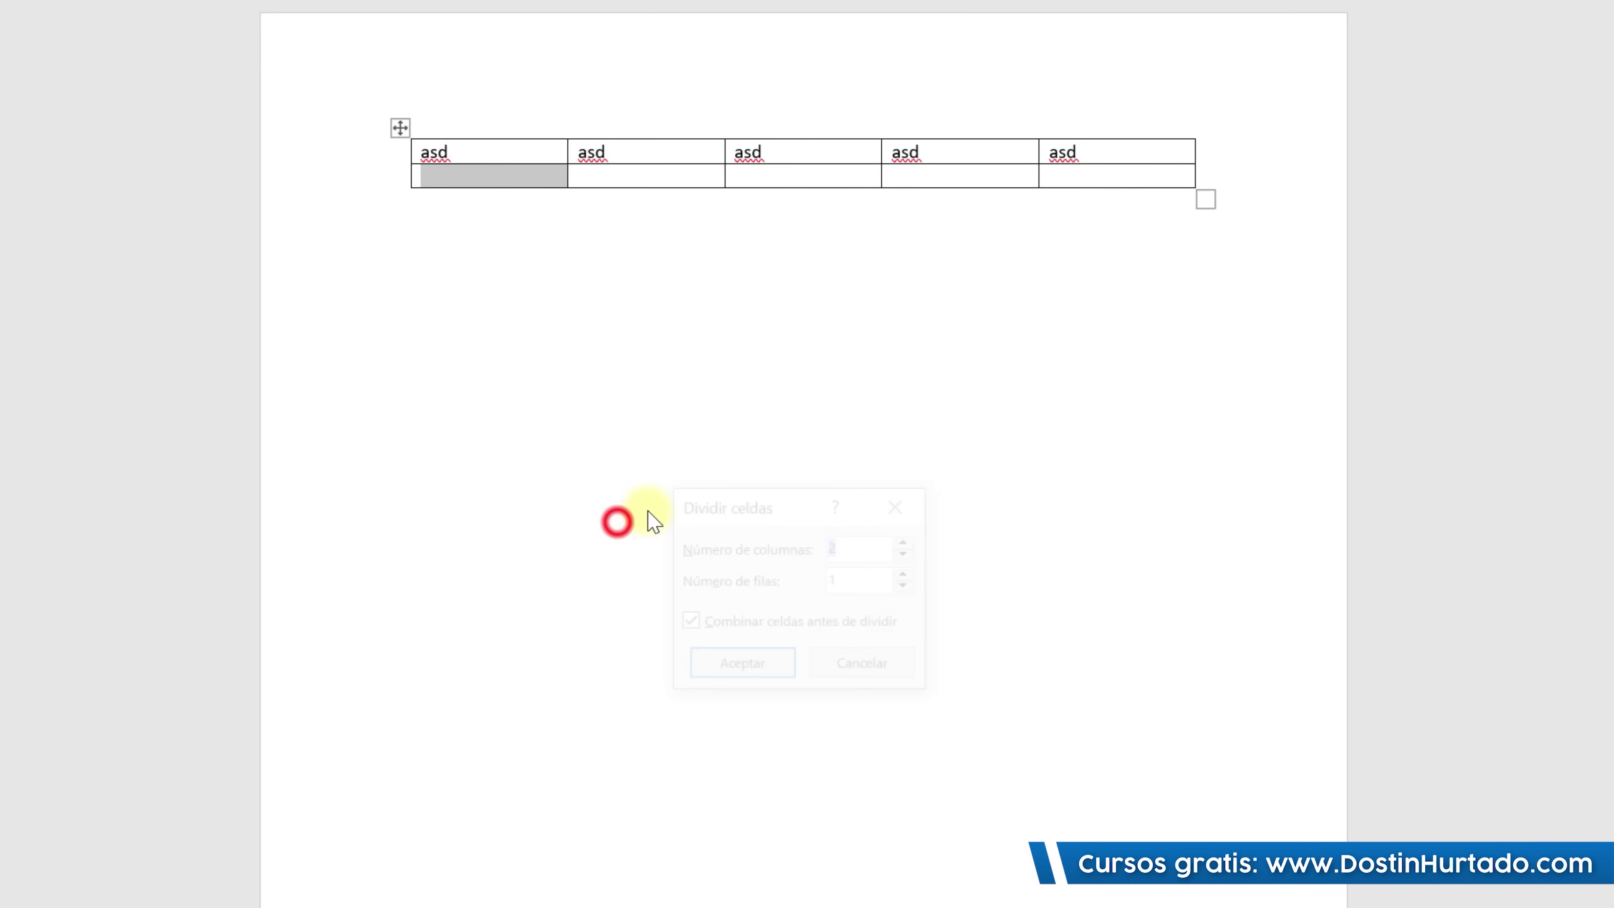
{"action": "left_click", "coordinate": [908, 574]}
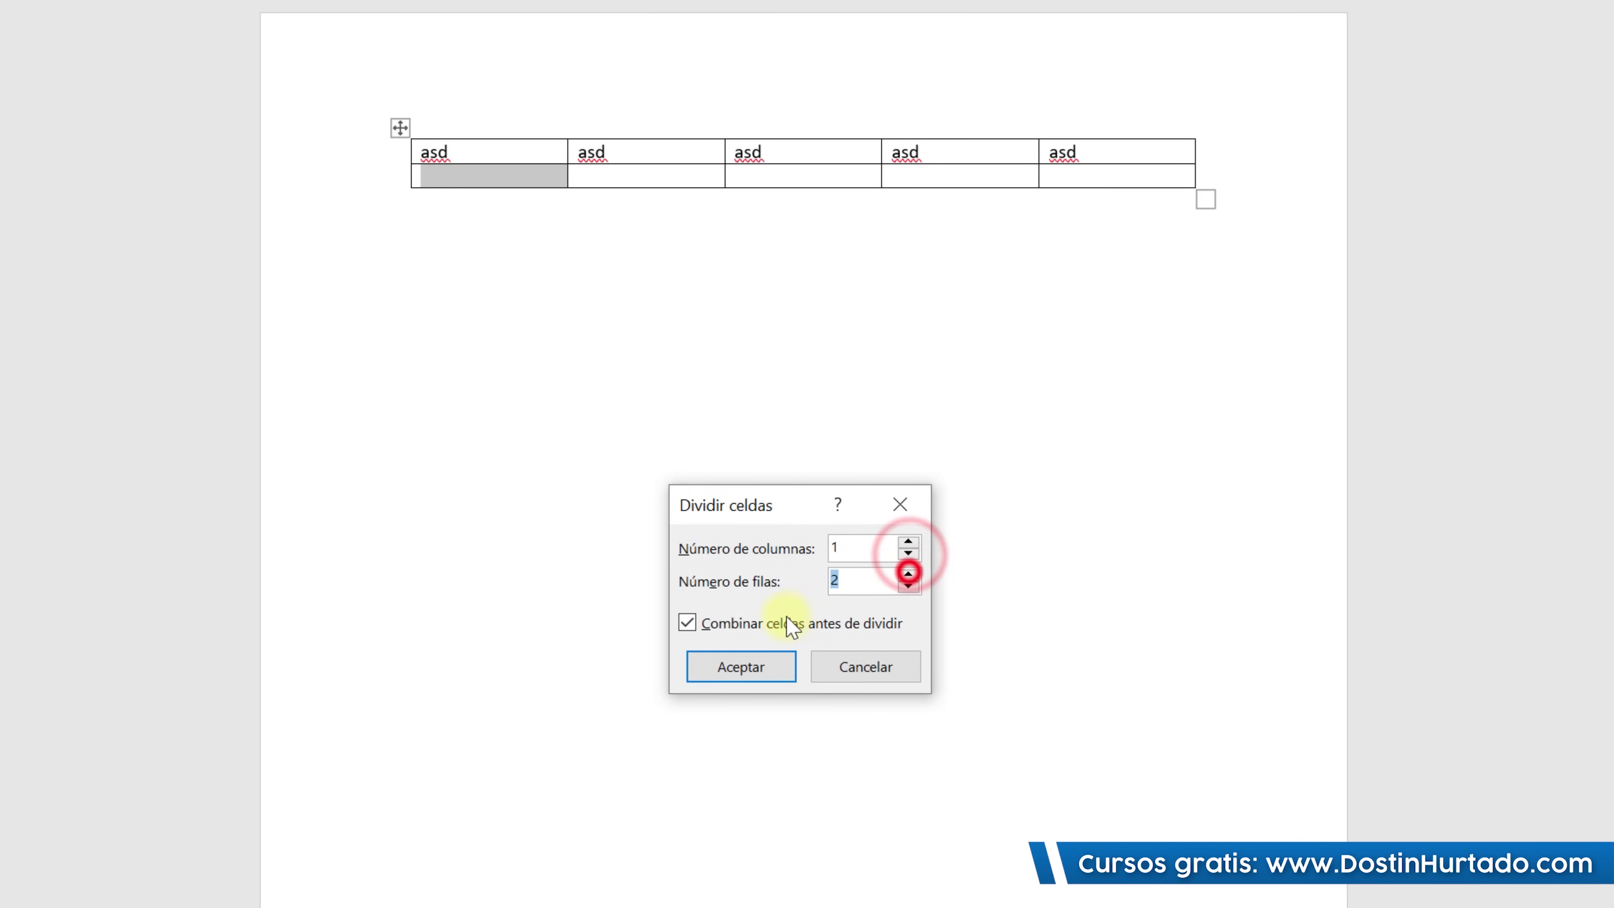
{"action": "left_click", "coordinate": [750, 662]}
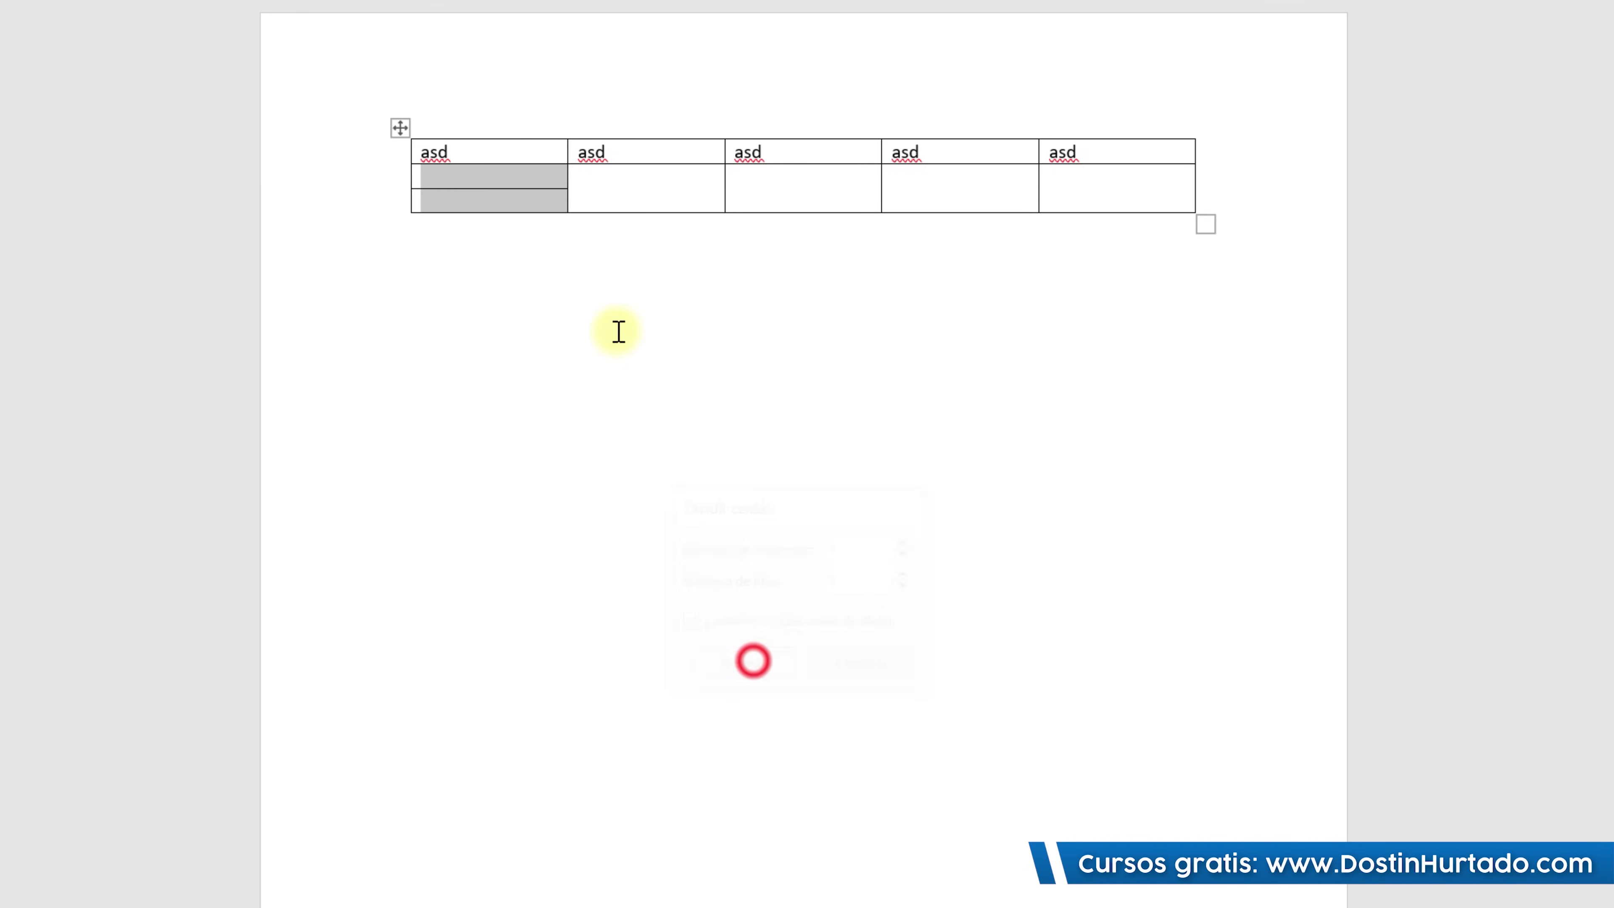
{"action": "left_click", "coordinate": [518, 170]}
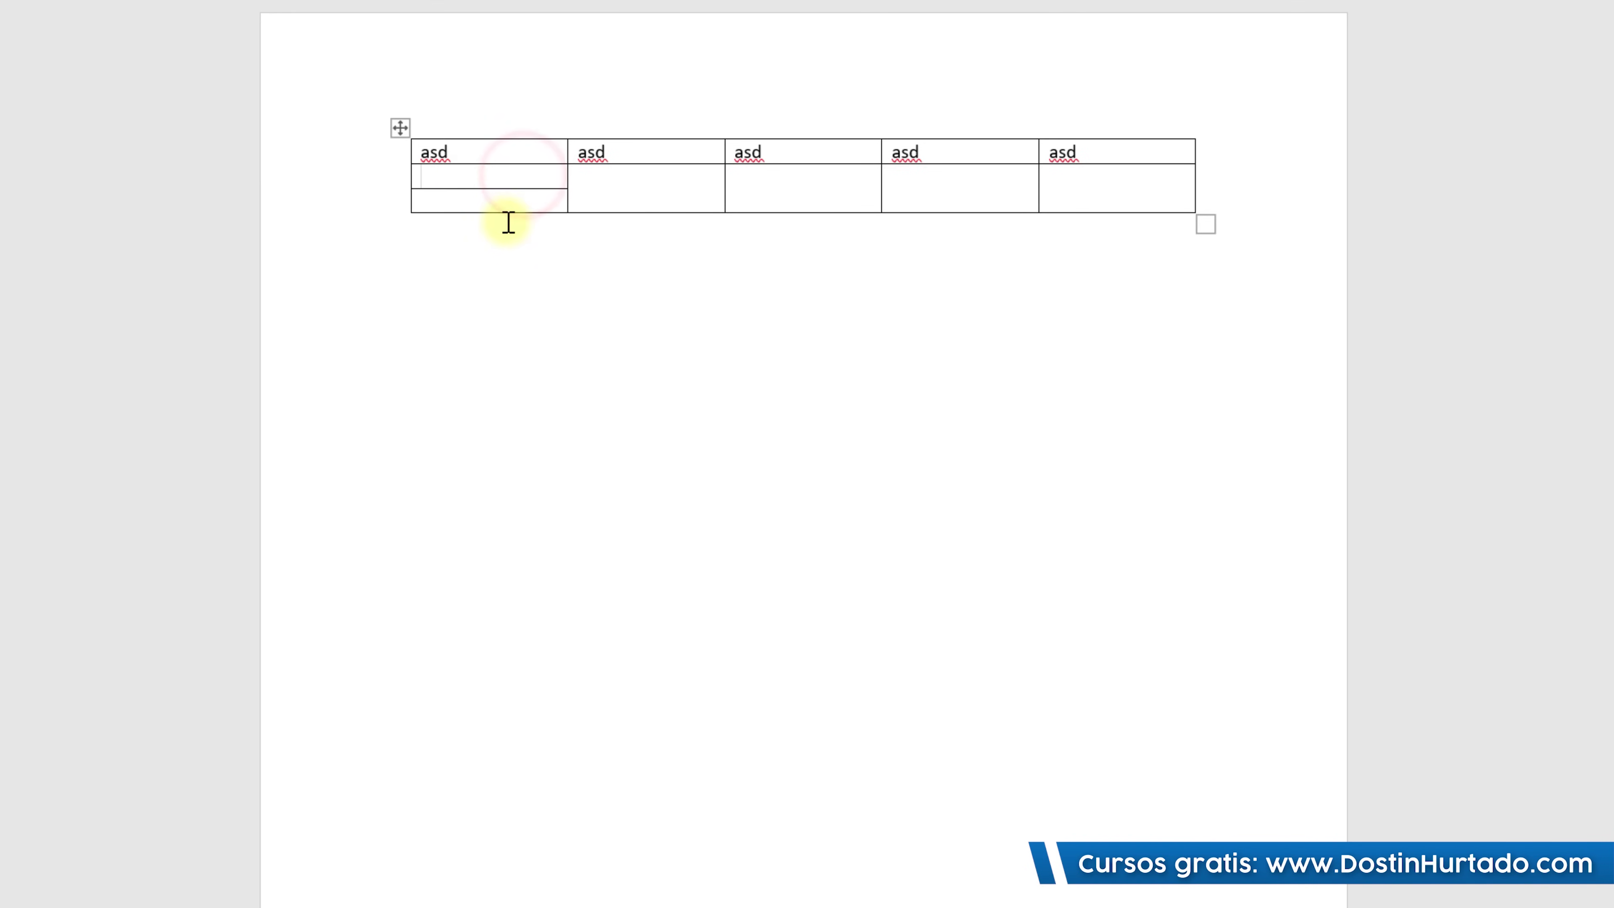
Delete the whole practice table via Eliminar > Eliminar tabla.
{"action": "left_click", "coordinate": [404, 130]}
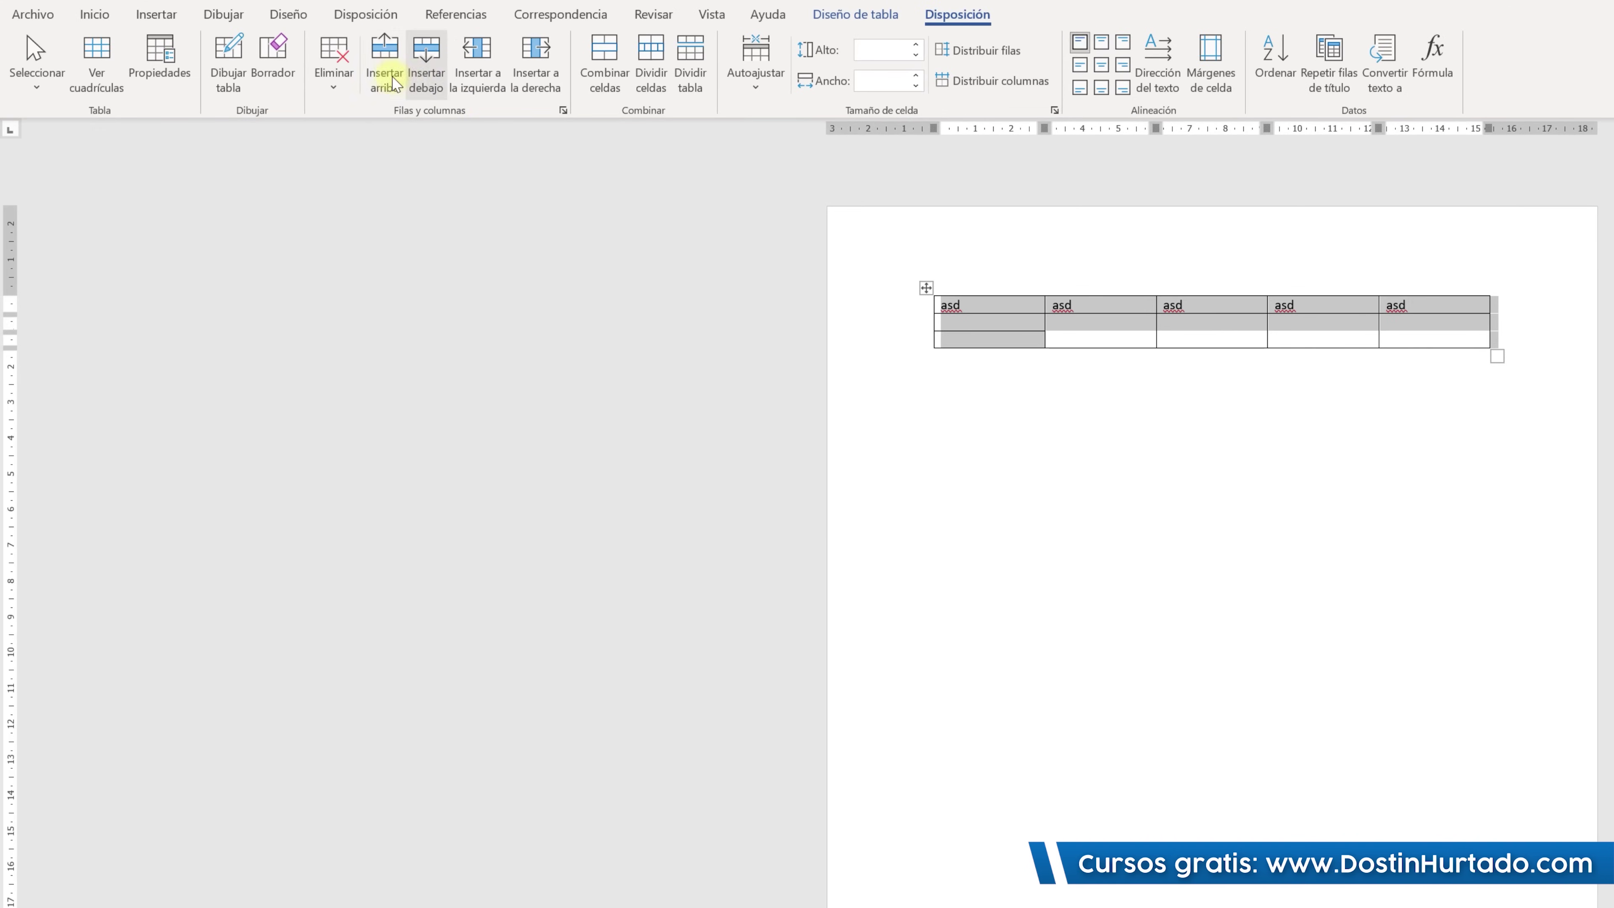
{"action": "left_click", "coordinate": [334, 63]}
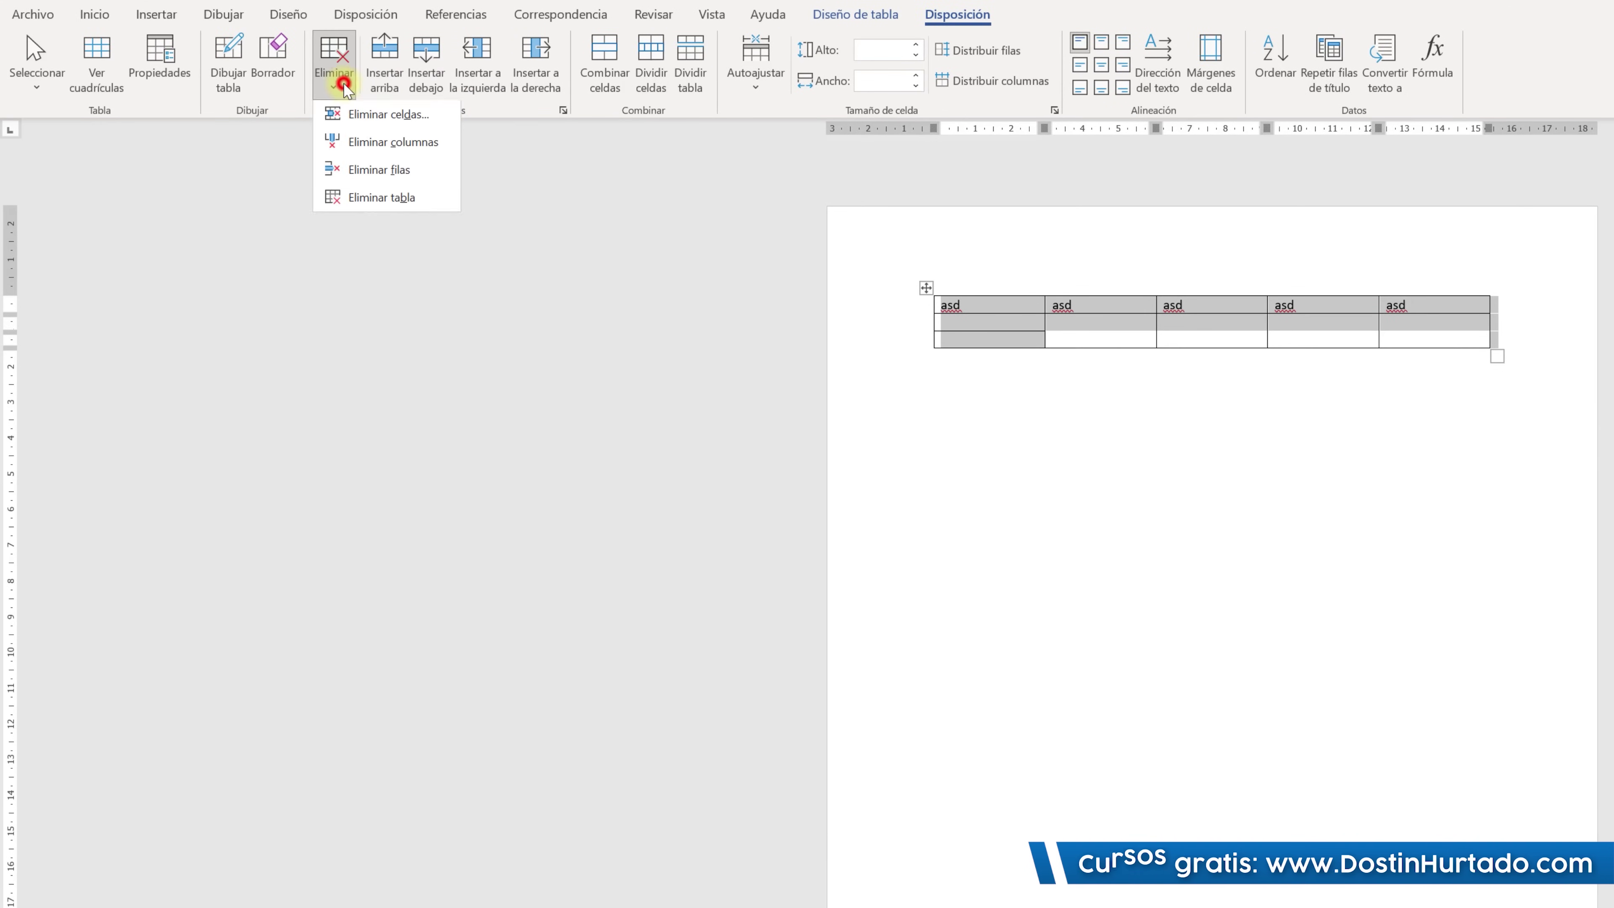
{"action": "left_click", "coordinate": [388, 203]}
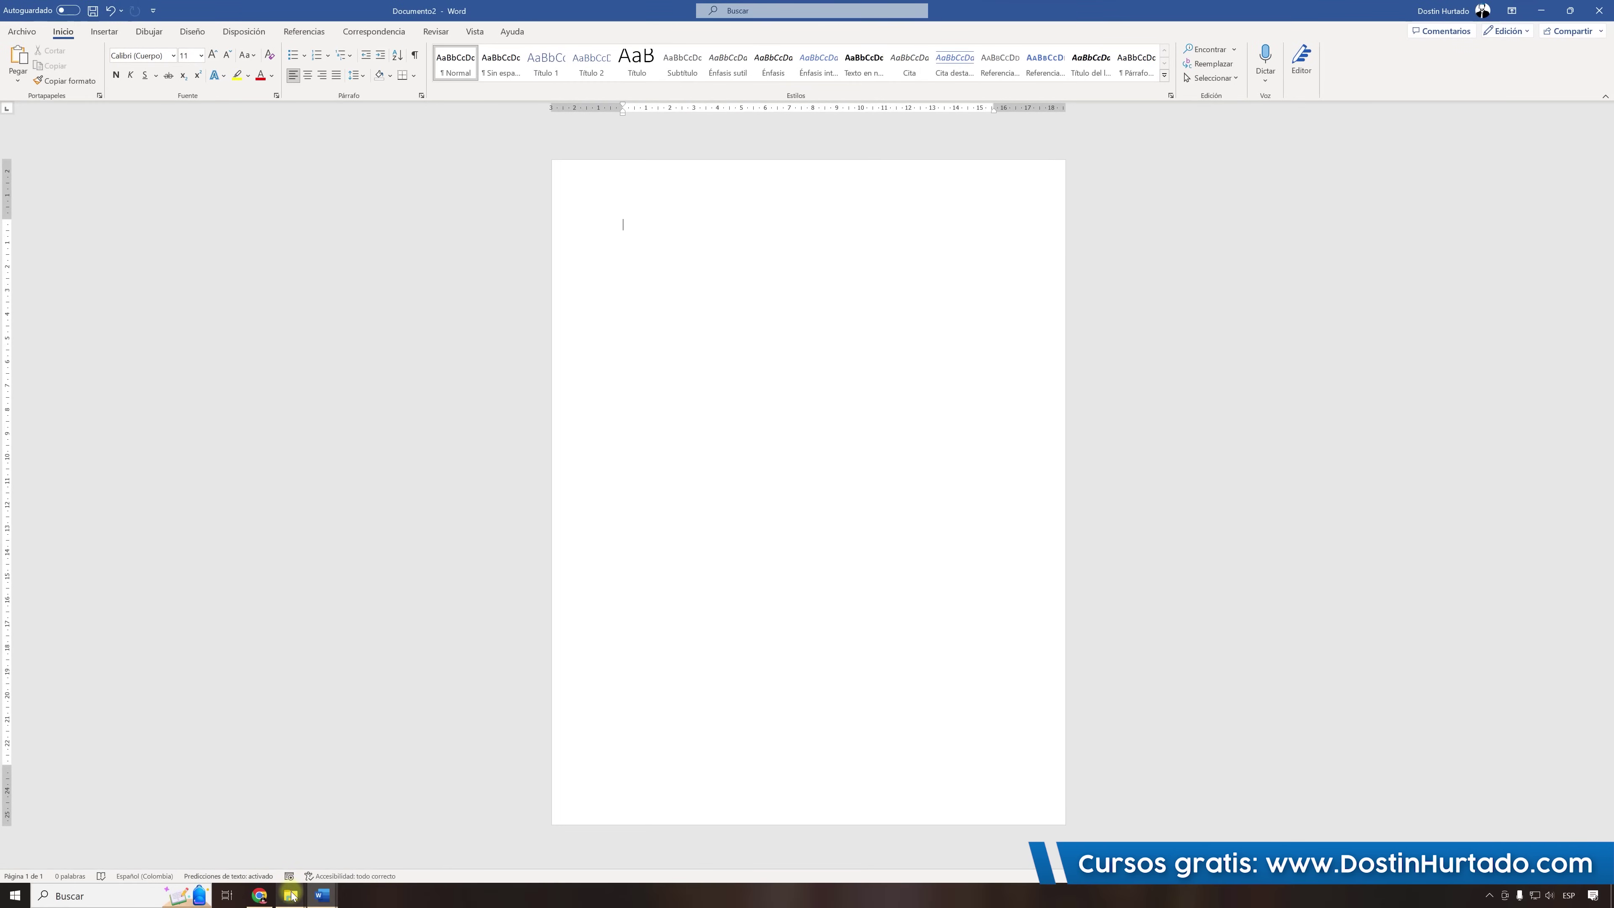
Drag Tabla.png from the Curso Word folder onto the blank page.
{"action": "left_click", "coordinate": [289, 893]}
{"action": "left_click", "coordinate": [251, 858]}
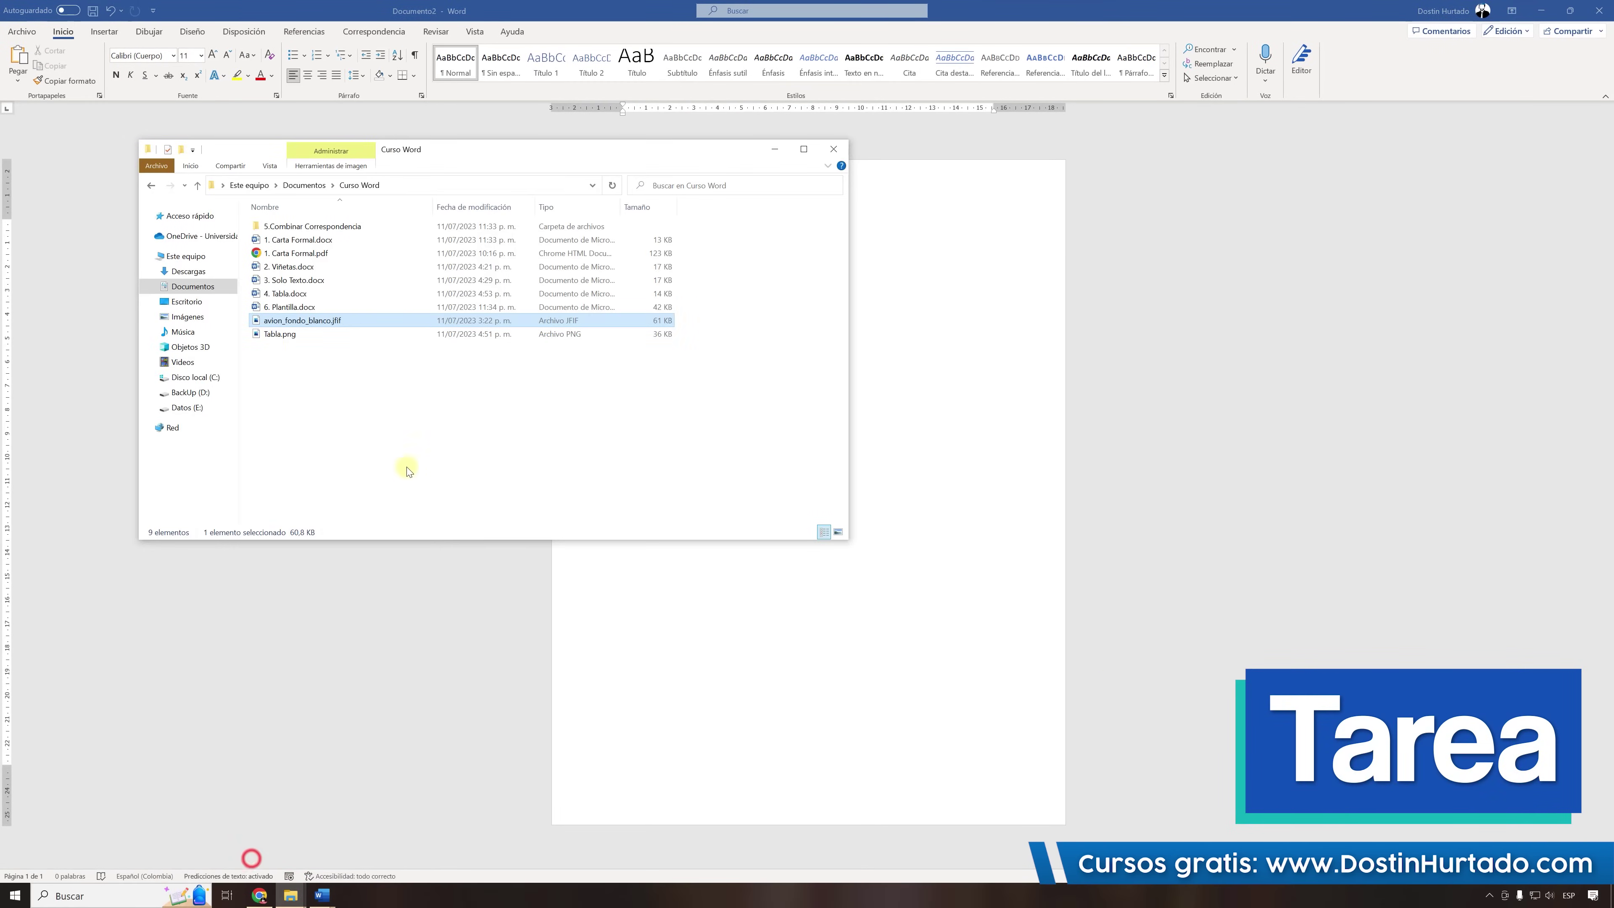
{"action": "left_click", "coordinate": [277, 335]}
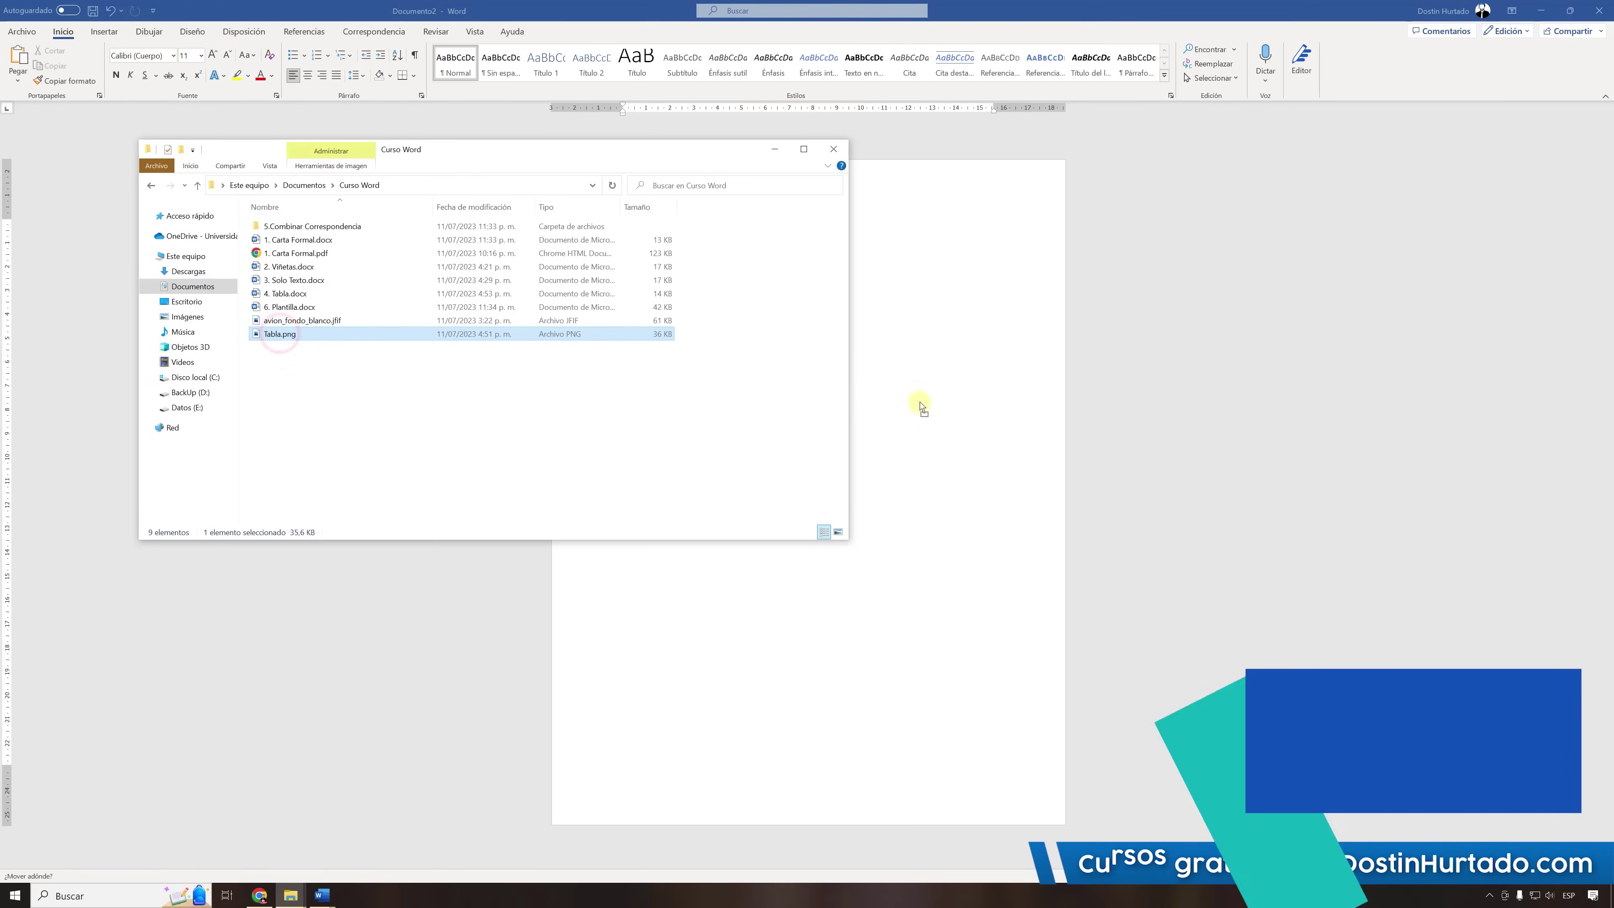
{"action": "left_click_drag", "start_coordinate": [296, 344], "coordinate": [767, 339]}
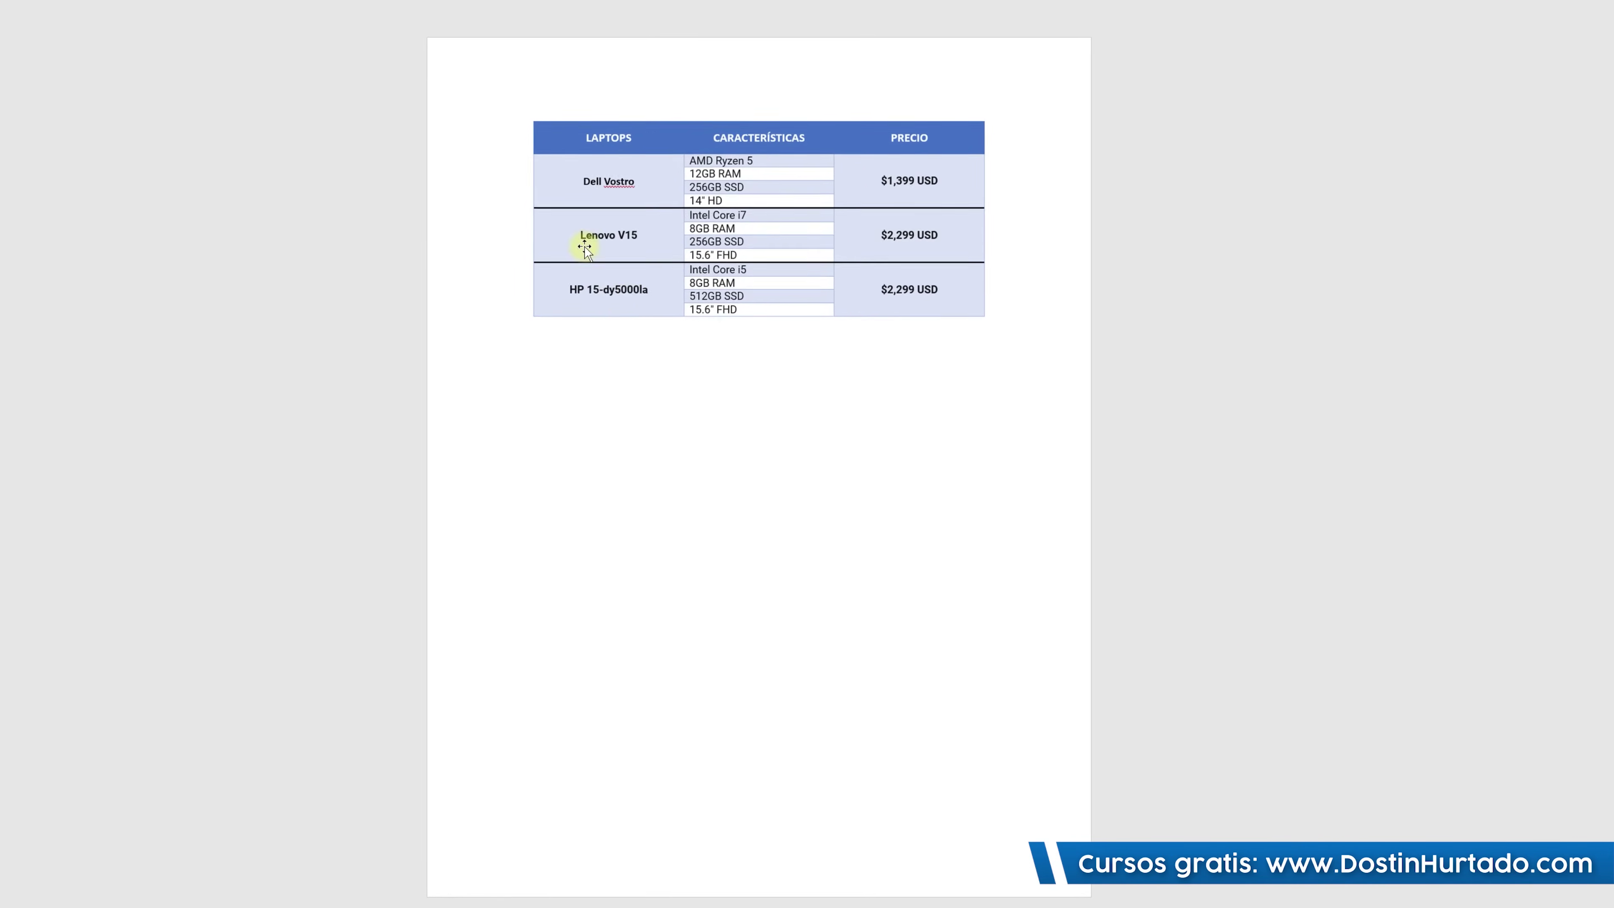
Set the laptop-table image to In front of text and drag it lower on the page.
{"action": "left_click", "coordinate": [791, 316]}
{"action": "left_click", "coordinate": [1019, 121]}
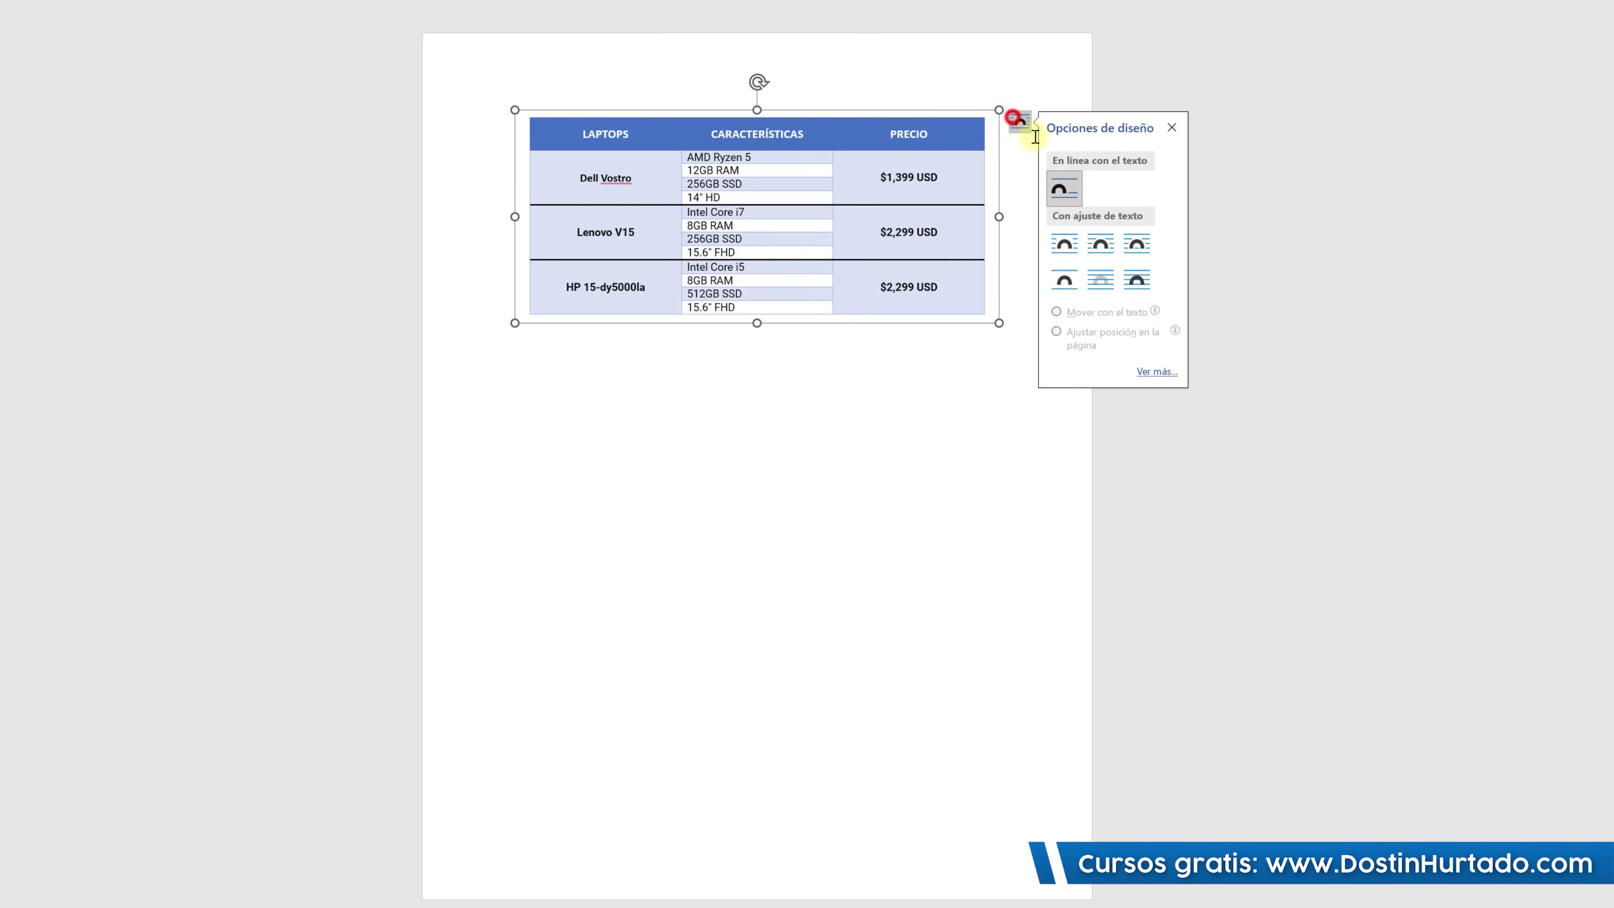
{"action": "left_click", "coordinate": [1137, 280]}
{"action": "left_click_drag", "start_coordinate": [705, 185], "coordinate": [707, 402]}
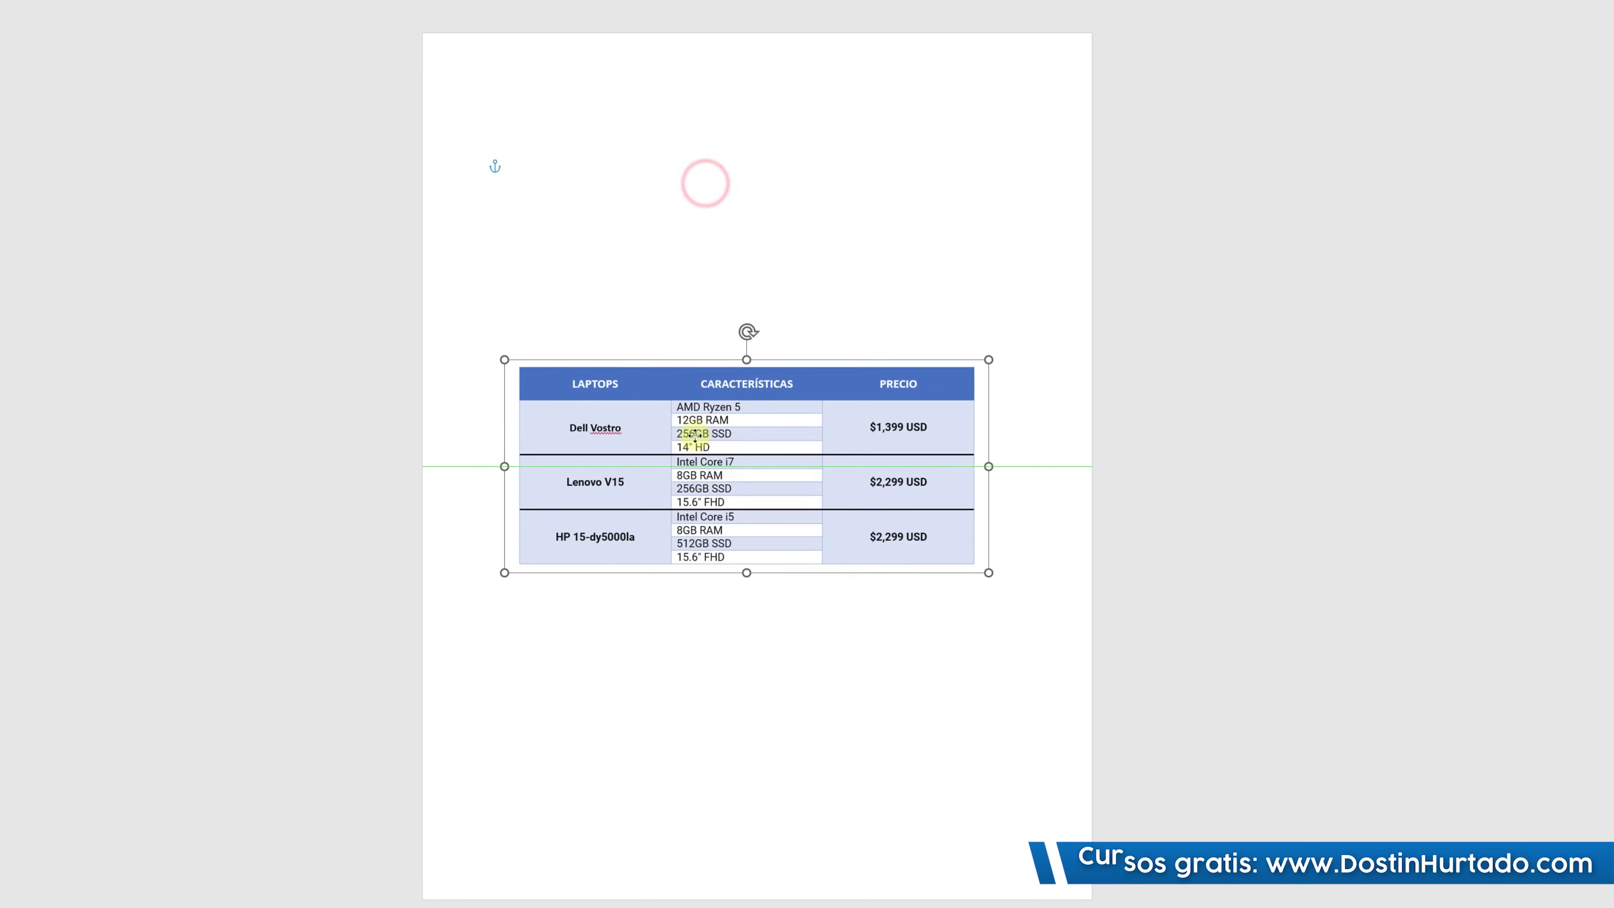
Bring up the Insertar > Tabla size grid with the image deselected.
{"action": "left_click", "coordinate": [539, 119]}
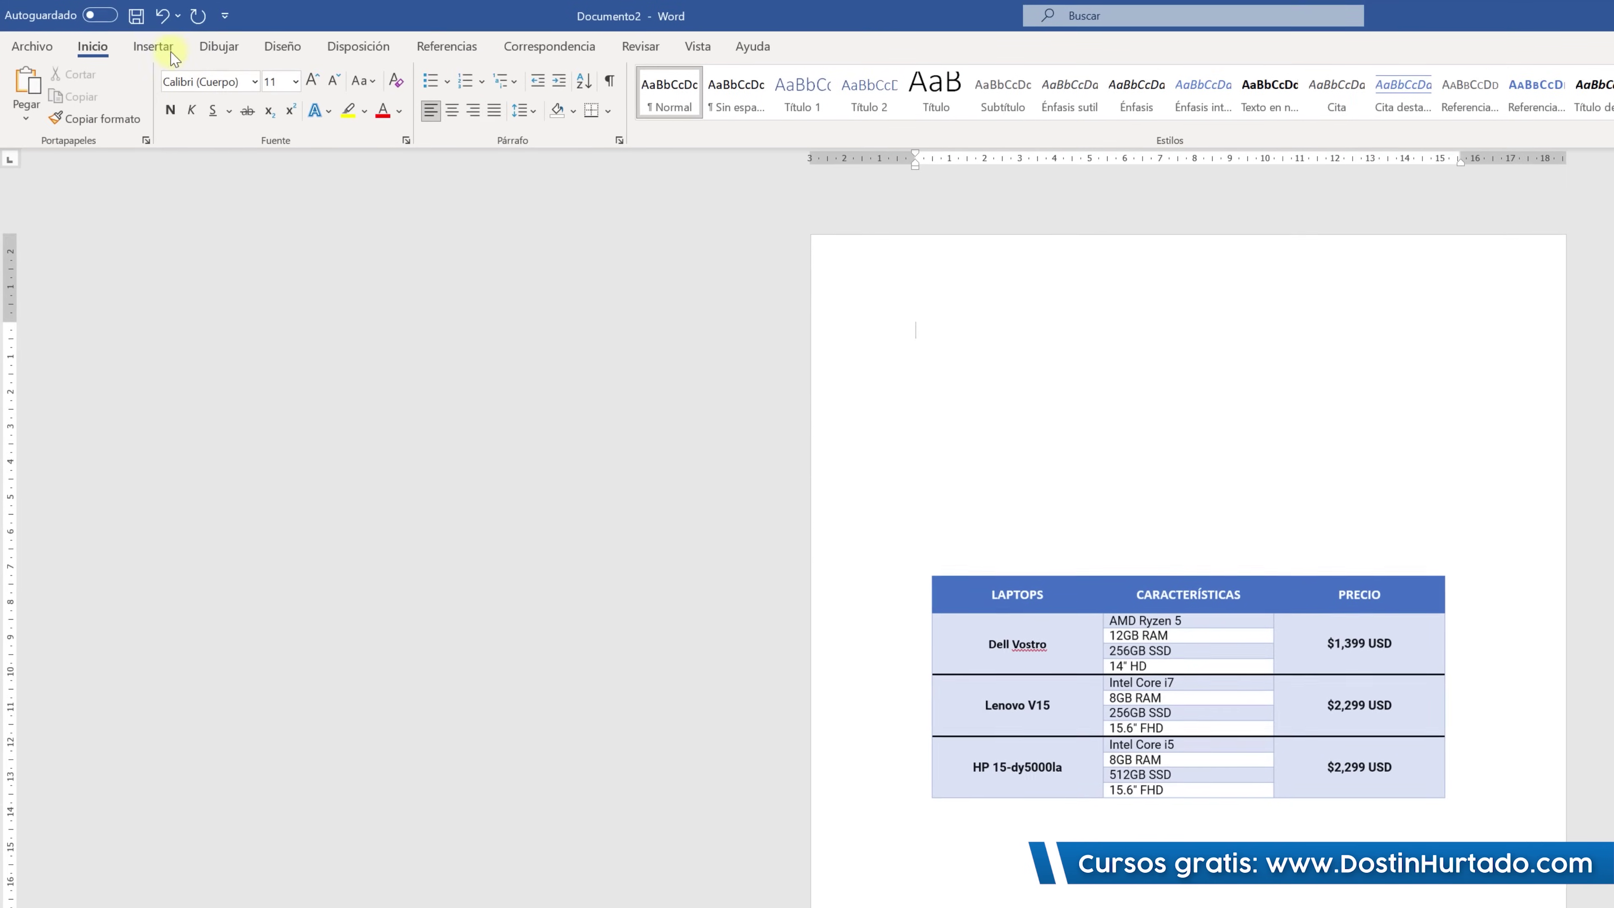
{"action": "left_click", "coordinate": [154, 46]}
{"action": "left_click", "coordinate": [179, 105]}
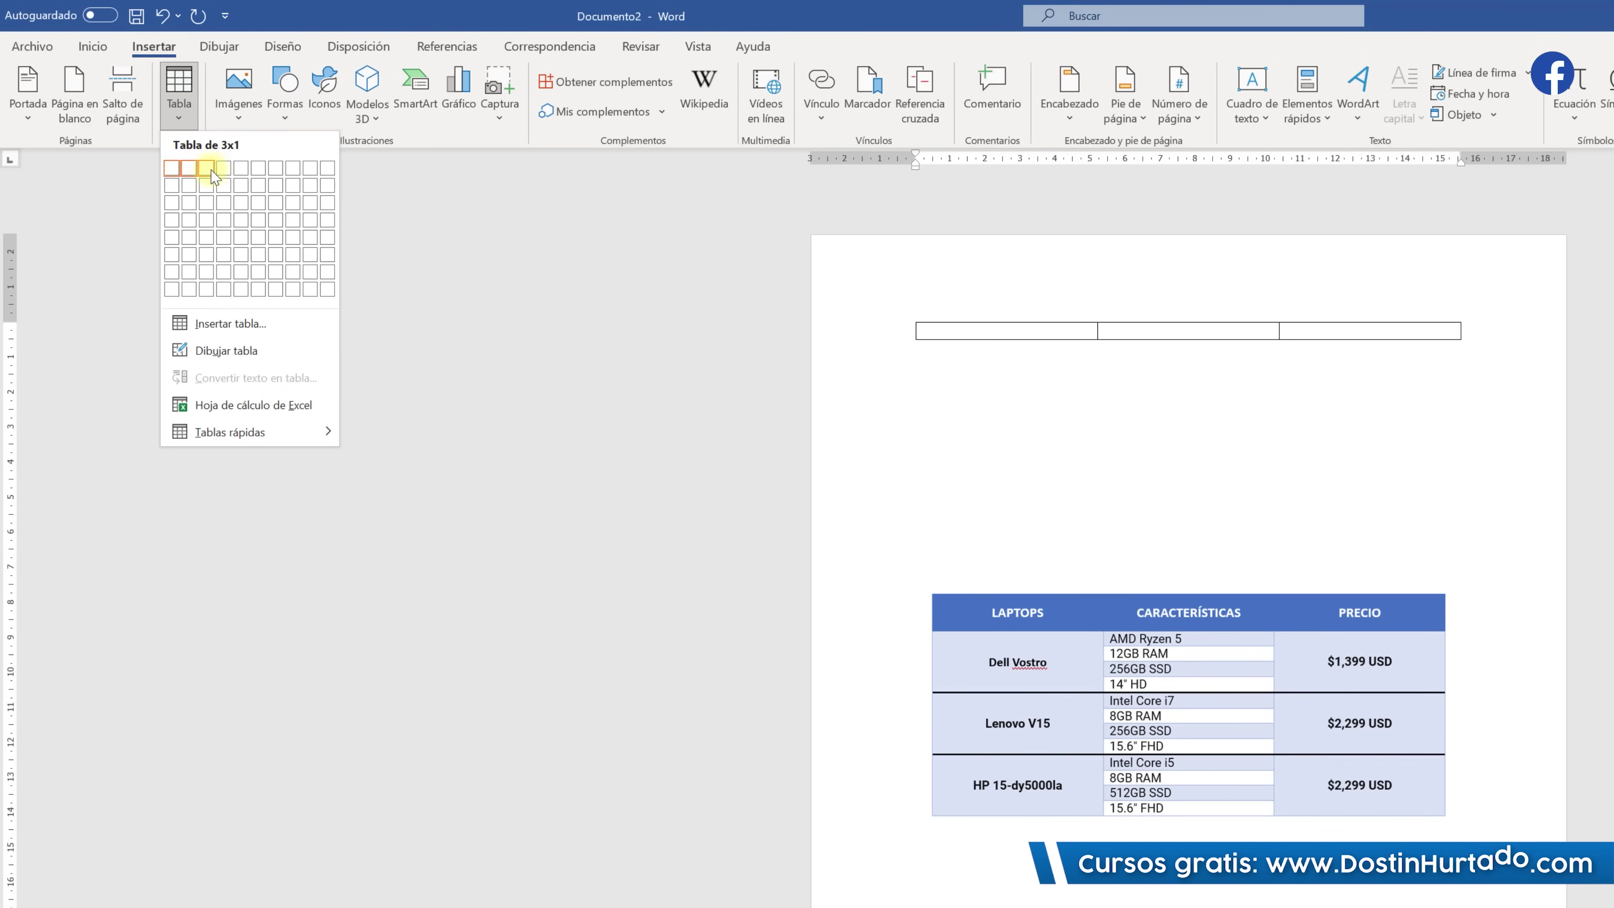
Insert a 3×4 table and type placeholder headers 'asd', 'asd', 'asdsd'.
{"action": "left_click", "coordinate": [211, 222]}
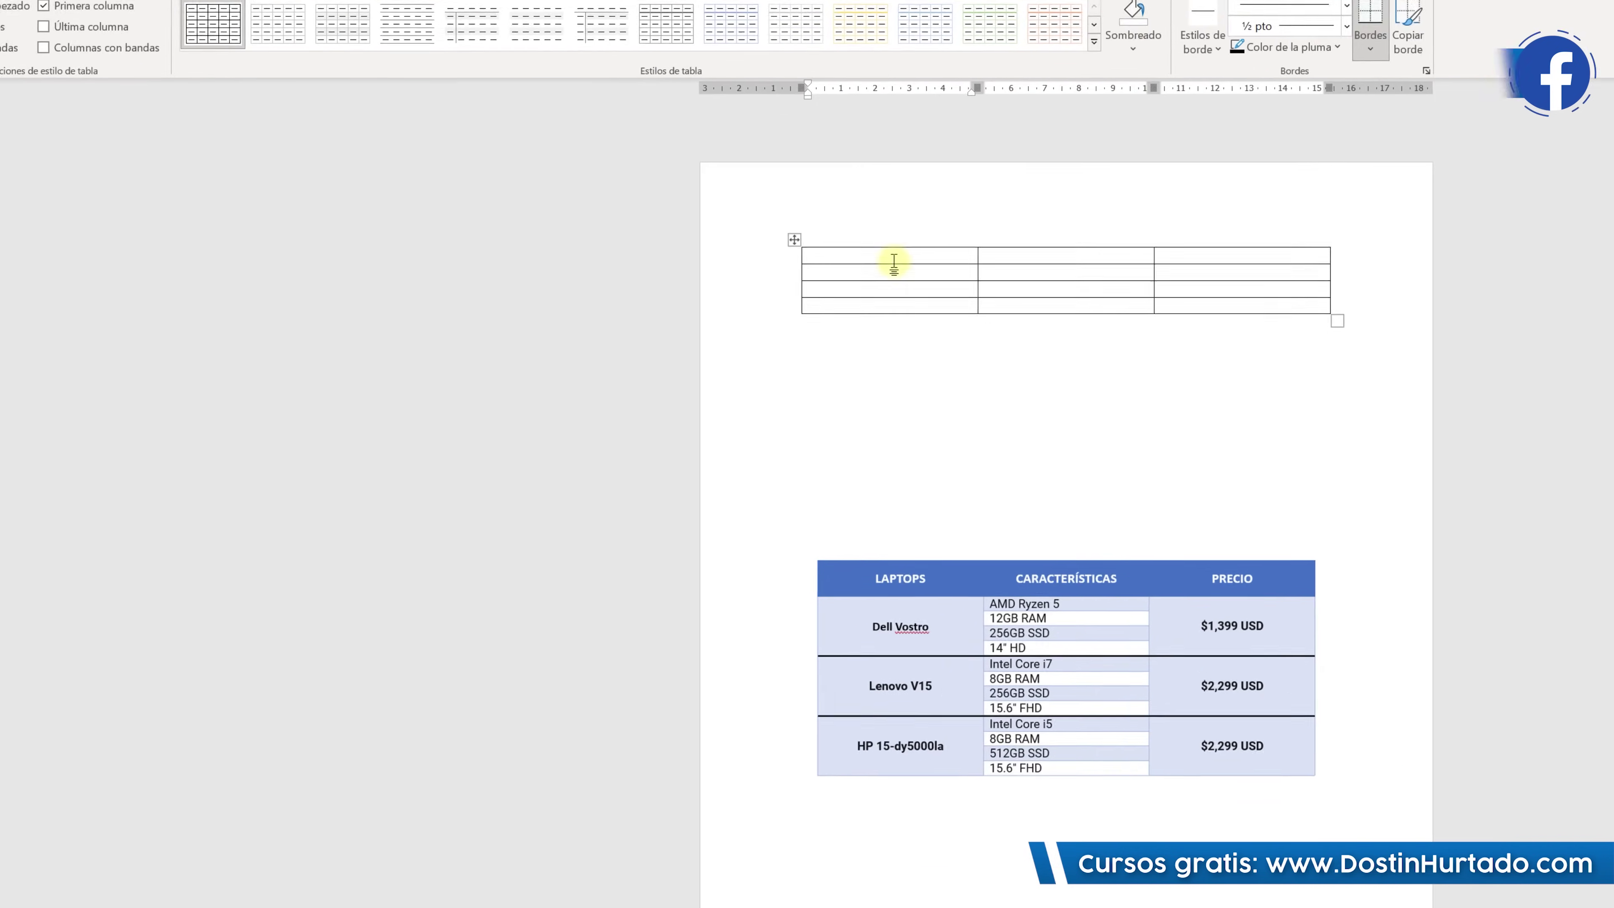
{"action": "type", "text": "asd"}
{"action": "left_click", "coordinate": [775, 97]}
{"action": "type", "text": "asd"}
{"action": "left_click", "coordinate": [950, 99]}
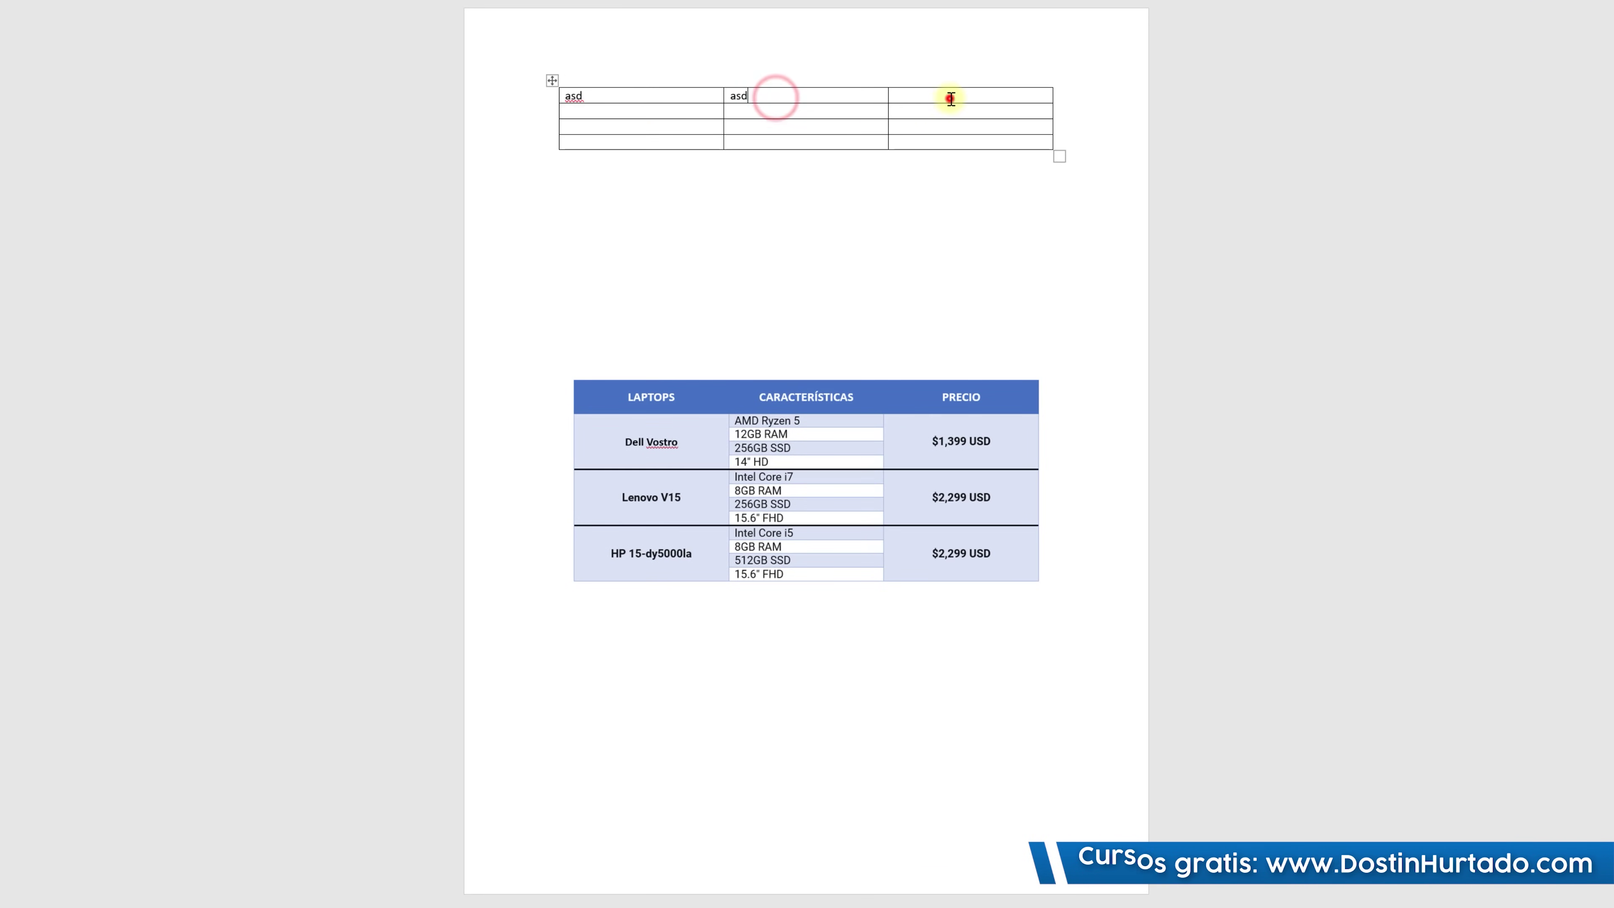
{"action": "type", "text": "asd"}
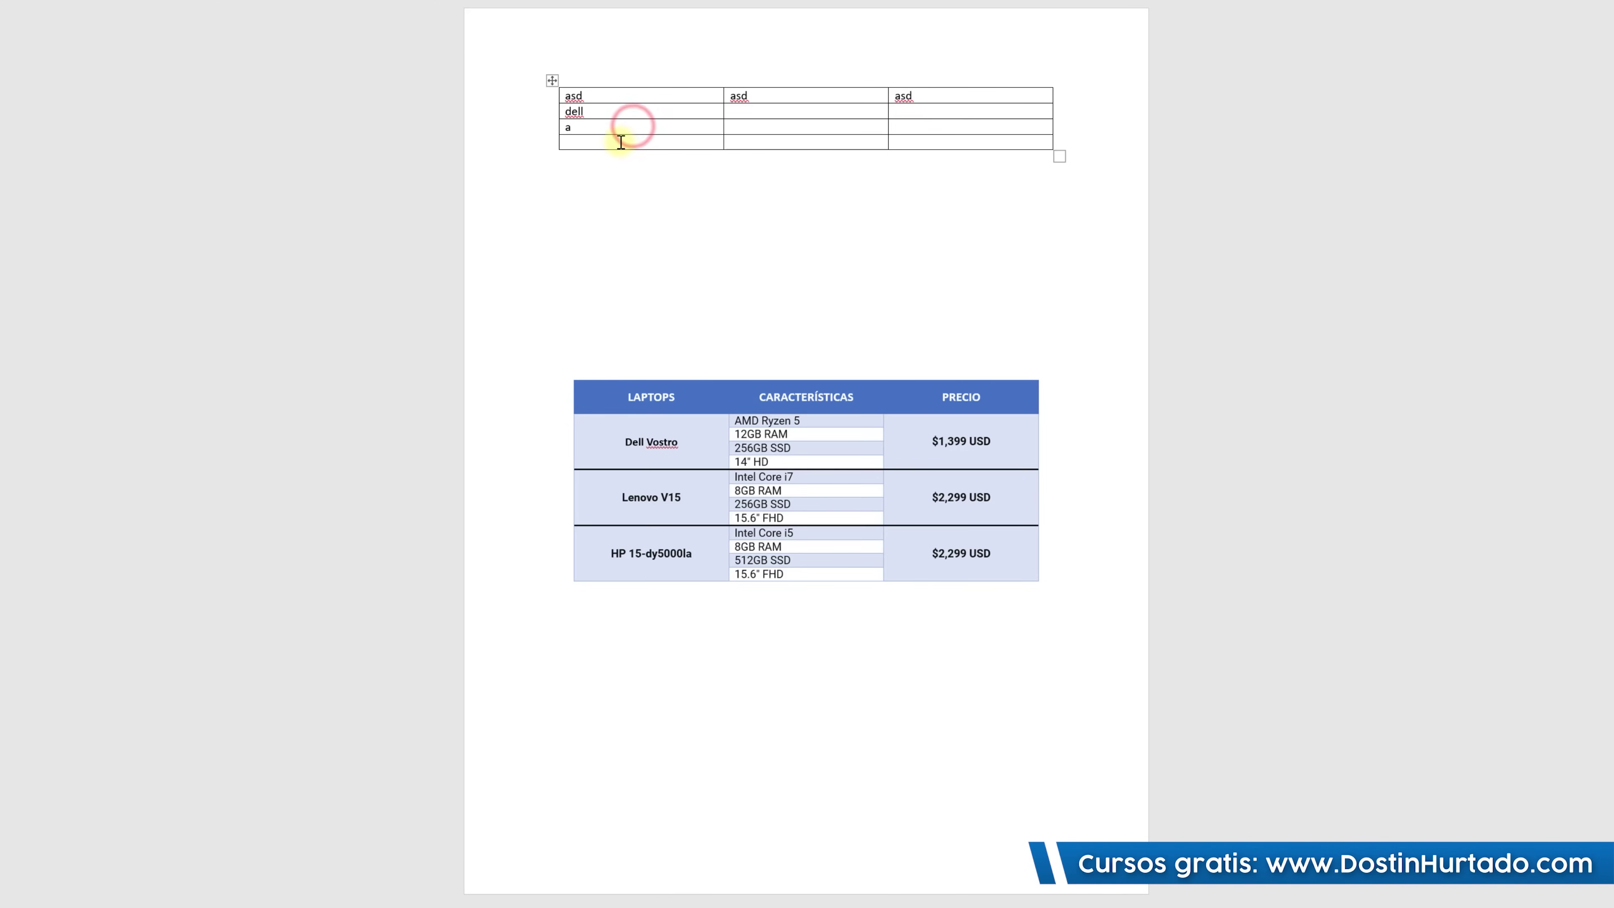
{"action": "type", "text": "sd"}
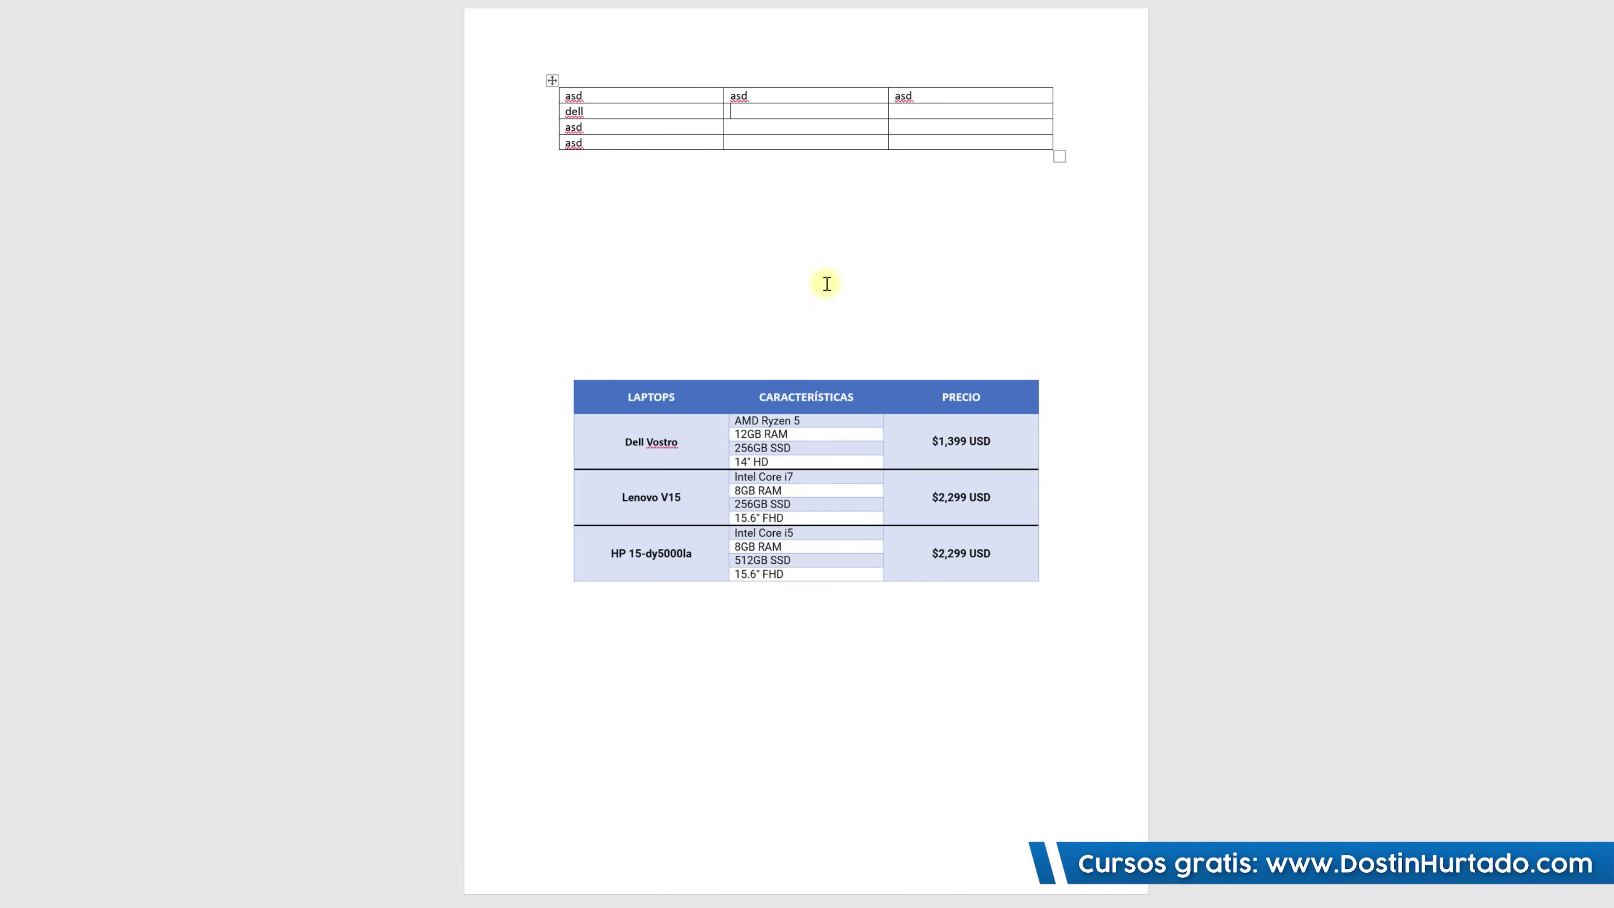
Split the middle cells of rows 2 and 3 into 1 column by 4 rows each.
{"action": "right_click", "coordinate": [788, 113]}
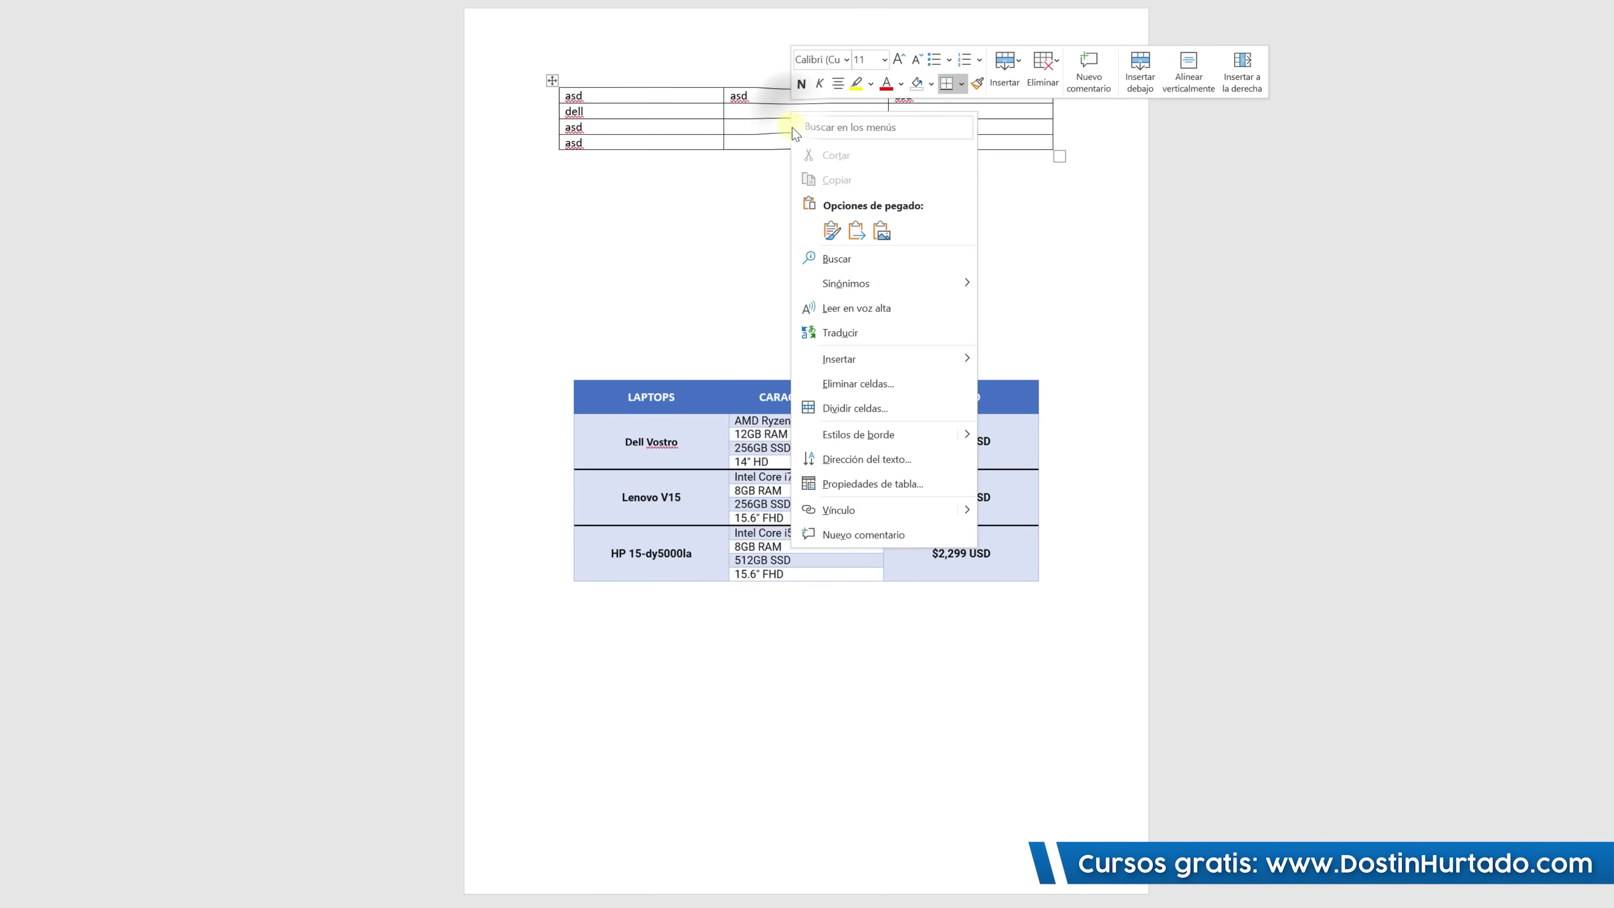
{"action": "left_click", "coordinate": [858, 410]}
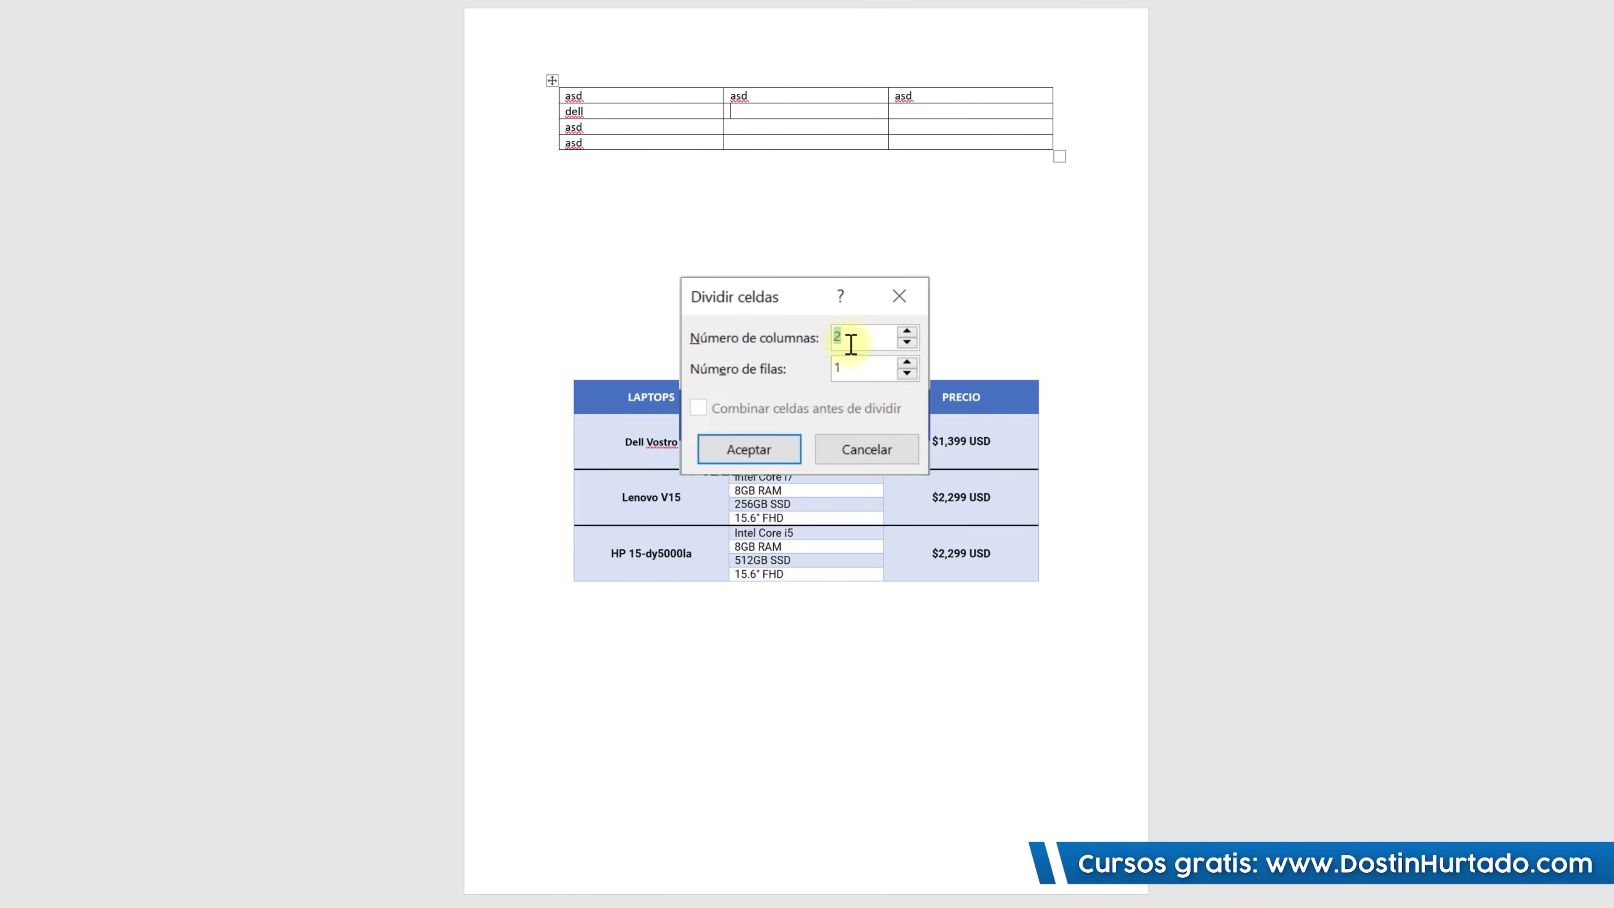
{"action": "left_click", "coordinate": [908, 343]}
{"action": "left_click", "coordinate": [909, 362]}
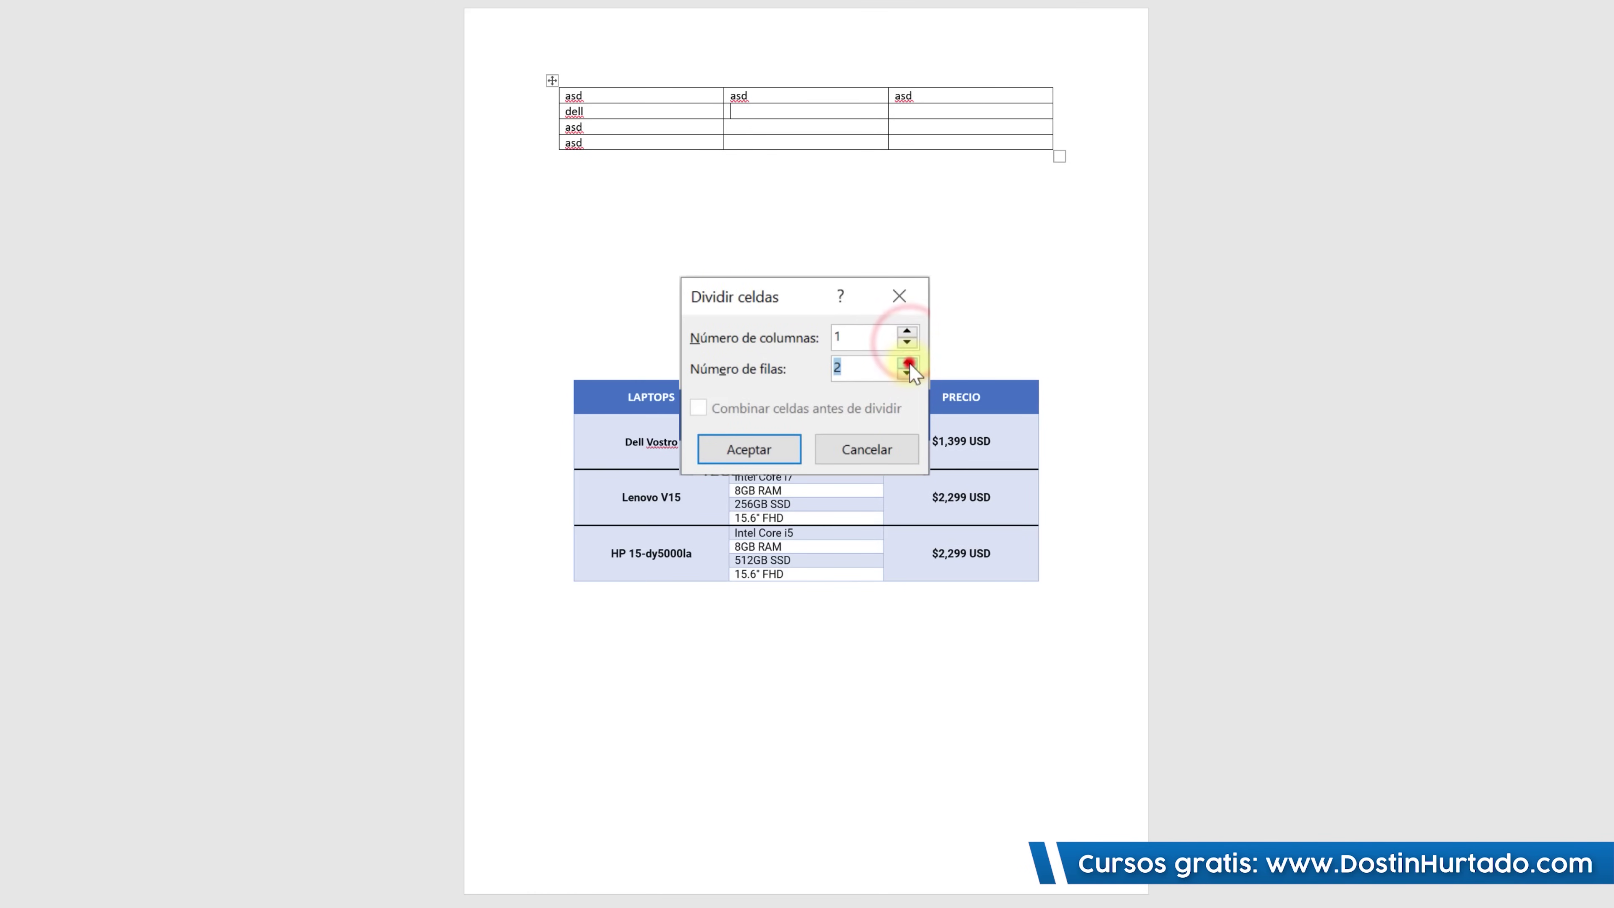
{"action": "left_click", "coordinate": [908, 362]}
{"action": "left_click", "coordinate": [756, 448]}
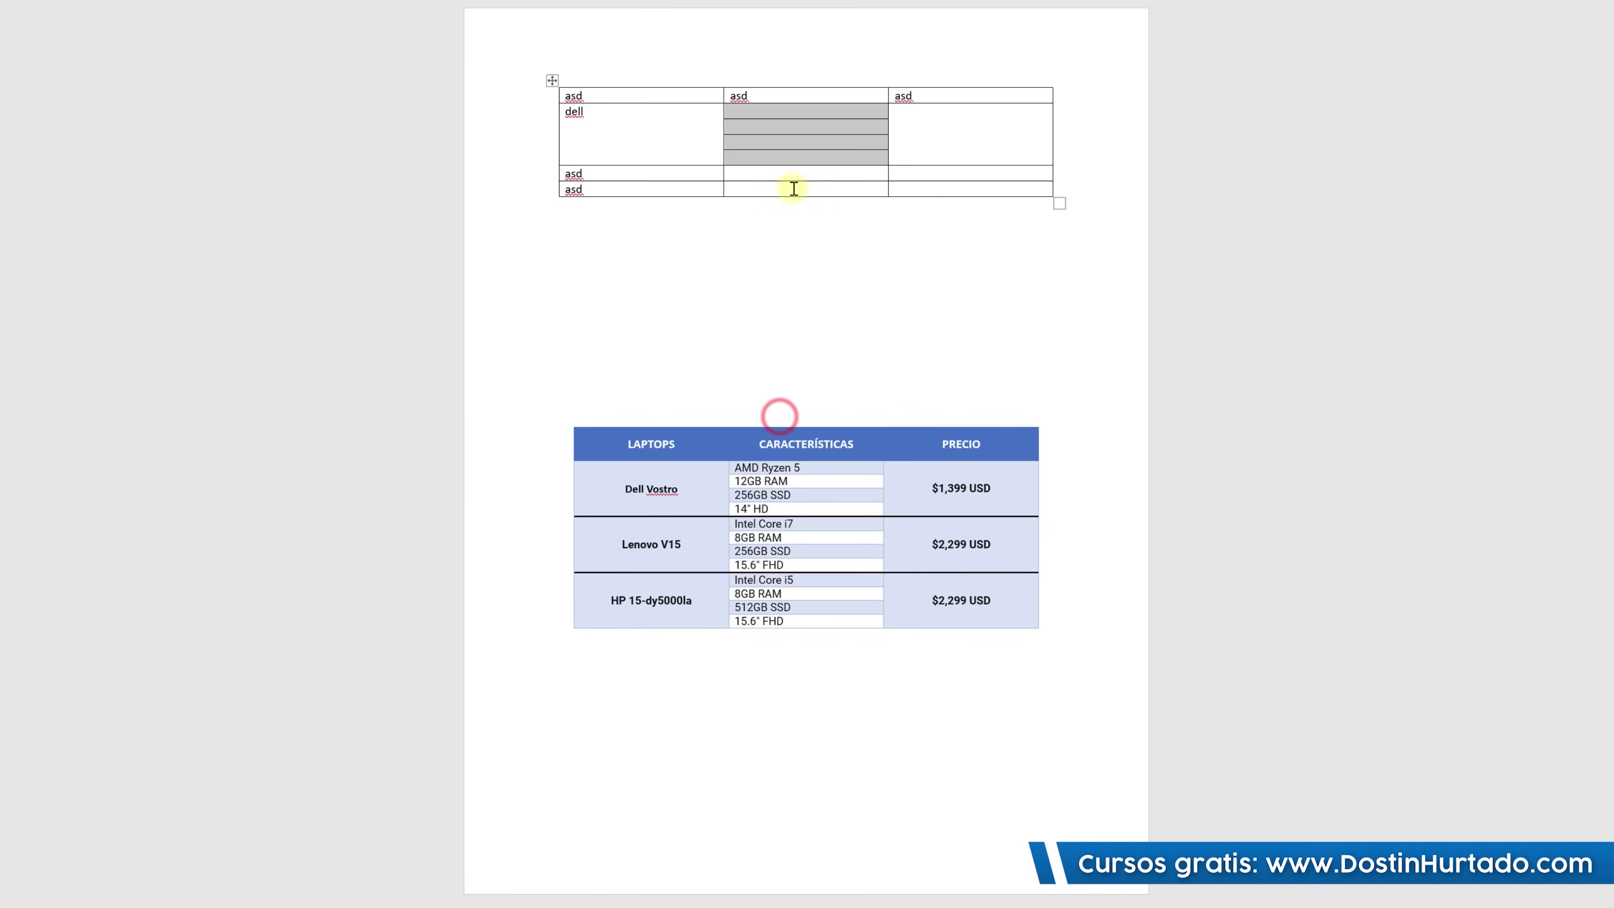
{"action": "right_click", "coordinate": [785, 174]}
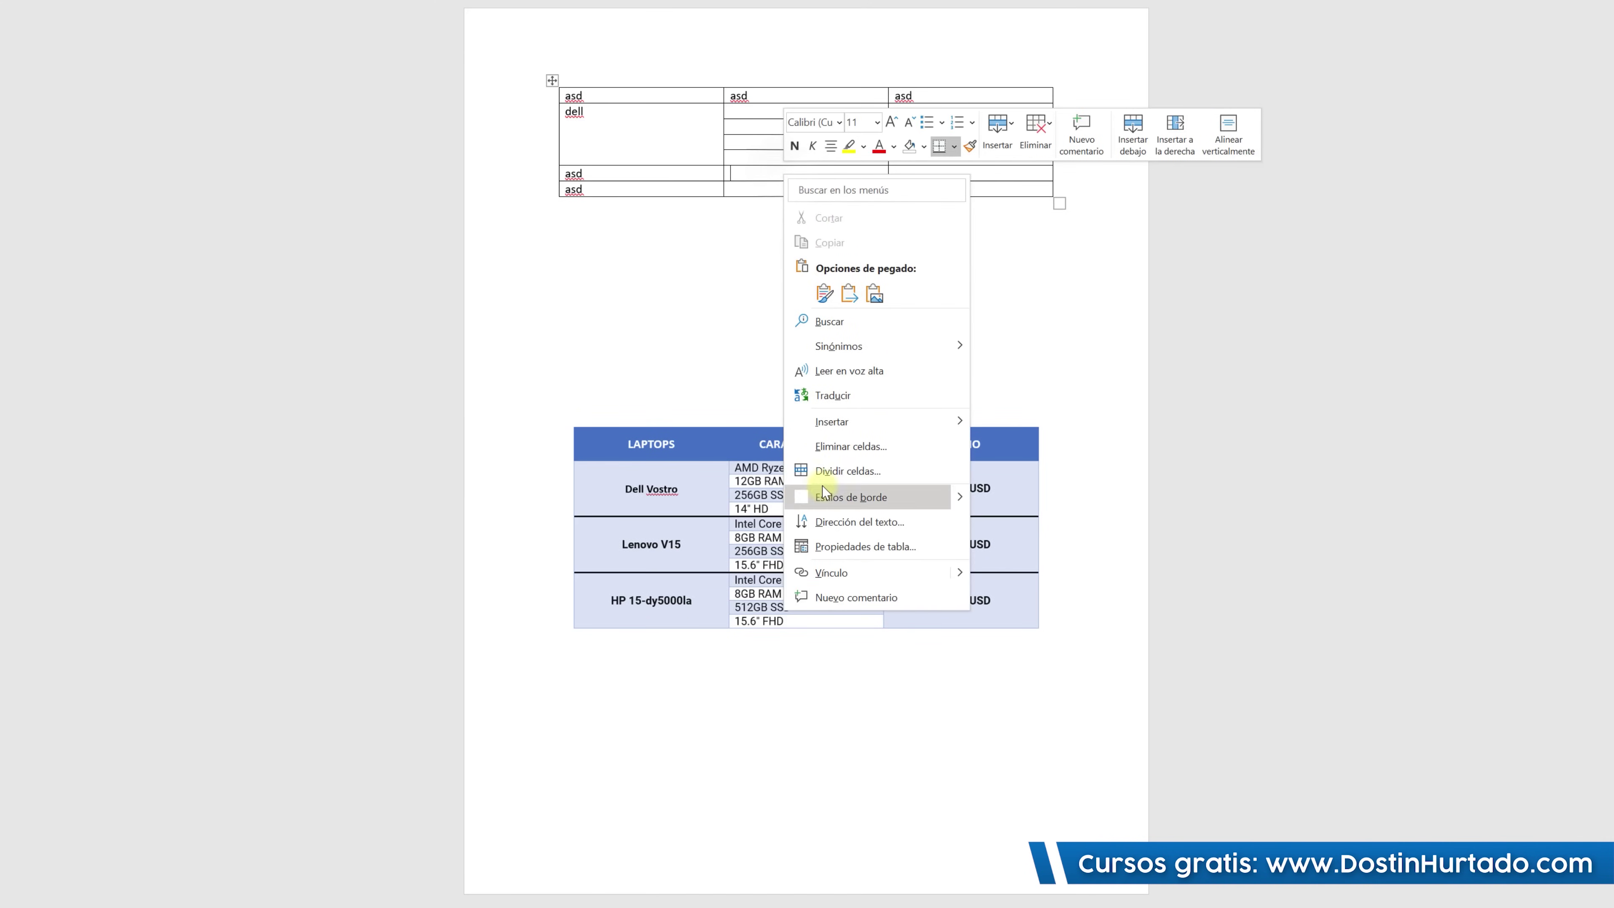
{"action": "left_click", "coordinate": [831, 476]}
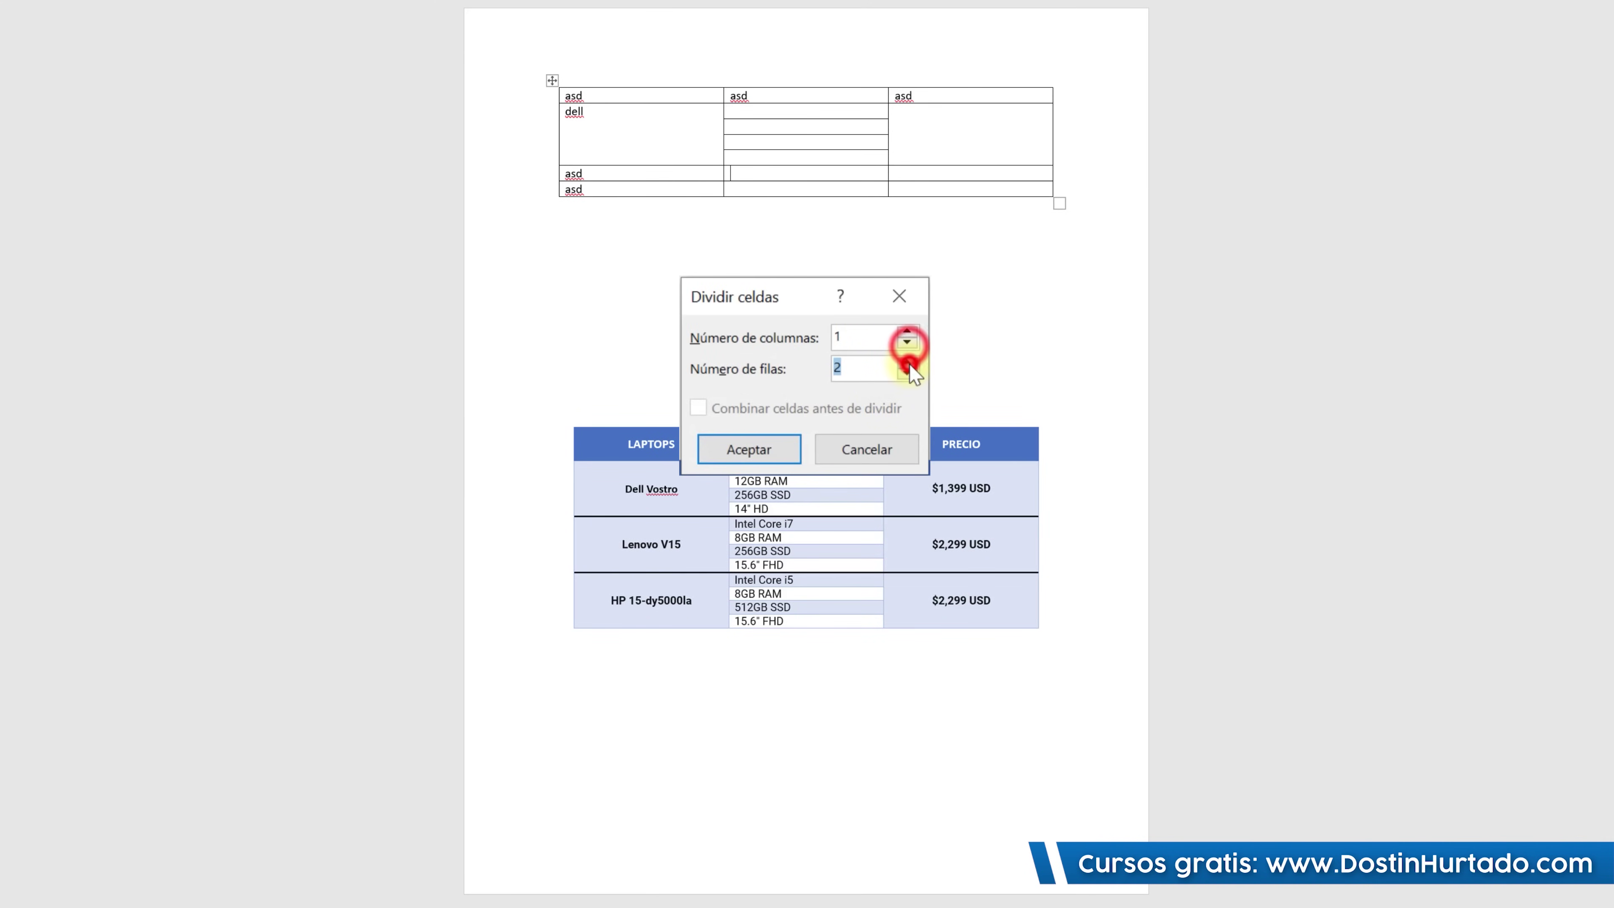
{"action": "left_click", "coordinate": [908, 362]}
{"action": "left_click", "coordinate": [908, 362]}
{"action": "left_click", "coordinate": [747, 448]}
{"action": "left_click", "coordinate": [773, 238]}
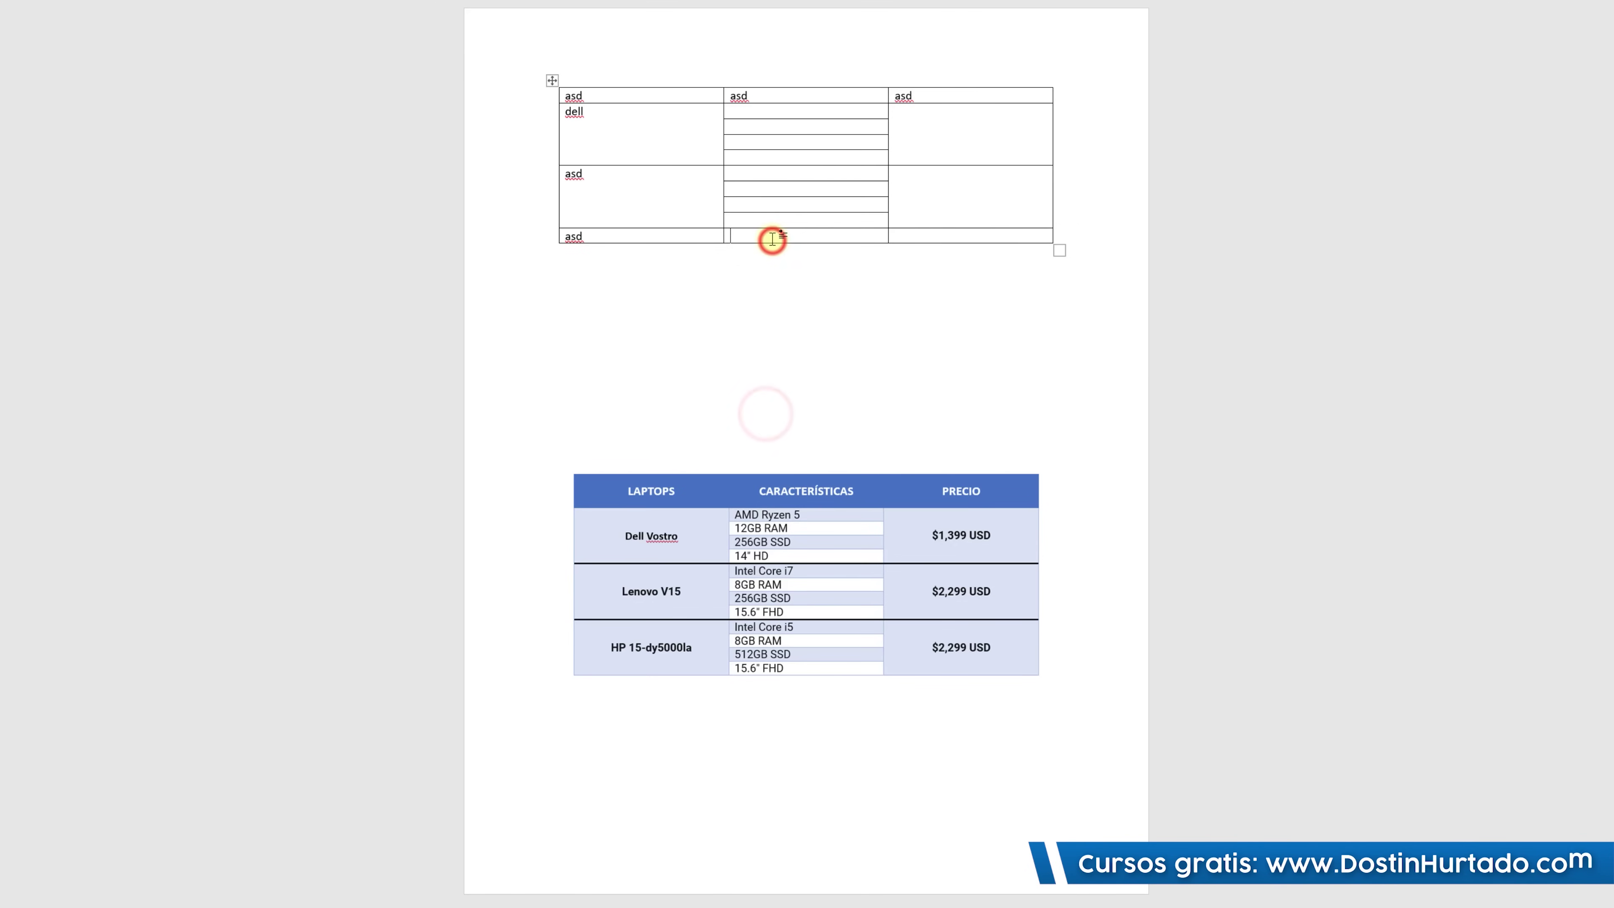
Split the bottom middle cell into 1 column by 4 rows and place the reference image just below the table.
{"action": "right_click", "coordinate": [772, 238]}
{"action": "left_click", "coordinate": [853, 533]}
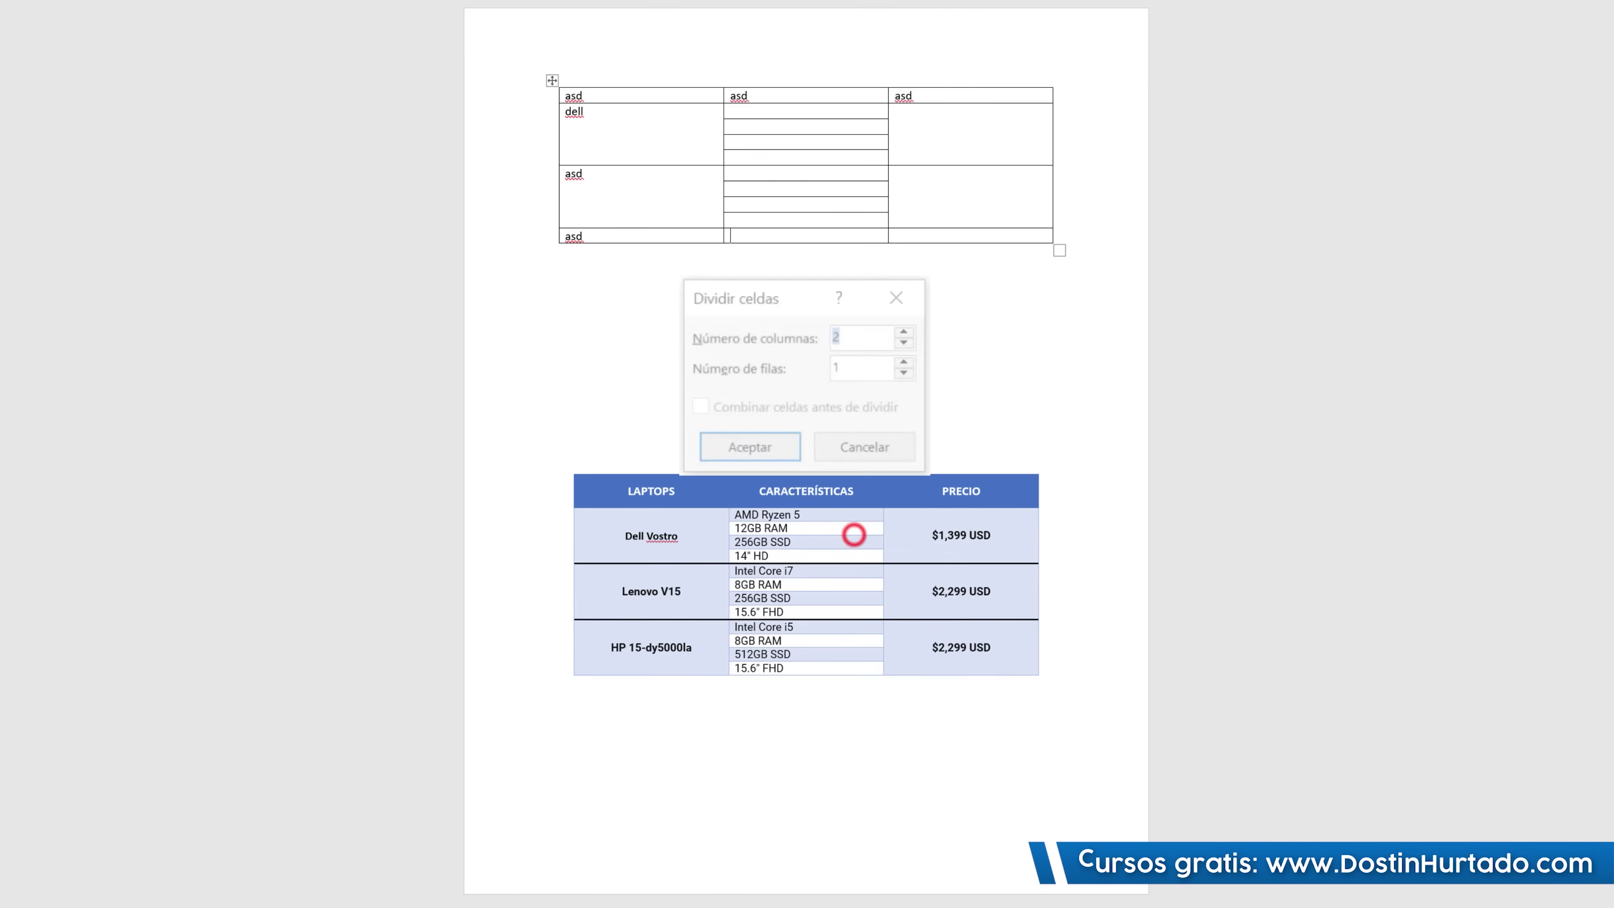
{"action": "left_click", "coordinate": [908, 362]}
{"action": "left_click", "coordinate": [908, 361]}
{"action": "left_click", "coordinate": [907, 361]}
{"action": "left_click", "coordinate": [747, 448]}
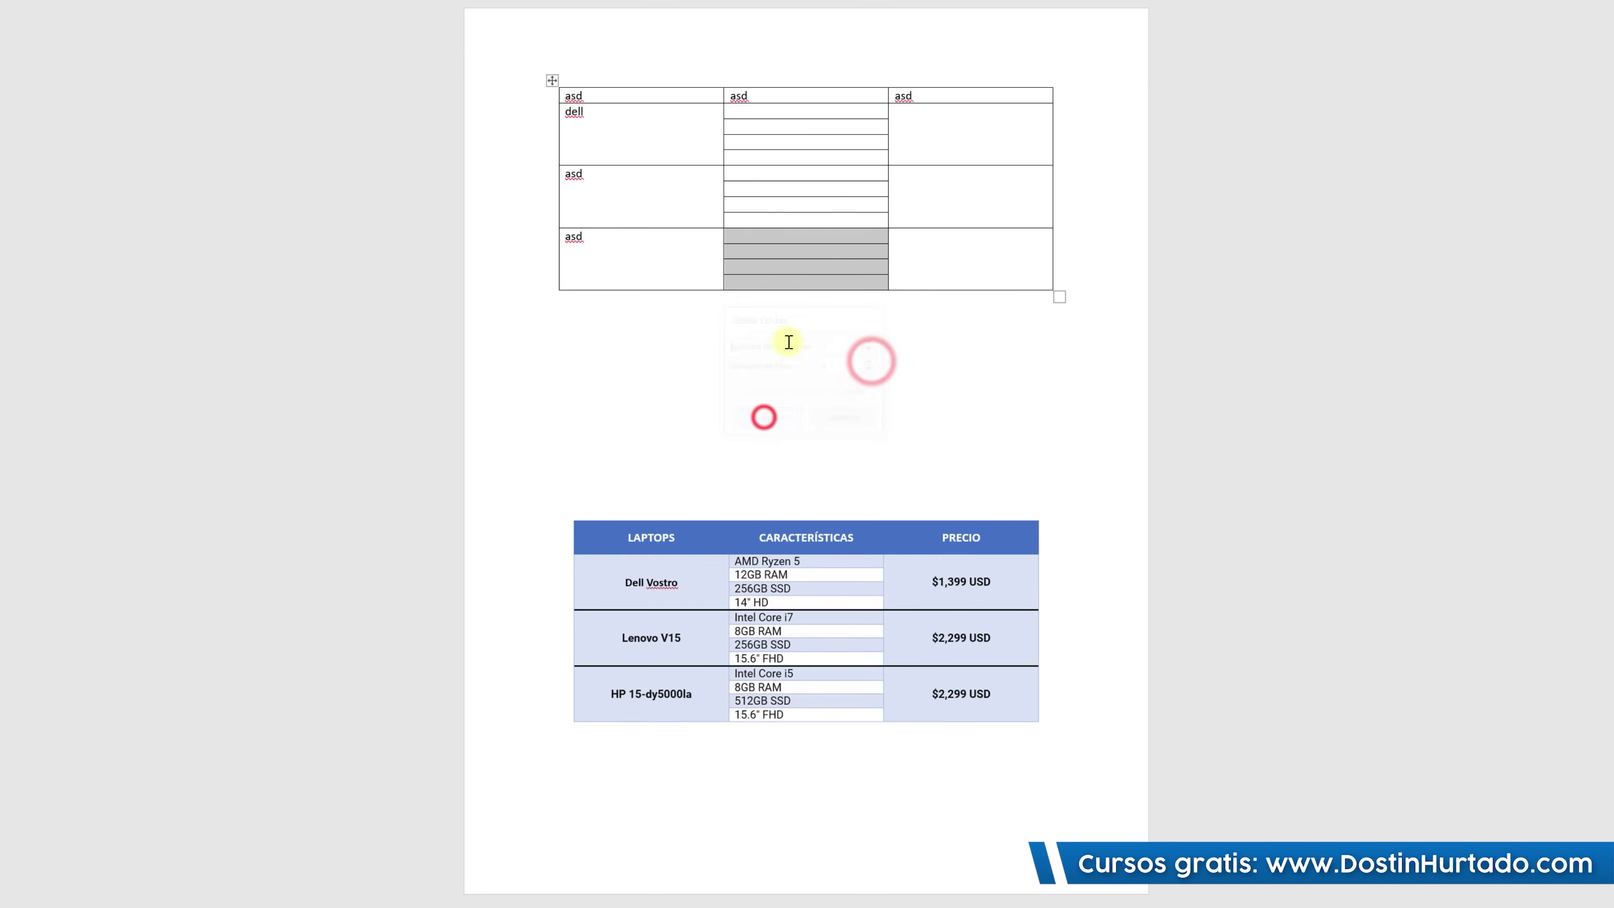
{"action": "left_click", "coordinate": [922, 251]}
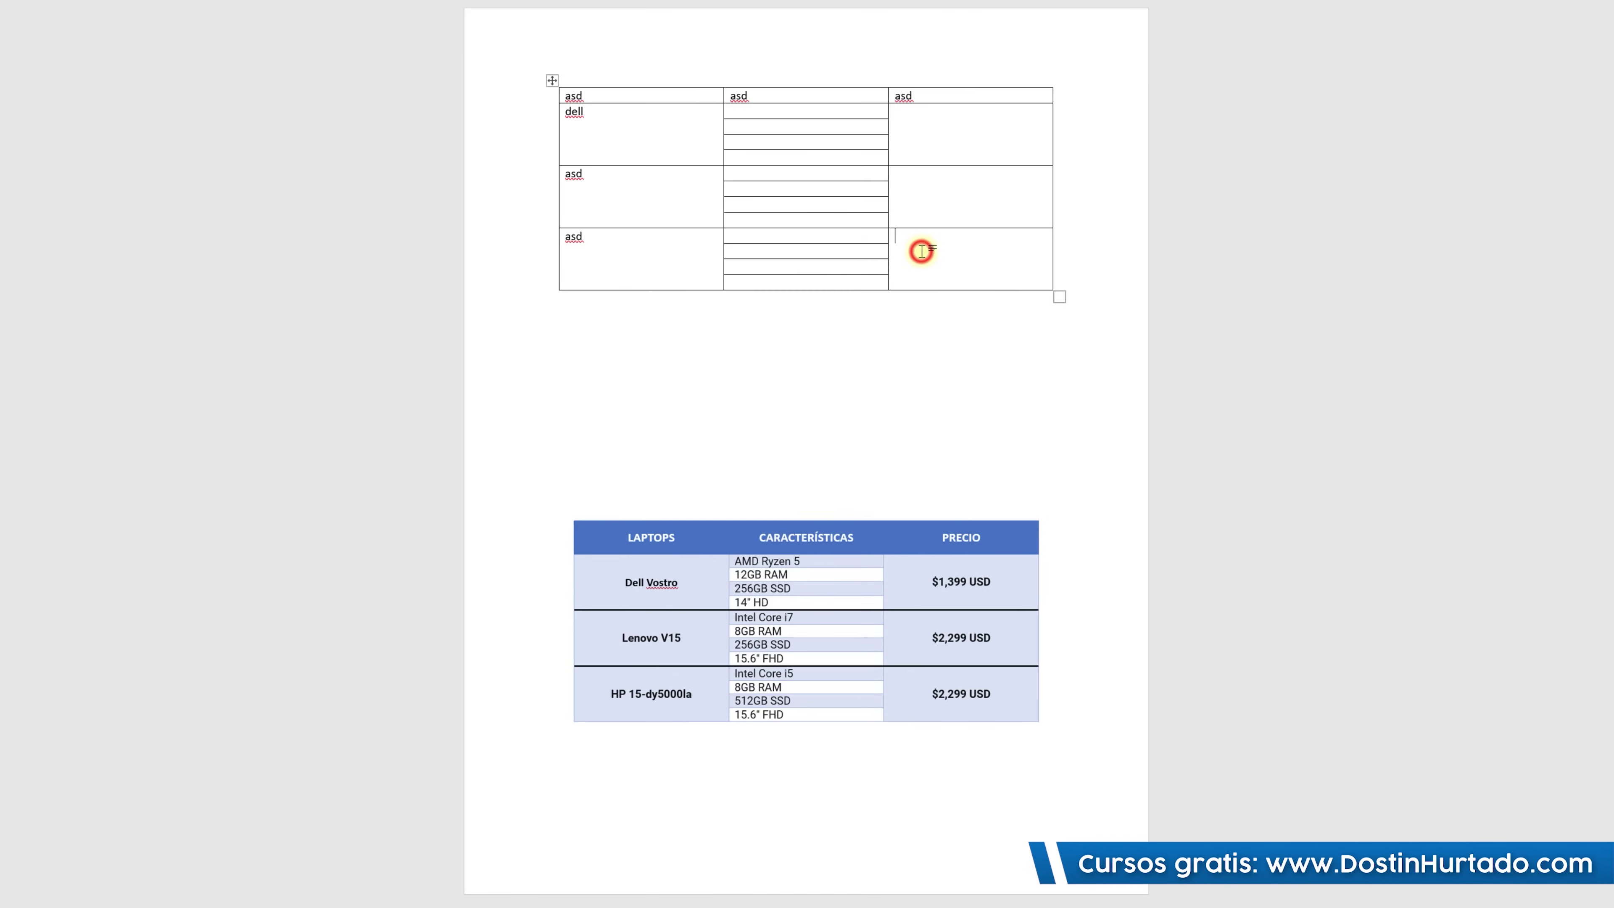
{"action": "left_click_drag", "start_coordinate": [807, 528], "coordinate": [807, 369]}
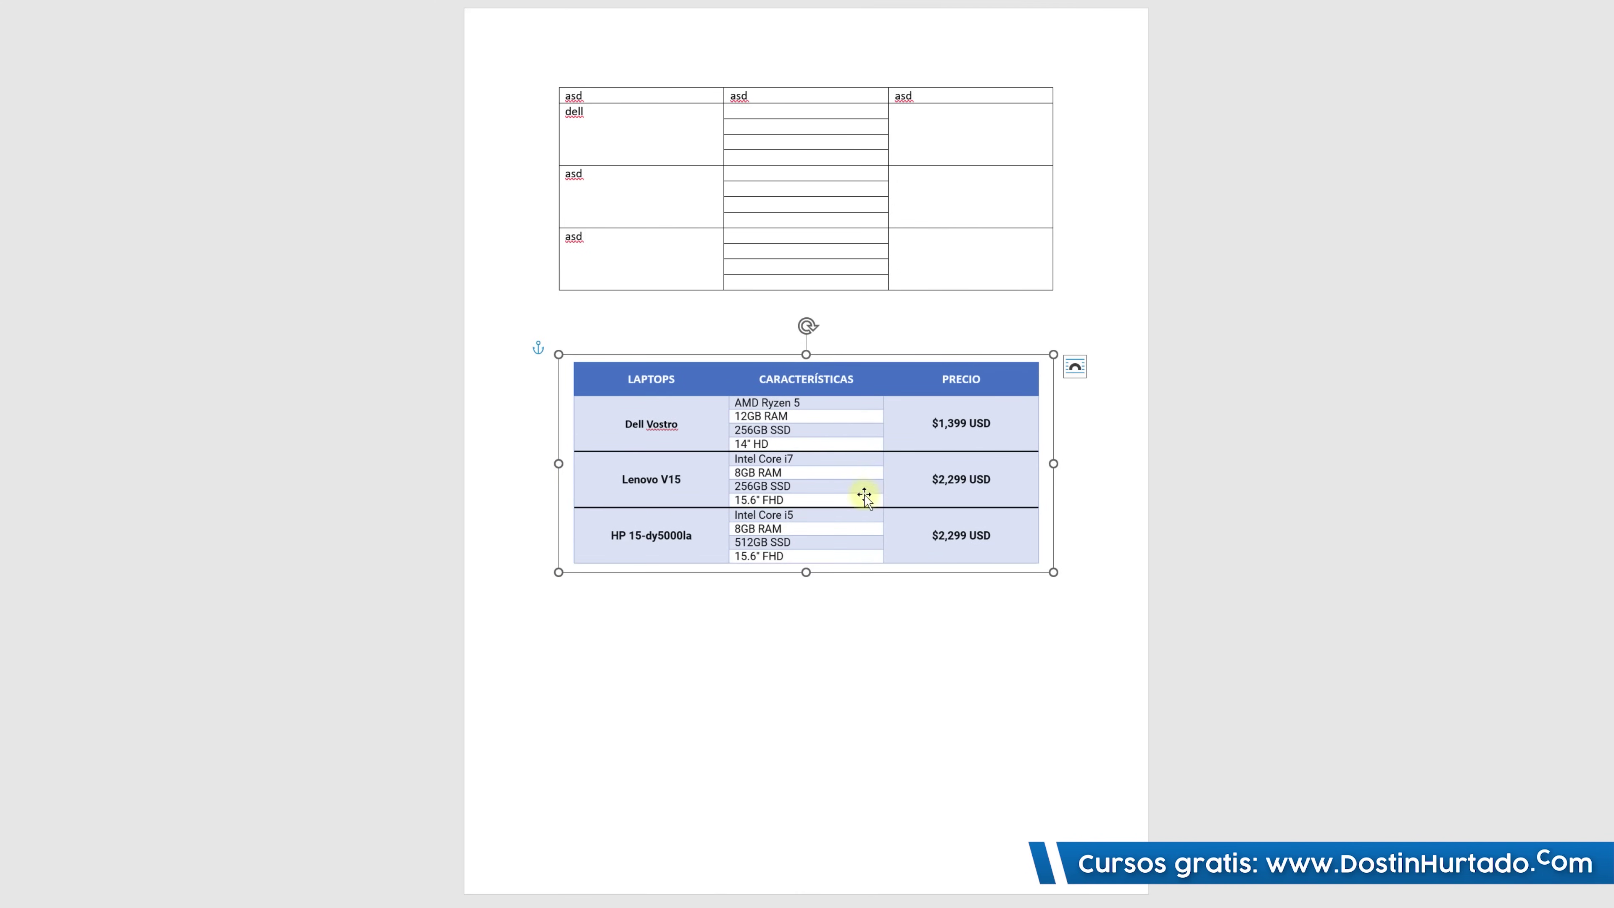
Try dark blue shading on the header row, then undo it.
{"action": "left_click", "coordinate": [771, 592]}
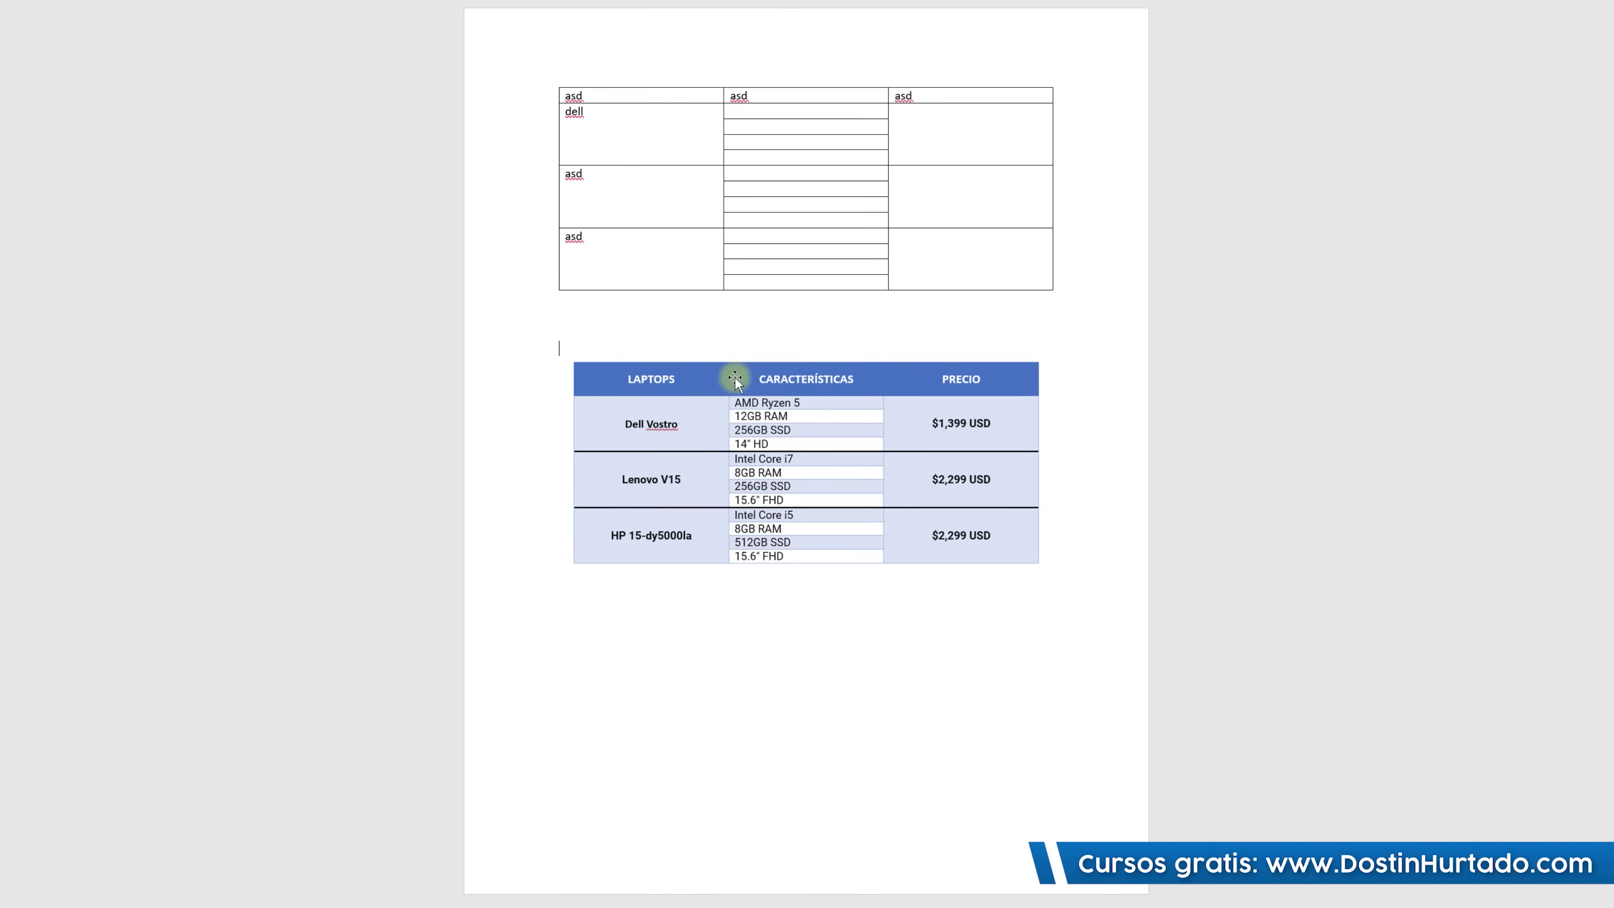
{"action": "left_click_drag", "start_coordinate": [621, 95], "coordinate": [939, 93]}
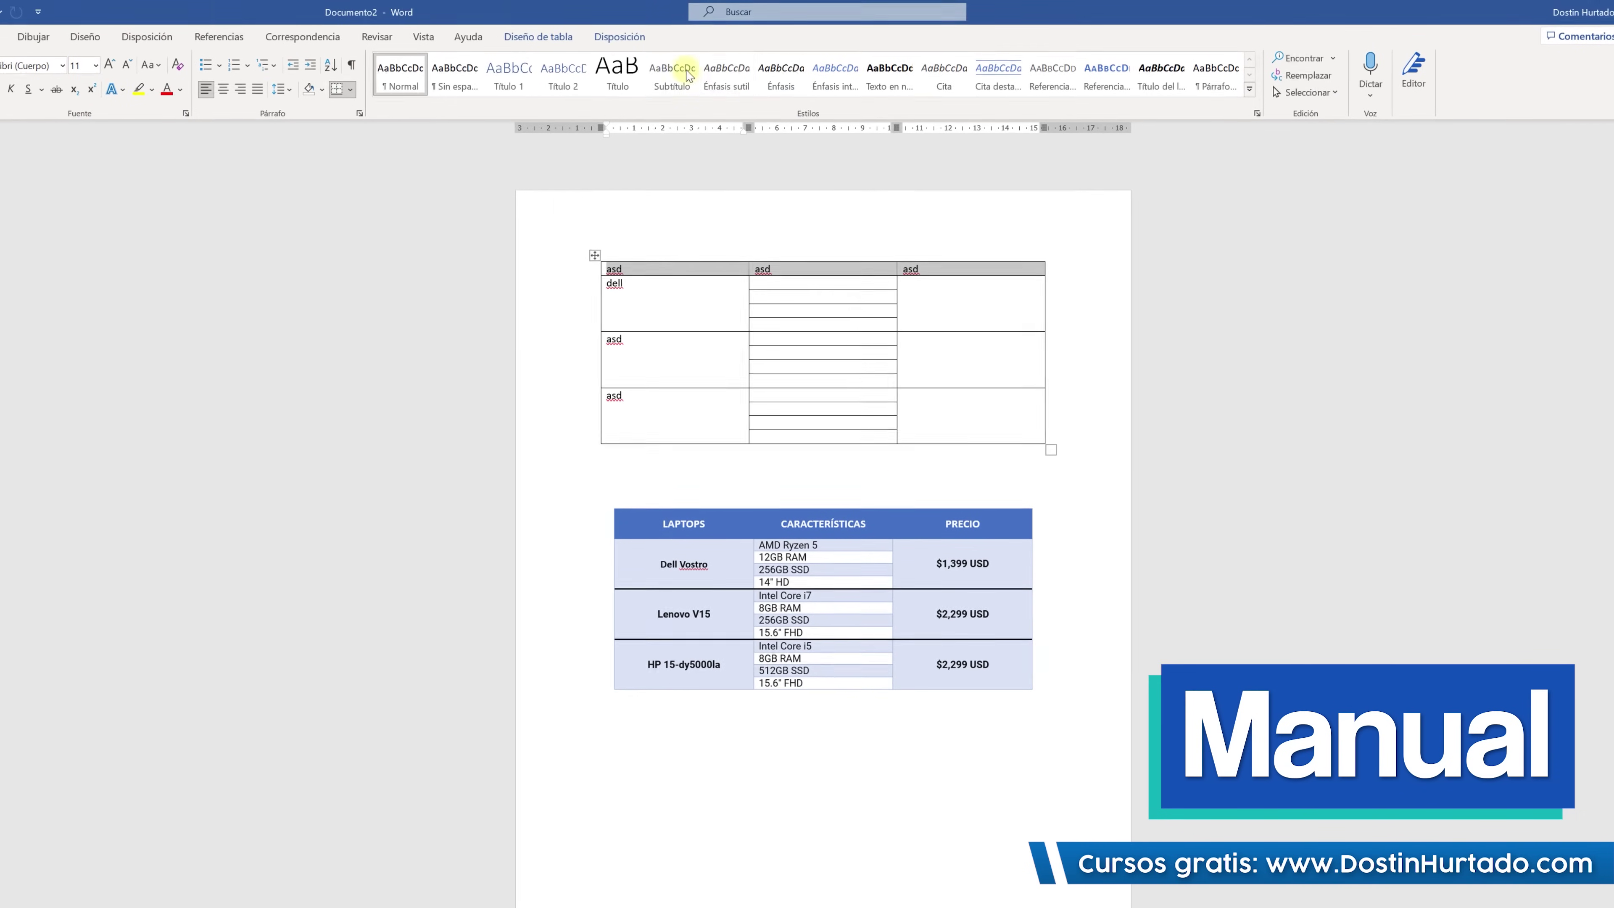
{"action": "left_click", "coordinate": [557, 40]}
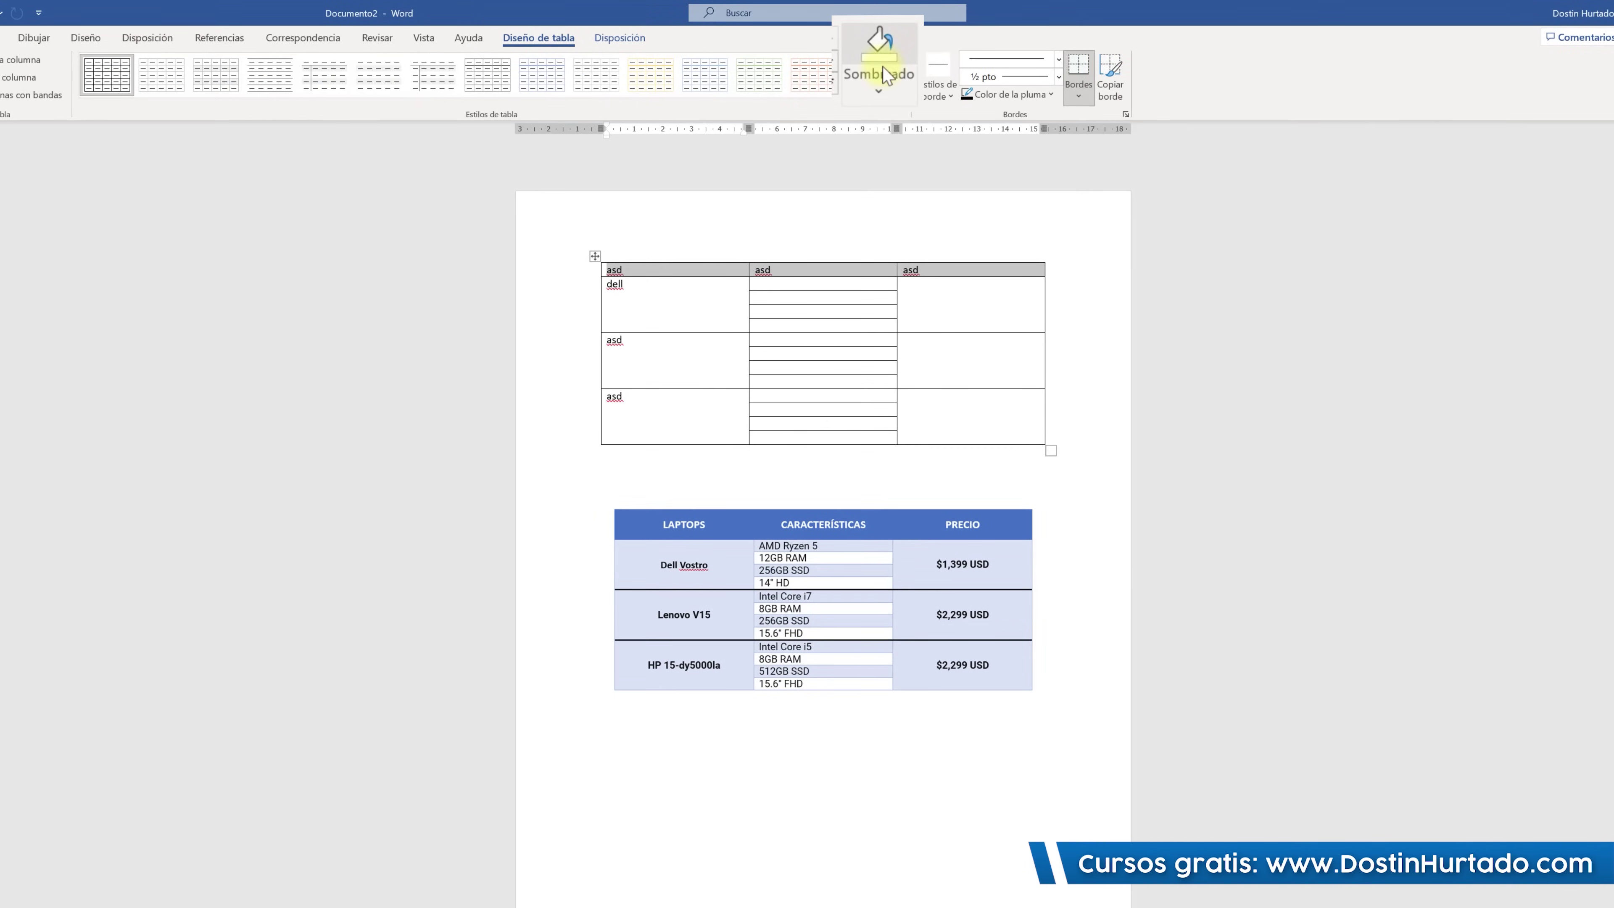
{"action": "left_click", "coordinate": [883, 86]}
{"action": "left_click", "coordinate": [915, 145]}
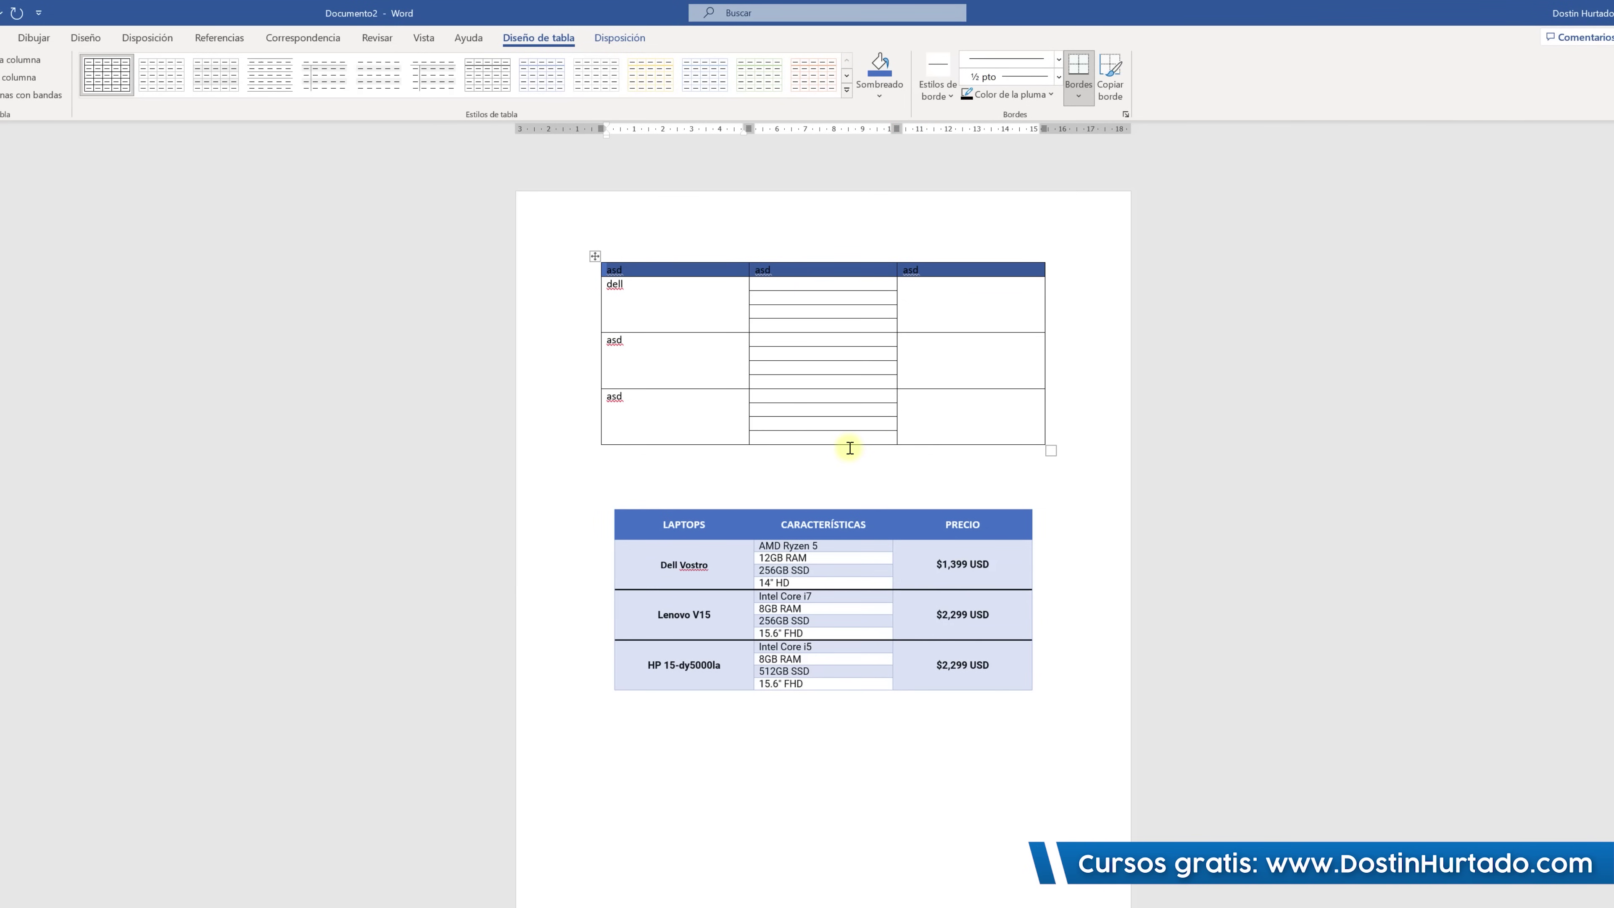
{"action": "key", "text": "ctrl+z"}
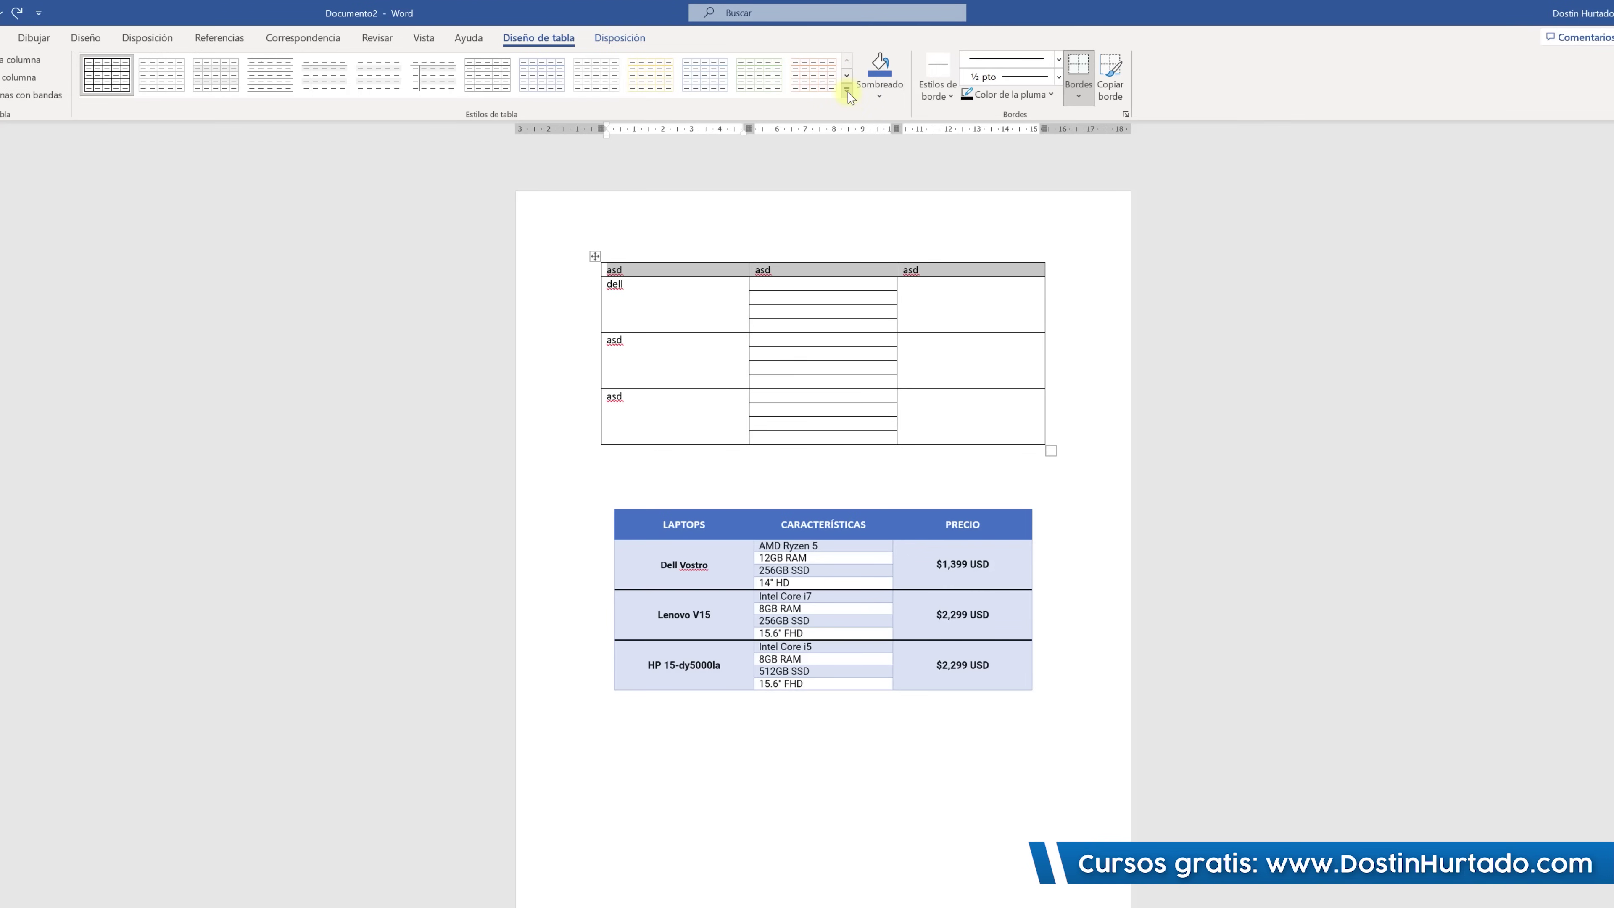
Move the reference image further down and show the full table styles gallery for the new table.
{"action": "left_click_drag", "start_coordinate": [837, 545], "coordinate": [834, 764]}
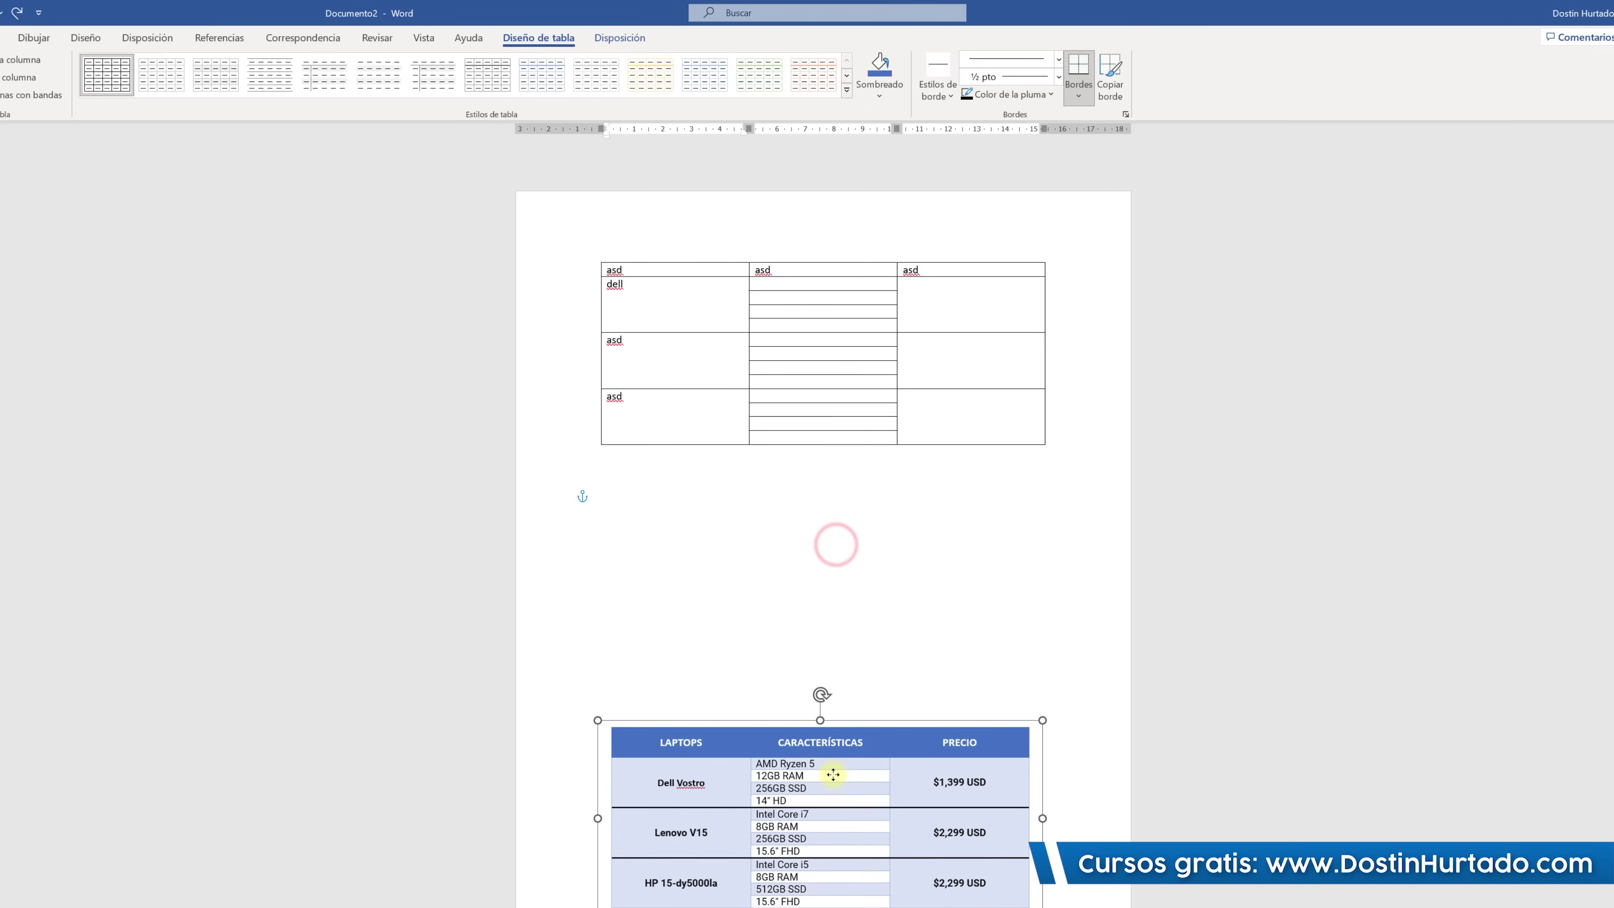
{"action": "left_click", "coordinate": [823, 287]}
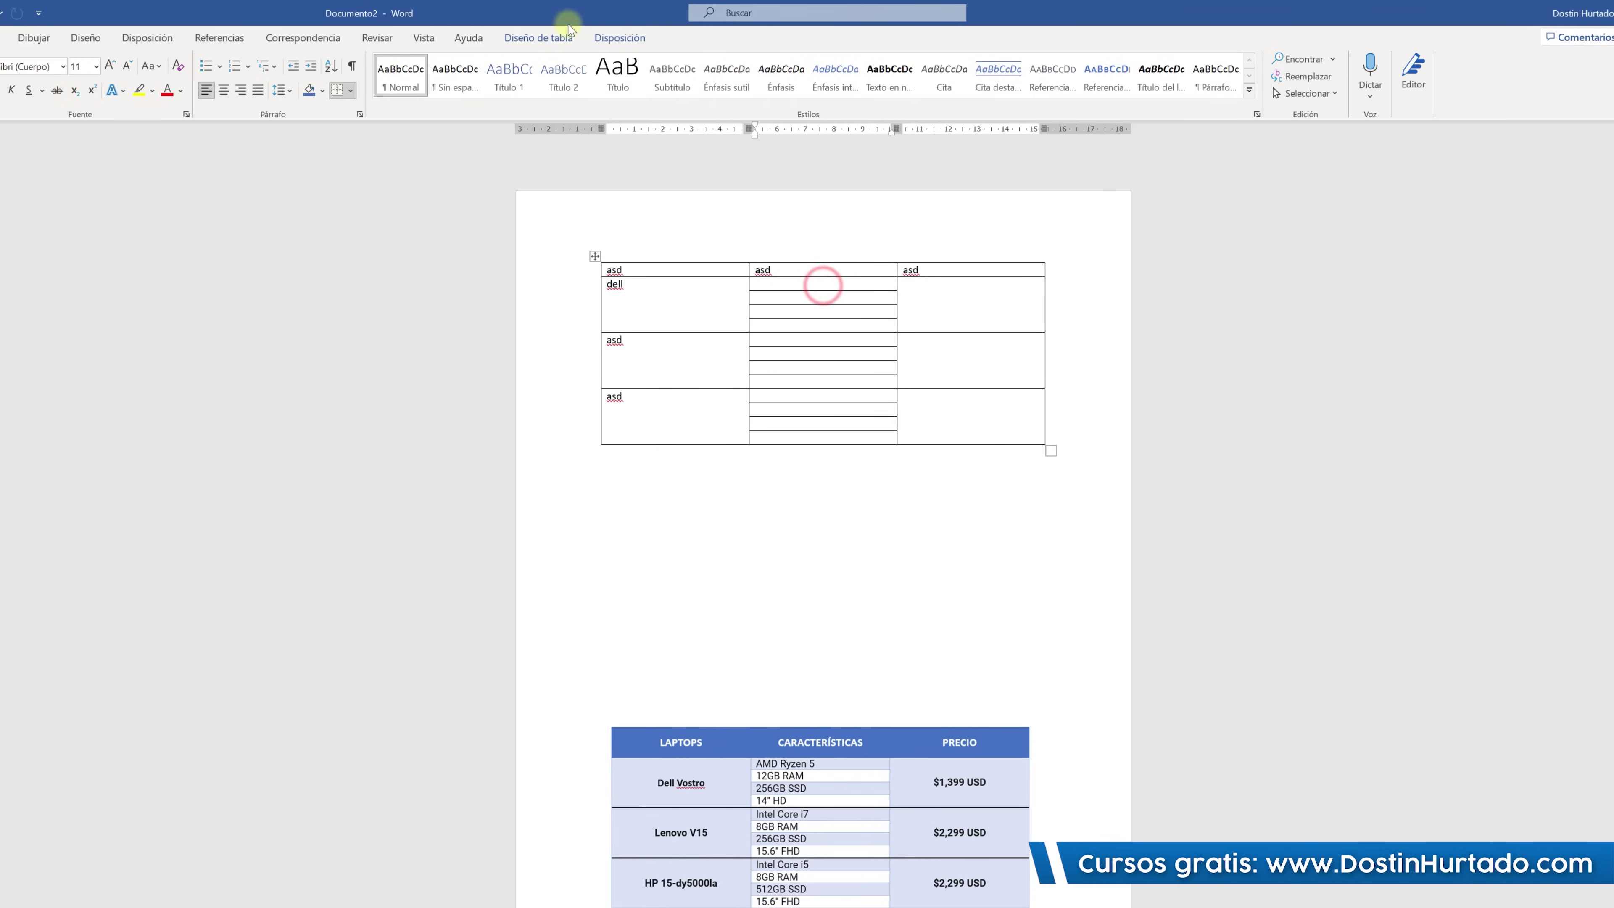
{"action": "left_click", "coordinate": [555, 38]}
{"action": "left_click", "coordinate": [847, 92]}
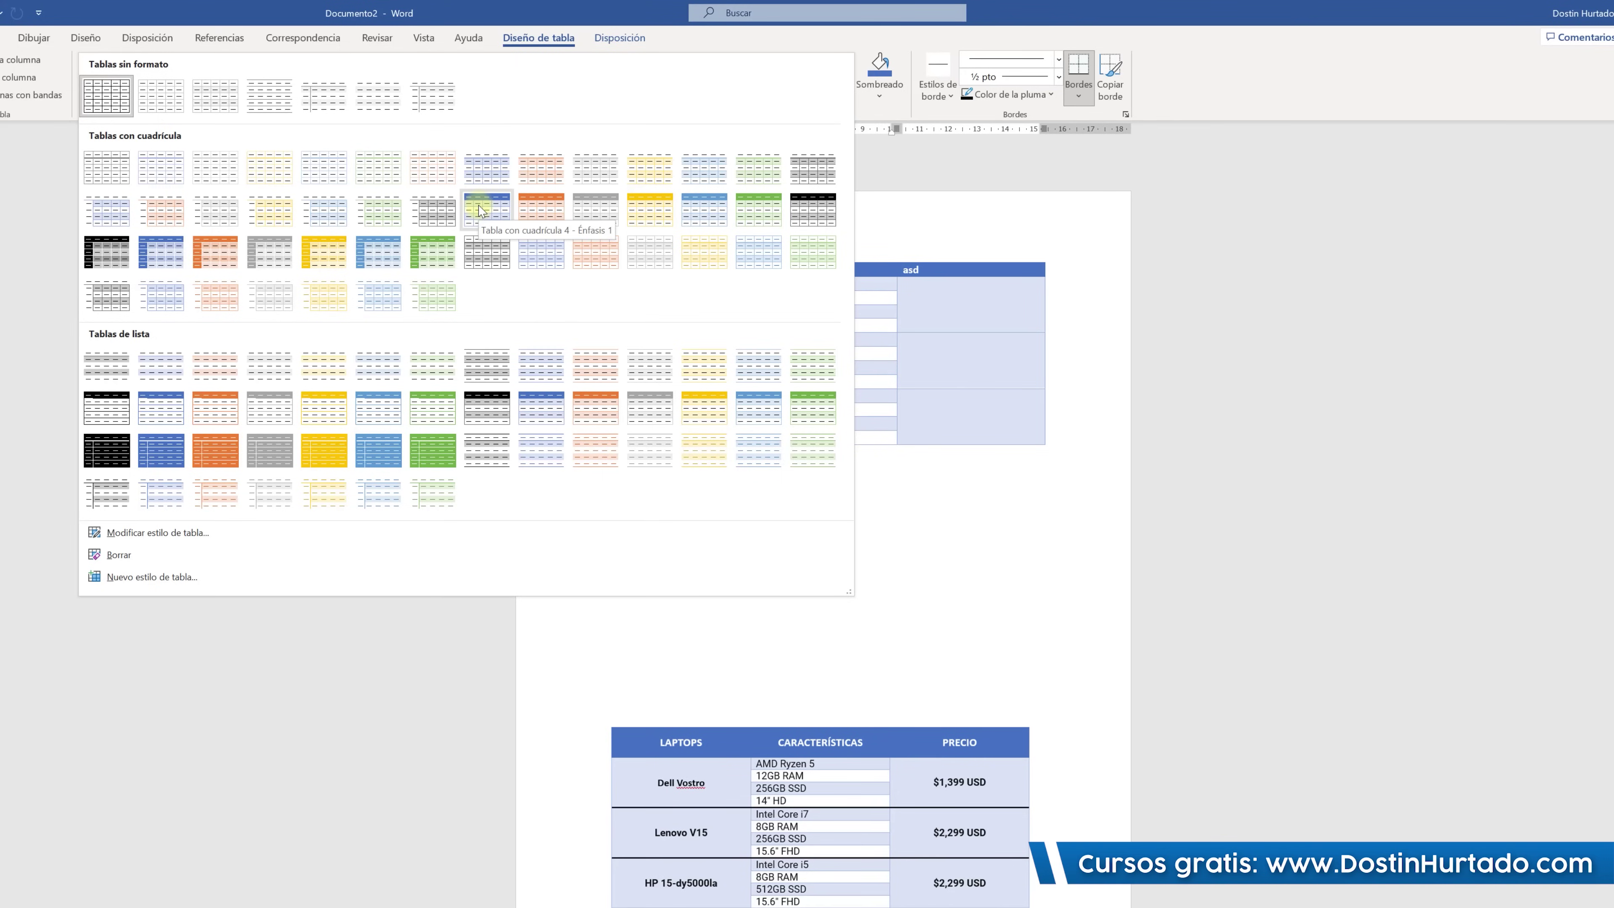
Apply the Tabla con cuadrícula 4 – Énfasis 1 style and bring the reference image up beneath the table.
{"action": "left_click", "coordinate": [489, 219]}
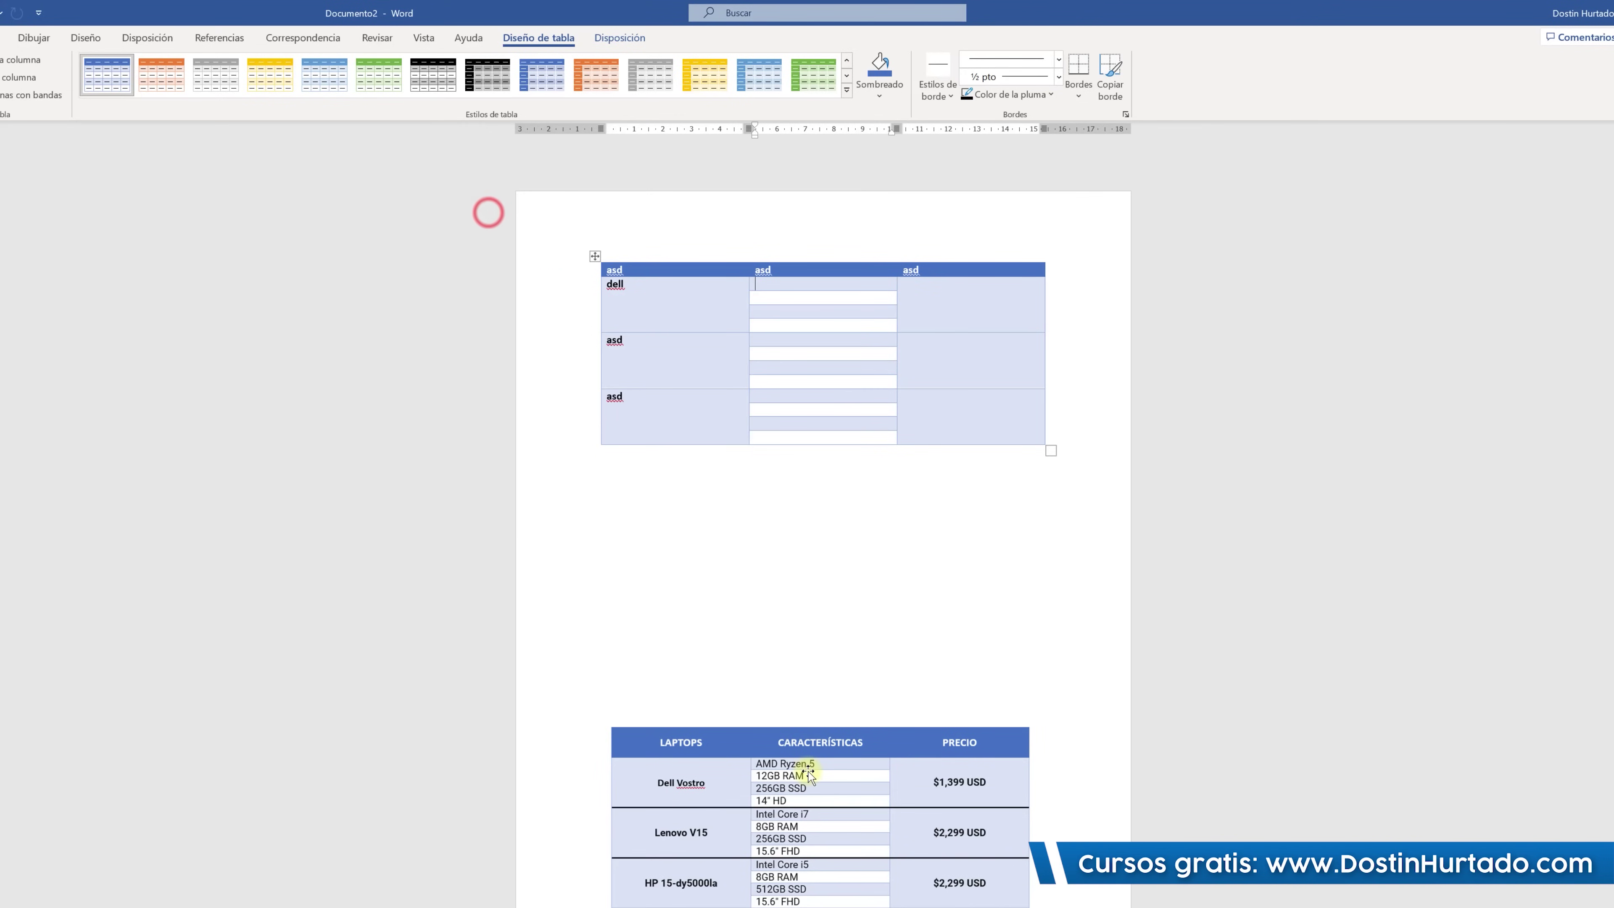
{"action": "left_click", "coordinate": [816, 775]}
{"action": "left_click_drag", "start_coordinate": [824, 721], "coordinate": [823, 534]}
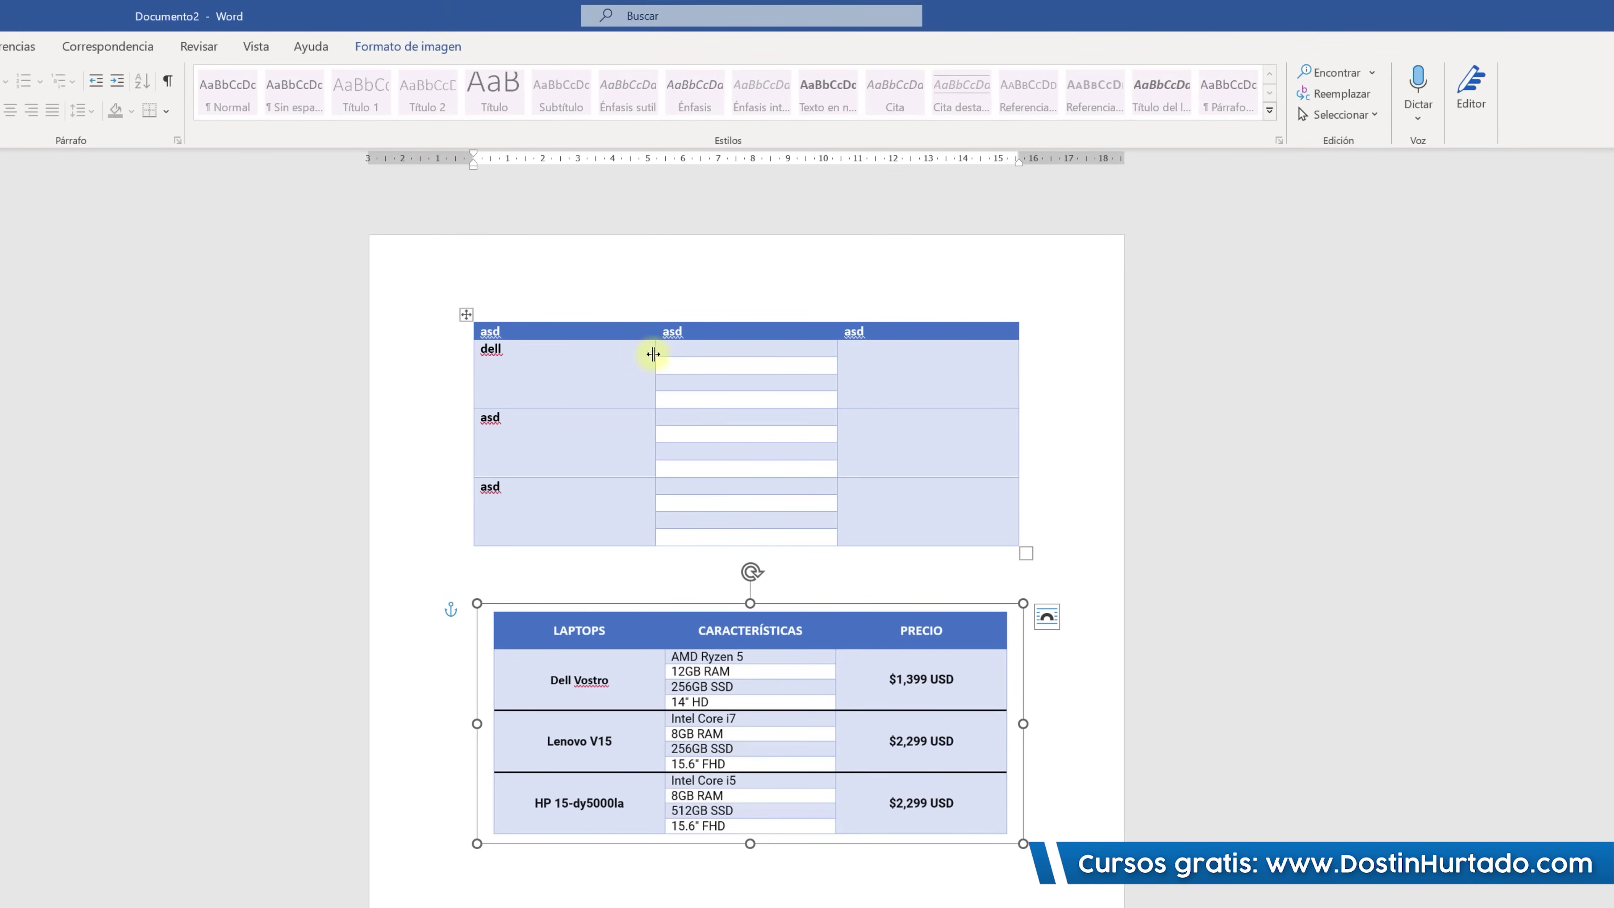
{"action": "left_click", "coordinate": [566, 331]}
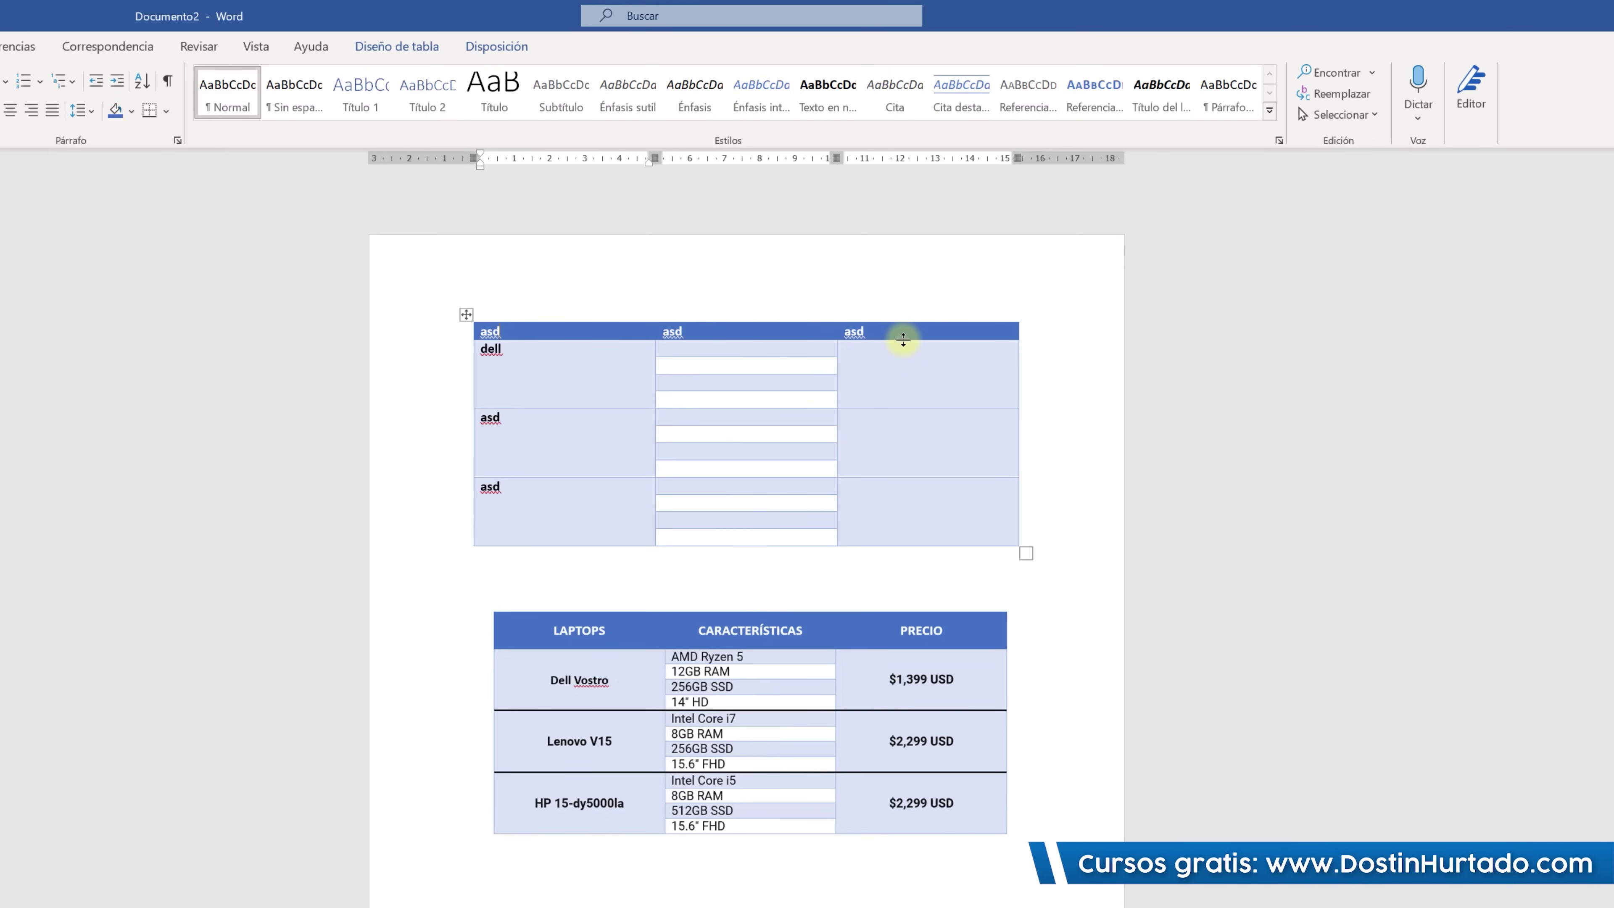
{"action": "left_click", "coordinate": [542, 332]}
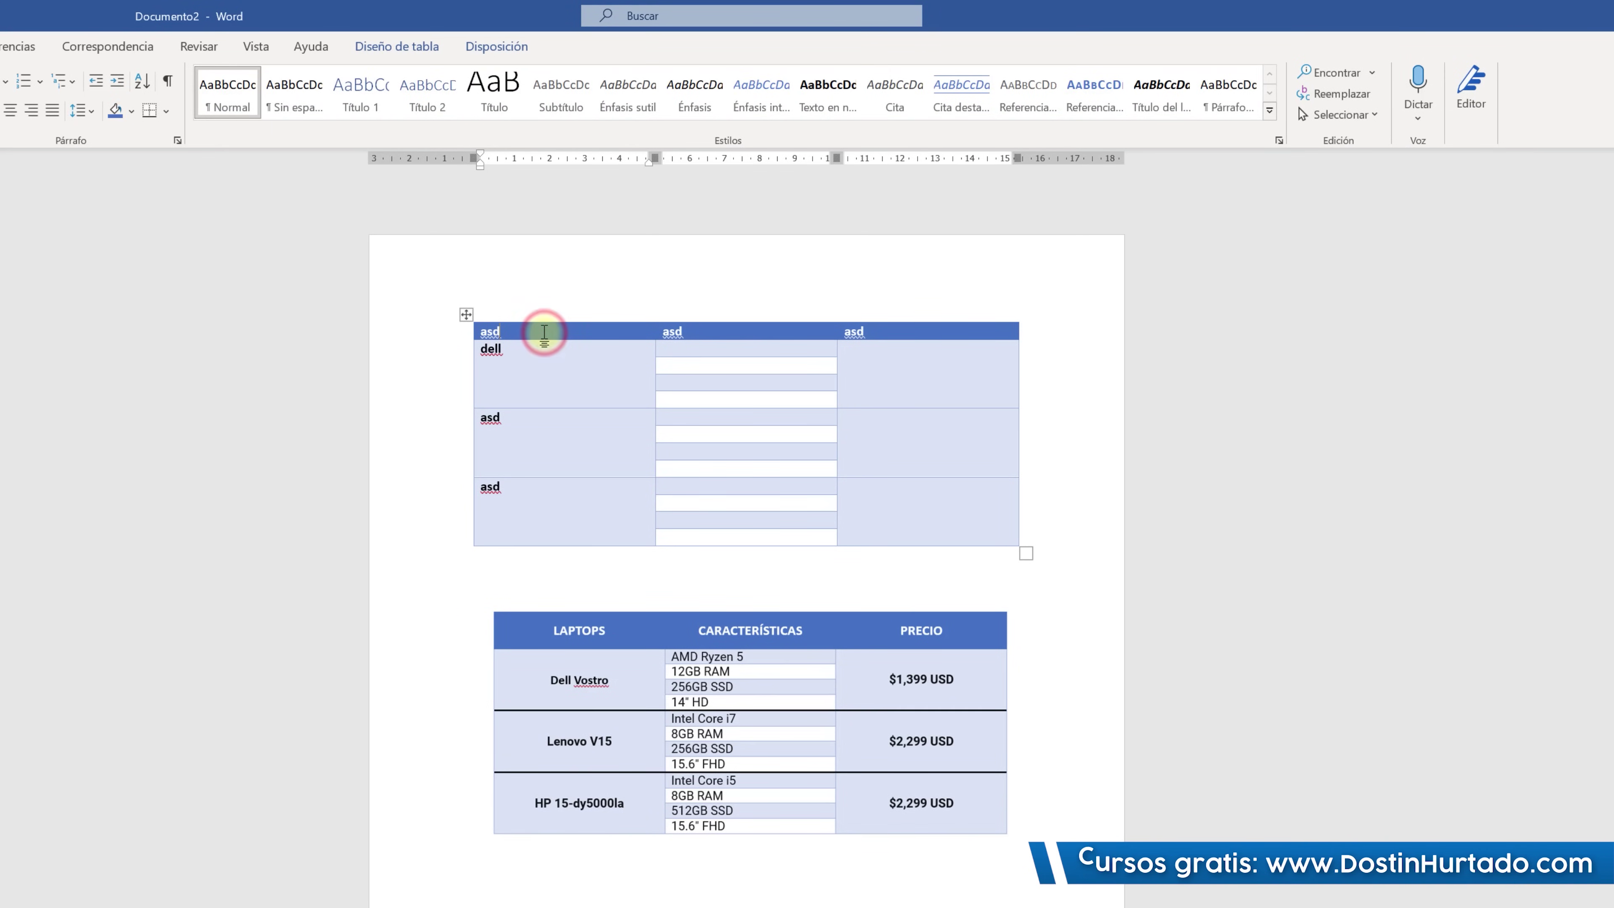
{"action": "key", "text": "Return"}
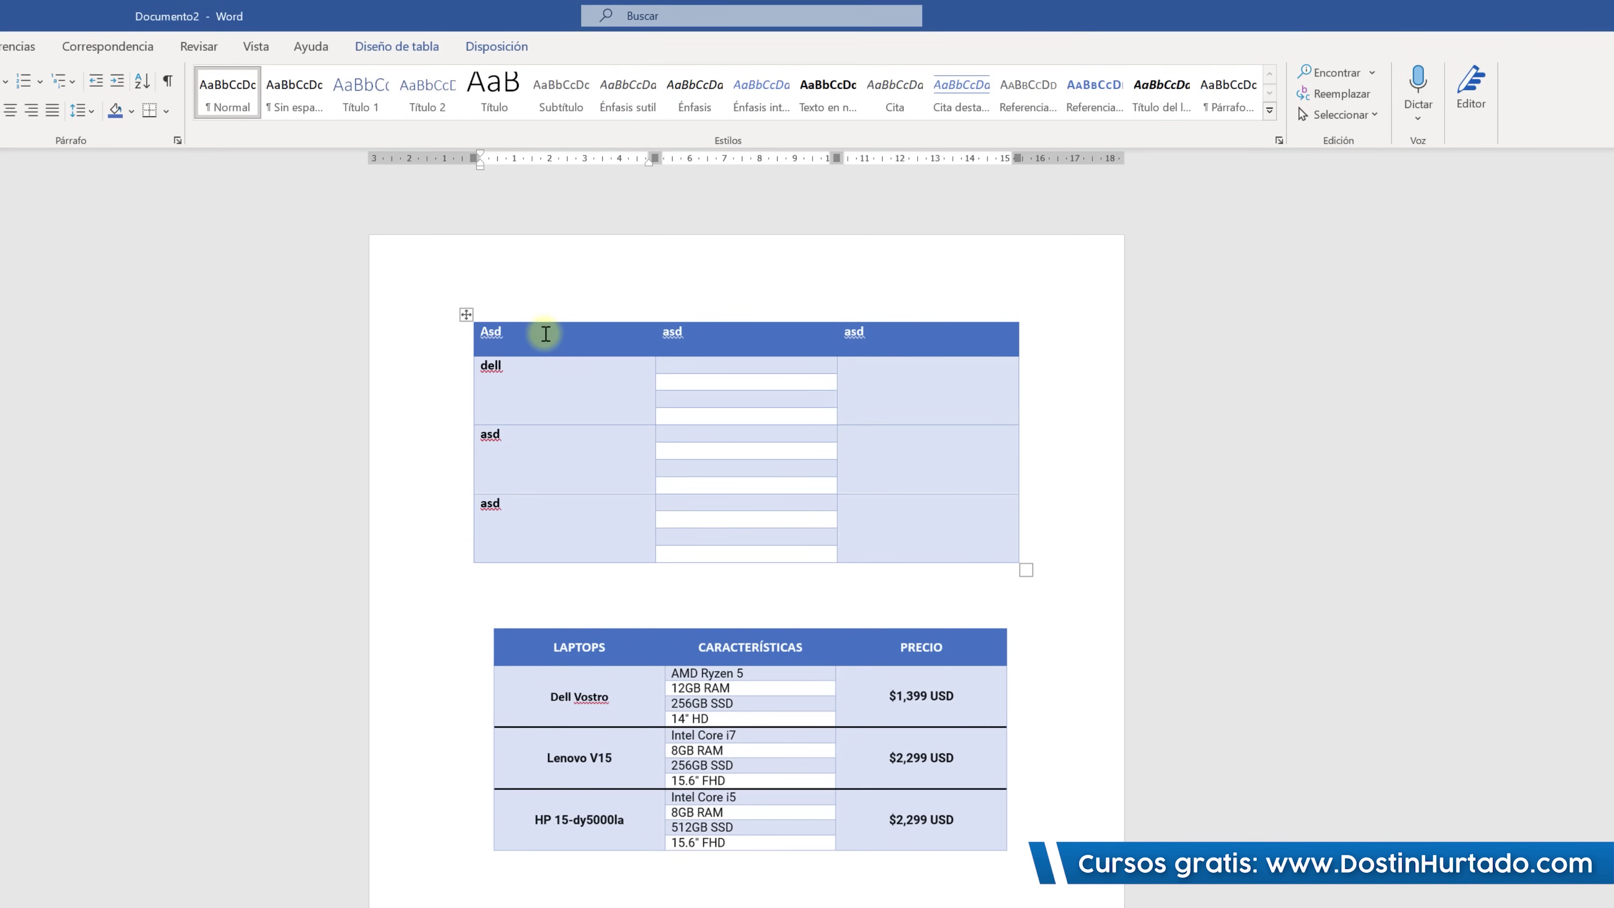
{"action": "key", "text": "BackSpace"}
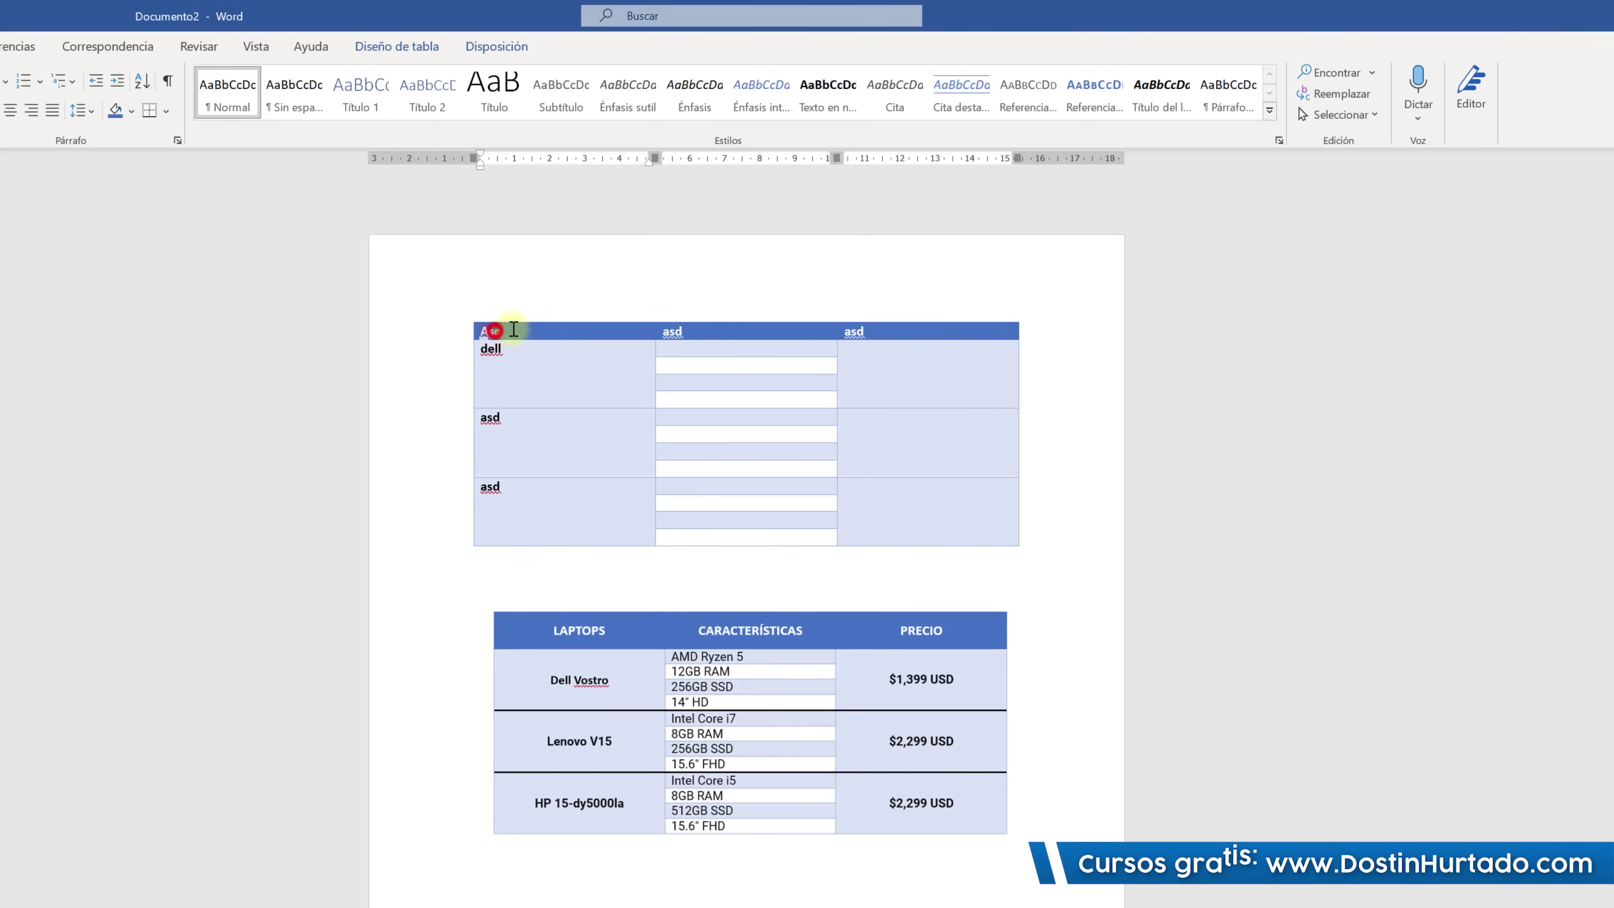
Set the header row height to 1,1 cm and centre its labels.
{"action": "left_click_drag", "start_coordinate": [494, 331], "coordinate": [893, 330]}
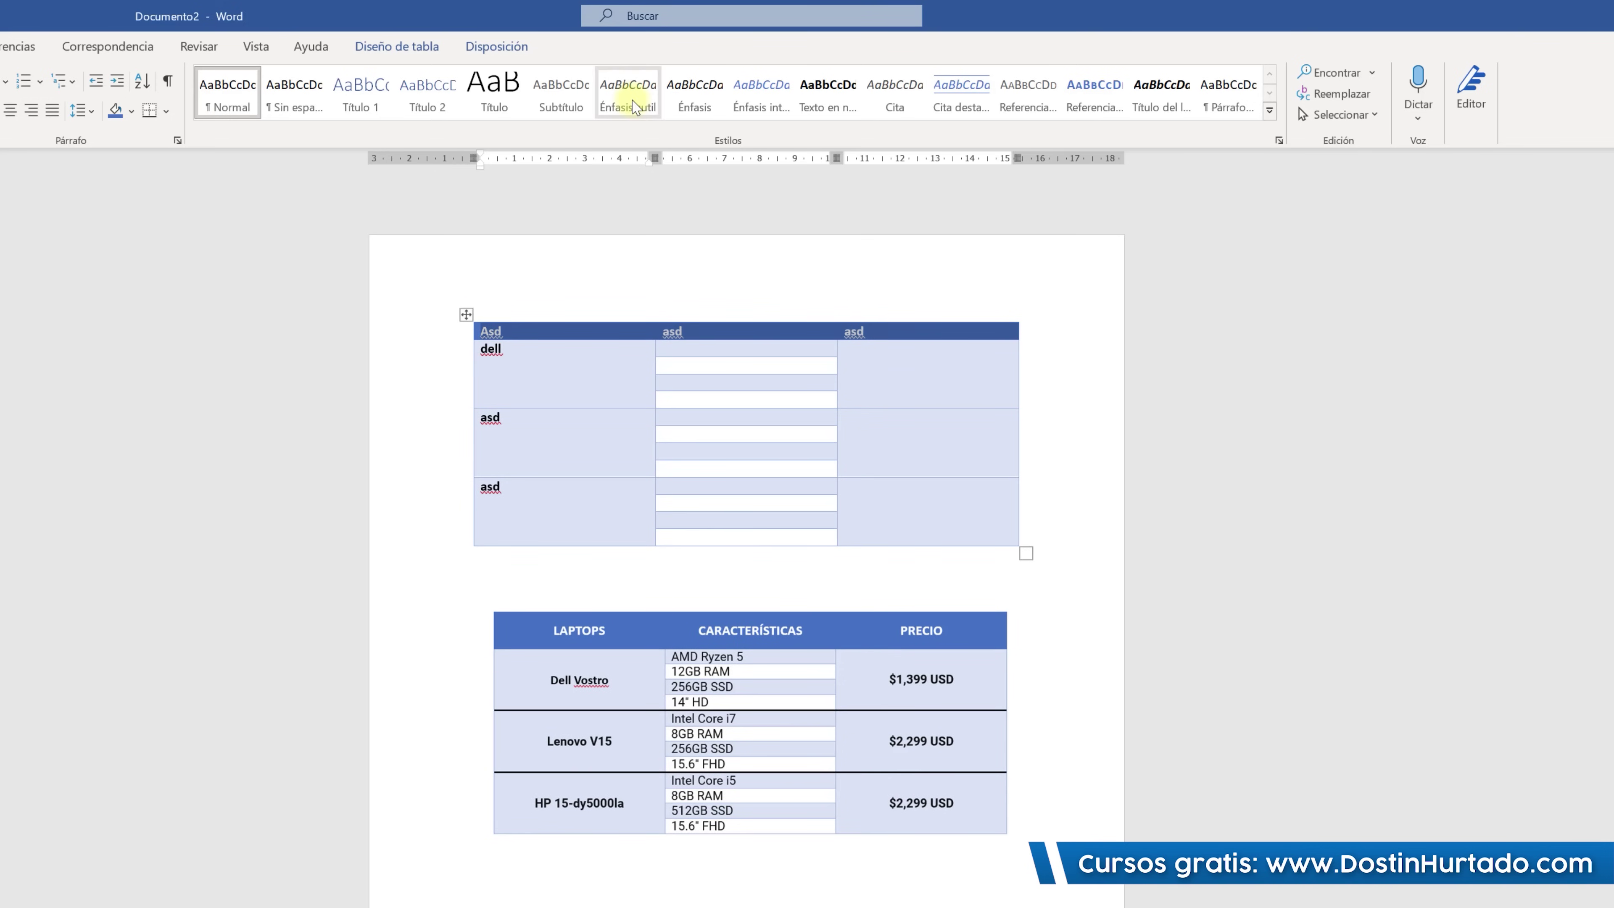
{"action": "left_click", "coordinate": [500, 49]}
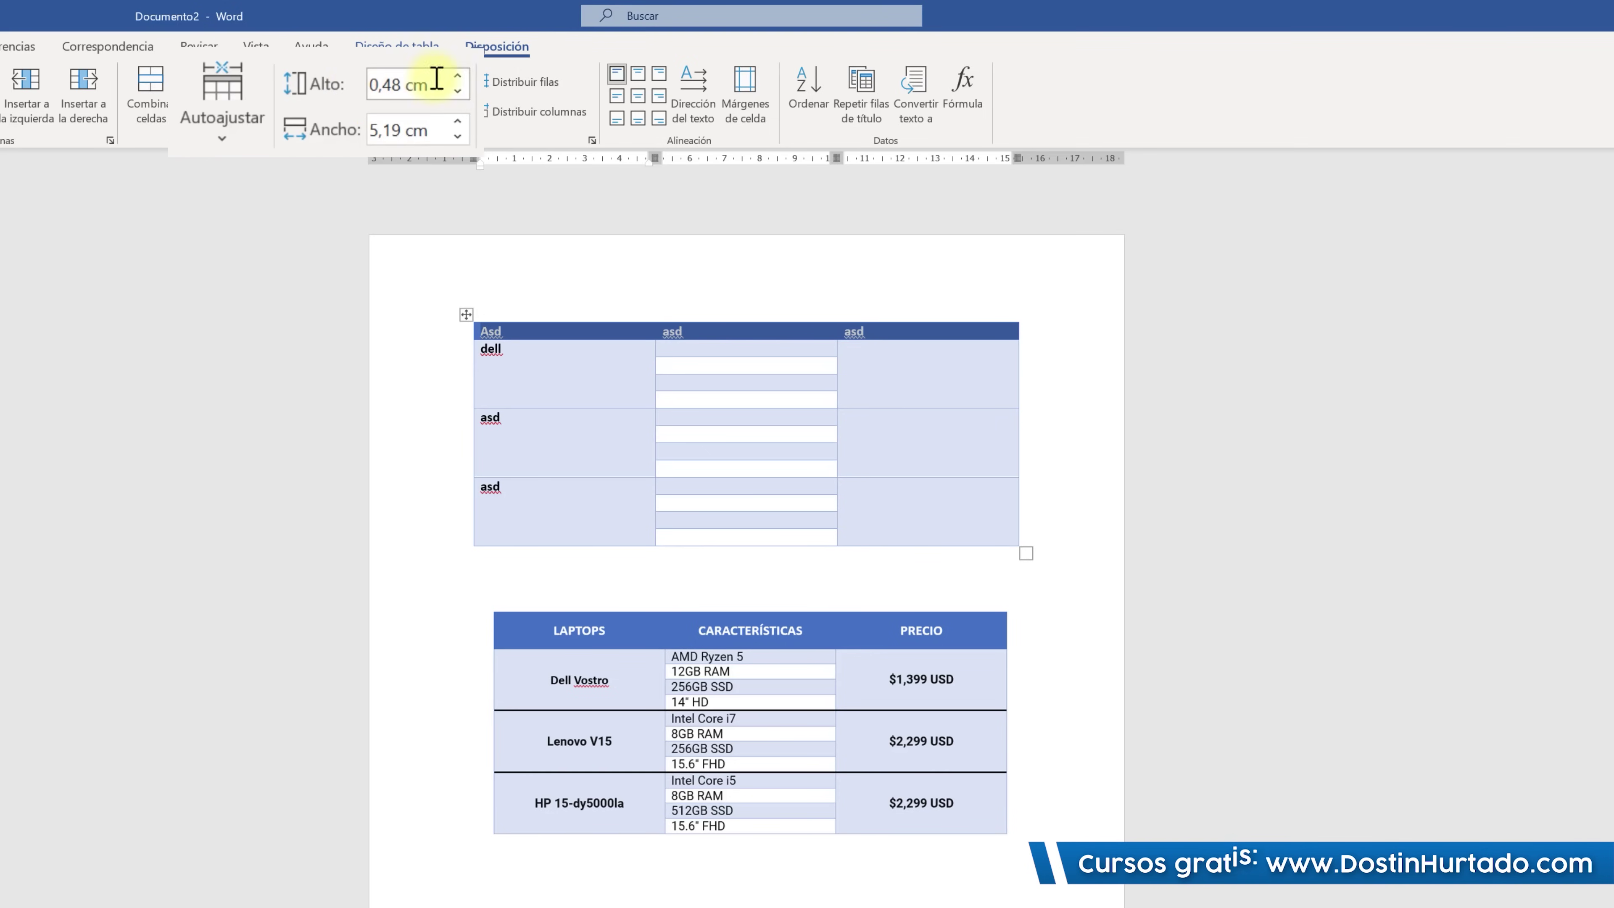
{"action": "left_click", "coordinate": [456, 76]}
{"action": "left_click", "coordinate": [457, 76]}
{"action": "left_click", "coordinate": [458, 76]}
{"action": "left_click", "coordinate": [458, 77]}
{"action": "left_click", "coordinate": [458, 76]}
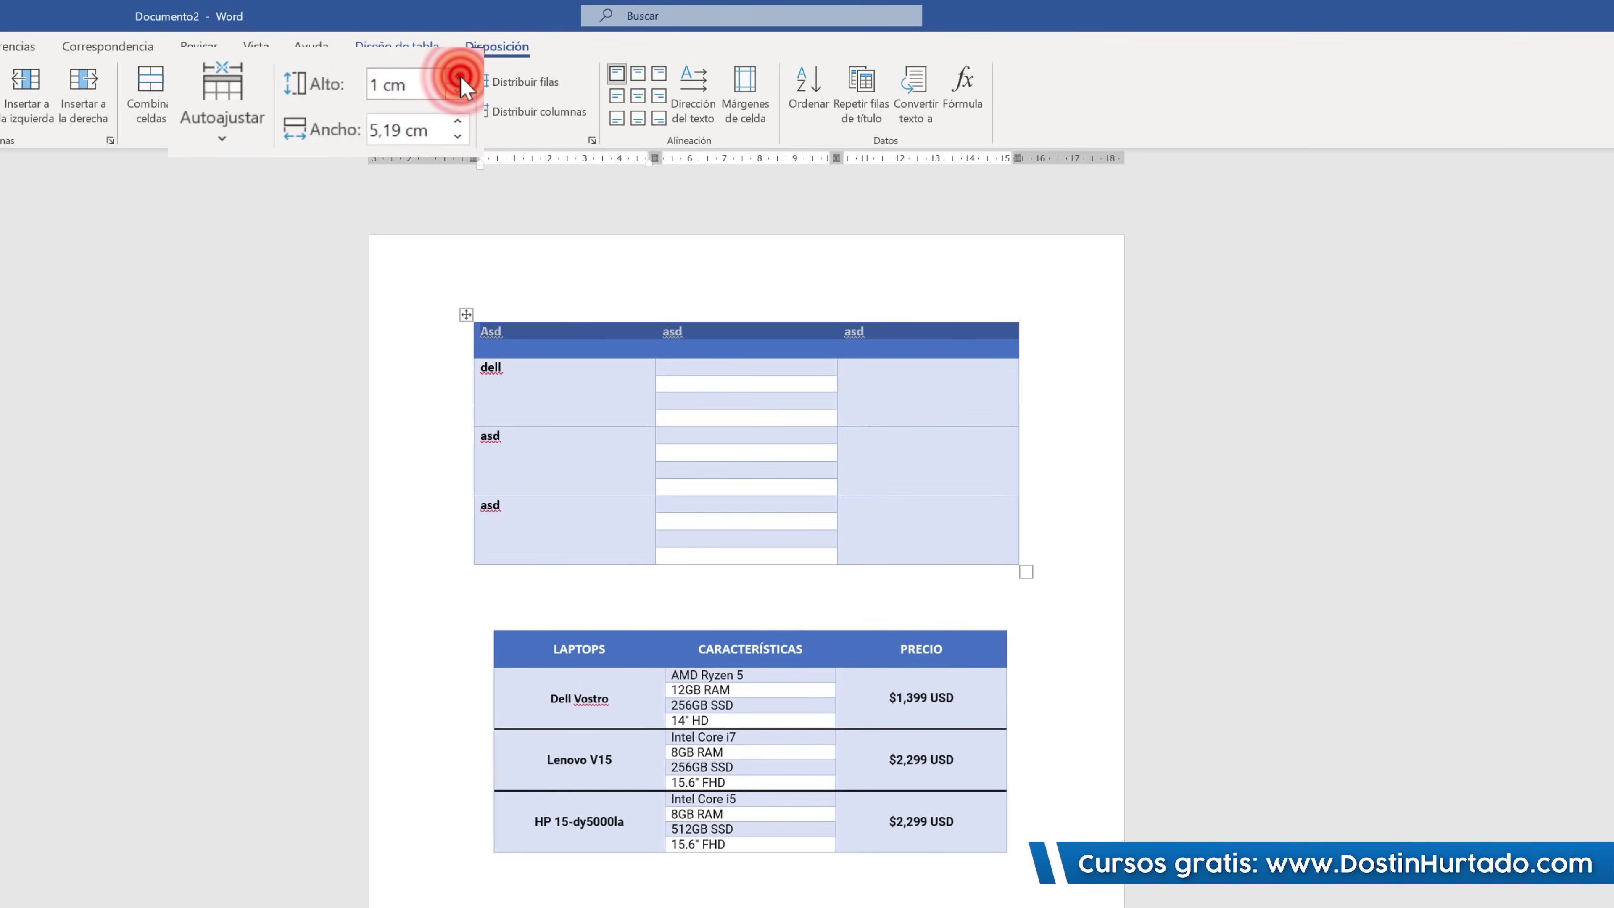
{"action": "left_click", "coordinate": [457, 76]}
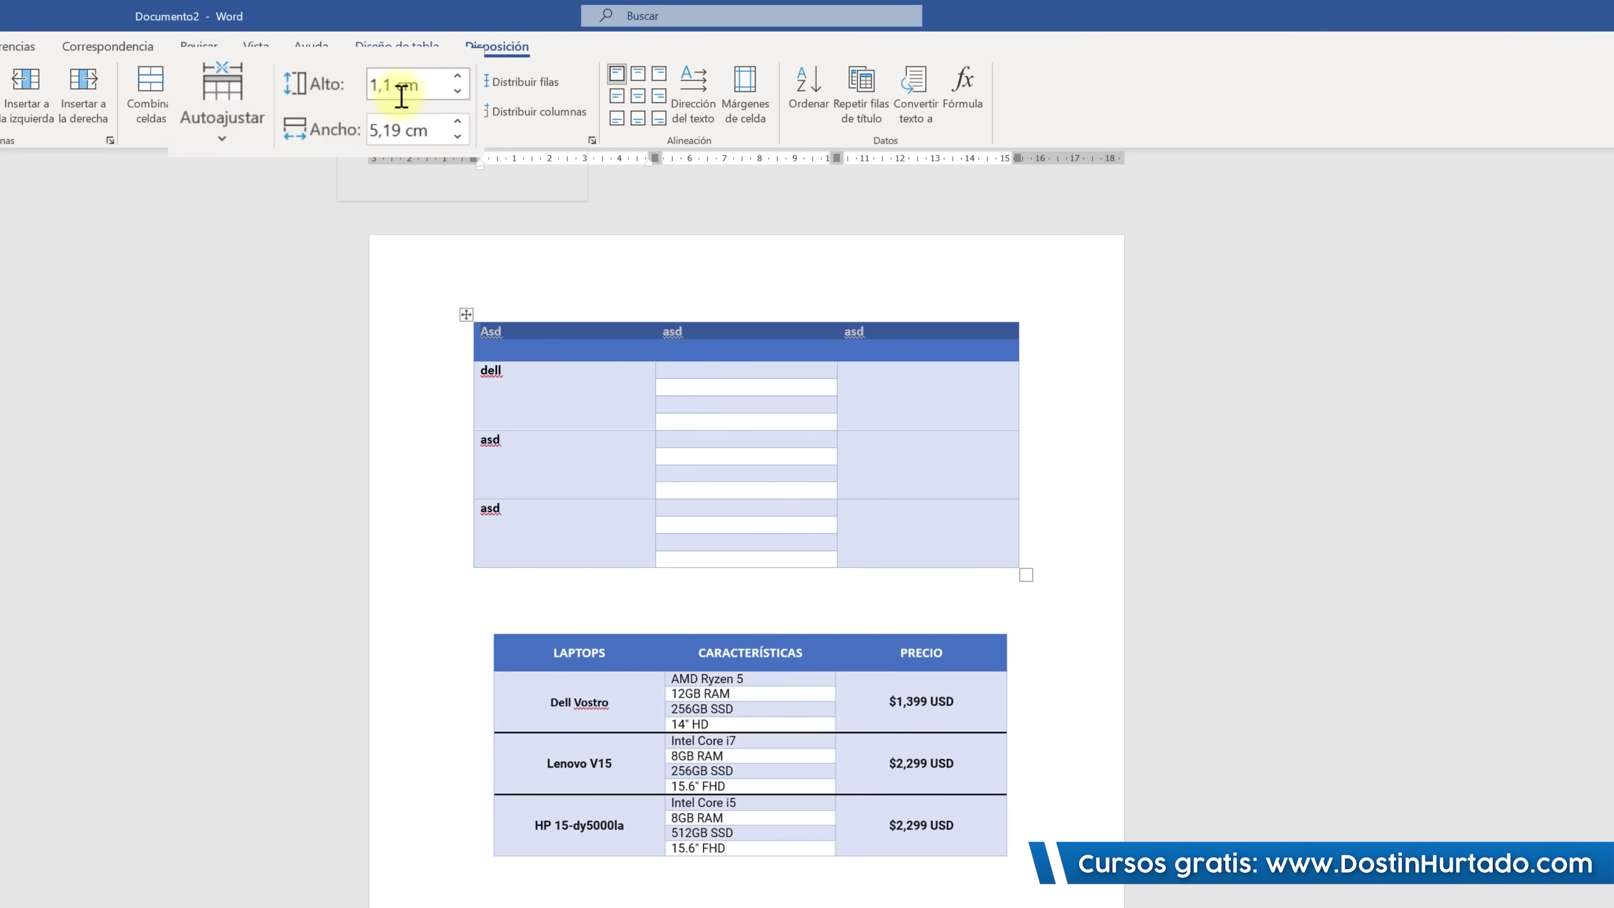
{"action": "left_click", "coordinate": [649, 80]}
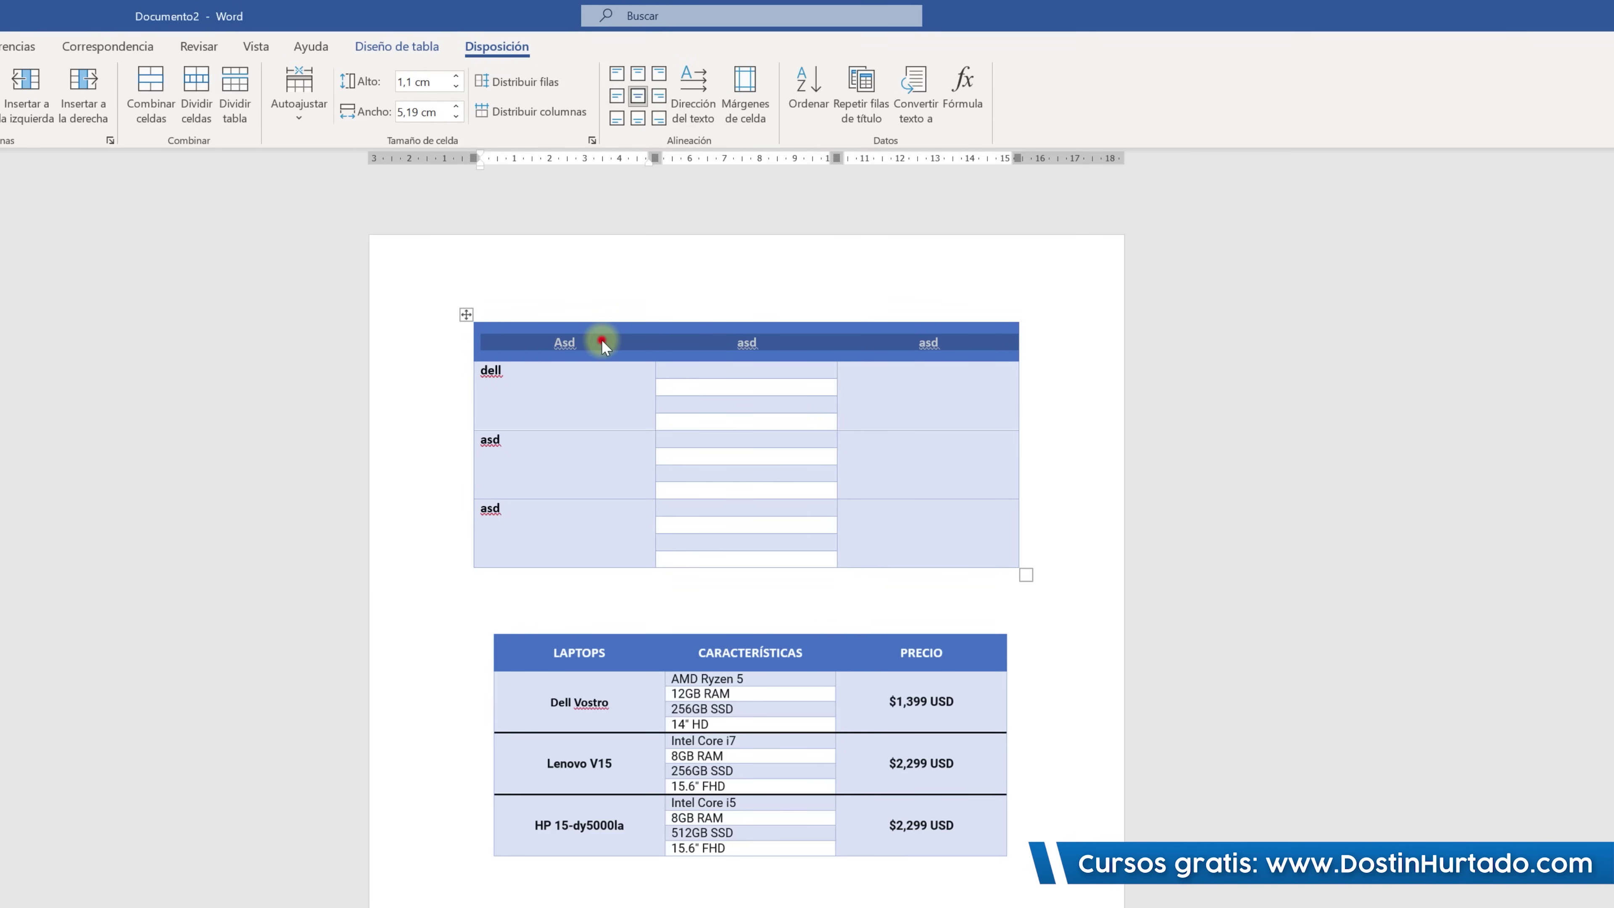
{"action": "left_click", "coordinate": [602, 342]}
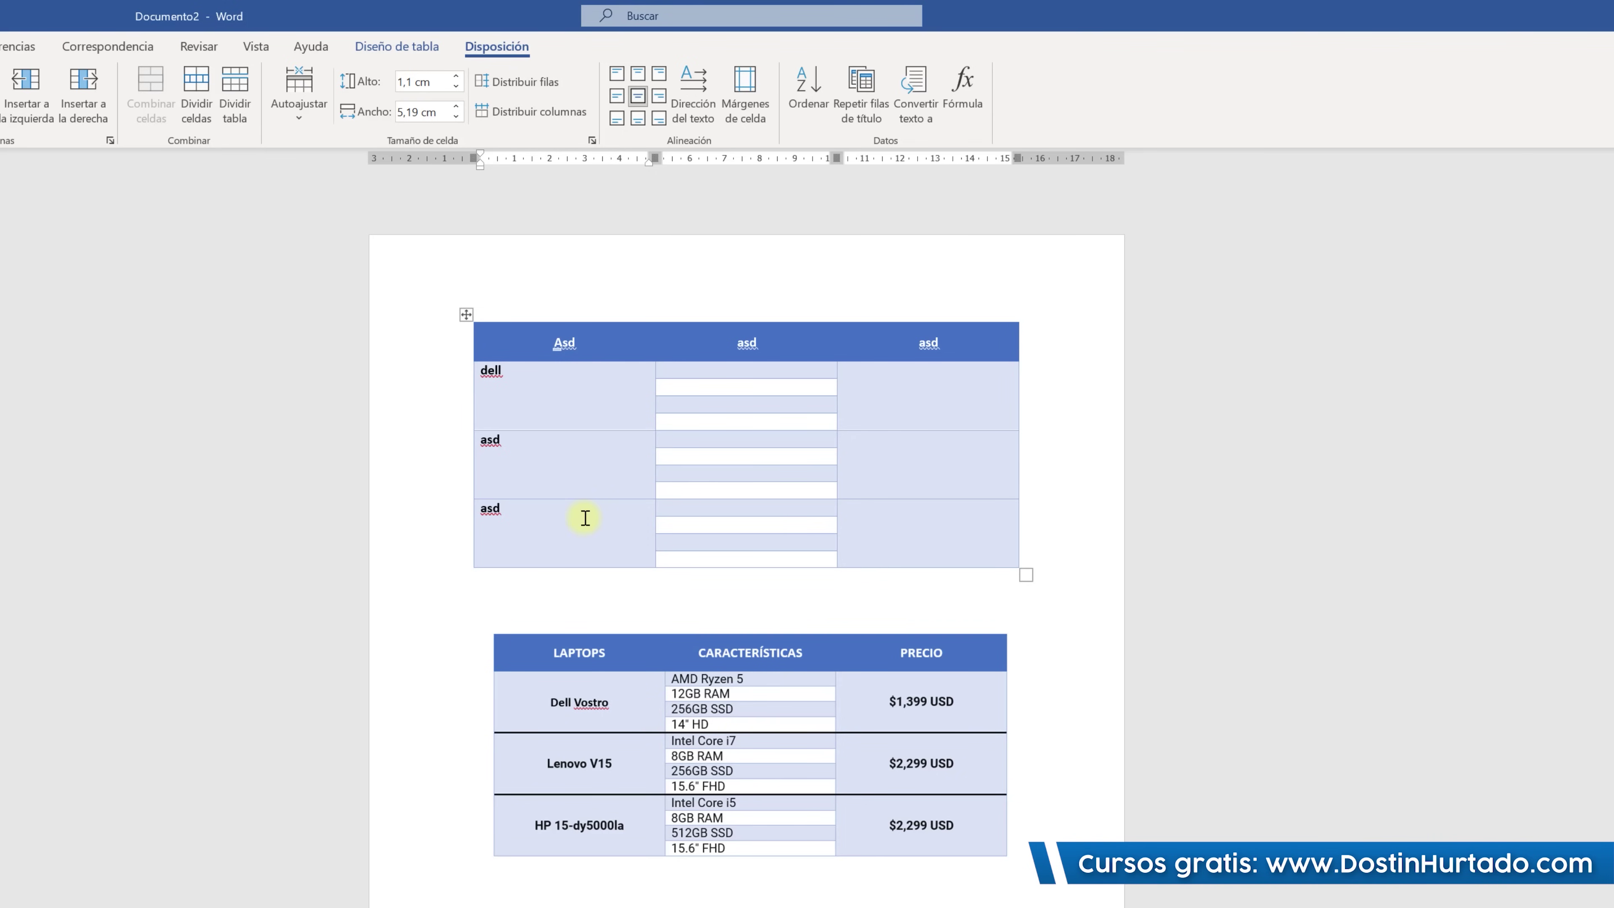
Paint 1½ pt borders below the dell row and between the last two product rows.
{"action": "left_click", "coordinate": [445, 46]}
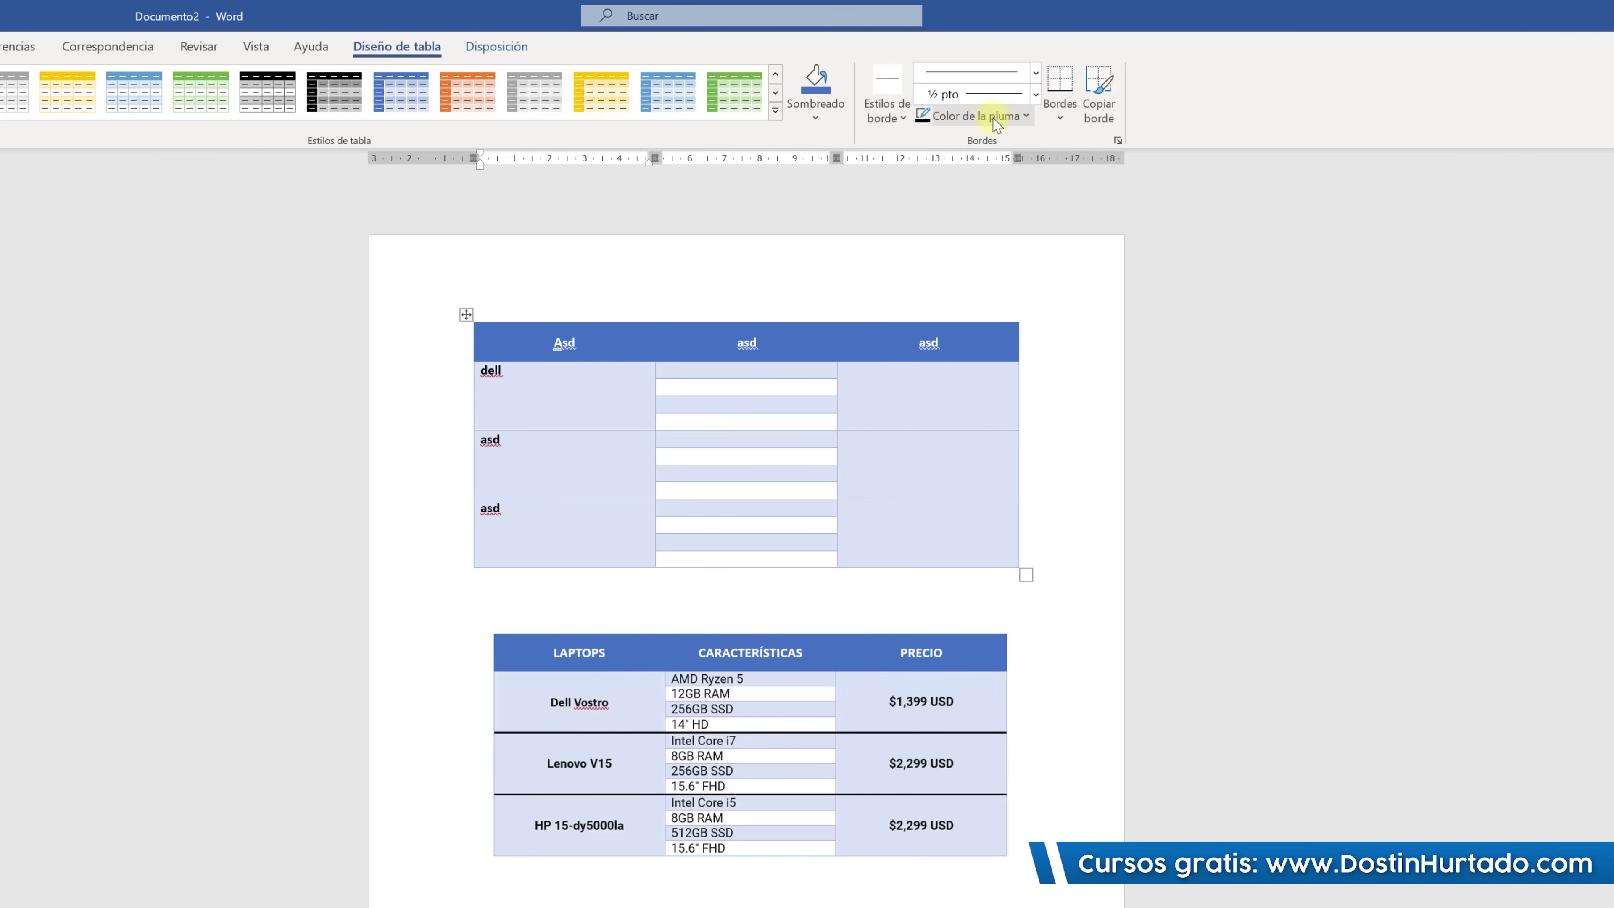
{"action": "left_click", "coordinate": [1035, 94]}
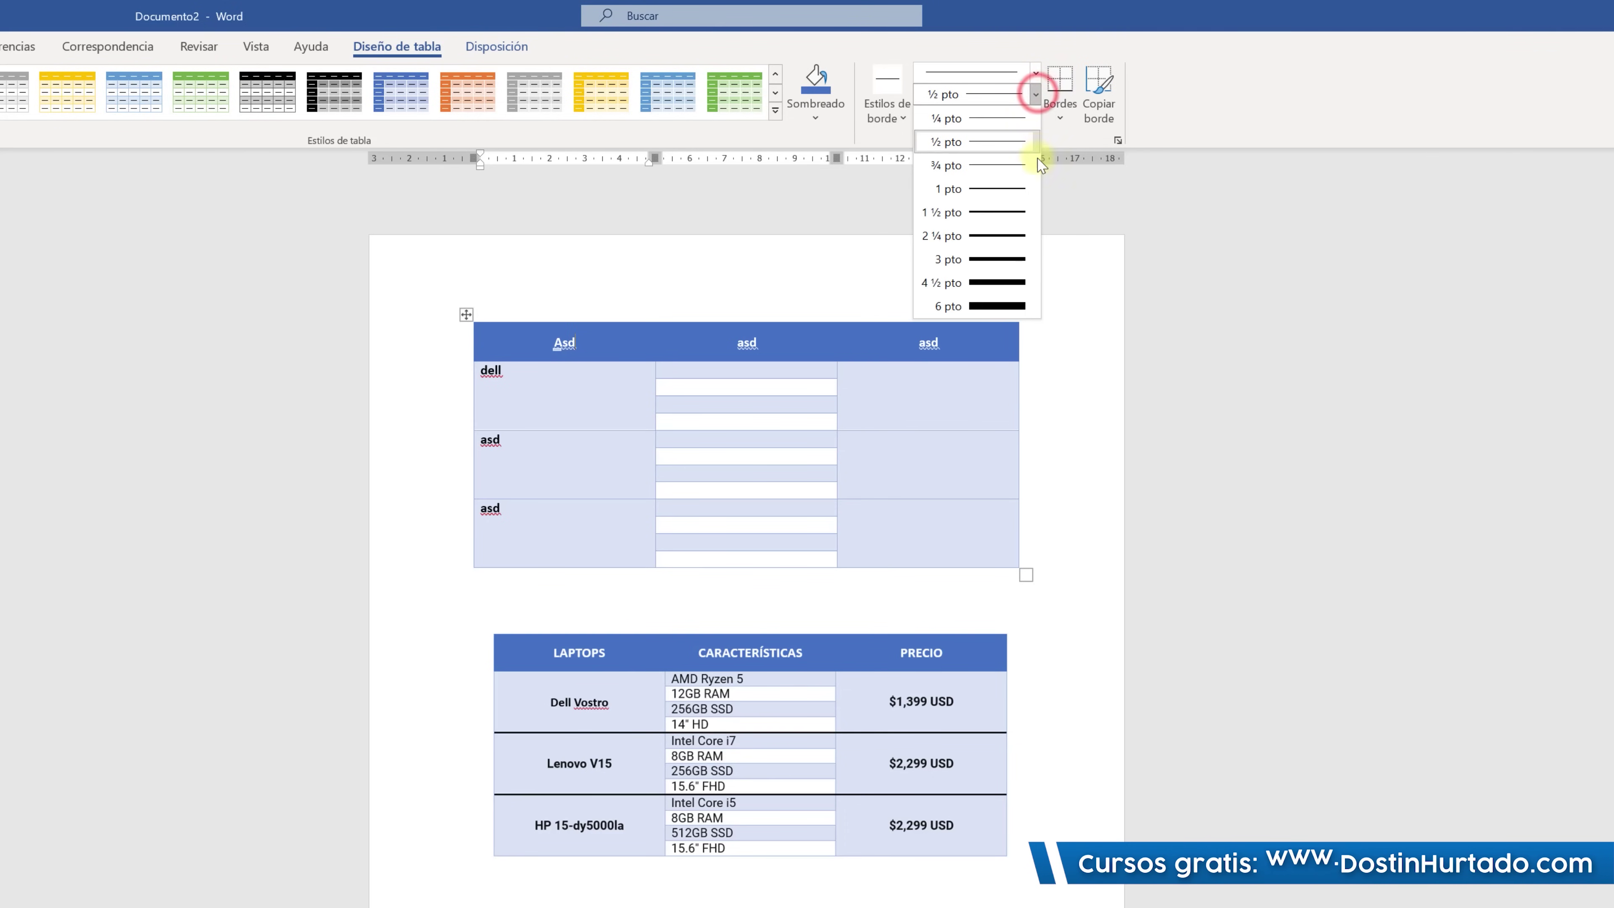
{"action": "left_click", "coordinate": [993, 212]}
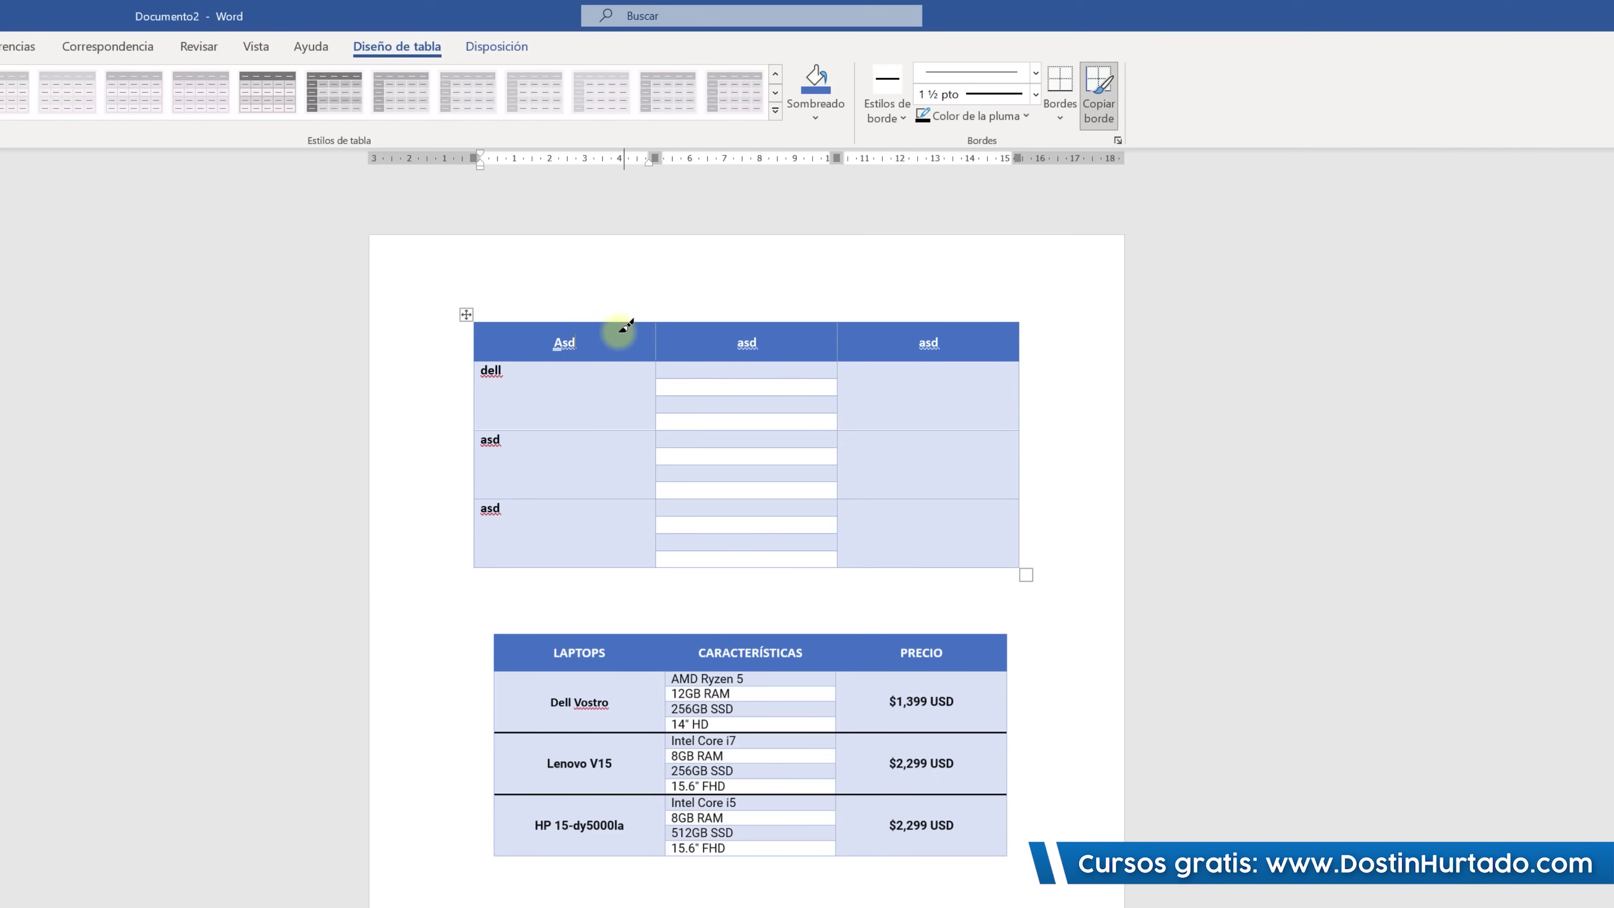
{"action": "left_click_drag", "start_coordinate": [483, 430], "coordinate": [991, 427]}
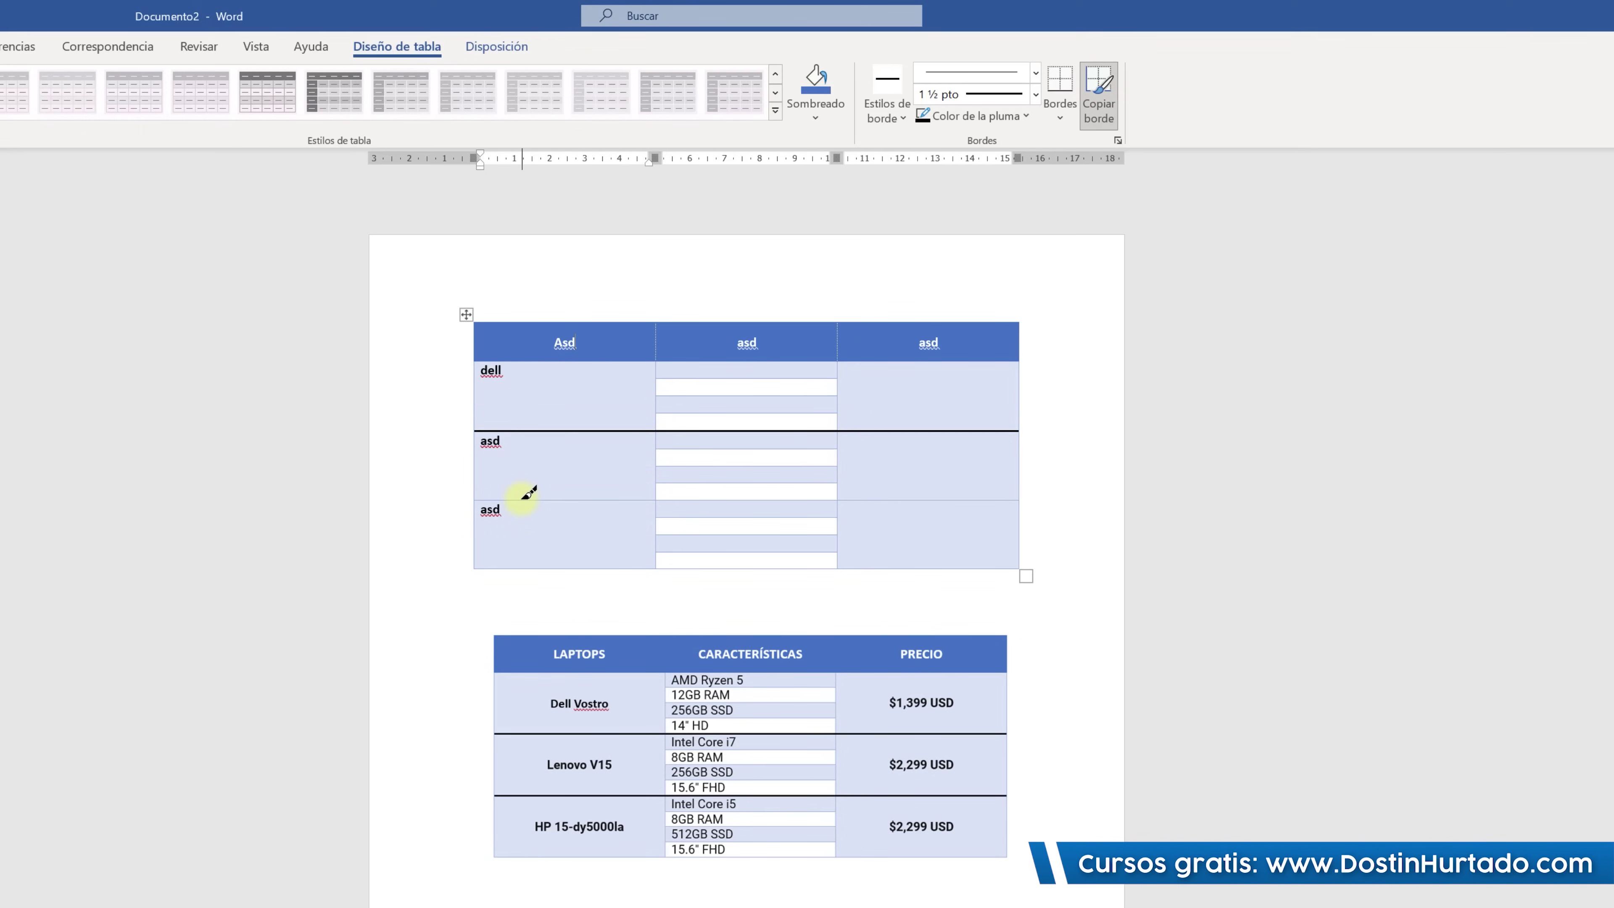
{"action": "left_click_drag", "start_coordinate": [523, 500], "coordinate": [1017, 501]}
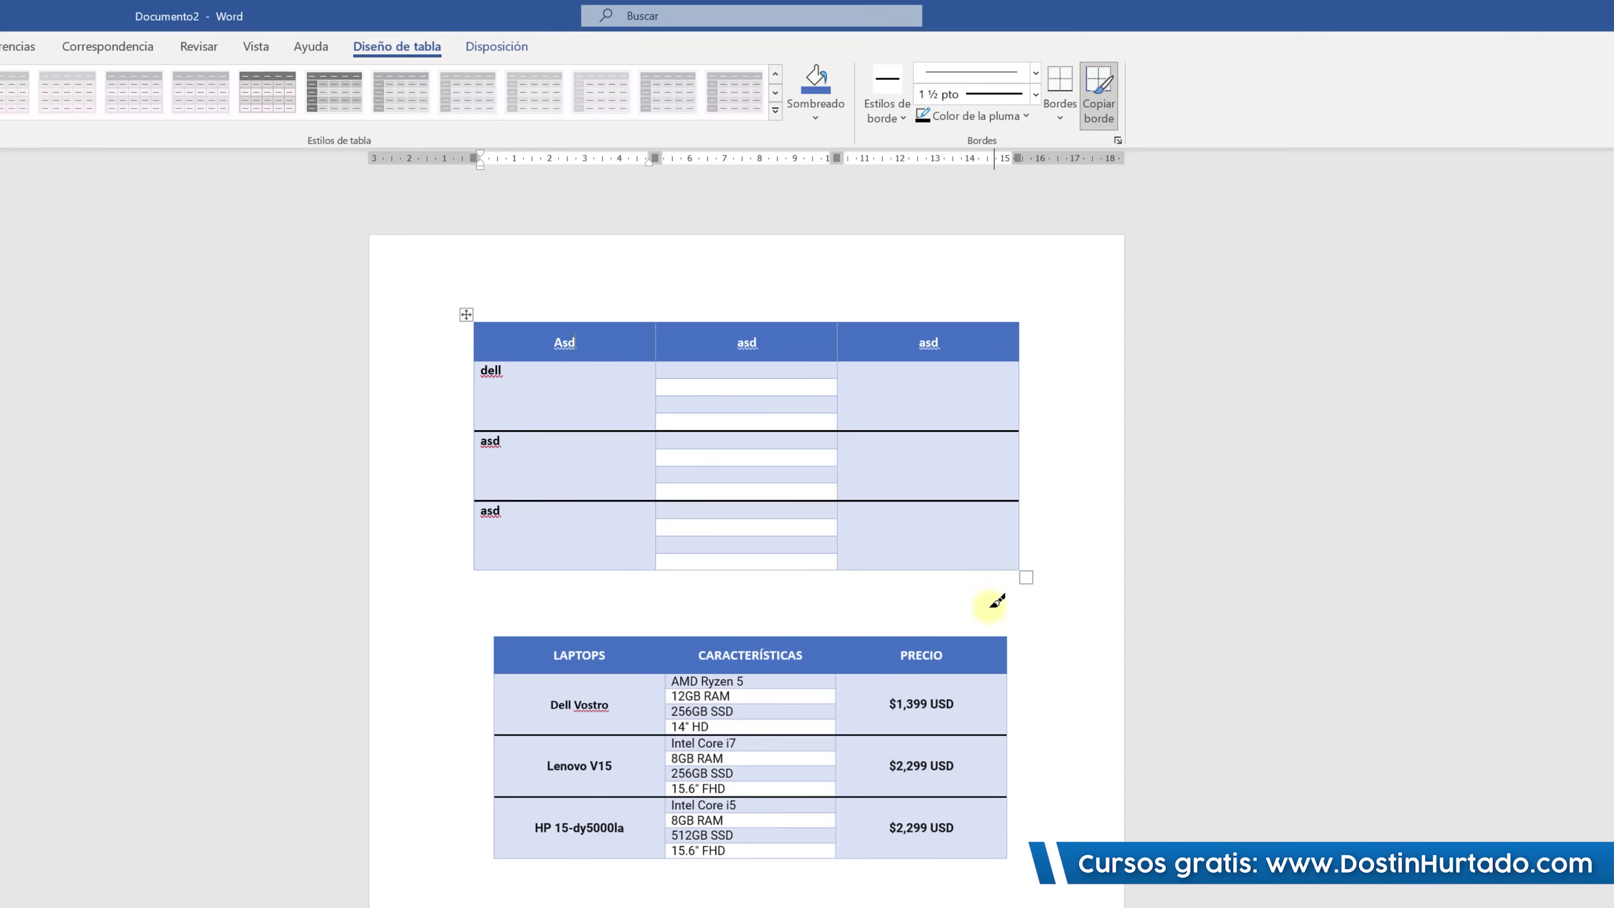
{"action": "key", "text": "Escape"}
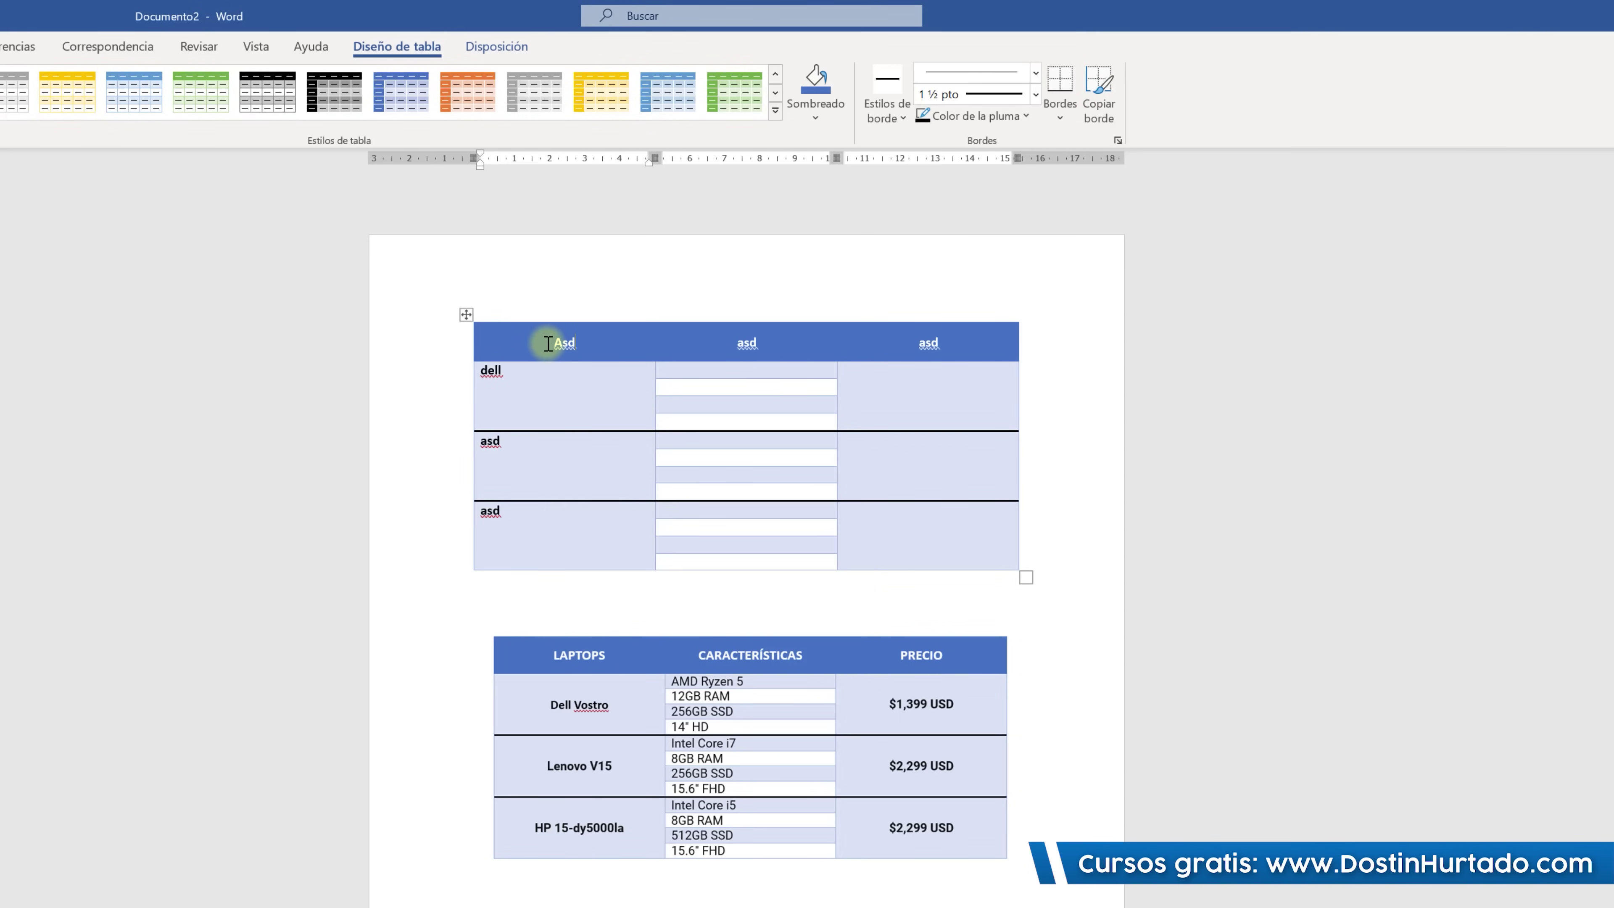
{"action": "left_click_drag", "start_coordinate": [549, 343], "coordinate": [959, 349]}
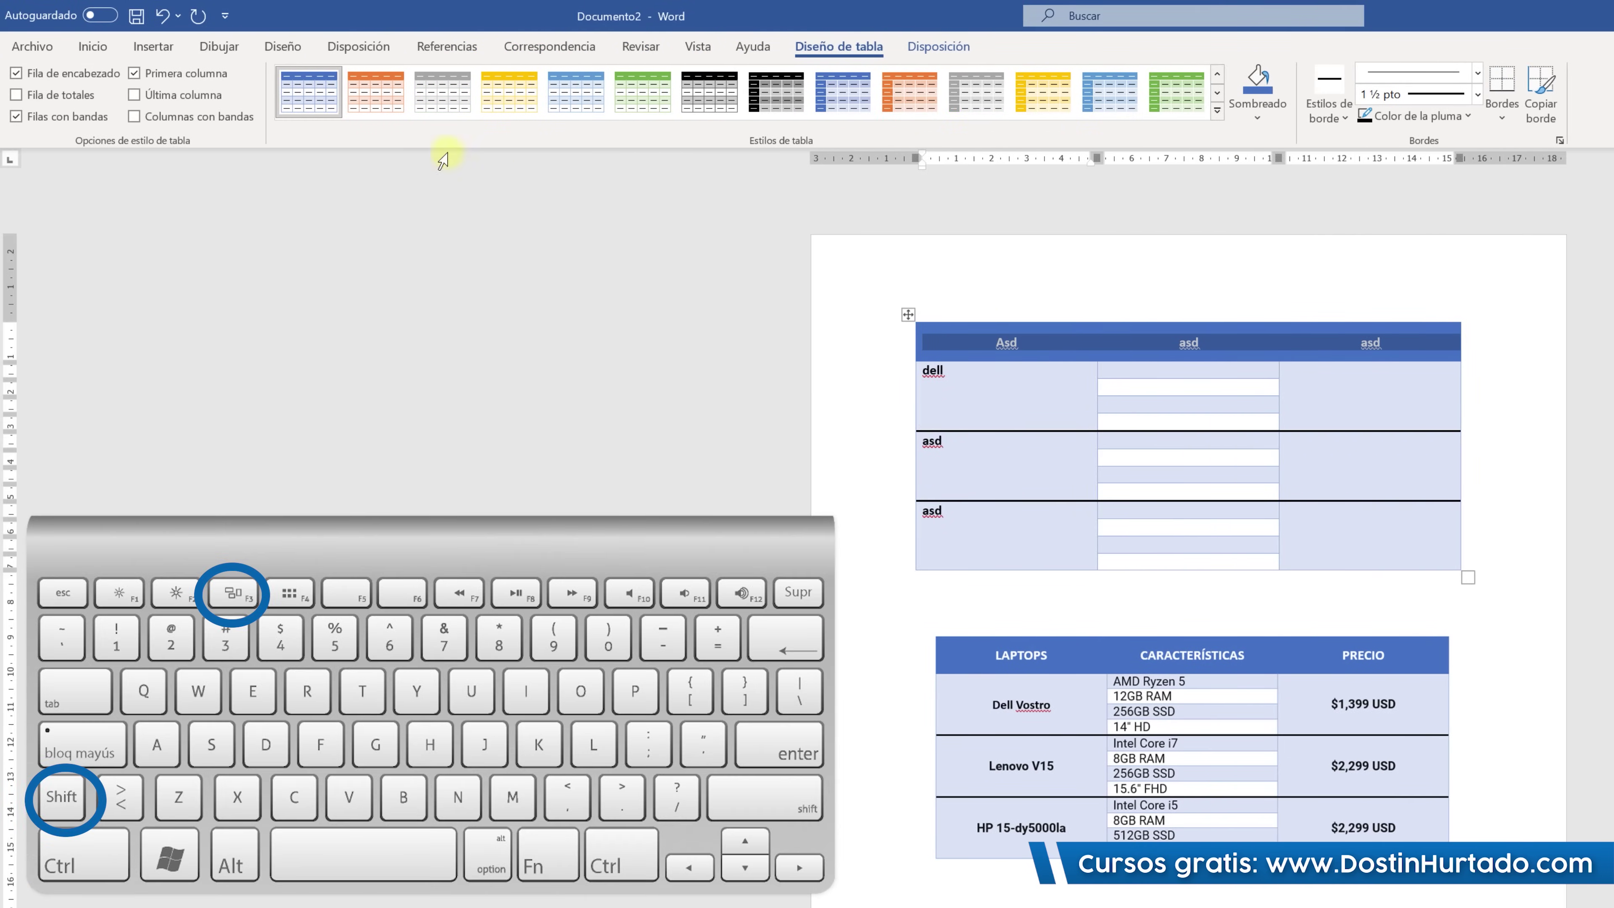
Change the header labels to MAYÚSCULAS so they read ASD, ASD, ASD.
{"action": "left_click", "coordinate": [109, 47]}
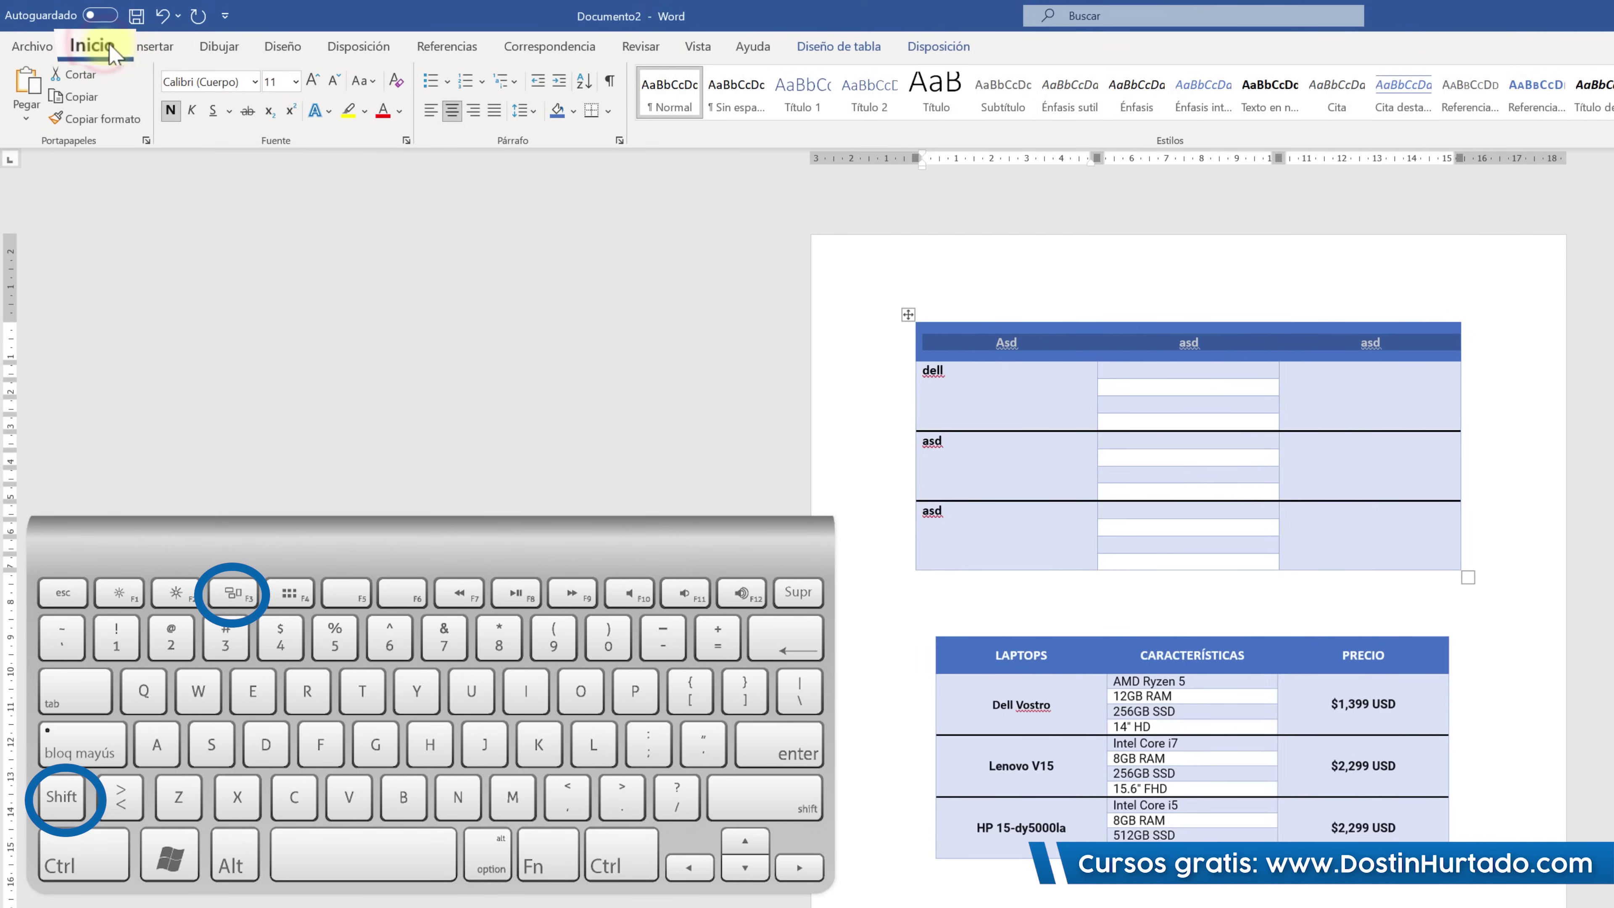
{"action": "left_click", "coordinate": [367, 82]}
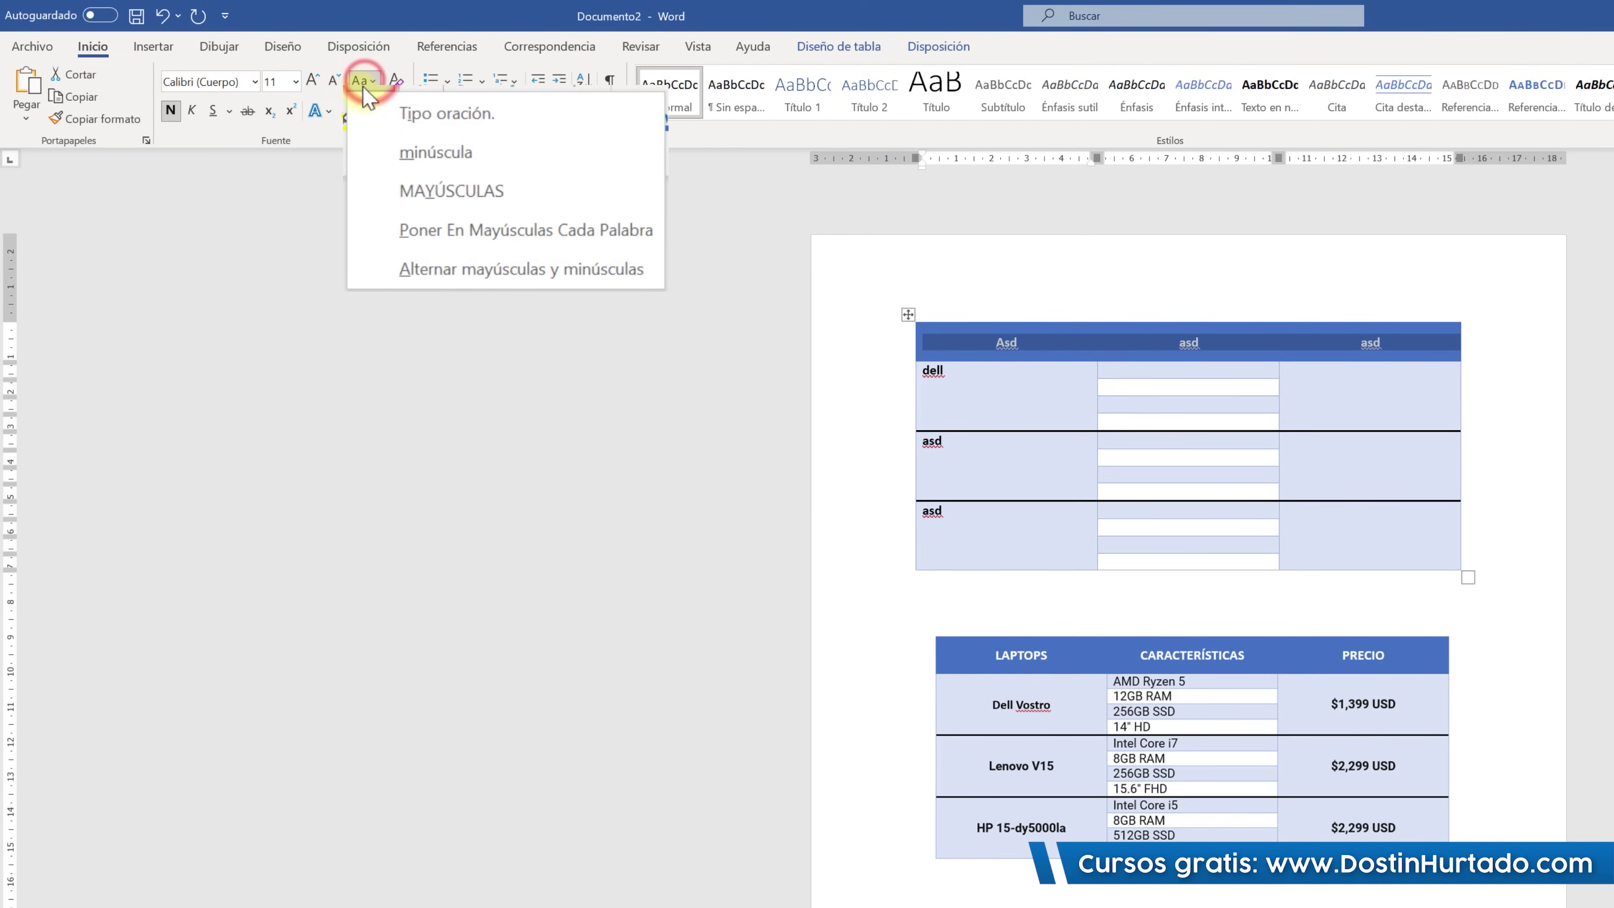
{"action": "left_click", "coordinate": [414, 166]}
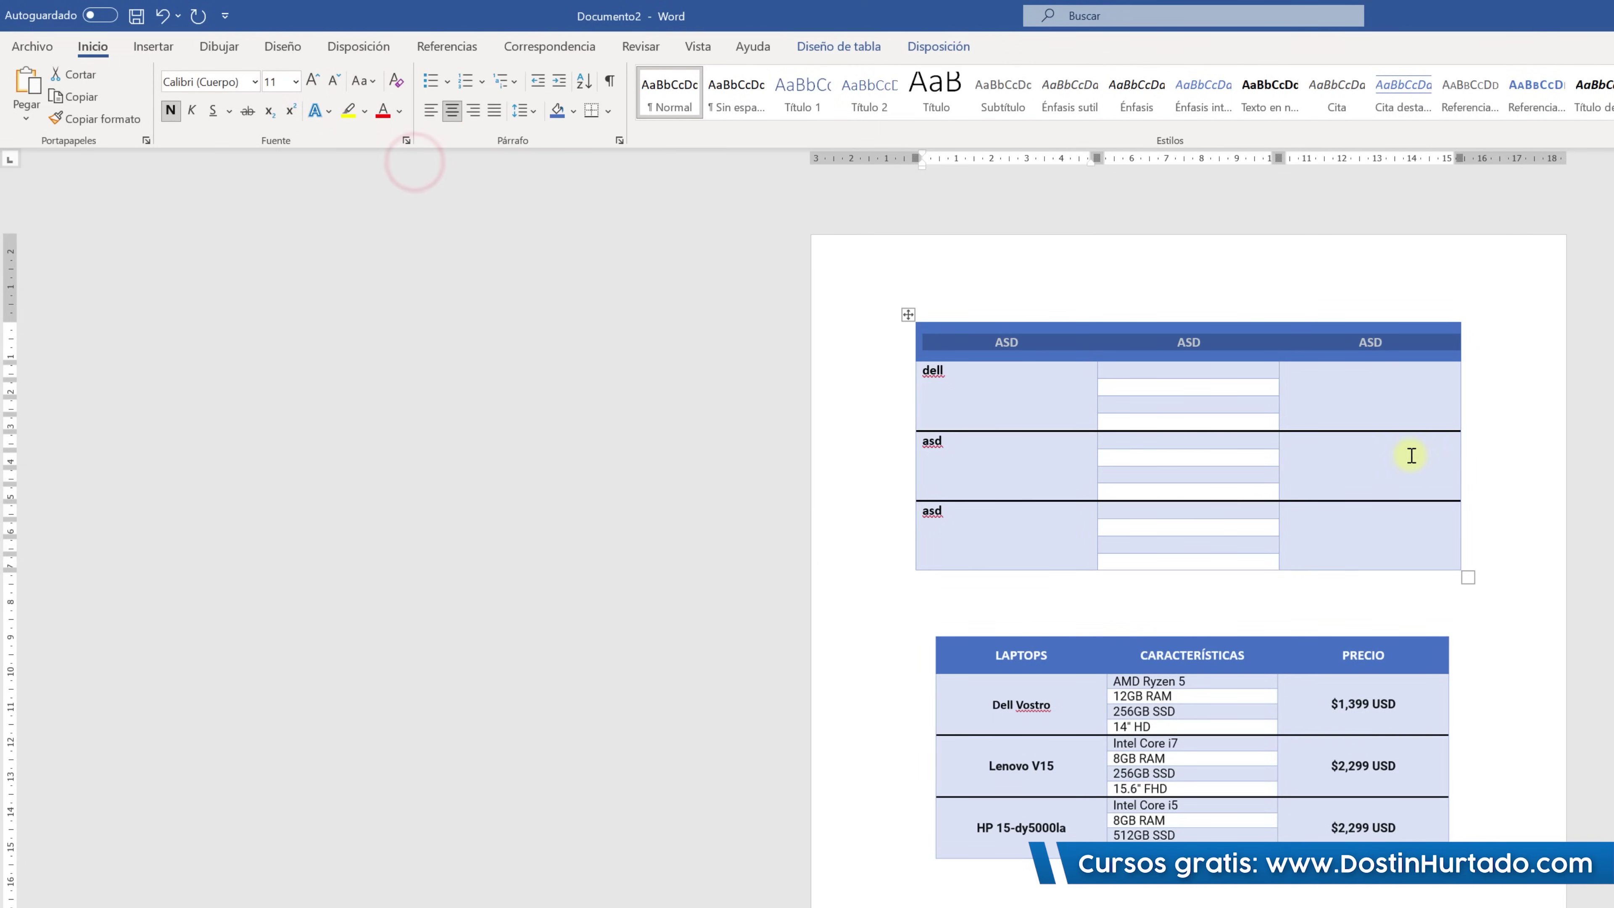
{"action": "left_click", "coordinate": [1419, 412]}
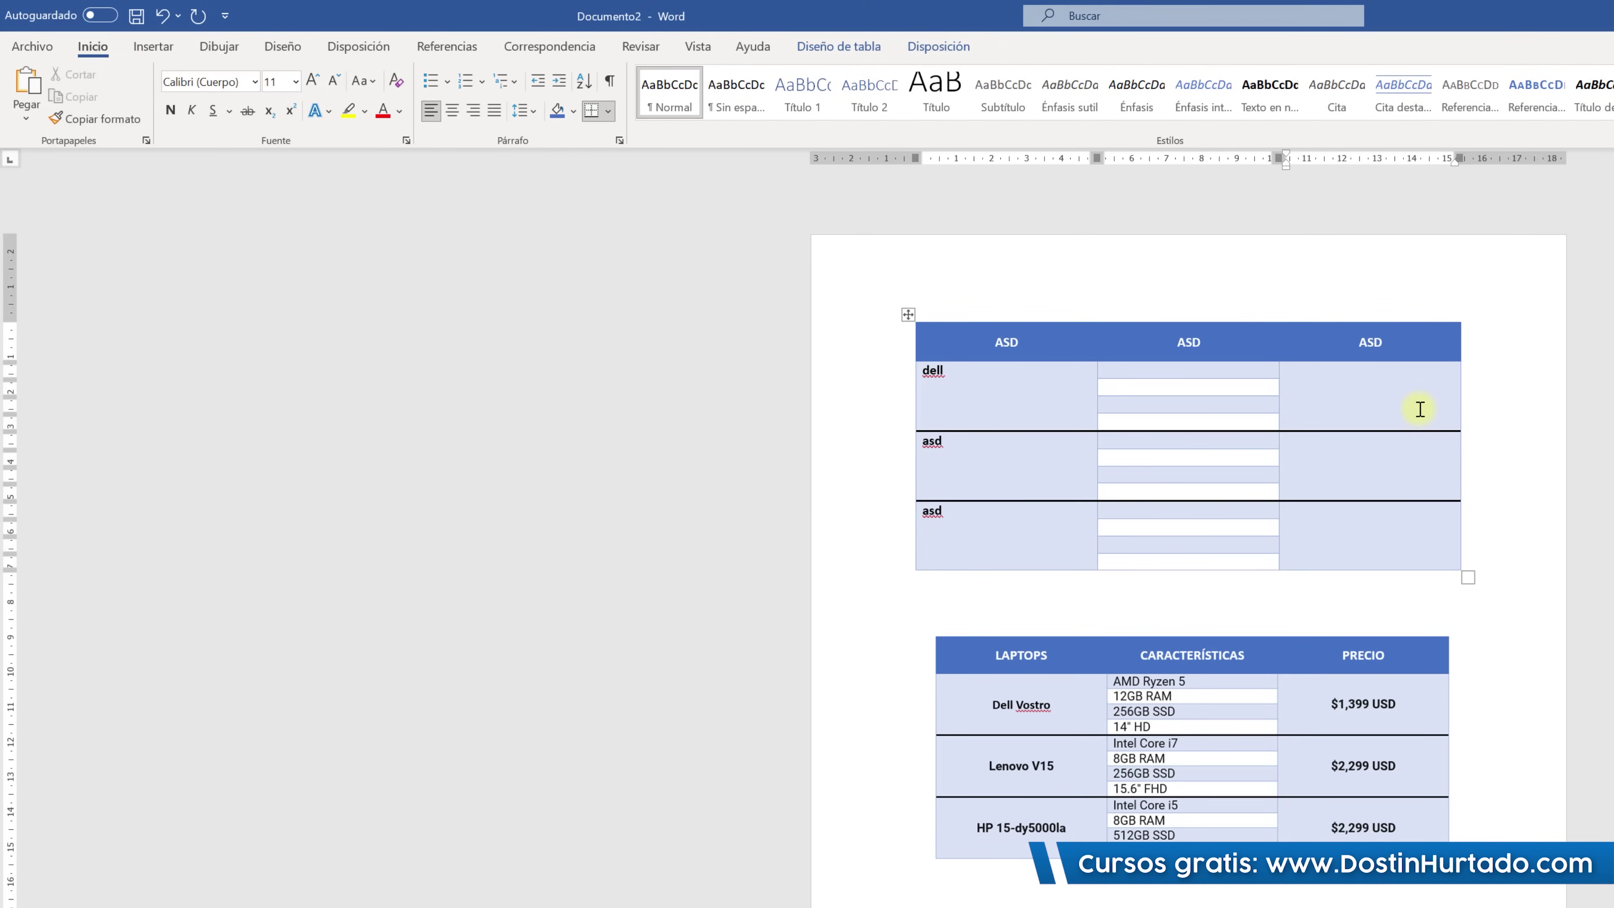
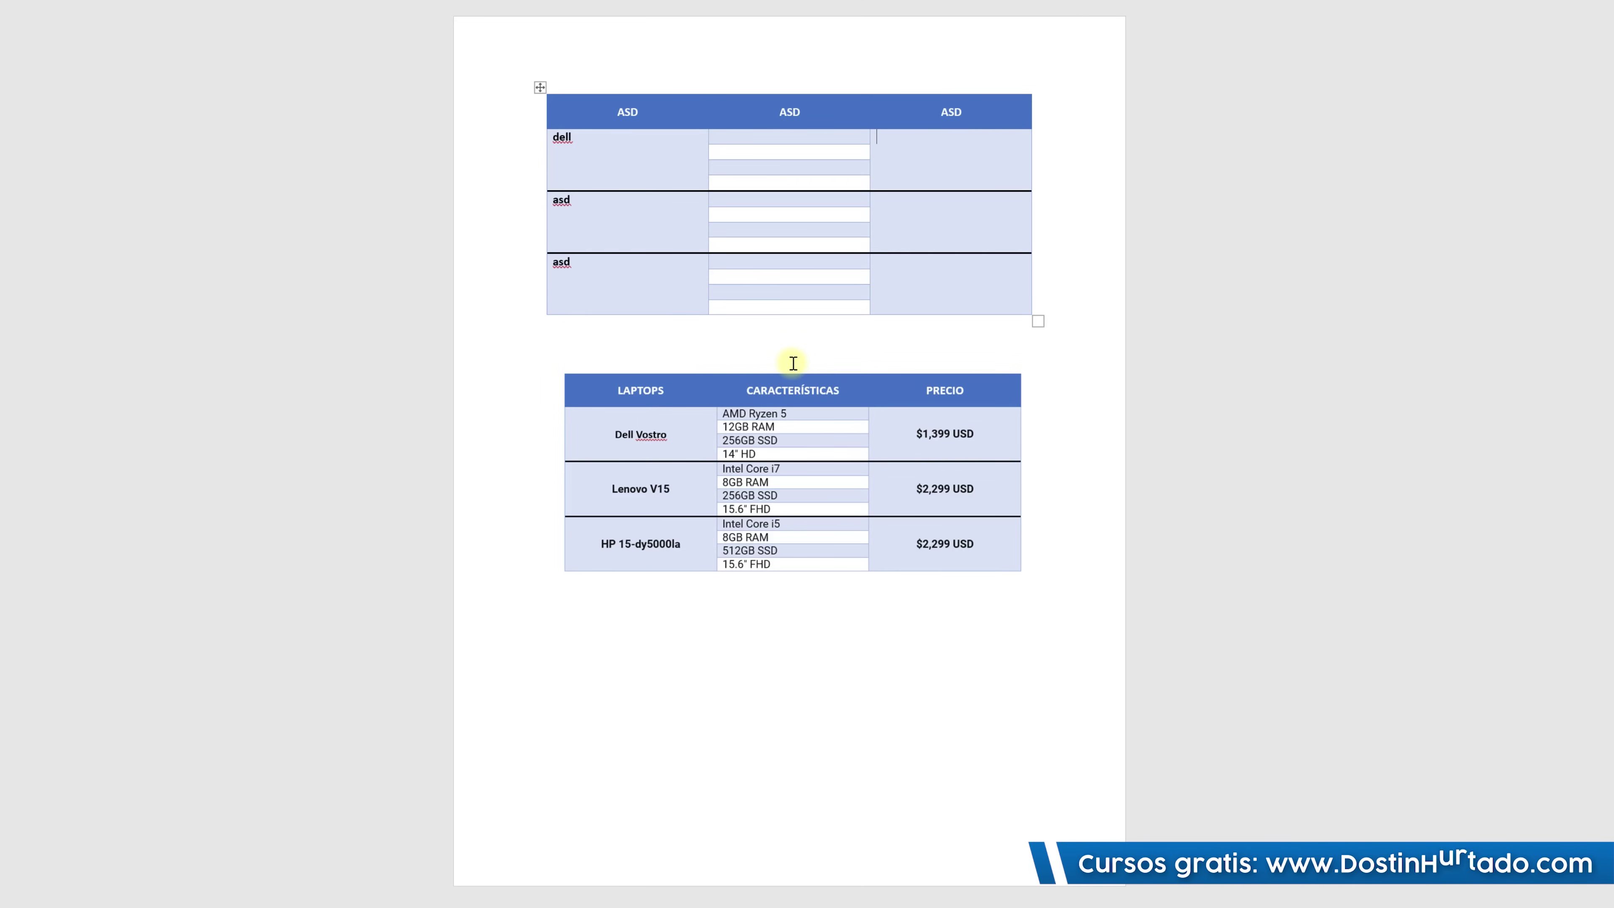
Switch Chrome to the Documento1.docx tab, ending on the Office key discount page.
{"action": "left_click", "coordinate": [260, 896]}
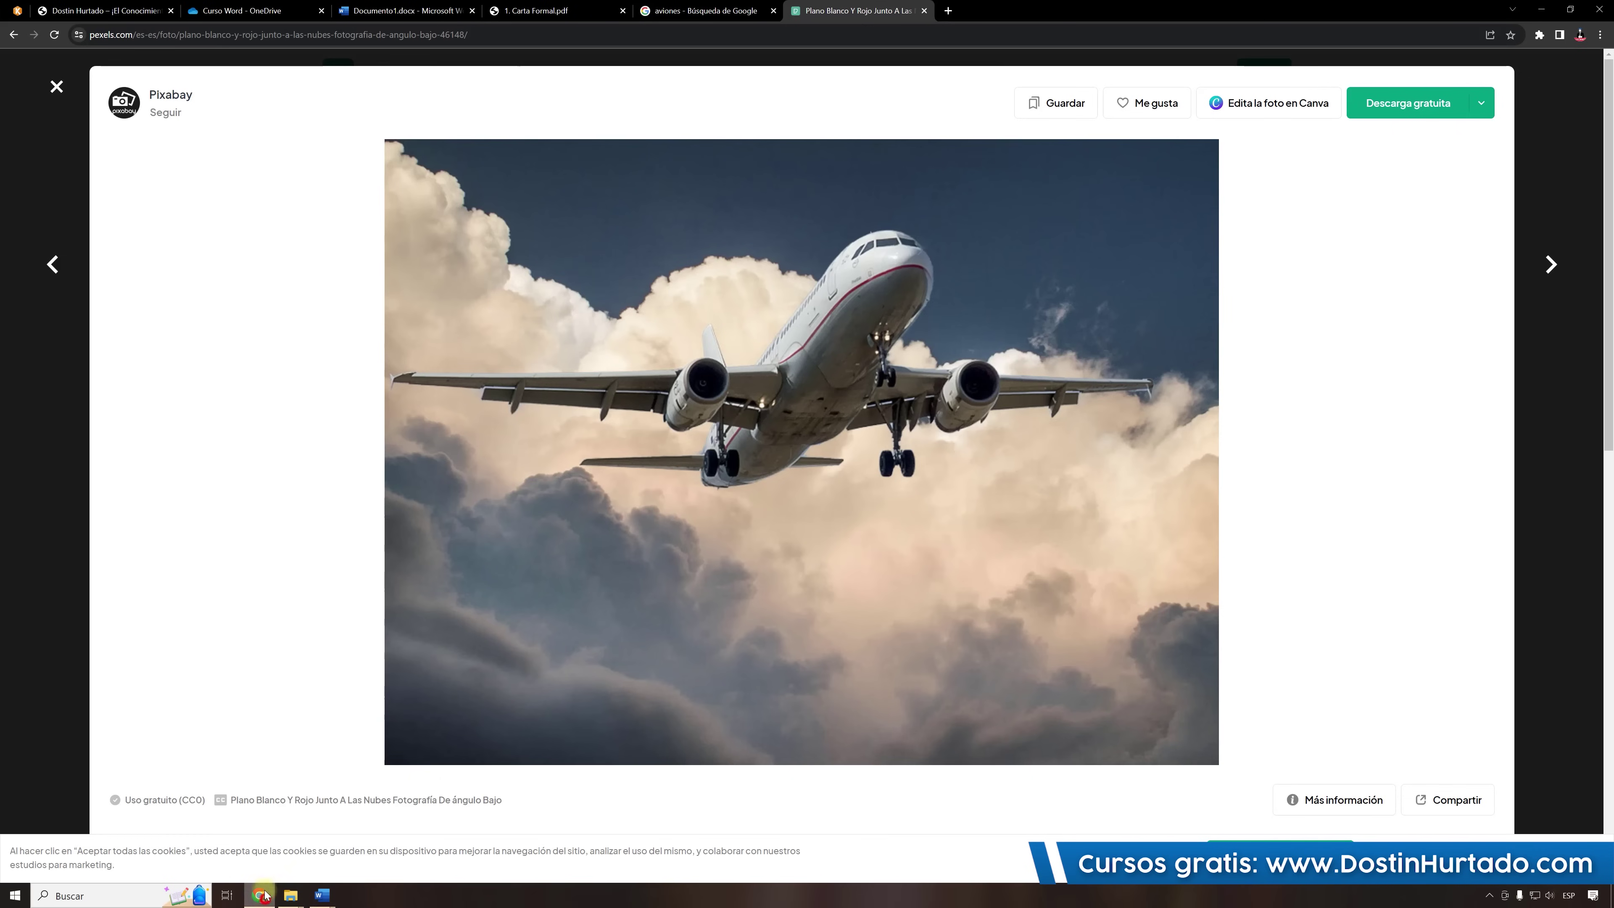
{"action": "left_click", "coordinate": [423, 10]}
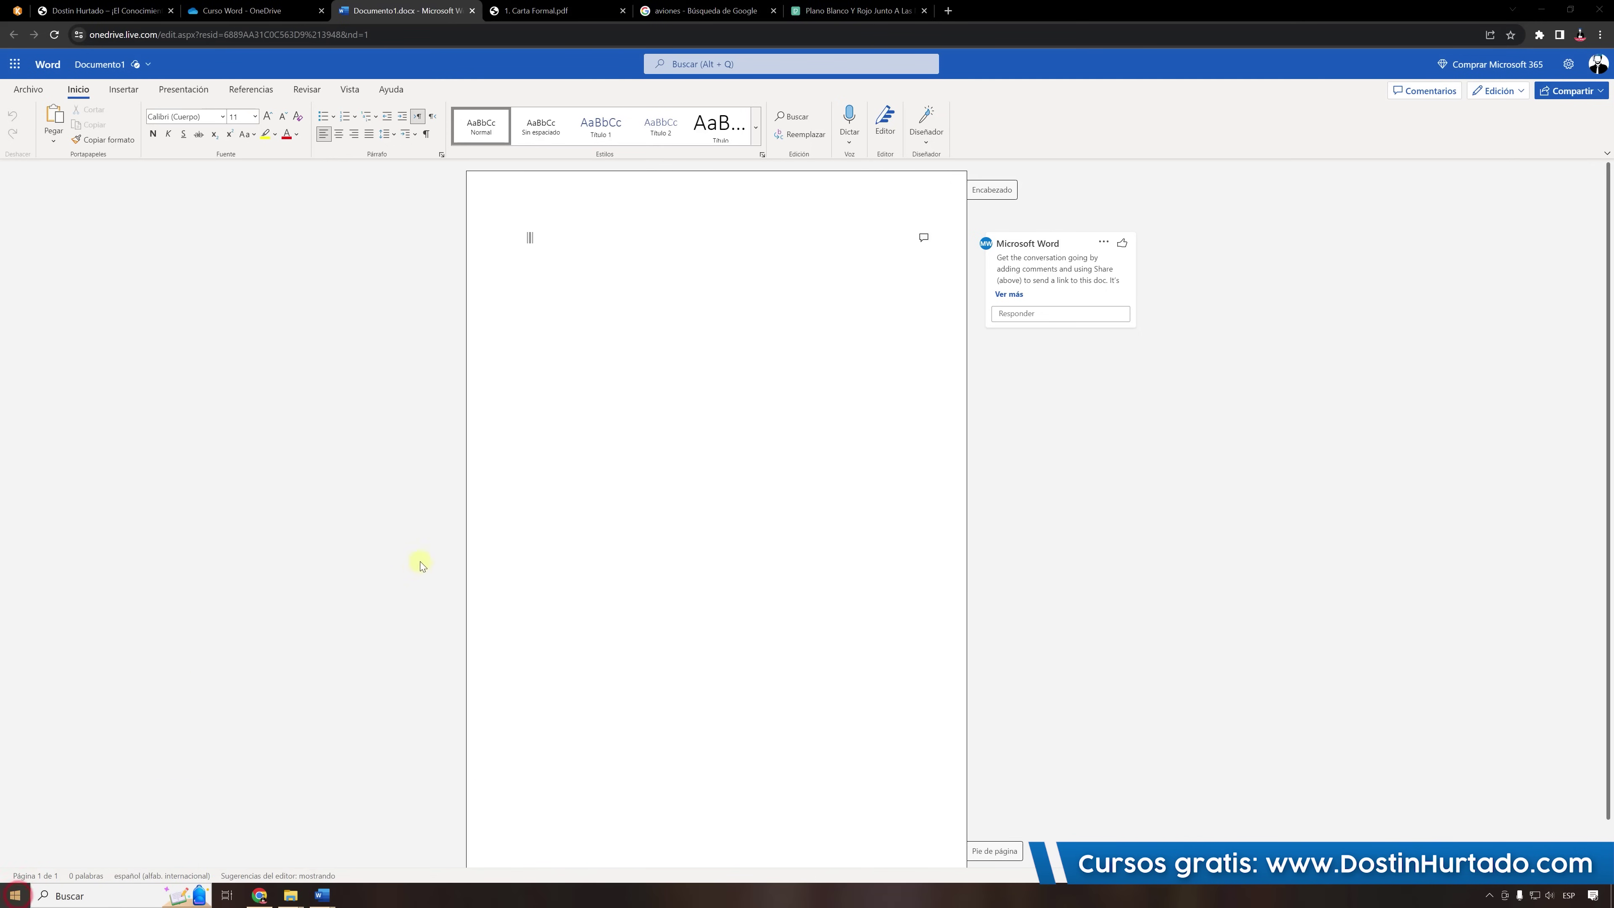
{"action": "left_click", "coordinate": [573, 291]}
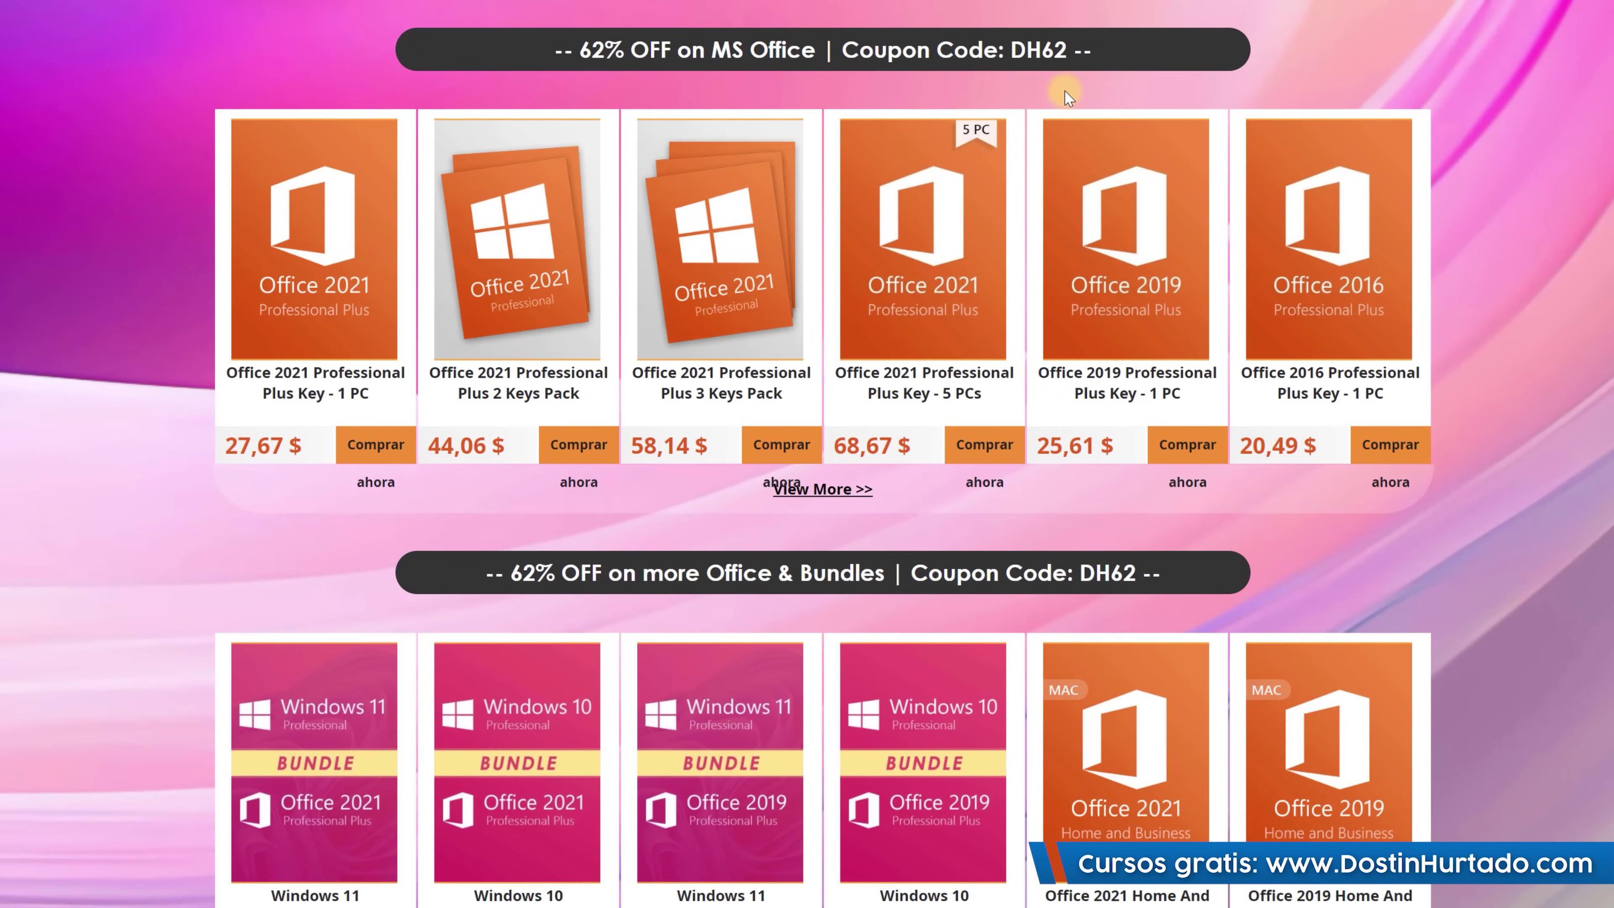
Select the discount coupon code, then bring Word's 3. Solo Texto.docx to the front.
{"action": "left_click_drag", "start_coordinate": [1099, 50], "coordinate": [1186, 48]}
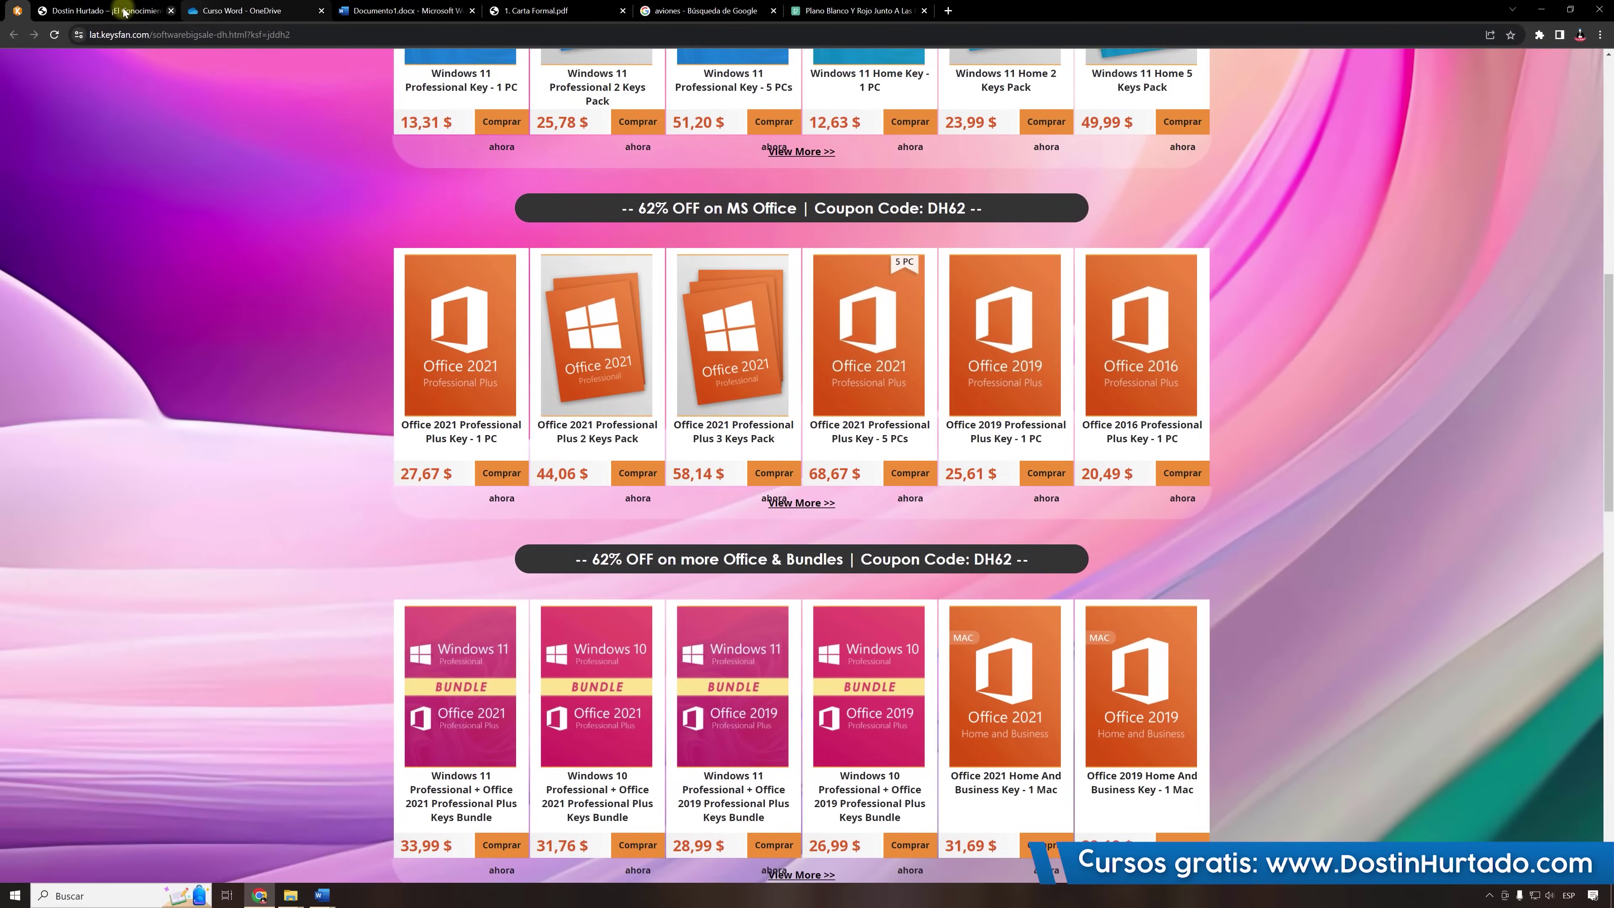
{"action": "left_click", "coordinate": [124, 11]}
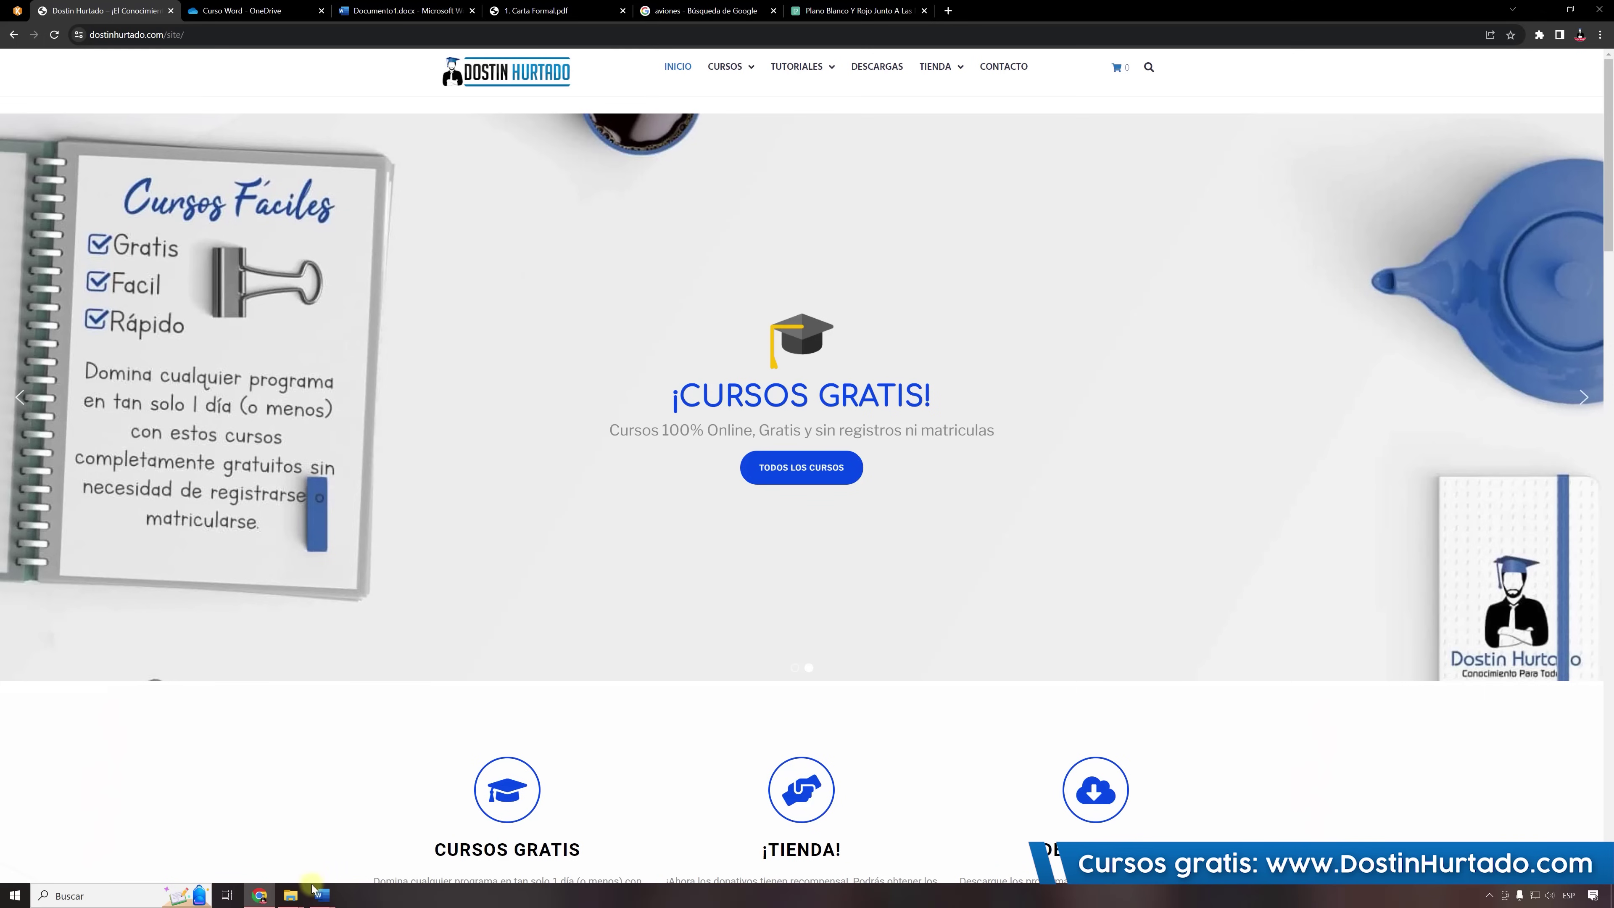
{"action": "mouse_move", "coordinate": [322, 895]}
{"action": "left_click", "coordinate": [484, 856]}
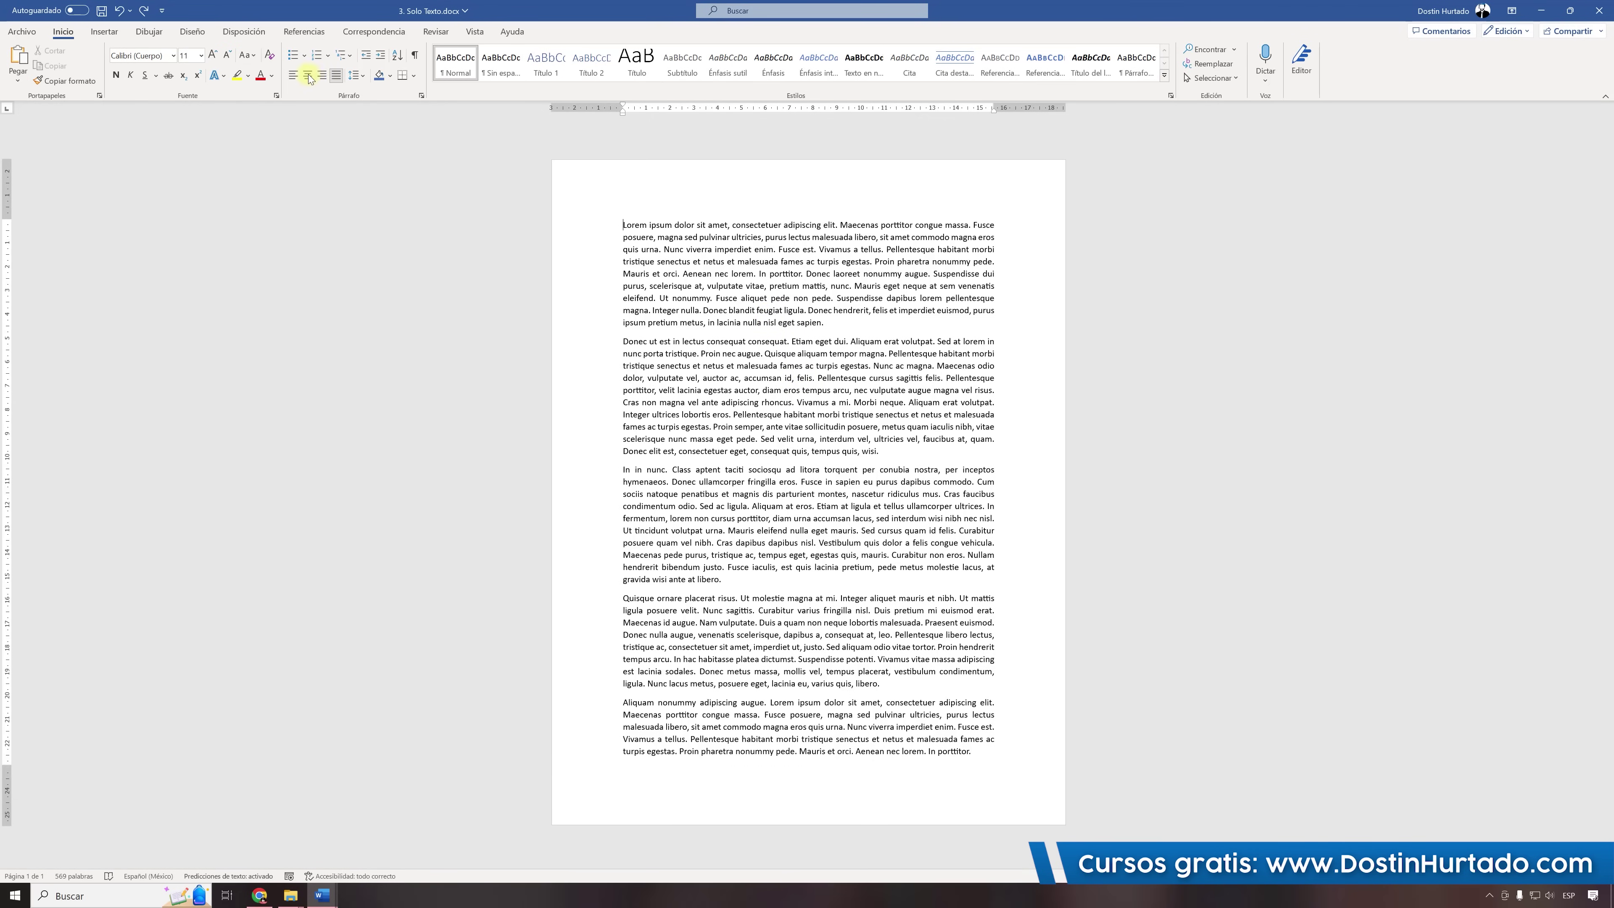
Browse the Tamaño and Márgenes presets and Configurar página without changing anything.
{"action": "left_click", "coordinate": [252, 31]}
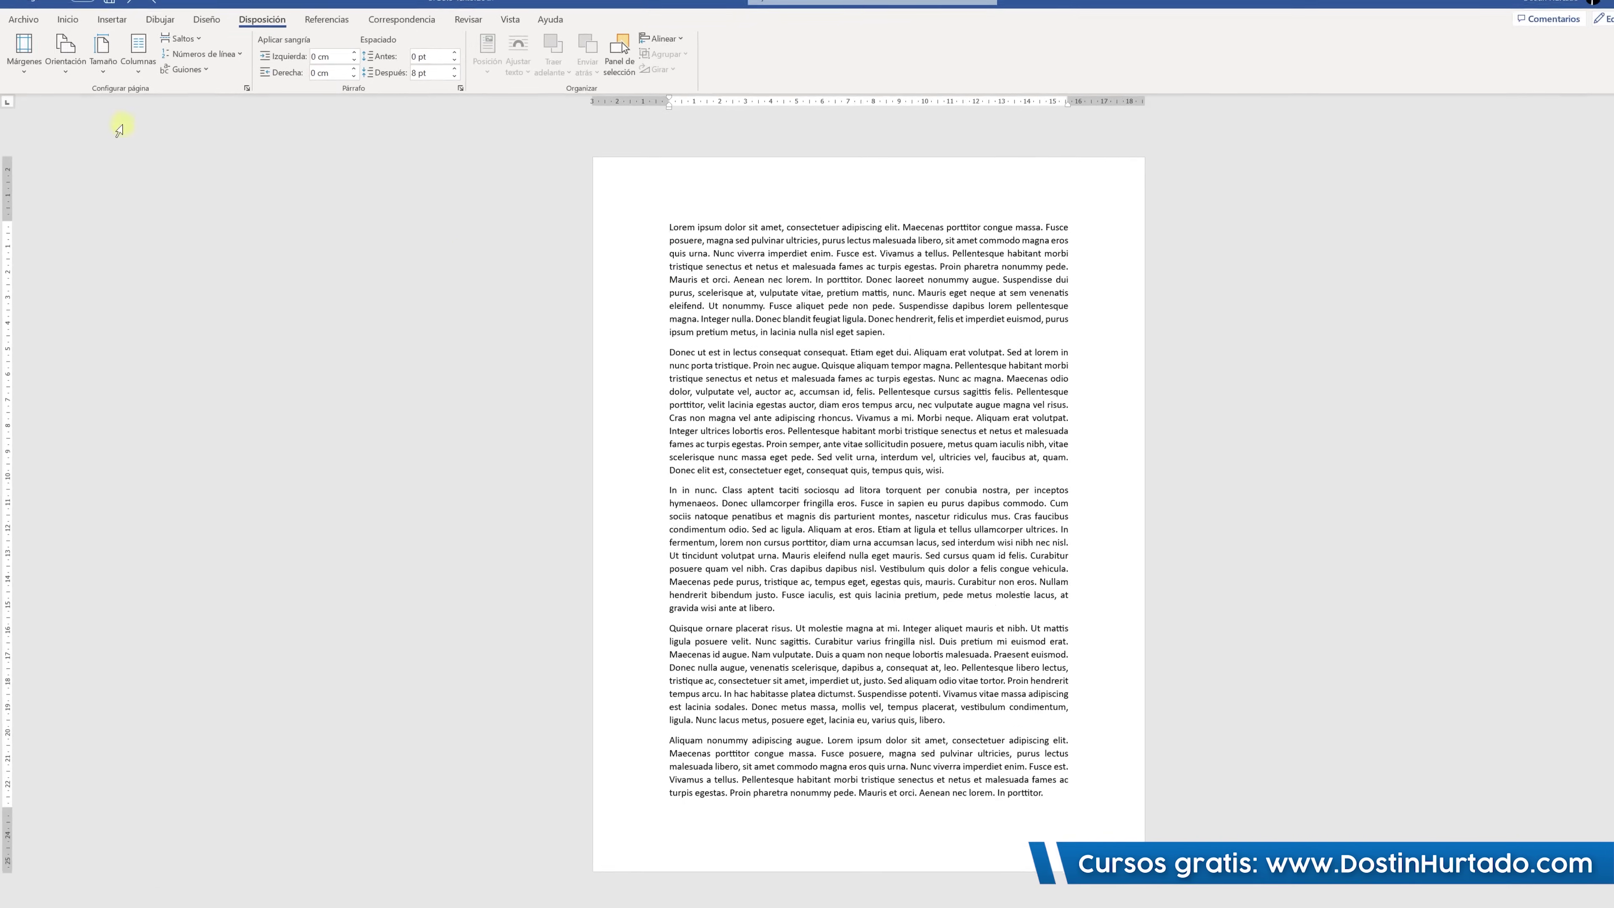
{"action": "left_click", "coordinate": [95, 66]}
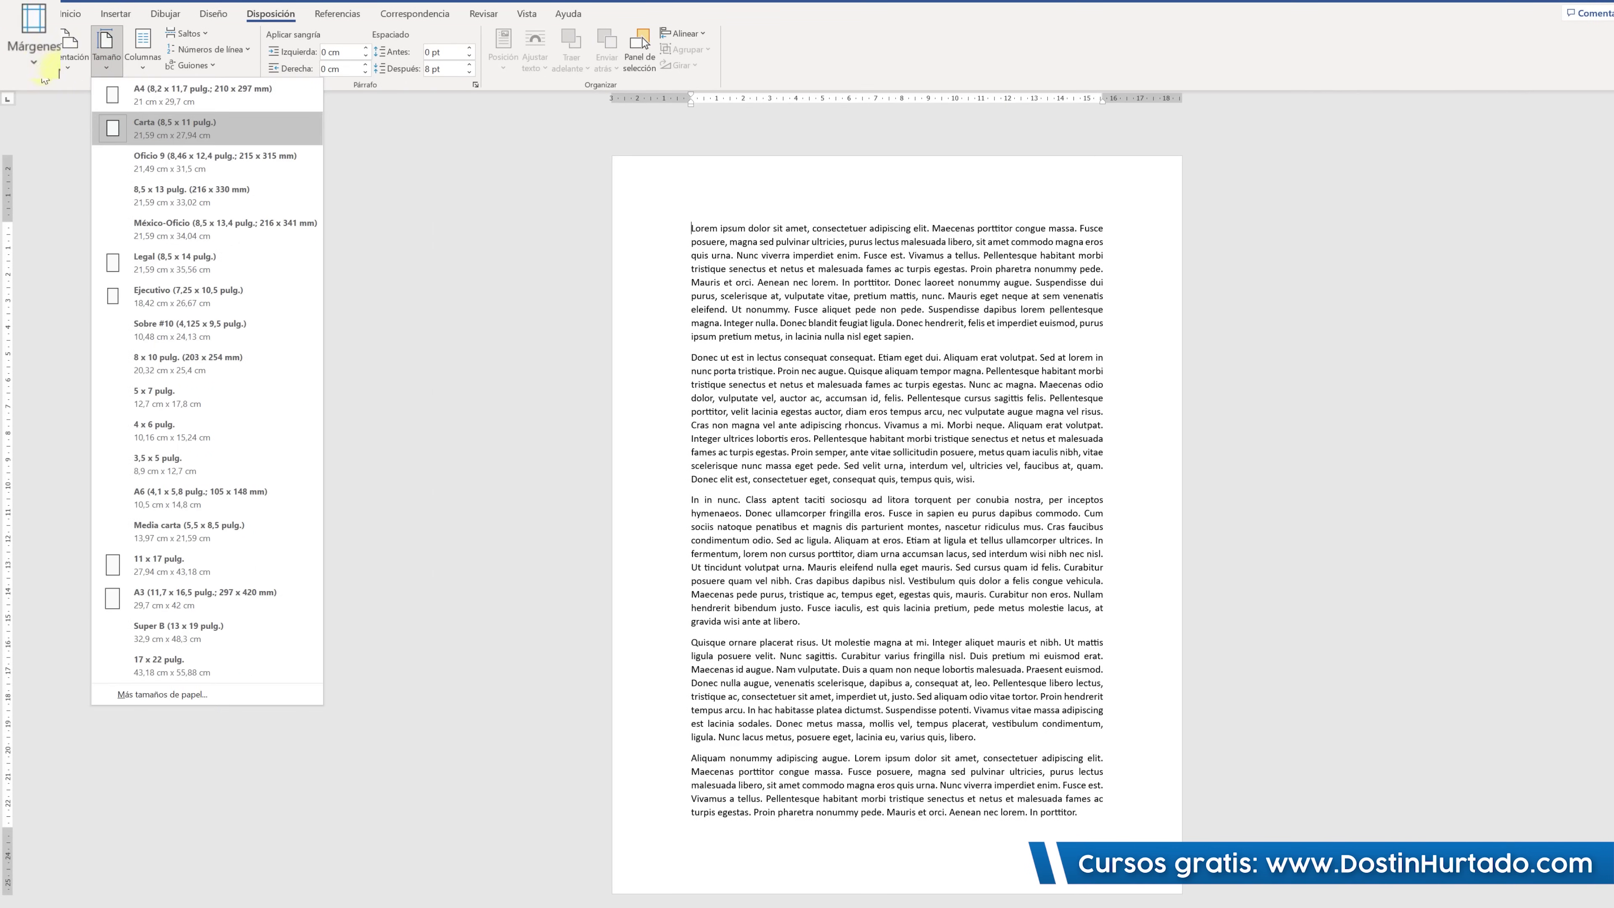
{"action": "left_click", "coordinate": [44, 78]}
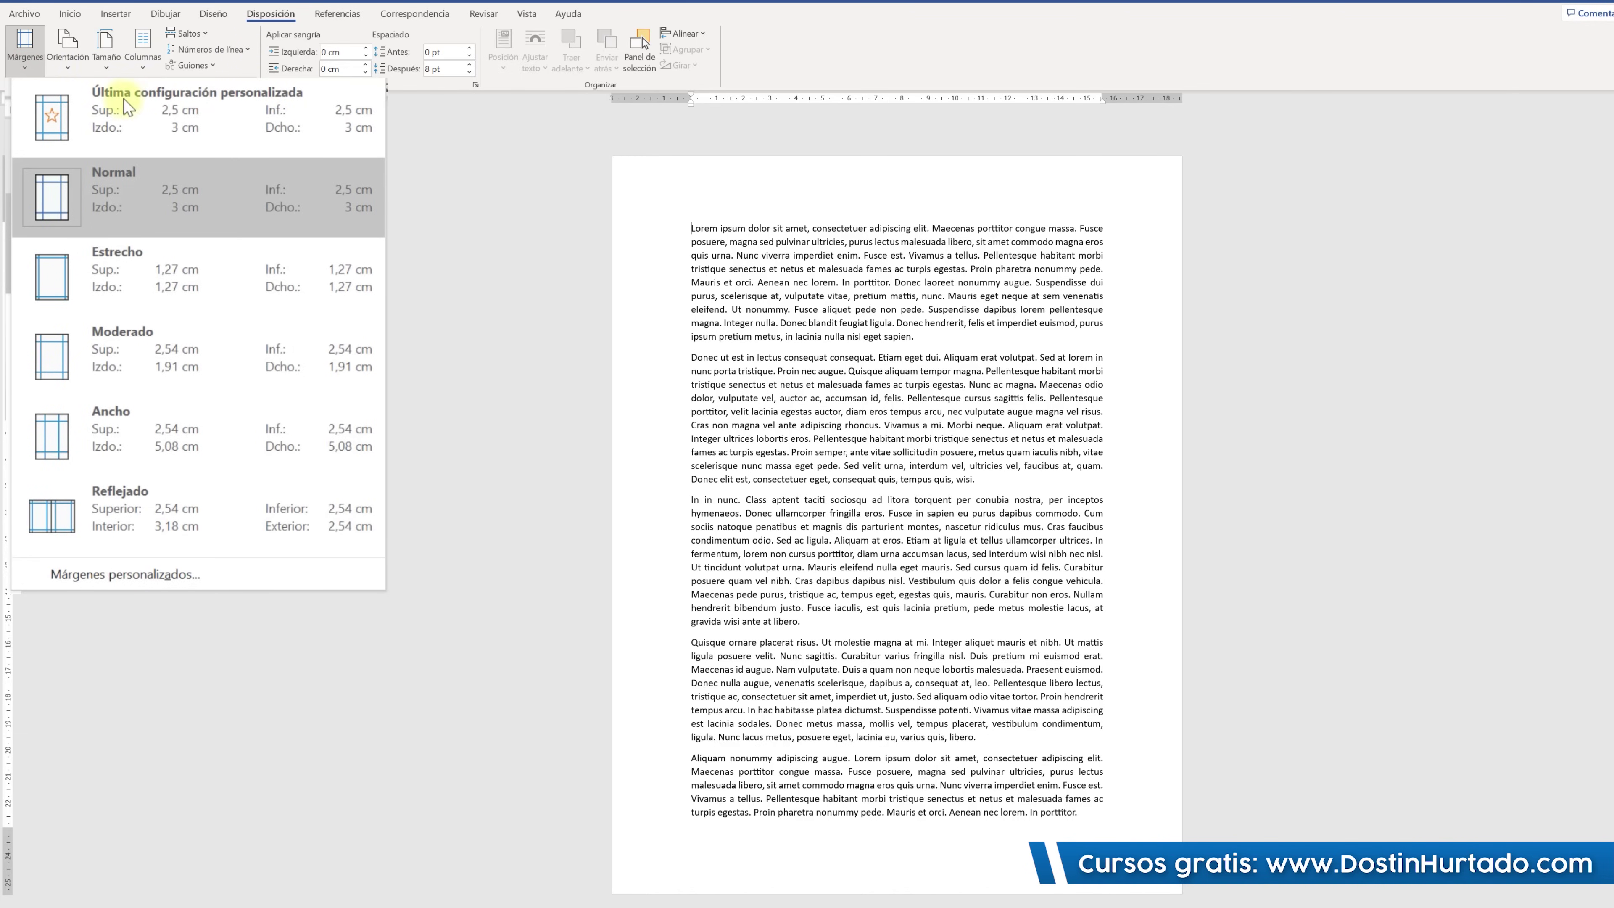
{"action": "left_click", "coordinate": [147, 574]}
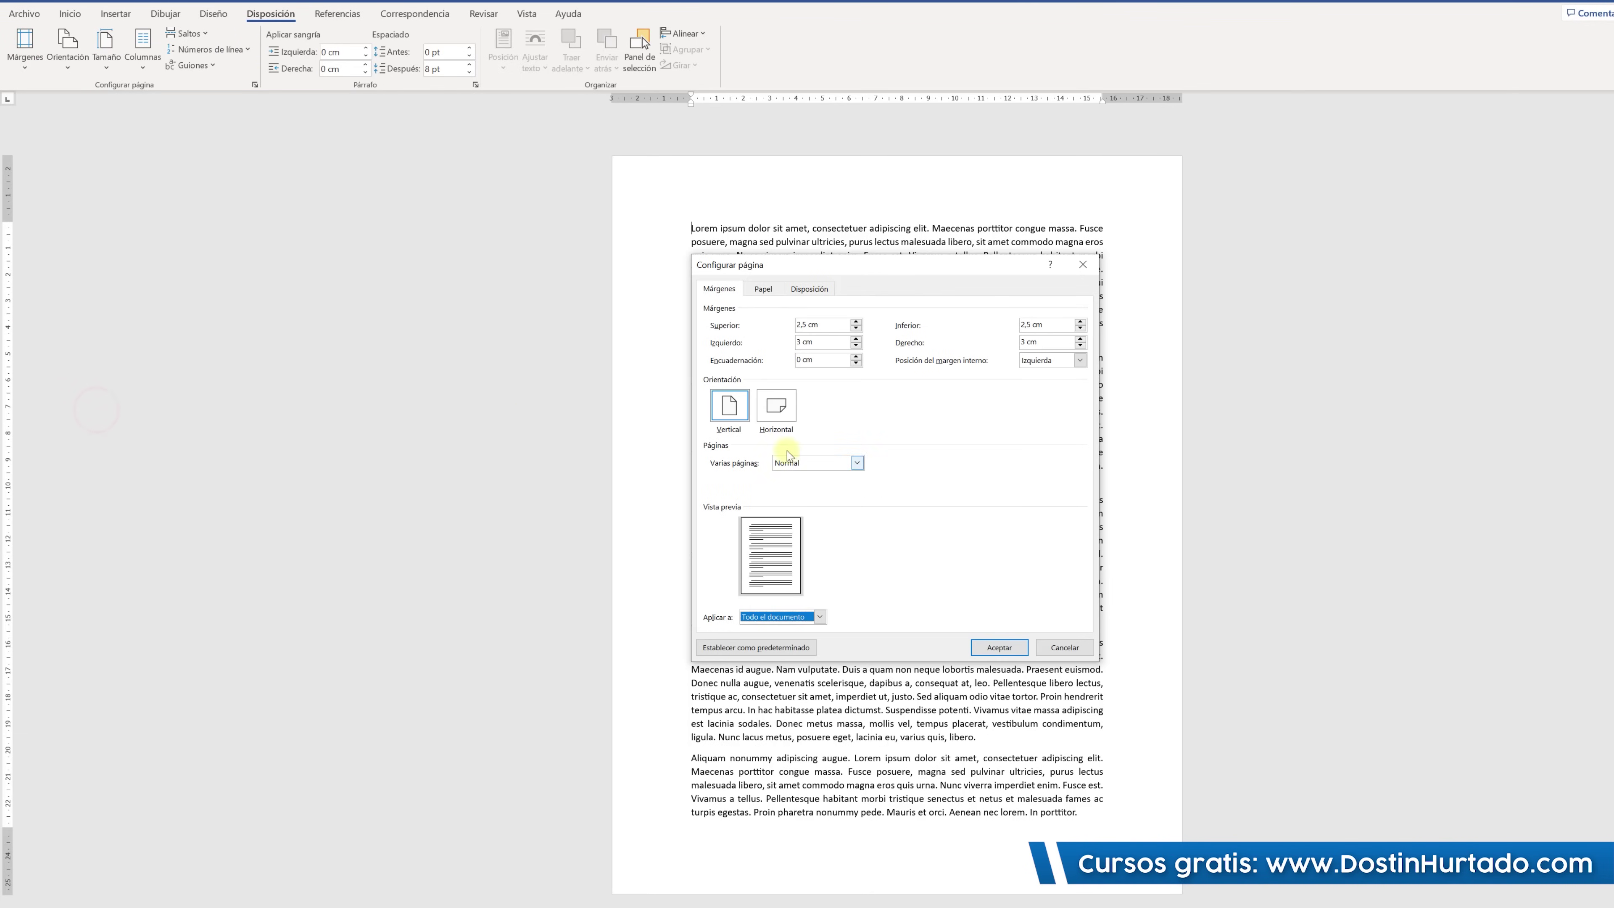
{"action": "left_click", "coordinate": [1098, 266]}
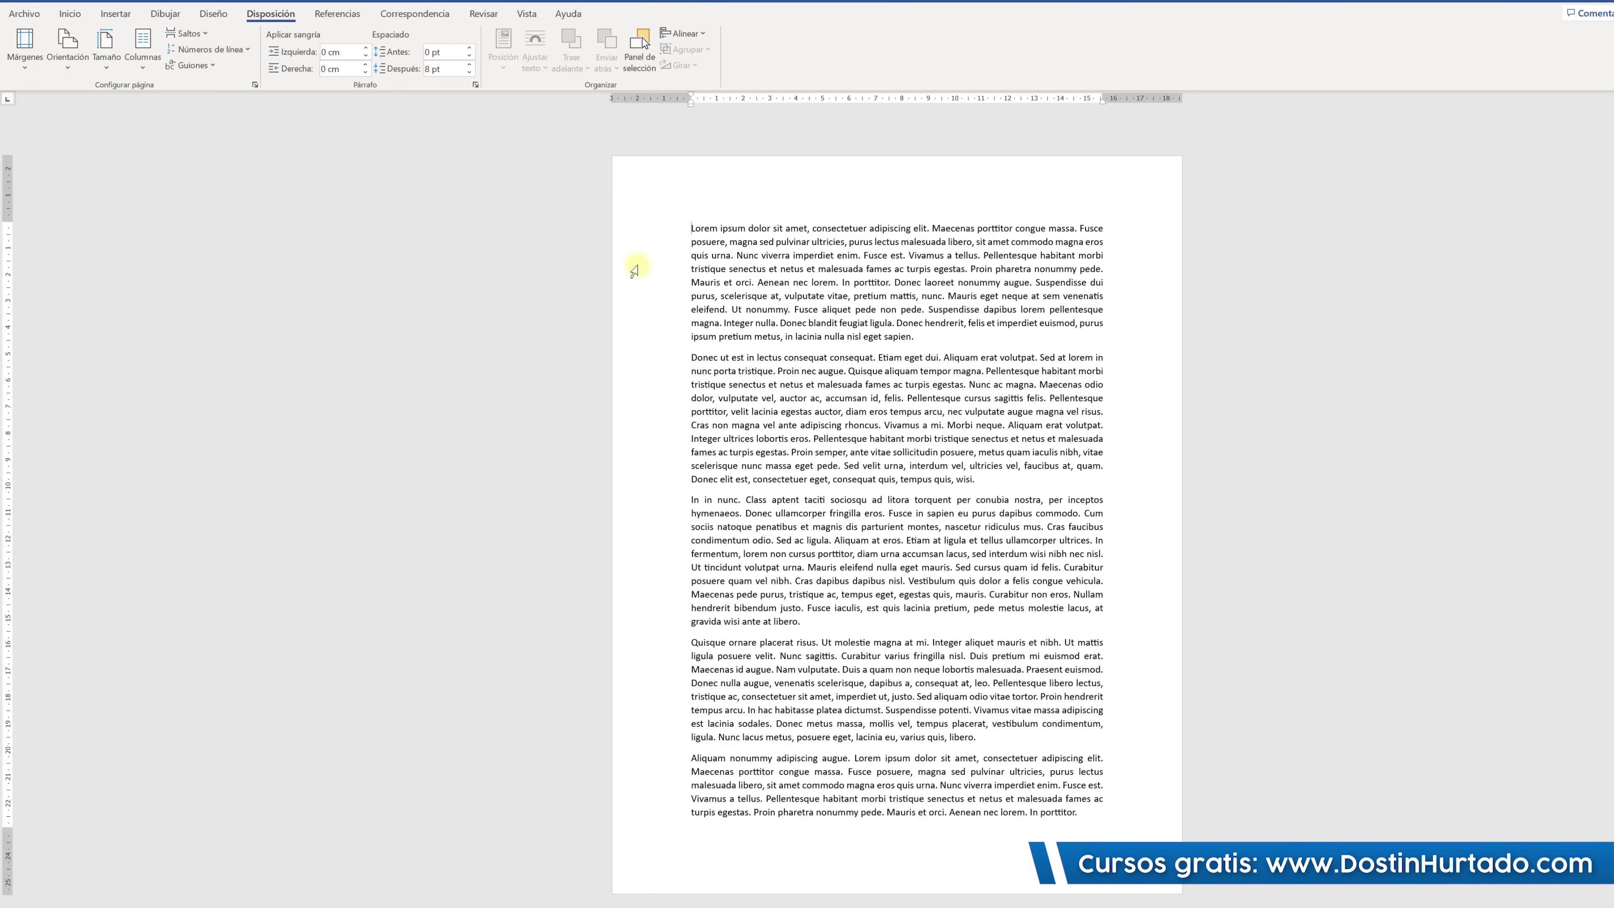
{"action": "left_click", "coordinate": [143, 47]}
Set the Lorem ipsum text in two columns, spilling onto a second page.
{"action": "left_click", "coordinate": [173, 131]}
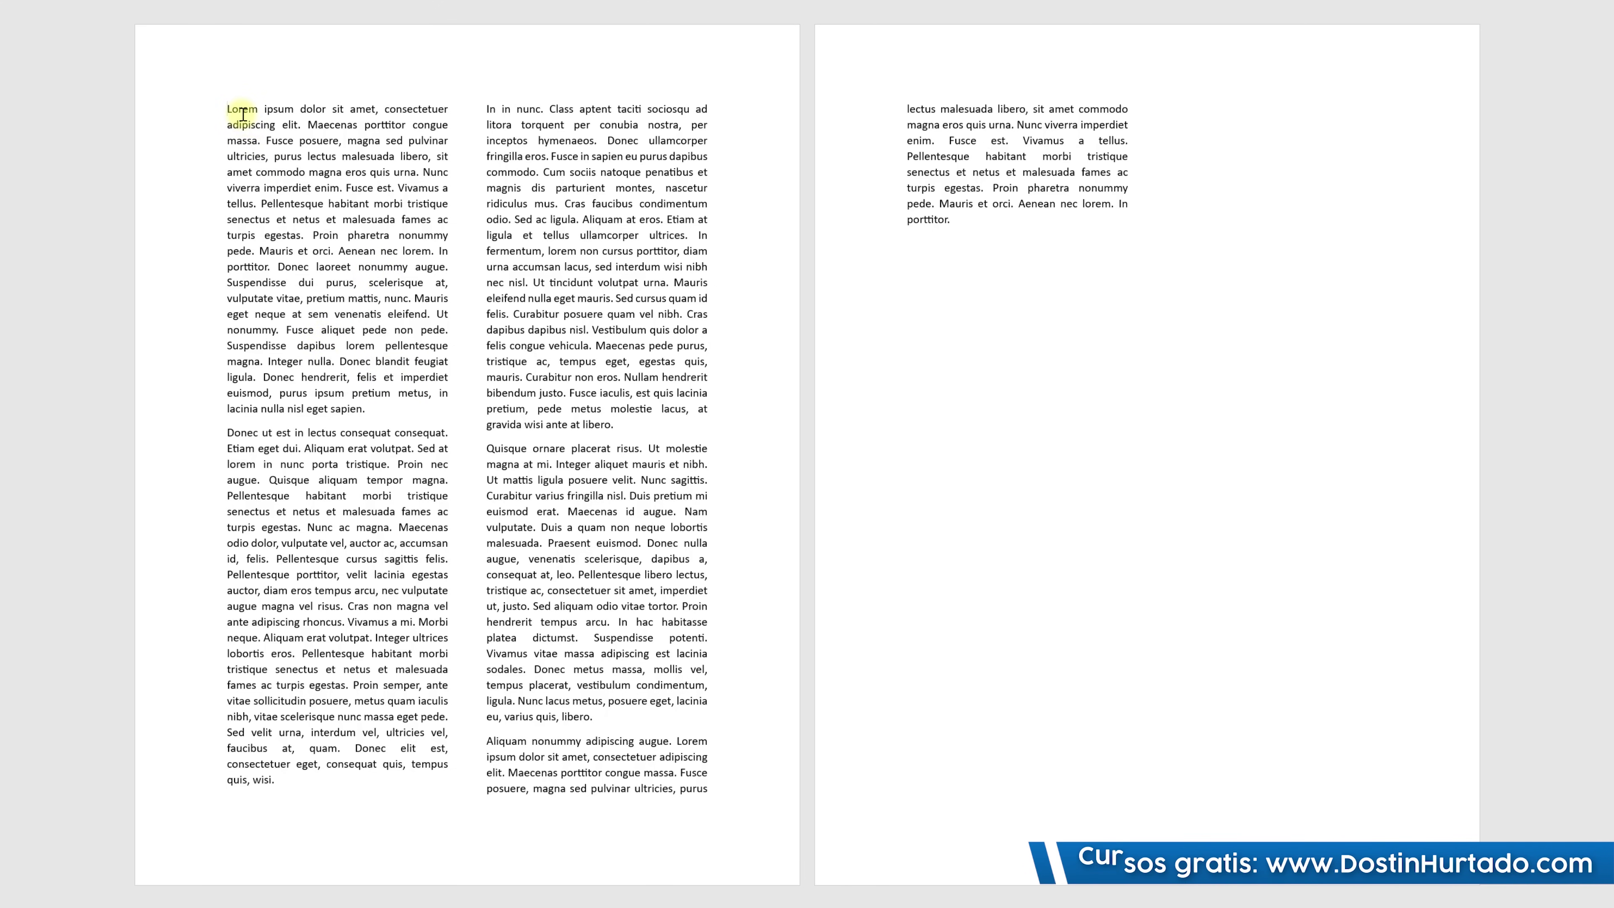
{"action": "left_click_drag", "start_coordinate": [232, 112], "coordinate": [448, 369]}
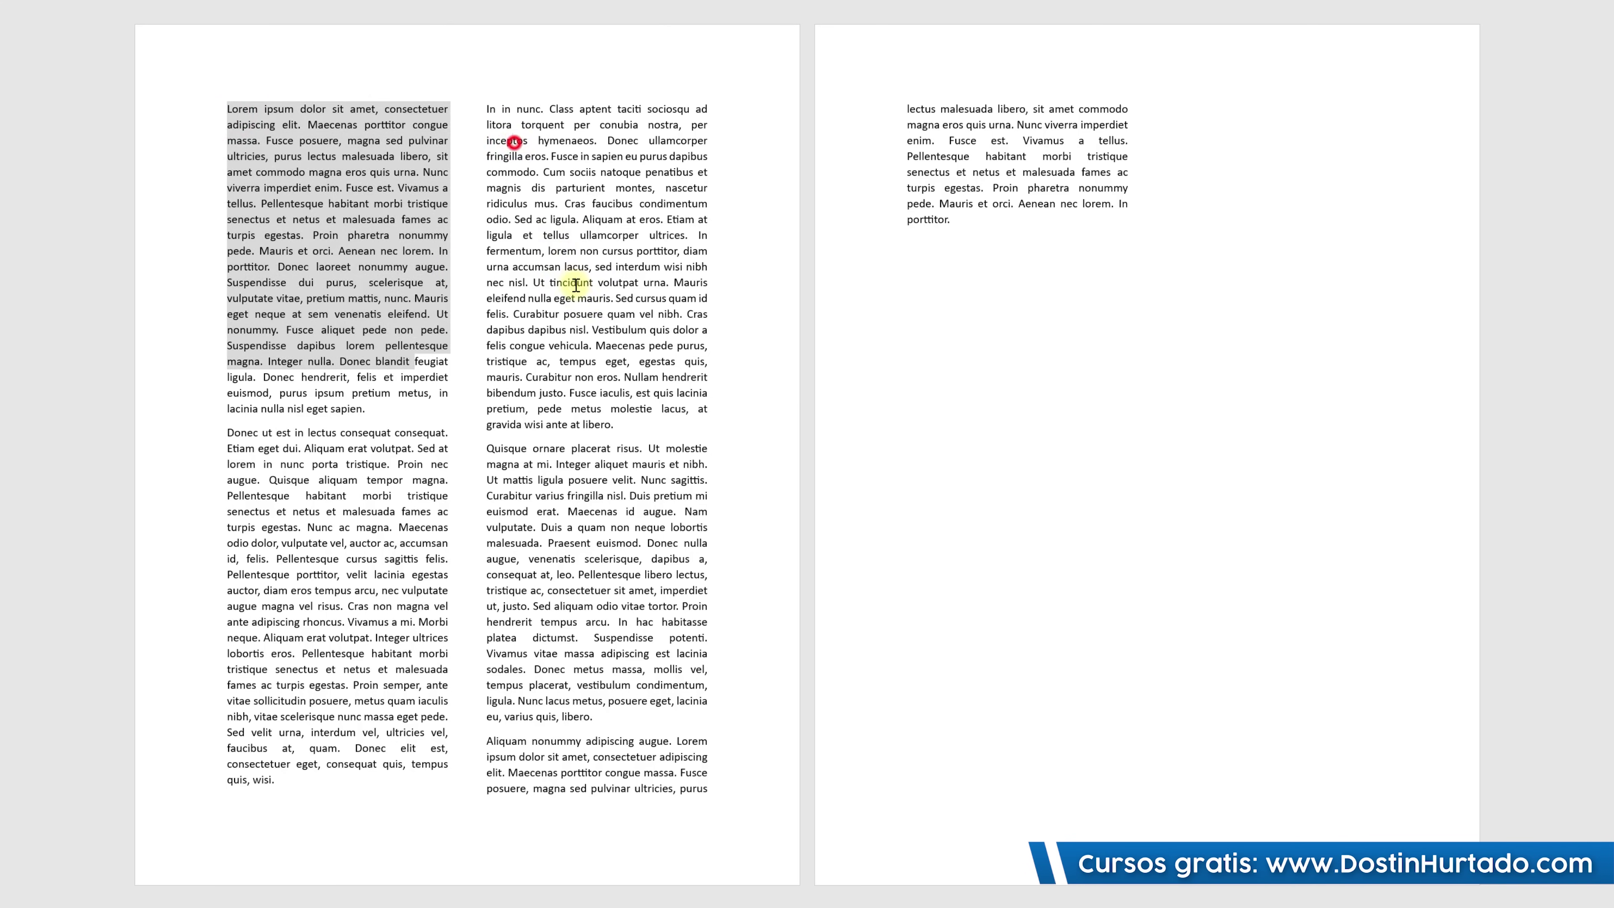
{"action": "left_click_drag", "start_coordinate": [514, 142], "coordinate": [602, 314]}
{"action": "left_click", "coordinate": [355, 463]}
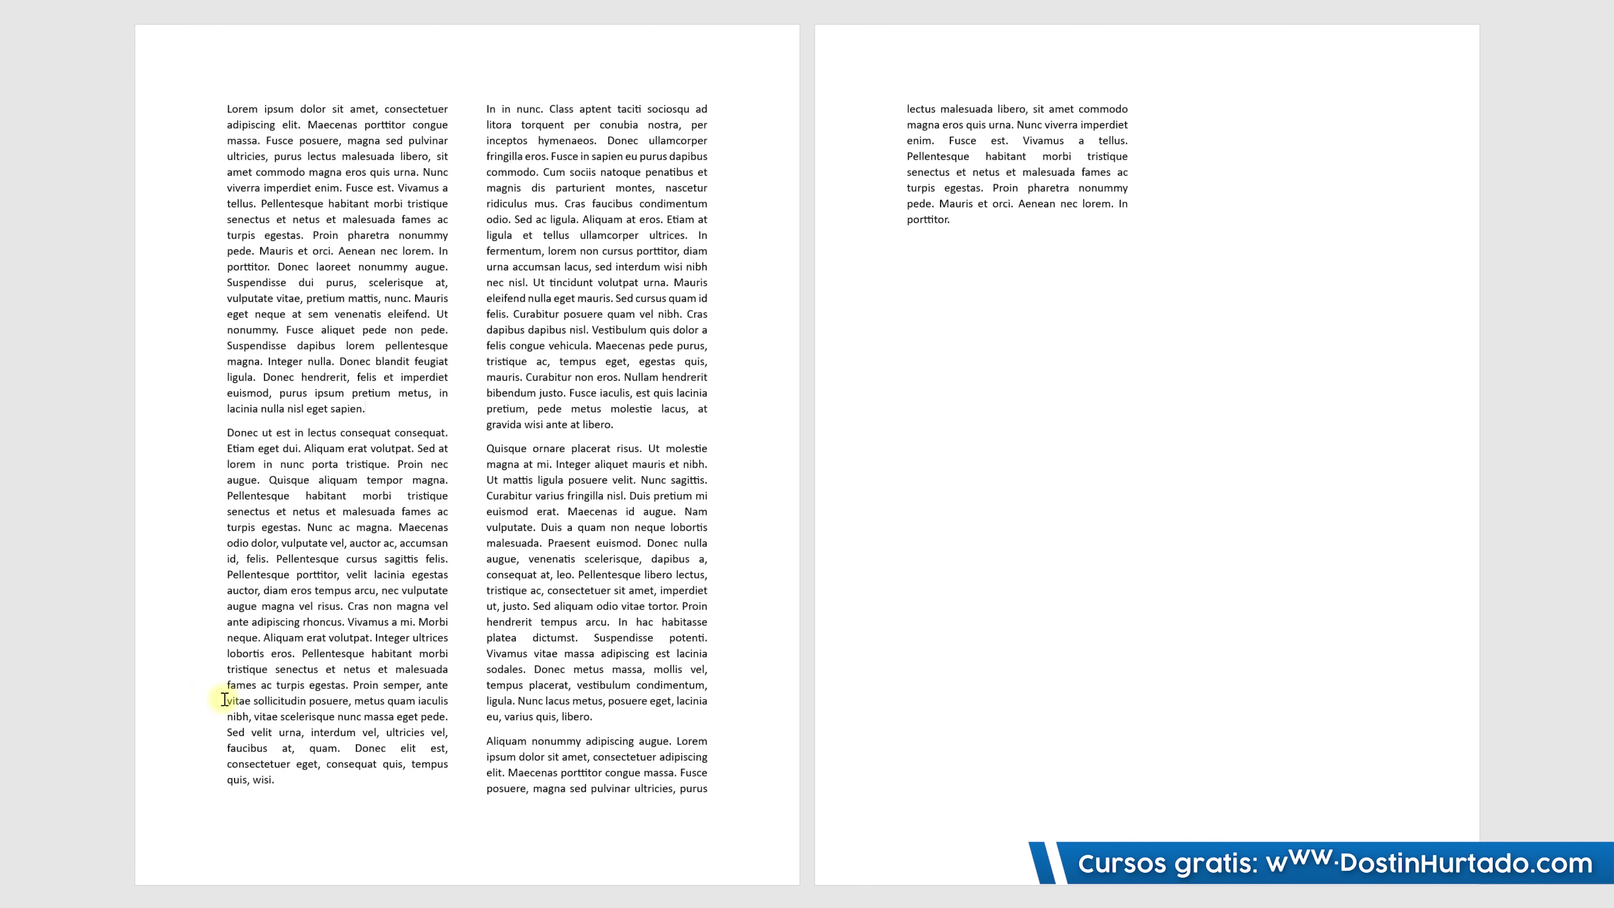
Insert three empty paragraphs after 'sapien.' at the end of the first paragraph.
{"action": "left_click_drag", "start_coordinate": [269, 480], "coordinate": [348, 701]}
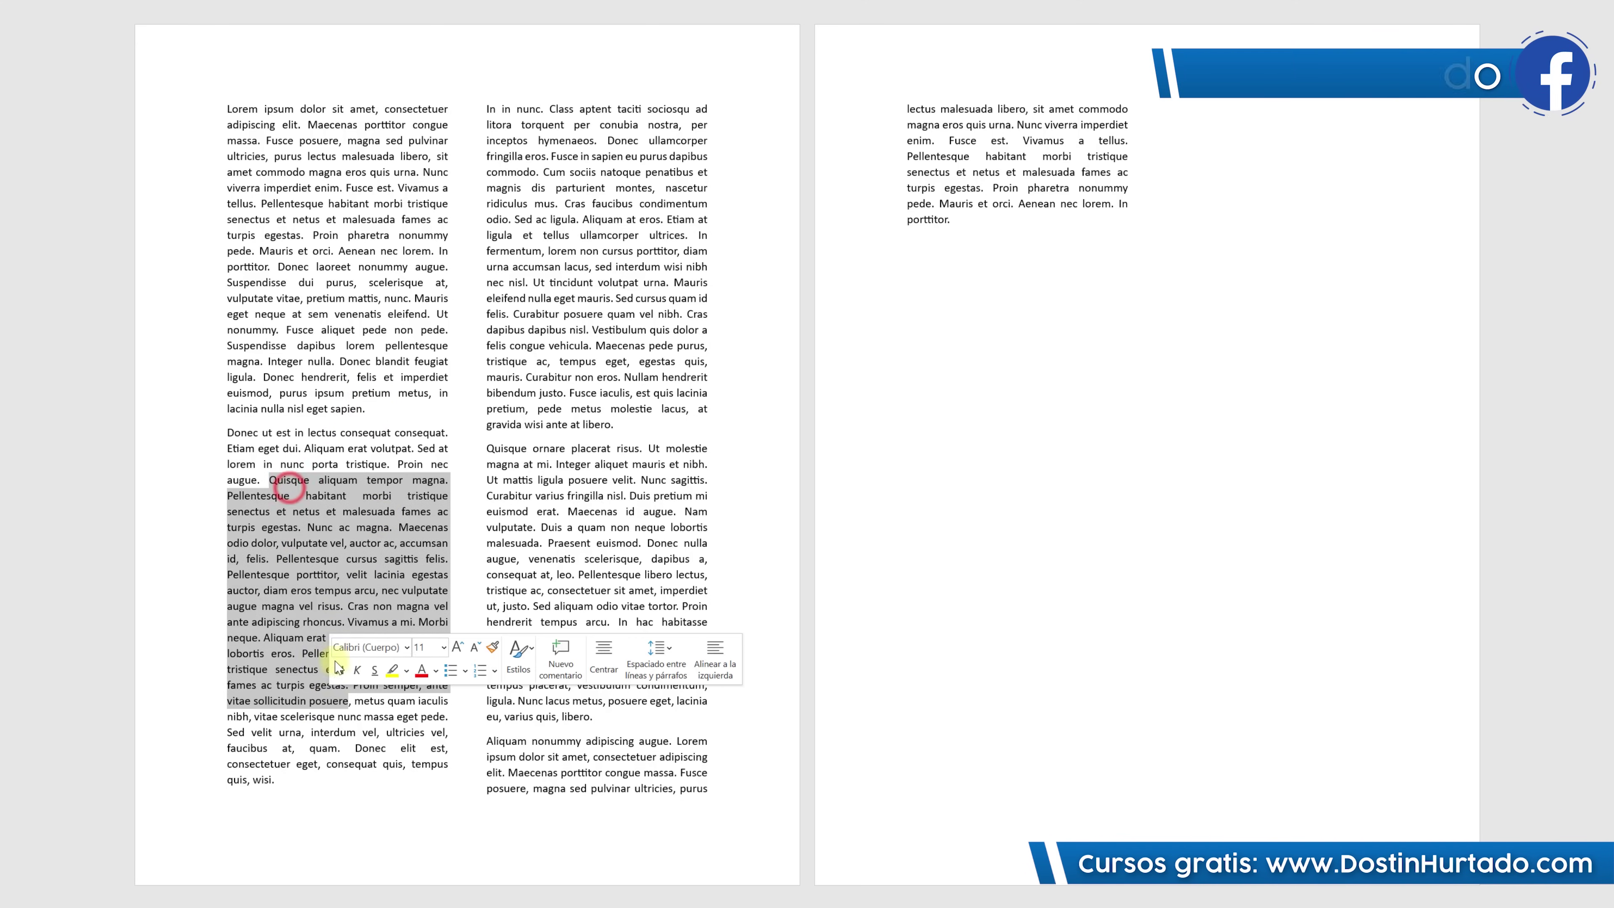
{"action": "left_click", "coordinate": [363, 463]}
{"action": "left_click", "coordinate": [379, 411]}
{"action": "key", "text": "Return"}
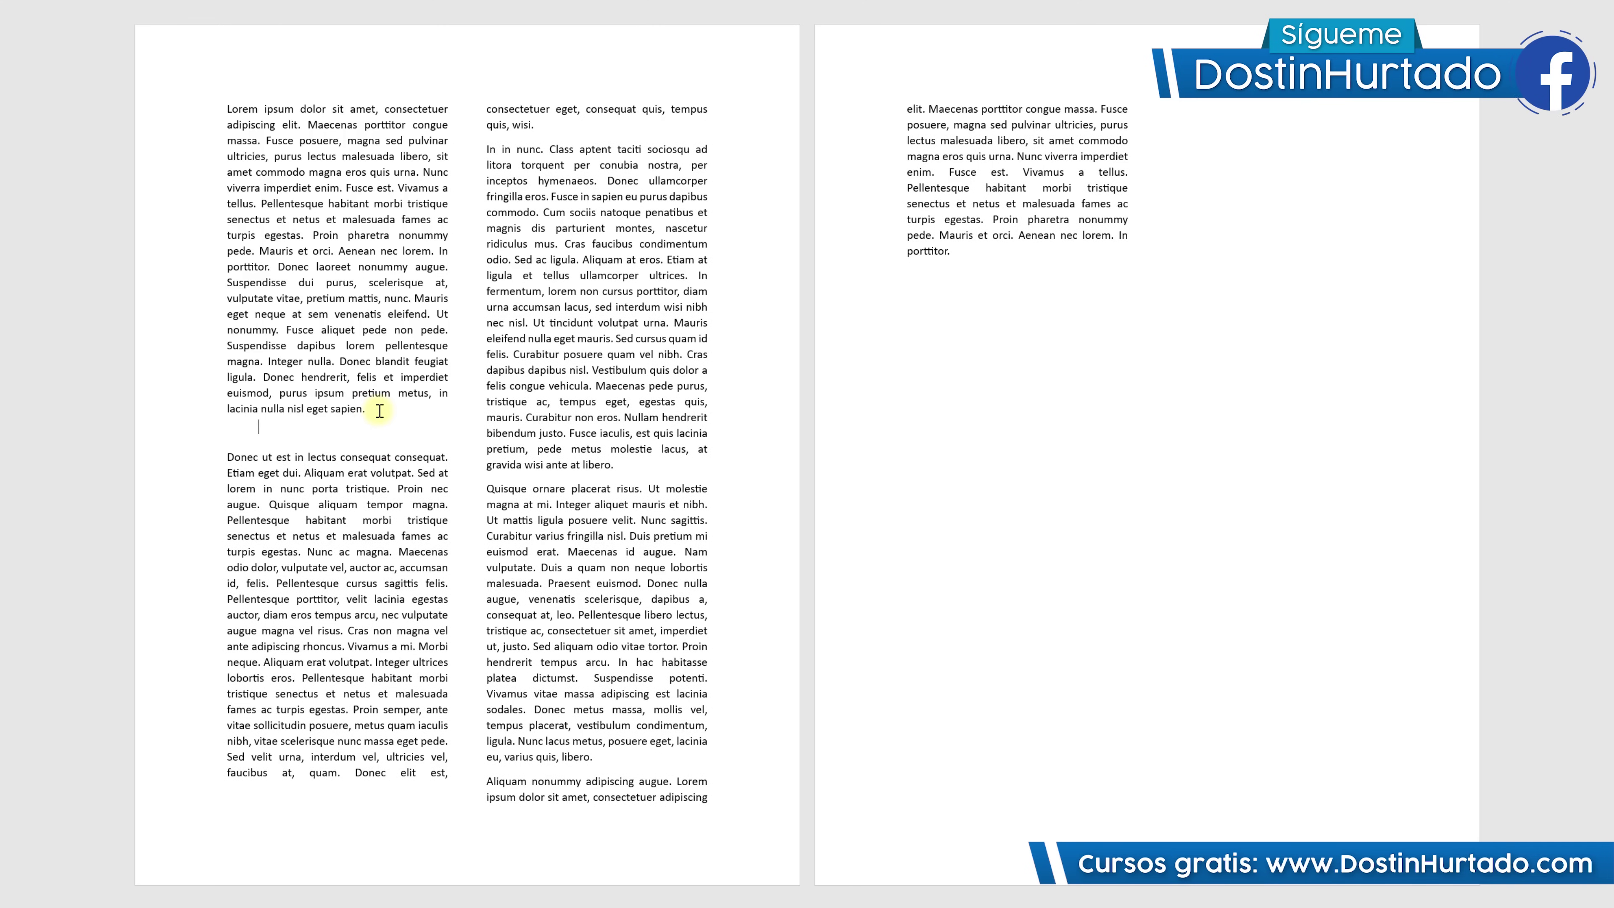
{"action": "key", "text": "Return"}
{"action": "key", "text": "Return"}
{"action": "key", "text": "Return"}
{"action": "key", "text": "Return"}
{"action": "key", "text": "Return"}
{"action": "key", "text": "Return"}
{"action": "key", "text": "Return"}
{"action": "key", "text": "Return"}
{"action": "key", "text": "Return"}
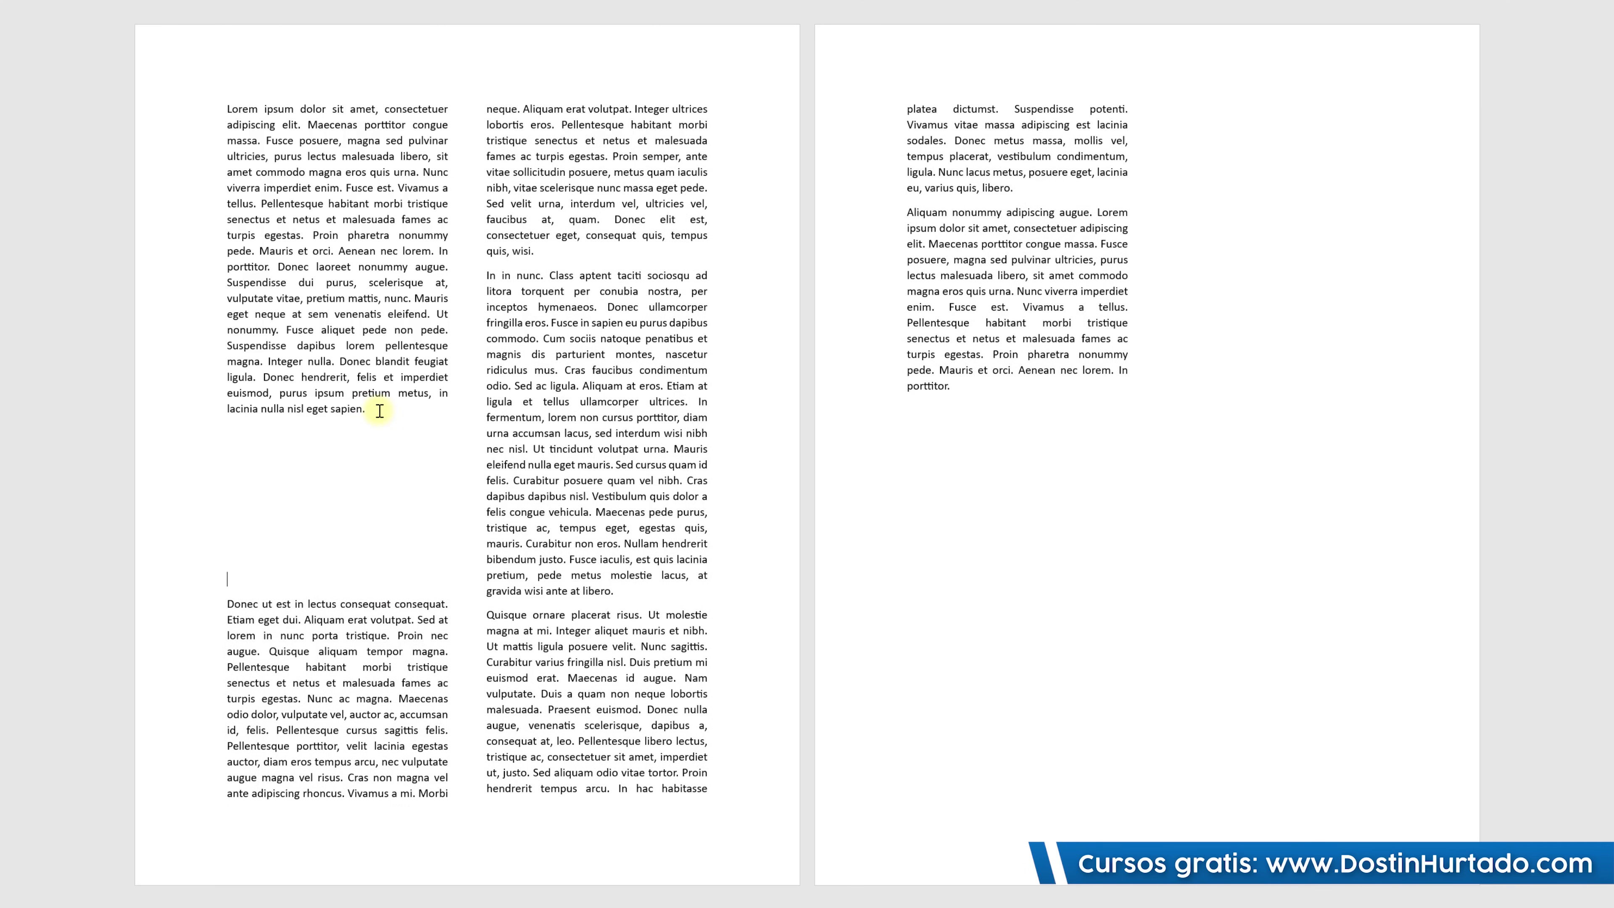
{"action": "key", "text": "Return"}
{"action": "key", "text": "Return"}
{"action": "key", "text": "Return"}
{"action": "key", "text": "Return"}
{"action": "key", "text": "Return"}
{"action": "key", "text": "Return"}
{"action": "key", "text": "Return"}
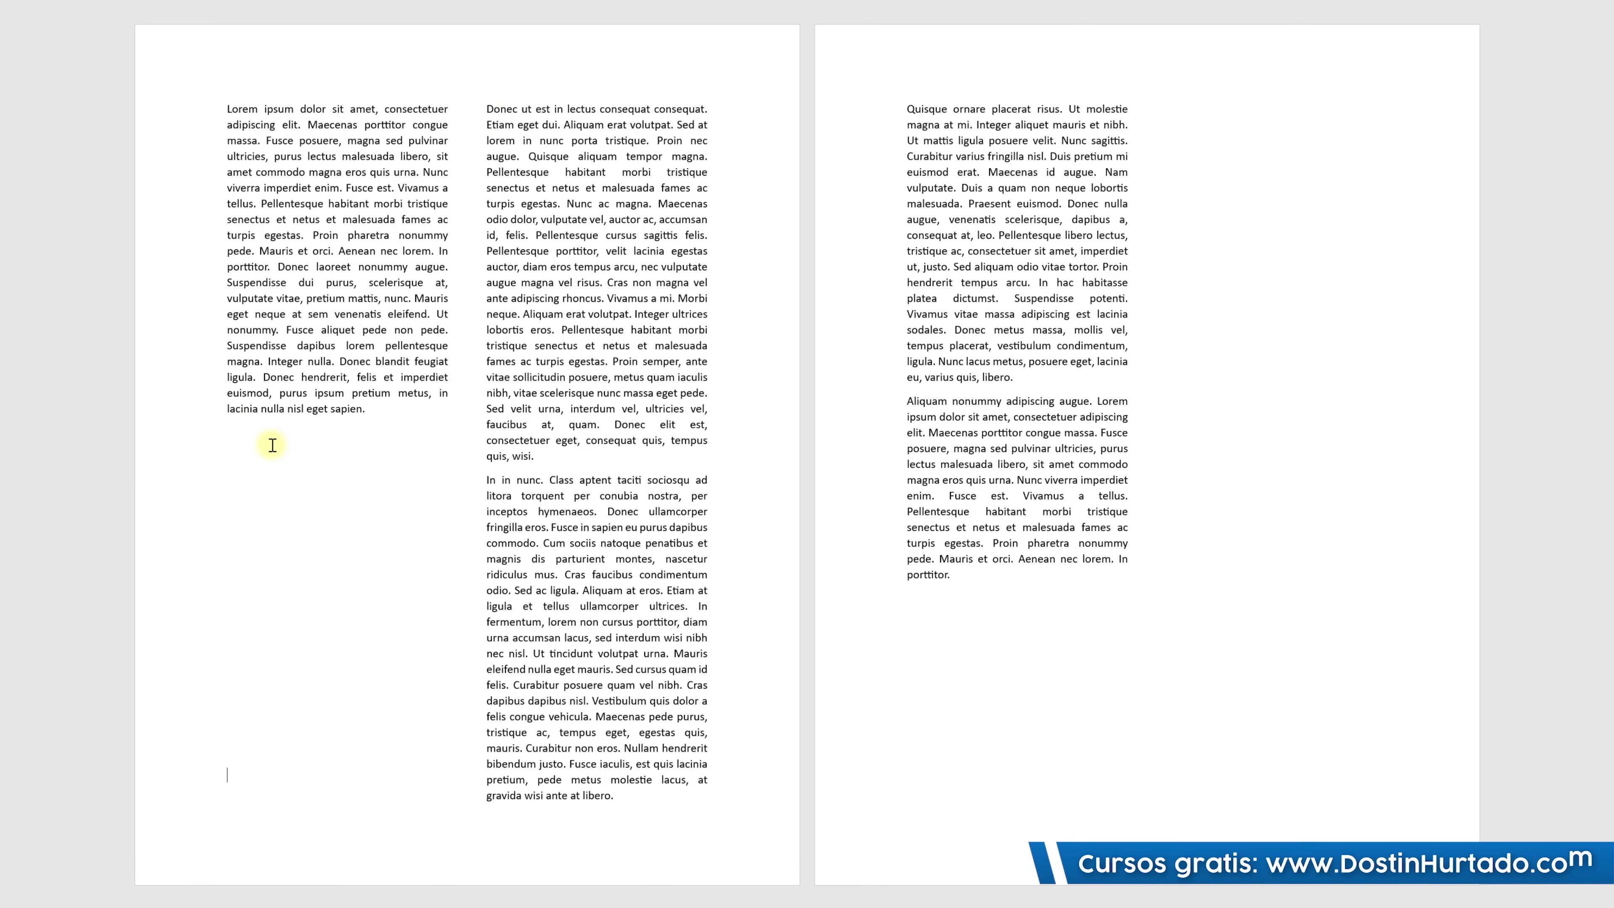
Turn on Show/Hide ¶ formatting marks to reveal the empty paragraphs.
{"action": "left_click_drag", "start_coordinate": [272, 445], "coordinate": [265, 787]}
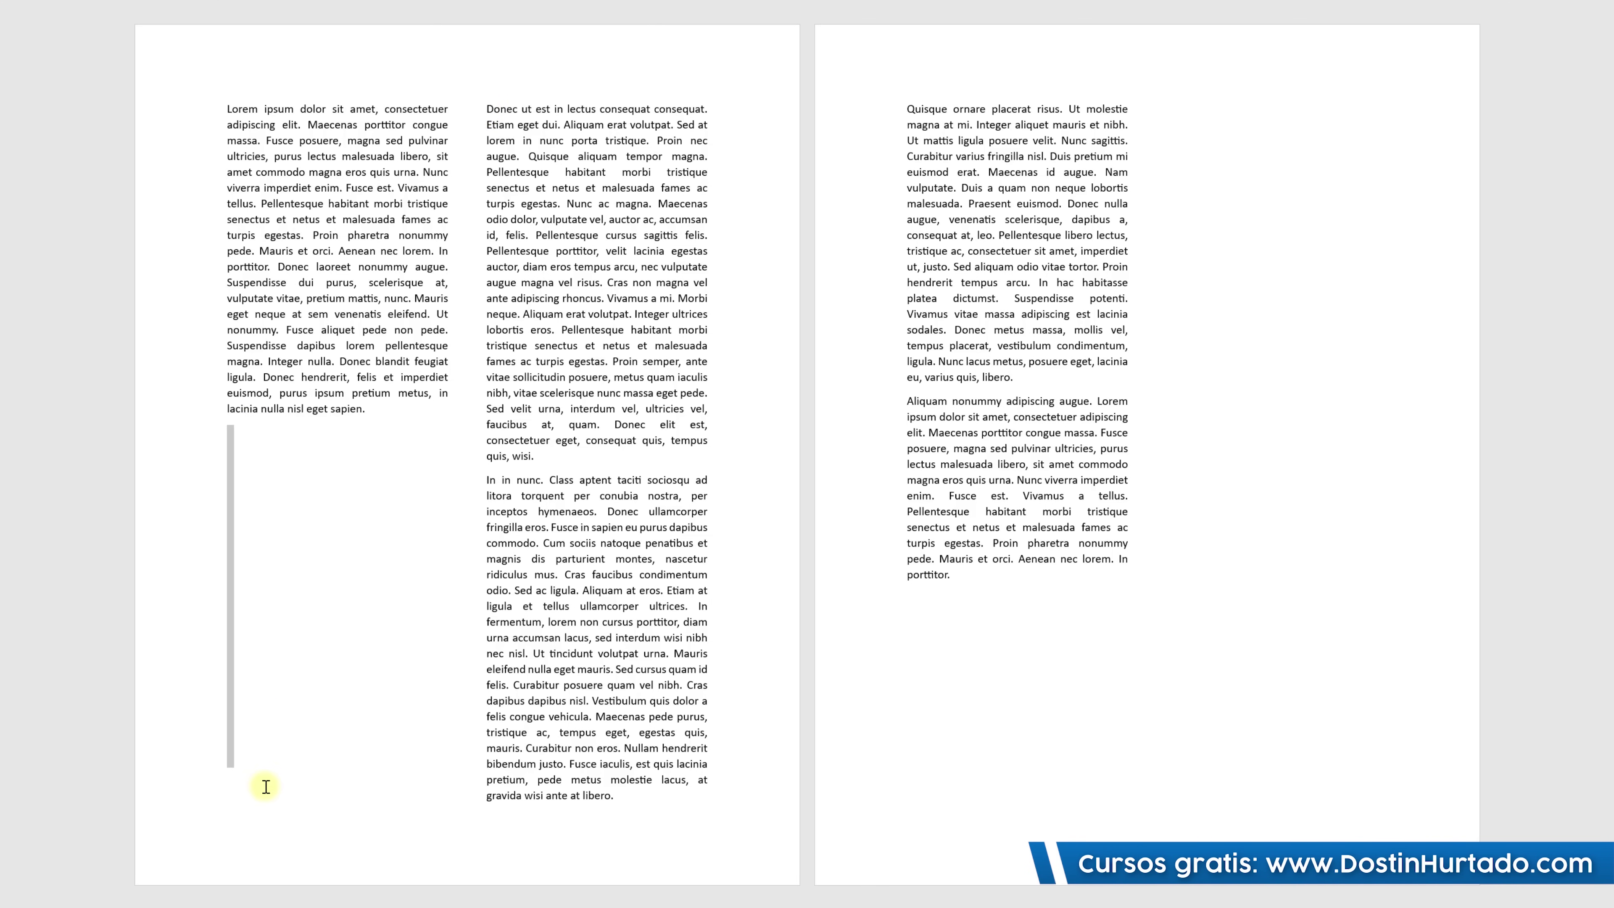
{"action": "left_click", "coordinate": [327, 491]}
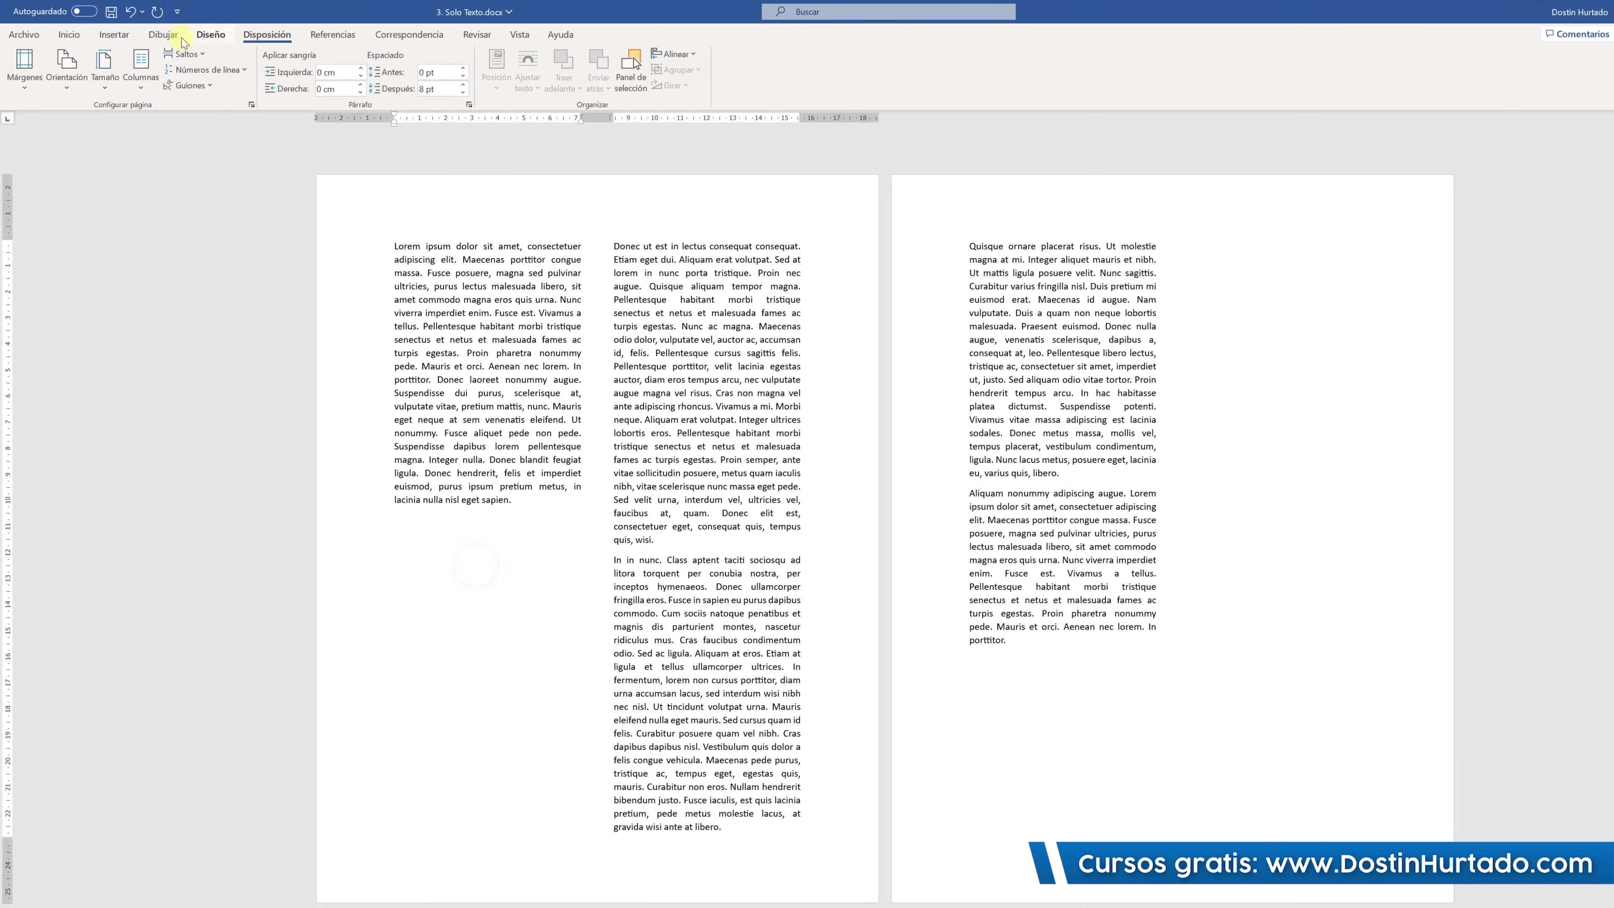
{"action": "left_click", "coordinate": [69, 37]}
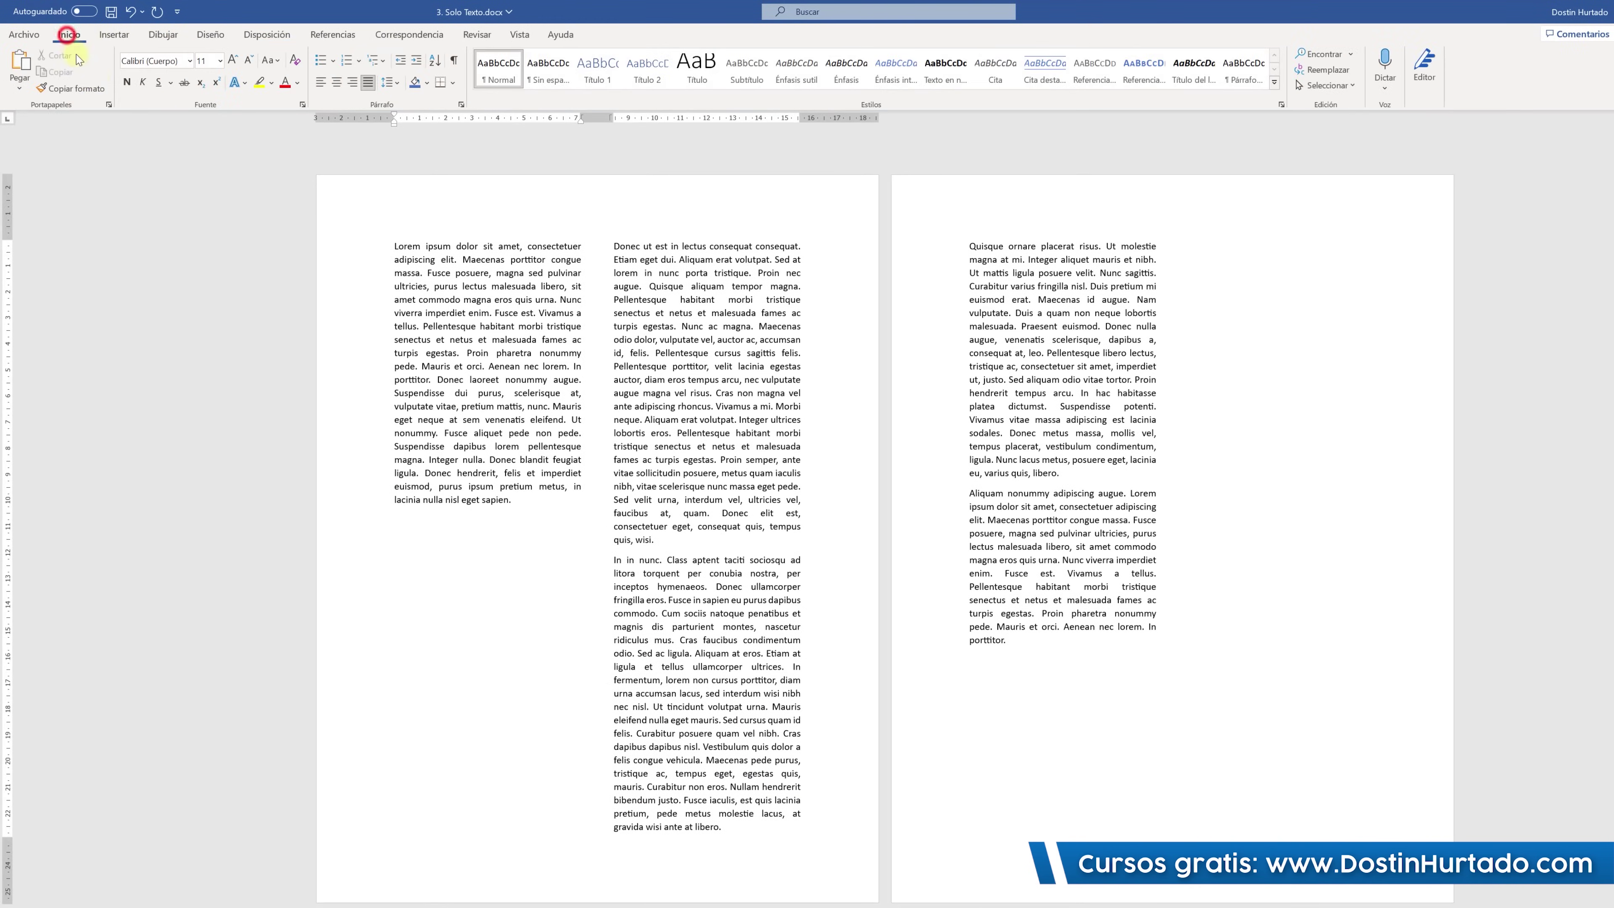
{"action": "left_click", "coordinate": [453, 65]}
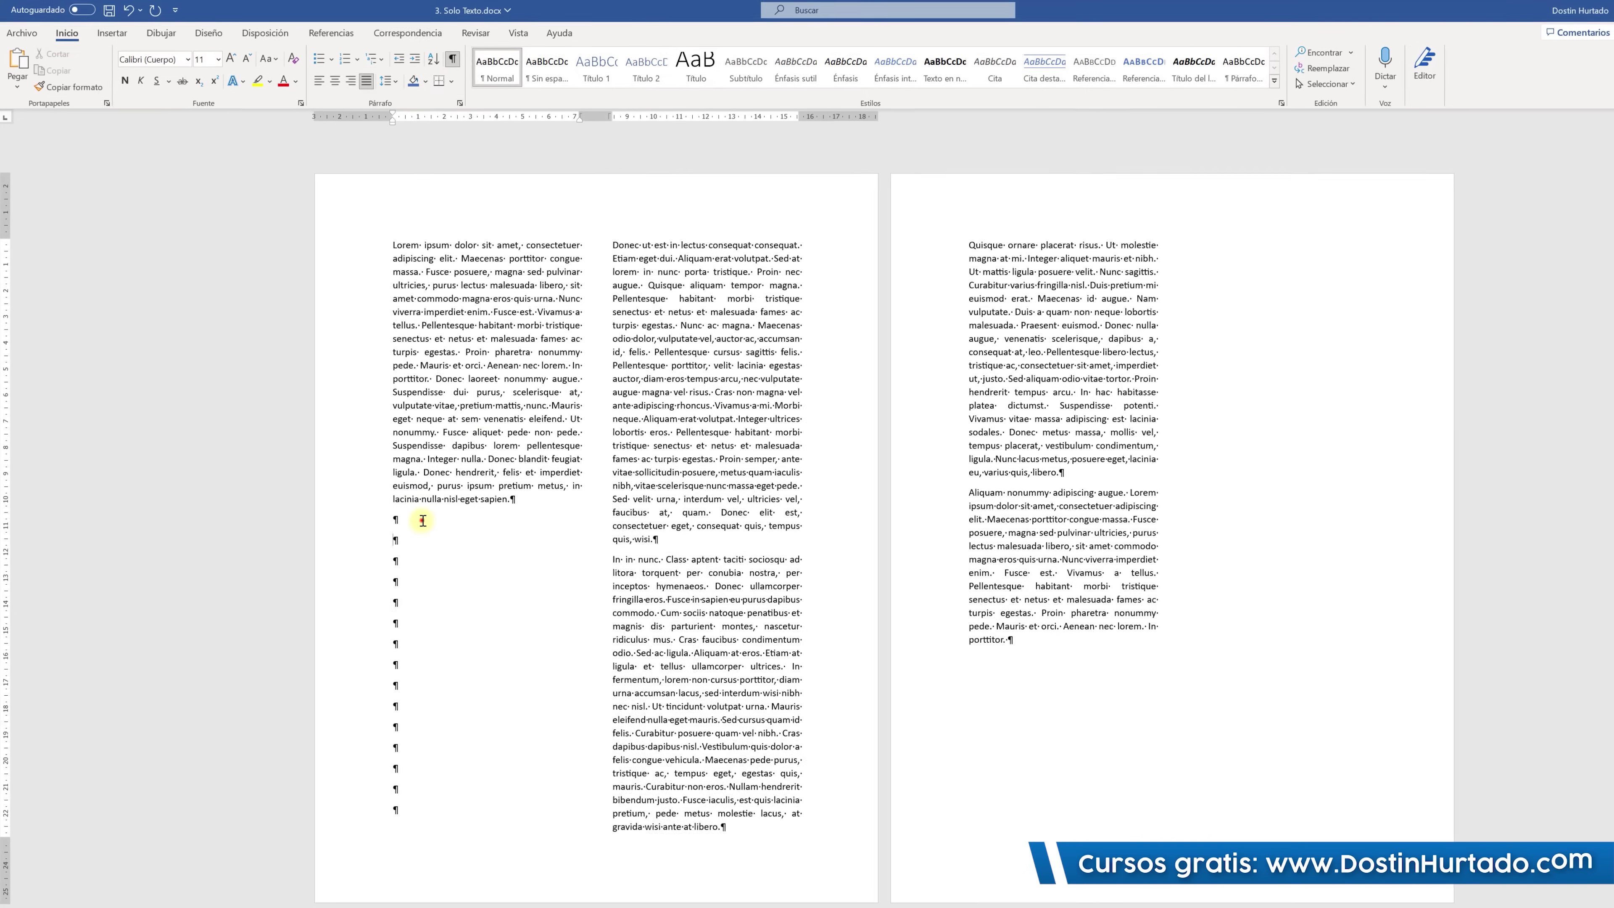
{"action": "left_click", "coordinate": [425, 544]}
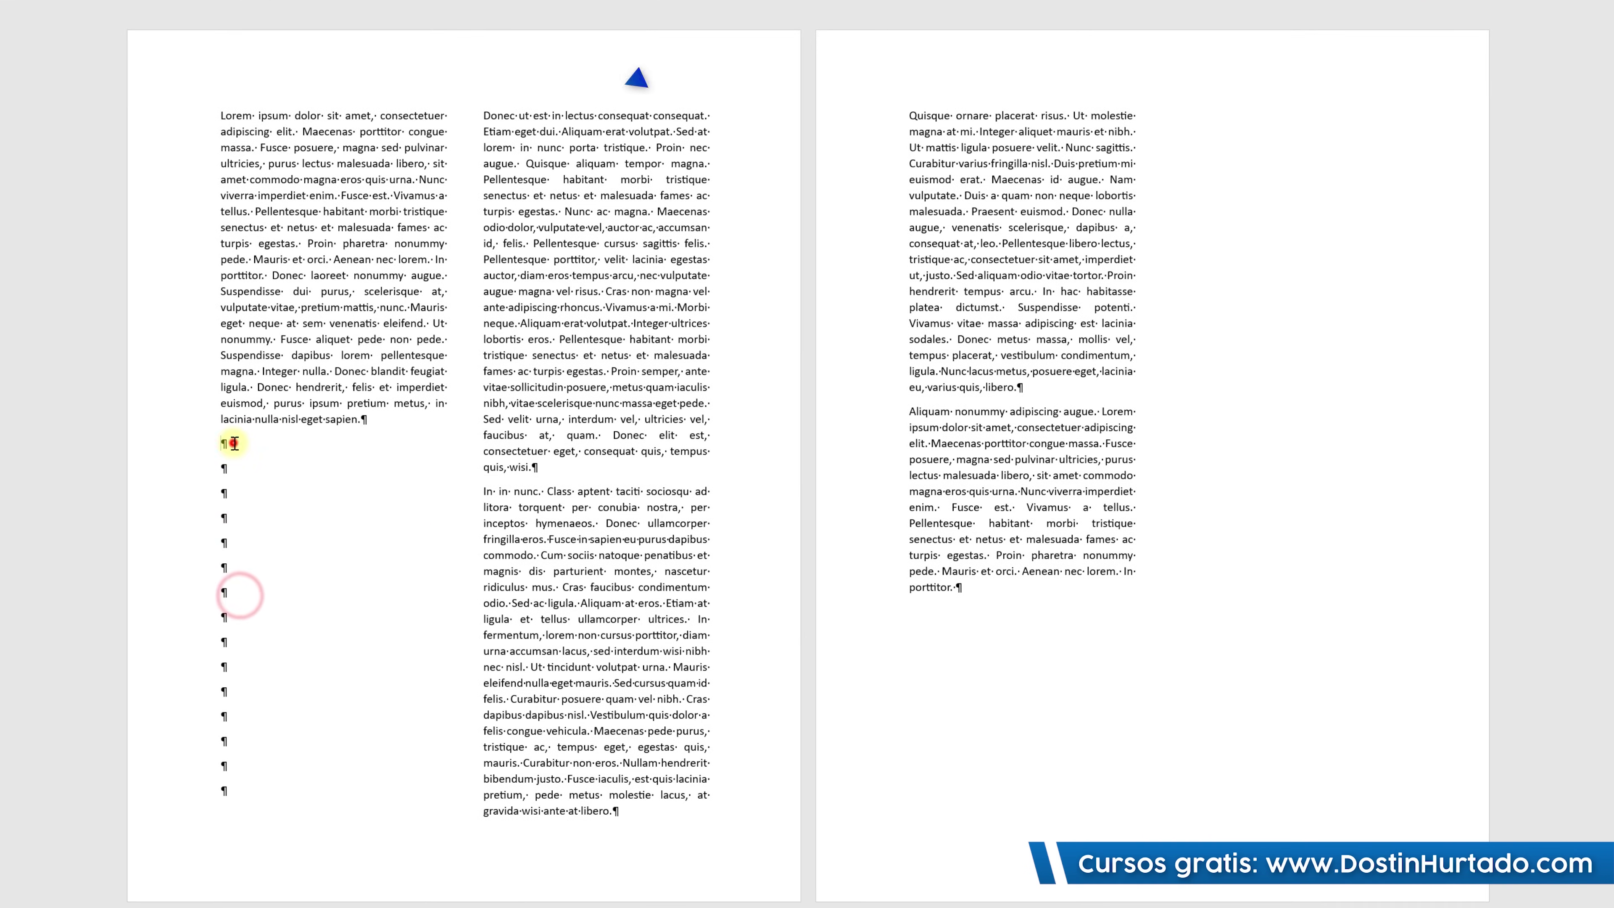
{"action": "left_click", "coordinate": [304, 519]}
{"action": "left_click", "coordinate": [241, 491]}
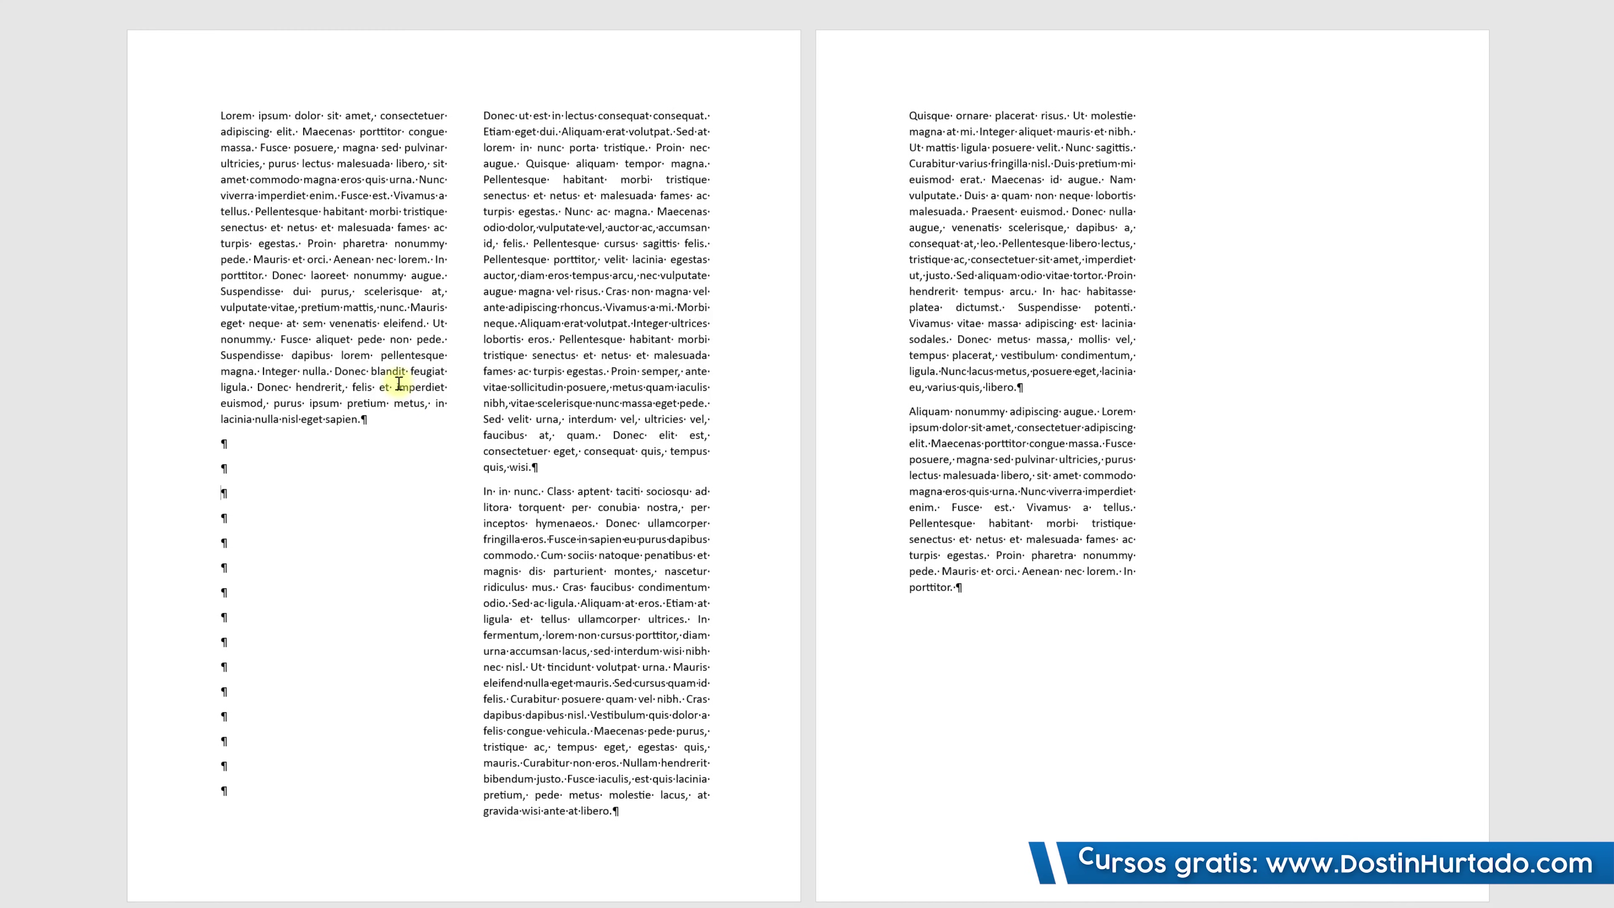
{"action": "left_click", "coordinate": [240, 483]}
Delete the empty paragraphs so the Donec paragraph sits directly below the first.
{"action": "left_click_drag", "start_coordinate": [243, 453], "coordinate": [252, 795]}
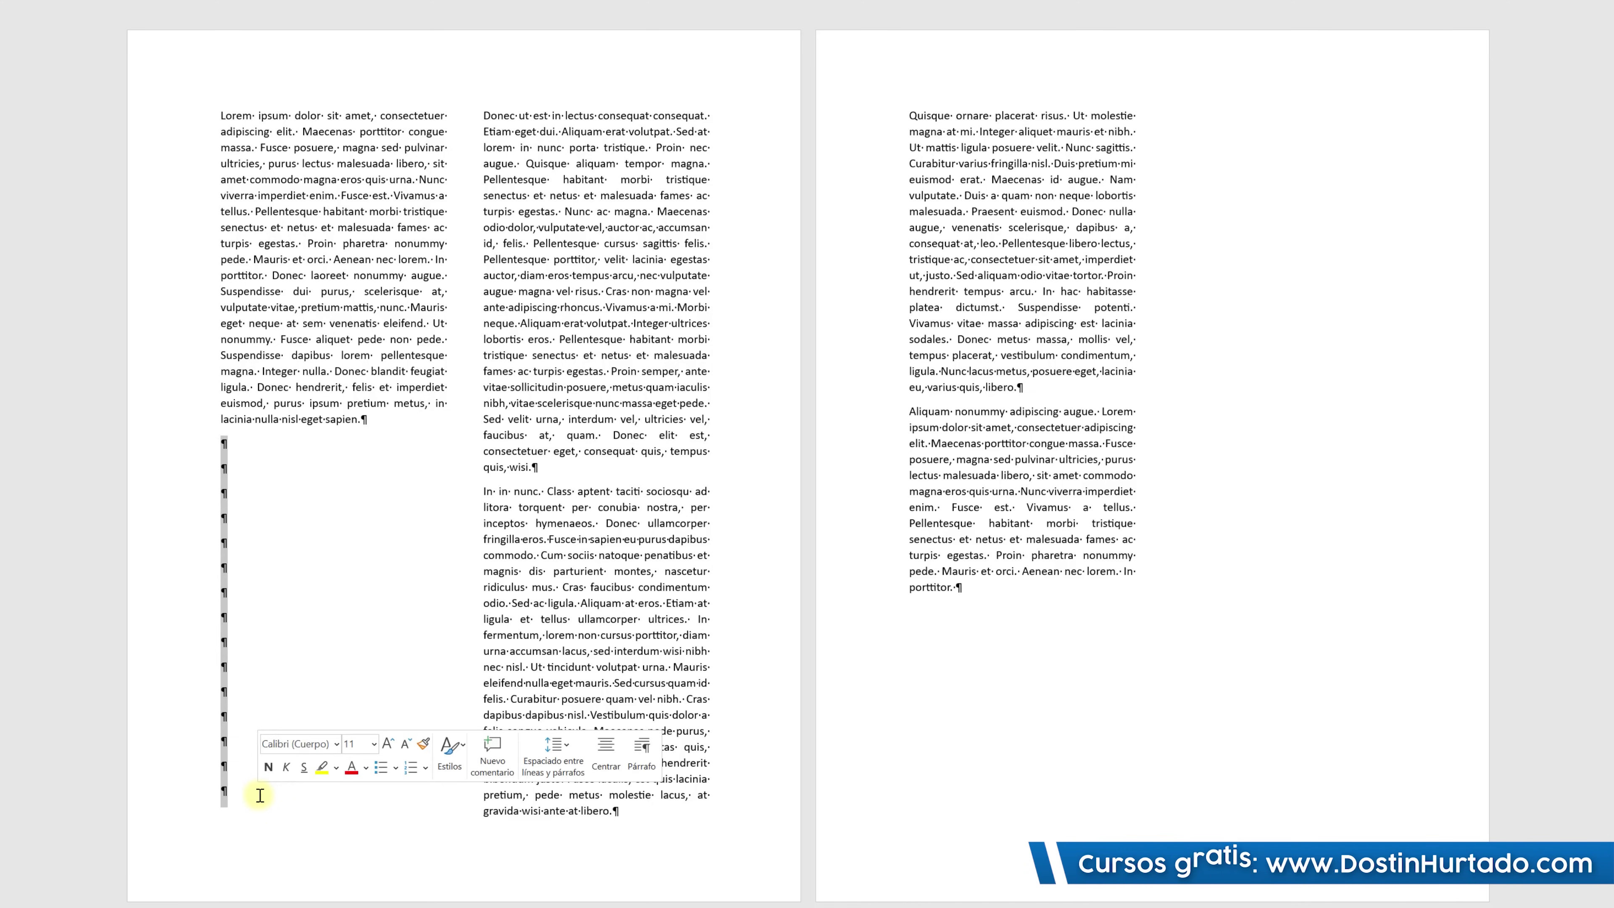
{"action": "left_click", "coordinate": [308, 617]}
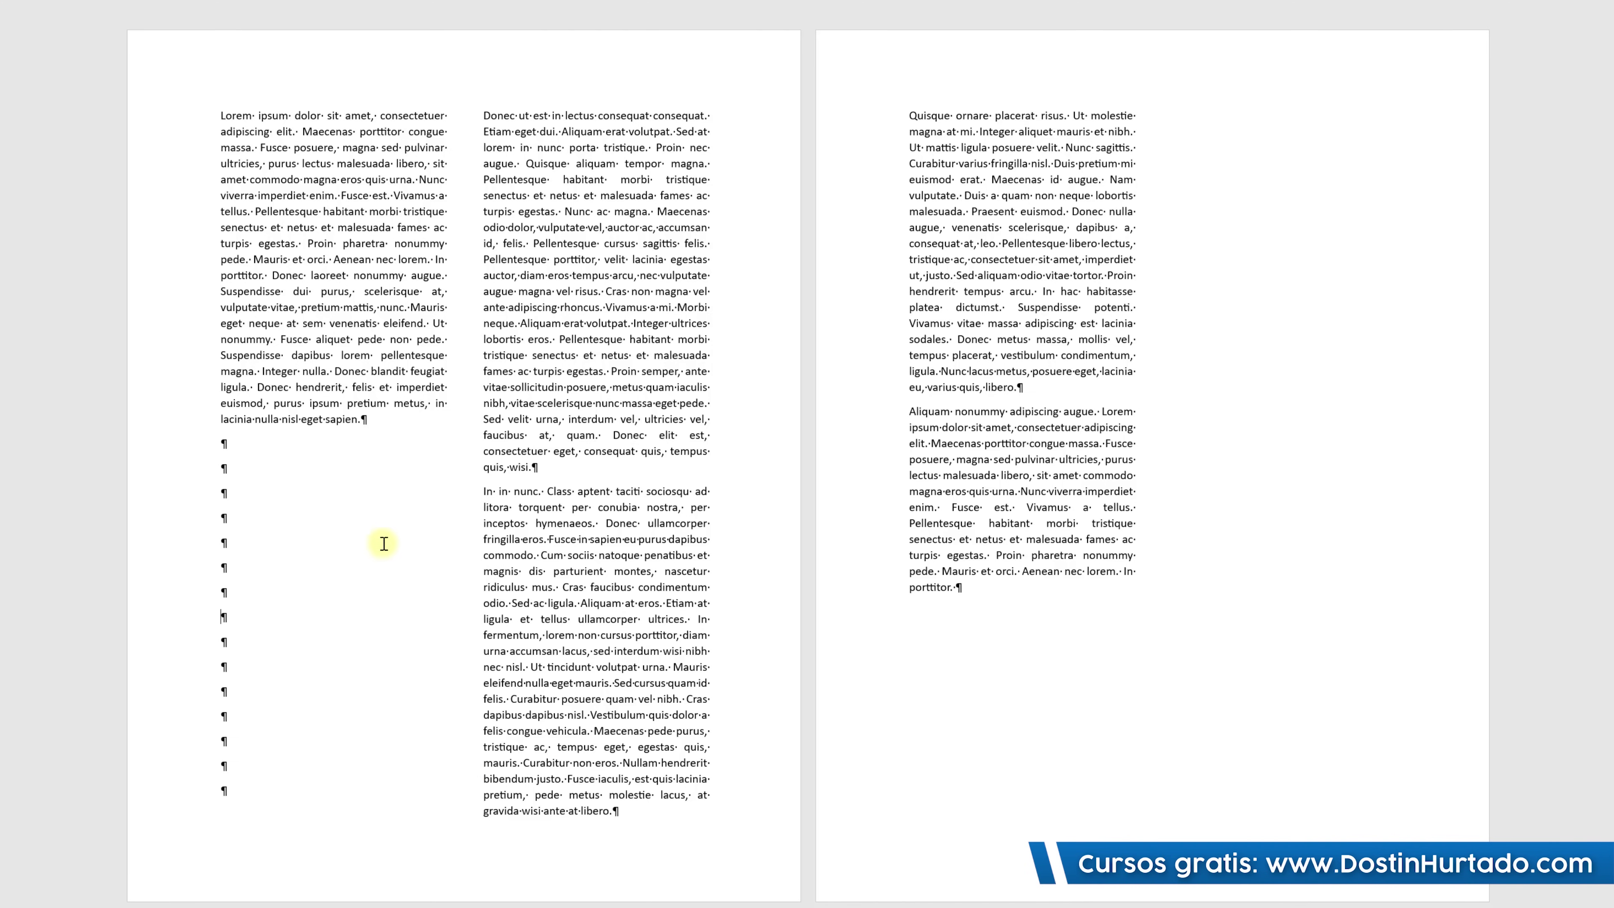
{"action": "left_click_drag", "start_coordinate": [258, 458], "coordinate": [270, 784]}
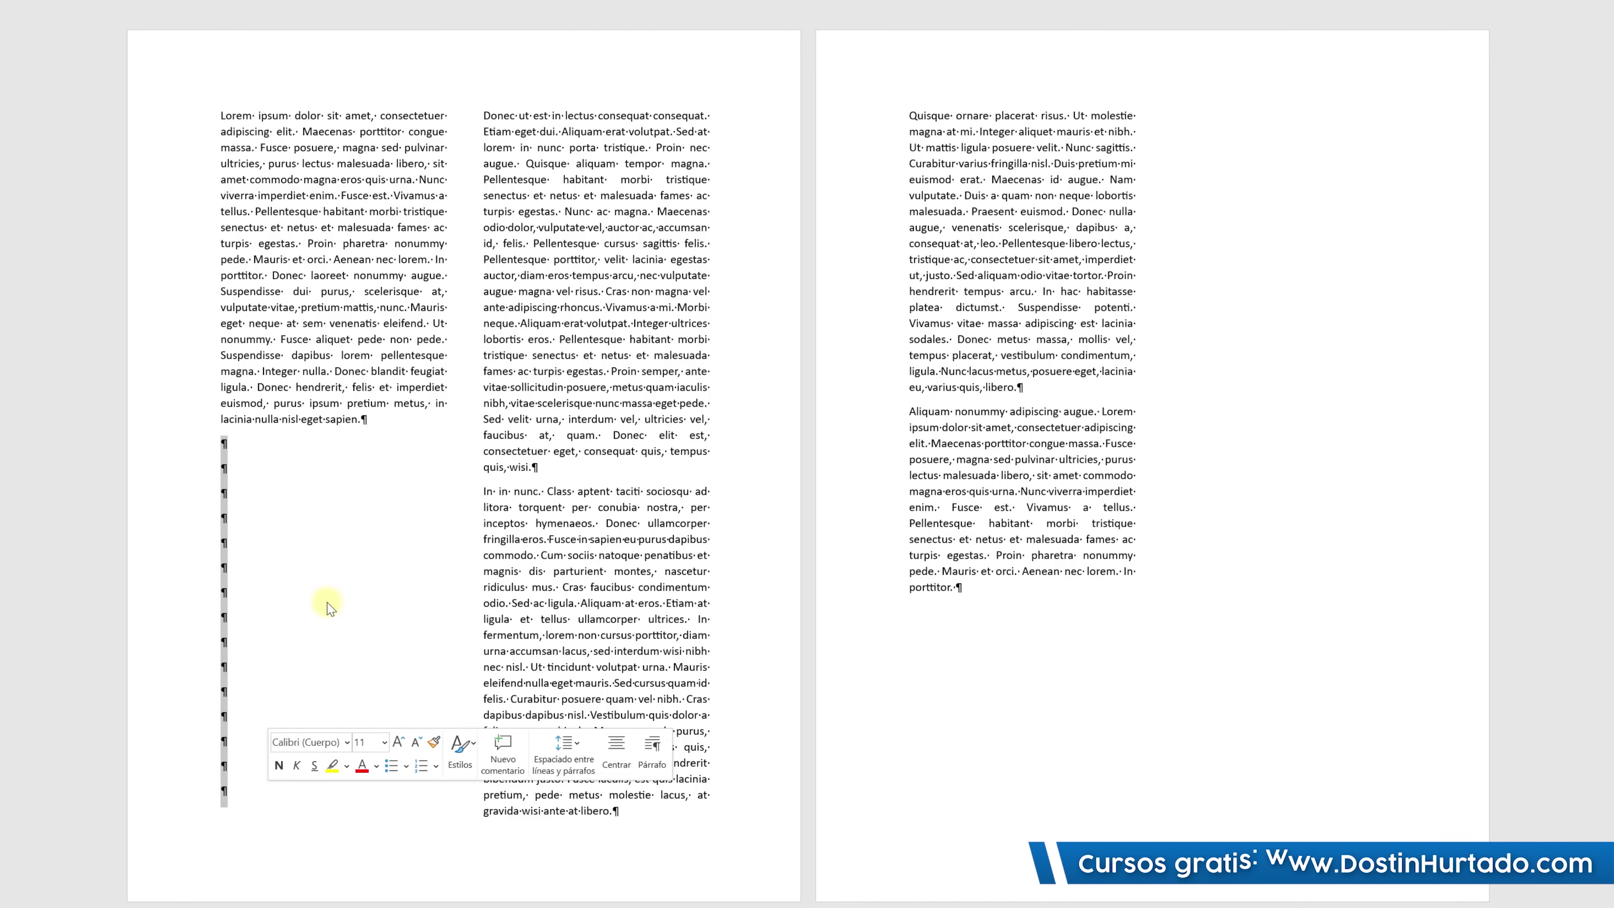
{"action": "left_click", "coordinate": [248, 790]}
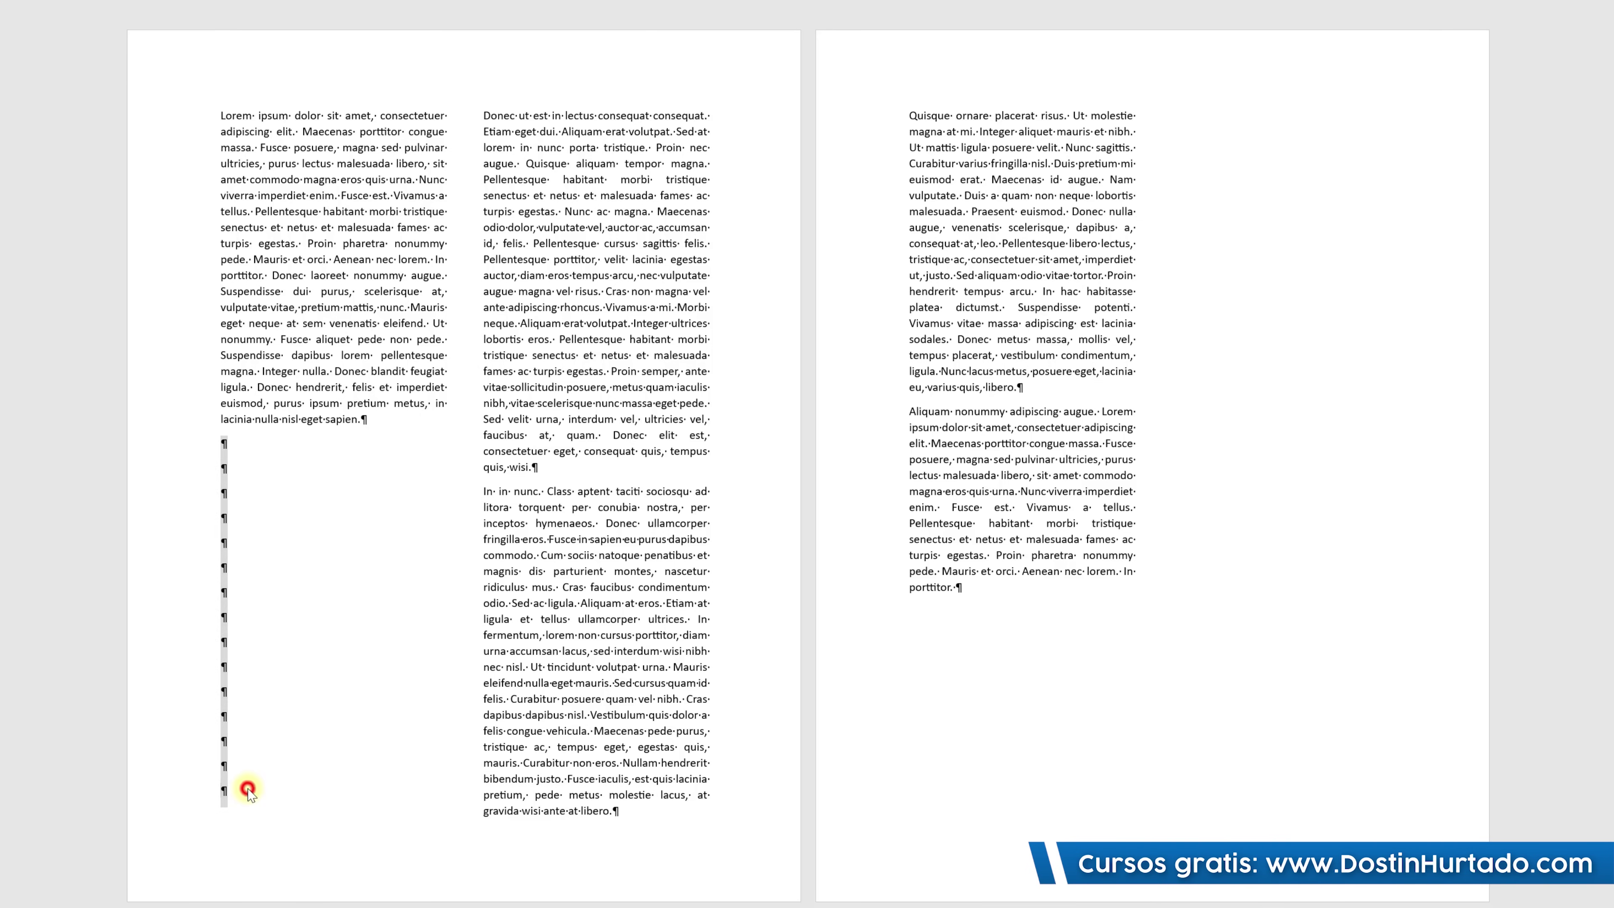
{"action": "key", "text": "BackSpace"}
{"action": "key", "text": "BackSpace"}
{"action": "key", "text": "BackSpace"}
{"action": "key", "text": "BackSpace"}
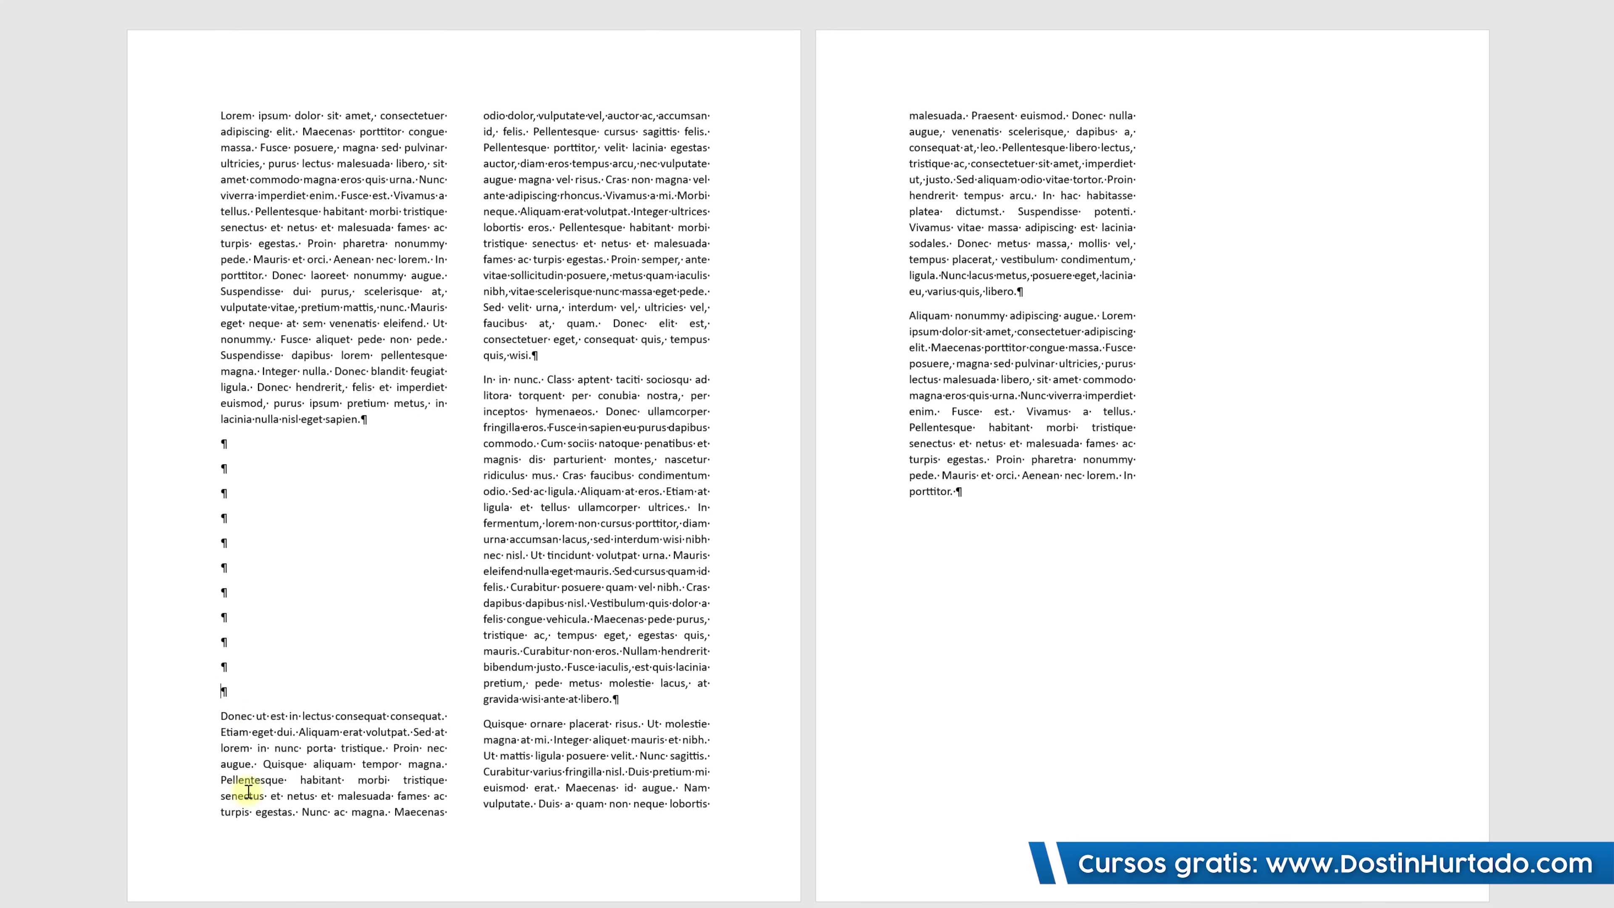
{"action": "key", "text": "BackSpace"}
{"action": "key", "text": "BackSpace"}
{"action": "key", "text": "BackSpace"}
{"action": "key", "text": "BackSpace"}
{"action": "key", "text": "BackSpace"}
{"action": "key", "text": "BackSpace"}
{"action": "key", "text": "BackSpace"}
{"action": "key", "text": "BackSpace"}
{"action": "key", "text": "BackSpace"}
{"action": "key", "text": "BackSpace"}
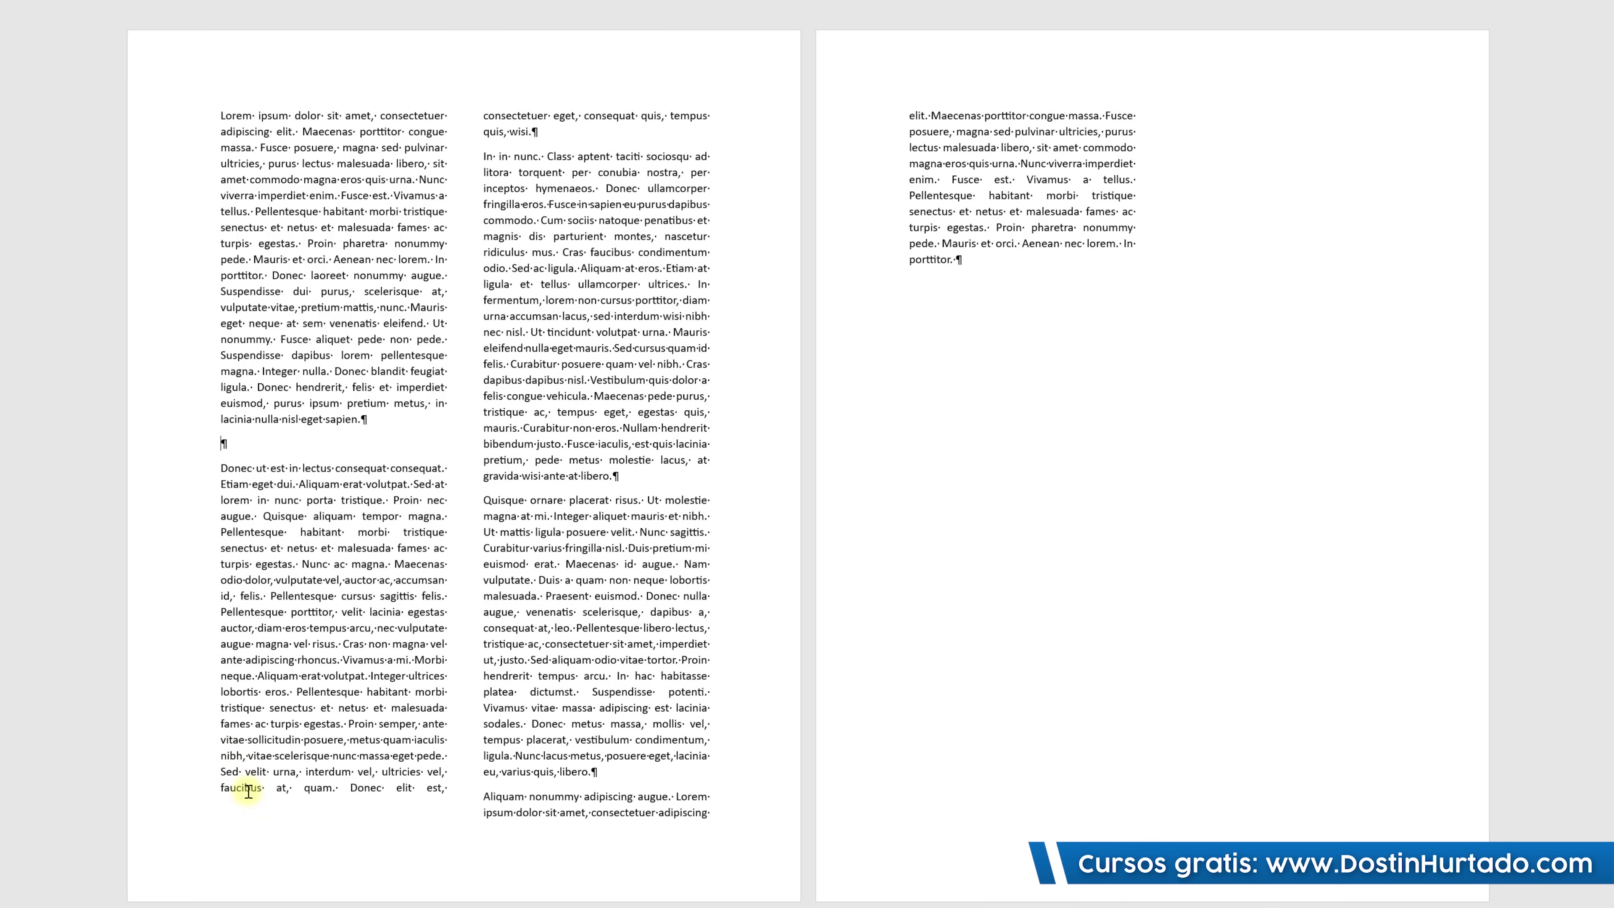
{"action": "key", "text": "BackSpace"}
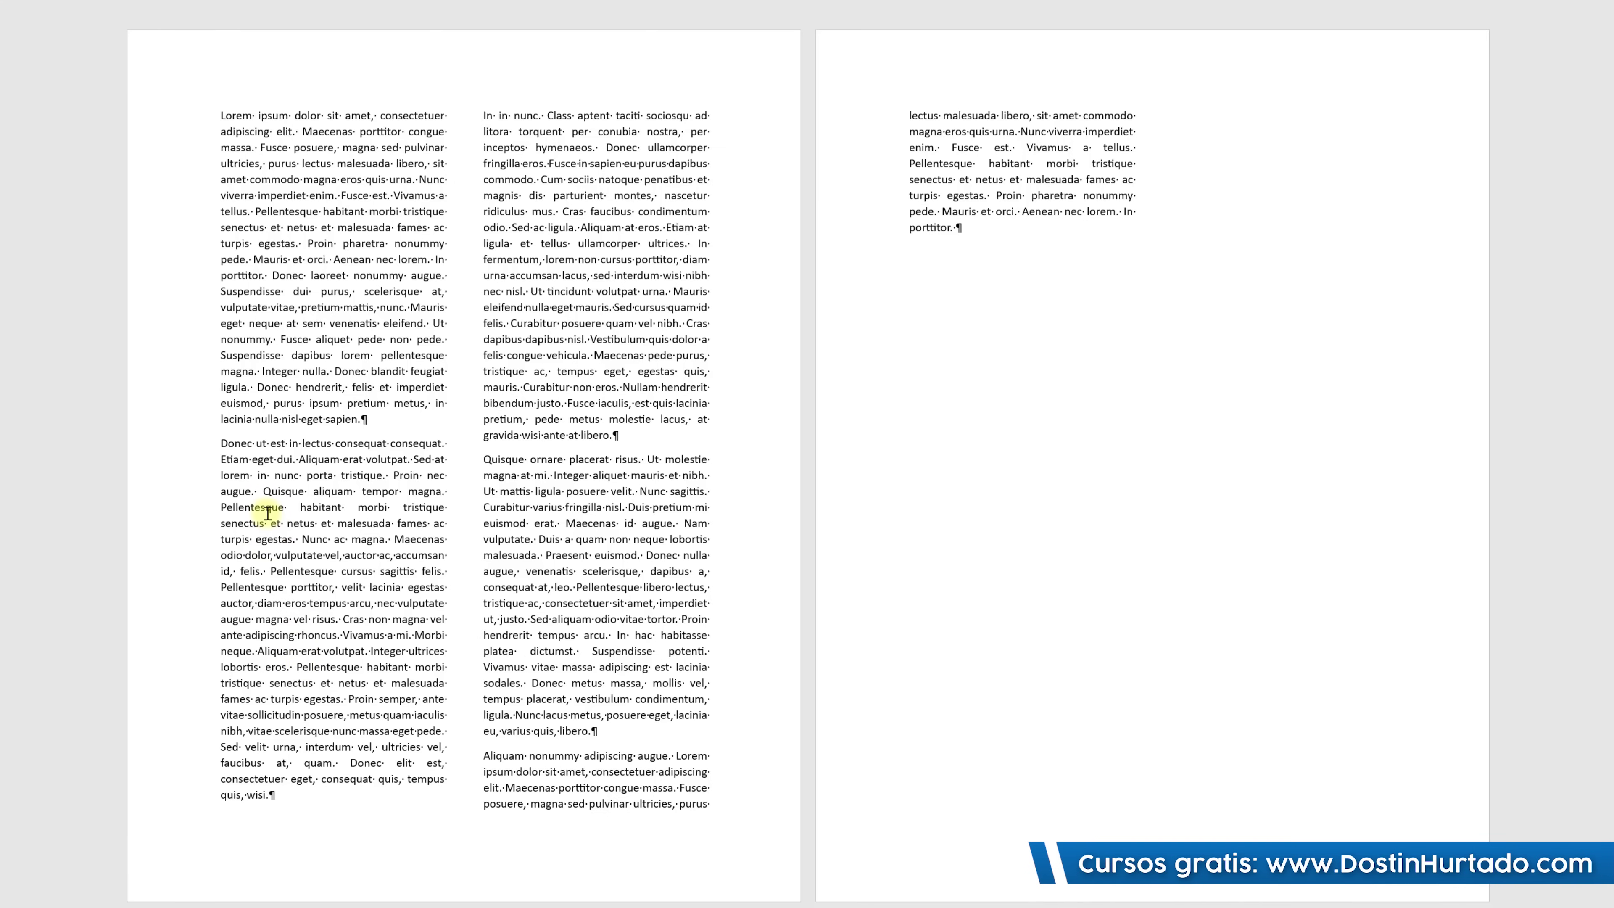
{"action": "left_click_drag", "start_coordinate": [246, 450], "coordinate": [303, 762]}
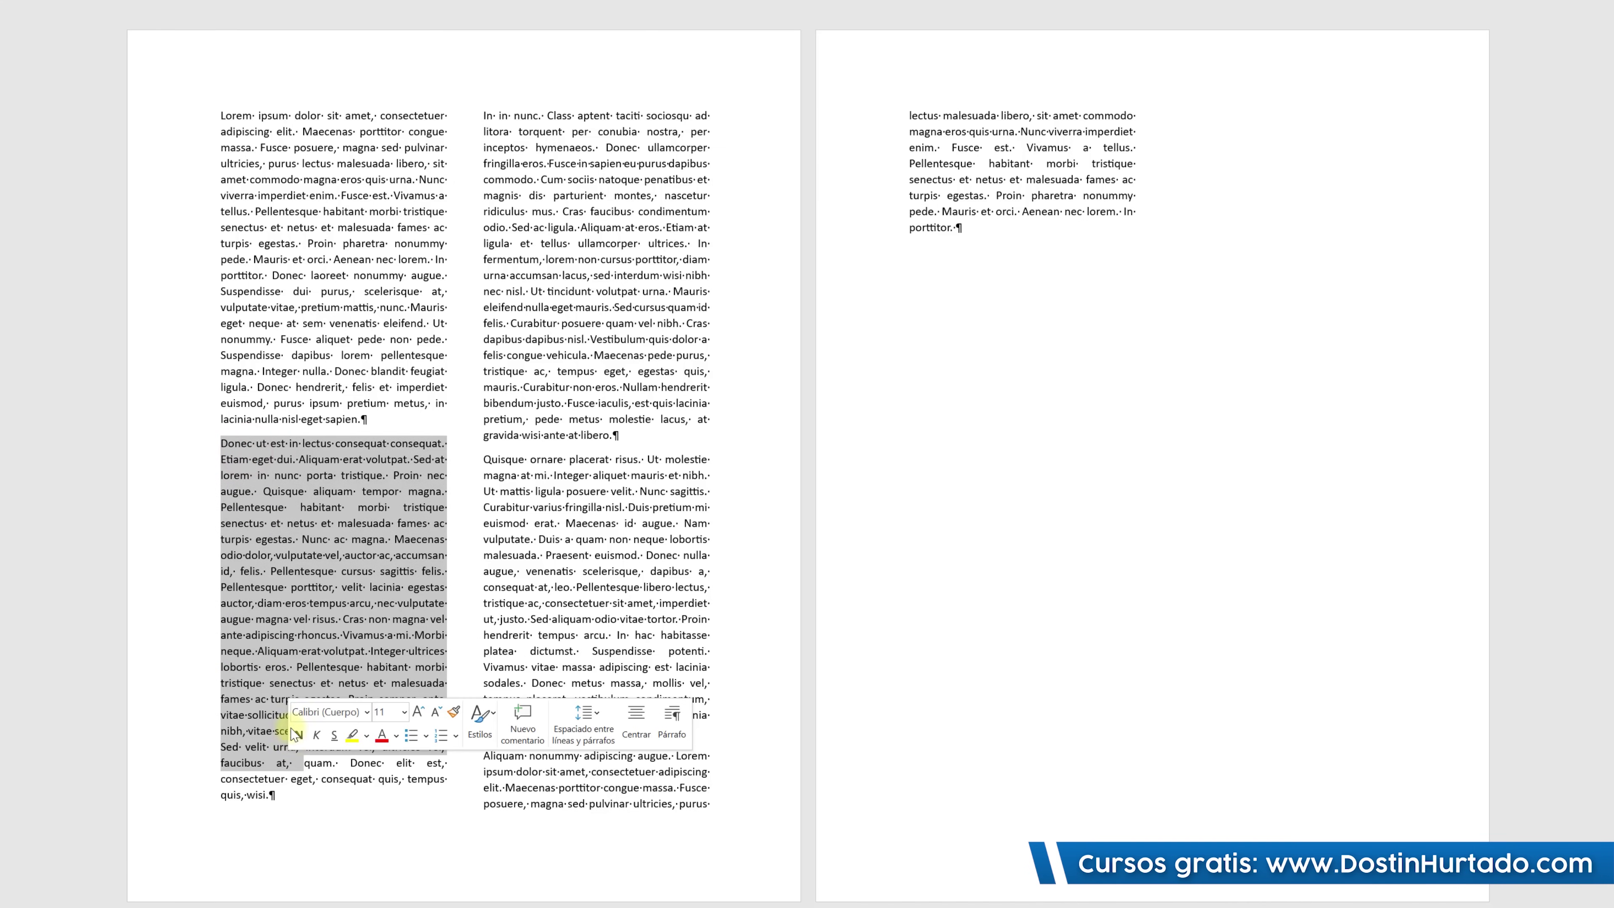
{"action": "left_click", "coordinate": [308, 539]}
{"action": "left_click", "coordinate": [224, 443]}
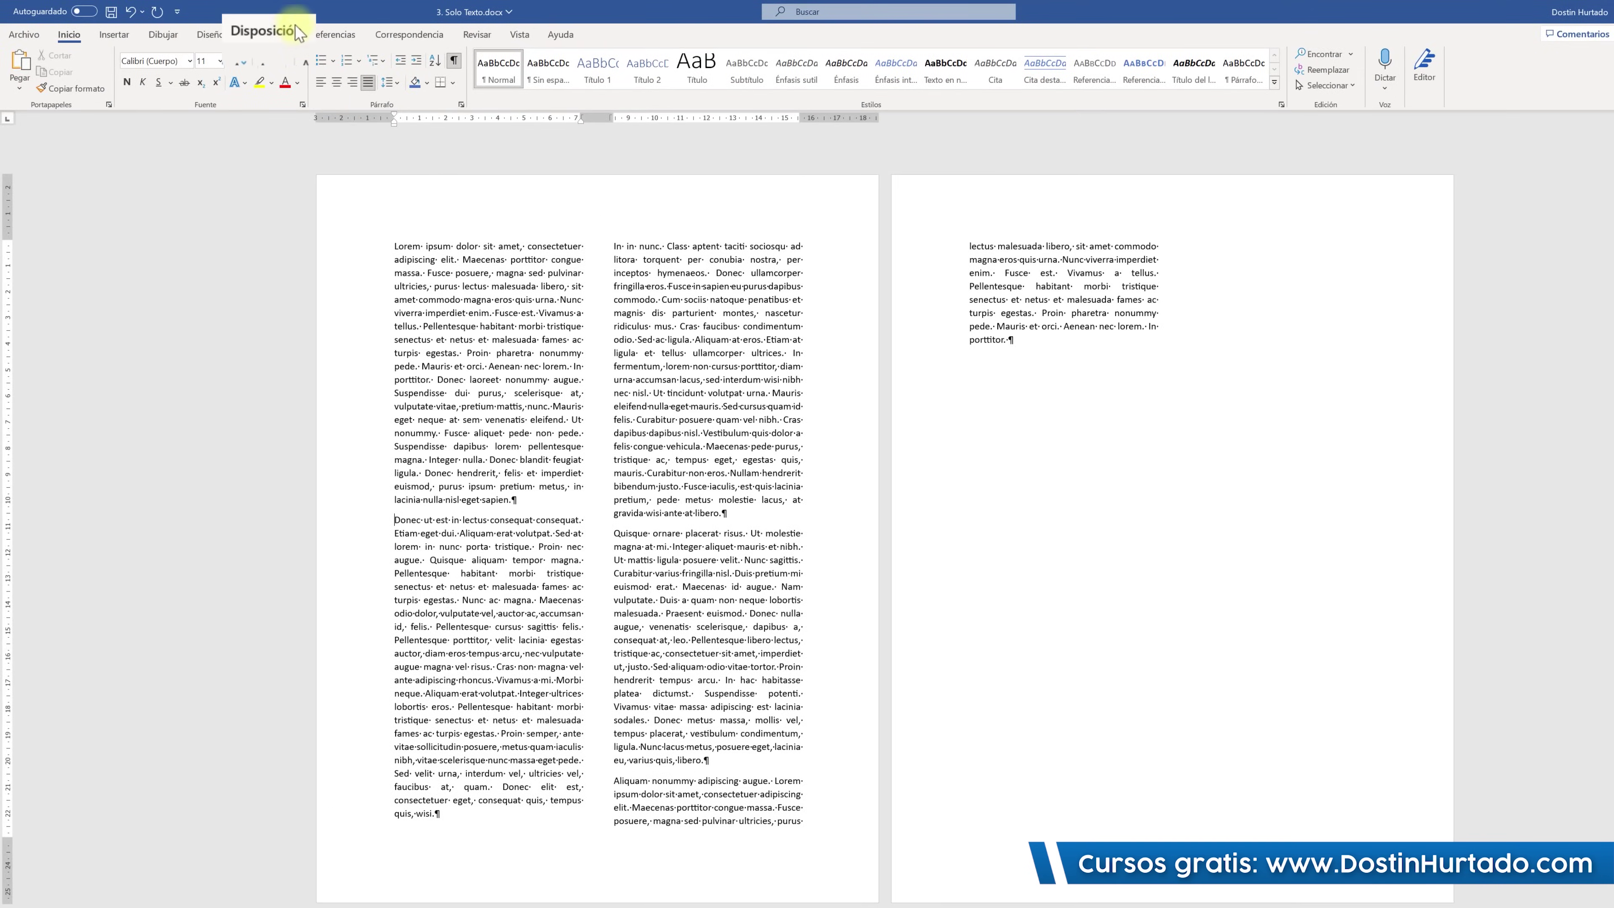
Insert a Saltos > Columna break before the Donec paragraph.
{"action": "left_click", "coordinate": [298, 32]}
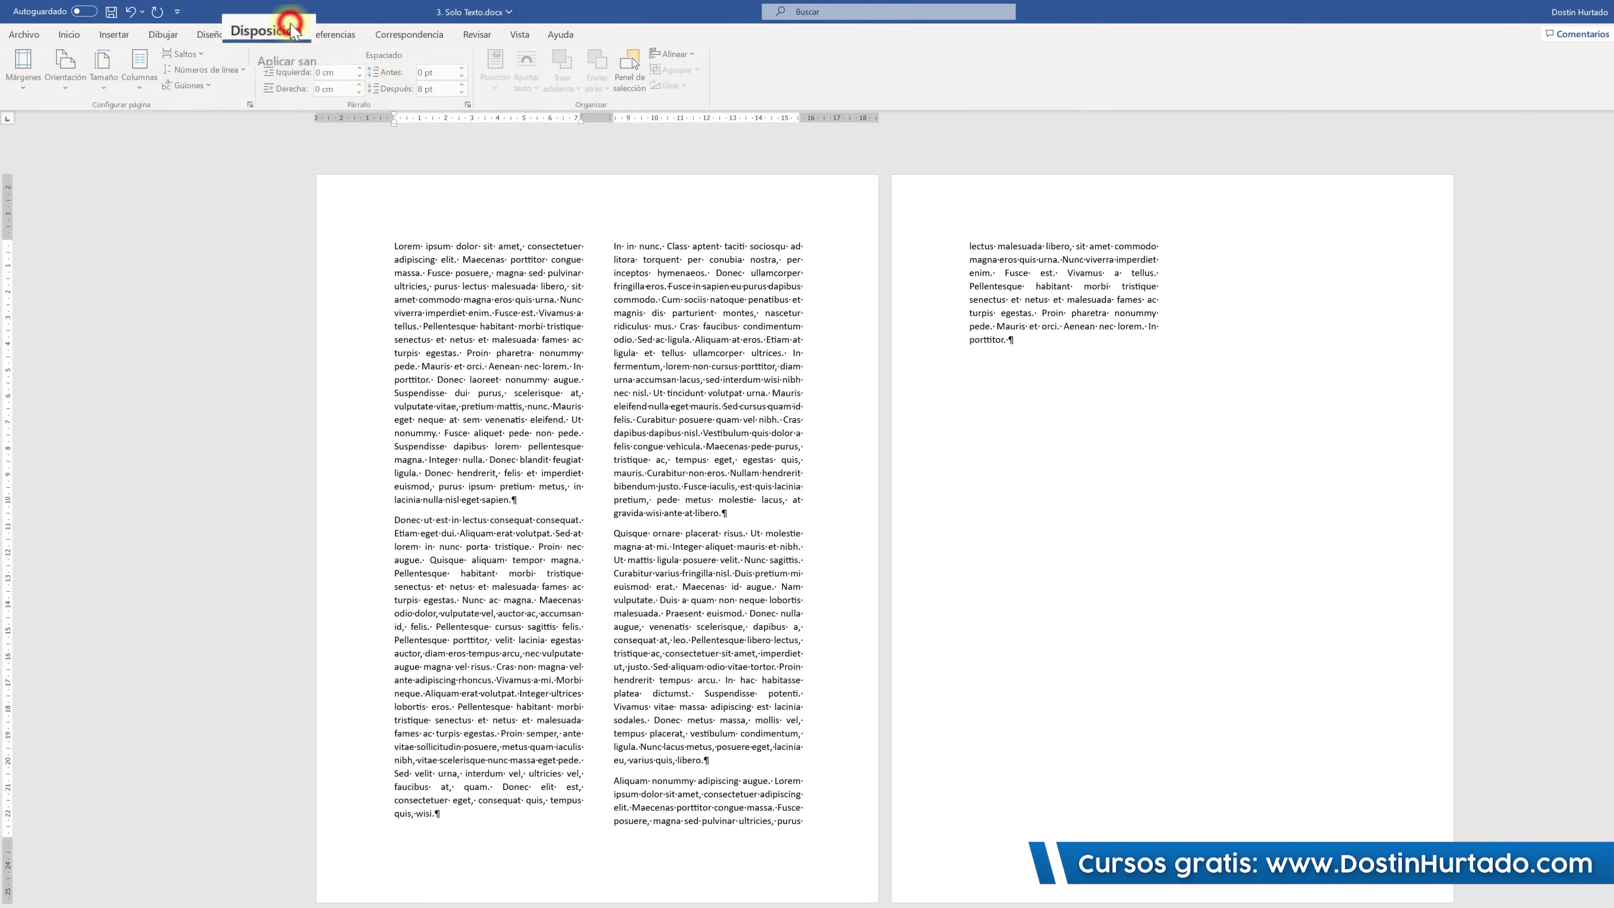
{"action": "left_click", "coordinate": [220, 53]}
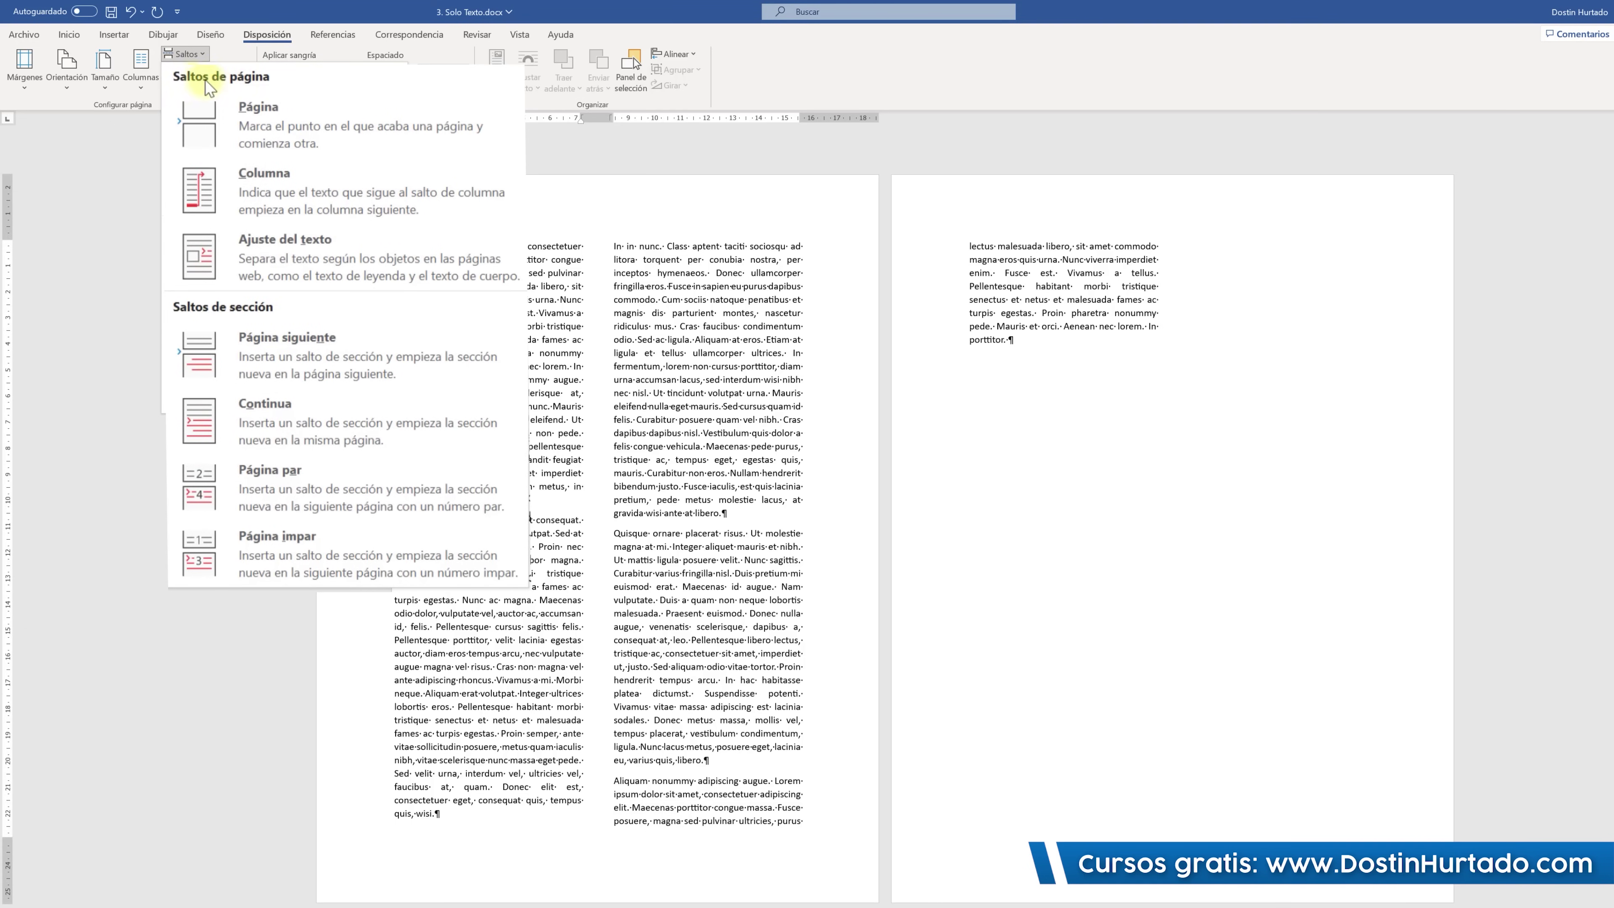
{"action": "left_click", "coordinate": [318, 199]}
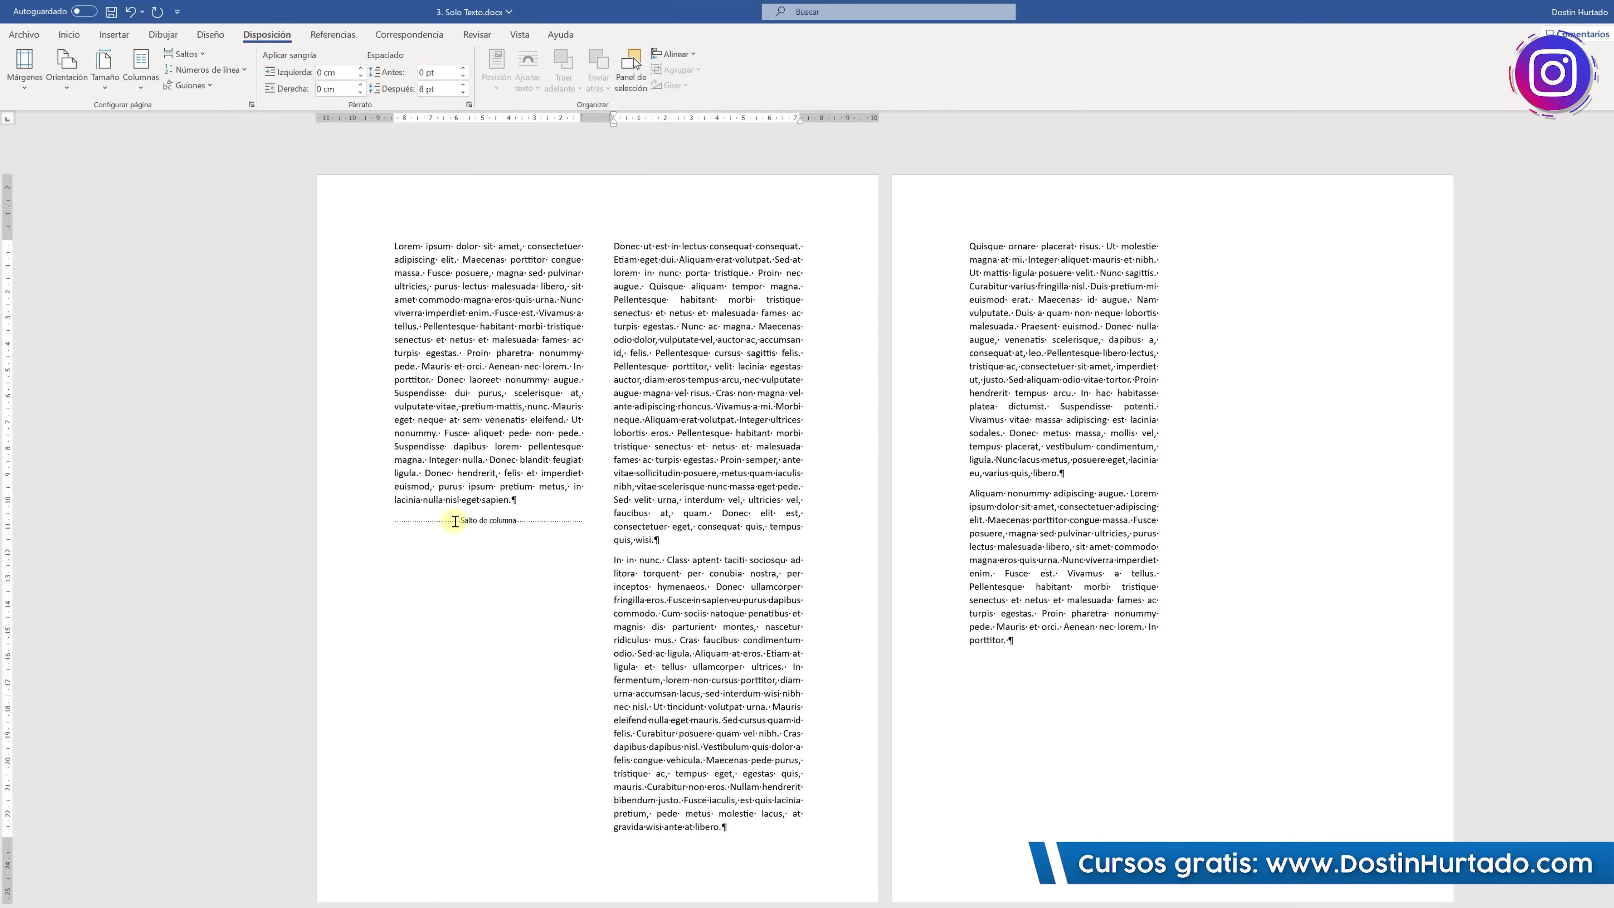
Place the insertion point at the start of the In in nunc paragraph.
{"action": "left_click", "coordinate": [462, 574]}
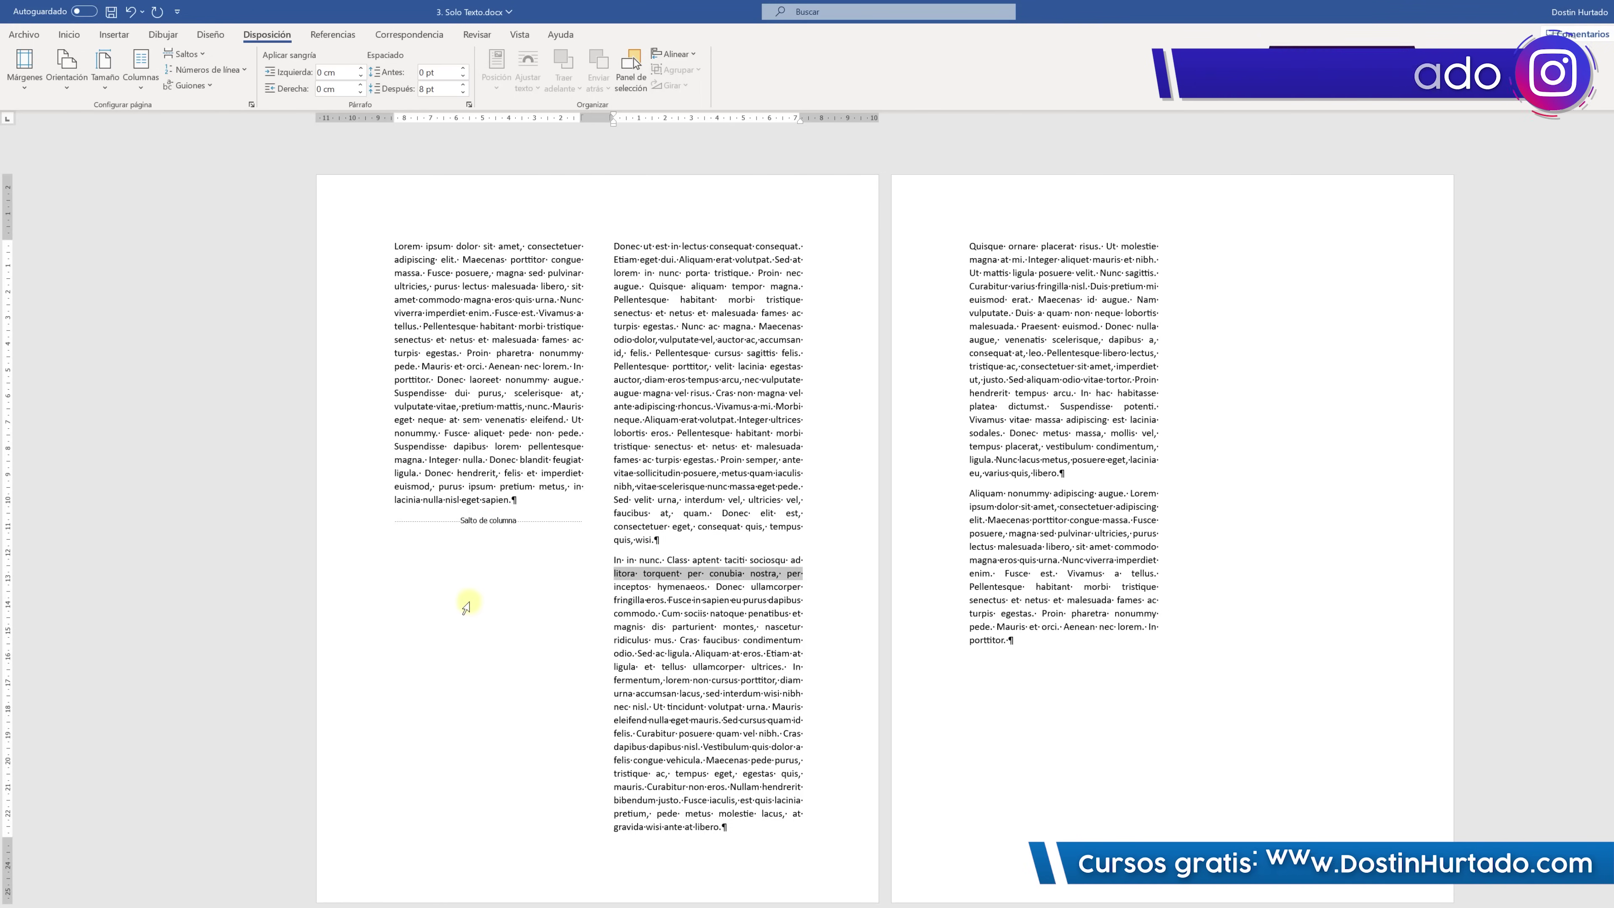
{"action": "left_click", "coordinate": [468, 598]}
{"action": "left_click", "coordinate": [697, 528]}
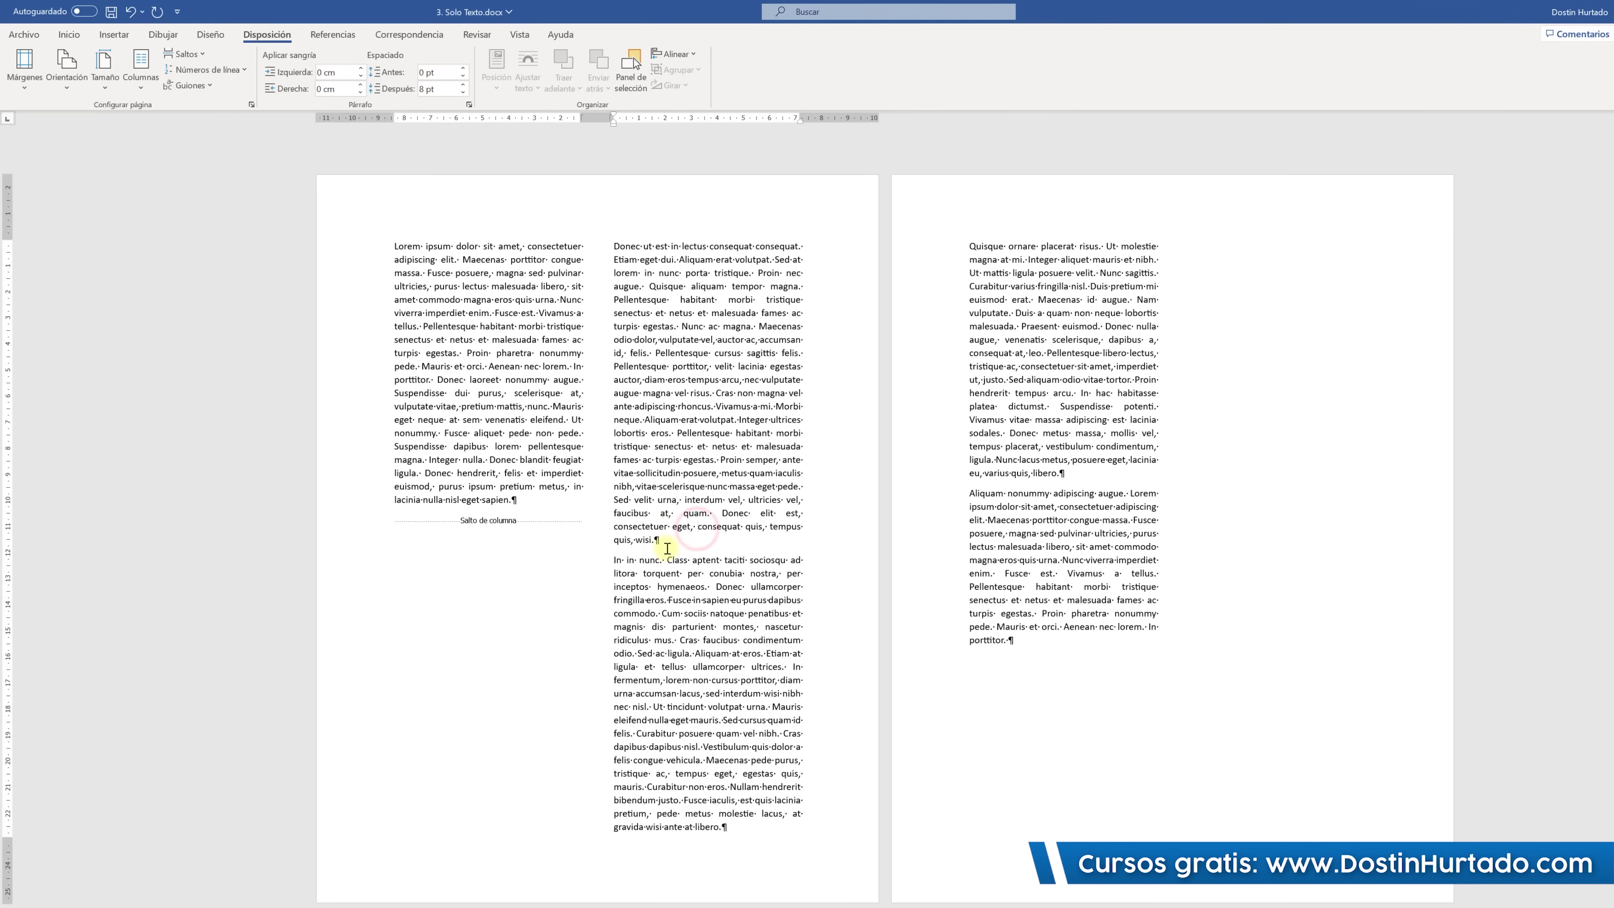
{"action": "left_click_drag", "start_coordinate": [646, 306], "coordinate": [677, 455]}
{"action": "left_click_drag", "start_coordinate": [583, 438], "coordinate": [505, 318]}
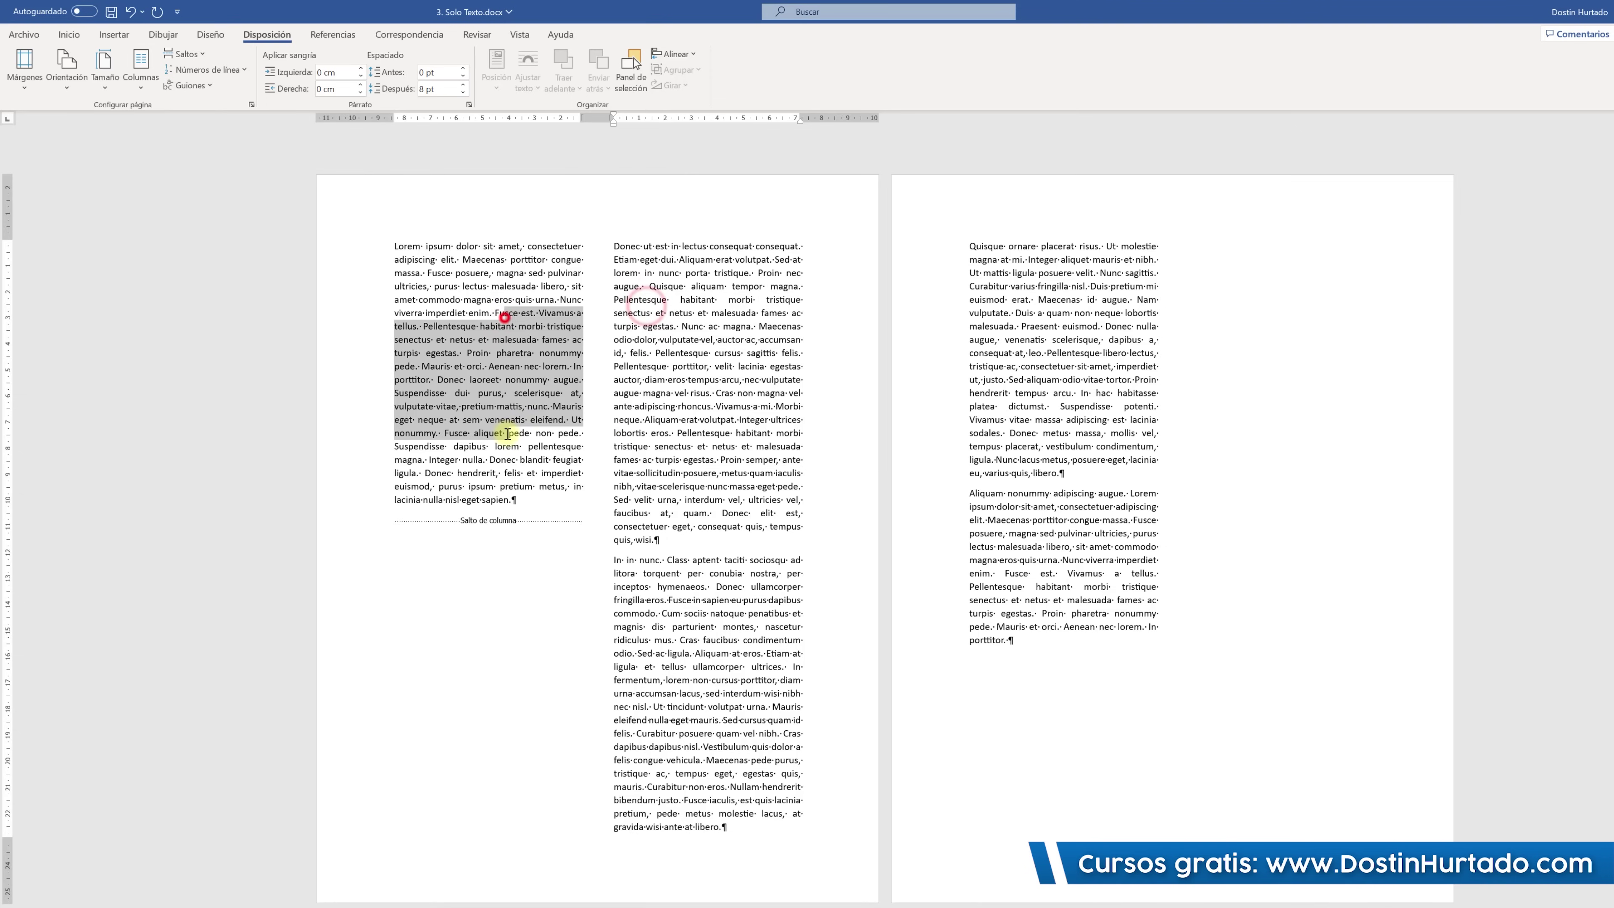
{"action": "left_click", "coordinate": [678, 513]}
{"action": "left_click", "coordinate": [661, 540]}
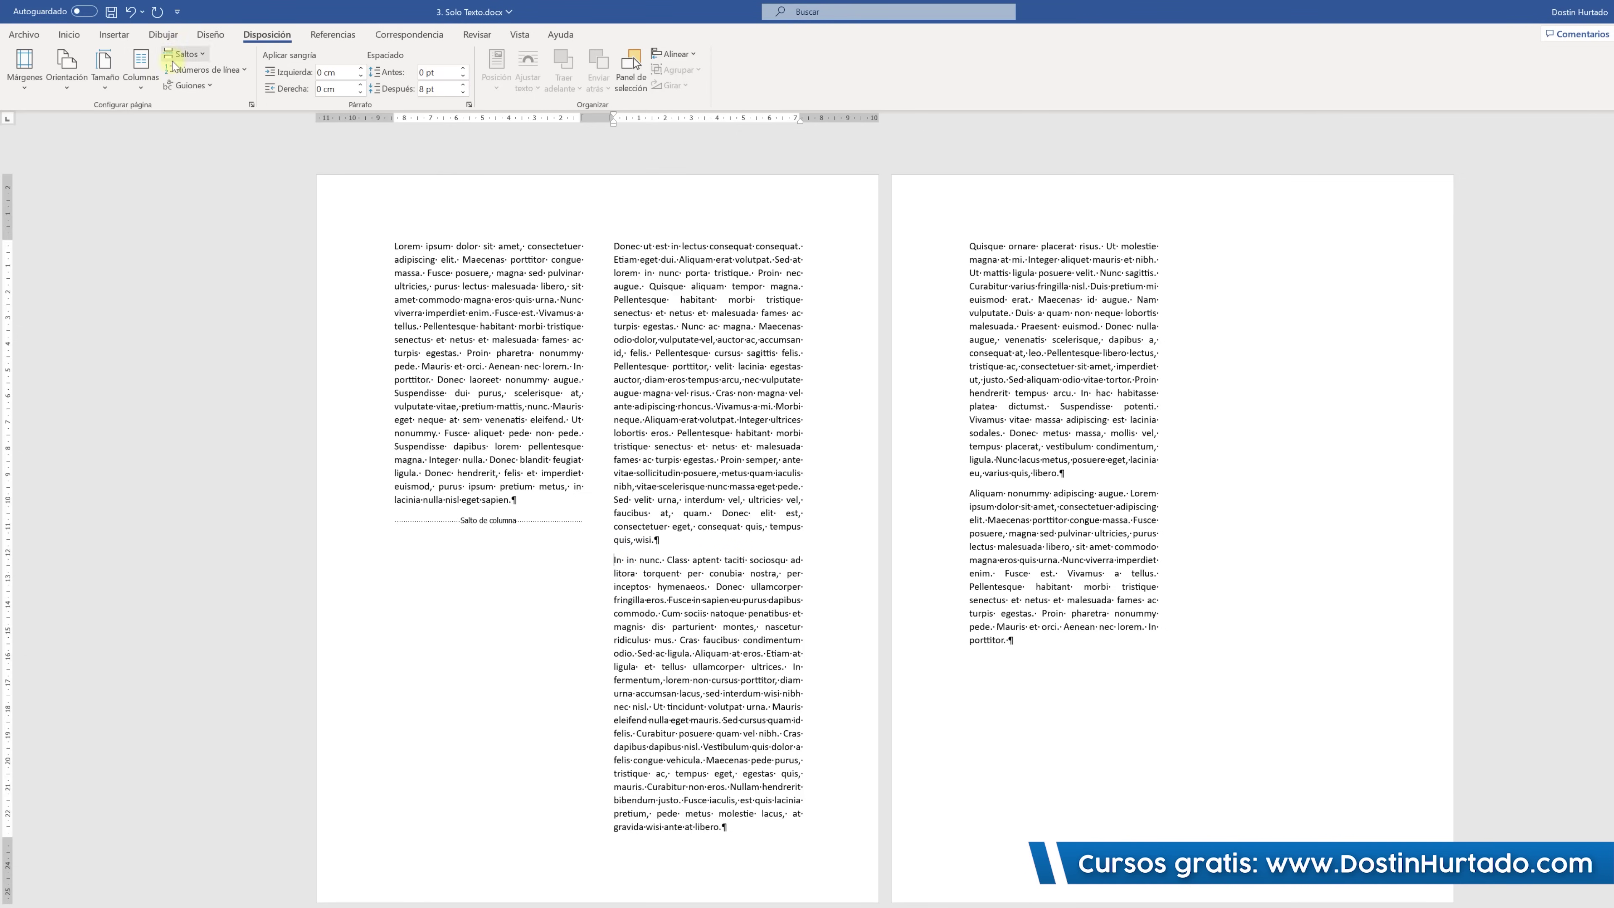
{"action": "left_click", "coordinate": [154, 75]}
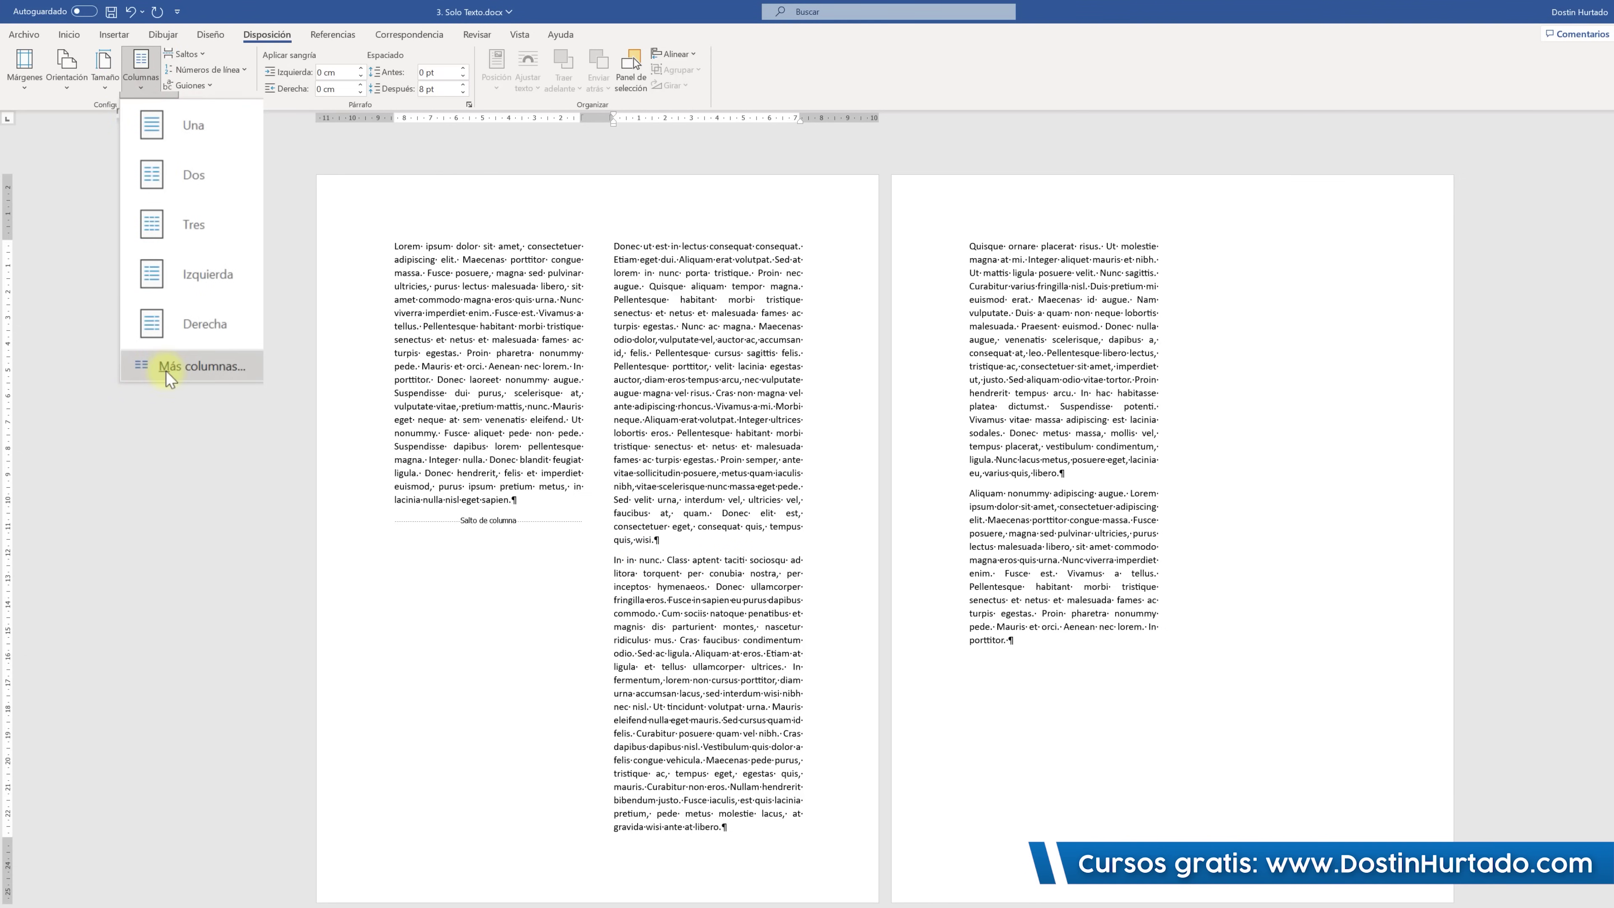
Apply a one-column layout 'De aquí en adelante' from the In in nunc paragraph.
{"action": "left_click", "coordinate": [191, 366]}
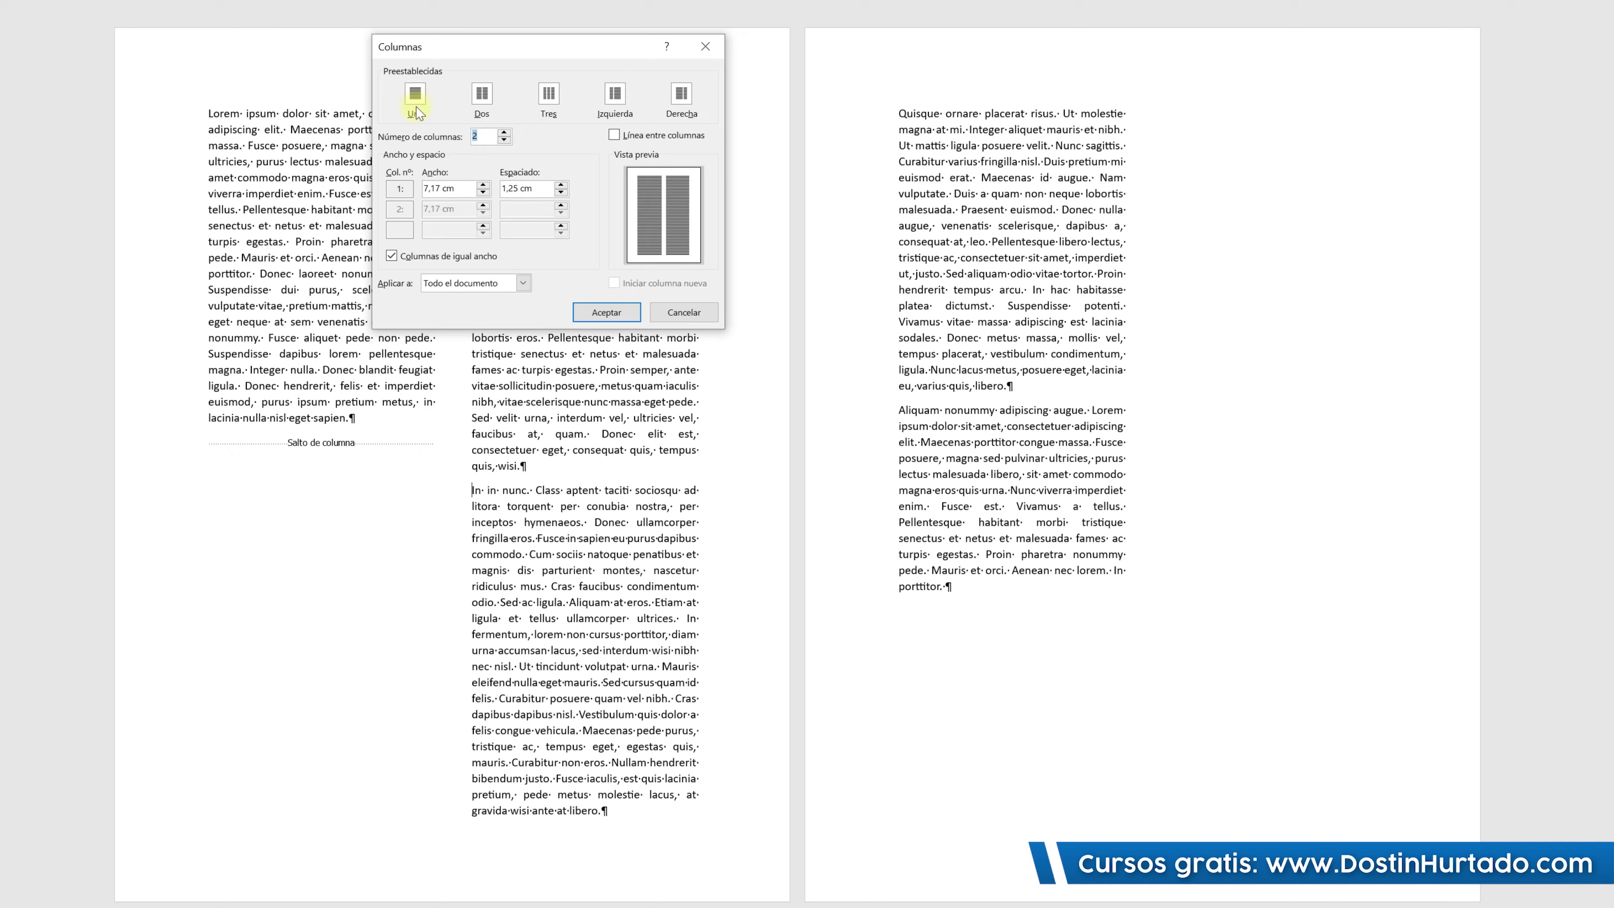
{"action": "left_click", "coordinate": [416, 105]}
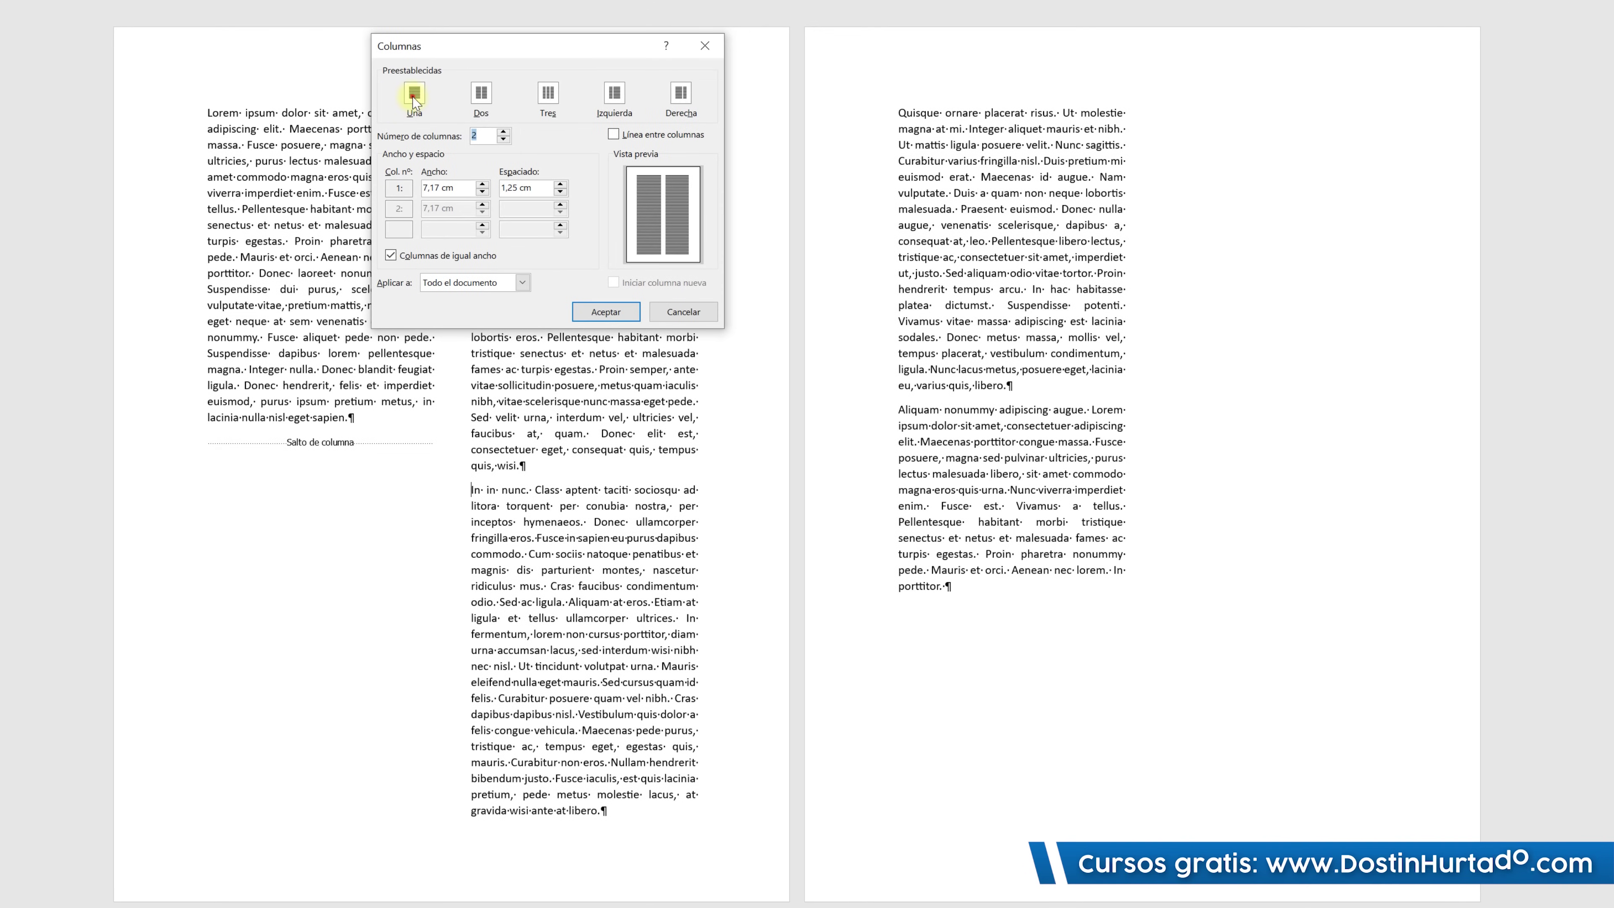
{"action": "left_click", "coordinate": [486, 284]}
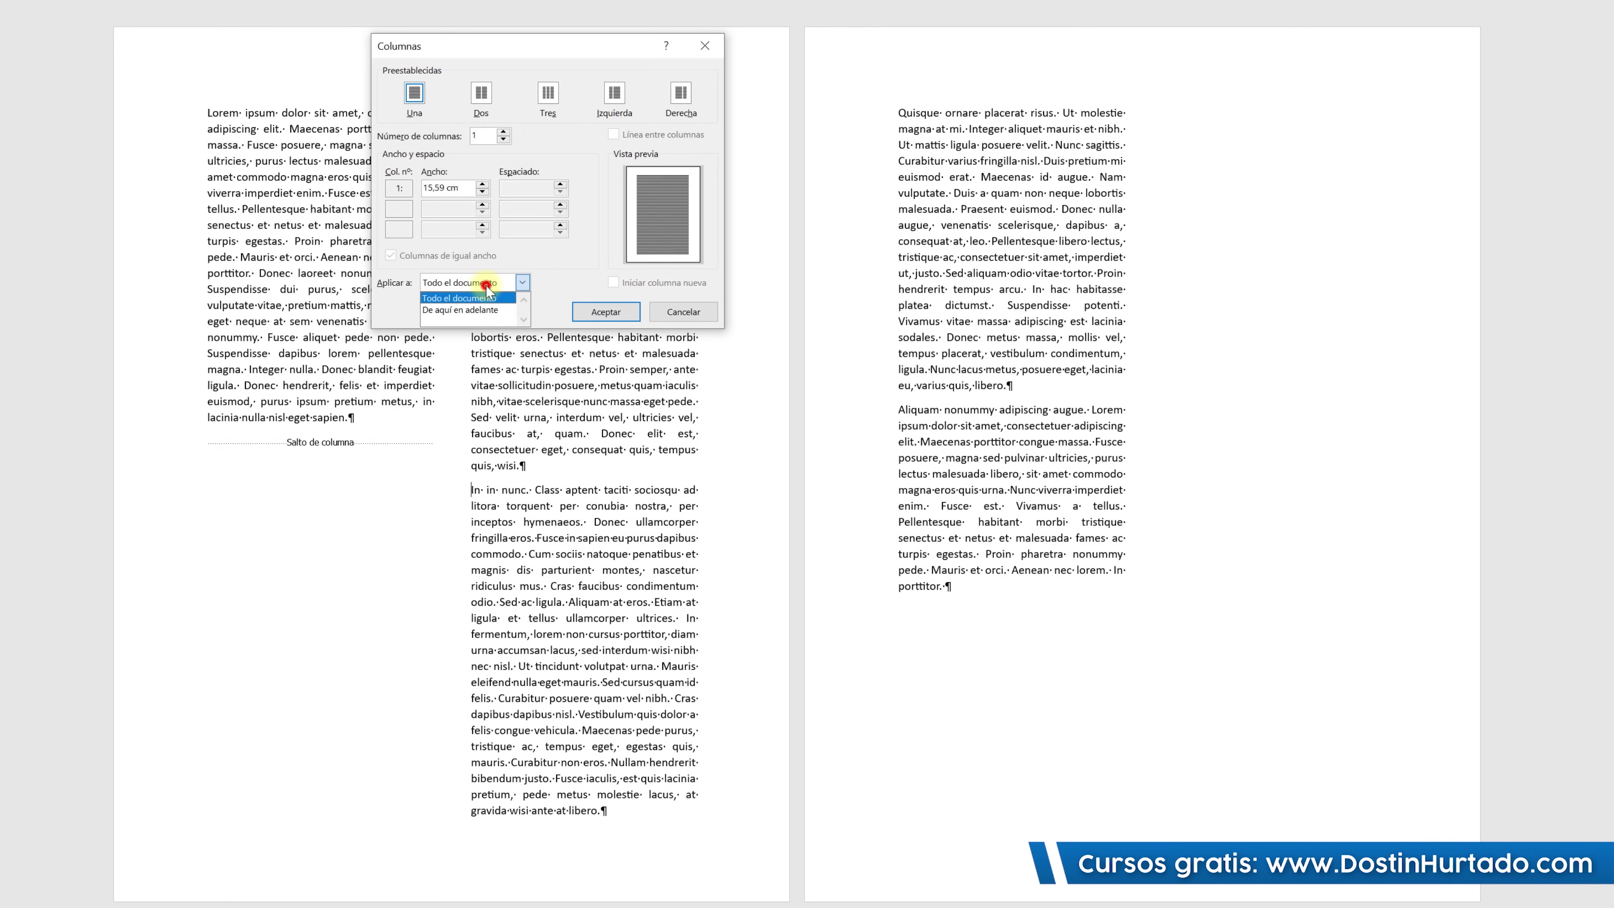
{"action": "left_click", "coordinate": [463, 309]}
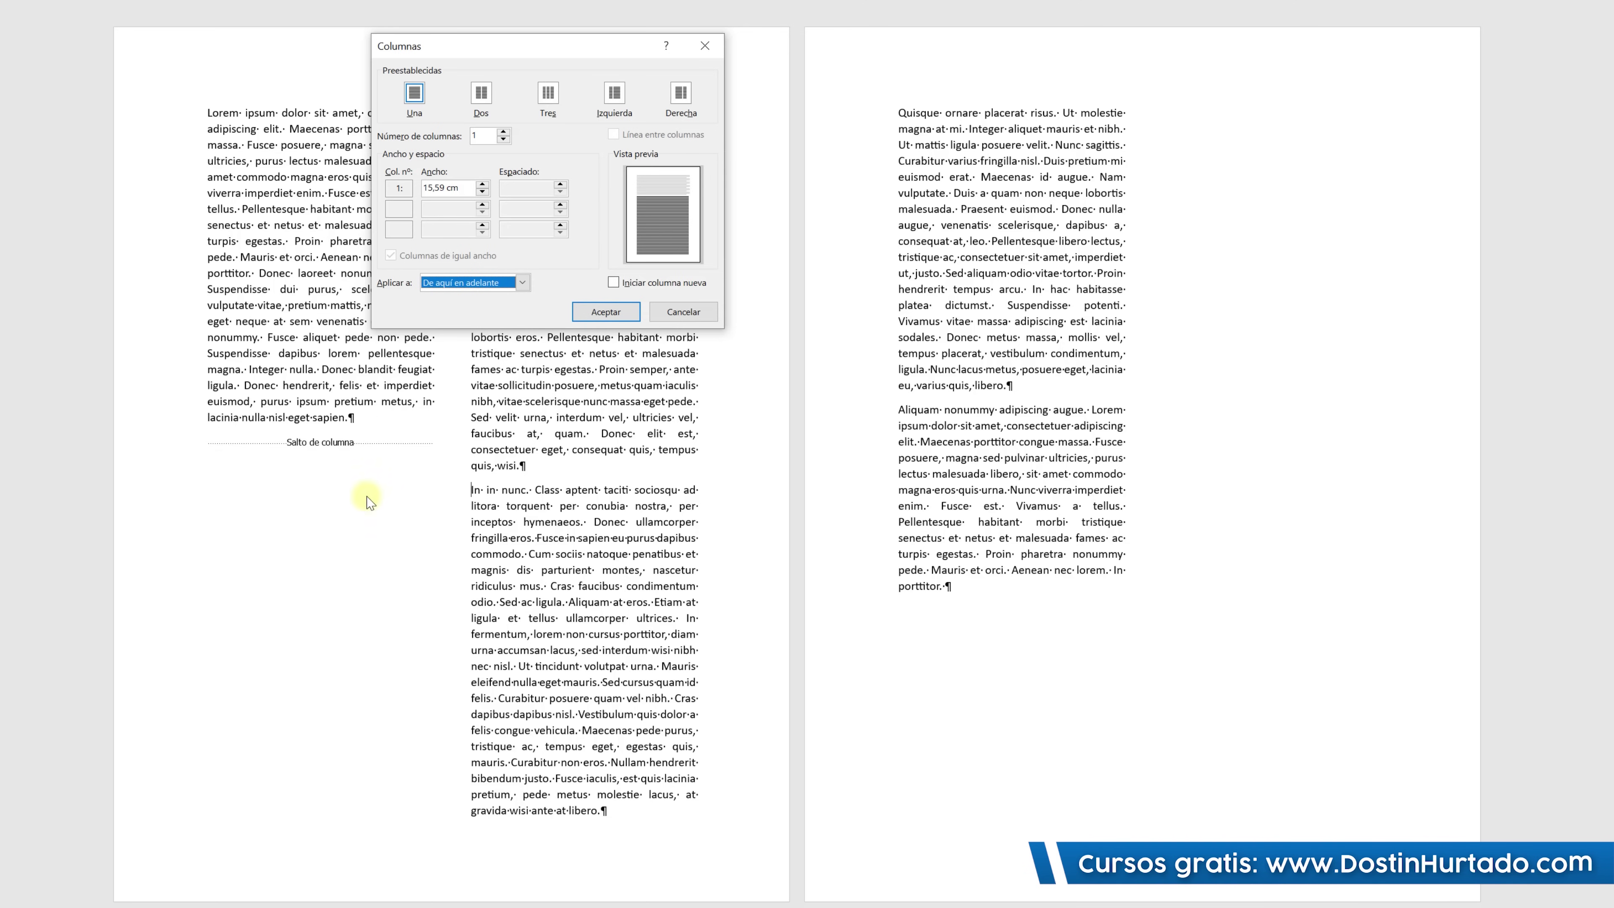
{"action": "left_click", "coordinate": [605, 311]}
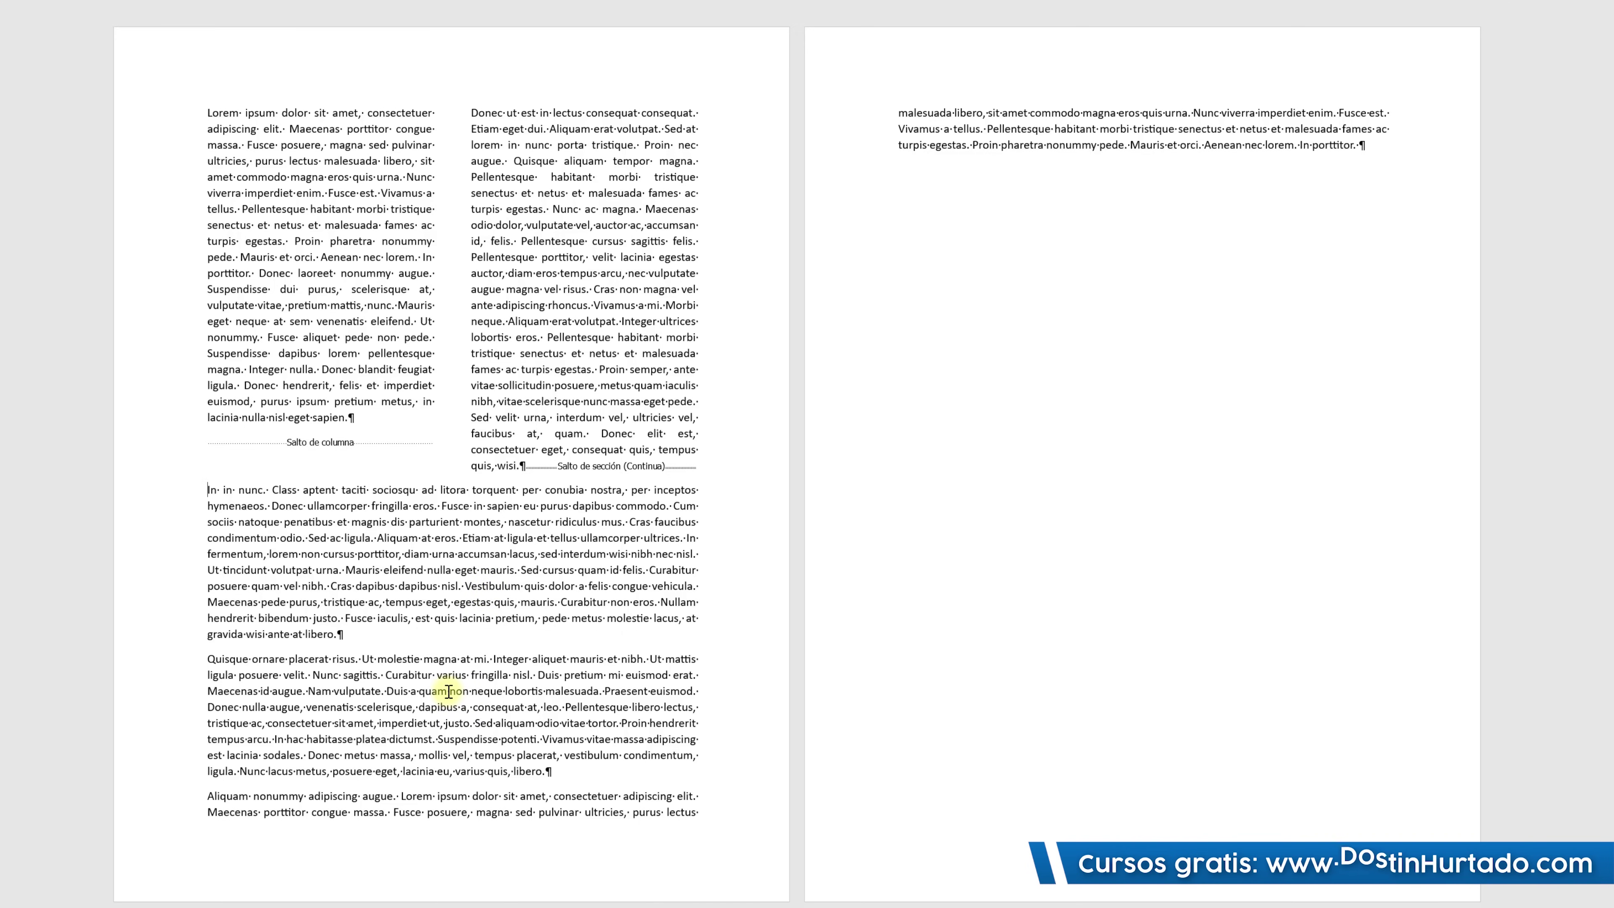
Delete the section and column breaks and set Columnas to Una for the whole document.
{"action": "key", "text": "BackSpace"}
{"action": "key", "text": "ctrl+Up"}
{"action": "key", "text": "BackSpace"}
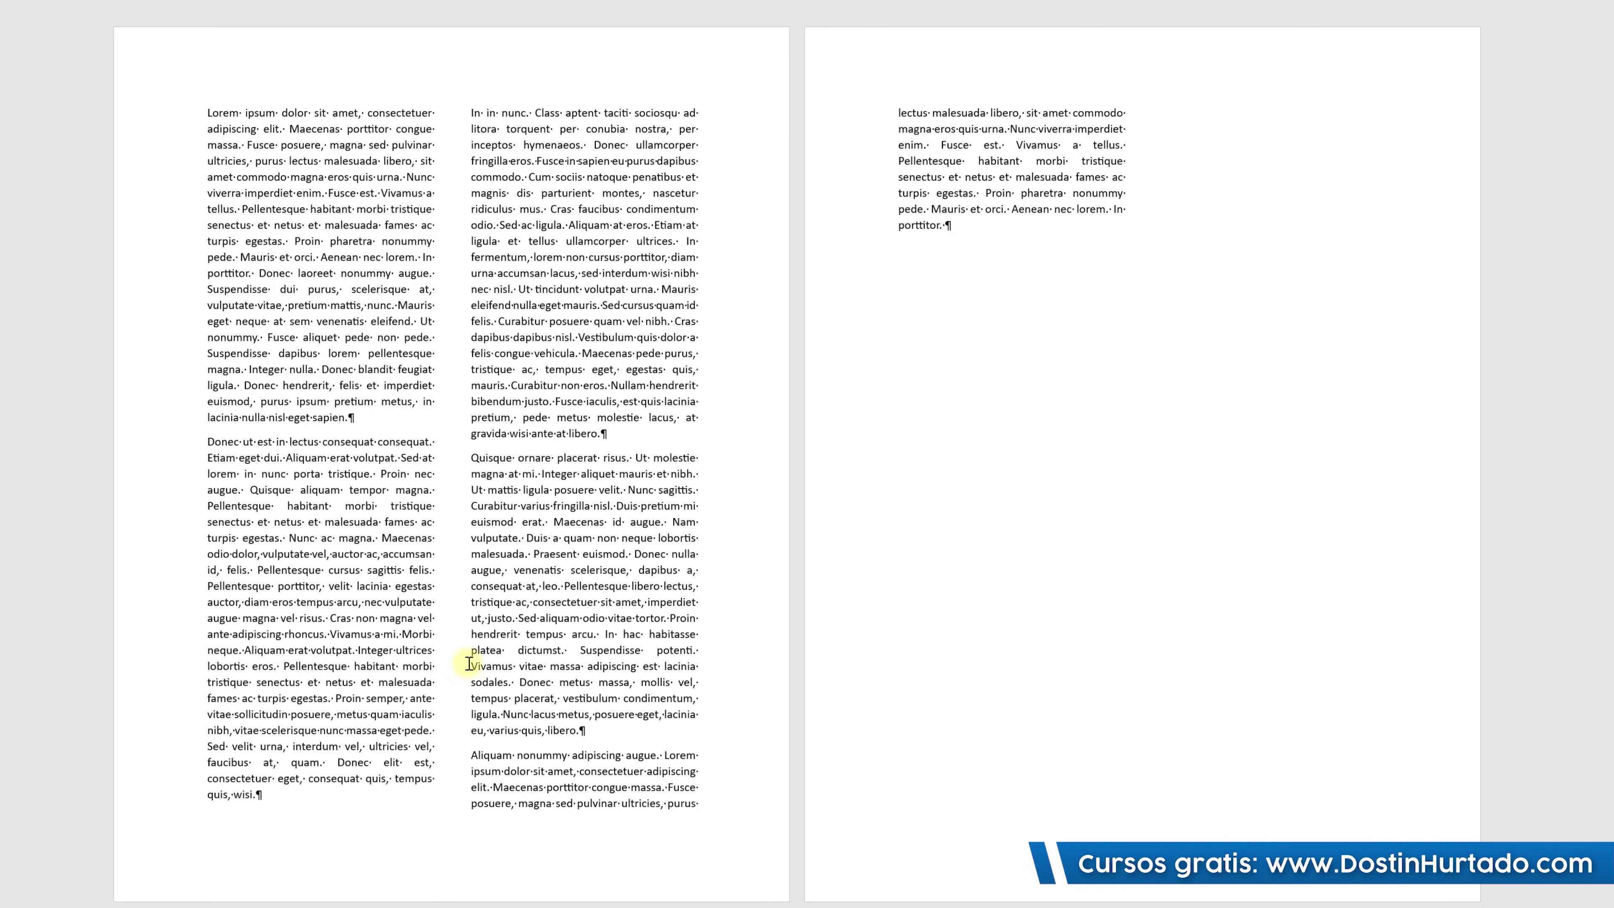
{"action": "key", "text": "Return"}
{"action": "key", "text": "Return"}
{"action": "key", "text": "Return"}
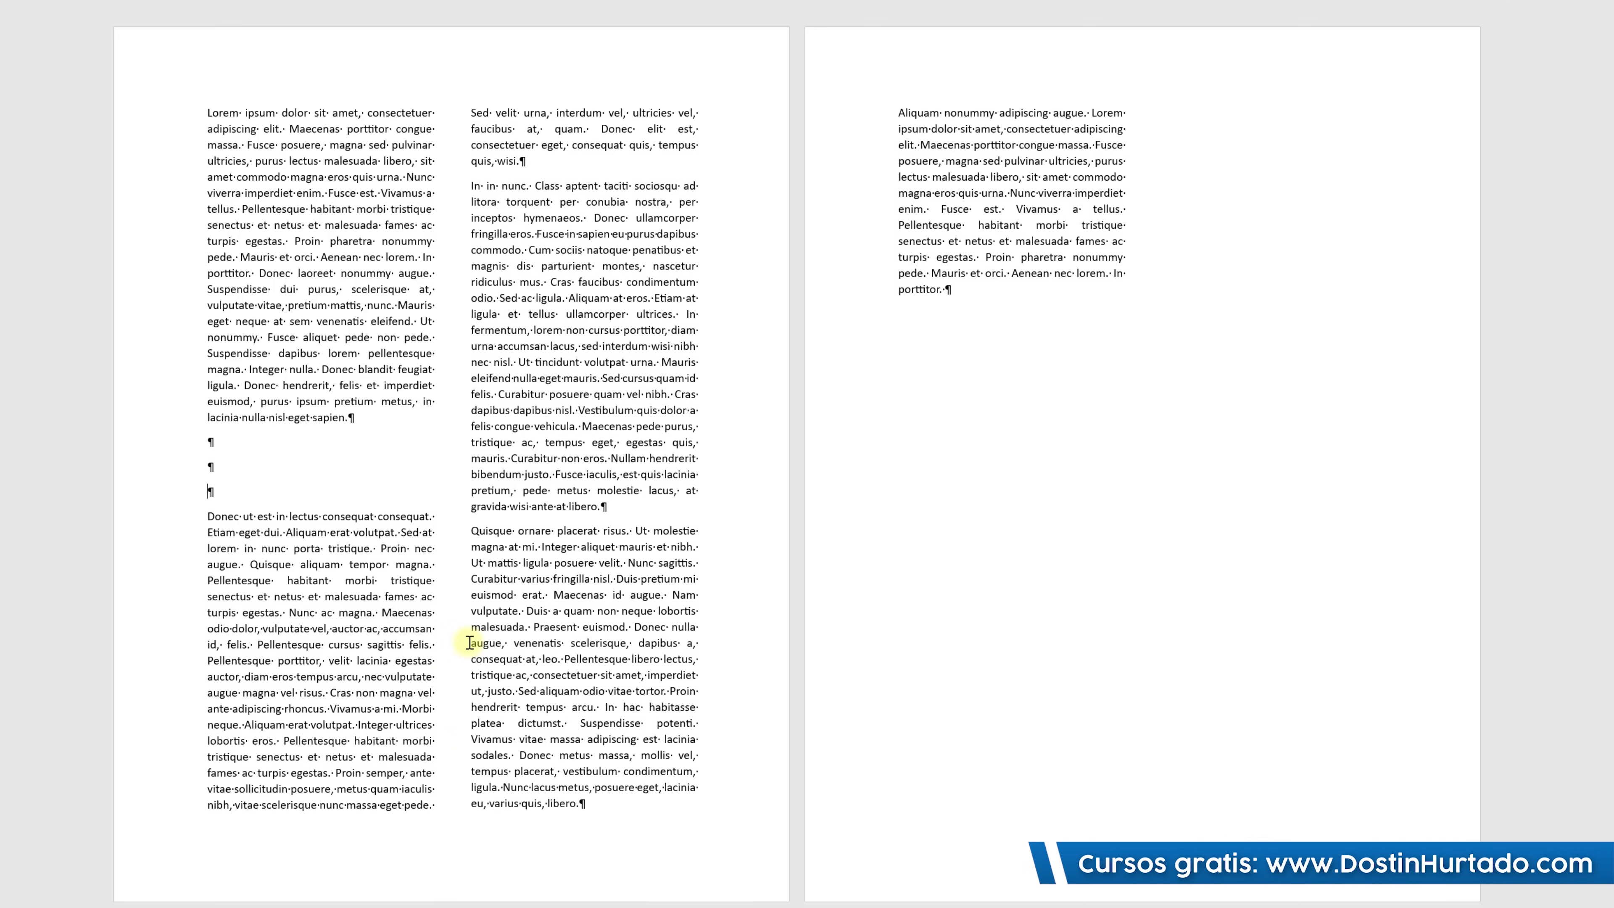
{"action": "key", "text": "BackSpace"}
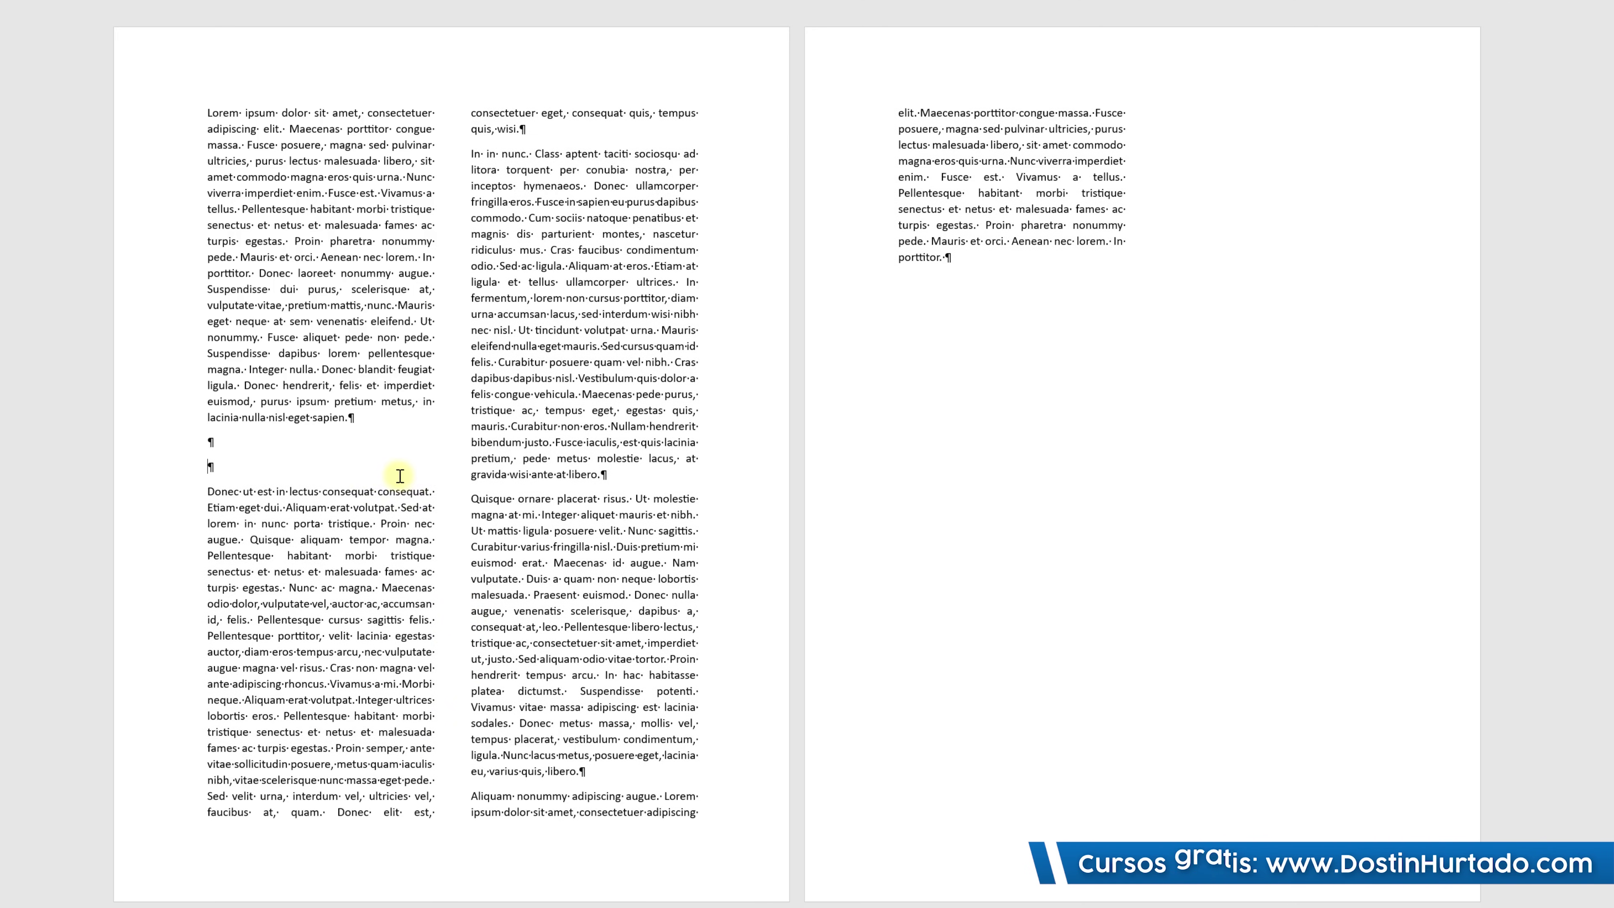
{"action": "key", "text": "BackSpace"}
{"action": "key", "text": "BackSpace"}
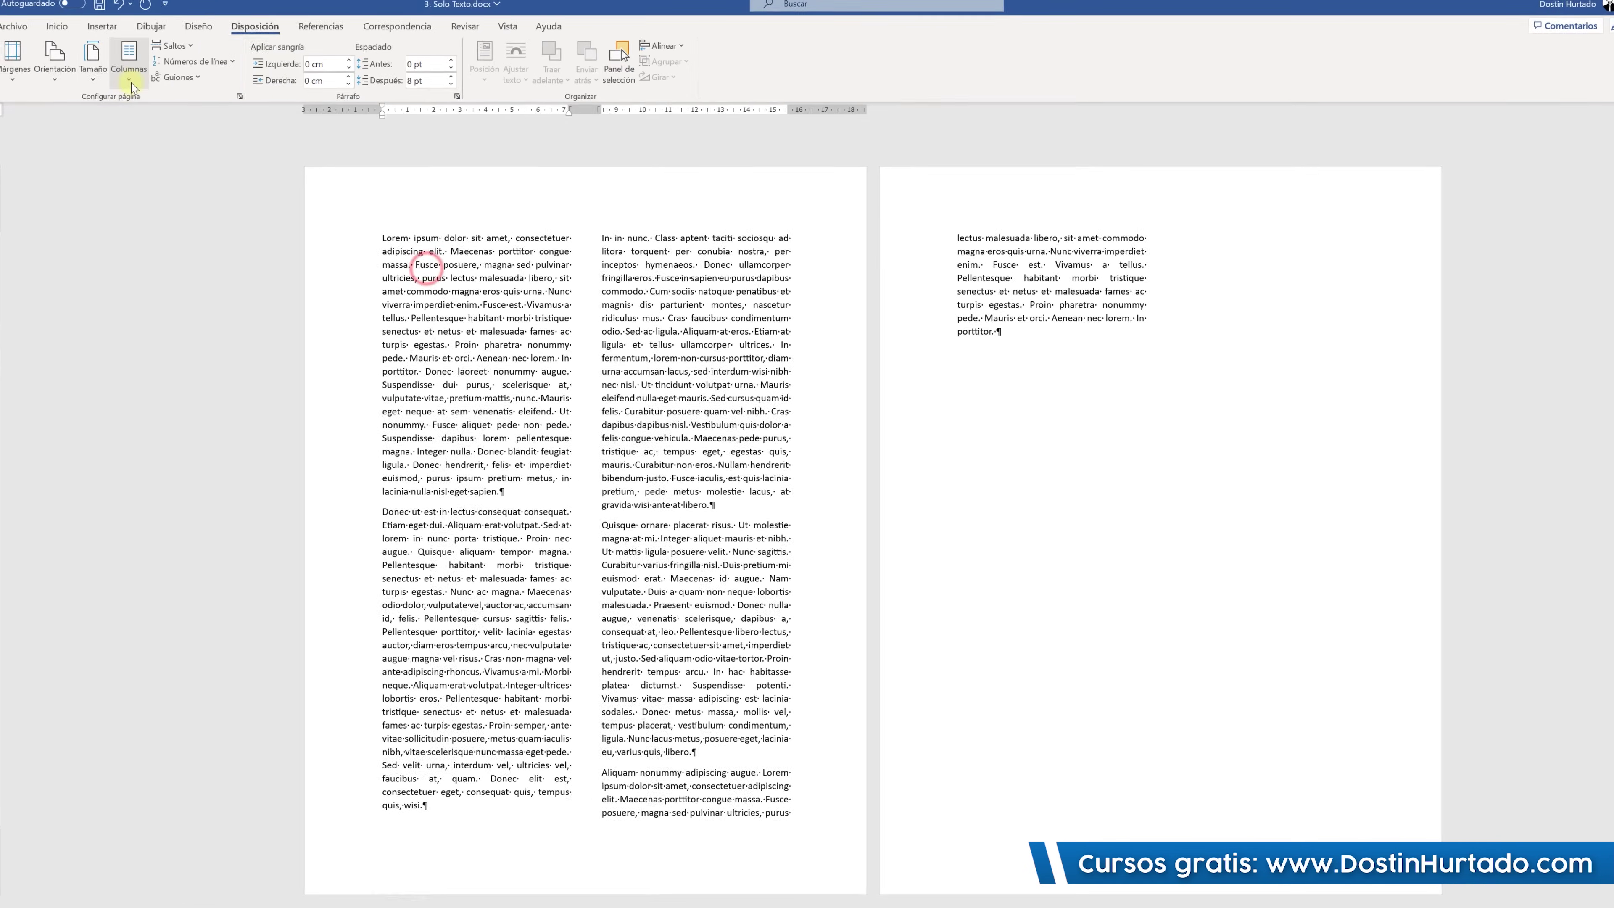
{"action": "left_click", "coordinate": [139, 70]}
{"action": "left_click", "coordinate": [145, 117]}
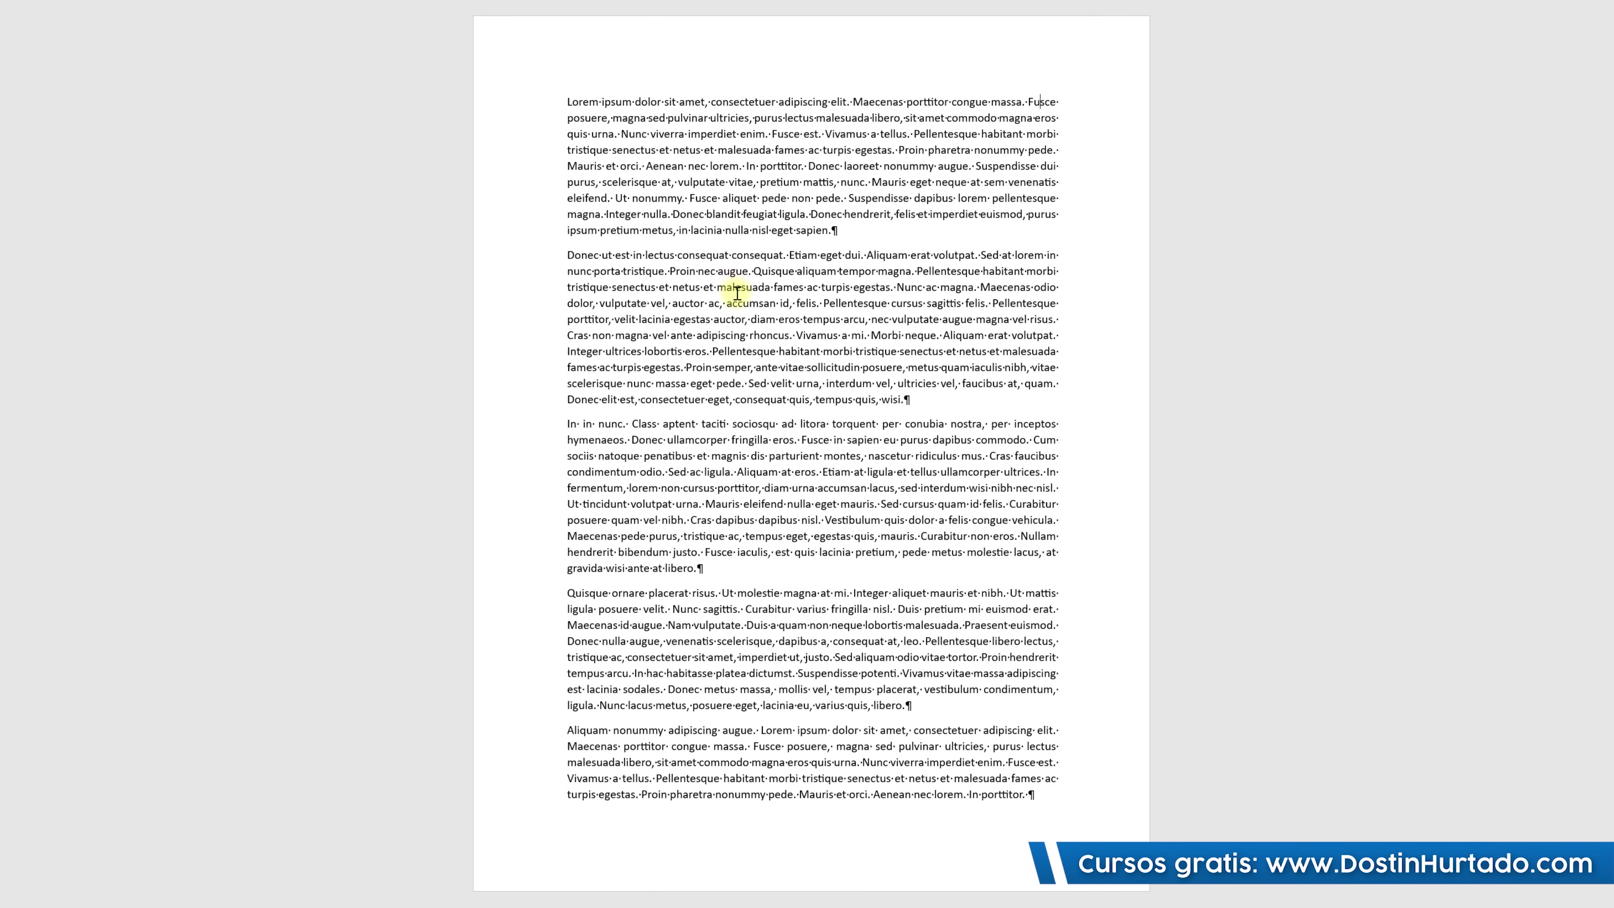
Add the centred capital heading INTRODUCCIÓN above the first paragraph.
{"action": "key", "text": "Return"}
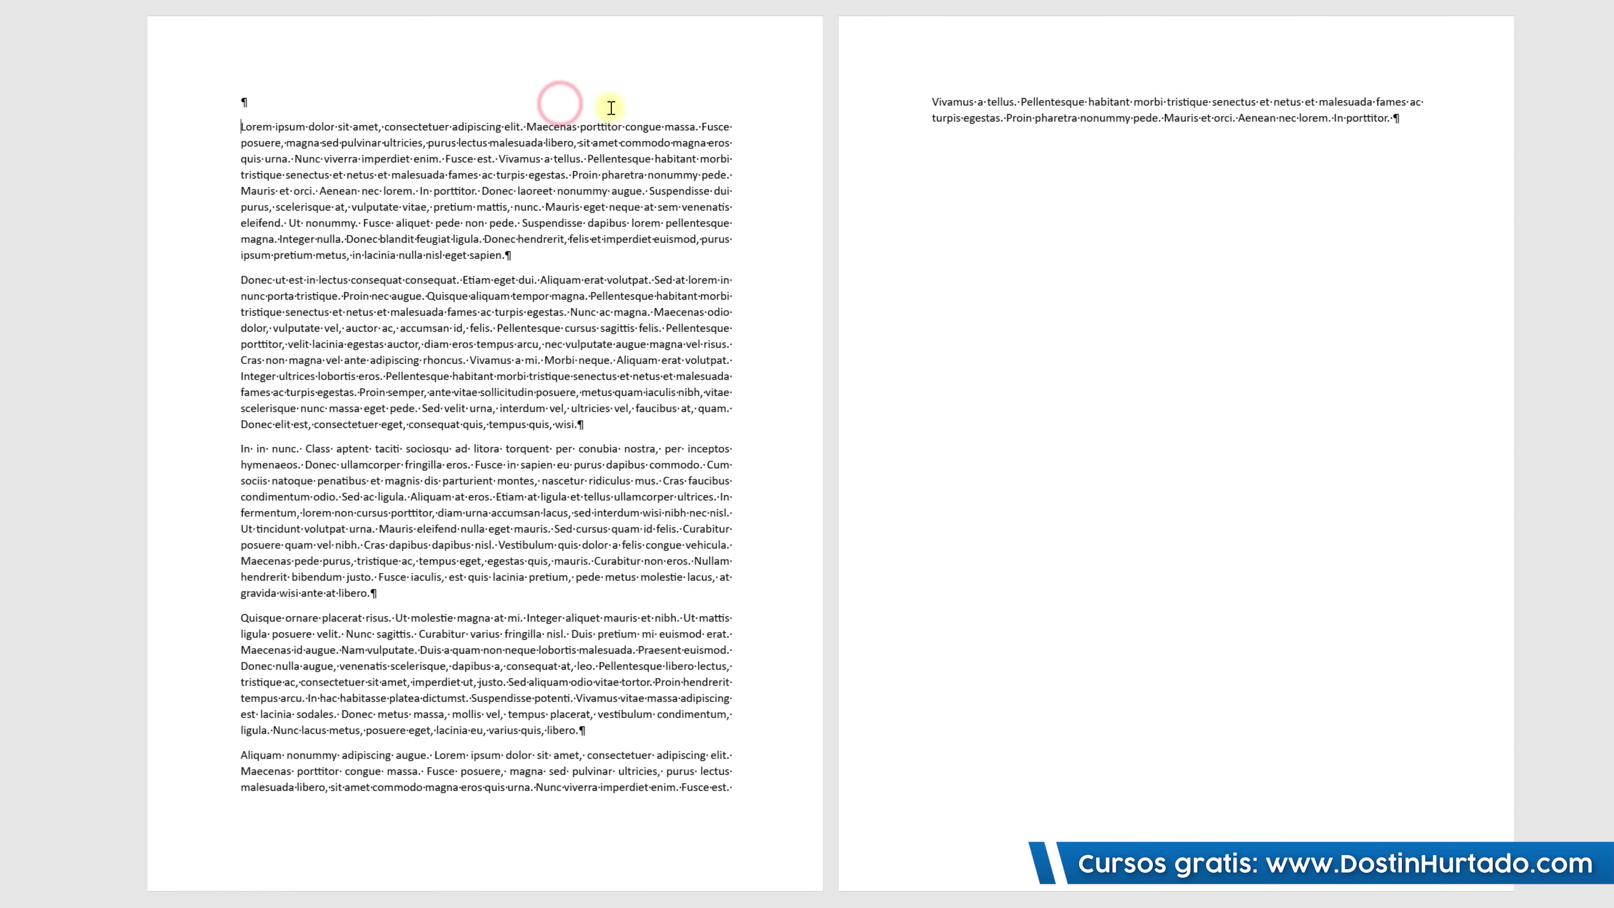
{"action": "double_click", "coordinate": [525, 97]}
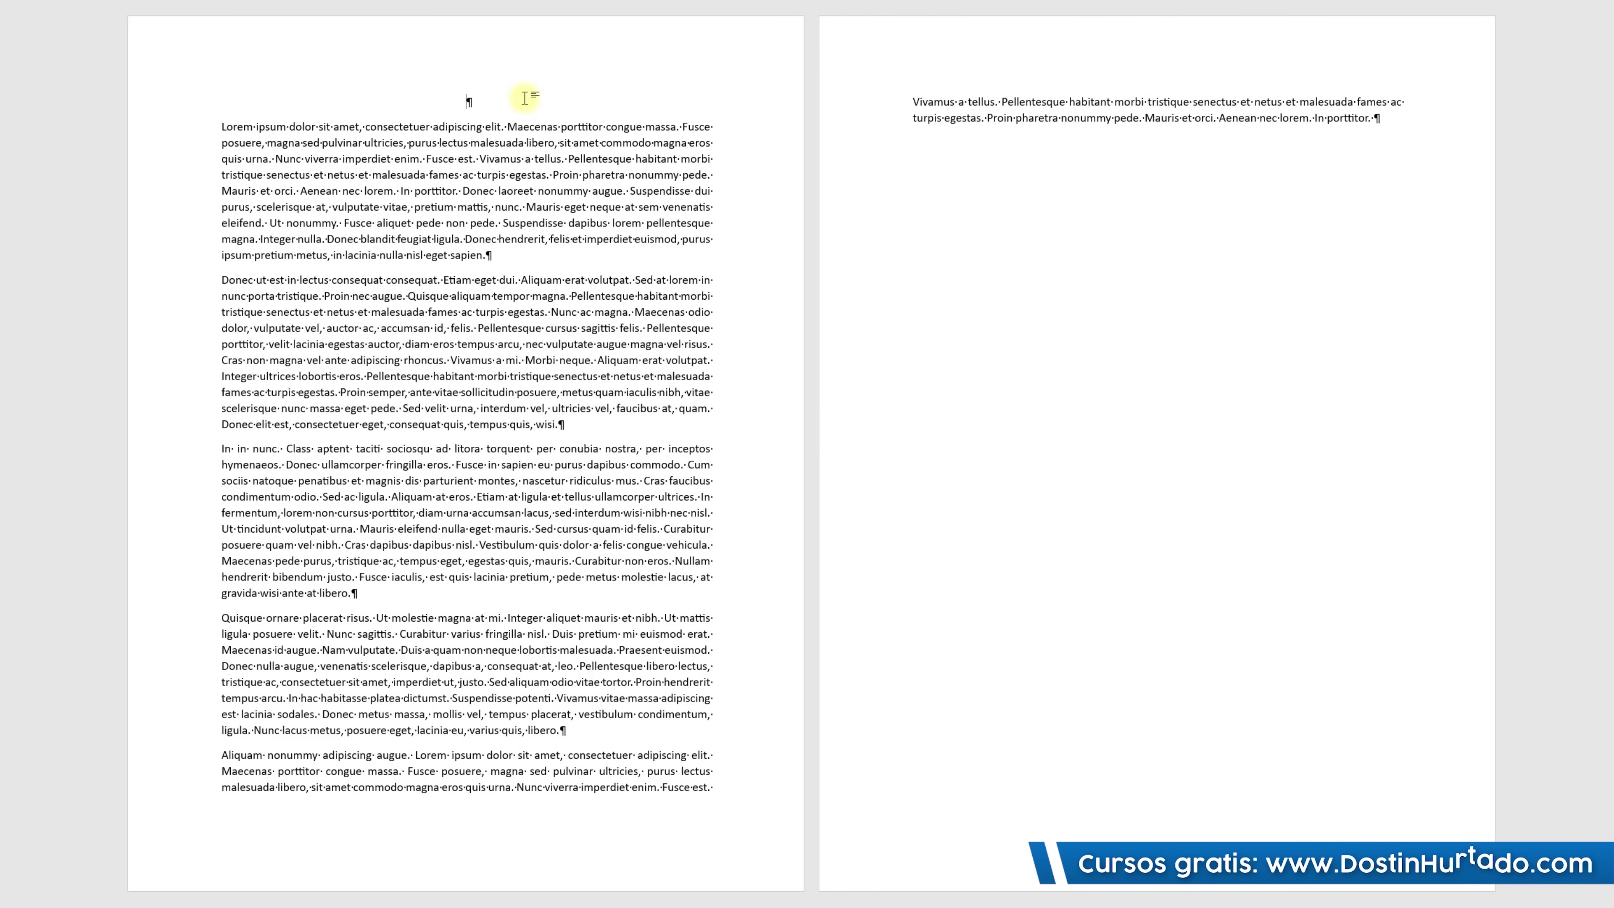
{"action": "key", "text": "Caps_Lock"}
{"action": "type", "text": "INTRODUCC"}
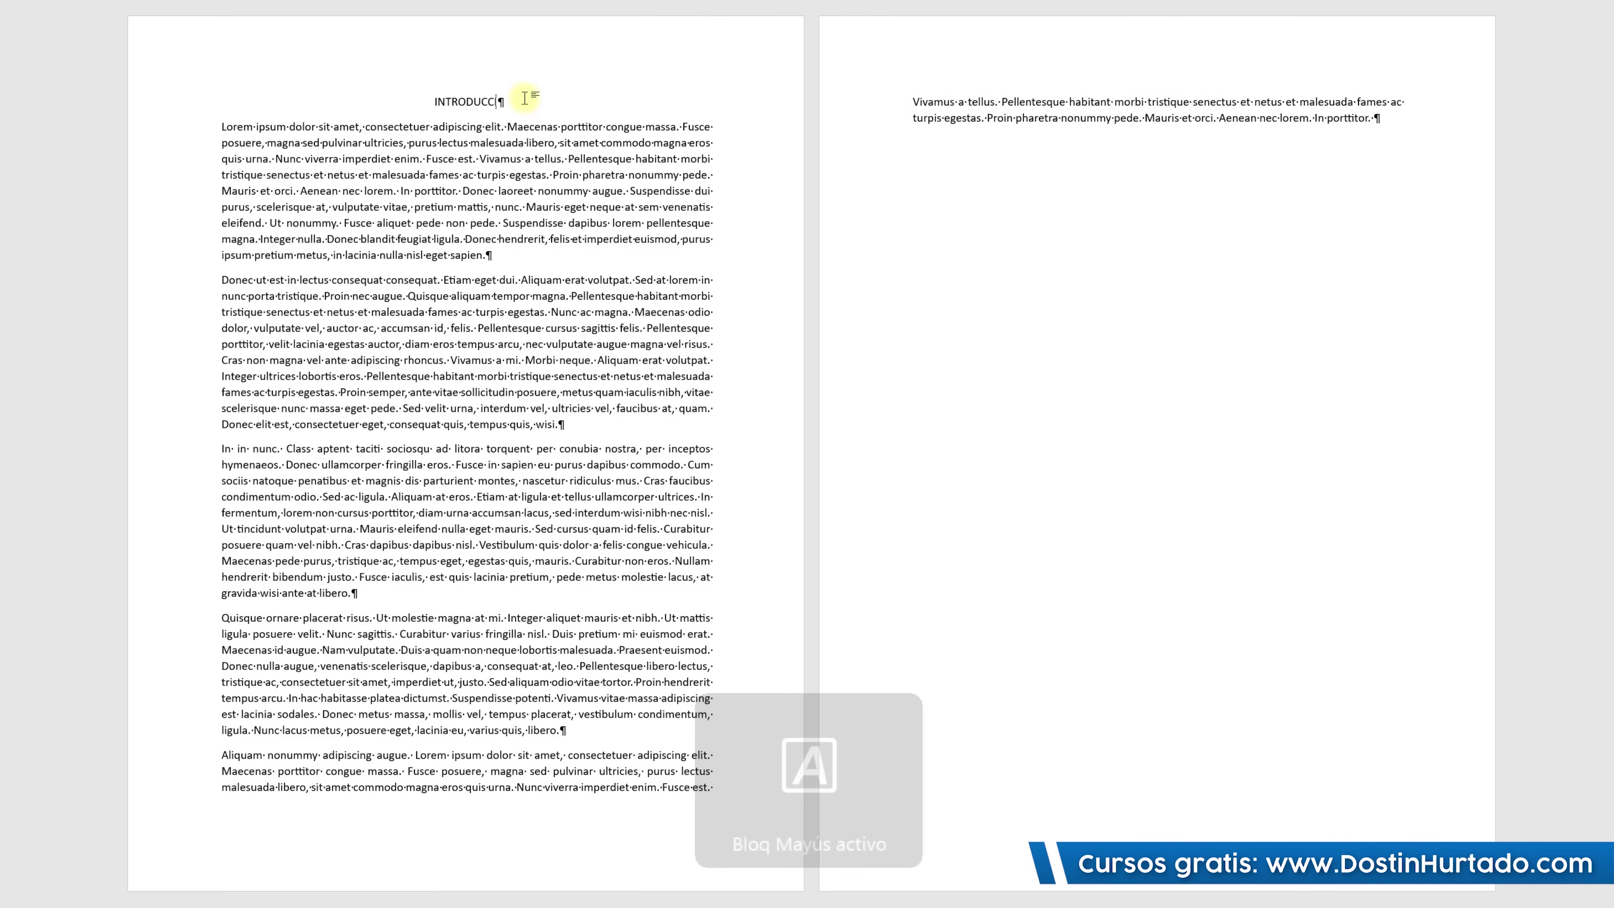
{"action": "type", "text": "IÓN"}
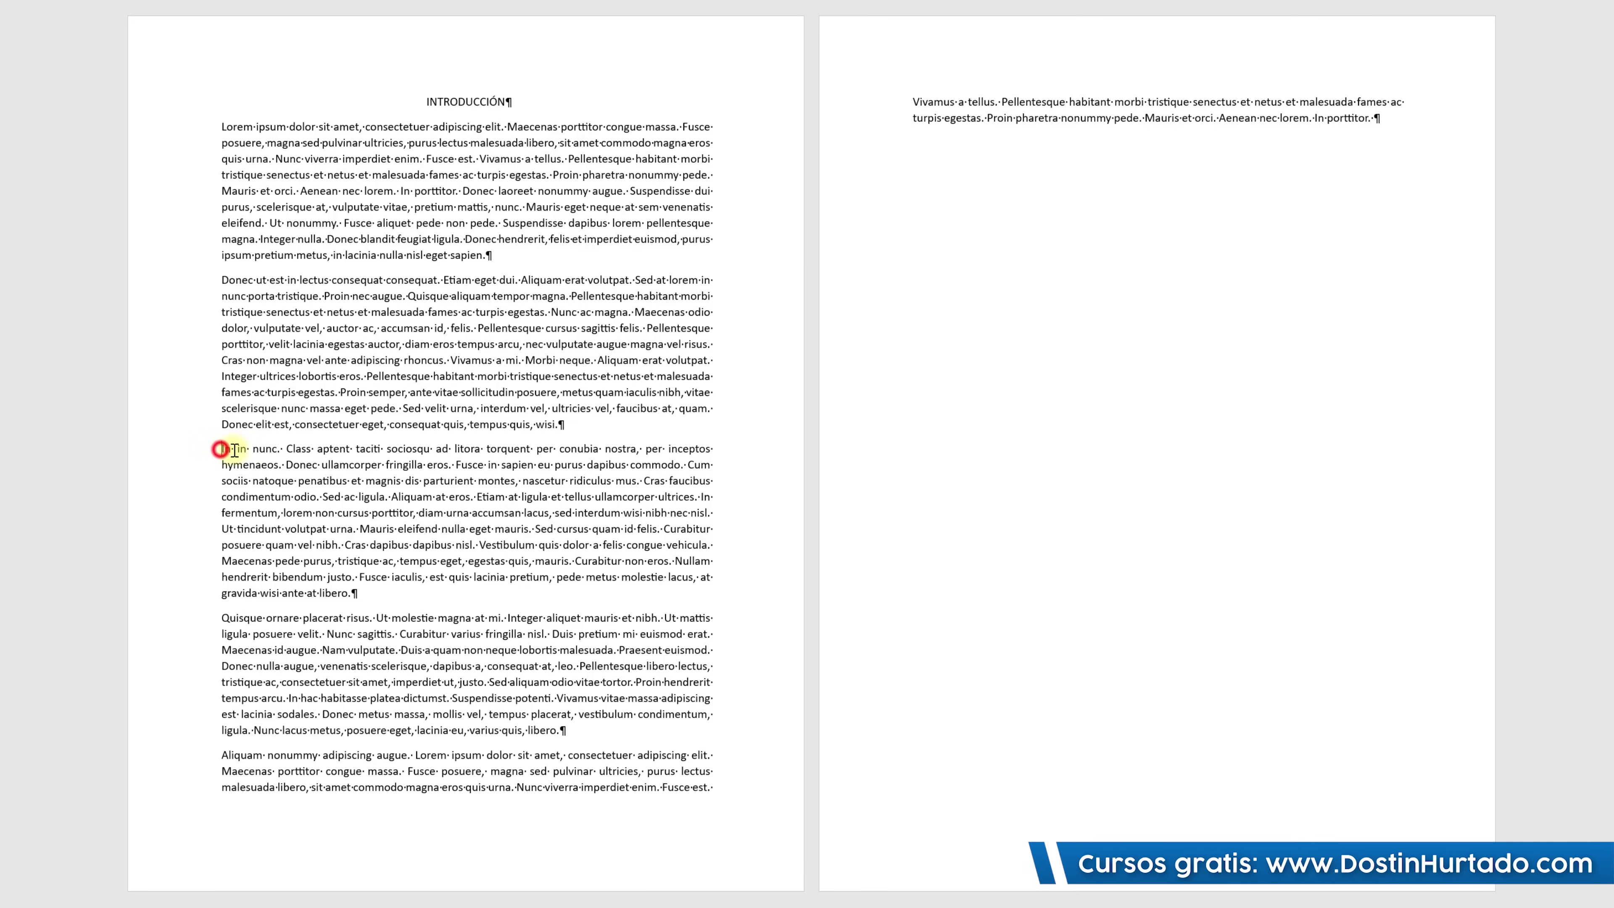
Add the centred heading JUSTIFICACIÓN above the In in nunc paragraph.
{"action": "key", "text": "Return"}
{"action": "double_click", "coordinate": [421, 455]}
{"action": "type", "text": "JUSTIFICACIÓN"}
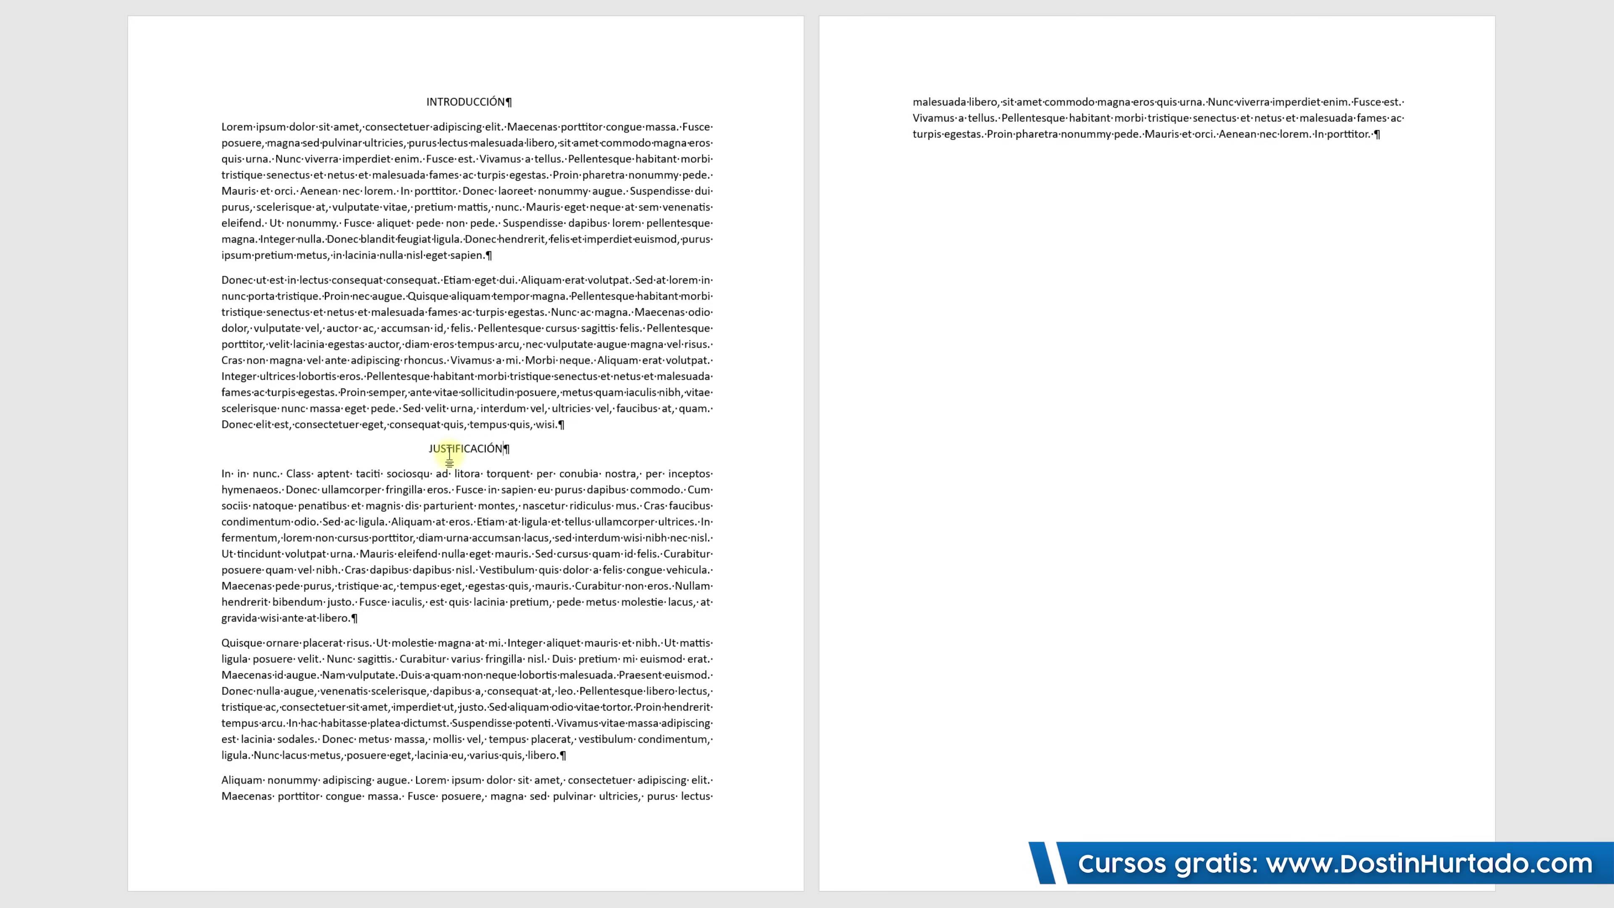
{"action": "left_click_drag", "start_coordinate": [427, 102], "coordinate": [584, 419]}
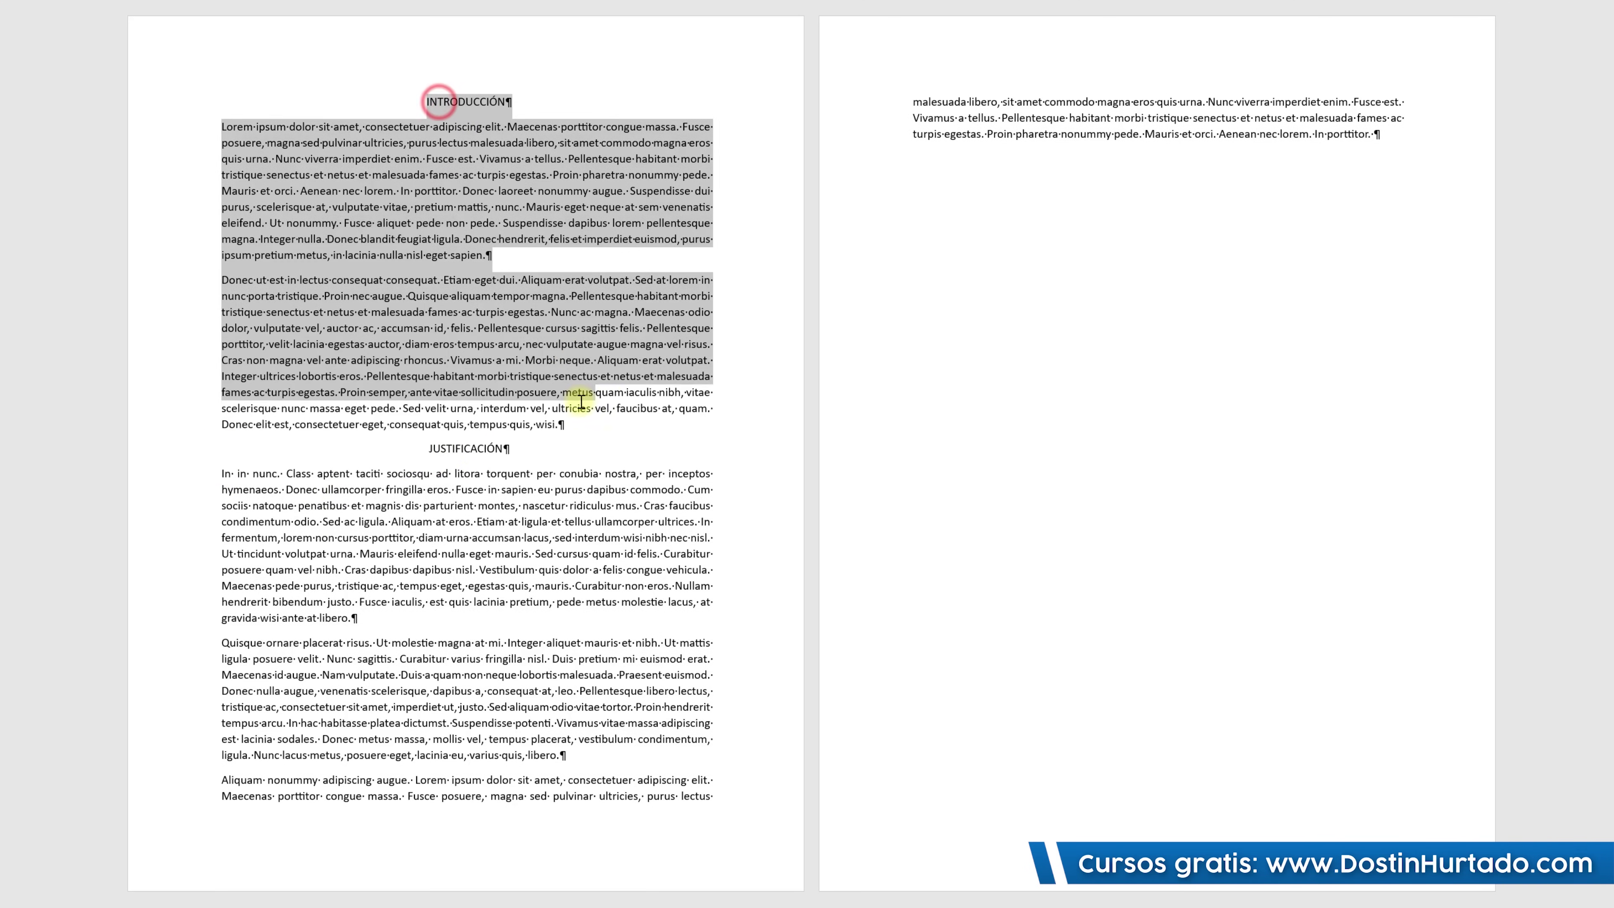
{"action": "left_click_drag", "start_coordinate": [421, 444], "coordinate": [496, 626]}
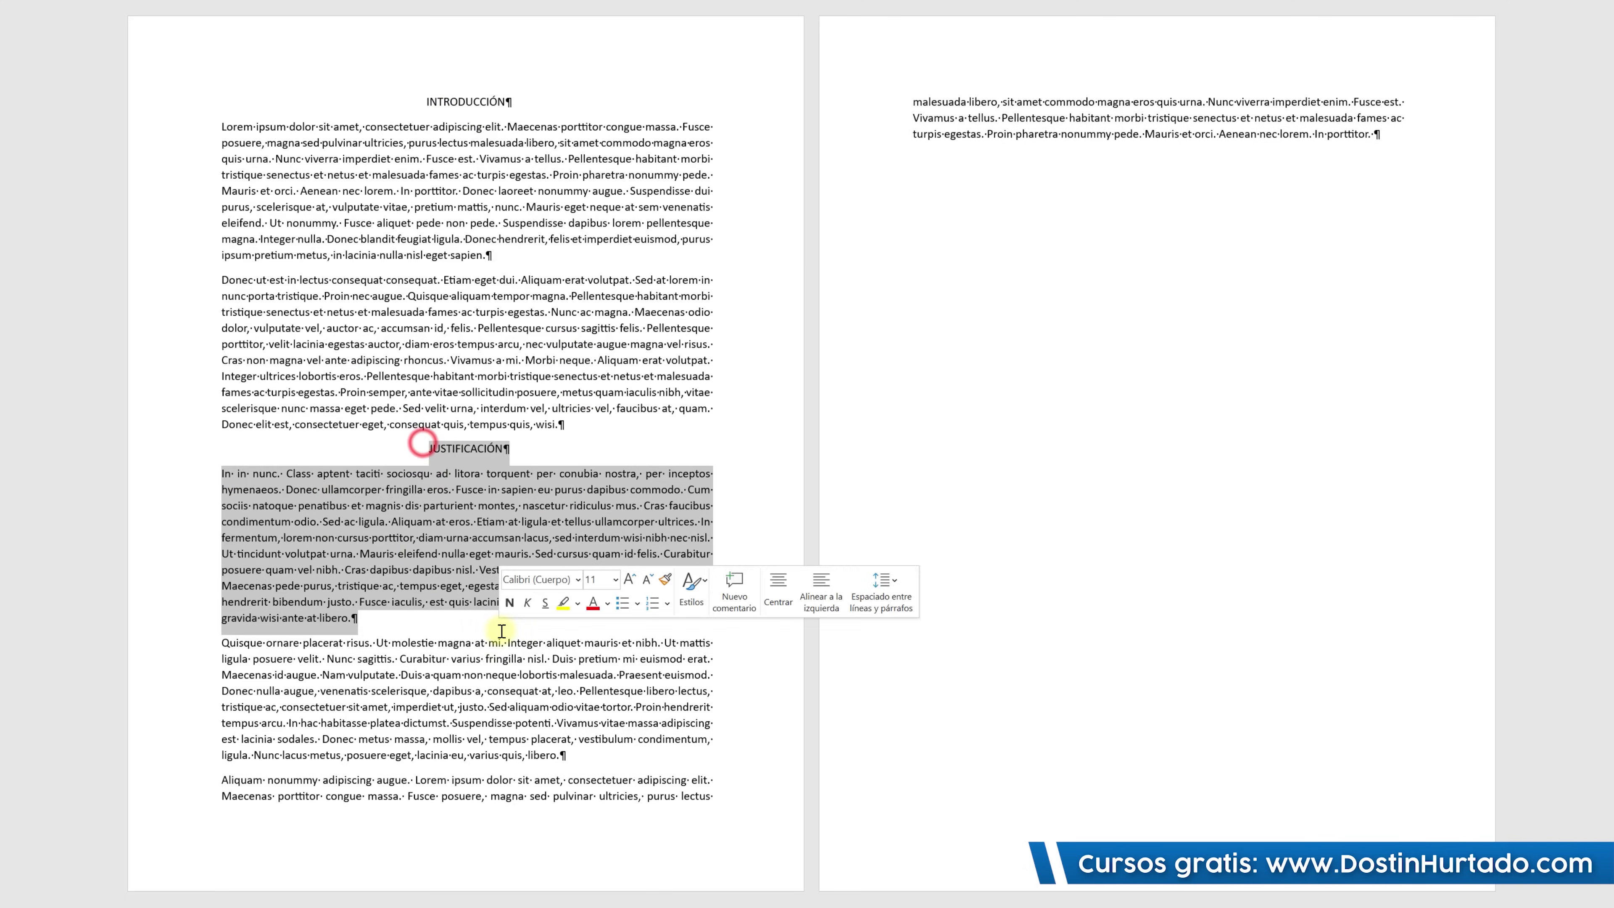
{"action": "left_click", "coordinate": [393, 506]}
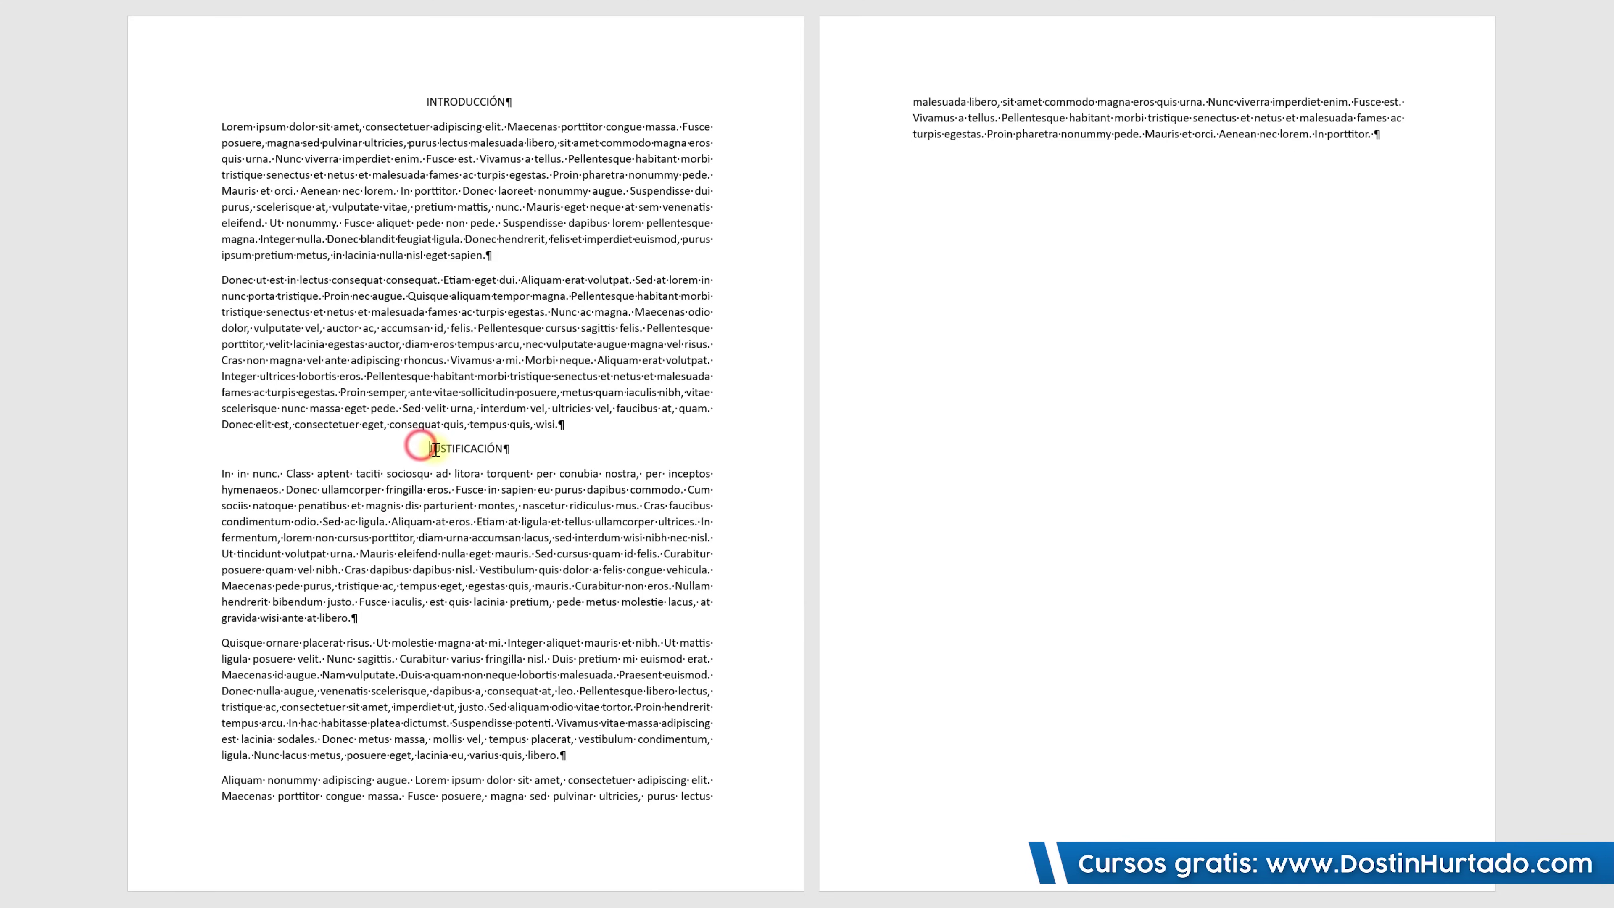
Add blank lines before JUSTIFICACIÓN to push it onto page 2.
{"action": "key", "text": "Return"}
{"action": "key", "text": "Return"}
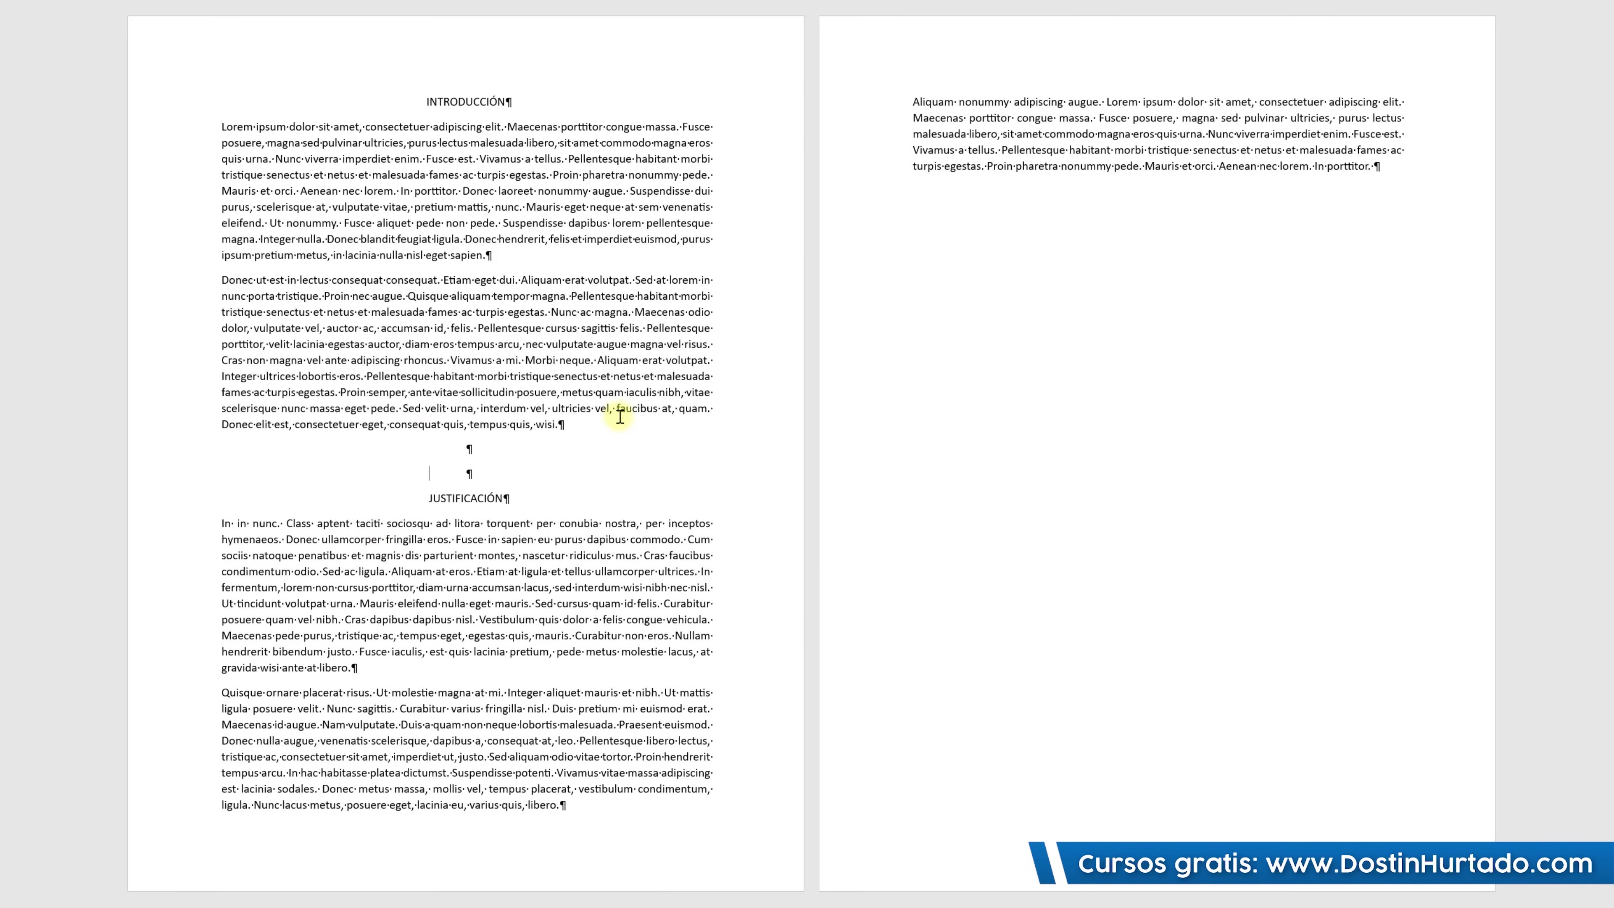
{"action": "key", "text": "Return"}
{"action": "key", "text": "Return"}
{"action": "key", "text": "Return"}
{"action": "key", "text": "Return"}
{"action": "key", "text": "Return"}
{"action": "key", "text": "Return"}
{"action": "key", "text": "Return"}
{"action": "key", "text": "Return"}
{"action": "key", "text": "Return"}
{"action": "key", "text": "Return"}
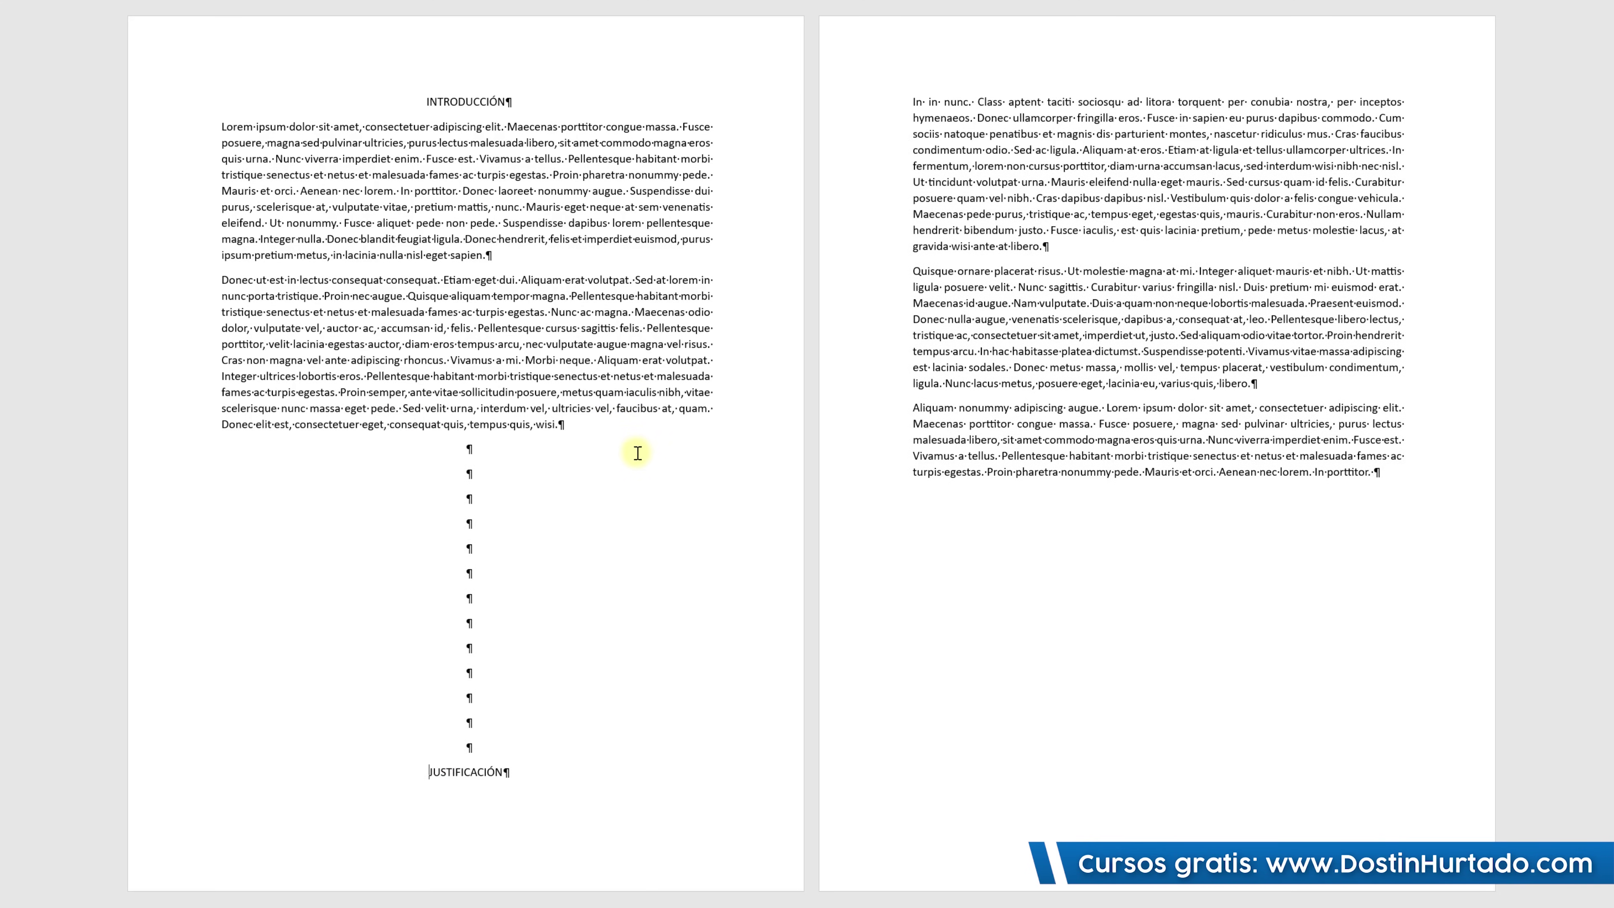
{"action": "key", "text": "Return"}
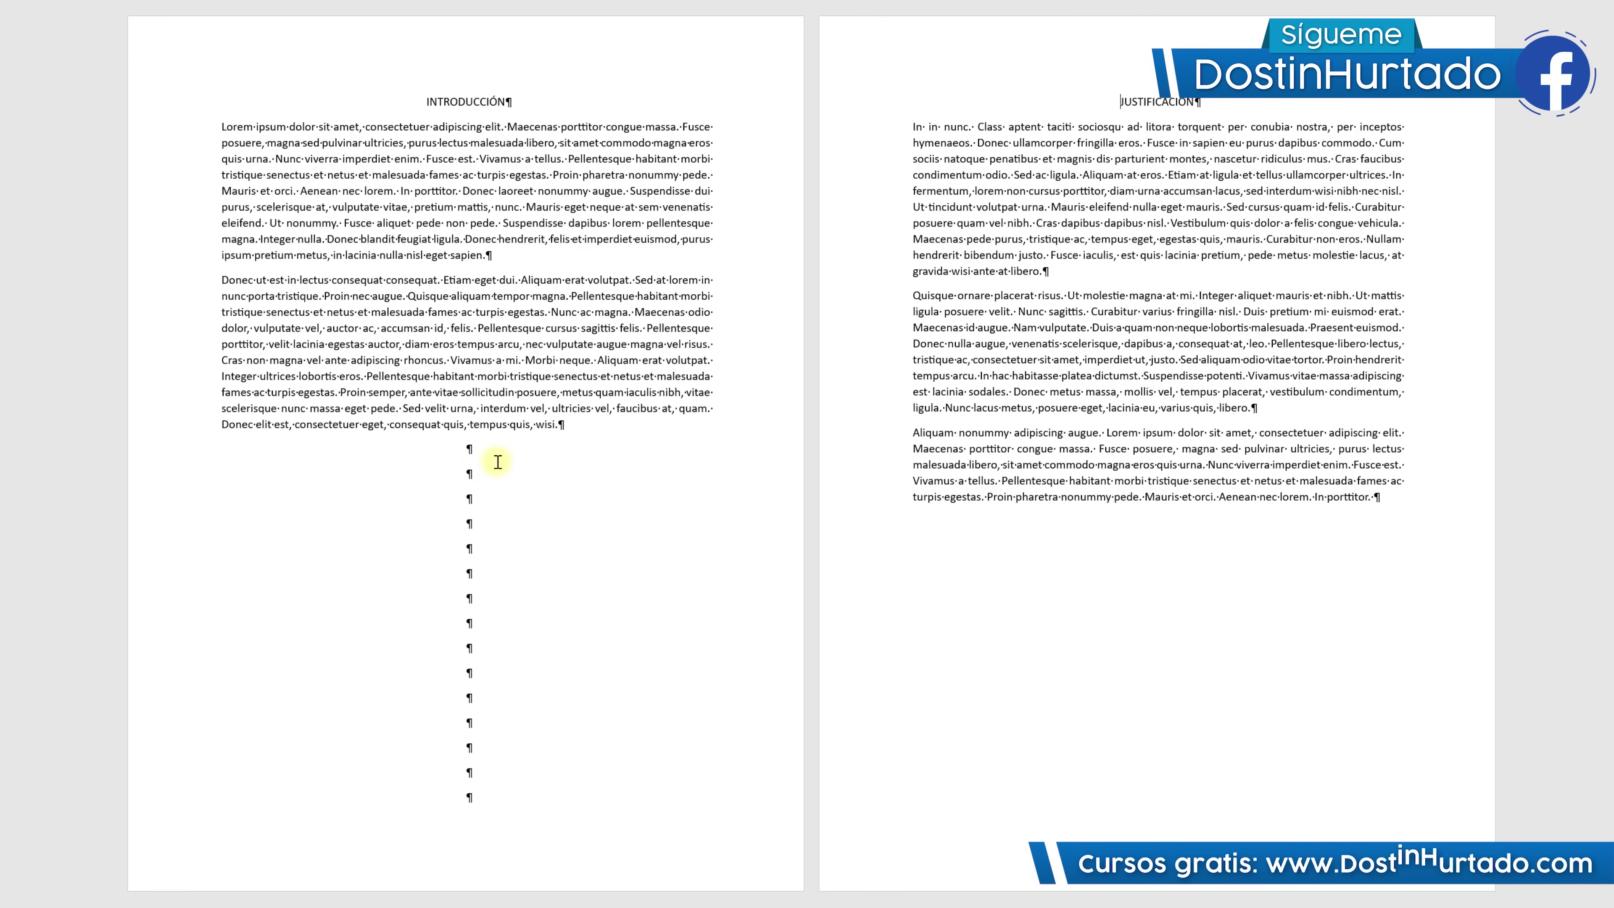
{"action": "left_click_drag", "start_coordinate": [469, 454], "coordinate": [473, 804]}
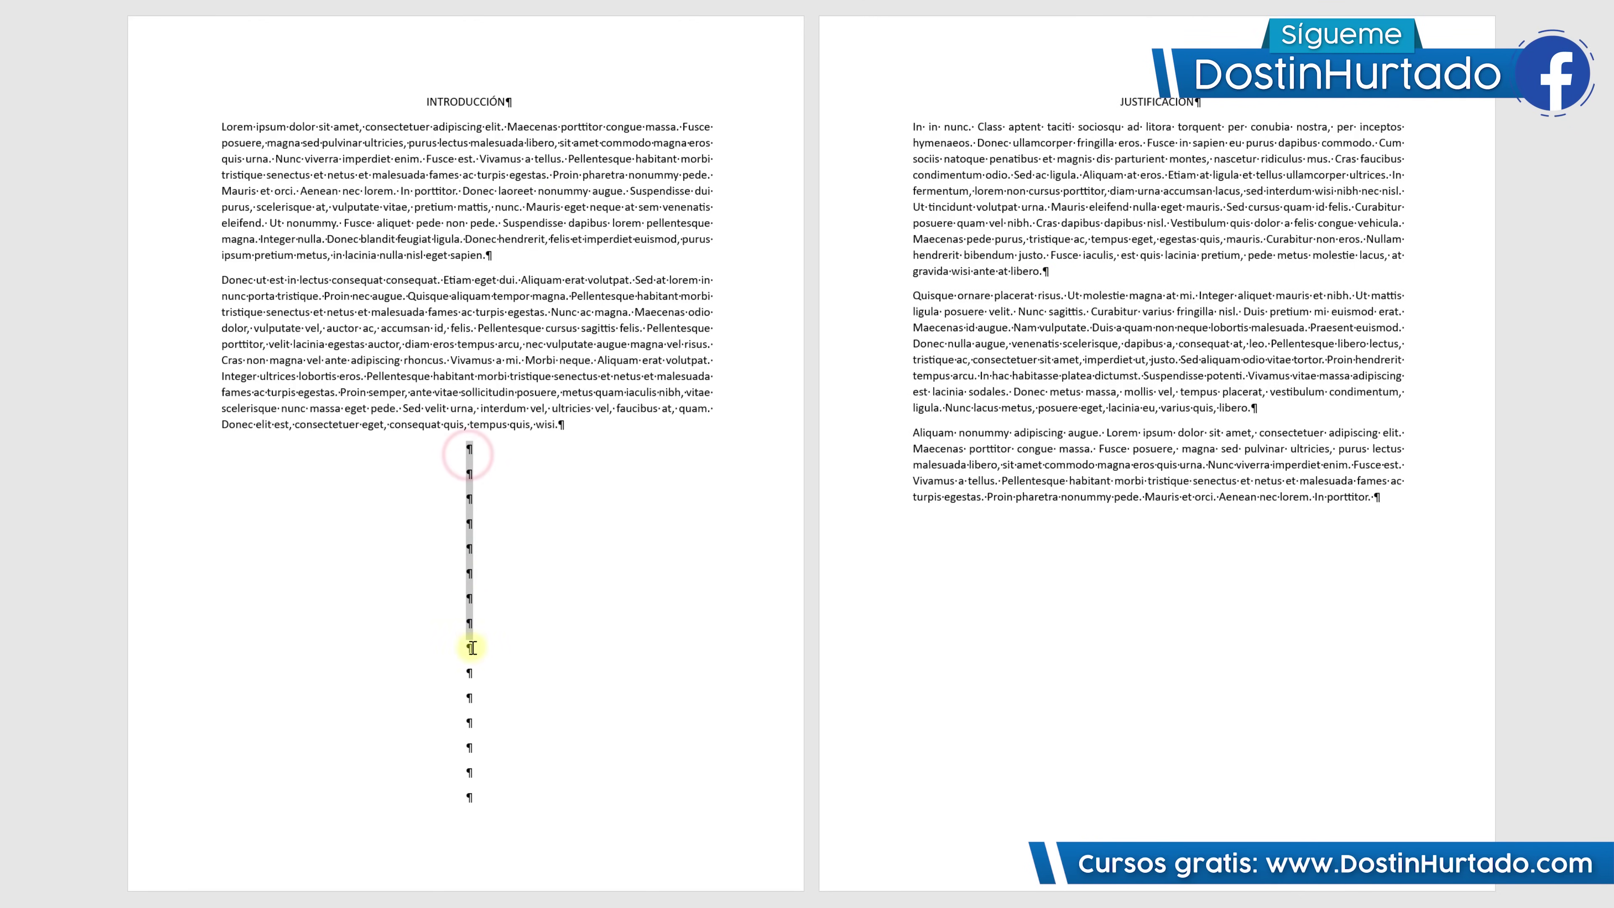
{"action": "left_click", "coordinate": [624, 480]}
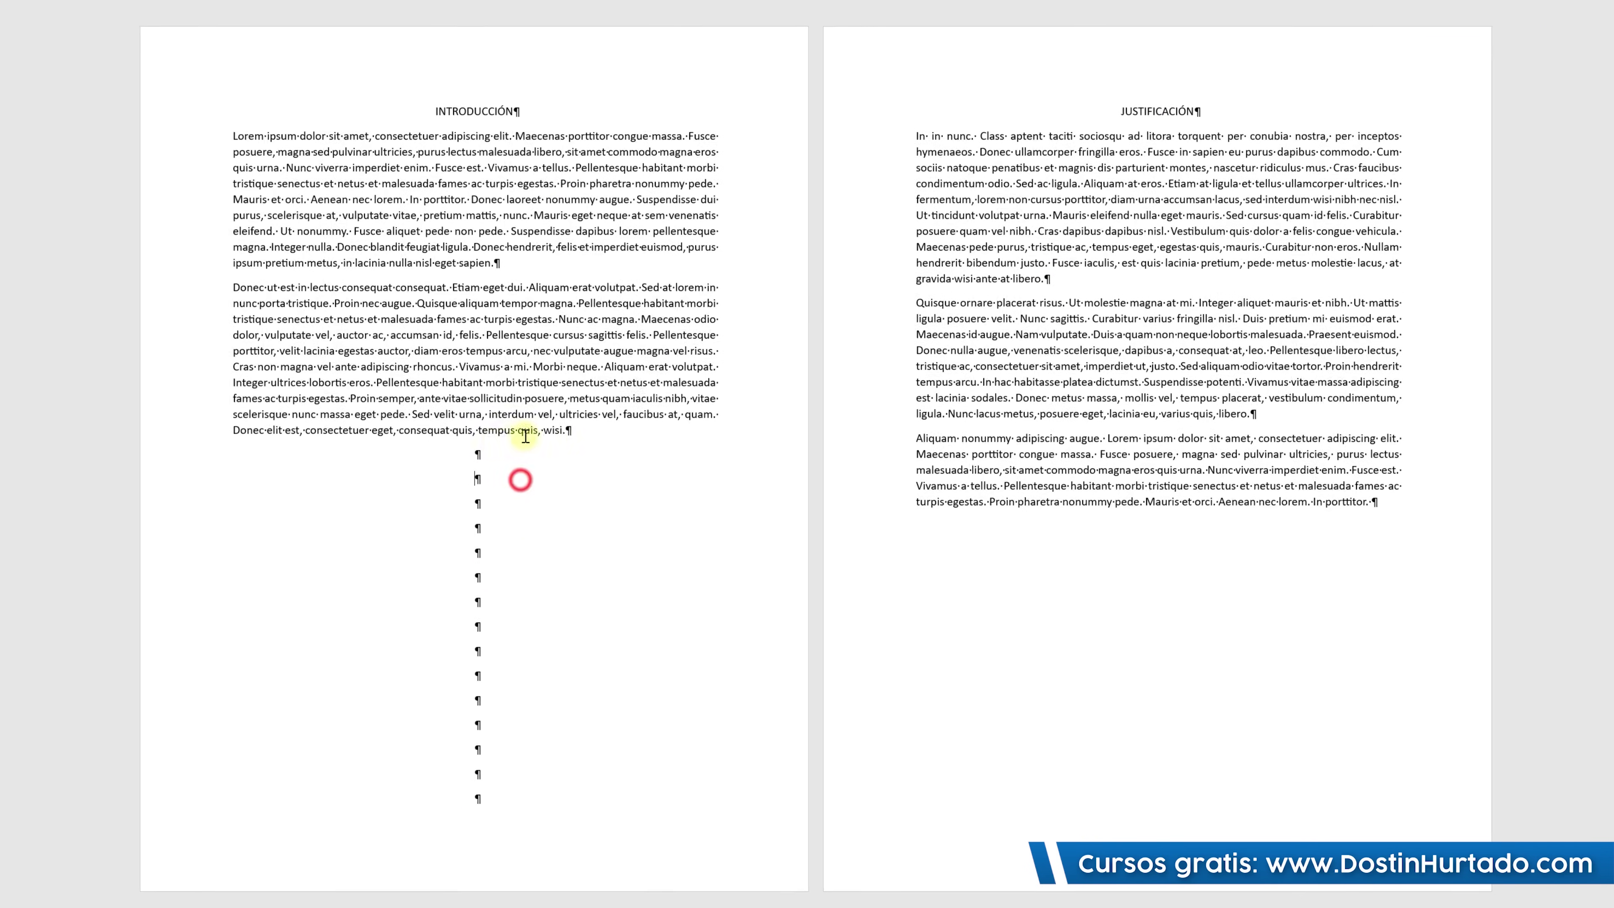
Hide the ¶ formatting marks from the Inicio tab.
{"action": "left_click", "coordinate": [68, 33]}
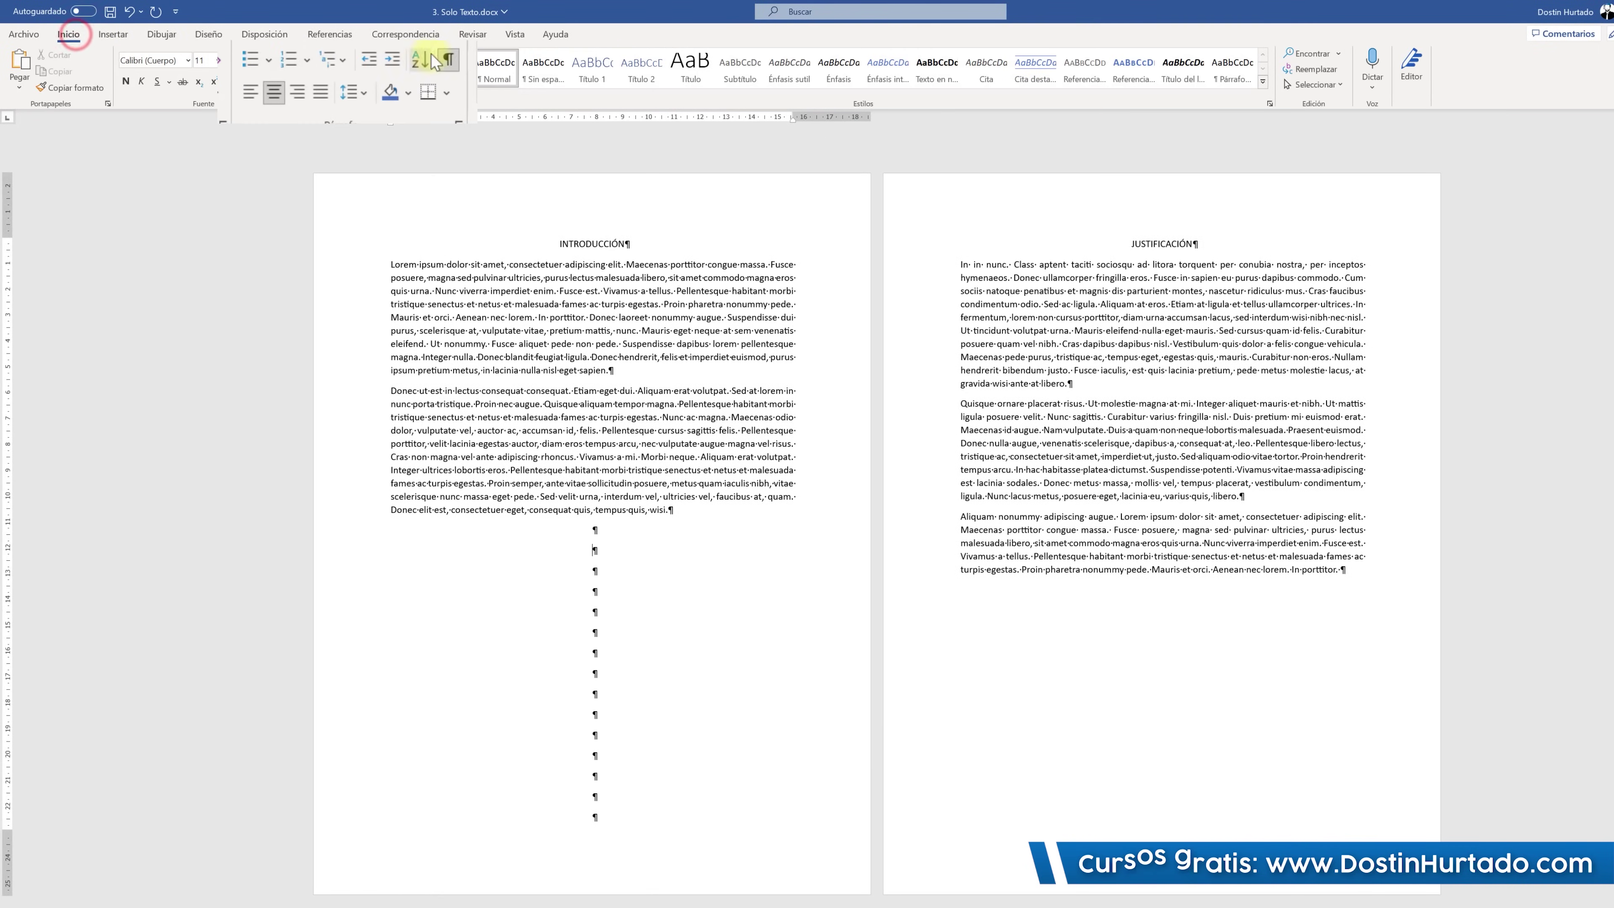
{"action": "left_click", "coordinate": [449, 59]}
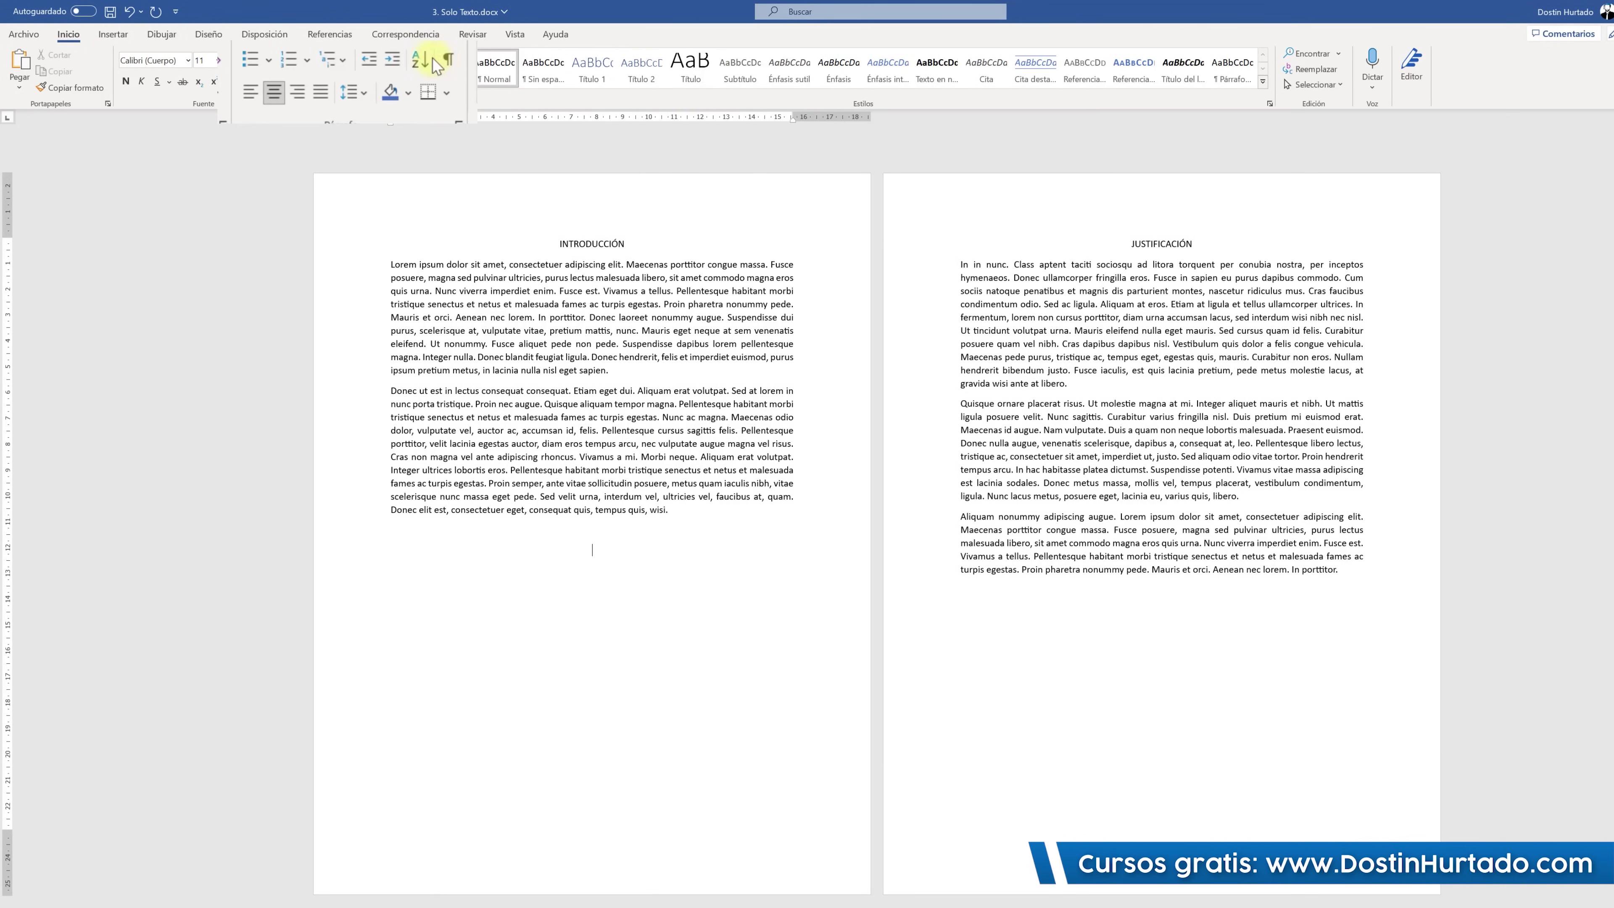
{"action": "left_click", "coordinate": [449, 59]}
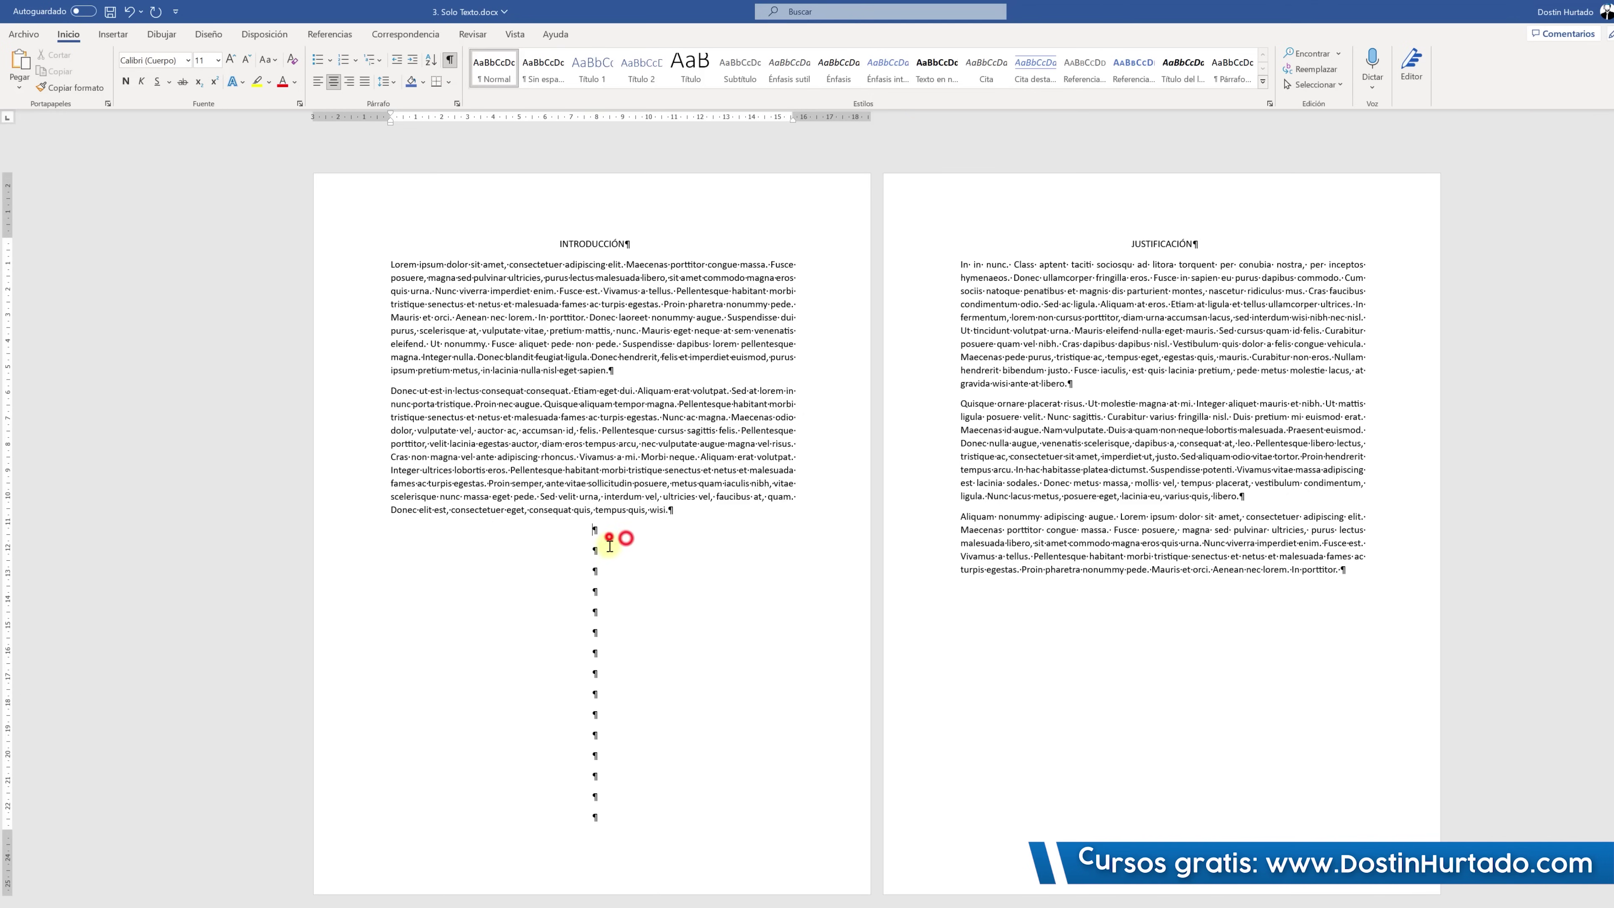
{"action": "left_click_drag", "start_coordinate": [610, 545], "coordinate": [595, 768]}
{"action": "left_click", "coordinate": [633, 525]}
{"action": "left_click", "coordinate": [451, 61]}
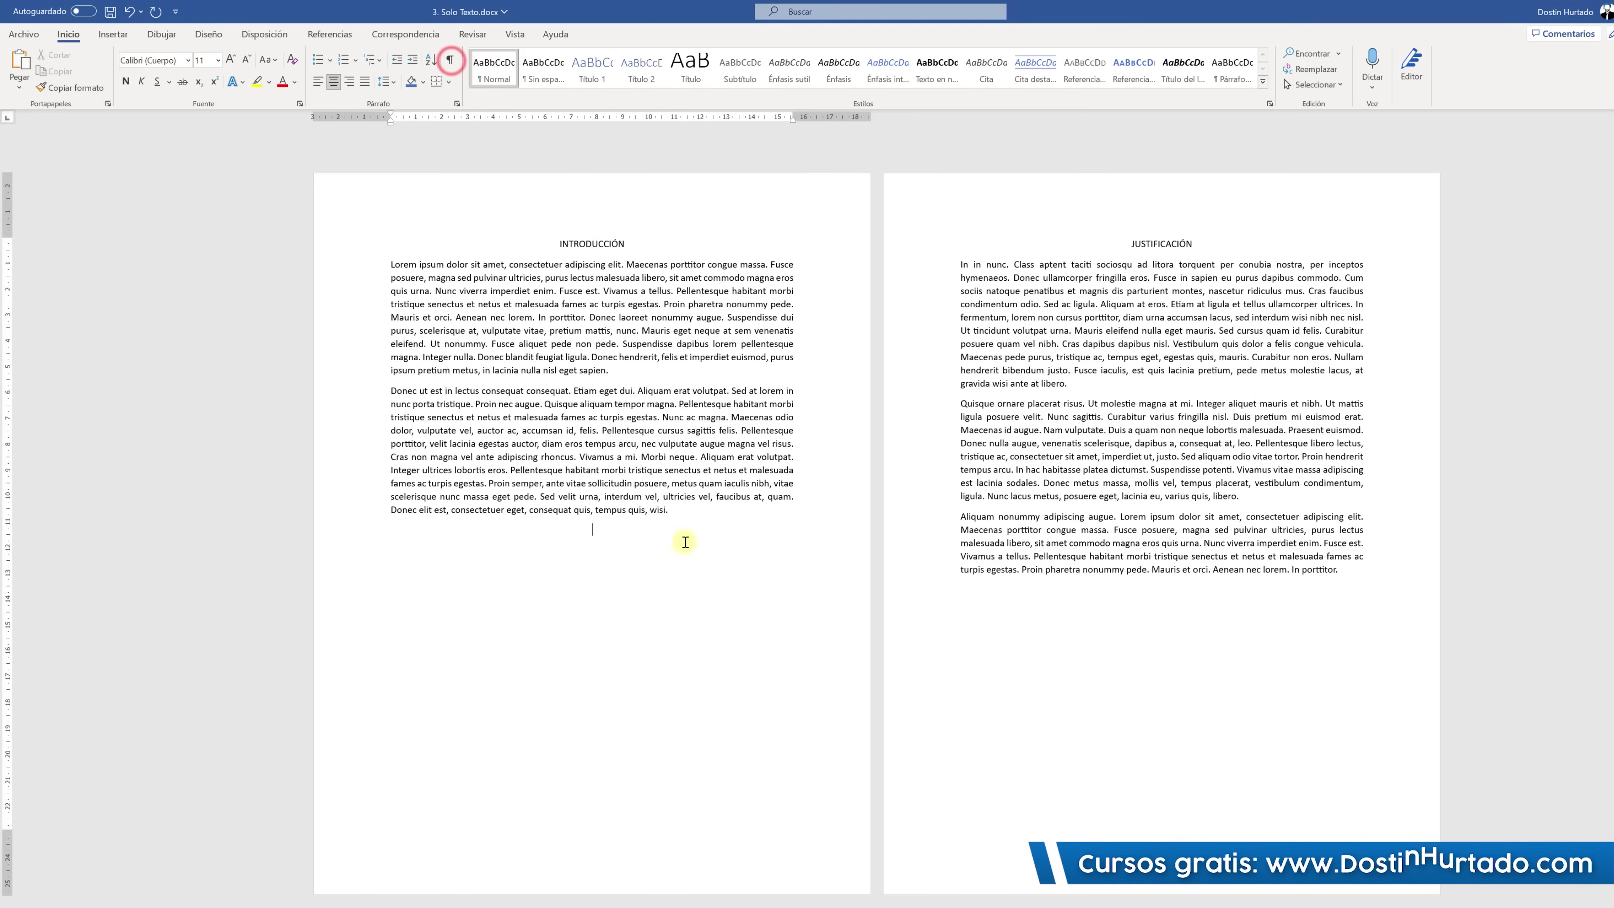
{"action": "left_click", "coordinate": [684, 515]}
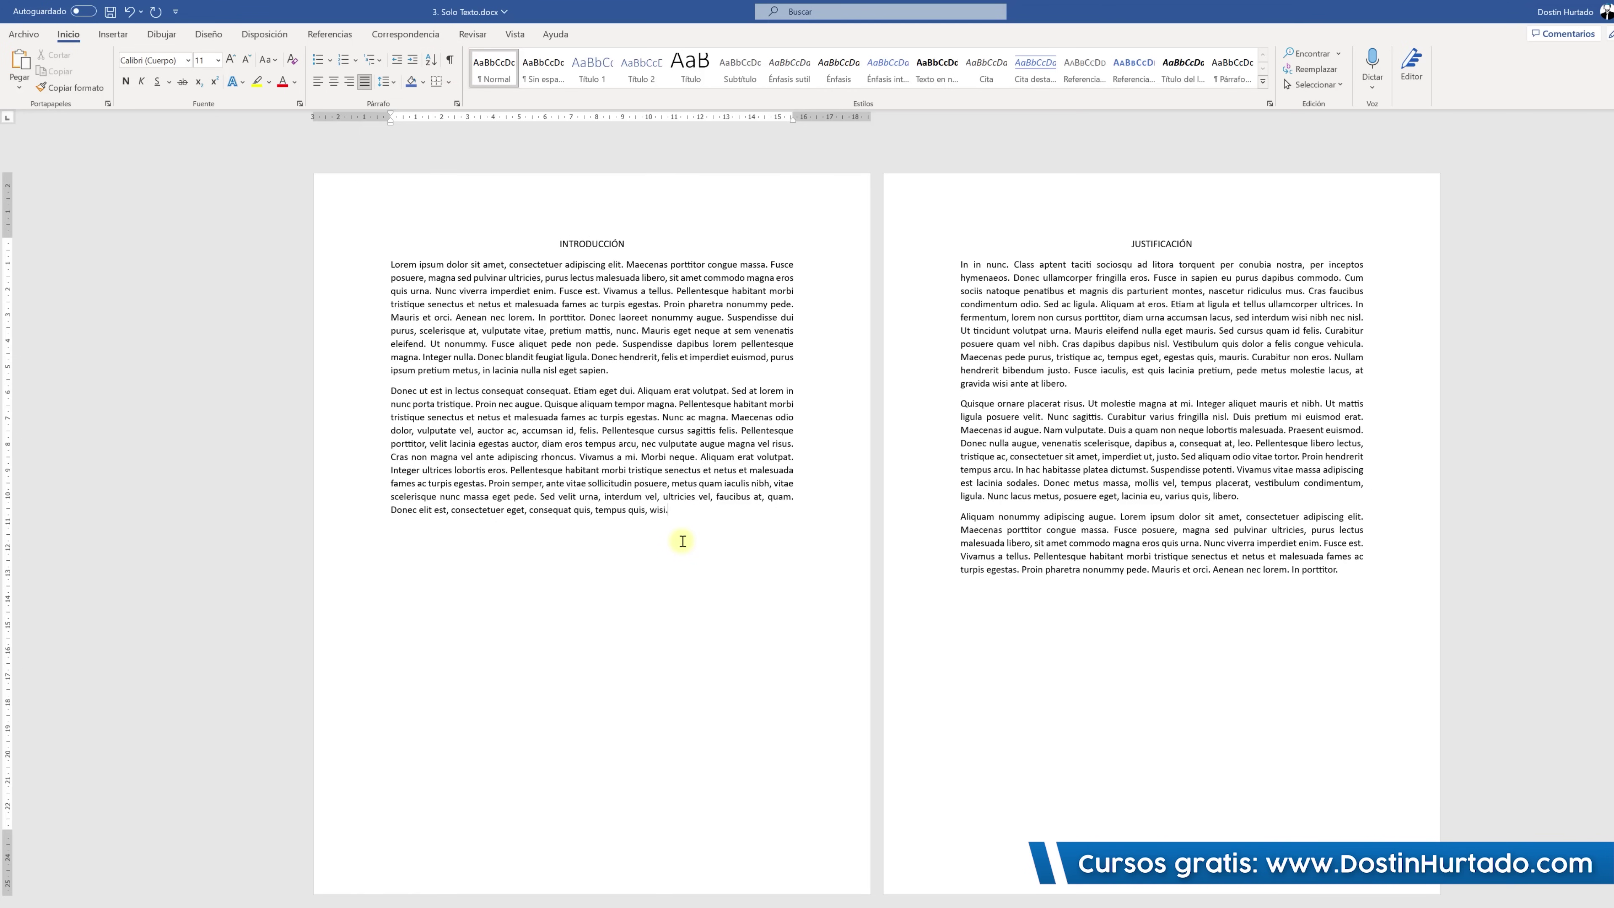
Add filler lines (SDS, ASDASD, ASD, AS) below the introduction text.
{"action": "key", "text": "Return"}
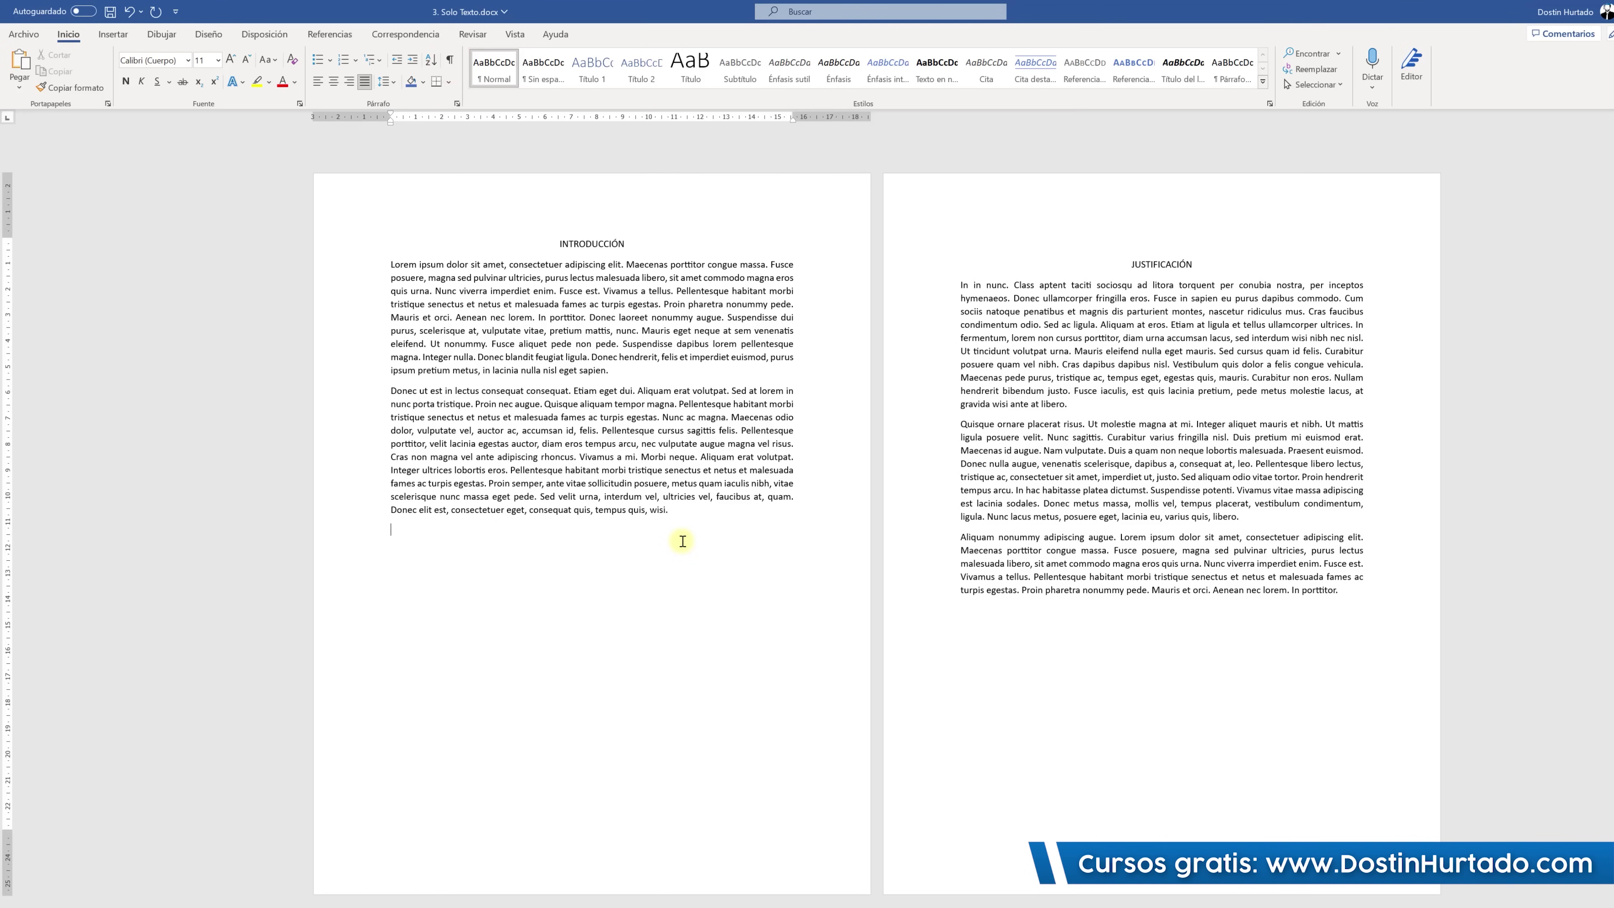
{"action": "type", "text": "ASDASDS"}
{"action": "key", "text": "Return"}
{"action": "type", "text": "ASDASD"}
{"action": "key", "text": "Return"}
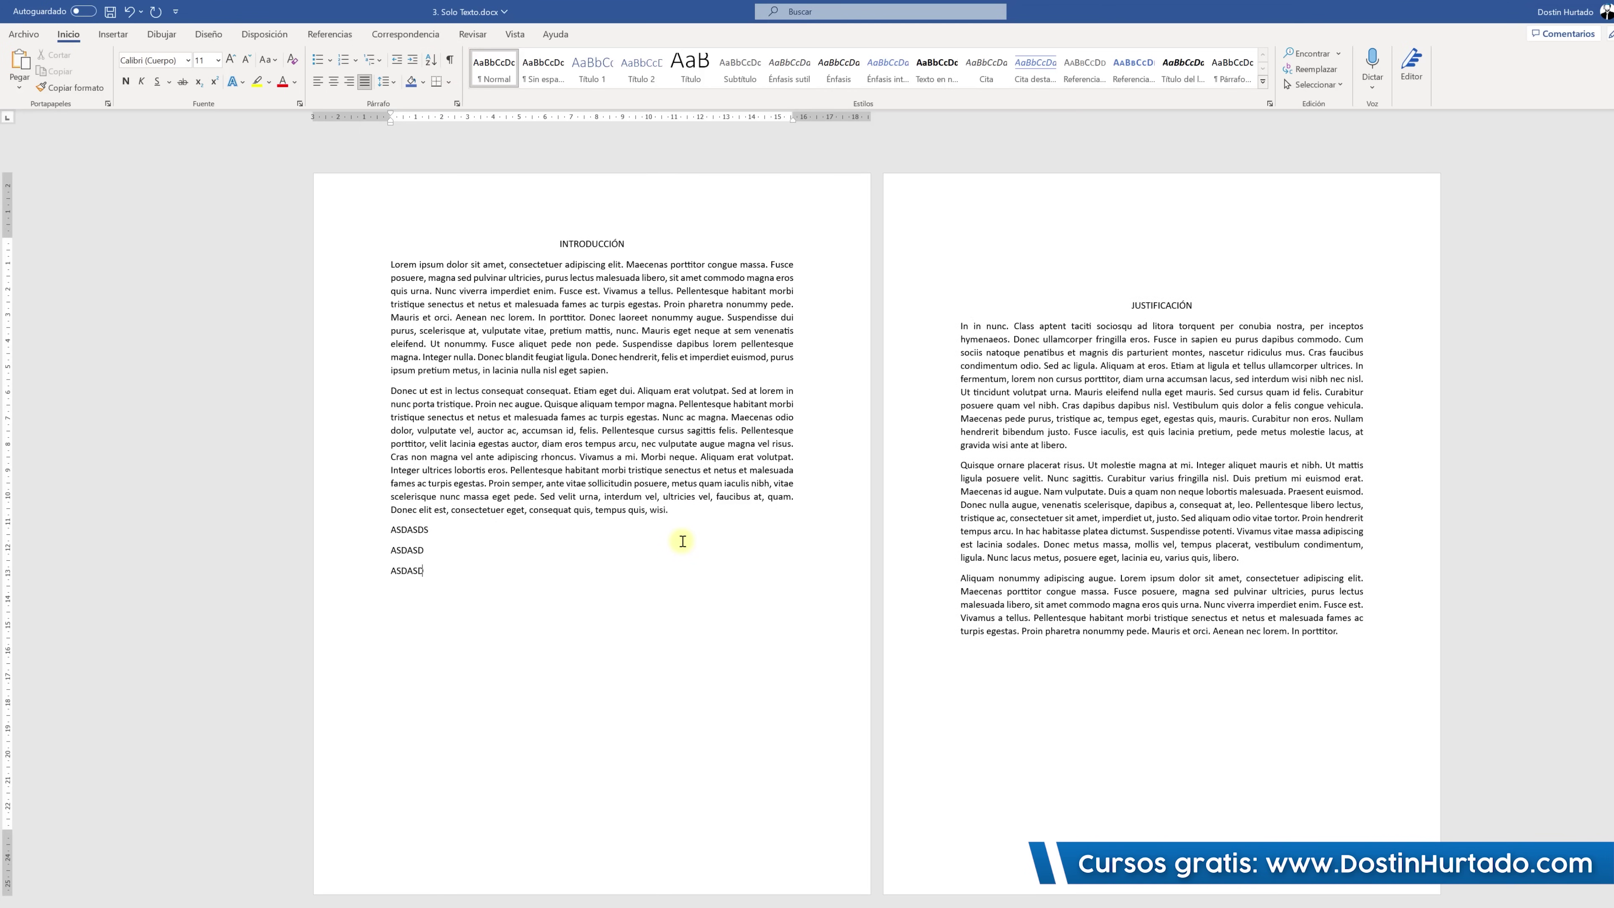
{"action": "key", "text": "Return"}
{"action": "type", "text": "ASDASD"}
{"action": "key", "text": "Return"}
{"action": "type", "text": "ASDASD"}
{"action": "key", "text": "Return"}
{"action": "key", "text": "Return"}
{"action": "type", "text": "ASD"}
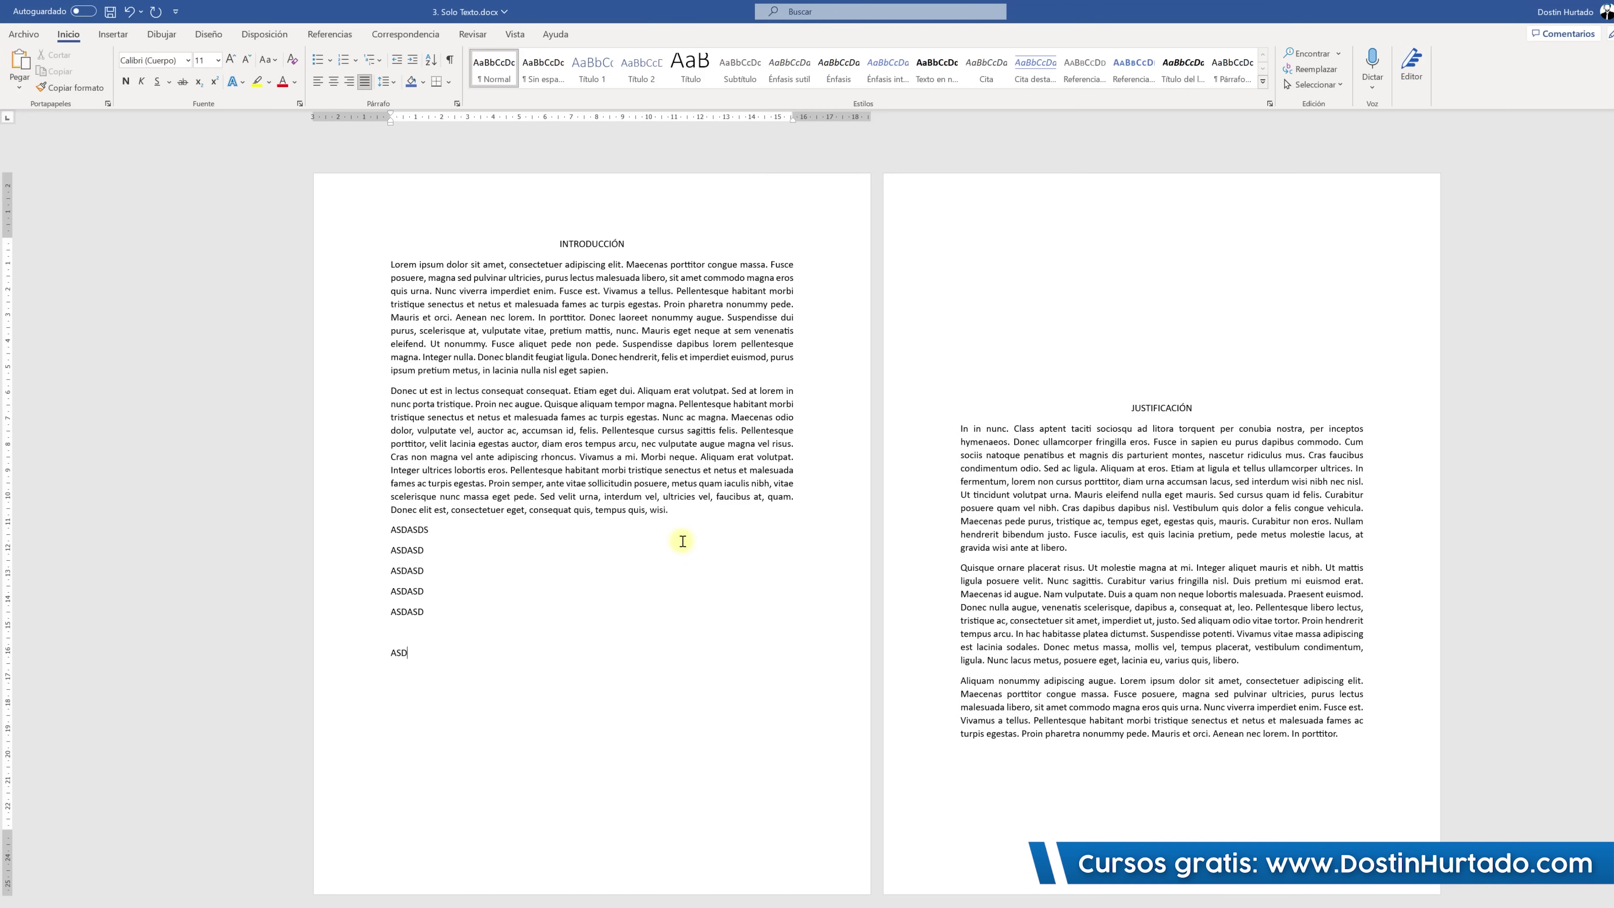
{"action": "key", "text": "Return"}
{"action": "key", "text": "Return"}
{"action": "type", "text": "ASDASD"}
{"action": "key", "text": "Return"}
{"action": "key", "text": "Return"}
{"action": "type", "text": "ASD"}
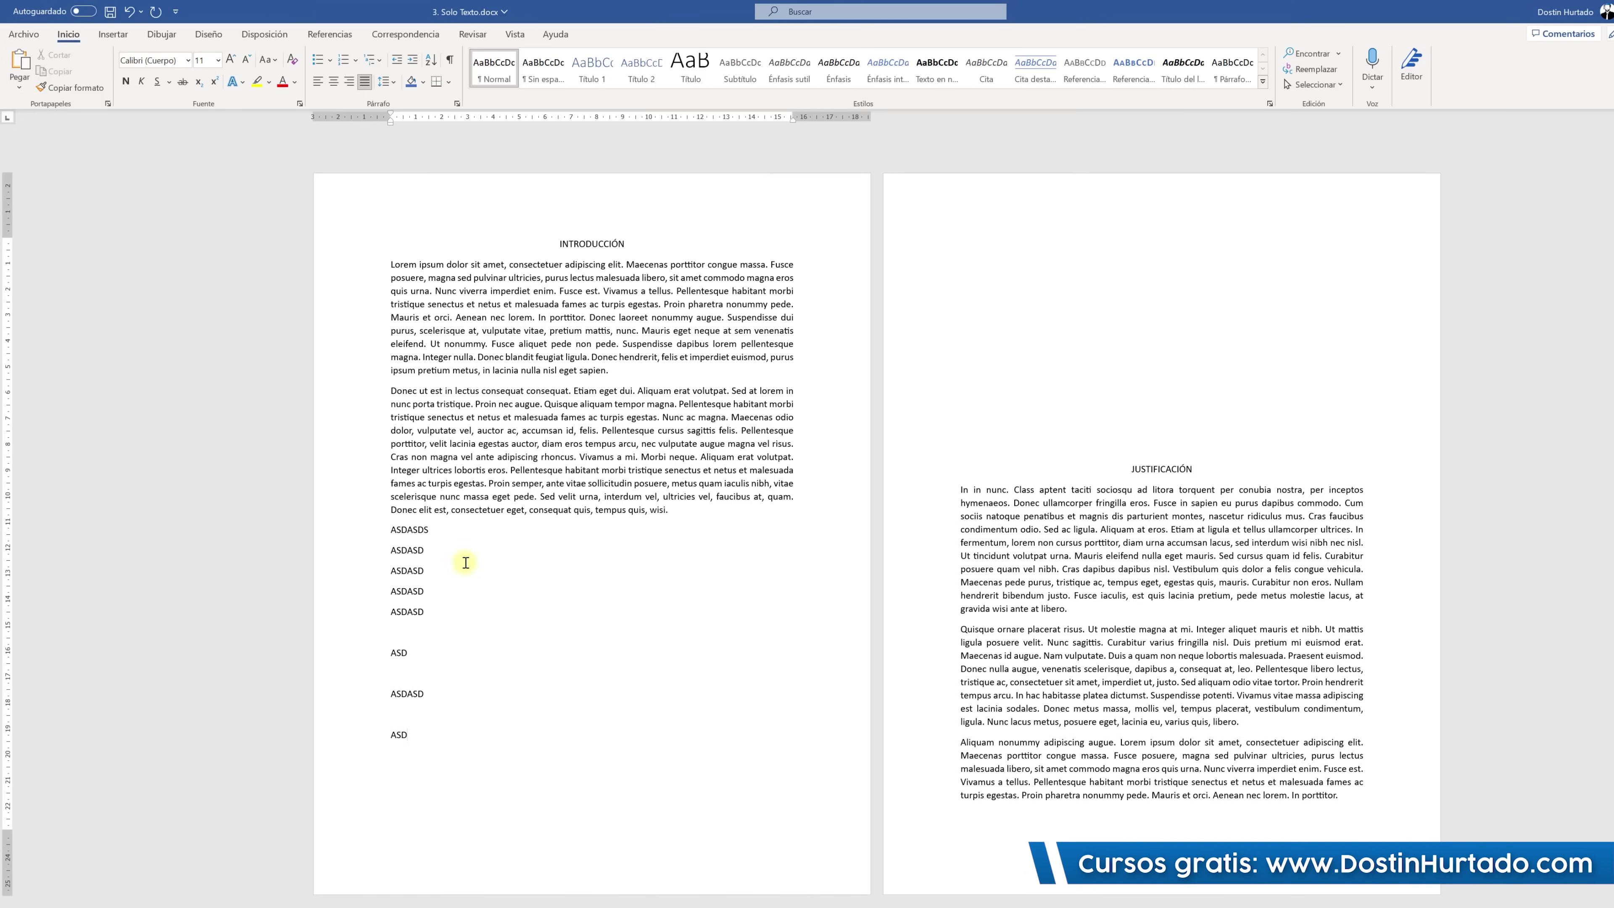
Show formatting marks and delete the filler lines and empty paragraphs before JUSTIFICACIÓN.
{"action": "left_click_drag", "start_coordinate": [421, 657], "coordinate": [432, 566]}
{"action": "left_click_drag", "start_coordinate": [1164, 216], "coordinate": [1165, 419]}
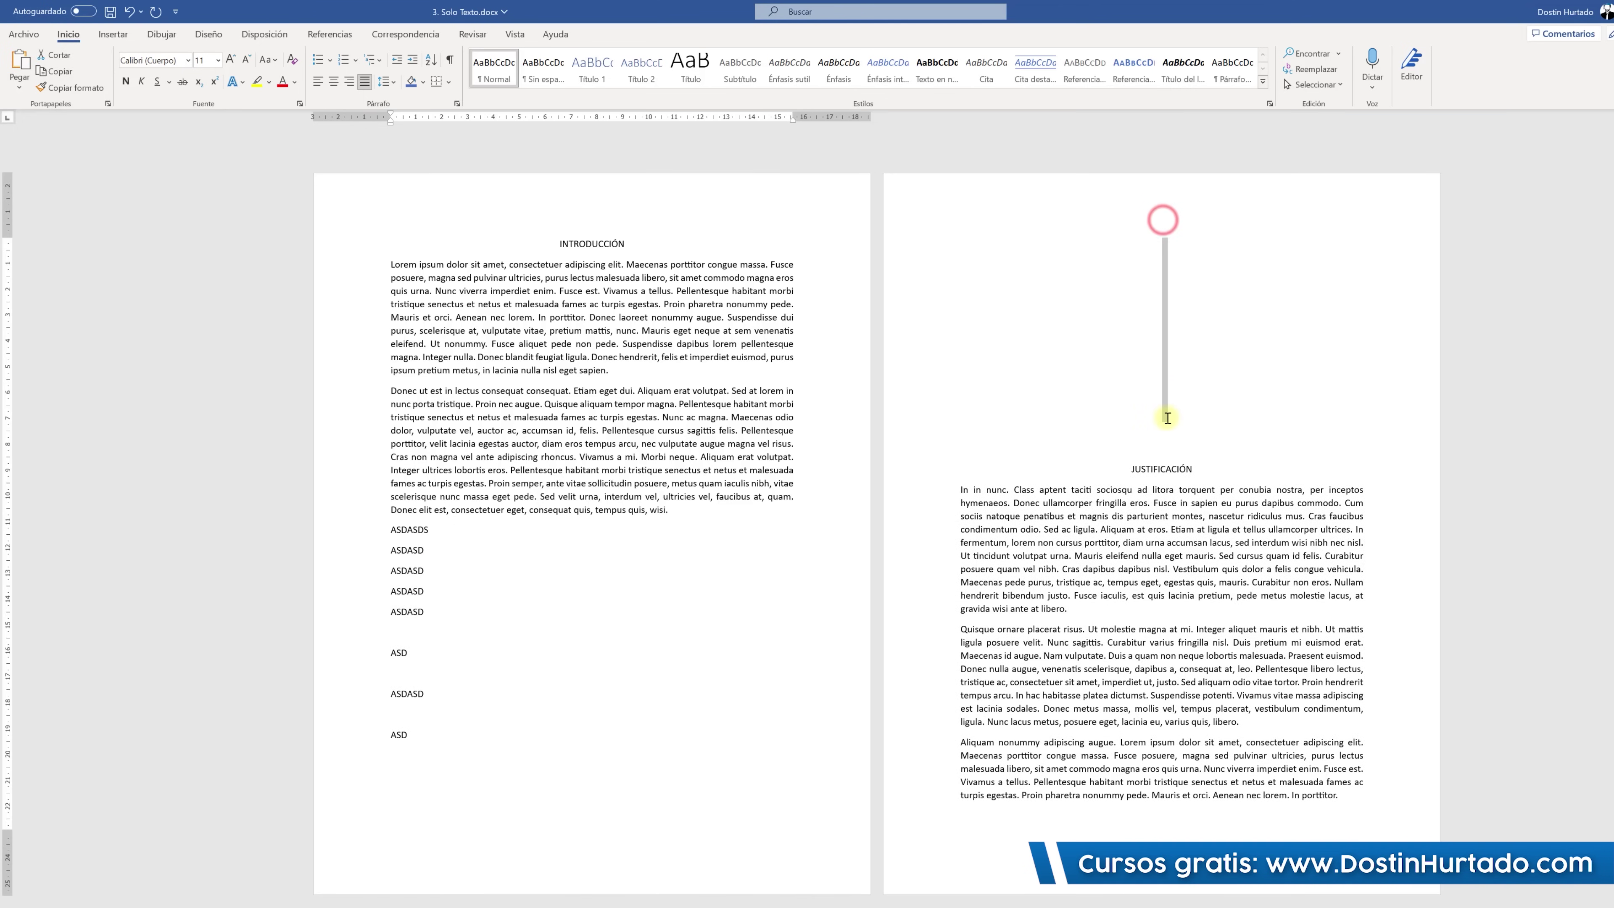
{"action": "left_click", "coordinate": [667, 568]}
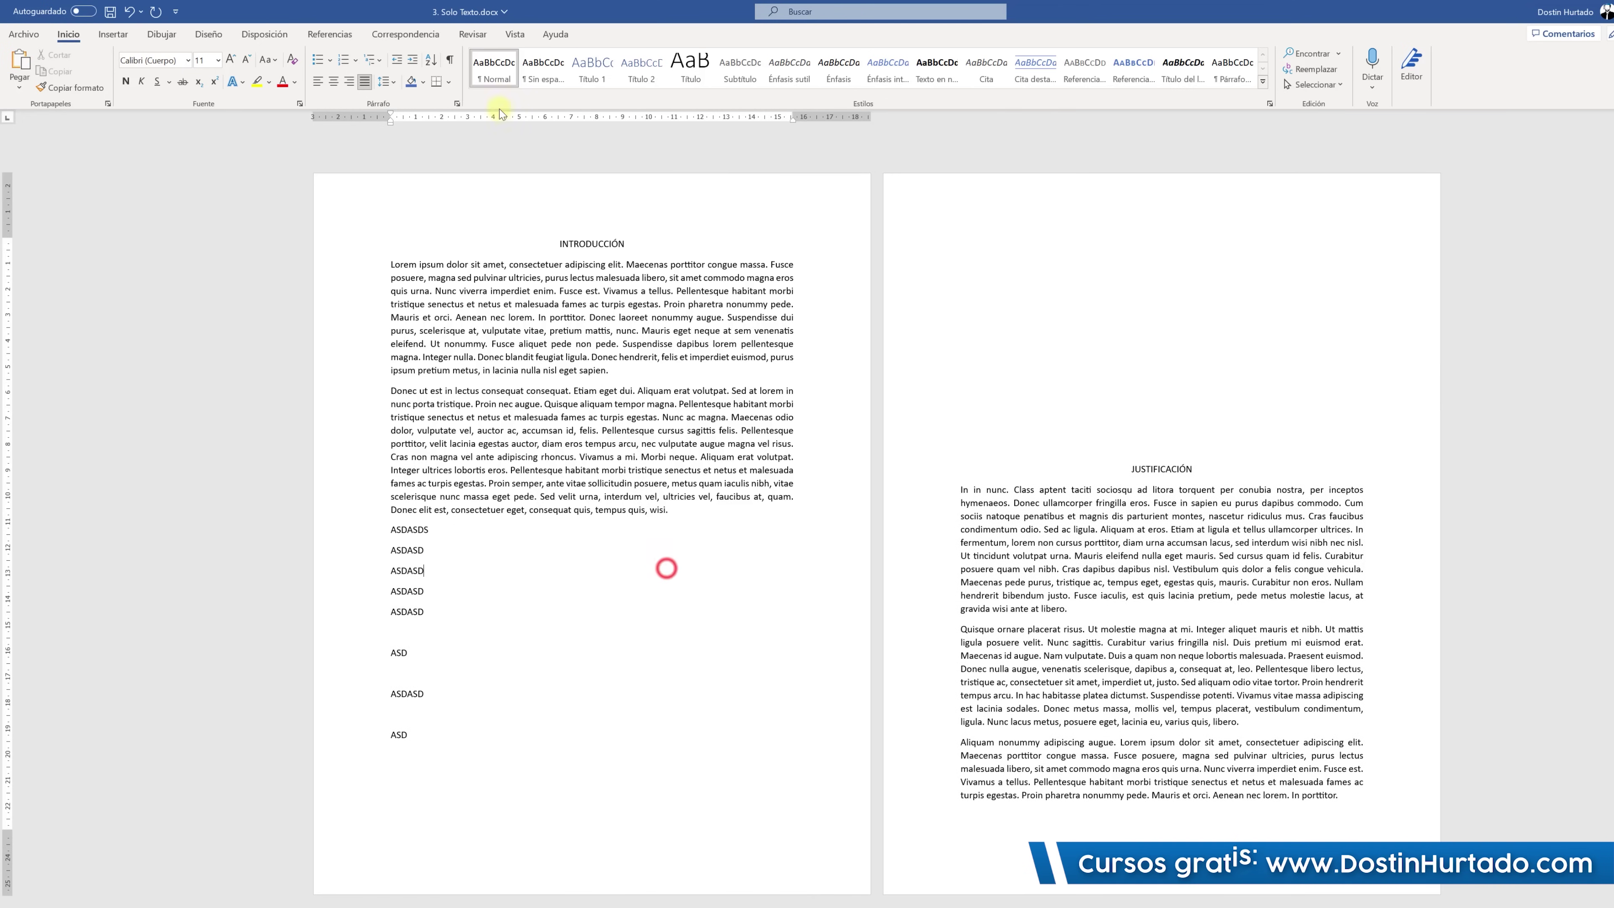
{"action": "left_click", "coordinate": [452, 61]}
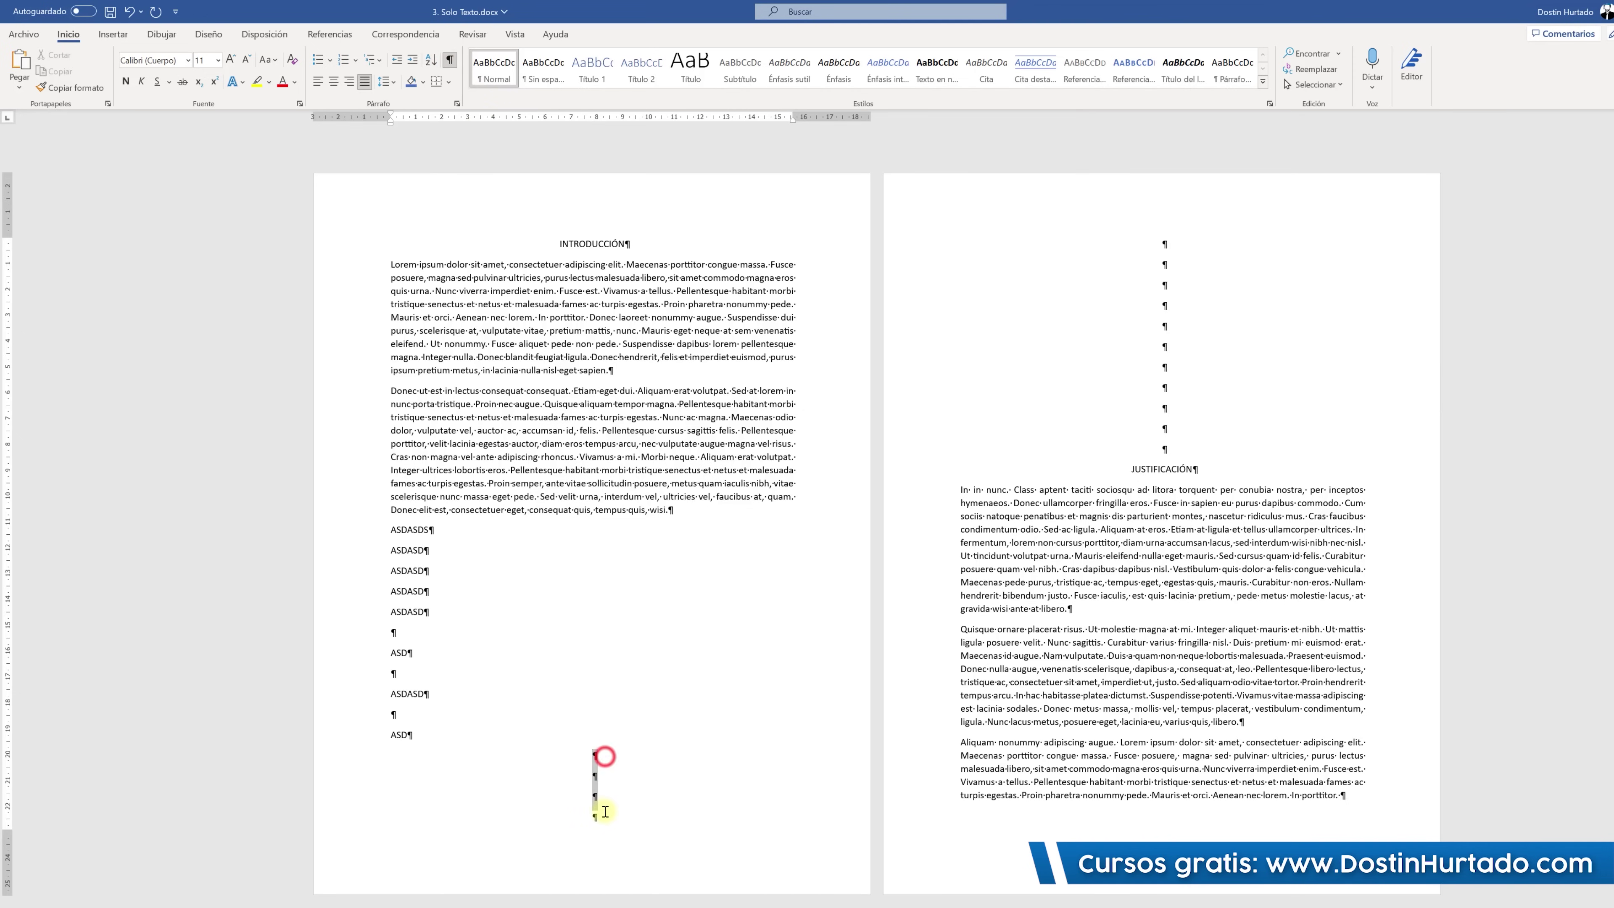
{"action": "left_click_drag", "start_coordinate": [1169, 245], "coordinate": [1171, 460]}
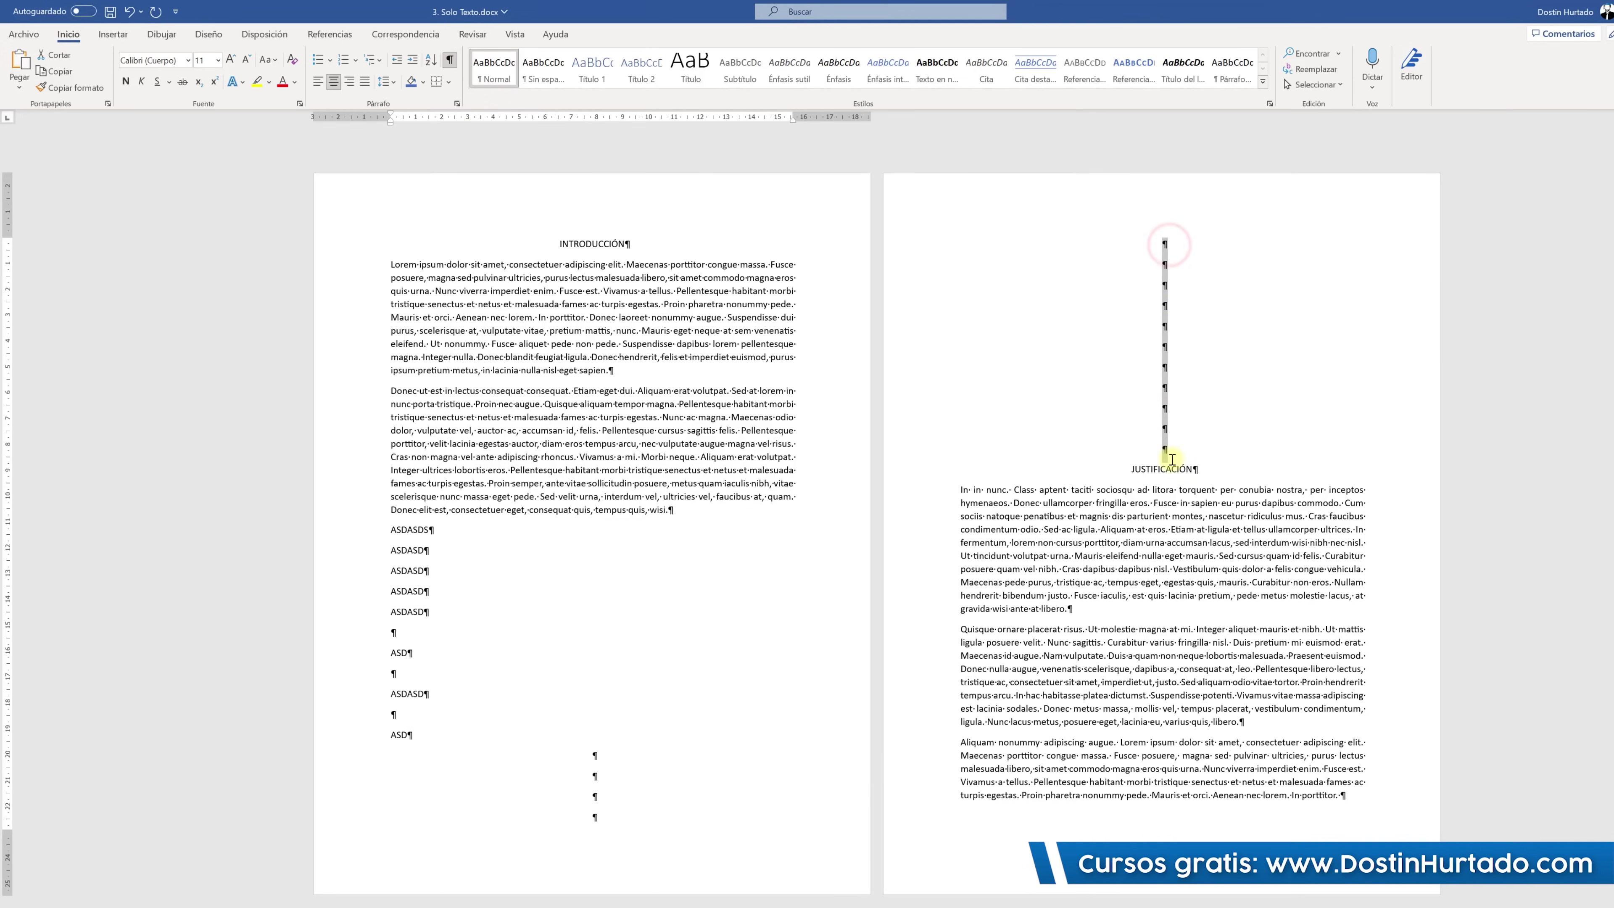
{"action": "left_click", "coordinate": [1121, 439]}
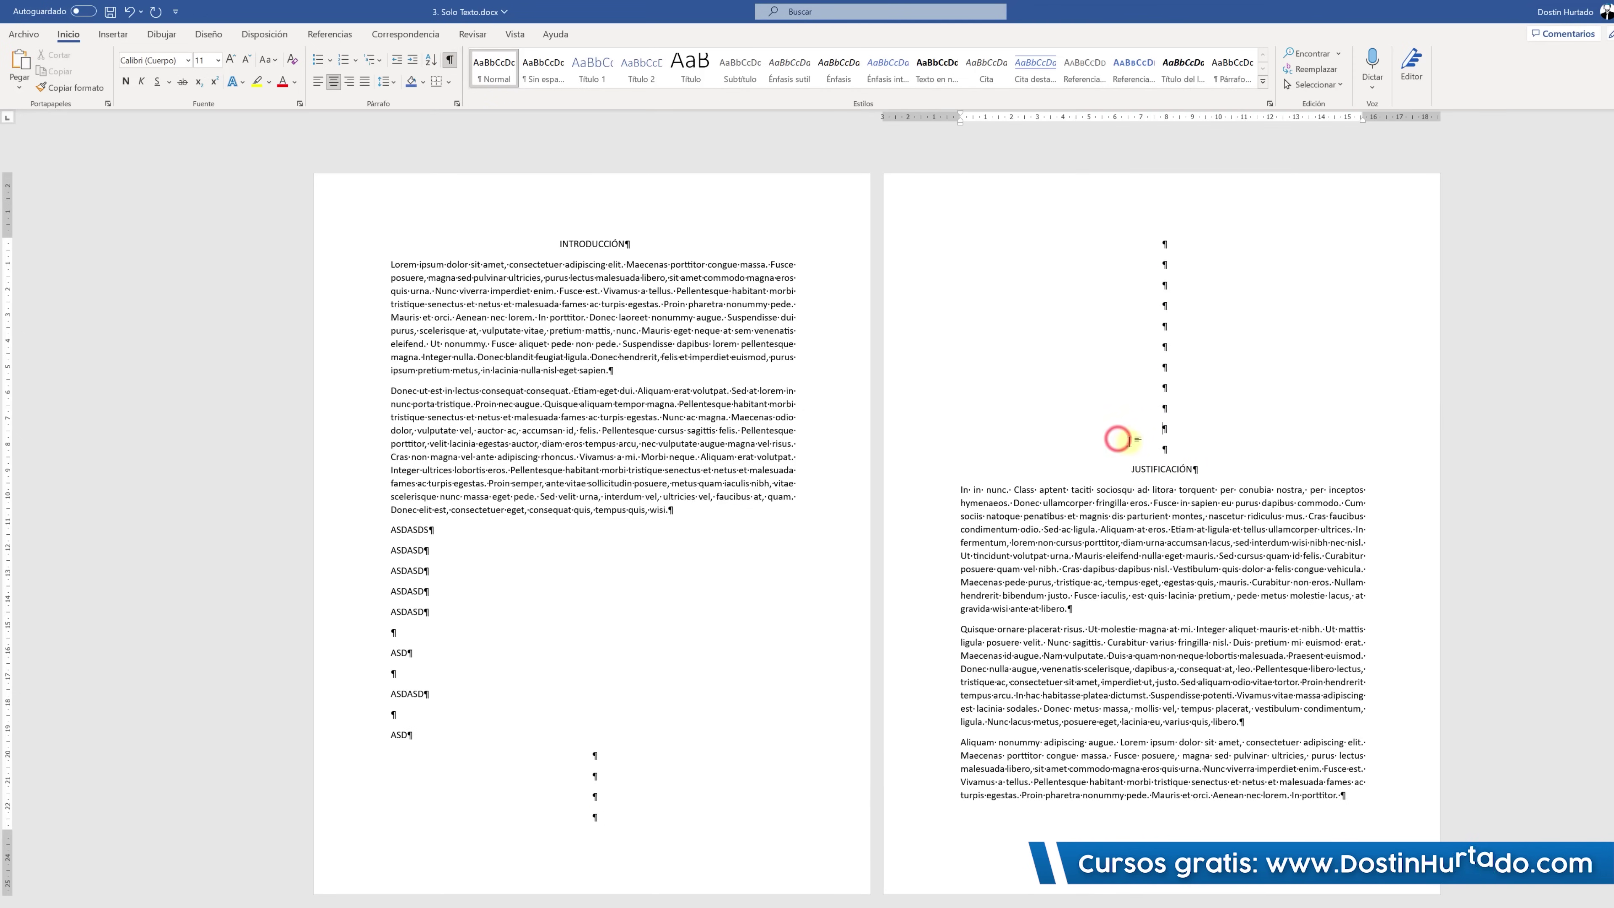
{"action": "mouse_move", "coordinate": [1171, 453]}
{"action": "left_mouse_down"}
{"action": "mouse_move", "coordinate": [1146, 306]}
{"action": "mouse_move", "coordinate": [1165, 244]}
{"action": "left_mouse_up"}
{"action": "mouse_move", "coordinate": [596, 826]}
{"action": "left_mouse_down"}
{"action": "mouse_move", "coordinate": [615, 687]}
{"action": "mouse_move", "coordinate": [387, 532]}
{"action": "left_mouse_up"}
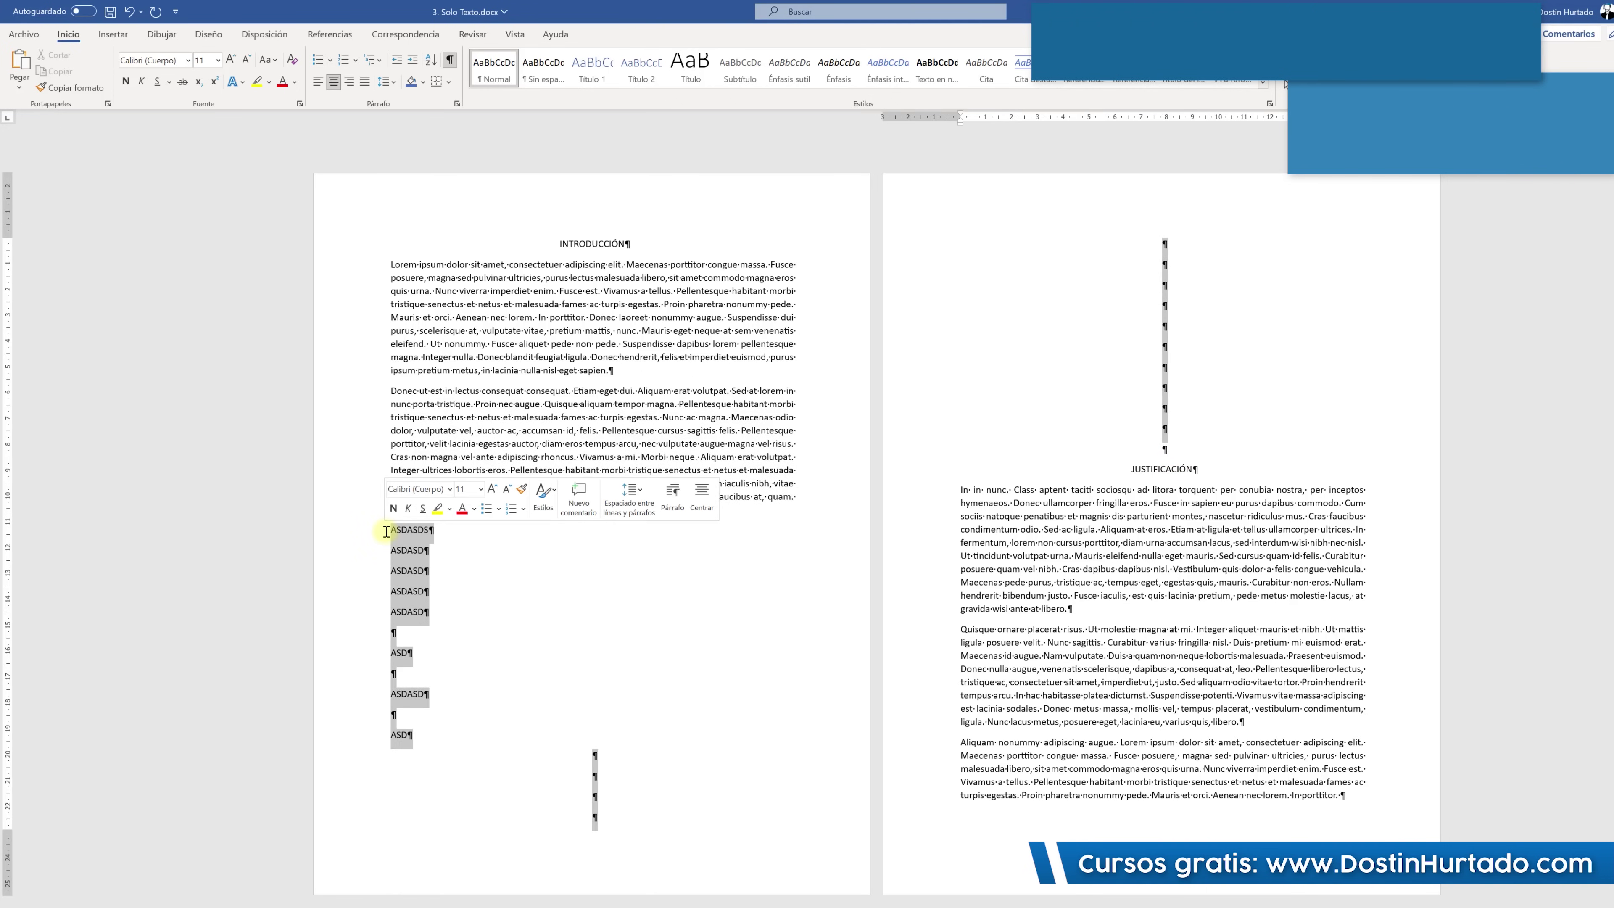
{"action": "key", "text": "Delete"}
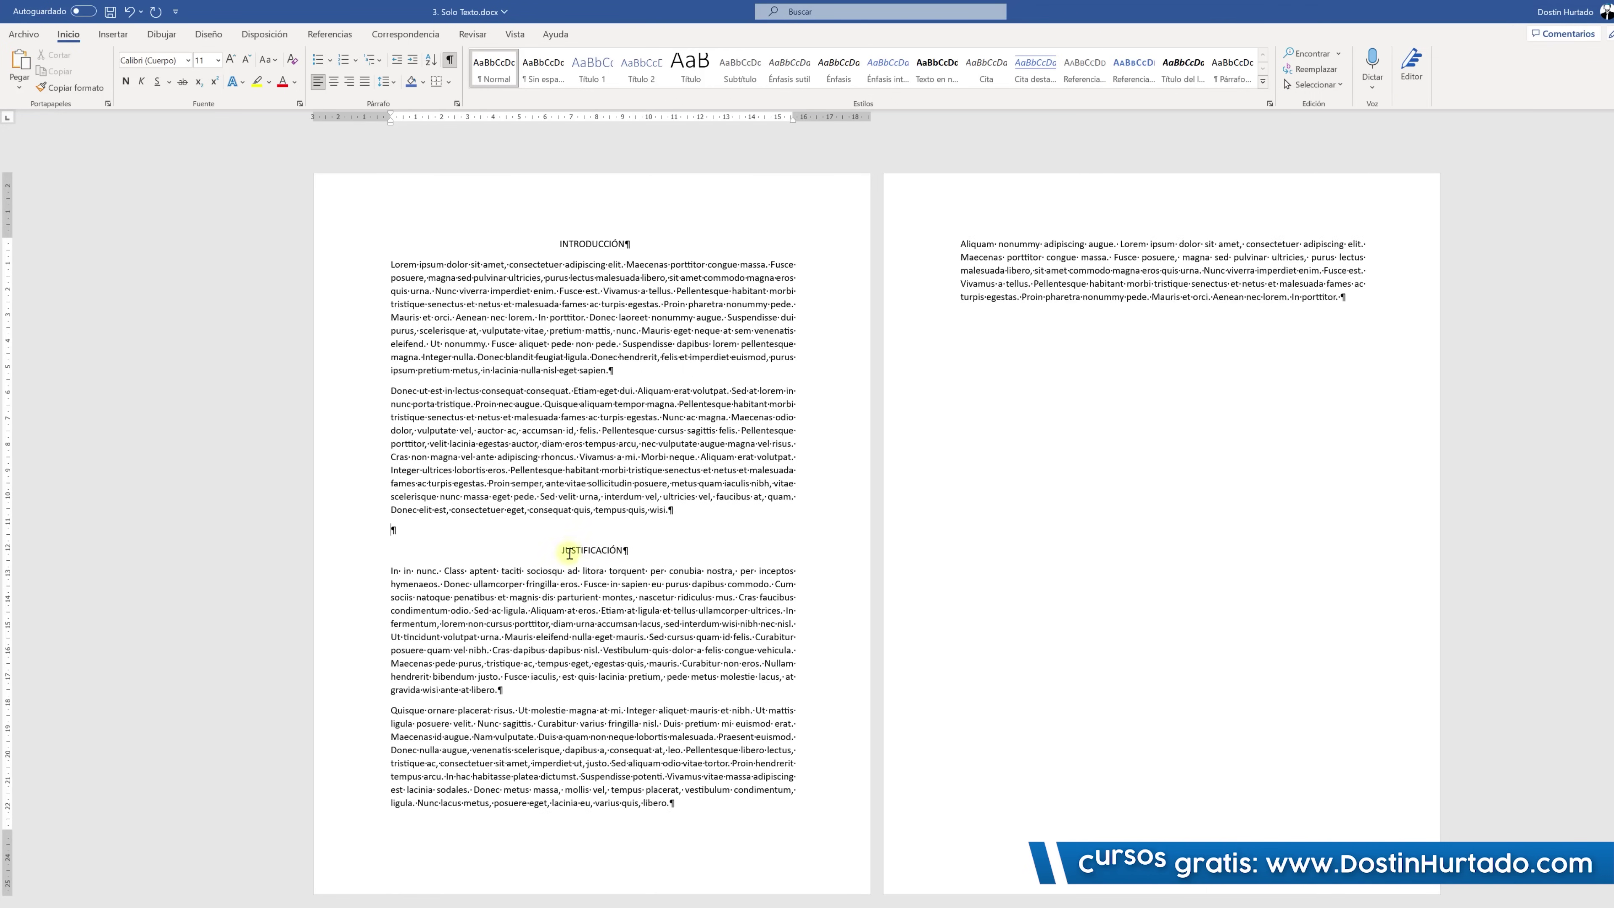
{"action": "key", "text": "BackSpace"}
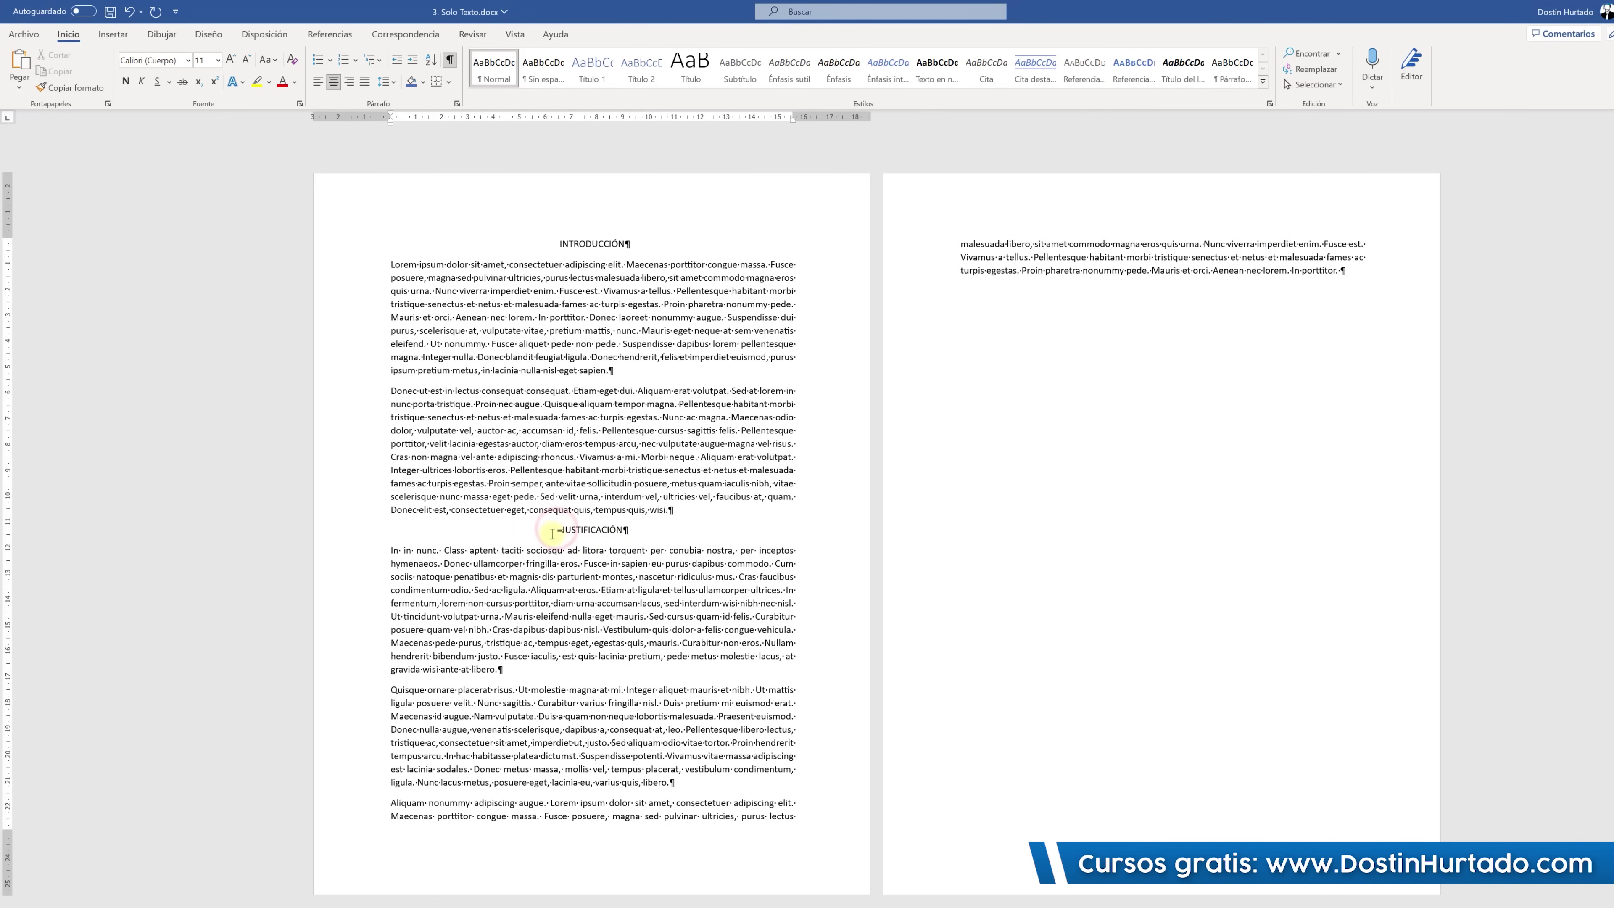
Insert a page break before JUSTIFICACIÓN from the Disposición breaks list.
{"action": "left_click", "coordinate": [264, 34]}
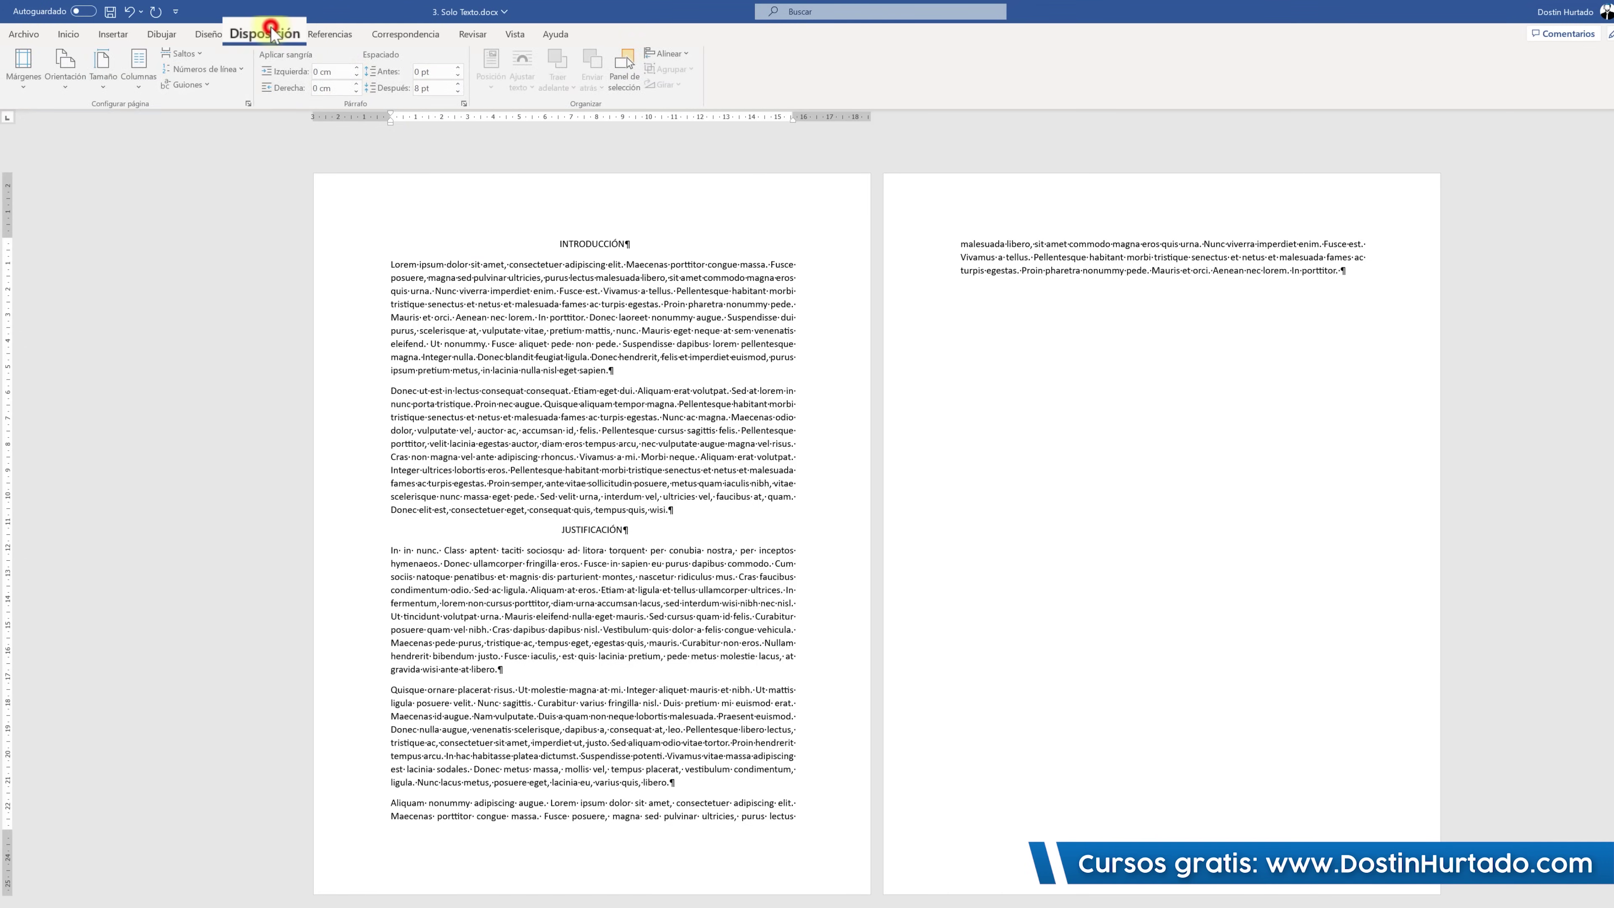
{"action": "left_click", "coordinate": [218, 55]}
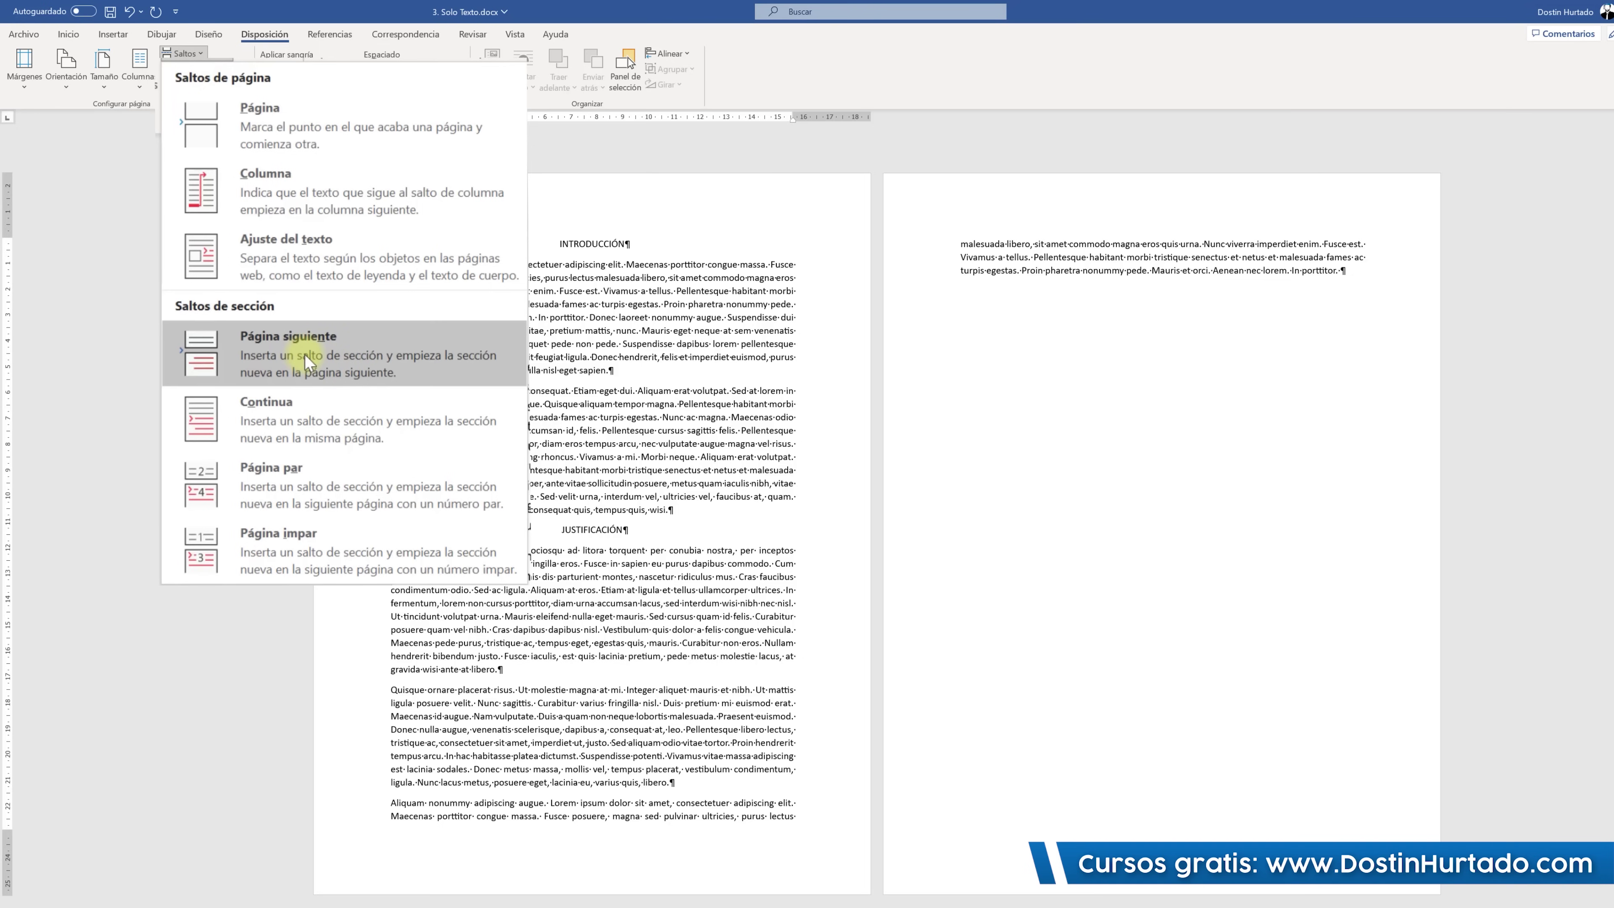
{"action": "left_click", "coordinate": [307, 135]}
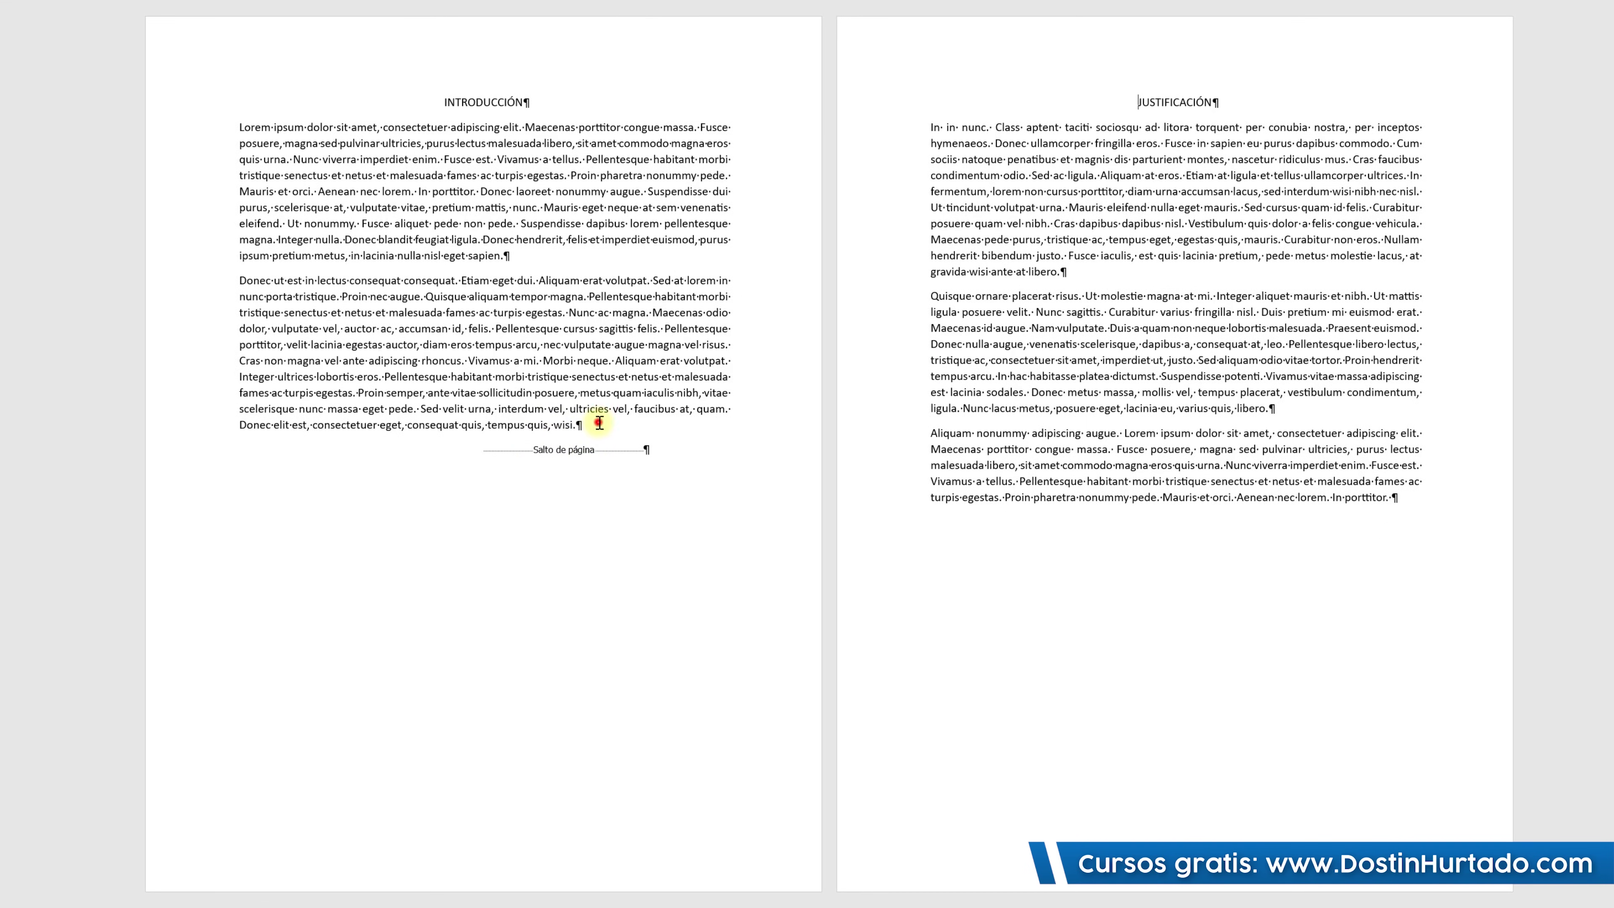
Type filler lines ASDASDASD, ASDASDAS and ASDASD above the page break.
{"action": "key", "text": "Return"}
{"action": "key", "text": "Return"}
{"action": "type", "text": "ASDASDASD"}
{"action": "key", "text": "Return"}
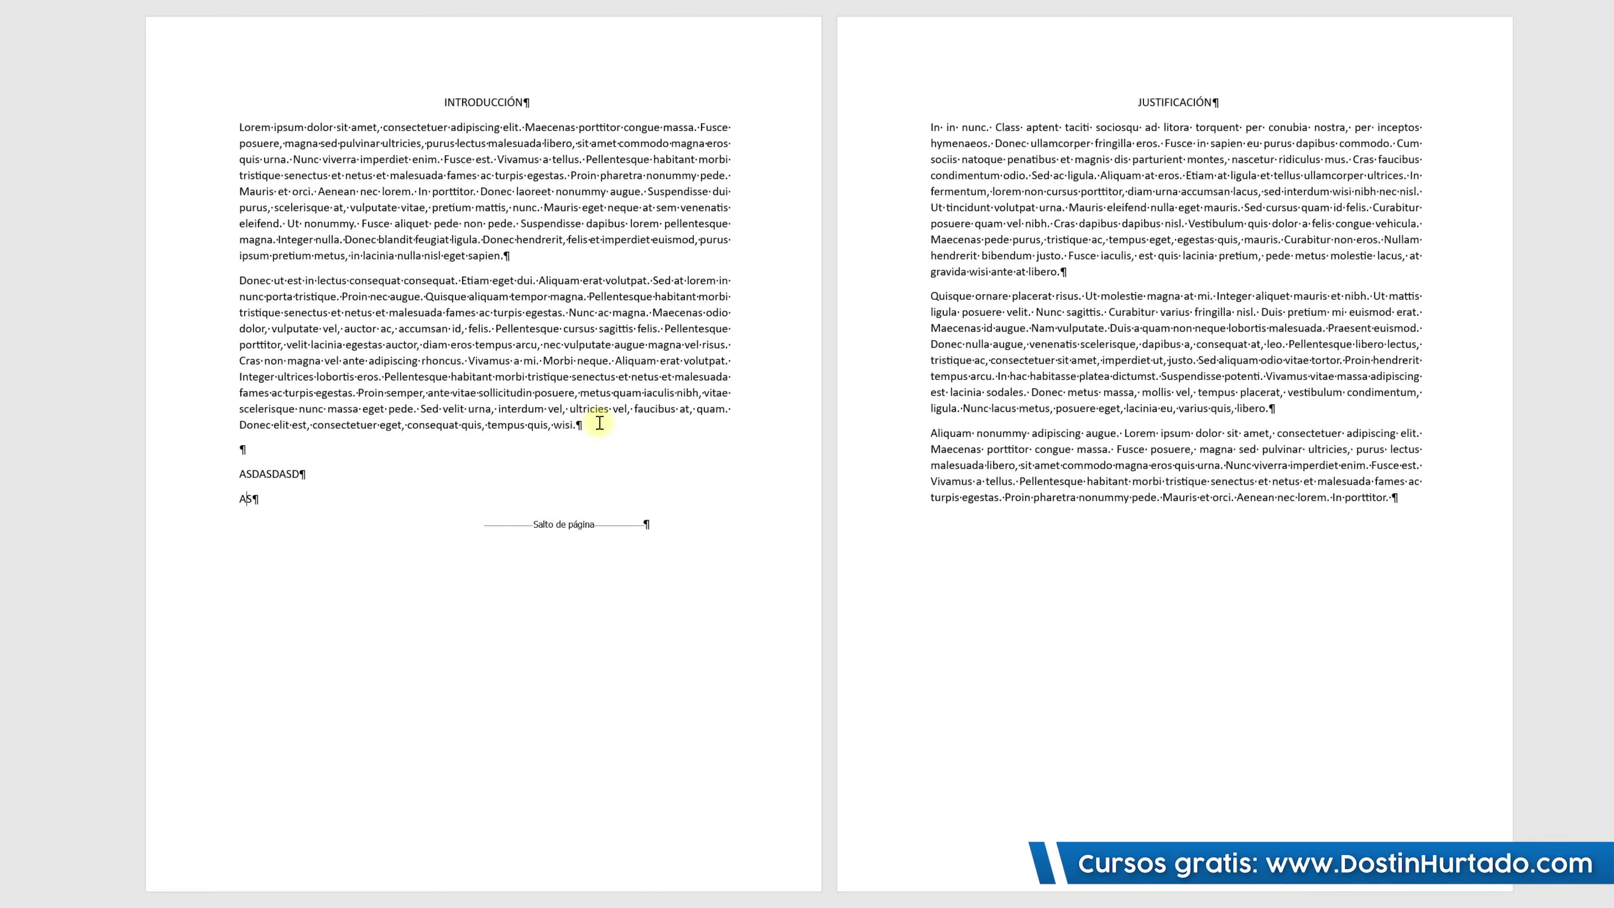
{"action": "type", "text": "ASDASDAS"}
{"action": "key", "text": "Return"}
{"action": "key", "text": "Return"}
{"action": "type", "text": "ASDASD"}
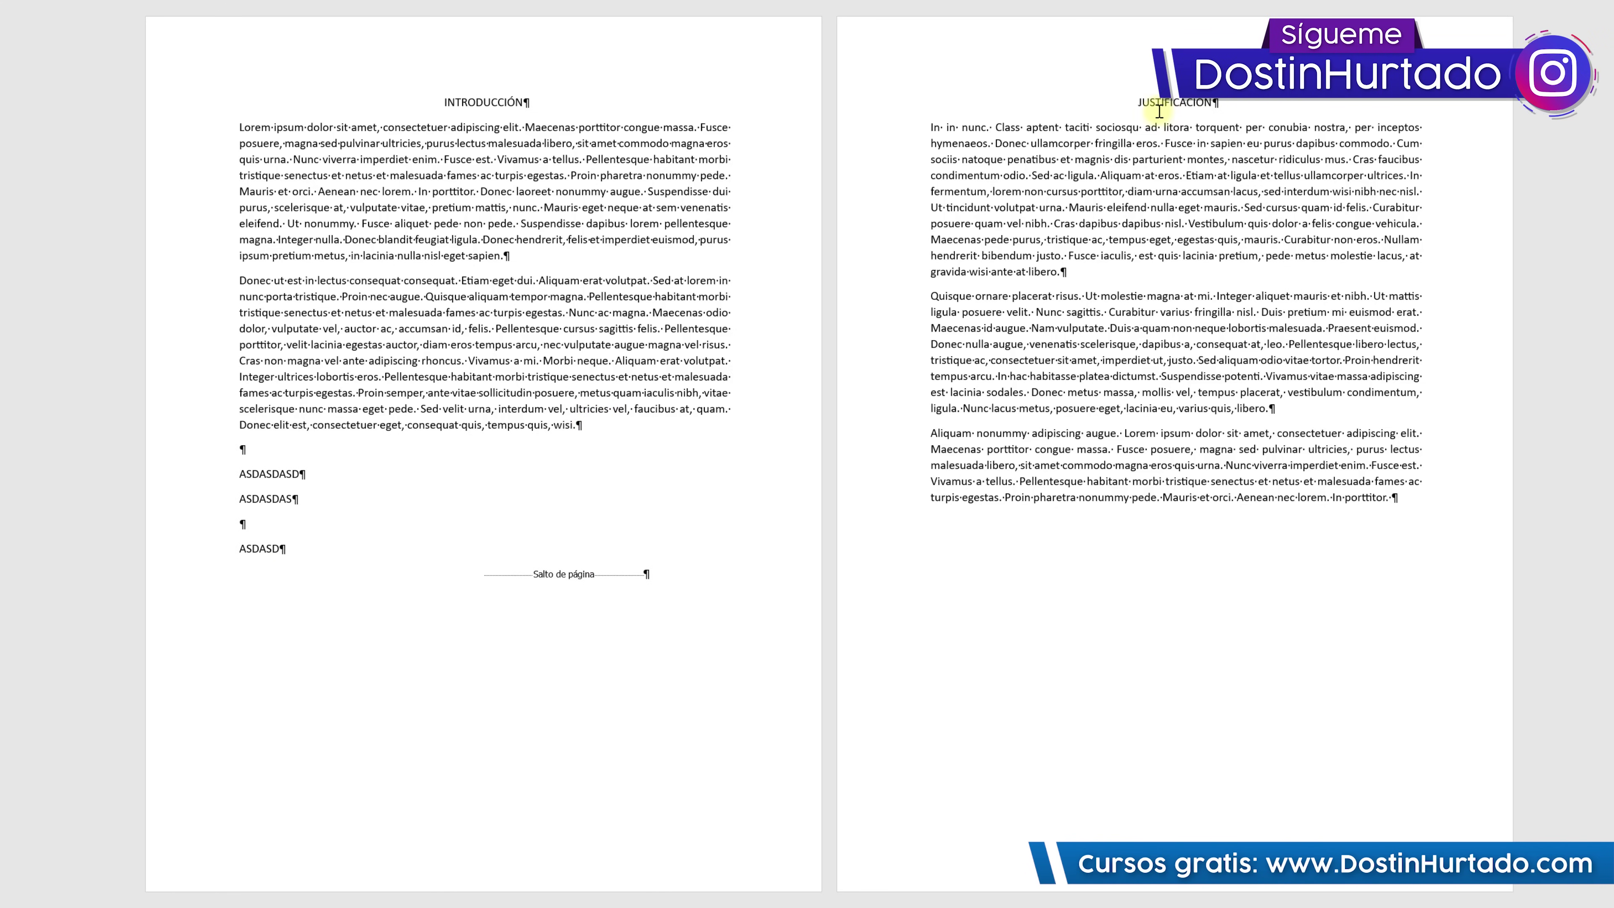
{"action": "left_click_drag", "start_coordinate": [1135, 108], "coordinate": [1128, 184]}
{"action": "left_click", "coordinate": [508, 528]}
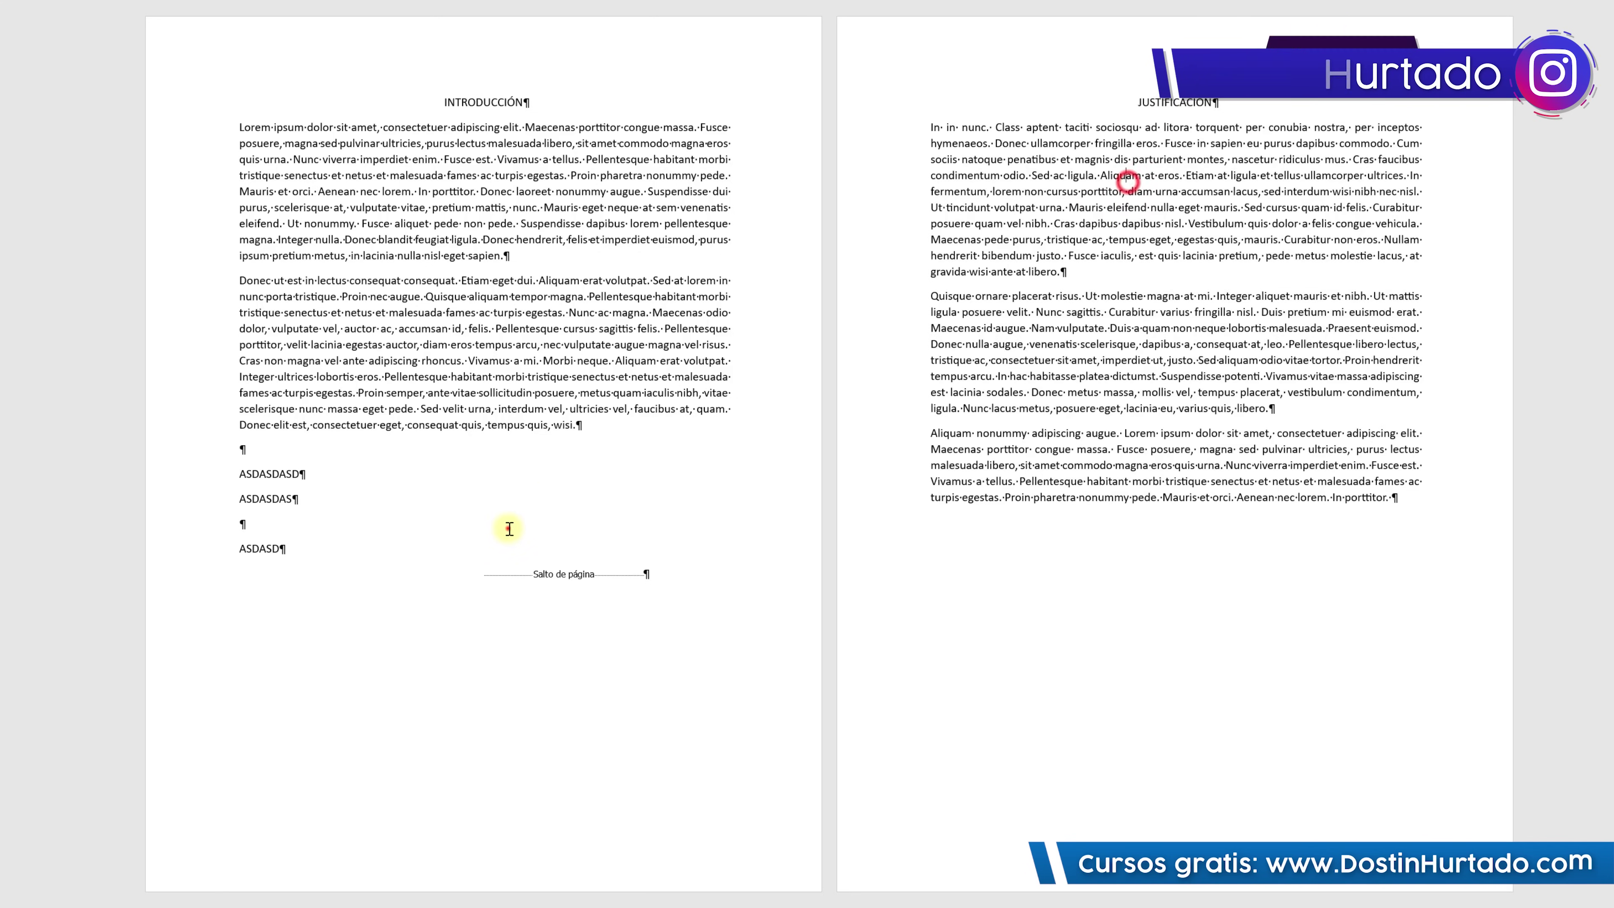
{"action": "left_click", "coordinate": [502, 551]}
Add two more filler lines, ASDASDAS and ASDASDASD, after the last one.
{"action": "key", "text": "Return"}
{"action": "type", "text": "ASDASDAS"}
{"action": "key", "text": "Return"}
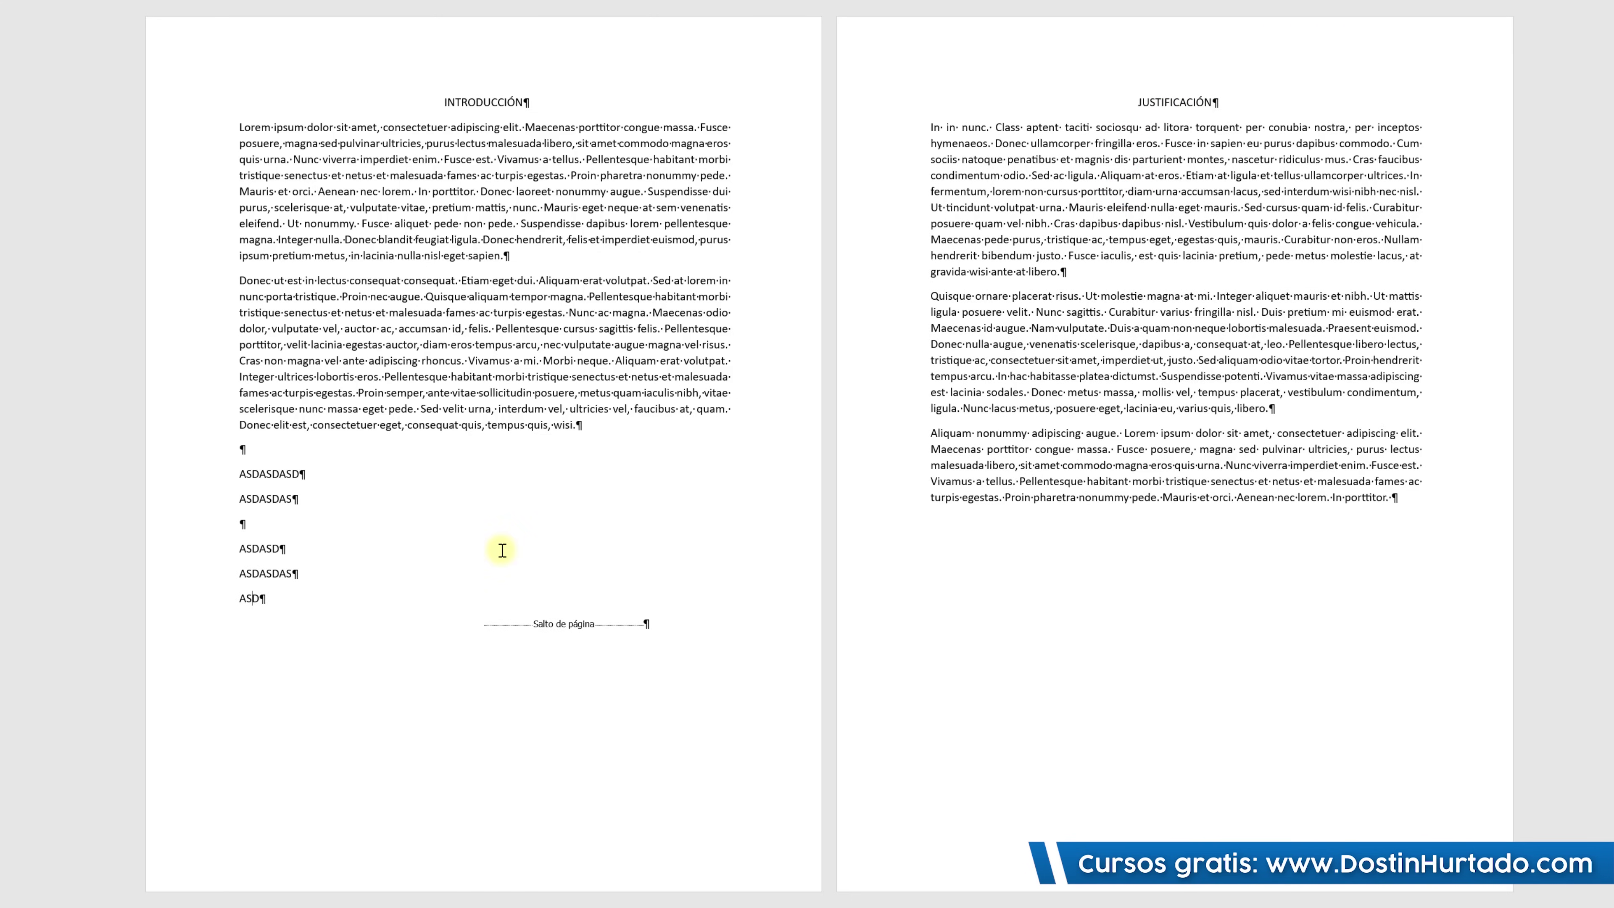
{"action": "type", "text": "ASDASDASD"}
{"action": "key", "text": "Return"}
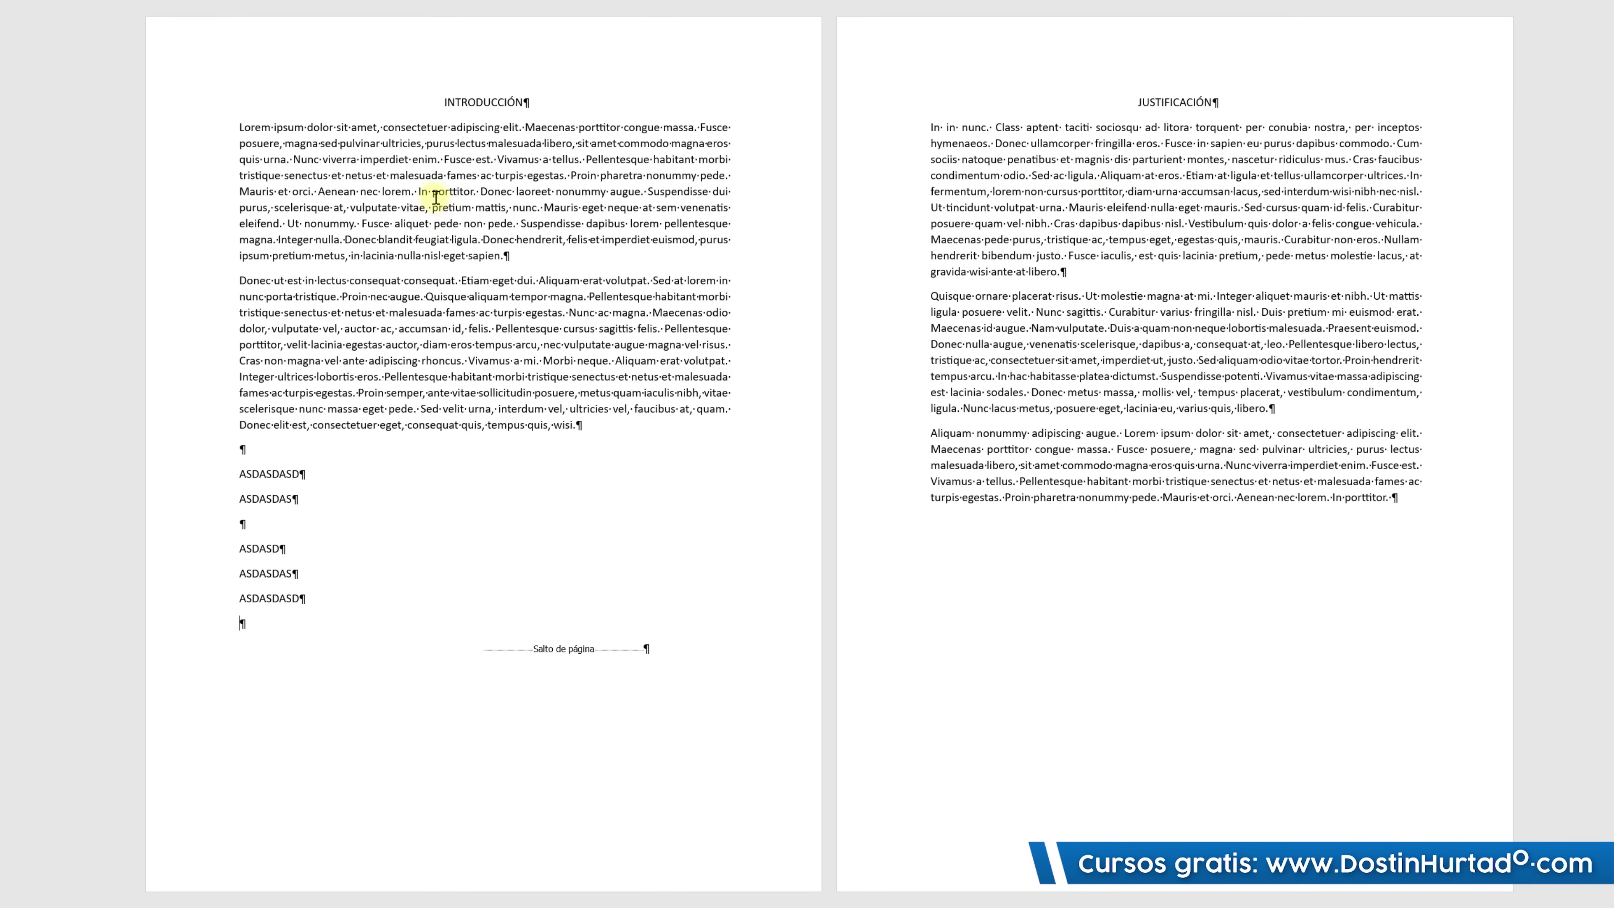
Select the introduction text, then the JUSTIFICACIÓN body text.
{"action": "left_click_drag", "start_coordinate": [438, 157], "coordinate": [461, 425]}
{"action": "left_click", "coordinate": [435, 275]}
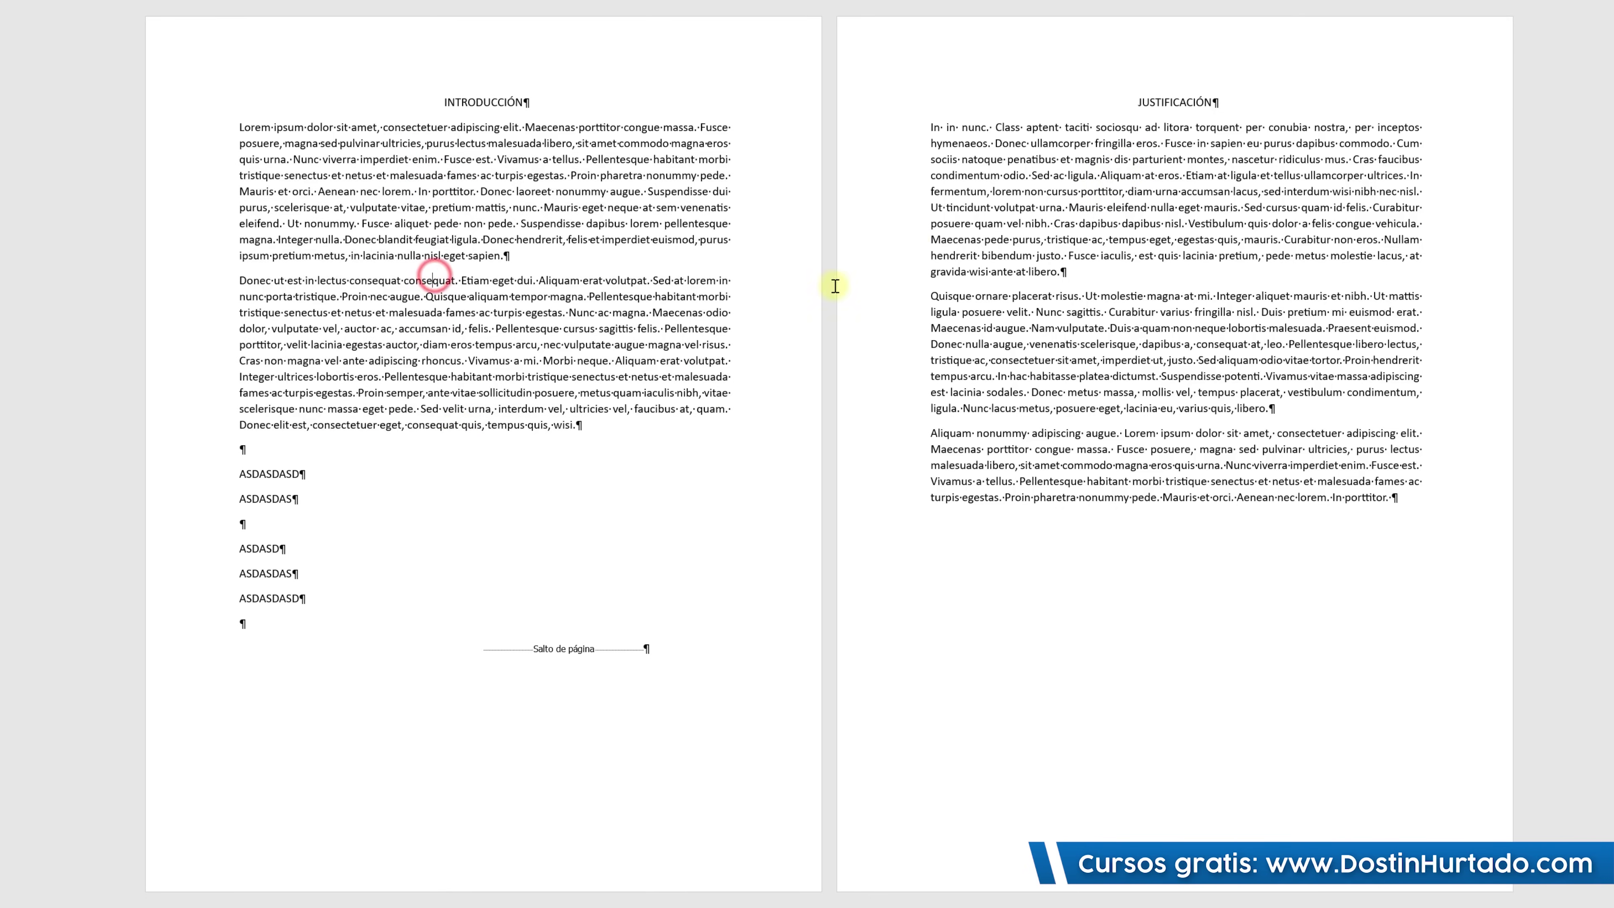
{"action": "left_click_drag", "start_coordinate": [1176, 125], "coordinate": [1218, 623]}
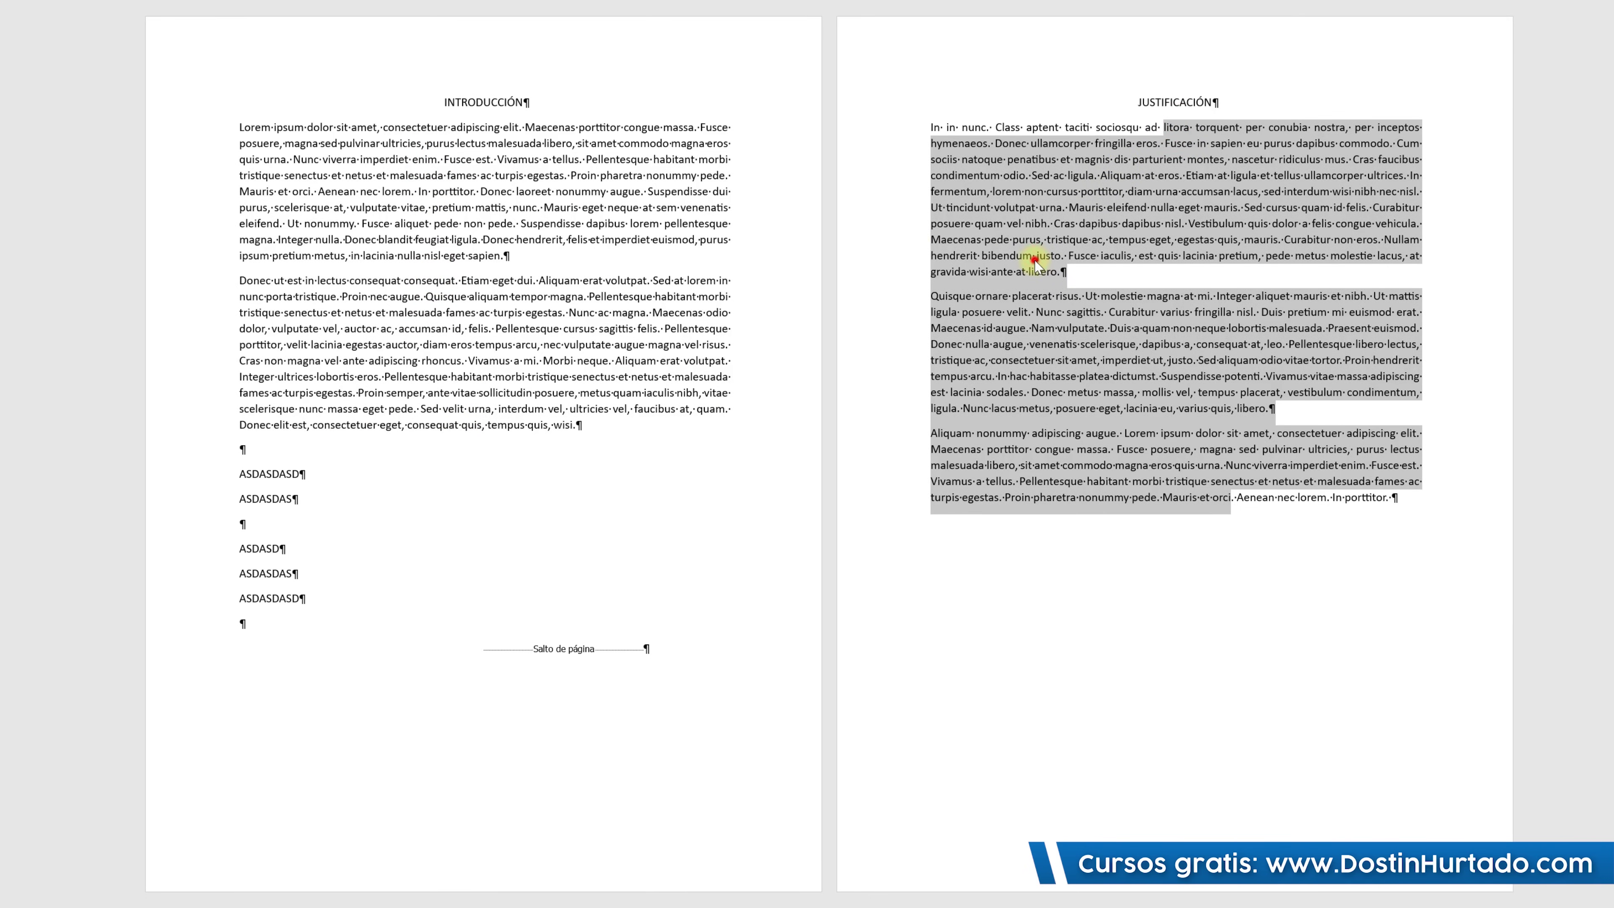
Delete the leftover ASDAS filler lines and the page break.
{"action": "left_click", "coordinate": [1037, 257]}
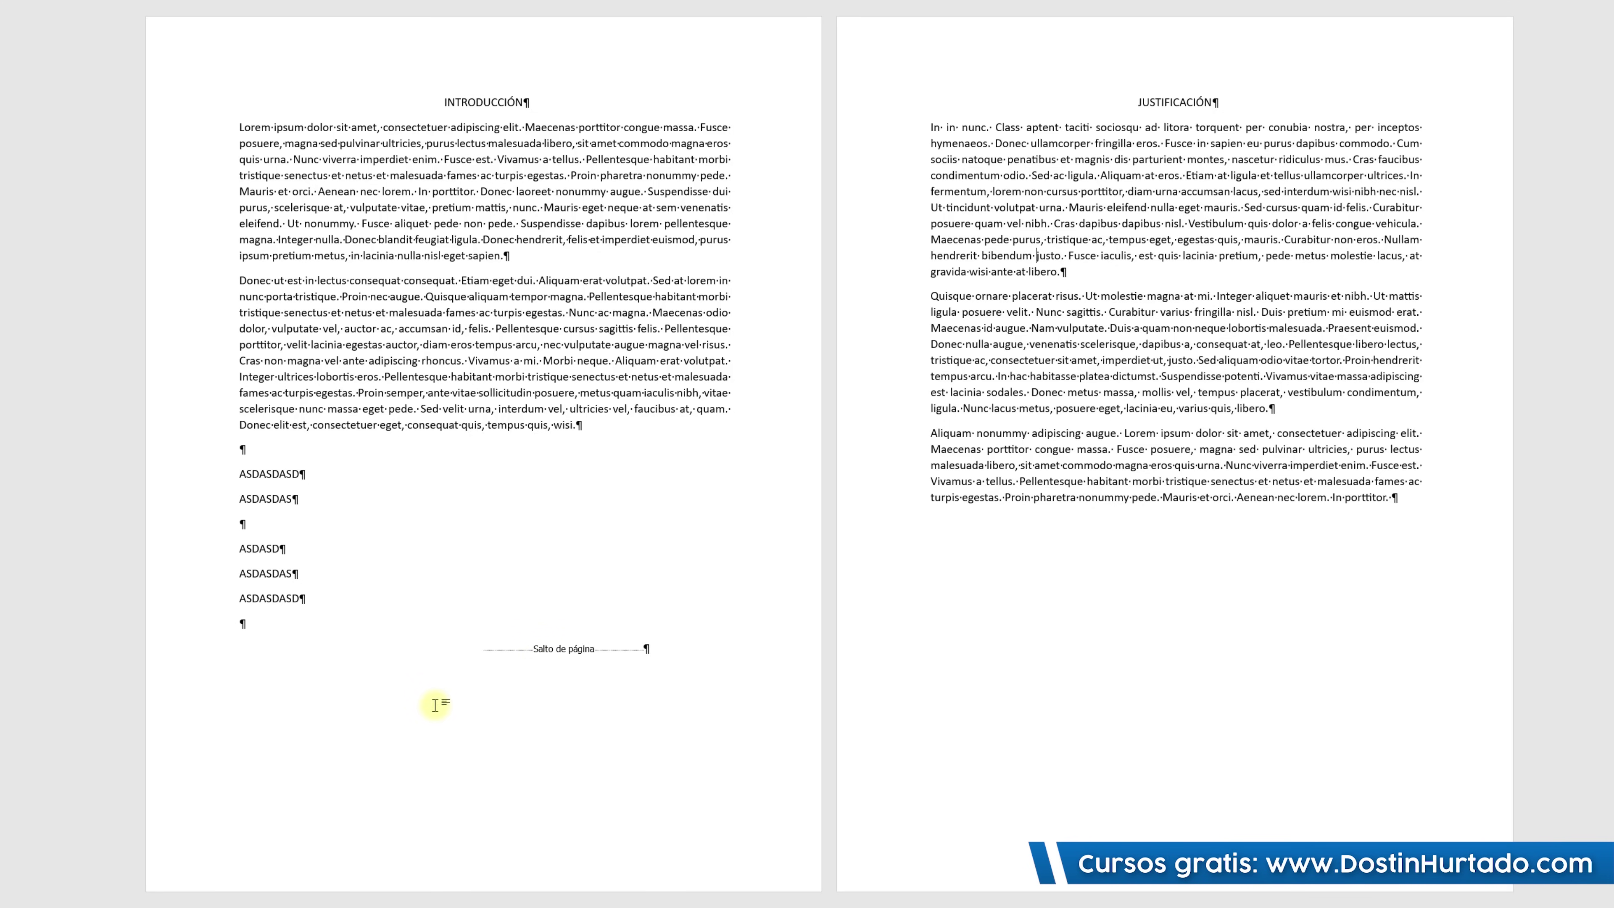
{"action": "left_click_drag", "start_coordinate": [561, 697], "coordinate": [220, 448]}
{"action": "key", "text": "Delete"}
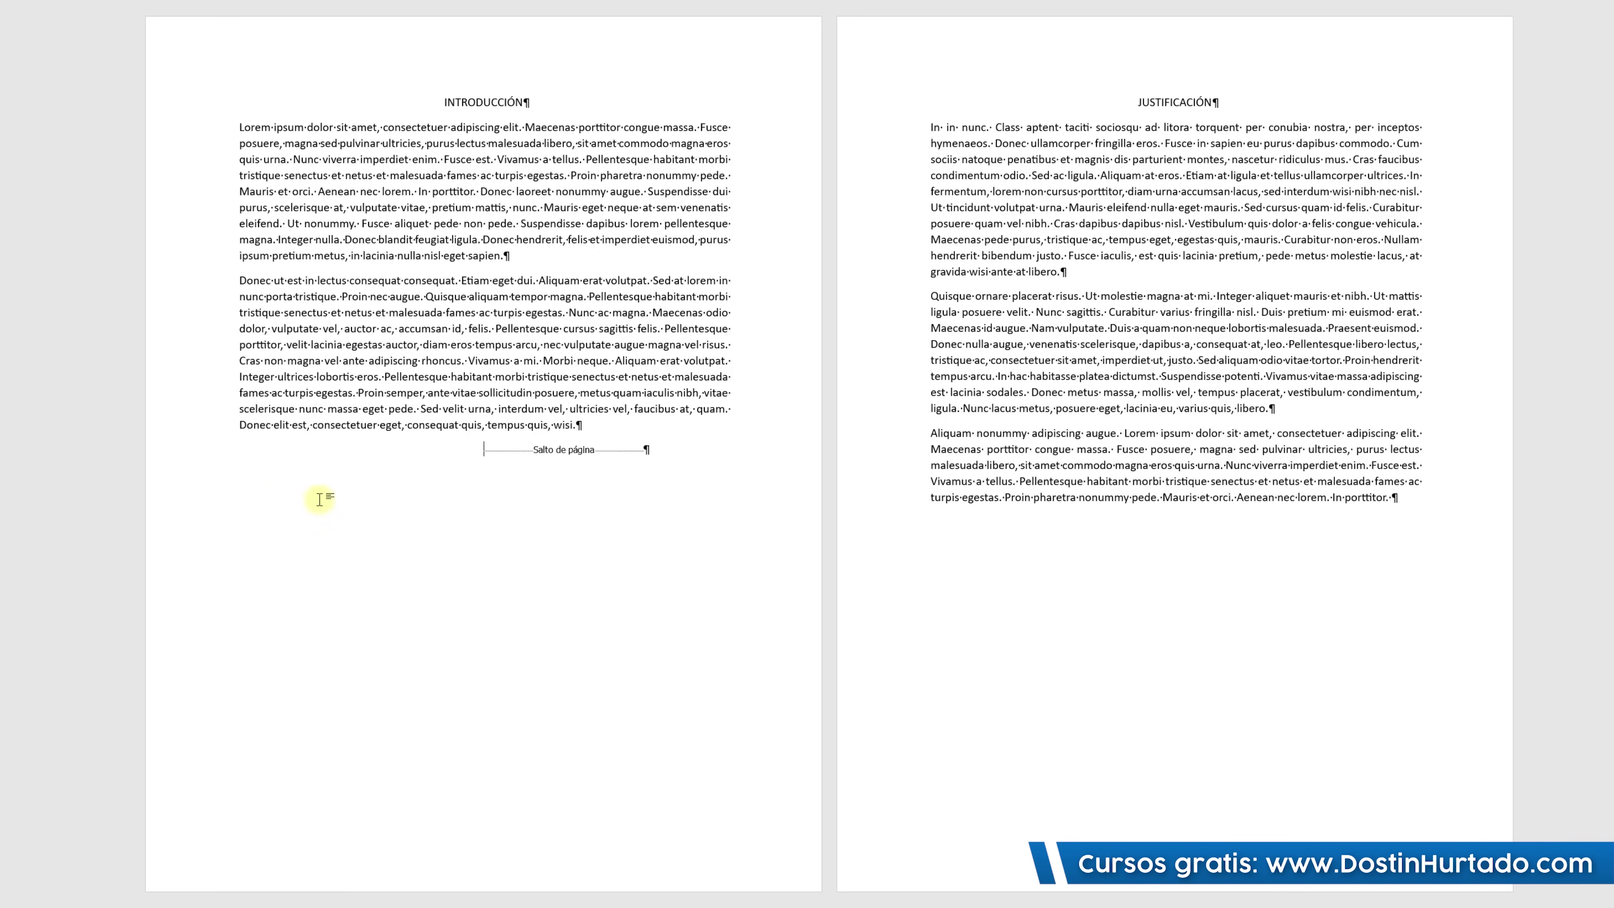
{"action": "key", "text": "Delete"}
{"action": "key", "text": "Delete"}
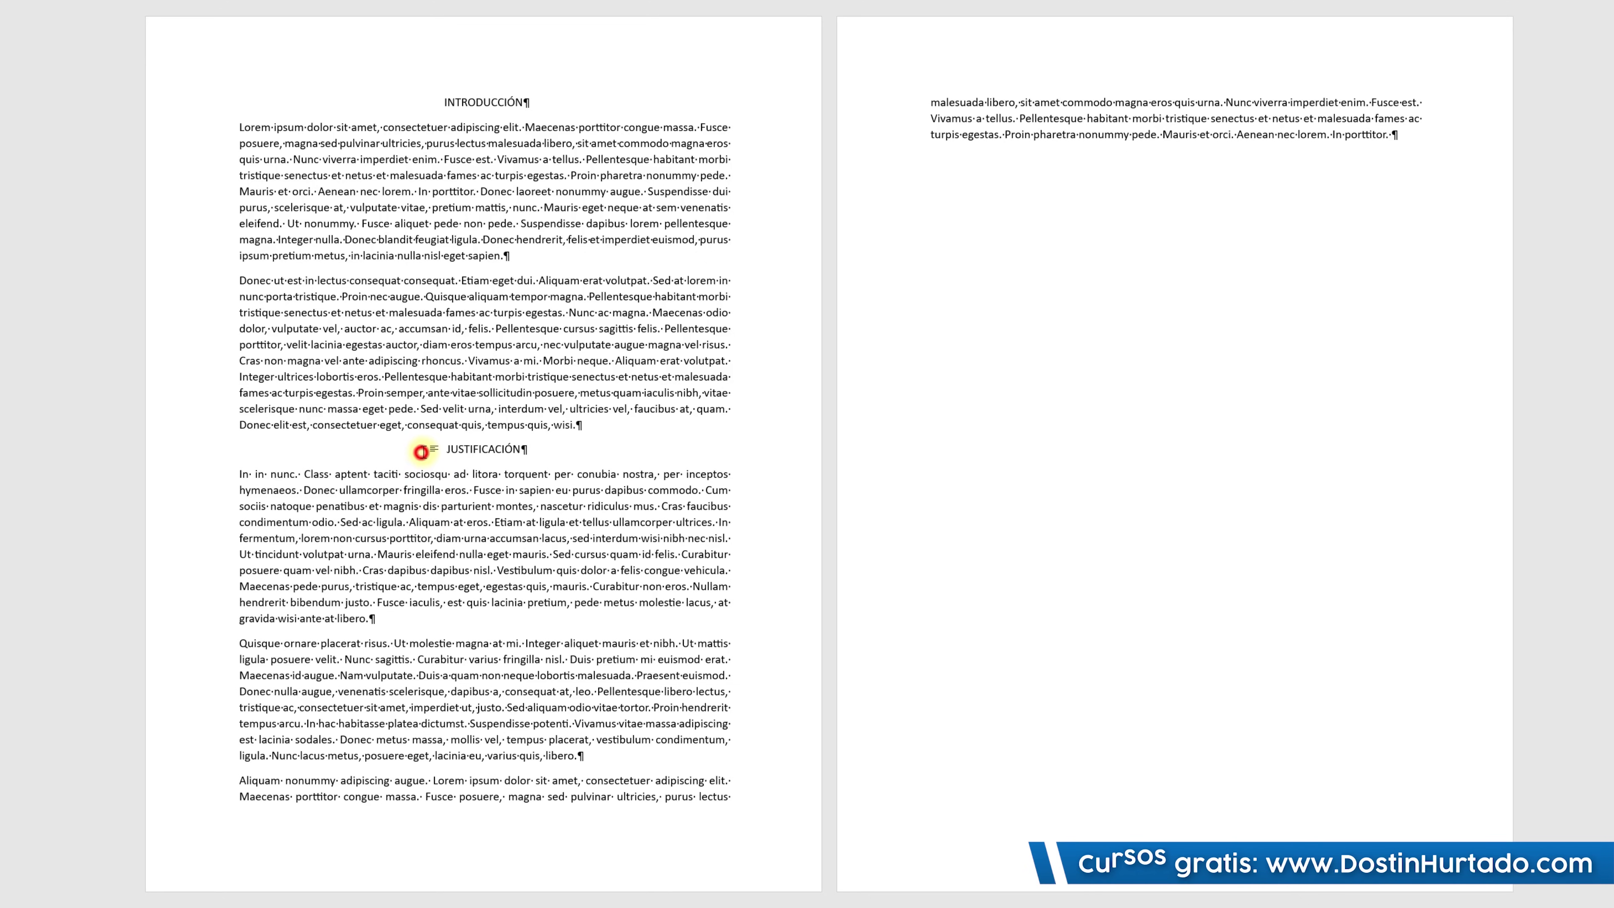
Add a Ctrl+Enter page break before JUSTIFICACIÓN, then delete it again.
{"action": "left_click", "coordinate": [423, 455]}
{"action": "key", "text": "ctrl+Return"}
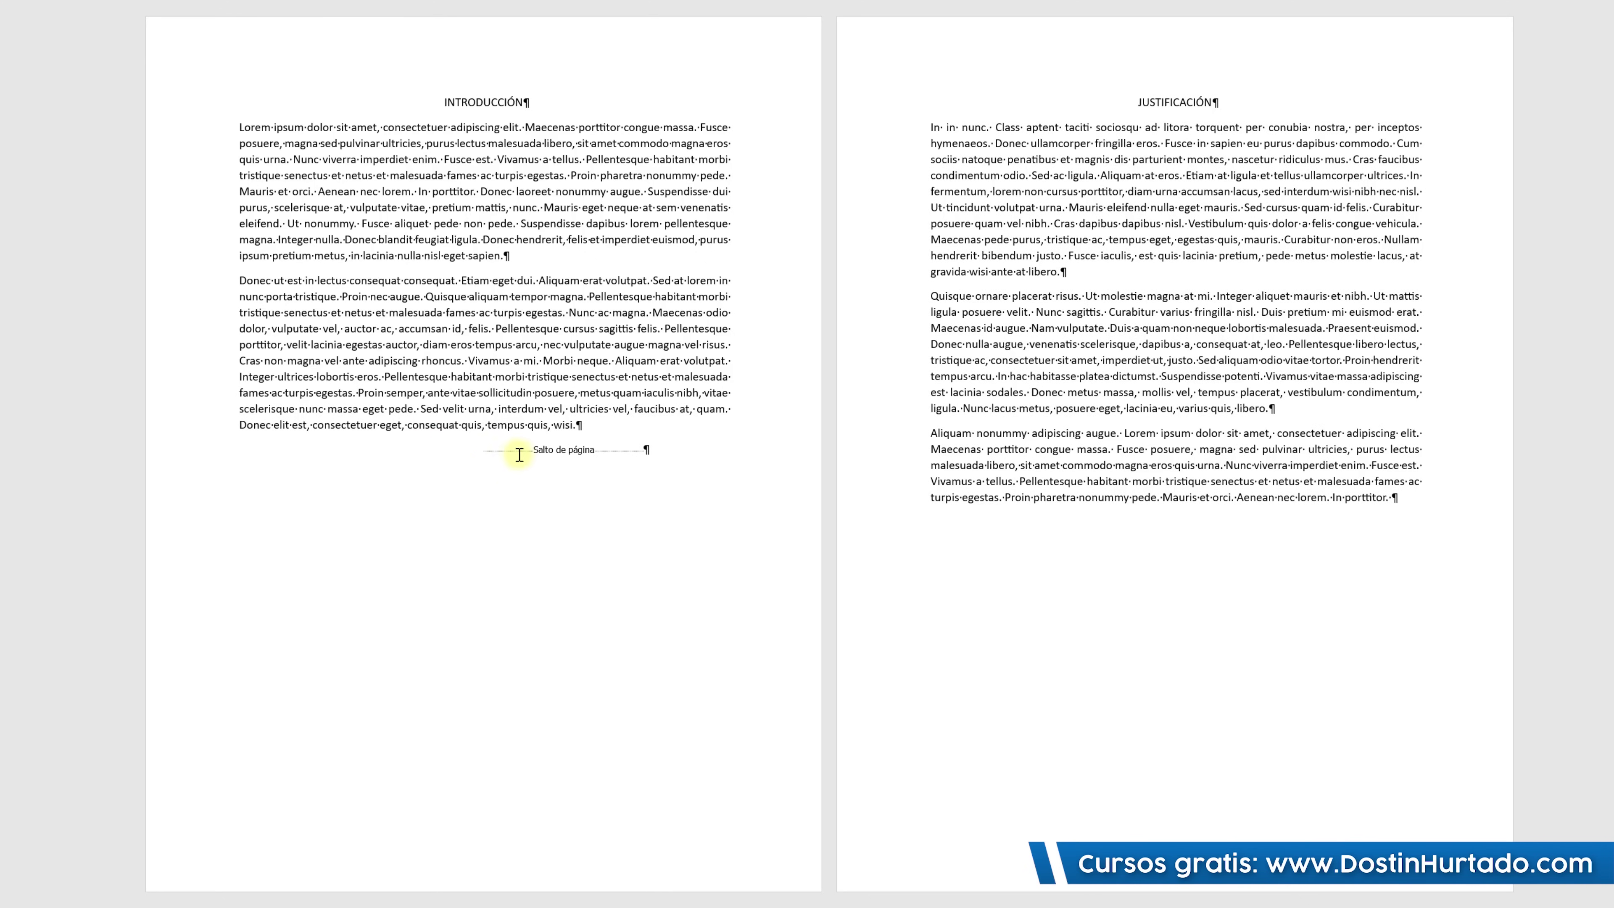
{"action": "left_click_drag", "start_coordinate": [515, 450], "coordinate": [645, 453]}
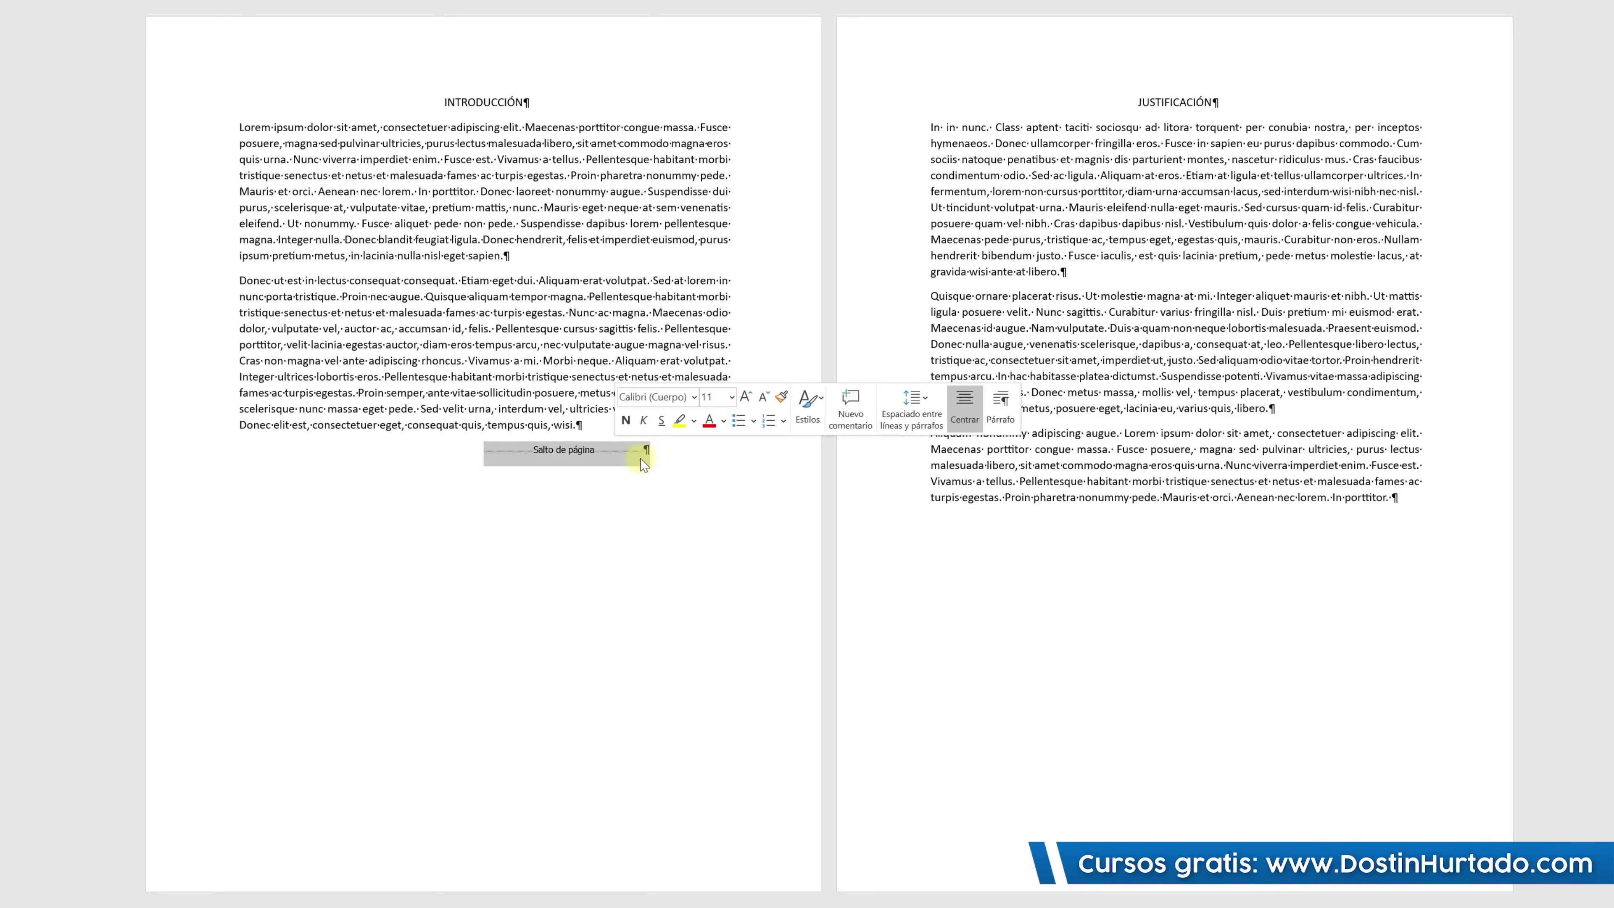
{"action": "key", "text": "Delete"}
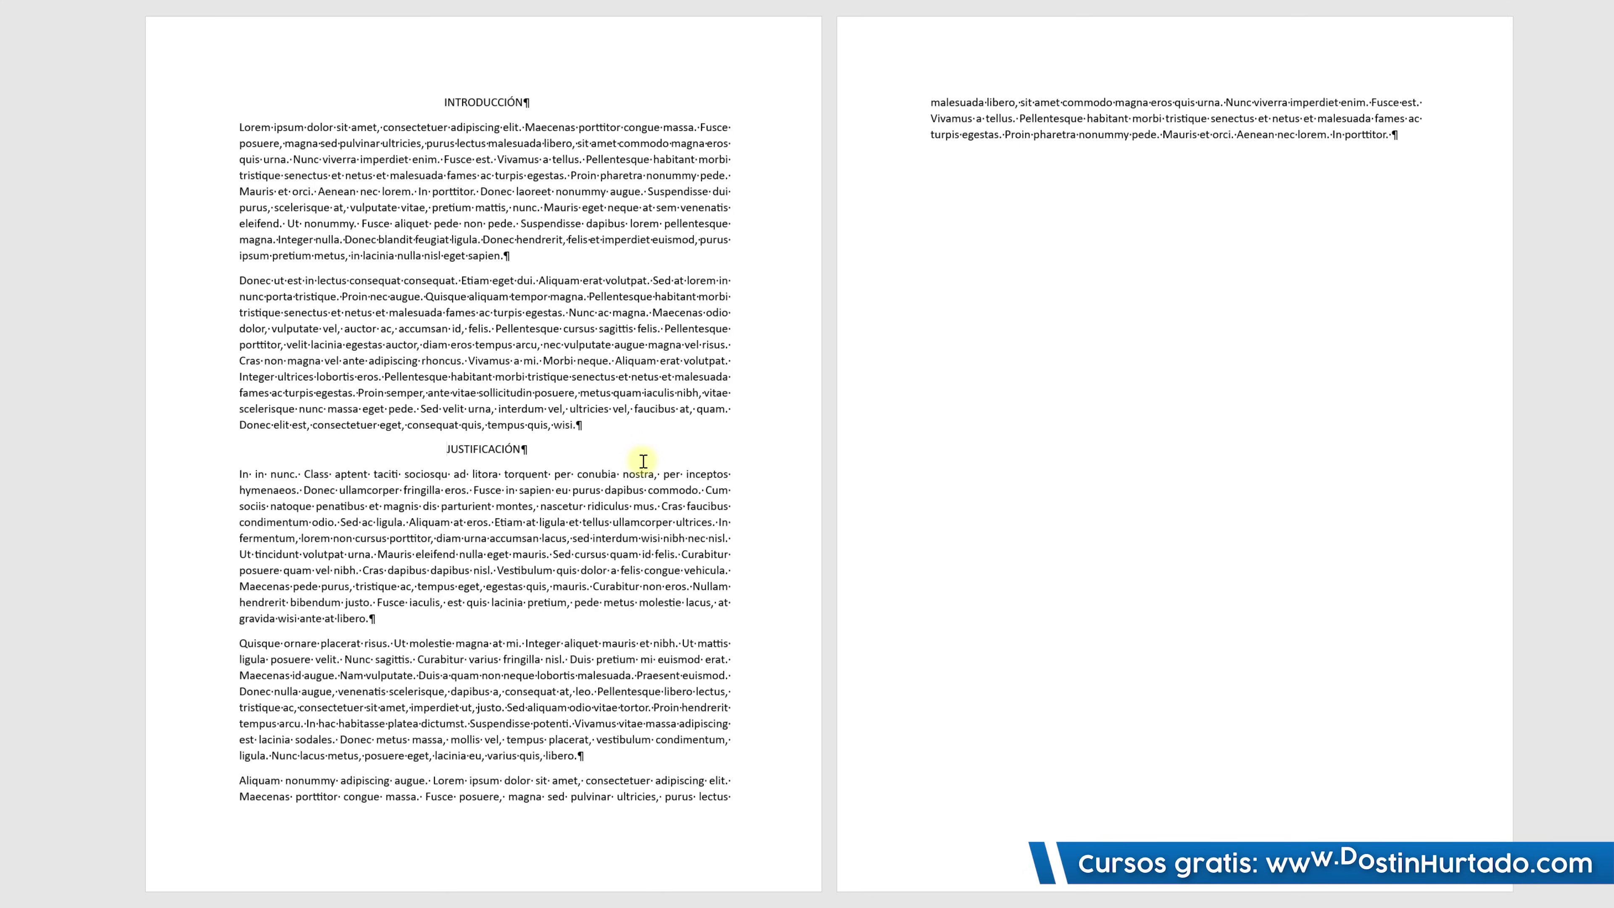
Delete the JUSTIFICACIÓN and INTRODUCCIÓN heading lines.
{"action": "left_click", "coordinate": [609, 449]}
{"action": "key", "text": "shift+Down"}
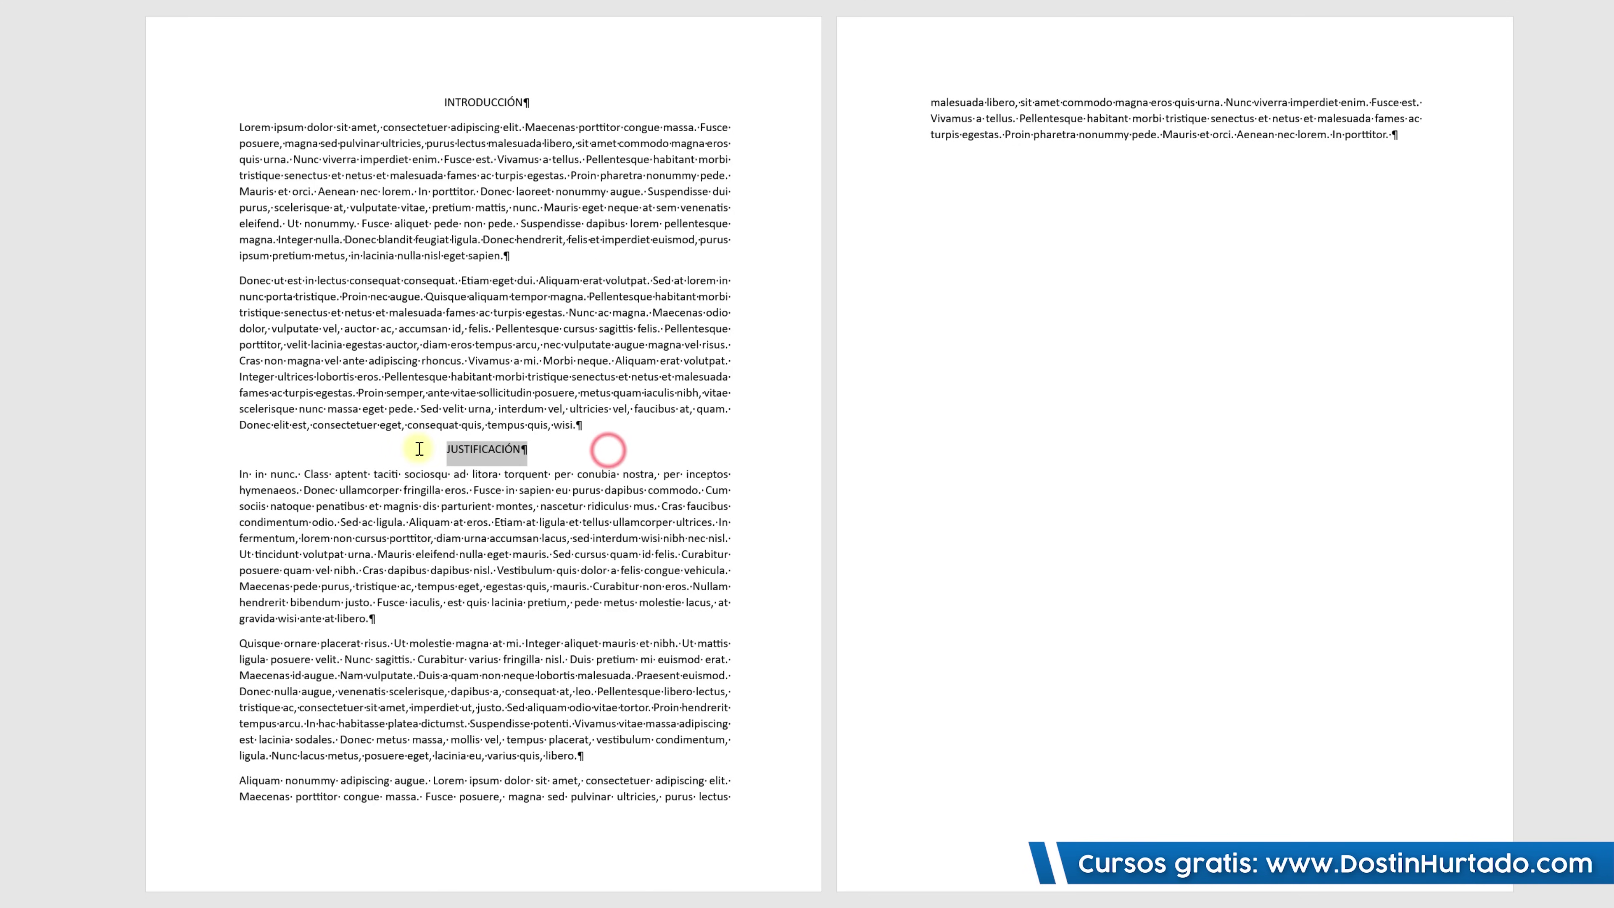
{"action": "key", "text": "Delete"}
{"action": "left_click", "coordinate": [562, 105]}
{"action": "key", "text": "shift+Down"}
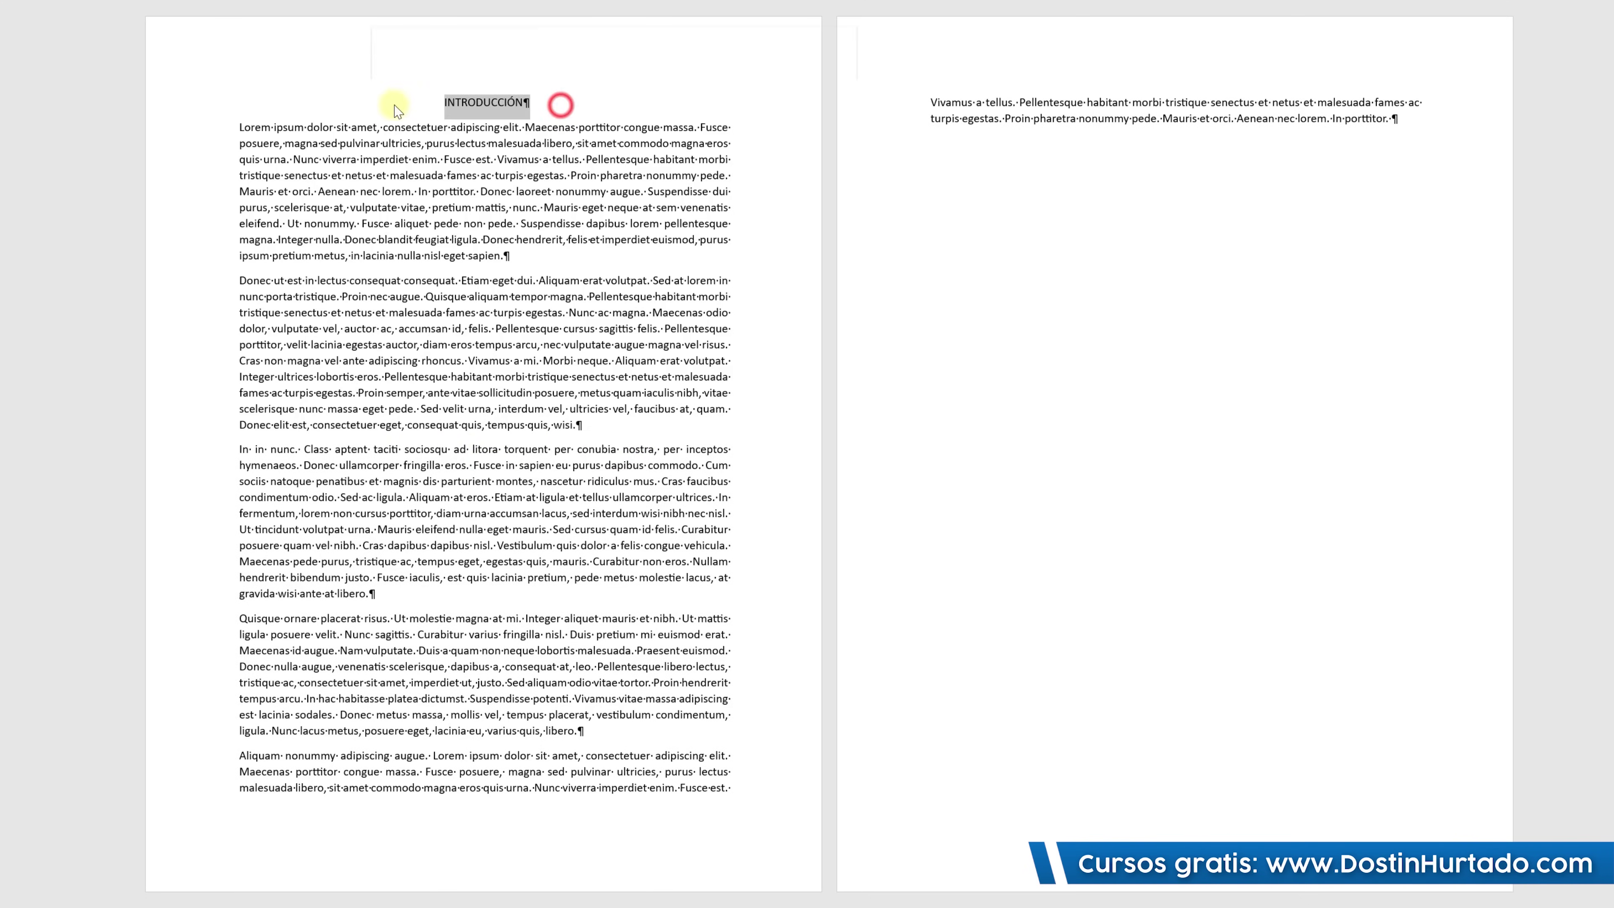
{"action": "key", "text": "Delete"}
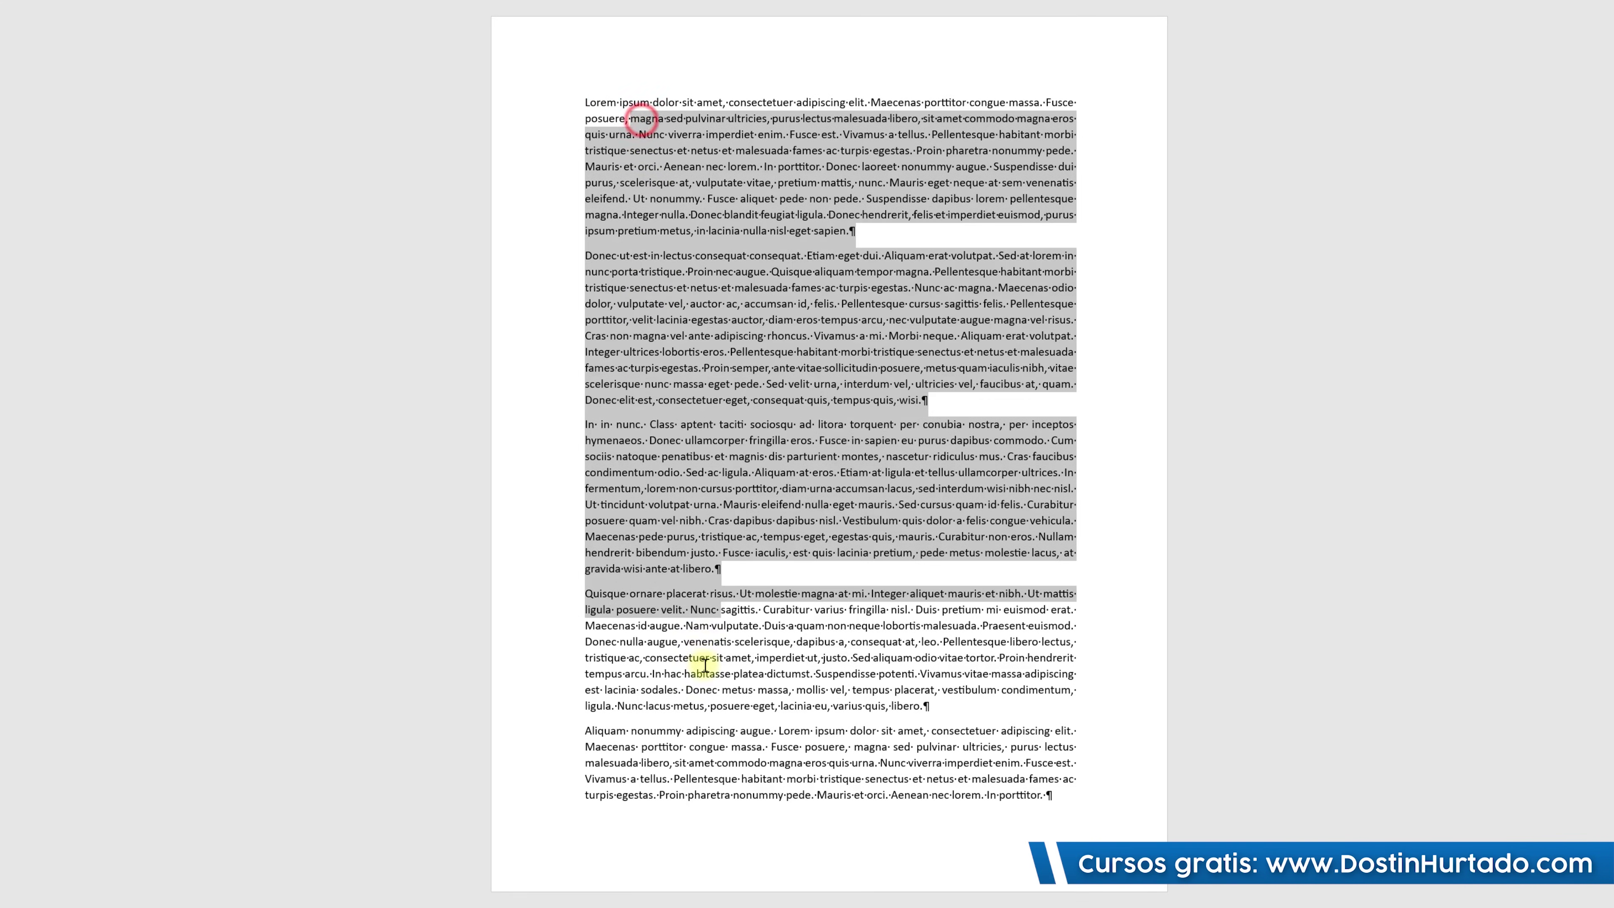
{"action": "left_click_drag", "start_coordinate": [642, 119], "coordinate": [699, 681]}
{"action": "left_click", "coordinate": [695, 210]}
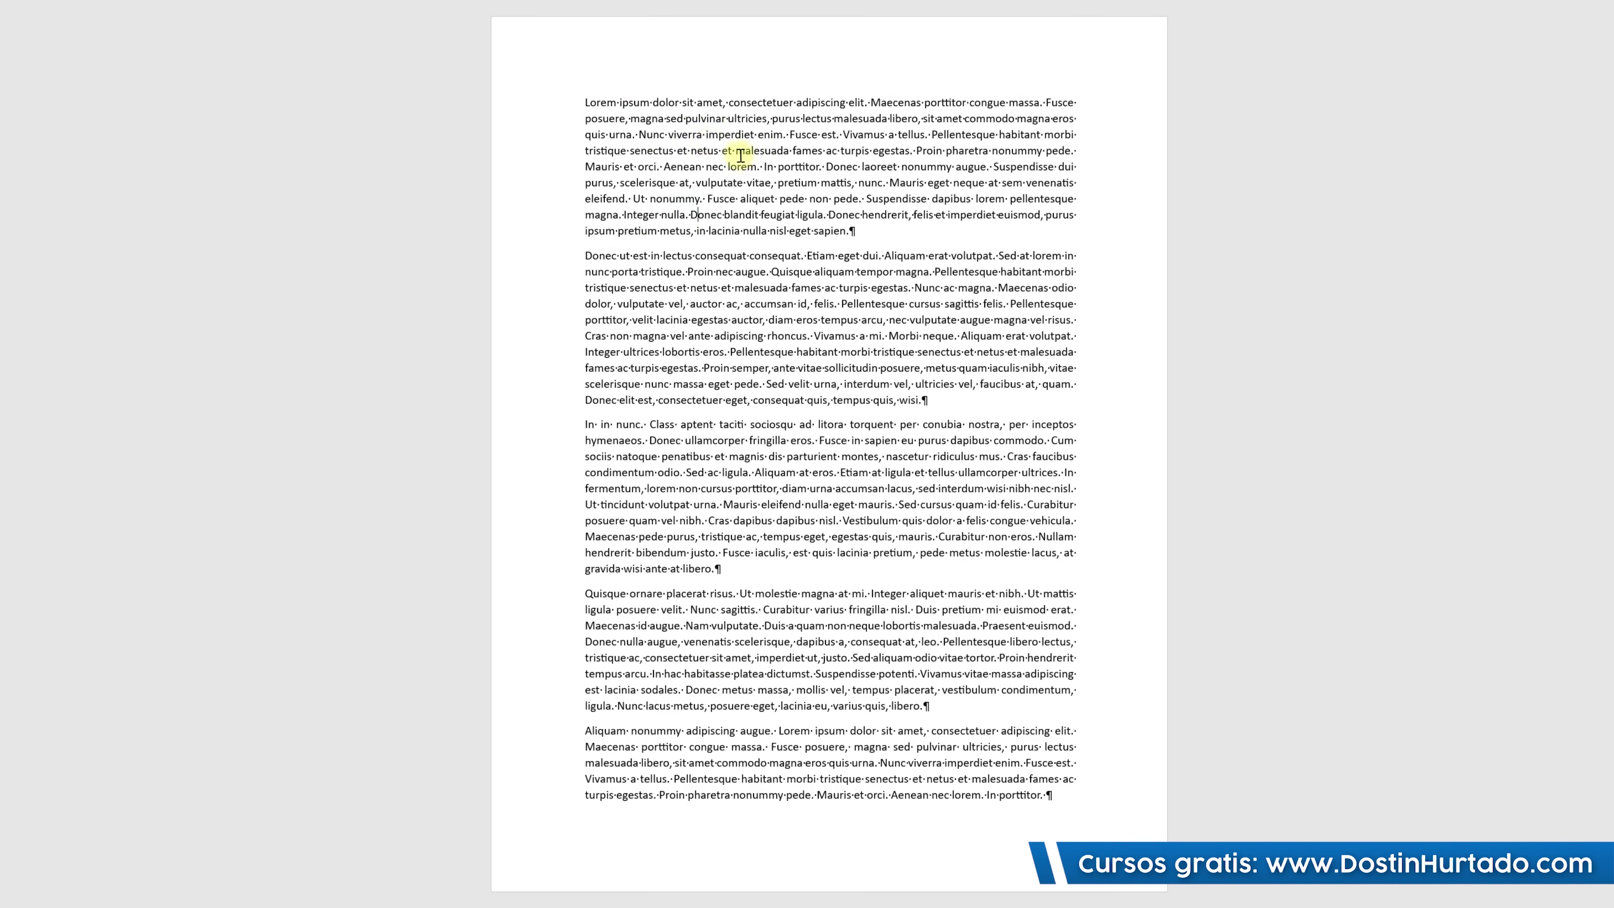
{"action": "left_click", "coordinate": [68, 34]}
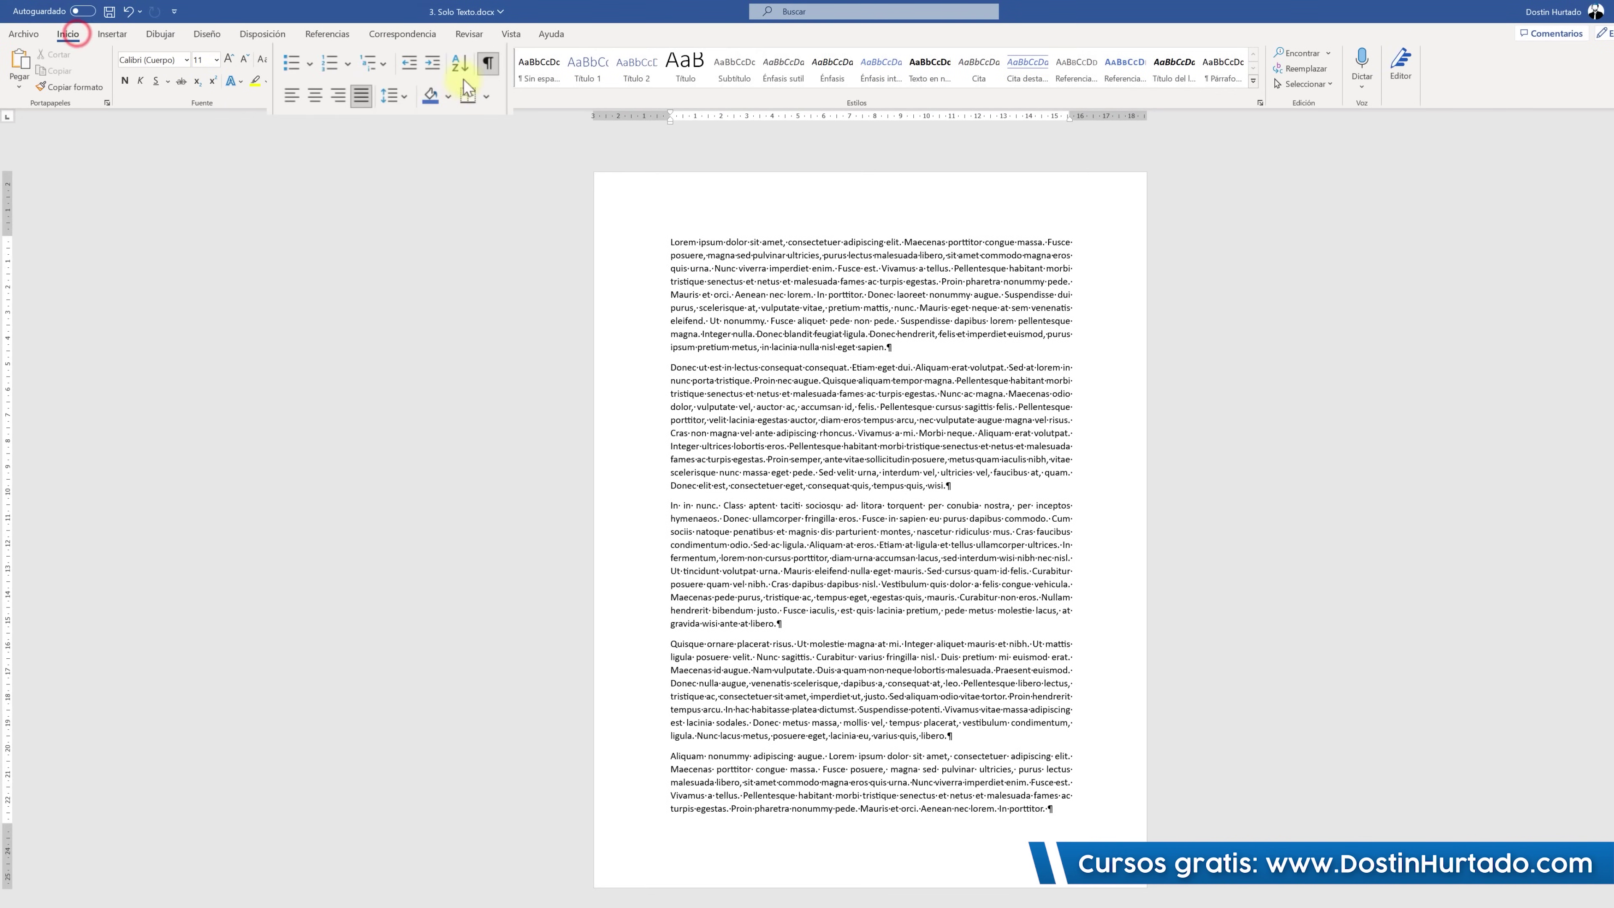
Hide formatting marks and colour the 'Donec ut est' paragraph red.
{"action": "left_click", "coordinate": [485, 66]}
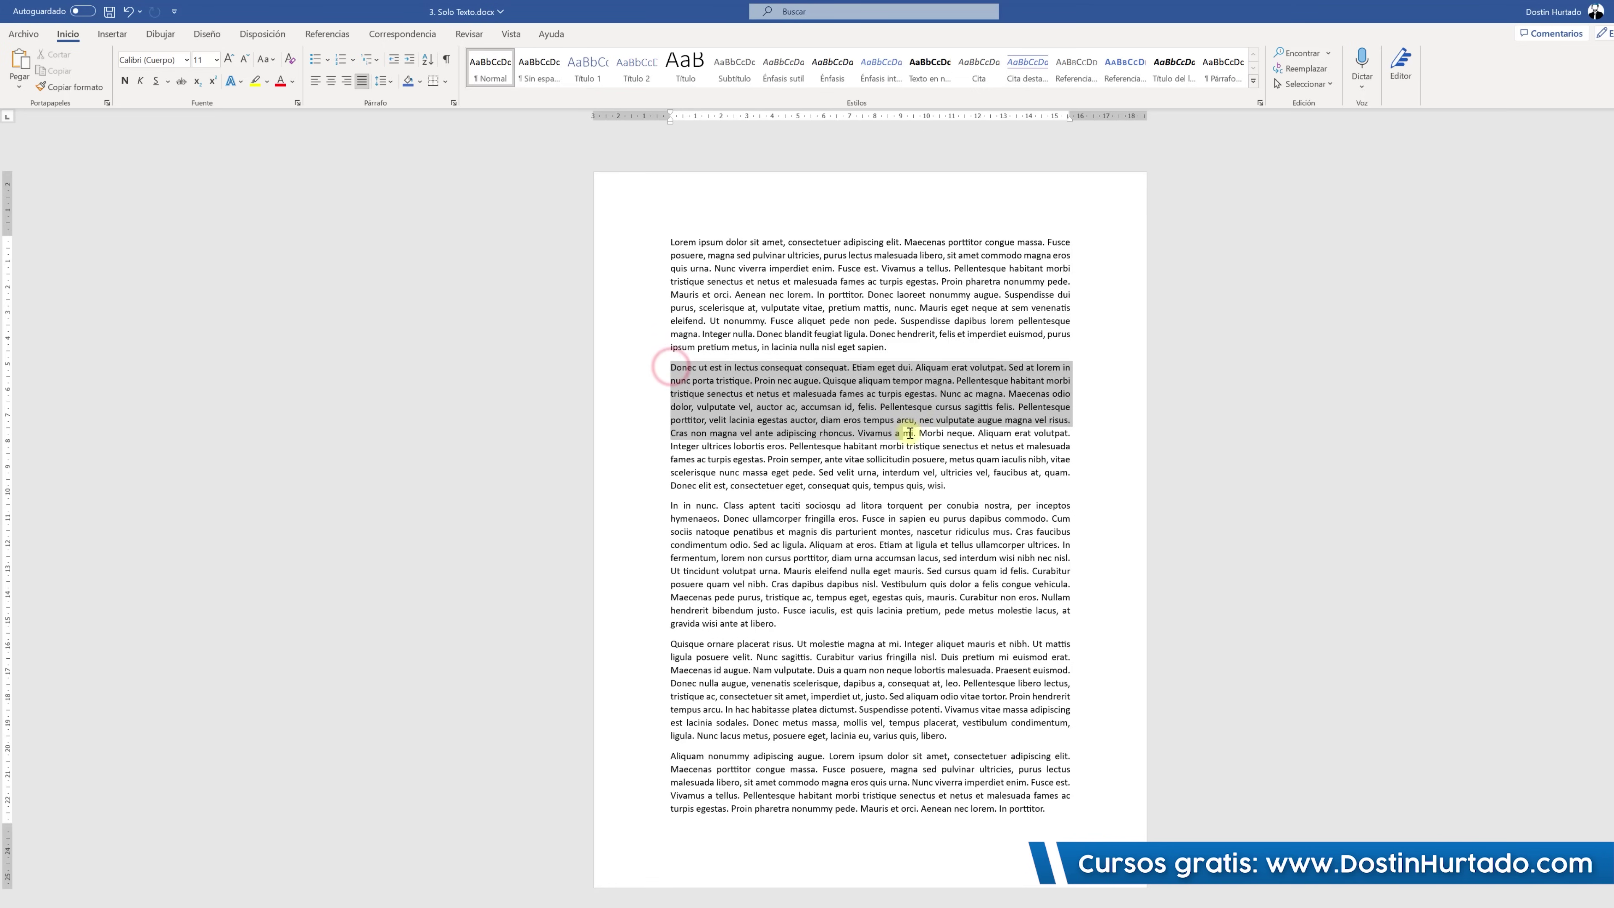
{"action": "left_click_drag", "start_coordinate": [716, 383], "coordinate": [965, 492]}
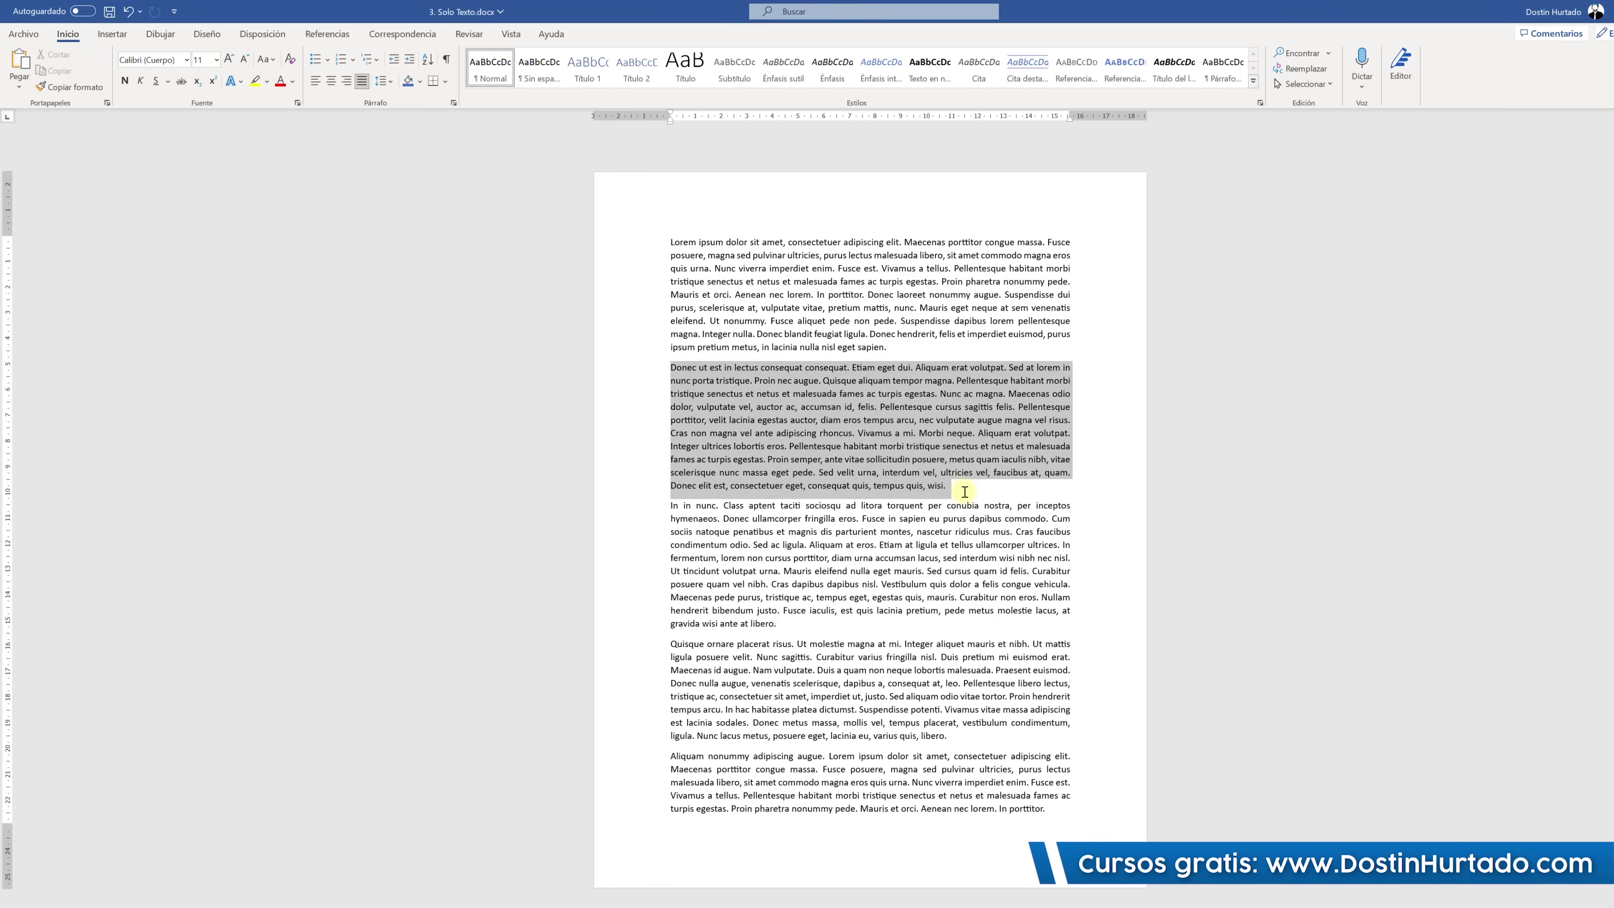
{"action": "left_click", "coordinate": [883, 471]}
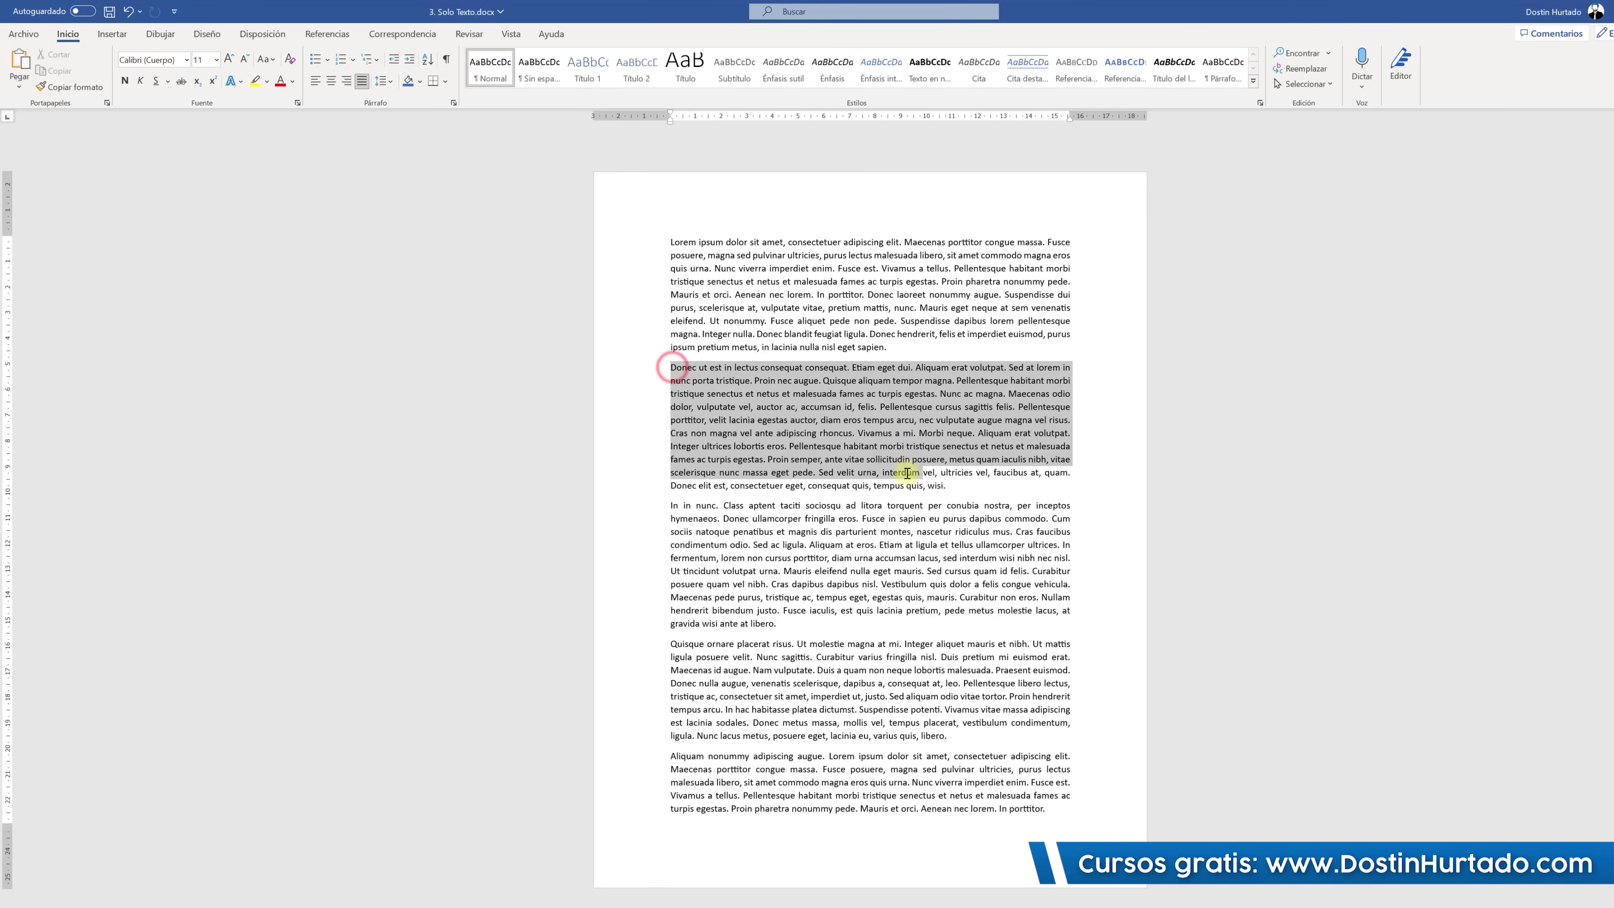
{"action": "left_click_drag", "start_coordinate": [674, 368], "coordinate": [947, 489]}
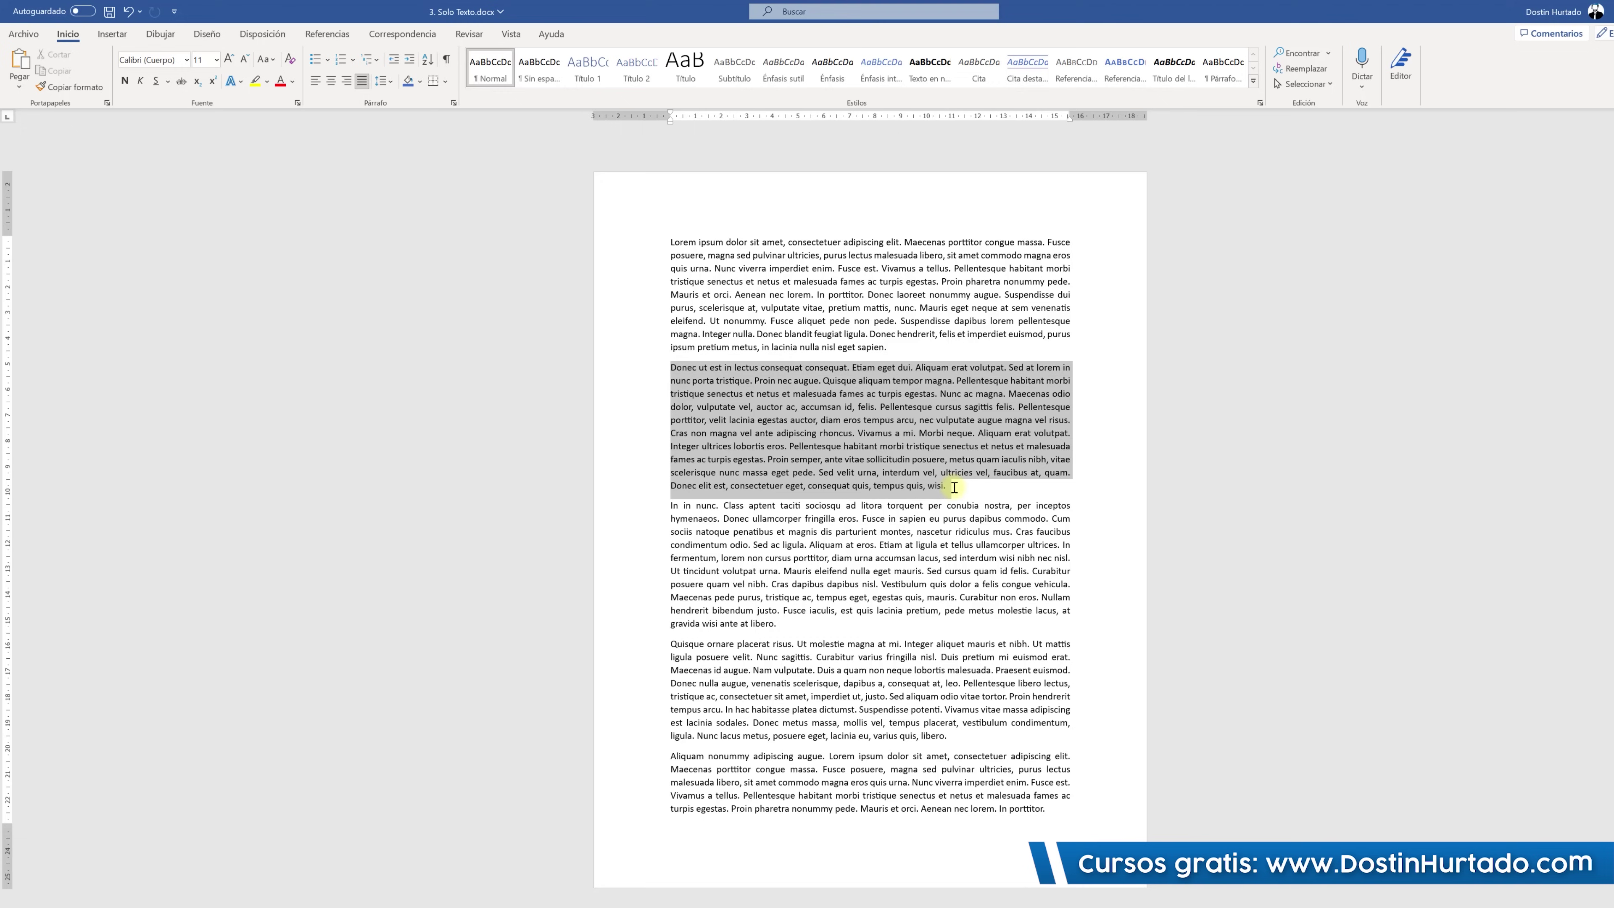
{"action": "left_click", "coordinate": [871, 452]}
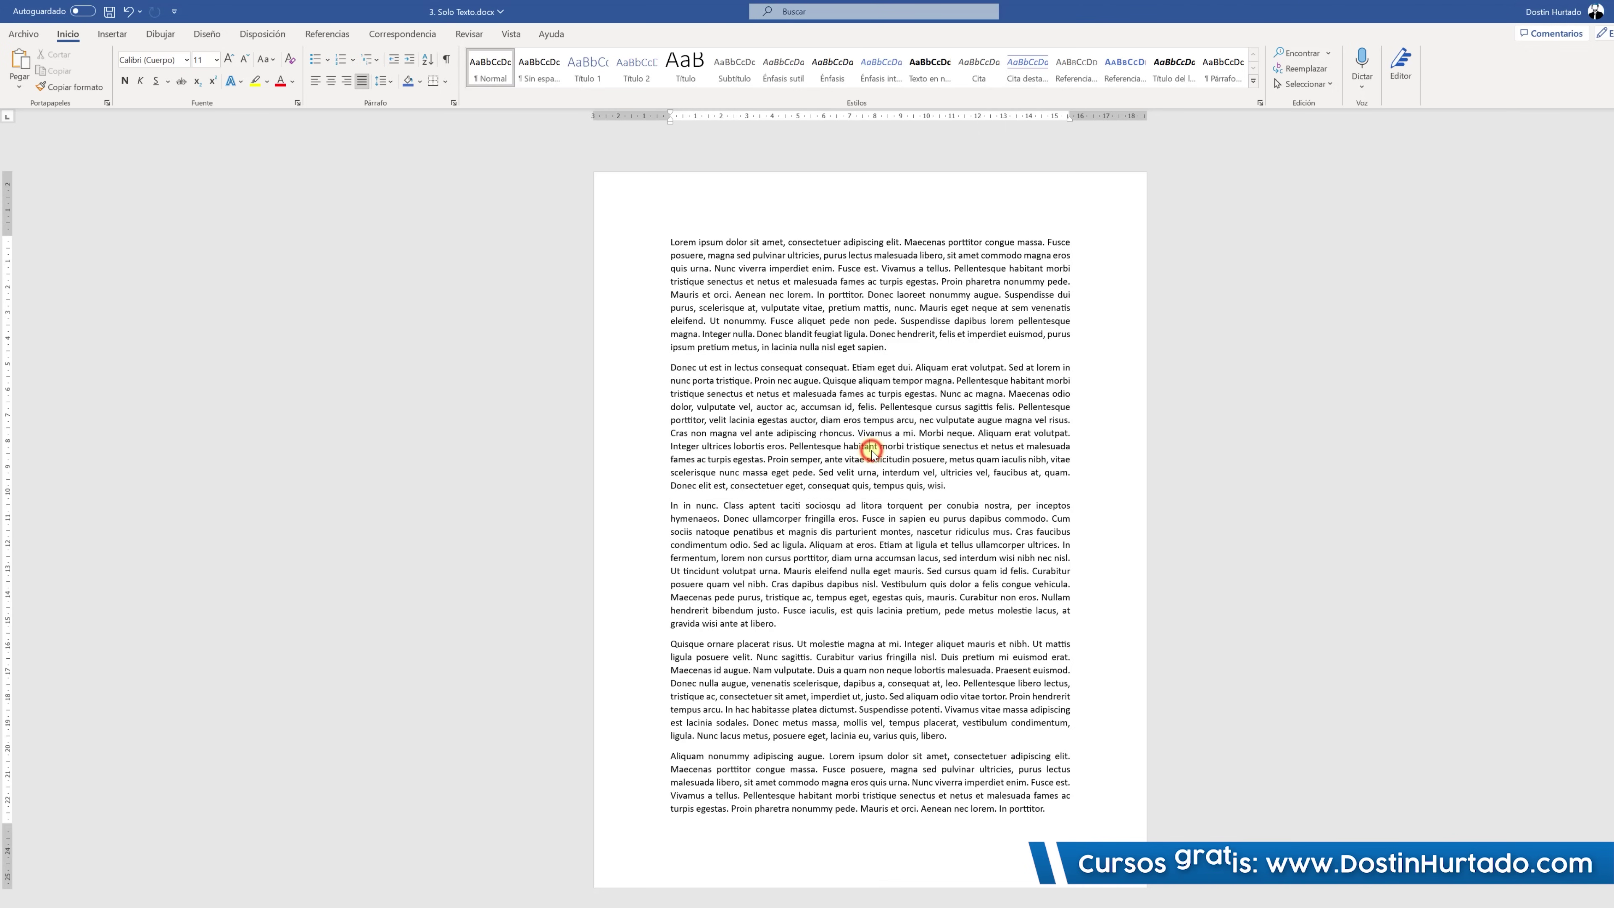
{"action": "left_click_drag", "start_coordinate": [673, 367], "coordinate": [950, 486]}
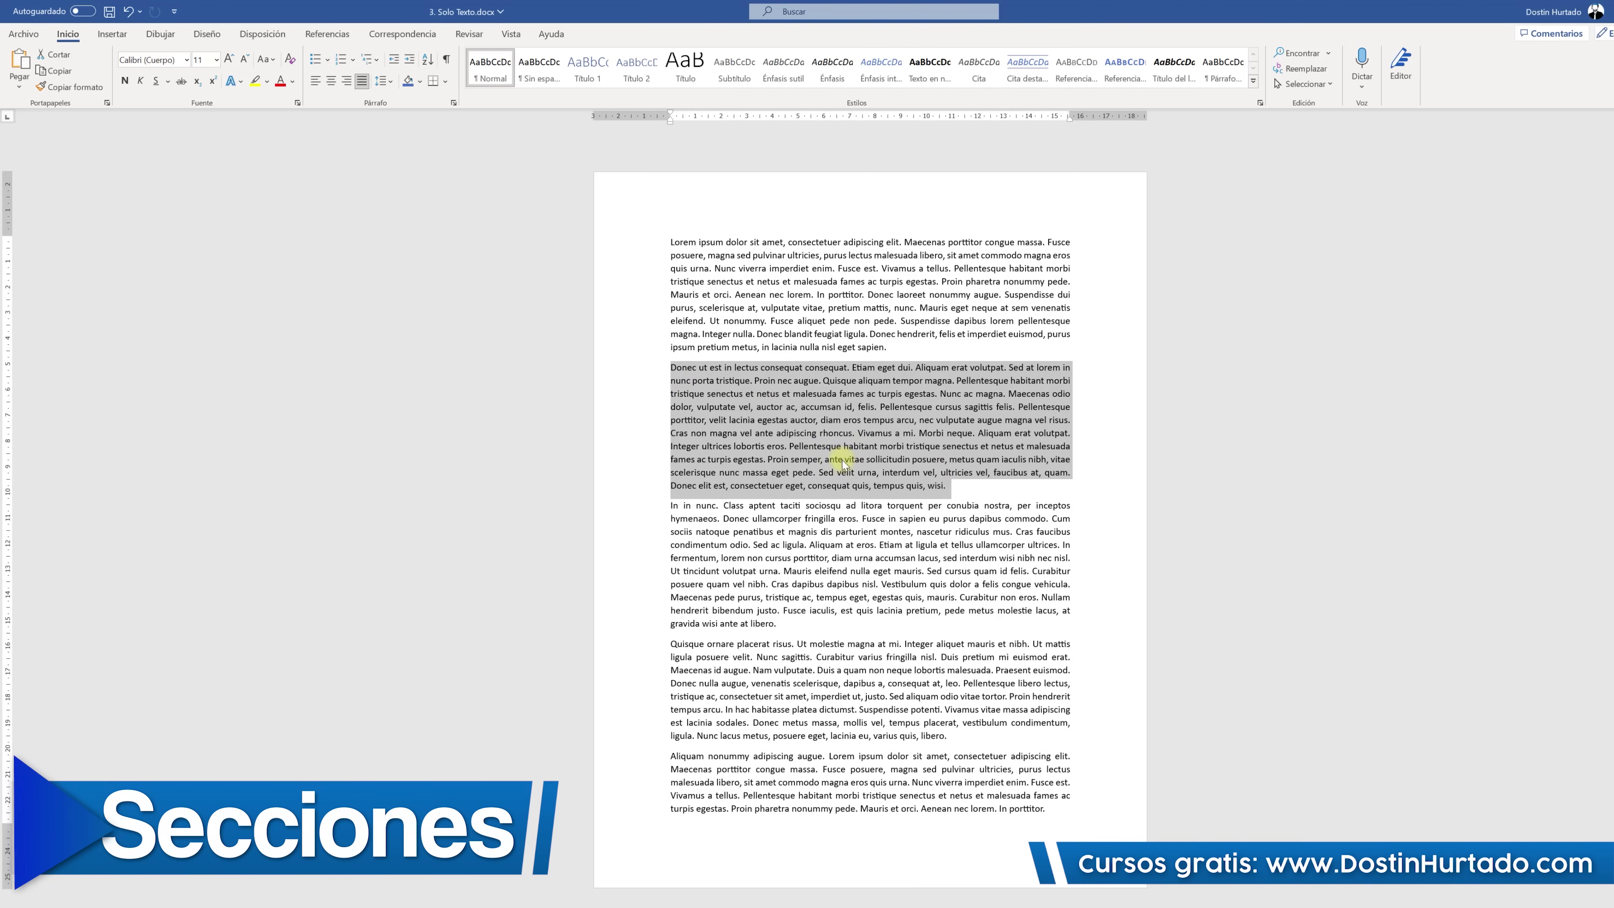
{"action": "left_click_drag", "start_coordinate": [707, 255], "coordinate": [925, 798]}
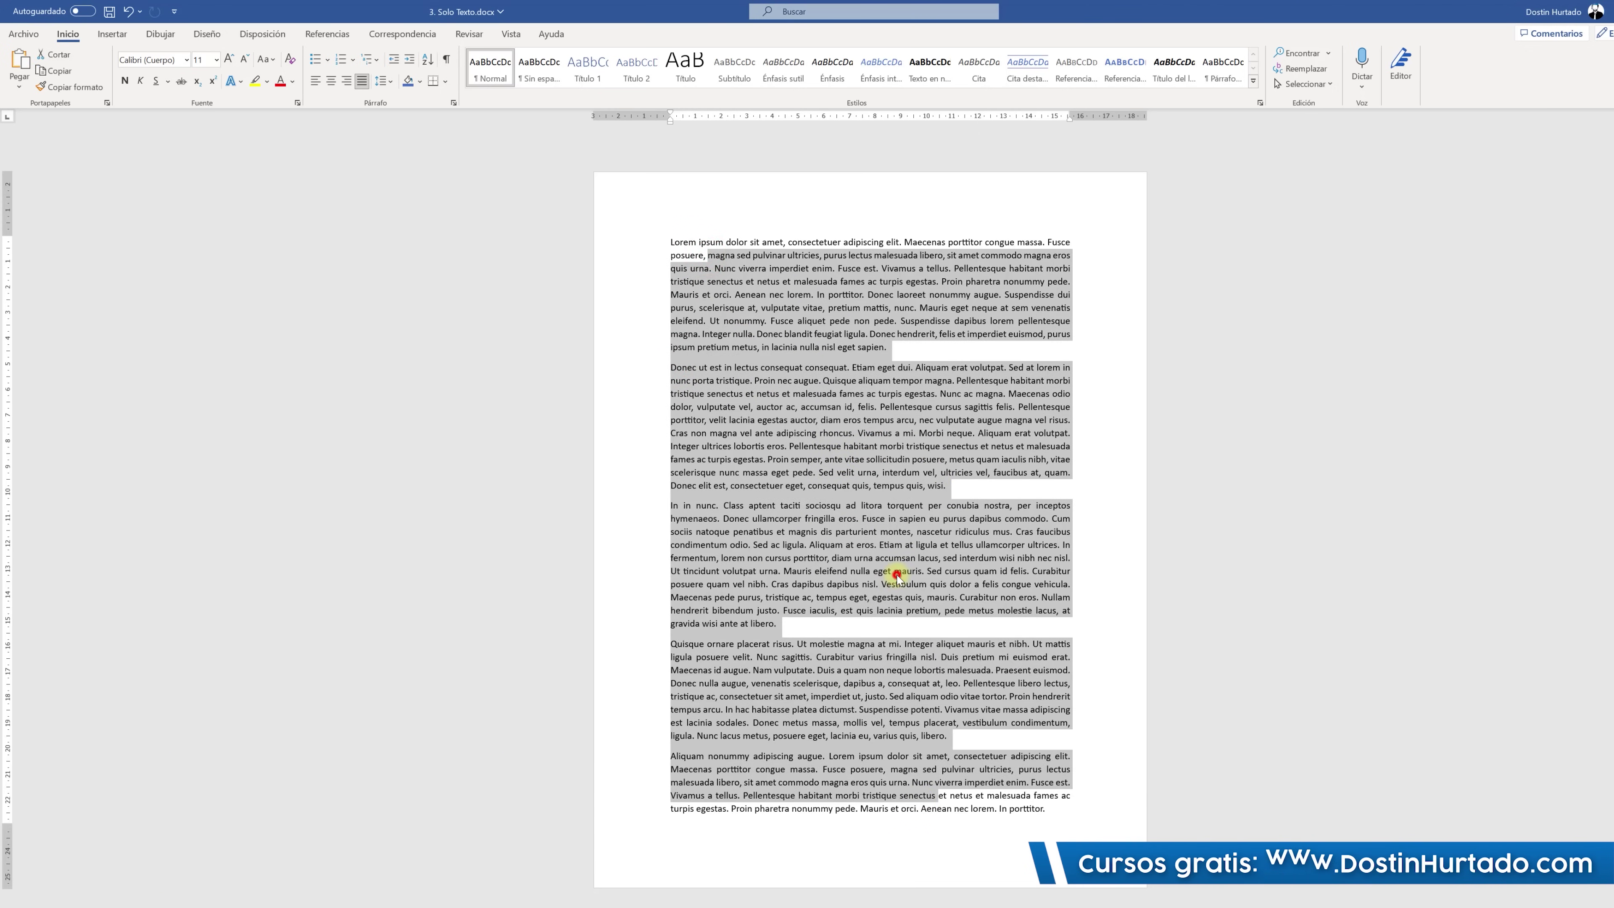
{"action": "left_click", "coordinate": [896, 576]}
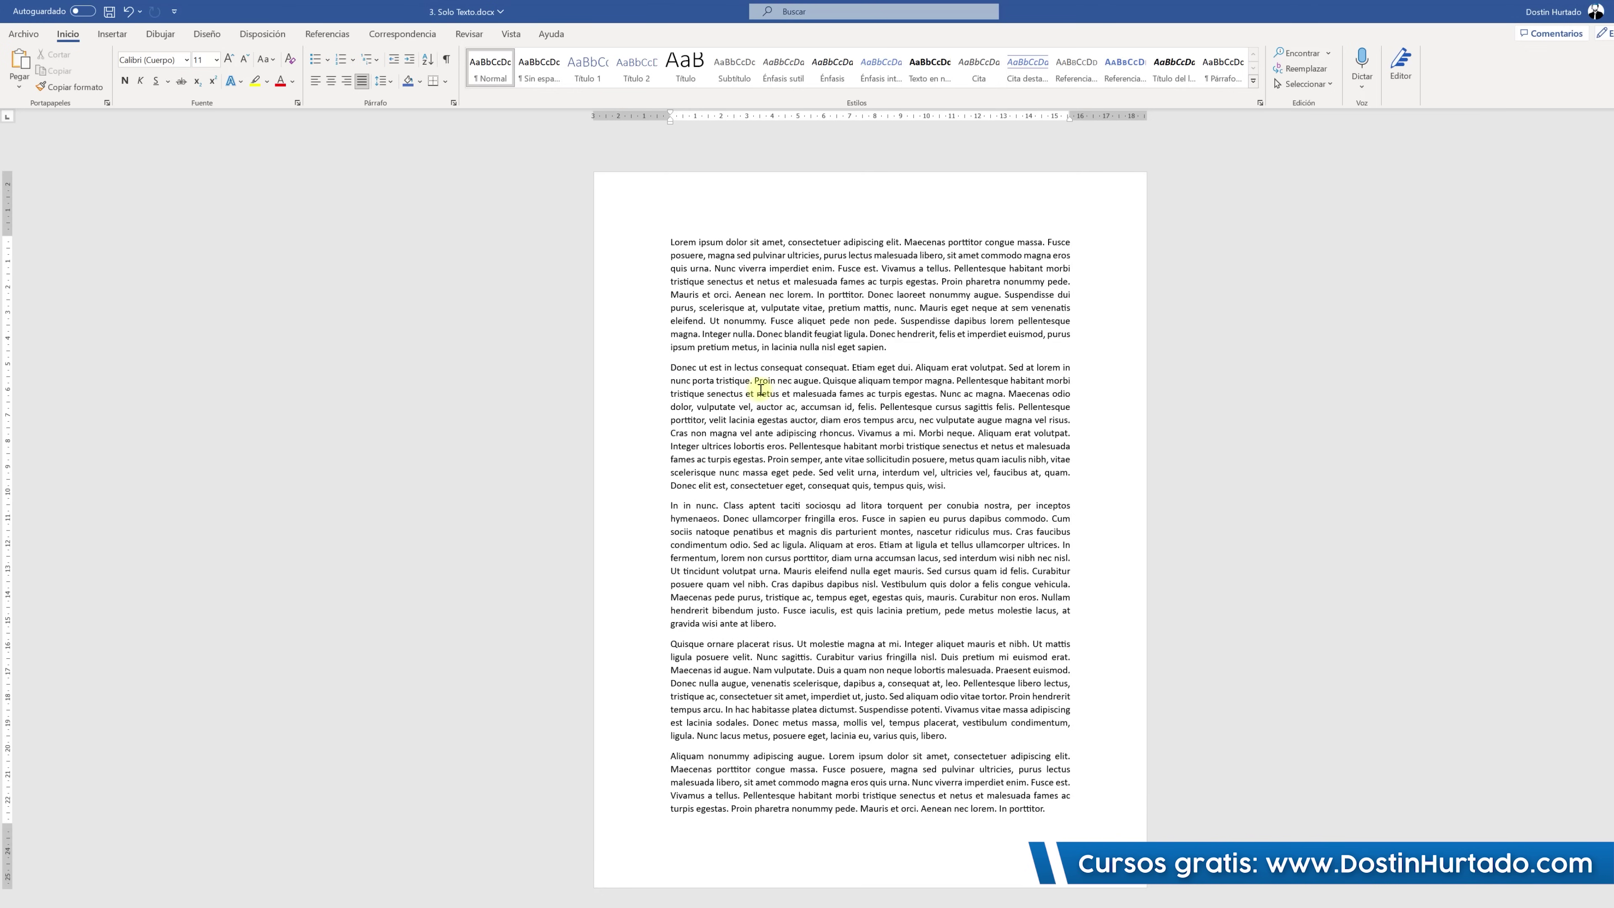
{"action": "left_click_drag", "start_coordinate": [673, 364], "coordinate": [960, 484]}
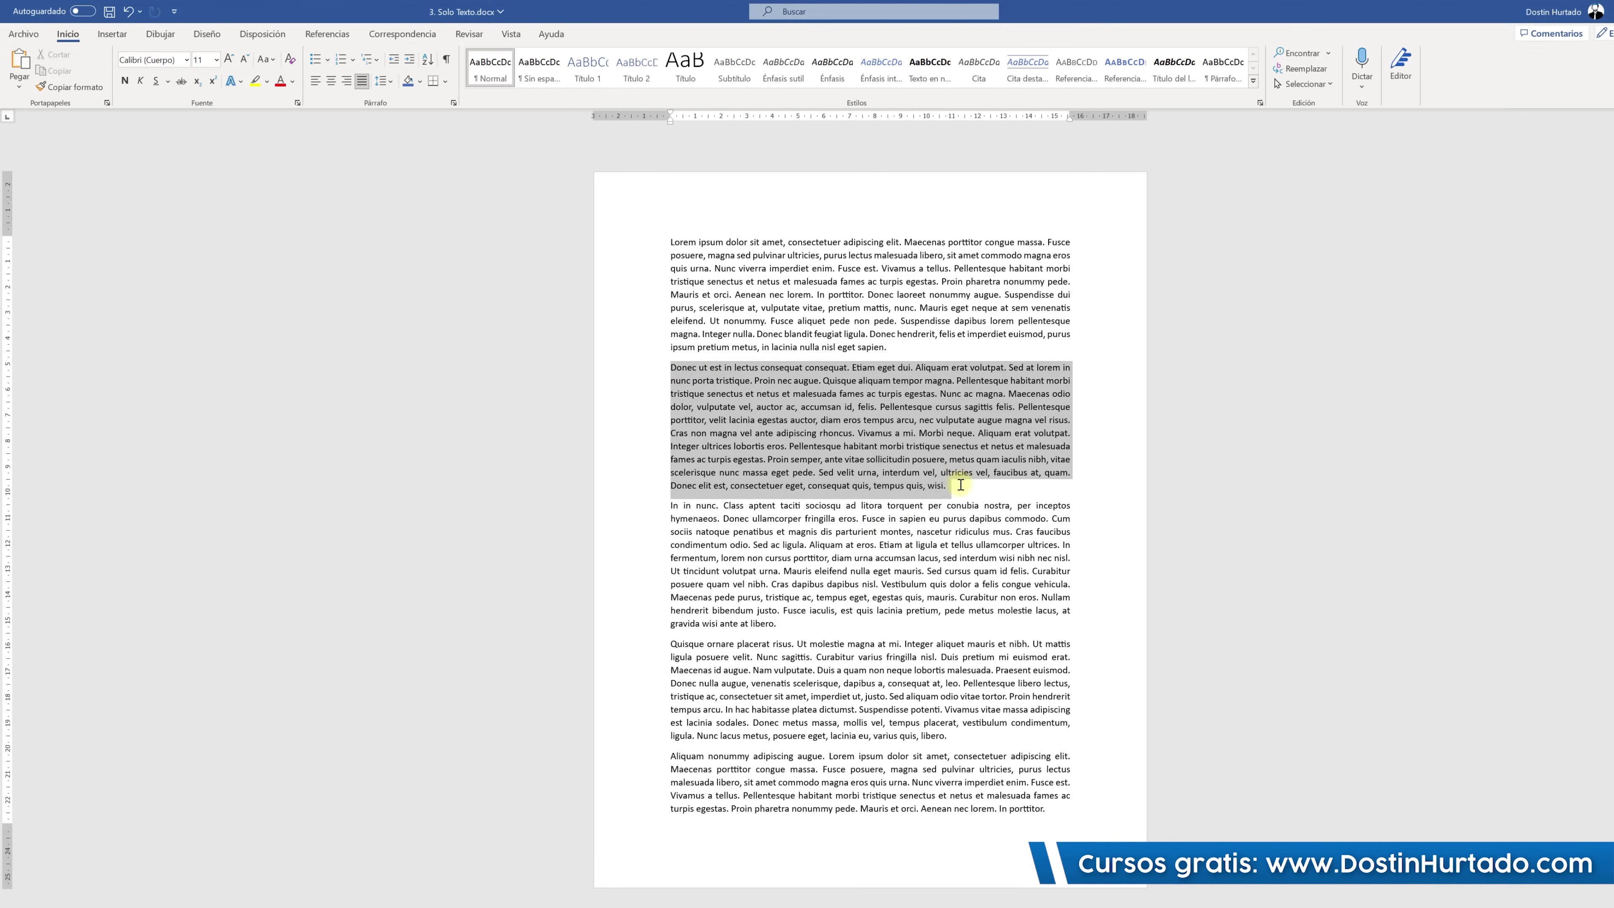
{"action": "left_click", "coordinate": [278, 80]}
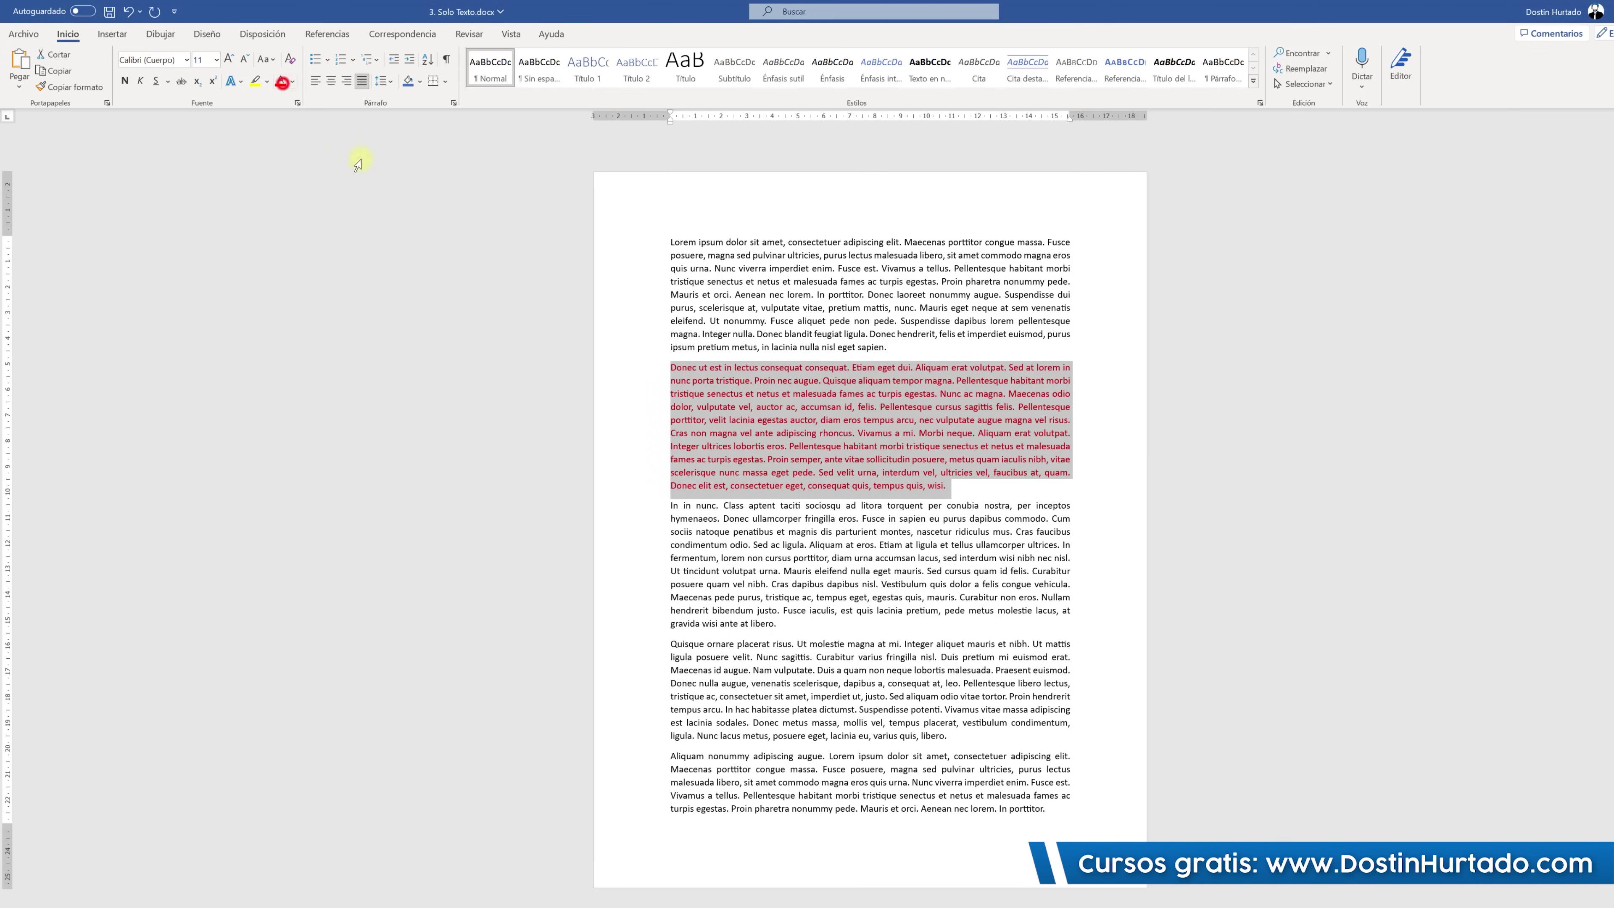
{"action": "left_click", "coordinate": [920, 505]}
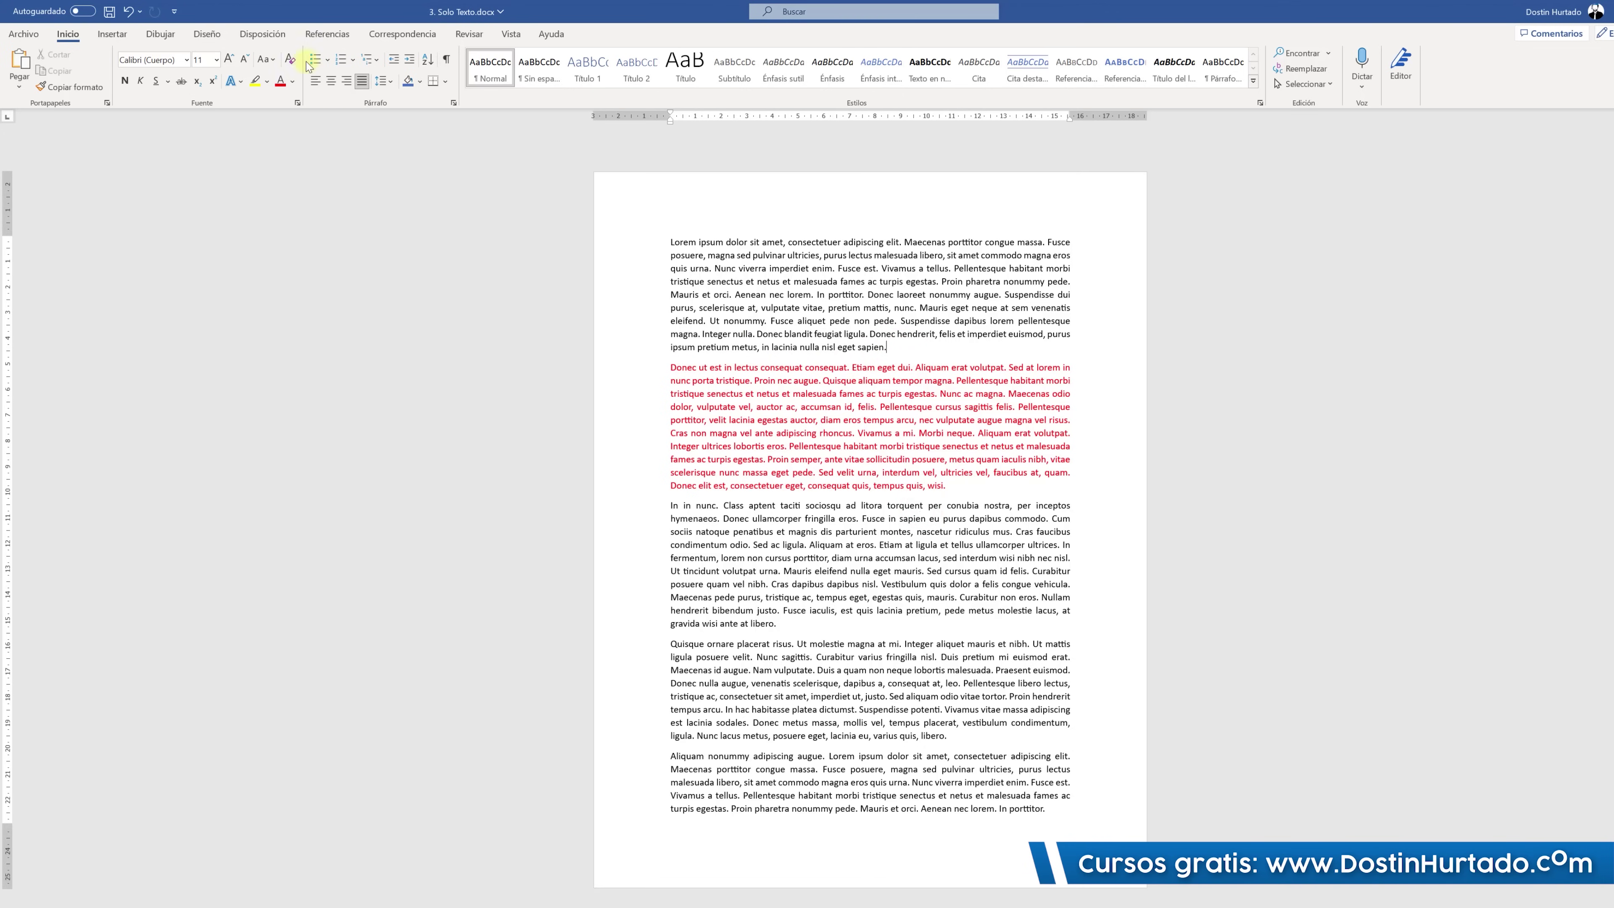
Insert a section break after the first paragraph, delete it, and show formatting marks.
{"action": "left_click", "coordinate": [280, 35]}
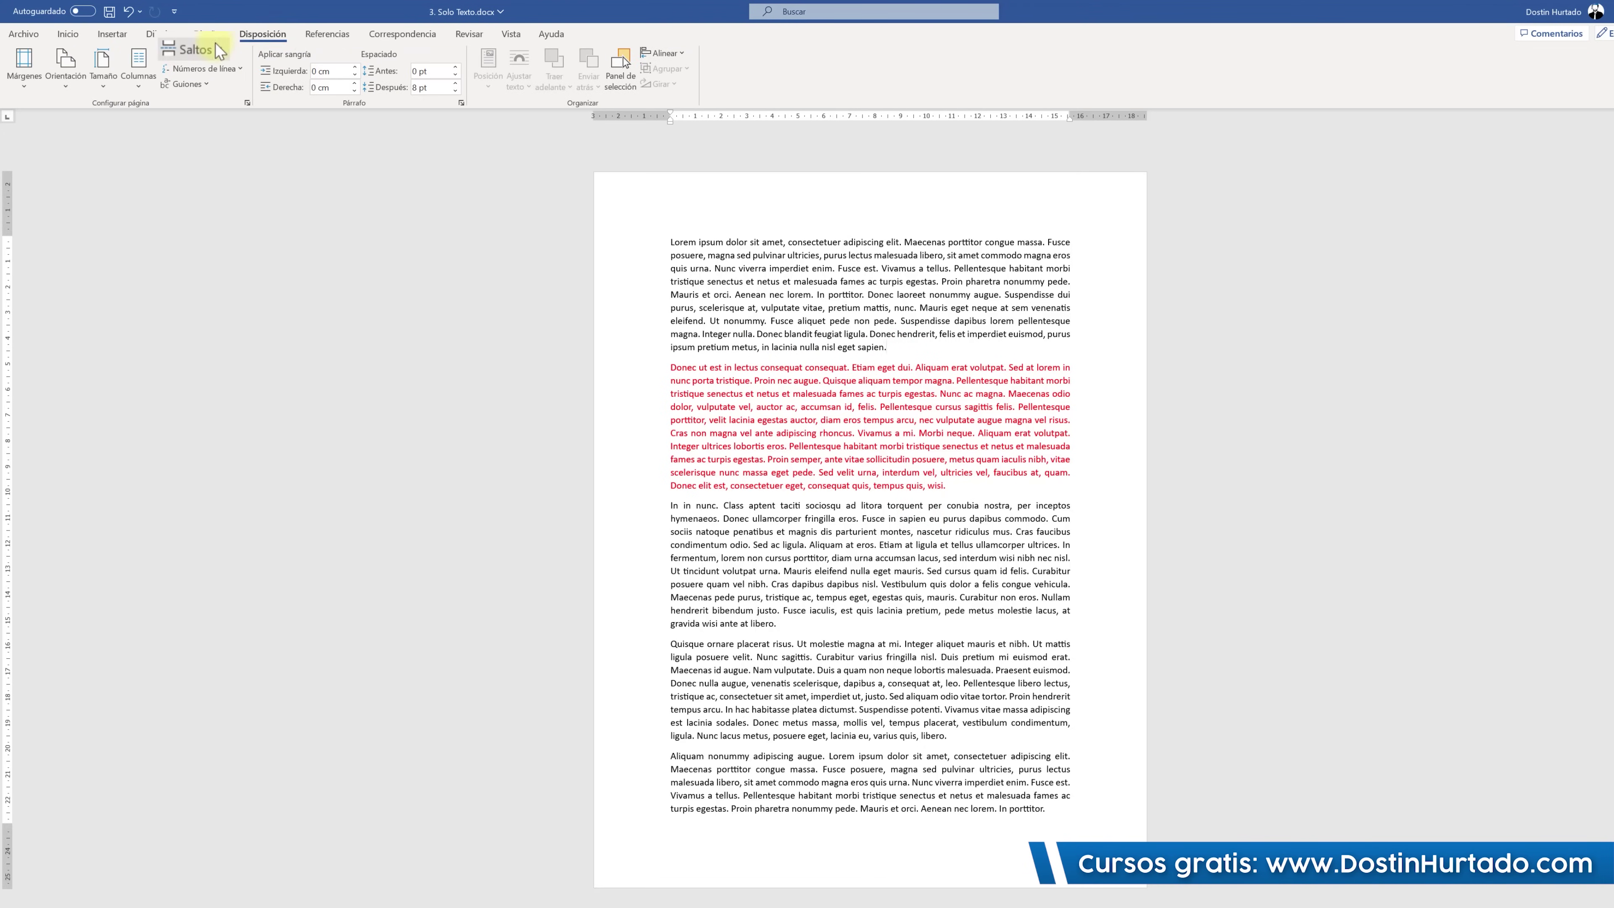
{"action": "left_click", "coordinate": [183, 53]}
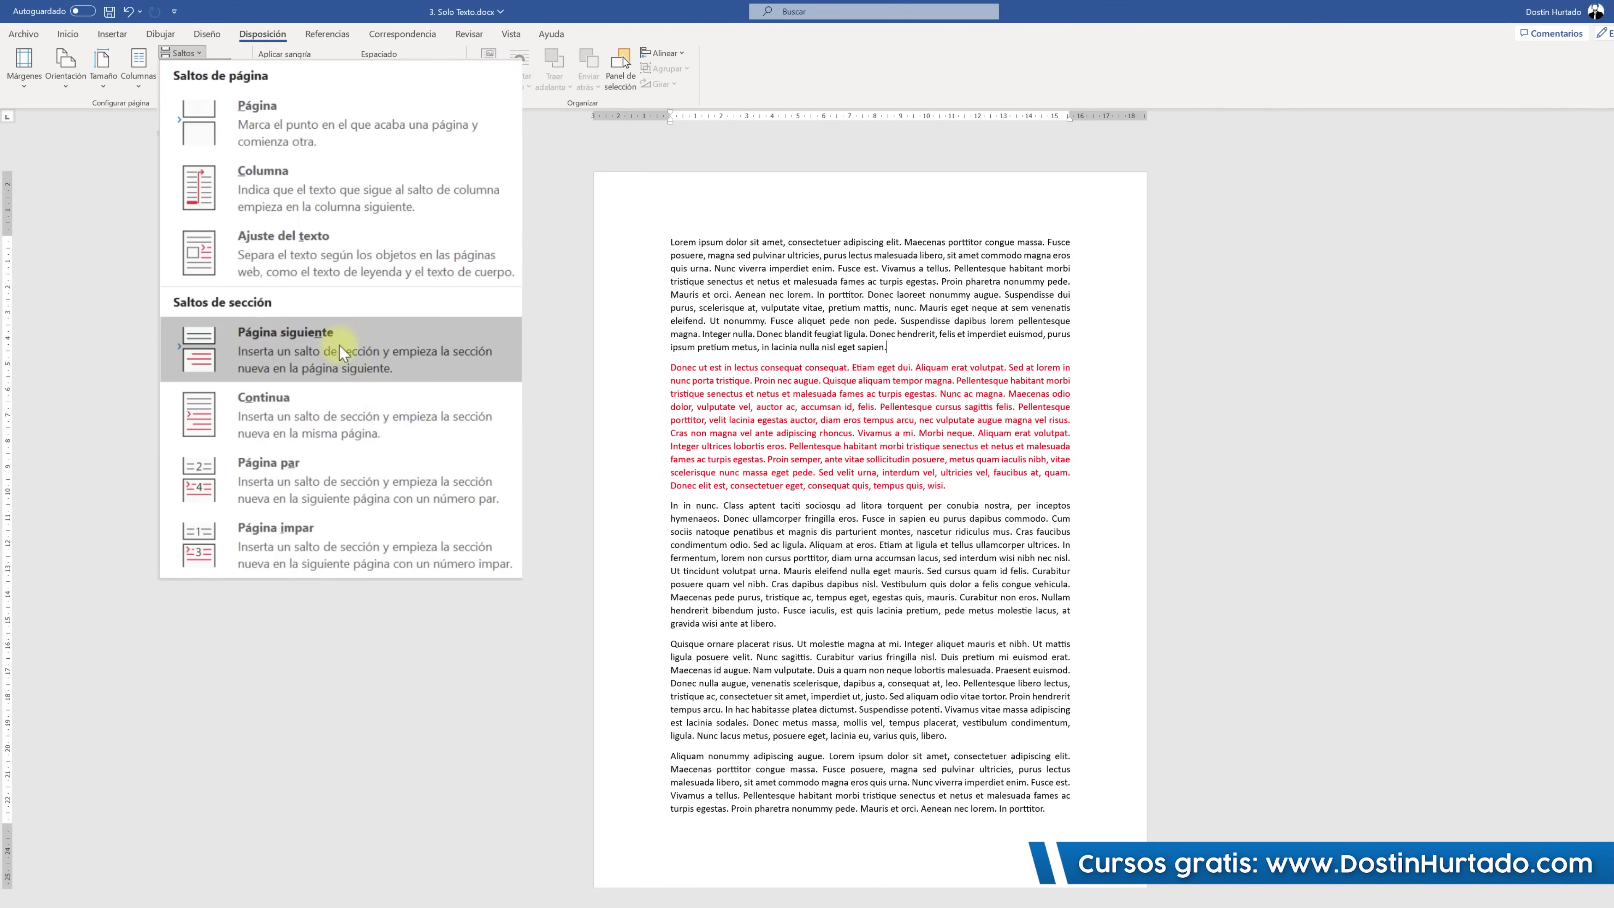
{"action": "left_click", "coordinate": [300, 415]}
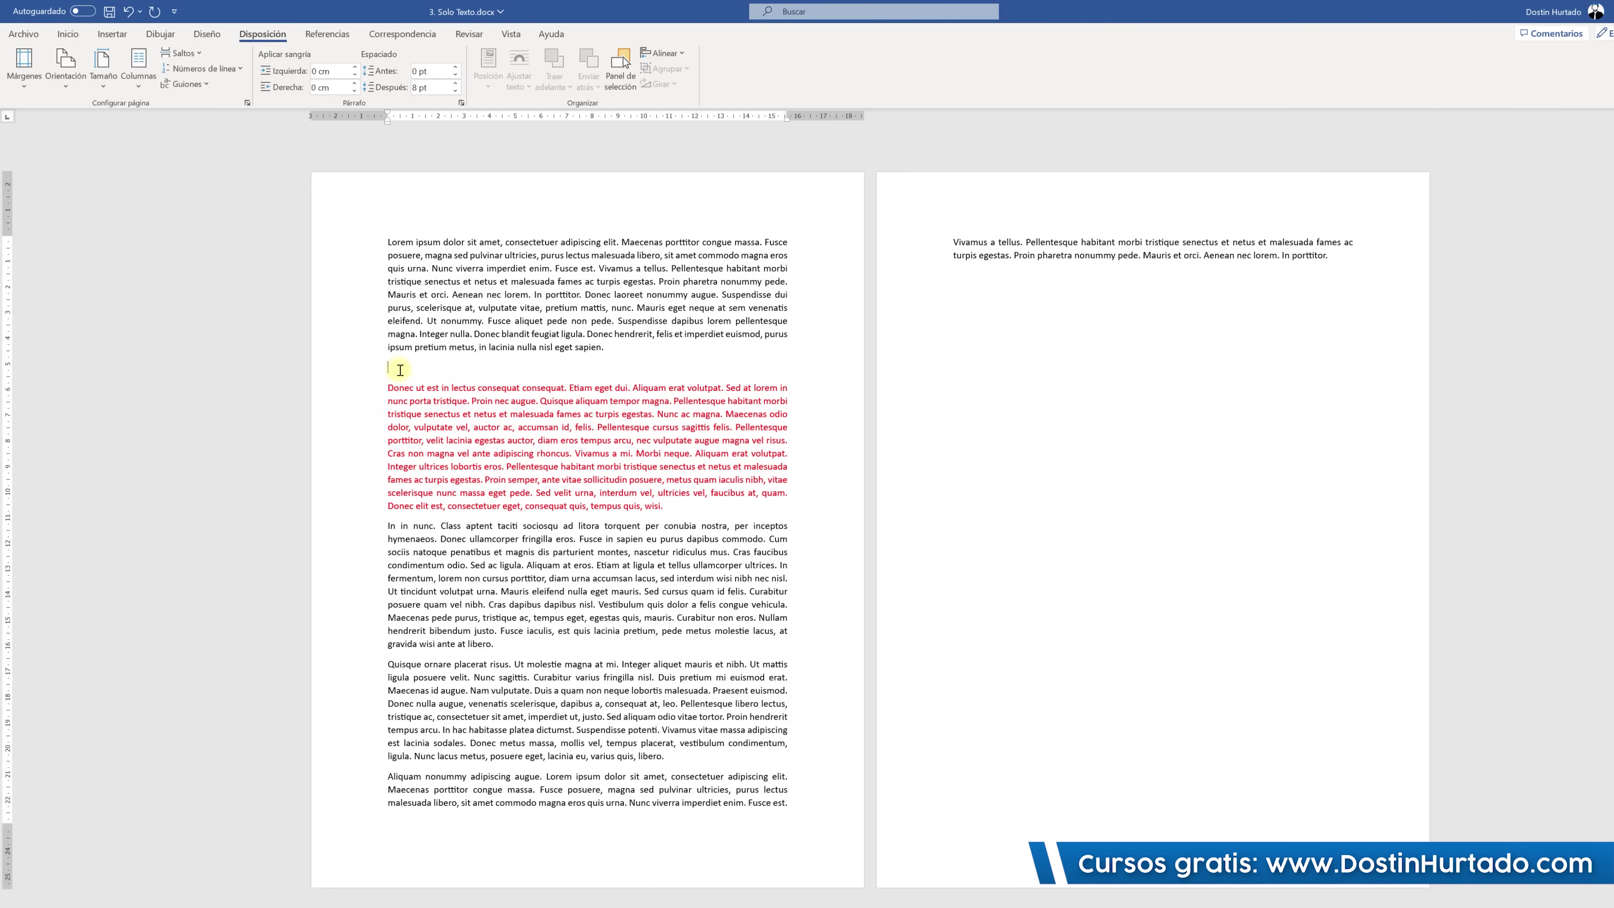
{"action": "key", "text": "Delete"}
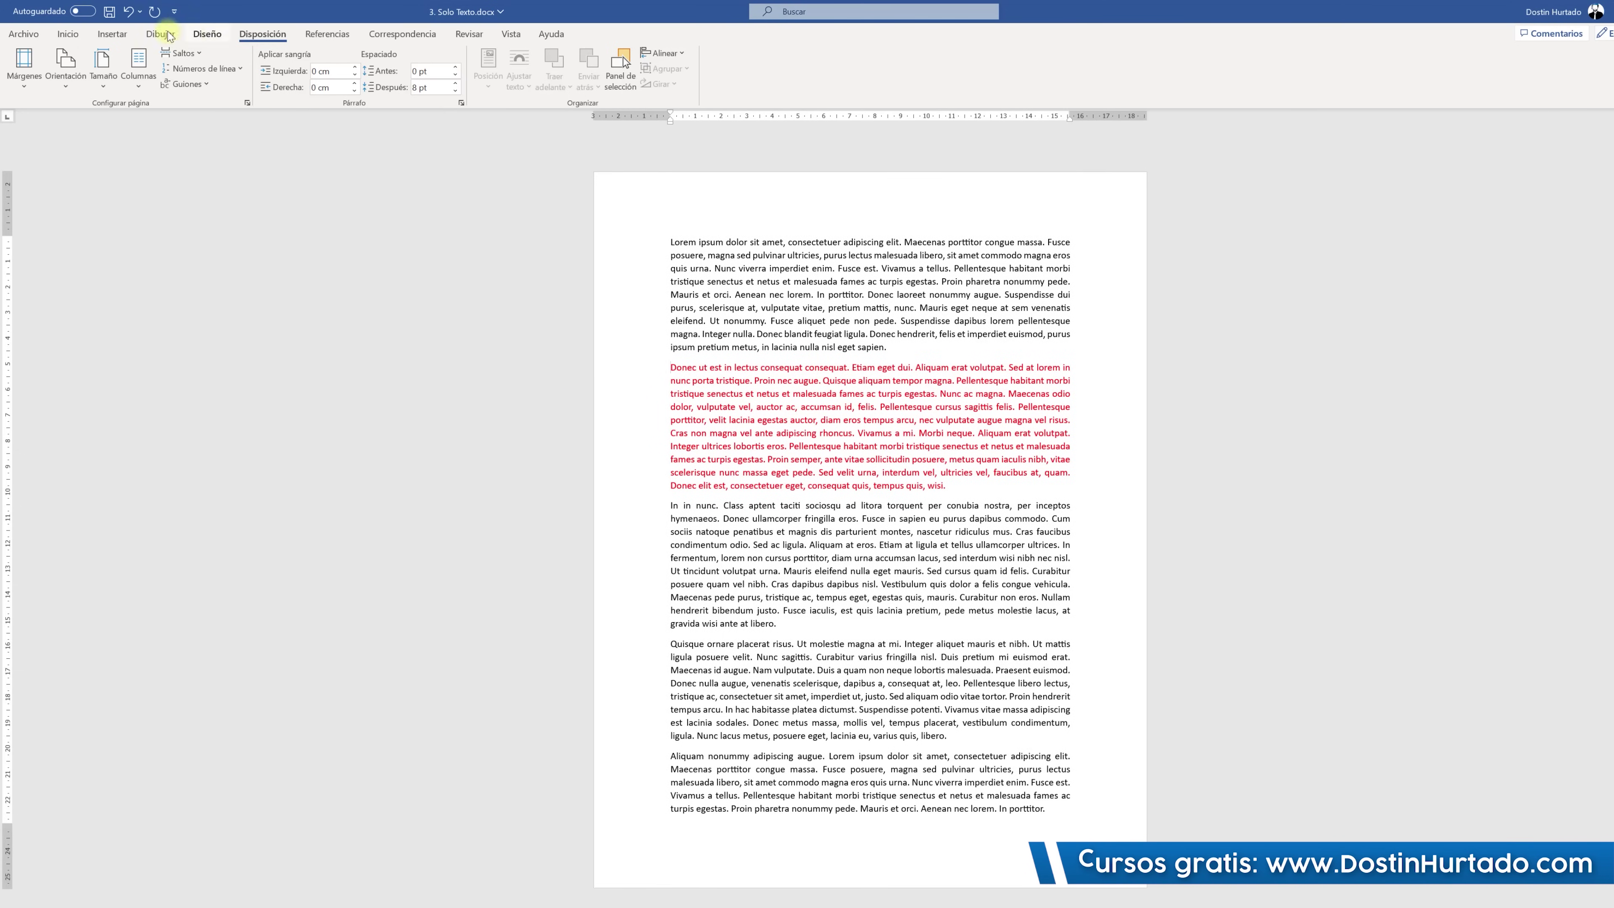
{"action": "left_click", "coordinate": [68, 34]}
{"action": "left_click", "coordinate": [447, 59]}
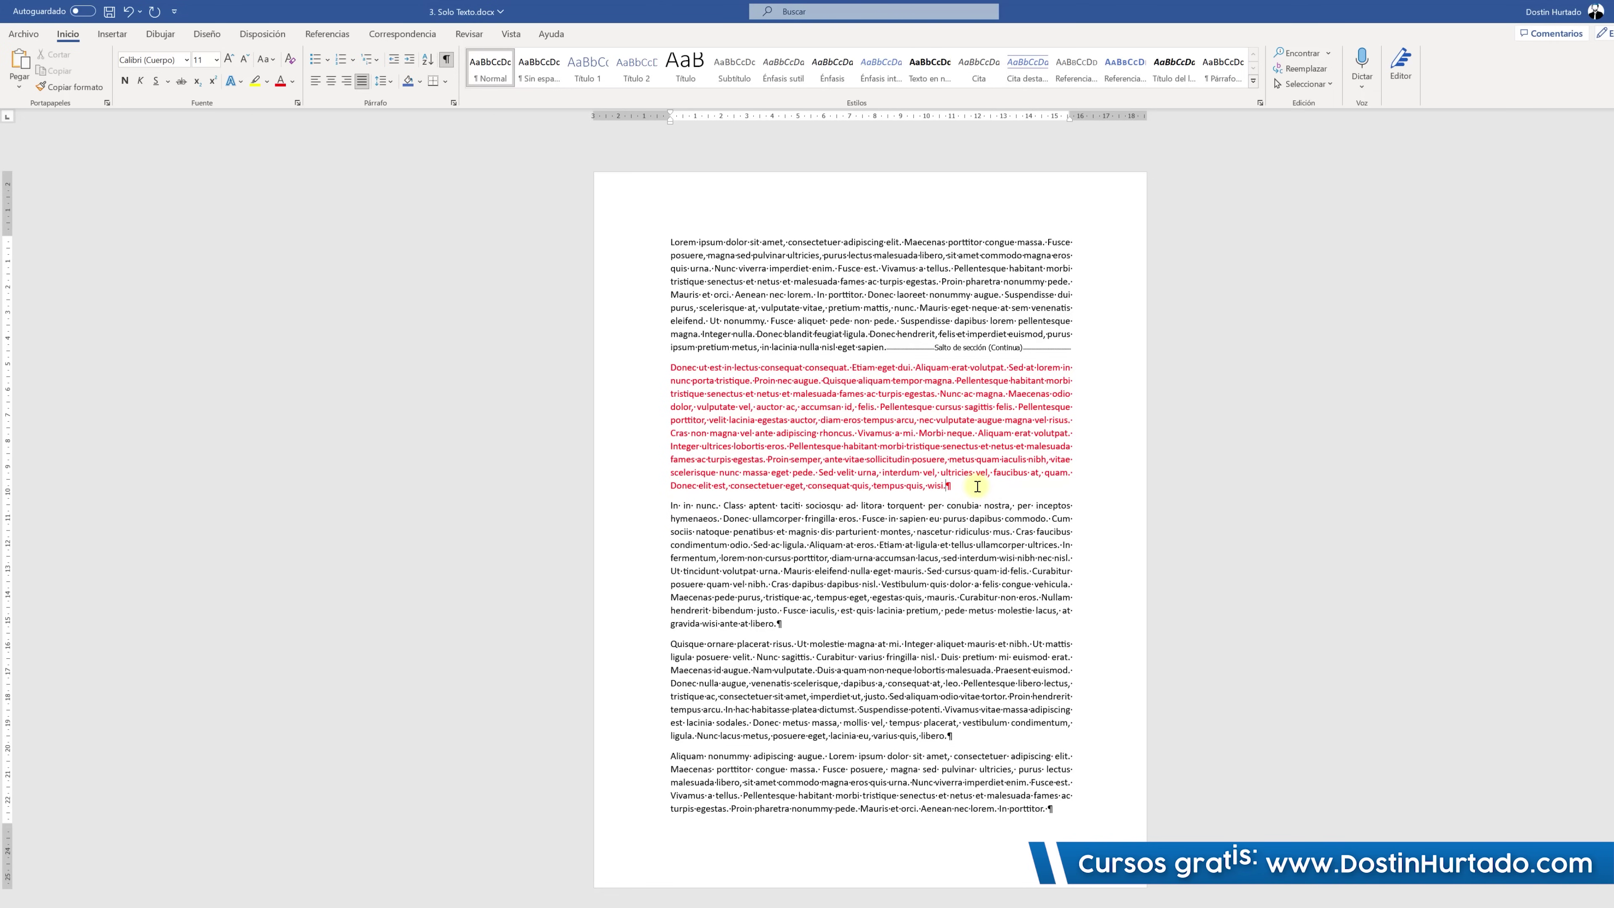
Add a continuous section break after the red paragraph and delete the following empty paragraph.
{"action": "left_click", "coordinate": [297, 32]}
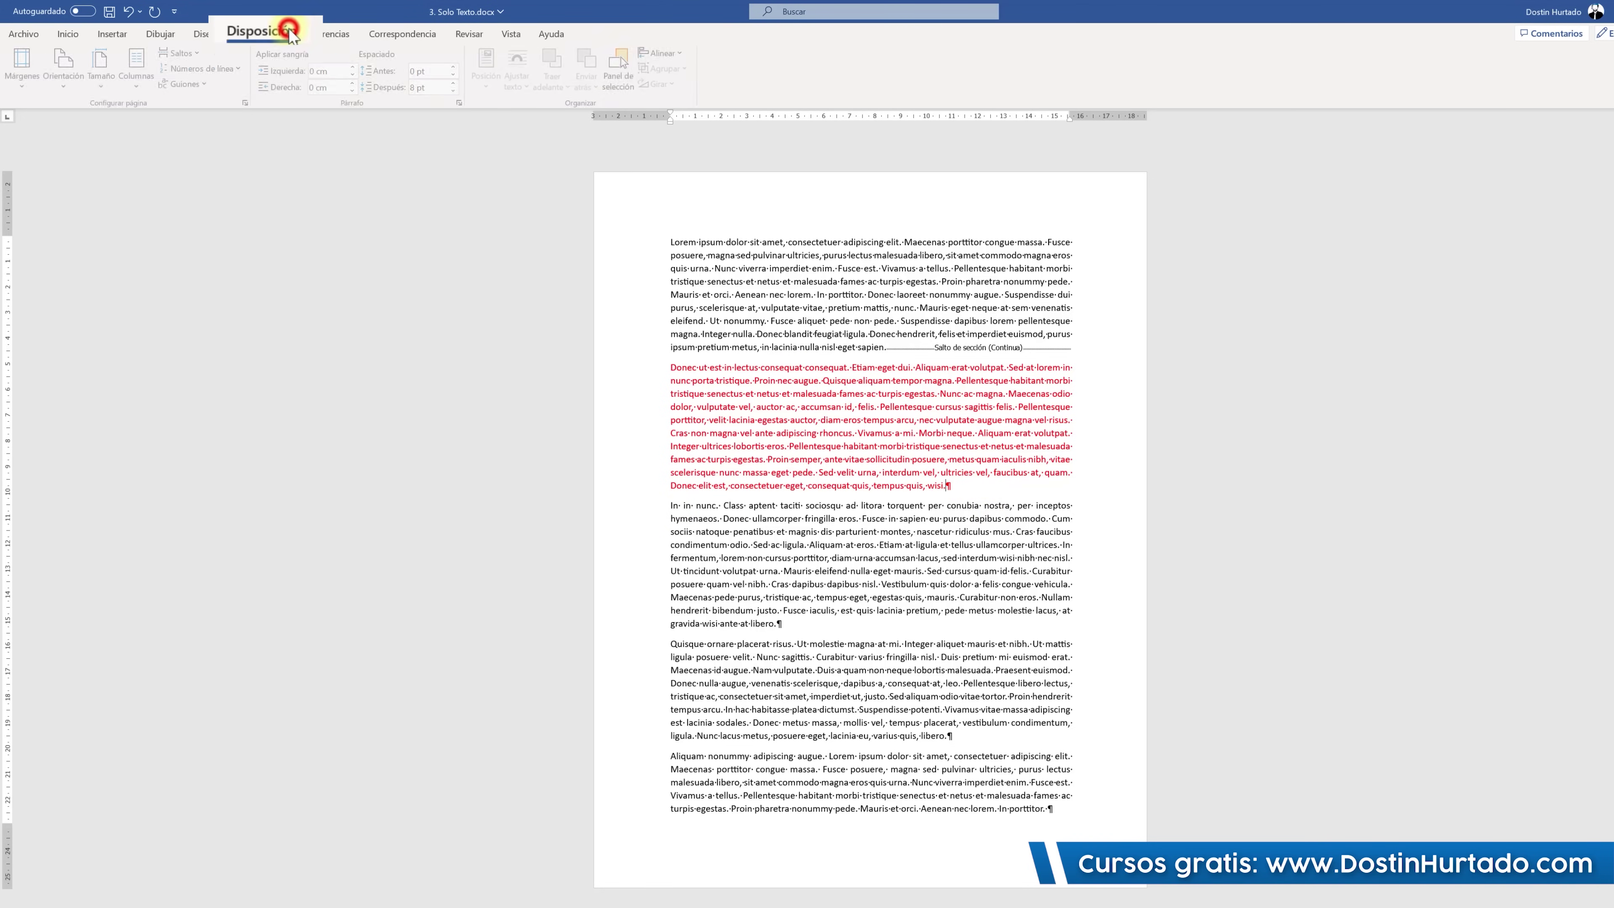
{"action": "left_click", "coordinate": [218, 49]}
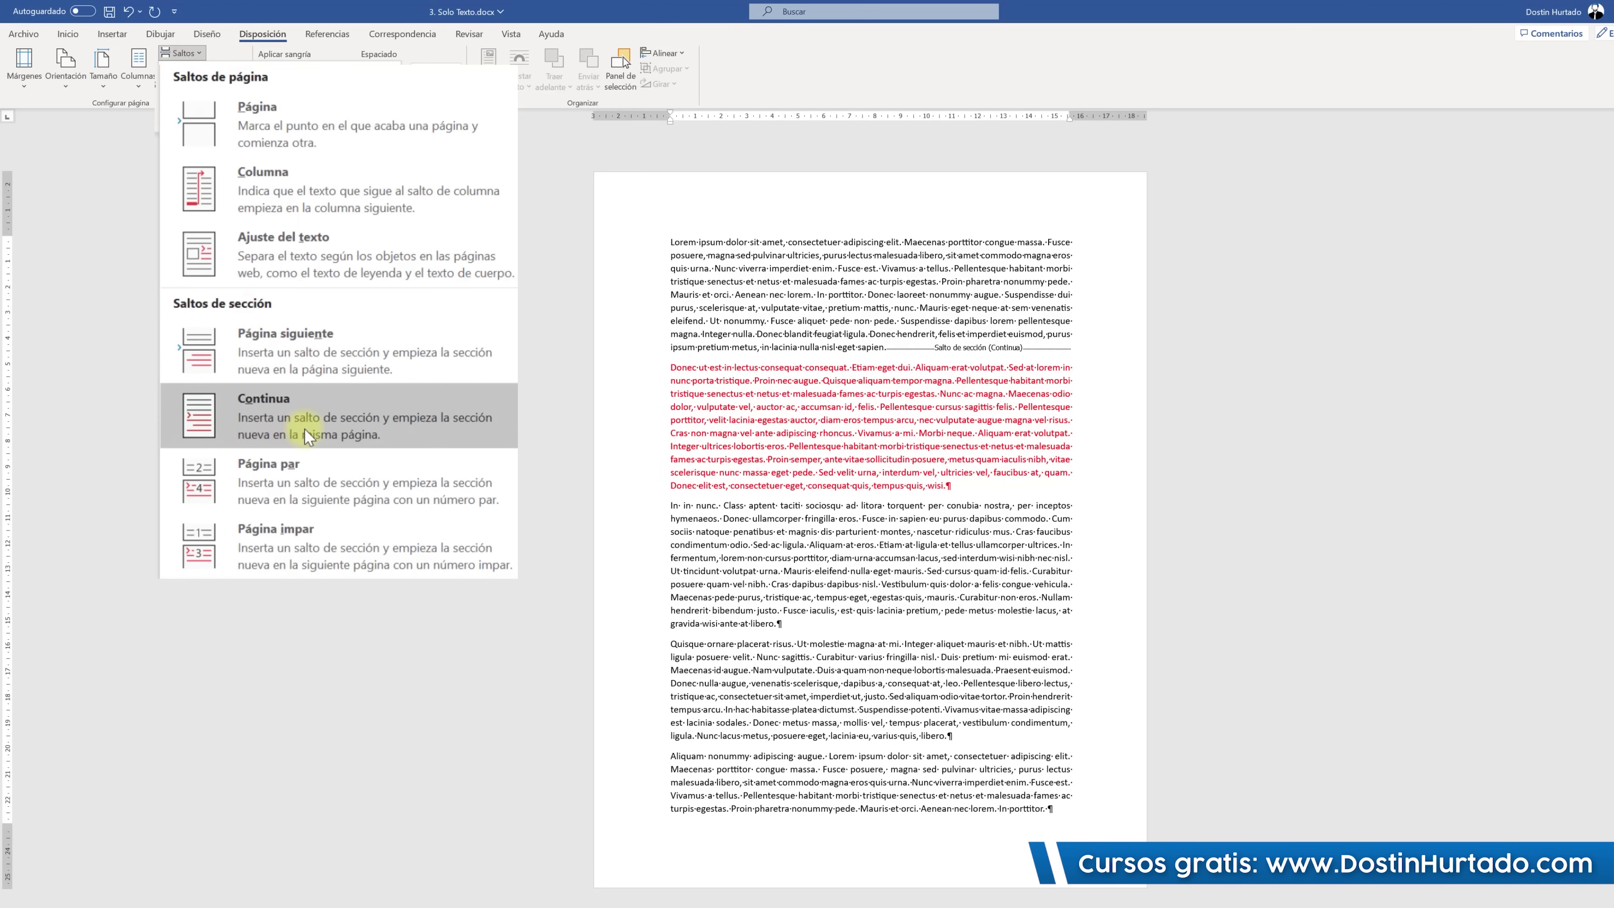
{"action": "left_click", "coordinate": [304, 429]}
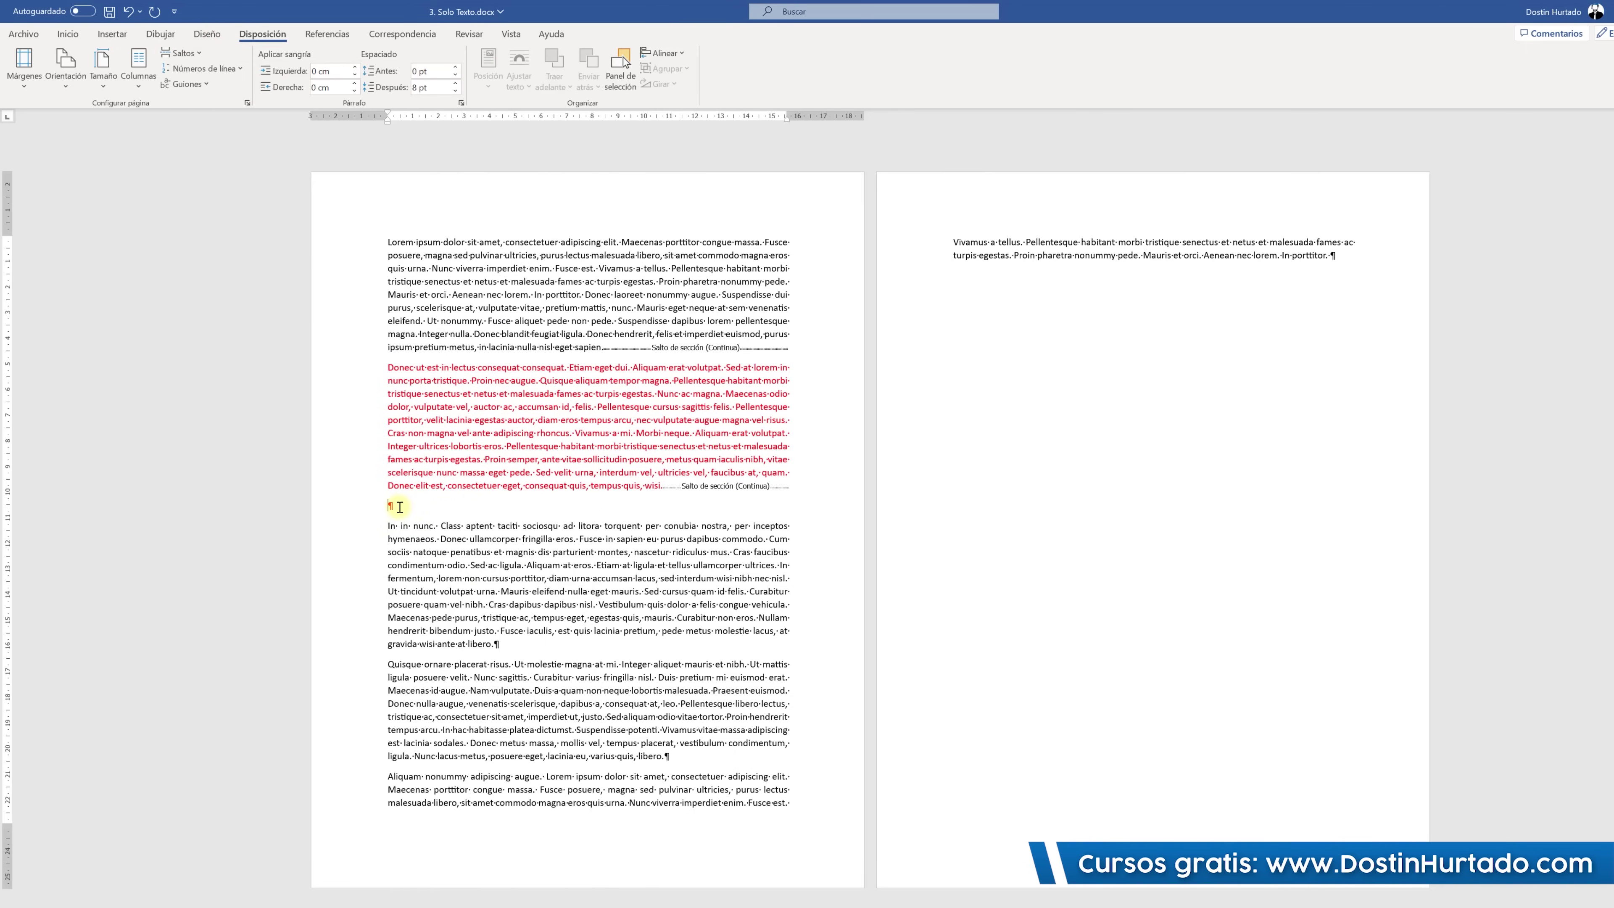
{"action": "key", "text": "Delete"}
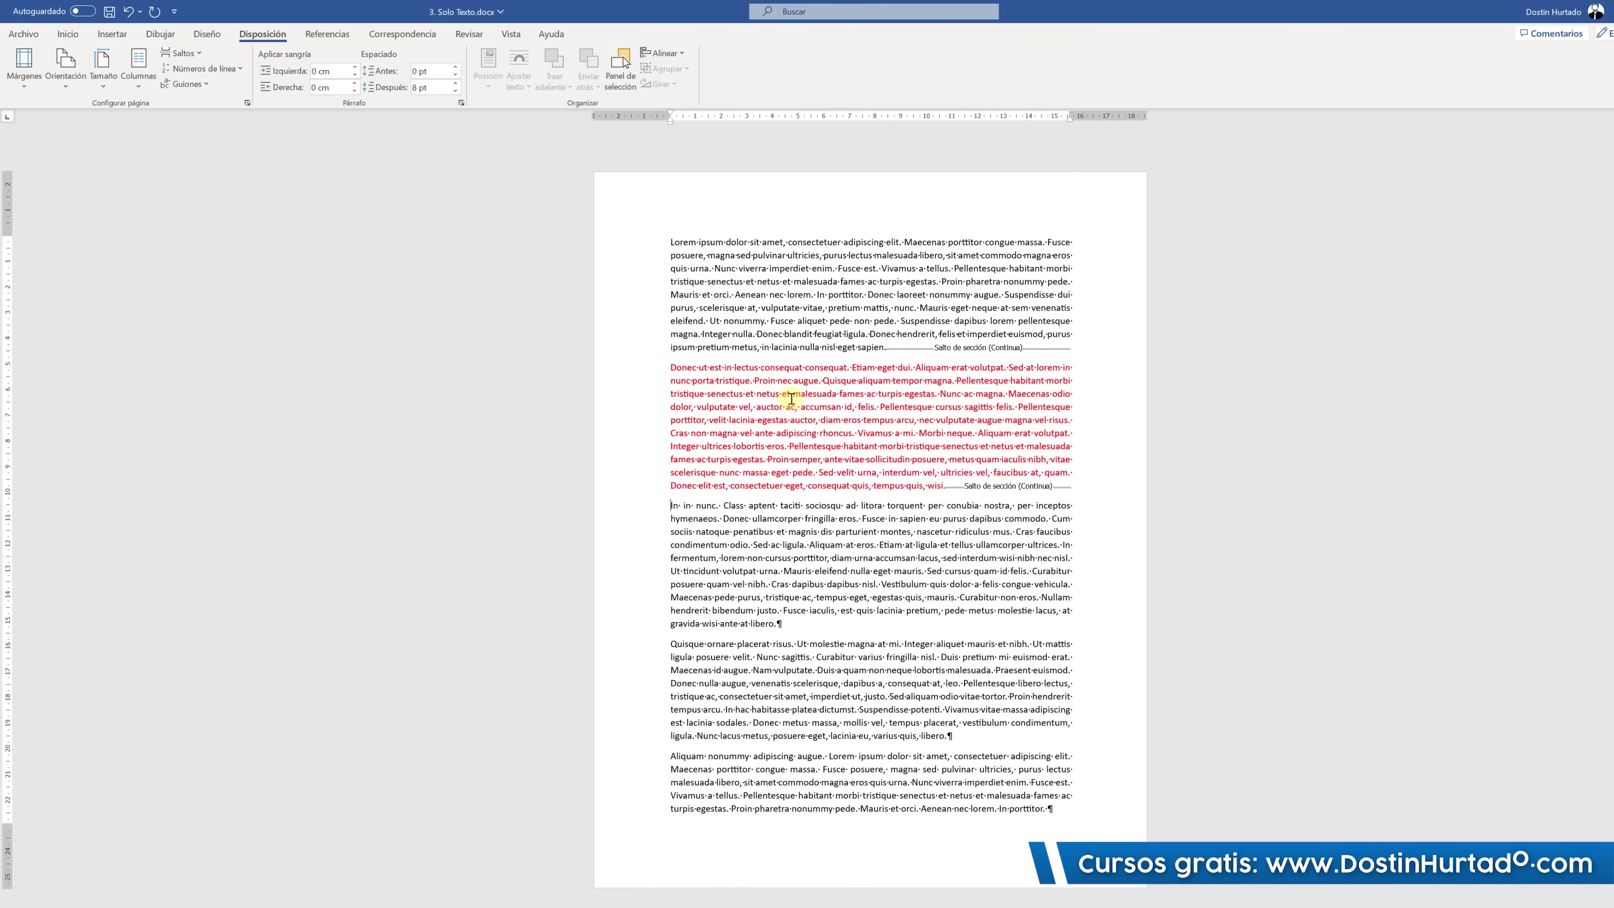
{"action": "left_click_drag", "start_coordinate": [672, 368], "coordinate": [941, 486]}
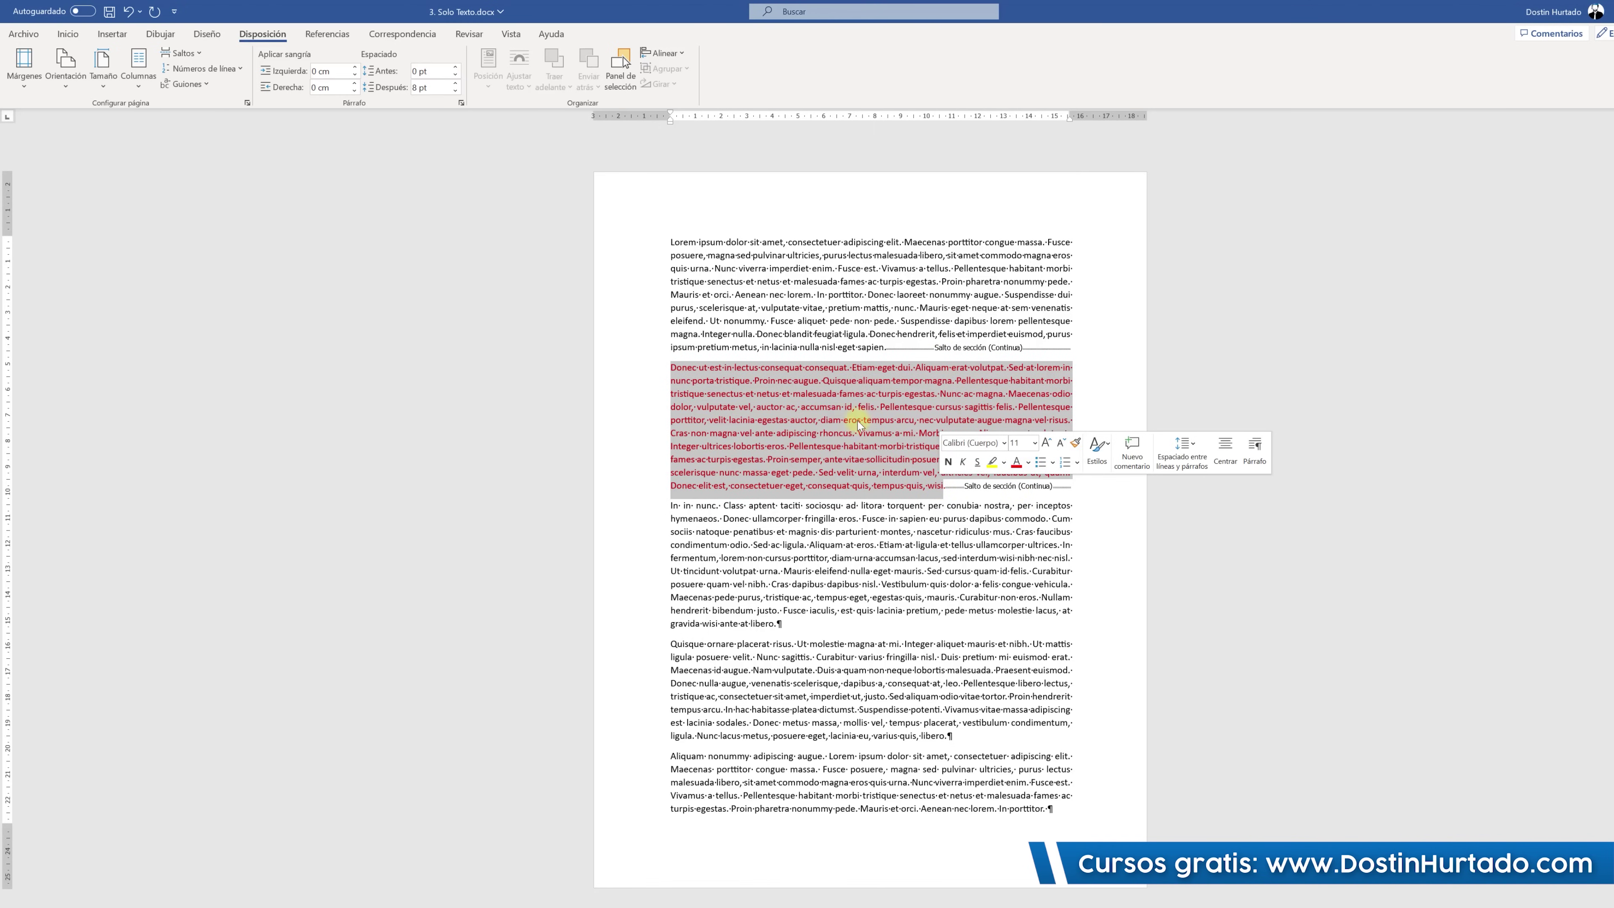
{"action": "left_click", "coordinate": [822, 411]}
{"action": "left_click_drag", "start_coordinate": [750, 336], "coordinate": [716, 244]}
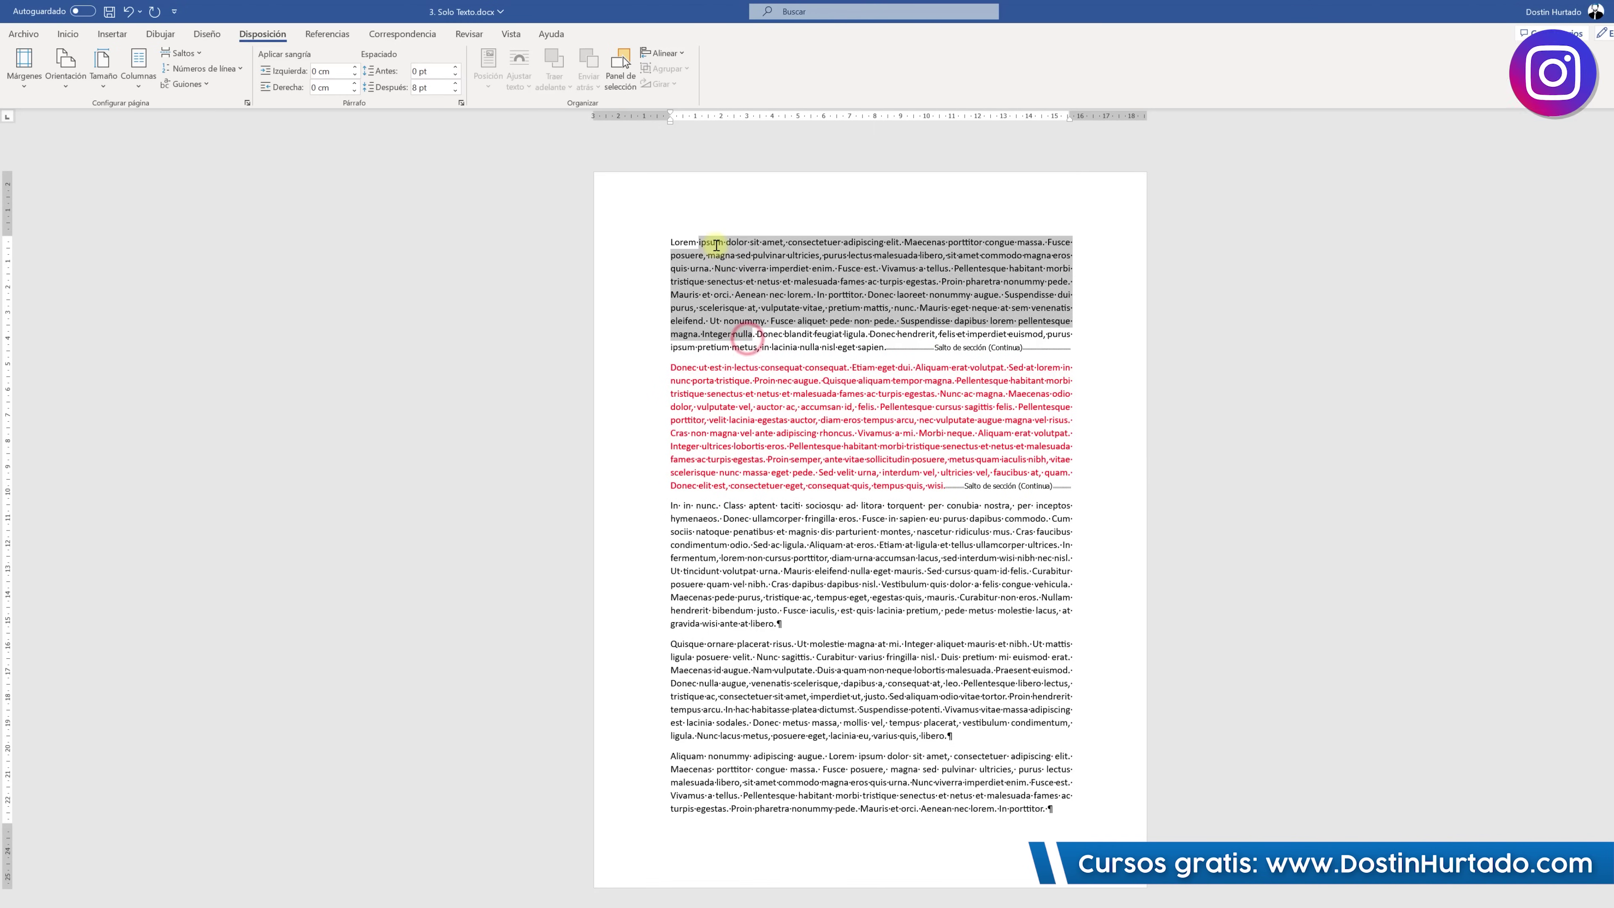
{"action": "left_click_drag", "start_coordinate": [732, 375], "coordinate": [826, 474]}
{"action": "left_click_drag", "start_coordinate": [729, 519], "coordinate": [796, 756]}
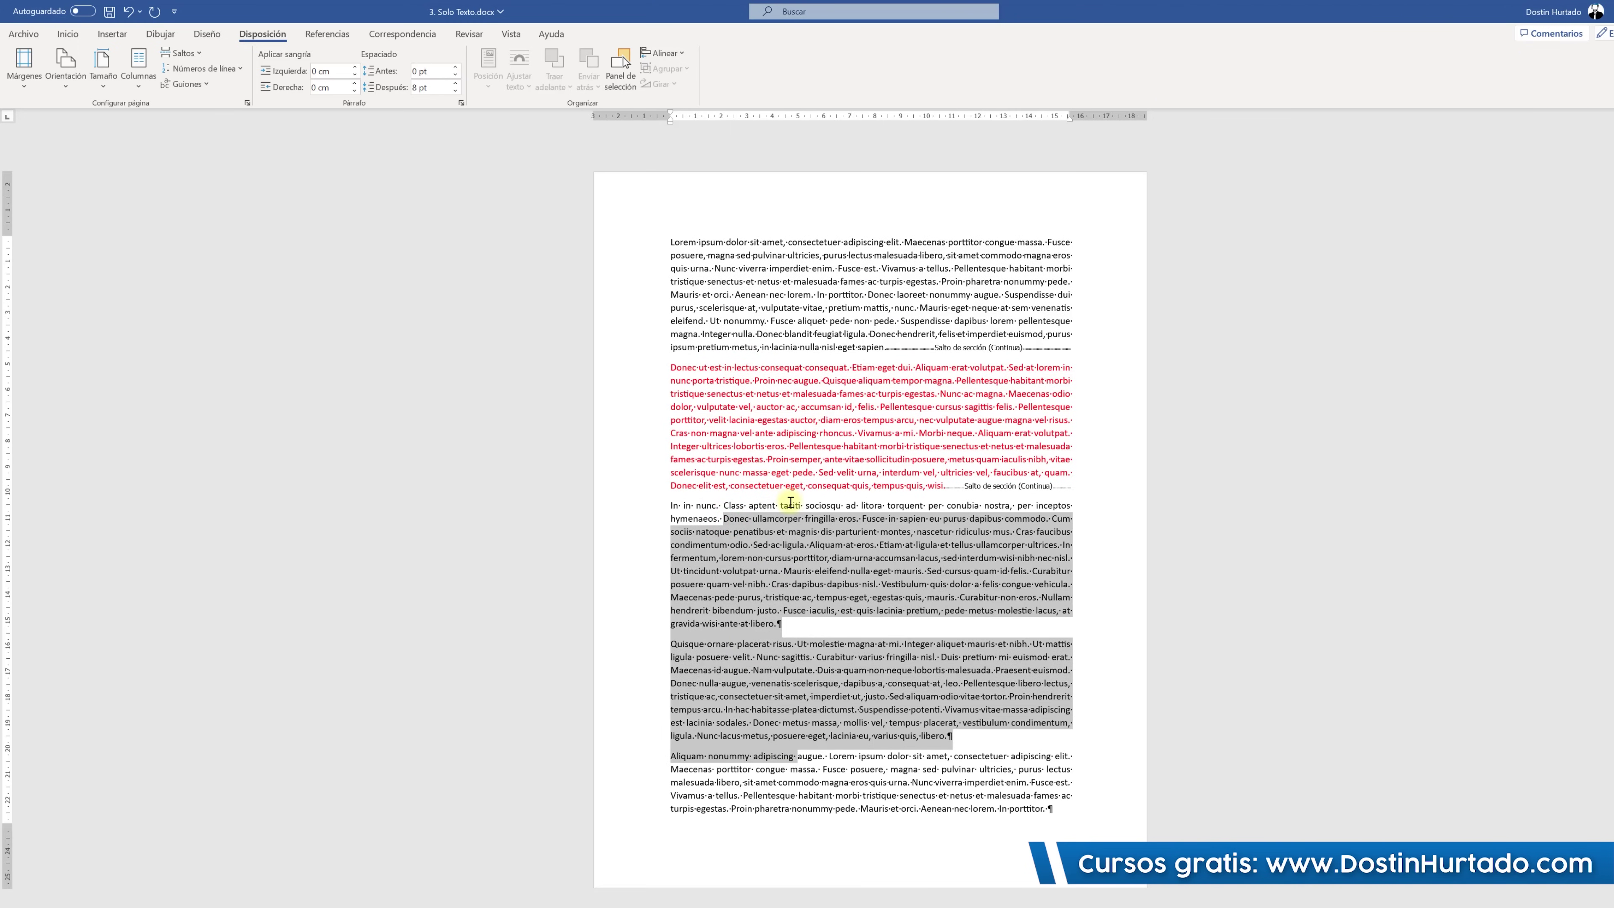
{"action": "left_click", "coordinate": [842, 419]}
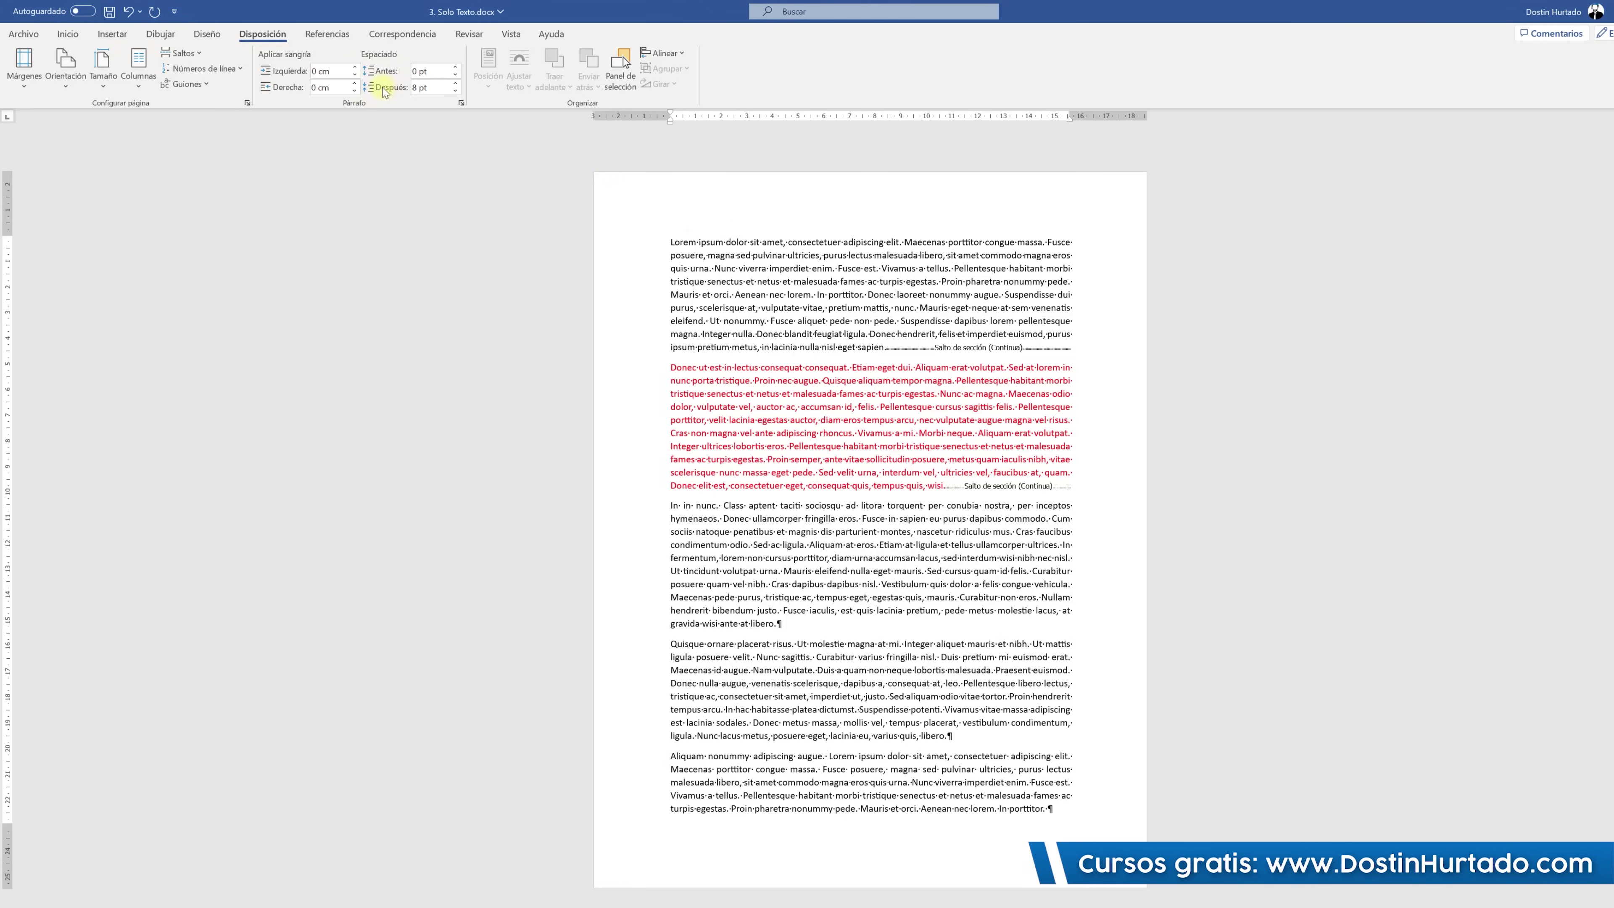
{"action": "left_click", "coordinate": [138, 68]}
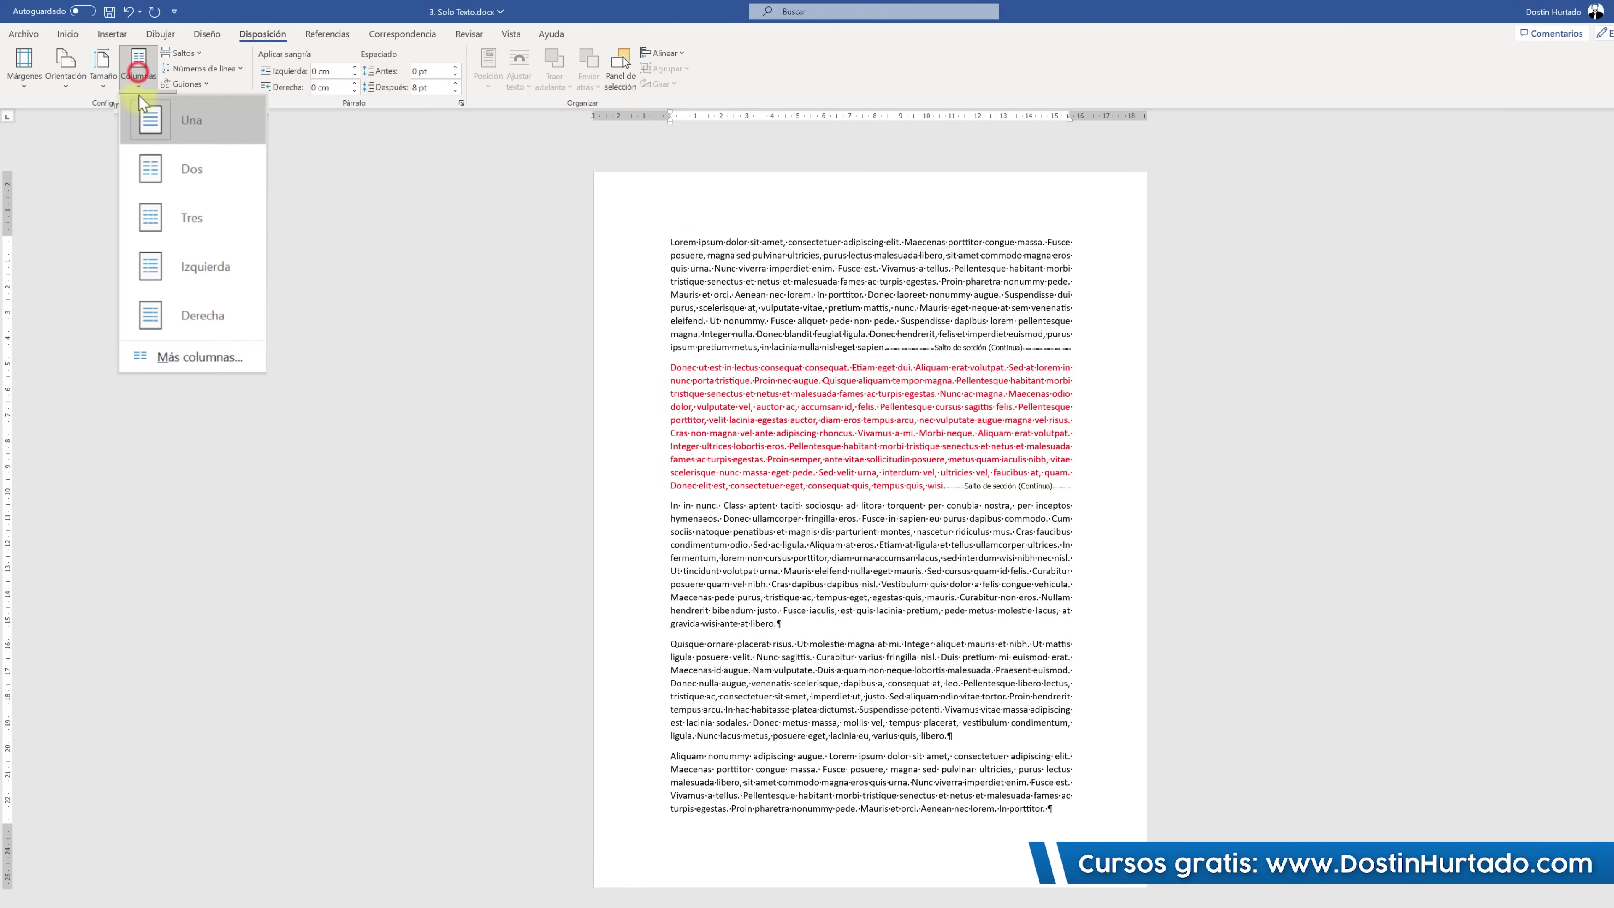
{"action": "left_click", "coordinate": [182, 219]}
{"action": "left_click_drag", "start_coordinate": [576, 382], "coordinate": [575, 420]}
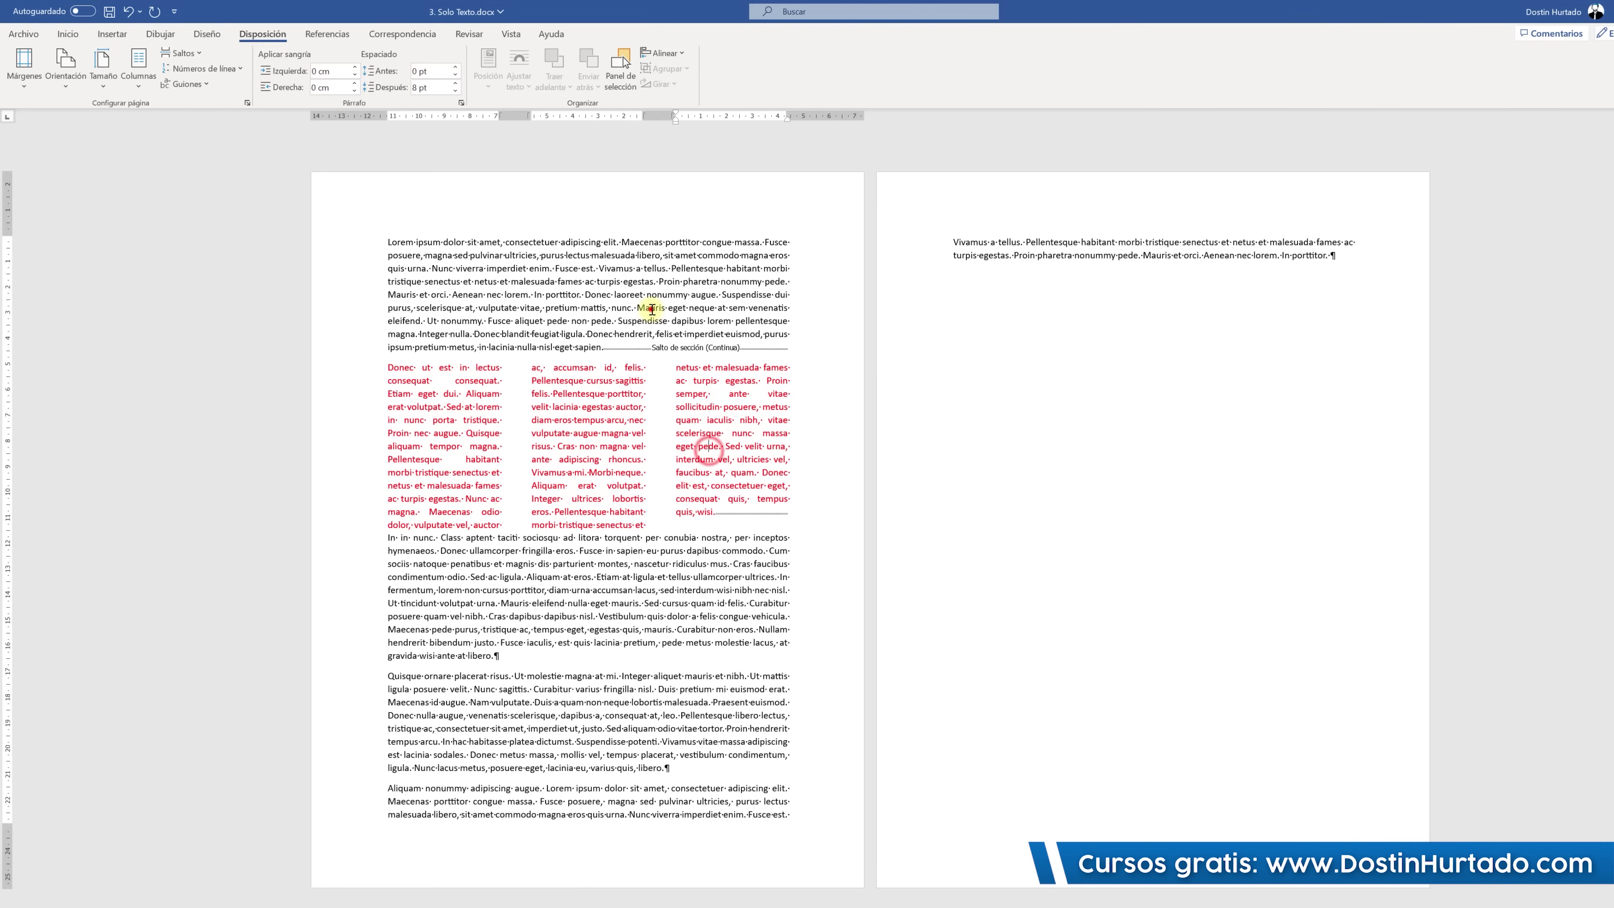
{"action": "left_click_drag", "start_coordinate": [649, 308], "coordinate": [566, 256]}
{"action": "left_click", "coordinate": [574, 612]}
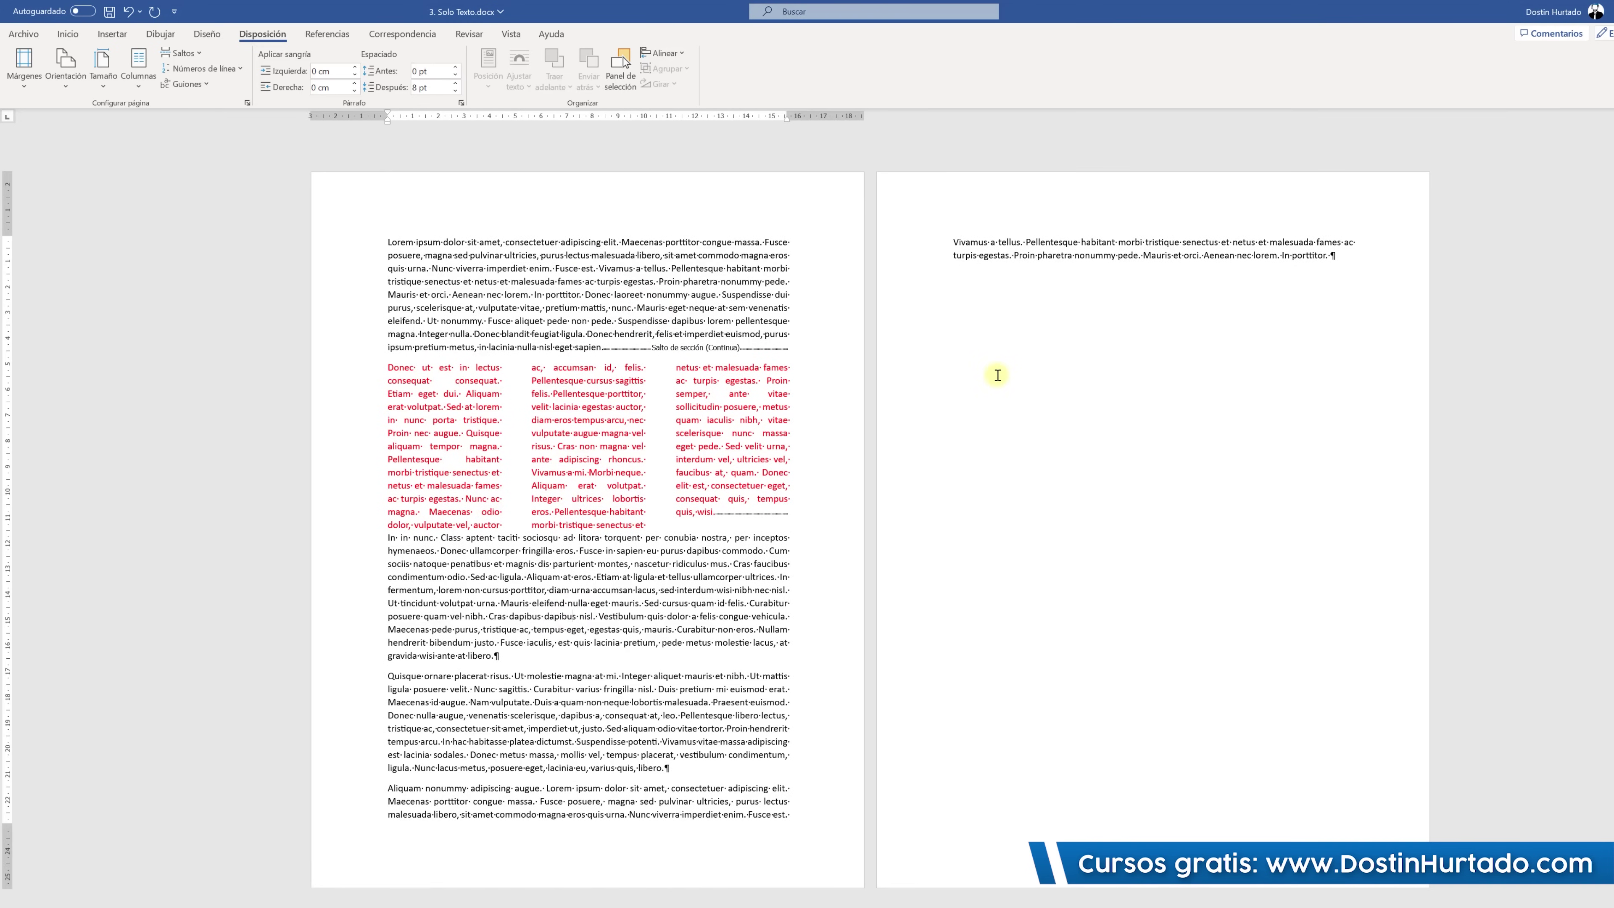
{"action": "left_click_drag", "start_coordinate": [457, 422], "coordinate": [706, 474]}
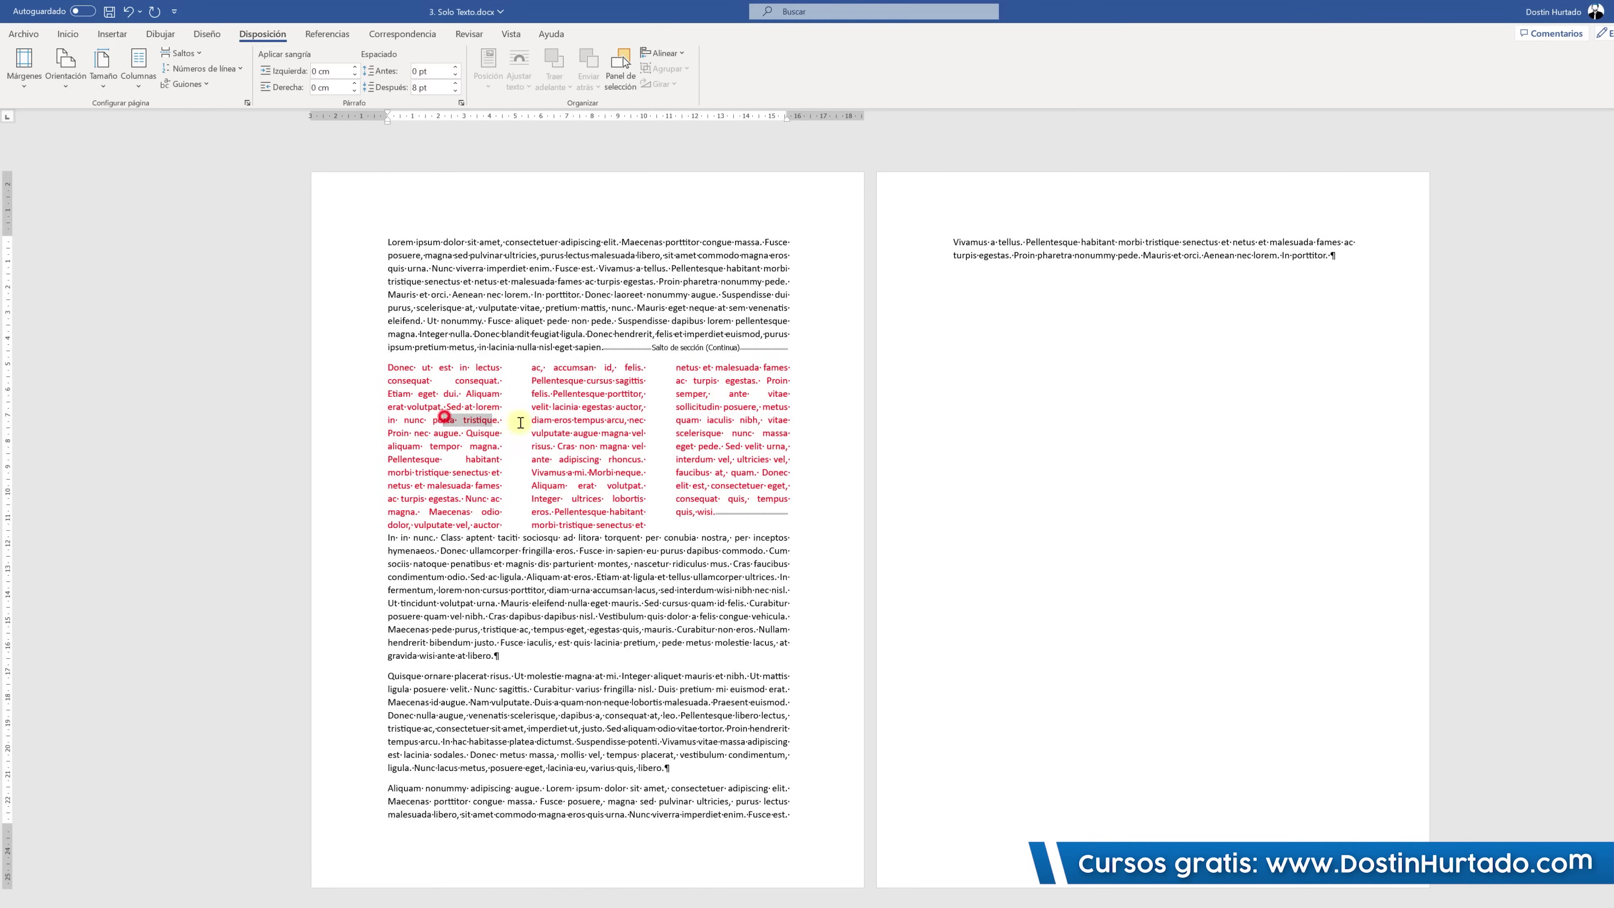
{"action": "left_click", "coordinate": [706, 475]}
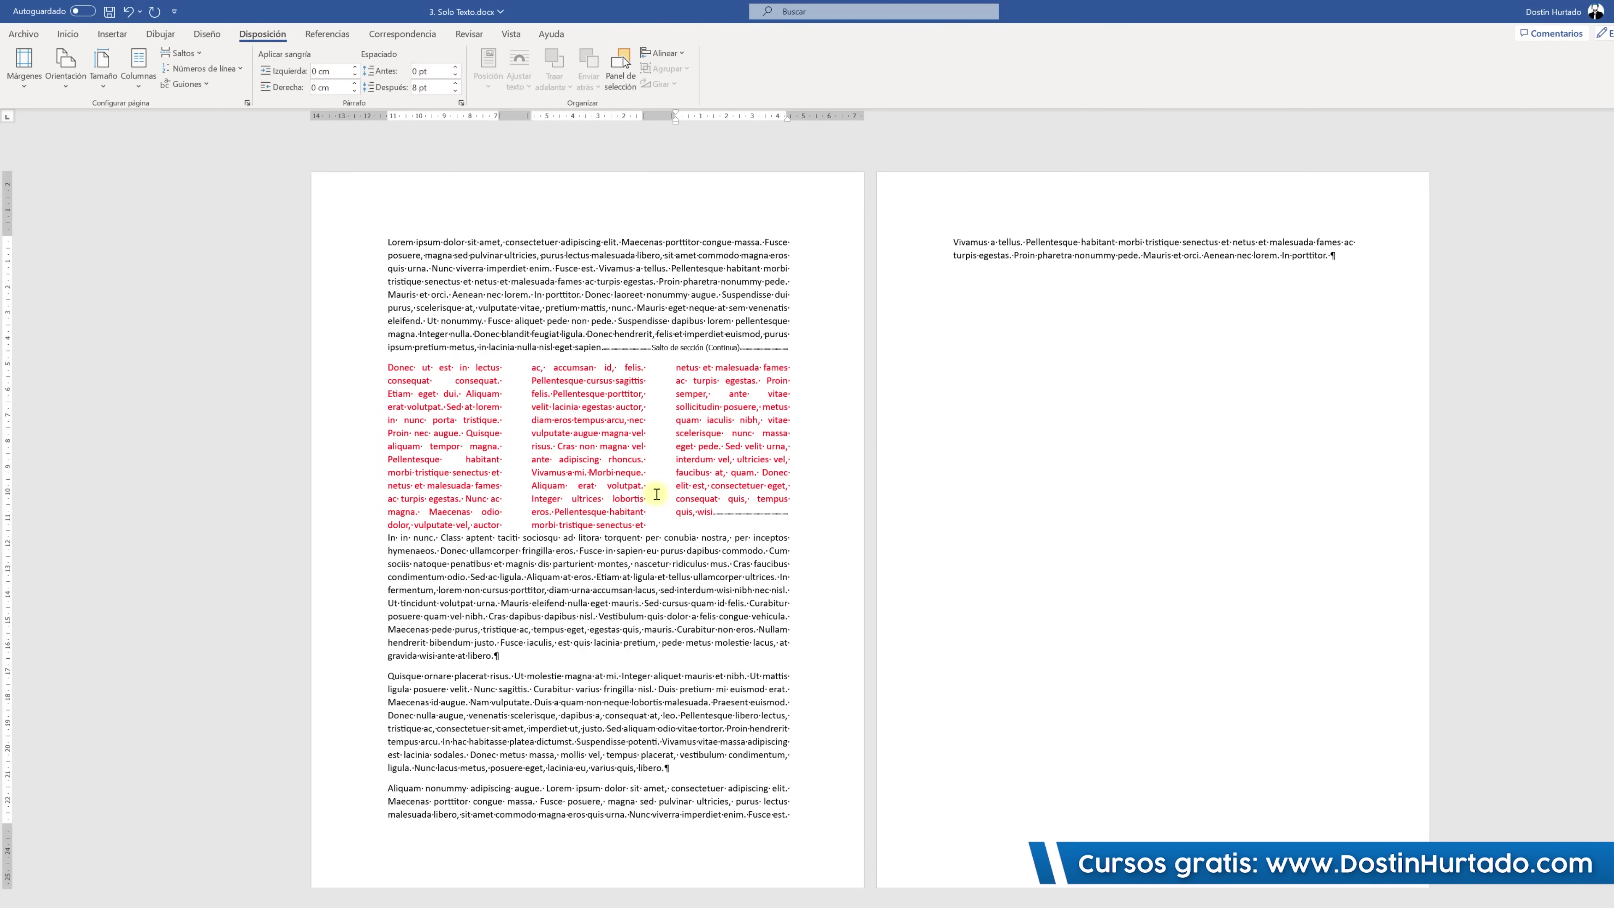
Remove the section breaks around the red Donec text, keeping it a separate paragraph.
{"action": "key", "text": "ctrl+z"}
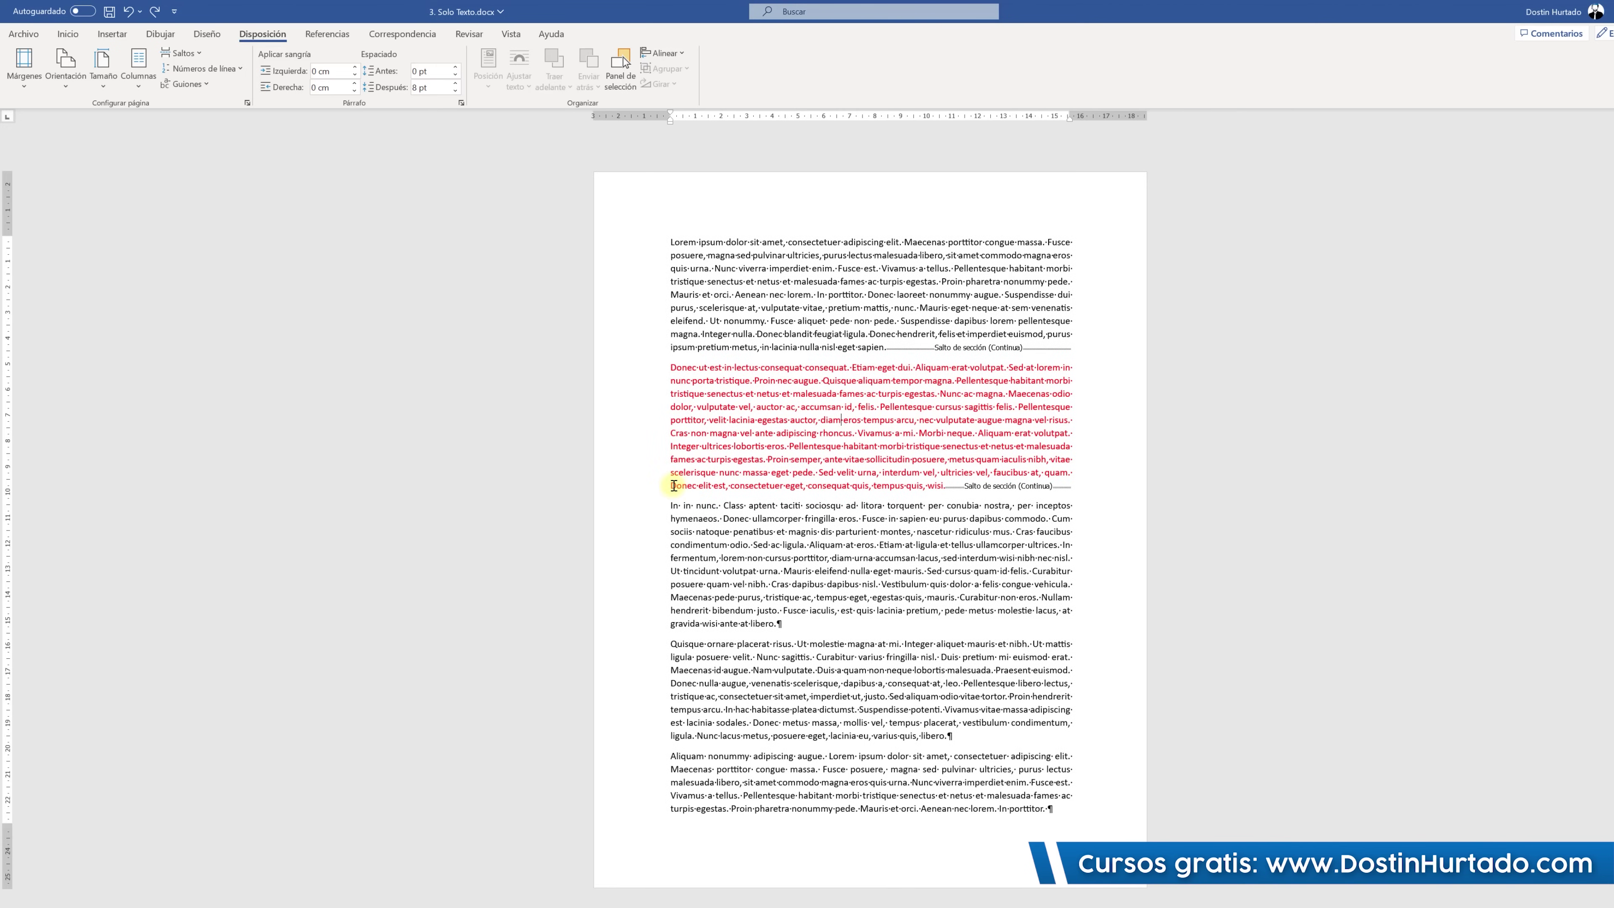
{"action": "key", "text": "ctrl+z"}
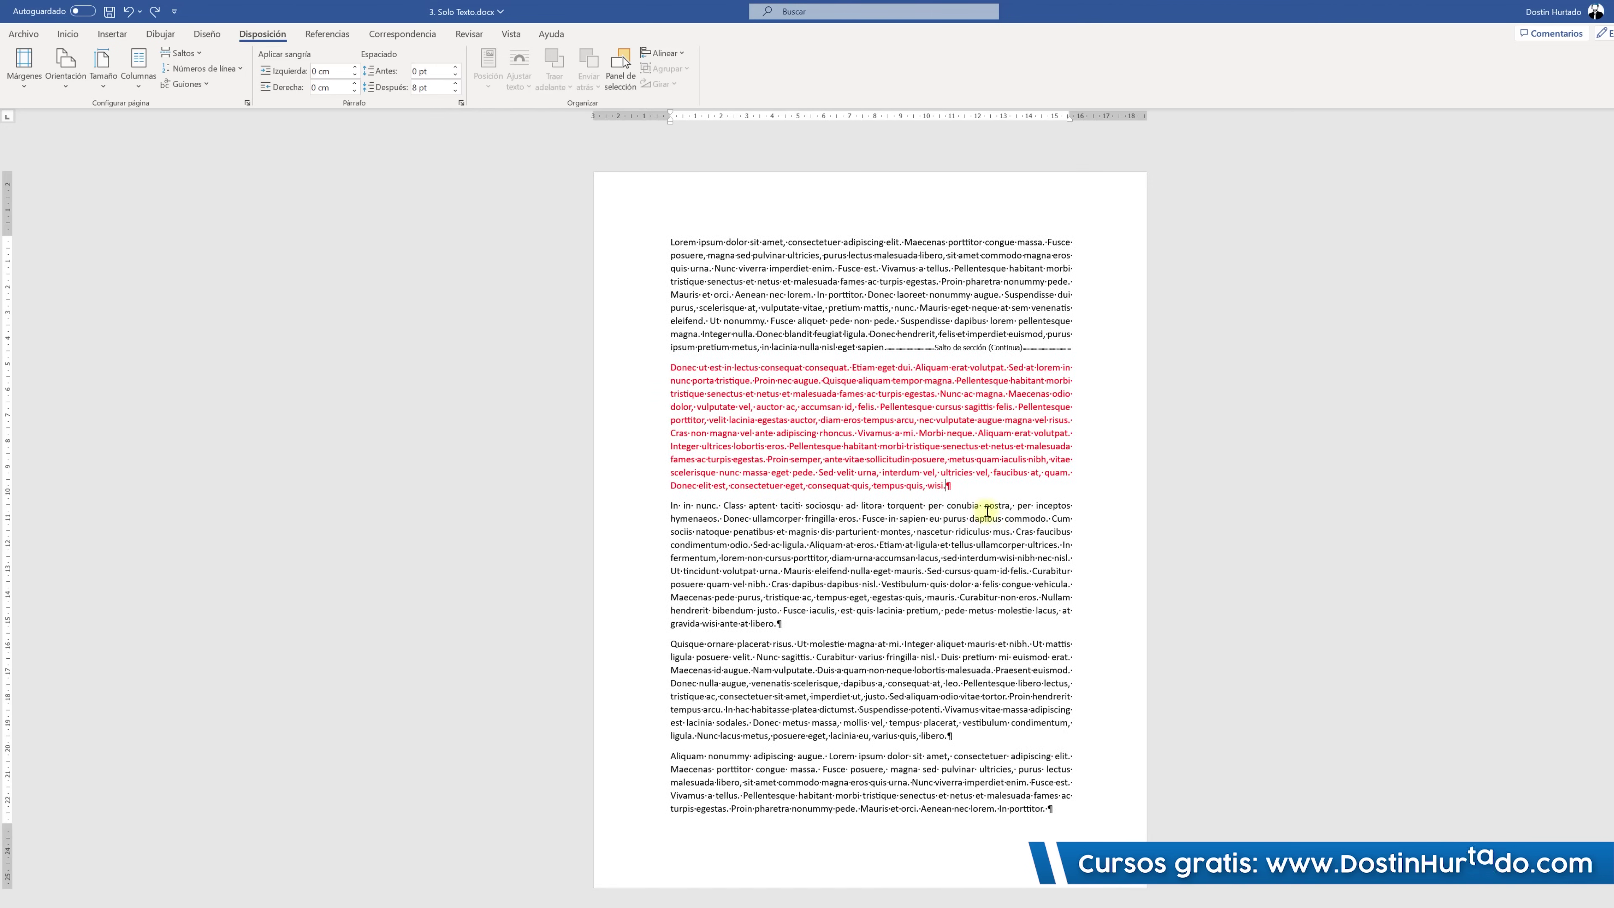
{"action": "left_click", "coordinate": [1074, 344]}
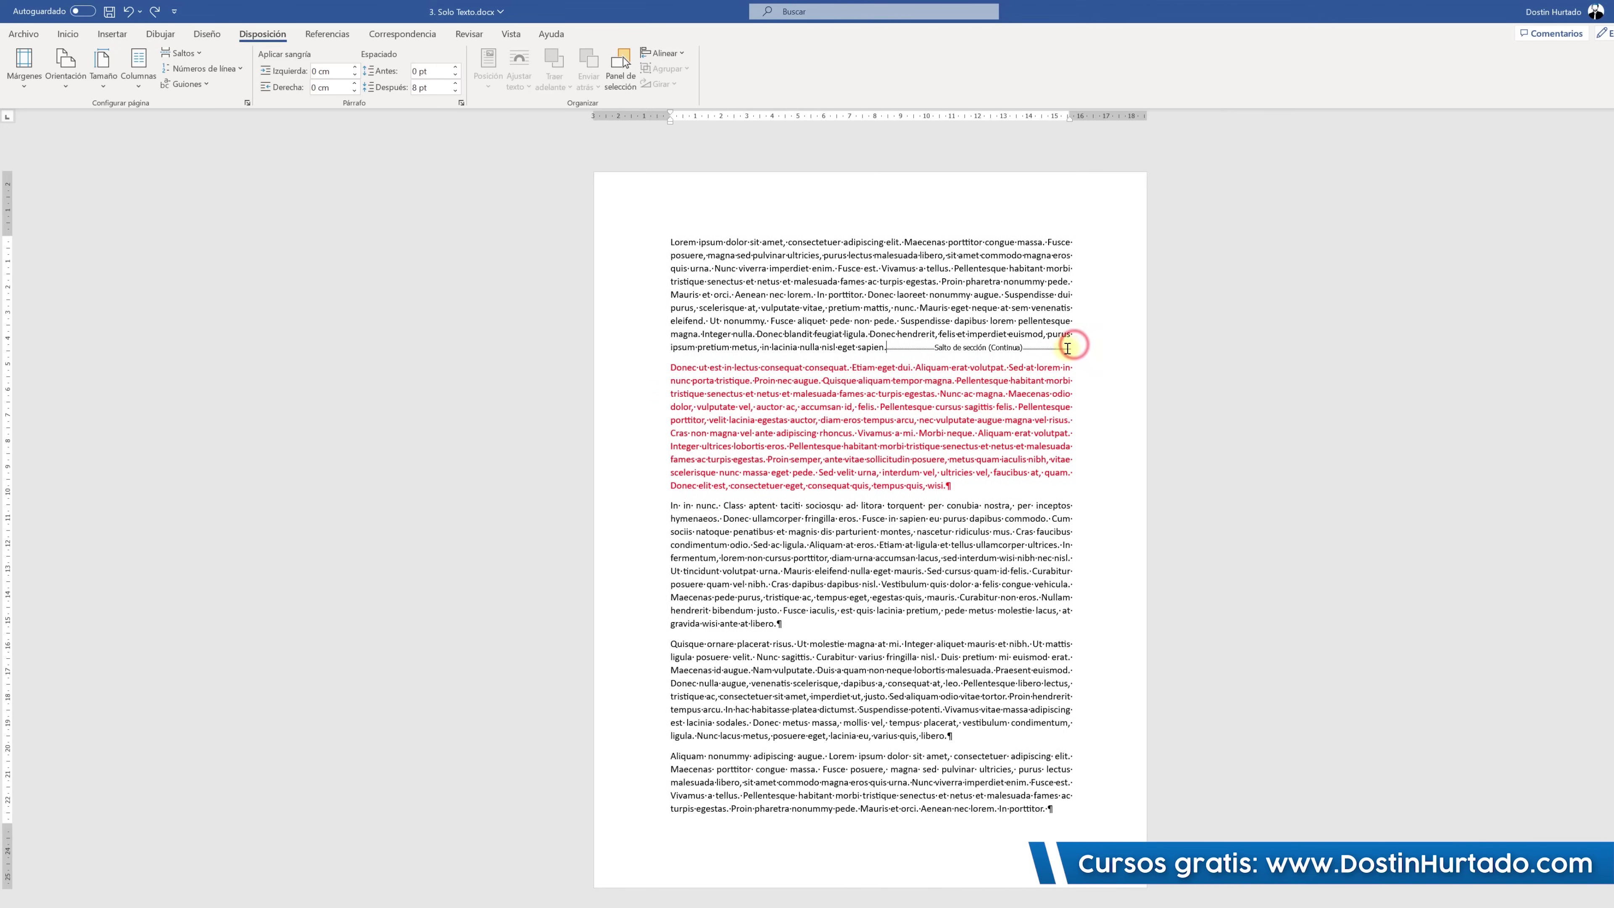
{"action": "key", "text": "Delete"}
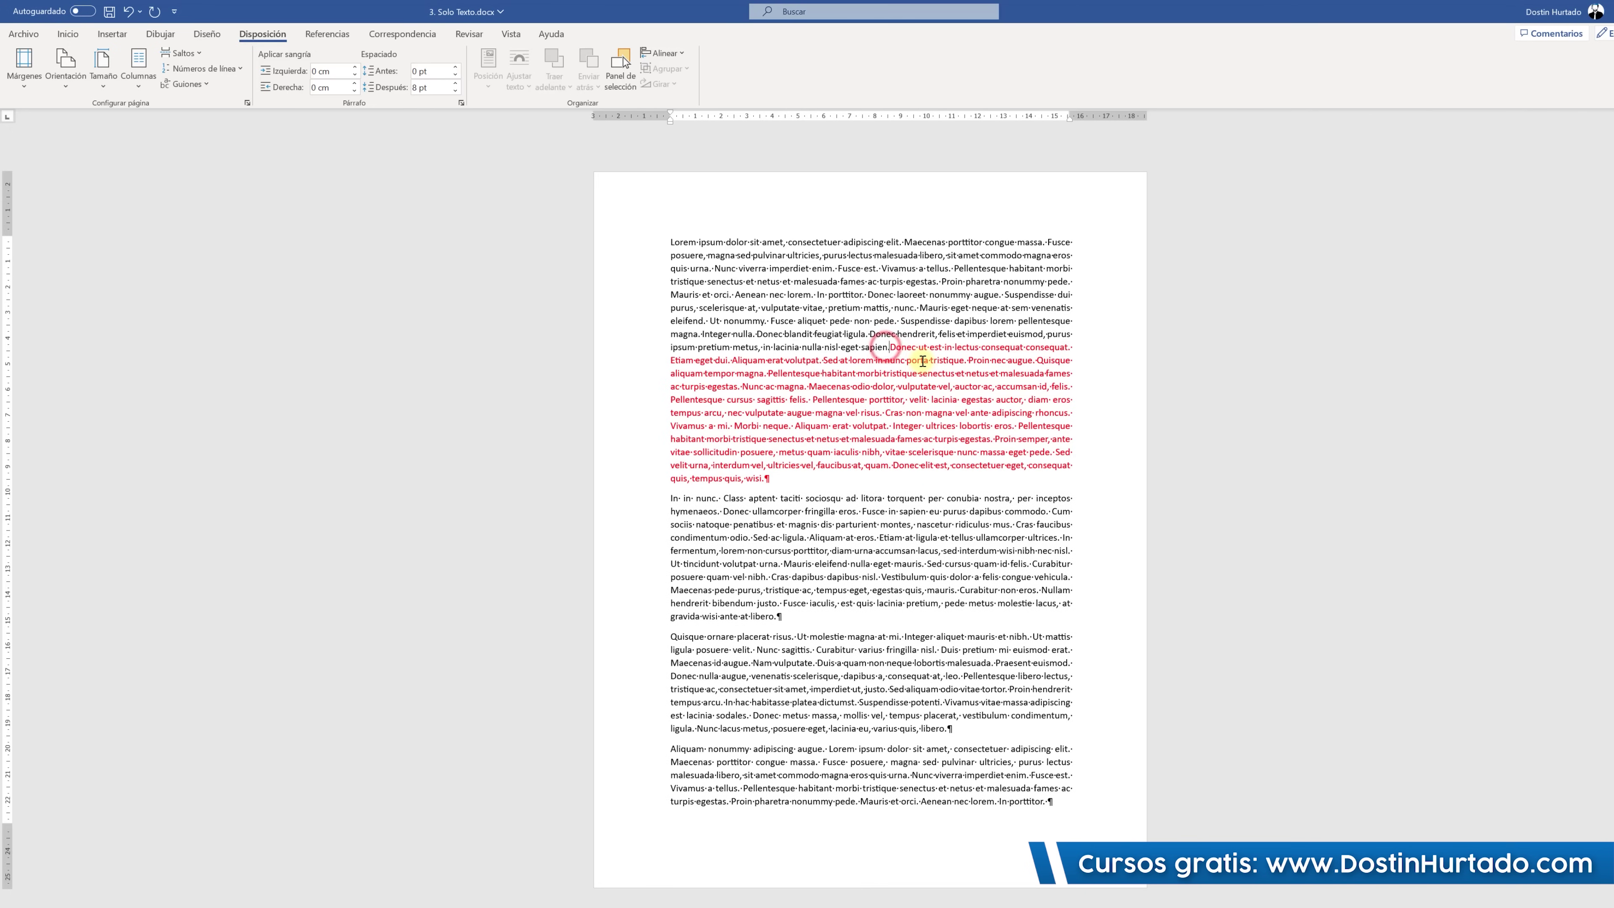
{"action": "key", "text": "Return"}
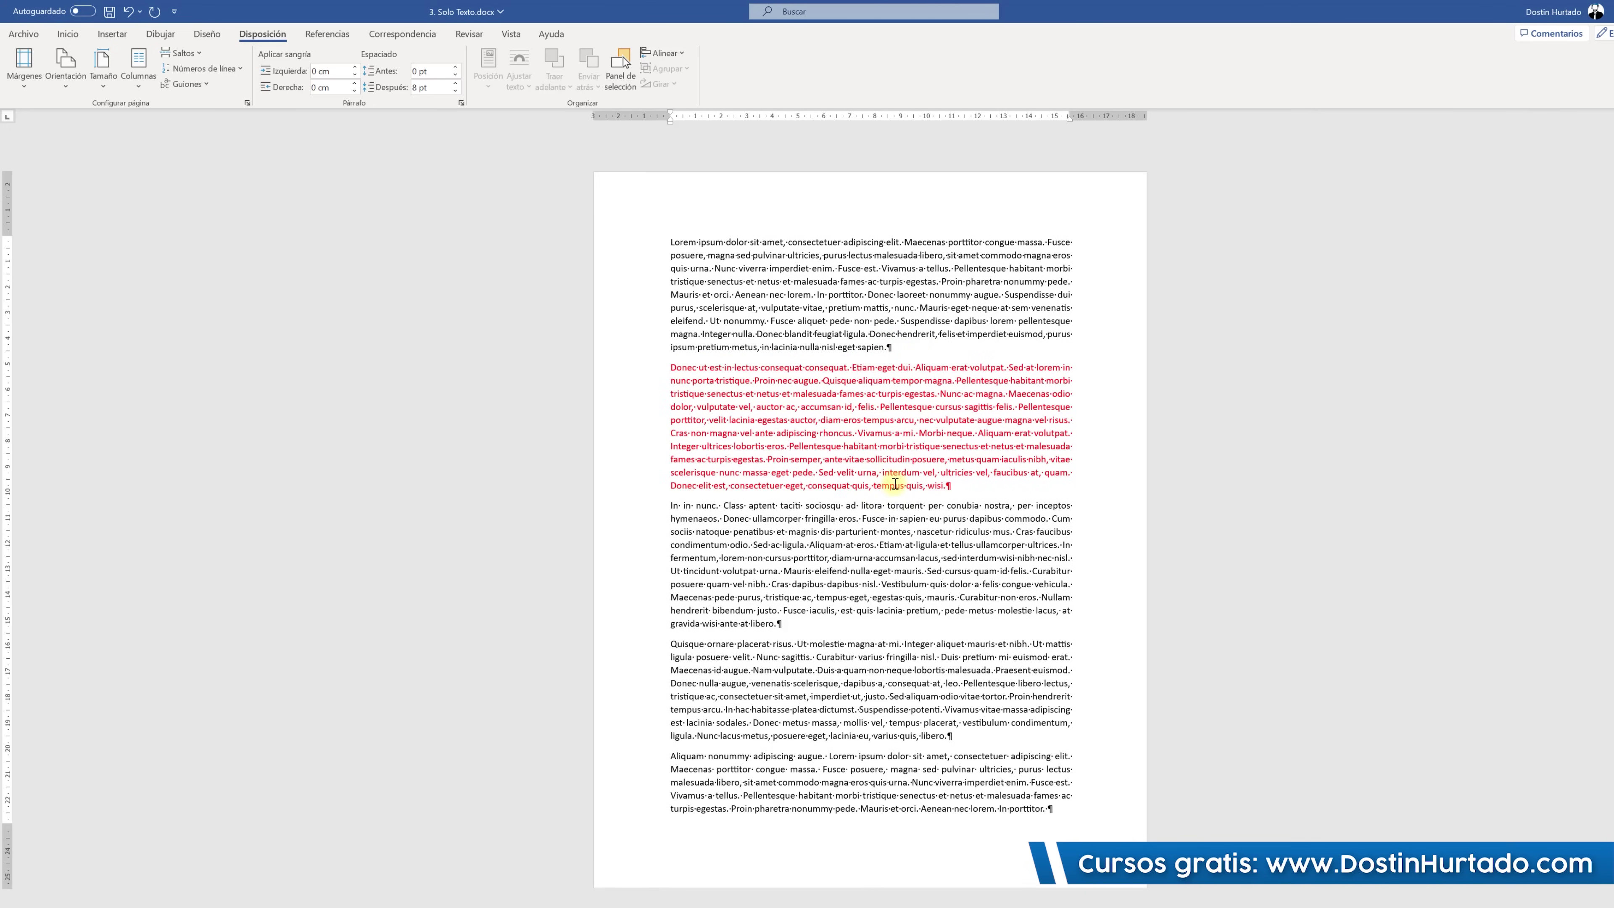
Try a three-column layout from Columnas, then undo it.
{"action": "left_click", "coordinate": [790, 419]}
{"action": "left_click", "coordinate": [139, 63]}
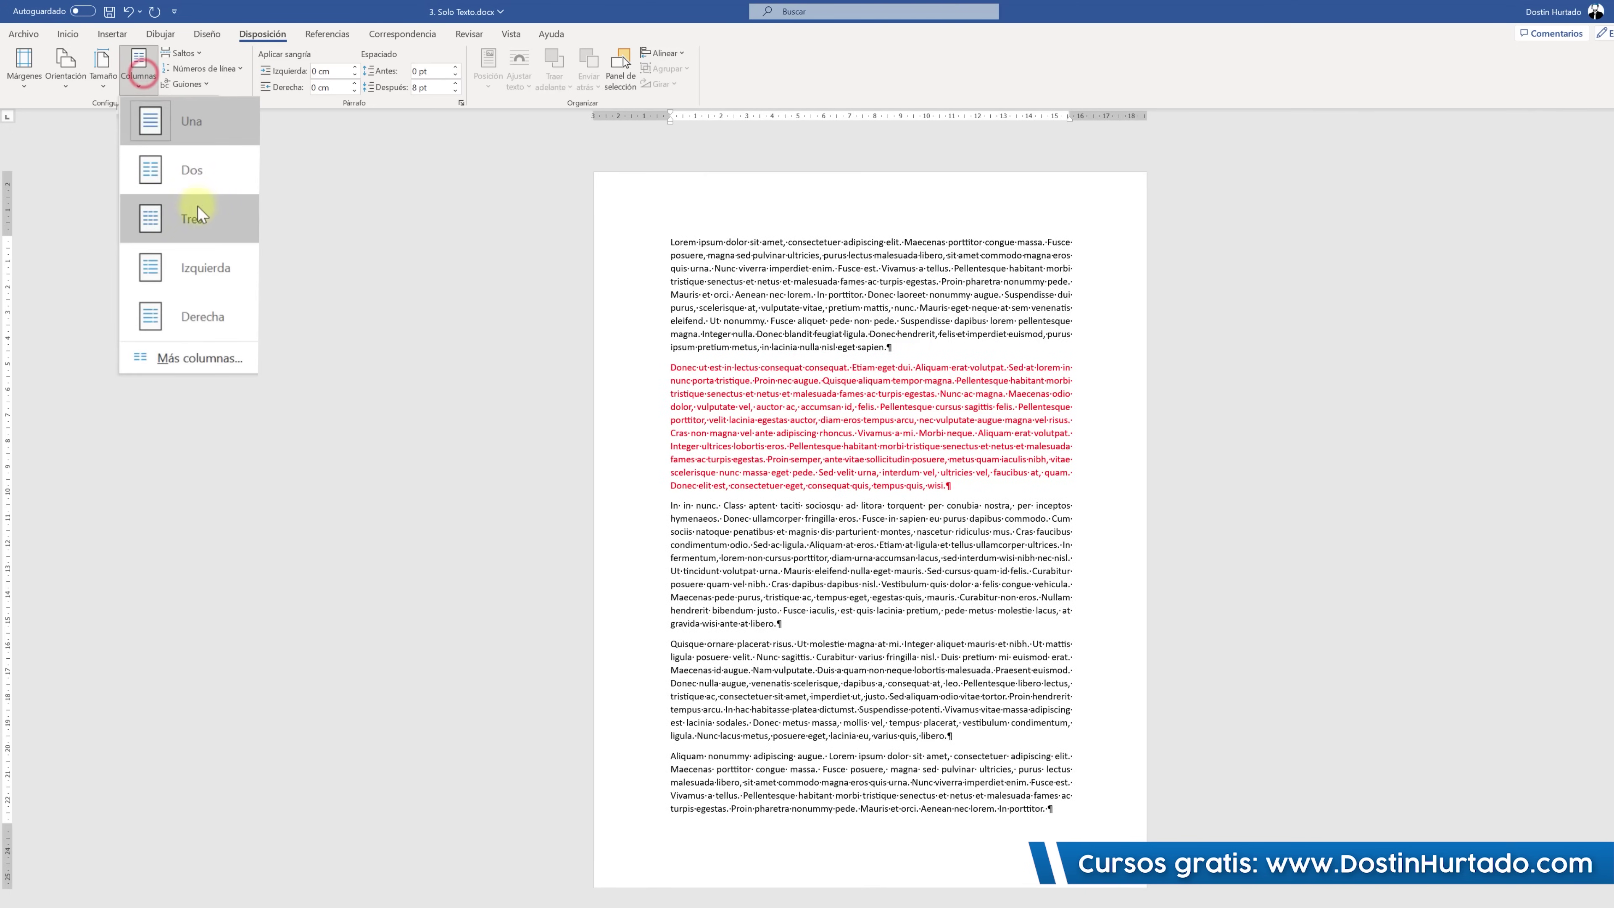
{"action": "left_click", "coordinate": [172, 174]}
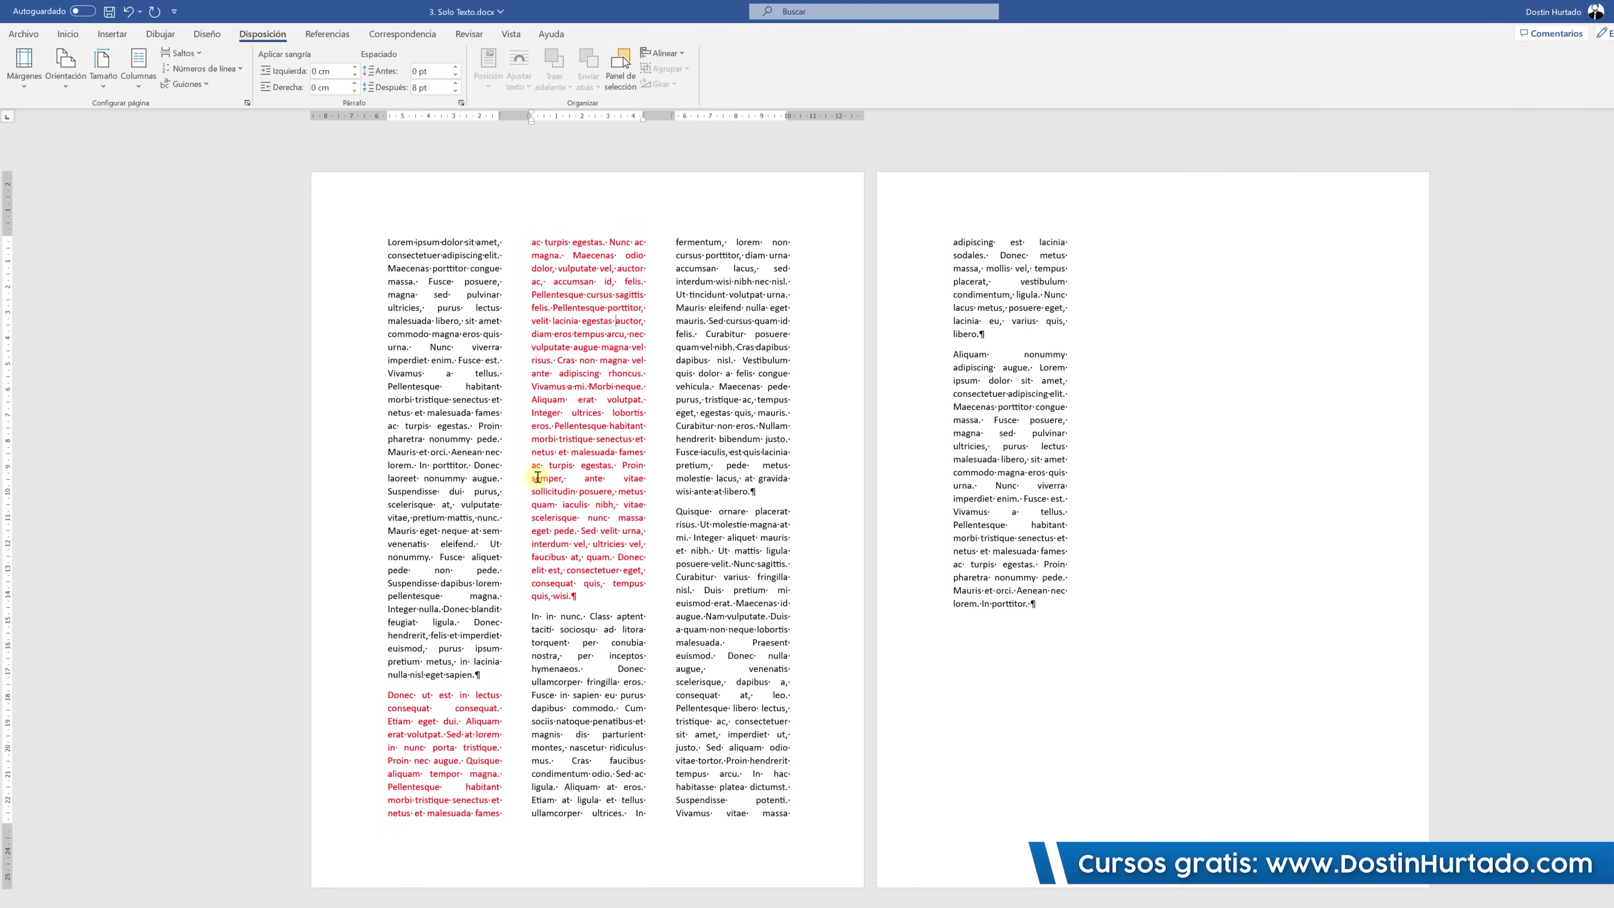
{"action": "key", "text": "ctrl+z"}
Set the red Donec paragraph's font colour to Automático (black).
{"action": "left_click_drag", "start_coordinate": [663, 368], "coordinate": [971, 483]}
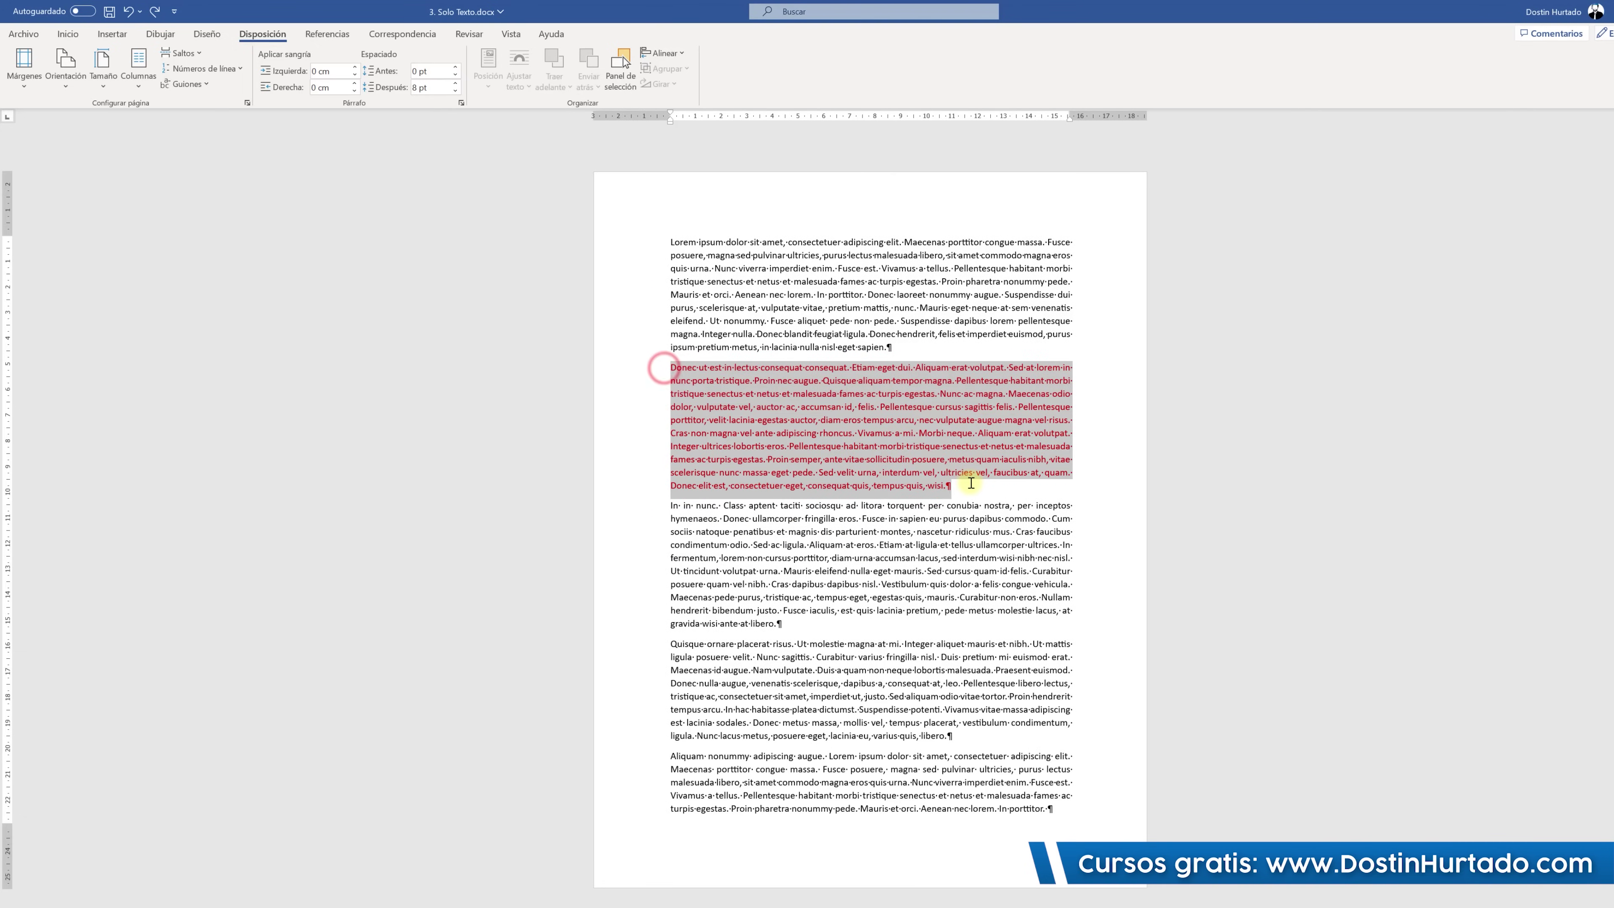
{"action": "left_click", "coordinate": [74, 34]}
{"action": "left_click", "coordinate": [292, 82]}
{"action": "left_click", "coordinate": [307, 98]}
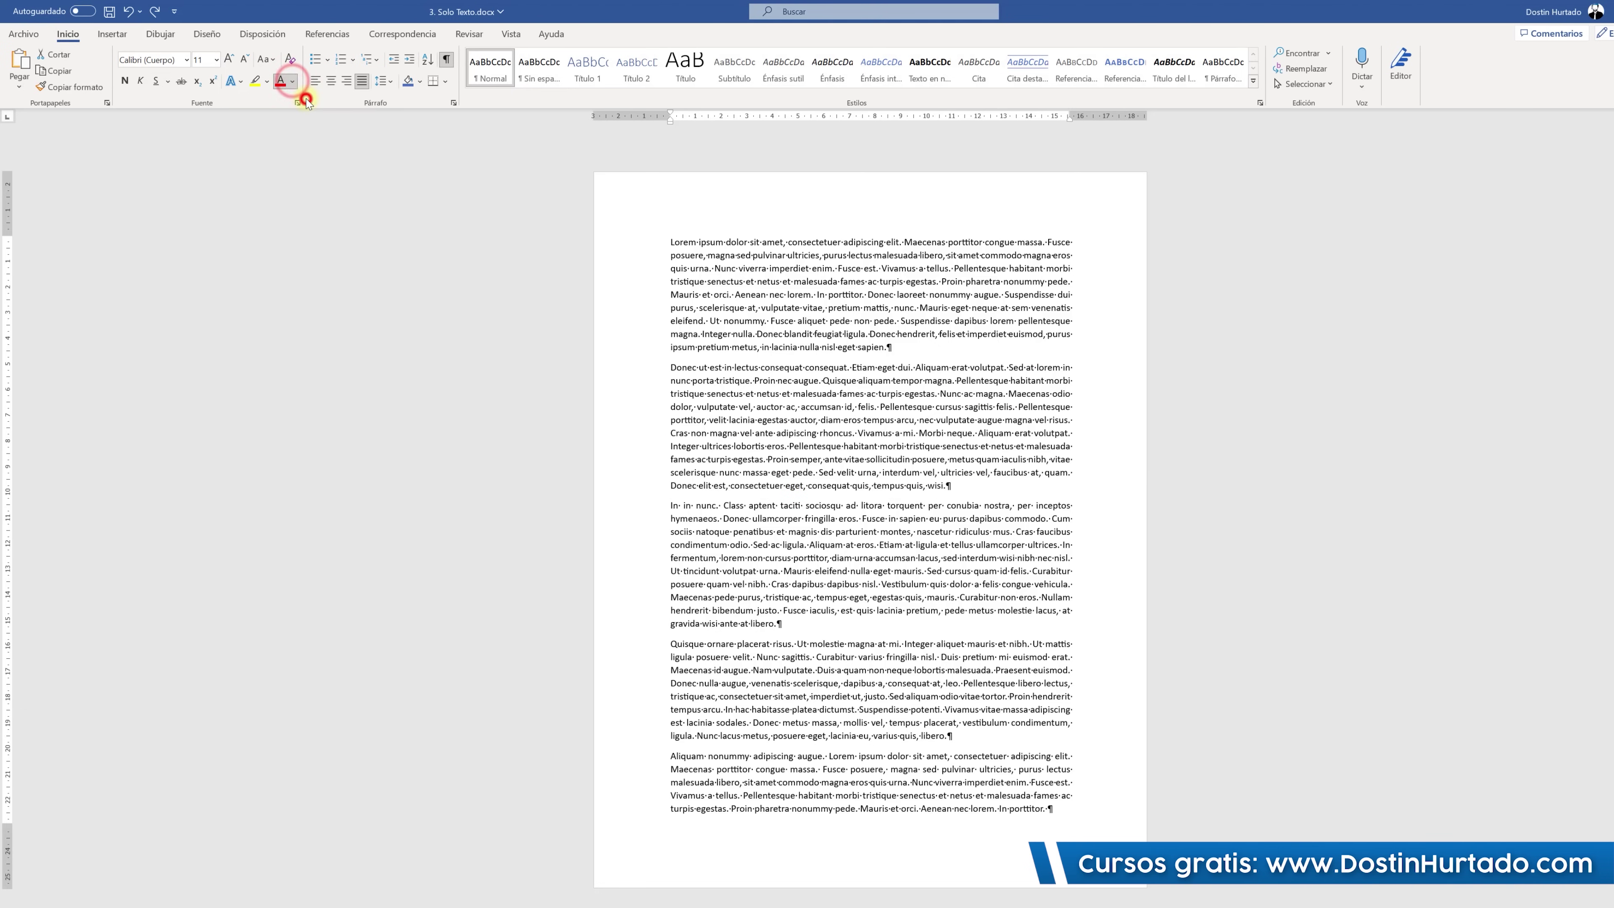
{"action": "left_click", "coordinate": [838, 453]}
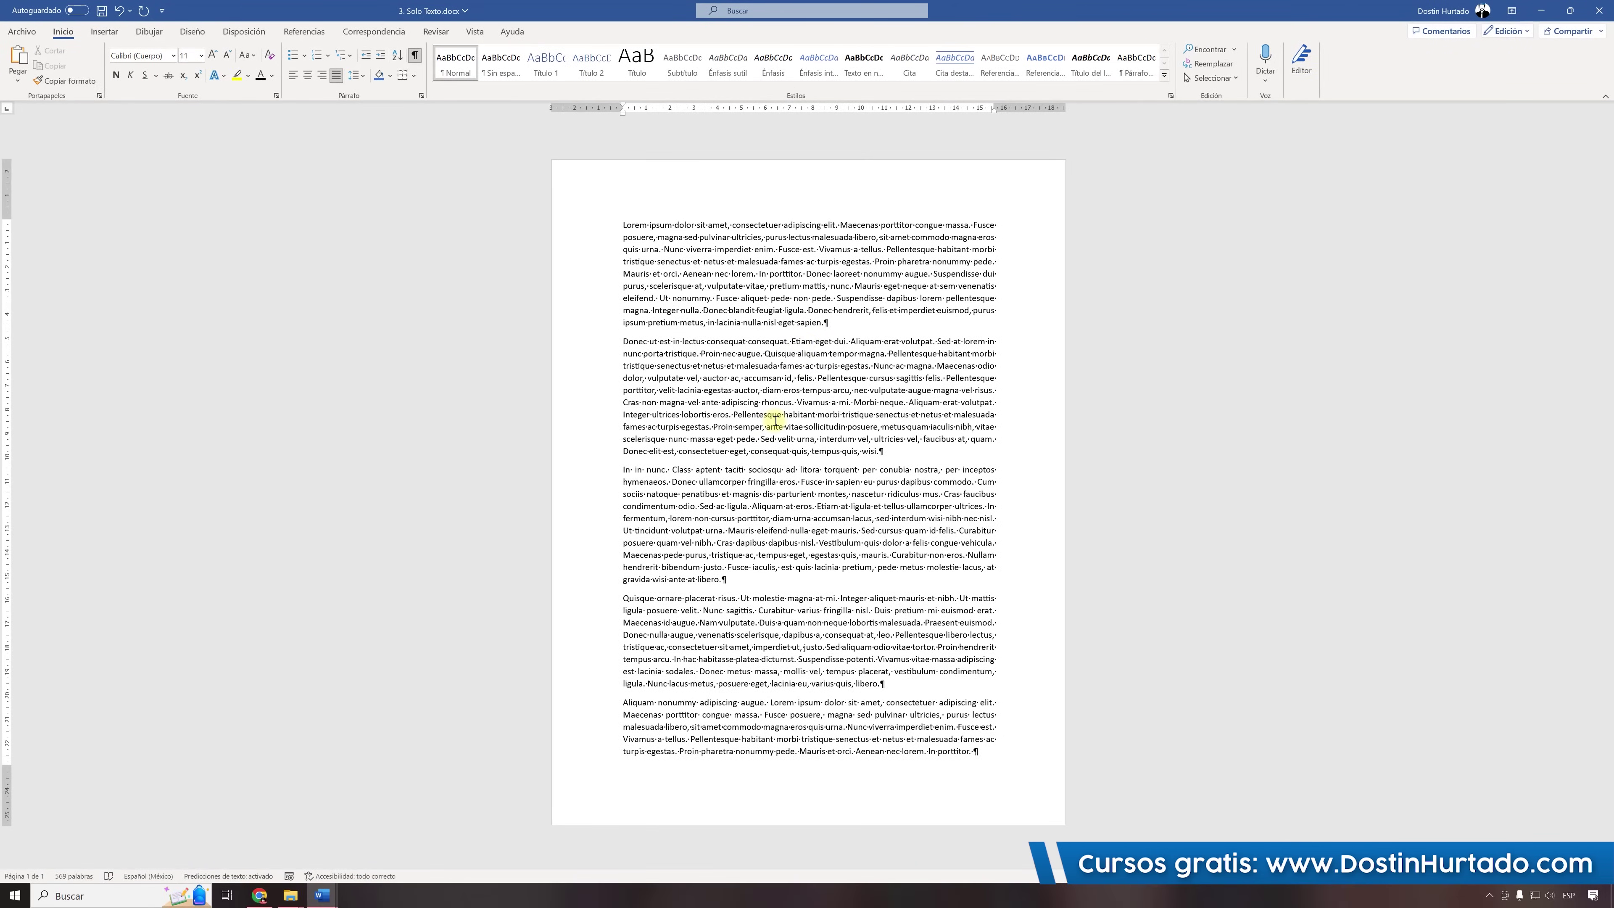
Insert a page break before the Donec paragraph via Disposición > Saltos > Página.
{"action": "left_click", "coordinate": [621, 343]}
{"action": "left_click", "coordinate": [243, 31]}
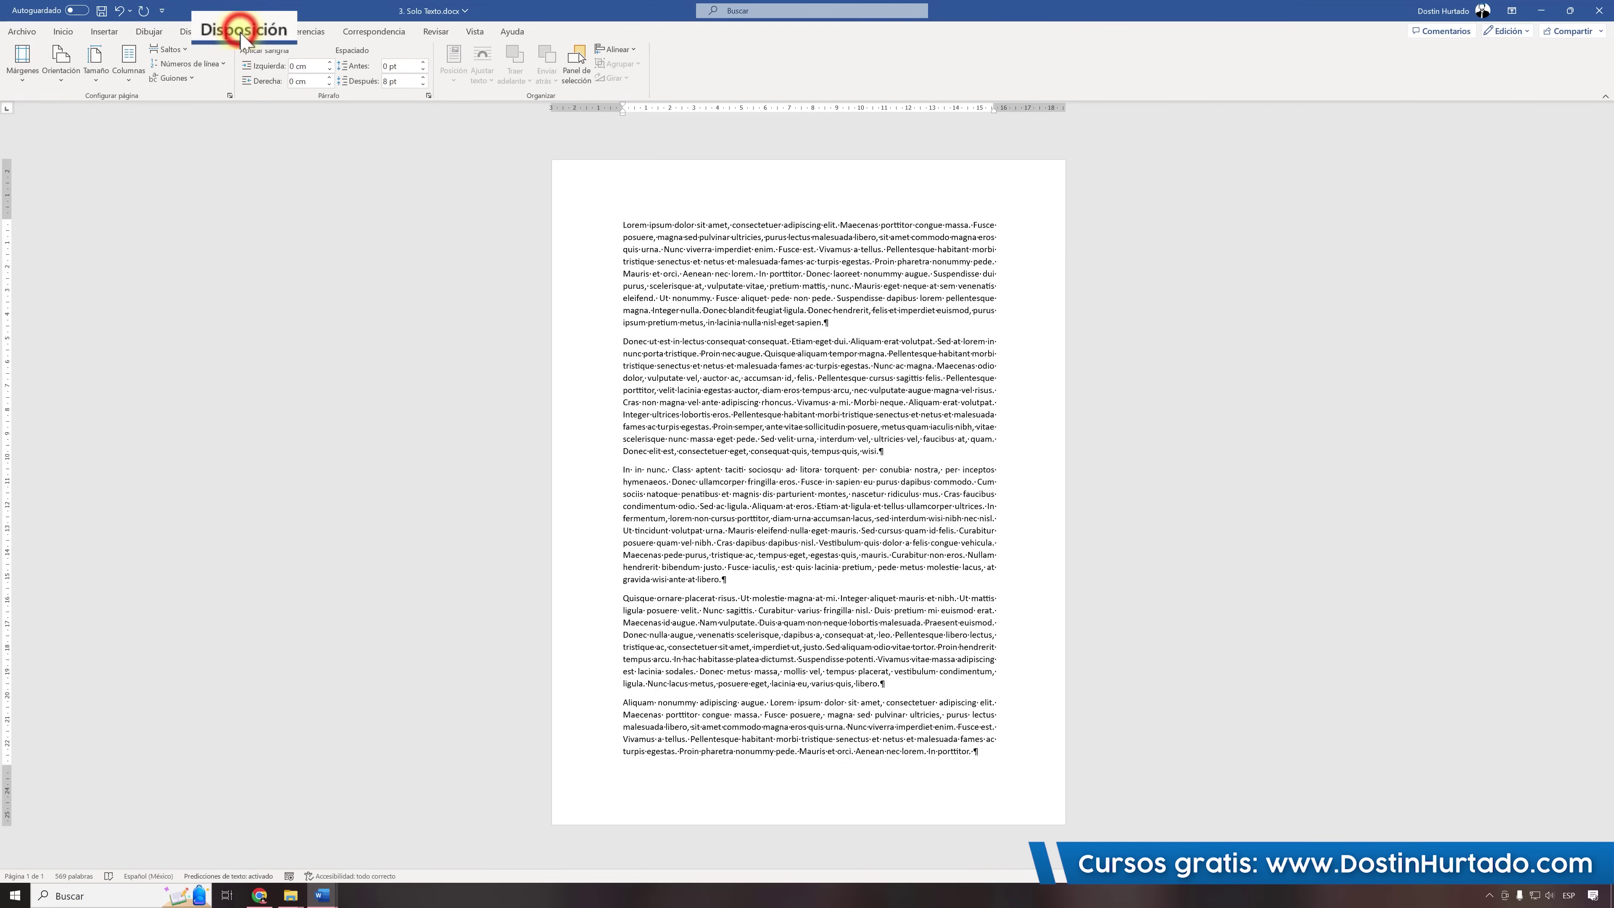
{"action": "left_click", "coordinate": [181, 48]}
{"action": "left_click", "coordinate": [210, 108]}
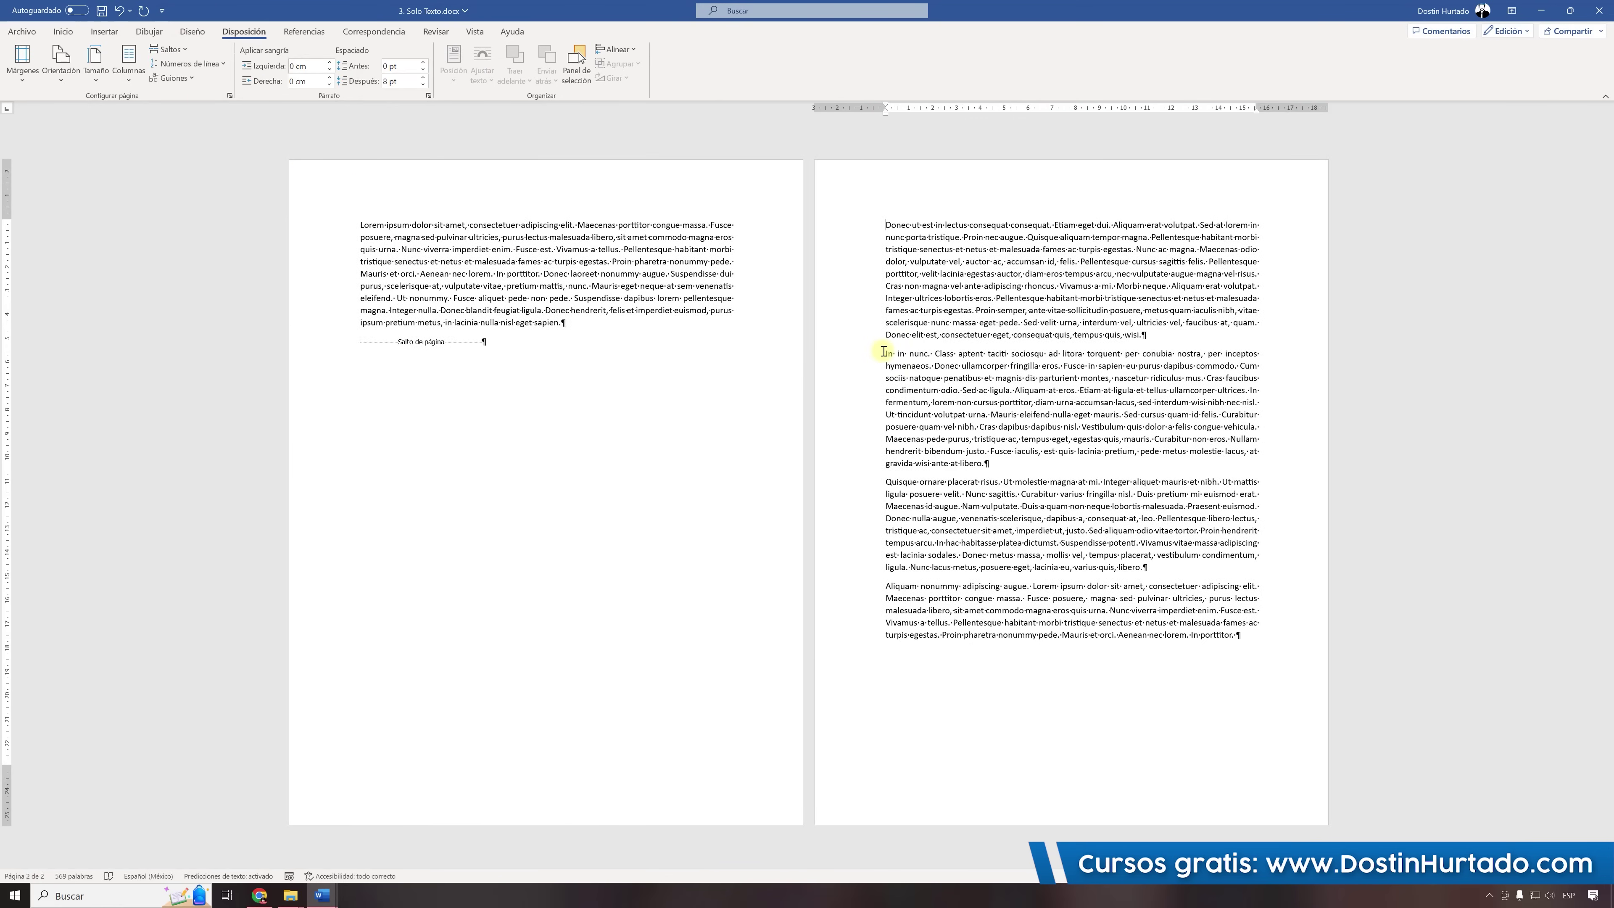
Add Ctrl+Enter page breaks before the 'In in nunc' and 'Quisque' paragraphs.
{"action": "key", "text": "ctrl+Return"}
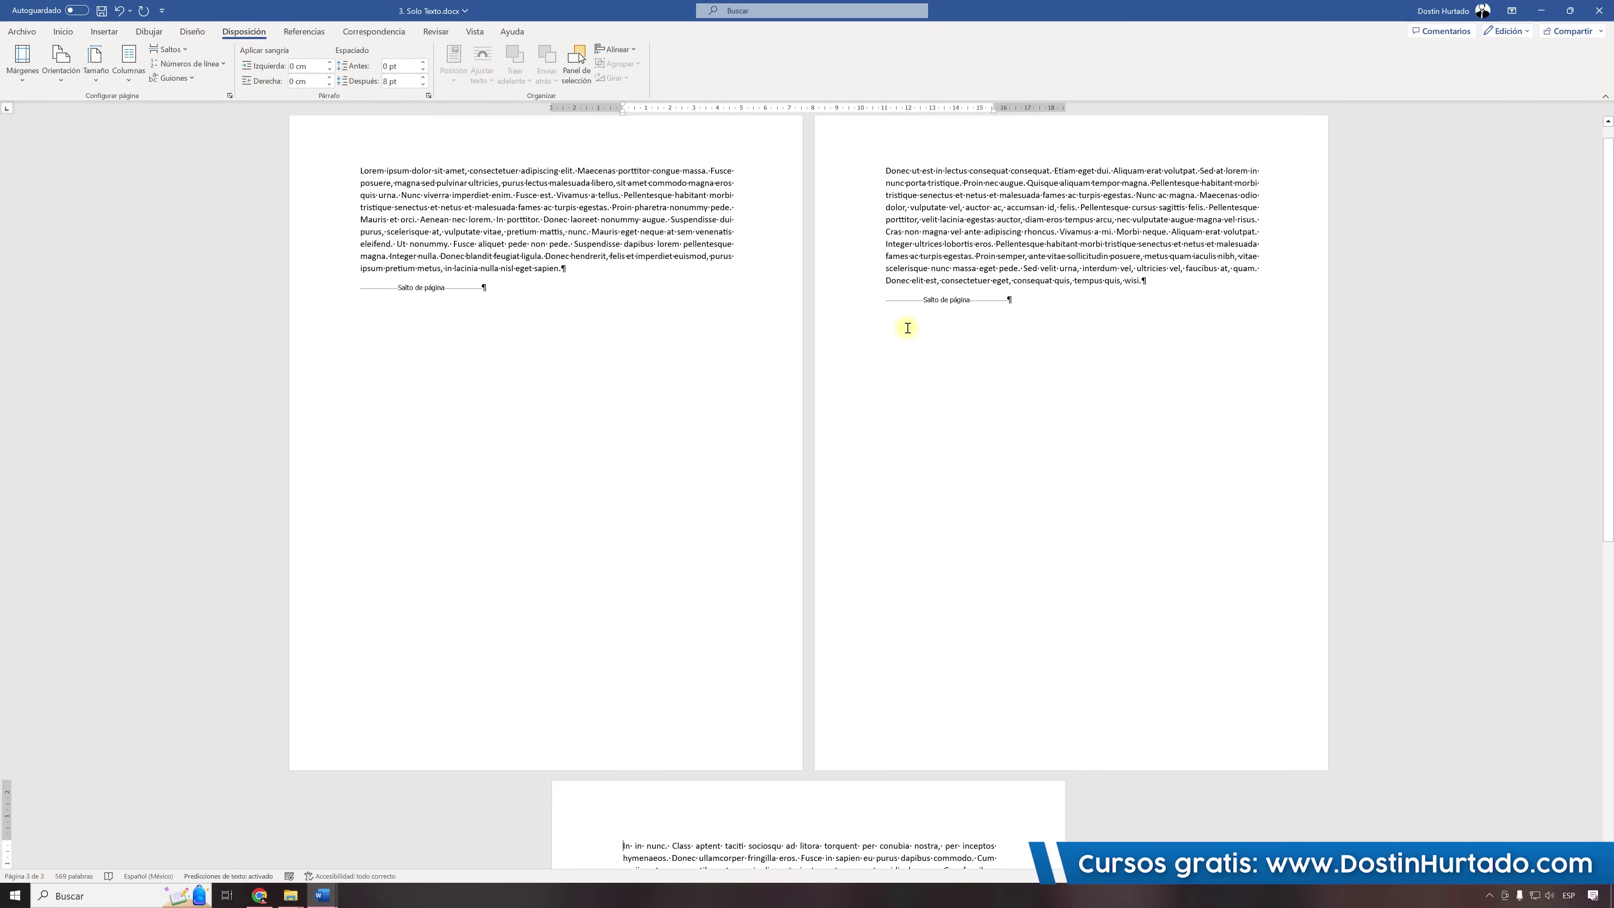
{"action": "scroll", "coordinate": [890, 382], "scroll_direction": "down", "scroll_amount": 3}
{"action": "scroll", "coordinate": [670, 724], "scroll_direction": "down", "scroll_amount": 1}
{"action": "left_click", "coordinate": [620, 671]}
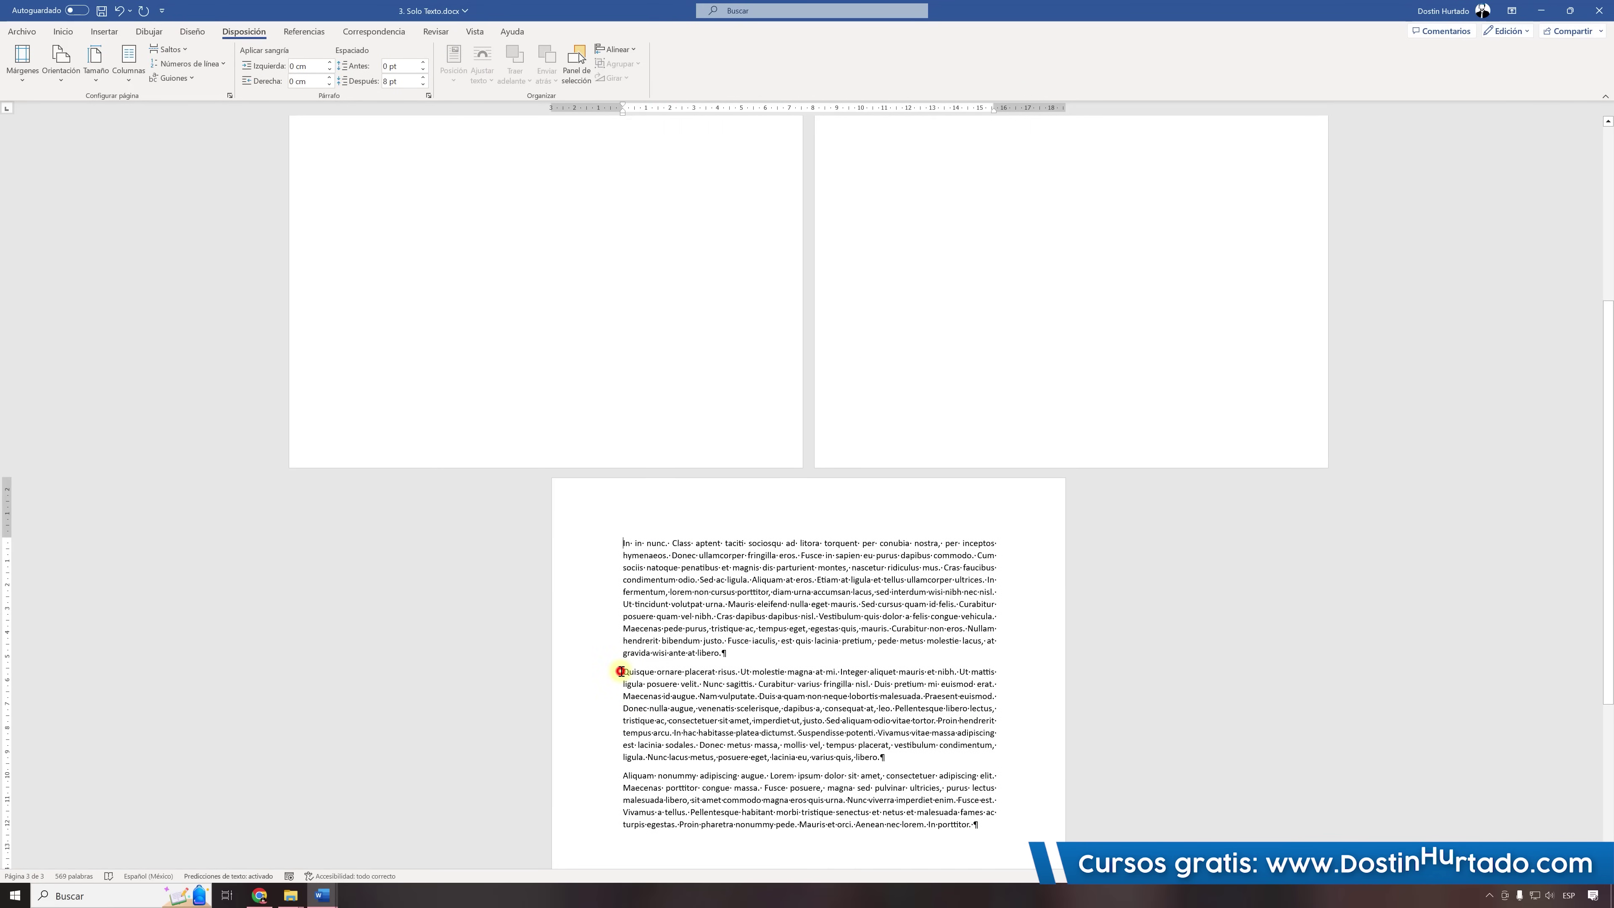
{"action": "key", "text": "ctrl+Return"}
{"action": "scroll", "coordinate": [799, 493], "scroll_direction": "up", "scroll_amount": 3}
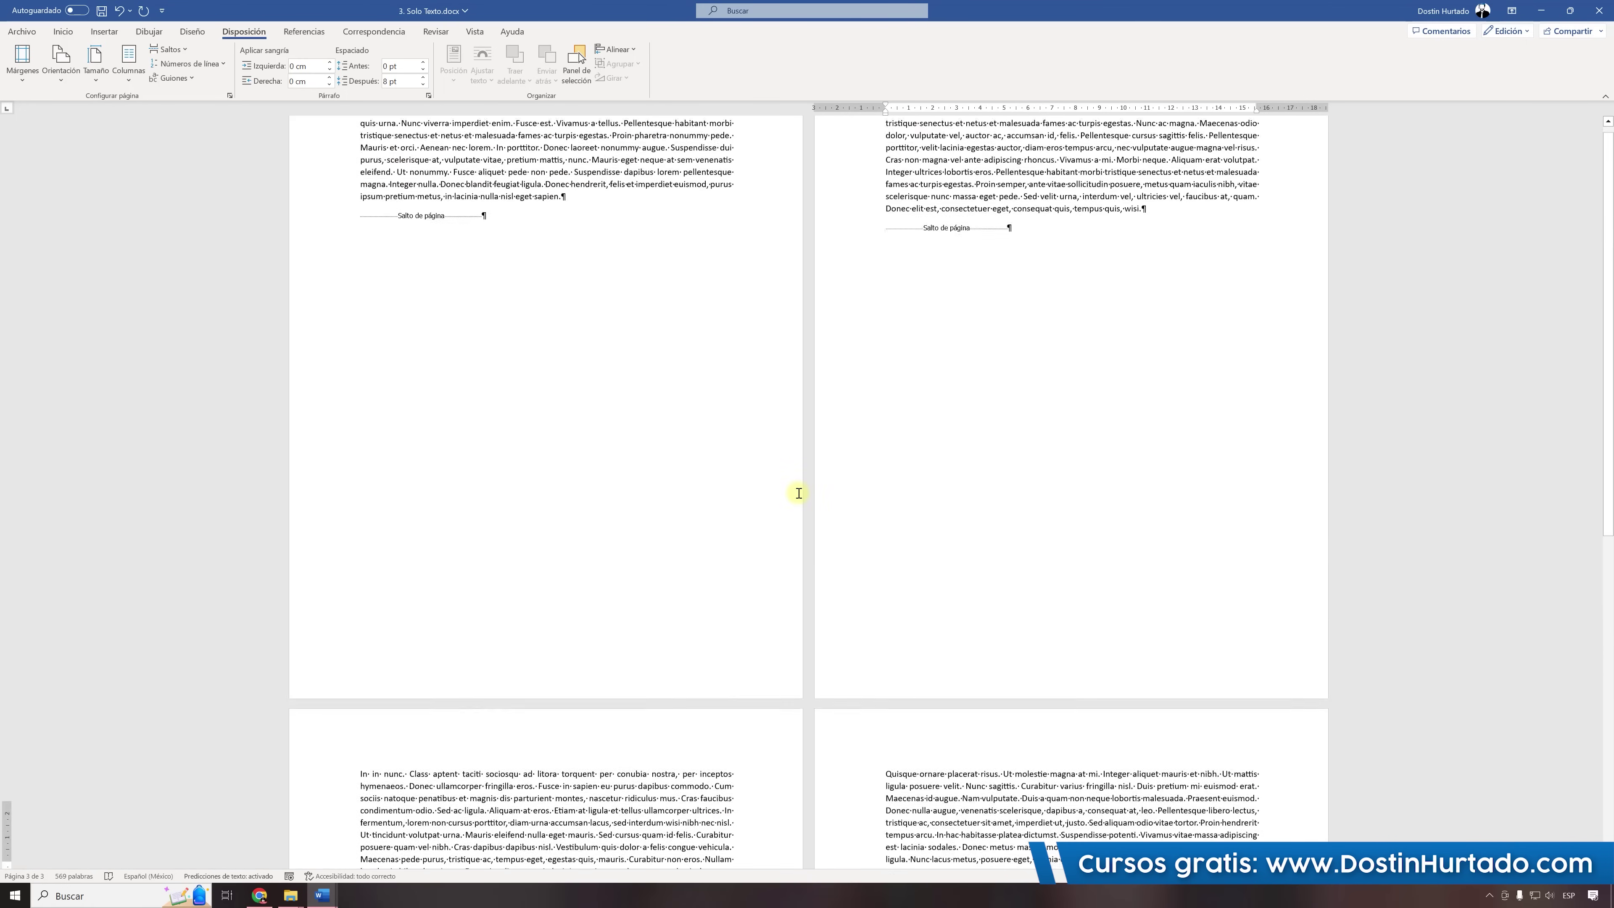
{"action": "scroll", "coordinate": [799, 493], "scroll_direction": "up", "scroll_amount": 2}
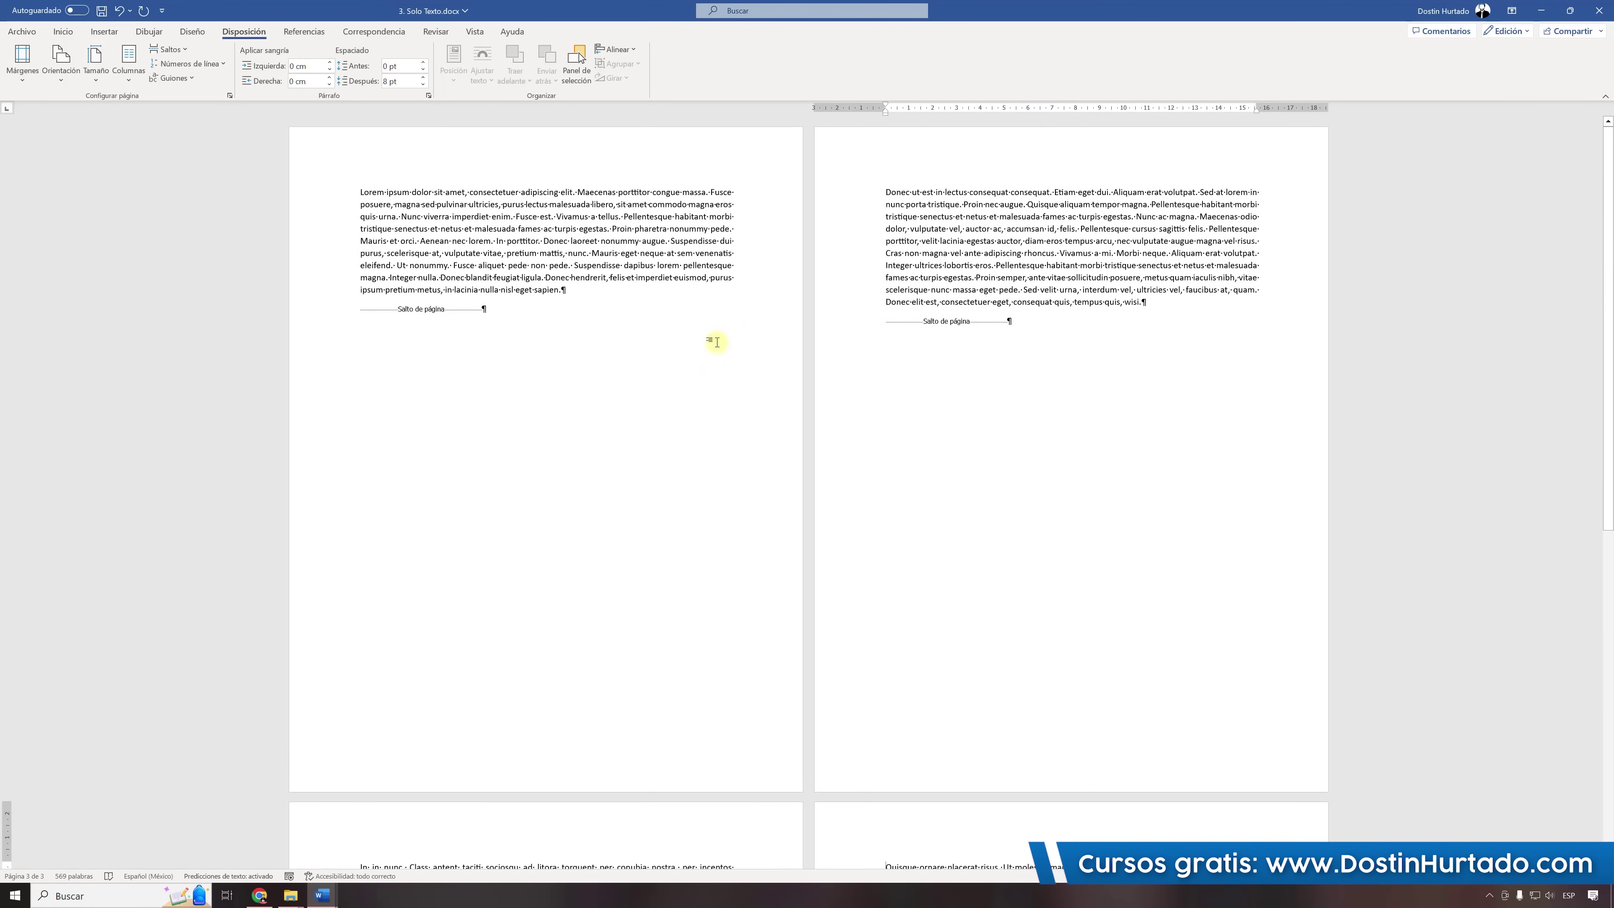
{"action": "scroll", "coordinate": [716, 343], "scroll_direction": "down", "scroll_amount": 1, "text": "ctrl"}
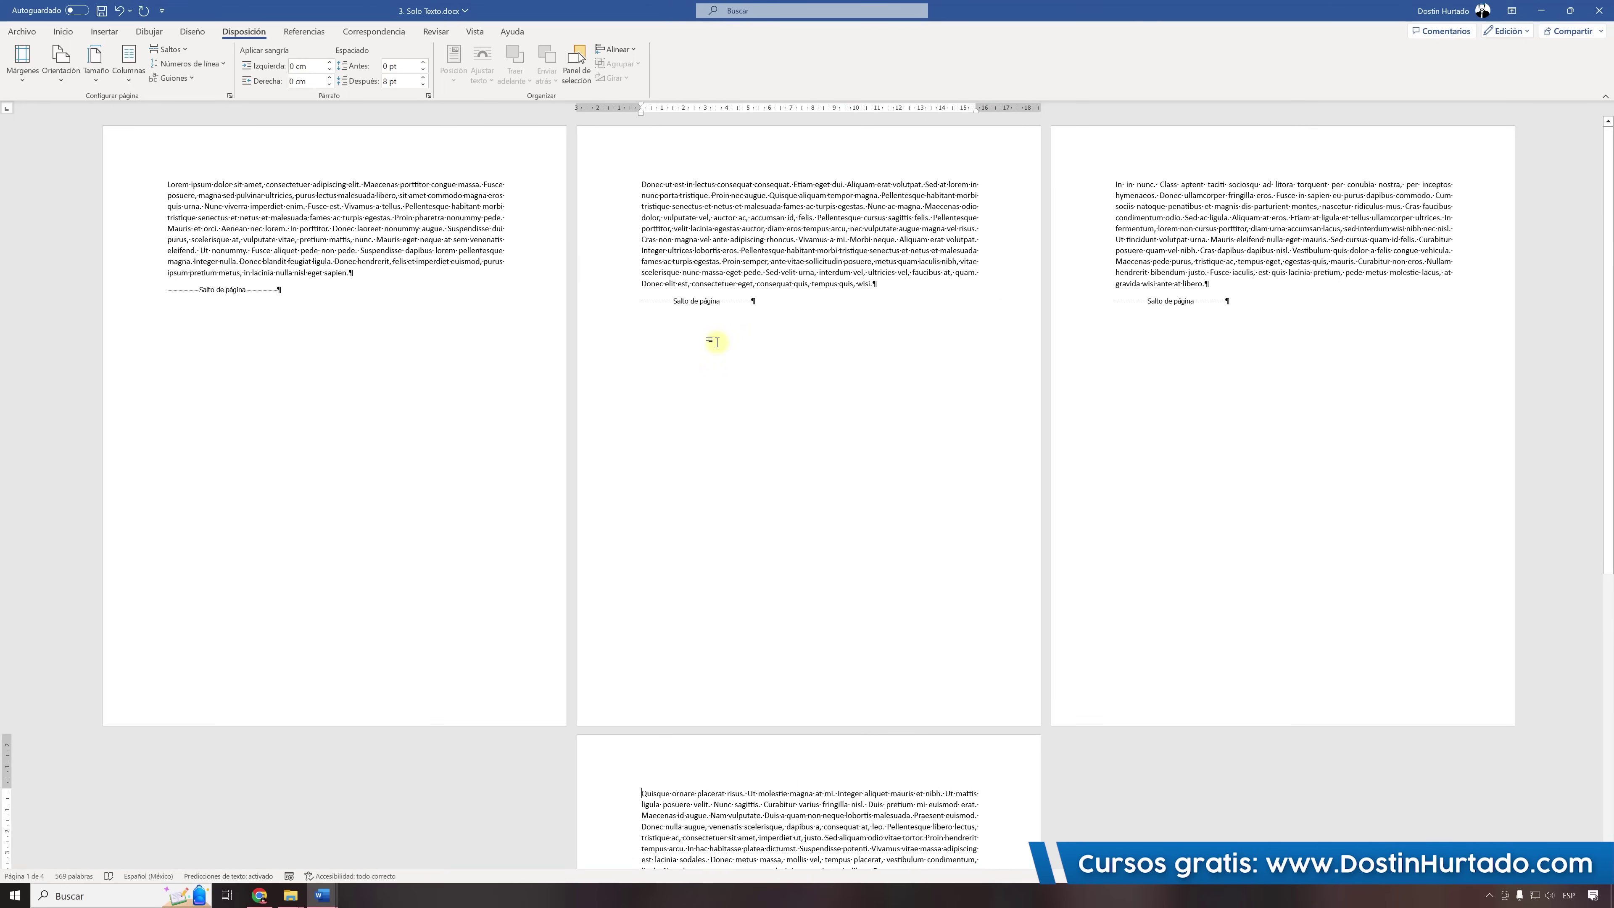
{"action": "scroll", "coordinate": [716, 342], "scroll_direction": "down", "scroll_amount": 1, "text": "ctrl"}
{"action": "scroll", "coordinate": [716, 342], "scroll_direction": "down", "scroll_amount": 1, "text": "ctrl"}
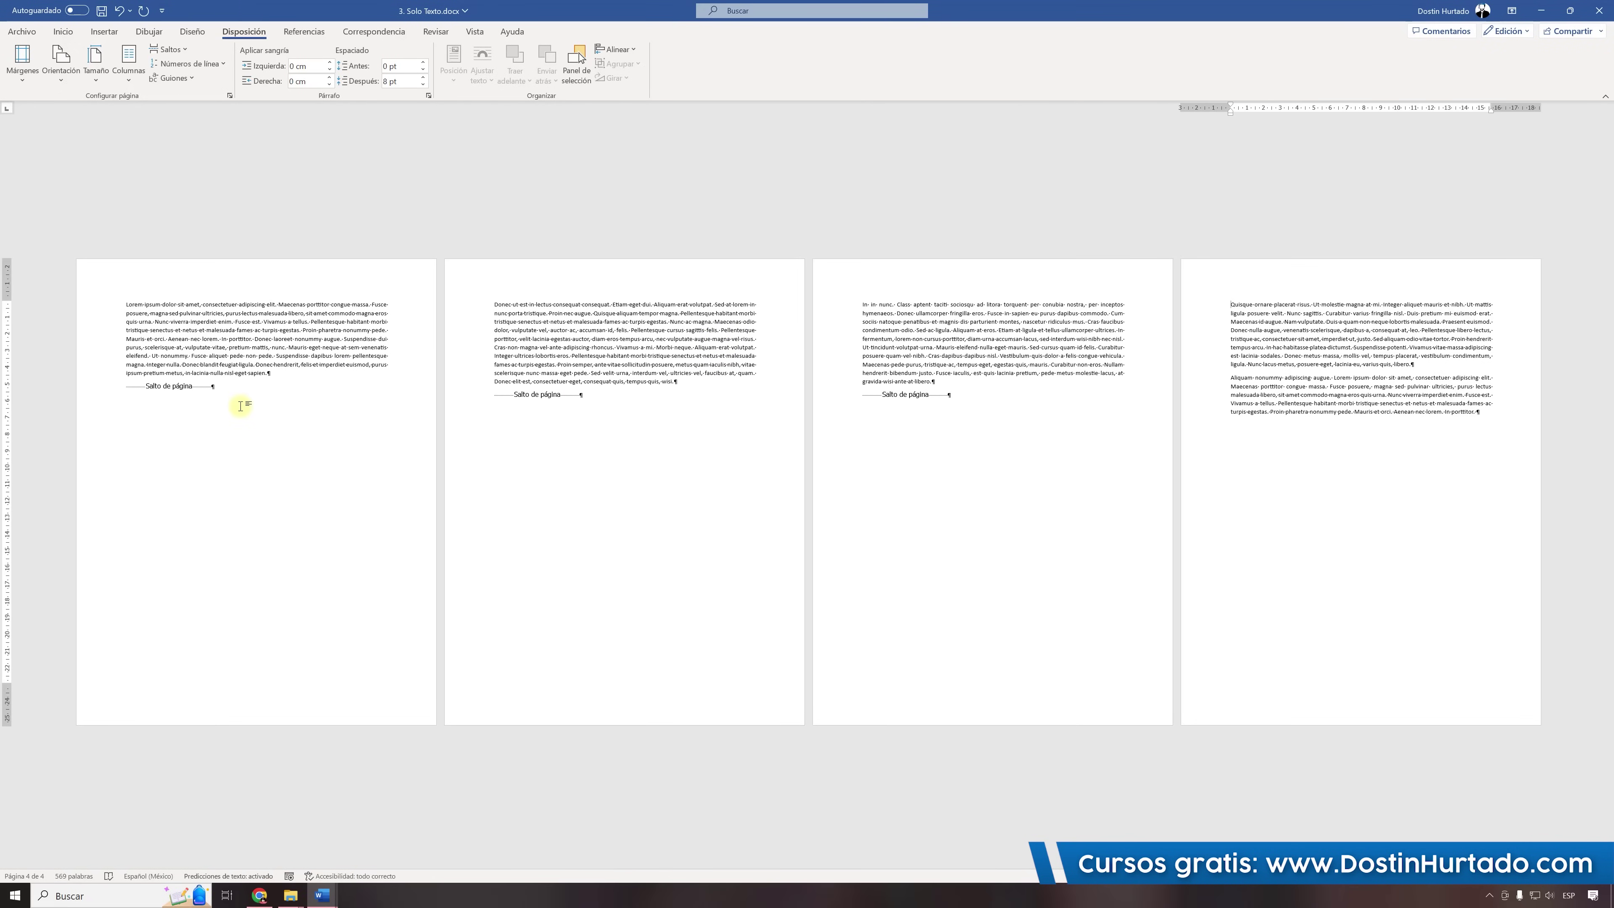
{"action": "left_click", "coordinate": [280, 426]}
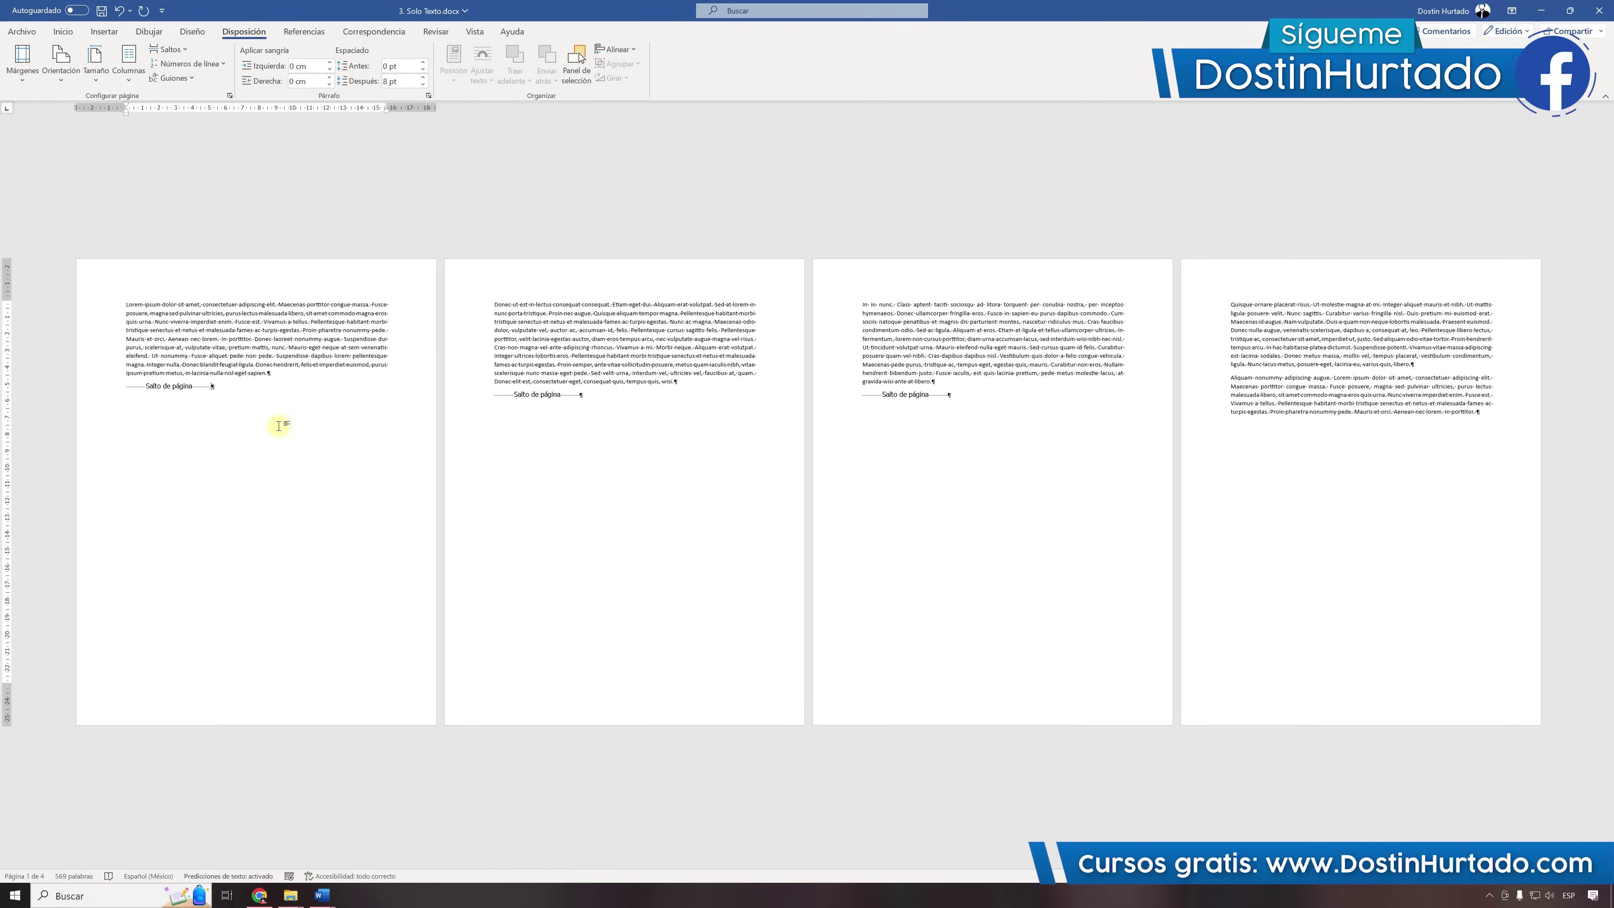
Delete the page break after page 1's paragraph.
{"action": "left_click_drag", "start_coordinate": [213, 312], "coordinate": [236, 505]}
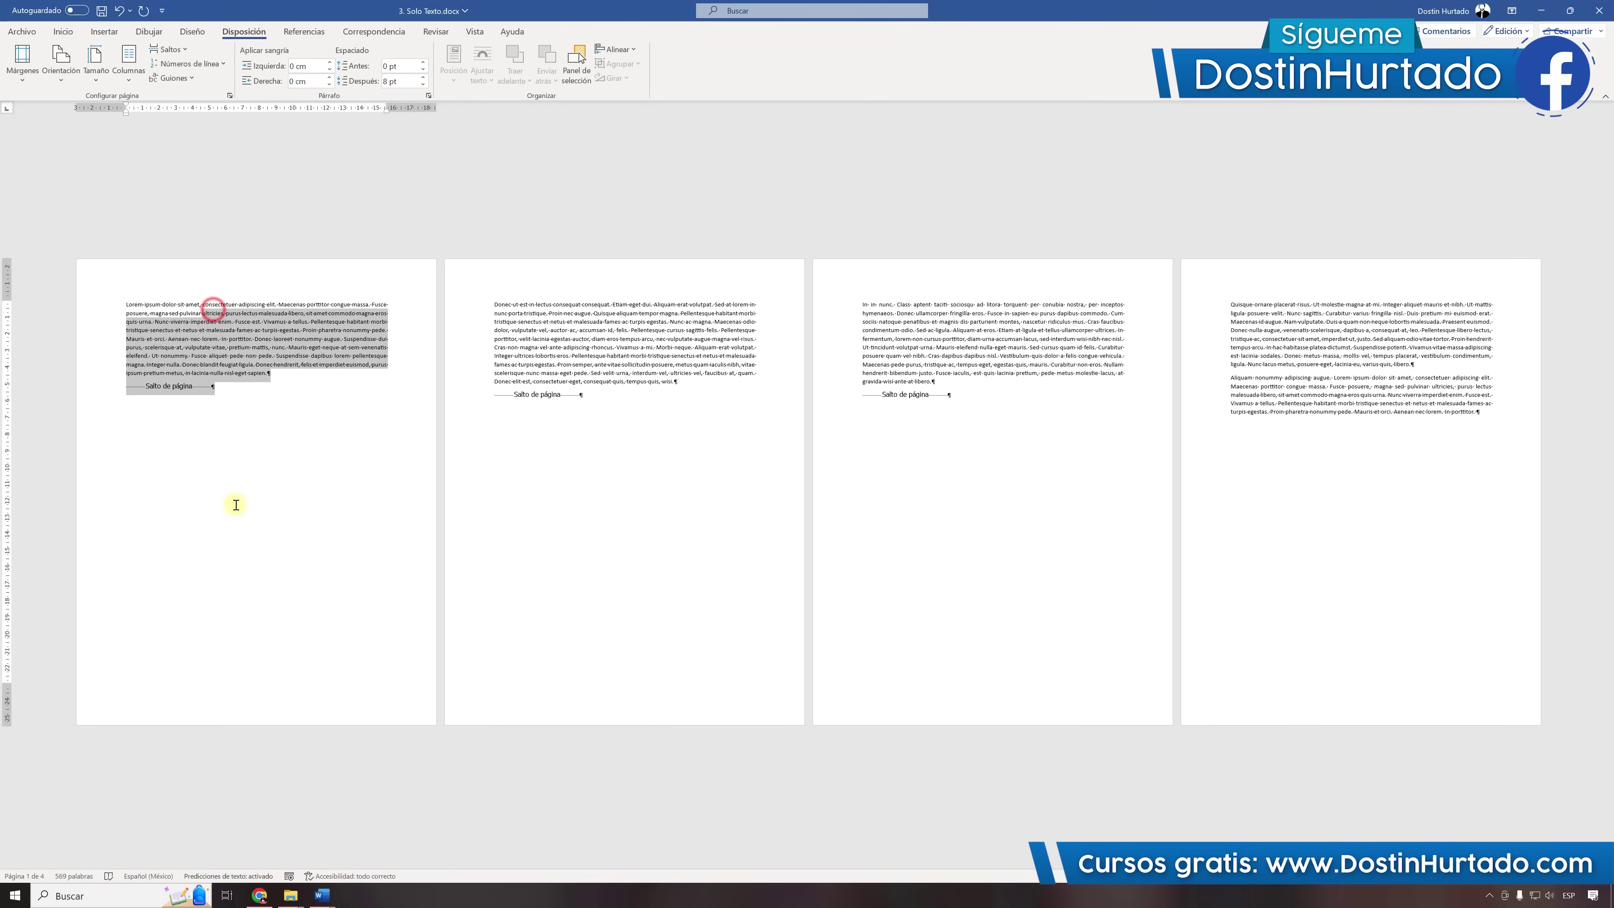
{"action": "left_click_drag", "start_coordinate": [516, 315], "coordinate": [545, 411]}
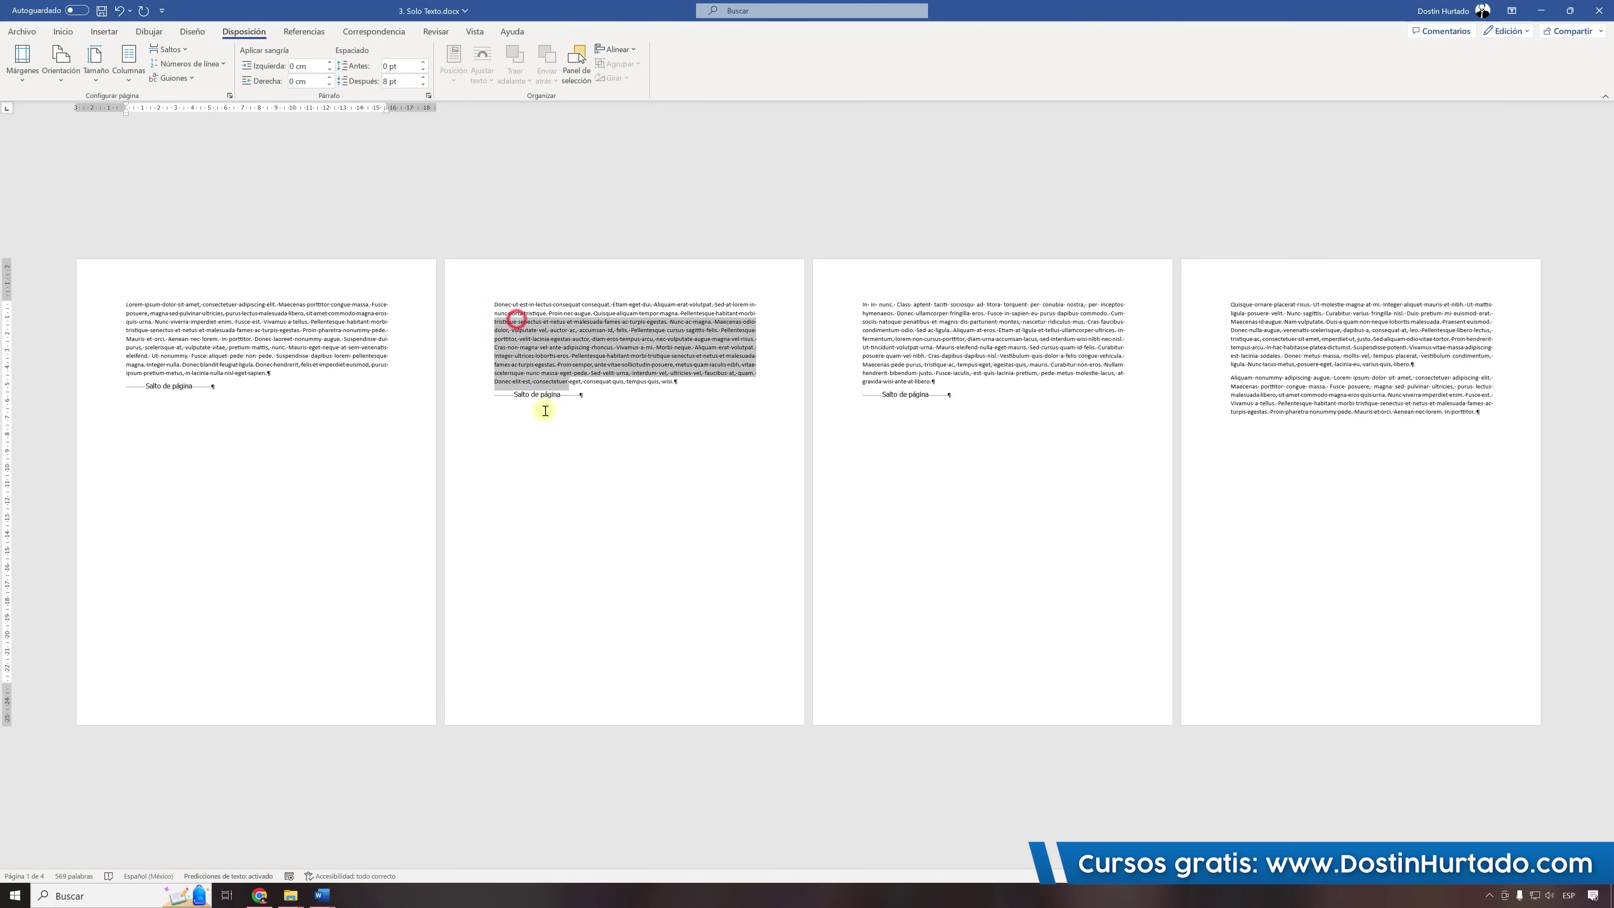
{"action": "left_click_drag", "start_coordinate": [915, 314], "coordinate": [1408, 365]}
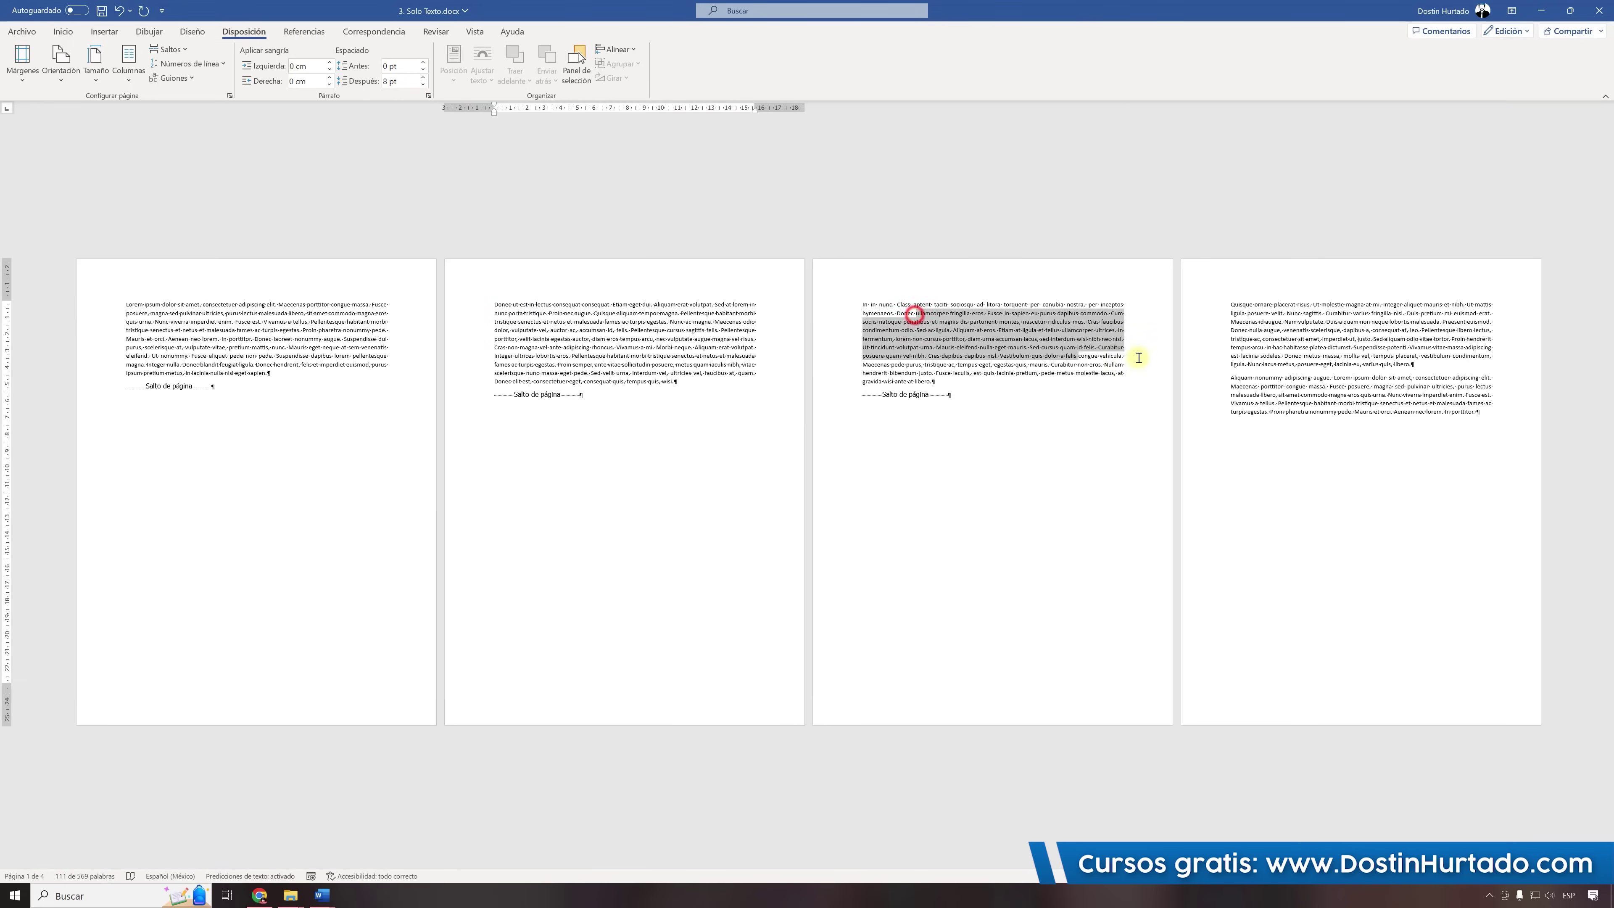
{"action": "left_click", "coordinate": [974, 367]}
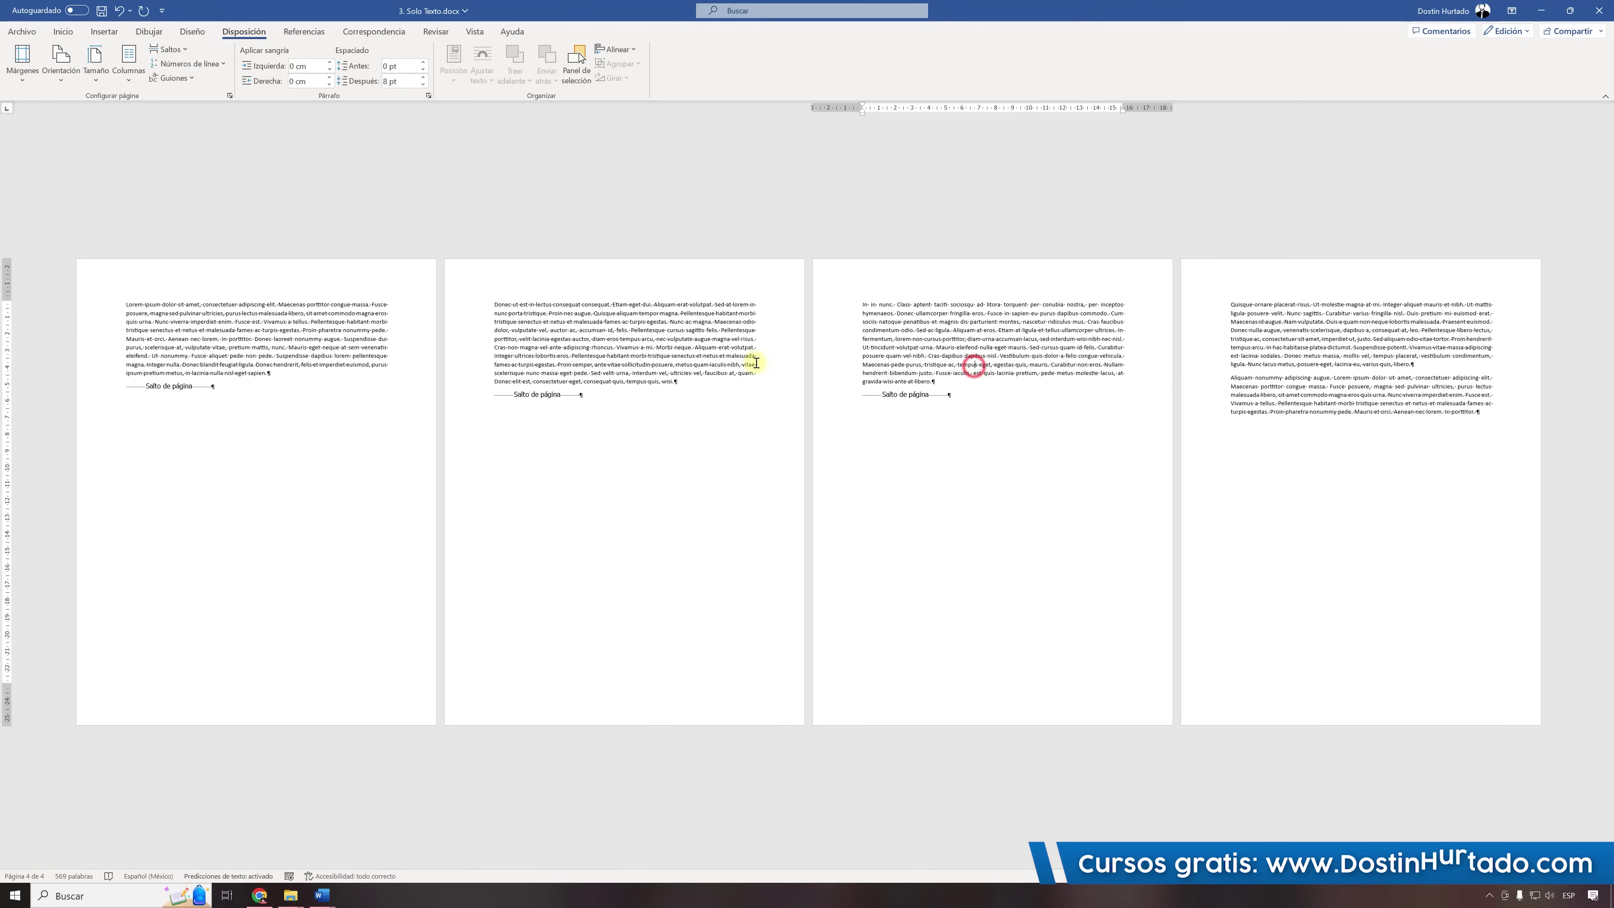
{"action": "left_click", "coordinate": [284, 375]}
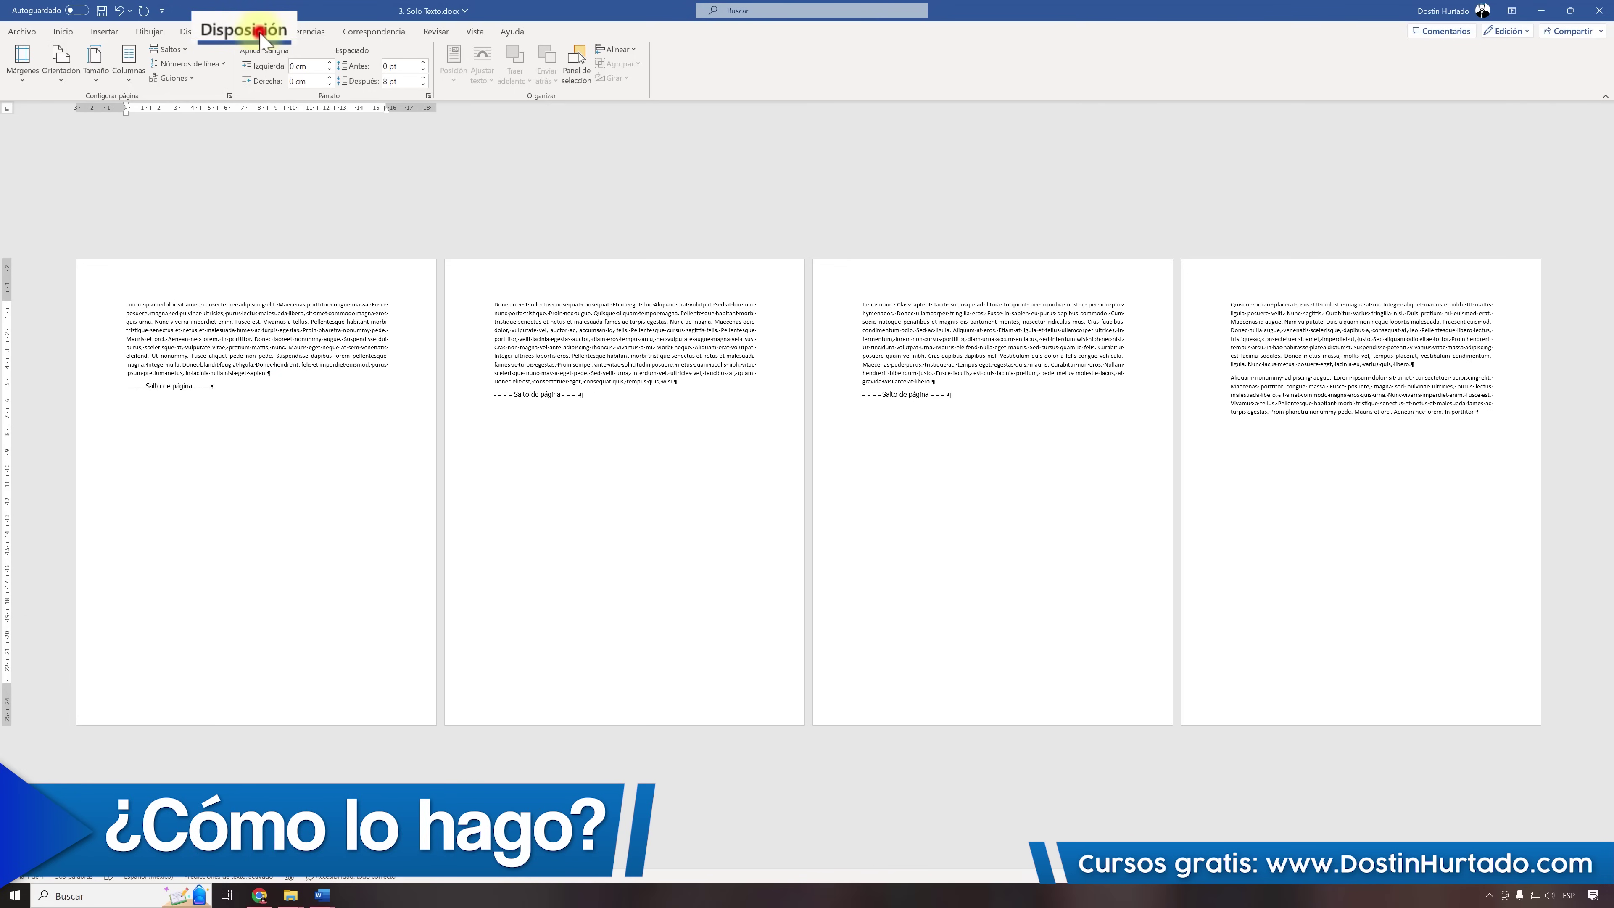
{"action": "left_click", "coordinate": [170, 48]}
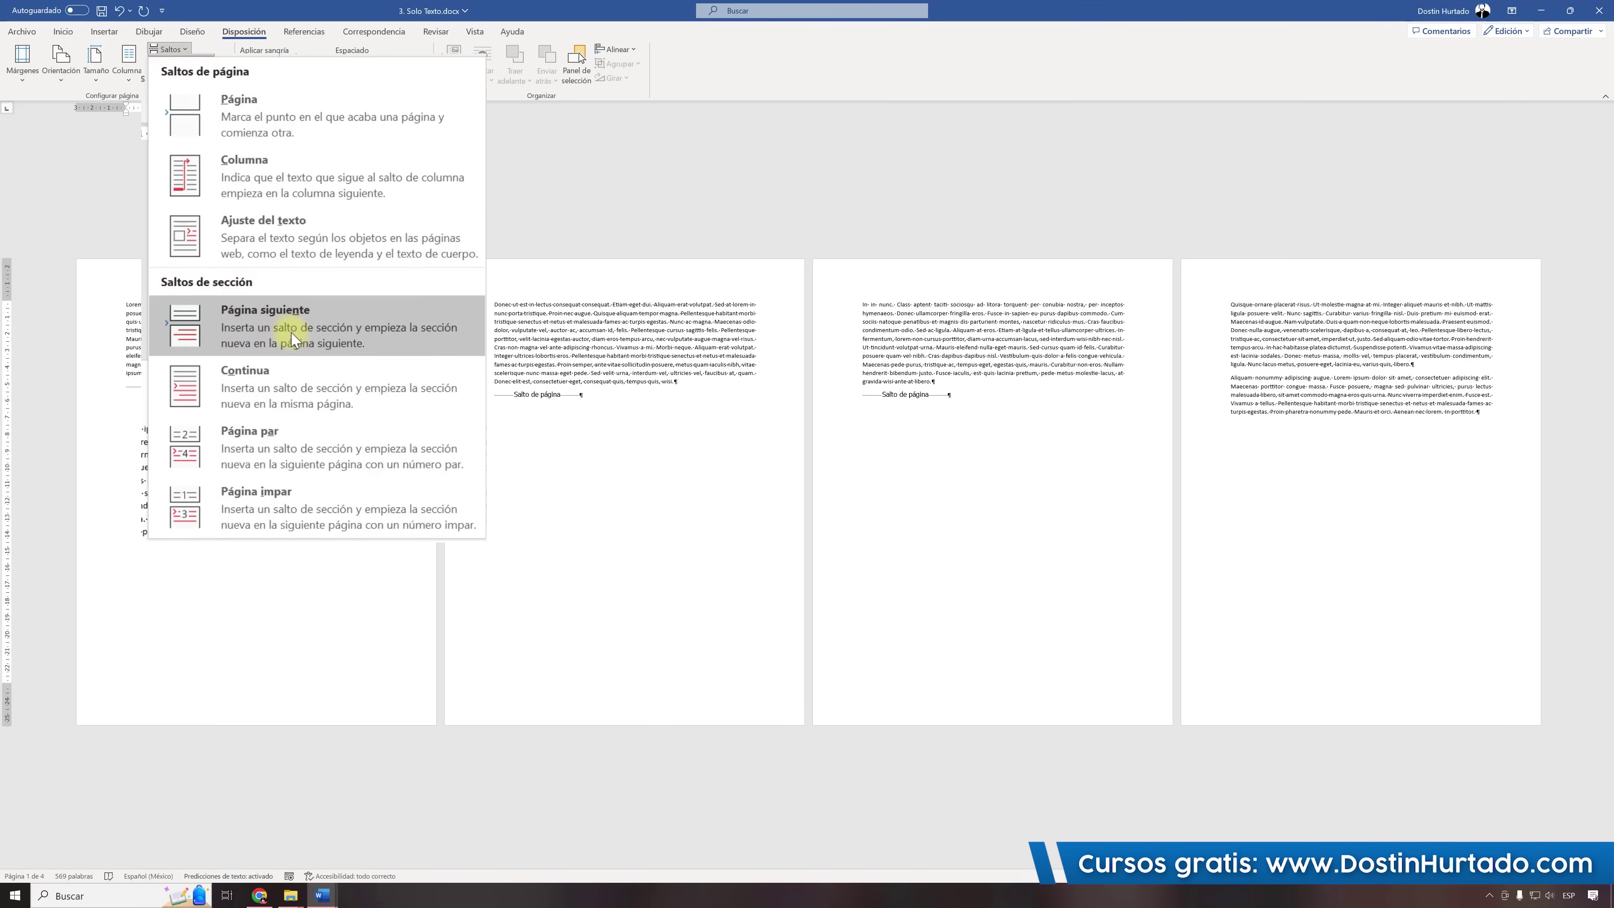
{"action": "key", "text": "Escape"}
{"action": "left_click", "coordinate": [185, 394]}
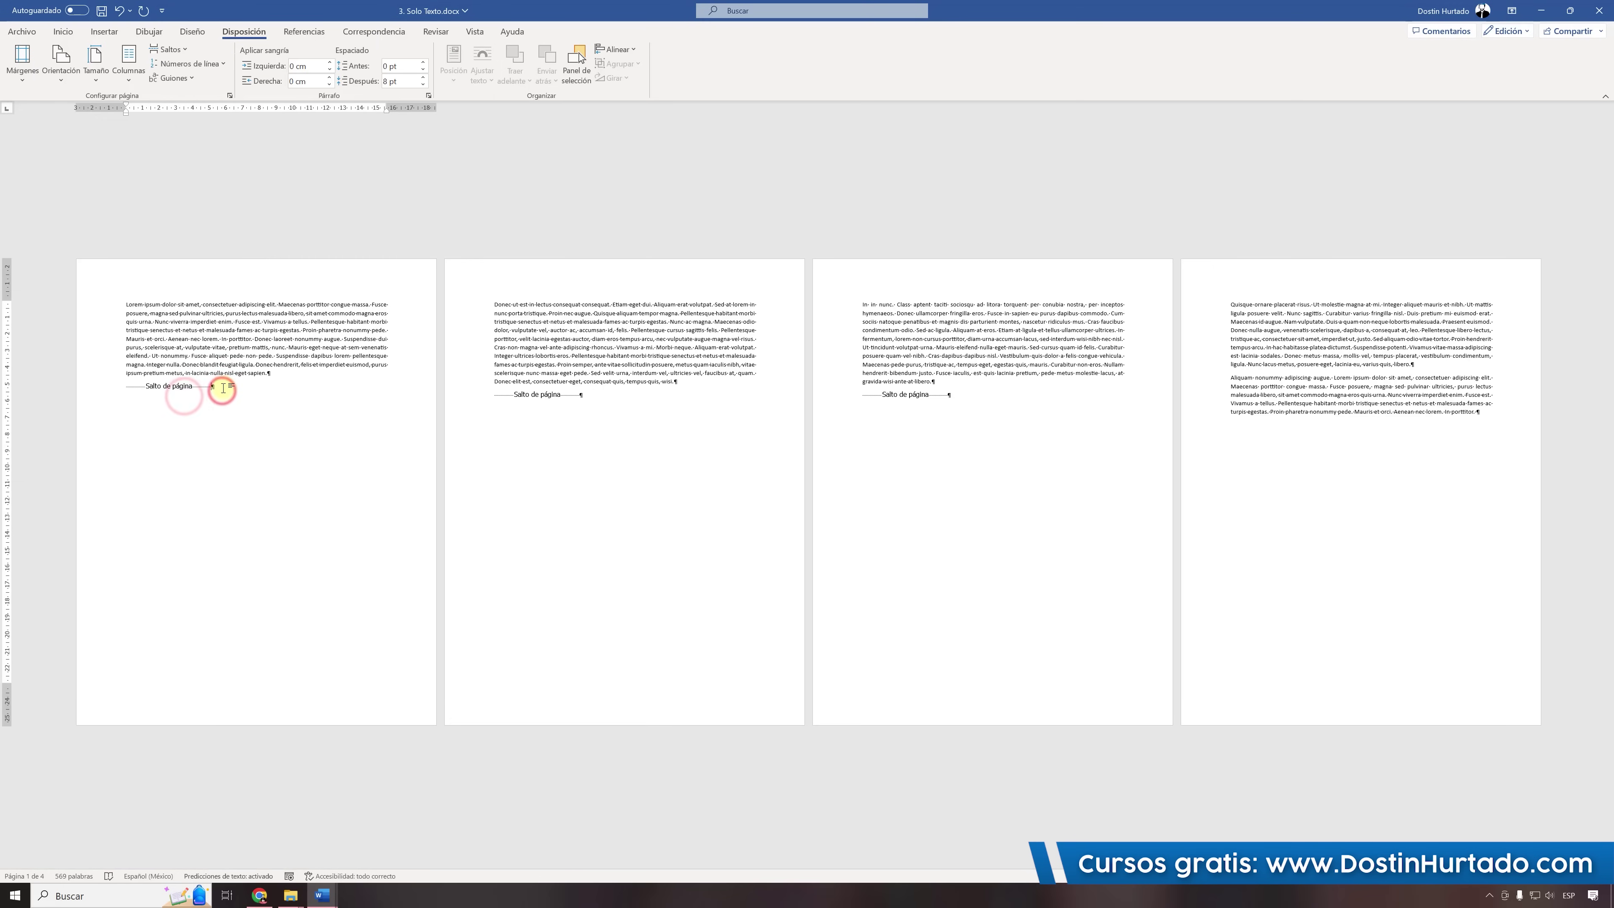
{"action": "key", "text": "Delete"}
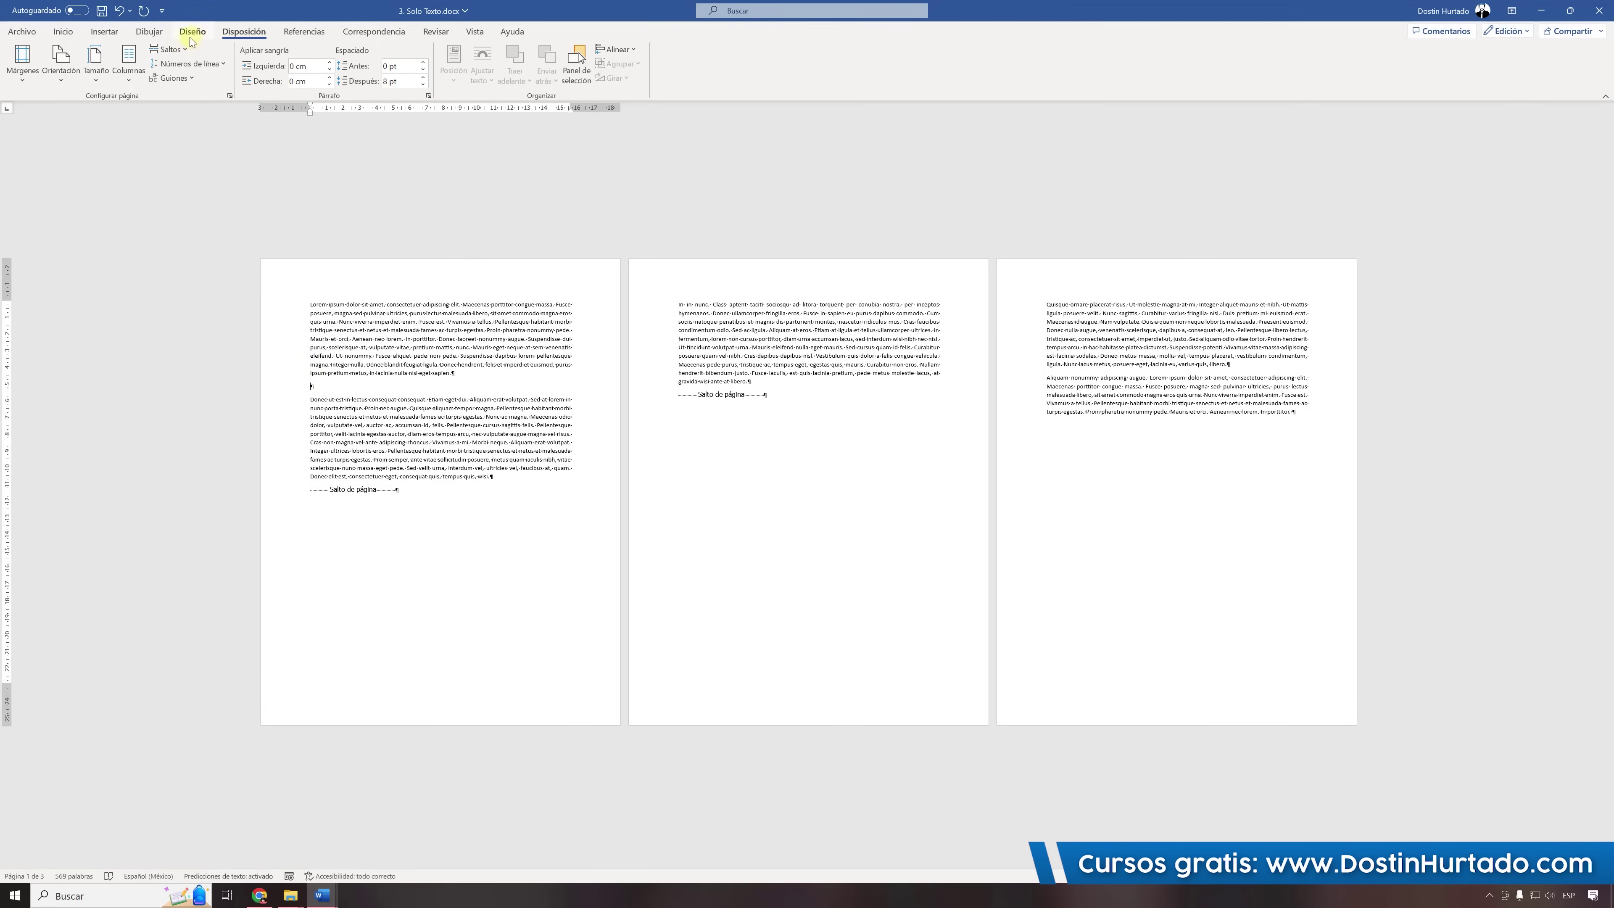
Insert a Página siguiente section break after page 1 and open the header/footer areas.
{"action": "left_click", "coordinate": [184, 49]}
{"action": "left_click", "coordinate": [251, 326]}
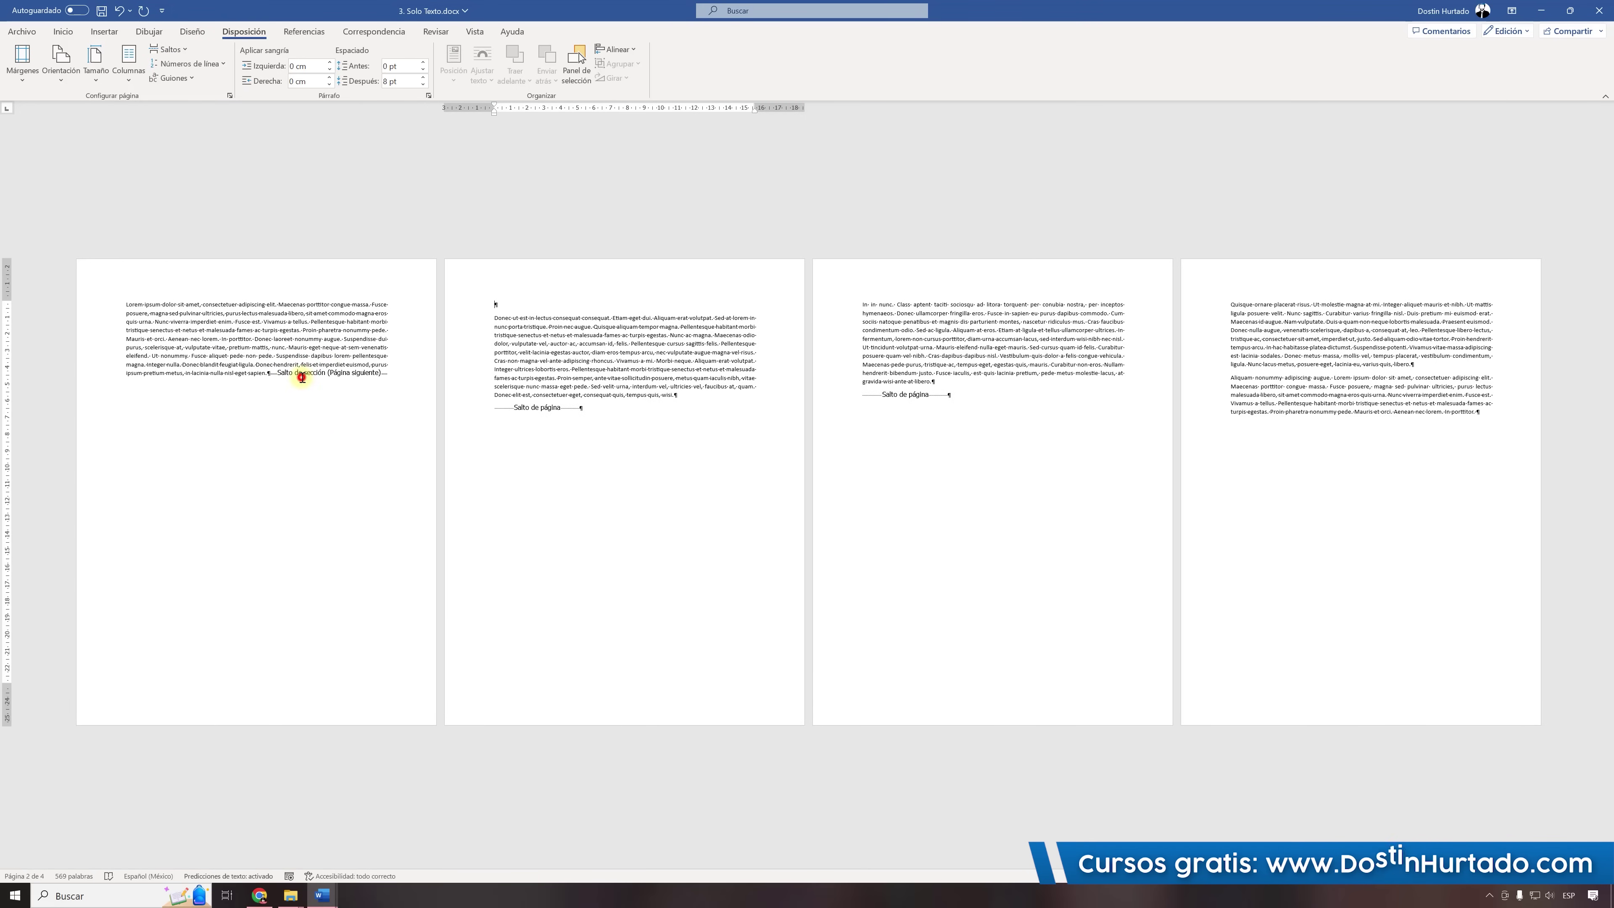
{"action": "left_click", "coordinate": [296, 375]}
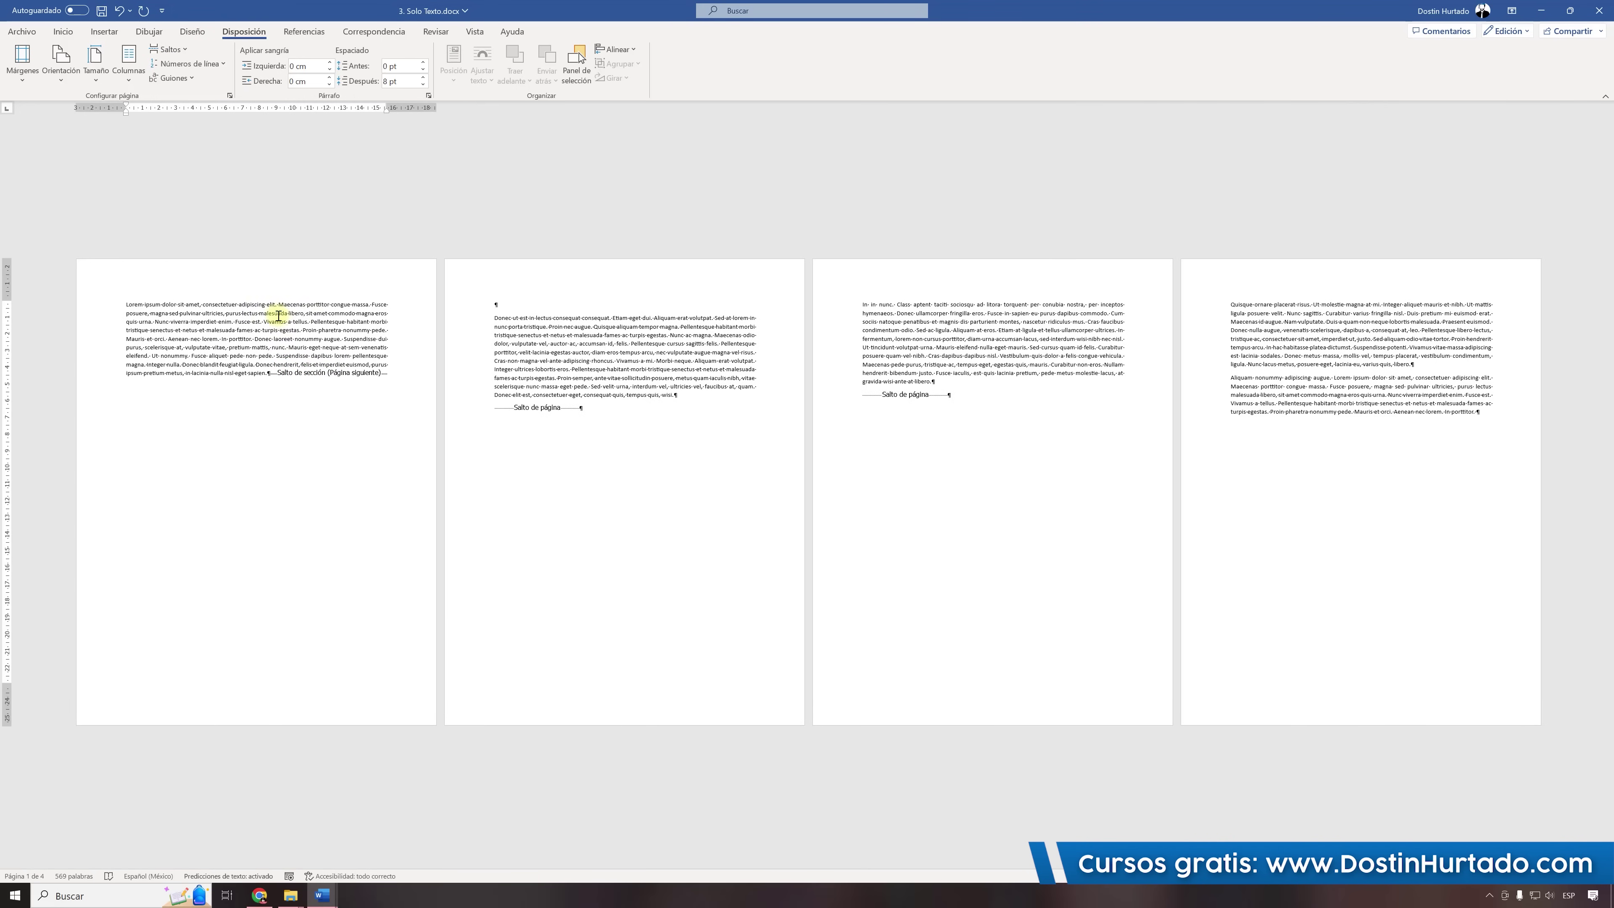
{"action": "triple_click", "coordinate": [237, 306]}
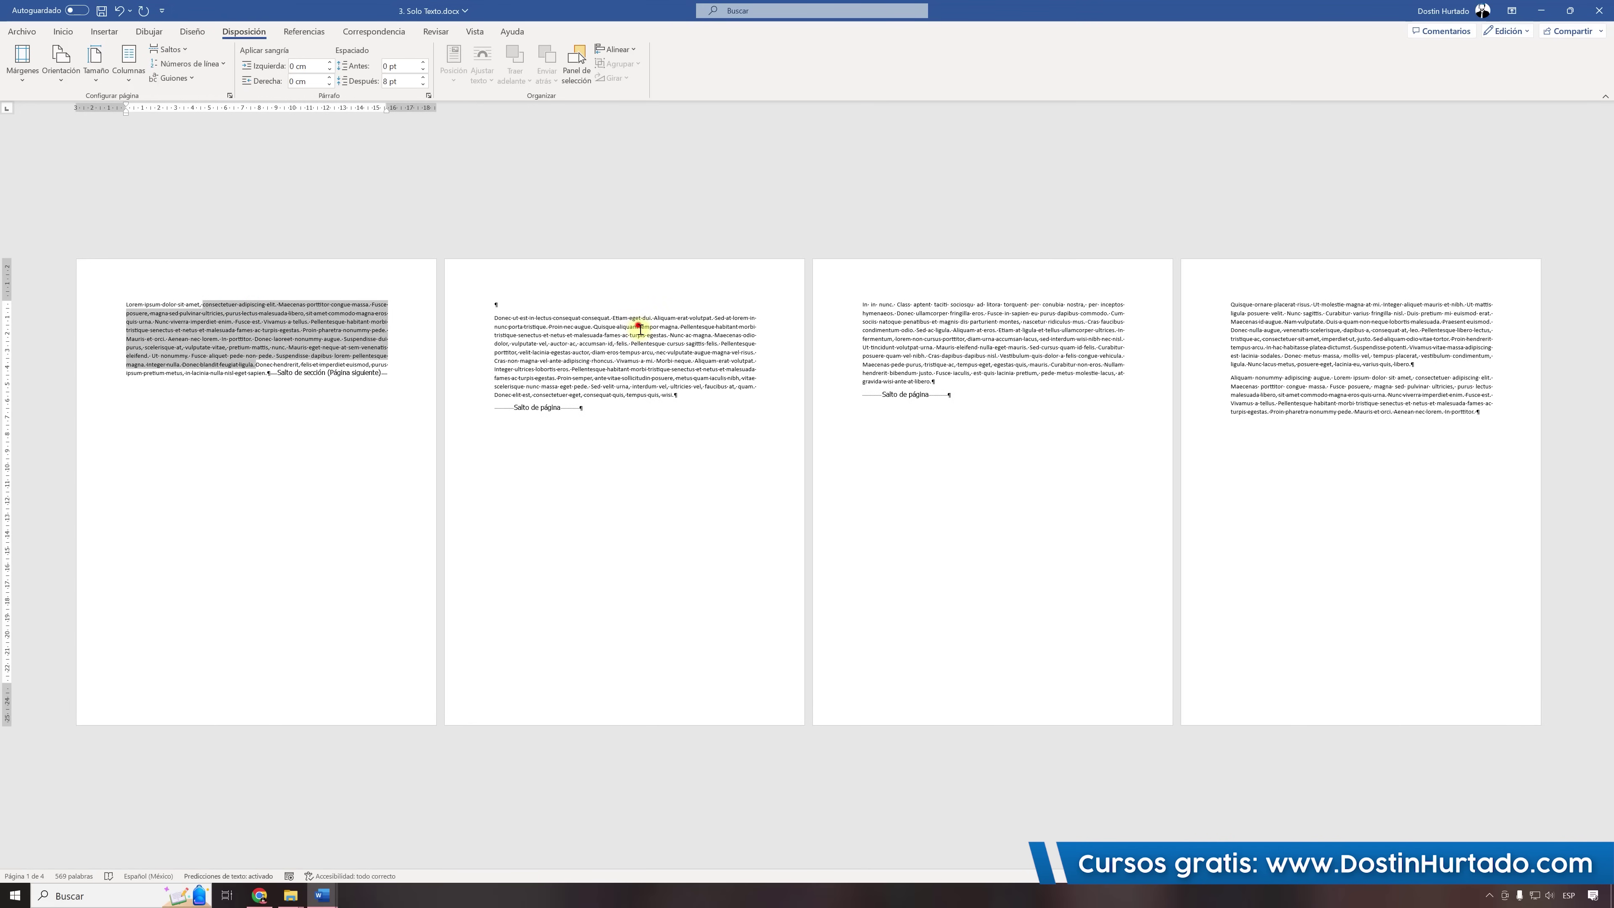
{"action": "left_click_drag", "start_coordinate": [637, 326], "coordinate": [651, 394]}
{"action": "left_click", "coordinate": [622, 423]}
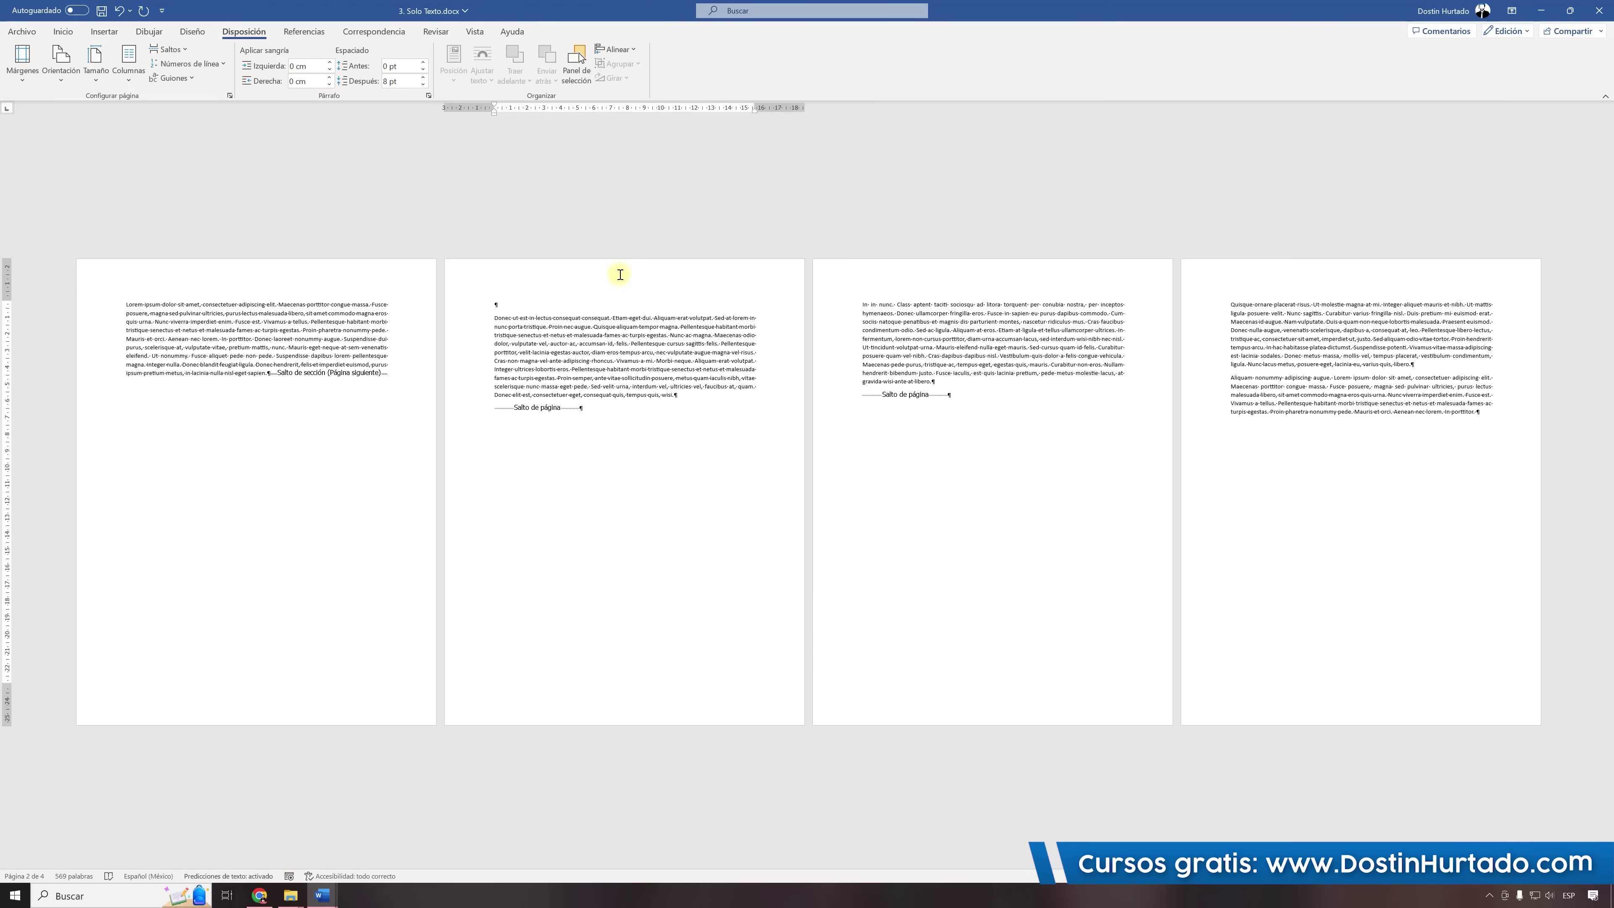
{"action": "double_click", "coordinate": [621, 275]}
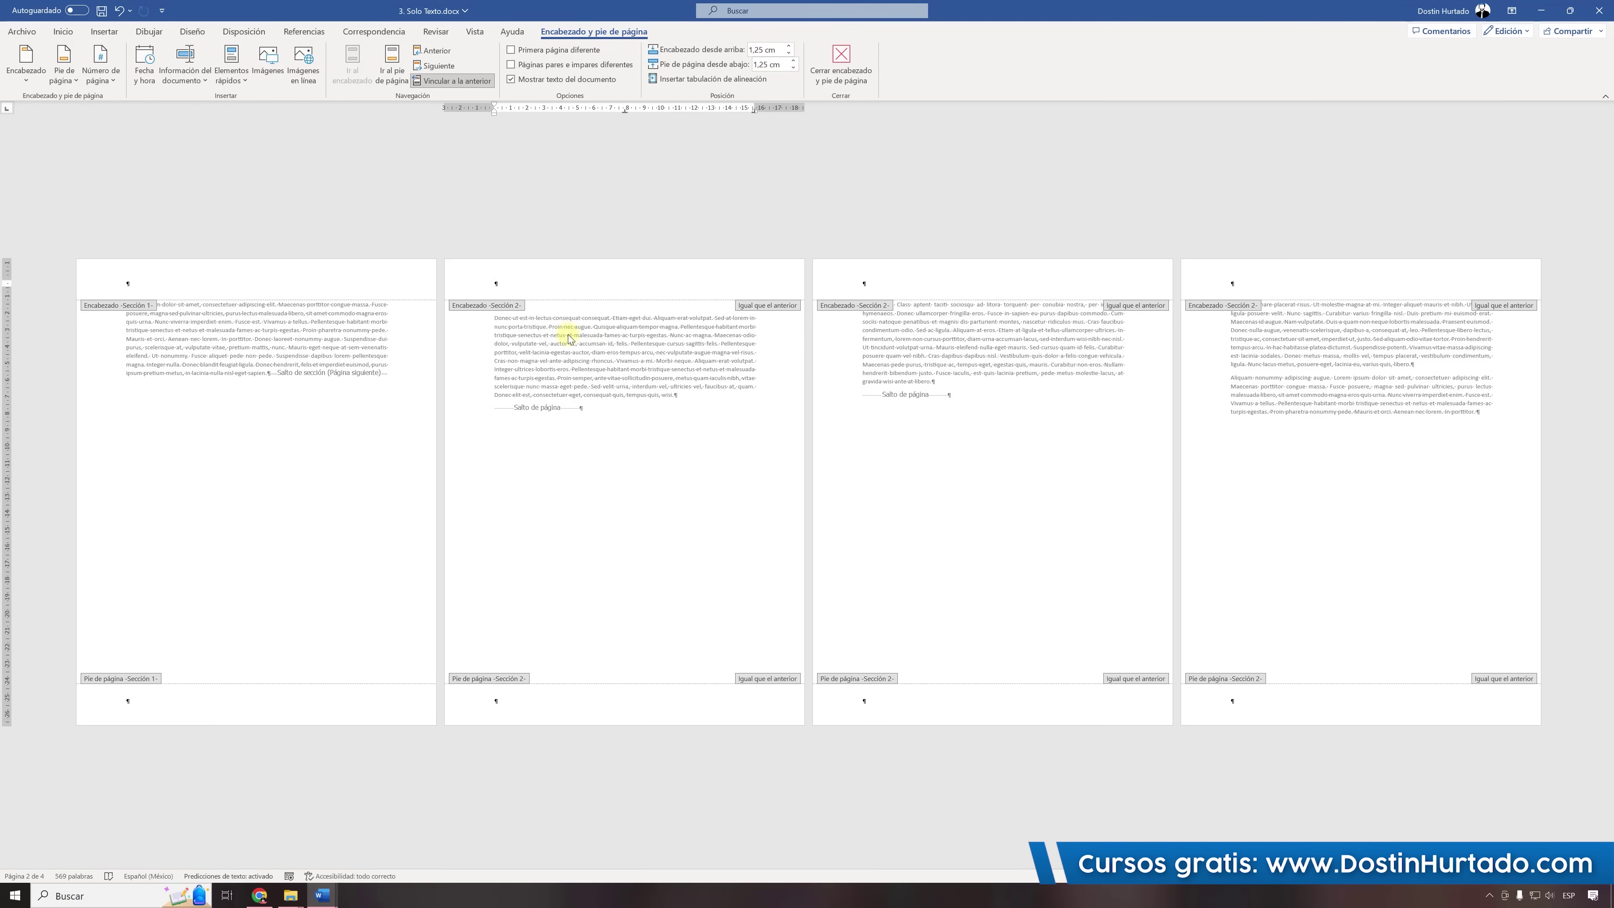
Close header editing and delete the page break after the Donec paragraph.
{"action": "double_click", "coordinate": [622, 352]}
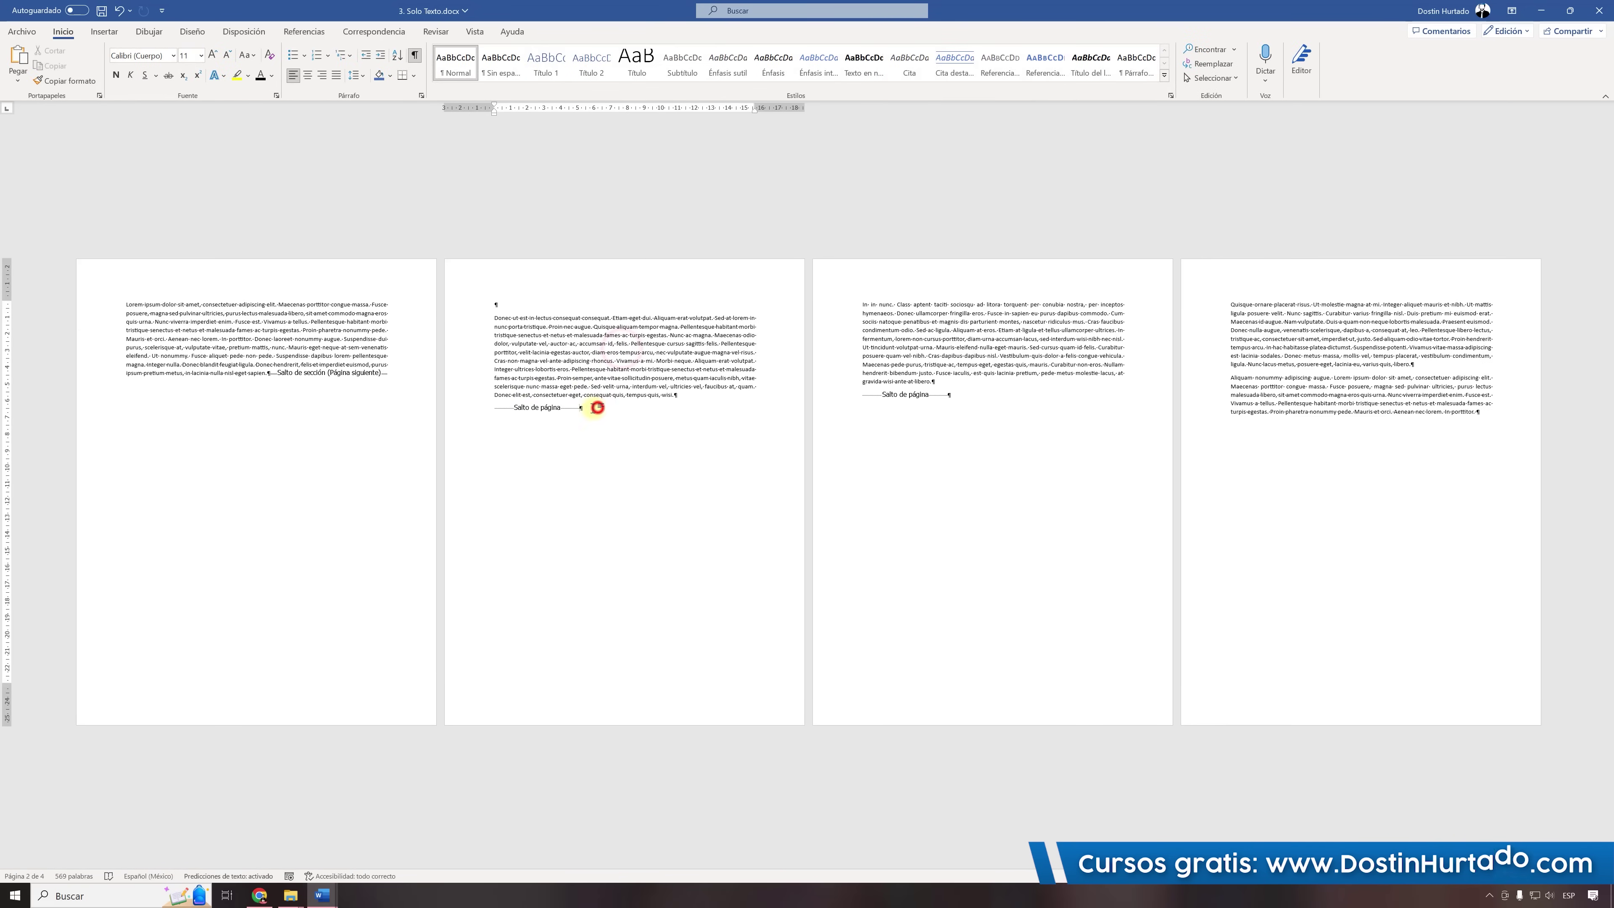
{"action": "left_click", "coordinate": [597, 408]}
{"action": "key", "text": "BackSpace"}
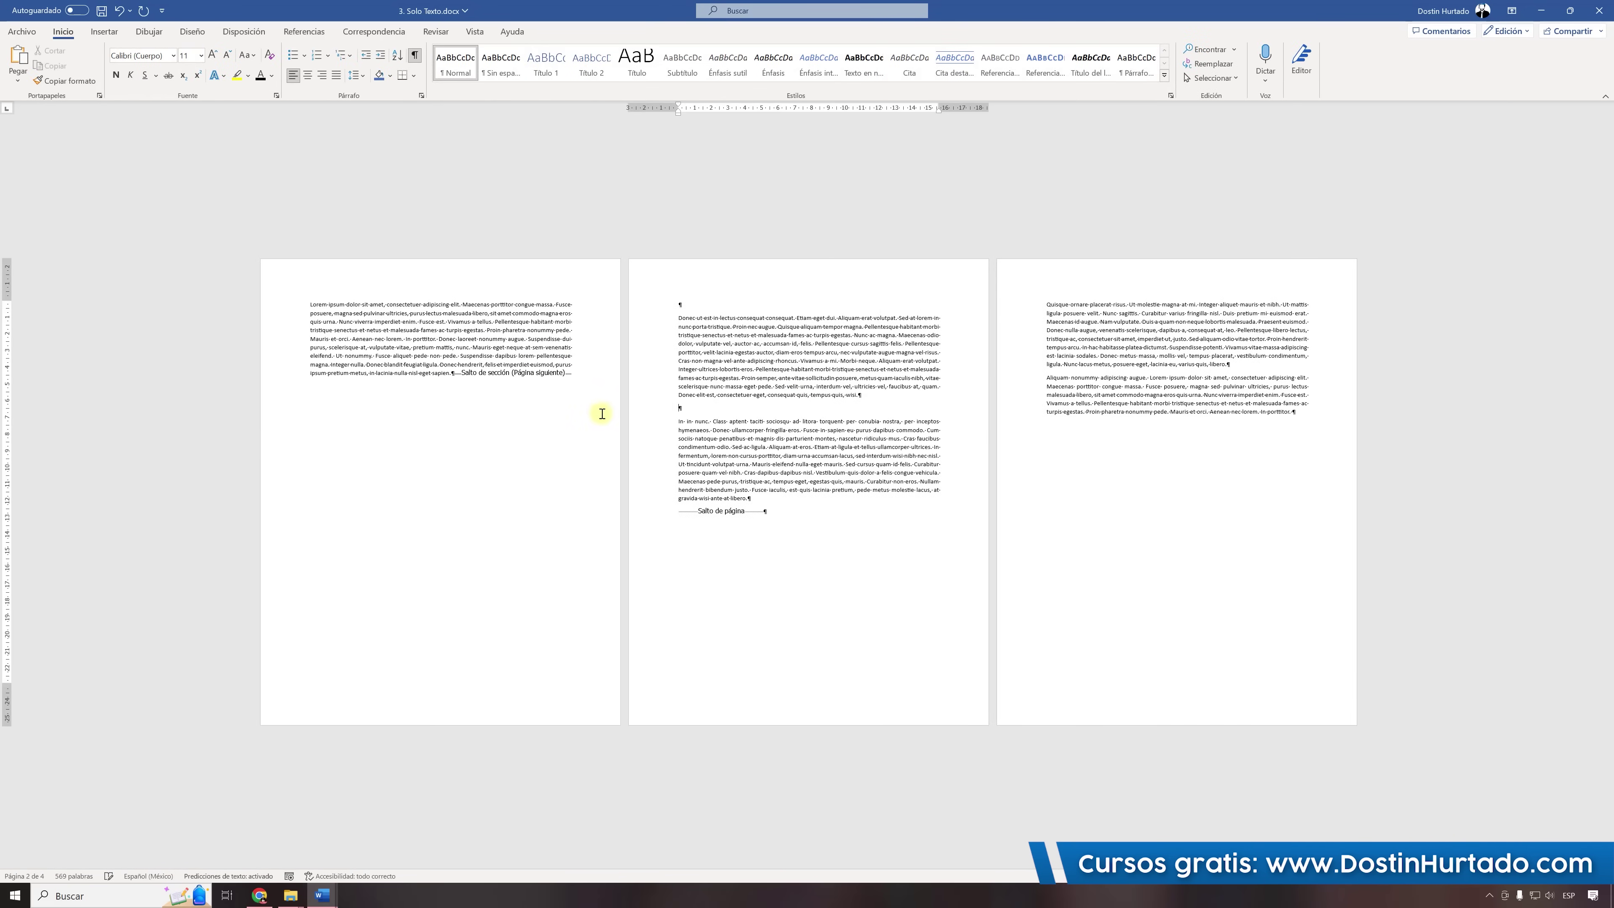
Insert a Página siguiente section break there and reopen the headers and footers.
{"action": "left_click", "coordinate": [274, 28]}
{"action": "left_click", "coordinate": [171, 49]}
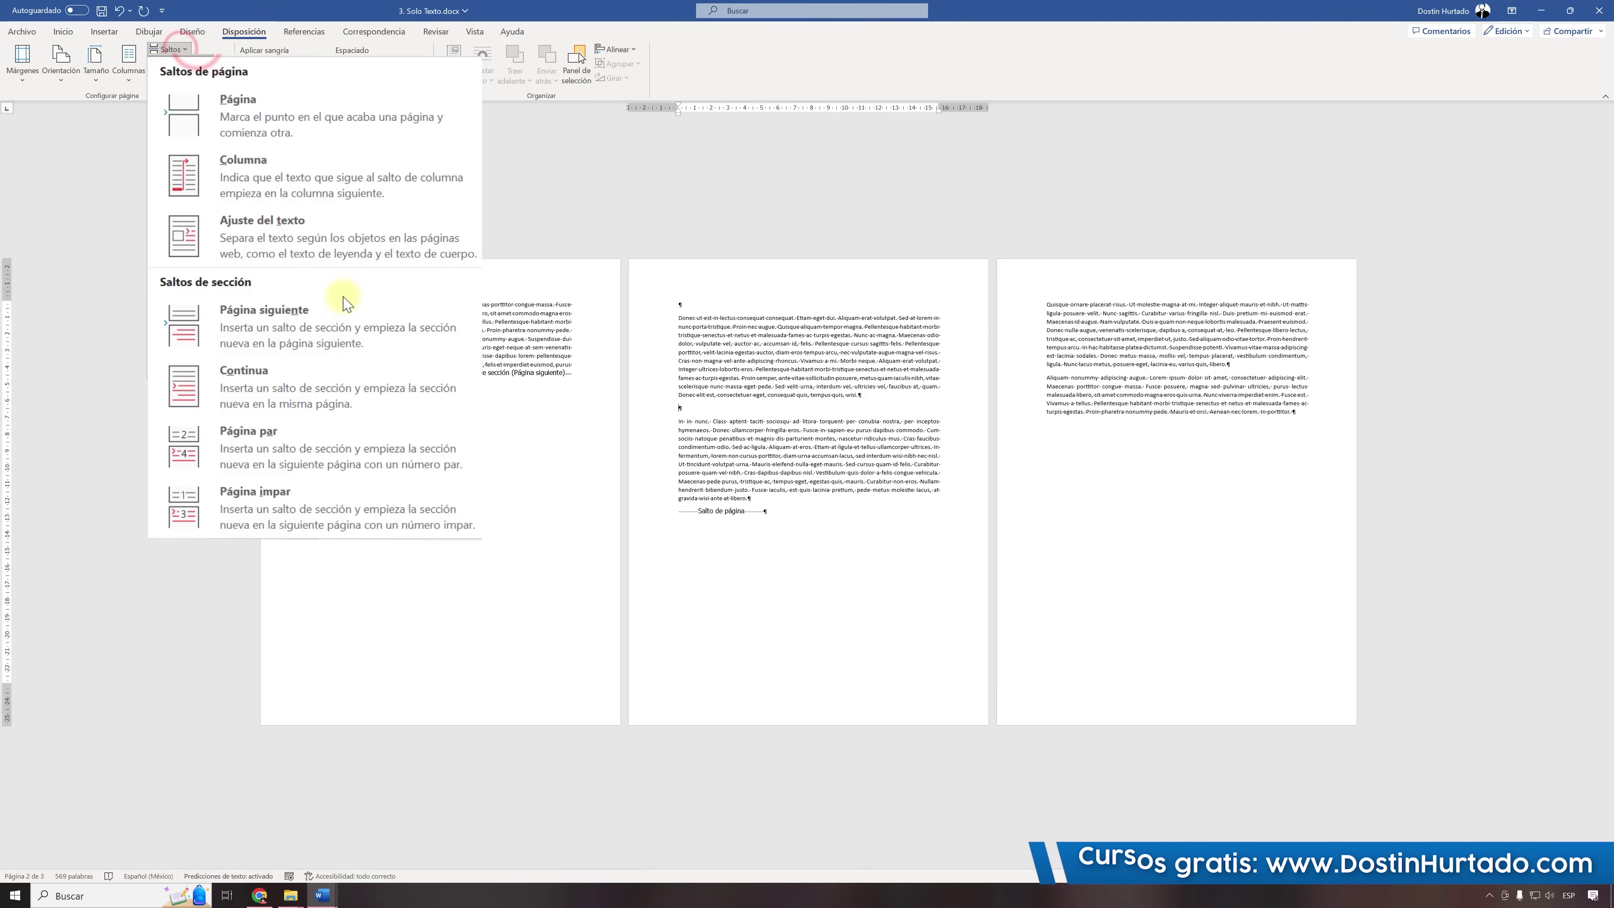
{"action": "left_click", "coordinate": [305, 330]}
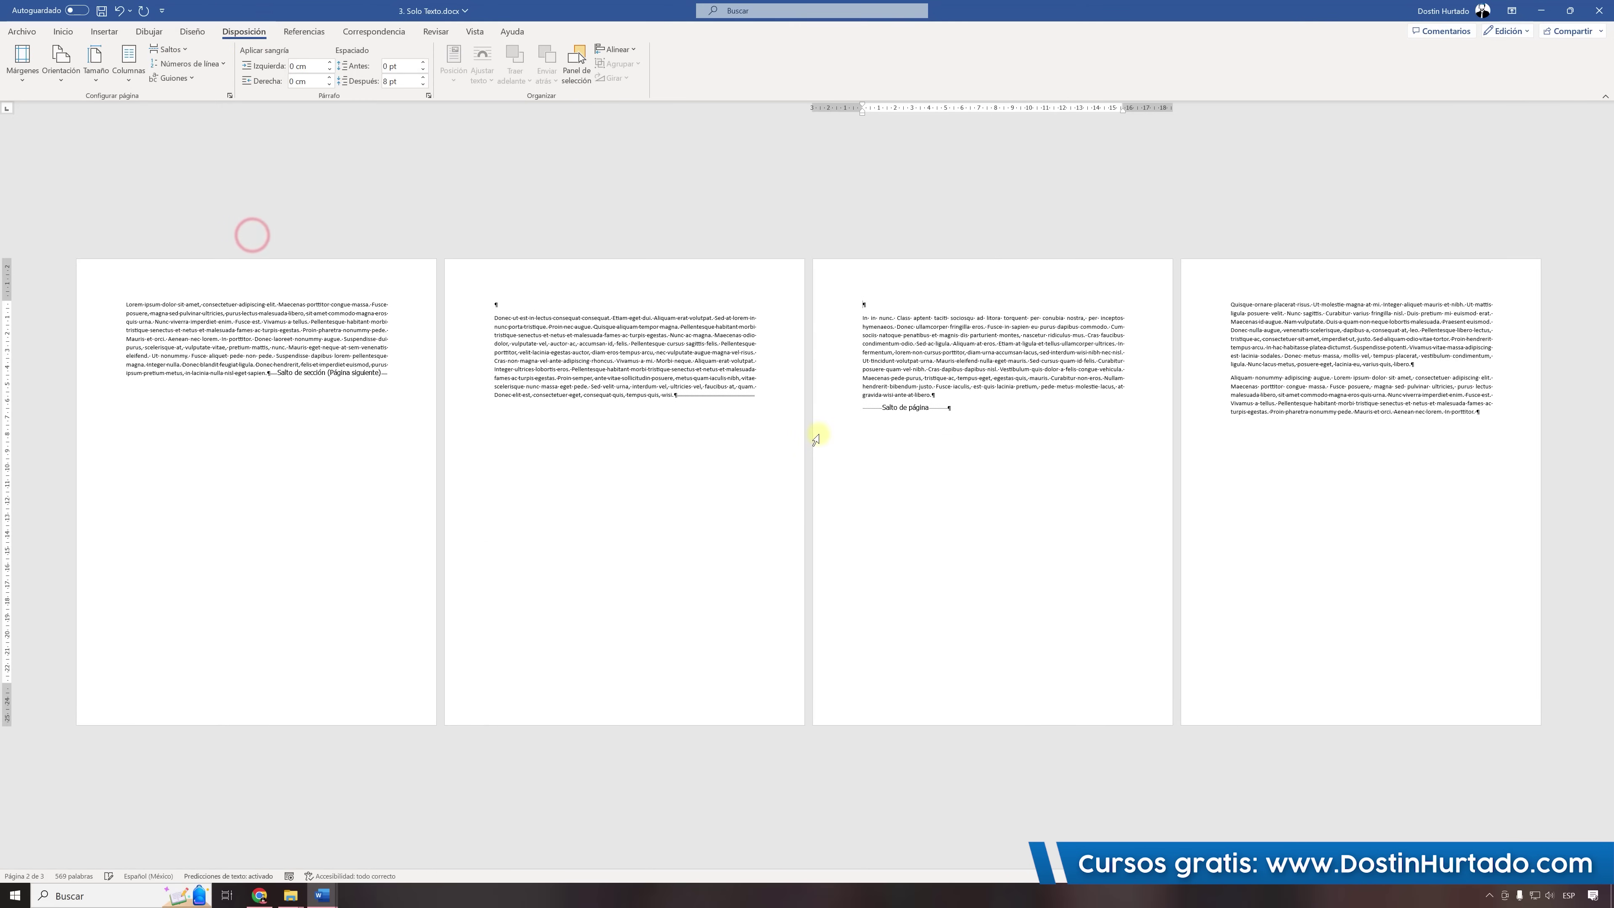
{"action": "double_click", "coordinate": [621, 275]}
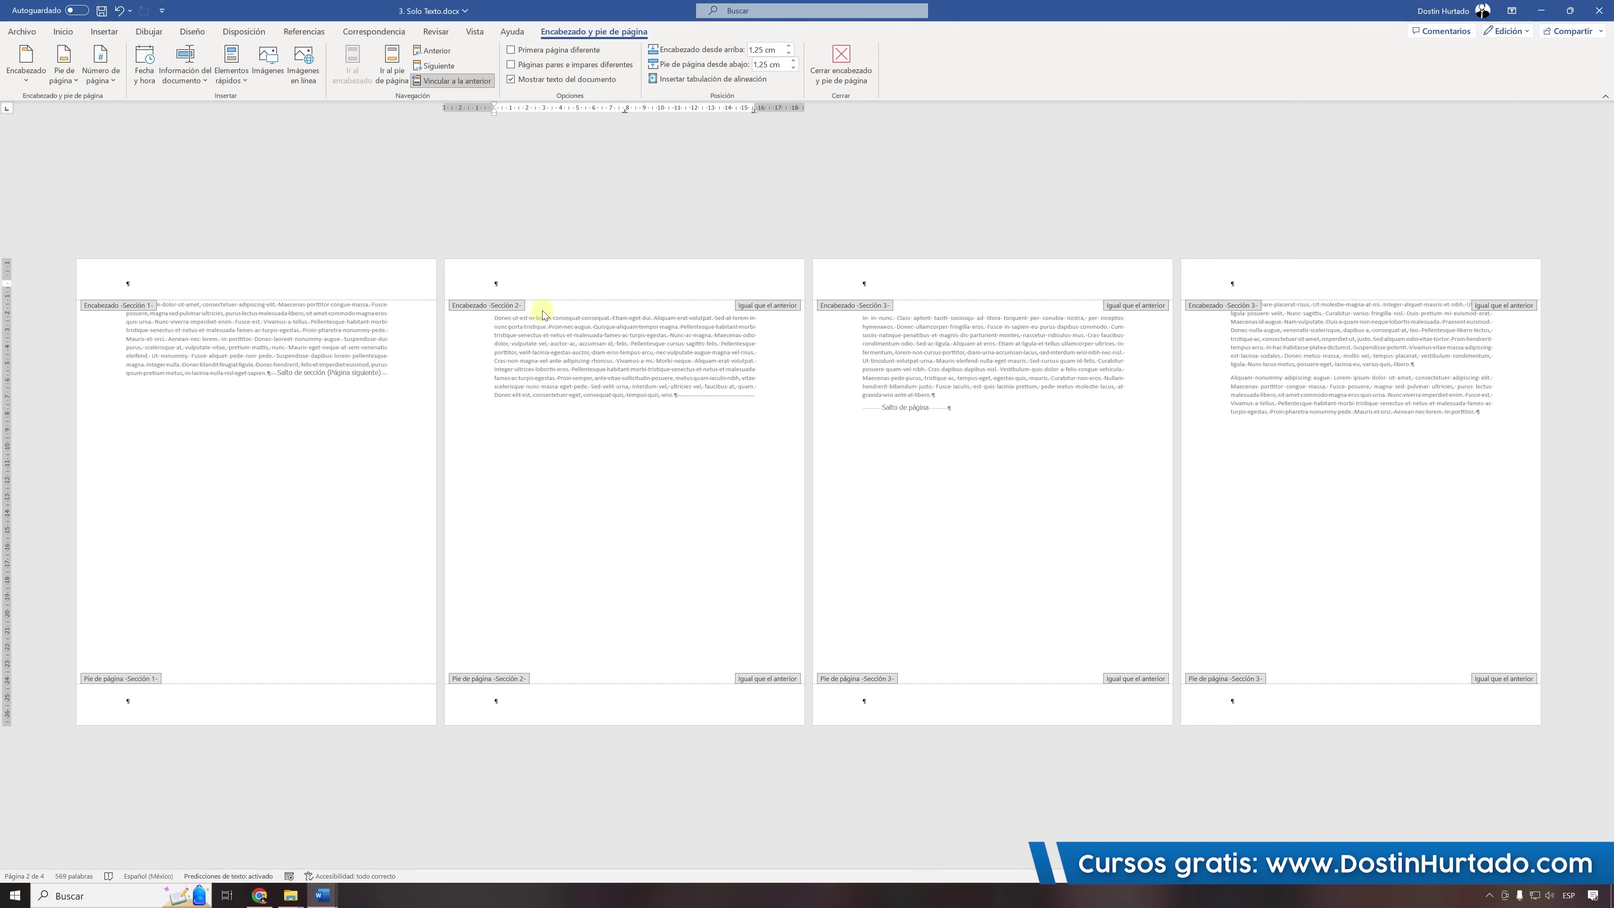
Close header/footer editing and set section 2's orientation to Horizontal (landscape).
{"action": "double_click", "coordinate": [638, 349]}
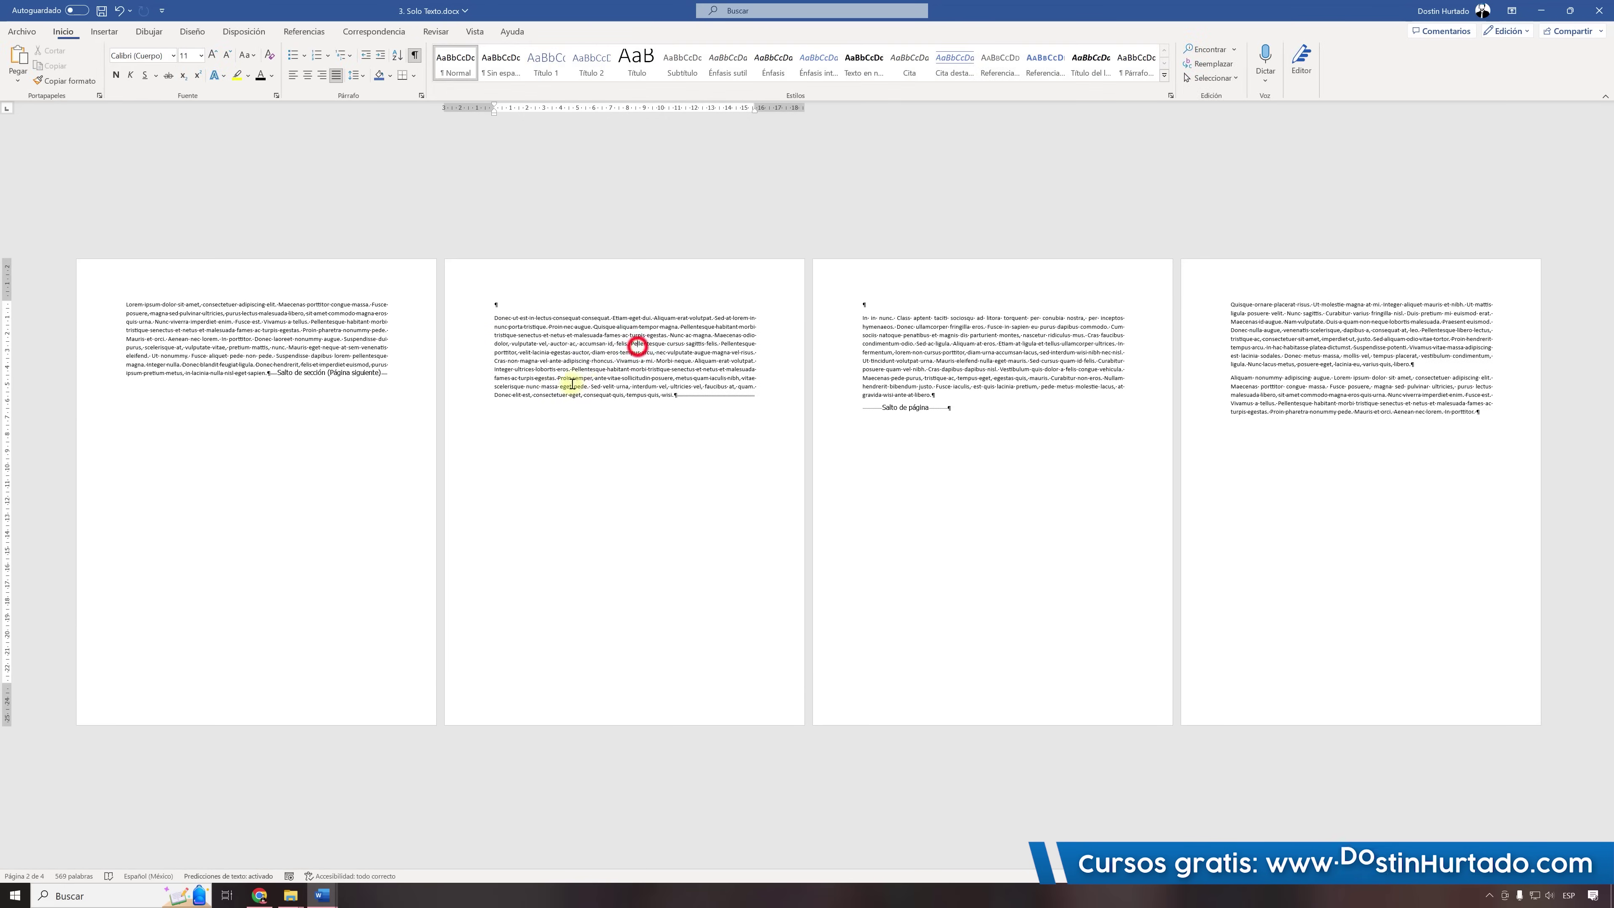
{"action": "left_click", "coordinate": [548, 361]}
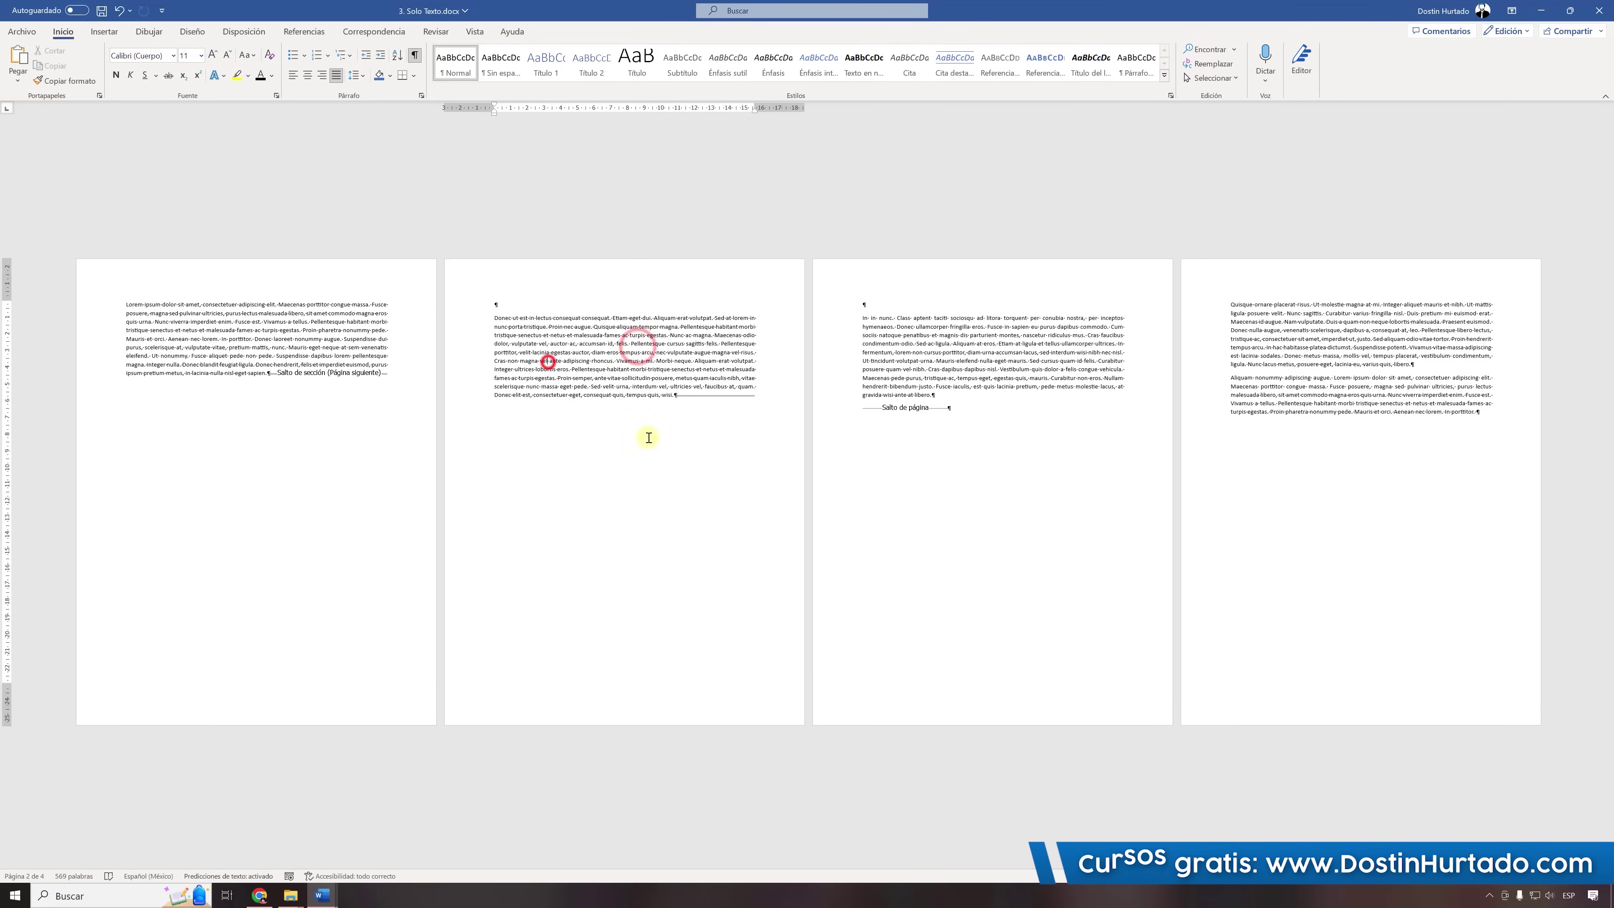
{"action": "left_click", "coordinate": [612, 377]}
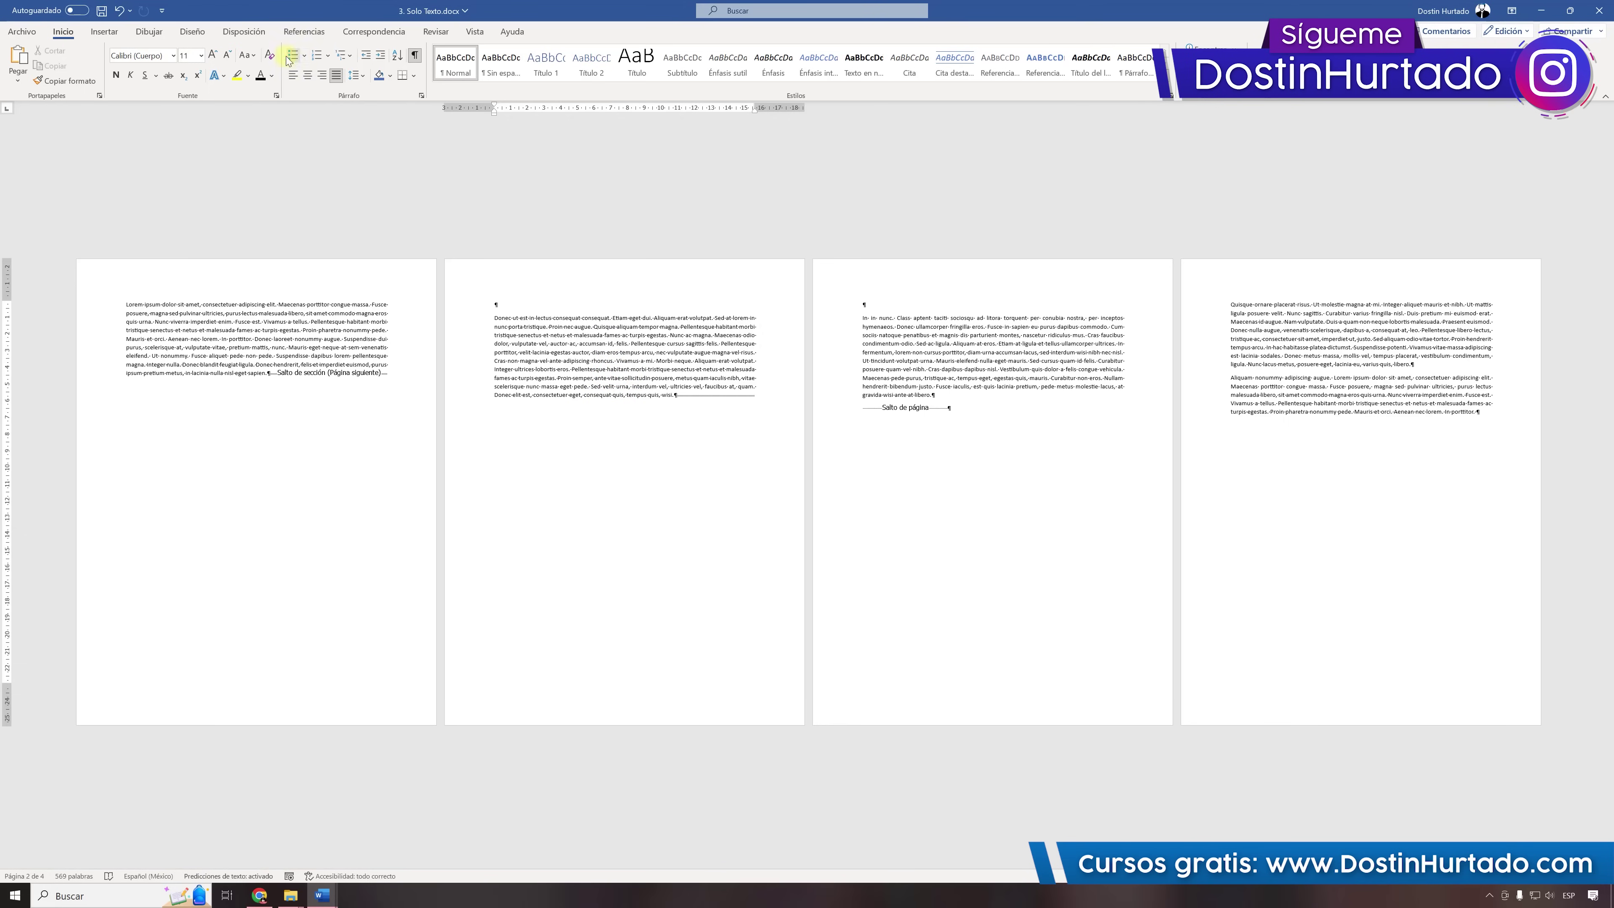
{"action": "left_click", "coordinate": [244, 31]}
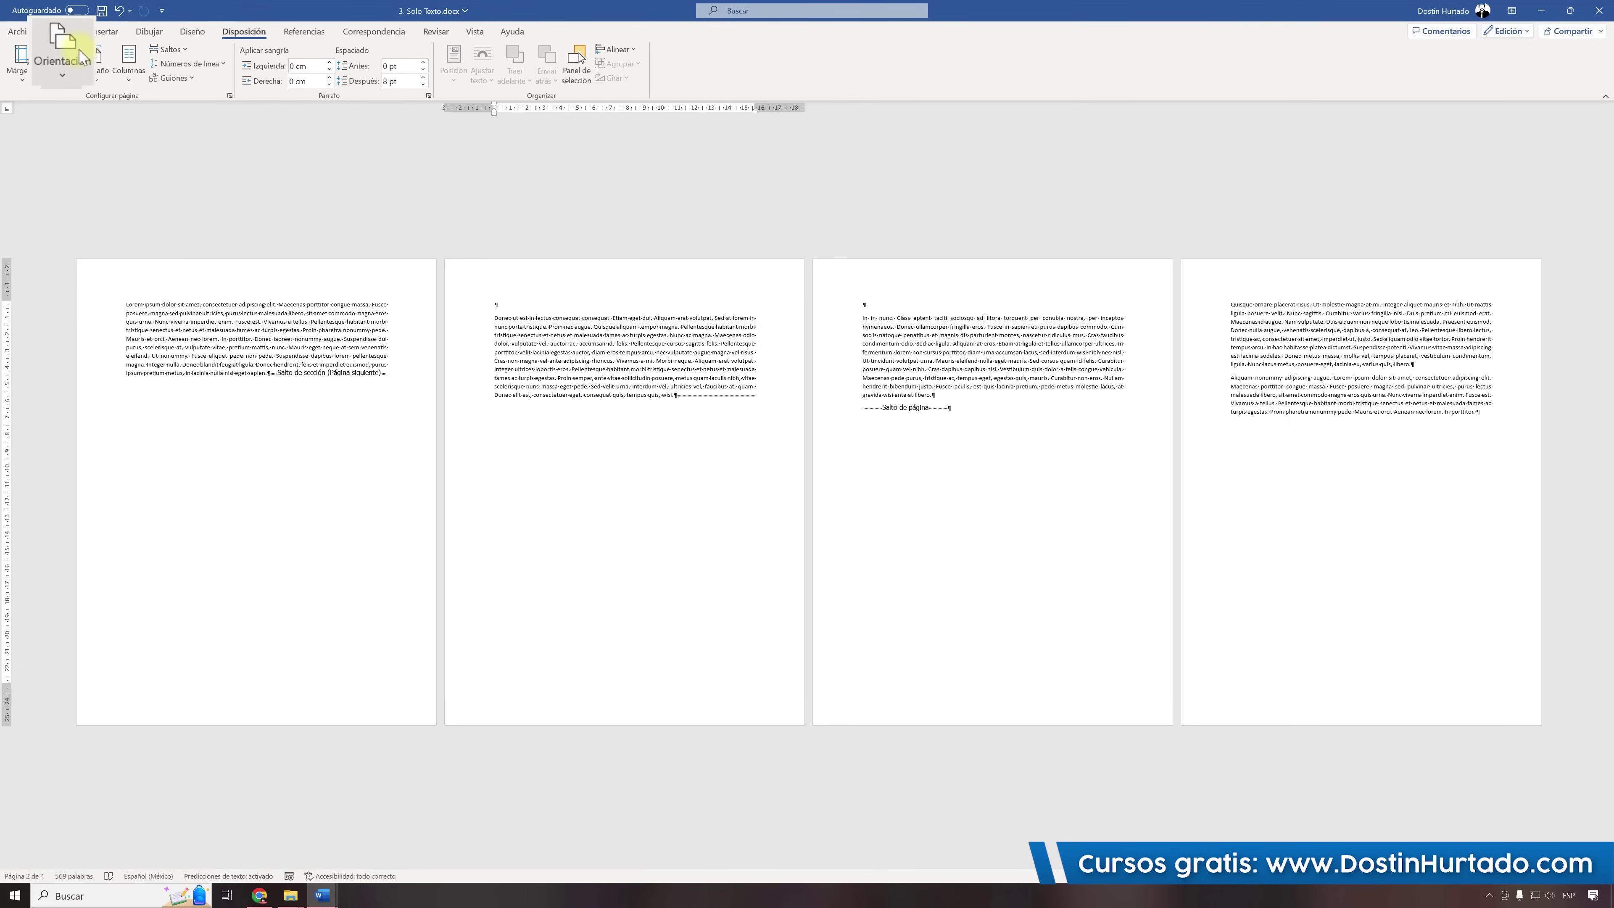
{"action": "left_click", "coordinate": [81, 59]}
{"action": "left_click", "coordinate": [86, 141]}
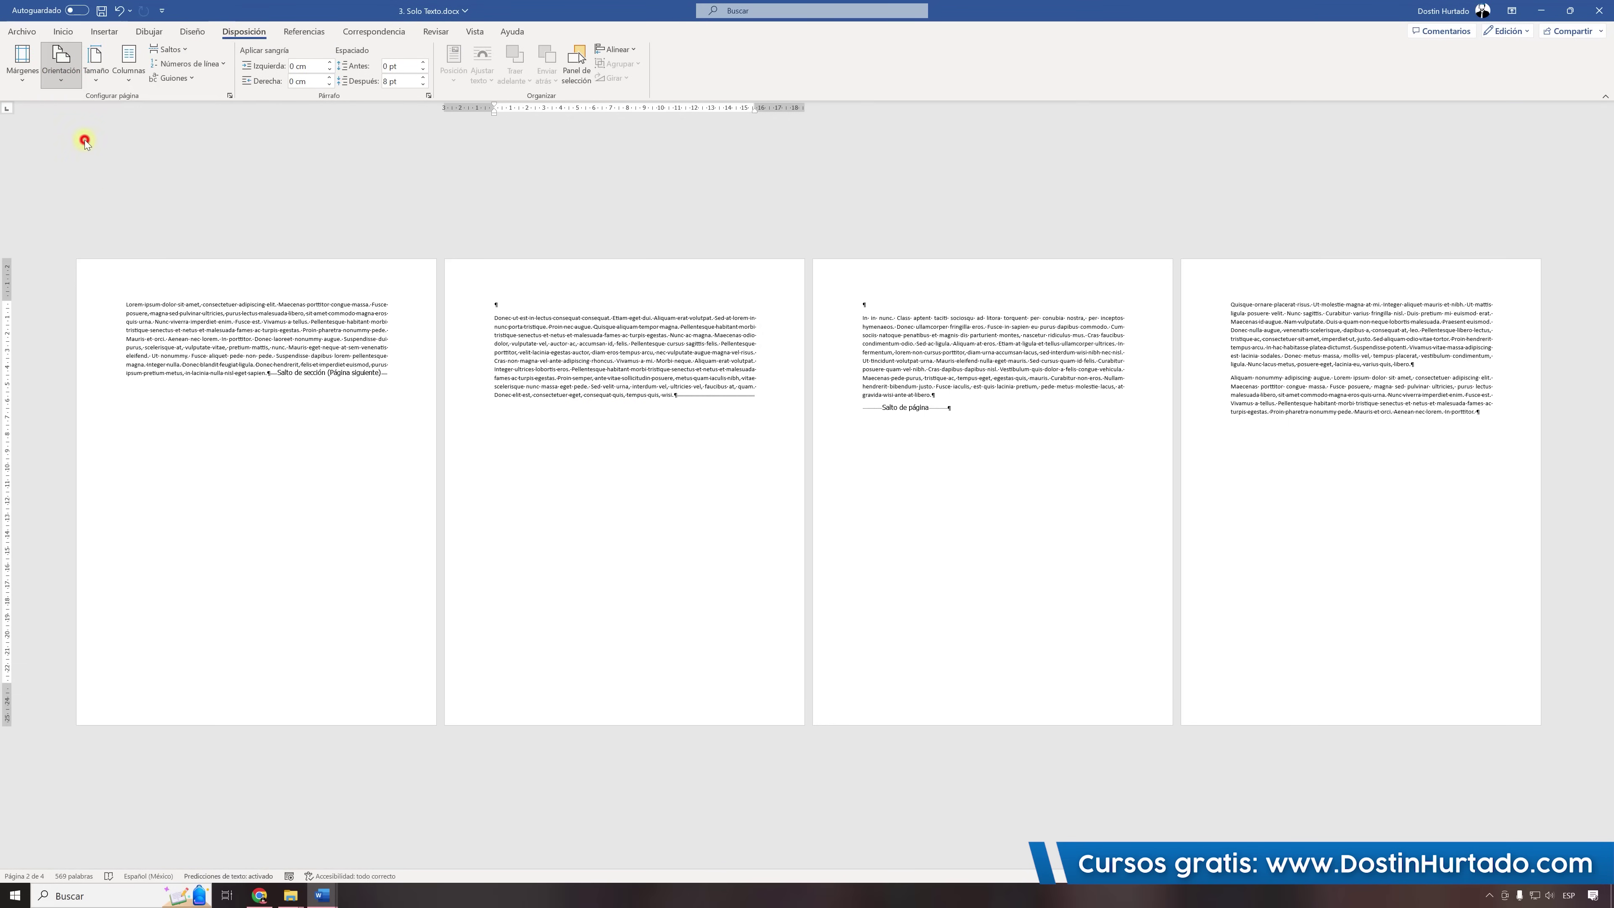
{"action": "left_click", "coordinate": [915, 384]}
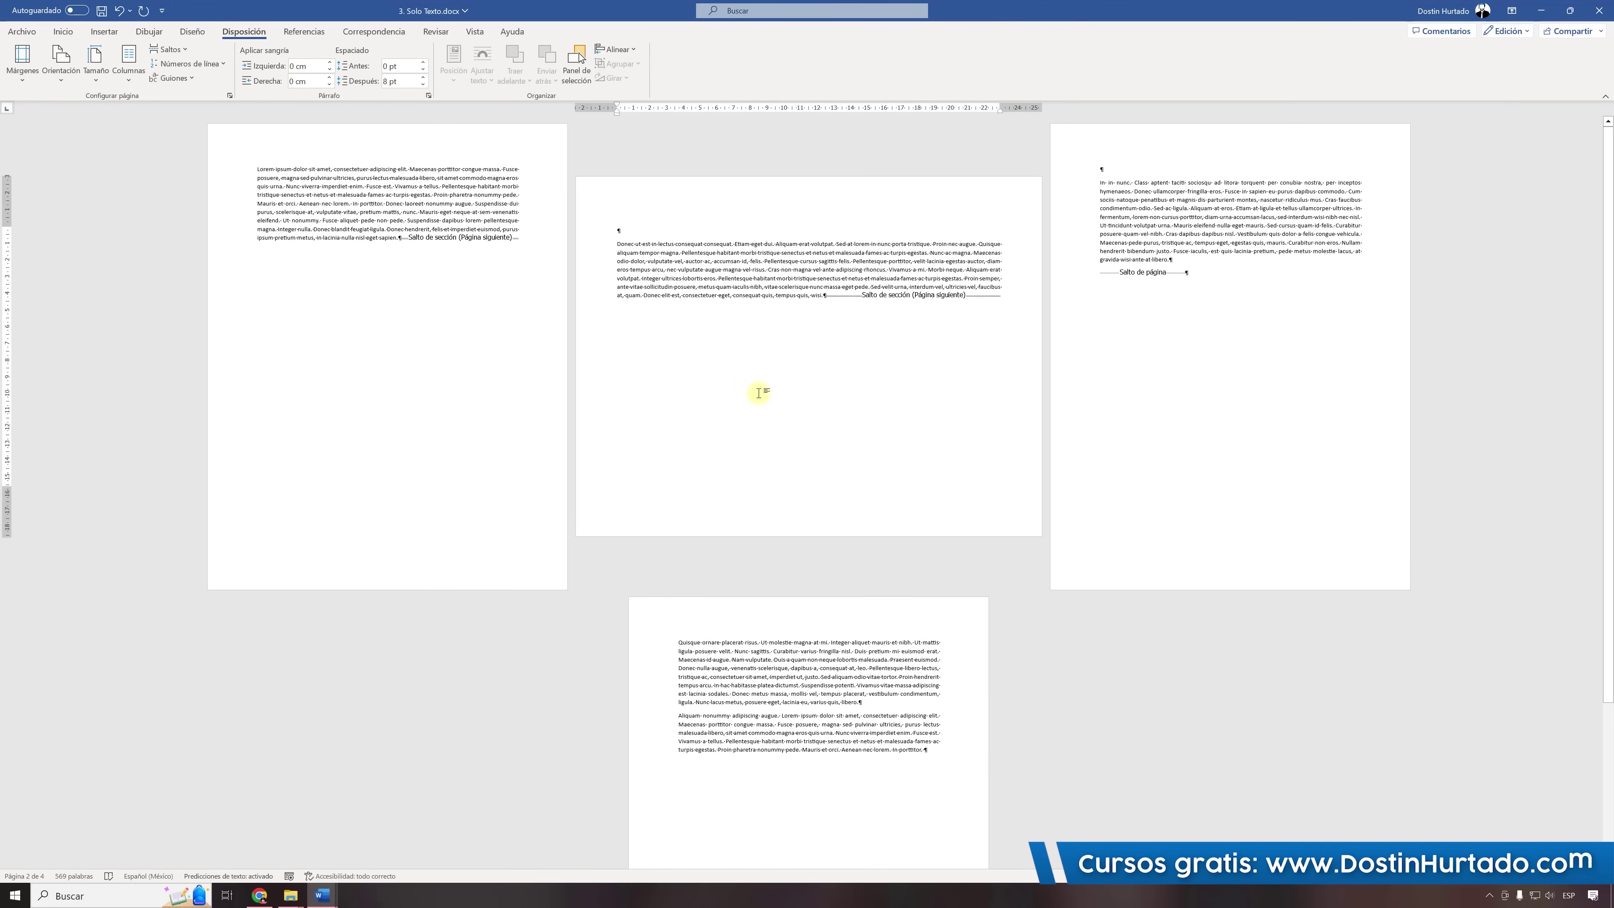
Enter header/footer editing, check the section 1 and section 3 headers, then return to the body text.
{"action": "double_click", "coordinate": [761, 198]}
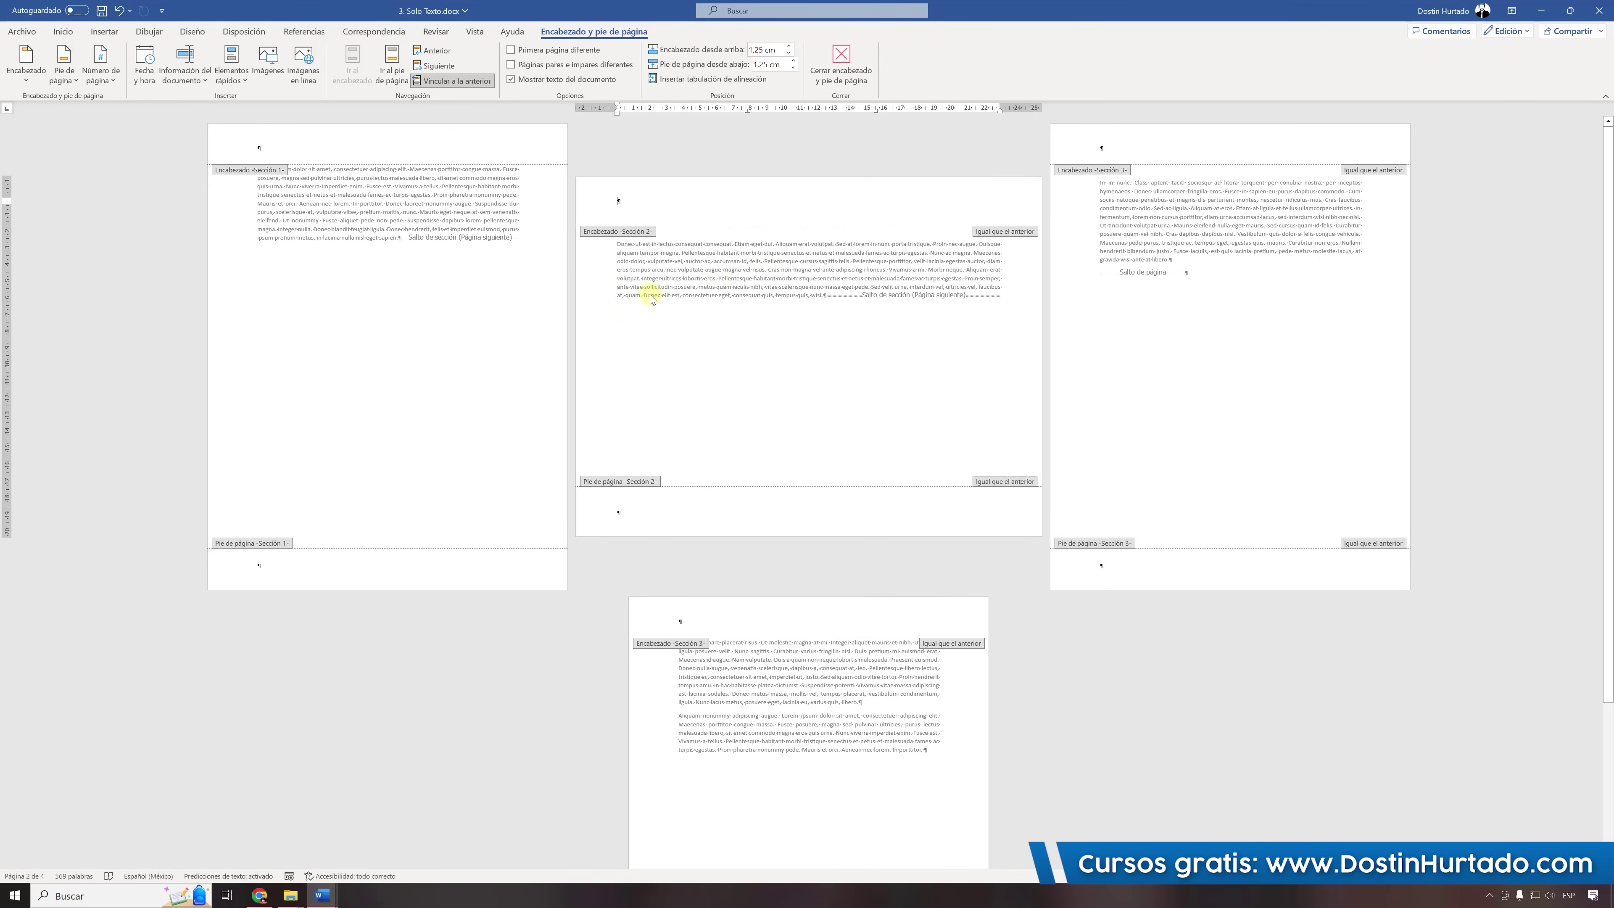
{"action": "left_click", "coordinate": [397, 230]}
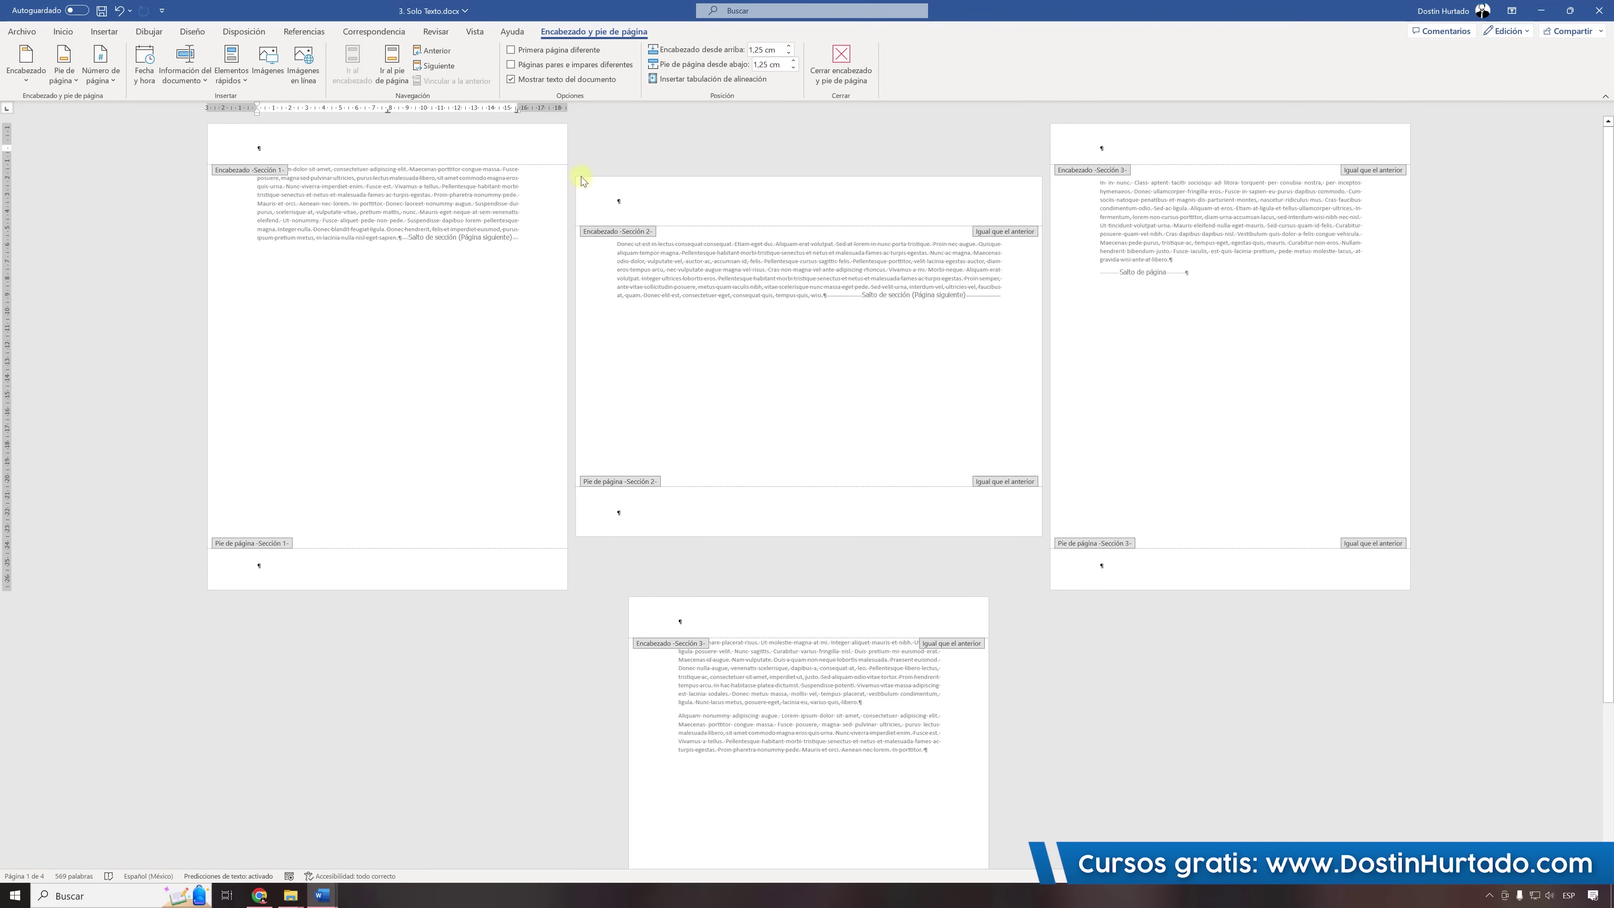
{"action": "left_click", "coordinate": [1113, 191]}
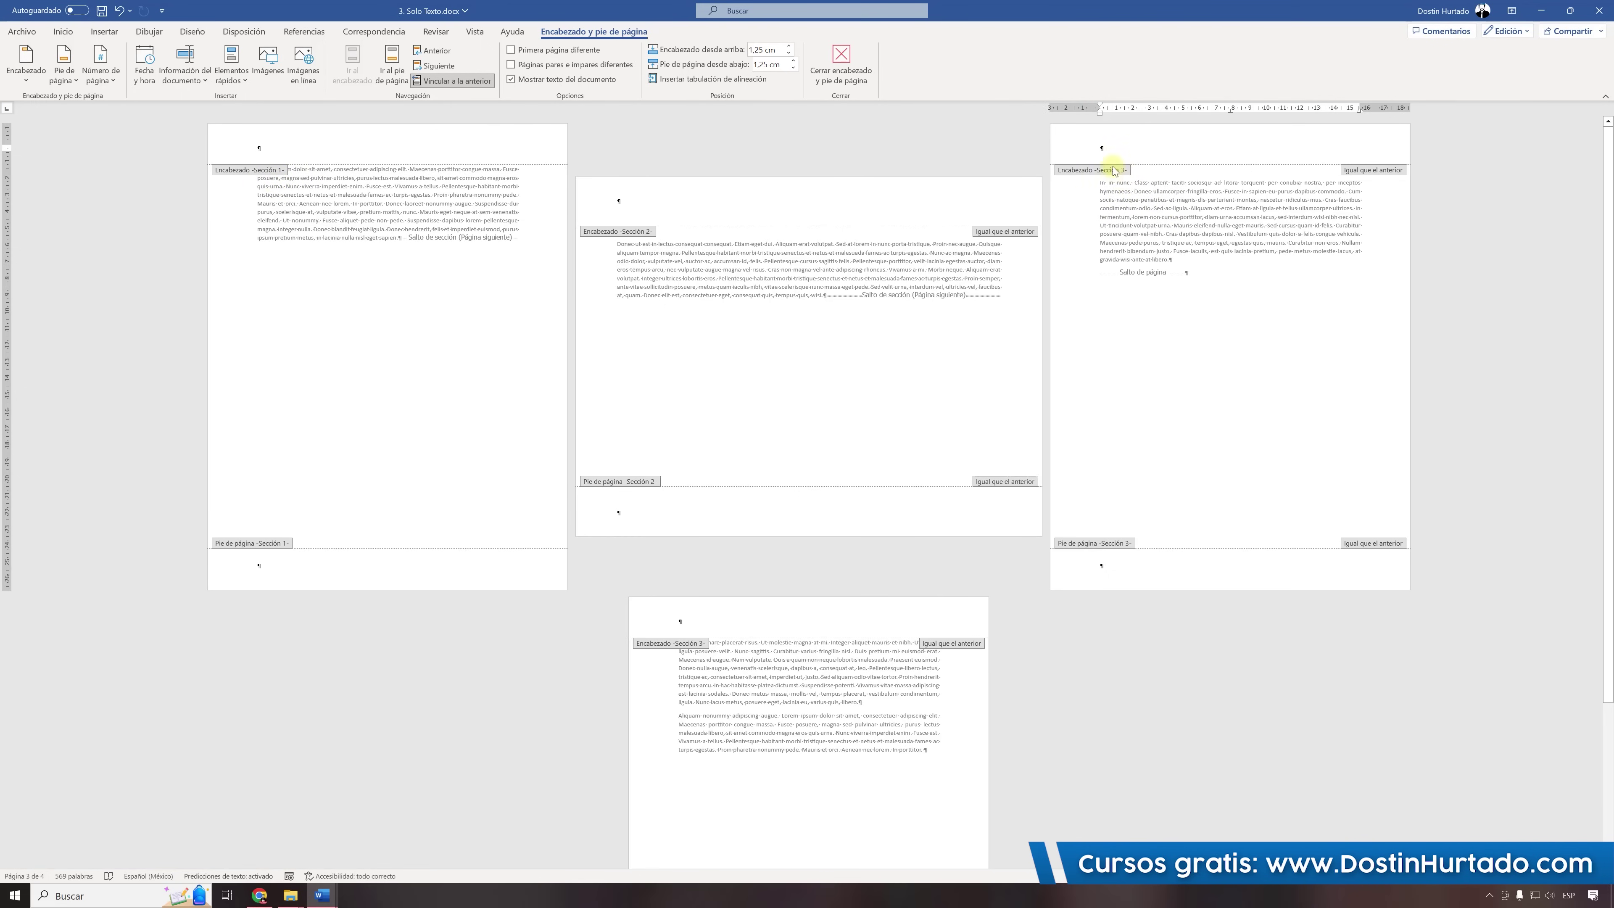
{"action": "scroll", "coordinate": [1103, 367], "scroll_direction": "down", "scroll_amount": 3}
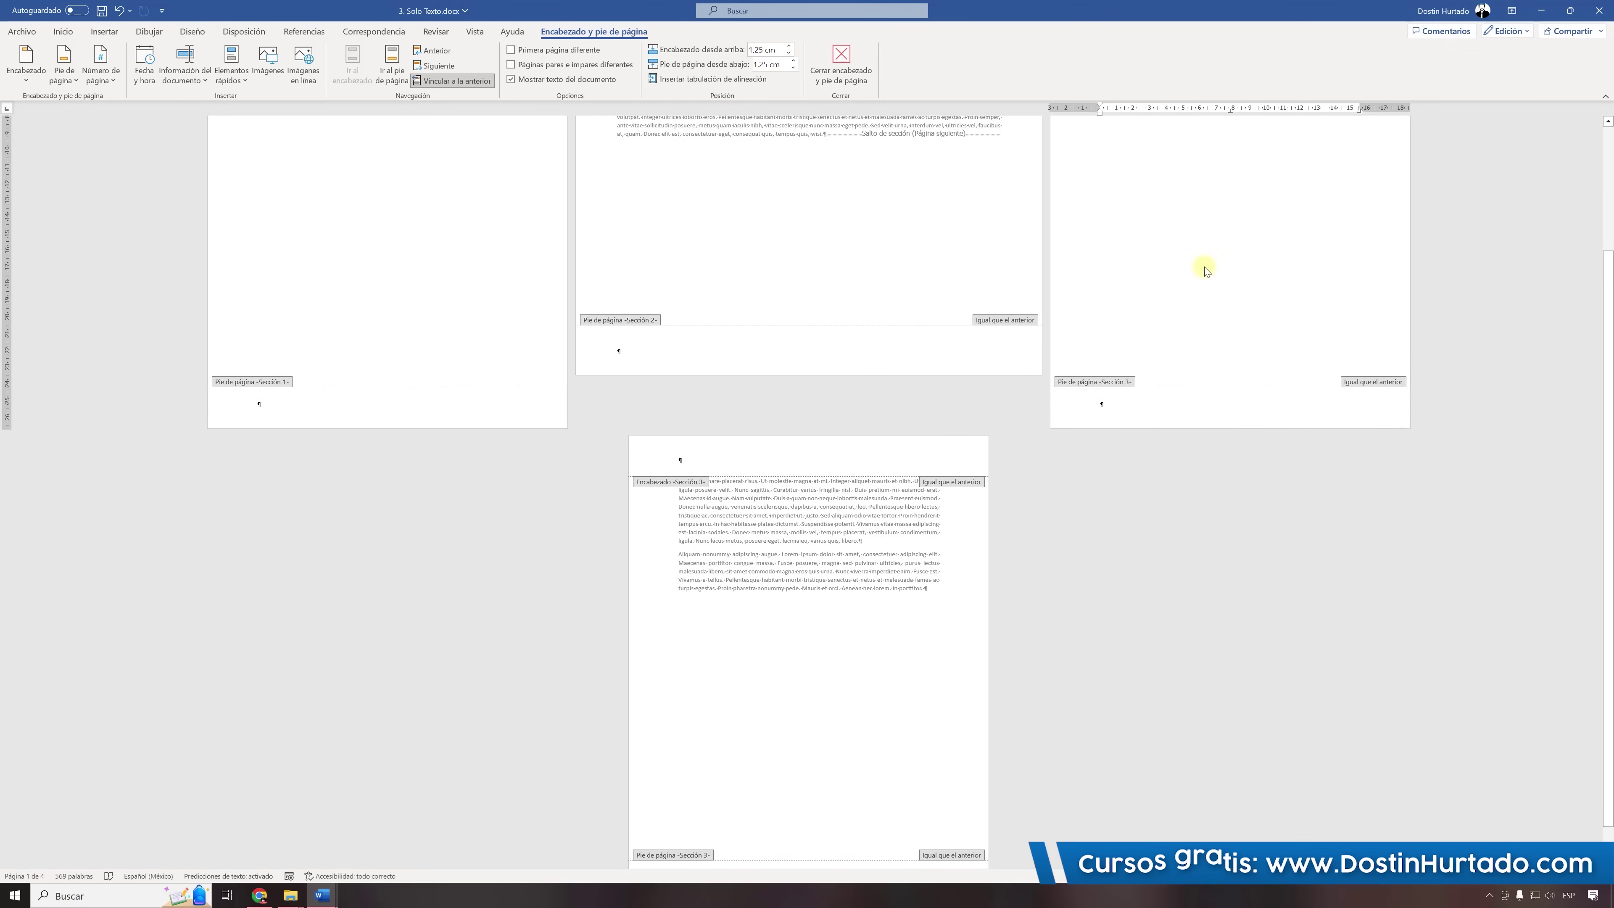
{"action": "scroll", "coordinate": [890, 512], "scroll_direction": "up", "scroll_amount": 2}
{"action": "scroll", "coordinate": [896, 508], "scroll_direction": "up", "scroll_amount": 1}
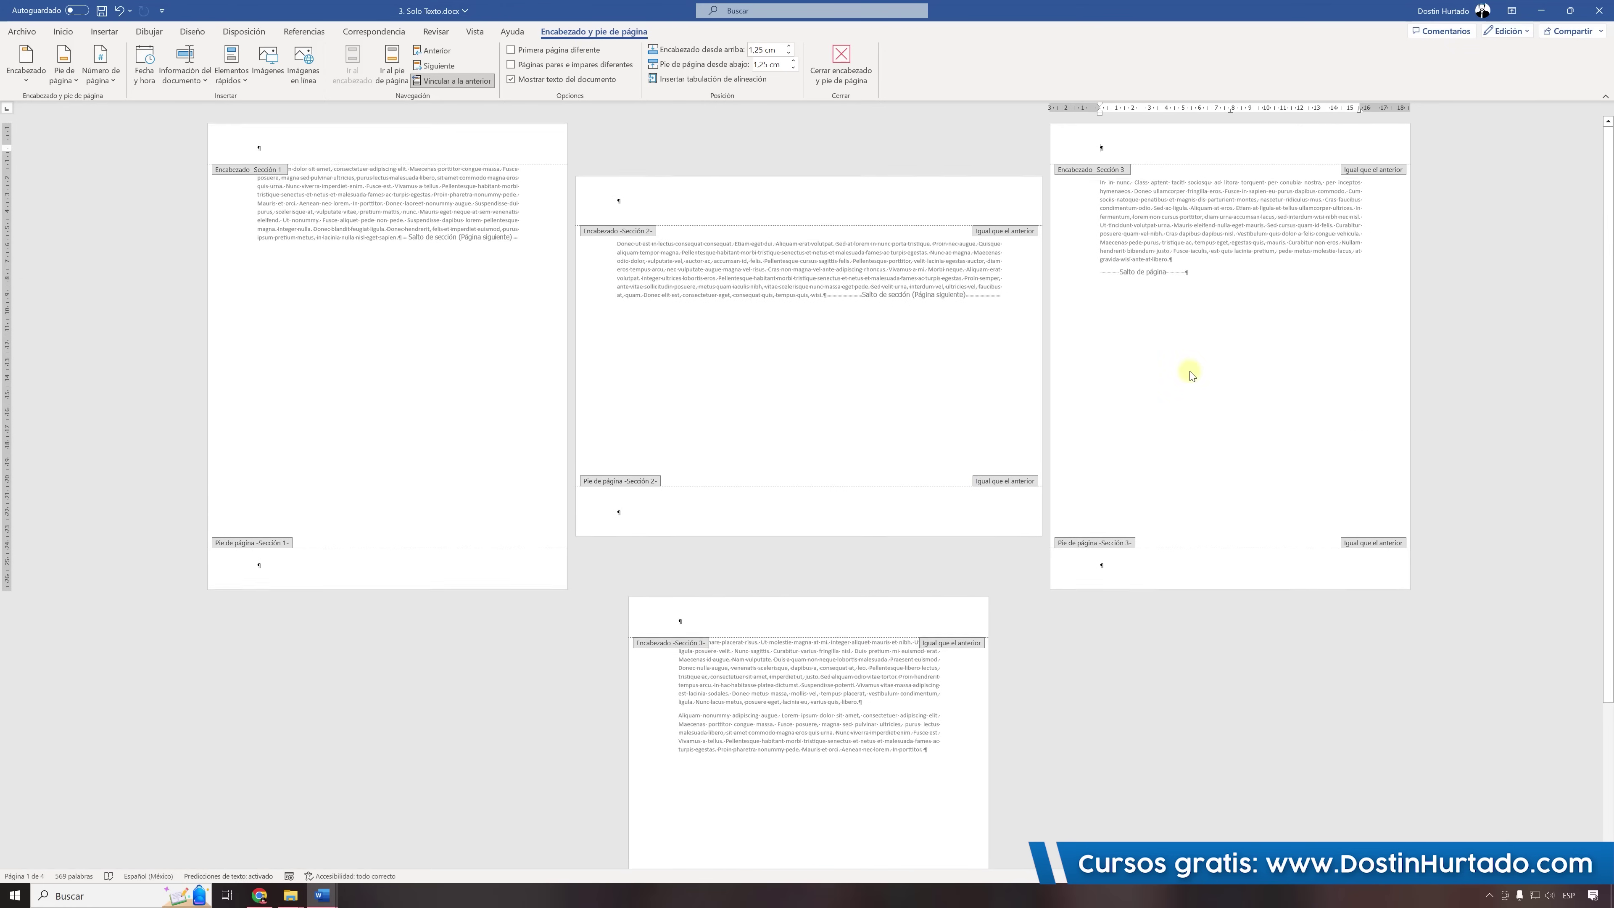
{"action": "double_click", "coordinate": [830, 335]}
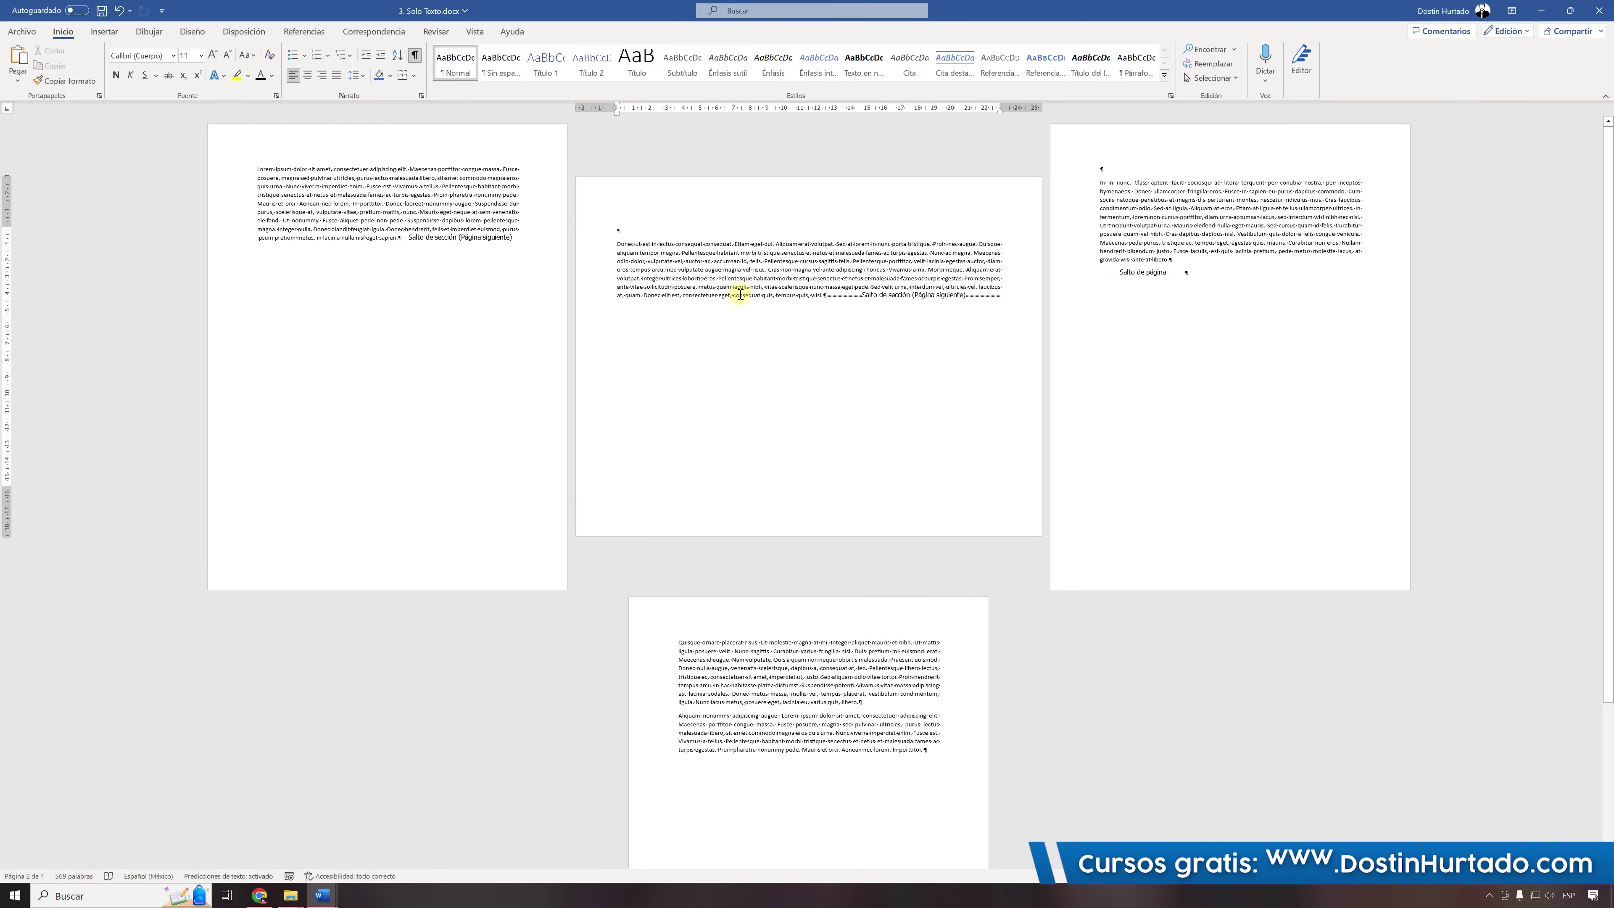
{"action": "double_click", "coordinate": [731, 196]}
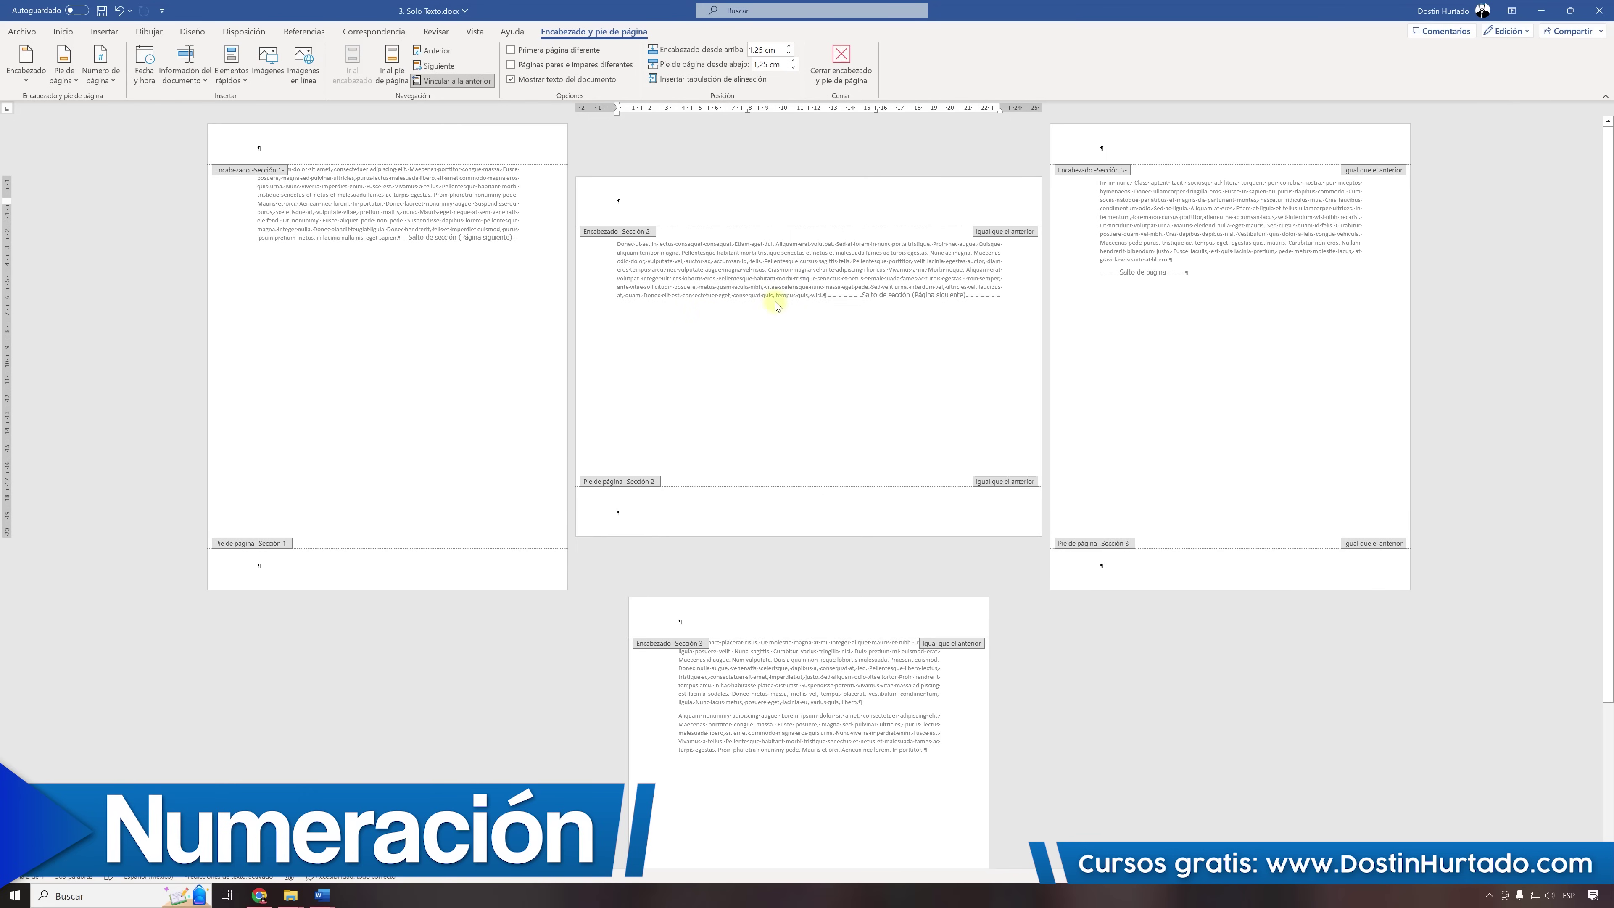
{"action": "double_click", "coordinate": [773, 295]}
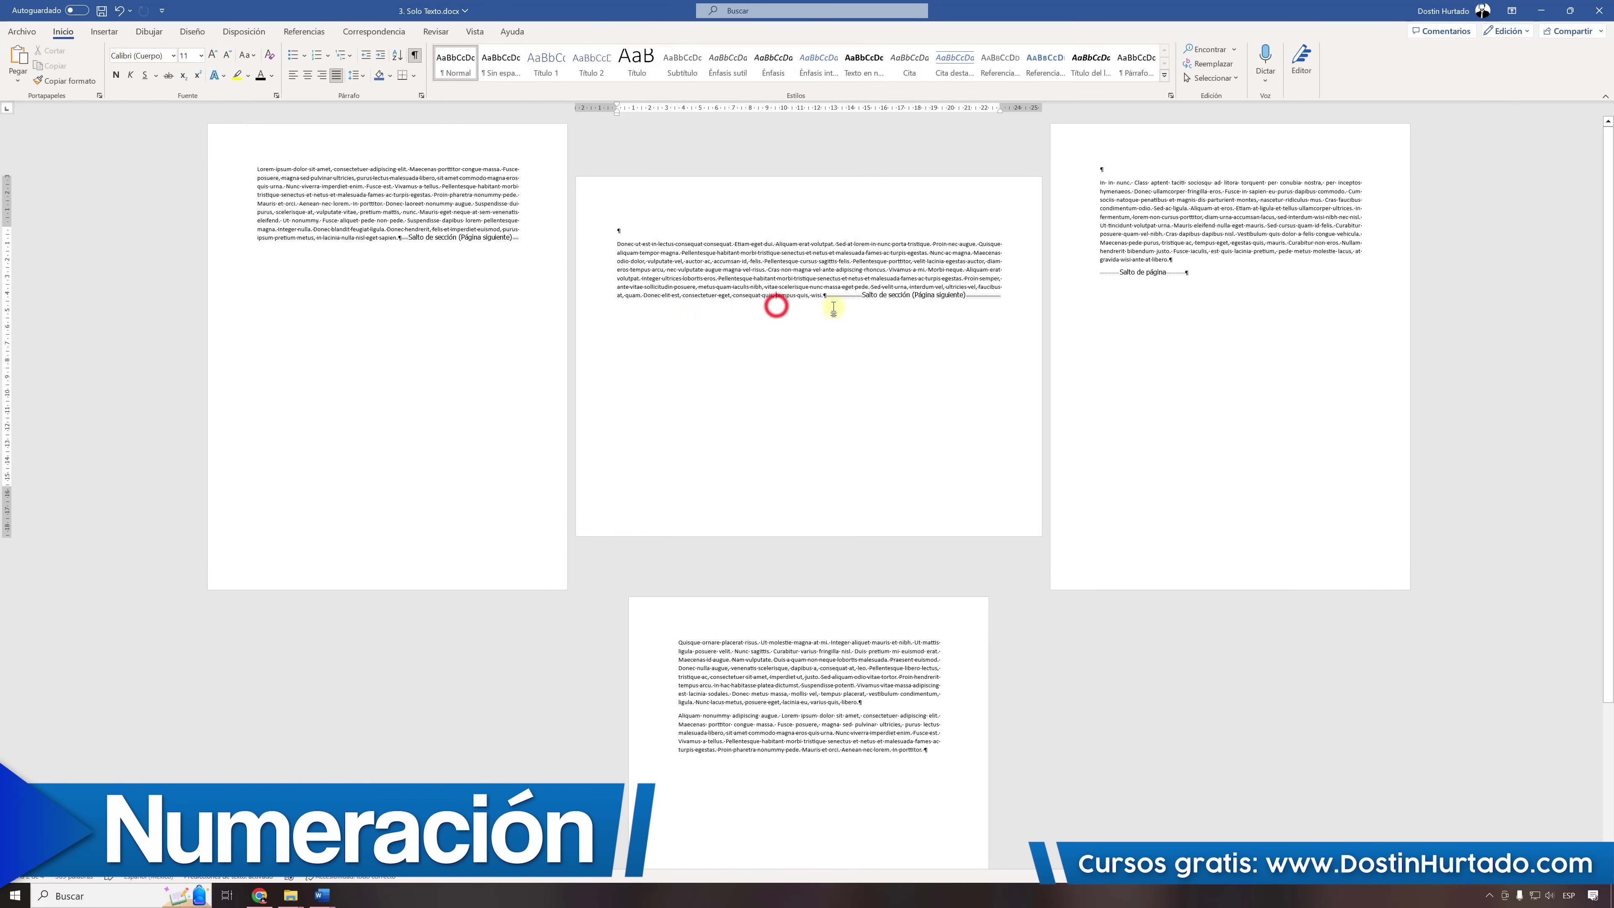
Delete the section breaks at the end of page 2 and page 1.
{"action": "left_click", "coordinate": [999, 296]}
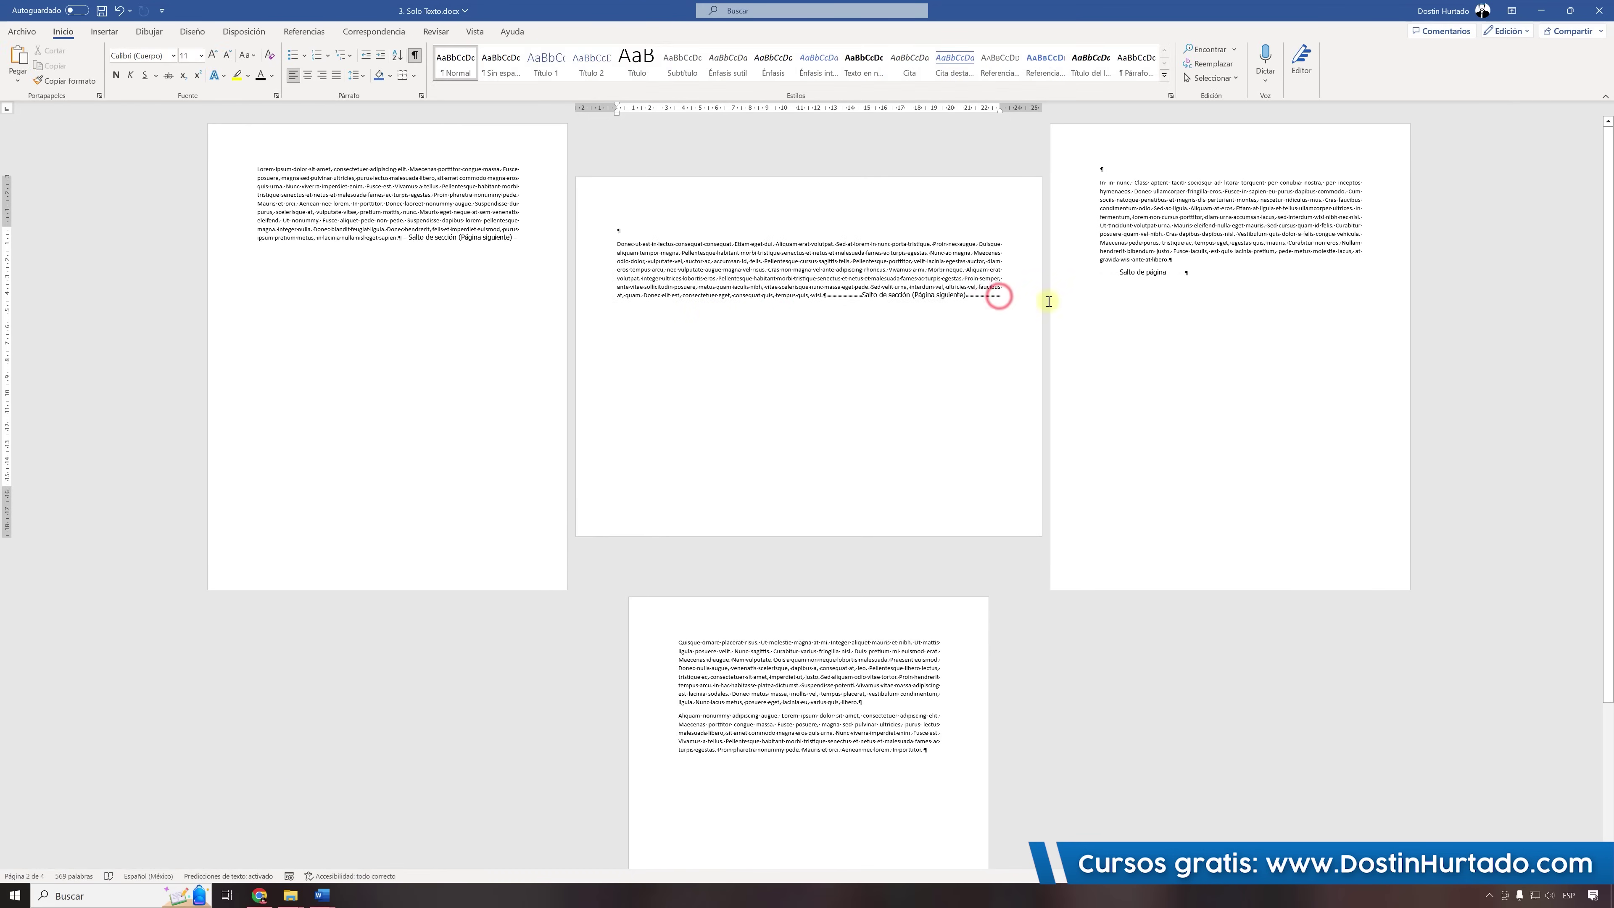
{"action": "left_click", "coordinate": [996, 295]}
{"action": "key", "text": "Delete"}
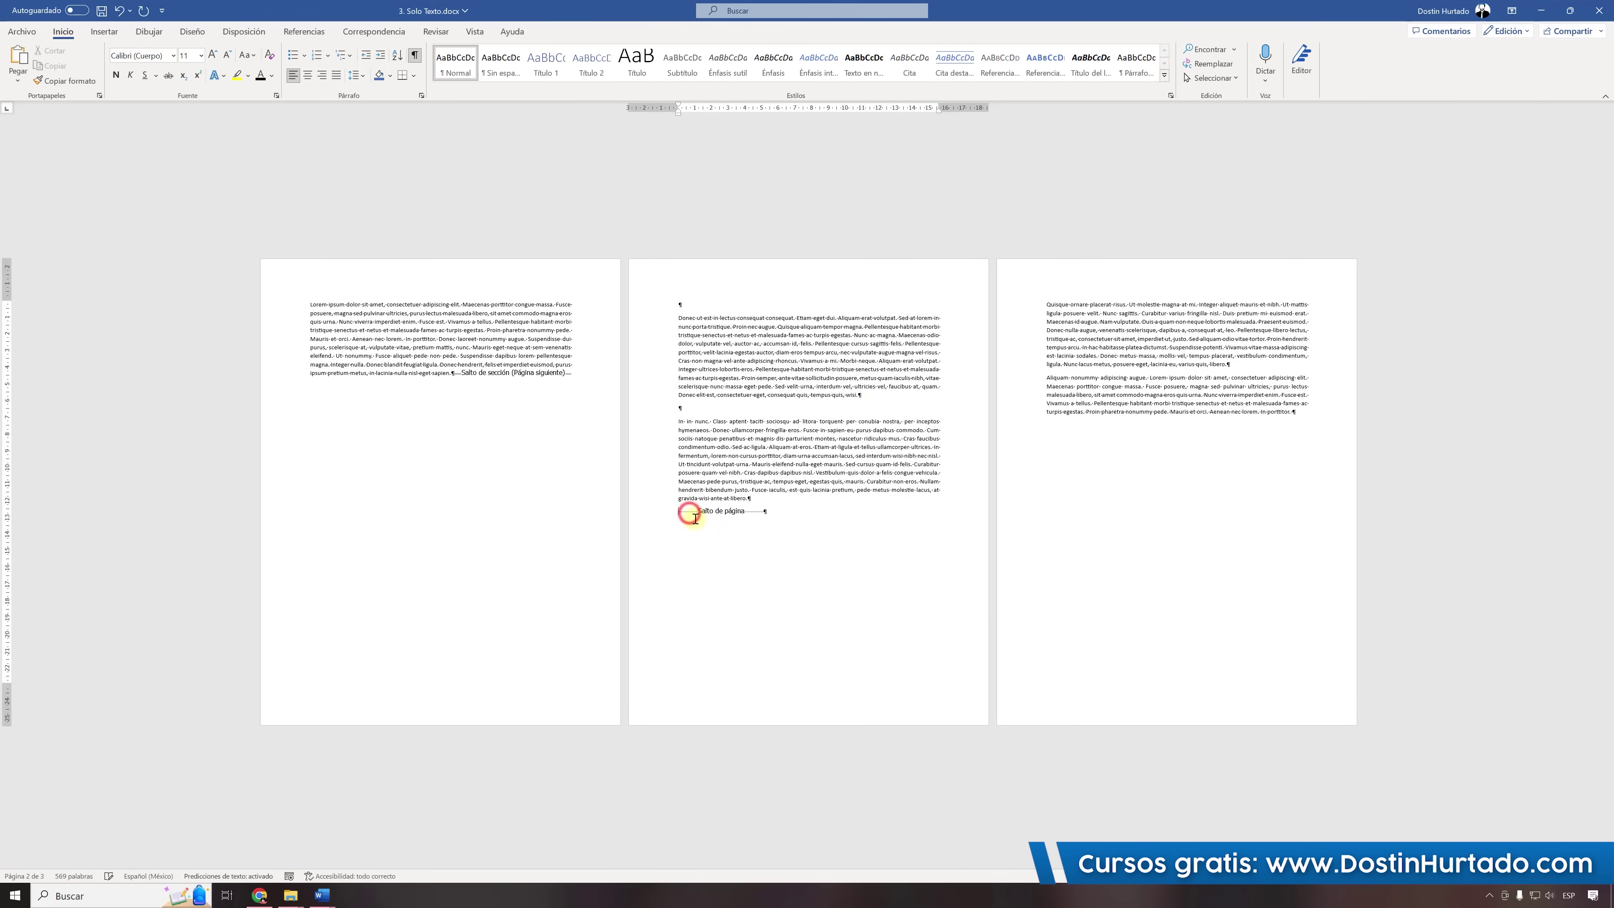
{"action": "left_click", "coordinate": [455, 373]}
{"action": "key", "text": "Delete"}
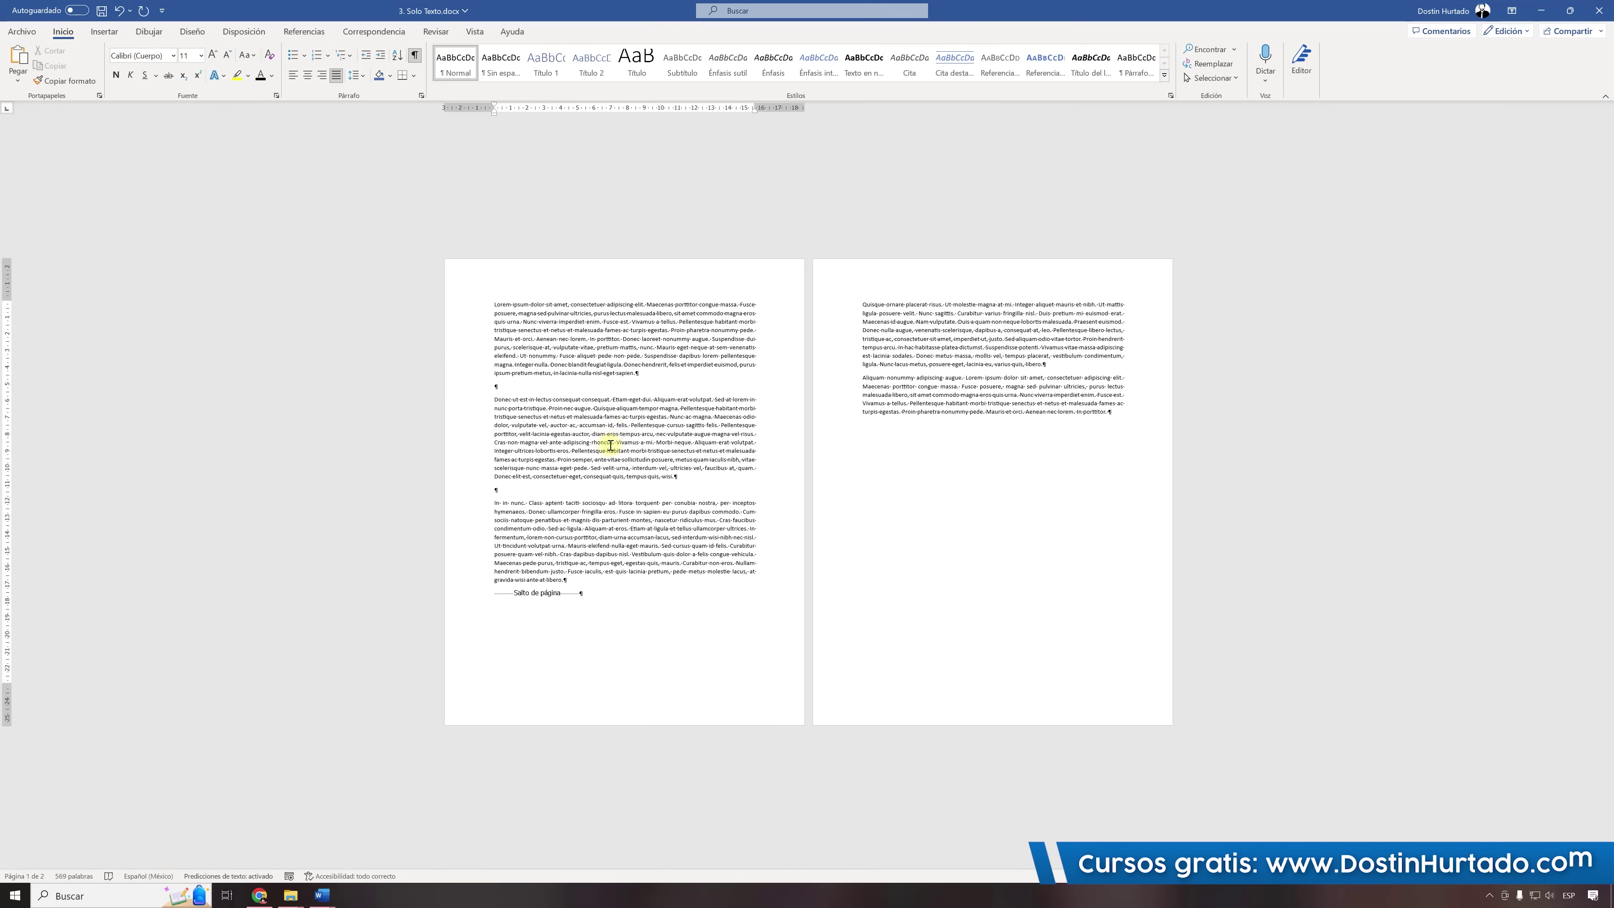
Insert Ctrl+Enter page breaks so the next text block and the Donec paragraph start new pages.
{"action": "key", "text": "ctrl+Return"}
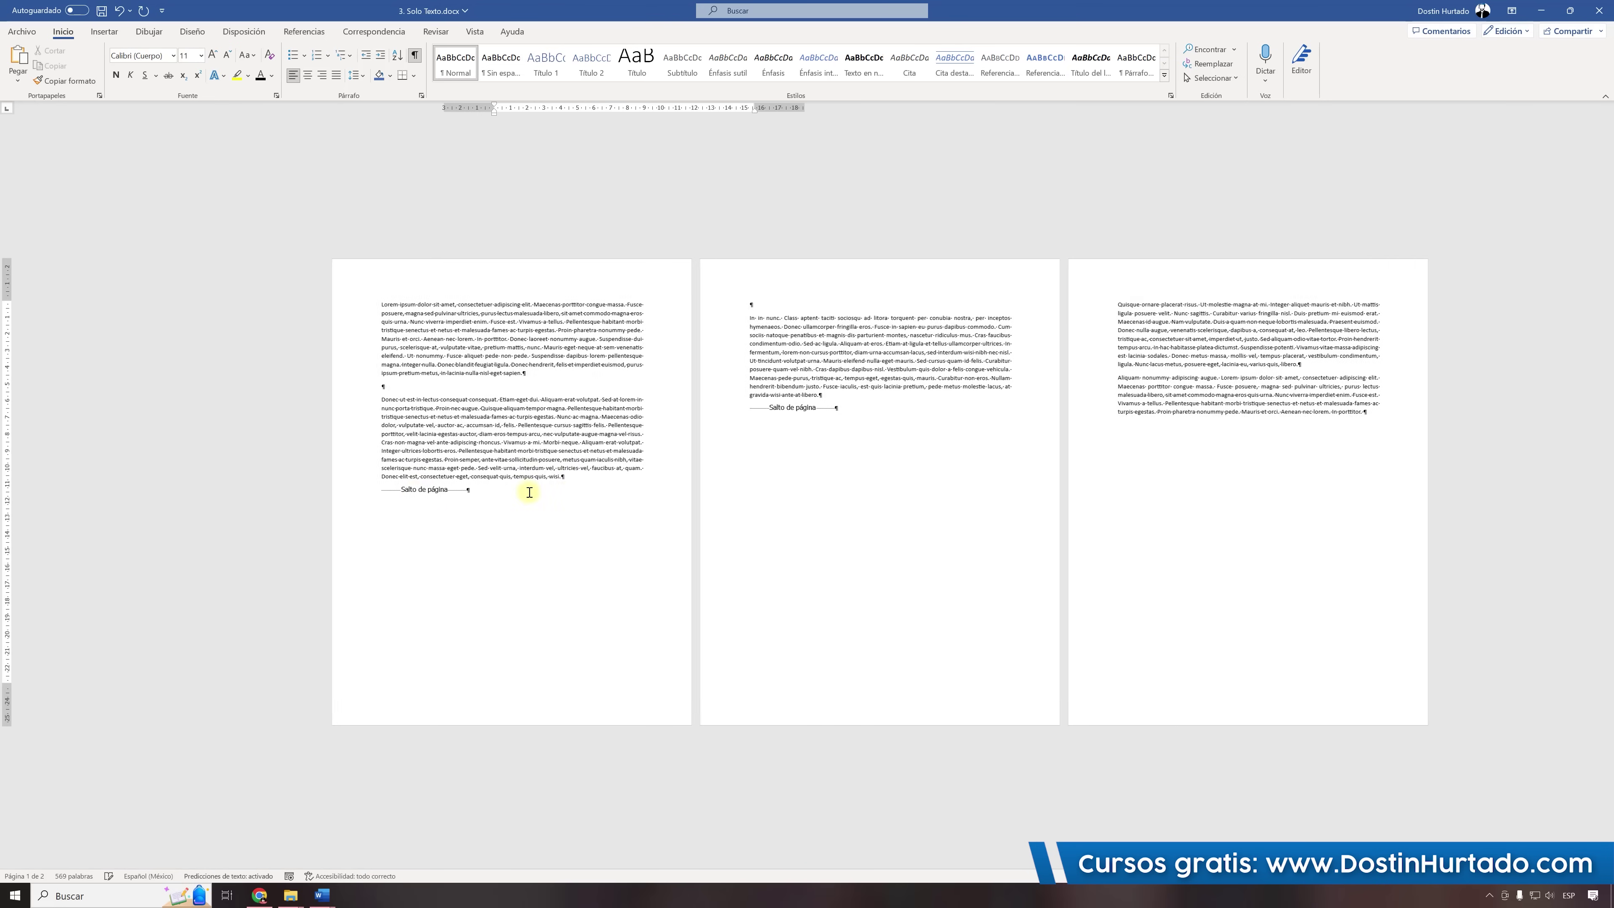
{"action": "left_click", "coordinate": [316, 393]}
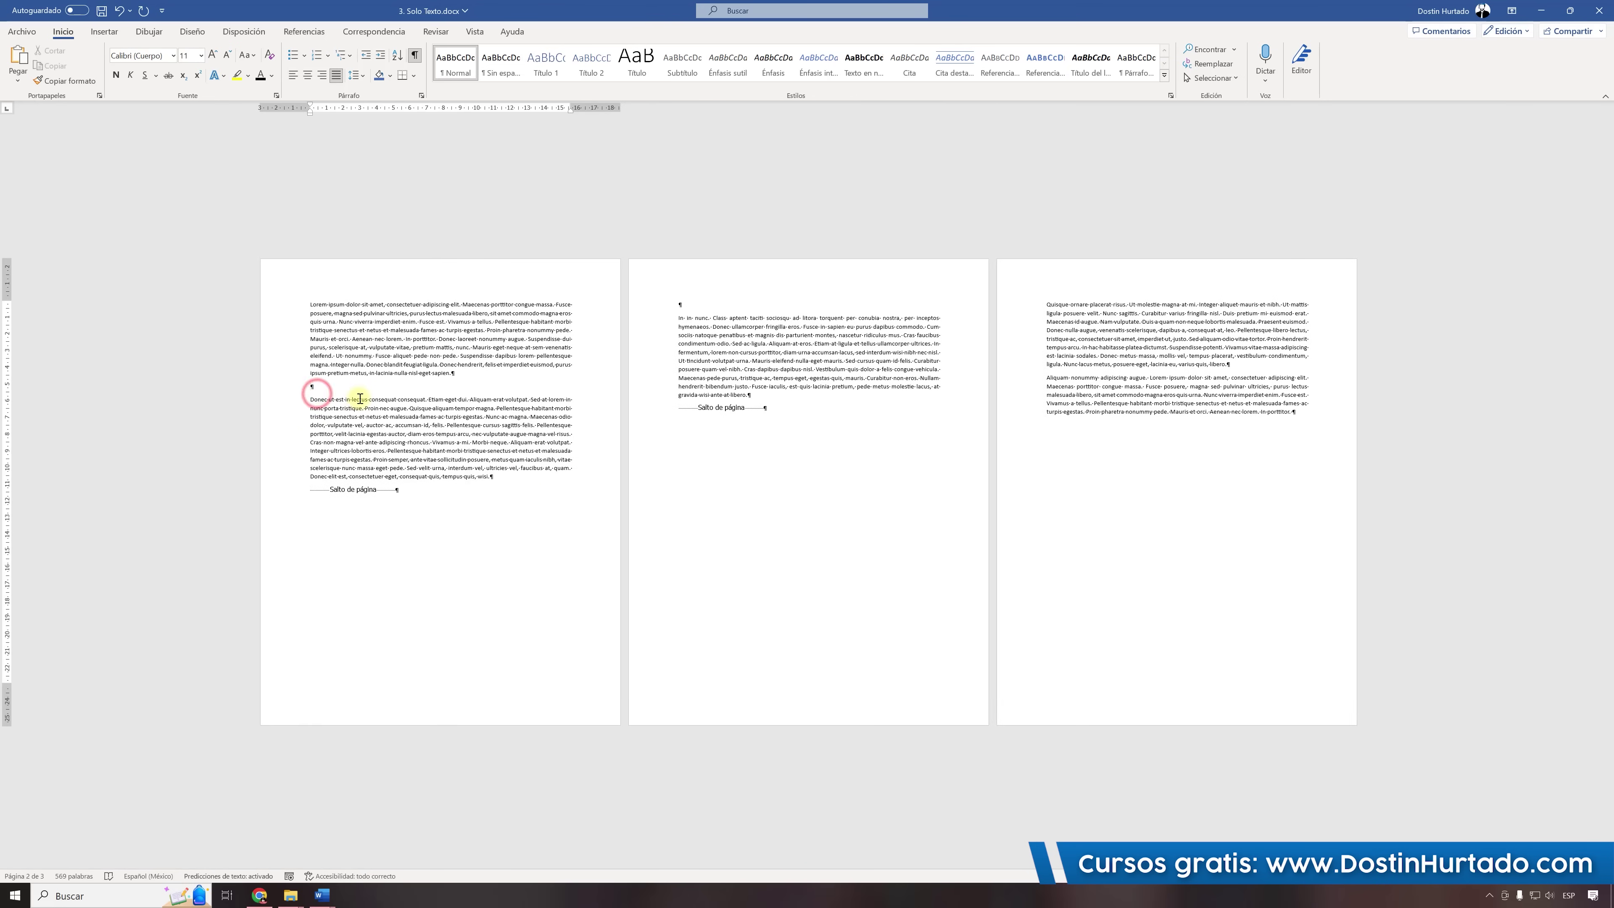
{"action": "key", "text": "ctrl+Return"}
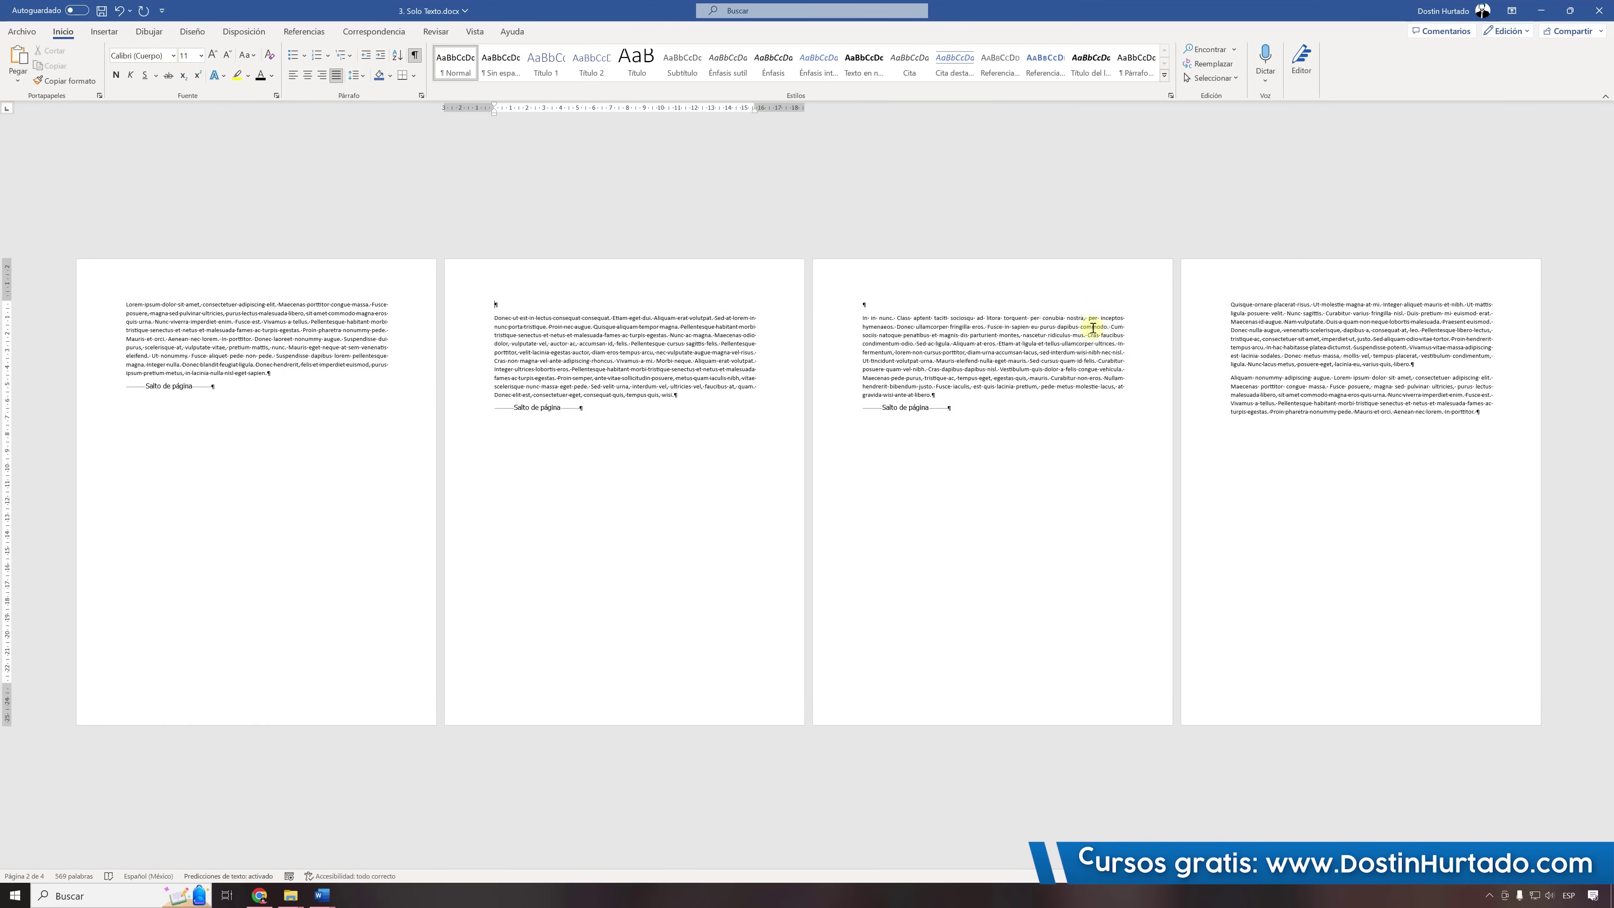
{"action": "double_click", "coordinate": [630, 278]}
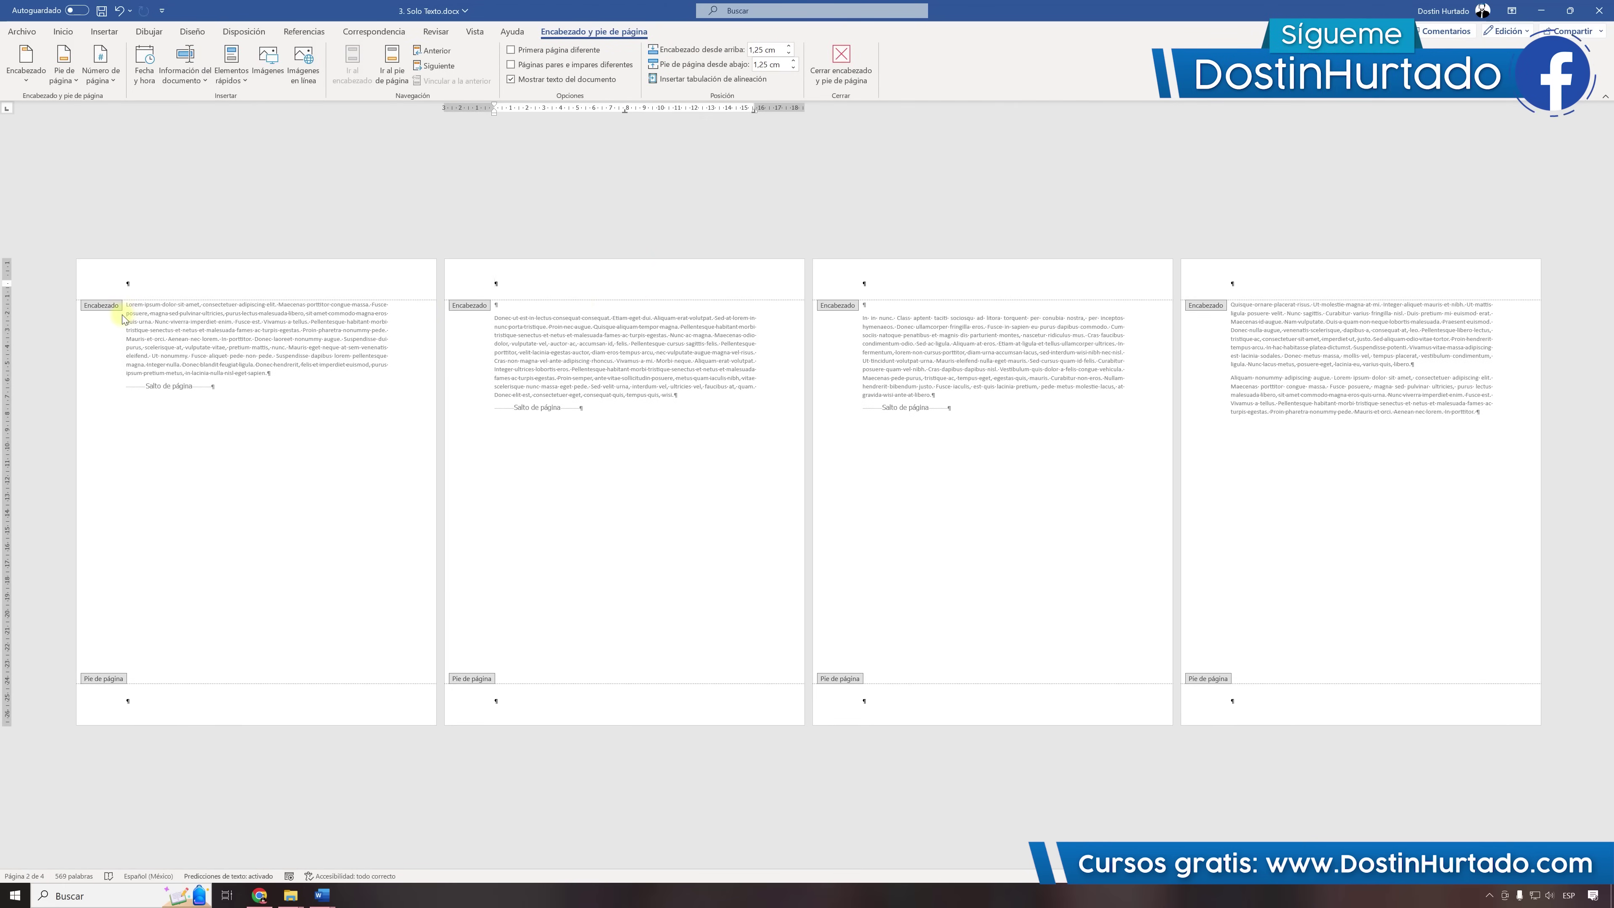
{"action": "double_click", "coordinate": [681, 391]}
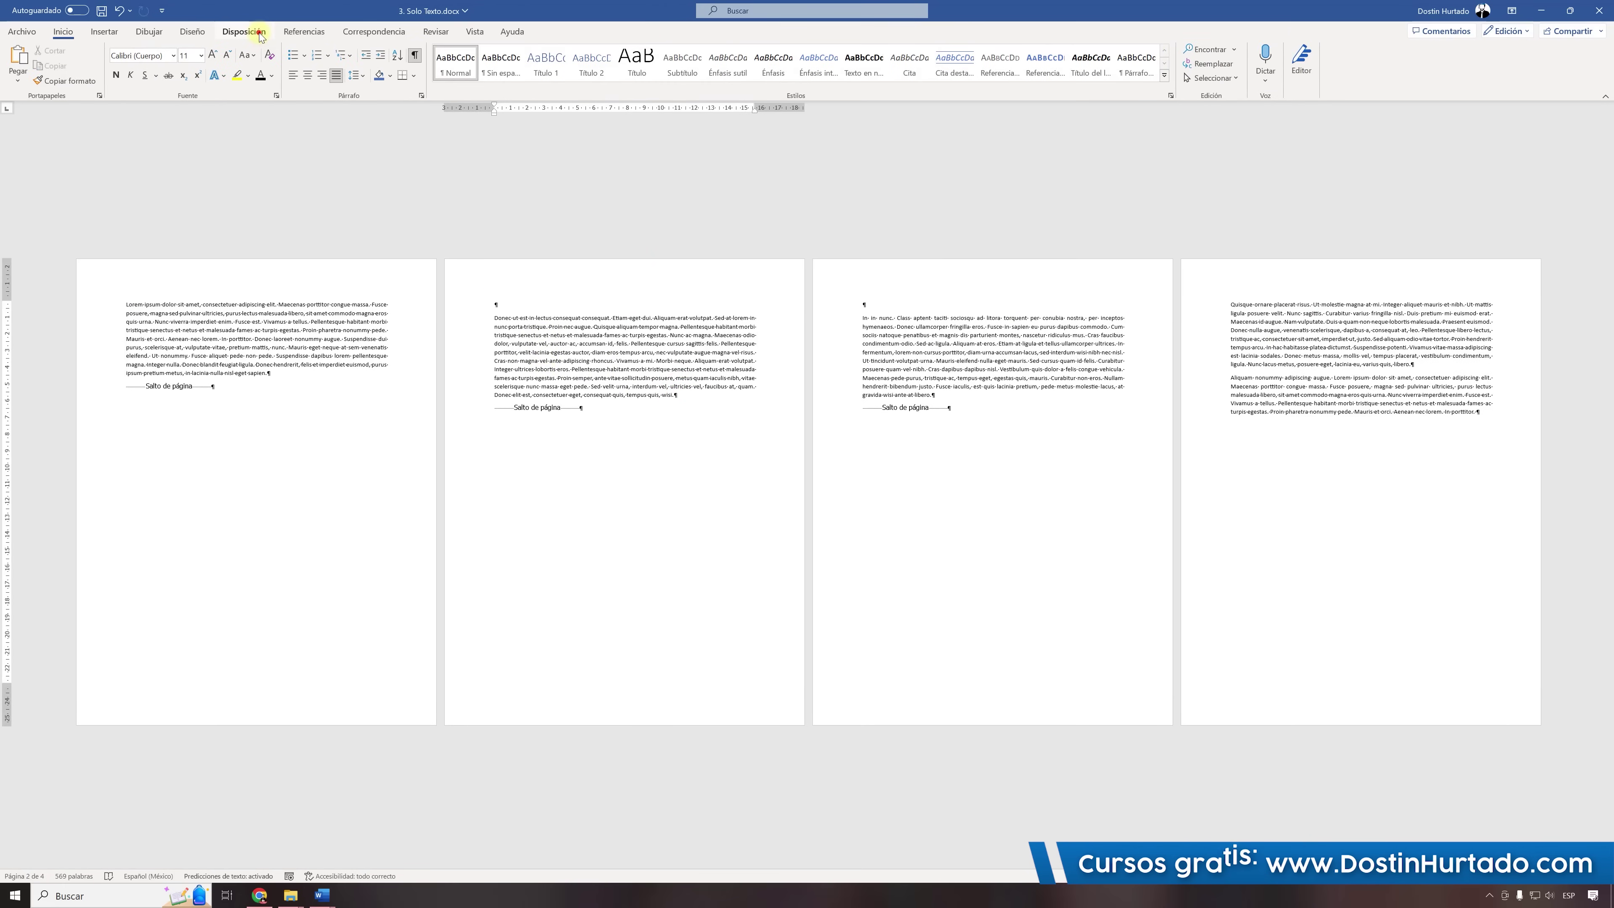
Open the Disposición > Saltos list and dismiss it without inserting a break.
{"action": "left_click", "coordinate": [244, 31]}
{"action": "left_click", "coordinate": [169, 49]}
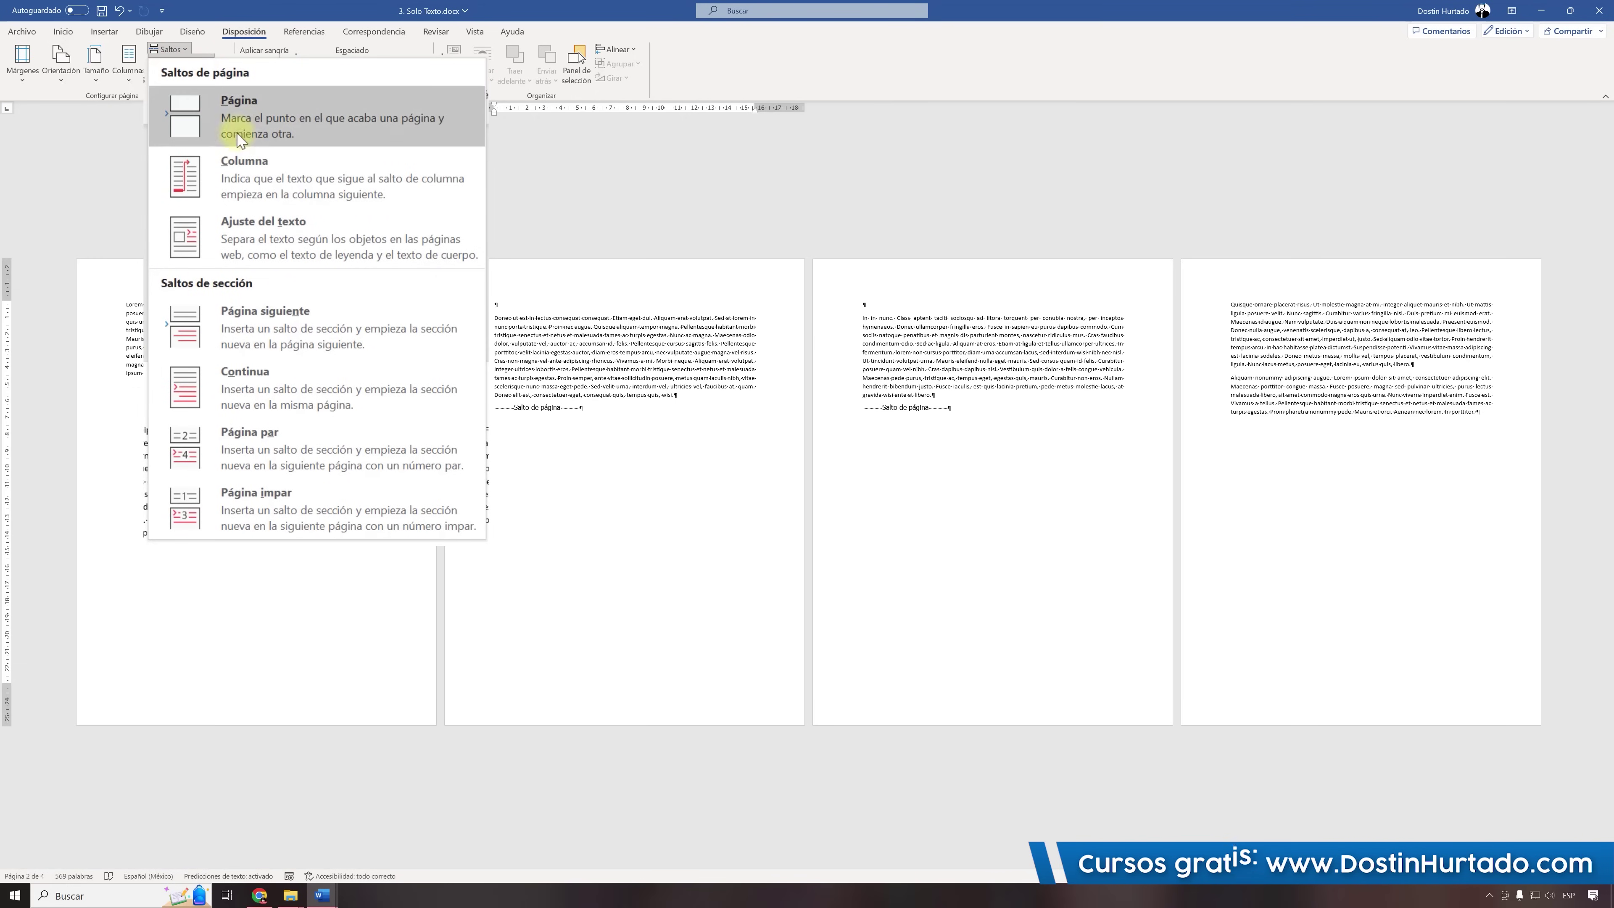
{"action": "left_click", "coordinate": [567, 460]}
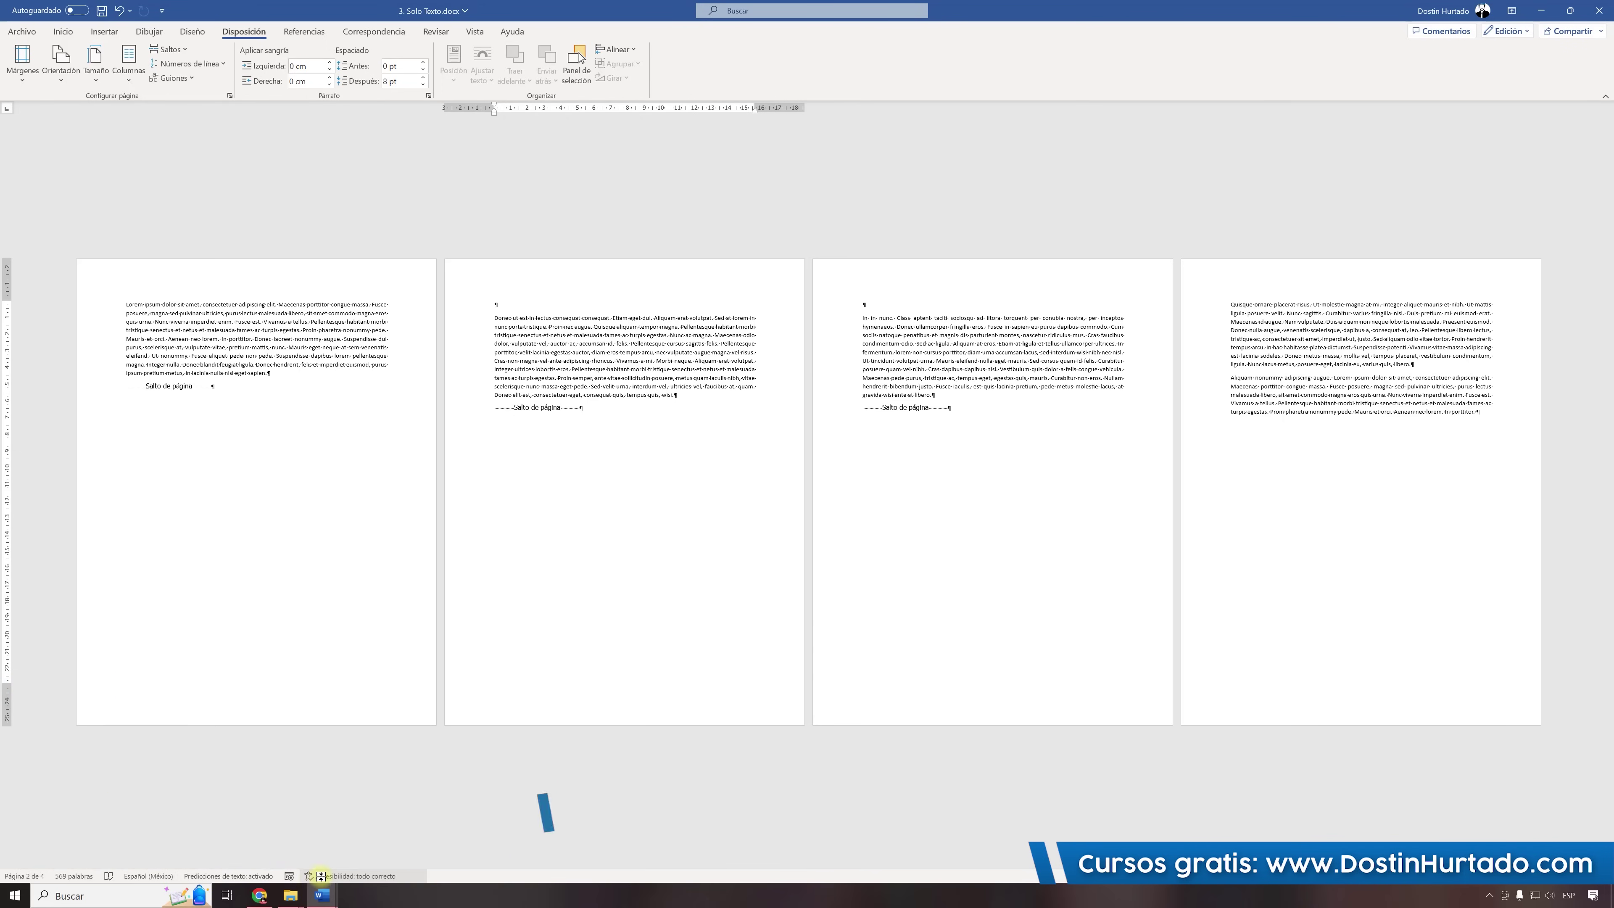
Switch to the Curso Word folder window and open 6. Plantilla.docx.
{"action": "mouse_move", "coordinate": [290, 896]}
{"action": "left_click", "coordinate": [251, 855]}
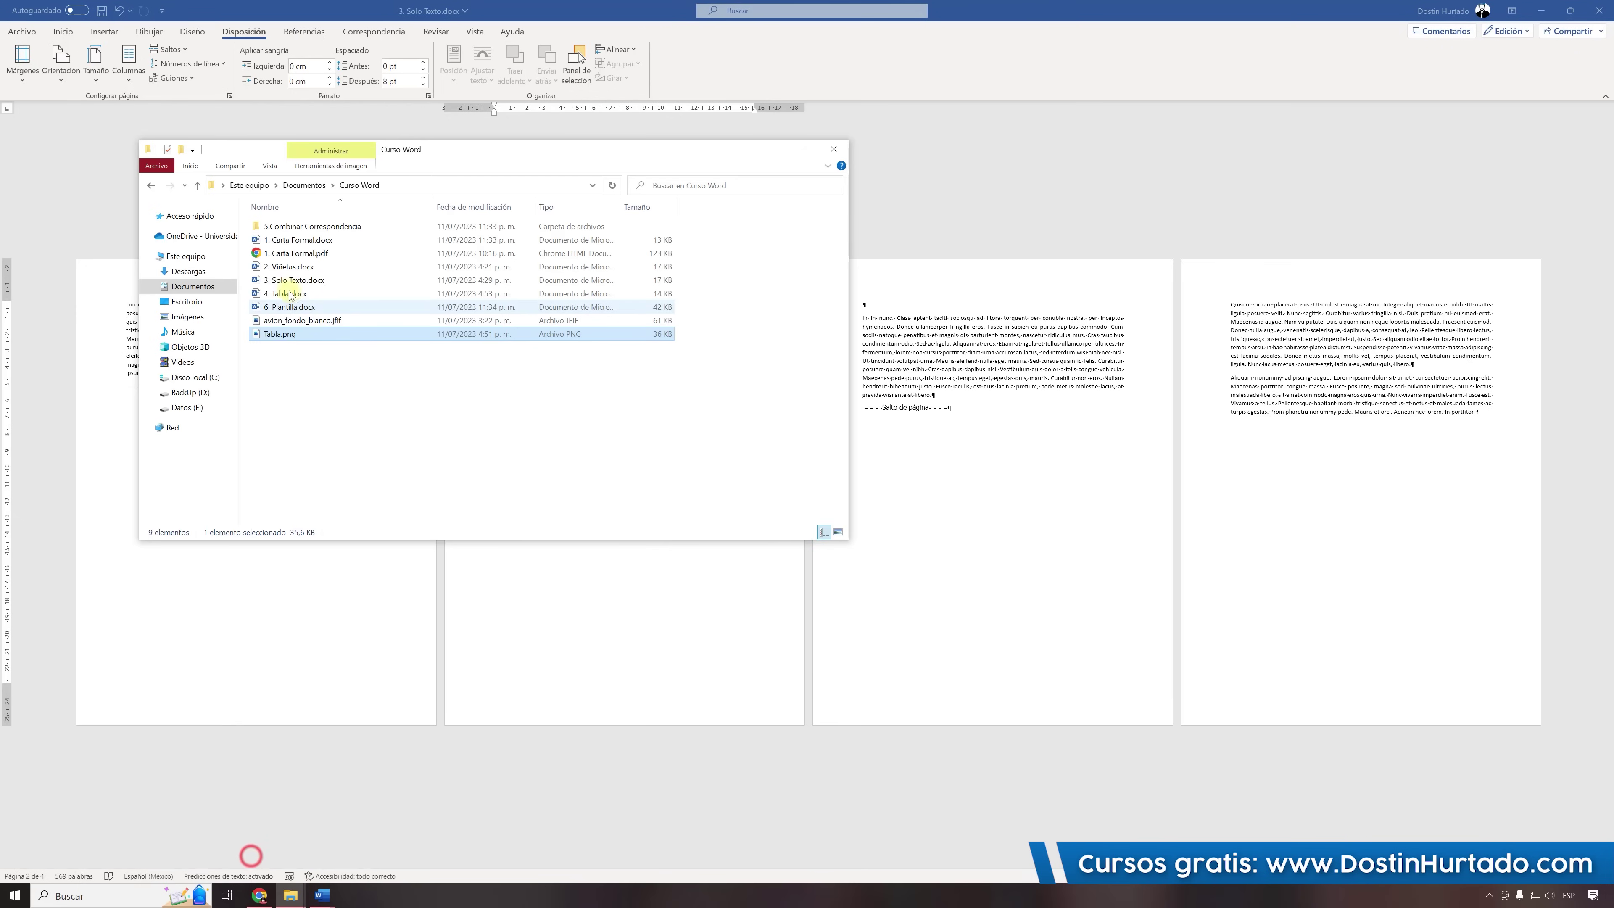
{"action": "double_click", "coordinate": [286, 306]}
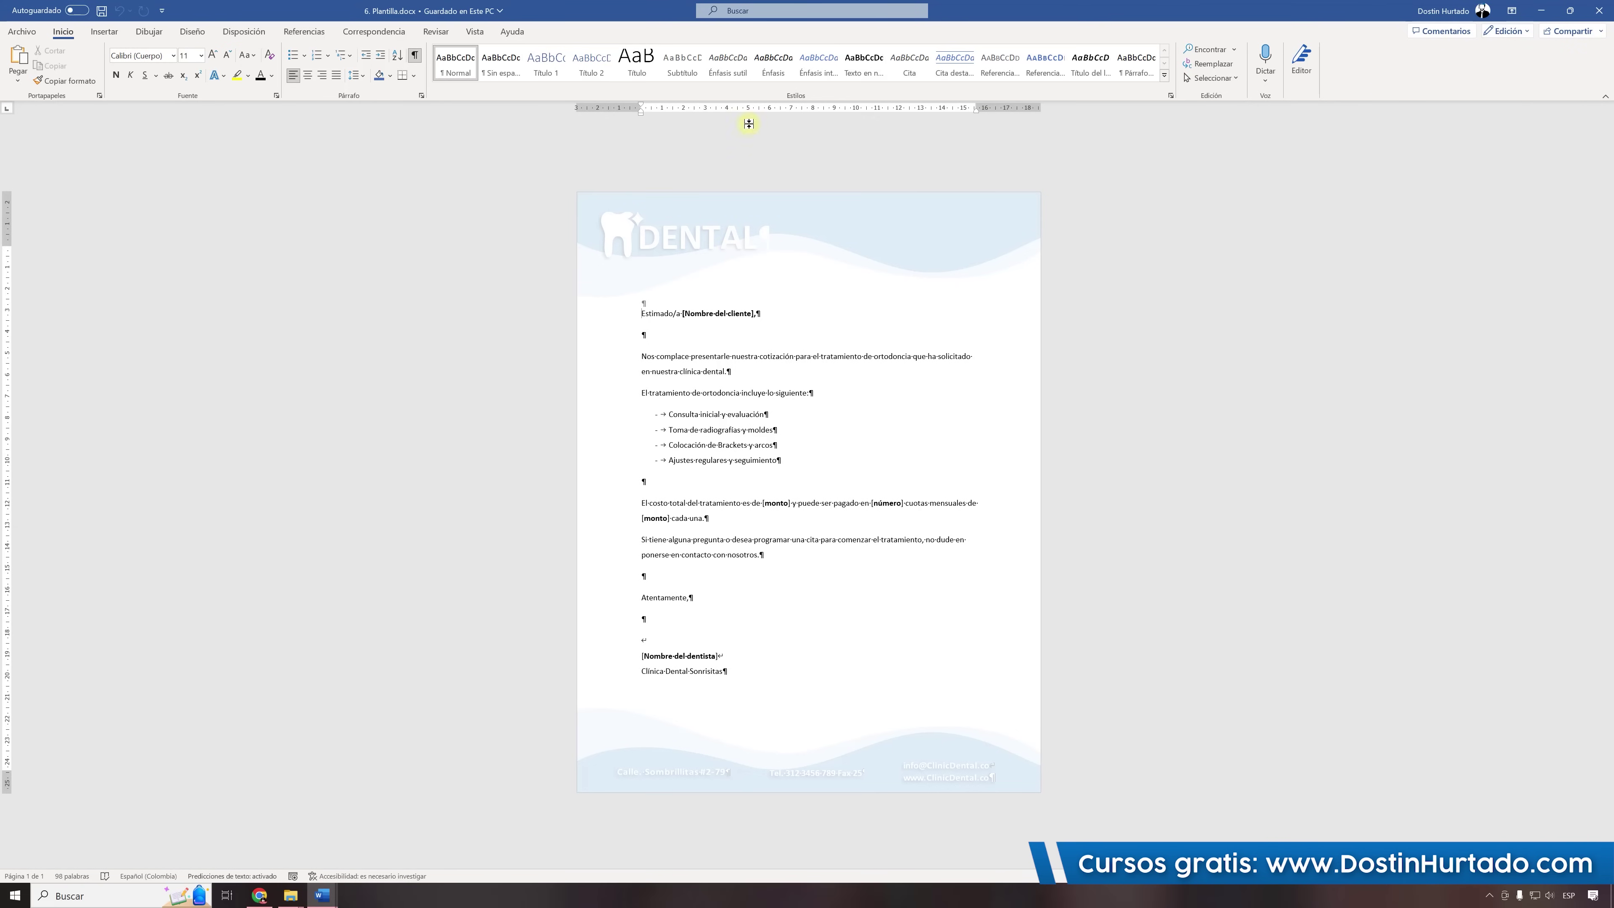
Close the Plantilla.docx window to get back to 3. Solo Texto.docx.
{"action": "left_click", "coordinate": [413, 56]}
{"action": "left_click", "coordinate": [1600, 10]}
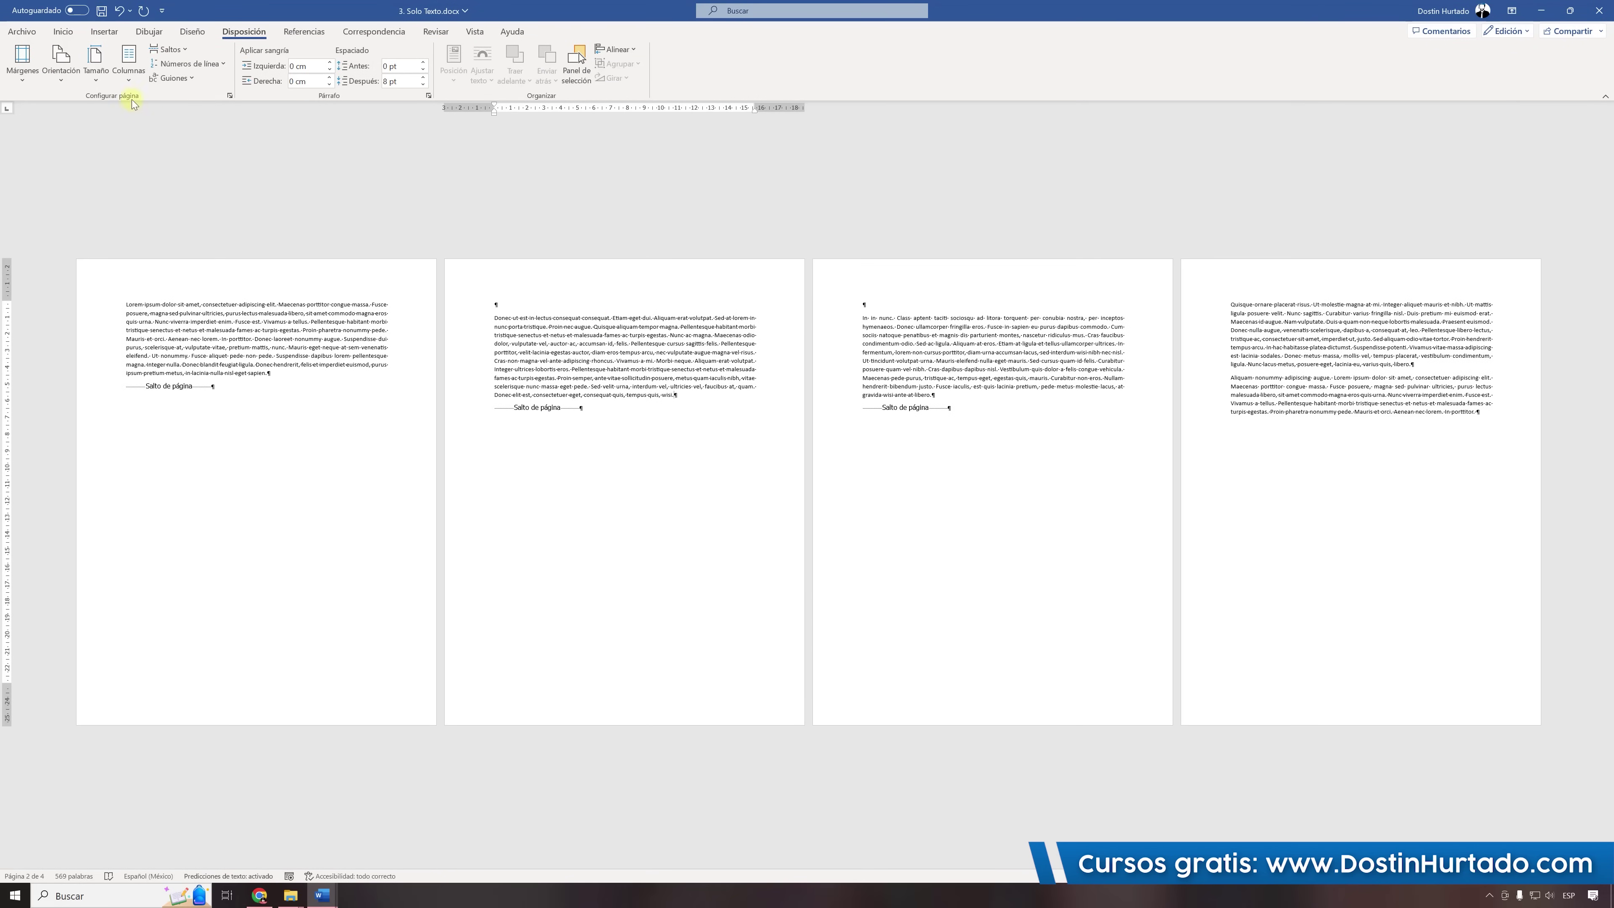
Browse the Insertar header and footer designs without choosing one.
{"action": "left_click", "coordinate": [111, 32]}
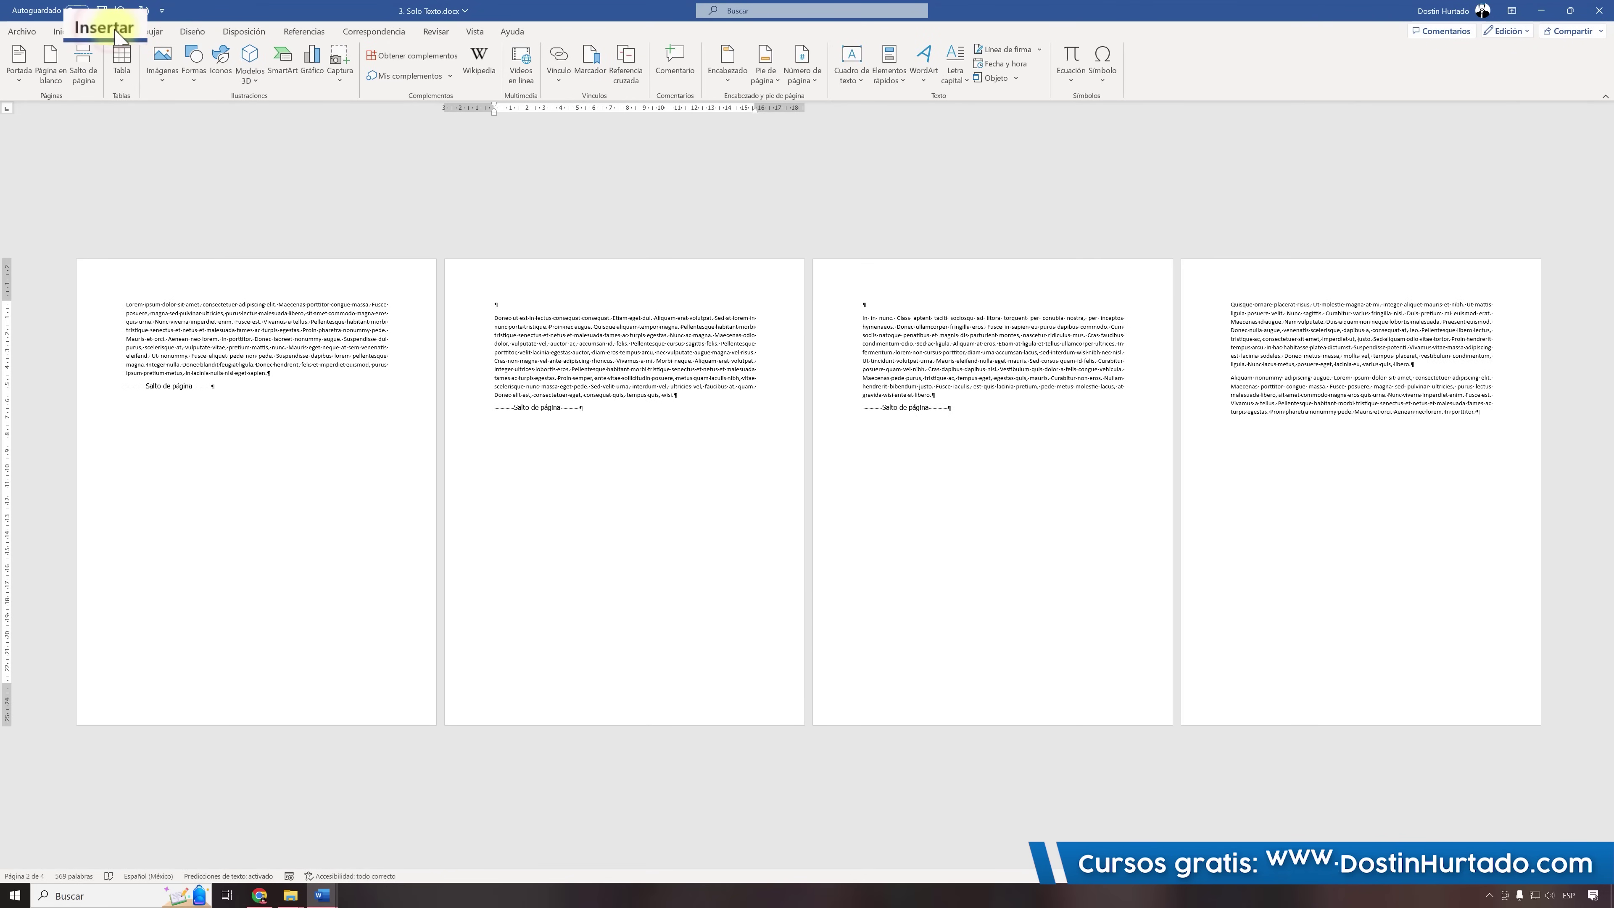
{"action": "left_click", "coordinate": [728, 80]}
{"action": "left_click", "coordinate": [766, 81]}
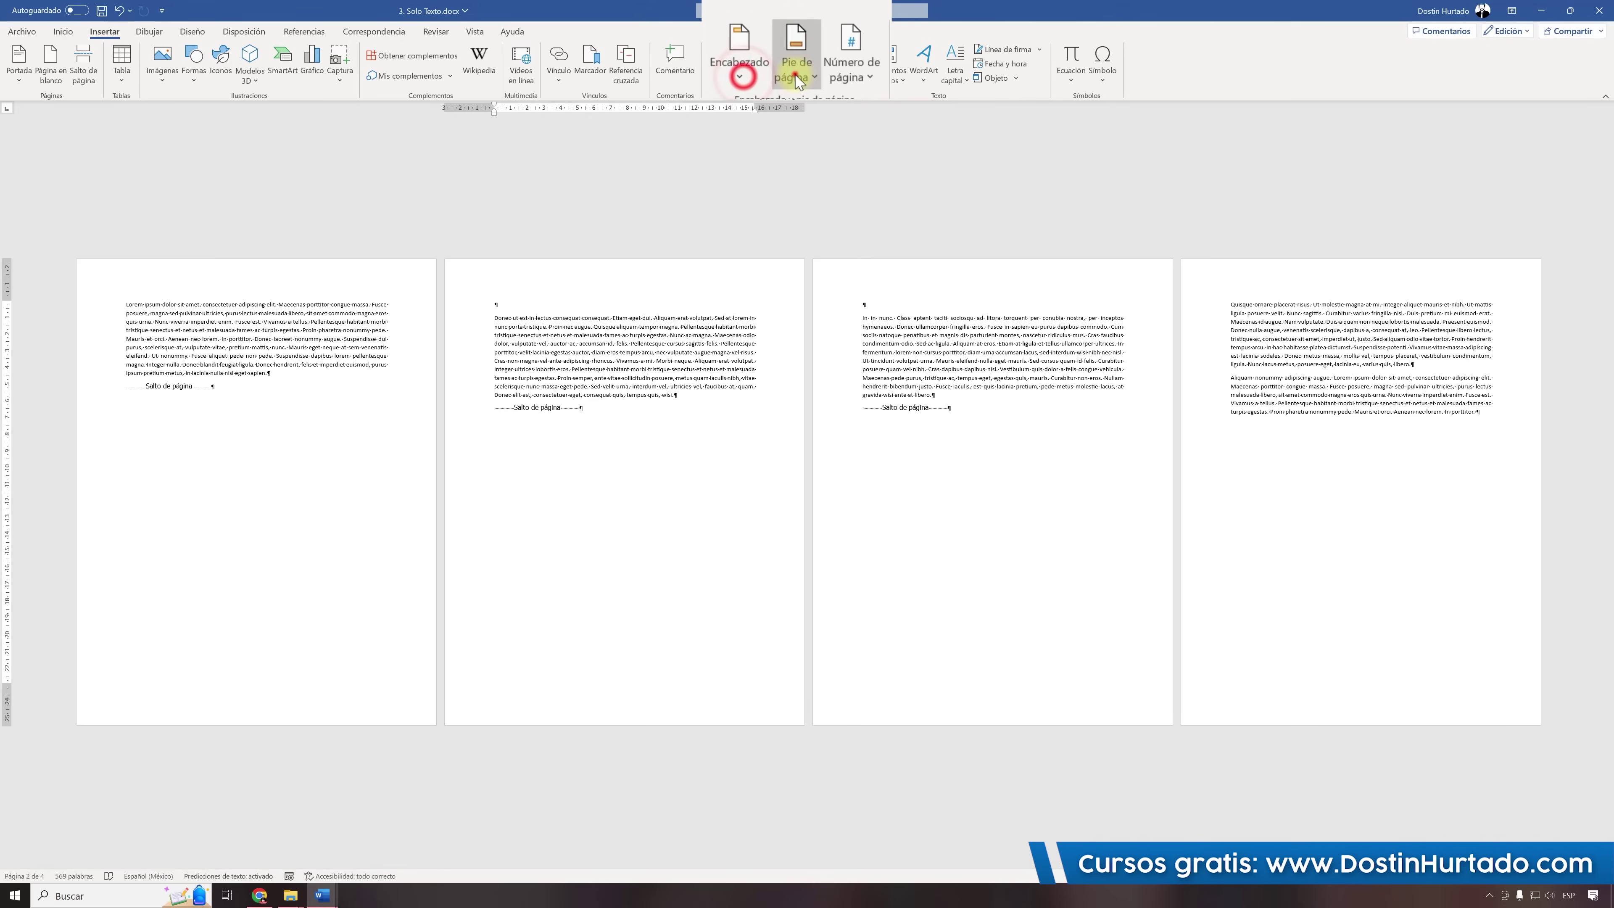
{"action": "left_click", "coordinate": [766, 79]}
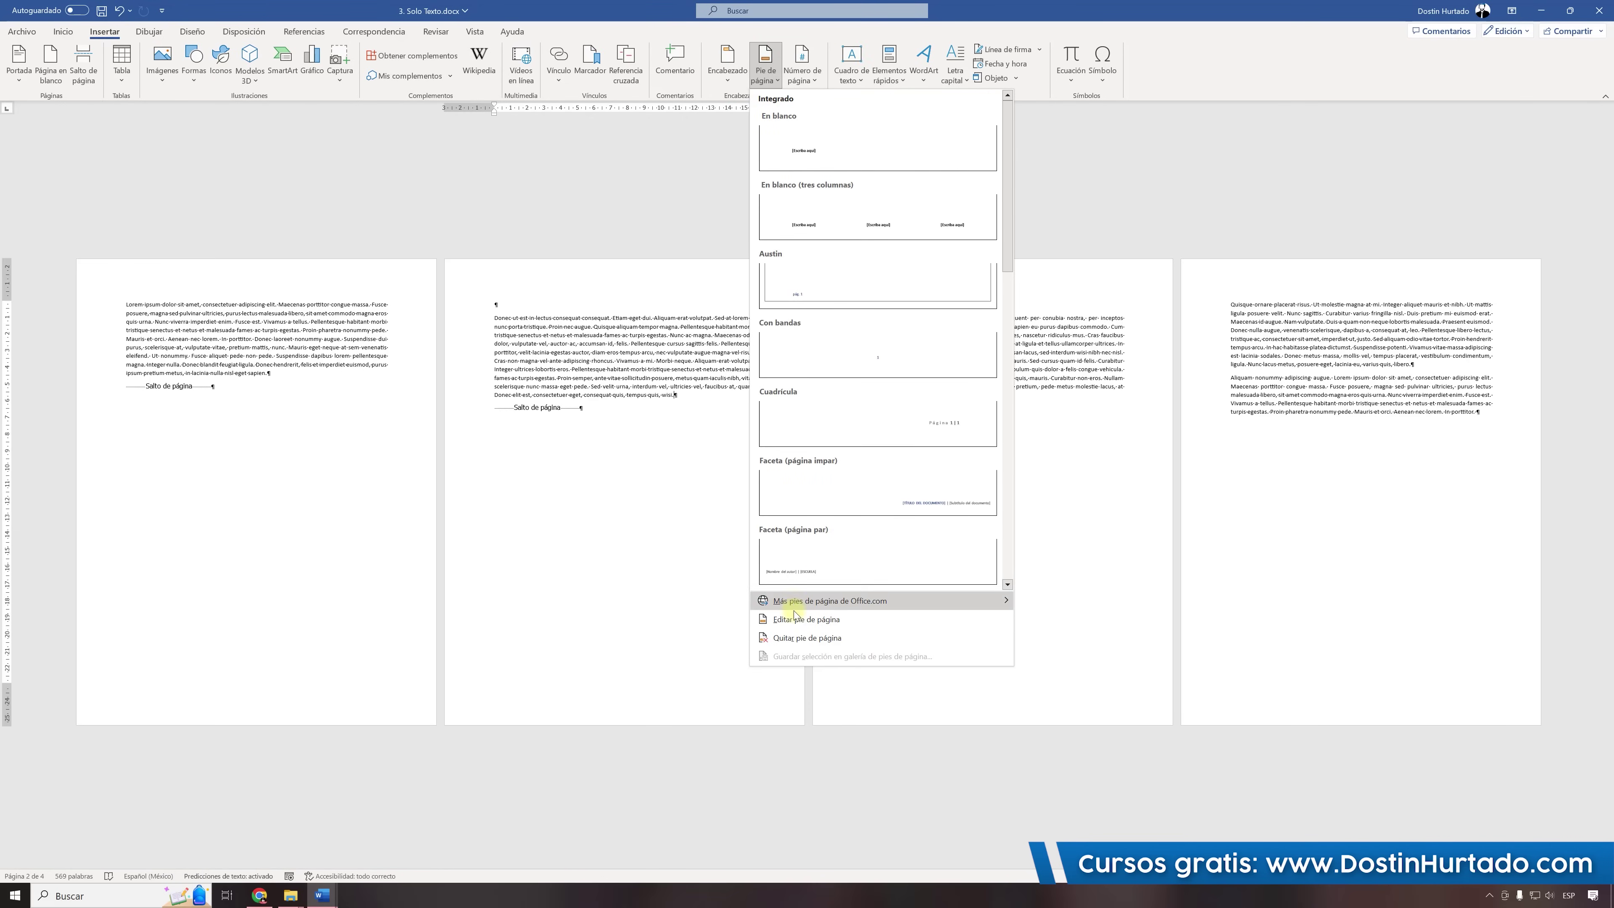
{"action": "left_click", "coordinate": [632, 527]}
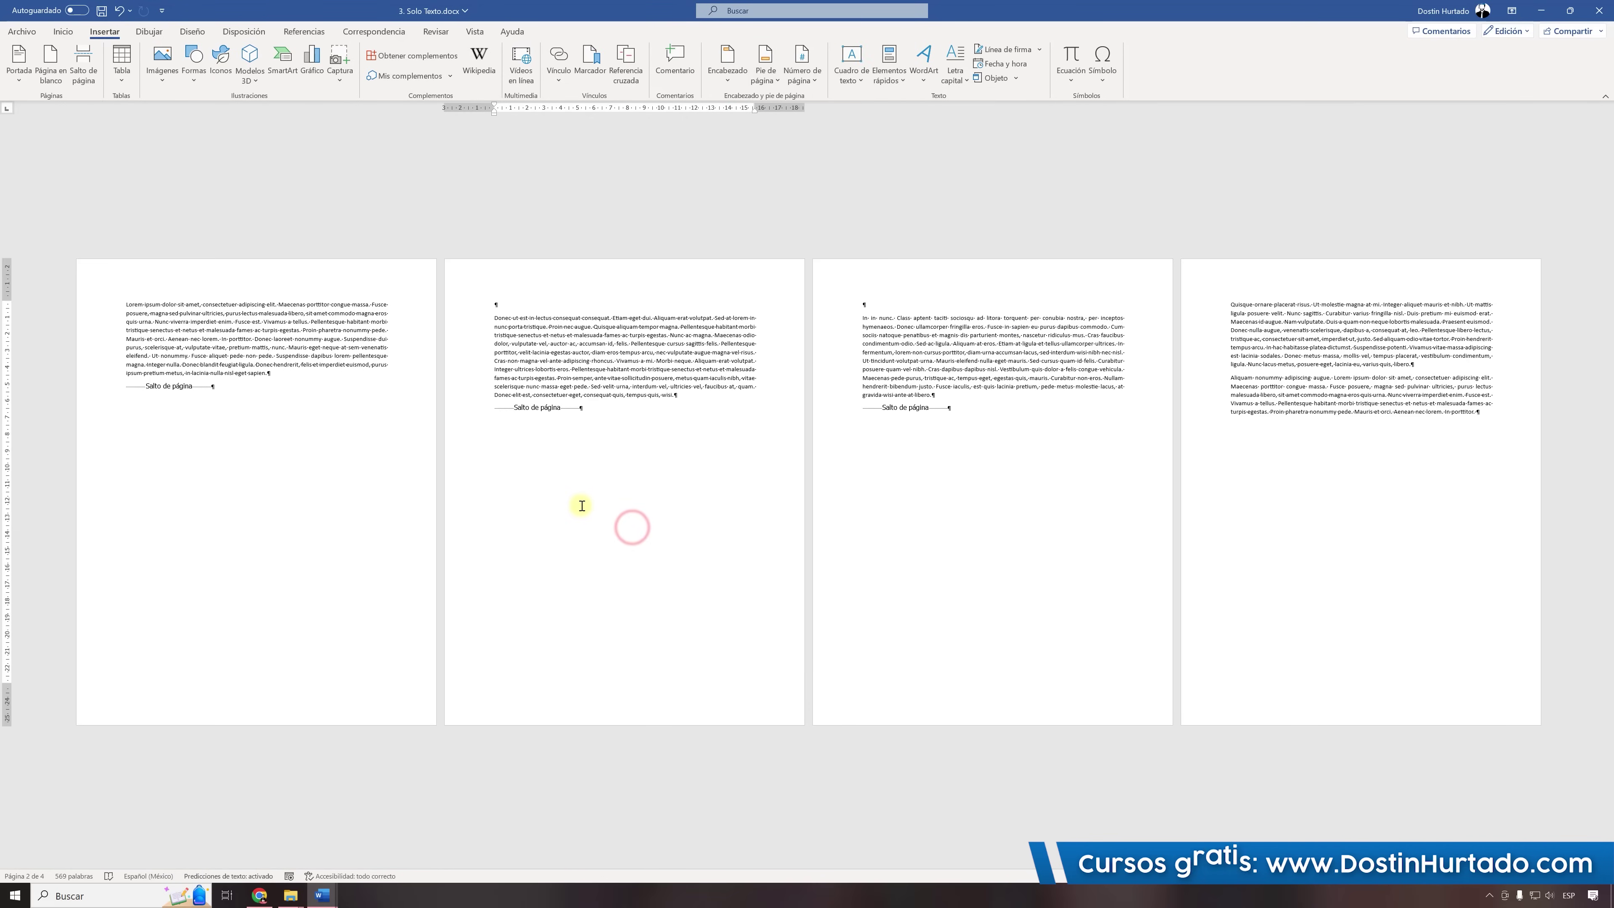
Open header/footer editing, hide ¶ marks, then type and undo sample header and footer text.
{"action": "double_click", "coordinate": [241, 272]}
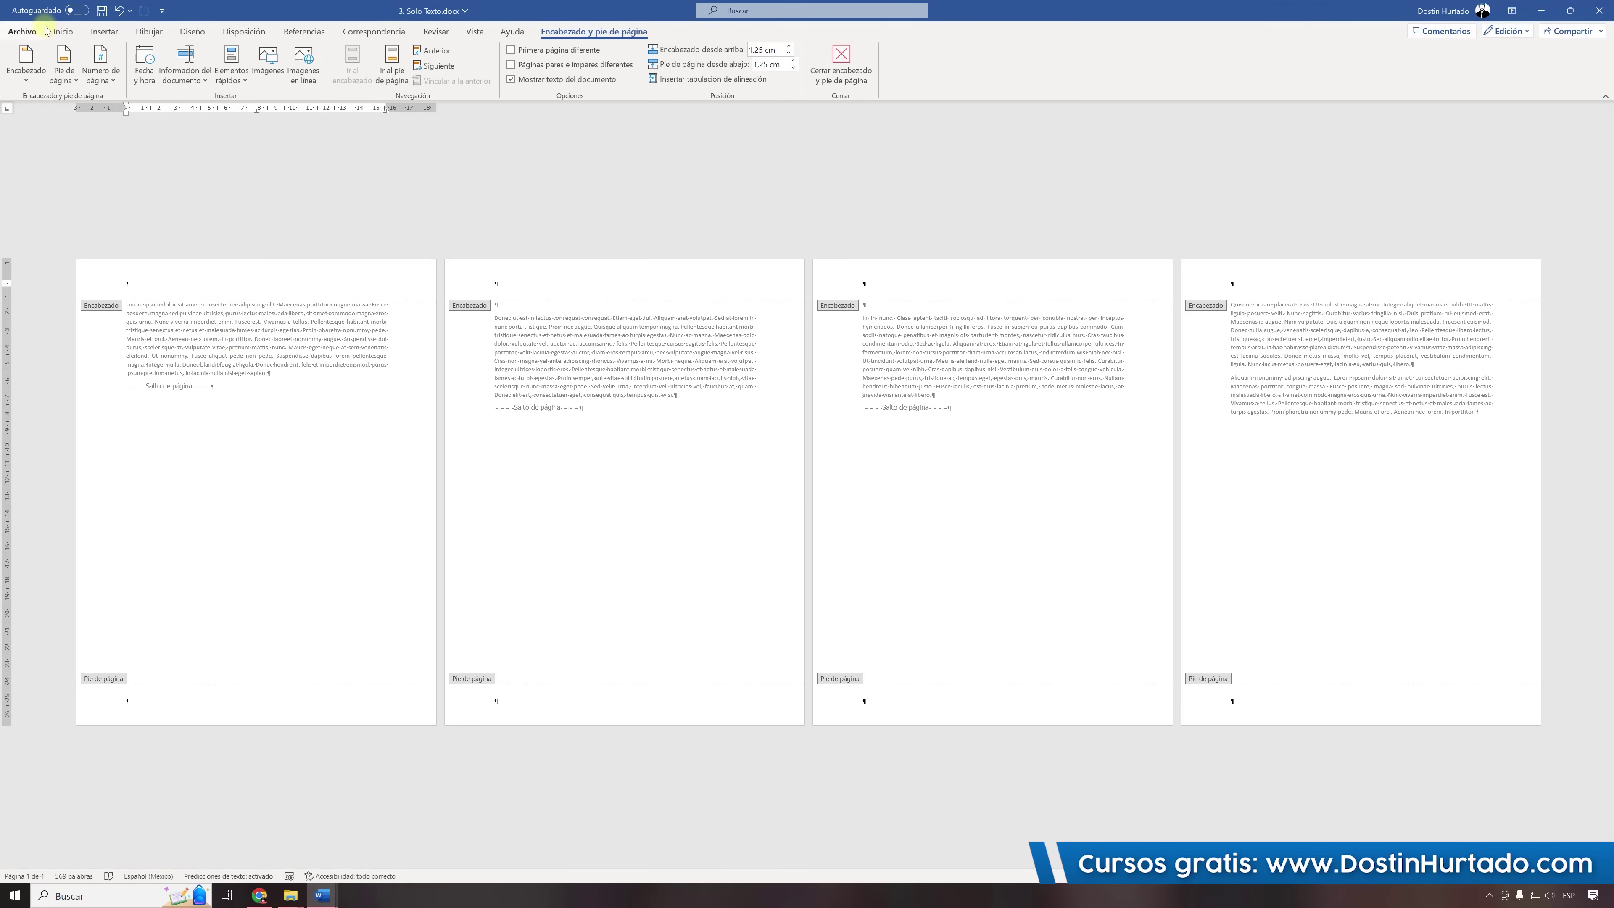
{"action": "left_click", "coordinate": [59, 31]}
{"action": "left_click", "coordinate": [418, 55]}
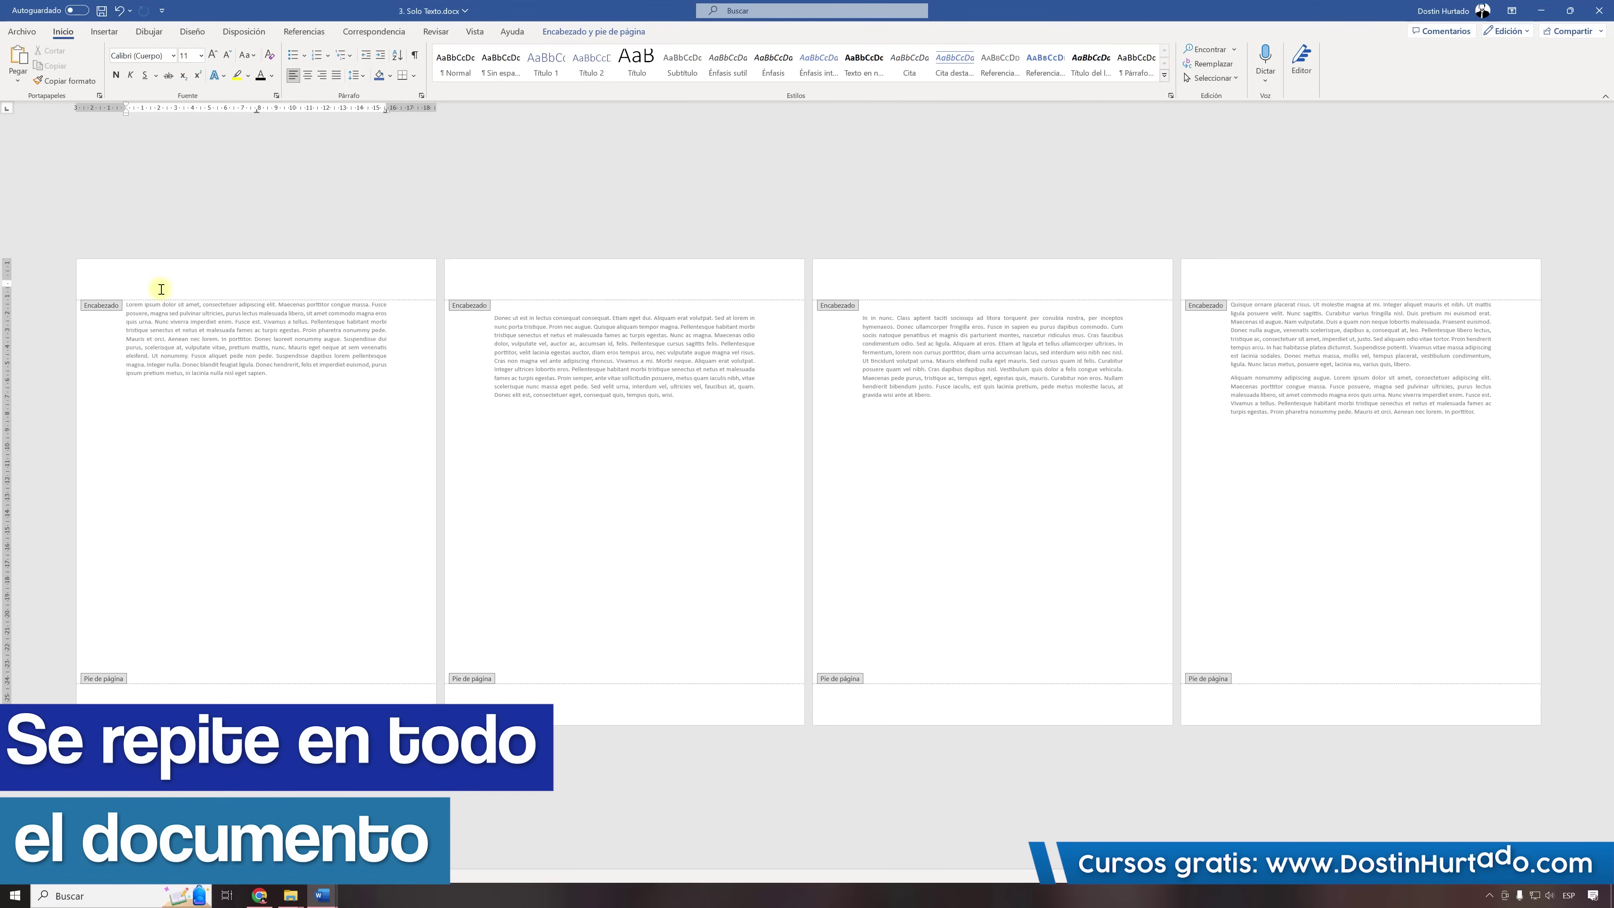
{"action": "type", "text": "Dostin Hurt"}
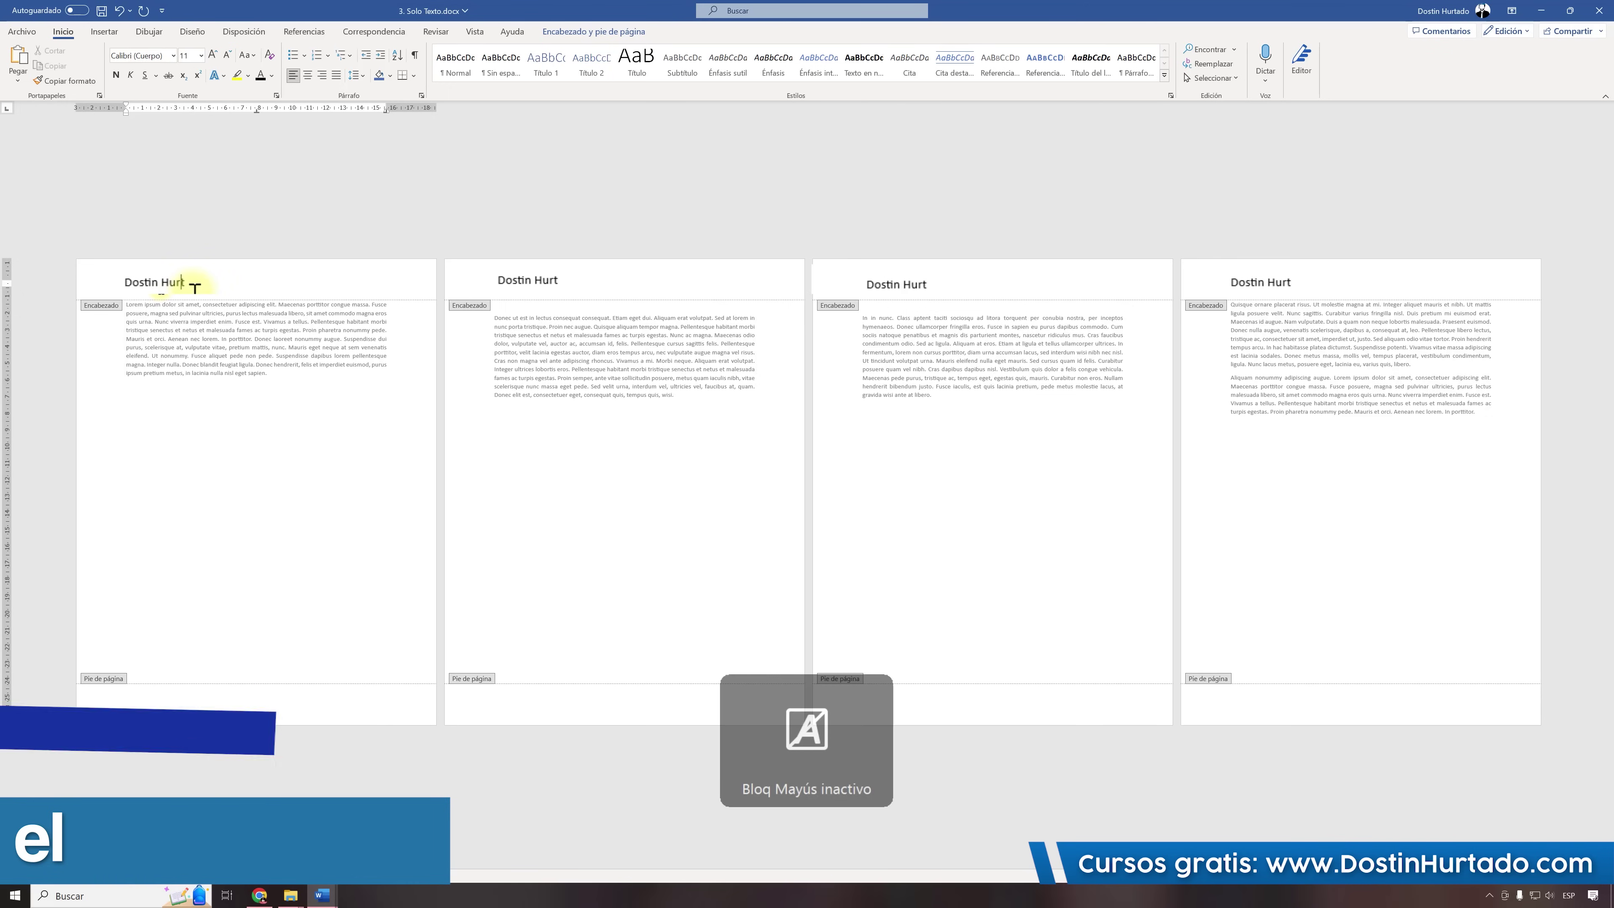
{"action": "type", "text": "ado"}
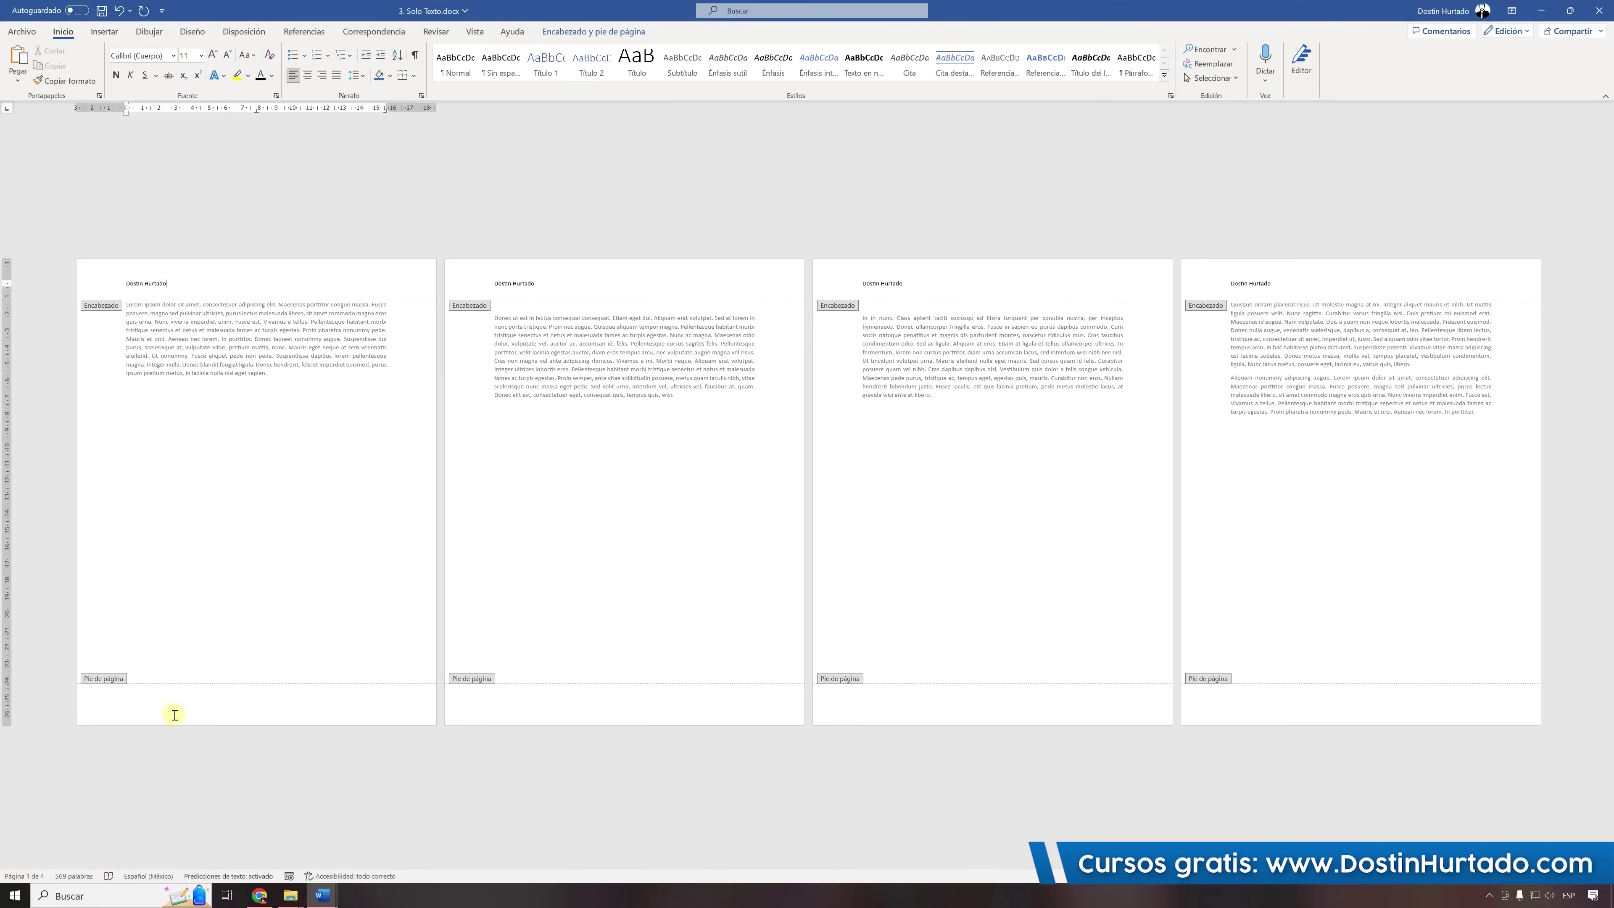
{"action": "type", "text": "Pie de Pagina"}
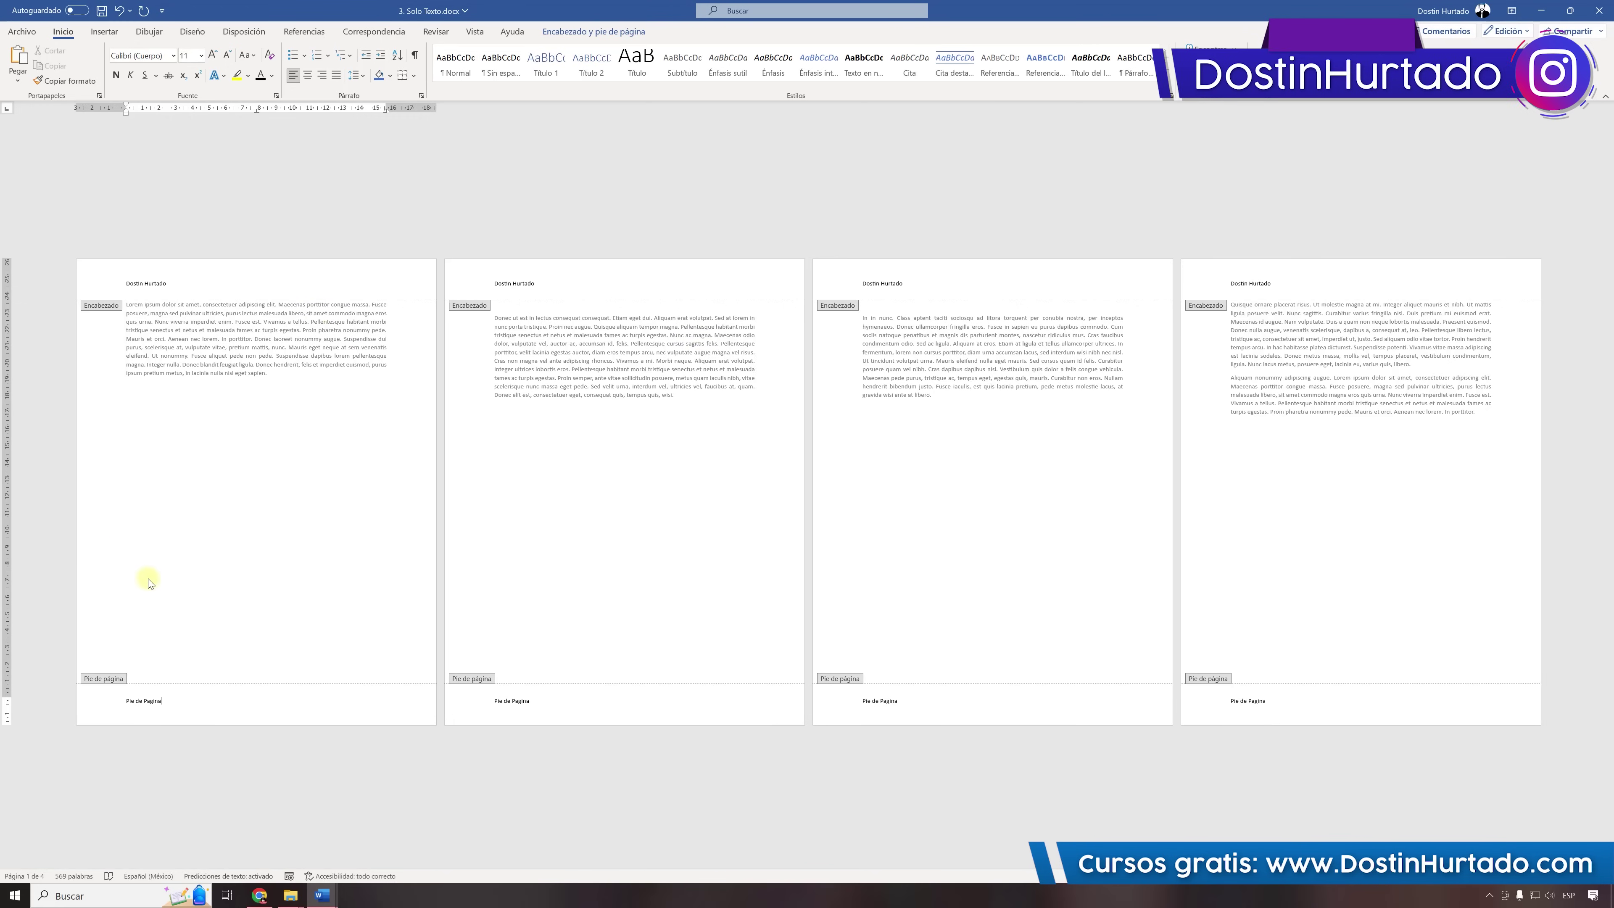
{"action": "key", "text": "ctrl+z"}
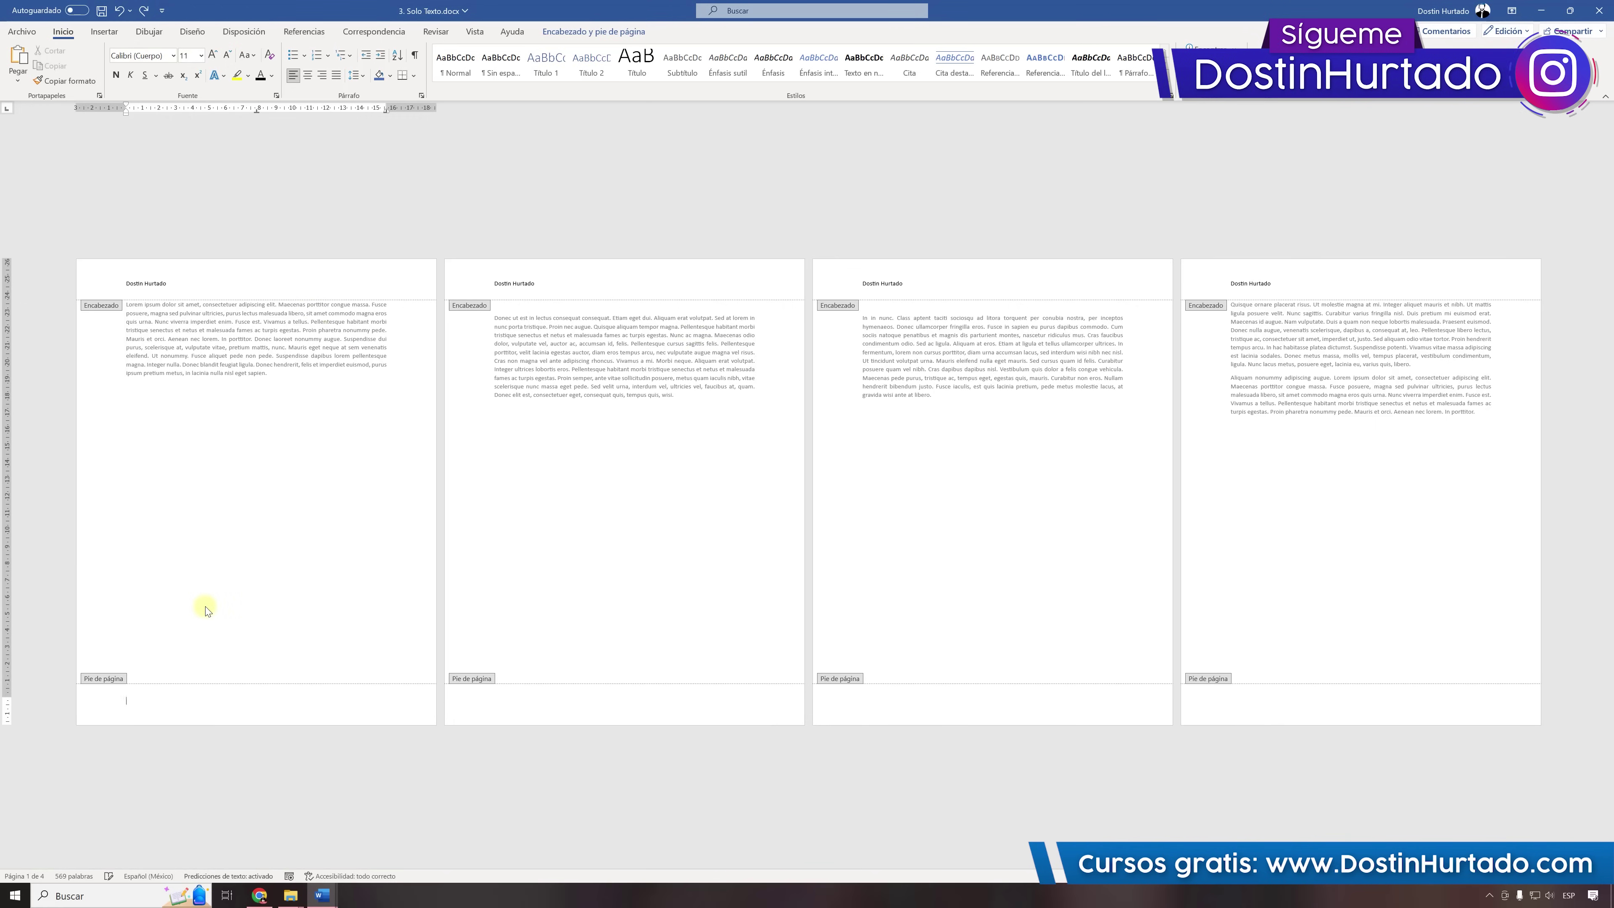
{"action": "key", "text": "ctrl+z"}
{"action": "key", "text": "ctrl+z"}
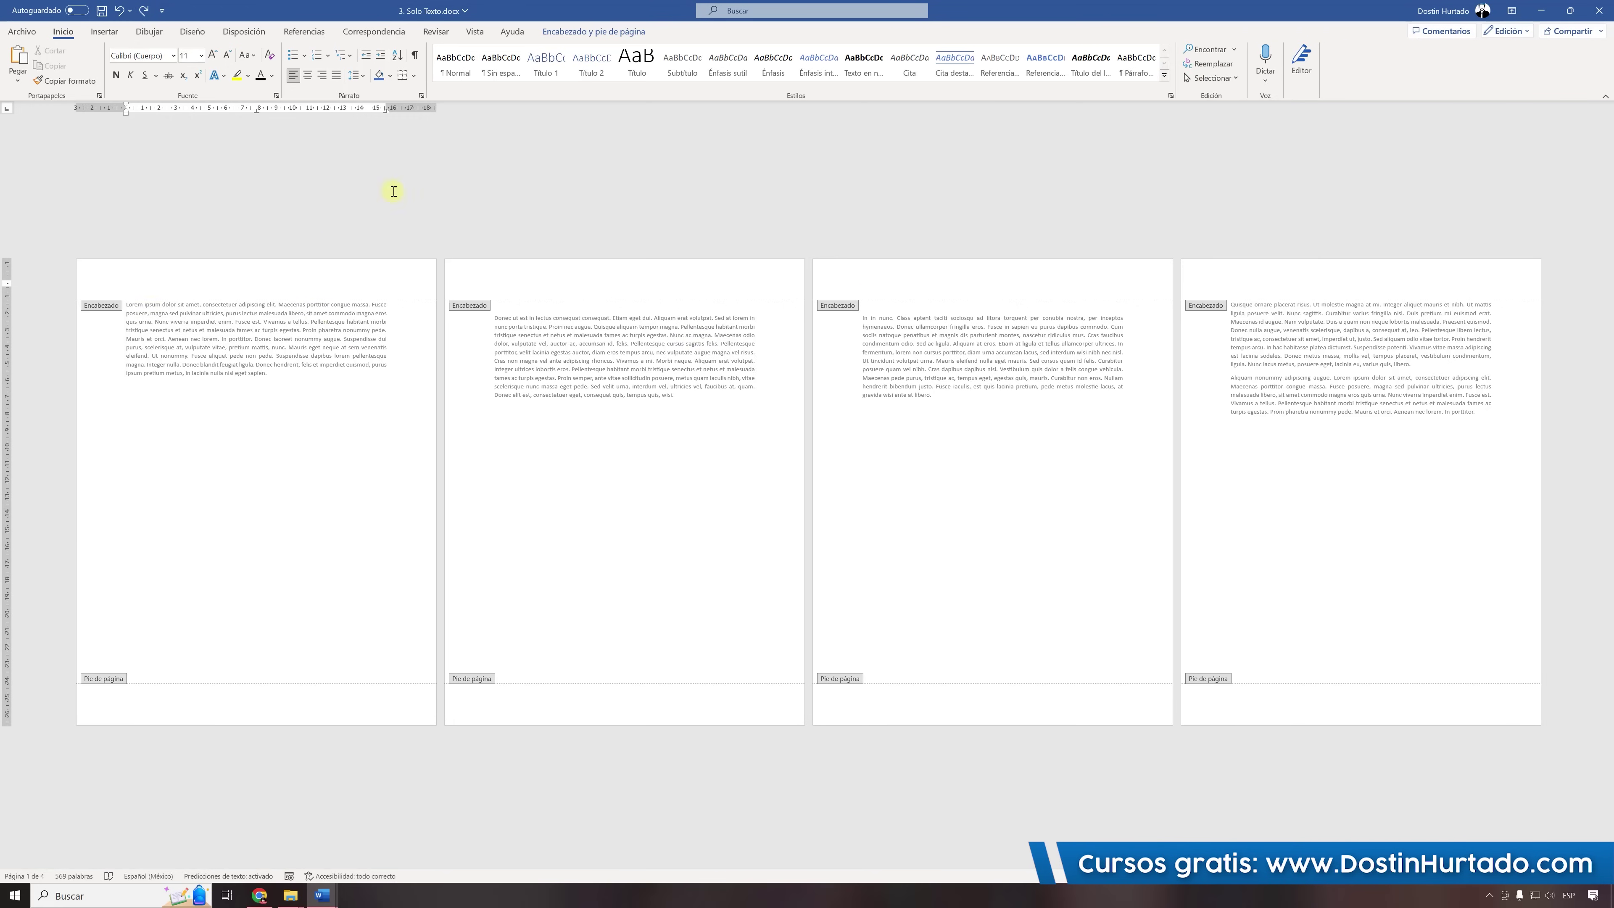
Add the Con bandas header and the Integral footer with page number to every page.
{"action": "left_click", "coordinate": [625, 29]}
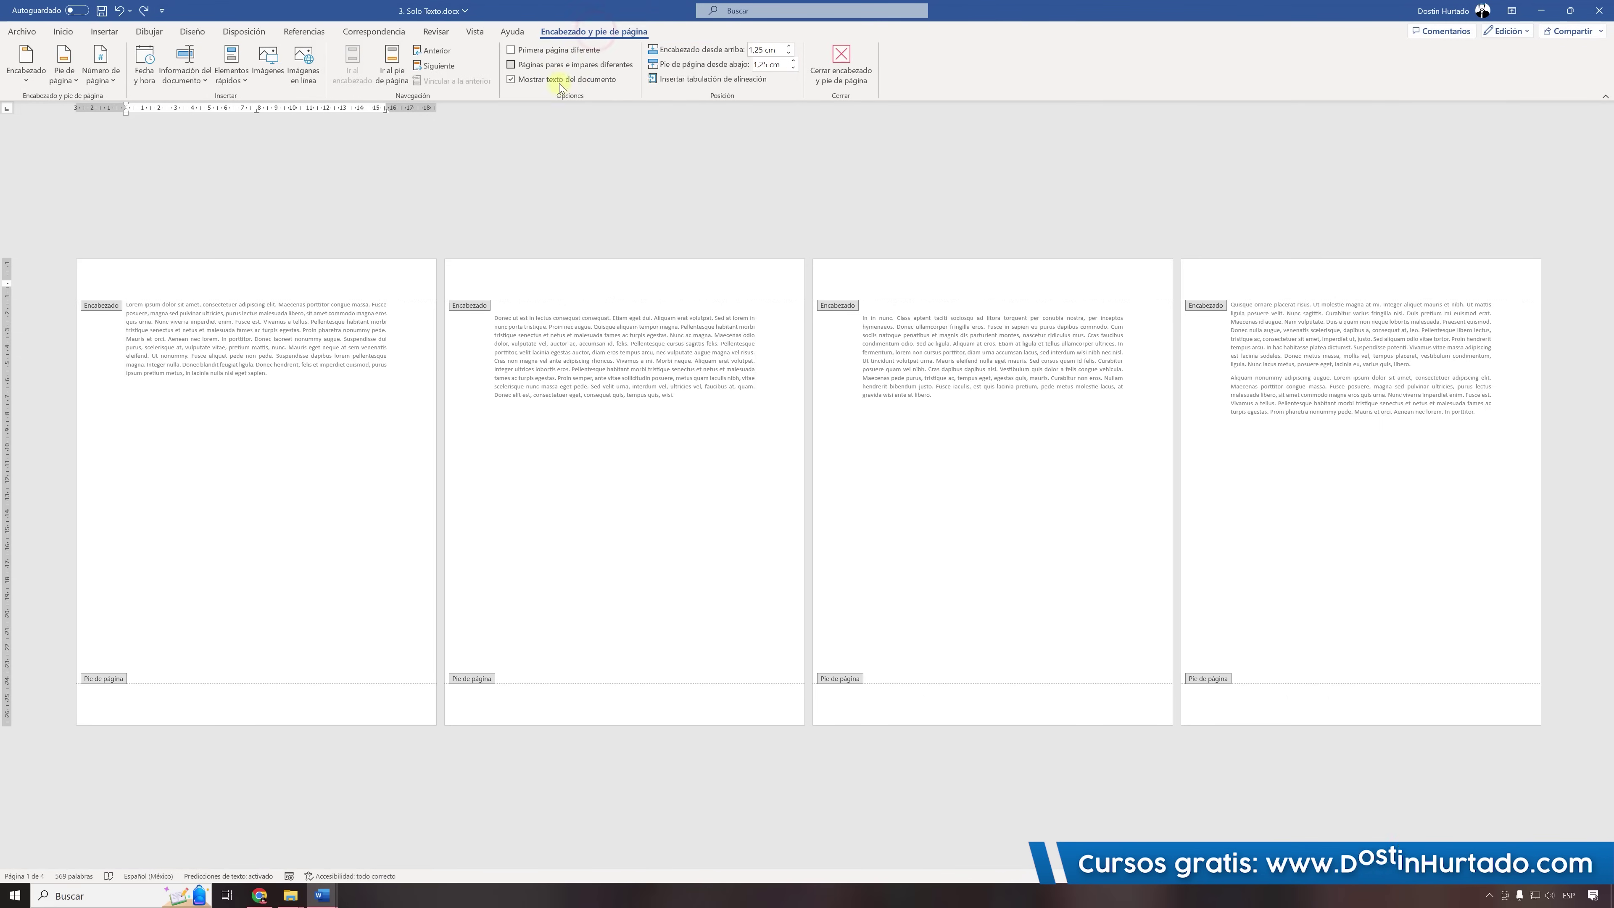
{"action": "left_click", "coordinate": [26, 64]}
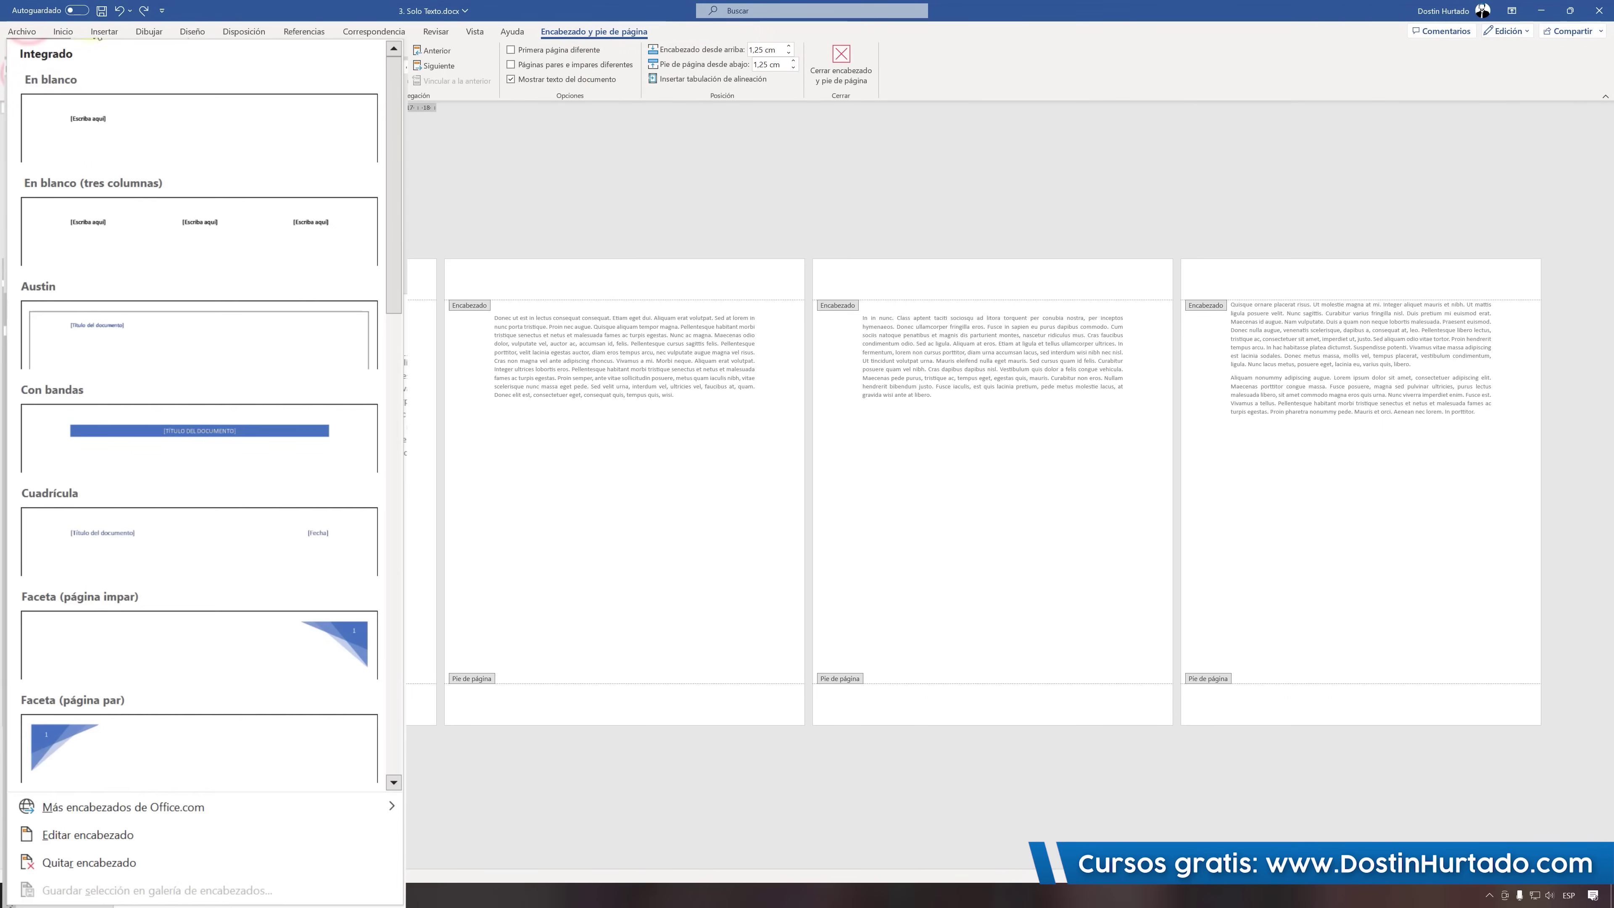
{"action": "left_click", "coordinate": [231, 433]}
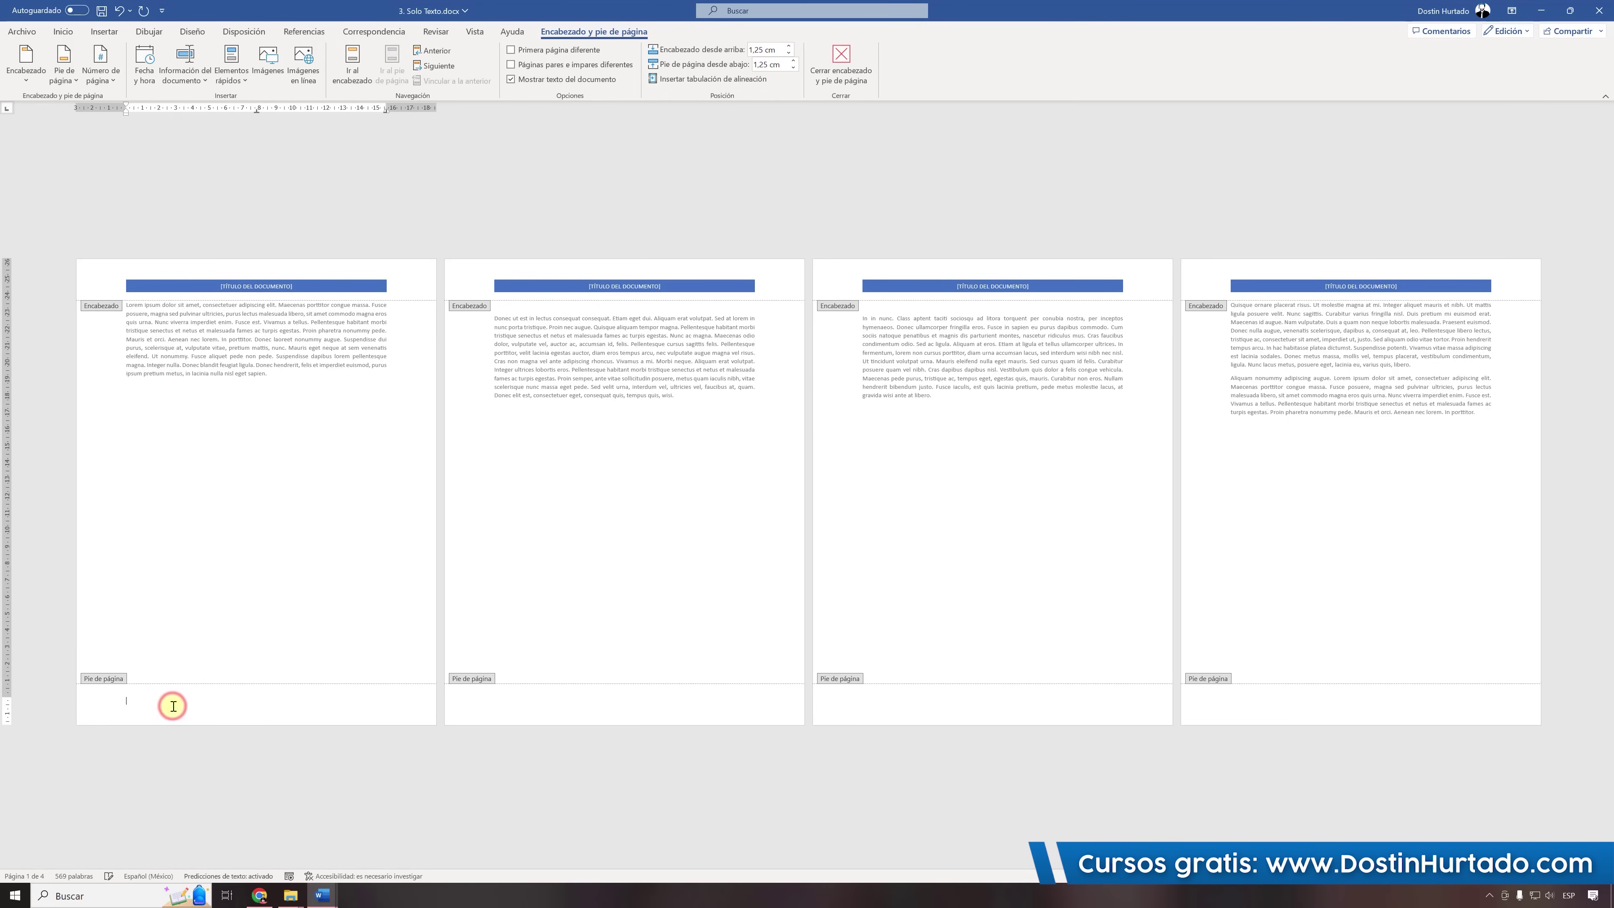
{"action": "left_click", "coordinate": [64, 67]}
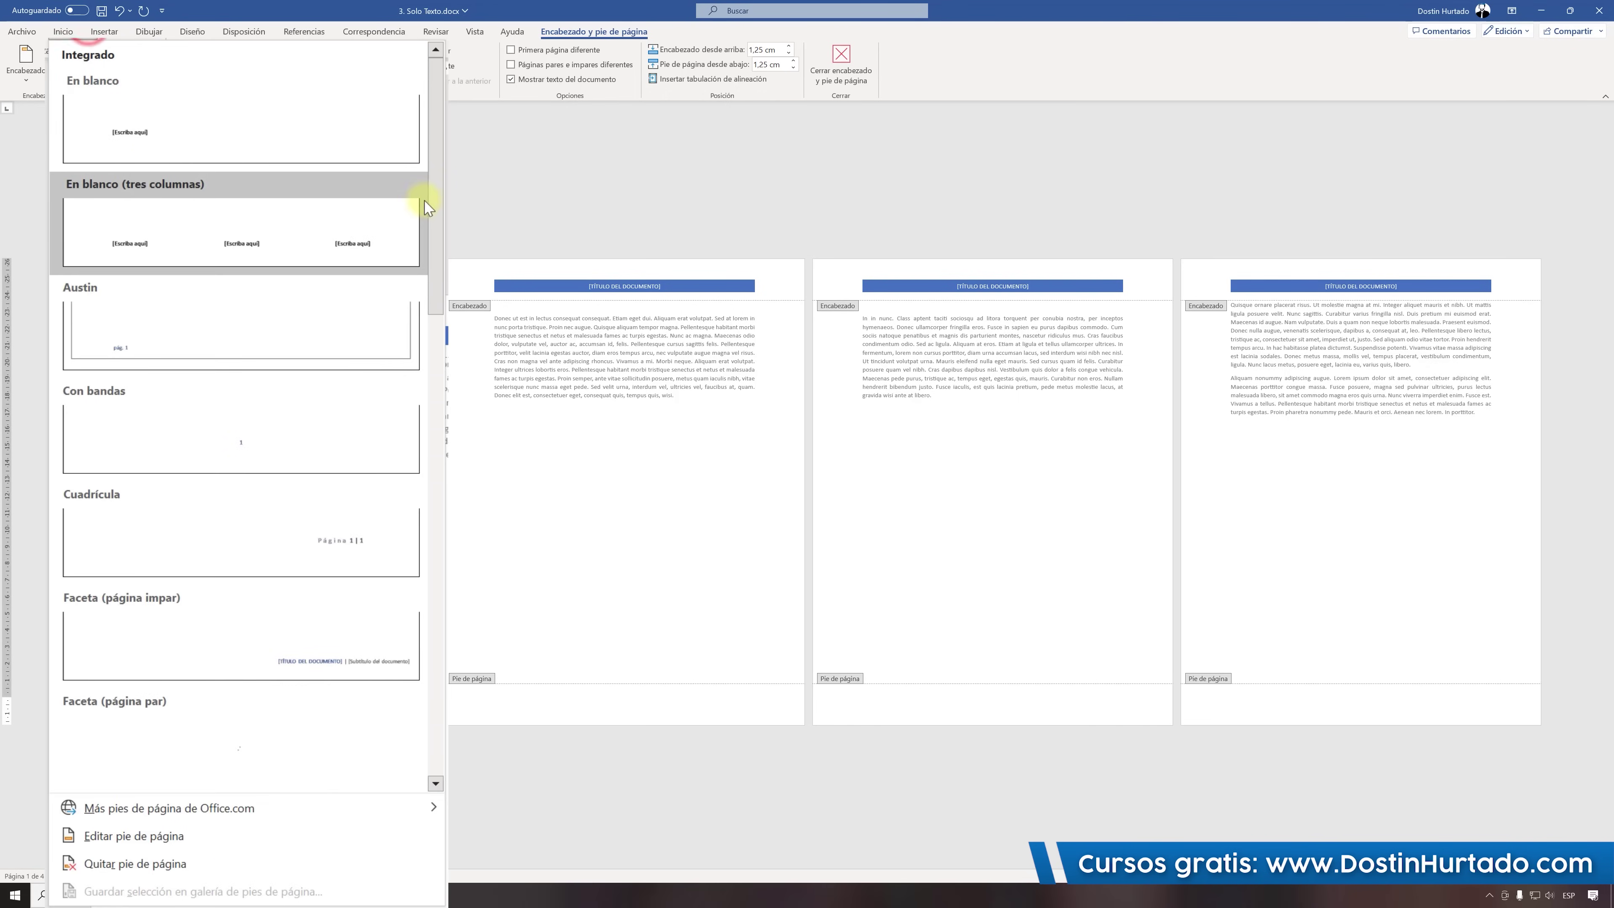
{"action": "left_click_drag", "start_coordinate": [434, 210], "coordinate": [435, 372]}
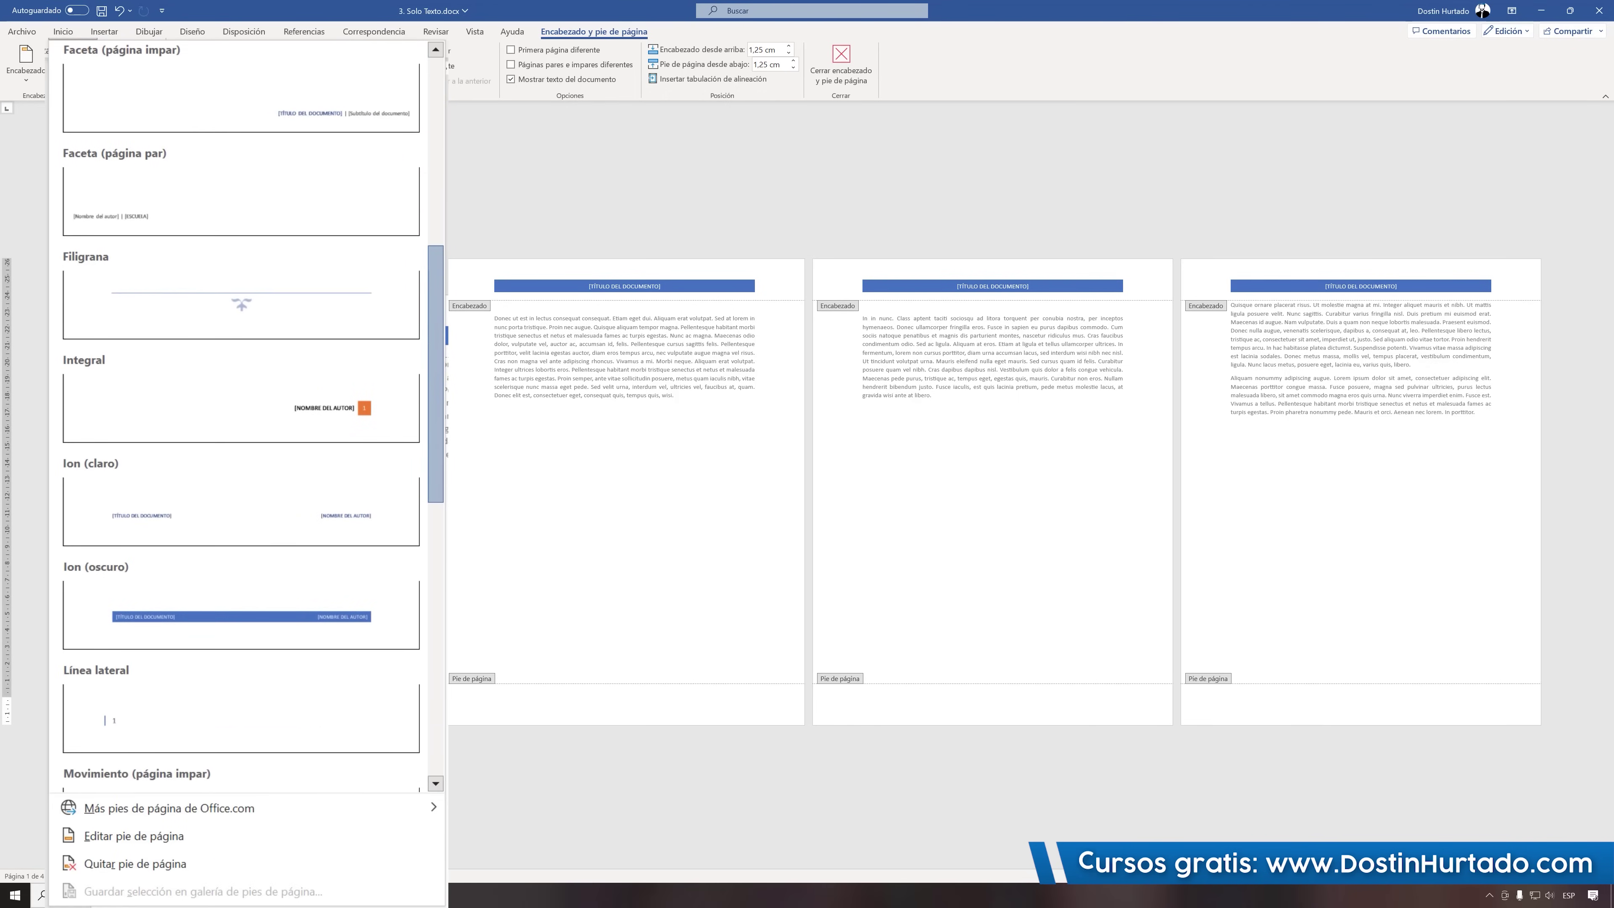
{"action": "left_click", "coordinate": [308, 417]}
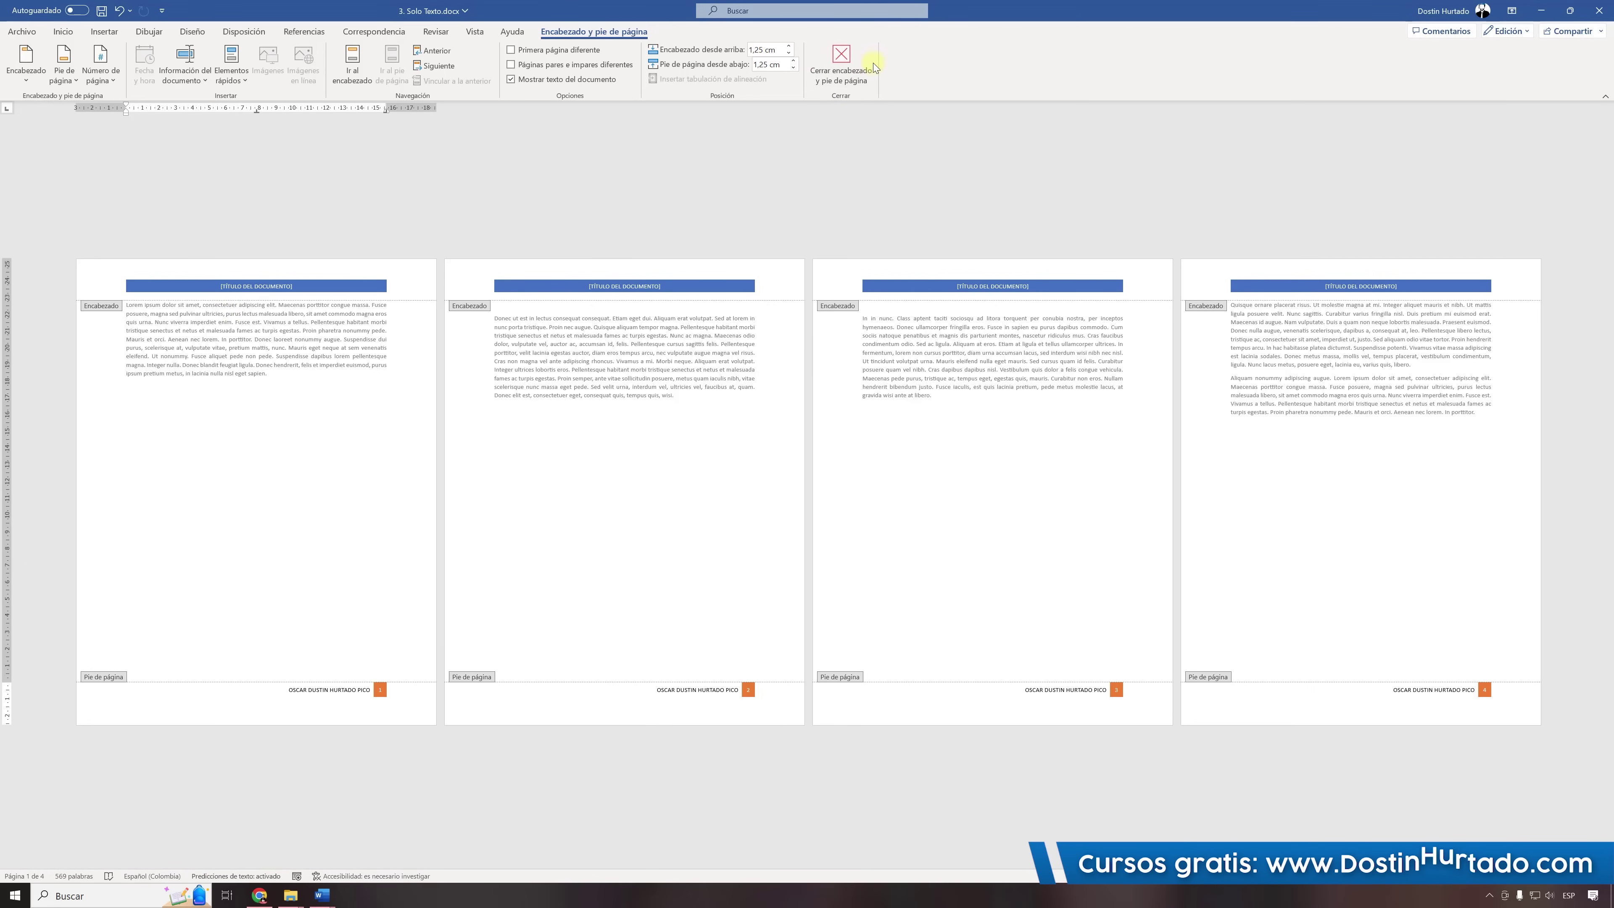
Close header/footer editing and click into the body text of pages 1 through 4.
{"action": "left_click", "coordinate": [843, 70]}
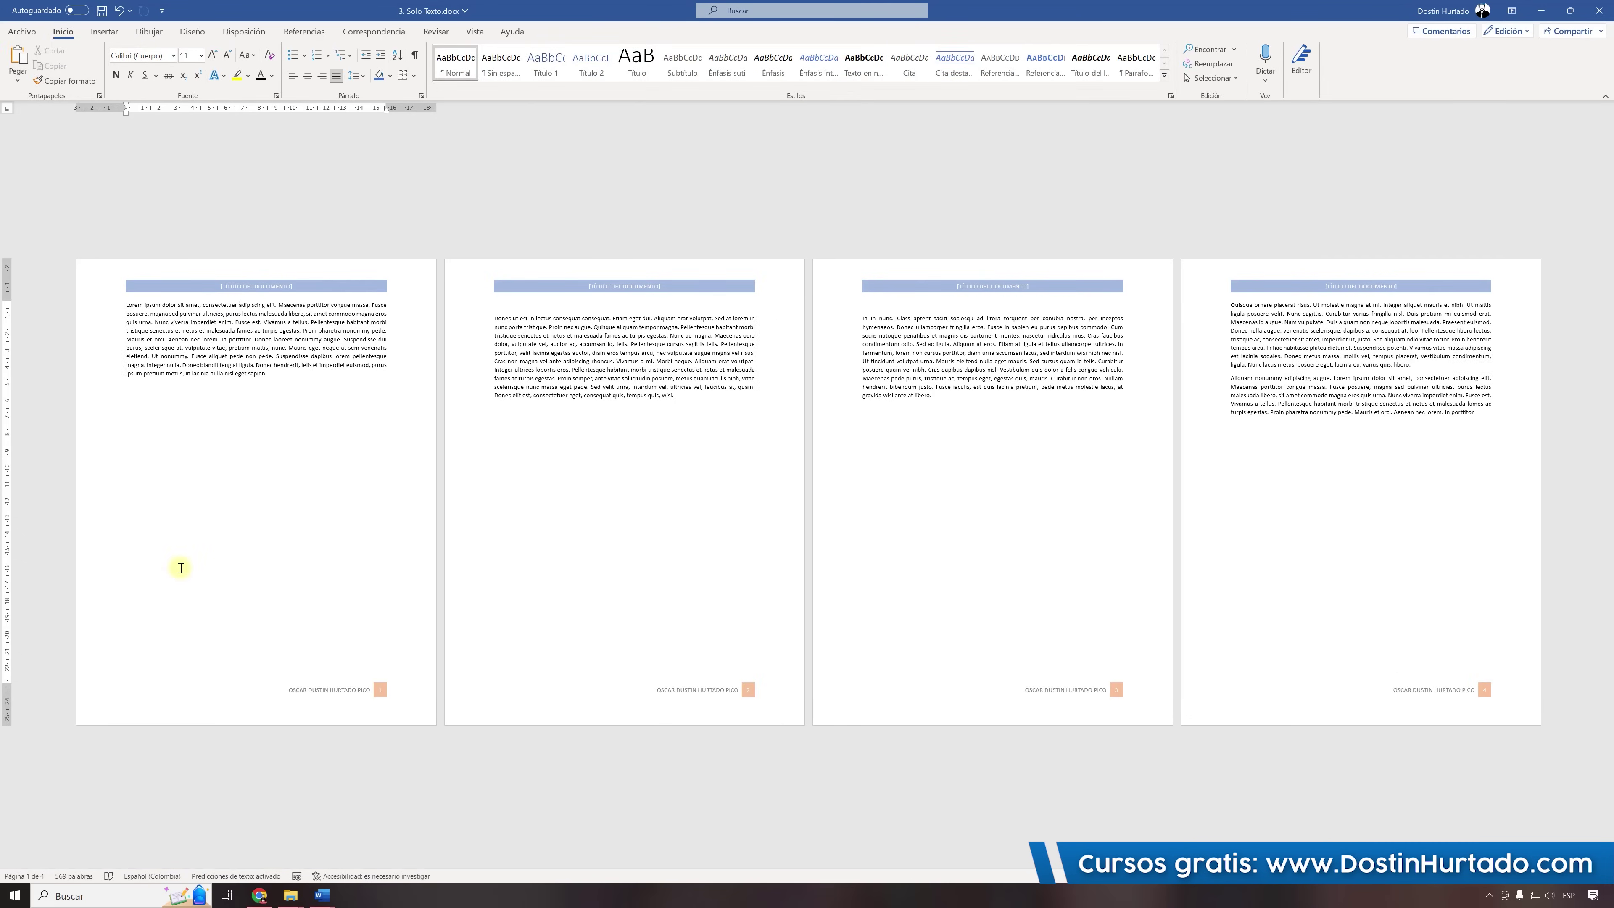
{"action": "triple_click", "coordinate": [164, 310]}
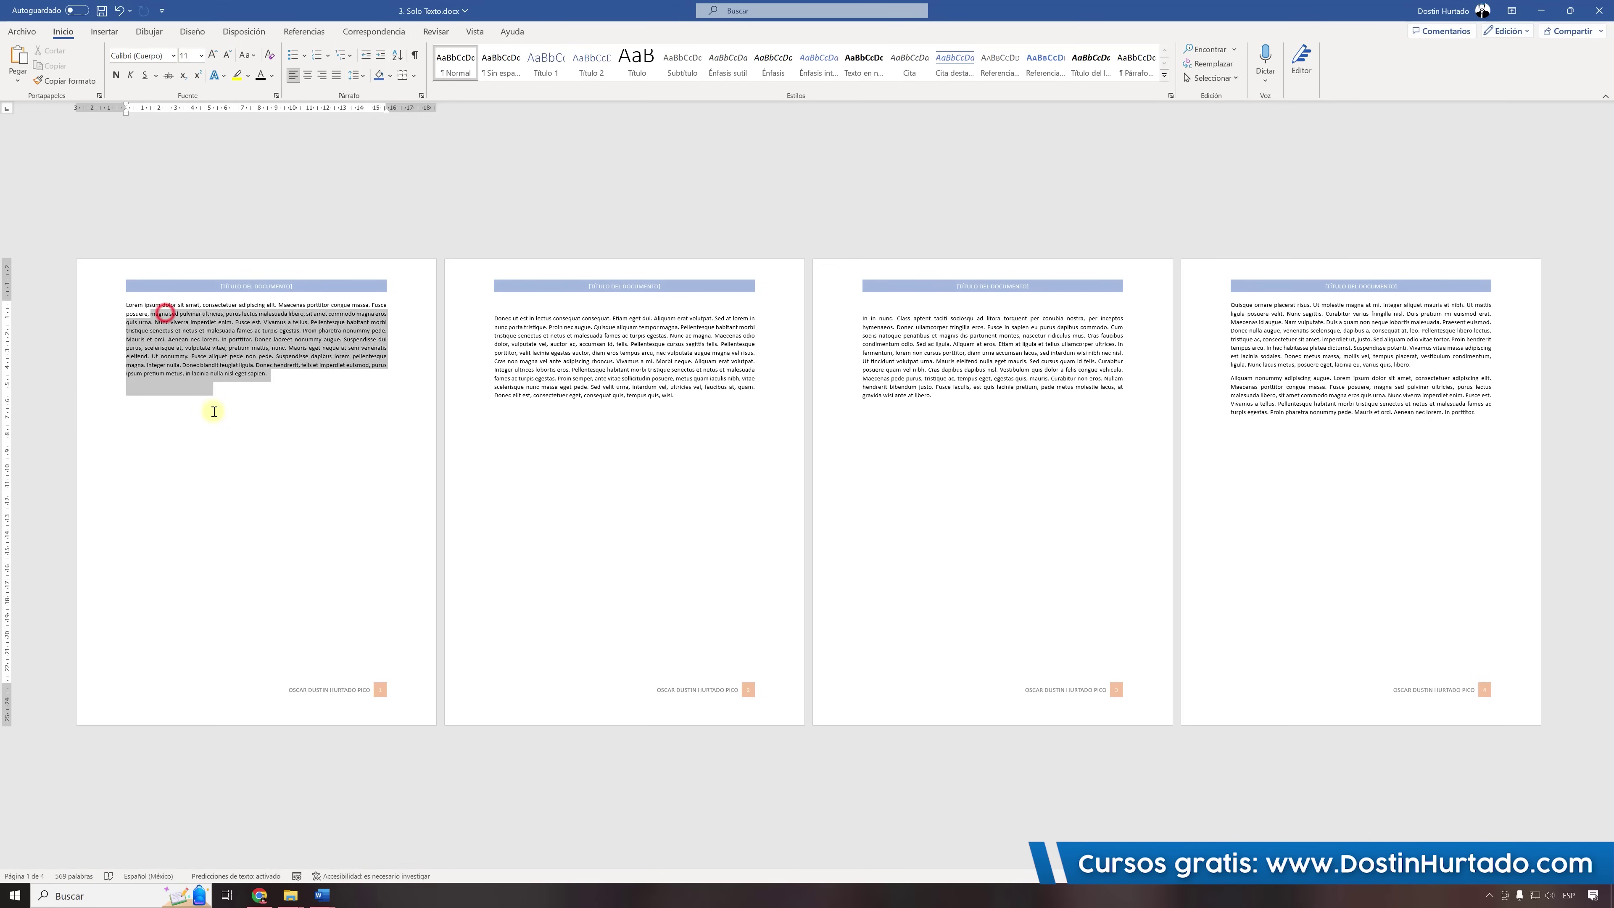
{"action": "left_click", "coordinate": [214, 451]}
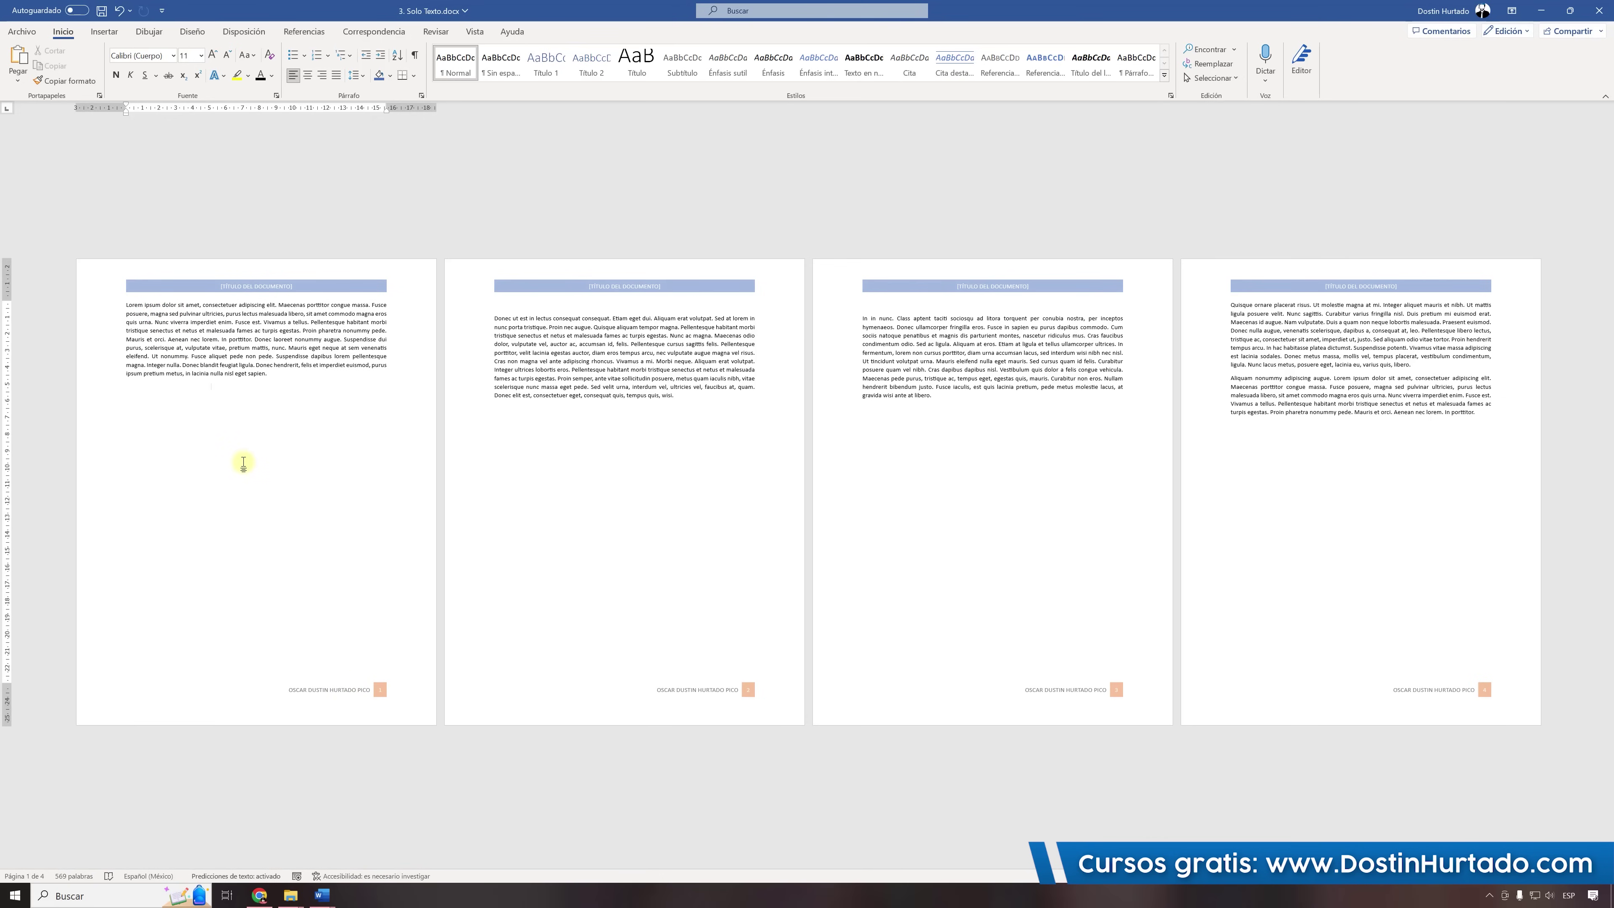
{"action": "left_click", "coordinate": [619, 379]}
{"action": "left_click", "coordinate": [970, 350]}
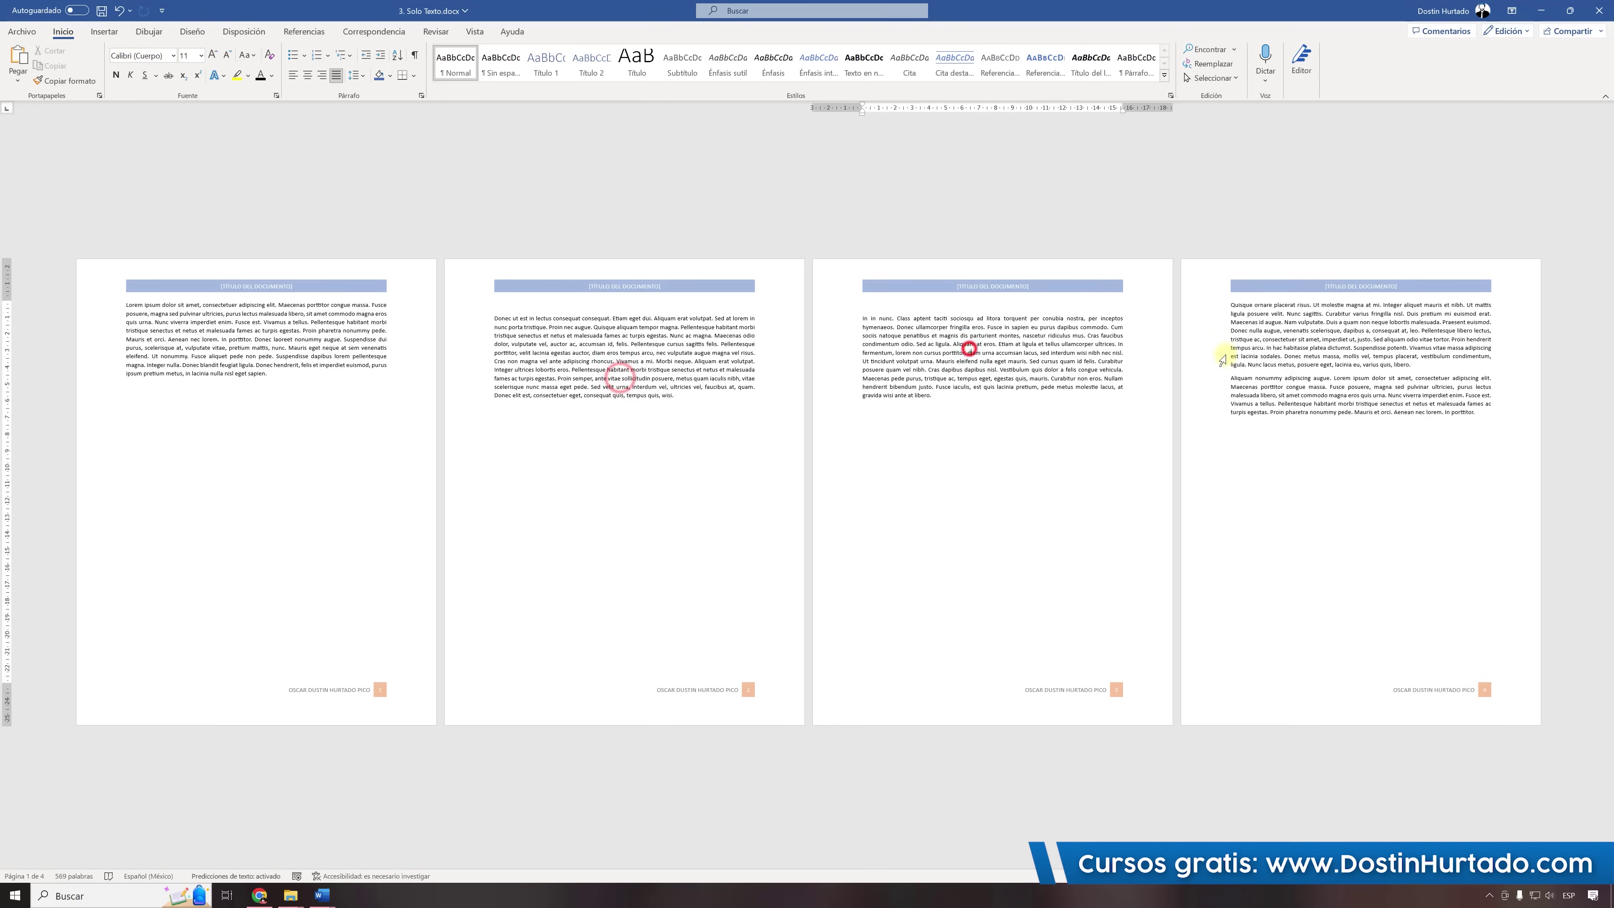
{"action": "left_click", "coordinate": [1367, 358]}
Select page 1's text, then place the cursor on the empty line after it.
{"action": "left_click", "coordinate": [214, 468]}
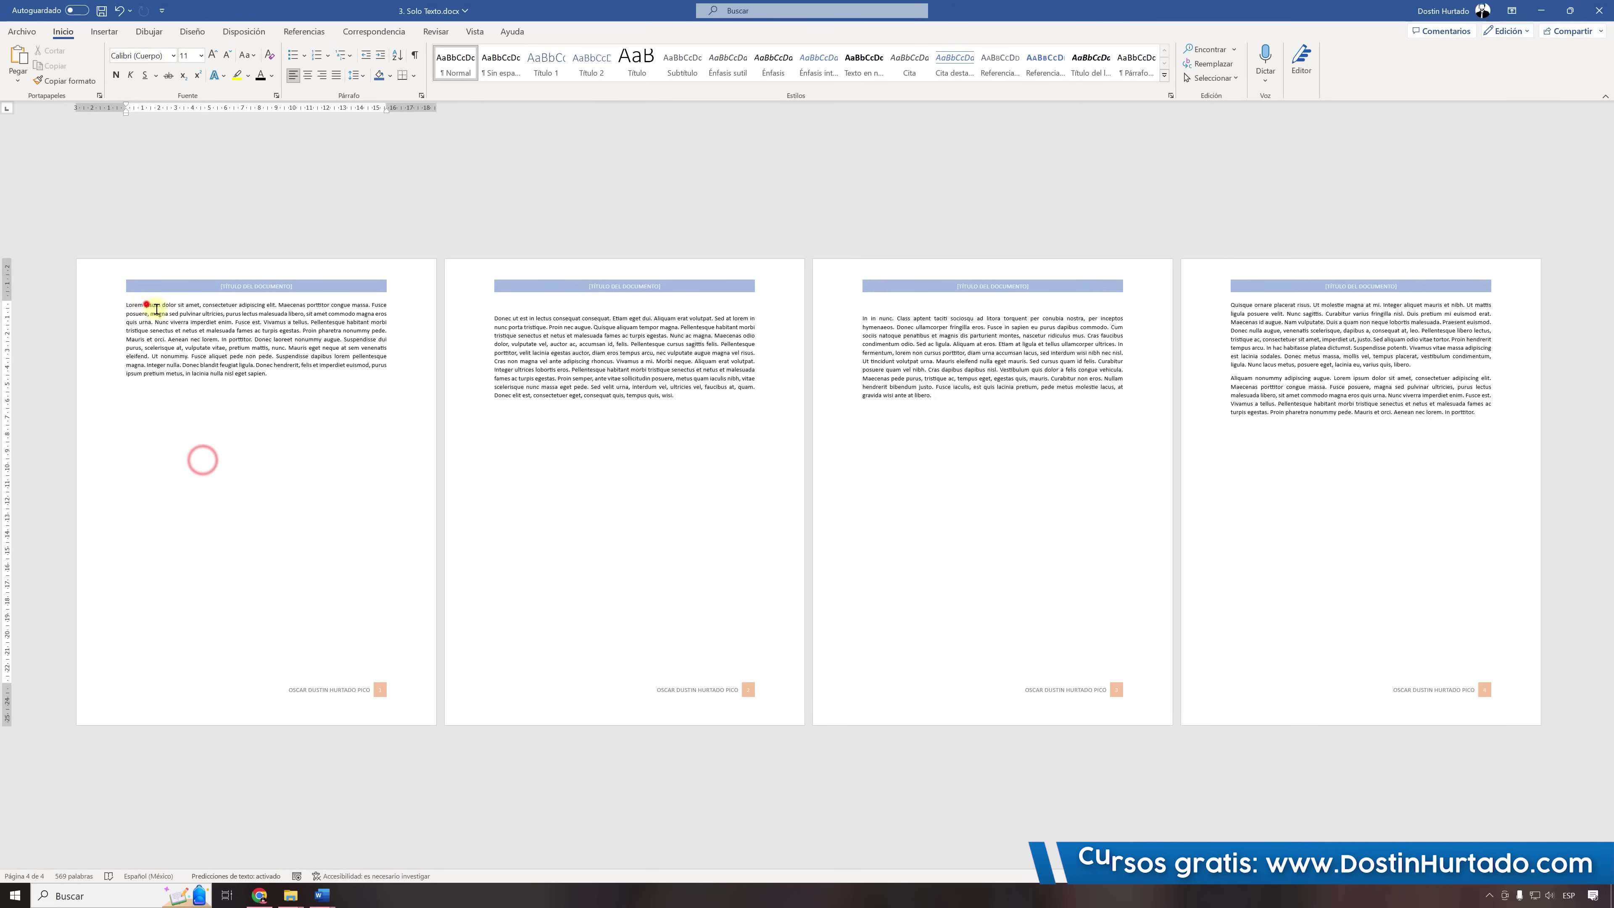
{"action": "left_click_drag", "start_coordinate": [145, 305], "coordinate": [245, 407]}
{"action": "left_click", "coordinate": [303, 410]}
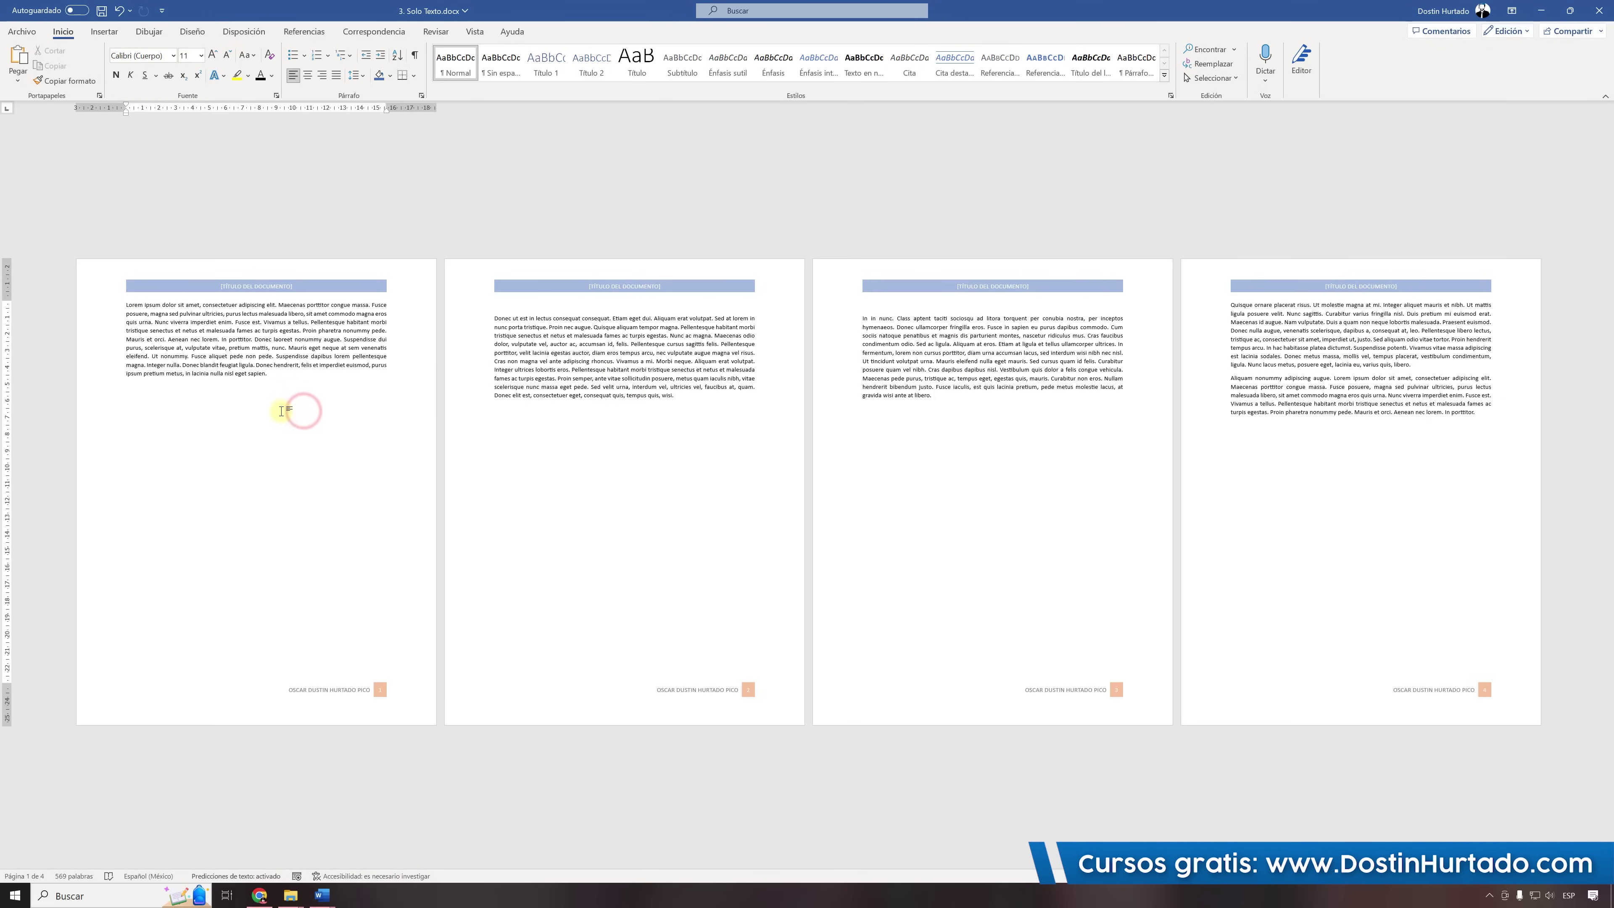
{"action": "left_click", "coordinate": [145, 394]}
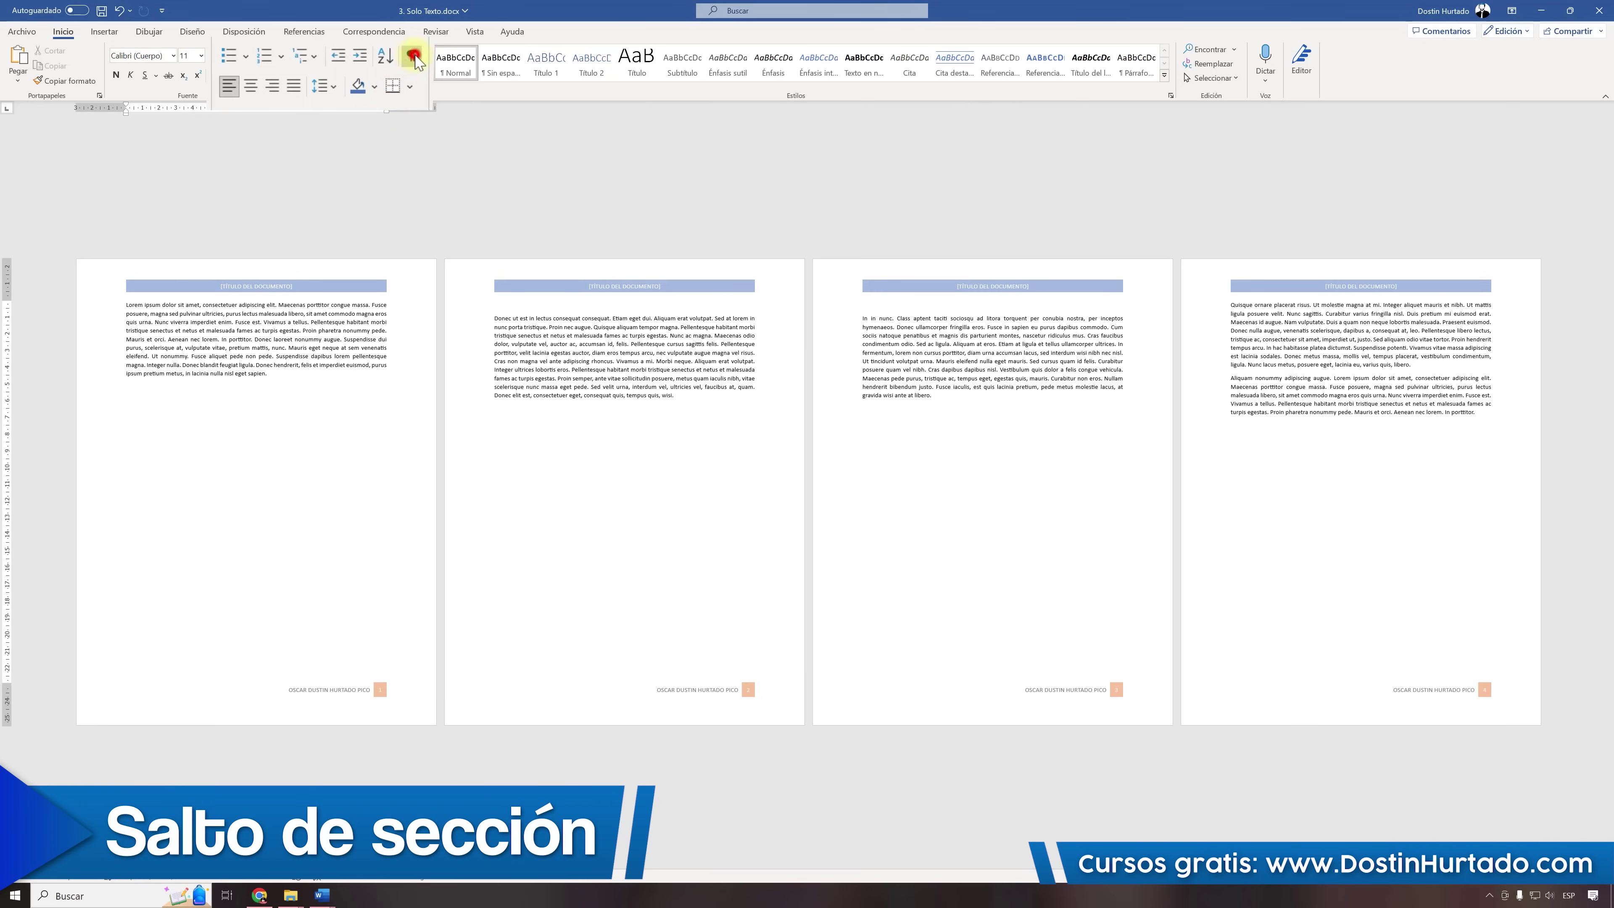
Show ¶ marks, replace page 1's page break with a Página siguiente section break, and open its header.
{"action": "left_click", "coordinate": [414, 56]}
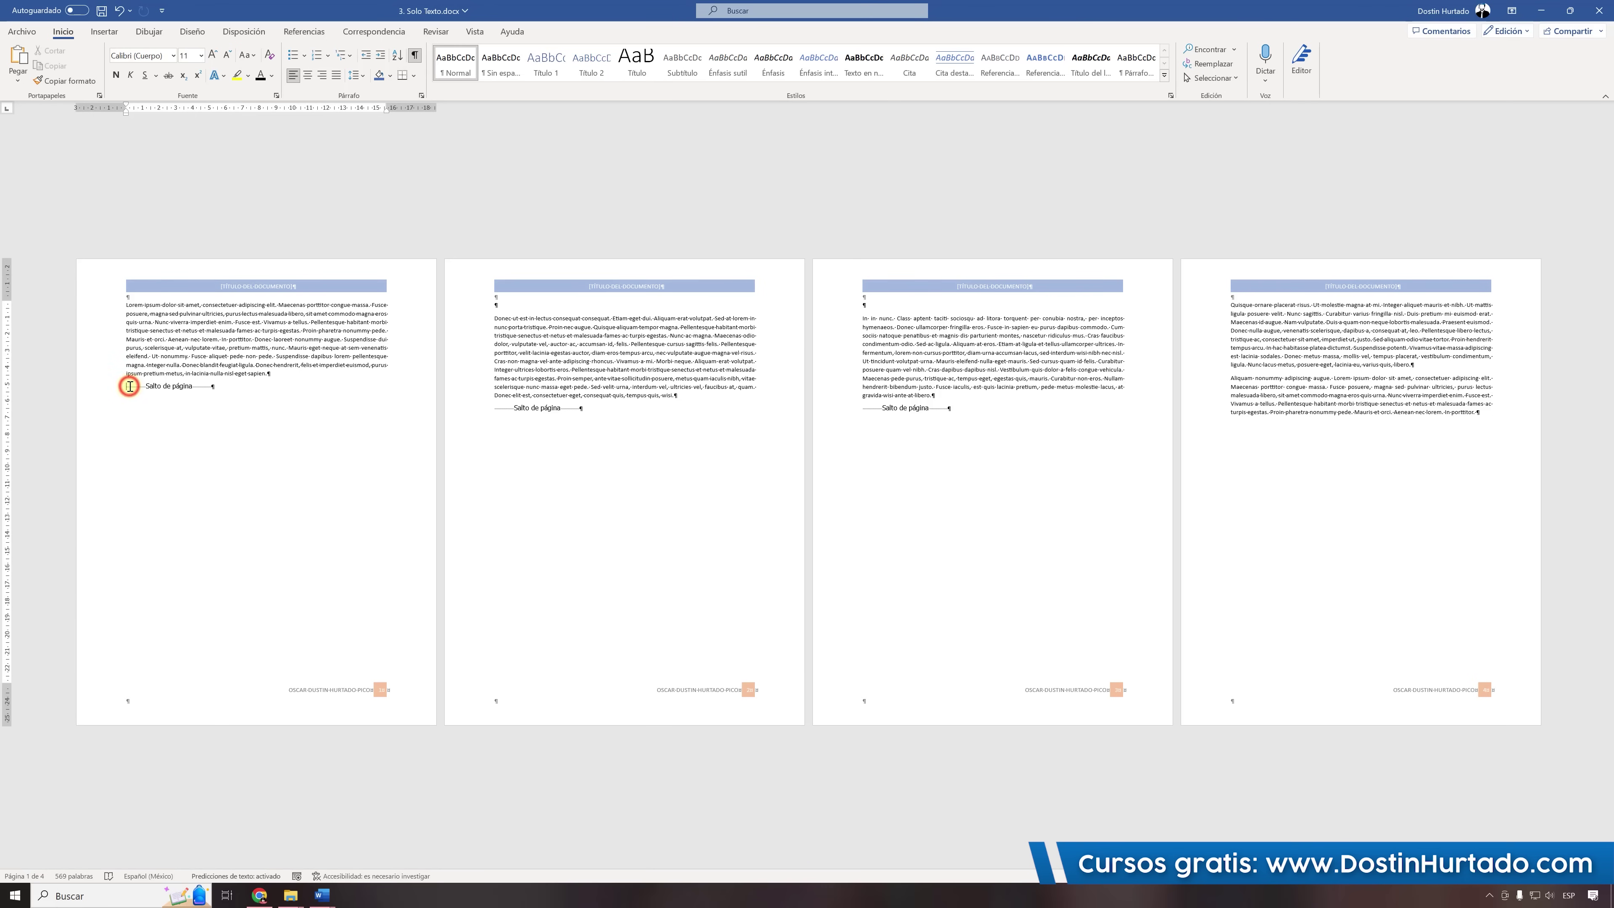
{"action": "key", "text": "Delete"}
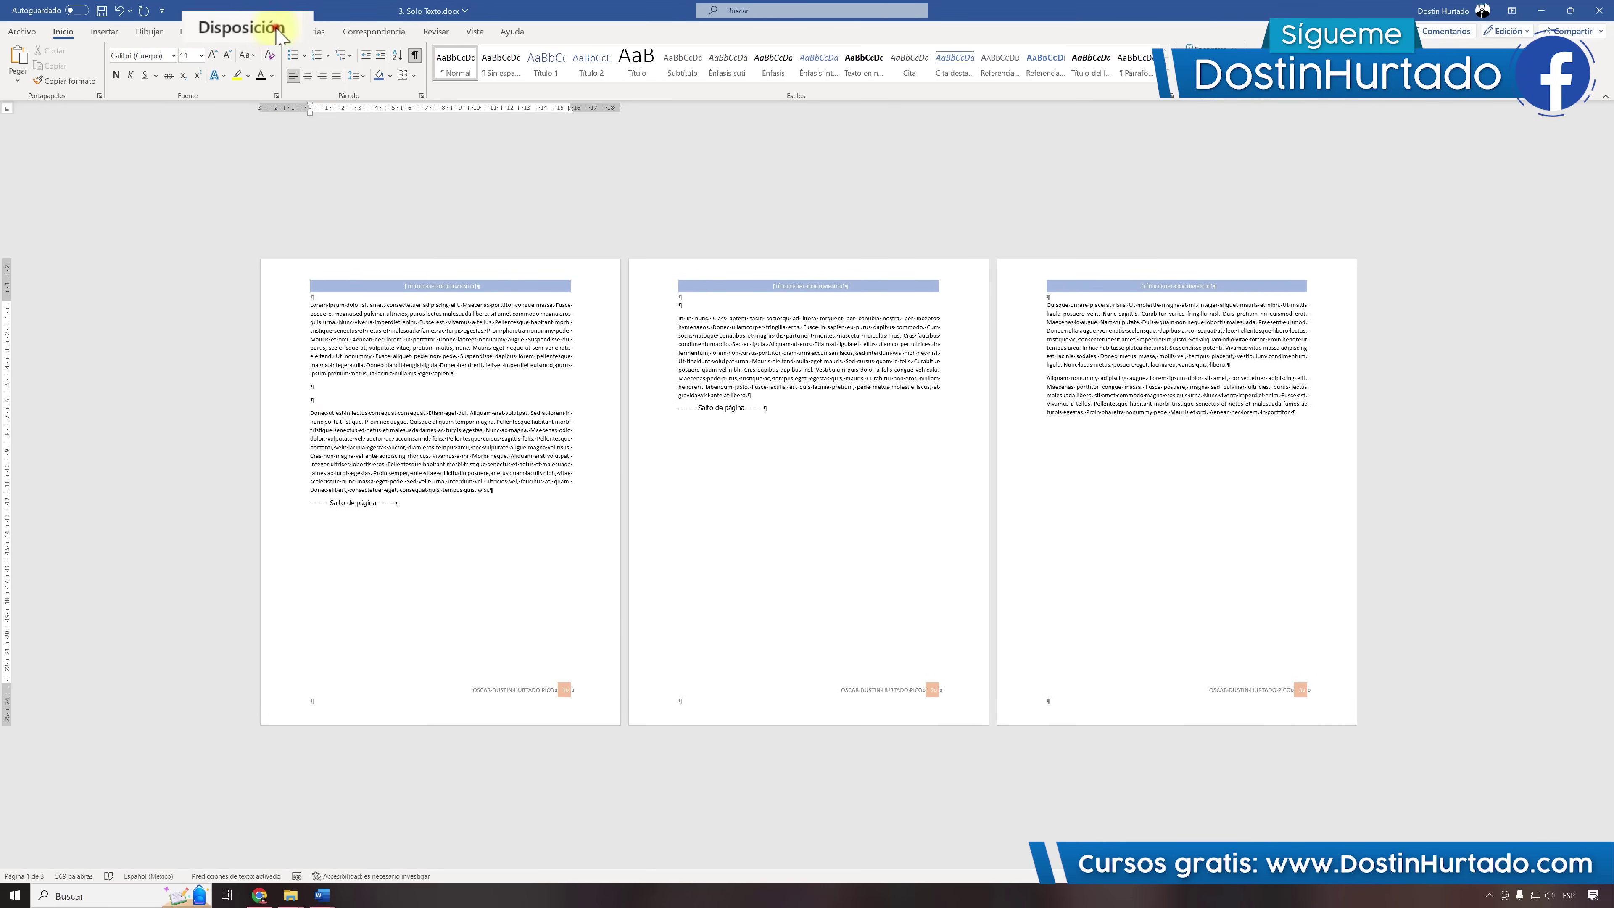
{"action": "left_click", "coordinate": [244, 31]}
{"action": "left_click", "coordinate": [194, 48]}
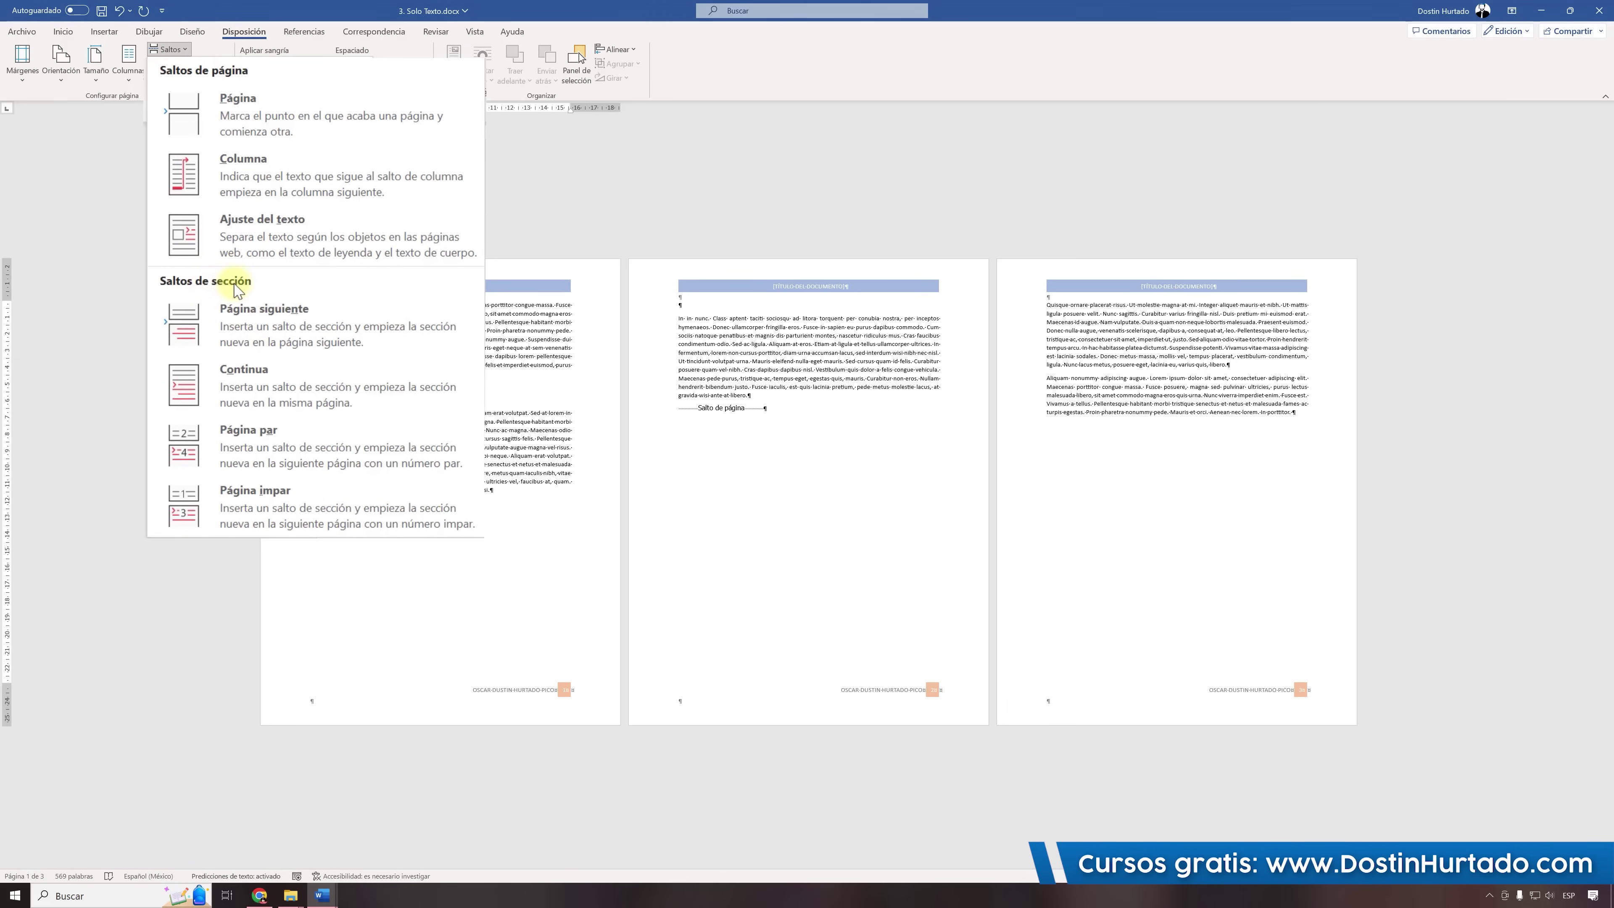
{"action": "left_click", "coordinate": [271, 326]}
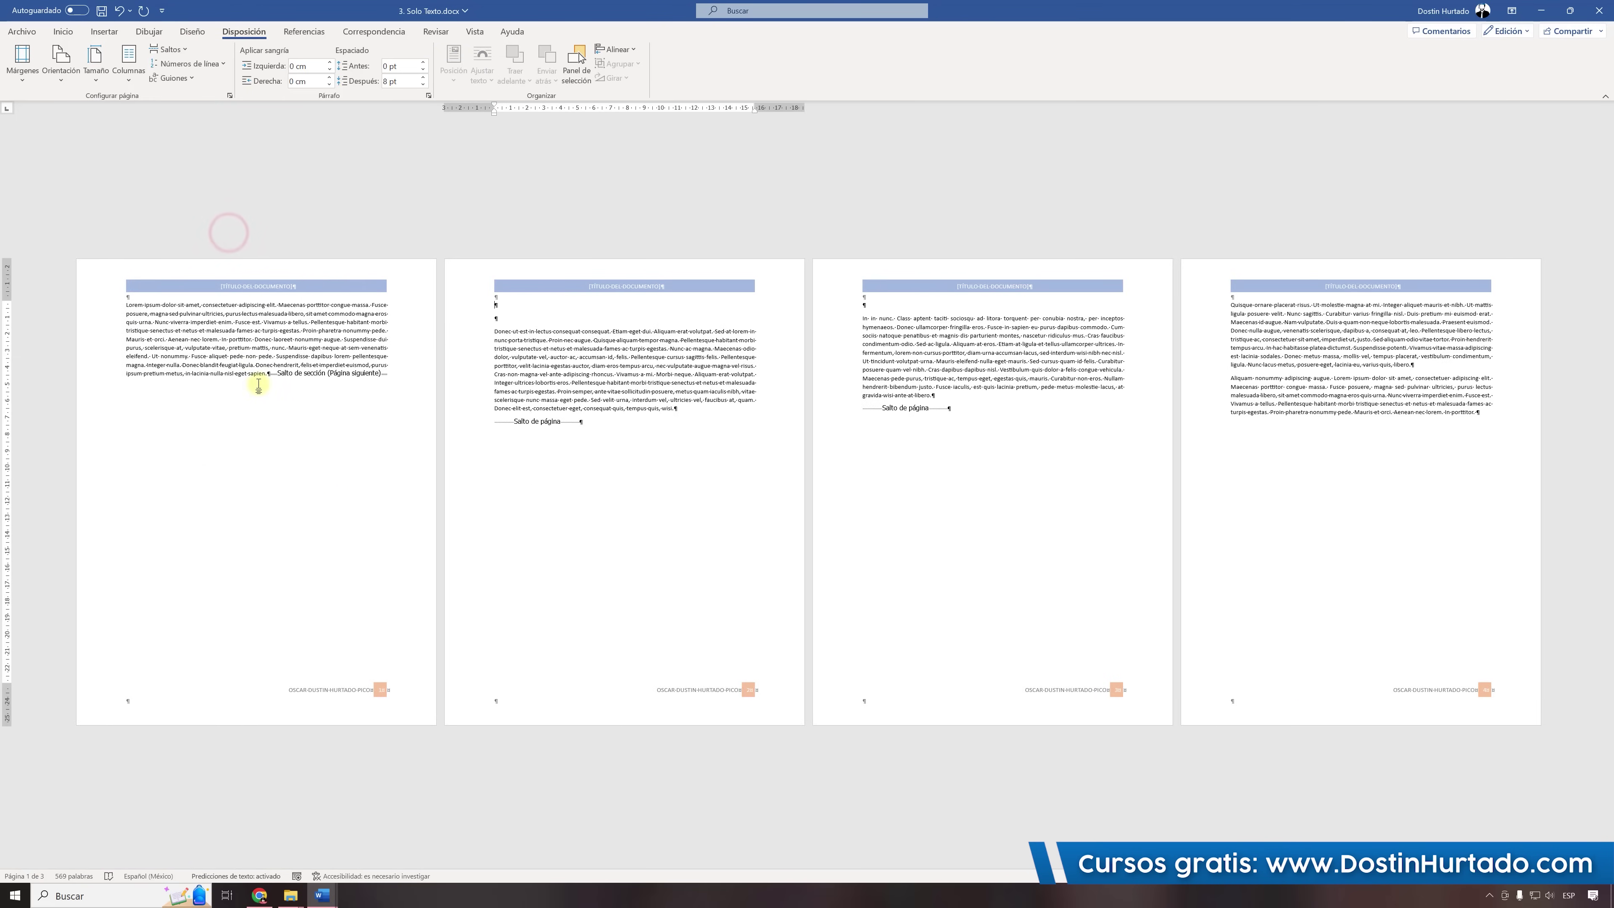
{"action": "left_click", "coordinate": [295, 373]}
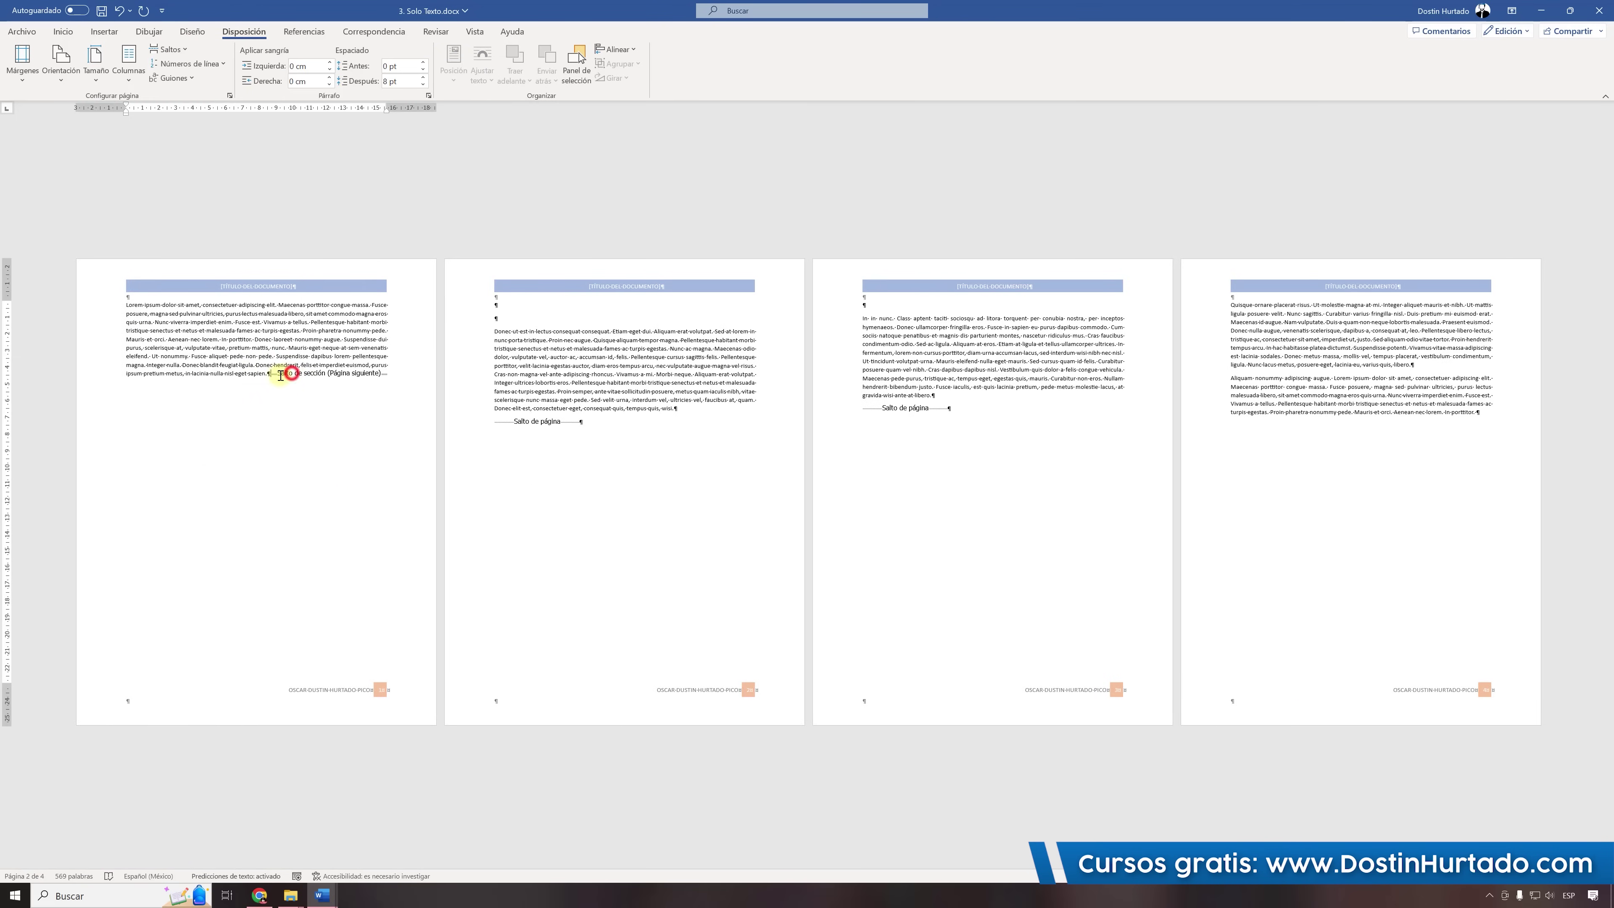
{"action": "double_click", "coordinate": [300, 272]}
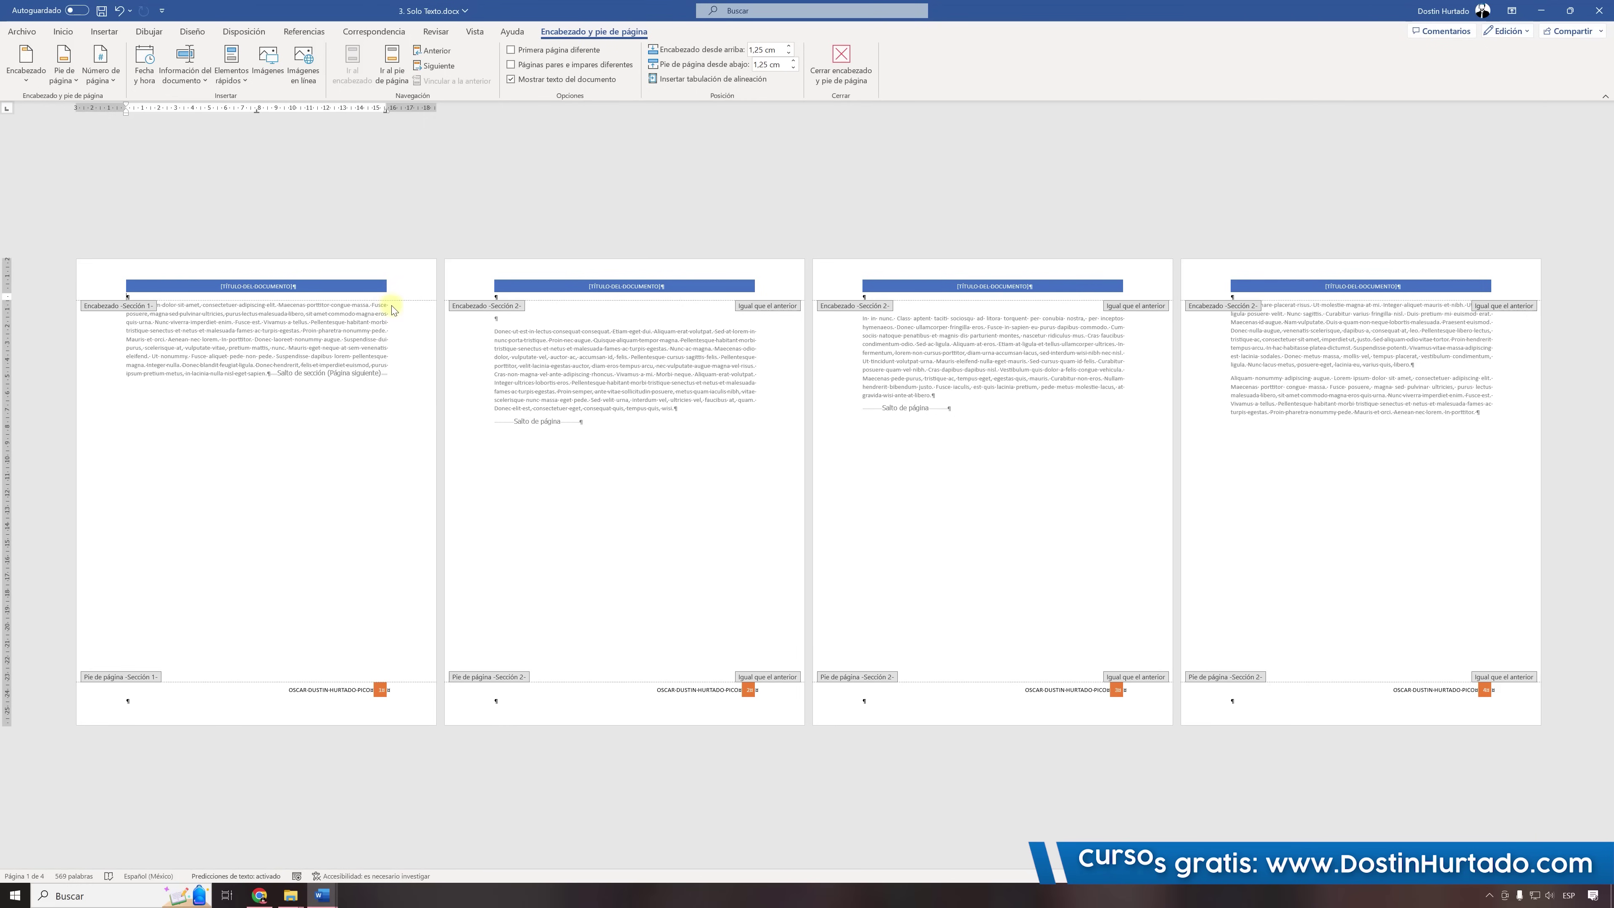
Turn off Vincular a la anterior for section 2's header and delete page 1's title banner.
{"action": "left_click", "coordinate": [764, 287]}
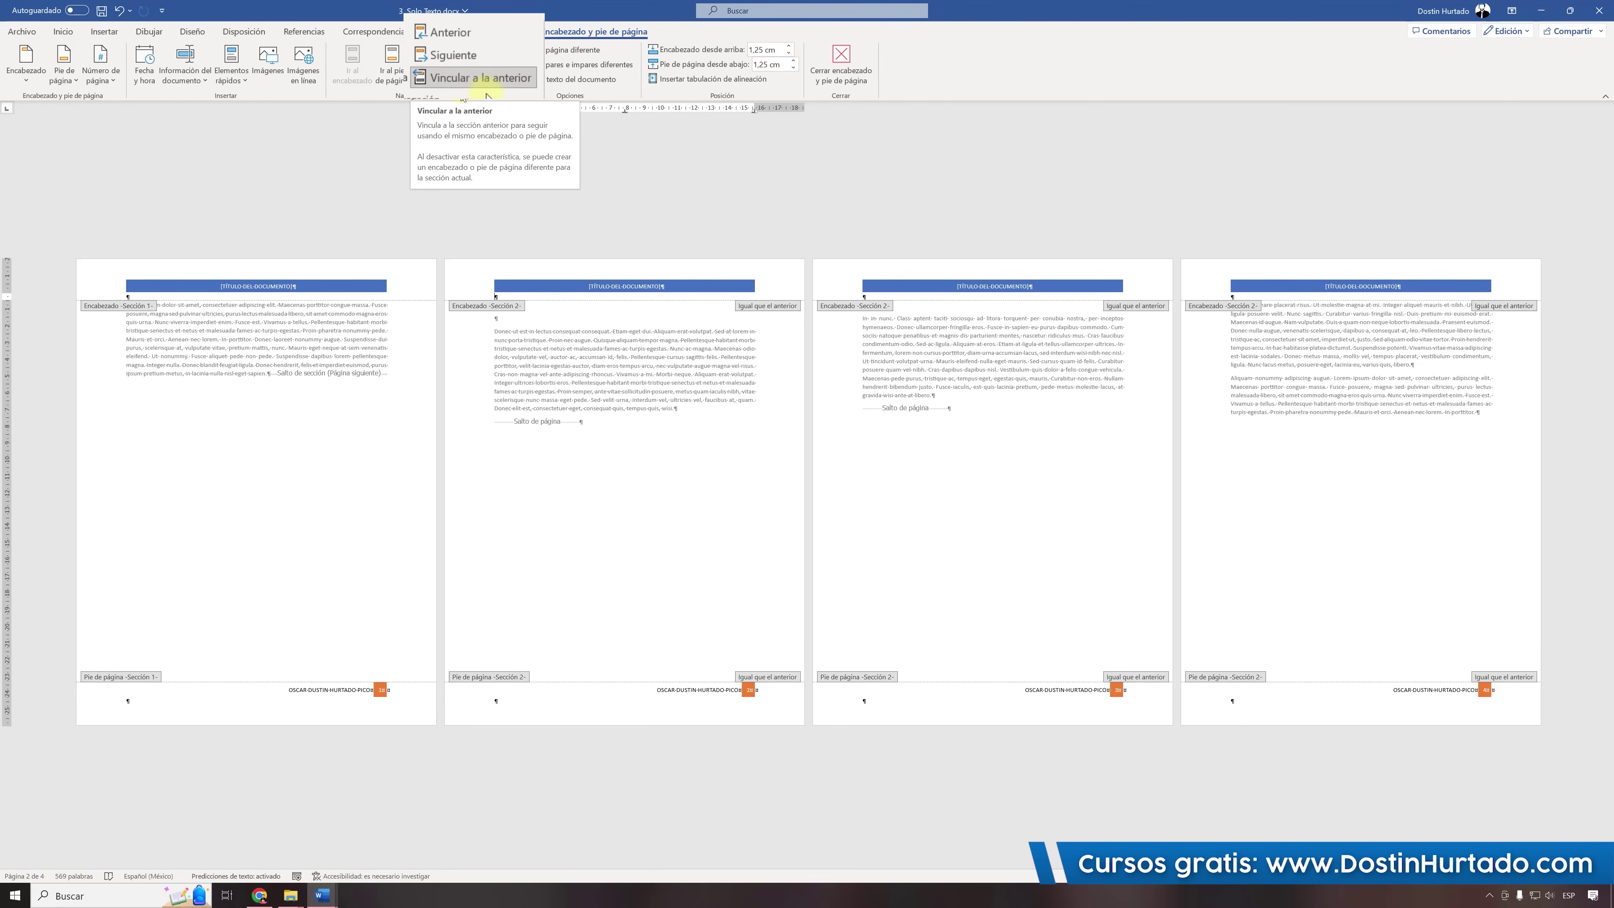
{"action": "left_click", "coordinate": [490, 87]}
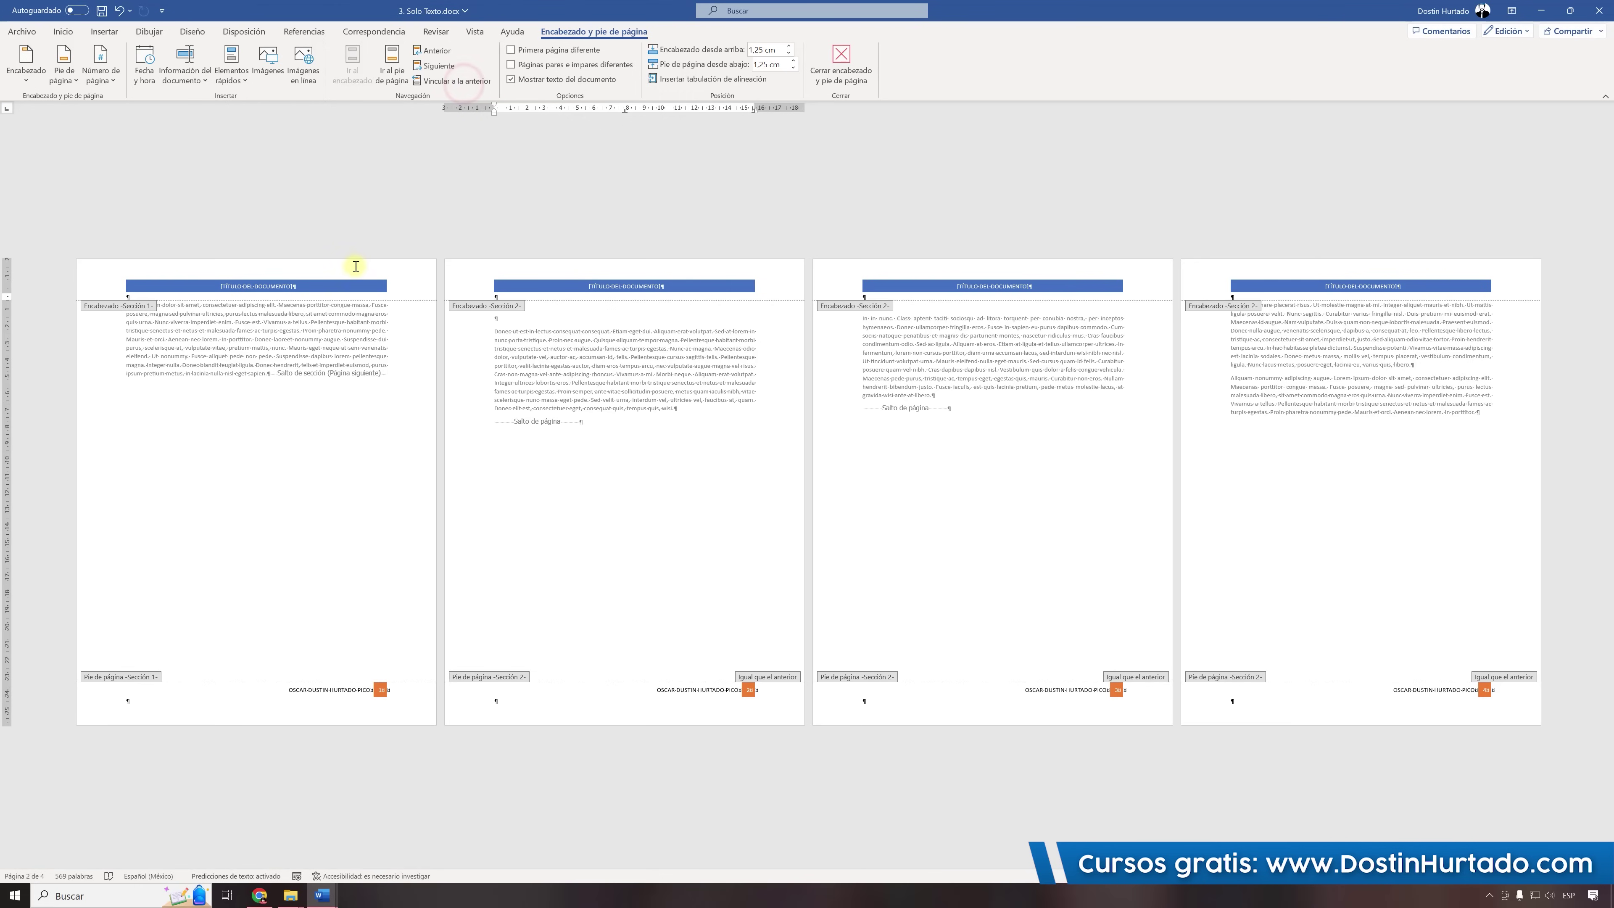
{"action": "left_click", "coordinate": [341, 287]}
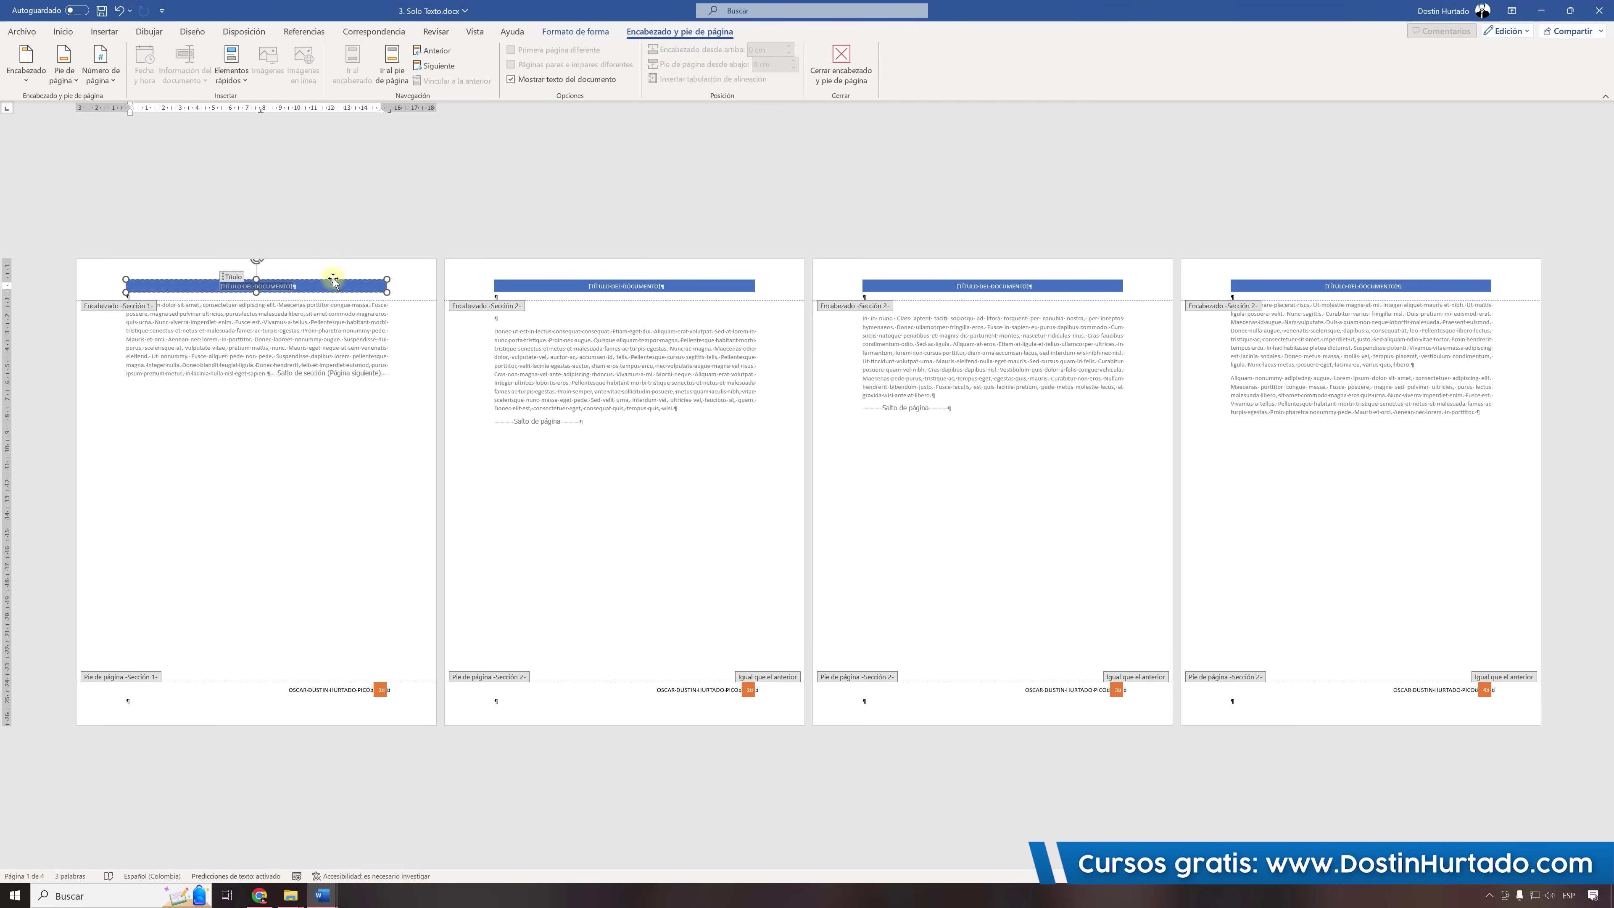
{"action": "key", "text": "Delete"}
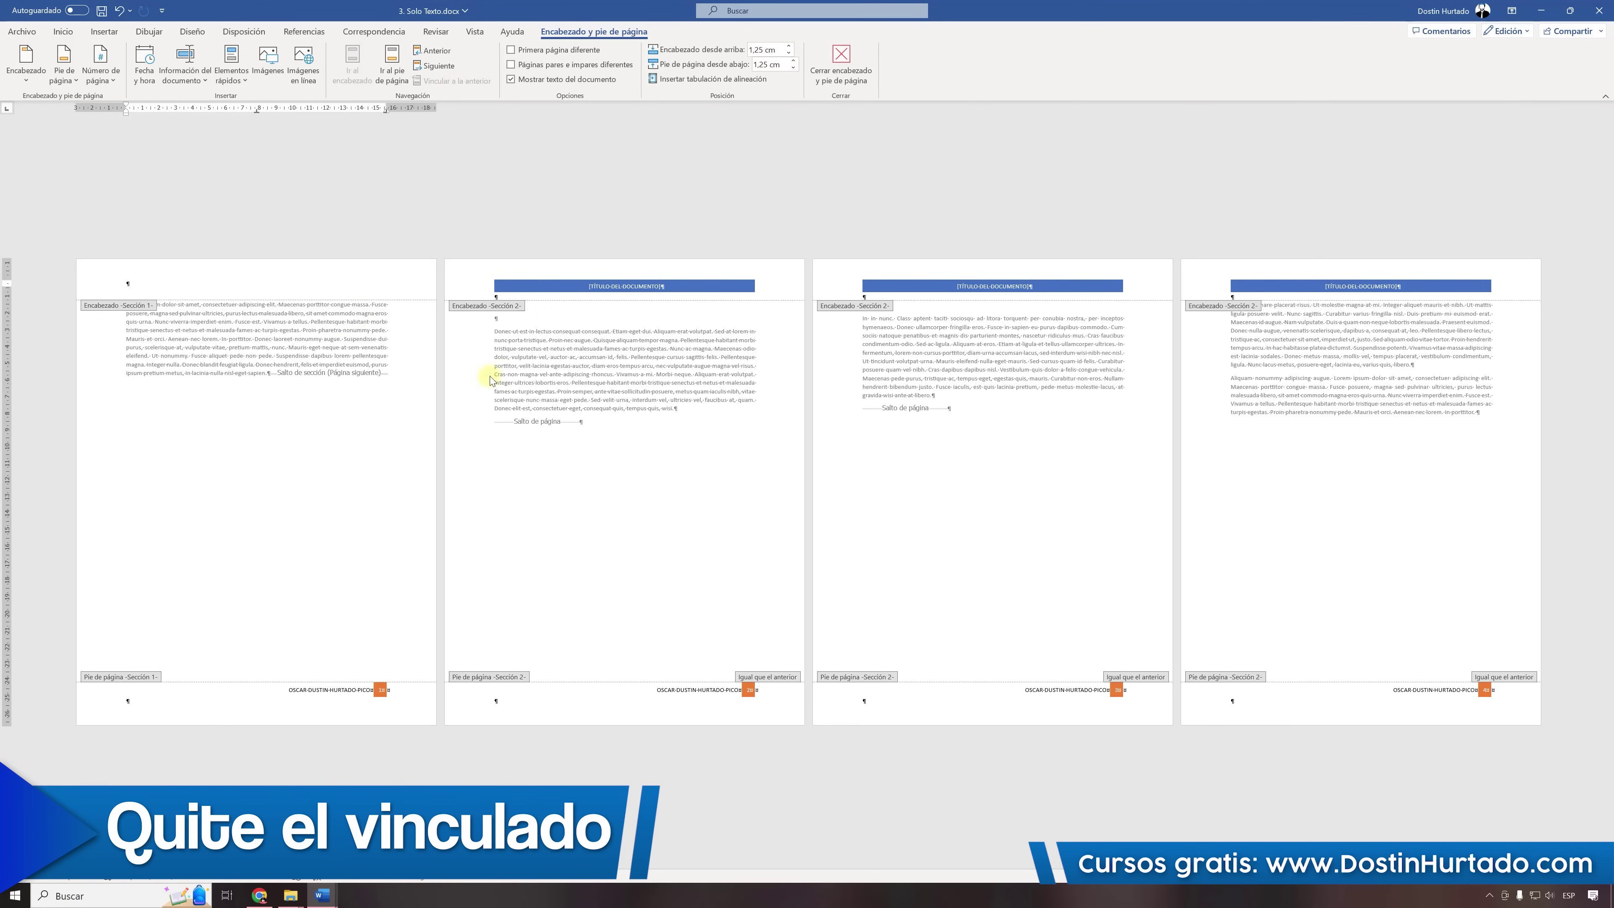
{"action": "left_click", "coordinate": [710, 692]}
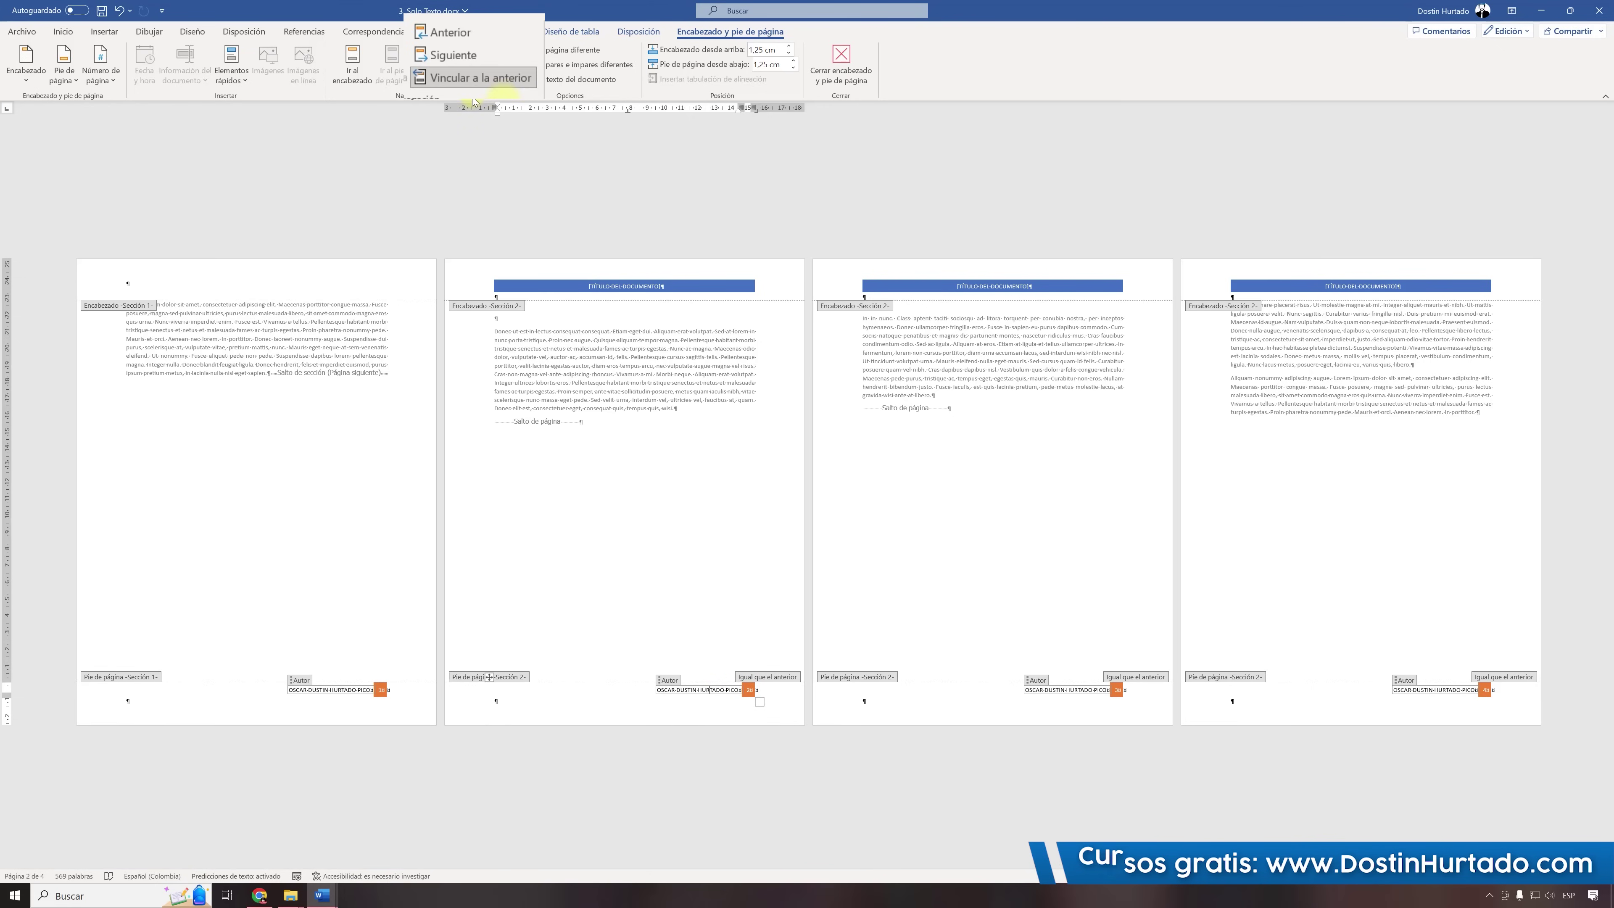
Unlink section 2's footer and delete the author name from page 1's footer.
{"action": "left_click", "coordinate": [505, 86]}
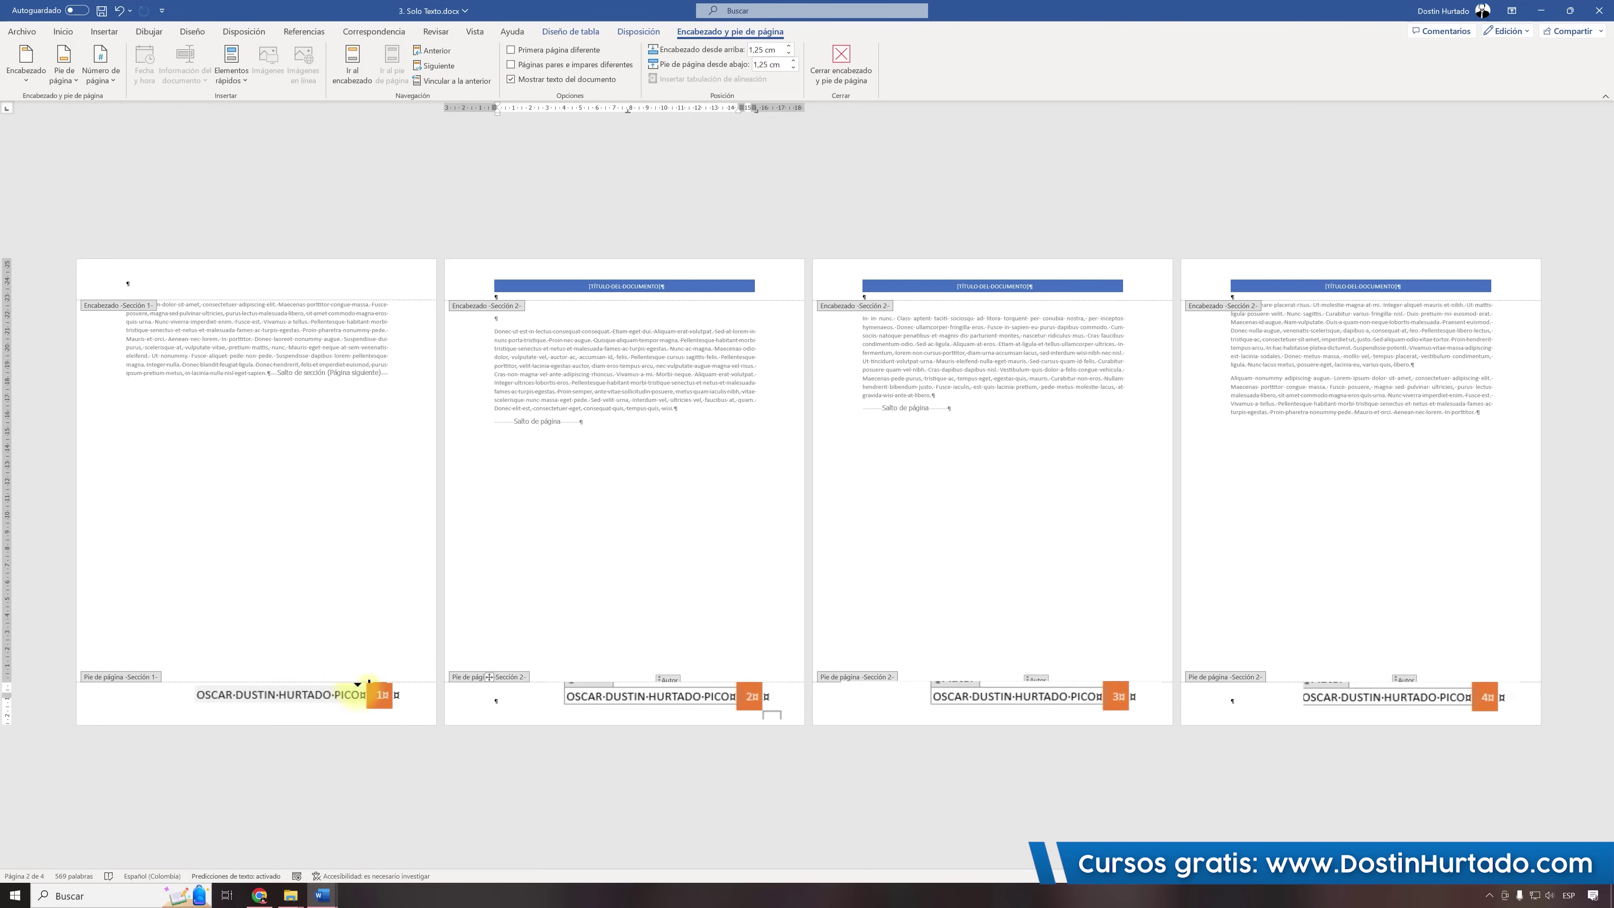
{"action": "left_click", "coordinate": [249, 694]}
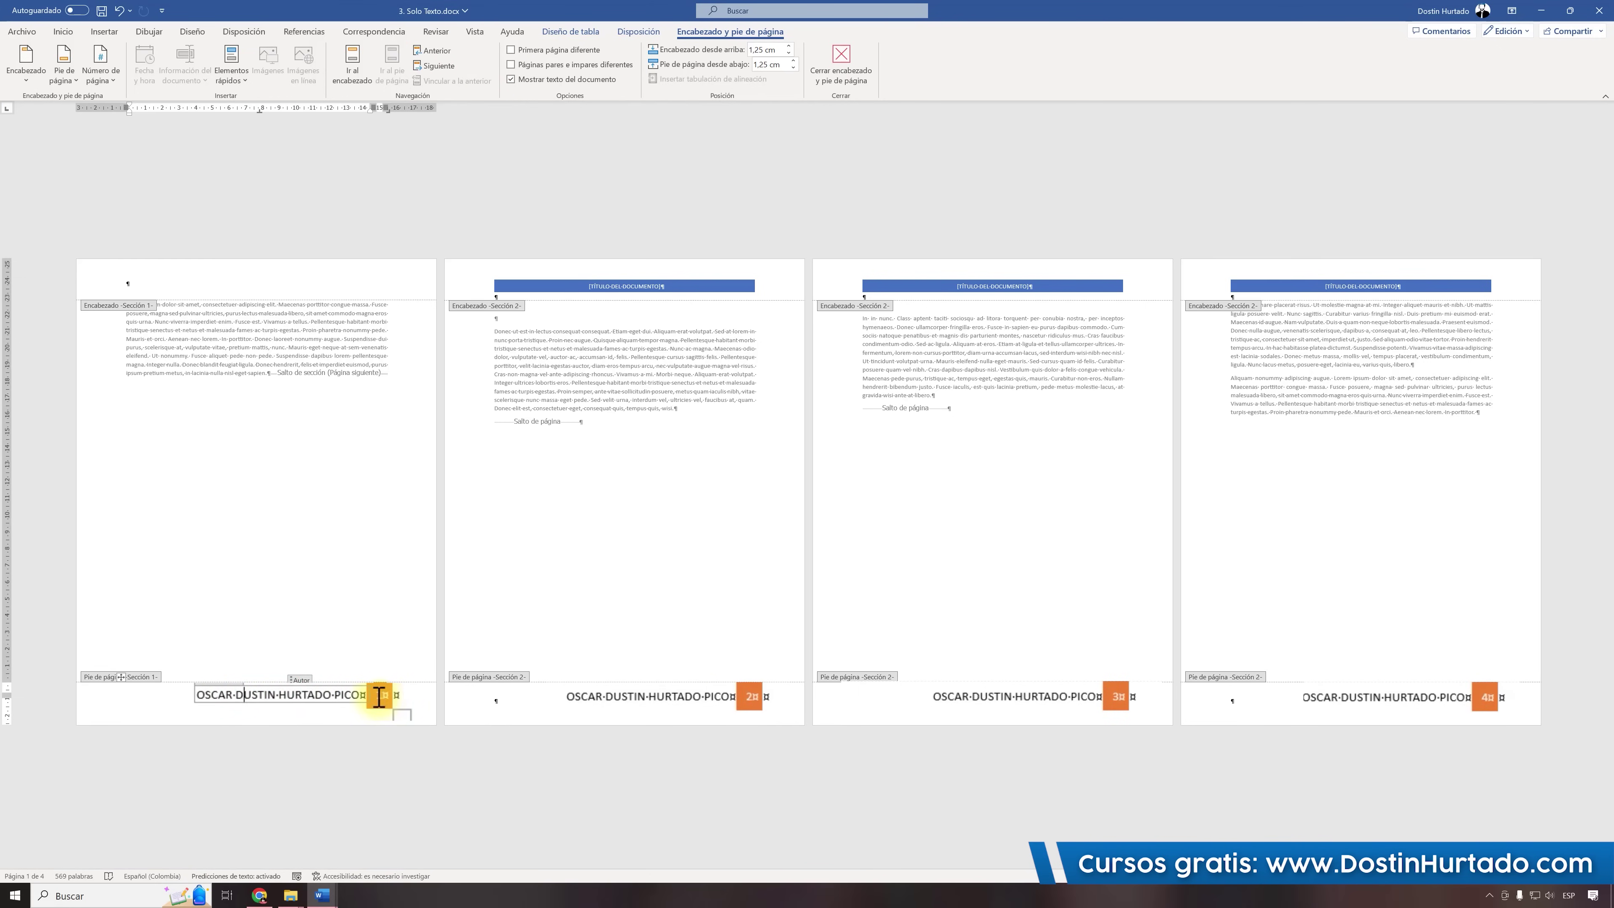
{"action": "triple_click", "coordinate": [232, 690]}
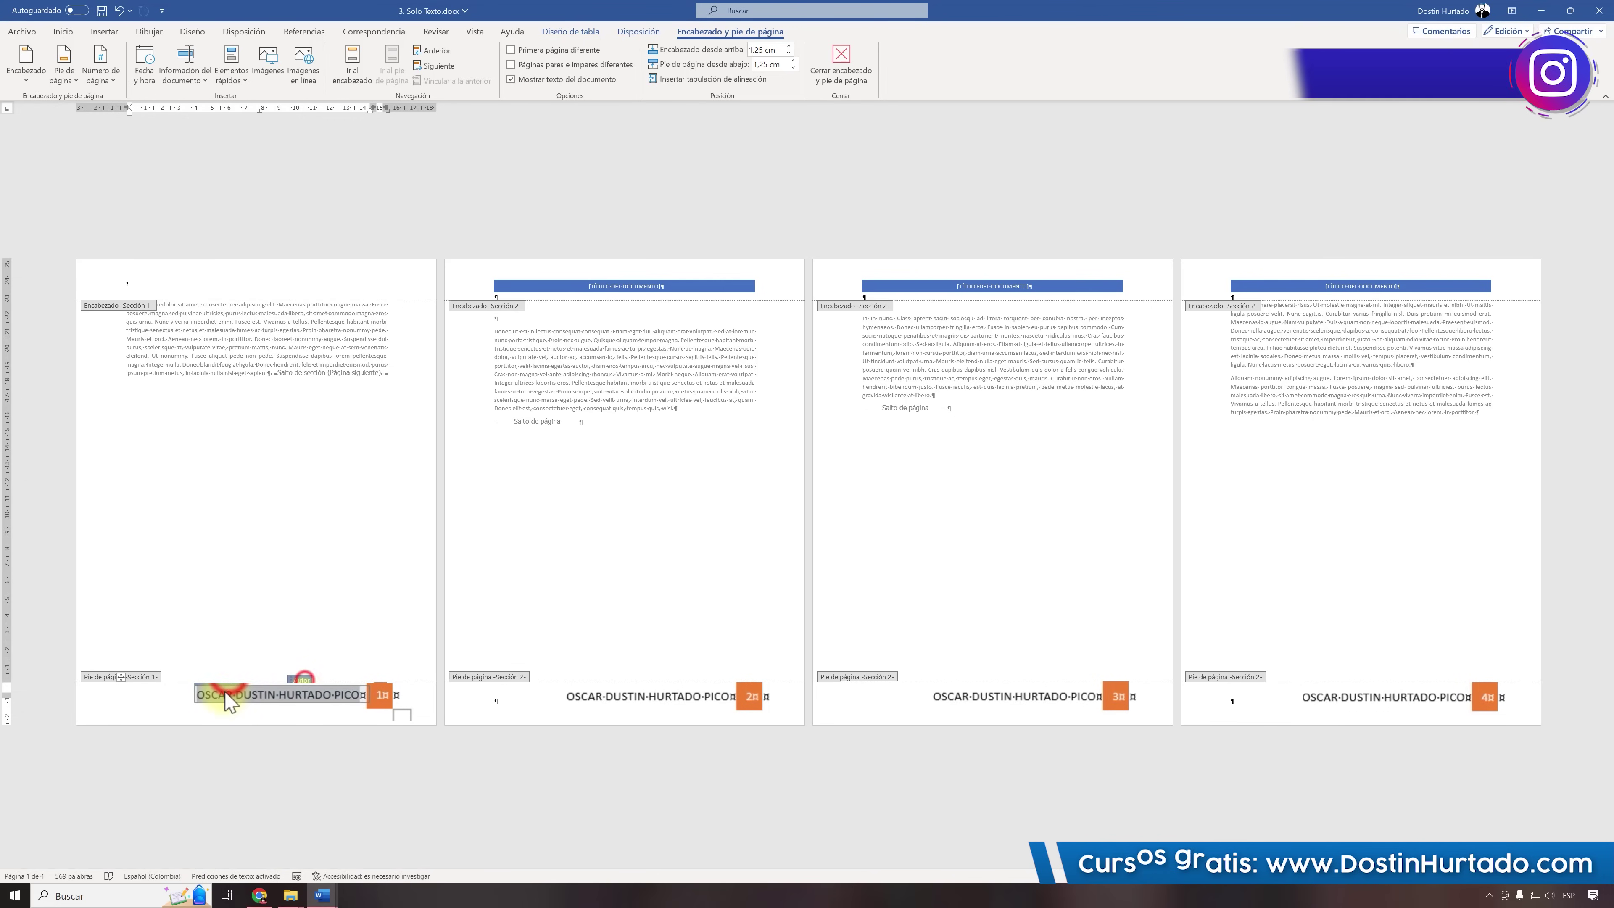
{"action": "key", "text": "Delete"}
Remove page 1's page-number box with Disposición > Eliminar > Eliminar tabla.
{"action": "right_click", "coordinate": [379, 688]}
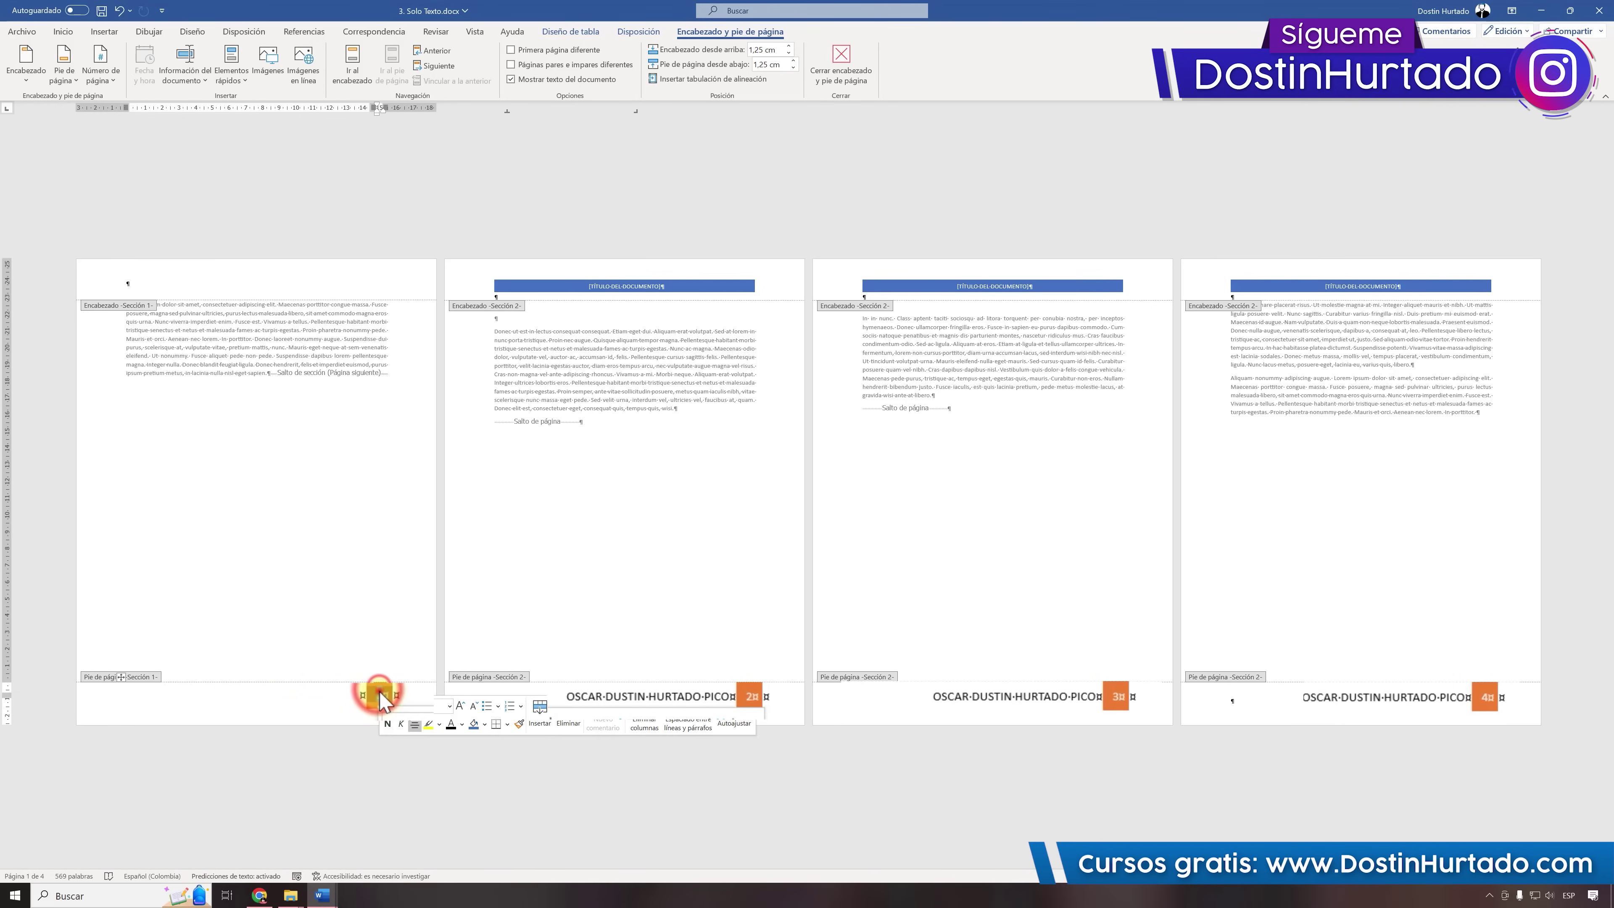
{"action": "left_click", "coordinate": [381, 694]}
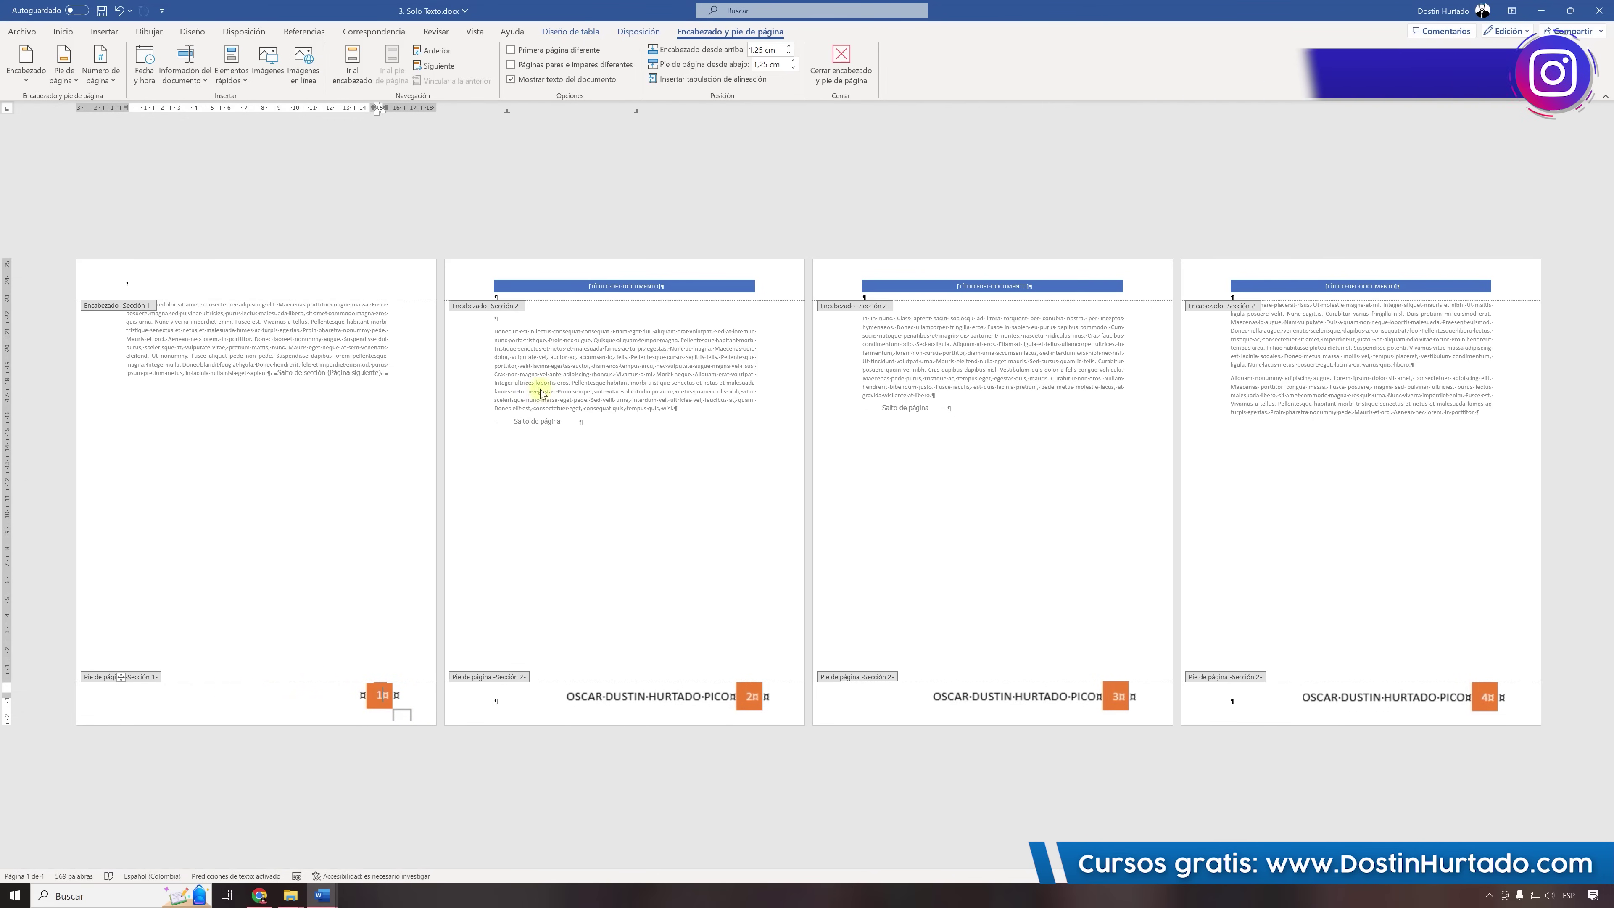
{"action": "left_click", "coordinate": [637, 32]}
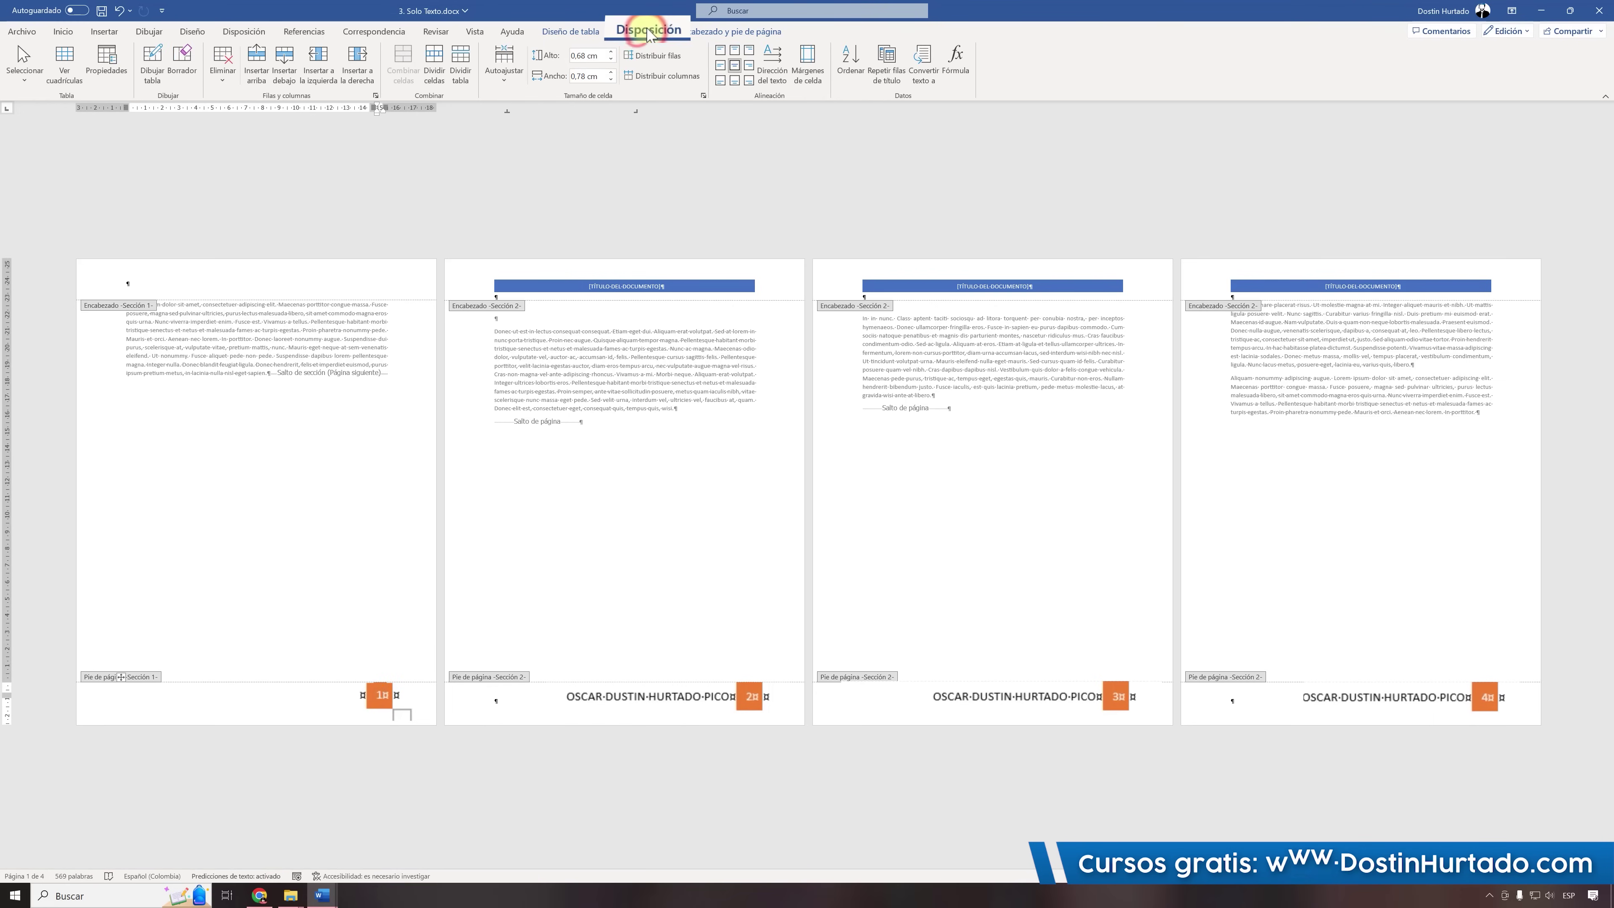
{"action": "left_click", "coordinate": [223, 77]}
{"action": "left_click", "coordinate": [254, 153]}
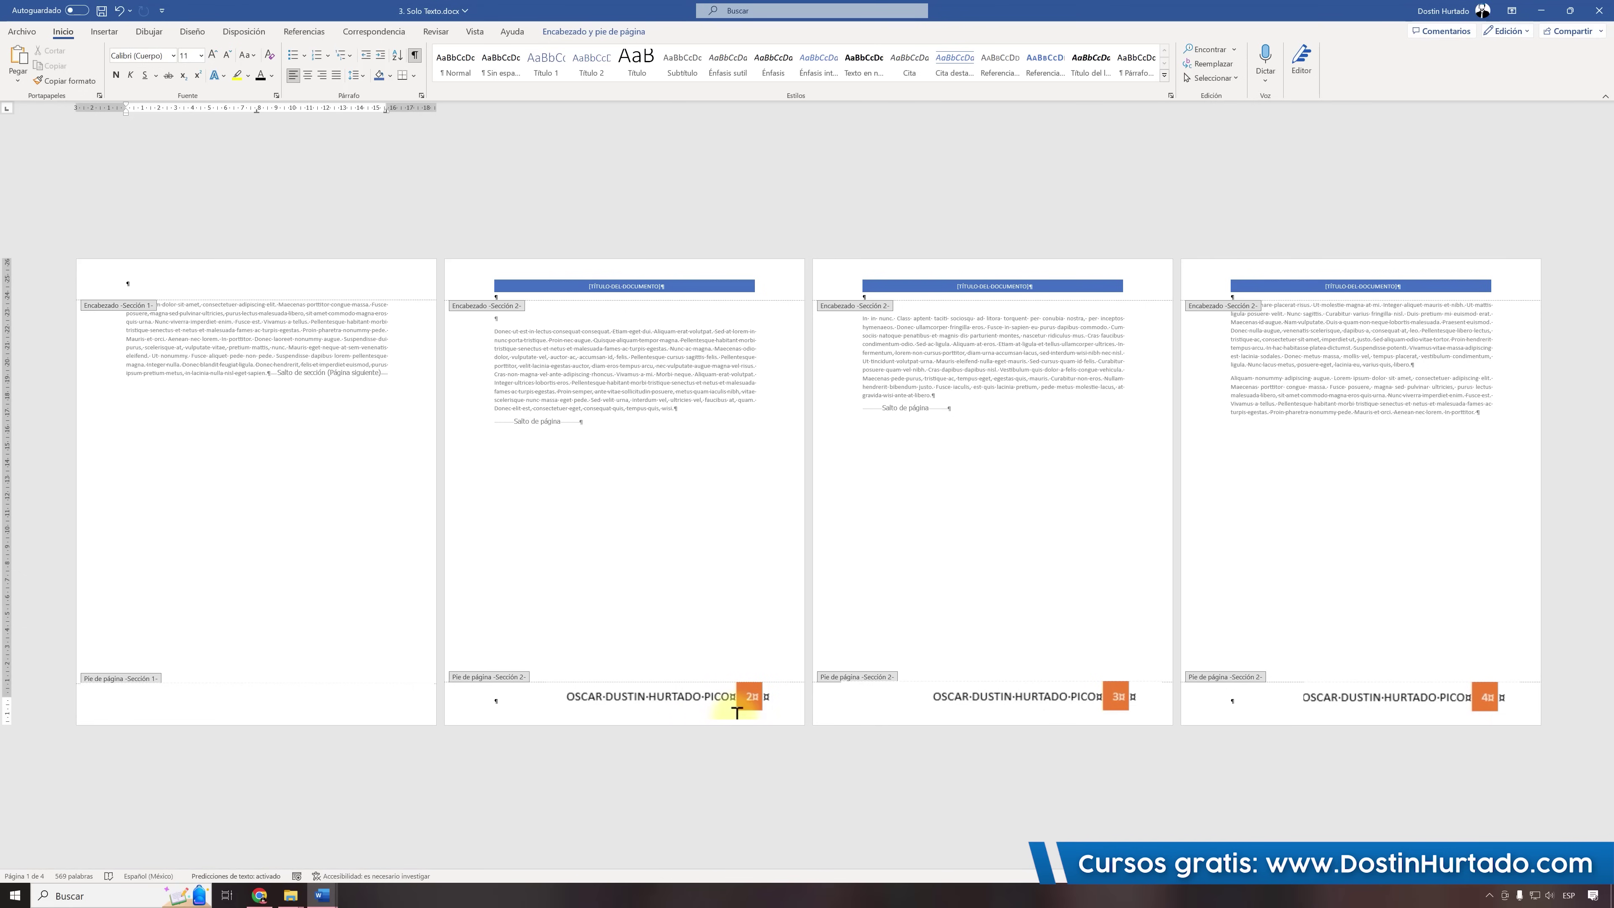
Set page 2's footer page number format to start at 1.
{"action": "left_click", "coordinate": [753, 698]}
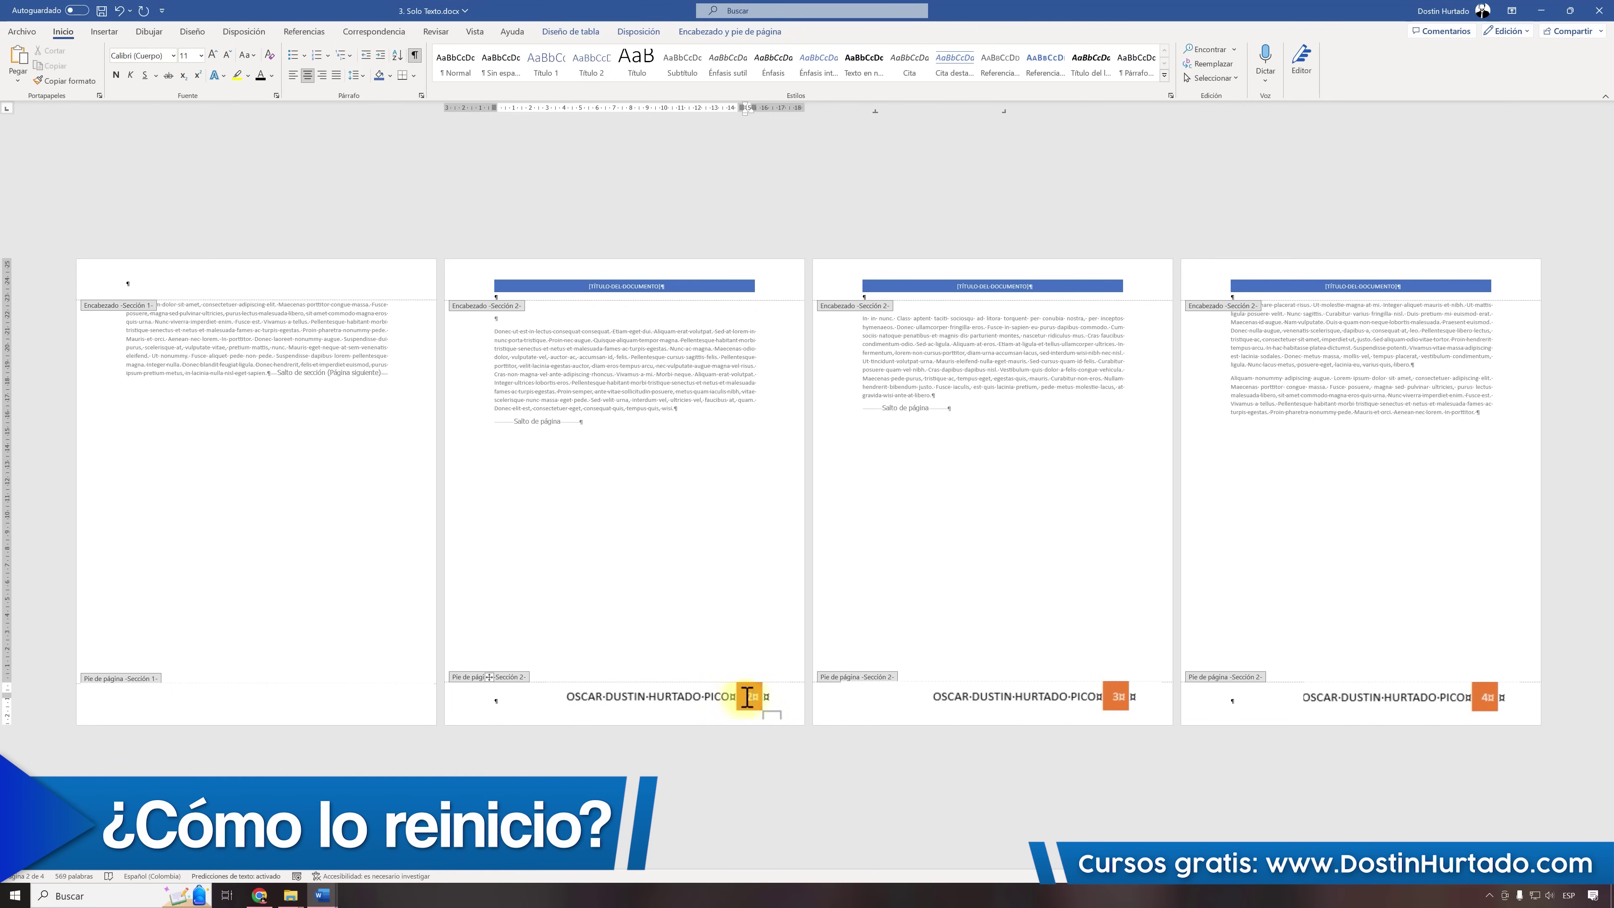
{"action": "right_click", "coordinate": [750, 696]}
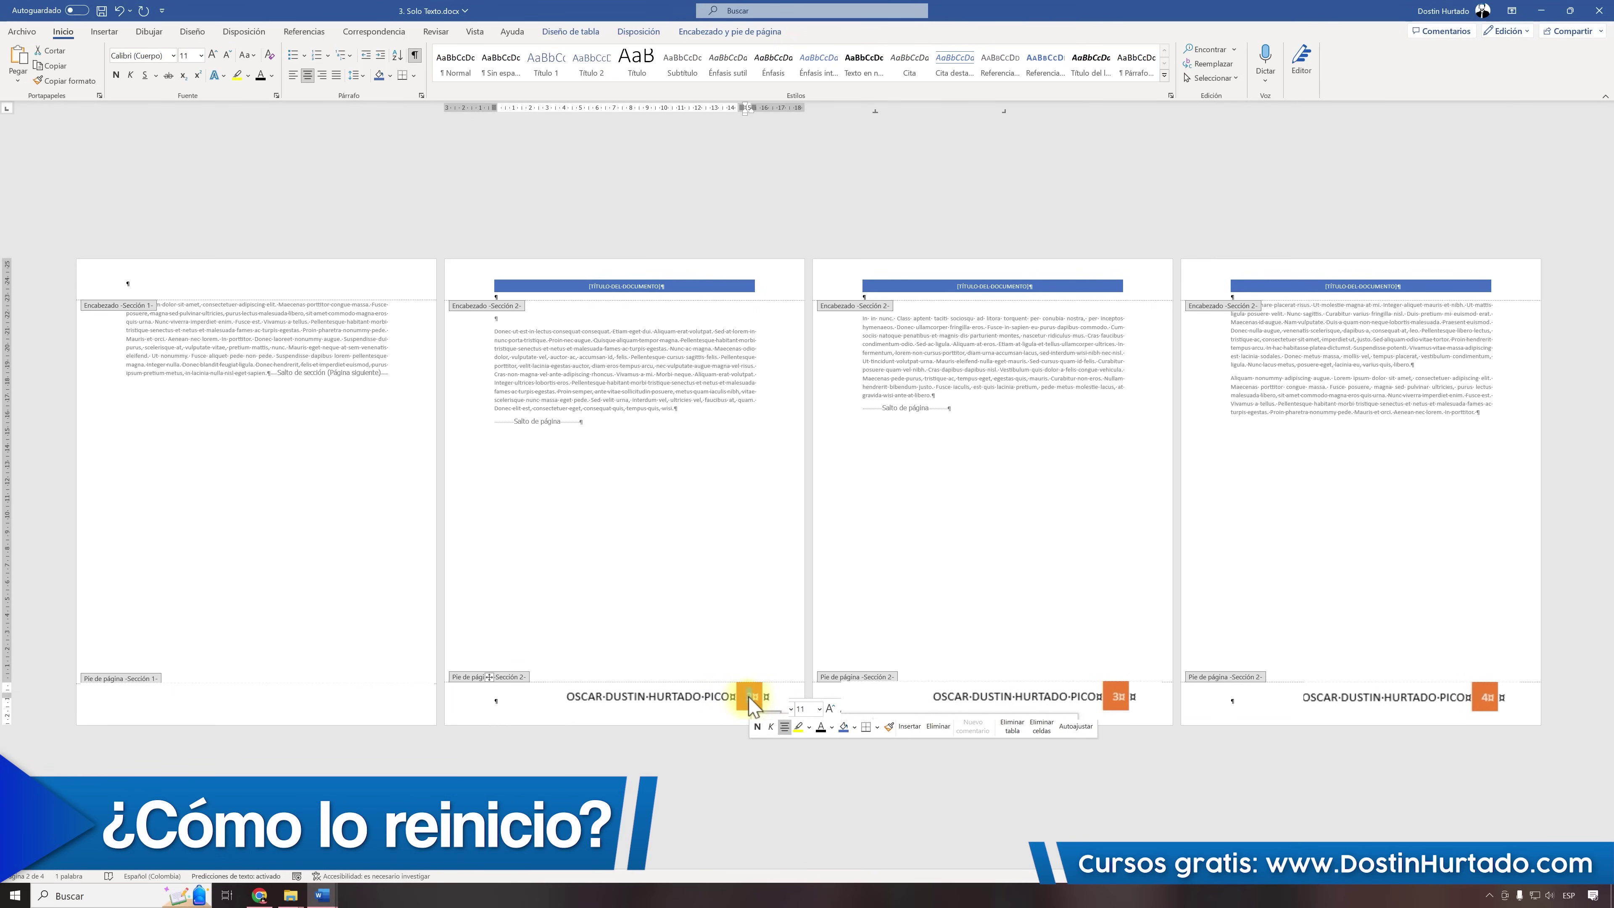
{"action": "right_click", "coordinate": [750, 699]}
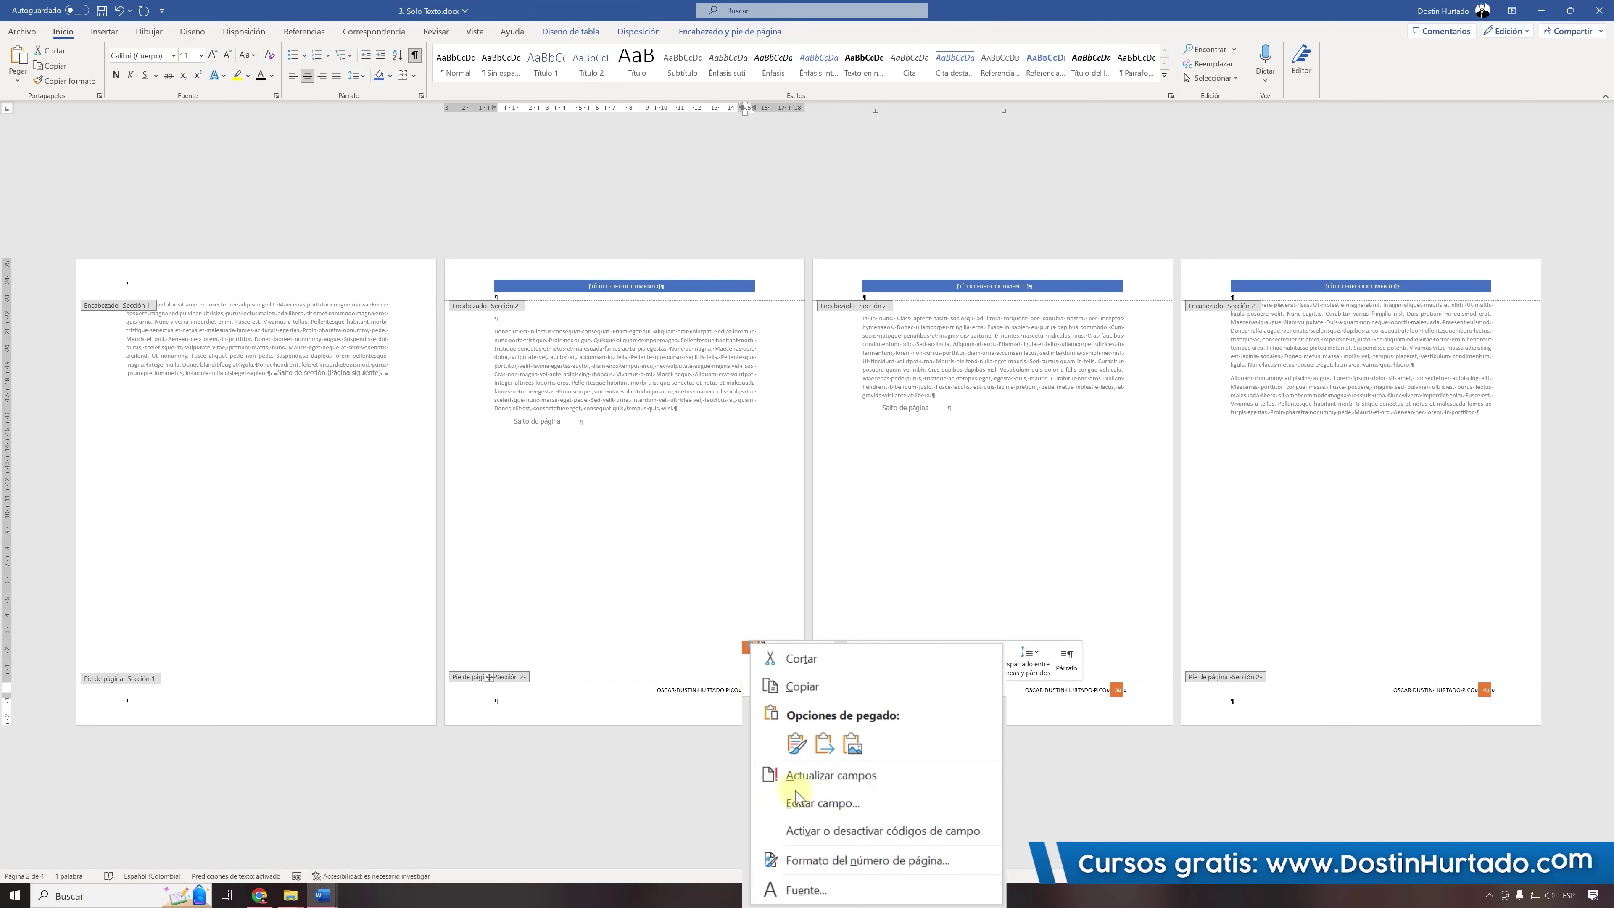
{"action": "left_click", "coordinate": [826, 858]}
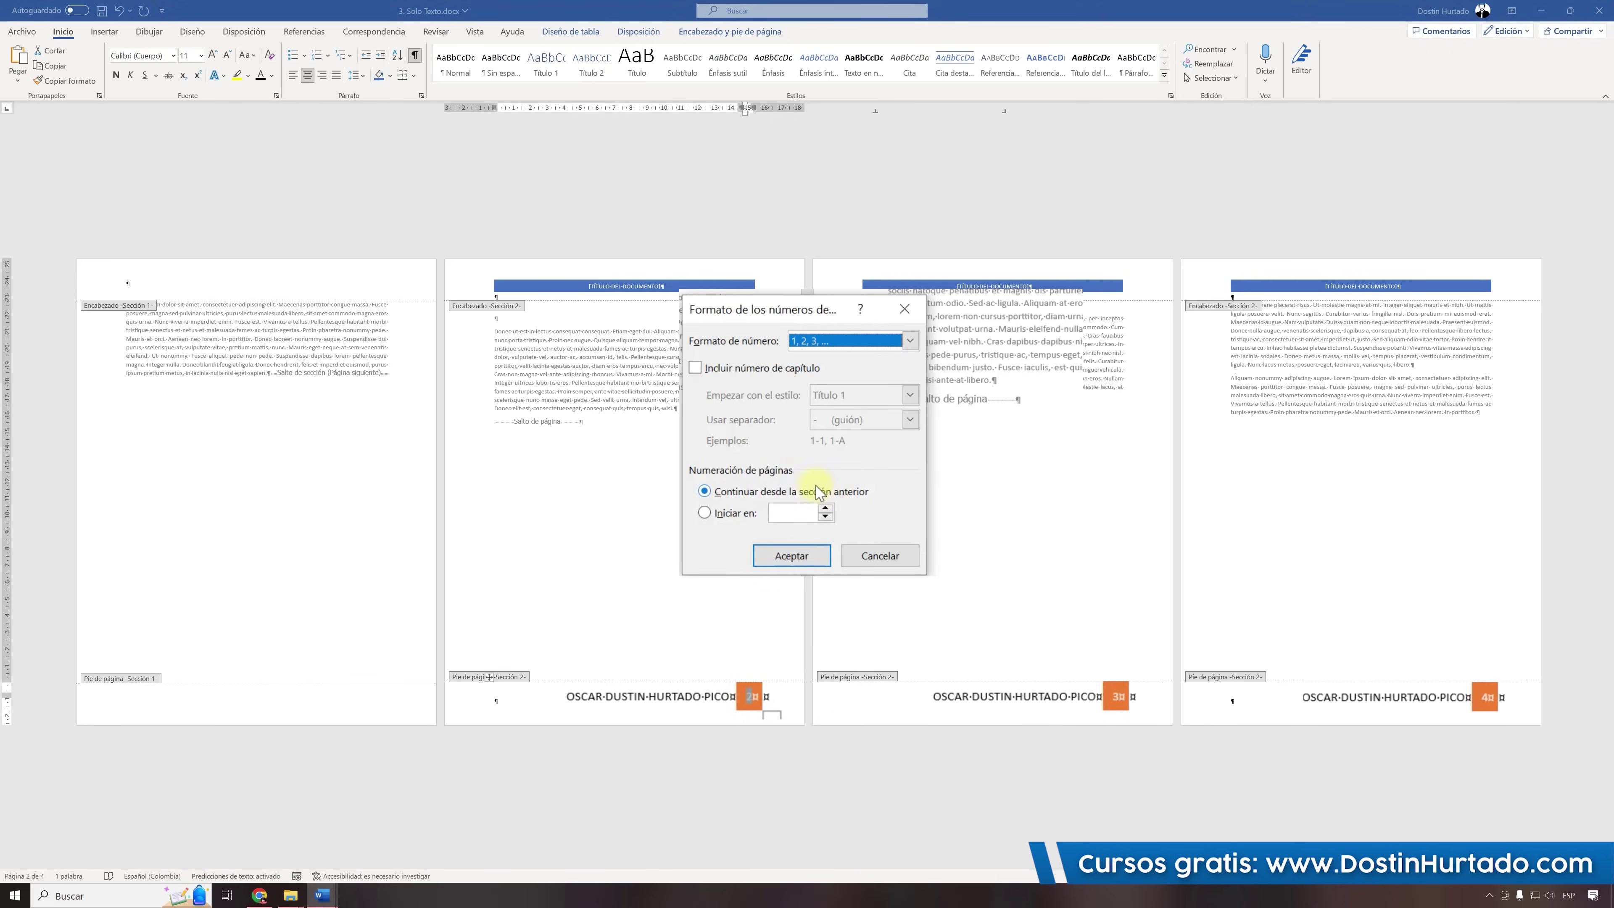
{"action": "left_click", "coordinate": [704, 513]}
{"action": "left_click", "coordinate": [786, 512]}
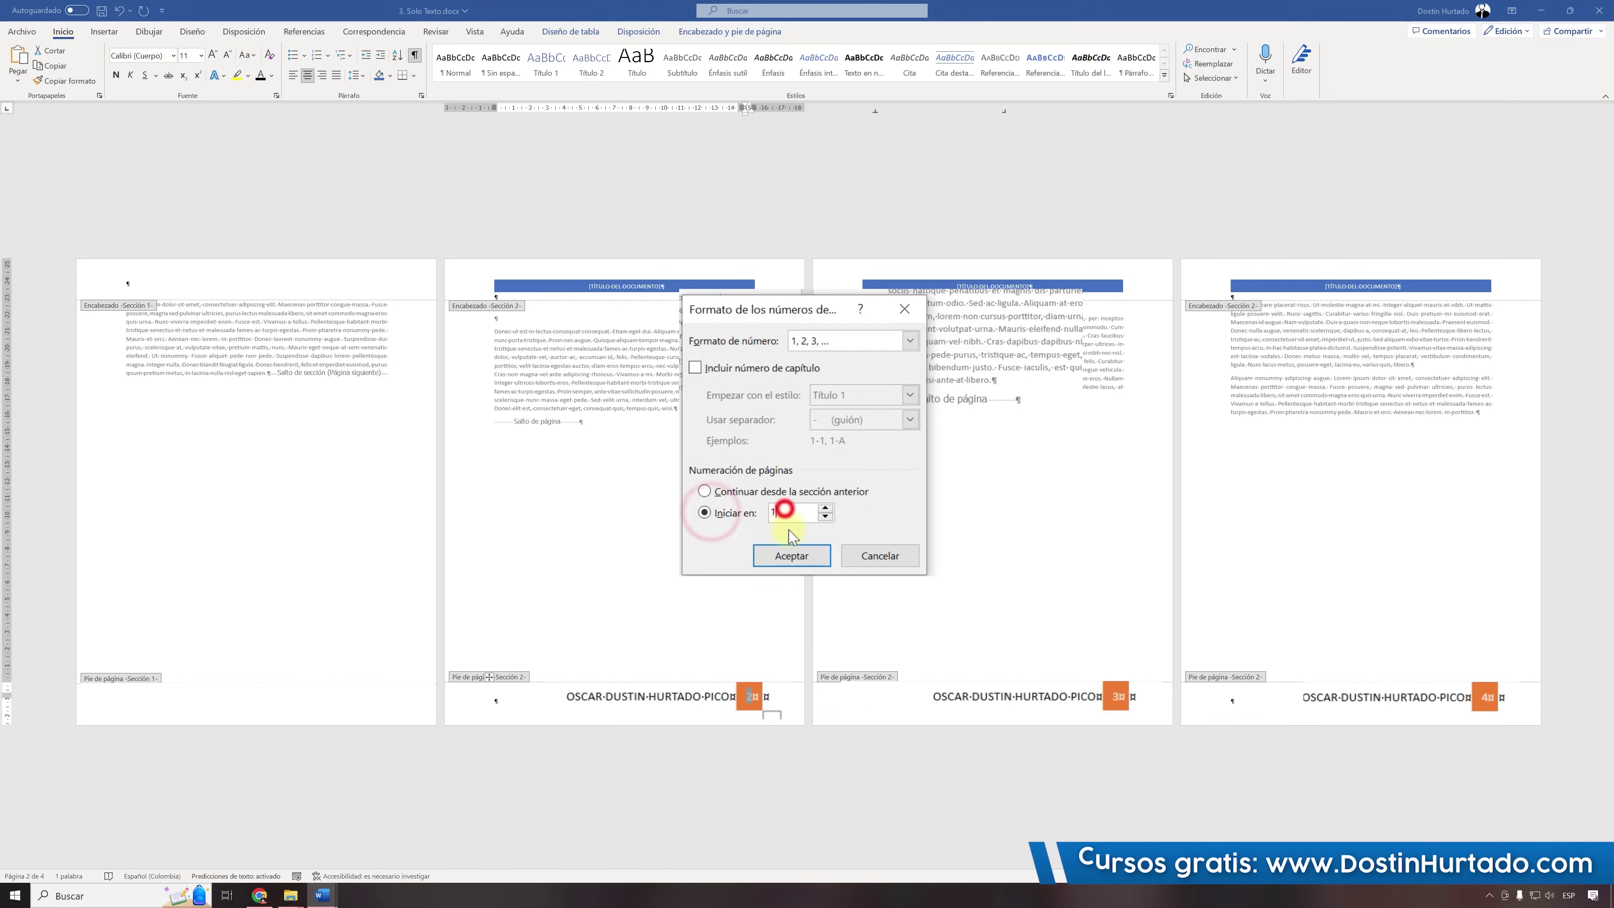
{"action": "left_click", "coordinate": [788, 556]}
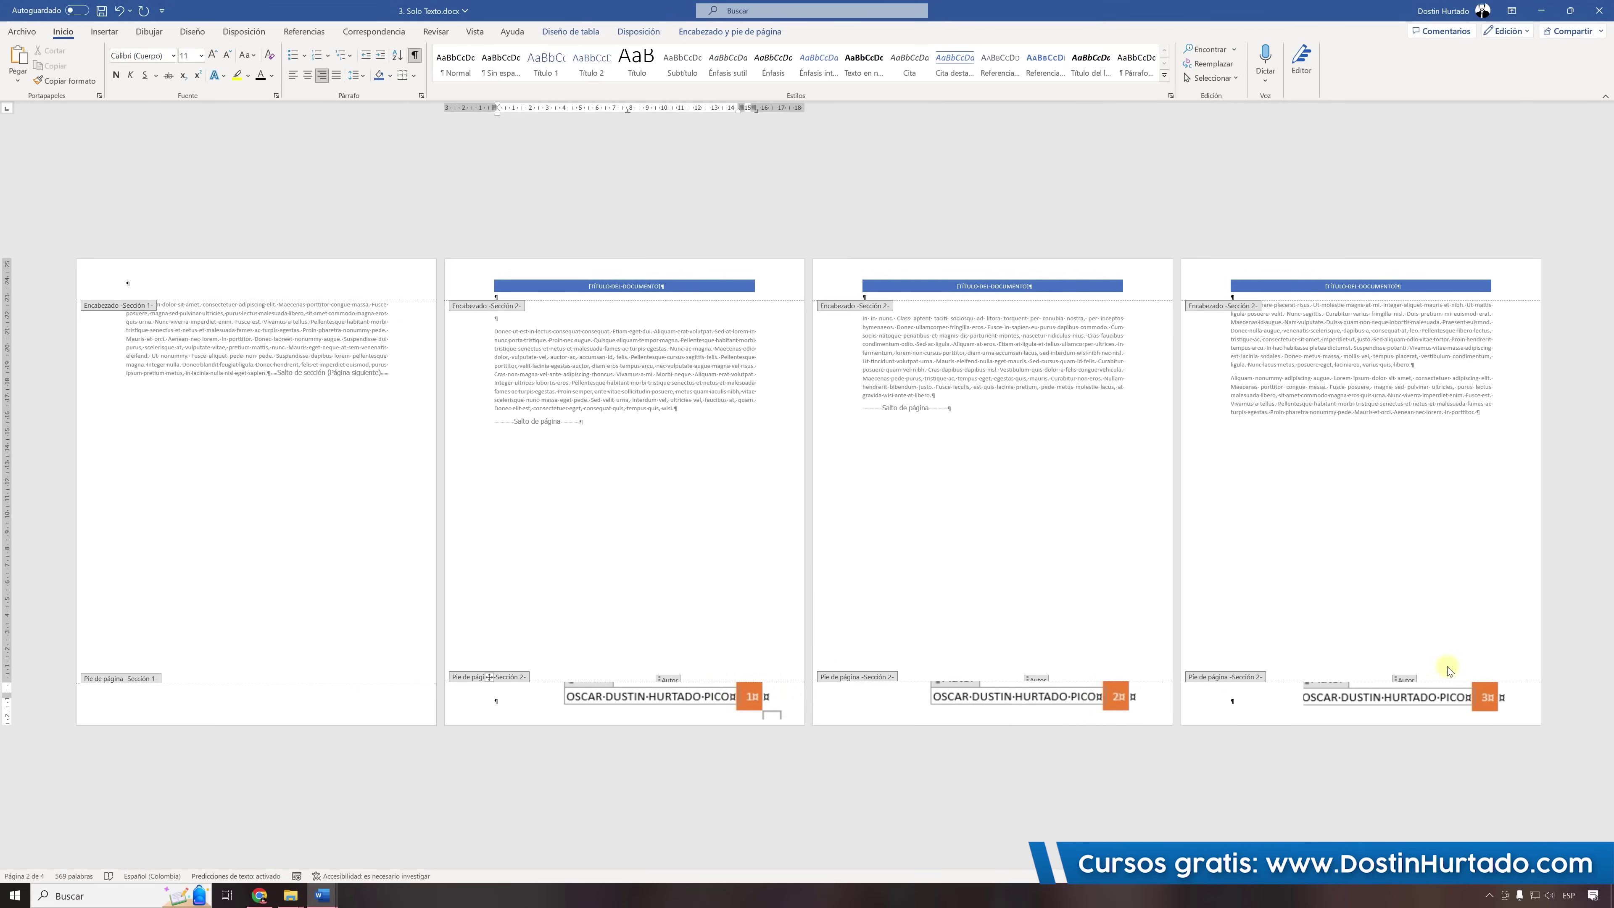
Return to the body text and insert a page break after page 4's last paragraph.
{"action": "double_click", "coordinate": [1315, 503]}
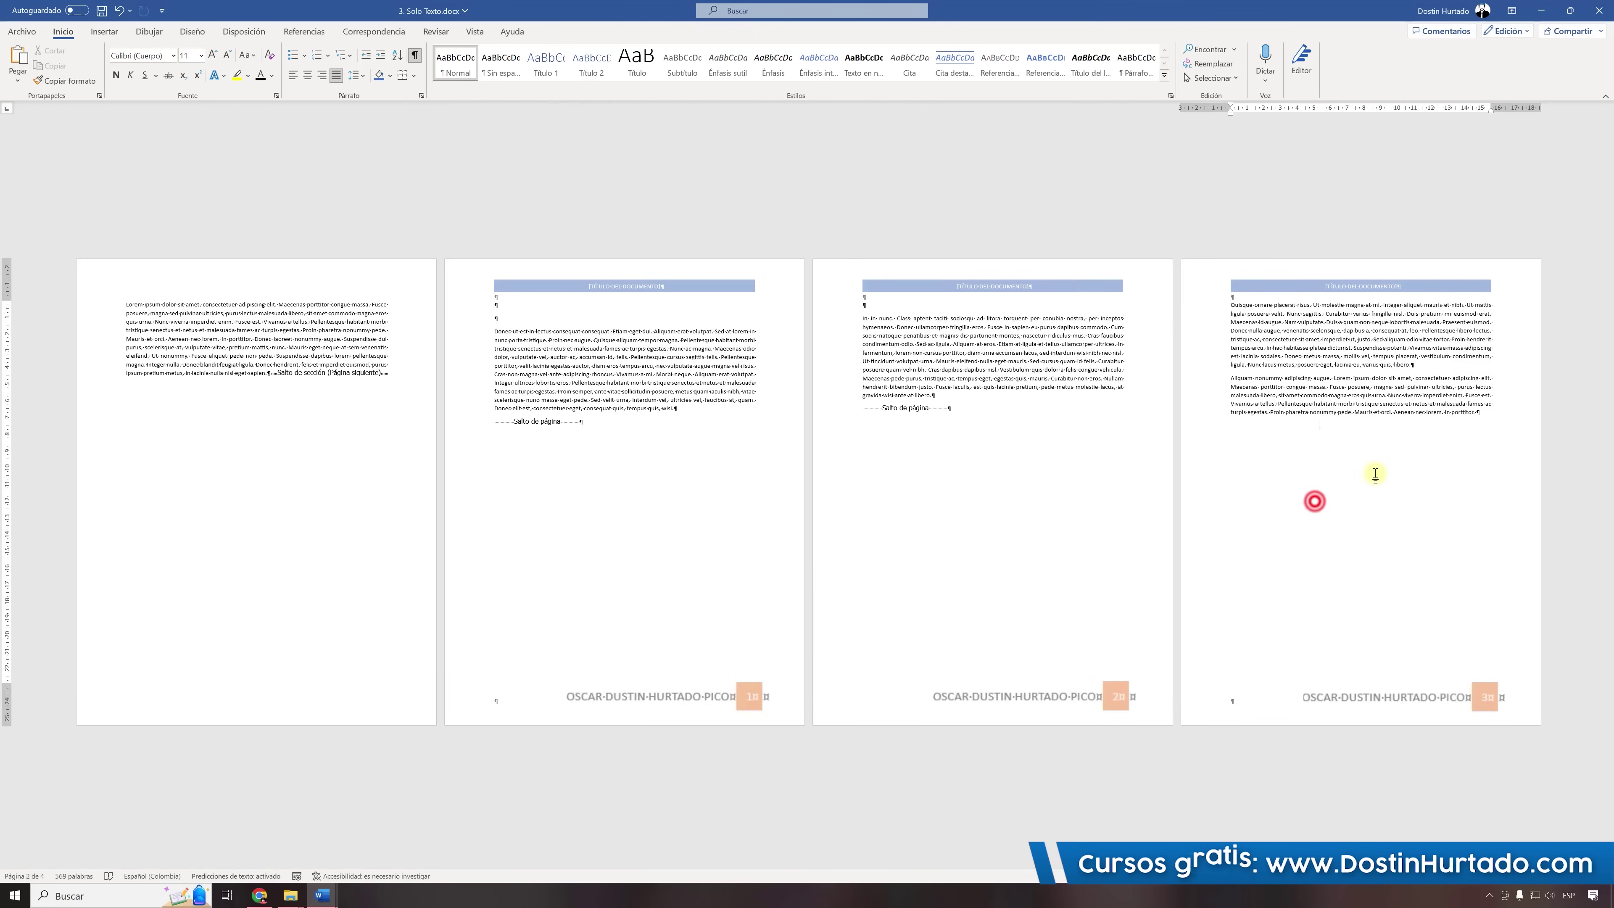
{"action": "left_click", "coordinate": [1466, 432]}
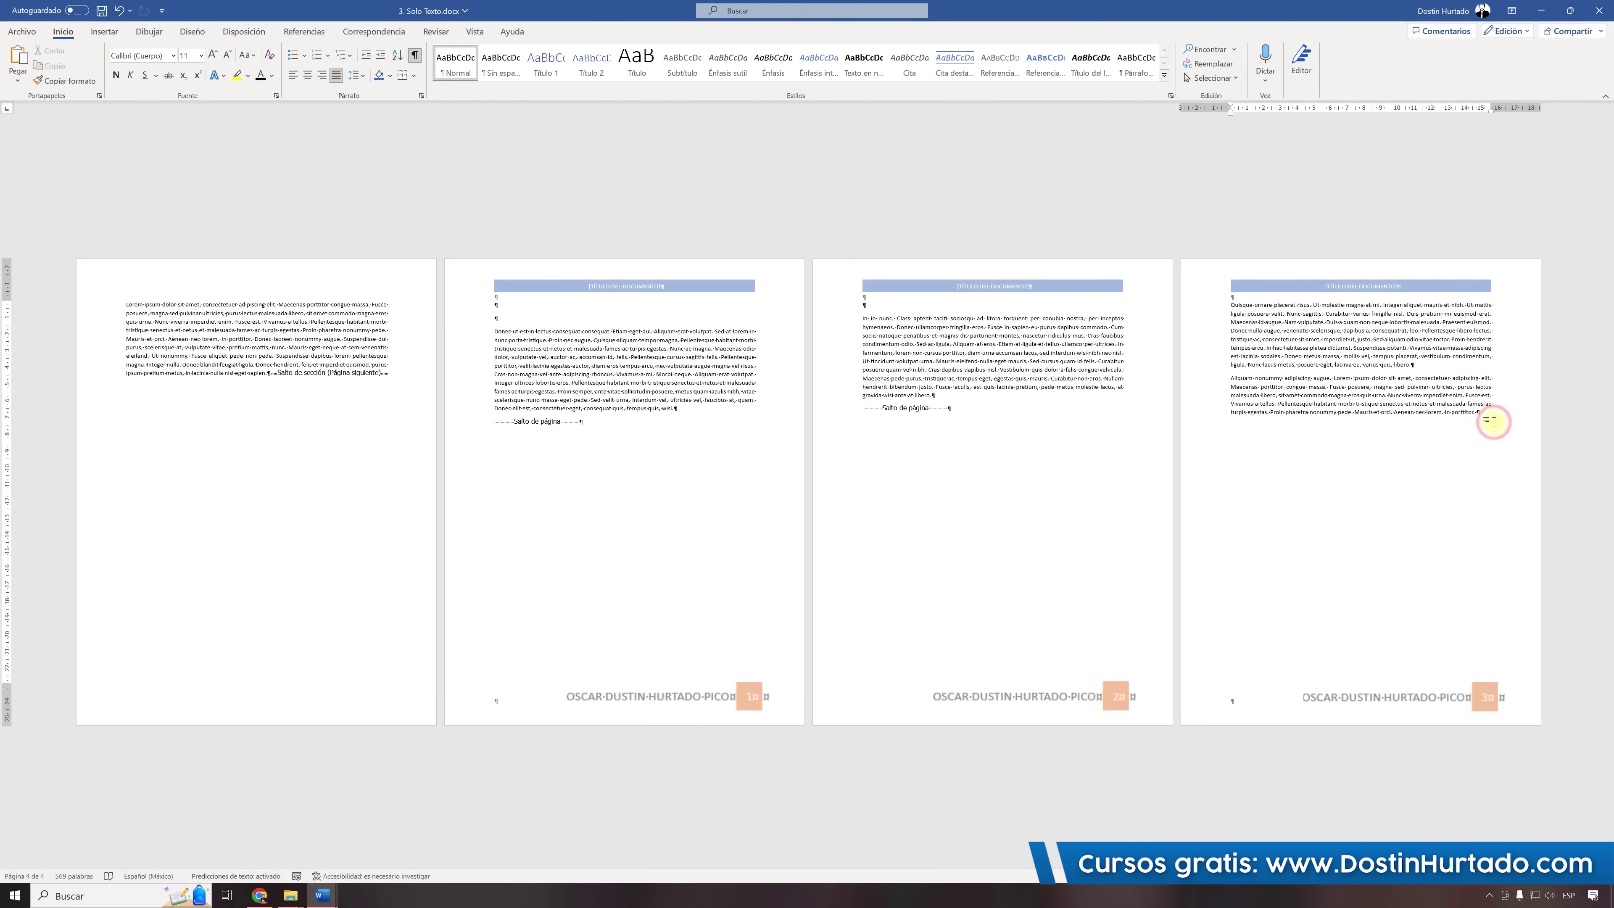
{"action": "key", "text": "ctrl+Return"}
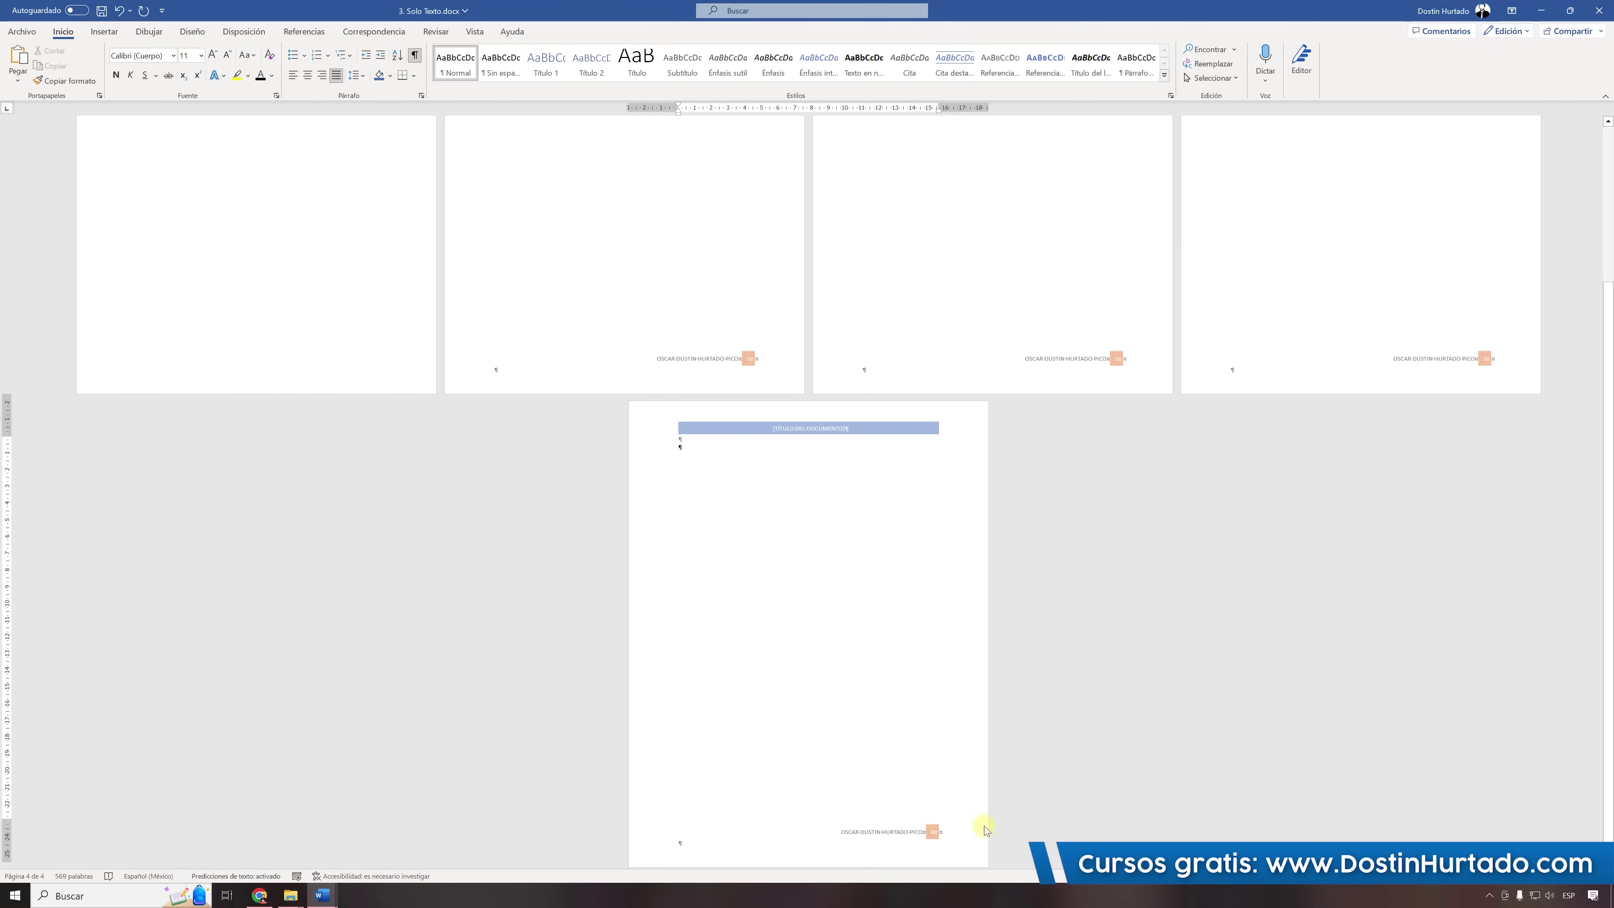
{"action": "scroll", "coordinate": [812, 645], "scroll_direction": "up", "scroll_amount": 3}
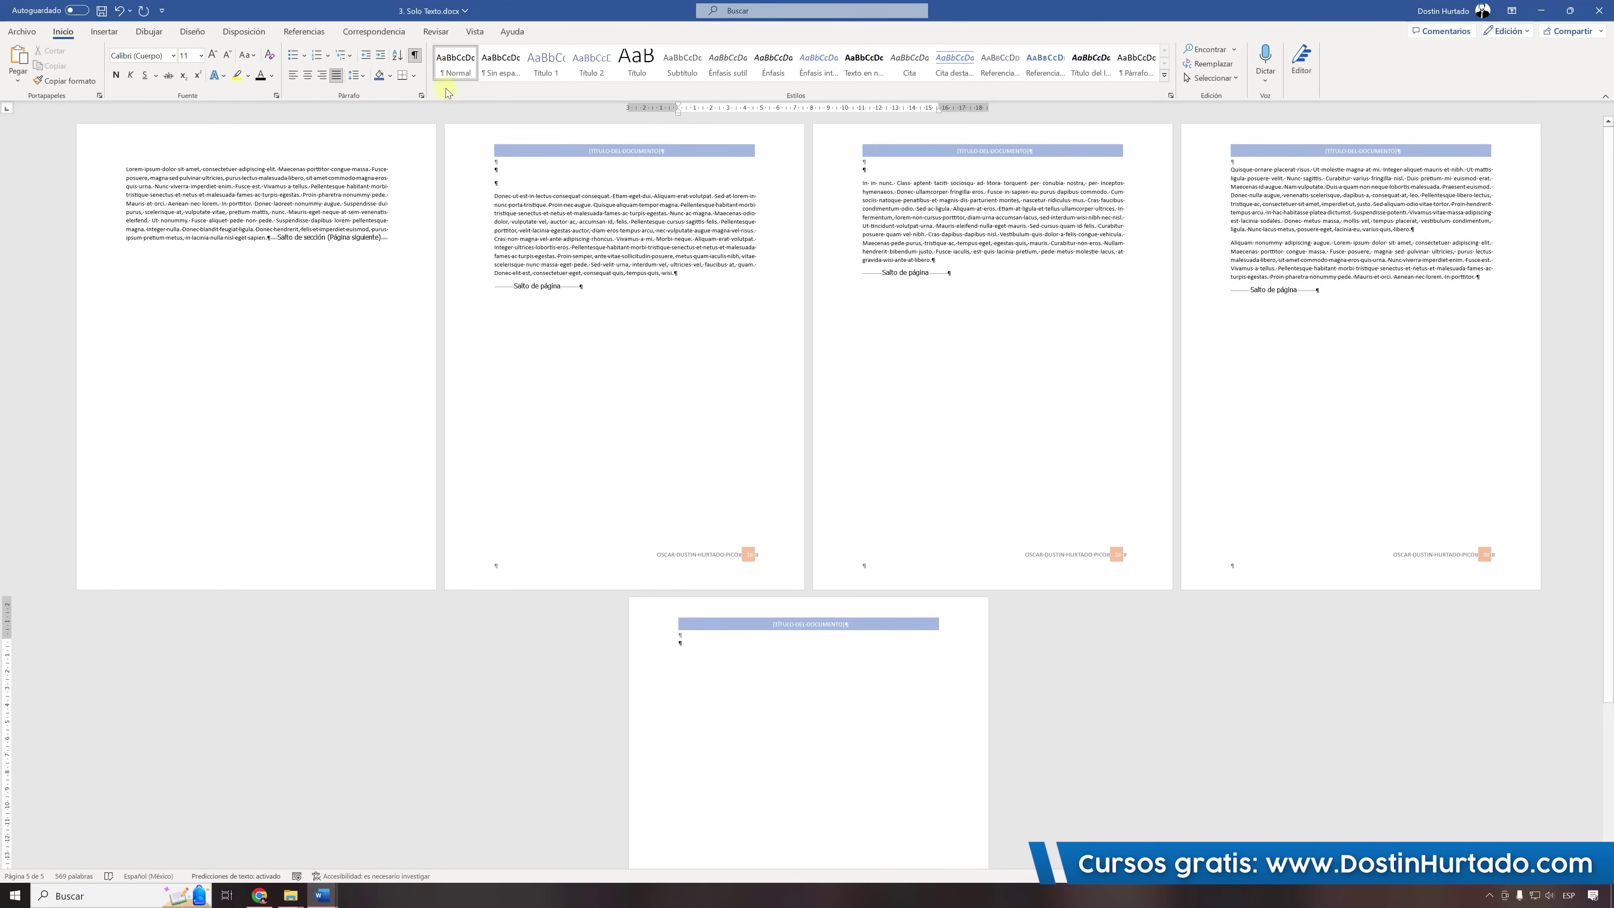
Hide the ¶ formatting marks, review the pages, and close the Word window.
{"action": "left_click", "coordinate": [416, 56]}
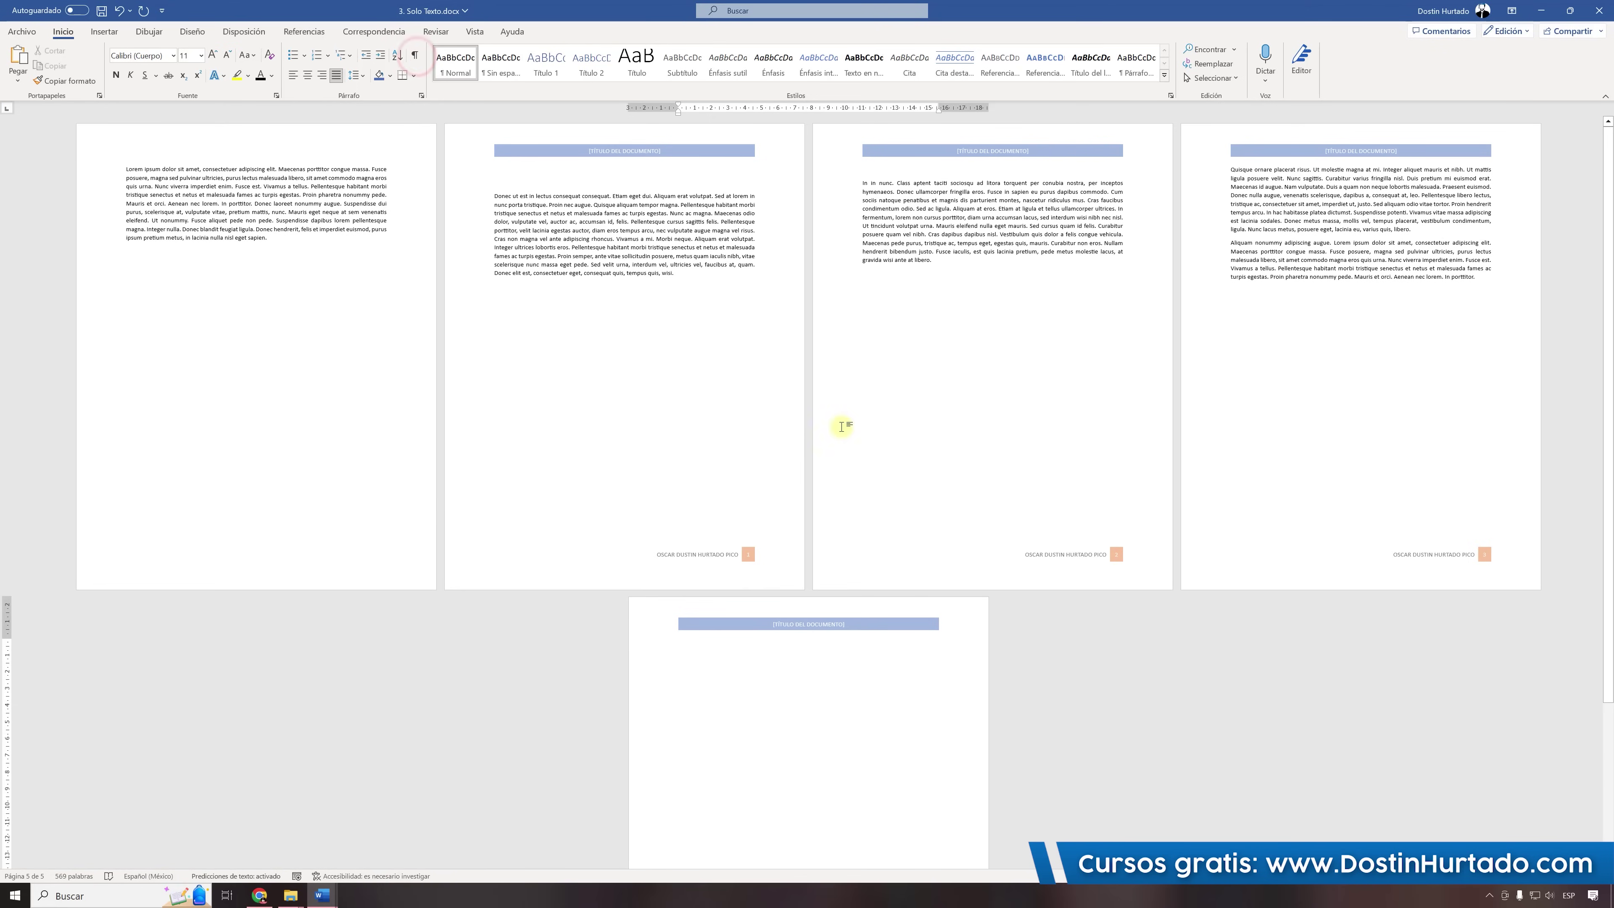
{"action": "scroll", "coordinate": [633, 430], "scroll_direction": "up", "scroll_amount": 1}
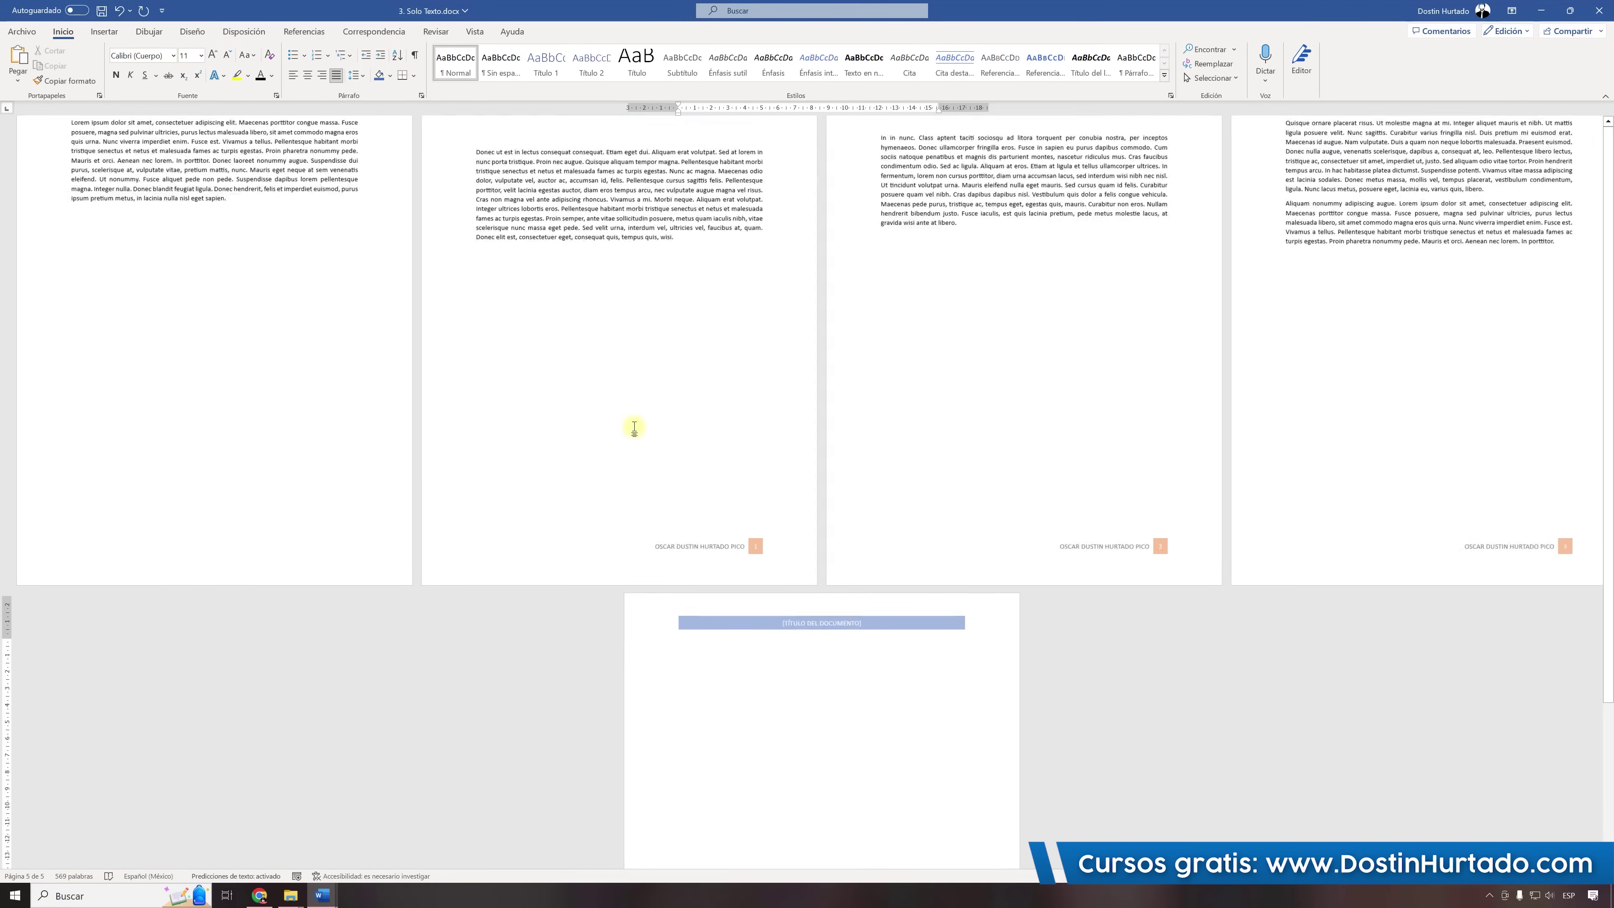
{"action": "scroll", "coordinate": [634, 429], "scroll_direction": "up", "scroll_amount": 1}
{"action": "scroll", "coordinate": [635, 434], "scroll_direction": "up", "scroll_amount": 1}
{"action": "scroll", "coordinate": [642, 458], "scroll_direction": "up", "scroll_amount": 1}
{"action": "scroll", "coordinate": [667, 487], "scroll_direction": "up", "scroll_amount": 1}
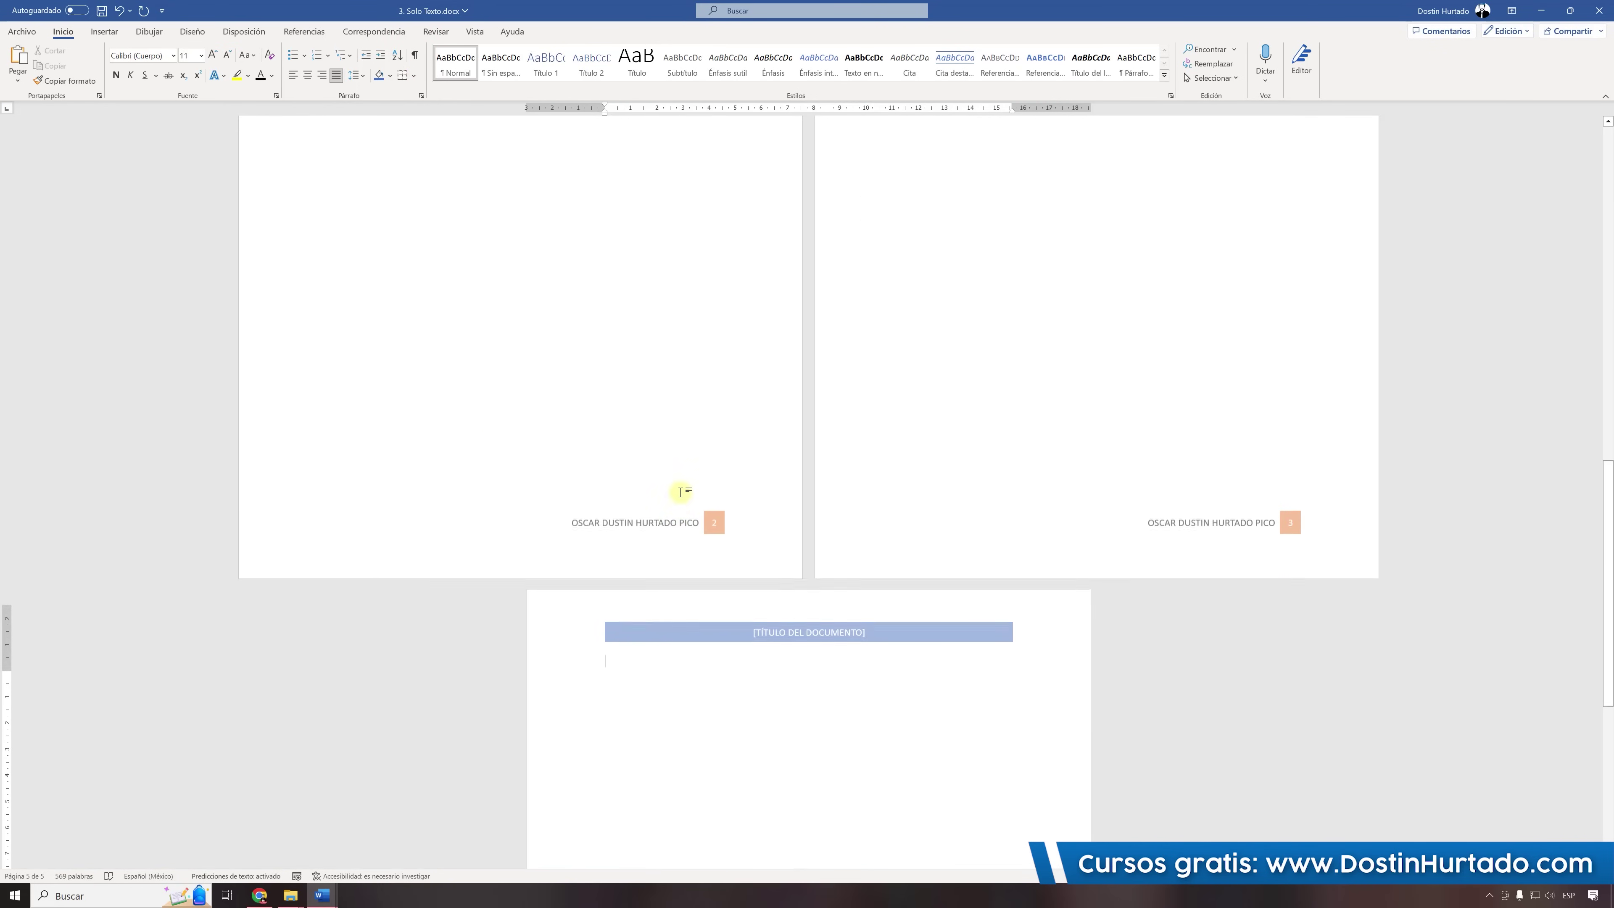
{"action": "scroll", "coordinate": [681, 496], "scroll_direction": "down", "scroll_amount": 2}
{"action": "scroll", "coordinate": [1044, 516], "scroll_direction": "down", "scroll_amount": 3}
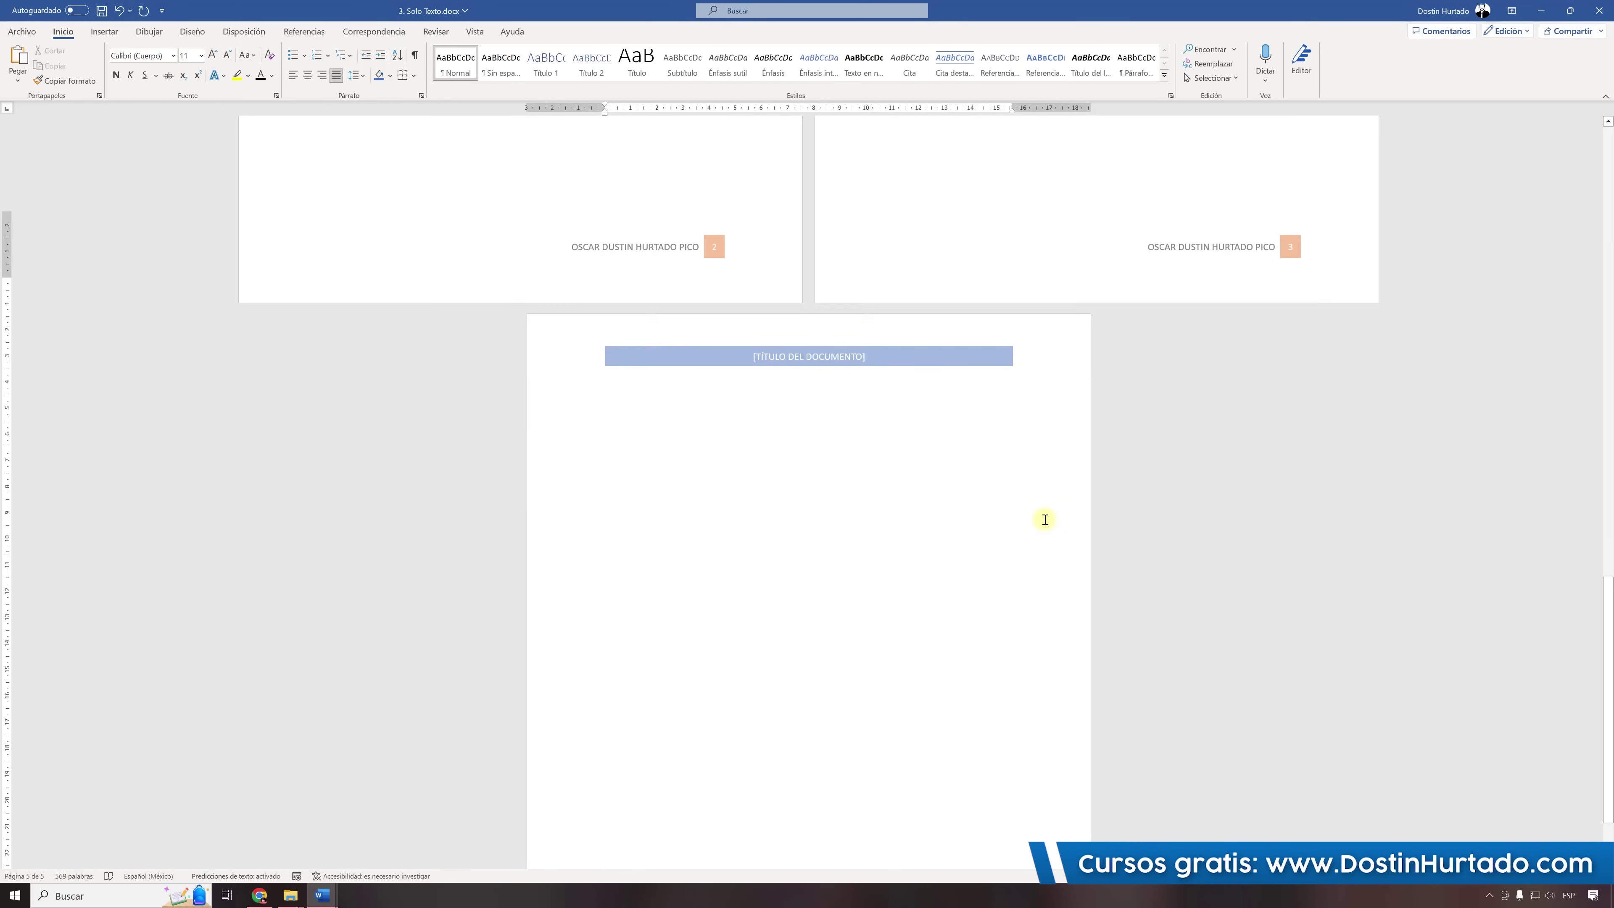
{"action": "scroll", "coordinate": [1045, 739], "scroll_direction": "down", "scroll_amount": 3}
{"action": "scroll", "coordinate": [966, 765], "scroll_direction": "up", "scroll_amount": 10}
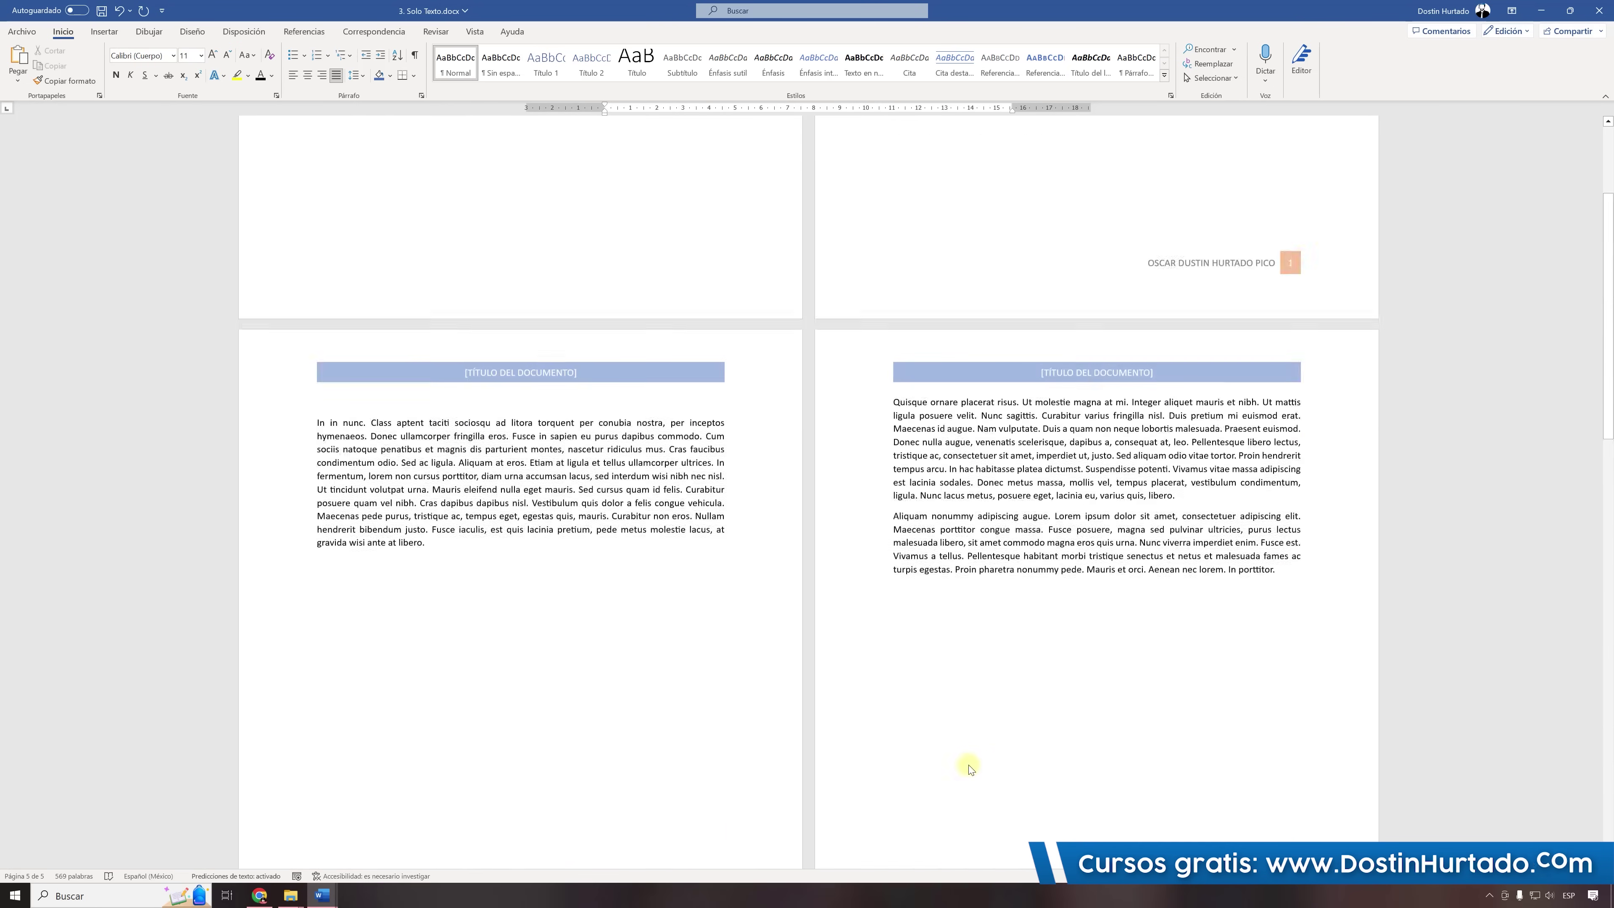
{"action": "scroll", "coordinate": [601, 426], "scroll_direction": "down", "scroll_amount": 5}
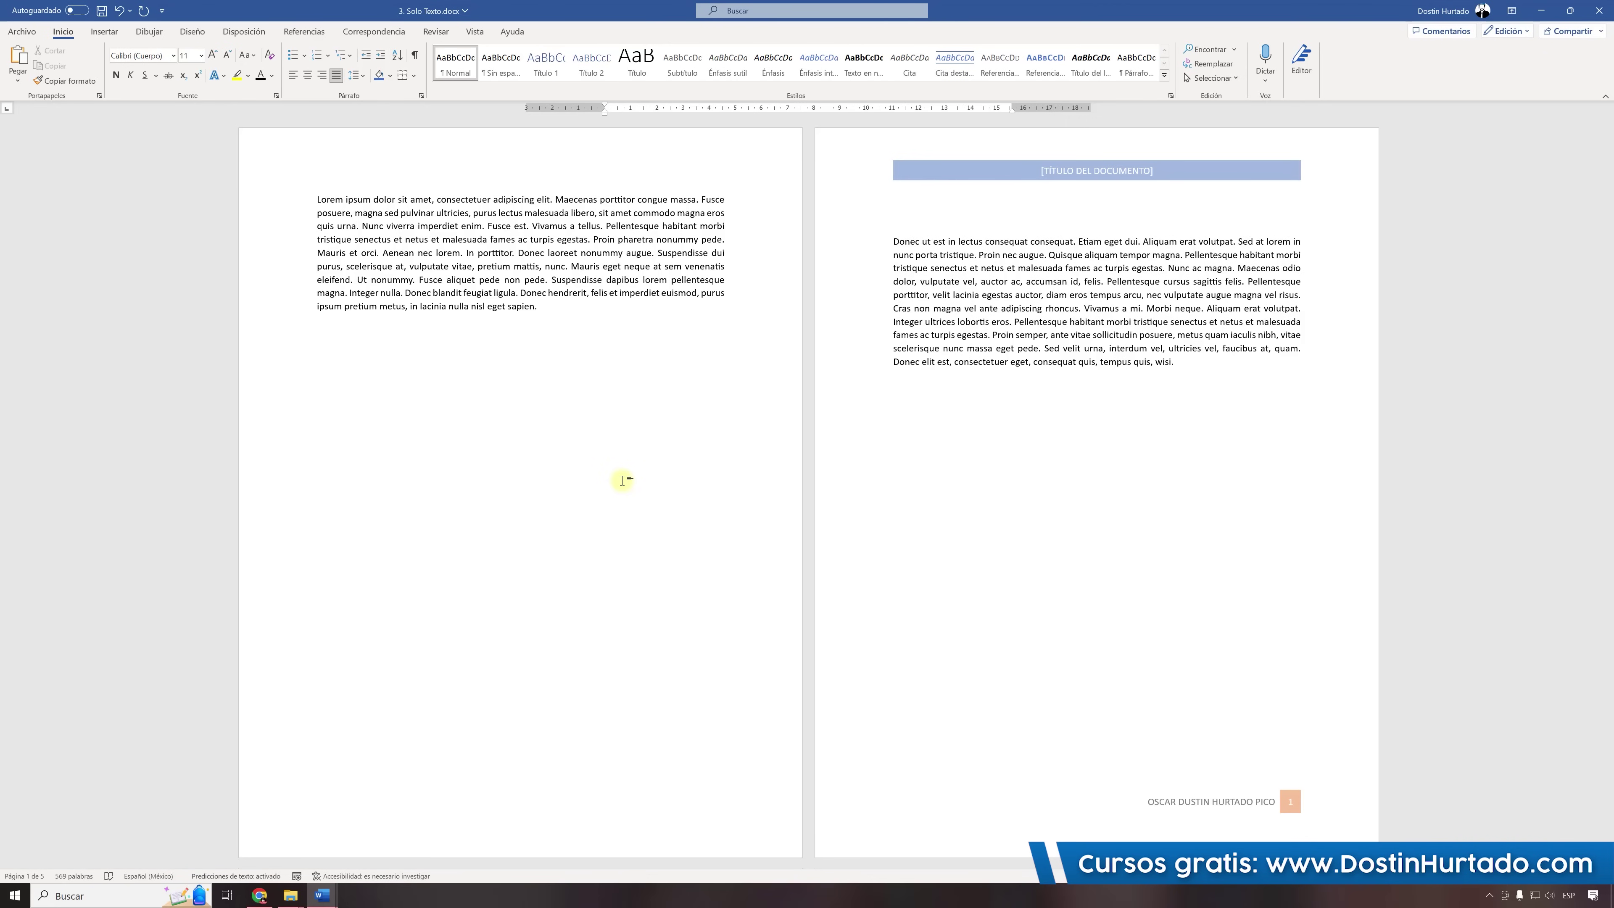
{"action": "left_click", "coordinate": [1599, 11]}
Answer the save prompt, open 5.Combinar Correspondencia, and select Estudiante.xlsx.
{"action": "left_click", "coordinate": [893, 474]}
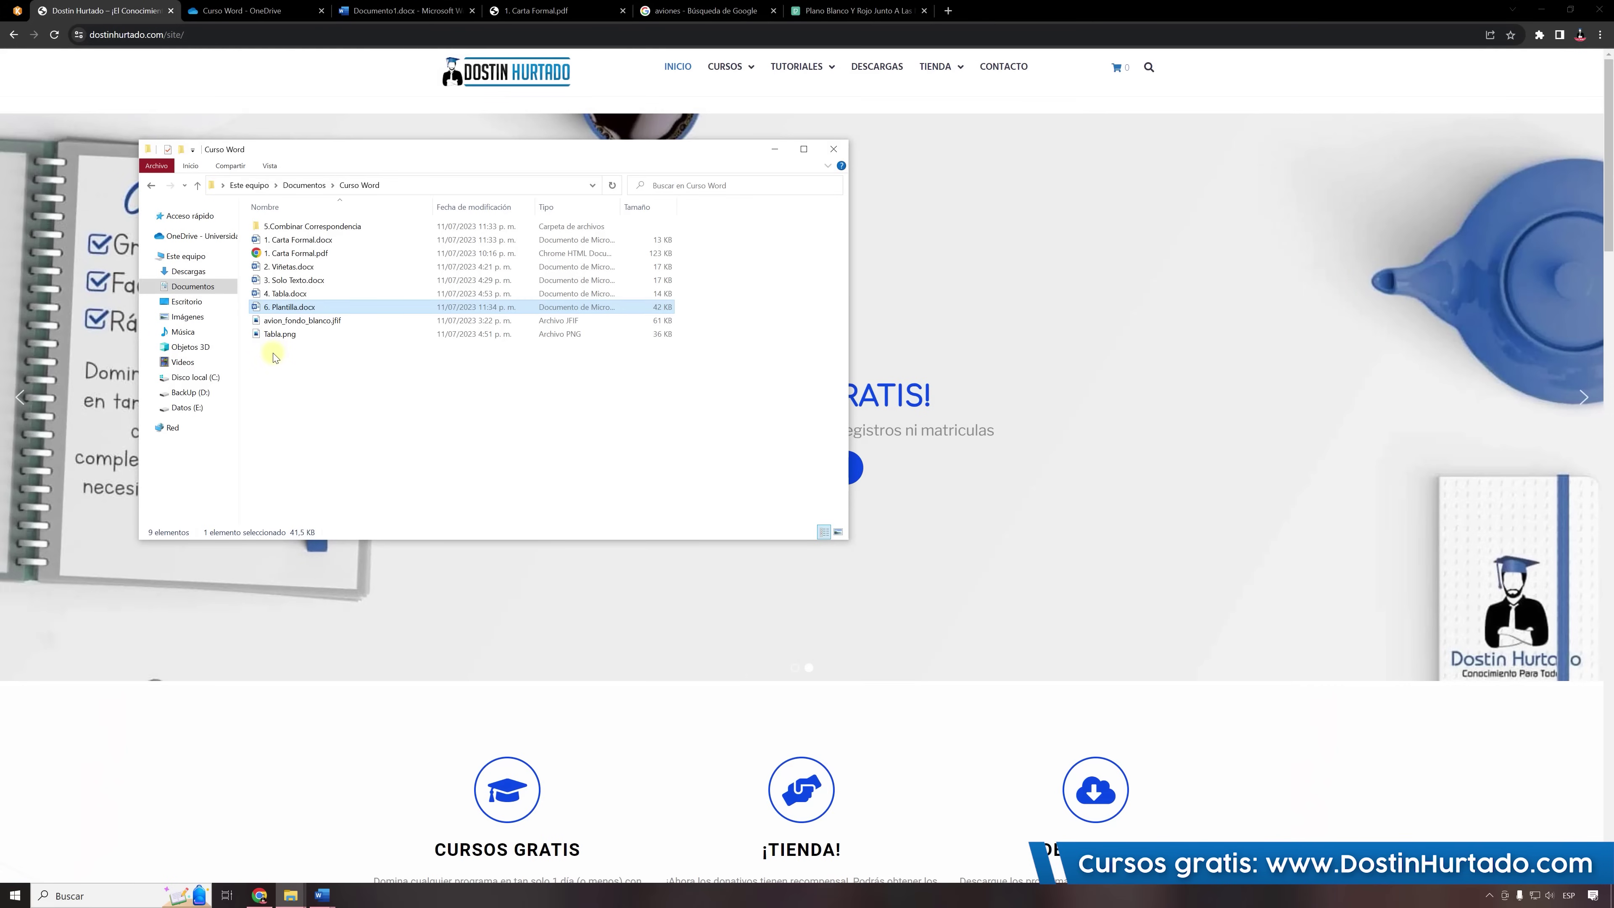
{"action": "left_click", "coordinate": [327, 226]}
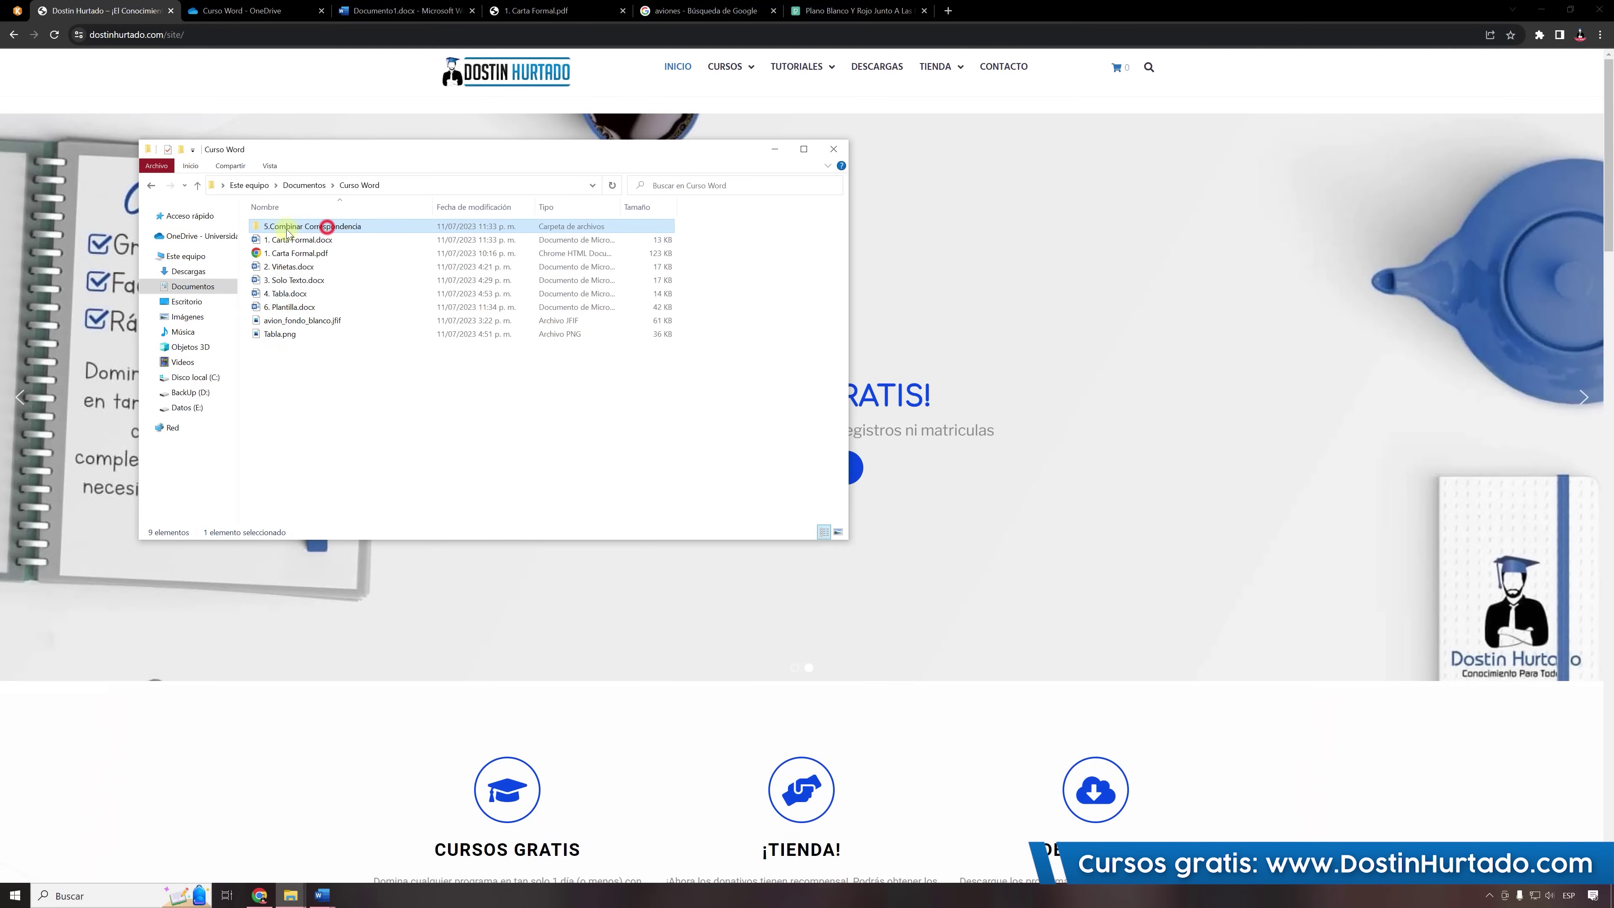
{"action": "double_click", "coordinate": [307, 229]}
{"action": "left_click_drag", "start_coordinate": [356, 337], "coordinate": [311, 287]}
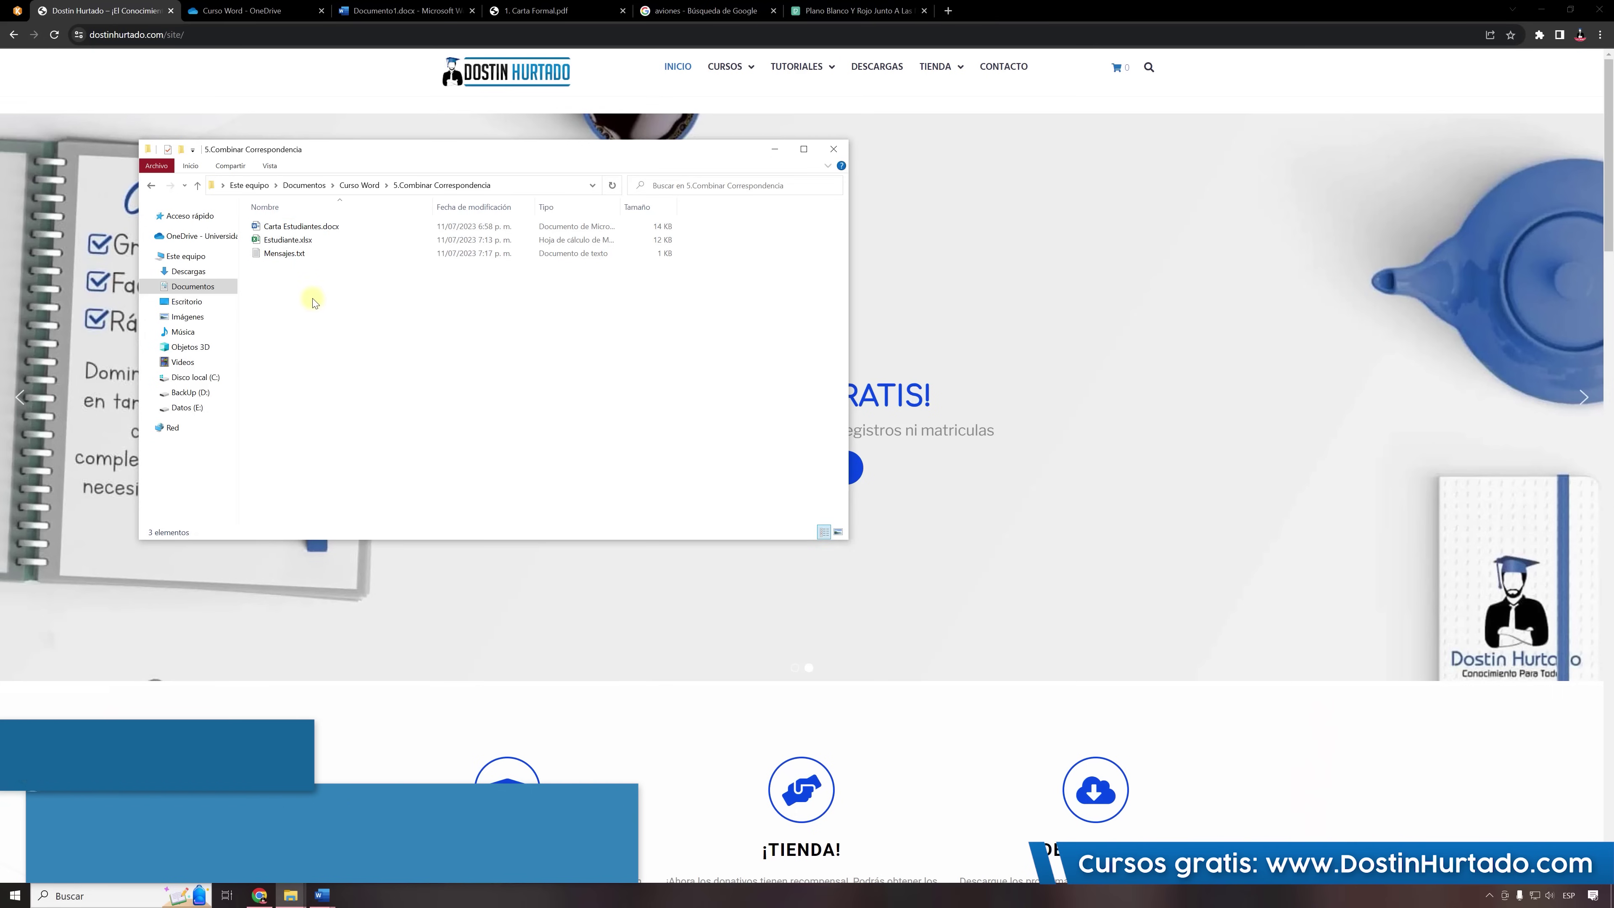
{"action": "left_click", "coordinate": [299, 239]}
{"action": "double_click", "coordinate": [304, 241]}
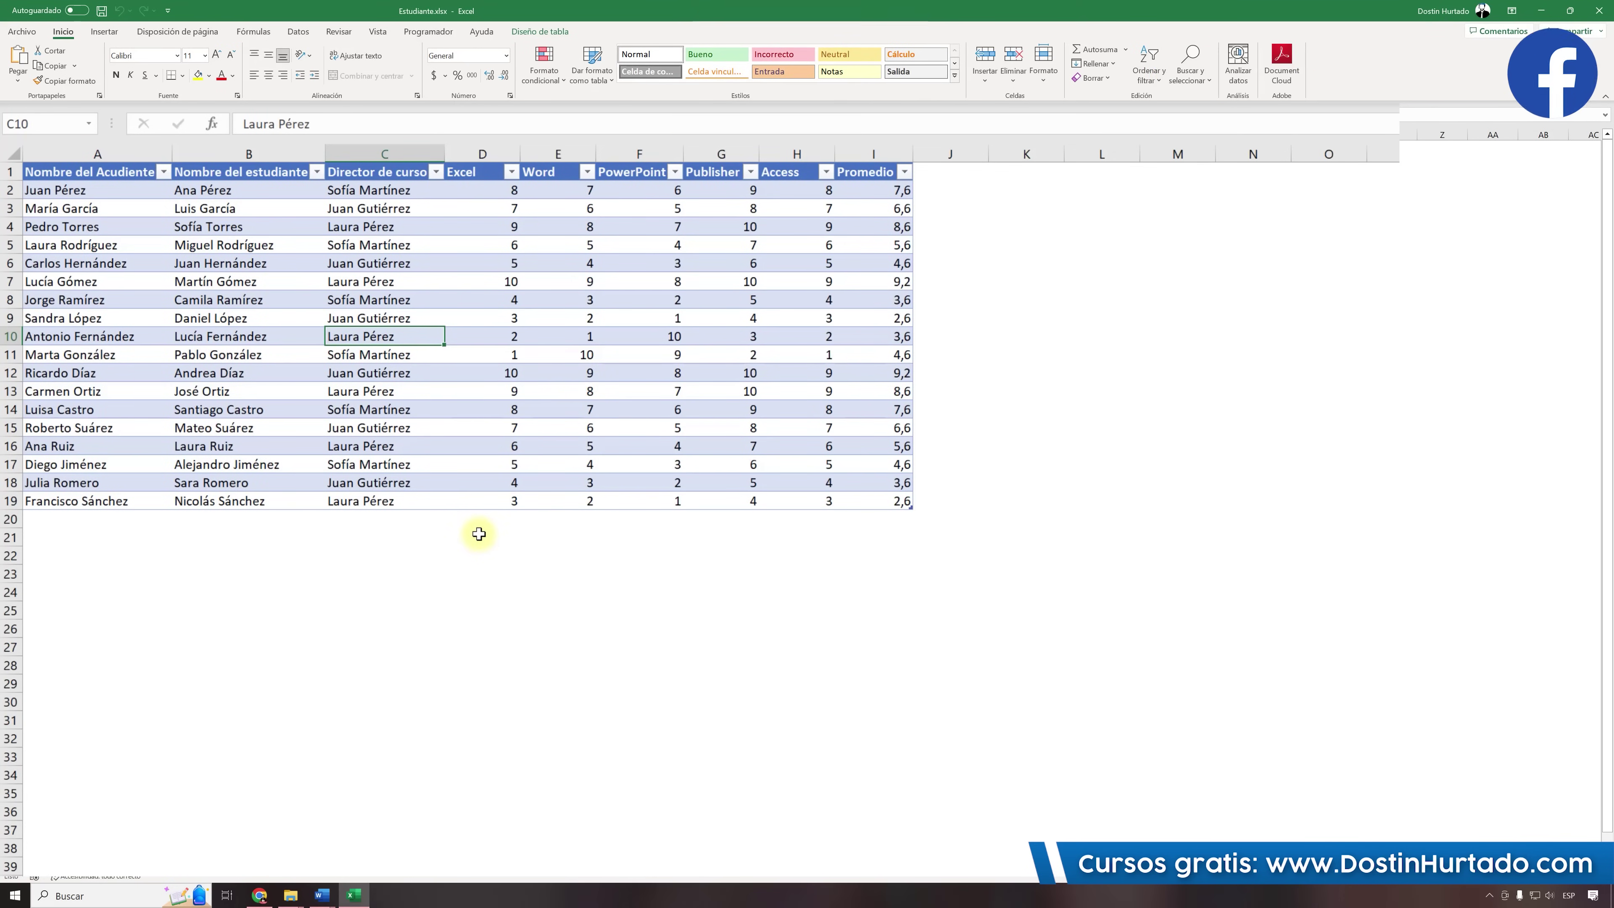
{"action": "left_click_drag", "start_coordinate": [491, 186], "coordinate": [819, 191]}
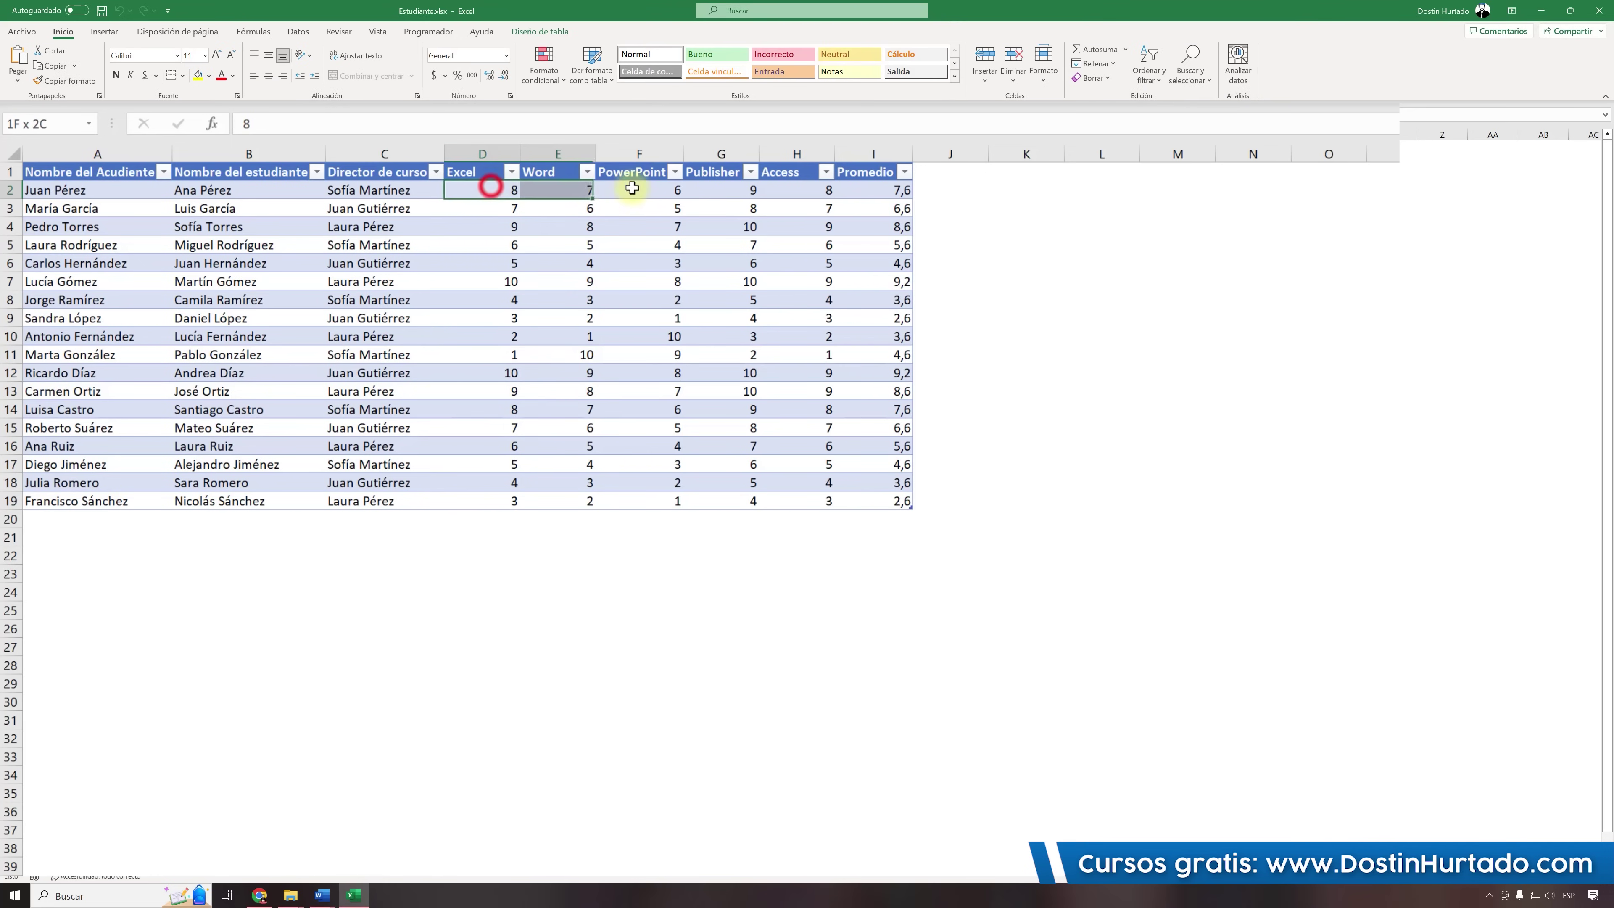
{"action": "left_click", "coordinate": [790, 259]}
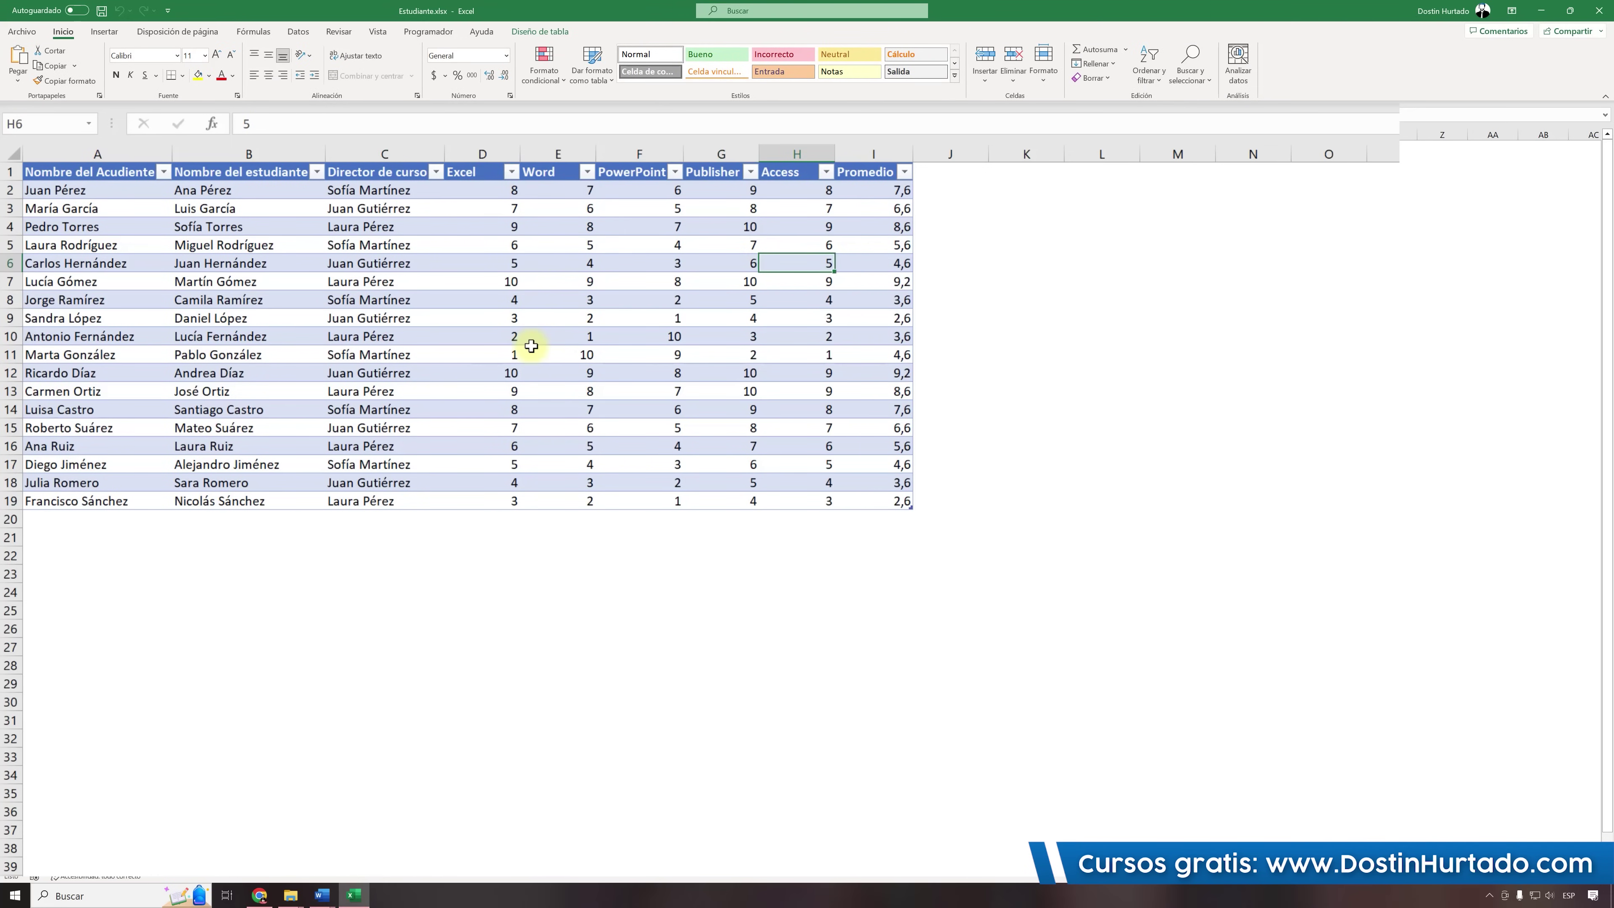
{"action": "left_click_drag", "start_coordinate": [94, 190], "coordinate": [903, 484]}
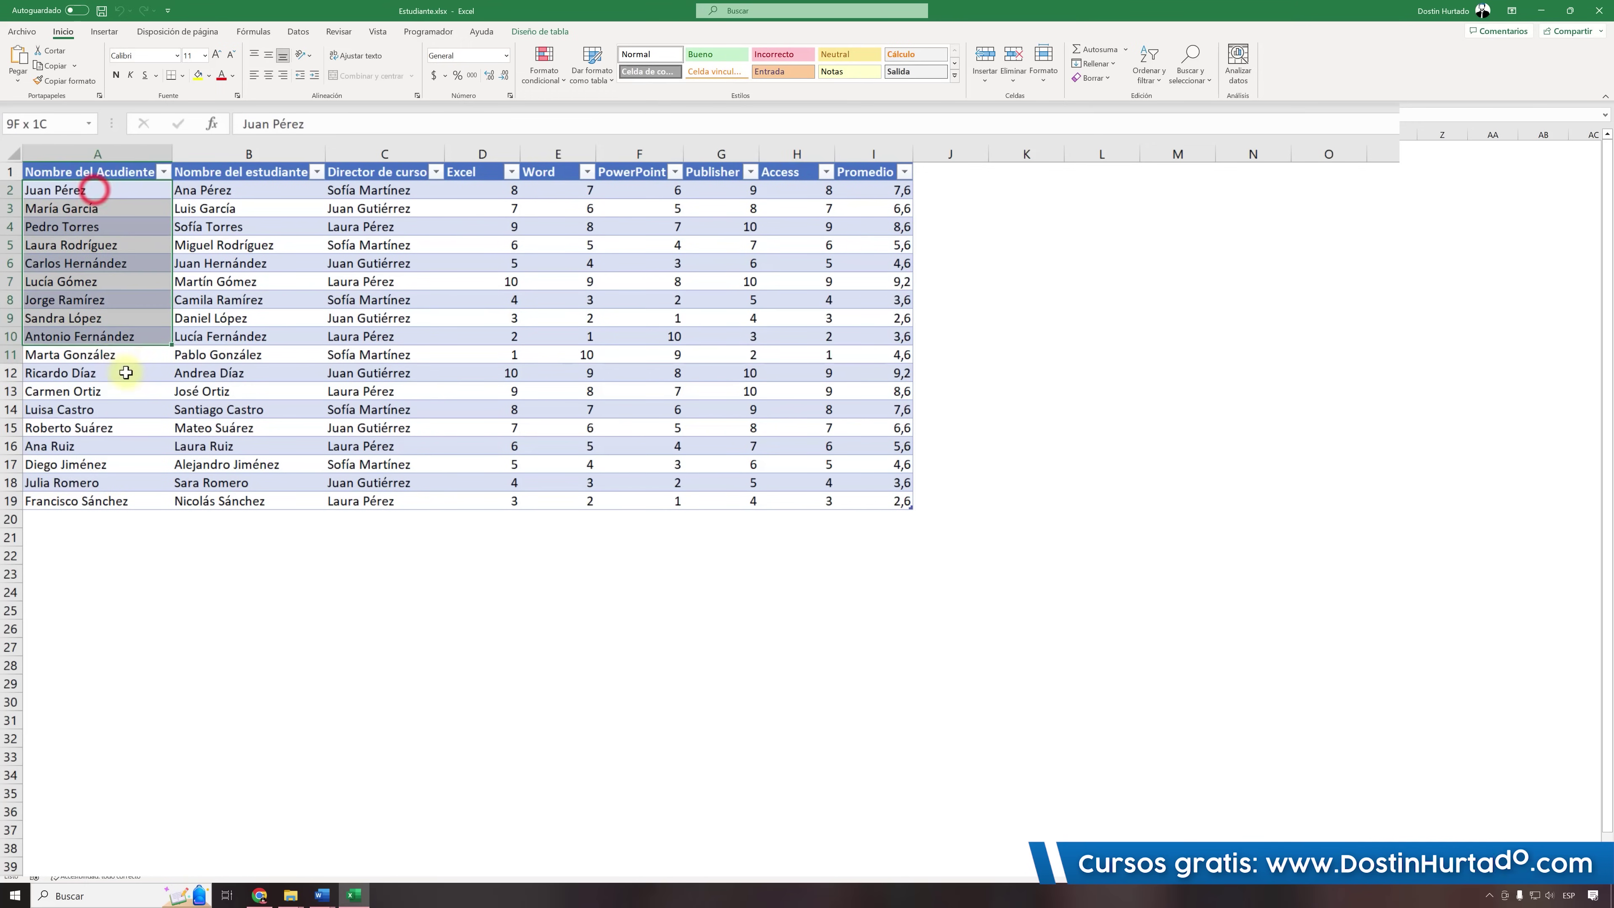
{"action": "left_click", "coordinate": [101, 153]}
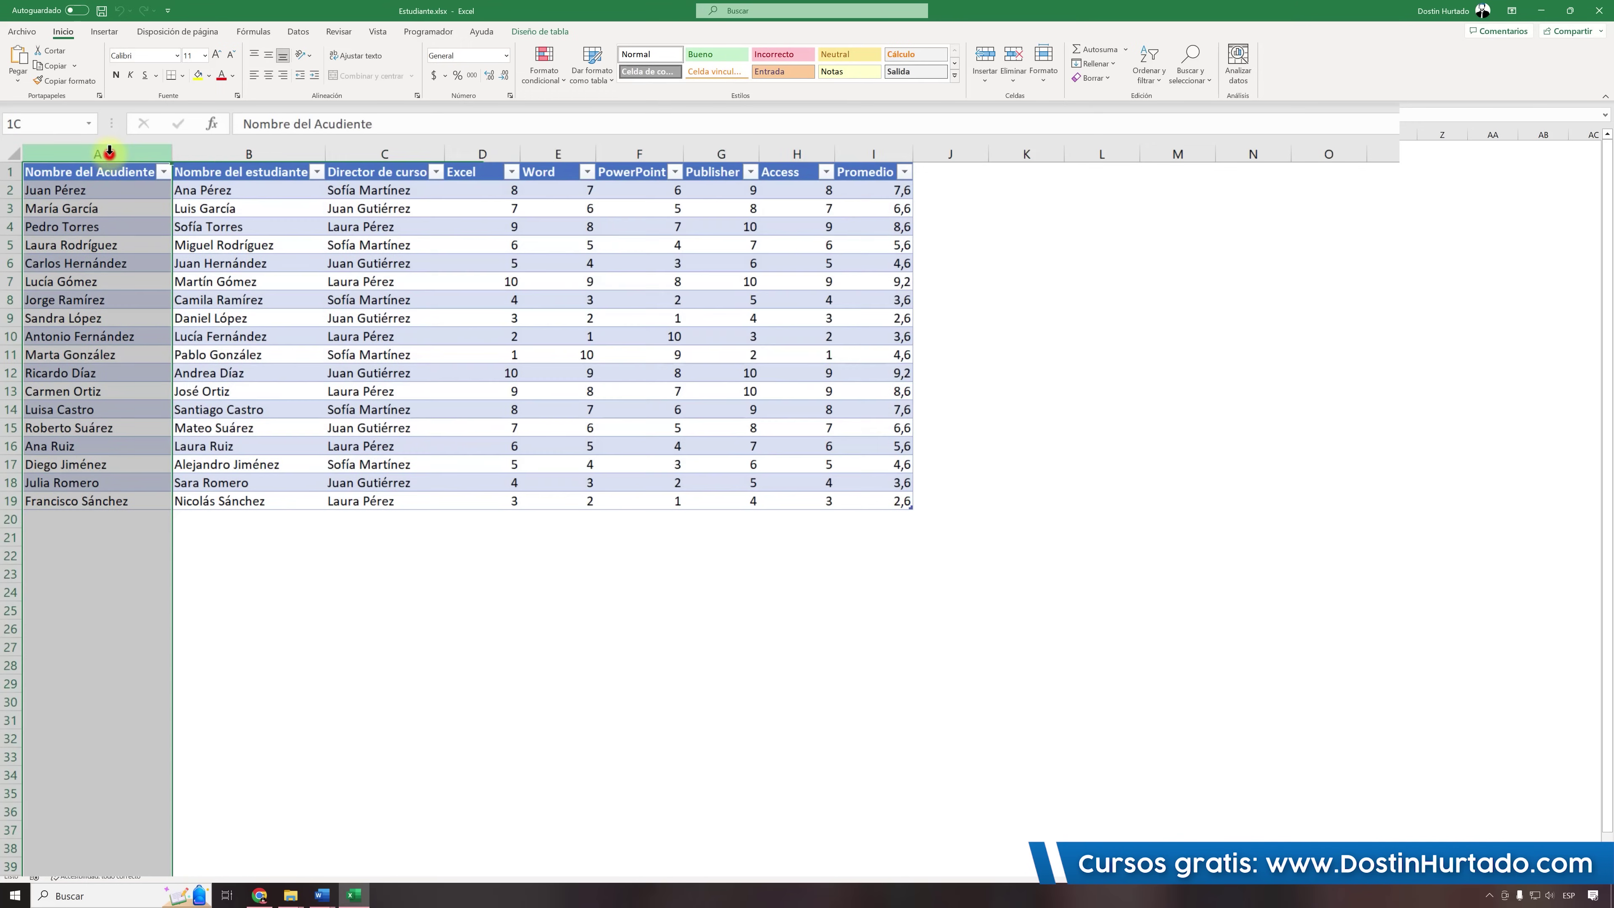
{"action": "left_click", "coordinate": [235, 152]}
{"action": "left_click", "coordinate": [400, 152]}
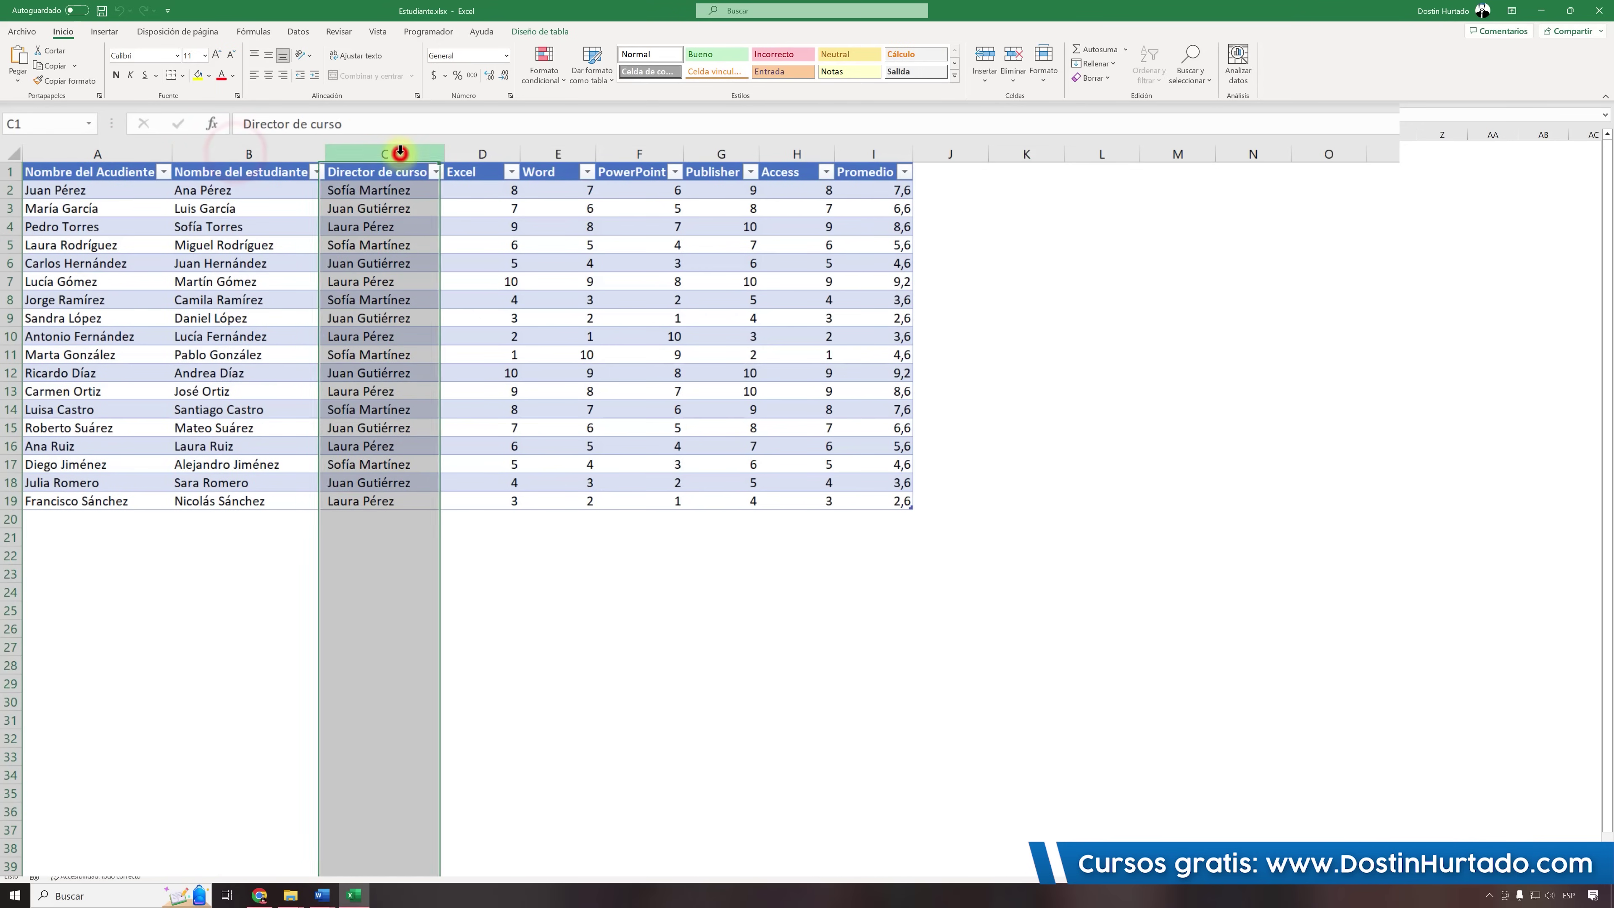
{"action": "left_click_drag", "start_coordinate": [482, 153], "coordinate": [851, 153]}
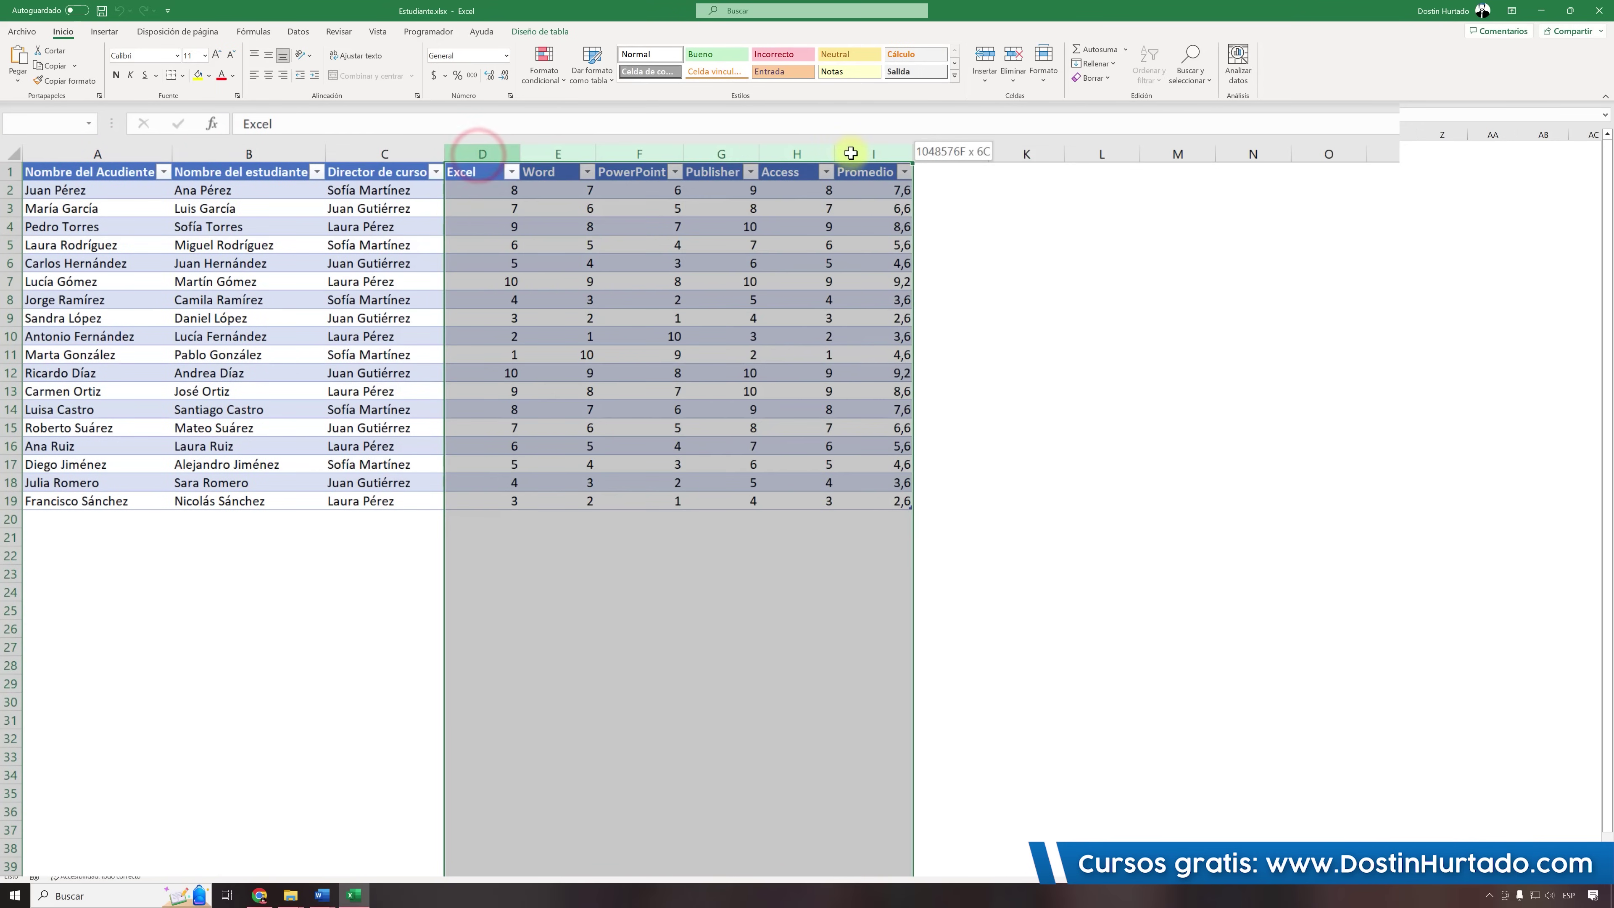
{"action": "left_click", "coordinate": [874, 154]}
{"action": "left_click", "coordinate": [813, 282]}
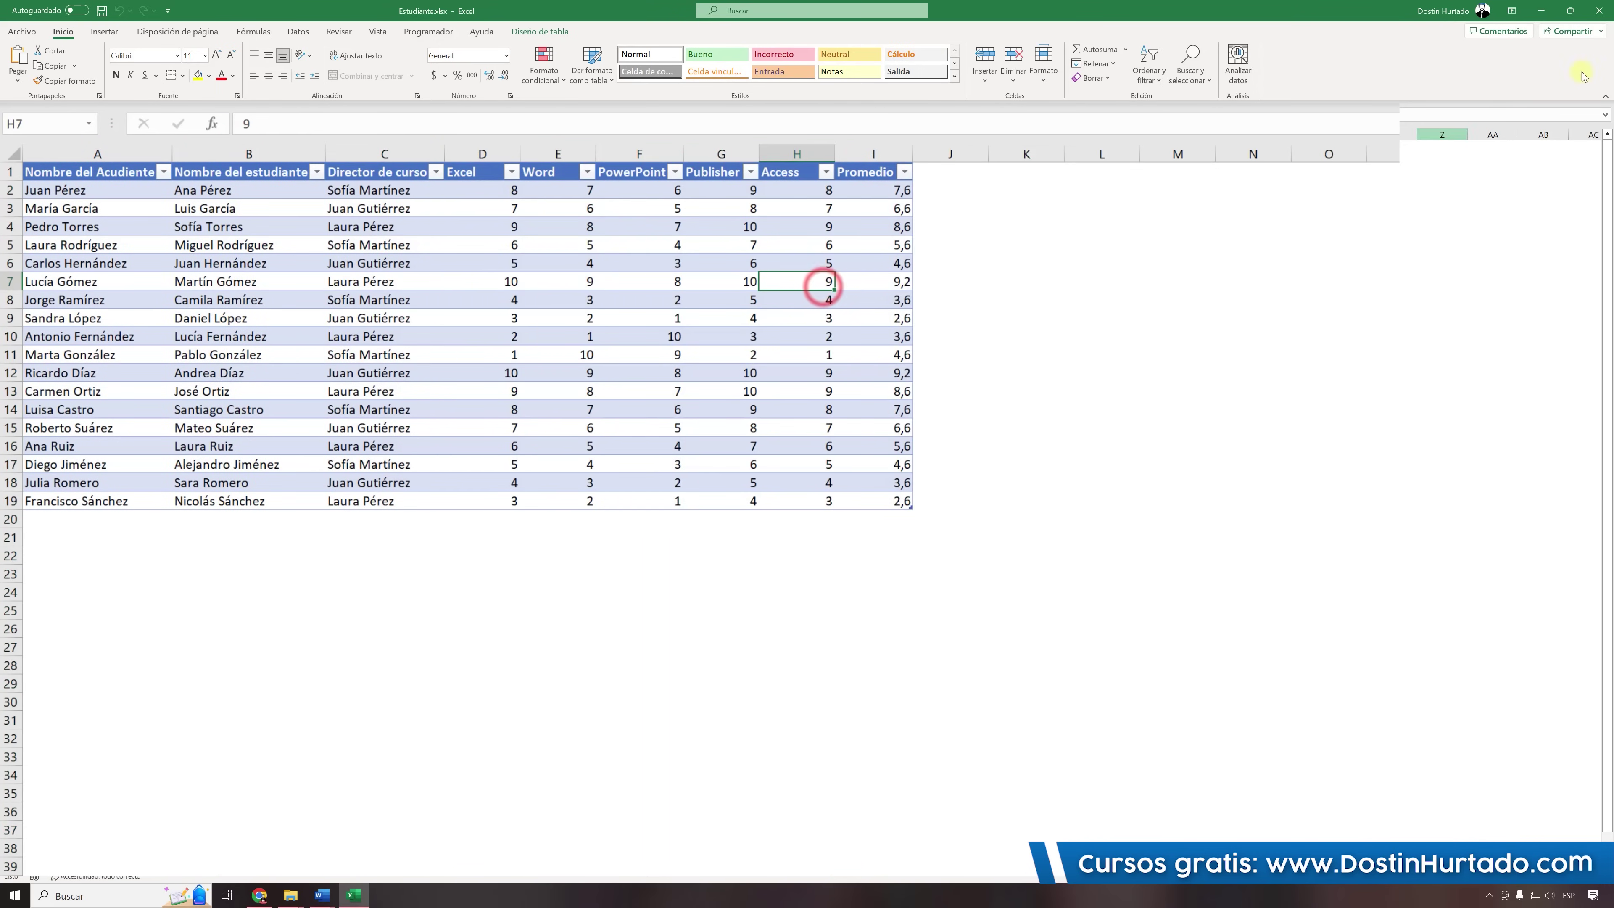
{"action": "left_click", "coordinate": [1600, 10]}
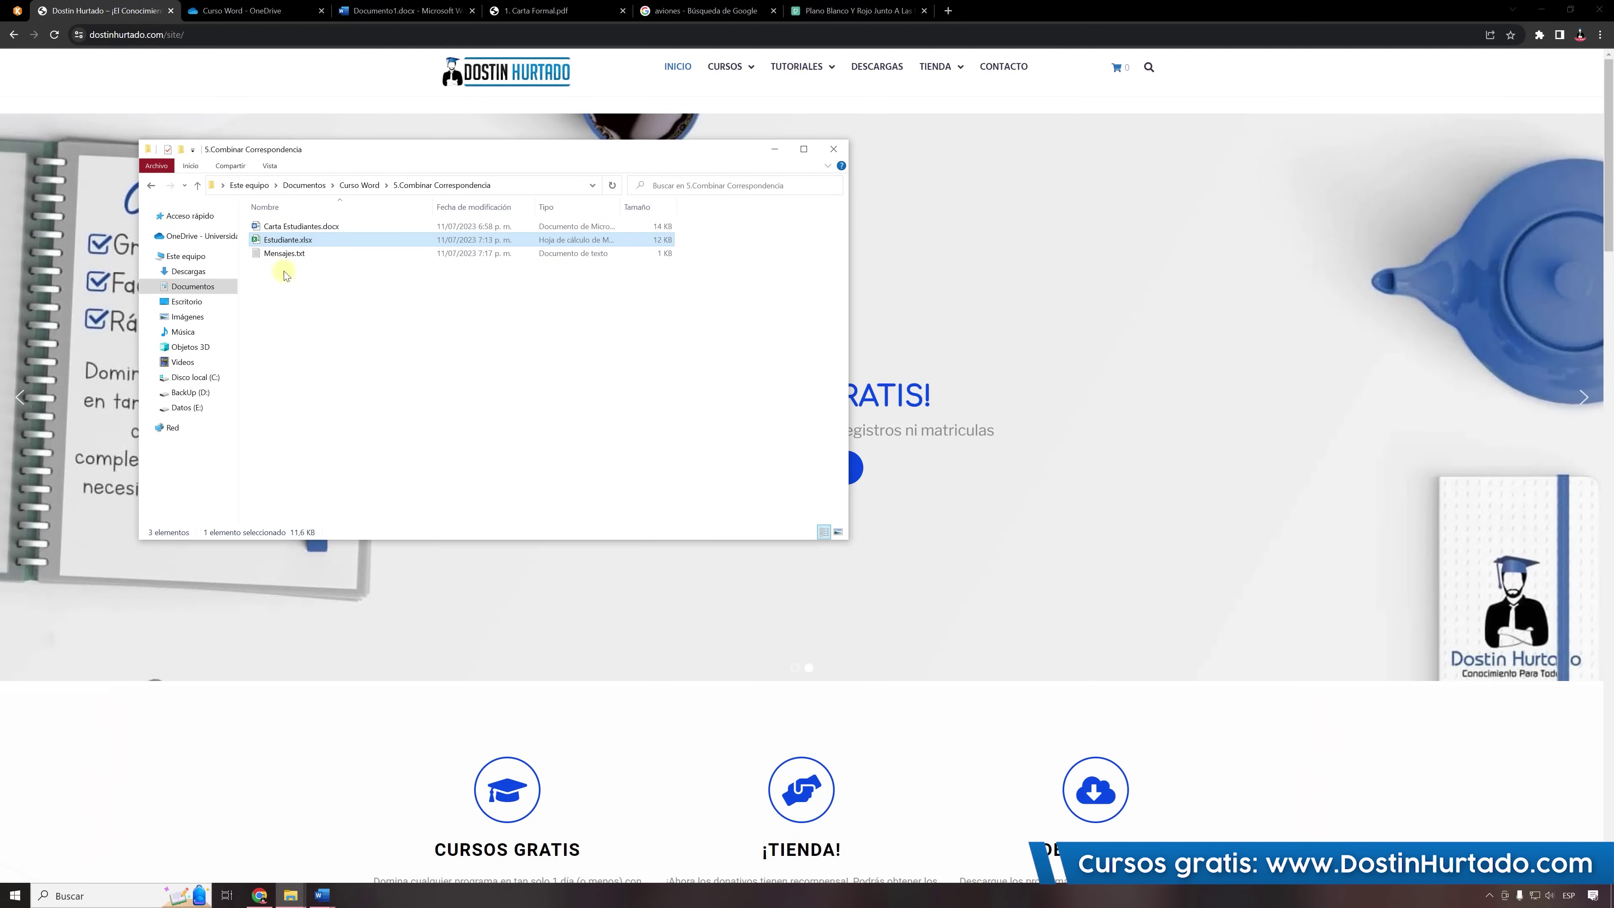
Open the Carta Estudiantes.docx letter template from File Explorer.
{"action": "left_click", "coordinate": [293, 228]}
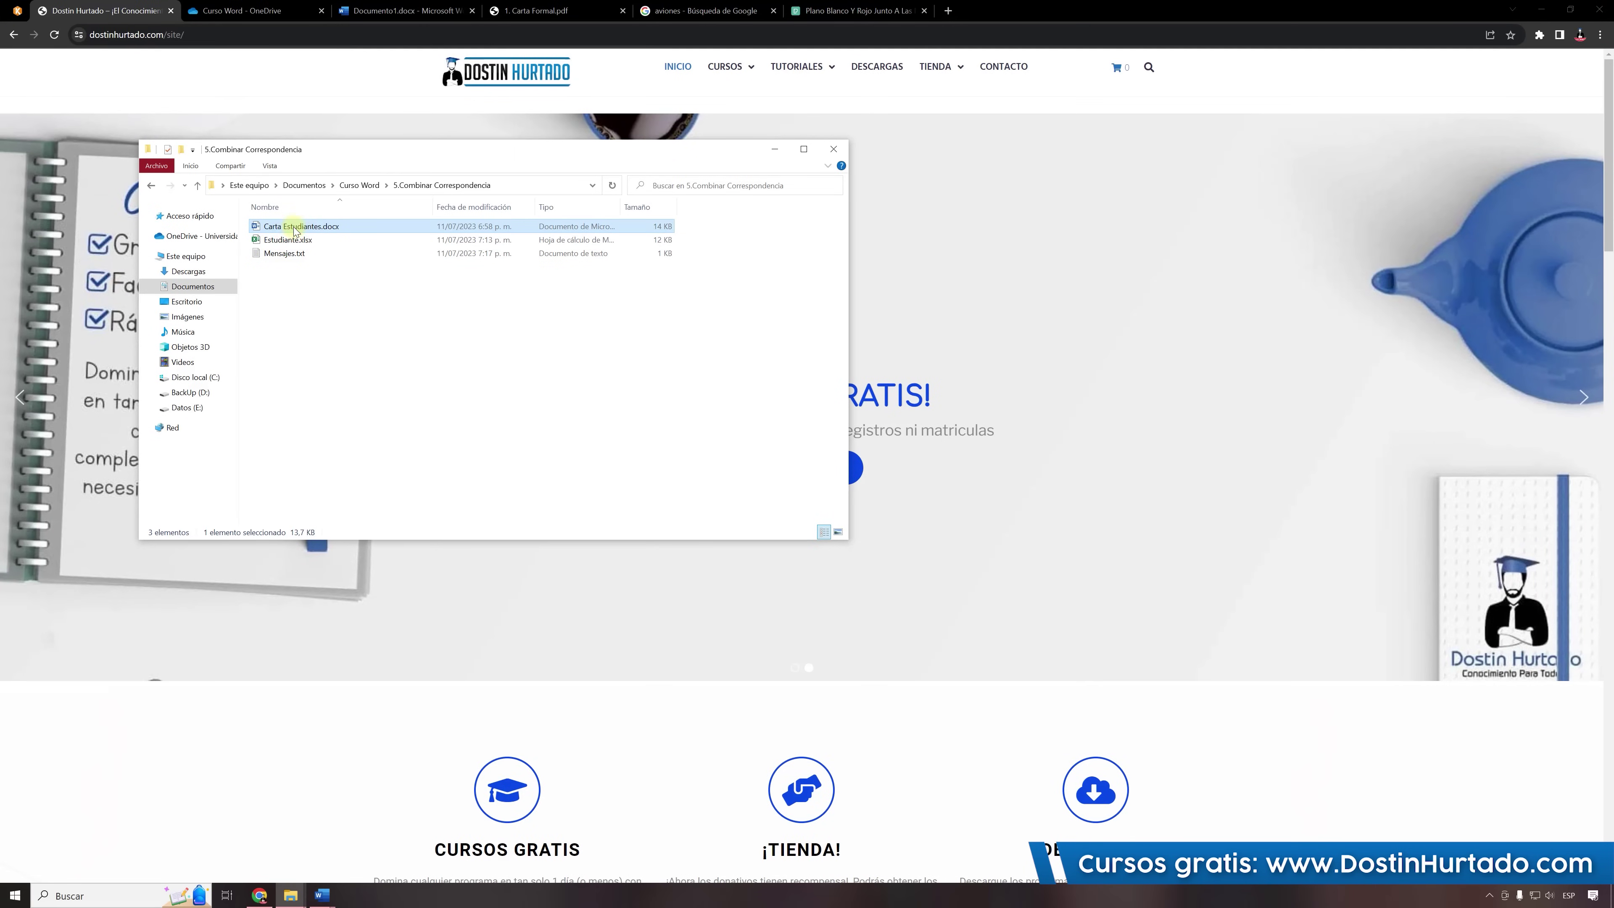
{"action": "double_click", "coordinate": [294, 228]}
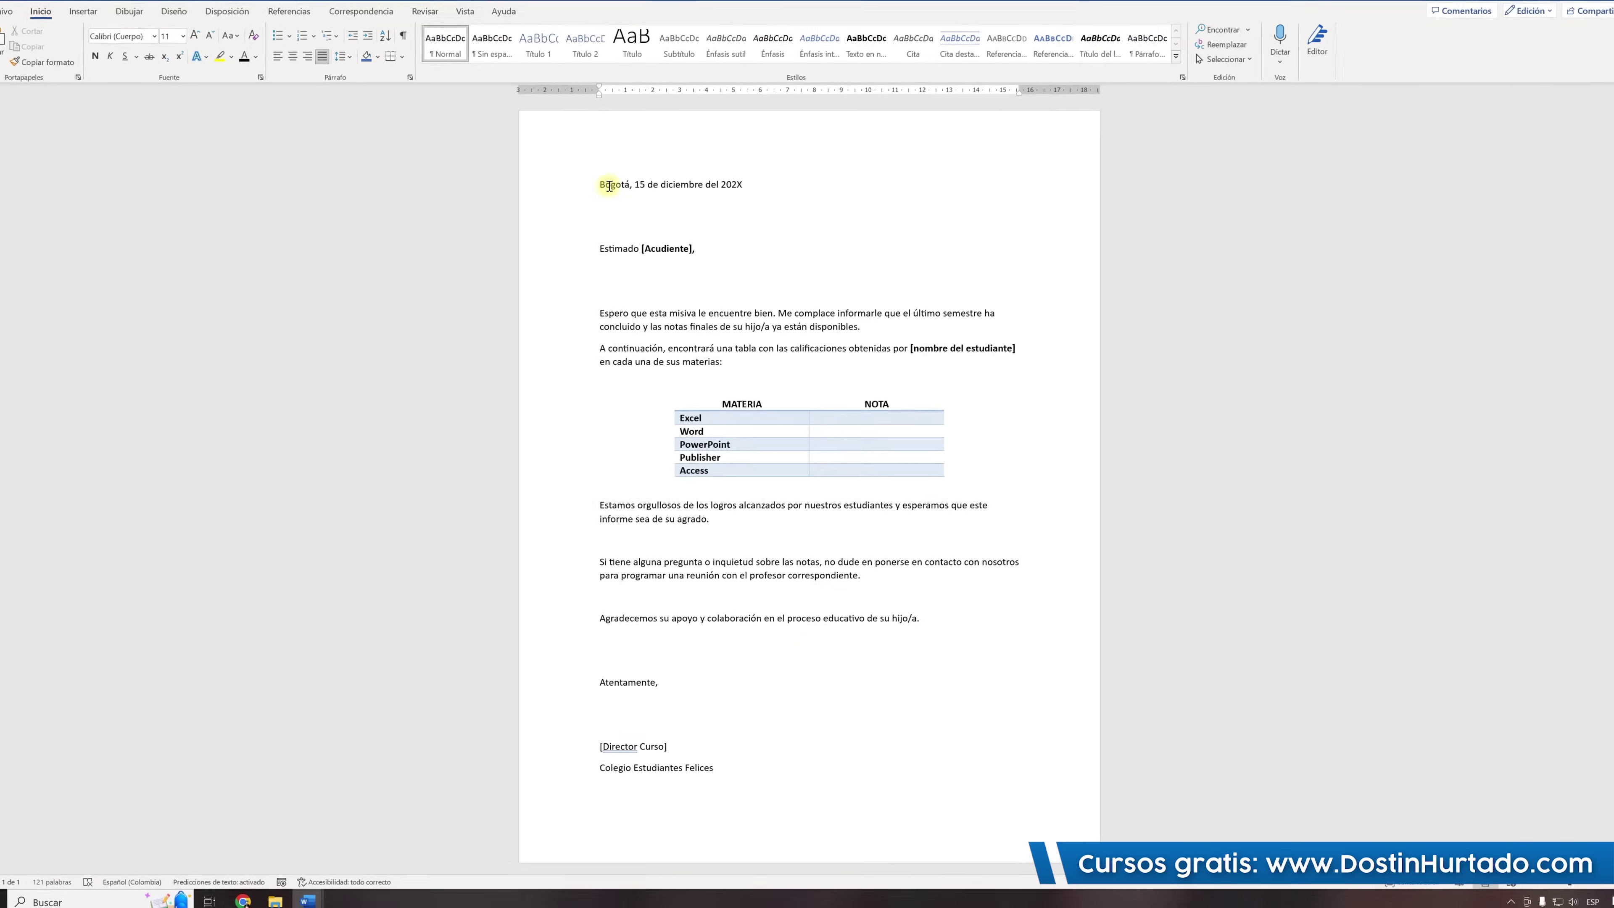
{"action": "left_click_drag", "start_coordinate": [609, 198], "coordinate": [764, 748]}
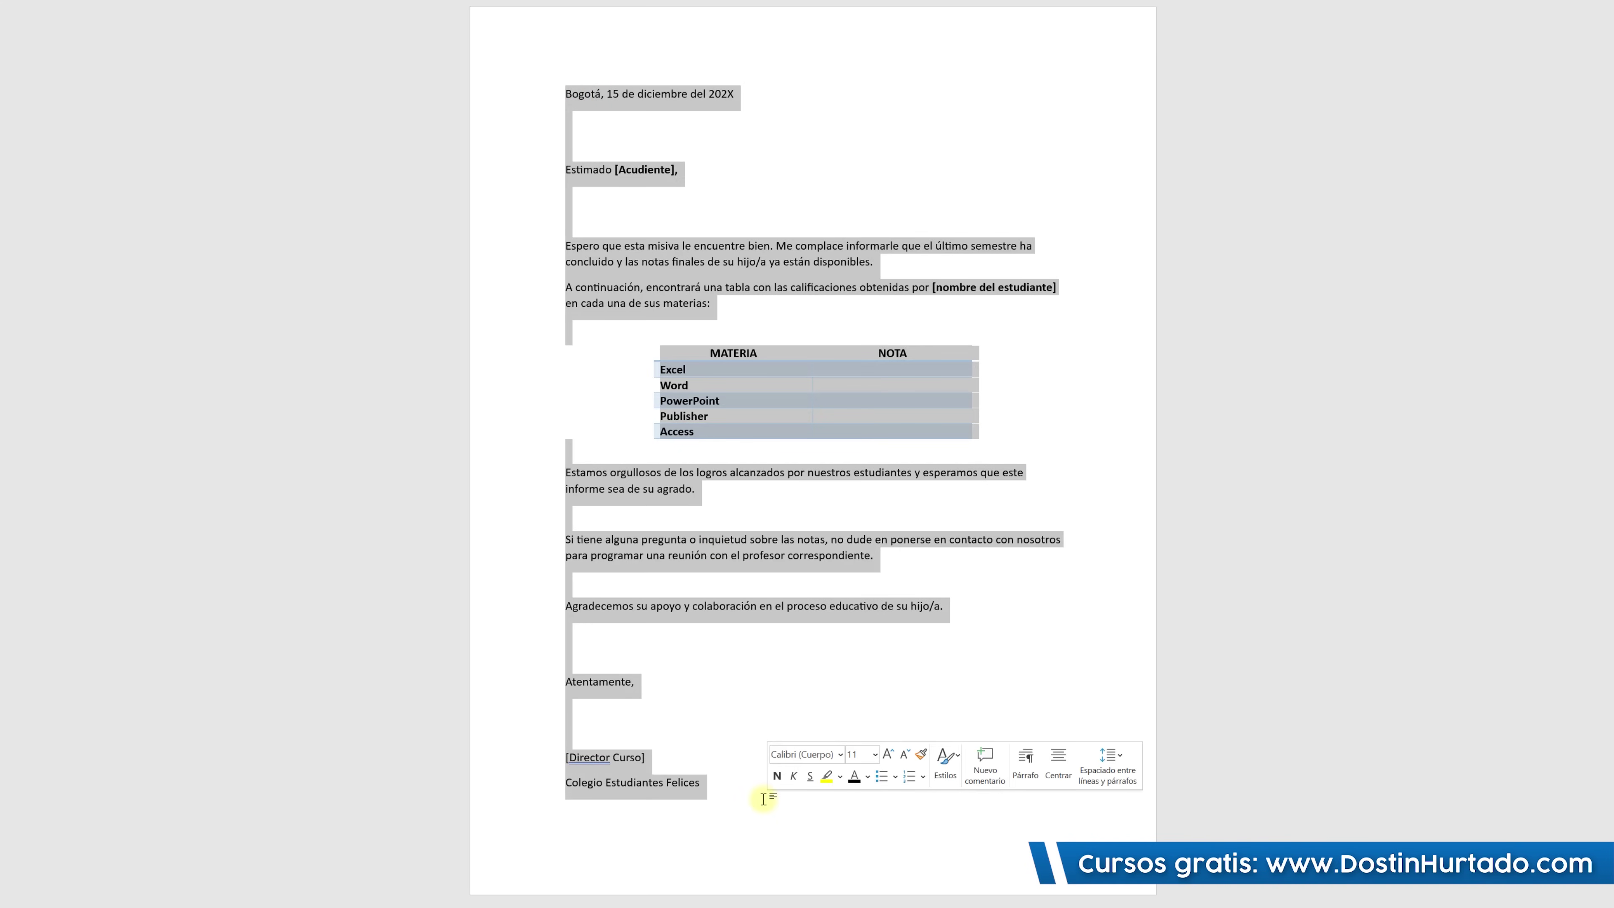
{"action": "left_click", "coordinate": [732, 655]}
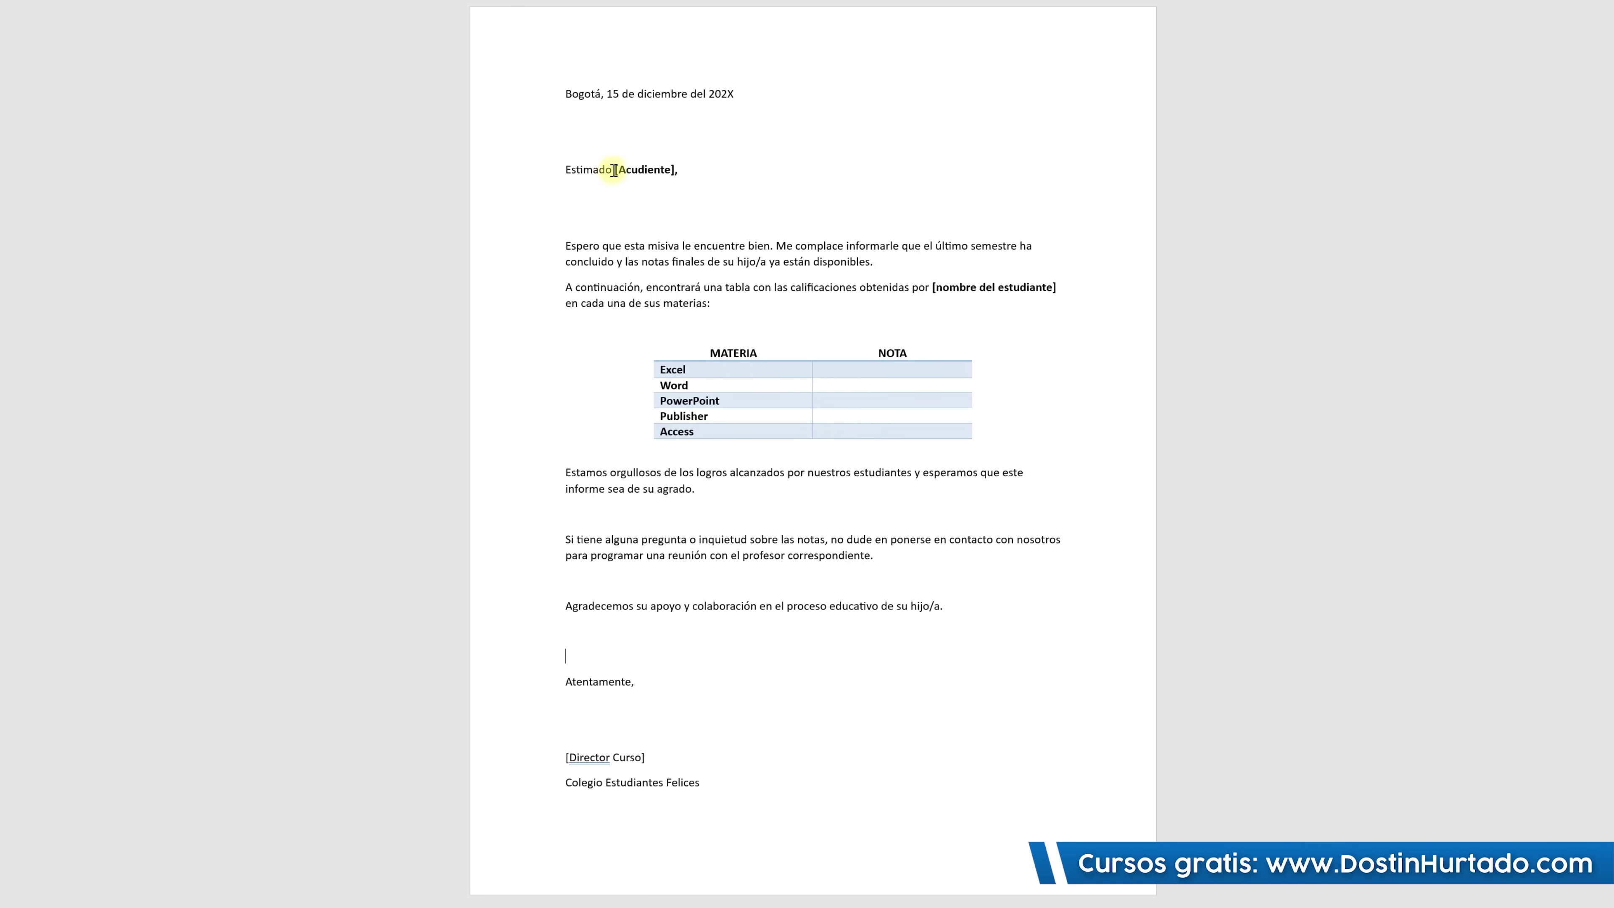
{"action": "left_click_drag", "start_coordinate": [614, 170], "coordinate": [671, 169]}
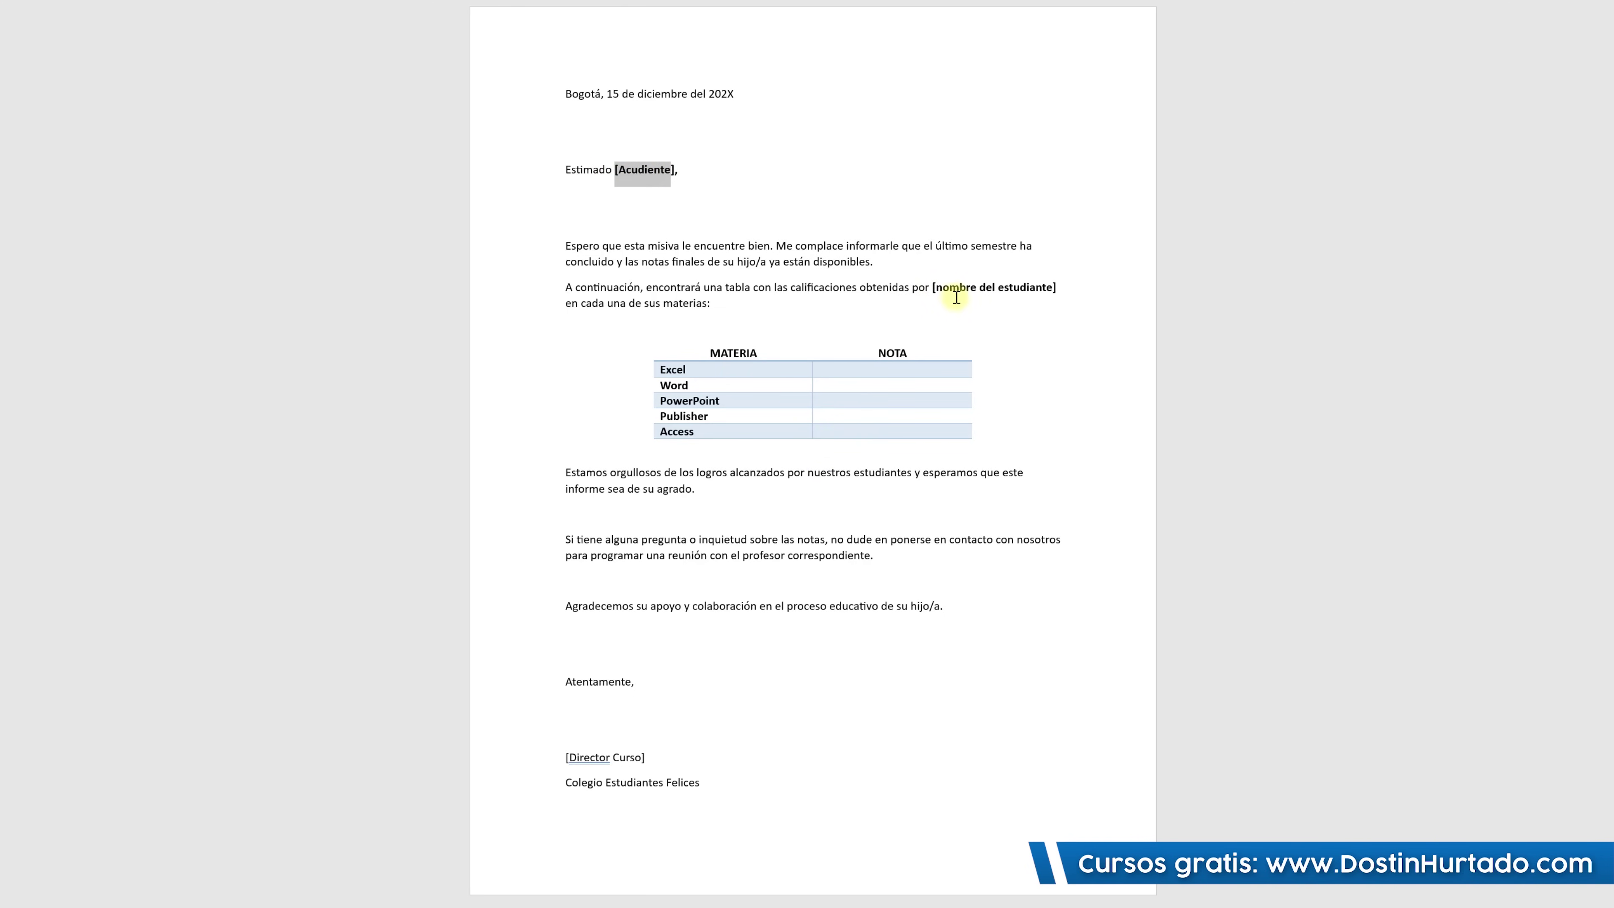
{"action": "left_click_drag", "start_coordinate": [932, 287], "coordinate": [1056, 288]}
{"action": "left_click", "coordinate": [877, 369]}
{"action": "left_click", "coordinate": [879, 385]}
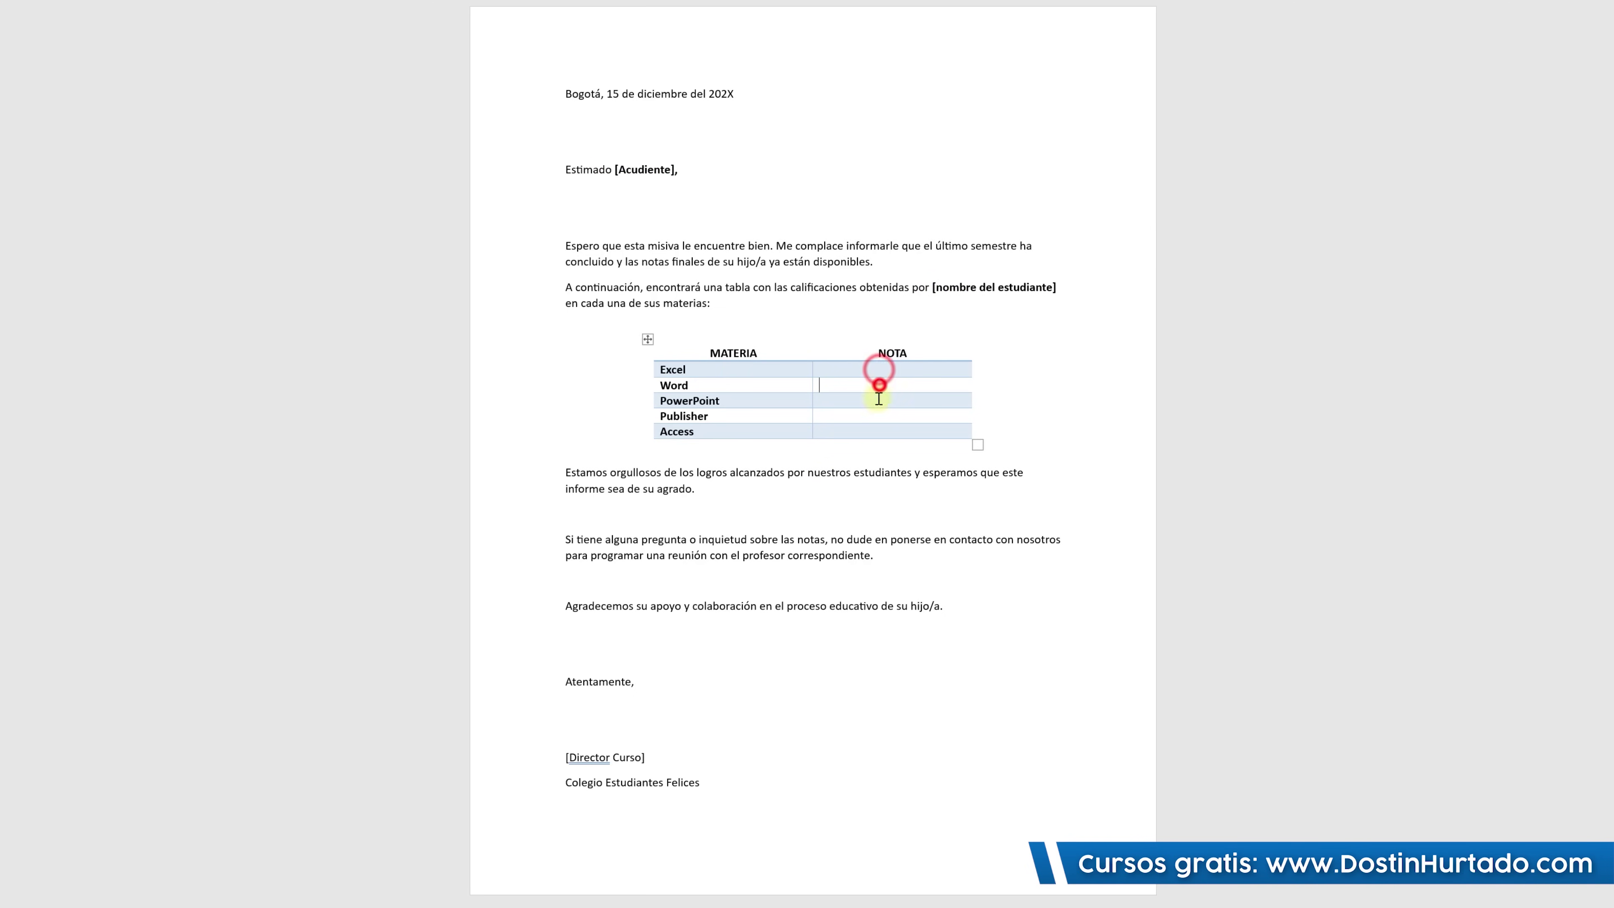
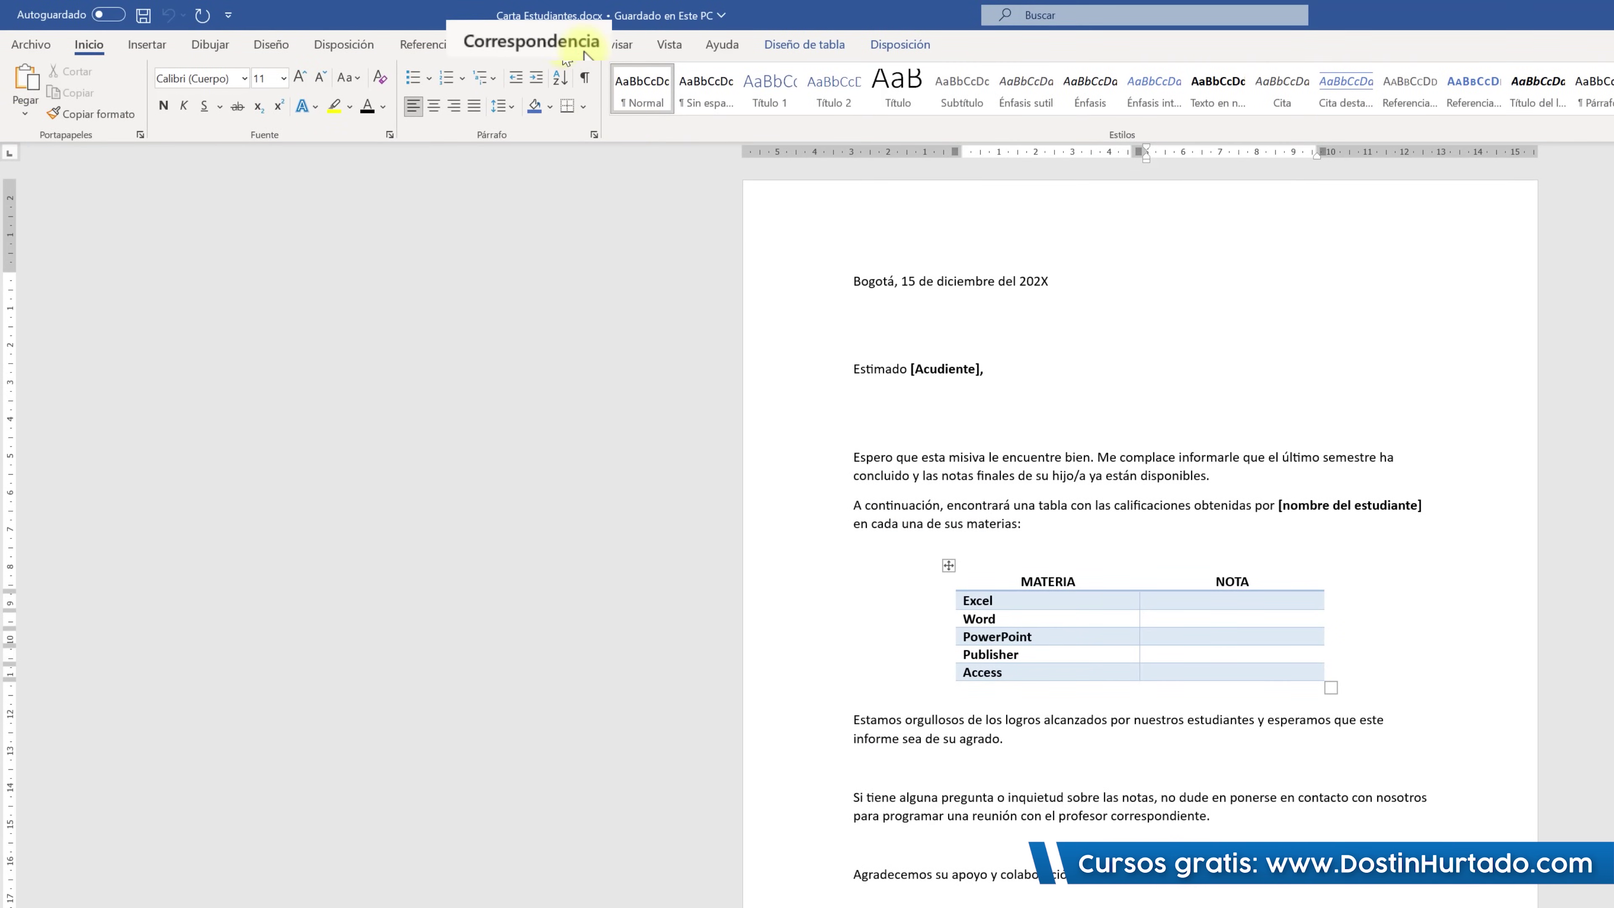
On Correspondencia, try then cancel Escribir una nueva lista, and reopen the Seleccionar destinatarios options.
{"action": "left_click", "coordinate": [568, 42]}
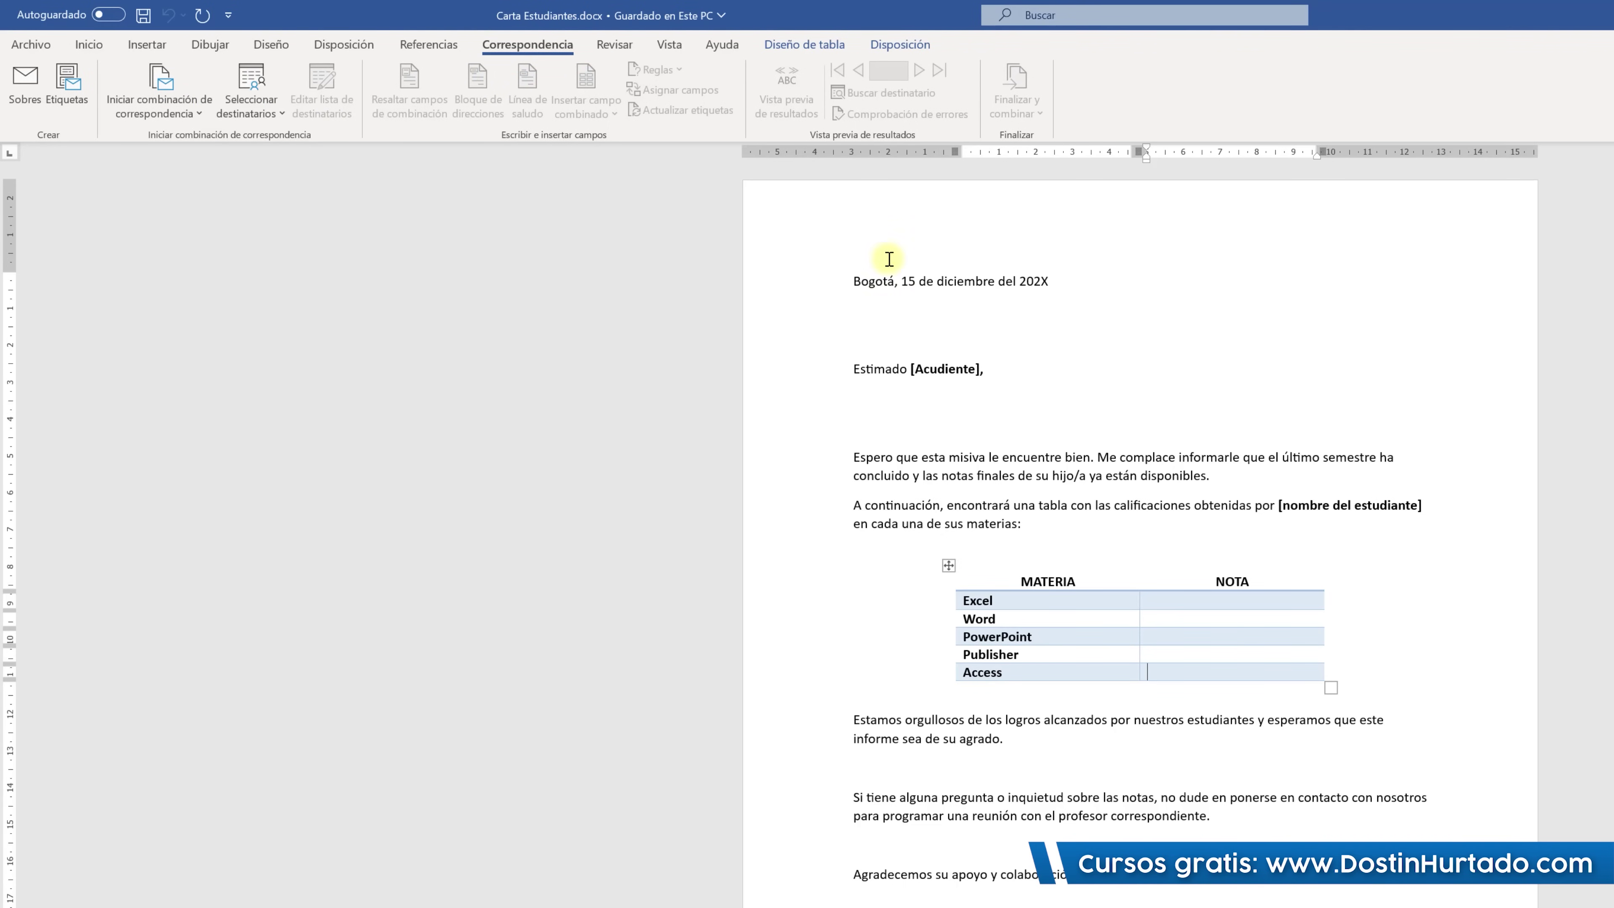
{"action": "key", "text": "ctrl+a"}
{"action": "left_click", "coordinate": [993, 410]}
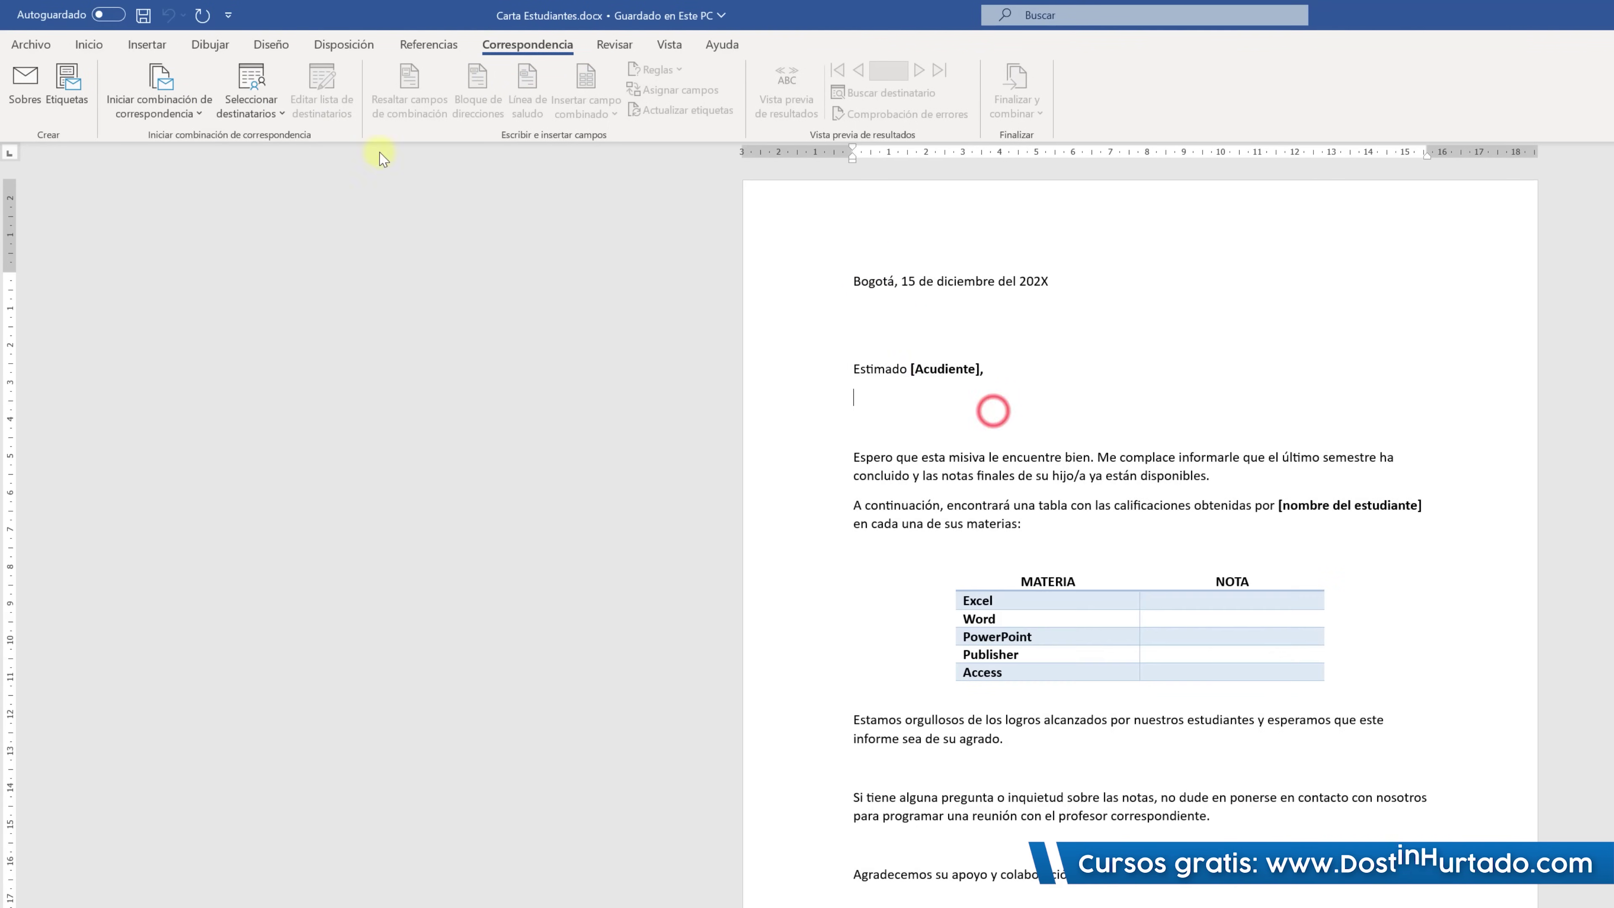
{"action": "left_click", "coordinate": [244, 114]}
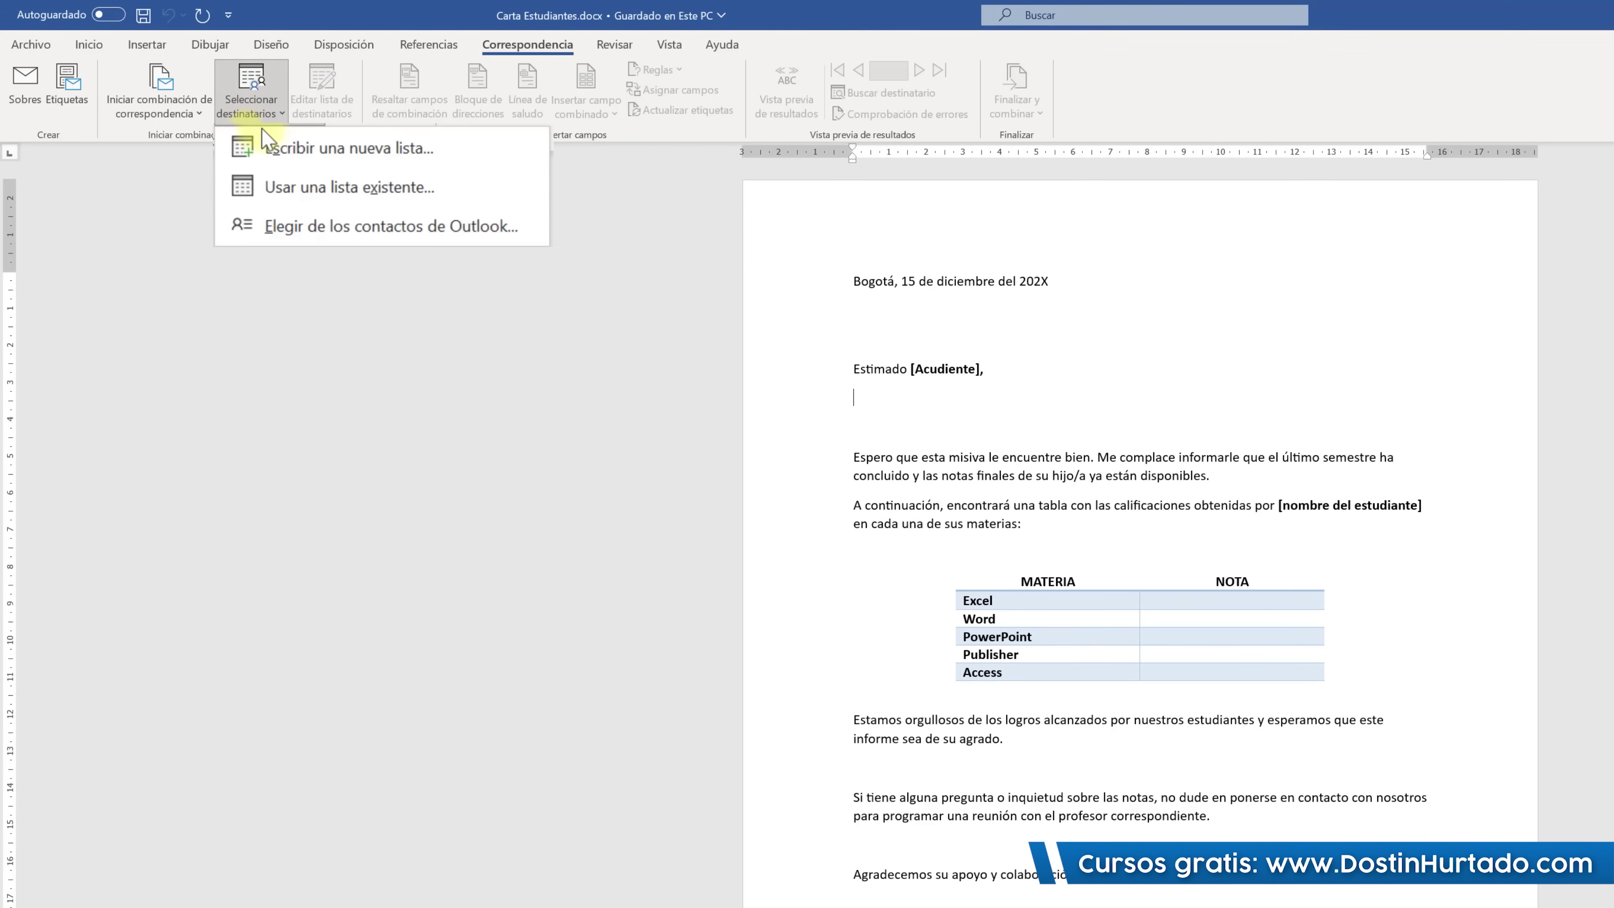
{"action": "left_click", "coordinate": [274, 149]}
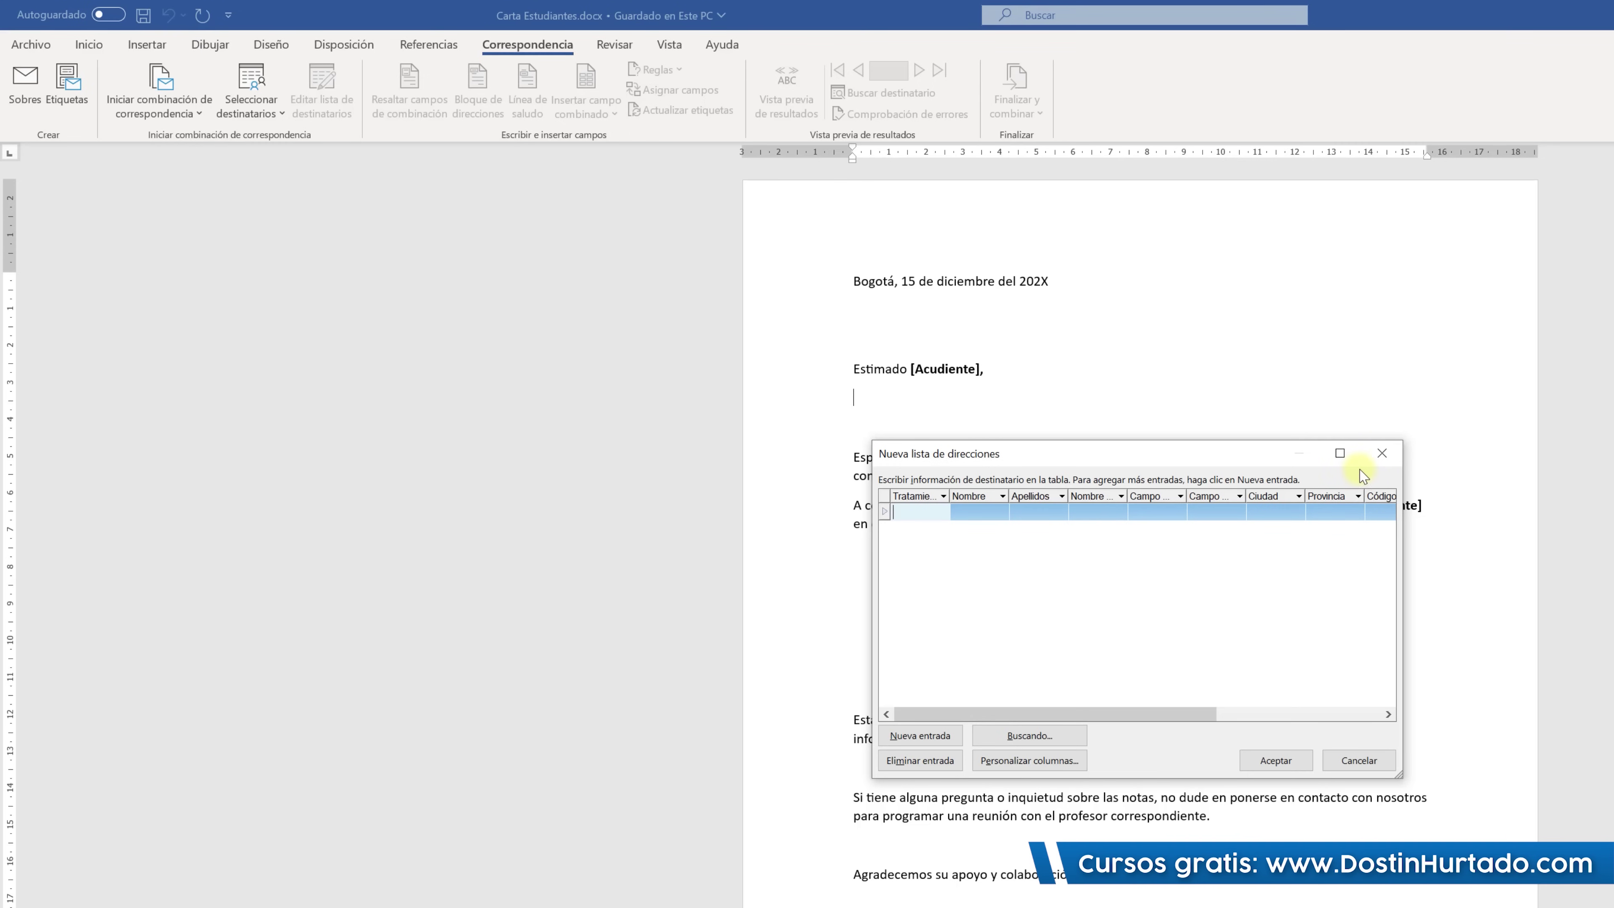
{"action": "left_click", "coordinate": [1375, 456]}
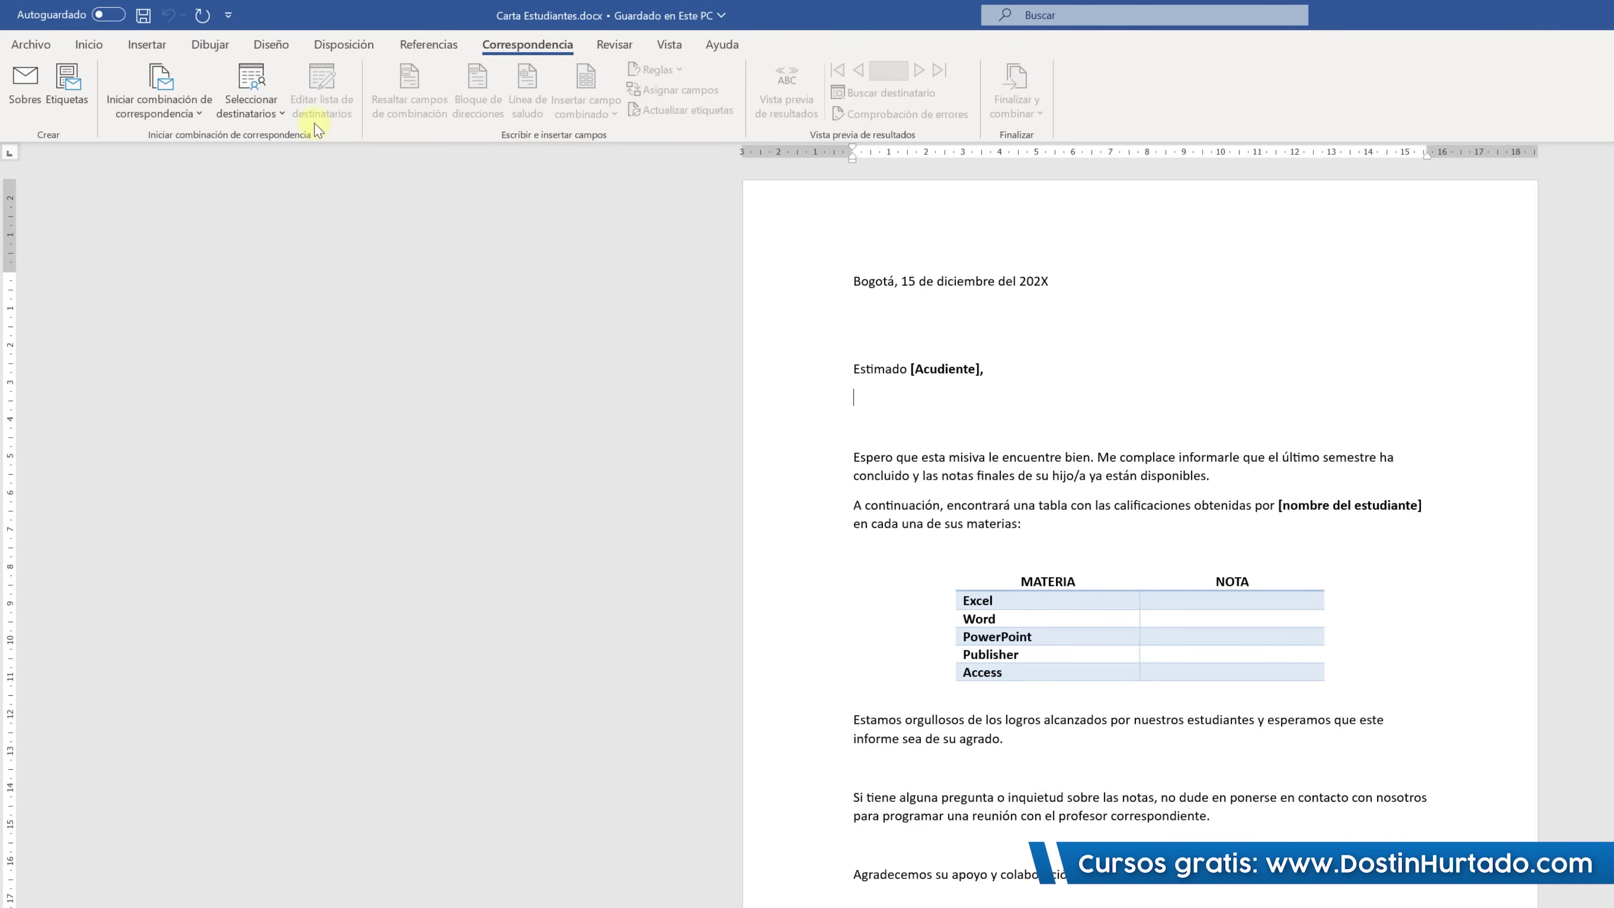
{"action": "left_click", "coordinate": [254, 108]}
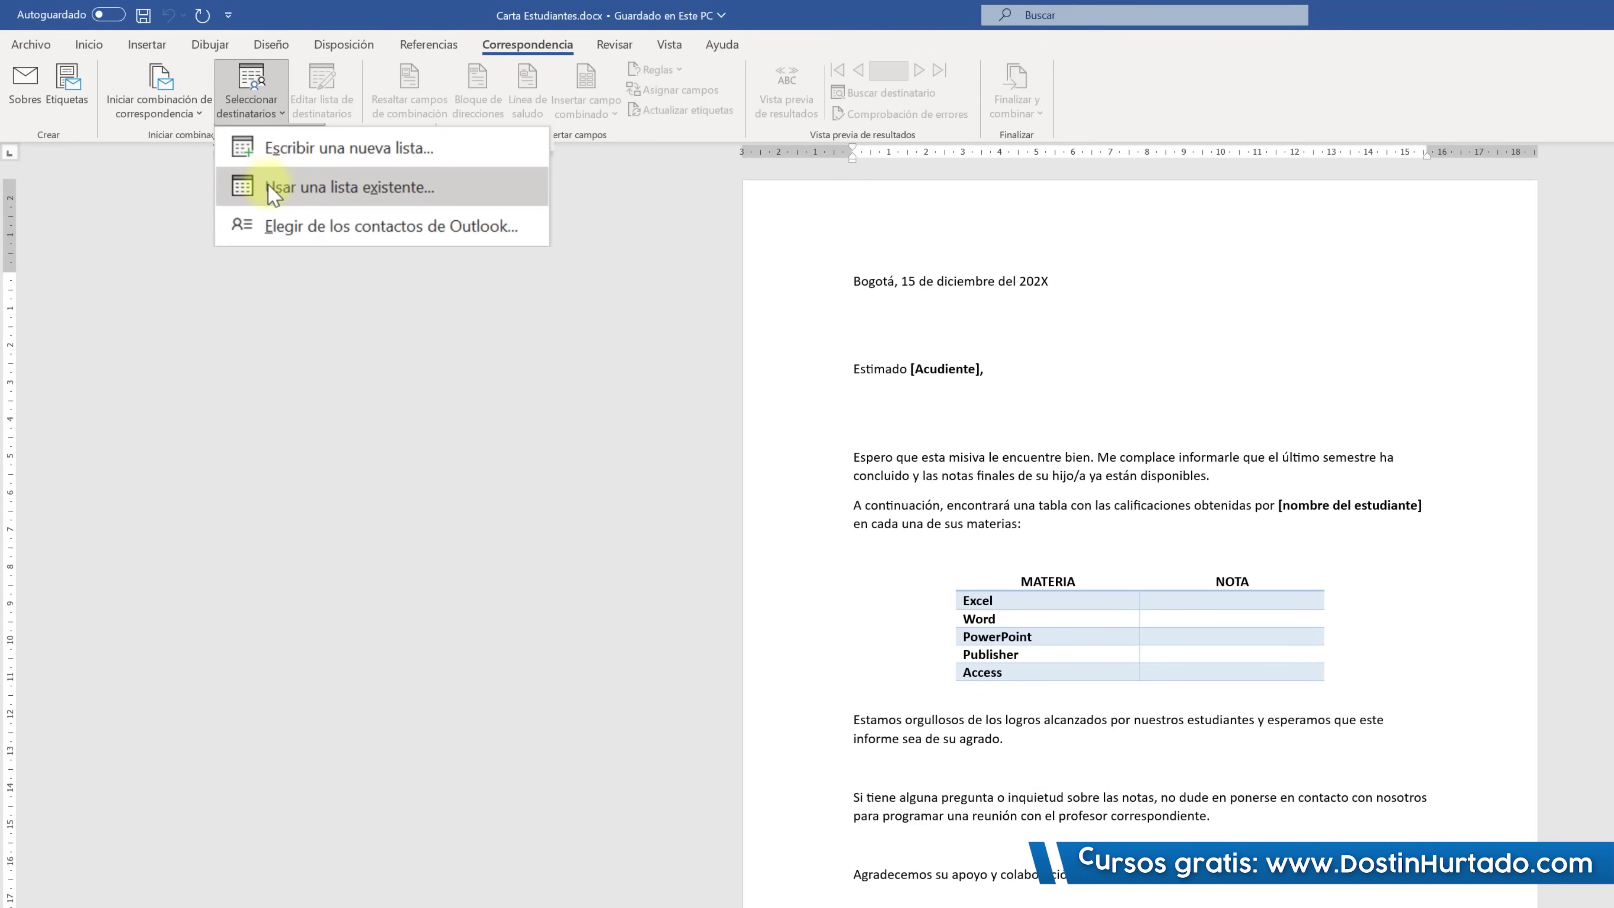
Use existing list Estudiante.xlsx from Documentos > Curso Word > 5.Combinar Correspondencia as the recipients.
{"action": "left_click", "coordinate": [368, 188]}
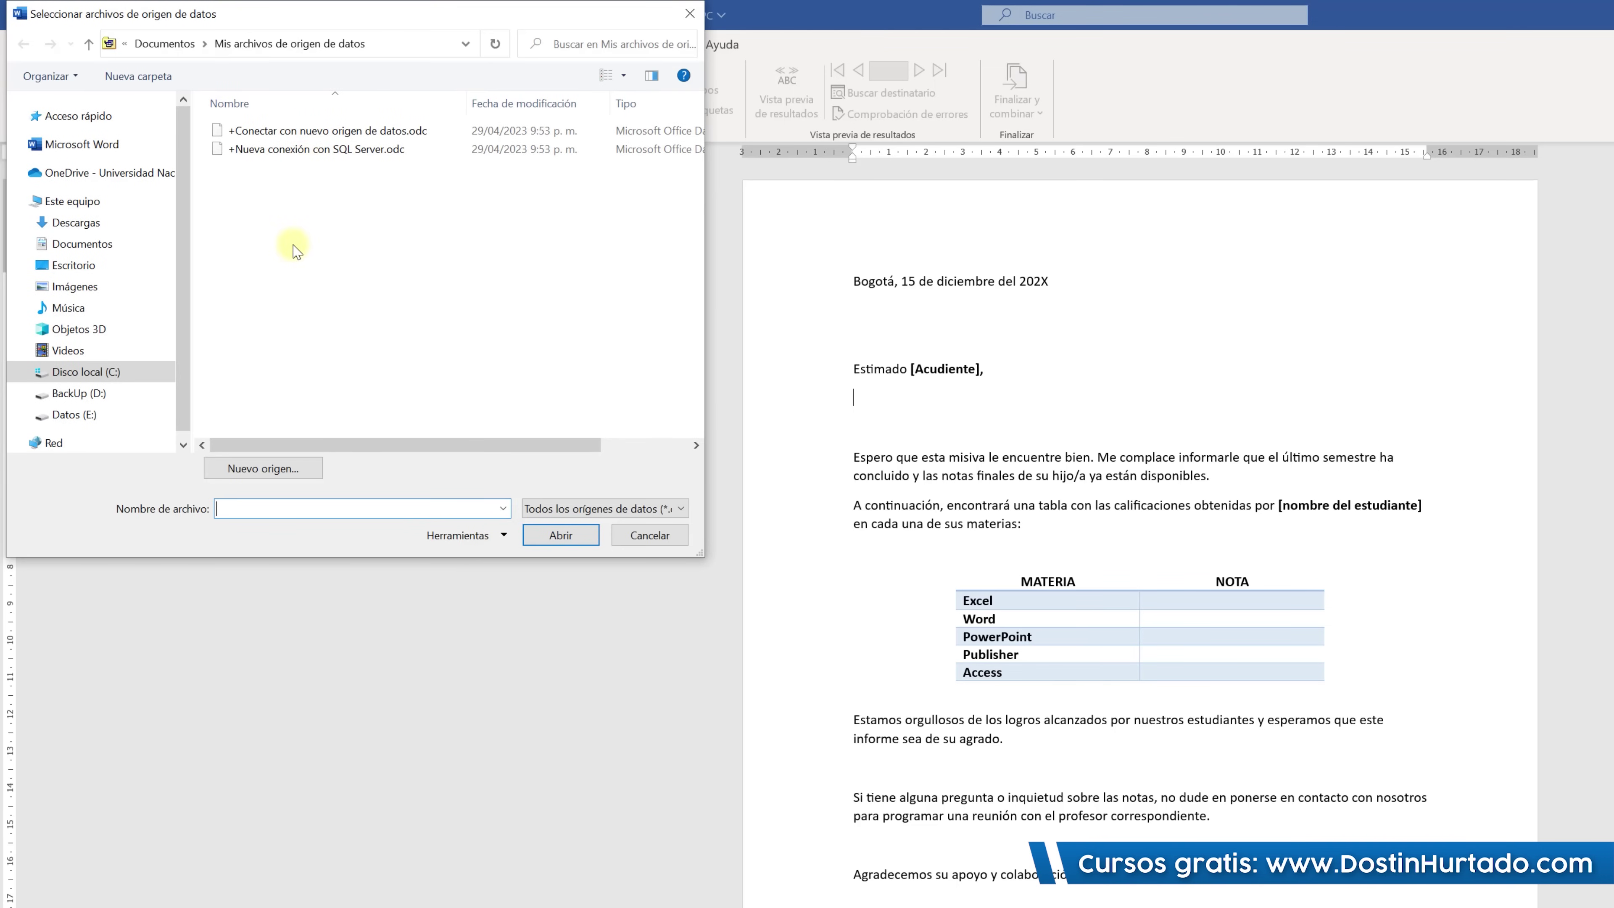
{"action": "left_click", "coordinate": [105, 244]}
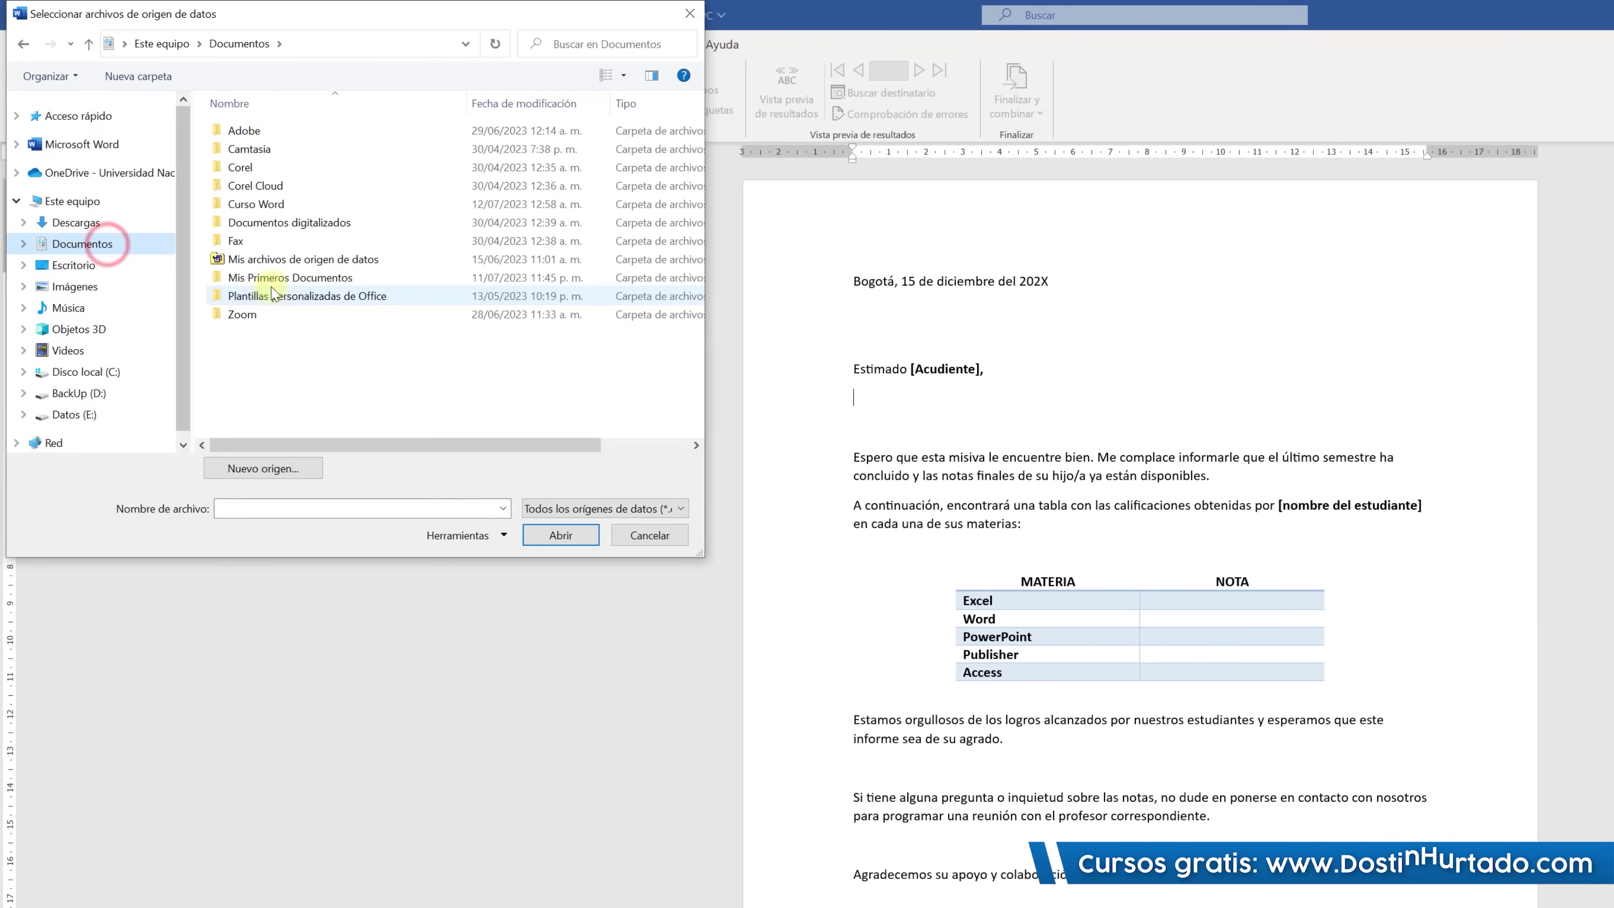
{"action": "double_click", "coordinate": [261, 205]}
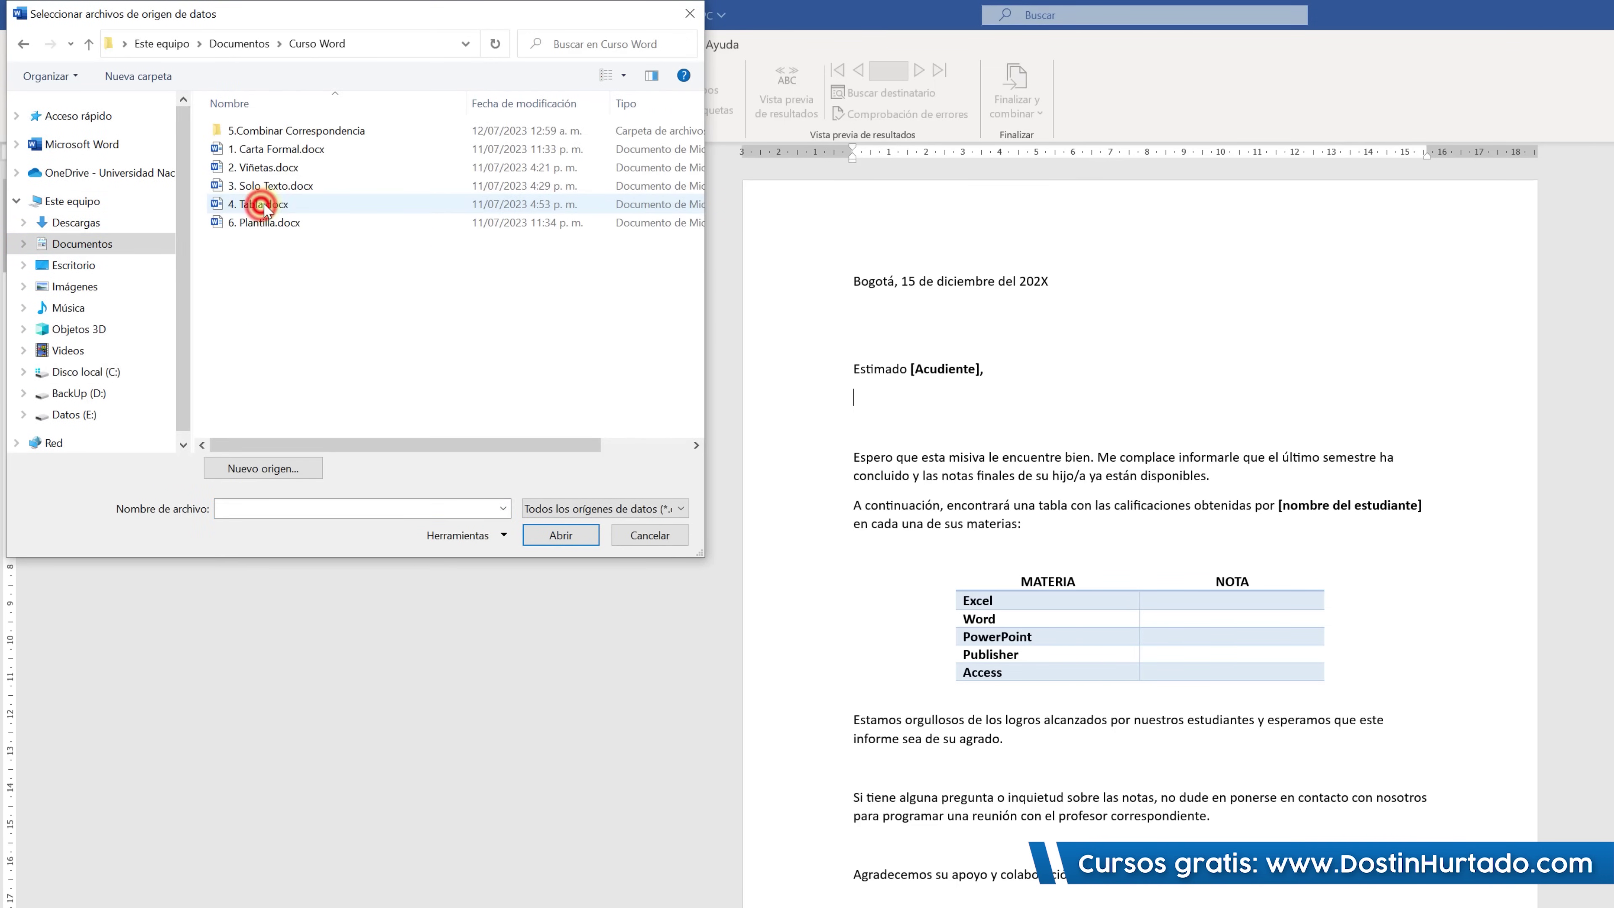
{"action": "double_click", "coordinate": [292, 130]}
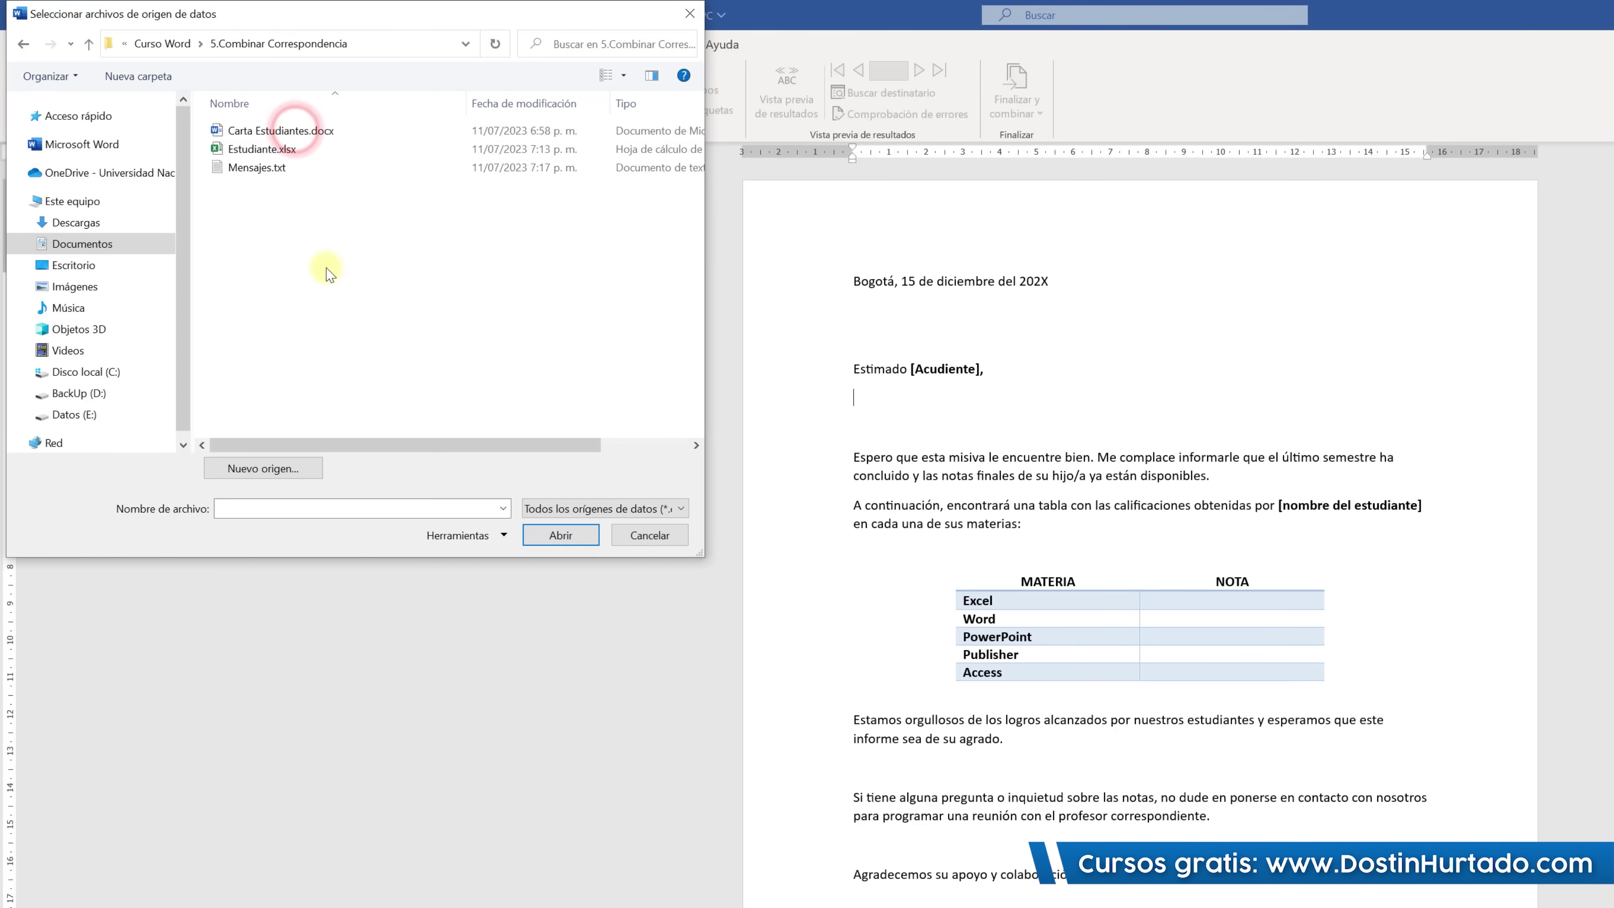
{"action": "left_click", "coordinate": [635, 507]}
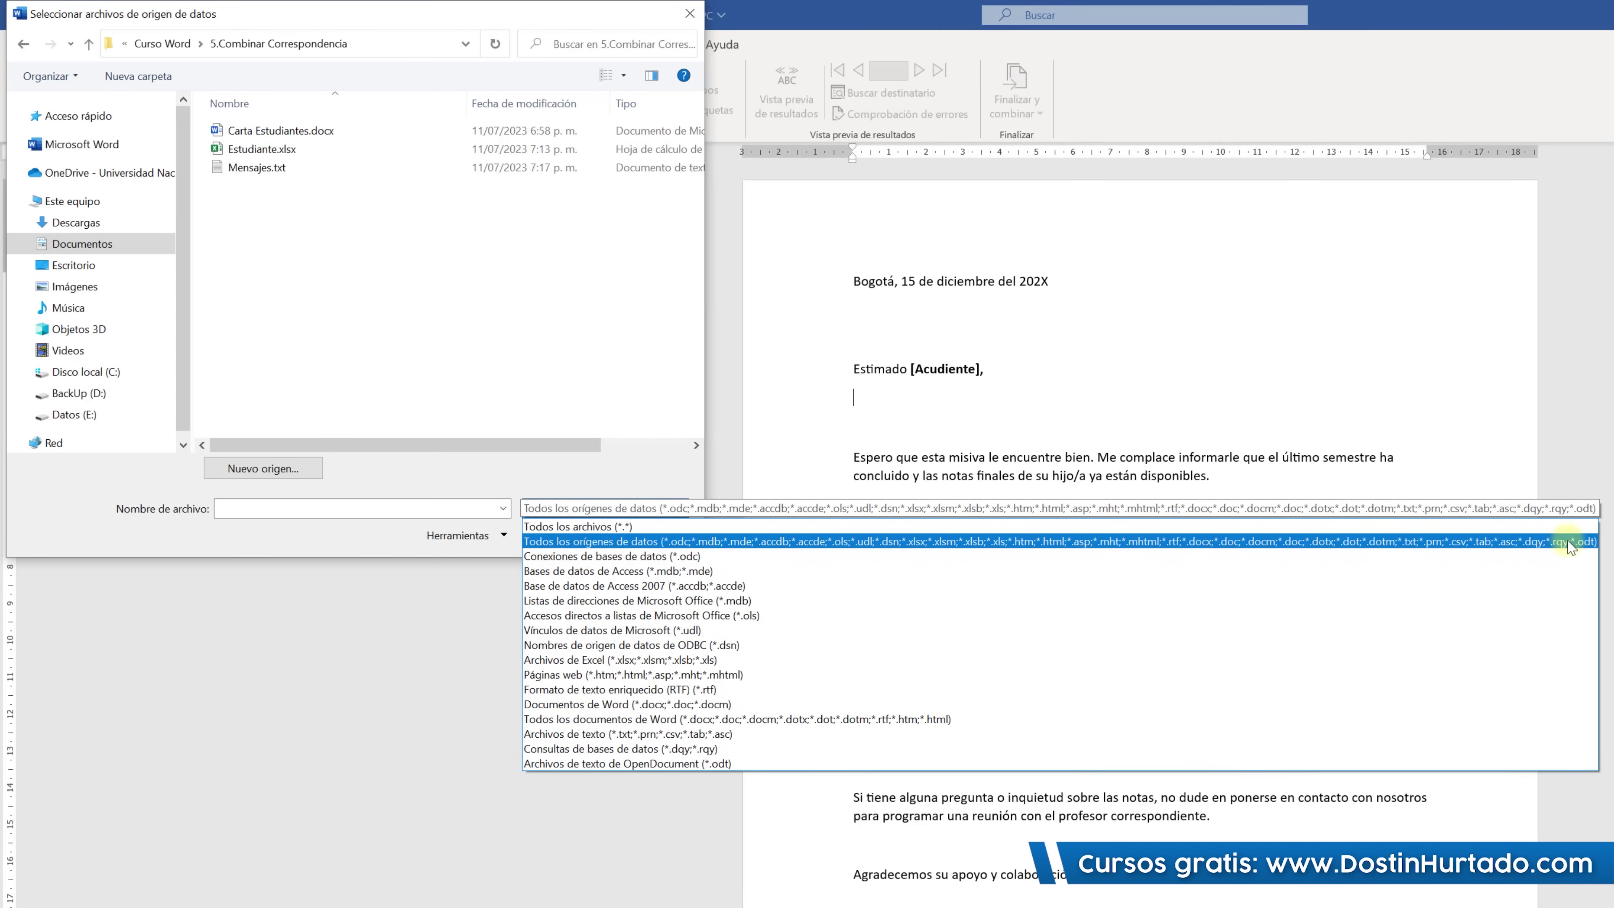
{"action": "left_click", "coordinate": [403, 310]}
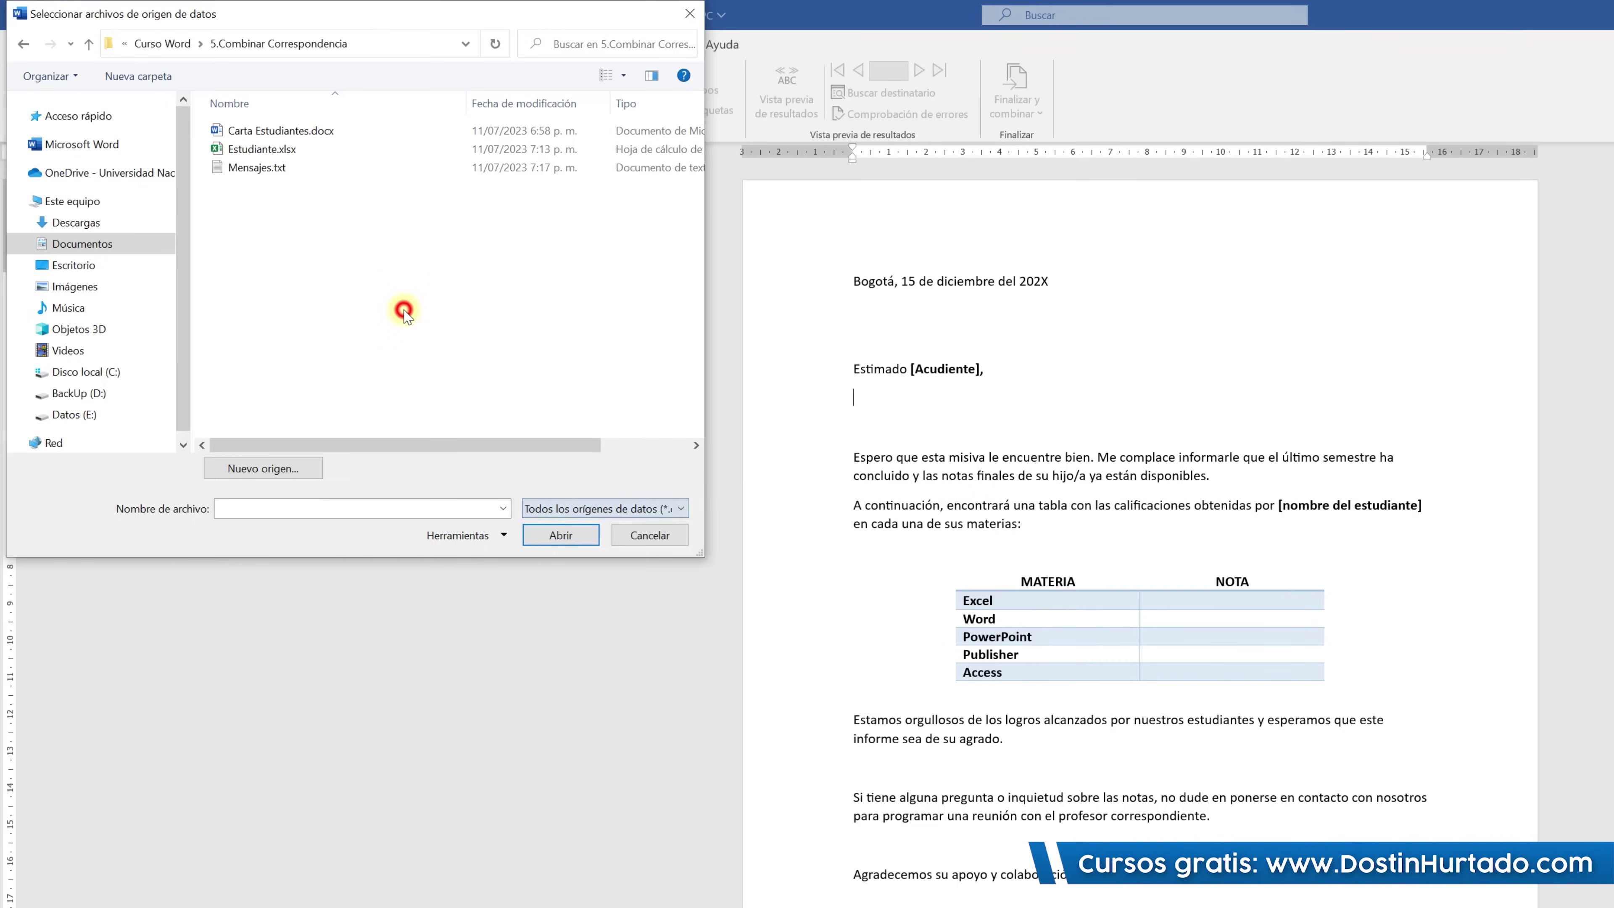
{"action": "left_click", "coordinate": [266, 151]}
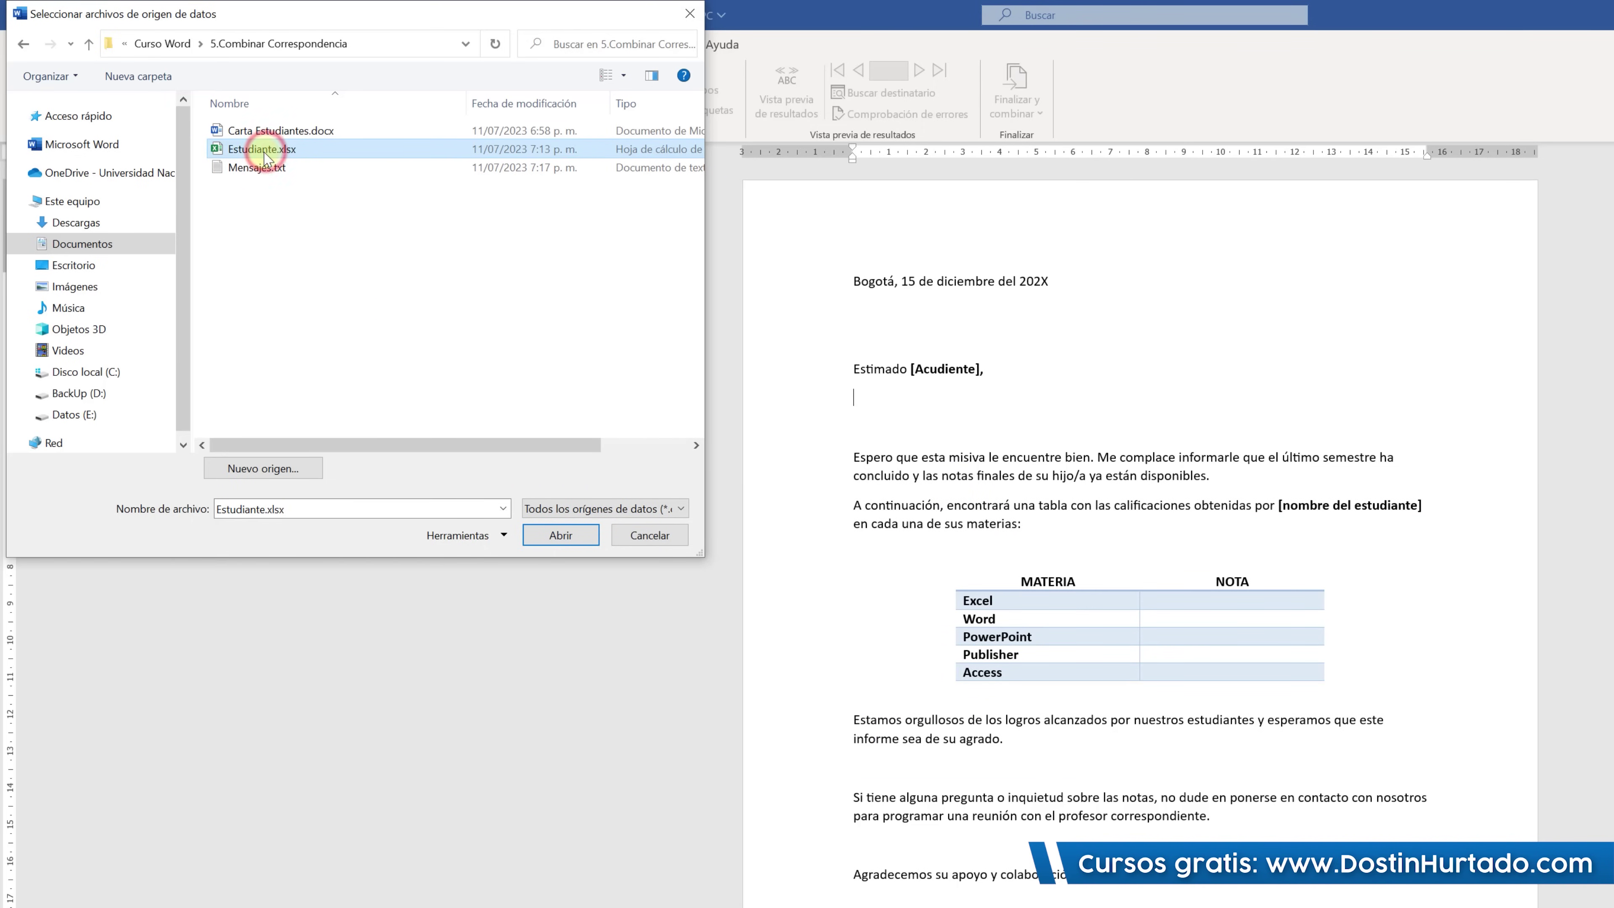
{"action": "left_click", "coordinate": [560, 534]}
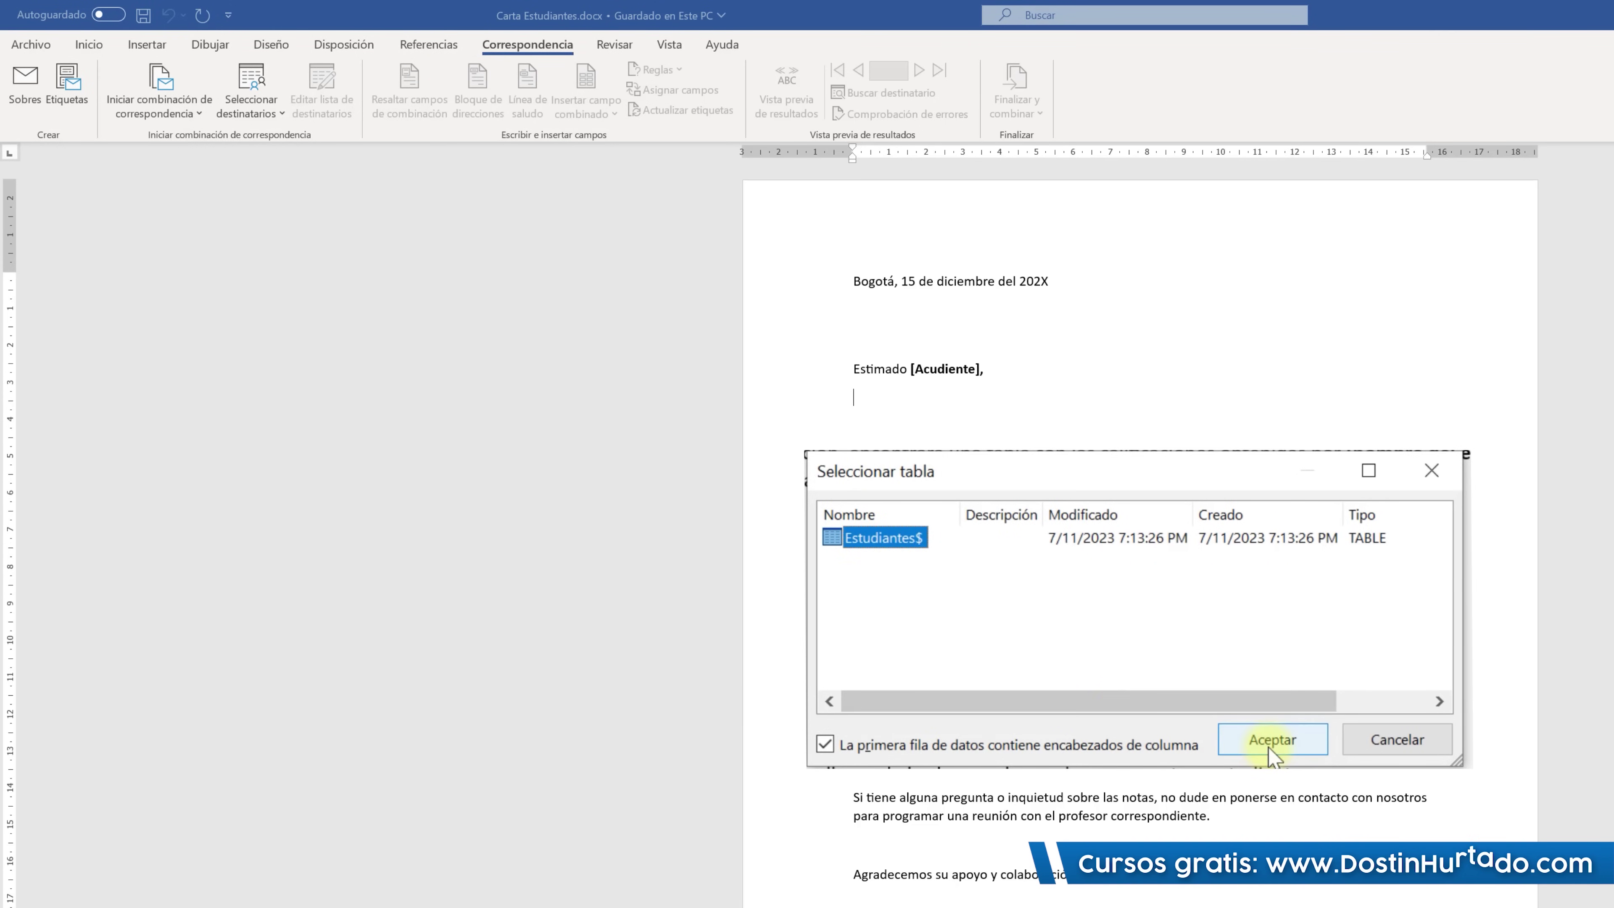
Confirm the Estudiantes$ sheet and replace [Acudiente] with the Nombre_del_Acudiente merge field.
{"action": "left_click", "coordinate": [1287, 746]}
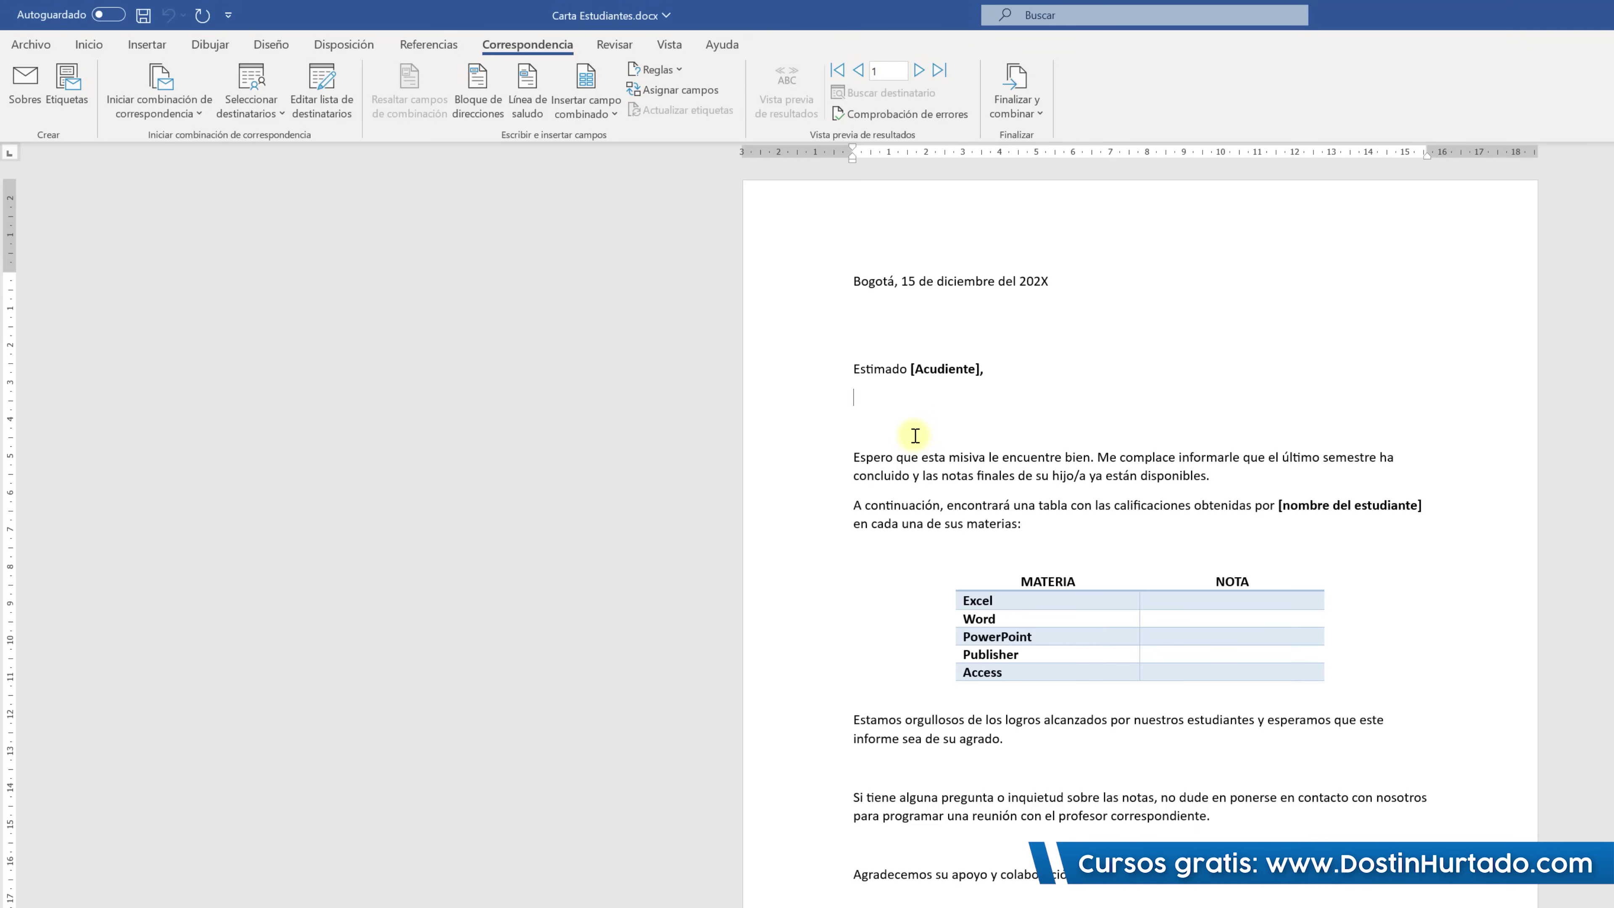
{"action": "left_click", "coordinate": [614, 109]}
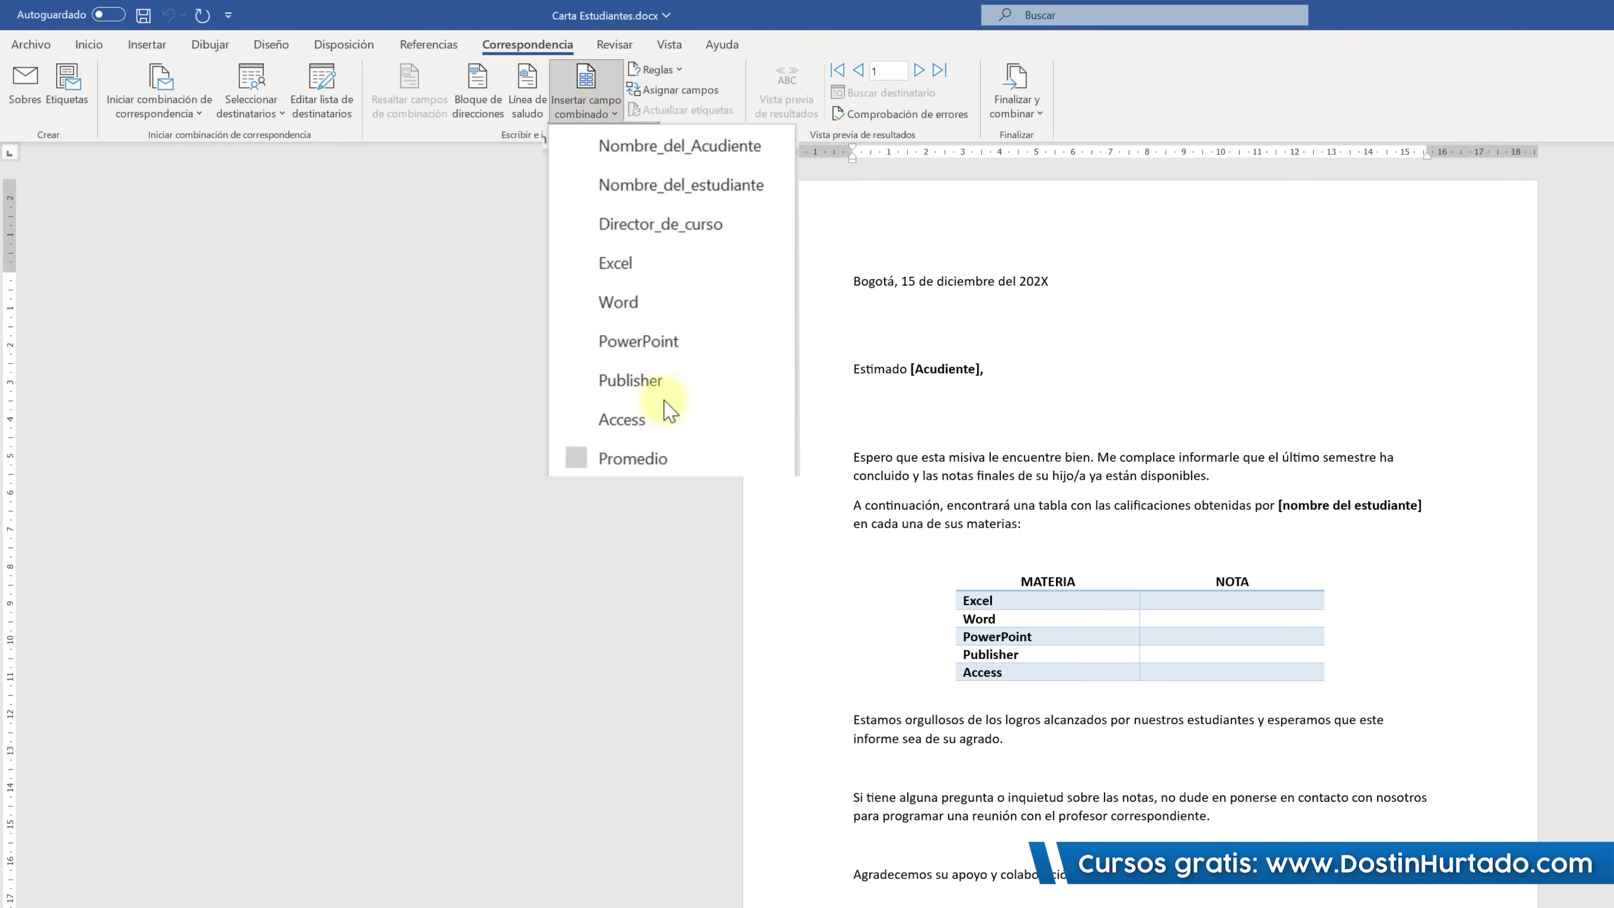
{"action": "left_click", "coordinate": [919, 369]}
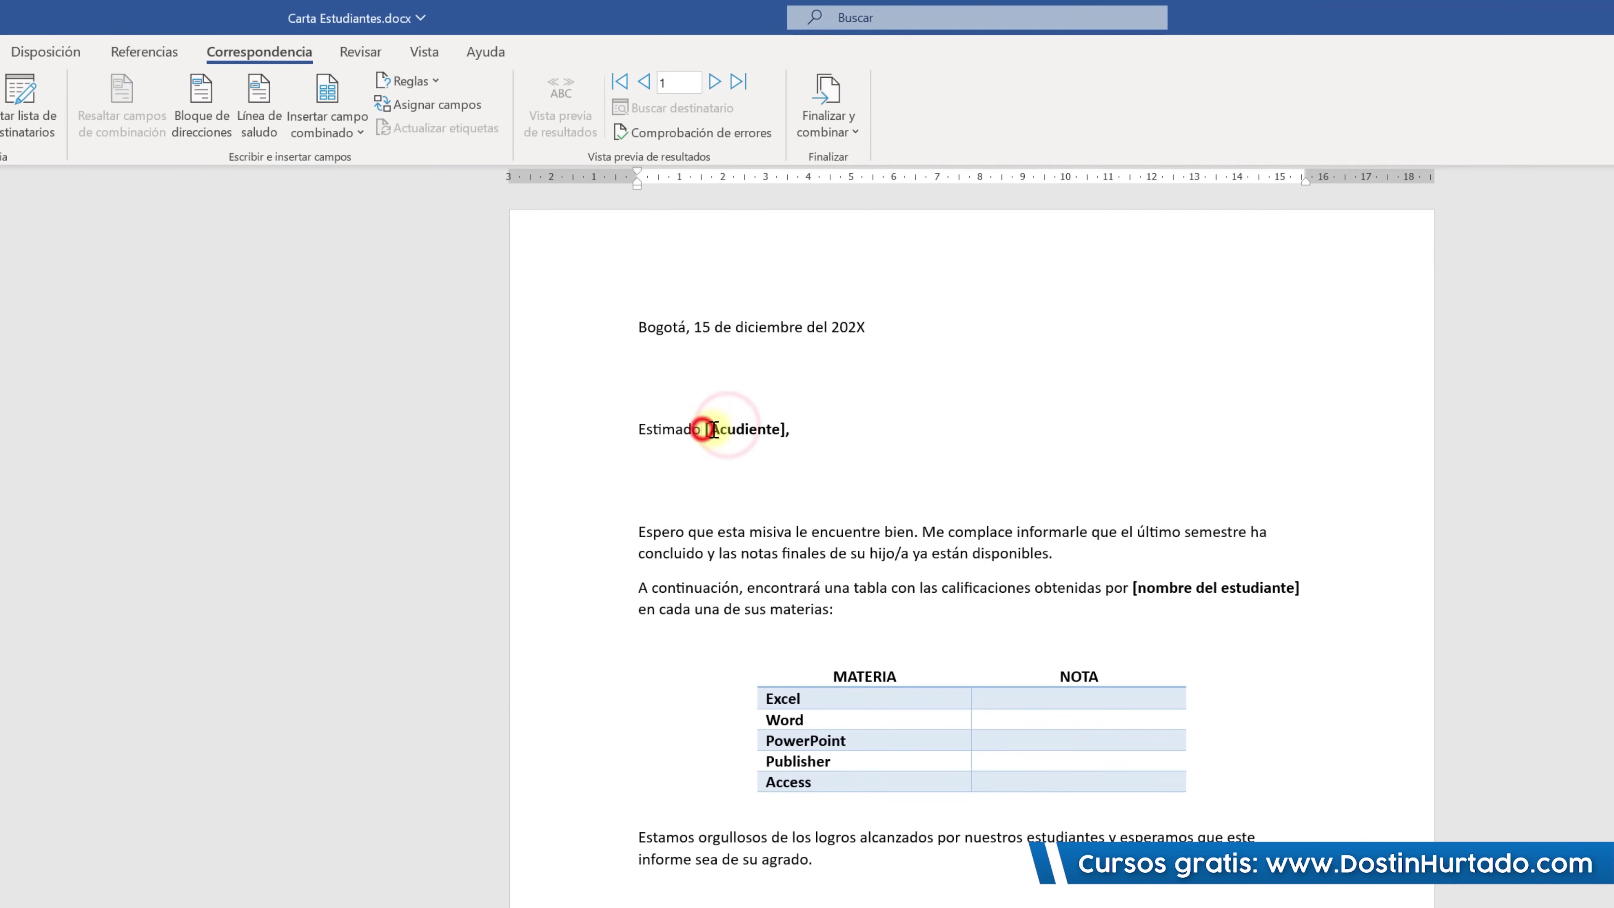
{"action": "double_click", "coordinate": [713, 430]}
{"action": "left_click", "coordinate": [786, 428]}
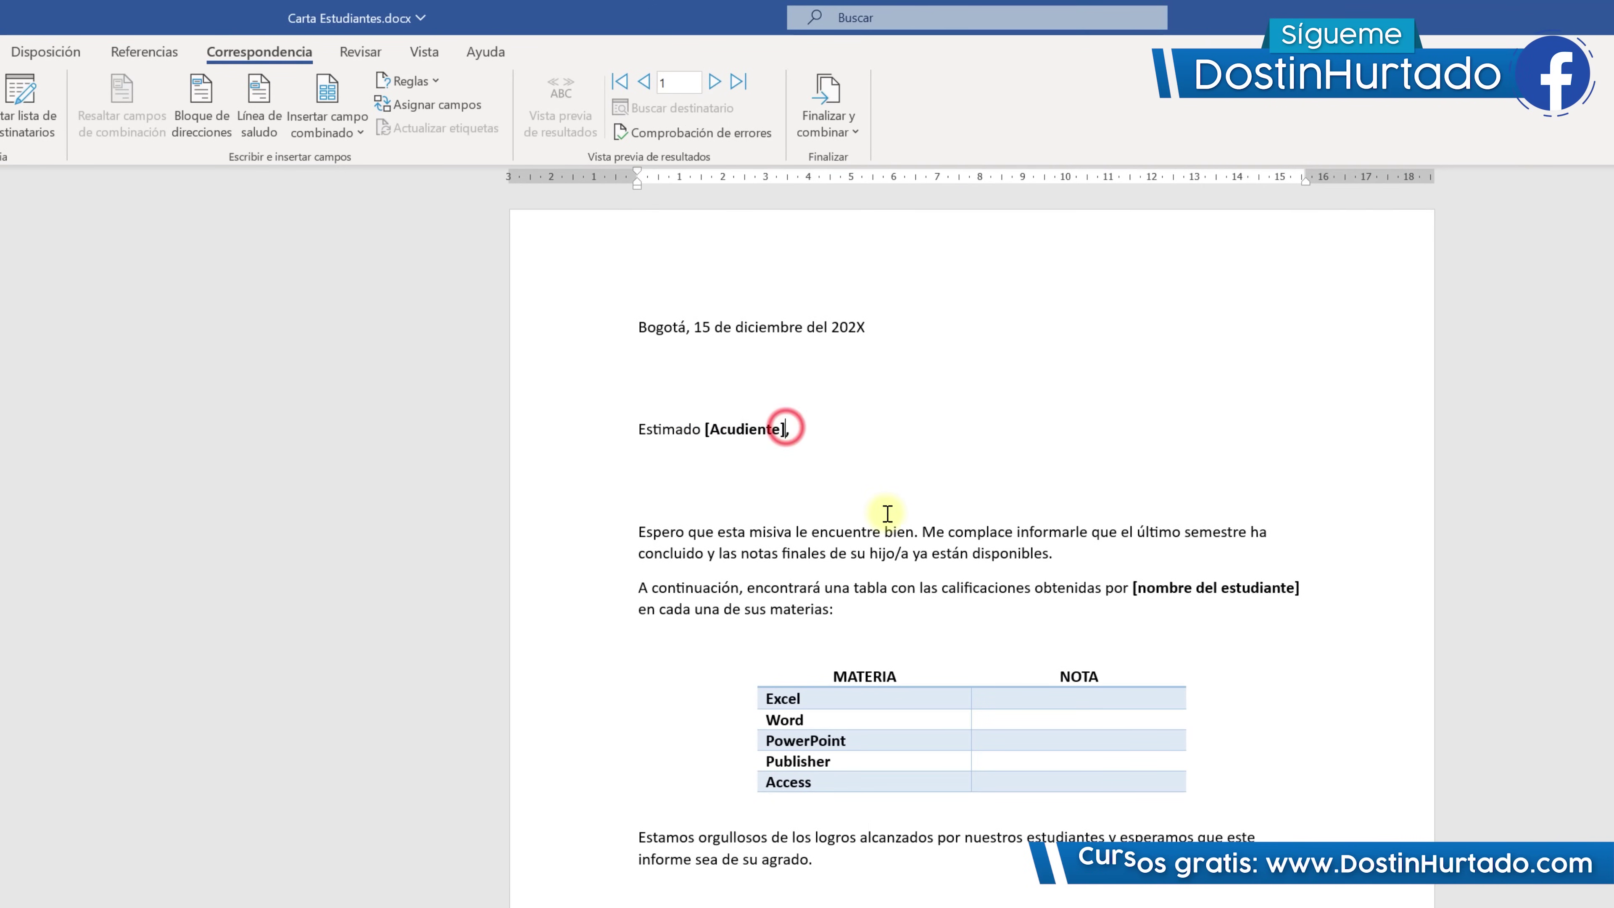
{"action": "key", "text": "BackSpace"}
{"action": "key", "text": "BackSpace"}
{"action": "key", "text": "BackSpace"}
{"action": "key", "text": "BackSpace"}
{"action": "key", "text": "BackSpace"}
{"action": "key", "text": "BackSpace"}
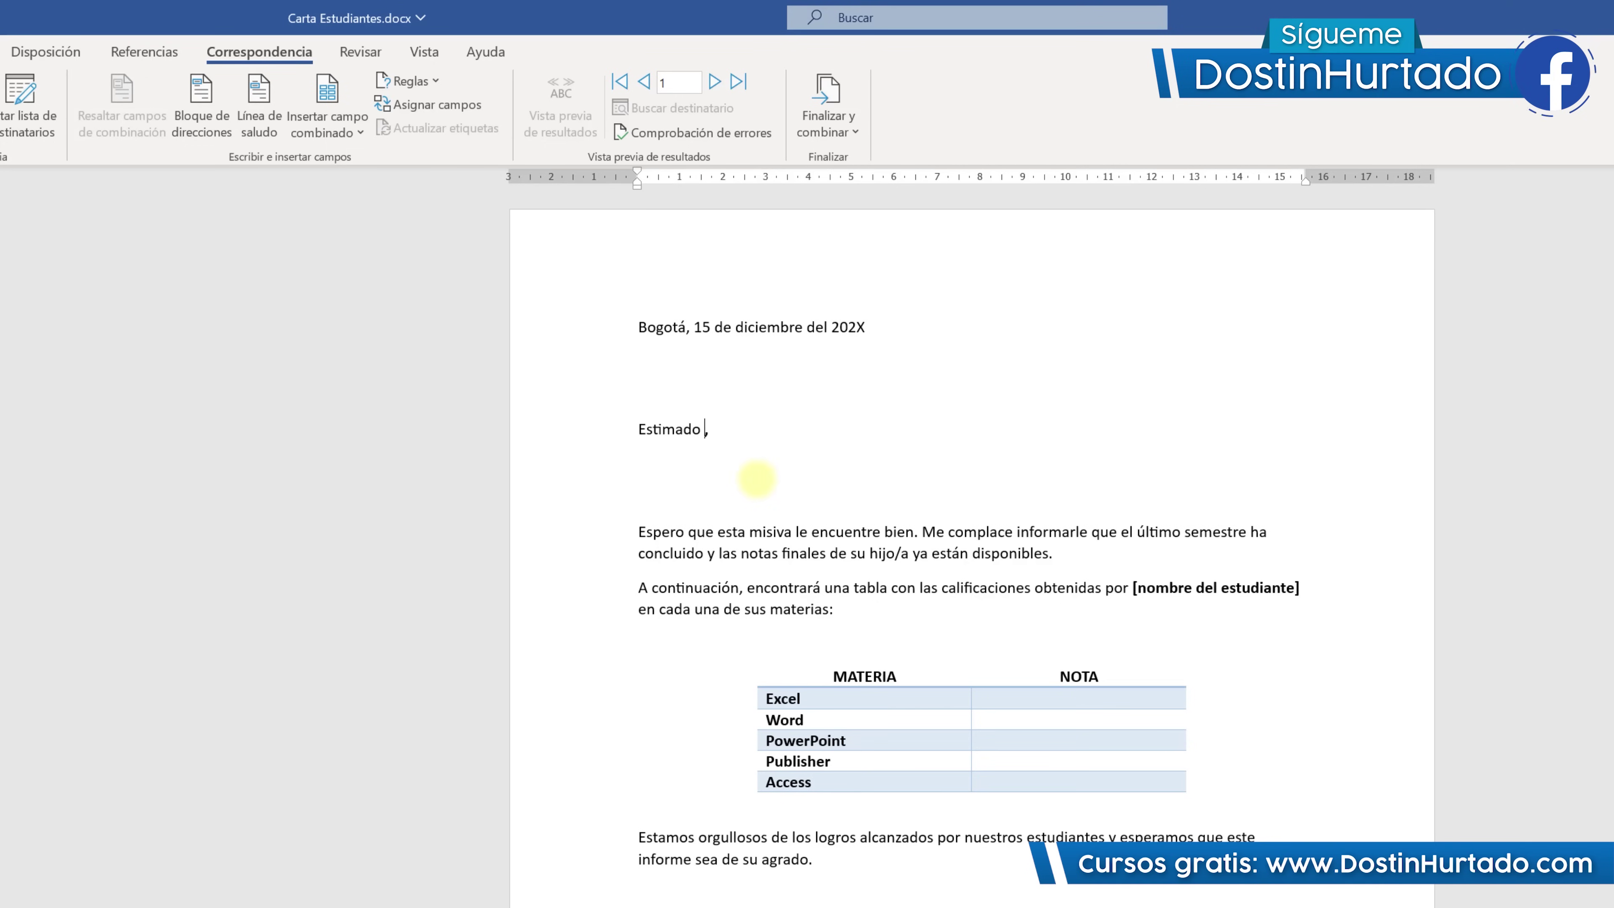
{"action": "left_click", "coordinate": [353, 124]}
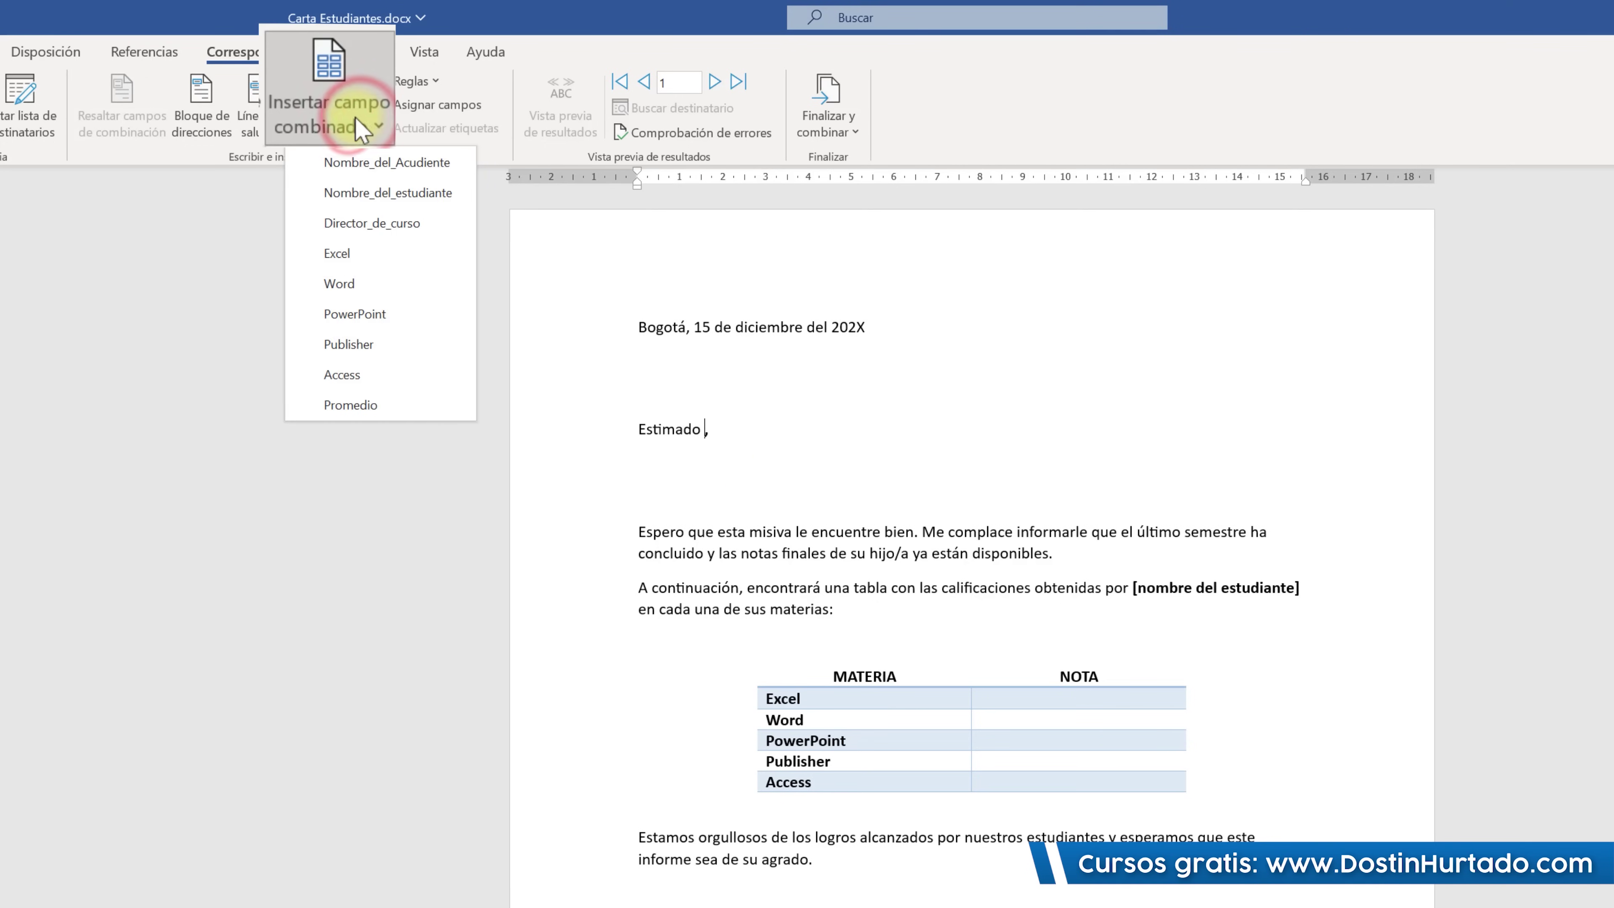
{"action": "left_click", "coordinate": [394, 162]}
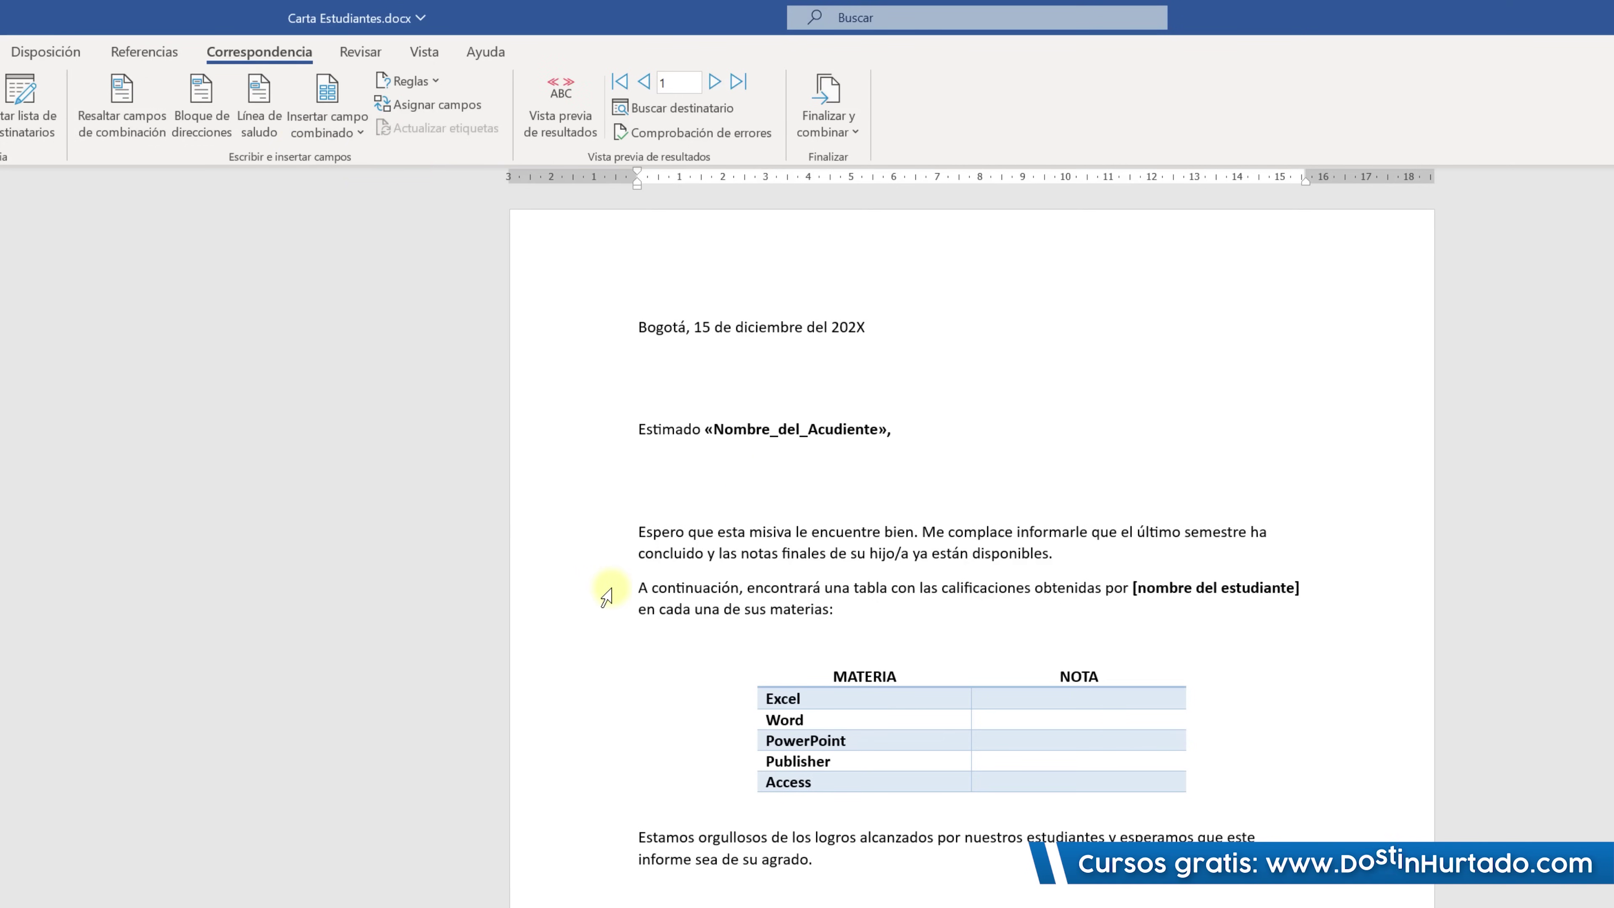
Replace [nombre del estudiante] with the Nombre_del_estudiante merge field.
{"action": "left_click_drag", "start_coordinate": [1302, 588], "coordinate": [1144, 586]}
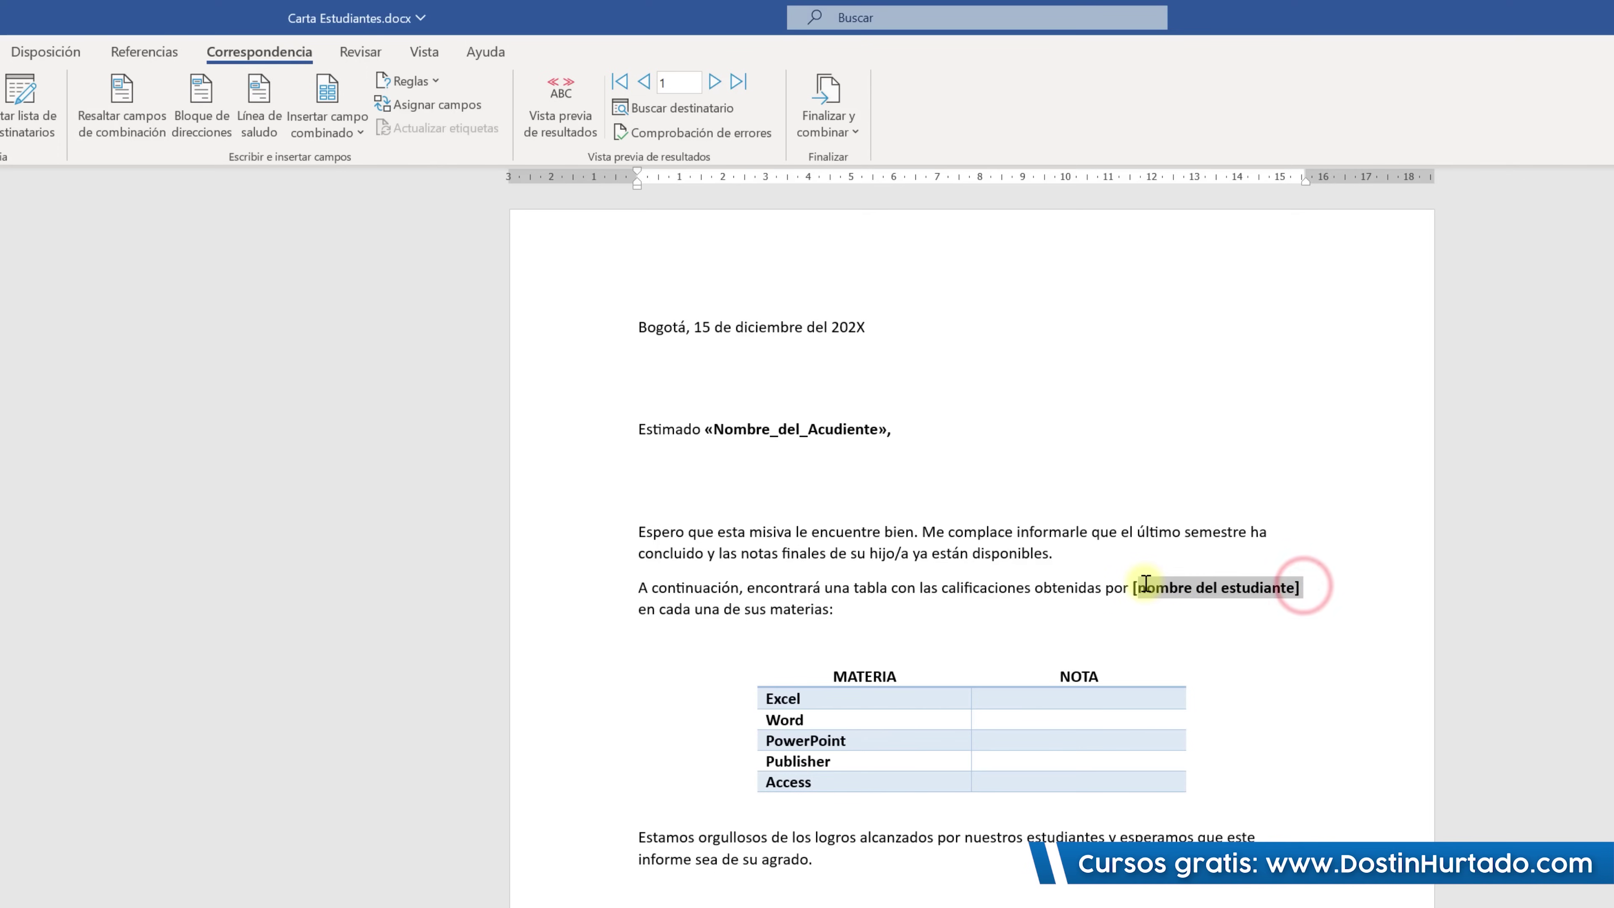
{"action": "key", "text": "Delete"}
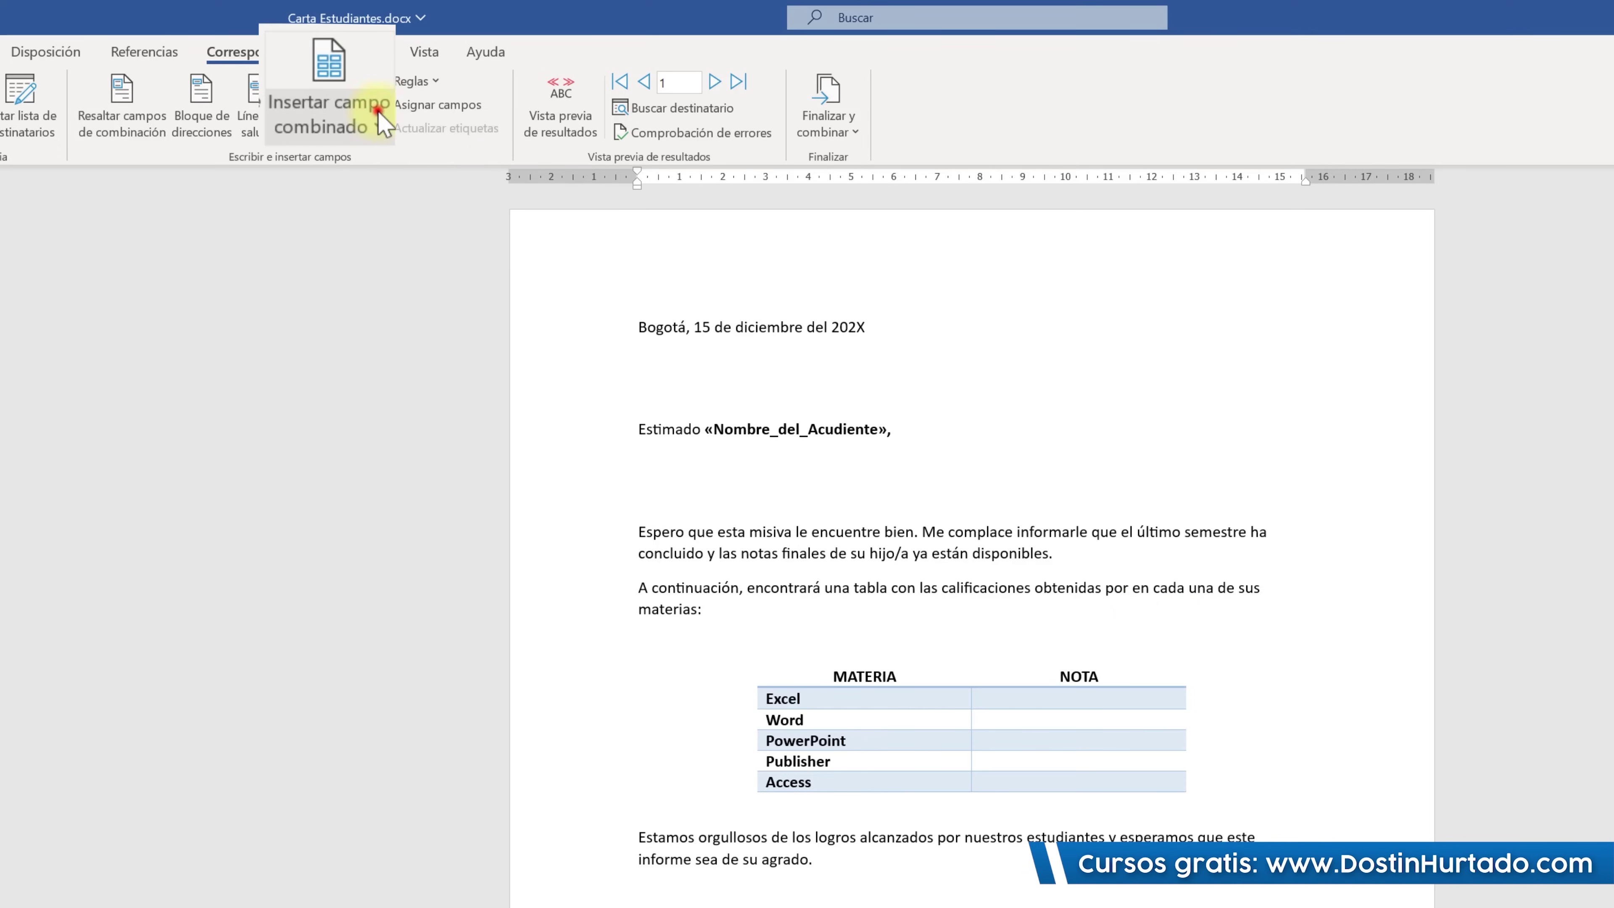
{"action": "left_click", "coordinate": [328, 118]}
{"action": "left_click", "coordinate": [365, 213]}
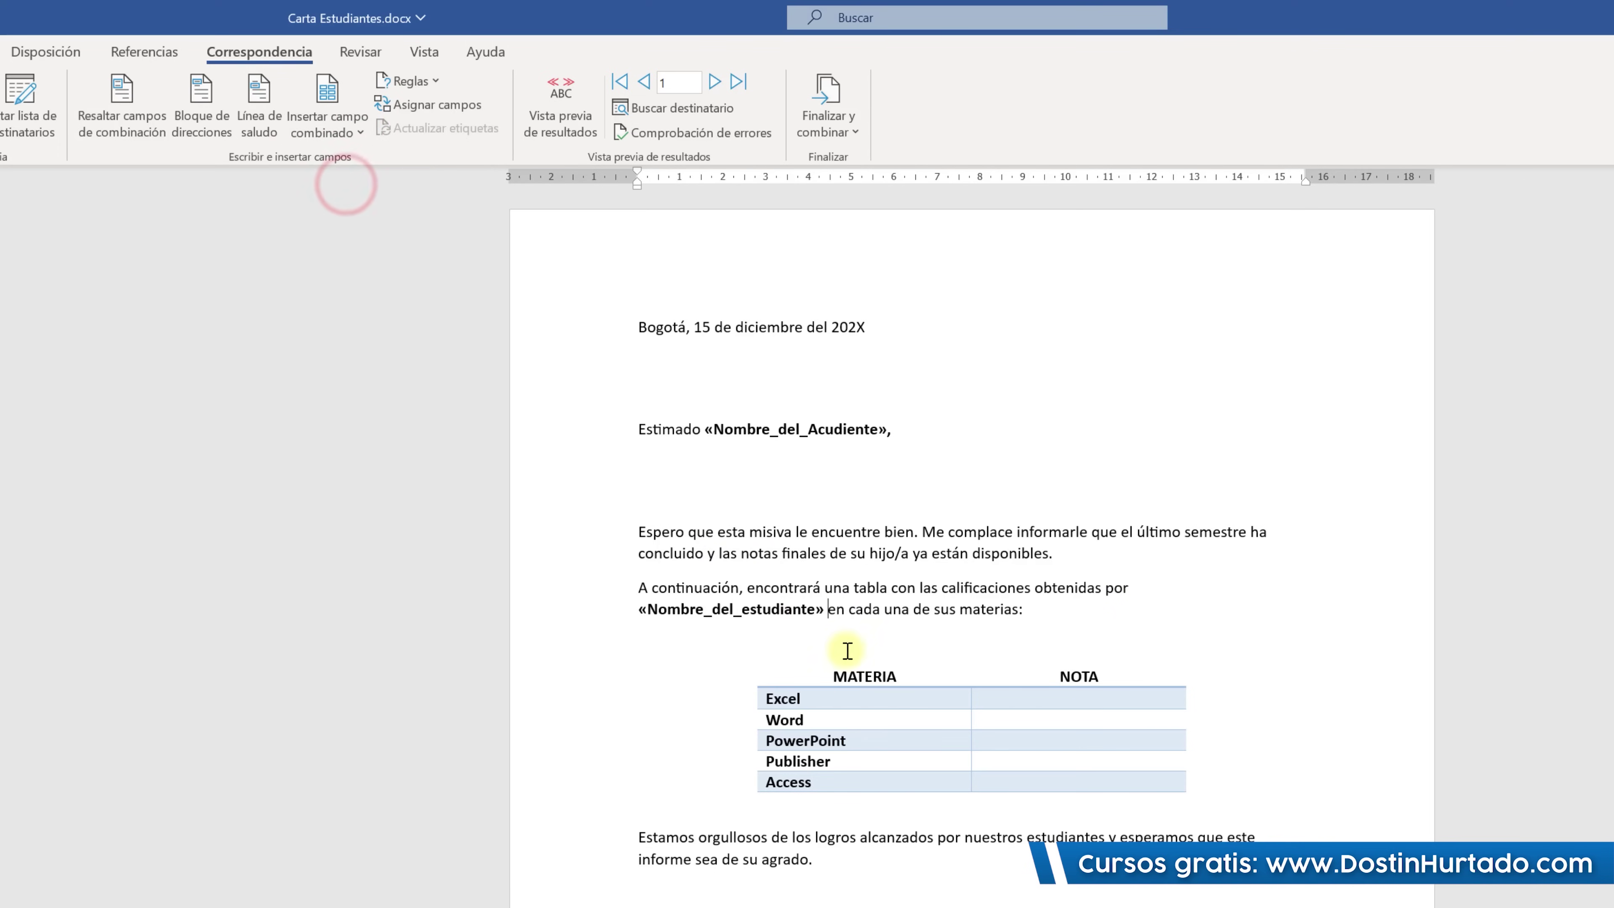
Insert the subject grade merge fields (Excel, Word, PowerPoint, Access, etc.) into the table's NOTA cells.
{"action": "left_click", "coordinate": [1046, 701]}
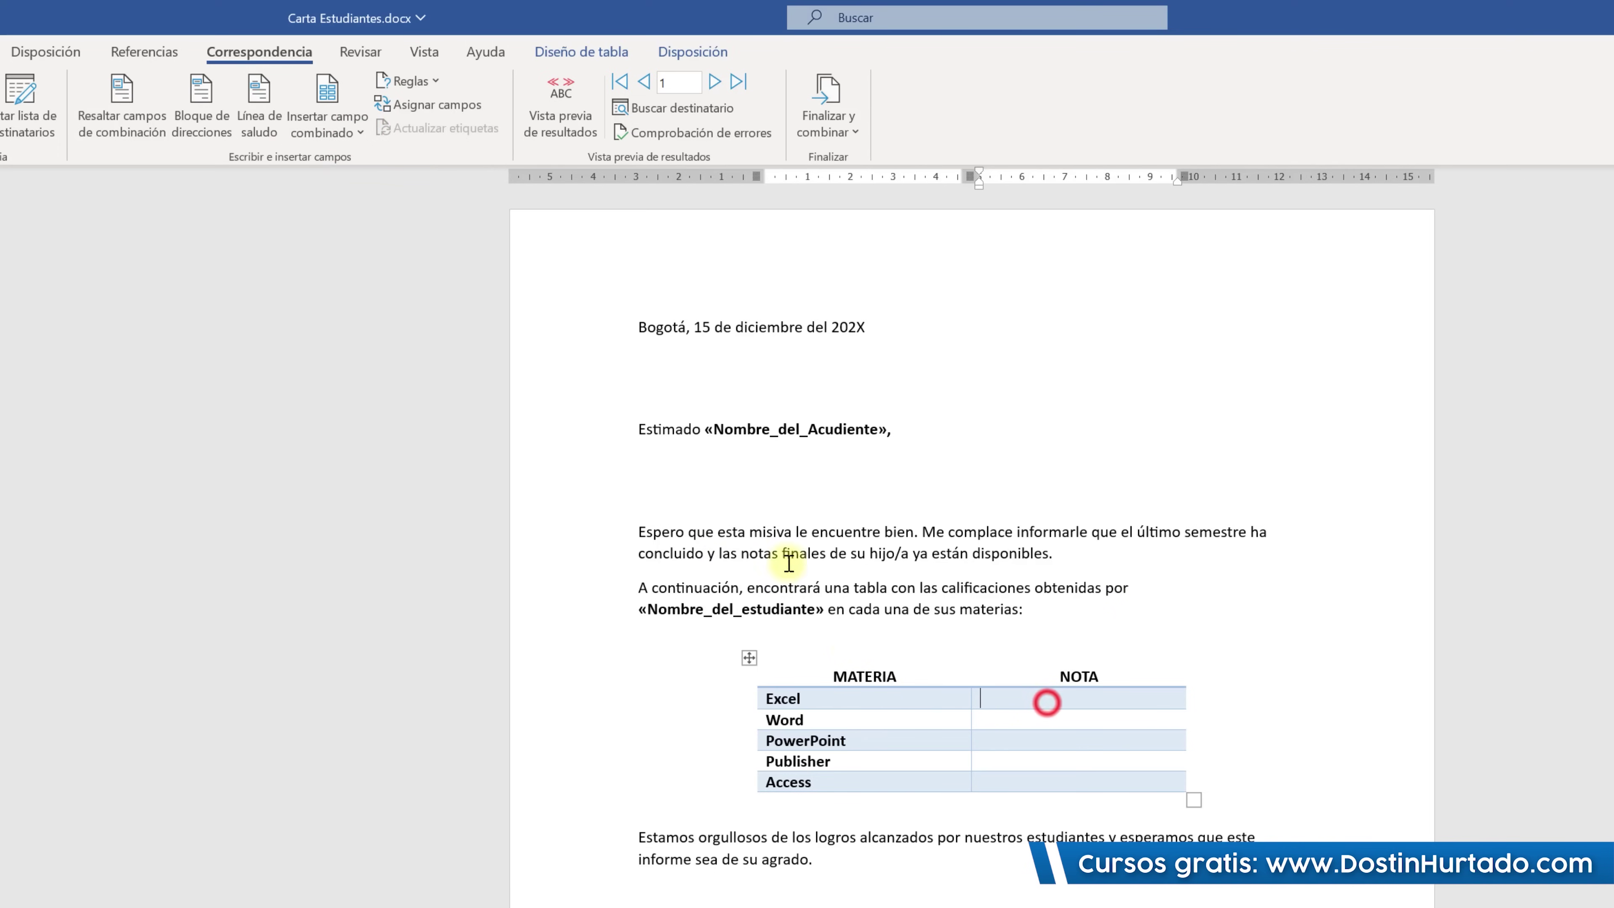
{"action": "left_click", "coordinate": [382, 130]}
{"action": "left_click", "coordinate": [425, 309]}
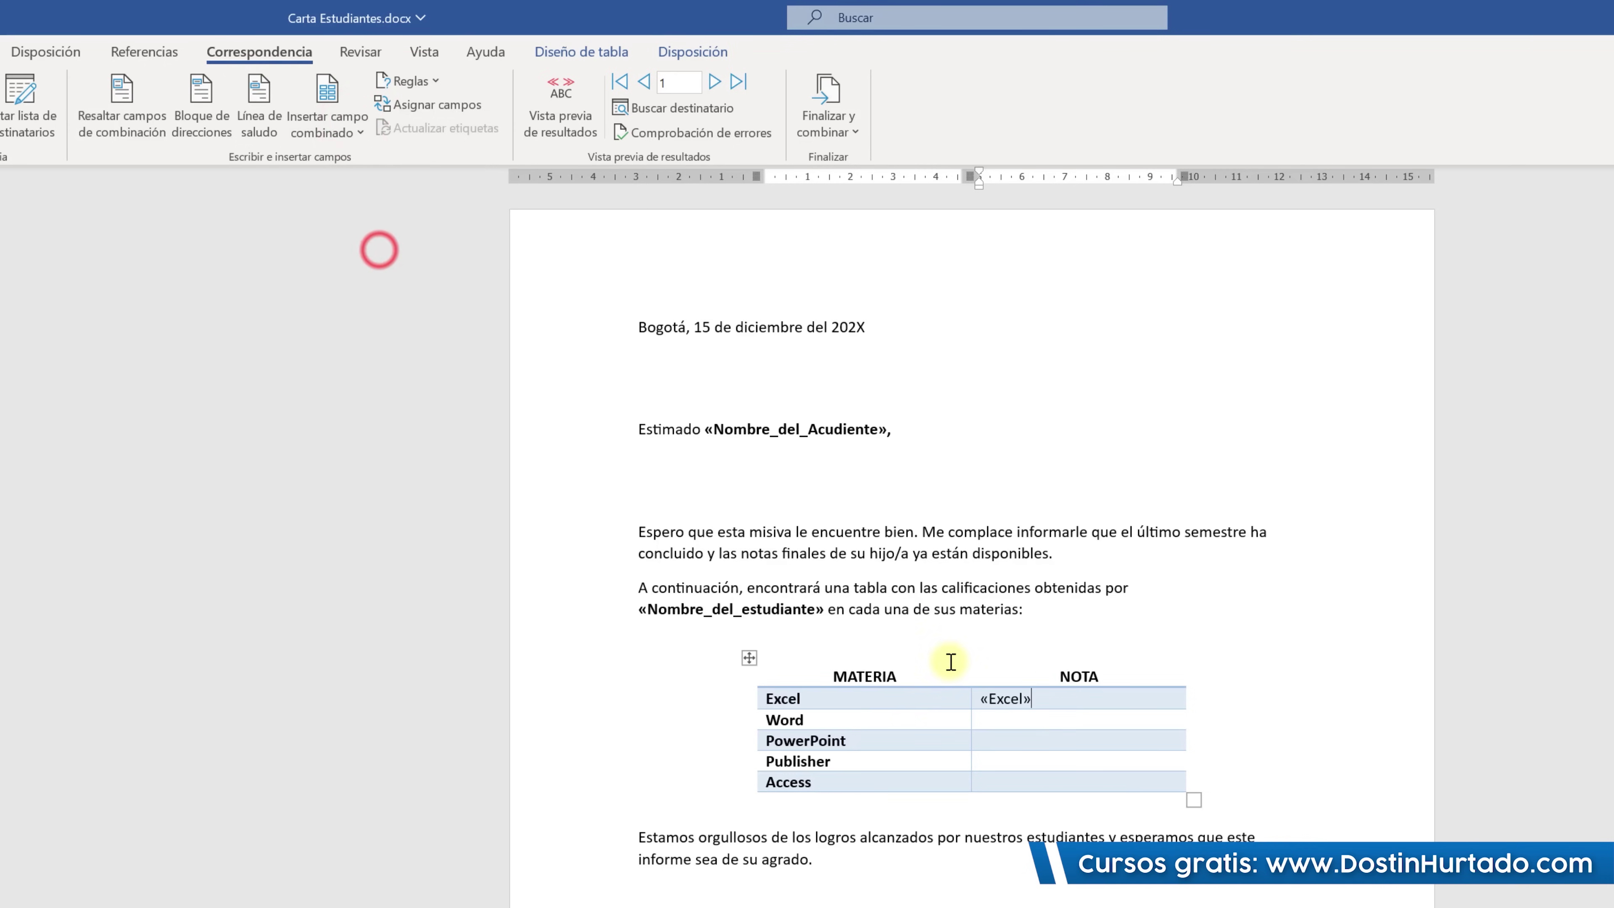
{"action": "left_click", "coordinate": [305, 133]}
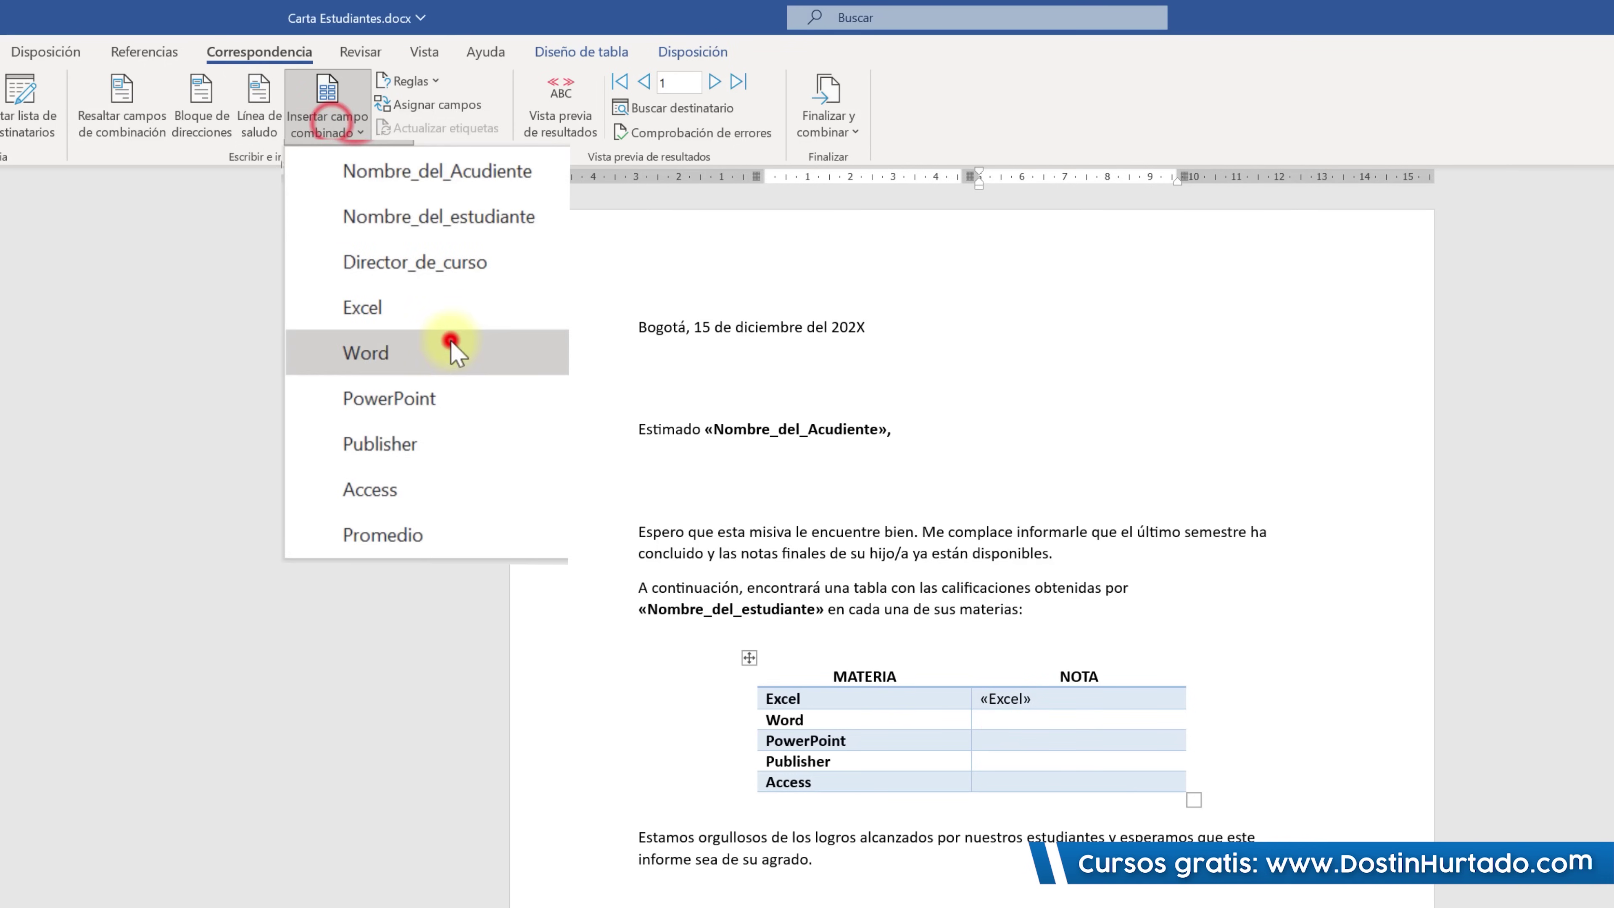
{"action": "left_click", "coordinate": [360, 354]}
{"action": "left_click", "coordinate": [1035, 740]}
{"action": "left_click", "coordinate": [349, 120]}
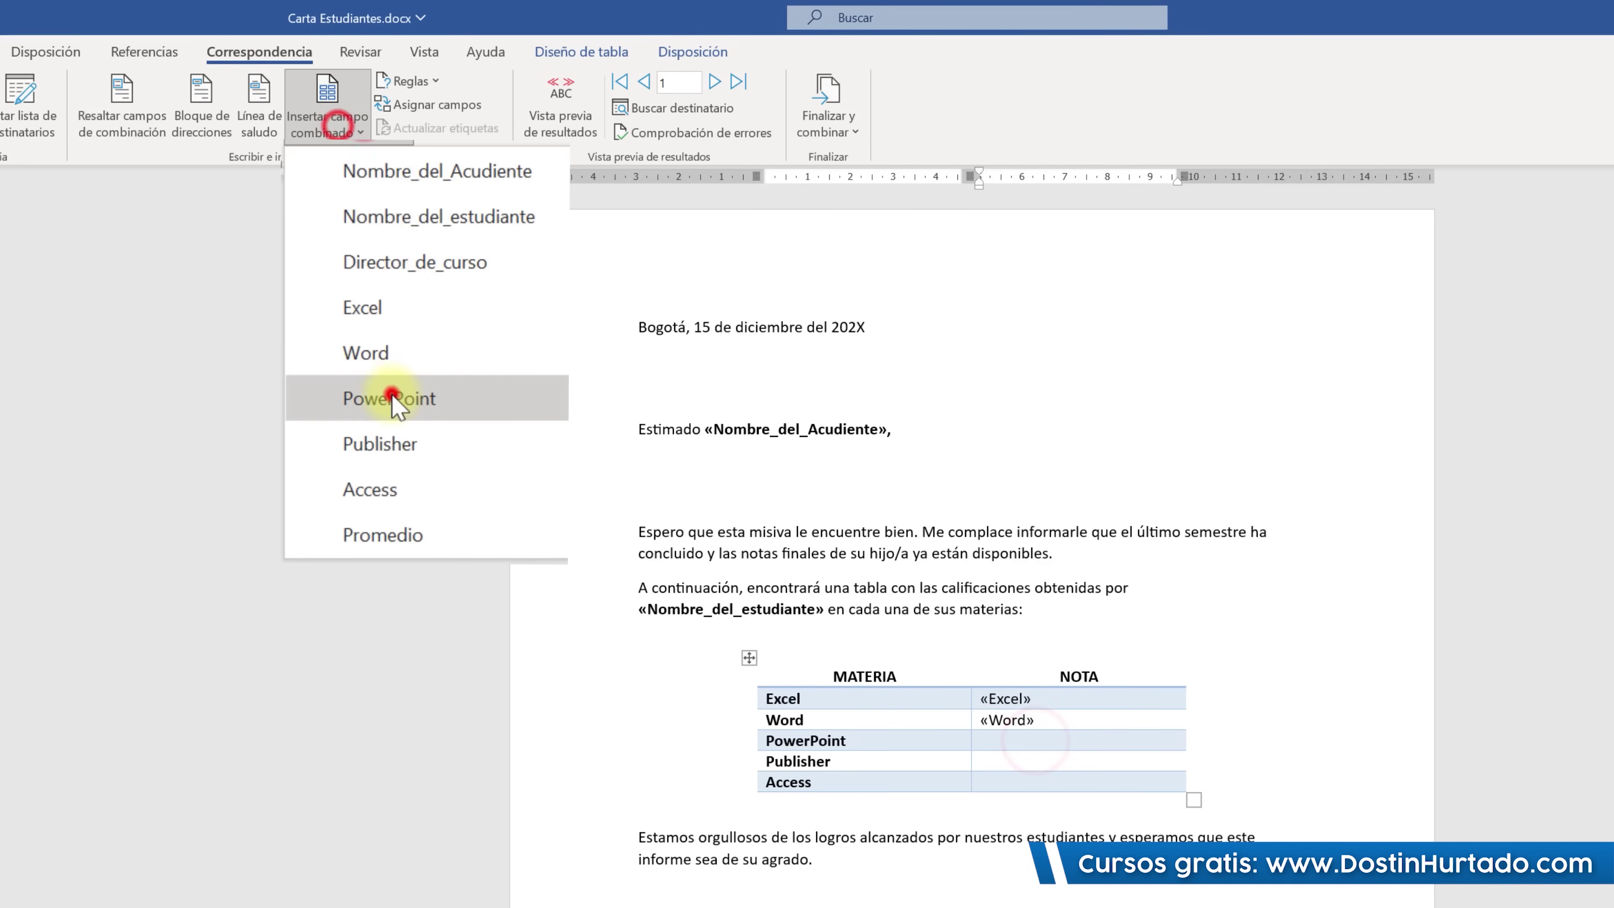
{"action": "left_click", "coordinate": [360, 391]}
{"action": "left_click", "coordinate": [1020, 759]}
{"action": "left_click", "coordinate": [336, 132]}
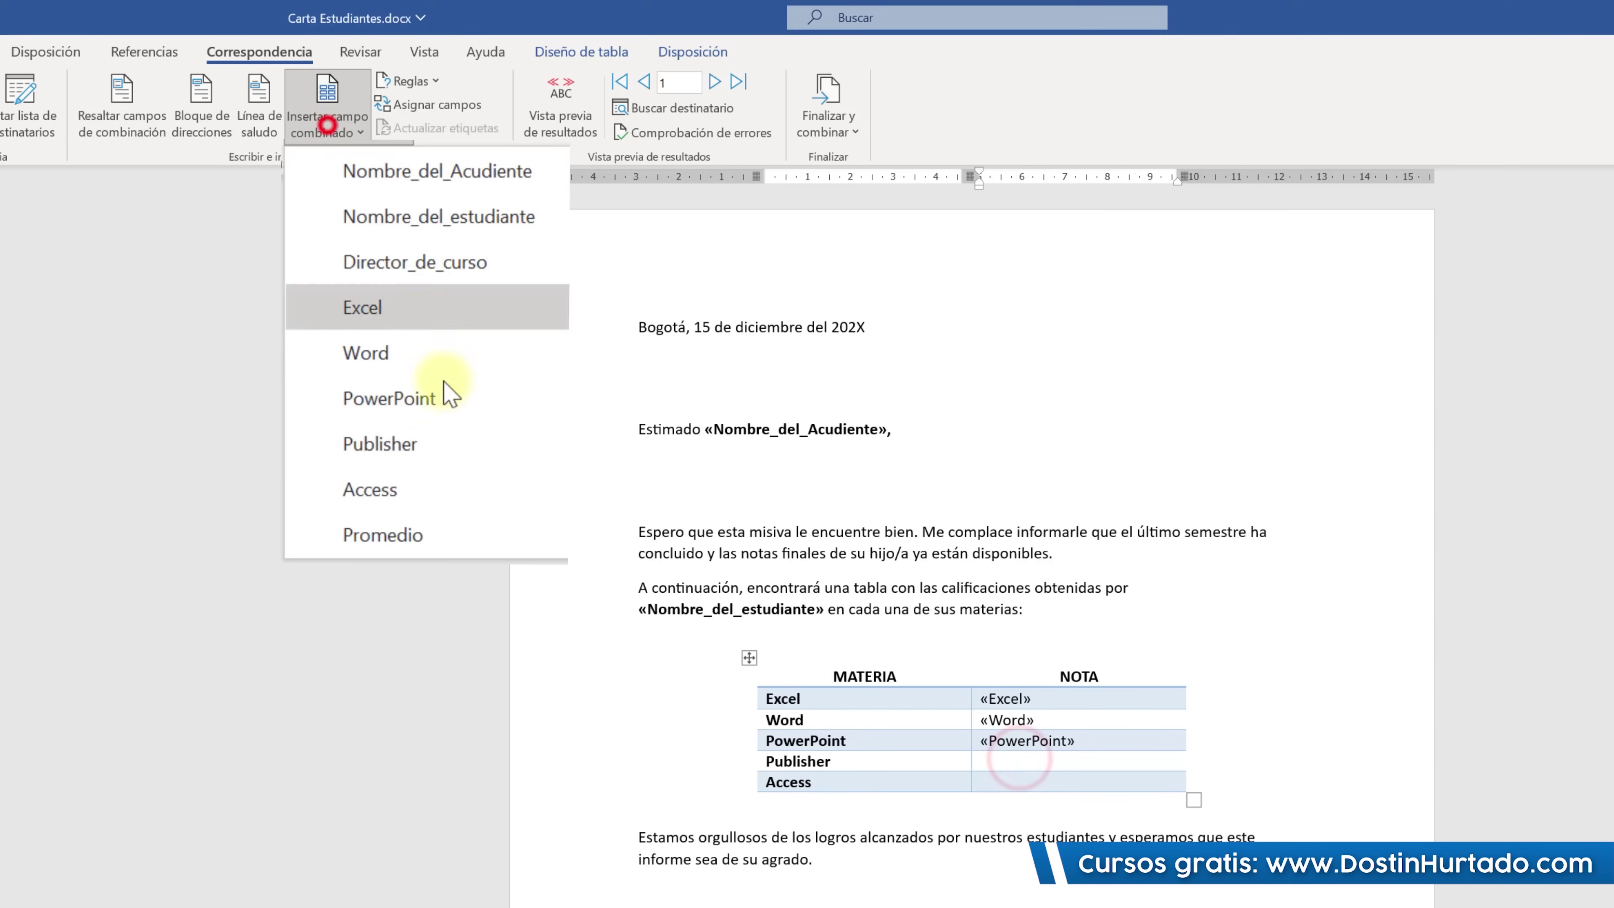
{"action": "left_click", "coordinate": [442, 476]}
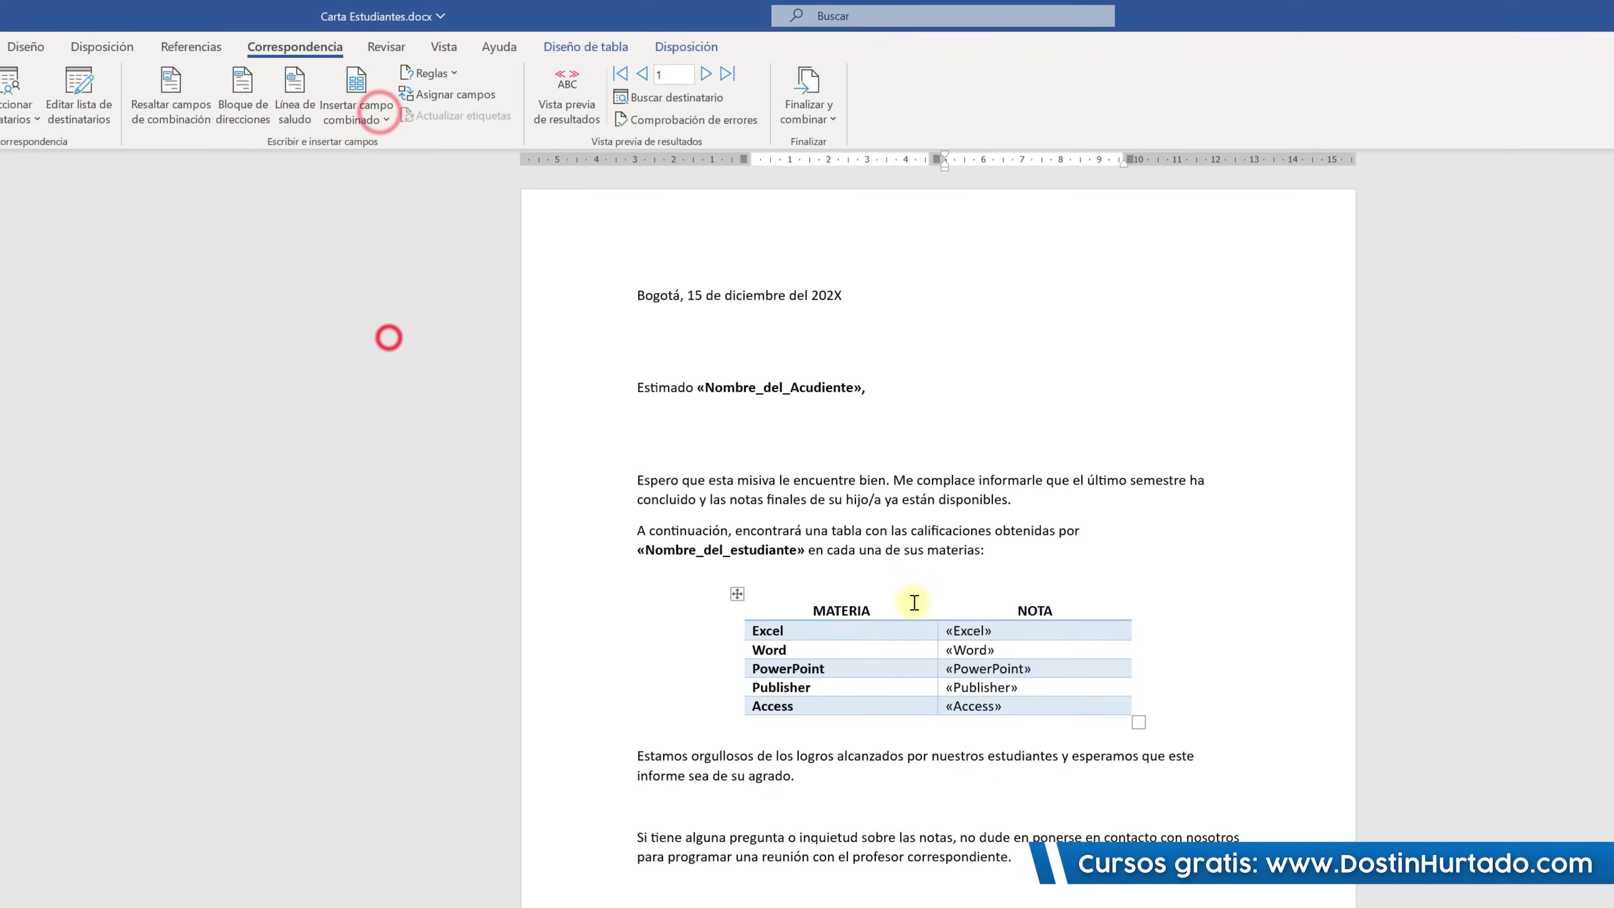
{"action": "left_click", "coordinate": [710, 779]}
Replace the director placeholder with the Director_de_curso merge field.
{"action": "key", "text": "Delete"}
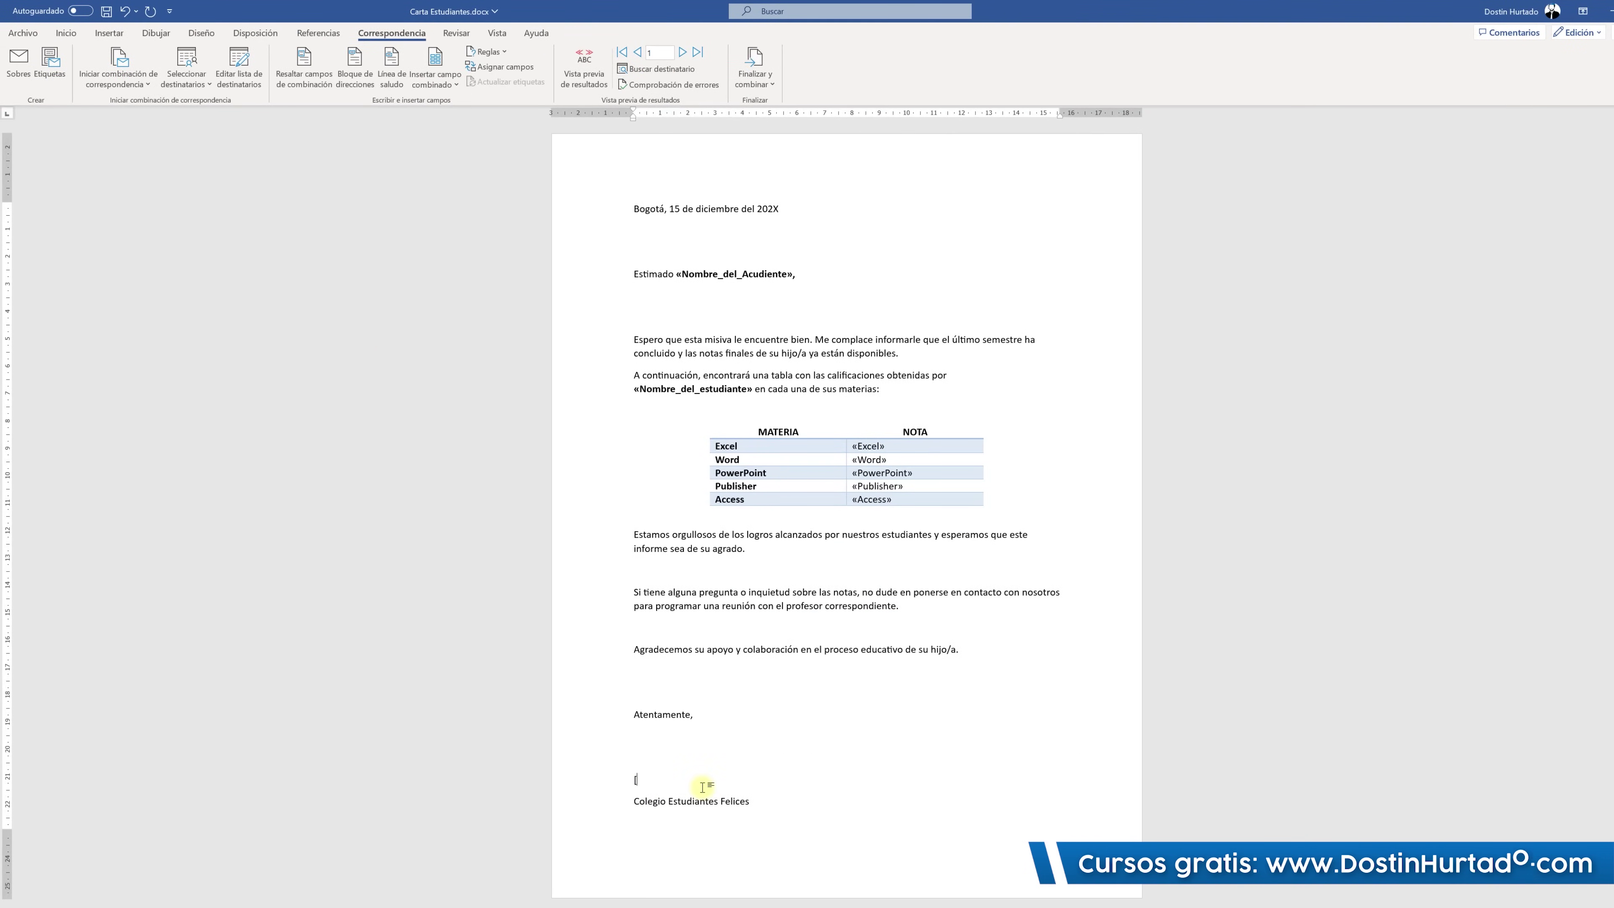
{"action": "left_click", "coordinate": [438, 80]}
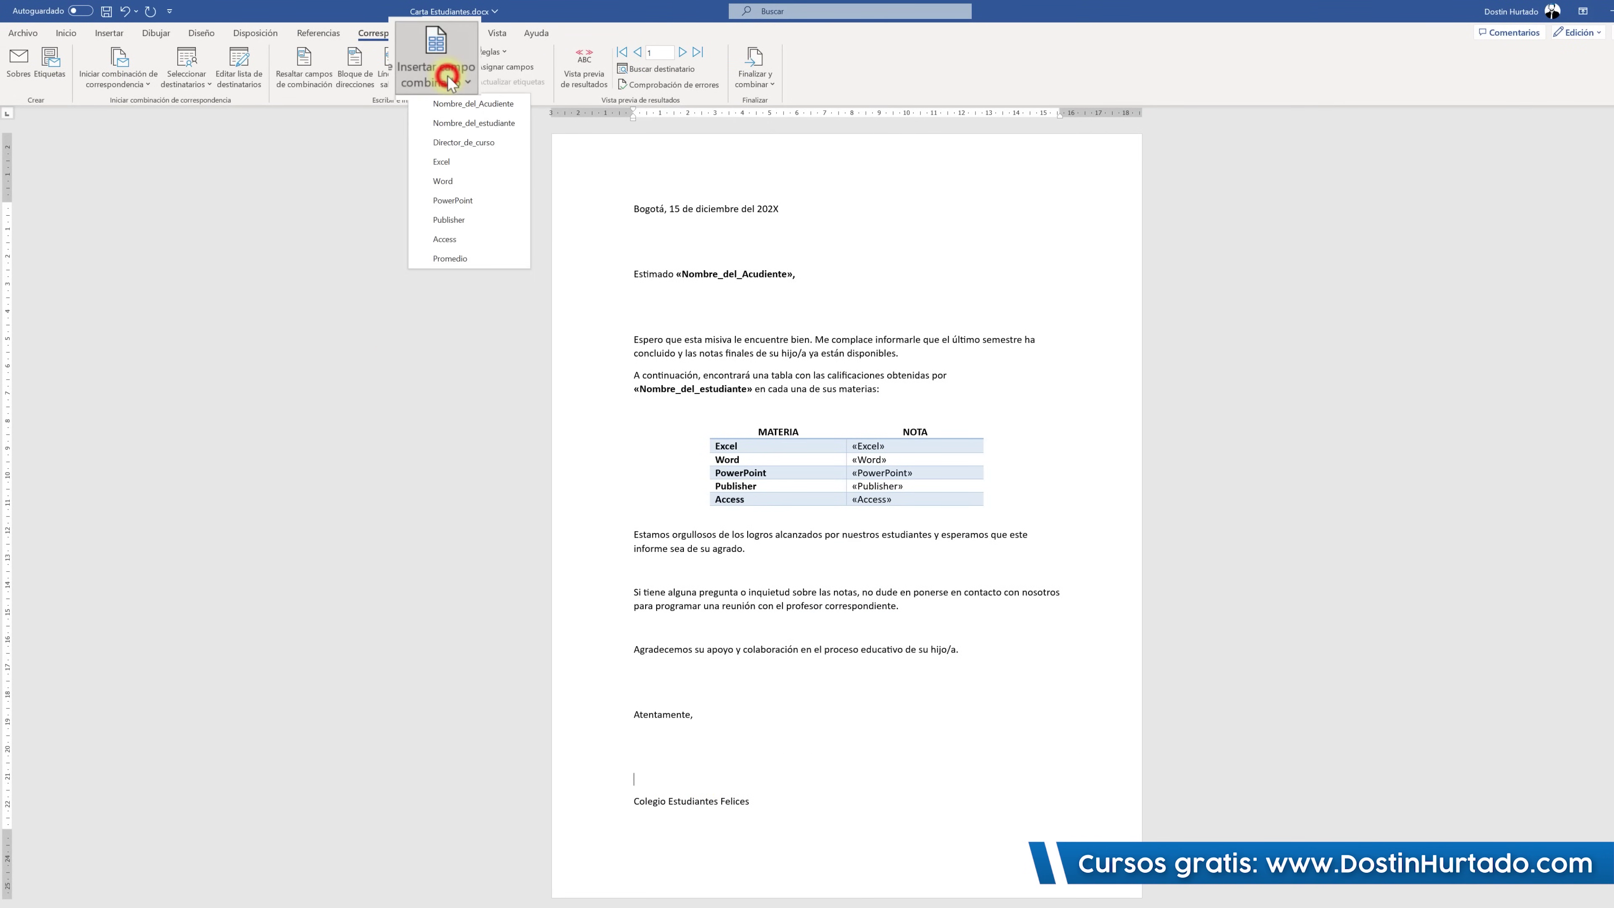
{"action": "left_click", "coordinate": [479, 165]}
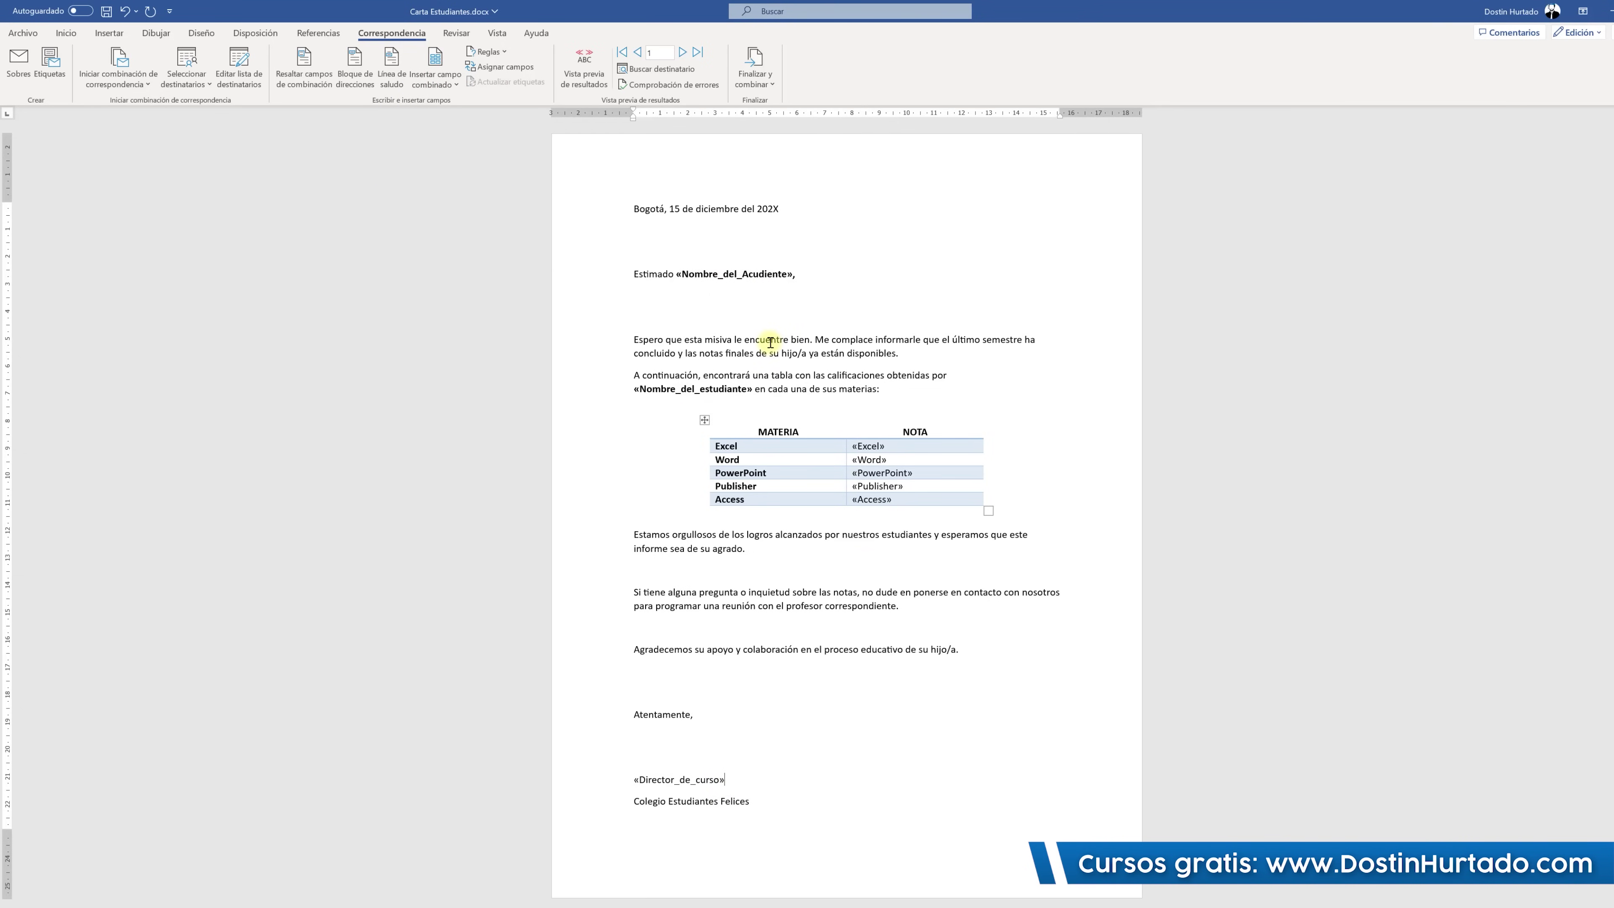
Turn on Preview Results and step forward through the recipients' letters.
{"action": "left_click", "coordinate": [591, 70]}
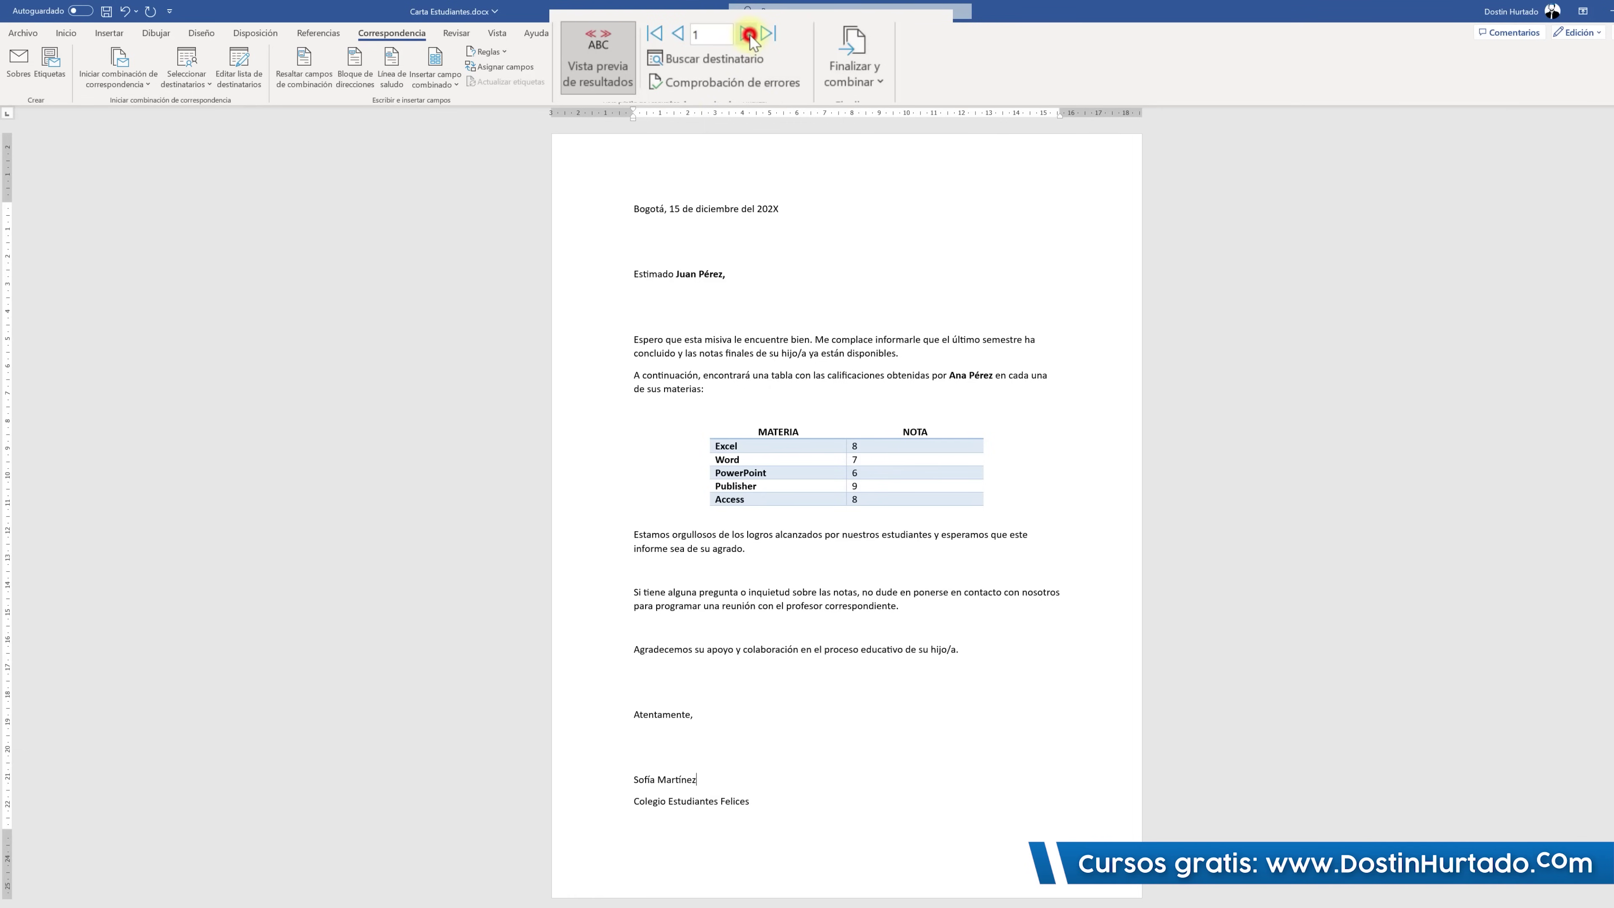
{"action": "left_click", "coordinate": [750, 37]}
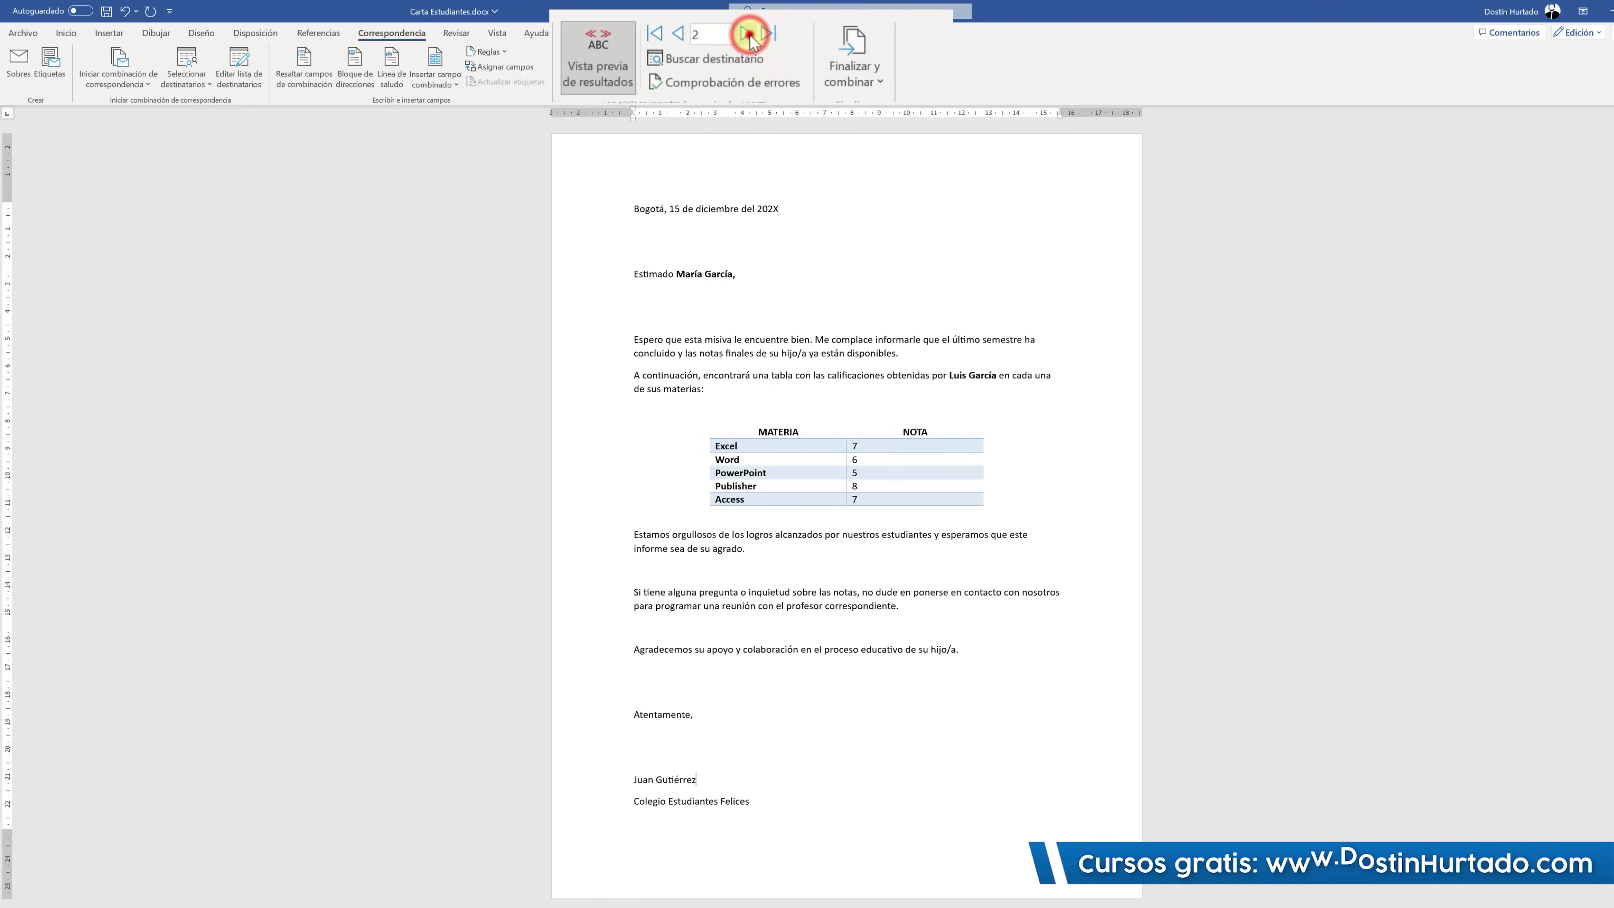
{"action": "left_click", "coordinate": [750, 37]}
{"action": "left_click", "coordinate": [750, 37]}
{"action": "left_click", "coordinate": [750, 37]}
{"action": "left_click", "coordinate": [750, 37]}
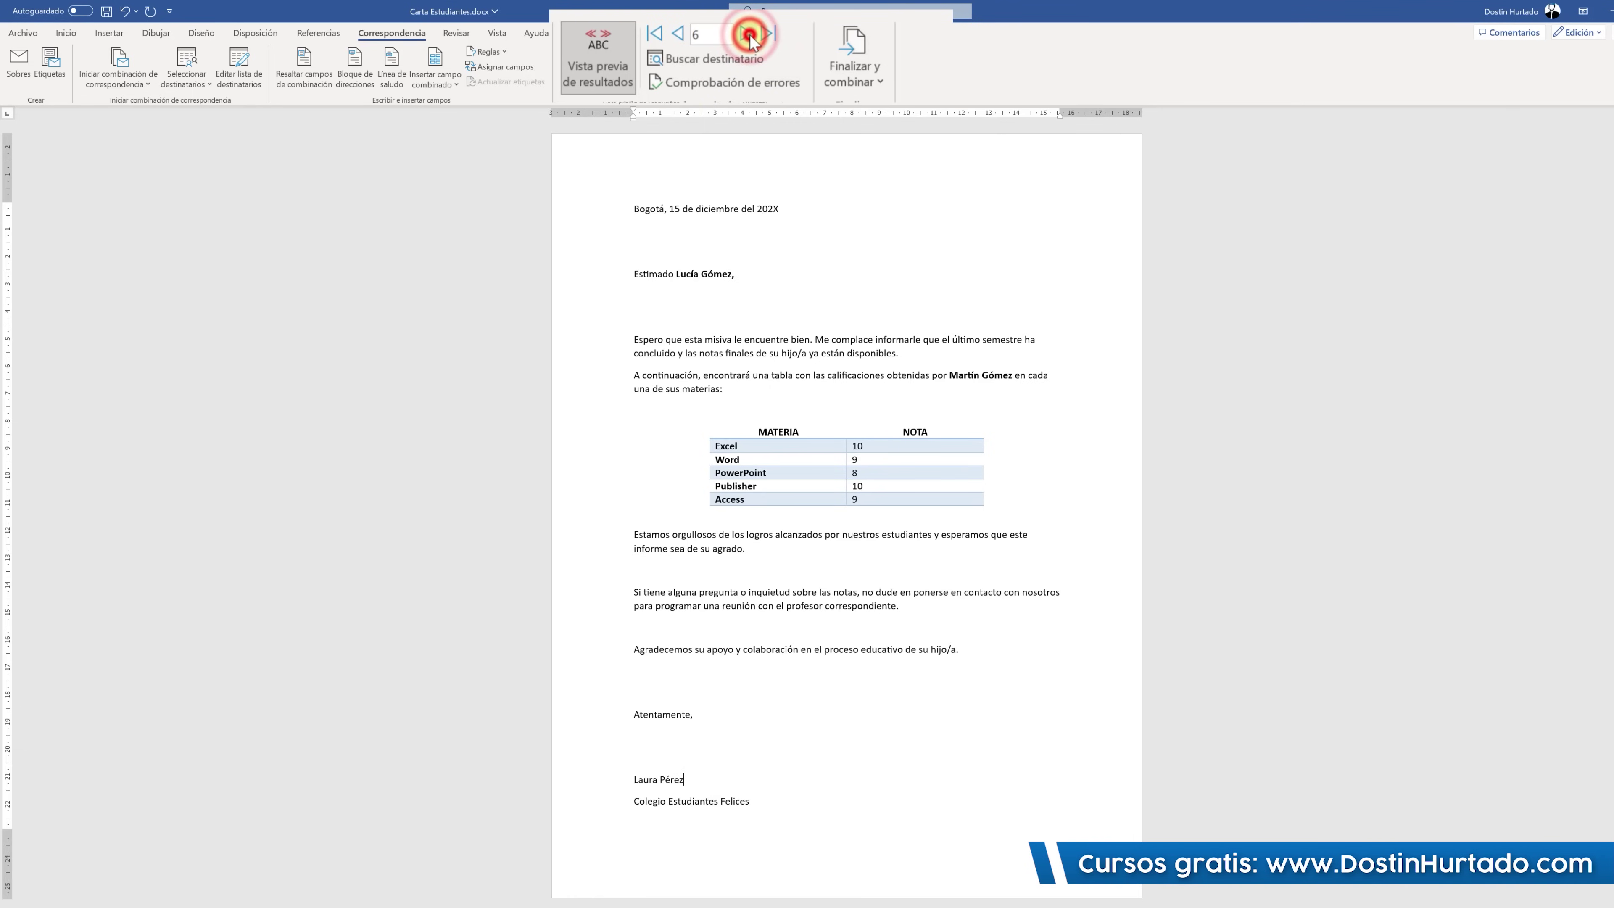
{"action": "left_click", "coordinate": [750, 37]}
{"action": "left_click", "coordinate": [750, 37]}
{"action": "left_click", "coordinate": [750, 37]}
{"action": "left_click", "coordinate": [750, 37]}
{"action": "left_click", "coordinate": [750, 37]}
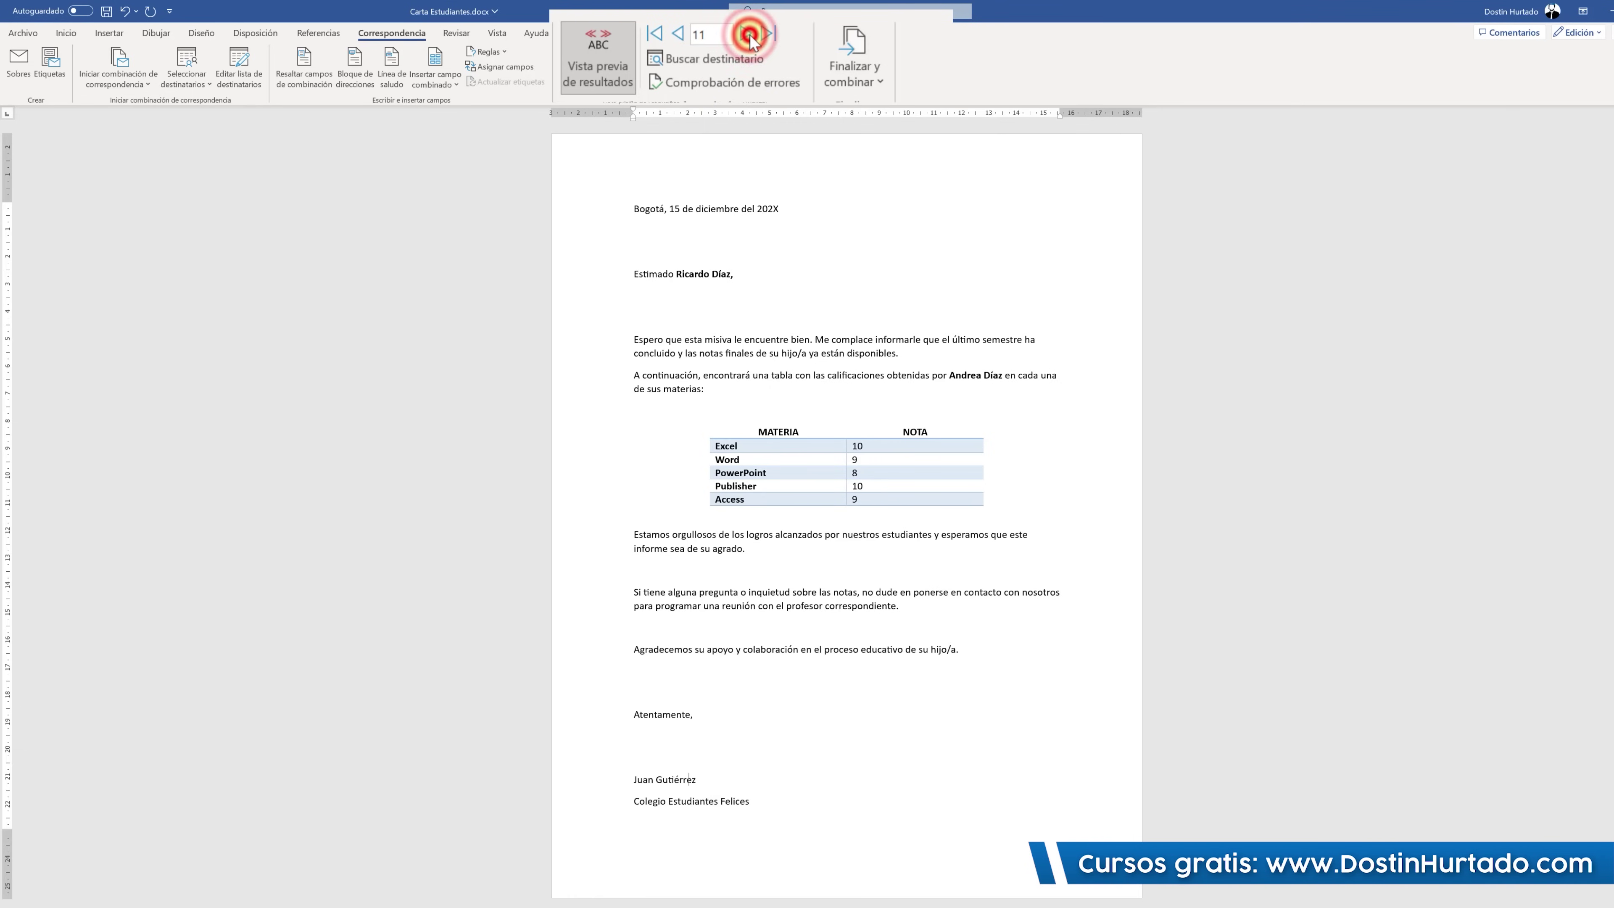
{"action": "left_click", "coordinate": [750, 37]}
{"action": "left_click", "coordinate": [750, 37]}
{"action": "left_click", "coordinate": [750, 37]}
{"action": "left_click", "coordinate": [750, 37]}
{"action": "left_click", "coordinate": [750, 37]}
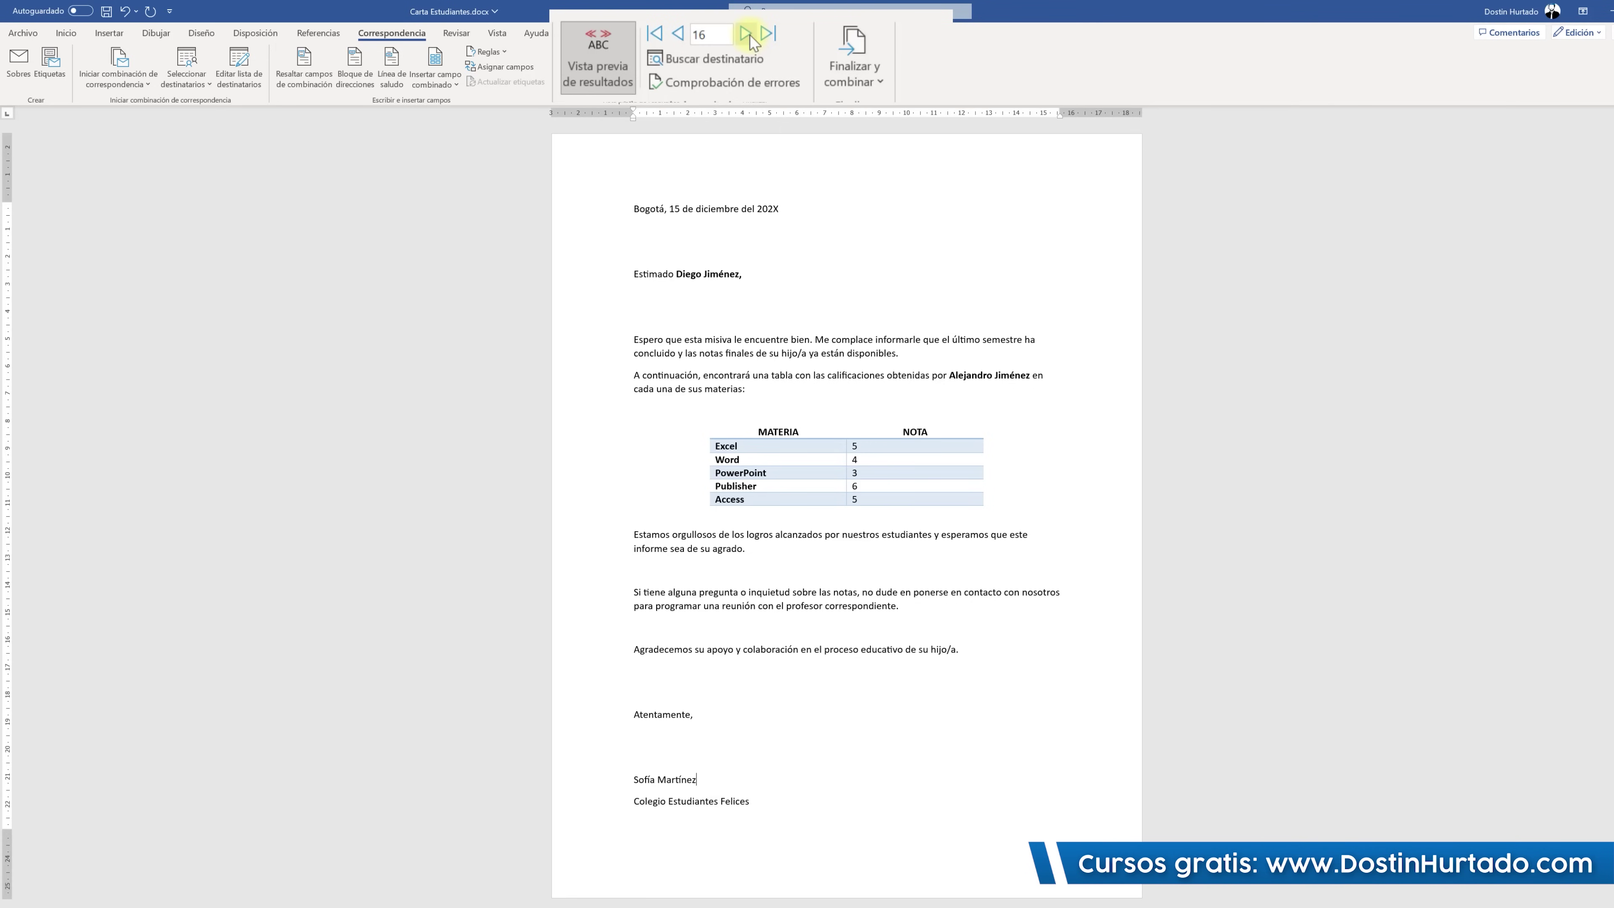
Briefly show field names, then return to data and step back to record 10.
{"action": "left_click", "coordinate": [595, 69]}
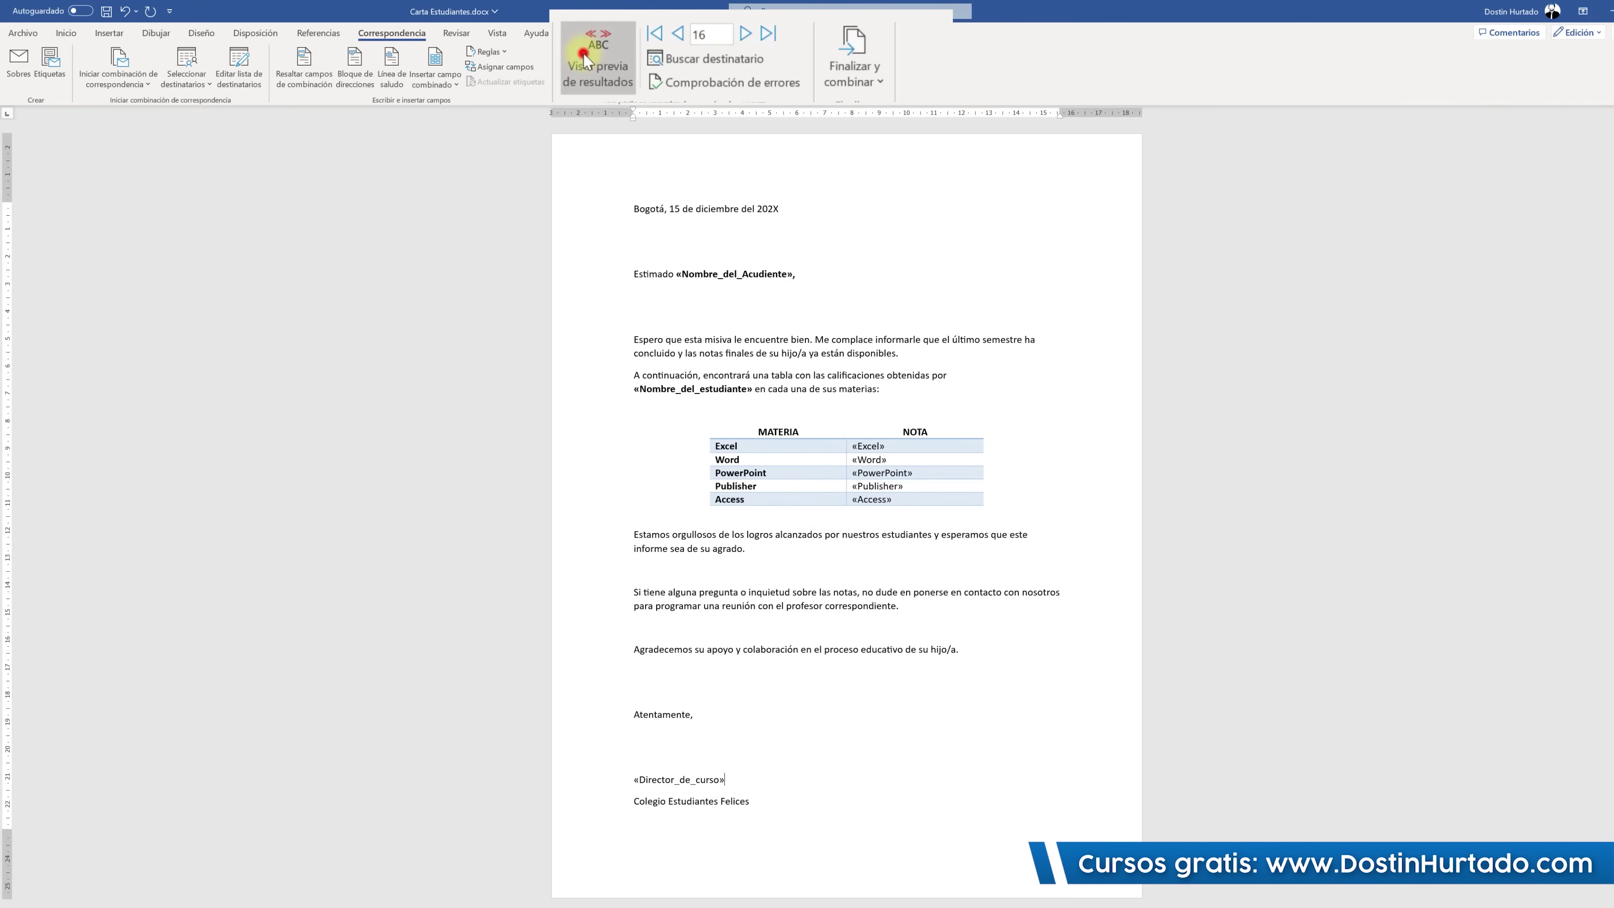
{"action": "left_click", "coordinate": [584, 68]}
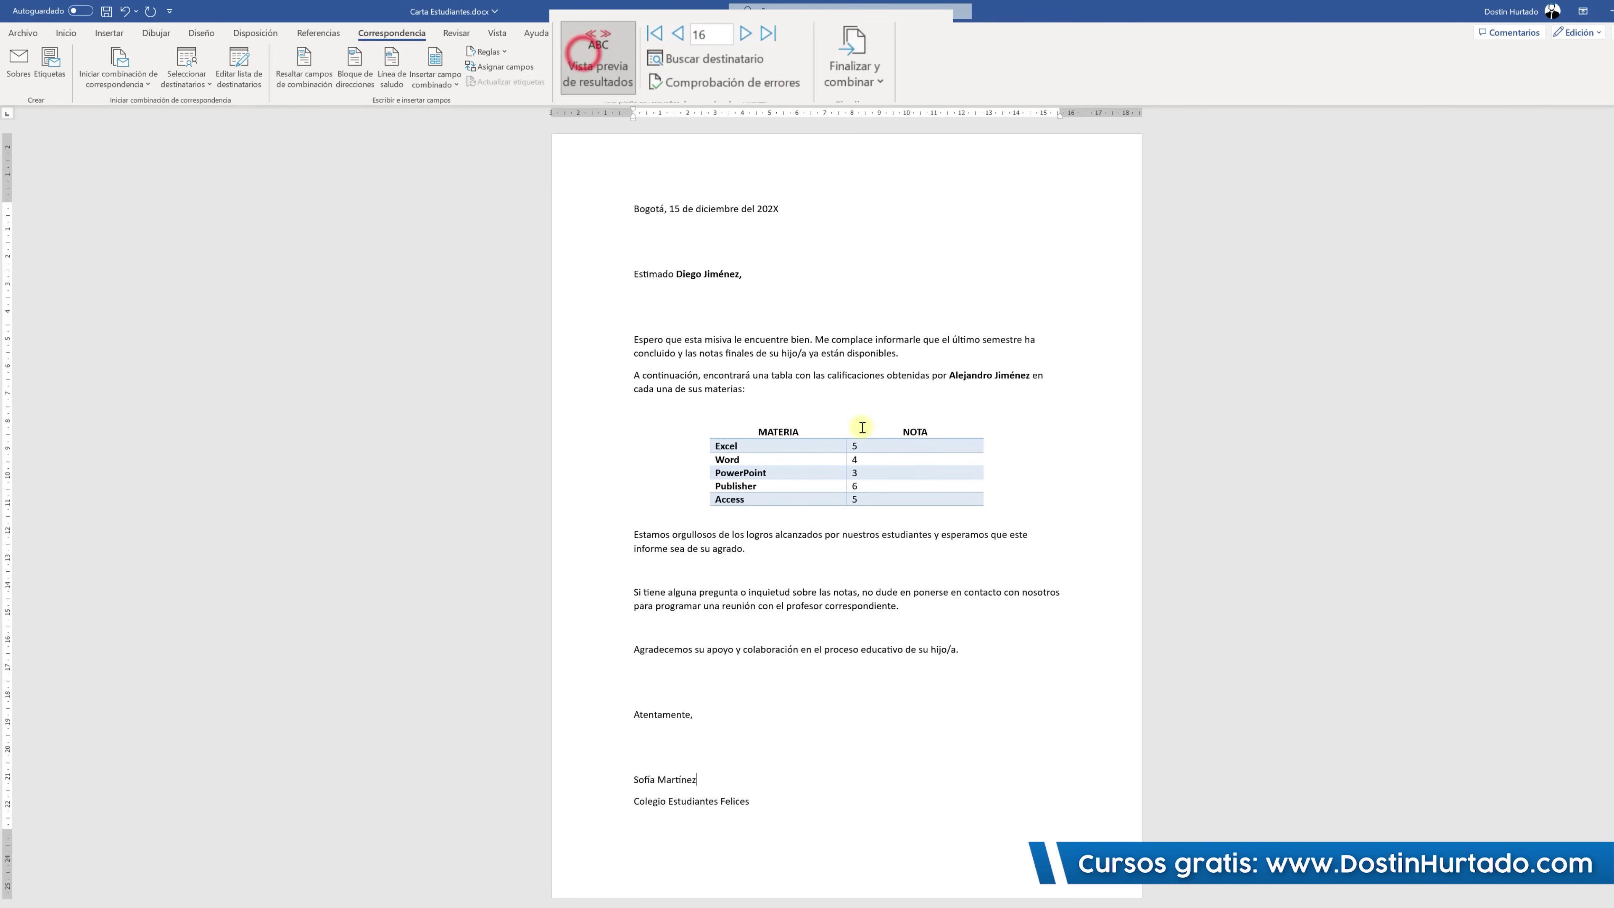
{"action": "left_click", "coordinate": [679, 36]}
{"action": "left_click", "coordinate": [679, 36]}
{"action": "left_click", "coordinate": [679, 35]}
{"action": "left_click", "coordinate": [679, 36]}
{"action": "left_click", "coordinate": [679, 36]}
{"action": "left_click", "coordinate": [679, 36]}
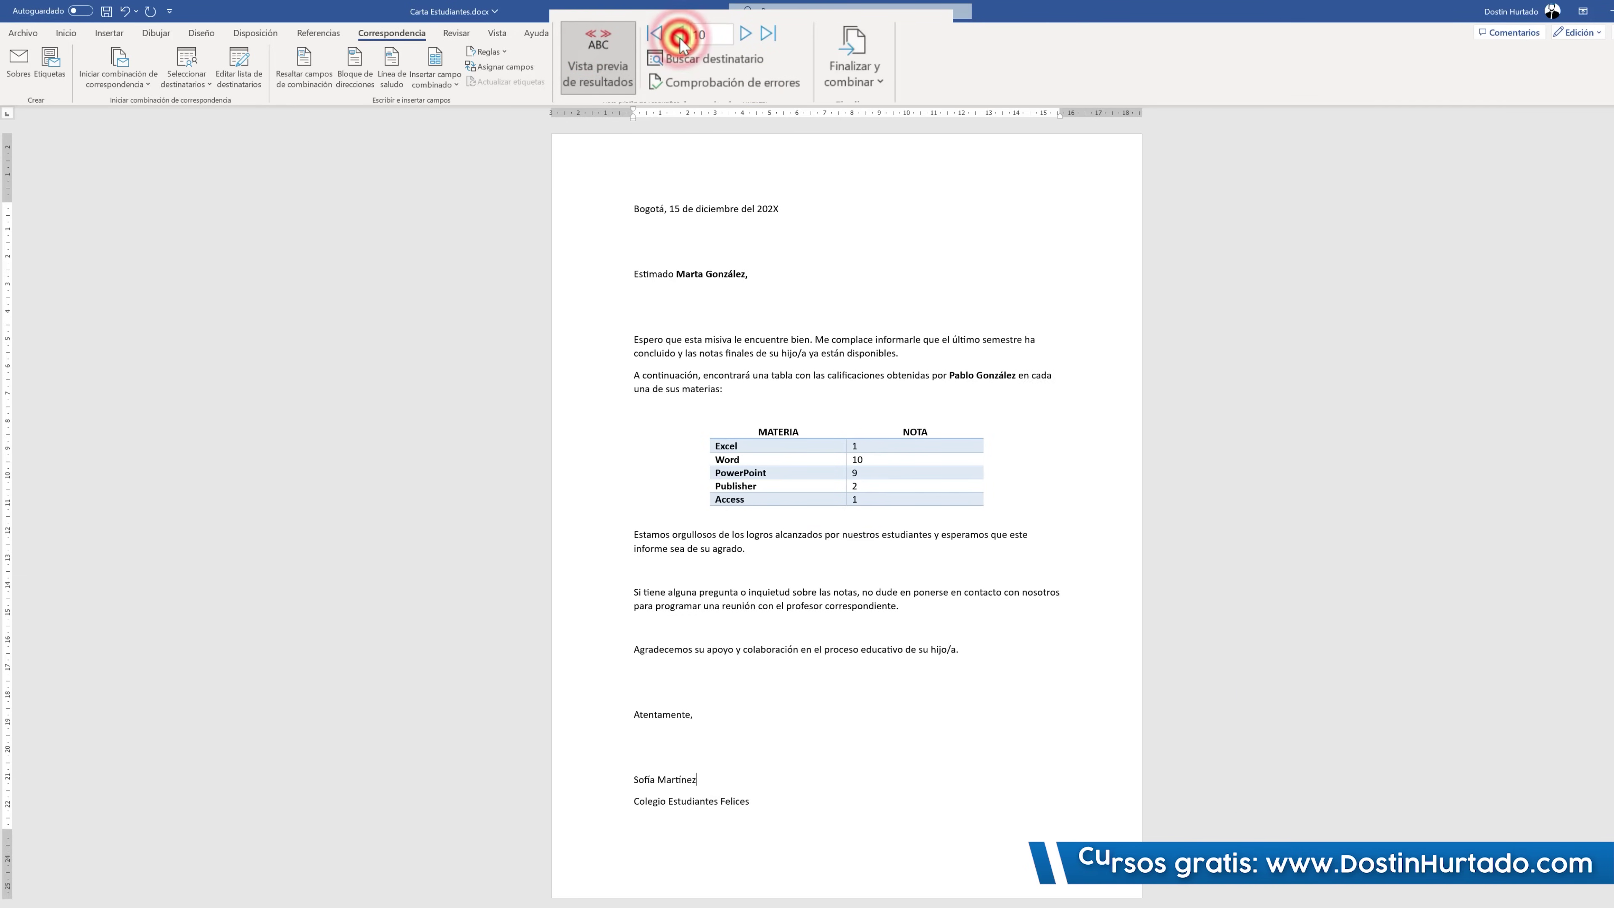
{"action": "left_click", "coordinate": [679, 36]}
{"action": "left_click", "coordinate": [685, 54]}
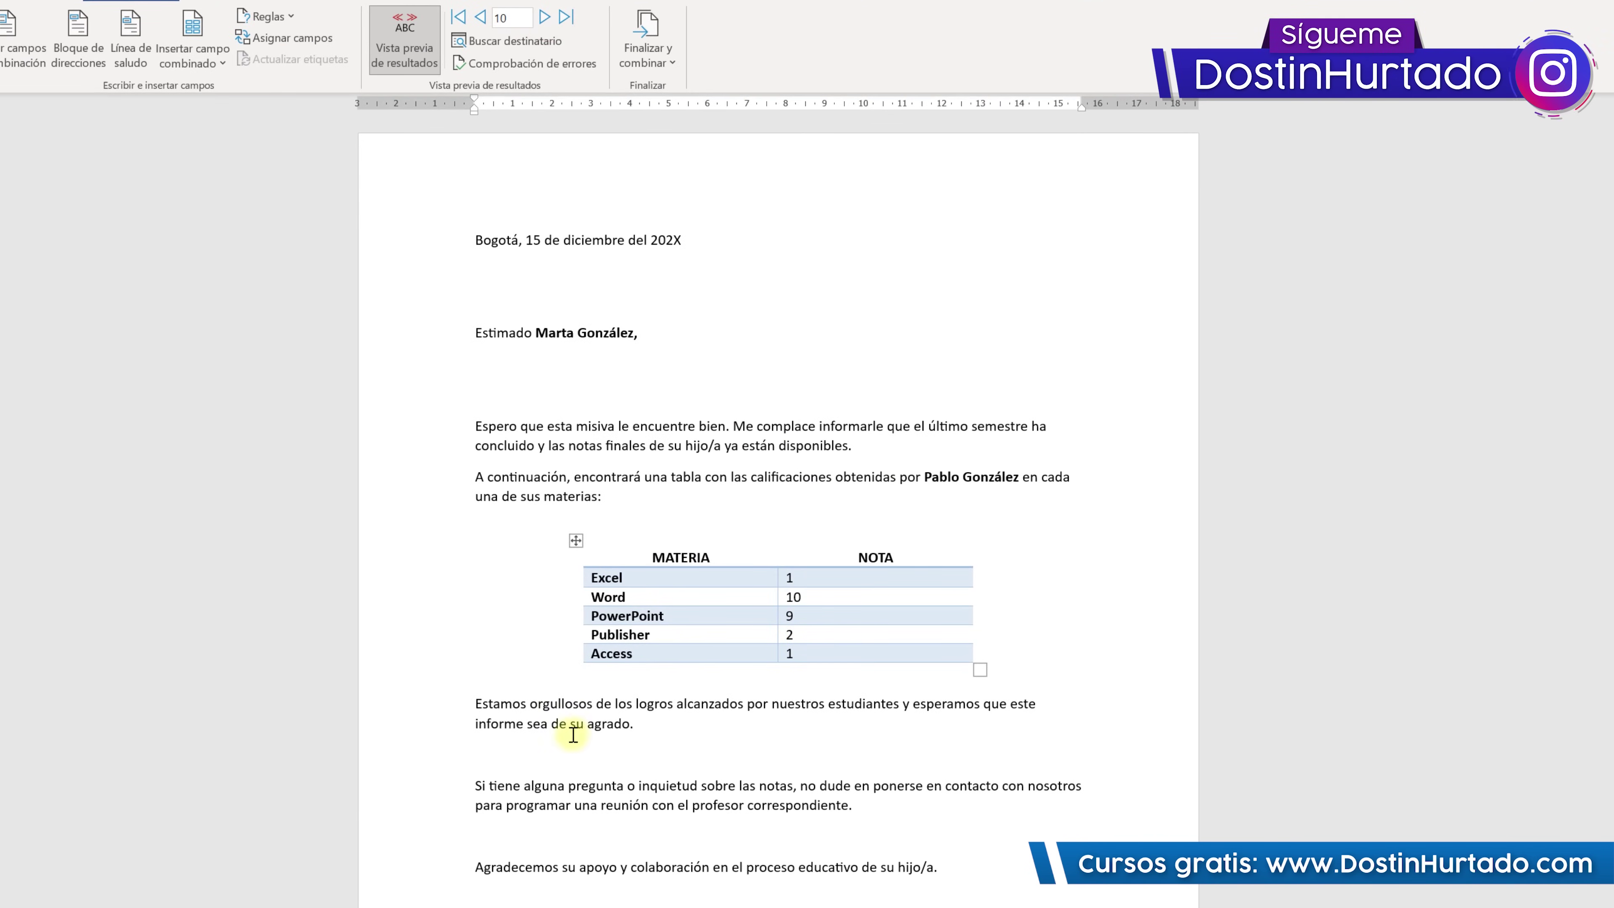
Delete the 'Estamos orgullosos' paragraph.
{"action": "left_click_drag", "start_coordinate": [477, 704], "coordinate": [644, 725]}
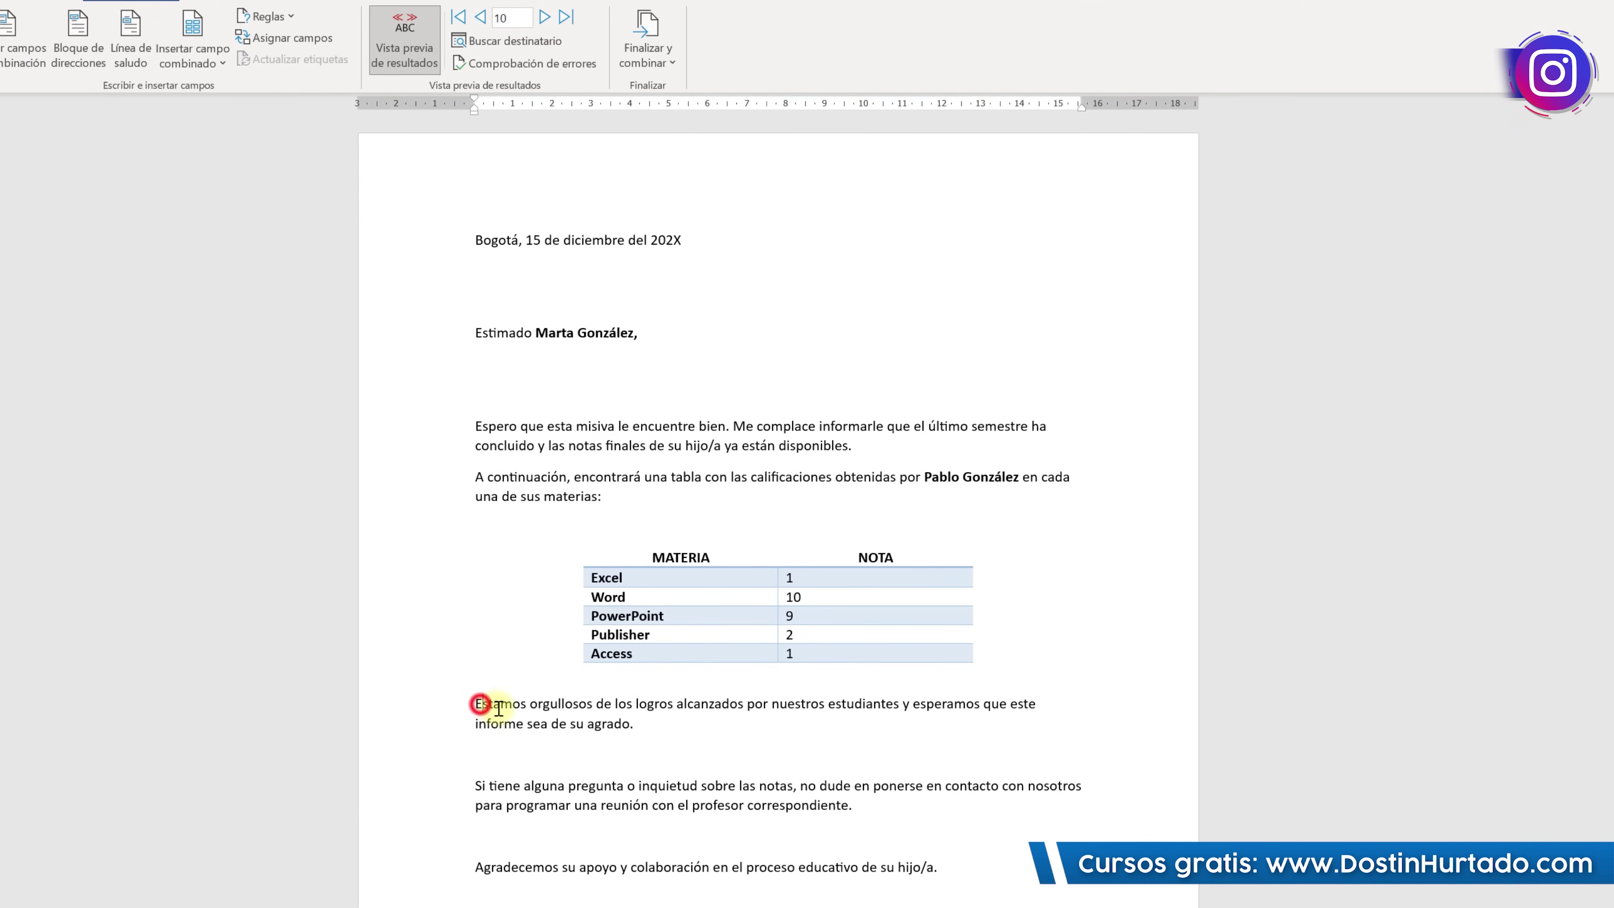
{"action": "left_click", "coordinate": [644, 724]}
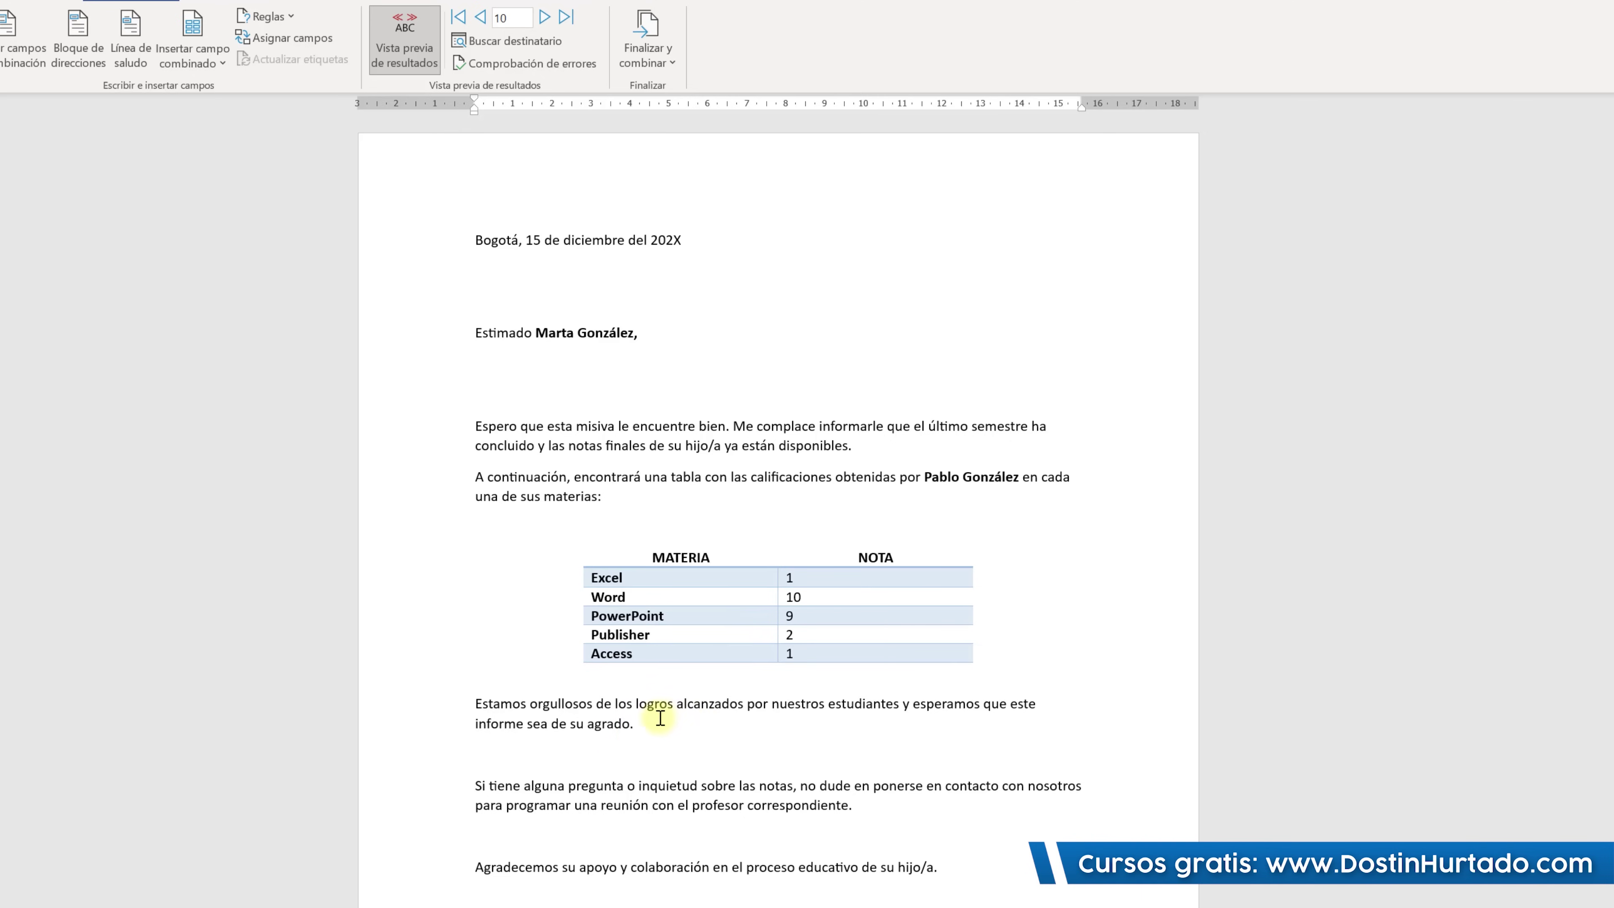
{"action": "left_click_drag", "start_coordinate": [643, 723], "coordinate": [478, 706]}
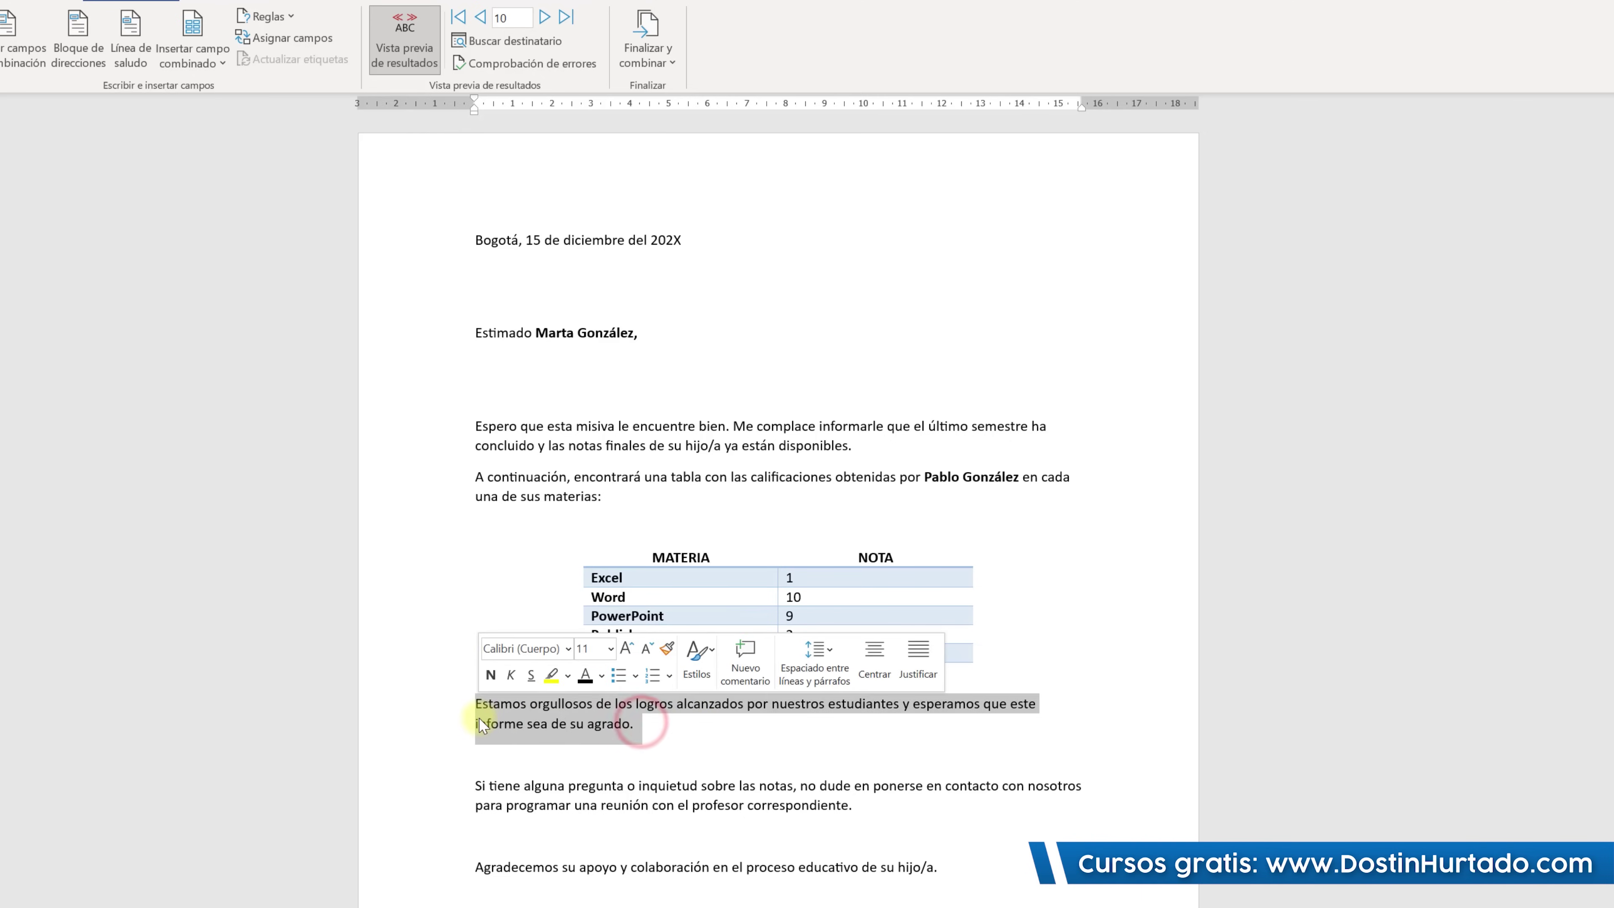
{"action": "key", "text": "Delete"}
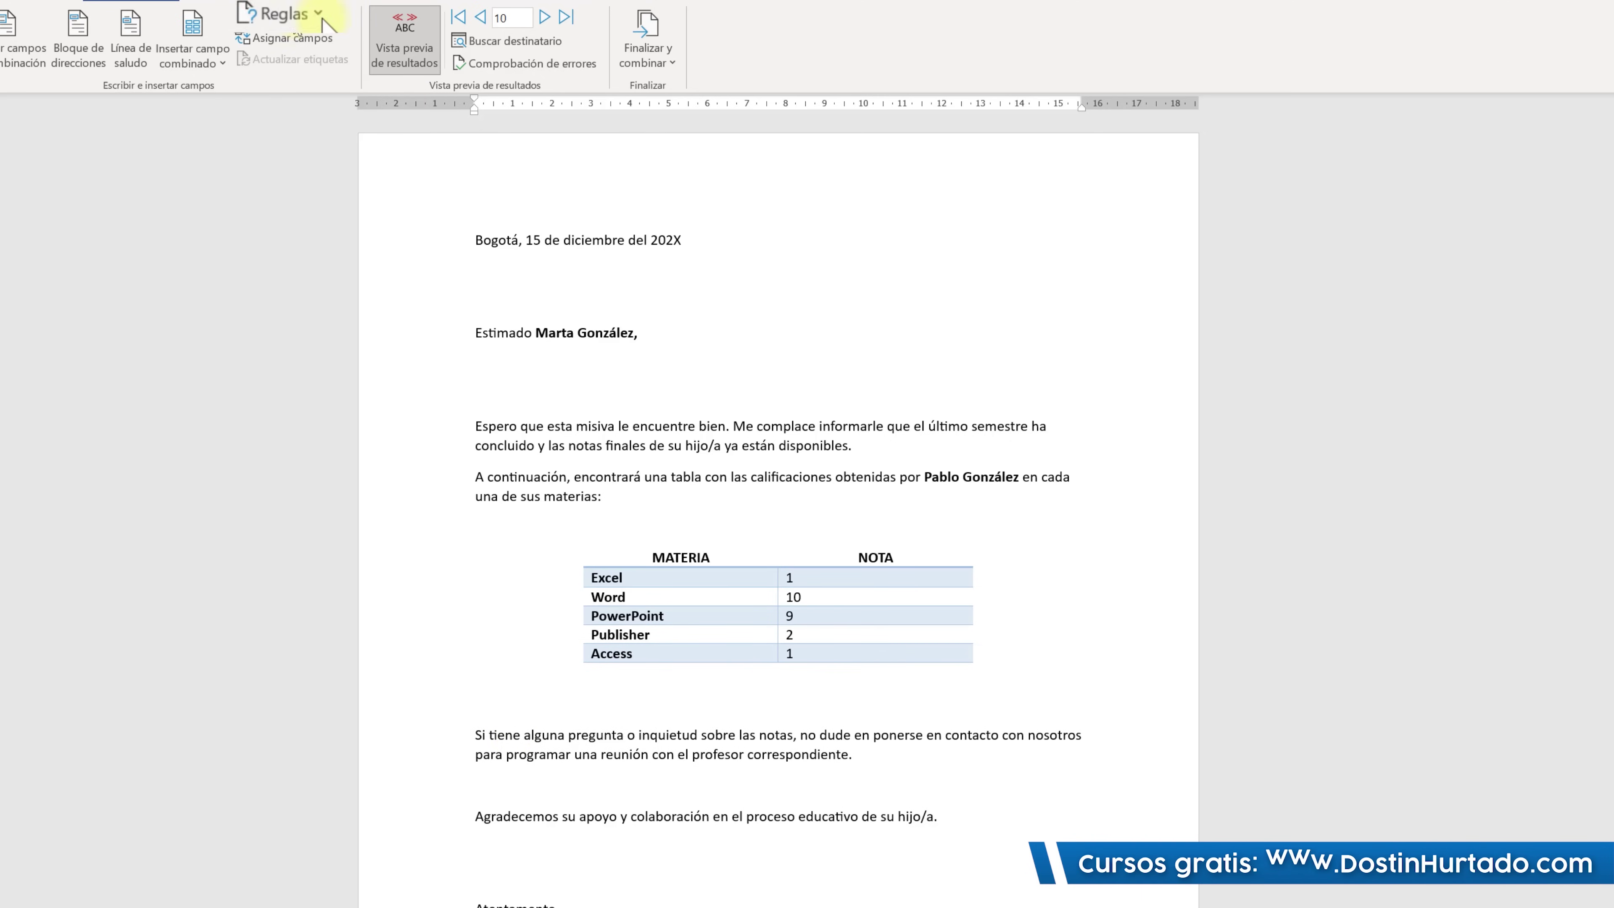
Start an If...Then...Else rule testing whether Promedio is less than 6.
{"action": "left_click", "coordinate": [267, 16]}
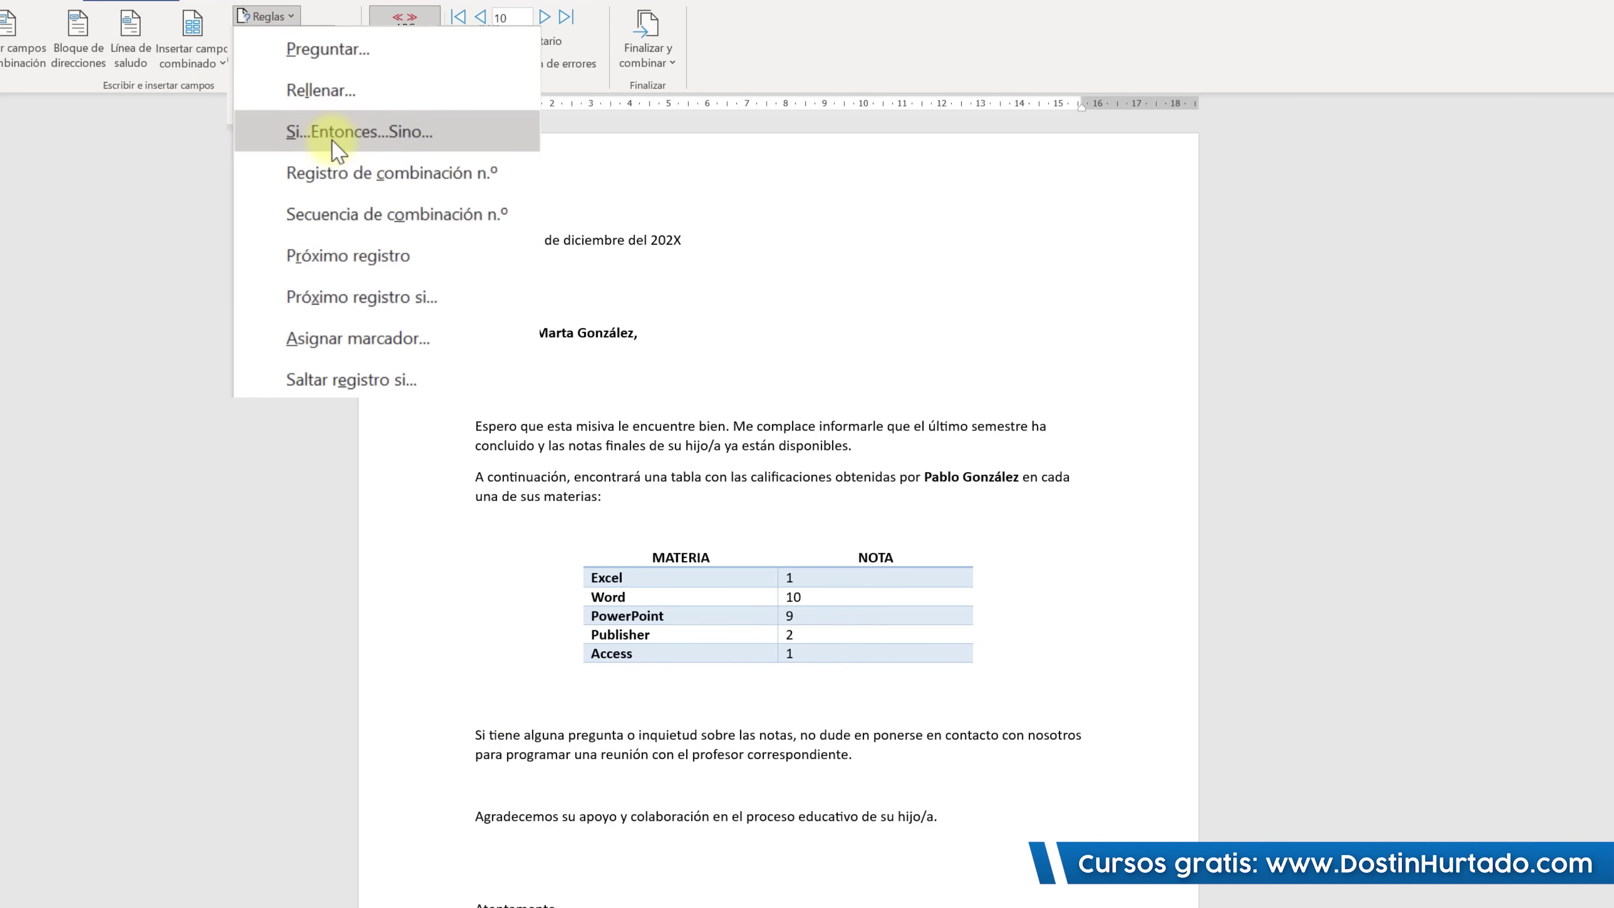
{"action": "left_click", "coordinate": [370, 135]}
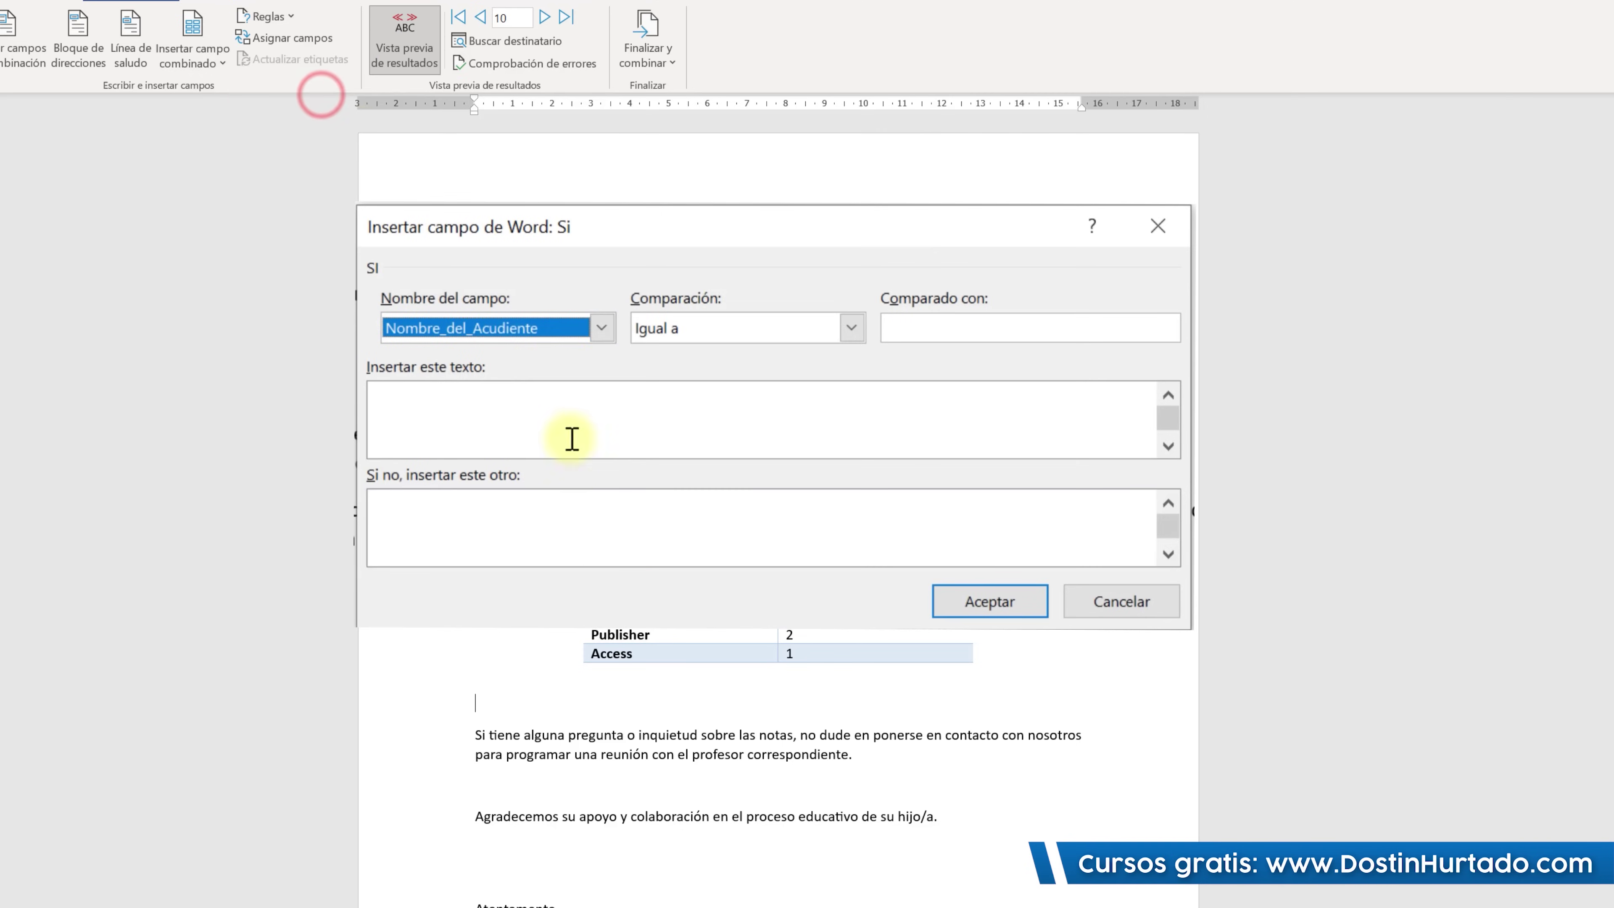
{"action": "left_click", "coordinate": [577, 326]}
{"action": "scroll", "coordinate": [522, 400], "scroll_direction": "down", "scroll_amount": 1}
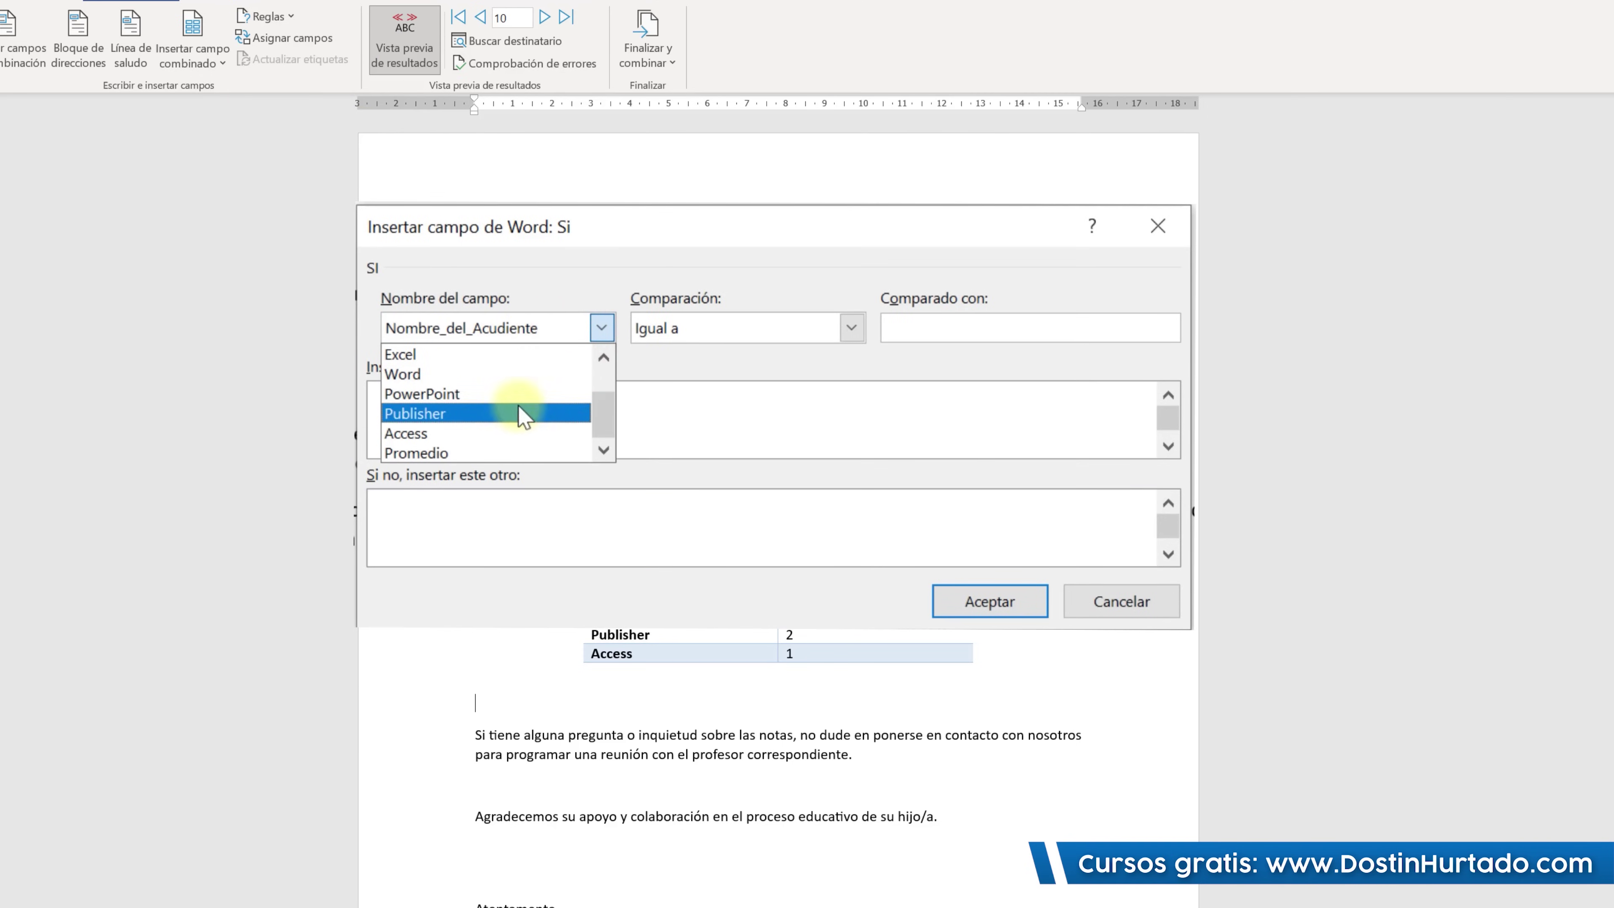
{"action": "left_click", "coordinate": [427, 447]}
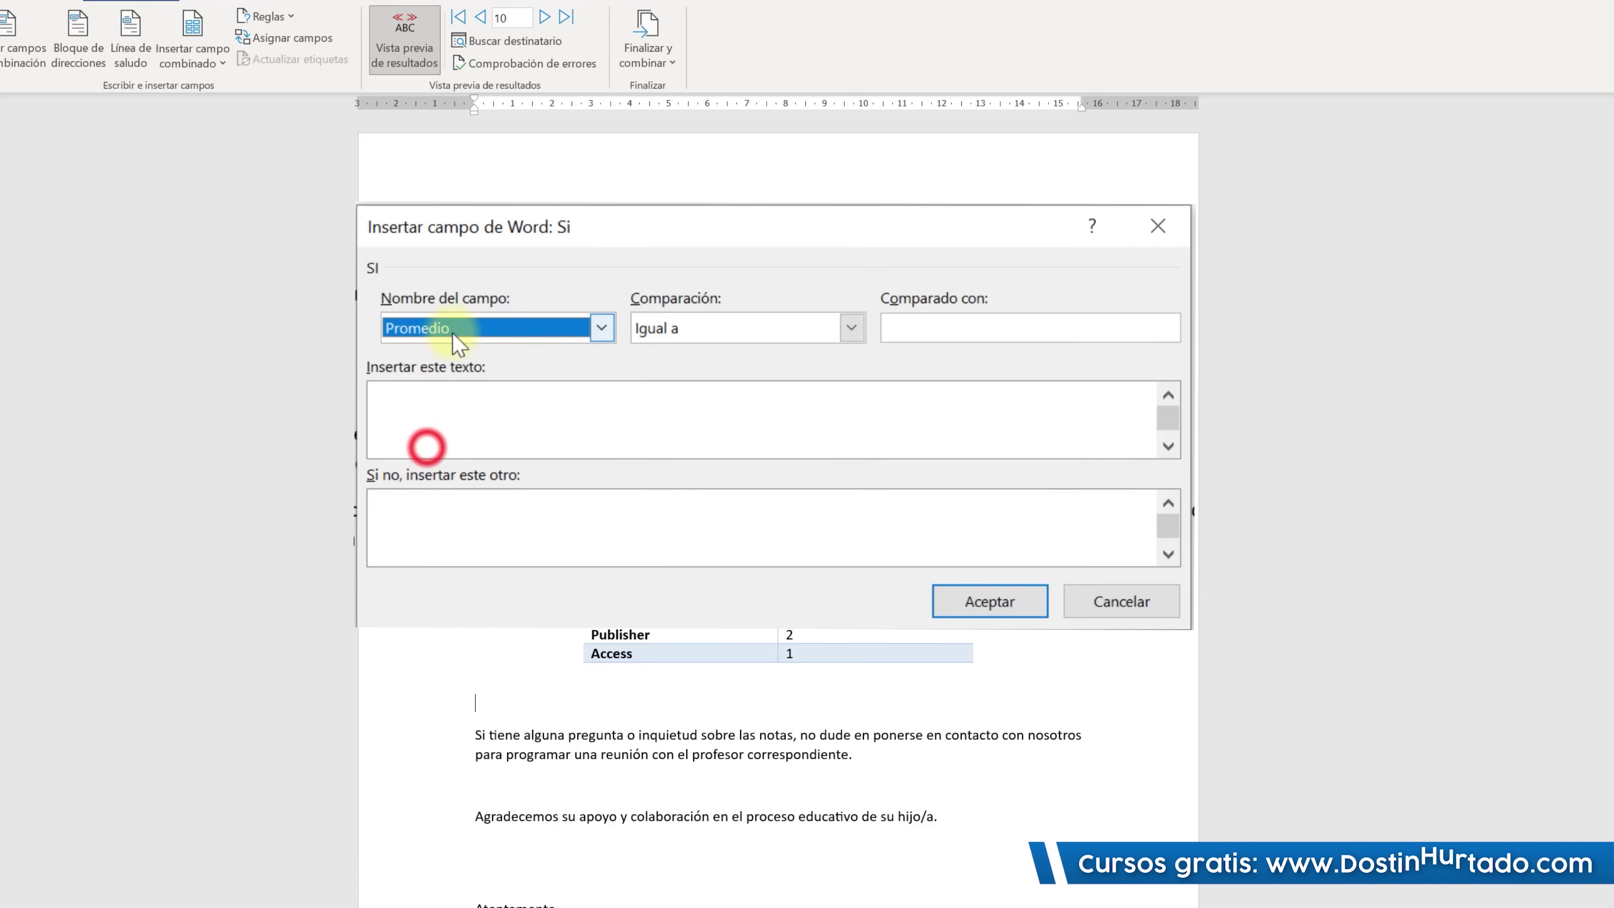
{"action": "left_click", "coordinate": [759, 326]}
{"action": "left_click", "coordinate": [697, 394]}
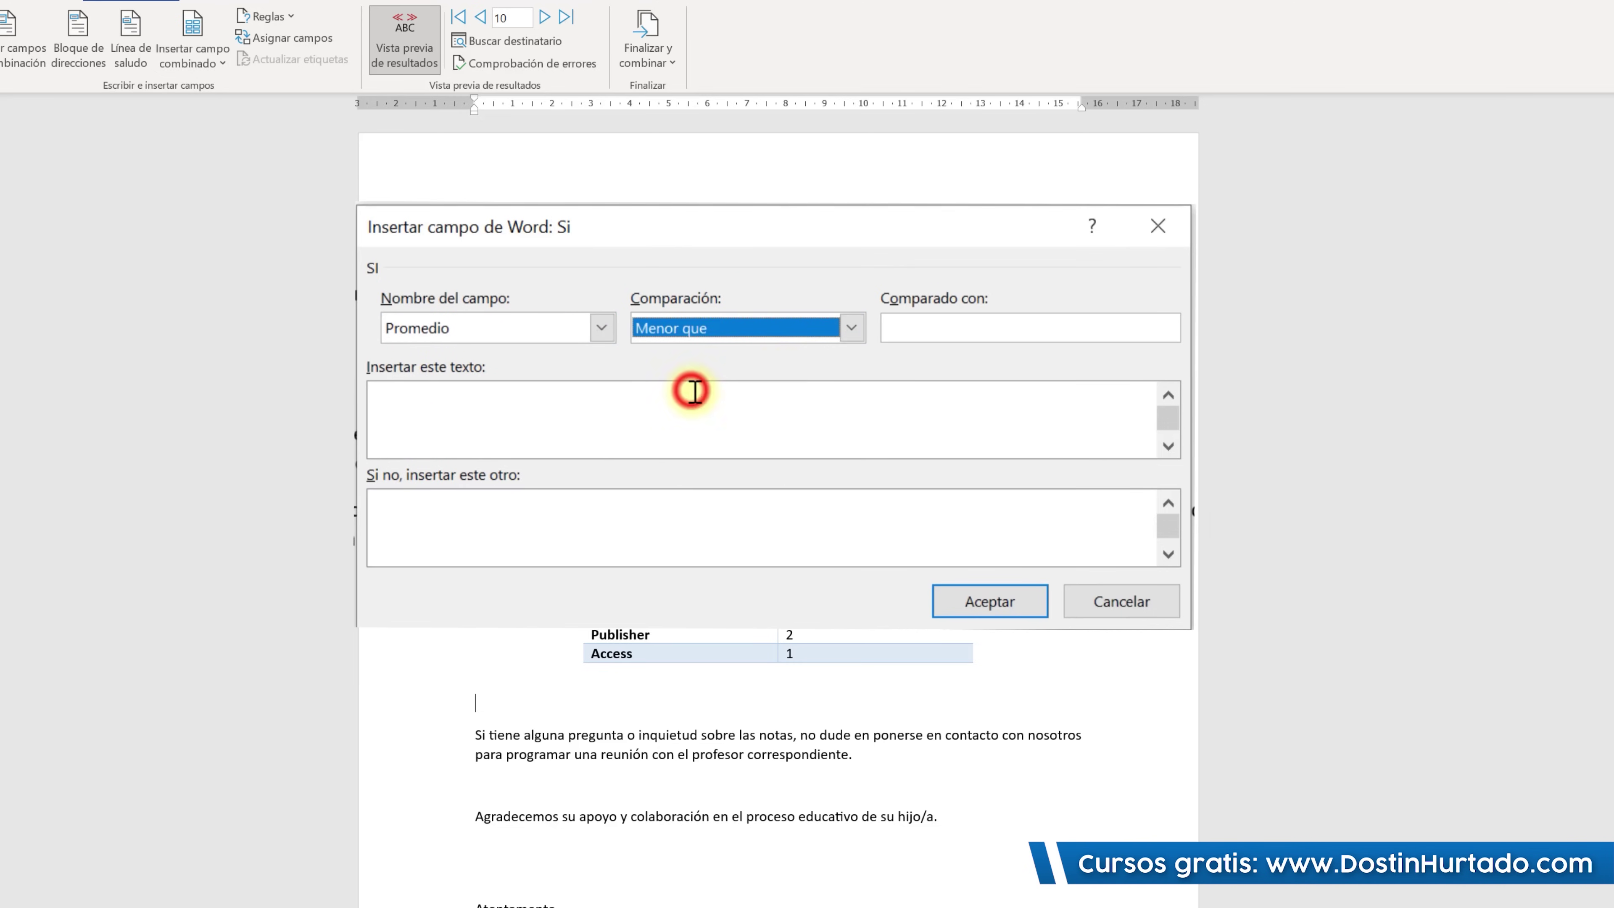
{"action": "left_click", "coordinate": [952, 330]}
{"action": "type", "text": "6"}
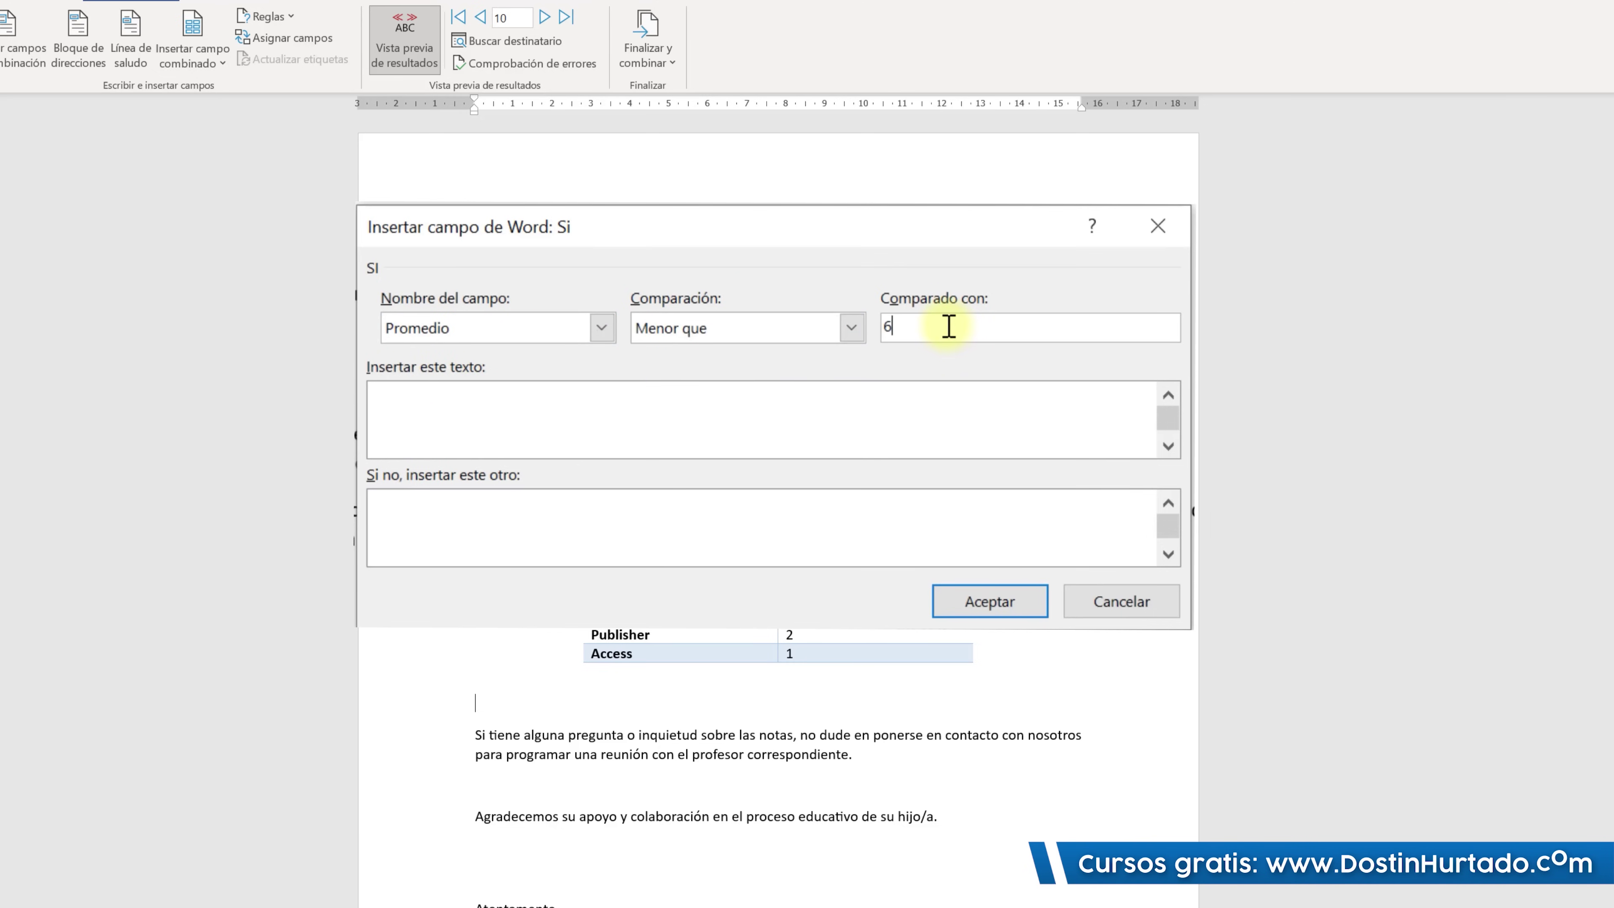
{"action": "double_click", "coordinate": [949, 327]}
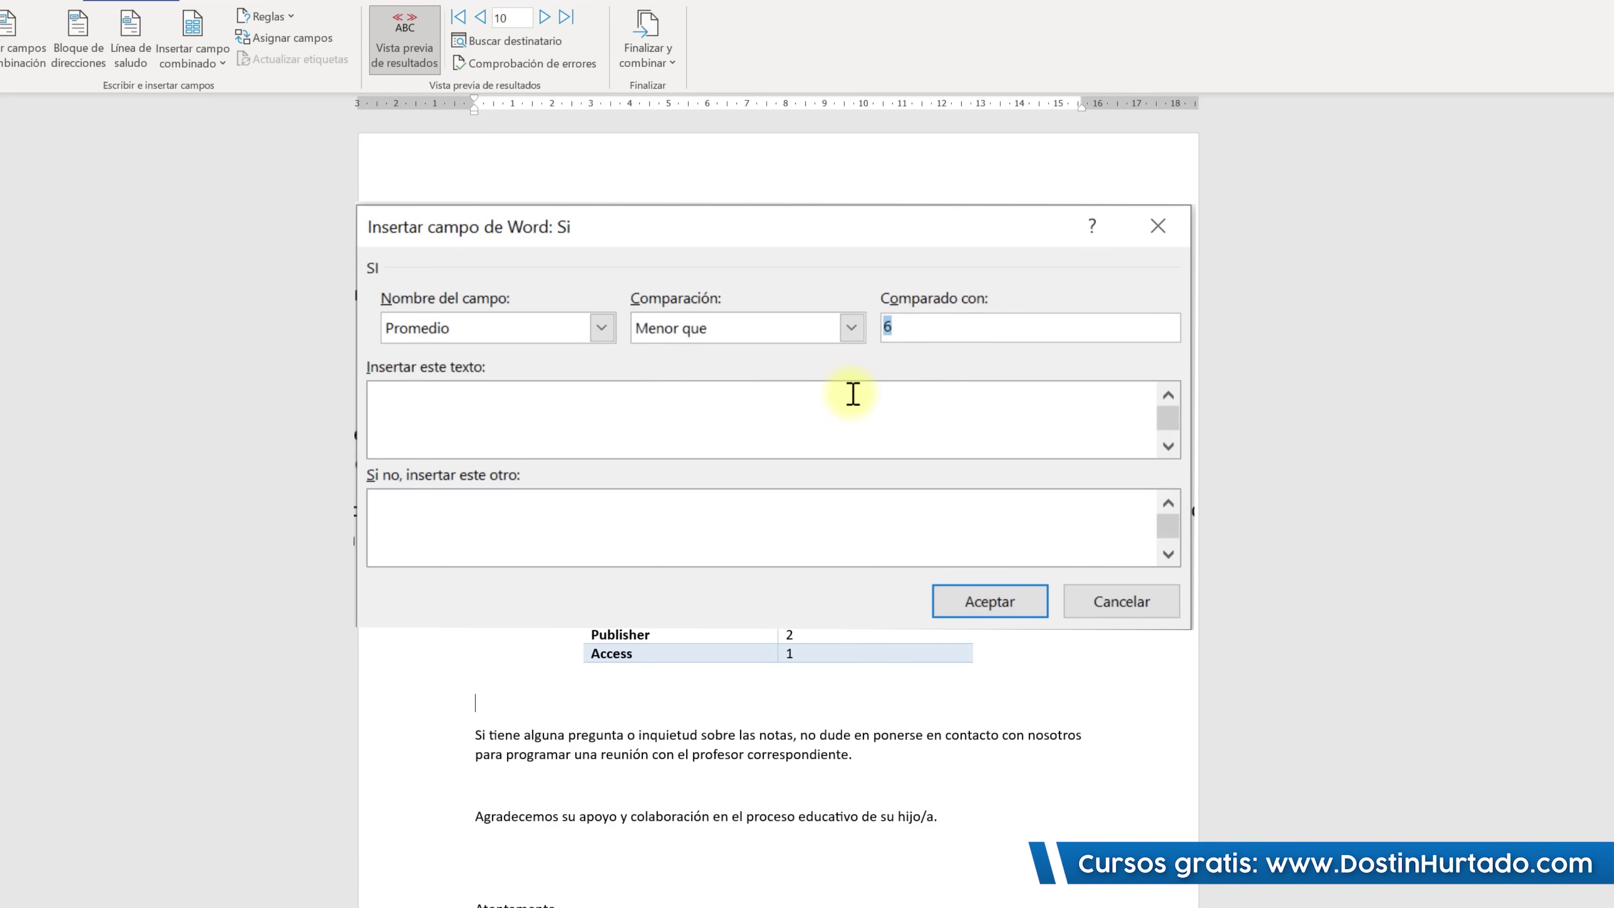
{"action": "left_click", "coordinate": [775, 394]}
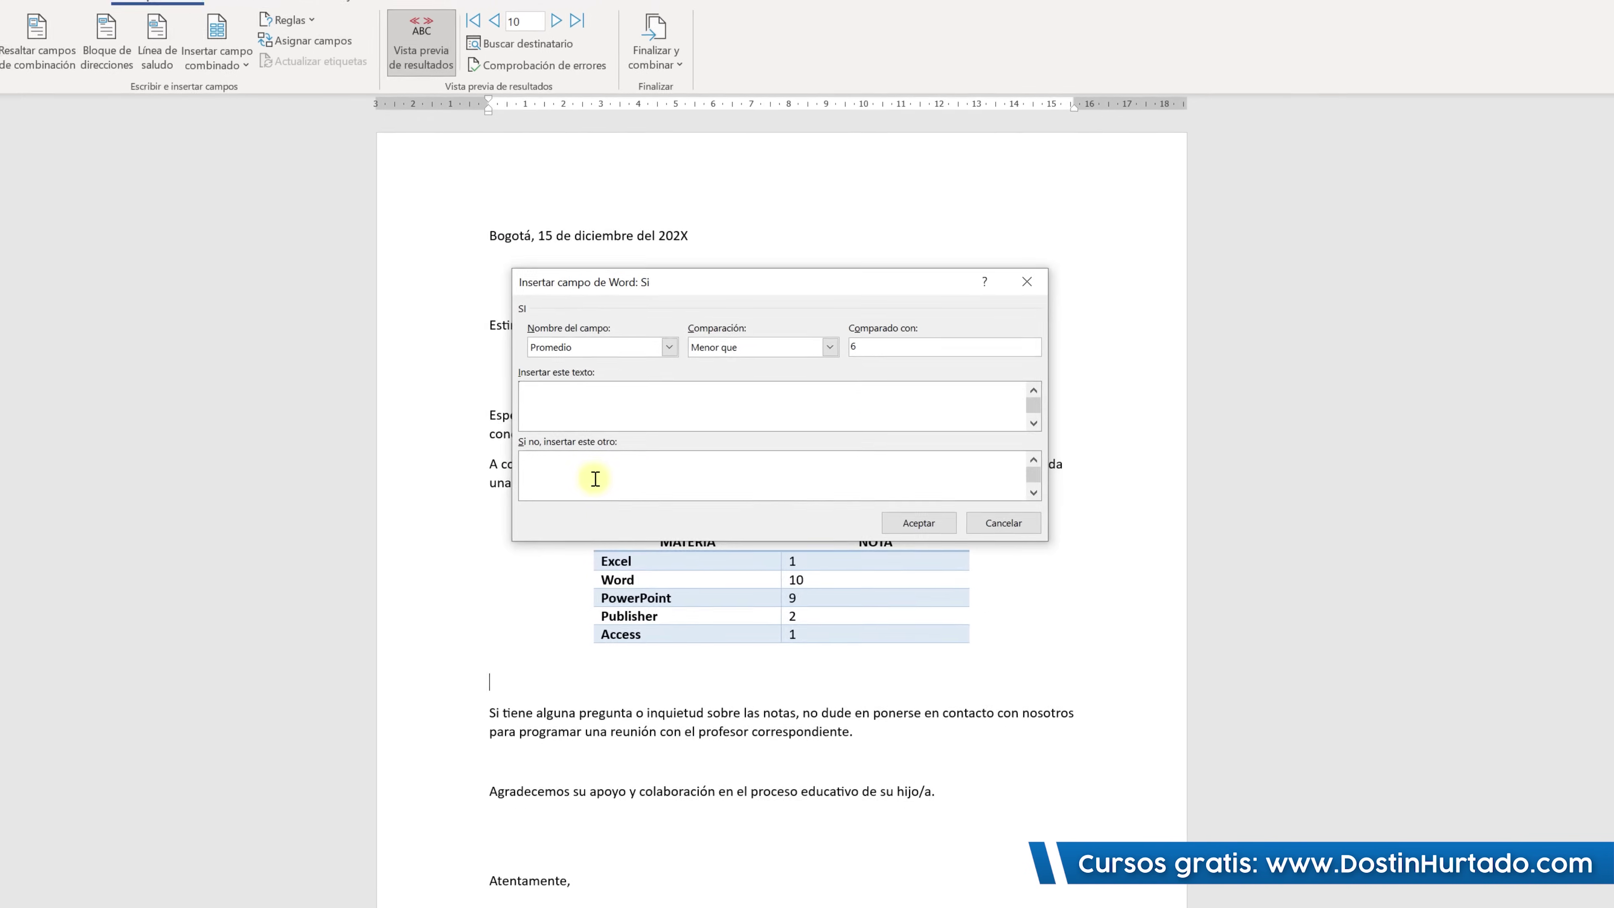
{"action": "left_click", "coordinate": [290, 896]}
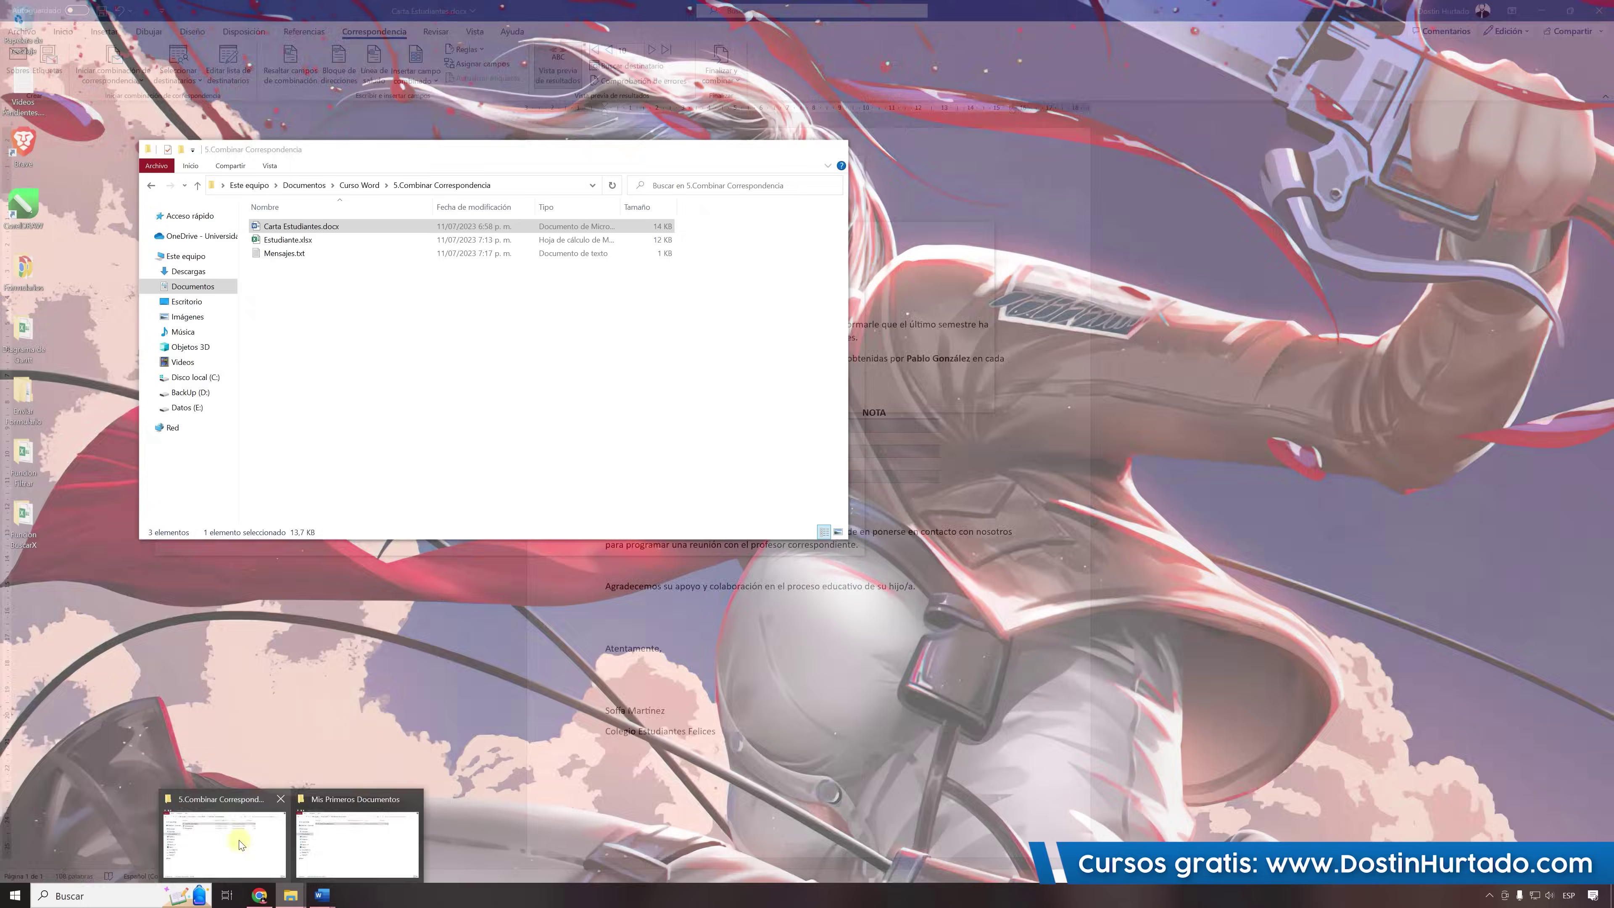
Paste the NEGATIVO message from Mensajes.txt as the text for averages below 6.
{"action": "left_click", "coordinate": [237, 840]}
{"action": "double_click", "coordinate": [309, 258]}
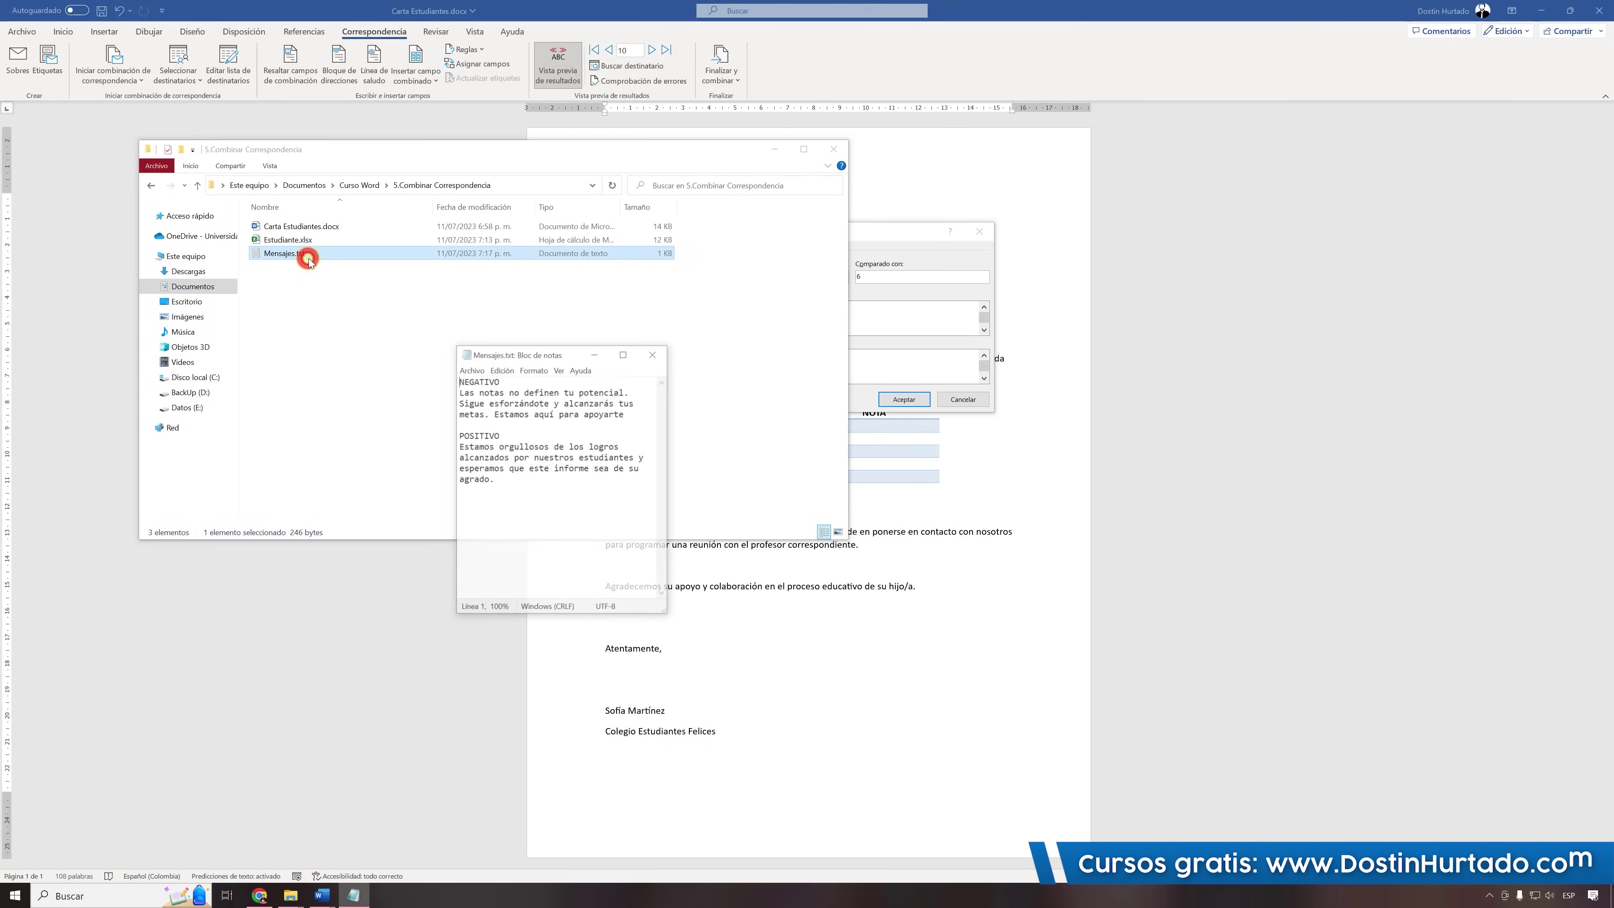
{"action": "left_click", "coordinate": [773, 148]}
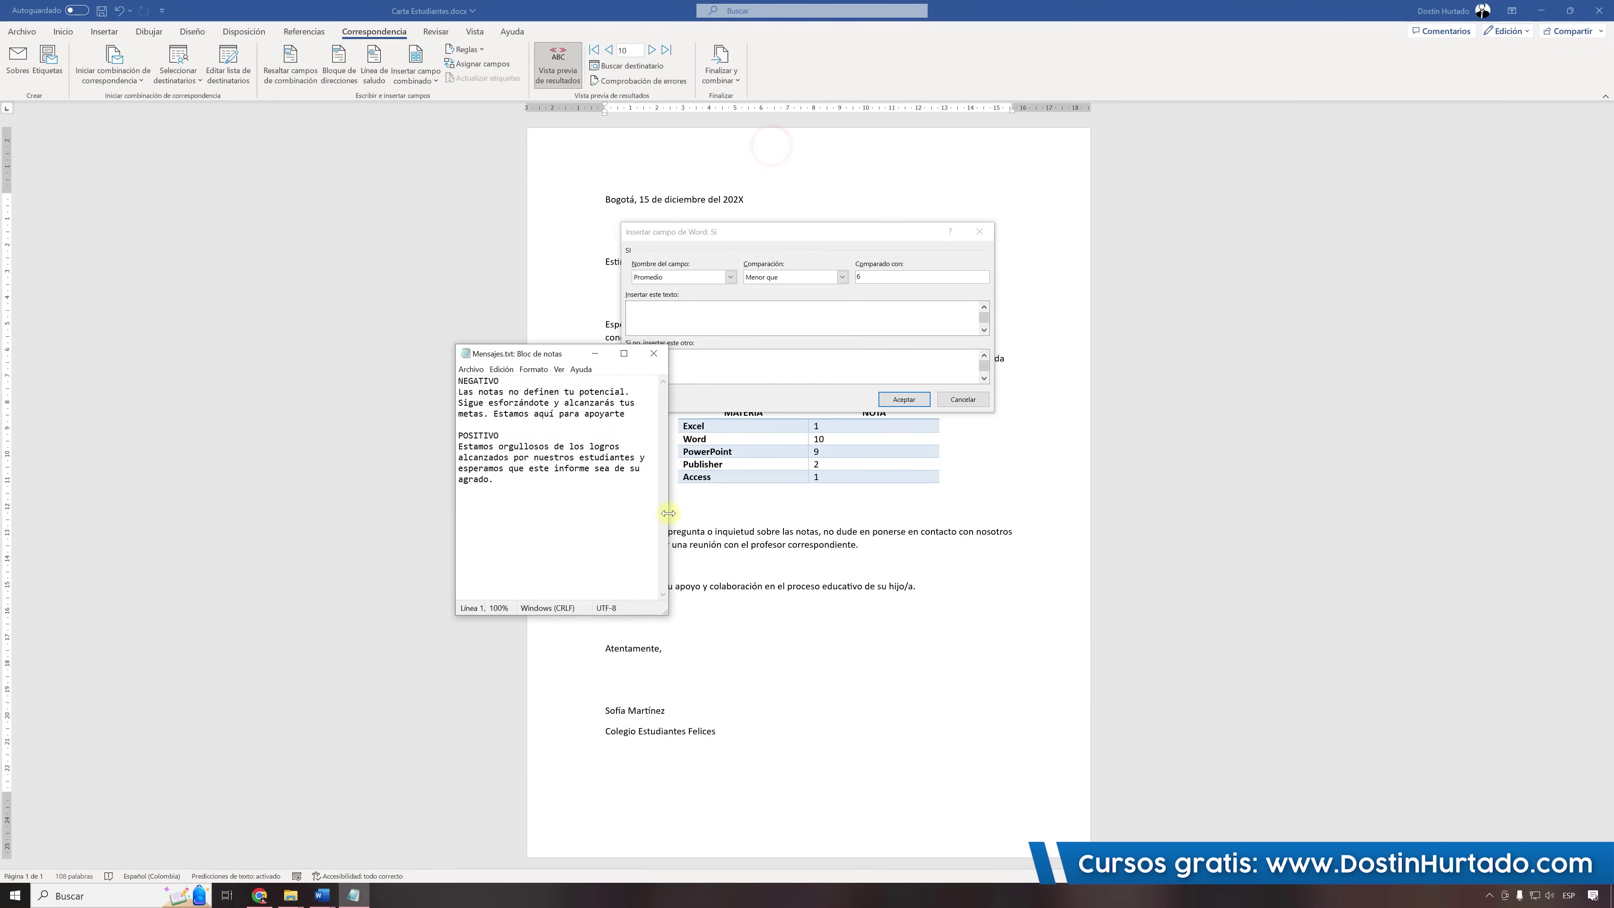
{"action": "mouse_move", "coordinate": [668, 513]}
{"action": "left_mouse_down"}
{"action": "mouse_move", "coordinate": [1046, 513]}
{"action": "mouse_move", "coordinate": [371, 464]}
{"action": "left_mouse_up"}
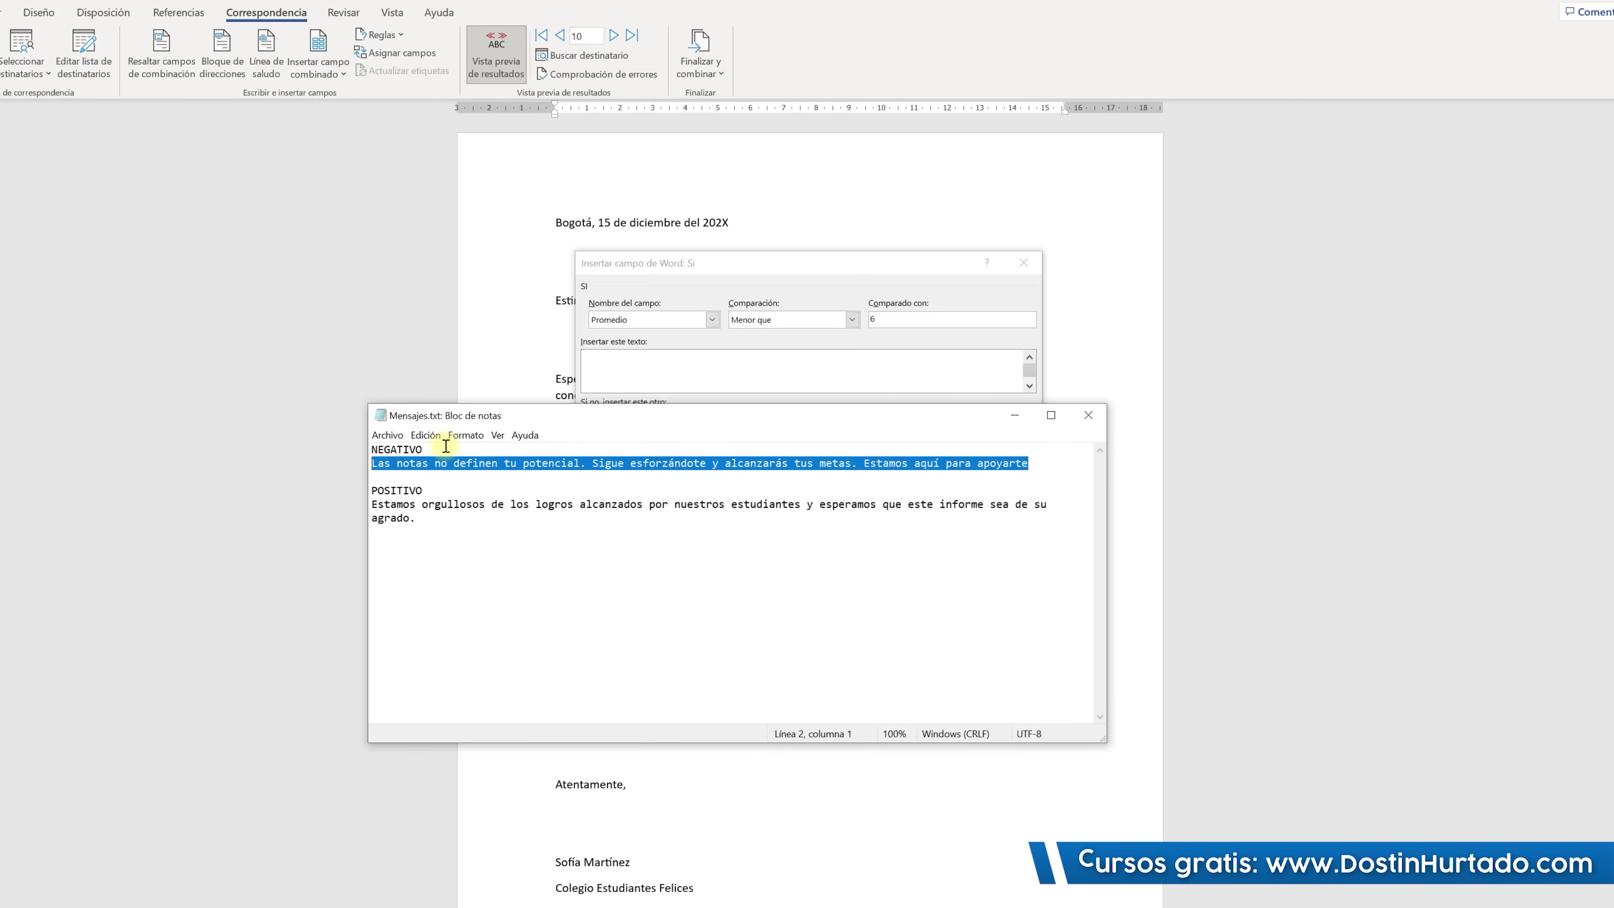
{"action": "key", "text": "ctrl+c"}
{"action": "left_click", "coordinate": [649, 361]}
{"action": "key", "text": "ctrl+v"}
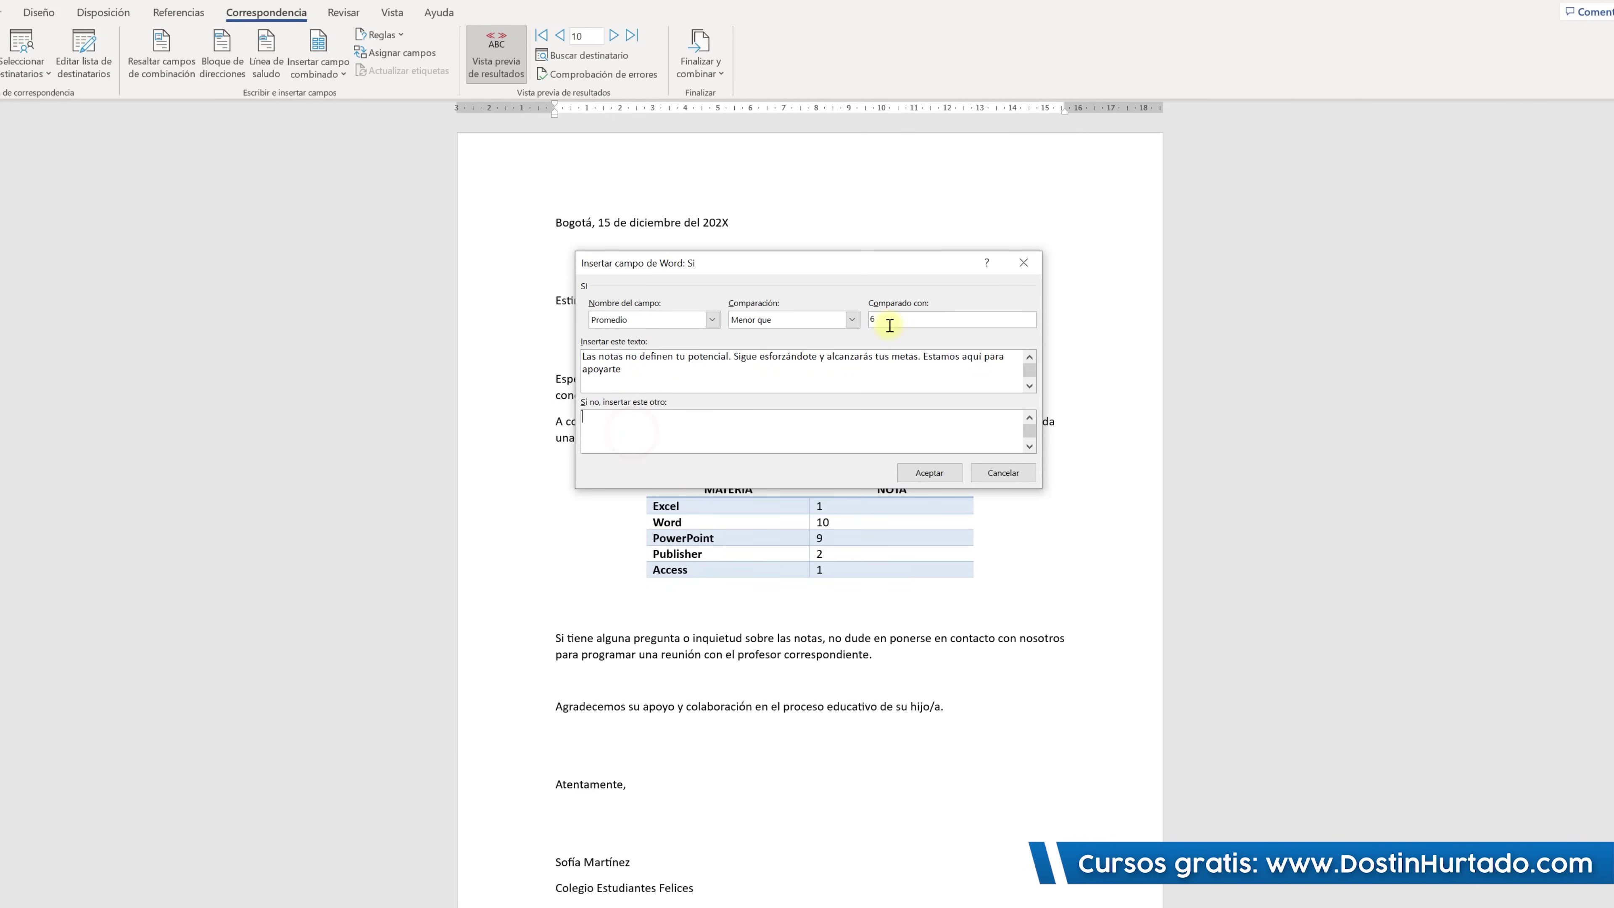
Paste the POSITIVO message as the otherwise text and insert the IF field.
{"action": "left_click", "coordinate": [709, 427]}
{"action": "key", "text": "alt+Tab"}
{"action": "left_click", "coordinate": [431, 528]}
{"action": "left_click_drag", "start_coordinate": [405, 522], "coordinate": [378, 507]}
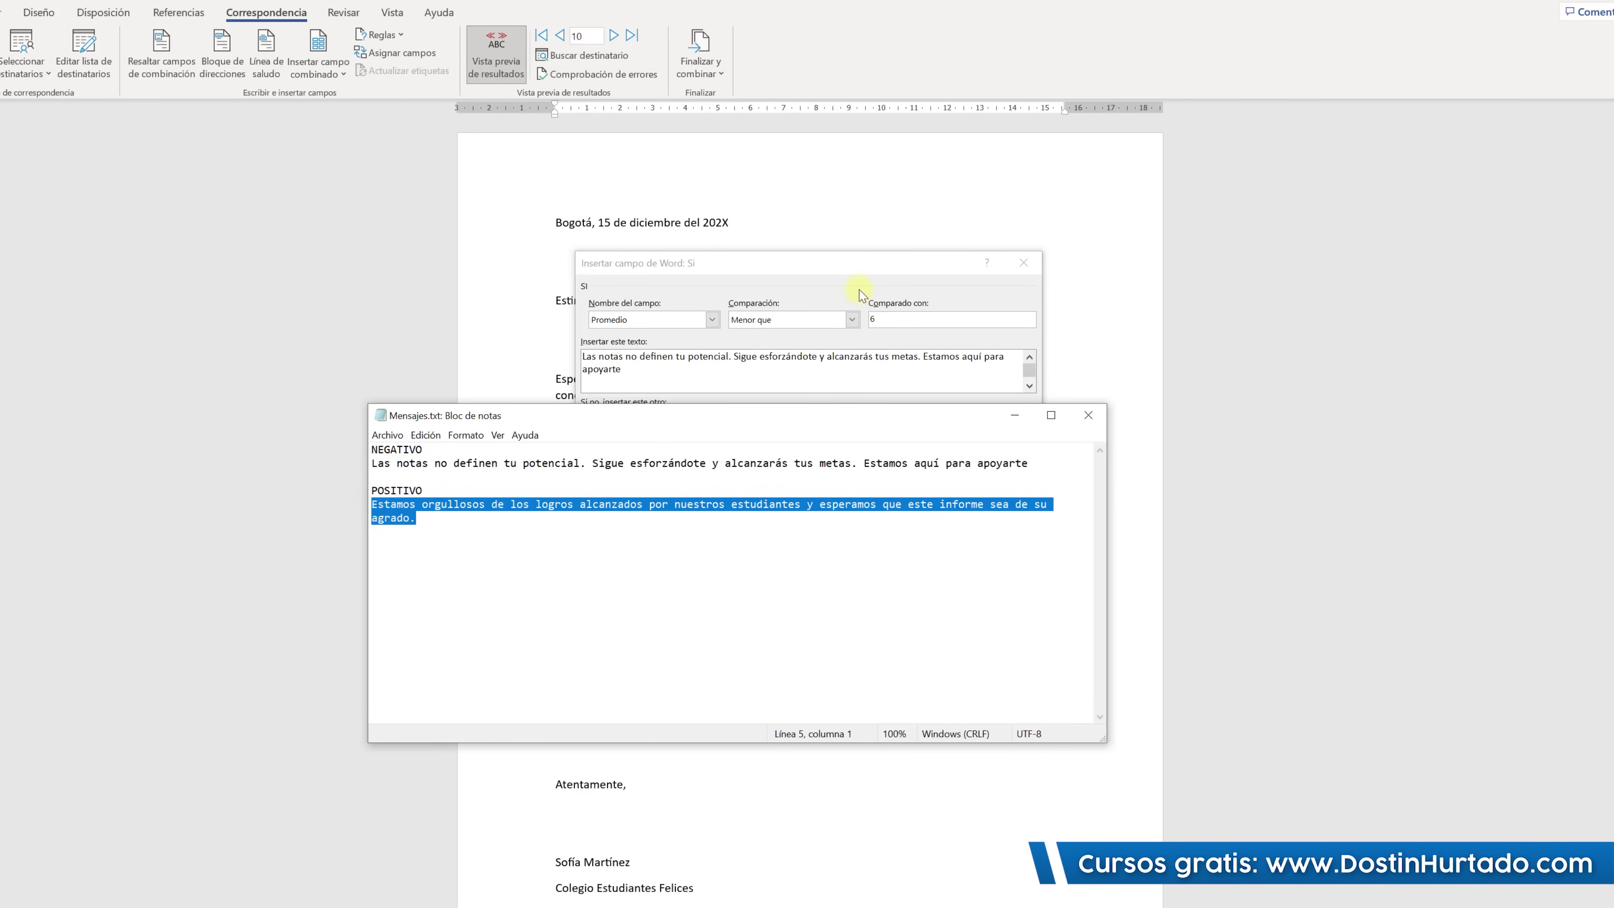
{"action": "left_click", "coordinate": [864, 267]}
{"action": "left_click", "coordinate": [685, 433]}
{"action": "key", "text": "ctrl+v"}
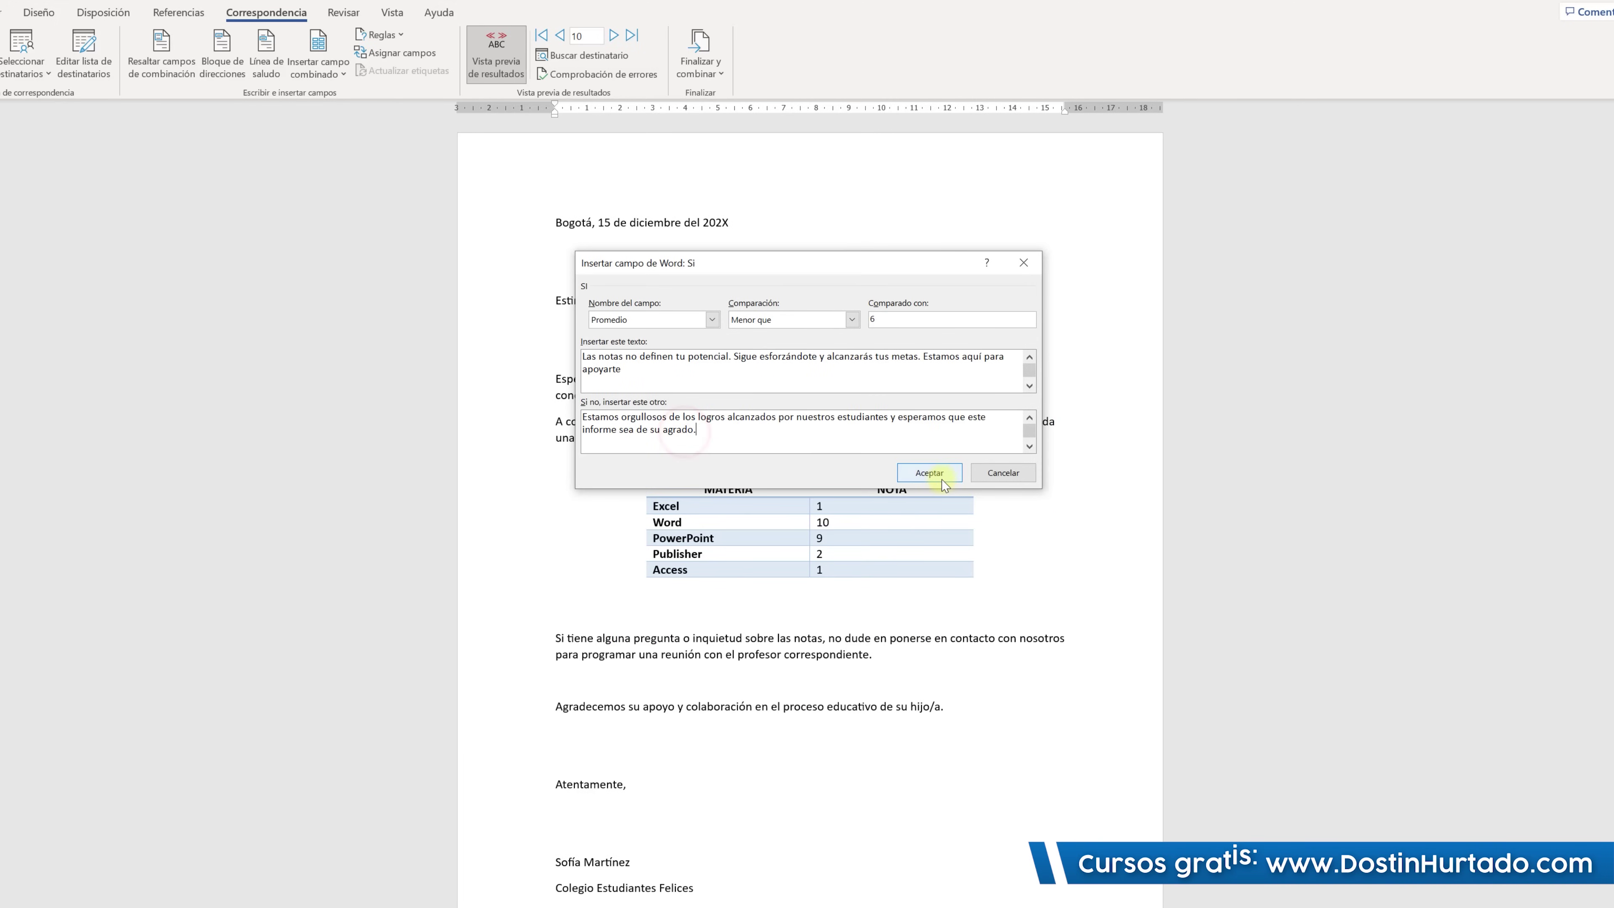
{"action": "left_click", "coordinate": [944, 477]}
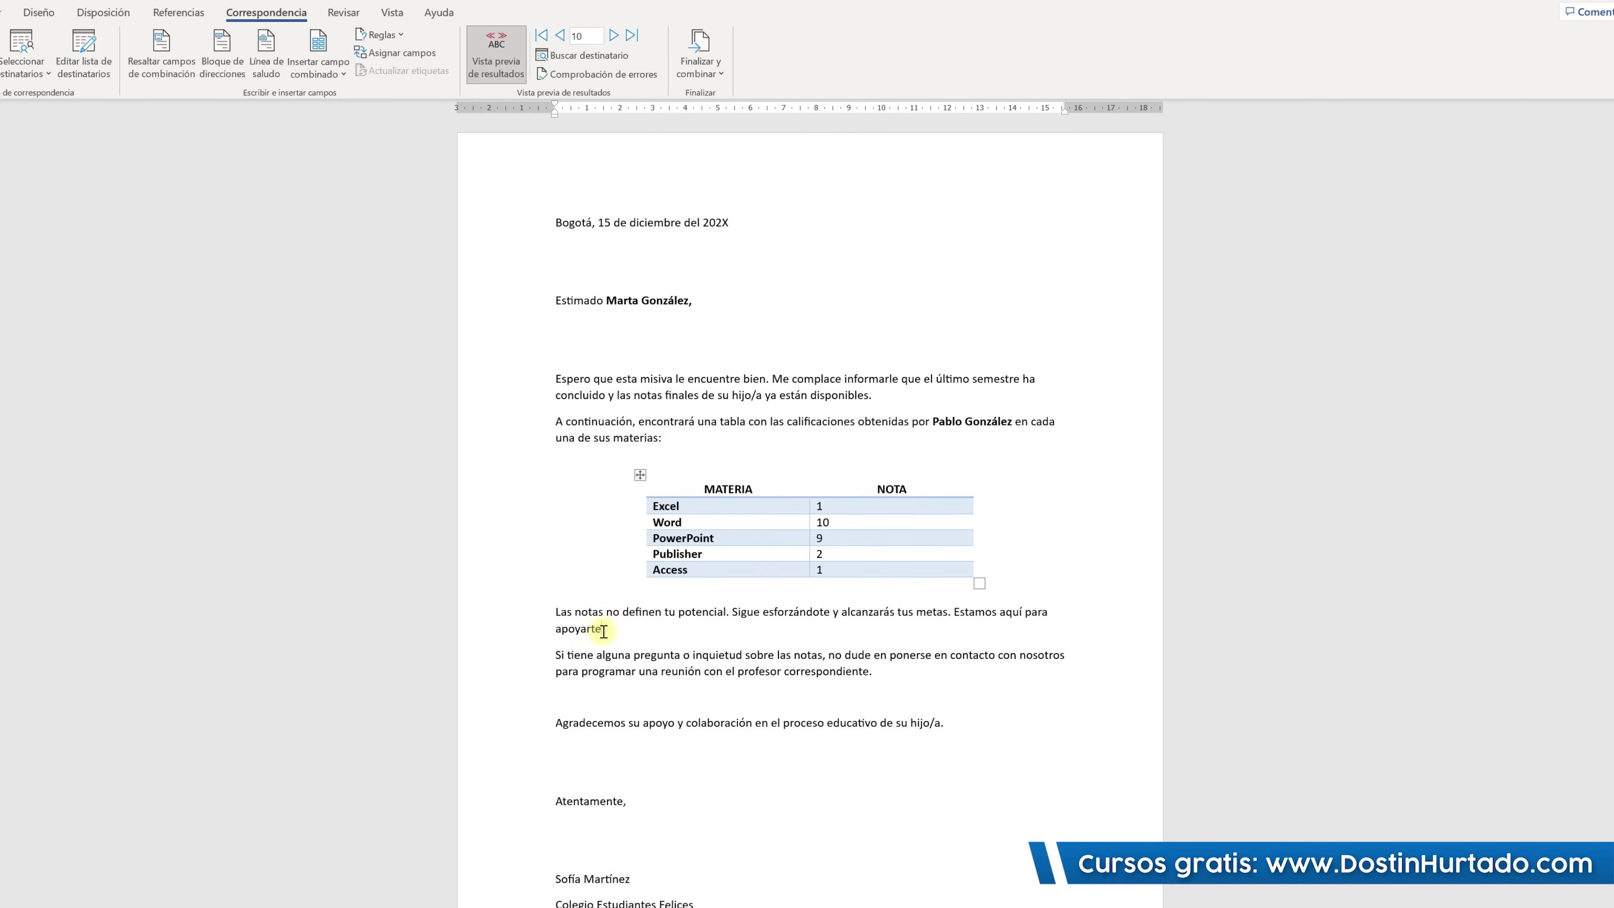
Check the 'Las notas no definen' paragraph and preview the next recipient's letter.
{"action": "left_click", "coordinate": [583, 613]}
{"action": "left_click", "coordinate": [659, 624]}
{"action": "left_click", "coordinate": [615, 36]}
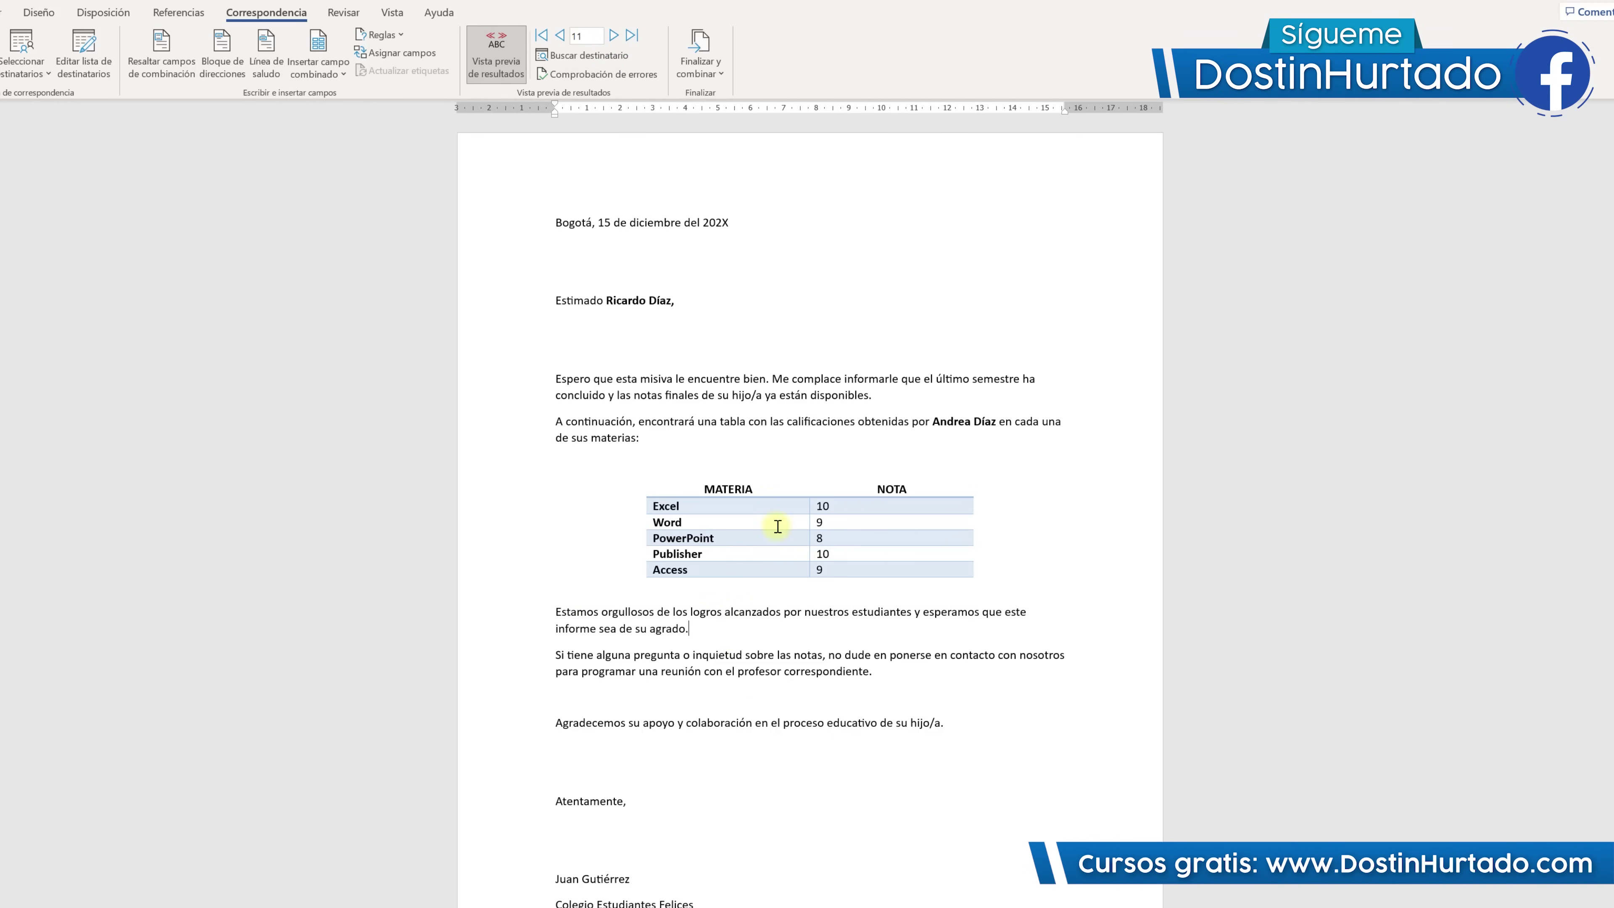
Finish the merge to editable individual letters with Todos records selected.
{"action": "left_click", "coordinate": [712, 69]}
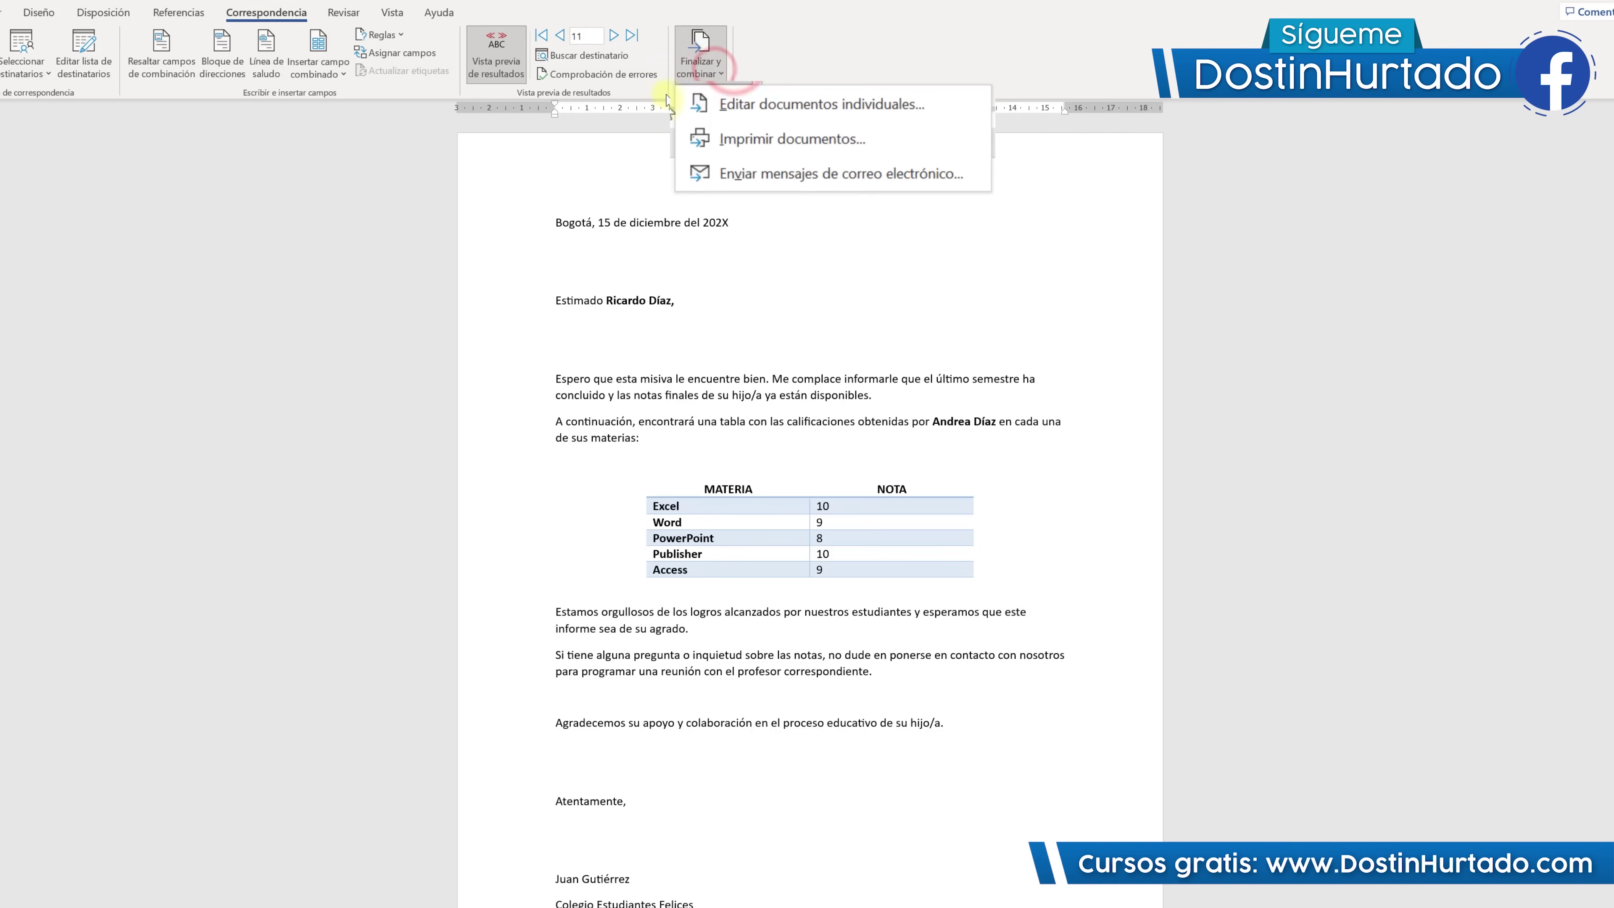
{"action": "left_click", "coordinate": [860, 105]}
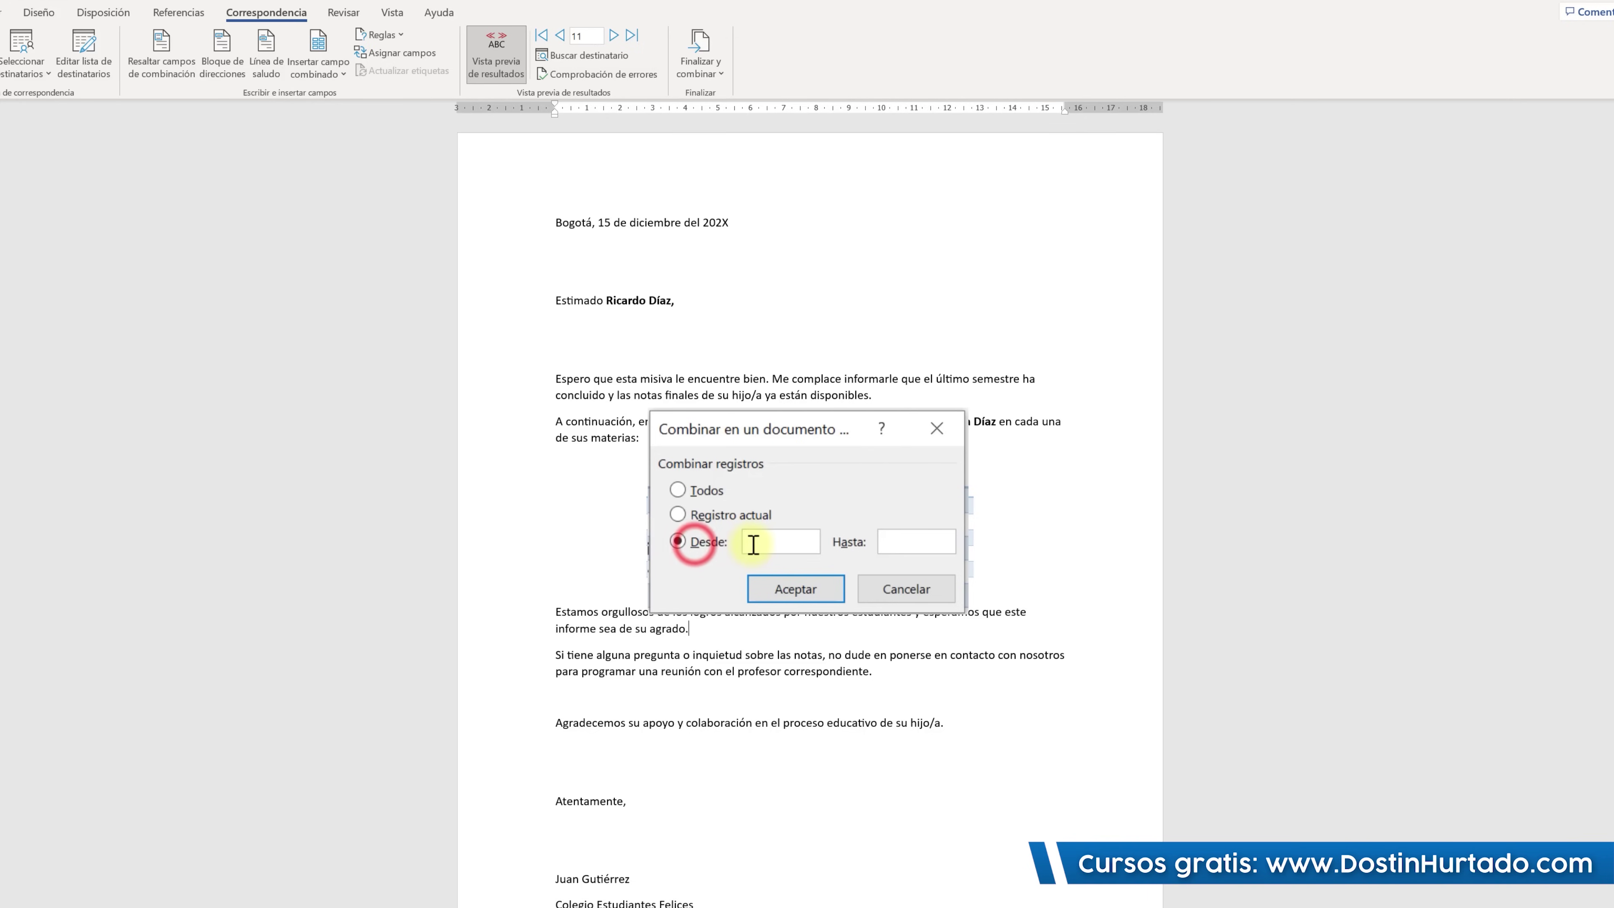
{"action": "left_click", "coordinate": [677, 490]}
{"action": "left_click", "coordinate": [813, 594]}
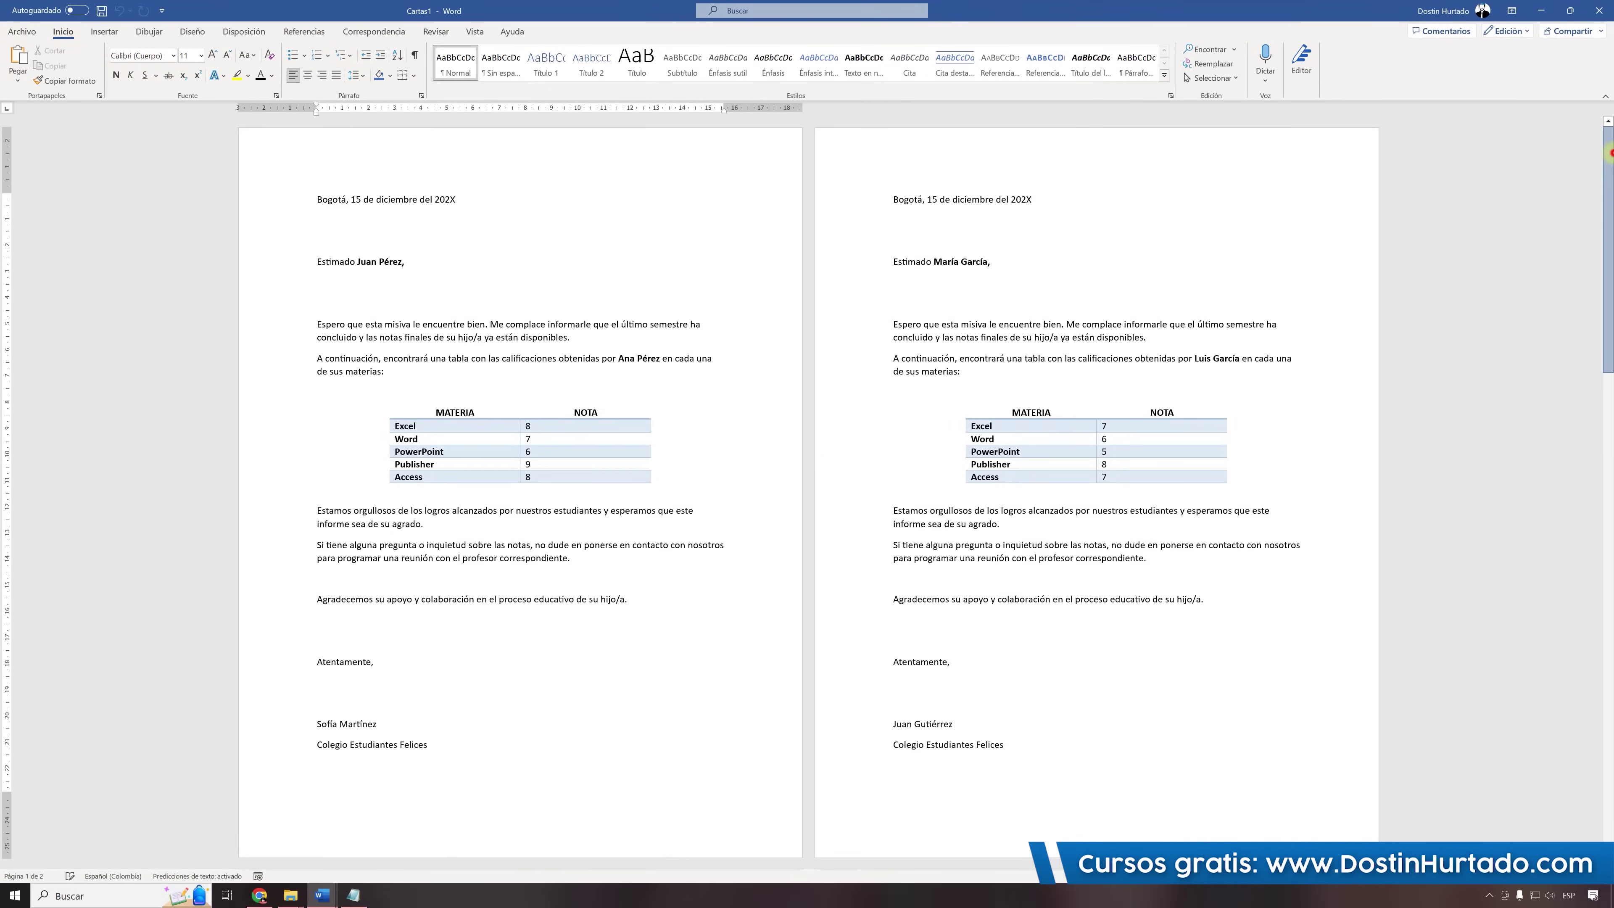
Scroll through the 18-page Cartas1 letters, inspecting a per-student closing paragraph, then return to File Explorer.
{"action": "left_click_drag", "start_coordinate": [1609, 165], "coordinate": [1611, 572]}
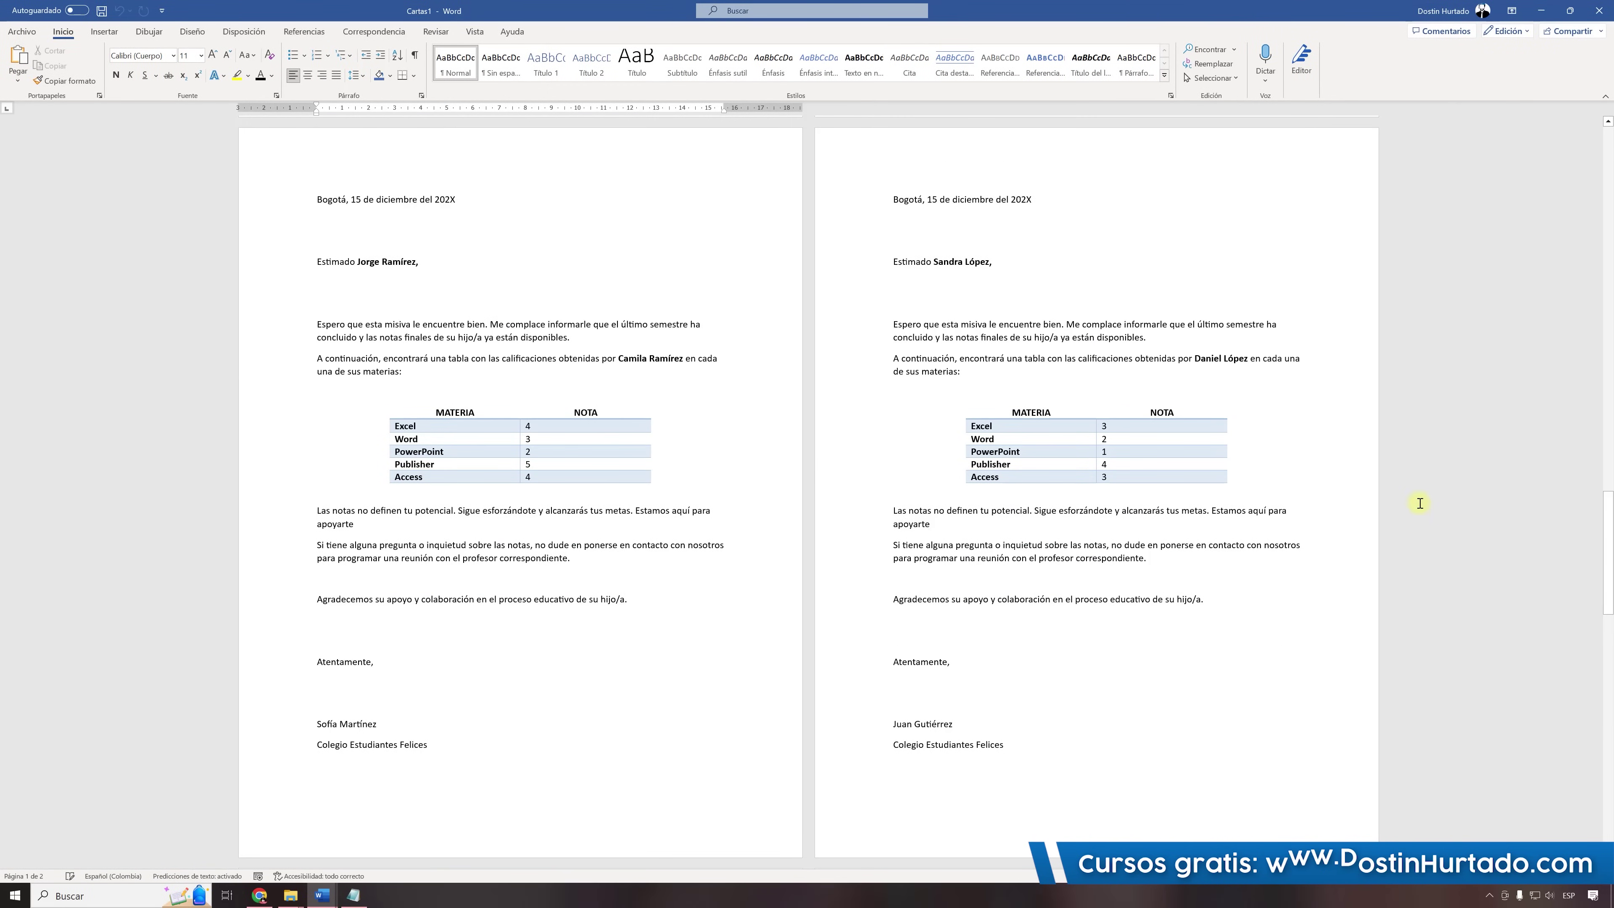
{"action": "scroll", "coordinate": [1240, 503], "scroll_direction": "down", "scroll_amount": 3}
{"action": "scroll", "coordinate": [1189, 501], "scroll_direction": "down", "scroll_amount": 3}
{"action": "scroll", "coordinate": [1188, 503], "scroll_direction": "up", "scroll_amount": 10}
{"action": "scroll", "coordinate": [1176, 471], "scroll_direction": "up", "scroll_amount": 10}
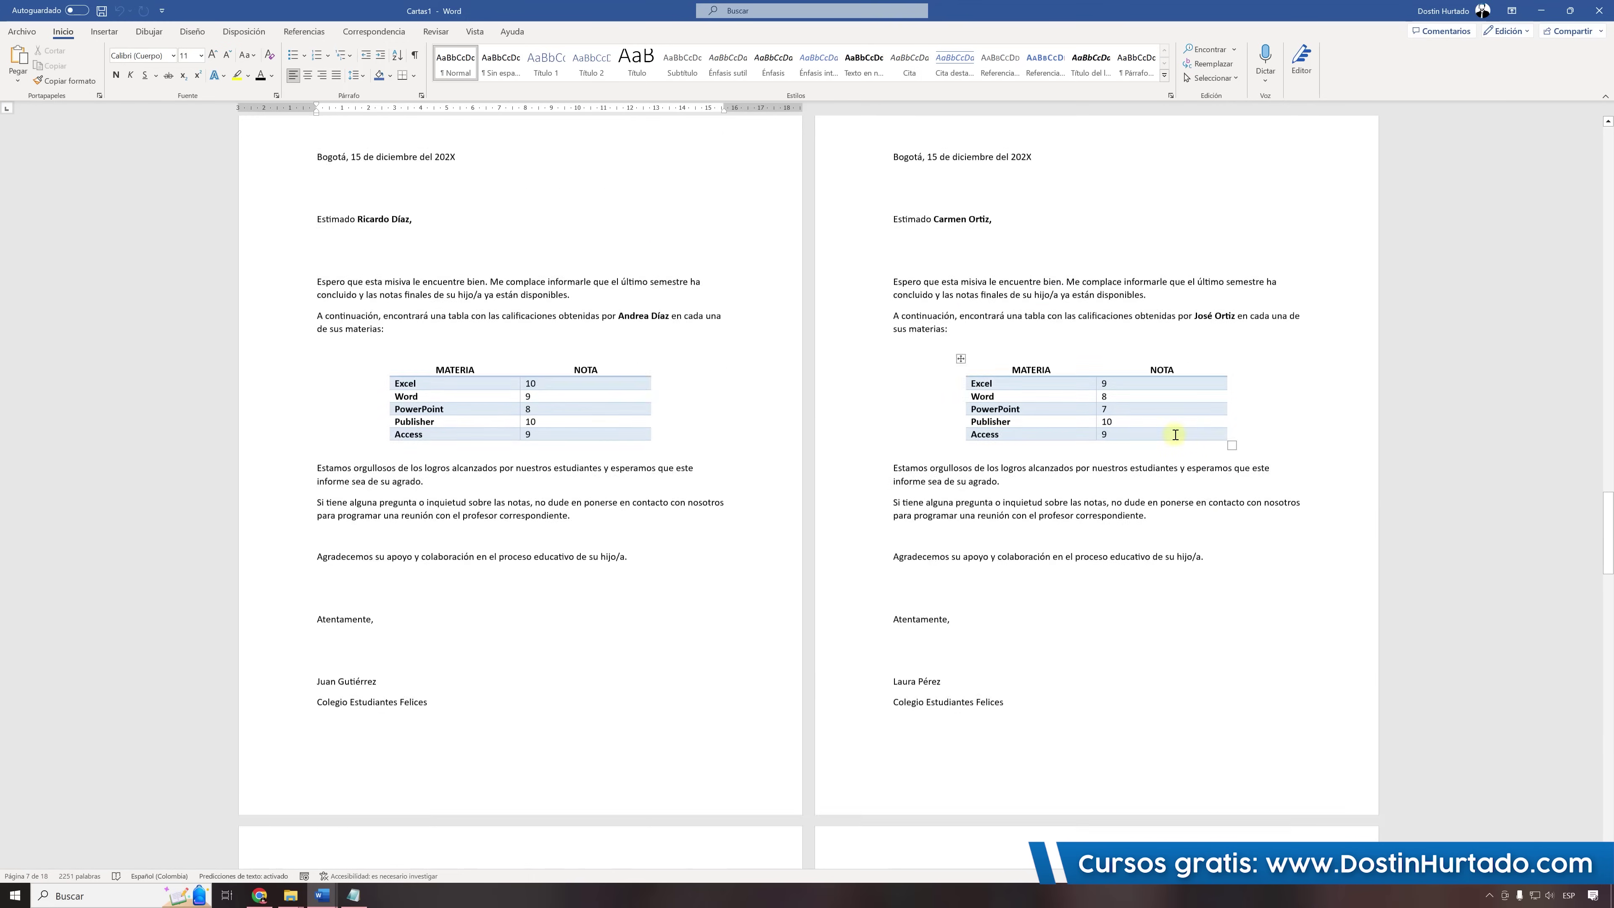
{"action": "scroll", "coordinate": [1171, 432], "scroll_direction": "up", "scroll_amount": 10}
{"action": "scroll", "coordinate": [1171, 433], "scroll_direction": "up", "scroll_amount": 10}
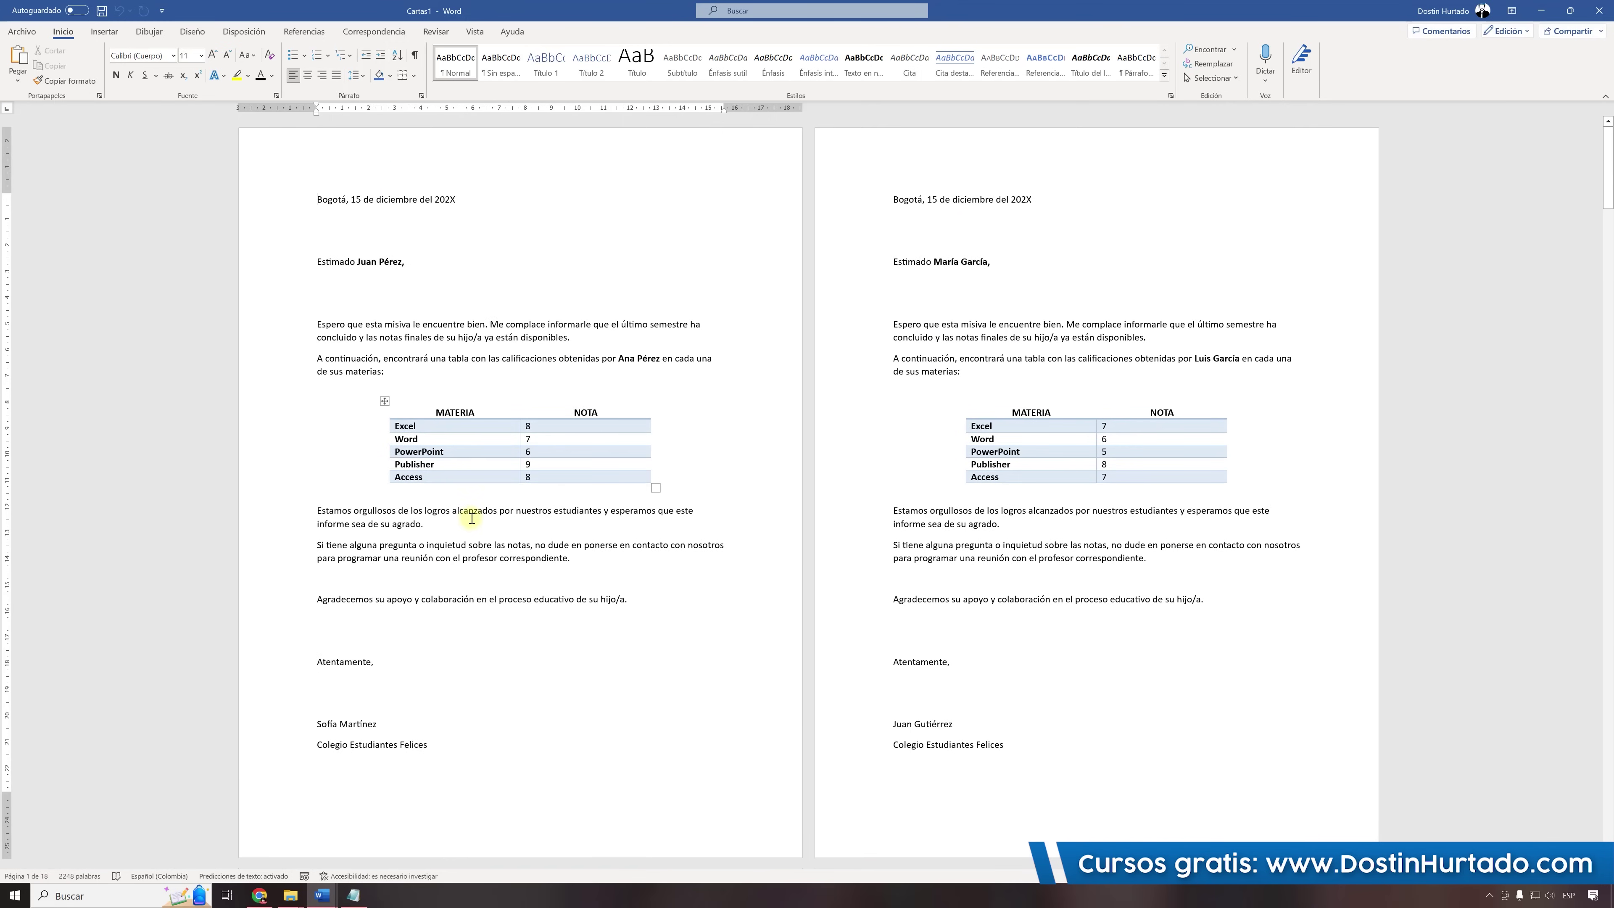
{"action": "triple_click", "coordinate": [399, 525]}
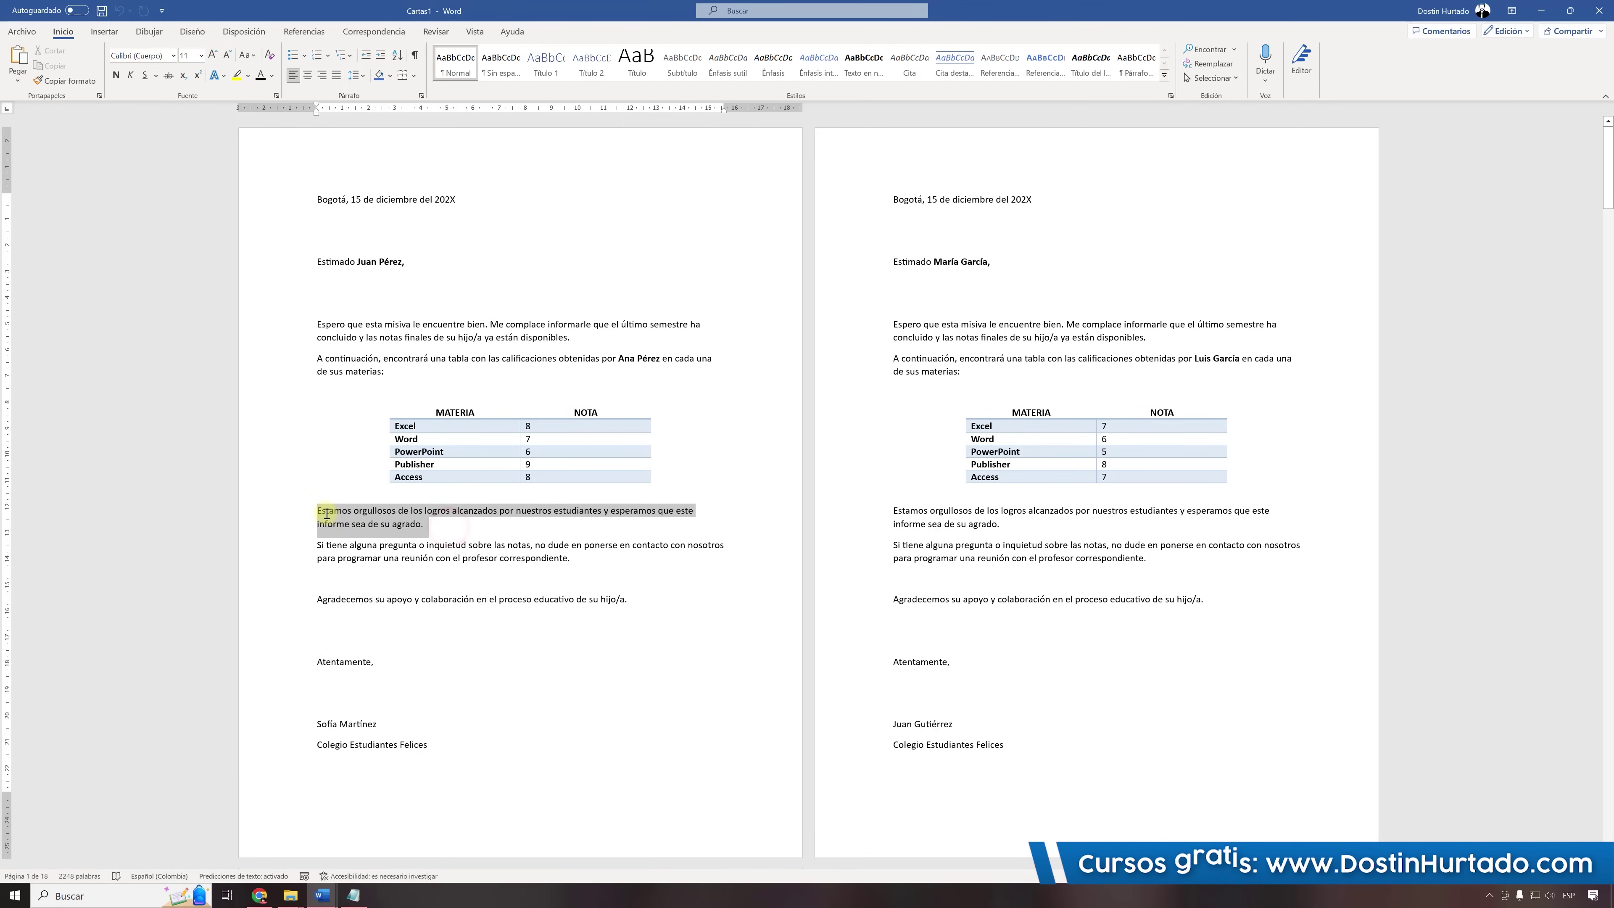
{"action": "left_click", "coordinate": [471, 531]}
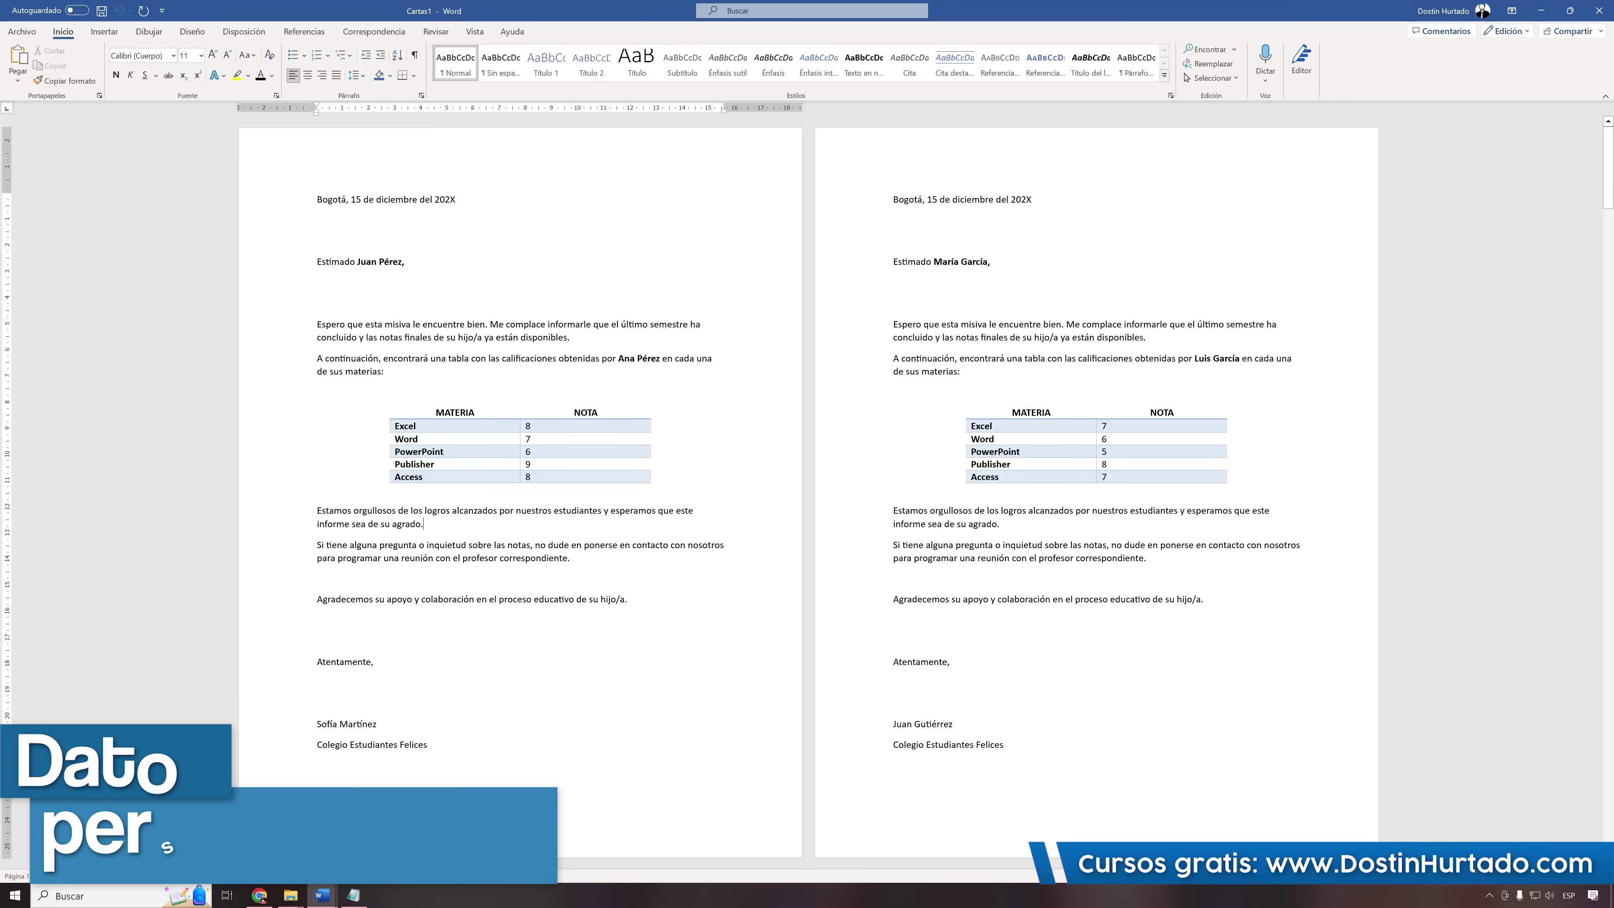
{"action": "left_click", "coordinate": [290, 895]}
Go up from 5.Combinar Correspondencia to Curso Word and open 6. Plantilla.docx.
{"action": "left_click", "coordinate": [175, 852]}
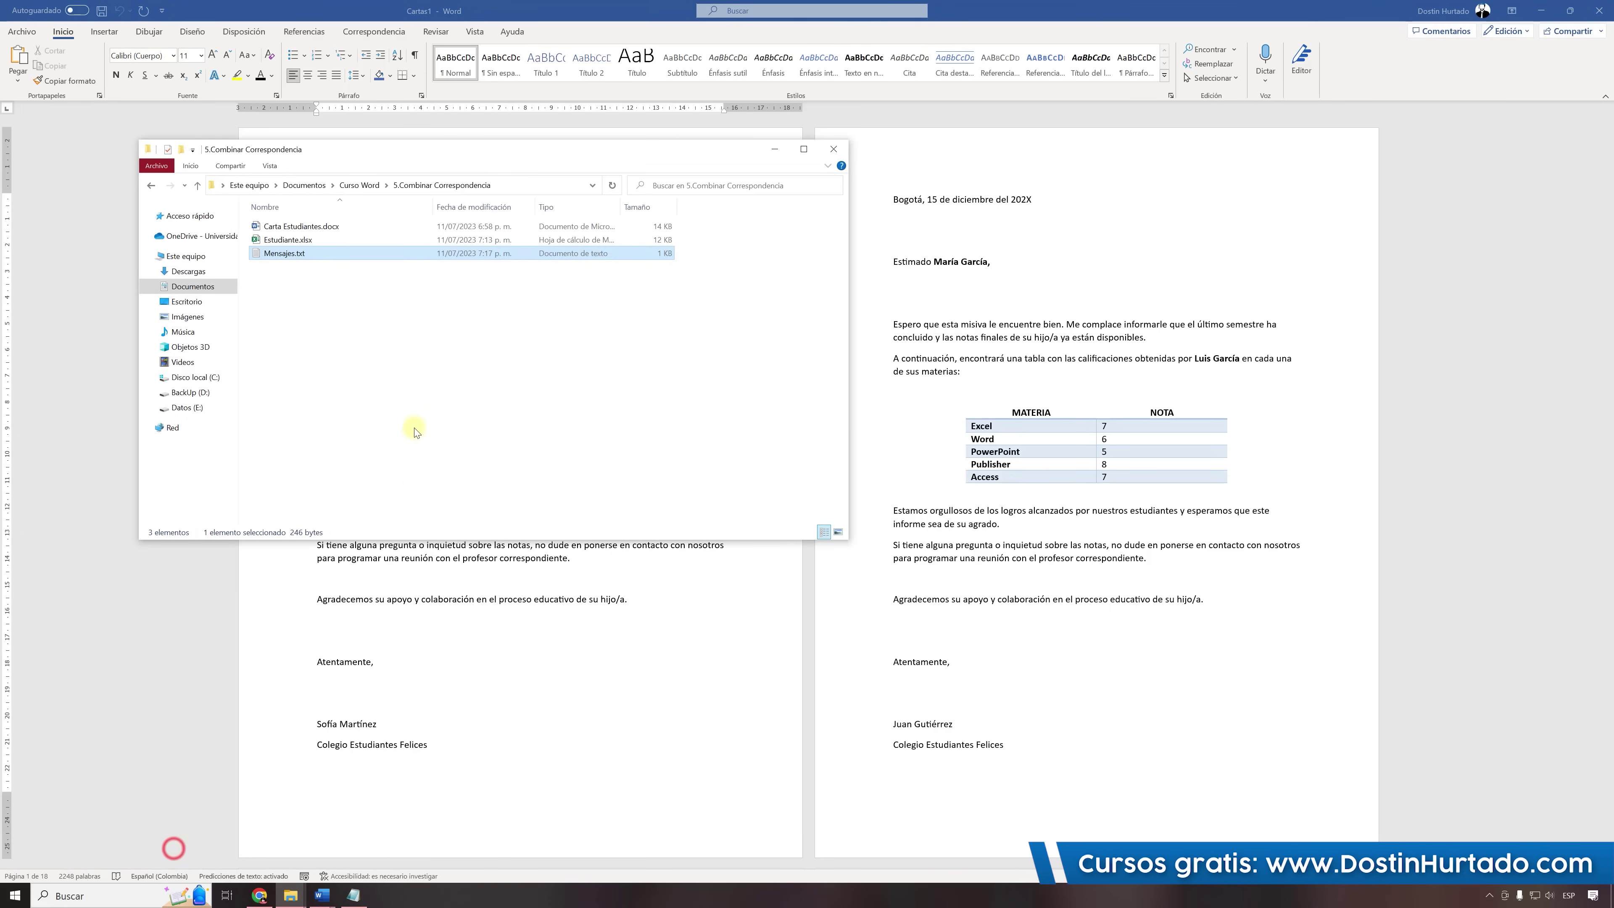
{"action": "left_click", "coordinate": [422, 421]}
{"action": "key", "text": "alt+Up"}
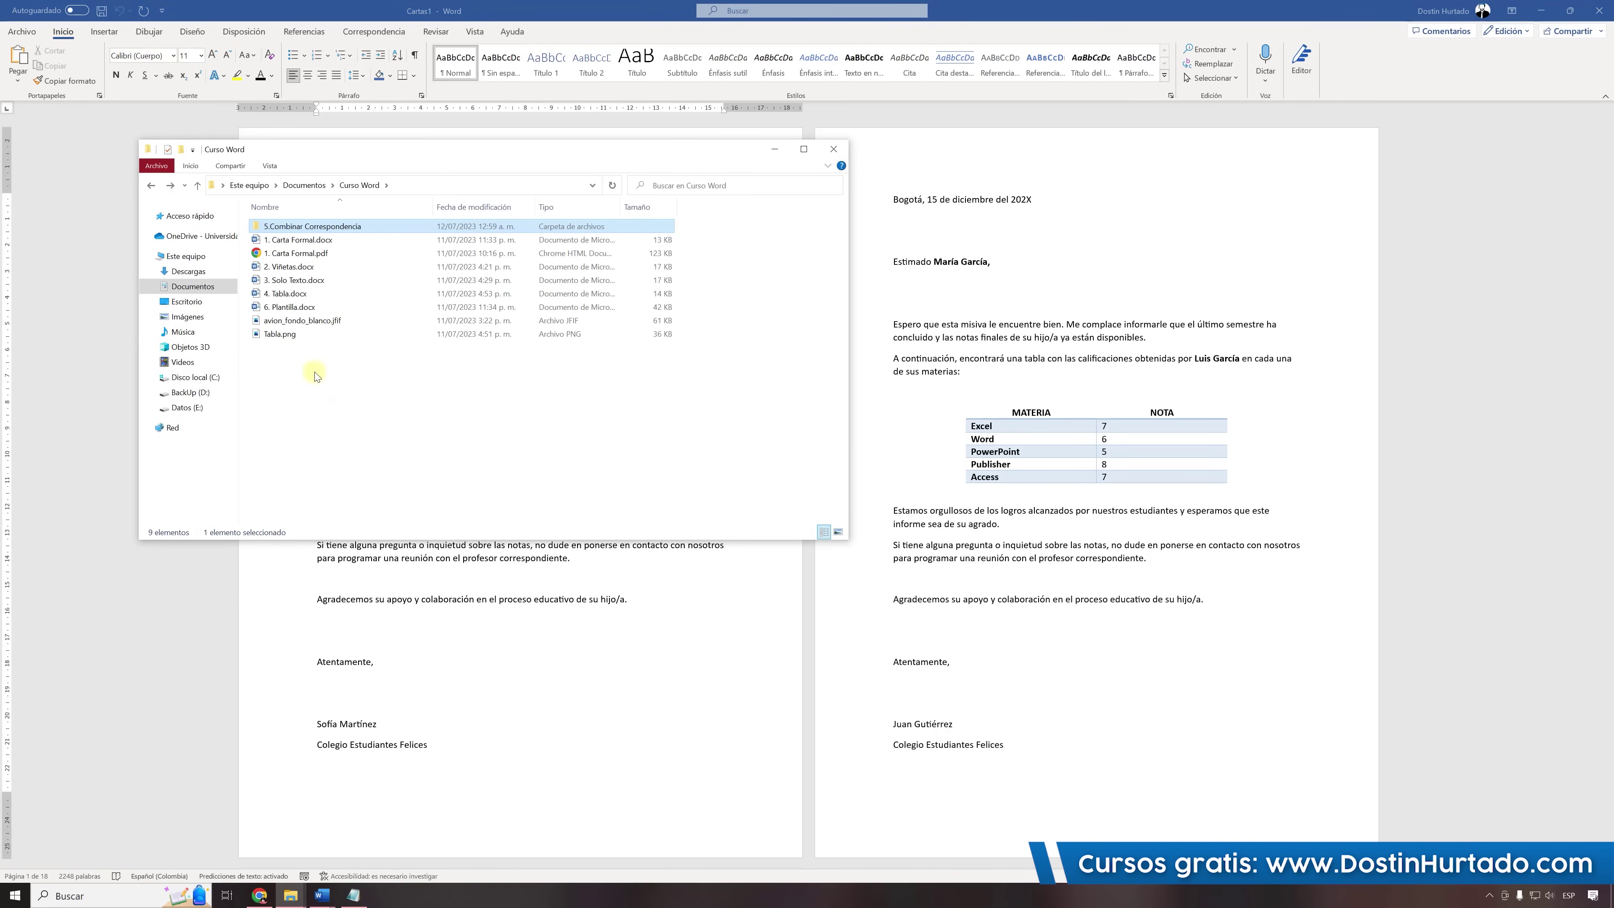
{"action": "left_click", "coordinate": [306, 308]}
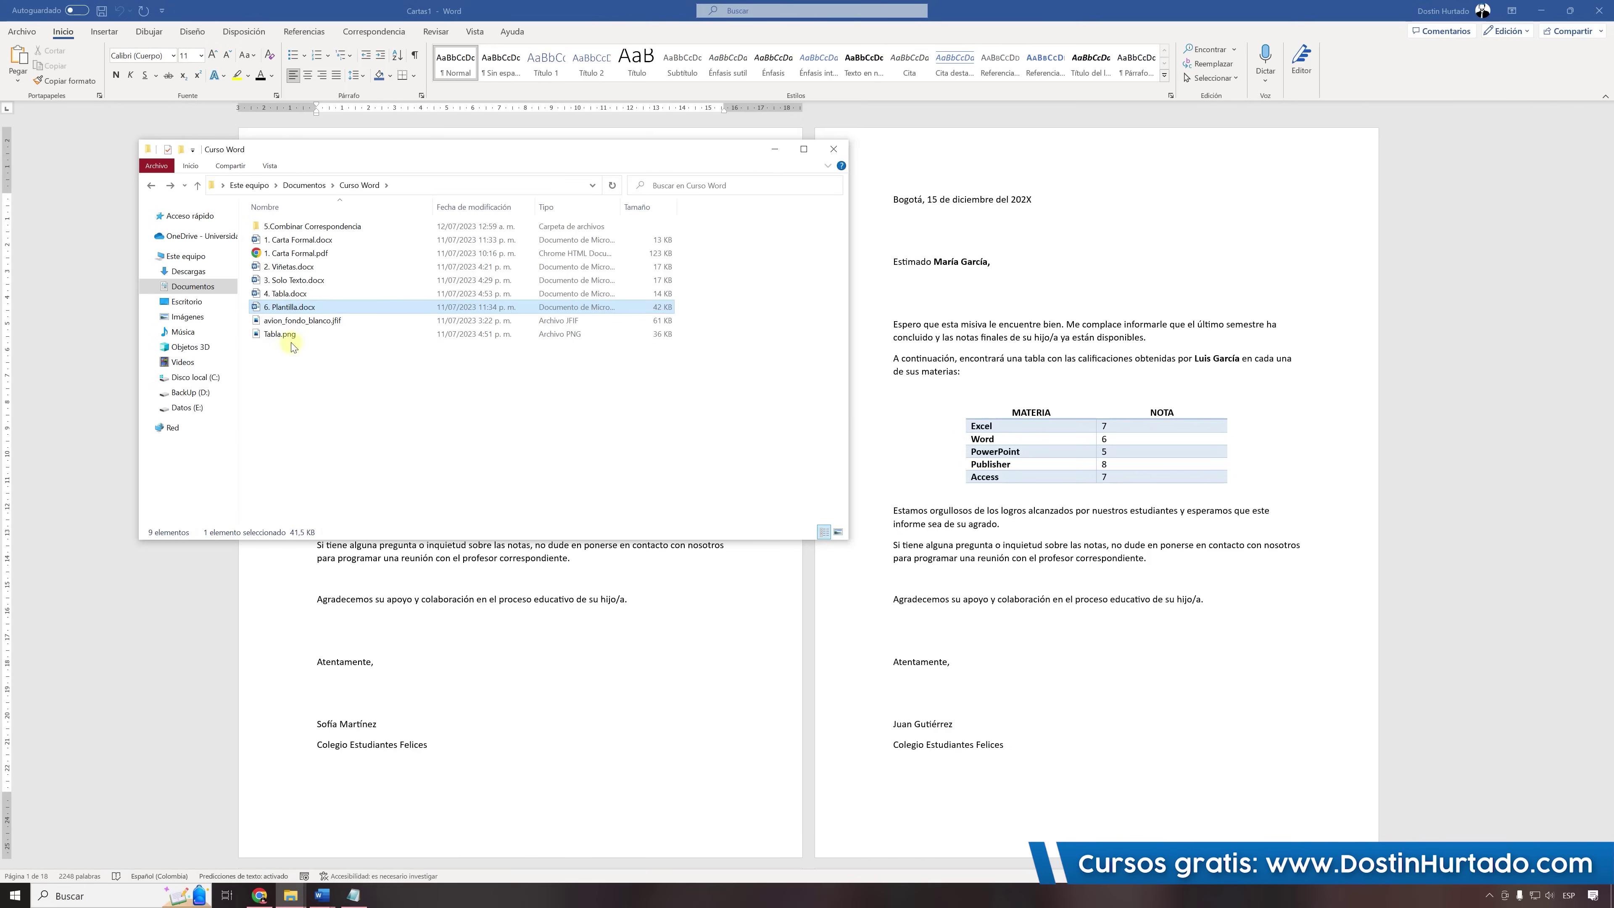
{"action": "key", "text": "Return"}
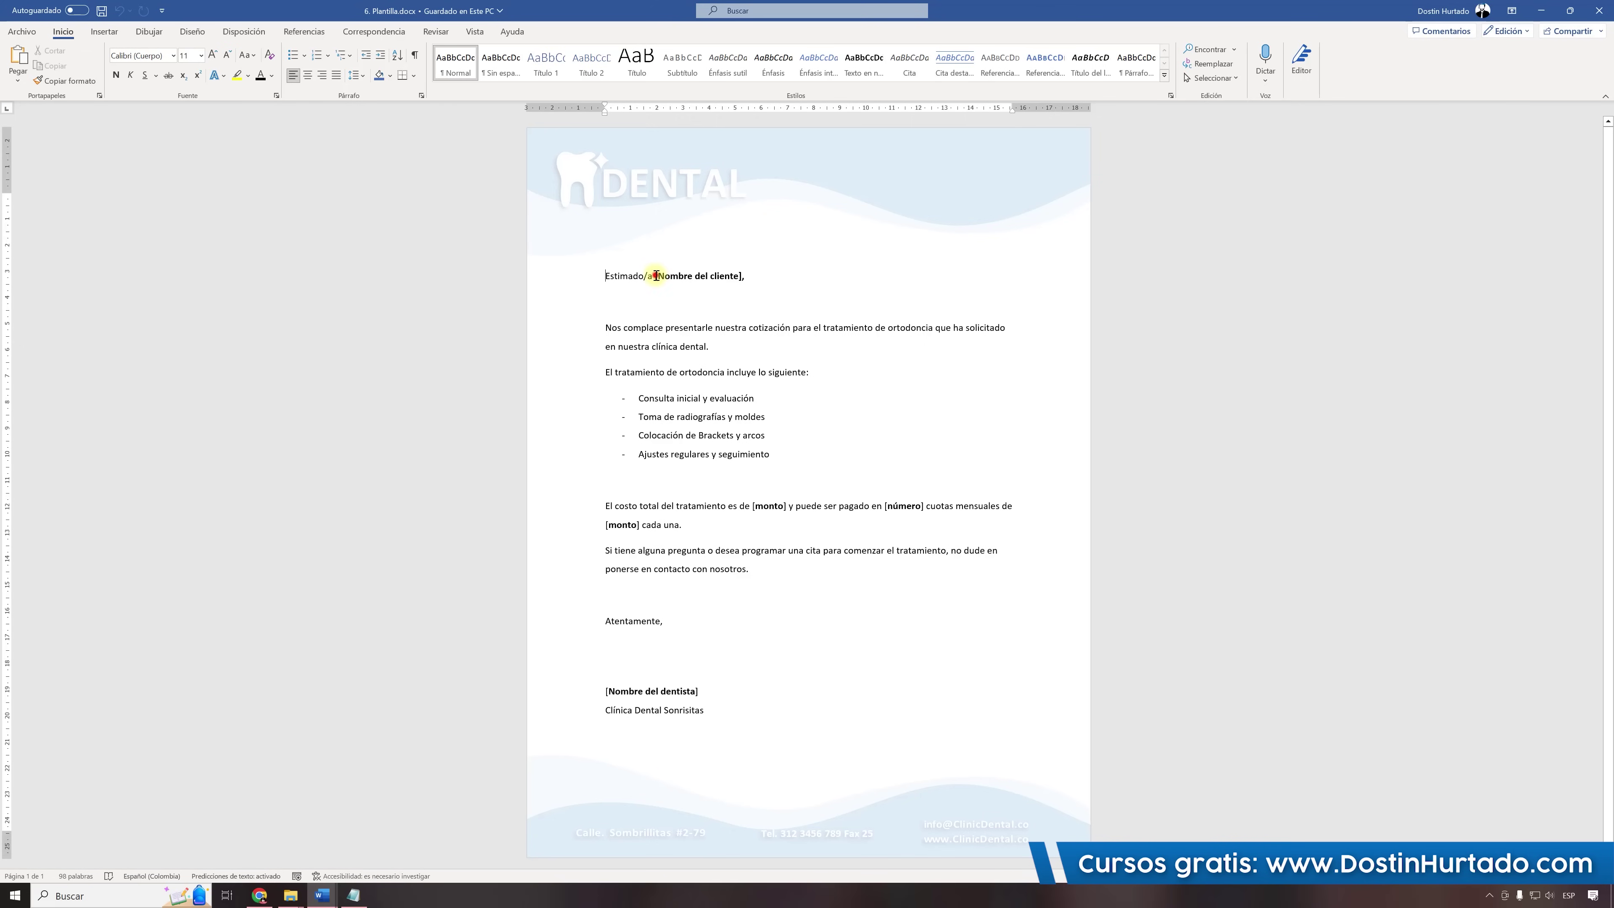
Point out the client name, amount, installments and treatment list placeholders in the letter.
{"action": "left_click_drag", "start_coordinate": [656, 275], "coordinate": [742, 275]}
{"action": "left_click", "coordinate": [763, 504]}
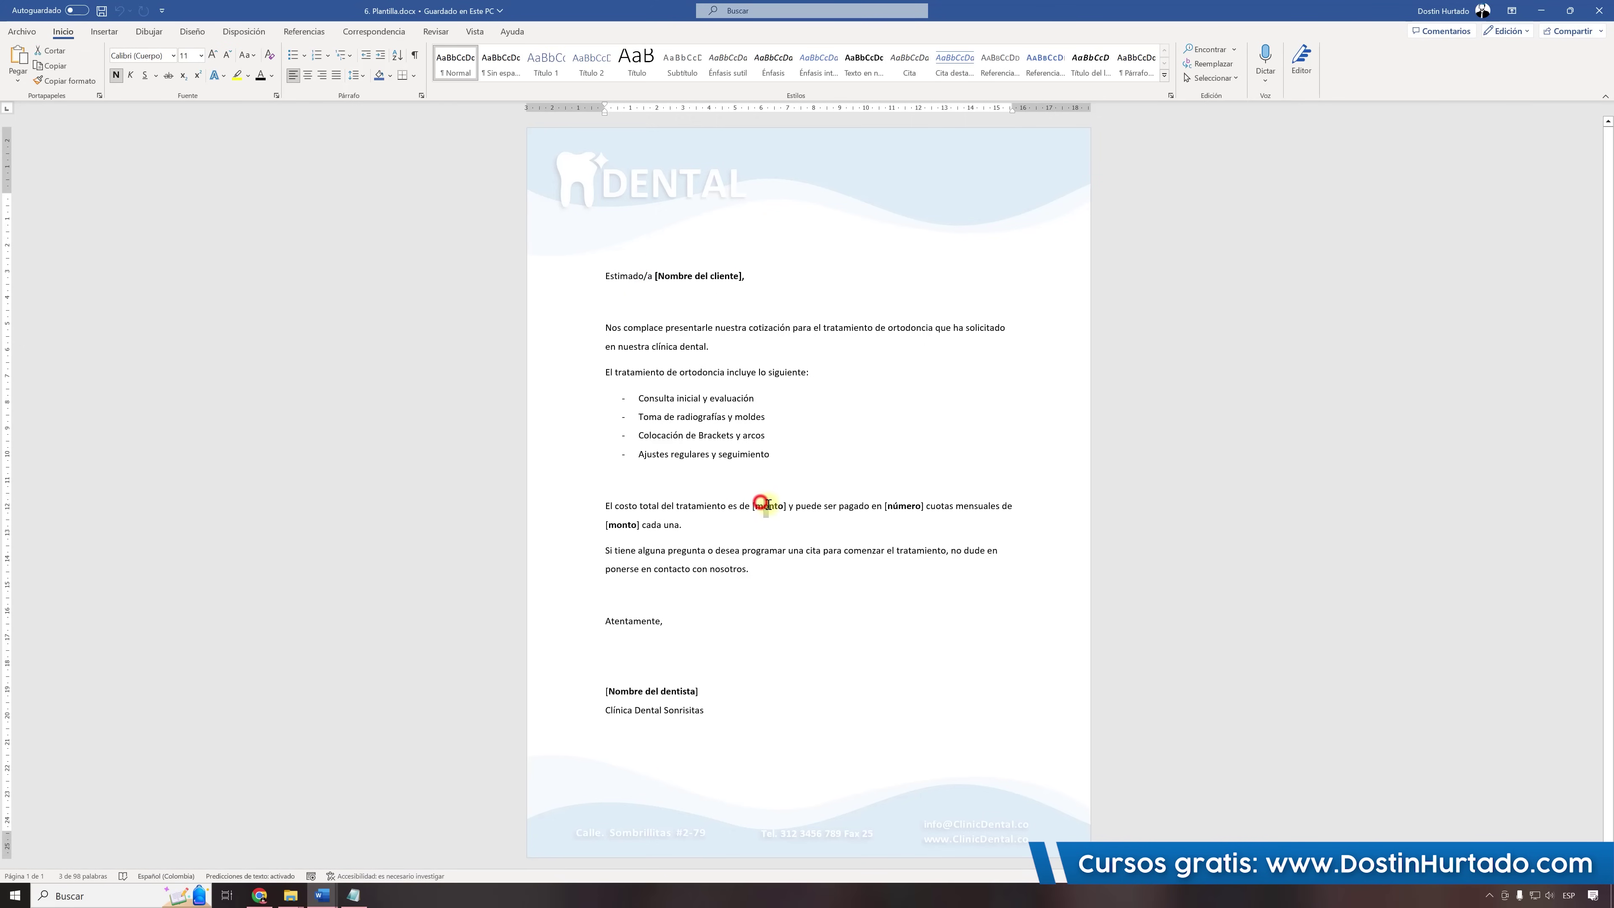
{"action": "left_click", "coordinate": [905, 507]}
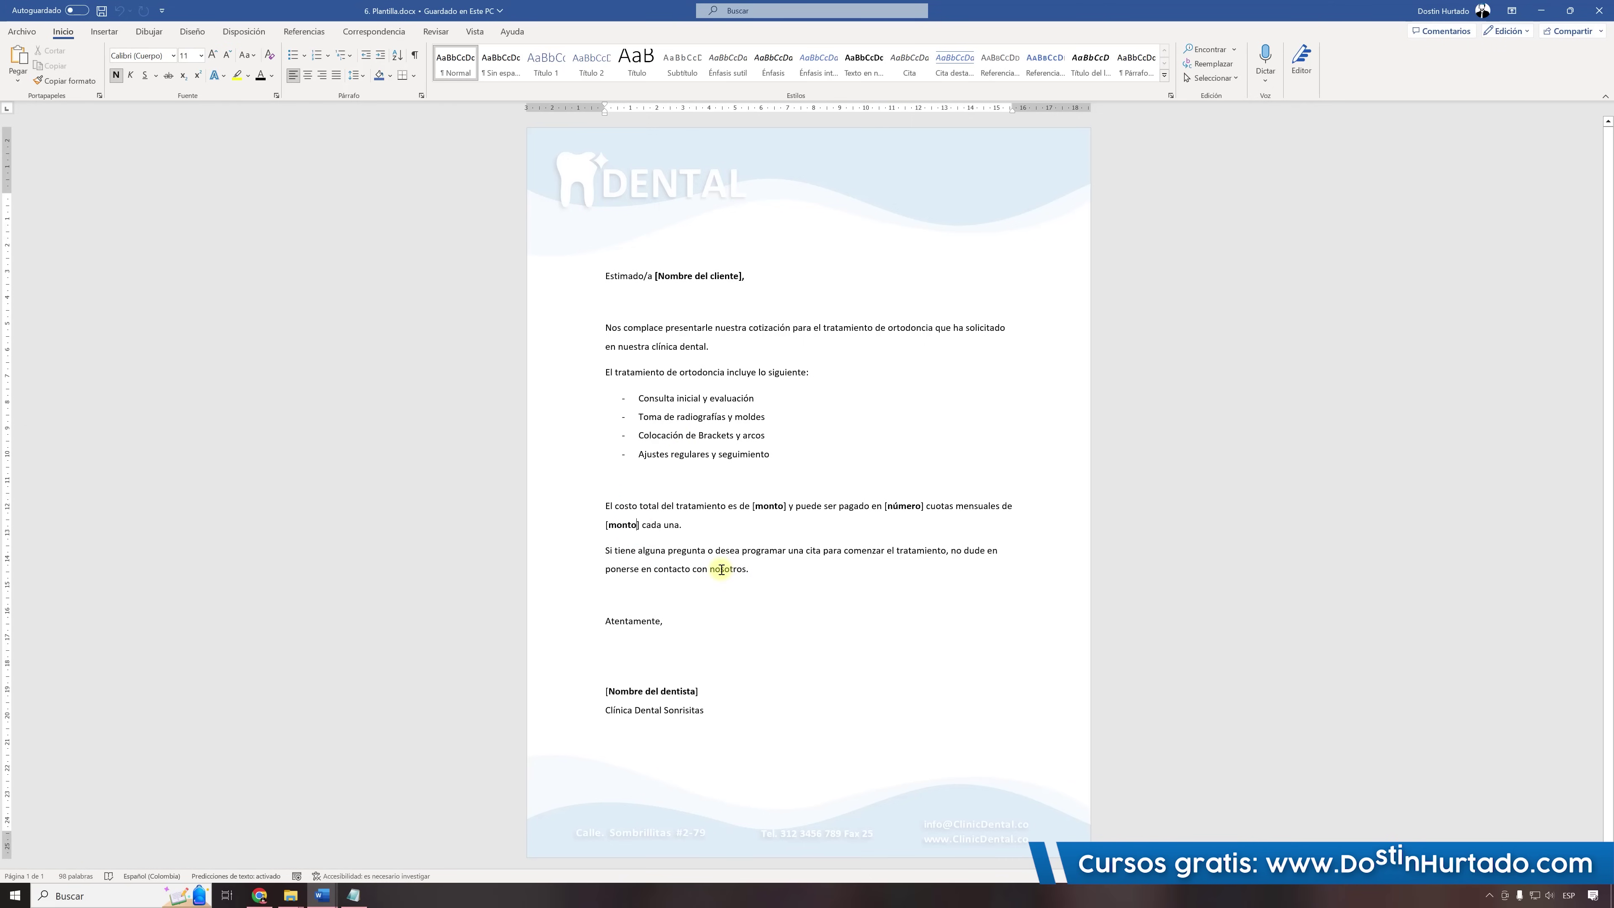
{"action": "left_click", "coordinate": [751, 455]}
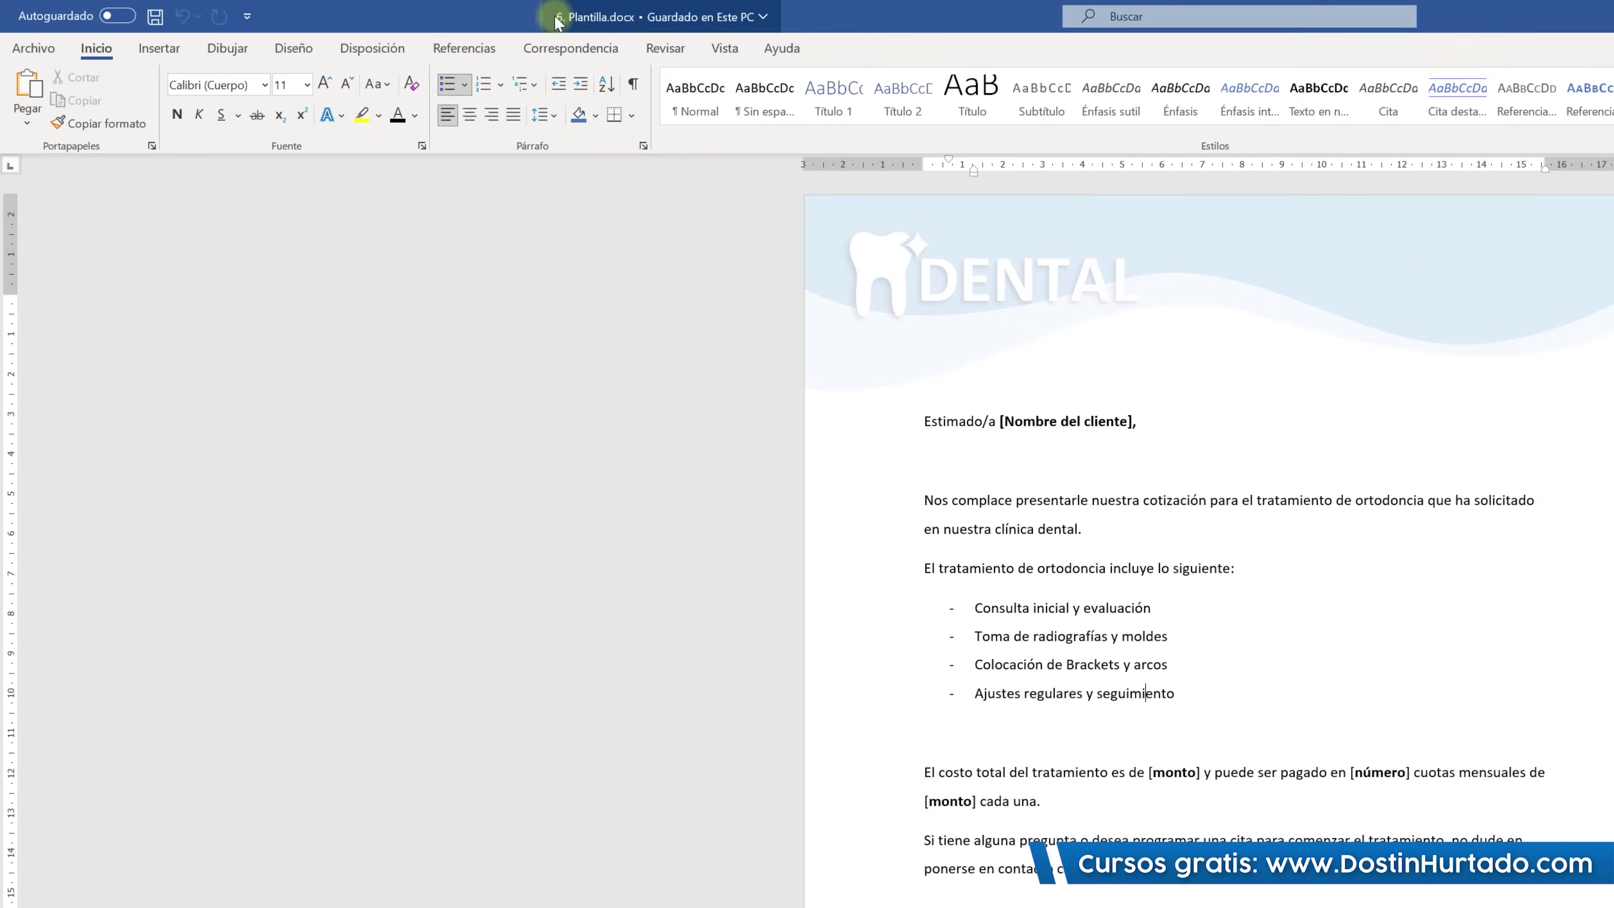
Save the letter as a Word template (*.dotx) named Clinica Dental.
{"action": "left_click", "coordinate": [39, 50]}
{"action": "left_click", "coordinate": [112, 320]}
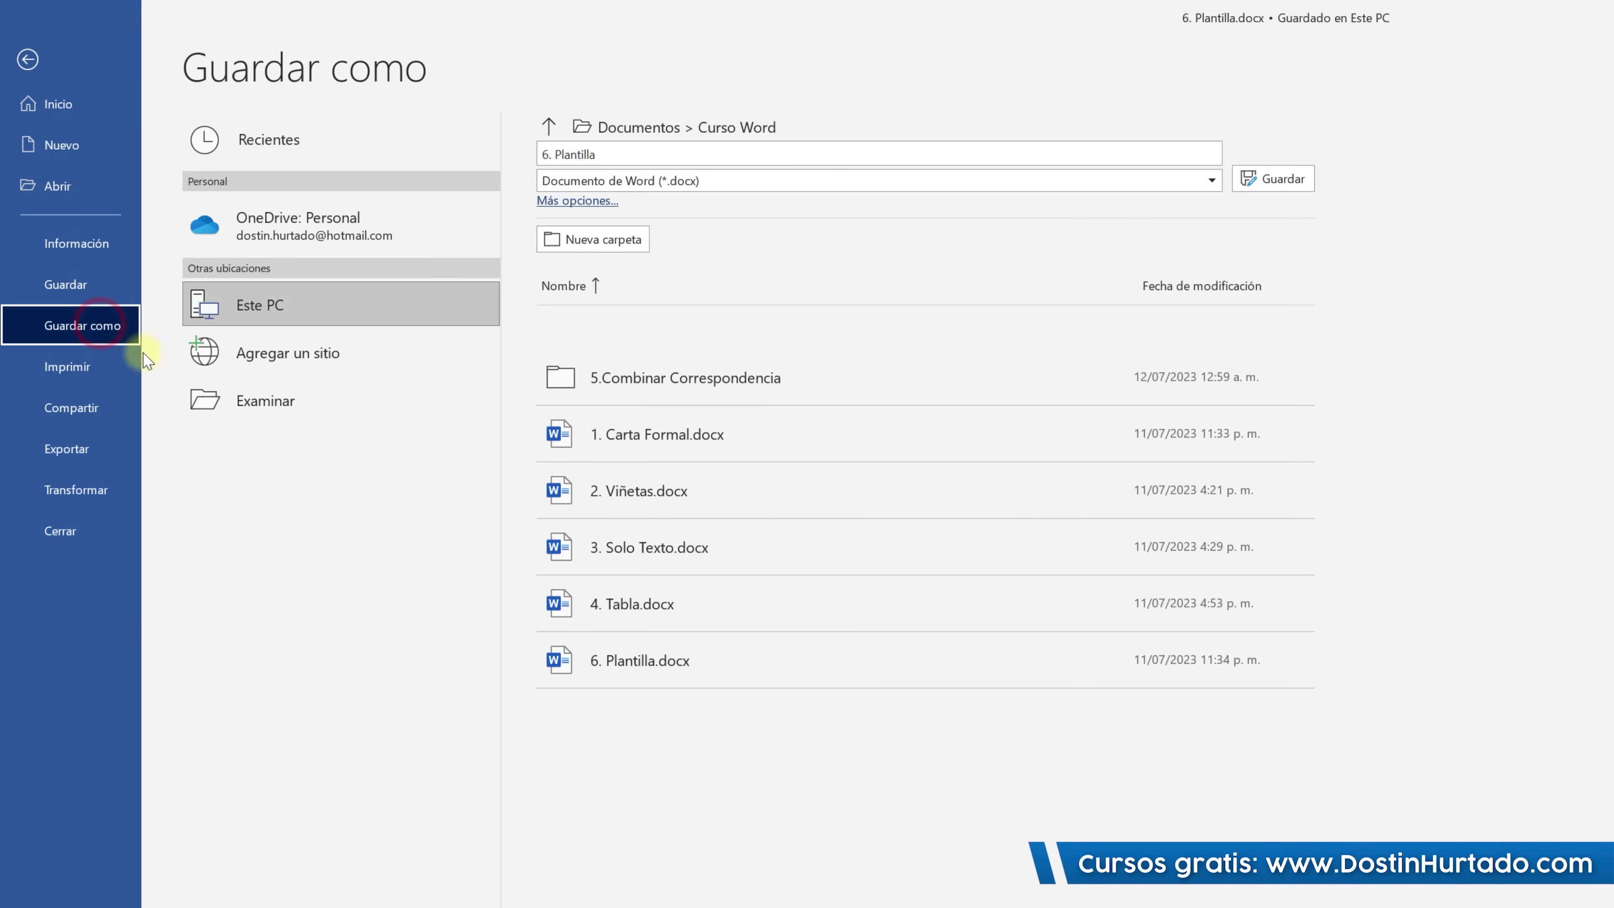
{"action": "left_click", "coordinate": [244, 400]}
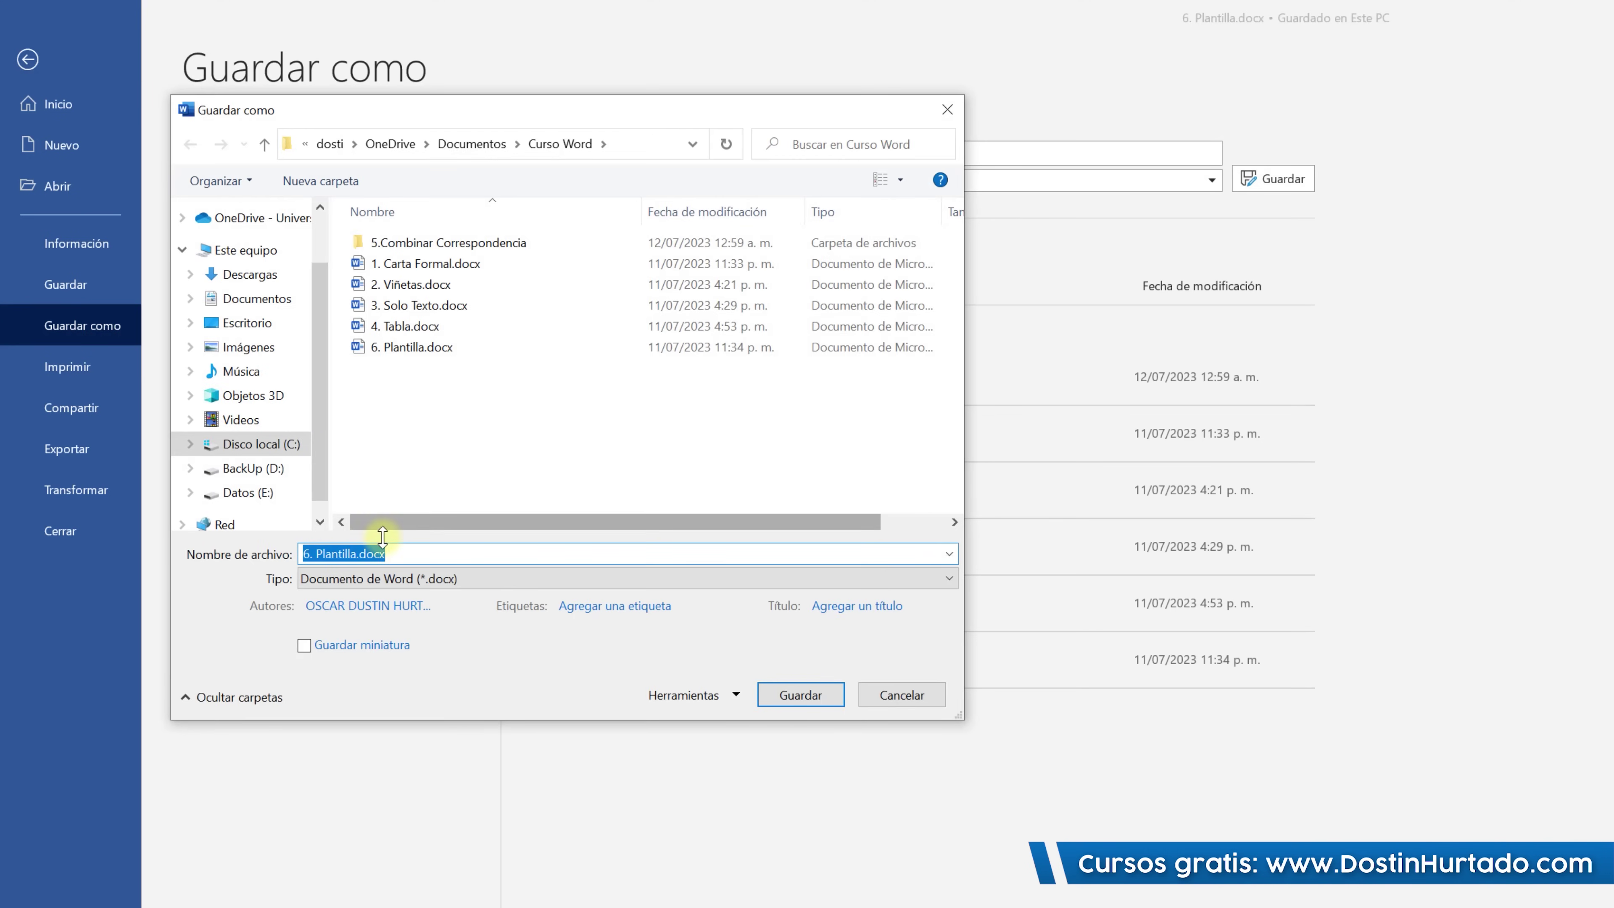
{"action": "left_click", "coordinate": [401, 580]}
{"action": "left_click", "coordinate": [470, 451]}
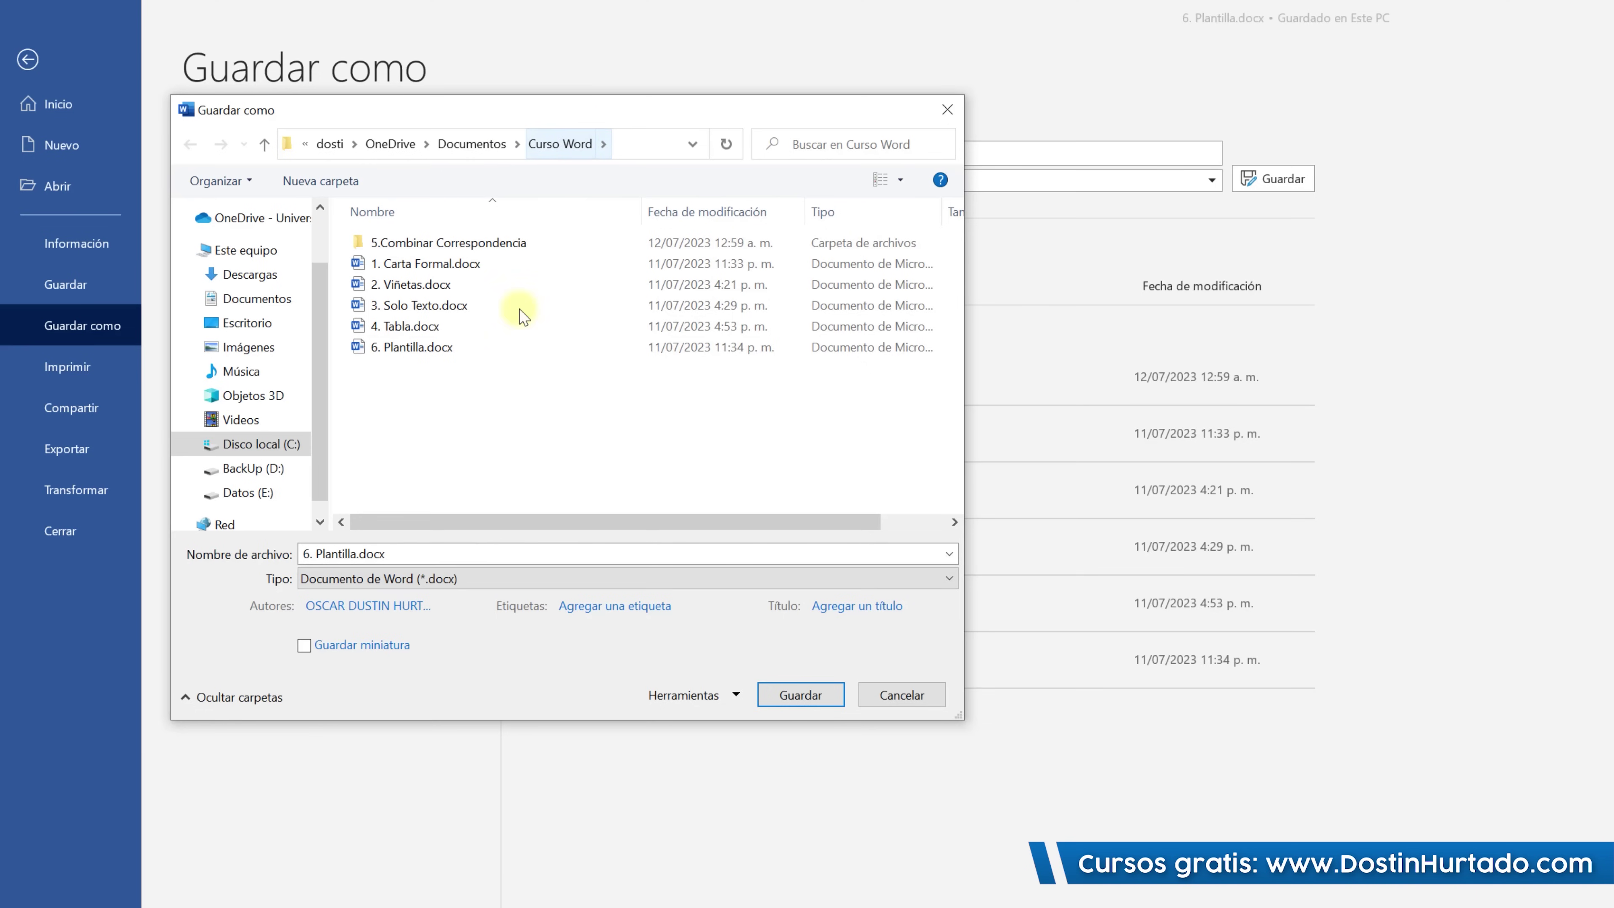
{"action": "left_click", "coordinate": [400, 578]}
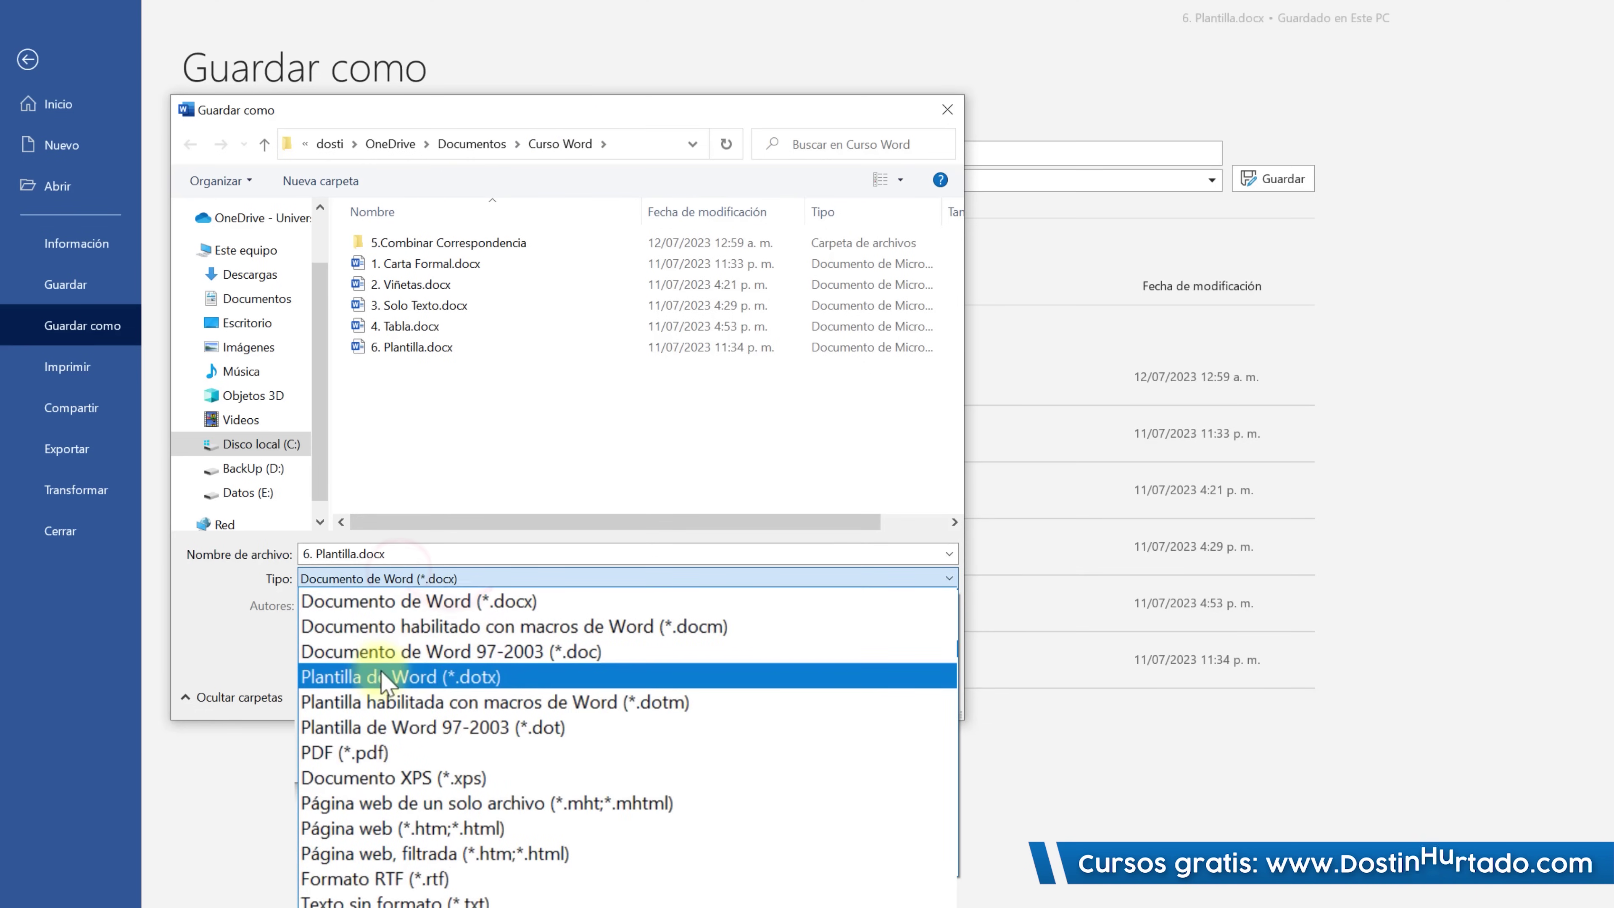
{"action": "left_click", "coordinate": [387, 677]}
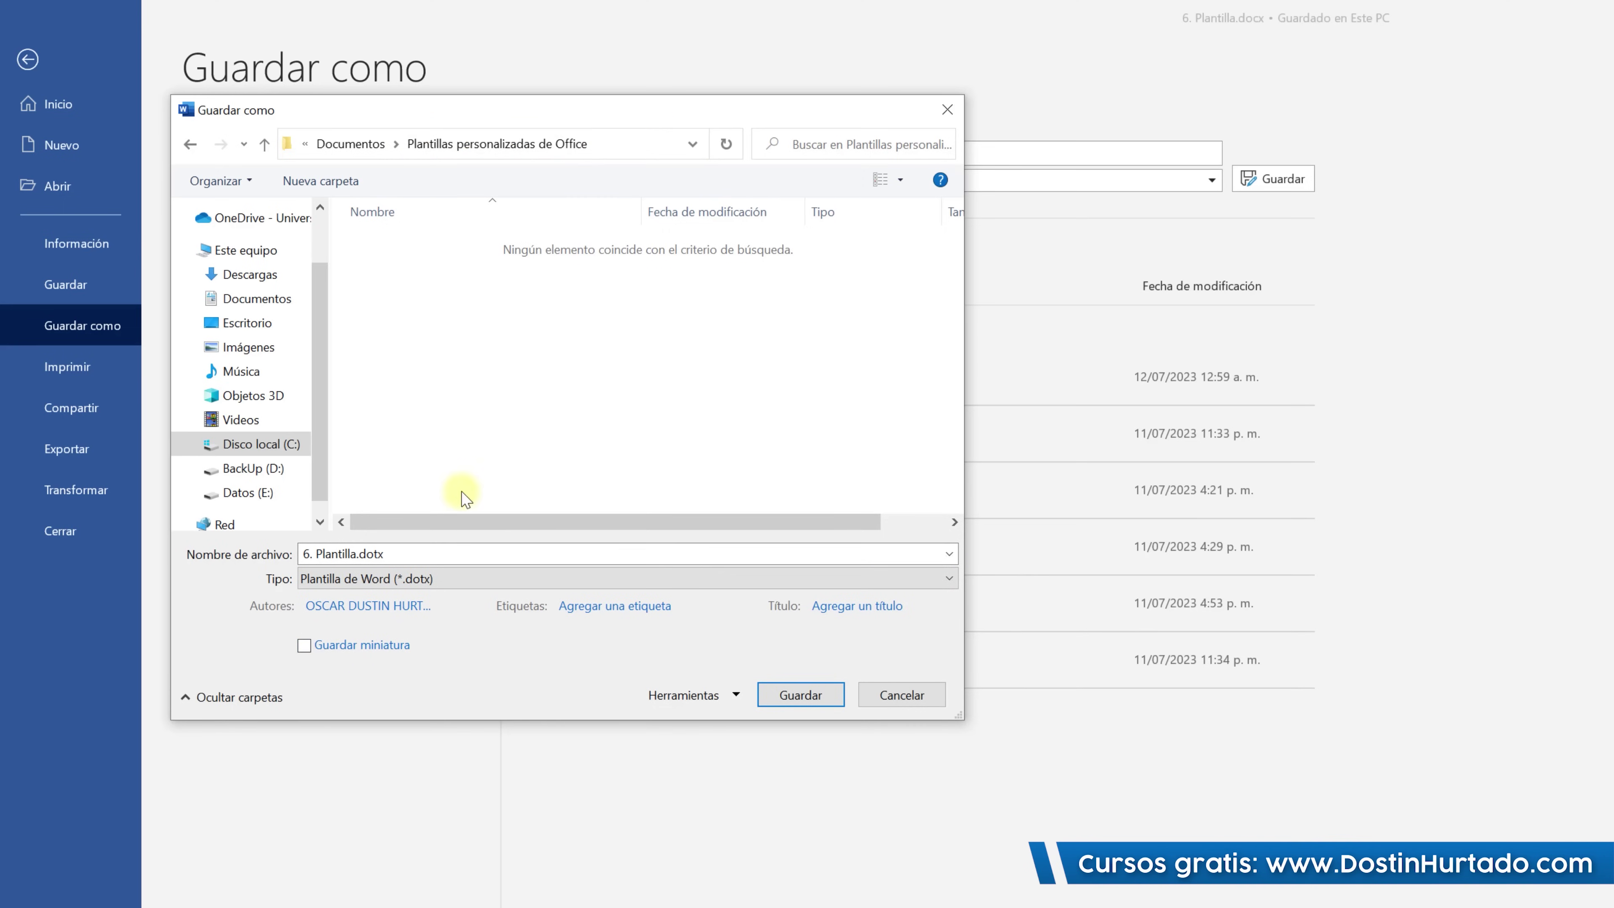
{"action": "left_click", "coordinate": [424, 552]}
{"action": "type", "text": "Cli"}
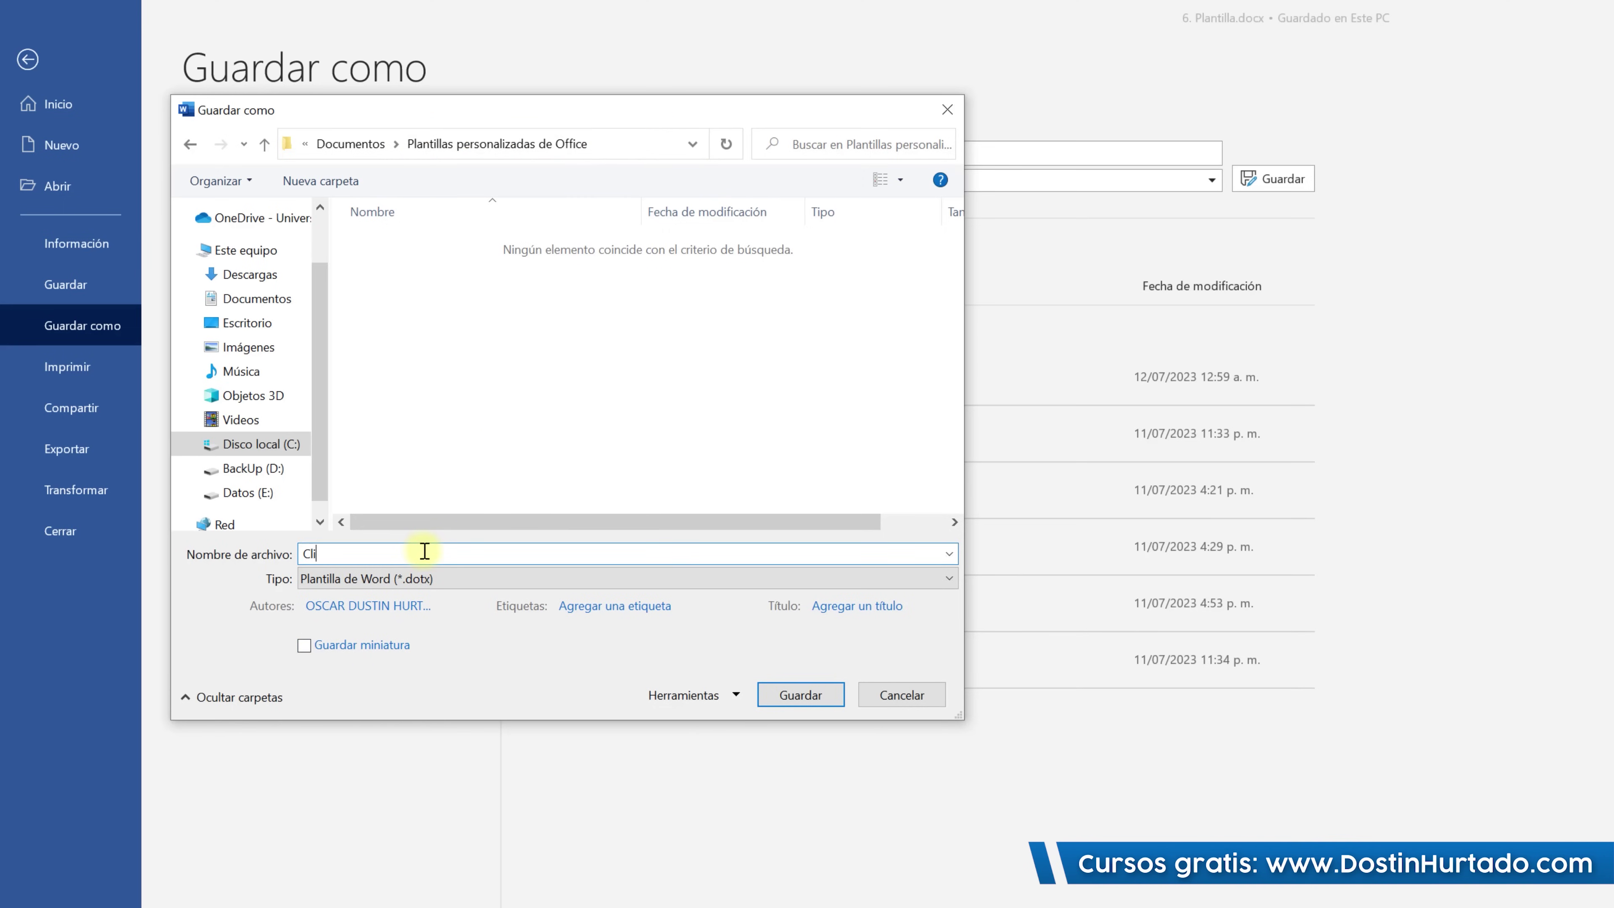
{"action": "type", "text": "nica Dental"}
{"action": "left_click", "coordinate": [787, 694]}
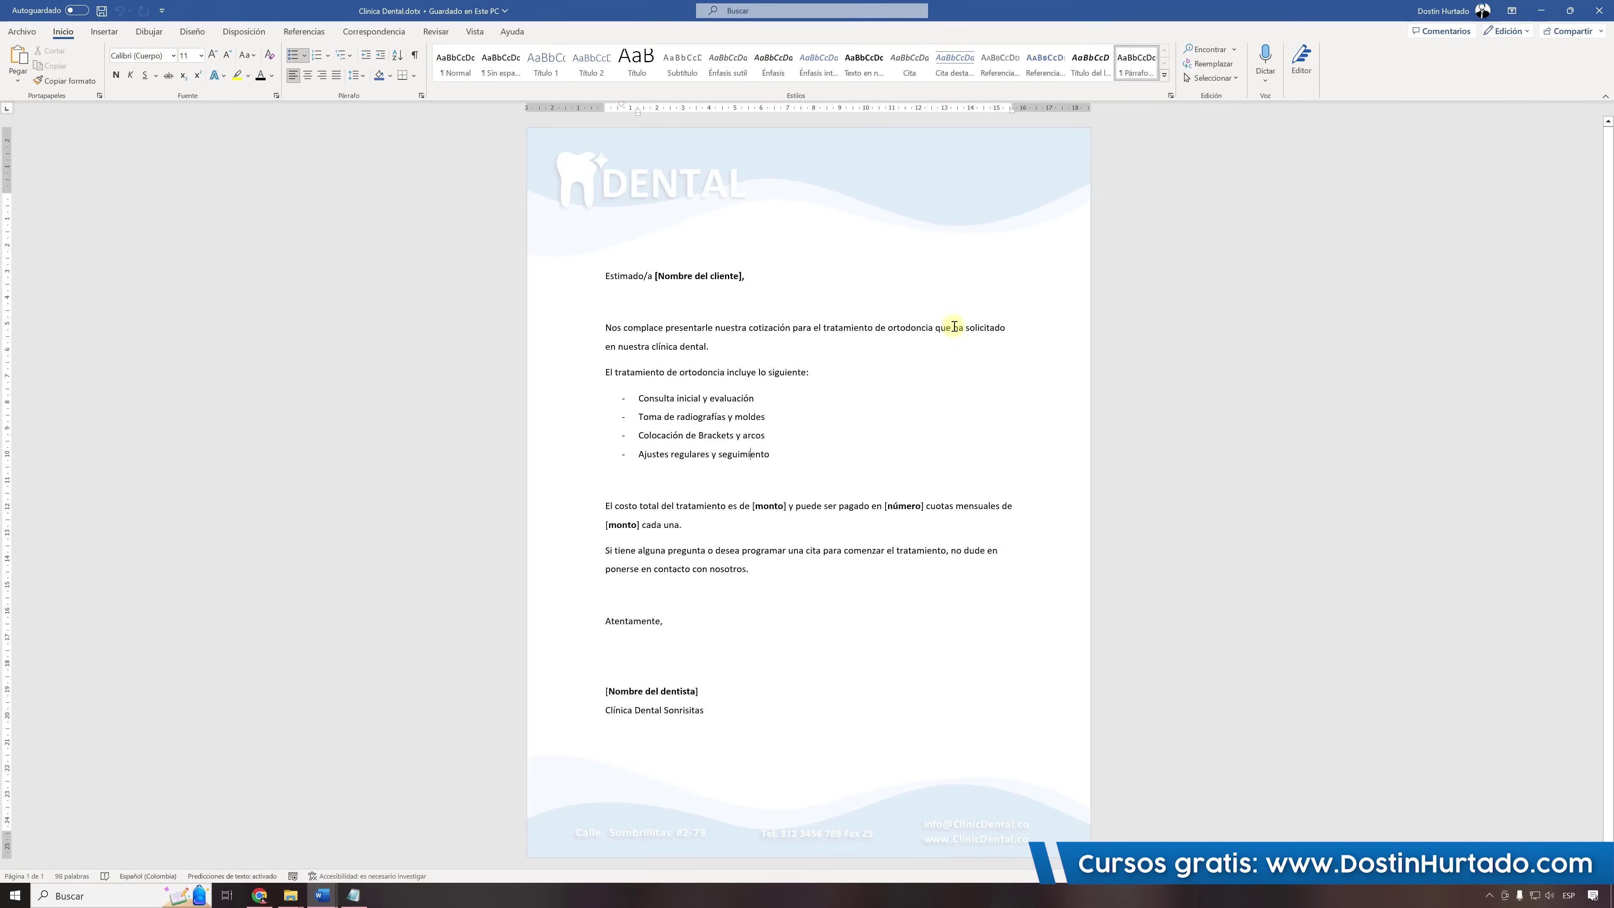
Close the template, relaunch Word and create Documento6 from the personal Clinica Dental template.
{"action": "left_click", "coordinate": [786, 375]}
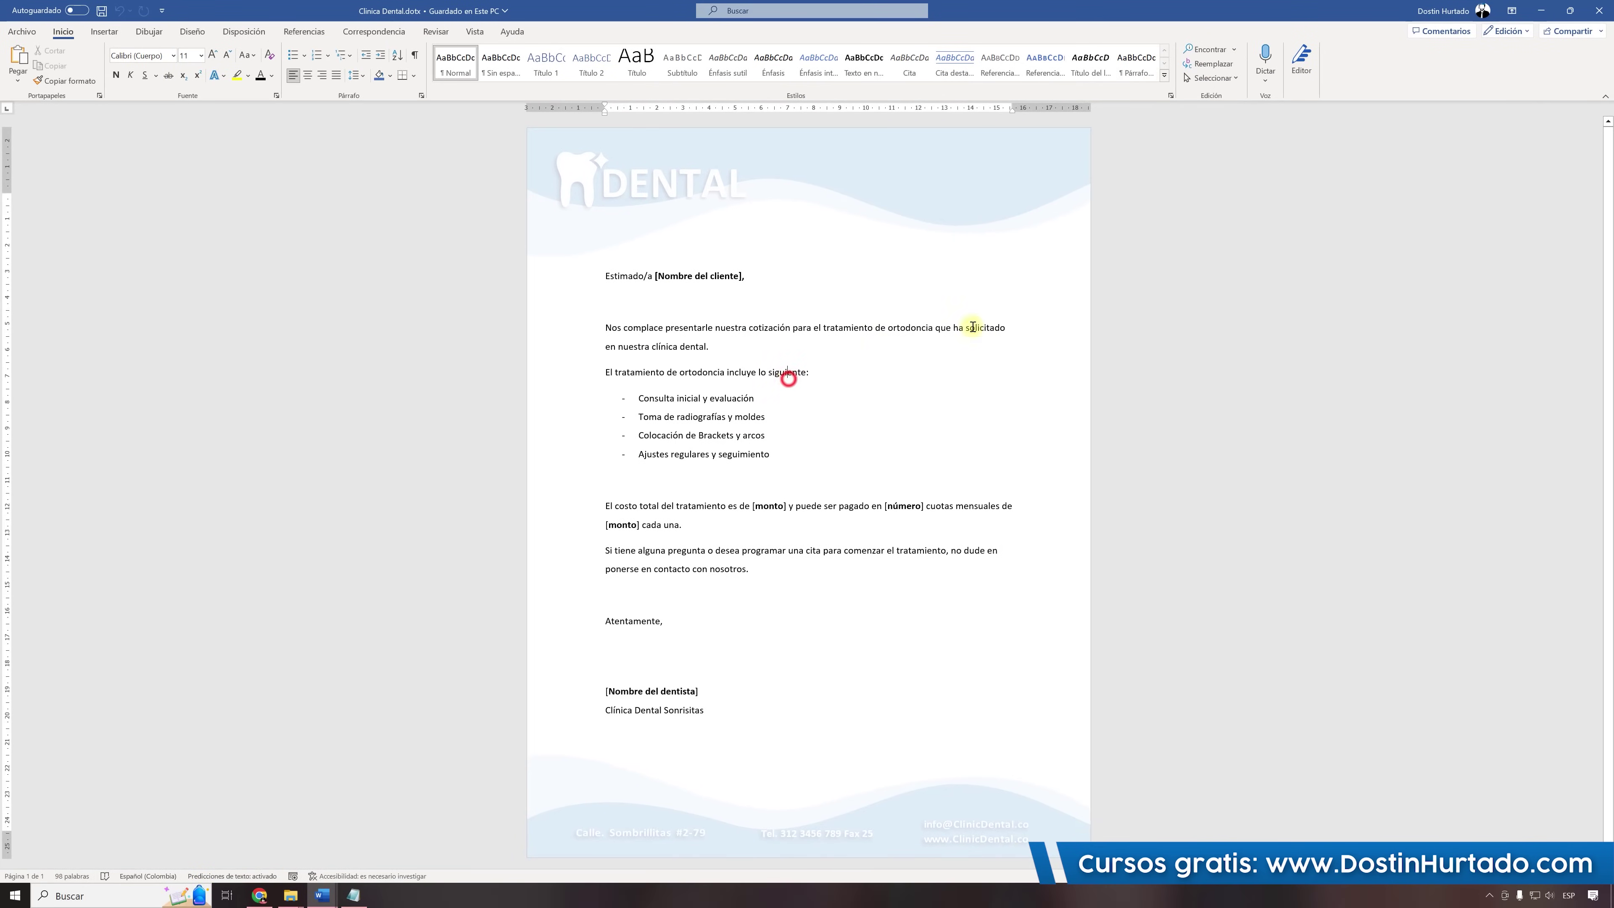
{"action": "left_click", "coordinate": [1608, 11]}
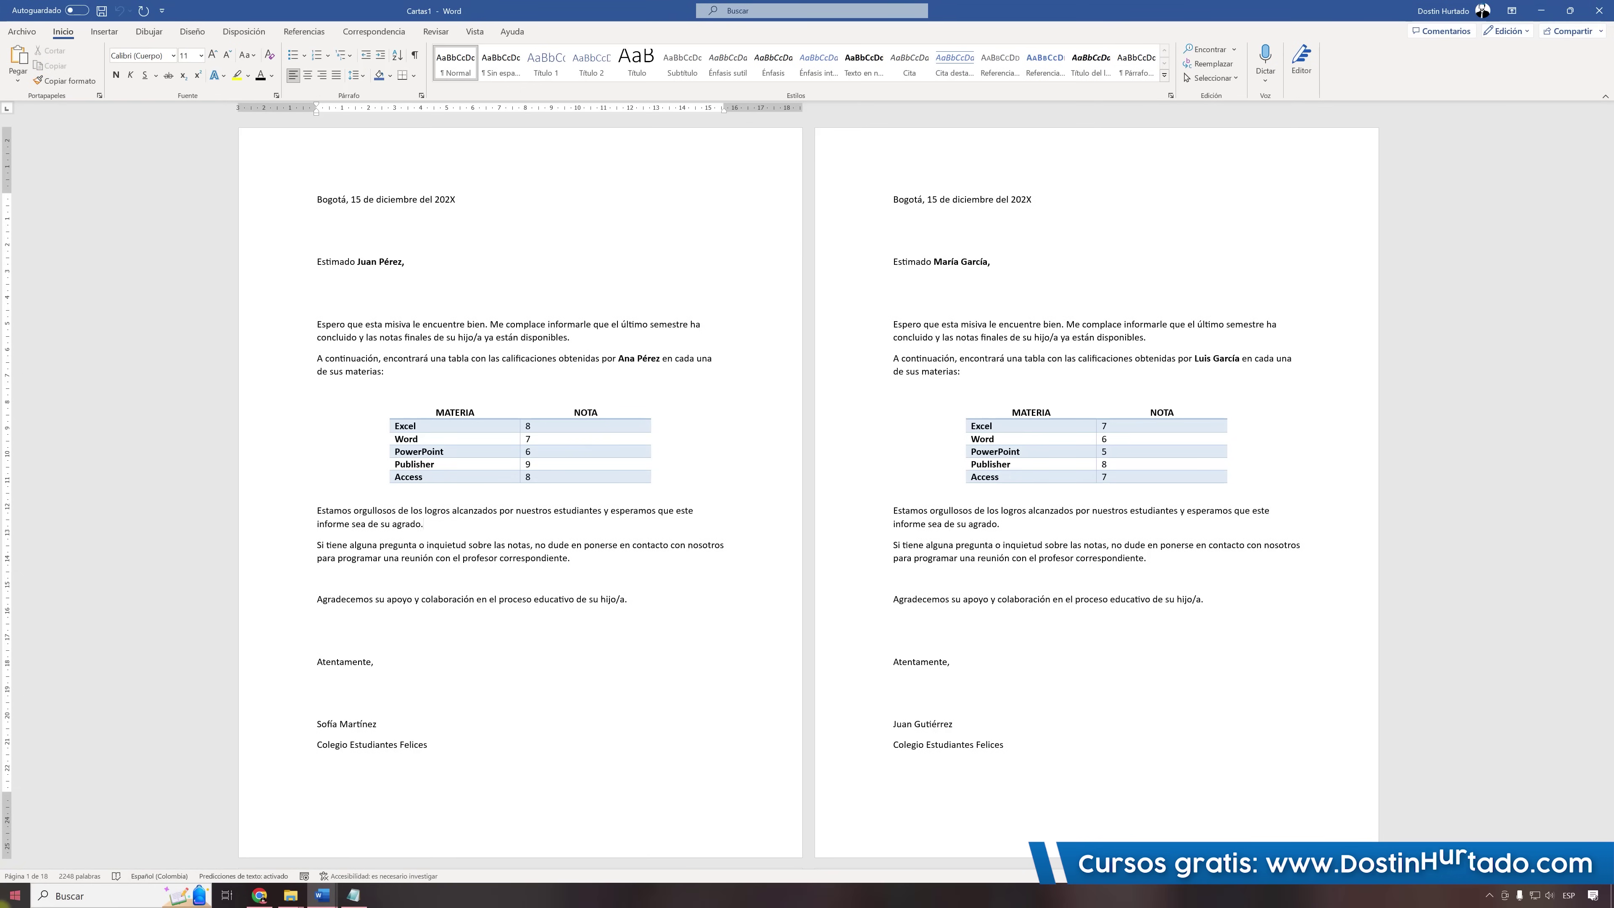
{"action": "key", "text": "super"}
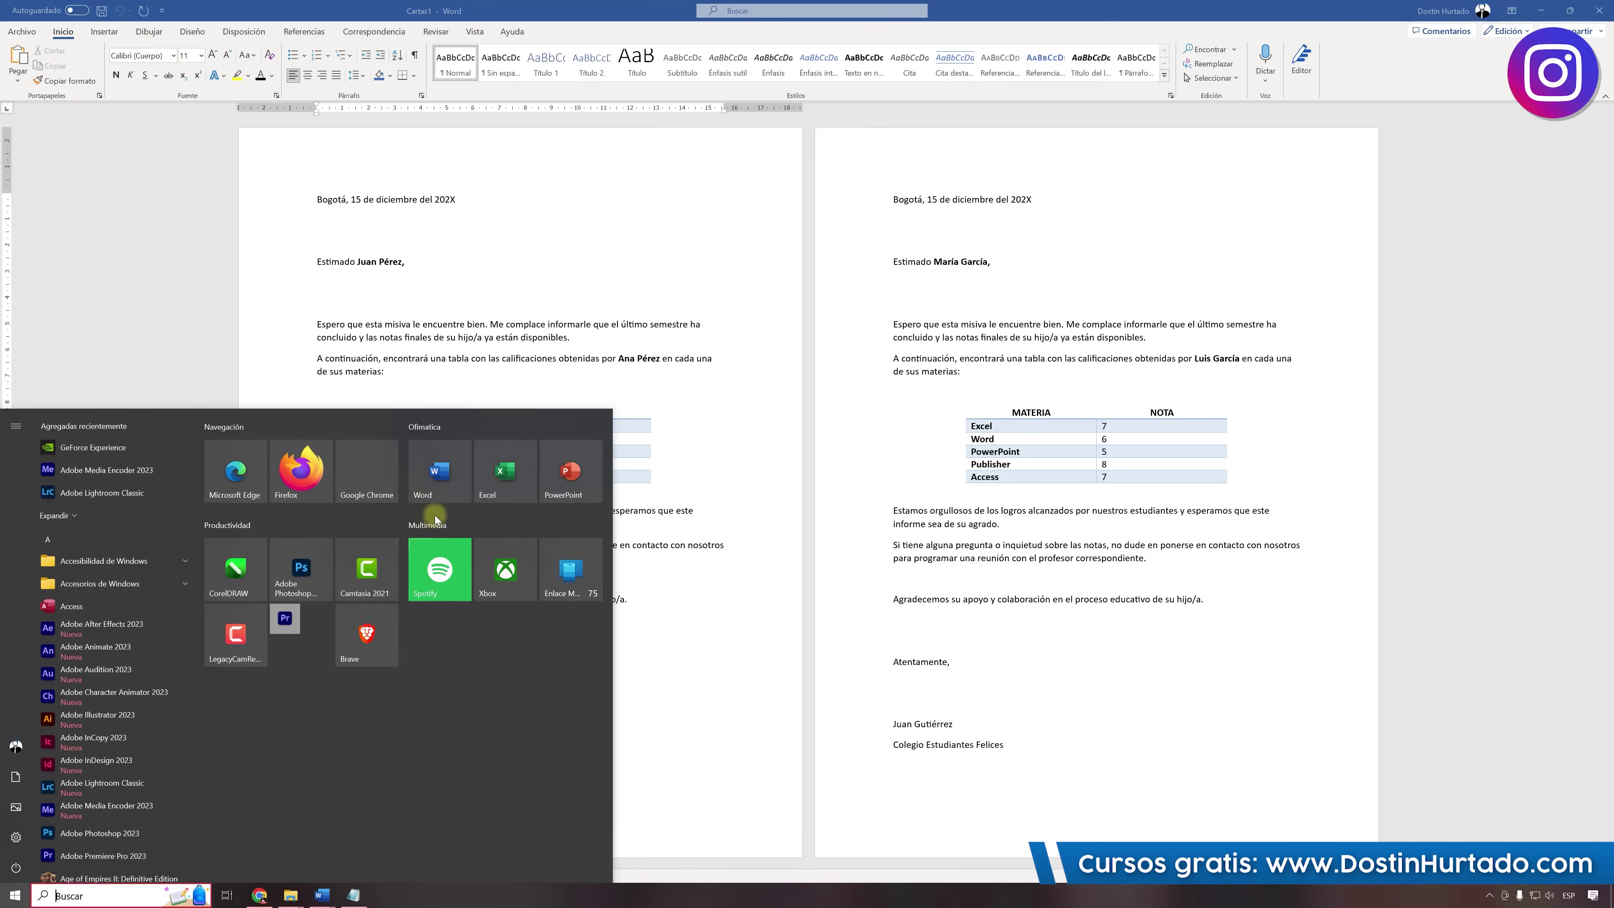
{"action": "left_click", "coordinate": [448, 468]}
{"action": "left_click", "coordinate": [46, 177]}
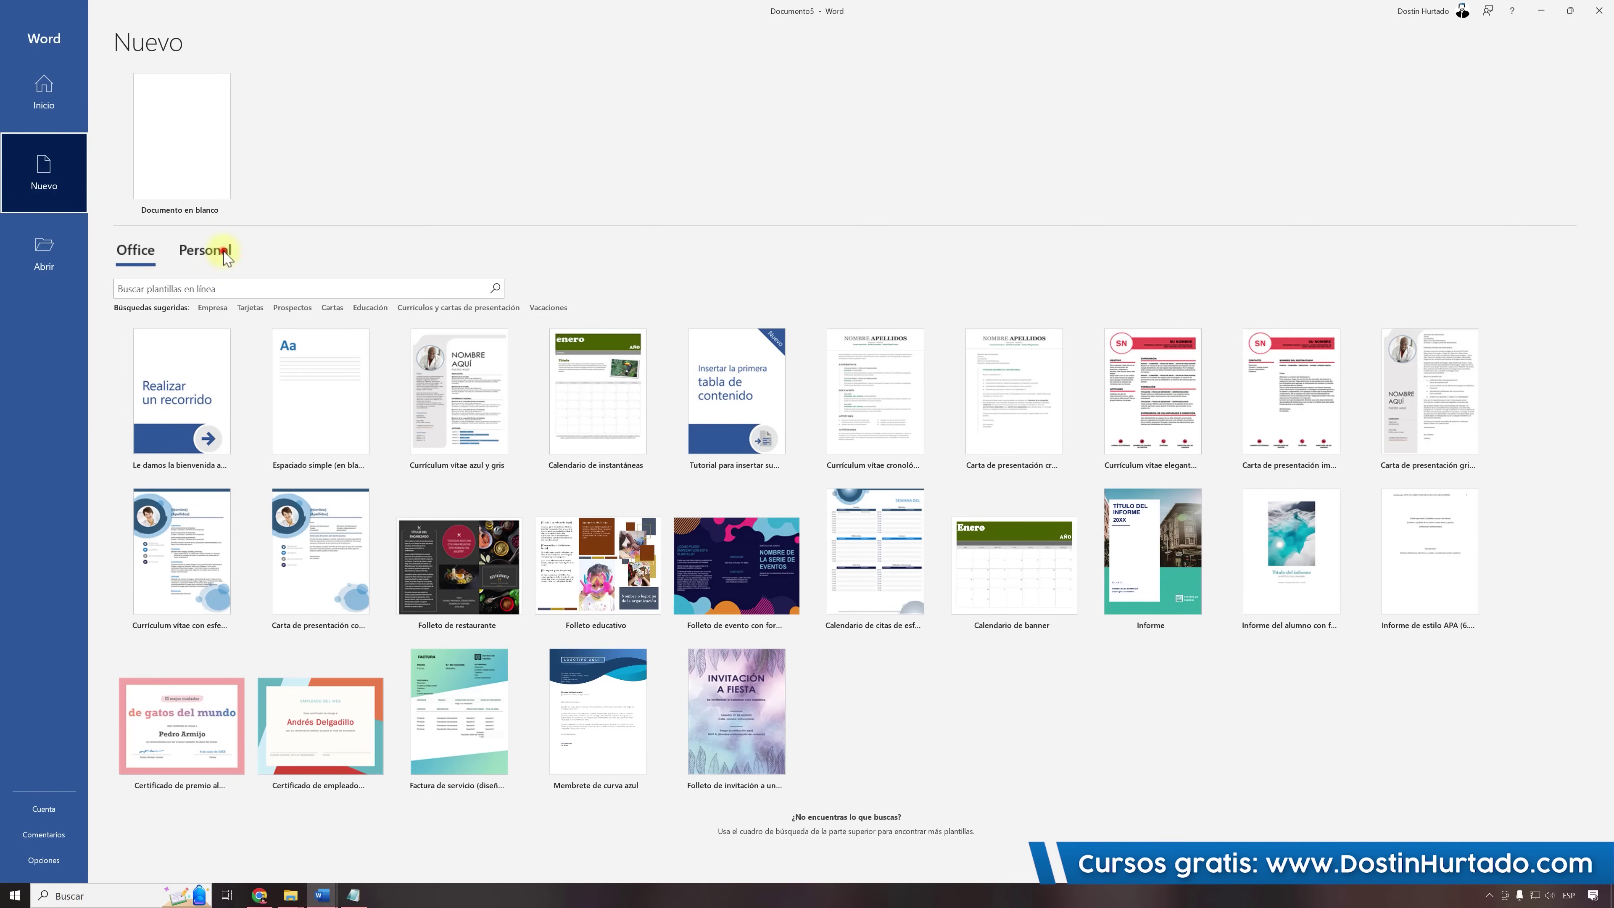
{"action": "left_click", "coordinate": [224, 253]}
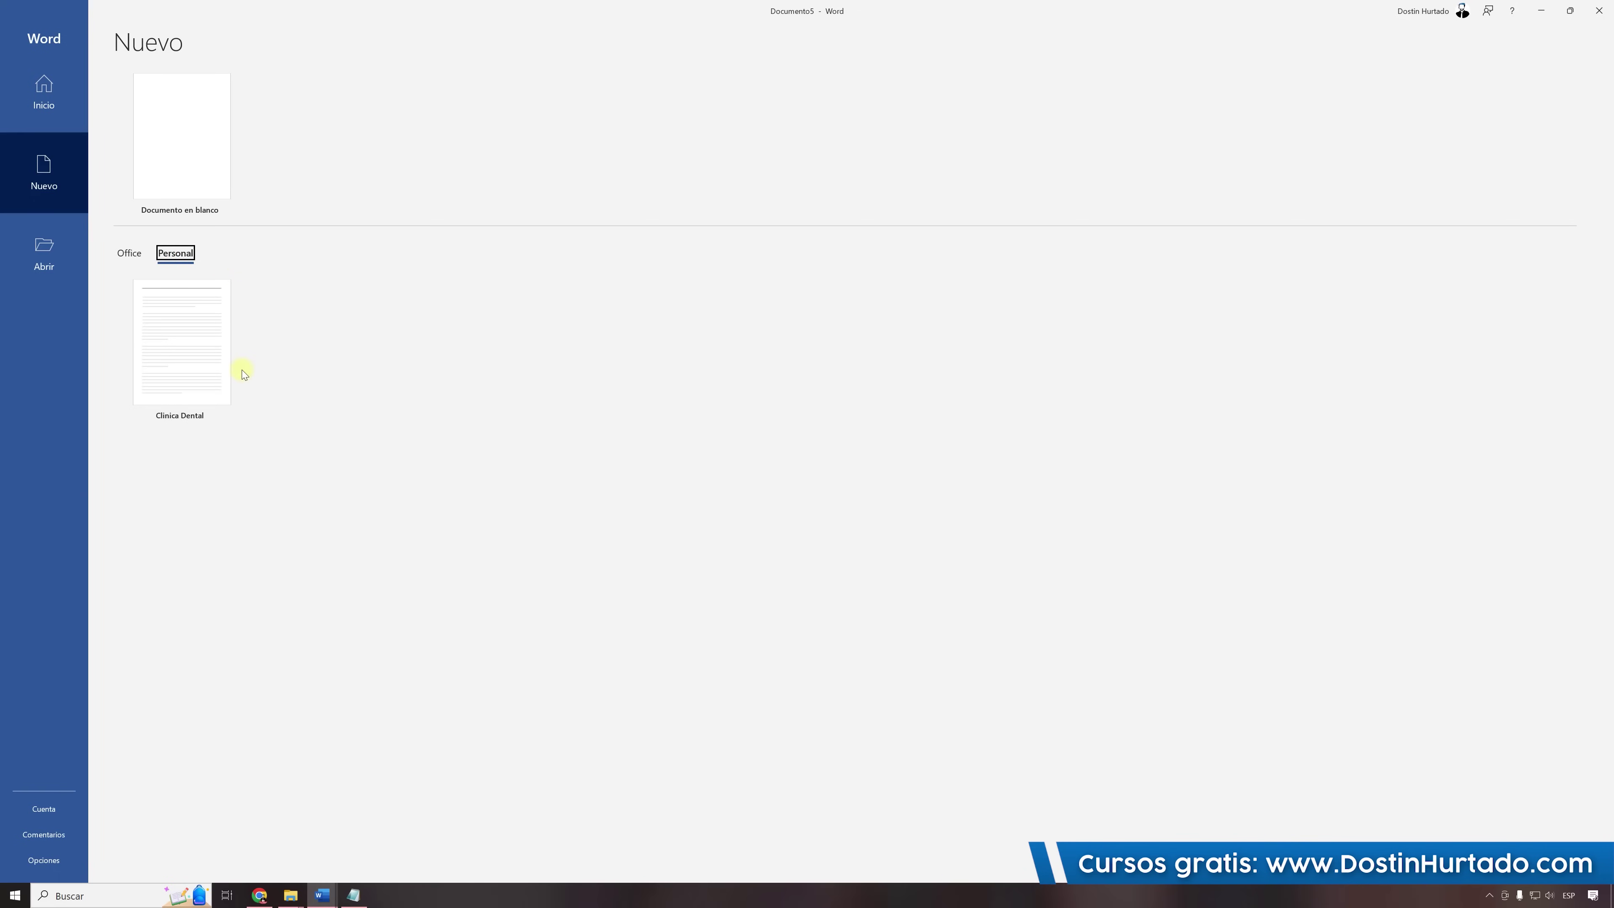
{"action": "left_click", "coordinate": [182, 336]}
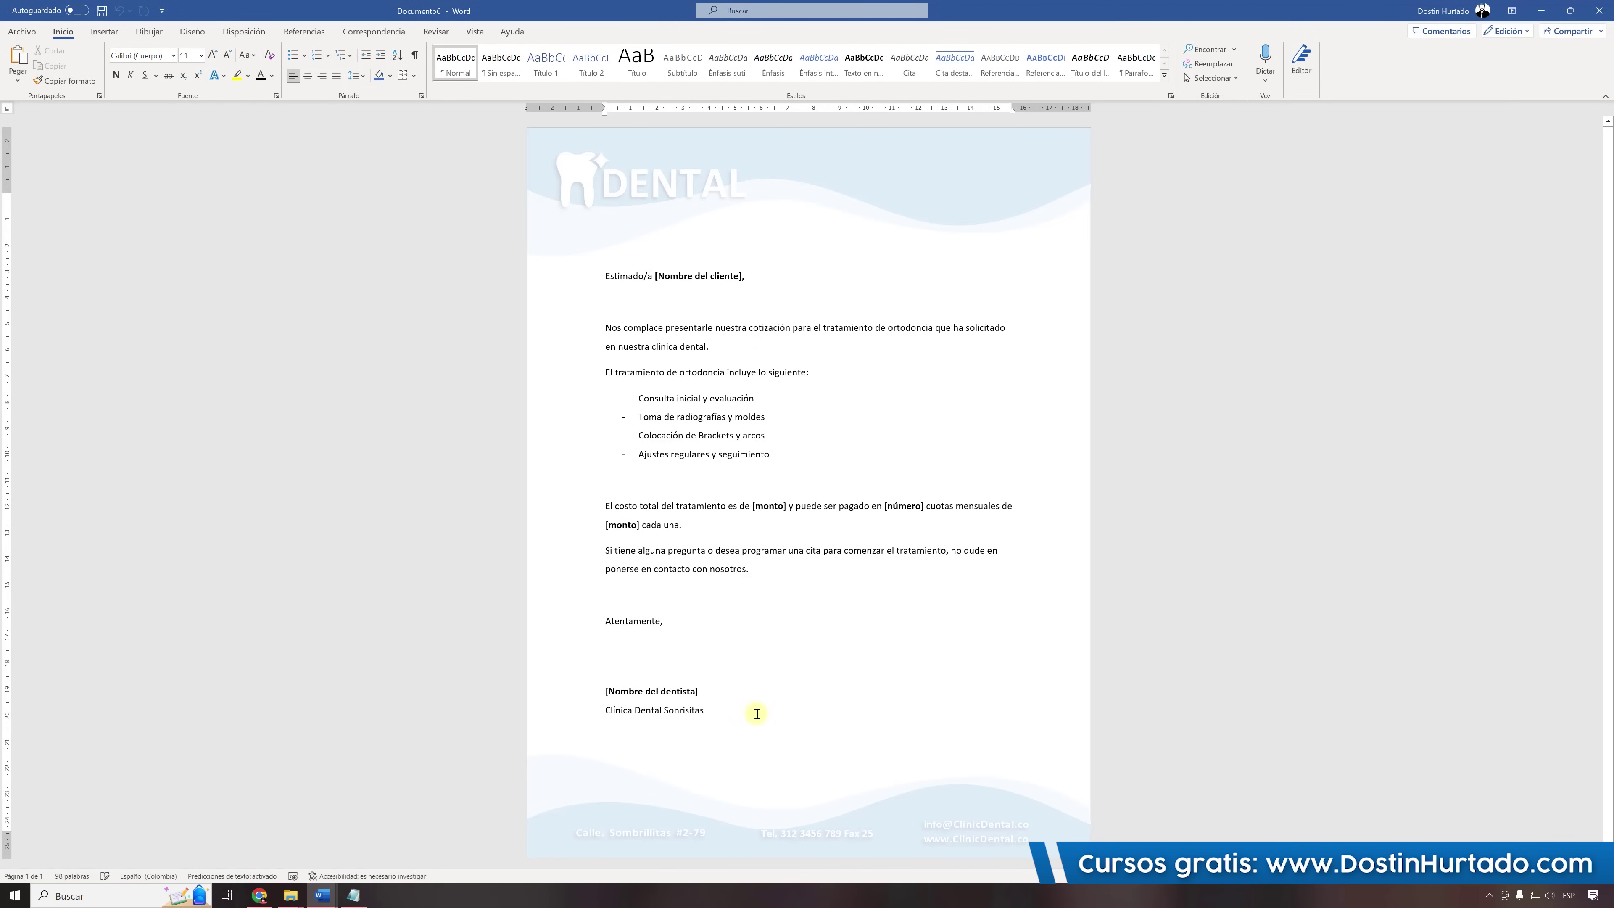
Select the letter's text and overwrite it with random typed characters.
{"action": "mouse_move", "coordinate": [757, 713]}
{"action": "left_mouse_down"}
{"action": "mouse_move", "coordinate": [661, 325]}
{"action": "mouse_move", "coordinate": [721, 524]}
{"action": "left_mouse_up"}
{"action": "left_click", "coordinate": [661, 326]}
{"action": "type", "text": "a"}
{"action": "key", "text": "Caps_Lock"}
{"action": "type", "text": "SDBASKJDSAKJHD"}
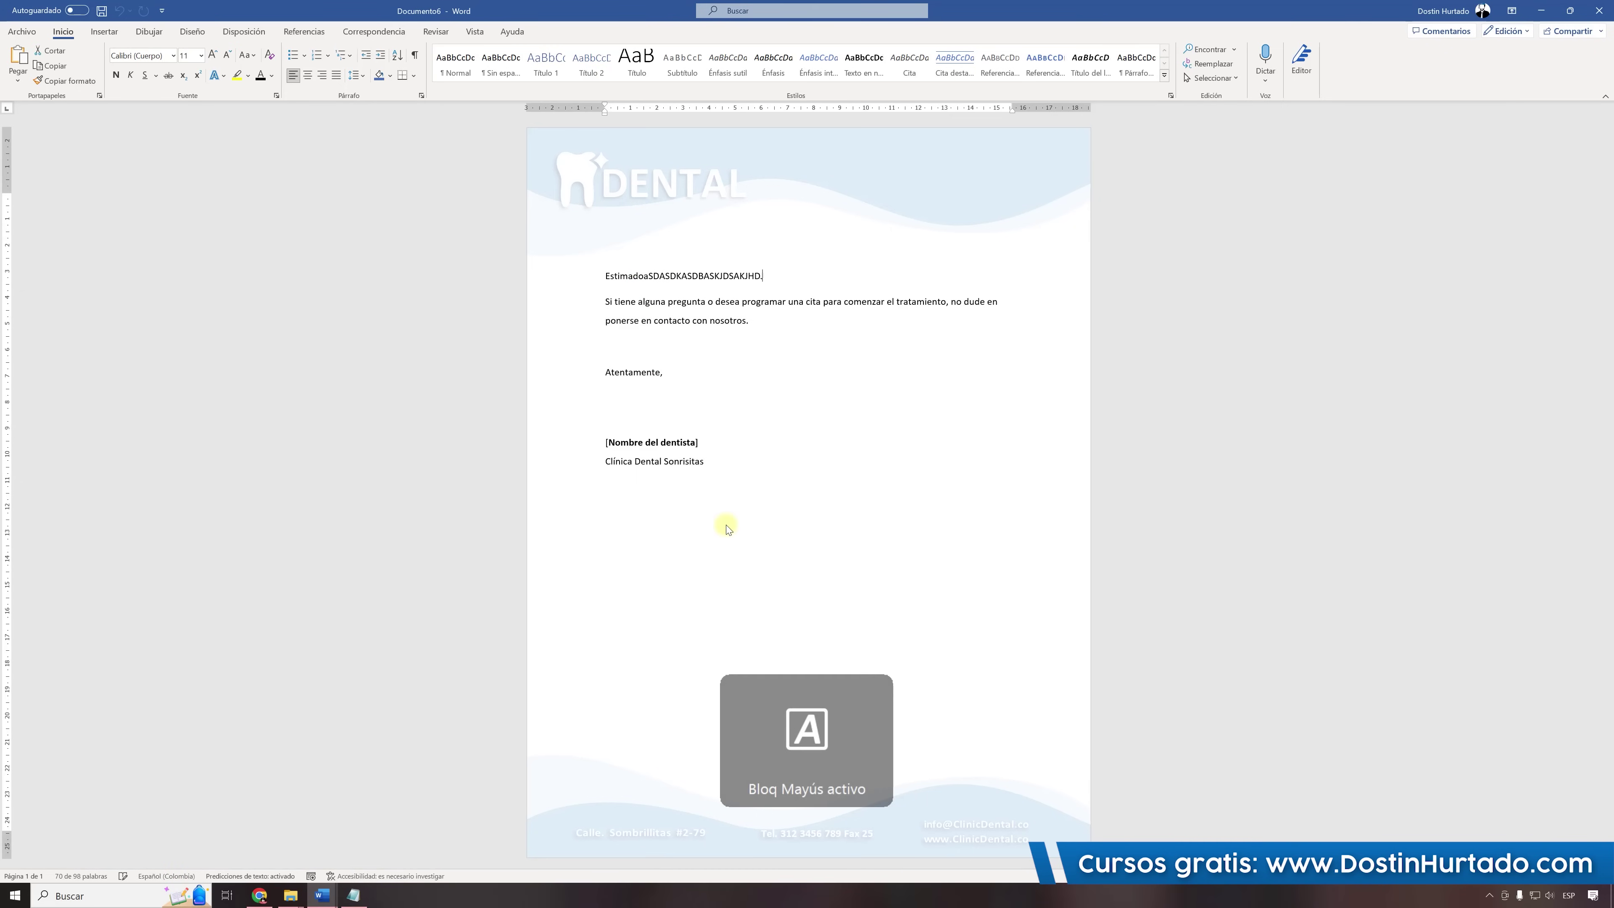
{"action": "type", "text": "JASDJSA DKAJSHDJAS"}
{"action": "key", "text": "ctrl+a"}
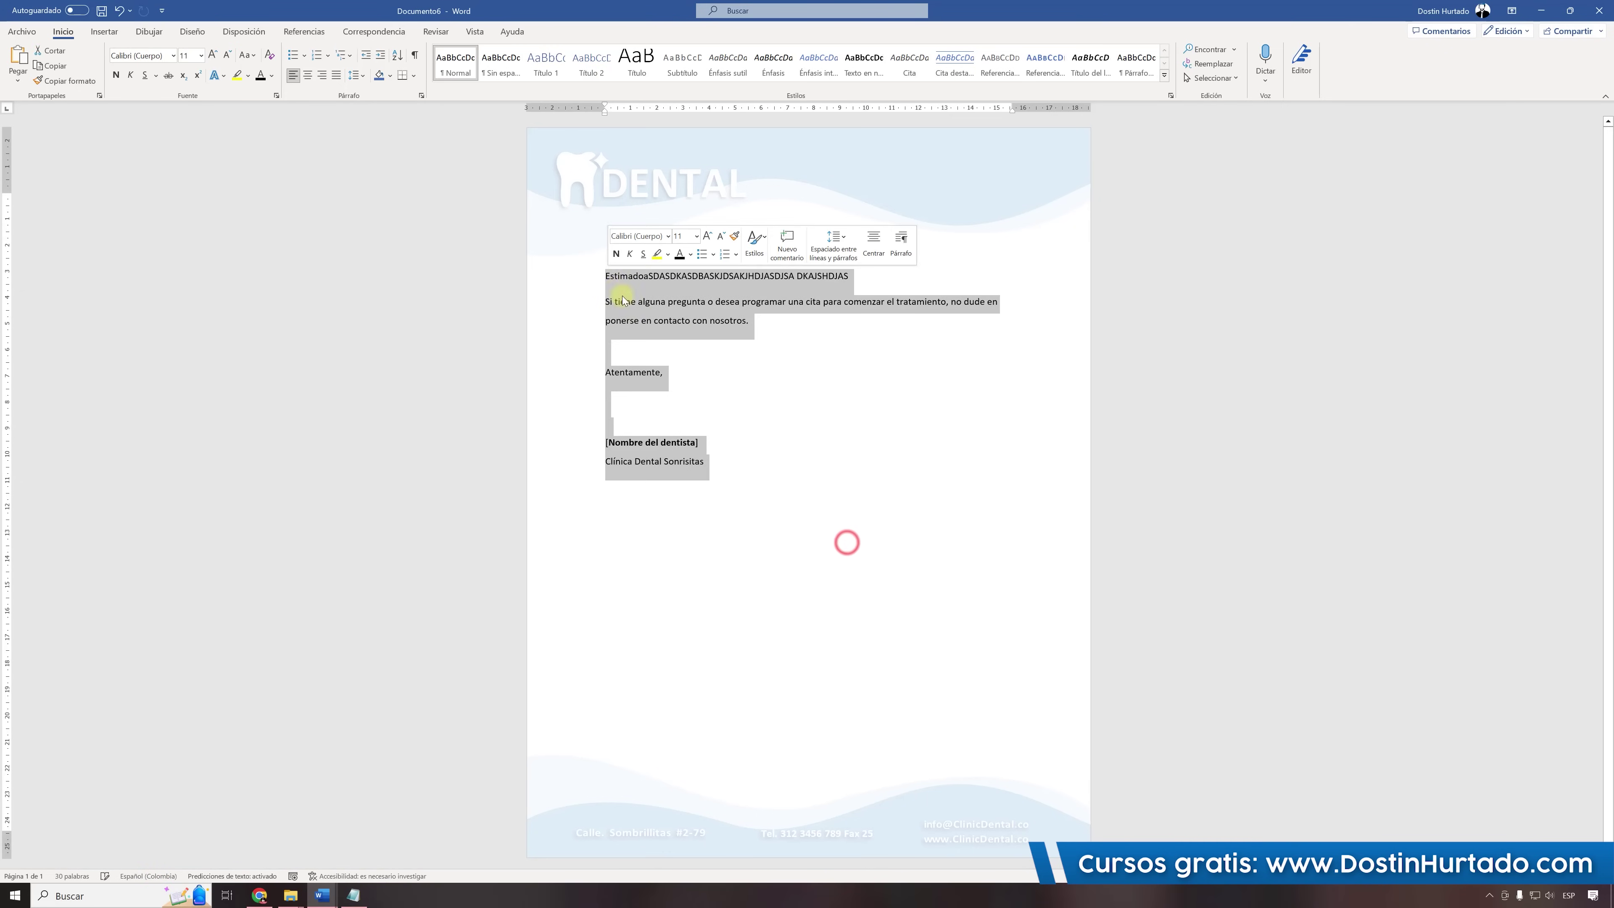
{"action": "left_click_drag", "start_coordinate": [638, 301], "coordinate": [673, 397]}
{"action": "type", "text": "D"}
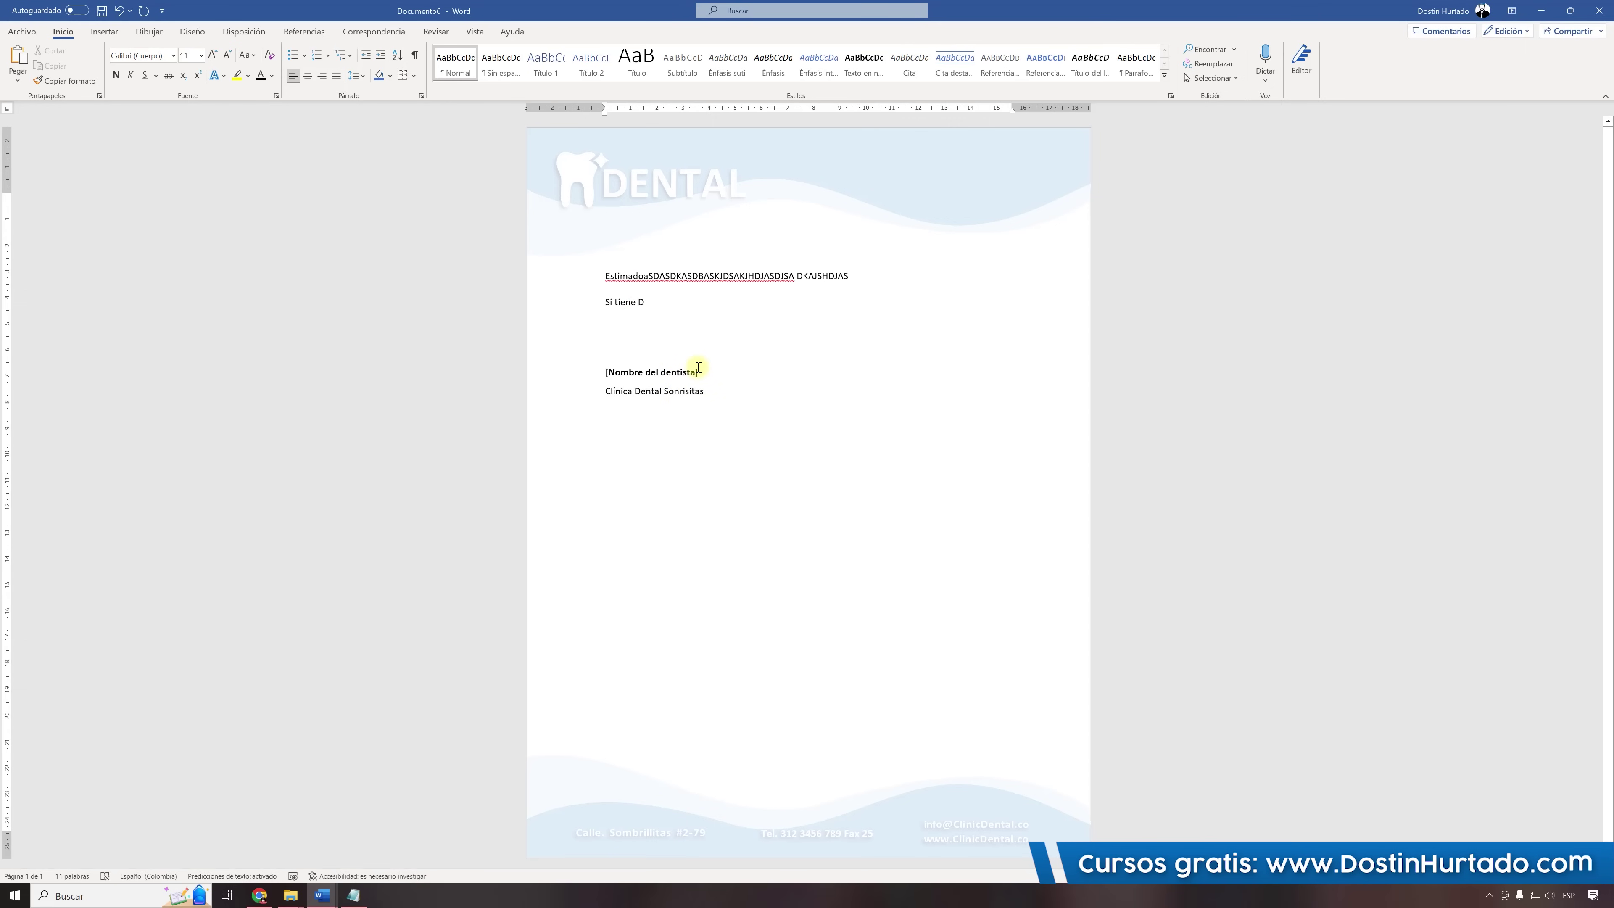
Save the scribbled letter as a regular document named ASDASDASDS.docx.
{"action": "left_click", "coordinate": [31, 31]}
{"action": "left_click", "coordinate": [54, 204]}
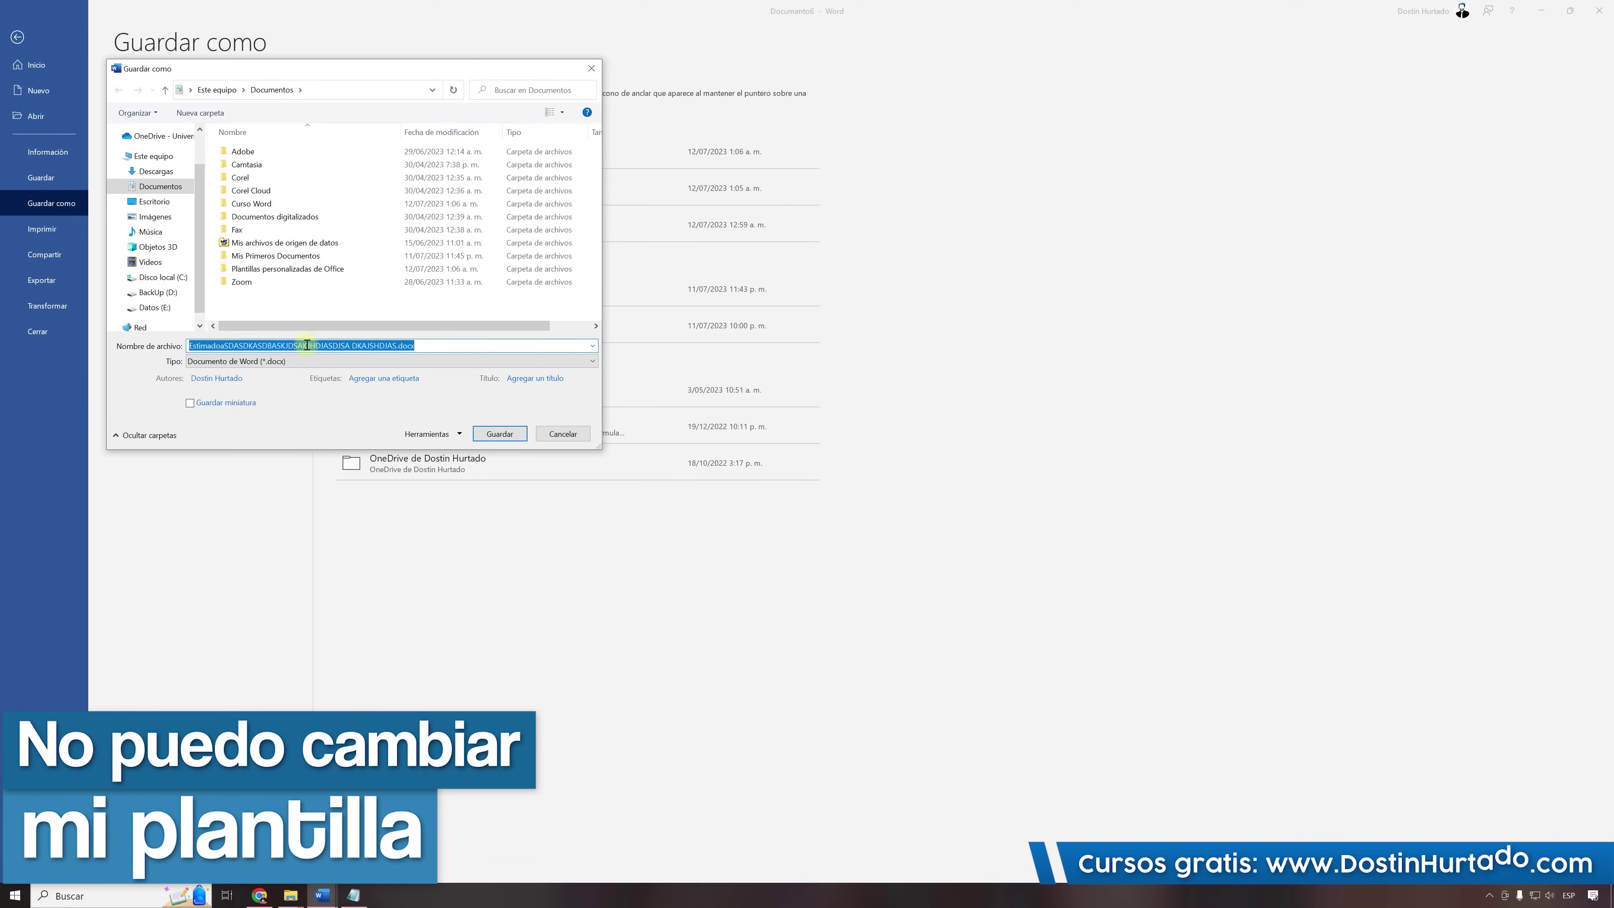
{"action": "type", "text": "ASDASDASDS"}
{"action": "left_click", "coordinate": [500, 434]}
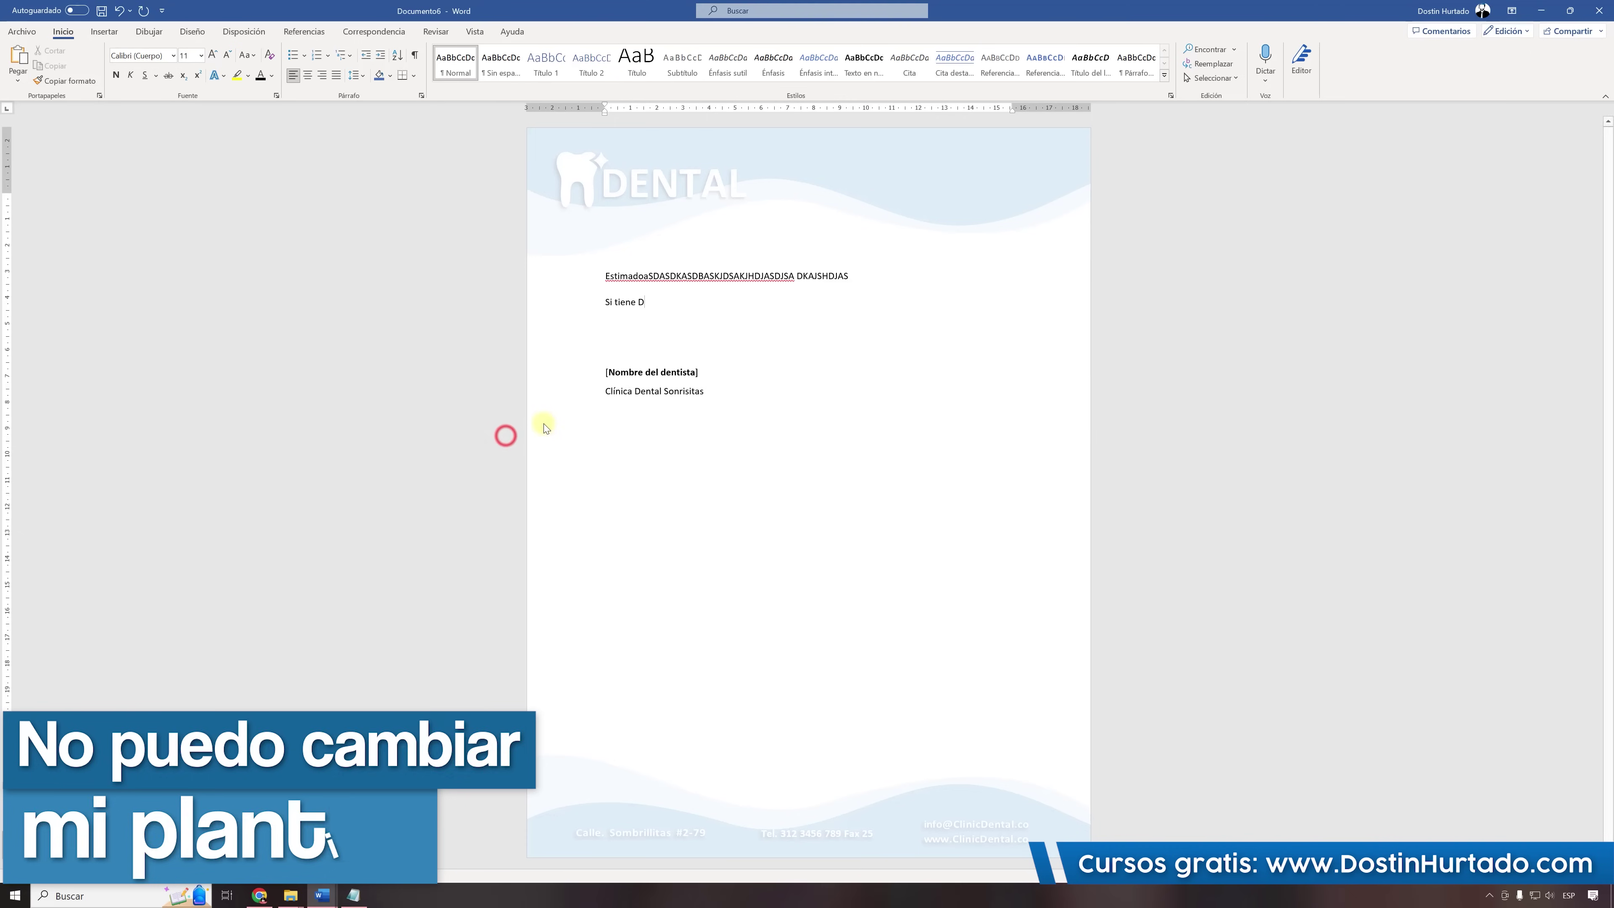
Close the document and launch Word again to reach its start screen.
{"action": "left_click", "coordinate": [1611, 7]}
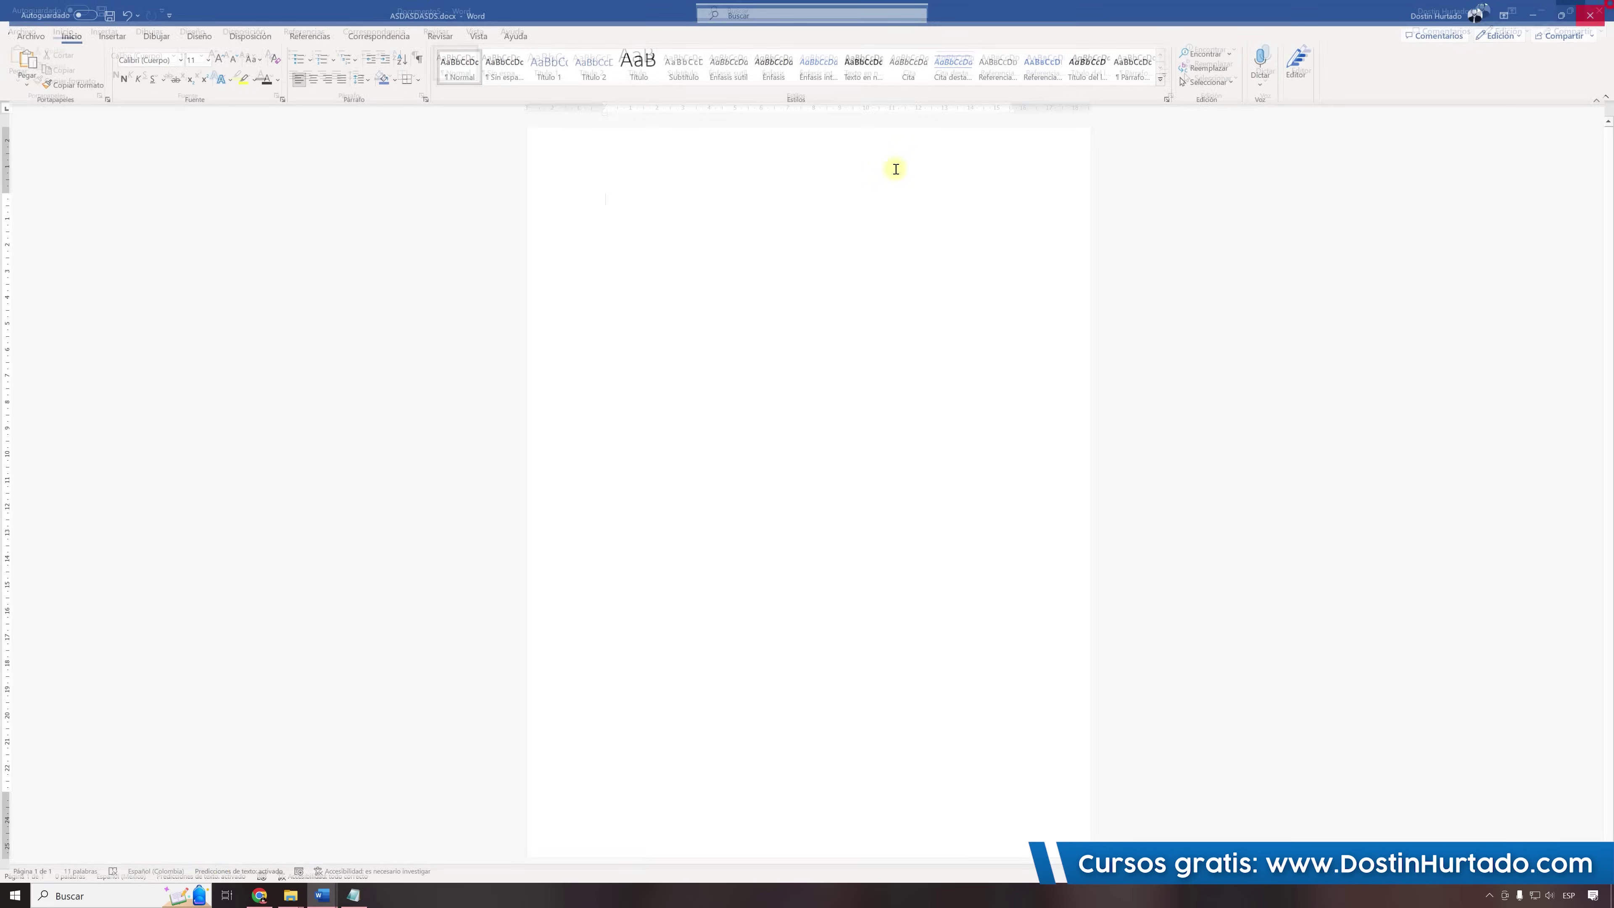
{"action": "left_click", "coordinate": [15, 896]}
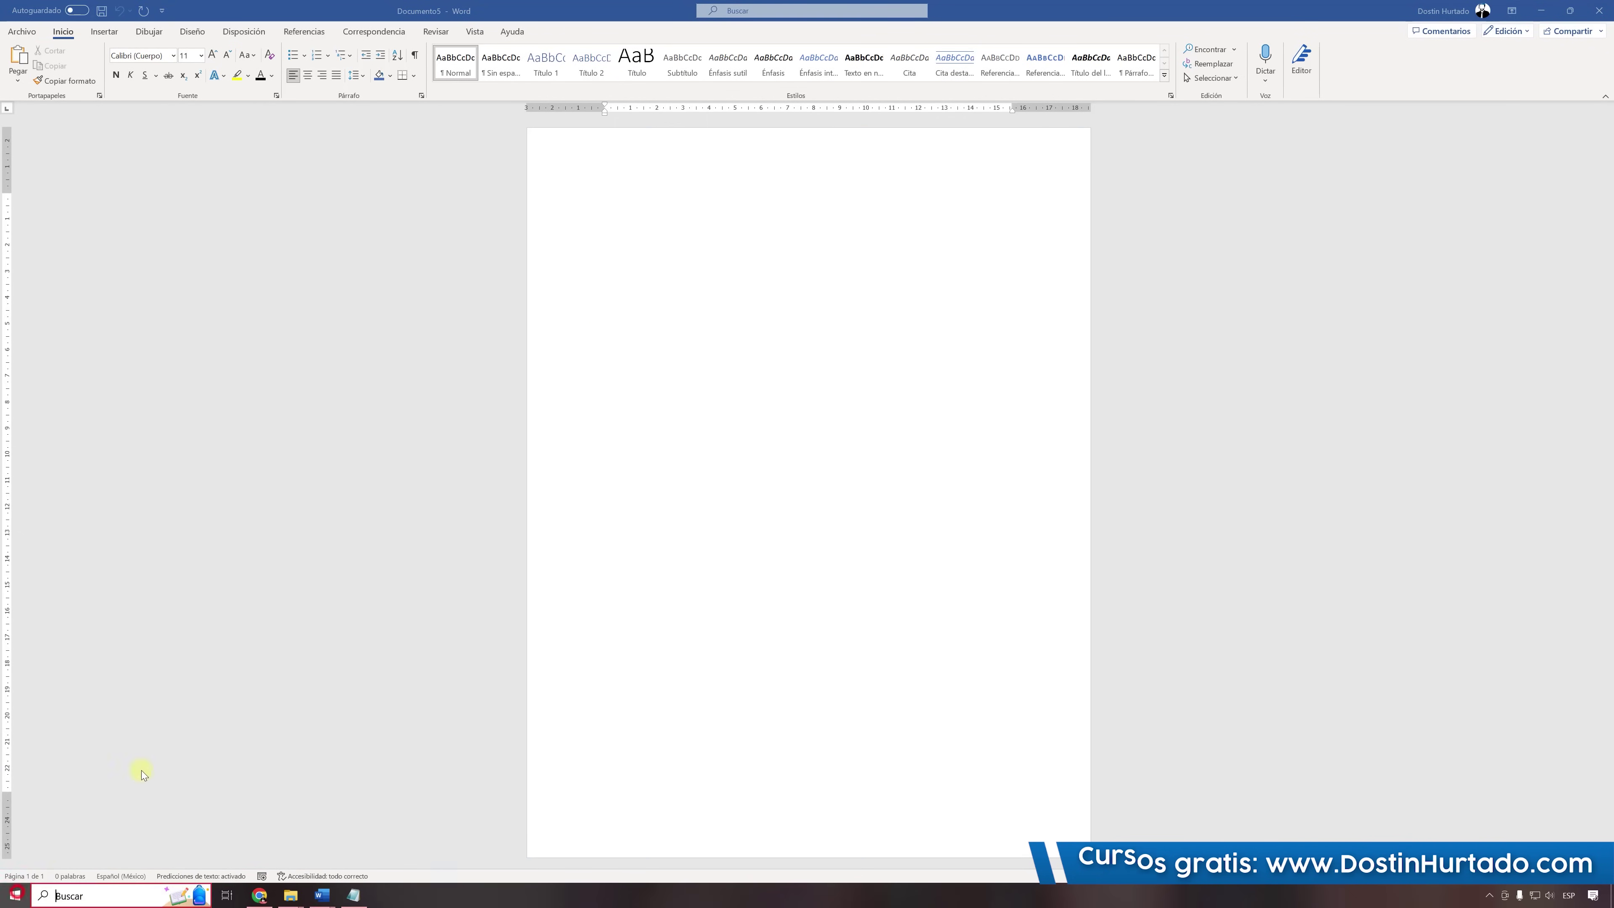
{"action": "left_click", "coordinate": [451, 465]}
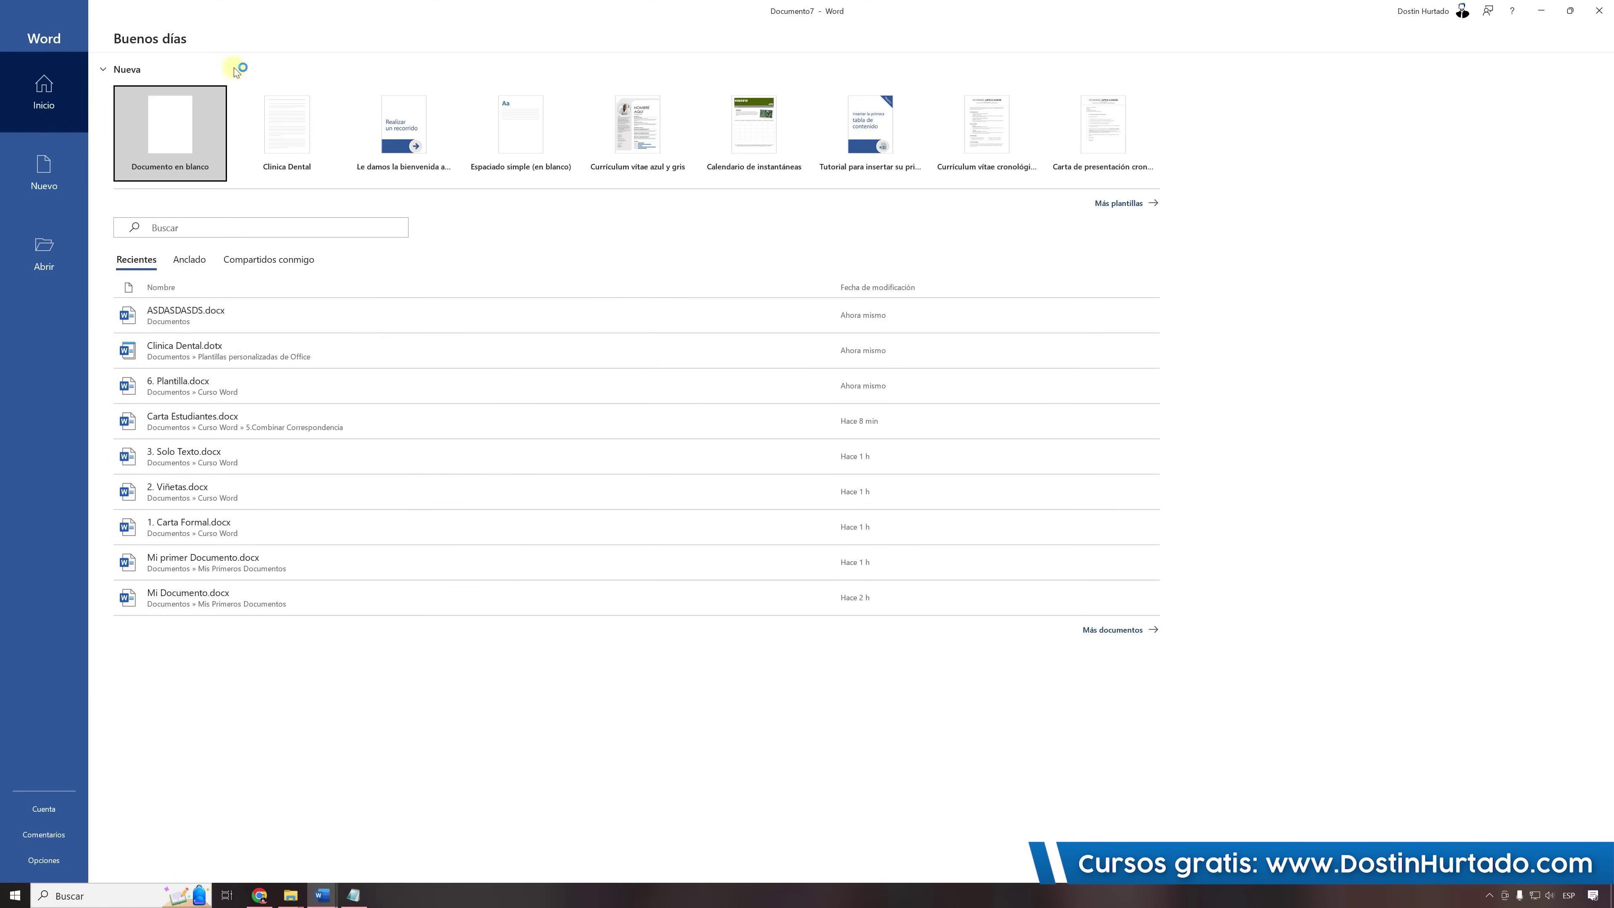
Create a new document from the personal Clinica Dental template.
{"action": "left_click", "coordinate": [25, 171]}
{"action": "left_click", "coordinate": [202, 249]}
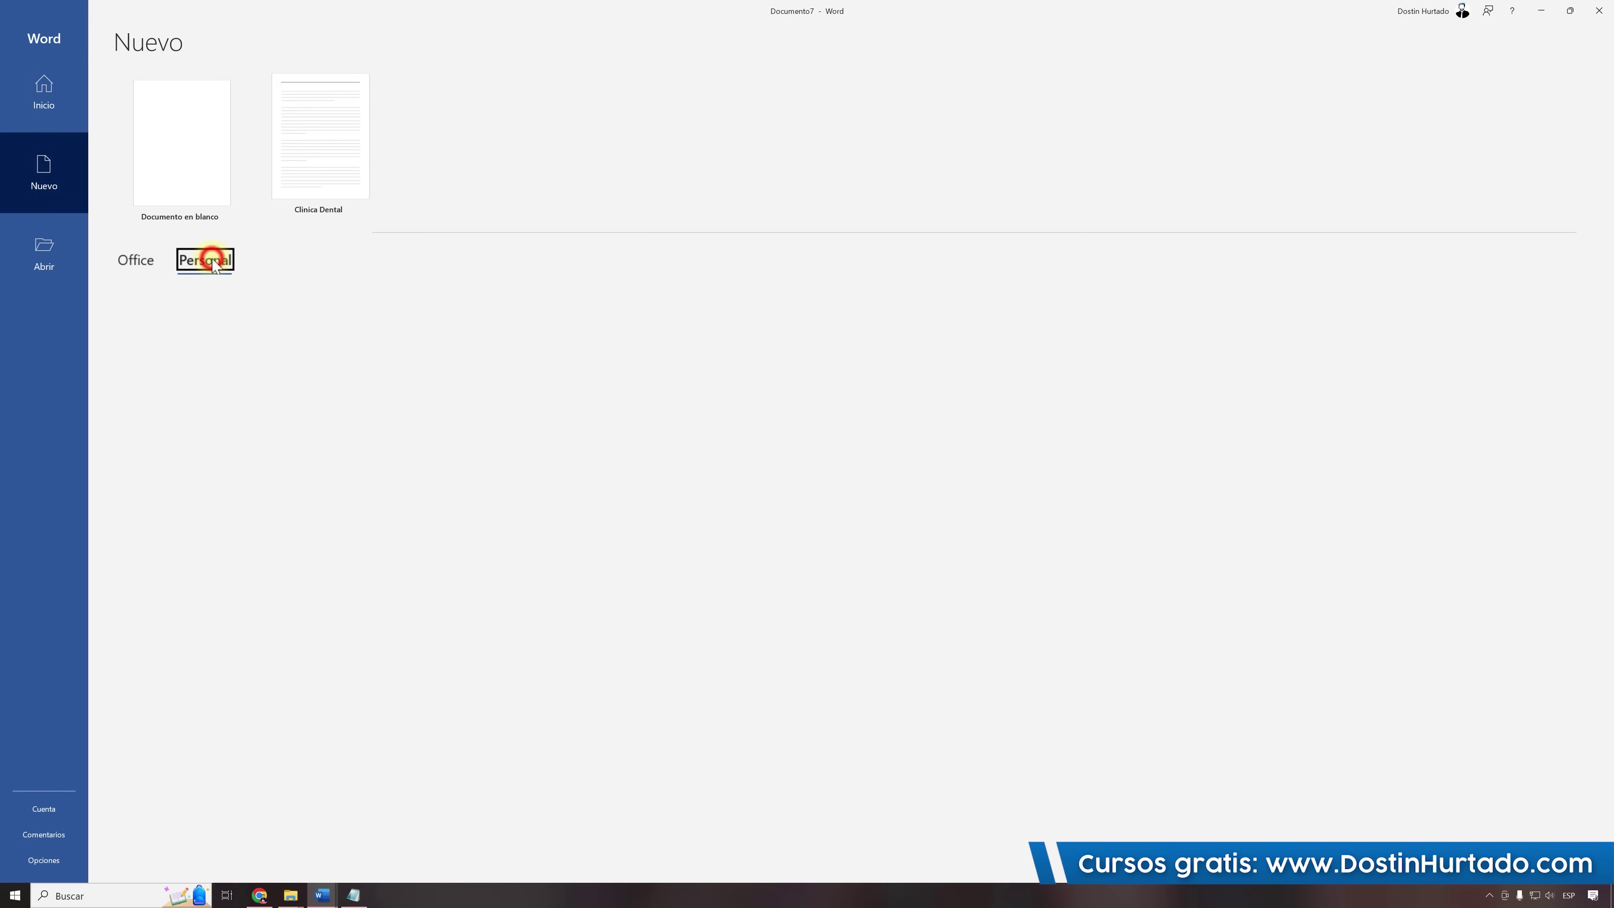
{"action": "left_click", "coordinate": [185, 359]}
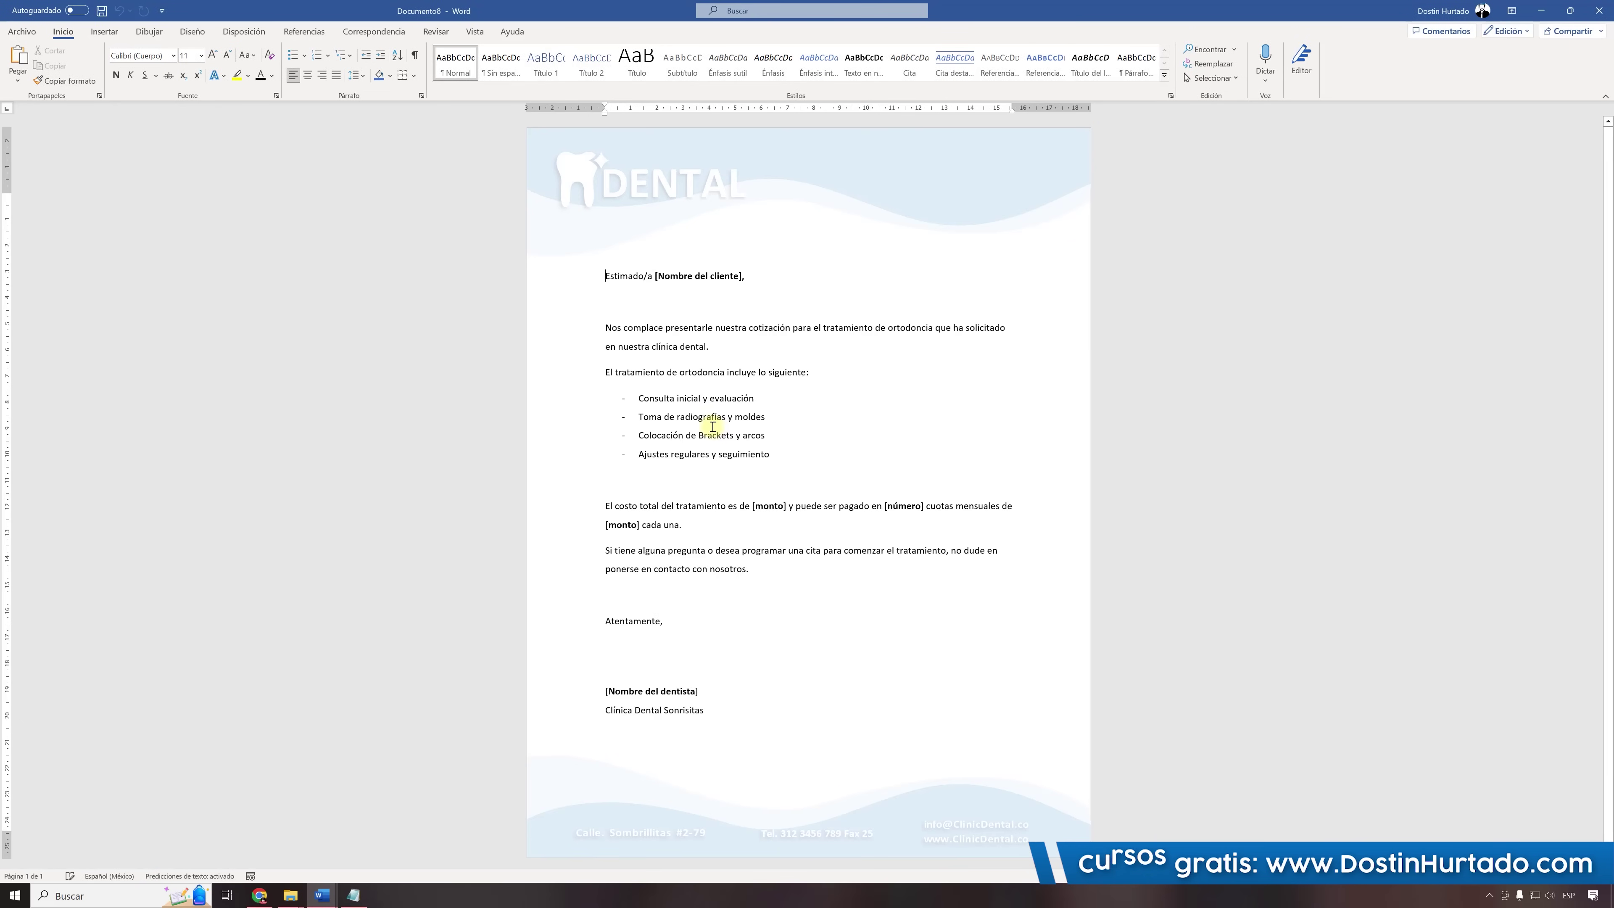
Inspect the new letter's text, placeholders and treatment list, typing an S in the body.
{"action": "mouse_move", "coordinate": [762, 709]}
{"action": "left_mouse_down"}
{"action": "mouse_move", "coordinate": [610, 276]}
{"action": "mouse_move", "coordinate": [710, 706]}
{"action": "left_mouse_up"}
{"action": "left_click", "coordinate": [679, 341]}
{"action": "left_click", "coordinate": [707, 423]}
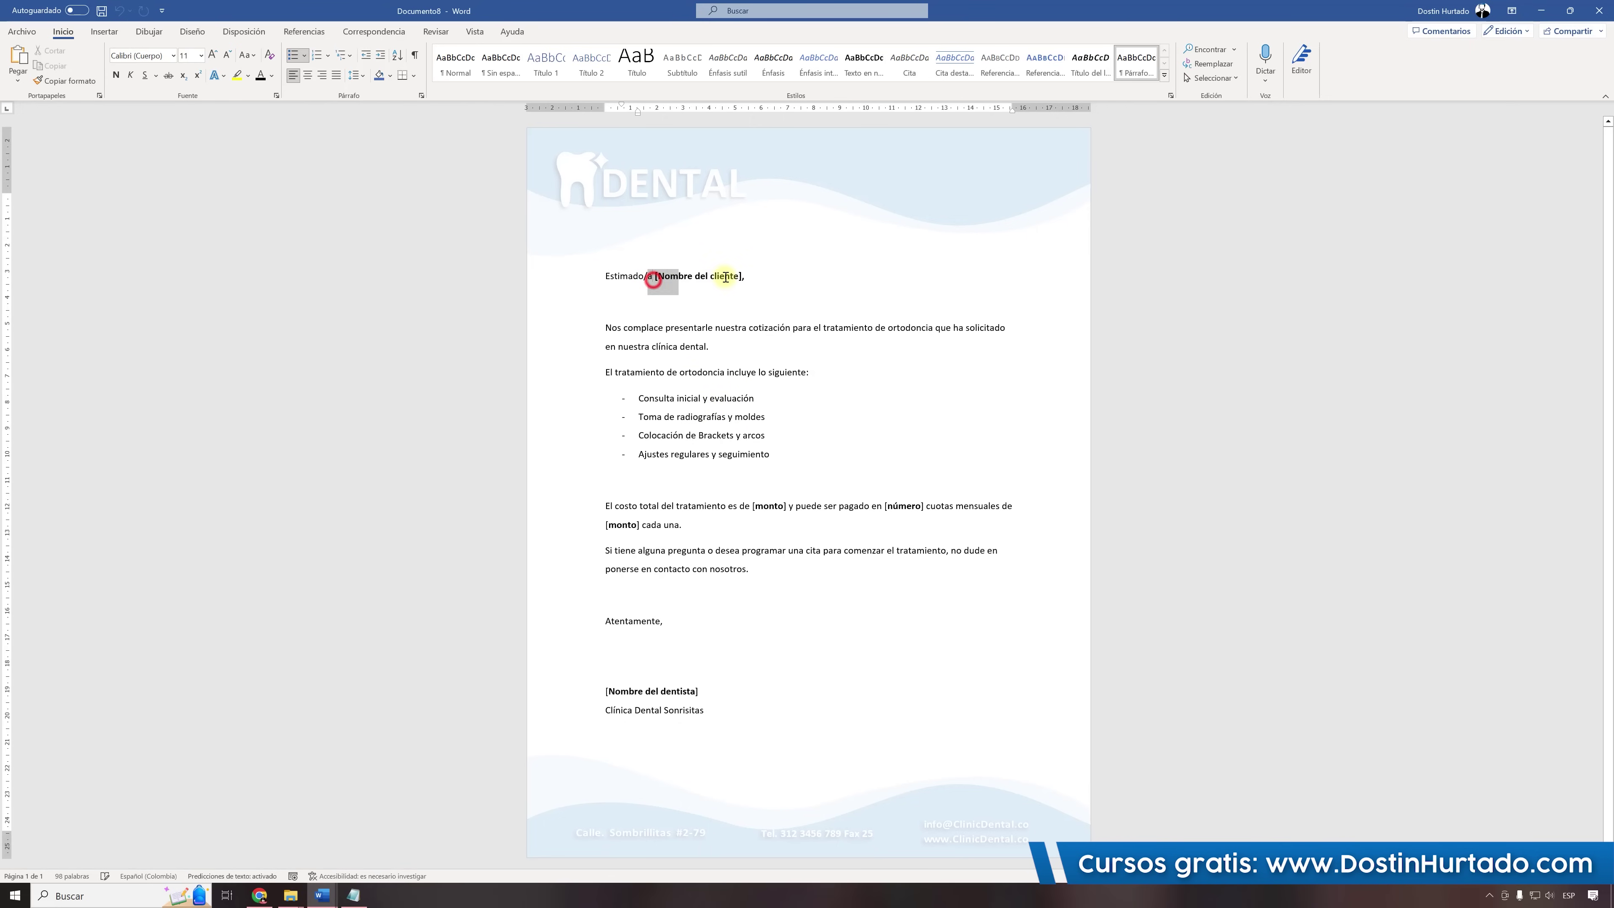
{"action": "left_click_drag", "start_coordinate": [726, 277], "coordinate": [740, 277]}
{"action": "left_click", "coordinate": [766, 512]}
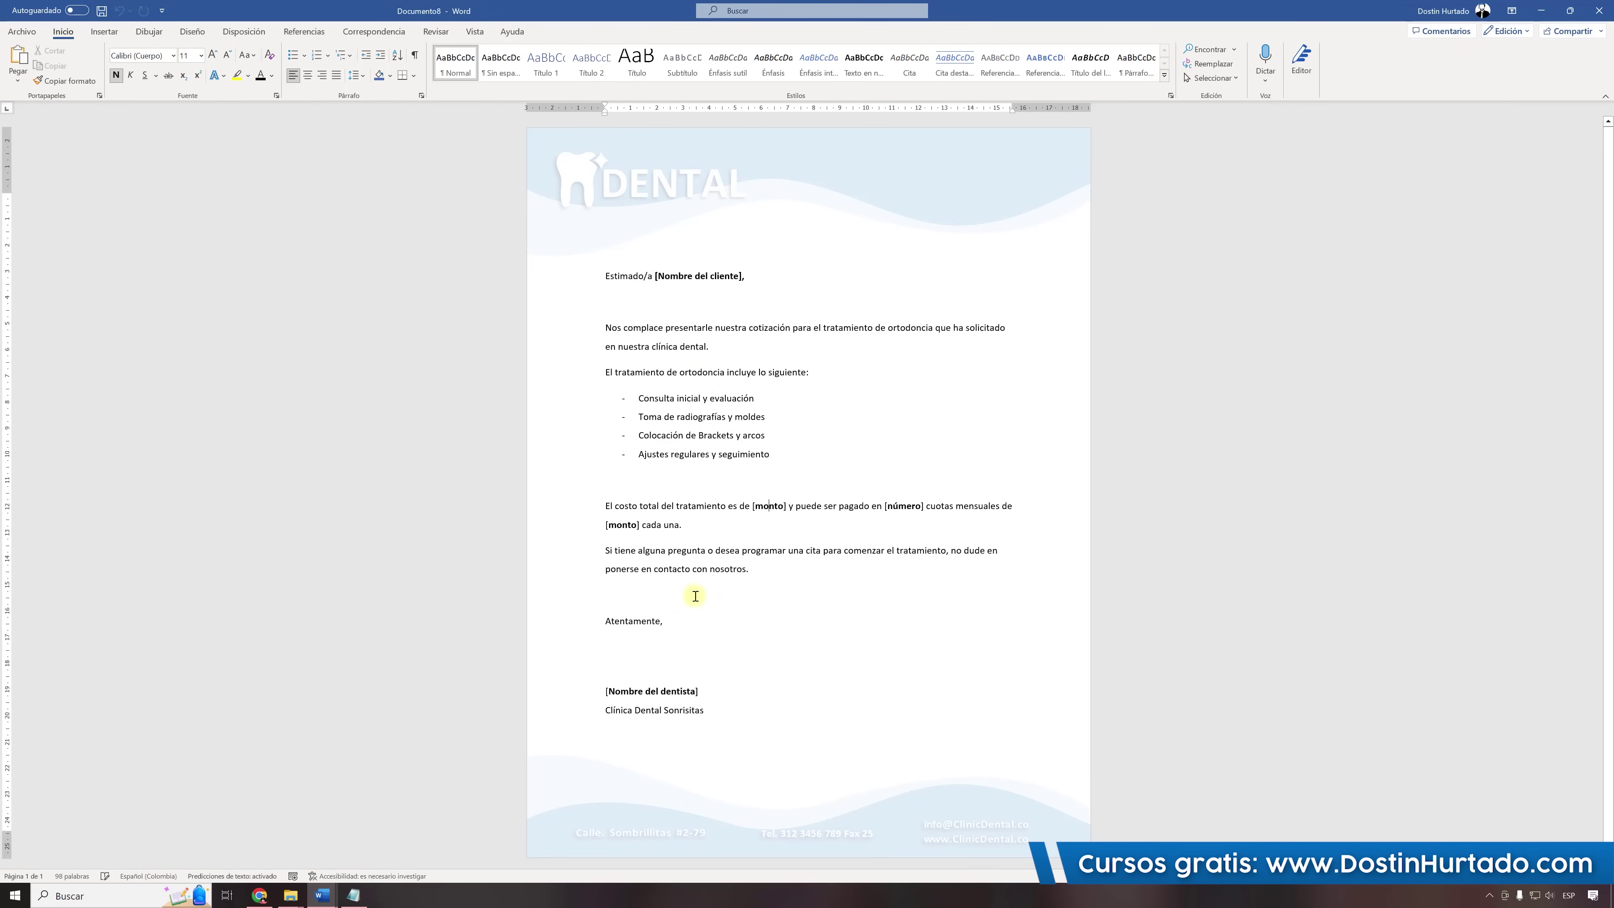
{"action": "left_click_drag", "start_coordinate": [736, 653], "coordinate": [618, 346]}
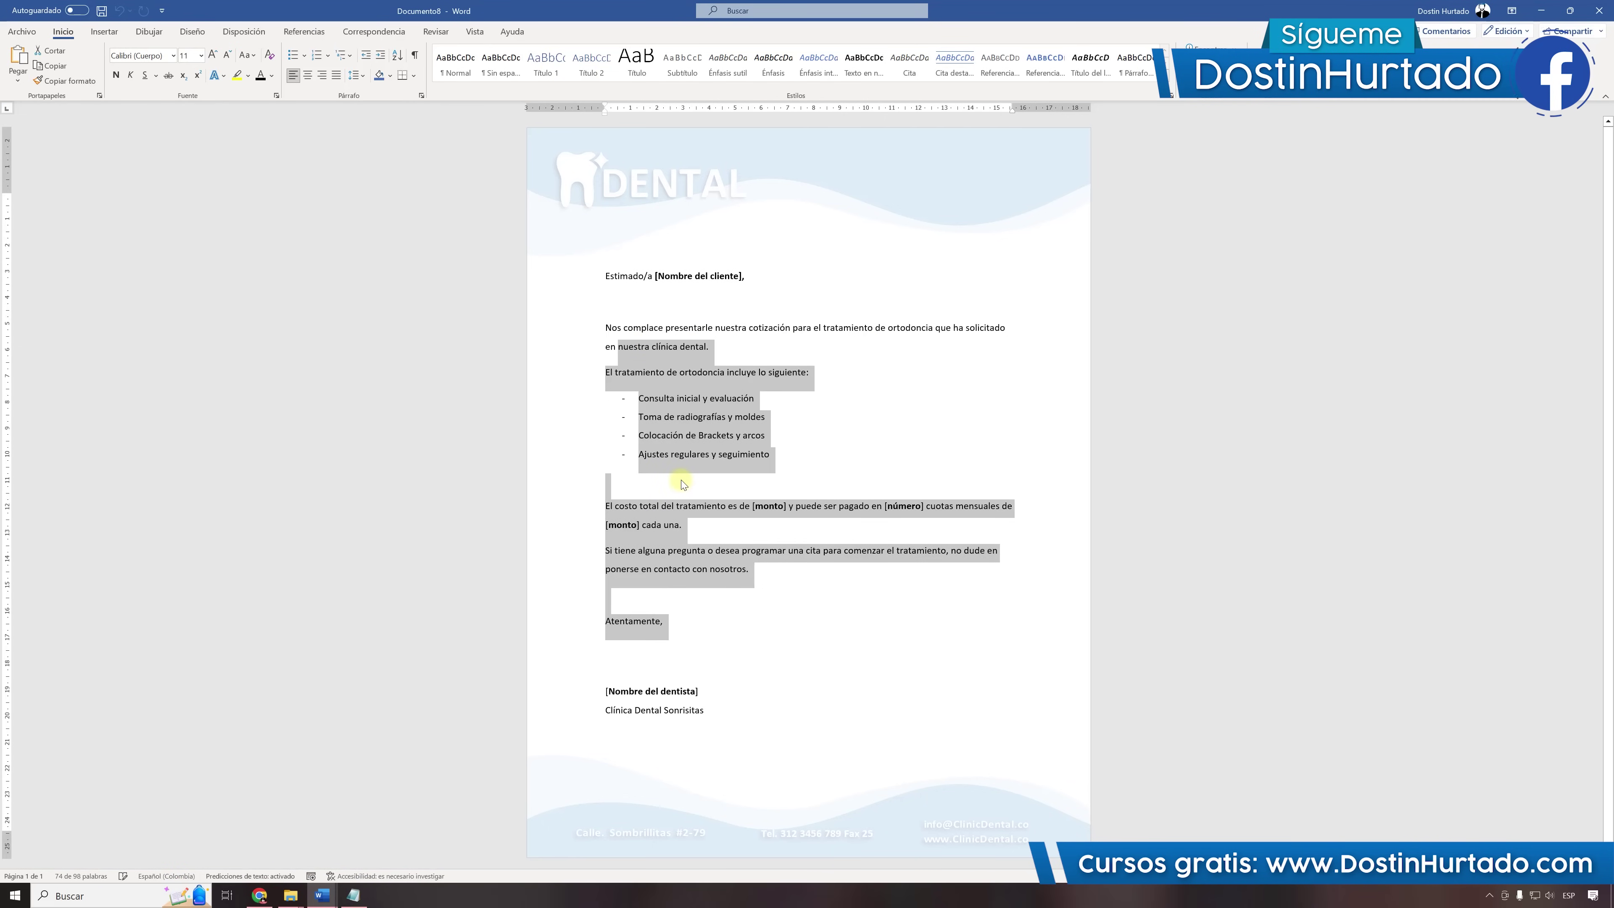
{"action": "left_click", "coordinate": [783, 464]}
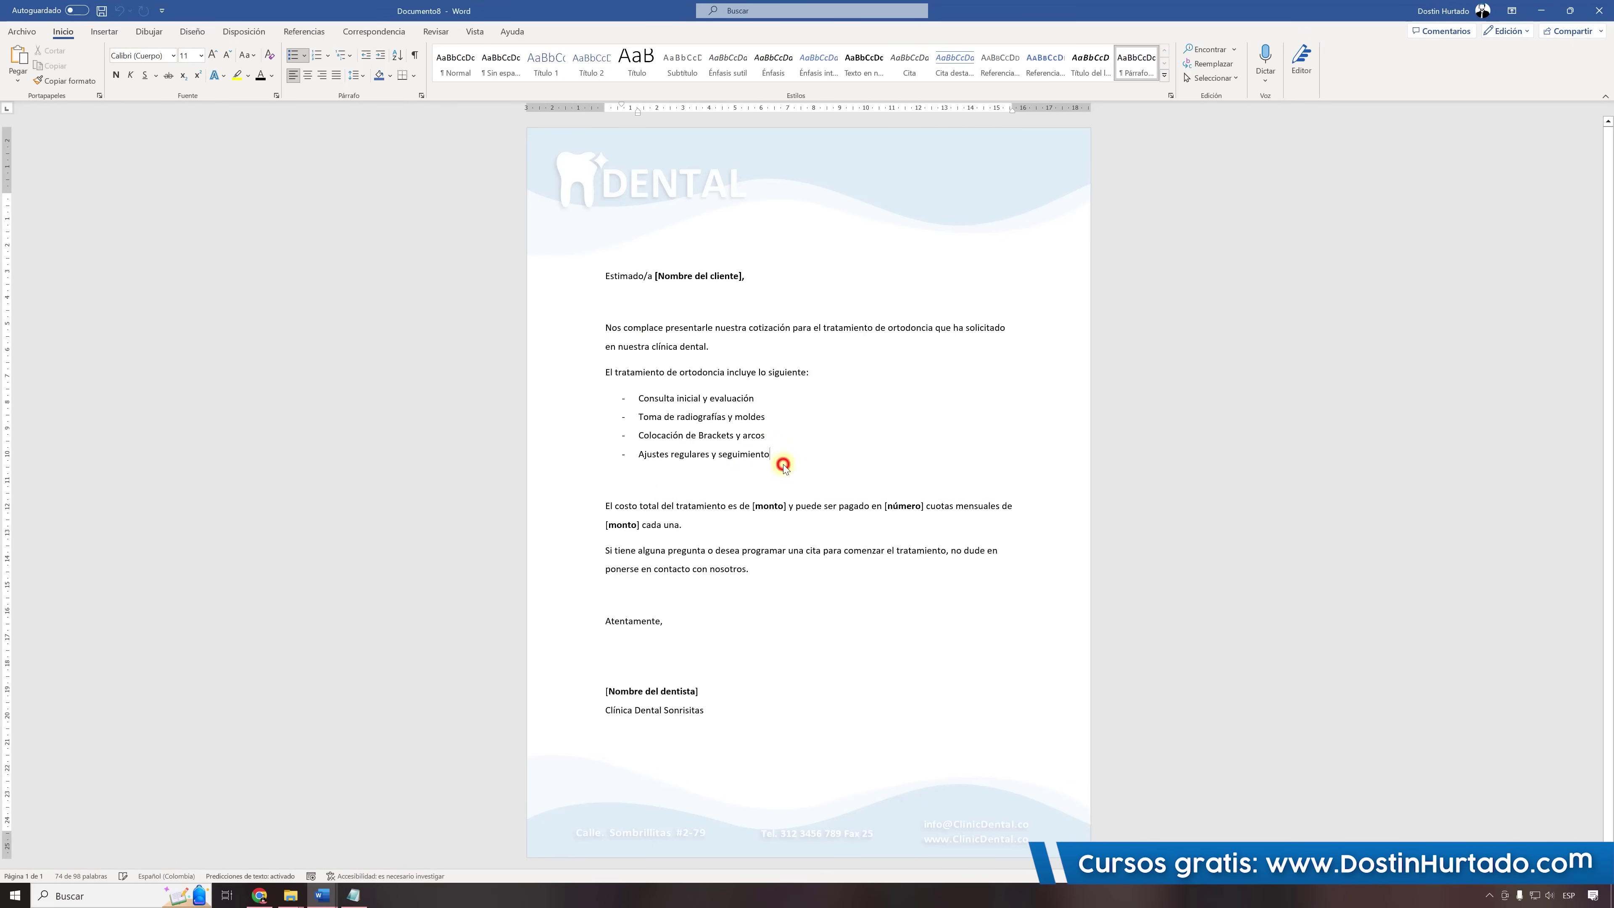
{"action": "left_click_drag", "start_coordinate": [645, 278], "coordinate": [721, 629]}
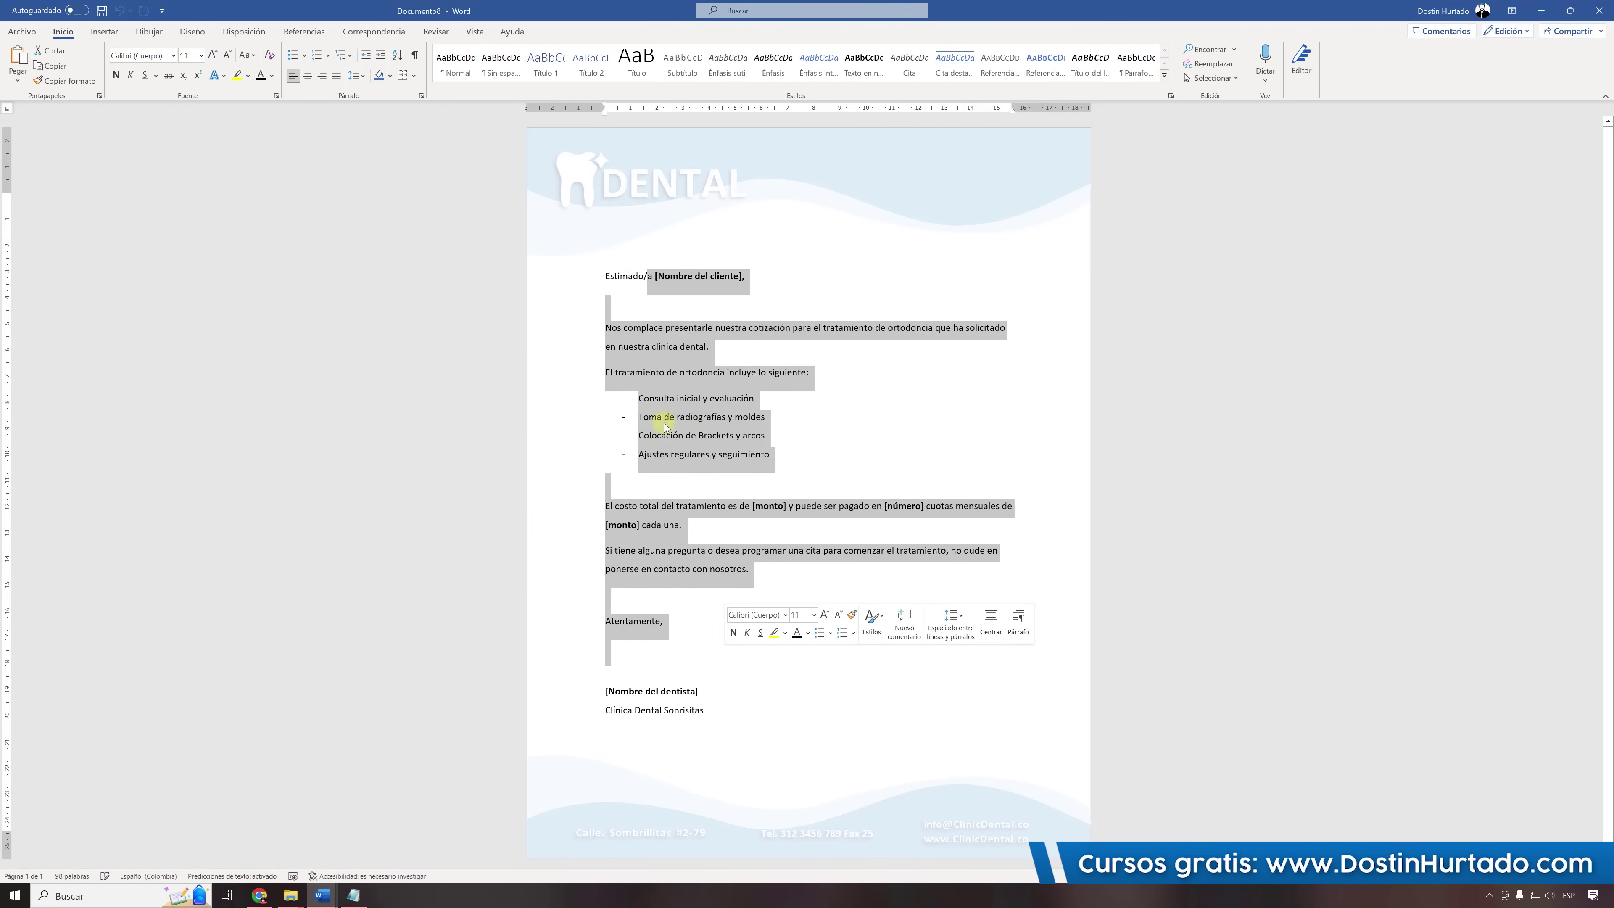
{"action": "left_click", "coordinate": [681, 361]}
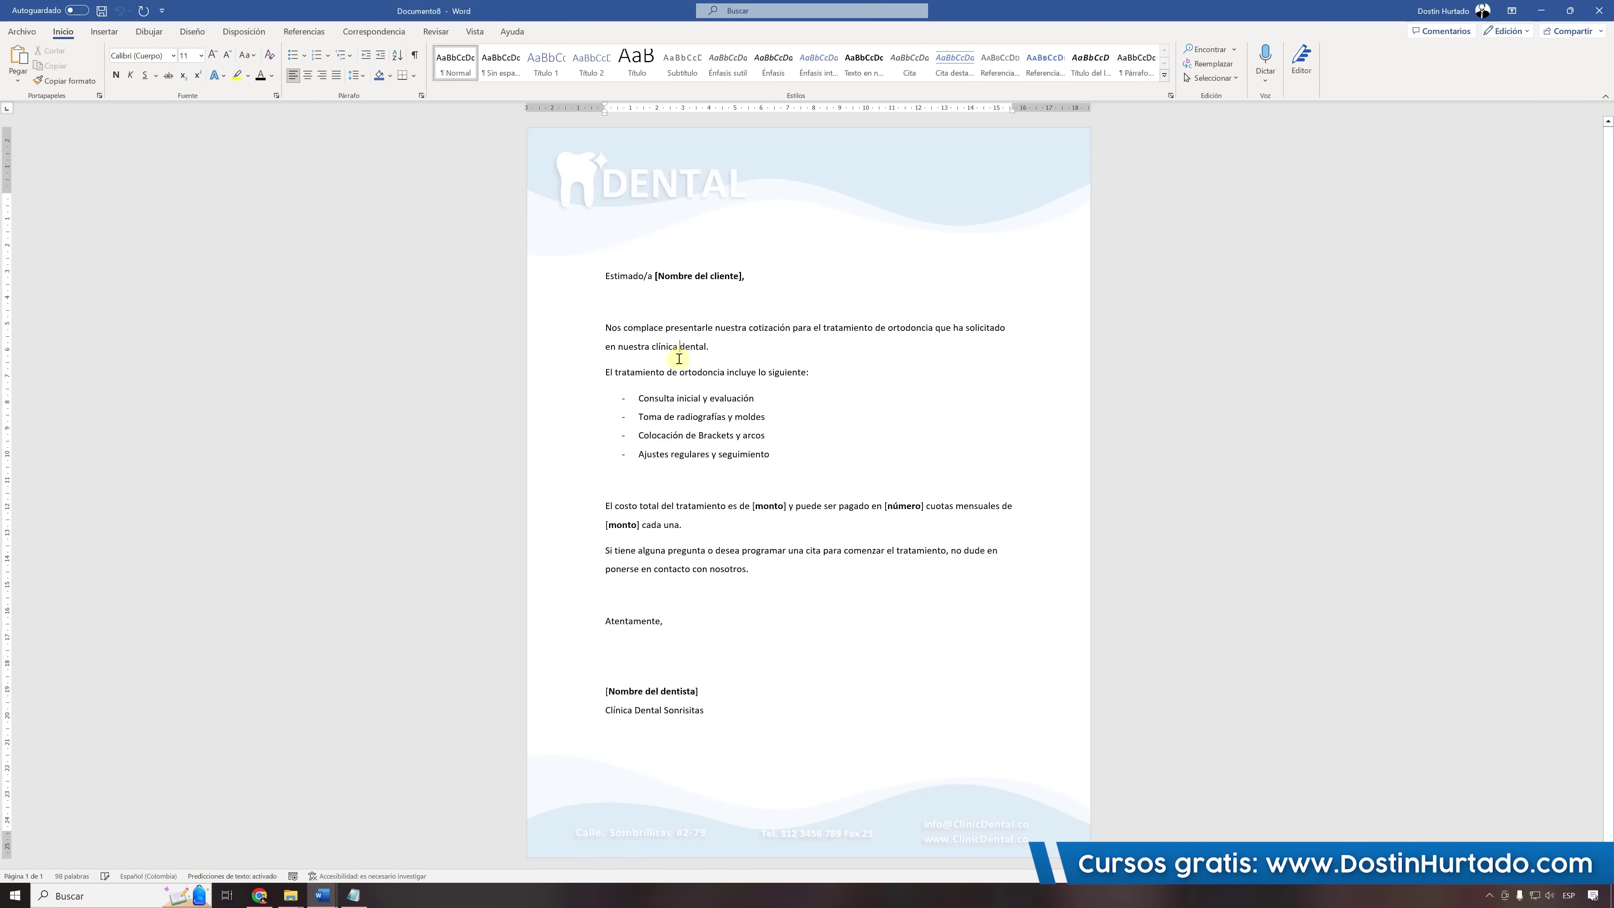
{"action": "left_click_drag", "start_coordinate": [649, 328], "coordinate": [656, 328]}
{"action": "type", "text": "S"}
{"action": "left_click", "coordinate": [778, 396]}
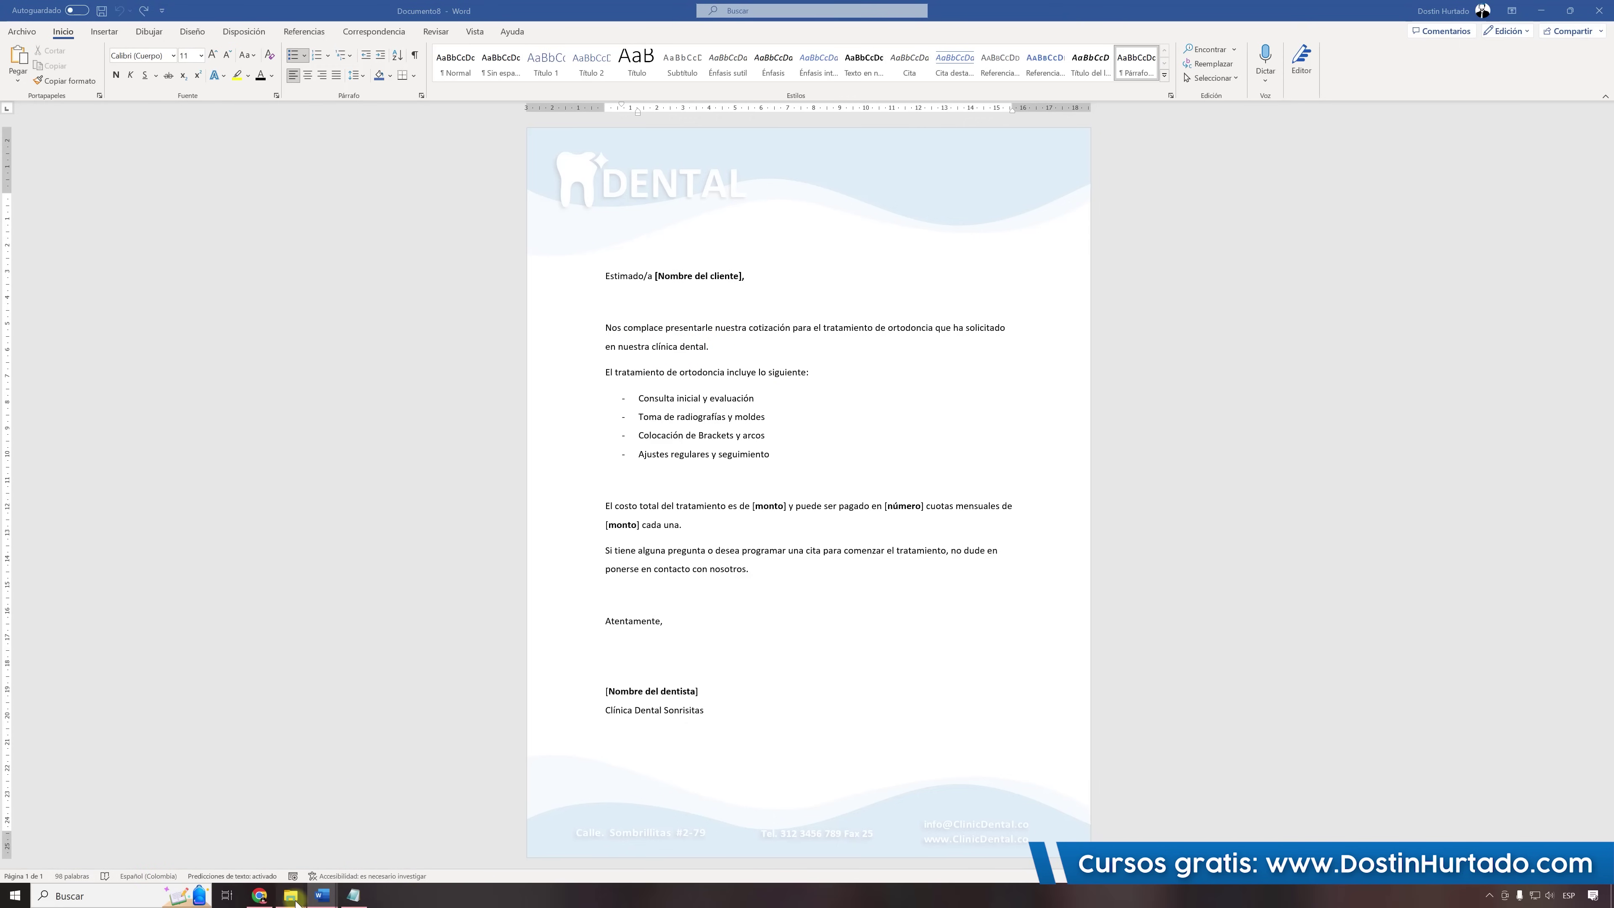
Open Clinica Dental.dotx itself from Documentos > Plantillas personalizadas de Office via right-click Abrir.
{"action": "double_click", "coordinate": [526, 292]}
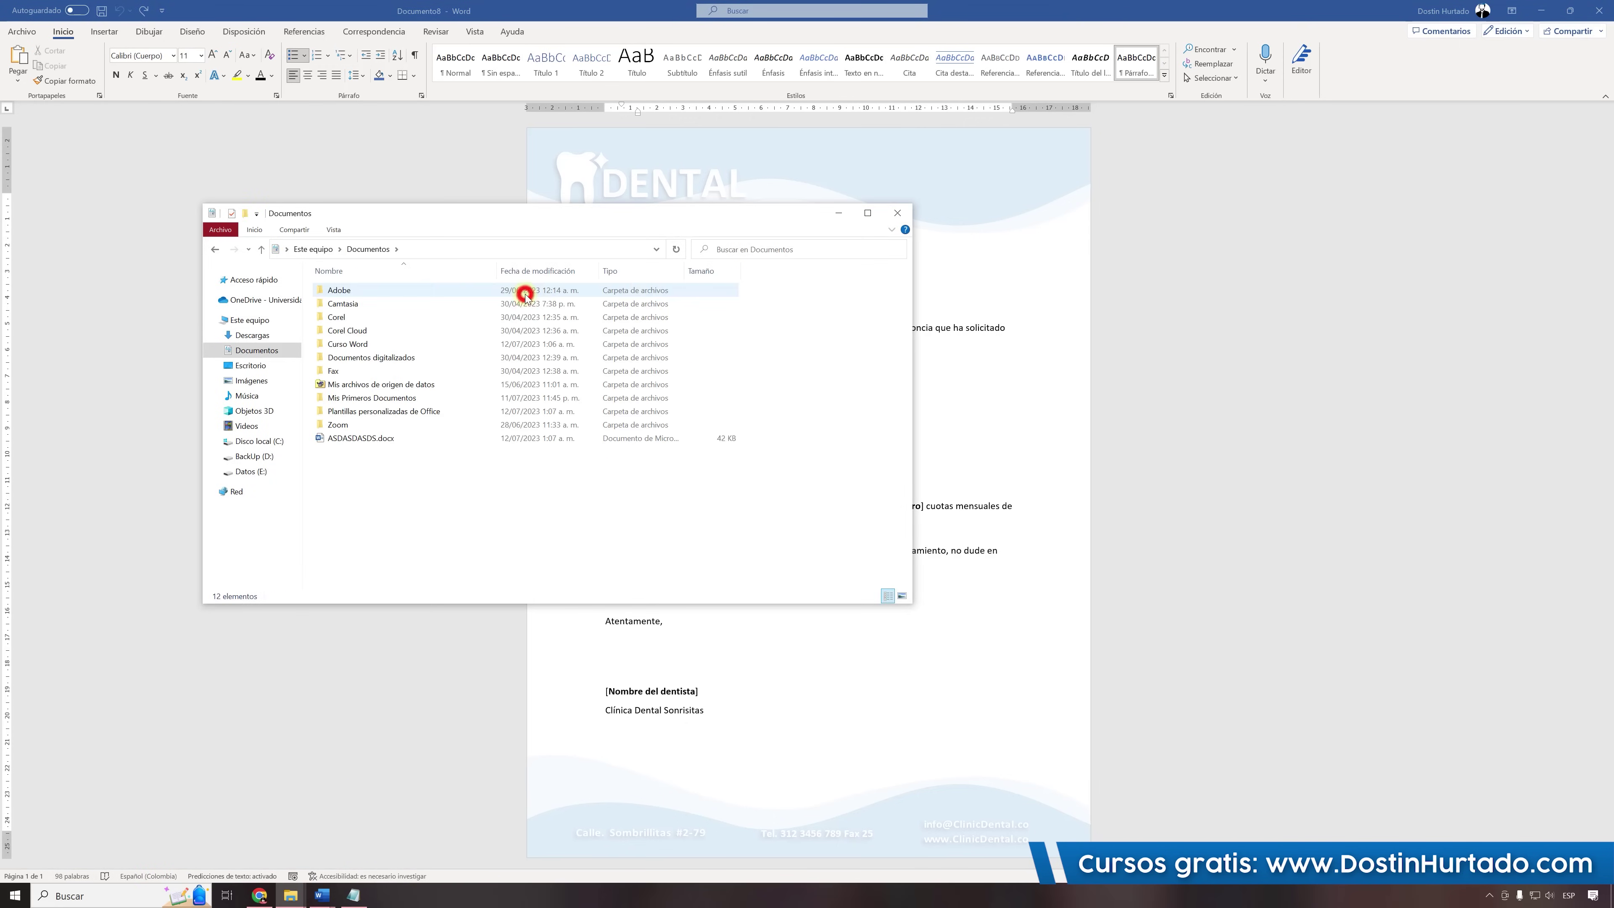
{"action": "left_click", "coordinate": [368, 412]}
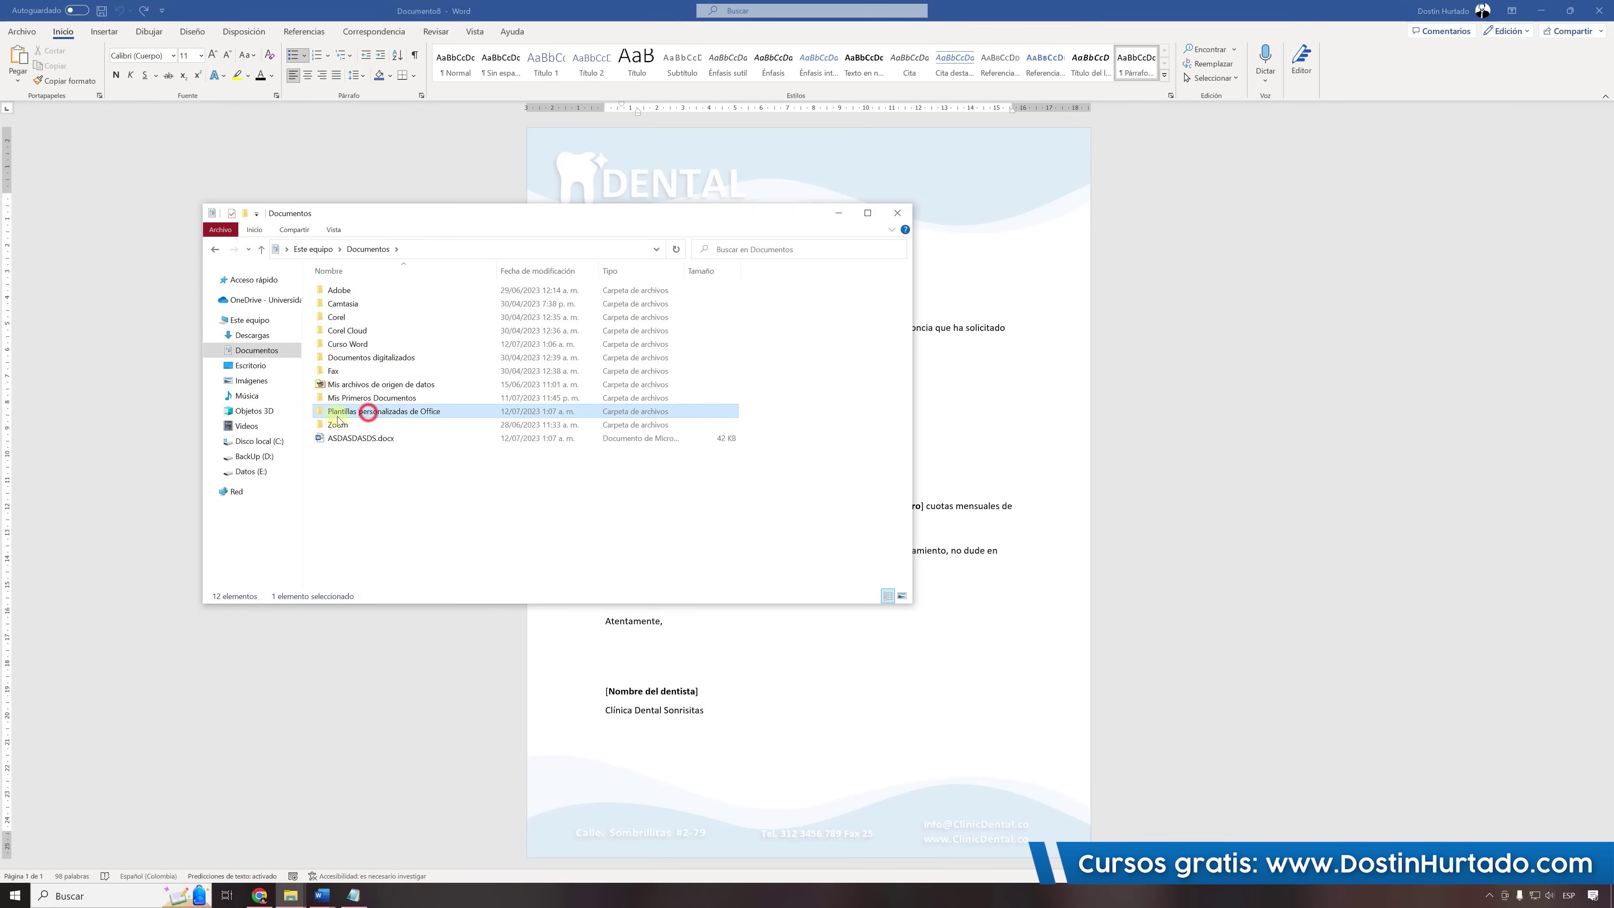
{"action": "double_click", "coordinate": [421, 415]}
{"action": "left_click", "coordinate": [380, 321]}
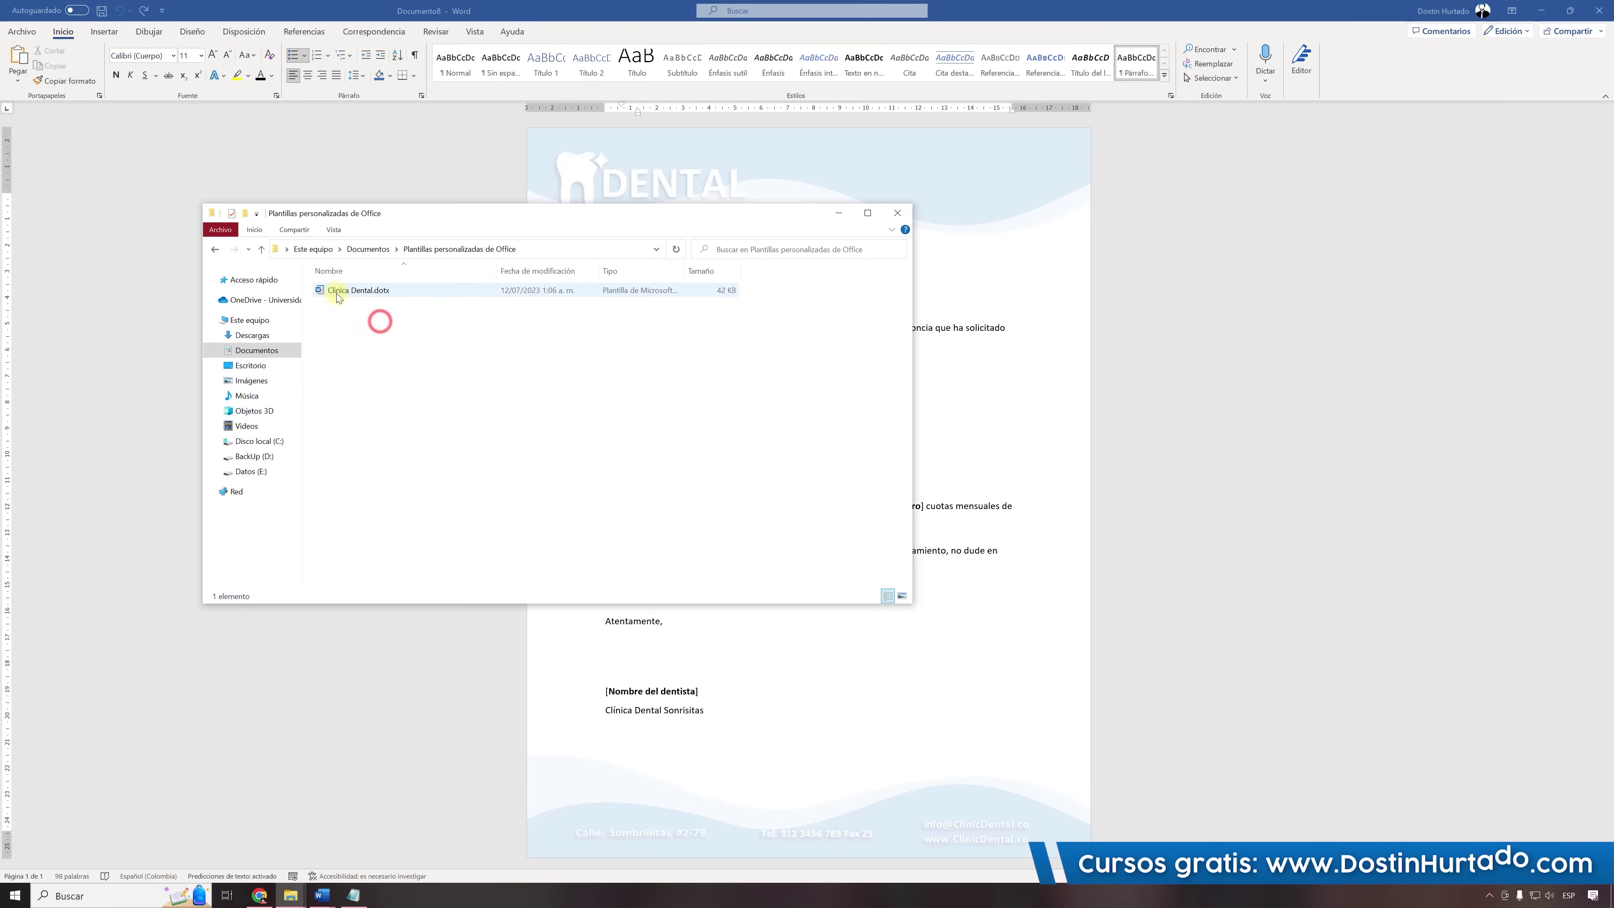
{"action": "left_click", "coordinate": [353, 291]}
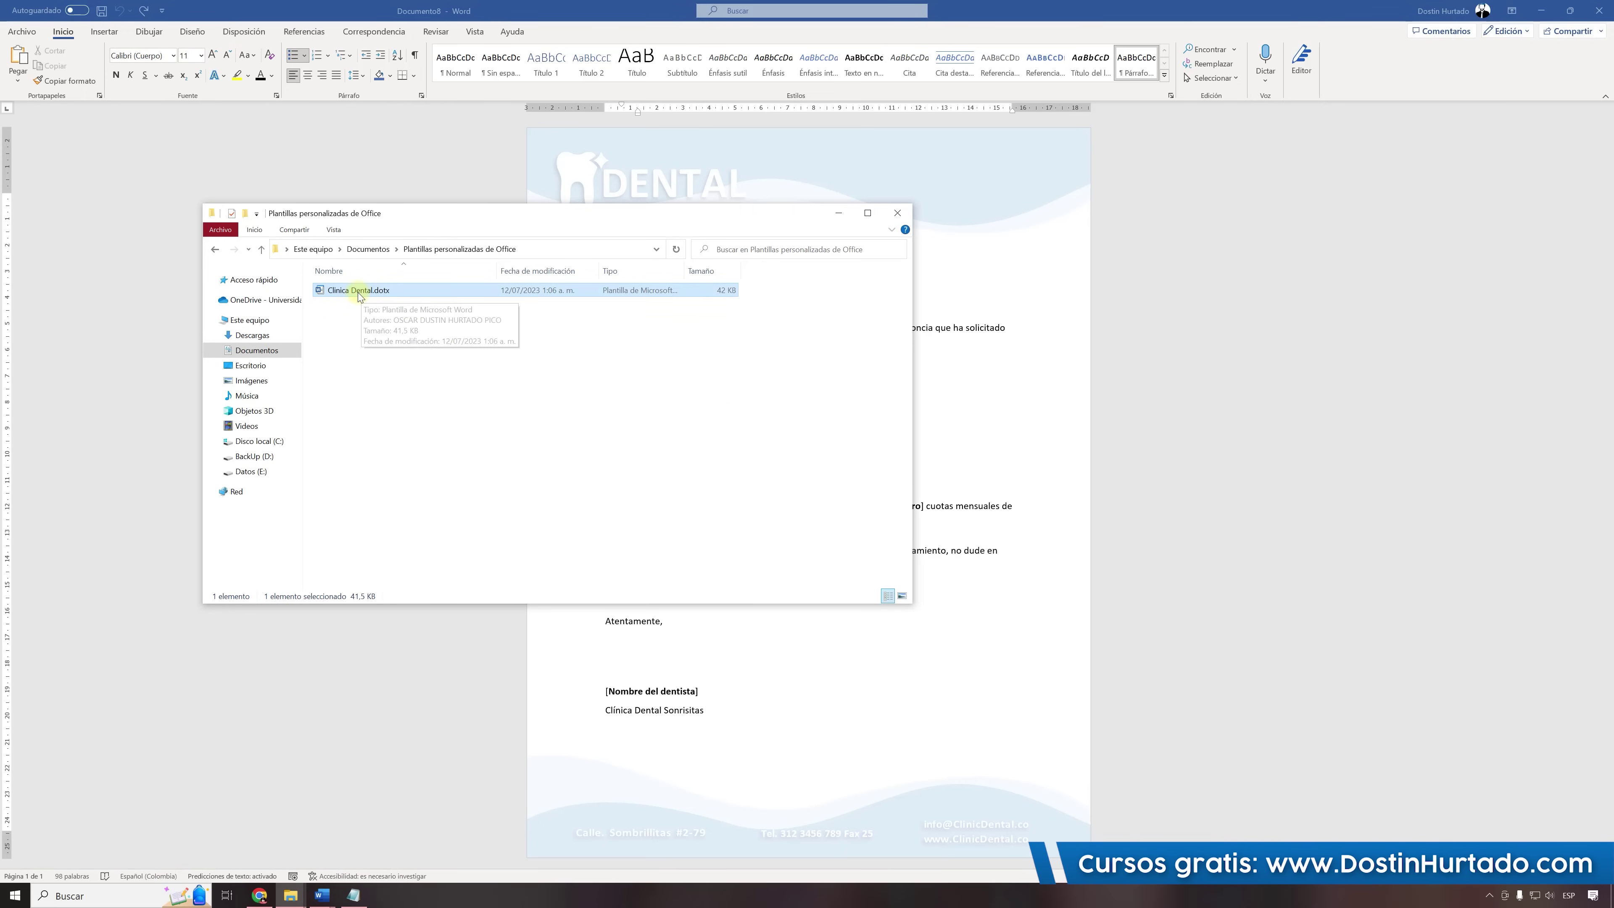
{"action": "right_click", "coordinate": [370, 291]}
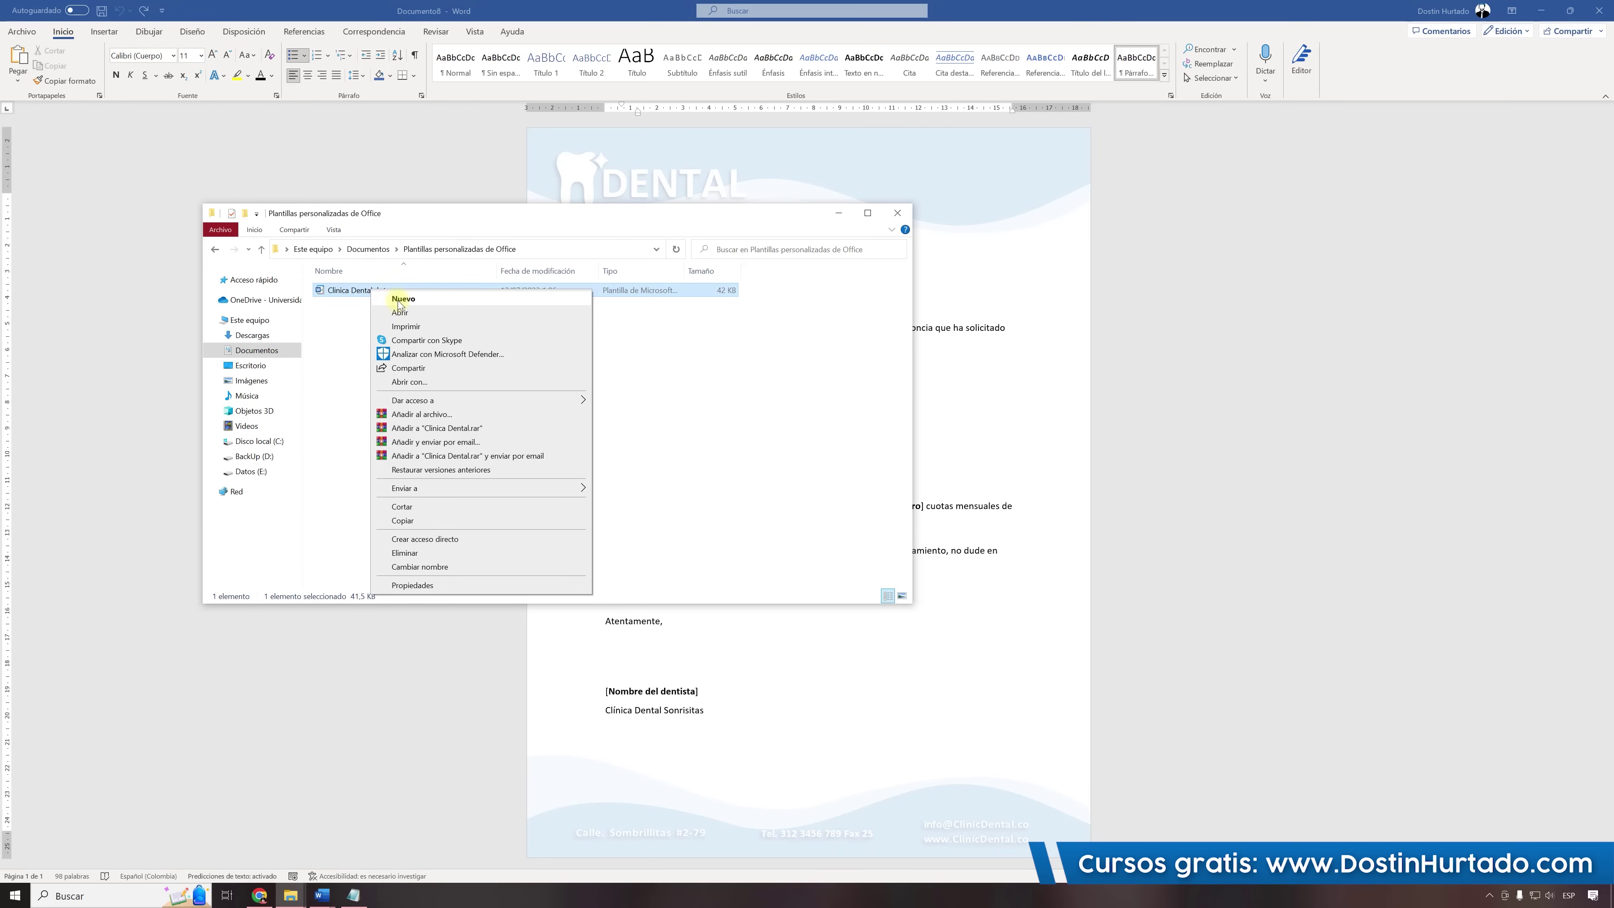
{"action": "right_click", "coordinate": [355, 291]}
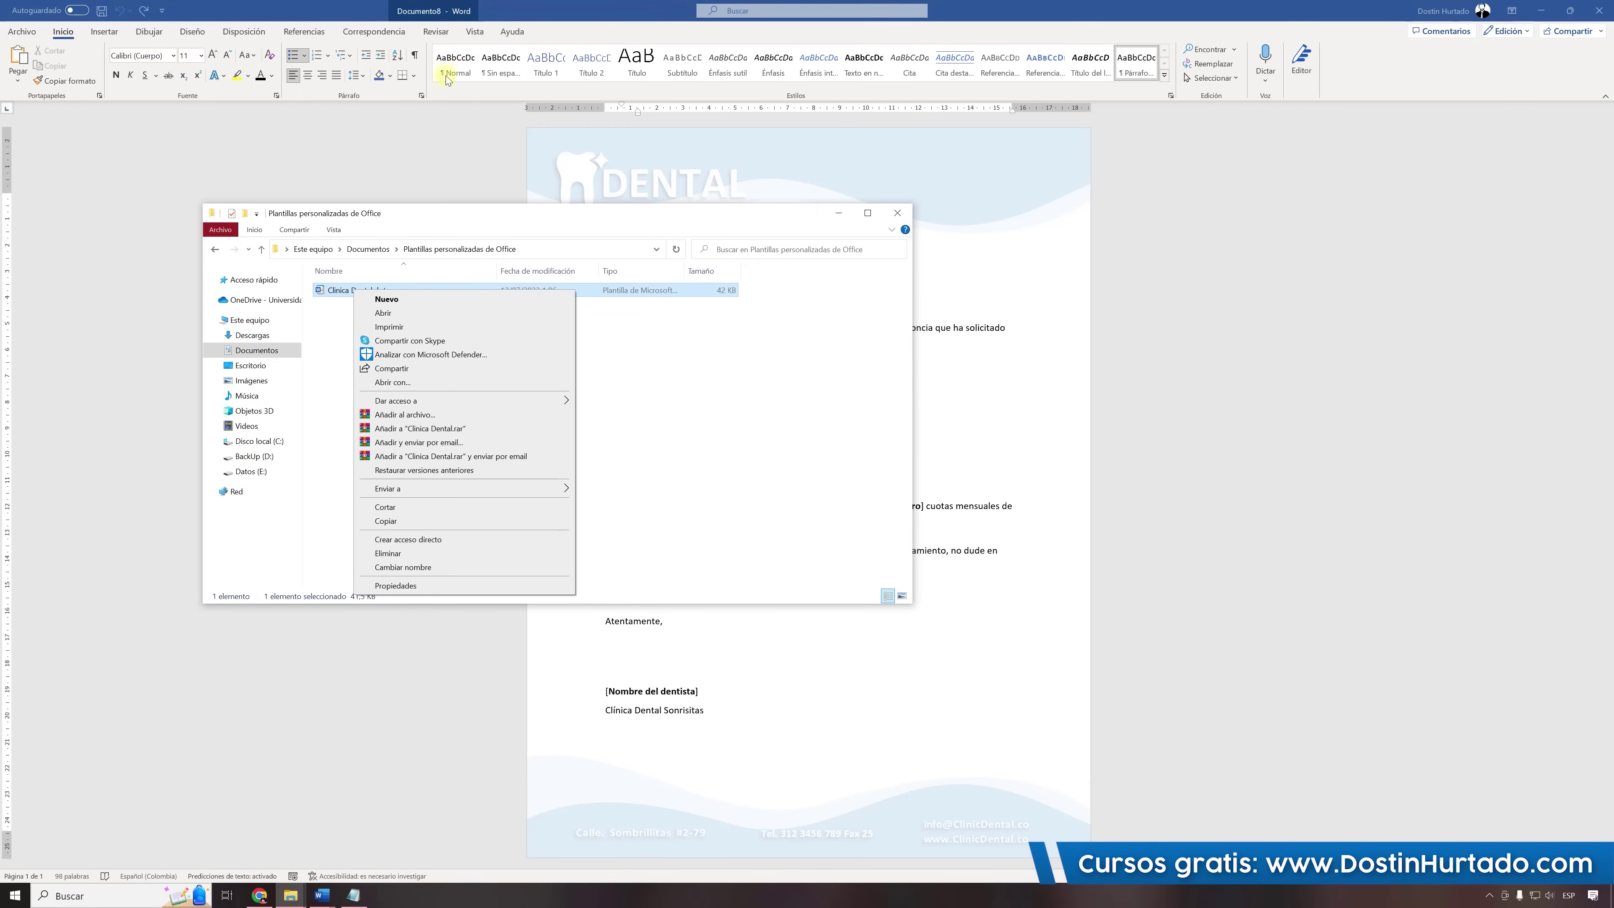
{"action": "left_click", "coordinate": [404, 313]}
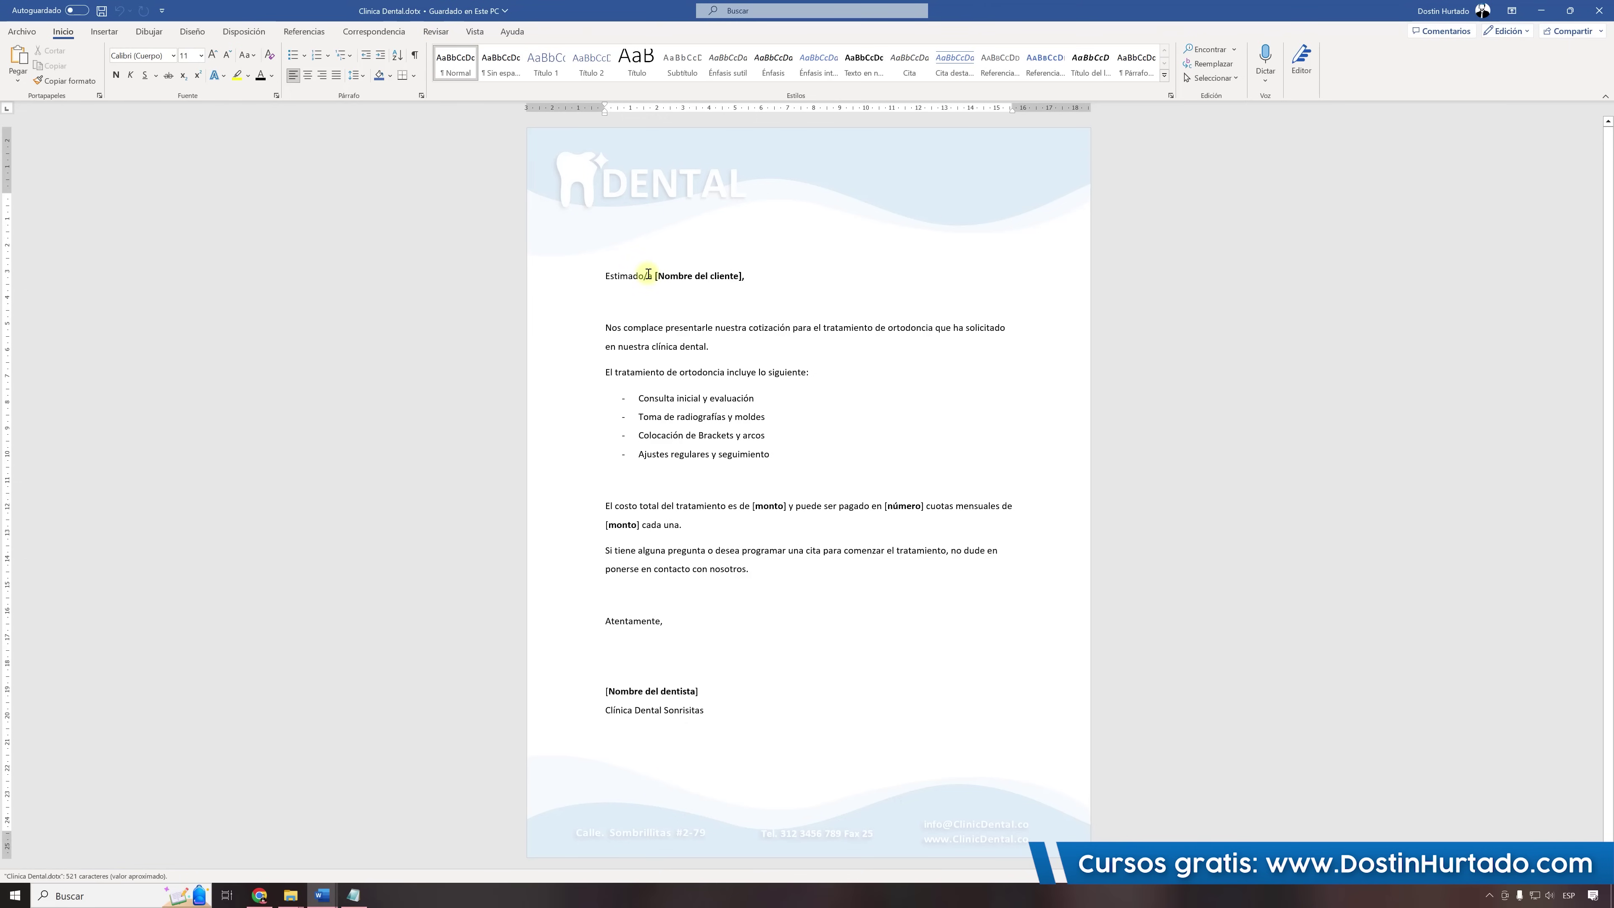
Review the template's letter and inspect the tooth logo in its header.
{"action": "left_click_drag", "start_coordinate": [639, 280], "coordinate": [710, 566]}
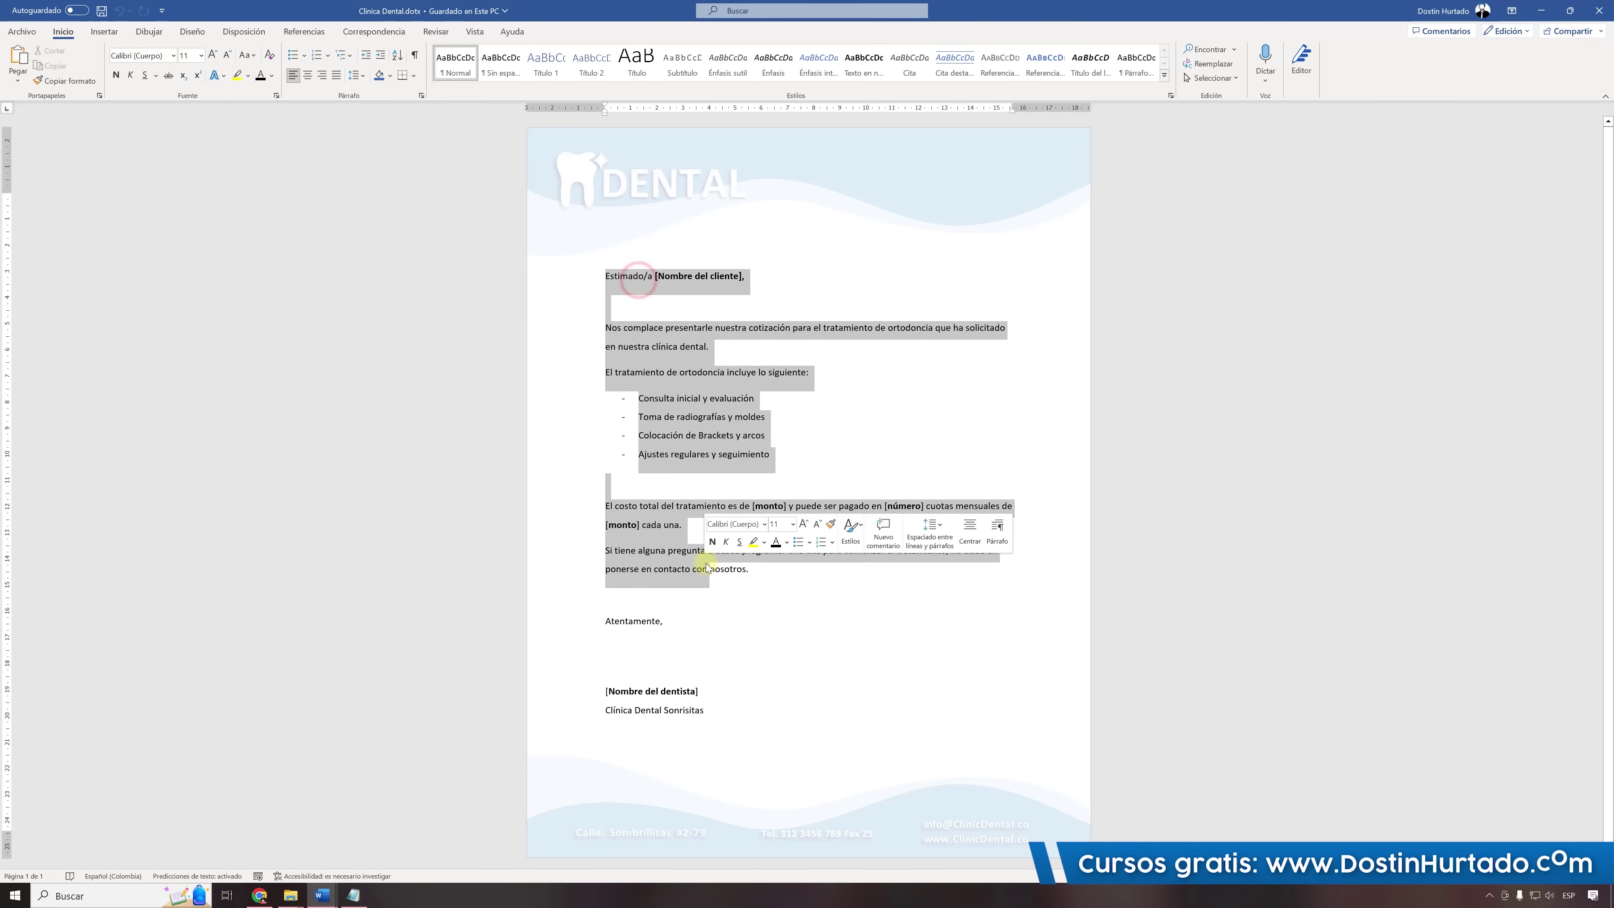
{"action": "left_click", "coordinate": [813, 418]}
{"action": "left_click", "coordinate": [22, 31]}
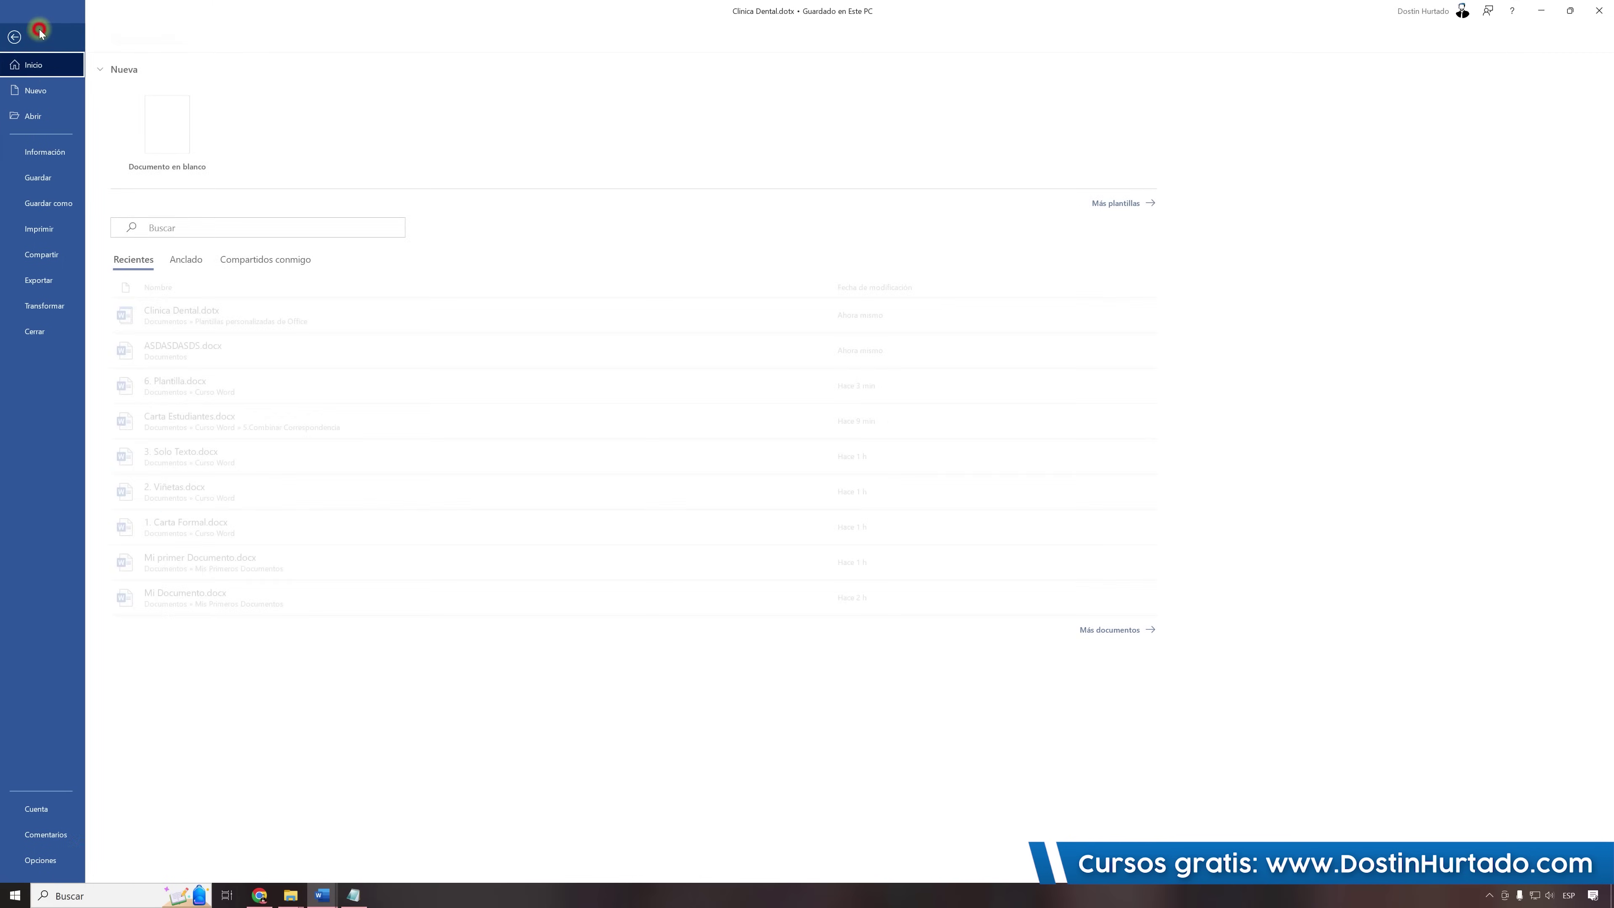
{"action": "left_click", "coordinate": [58, 185]}
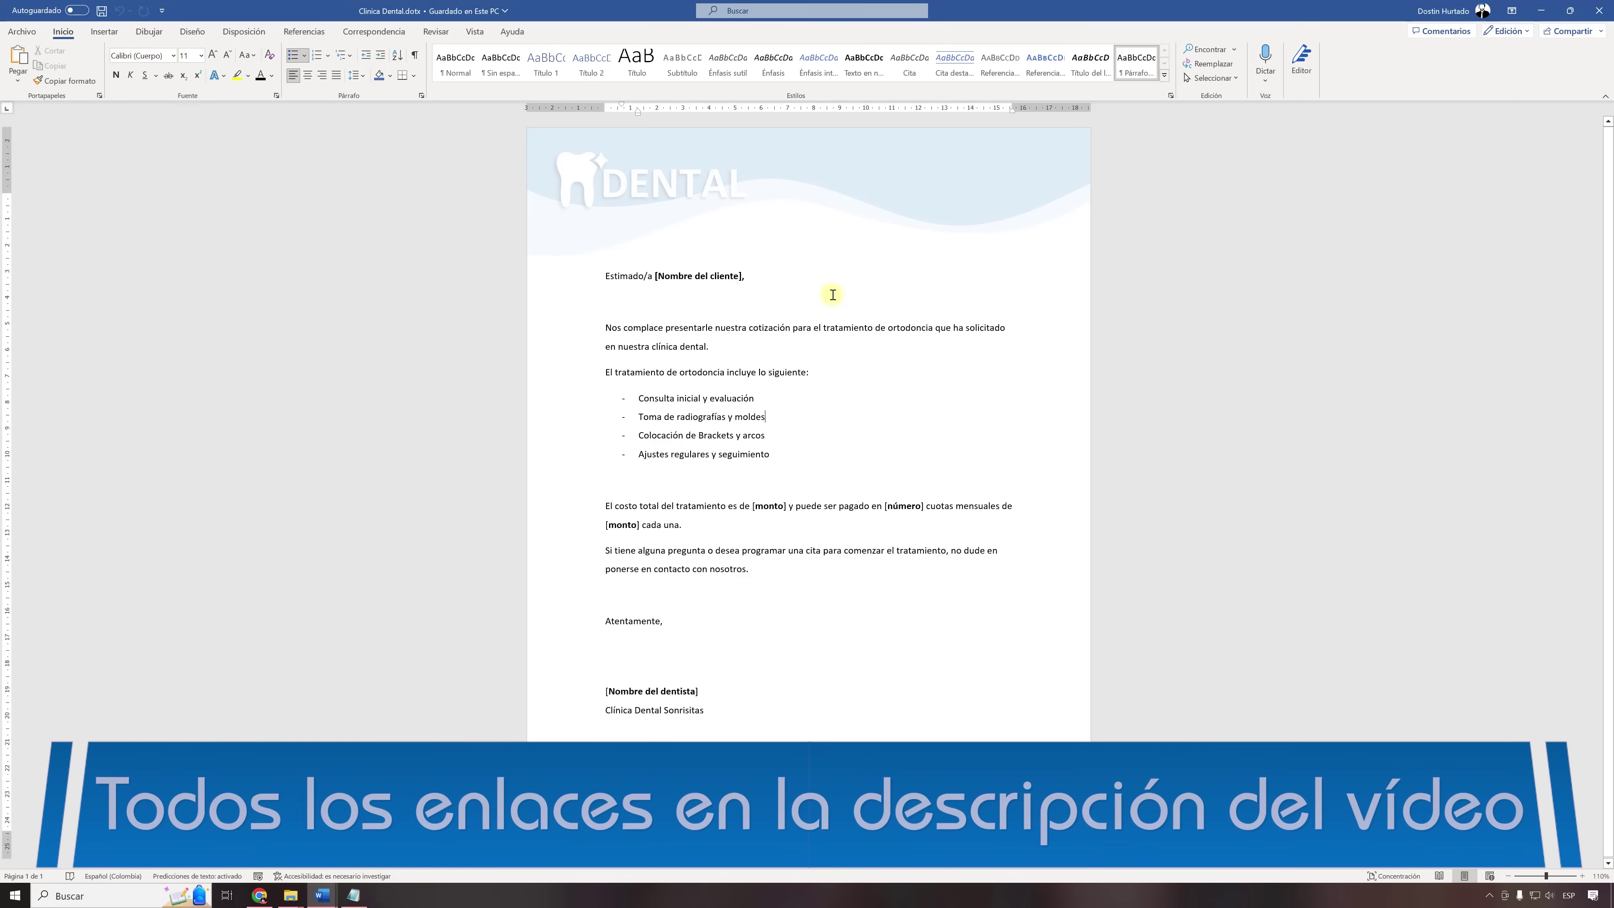
{"action": "double_click", "coordinate": [865, 164]}
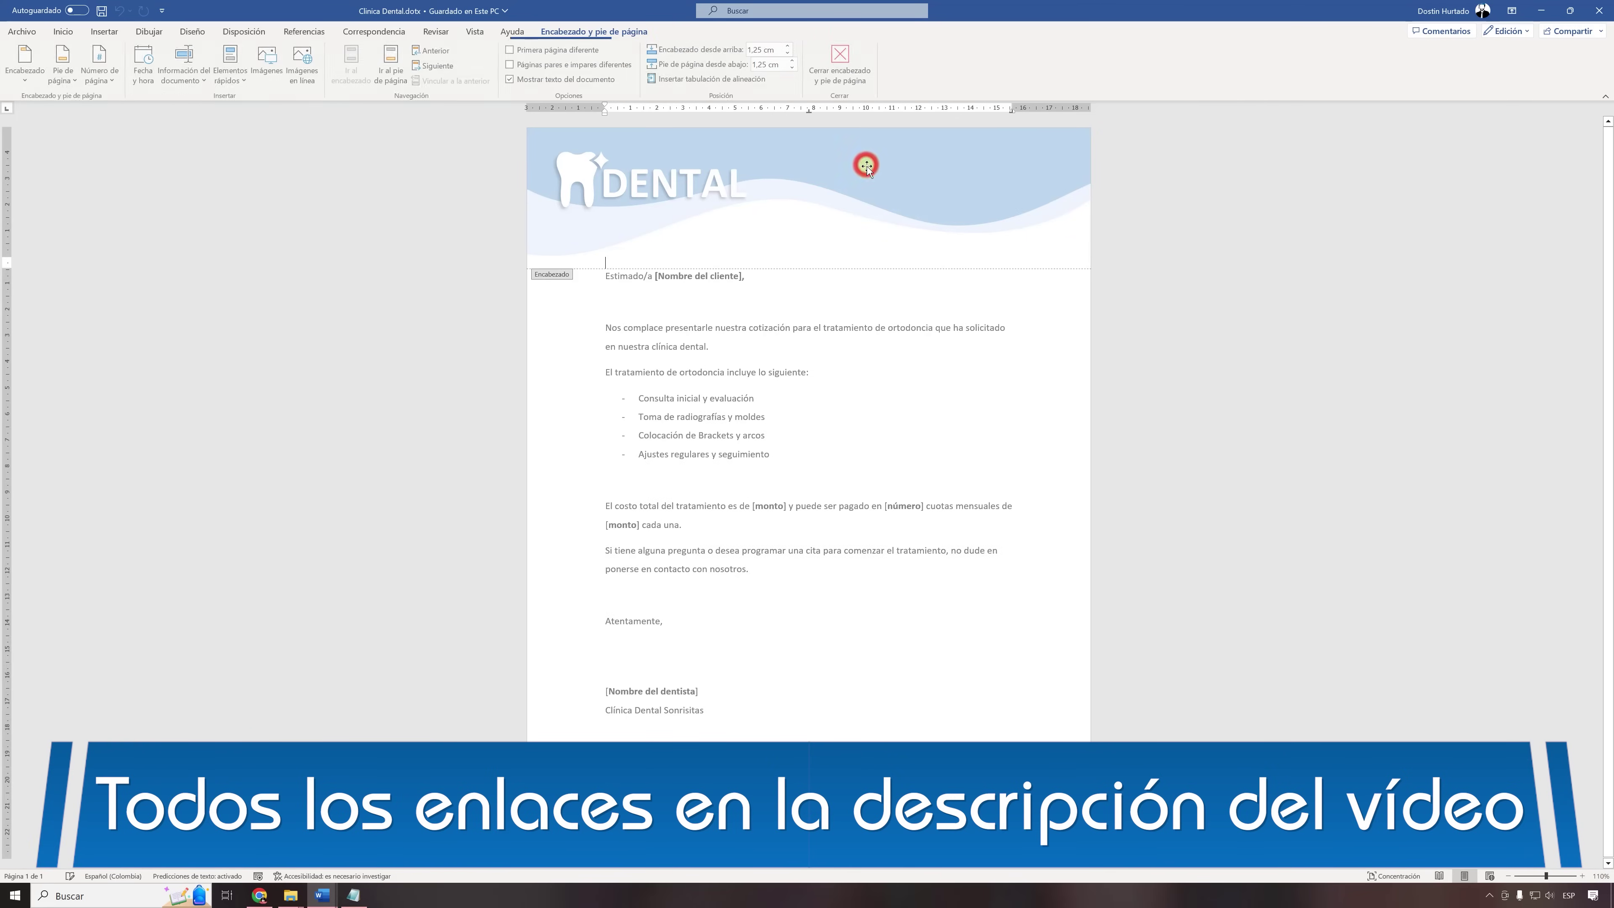
{"action": "left_click", "coordinate": [578, 178]}
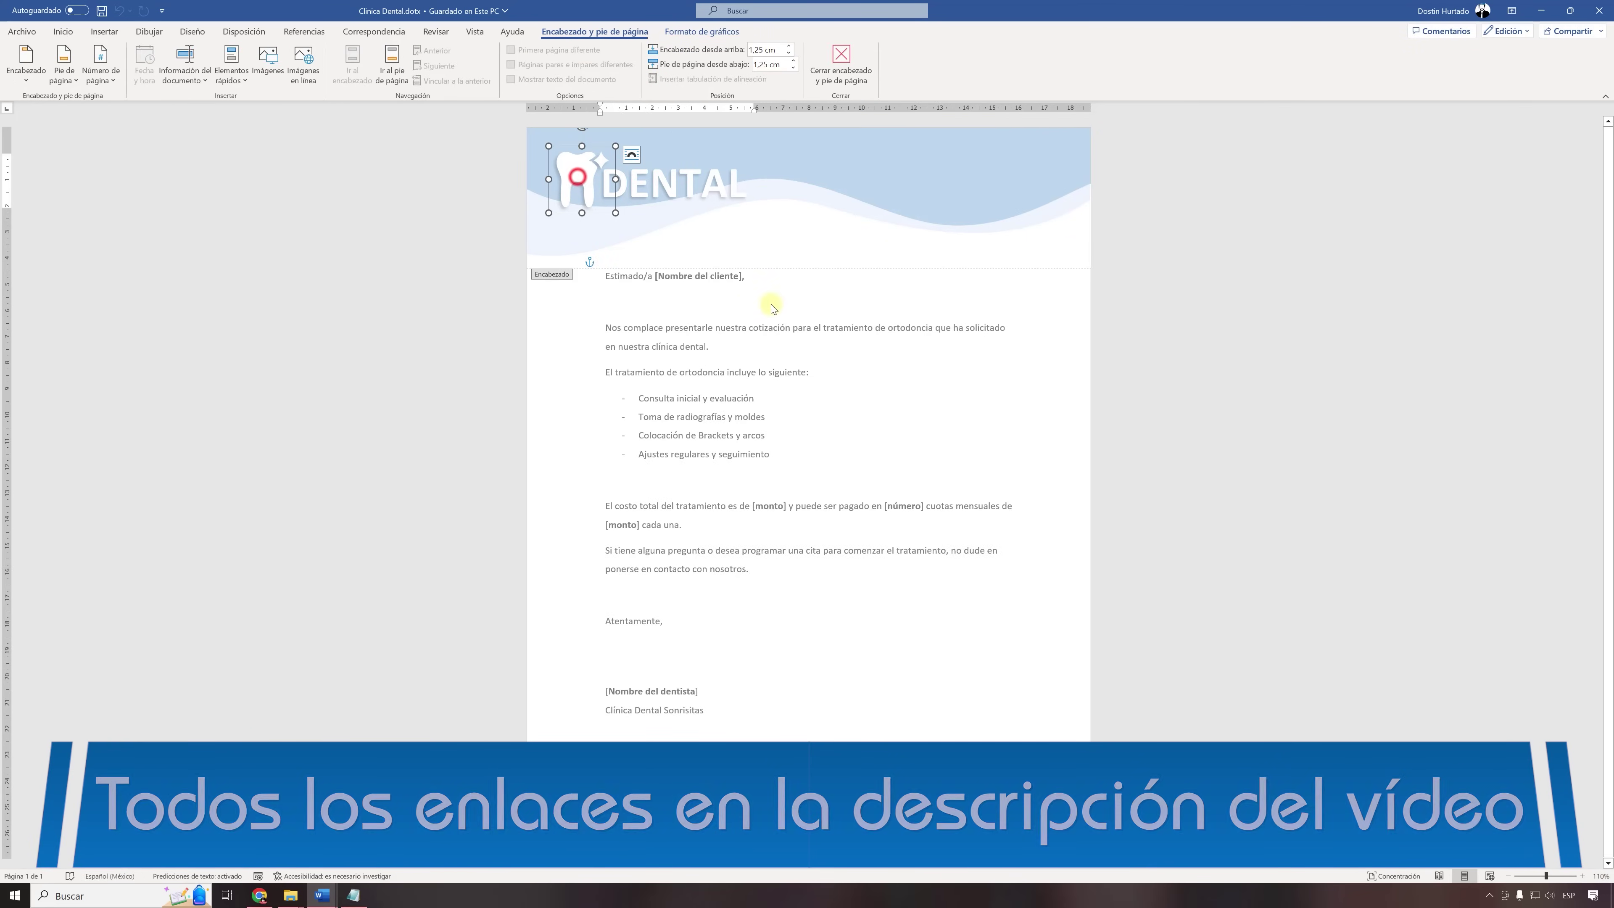
{"action": "double_click", "coordinate": [825, 305]}
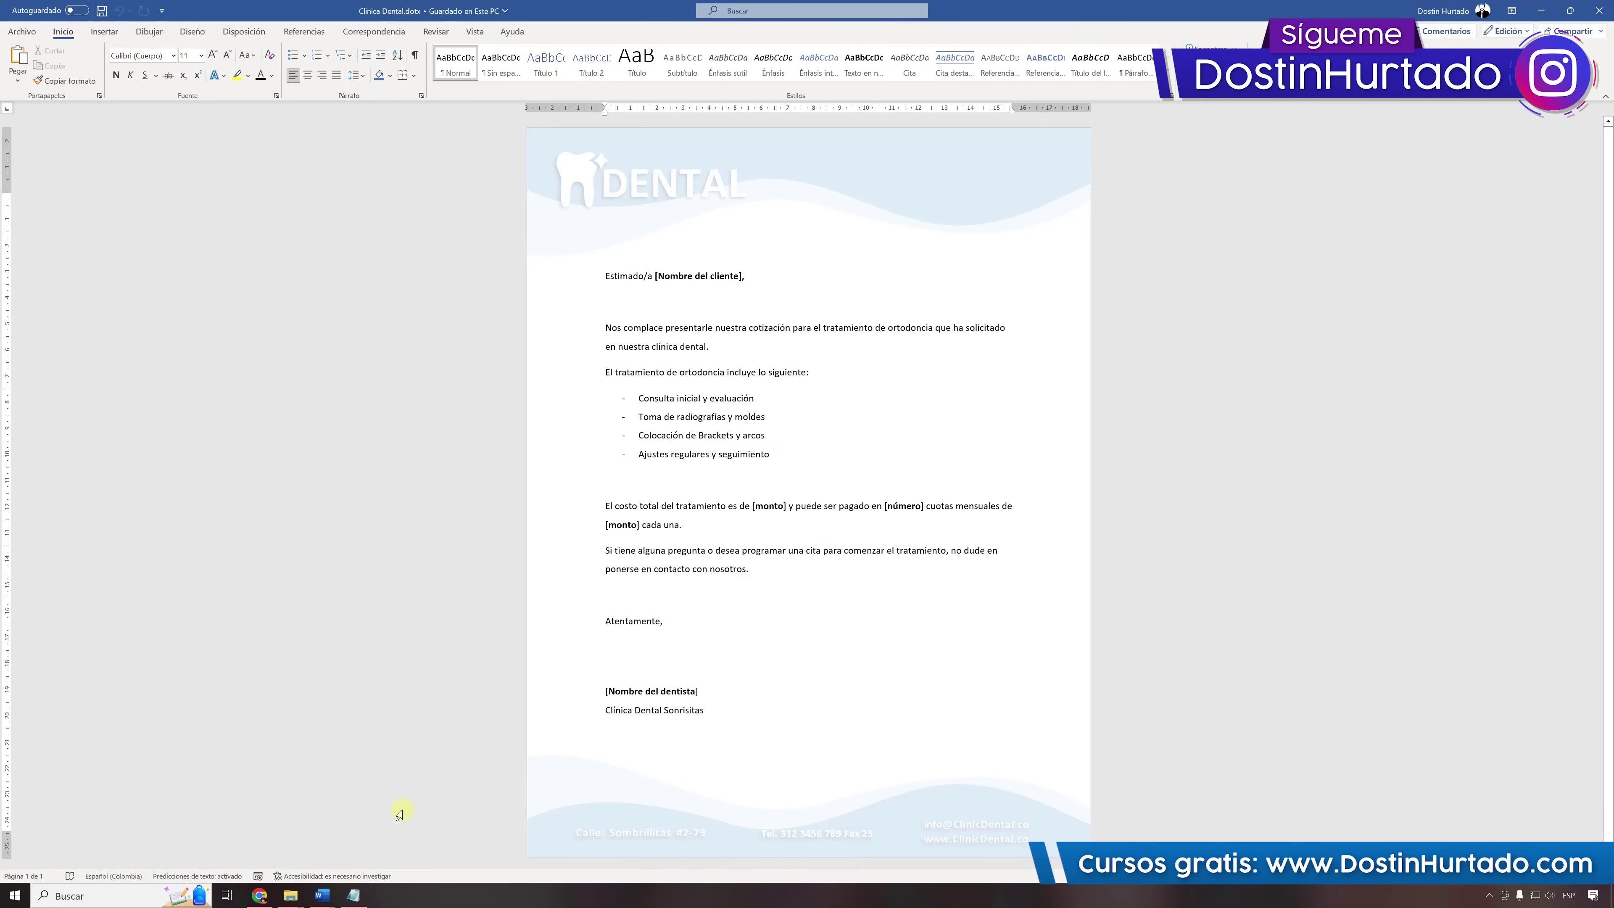
Switch to the browser showing the Office 2021 and Windows license offers.
{"action": "left_click", "coordinate": [259, 895]}
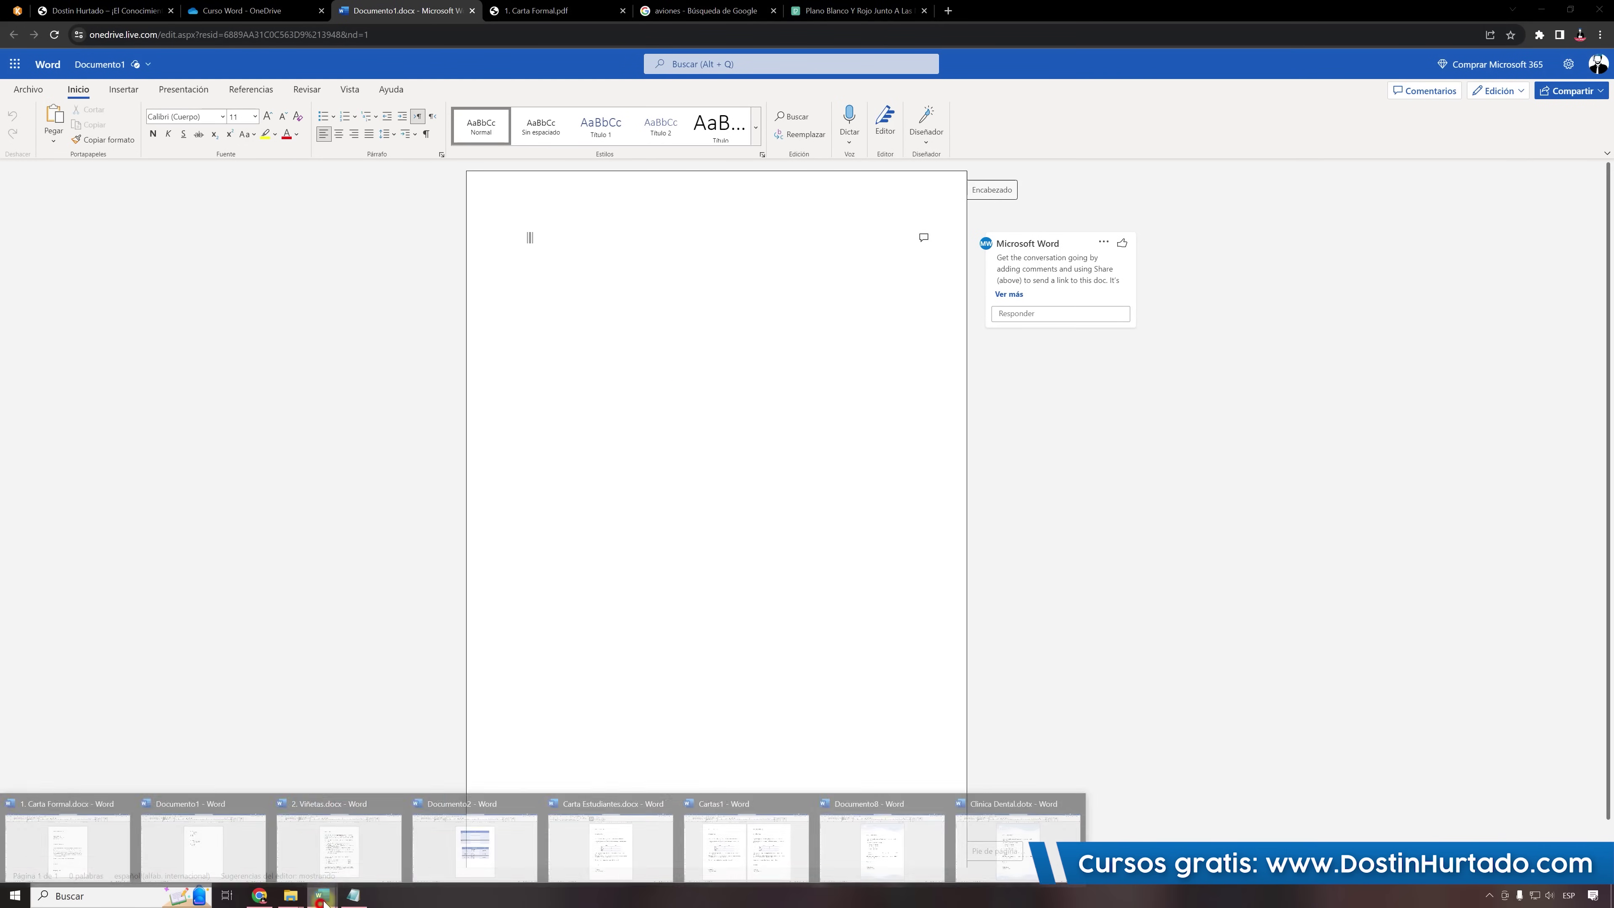
{"action": "mouse_move", "coordinate": [322, 895]}
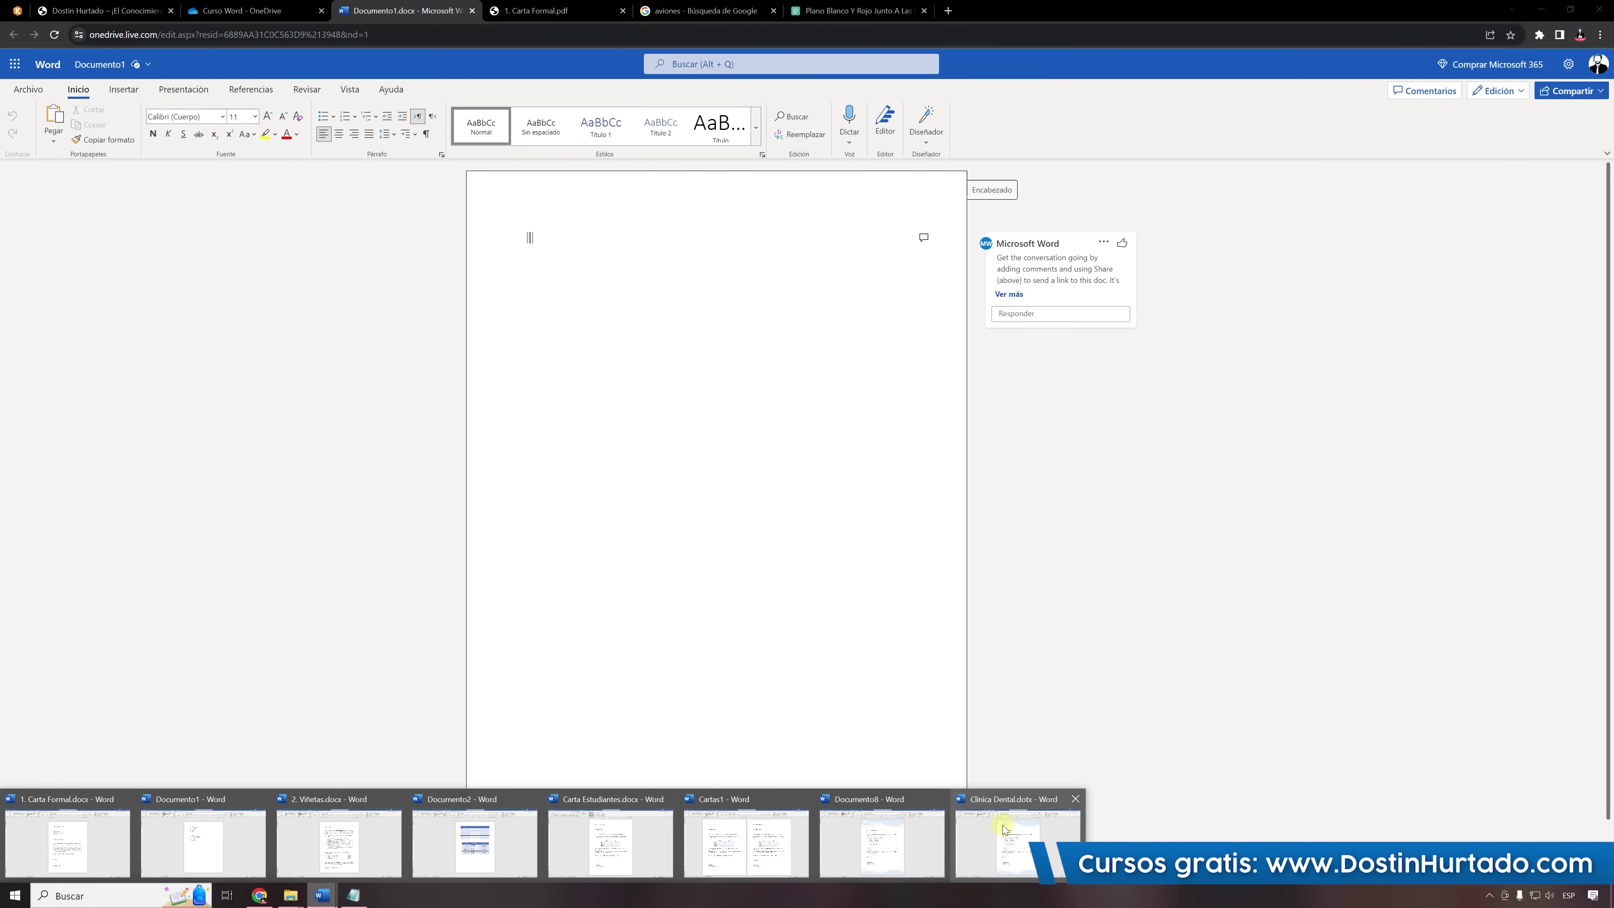
{"action": "left_click", "coordinate": [1003, 828]}
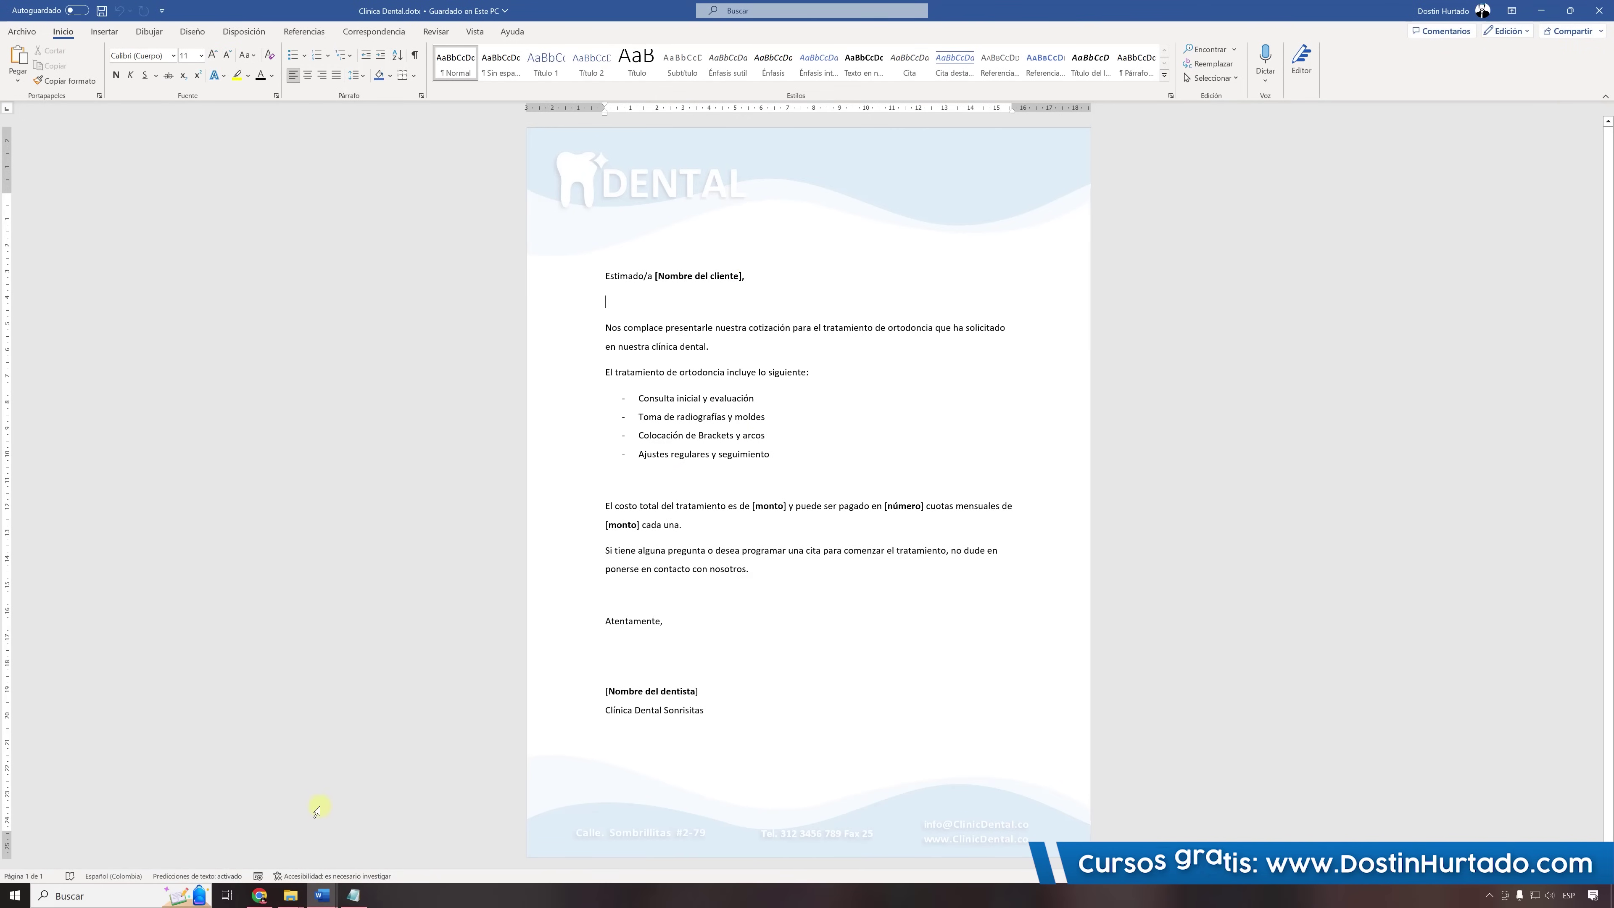
{"action": "left_click", "coordinate": [261, 893]}
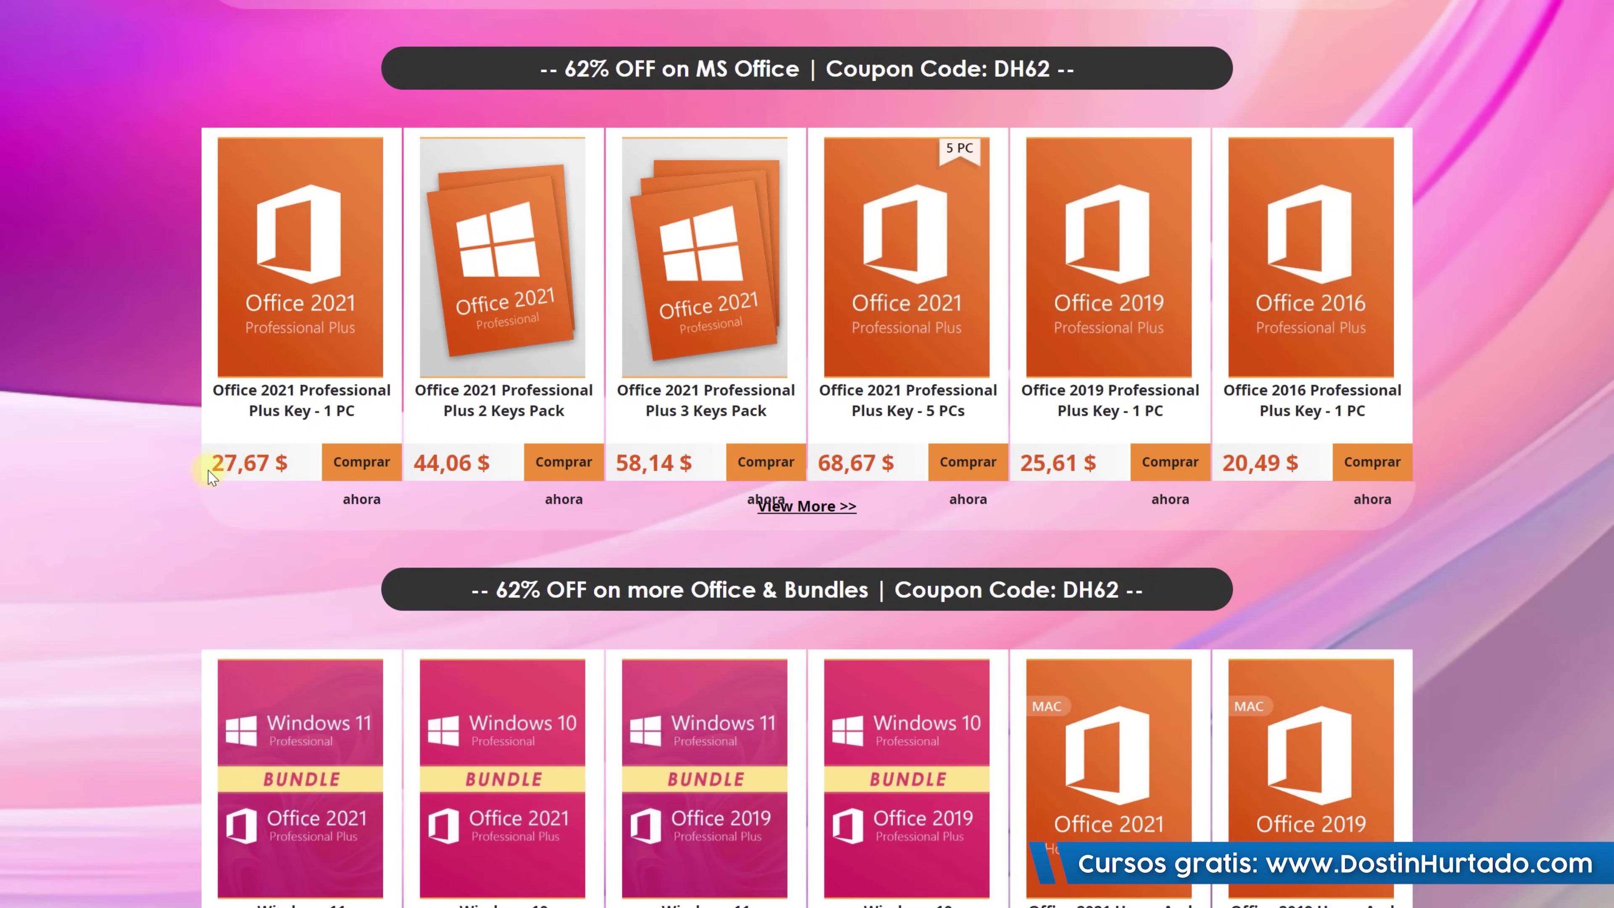
Check the 27,67 $ price, DH62 coupon and Office 2021 Professional Plus requirements (Windows 10, not Mac).
{"action": "left_click_drag", "start_coordinate": [237, 468], "coordinate": [270, 468]}
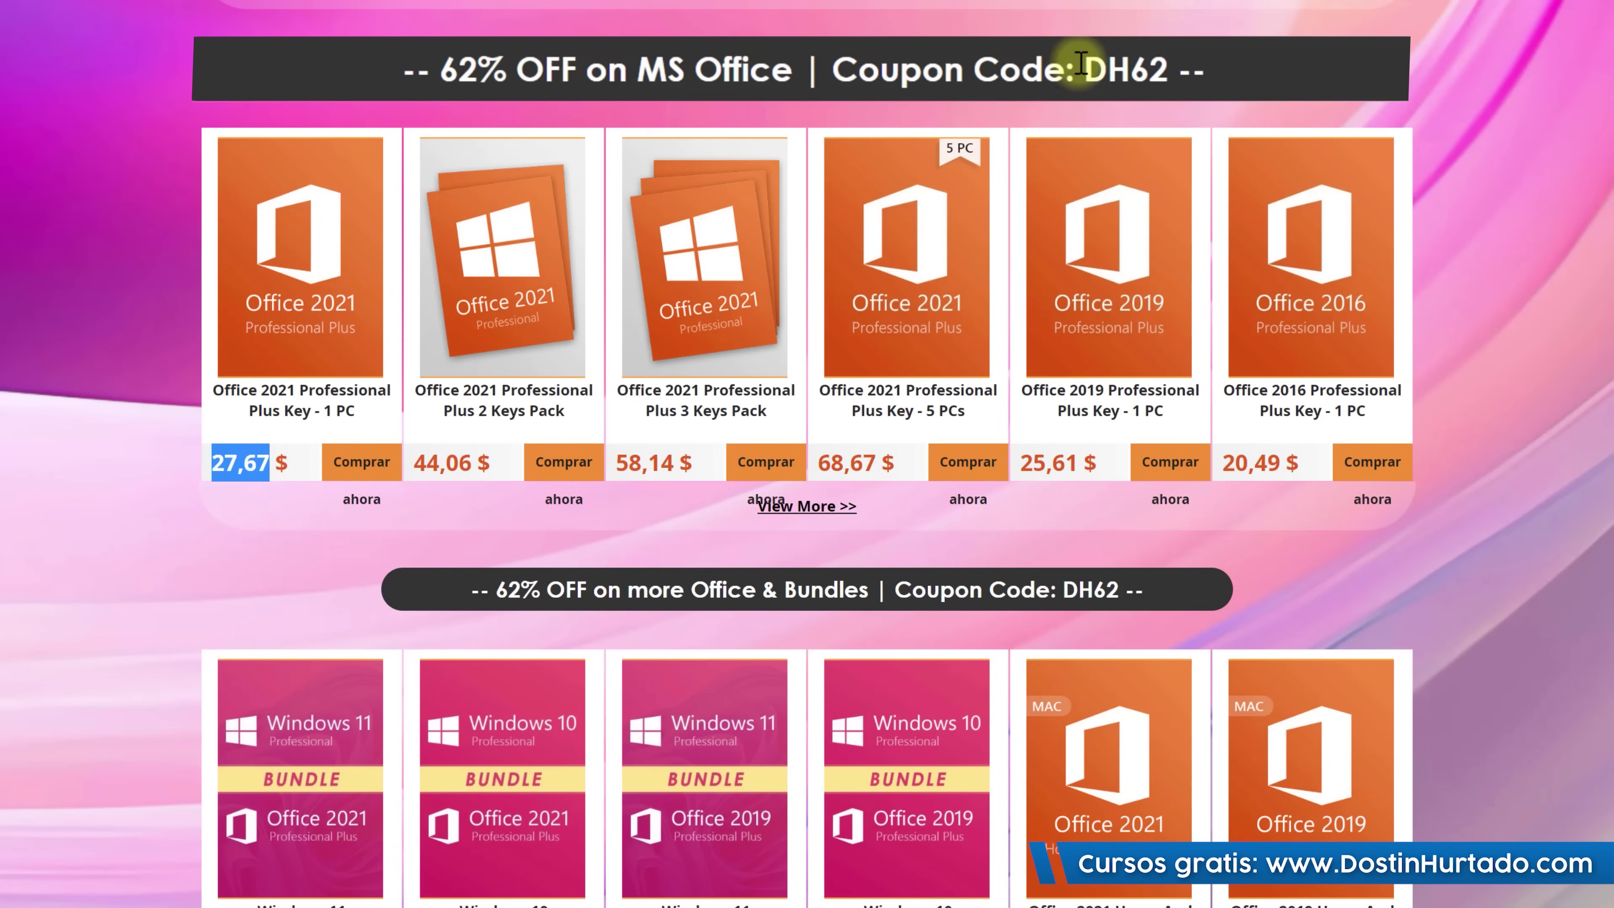
{"action": "left_click", "coordinate": [1080, 64]}
{"action": "double_click", "coordinate": [1125, 67]}
{"action": "left_click", "coordinate": [1025, 64]}
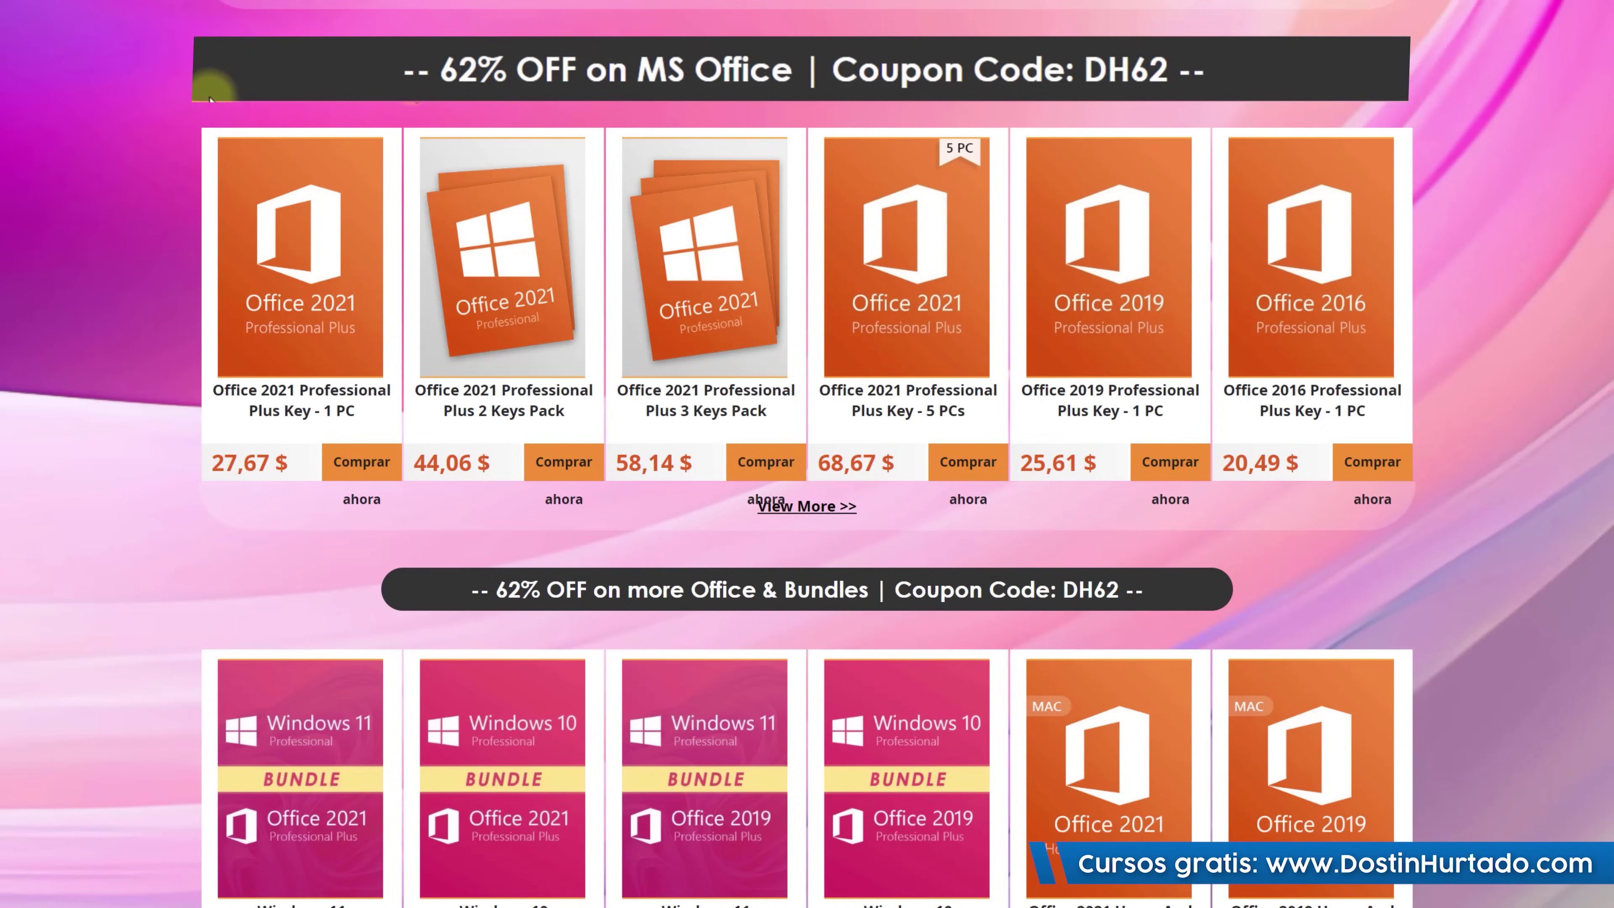
{"action": "left_click", "coordinate": [373, 470]}
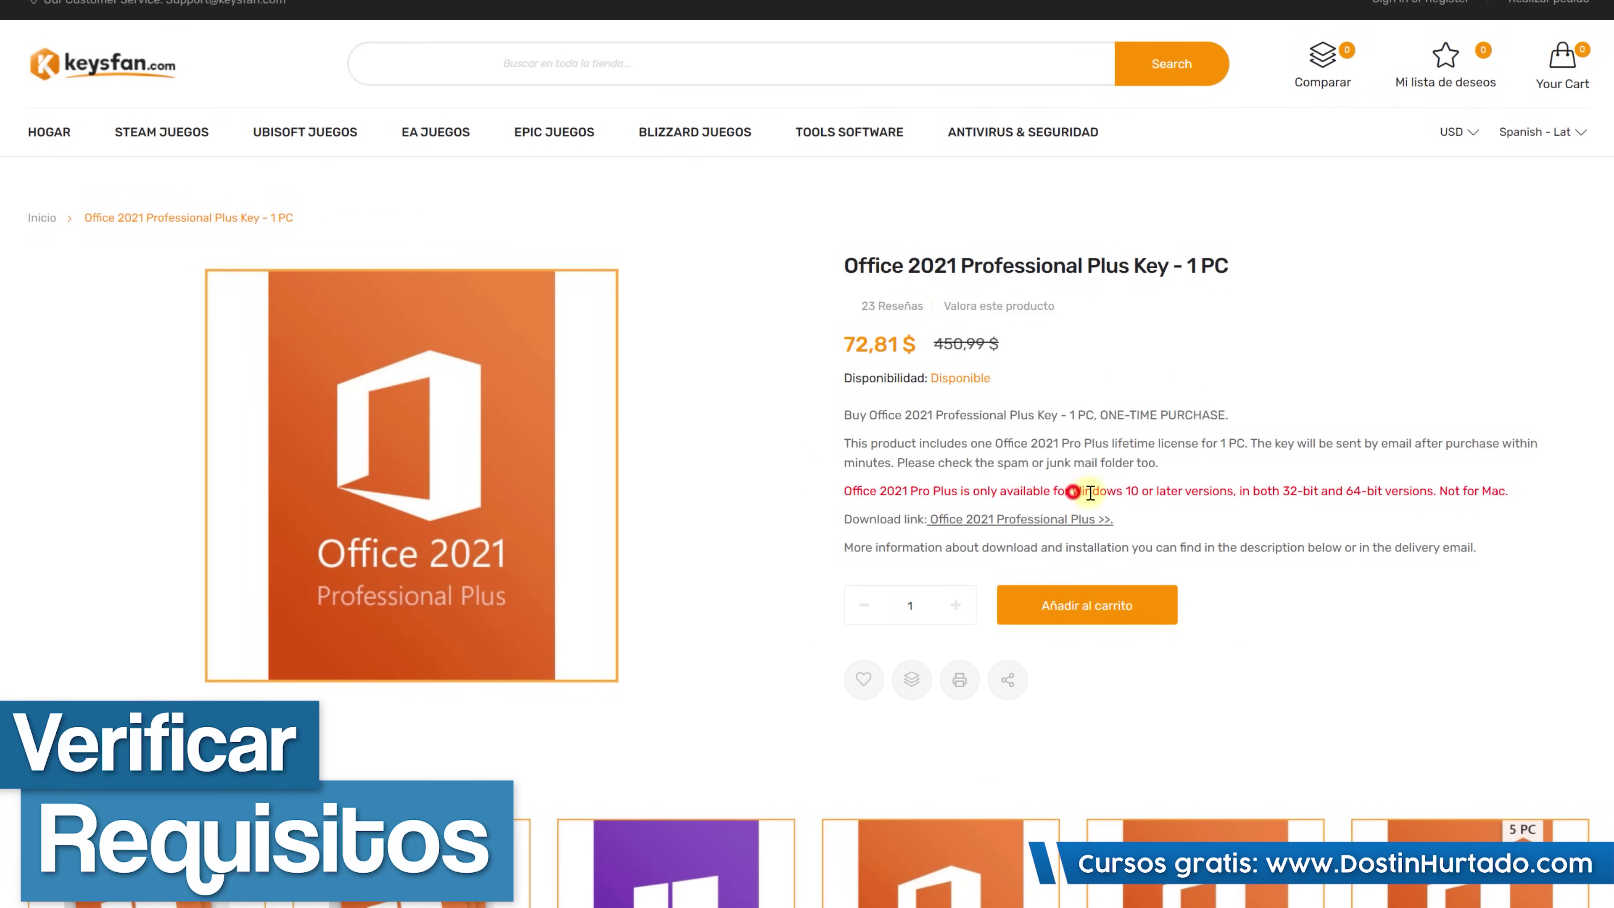
{"action": "left_click_drag", "start_coordinate": [1091, 493], "coordinate": [1143, 495]}
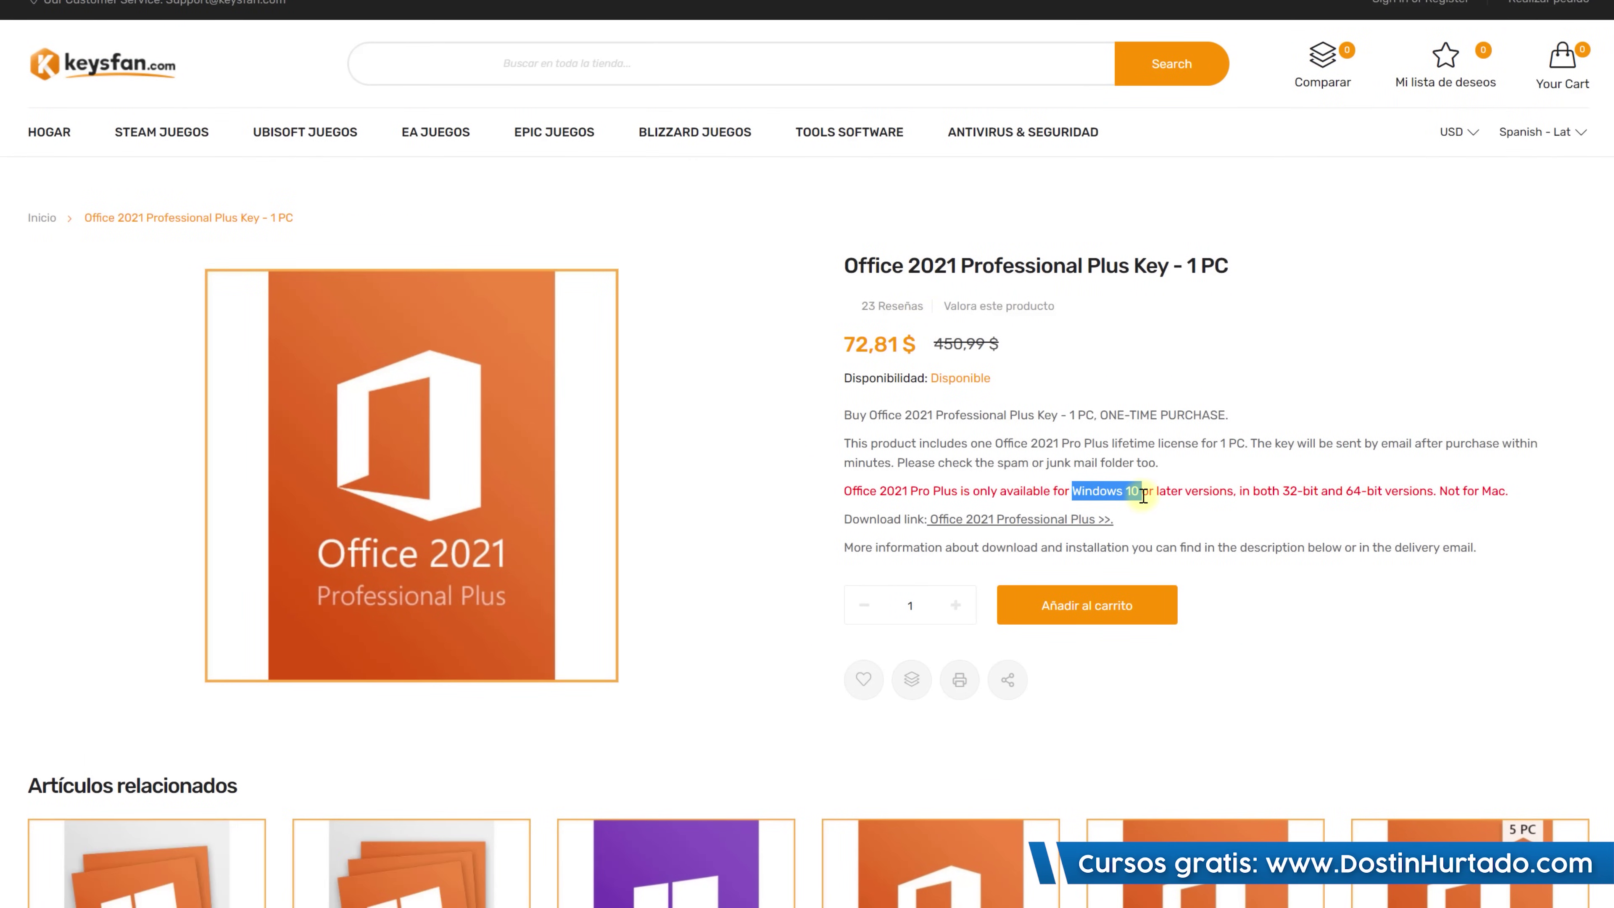
{"action": "left_click", "coordinate": [1143, 495]}
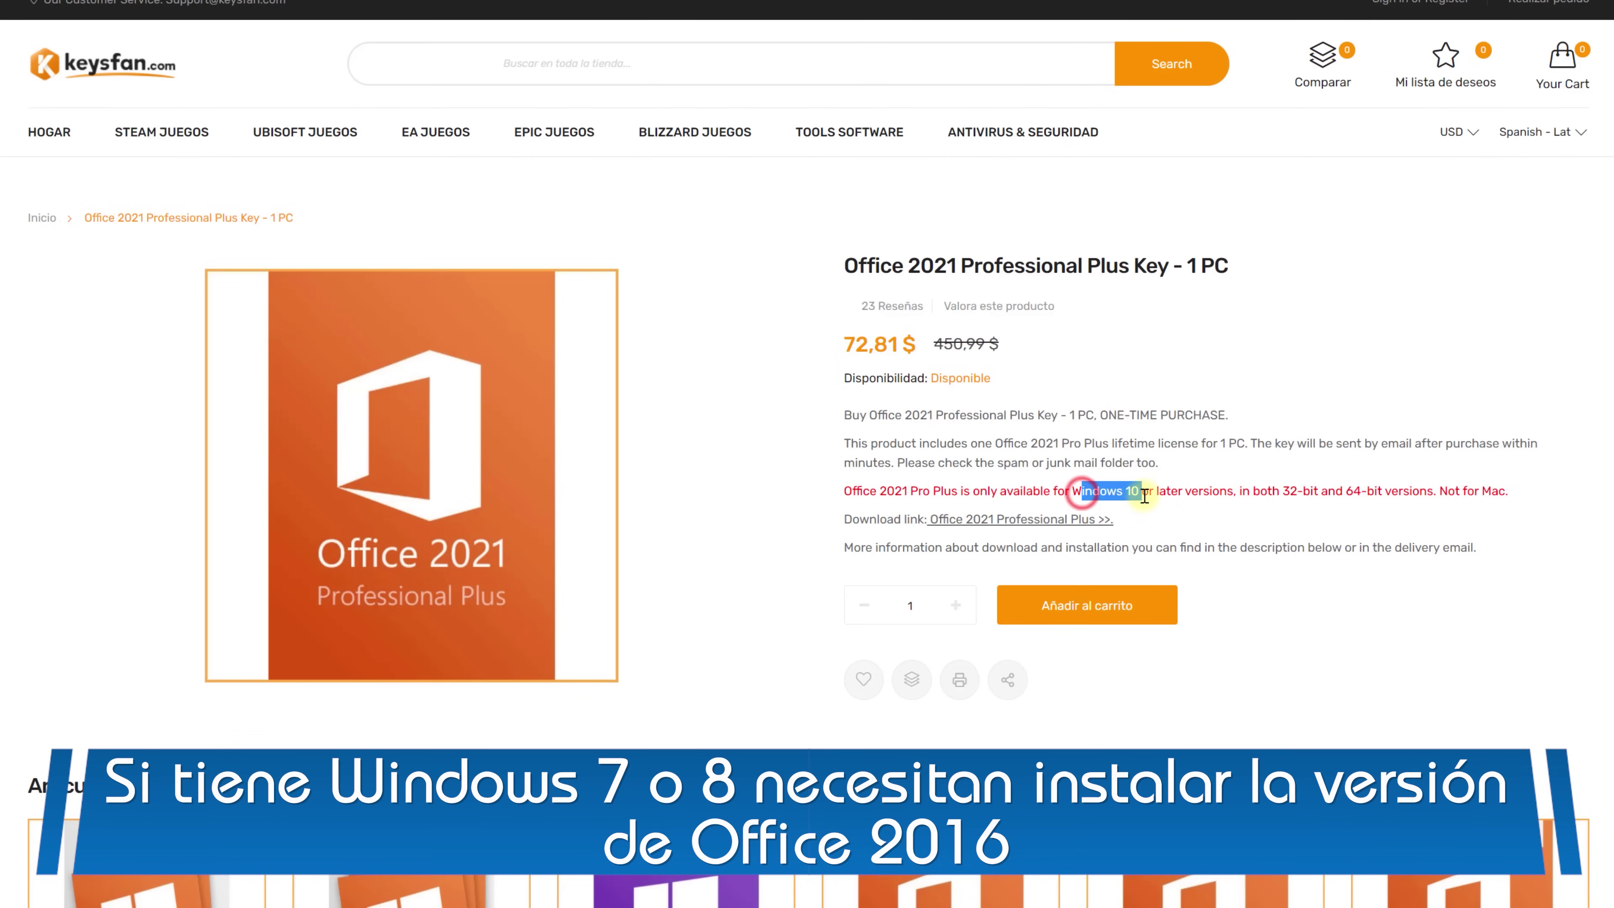
{"action": "left_click_drag", "start_coordinate": [1083, 493], "coordinate": [1141, 494]}
{"action": "left_click_drag", "start_coordinate": [1441, 491], "coordinate": [1463, 492]}
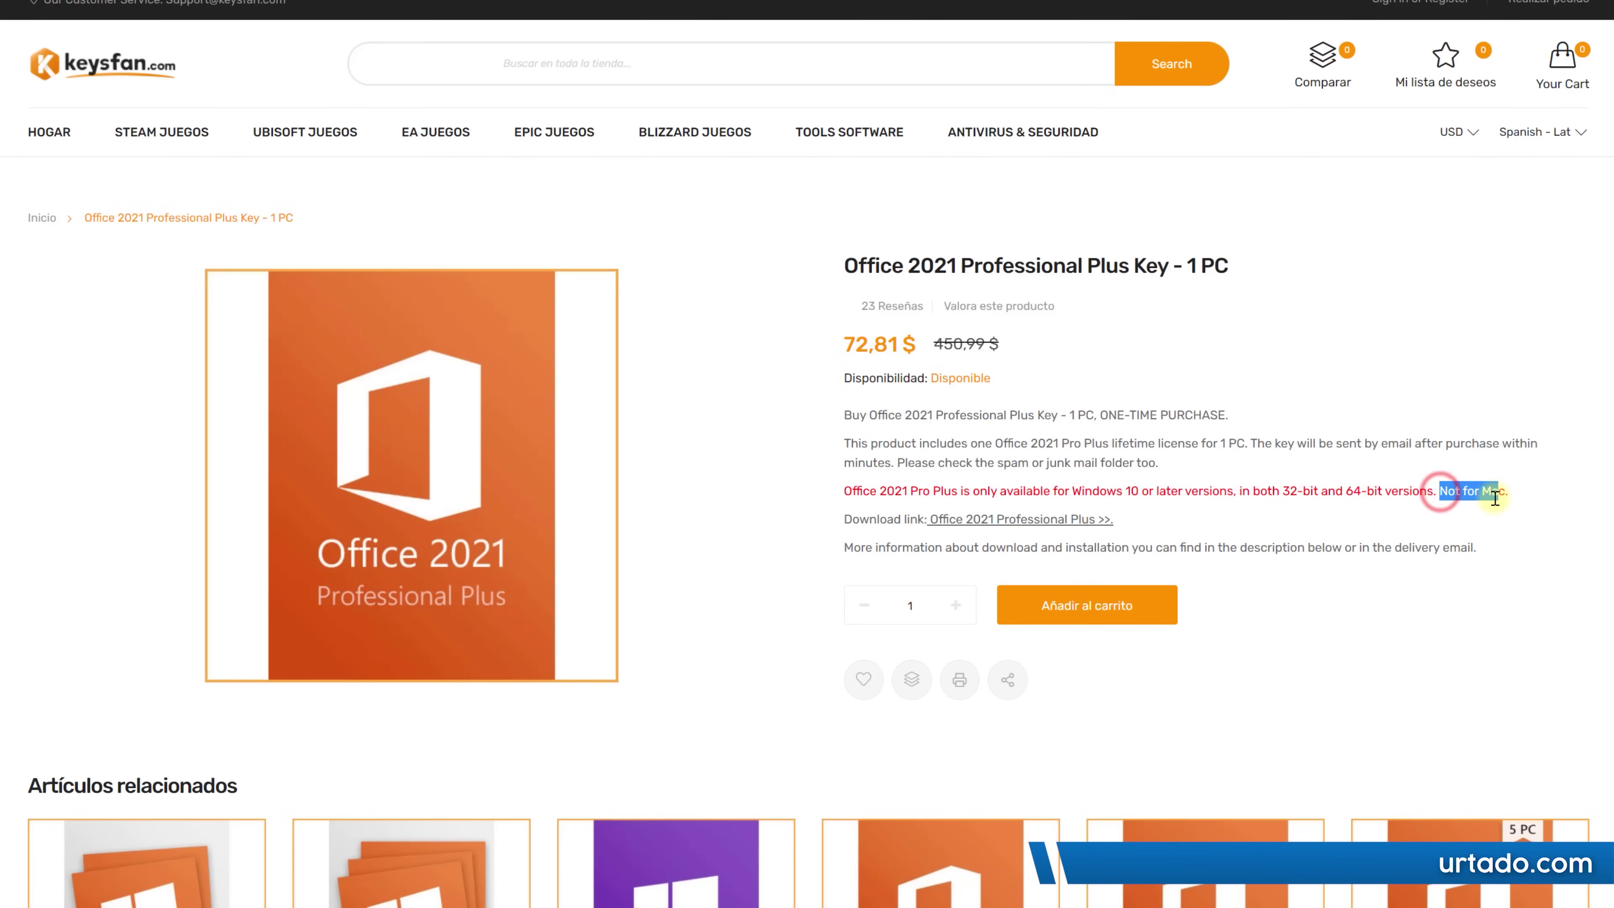
Search OFFICE MAC, add the Office 2021 Professional Plus 1 PC key and open the cart.
{"action": "left_click", "coordinate": [626, 69]}
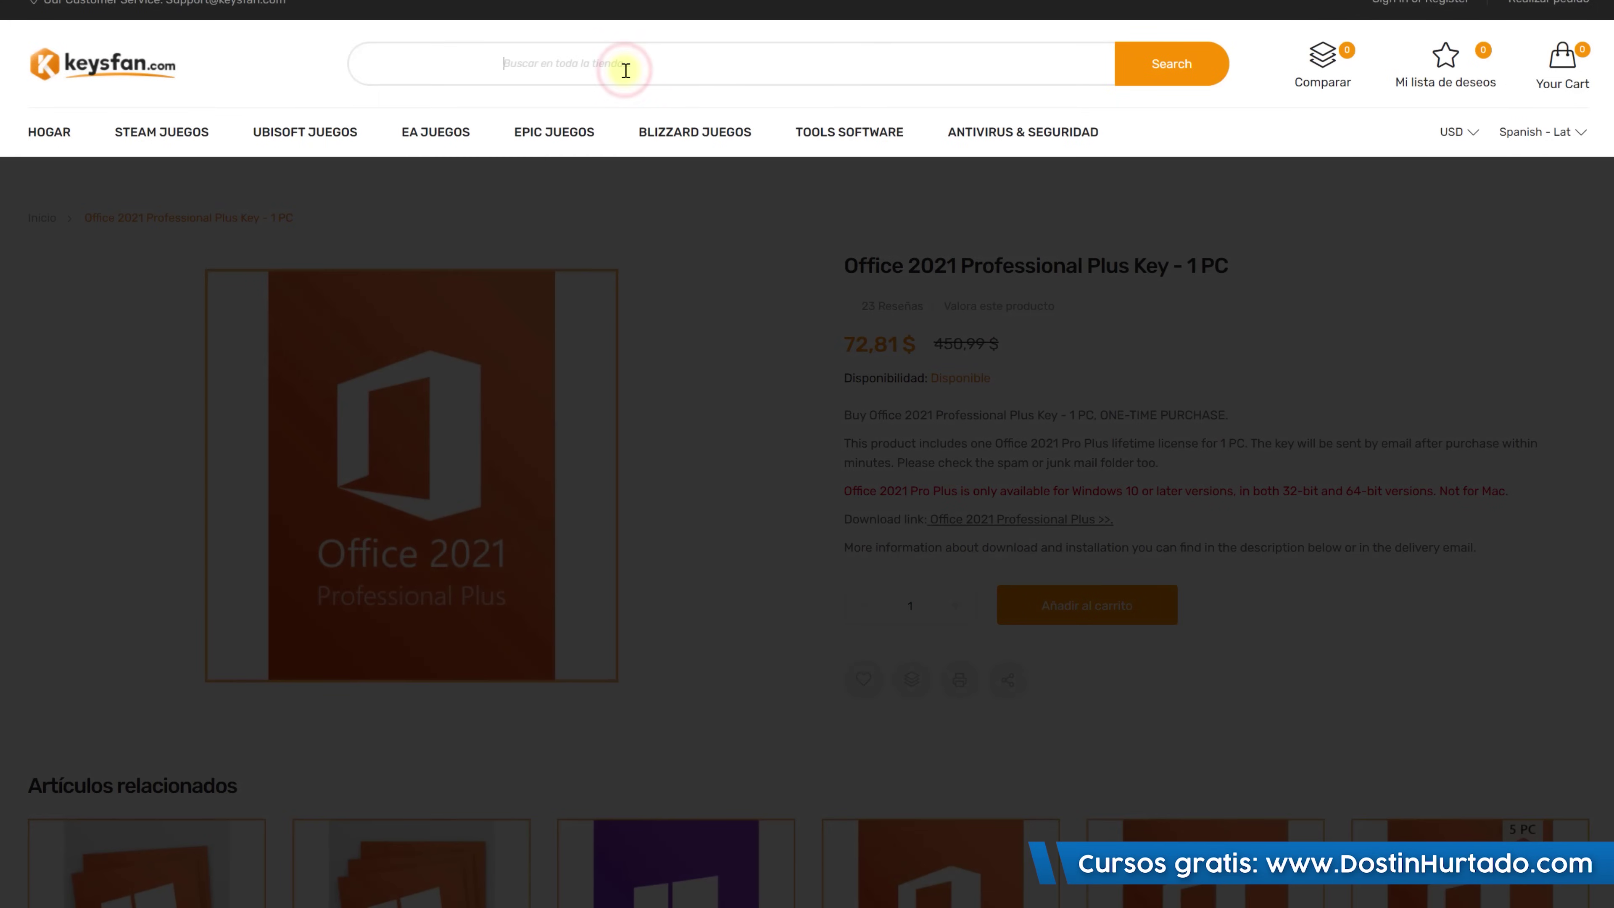
{"action": "type", "text": "OFFICE MAC"}
{"action": "key", "text": "Return"}
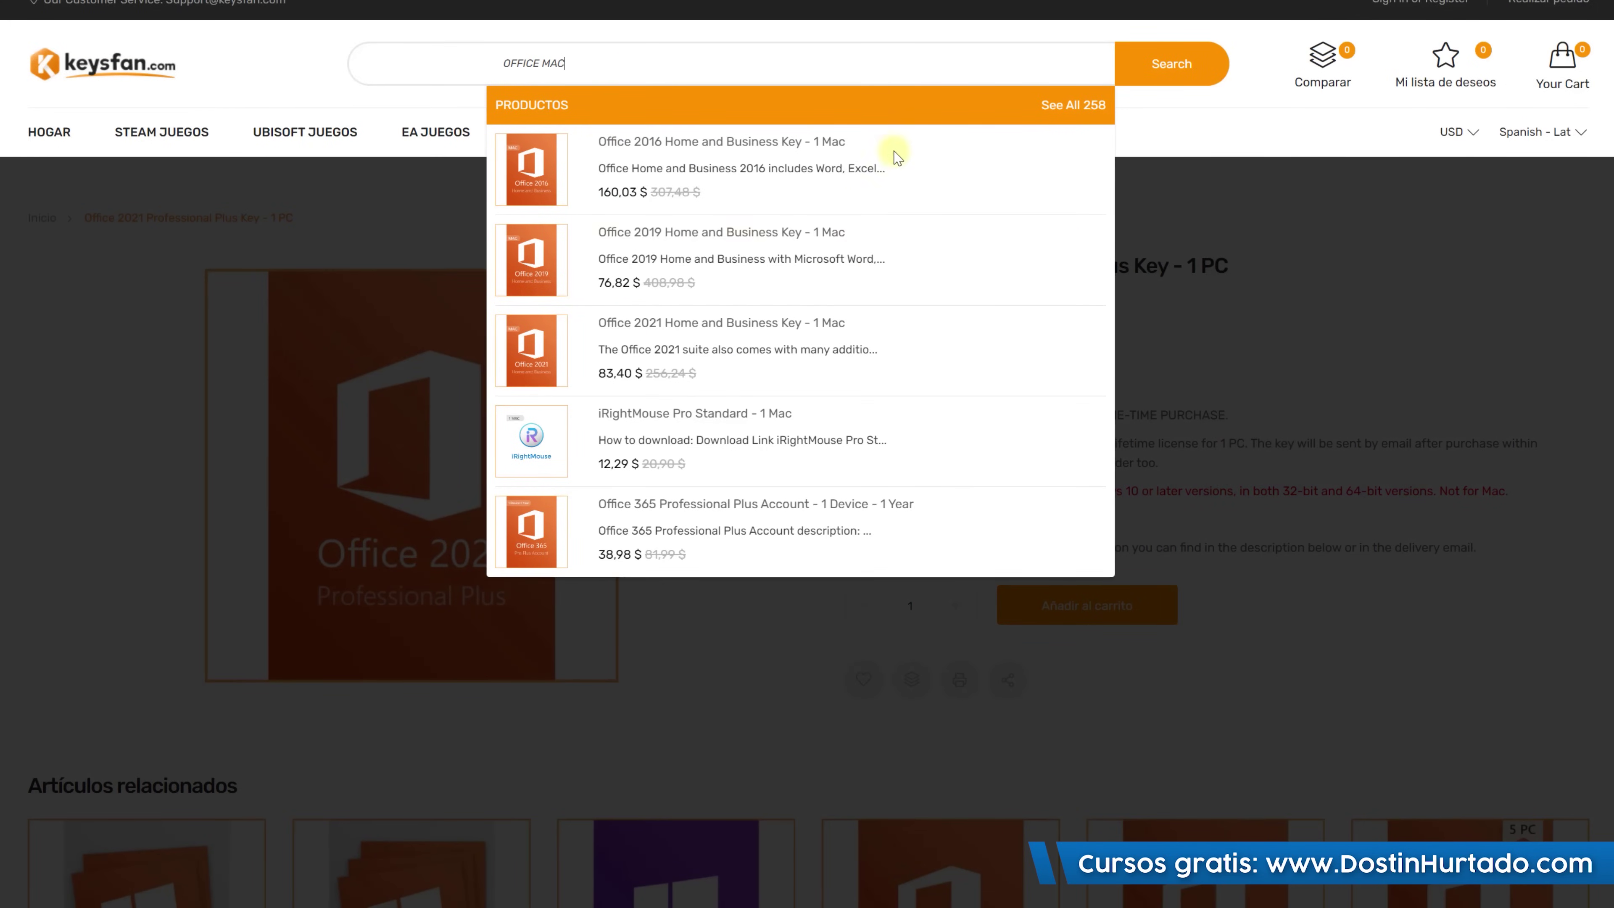
{"action": "left_click", "coordinate": [1434, 334]}
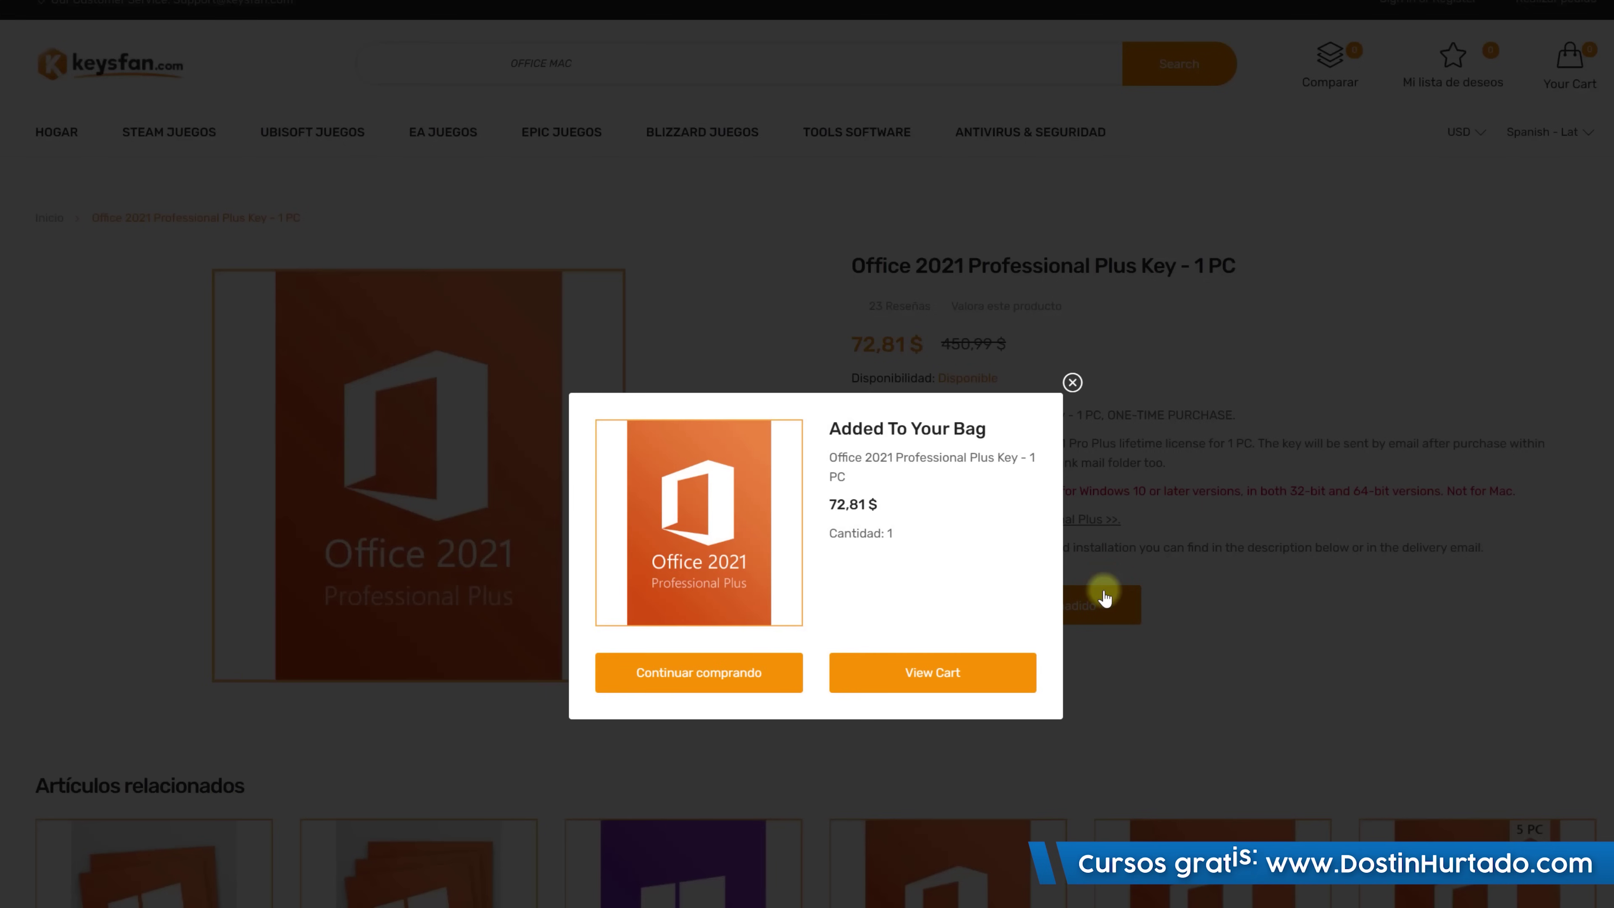
{"action": "left_click", "coordinate": [966, 675]}
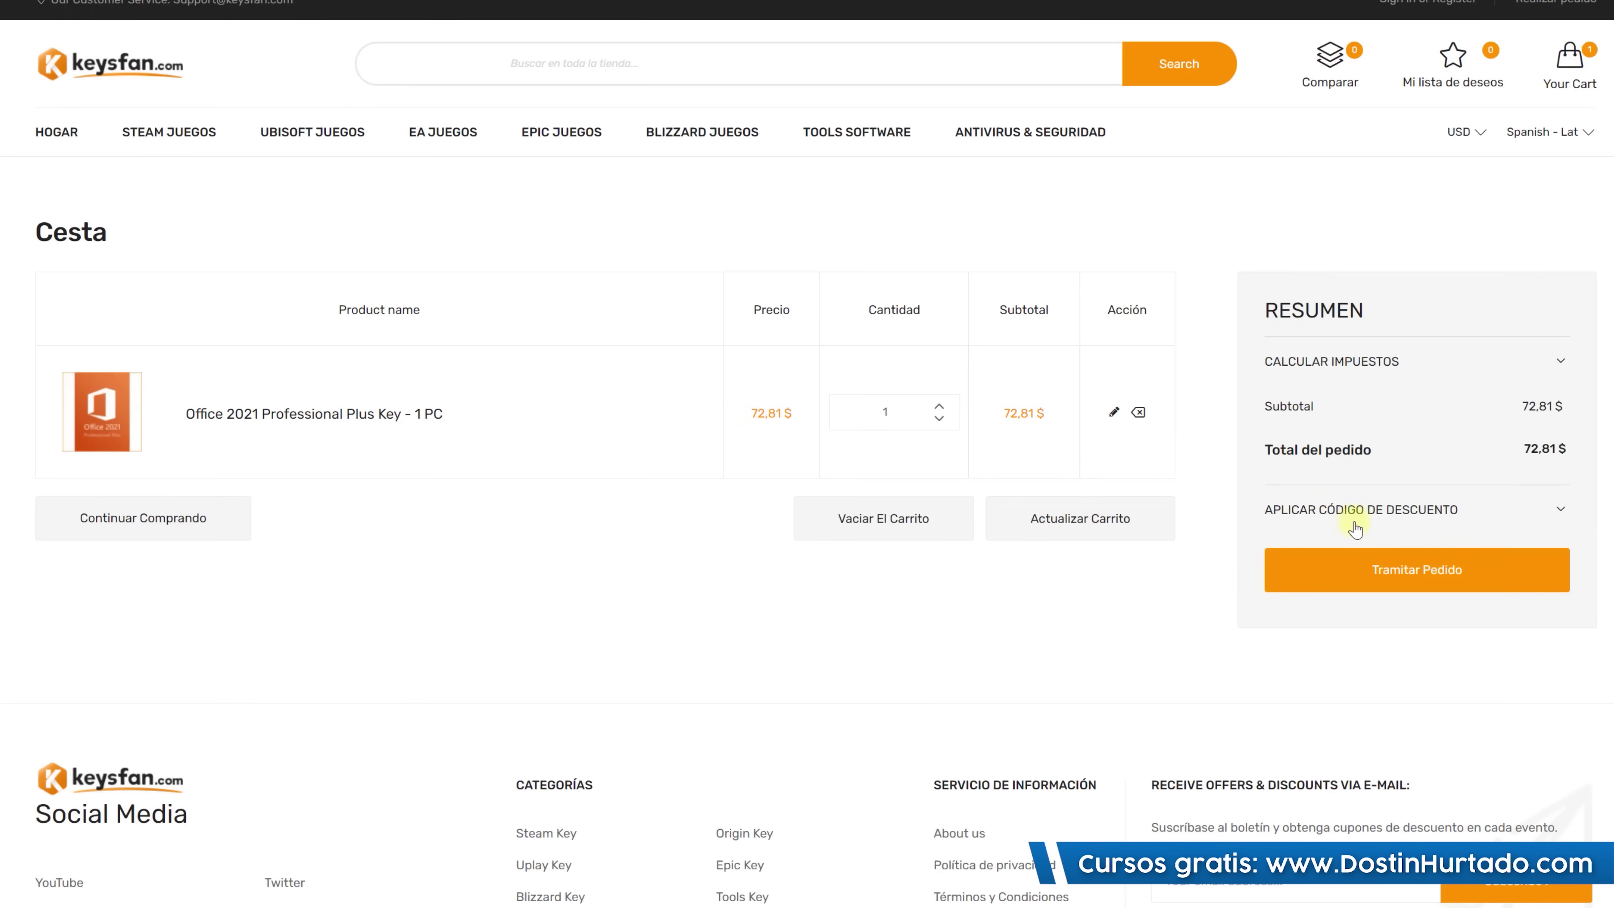
{"action": "left_click", "coordinate": [1390, 515]}
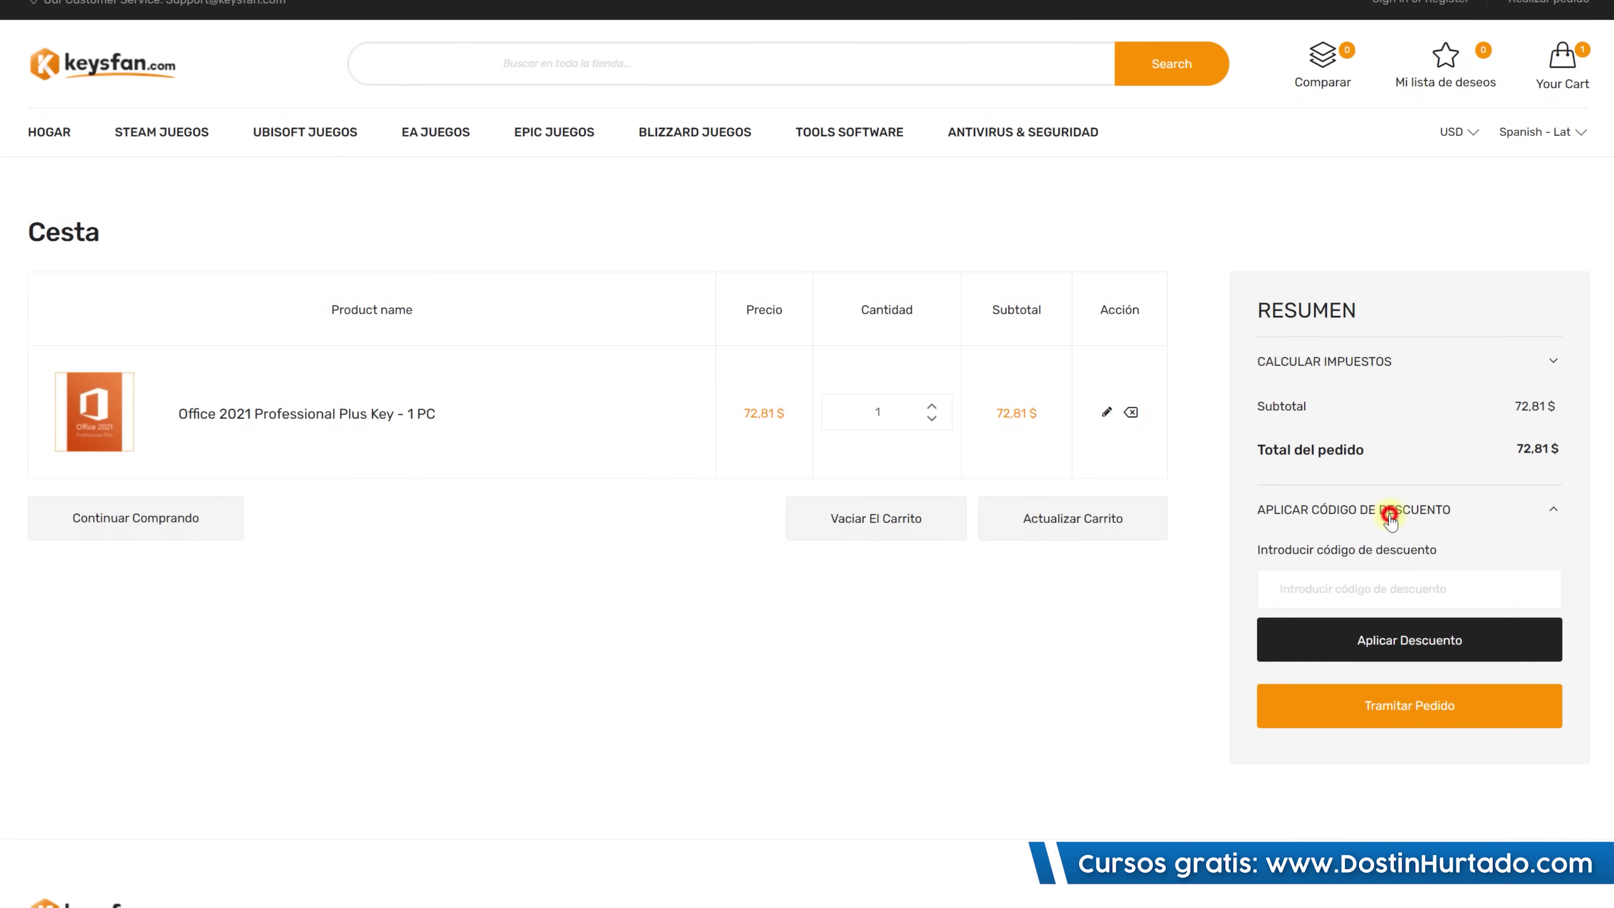
Apply coupon DH66 for a 66% discount, bringing the total to 24,76 $.
{"action": "left_click", "coordinate": [1365, 591]}
{"action": "type", "text": "DH"}
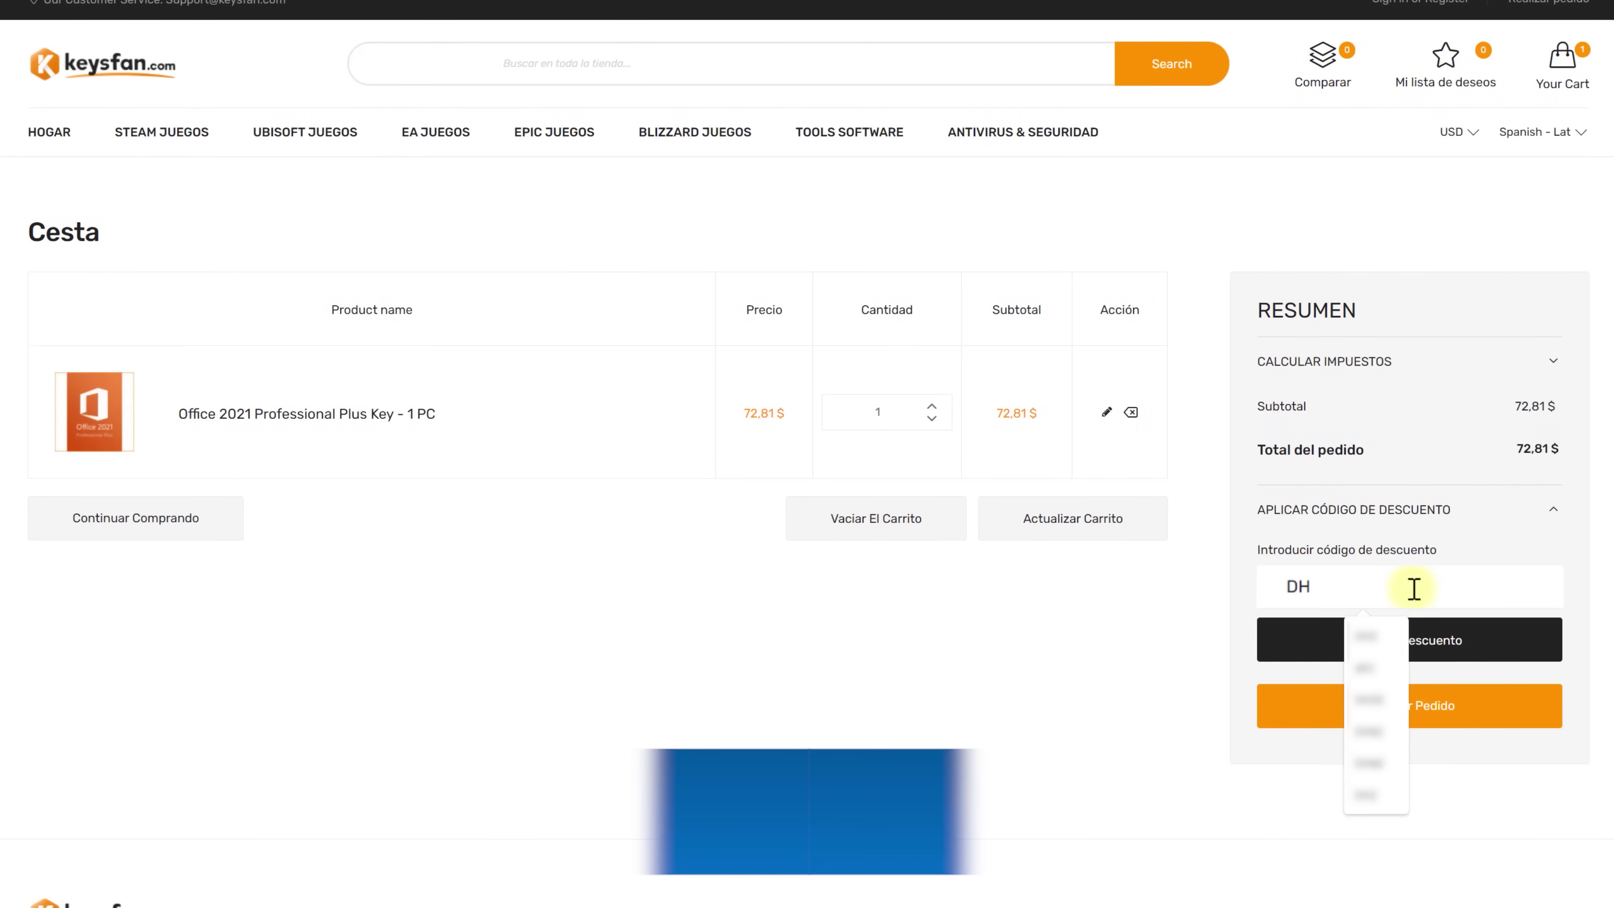
{"action": "type", "text": "66"}
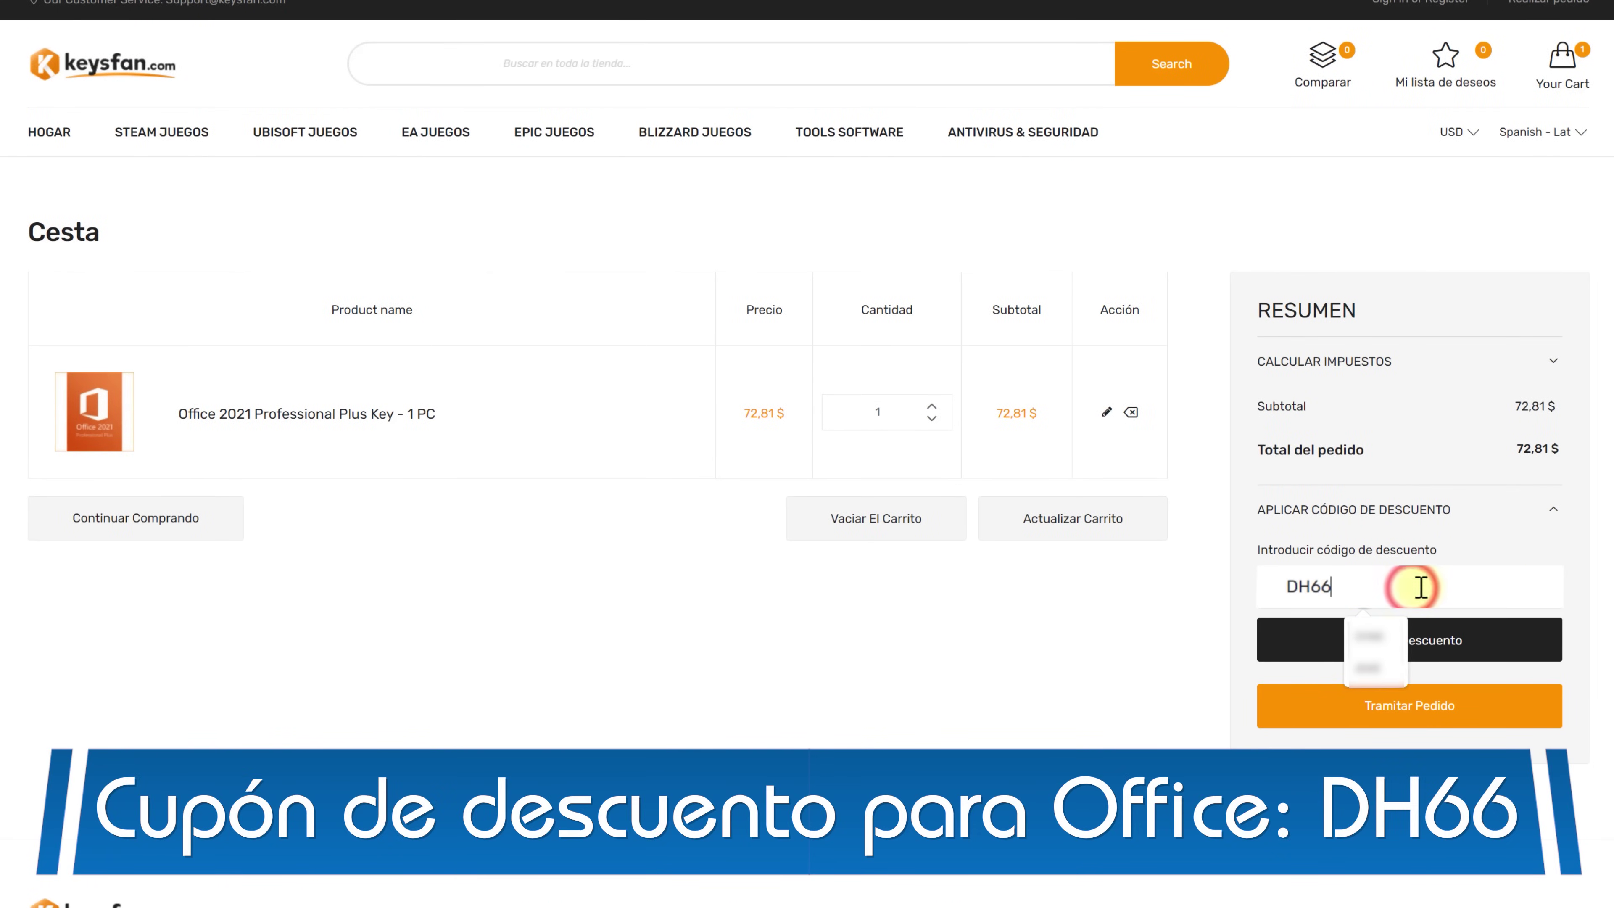
{"action": "left_click", "coordinate": [1470, 581]}
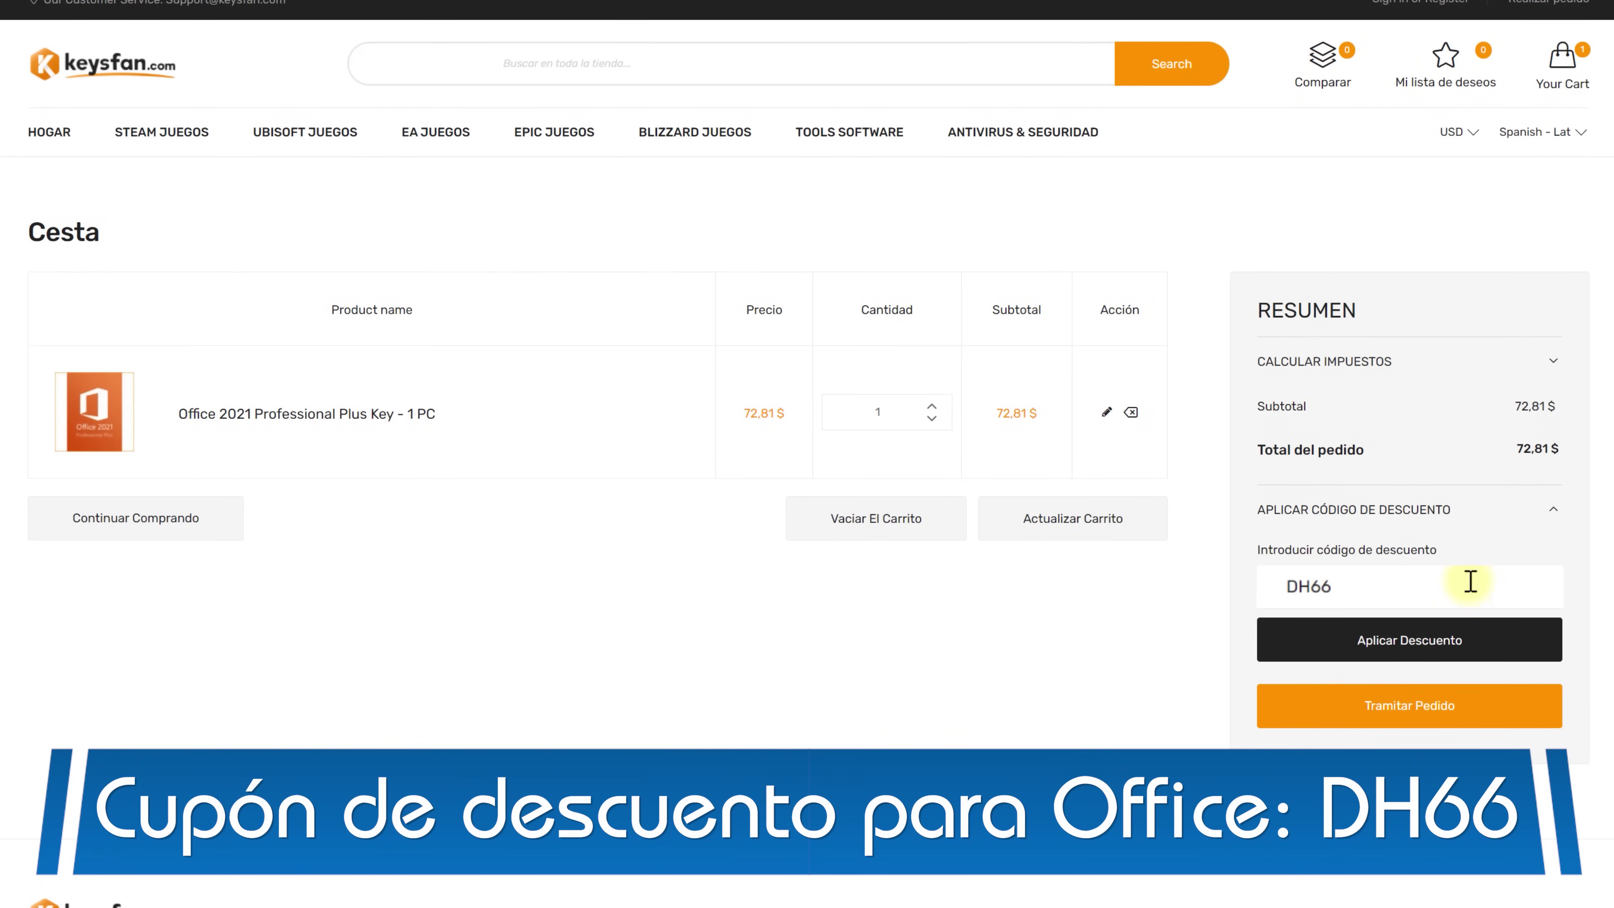
{"action": "left_click", "coordinate": [1374, 641]}
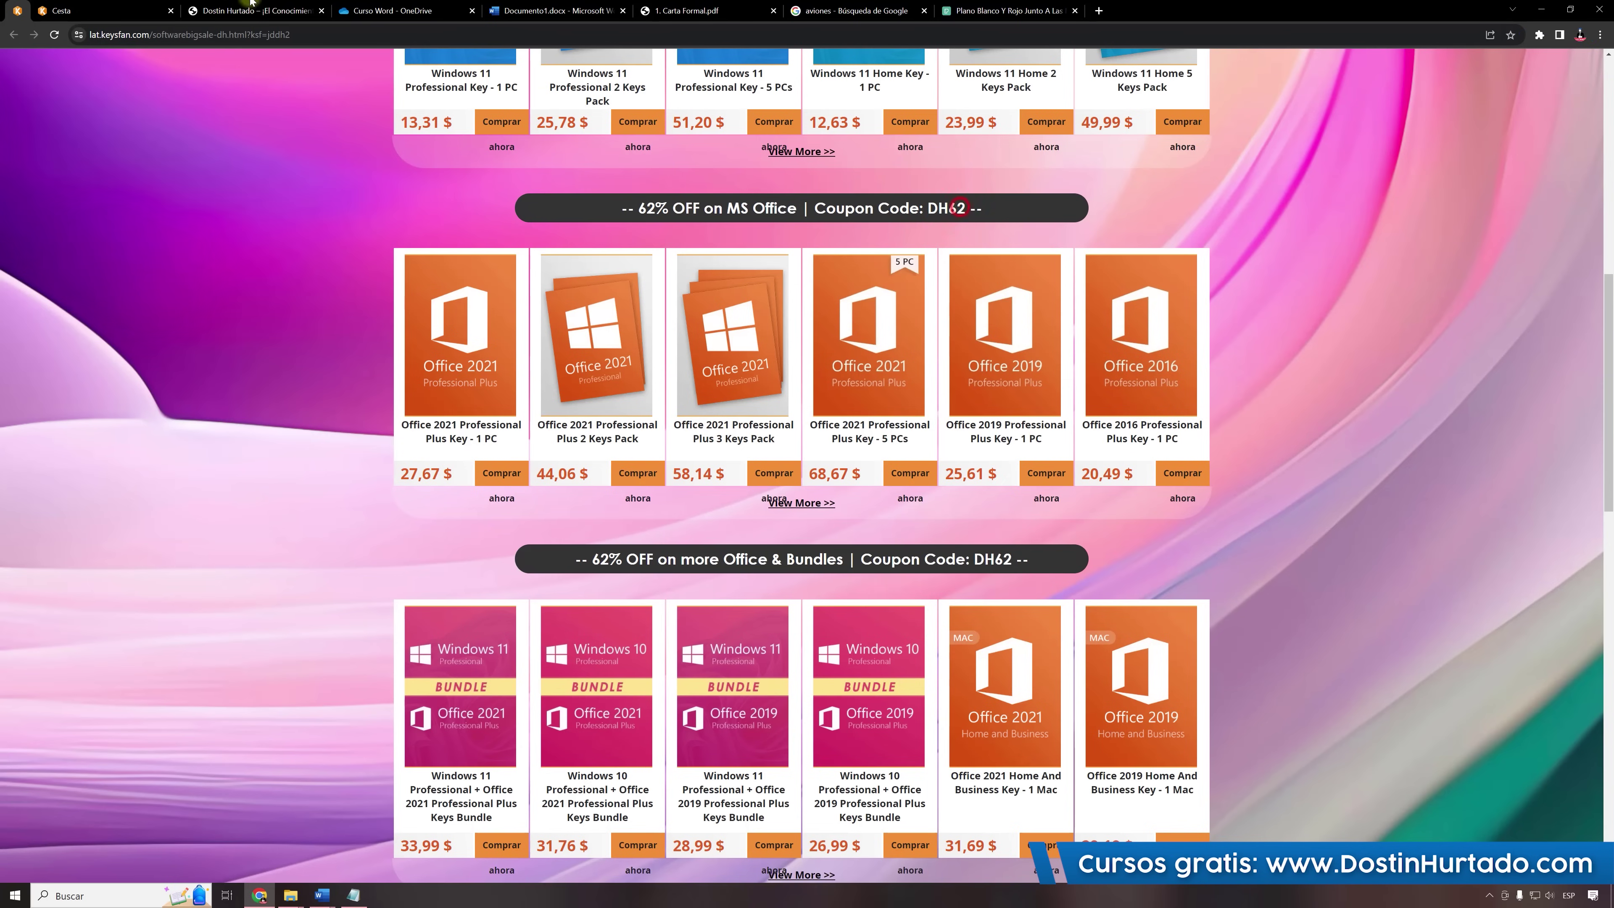
{"action": "left_click", "coordinate": [107, 6]}
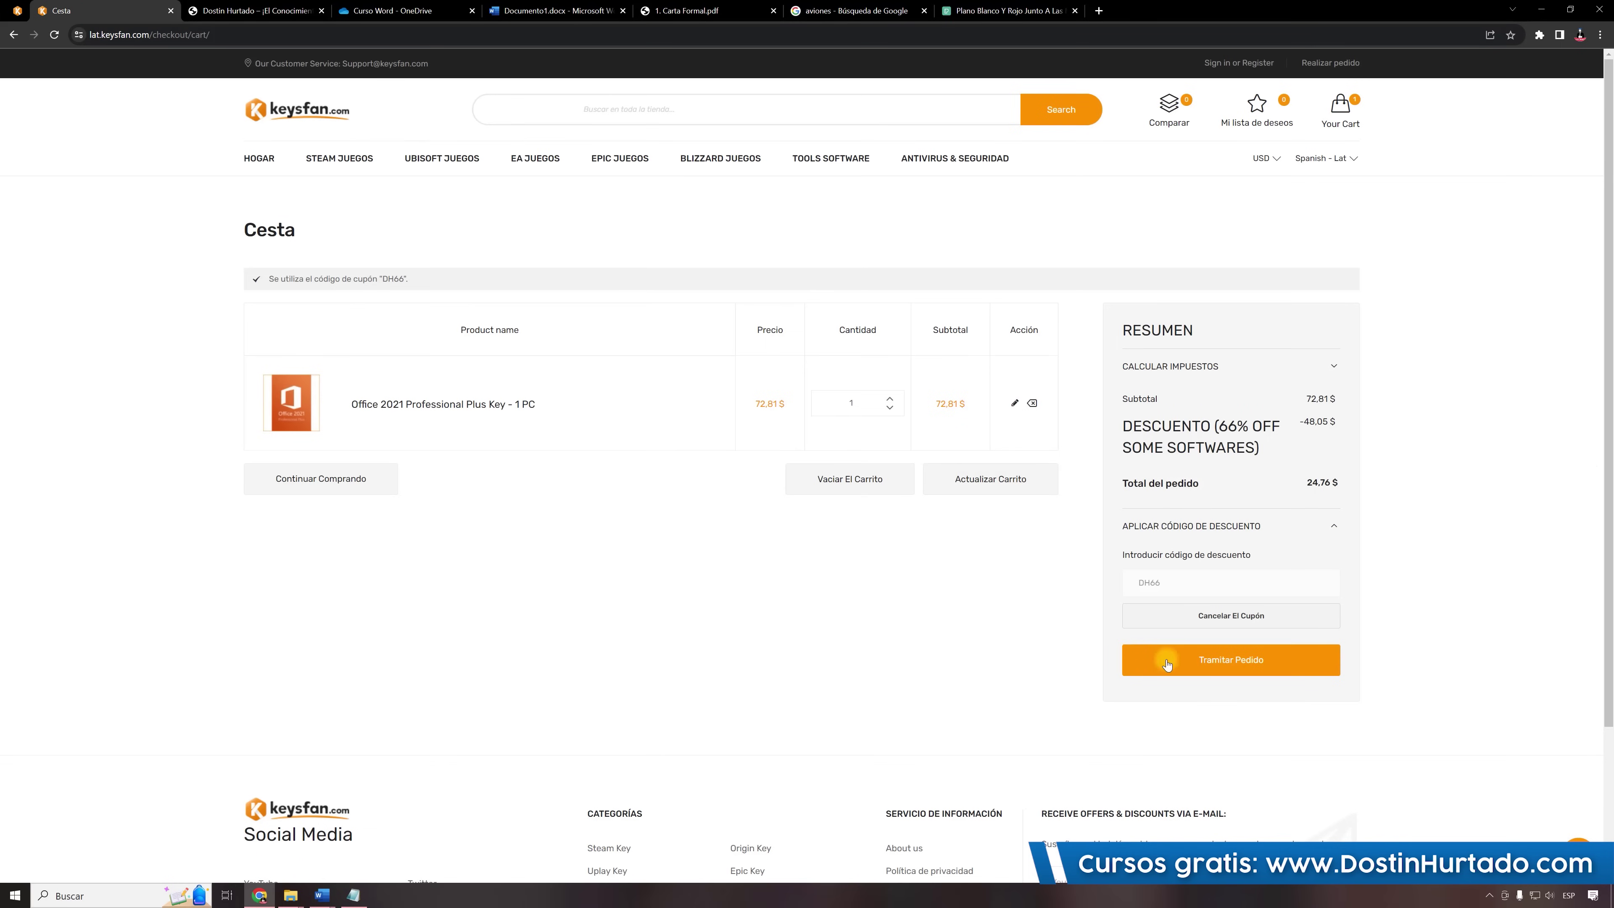
Go to express checkout and choose CDZEPoints Pay as the payment method, reviewing its supported options.
{"action": "left_click", "coordinate": [1224, 664]}
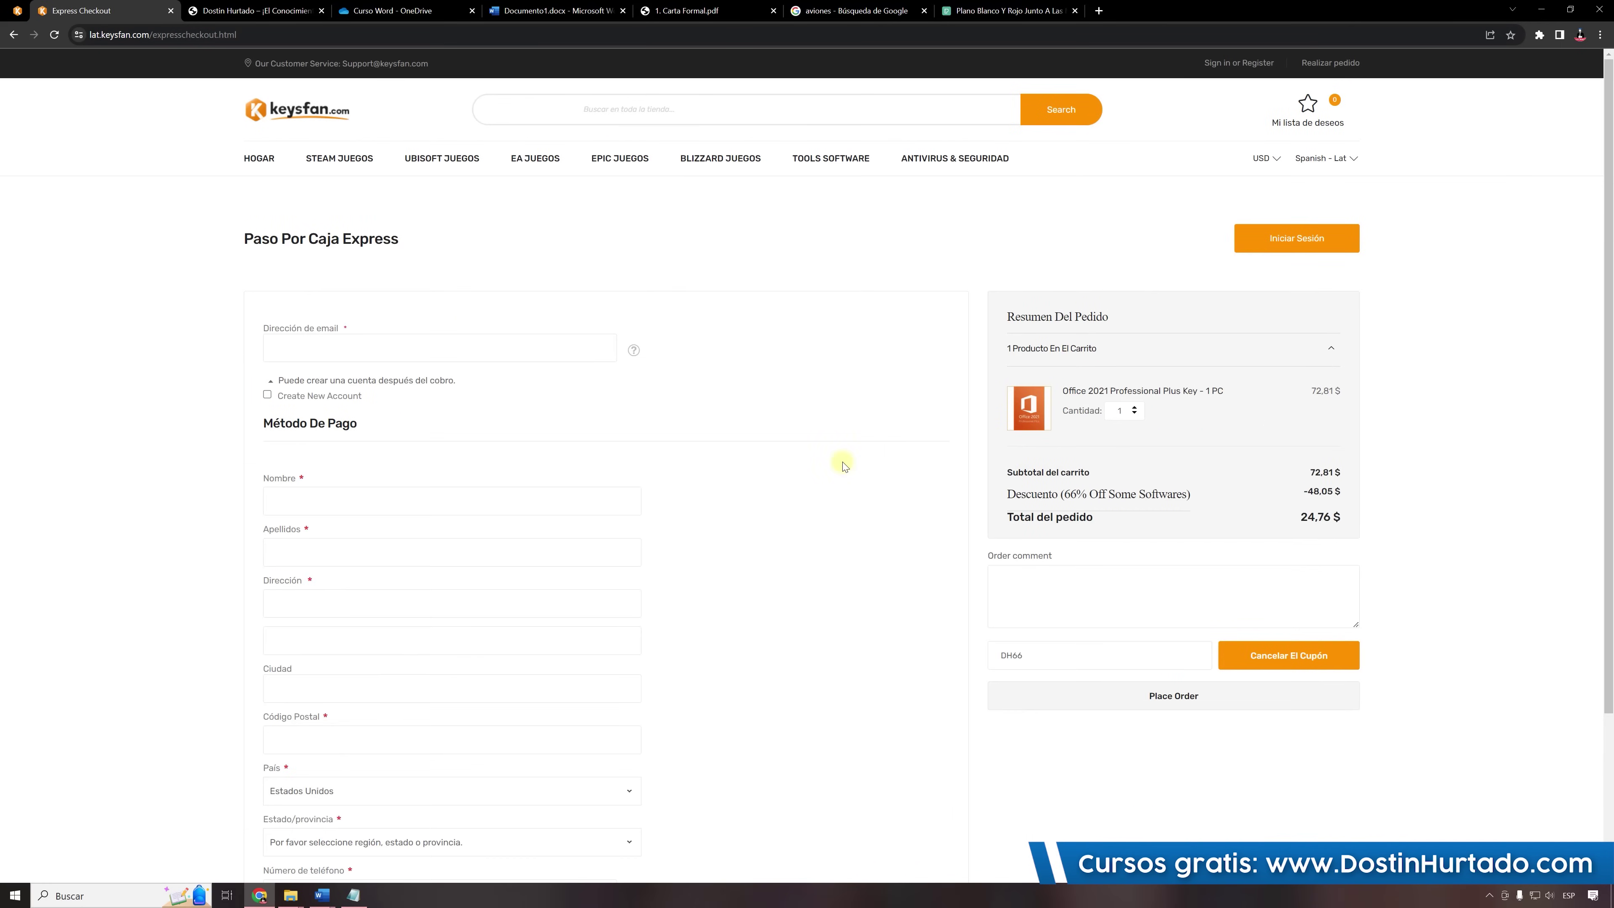
{"action": "scroll", "coordinate": [739, 386], "scroll_direction": "down", "scroll_amount": 1}
{"action": "scroll", "coordinate": [529, 403], "scroll_direction": "down", "scroll_amount": 3}
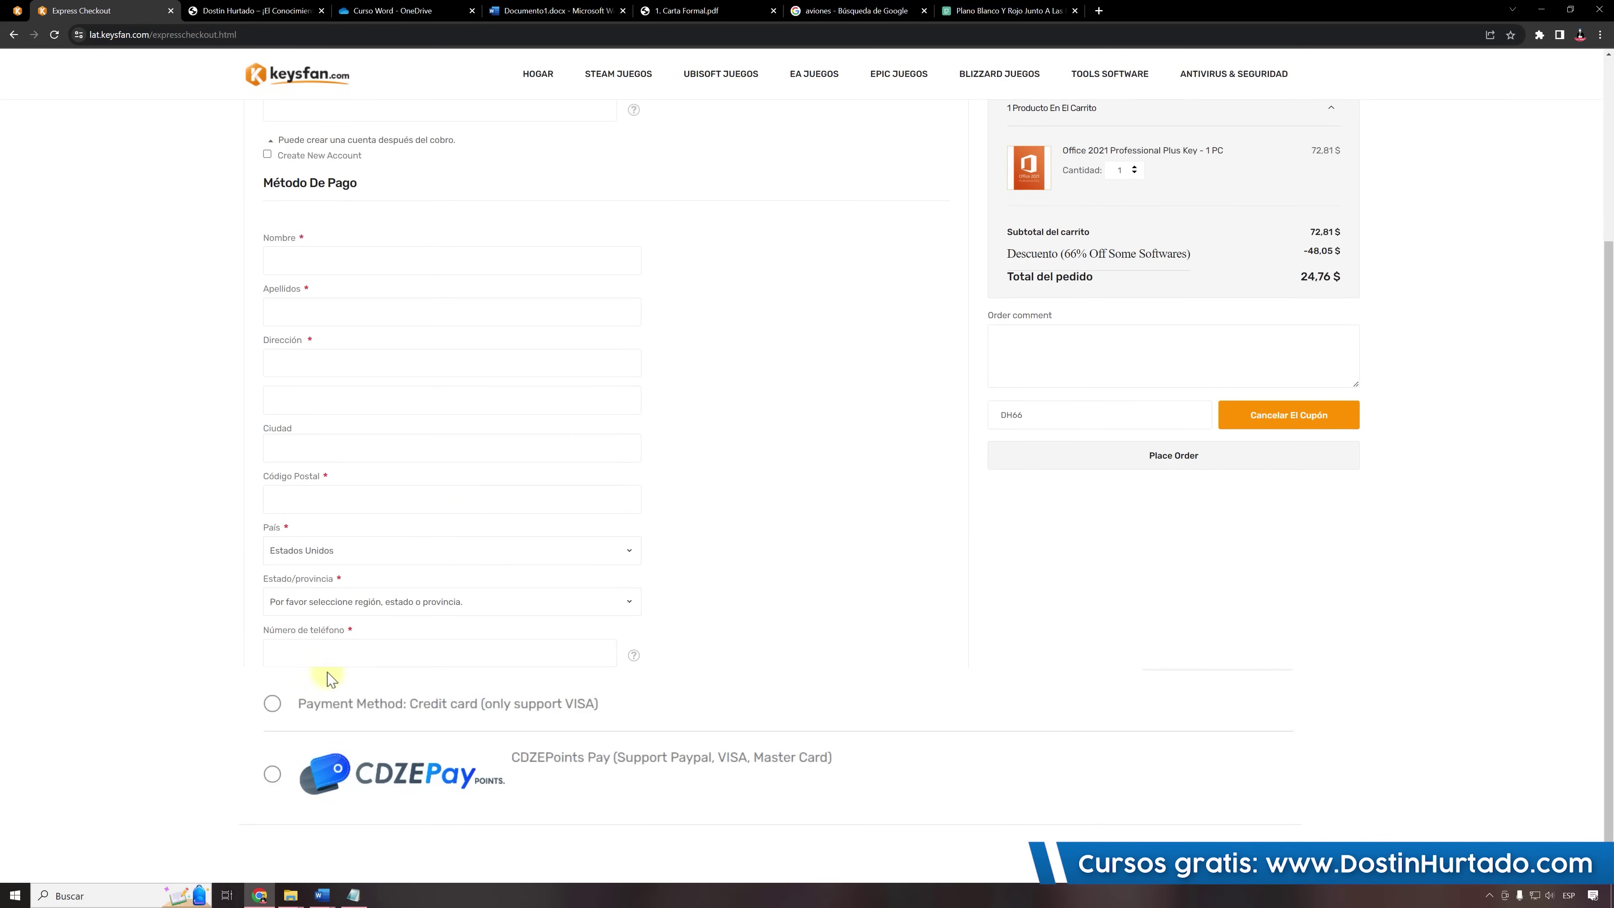
{"action": "left_click", "coordinate": [273, 705]}
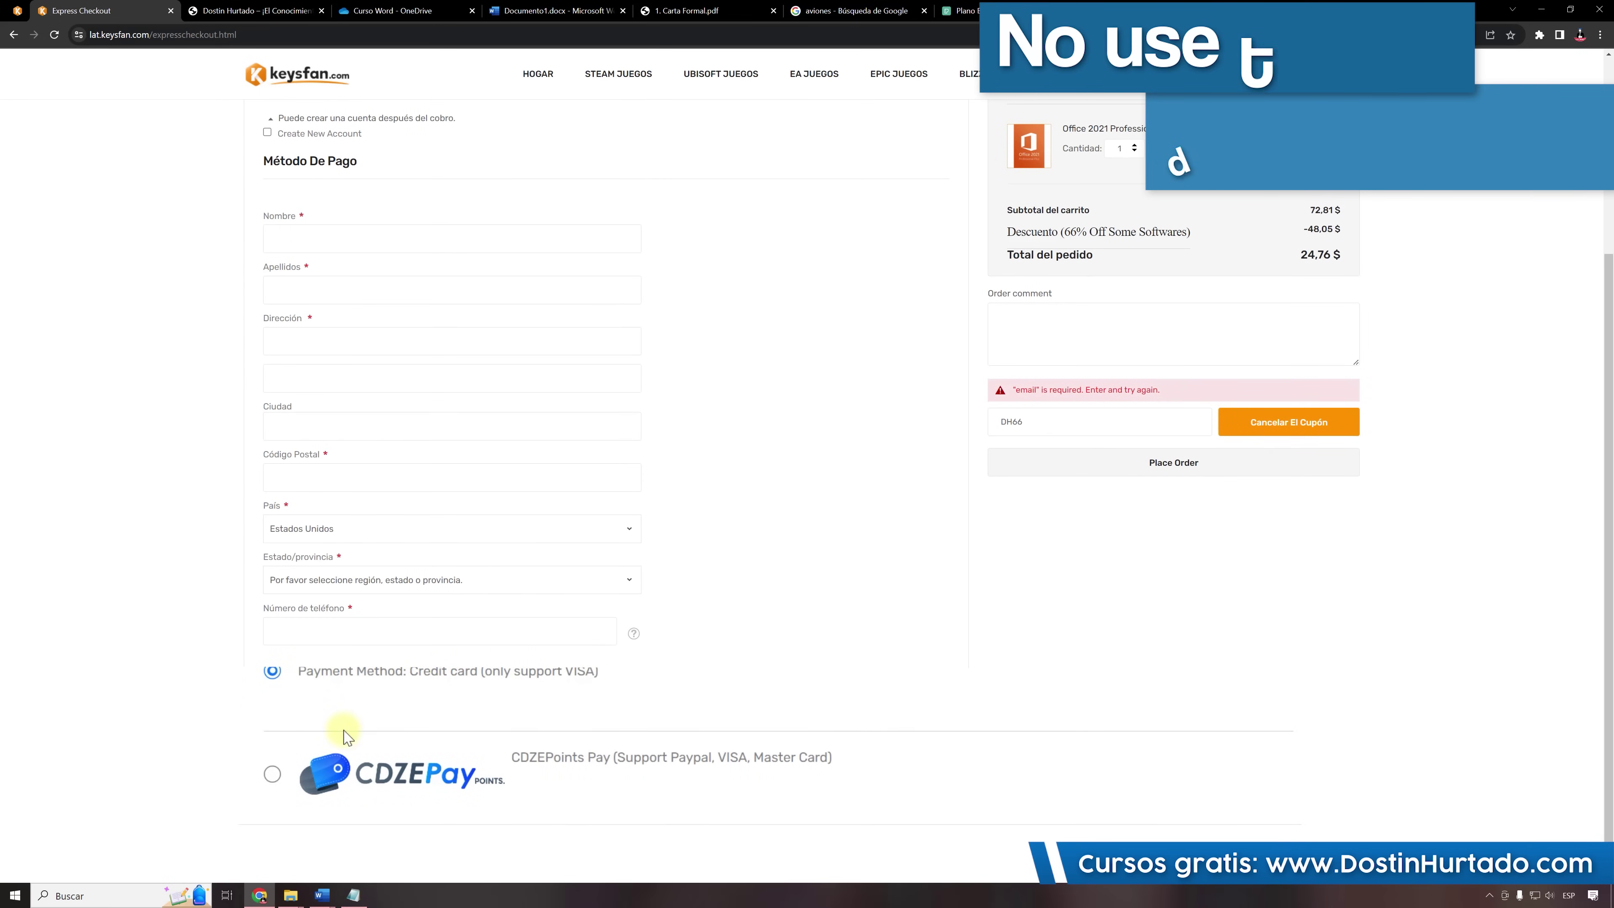
{"action": "left_click", "coordinate": [272, 774]}
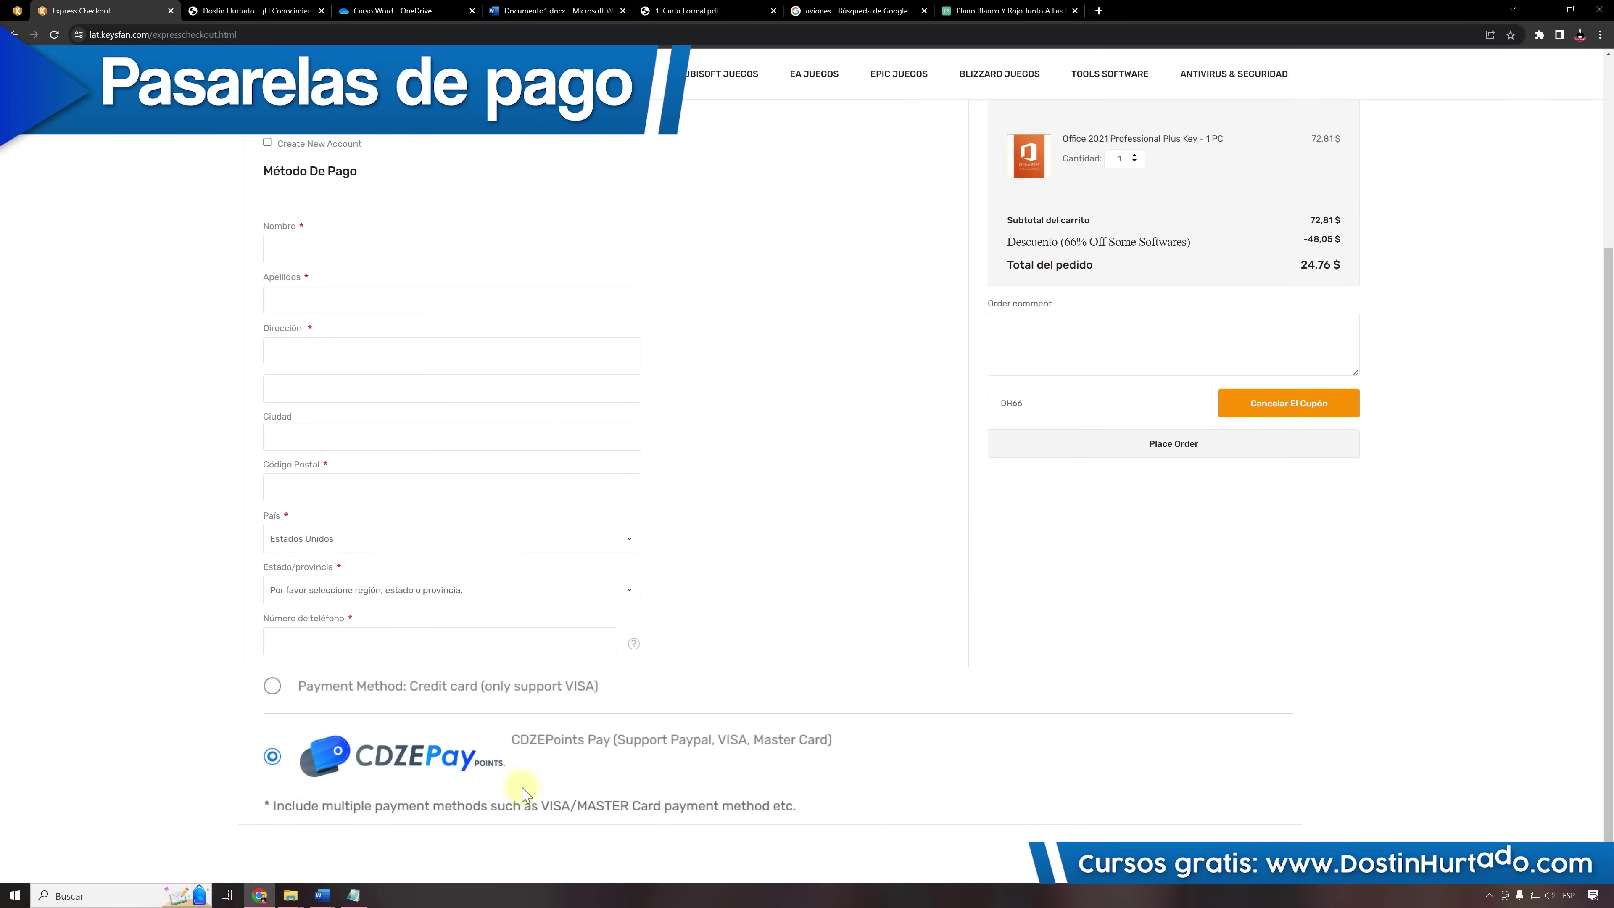
{"action": "left_click", "coordinate": [678, 740]}
{"action": "double_click", "coordinate": [690, 742]}
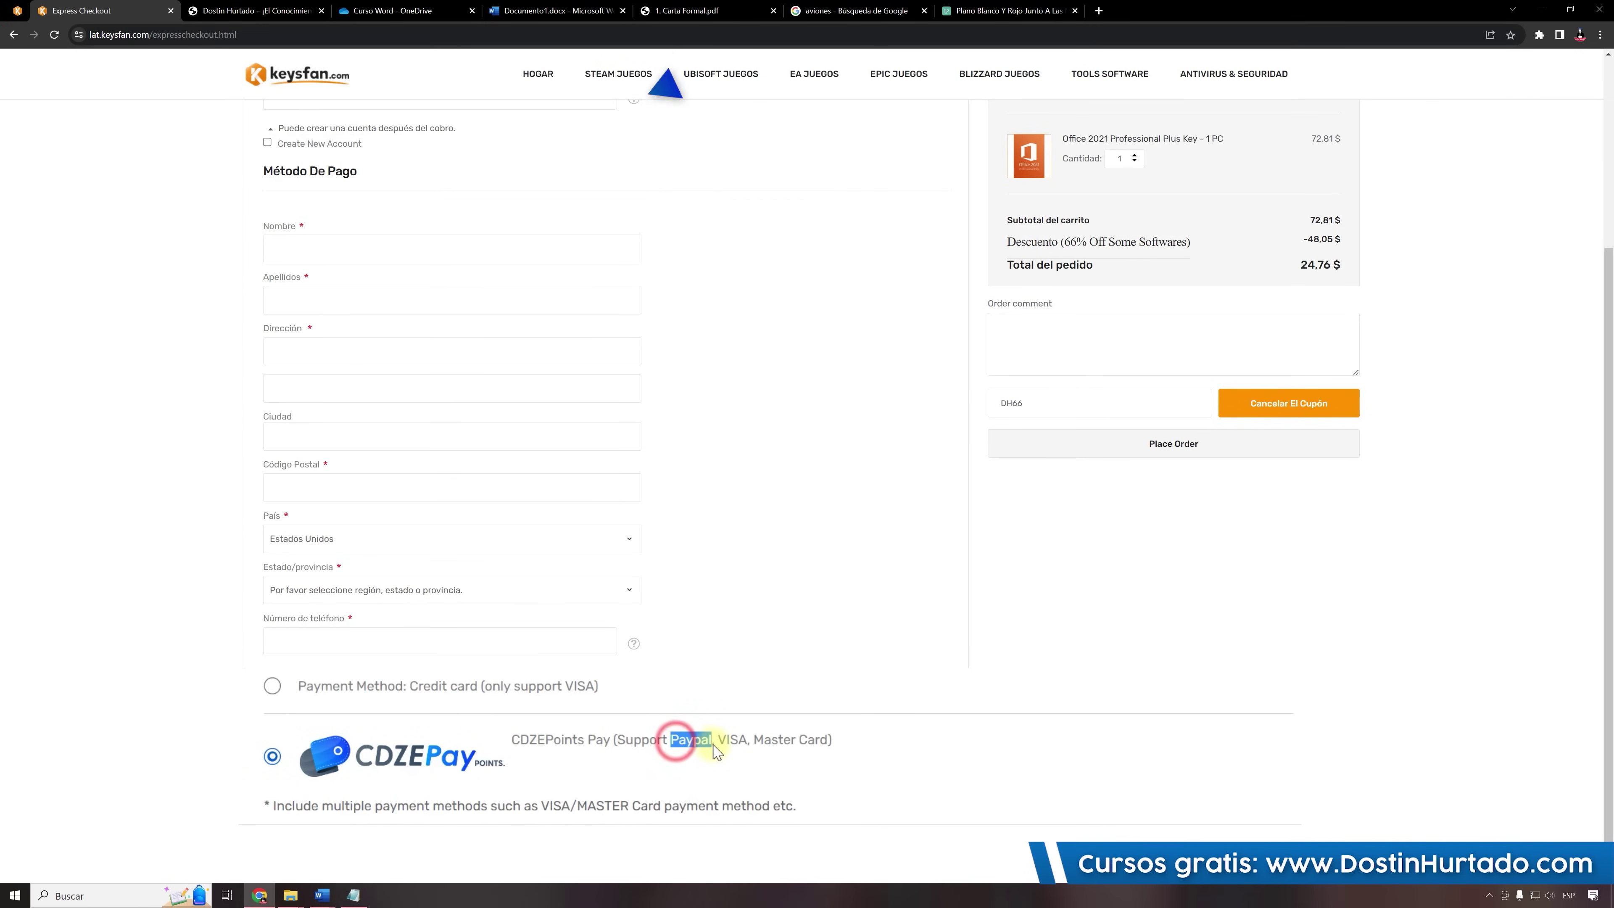
{"action": "left_click", "coordinate": [717, 742]}
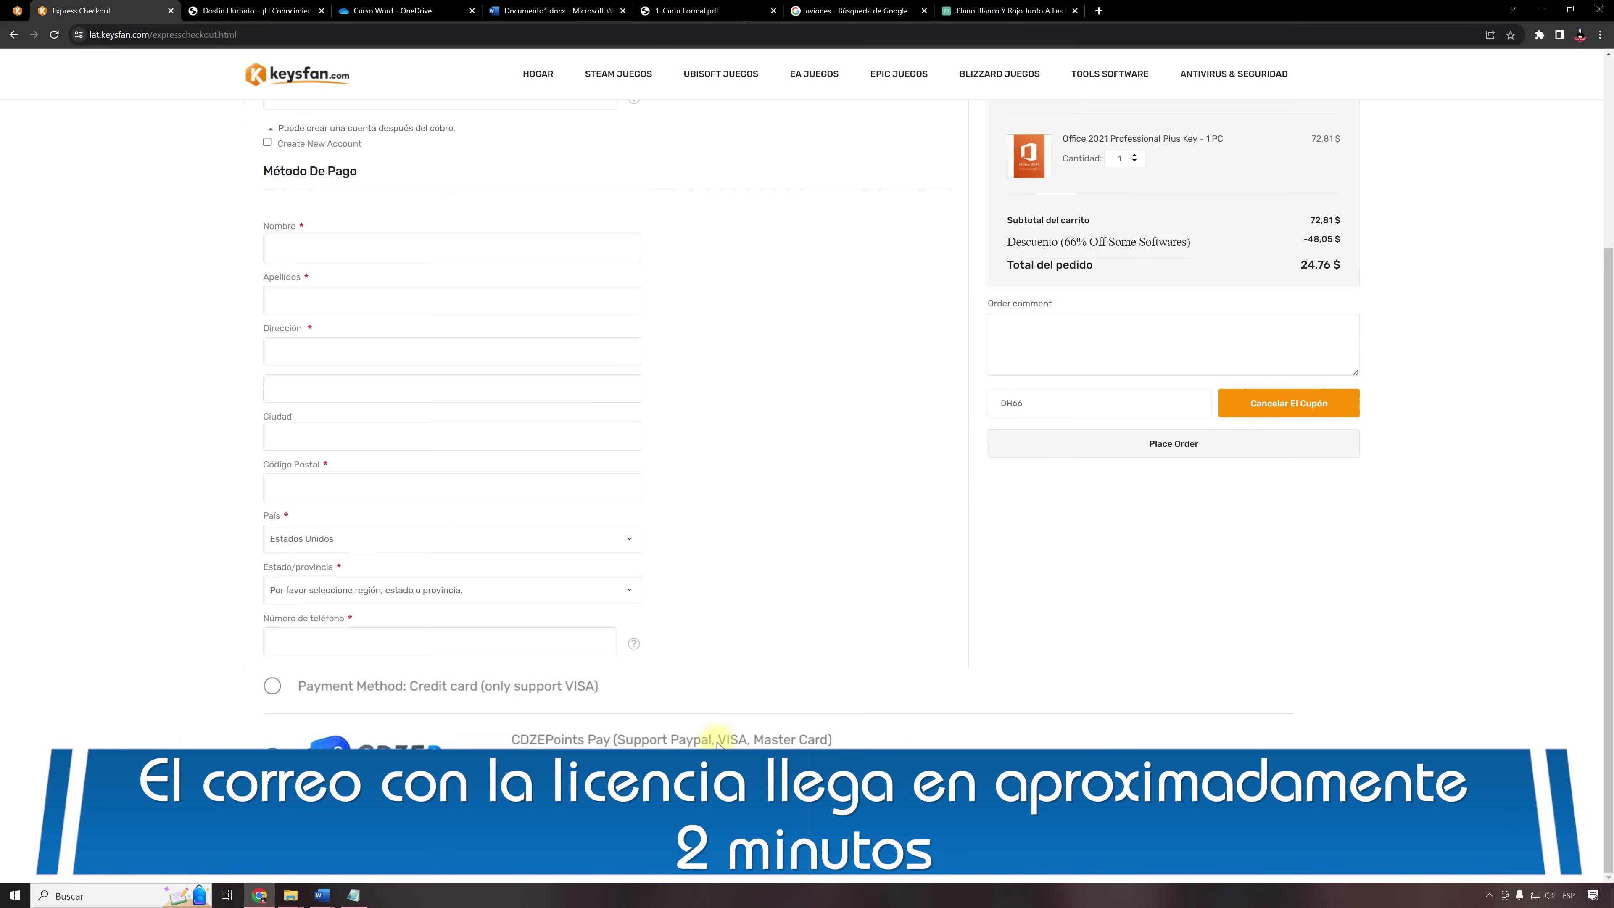
{"action": "scroll", "coordinate": [716, 745], "scroll_direction": "up", "scroll_amount": 4}
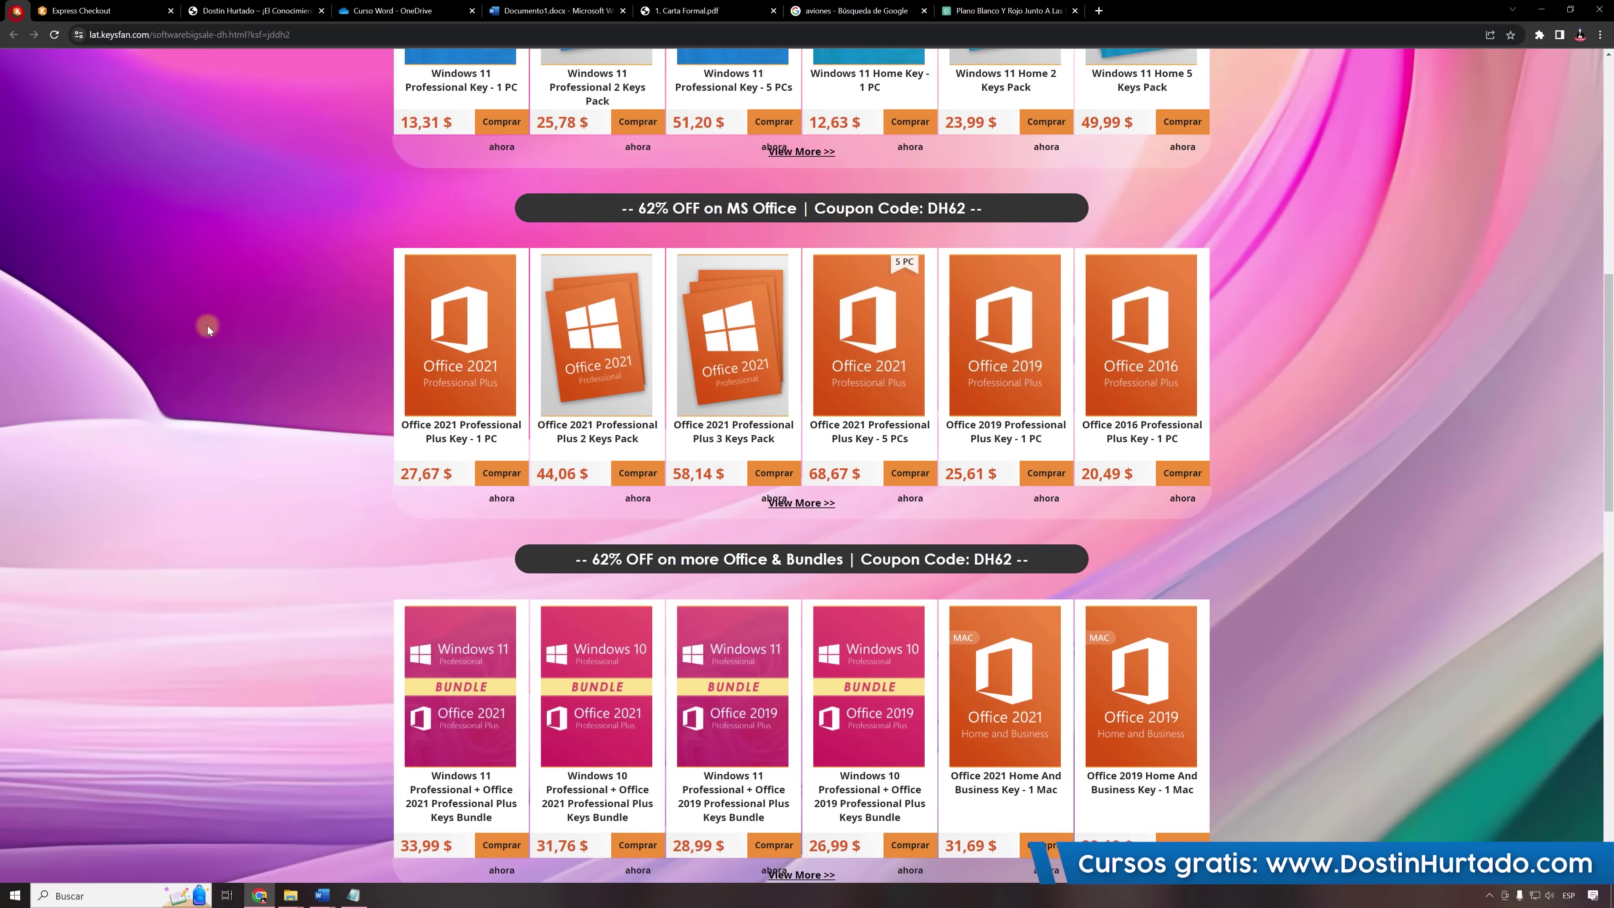
Scroll through the Software Big Sale listings, then switch to the free-courses website tab.
{"action": "scroll", "coordinate": [311, 518], "scroll_direction": "up", "scroll_amount": 5}
{"action": "scroll", "coordinate": [310, 519], "scroll_direction": "up", "scroll_amount": 6}
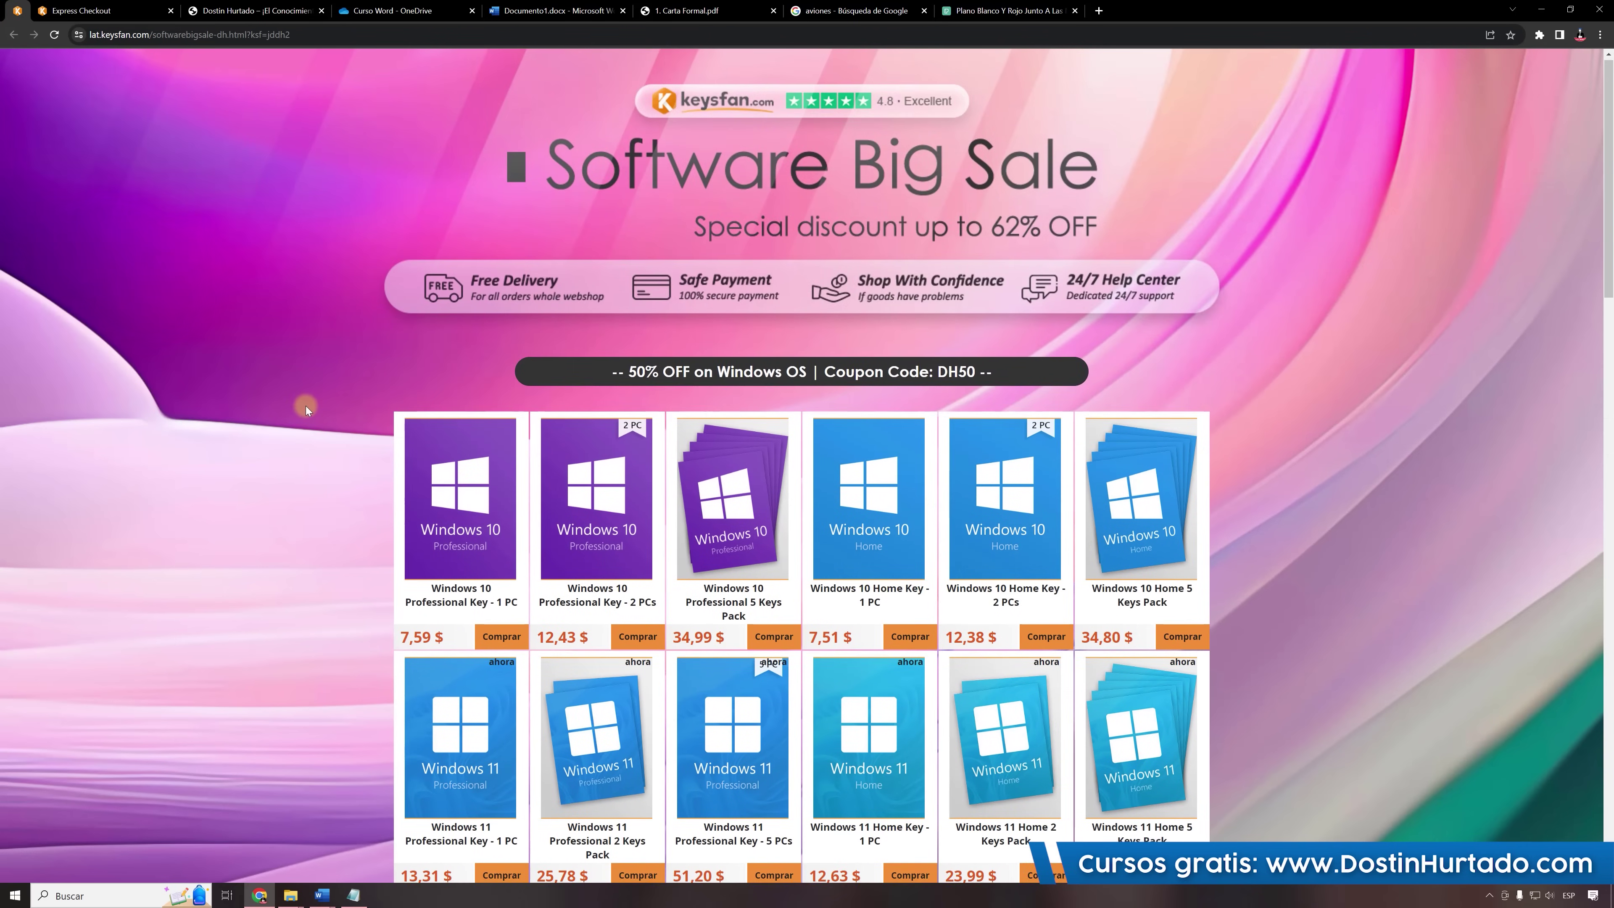
{"action": "scroll", "coordinate": [305, 406], "scroll_direction": "down", "scroll_amount": 4}
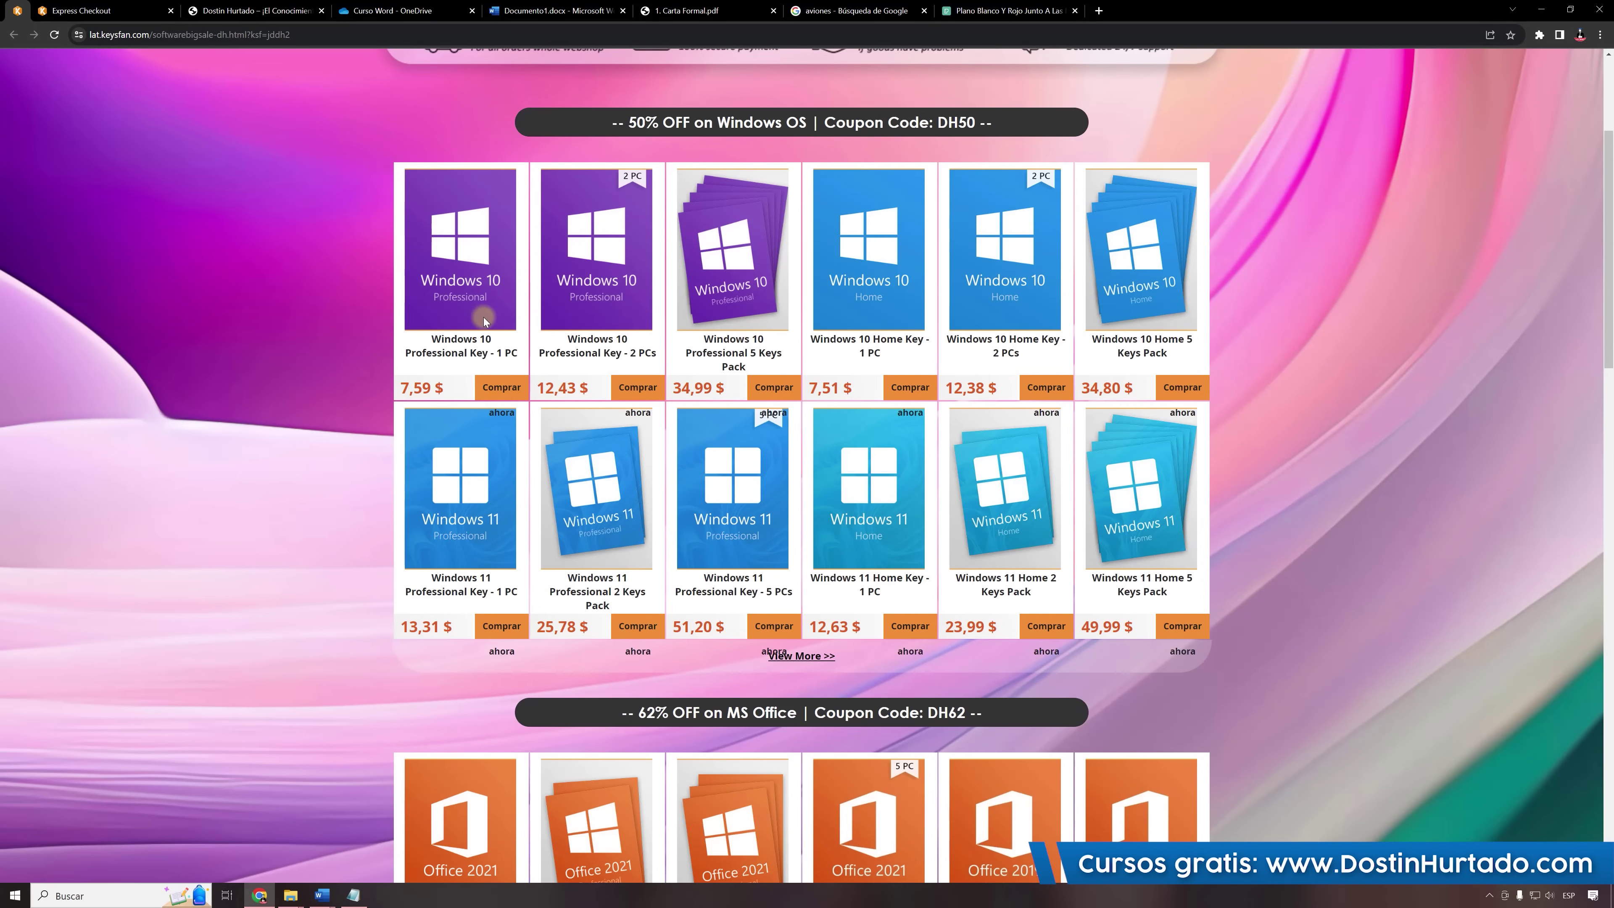
{"action": "scroll", "coordinate": [369, 381], "scroll_direction": "down", "scroll_amount": 5}
{"action": "scroll", "coordinate": [343, 433], "scroll_direction": "down", "scroll_amount": 5}
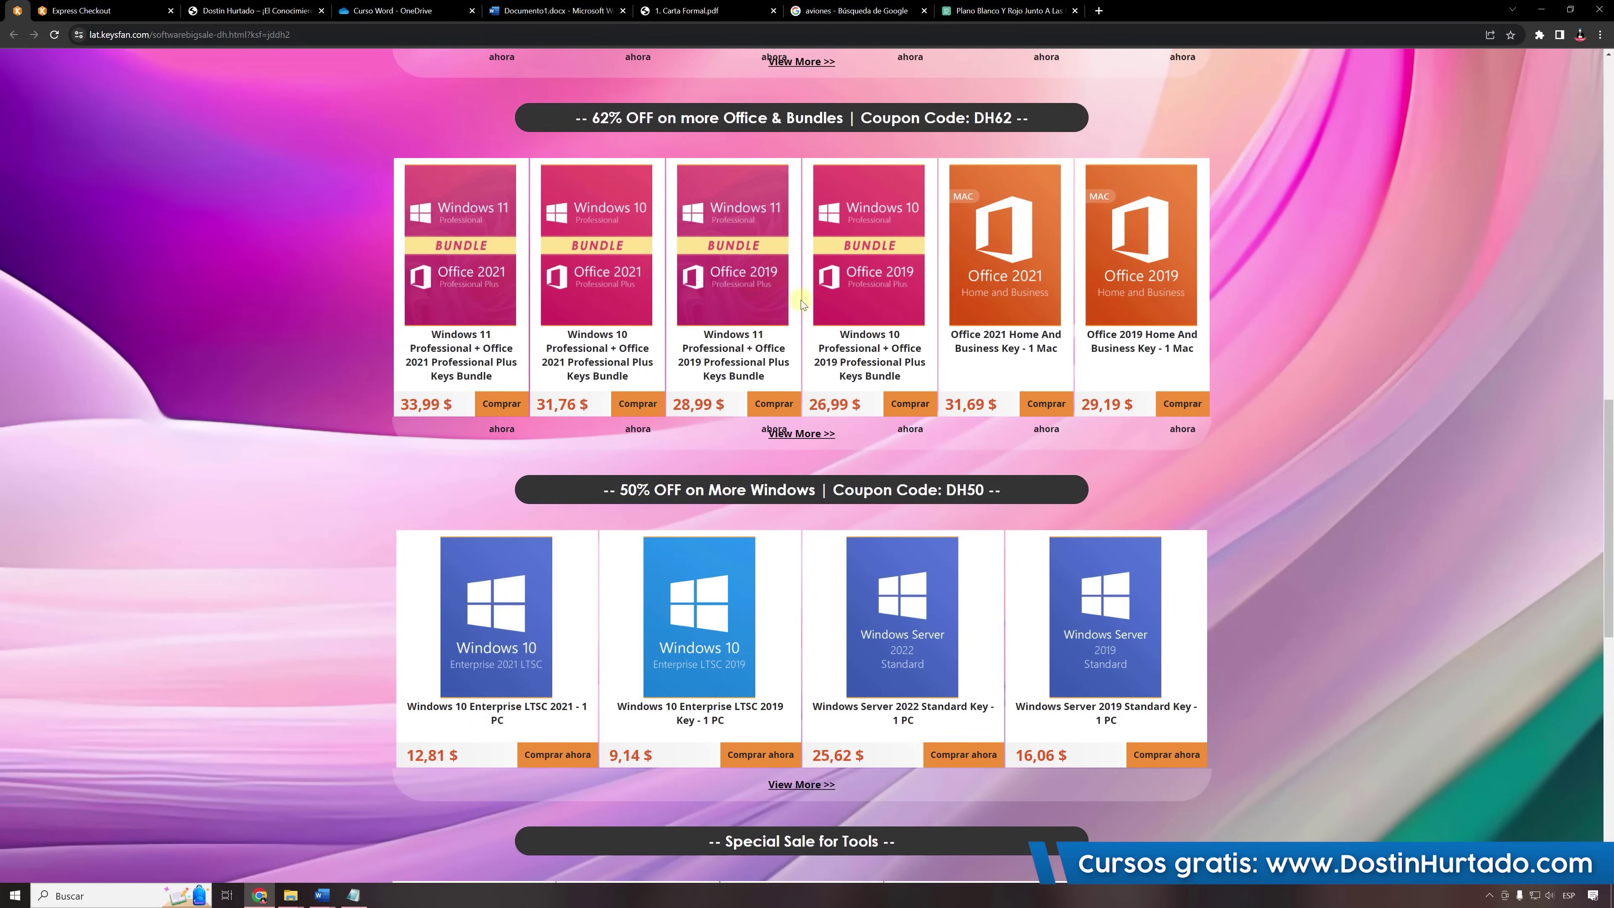
{"action": "scroll", "coordinate": [353, 374], "scroll_direction": "up", "scroll_amount": 1}
{"action": "scroll", "coordinate": [354, 373], "scroll_direction": "up", "scroll_amount": 5}
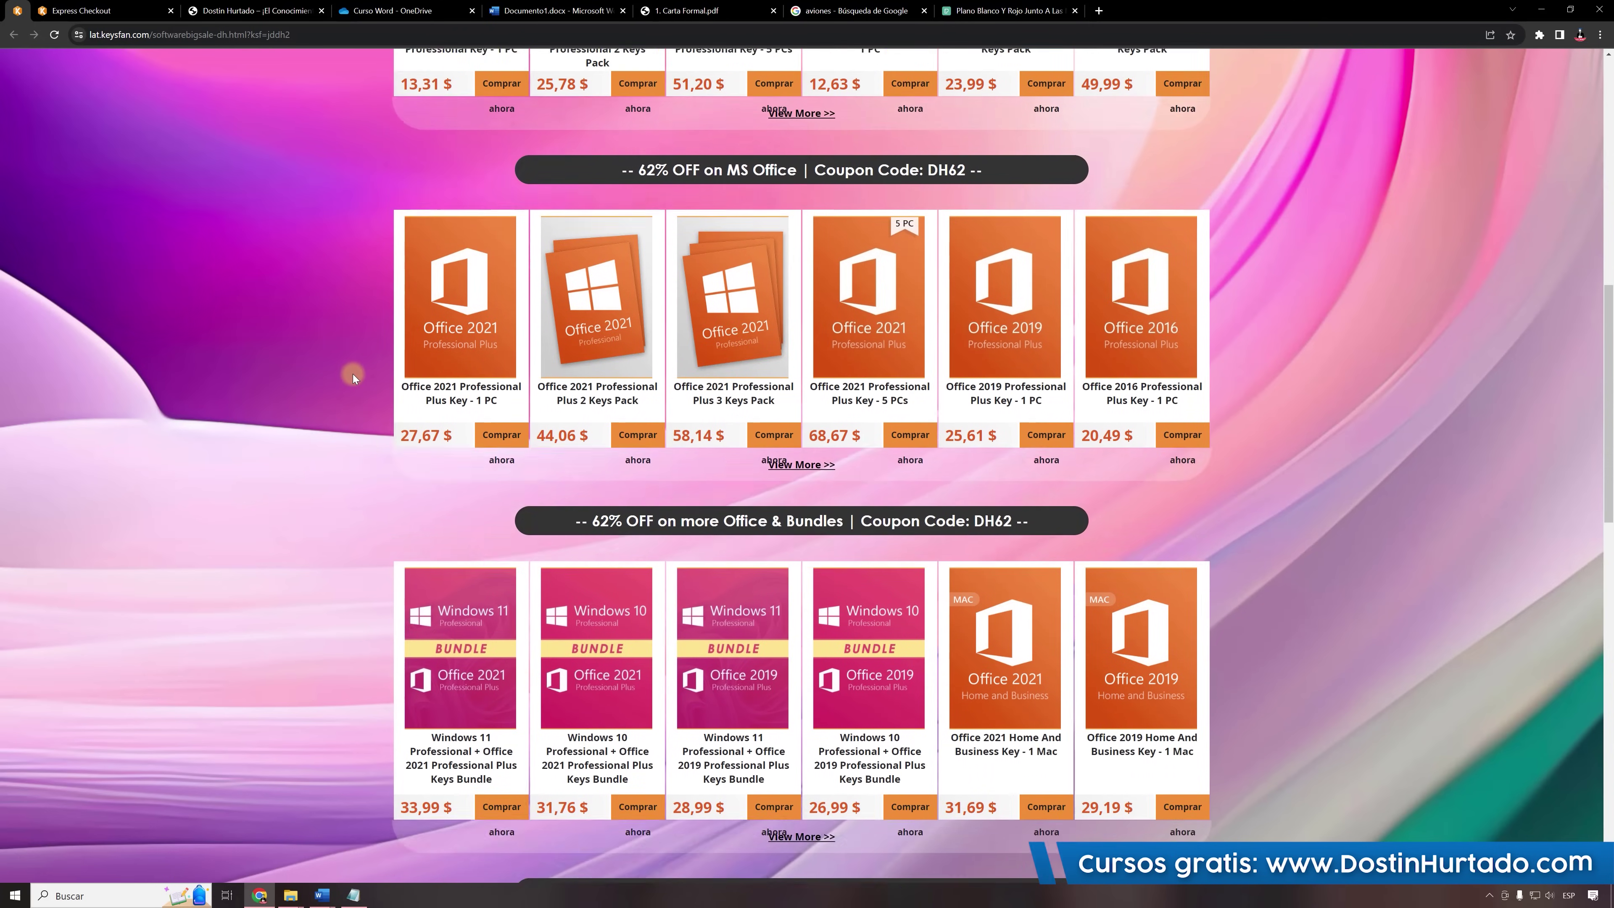
{"action": "scroll", "coordinate": [330, 408], "scroll_direction": "down", "scroll_amount": 1}
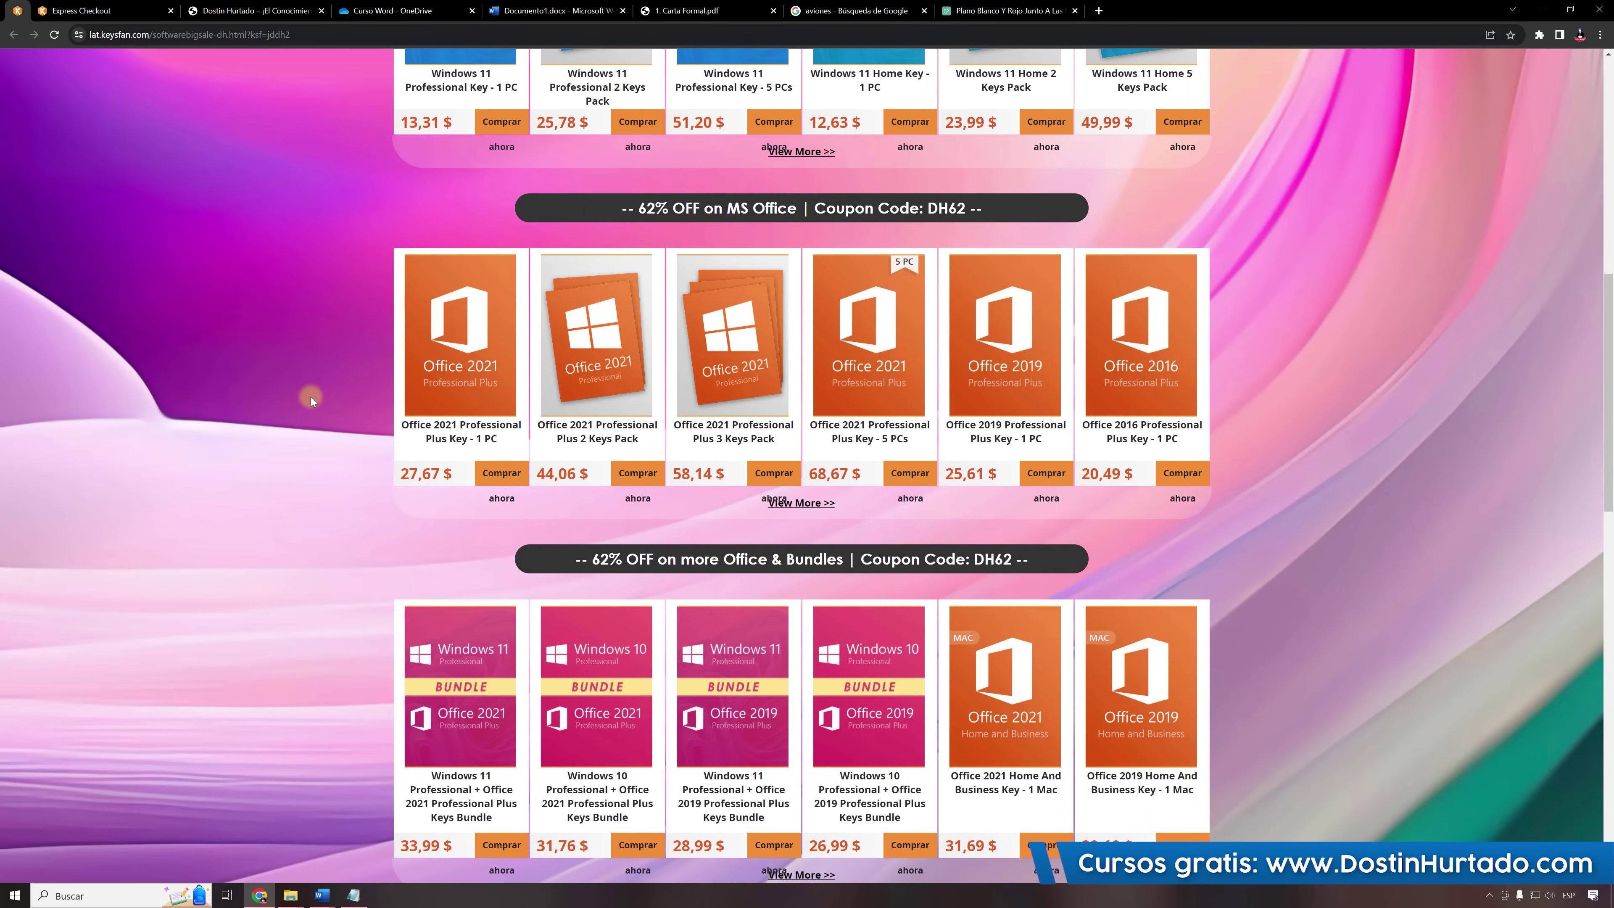
{"action": "left_click", "coordinate": [255, 9]}
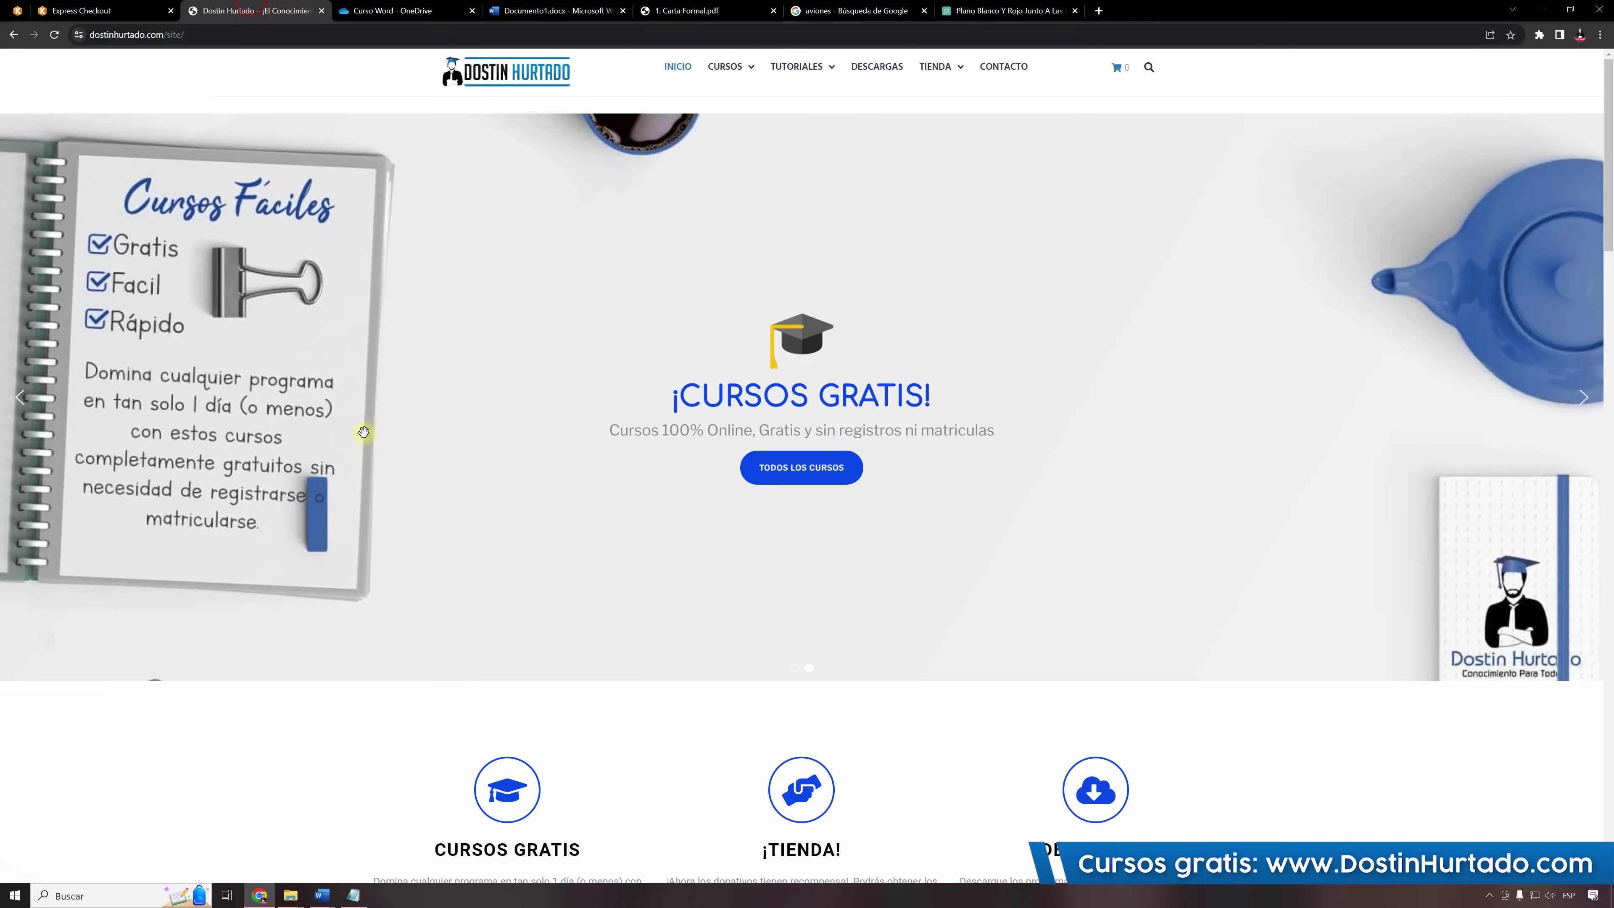